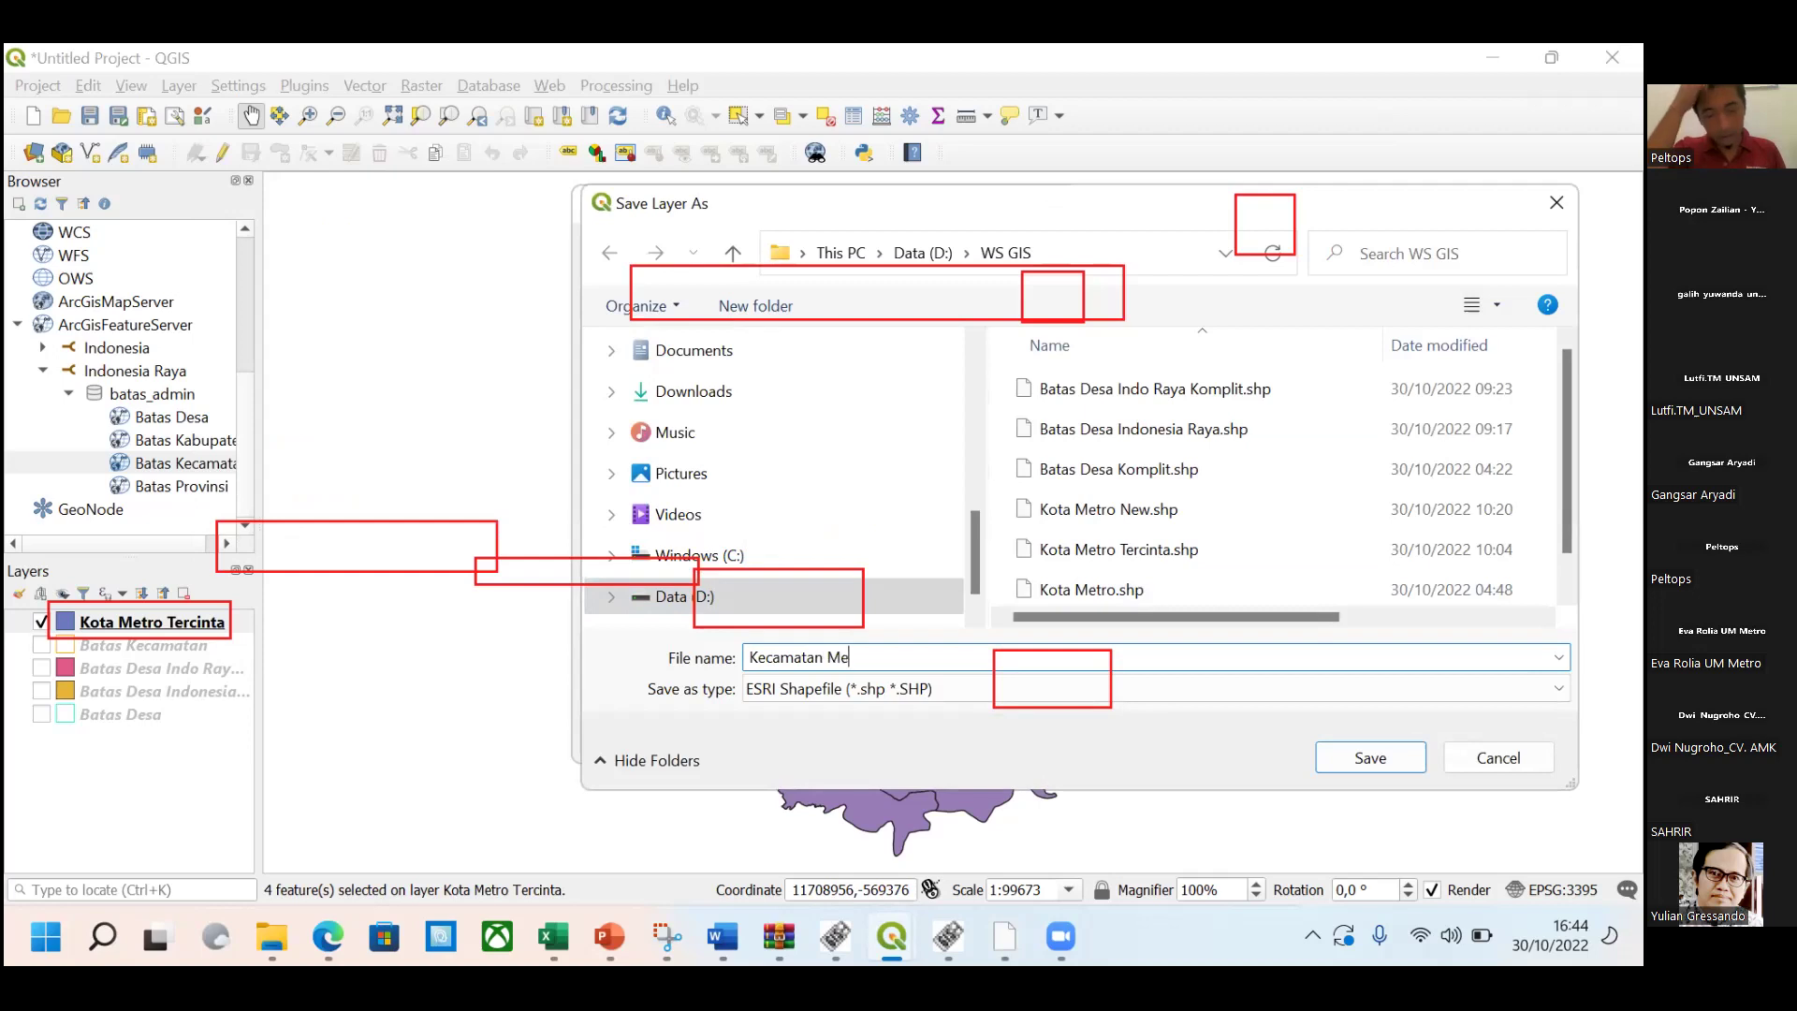
Save the selected features as the ESRI Shapefile Kecamatan Metro Barat in D:\WS GIS and hide the Kota Metro Tercinta layer.
type("Barat")
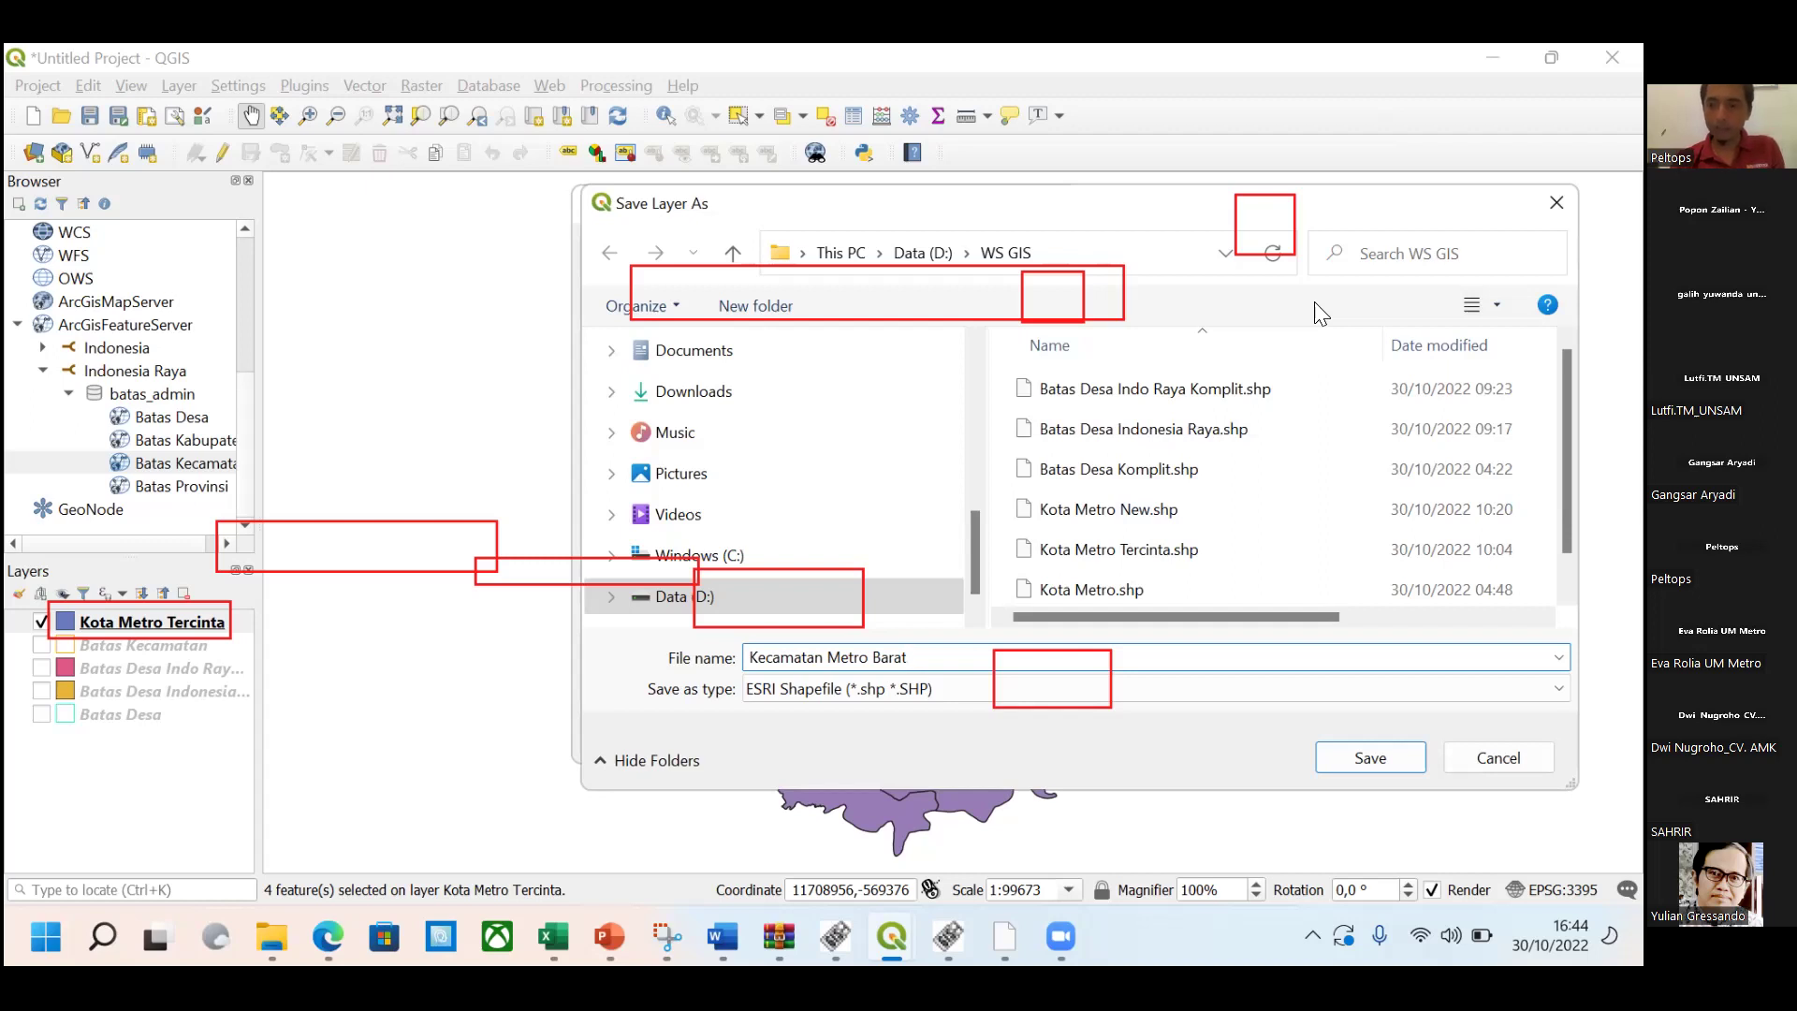
left_click(1405, 756)
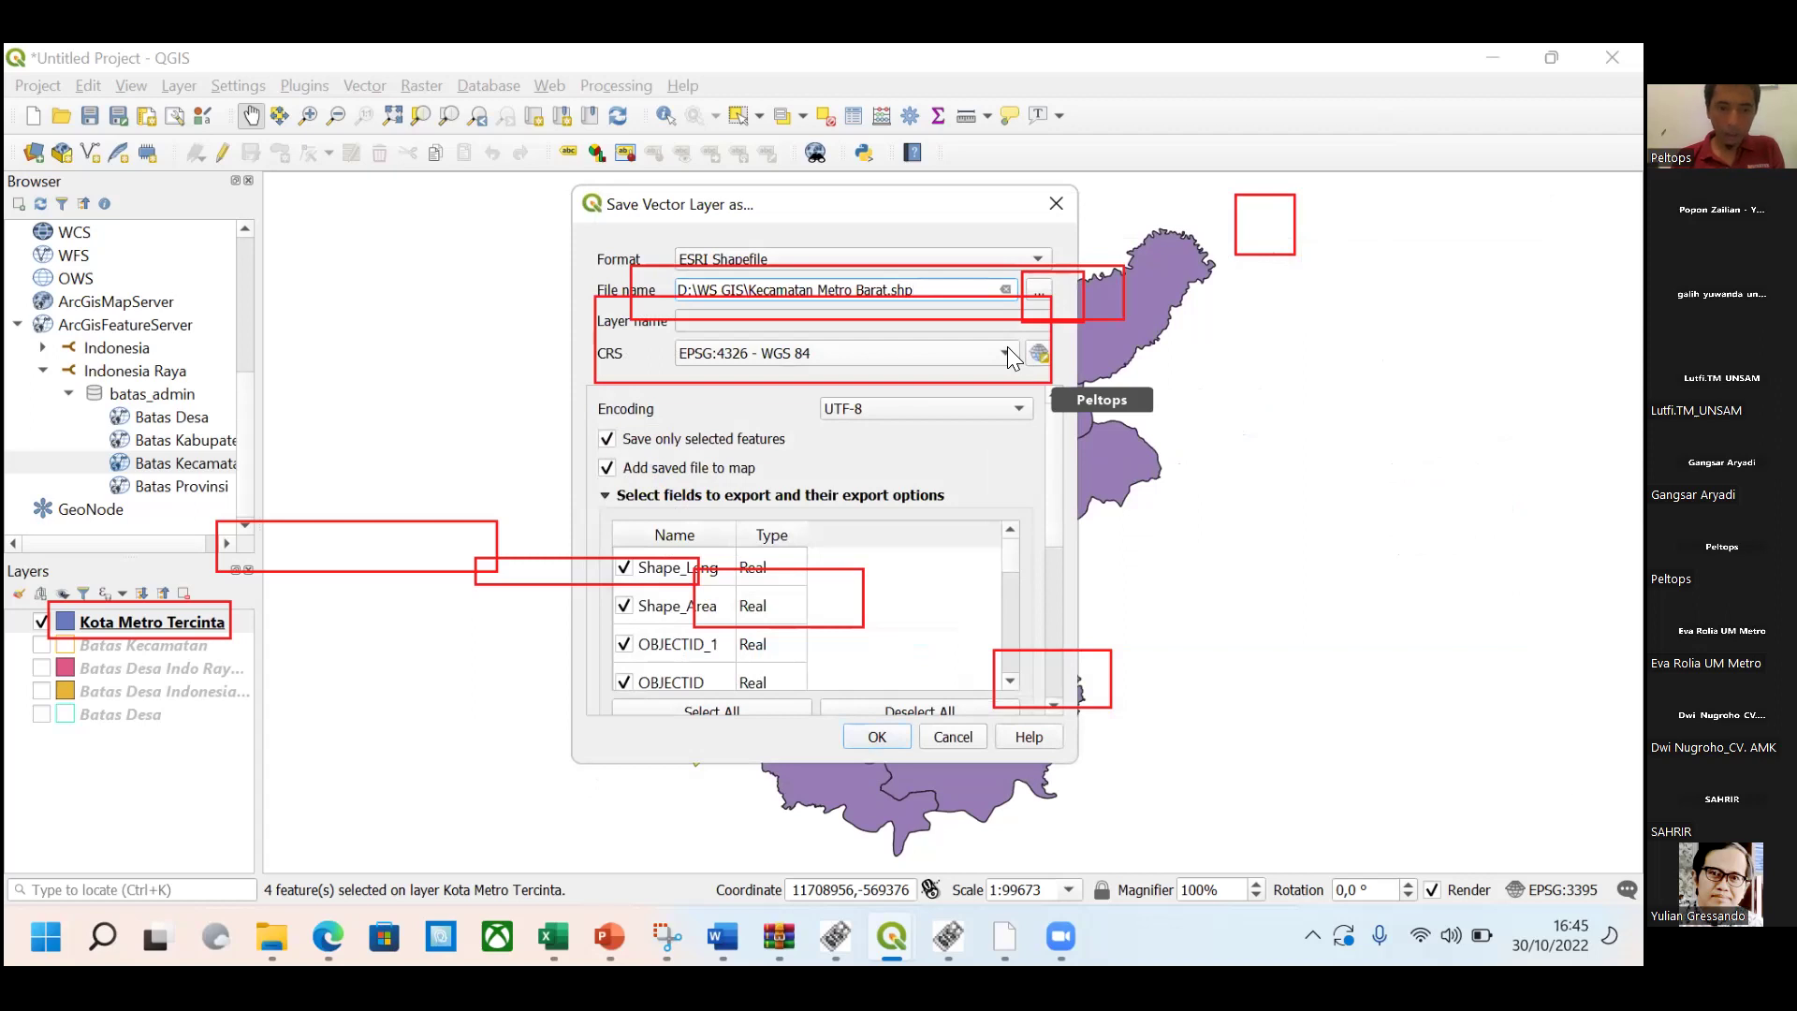
left_click(877, 737)
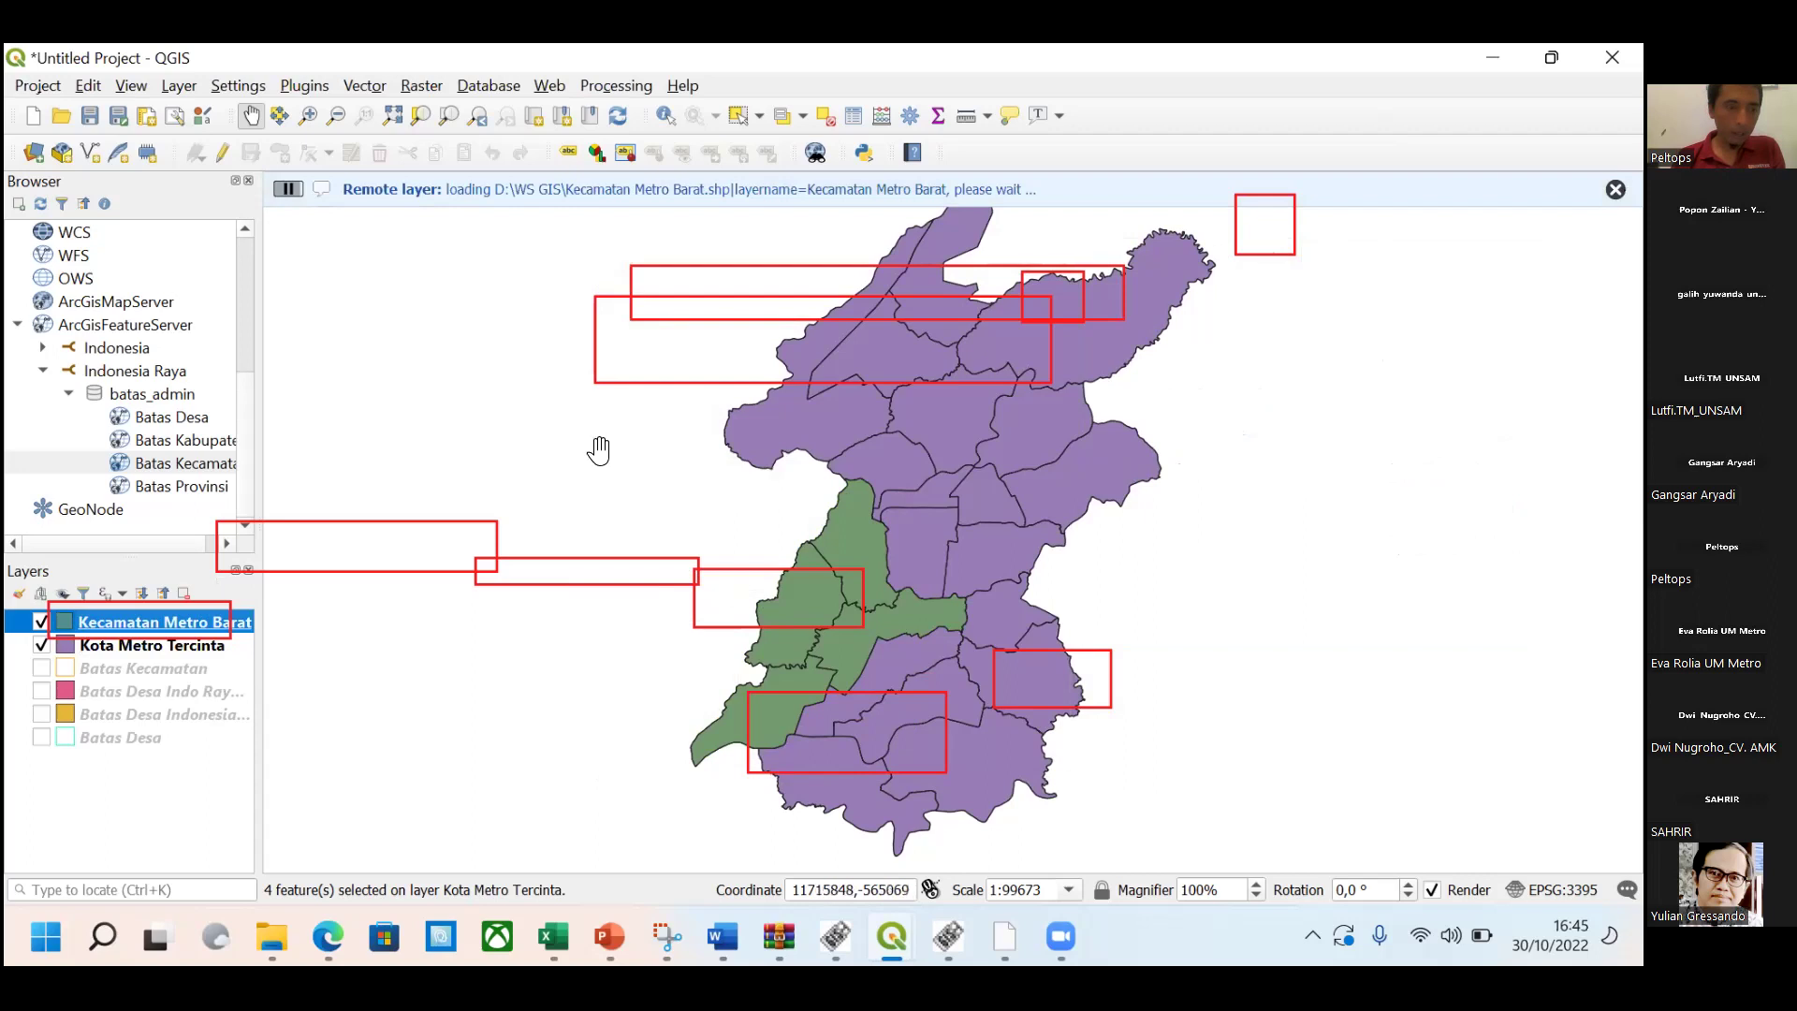
left_click_drag(28, 634, 63, 670)
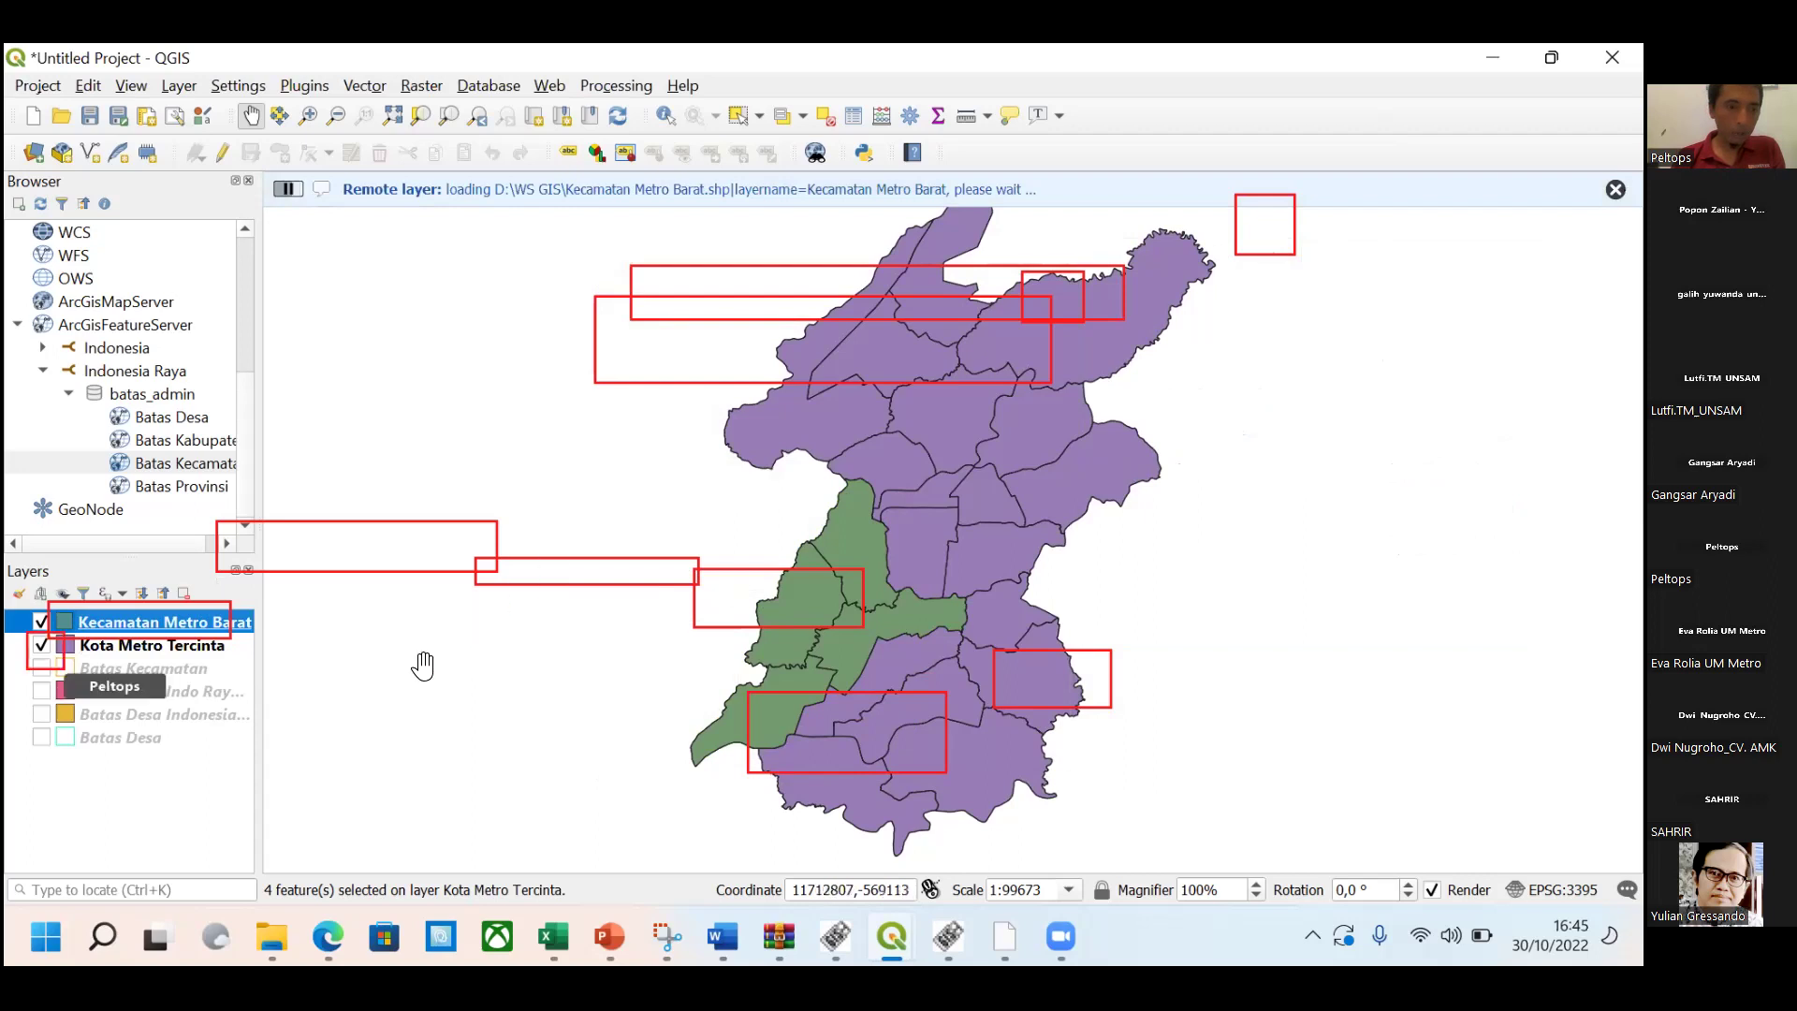
left_click(42, 644)
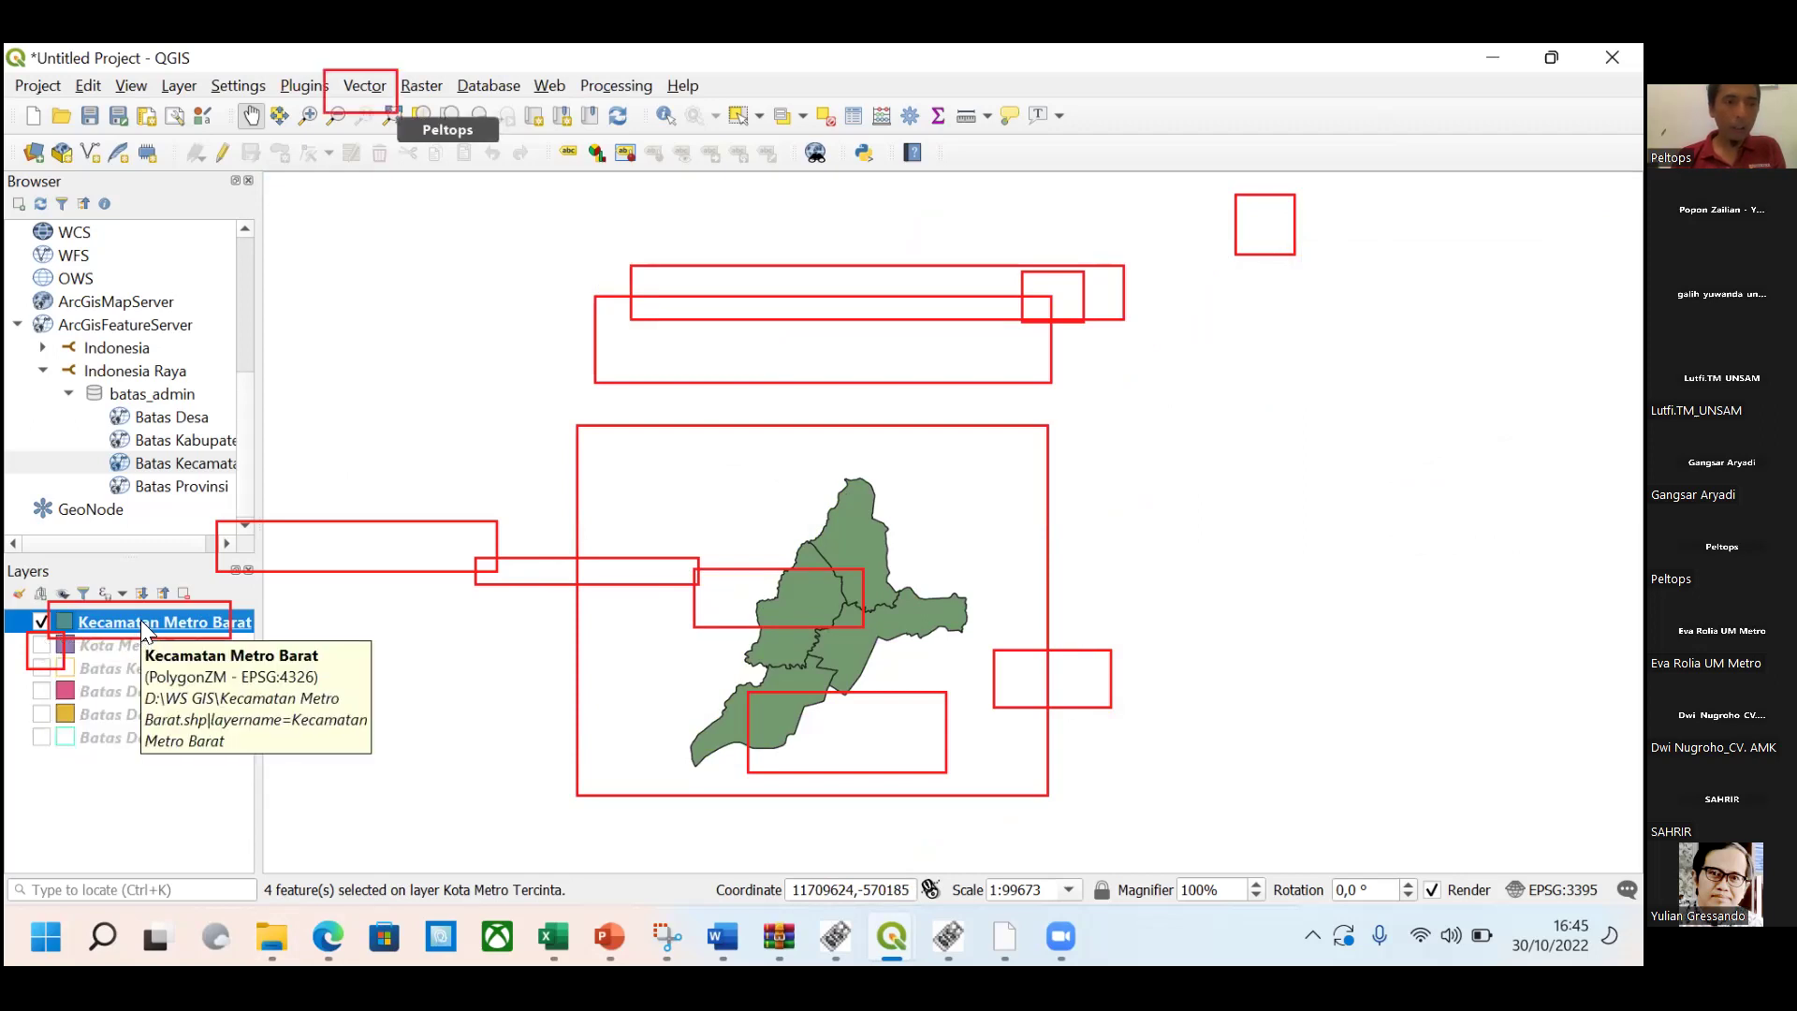
Dissolve all features of the Kecamatan Metro Barat layer into a temporary output layer.
left_click(374, 87)
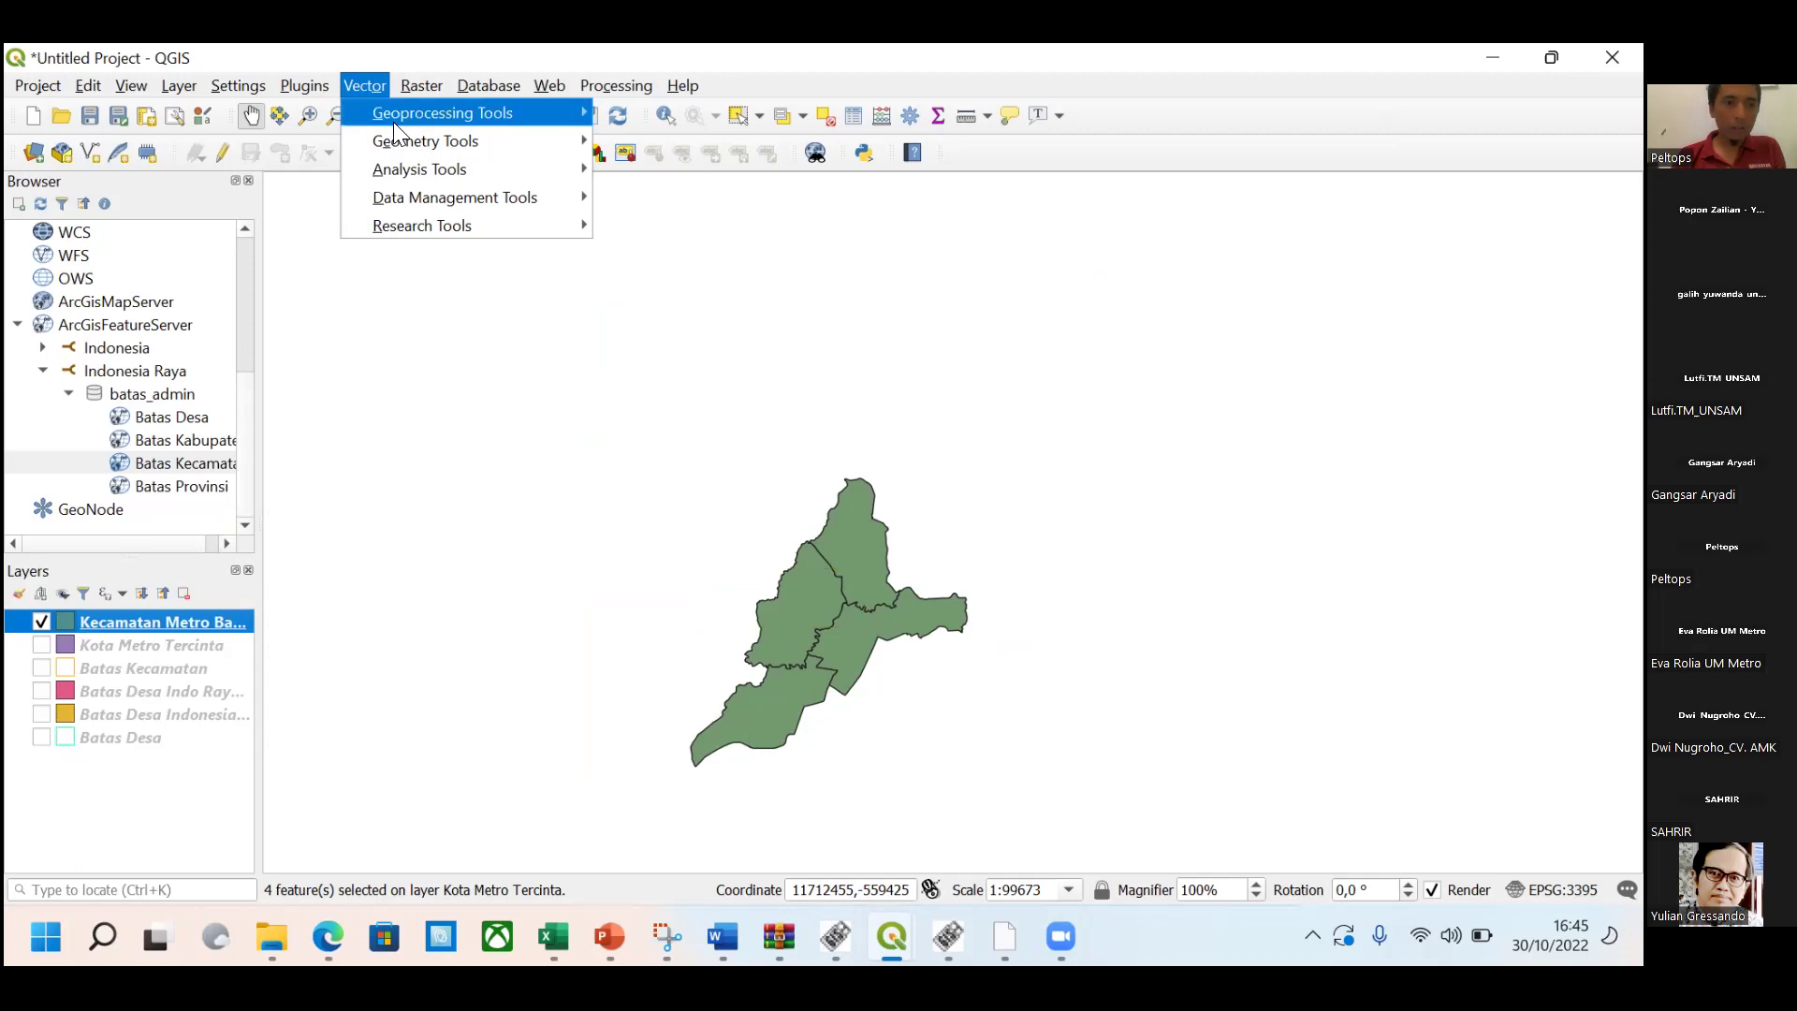
mouse_move(400, 120)
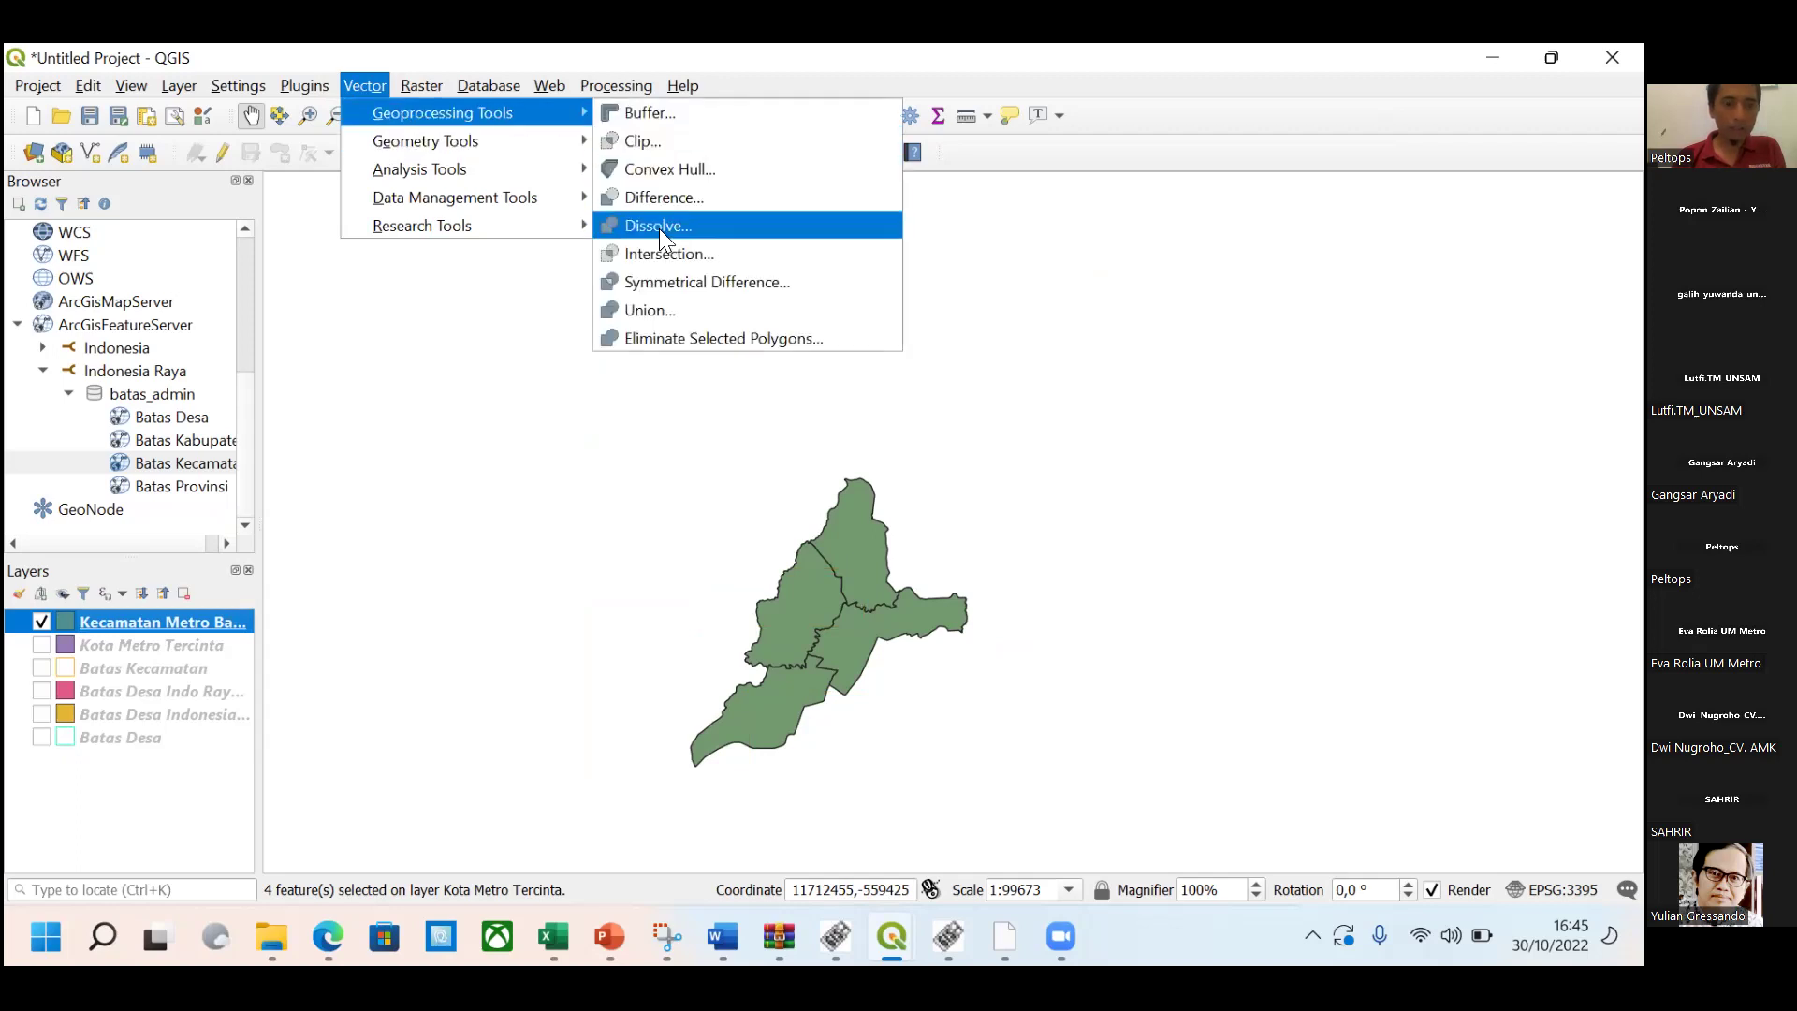
left_click(659, 228)
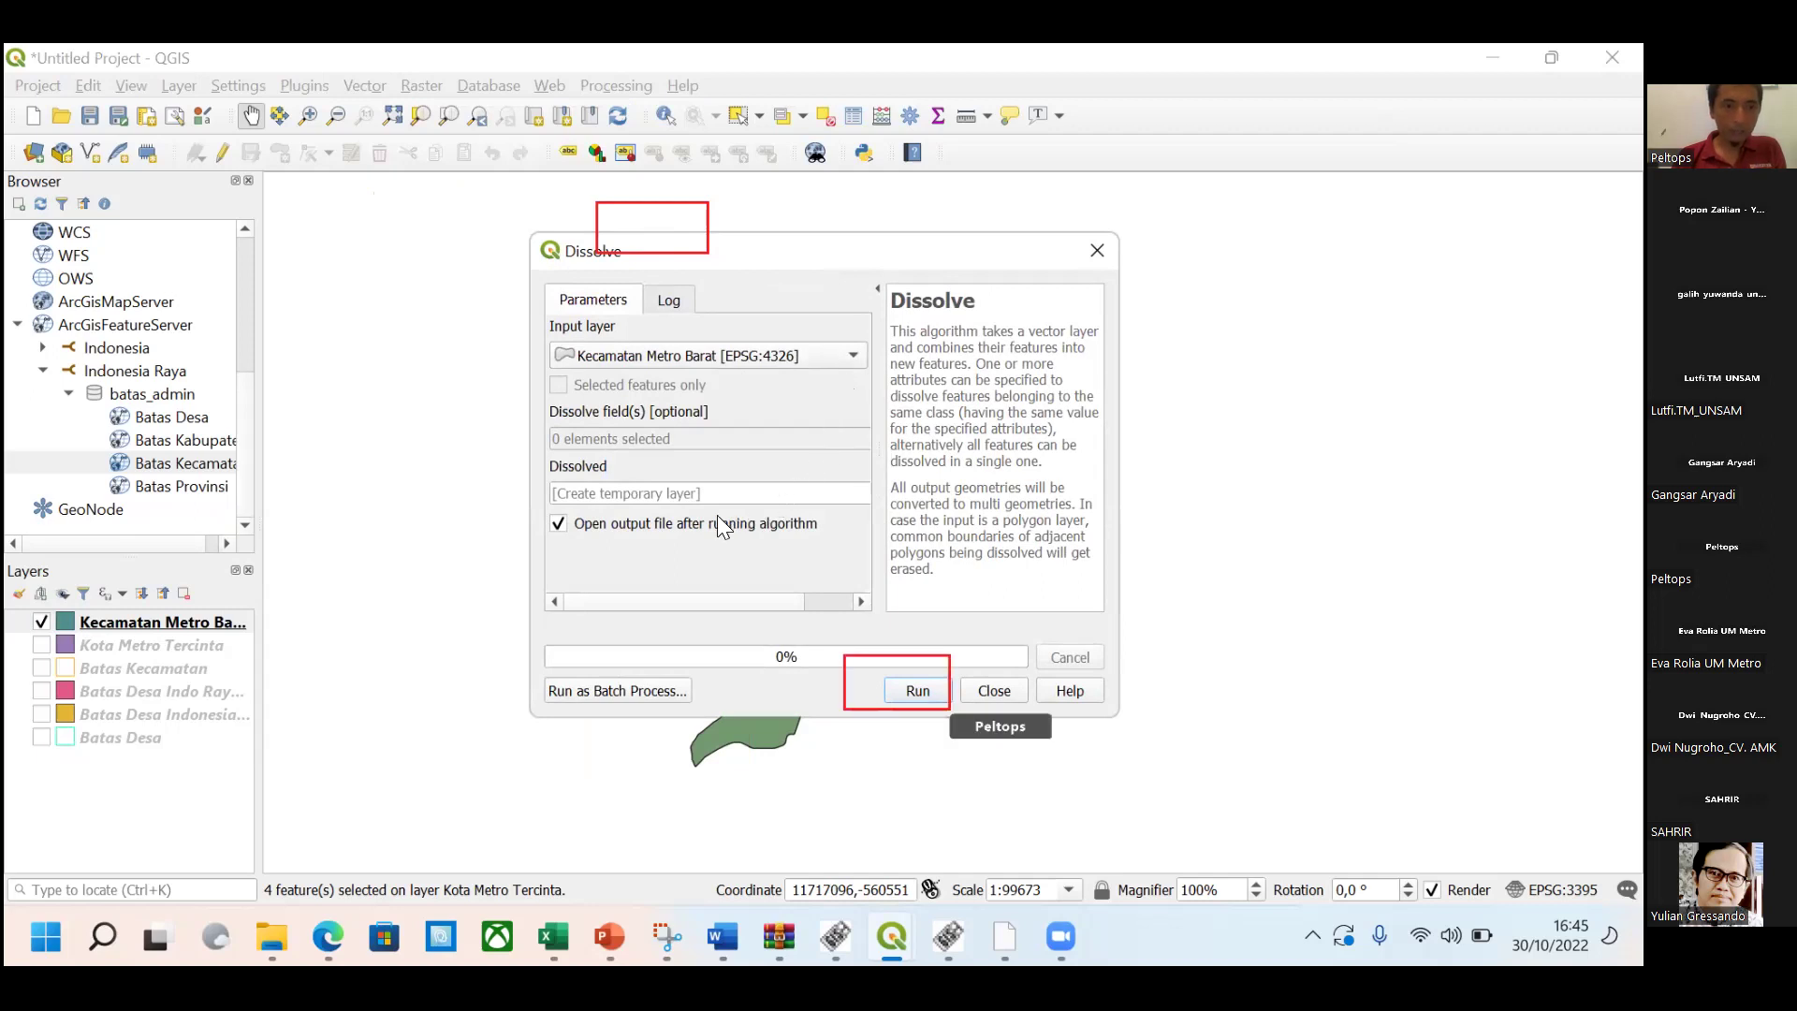
left_click(914, 693)
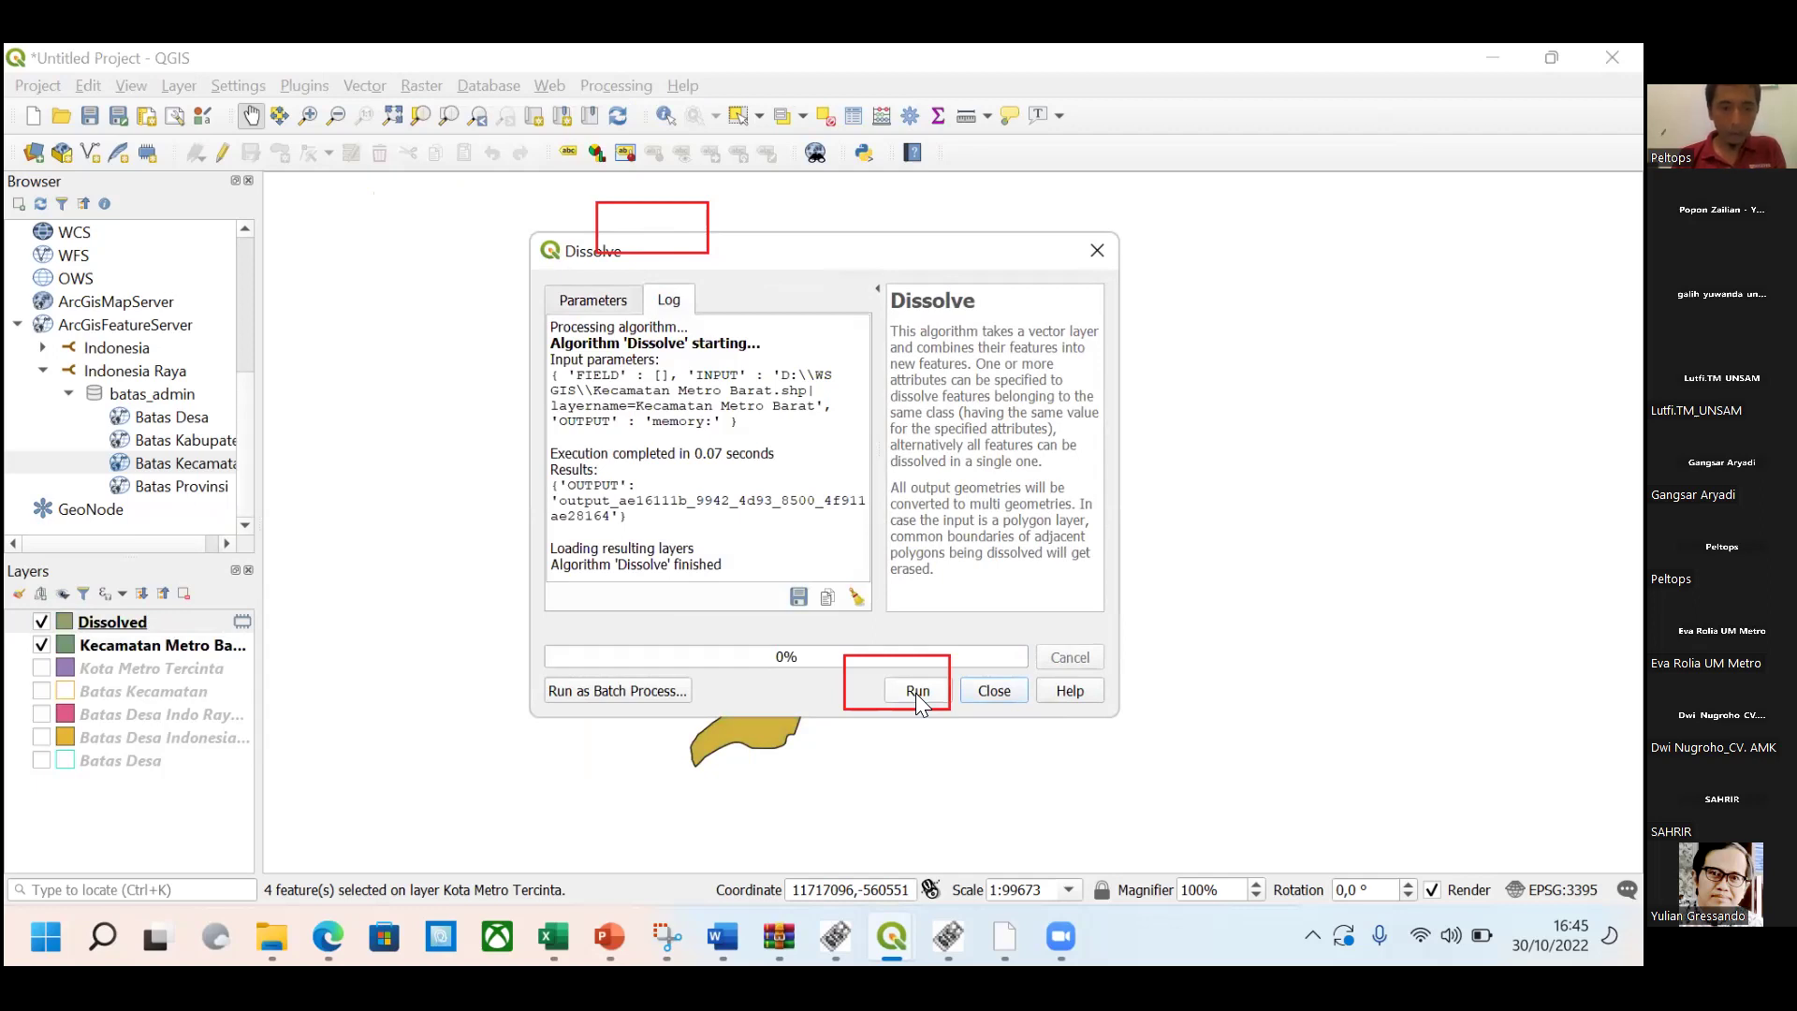
left_click(992, 691)
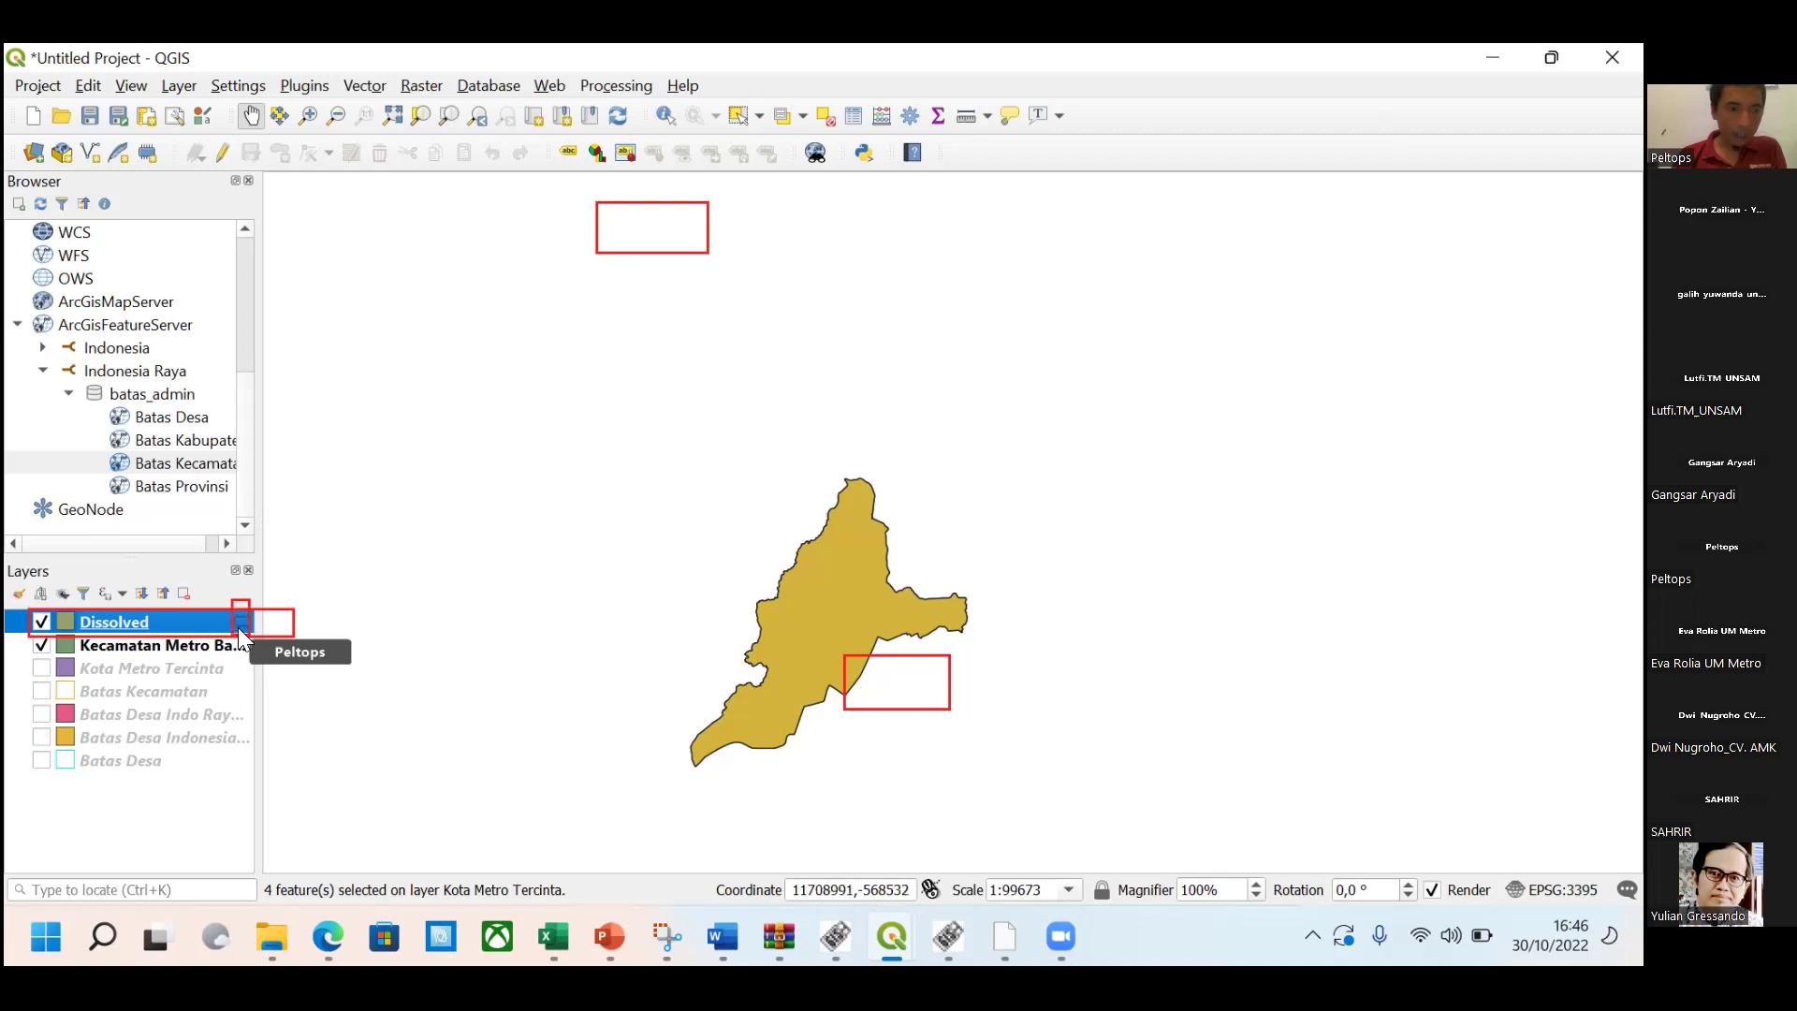
left_click(242, 620)
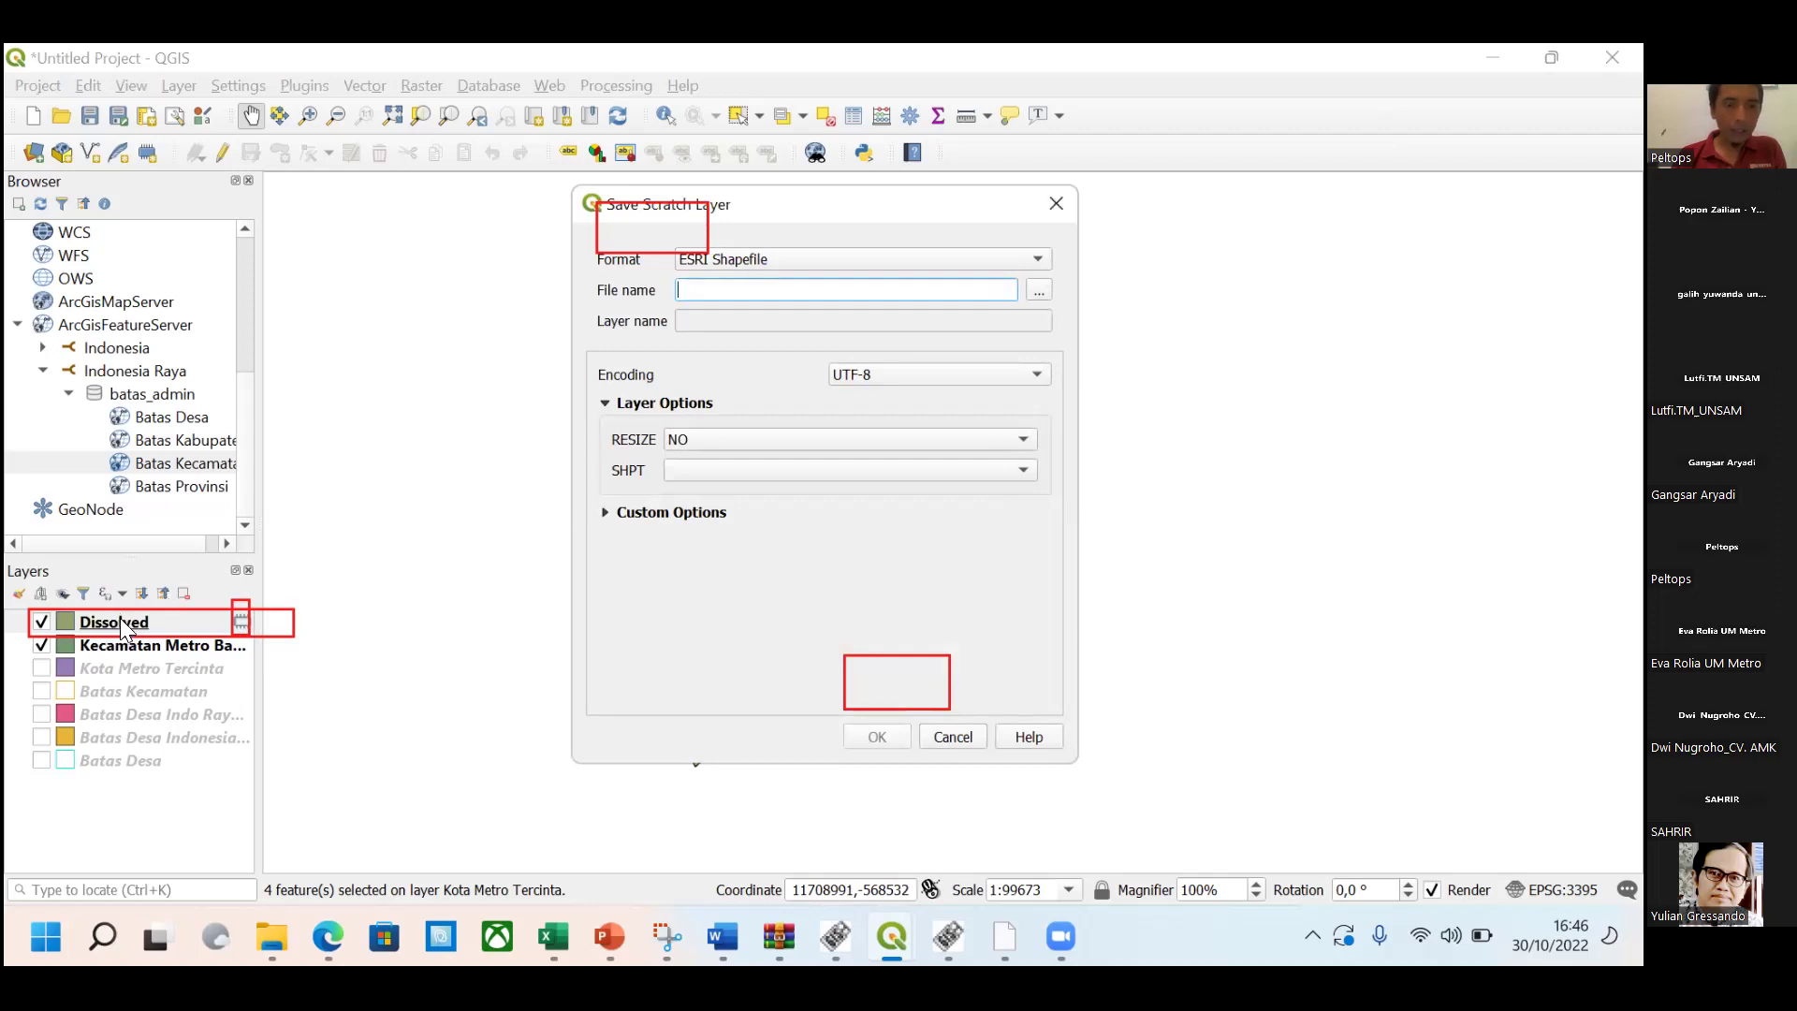
left_click(953, 737)
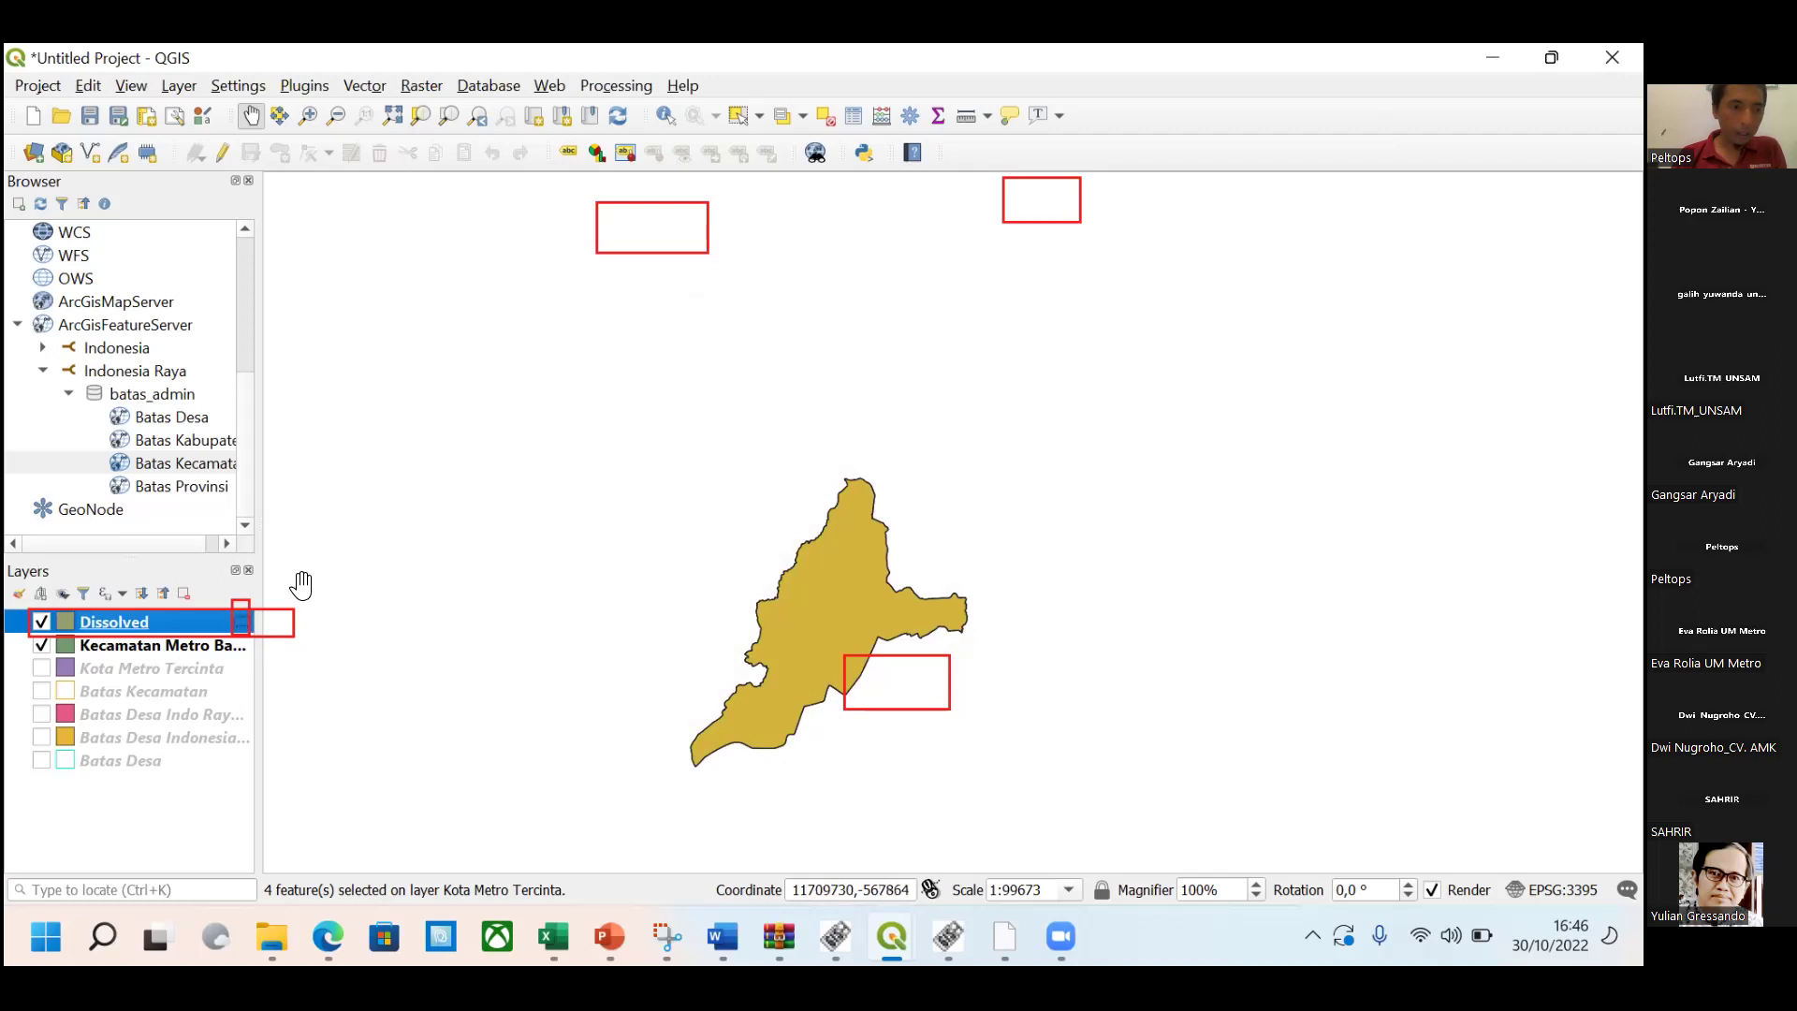
mouse_move(244, 620)
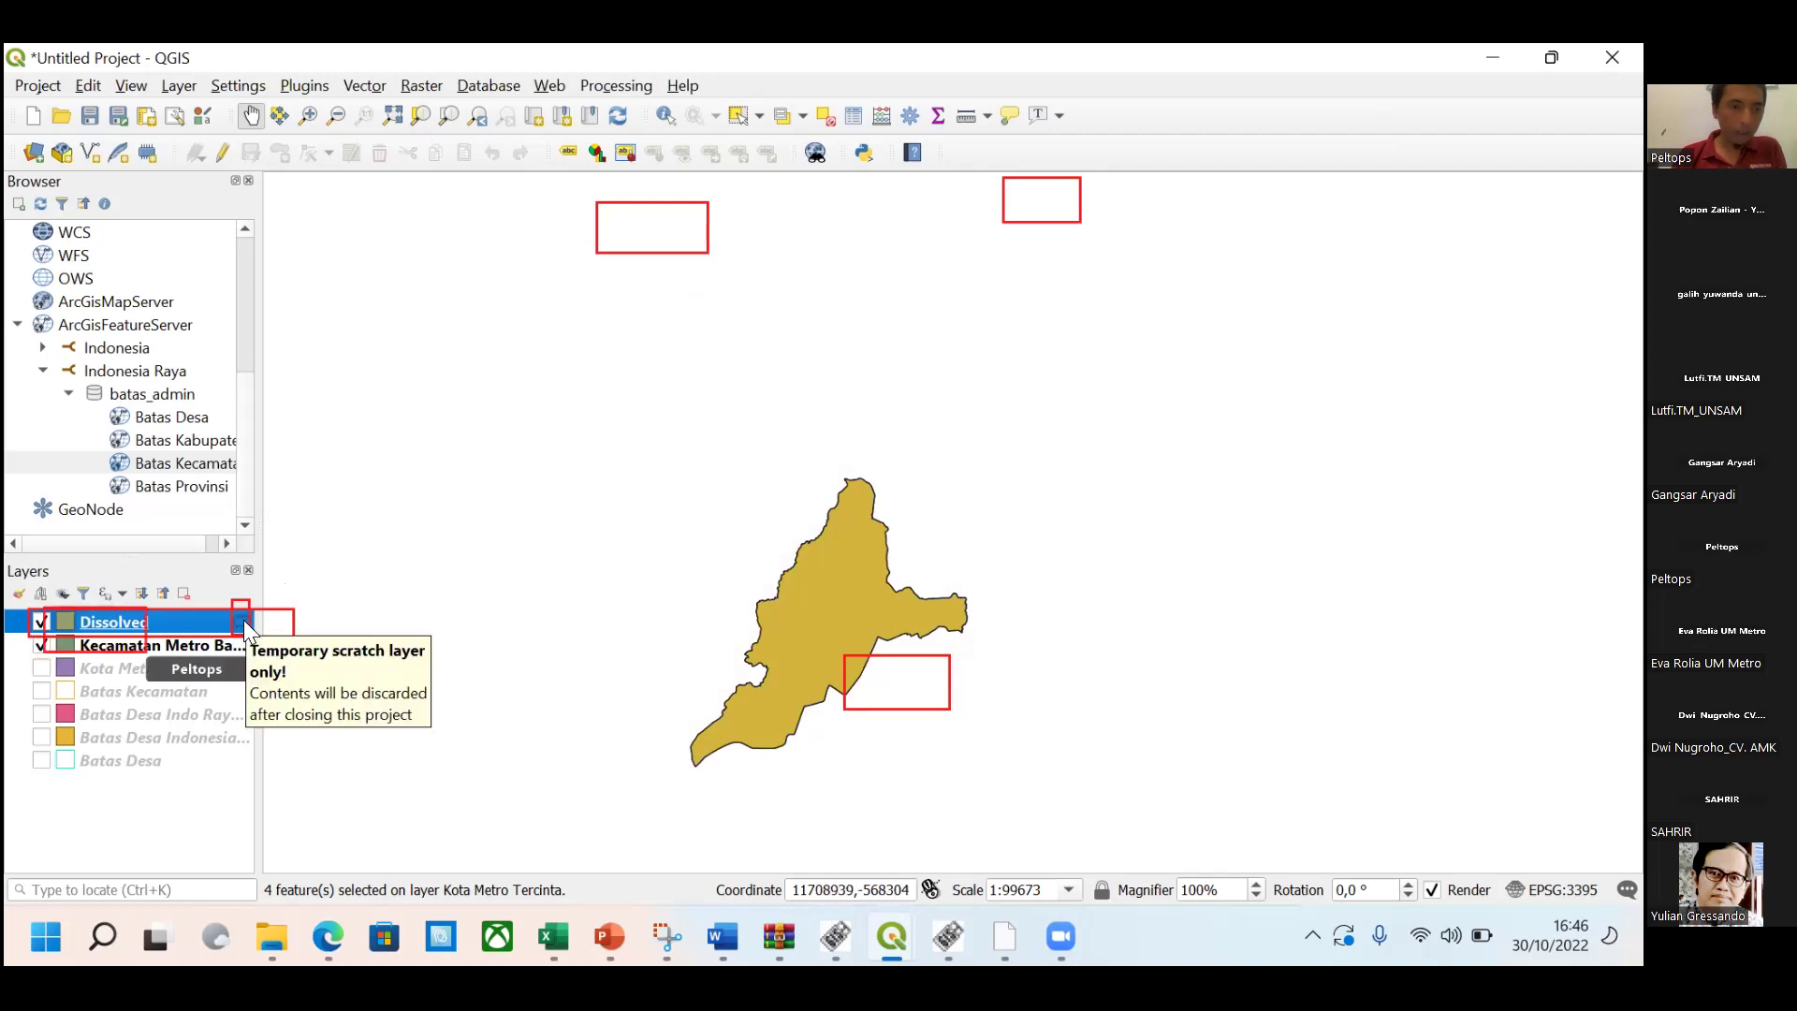
Export the Dissolved layer's features to D:\WS GIS as the ESRI Shapefile "Kec. Metro Barat" with CRS EPSG:4326 - WGS 84.
right_click(112, 621)
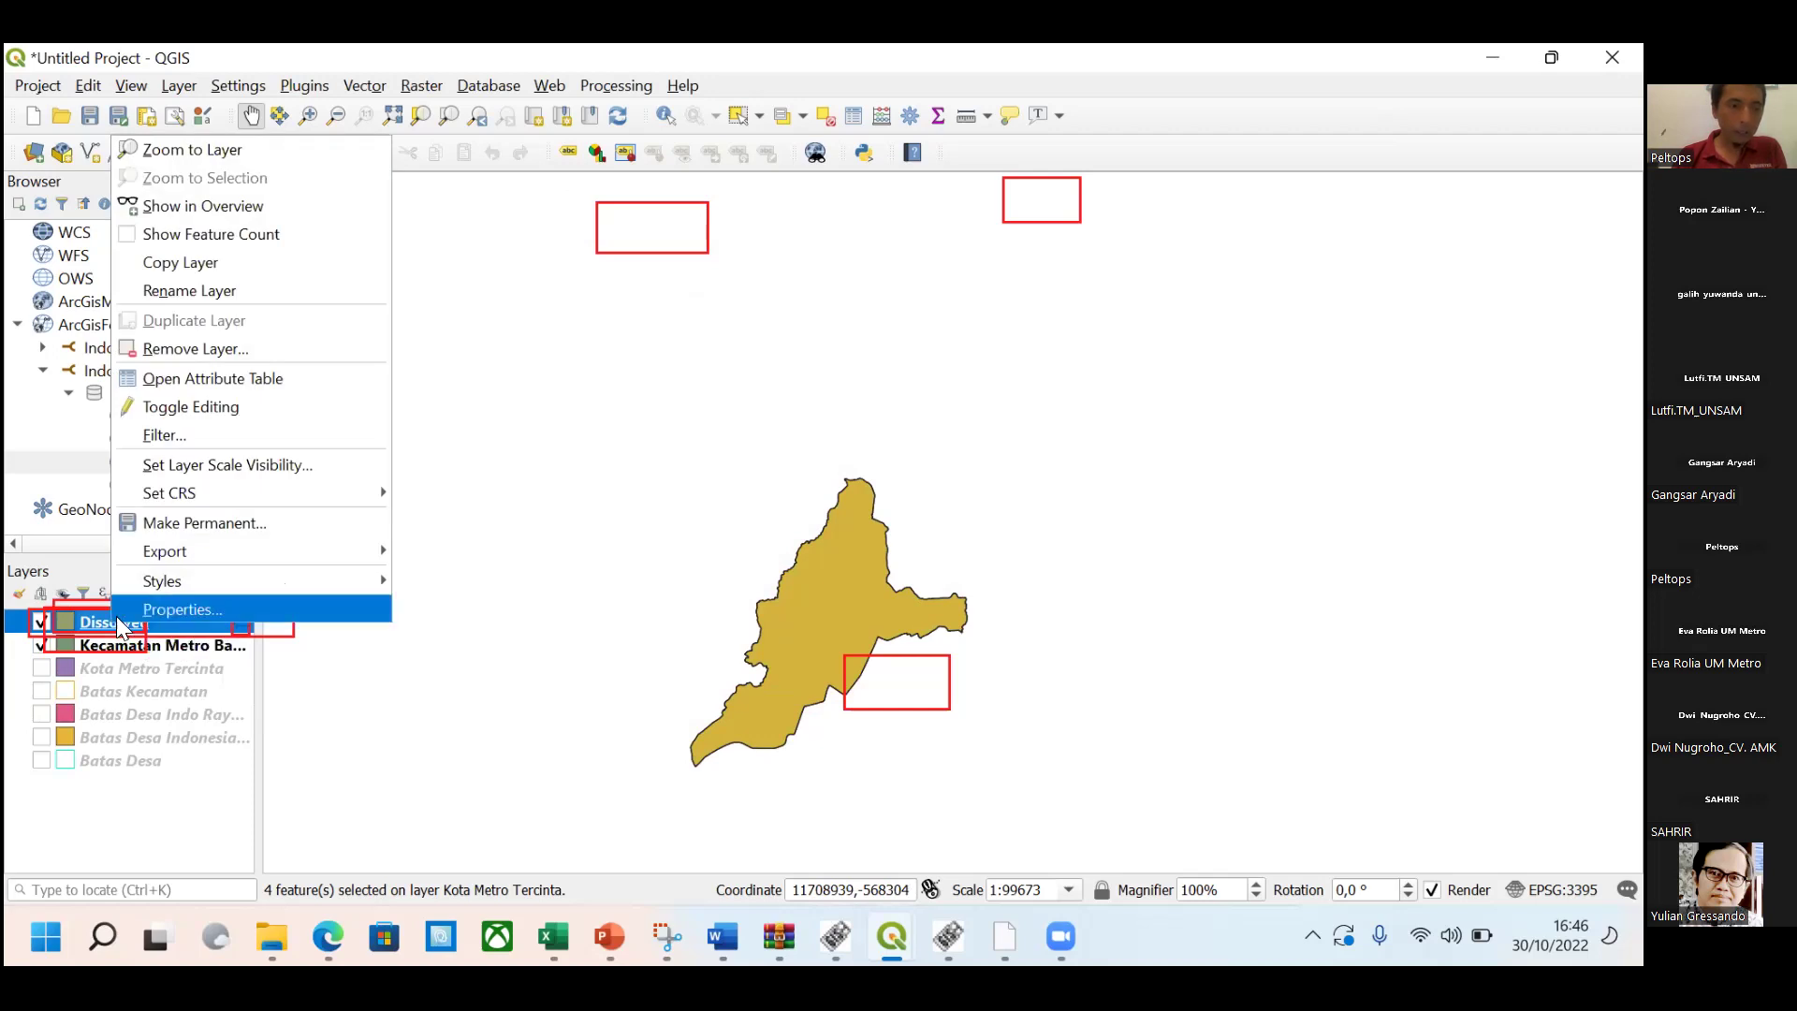
mouse_move(185, 544)
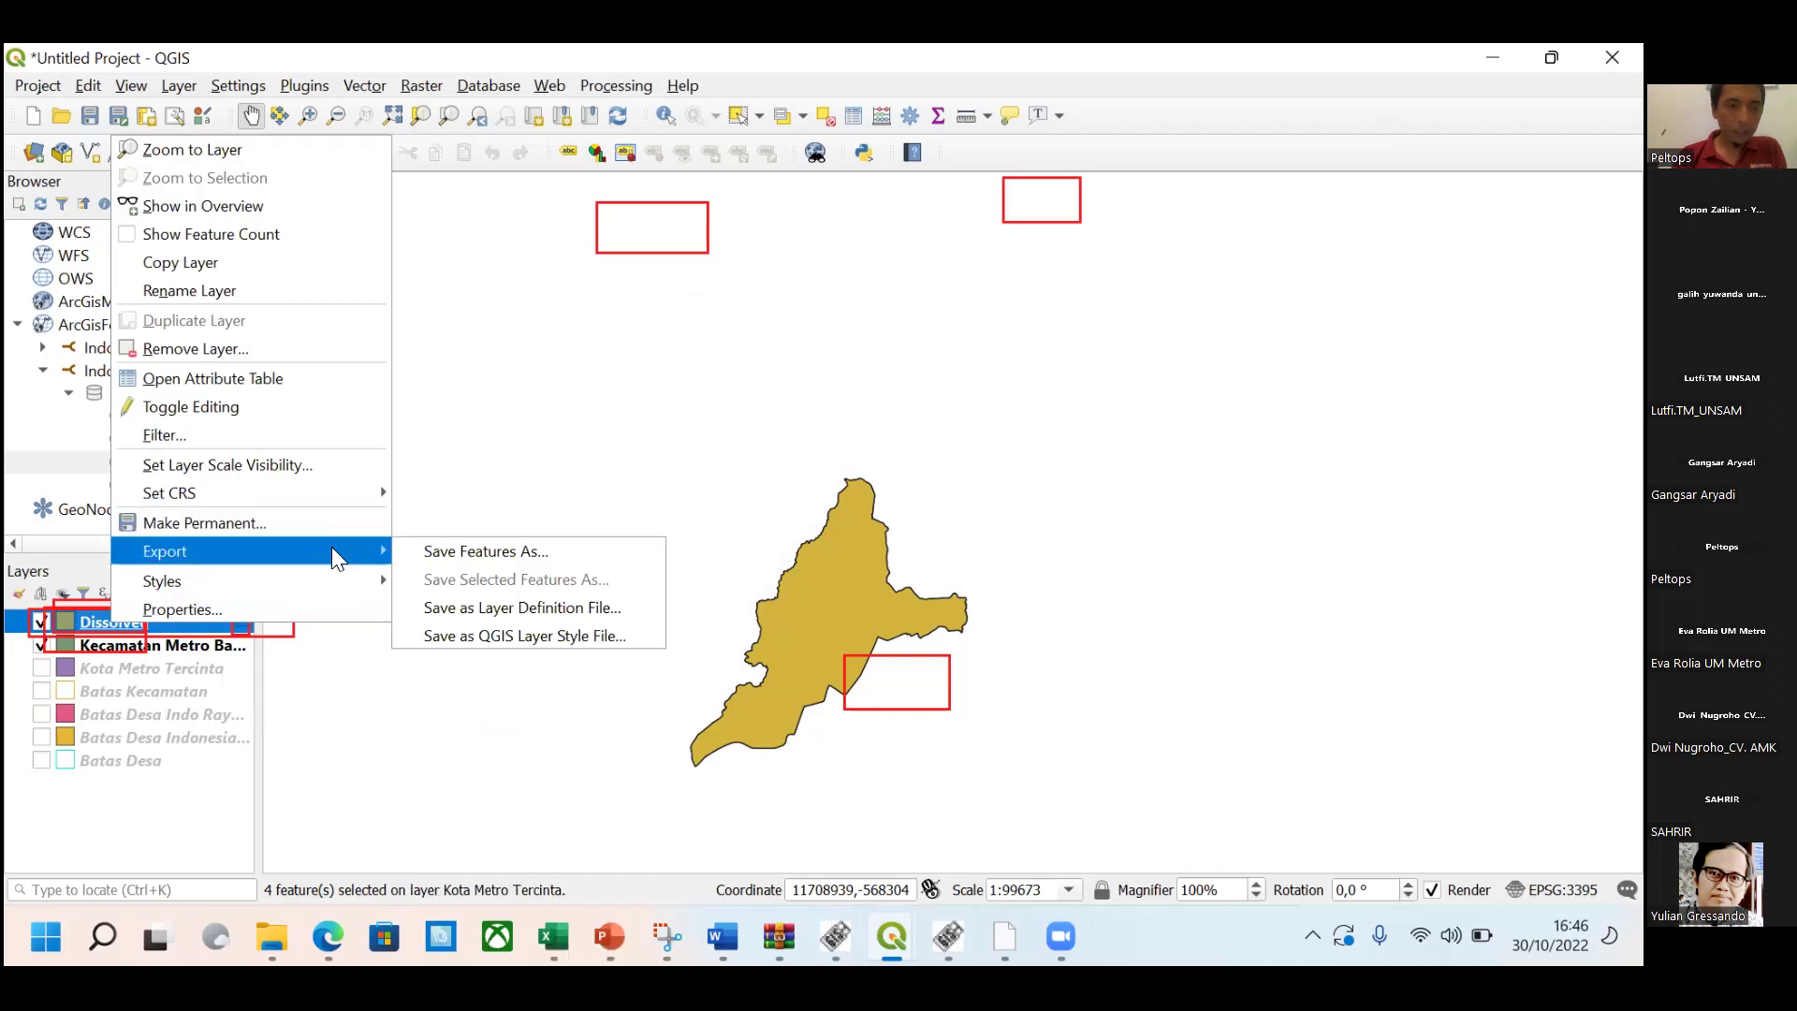
left_click(455, 550)
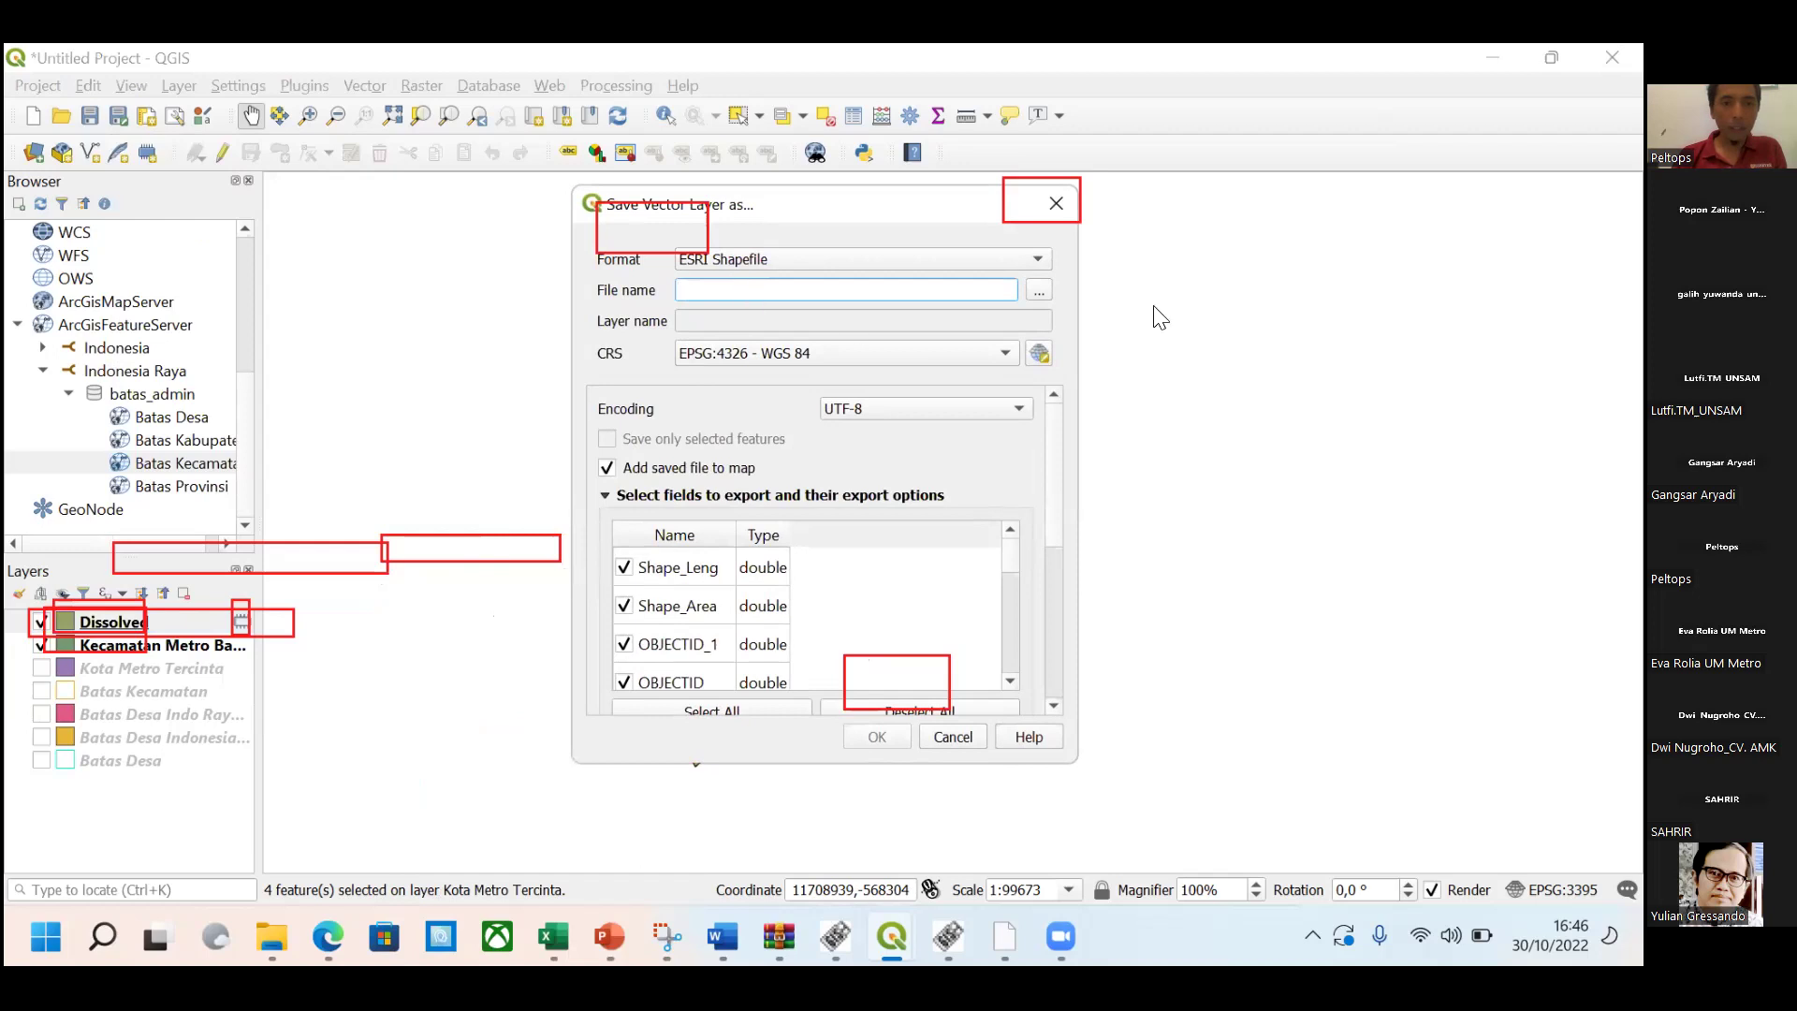
left_click_drag(1018, 278, 1057, 301)
left_click(1032, 290)
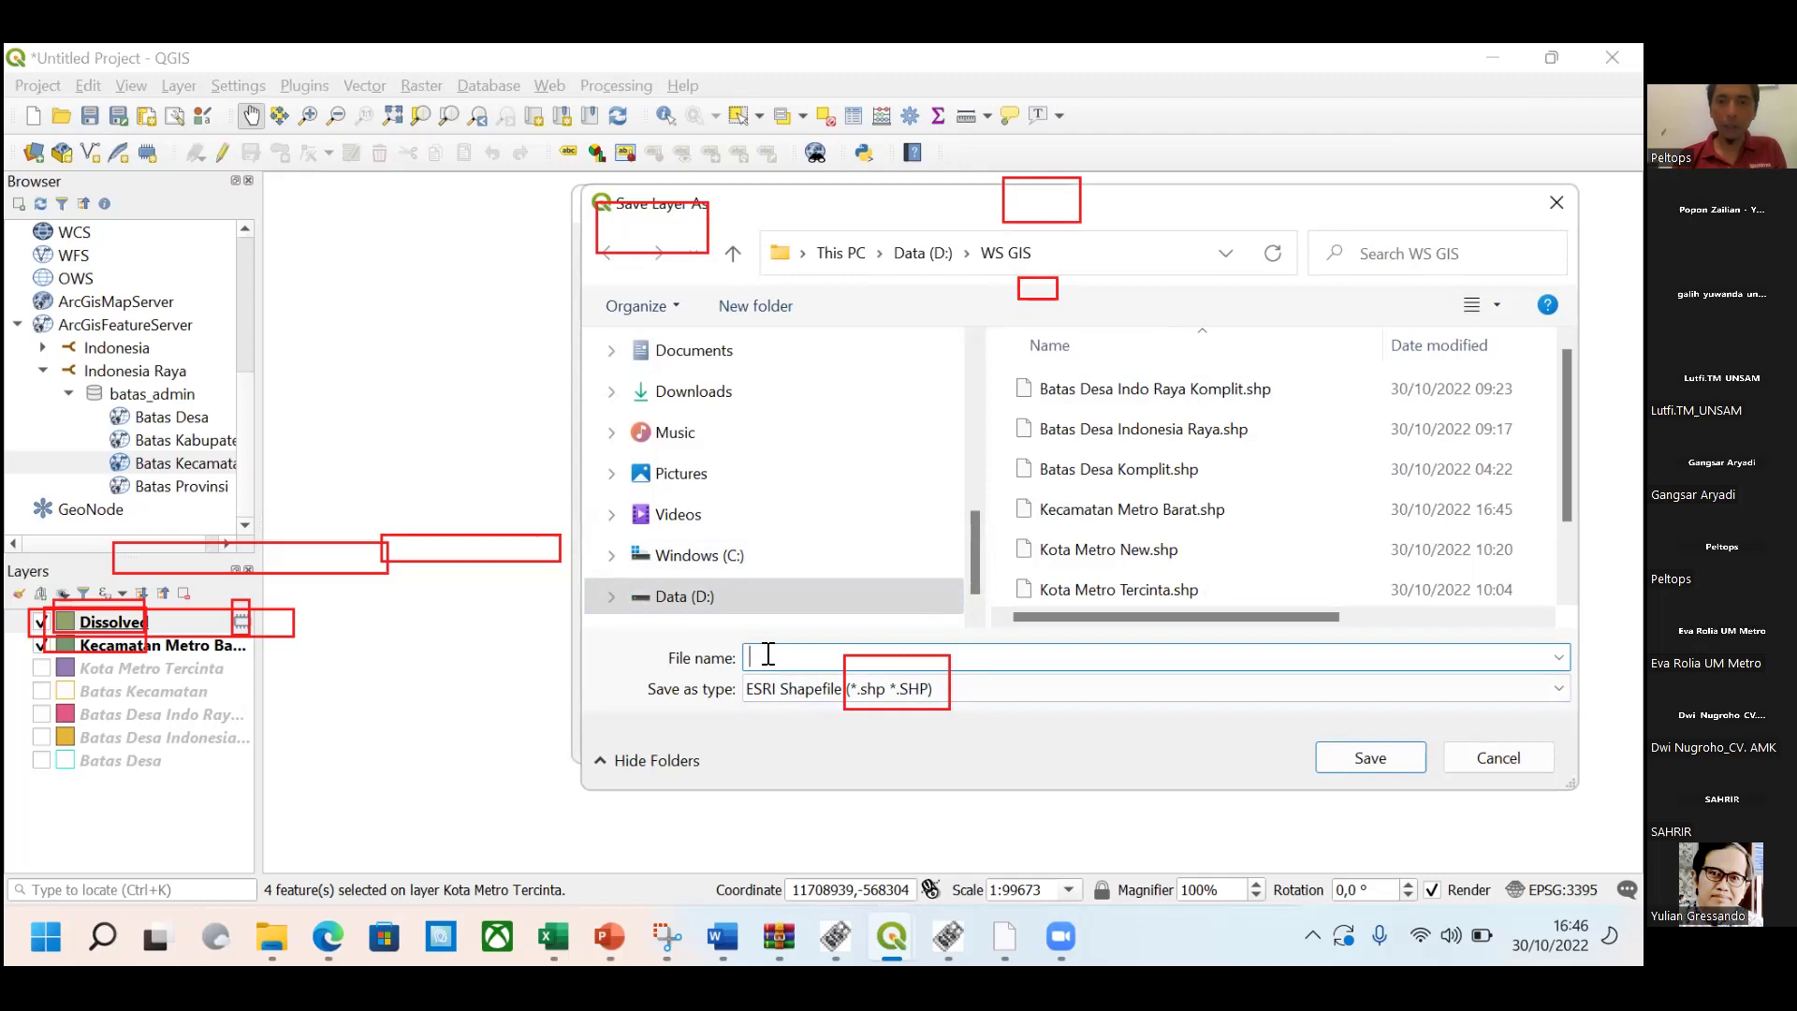
type("Kec")
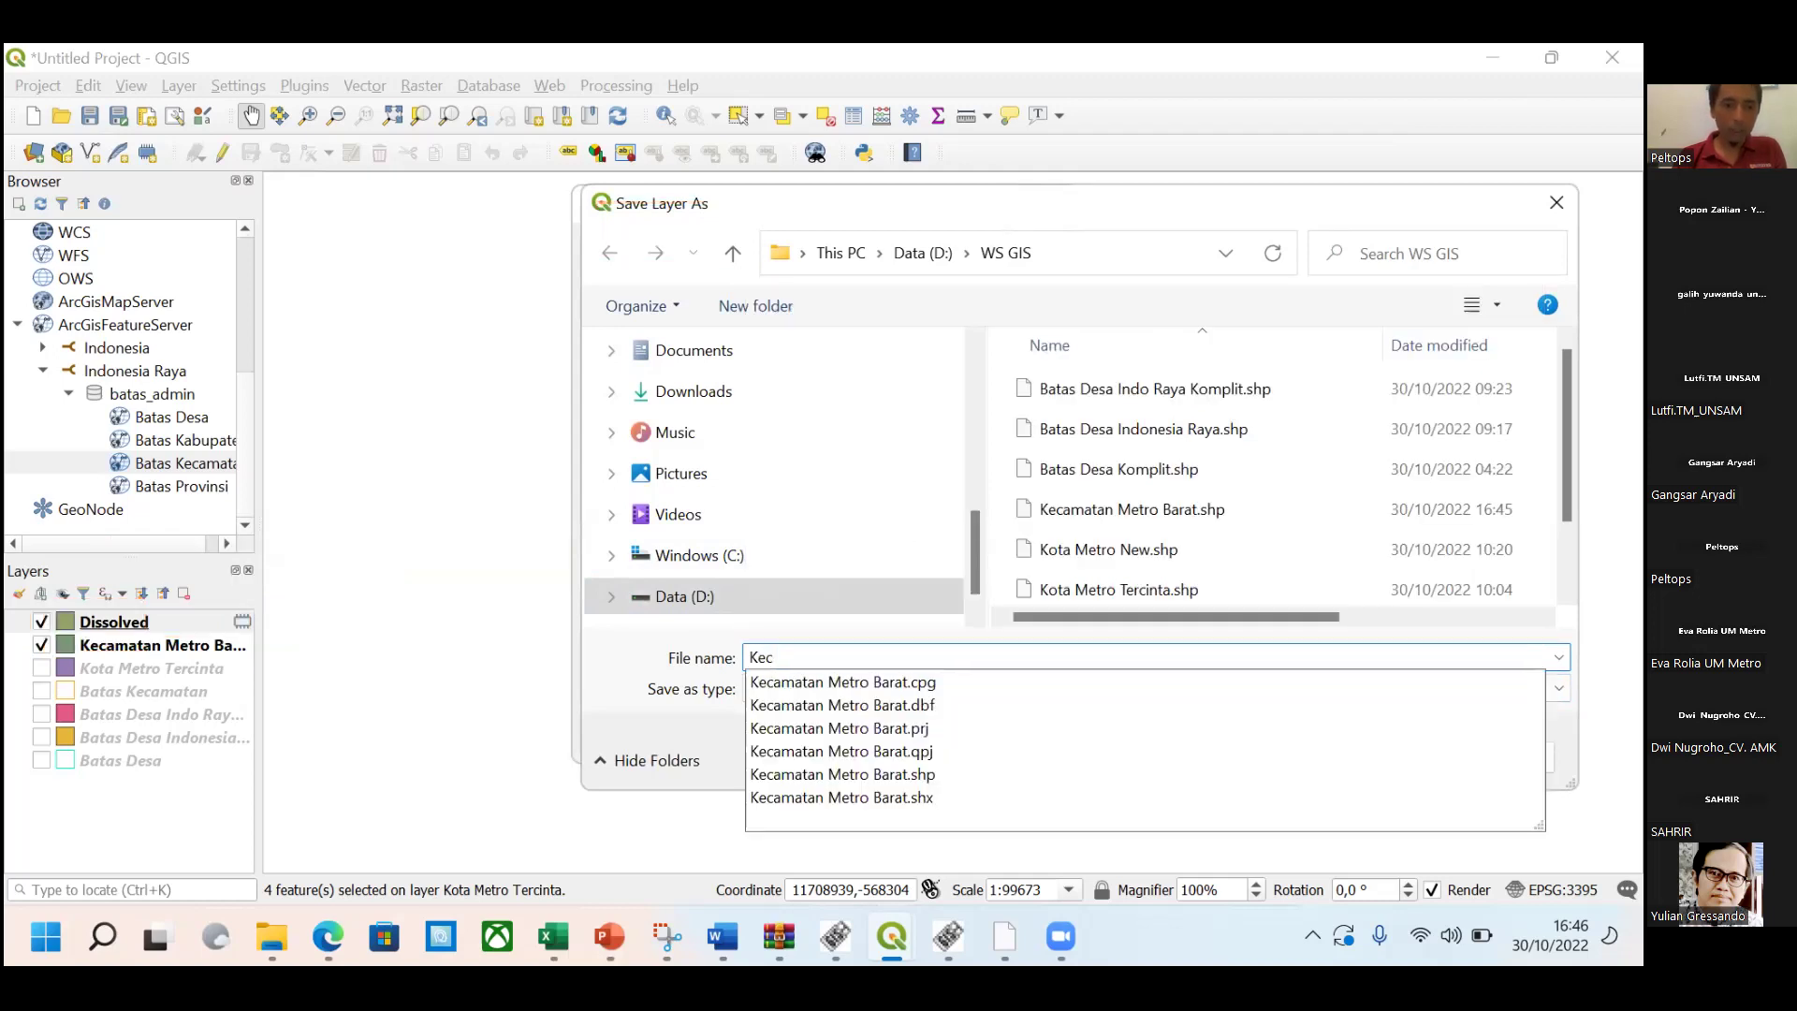
left_click(769, 656)
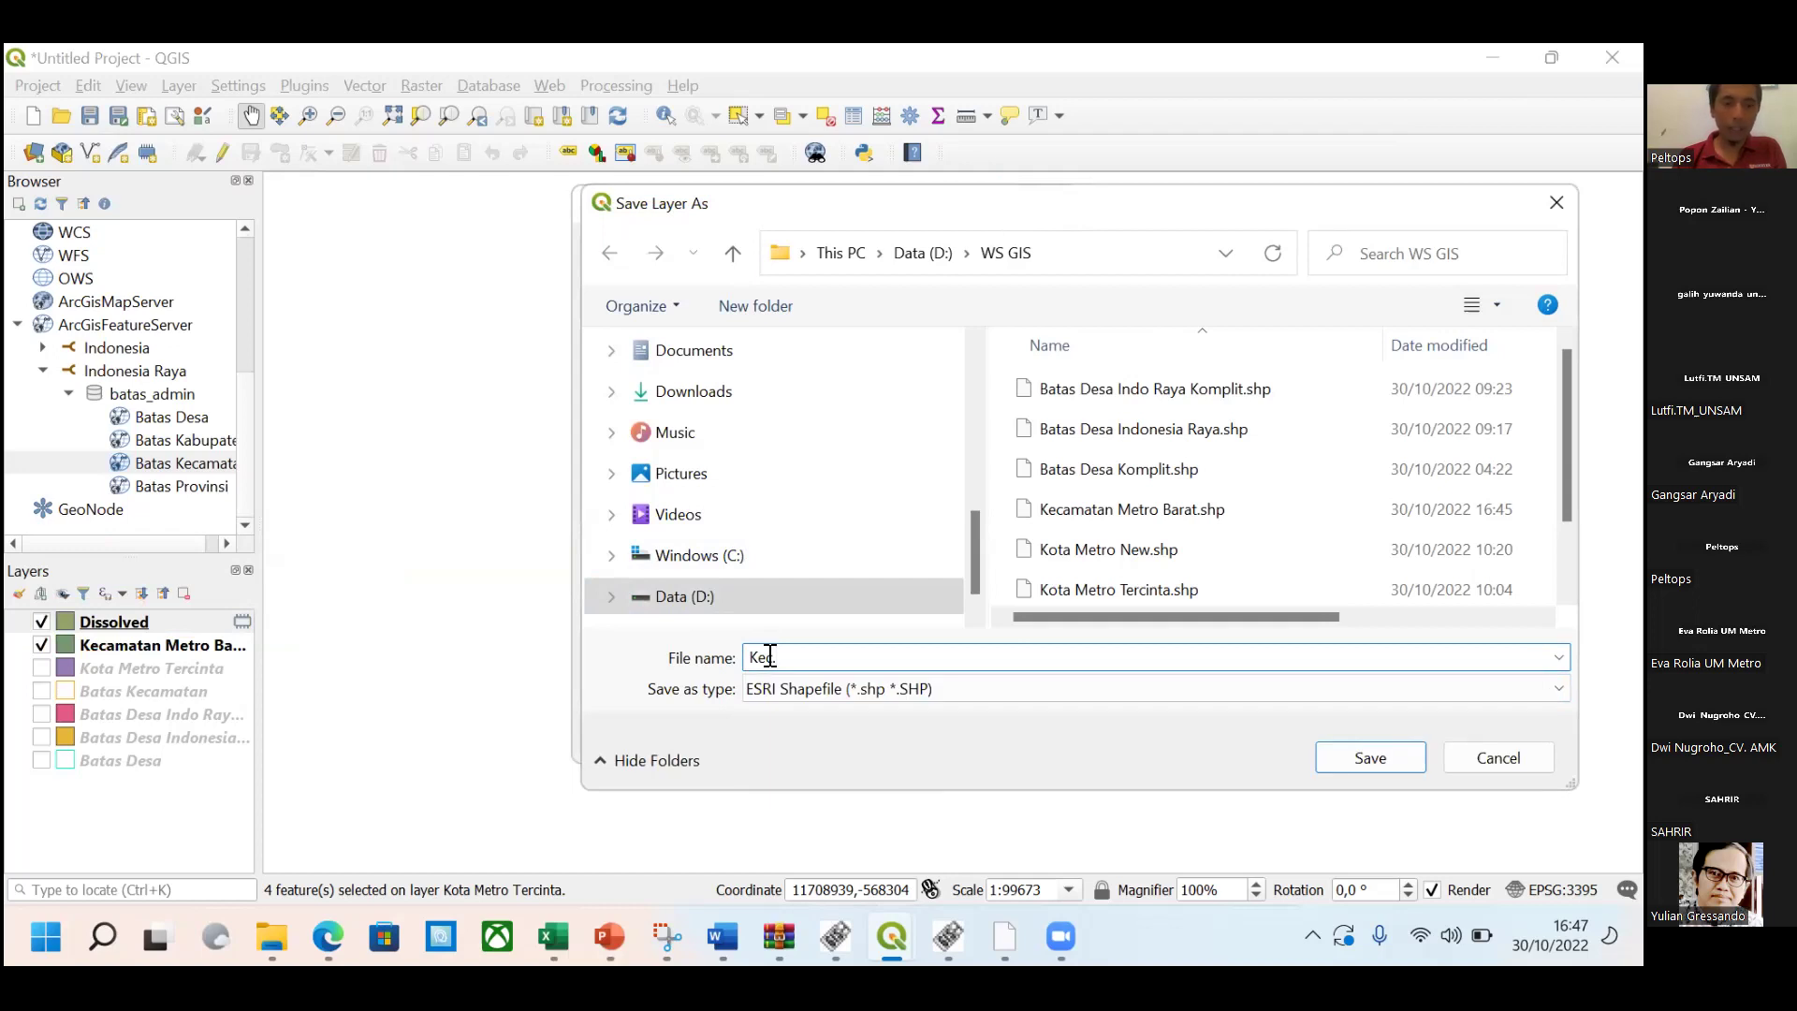
type(".n")
type("M")
key("BackSpace")
type("Metro Barat")
left_click(1345, 750)
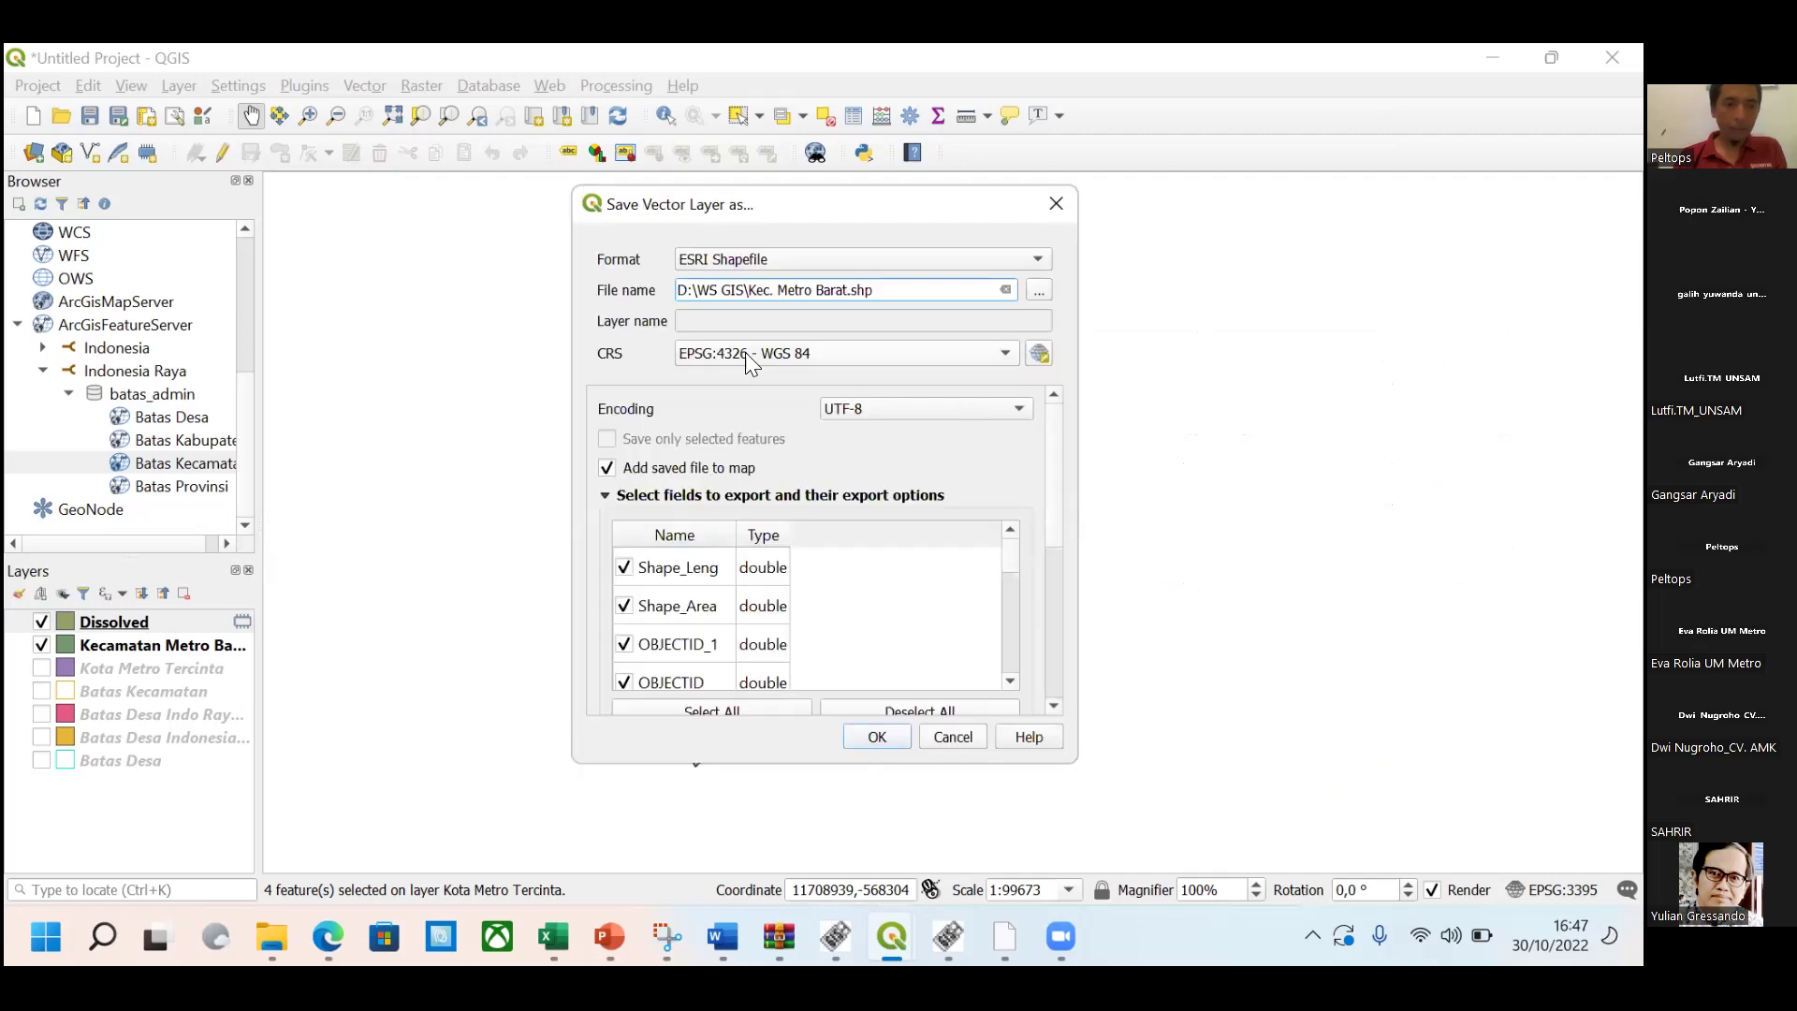
left_click(895, 731)
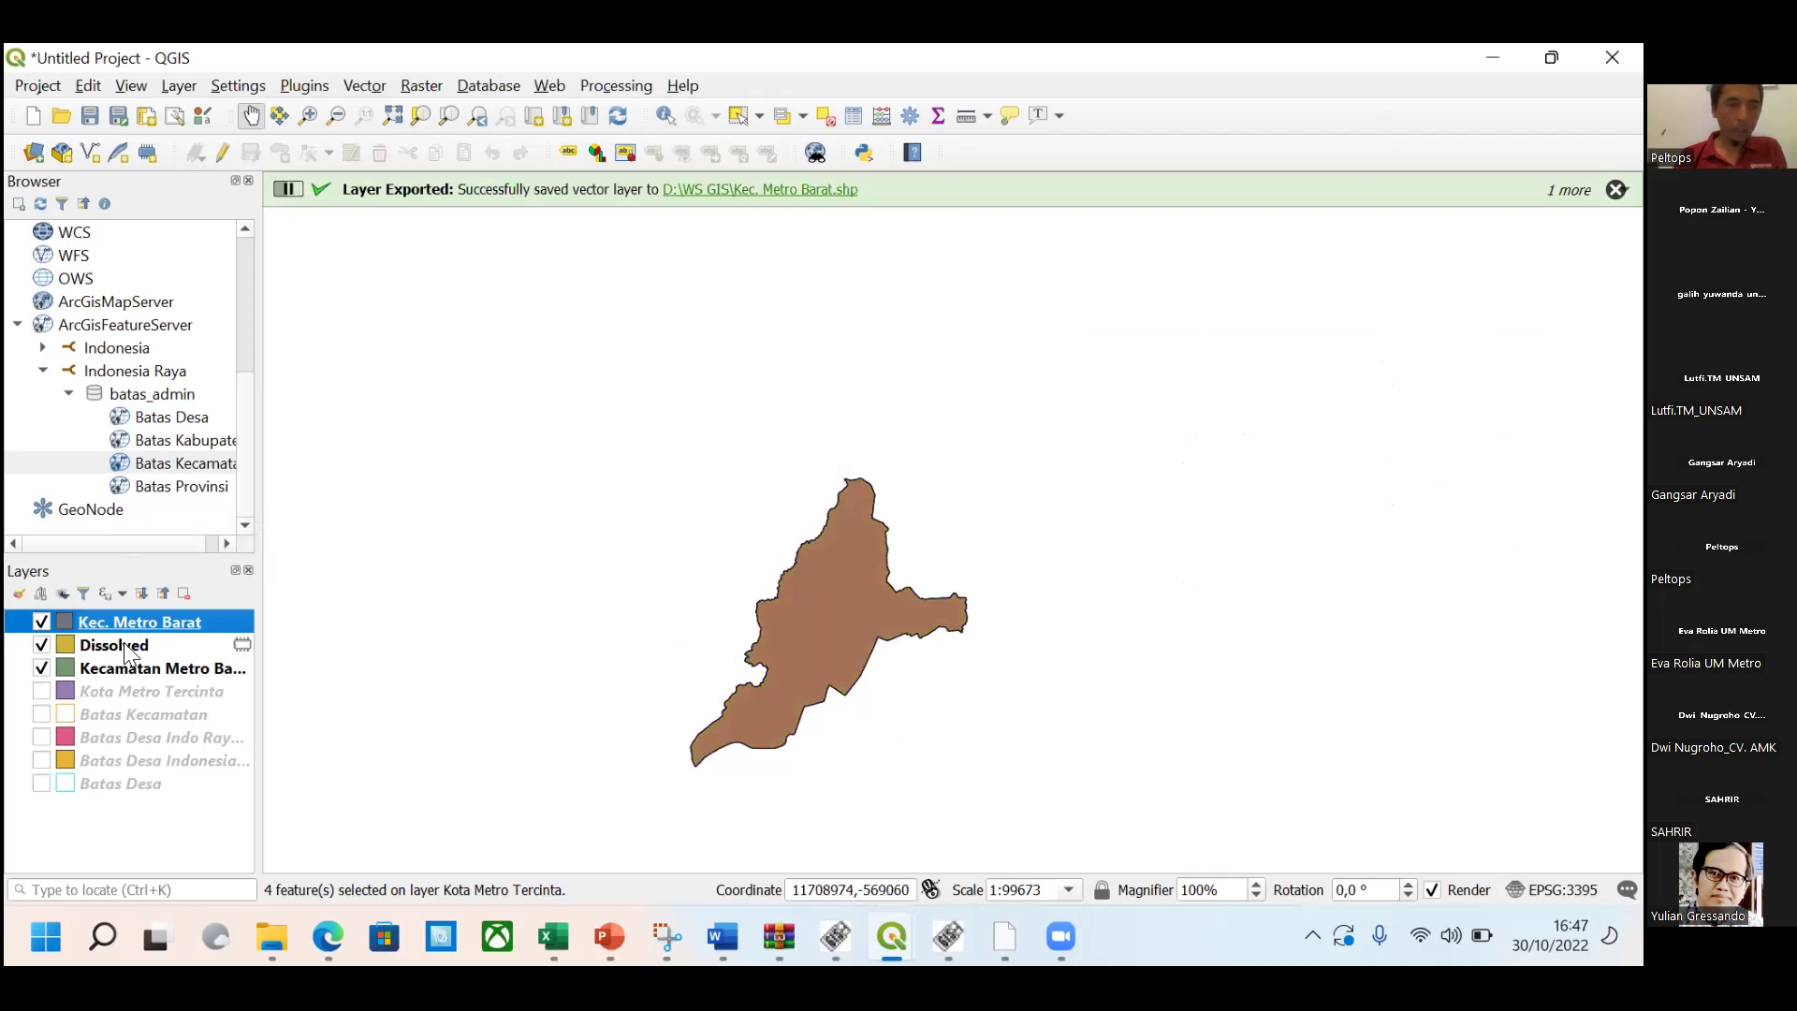
Remove the temporary Dissolved layer from the project.
right_click(129, 646)
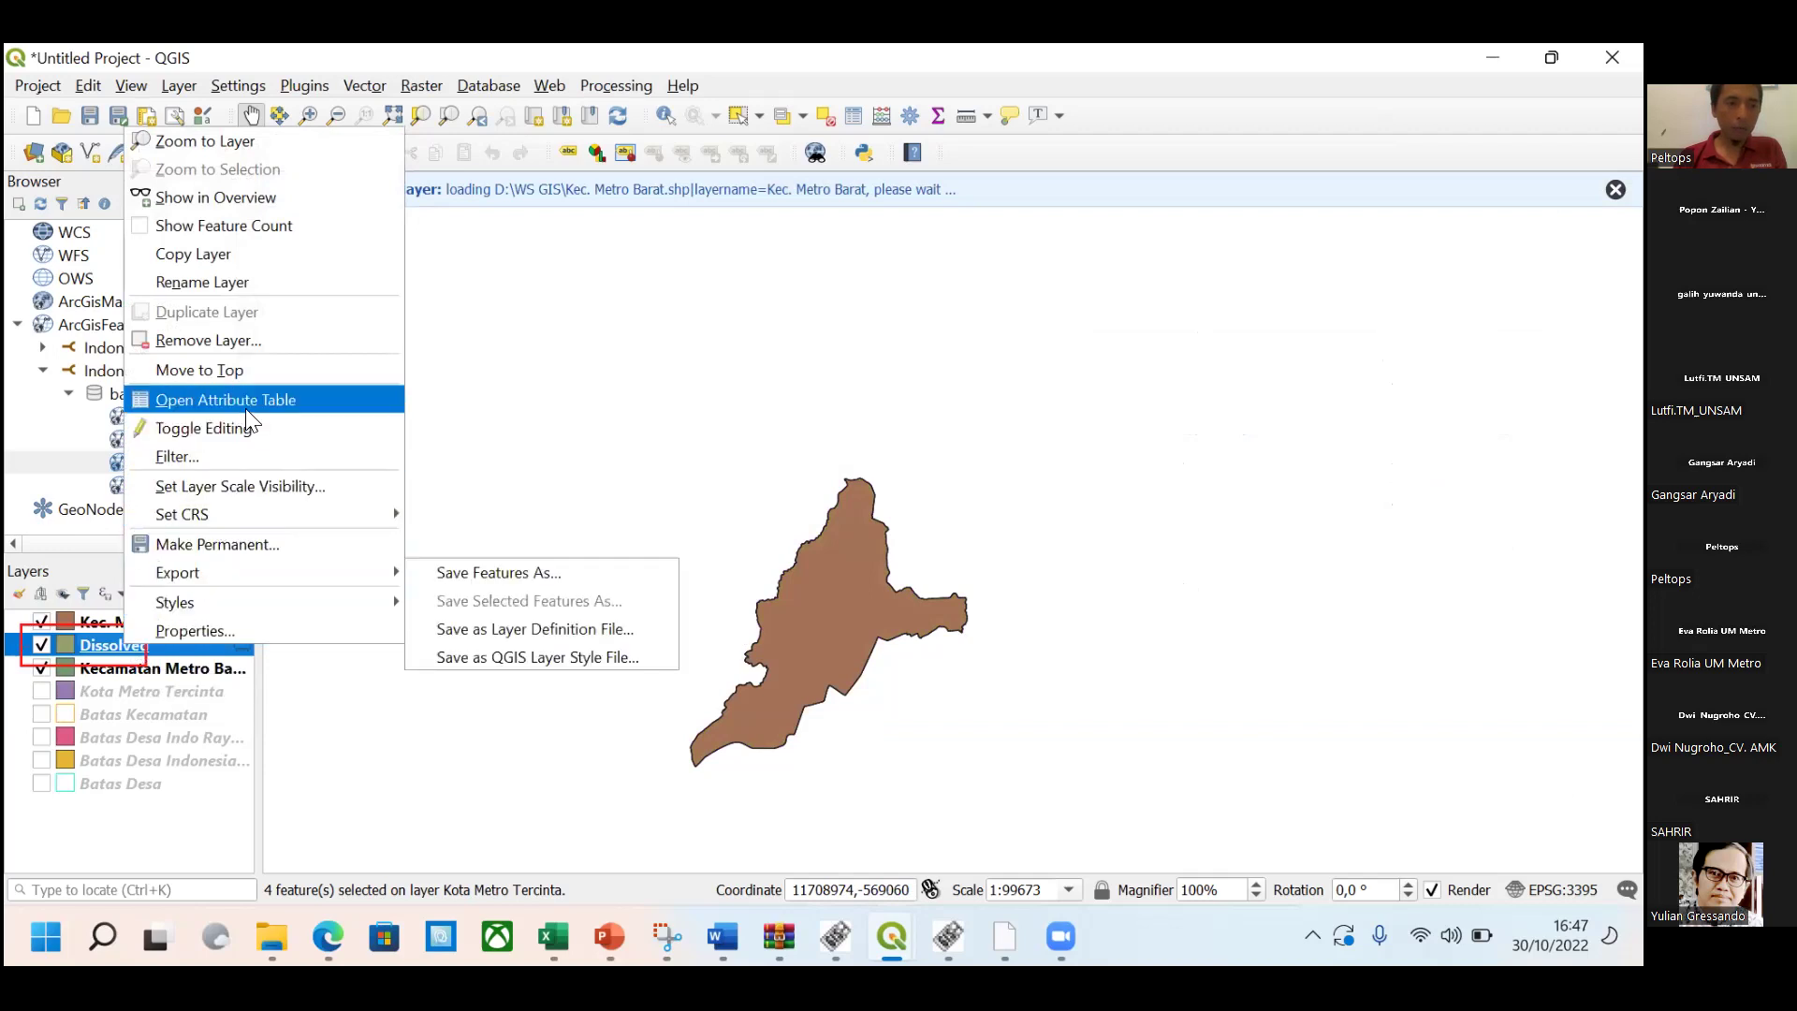
left_click(268, 338)
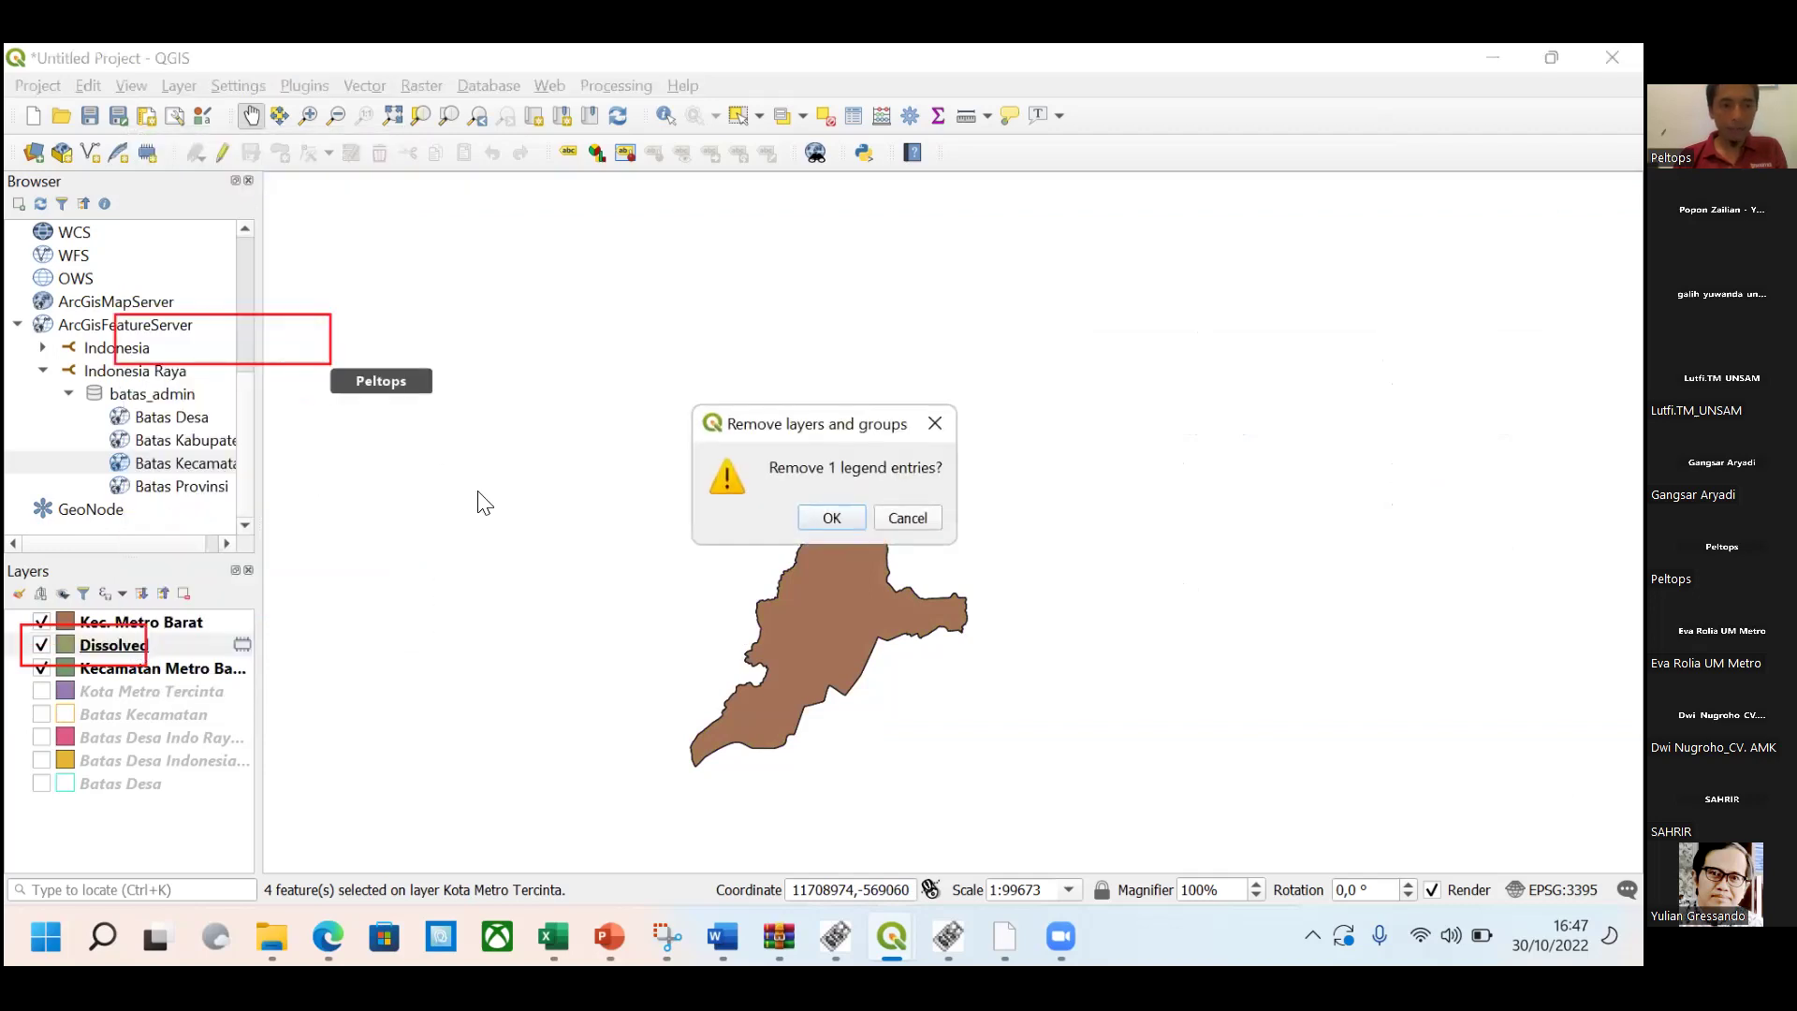
left_click(827, 517)
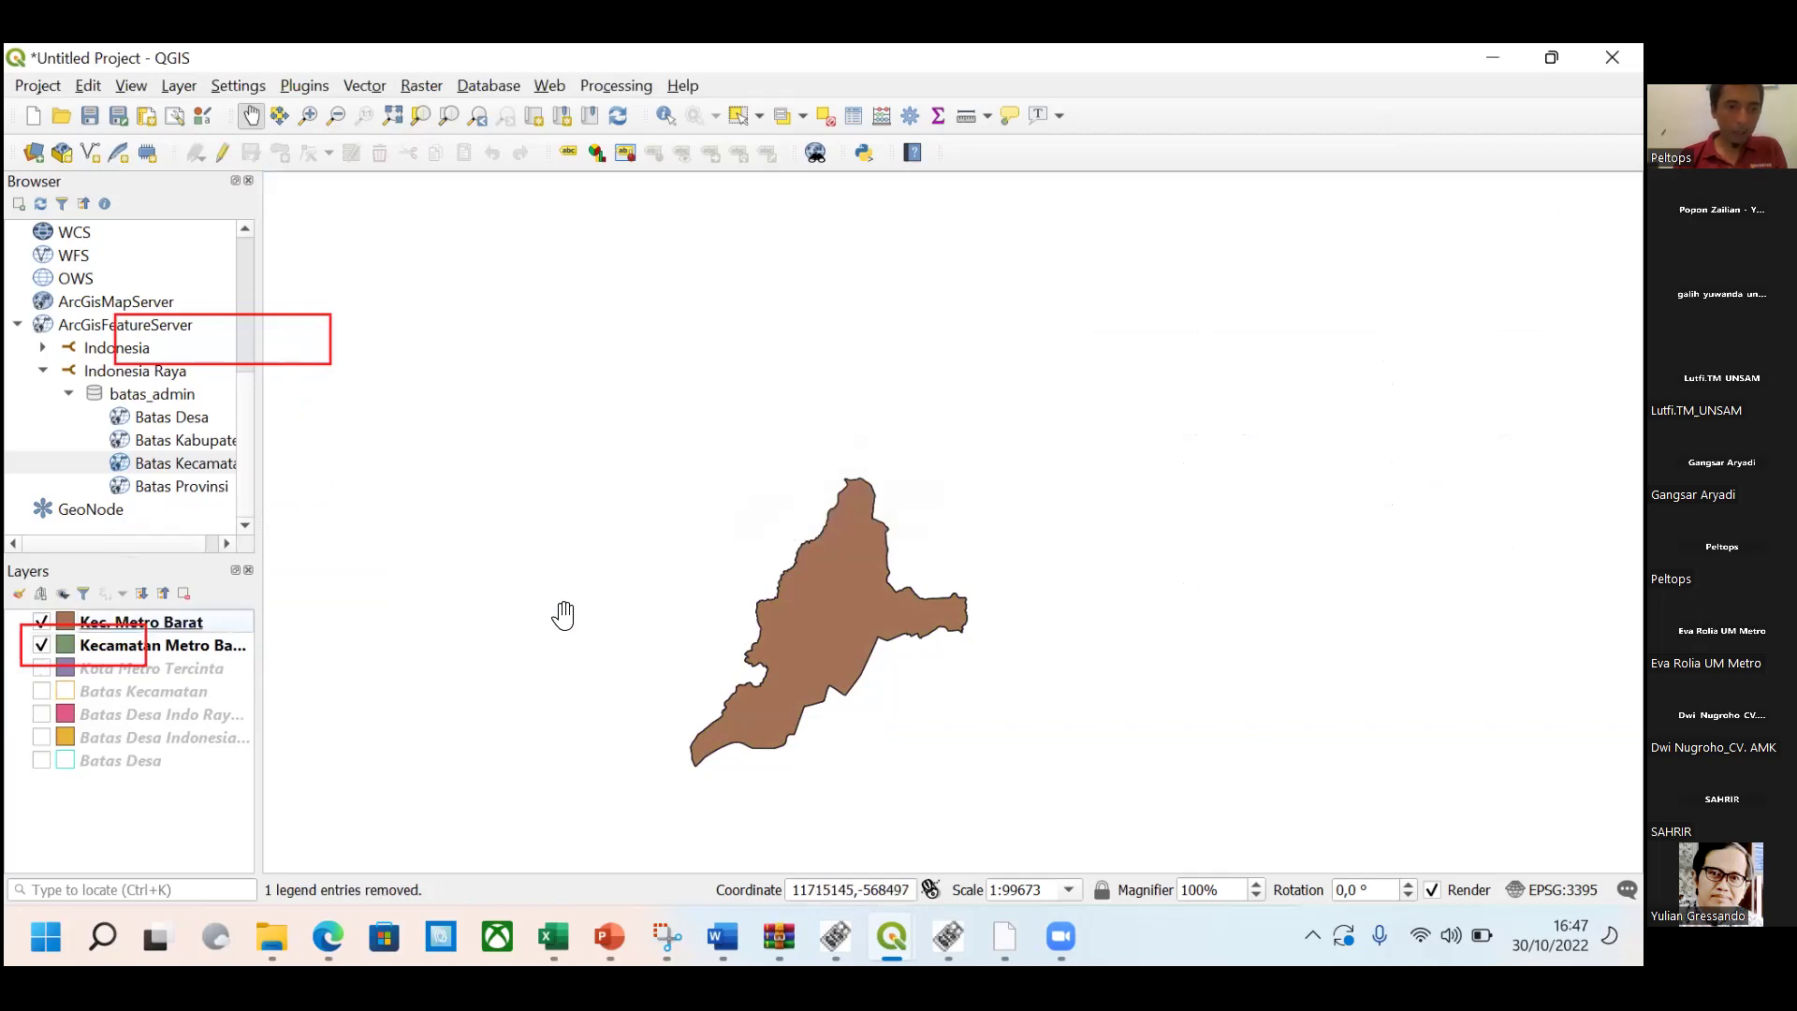
Try to filter the Kecamatan Metro Barat attribute table on the WADMKC field with "Metr".
right_click(193, 650)
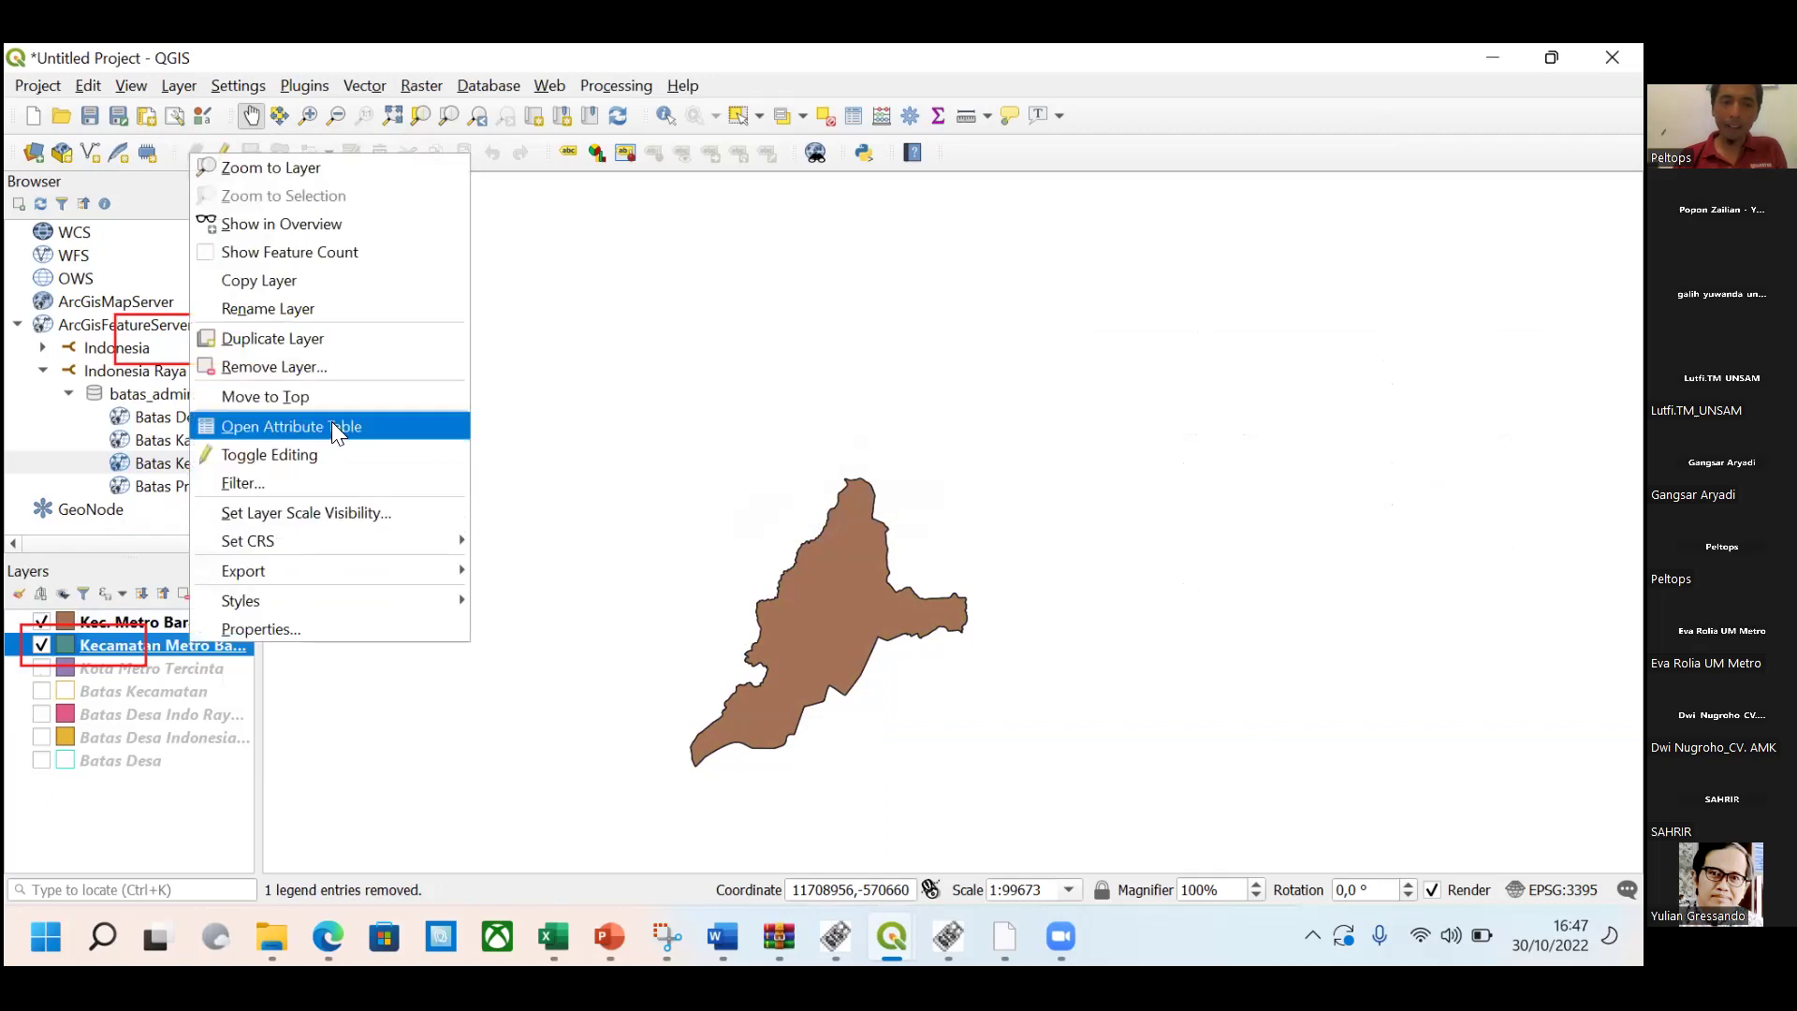
left_click(334, 426)
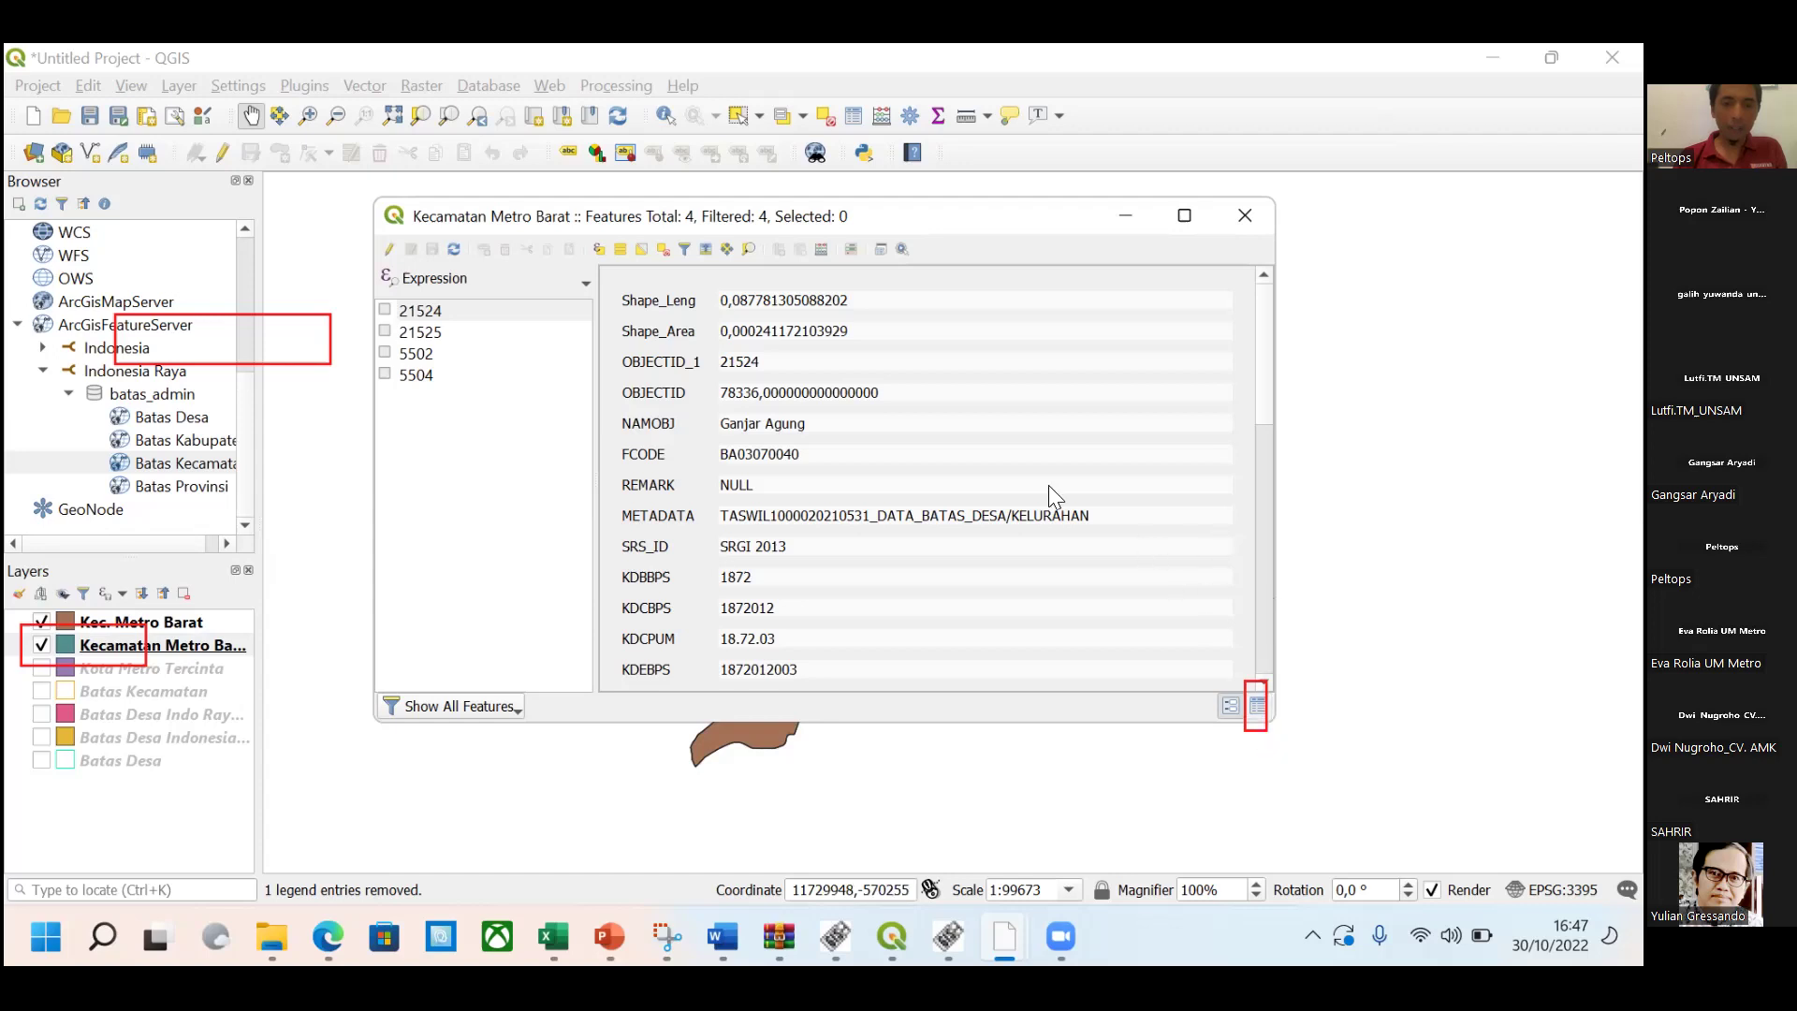
left_click(688, 253)
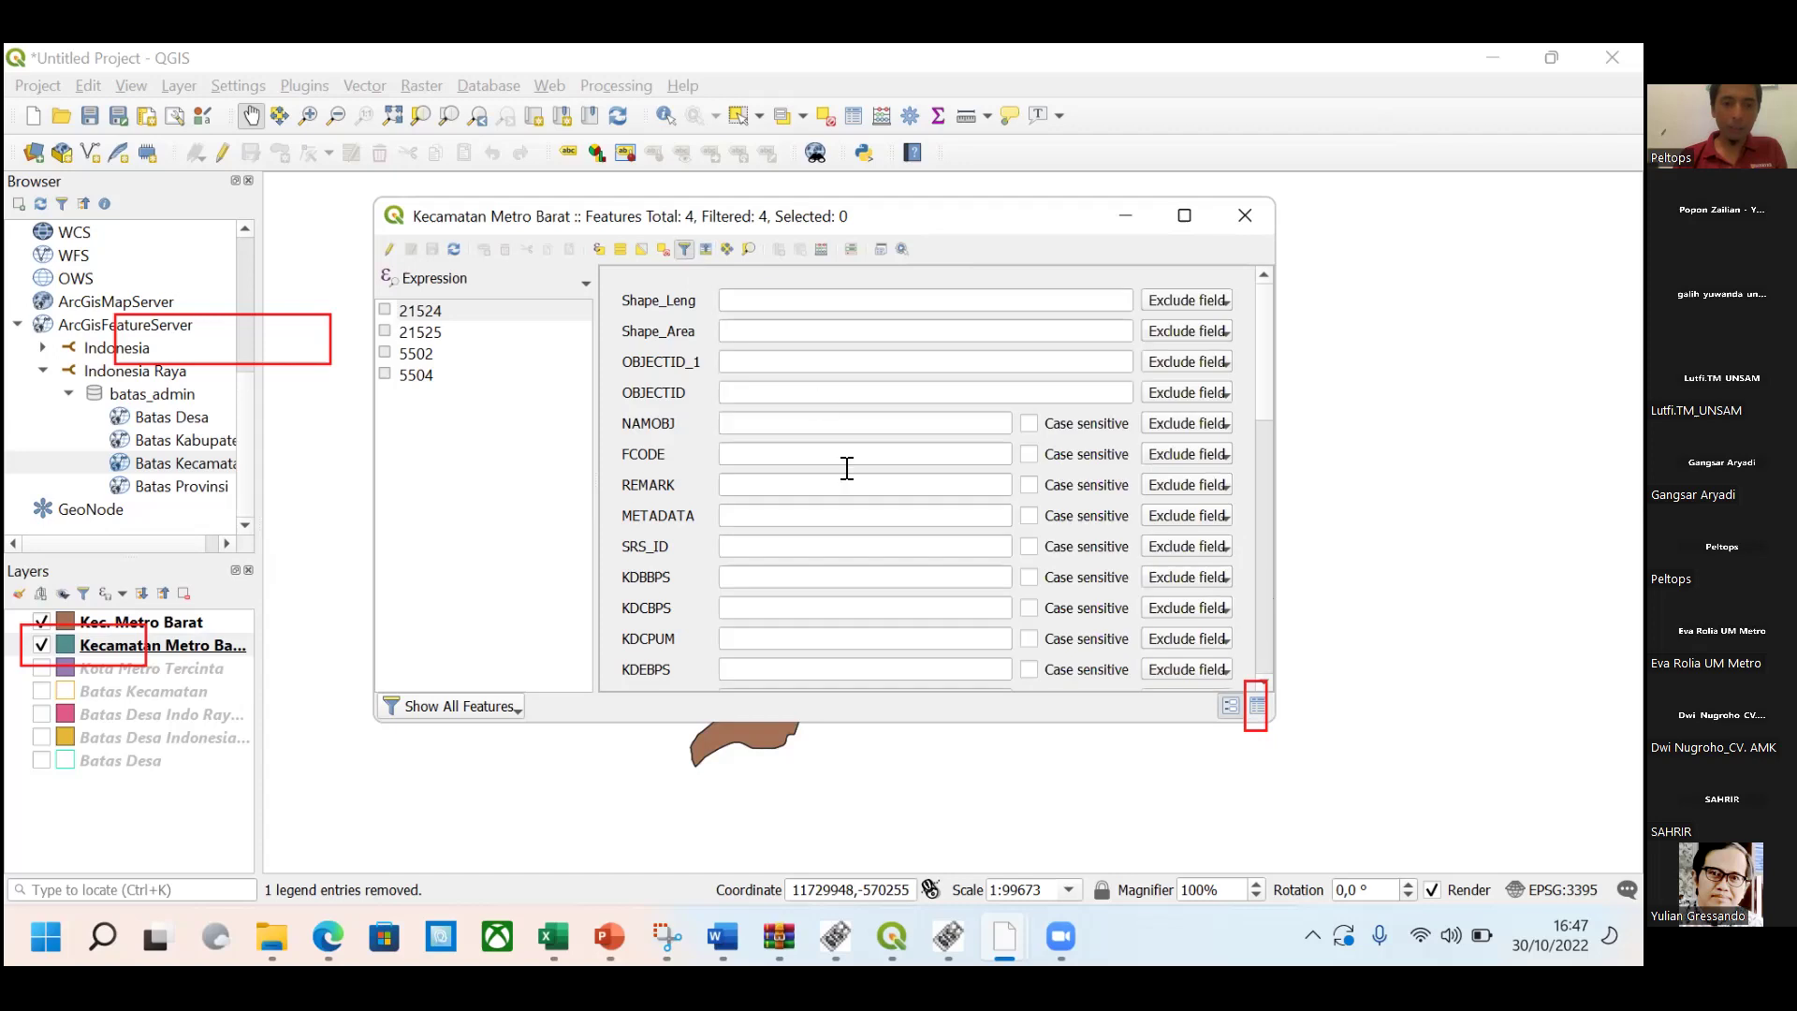
scroll(847, 468, "down", 3)
scroll(748, 569, "down", 1)
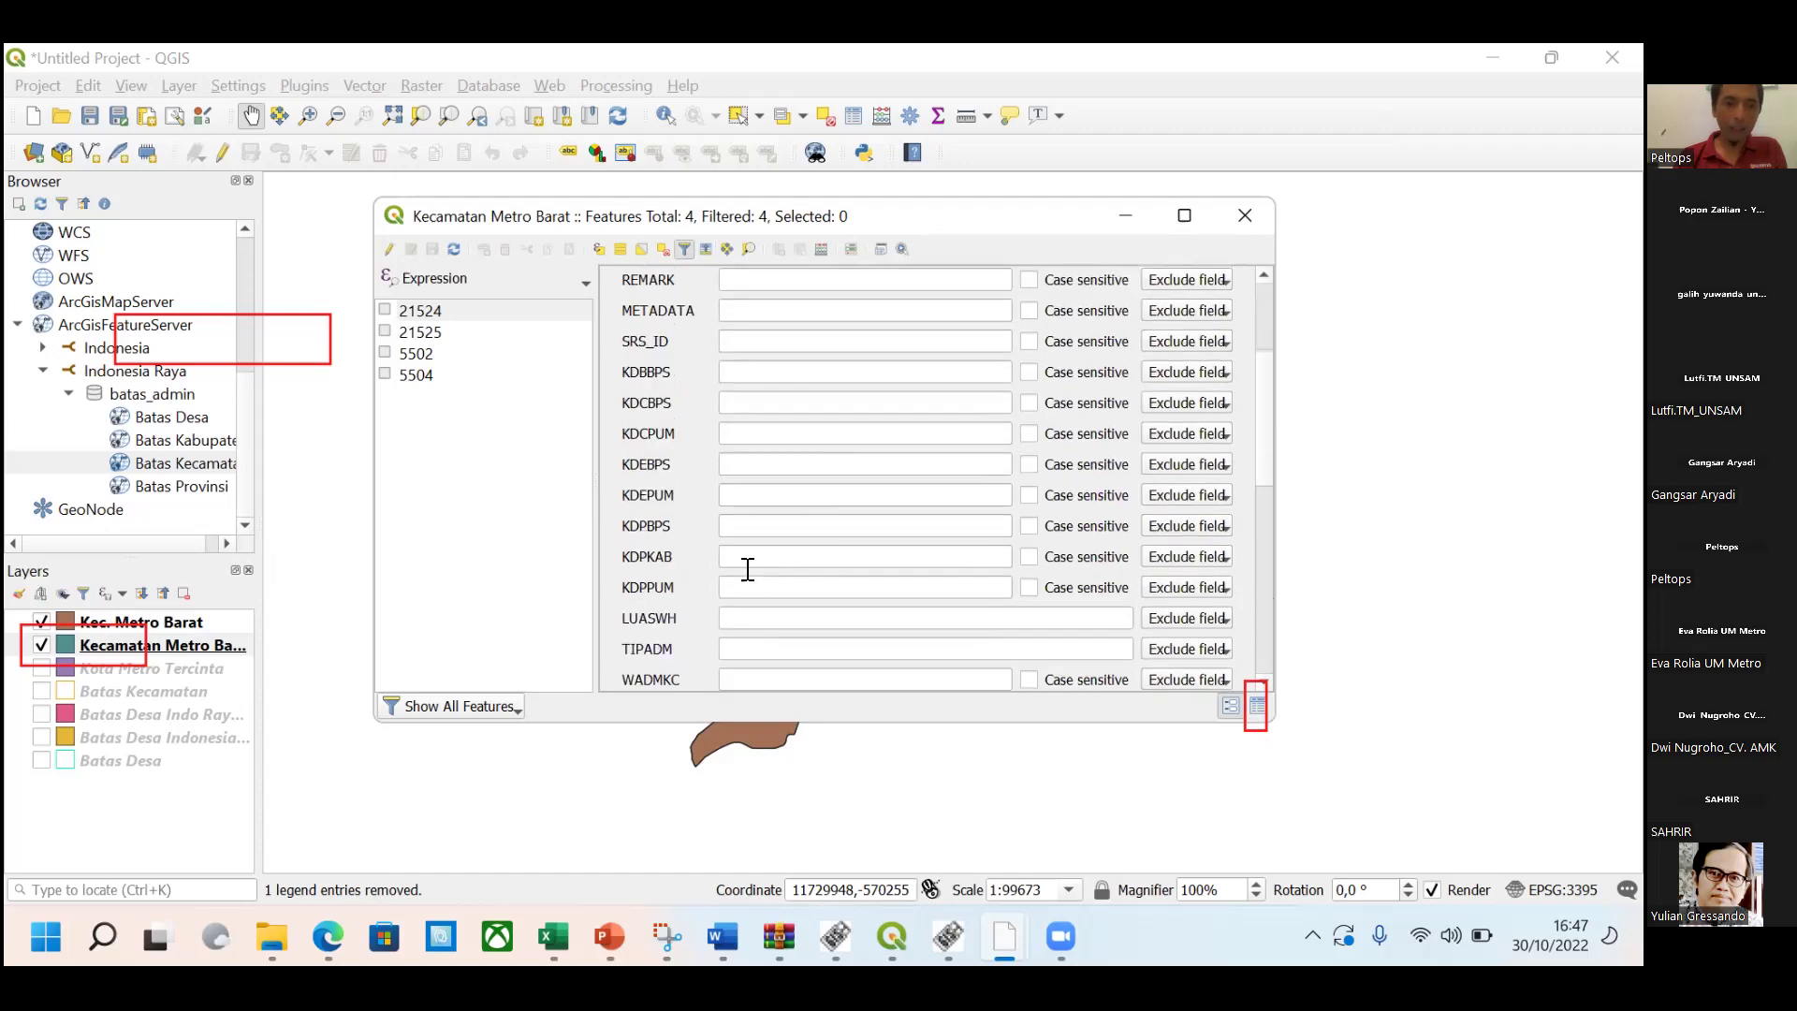
scroll(735, 508, "down", 1)
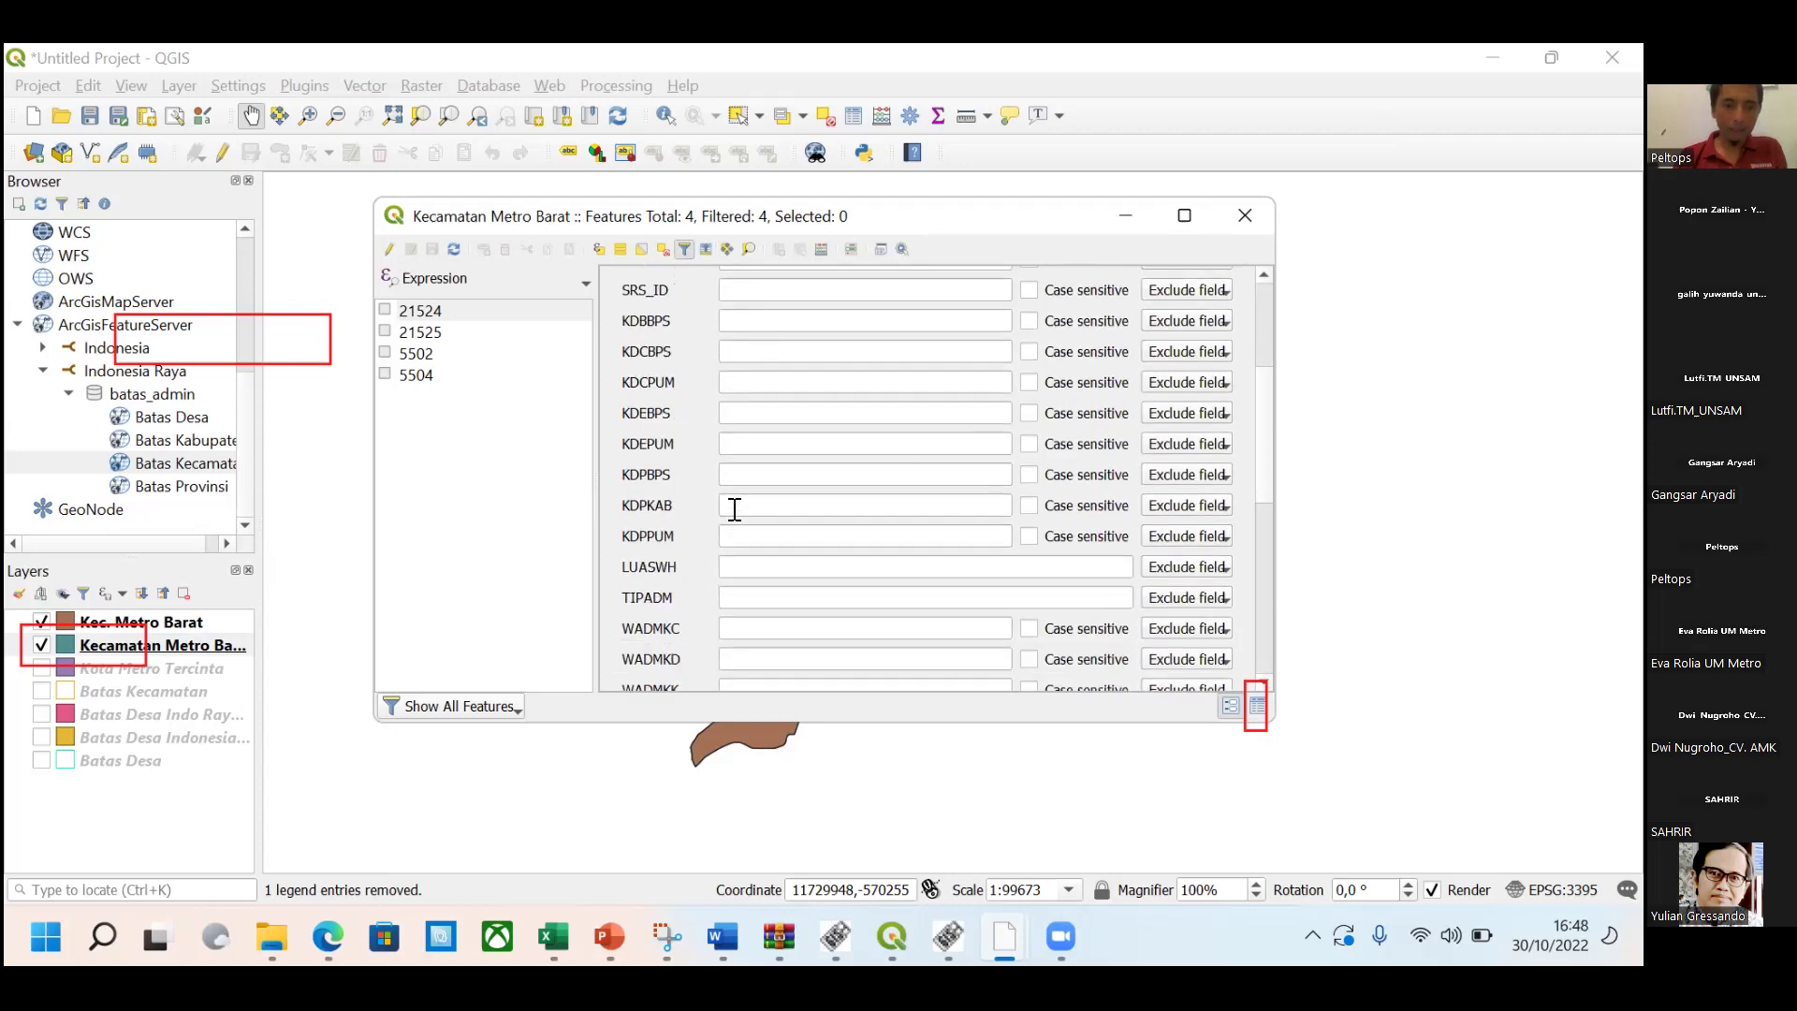
scroll(735, 509, "down", 1)
left_click(775, 574)
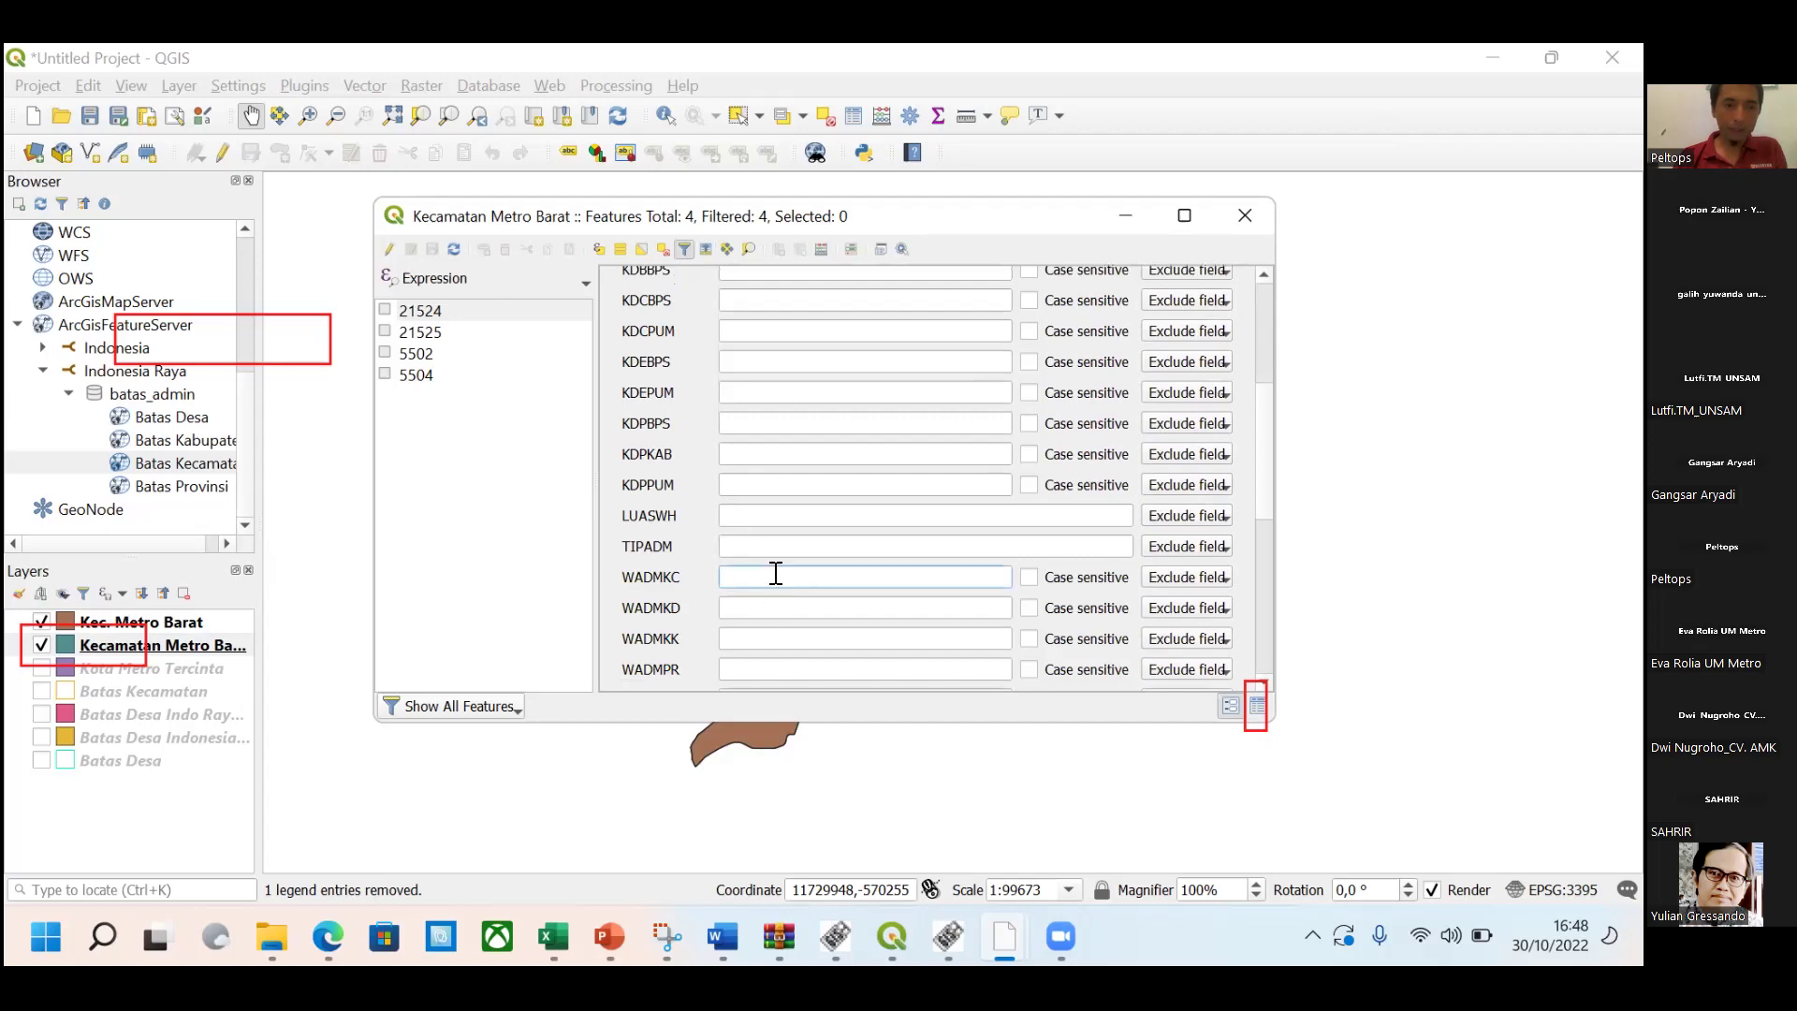
type("Metr")
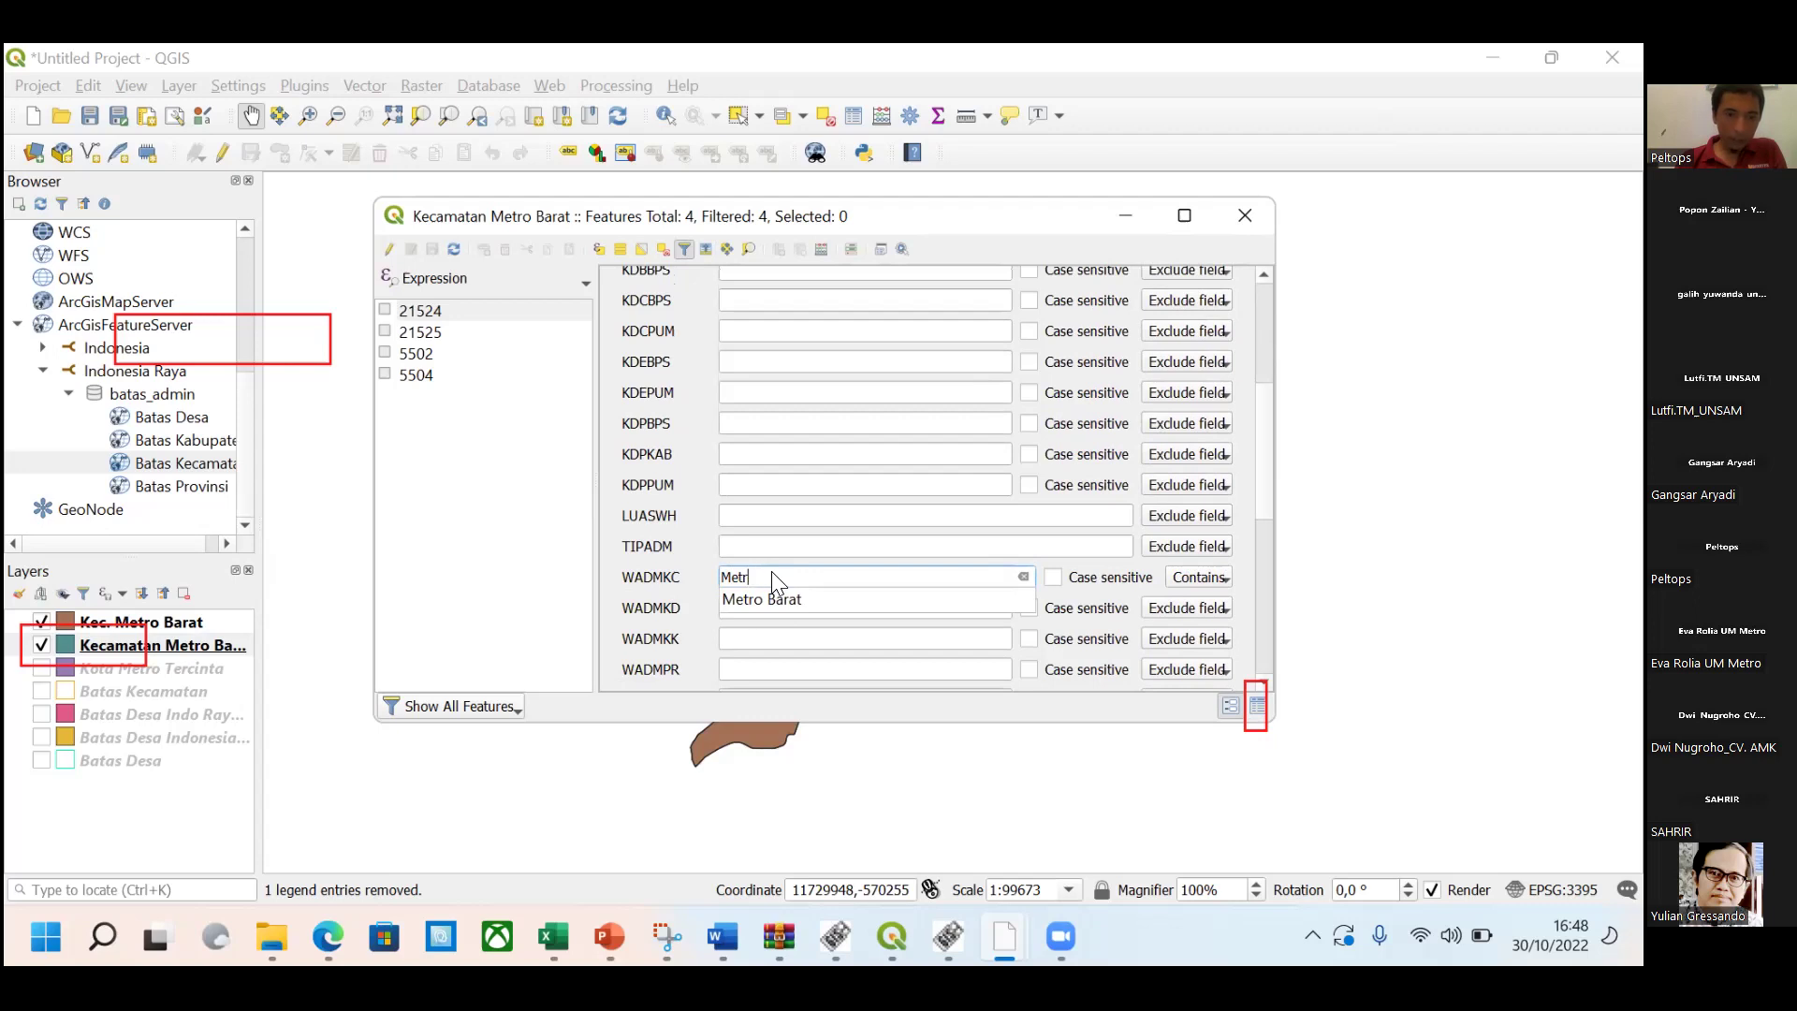
key("BackSpace")
key("BackSpace")
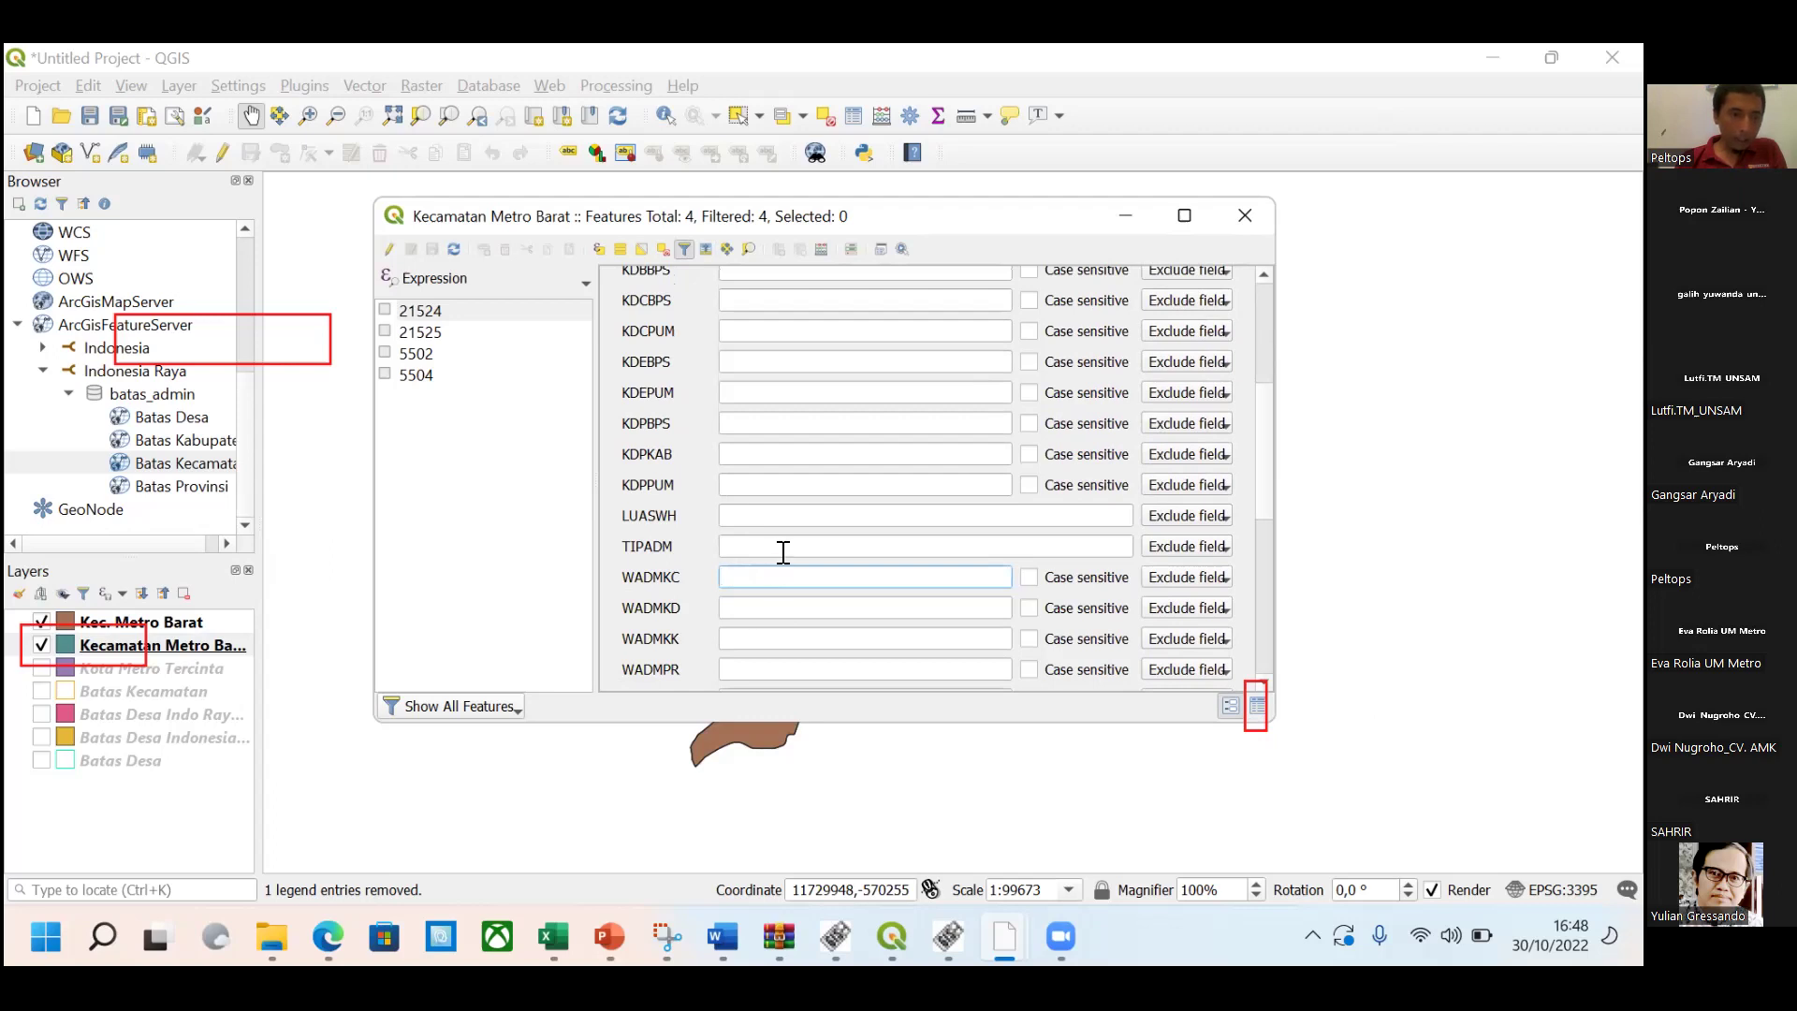
left_click_drag(32, 645, 185, 697)
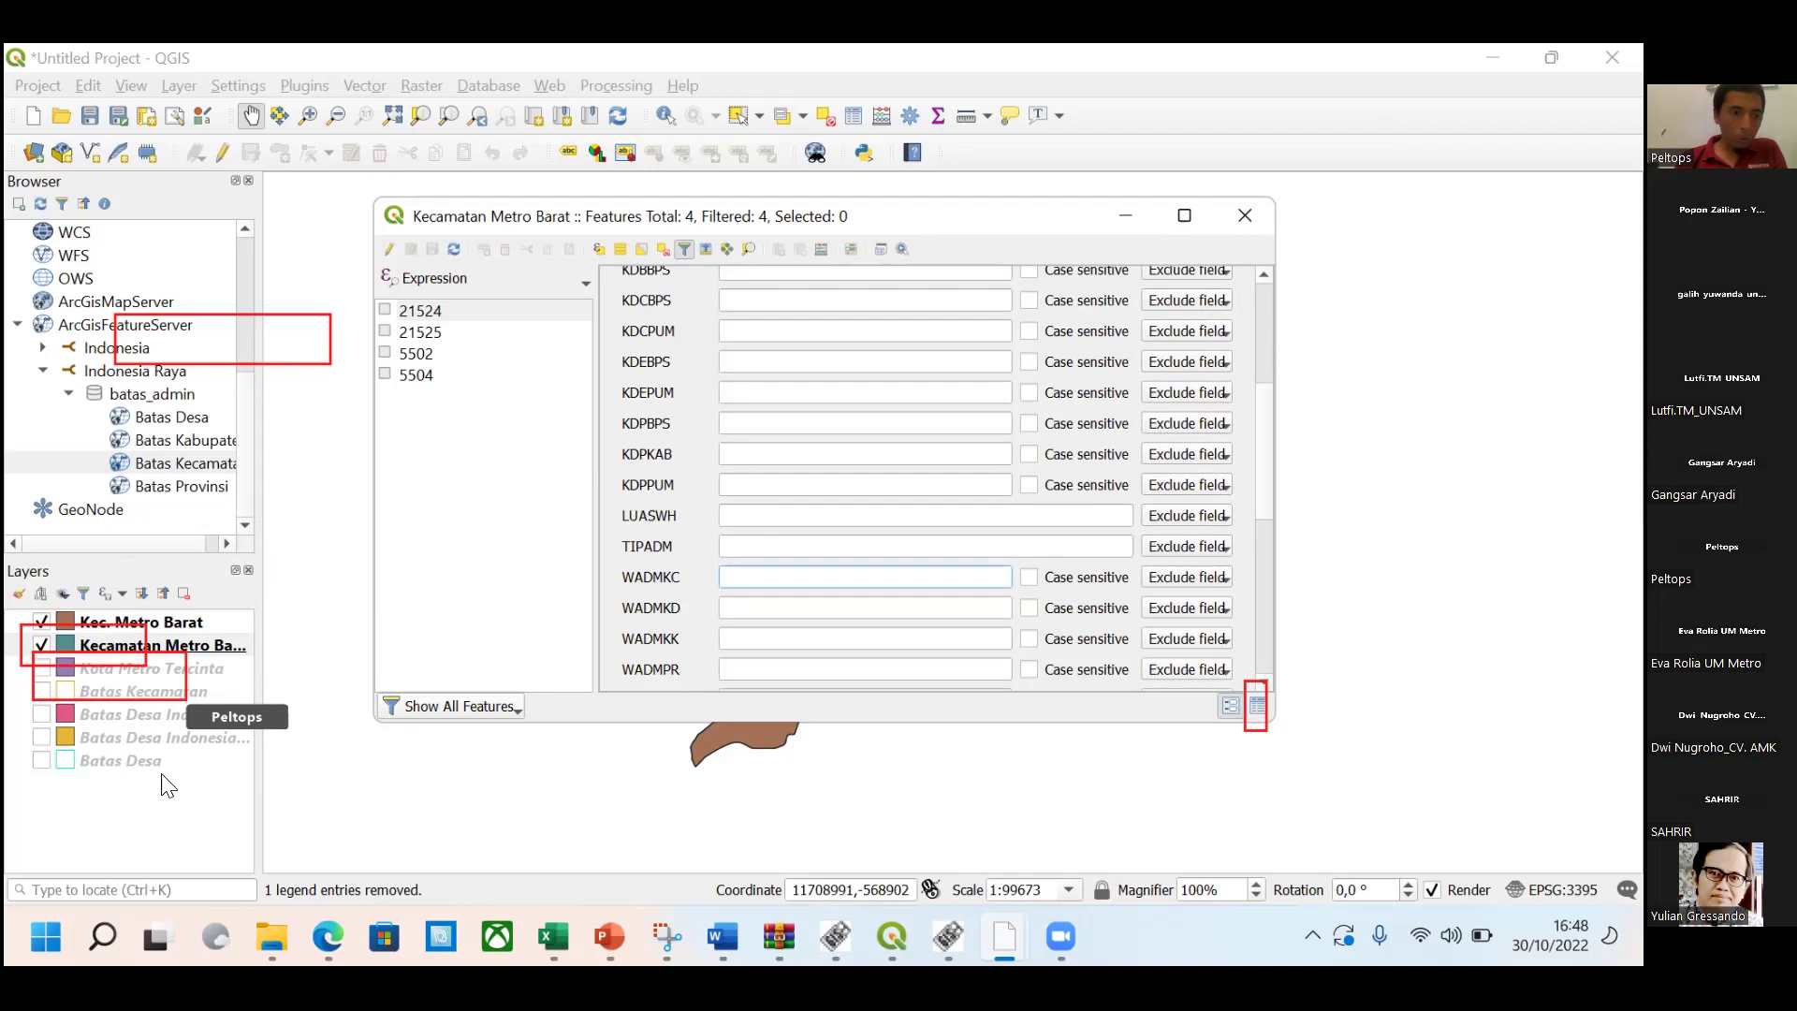
left_click(1244, 221)
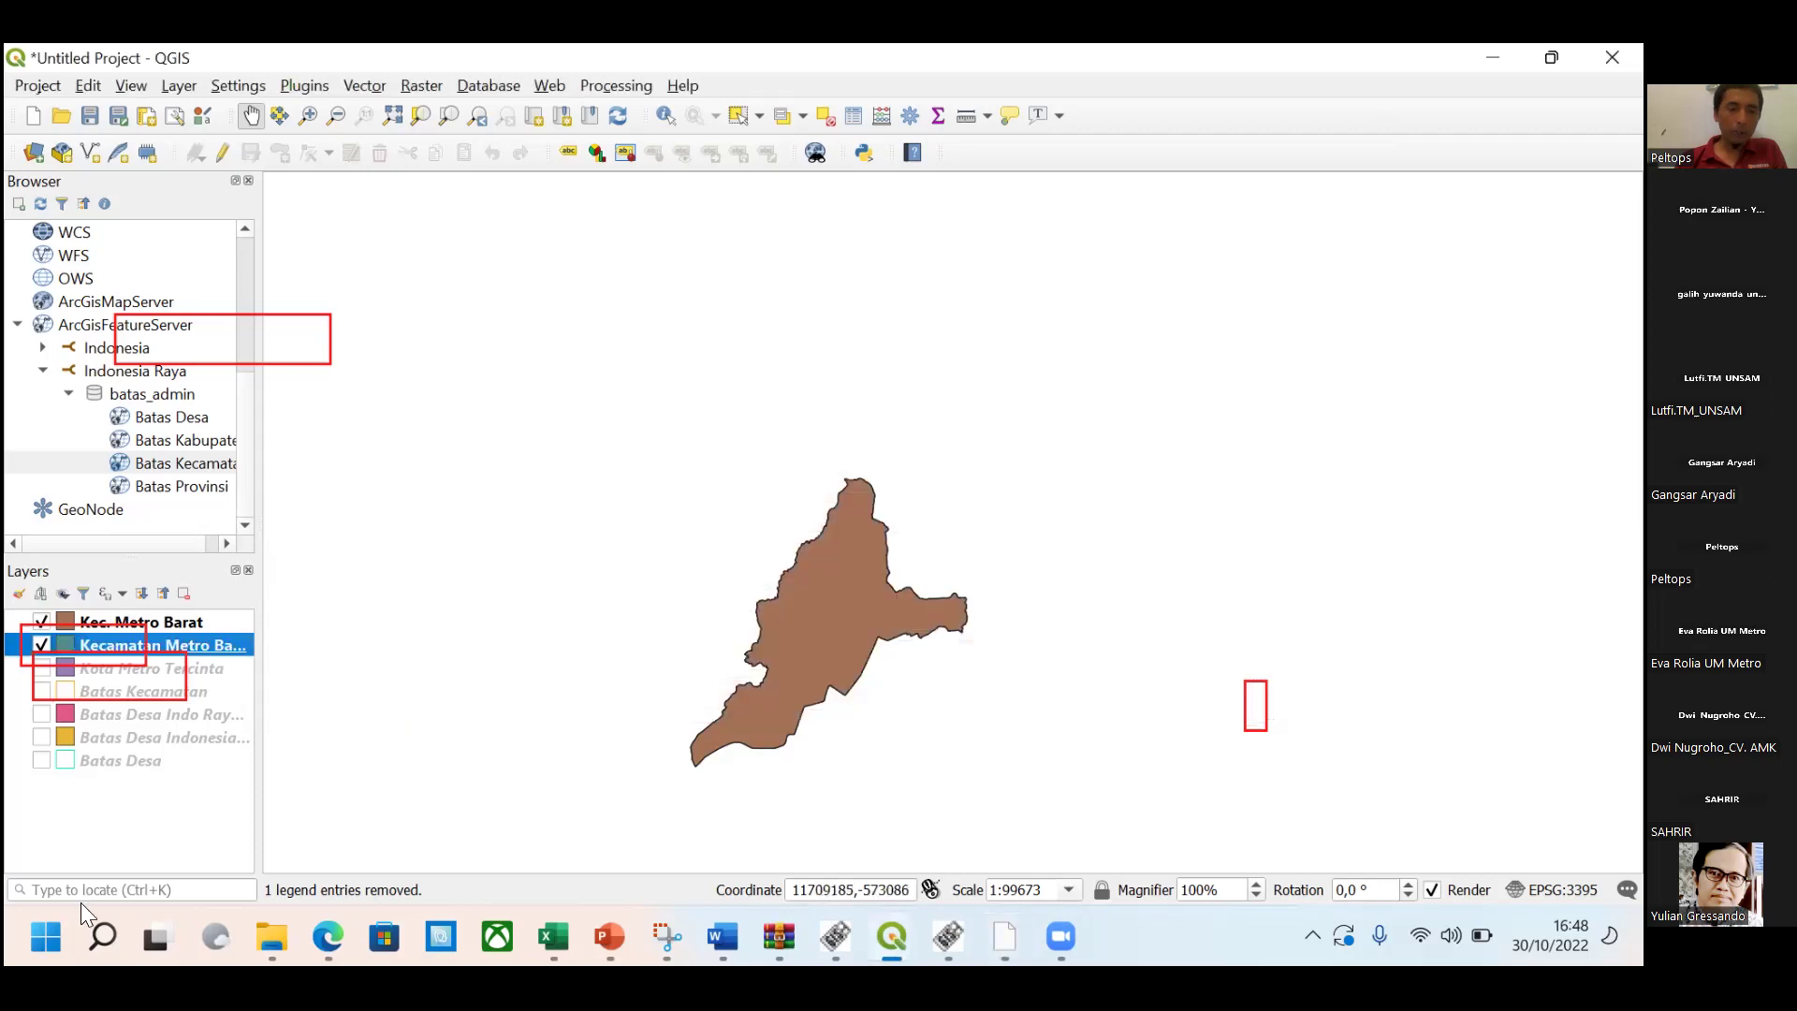
Show the Kota Metro Tercinta layer and select its features whose WADMKC contains "Metro Pusat" using the attribute table's form filter.
left_click(41, 667)
right_click(75, 668)
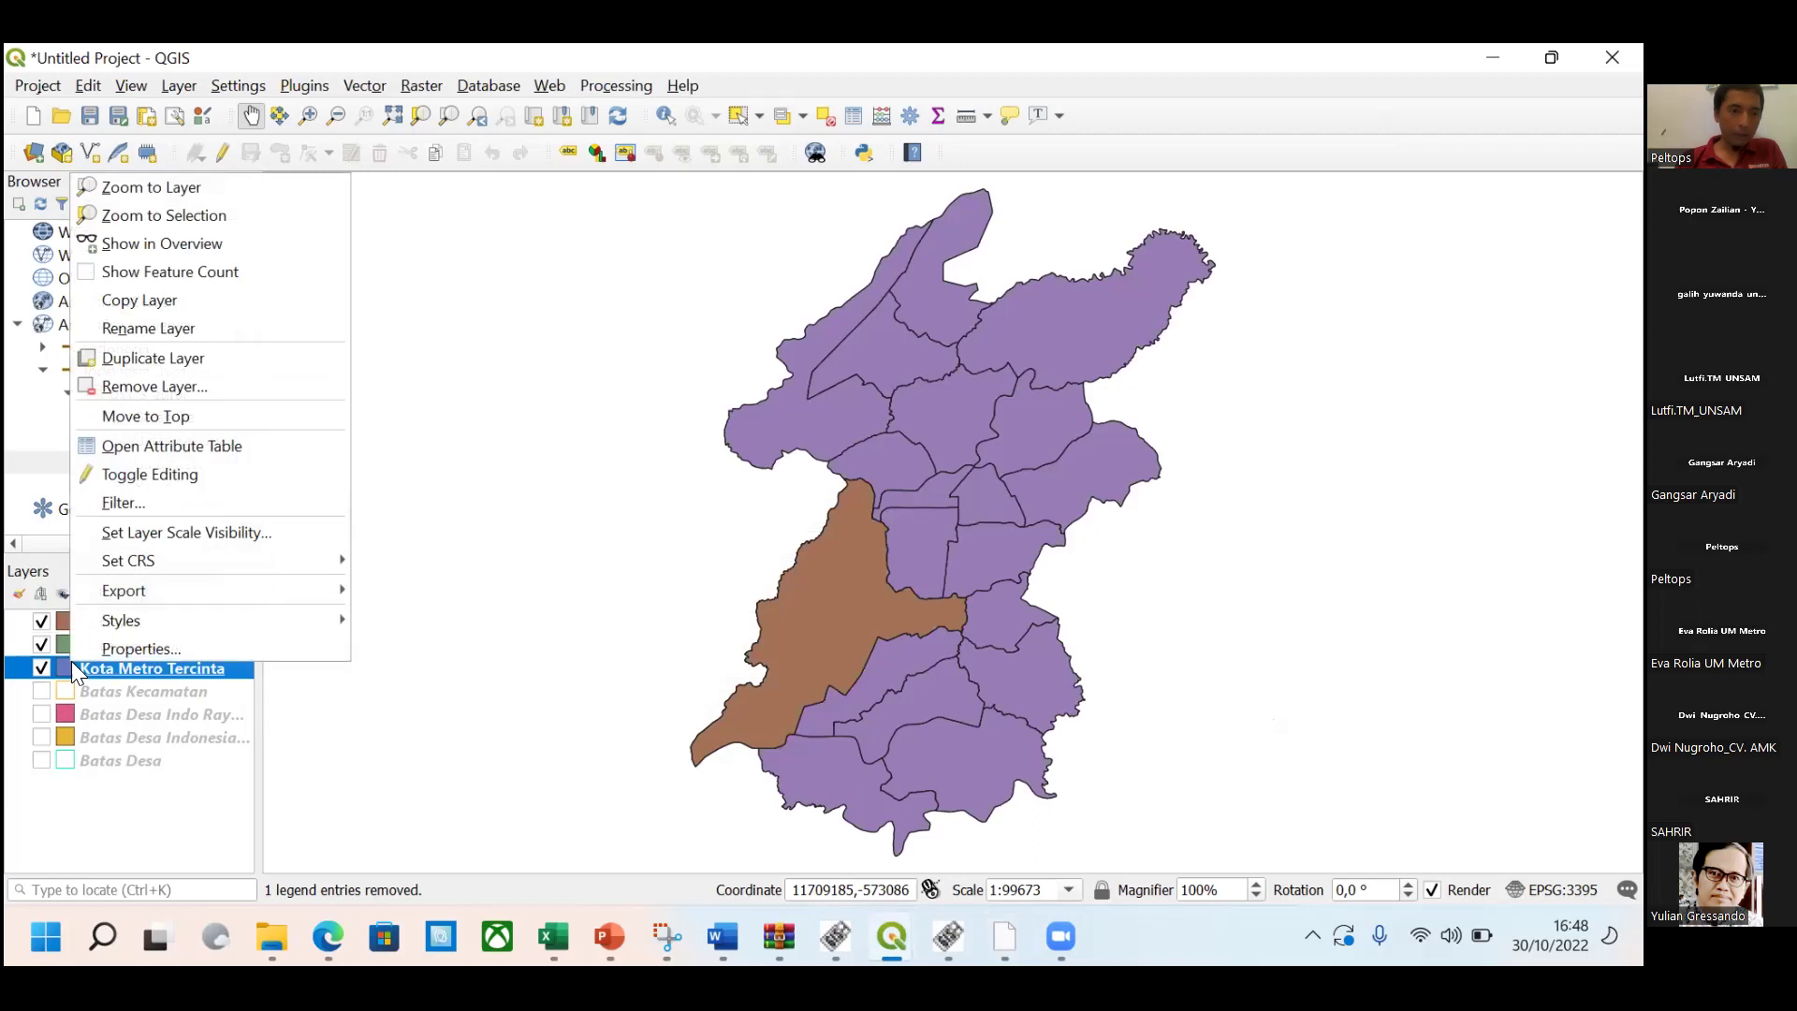
left_click(178, 445)
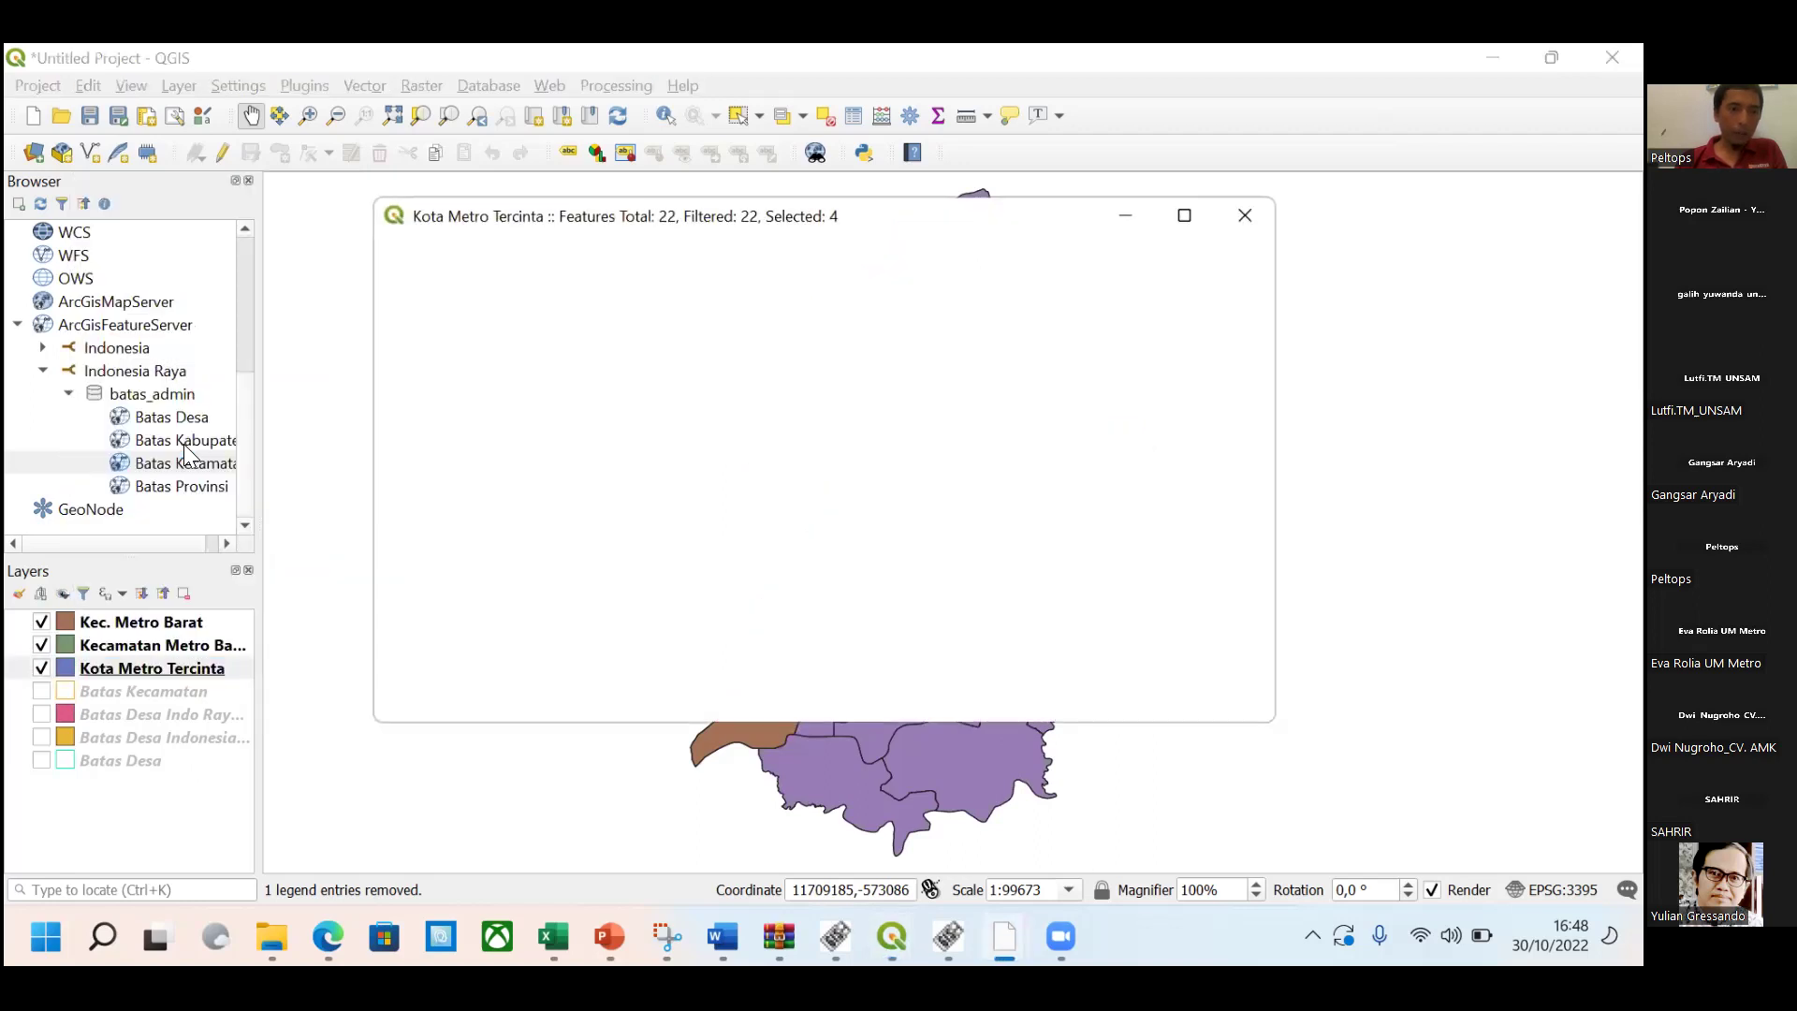
left_click(685, 249)
scroll(729, 485, "down", 1)
scroll(729, 484, "down", 3)
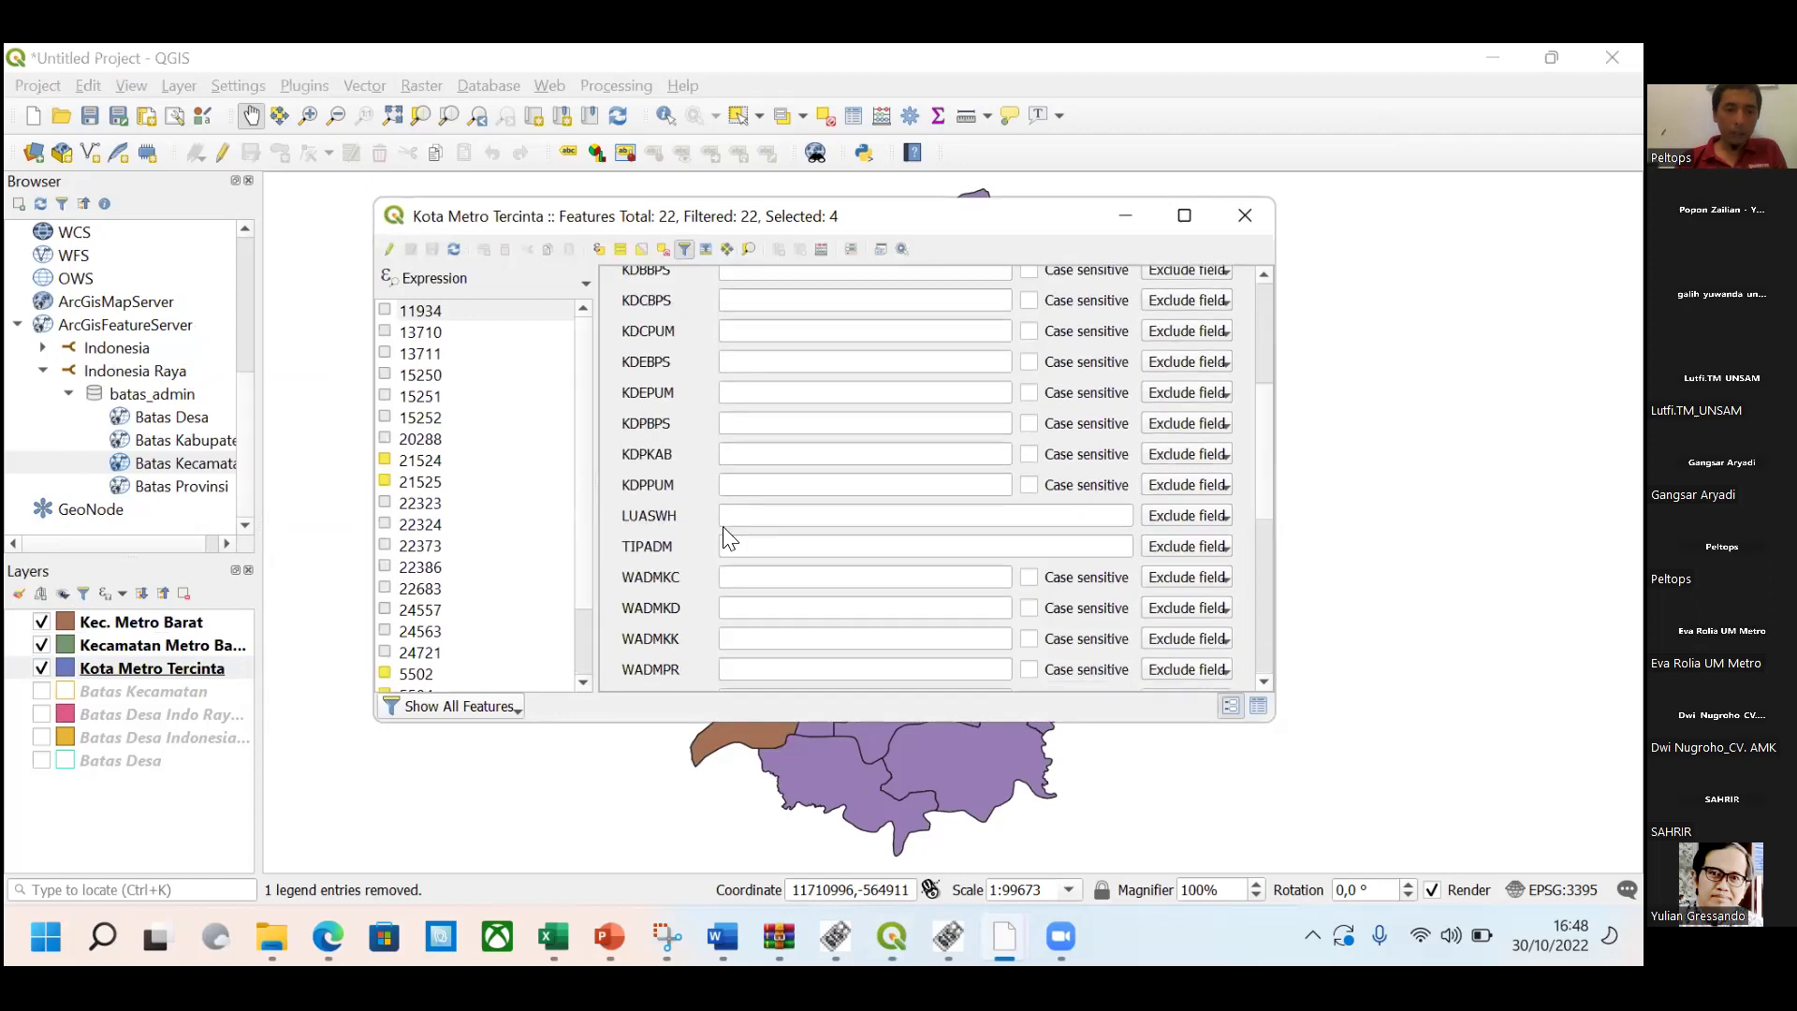
left_click(727, 582)
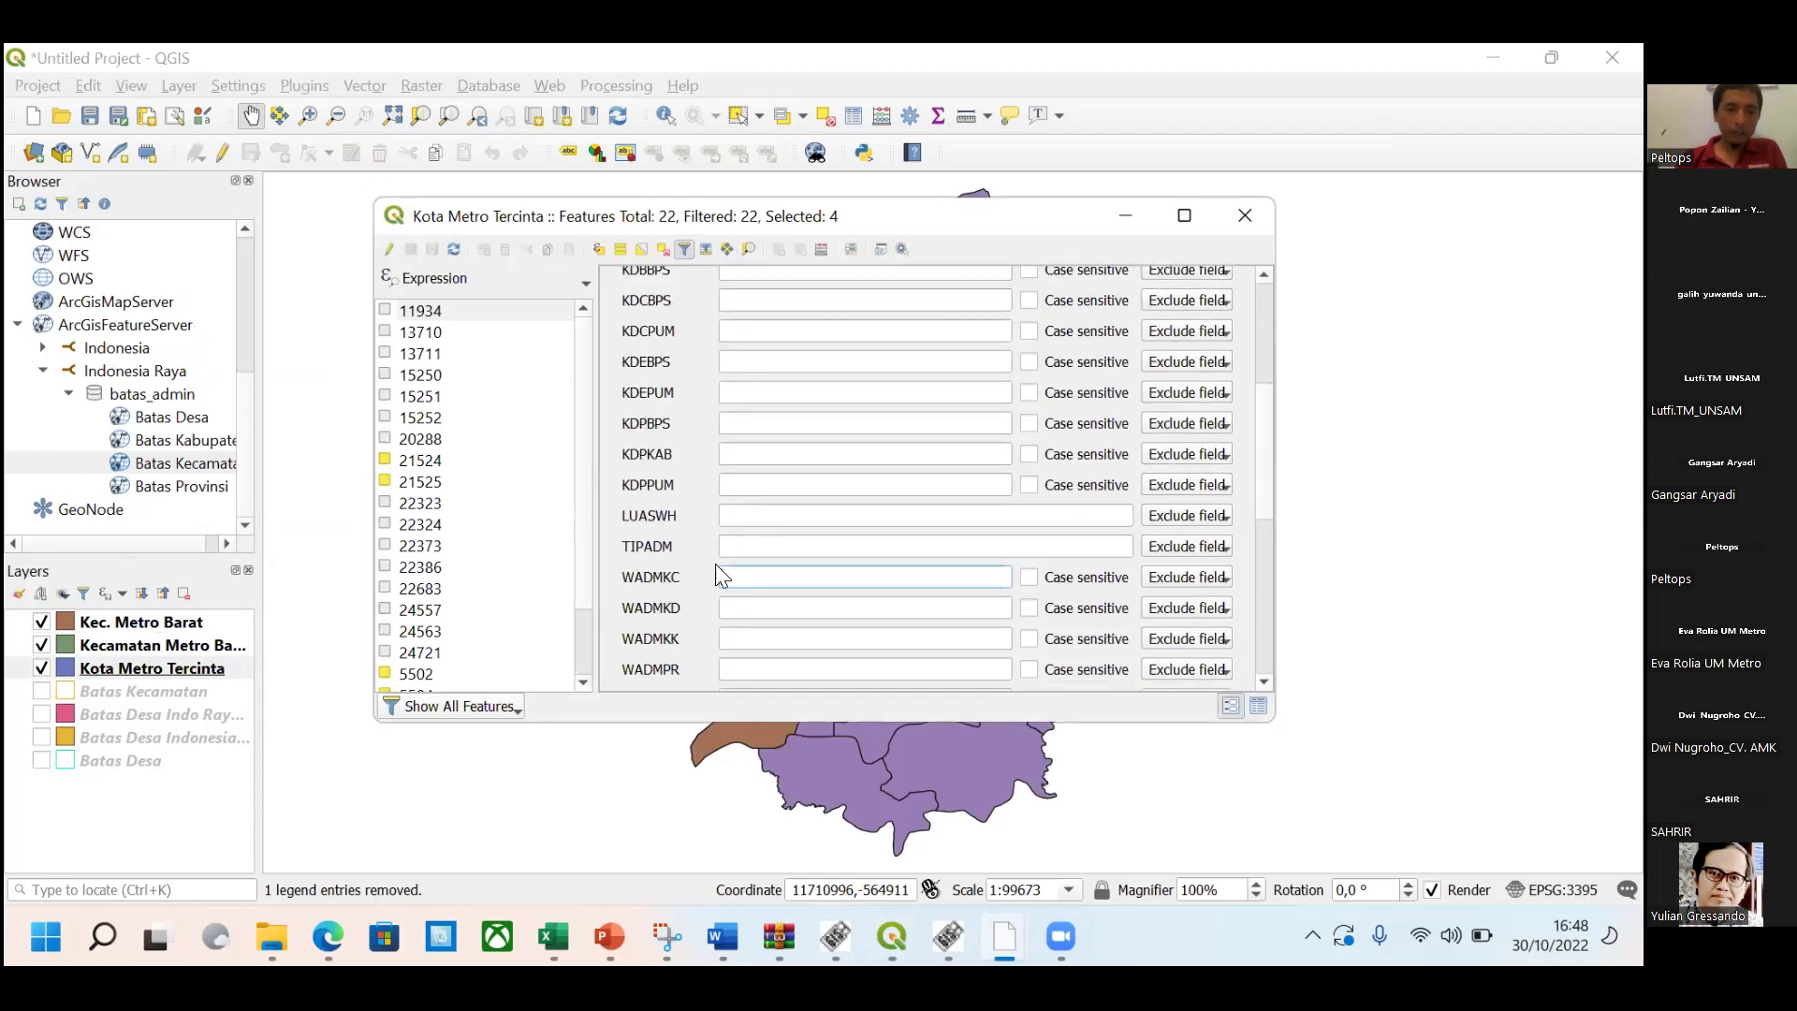
type("Metro Pusat")
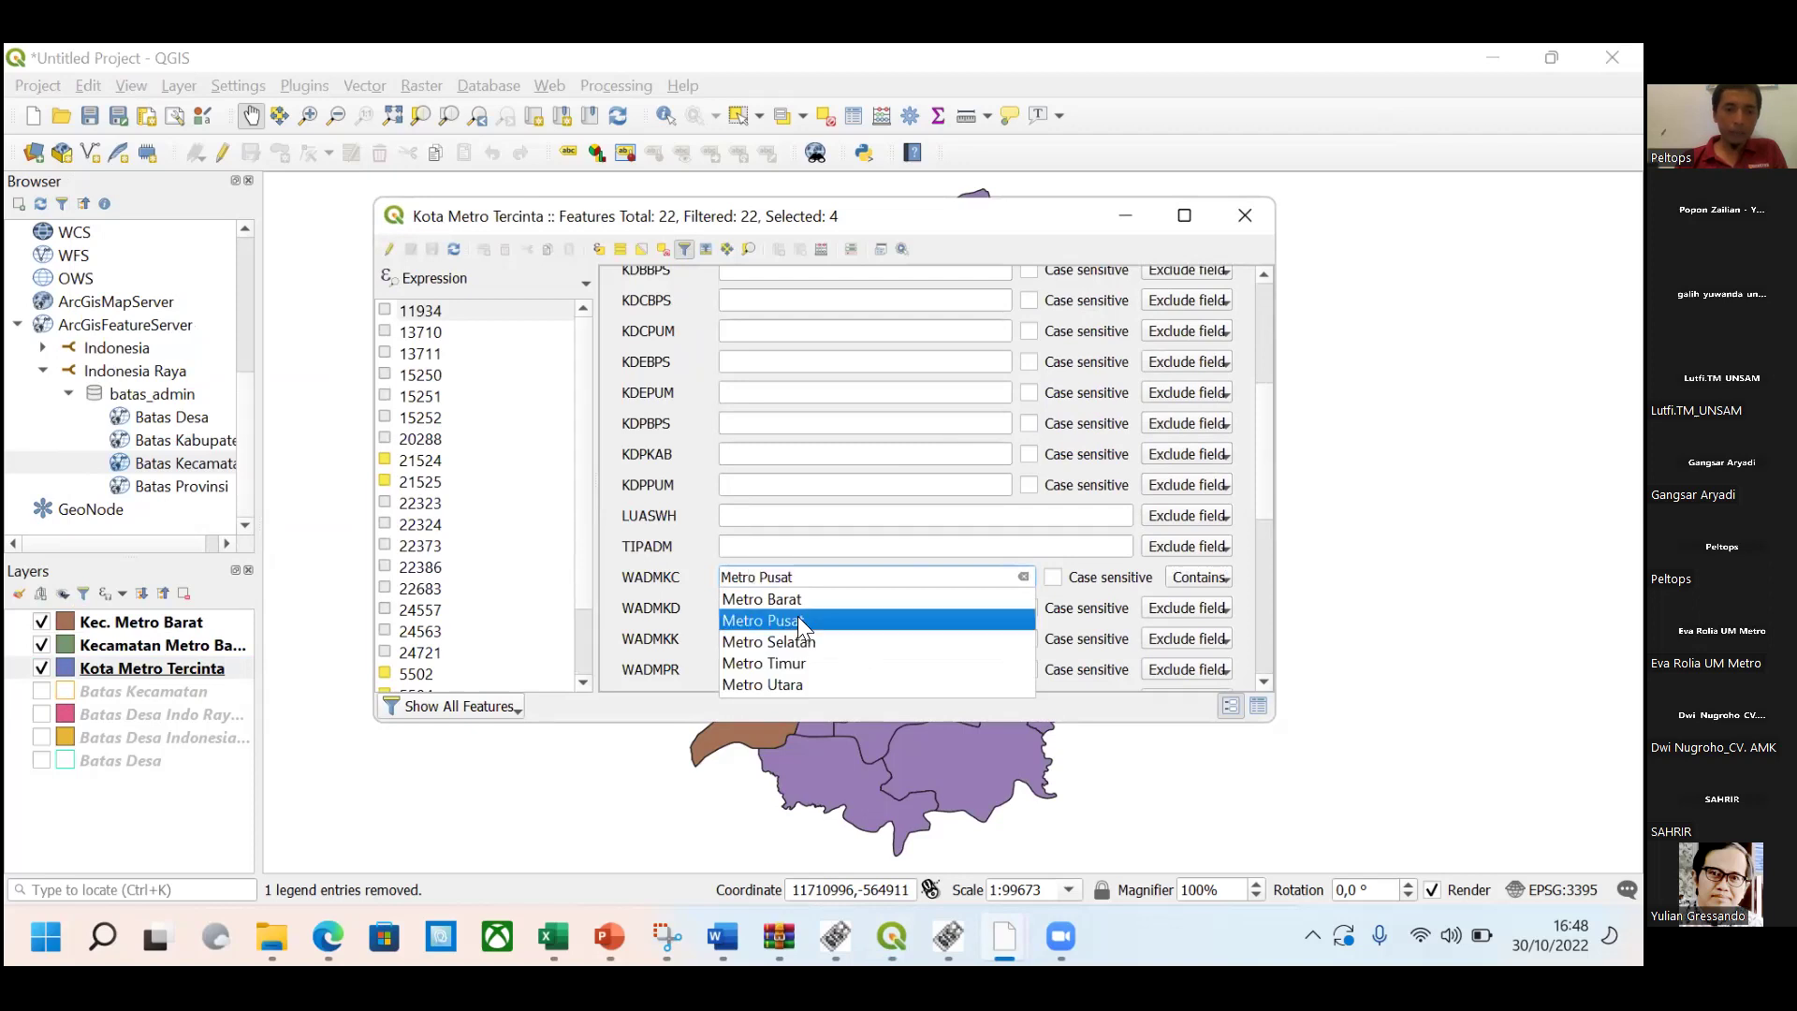
left_click(800, 622)
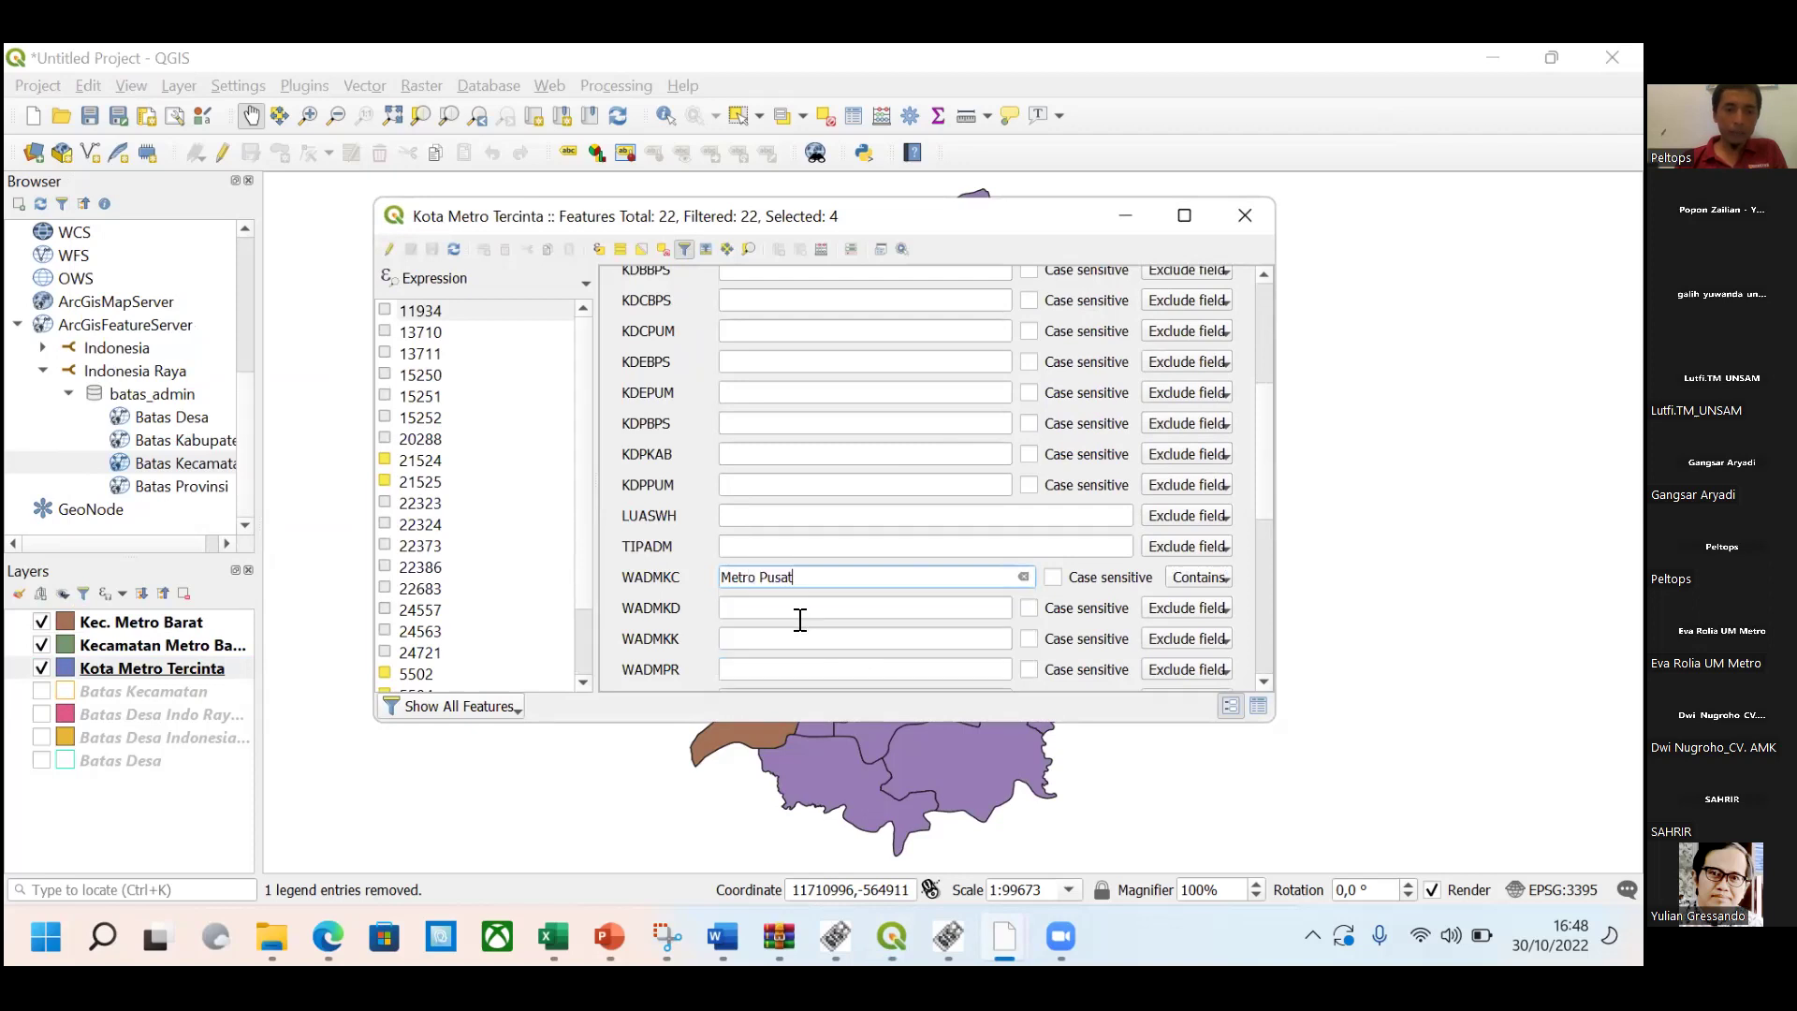
scroll(1007, 501, "down", 5)
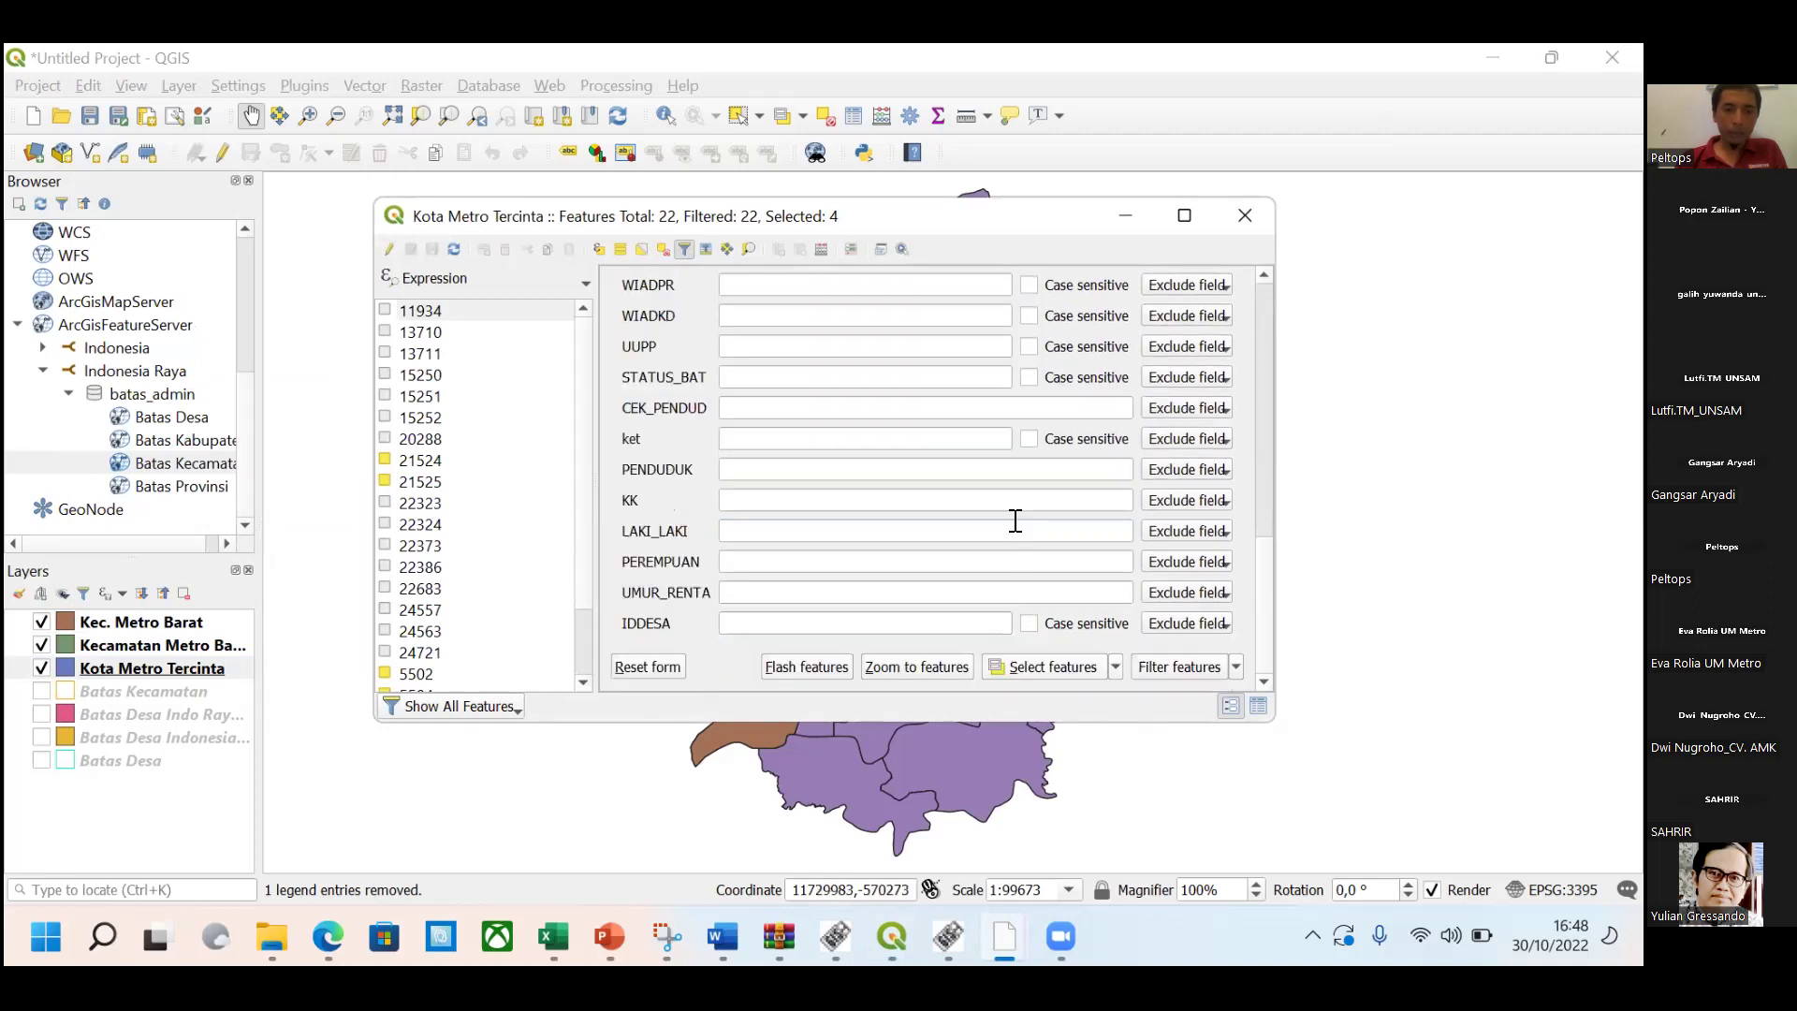
left_click(1076, 666)
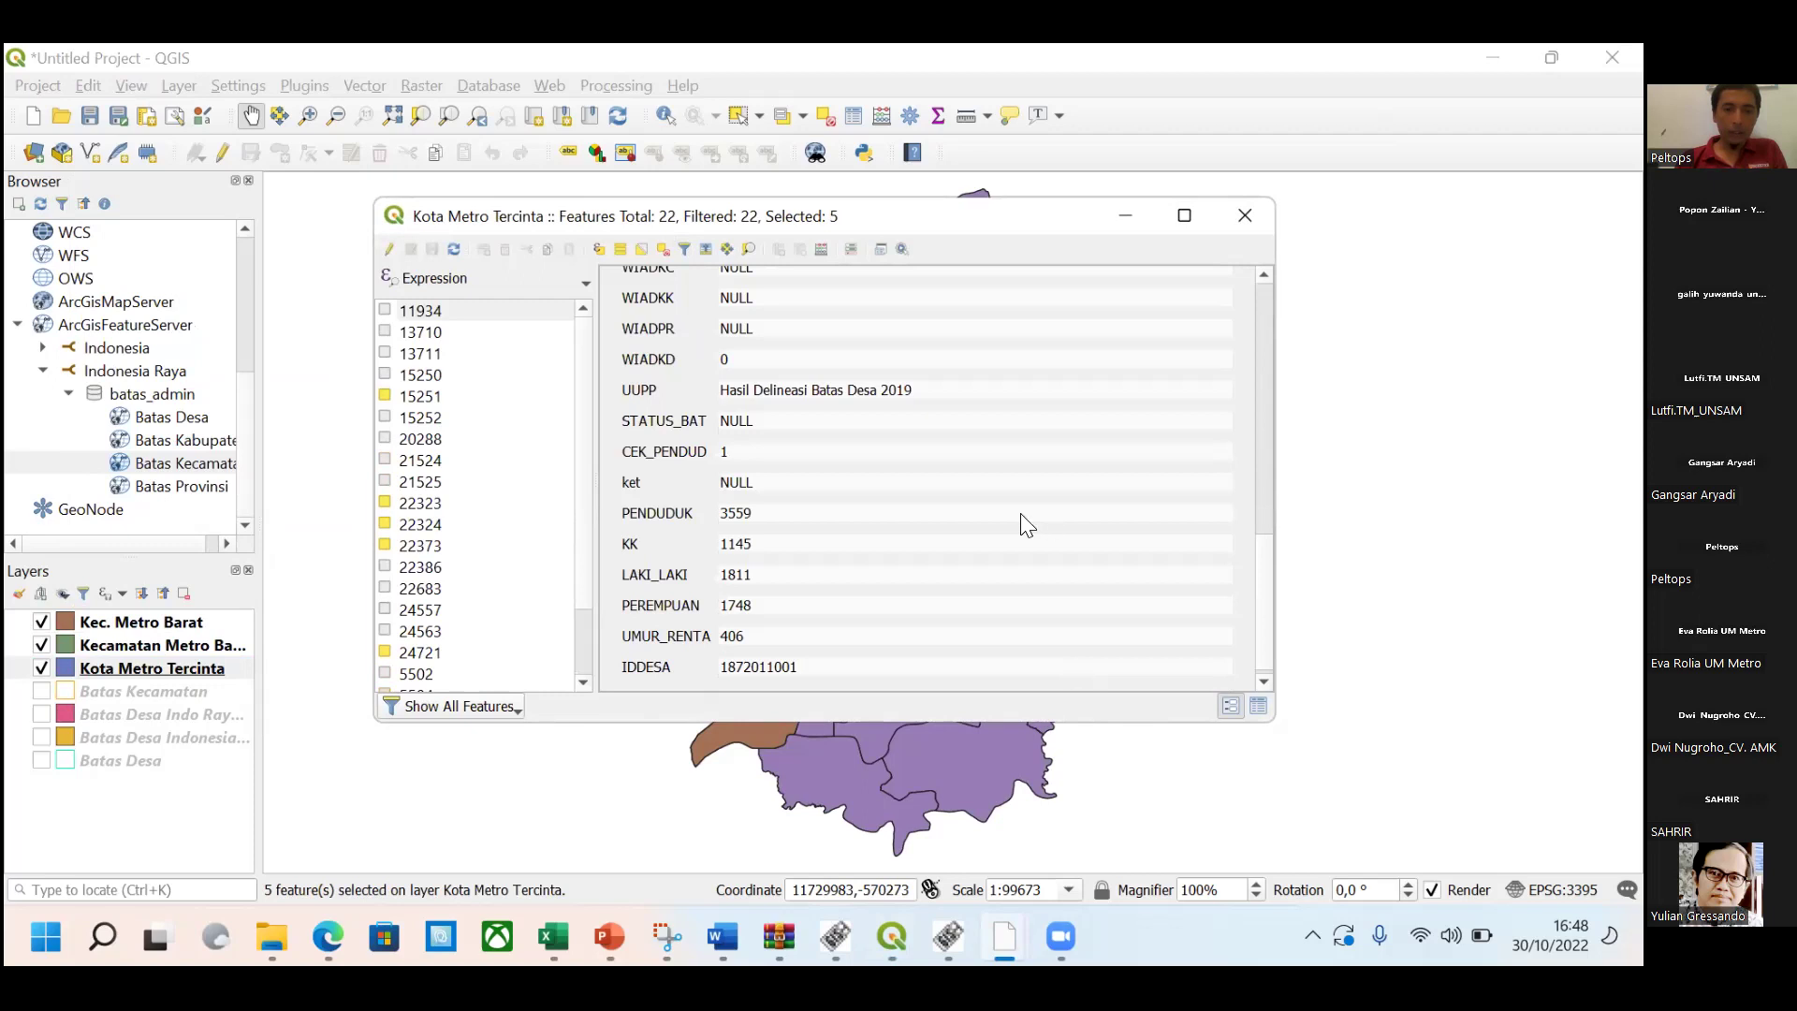
scroll(888, 526, "down", 1)
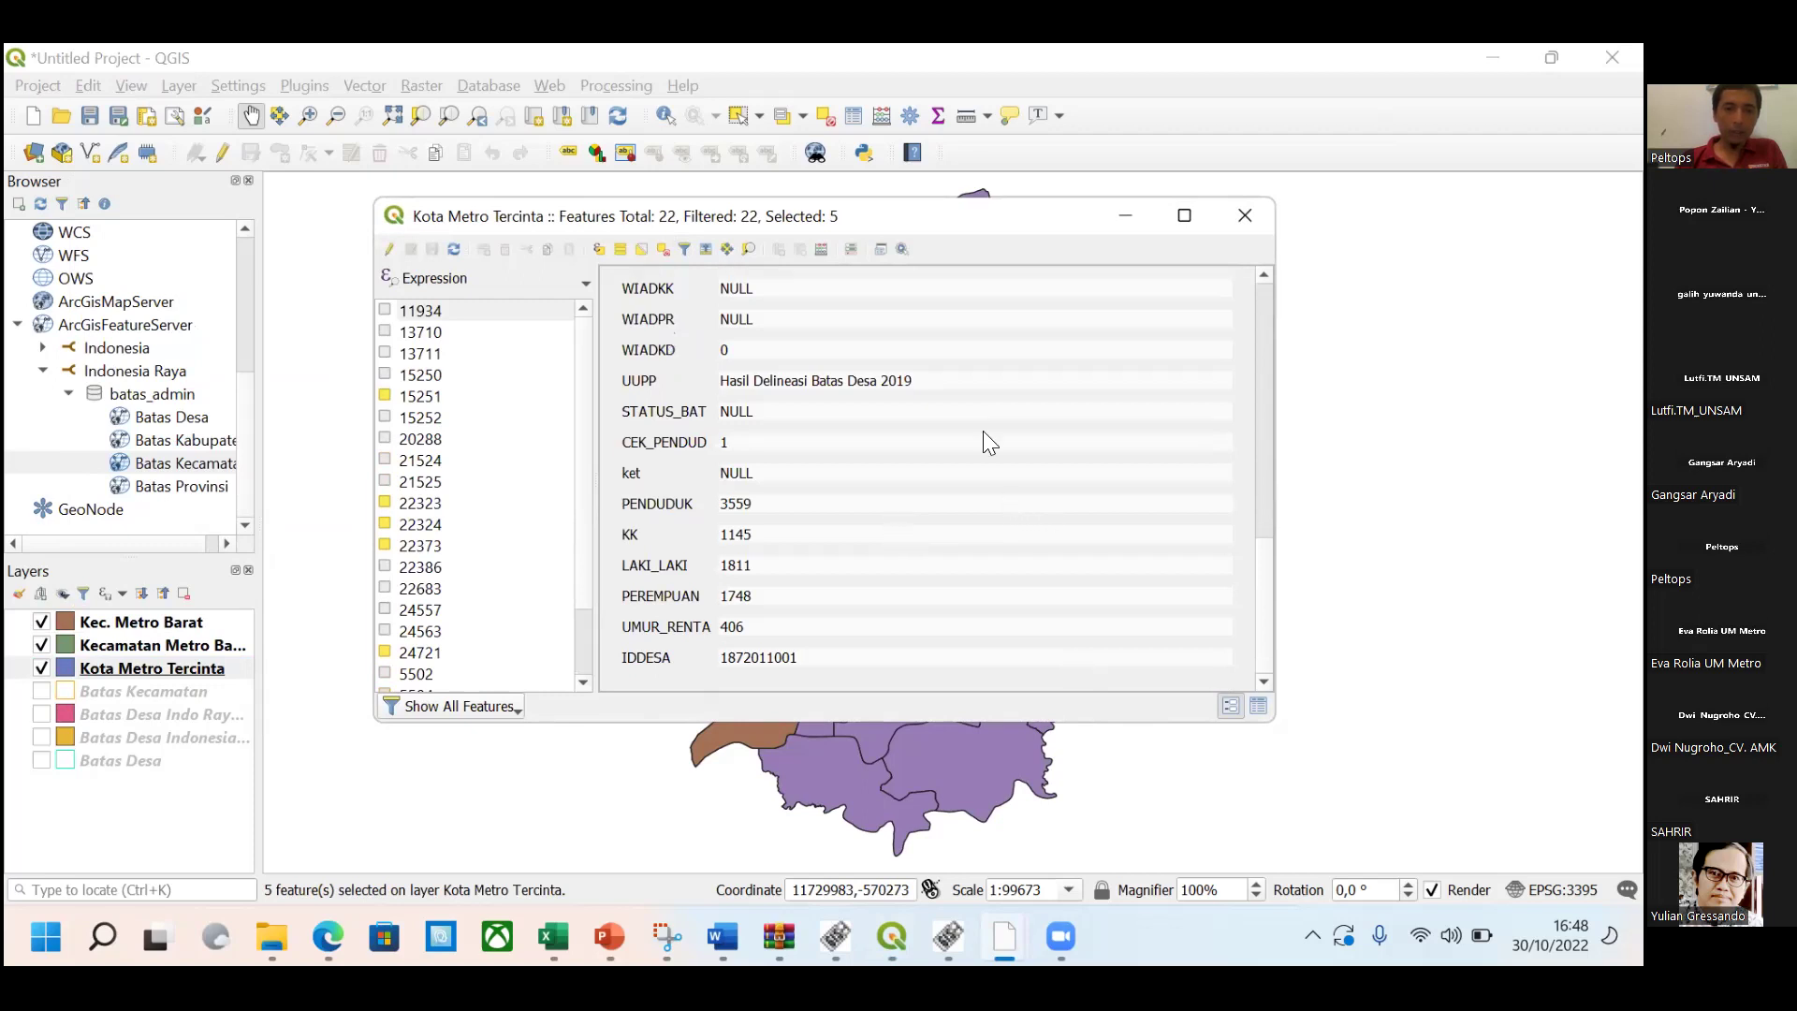
left_click(1246, 216)
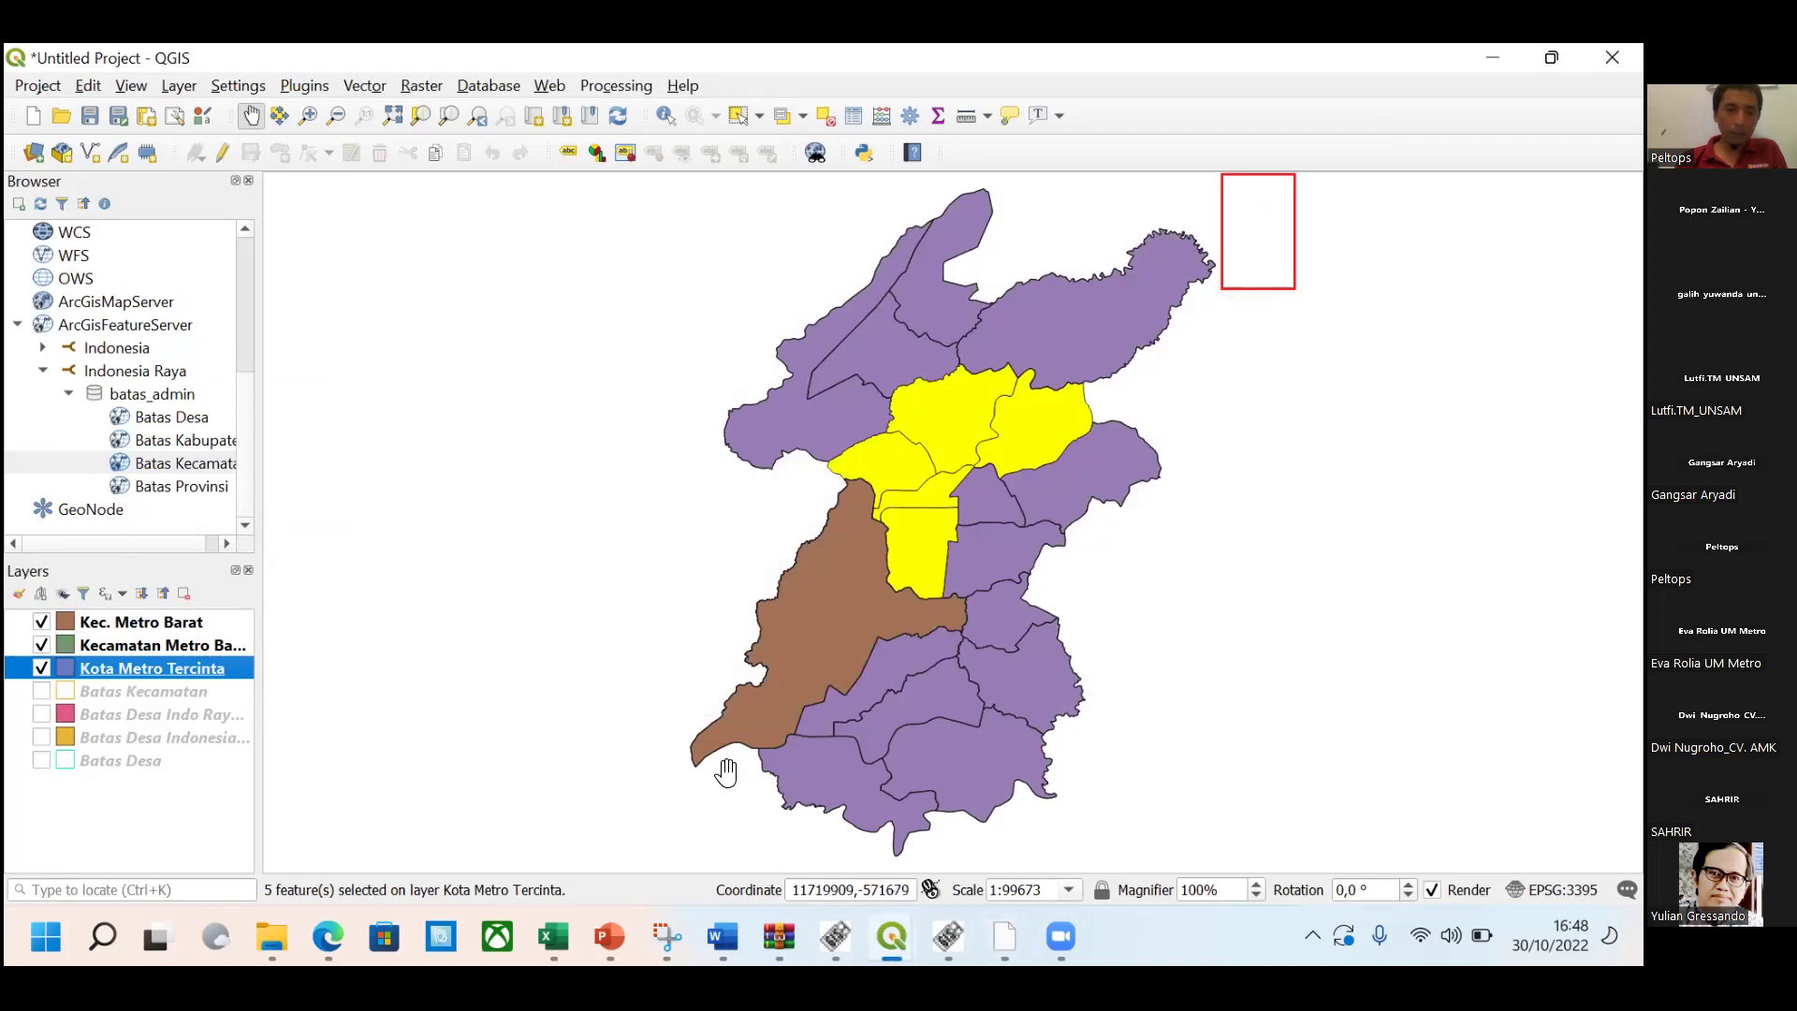
Export the selected Kota Metro Tercinta features to D:\WS GIS as the ESRI Shapefile "Kecamatan Metro Pusat" with CRS EPSG:4326 - WGS 84.
right_click(167, 668)
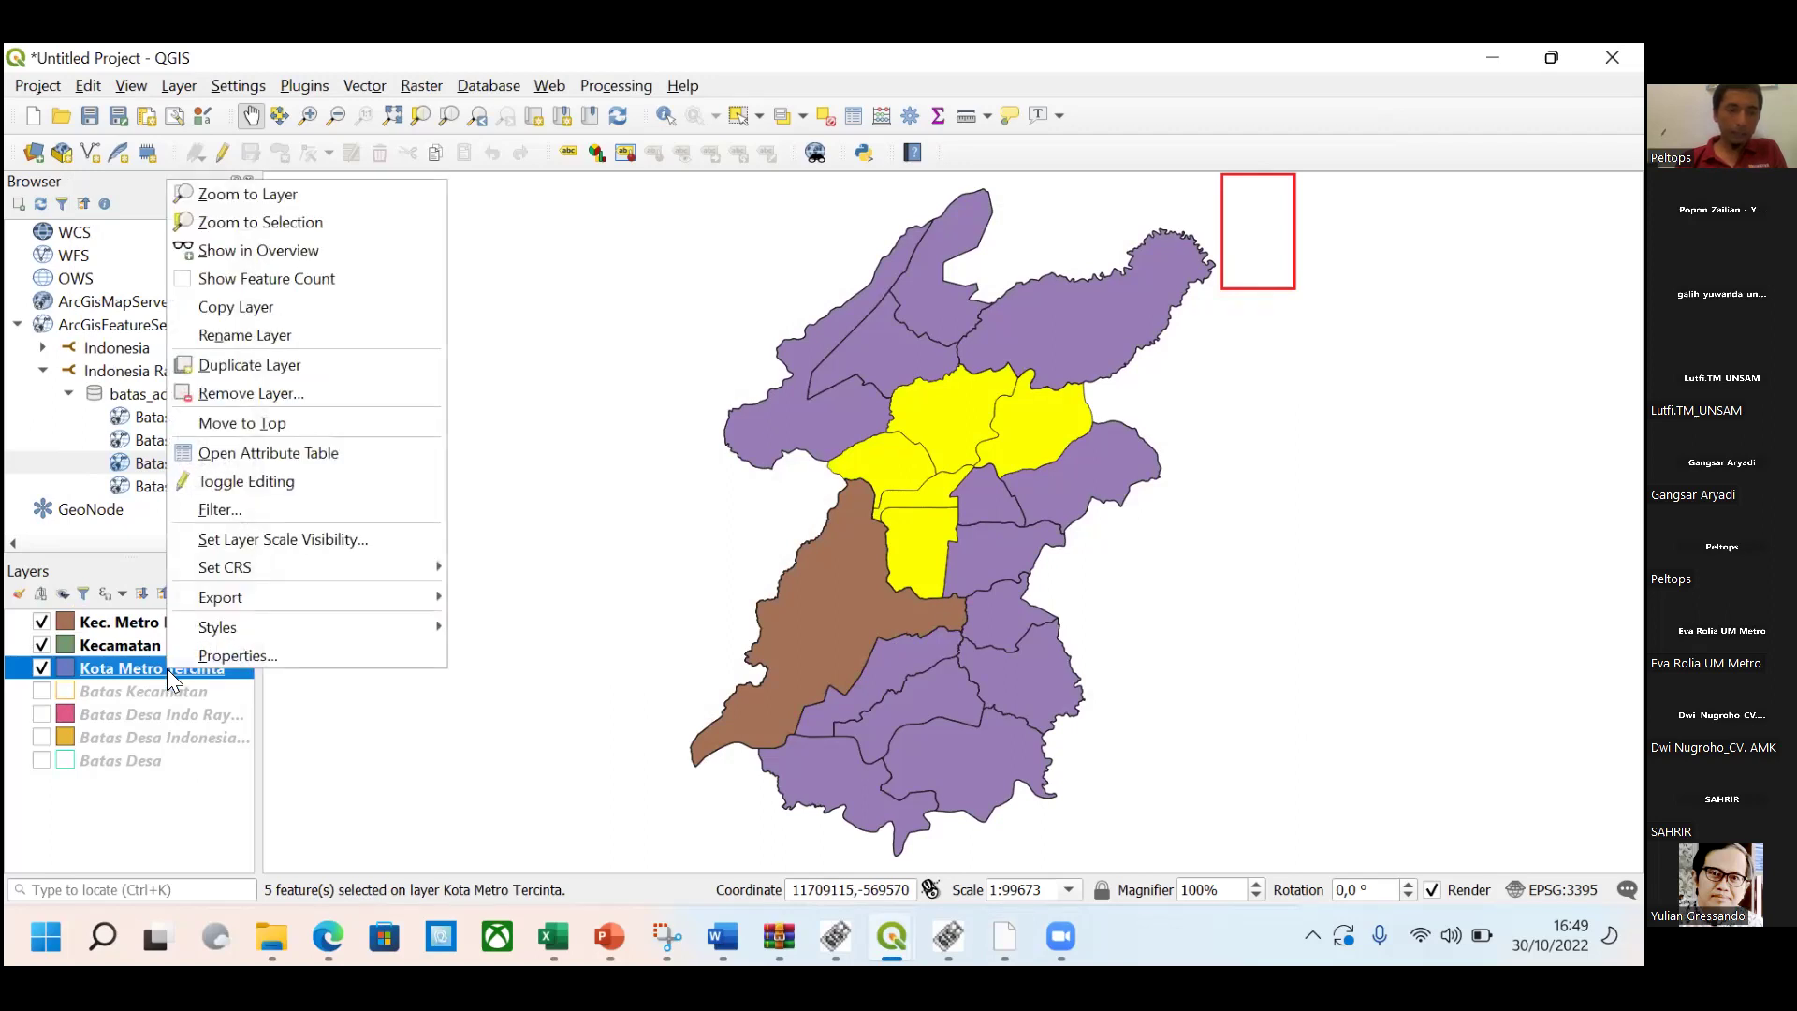
mouse_move(221, 603)
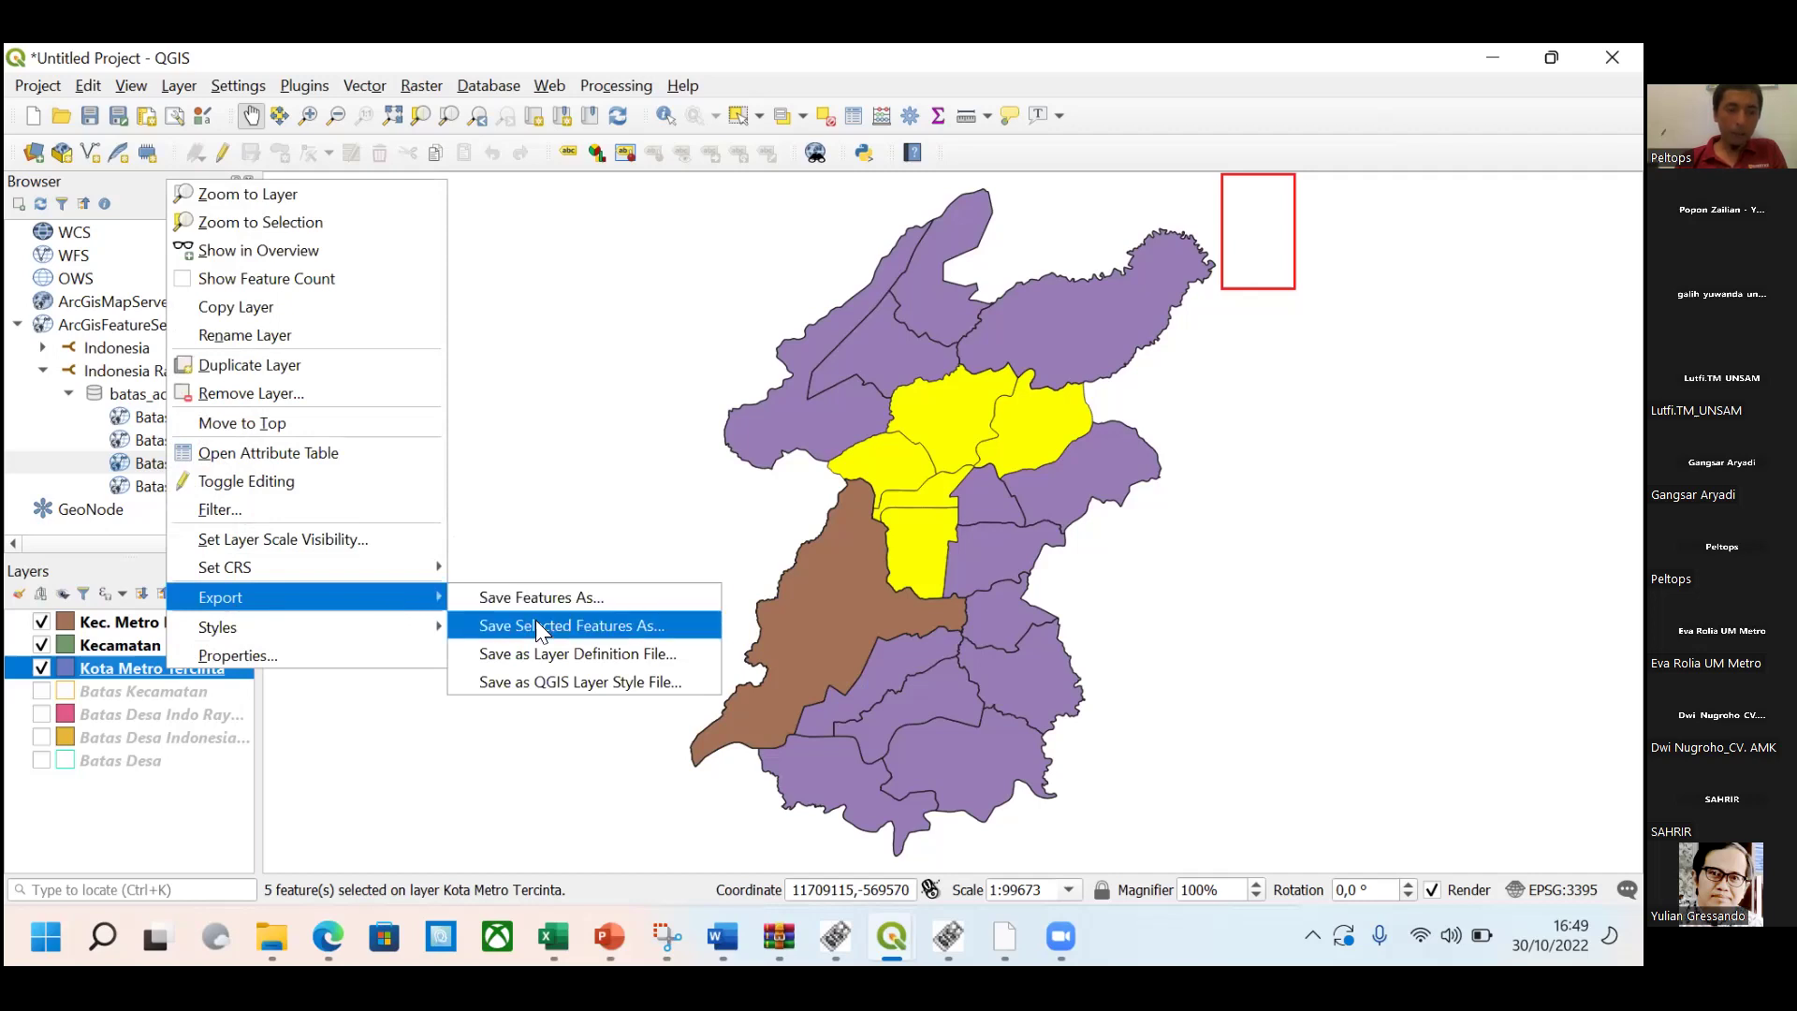
left_click(535, 625)
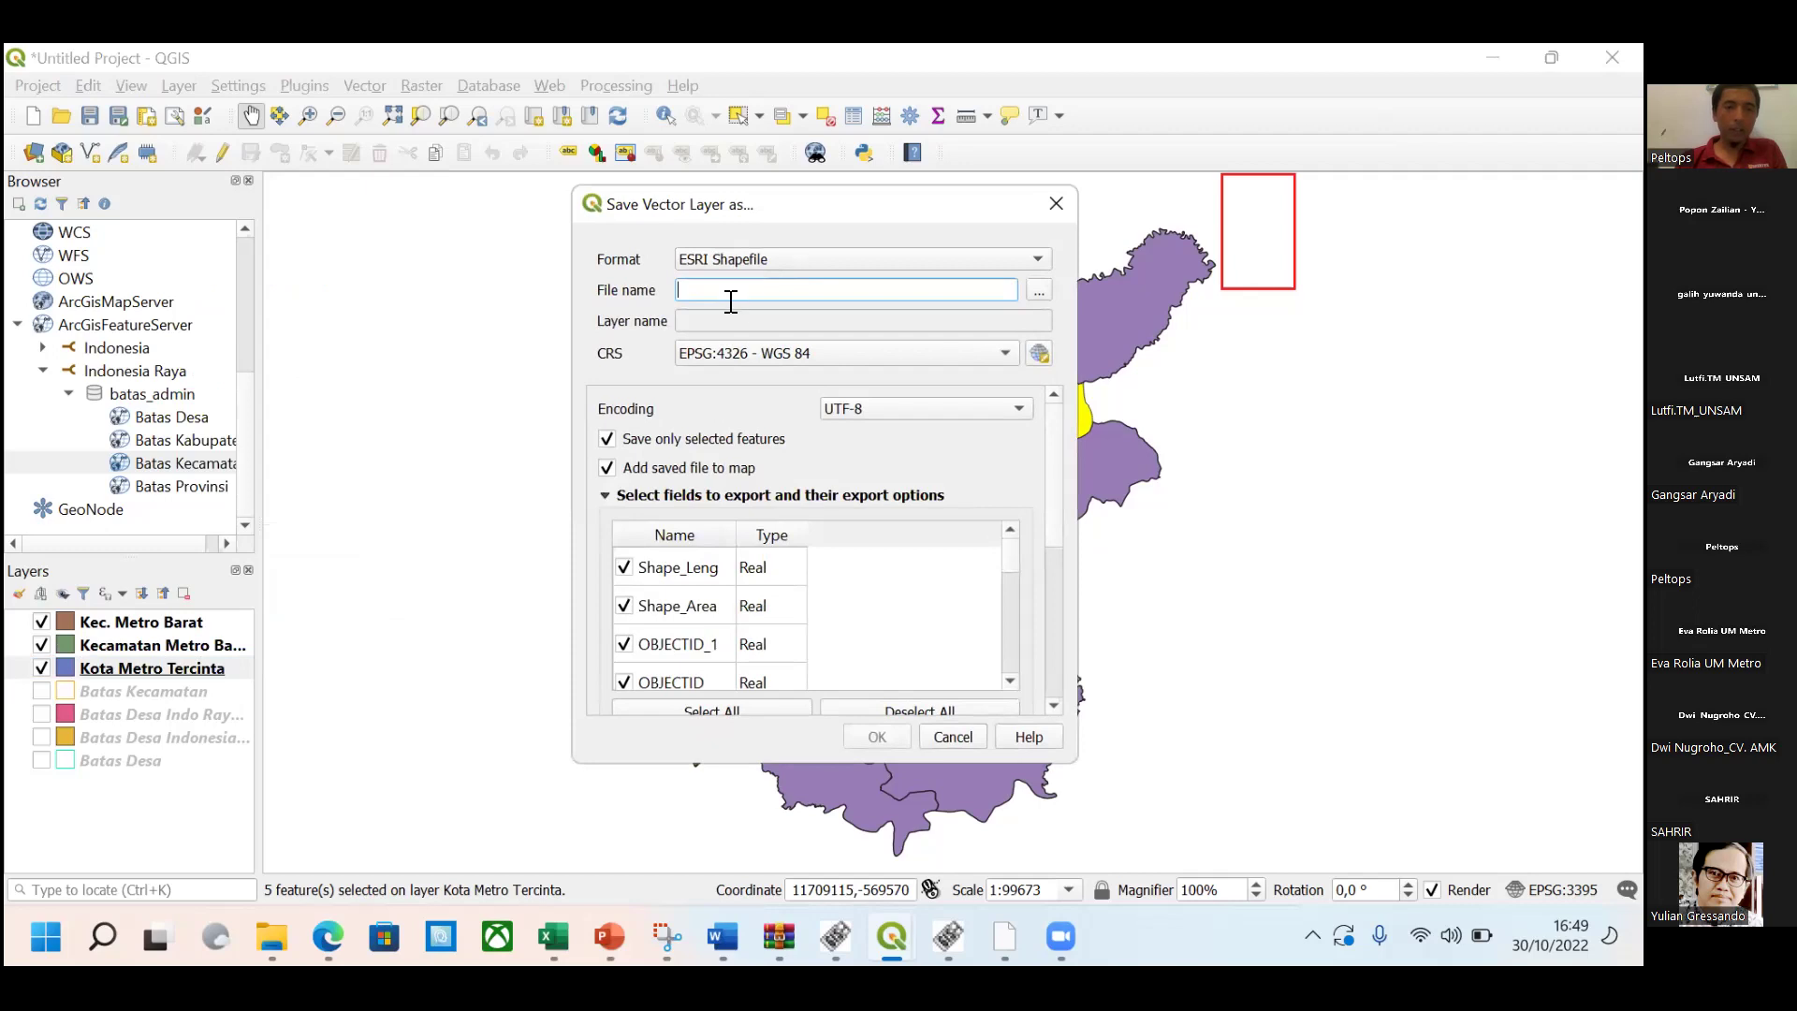
left_click(1038, 290)
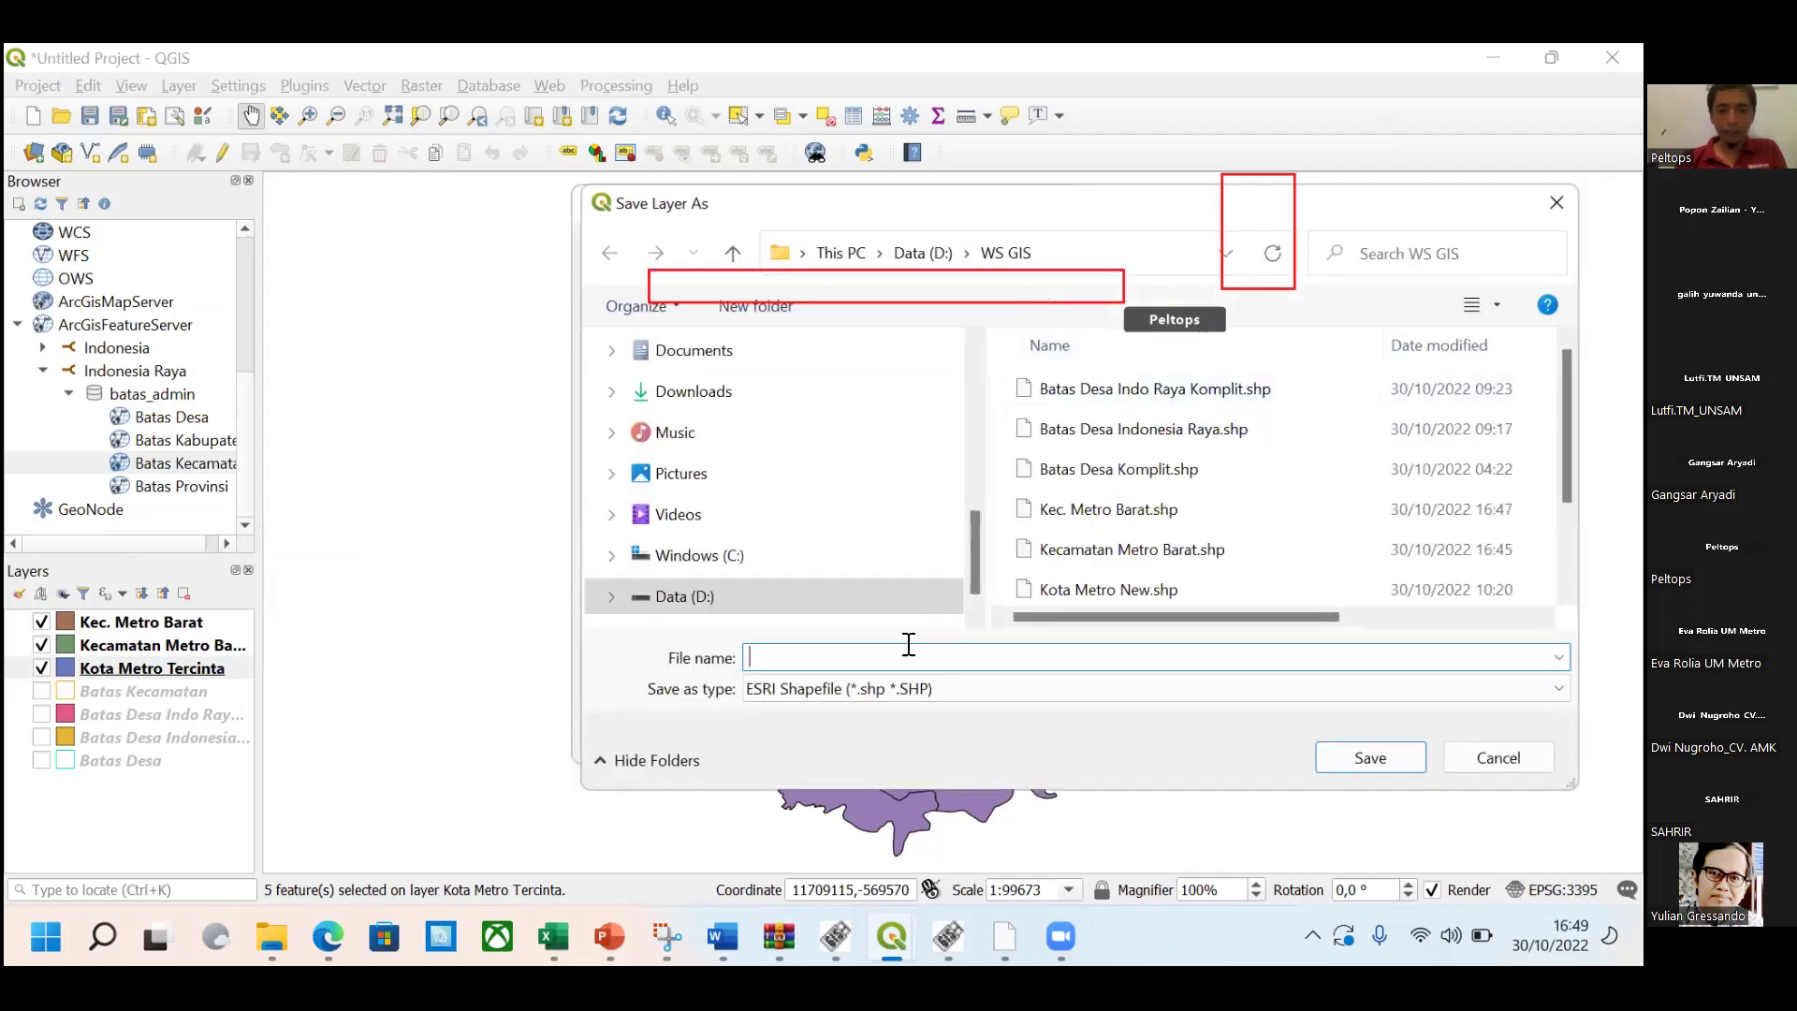
type("Ke")
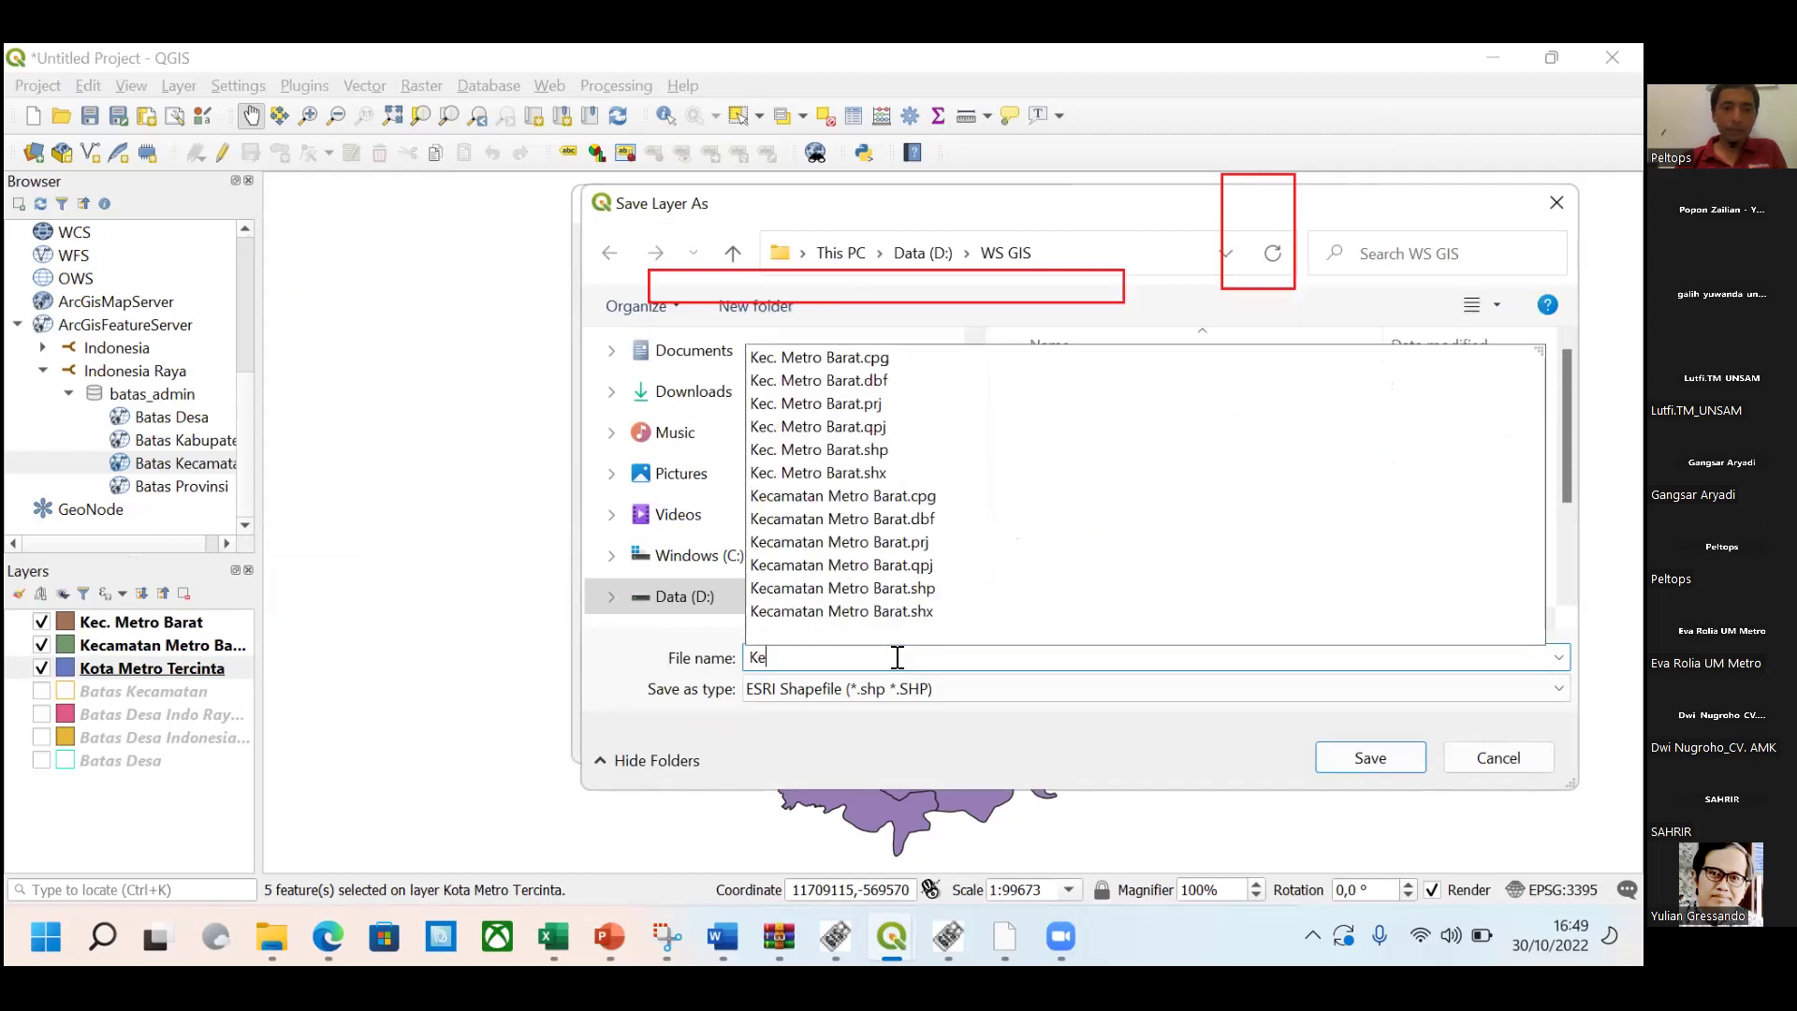
type("camatan Metro ")
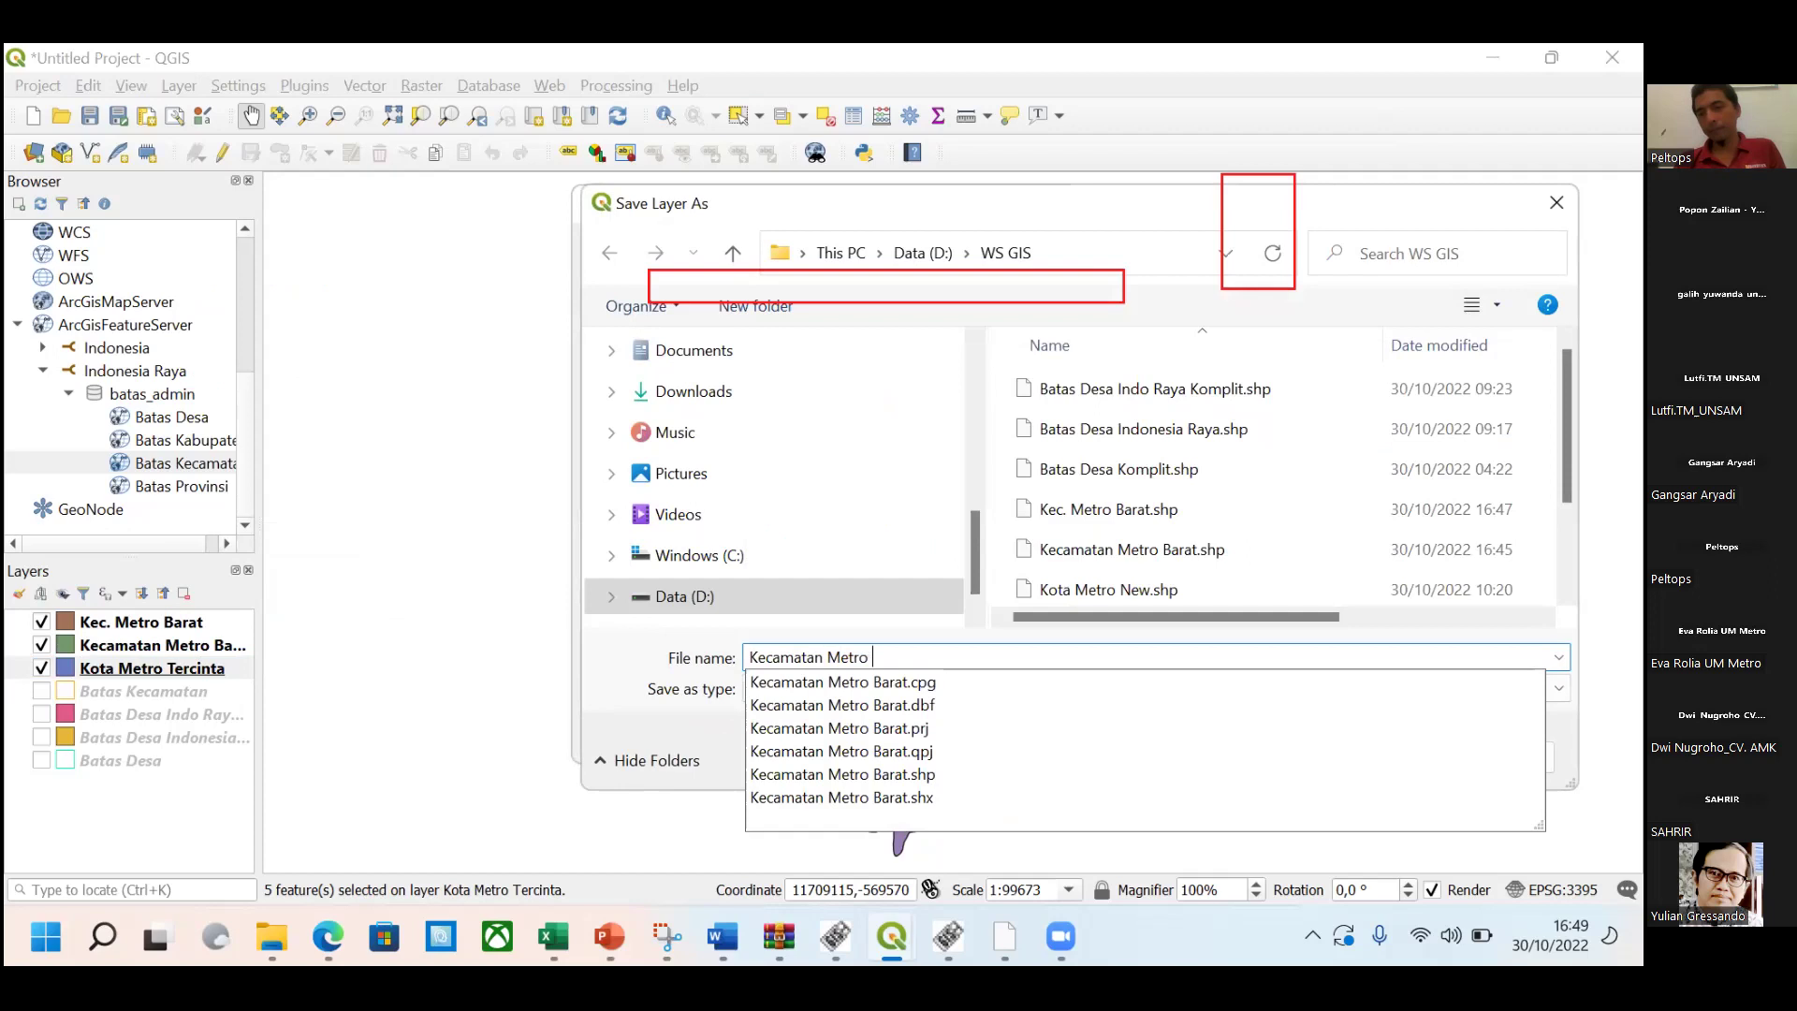
type("Pusat")
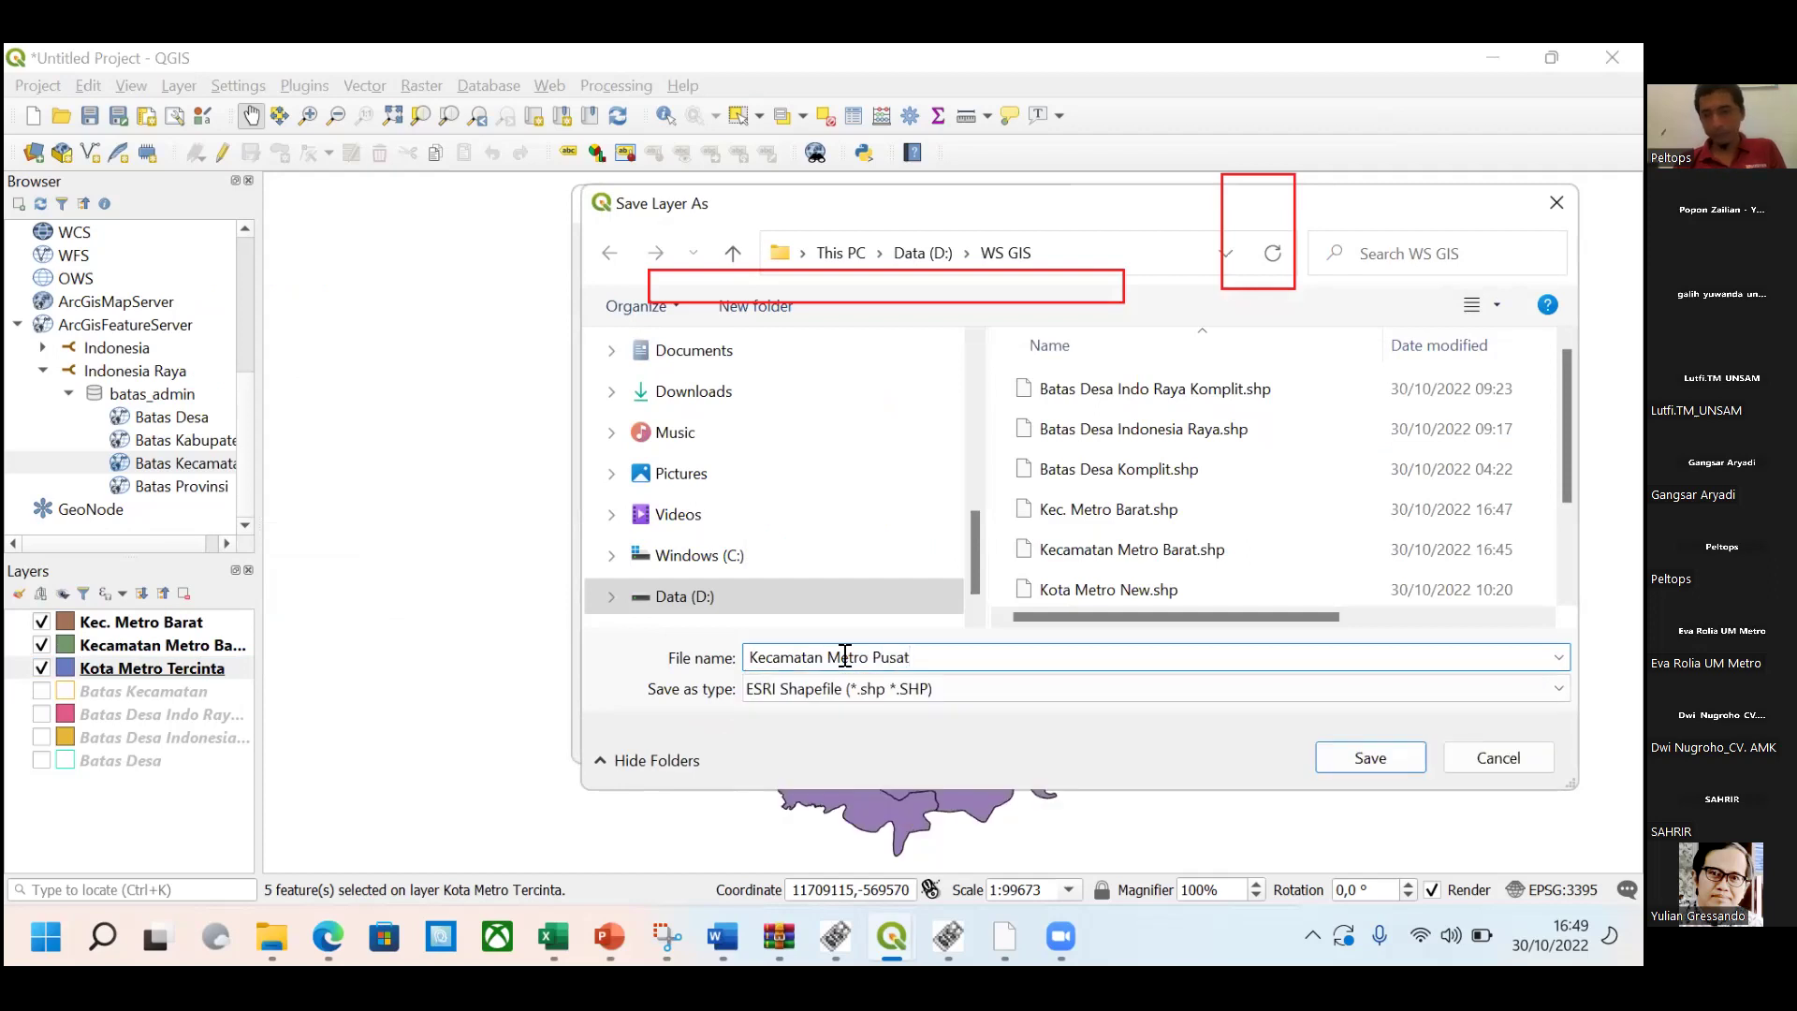
left_click(1398, 762)
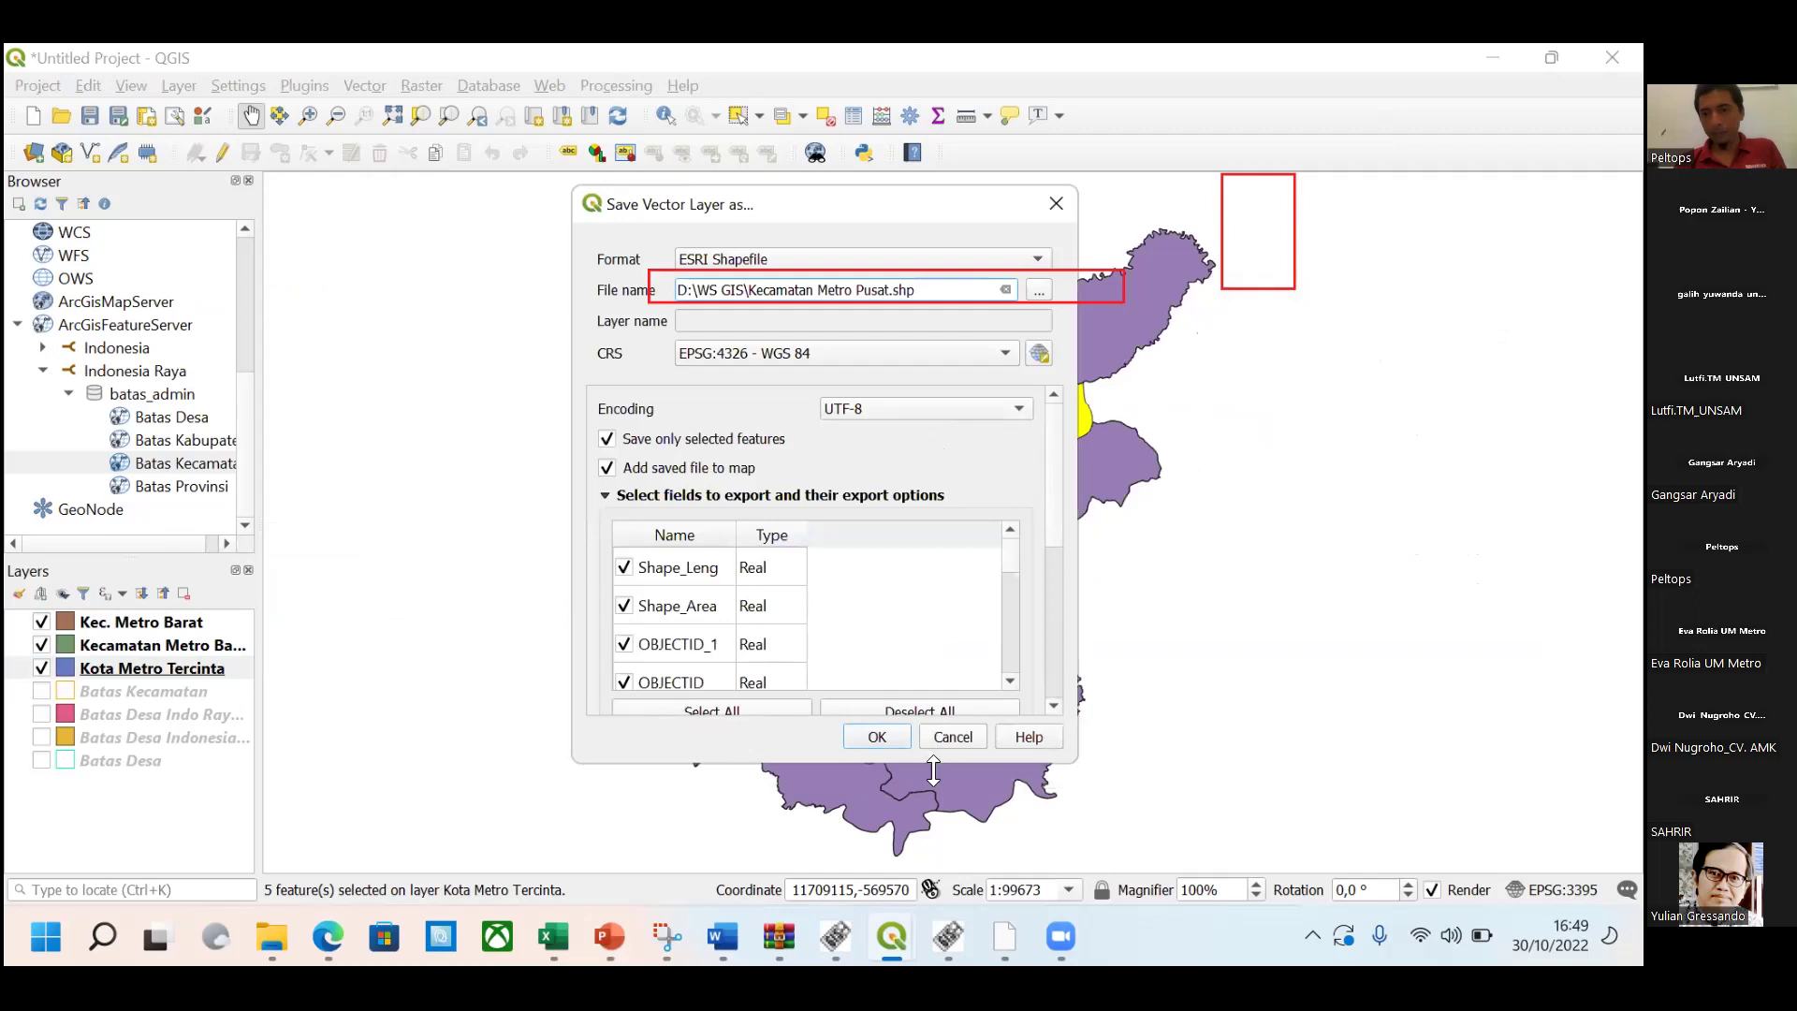
left_click(877, 737)
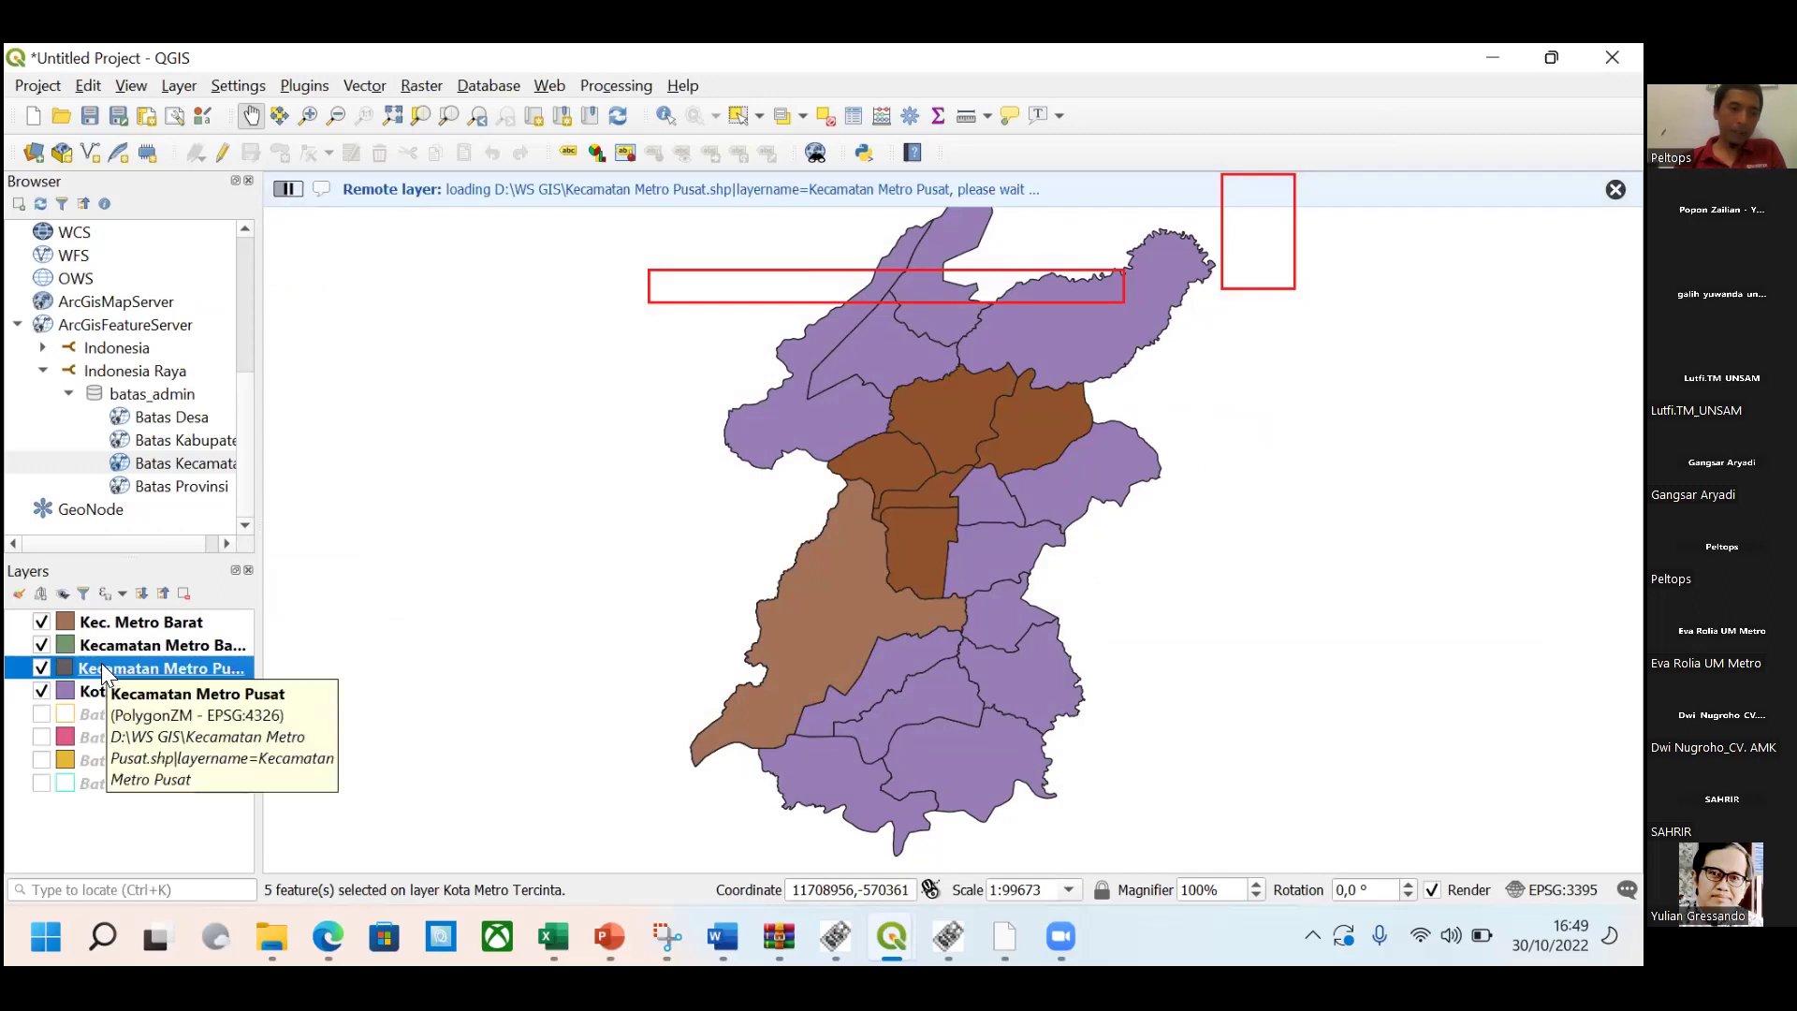
Hide the Kota Metro Tercinta, Kecamatan Metro Barat and Kec. Metro Barat layers, leaving only Kecamatan Metro Pusat displayed.
left_click(41, 691)
left_click(41, 645)
left_click(41, 622)
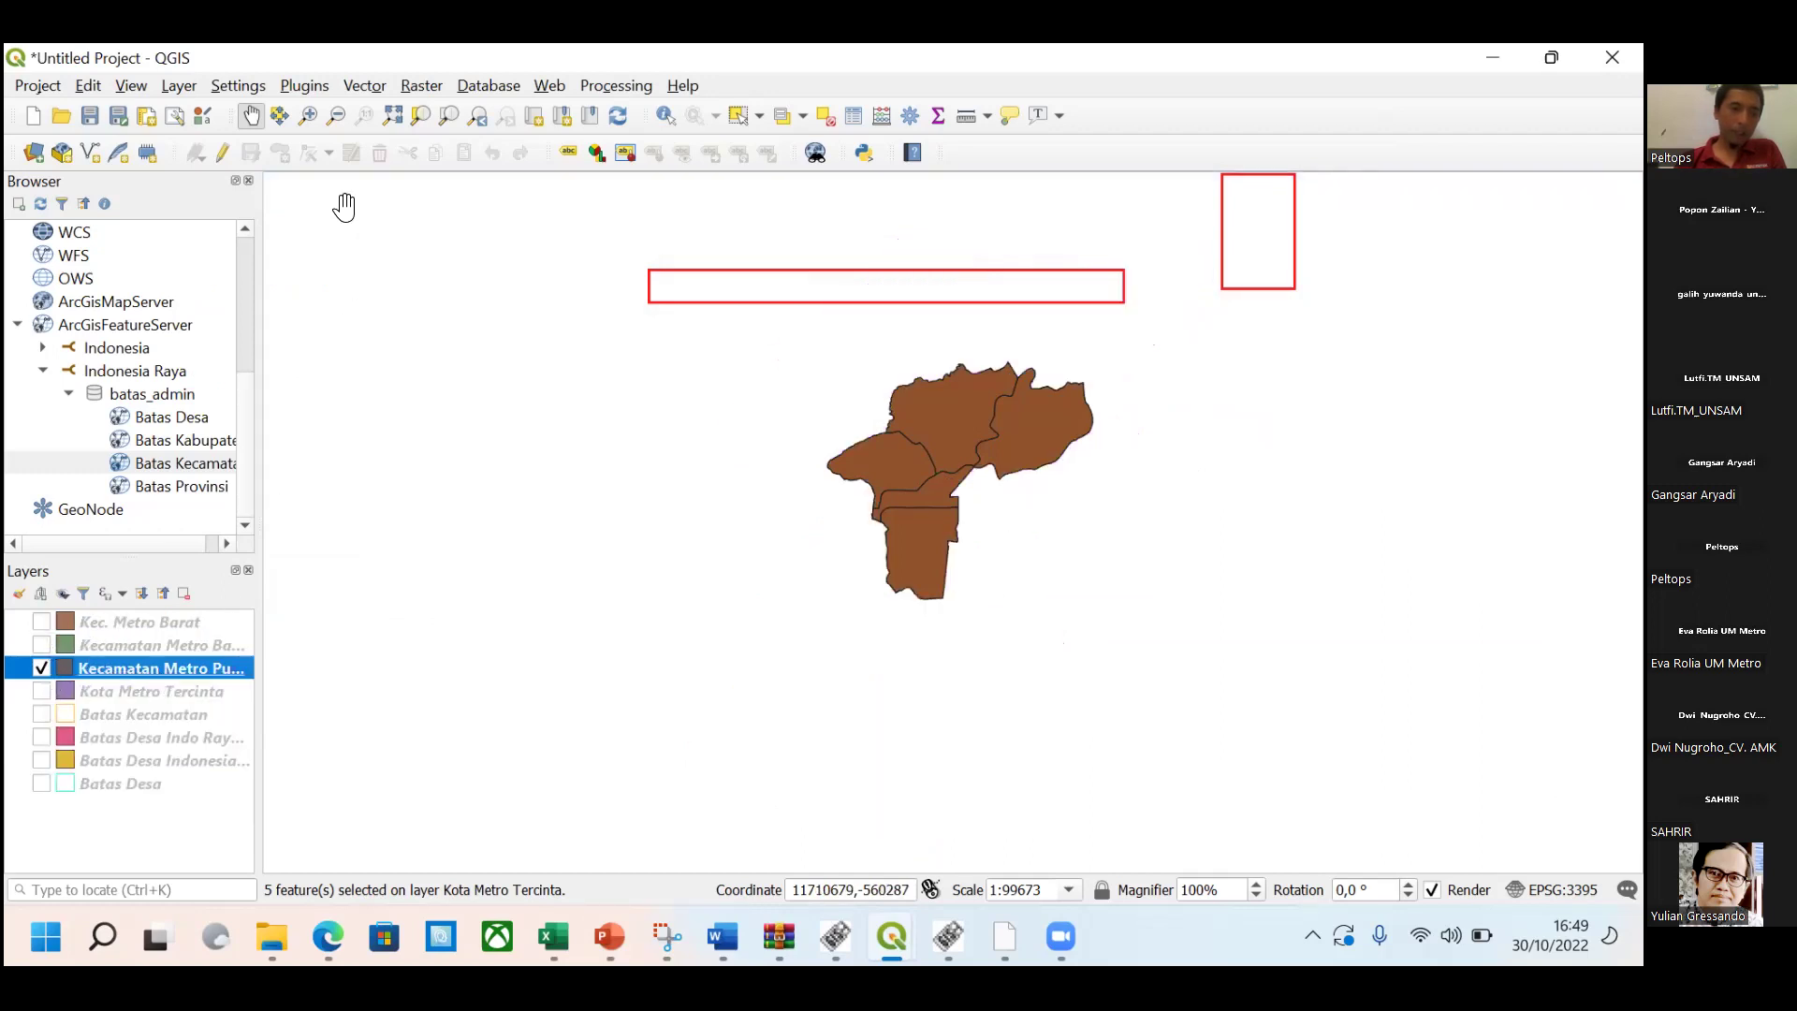
Dissolve all features of the Kecamatan Metro Pusat layer into a temporary output layer.
left_click(375, 90)
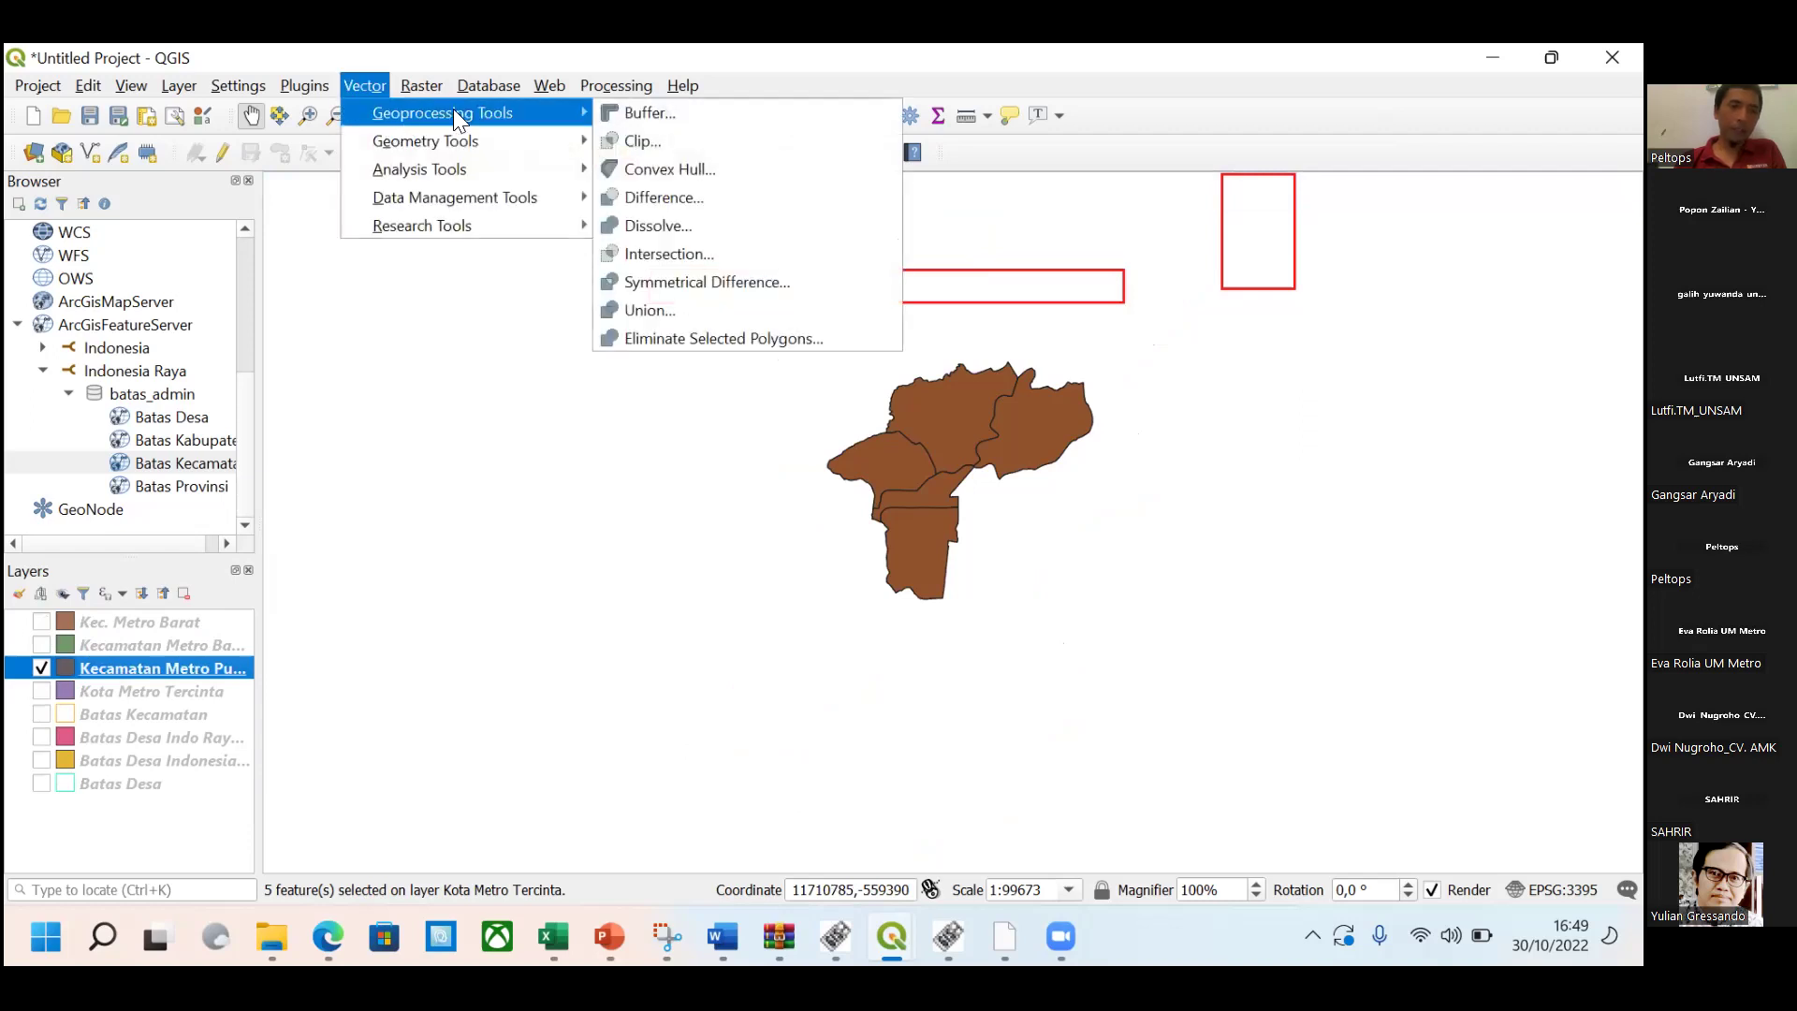
left_click(653, 227)
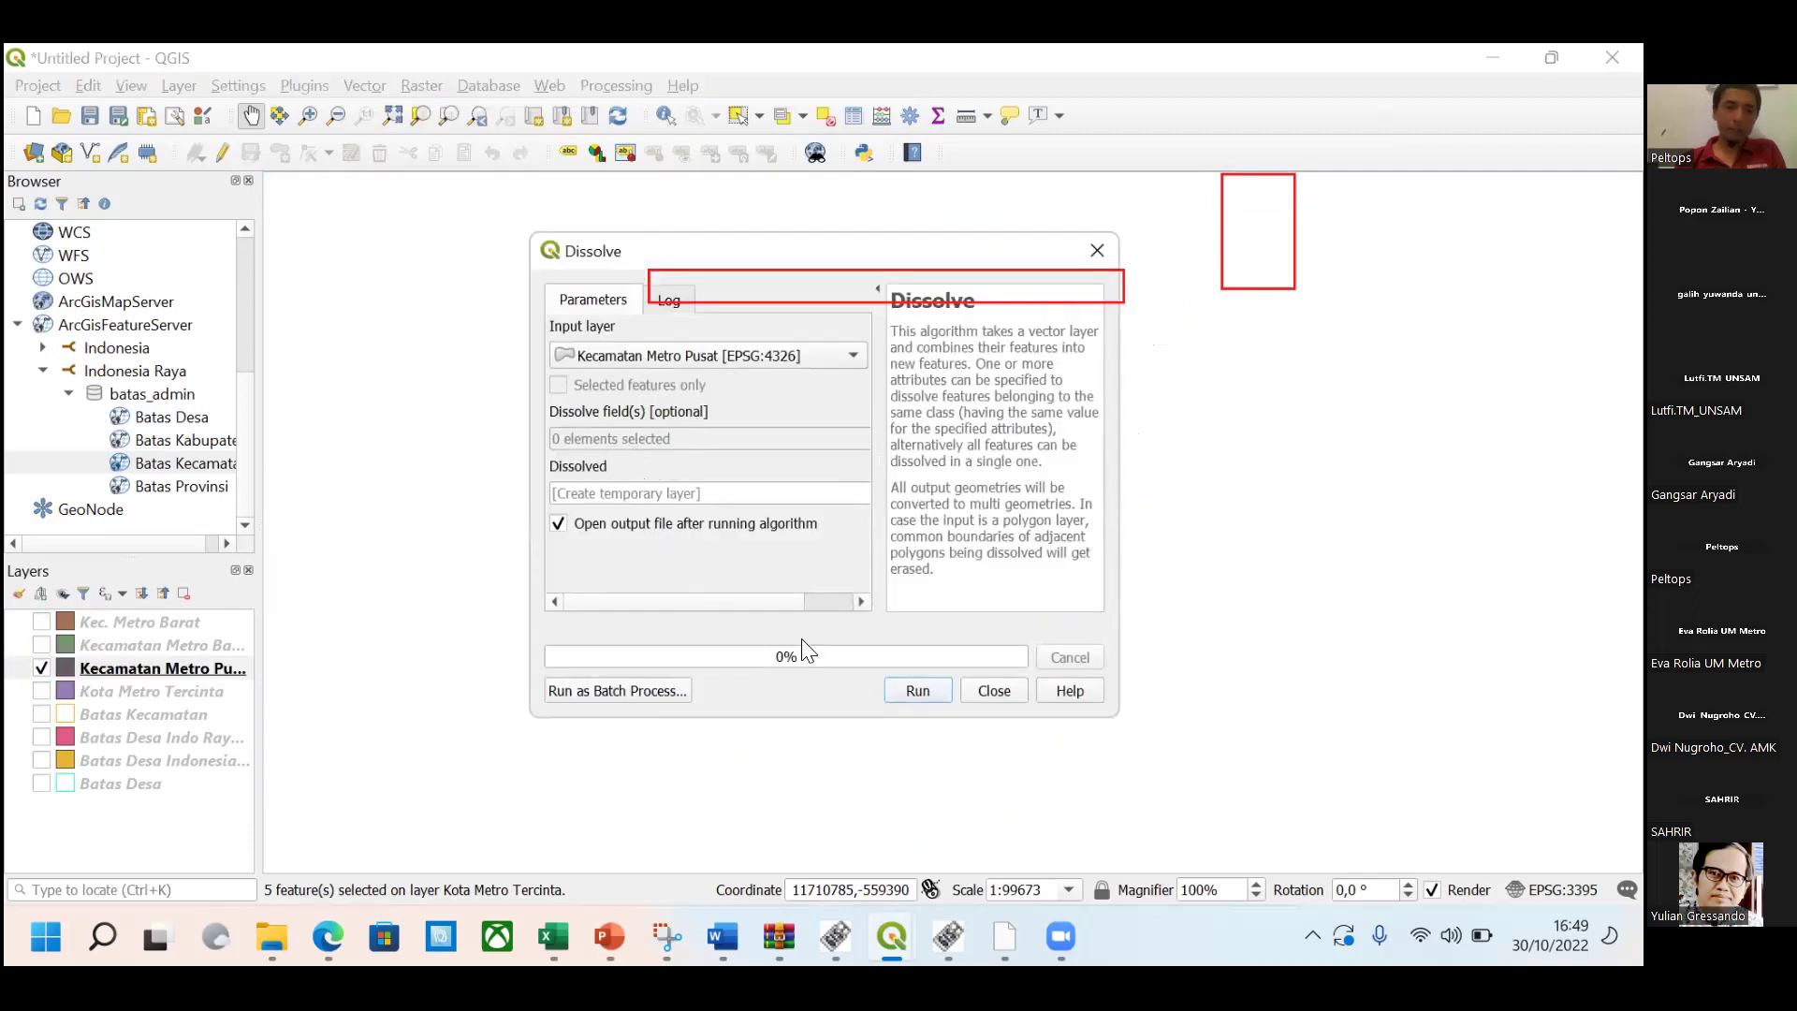
left_click(934, 692)
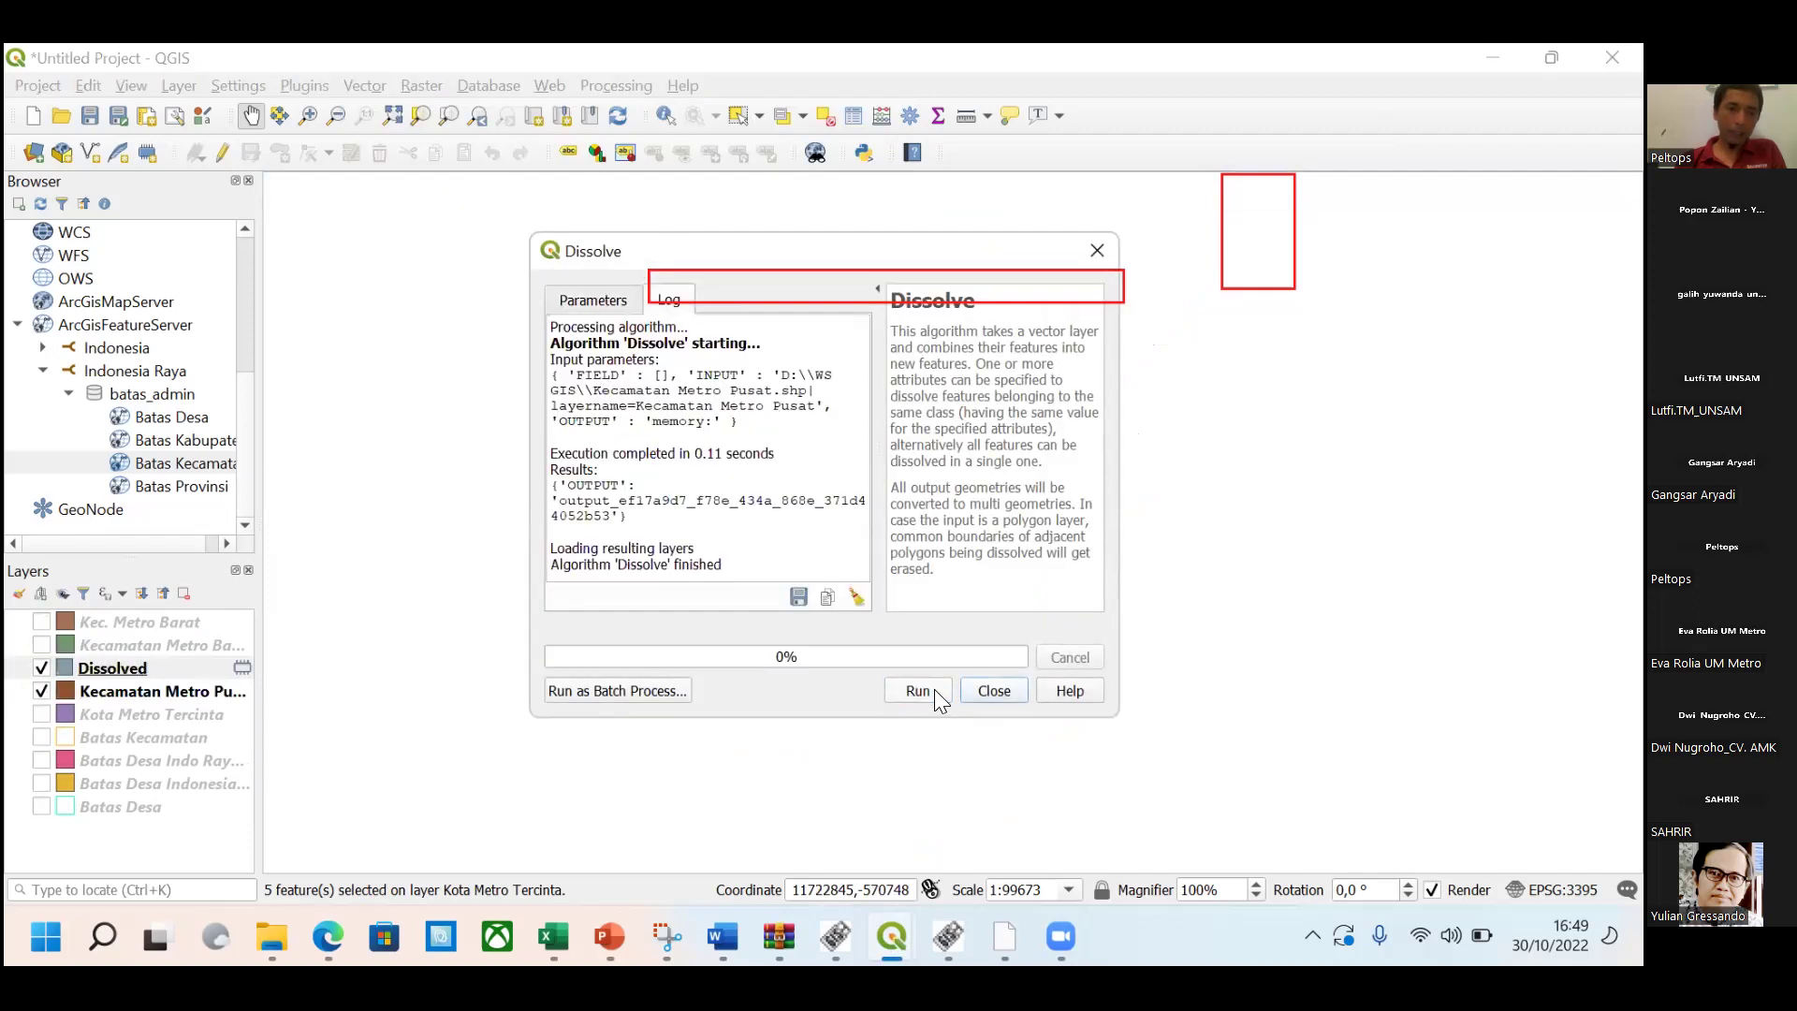
left_click(992, 691)
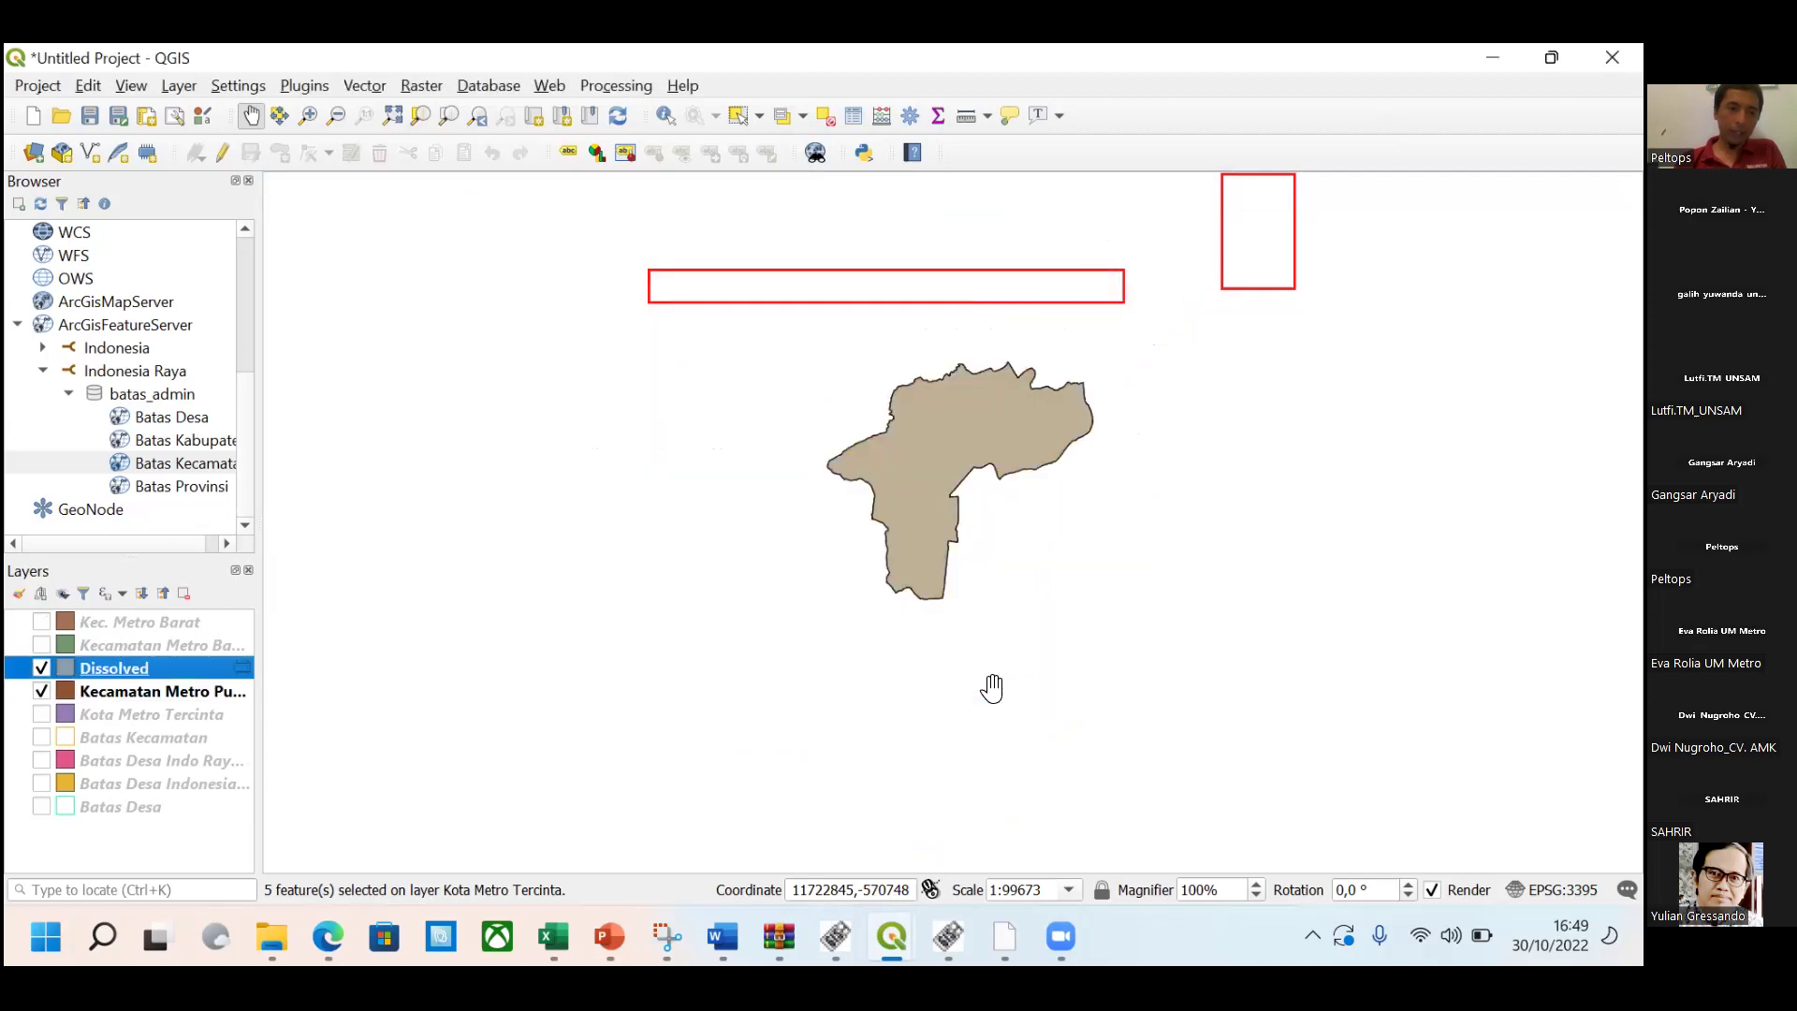
Export the Dissolved layer's features to D:\WS GIS as the ESRI Shapefile "Kec. Metro Pusat" with CRS EPSG:4326 - WGS 84.
right_click(243, 669)
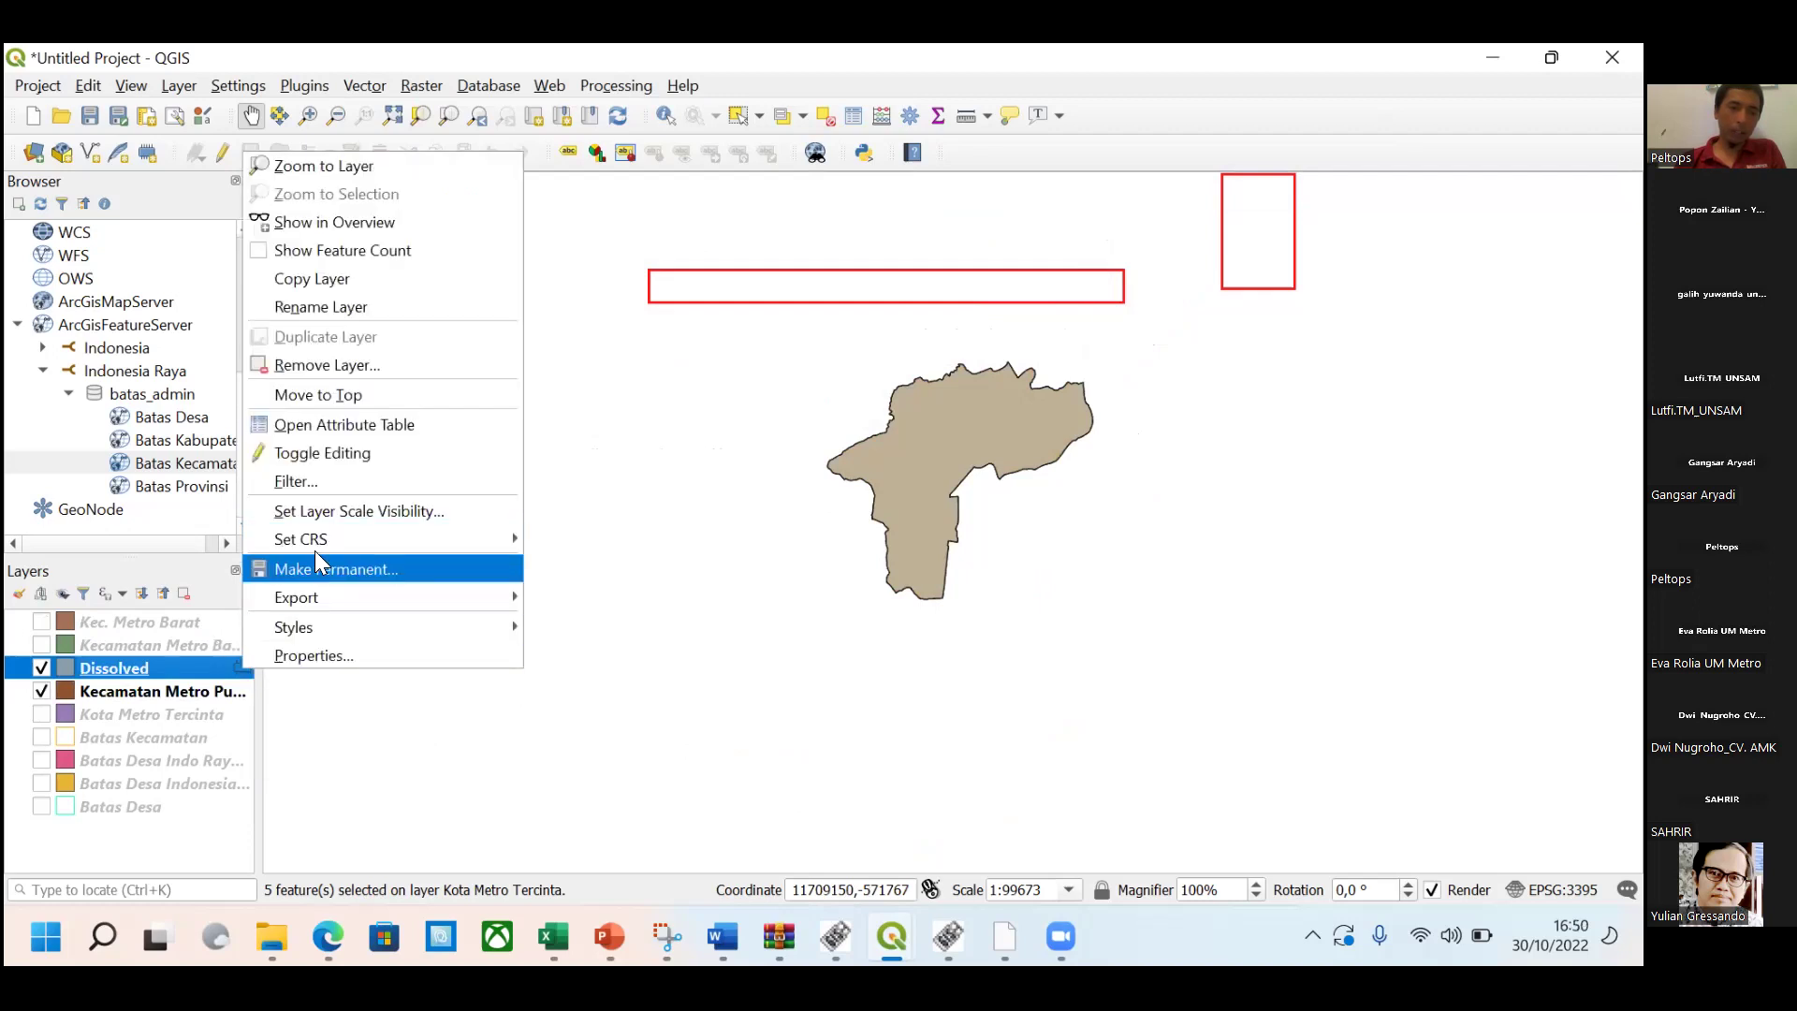
mouse_move(316, 593)
left_click(617, 603)
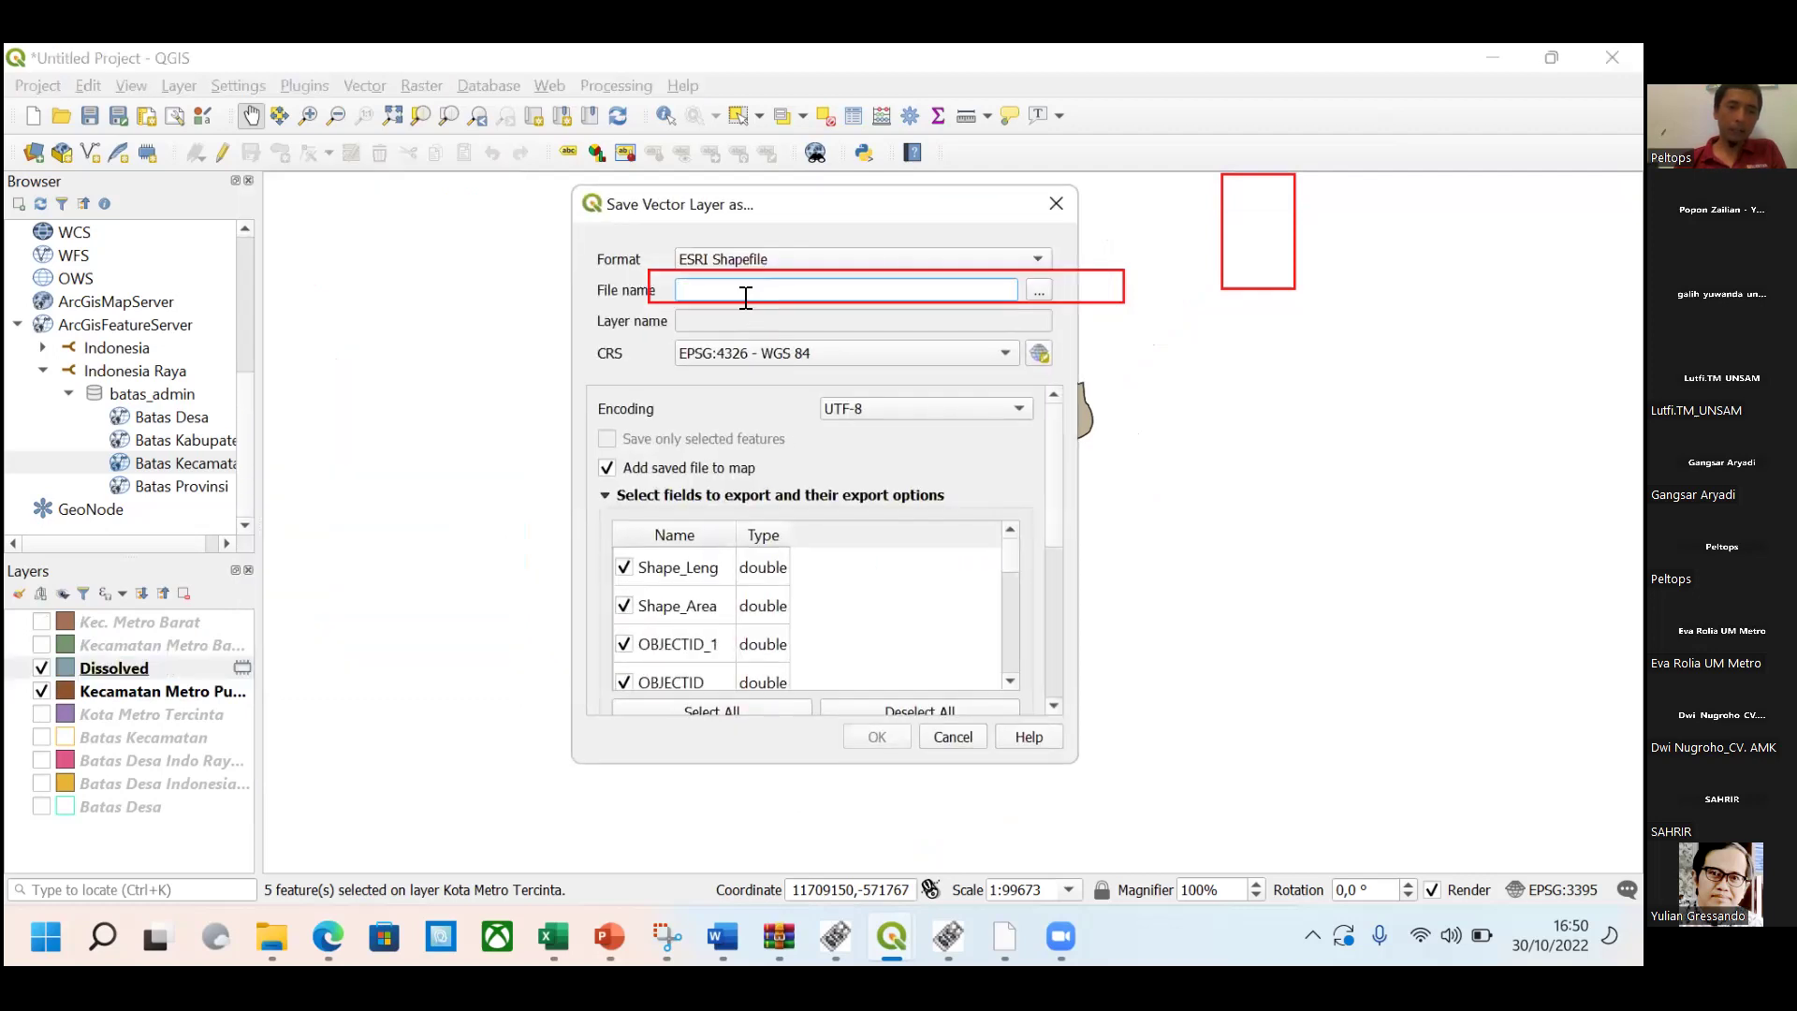
left_click(1038, 291)
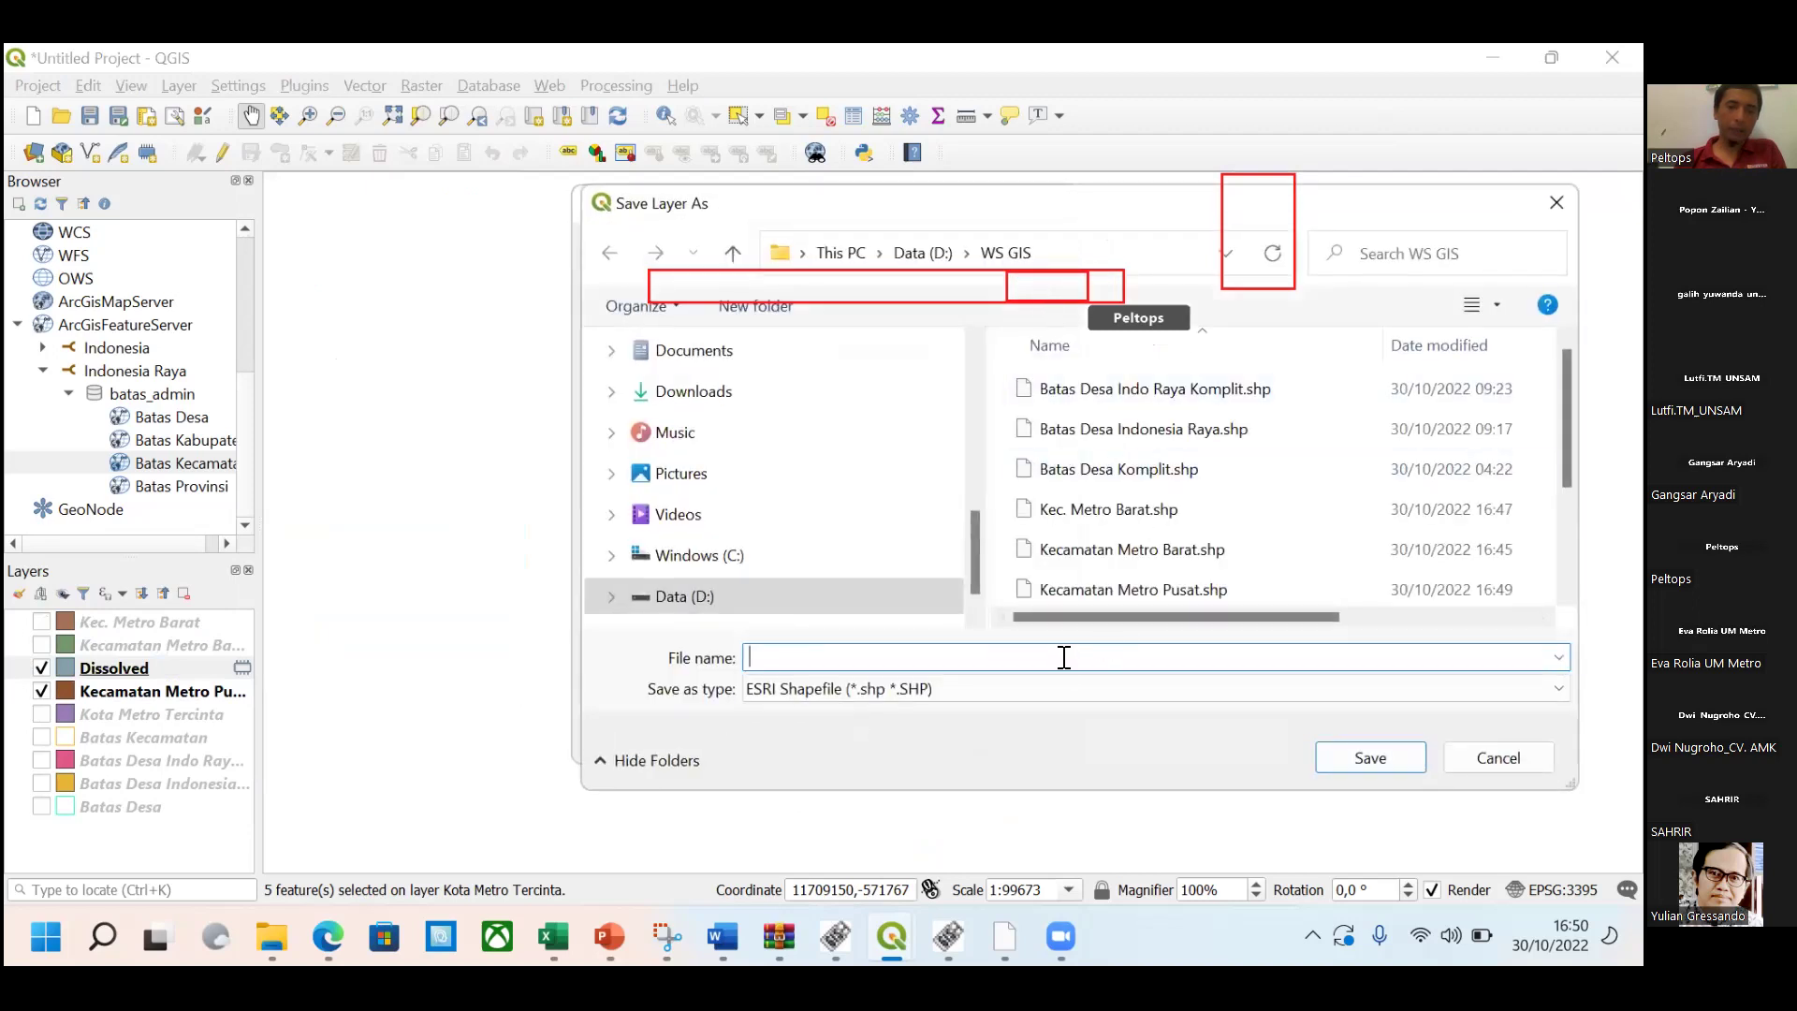
type("Kec. Metro Pusat")
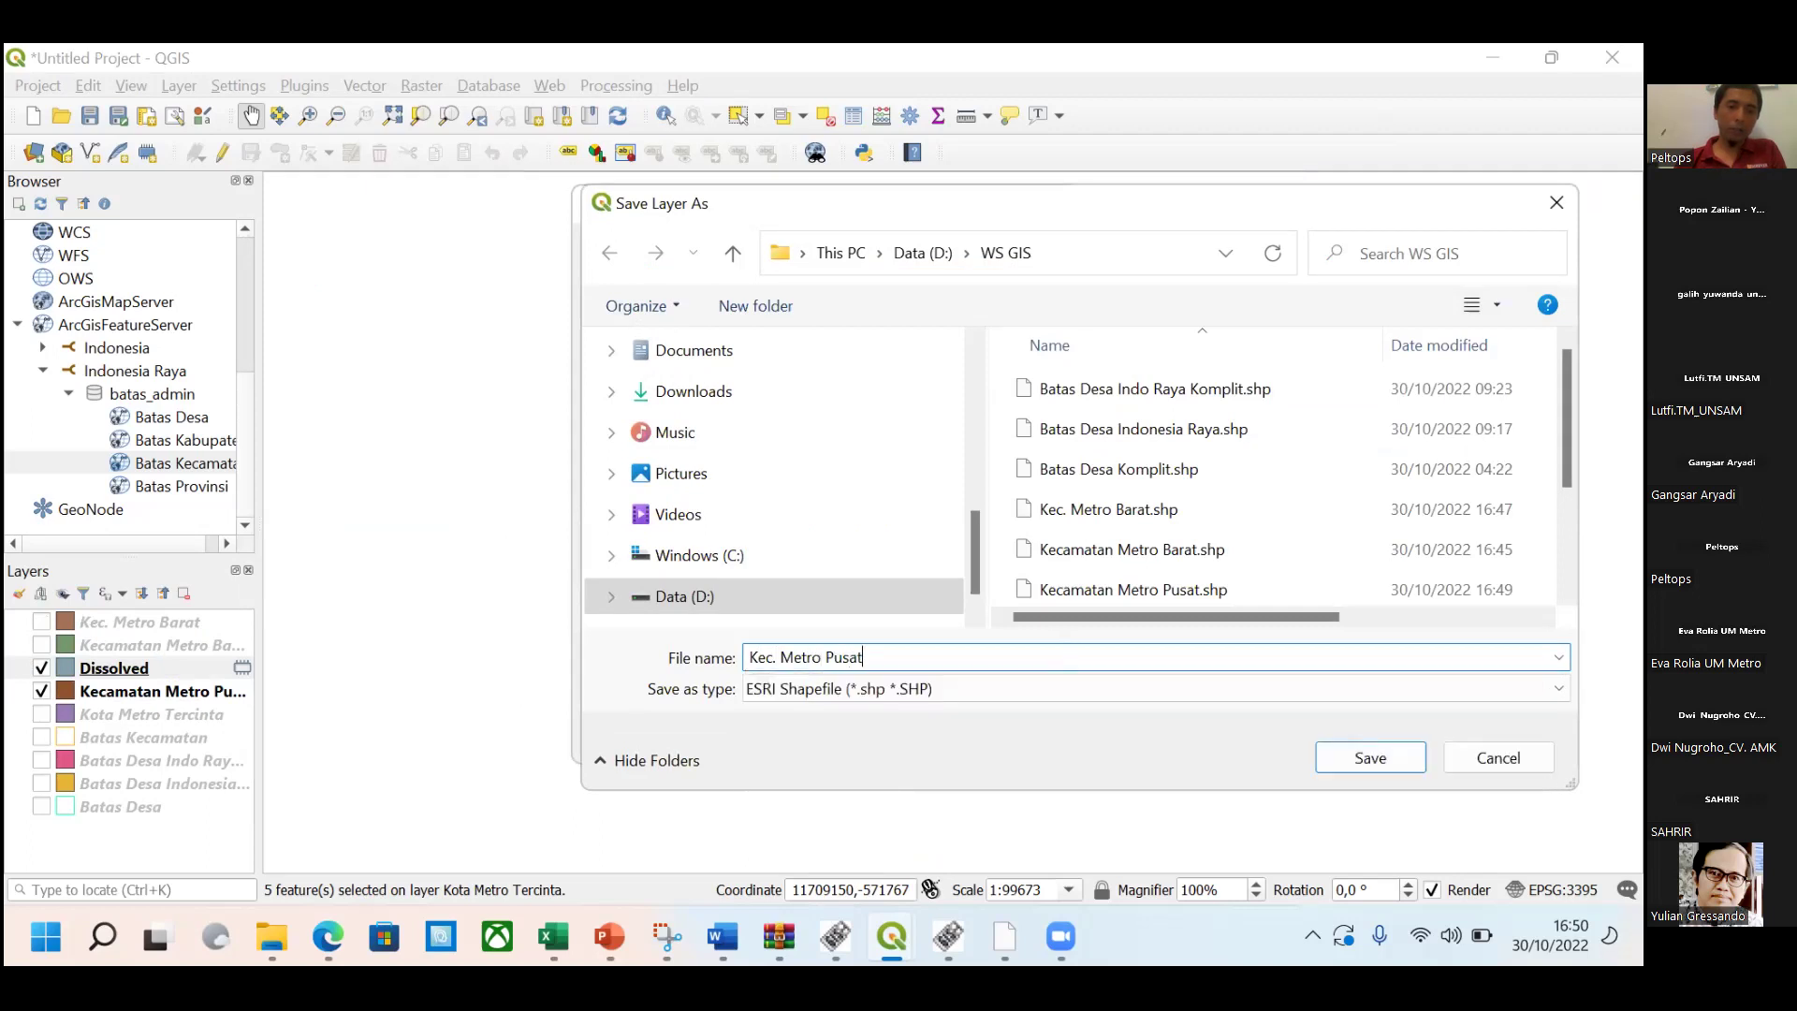
left_click(1387, 762)
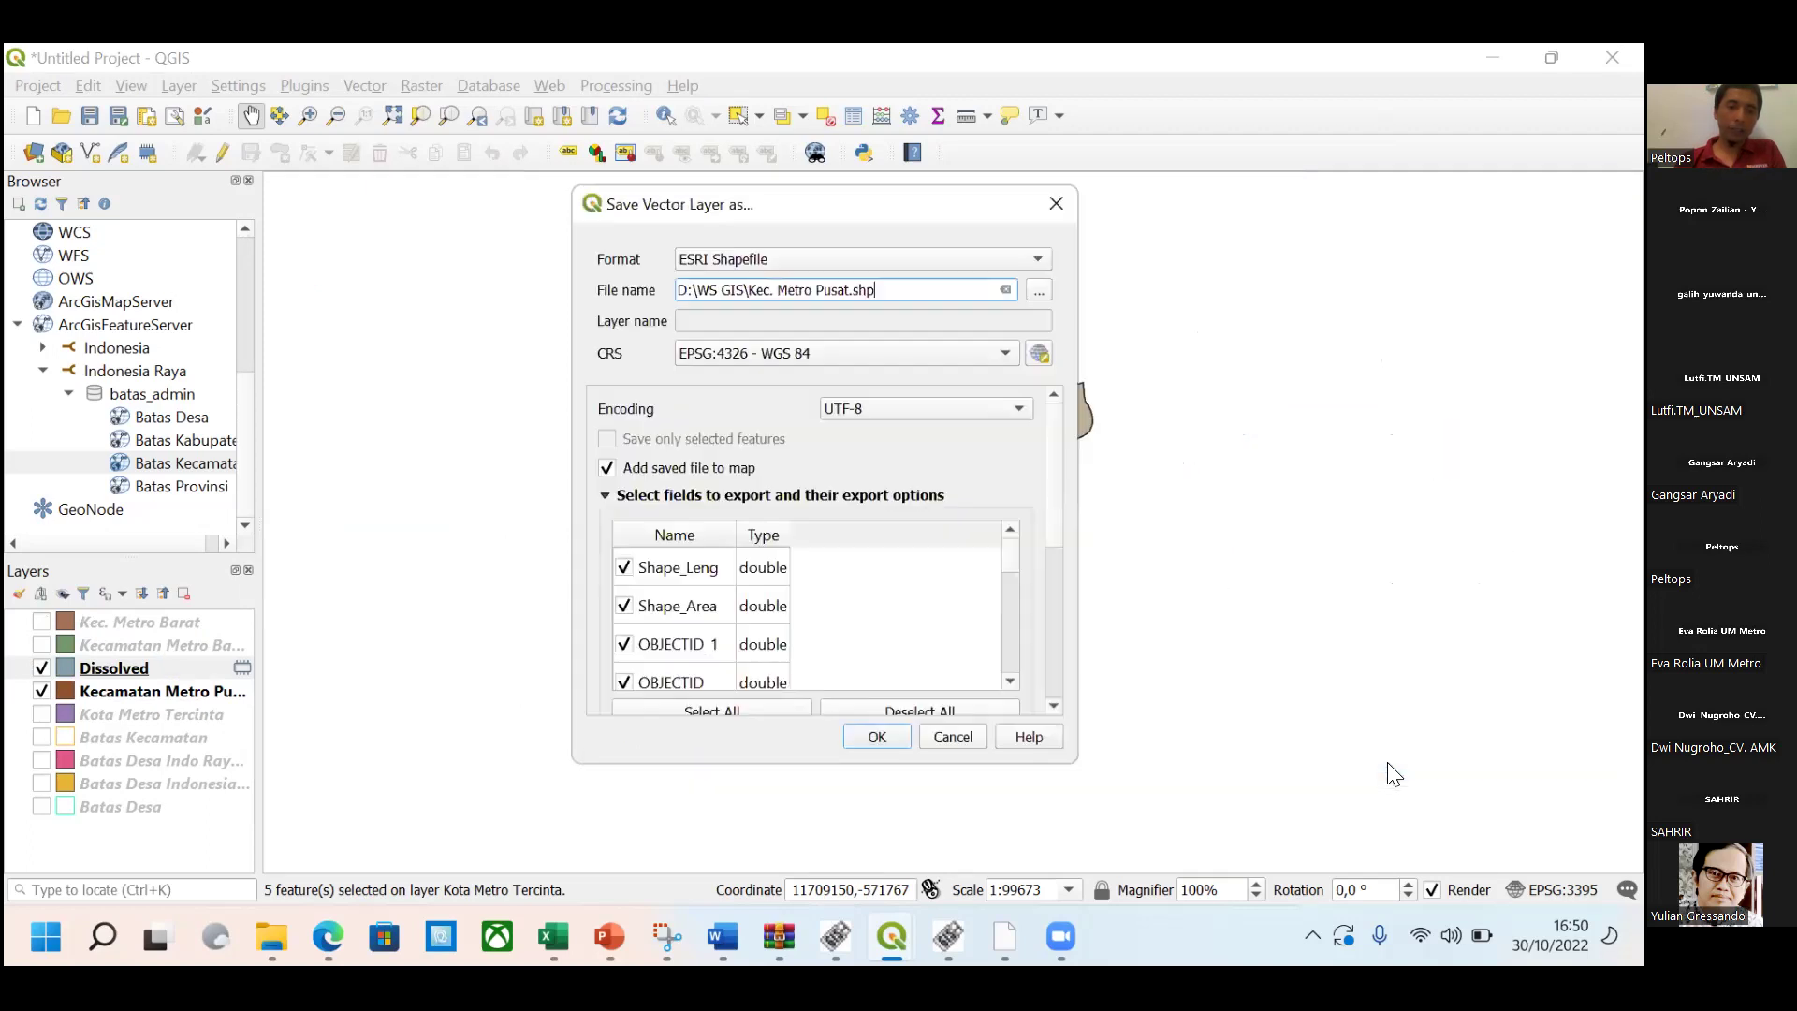
left_click(860, 739)
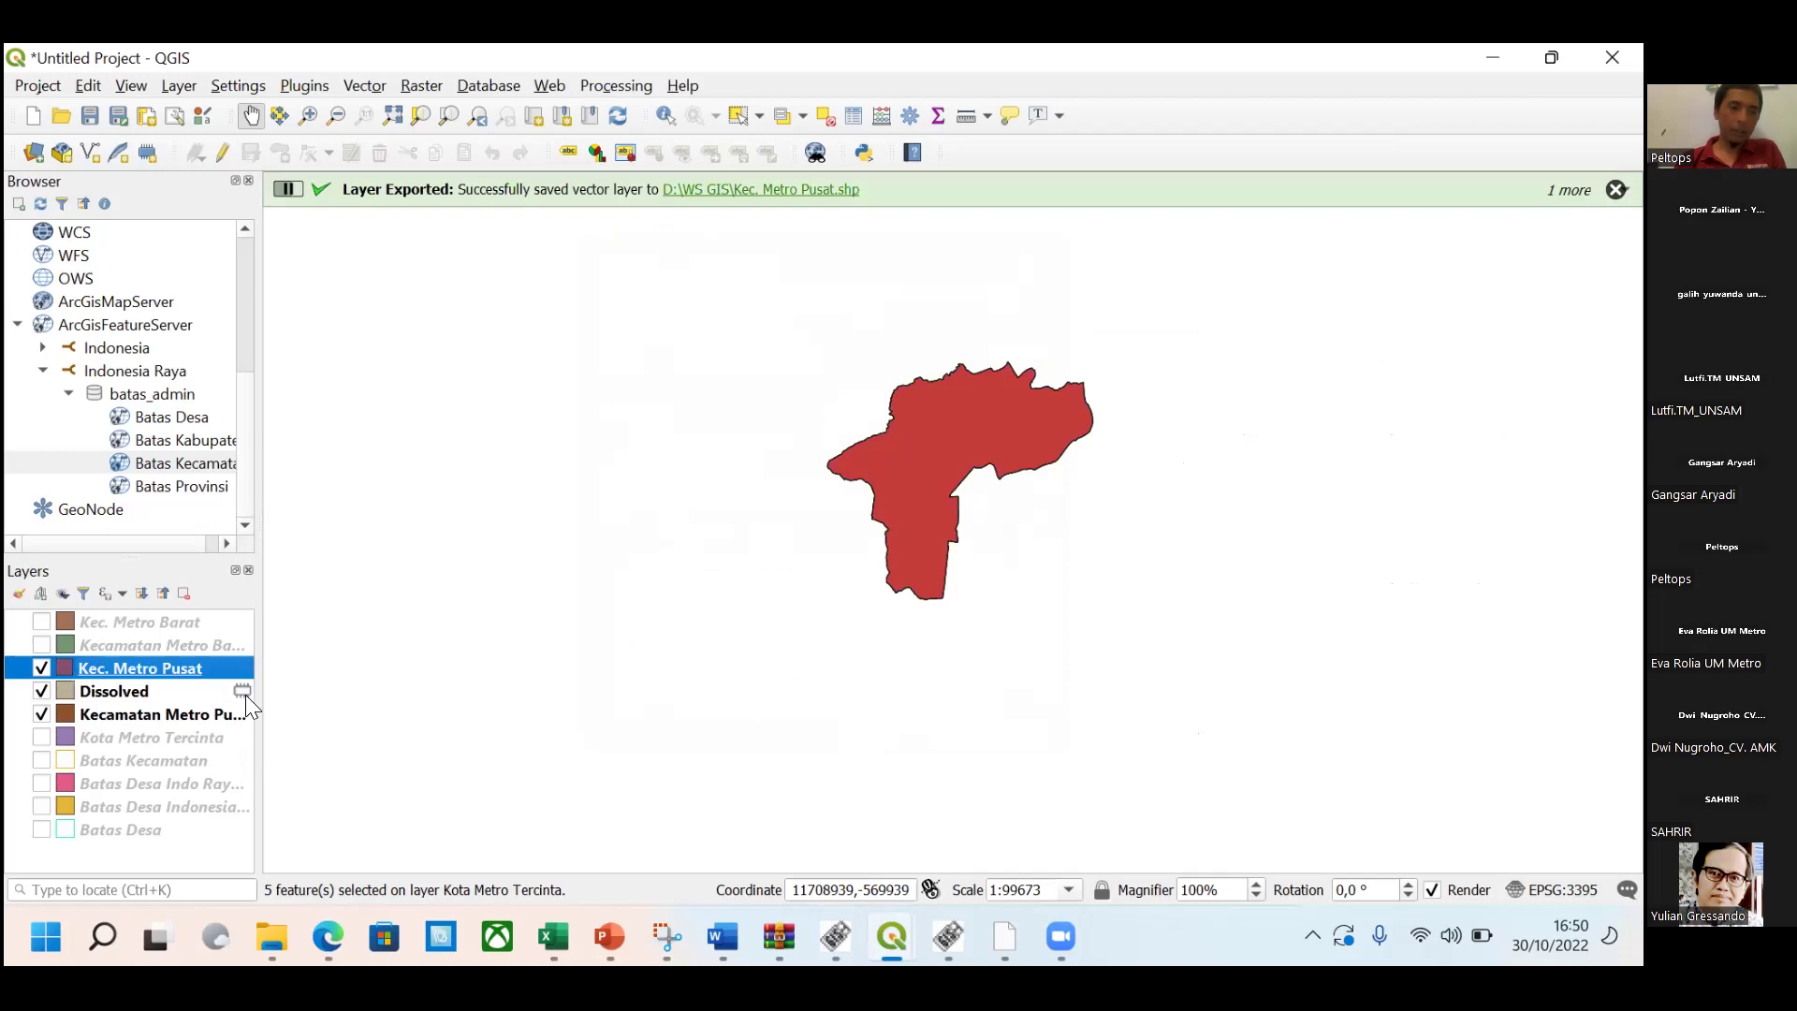
Remove the temporary Dissolved layer left over from the Metro Pusat dissolve.
right_click(245, 695)
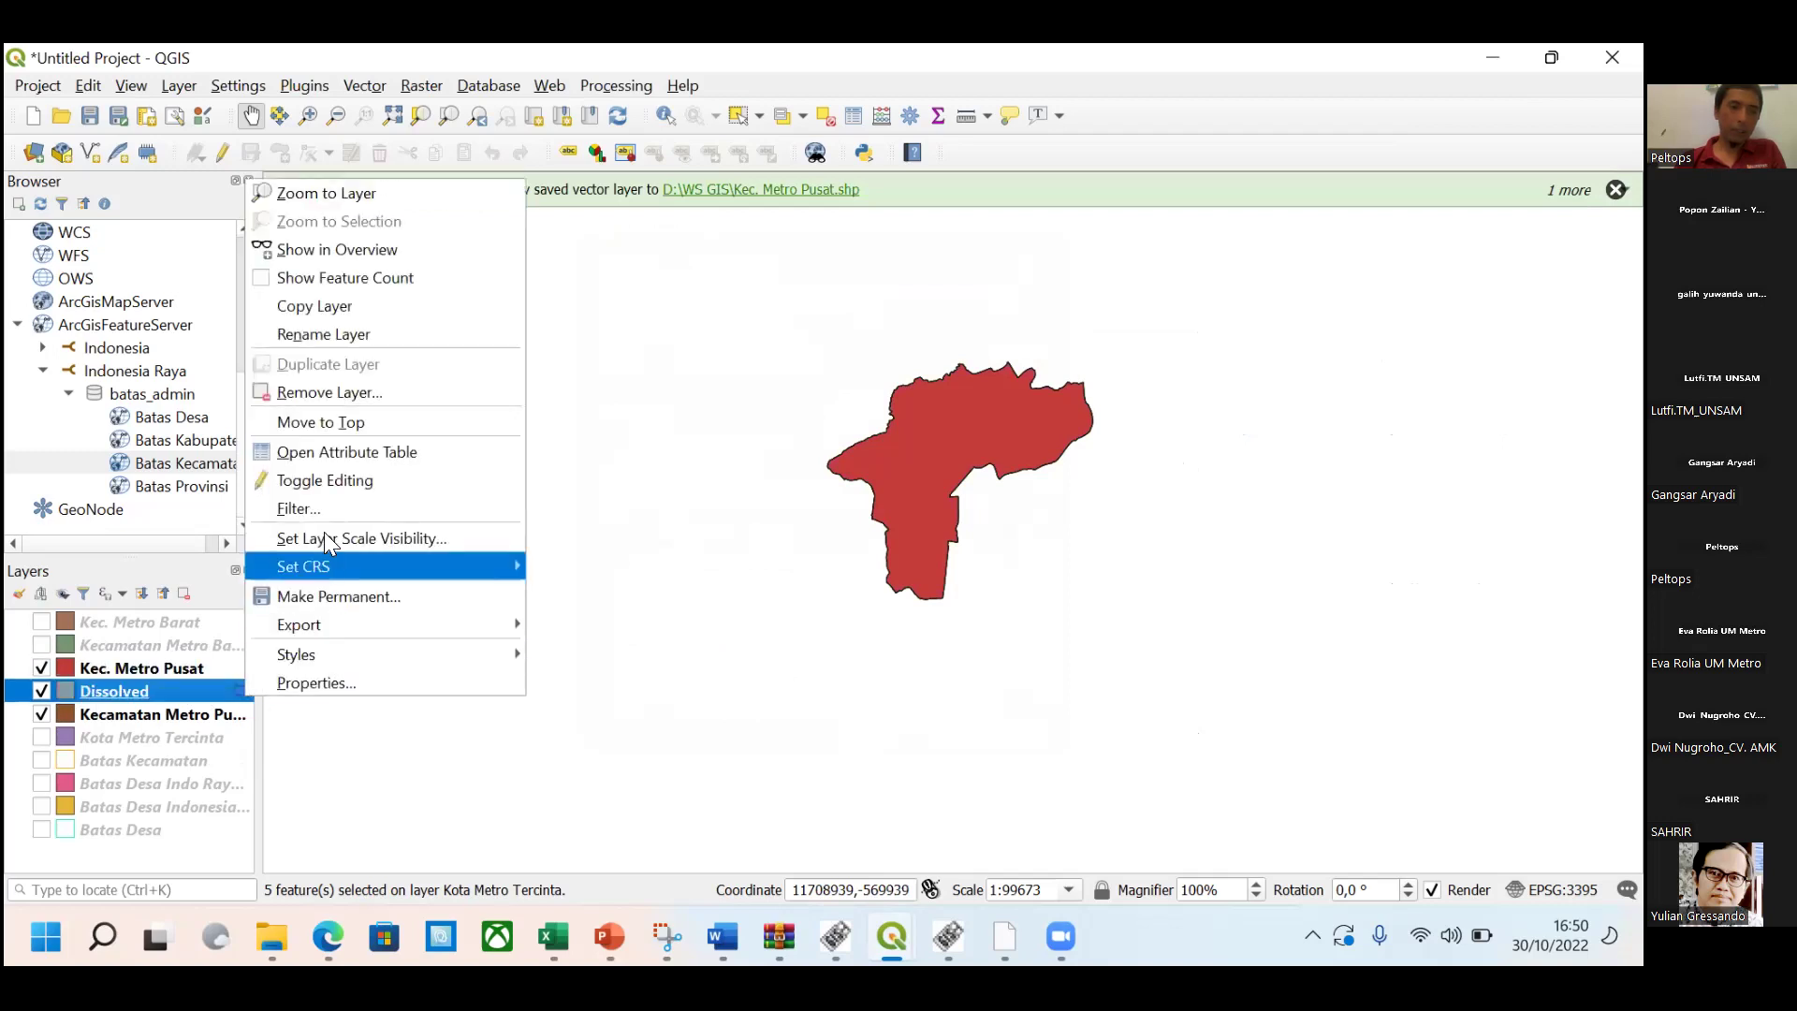
left_click(353, 397)
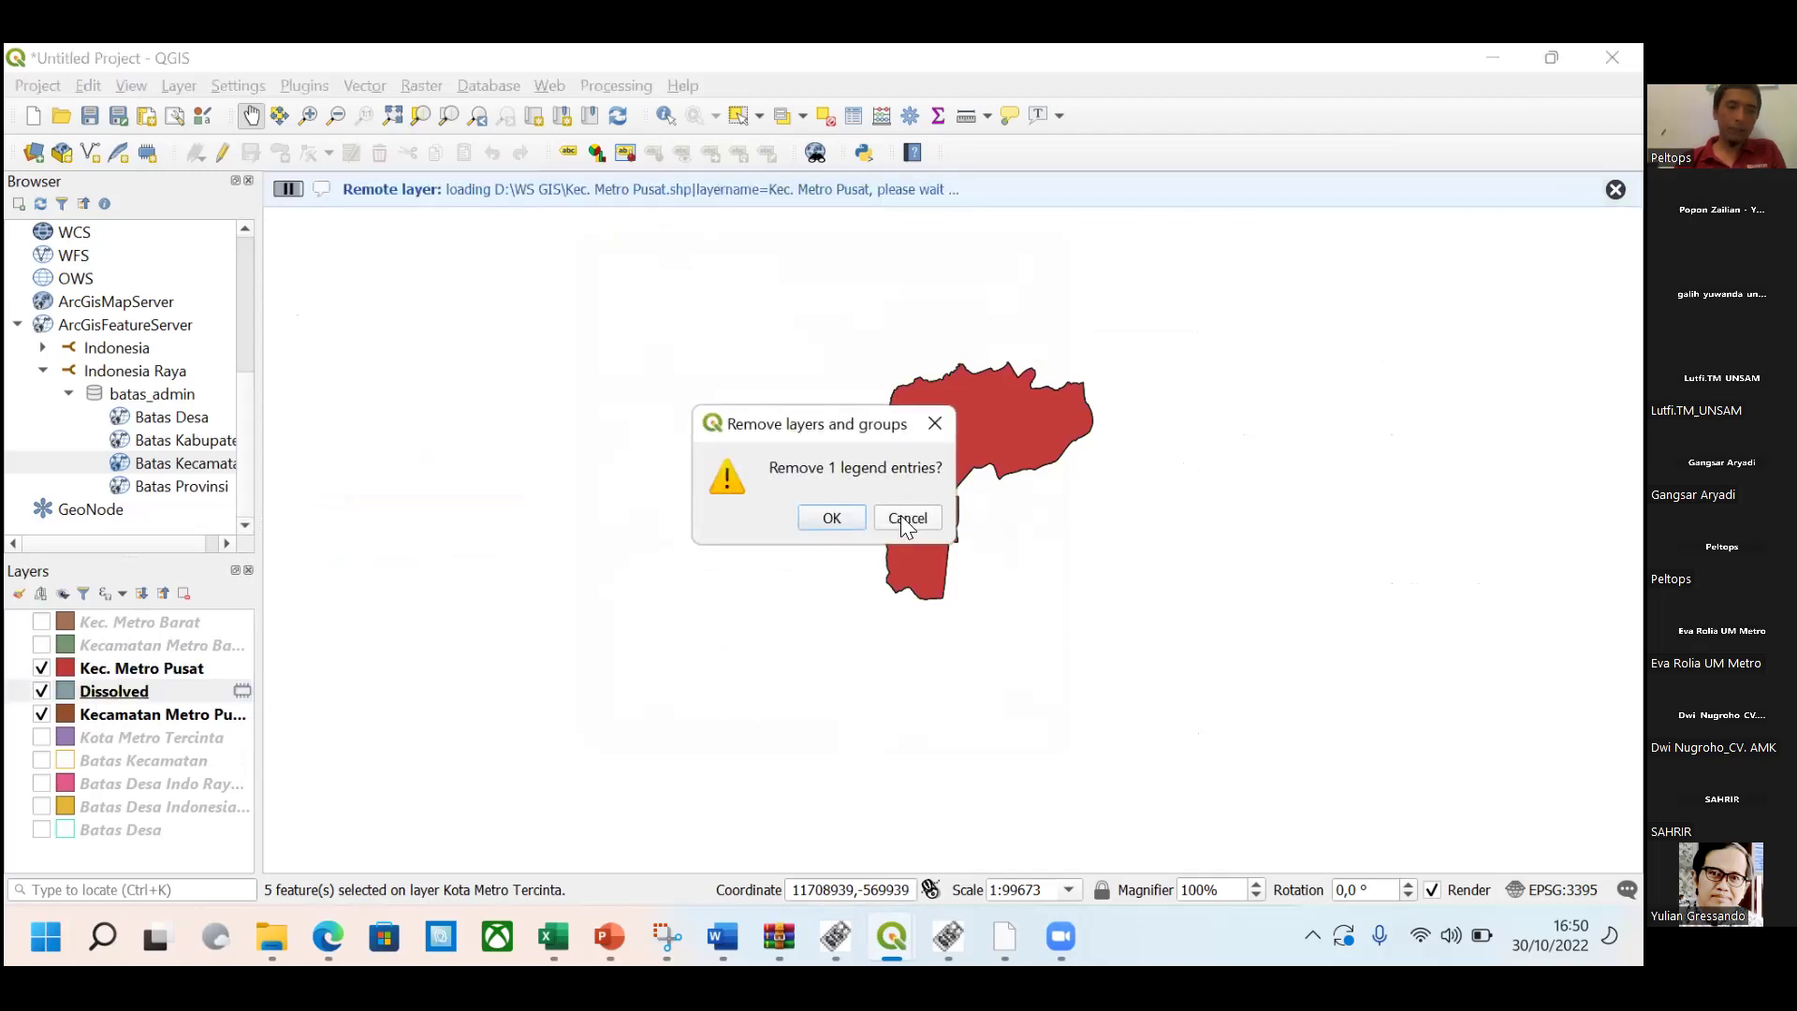
left_click(833, 510)
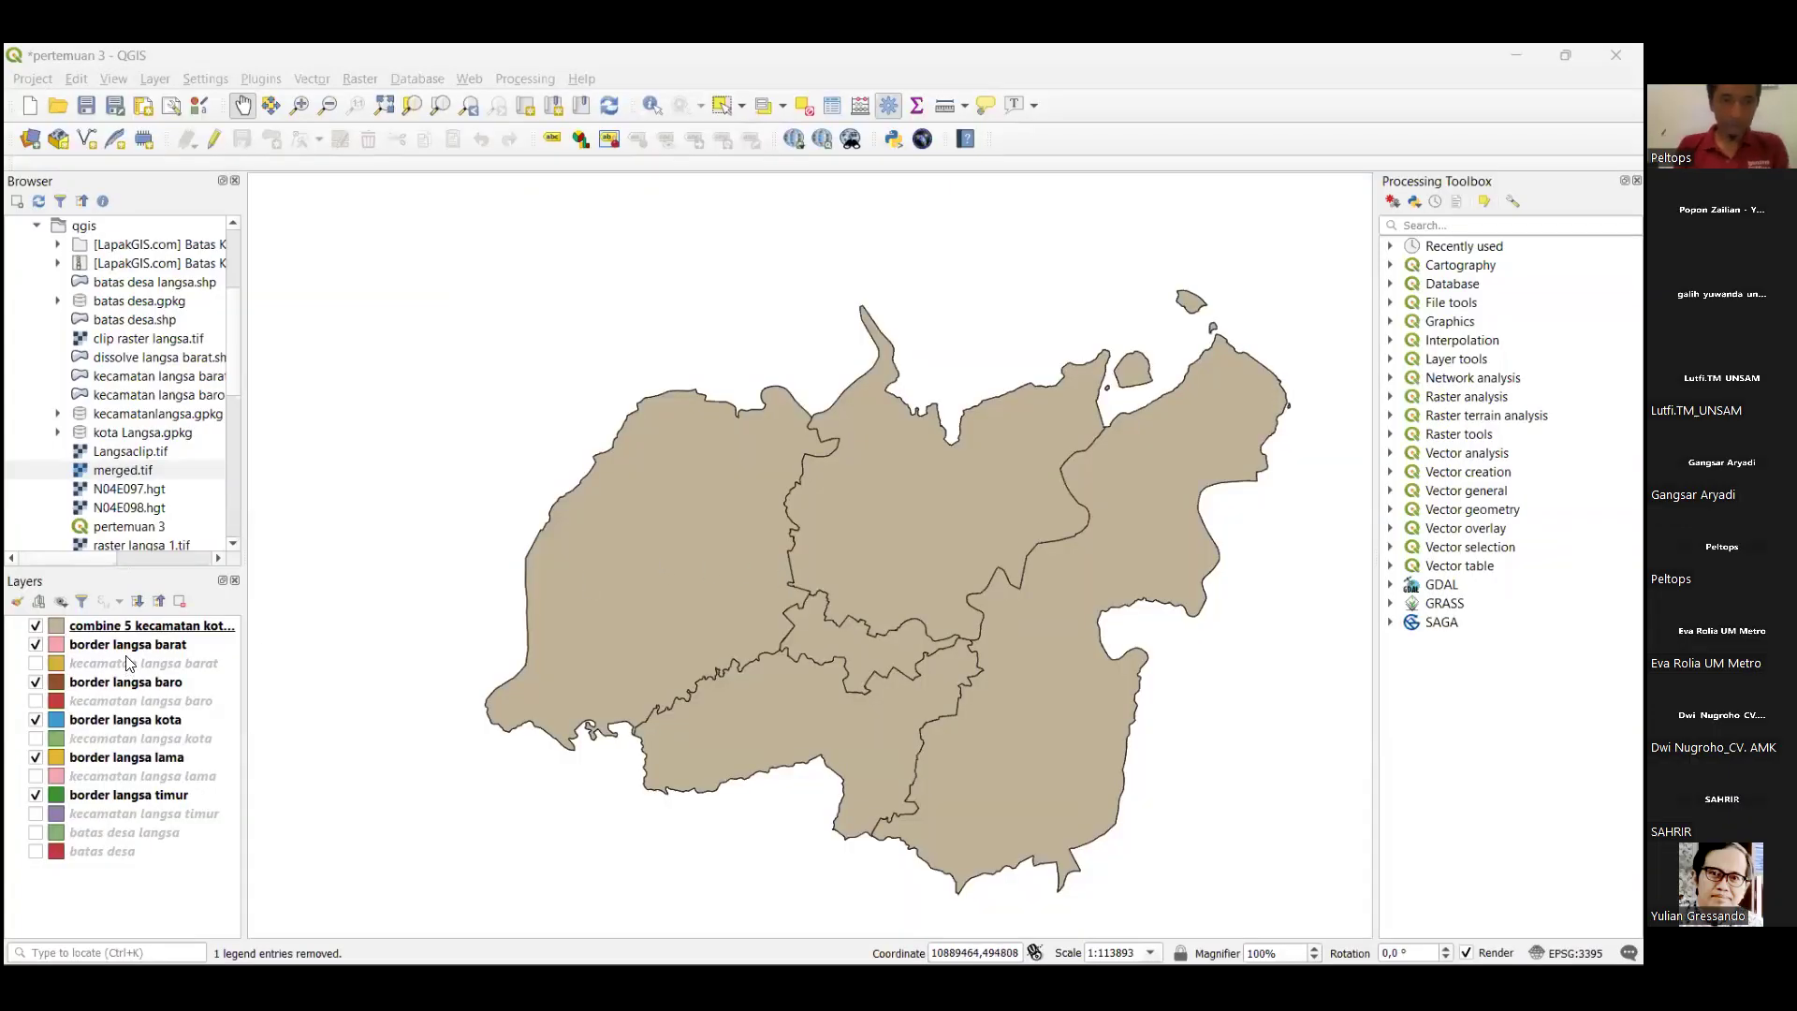
In the pertemuan 3 project, hide the border layers of langsa barat, baro, kota, lama and timur, keeping the combined kecamatan layer displayed.
left_click(38, 682)
left_click(36, 645)
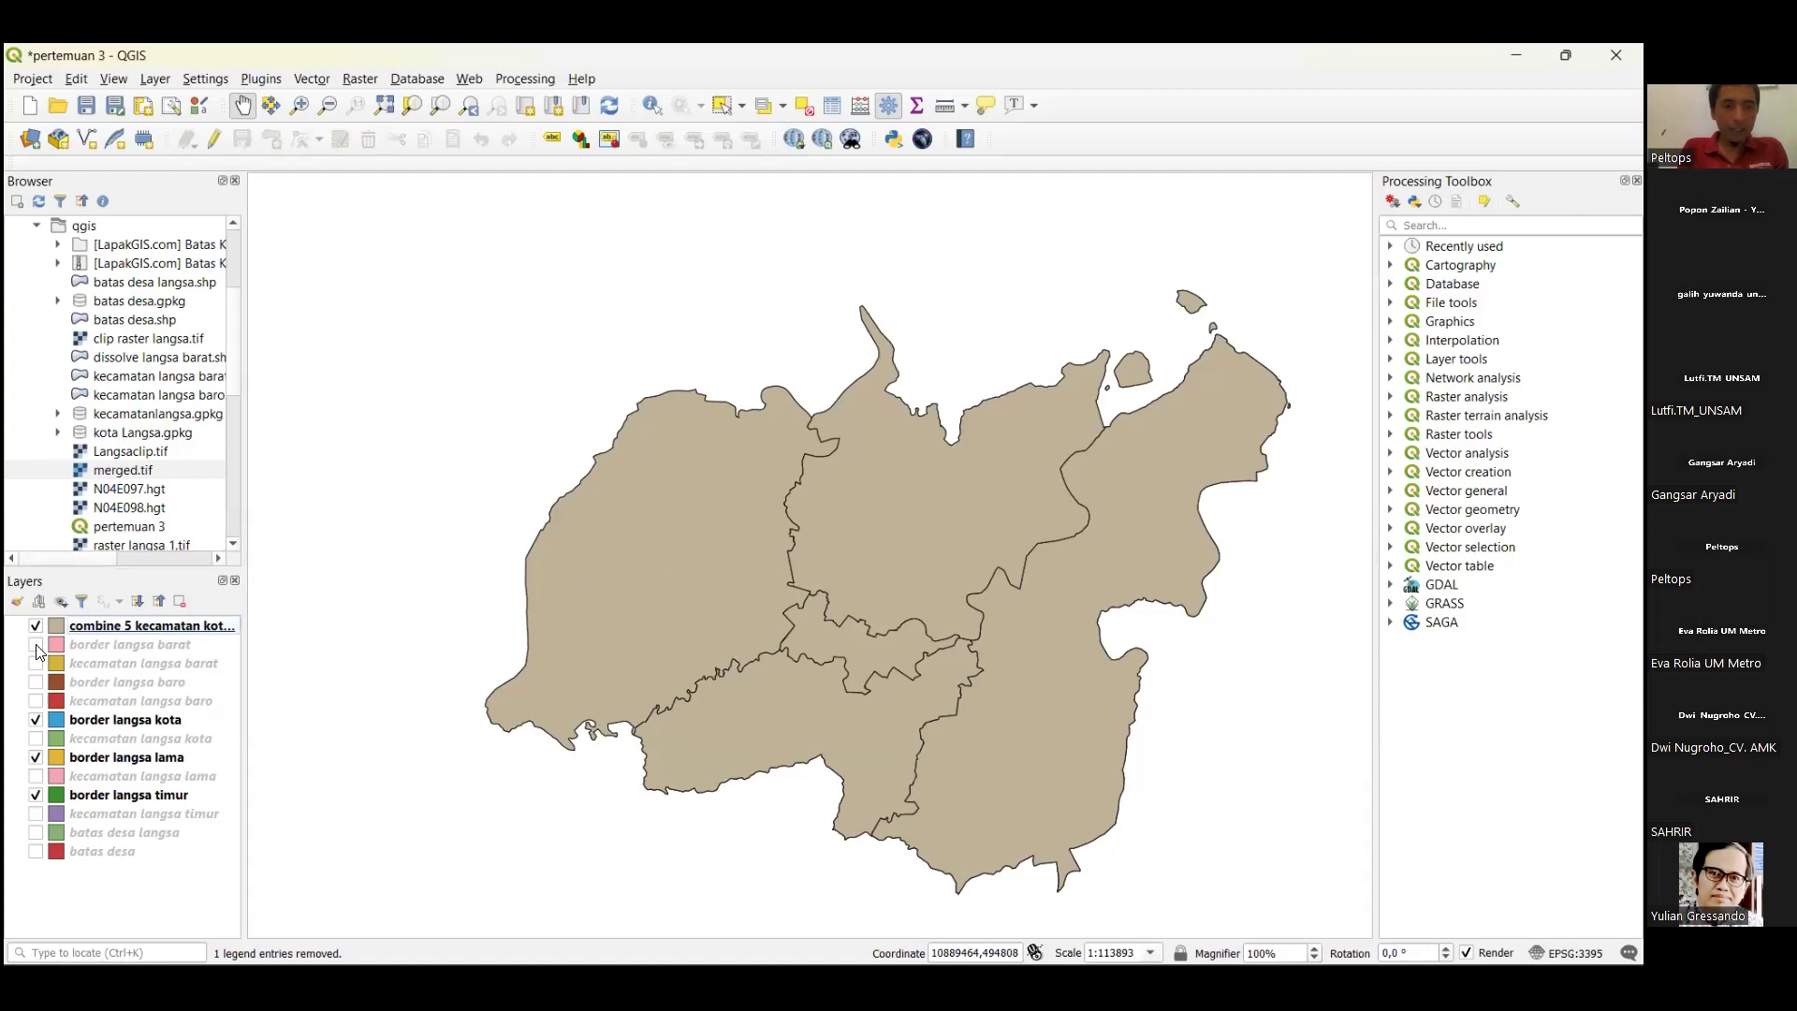
left_click(36, 720)
left_click(36, 757)
left_click(36, 794)
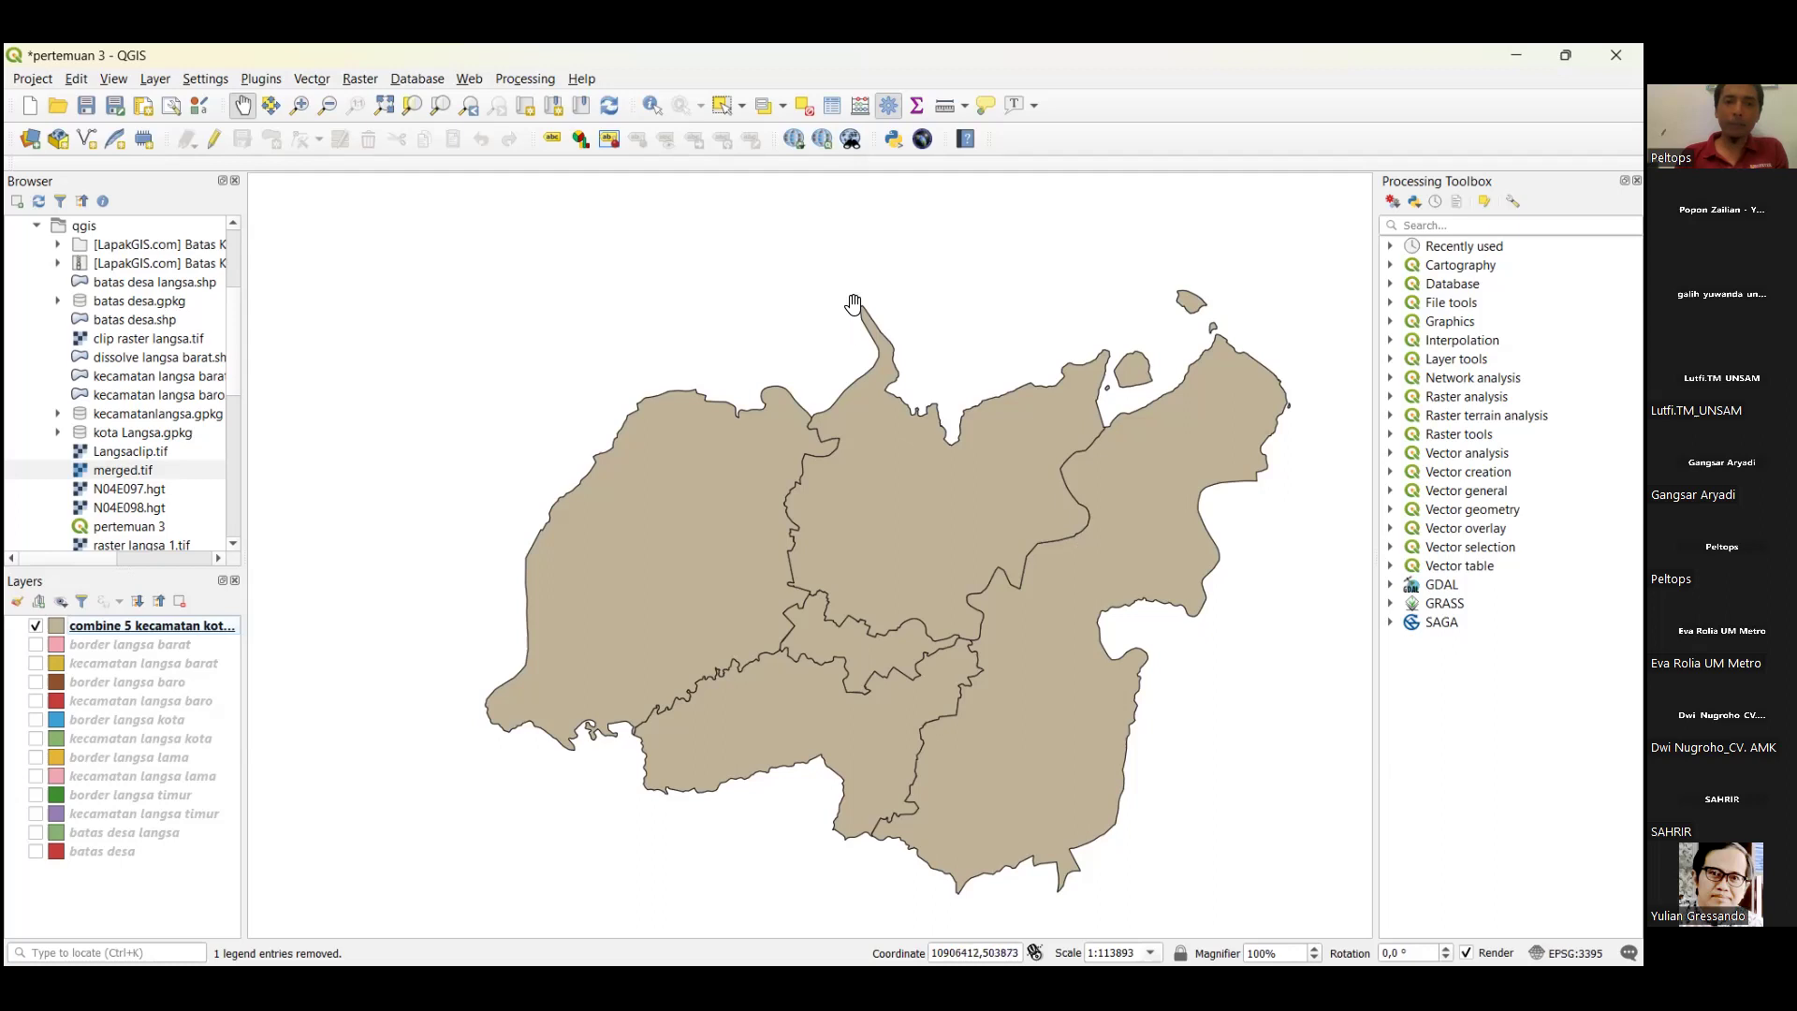
Open the manager for installing and managing plugins, listing all plugins.
left_click_drag(857, 267, 825, 249)
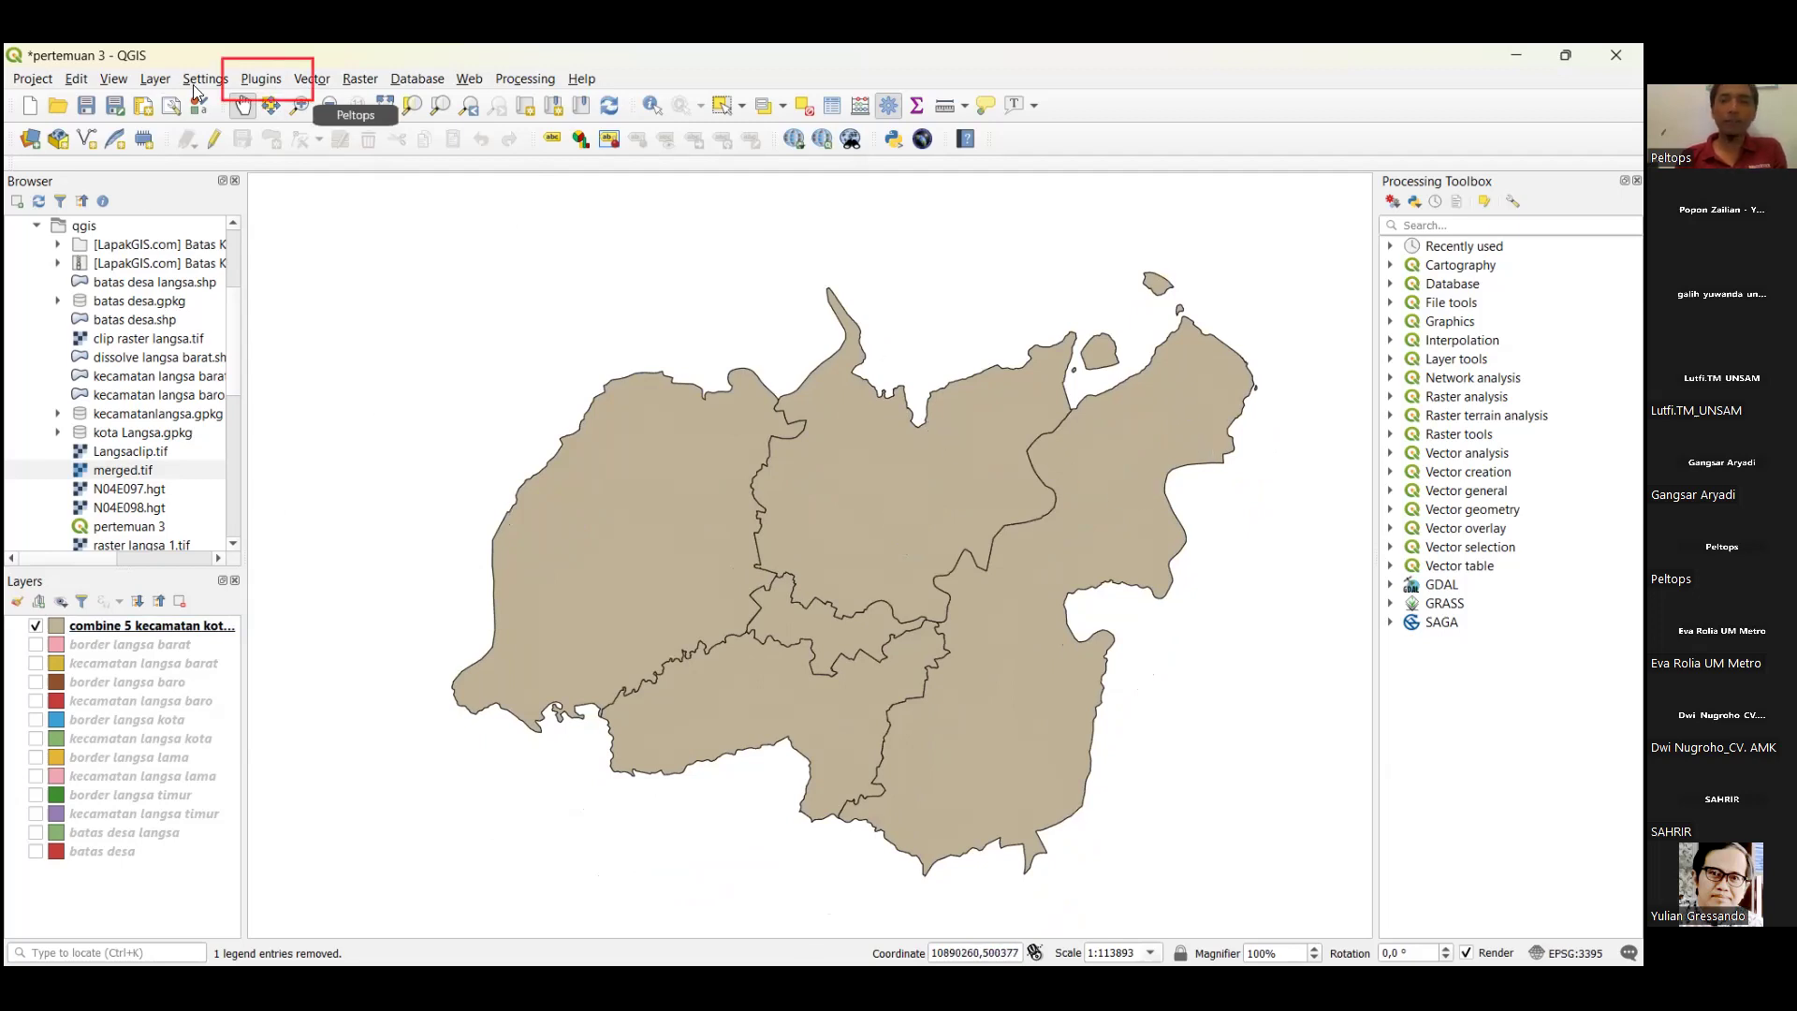
left_click(261, 84)
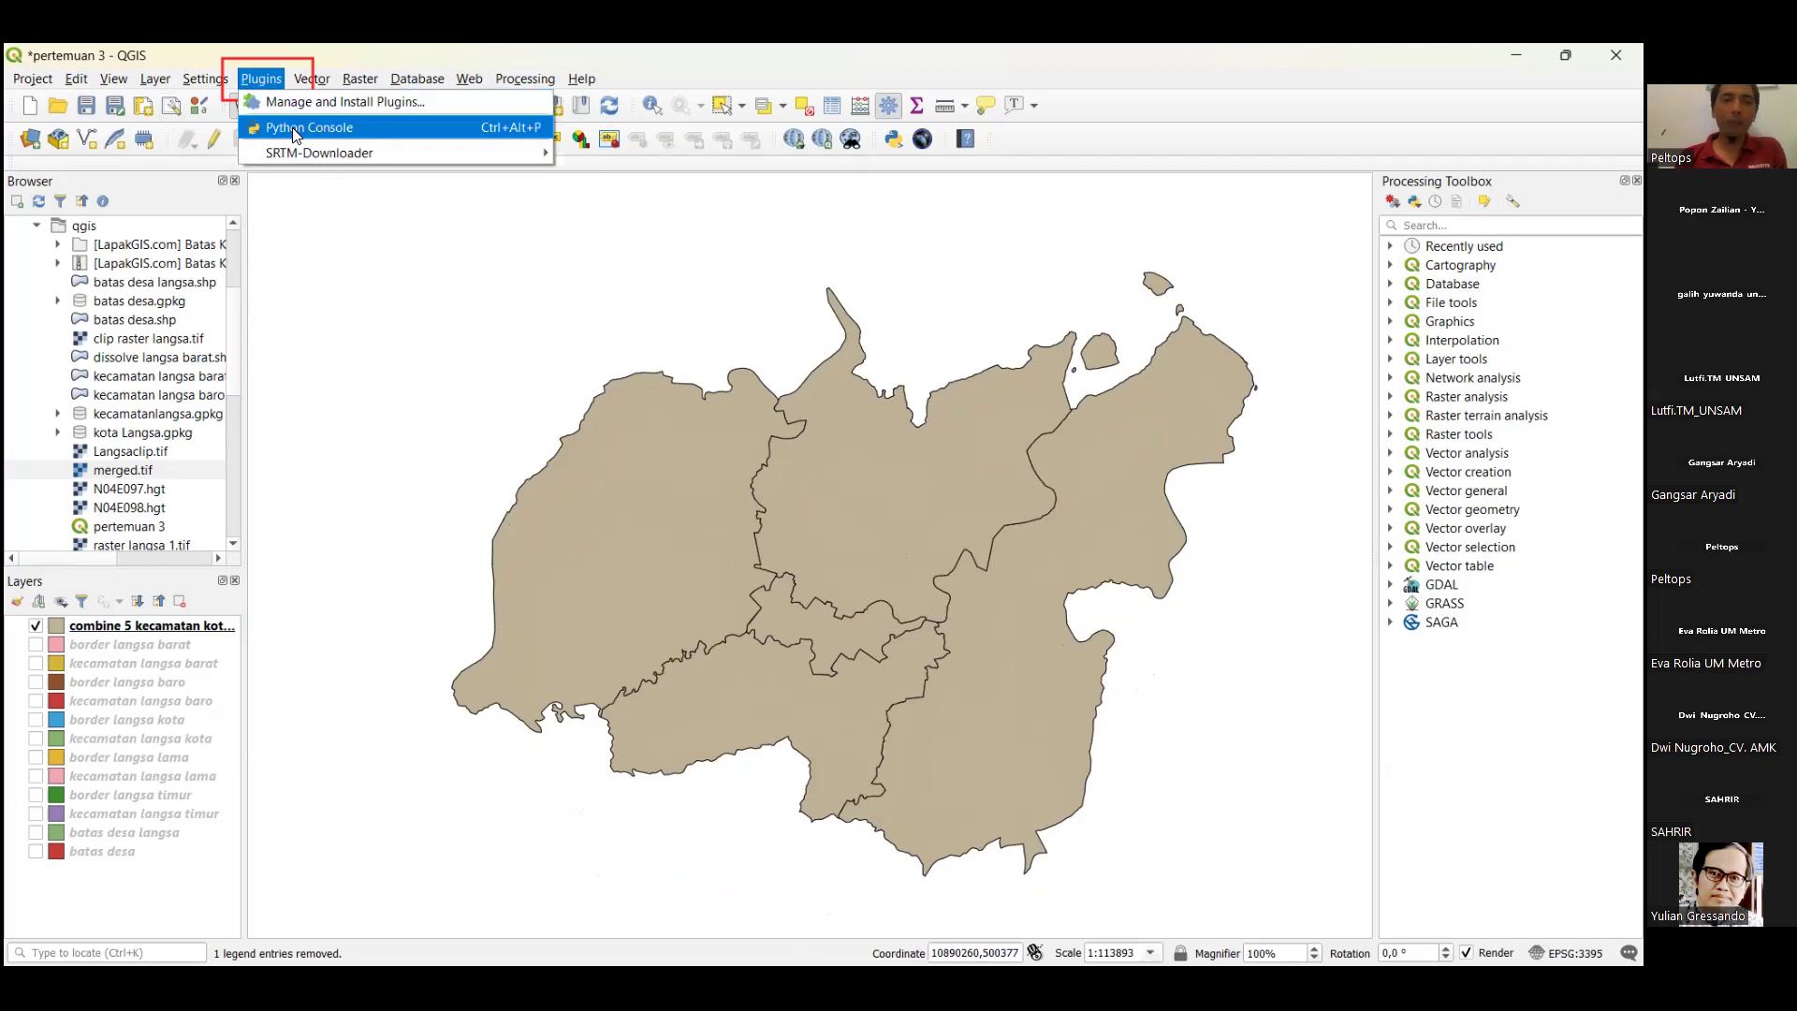
left_click(342, 103)
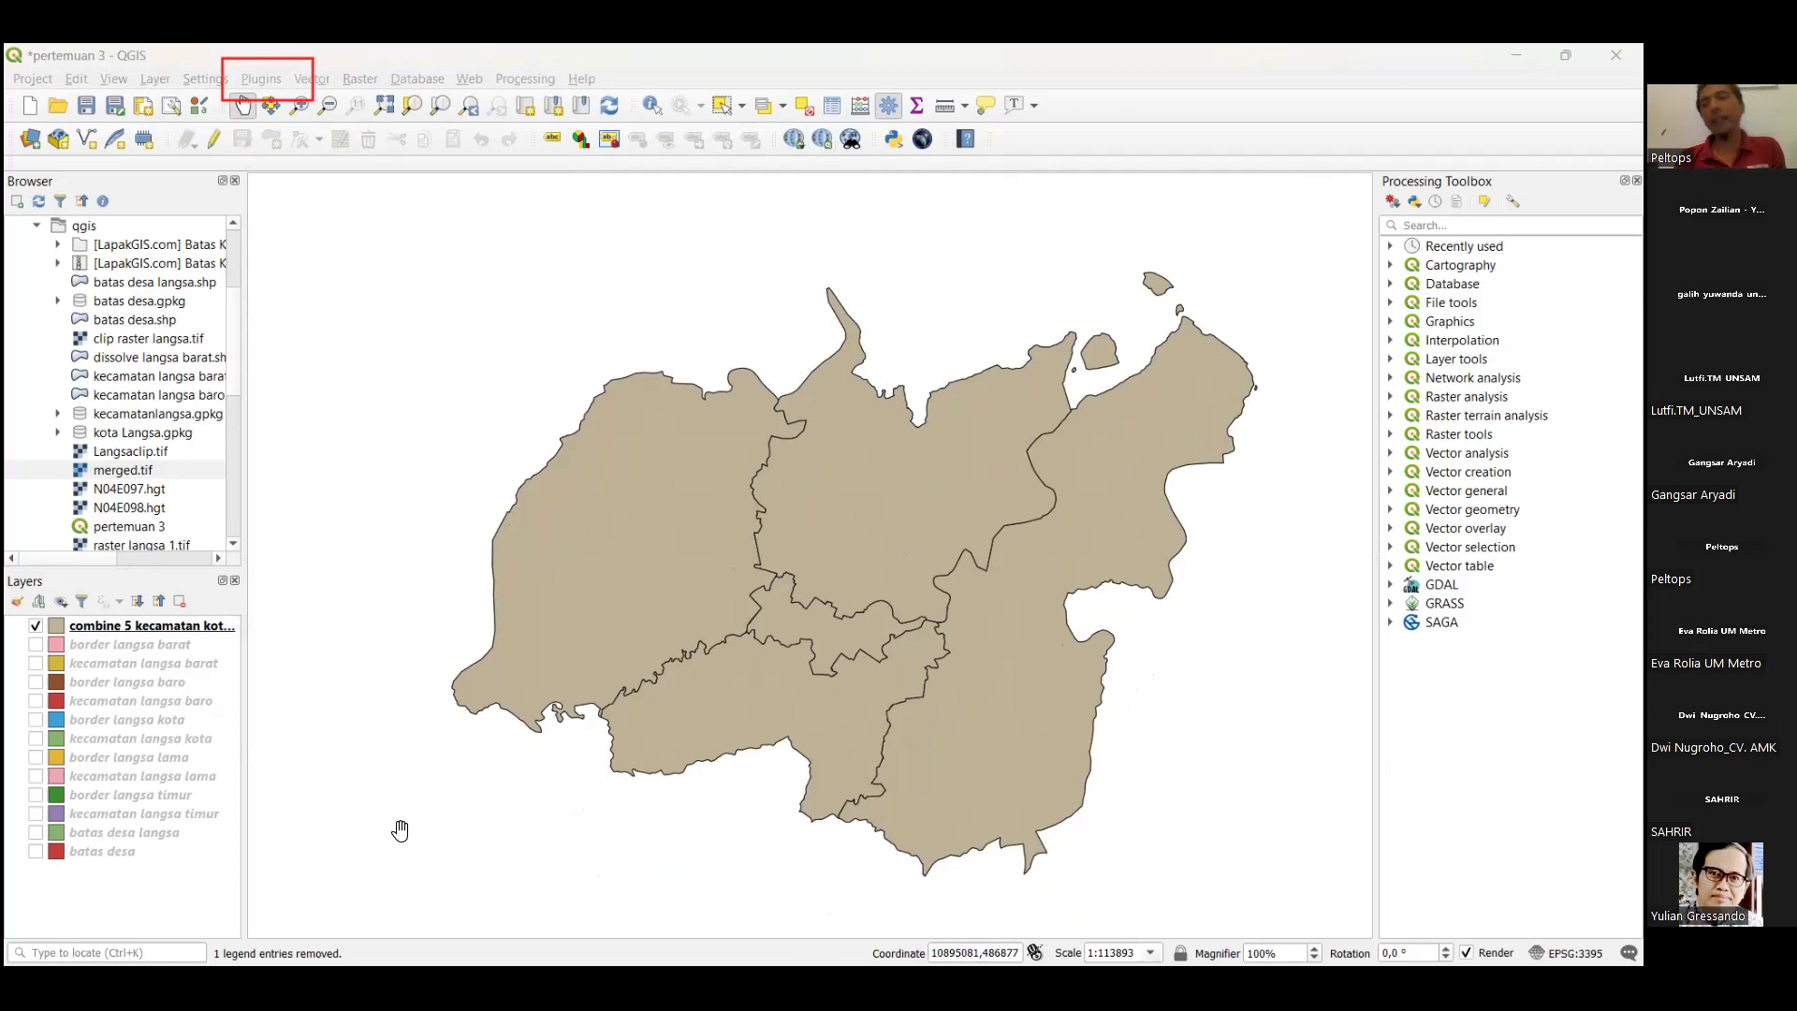
left_click(261, 80)
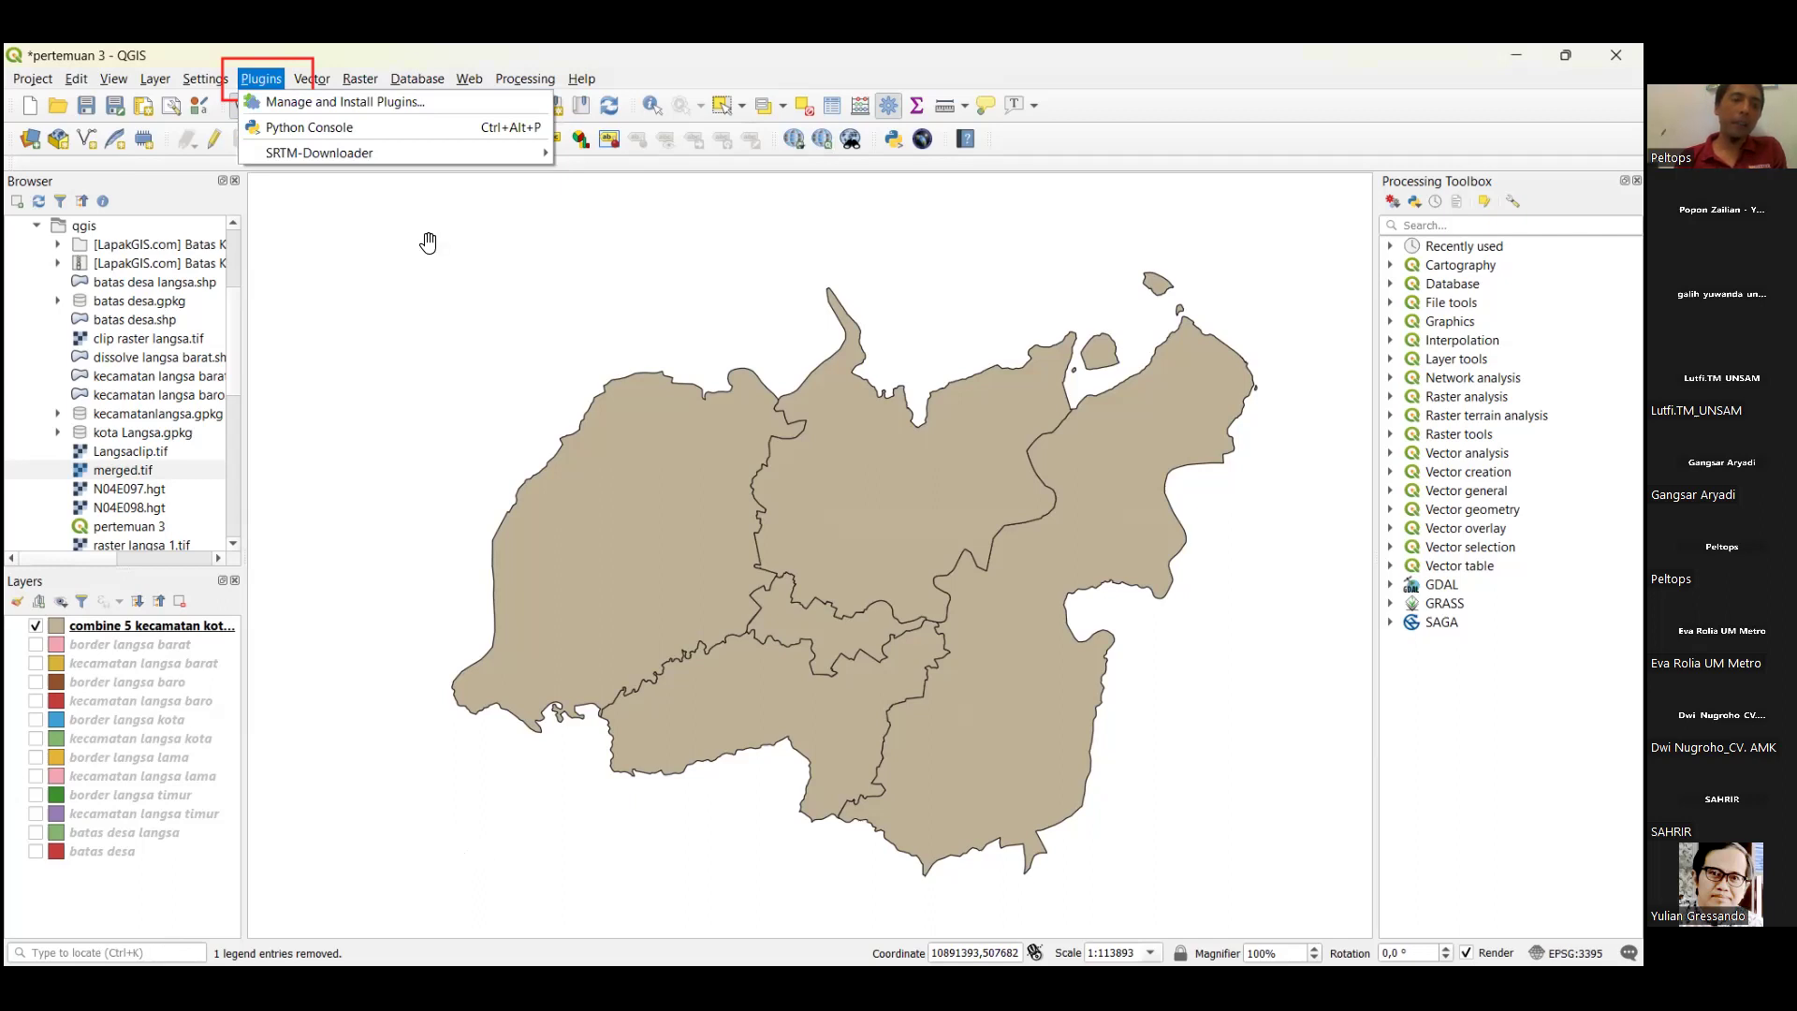
left_click(267, 76)
left_click(267, 77)
key("Right")
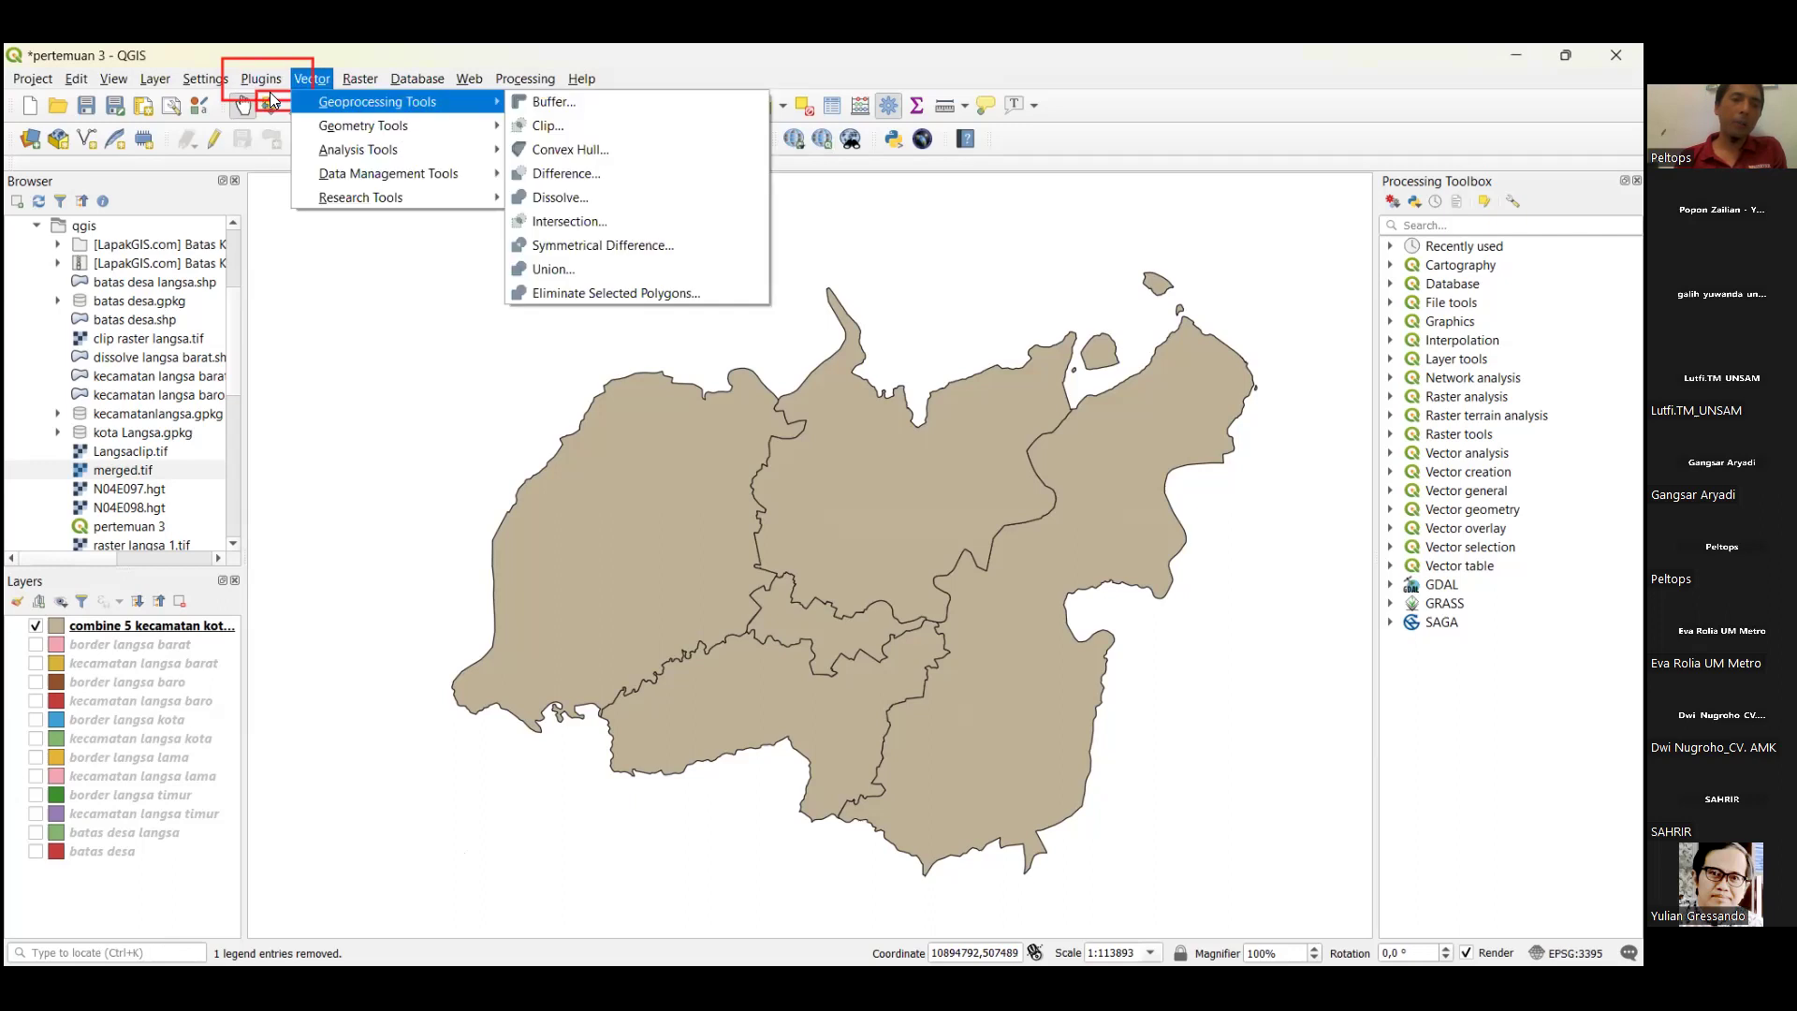
left_click(262, 85)
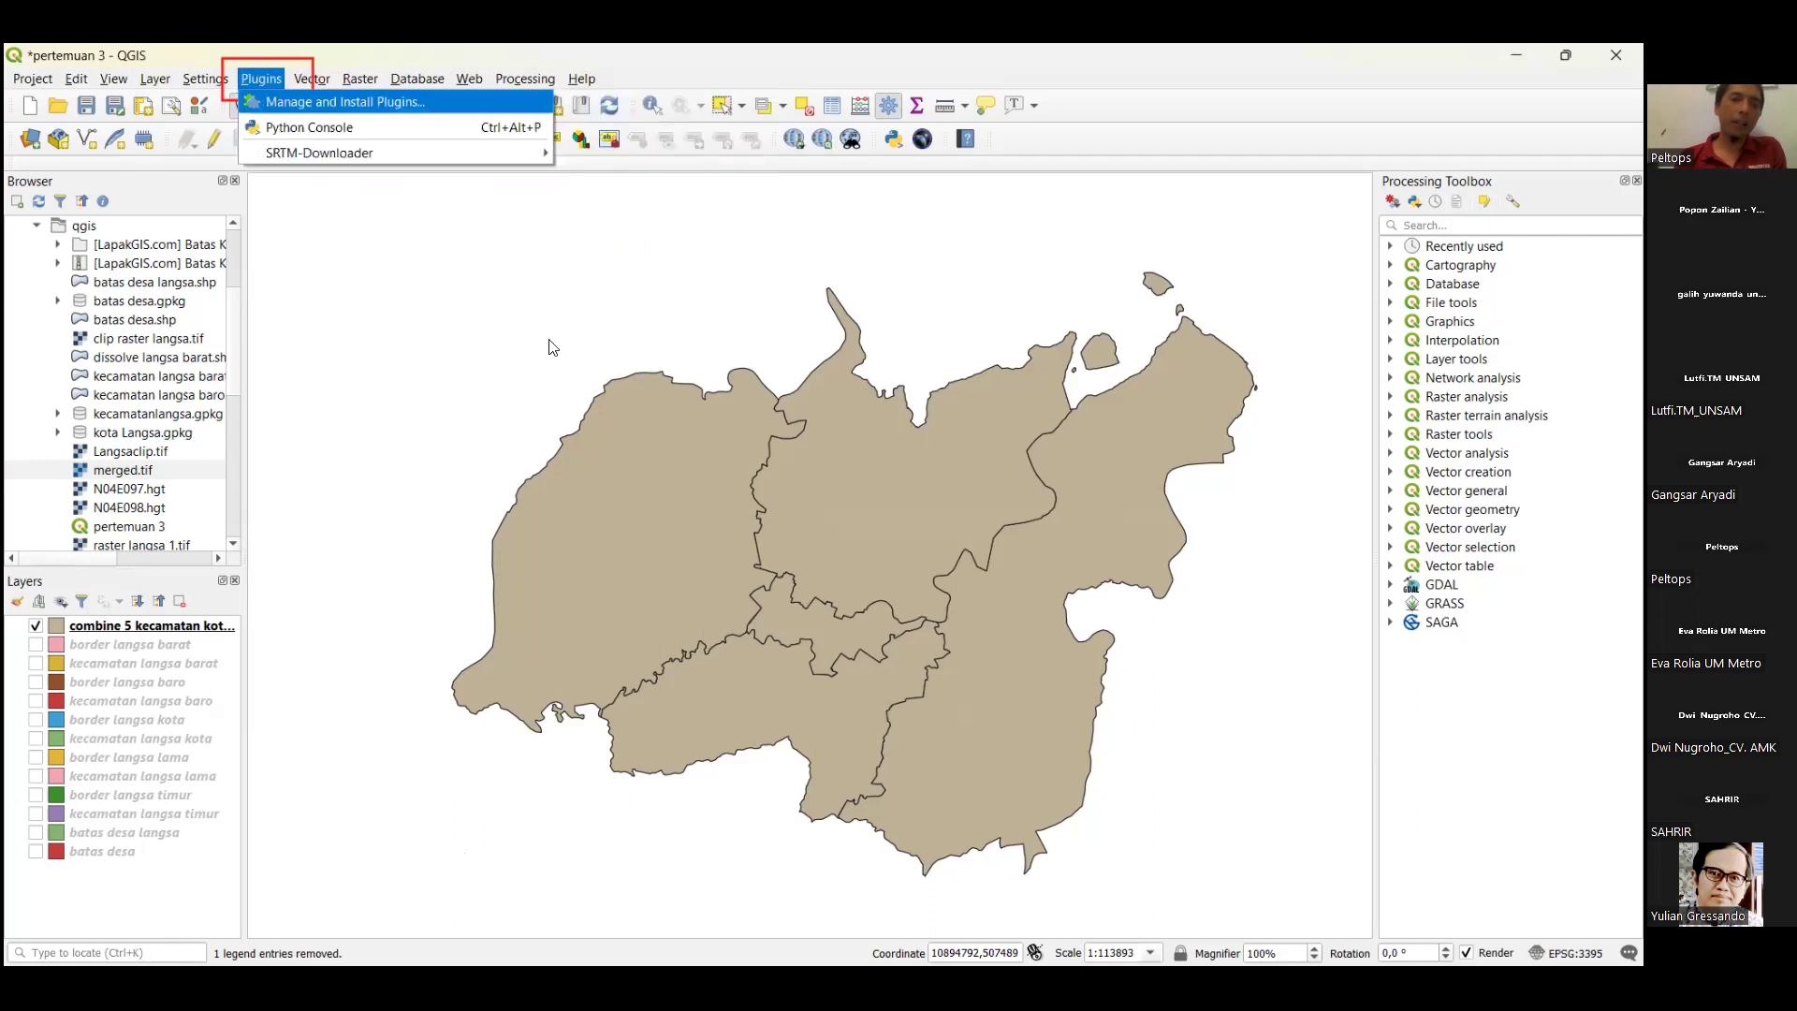
key("Return")
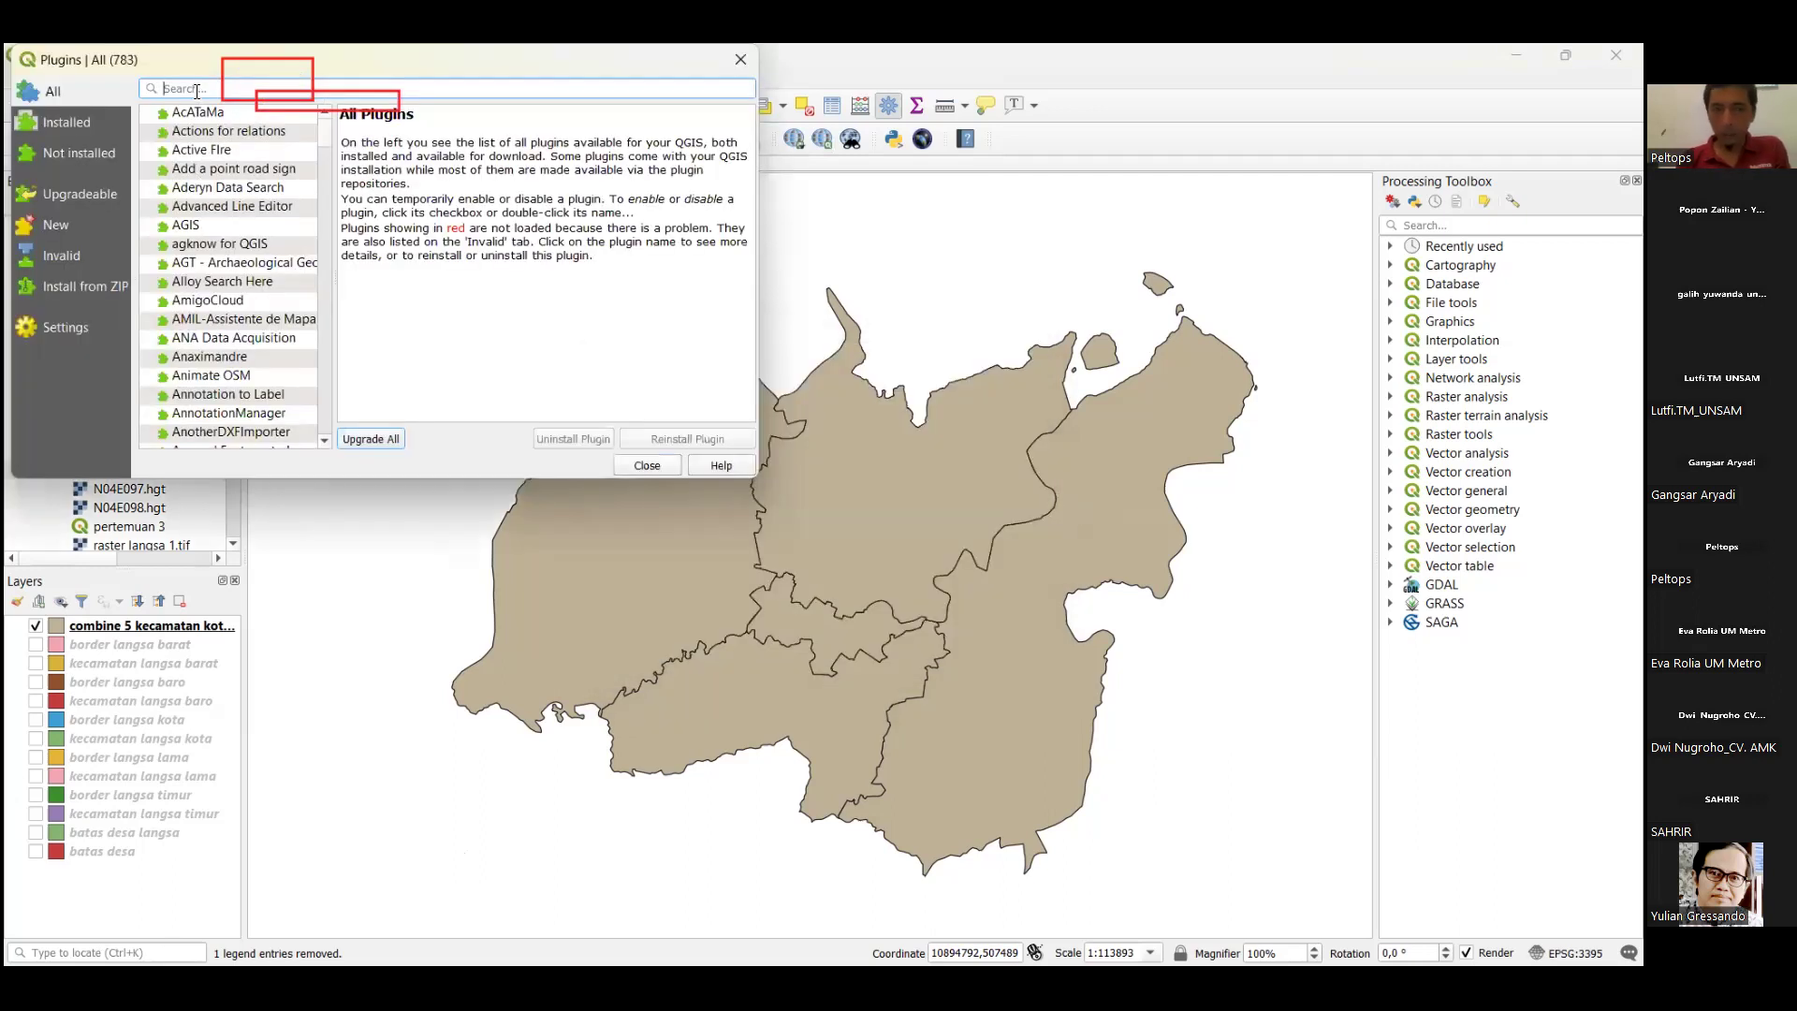
Try searching all plugins for "opento", and clear the search text.
type("op")
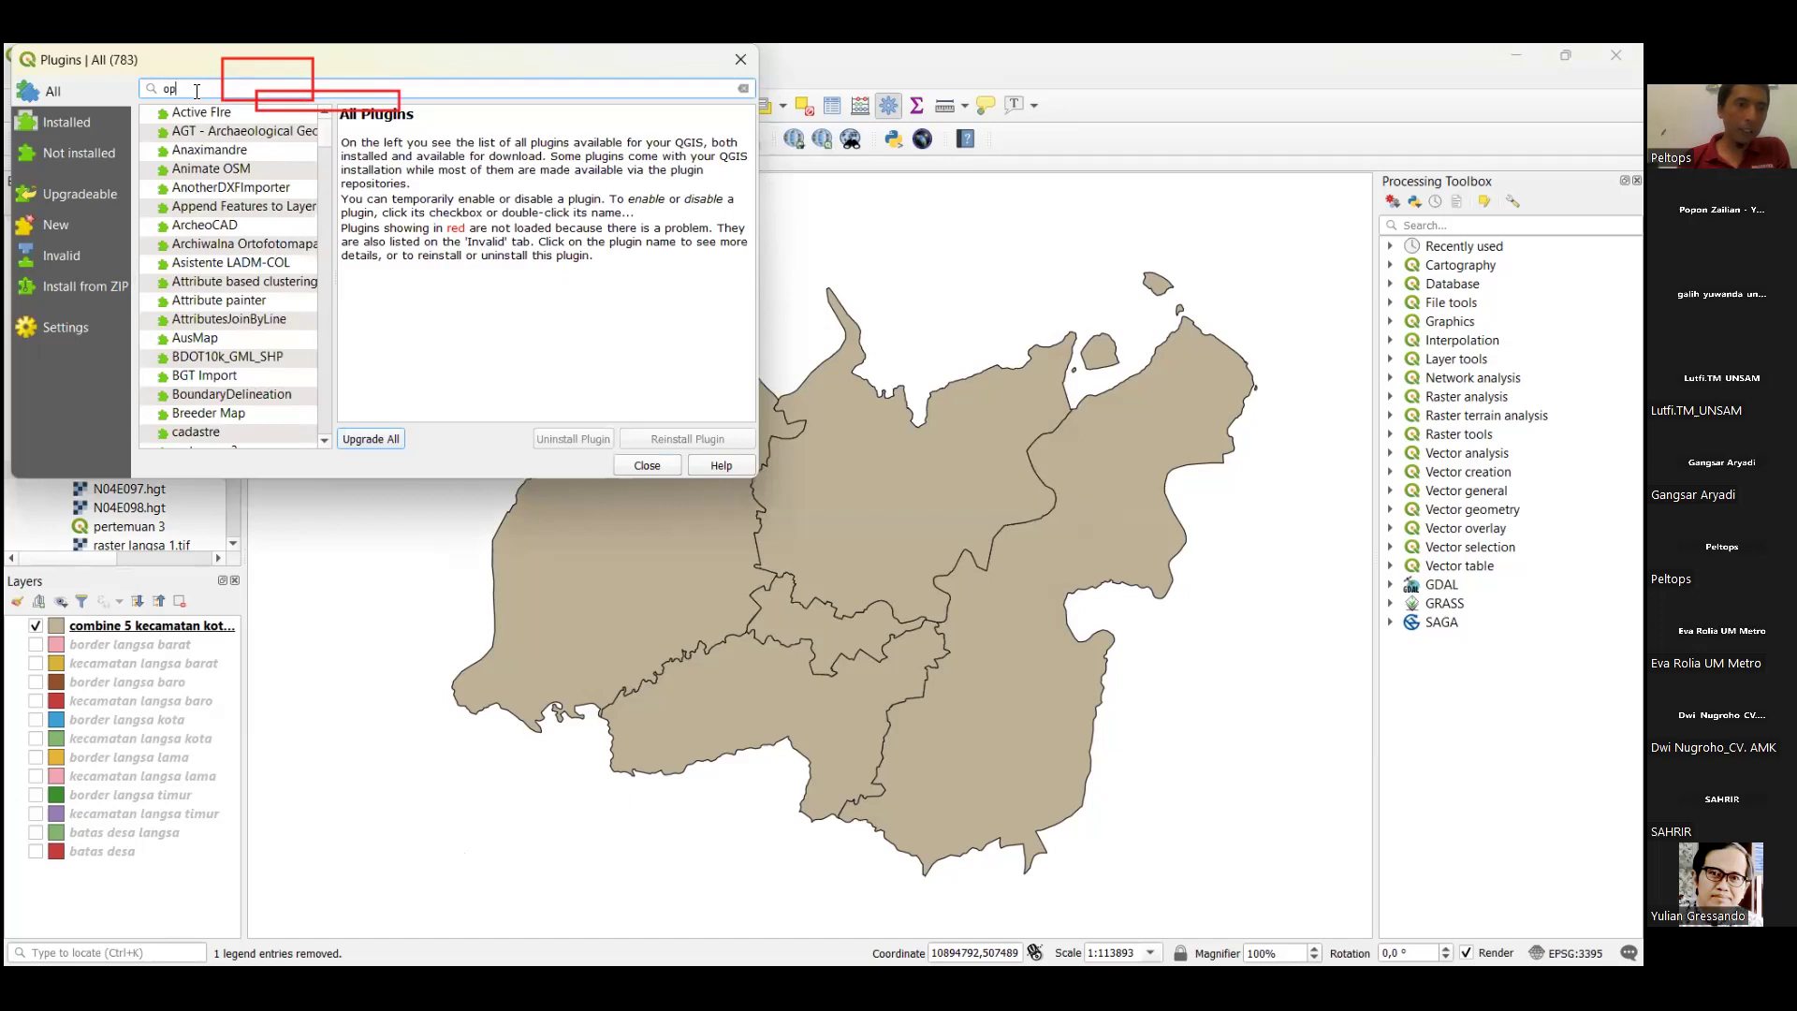
type("e")
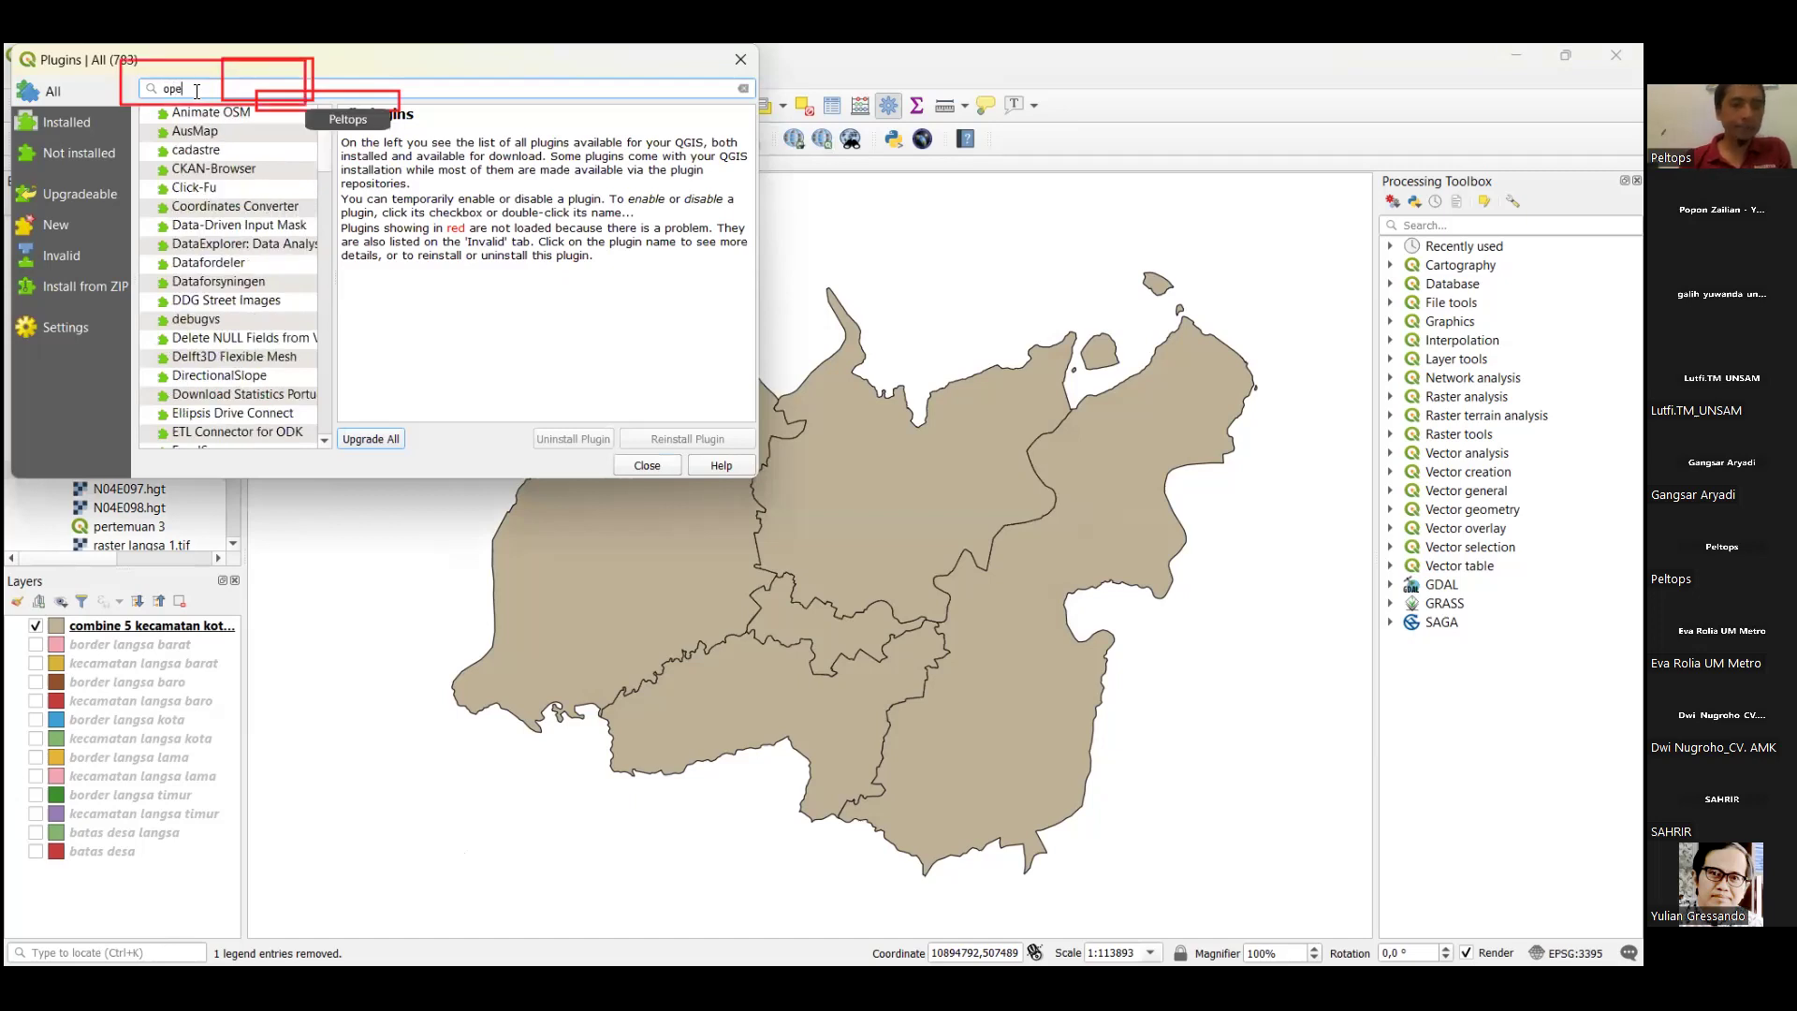
type("n")
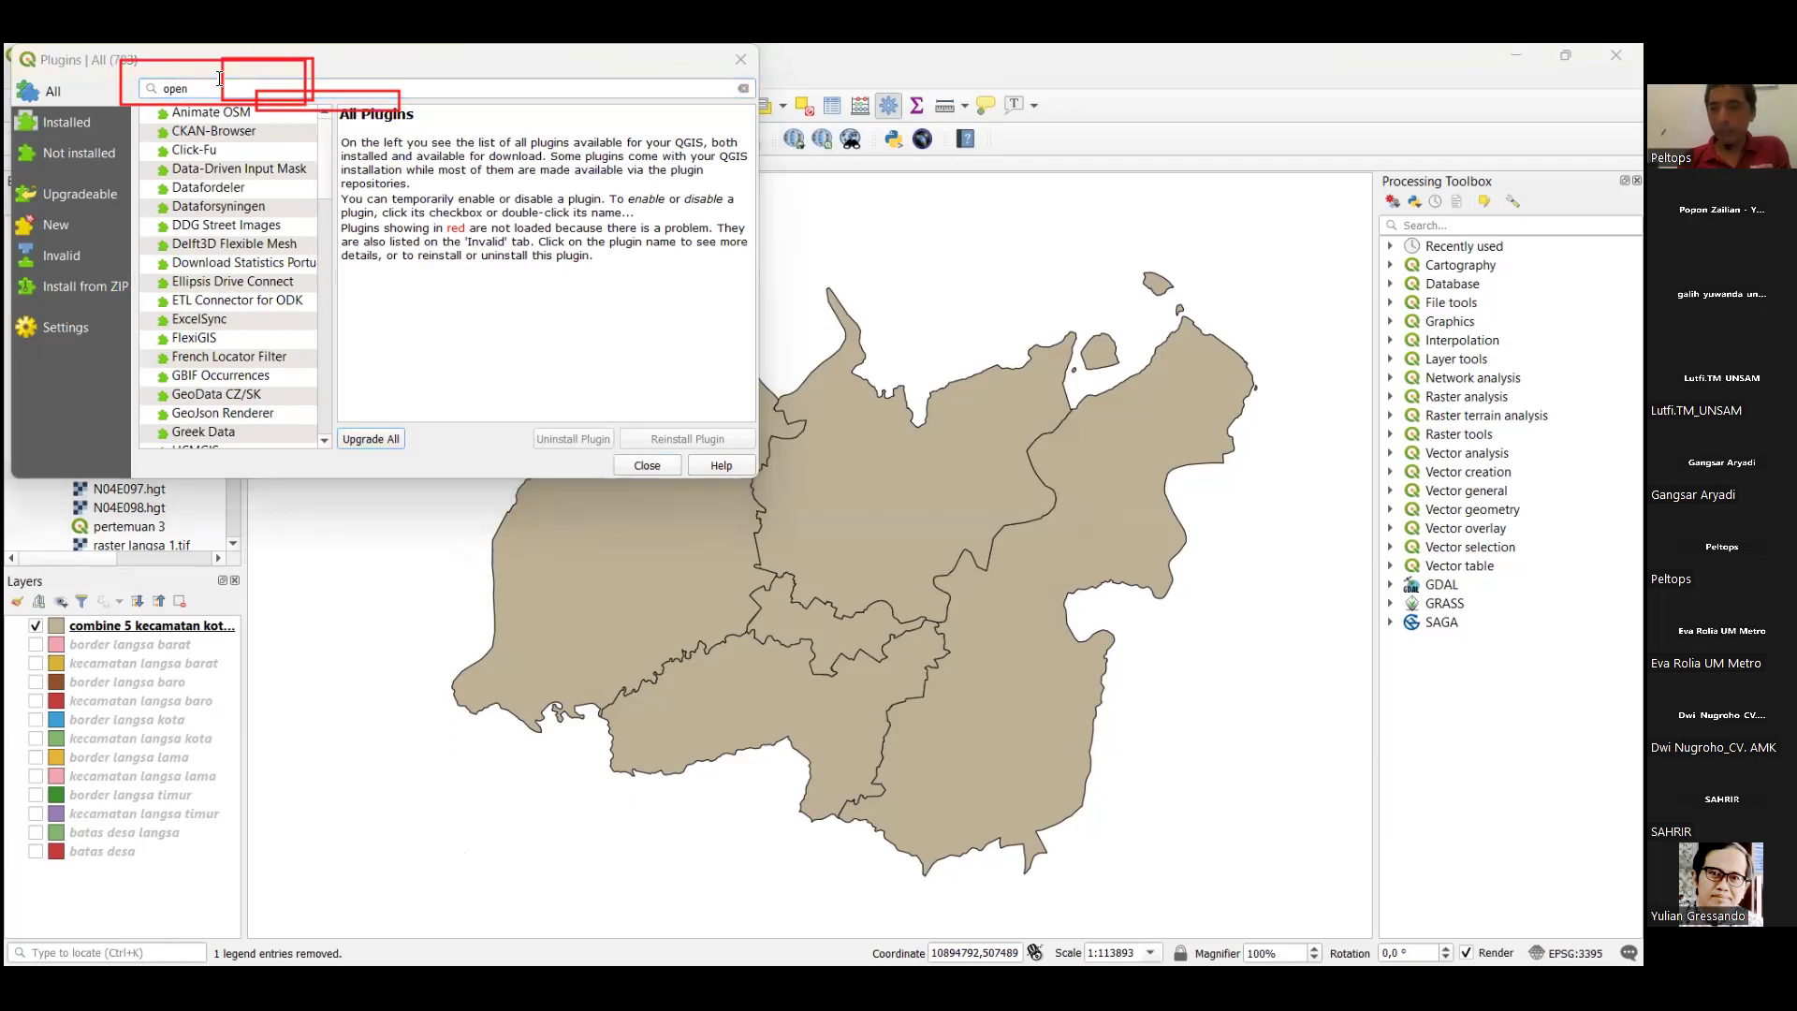
type("to")
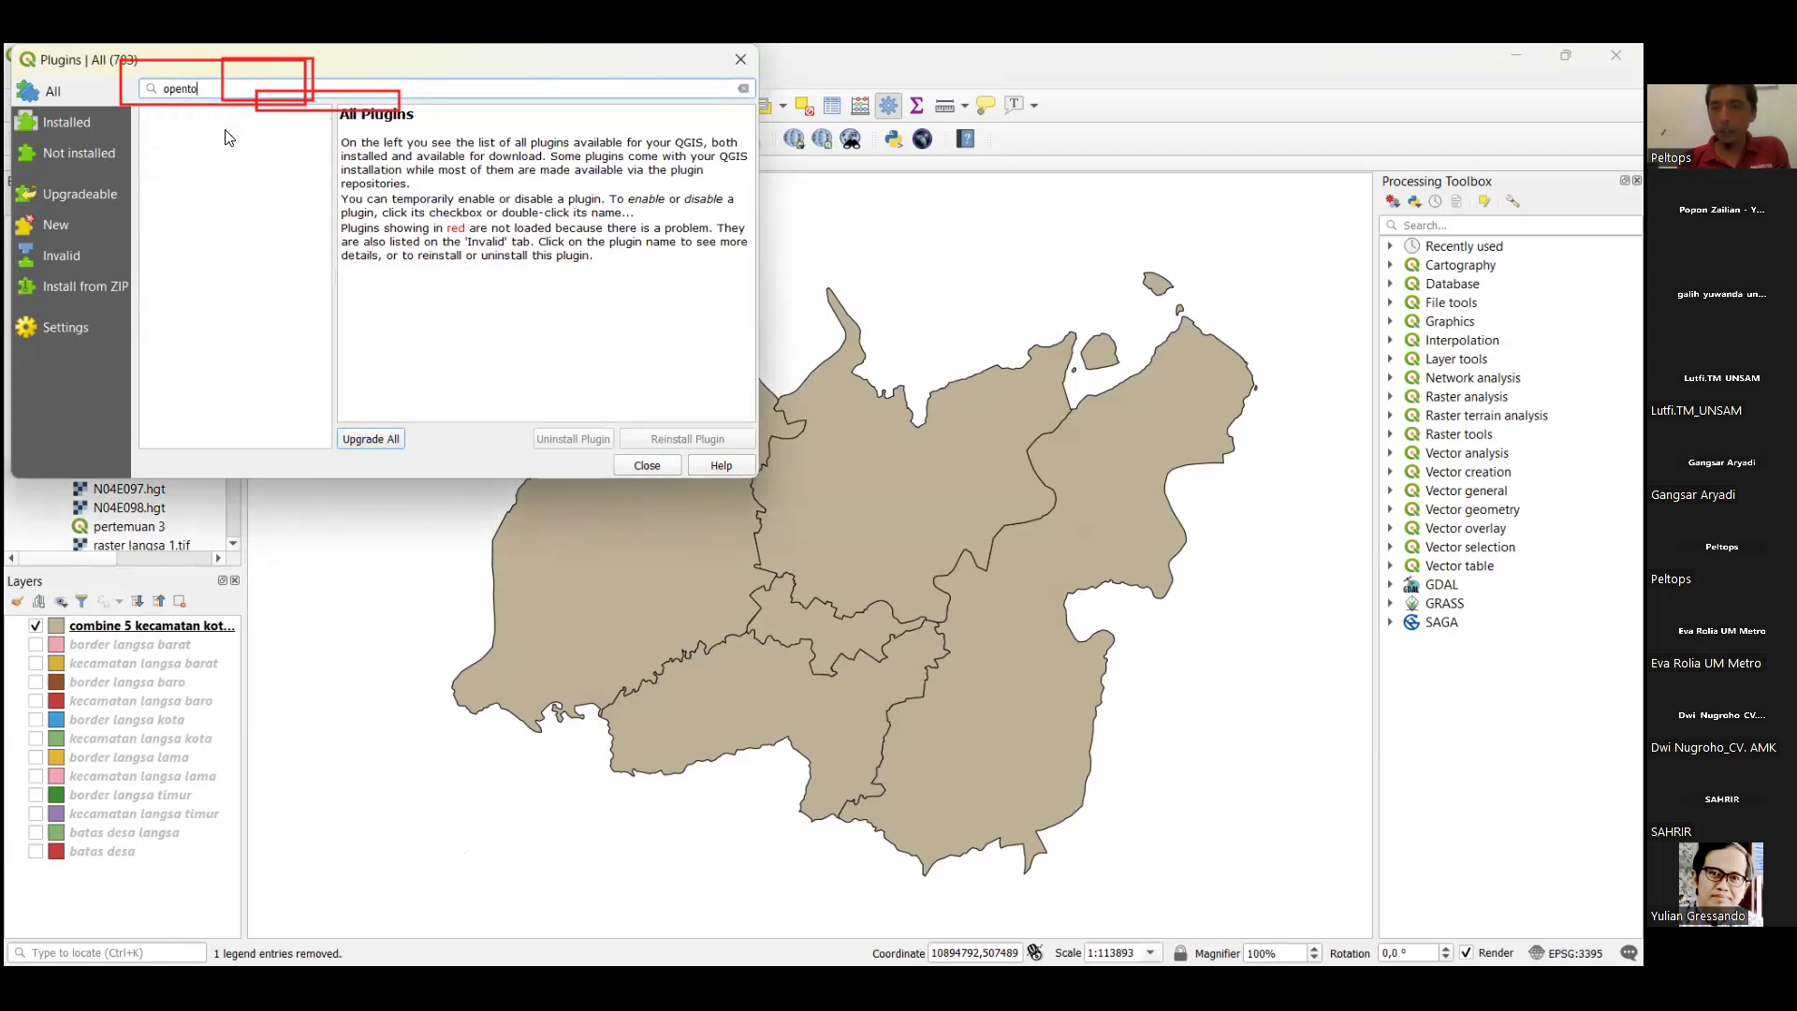
key("BackSpace")
key("BackSpace")
key("BackSpace")
key("BackSpace")
key("BackSpace")
key("BackSpace")
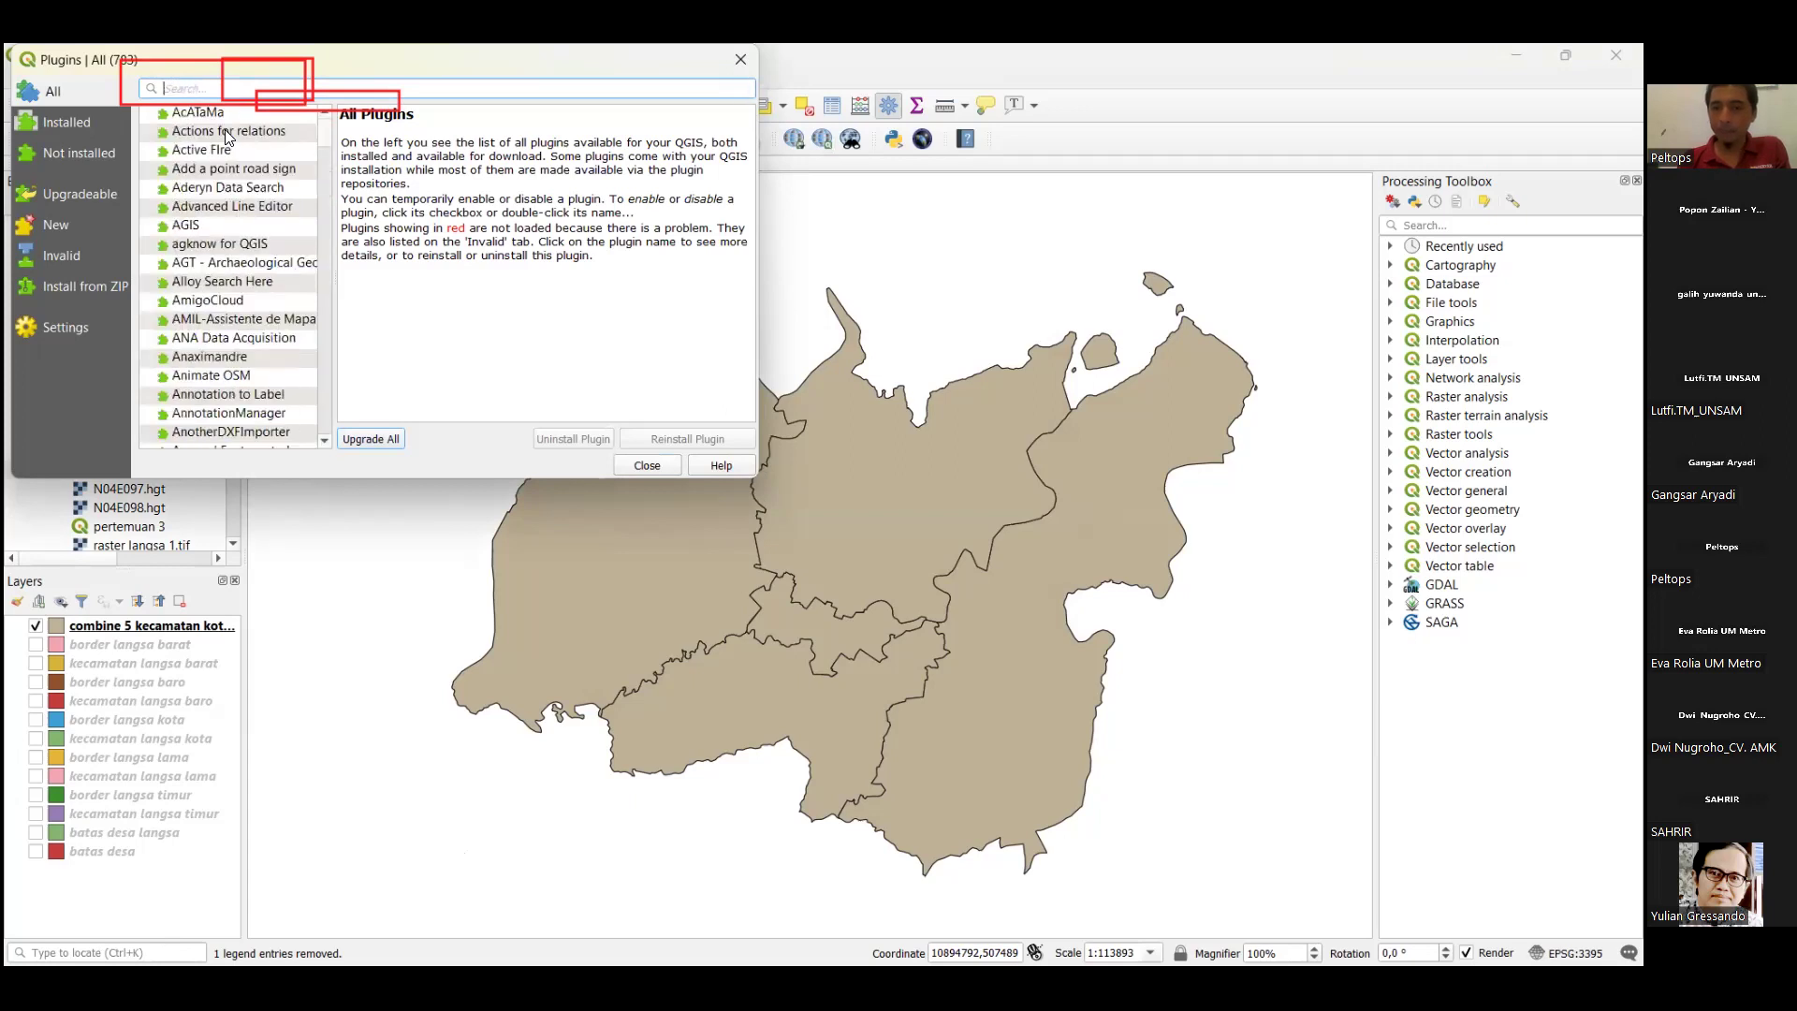
Try searching all plugins for "topo", and clear the search text.
type("topo")
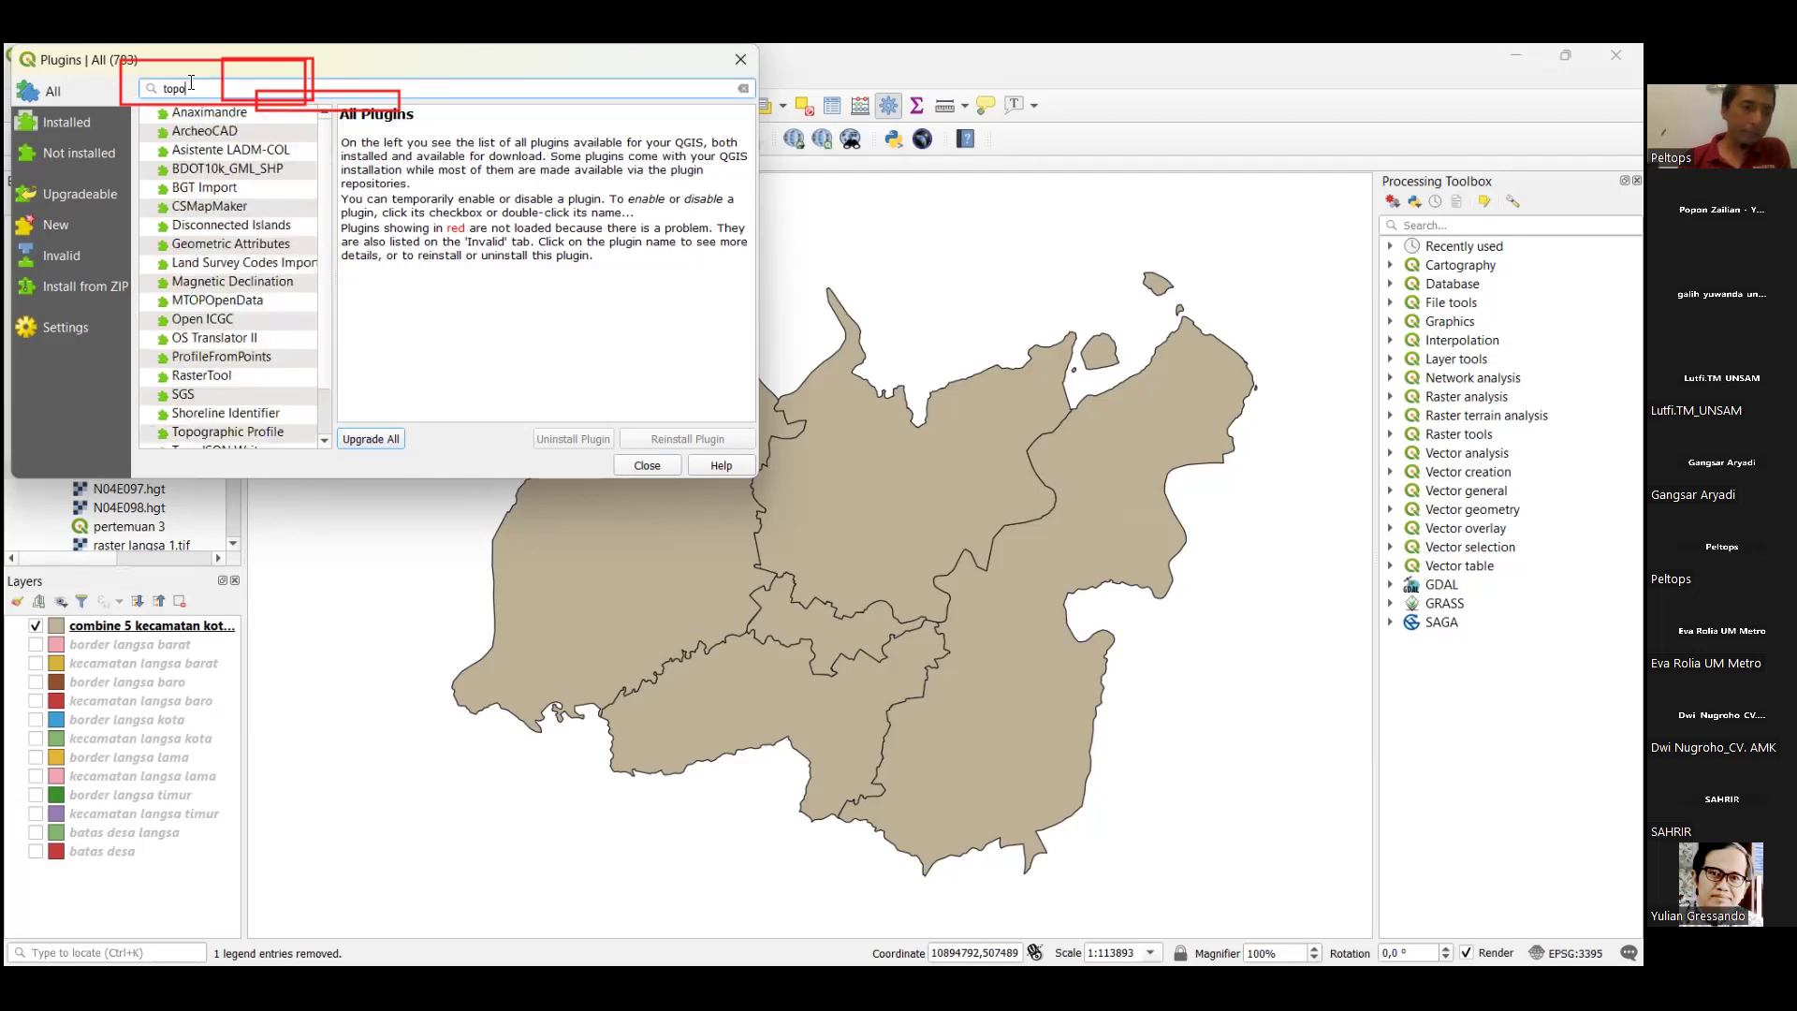
key("BackSpace")
key("BackSpace")
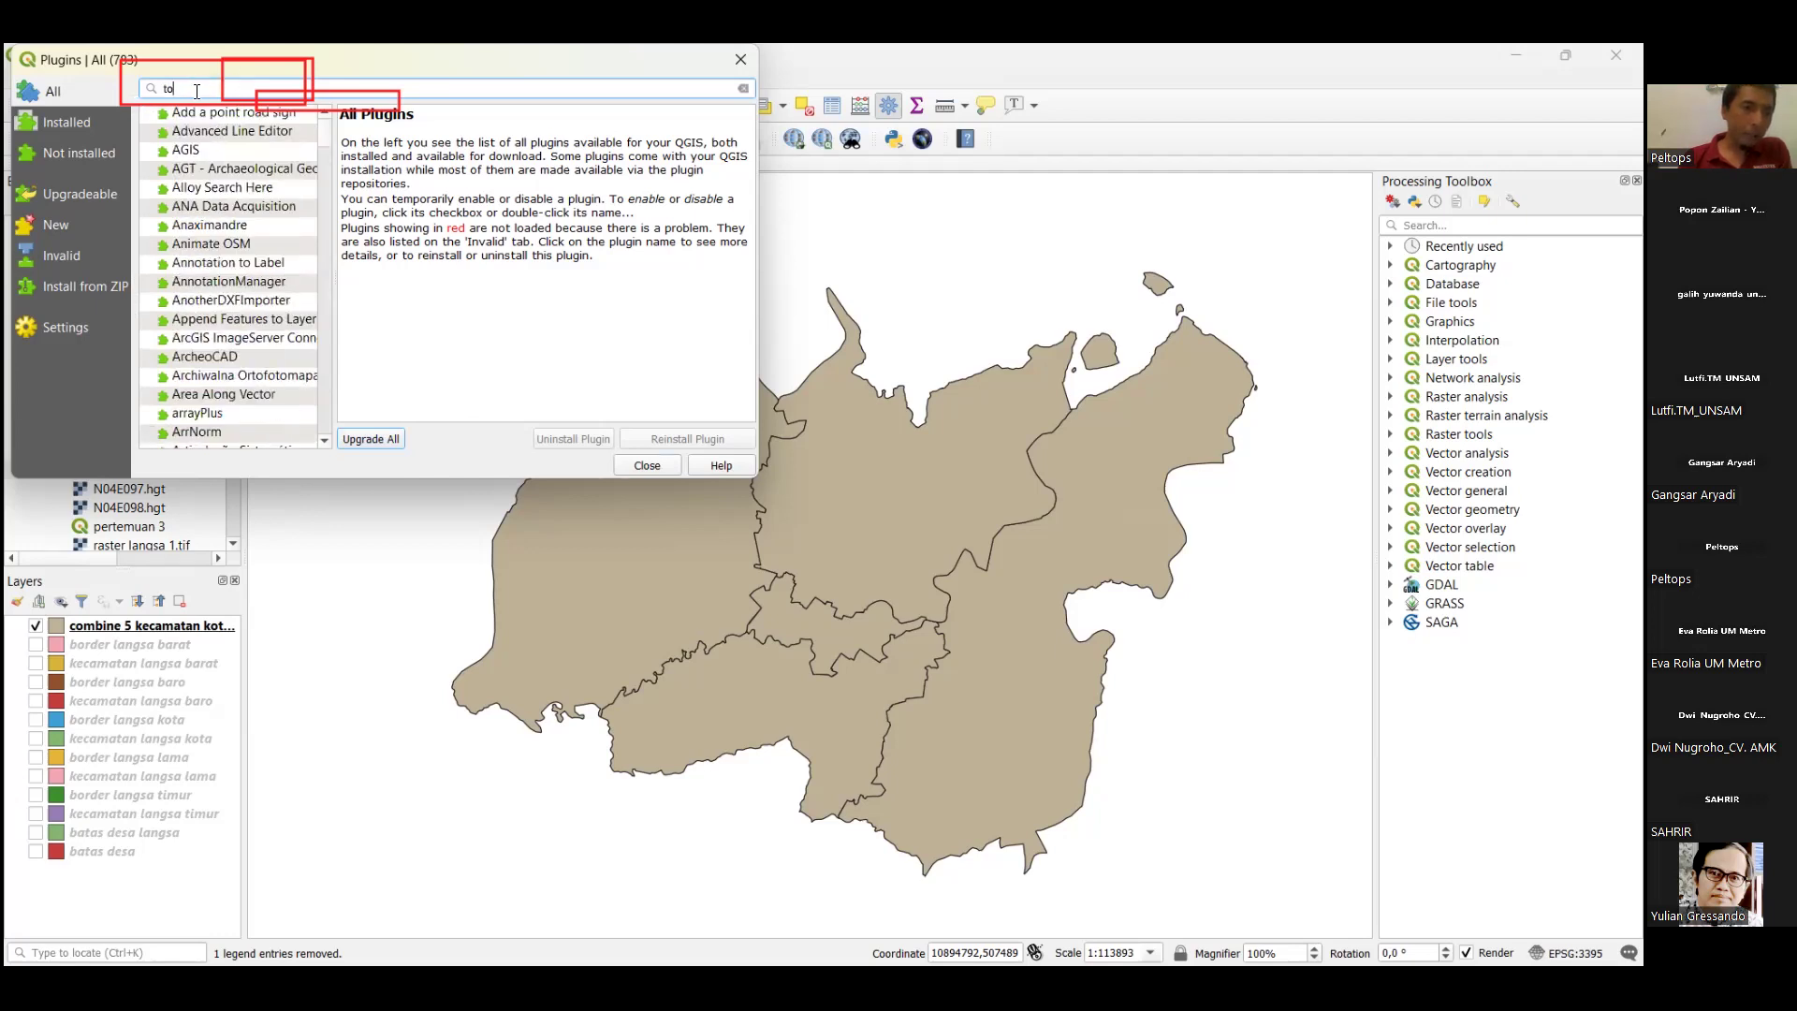
key("BackSpace")
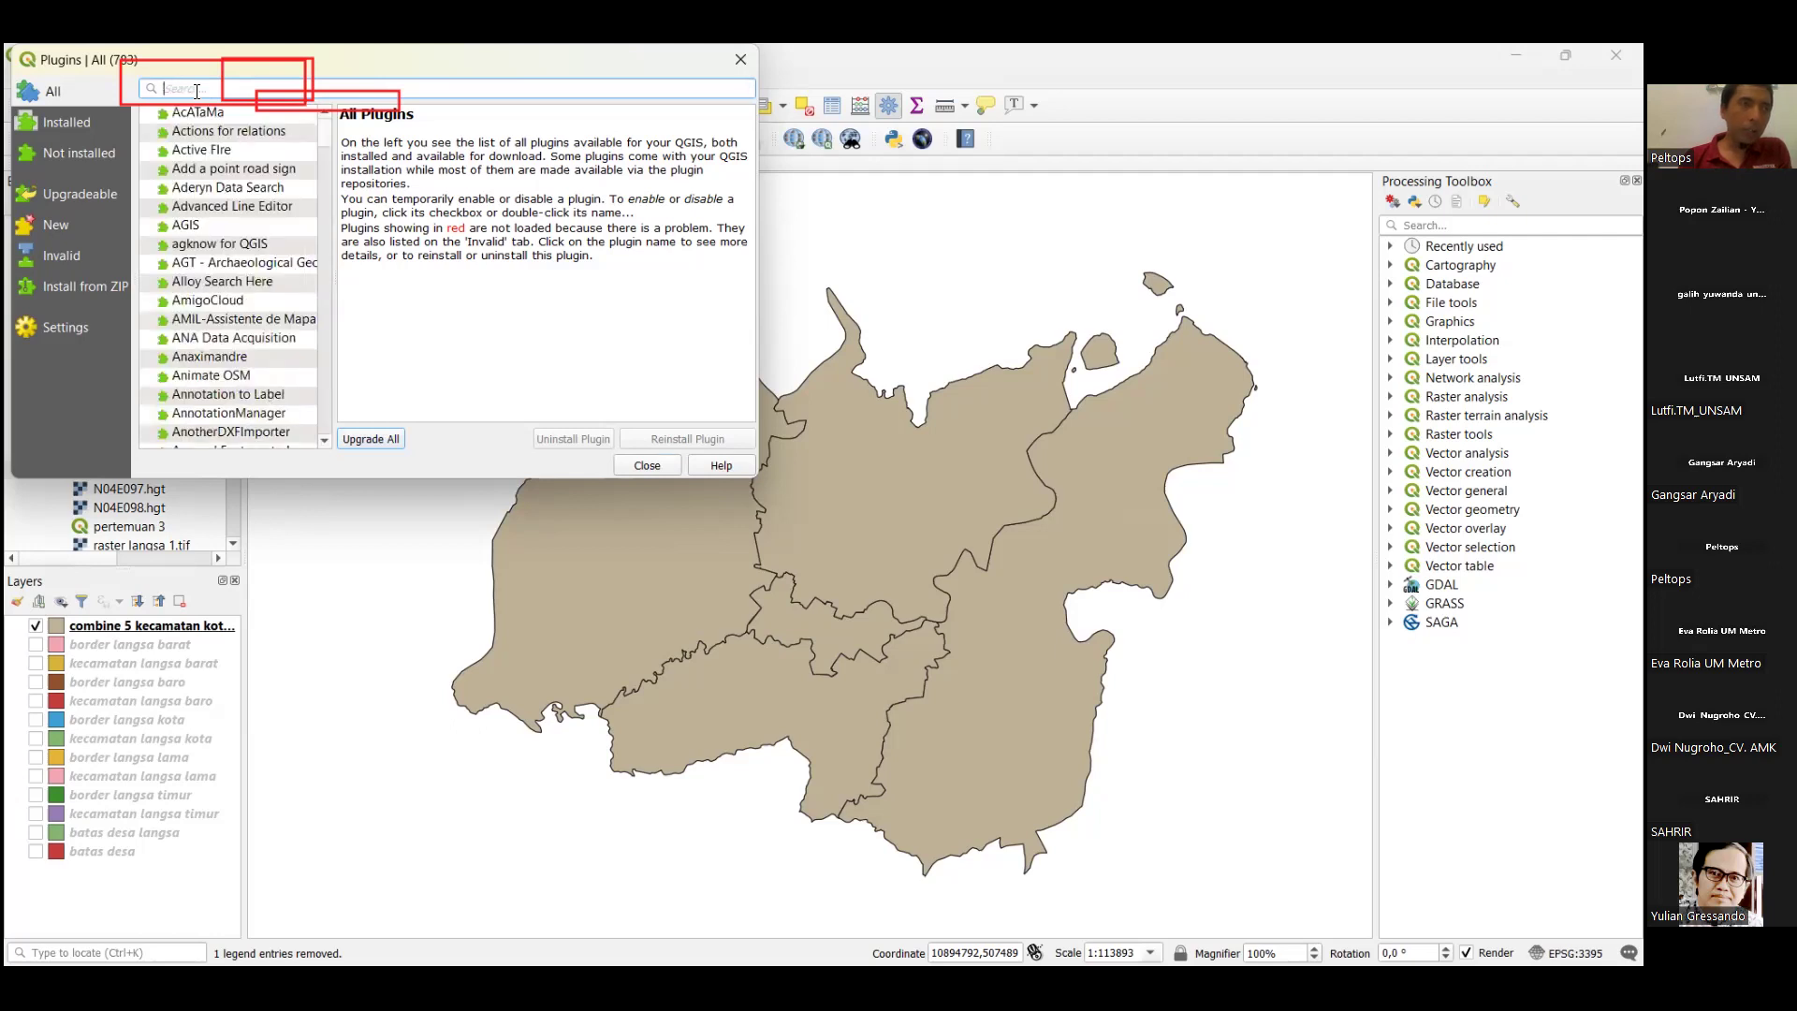
Search all plugins for "quick", view the details of QuickOSM, and close the plugin manager.
type("i")
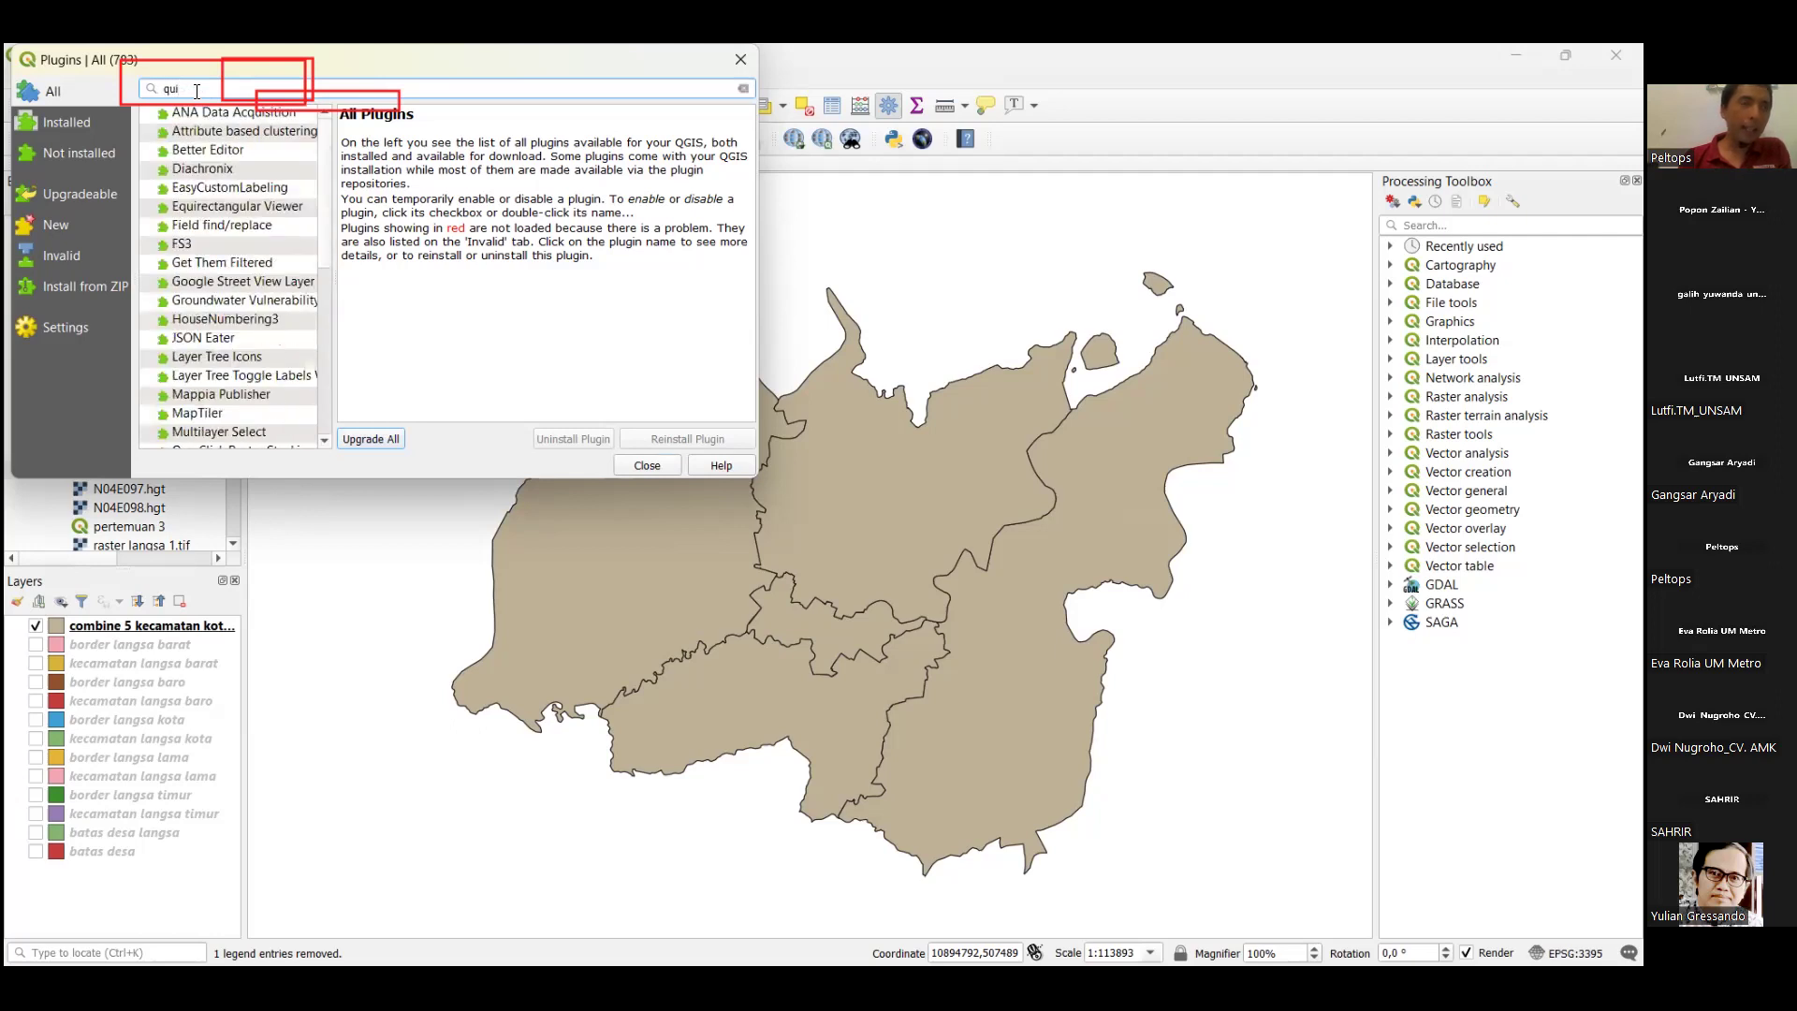
type("ck")
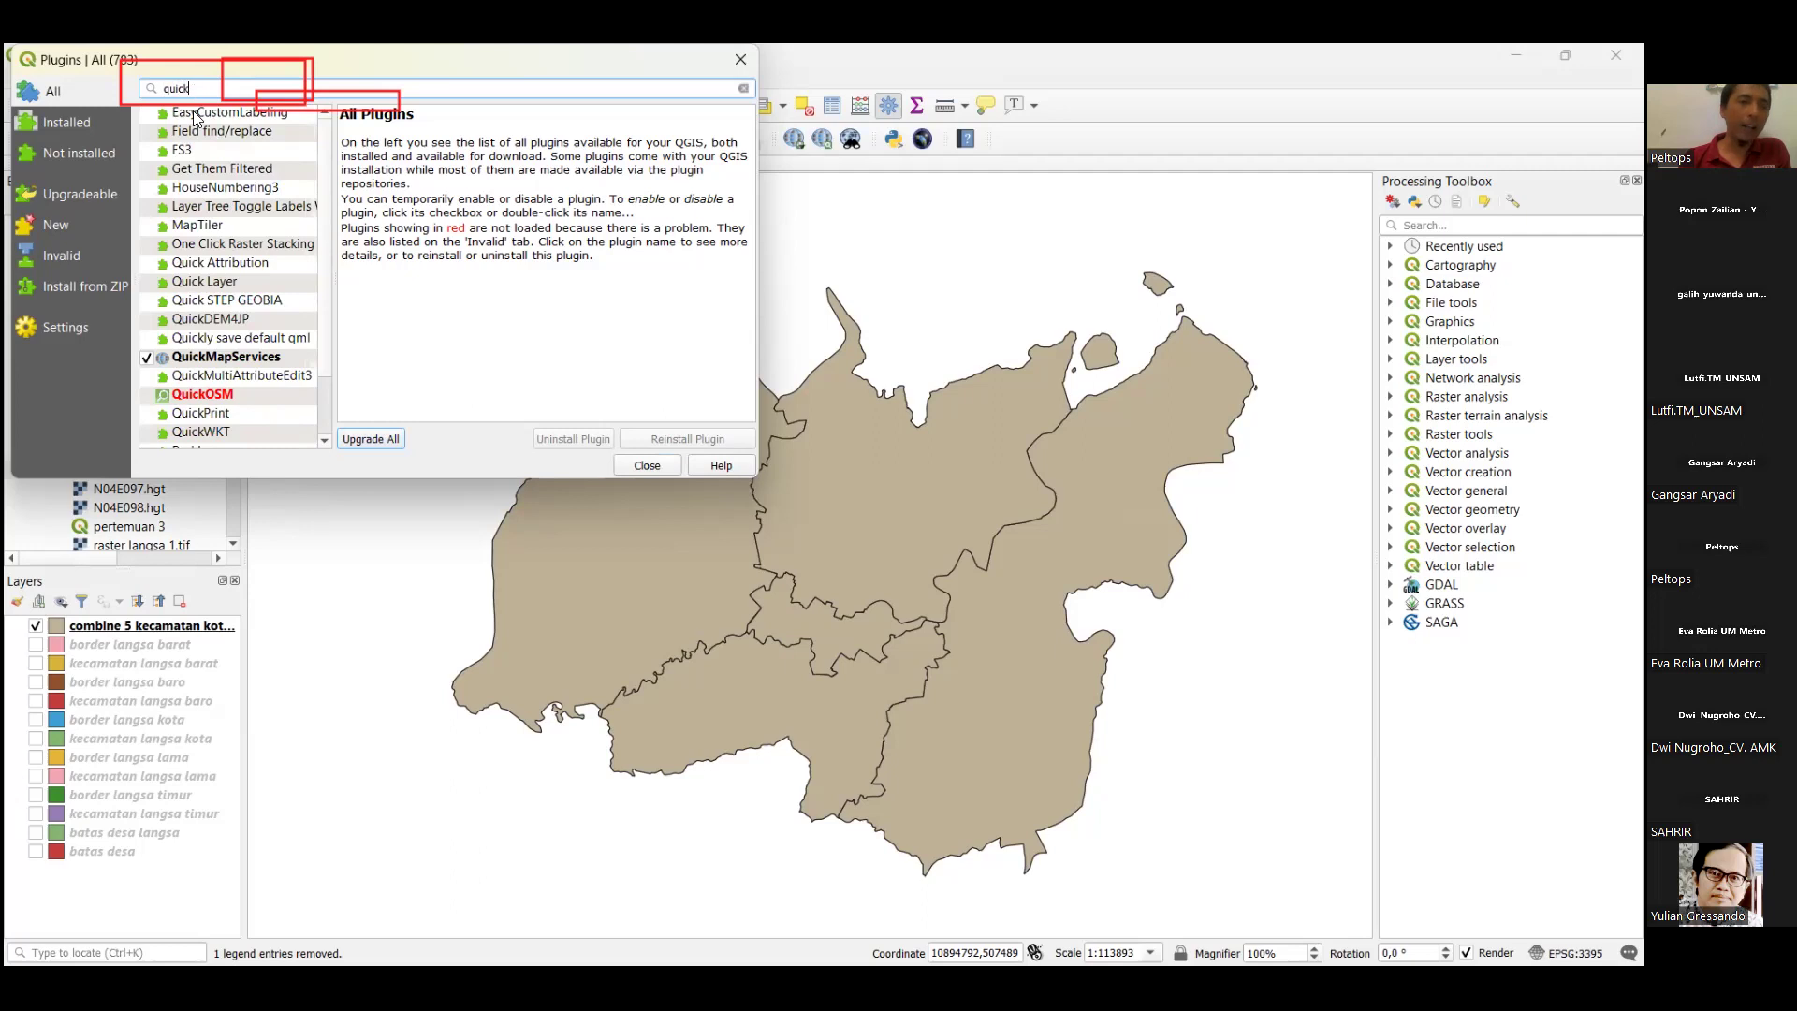
scroll(207, 406, "down", 1)
scroll(207, 407, "down", 1)
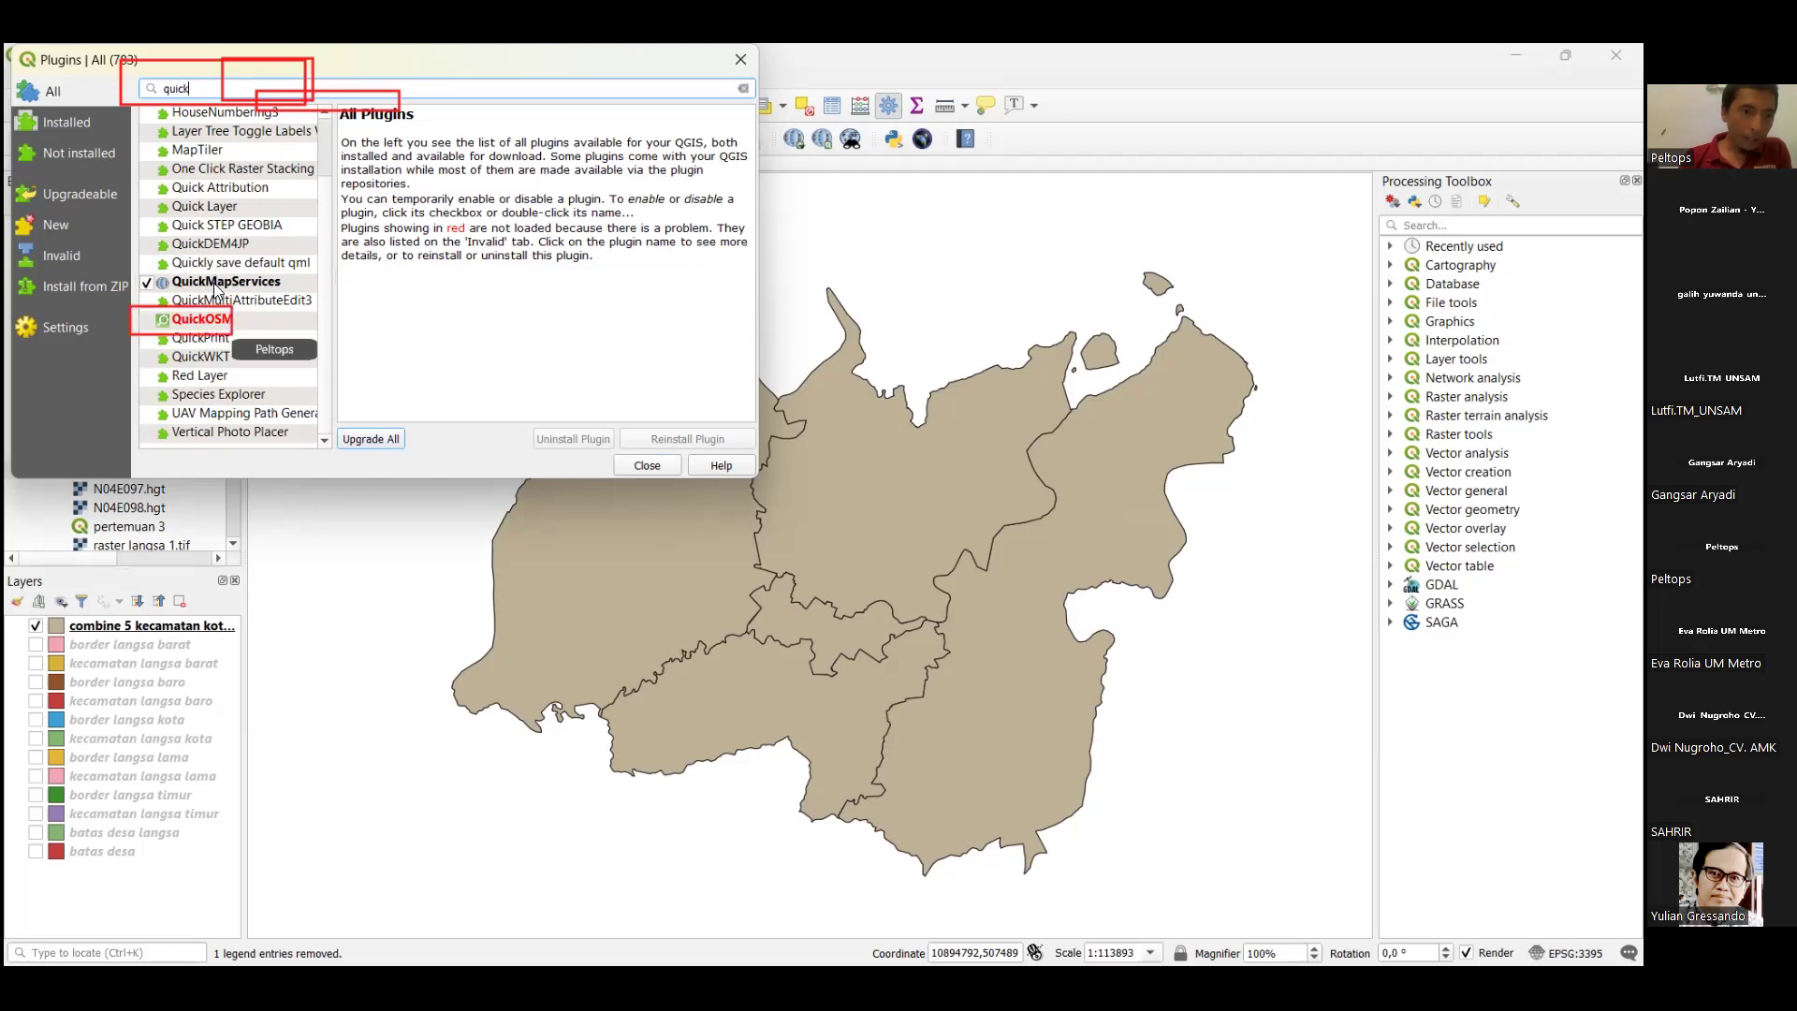
left_click(201, 319)
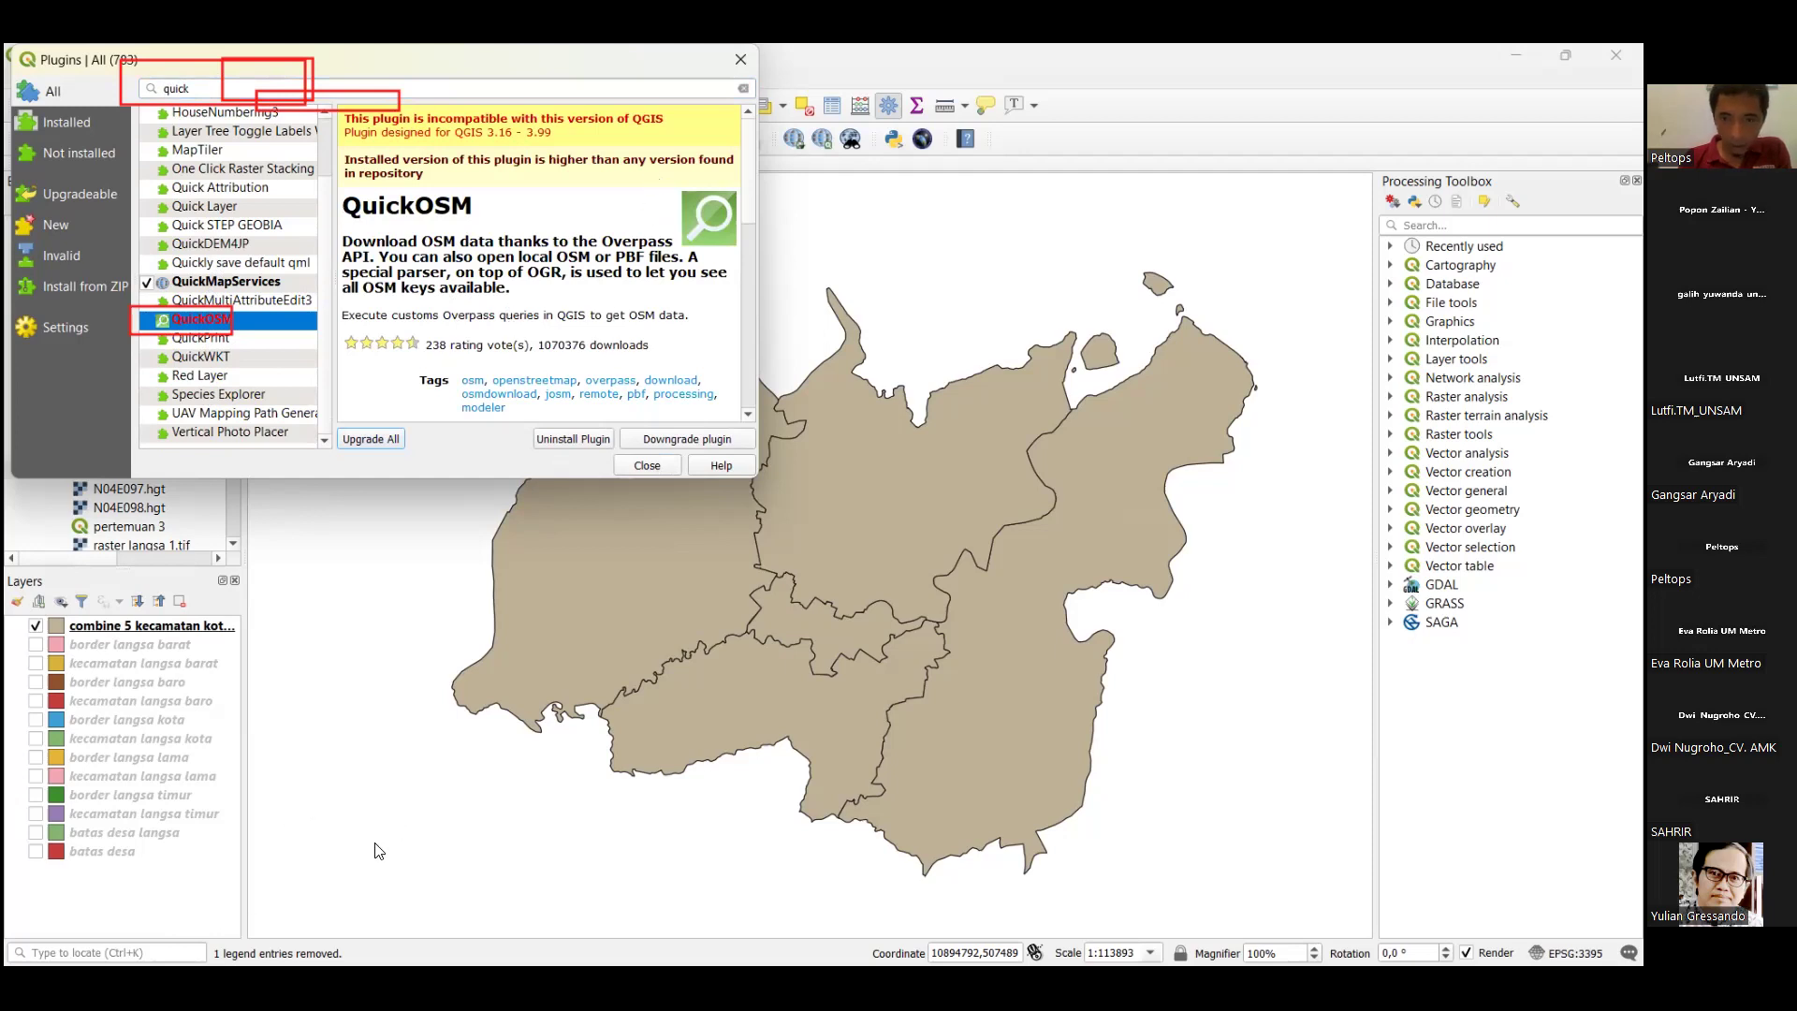
left_click(475, 689)
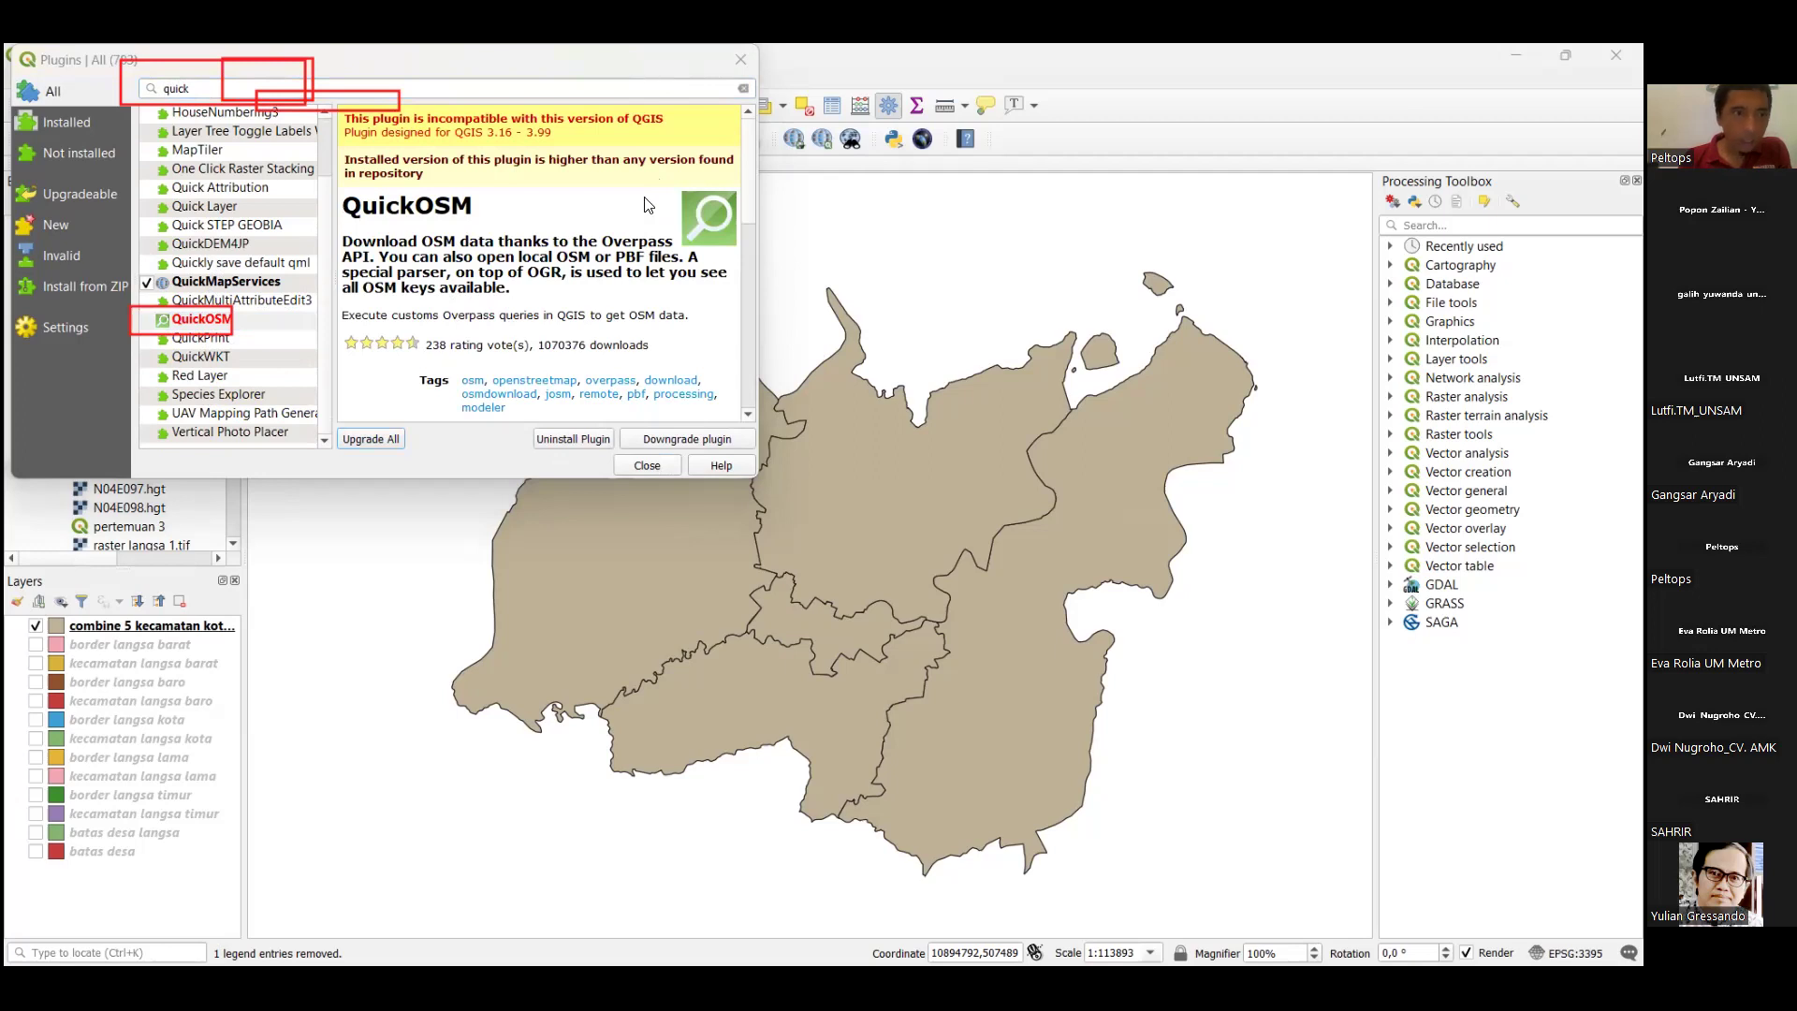
left_click(847, 143)
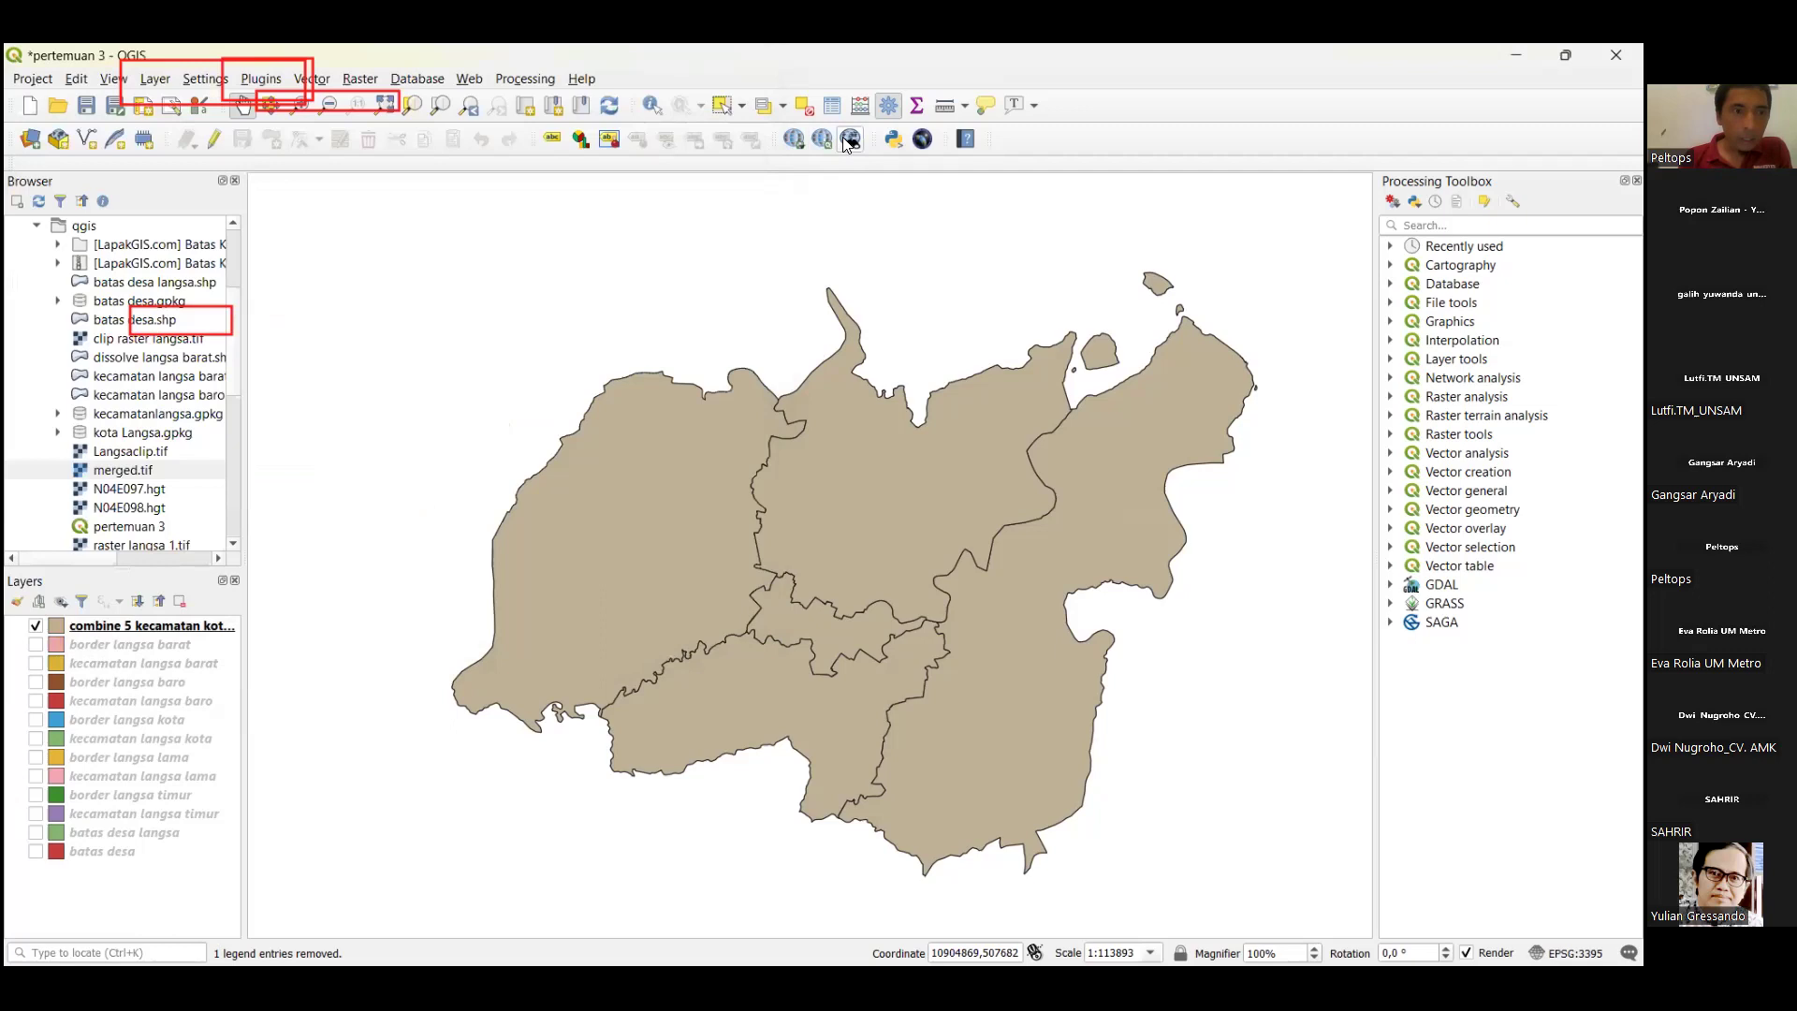
Reopen the plugin manager and examine the QuickOSM plugin's compatibility and version details.
left_click(261, 78)
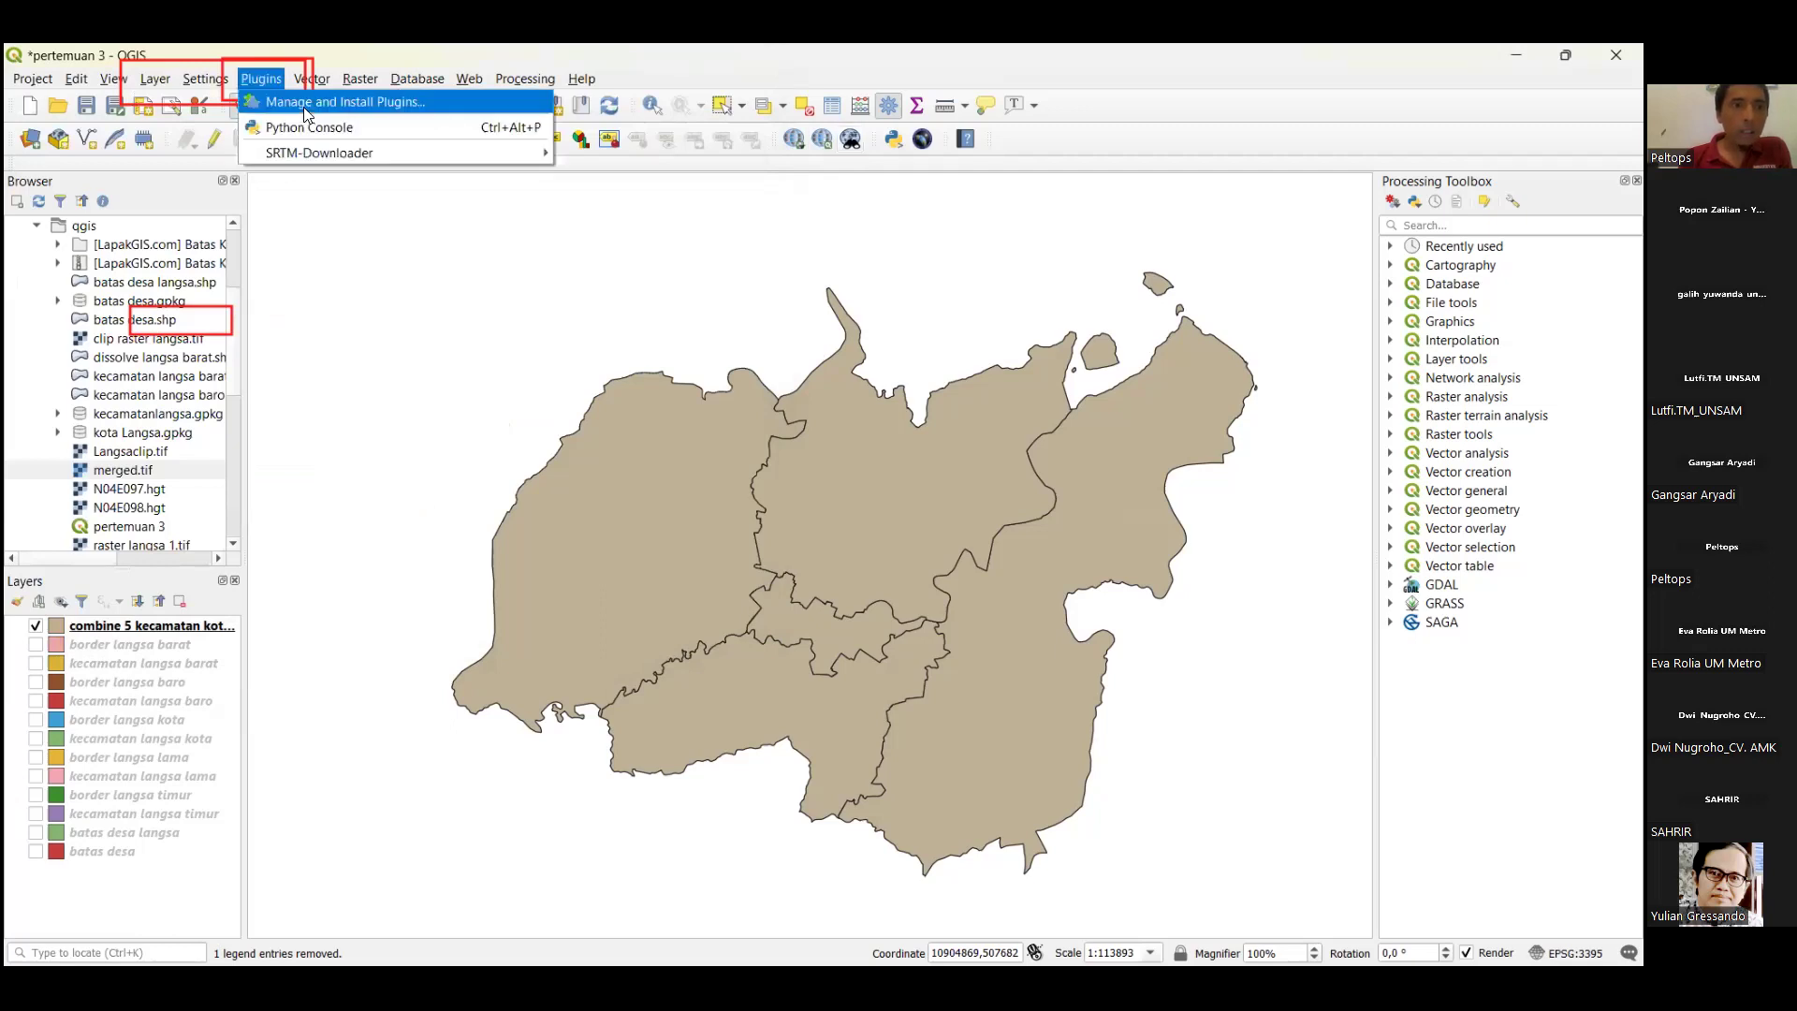
left_click(303, 102)
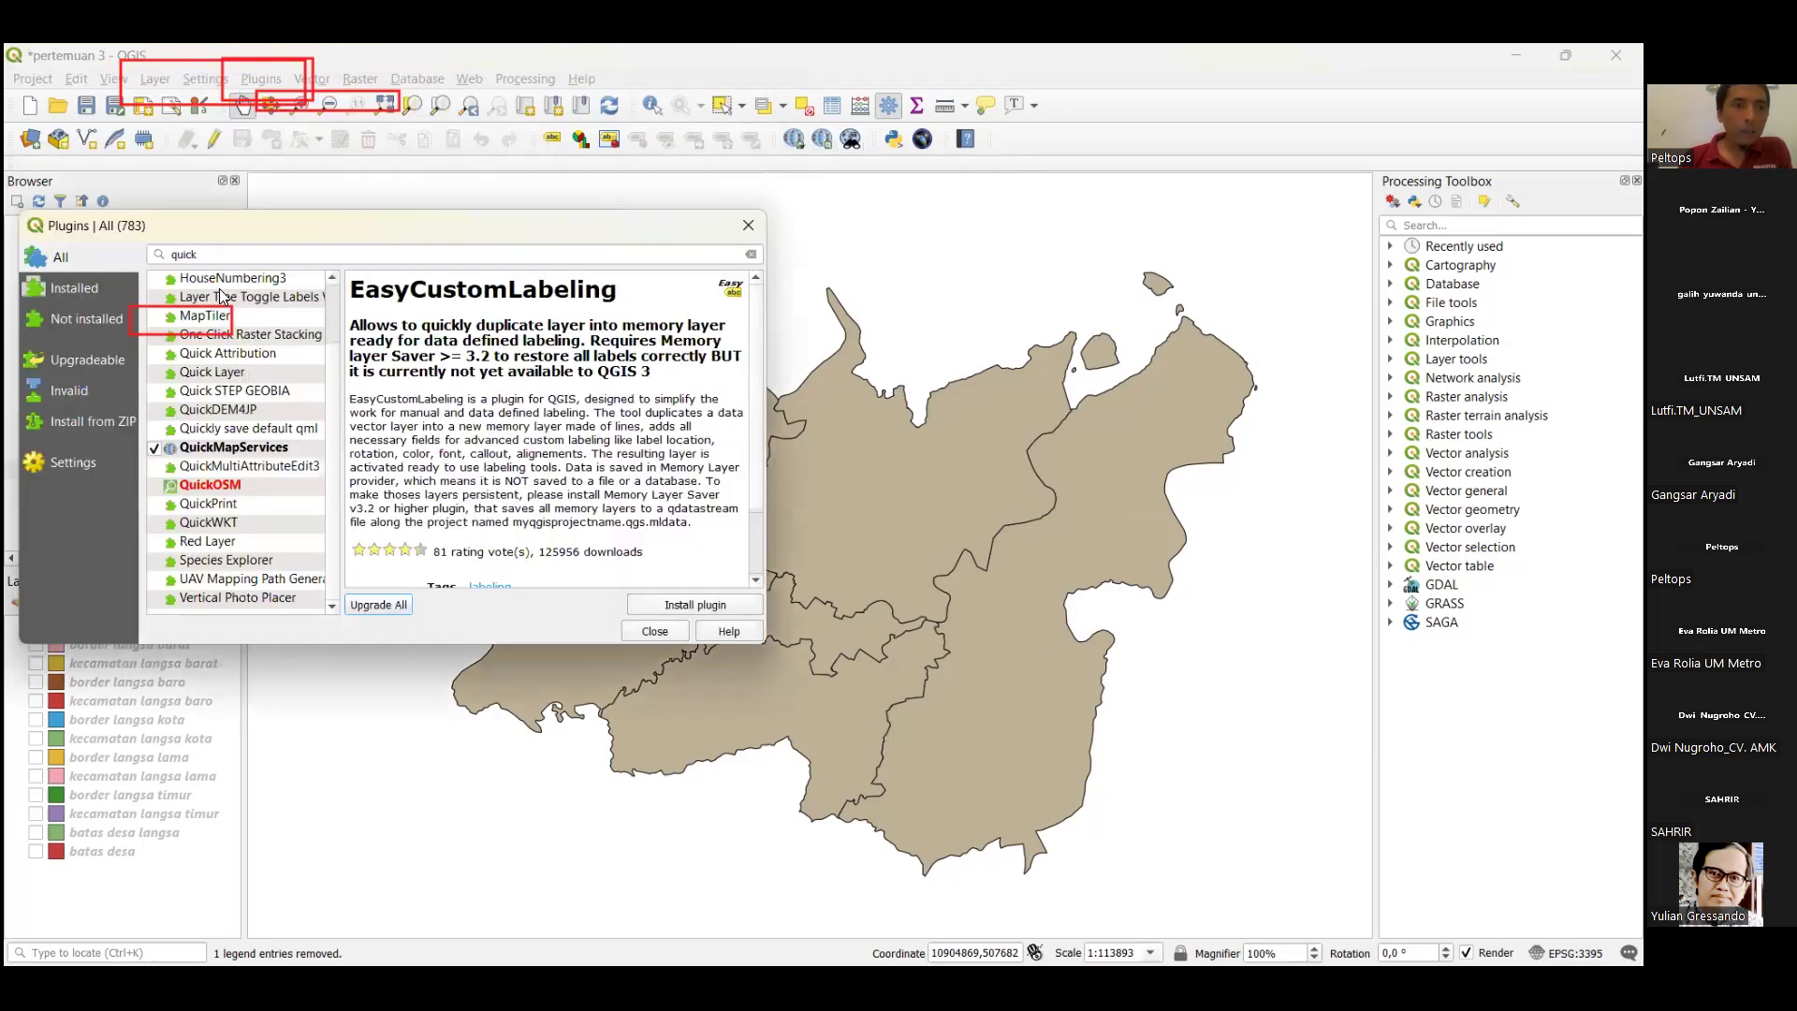
left_click(225, 486)
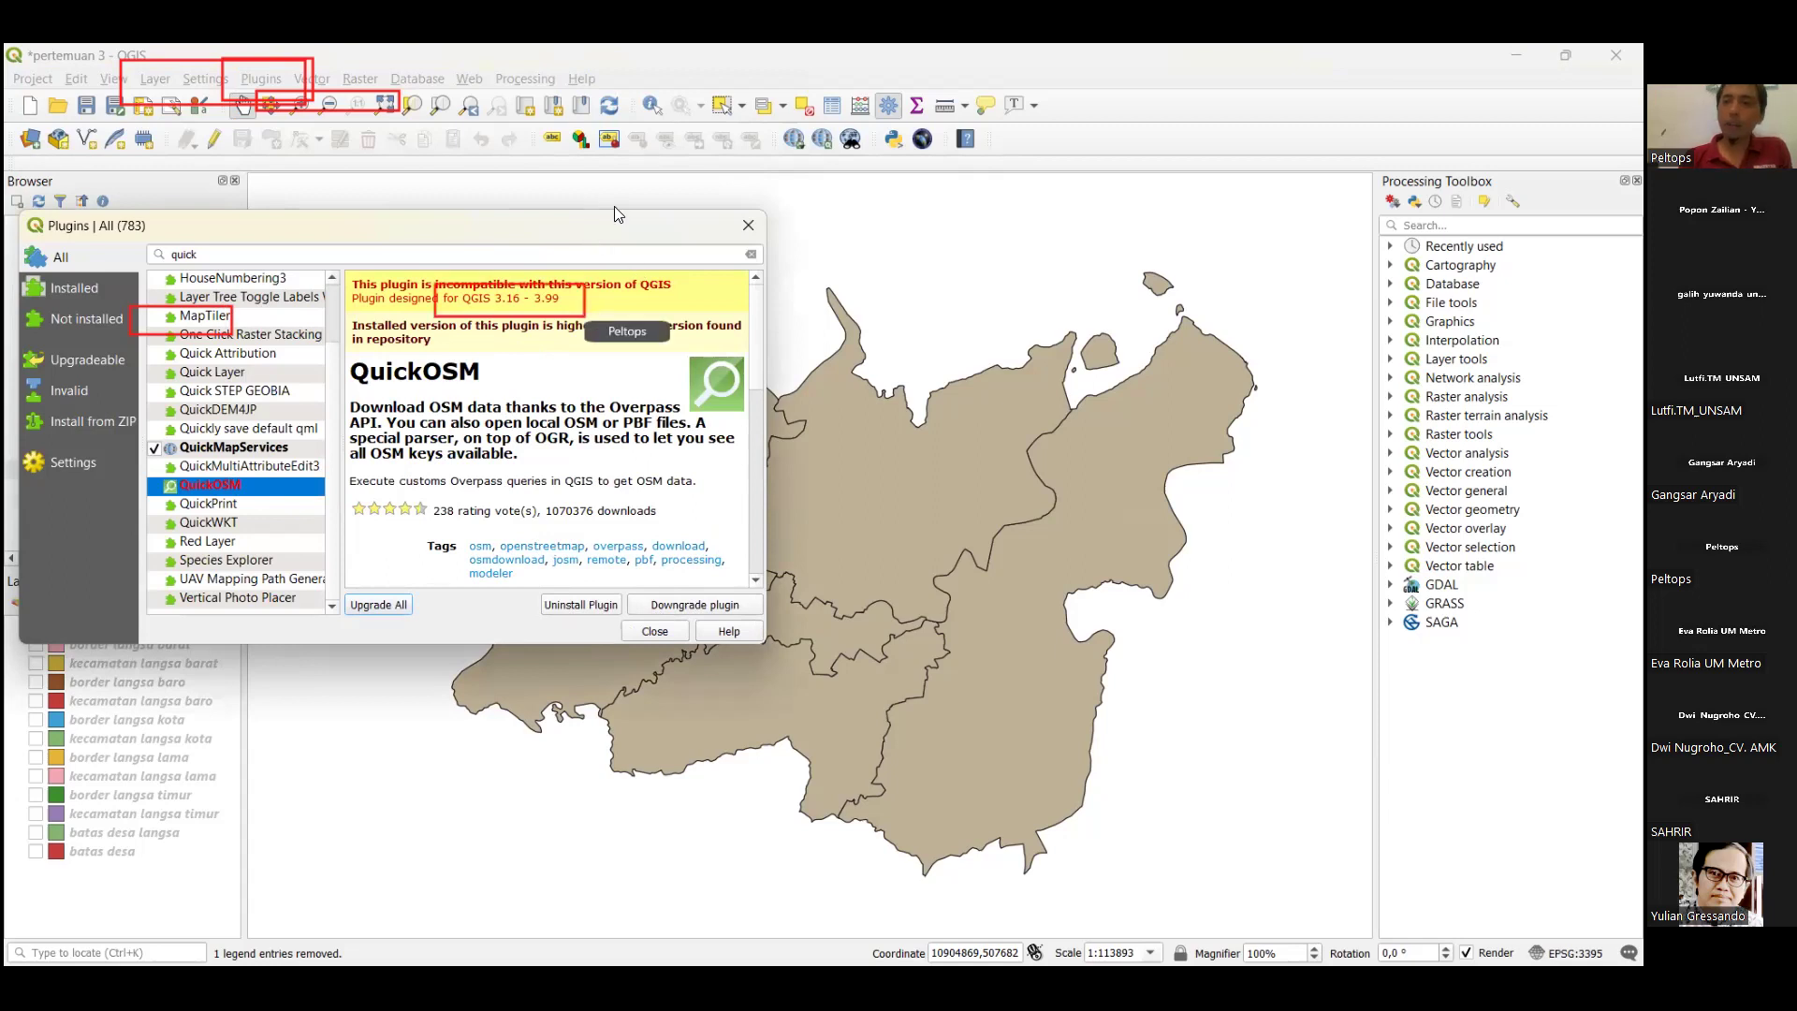
left_click_drag(614, 214, 639, 208)
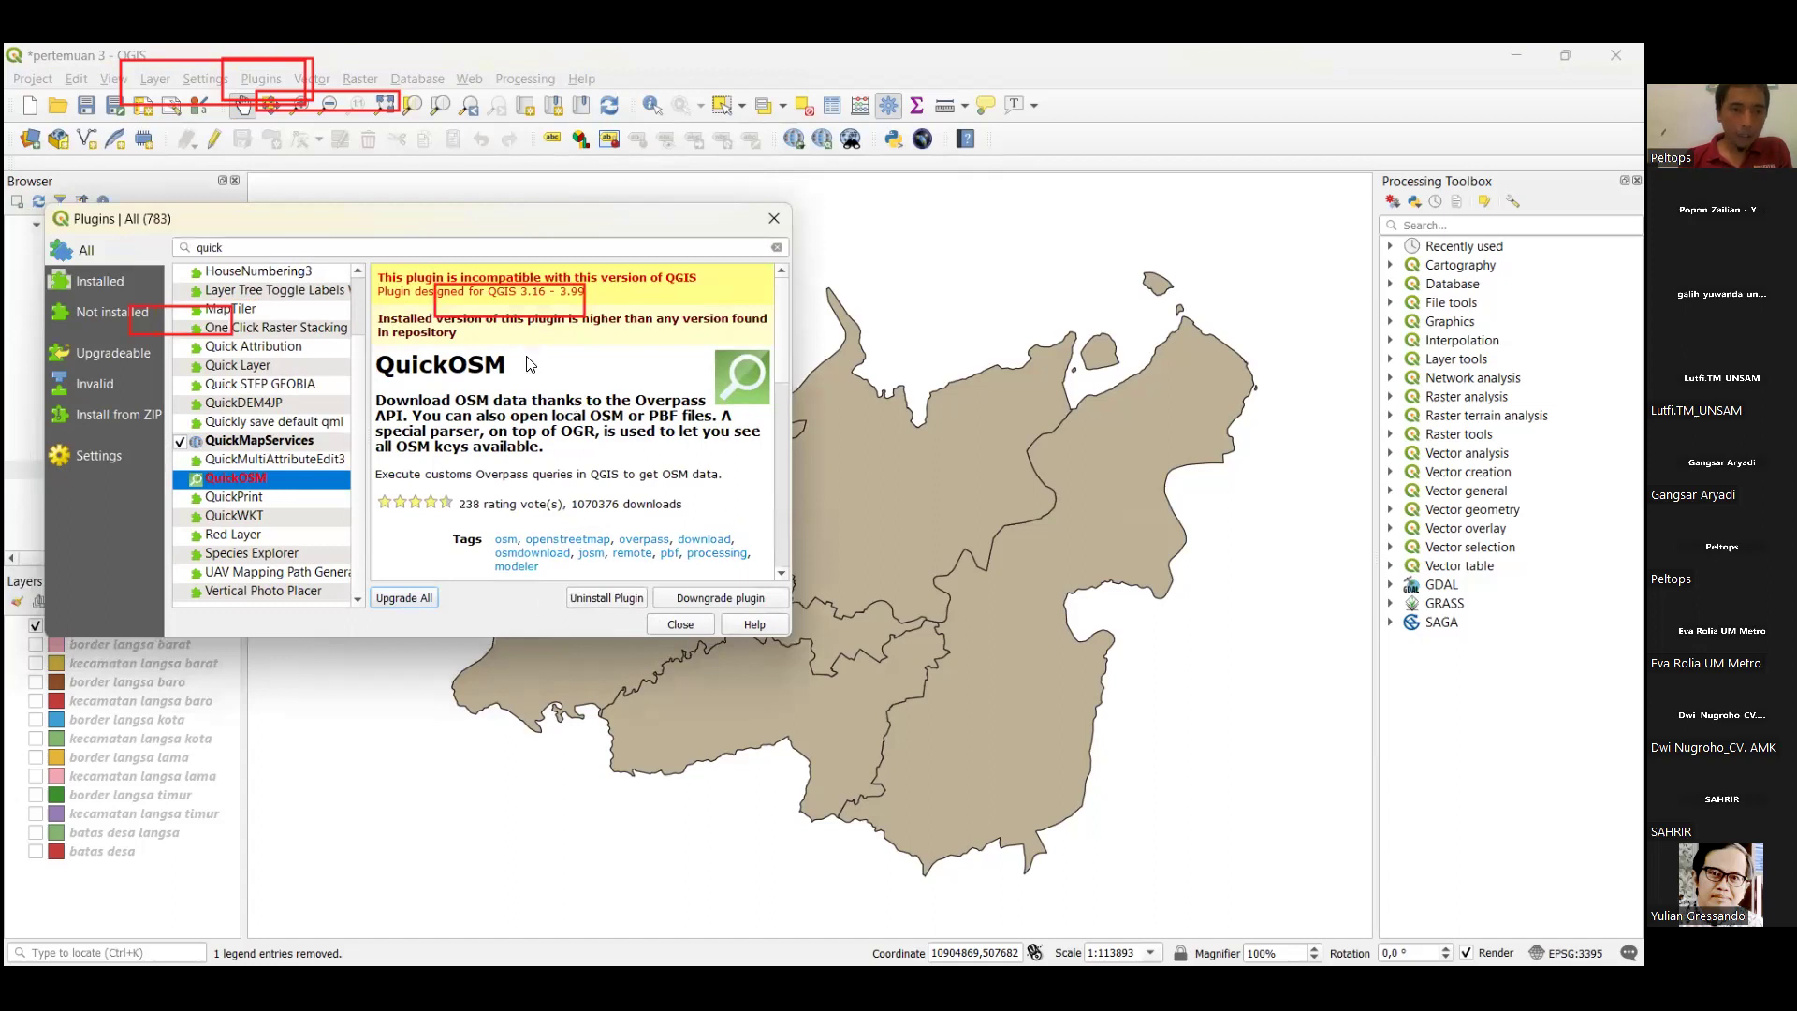
left_click(508, 493)
scroll(508, 493, "down", 1)
scroll(508, 493, "up", 1)
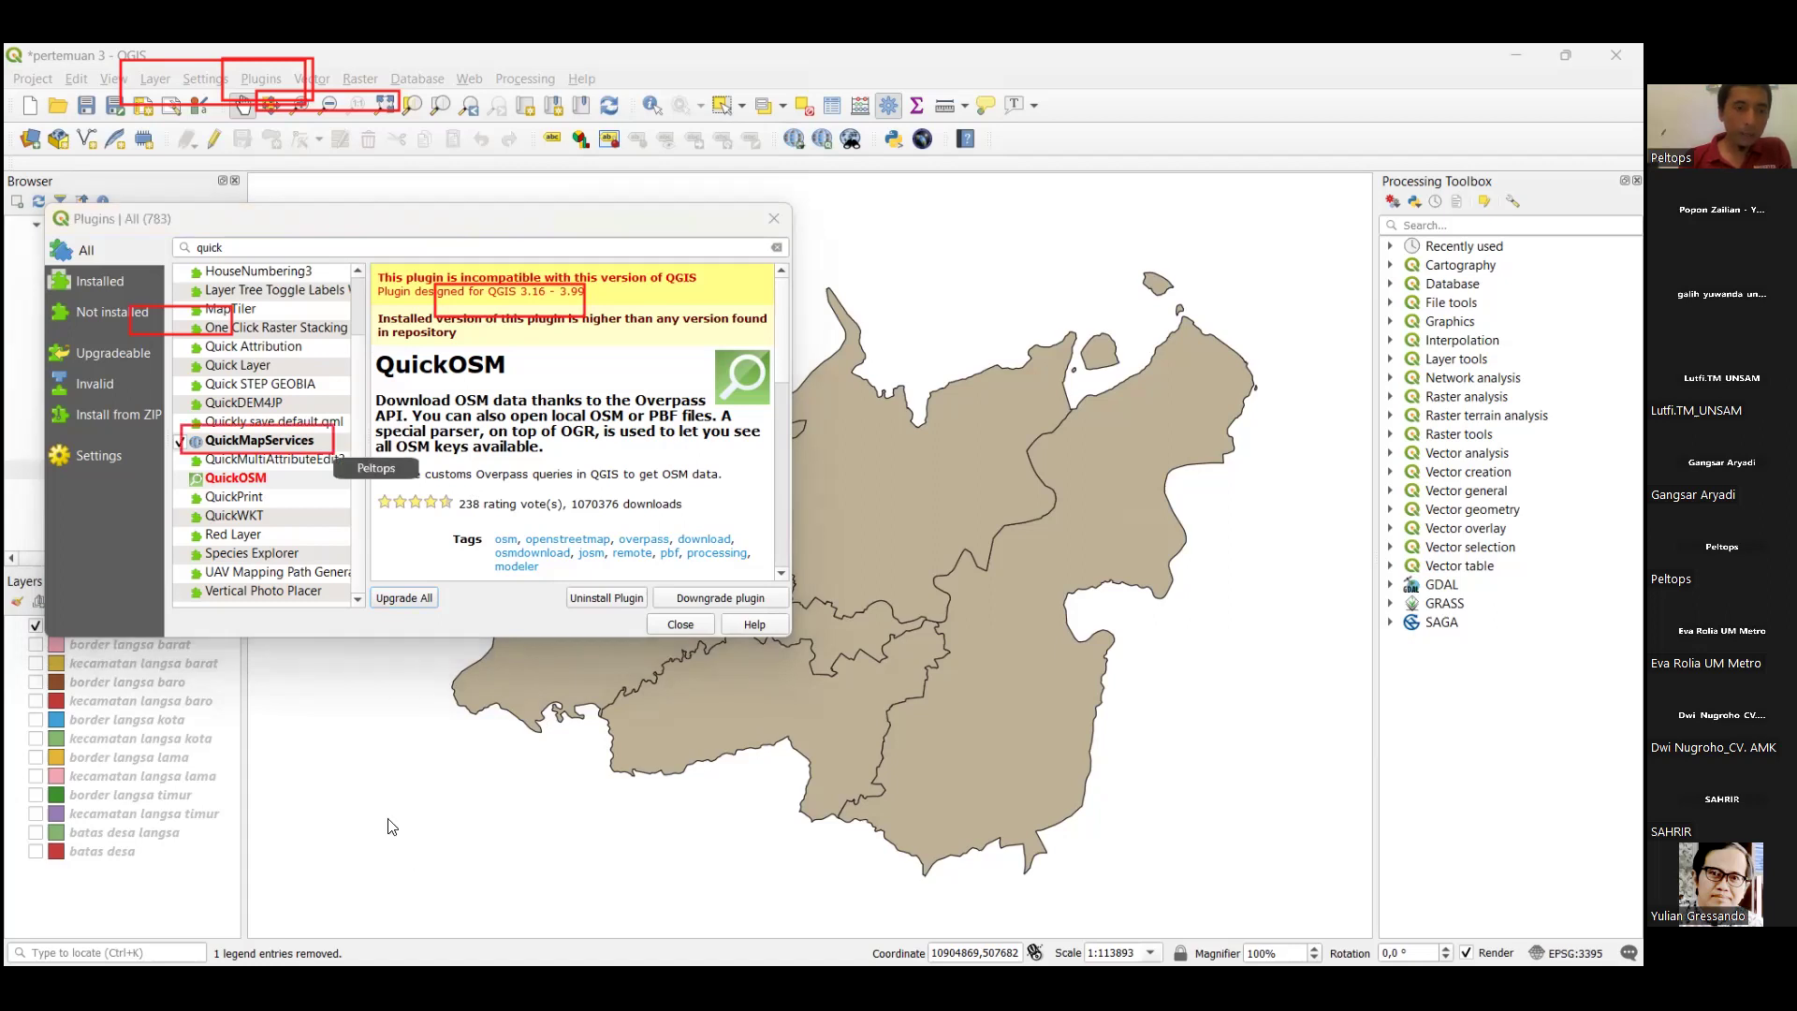
Review the QuickMapServices plugin's details and upgrade it to version 0.19.31.
left_click(277, 447)
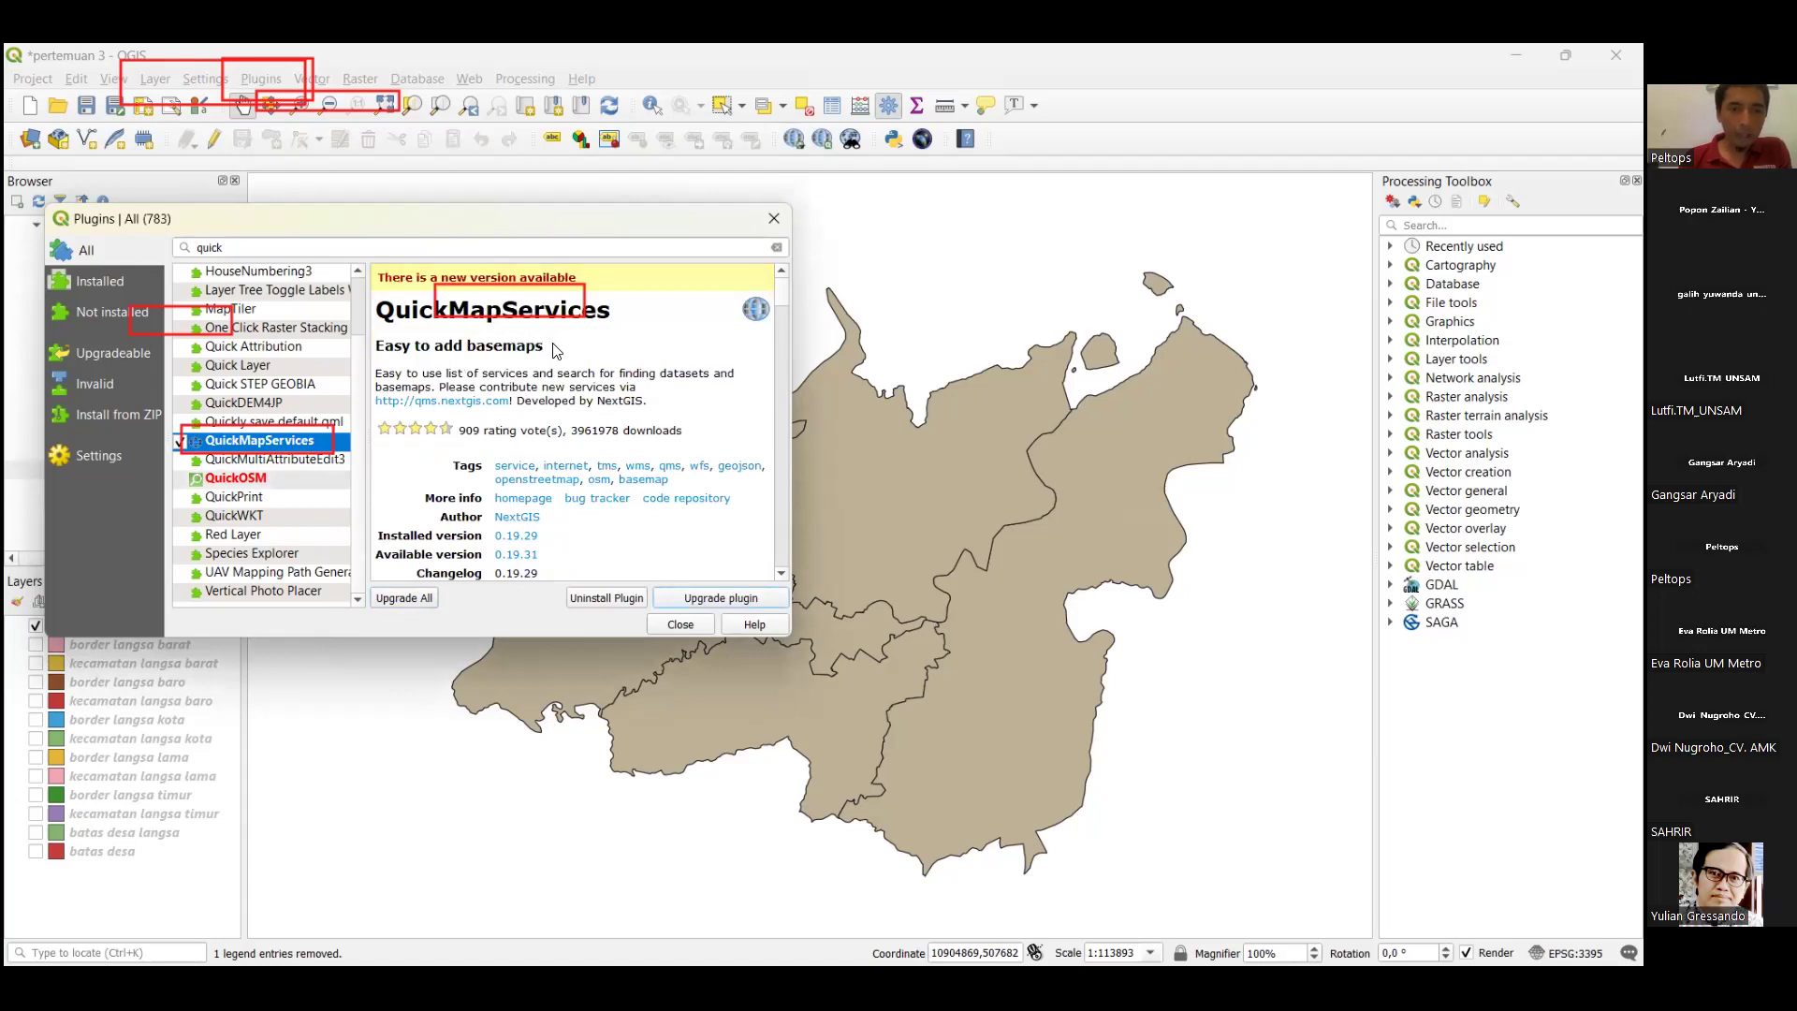
scroll(508, 405, "down", 1)
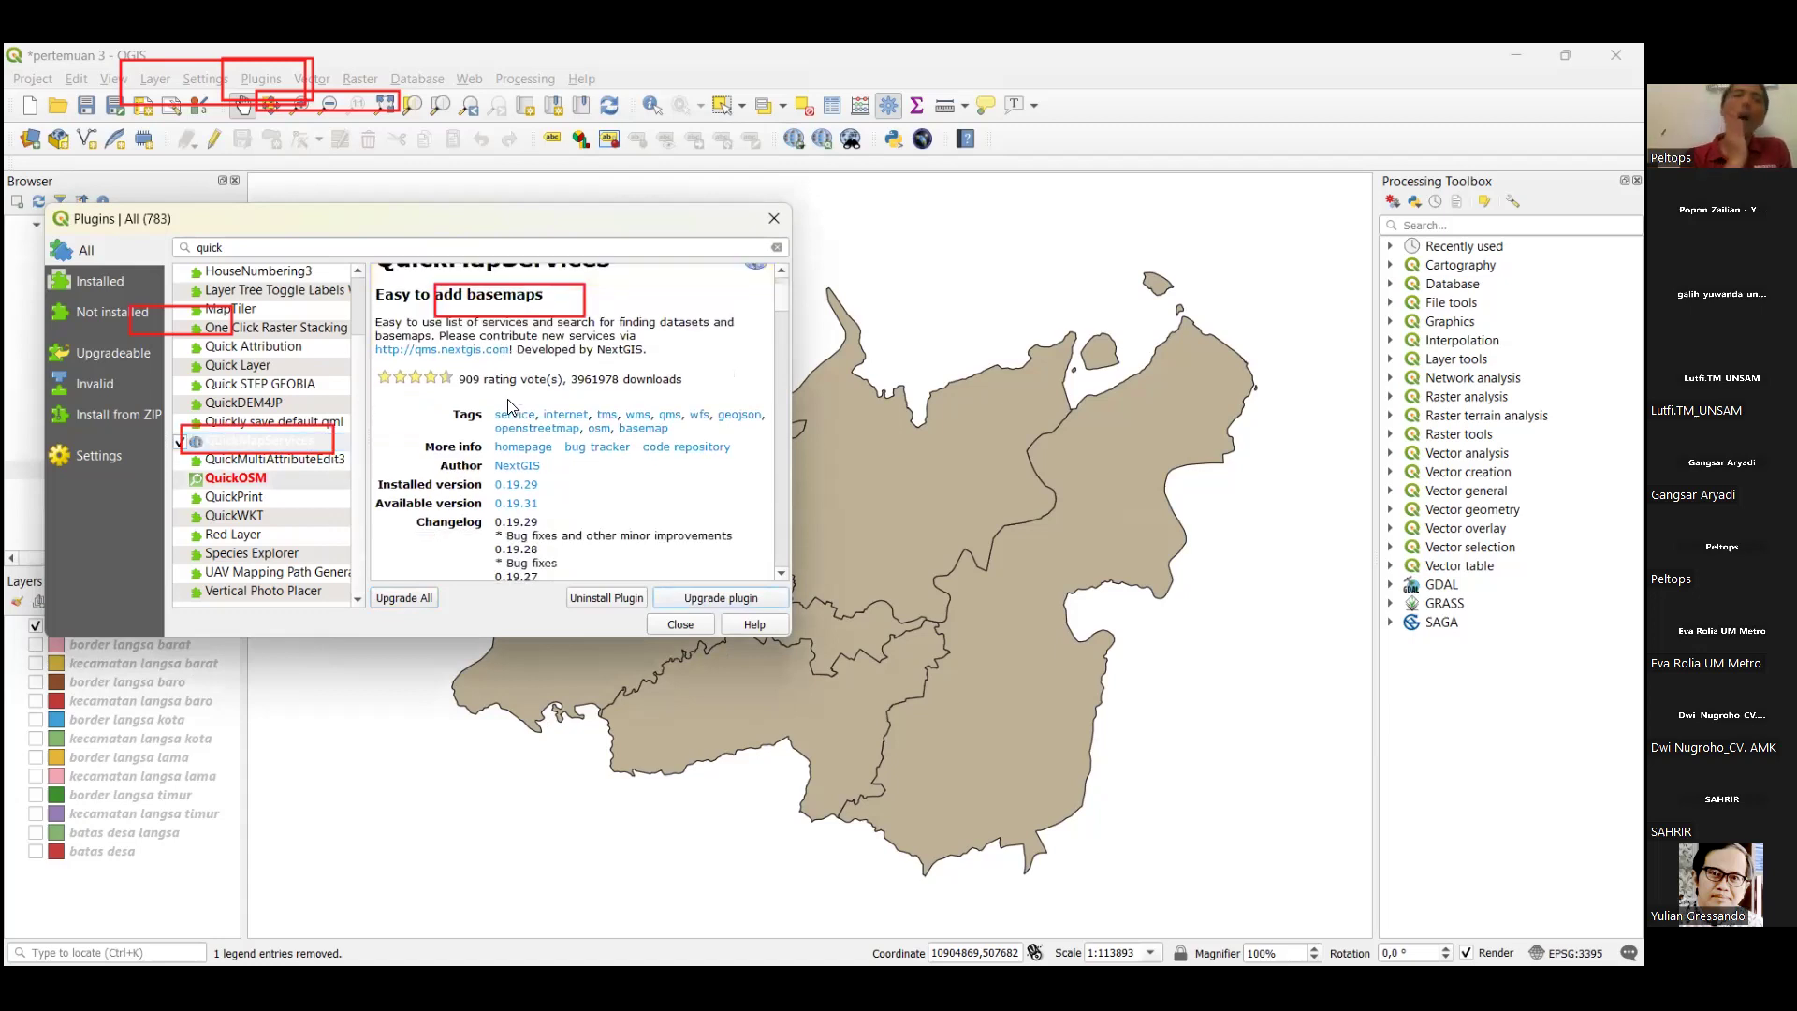
scroll(562, 417, "up", 1)
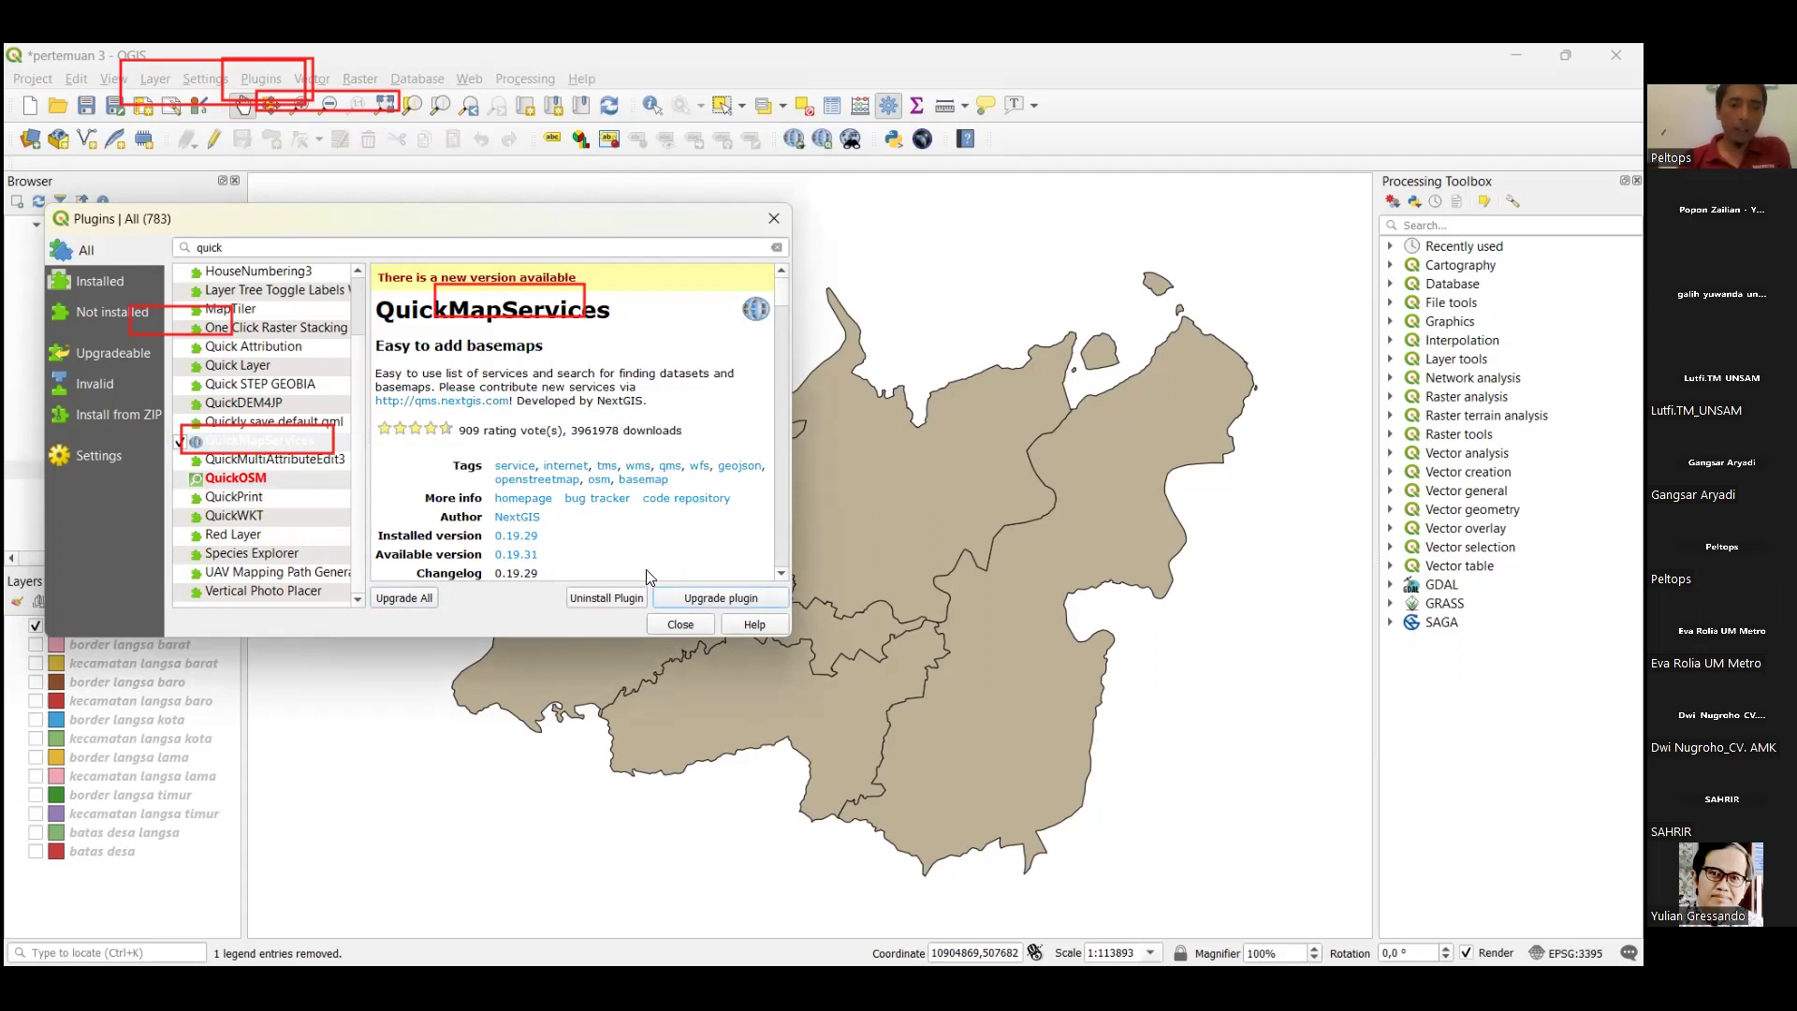
left_click(689, 607)
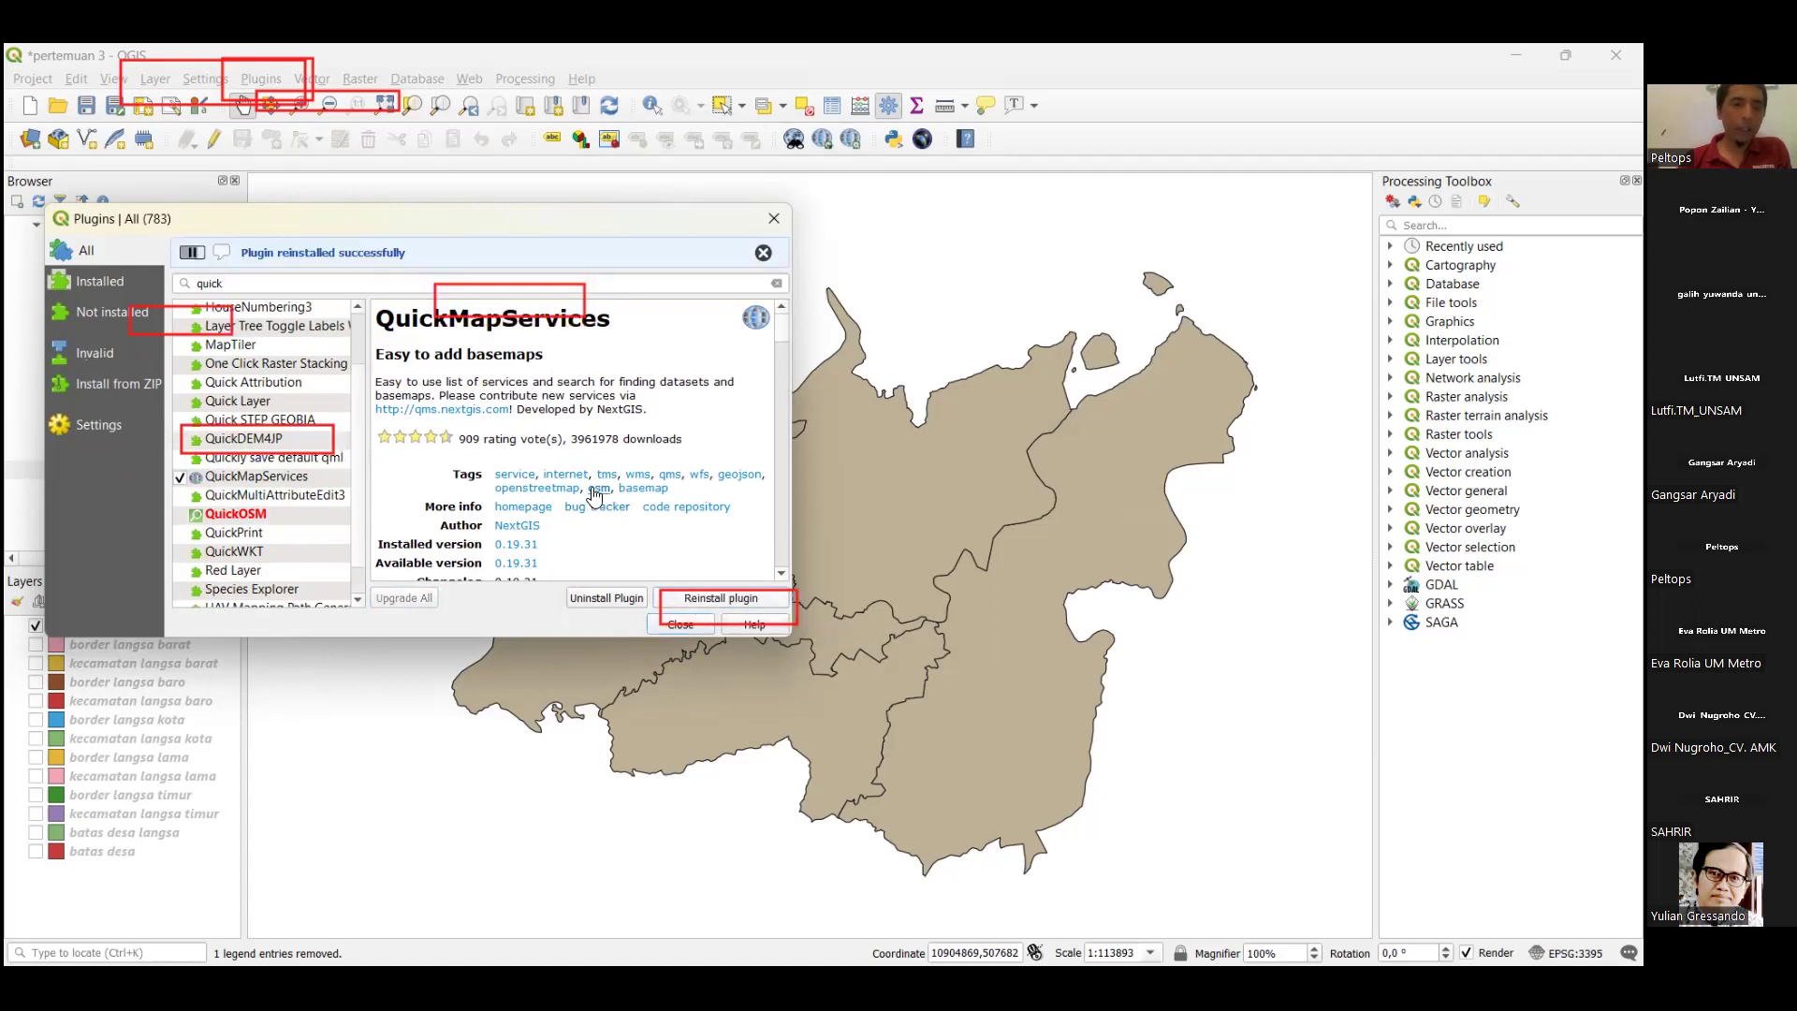
Downgrade the QuickOSM plugin to the version available in the repository.
left_click_drag(171, 498, 281, 526)
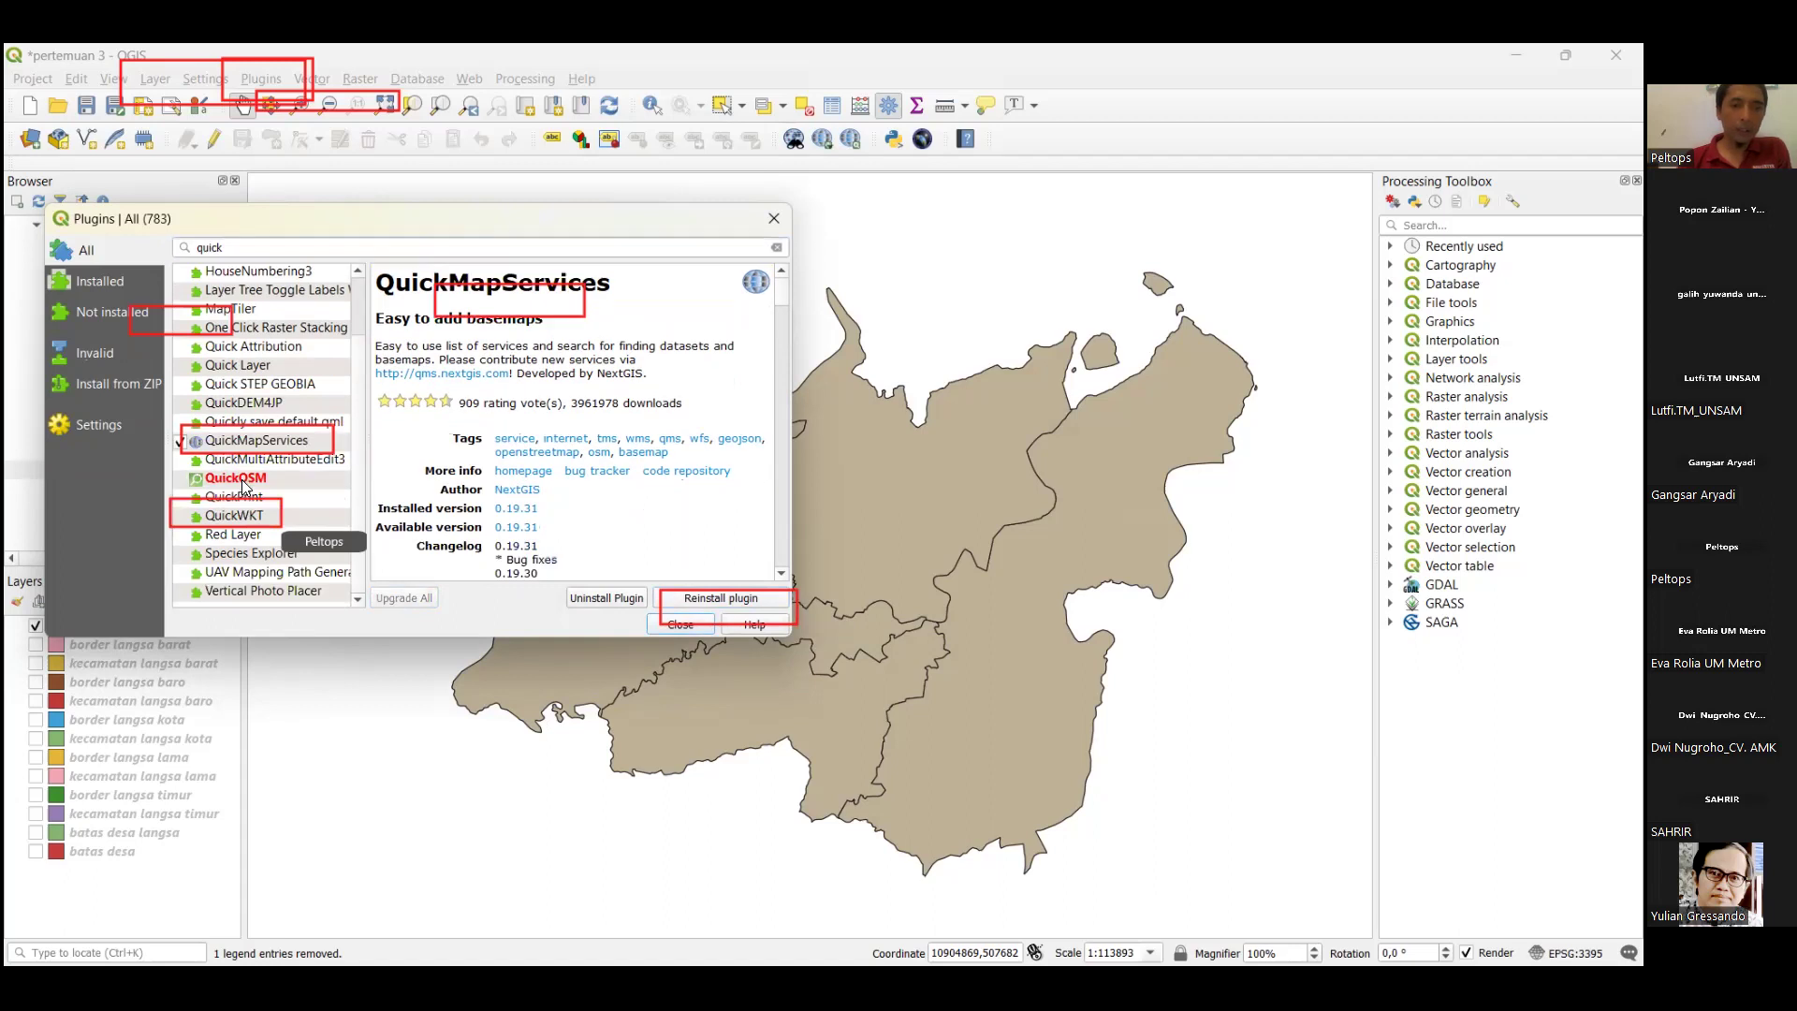
left_click(242, 481)
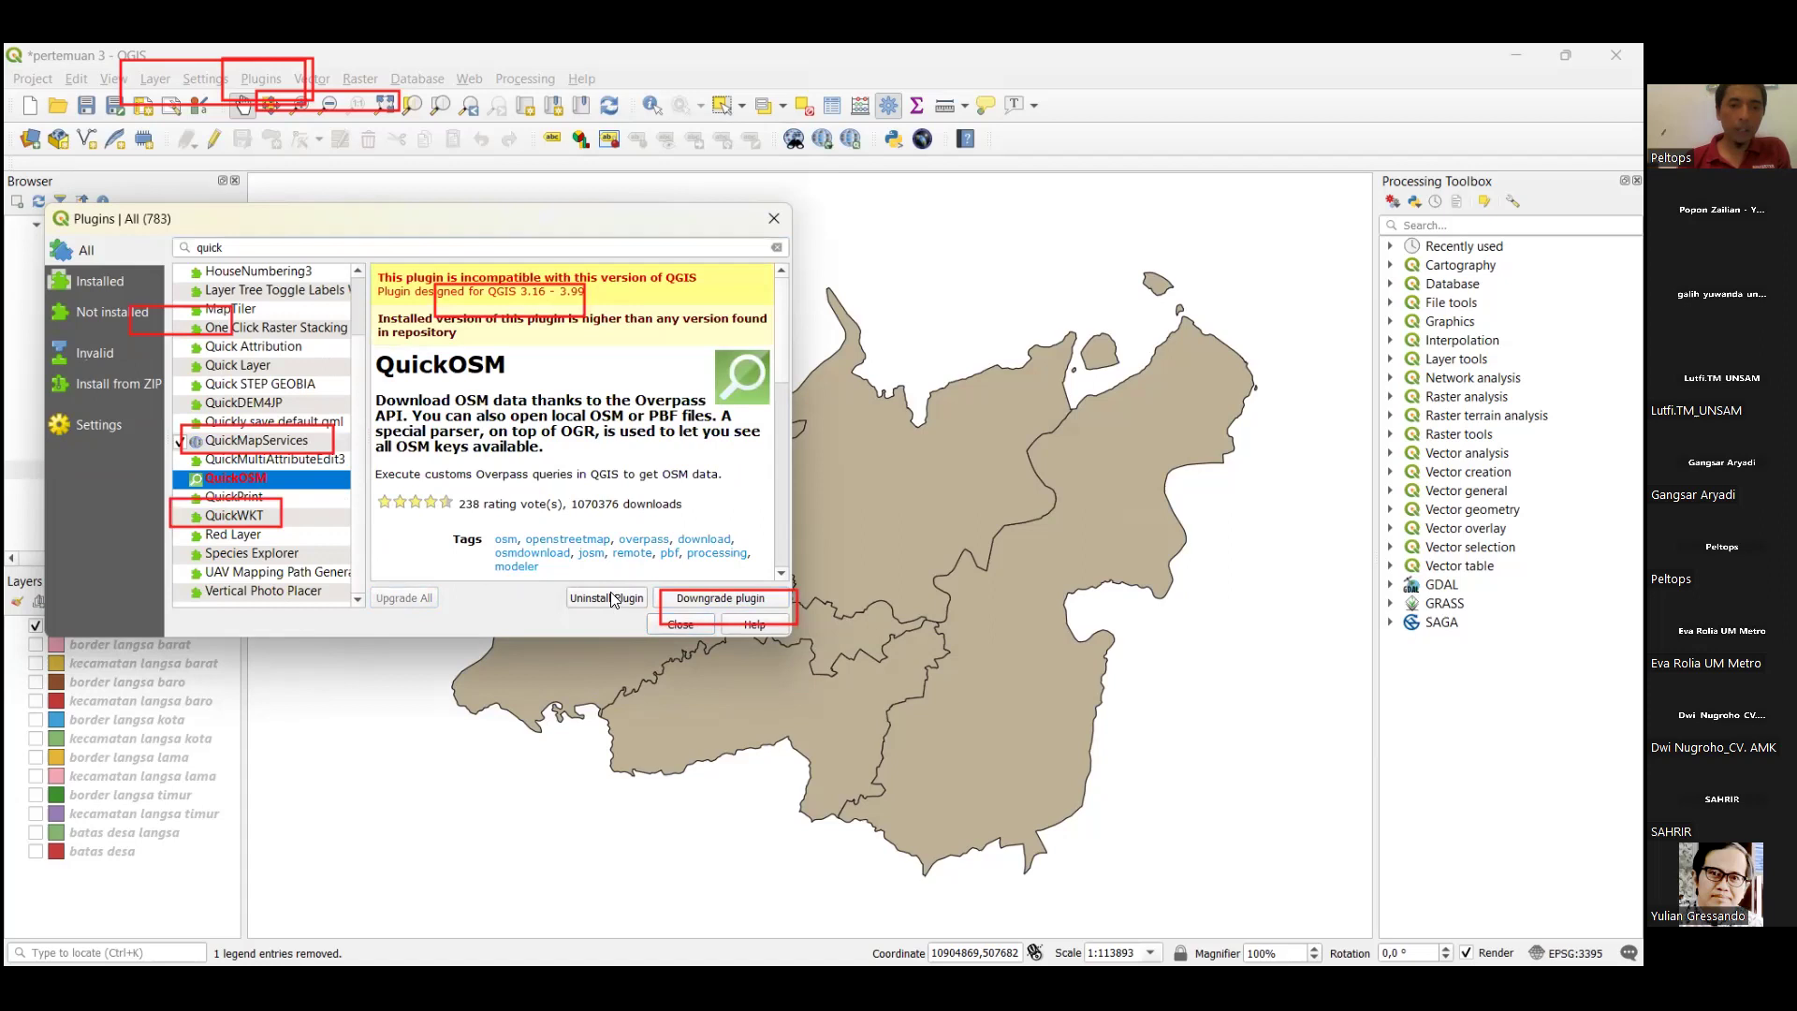
left_click(731, 604)
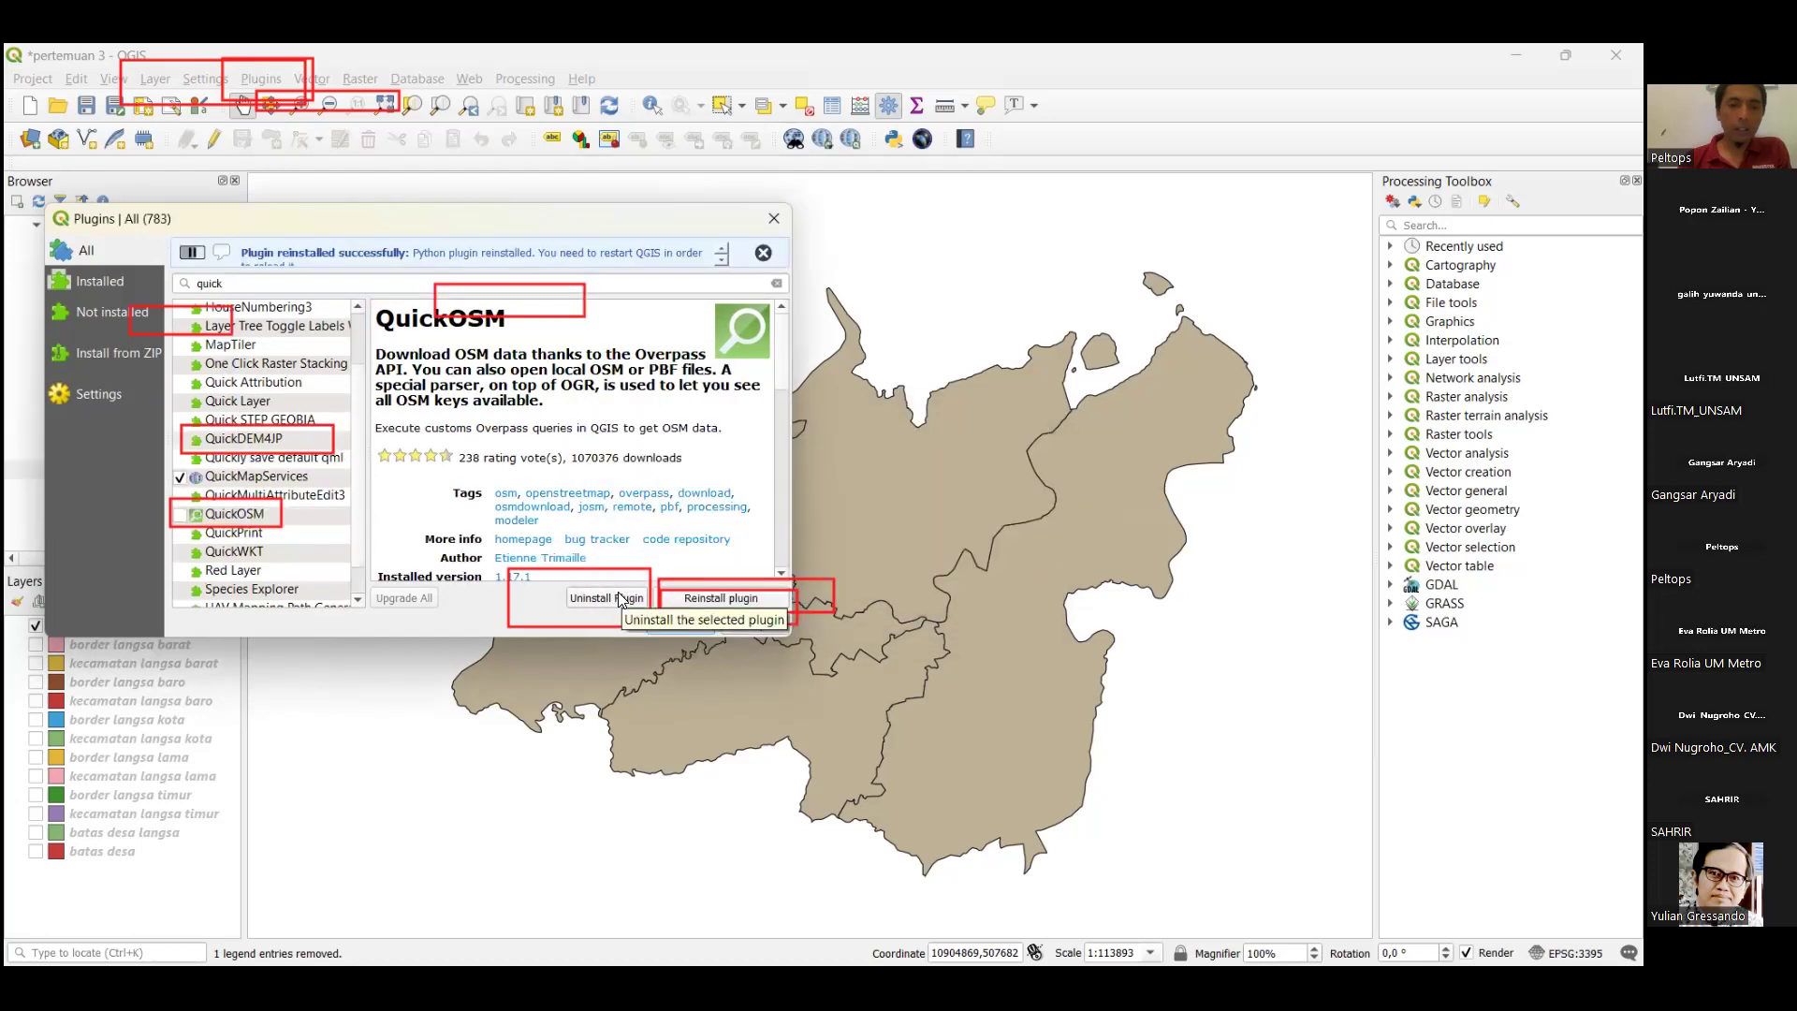
Uninstall the QuickOSM plugin and install version 1.17.1 of it from the repository.
left_click(607, 597)
left_click(899, 539)
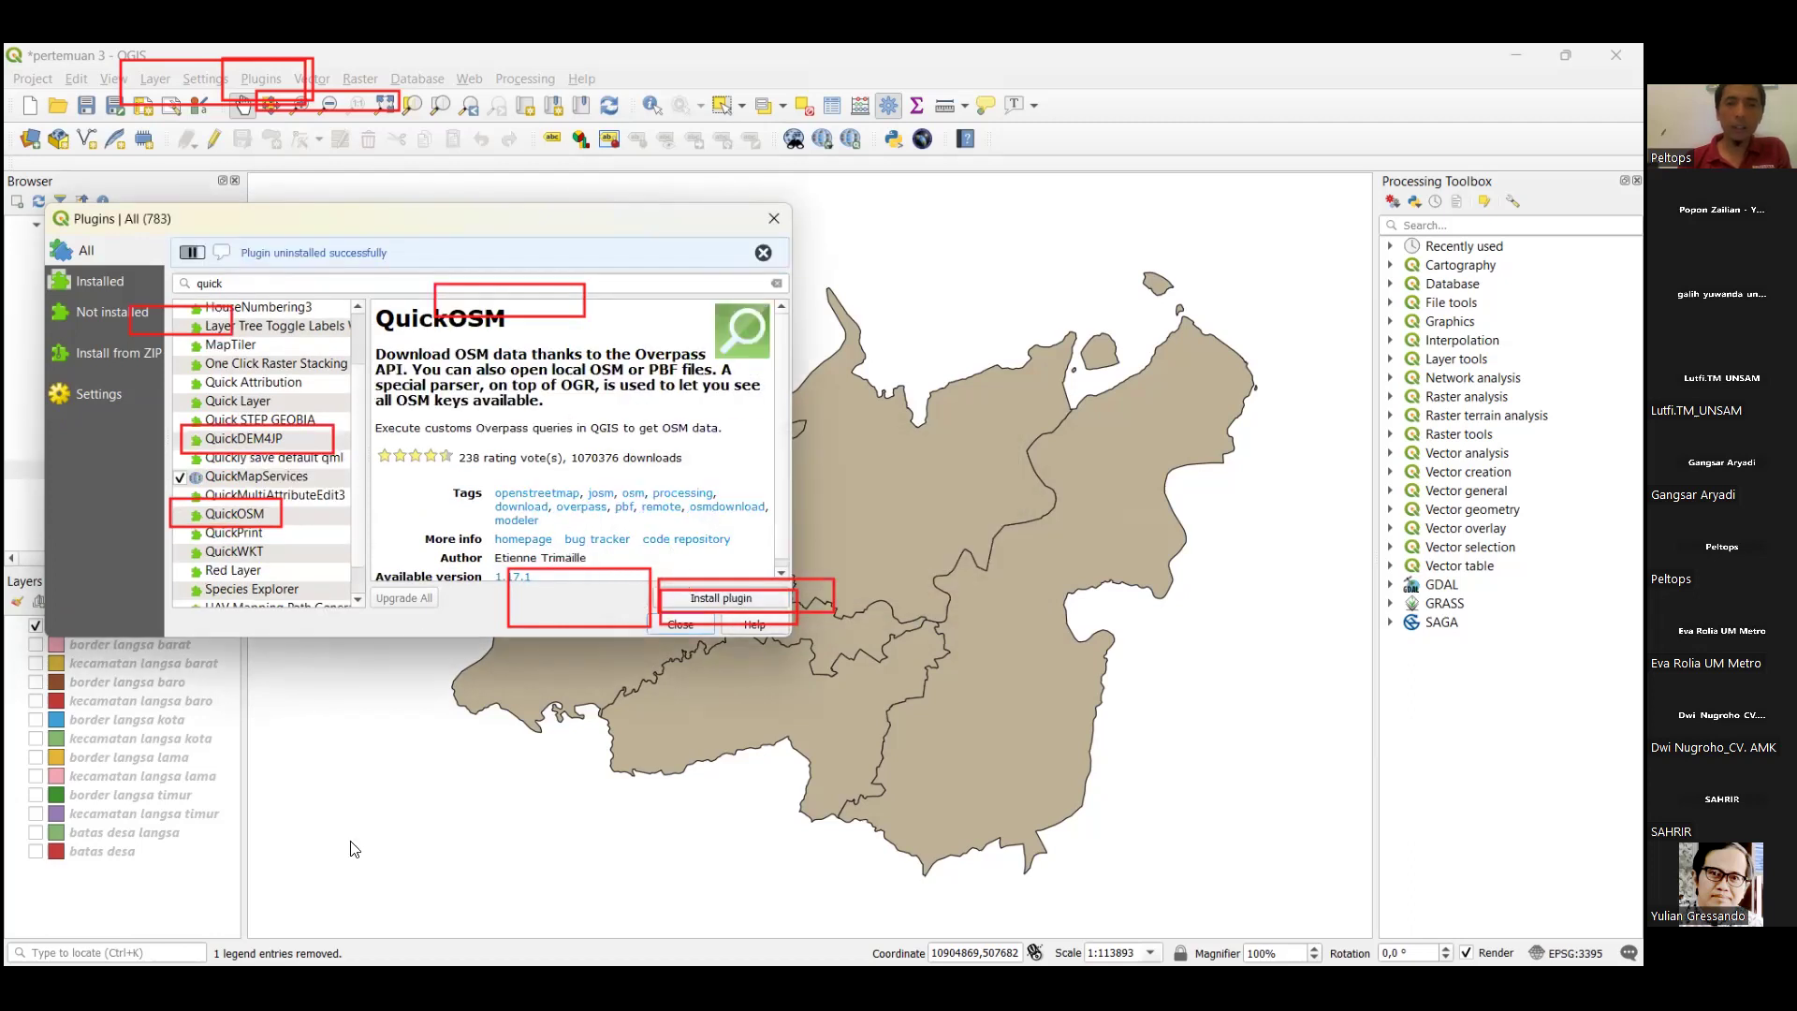
left_click(735, 603)
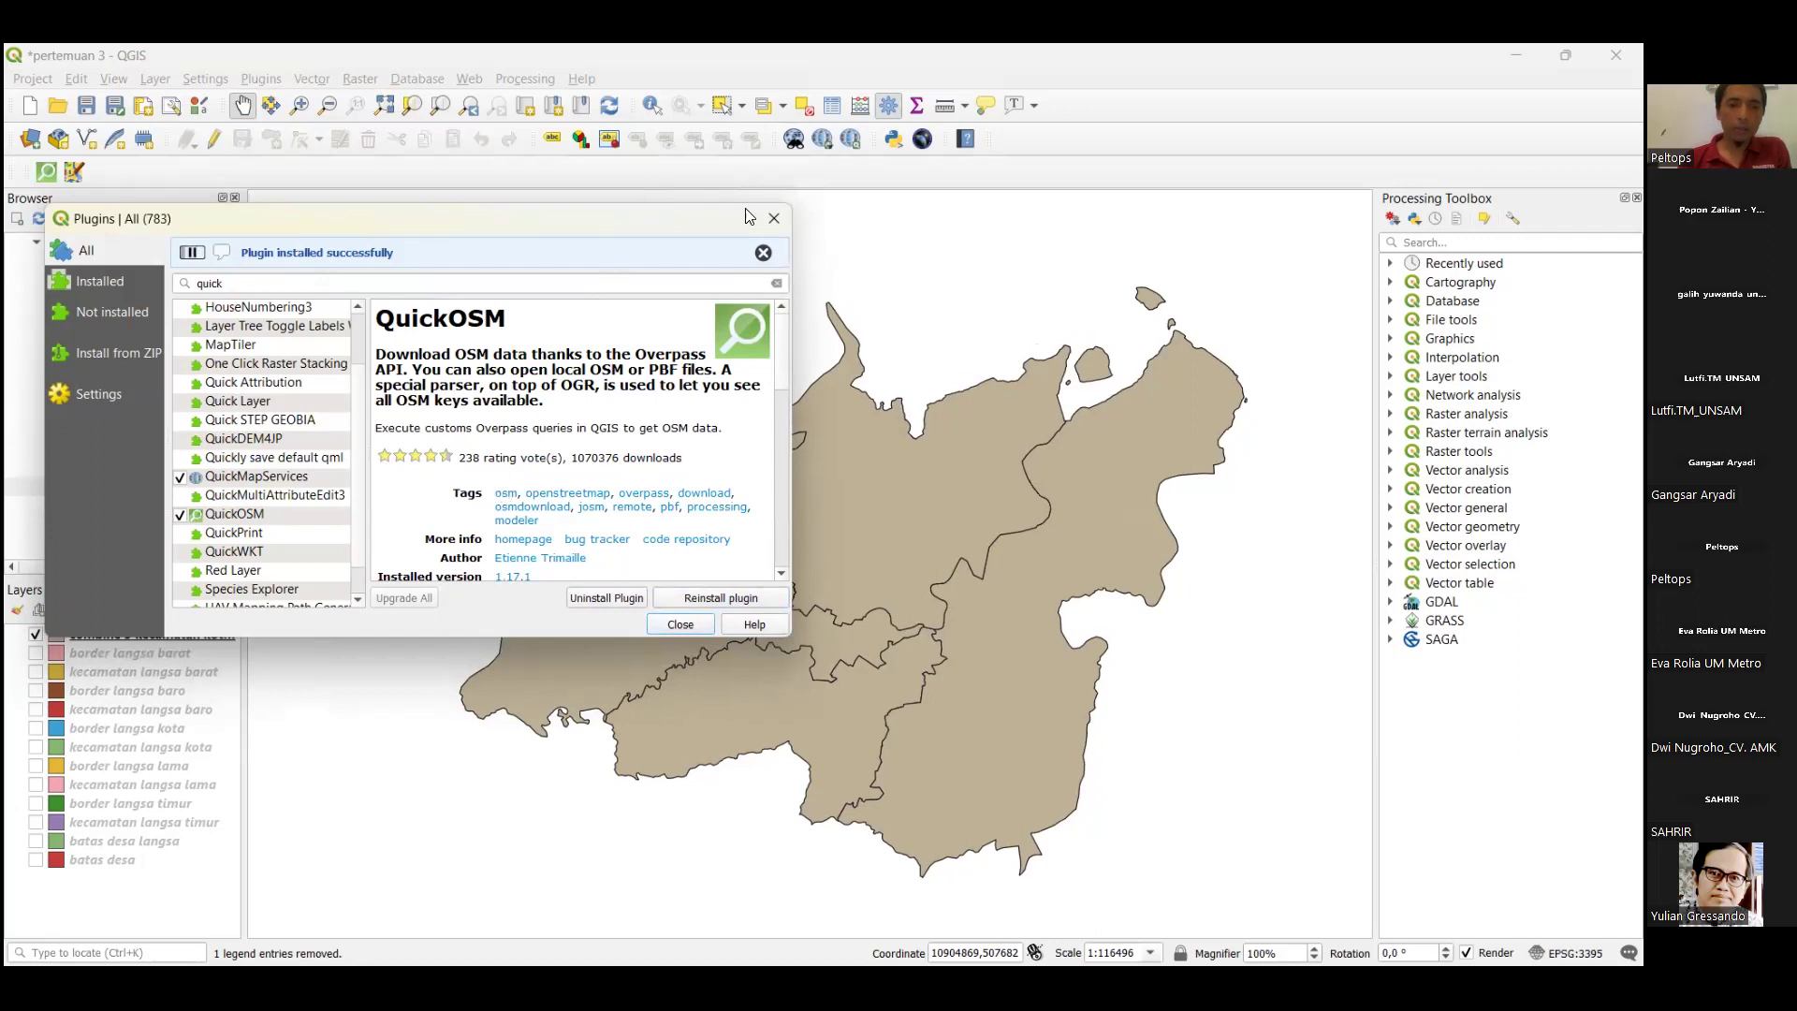
Close the plugin manager and look through the basemap providers offered by QuickMapServices, including the Google and OSM sources.
left_click(775, 221)
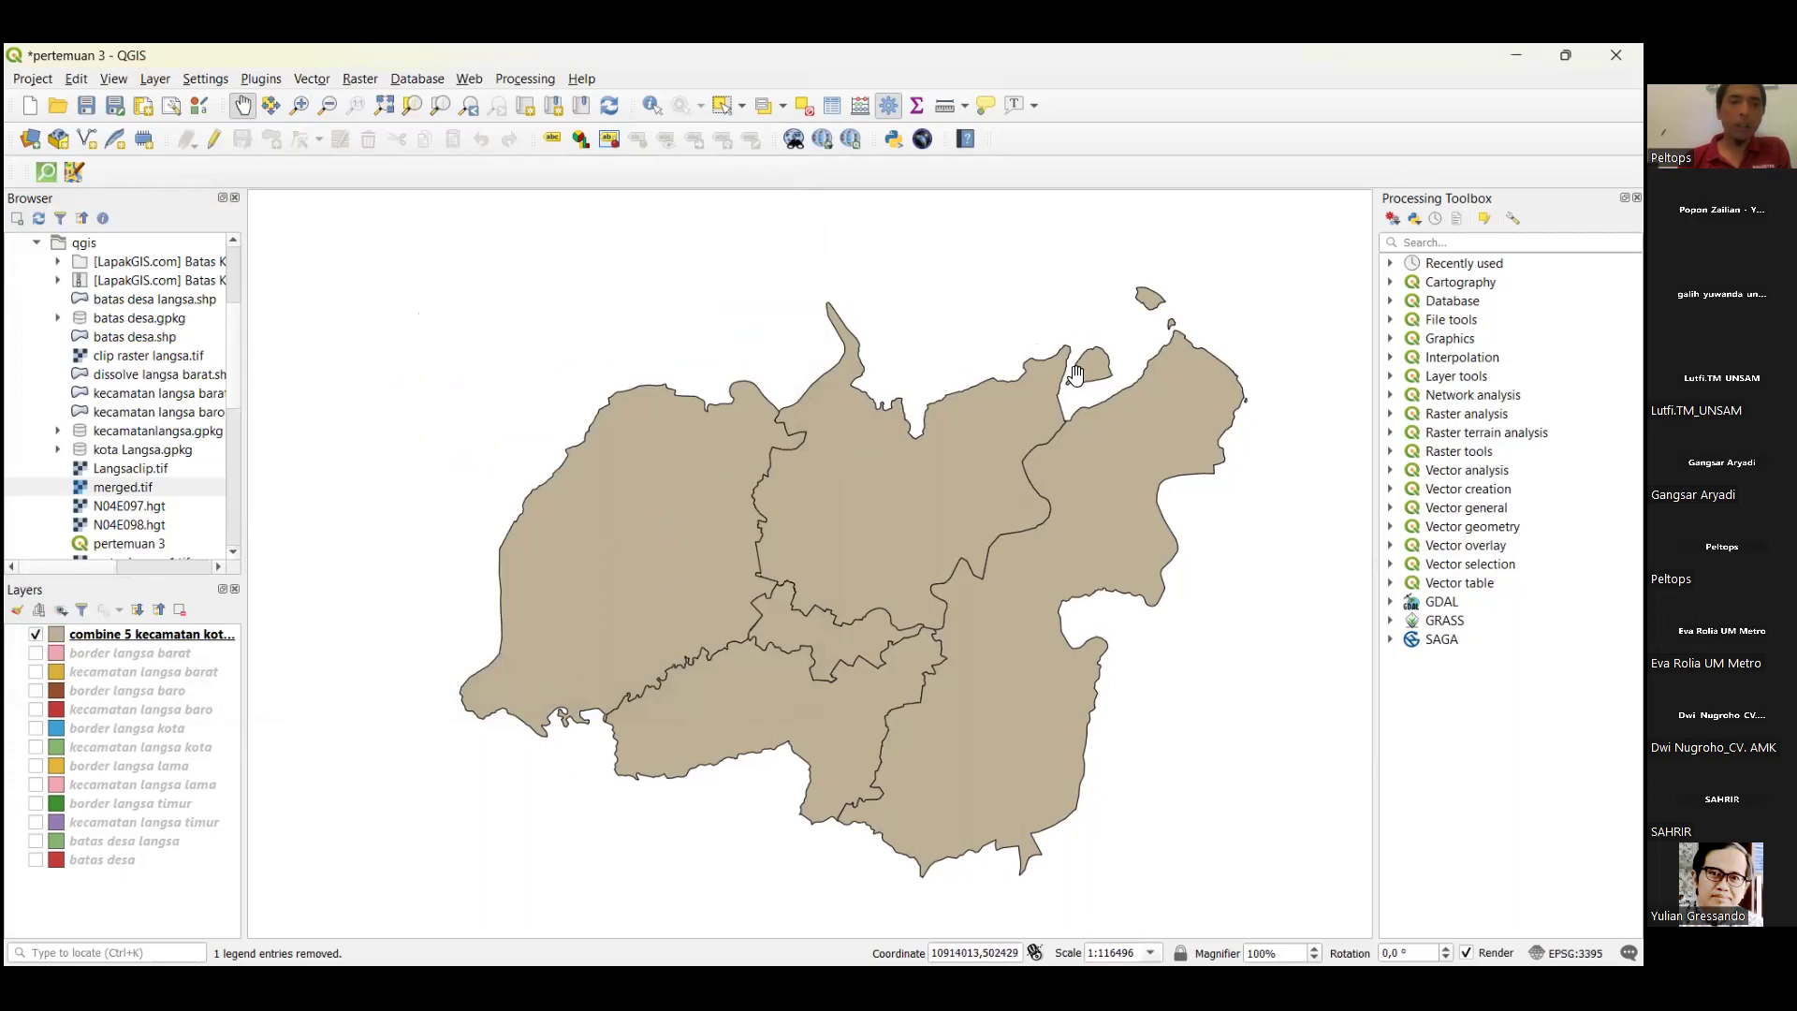
left_click(269, 83)
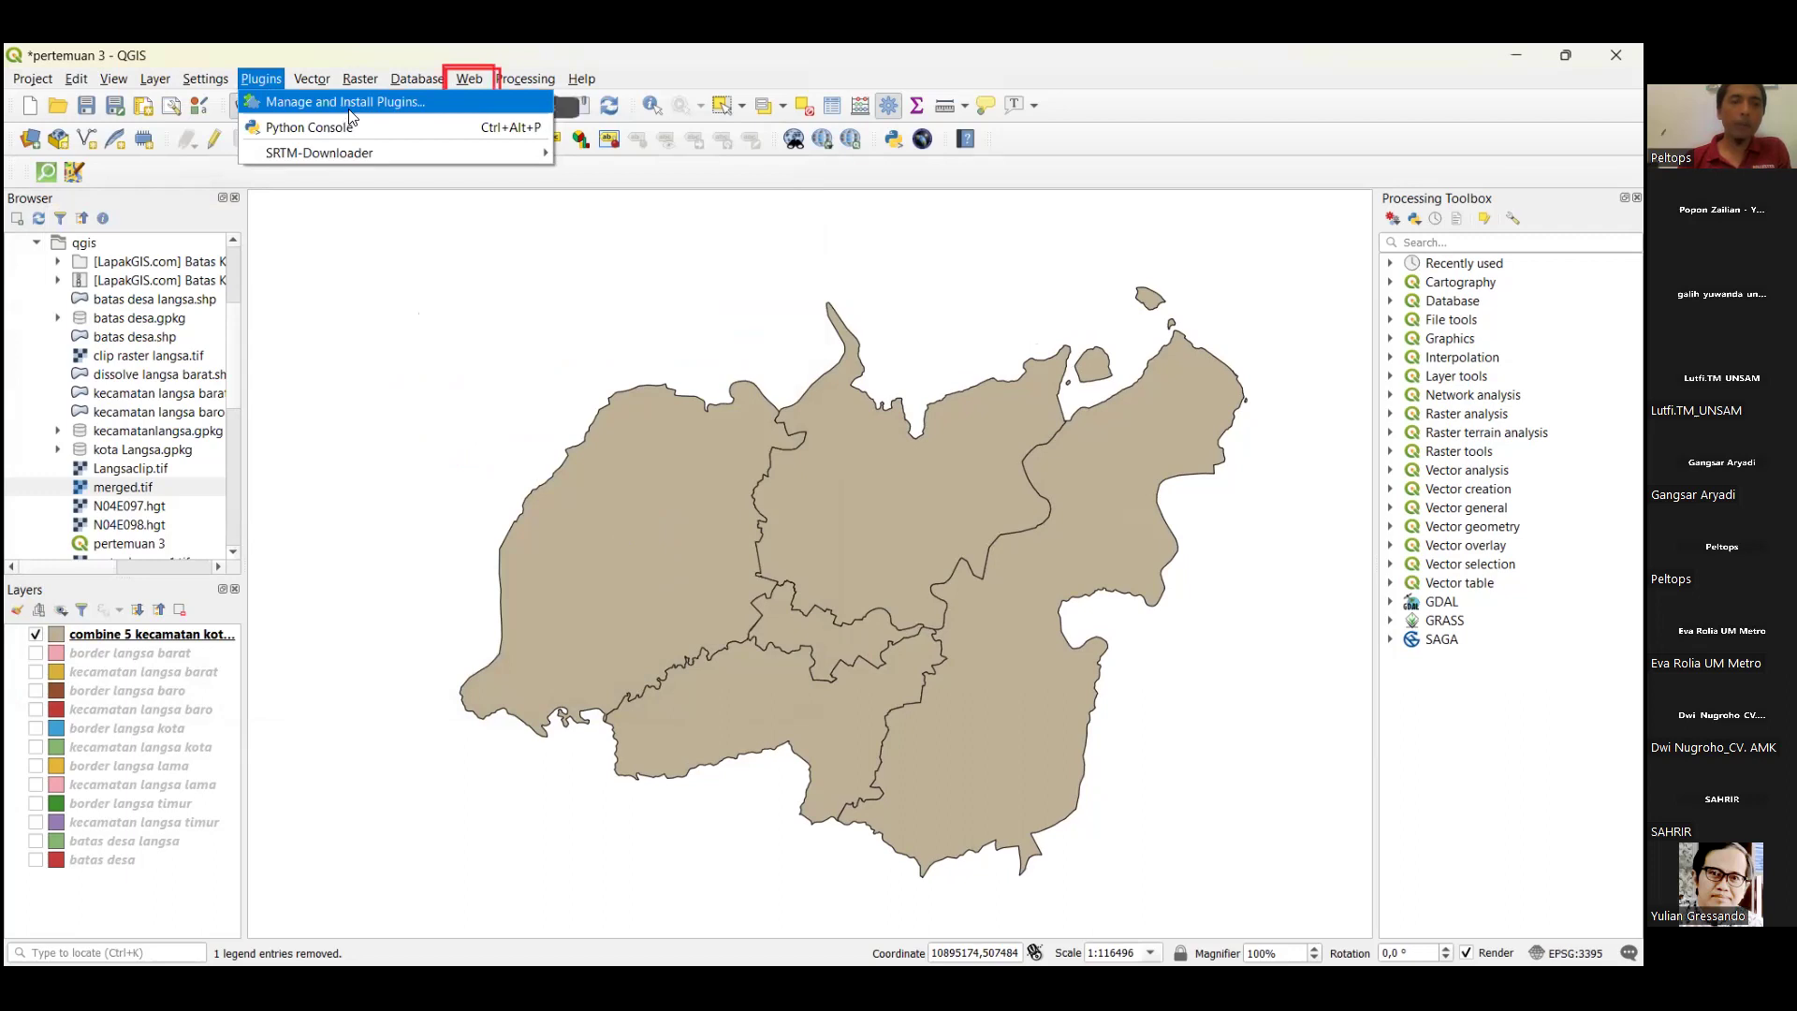
left_click(469, 79)
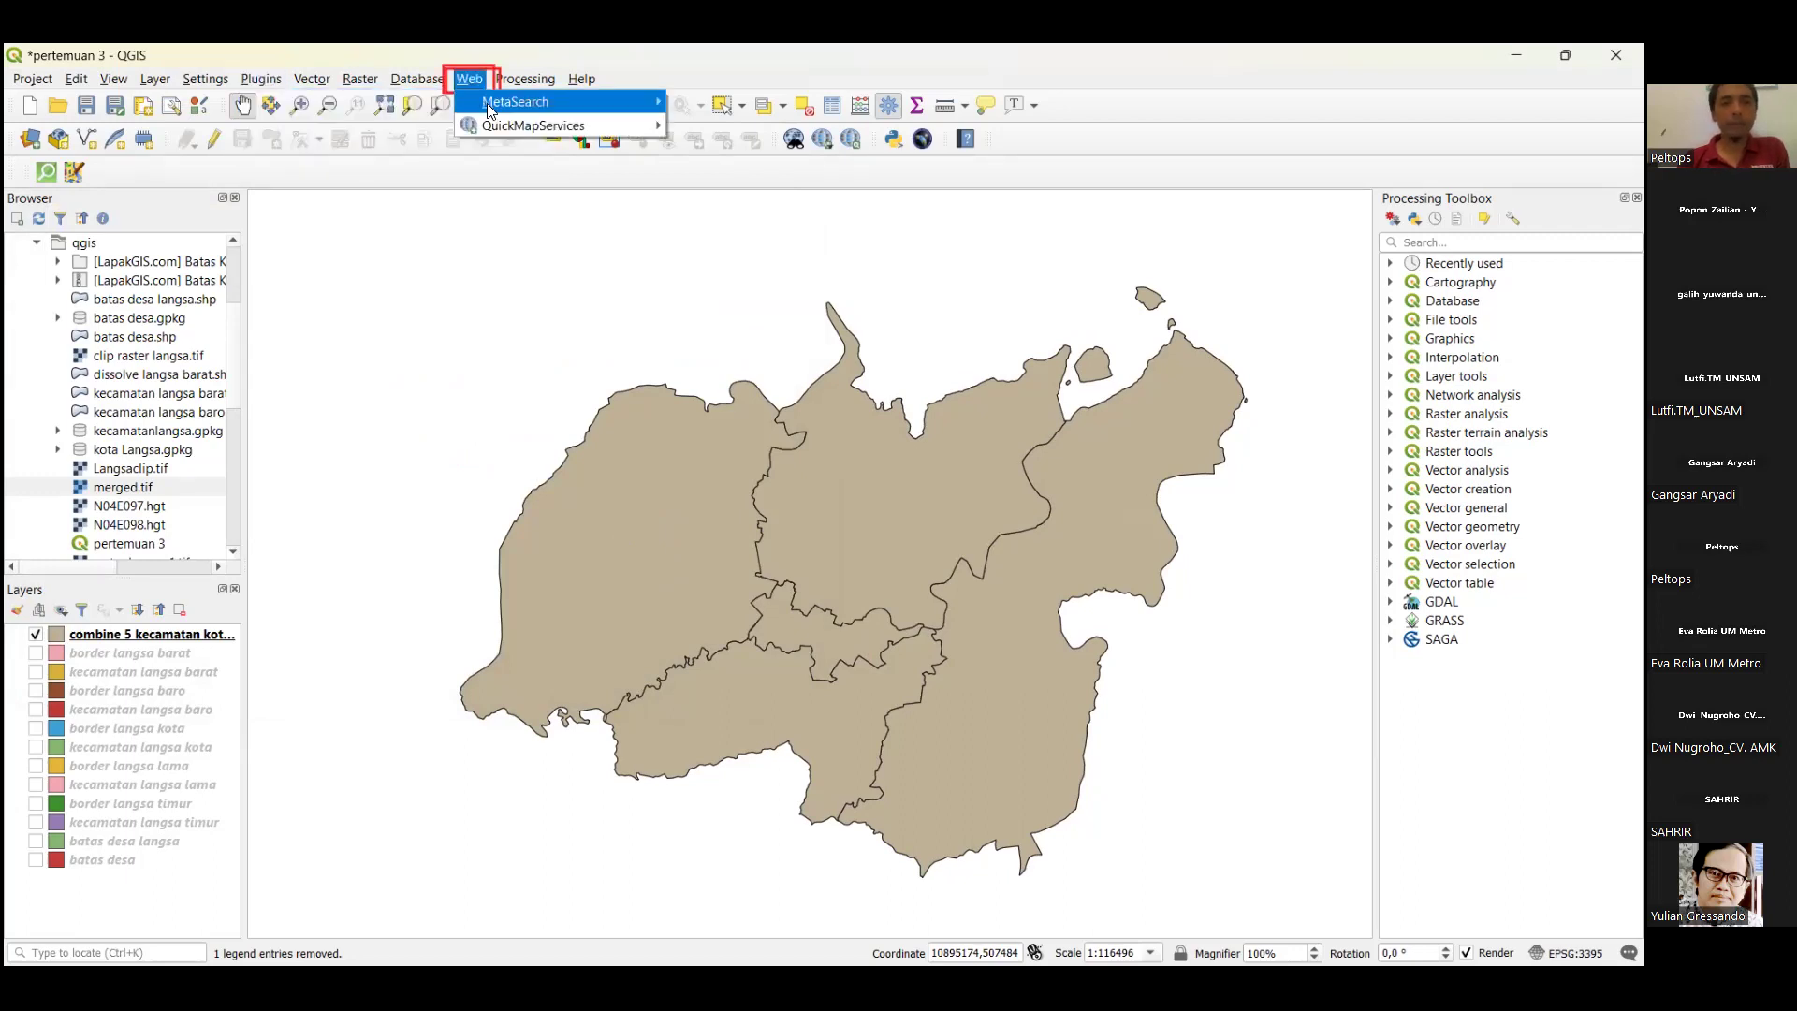
mouse_move(501, 124)
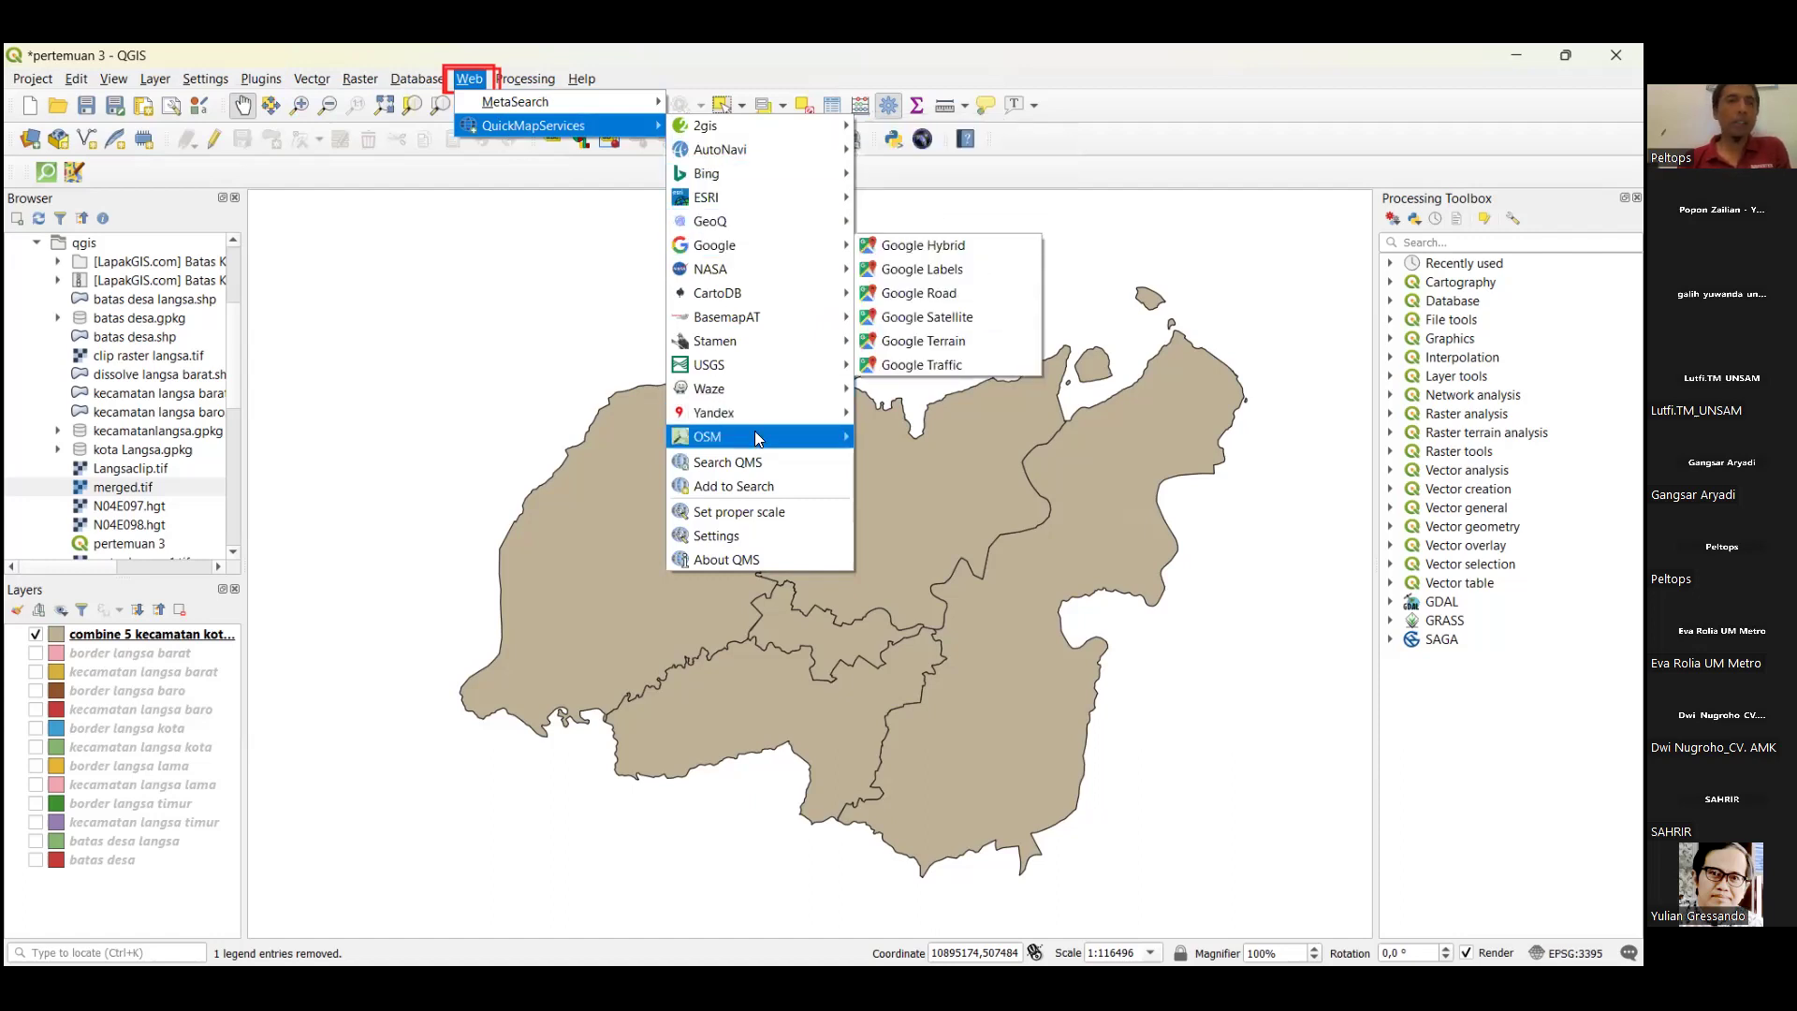
mouse_move(758, 438)
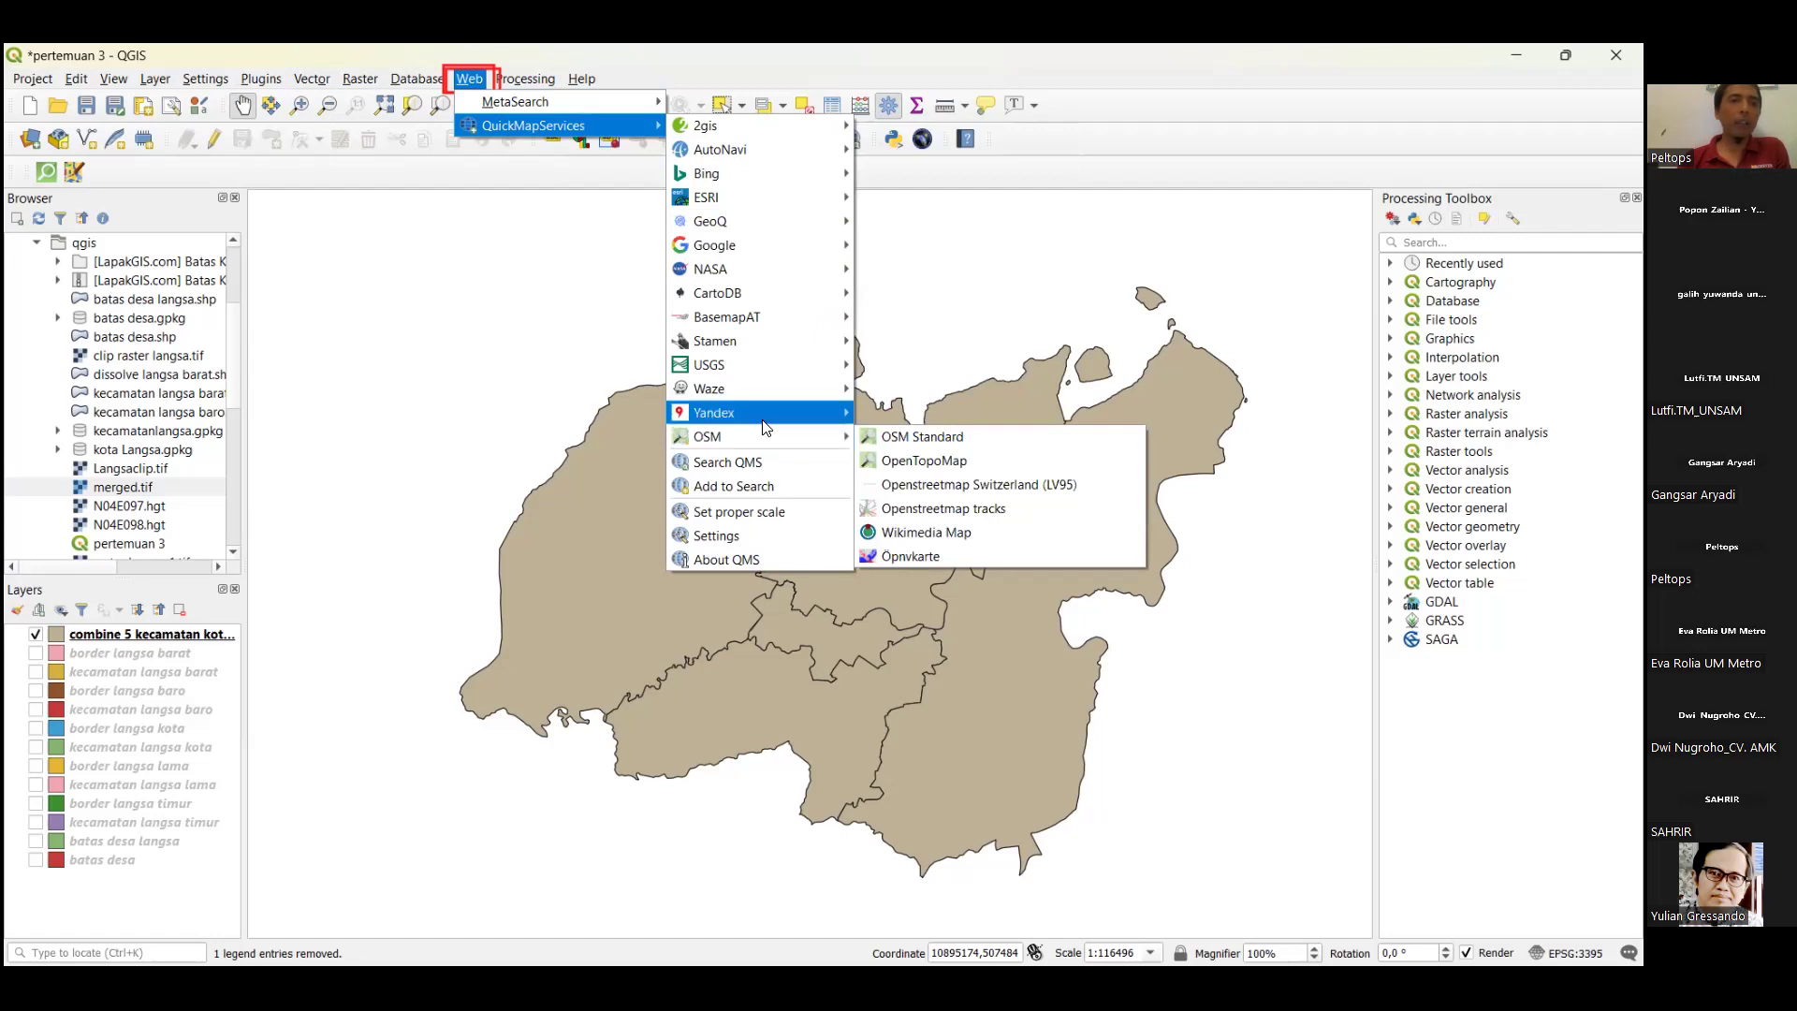
left_click(353, 83)
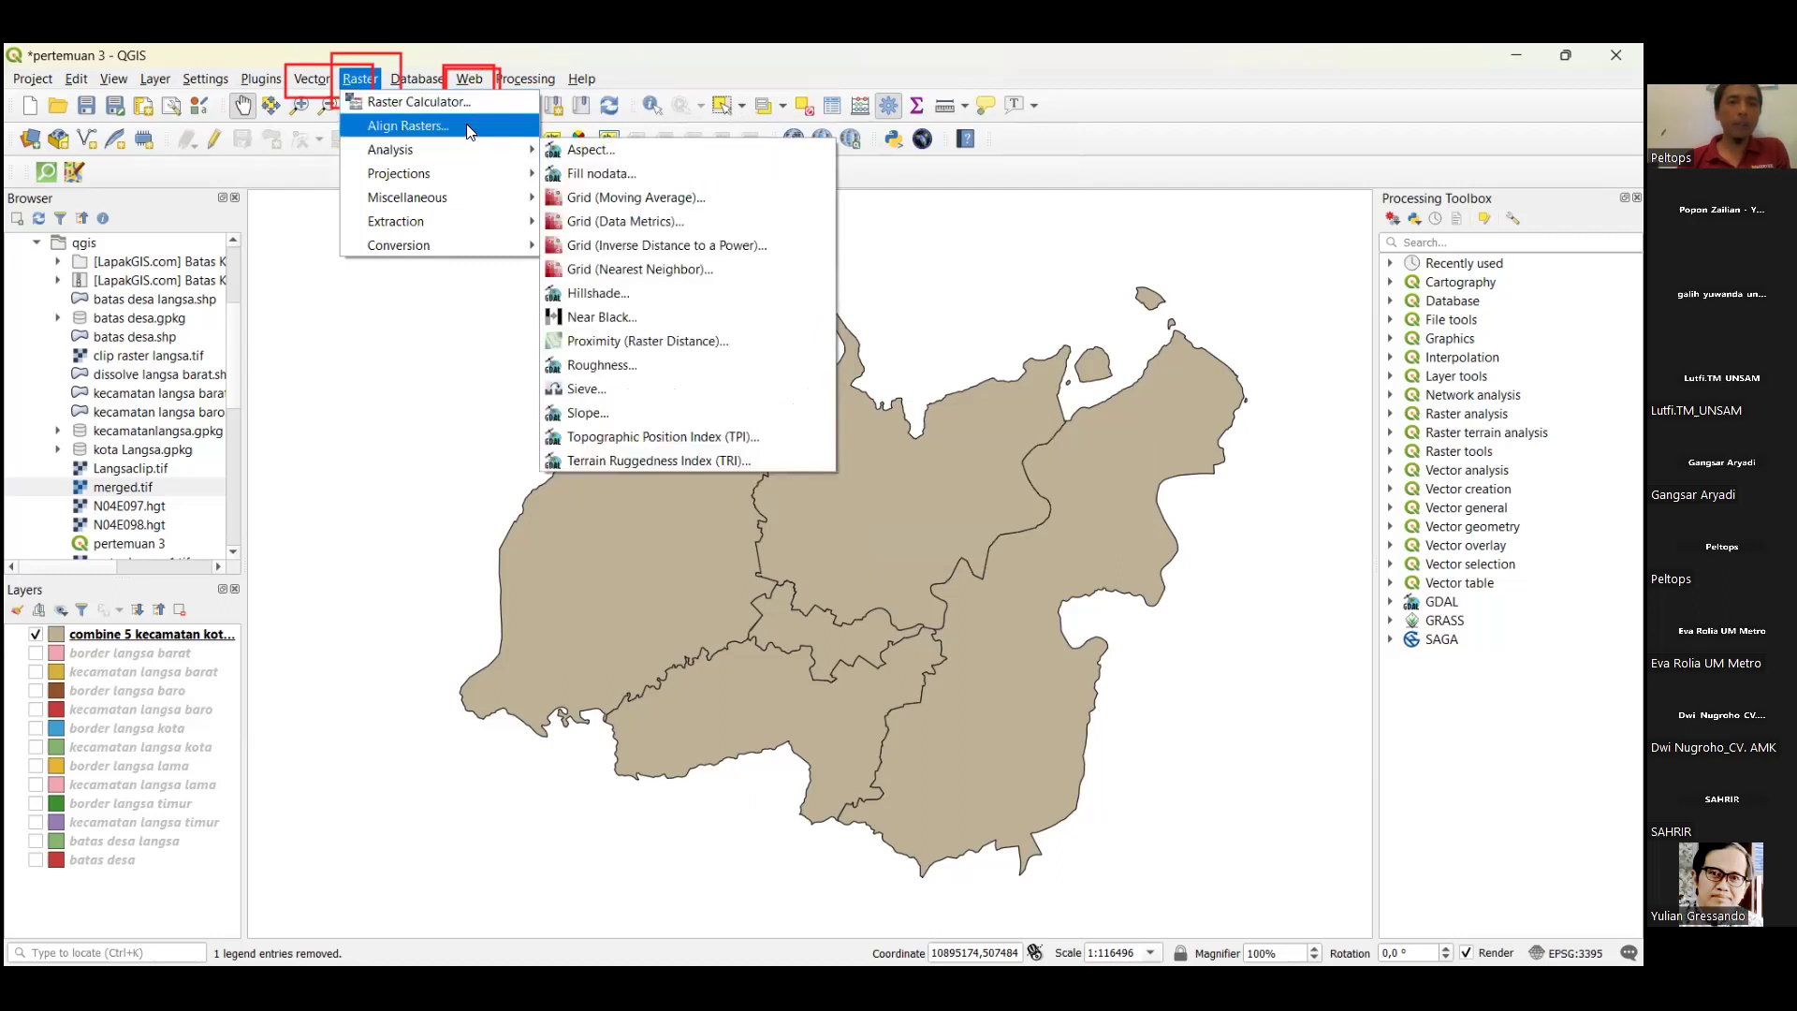
left_click(346, 328)
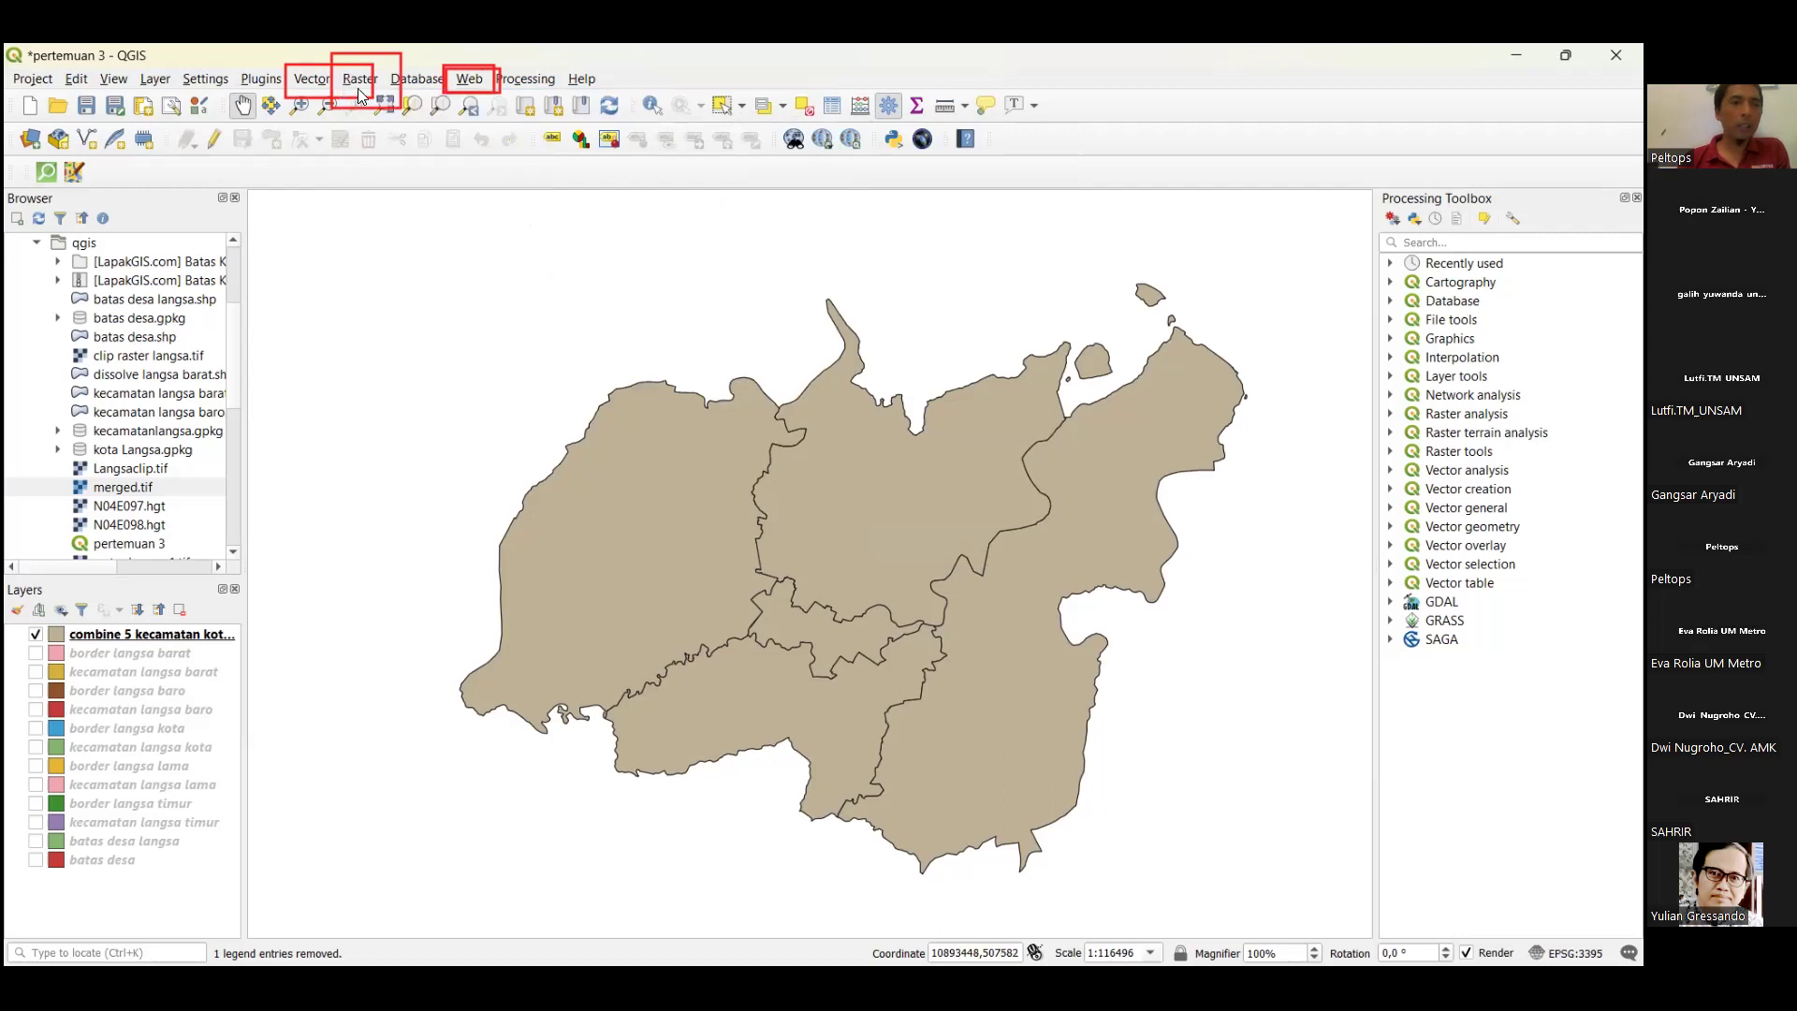
Open the QuickOSM quick query, view the list of available keys, and close the dialog without running a query.
left_click(47, 171)
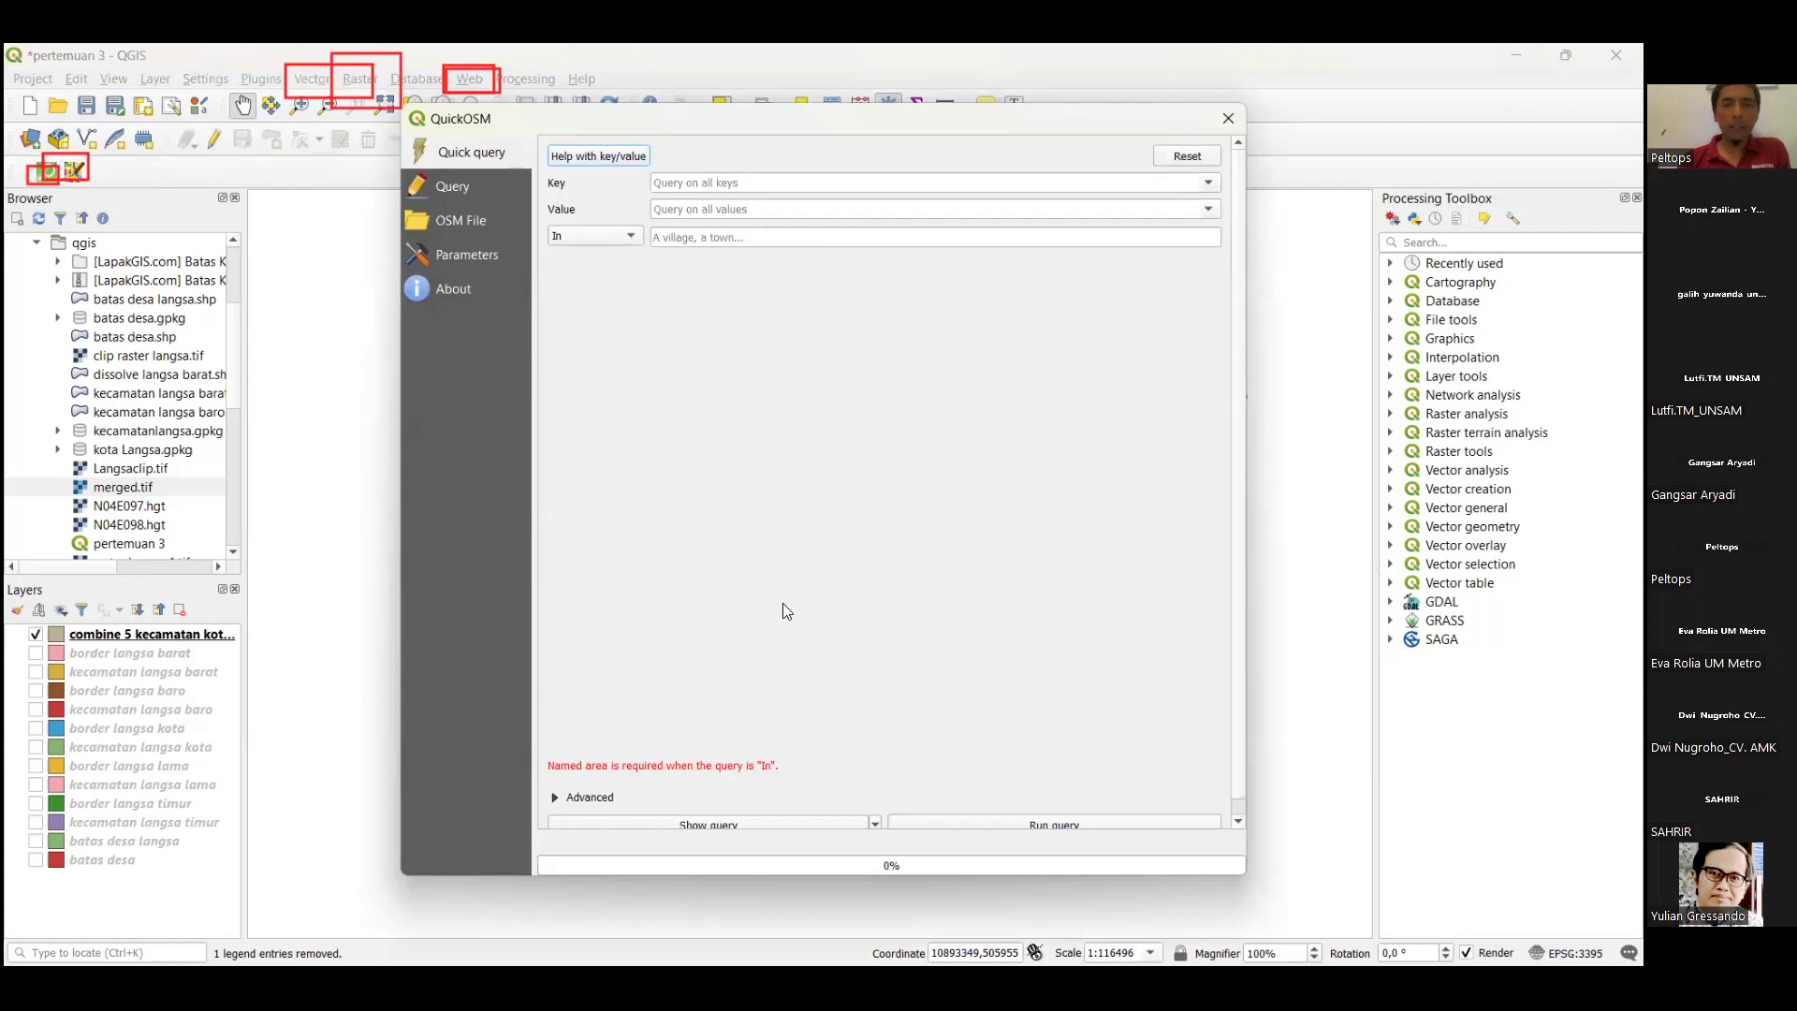
left_click(1208, 181)
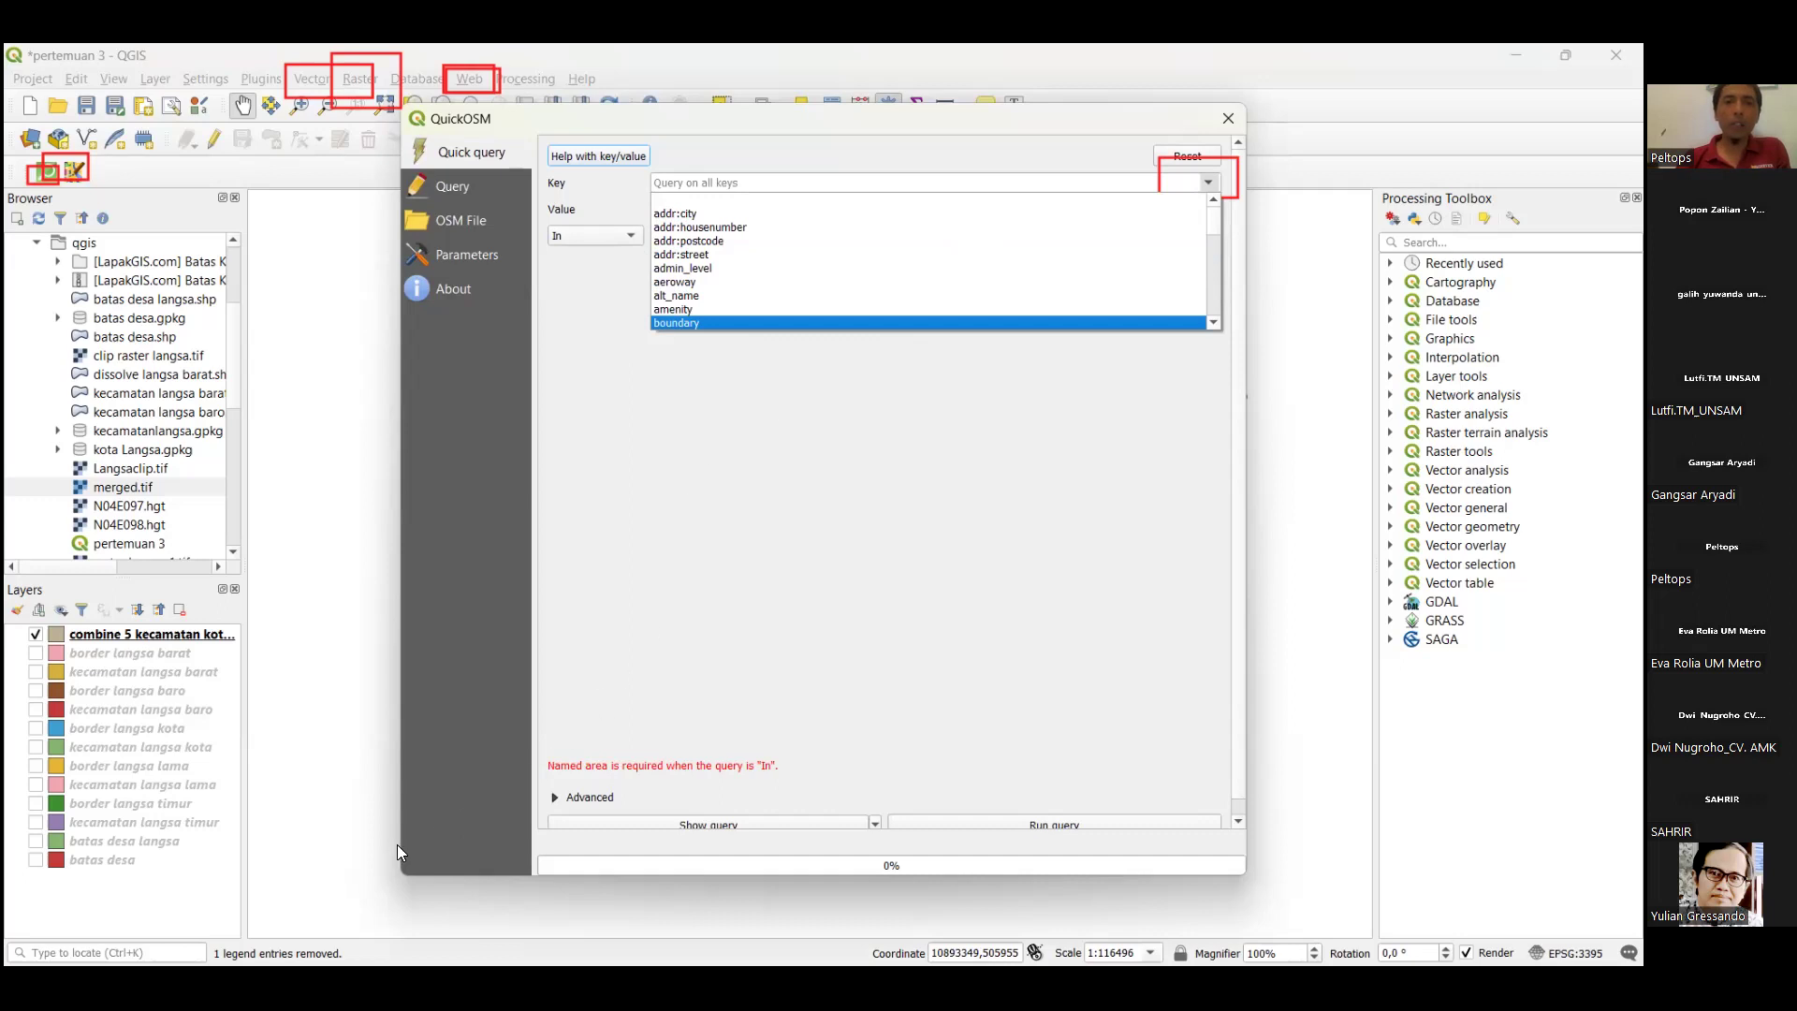
left_click(1067, 154)
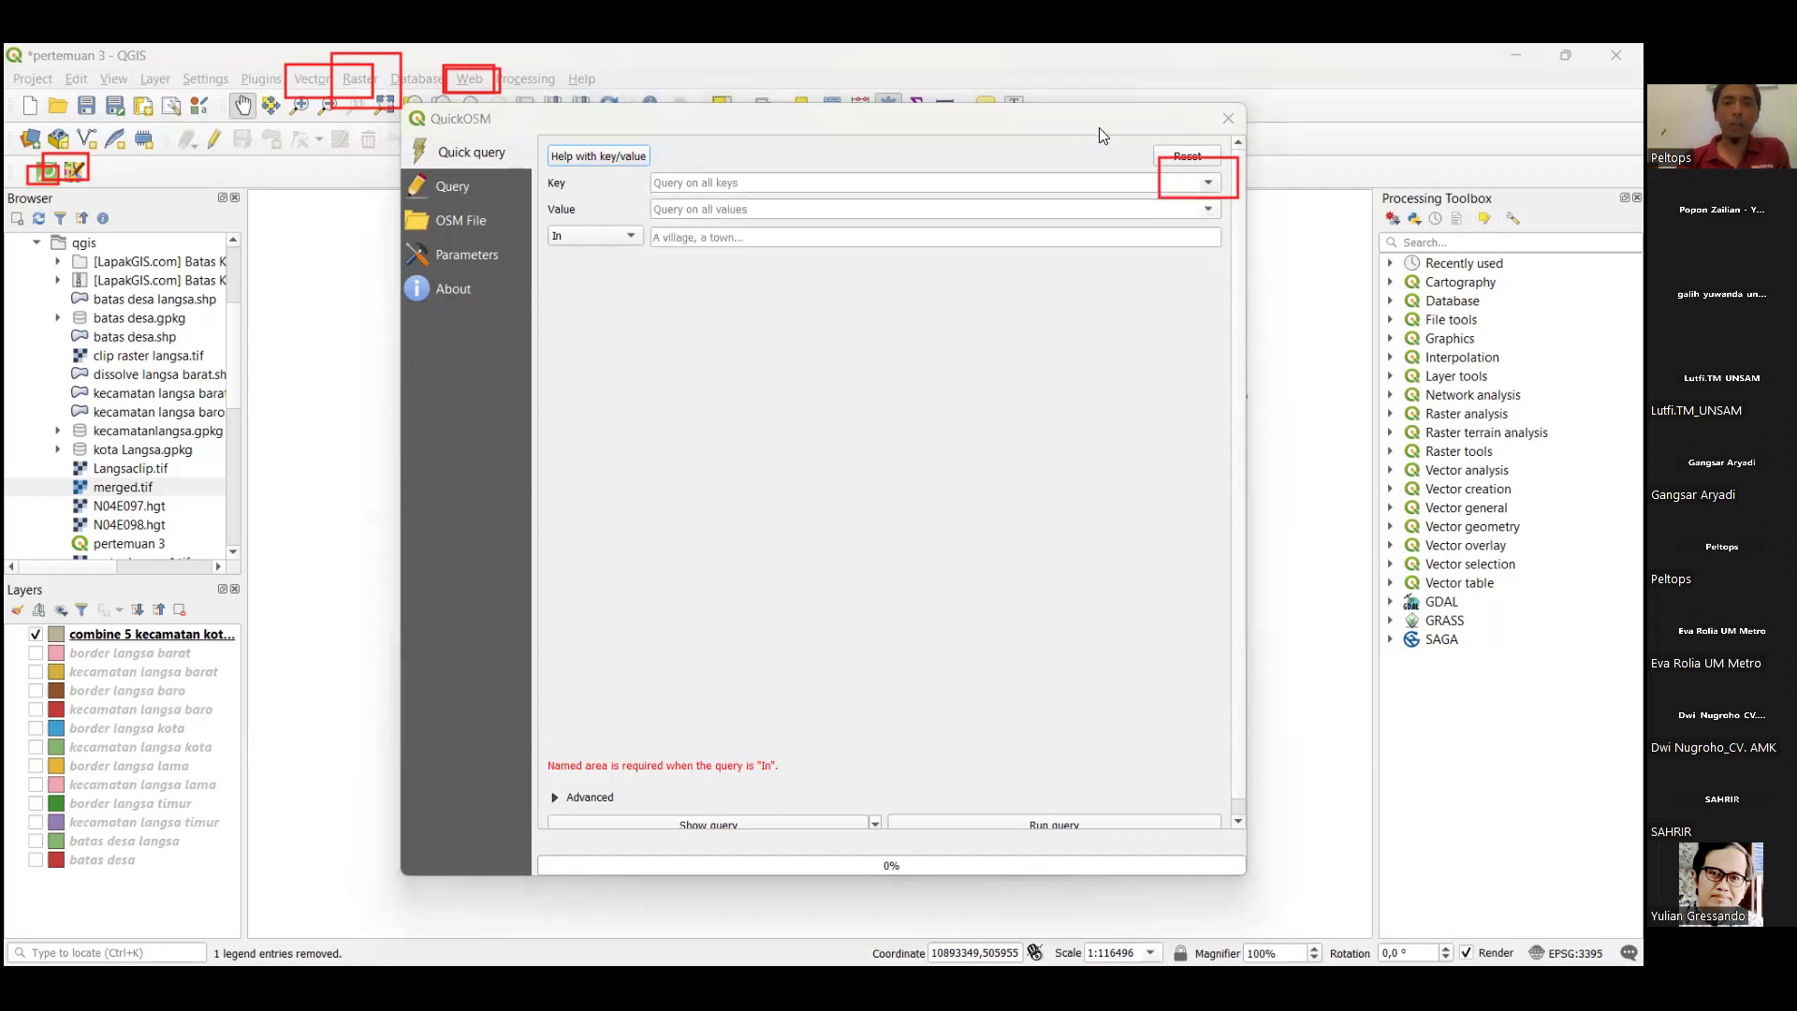
left_click(1228, 120)
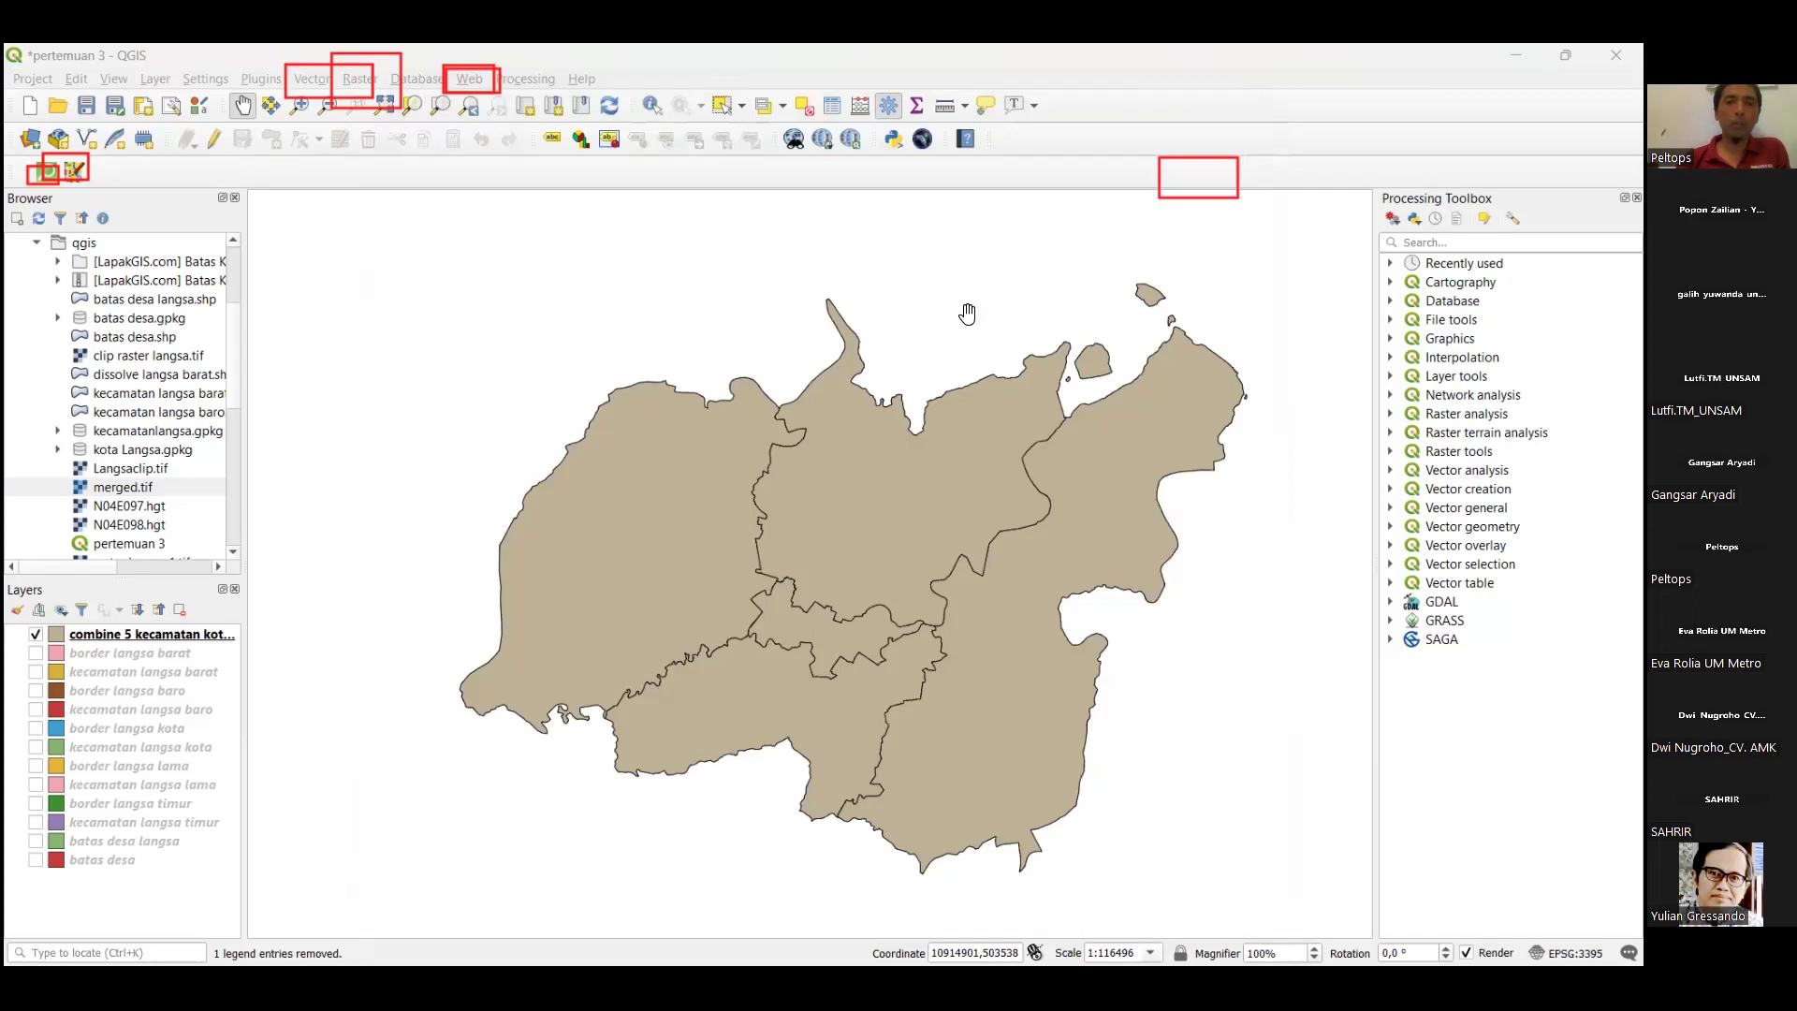
Add the OpenTopoMap basemap from the OSM group of QuickMapServices.
scroll(619, 347, "down", 1)
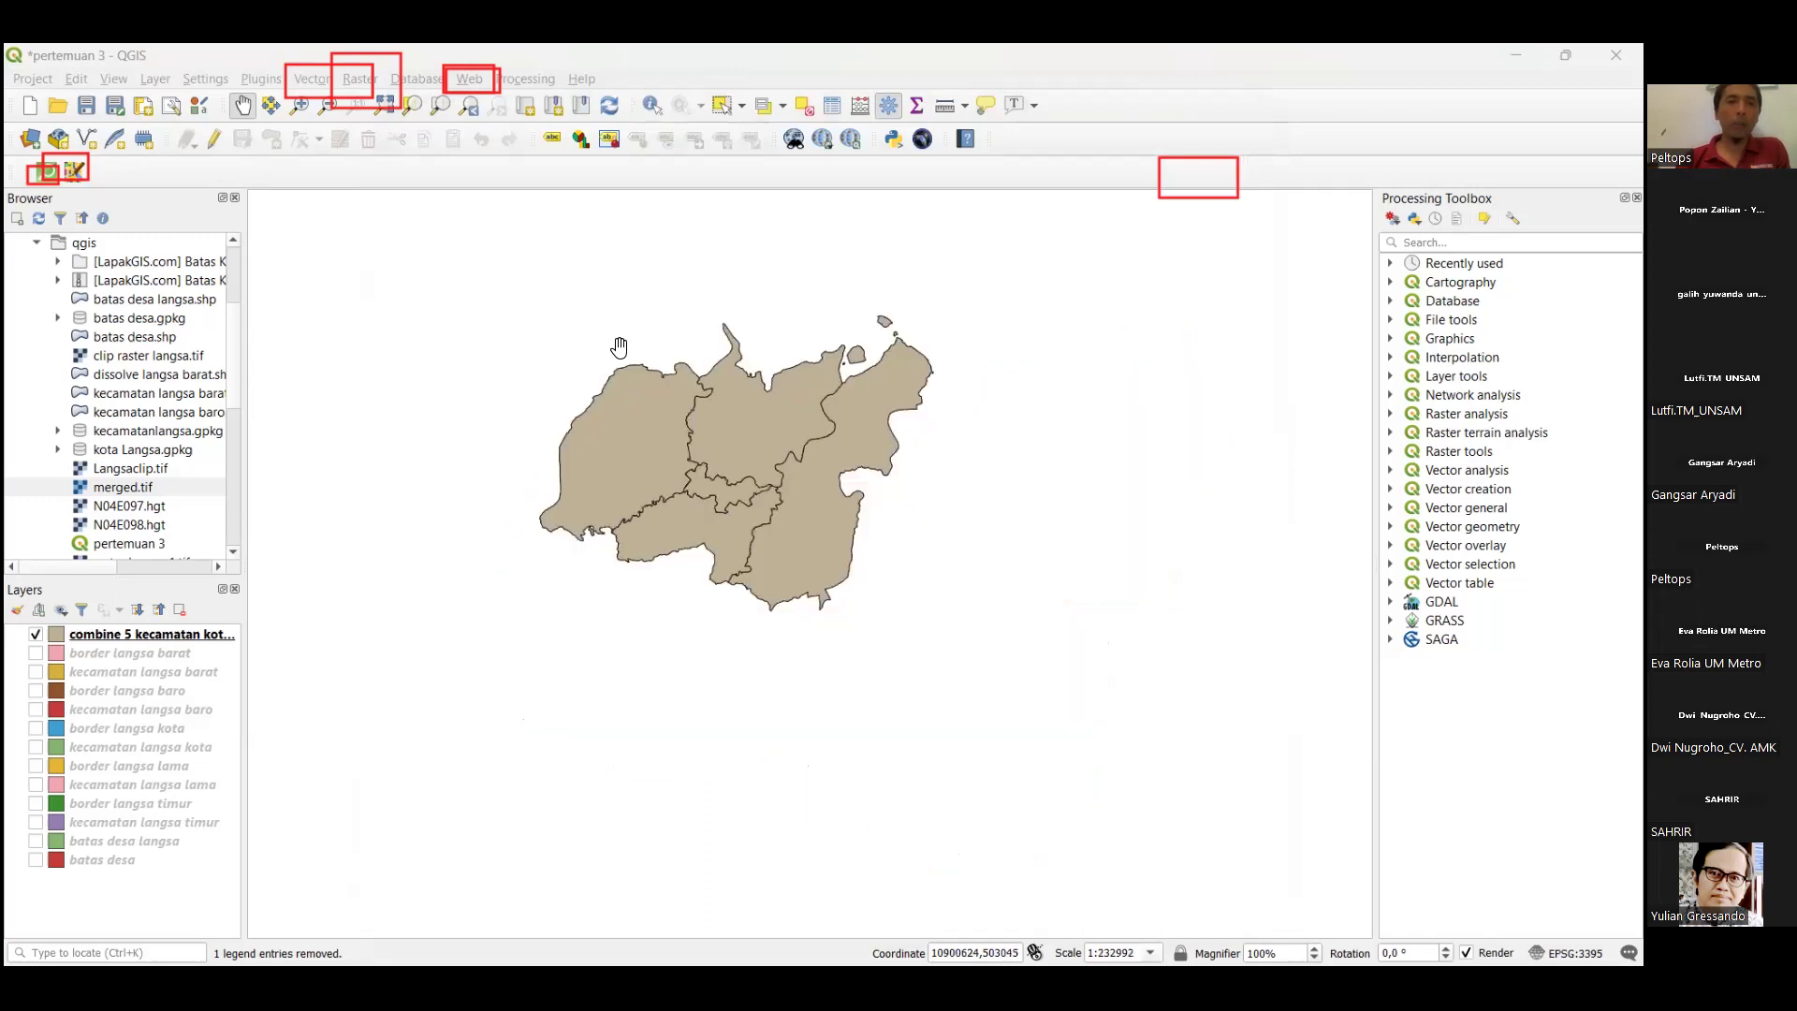
left_click(481, 78)
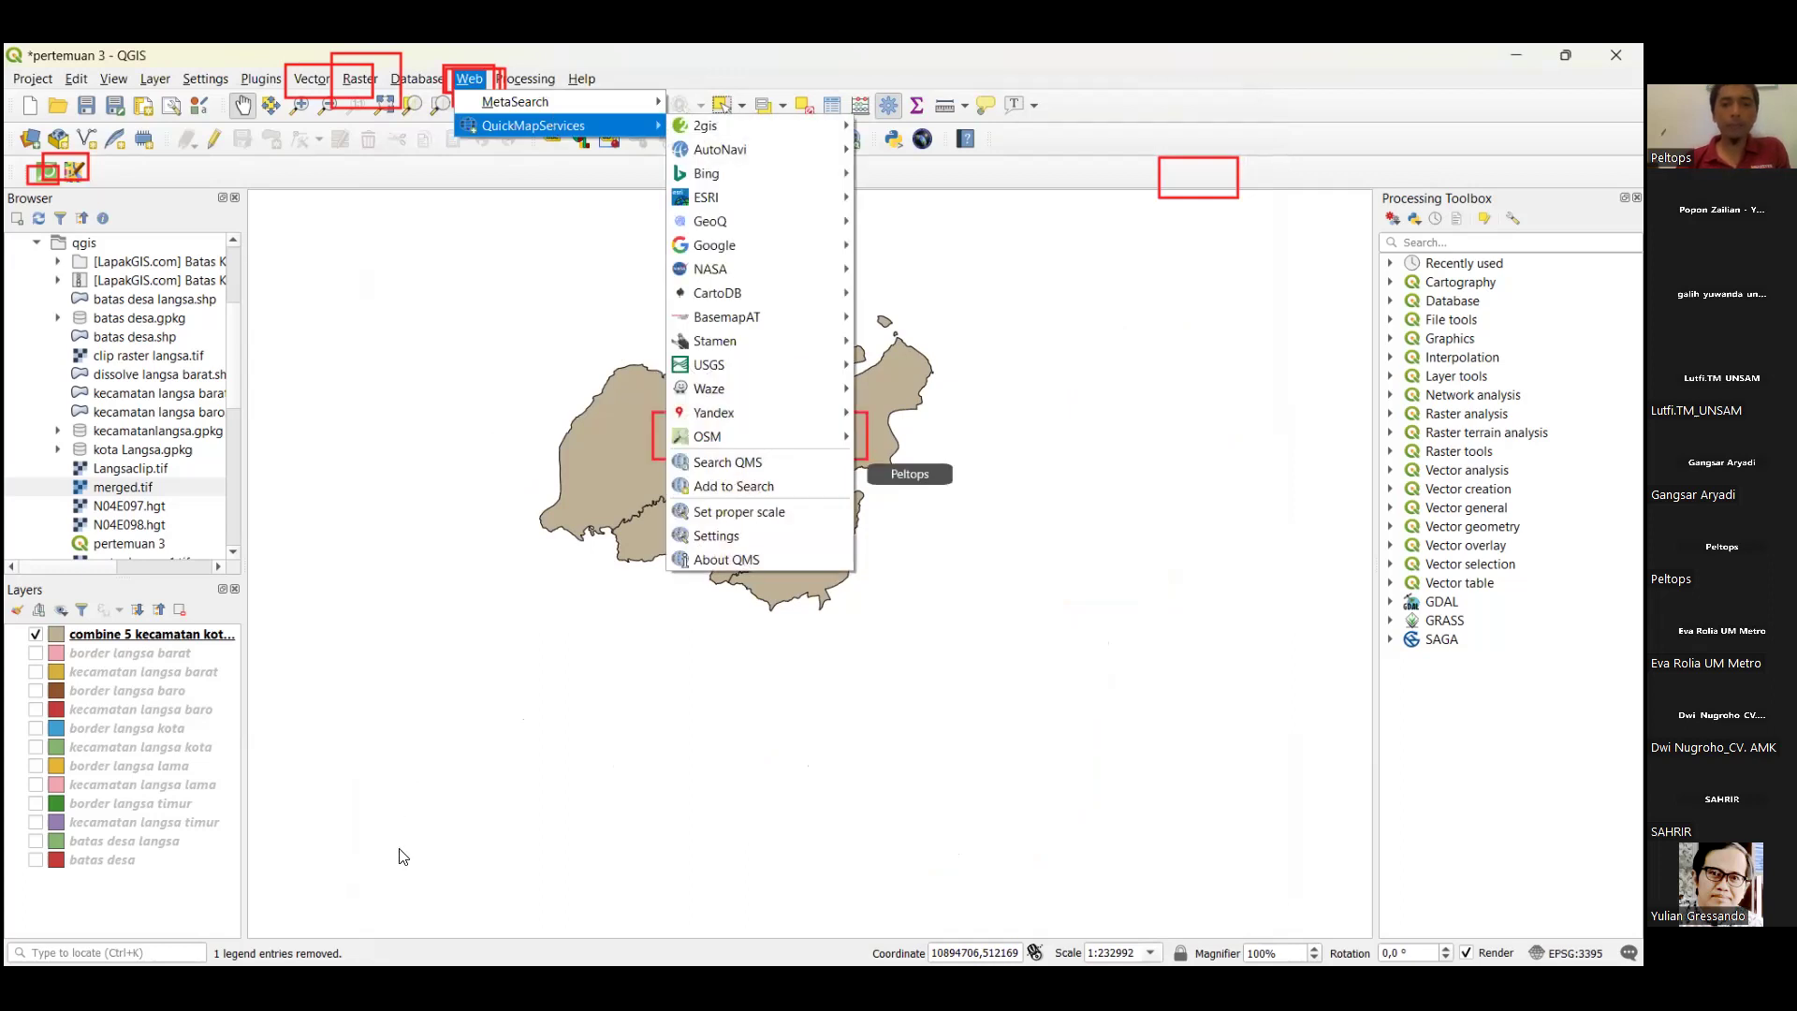
left_click(475, 84)
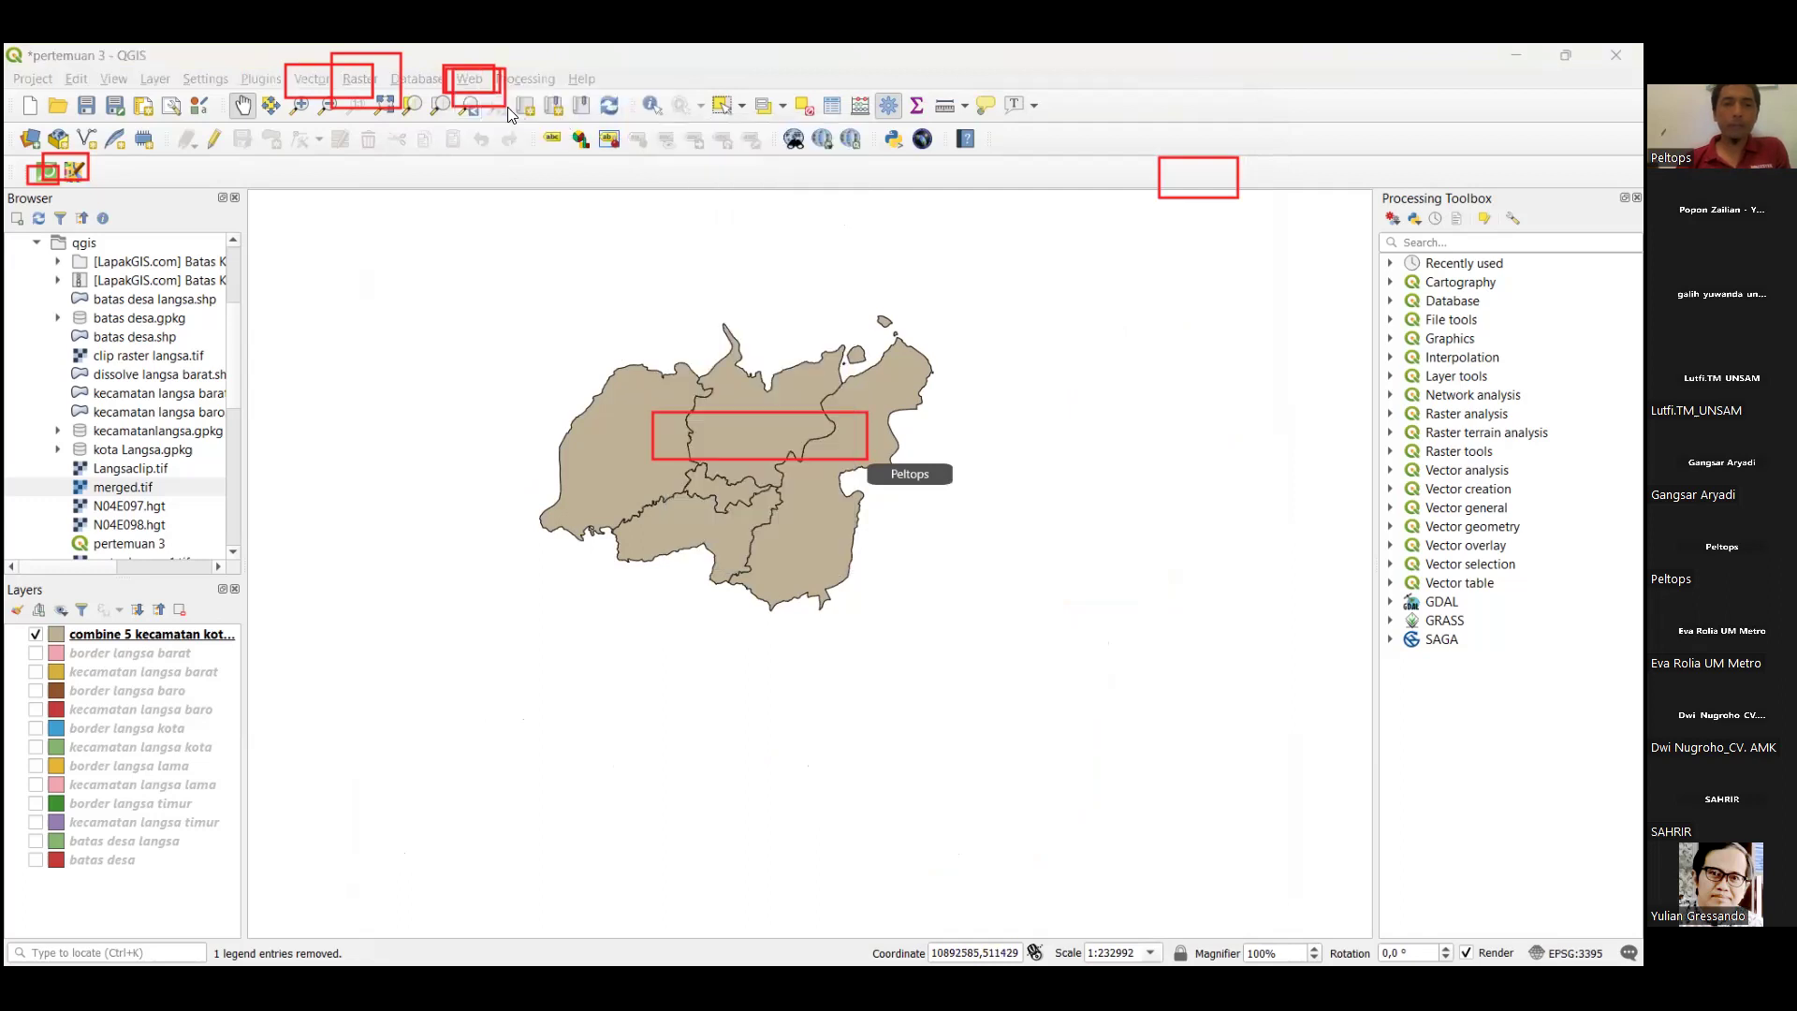
left_click(526, 79)
mouse_move(470, 80)
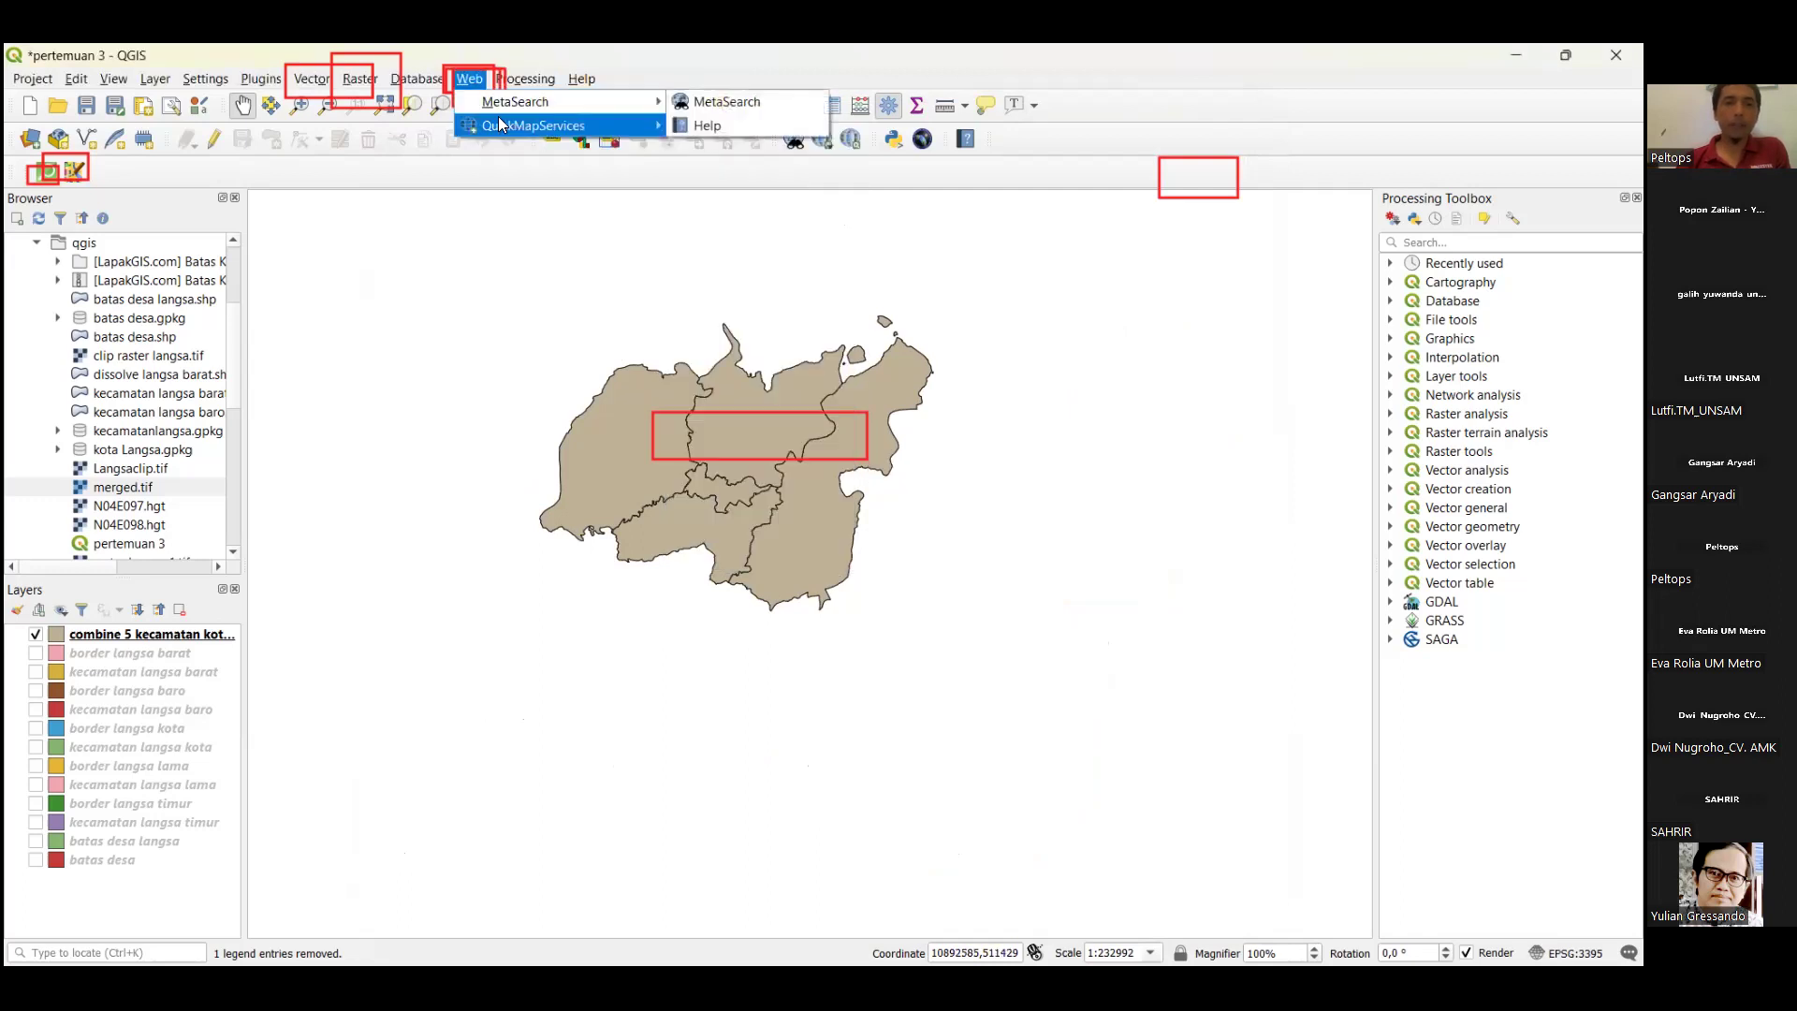
mouse_move(505, 126)
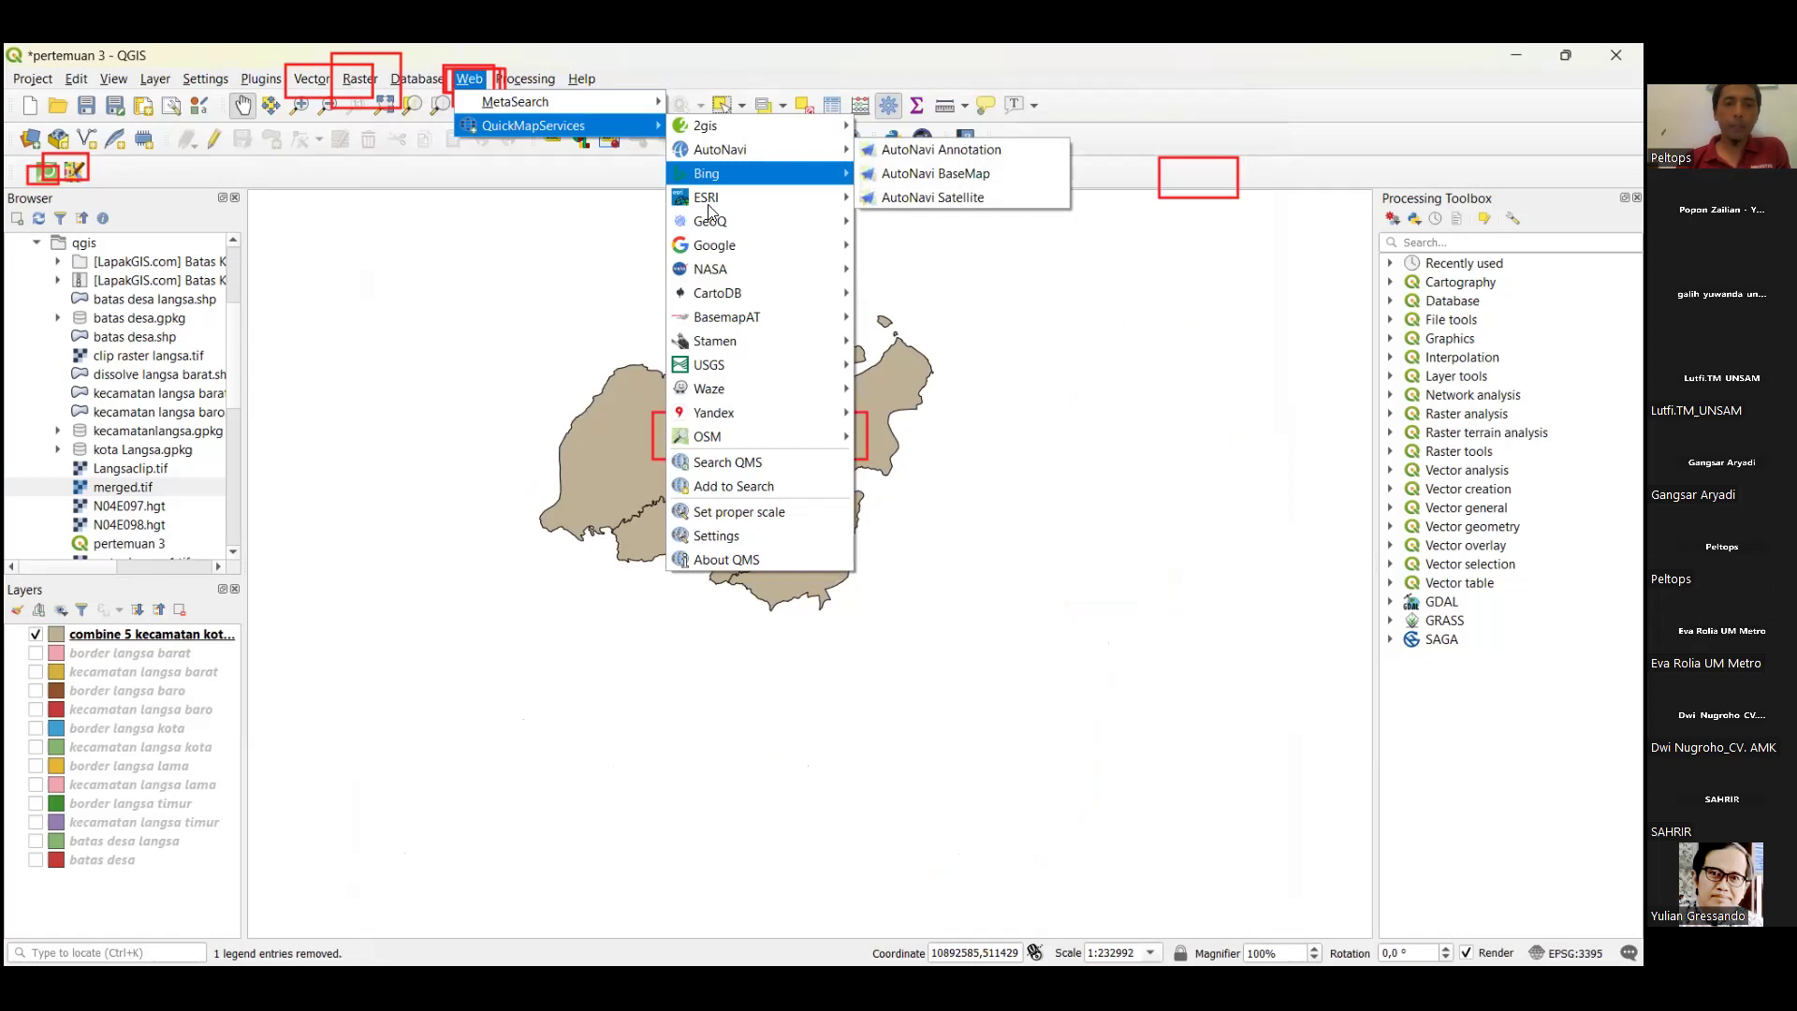
mouse_move(709, 207)
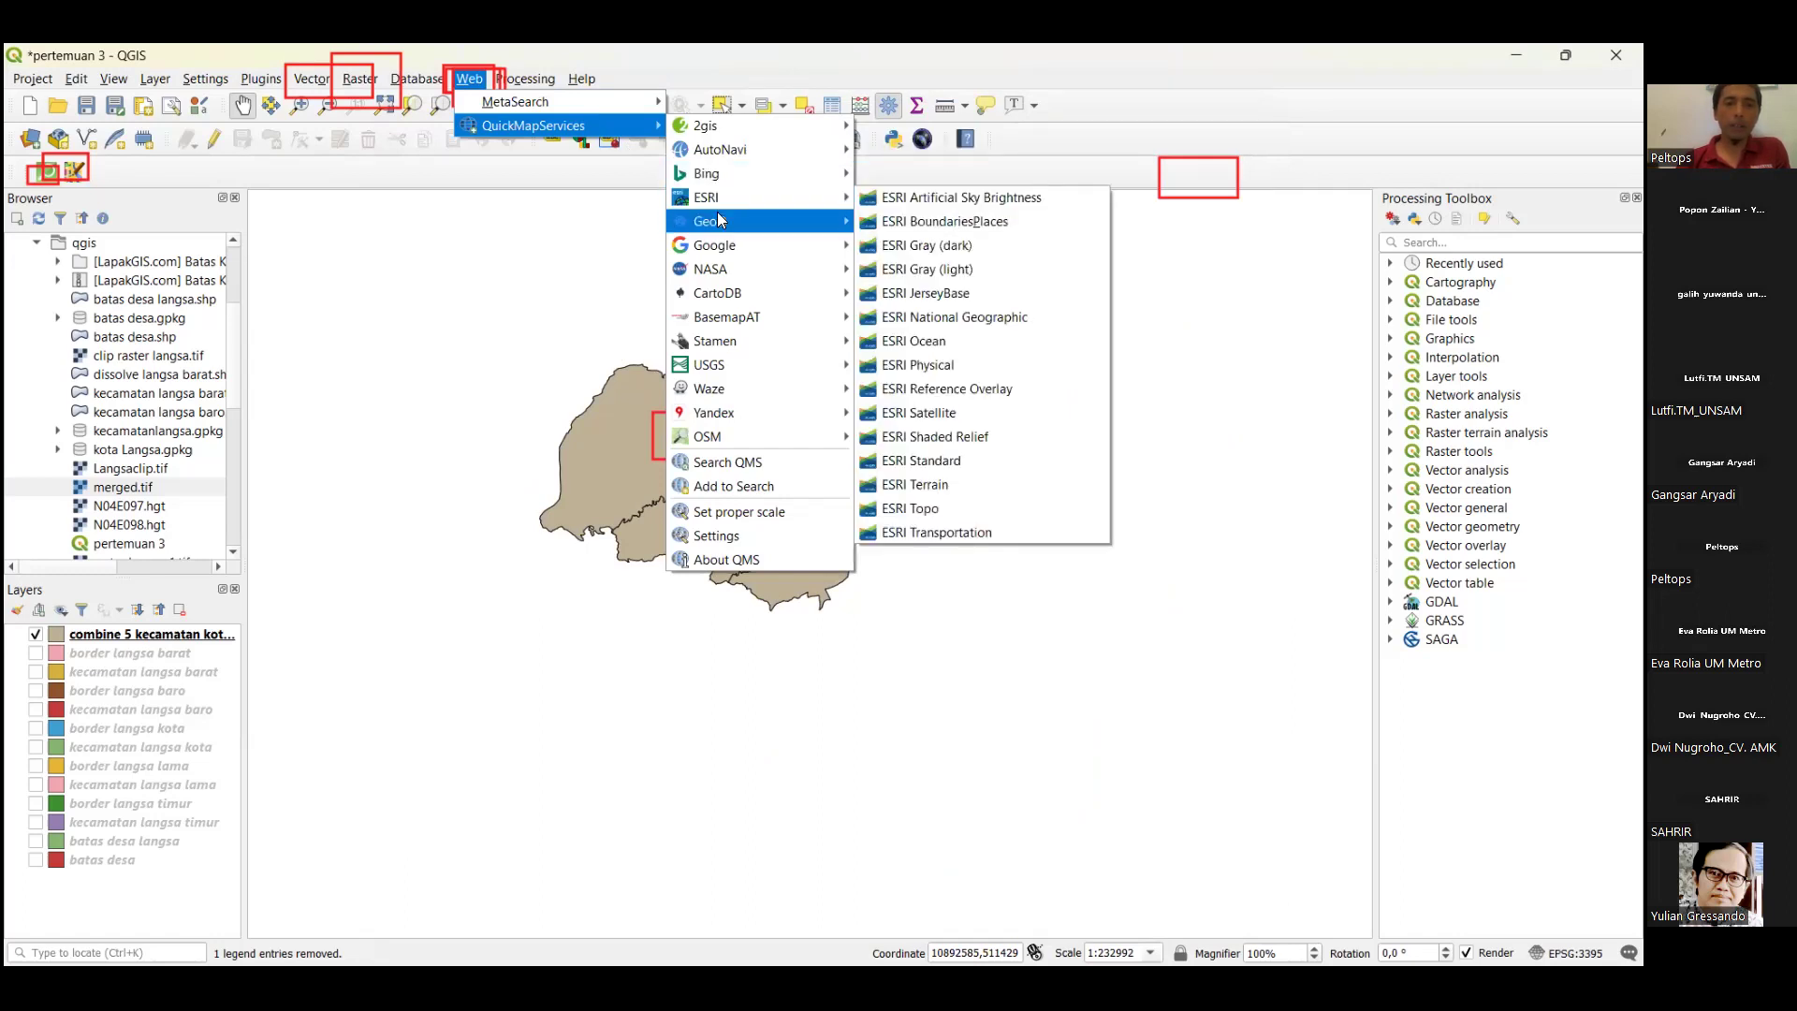
mouse_move(767, 432)
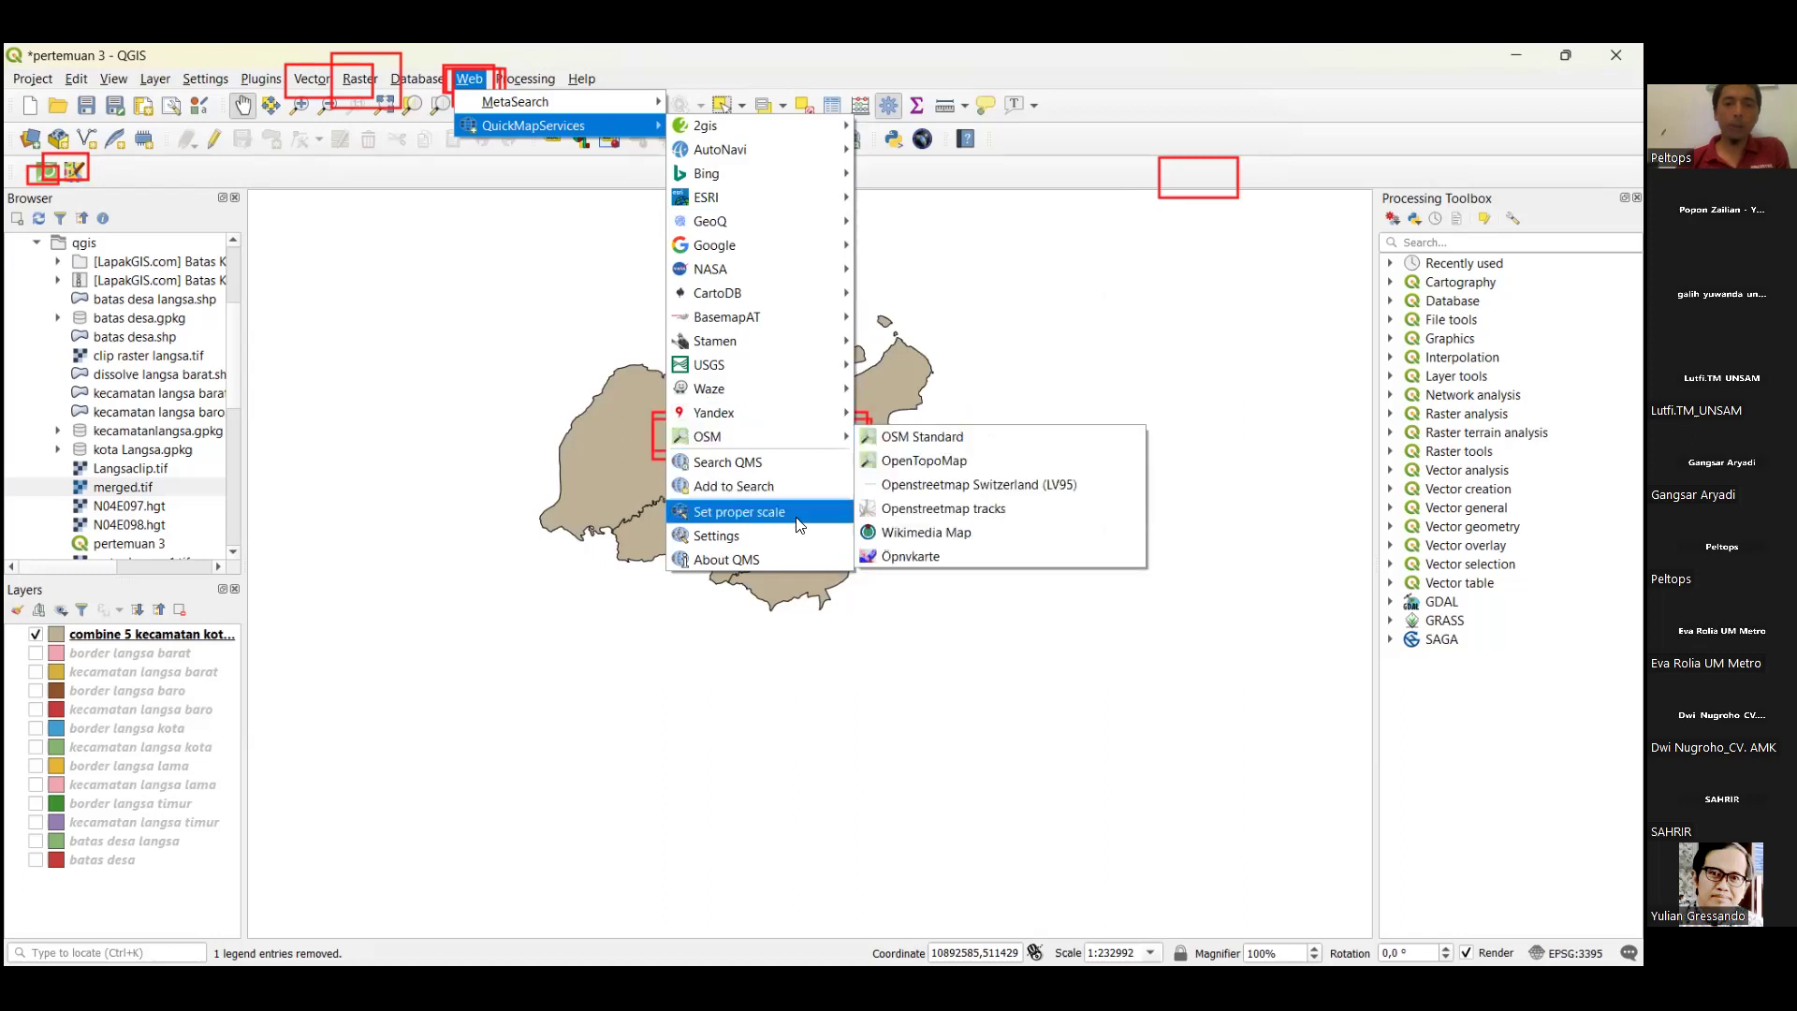
left_click(889, 460)
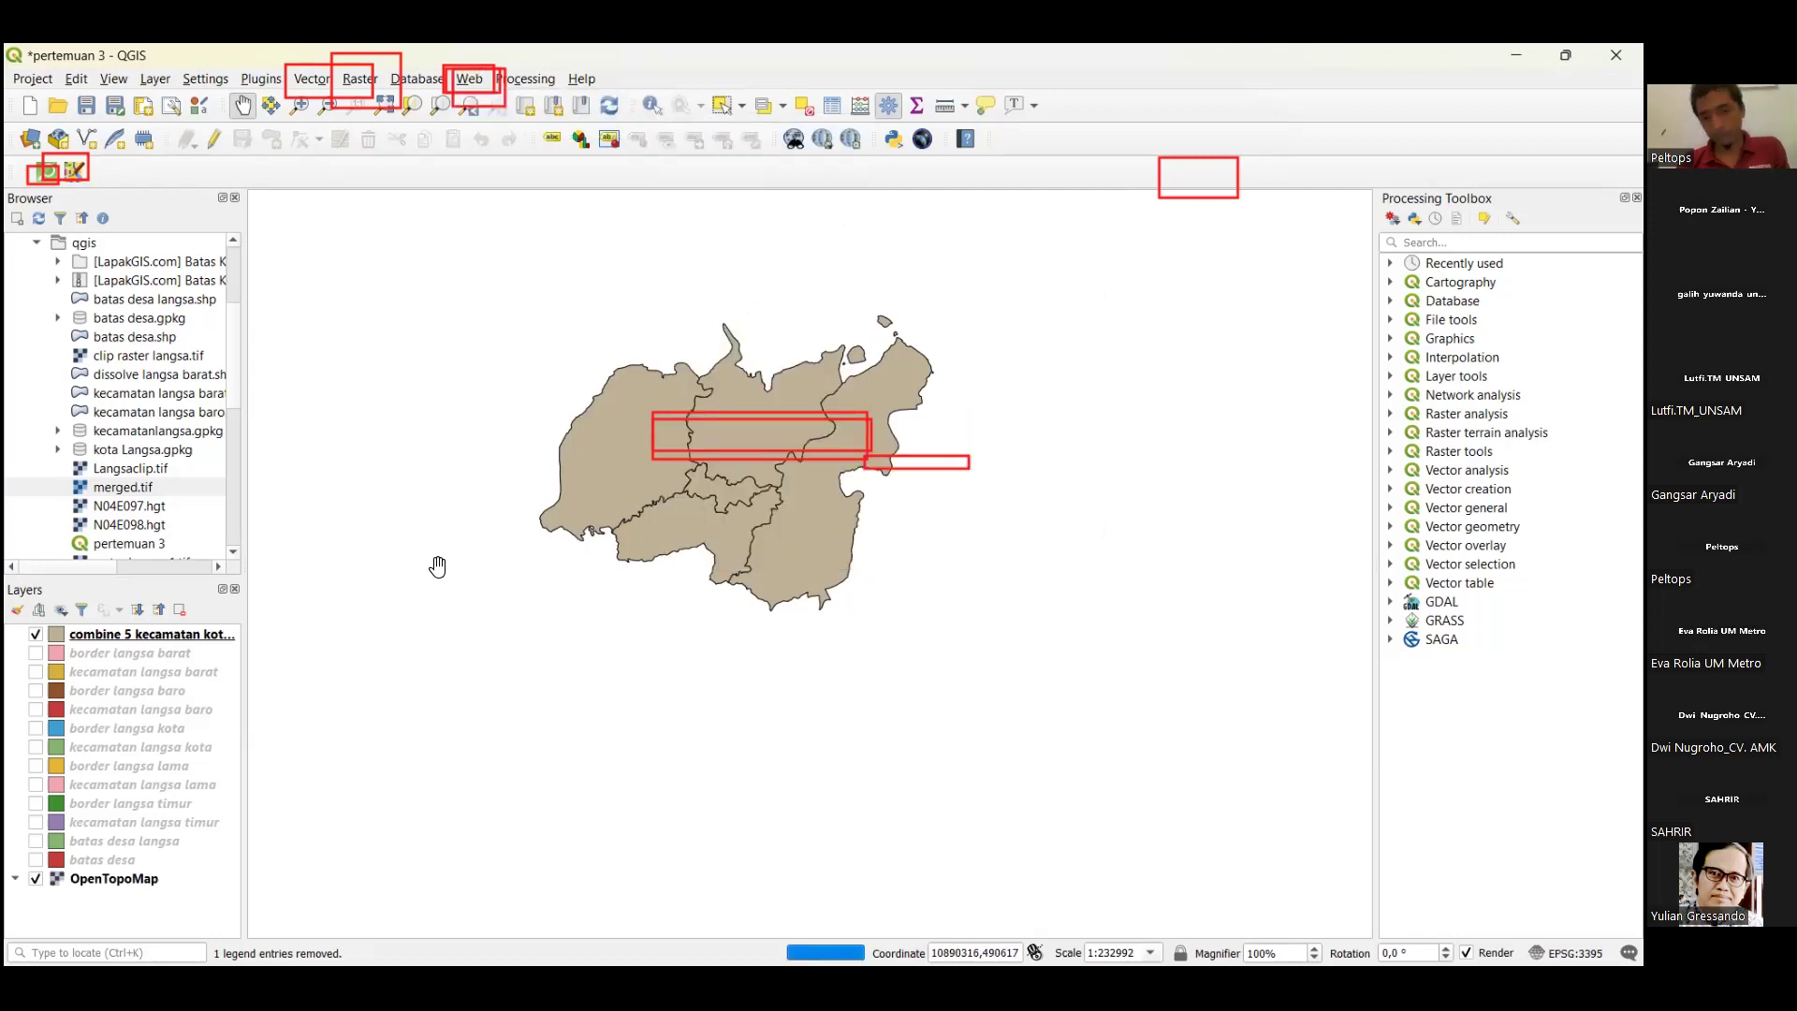
Examine the map around the combined district layer at several scales to check the OpenTopoMap basemap.
scroll(472, 518, "down", 1)
left_click_drag(453, 489, 580, 530)
scroll(418, 536, "down", 1)
left_click_drag(419, 535, 487, 519)
scroll(486, 520, "up", 1)
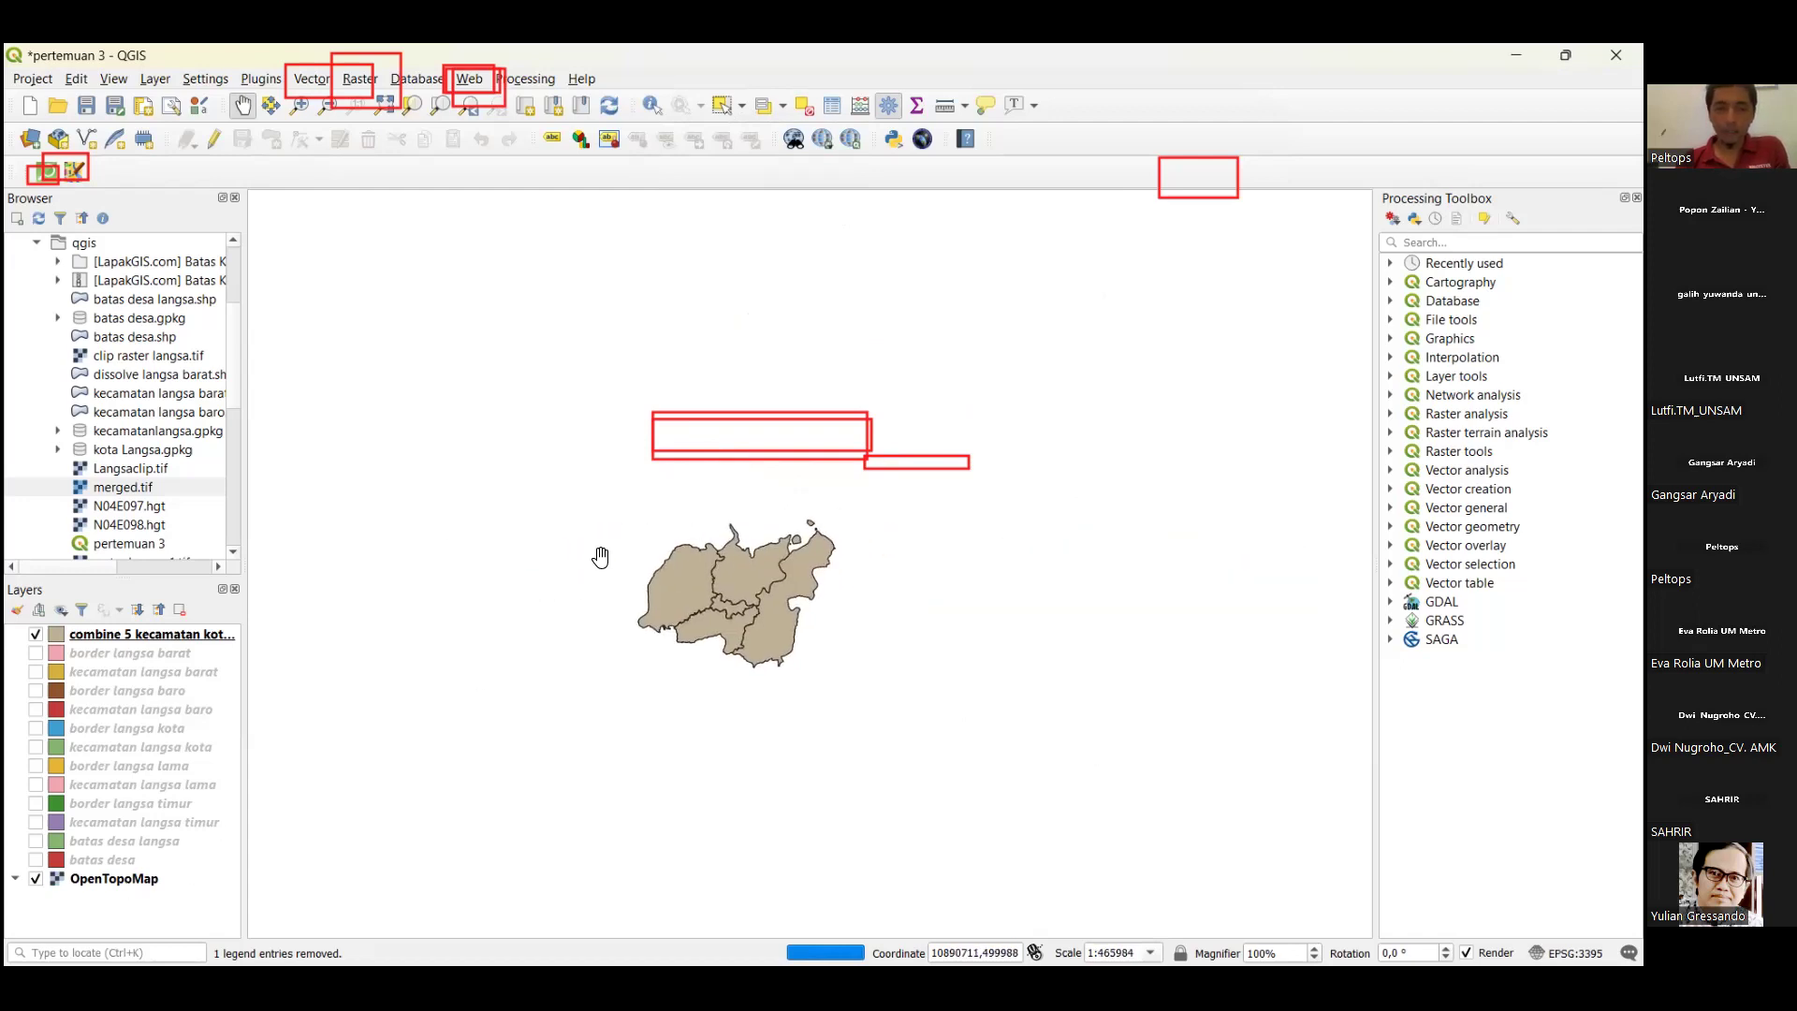
scroll(610, 553, "up", 1)
left_click_drag(610, 553, 565, 526)
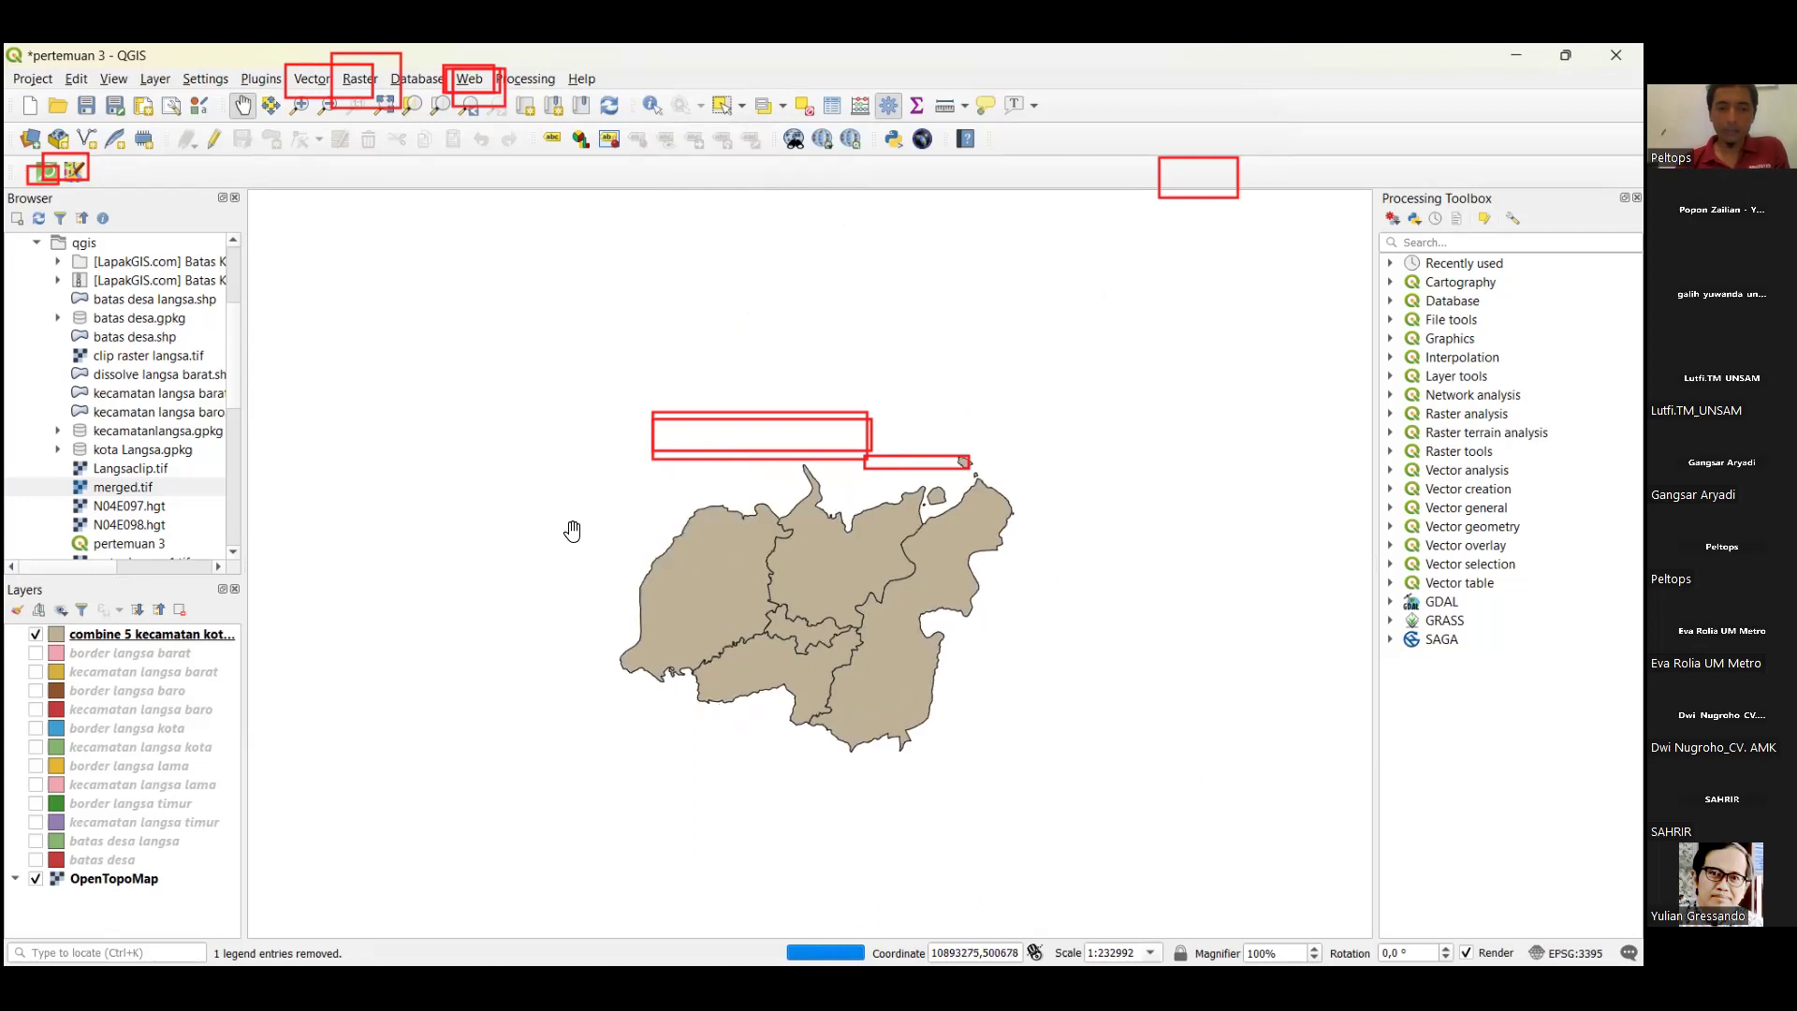
scroll(574, 526, "down", 1)
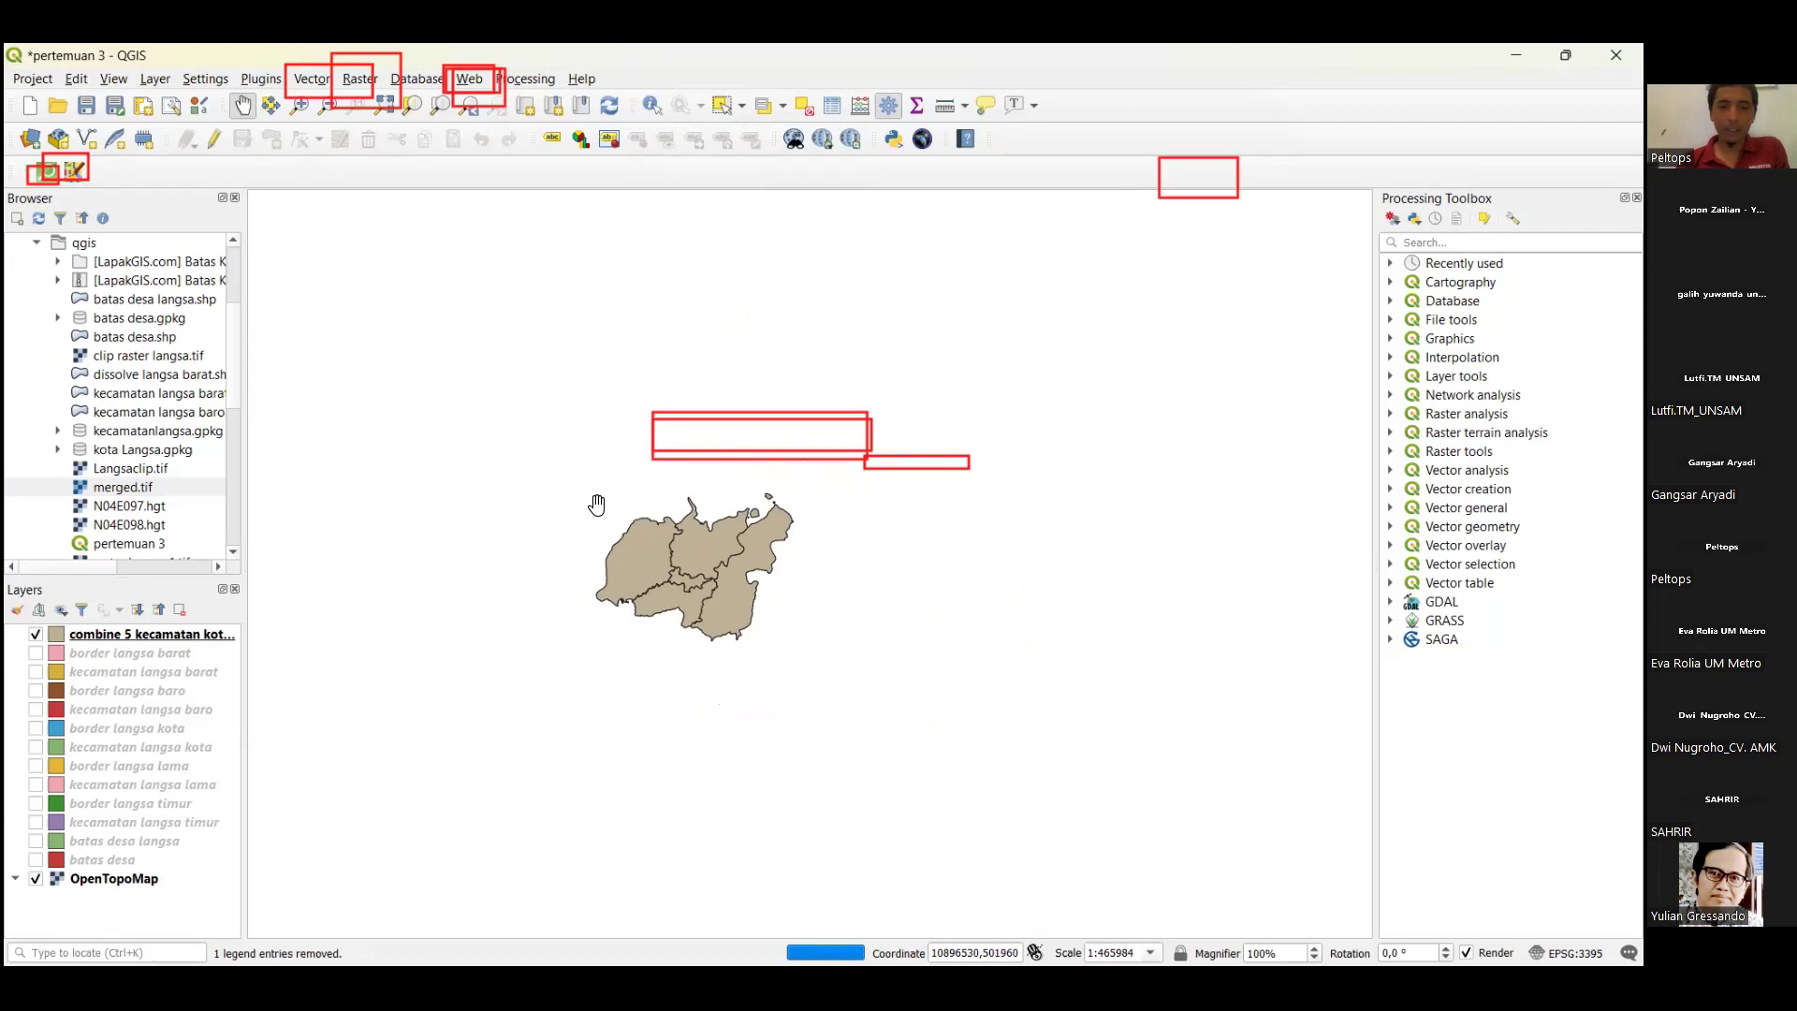
left_click_drag(596, 506, 602, 511)
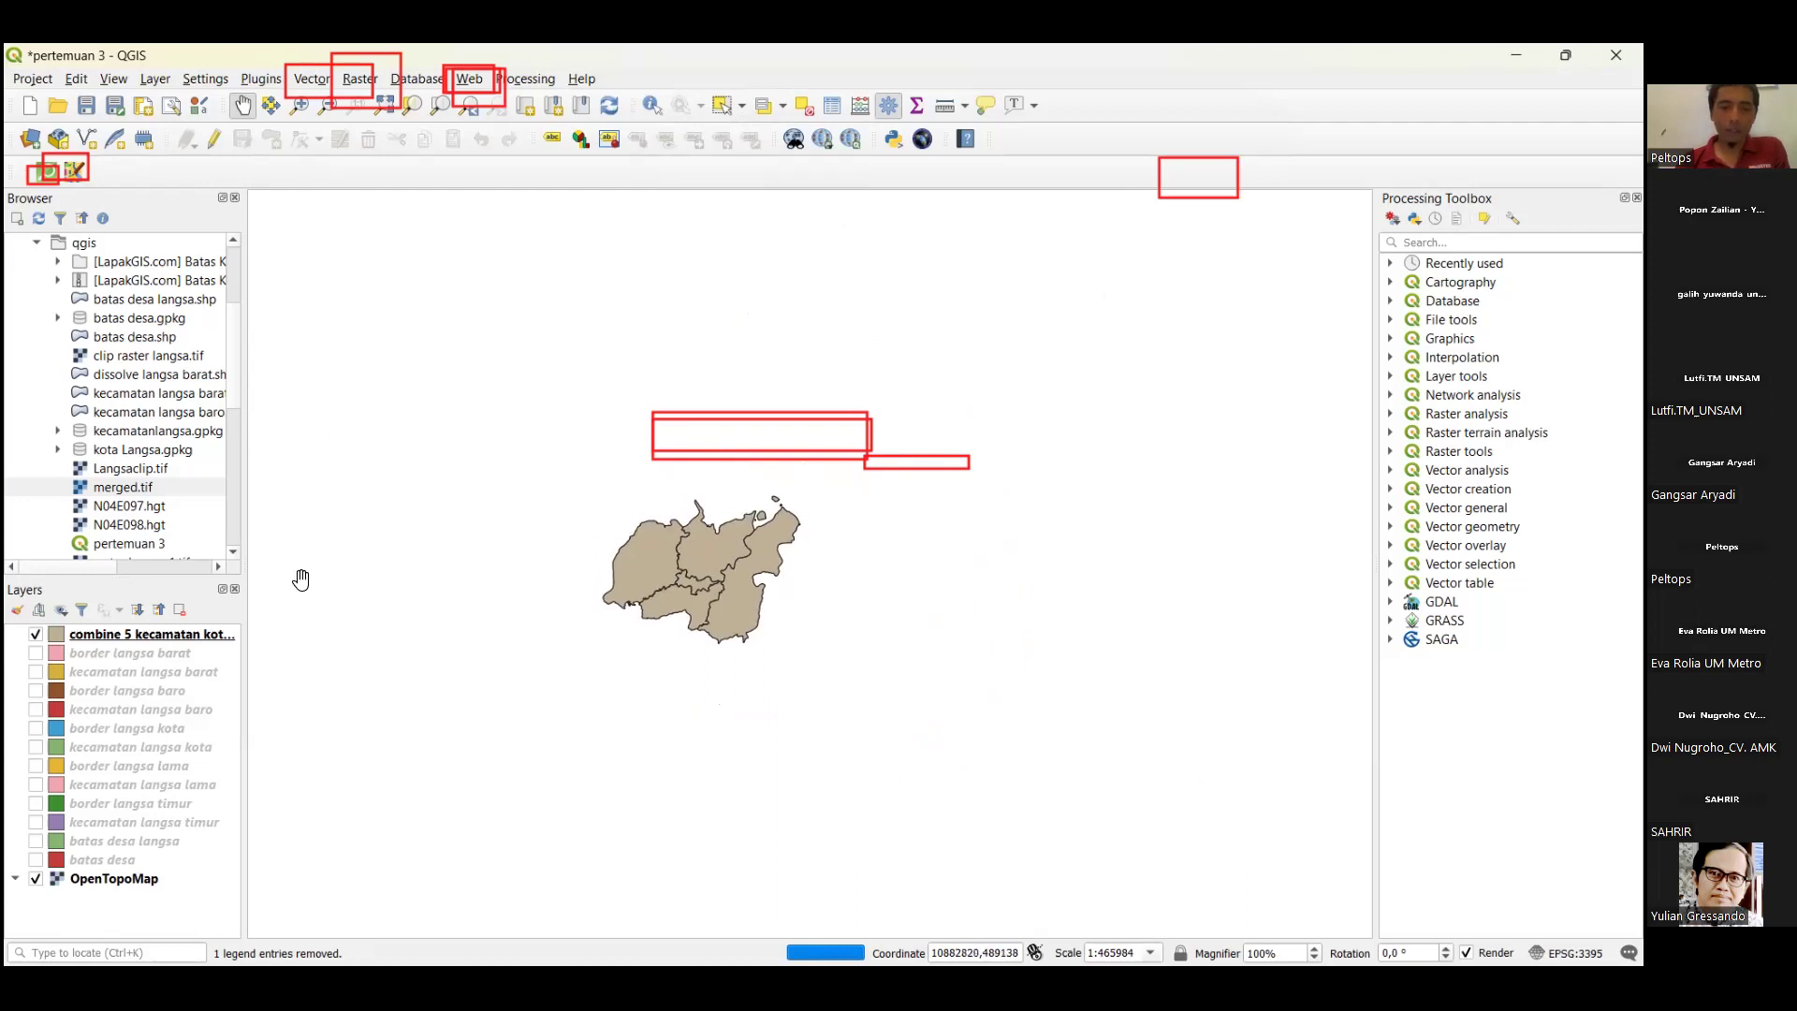
scroll(625, 610, "up", 1)
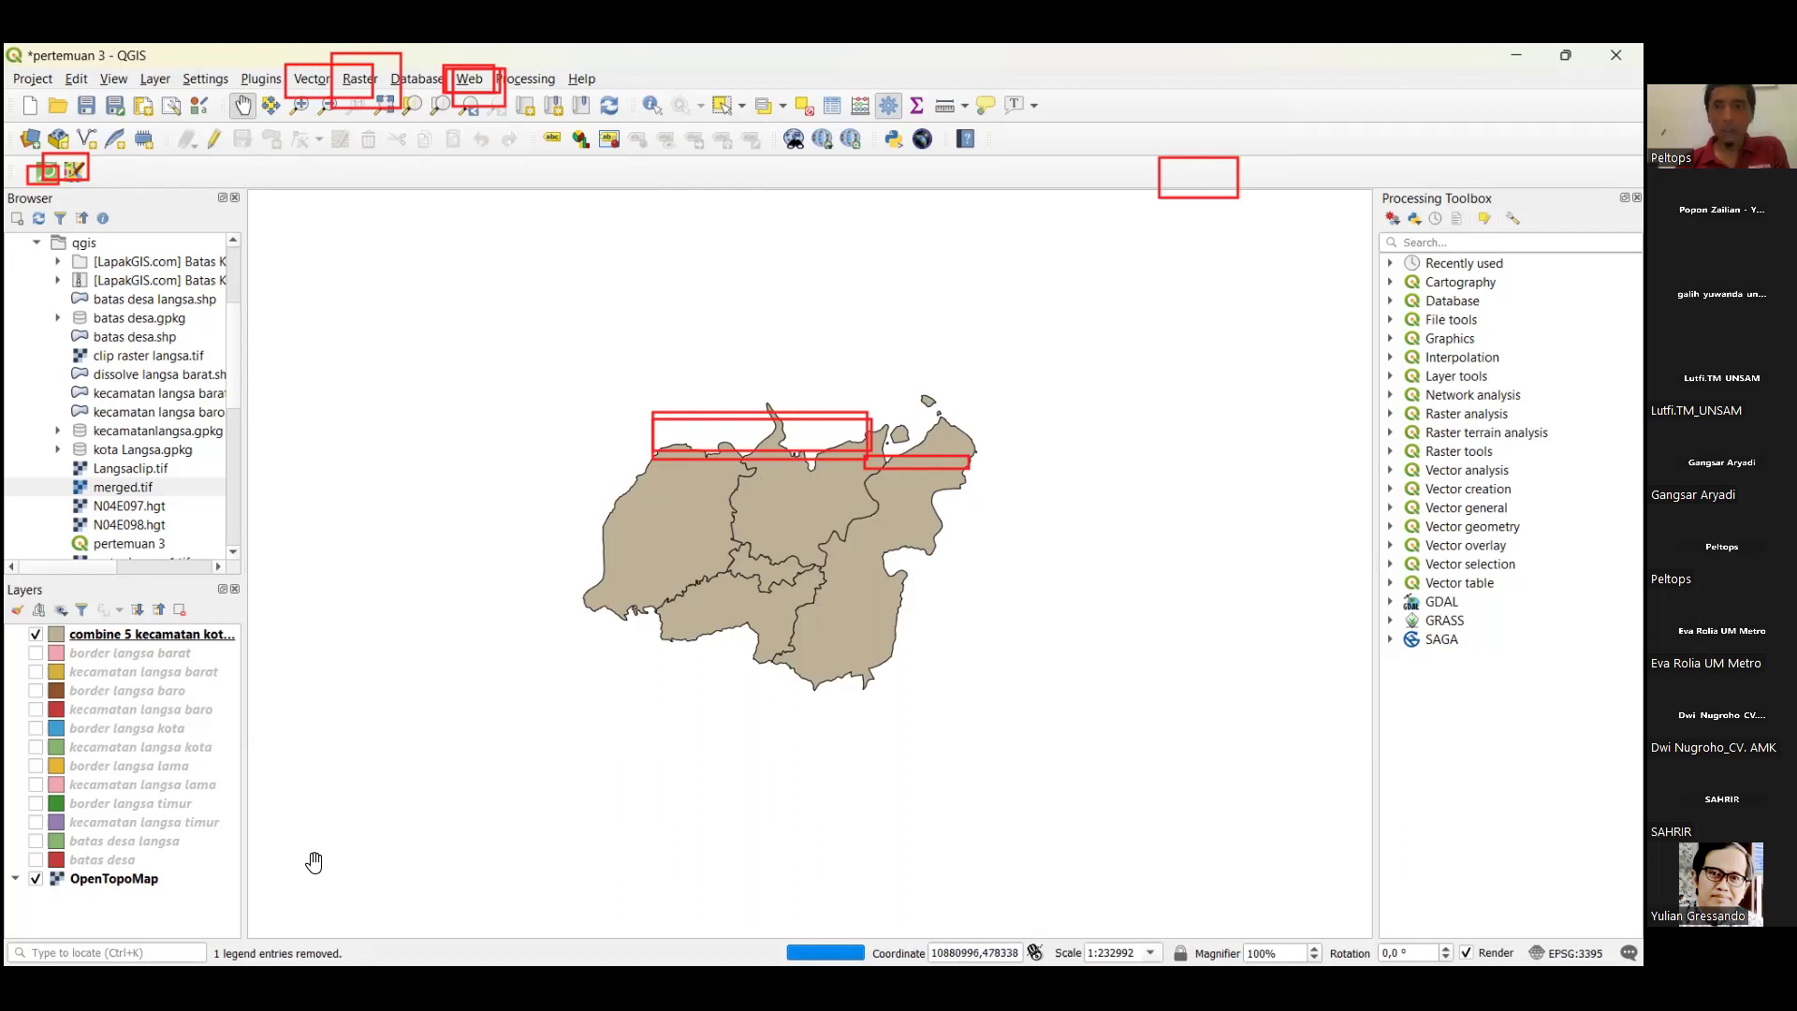
Switch the OpenTopoMap layer off and back on, viewing the combined district layer's symbology properties in between.
left_click(35, 878)
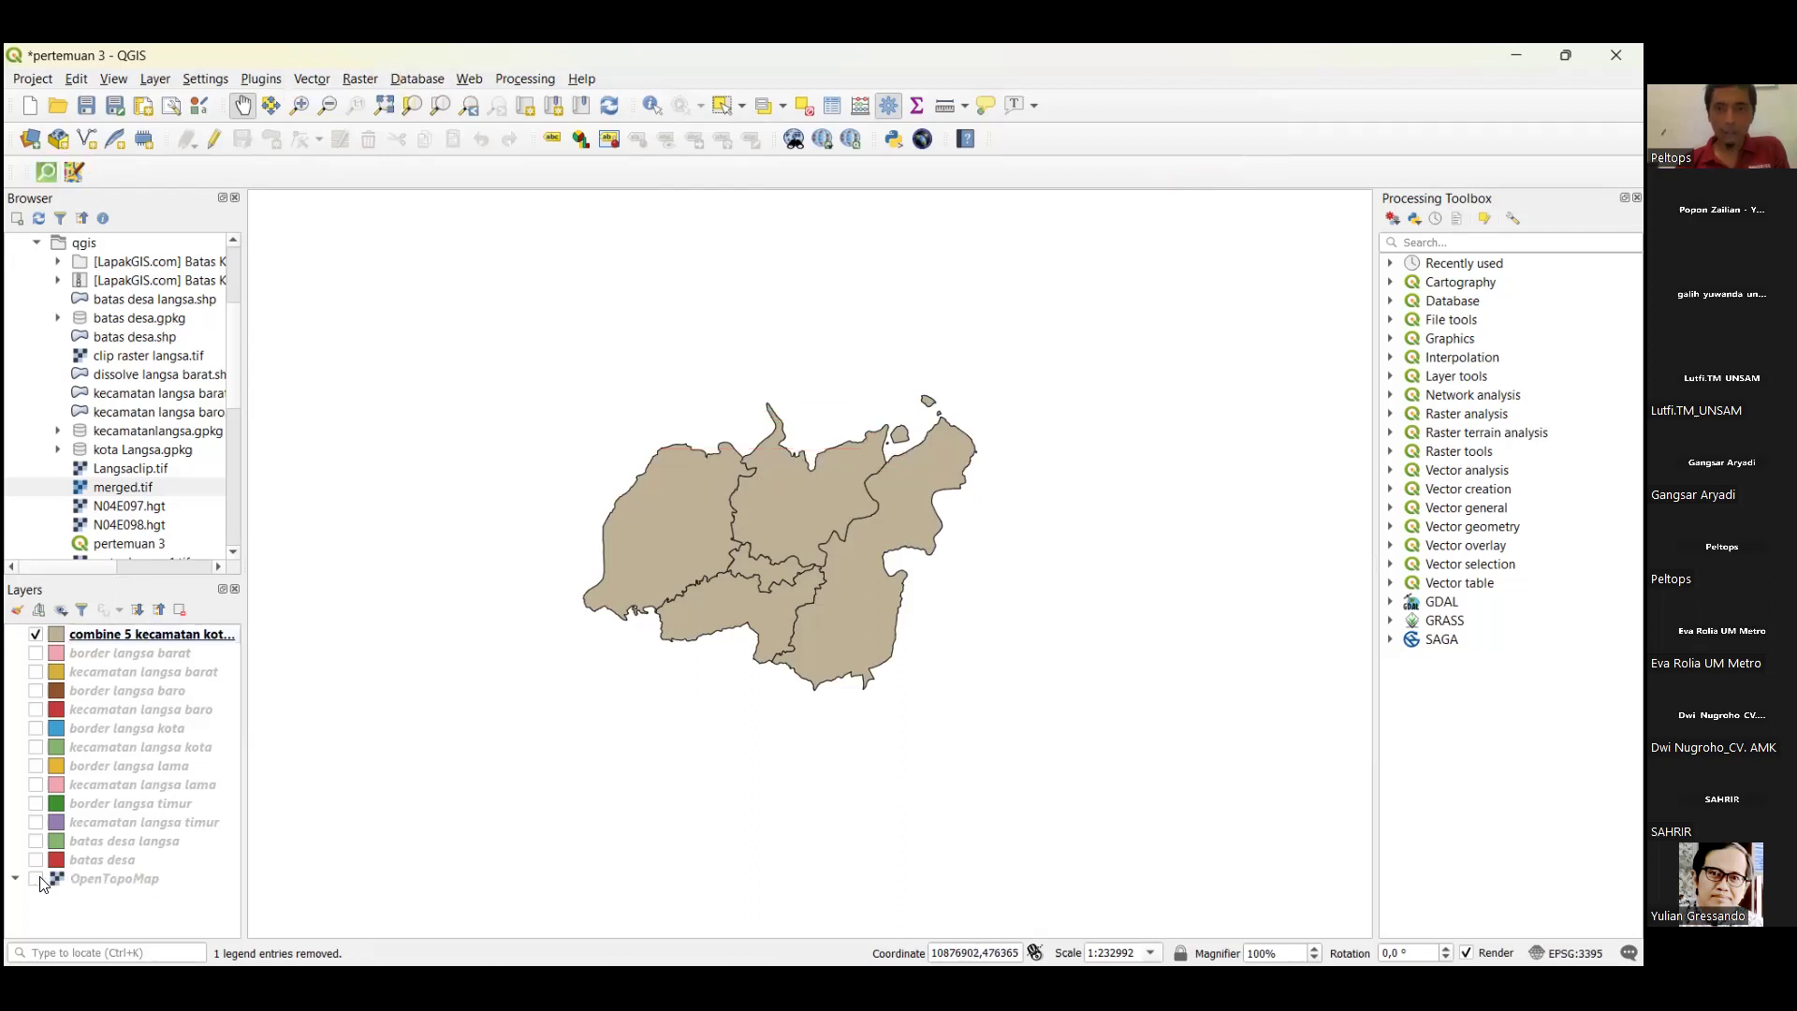
double_click(150, 634)
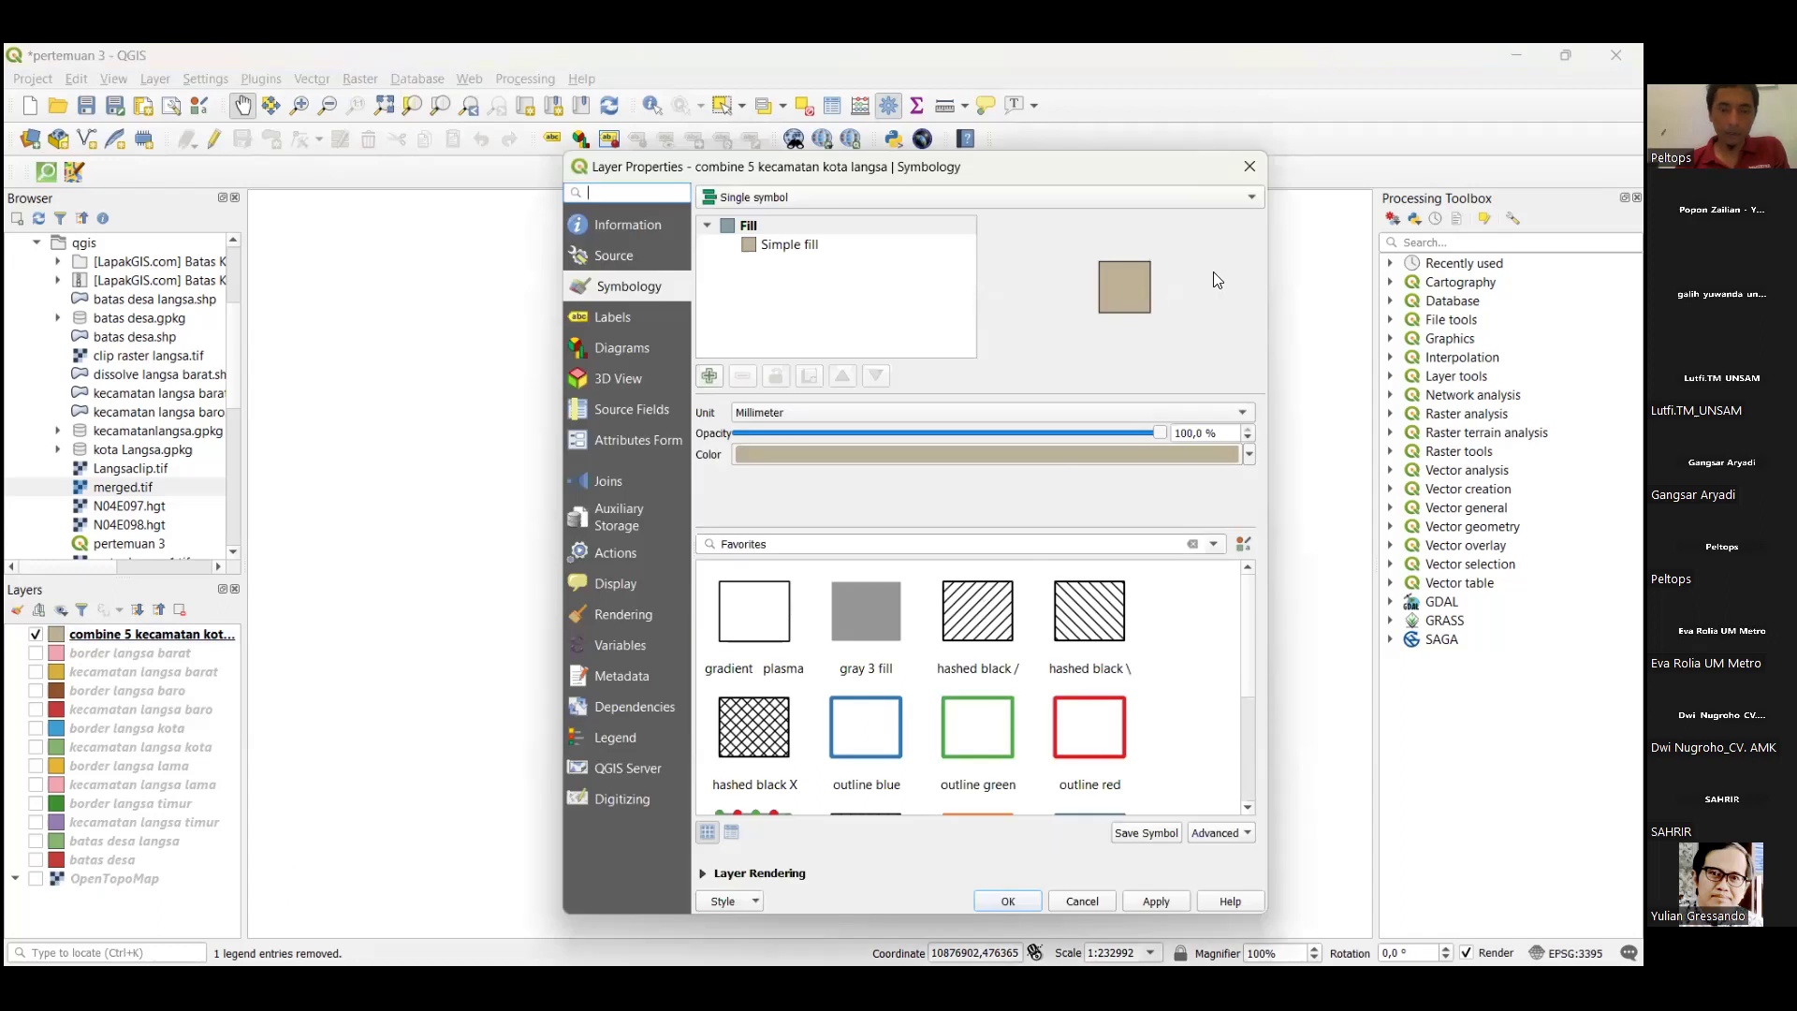
left_click(1260, 163)
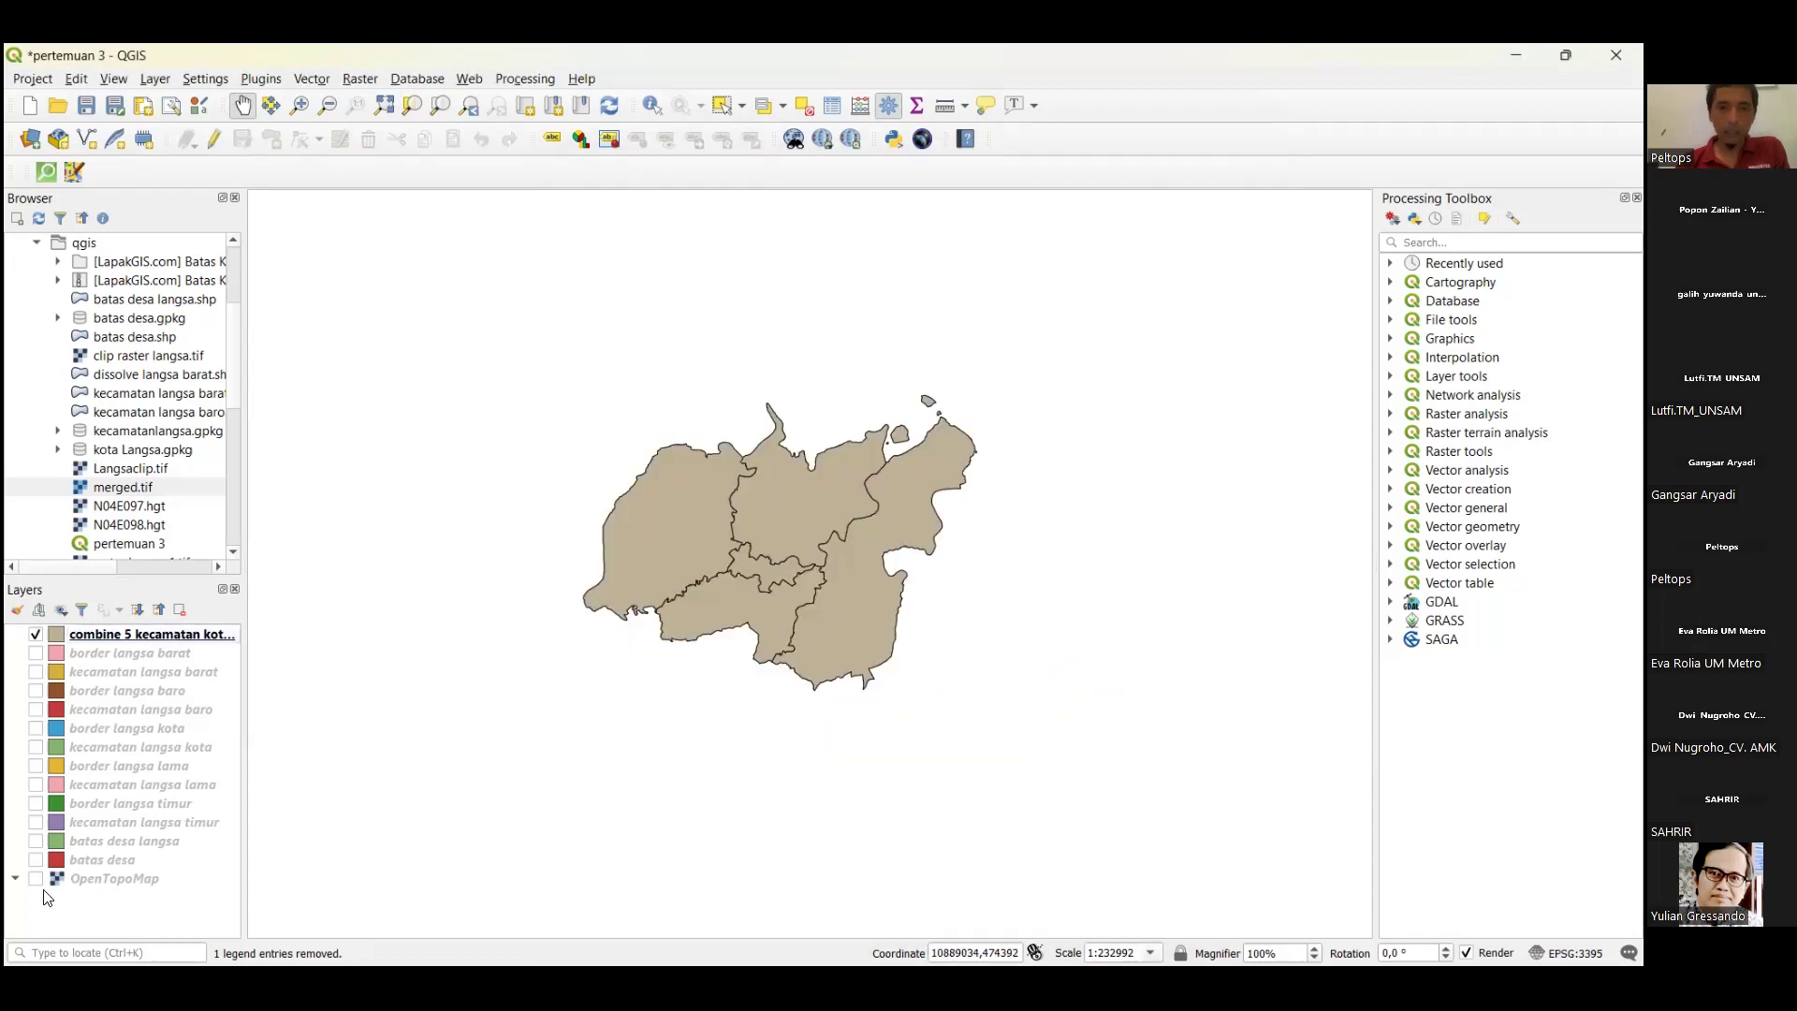
left_click(36, 879)
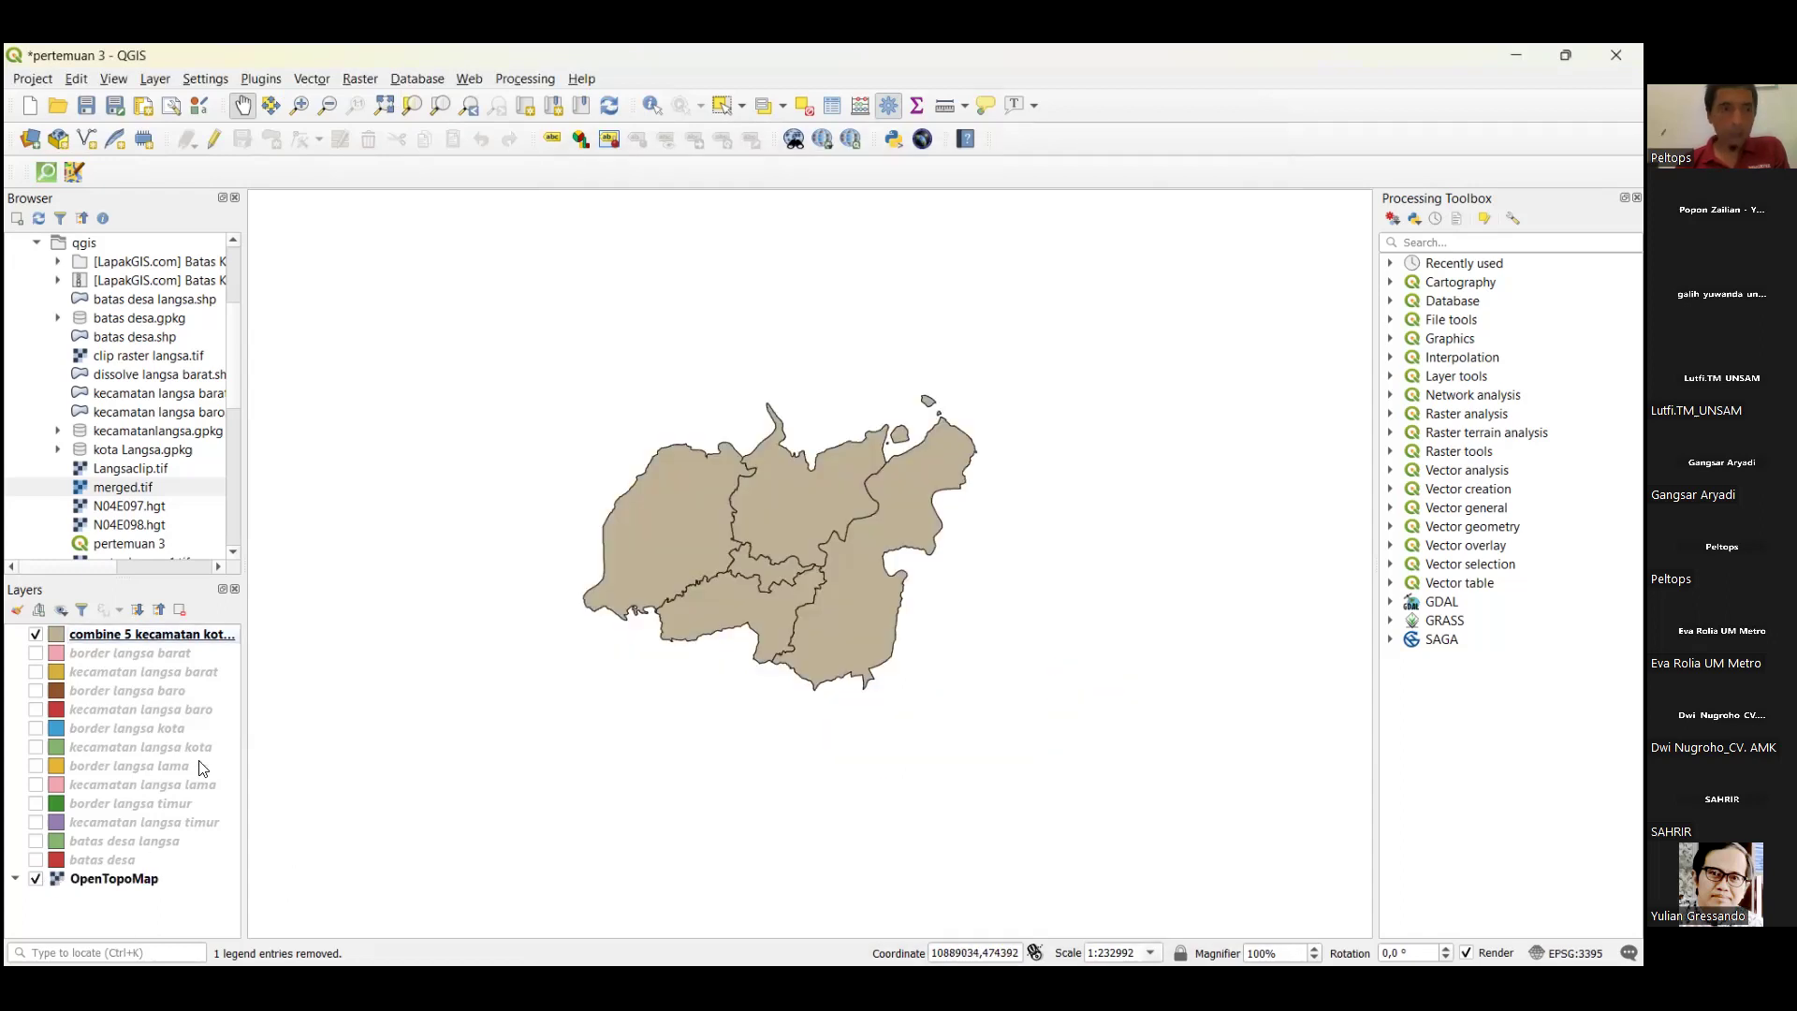
Check how the OpenTopoMap tiles load around the districts, and zoom to the extent of the combined five-district layer.
scroll(323, 587, "down", 1)
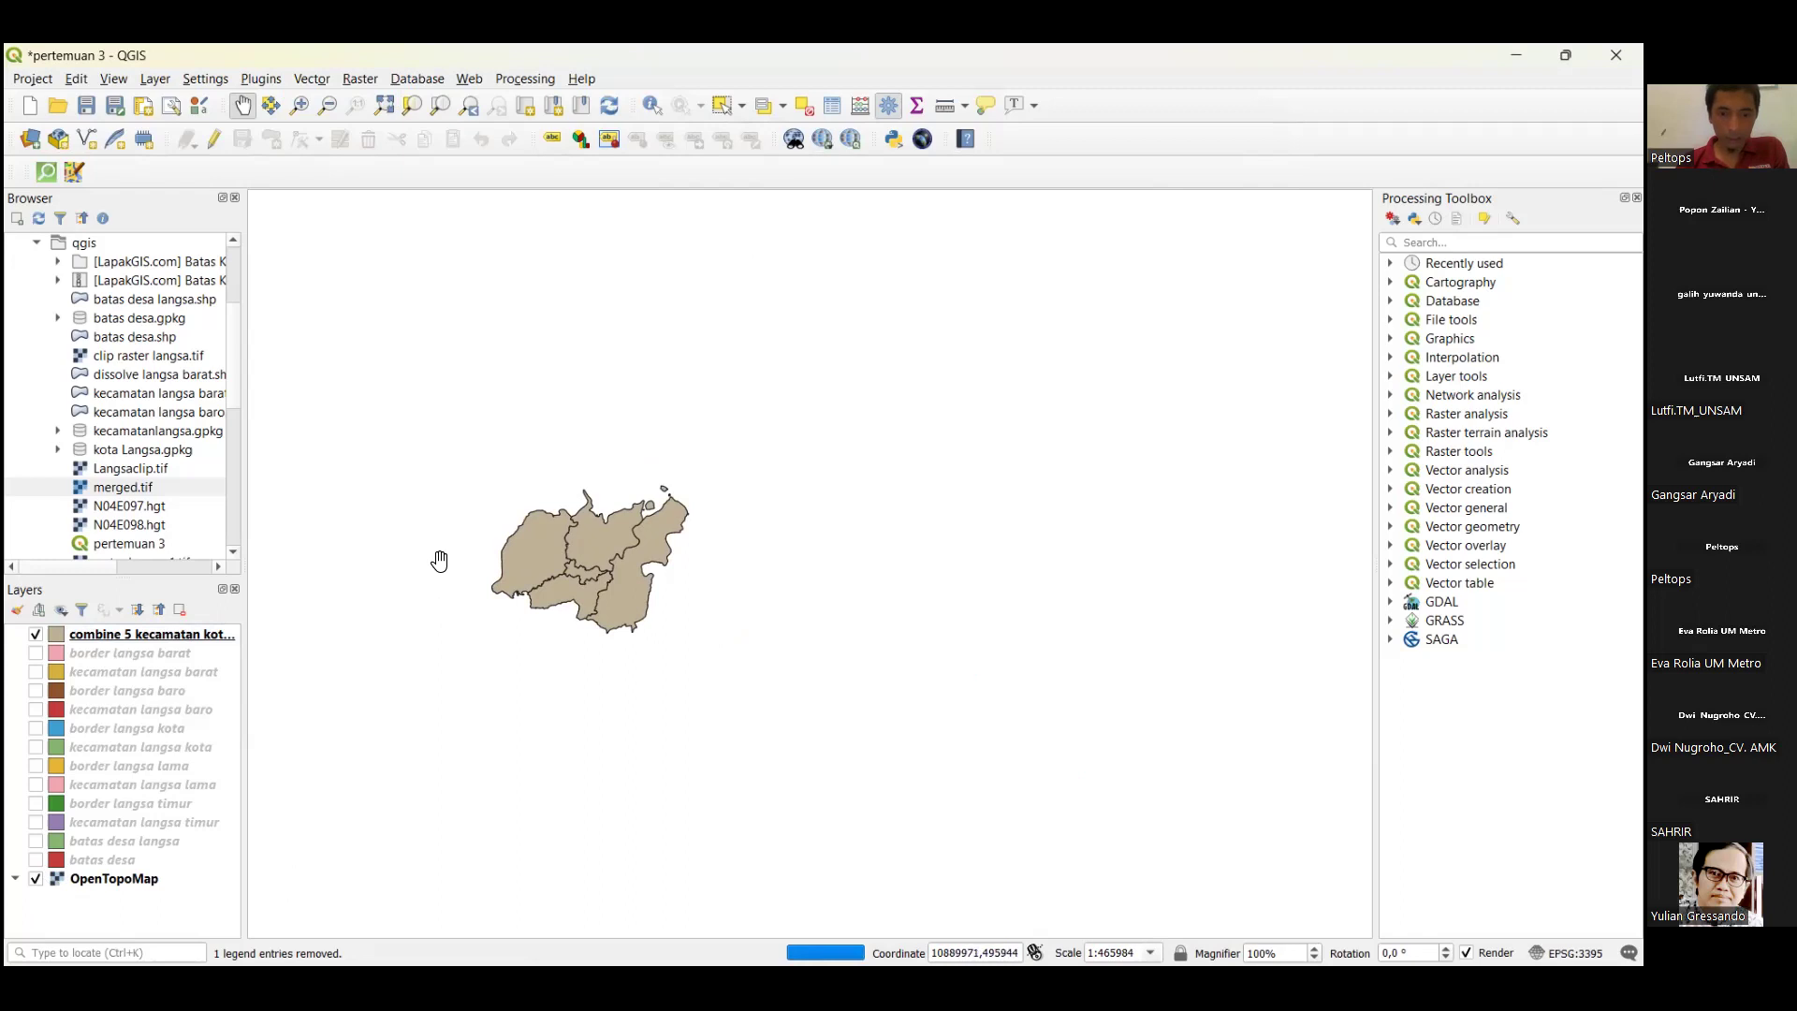
scroll(473, 563, "down", 1)
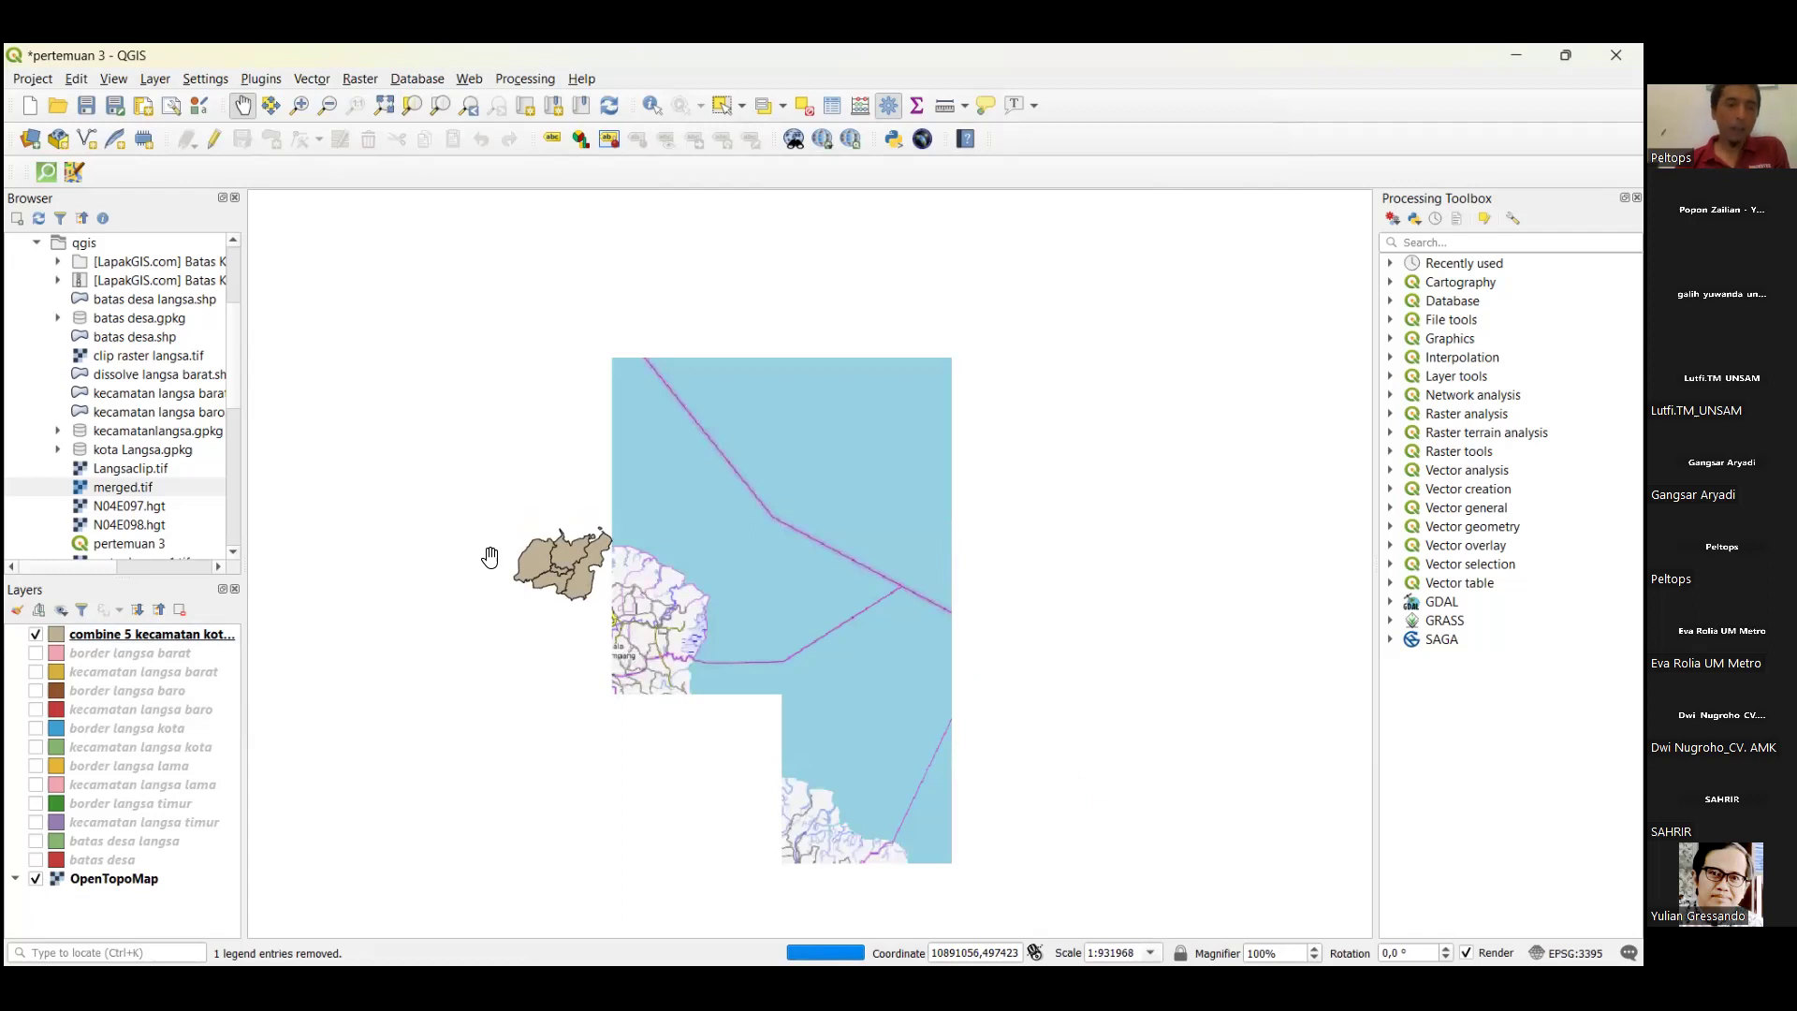
scroll(492, 547, "up", 1)
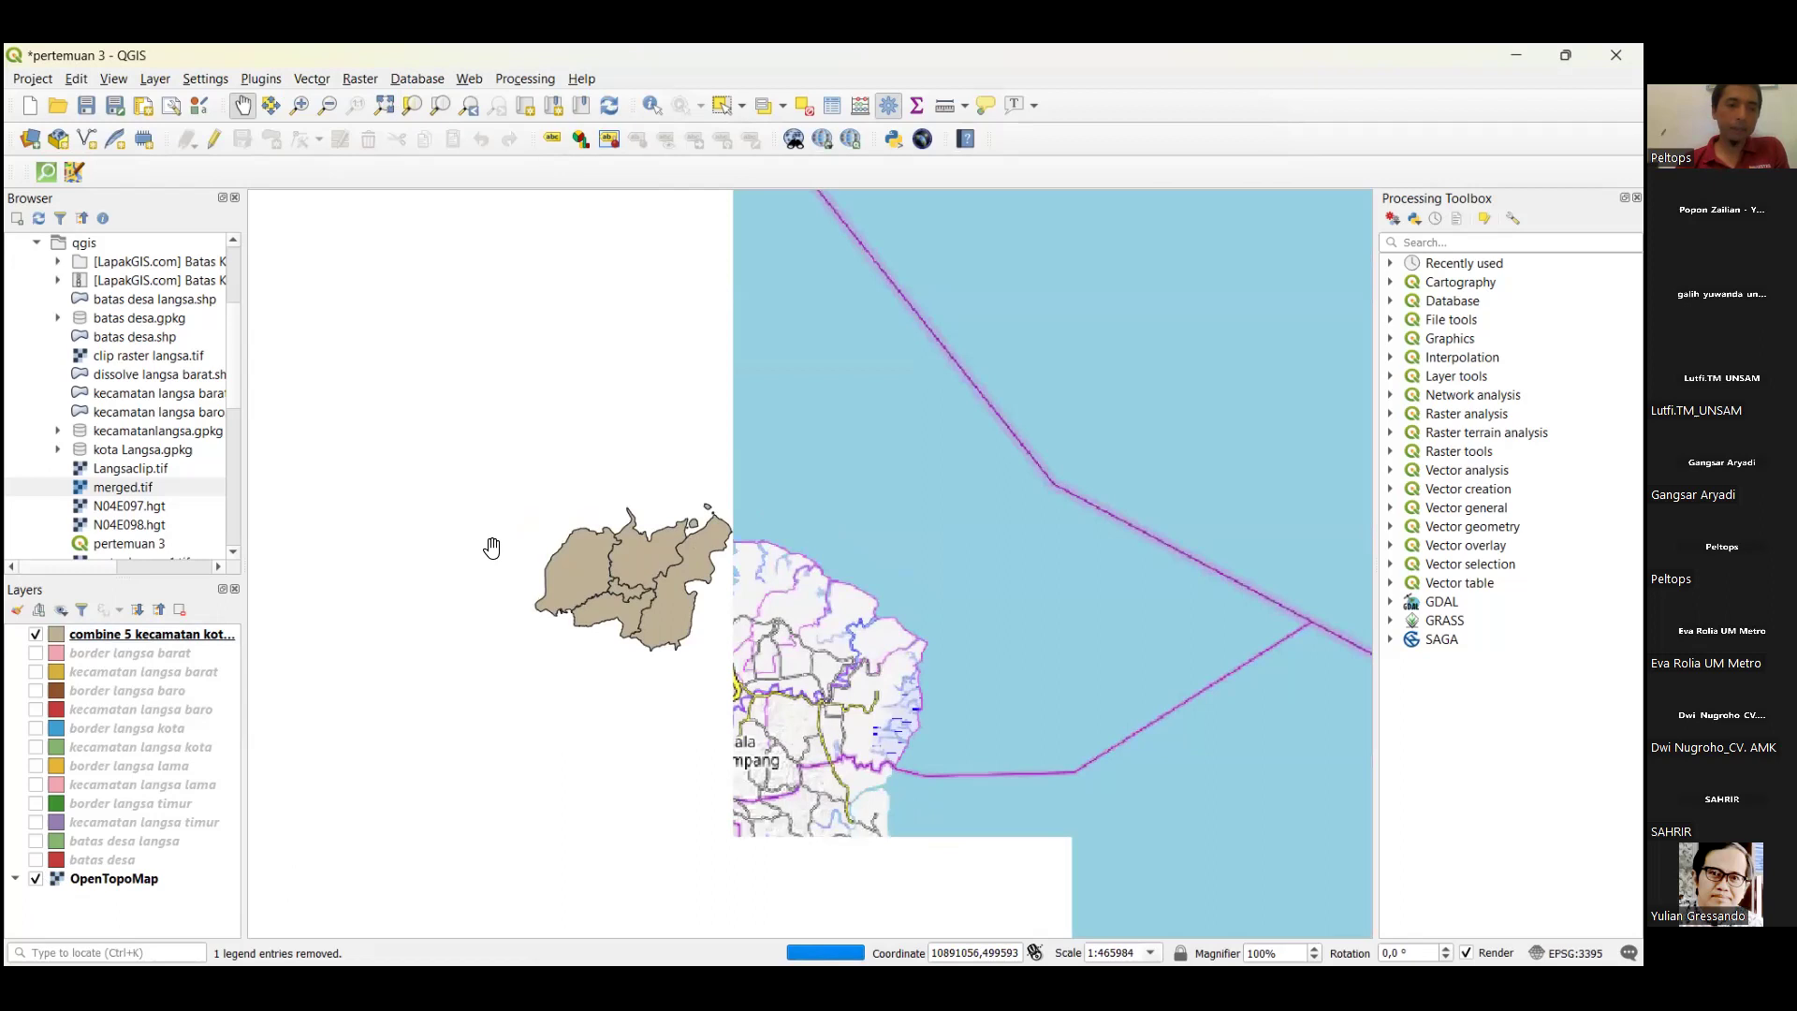
left_click_drag(786, 596, 907, 593)
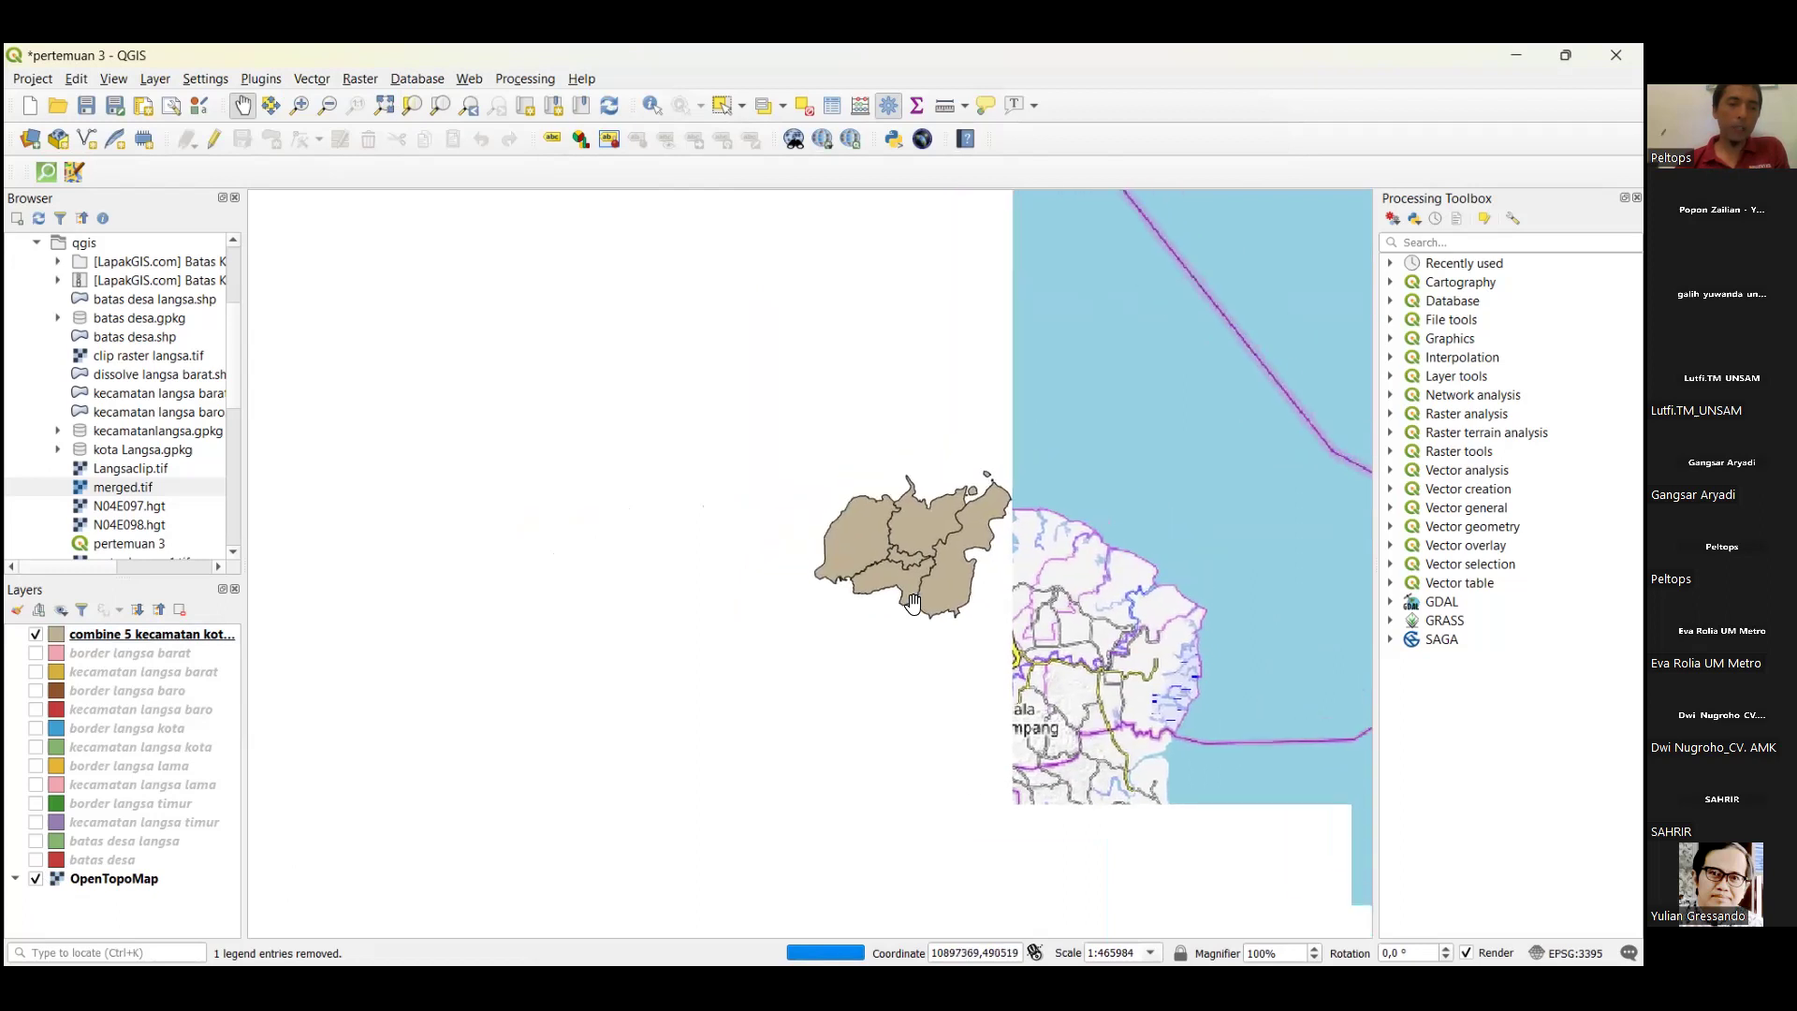
scroll(914, 602, "up", 1)
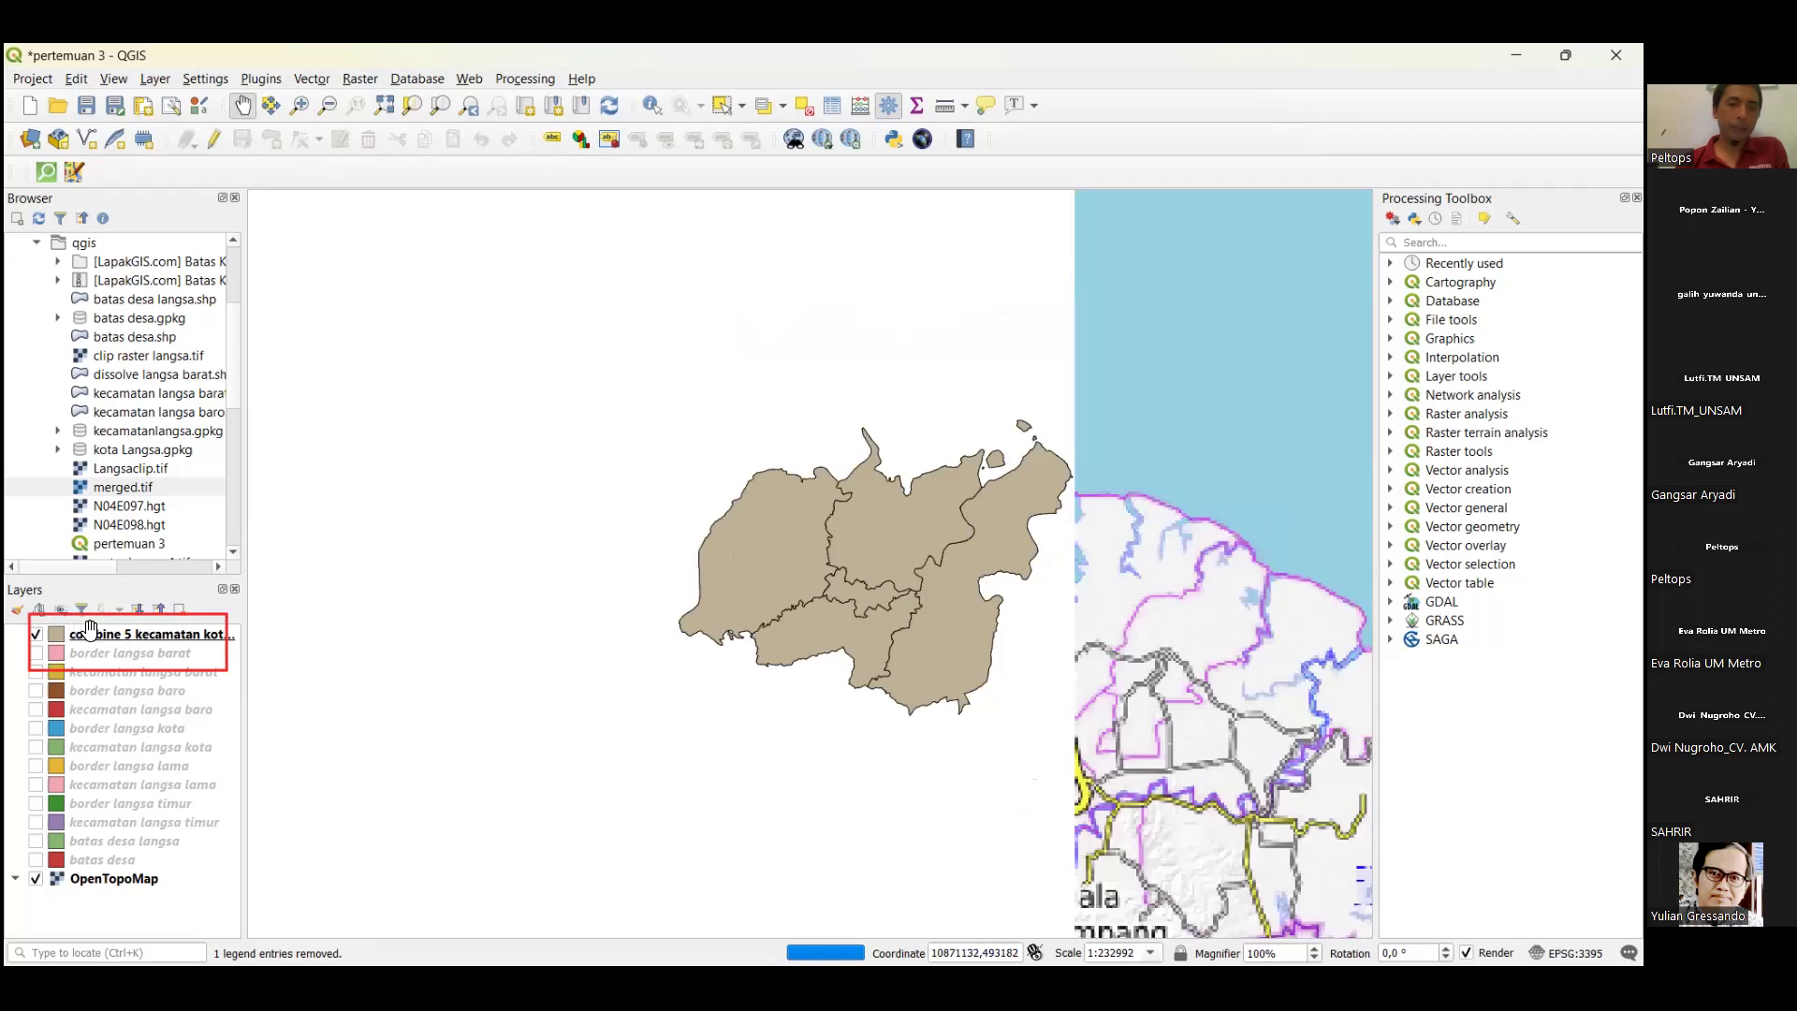
right_click(84, 633)
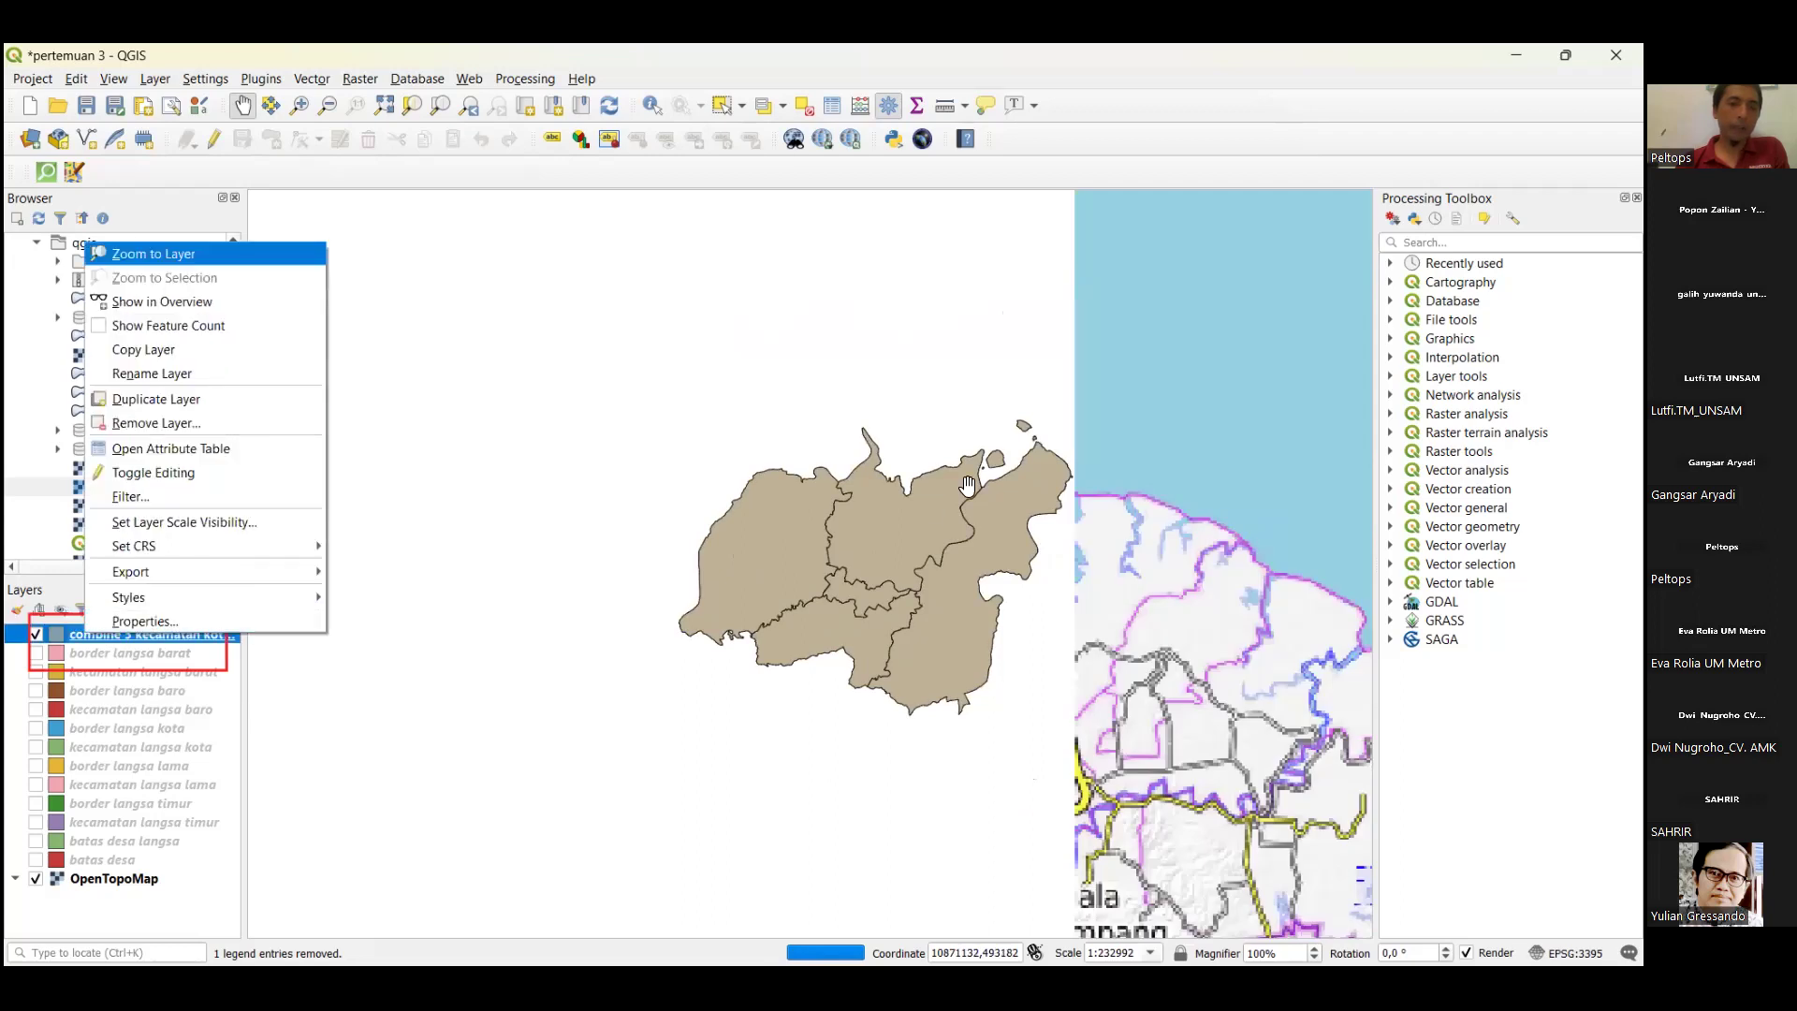
left_click(136, 252)
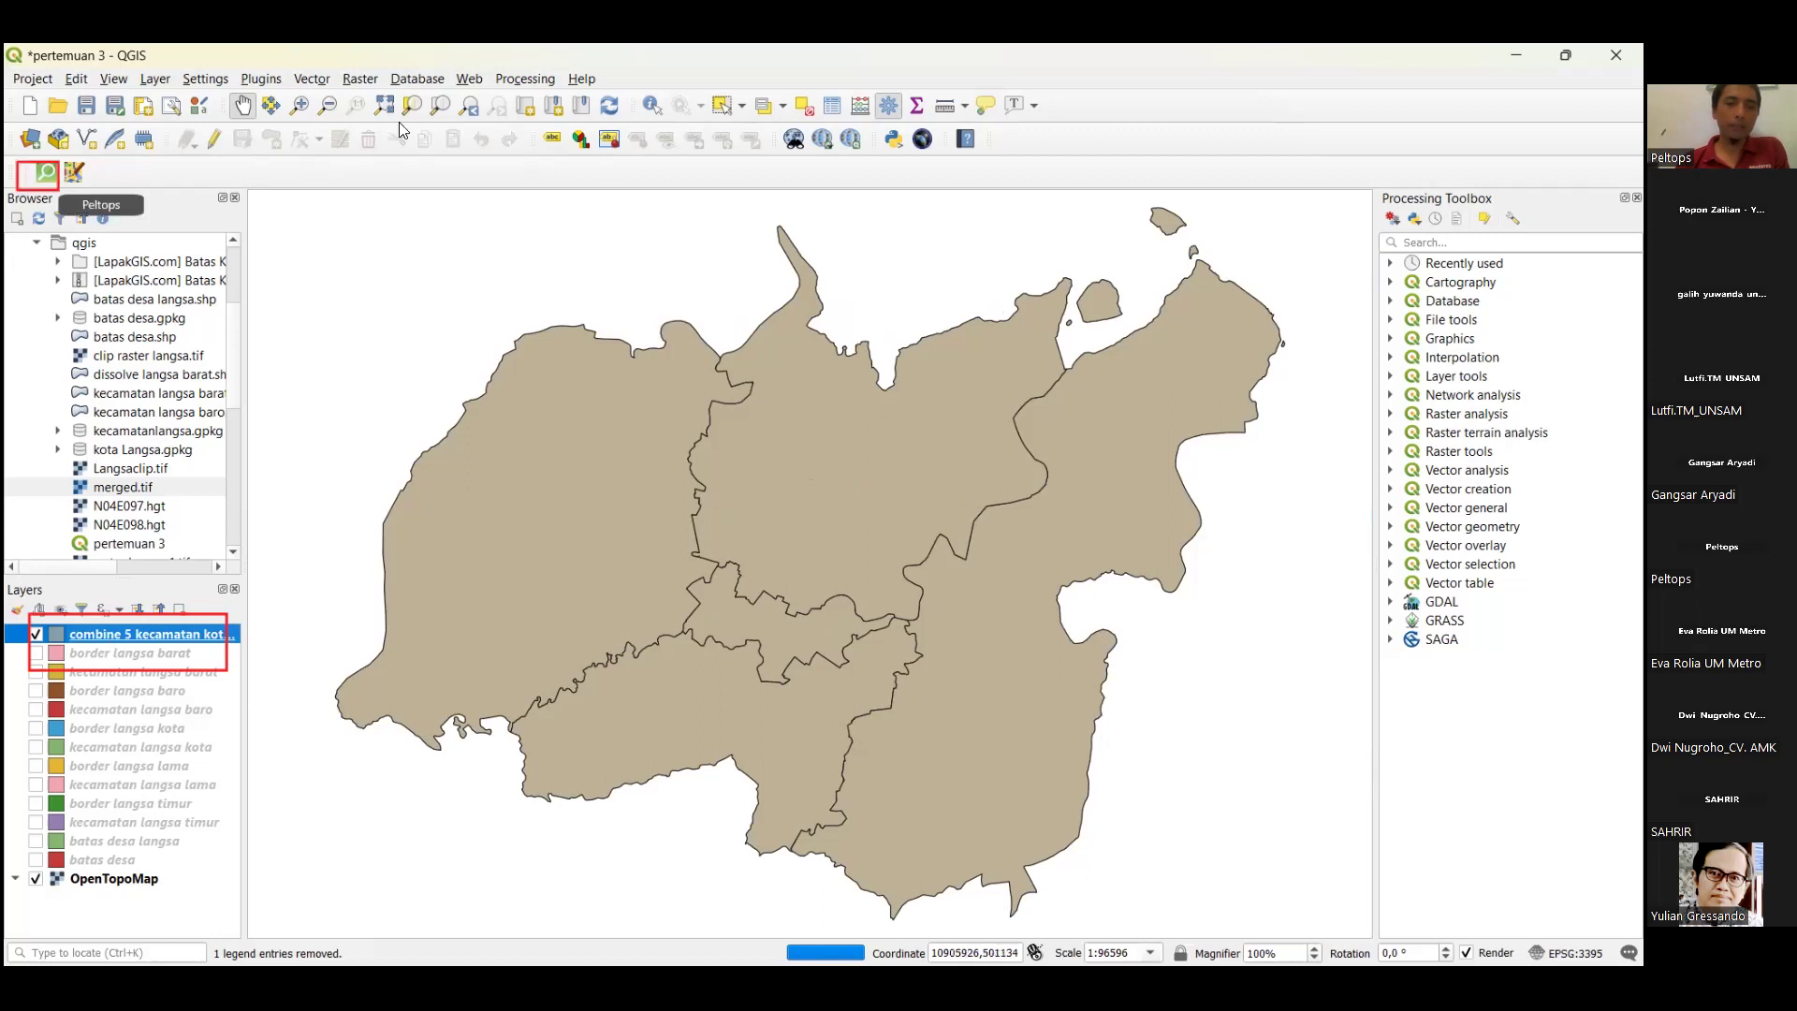
Start a QuickOSM quick query with the key building, leaving the value unrestricted.
left_click(50, 178)
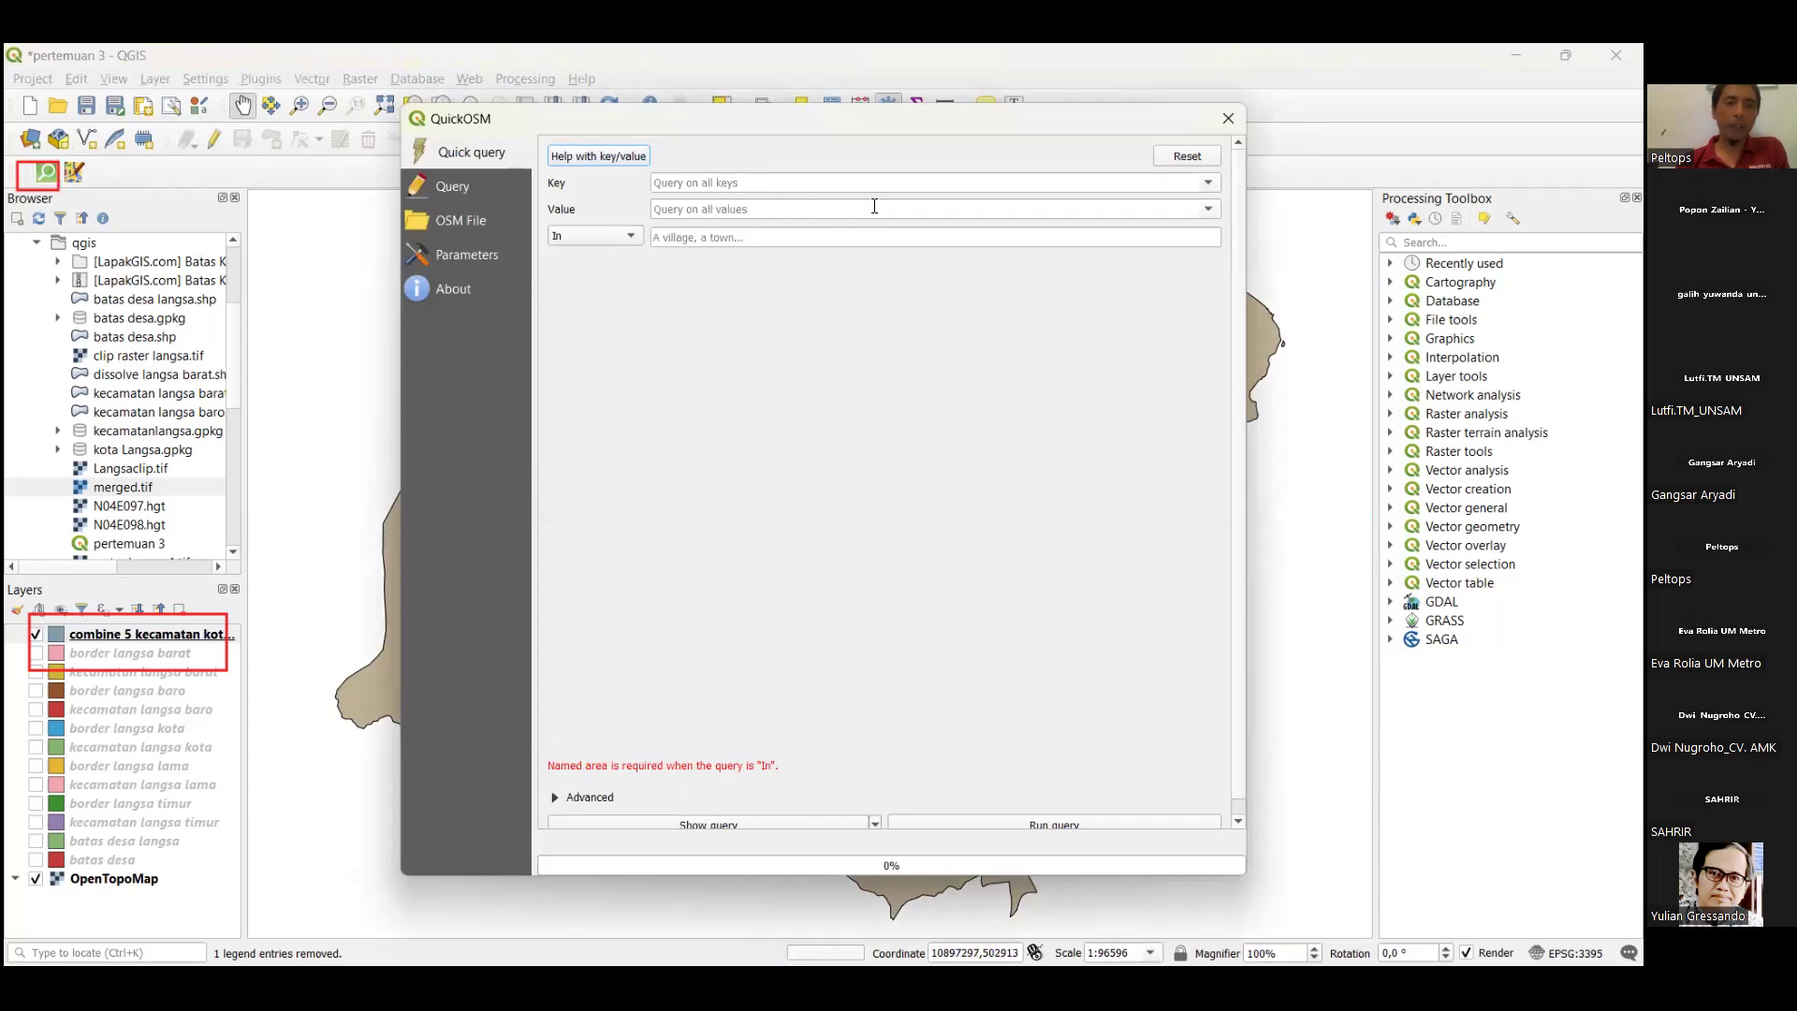
left_click(1209, 183)
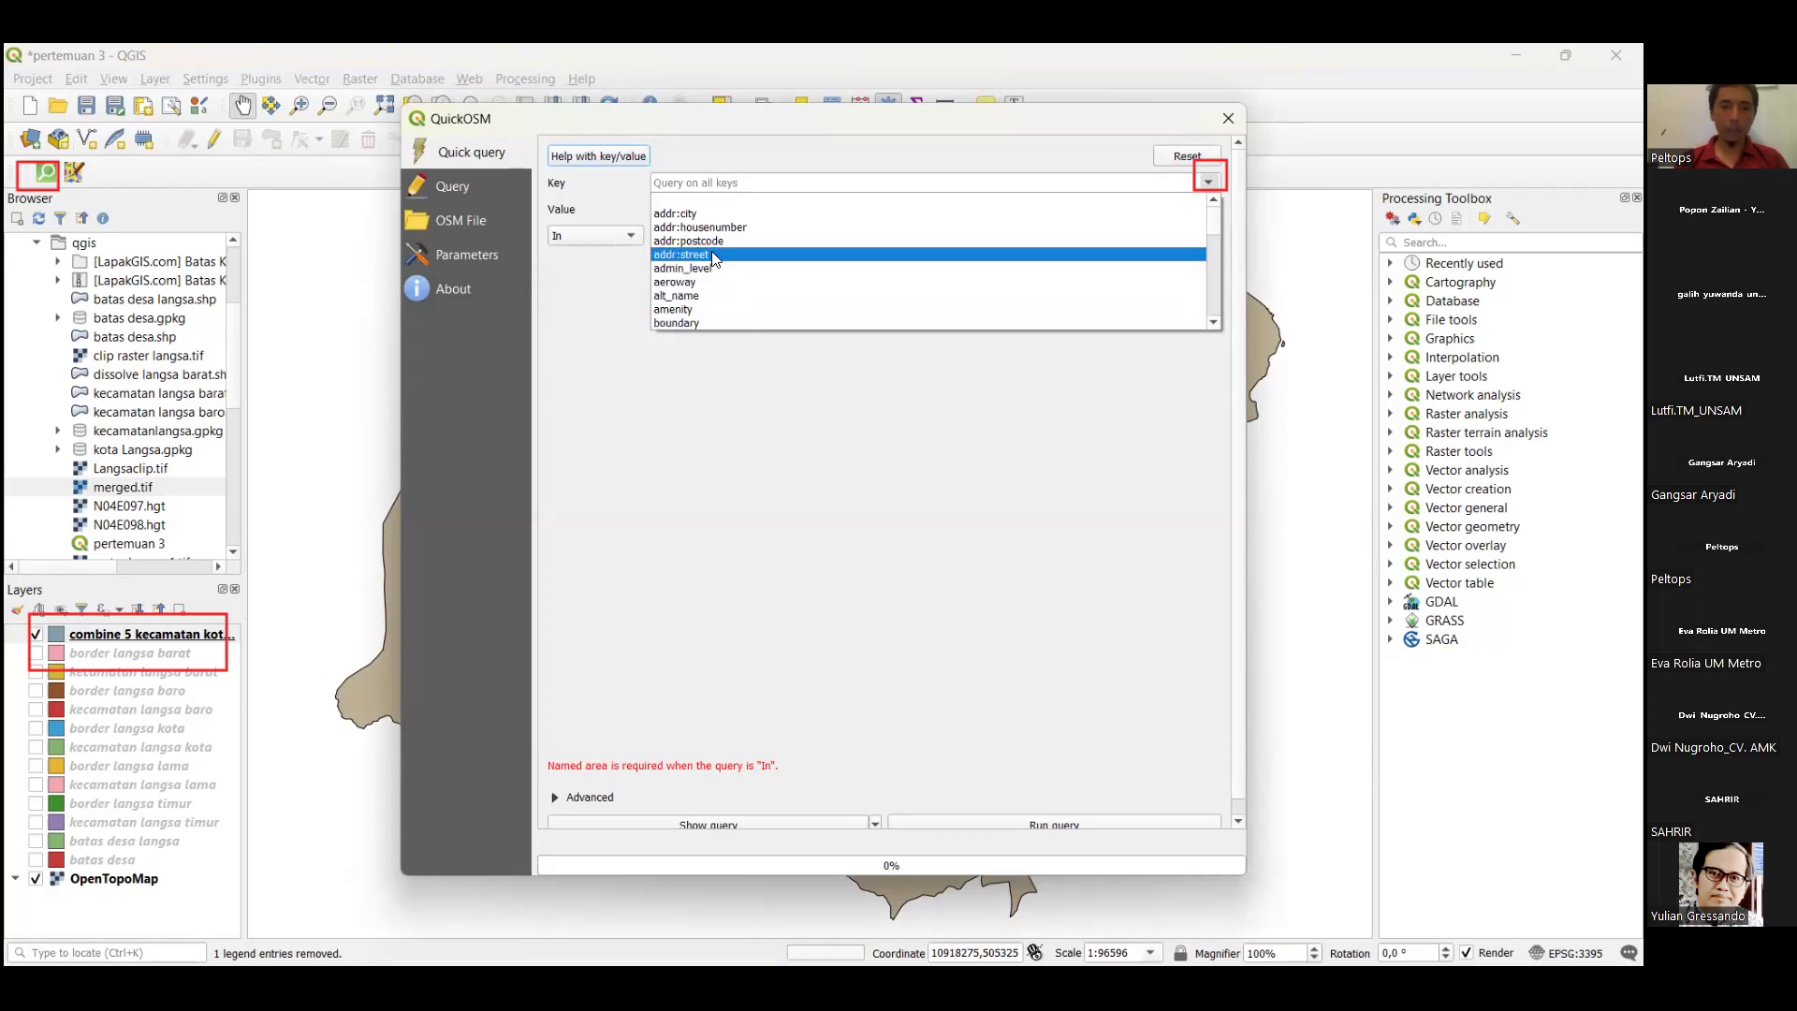
scroll(711, 228, "down", 1)
left_click(704, 296)
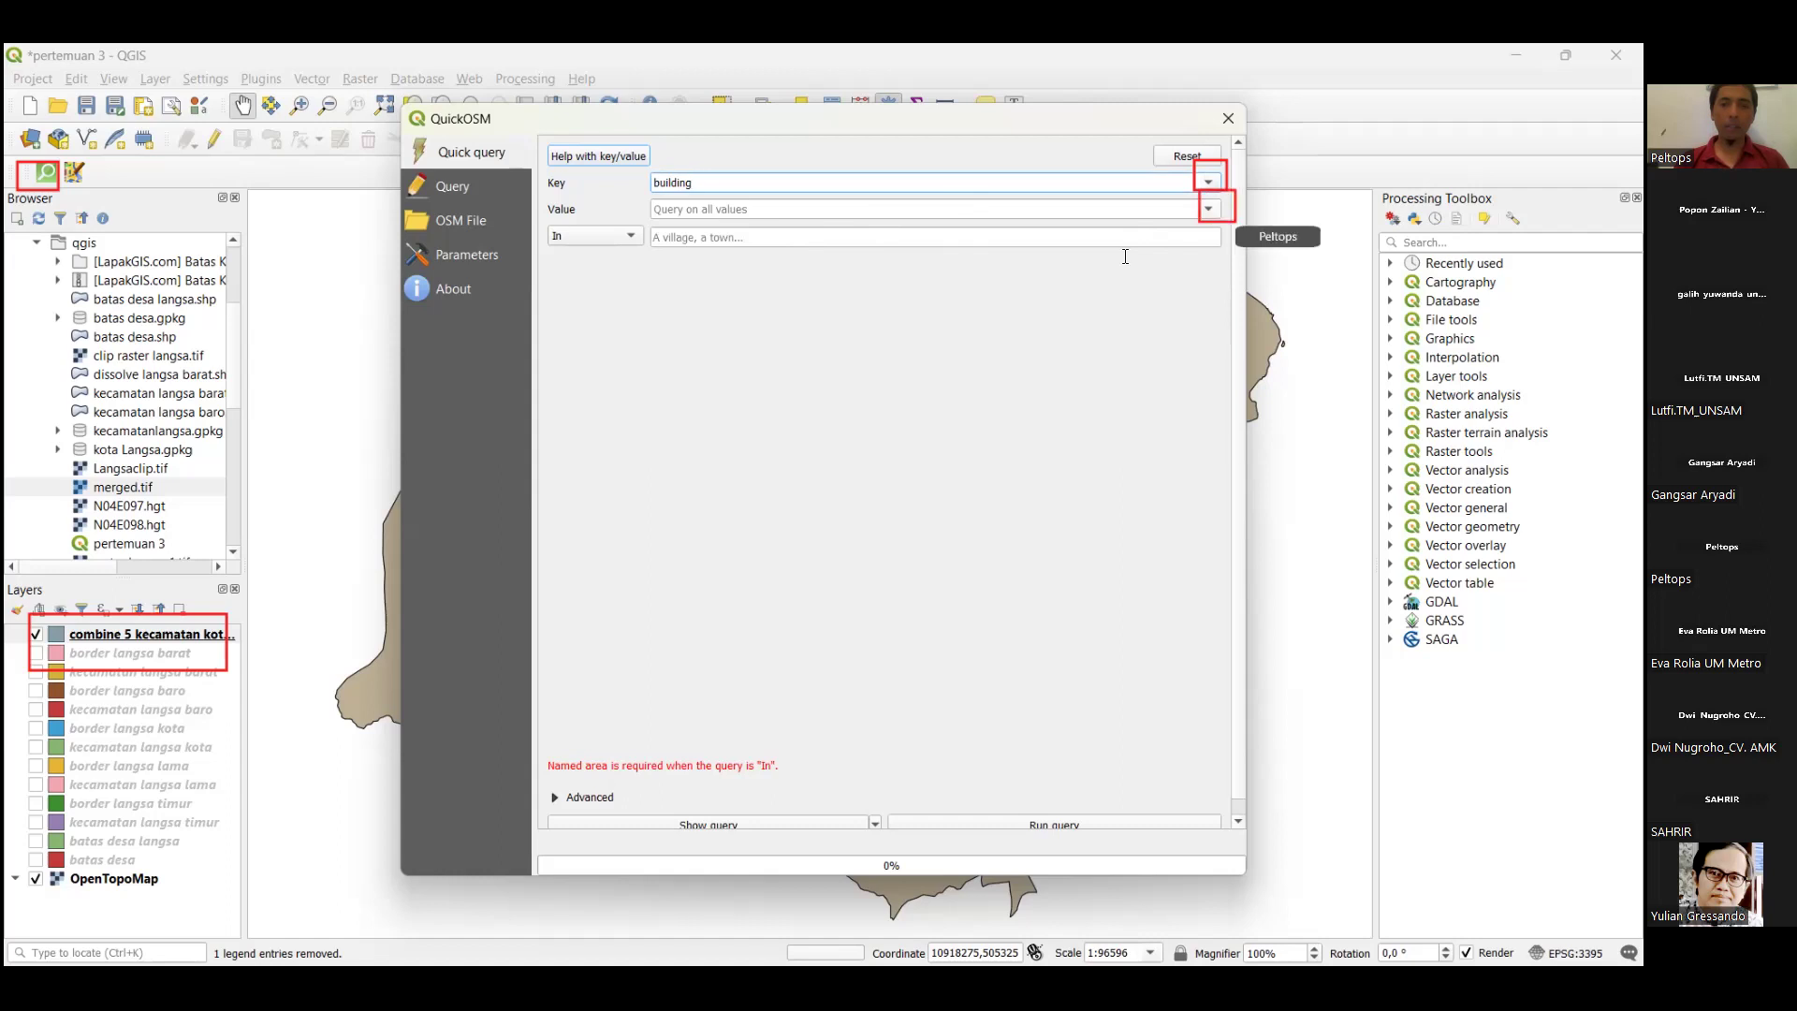
left_click(1210, 209)
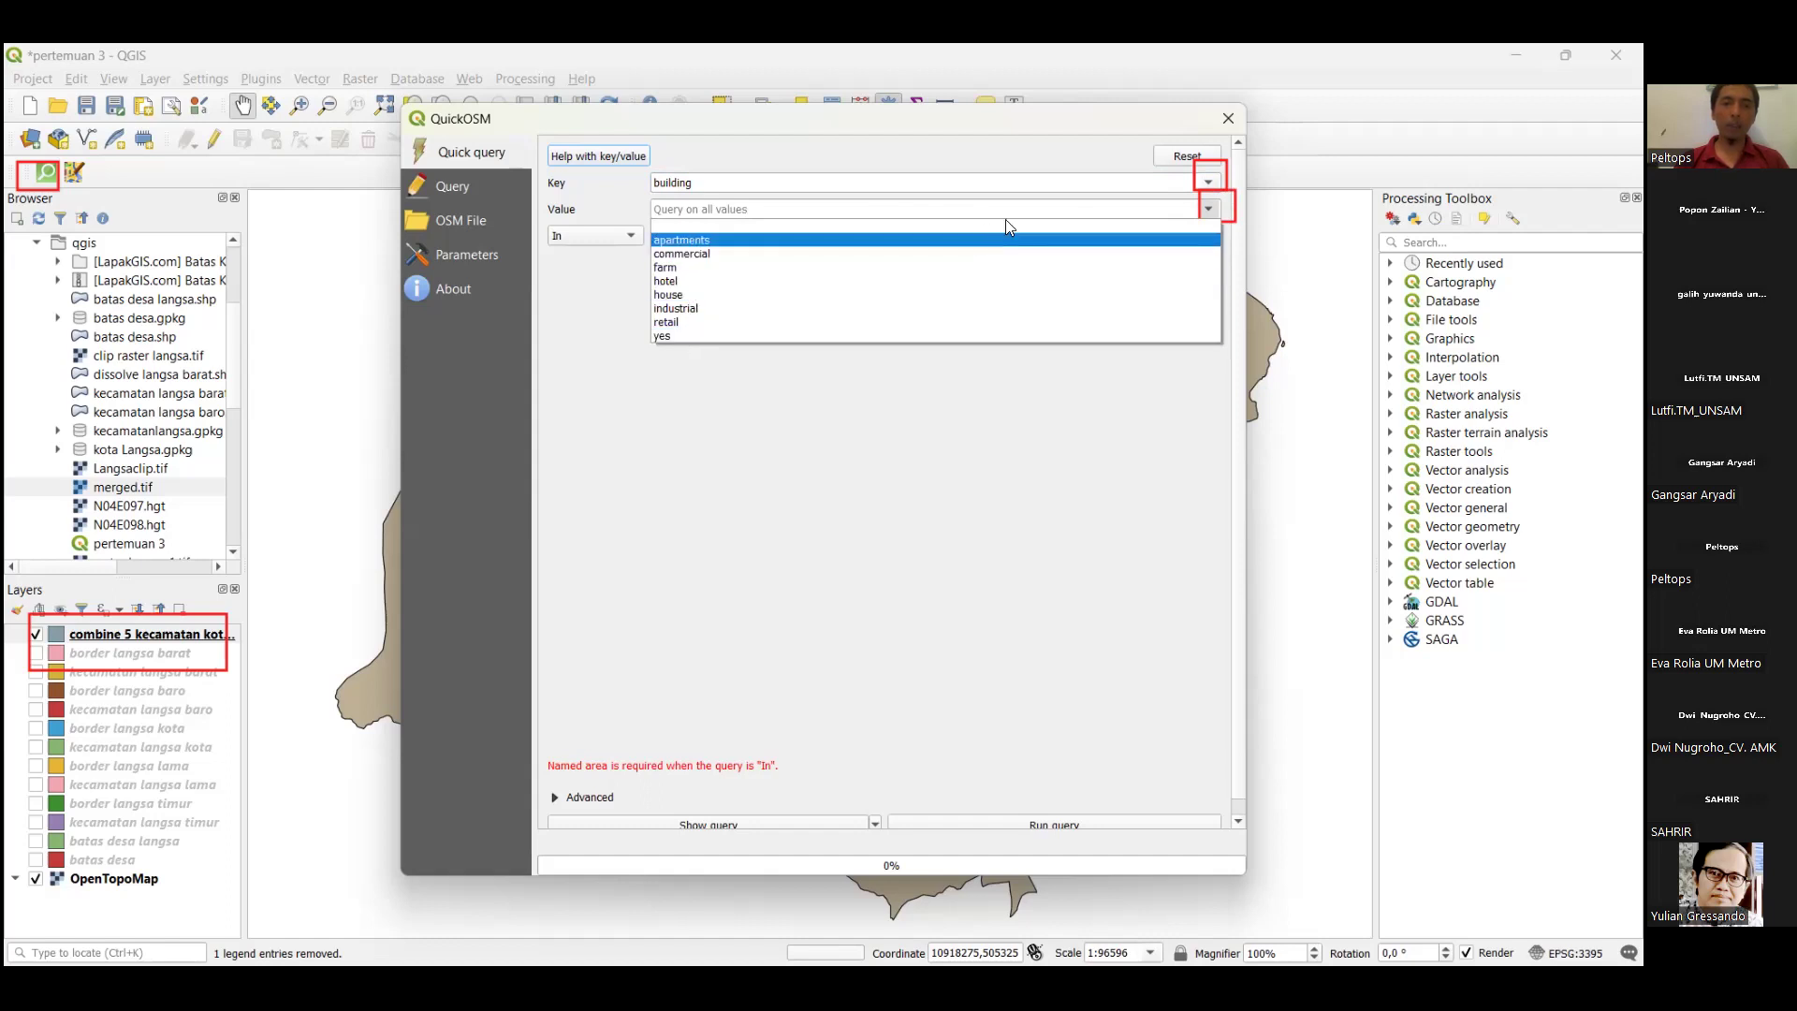
key("Escape")
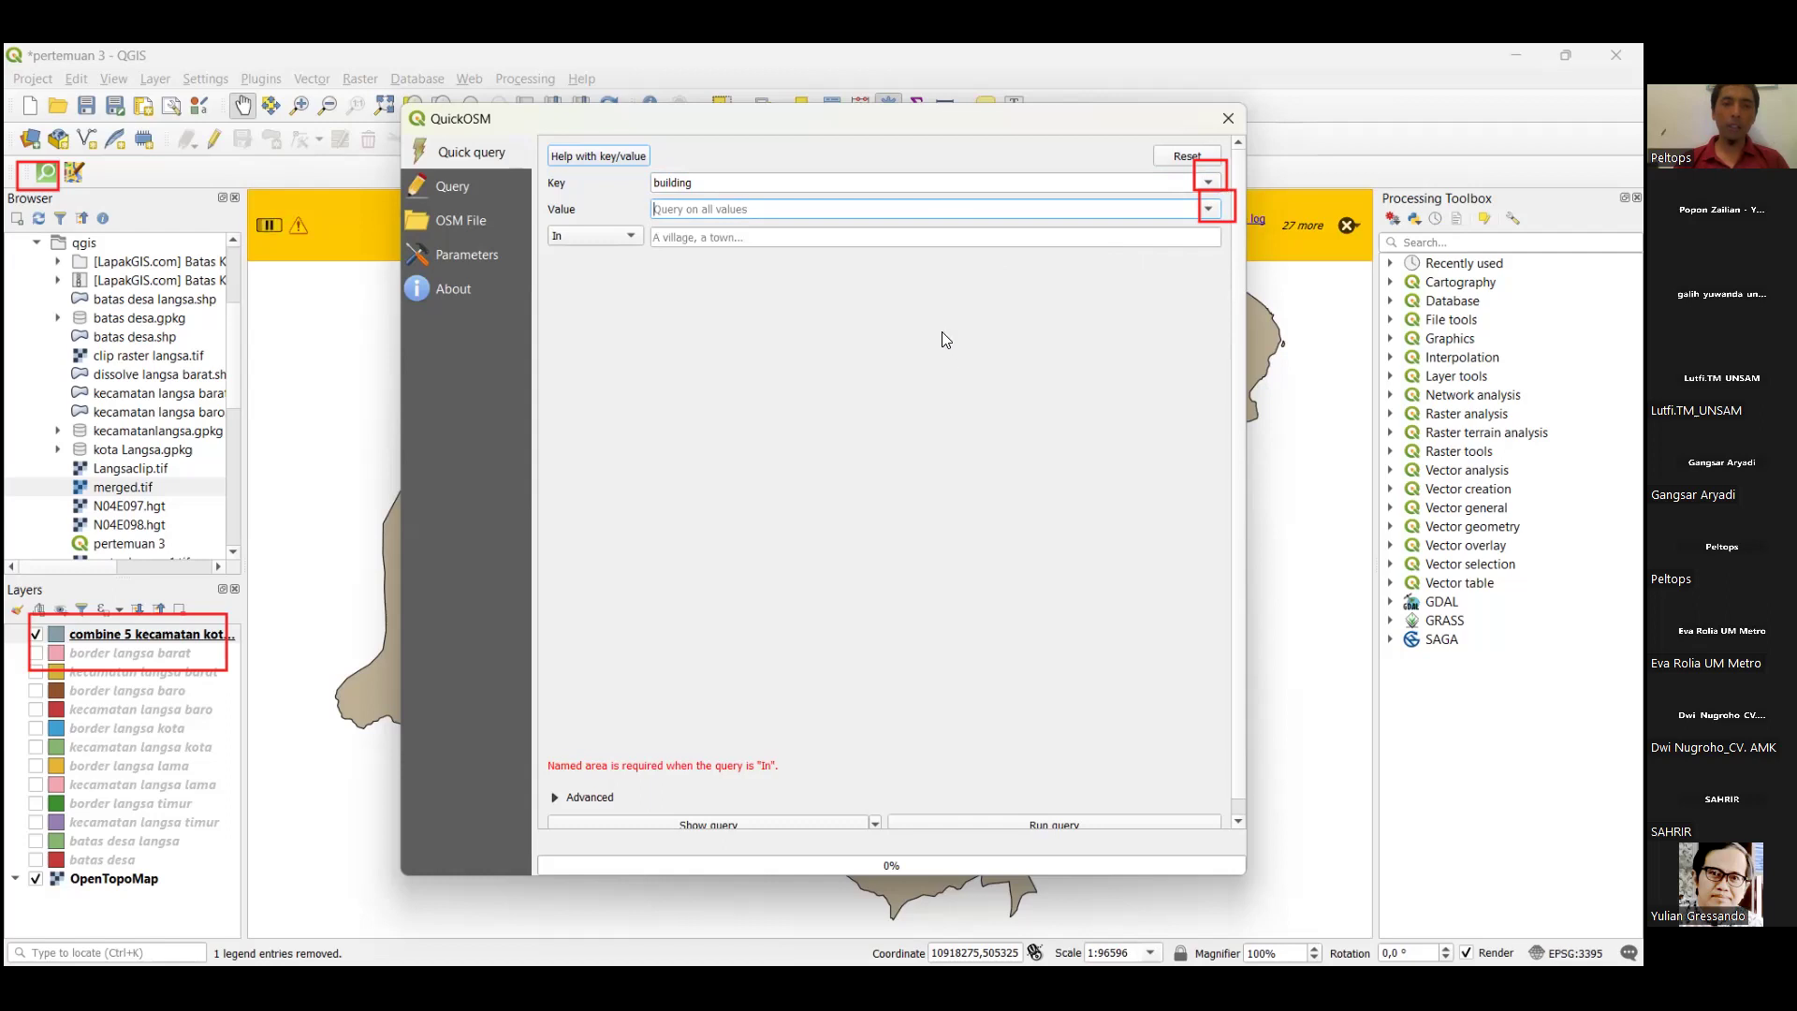
Limit the building query to the layer extent of combine 5 kecamatan kota langsa, run it and close QuickOSM.
left_click(615, 236)
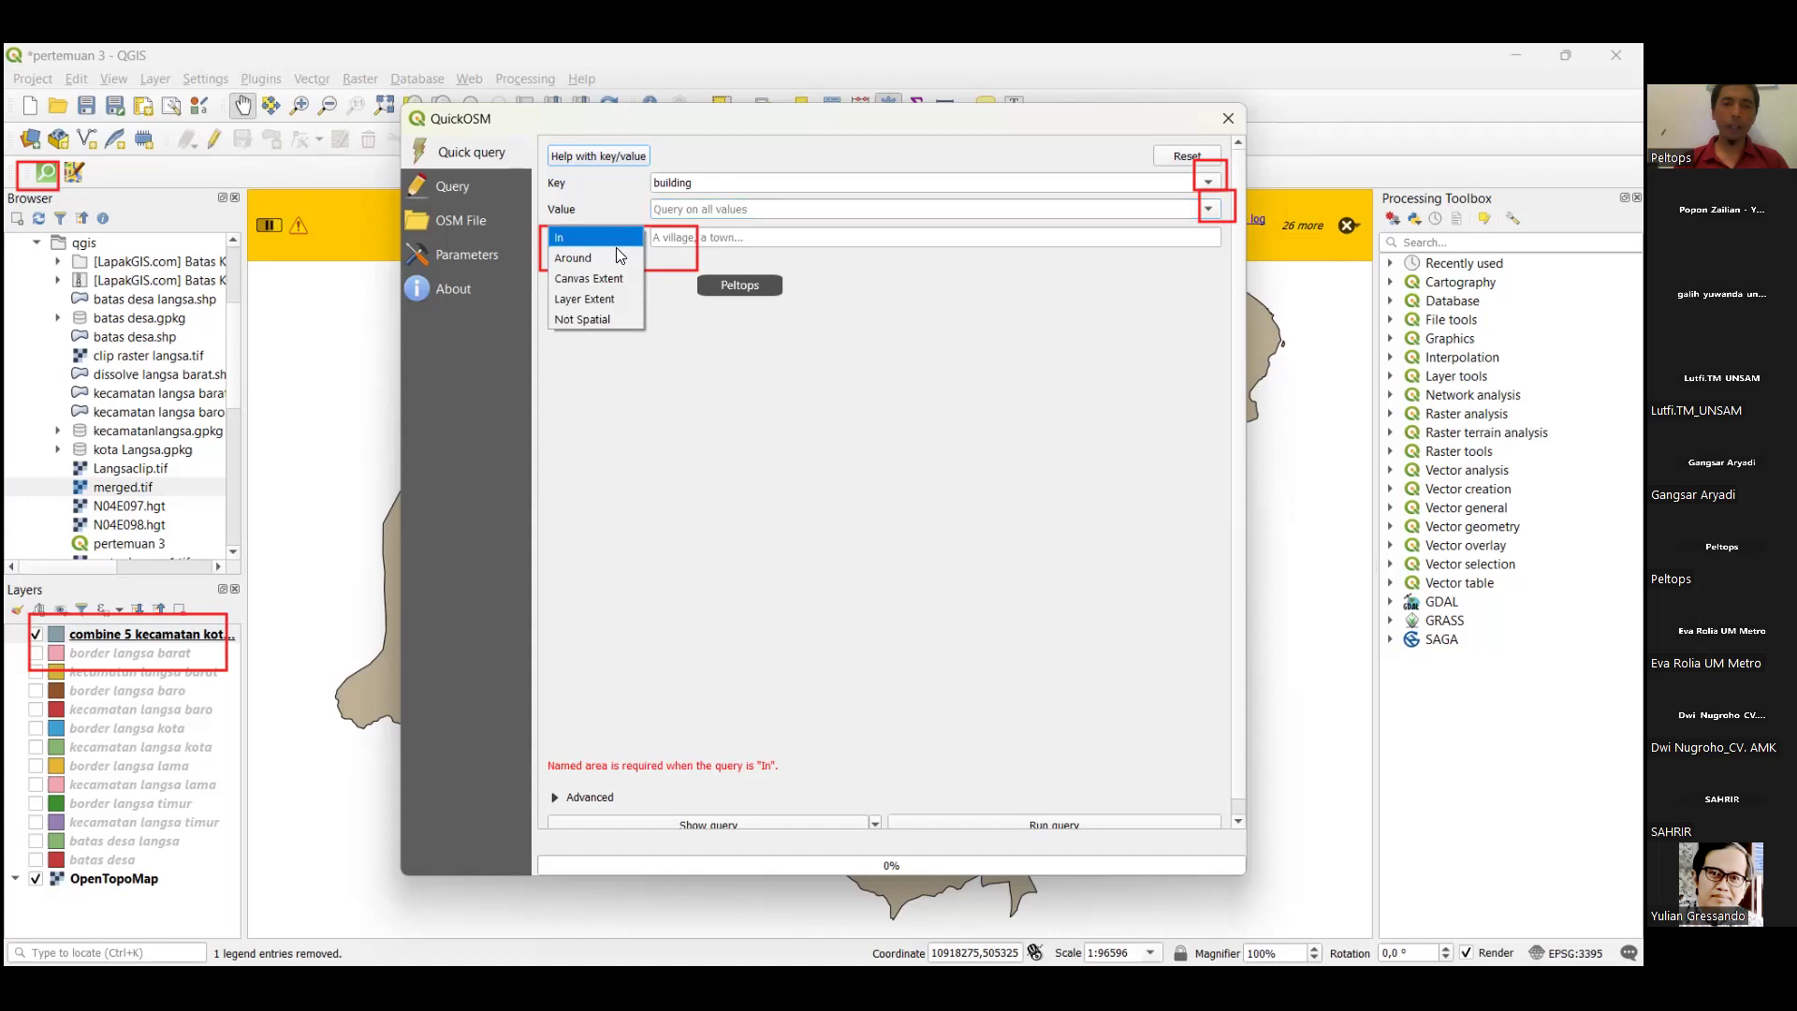
left_click(611, 297)
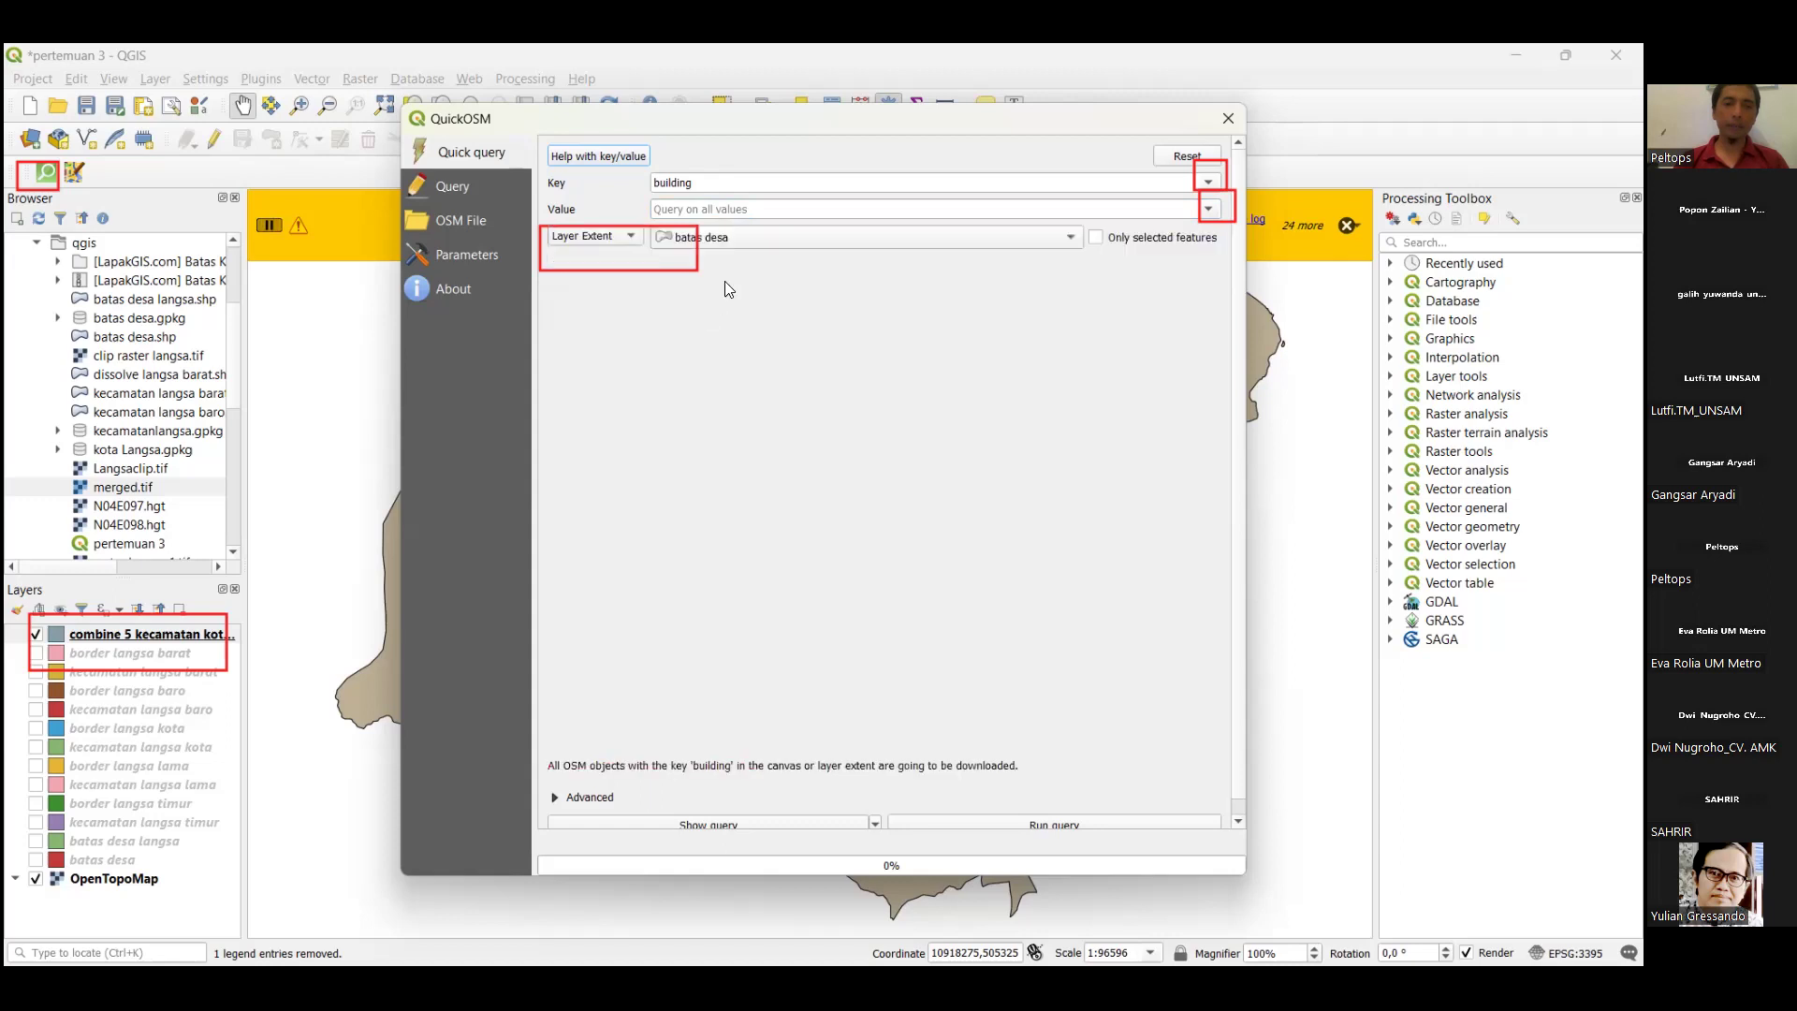
left_click(819, 247)
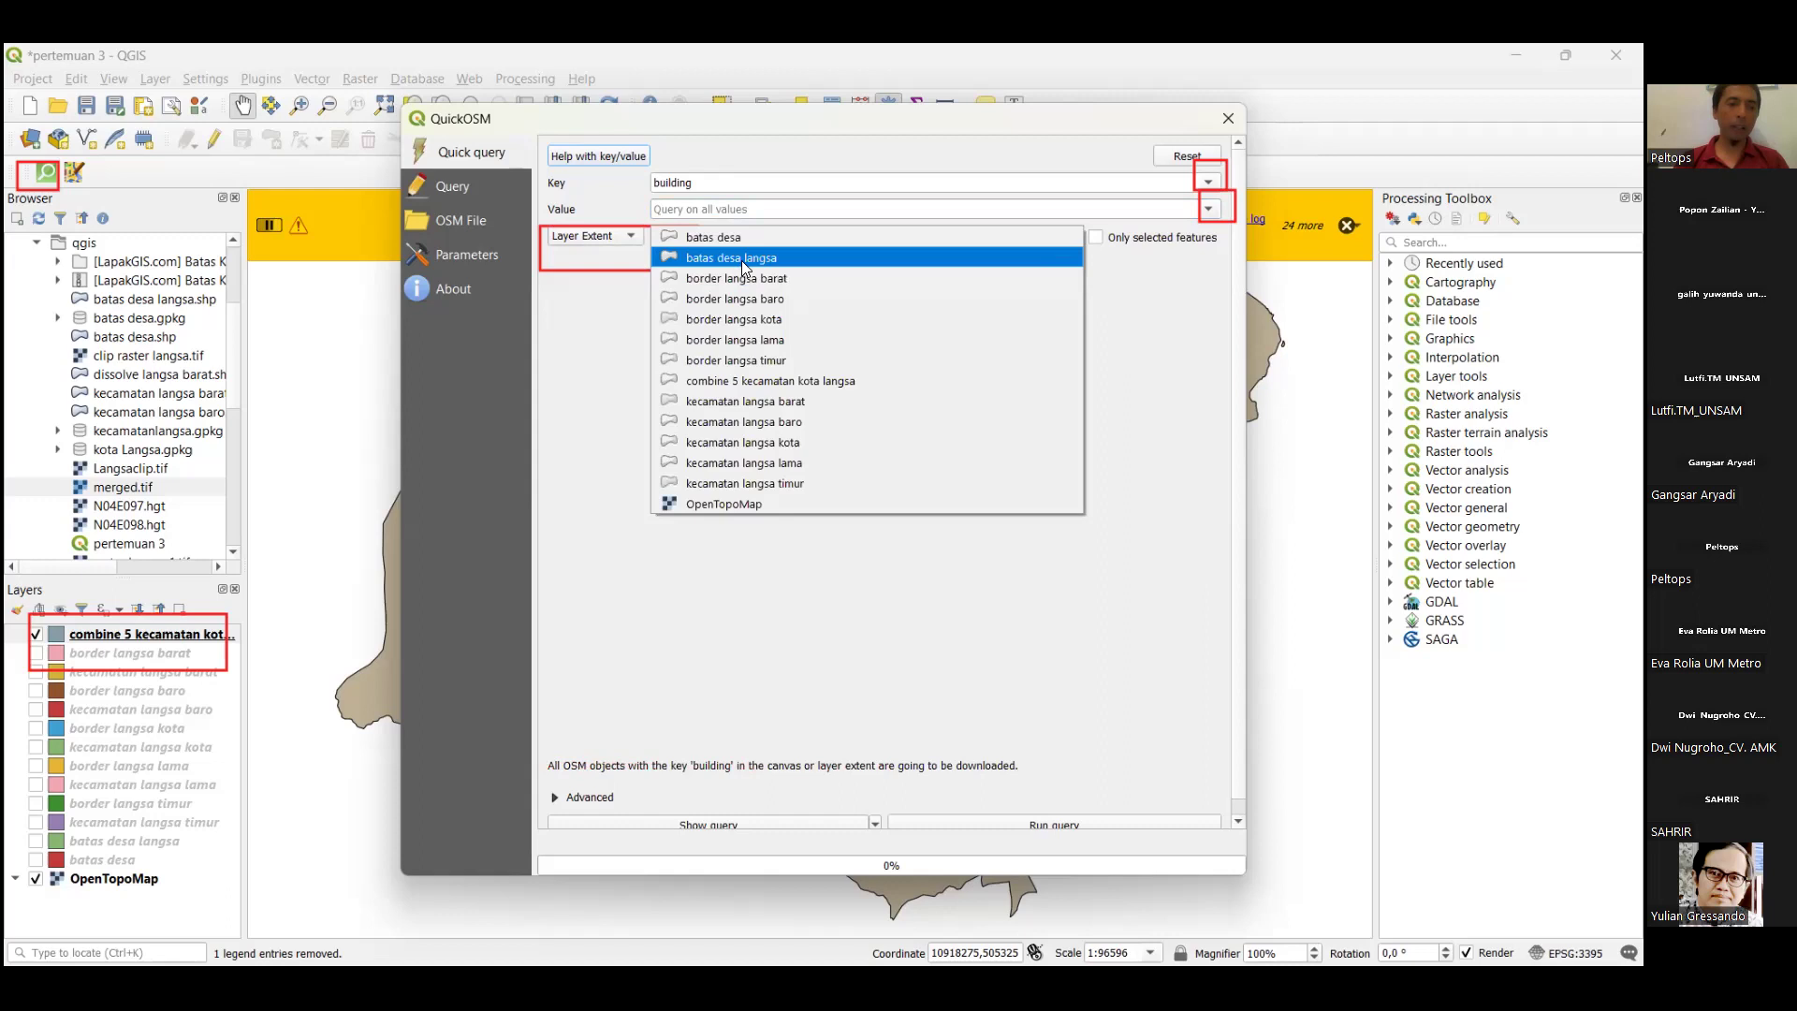
left_click(739, 380)
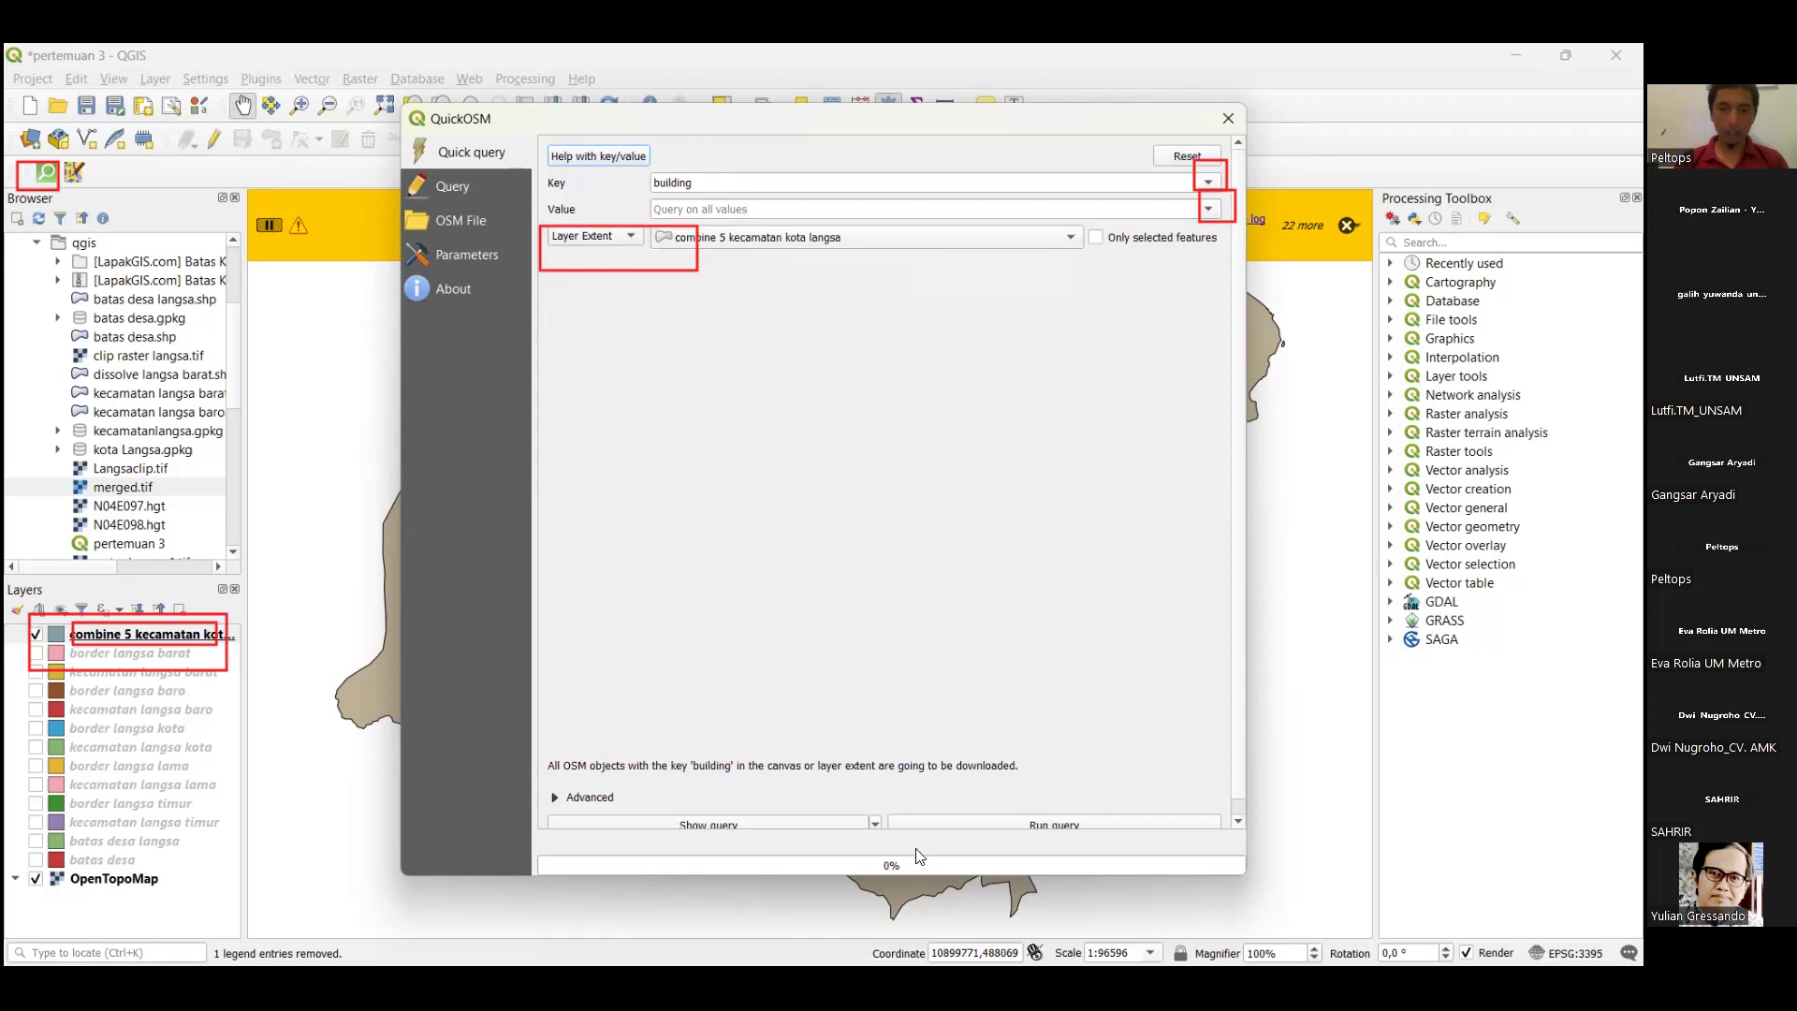
scroll(1087, 638, "down", 1)
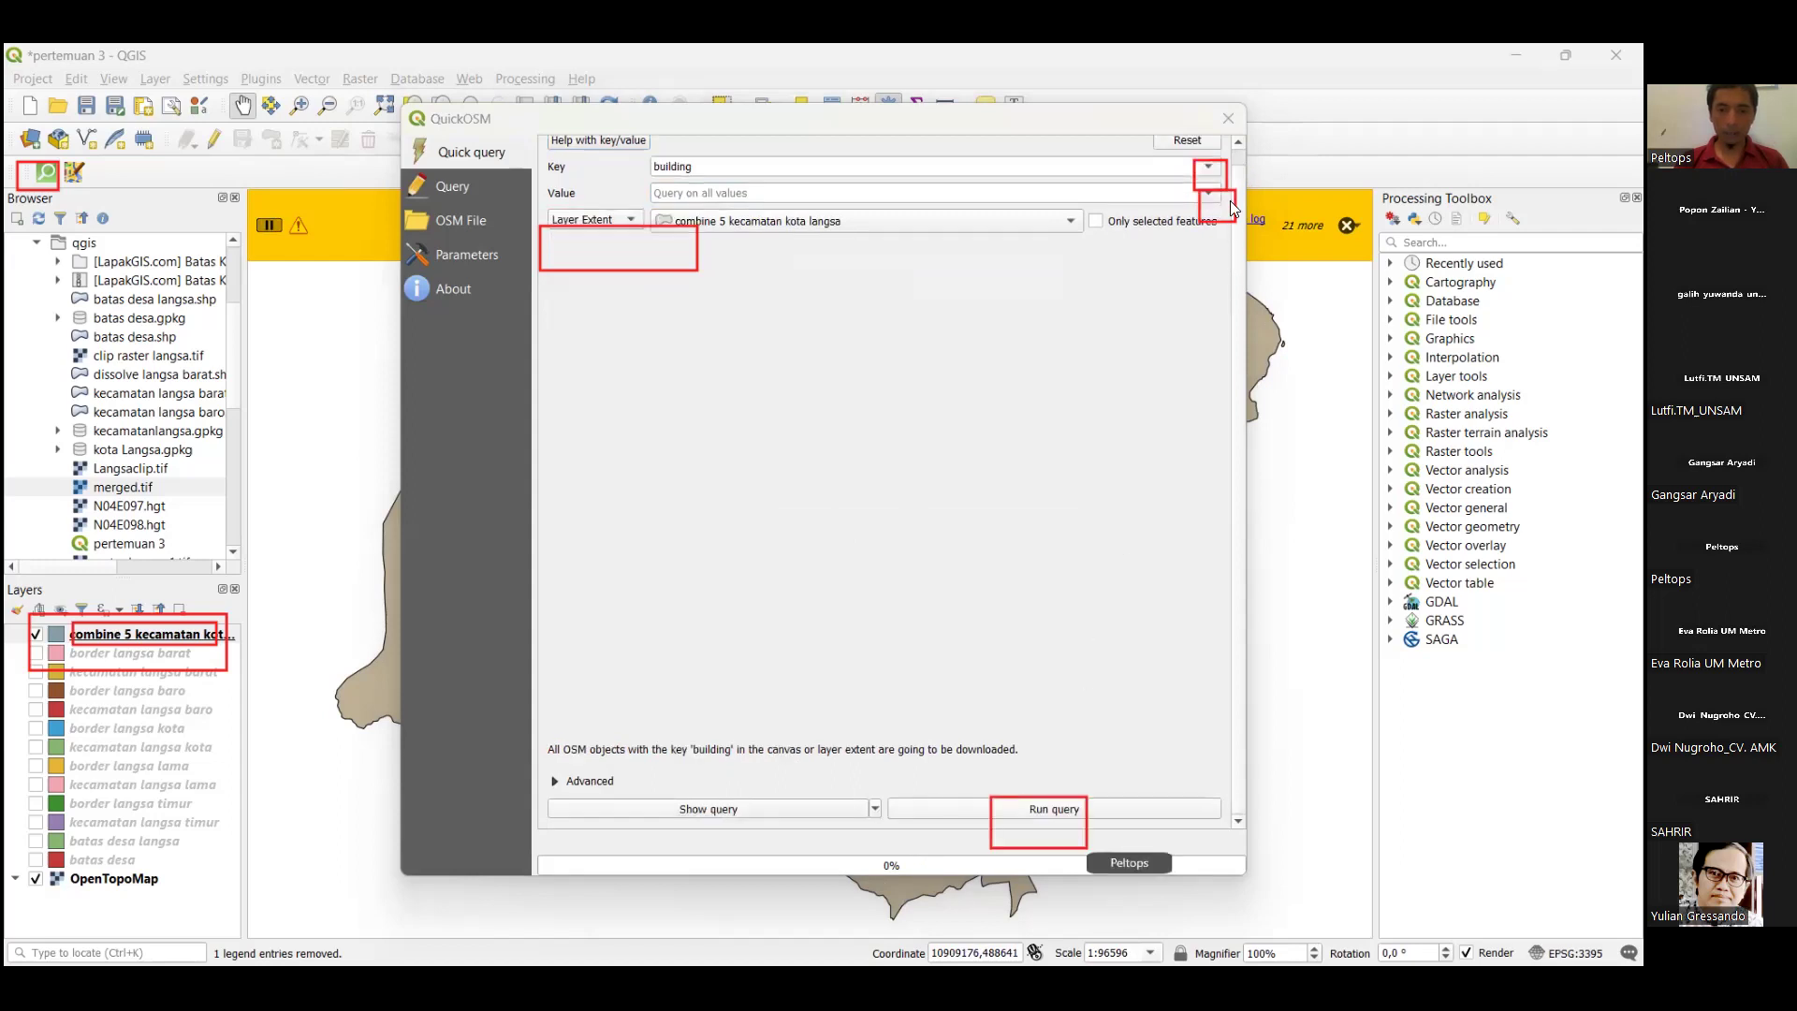
left_click(1053, 805)
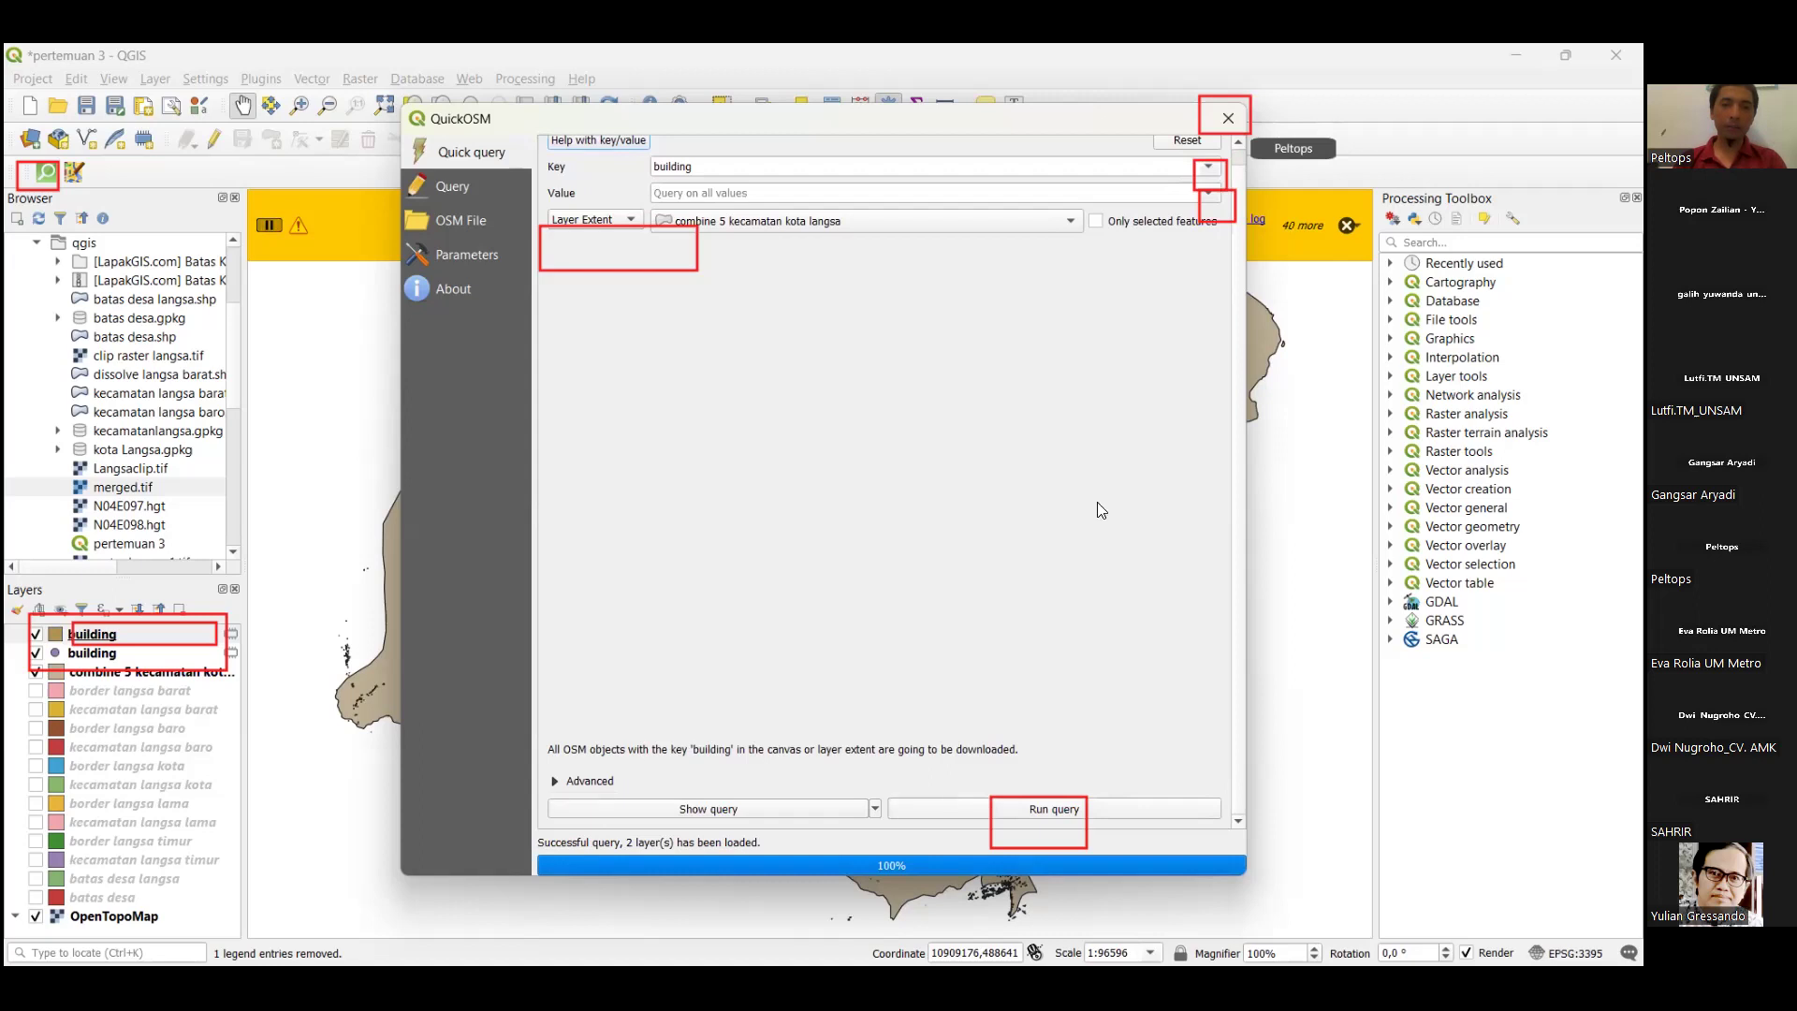
left_click(1228, 120)
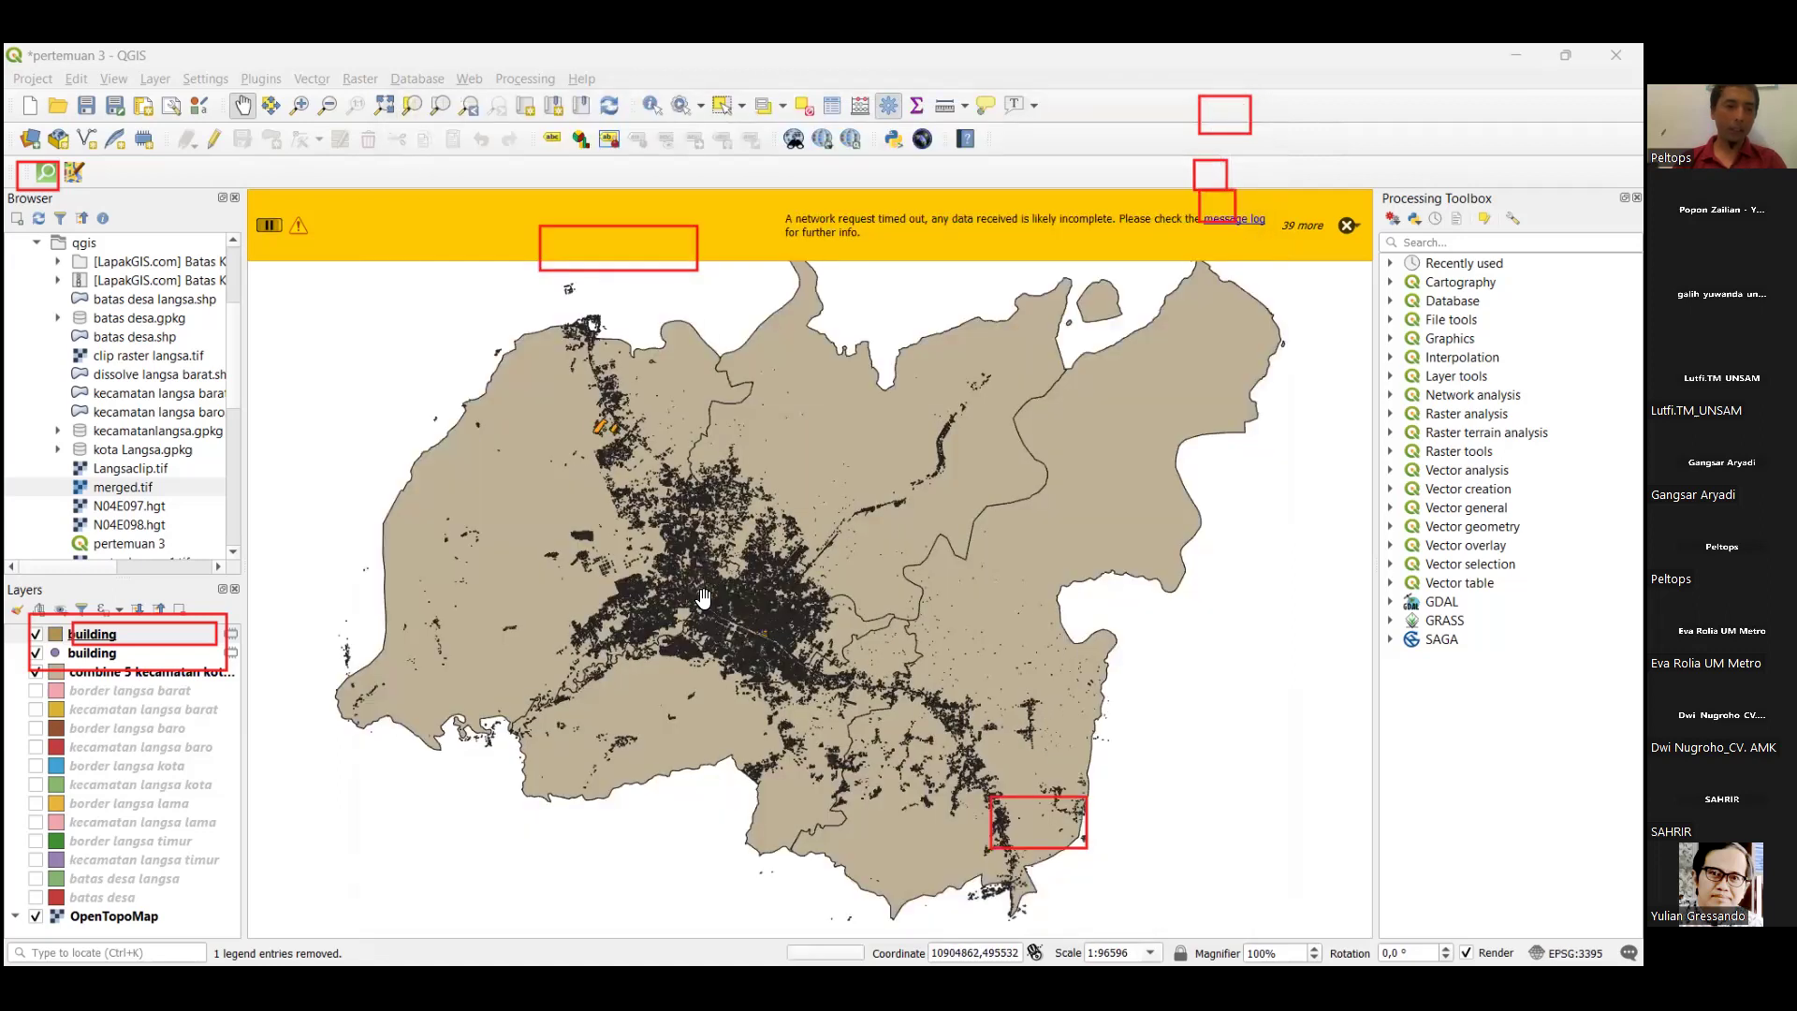
Examine the downloaded OSM building footprints across the five districts at several scales, especially in the dense town centre.
left_click_drag(703, 597, 680, 604)
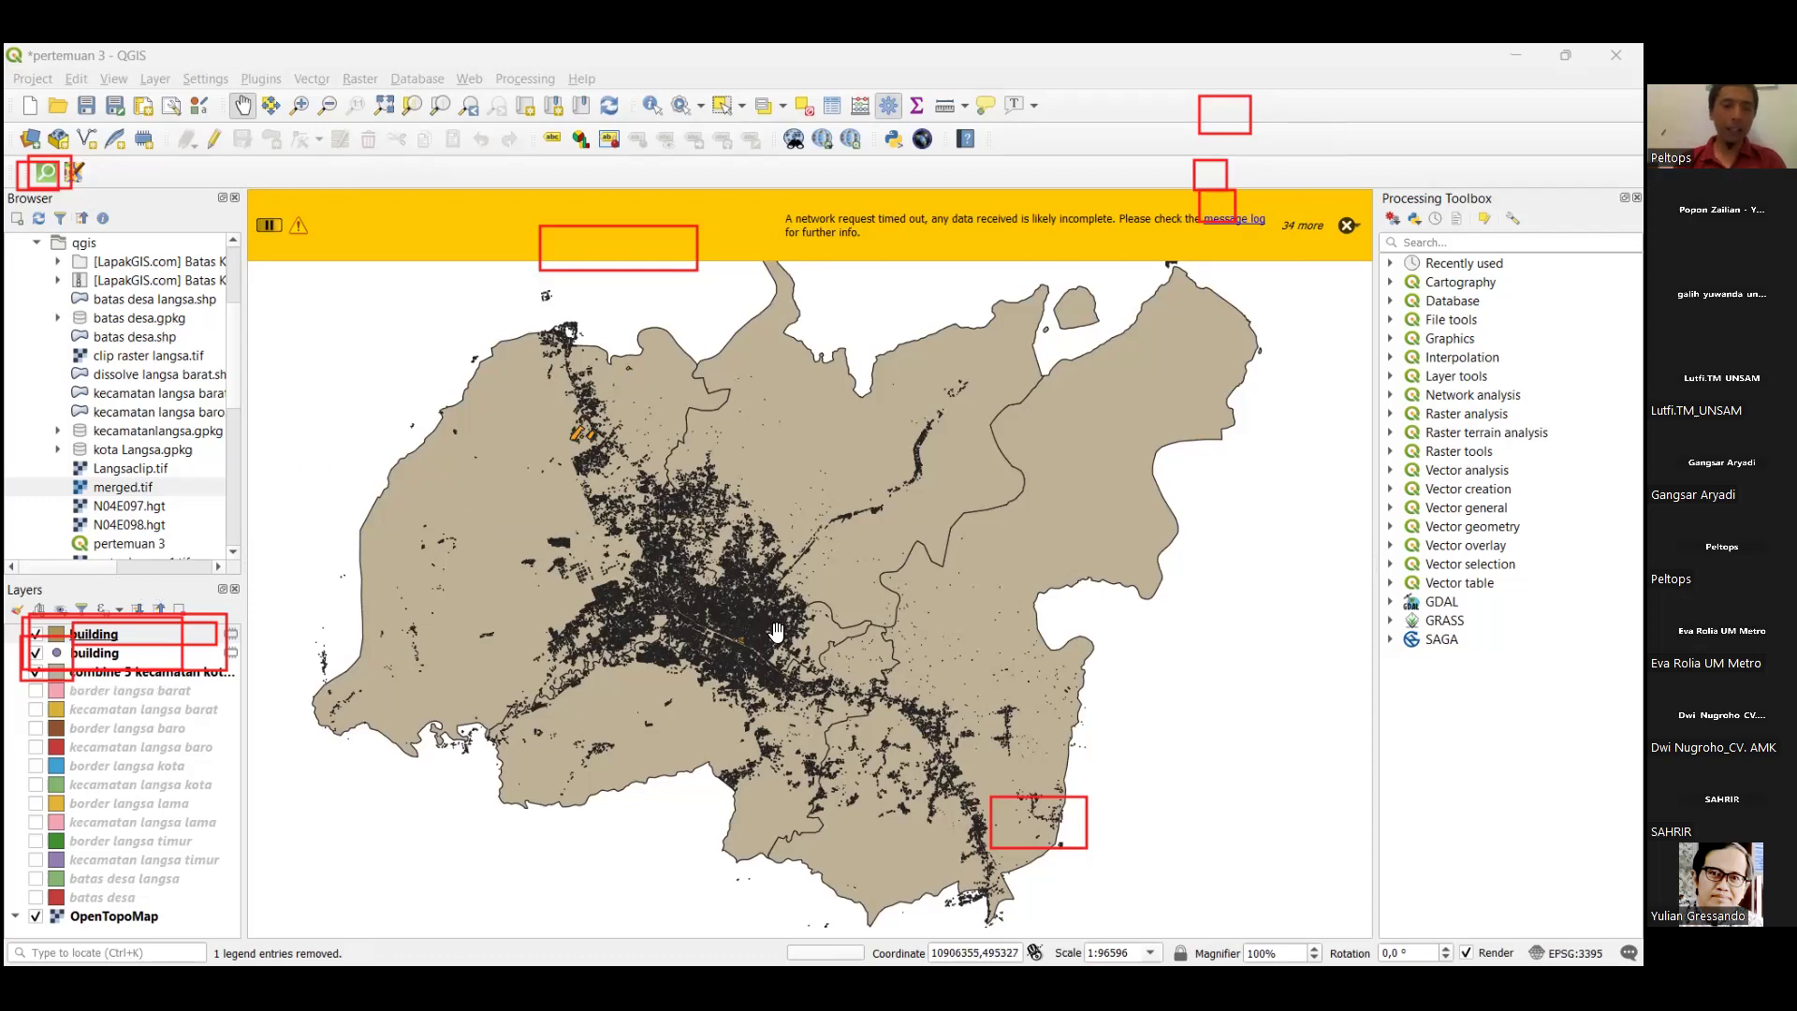
left_click_drag(724, 591, 728, 615)
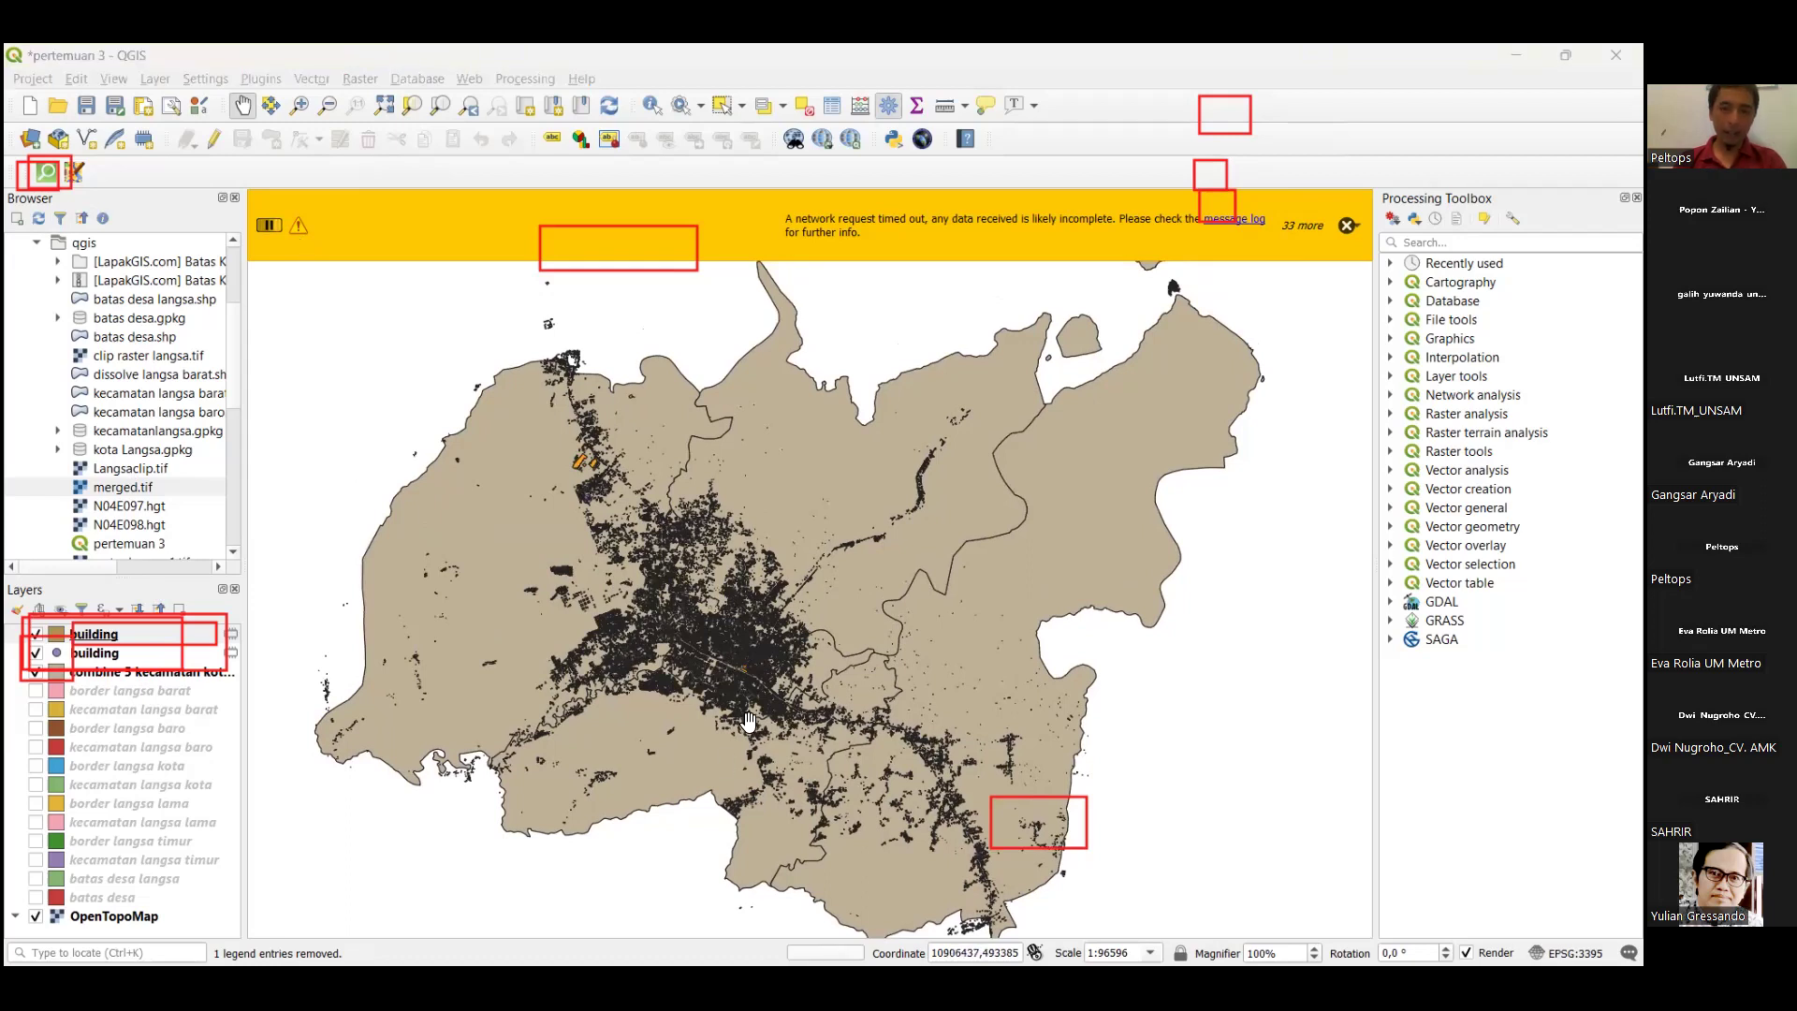
scroll(680, 601, "up", 1)
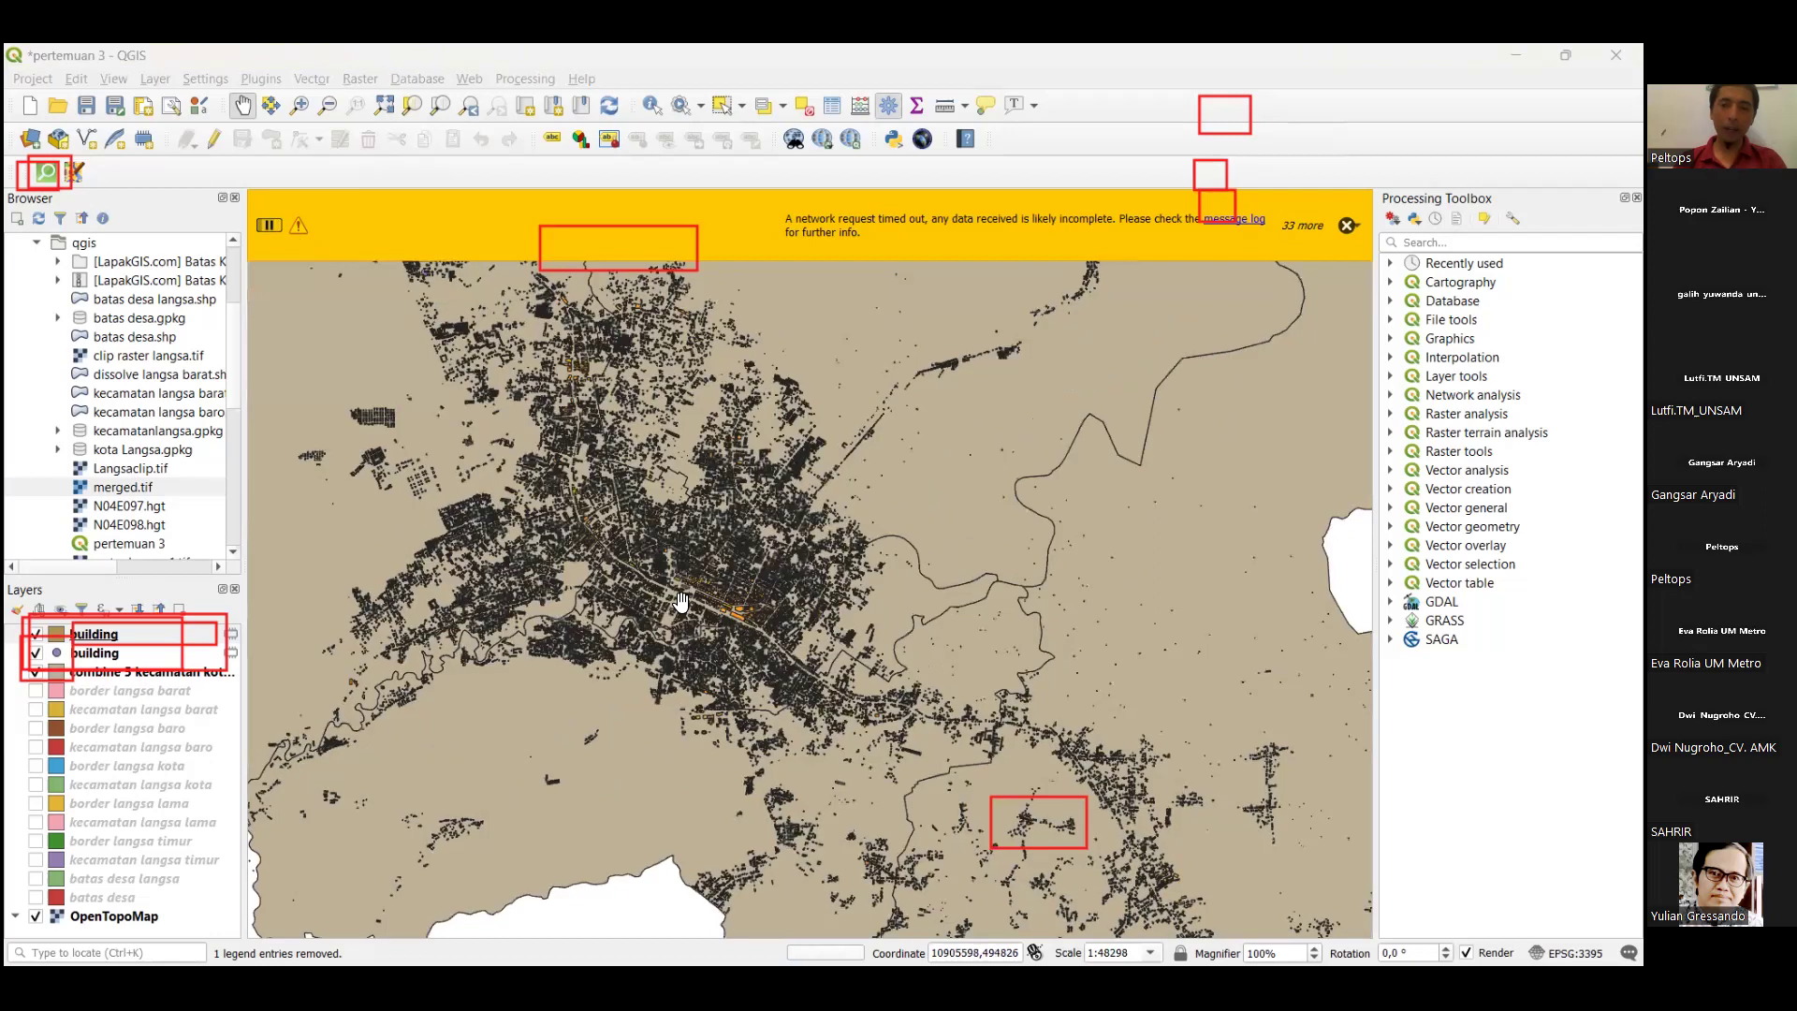
scroll(687, 629, "up", 1)
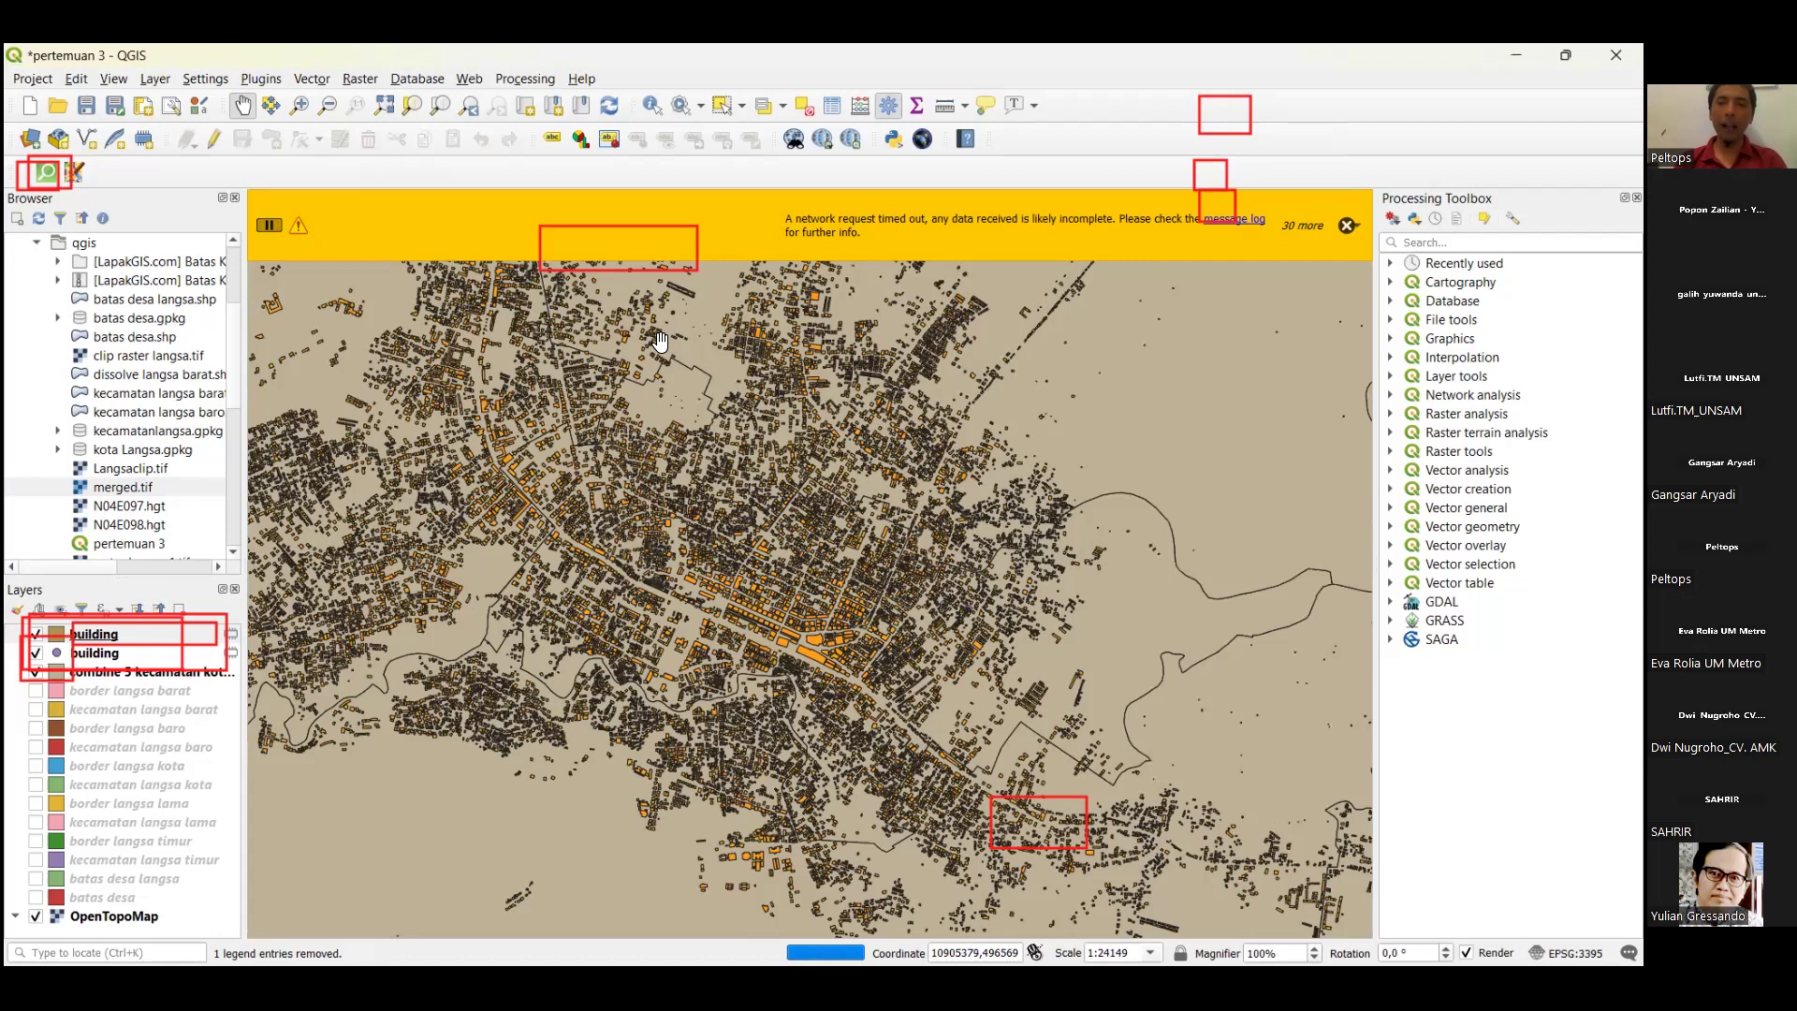
left_click_drag(654, 488, 682, 494)
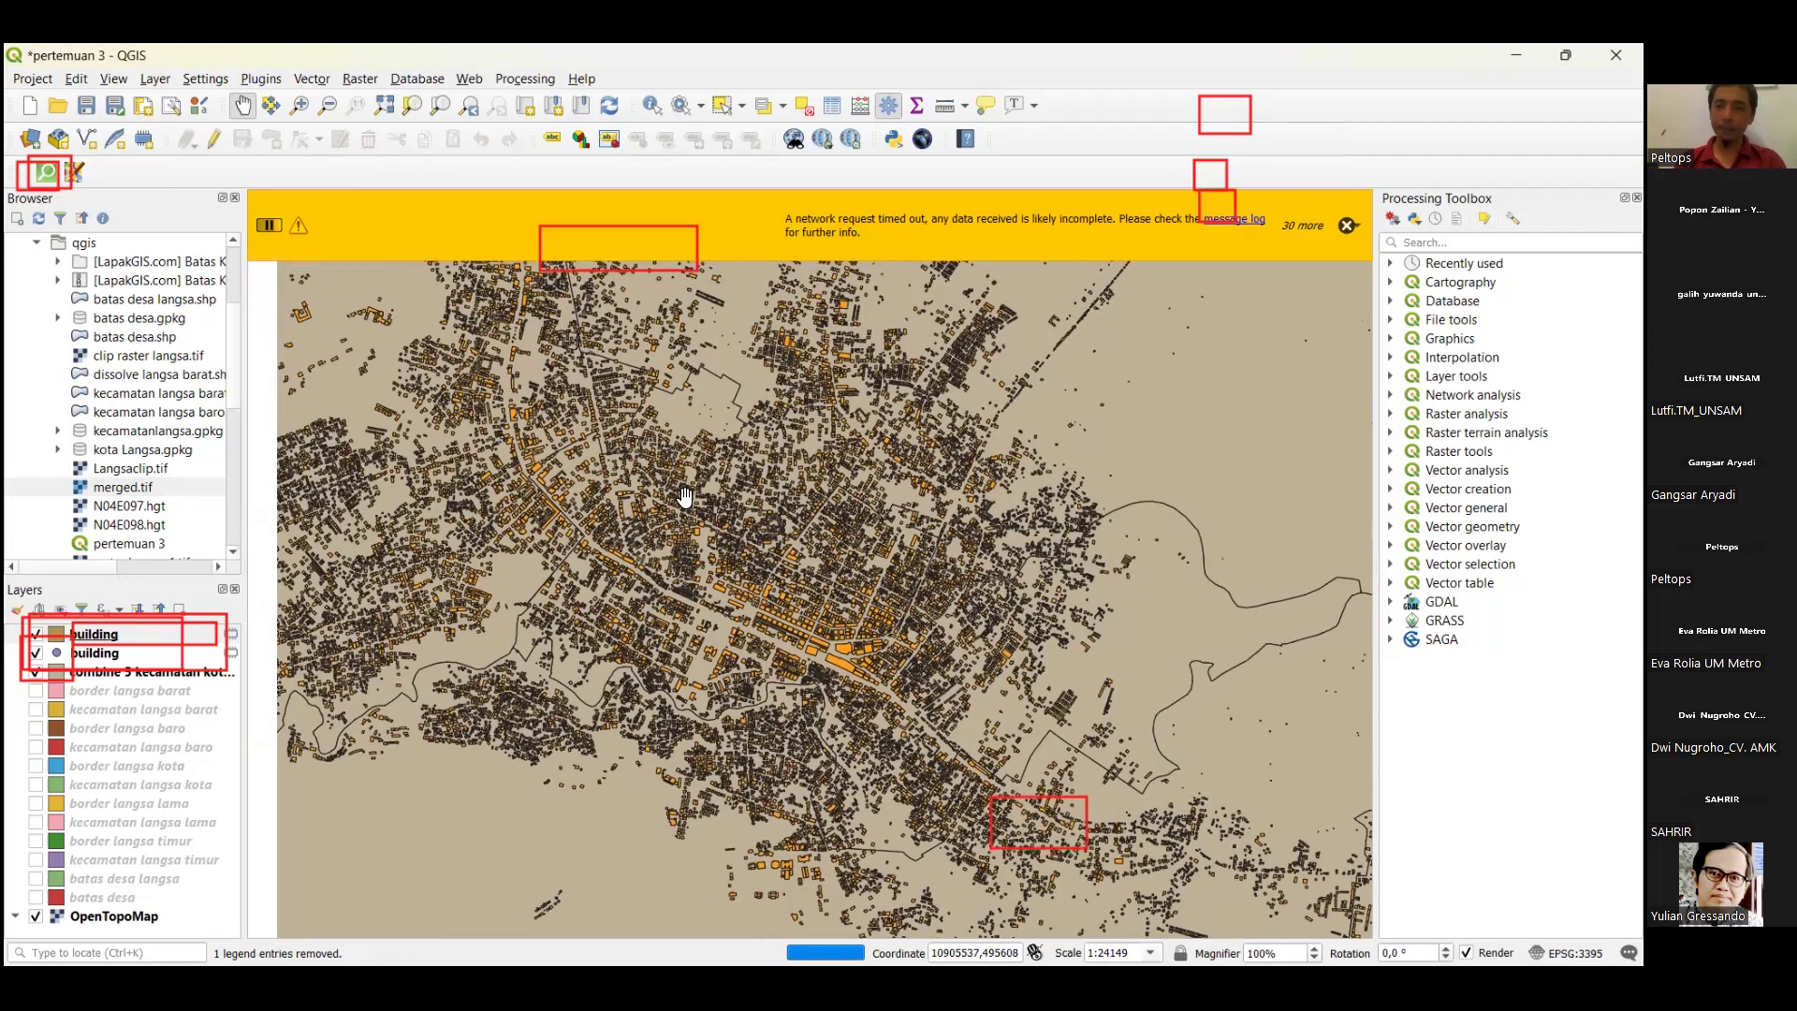
left_click_drag(572, 521, 586, 524)
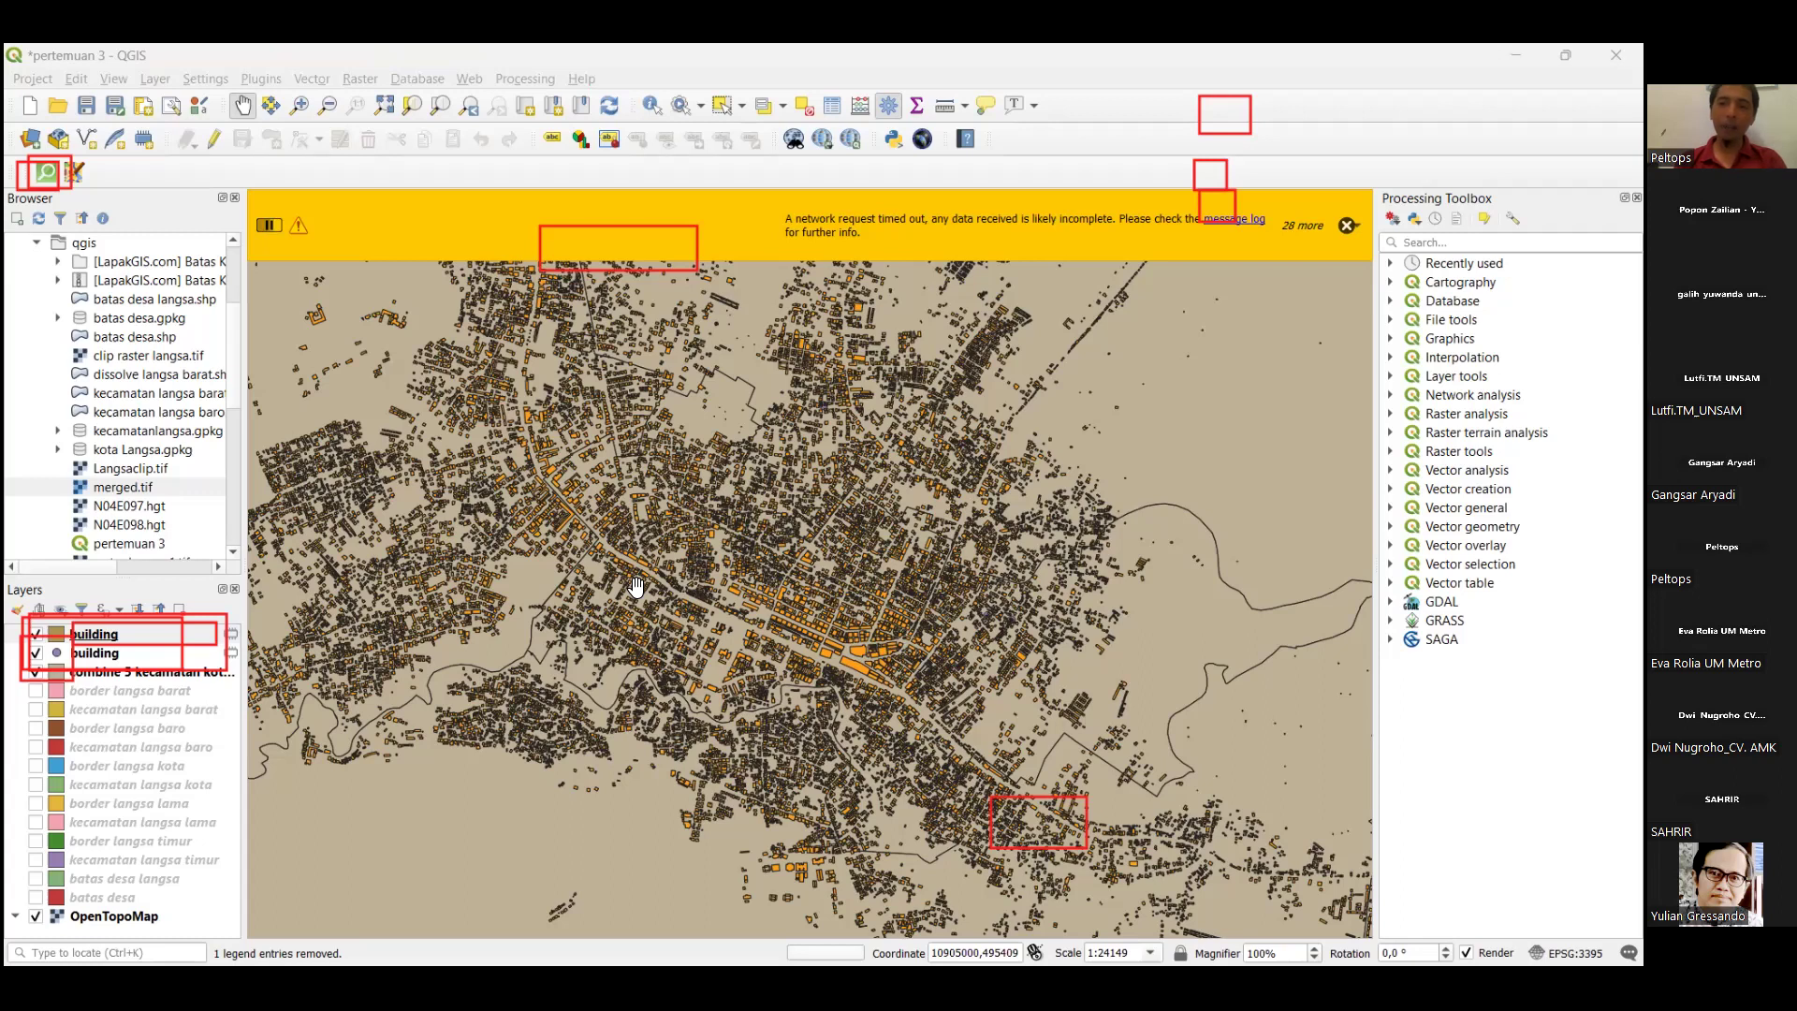
scroll(635, 586, "up", 1)
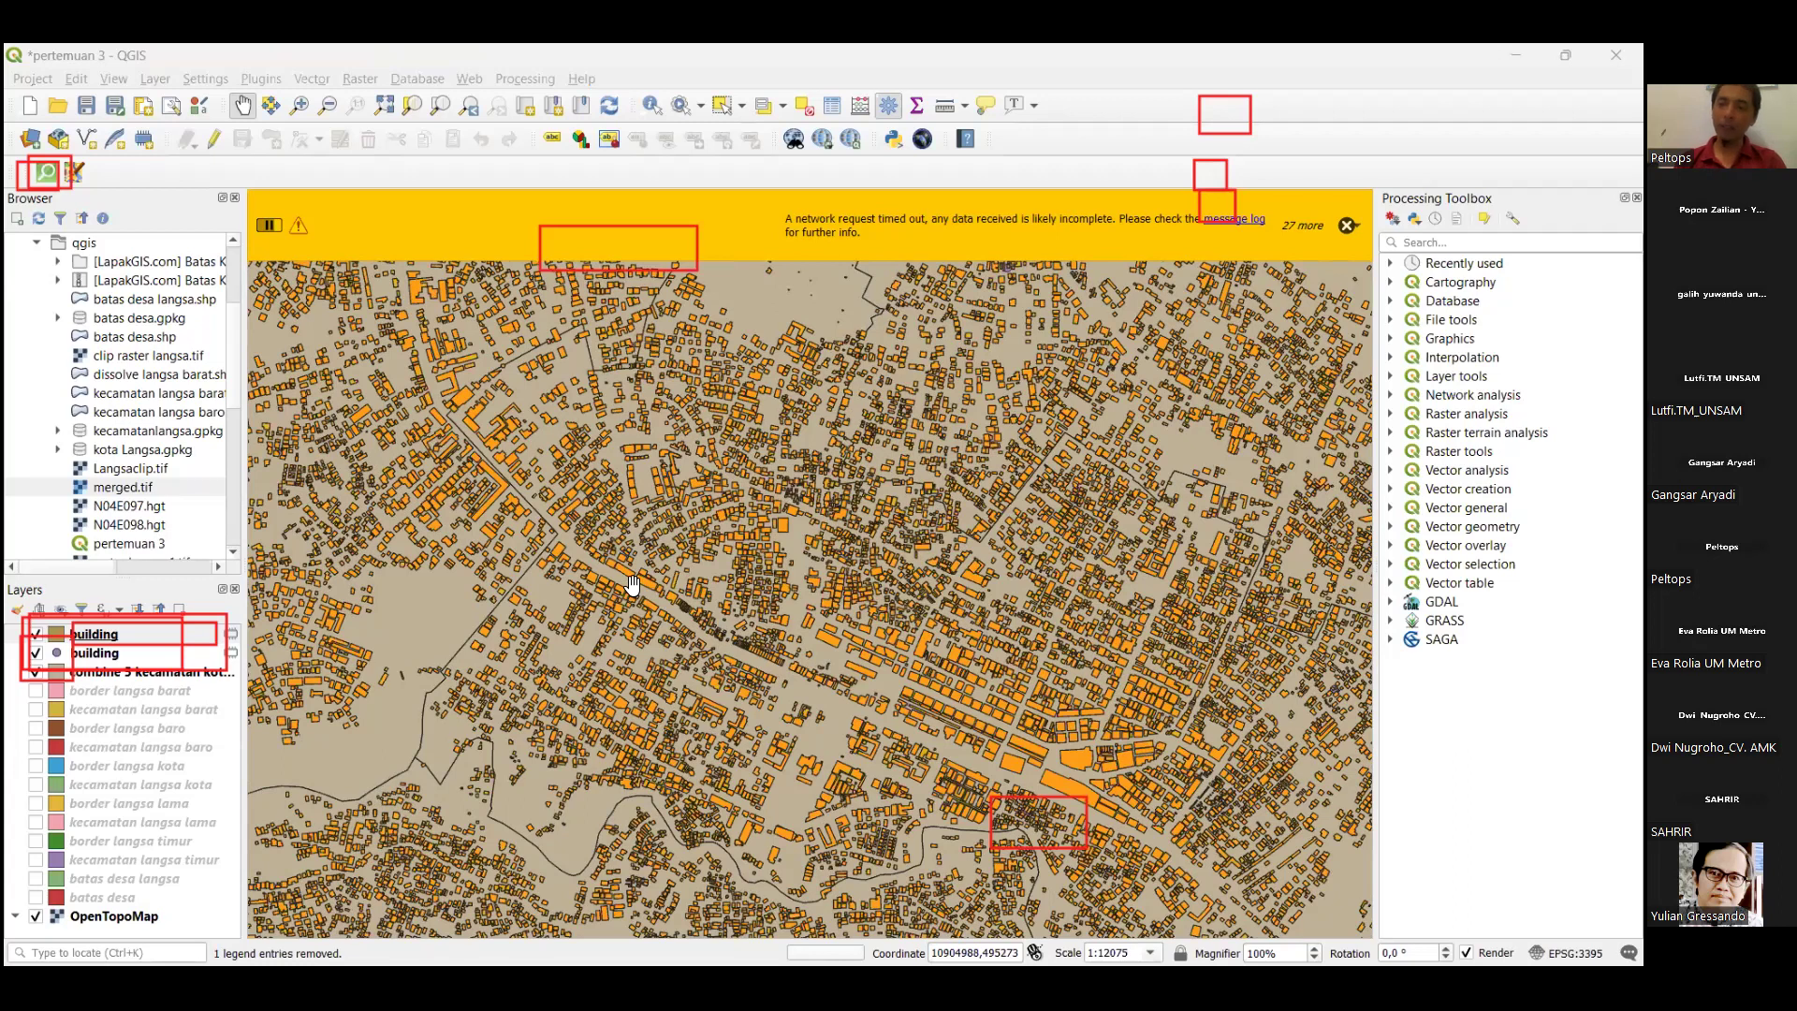
scroll(632, 584, "up", 1)
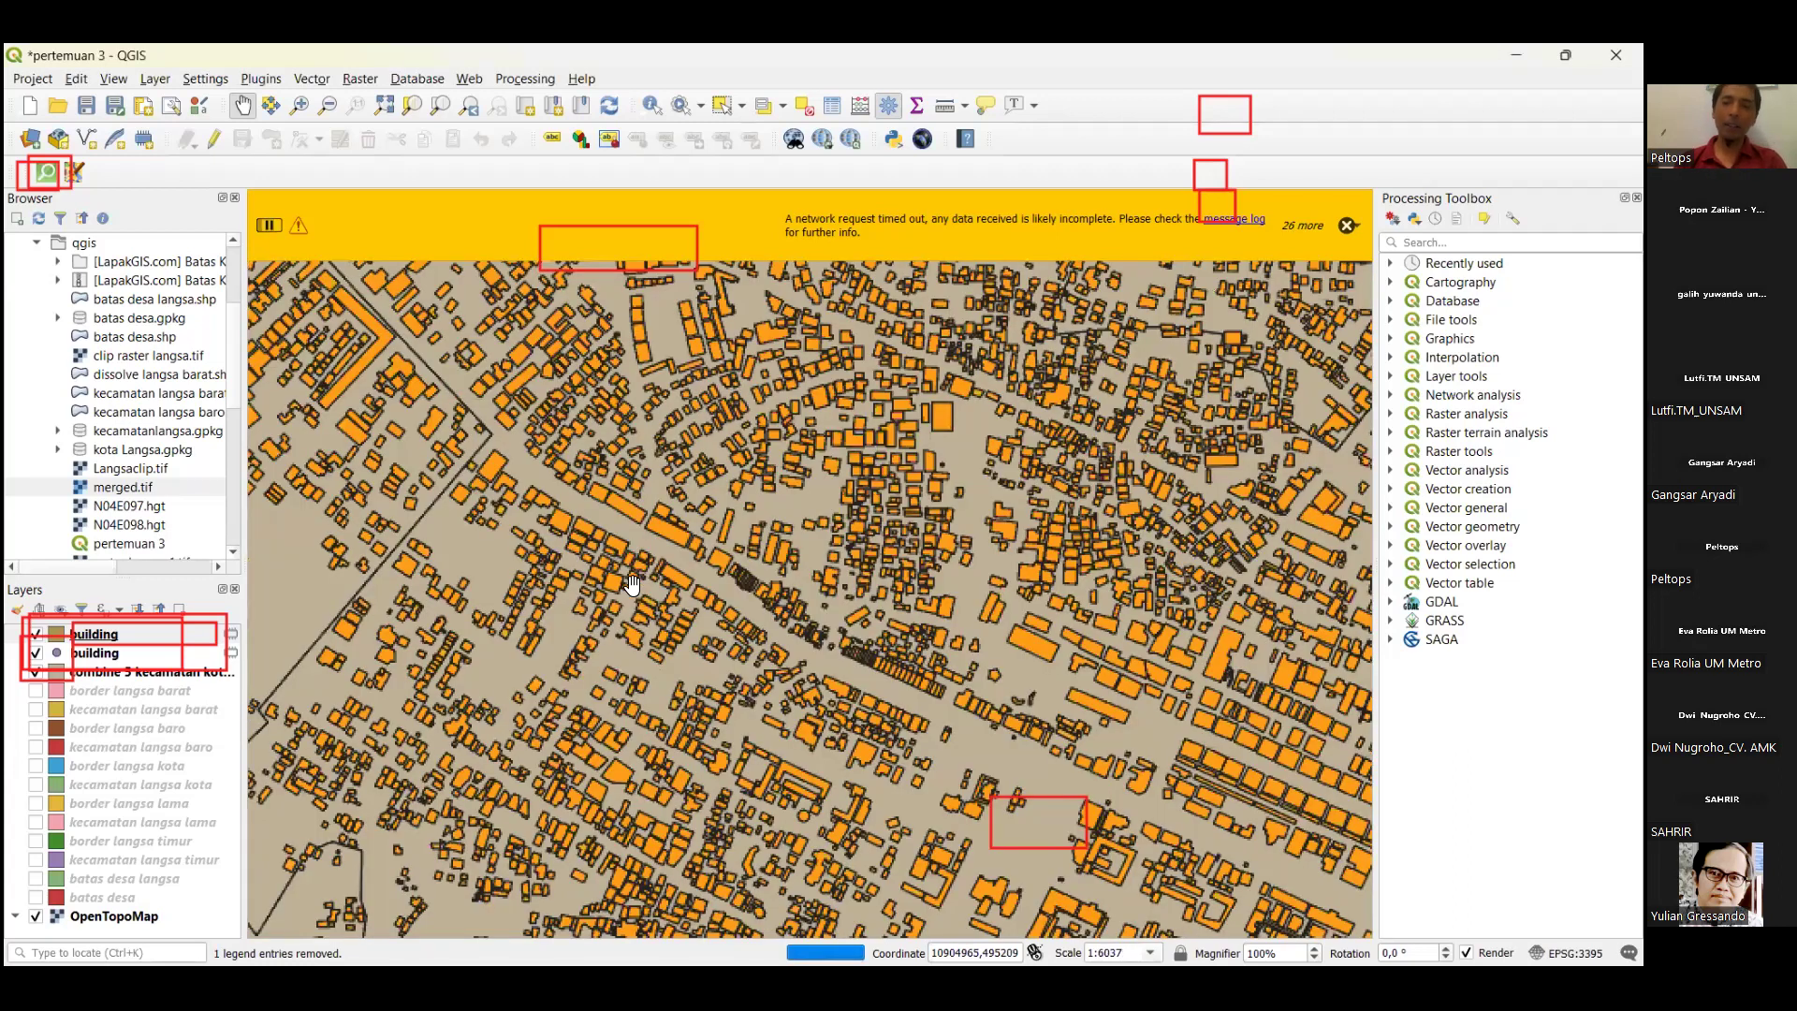
scroll(631, 536, "down", 2)
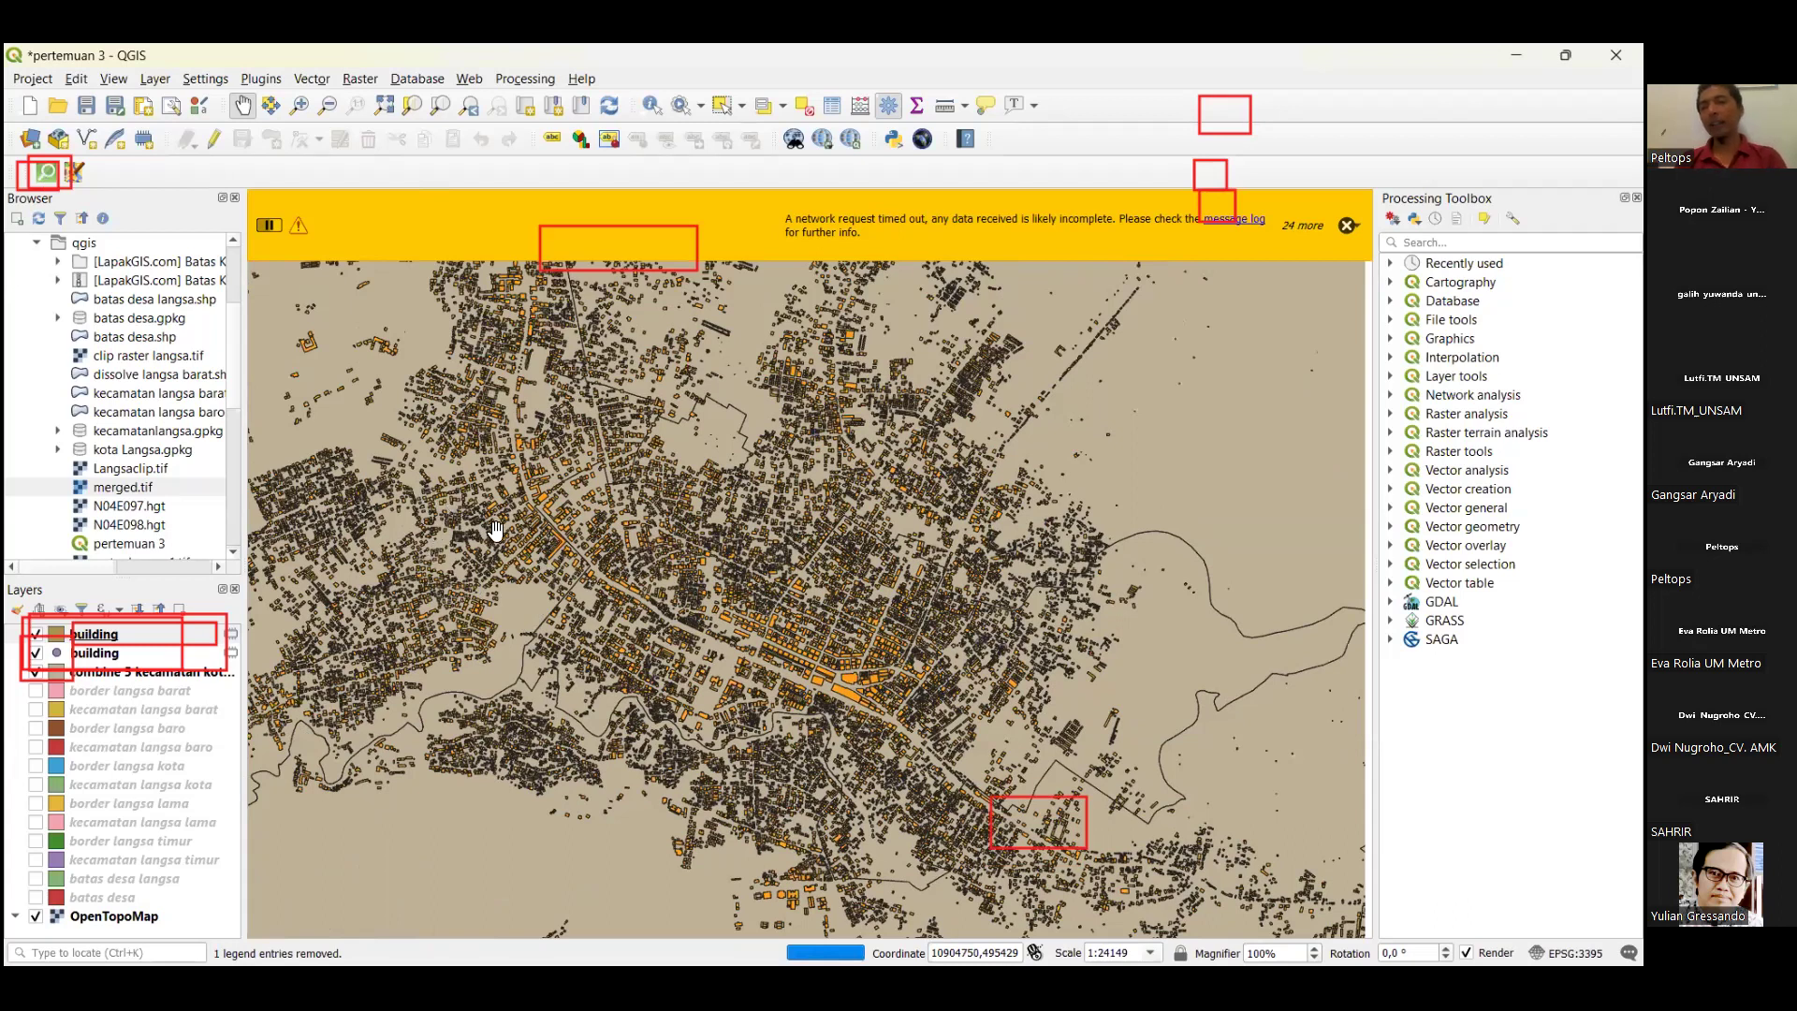
scroll(344, 364, "up", 1)
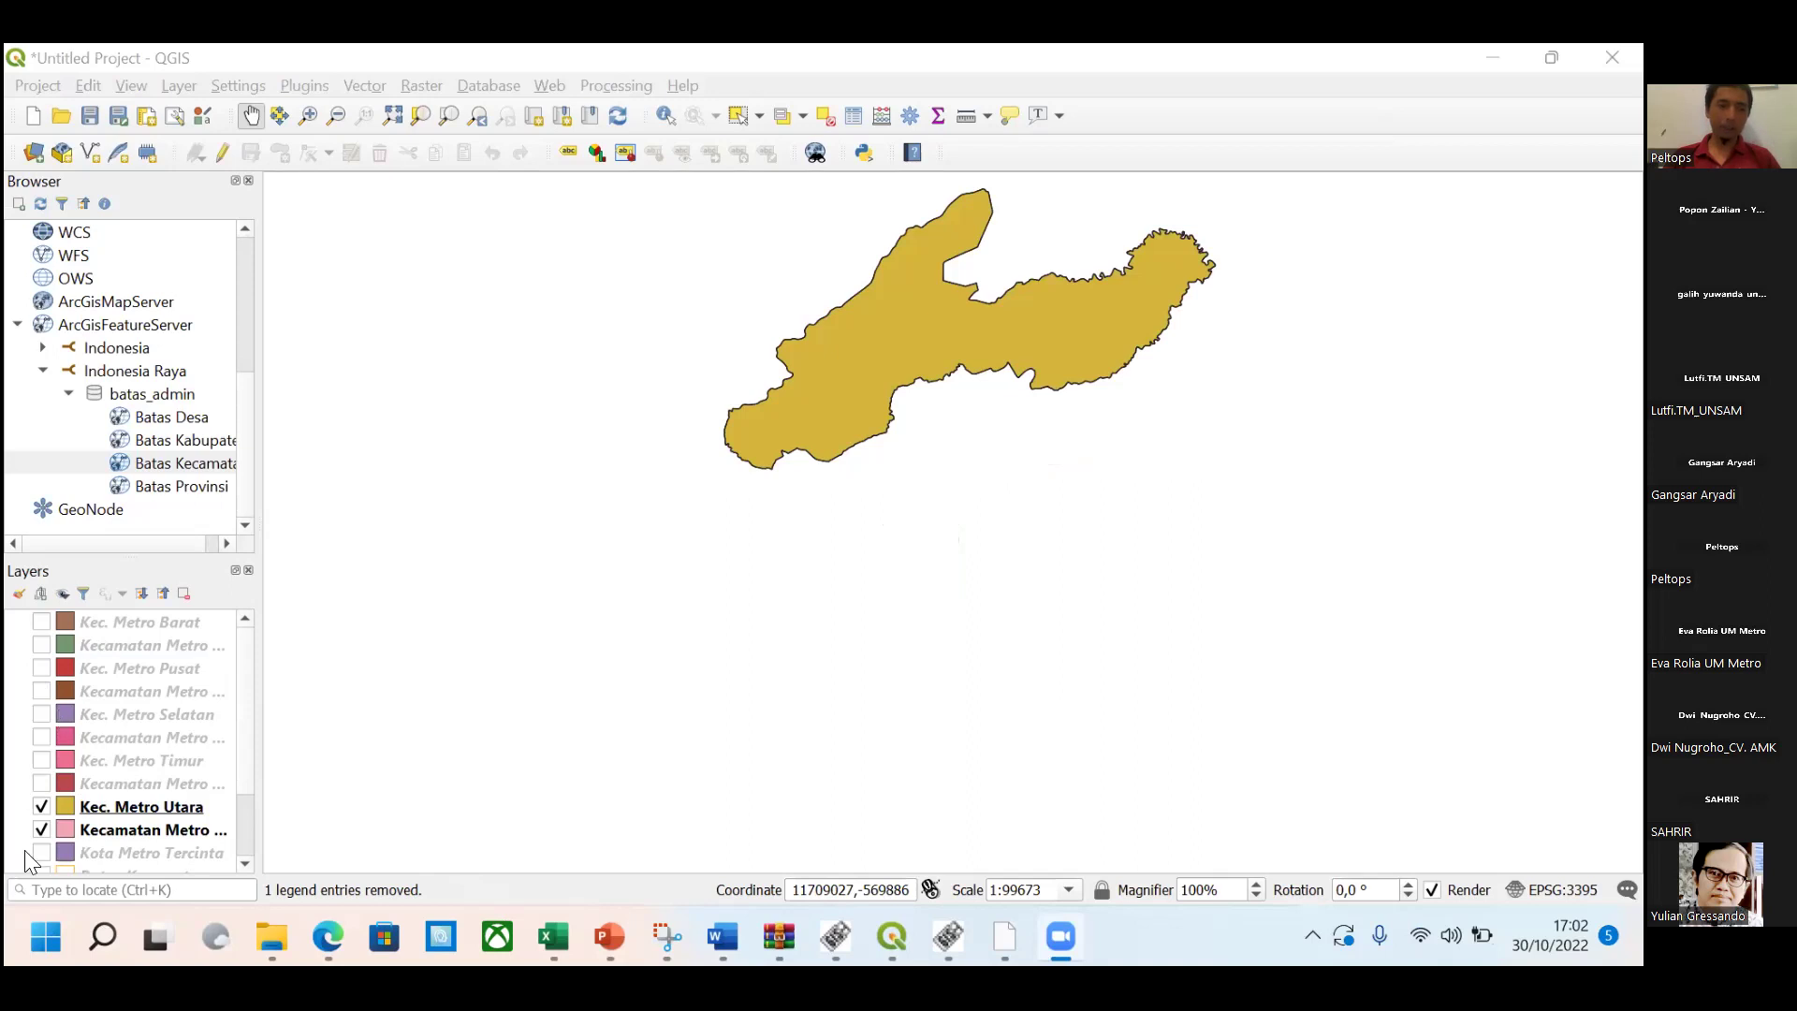
Show the Kec. Metro Timur, Selatan, Pusat and Barat layers, and hide the Kecamatan Metro layer directly below Kec. Metro Utara.
left_click(41, 760)
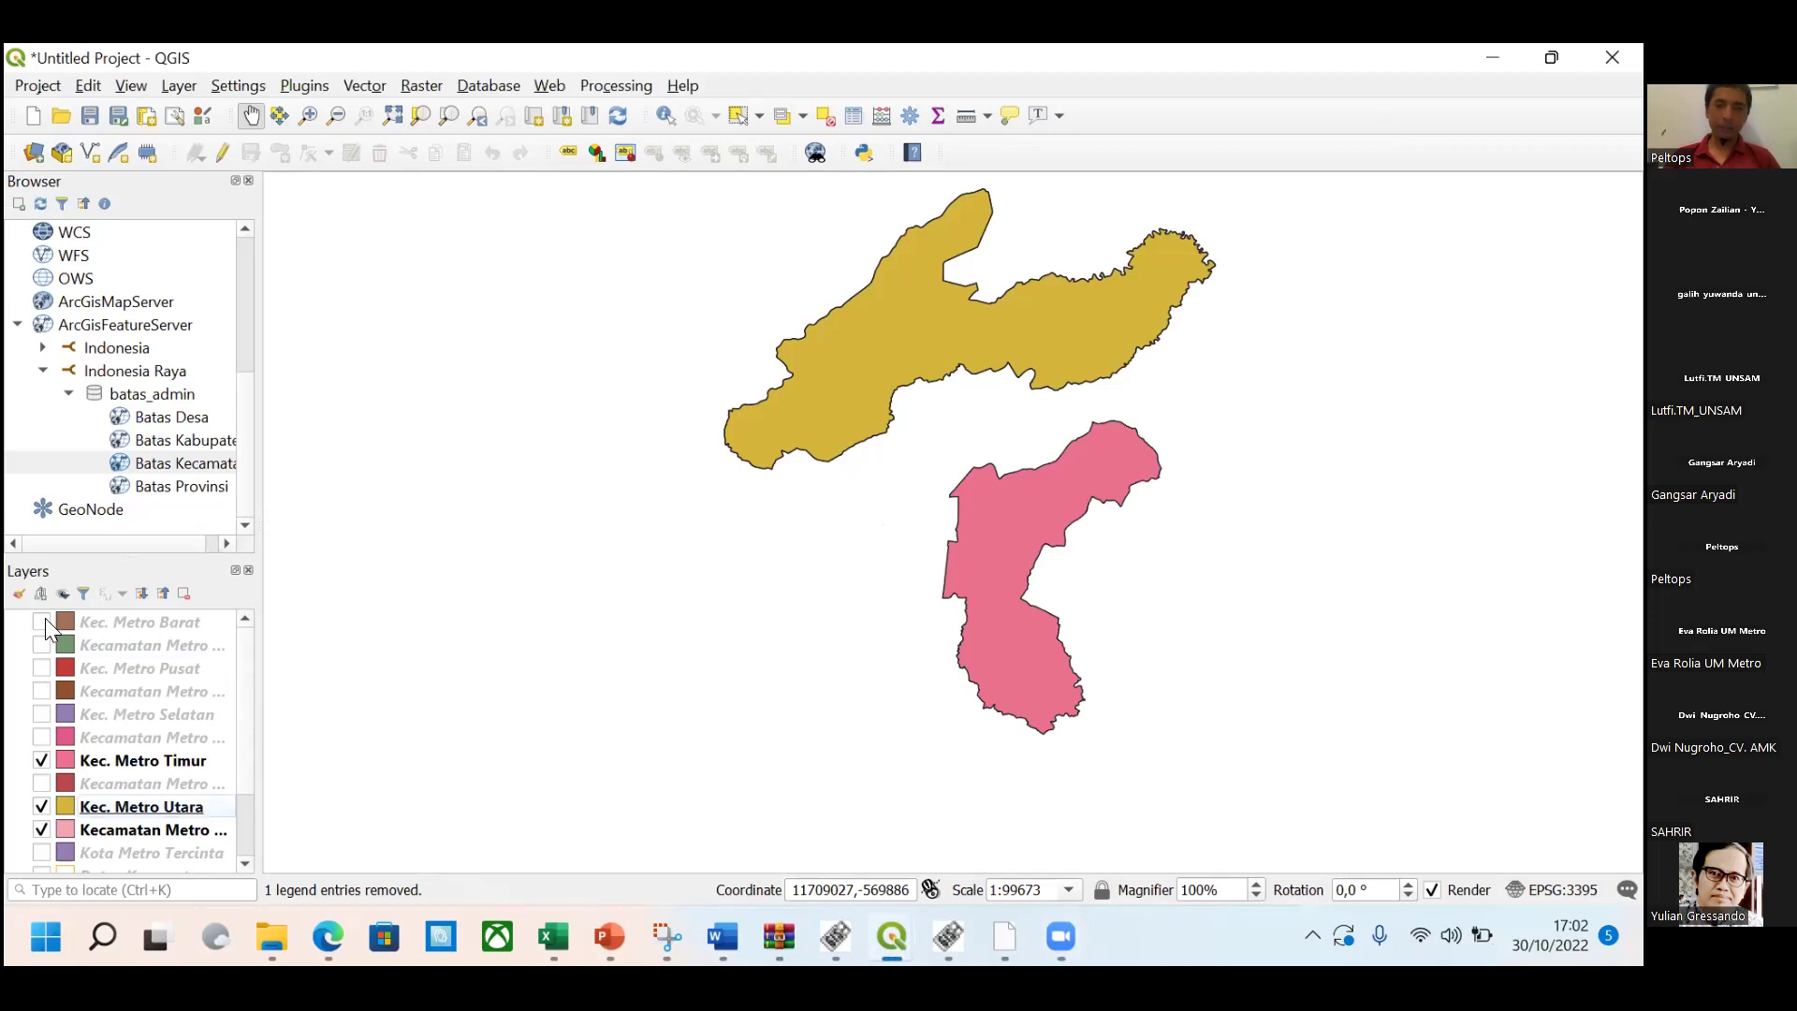
left_click(42, 714)
left_click(41, 667)
left_click(41, 622)
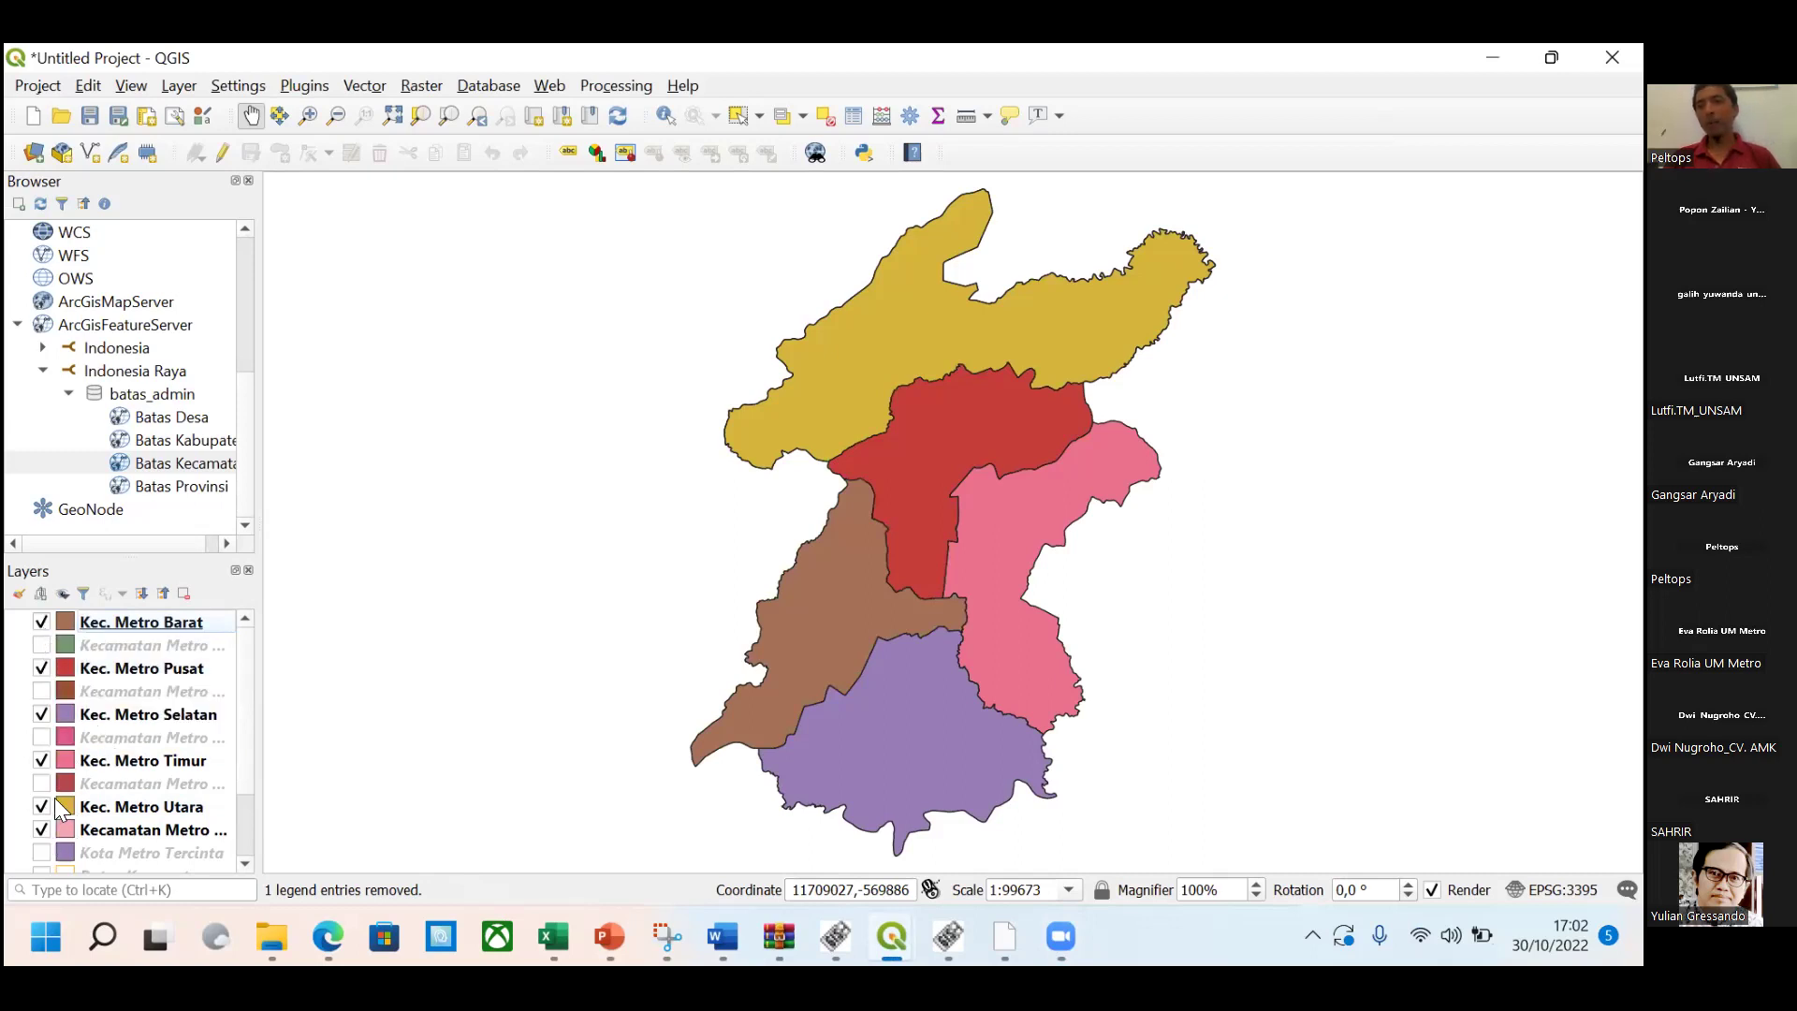
left_click(47, 831)
left_click(42, 830)
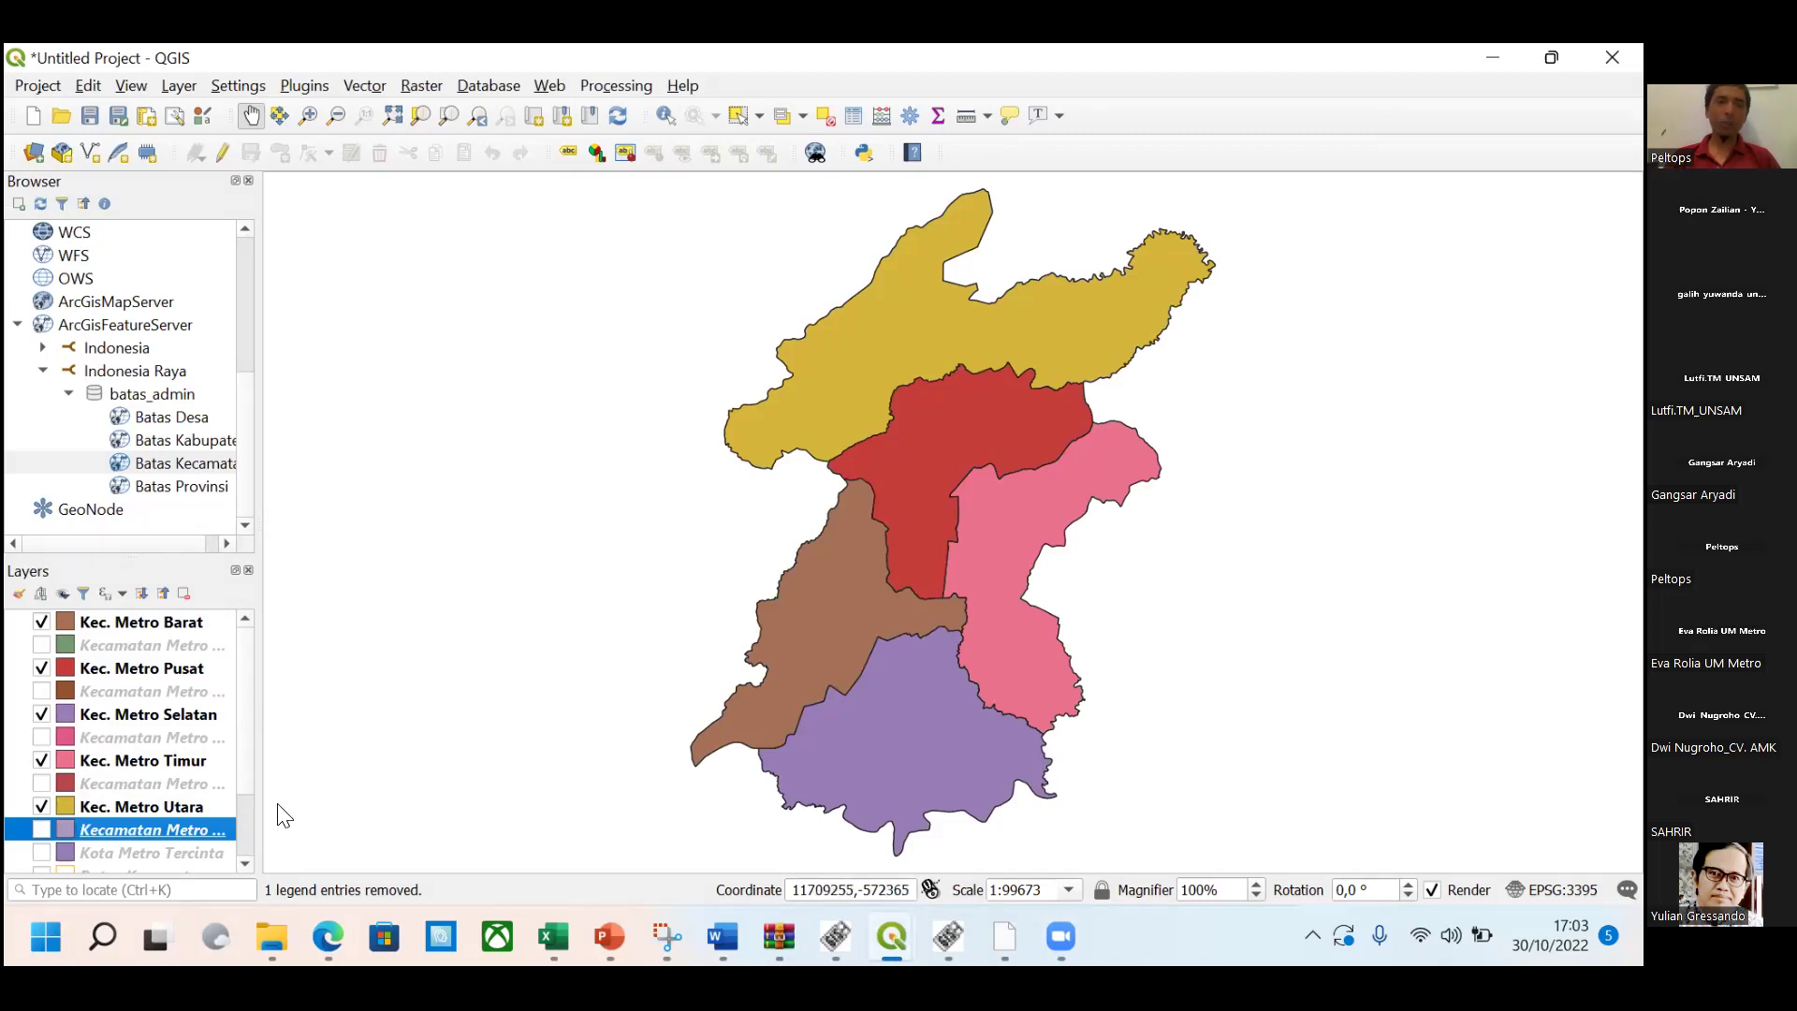
Set up Merge Vector Layers with Kec. Metro Barat, Pusat, Selatan, Timur and Utara as inputs and EPSG:4326 - WGS 84 as destination CRS.
mouse_move(277, 935)
key("alt+o")
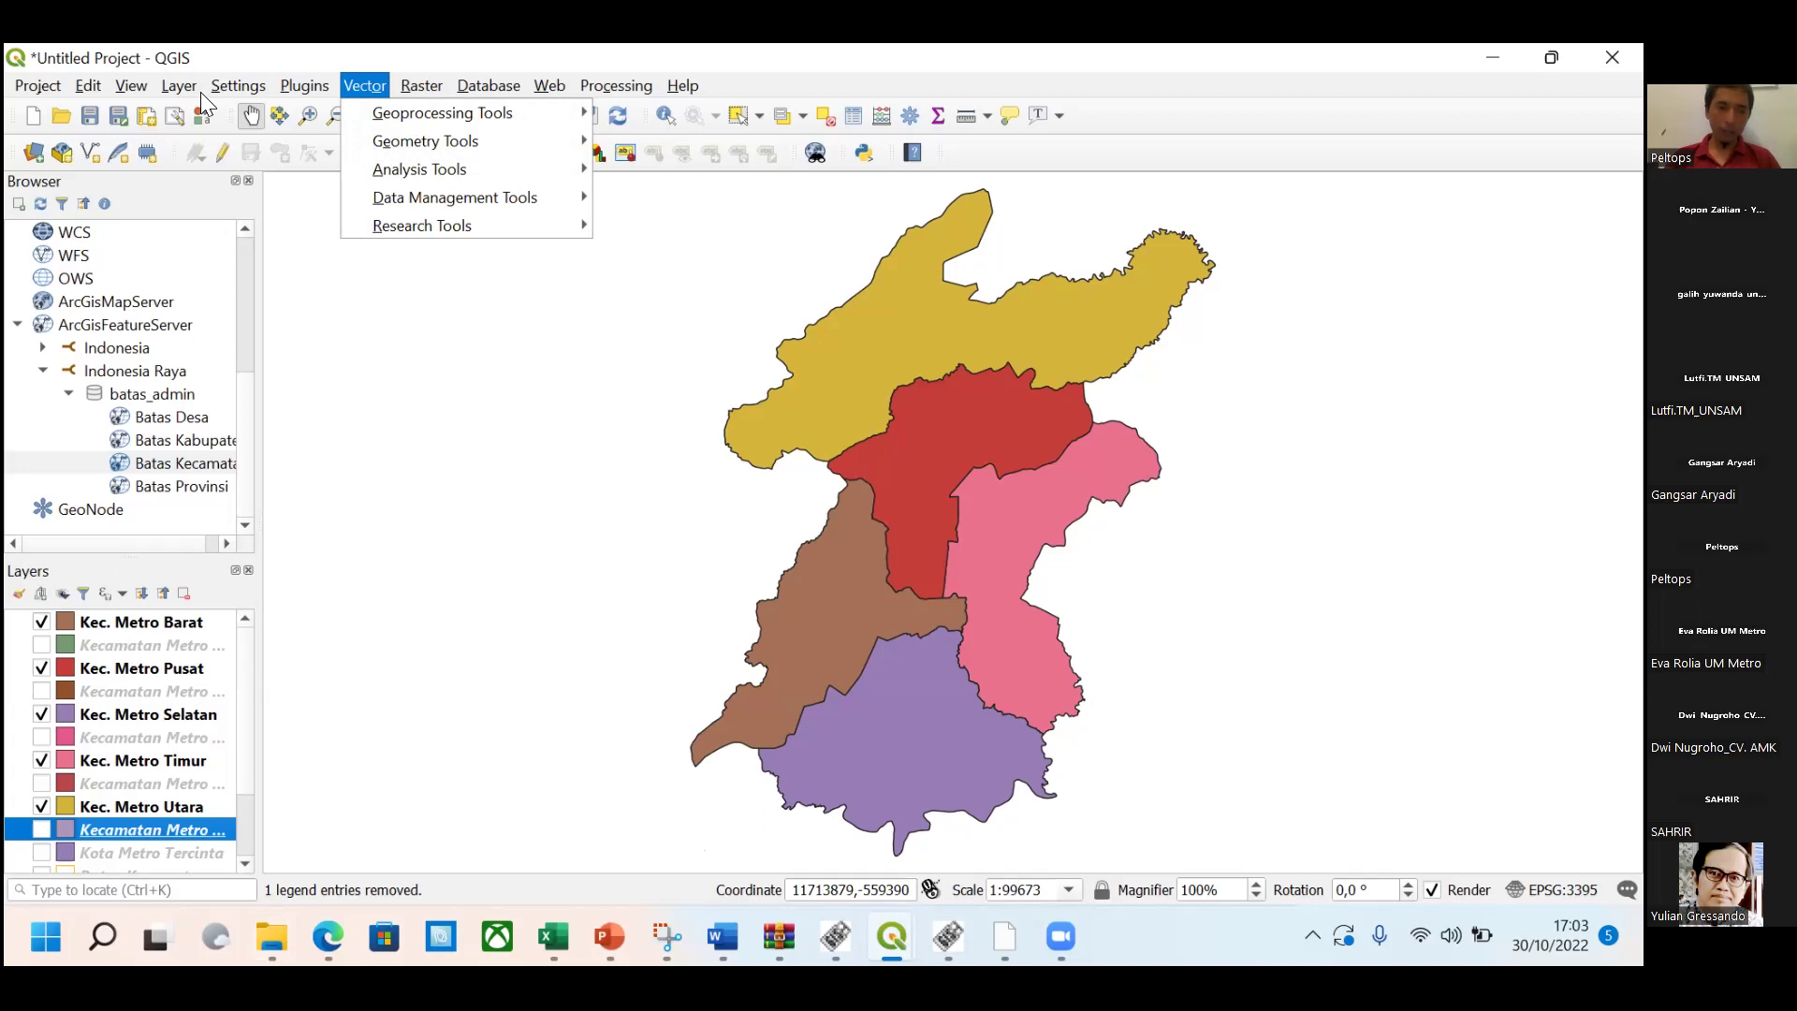
mouse_move(402, 176)
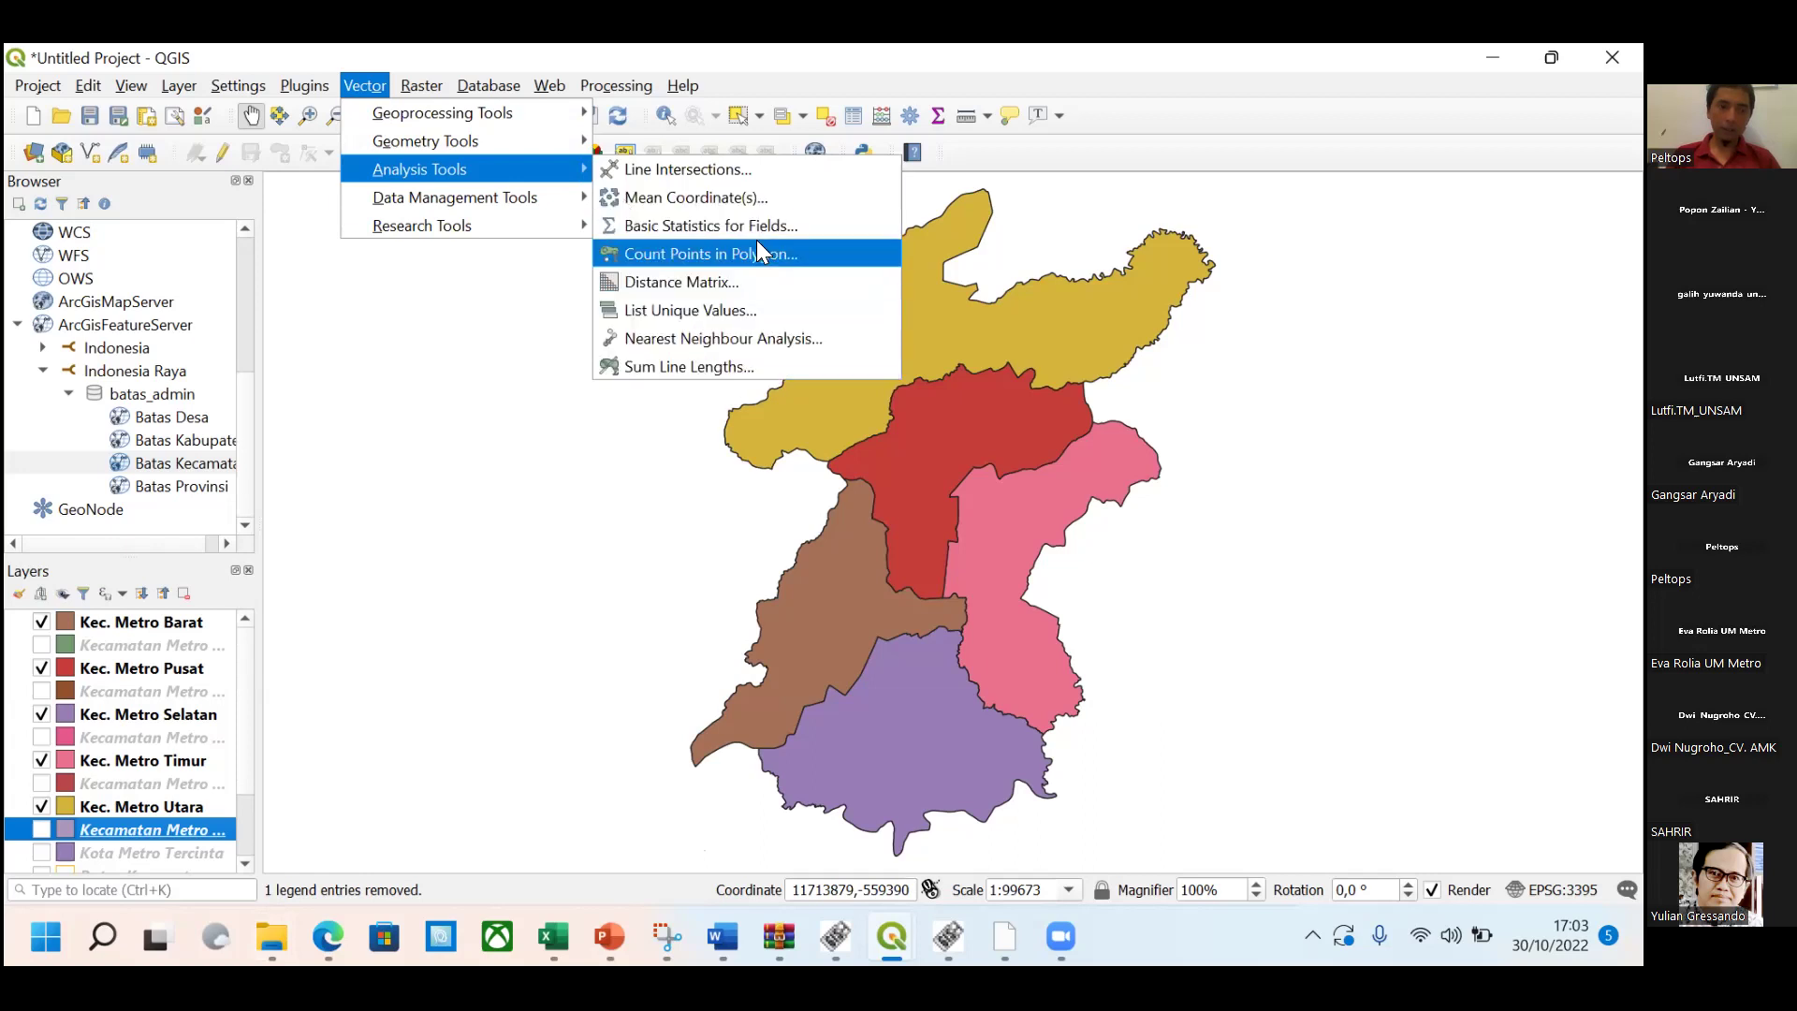
mouse_move(453, 221)
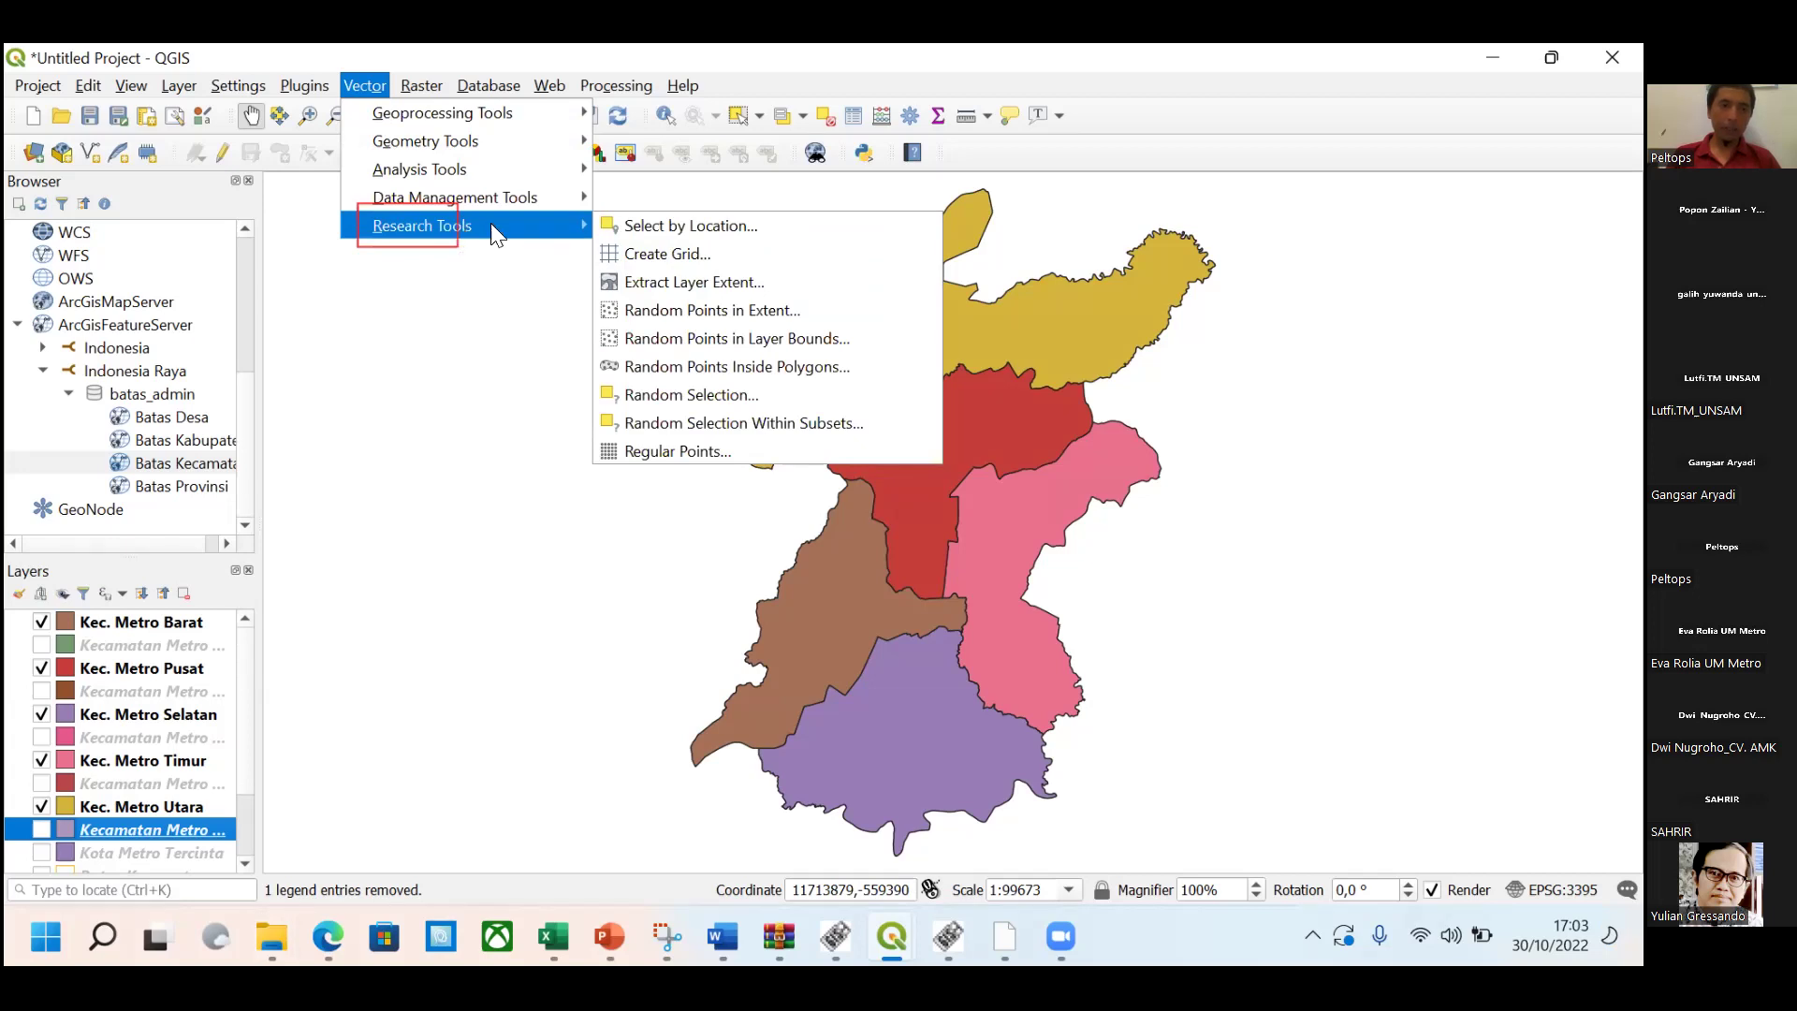
mouse_move(498, 195)
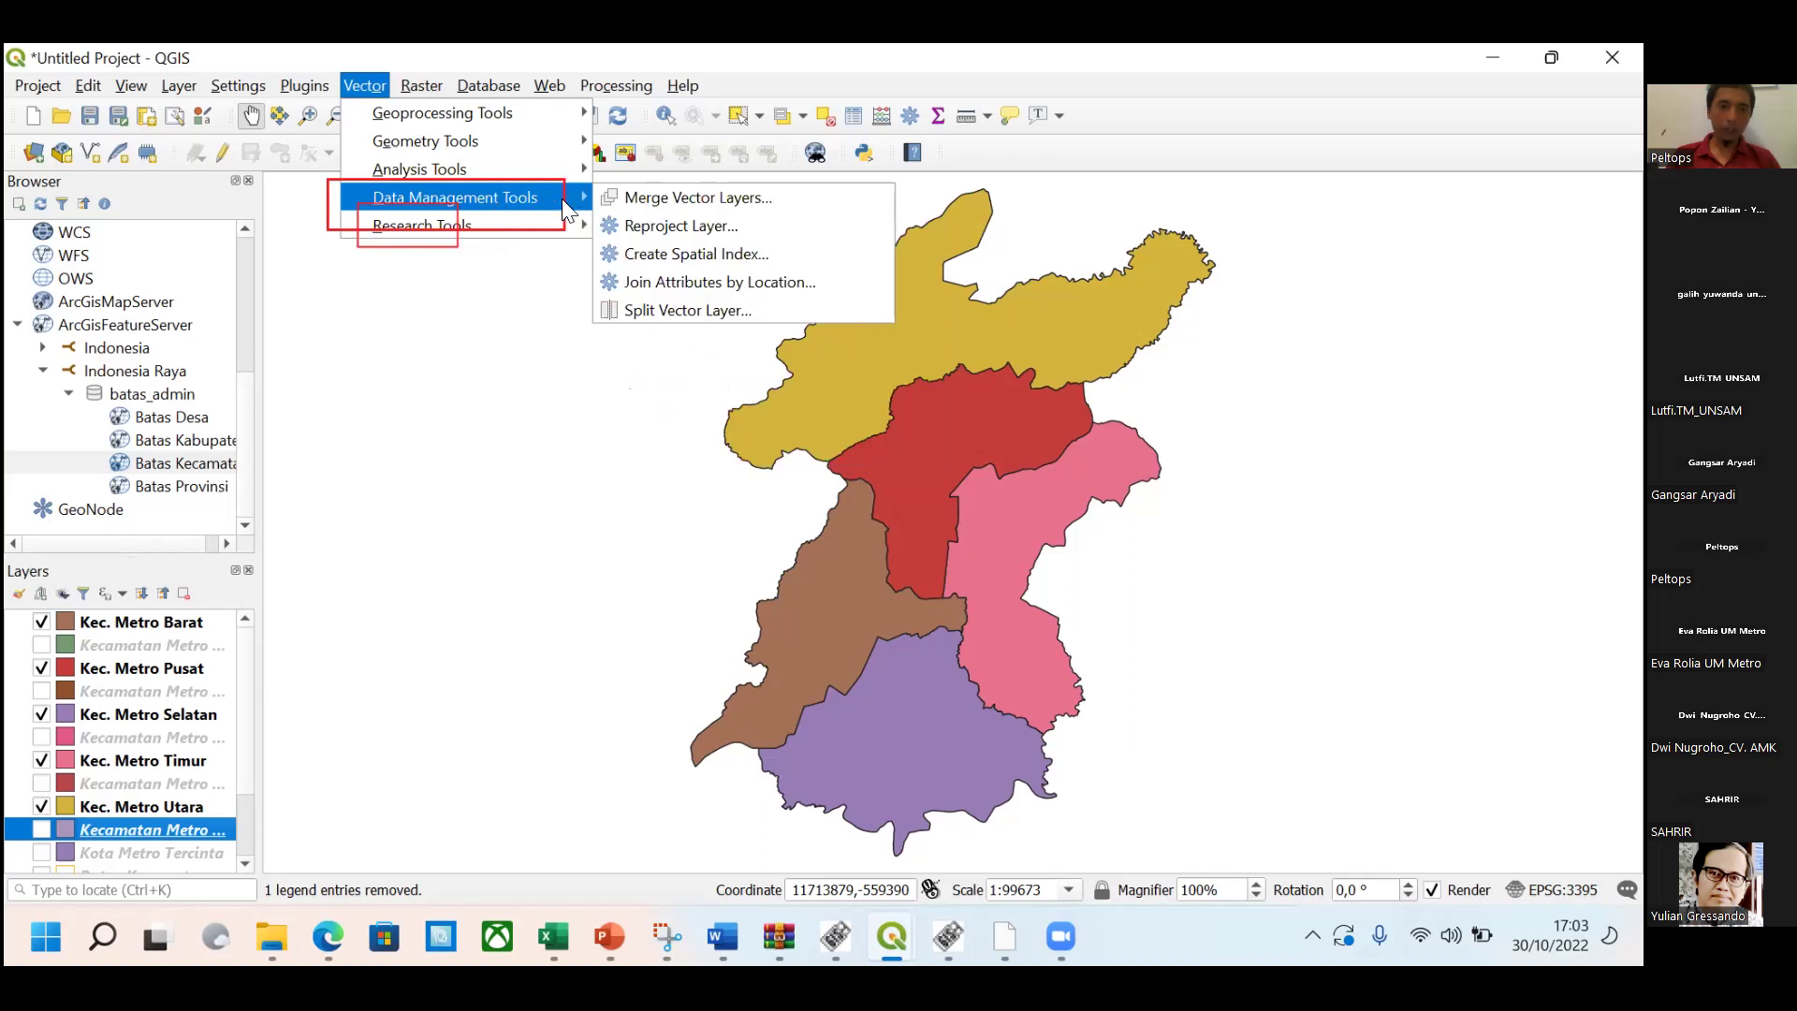
left_click(668, 198)
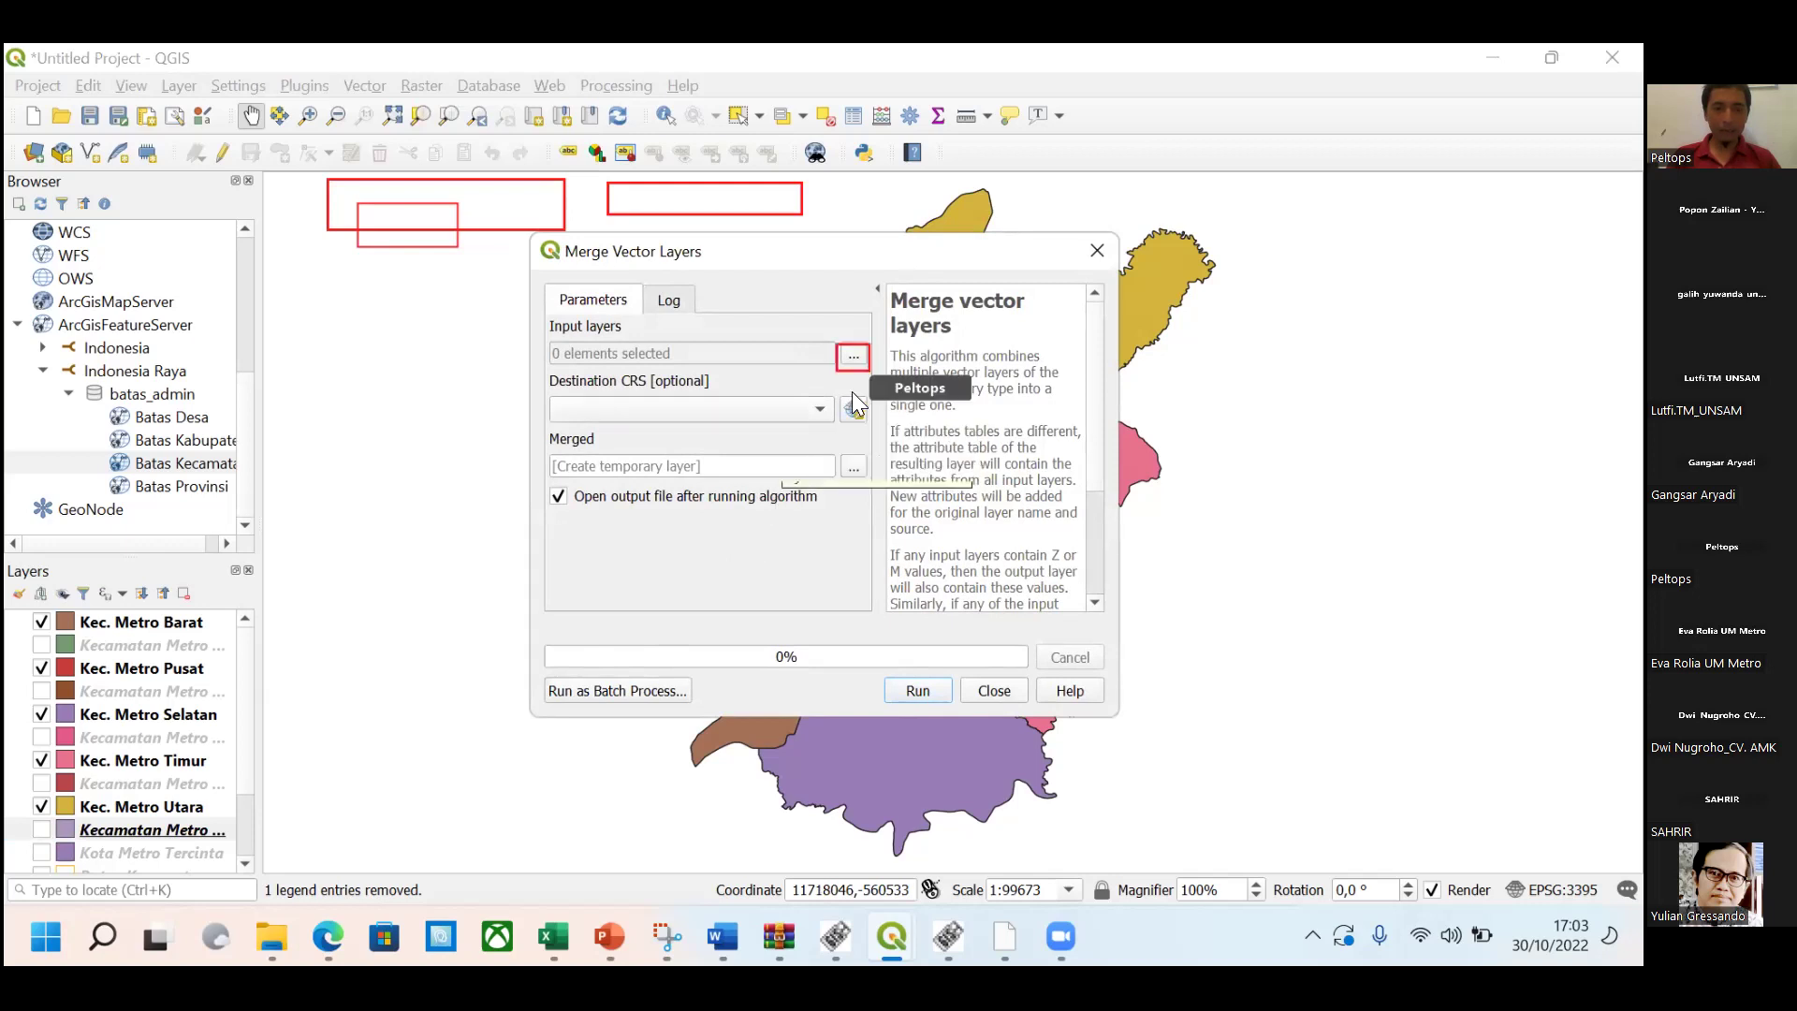
left_click(857, 352)
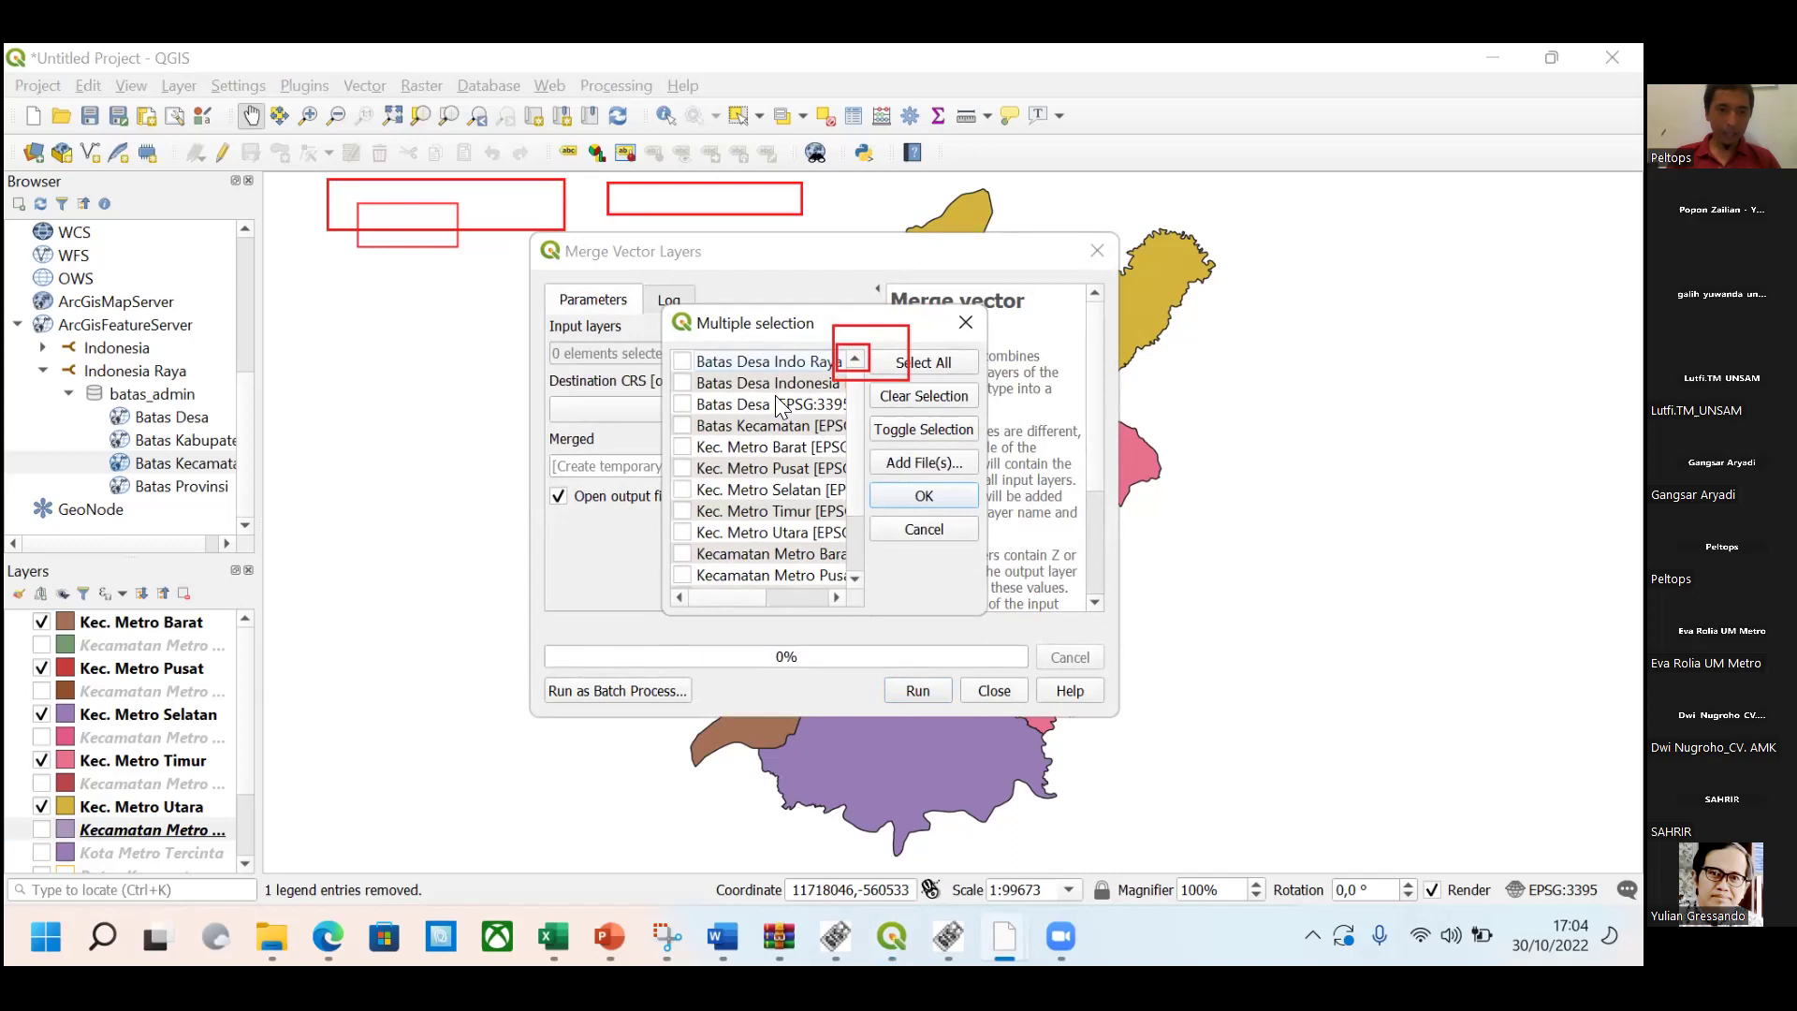
left_click(683, 447)
left_click(683, 467)
left_click(683, 490)
left_click(682, 514)
left_click(682, 529)
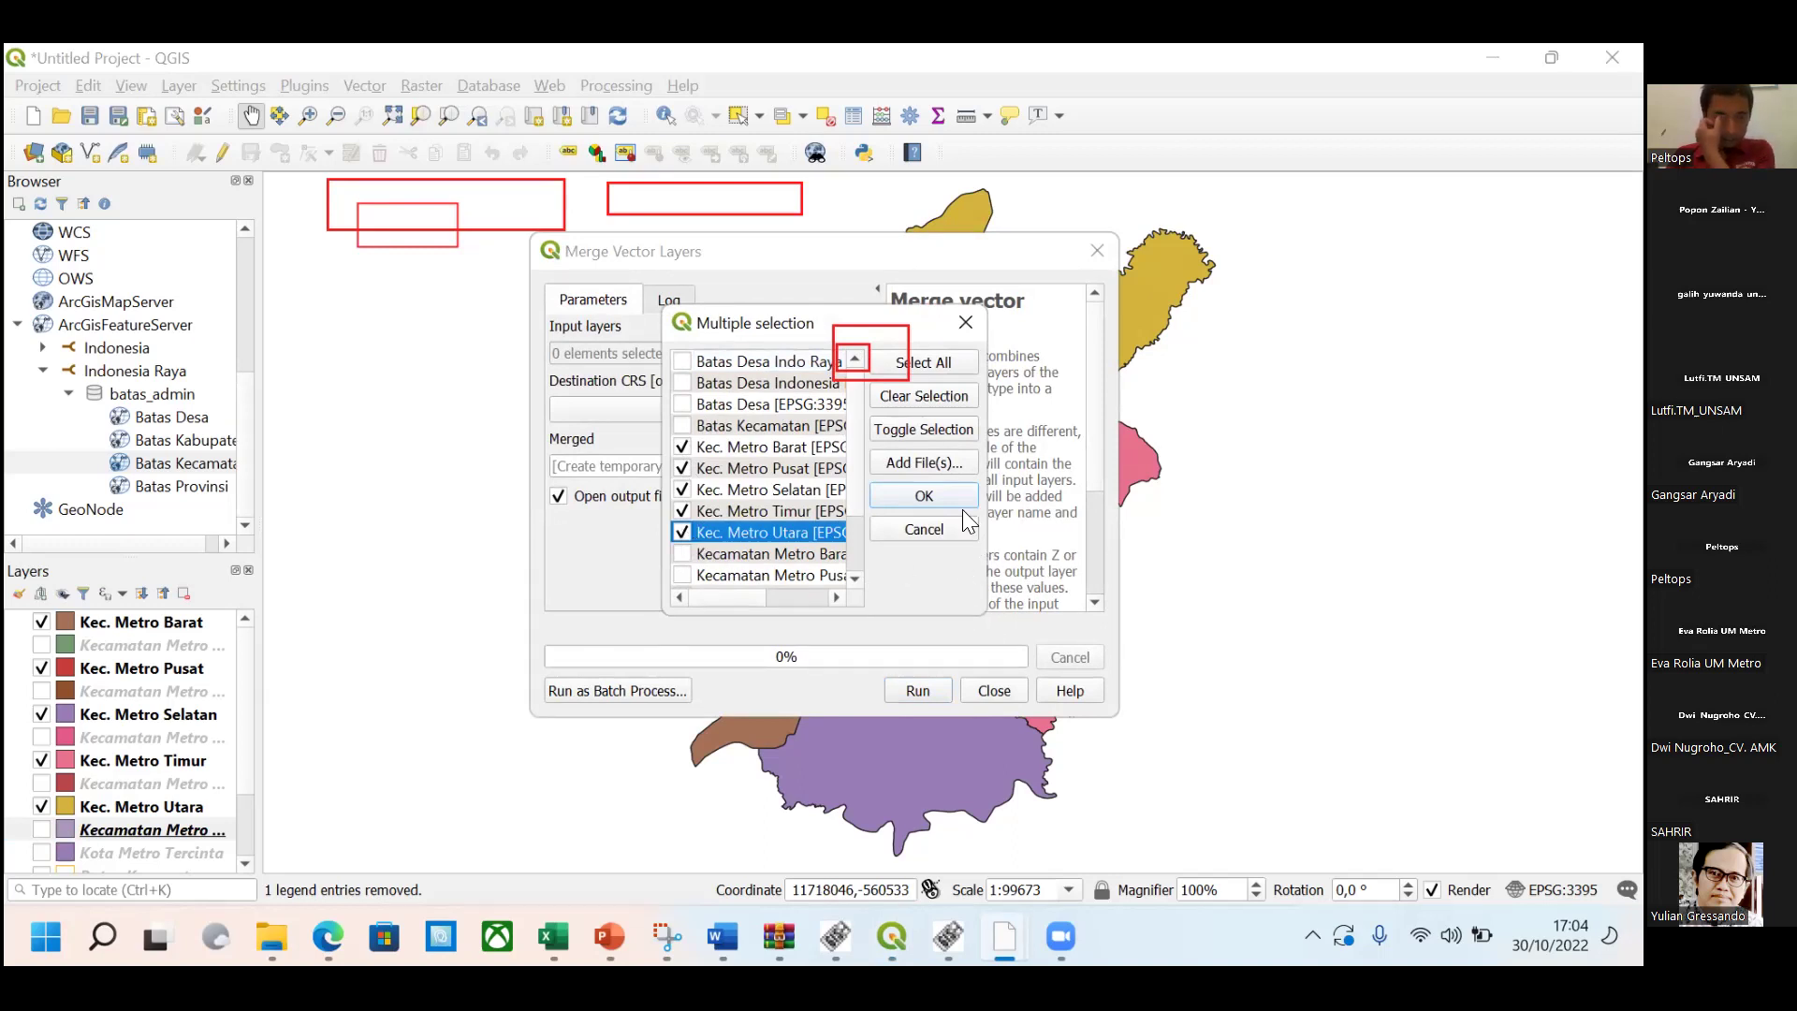
left_click(939, 493)
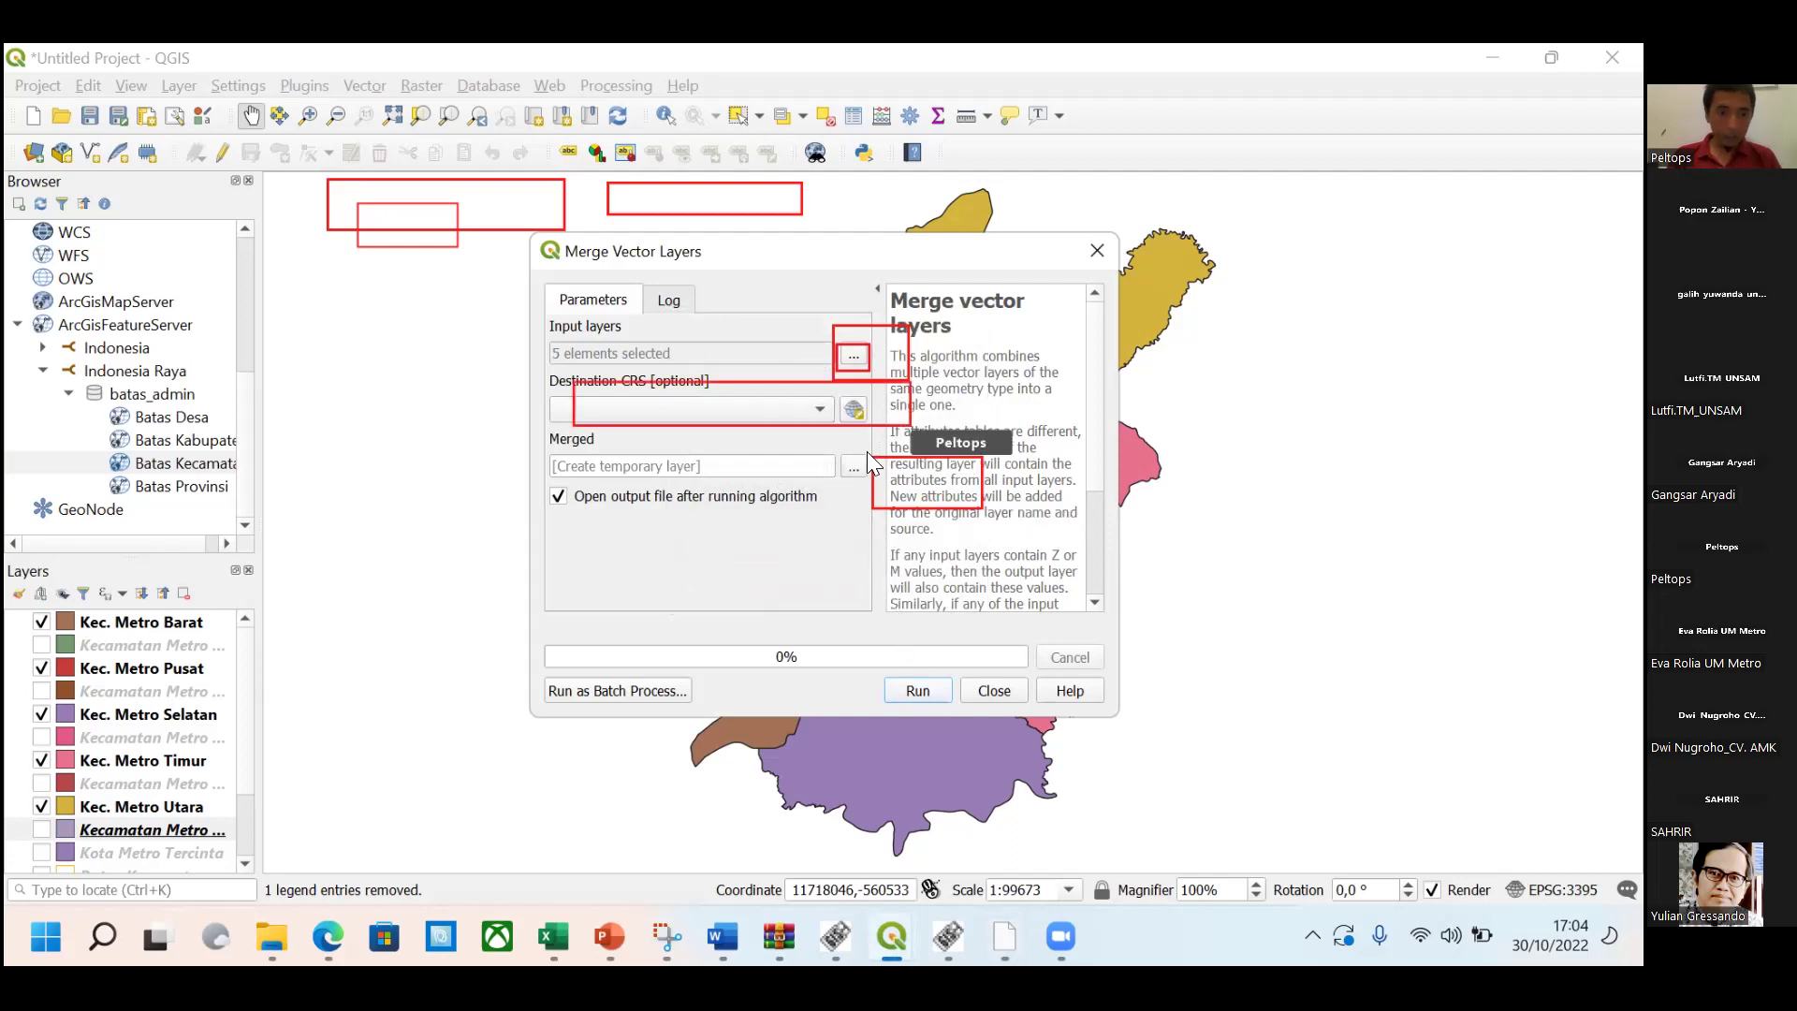
left_click(824, 408)
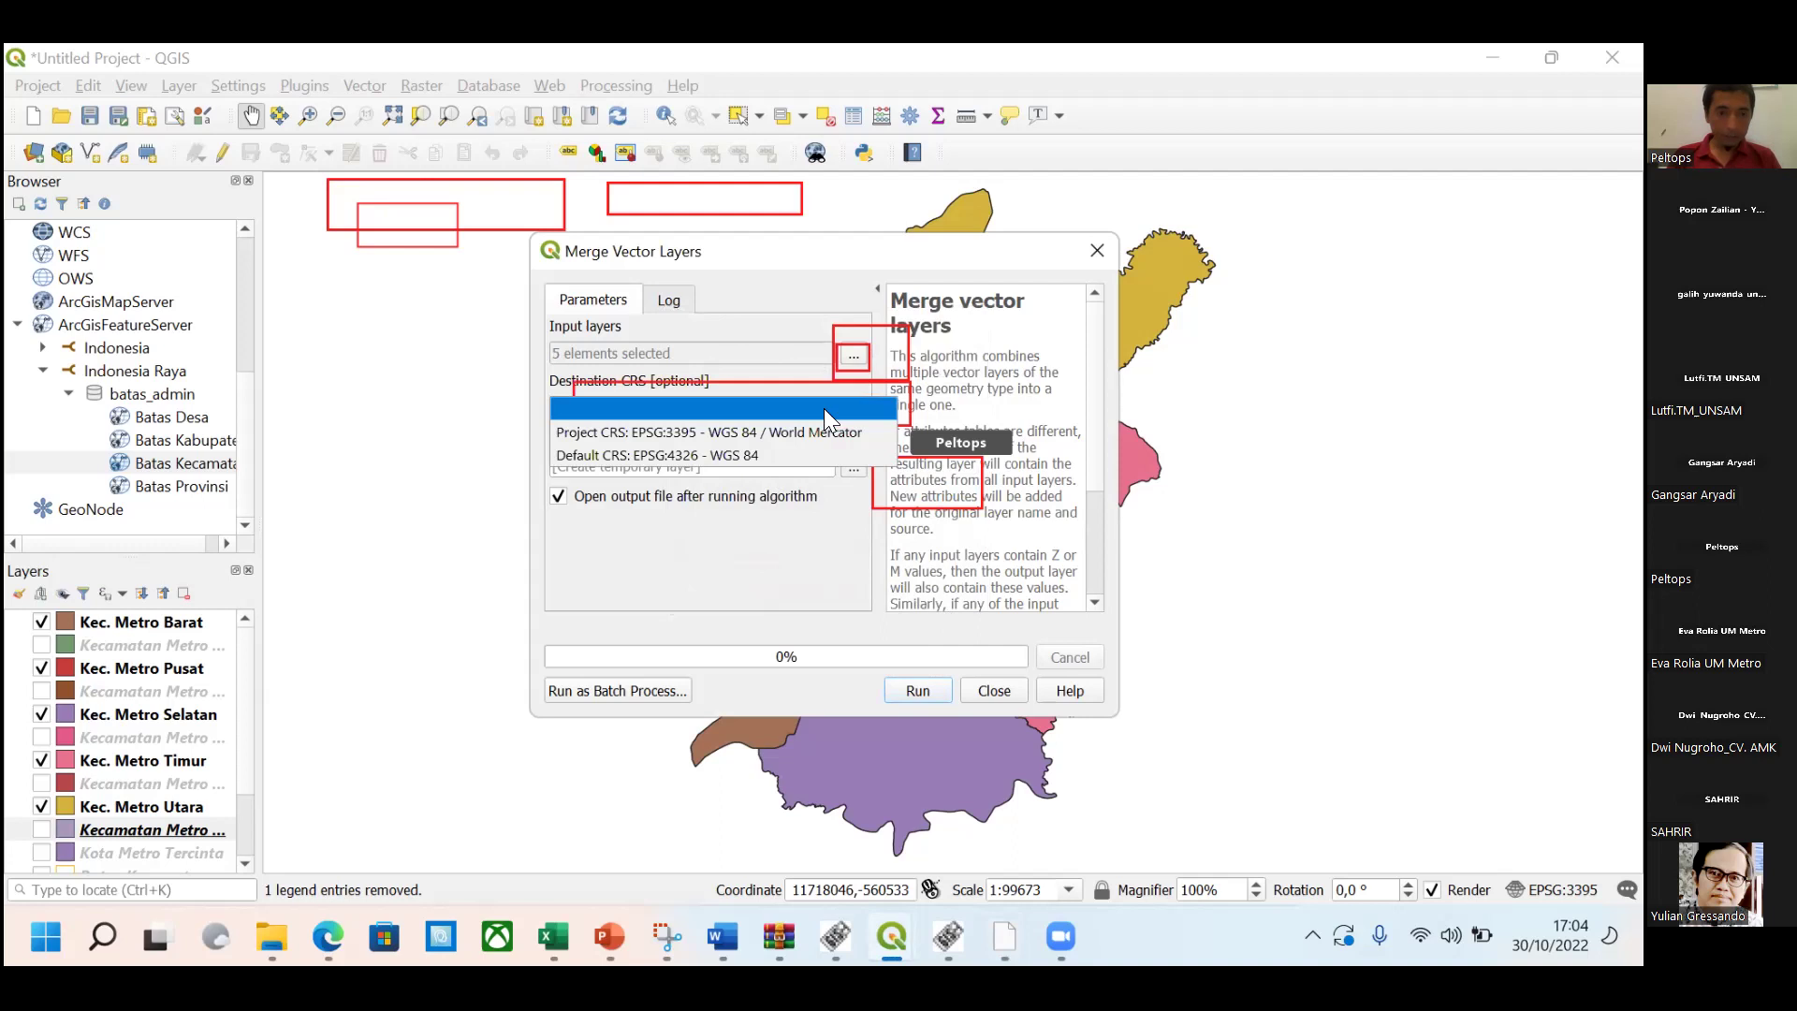
left_click(757, 453)
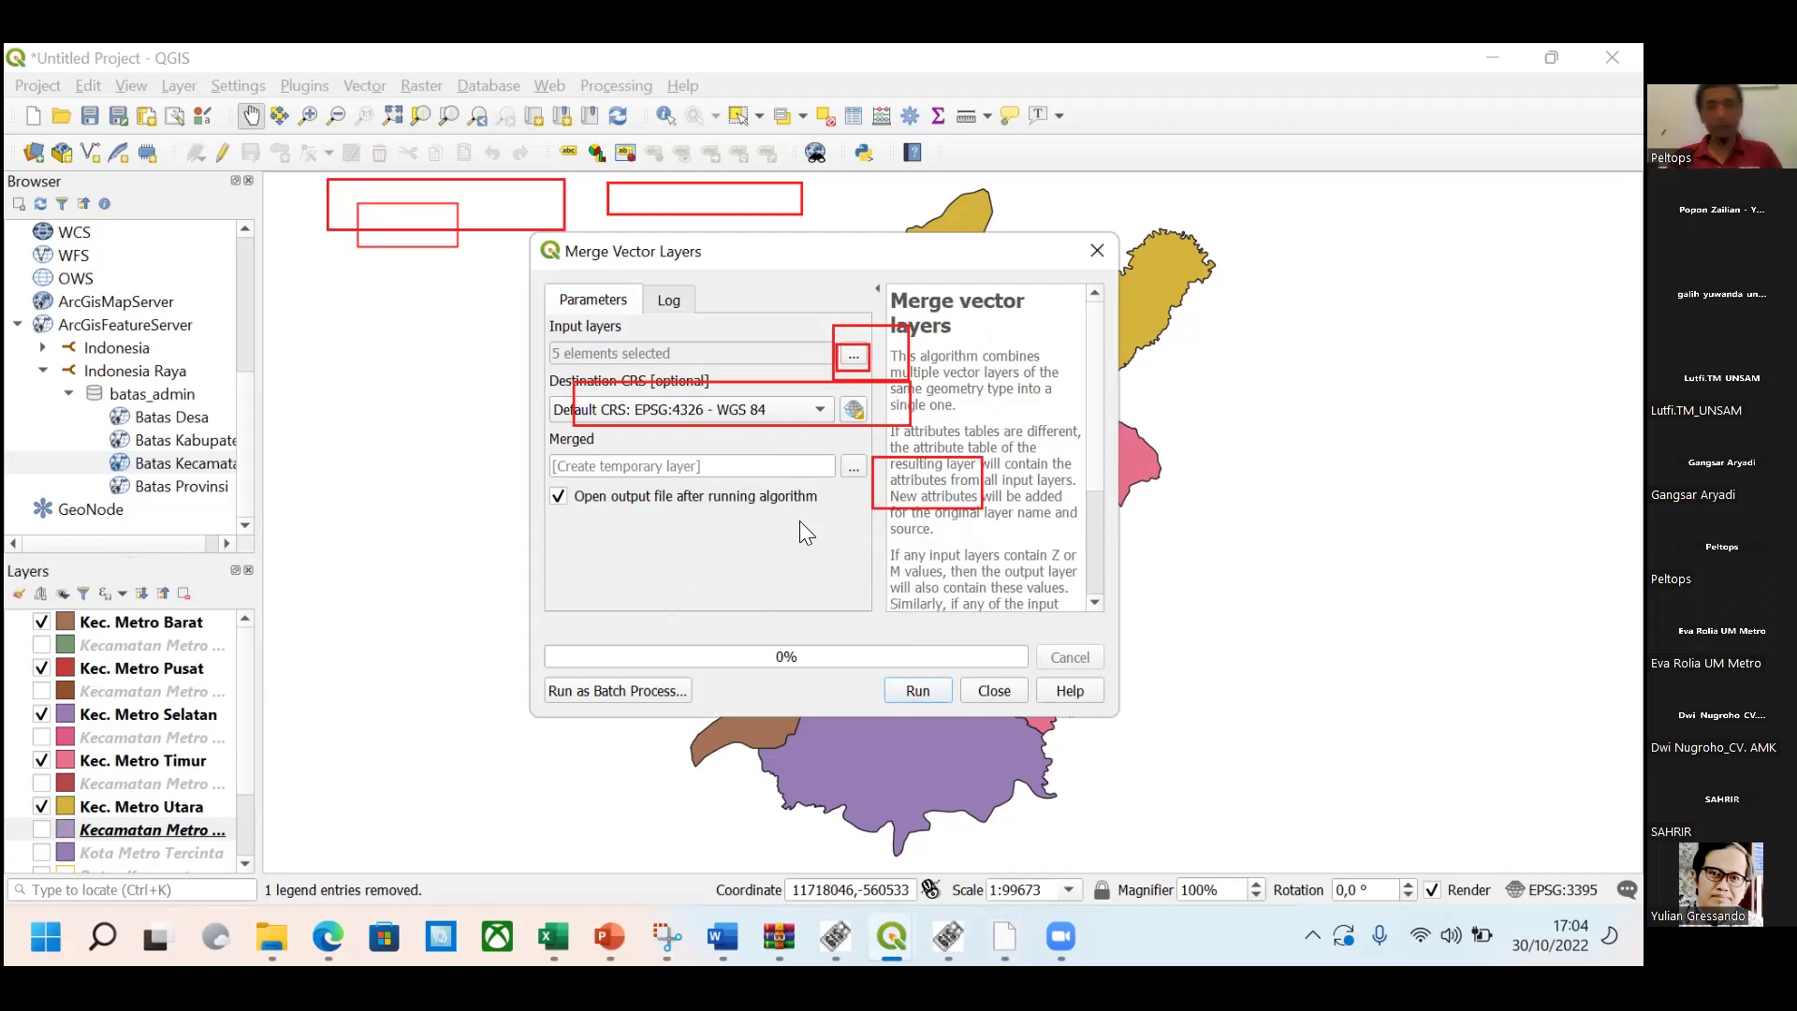
Run the merge into a temporary layer, and hide the Kec. Metro Utara, Timur, Selatan, Pusat and Barat layers.
left_click(932, 691)
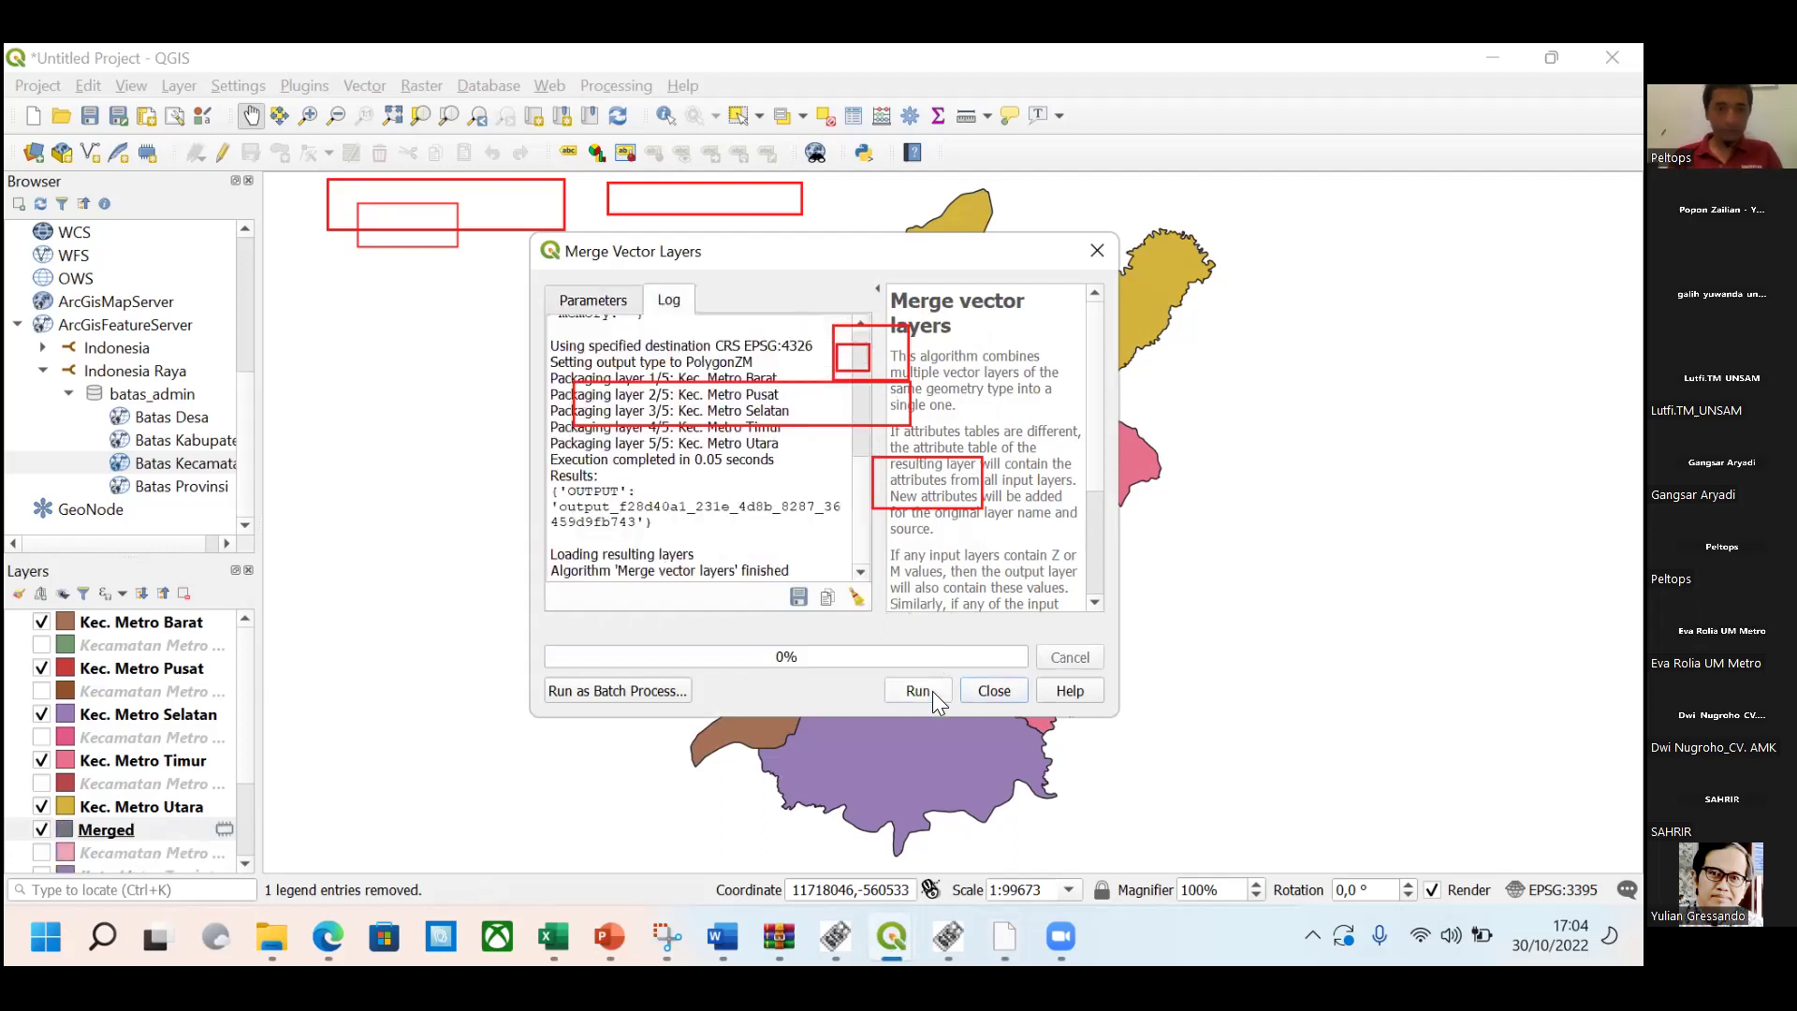
left_click(990, 691)
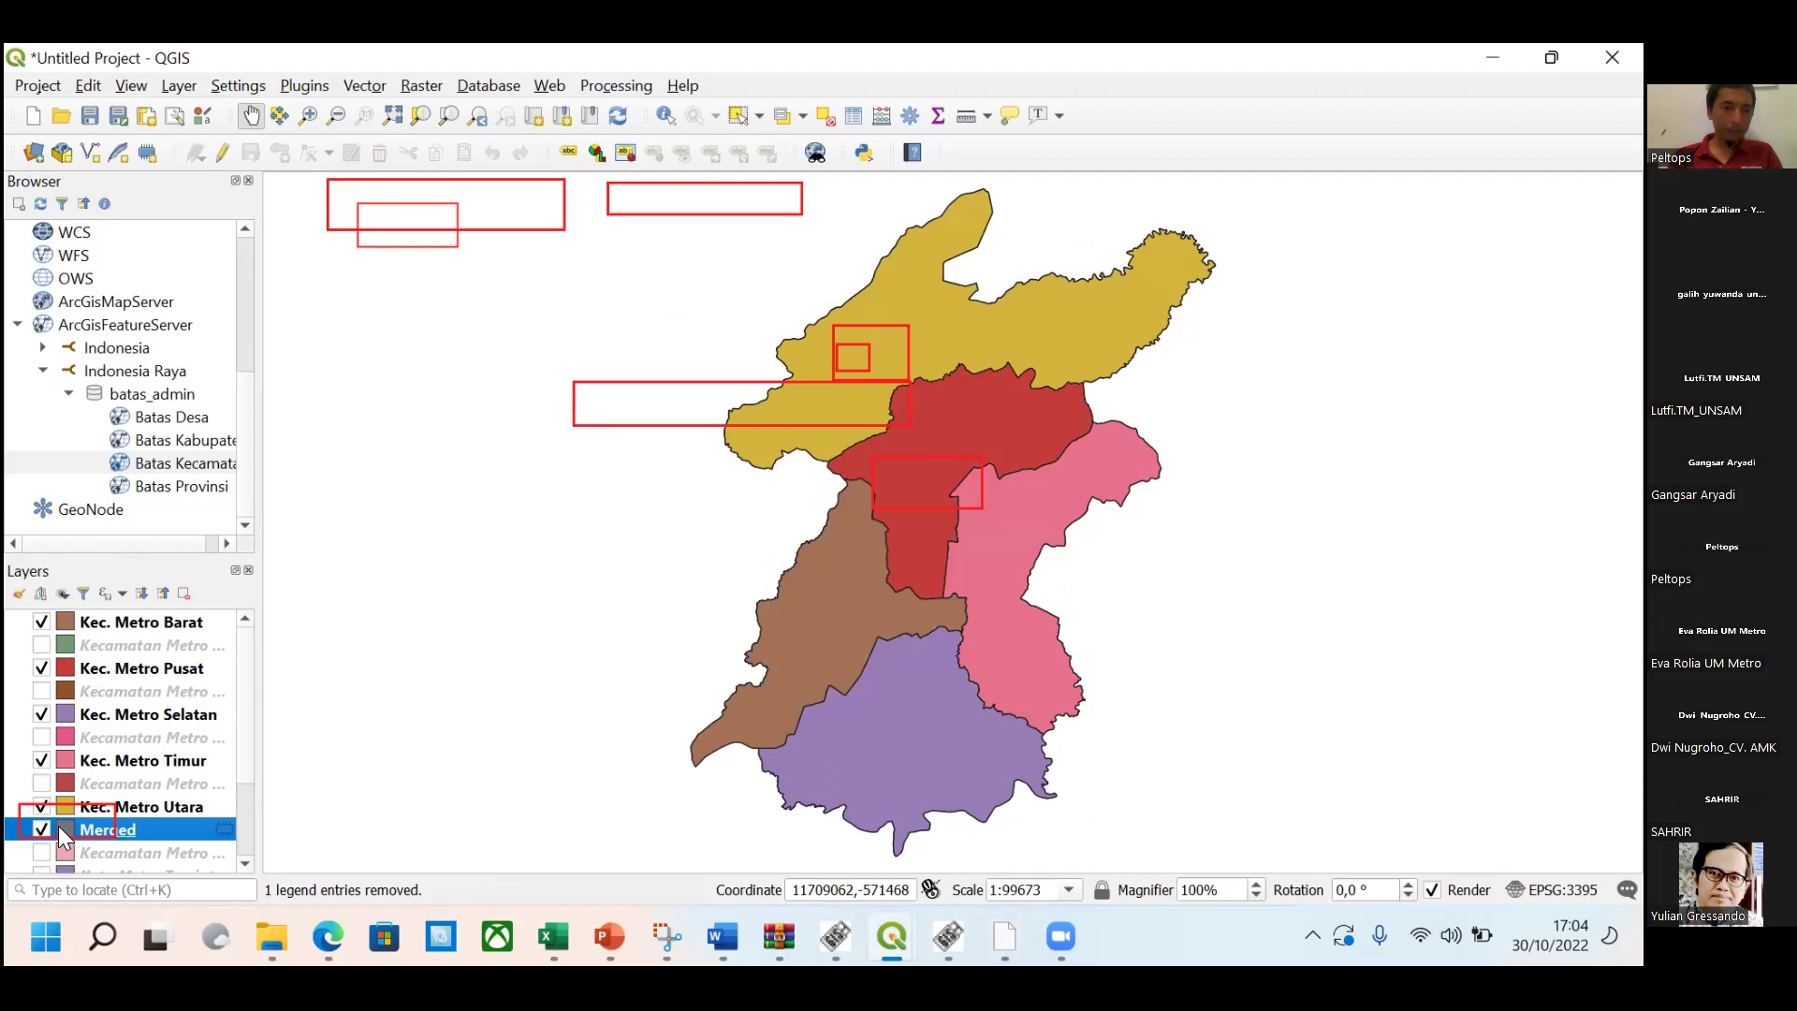
left_click(41, 805)
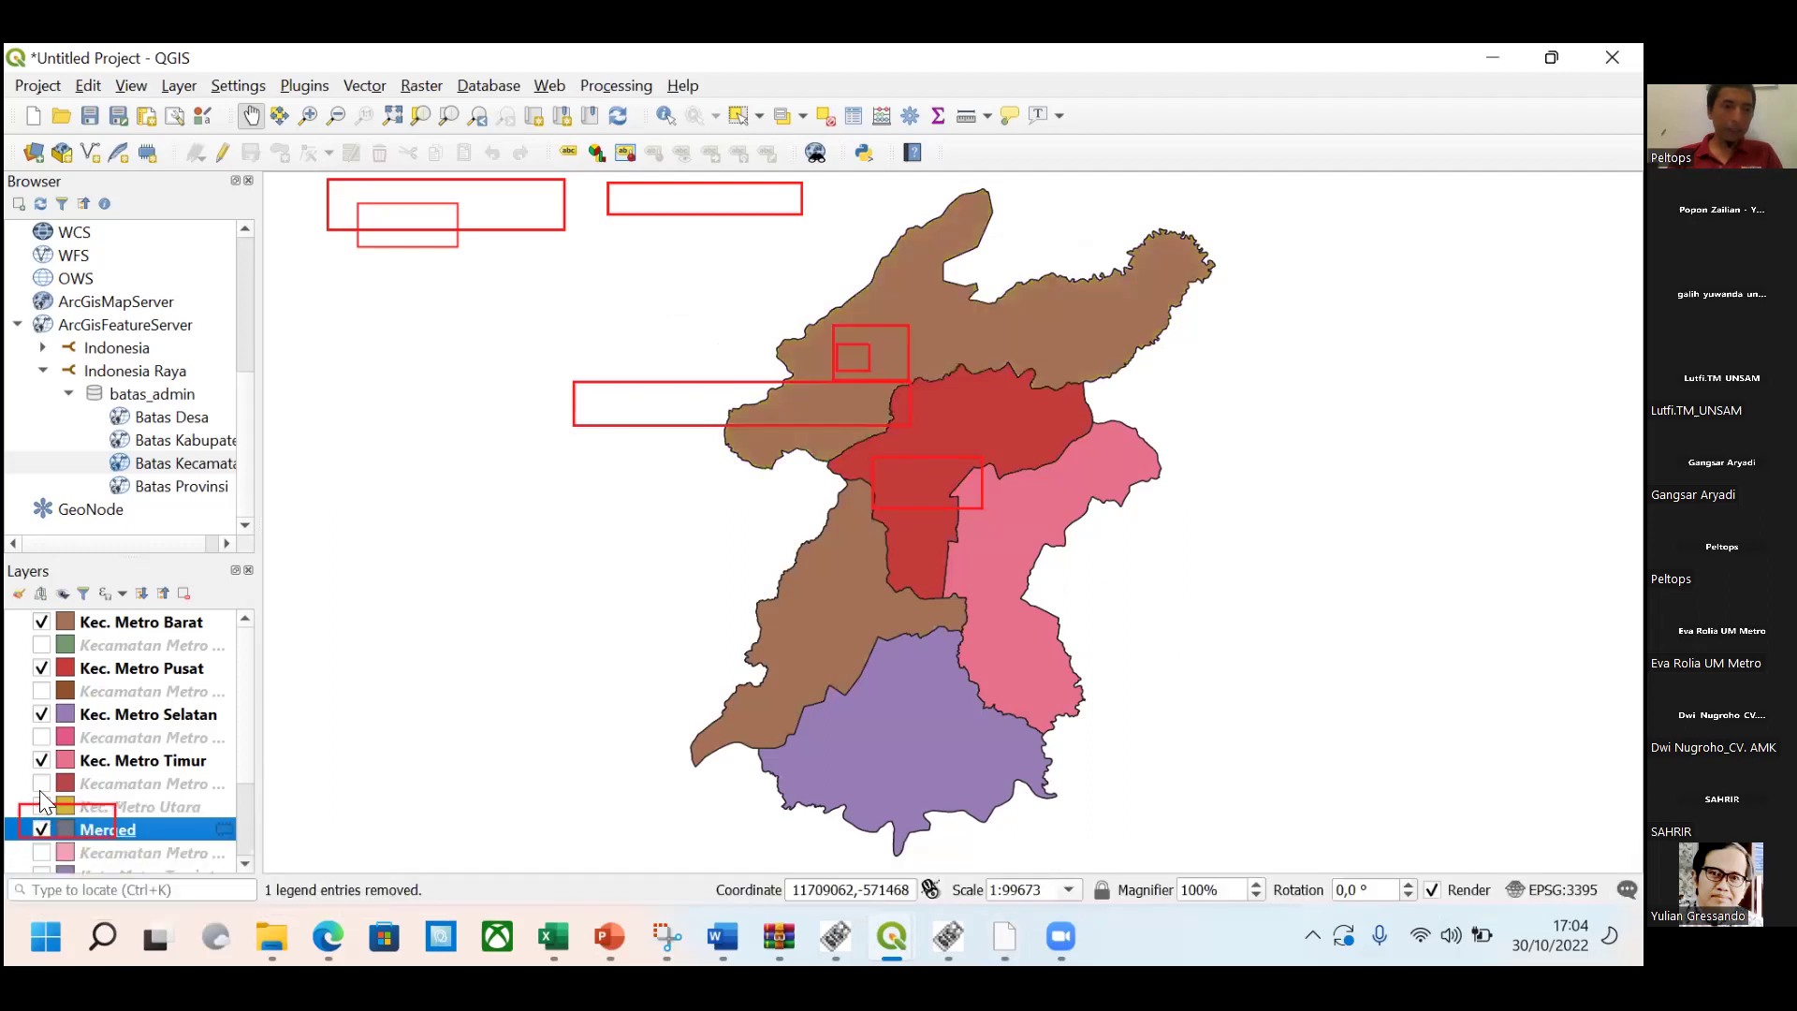
left_click(42, 760)
left_click(41, 714)
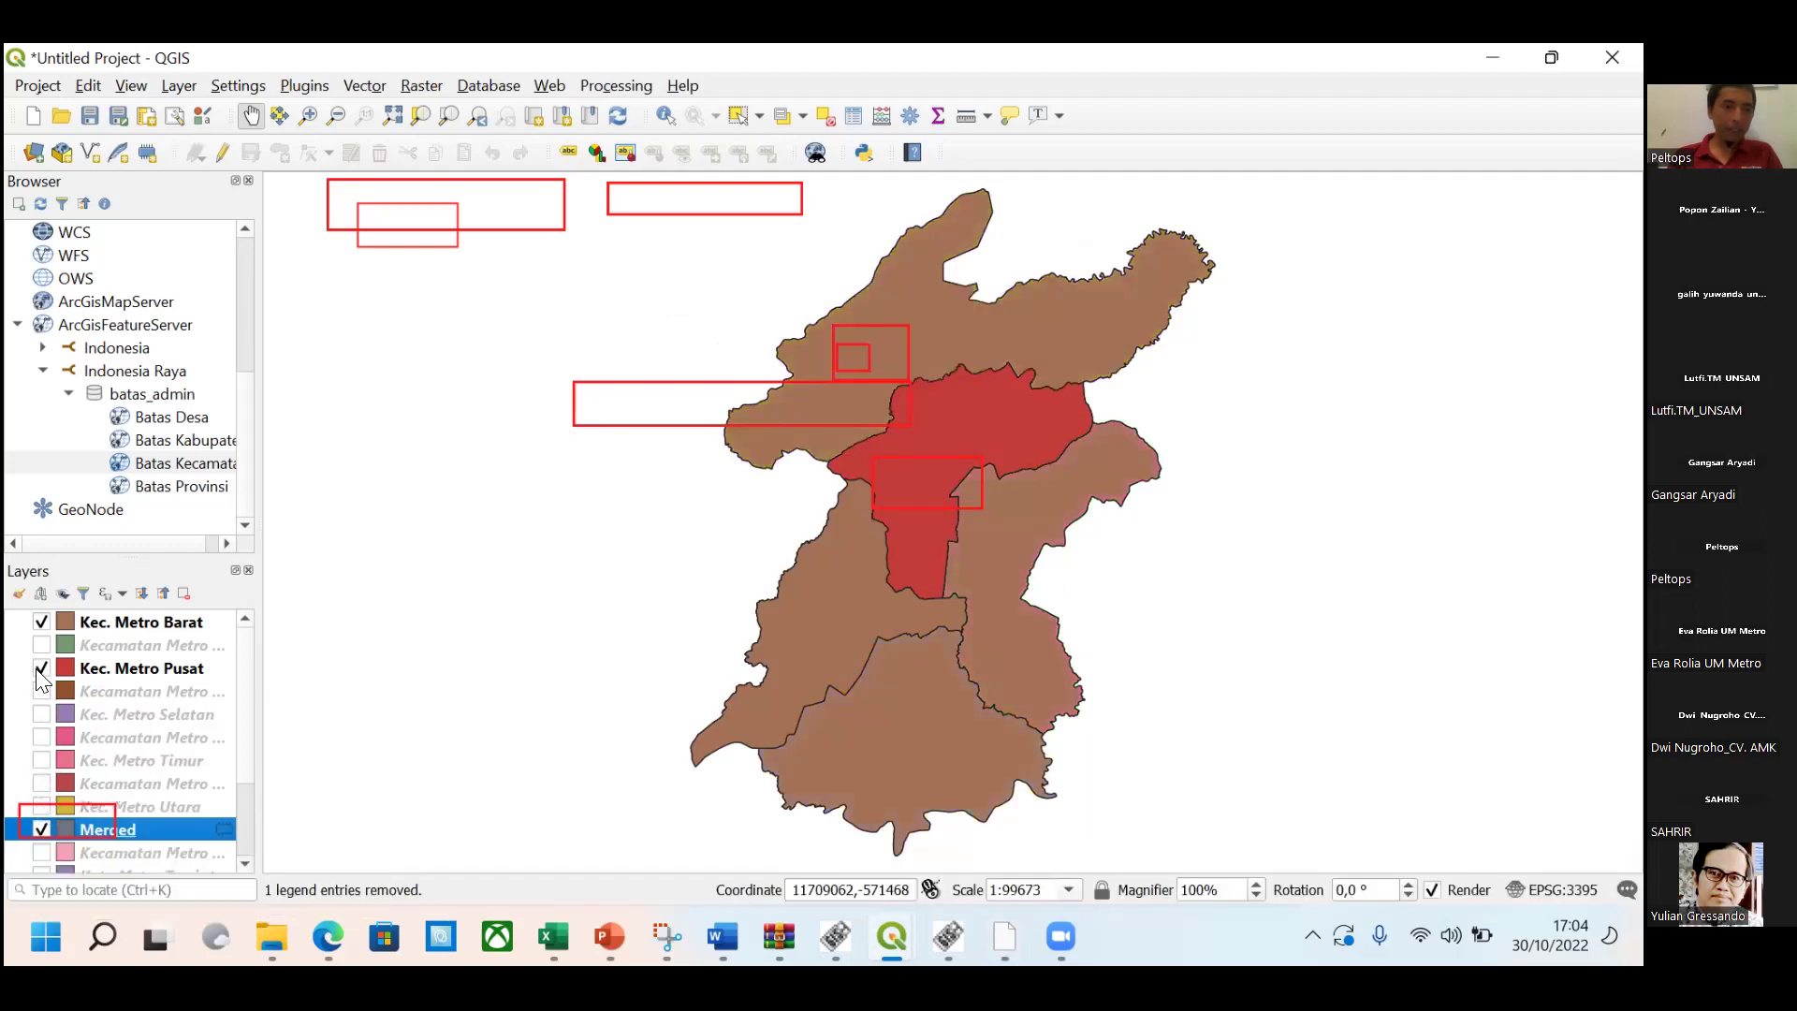
left_click(41, 667)
left_click(41, 622)
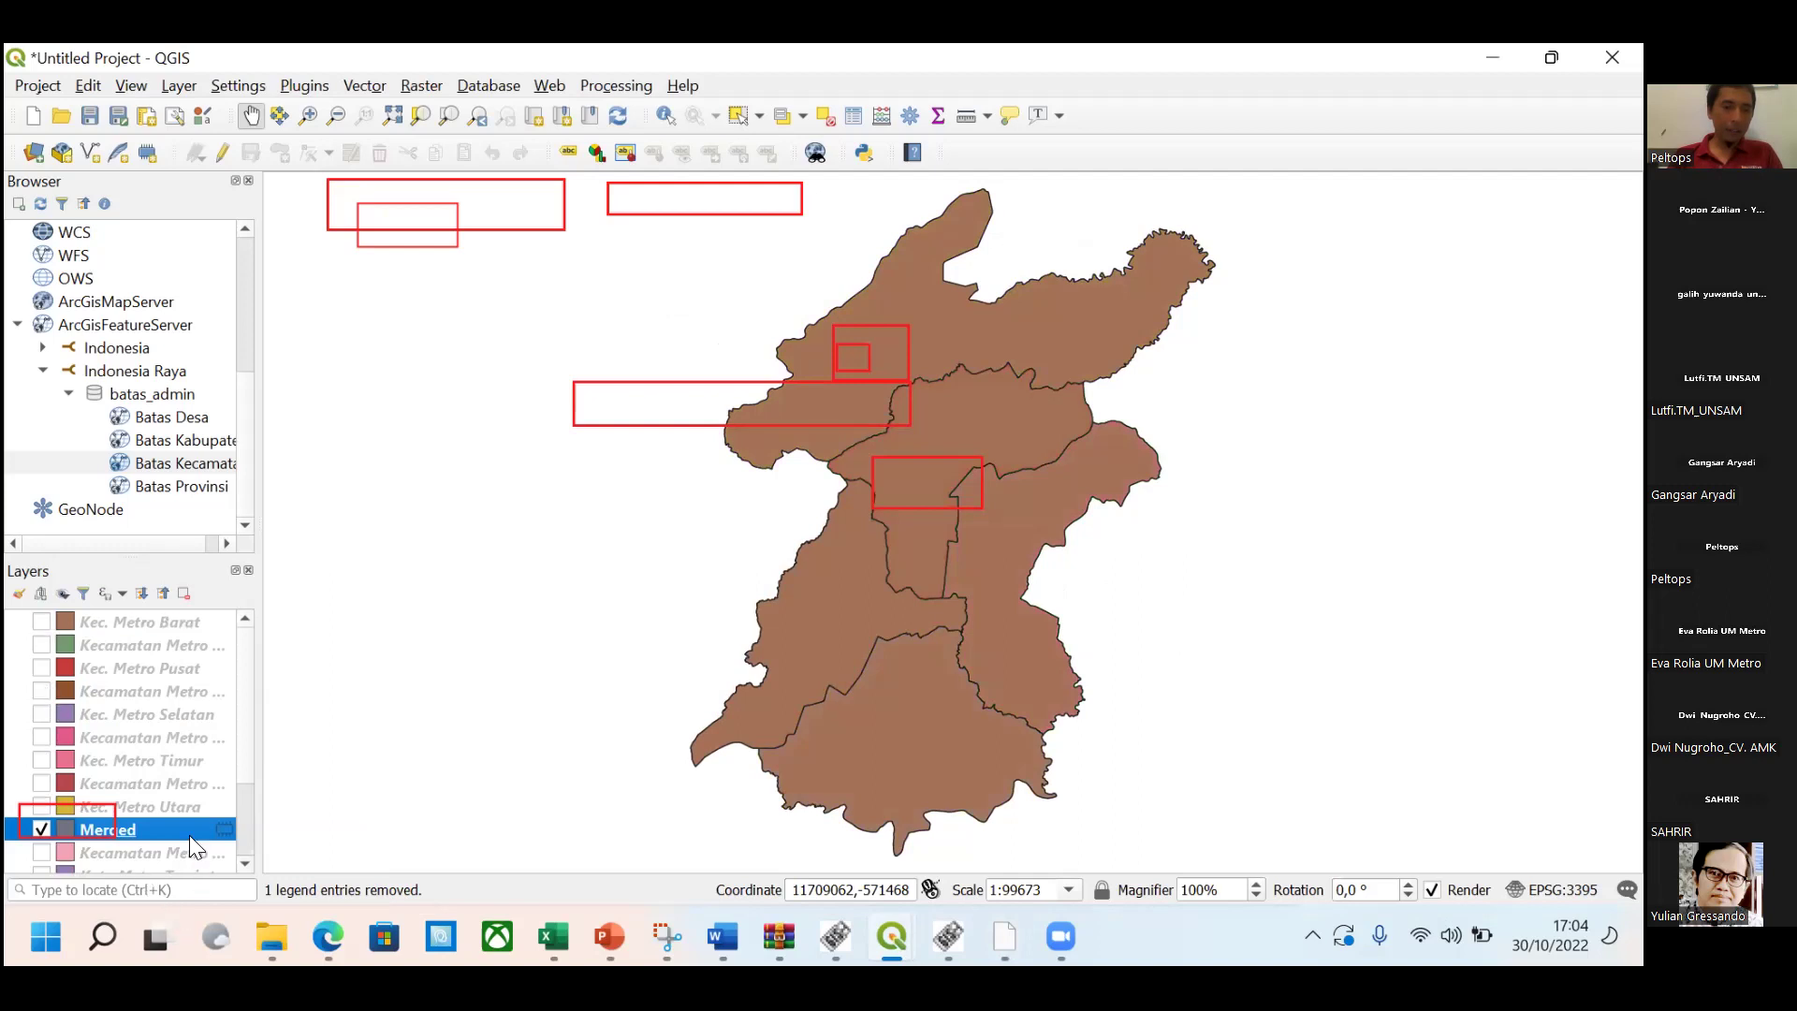
Export the Merged layer as an ESRI Shapefile named Kota Metro Merged in EPSG:4326 - WGS 84, adding it to the map.
mouse_move(224, 837)
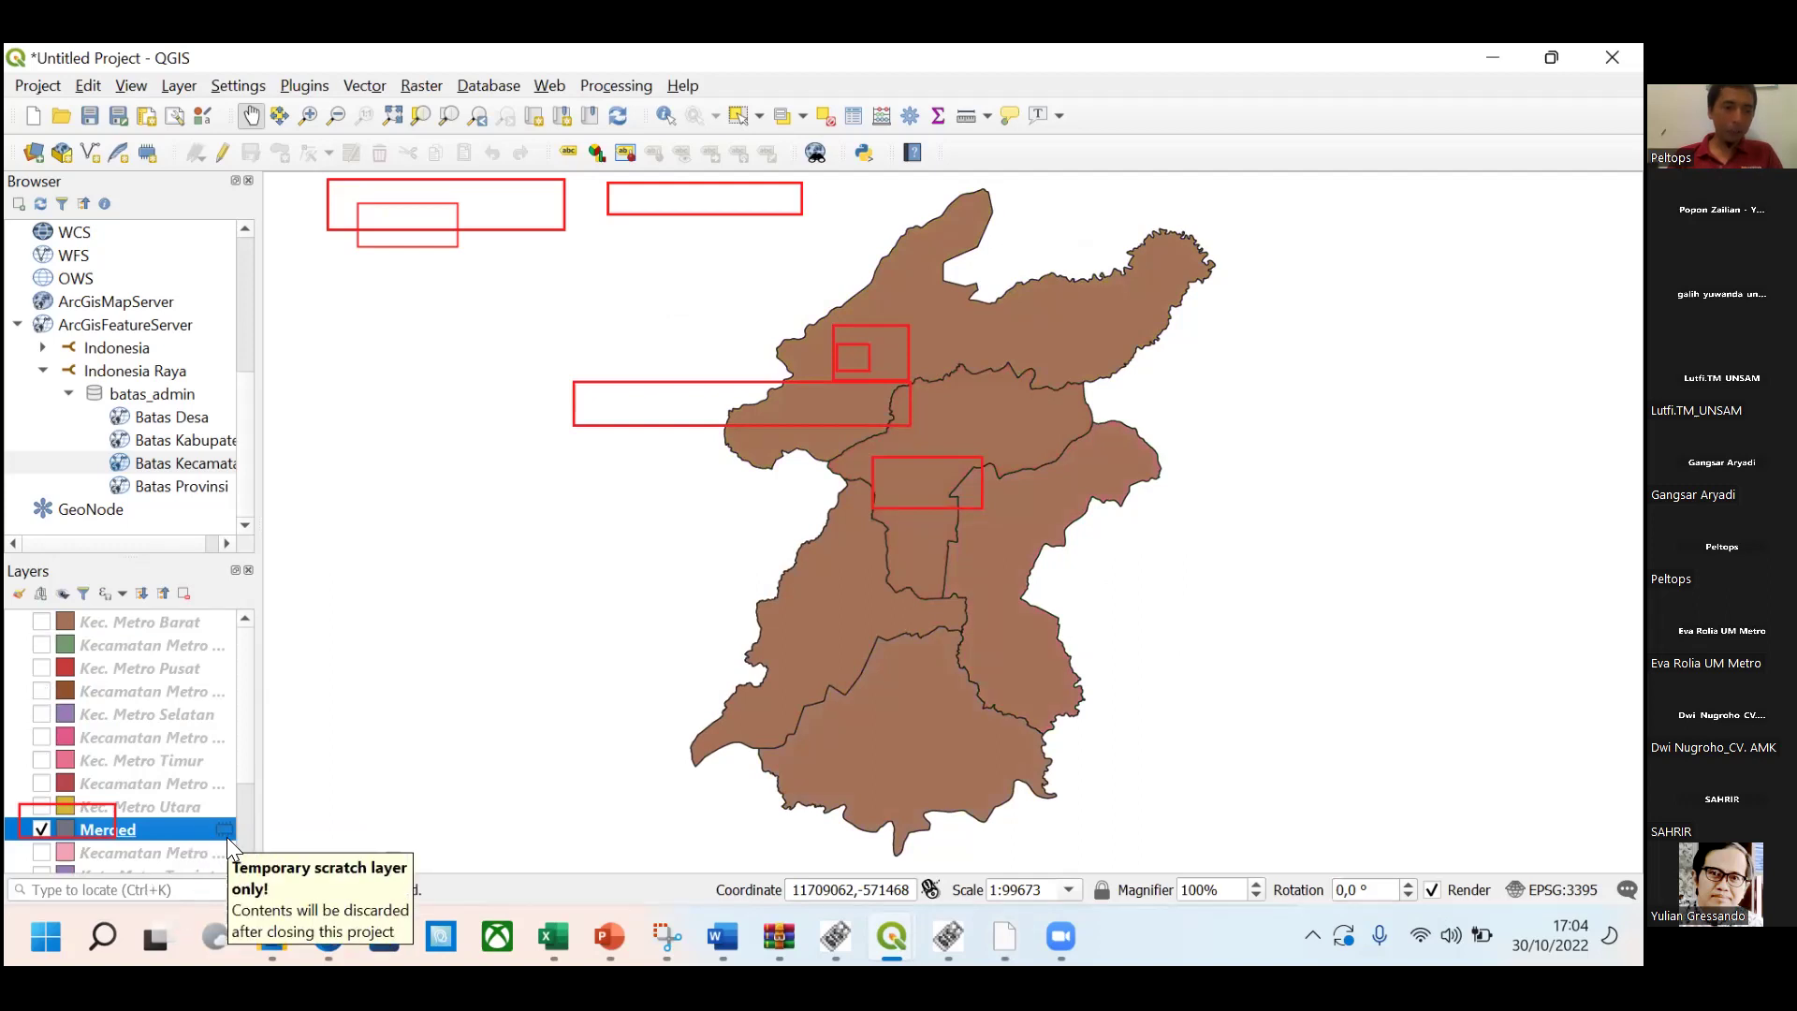
right_click(202, 829)
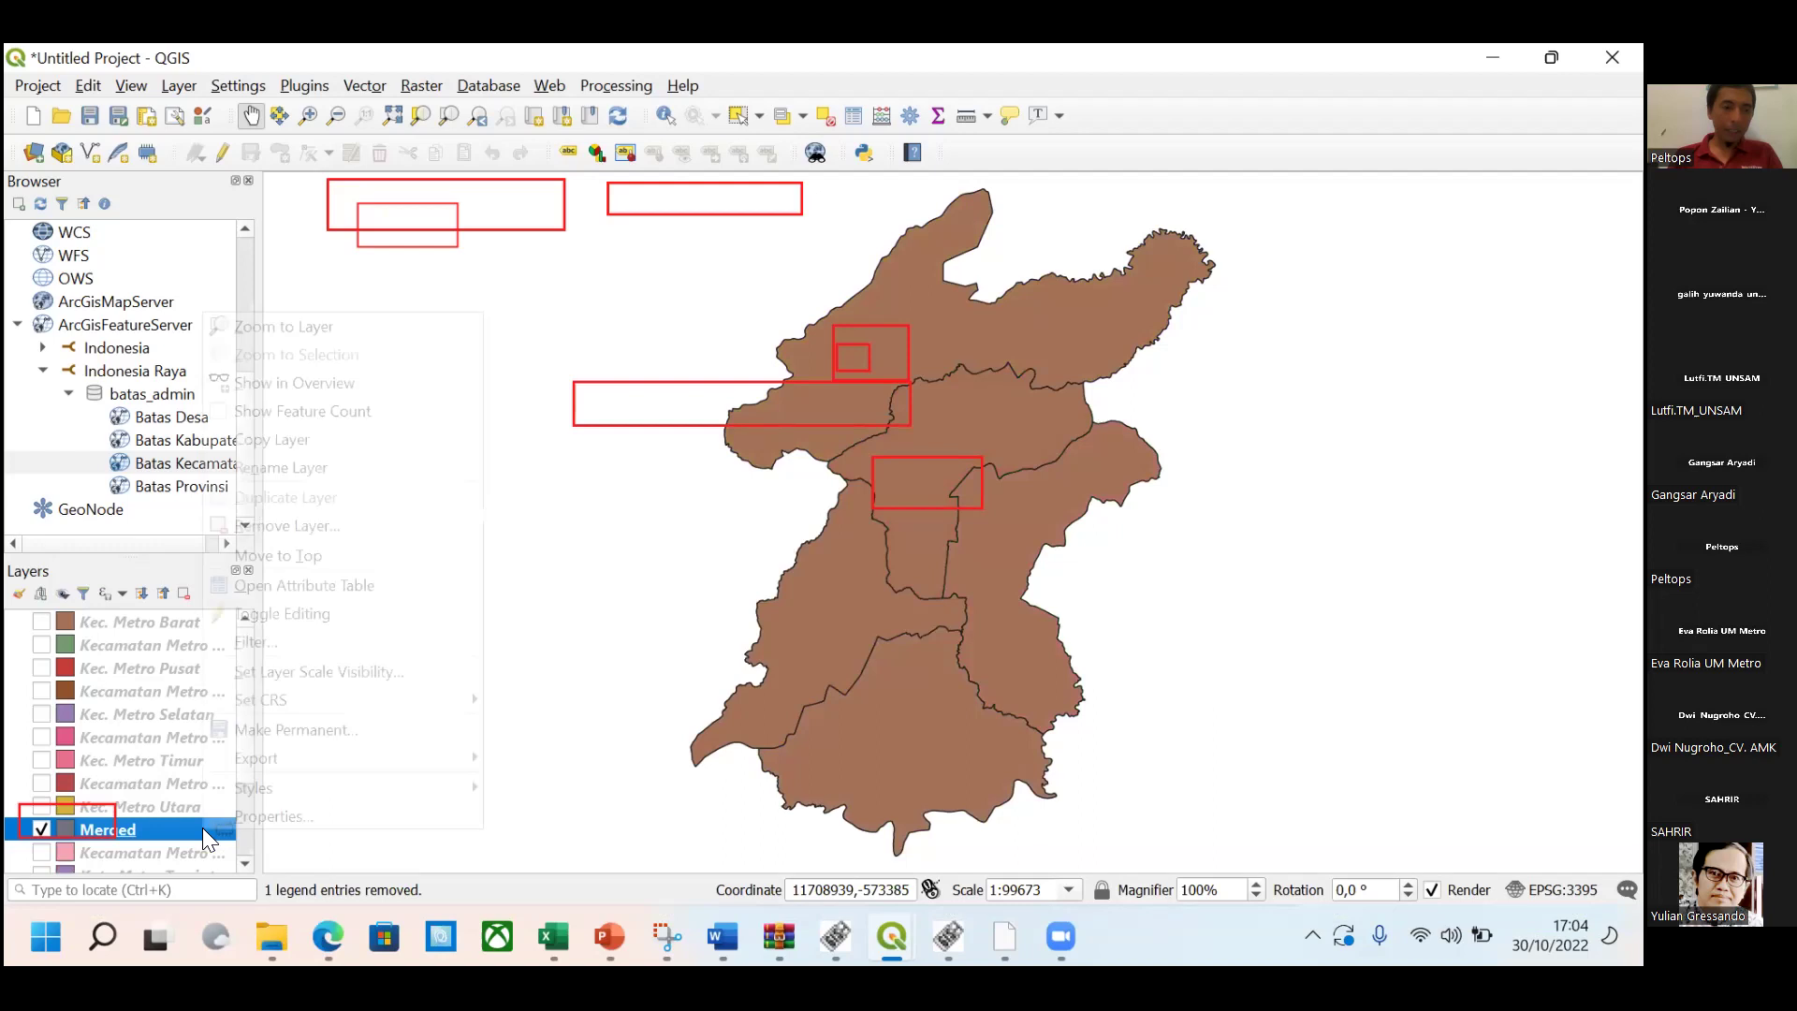
mouse_move(265, 763)
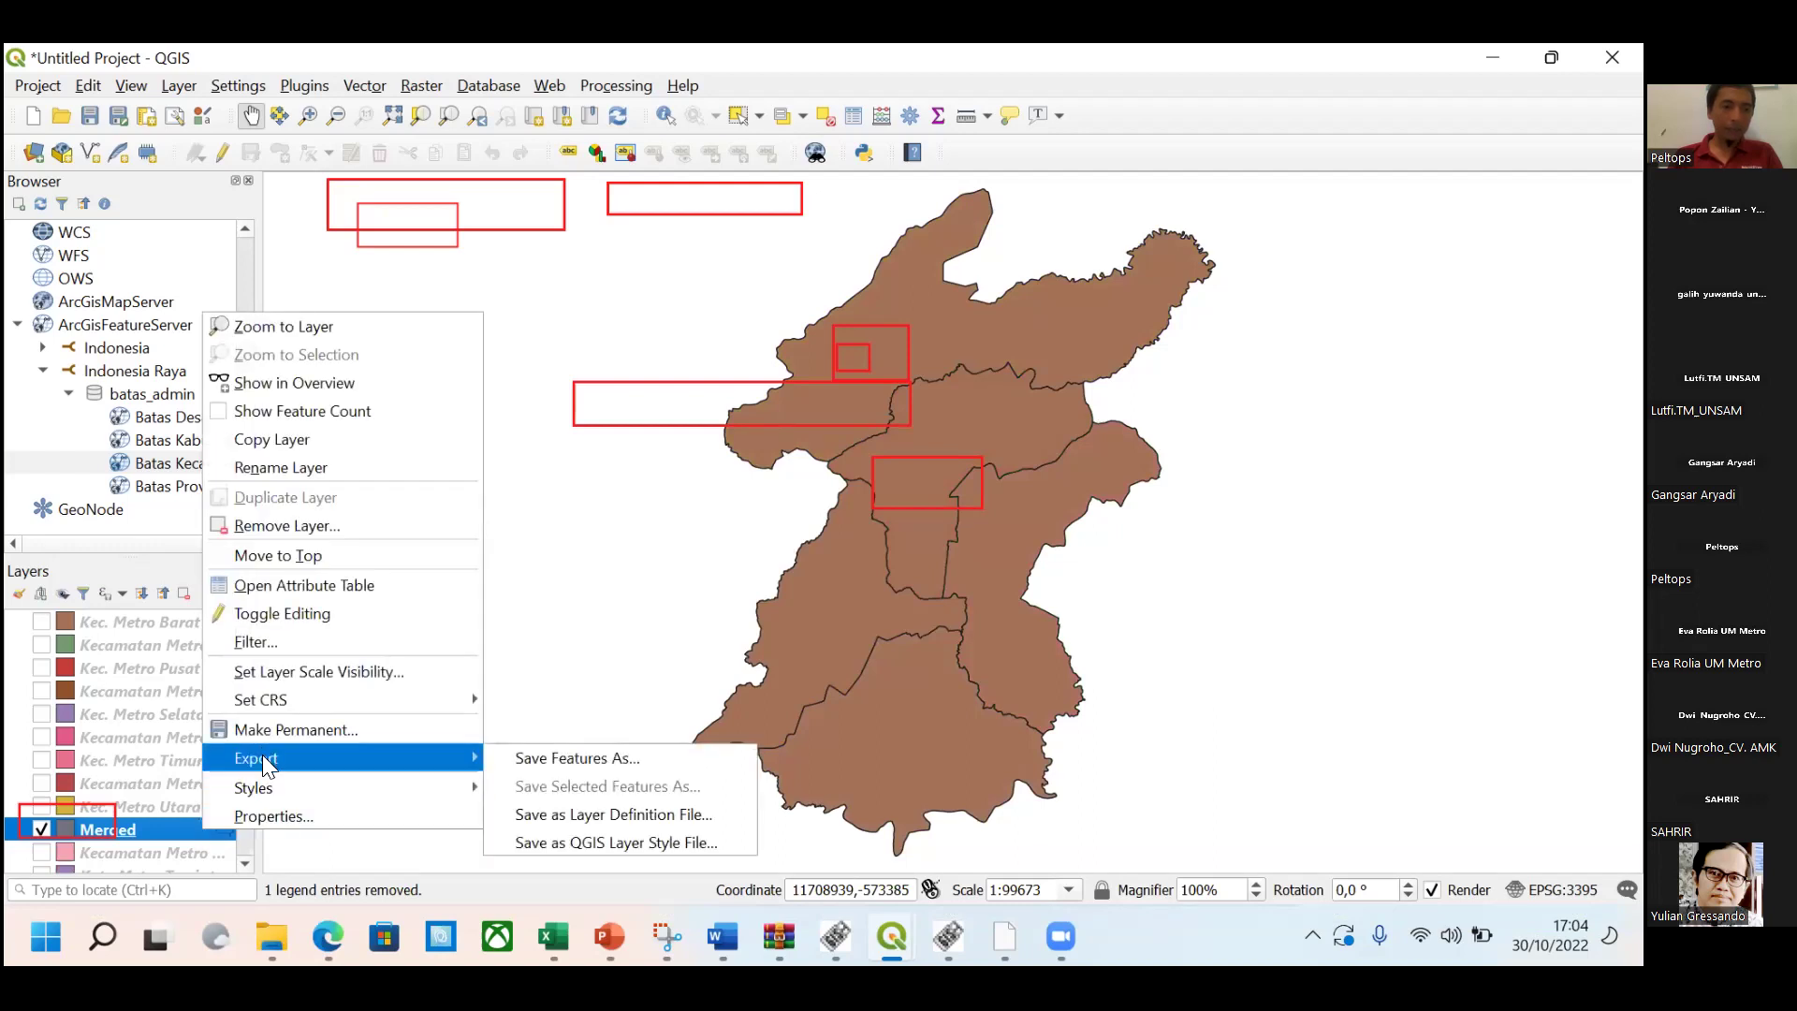
left_click(558, 758)
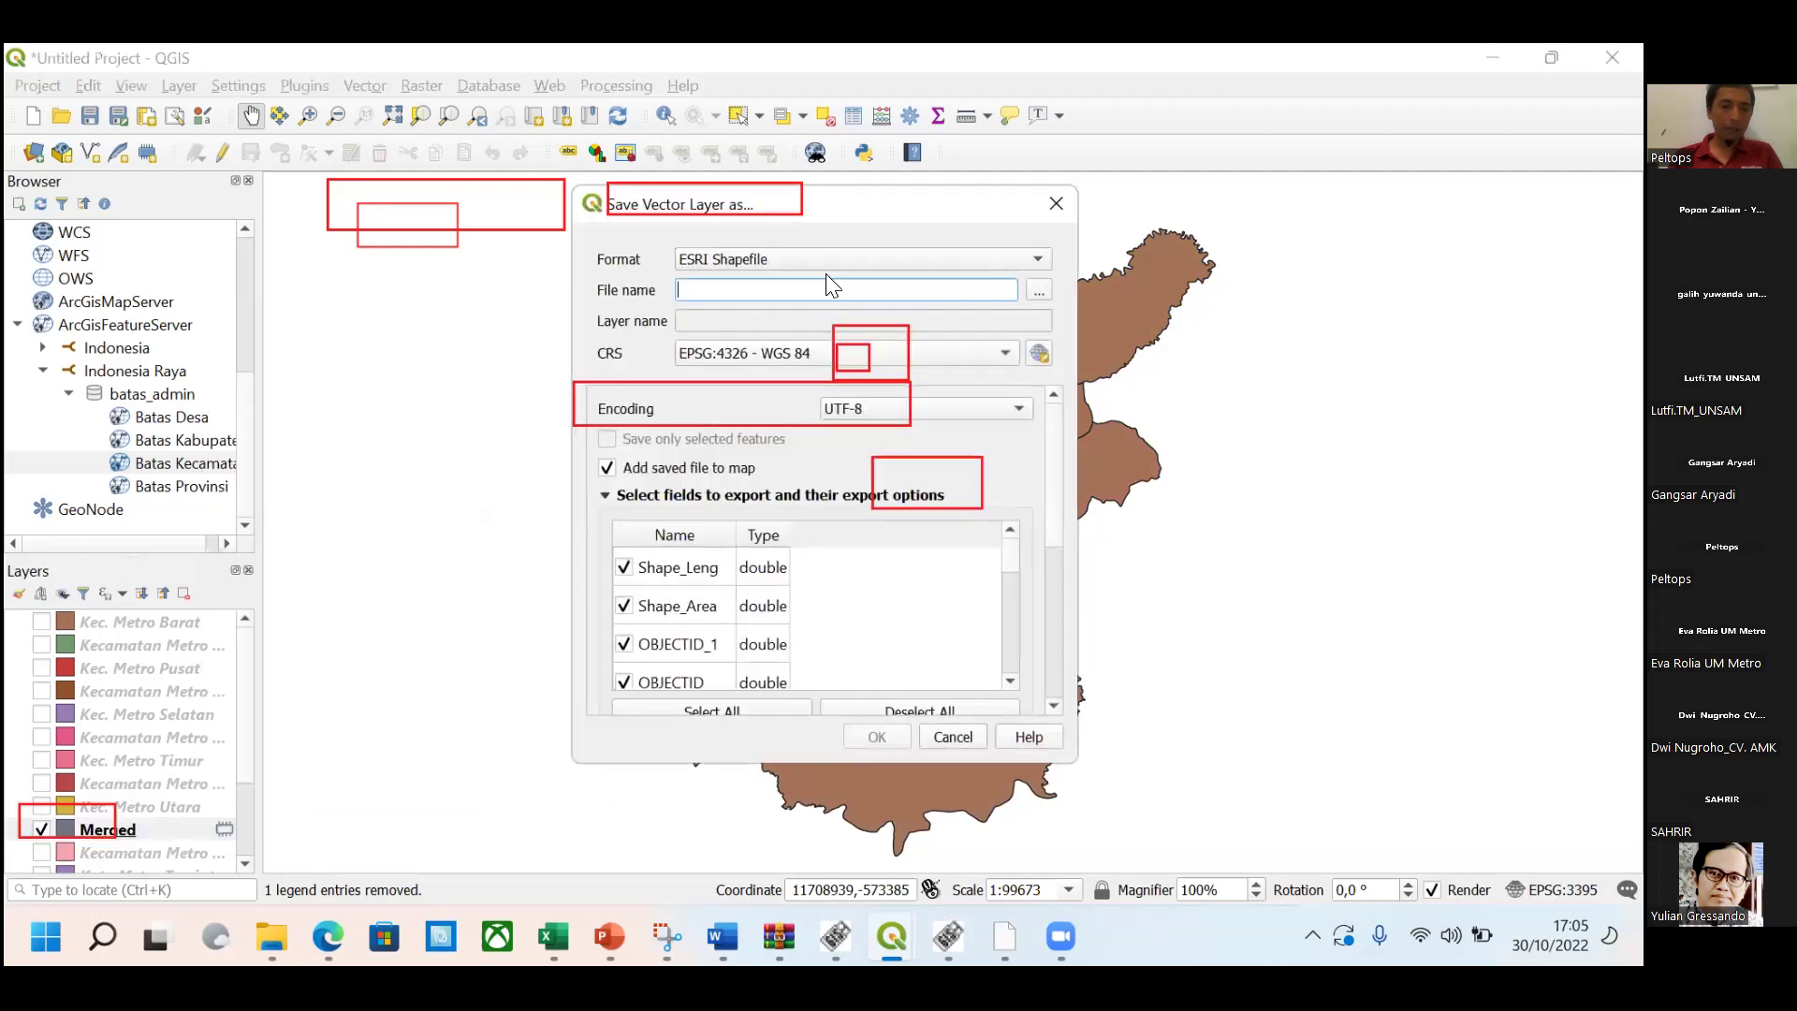
left_click(1037, 290)
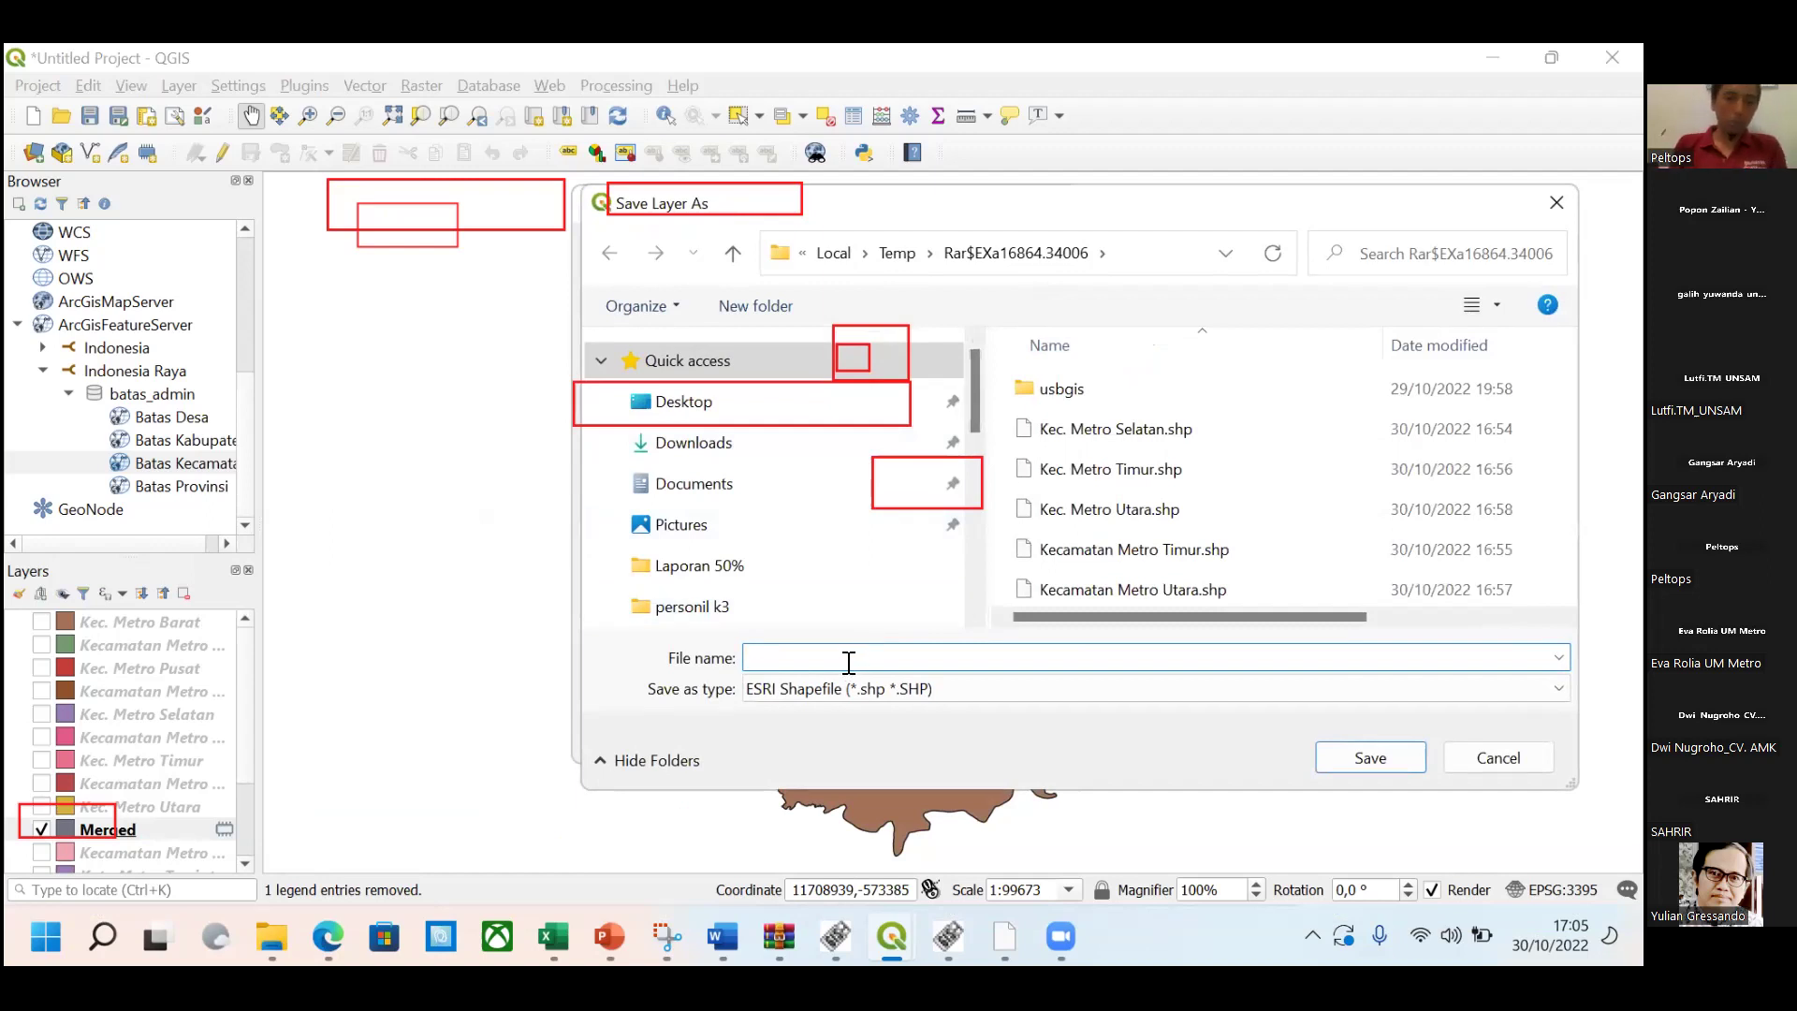
type("Kota Metr")
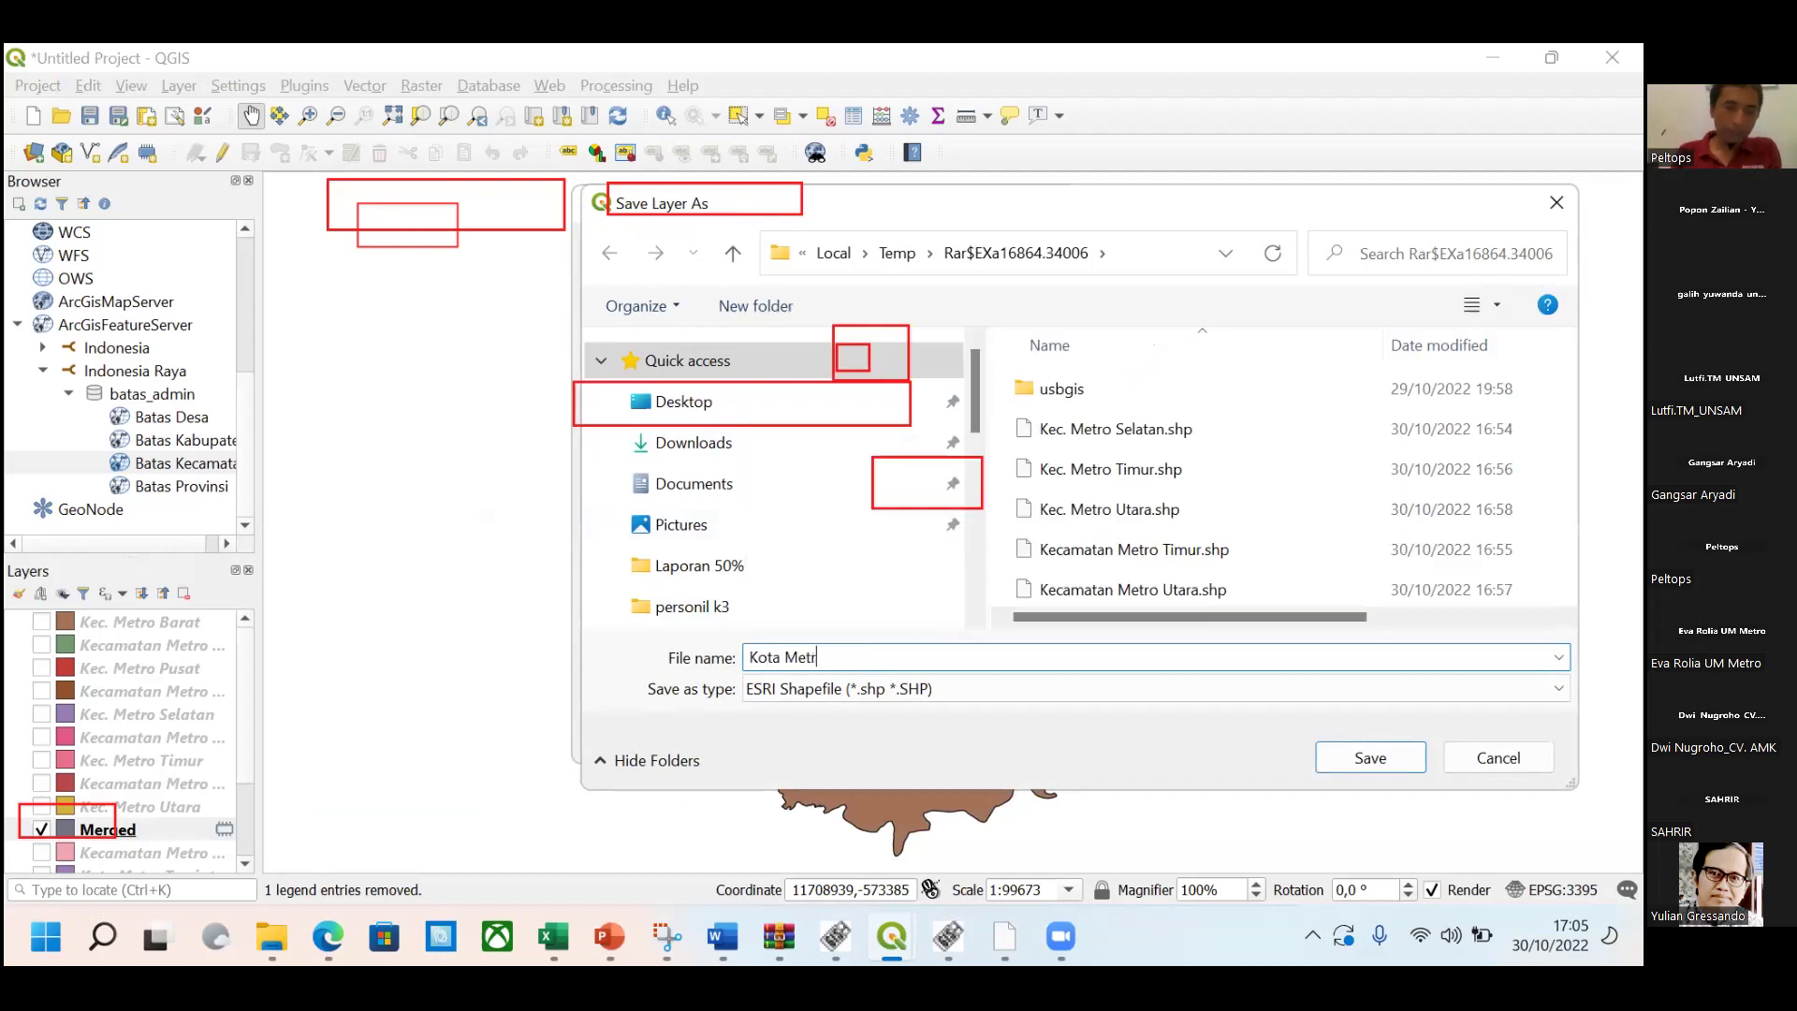
type("o")
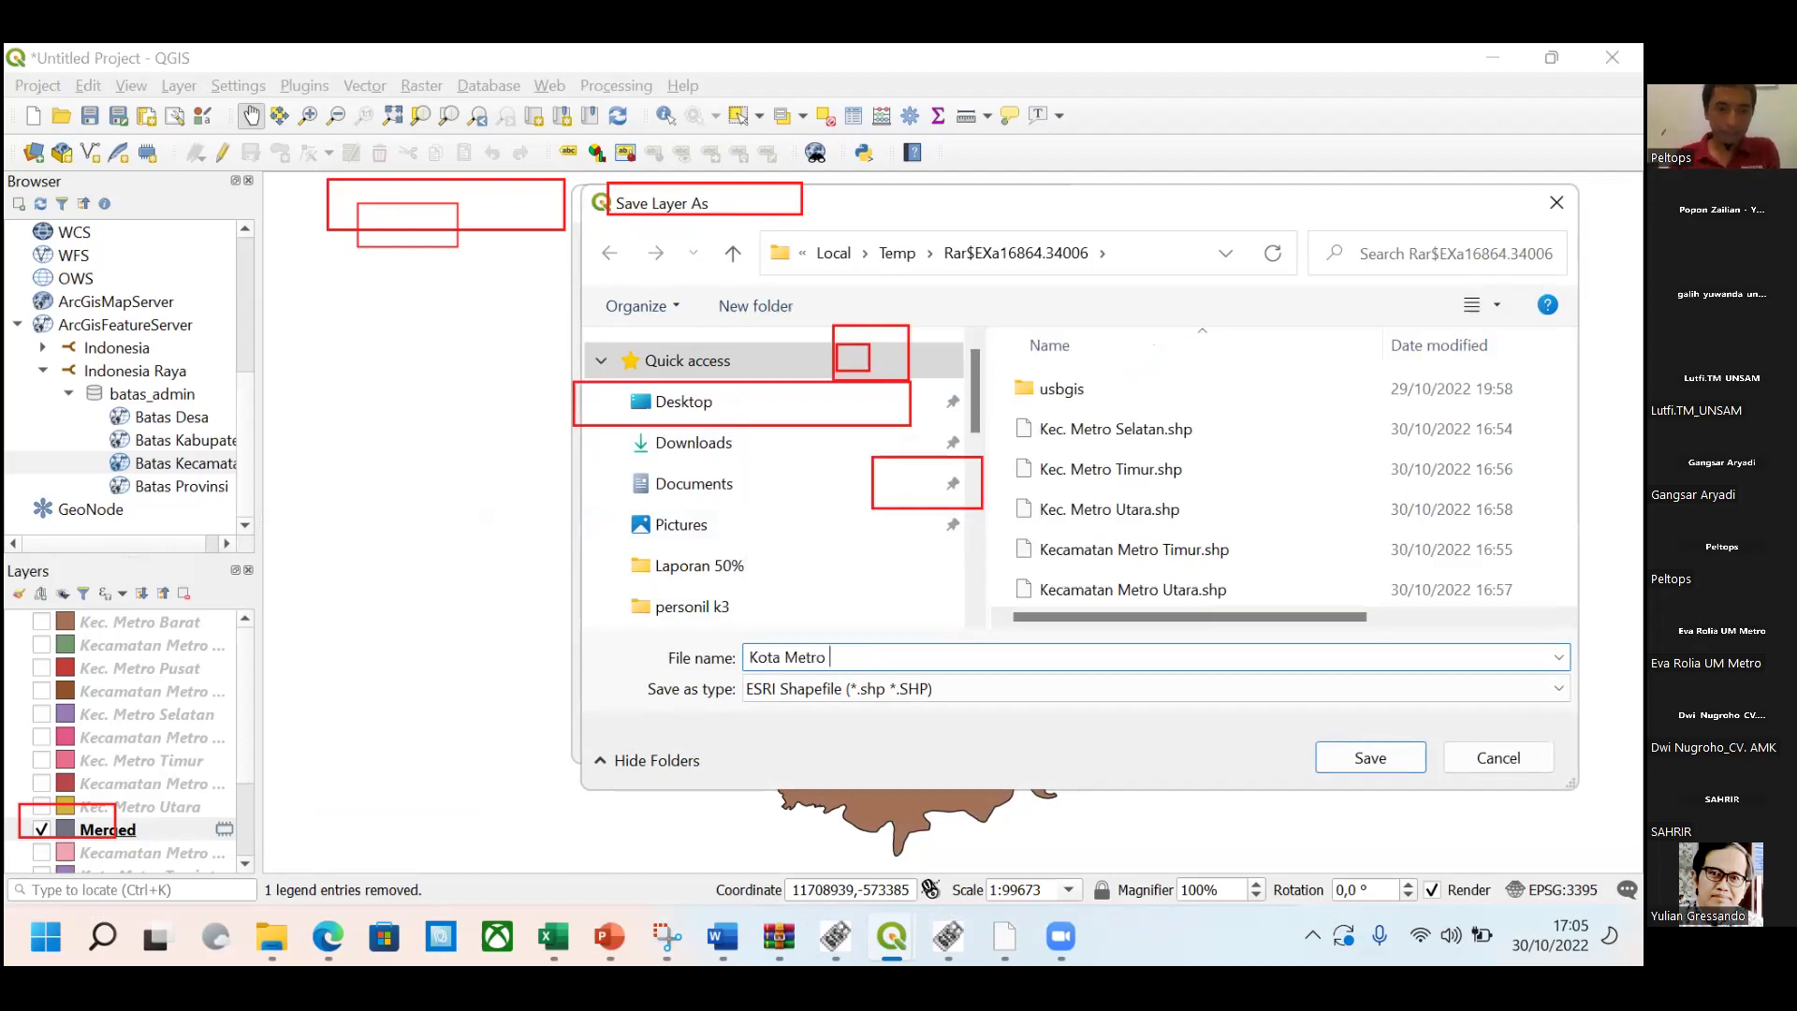
type(" Merged")
left_click(1369, 759)
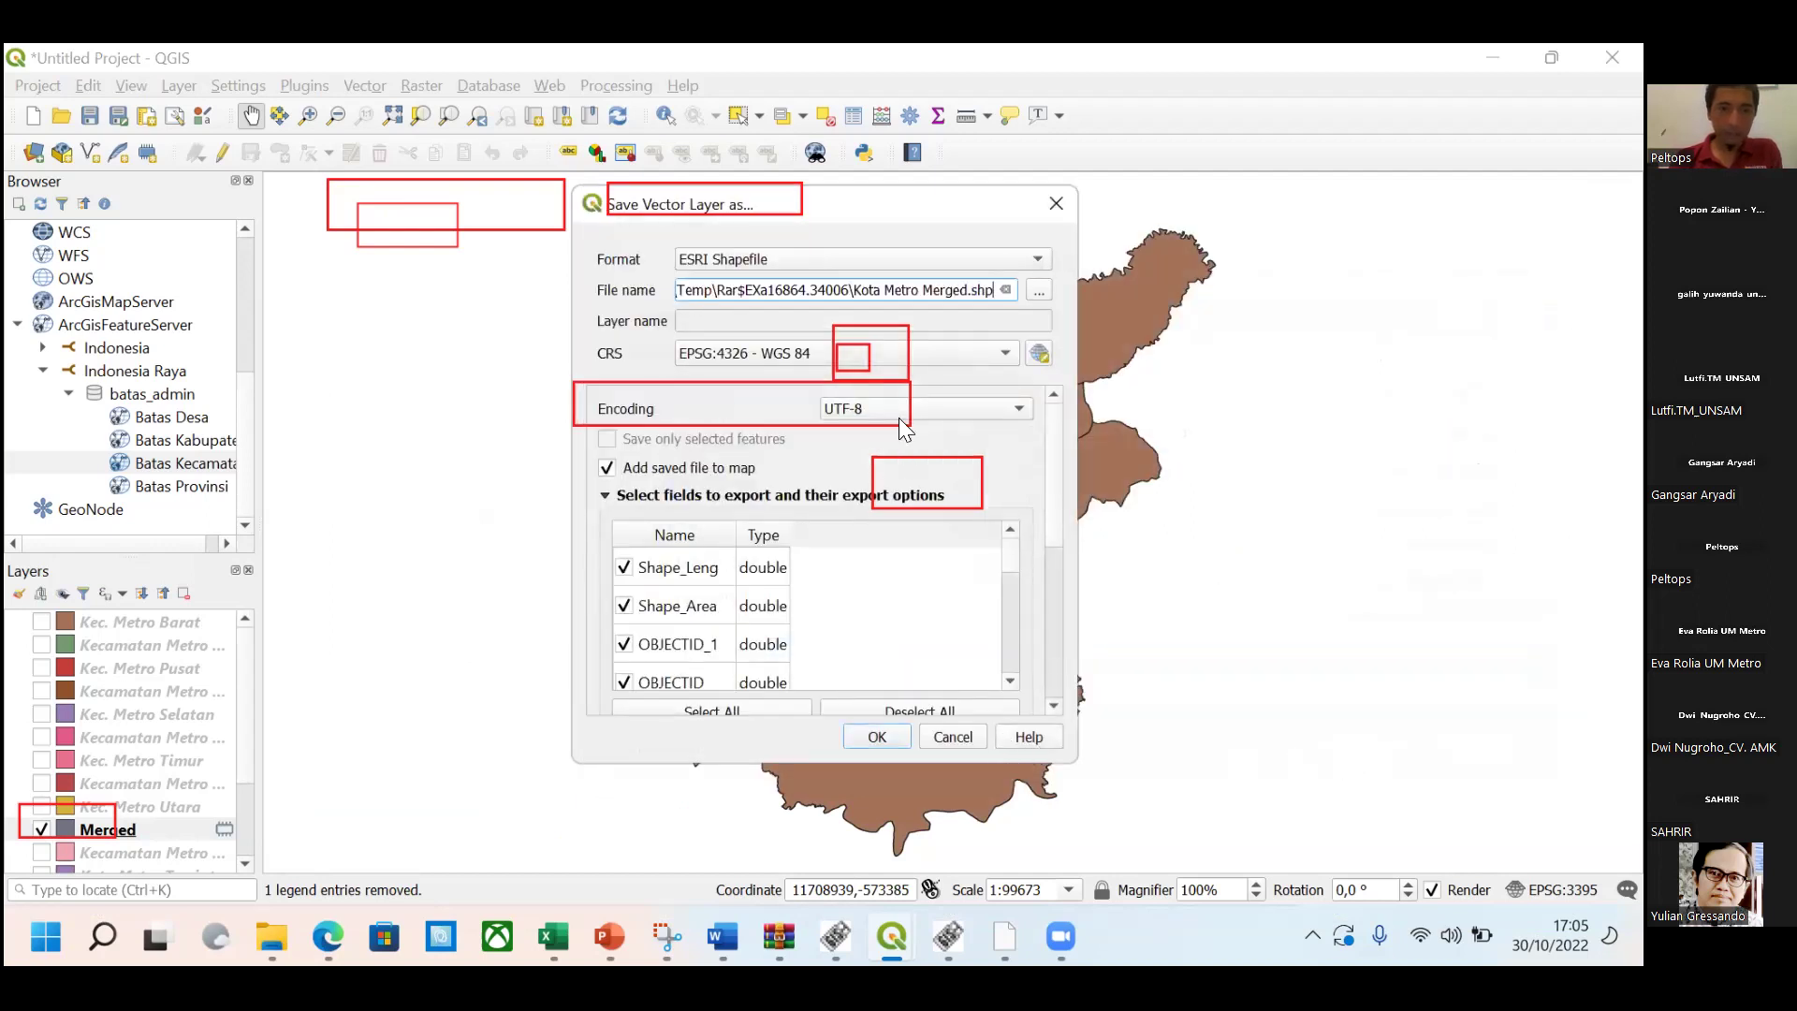
left_click(880, 728)
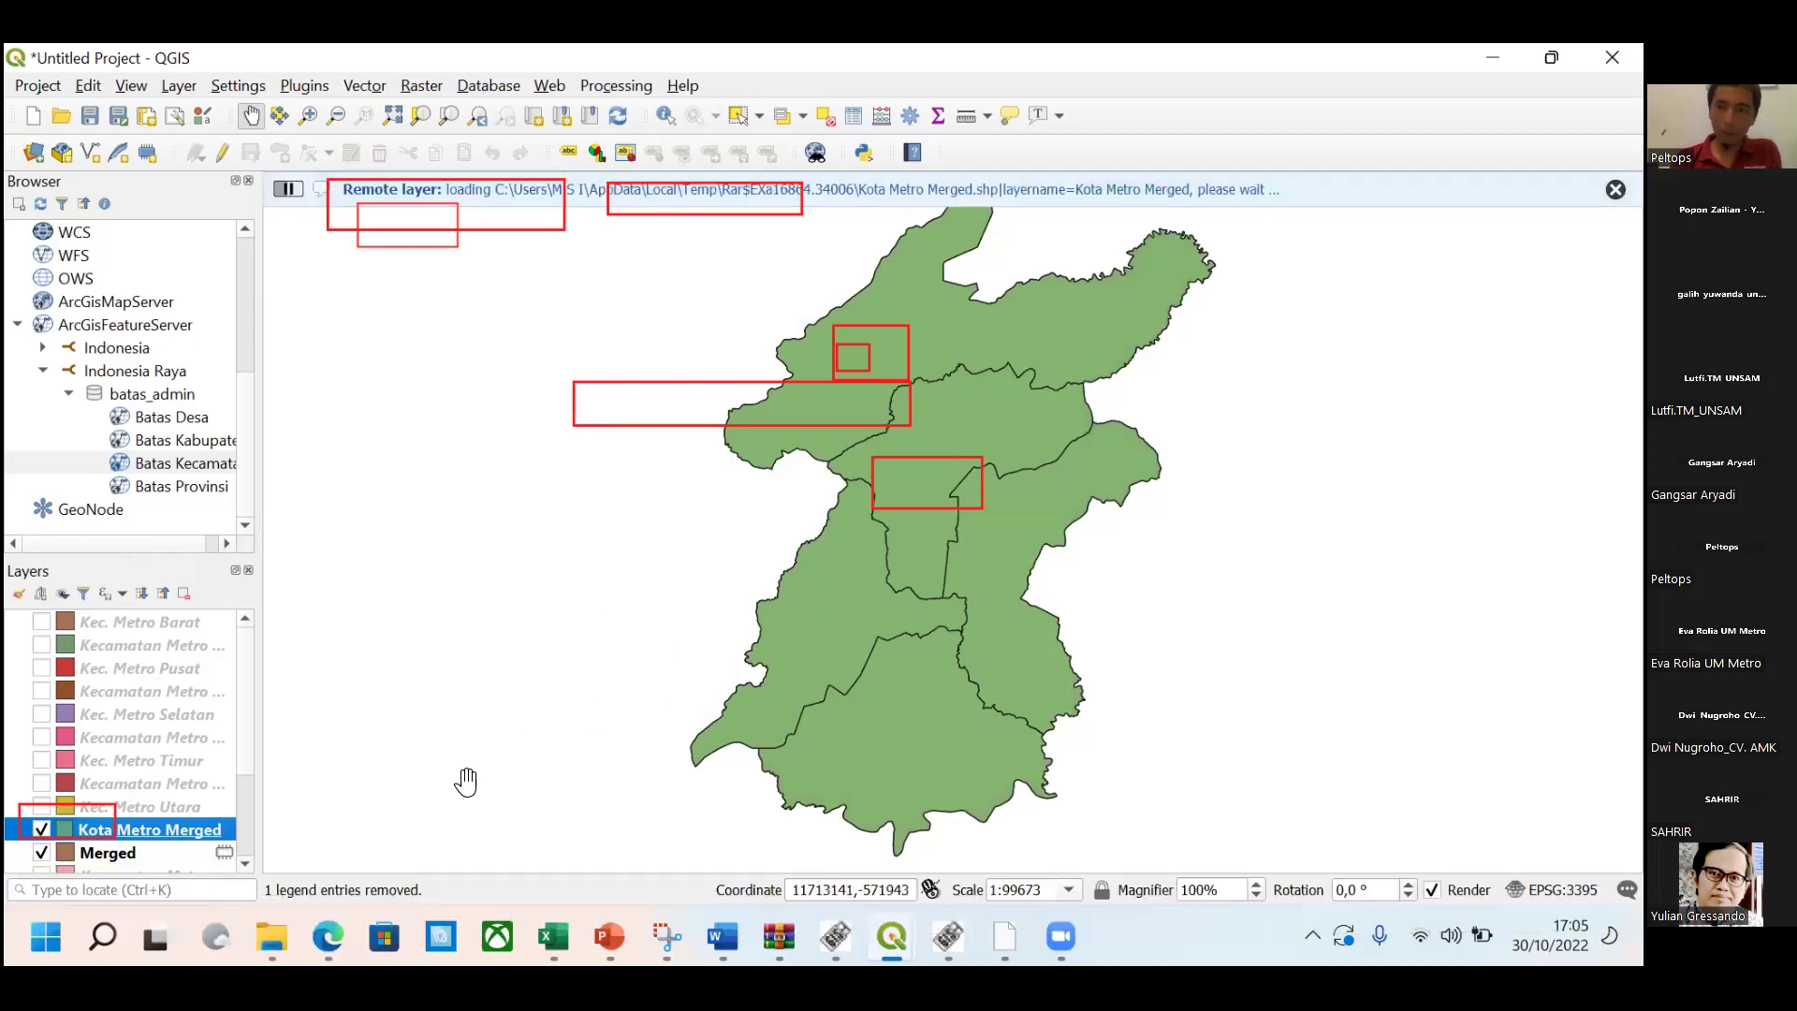
Set the symbology of the Kota Metro Merged layer to Categorized in its layer properties.
left_click(248, 863)
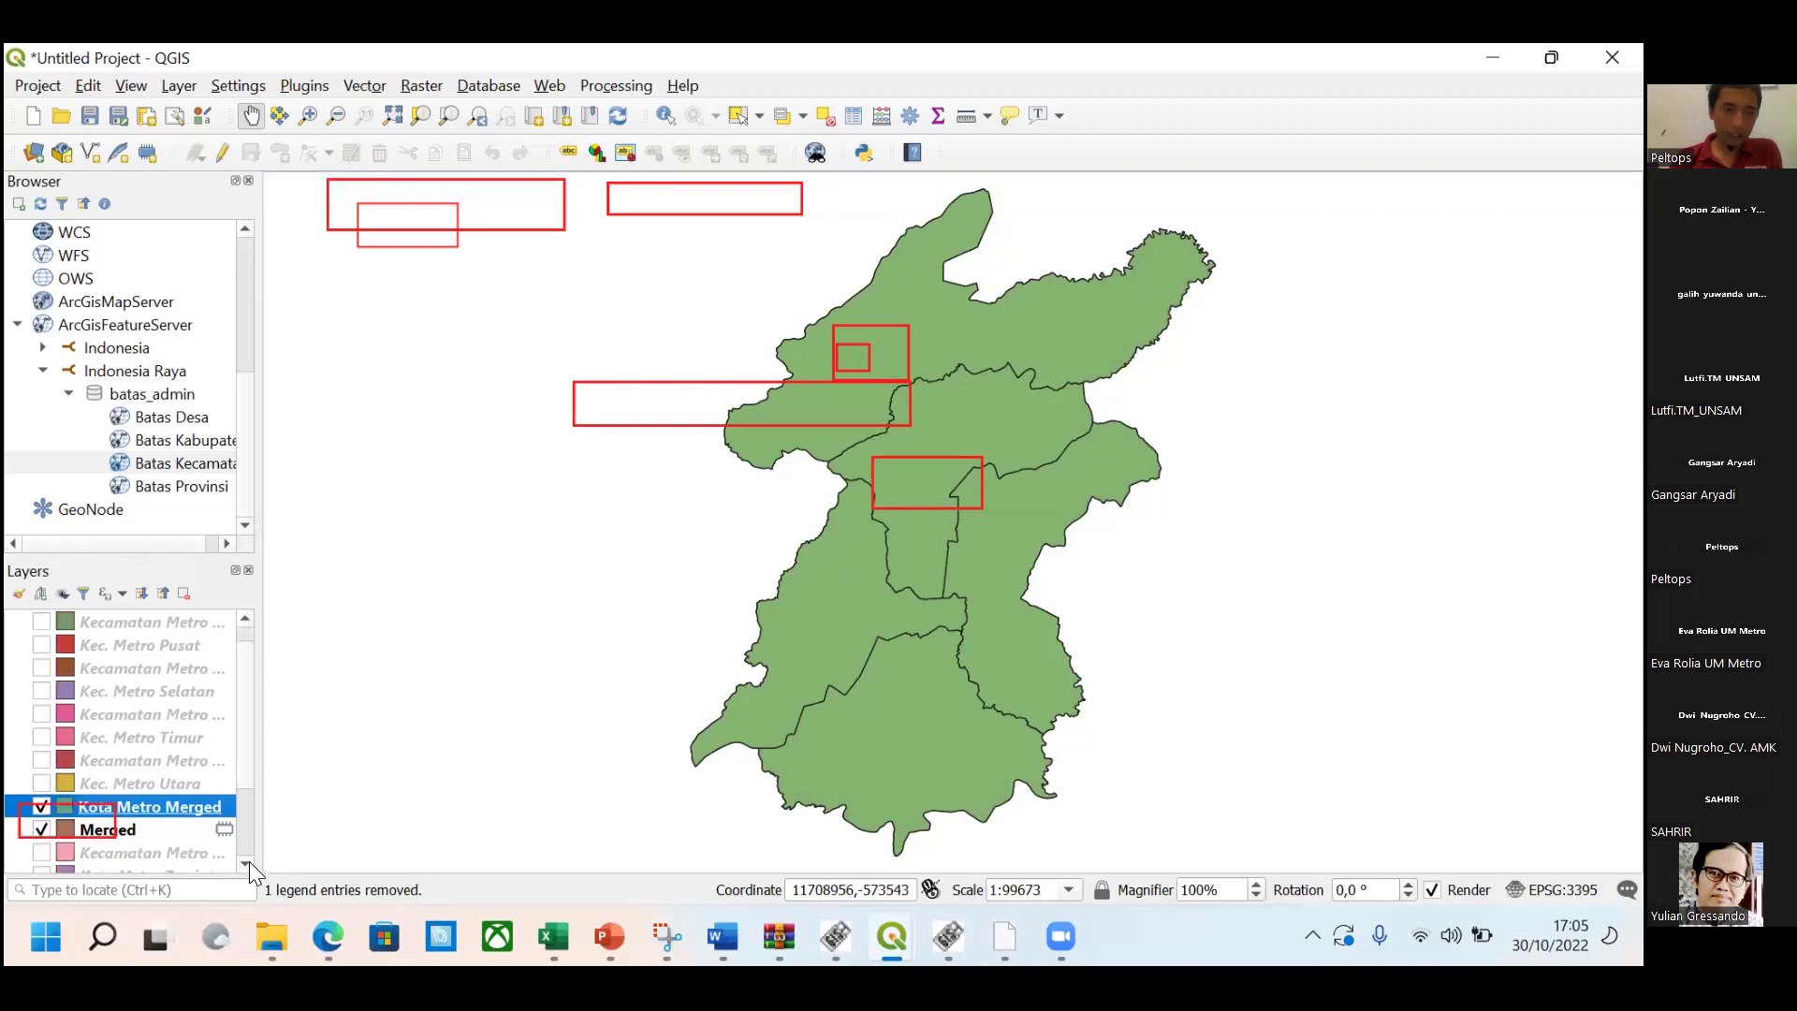
left_click(248, 863)
right_click(211, 795)
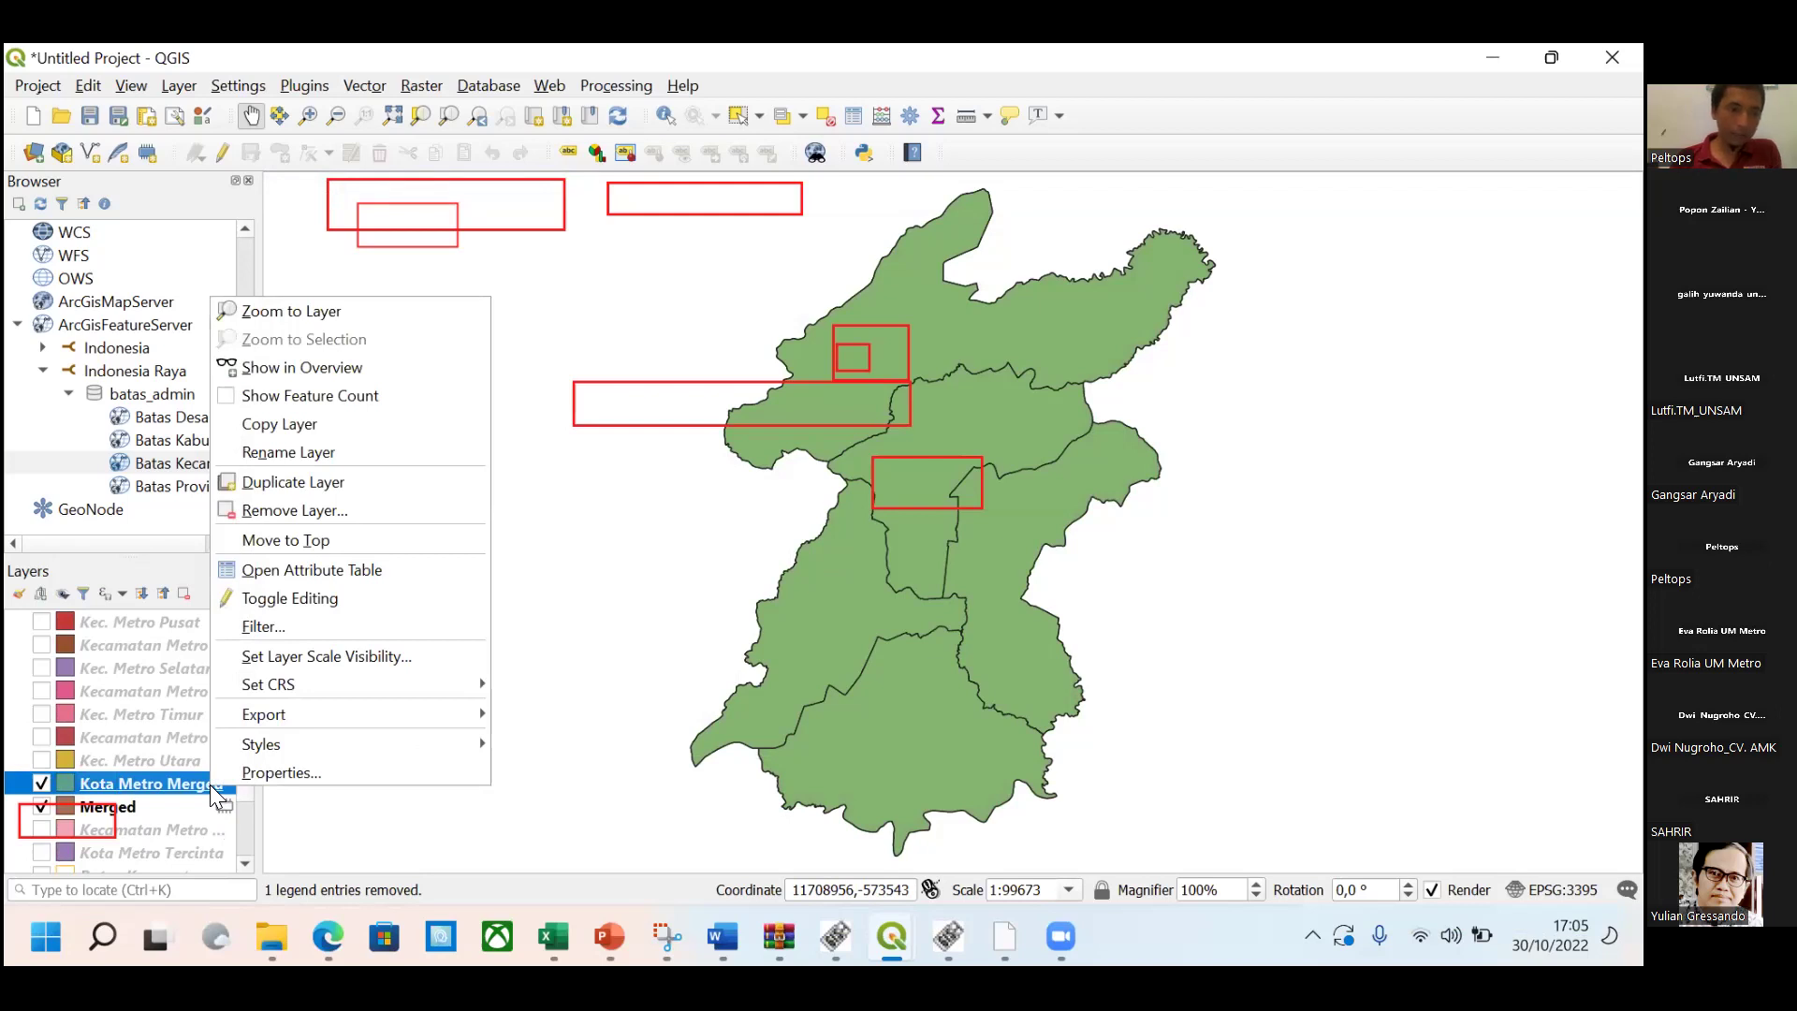
left_click(277, 767)
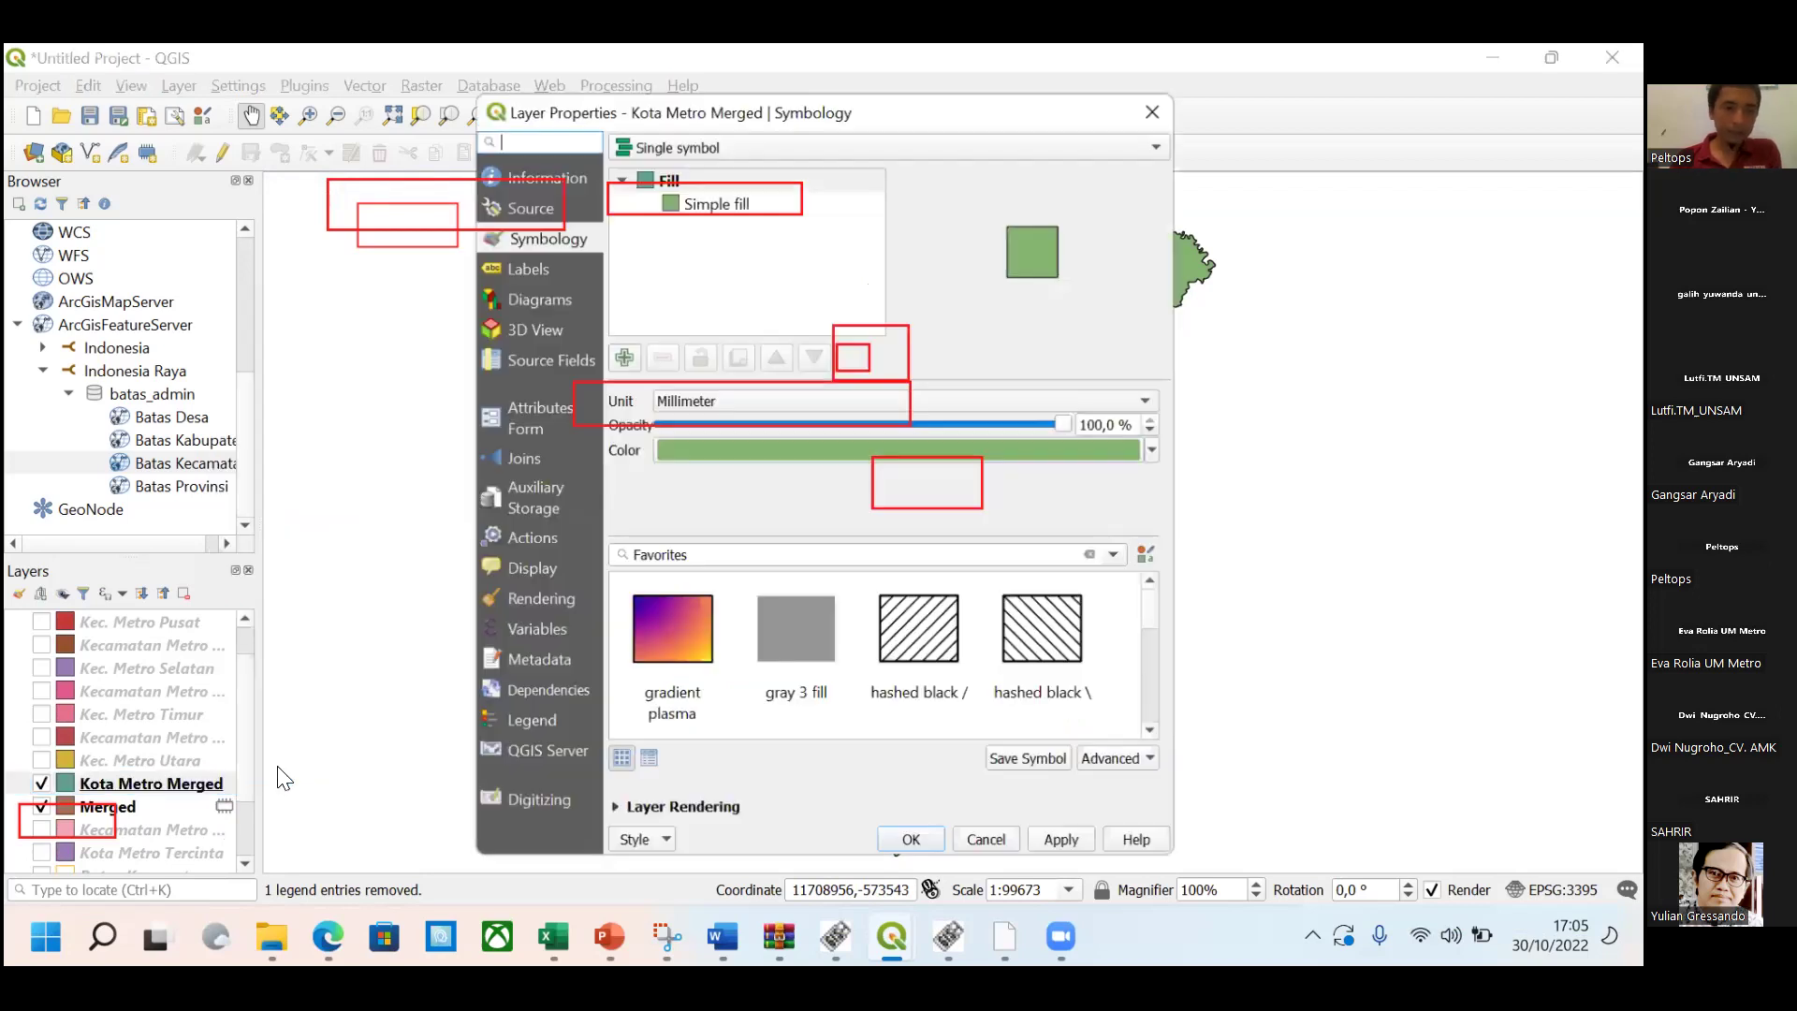
mouse_move(625, 697)
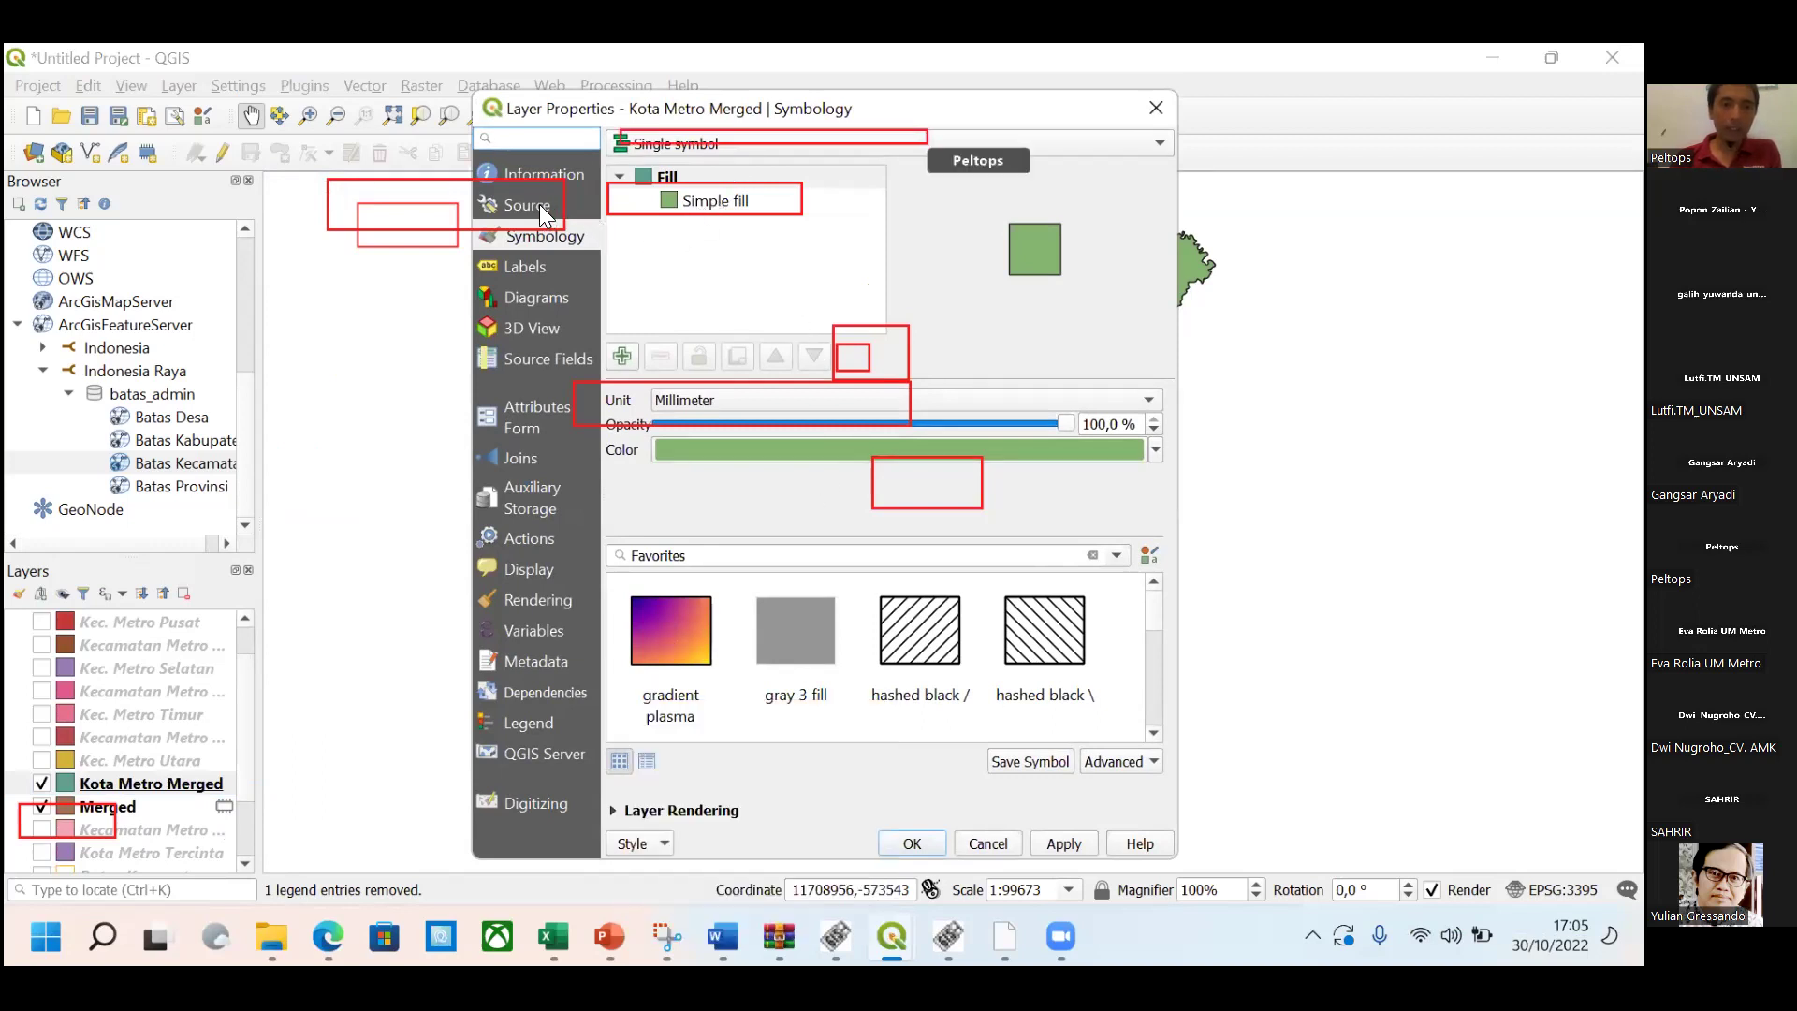
left_click(1153, 143)
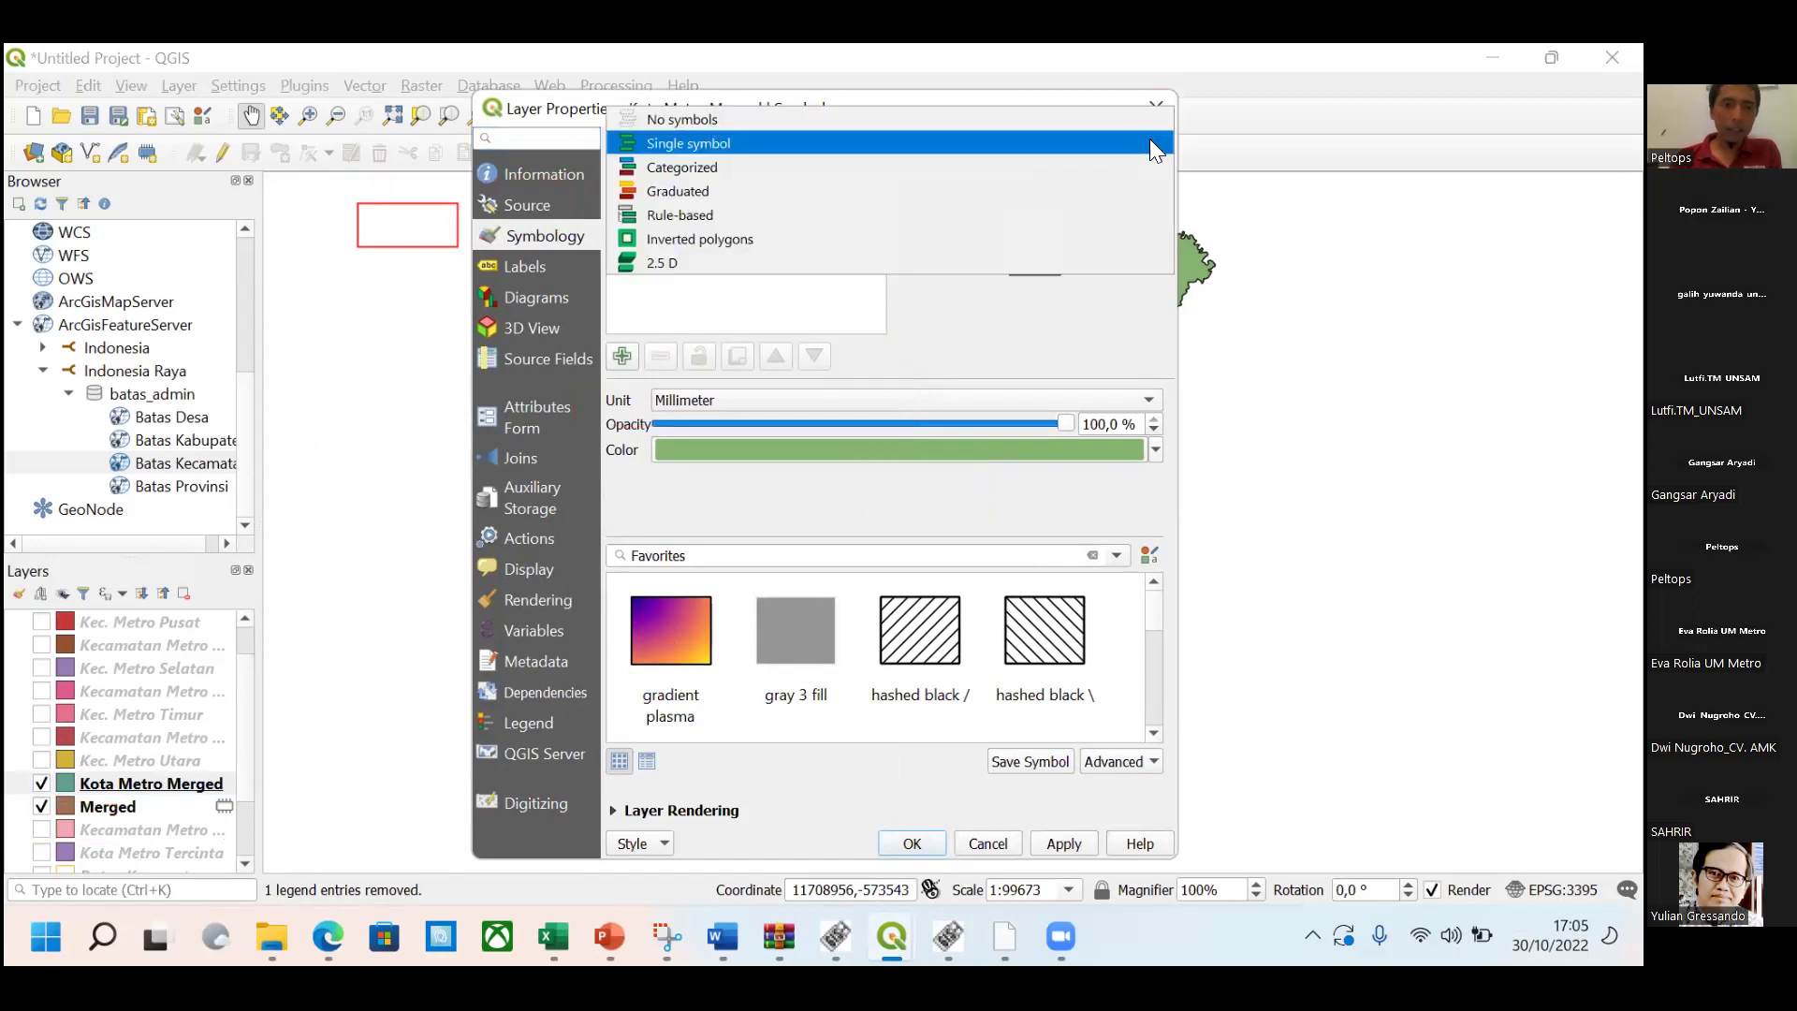
left_click(691, 169)
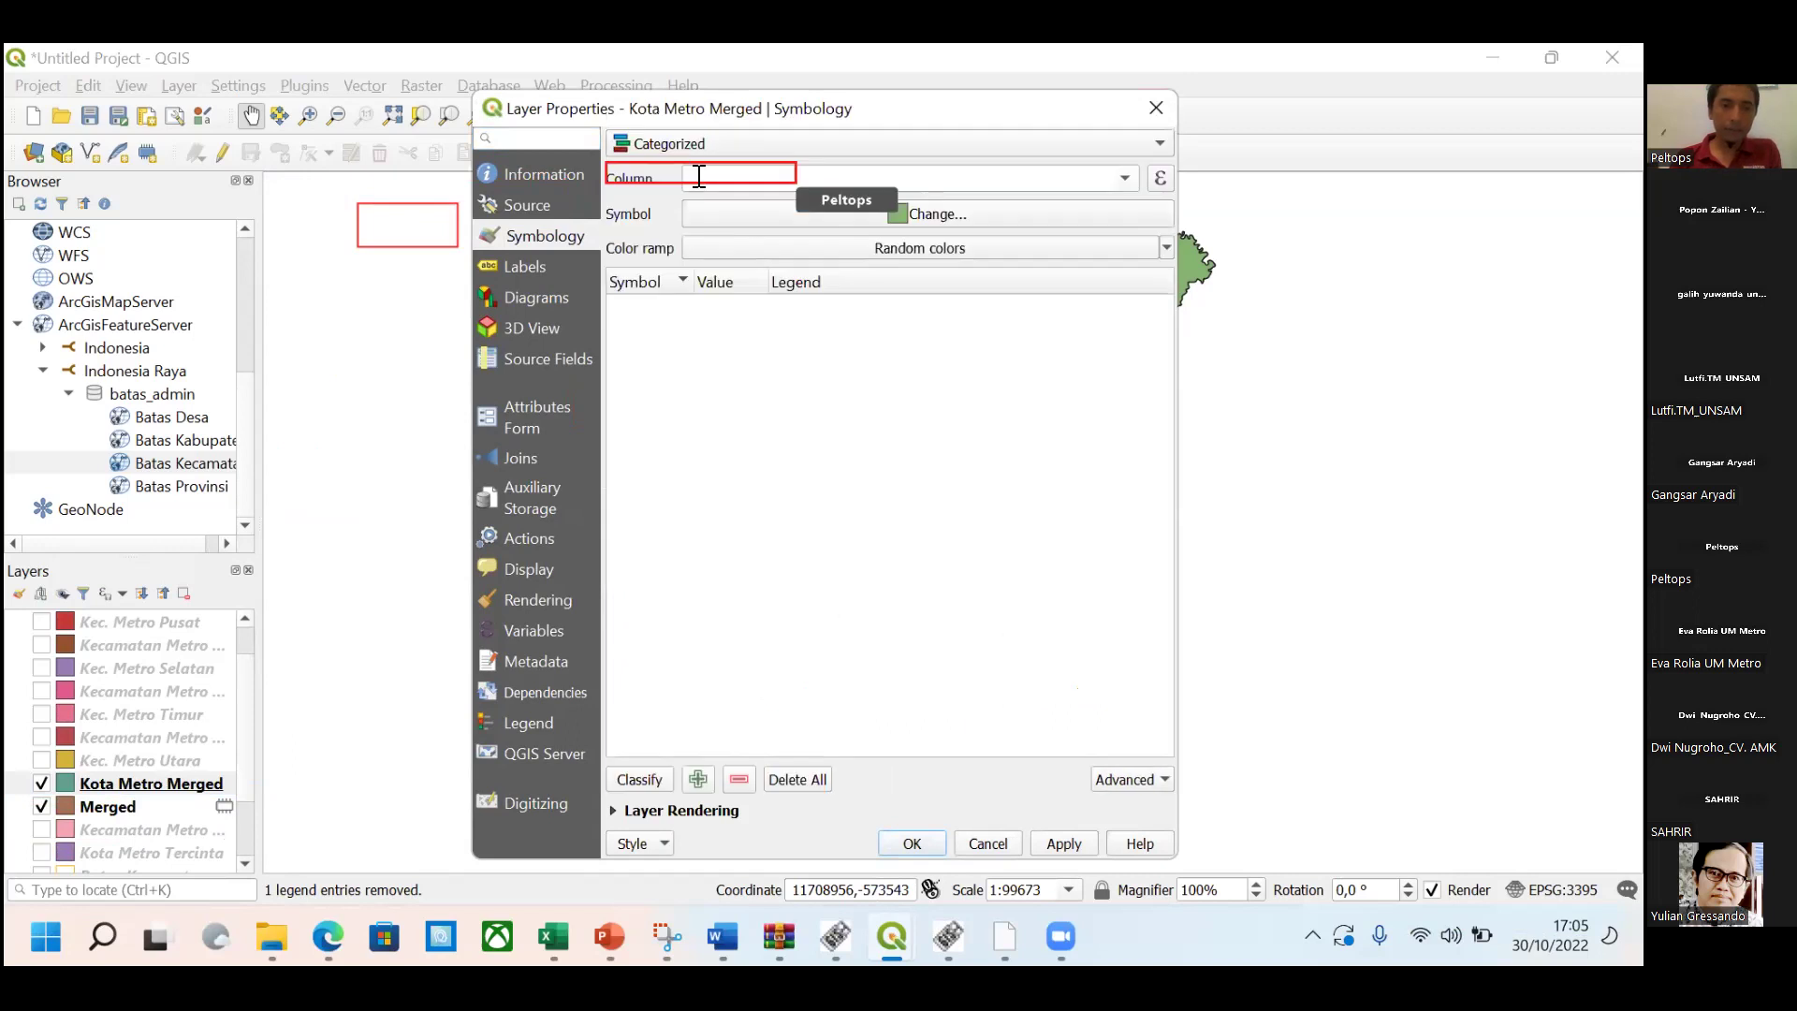
Classify the categories by the WADMKC column with random colors and apply the symbology to the layer.
left_click(1117, 176)
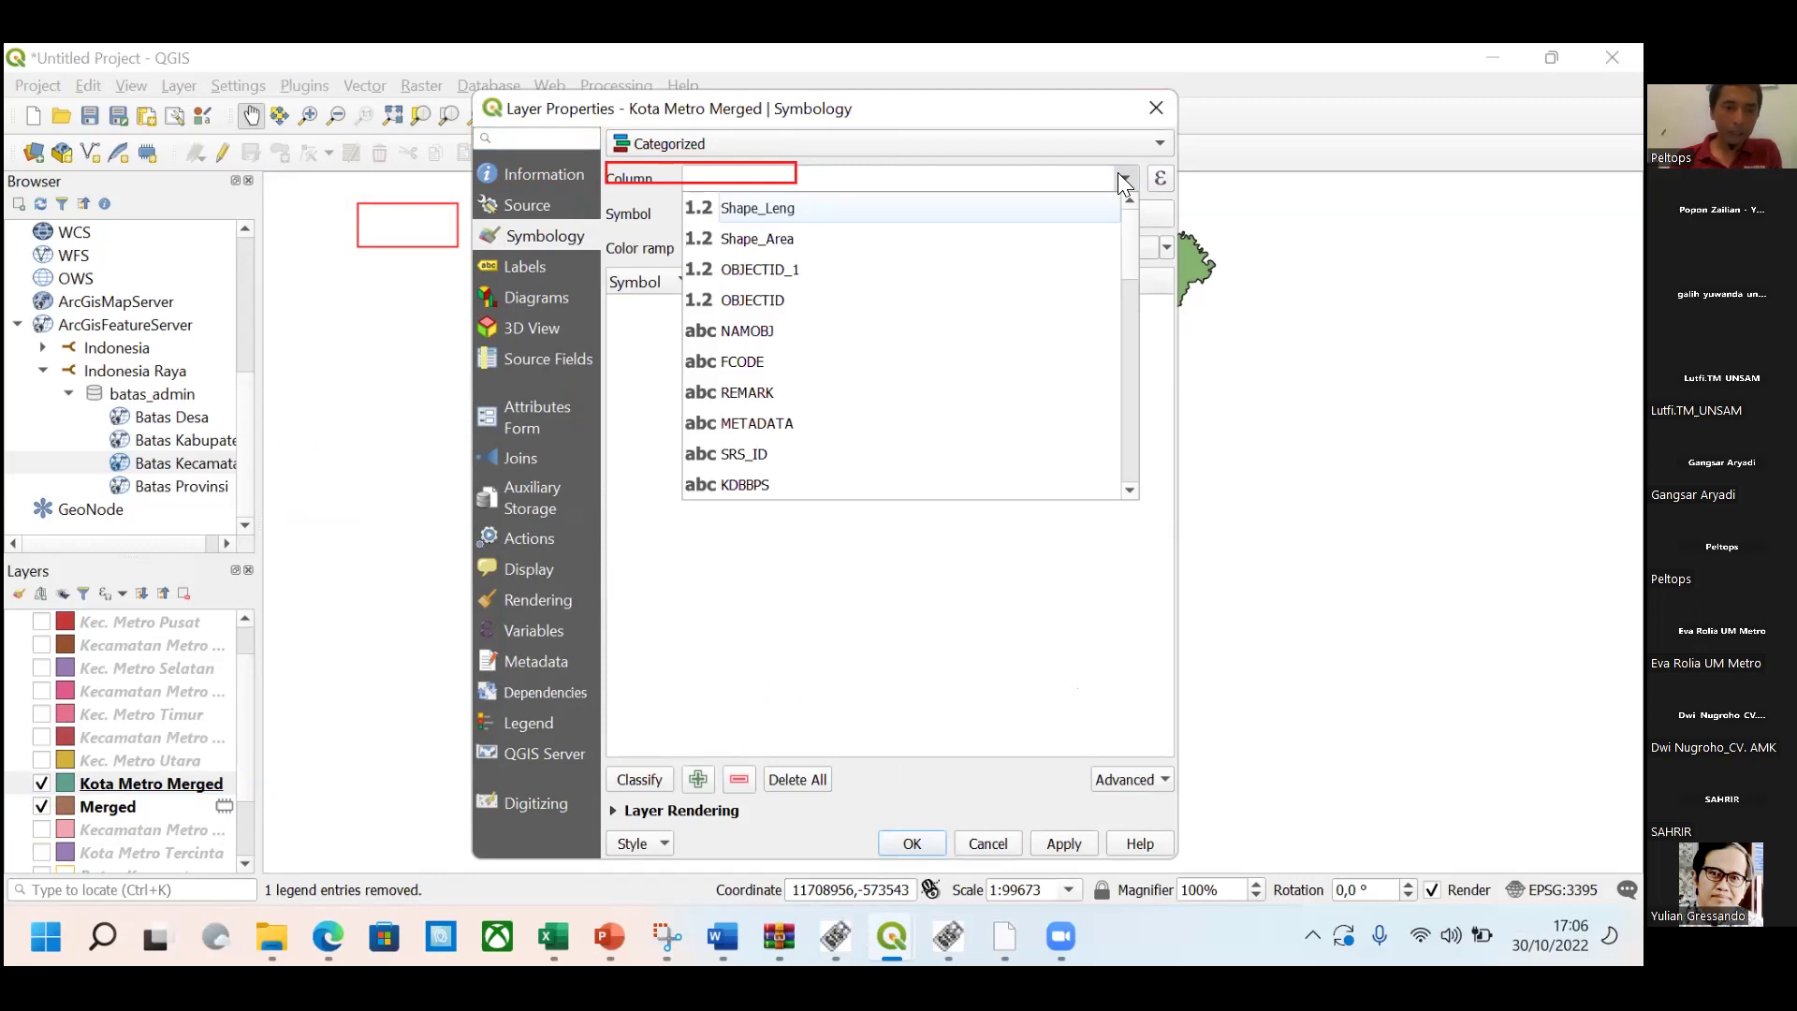
left_click(1135, 403)
left_click(1135, 403)
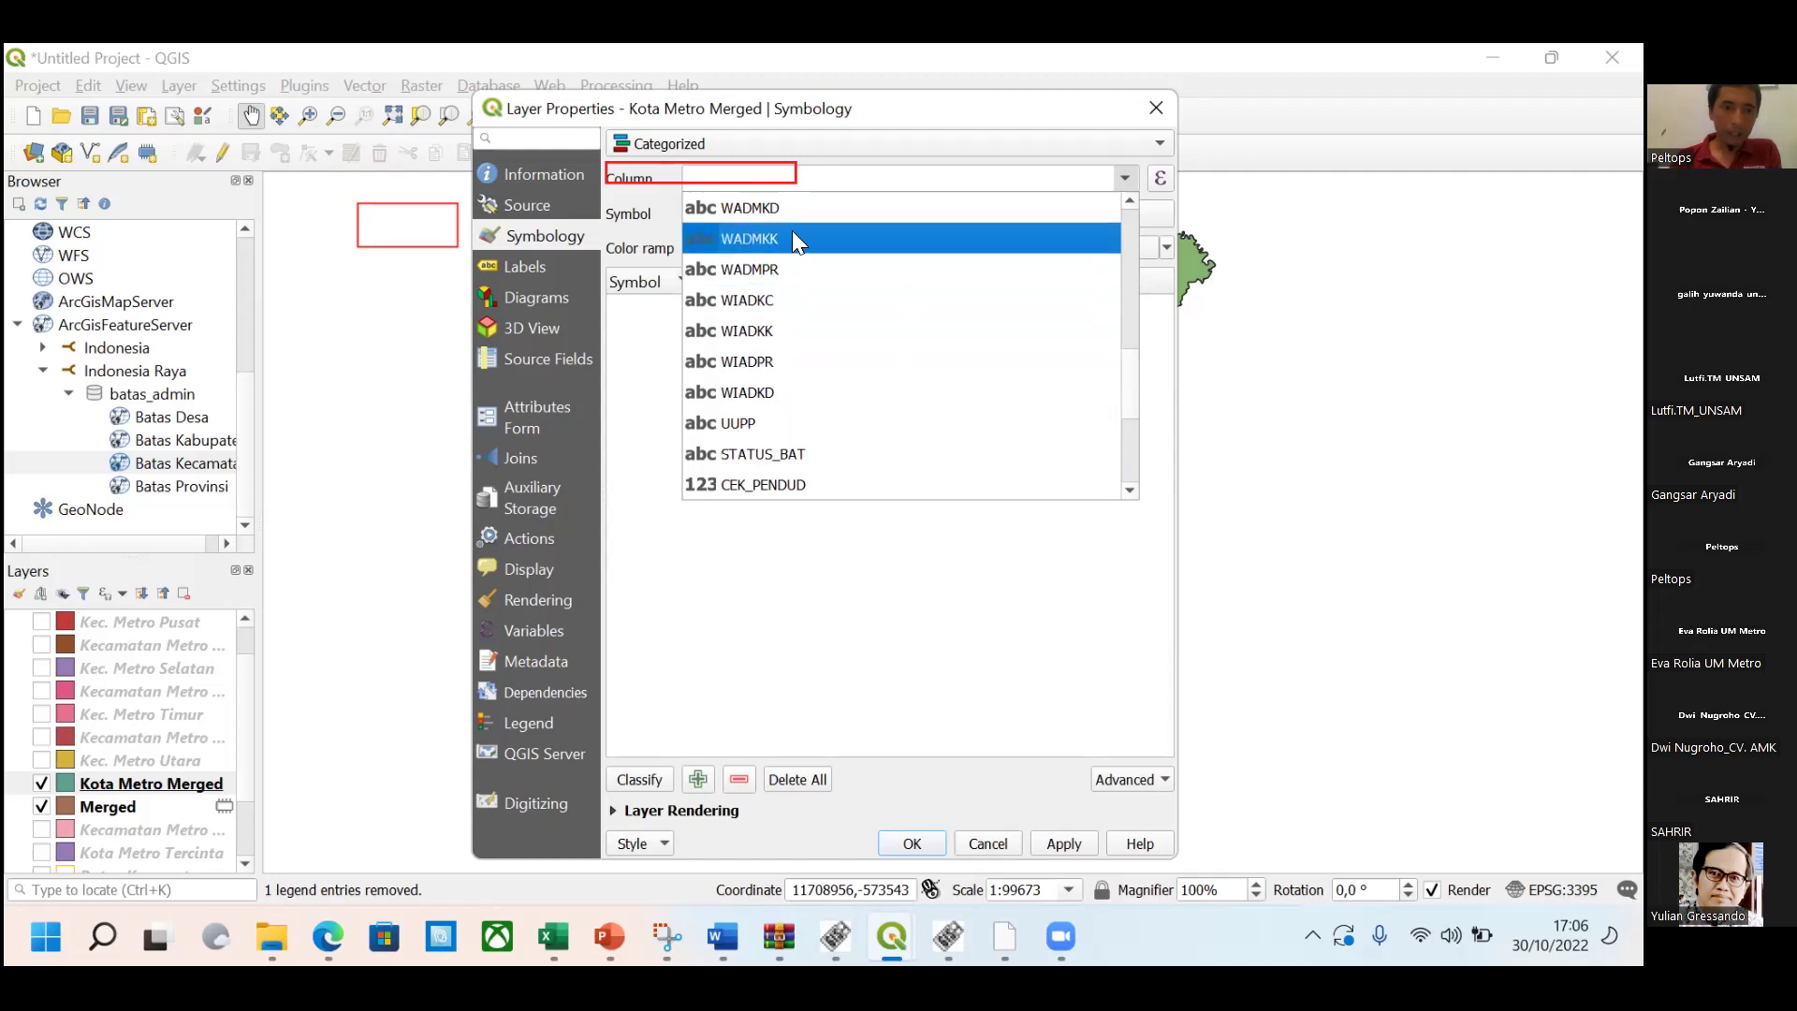
scroll(811, 300, "up", 1)
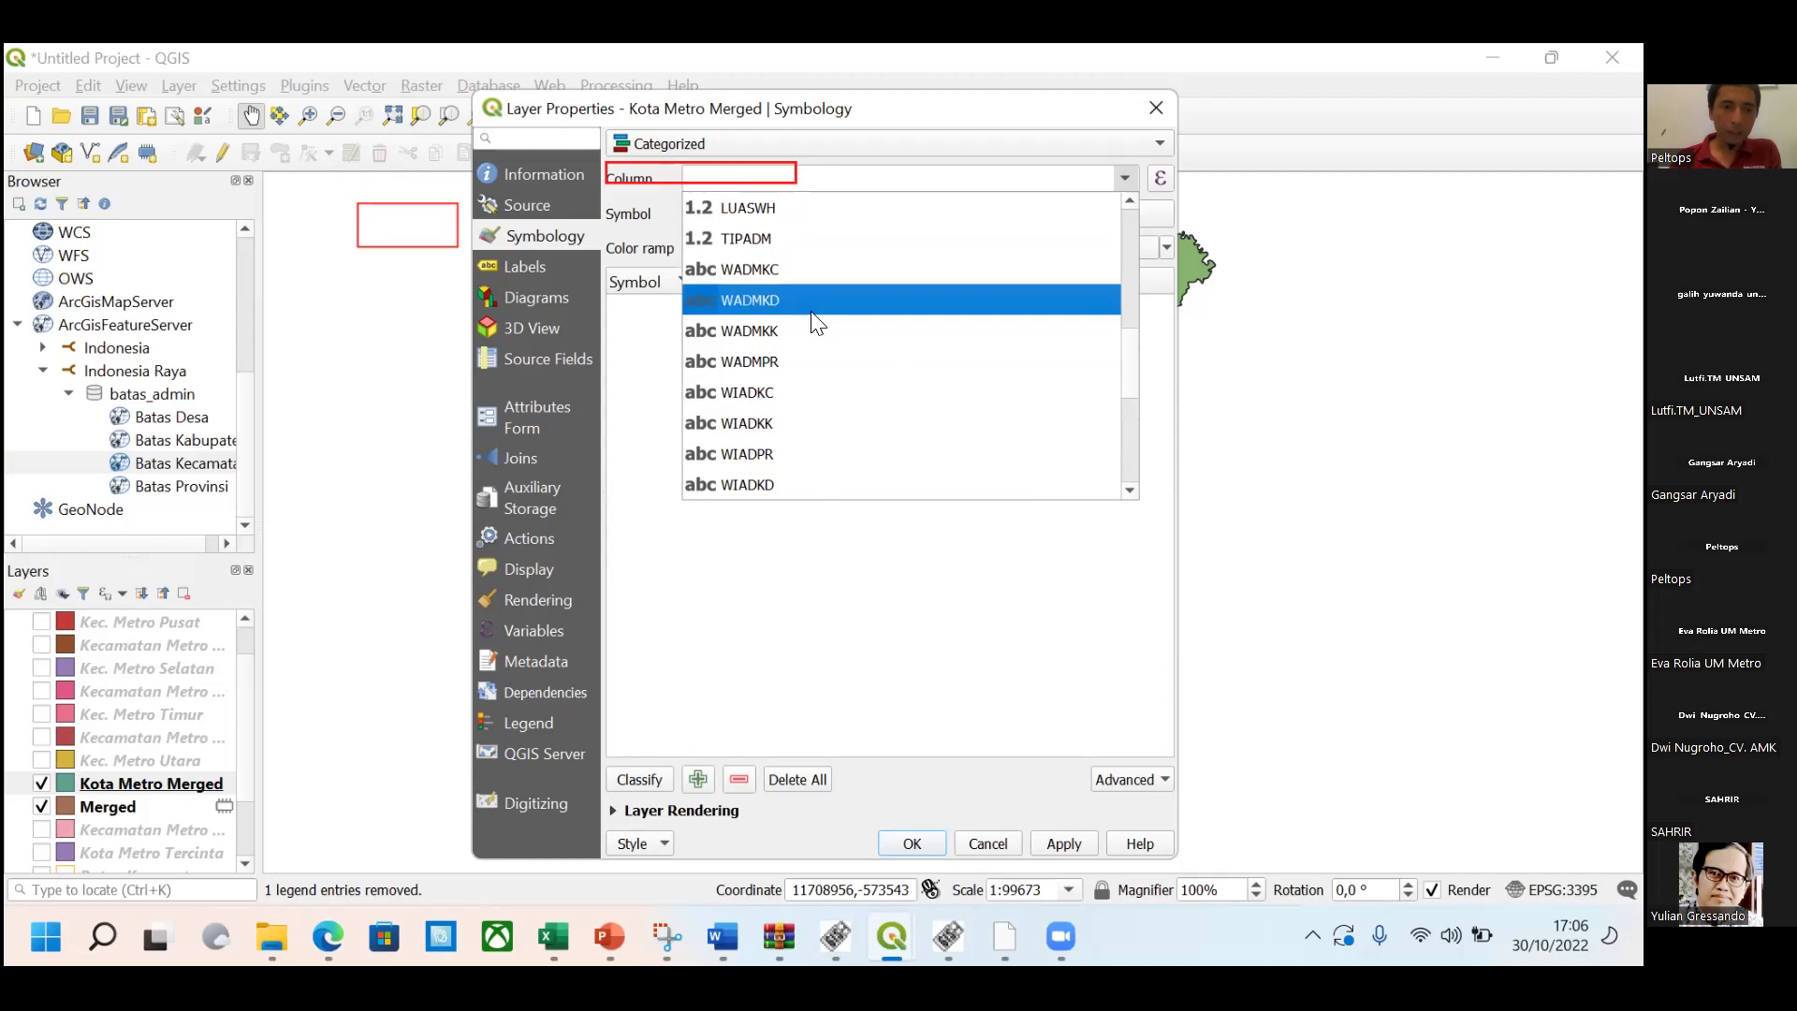
left_click(787, 269)
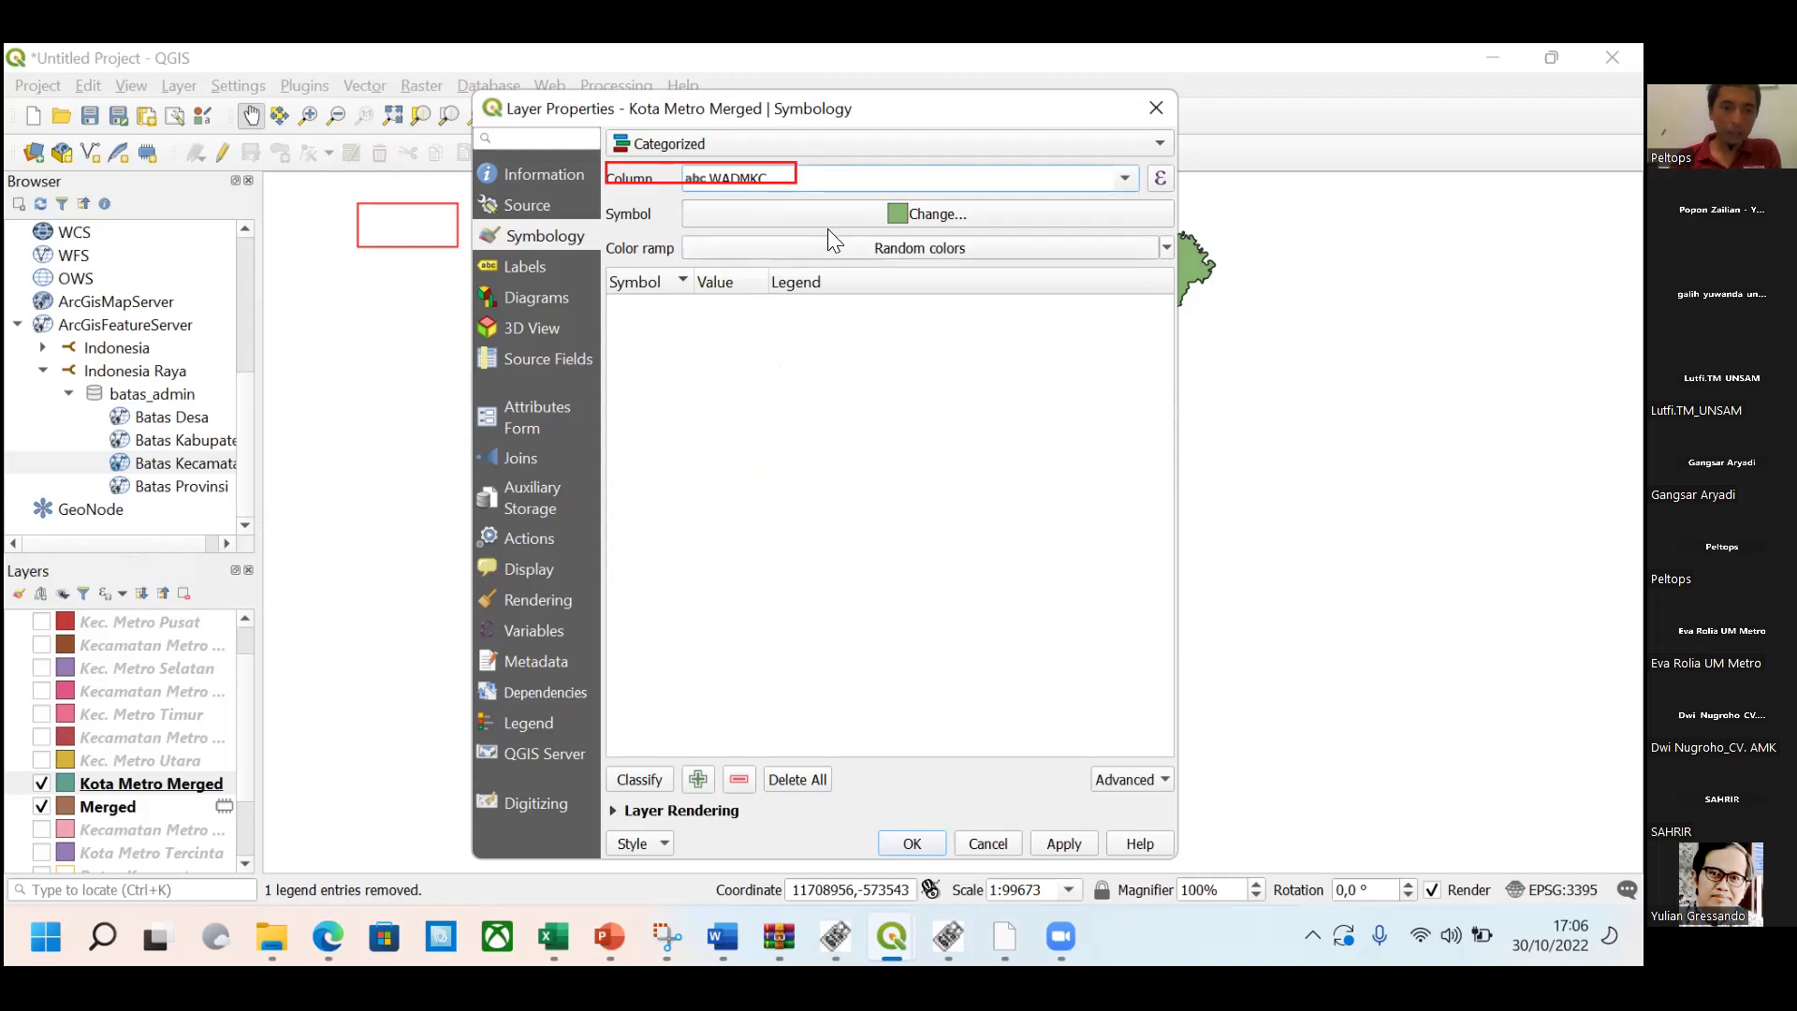
left_click(640, 784)
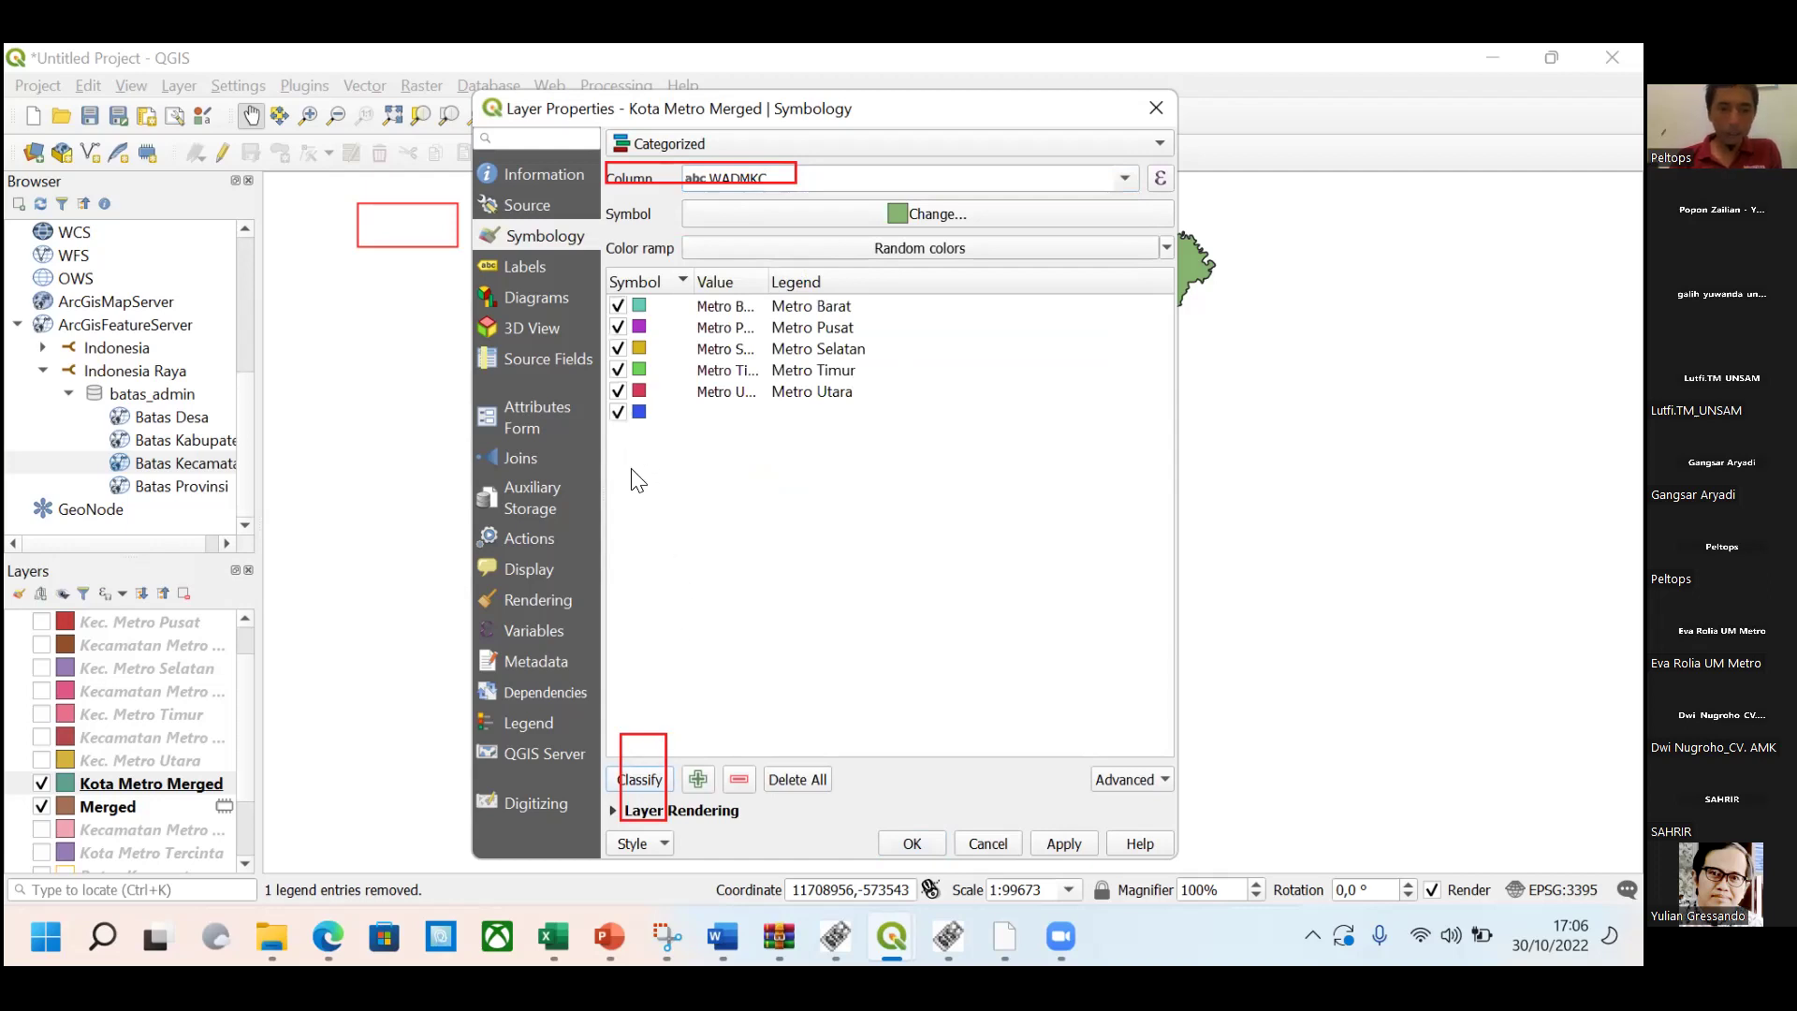
left_click(1063, 845)
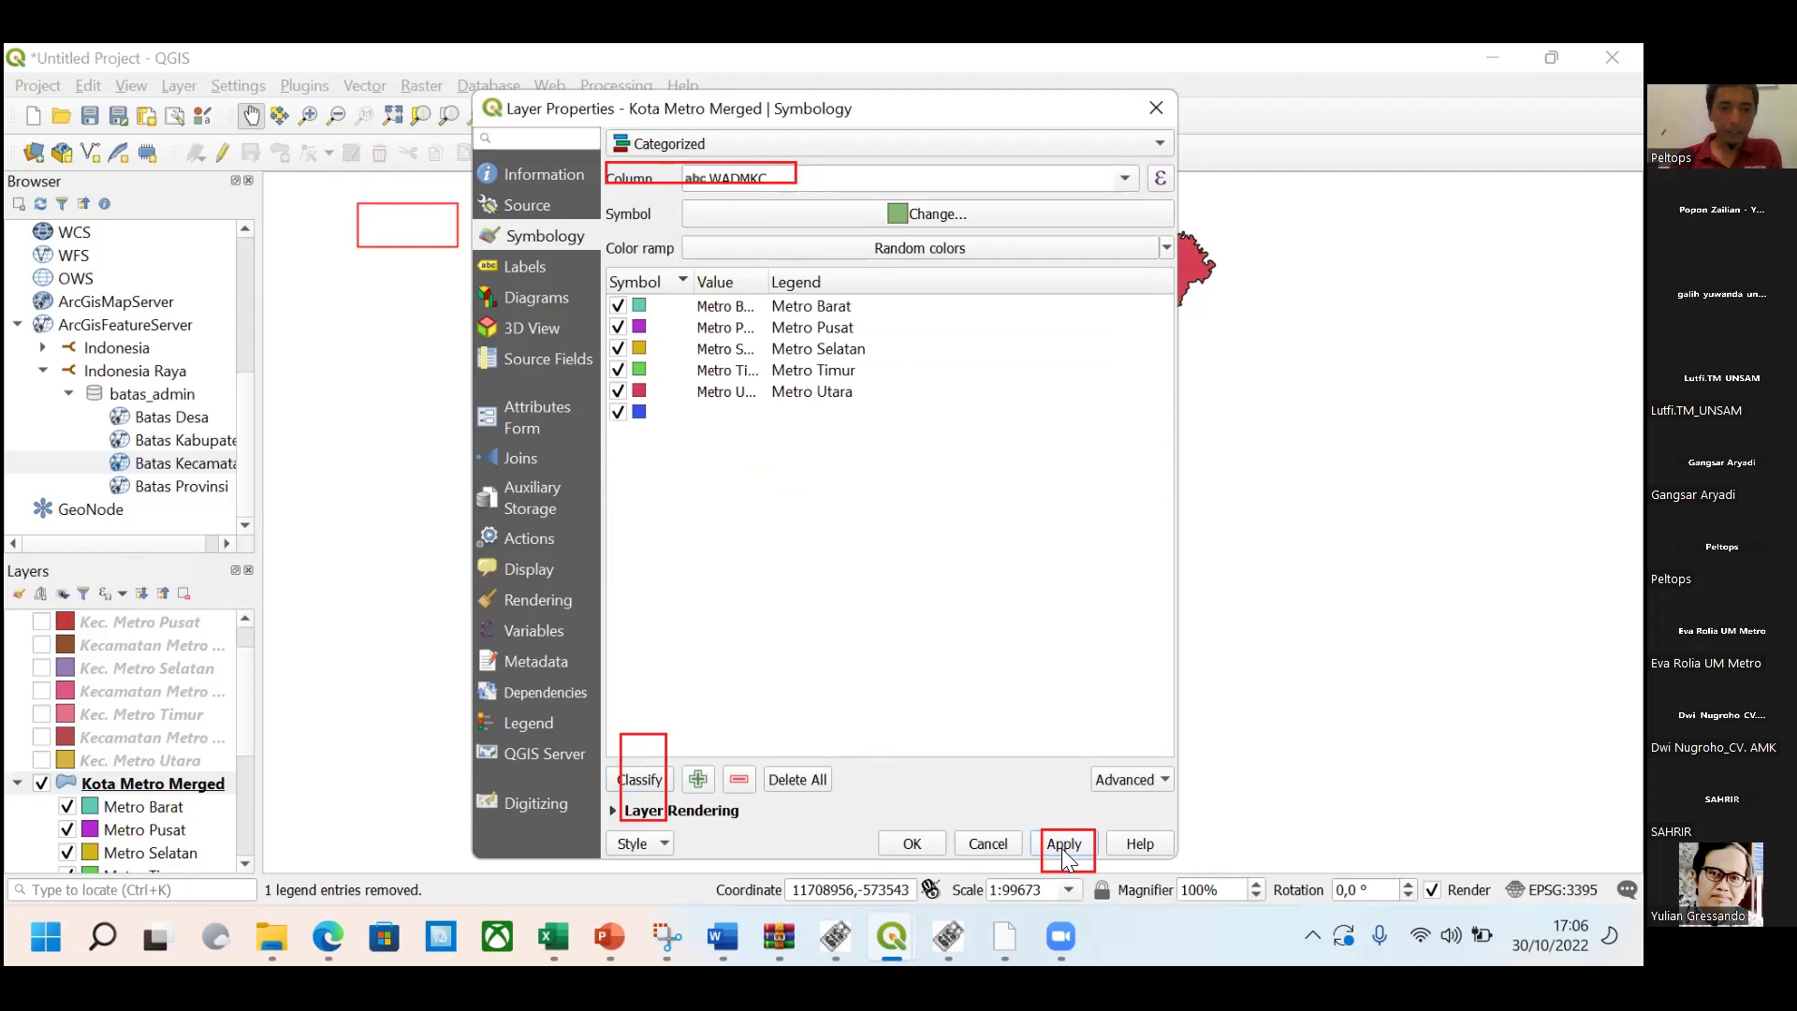
left_click(906, 845)
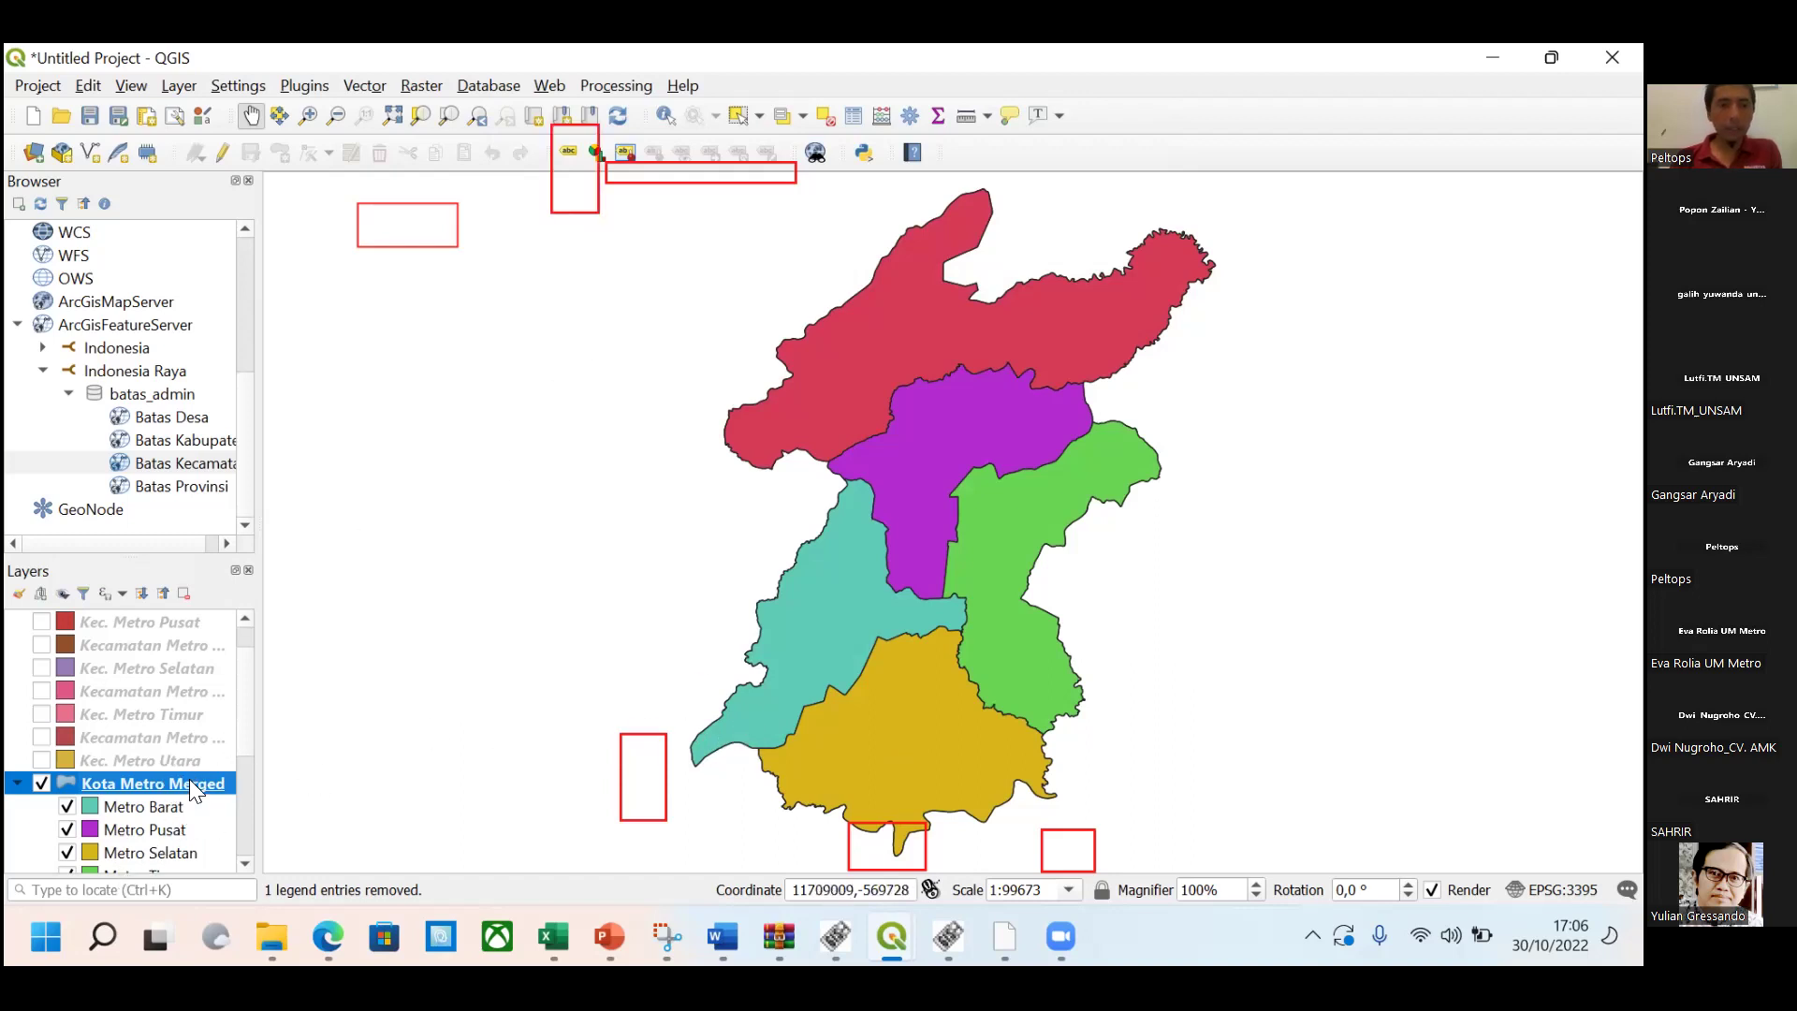
Turn on Single labels for the Kota Metro Merged layer and widen the Layer Styling area to show all label settings.
left_click(567, 152)
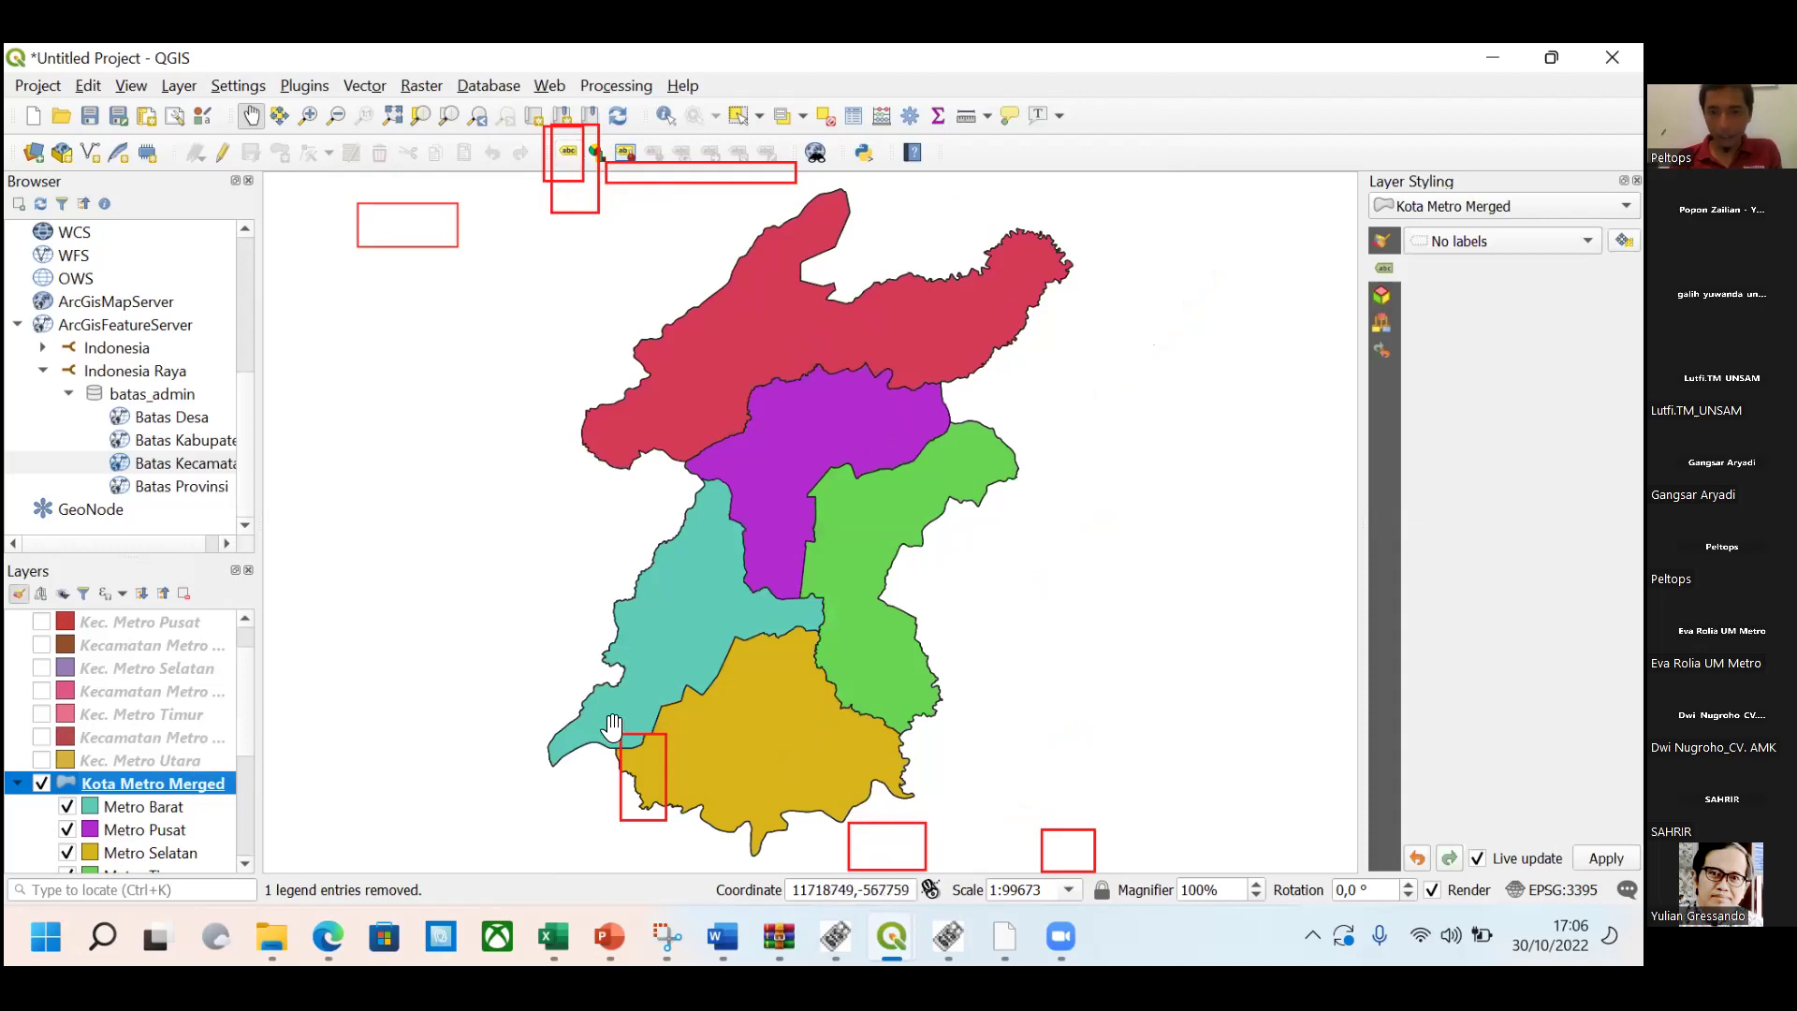
left_click(598, 150)
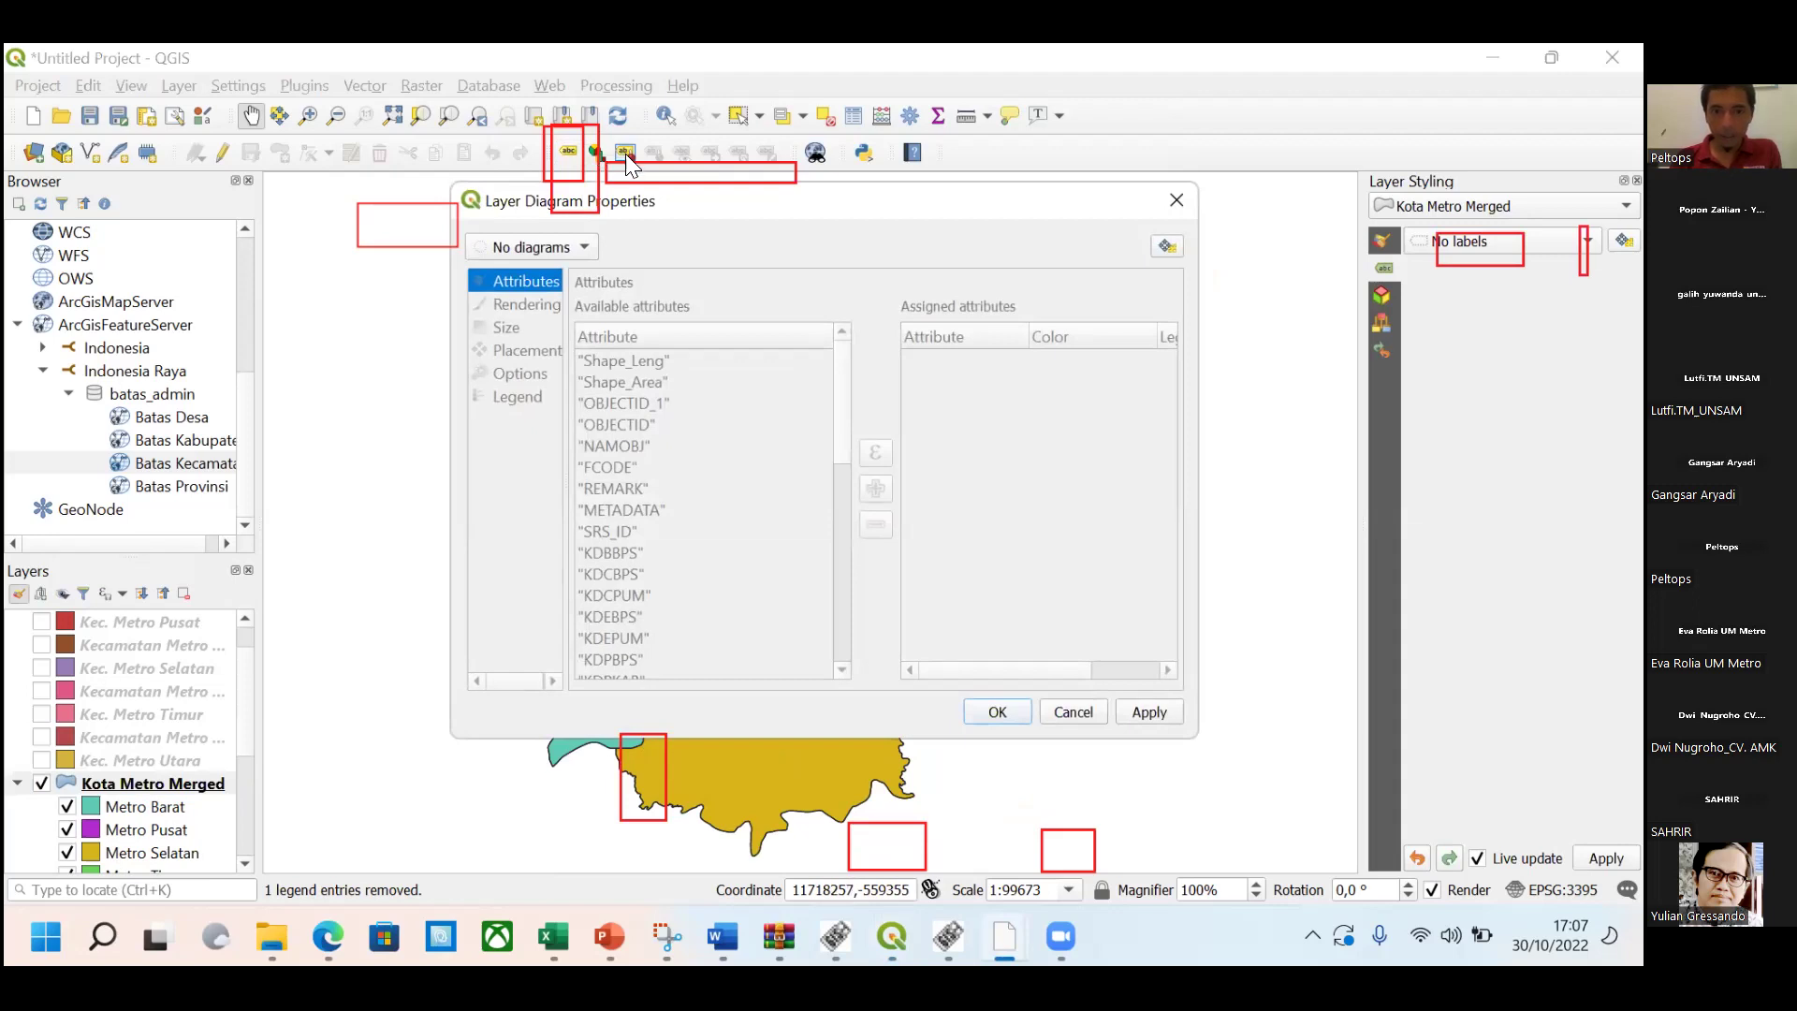
left_click(1073, 712)
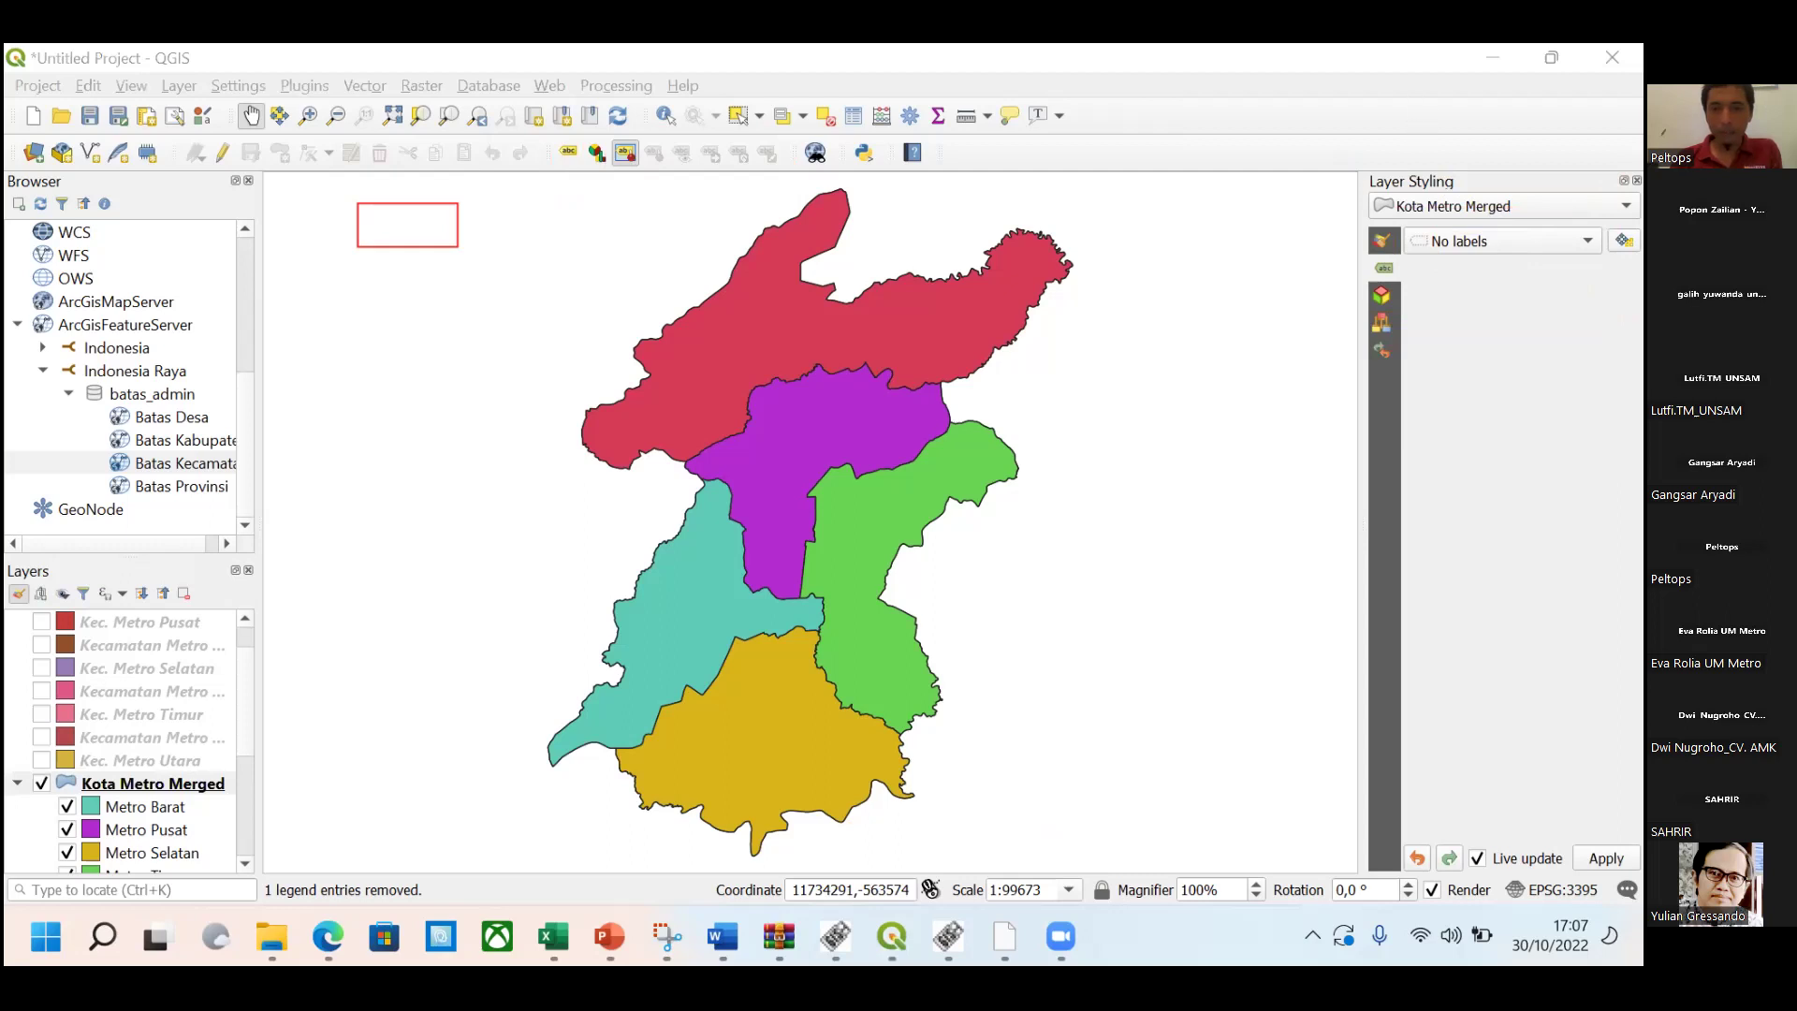
left_click(1502, 240)
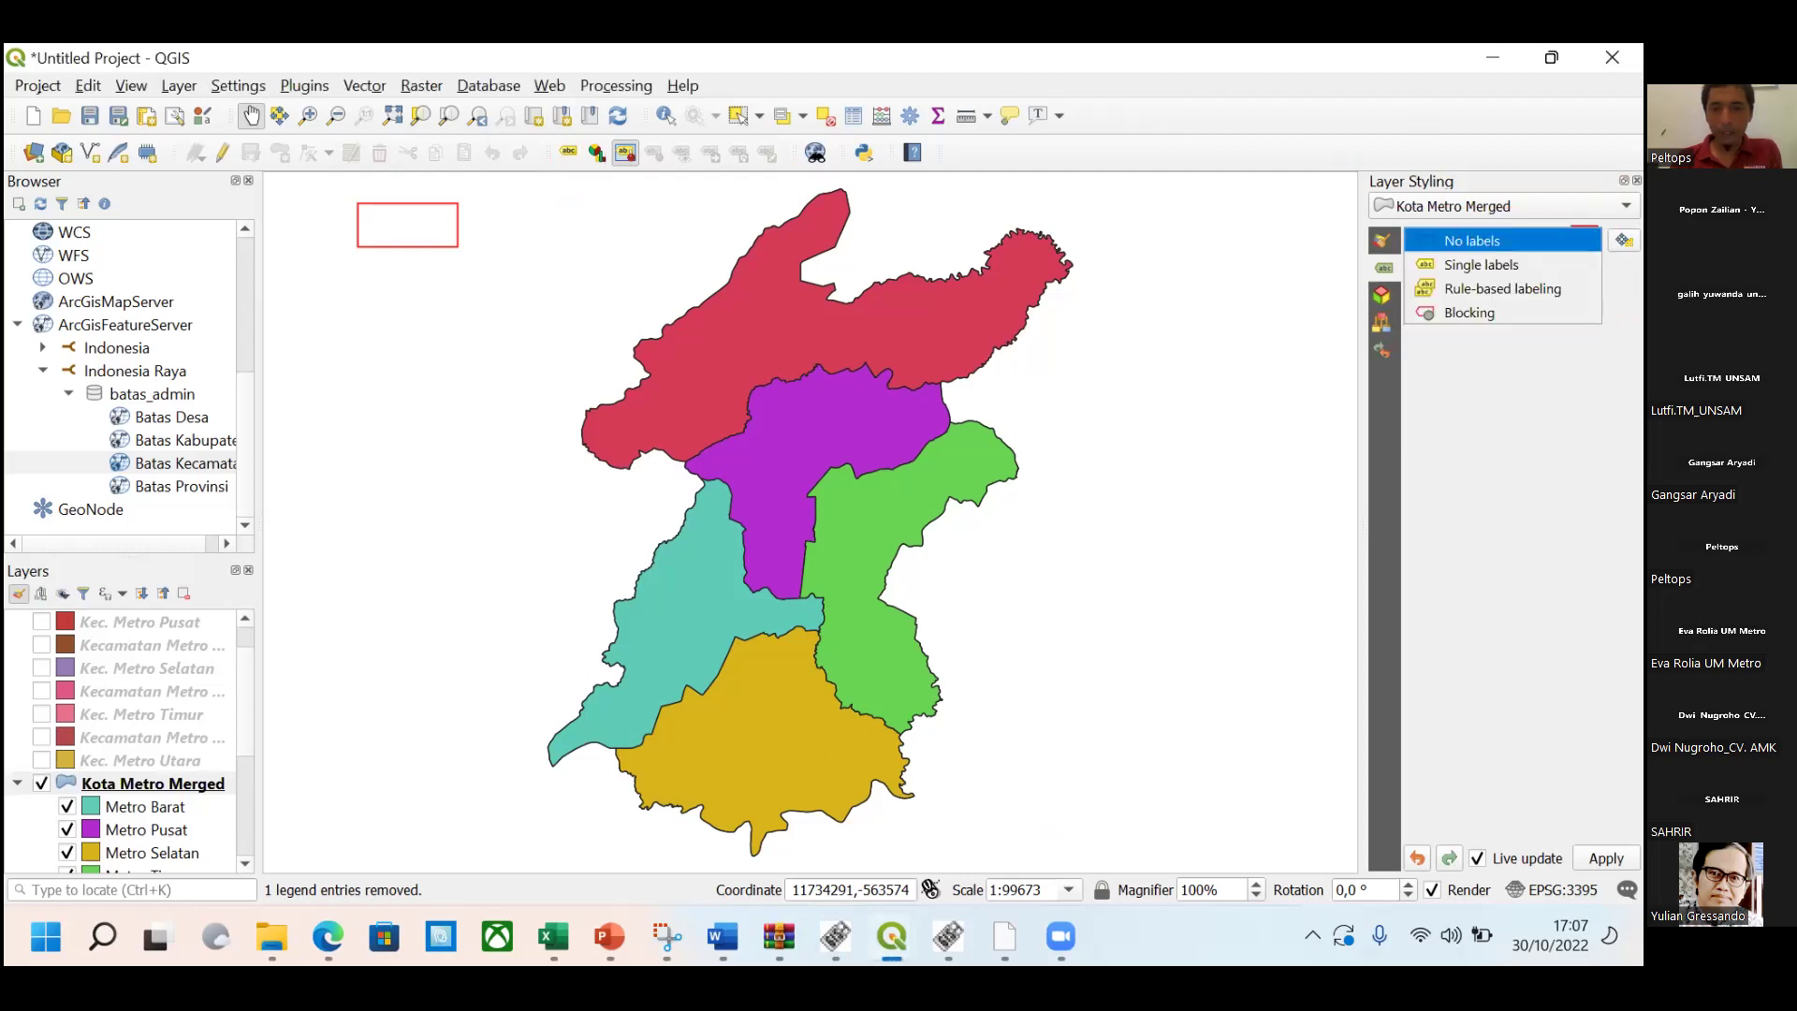
left_click(1482, 265)
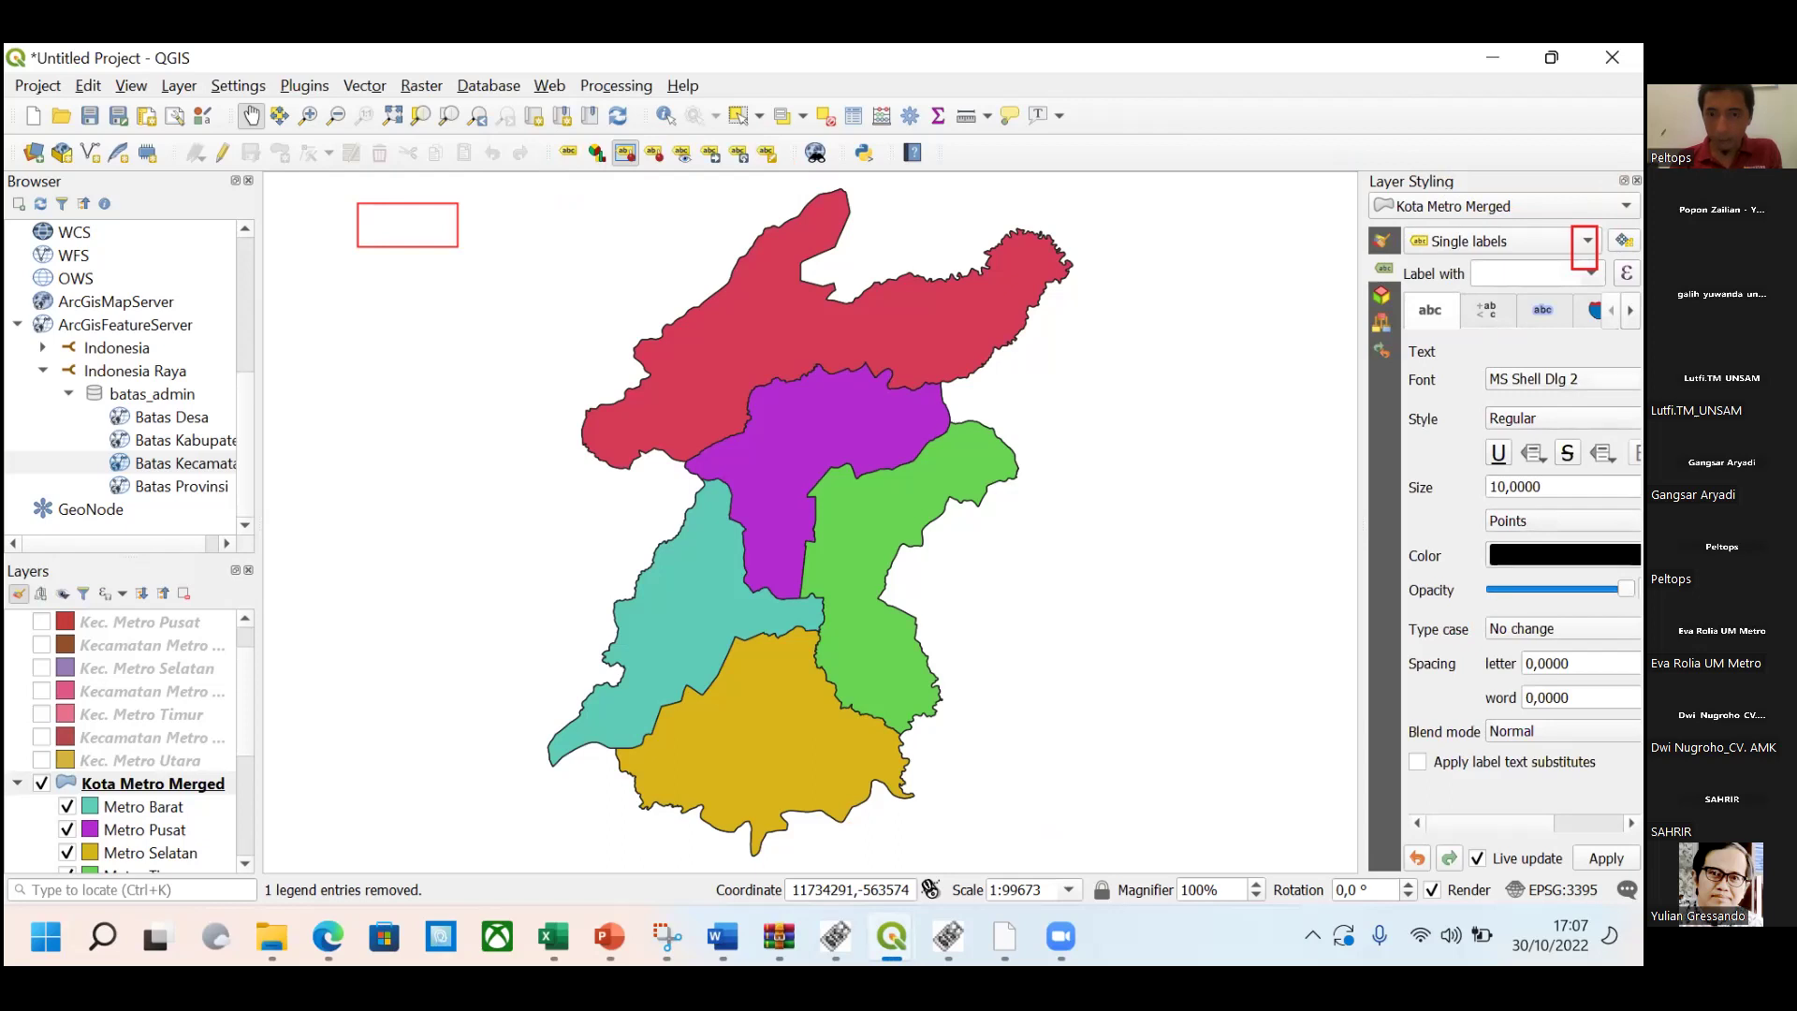
left_click_drag(1360, 517, 1218, 573)
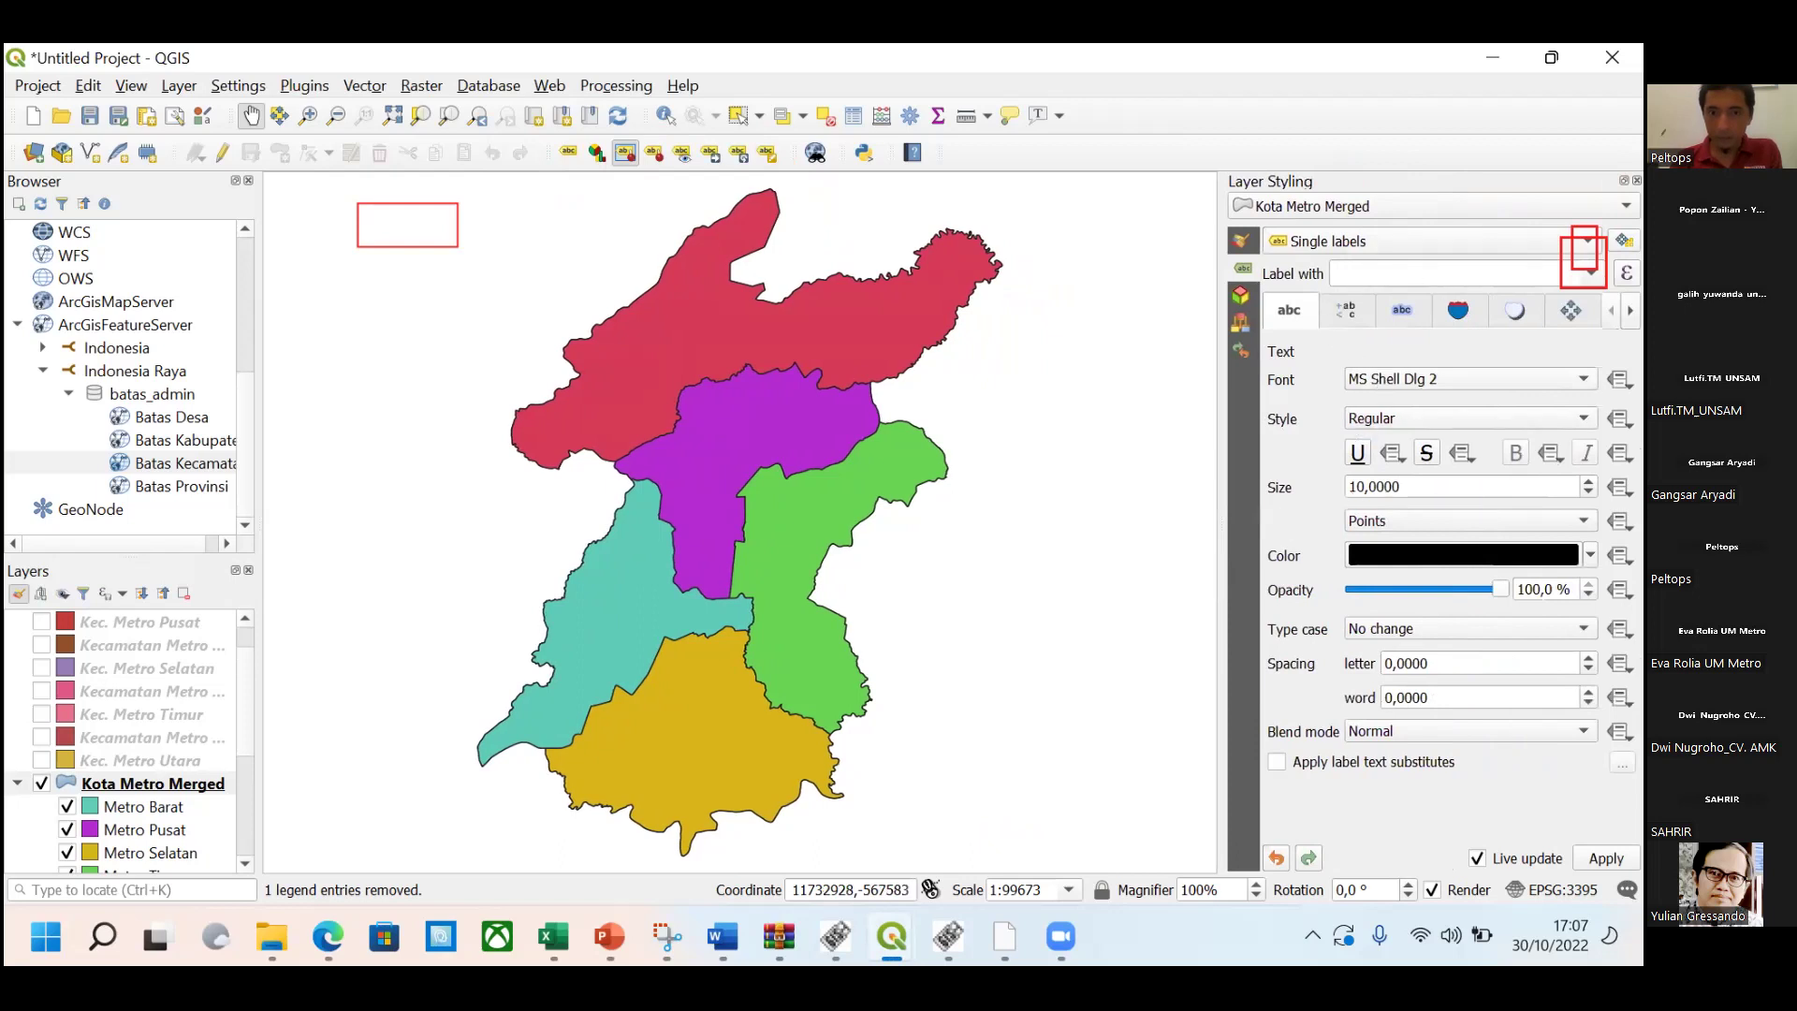
Label the Kota Metro Merged districts with the WADMKC field.
left_click(1591, 273)
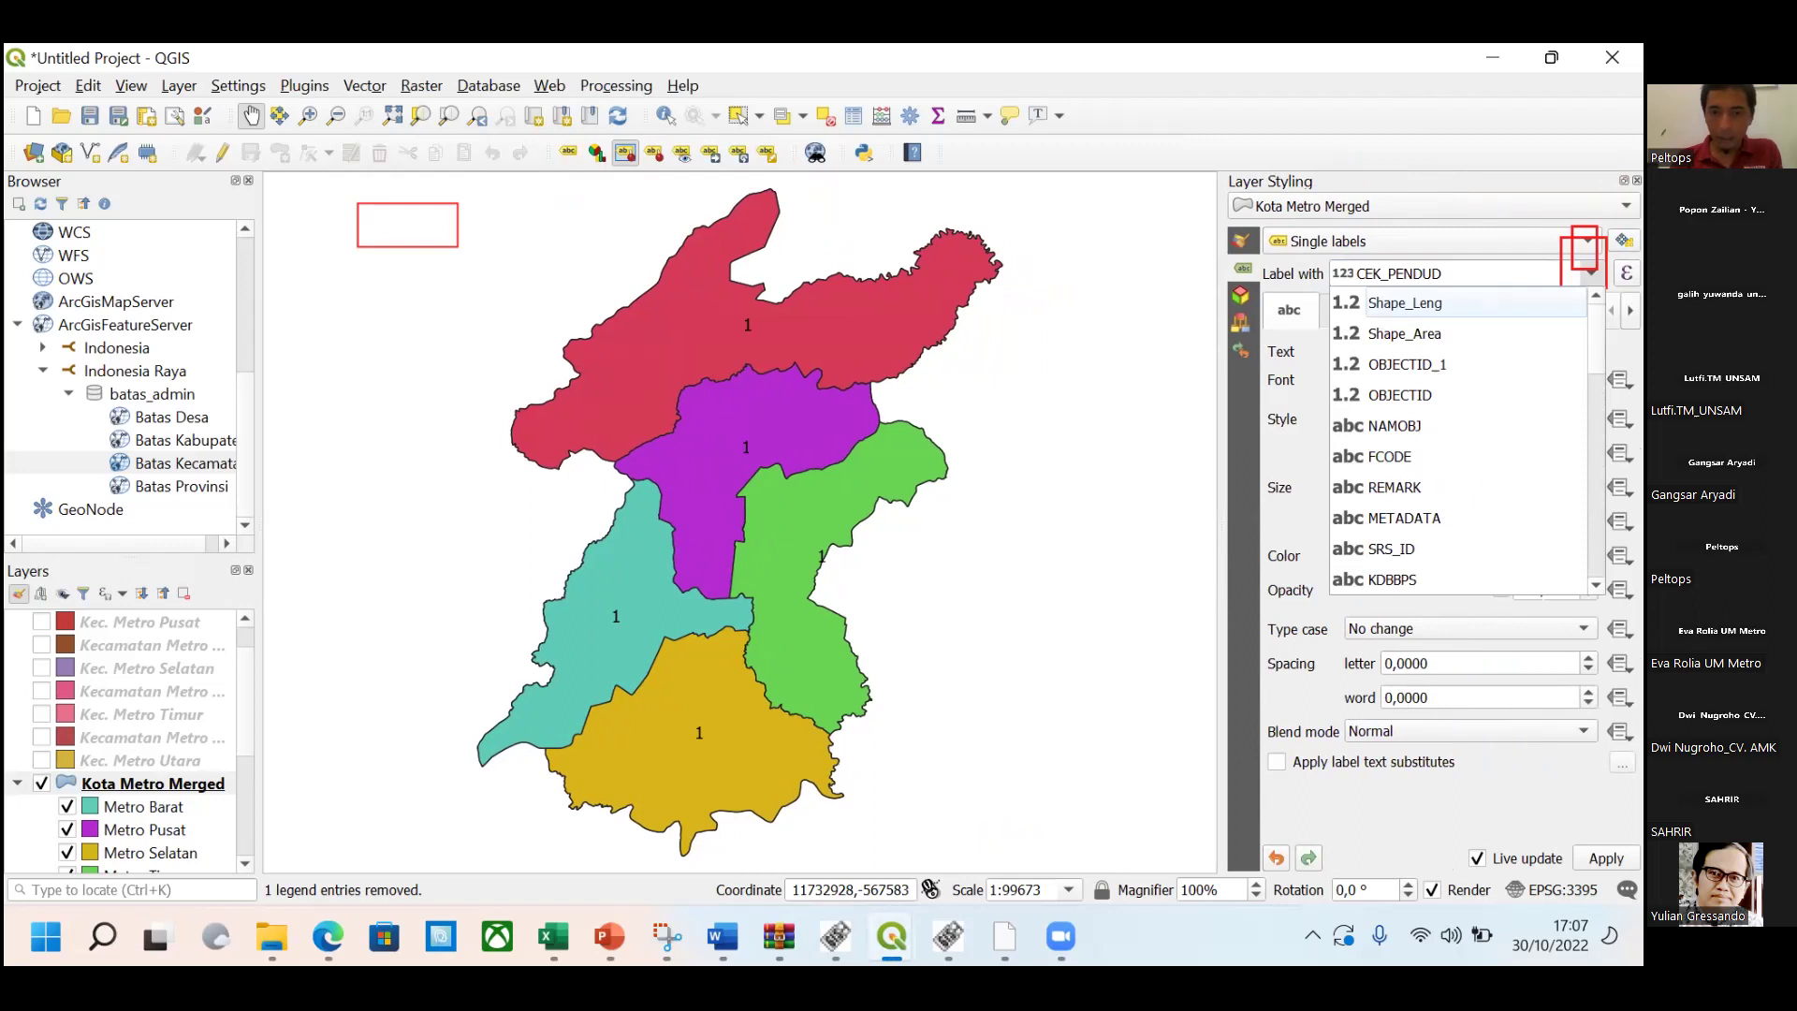
scroll(1442, 421, "down", 2)
scroll(1439, 422, "down", 4)
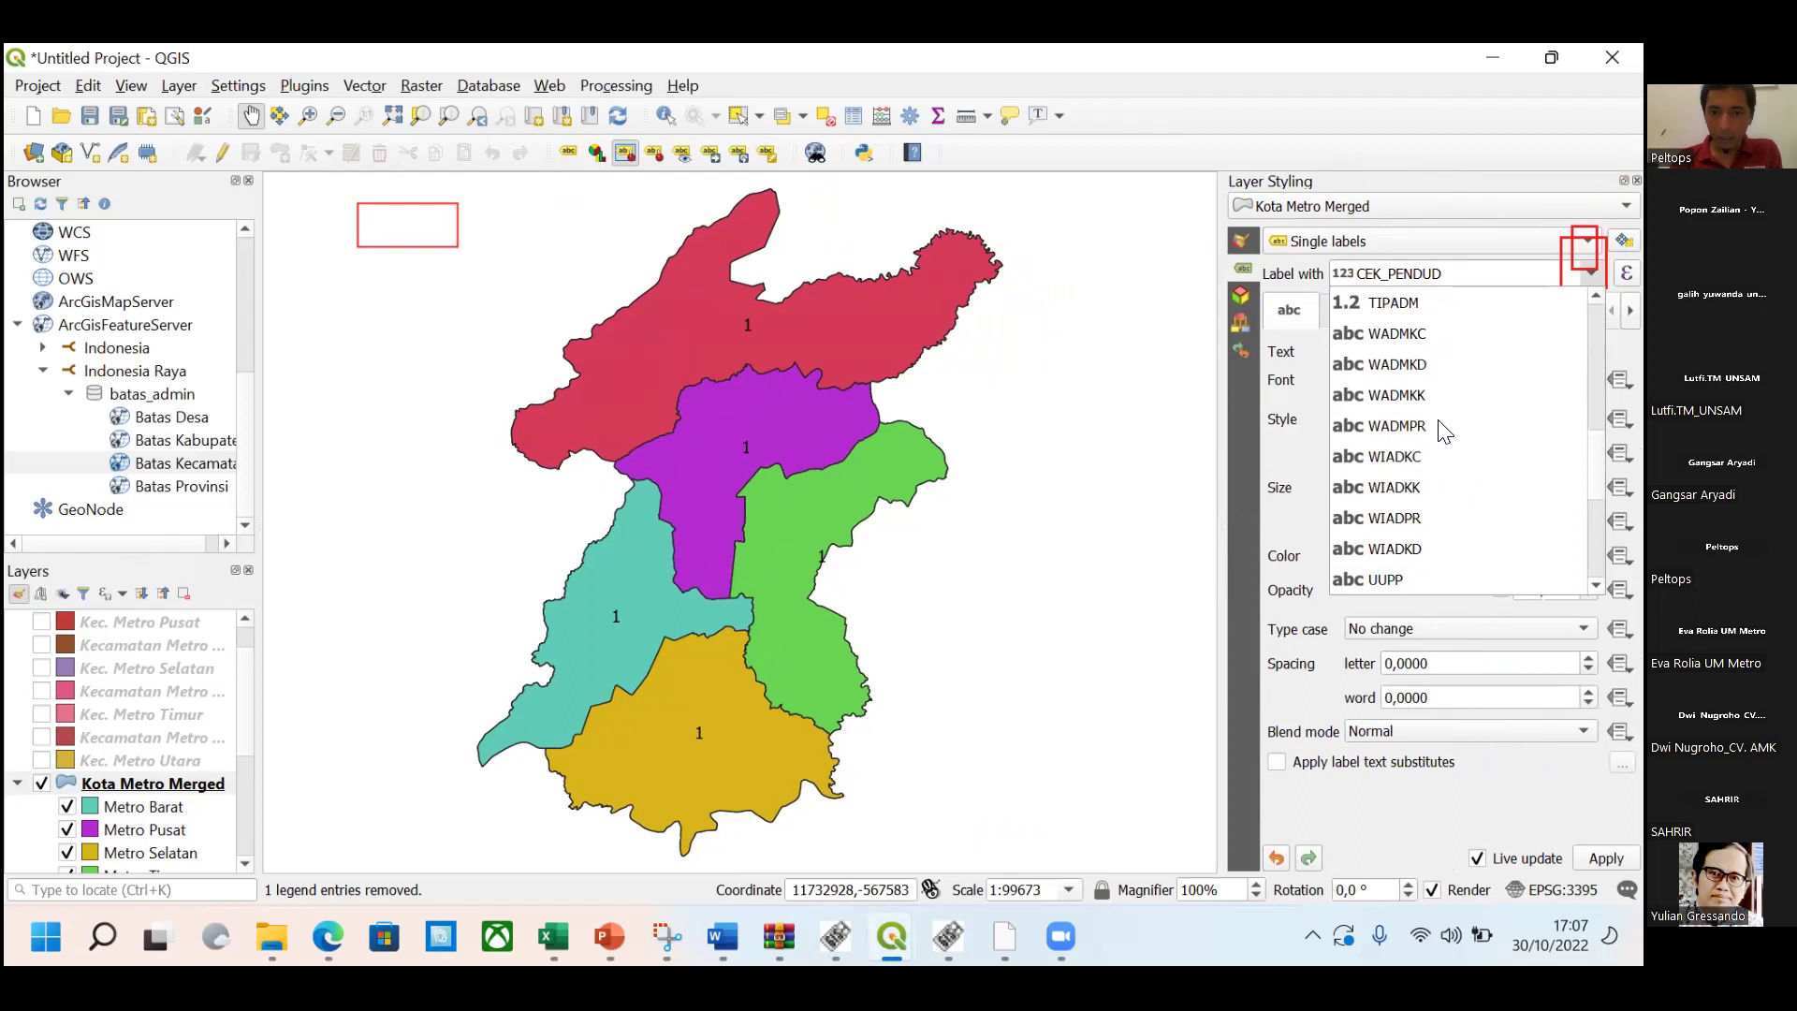
left_click(1429, 336)
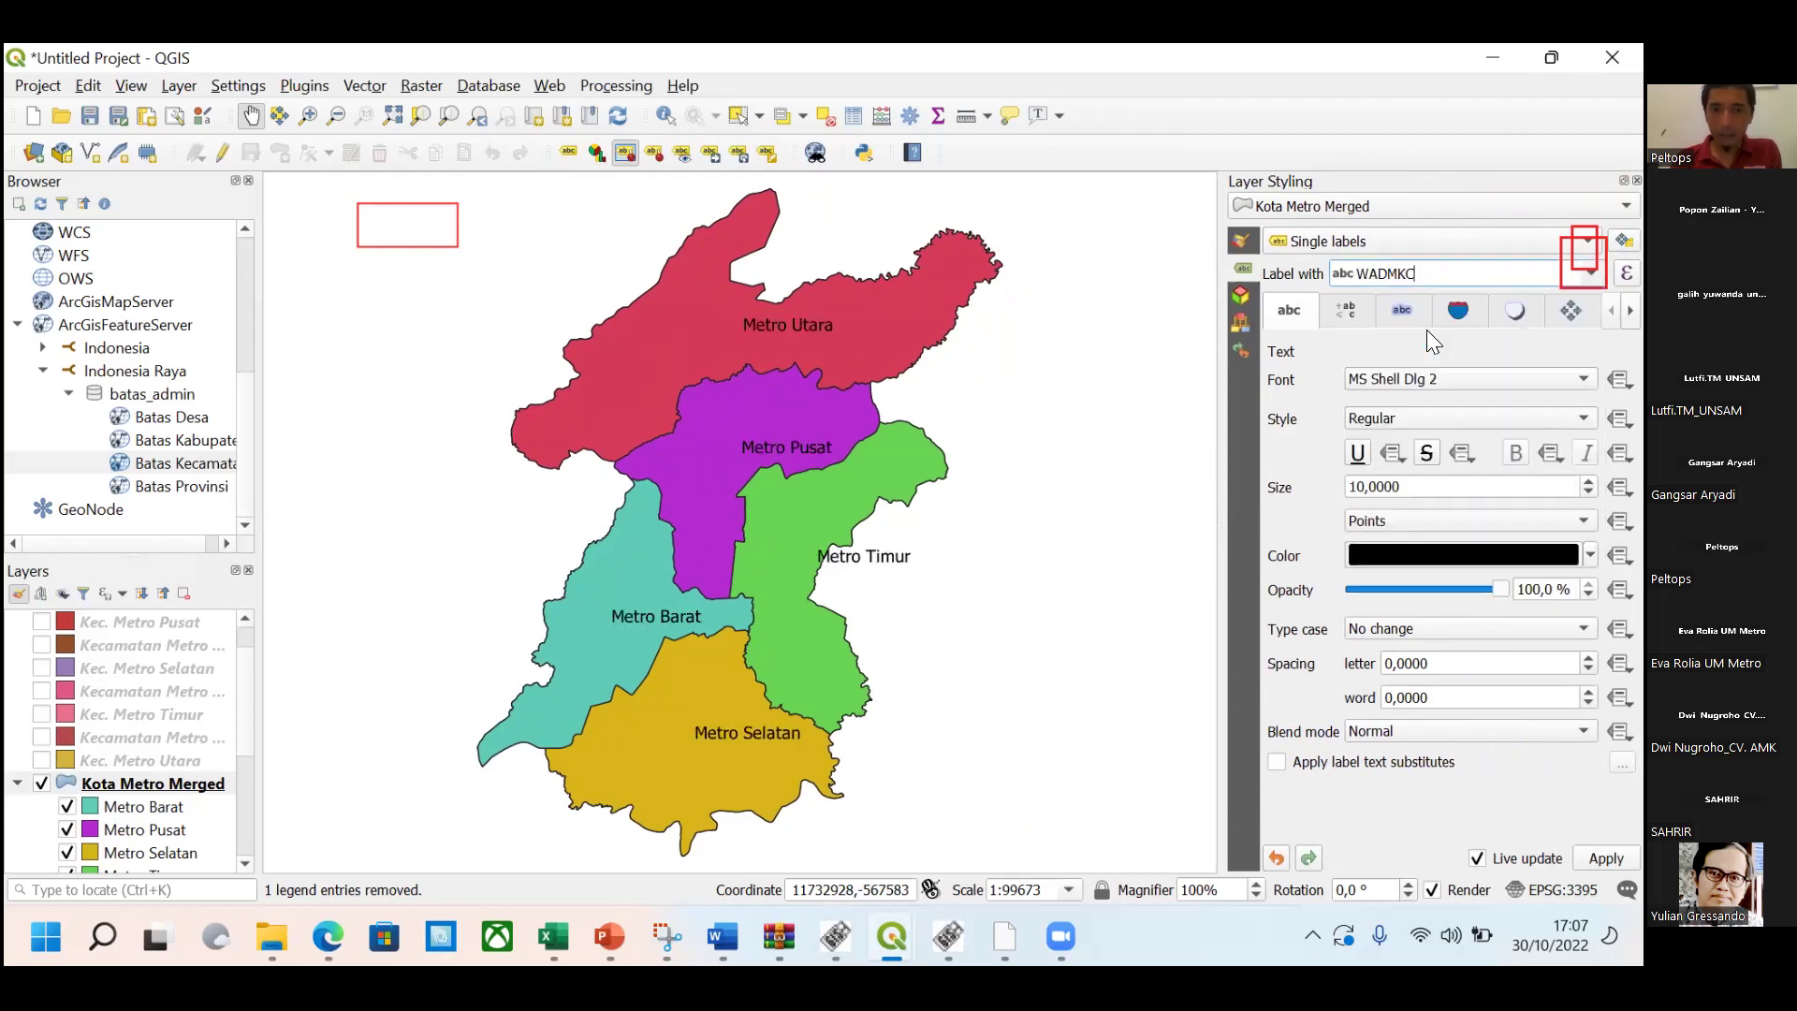
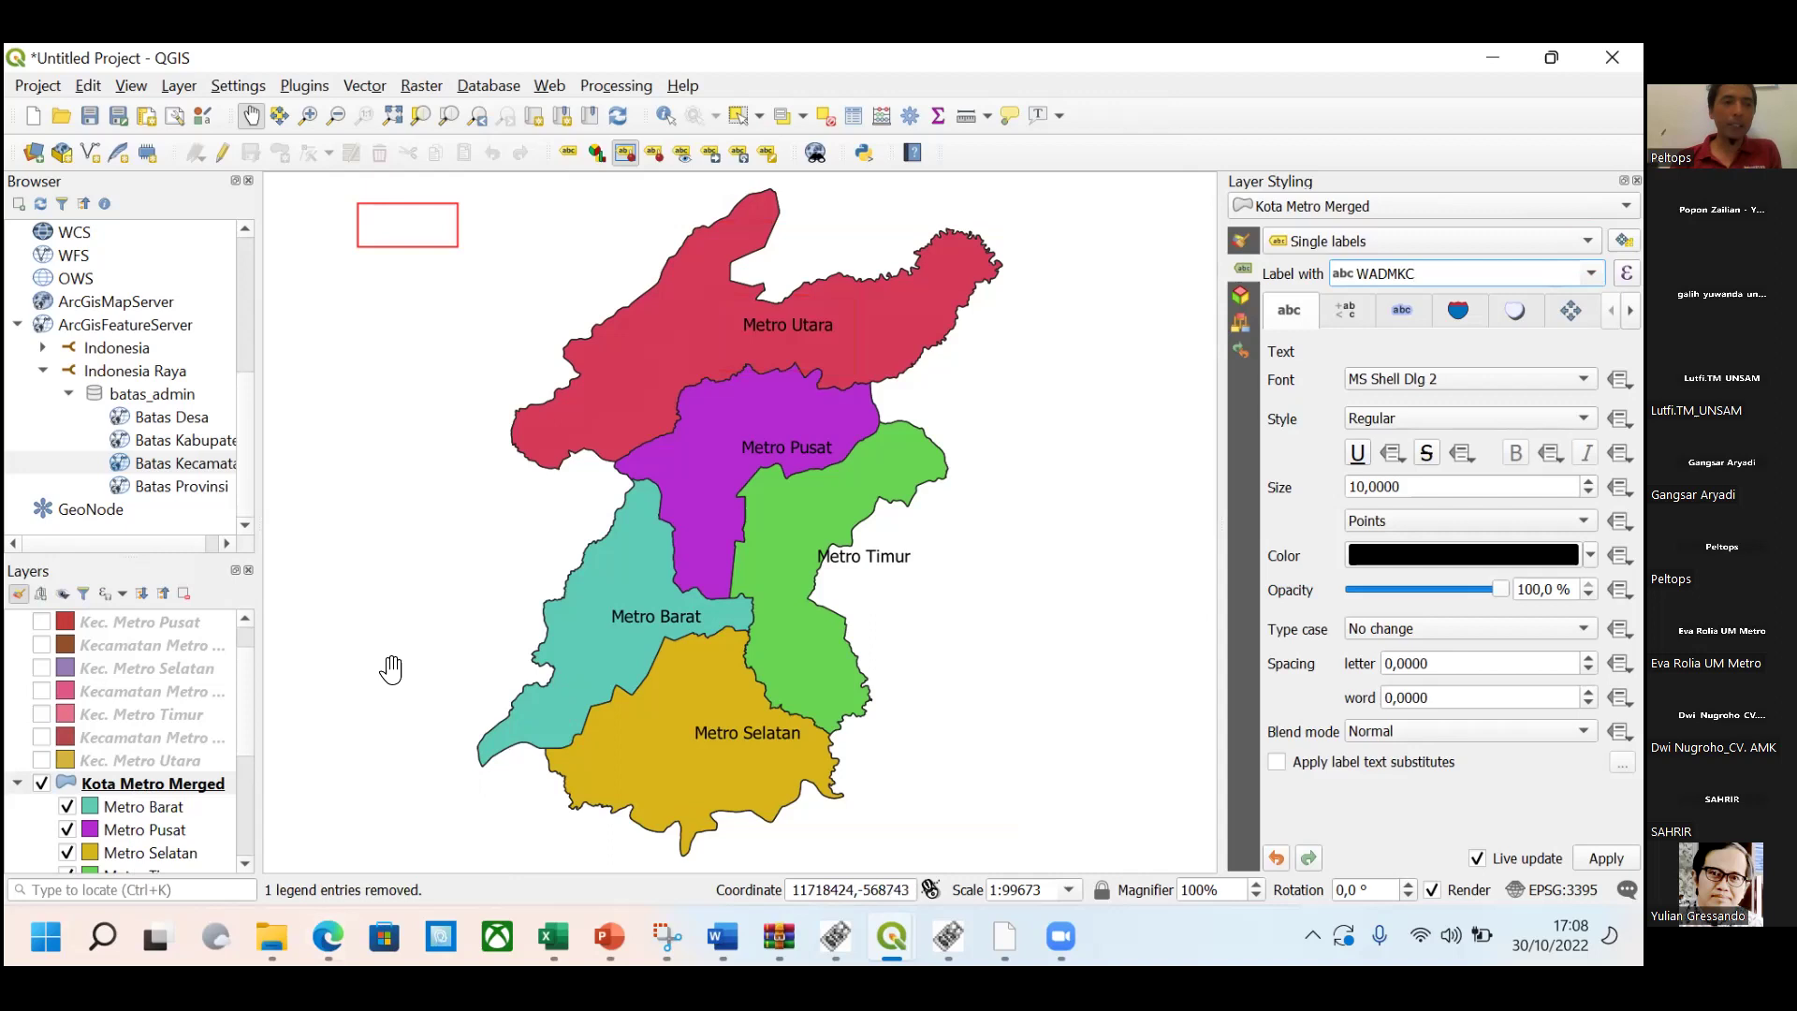
left_click(90, 115)
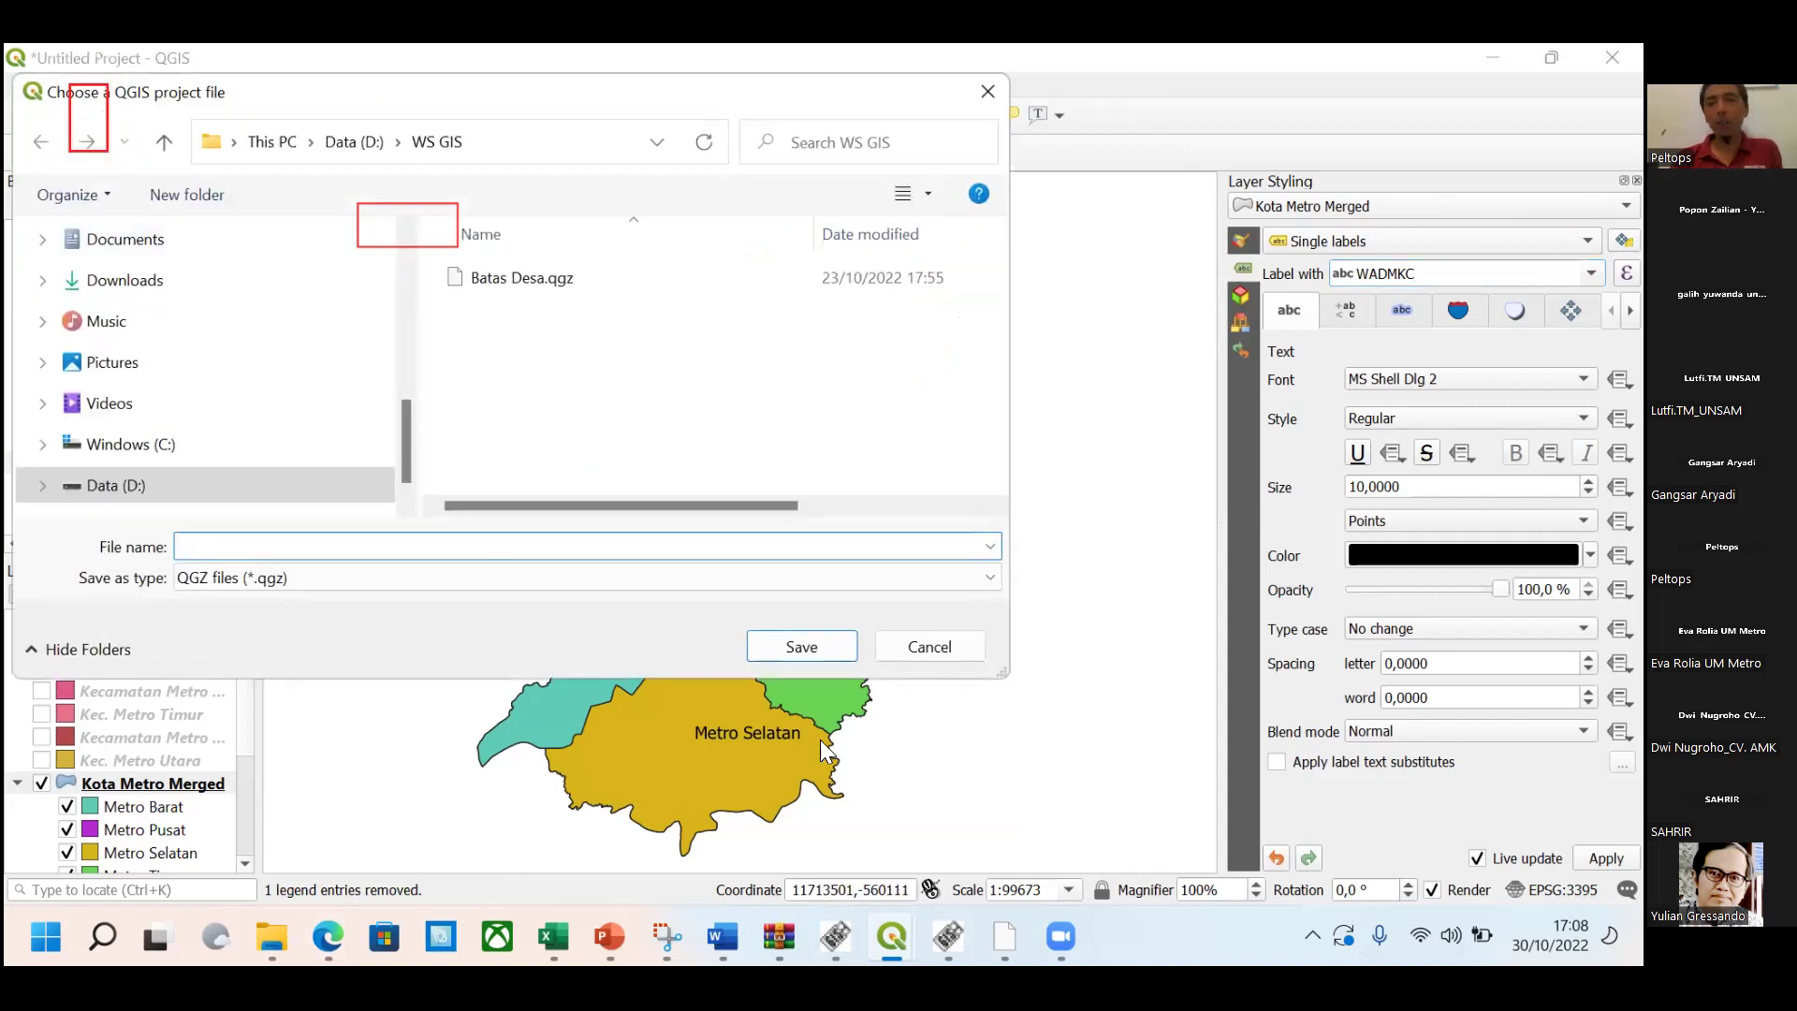
left_click(958, 648)
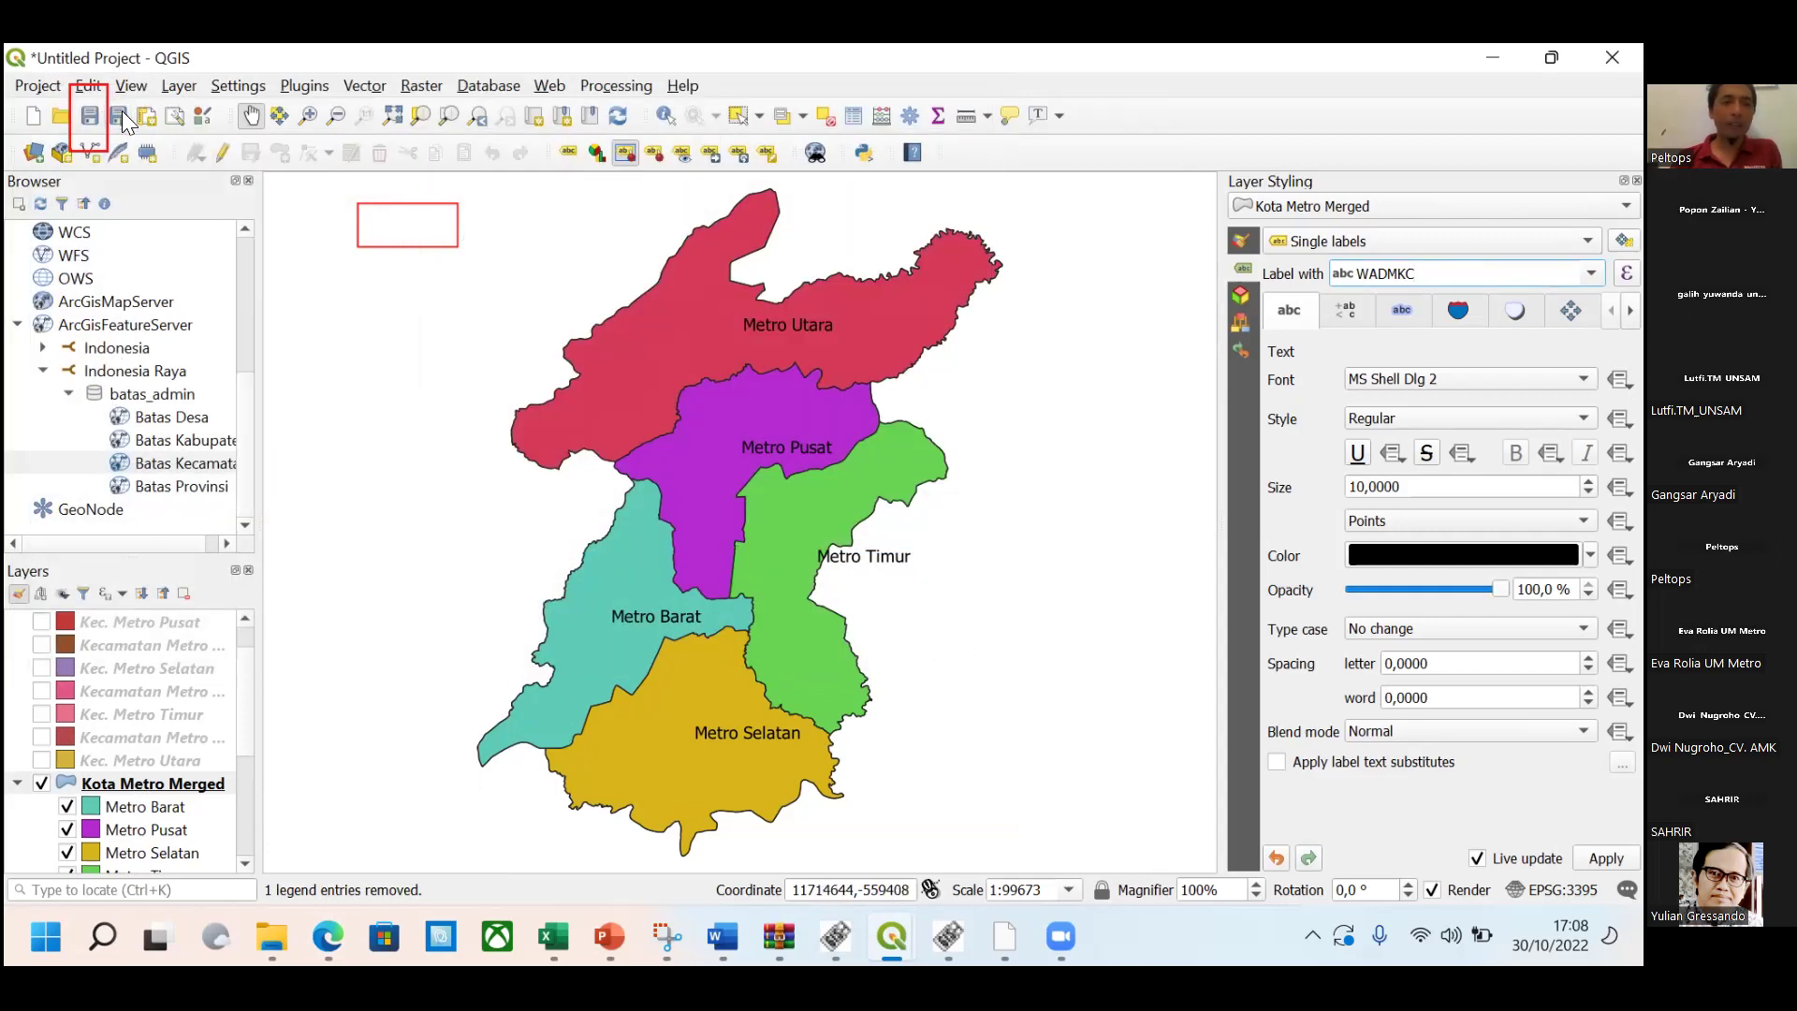
left_click(120, 114)
left_click(958, 650)
left_click(88, 115)
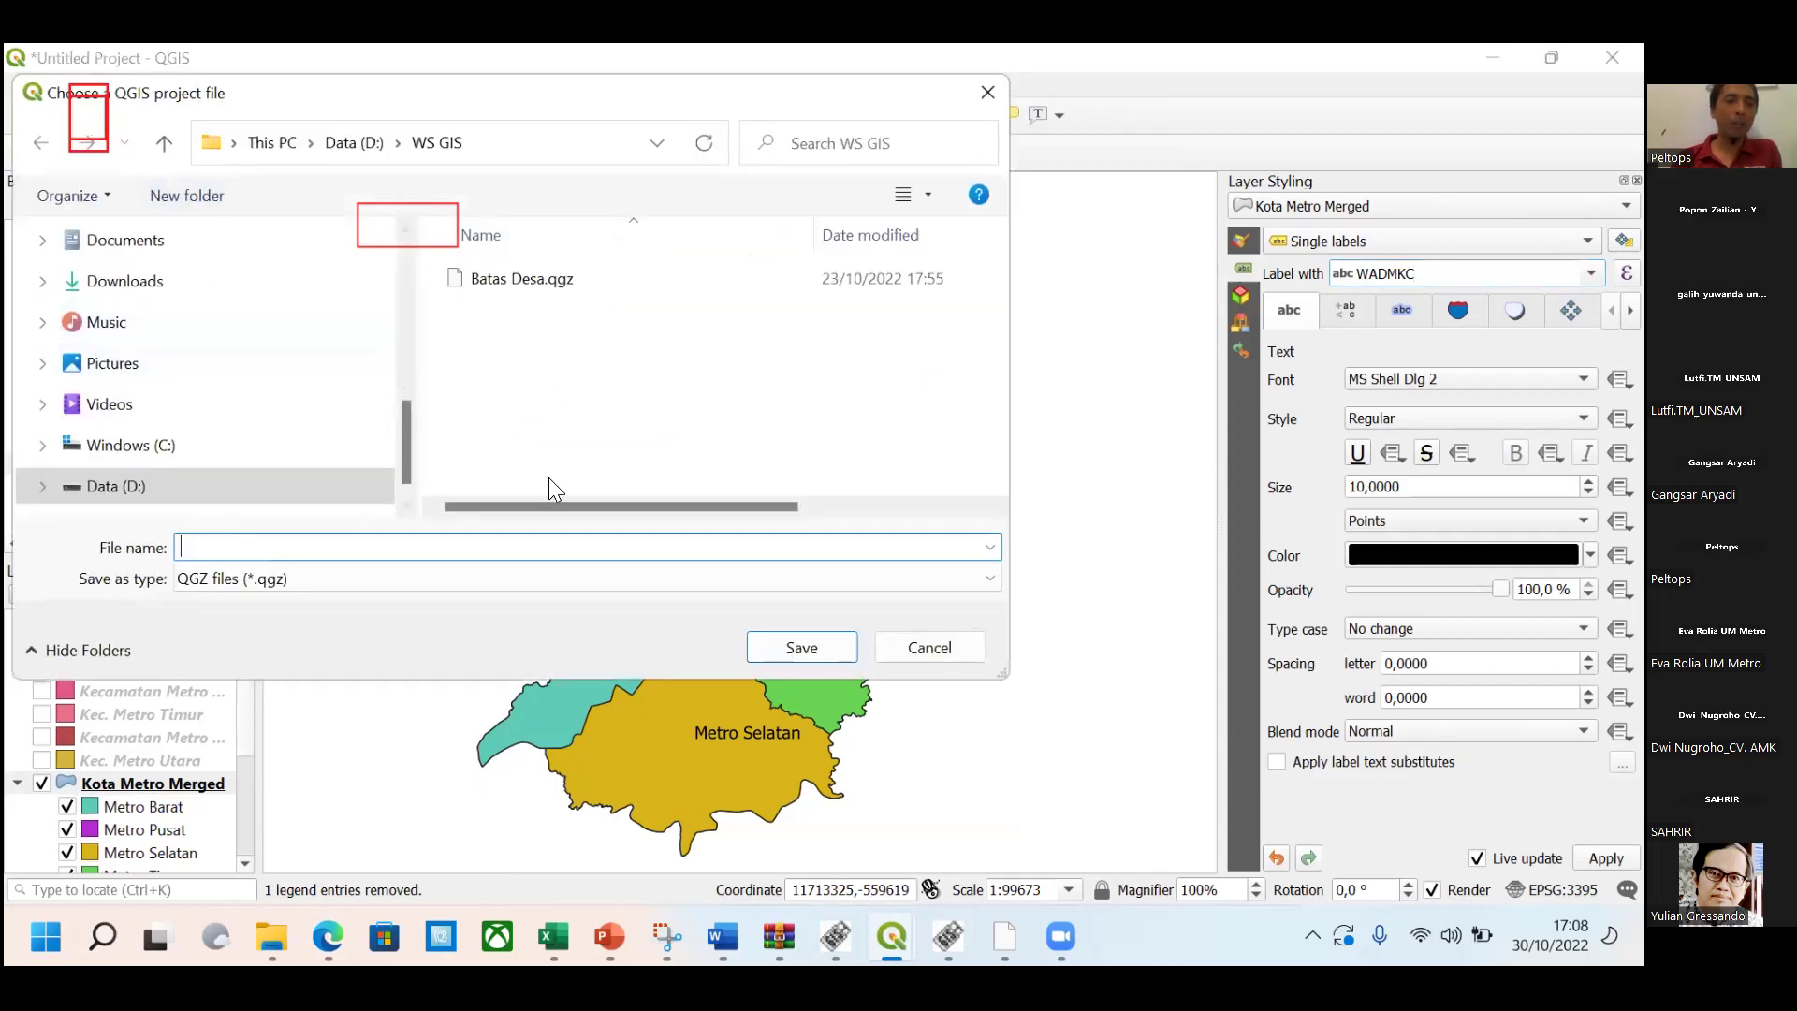
left_click(928, 648)
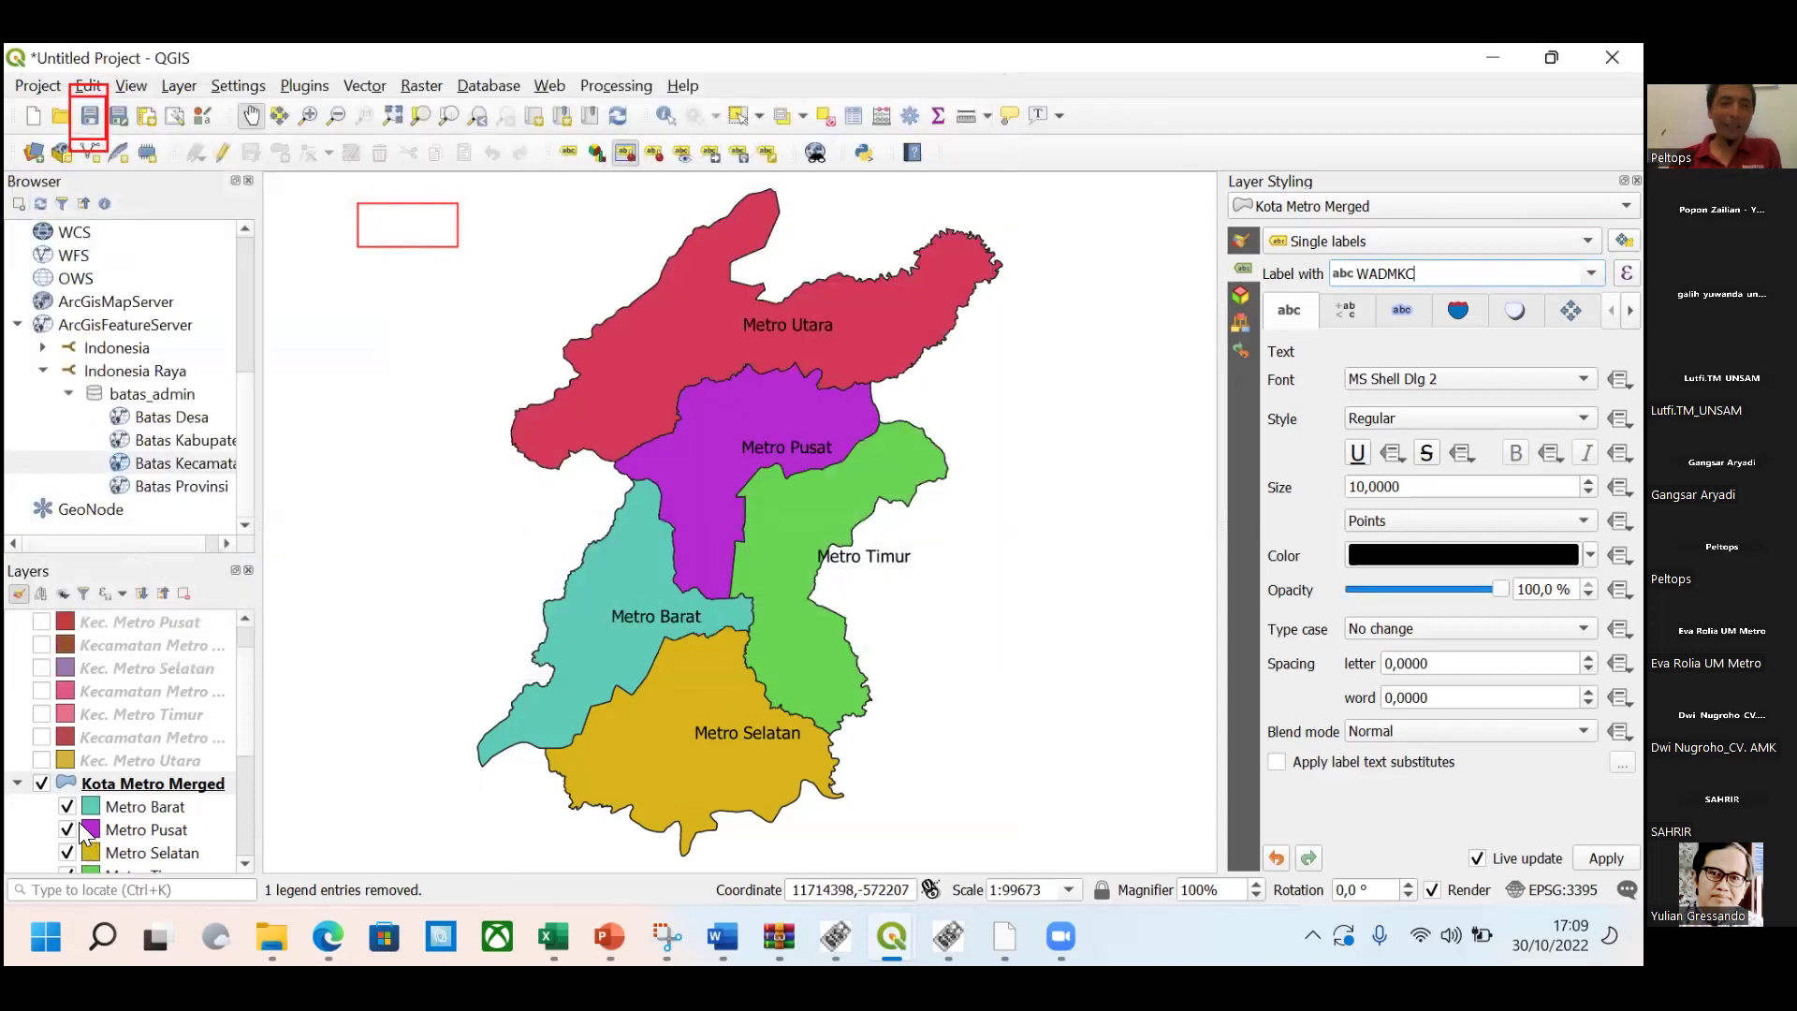
right_click(148, 791)
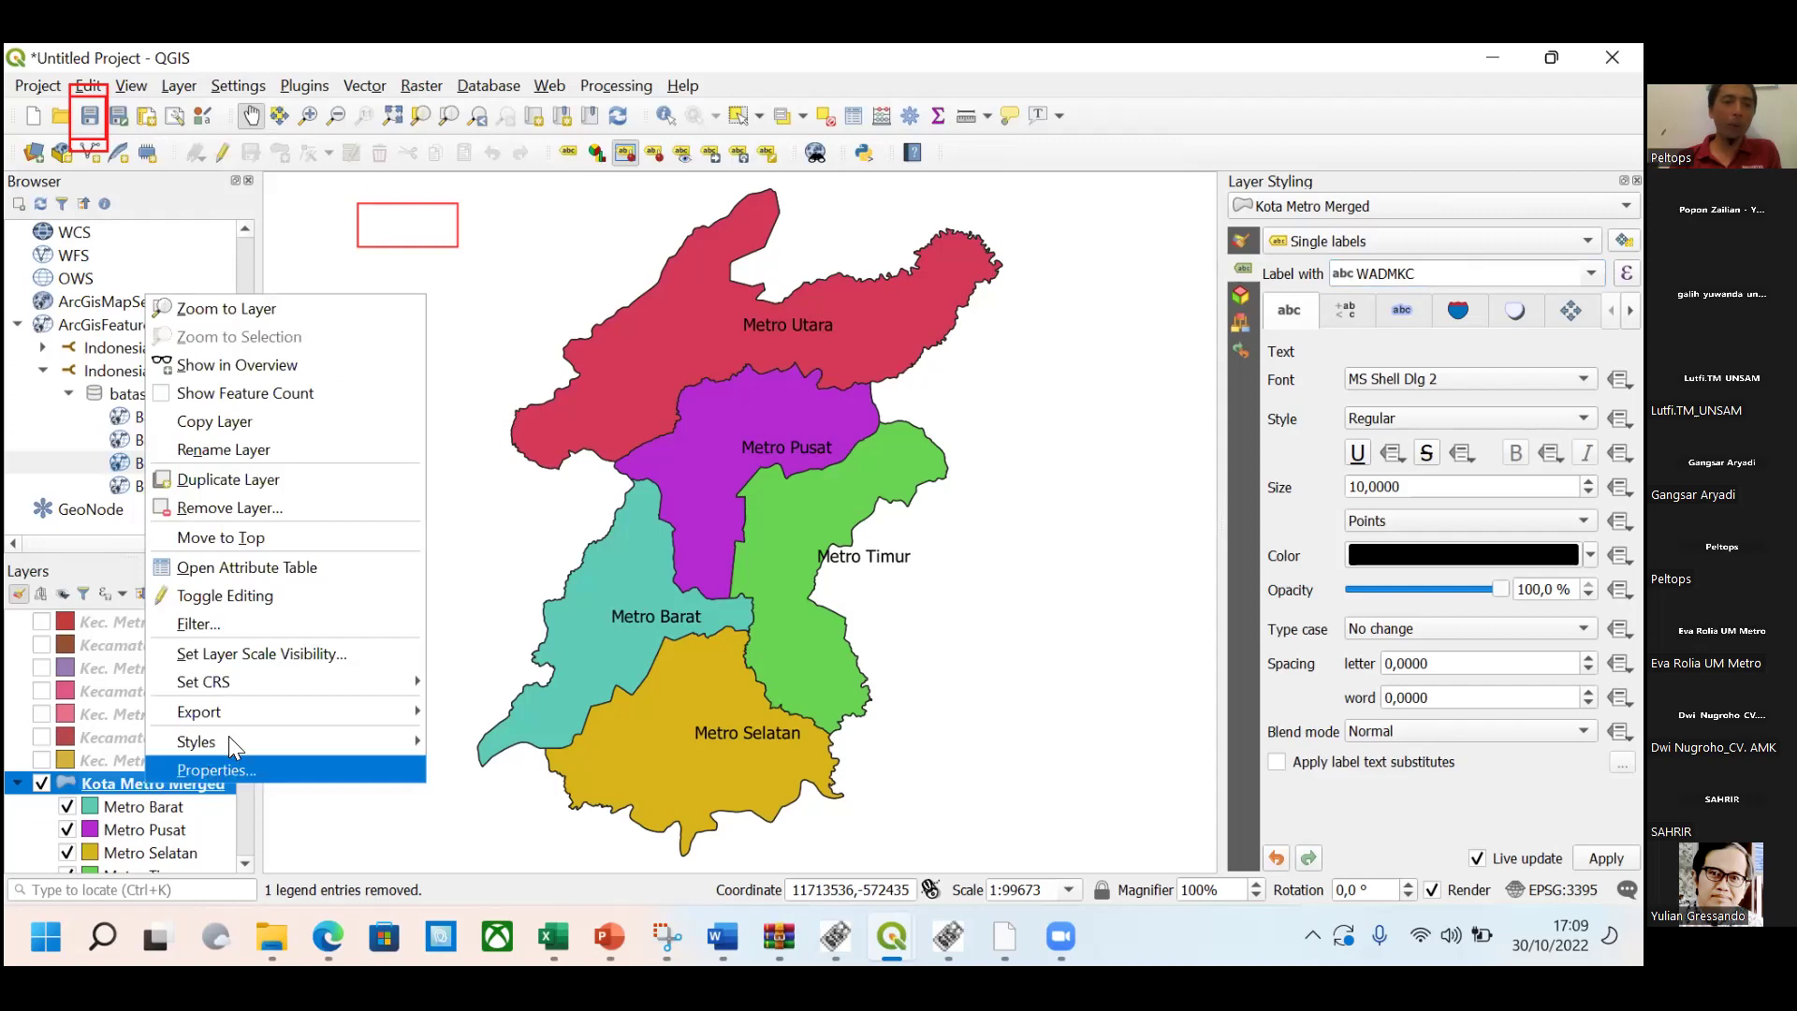
mouse_move(232, 719)
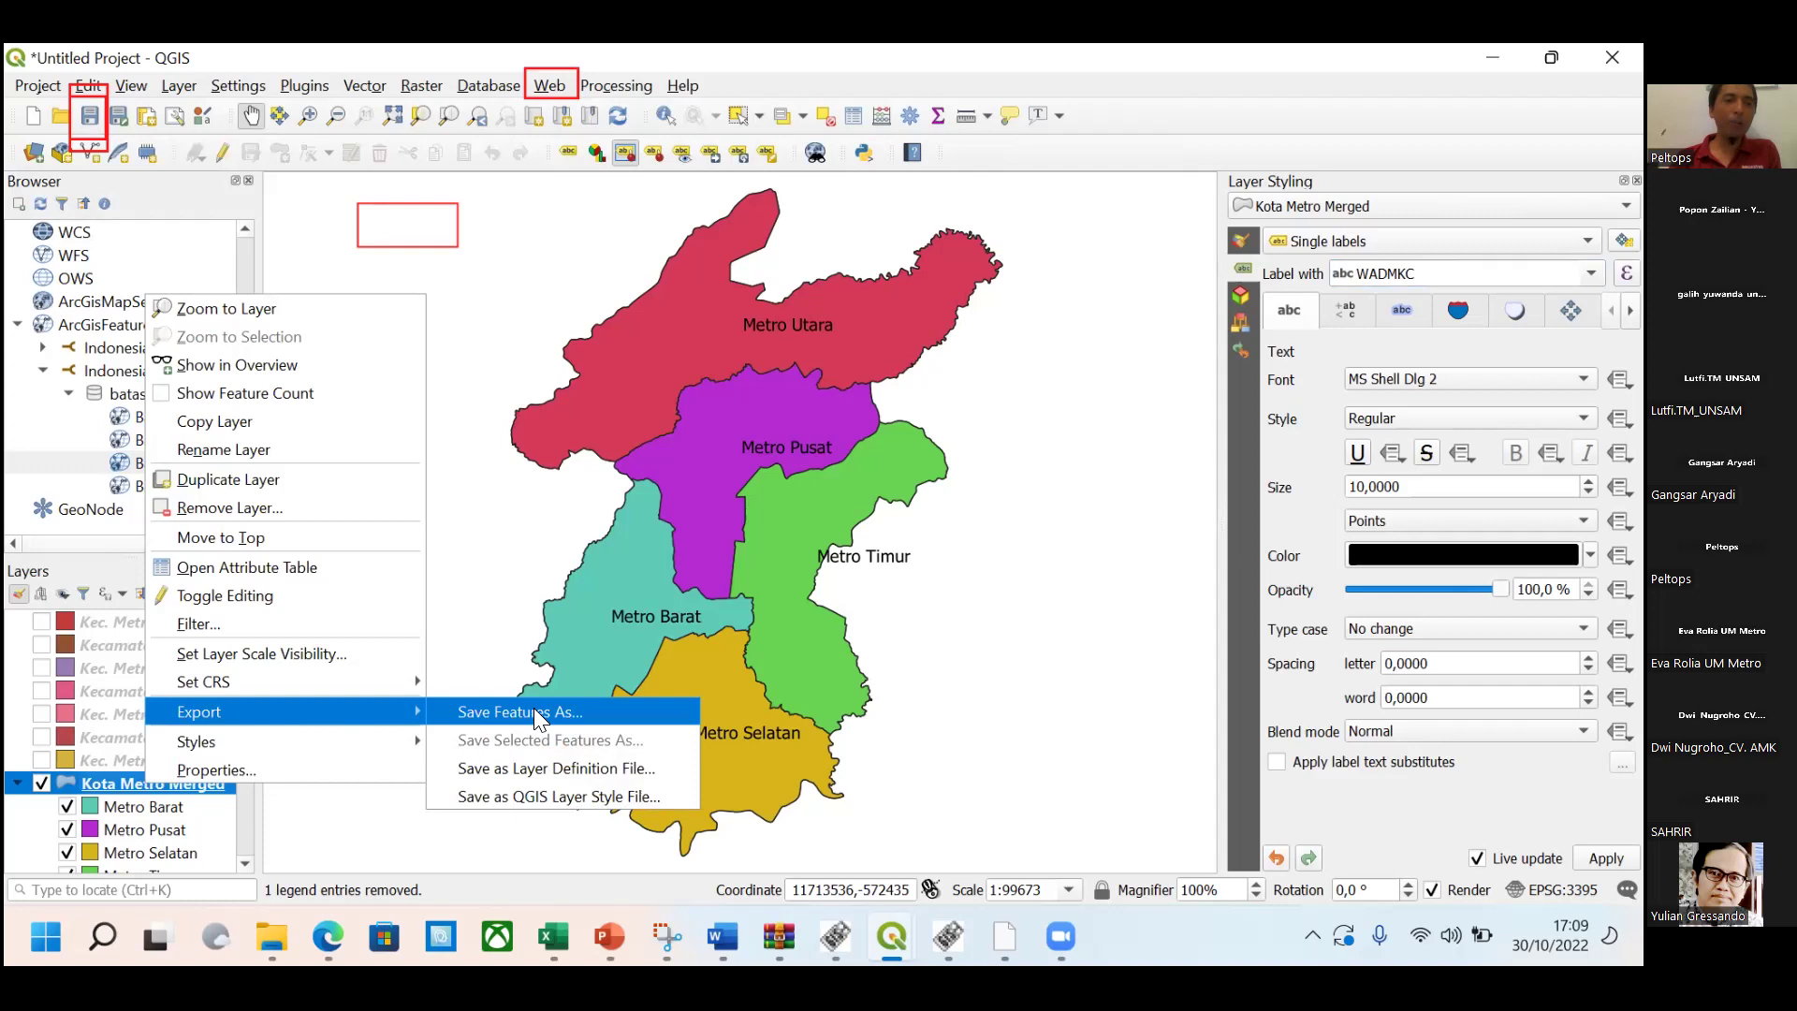
left_click(84, 119)
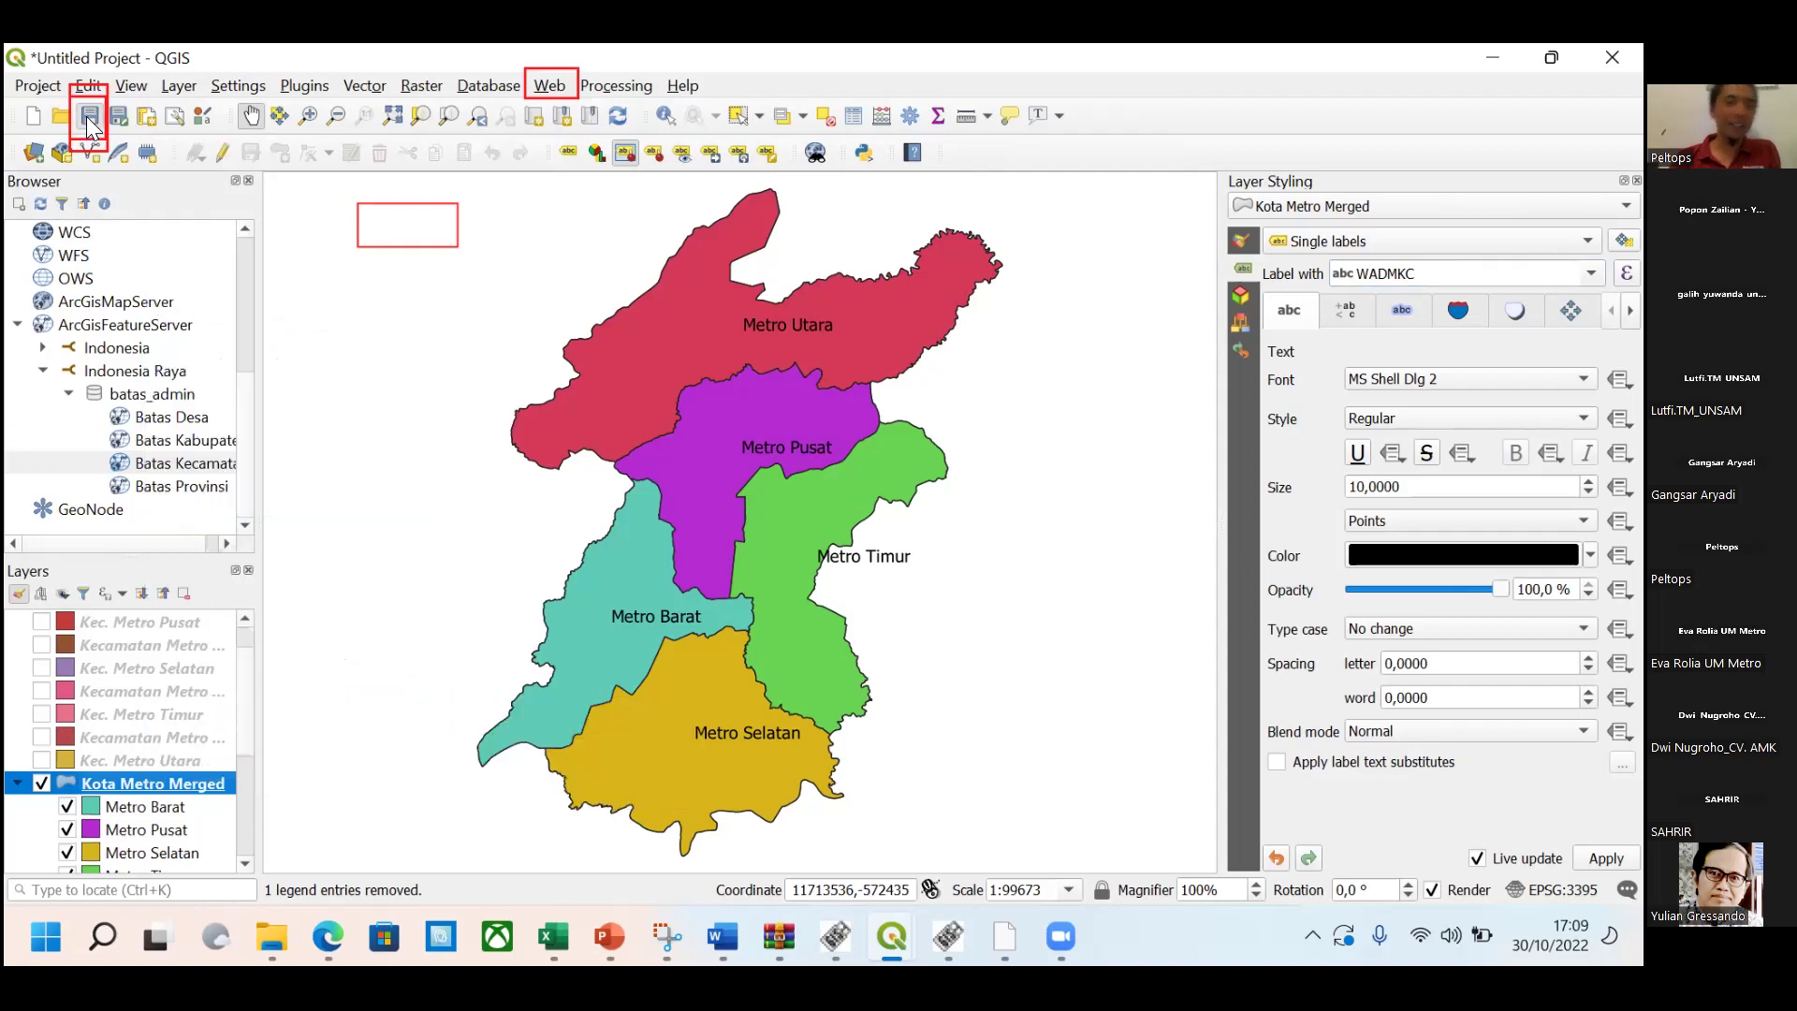
Save the project as a QGZ file named Pelatihan Minggu 4 in the WS GIS folder.
left_click(86, 116)
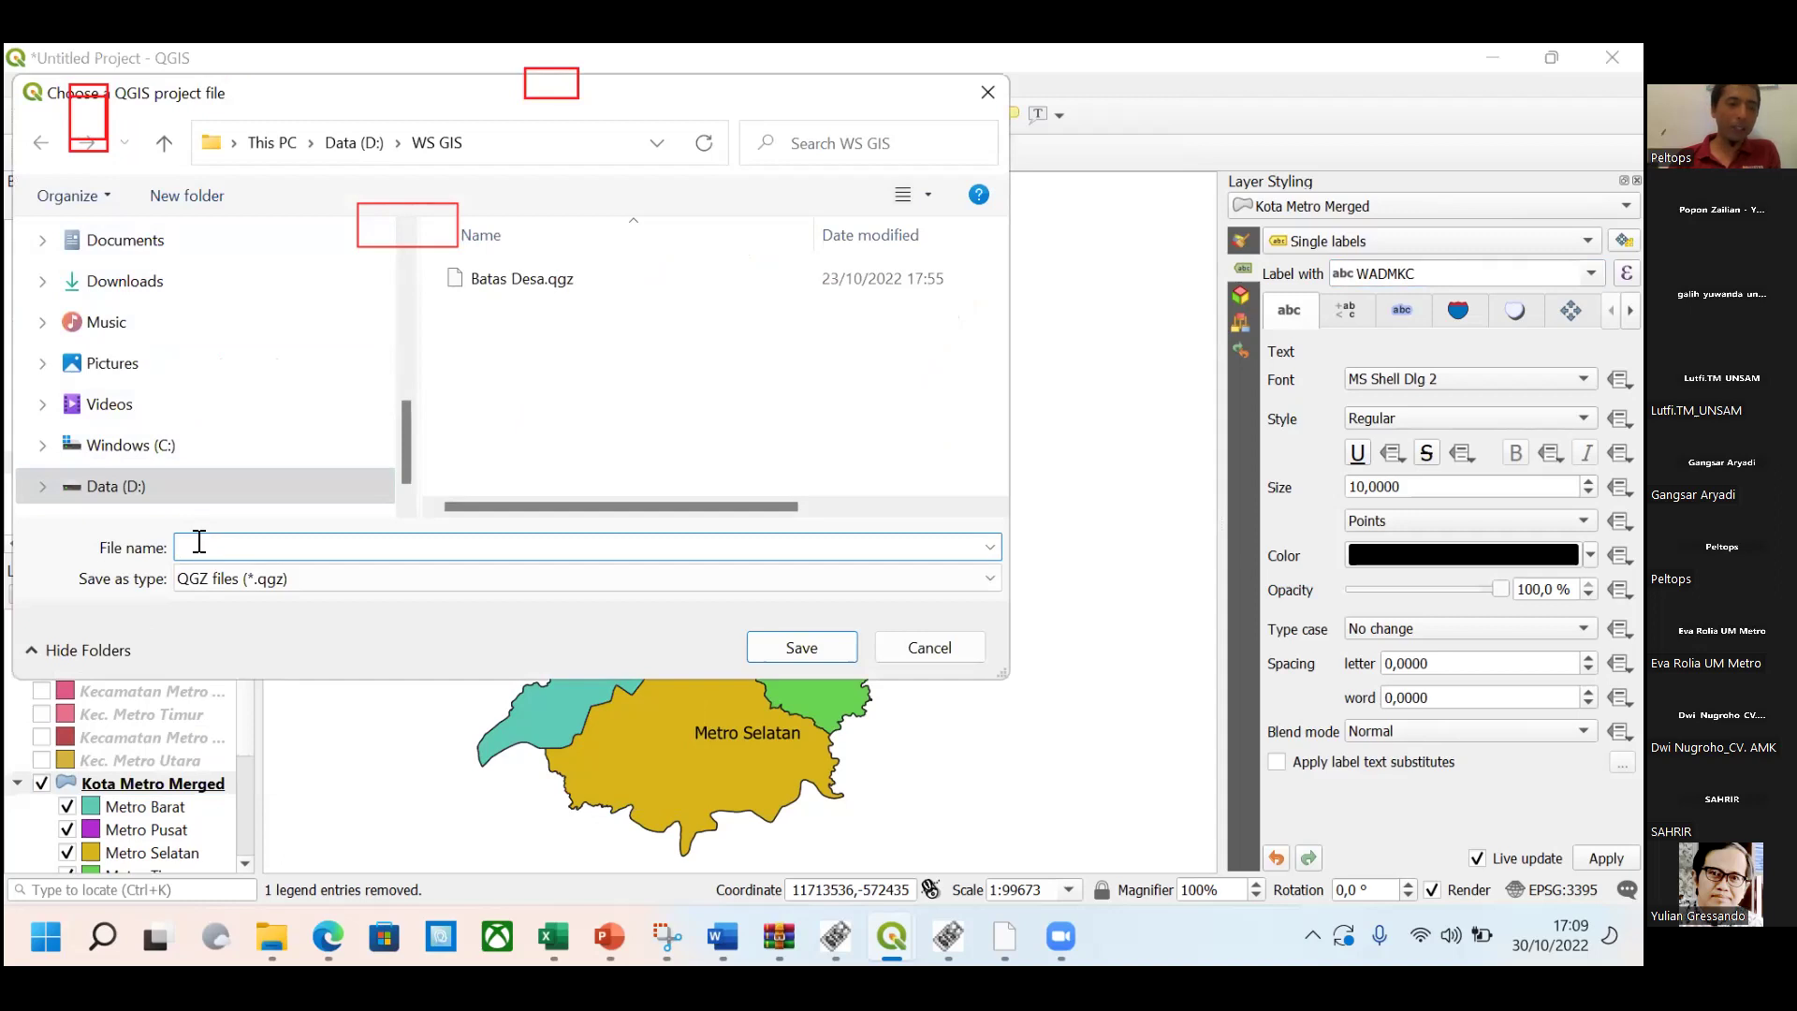
type("K")
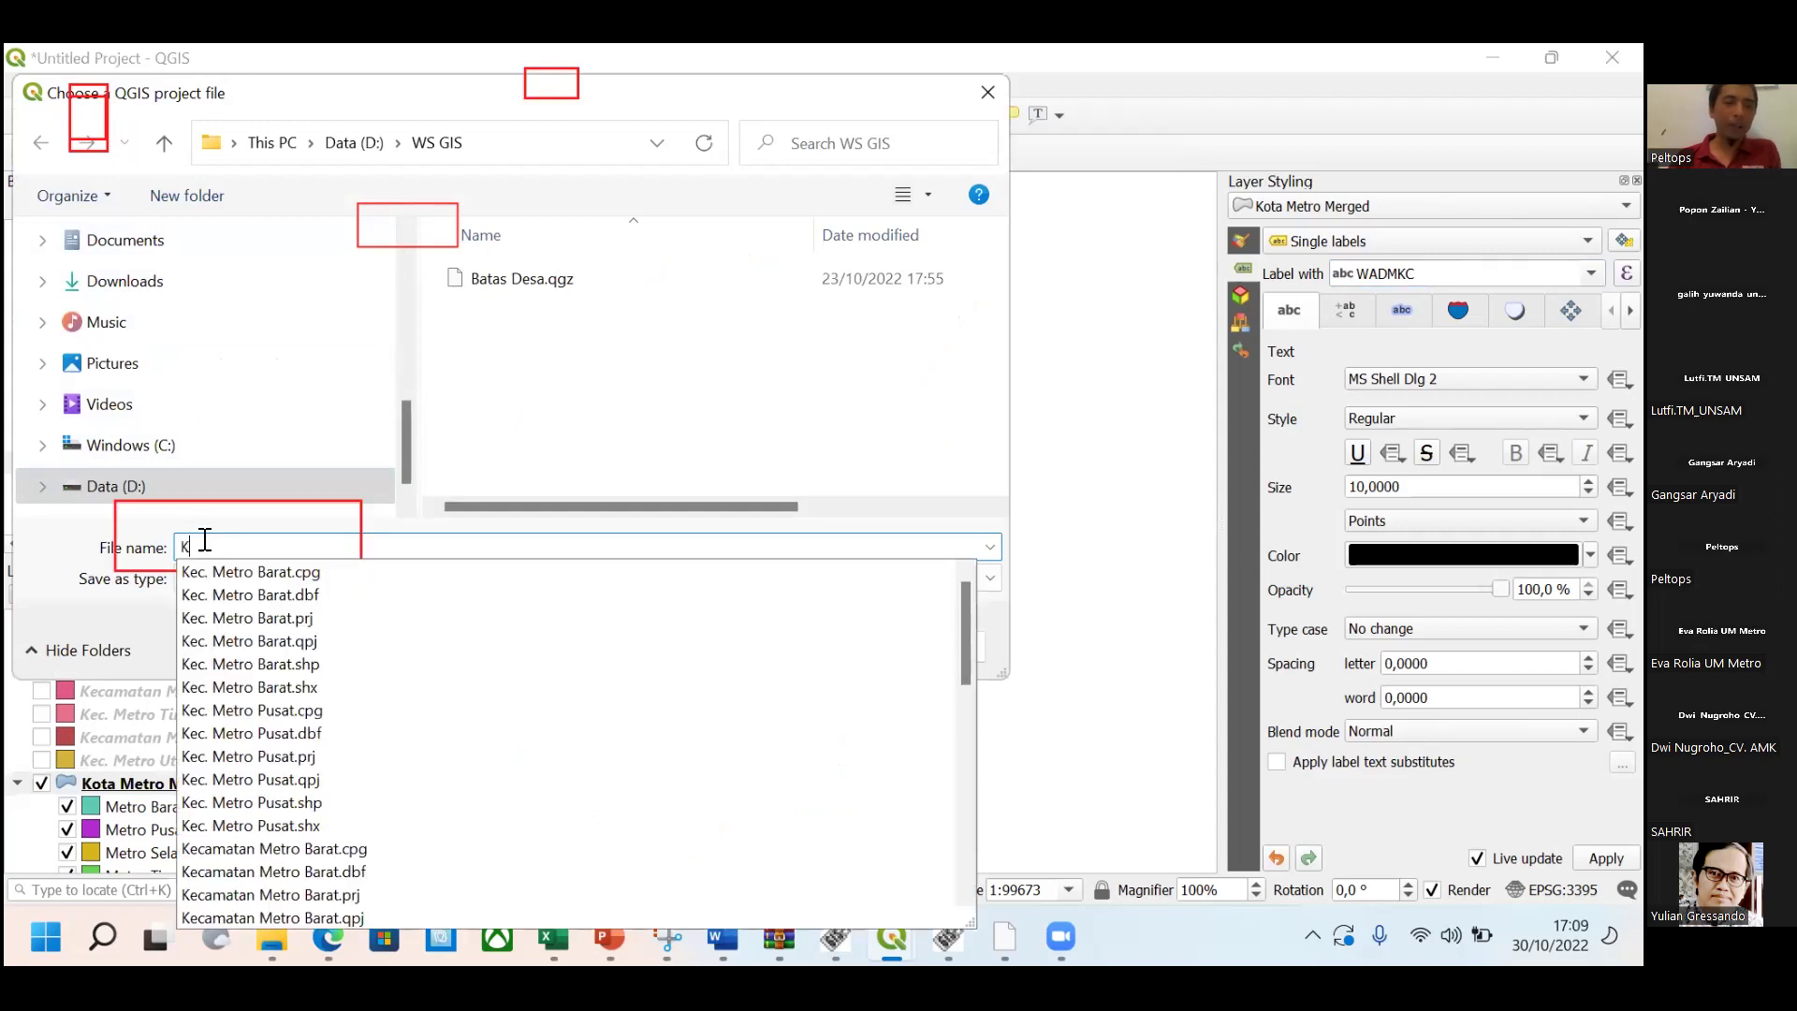
type("o")
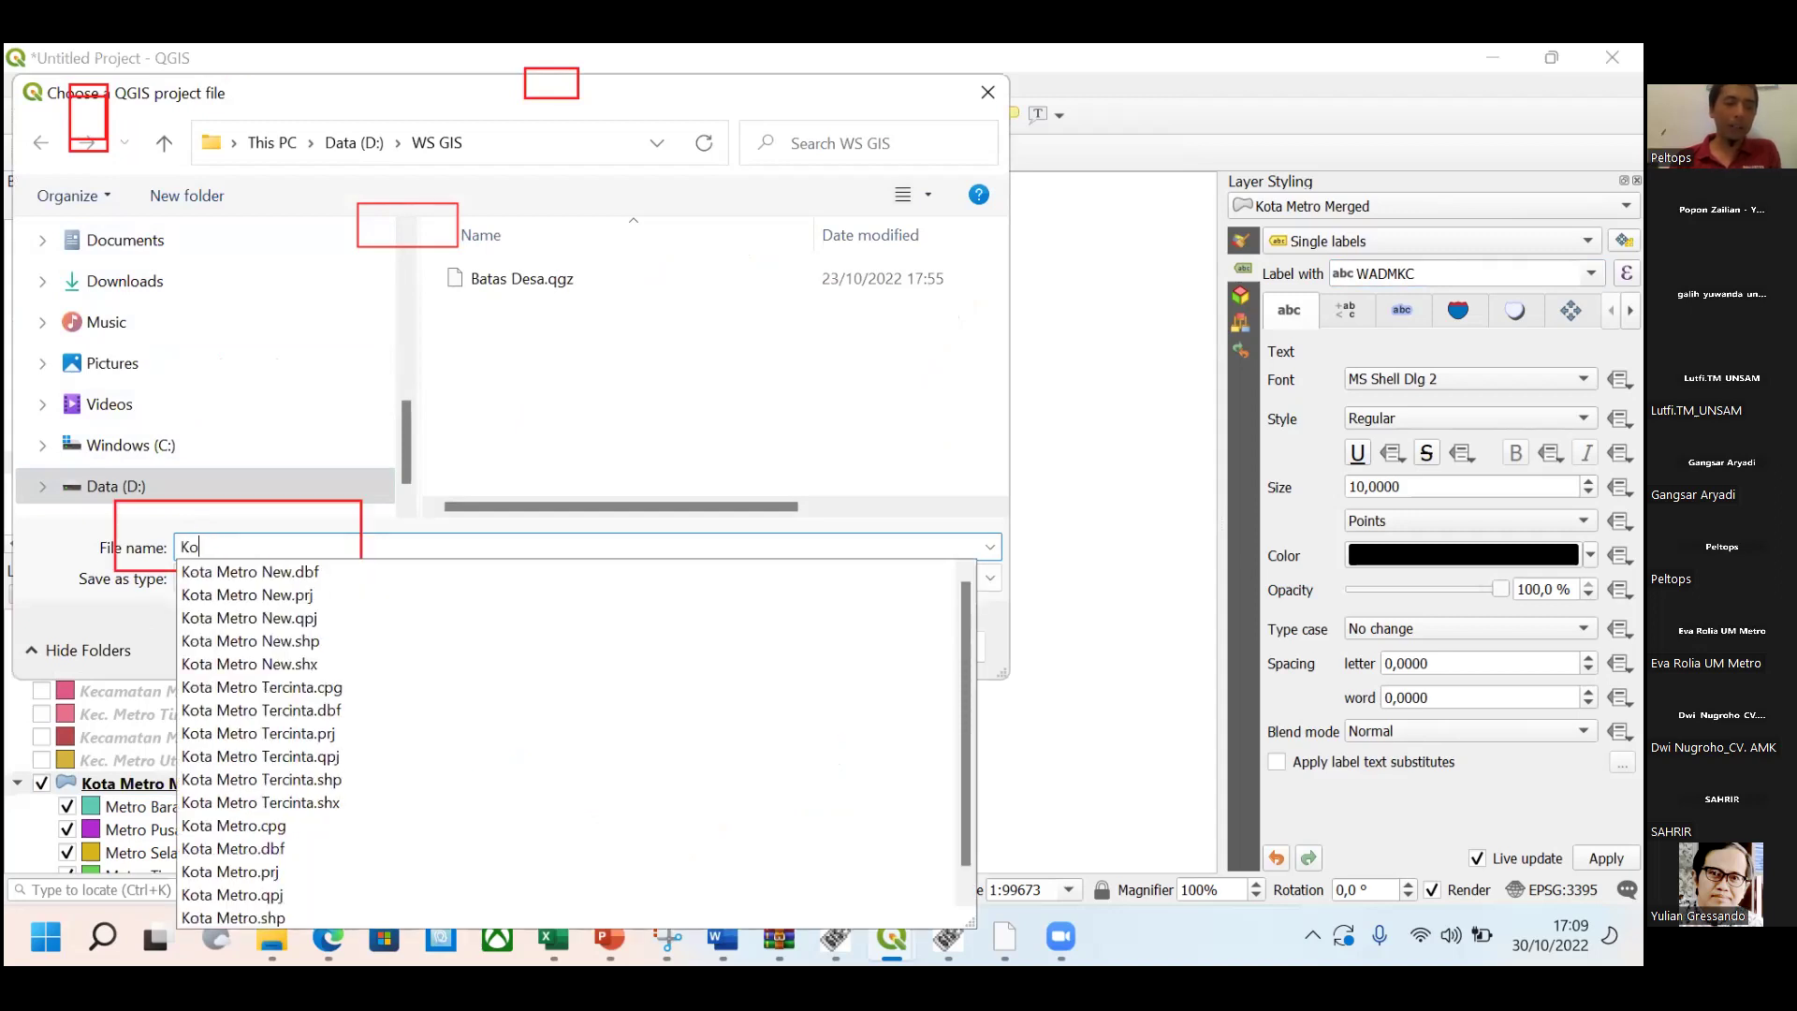
key("BackSpace")
key("BackSpace")
type("Pelat")
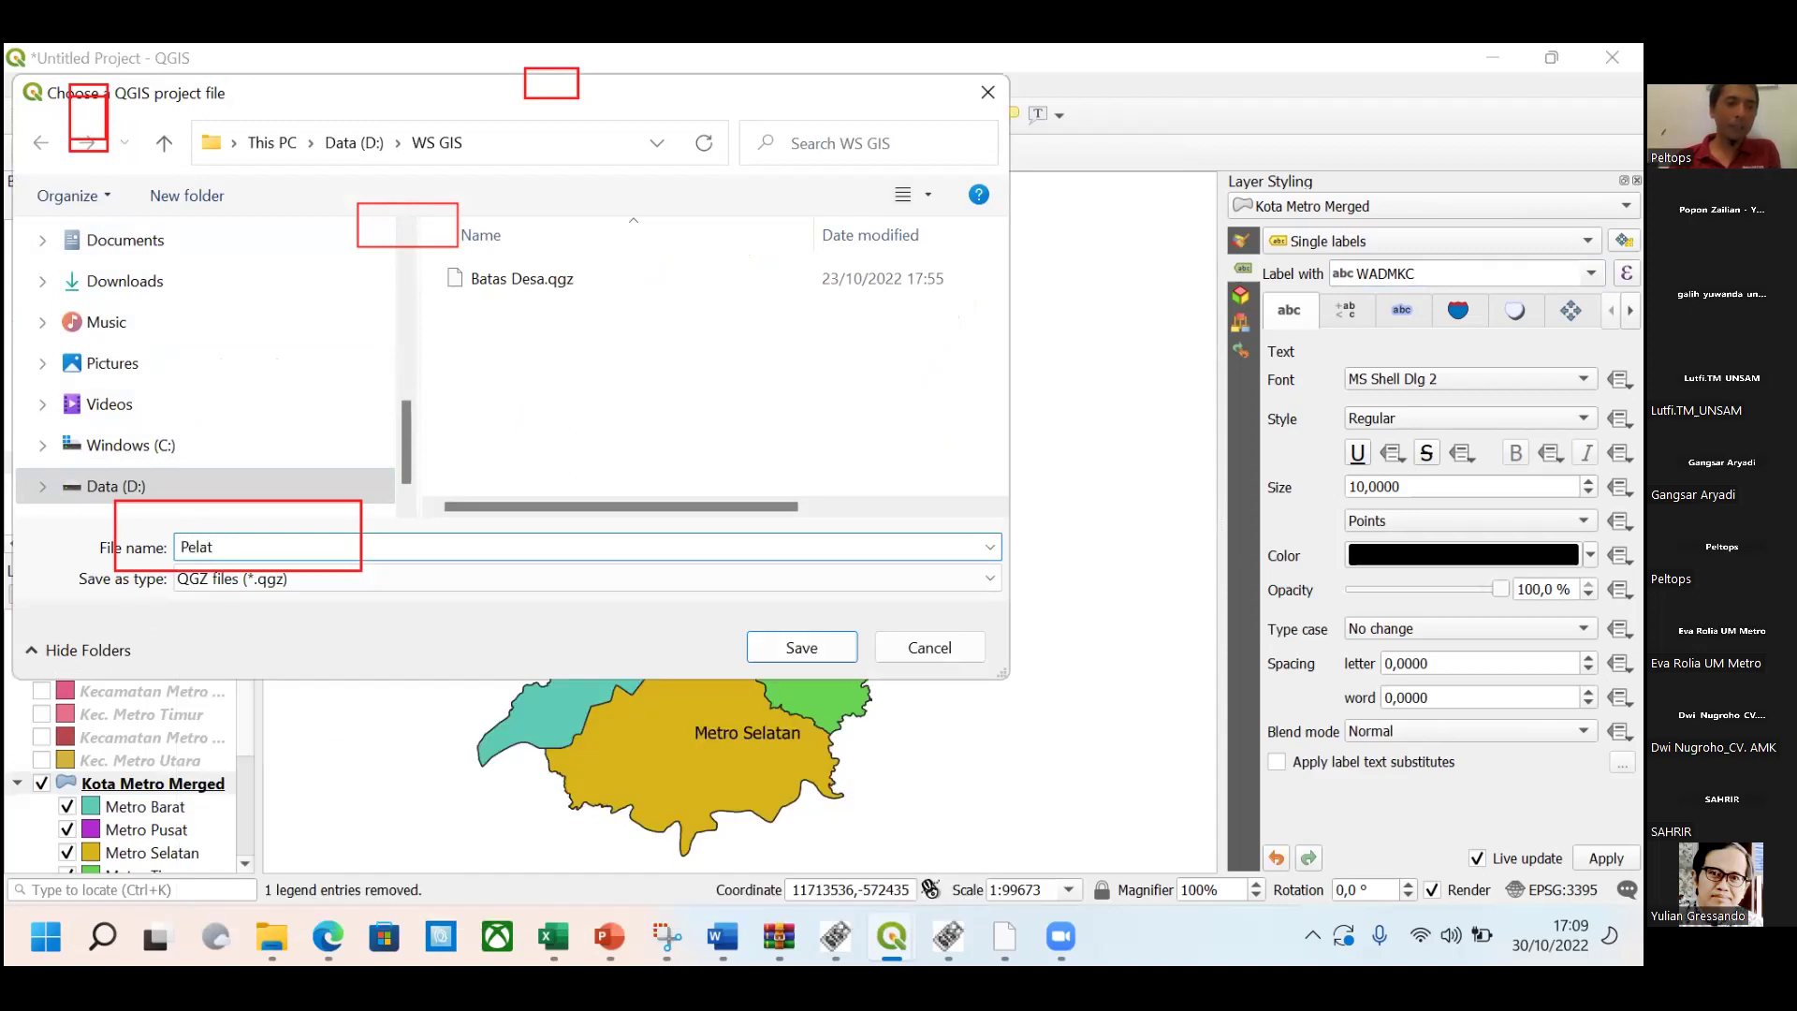
type("ihan")
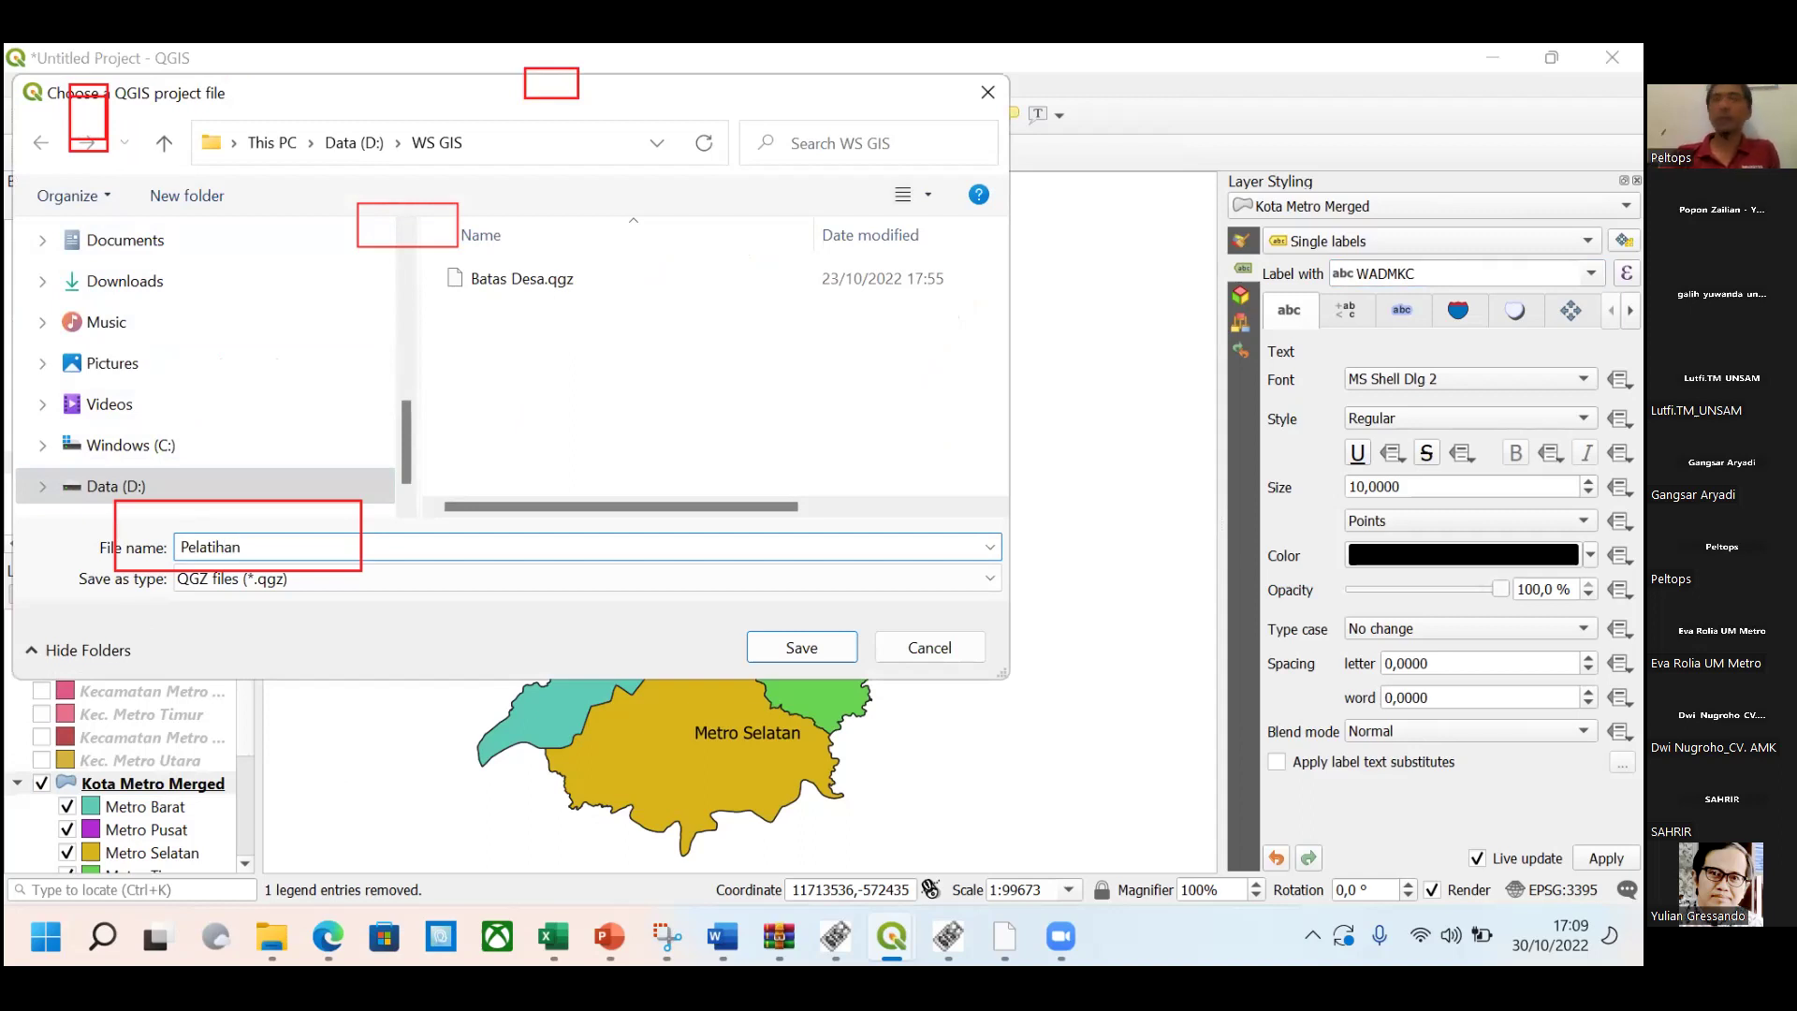
type(" Minggu 4")
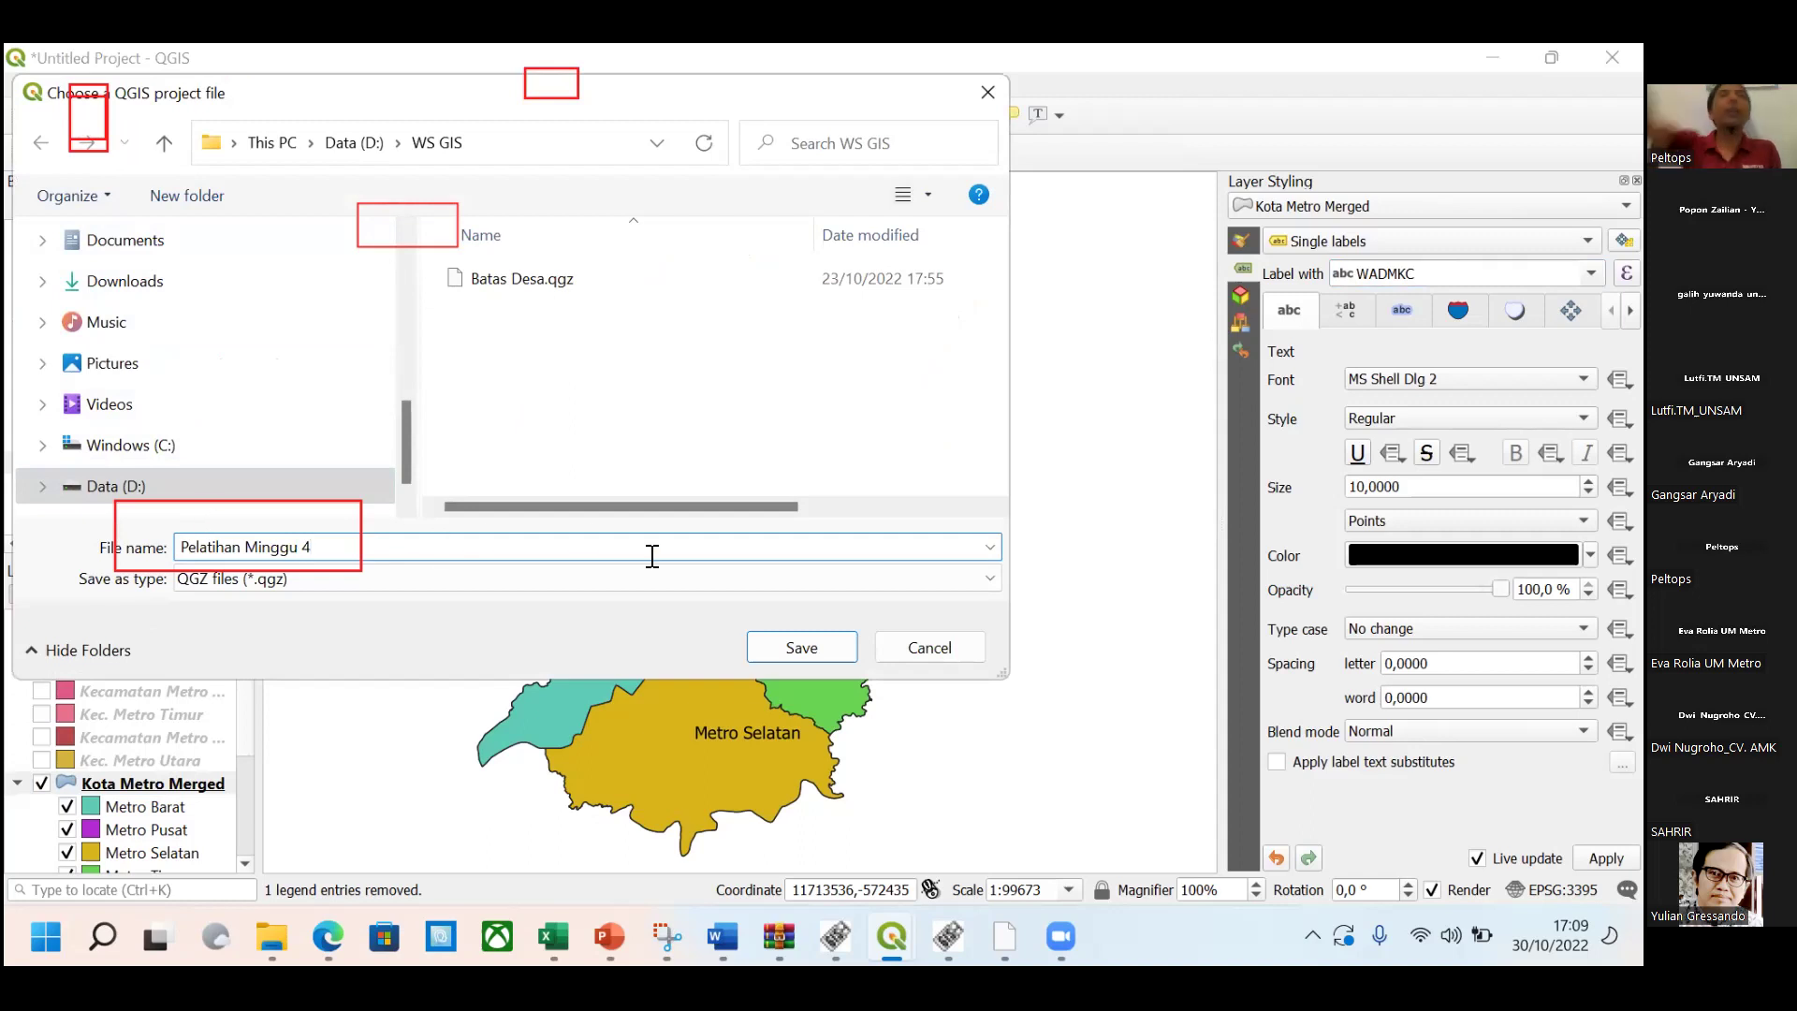
left_click(822, 642)
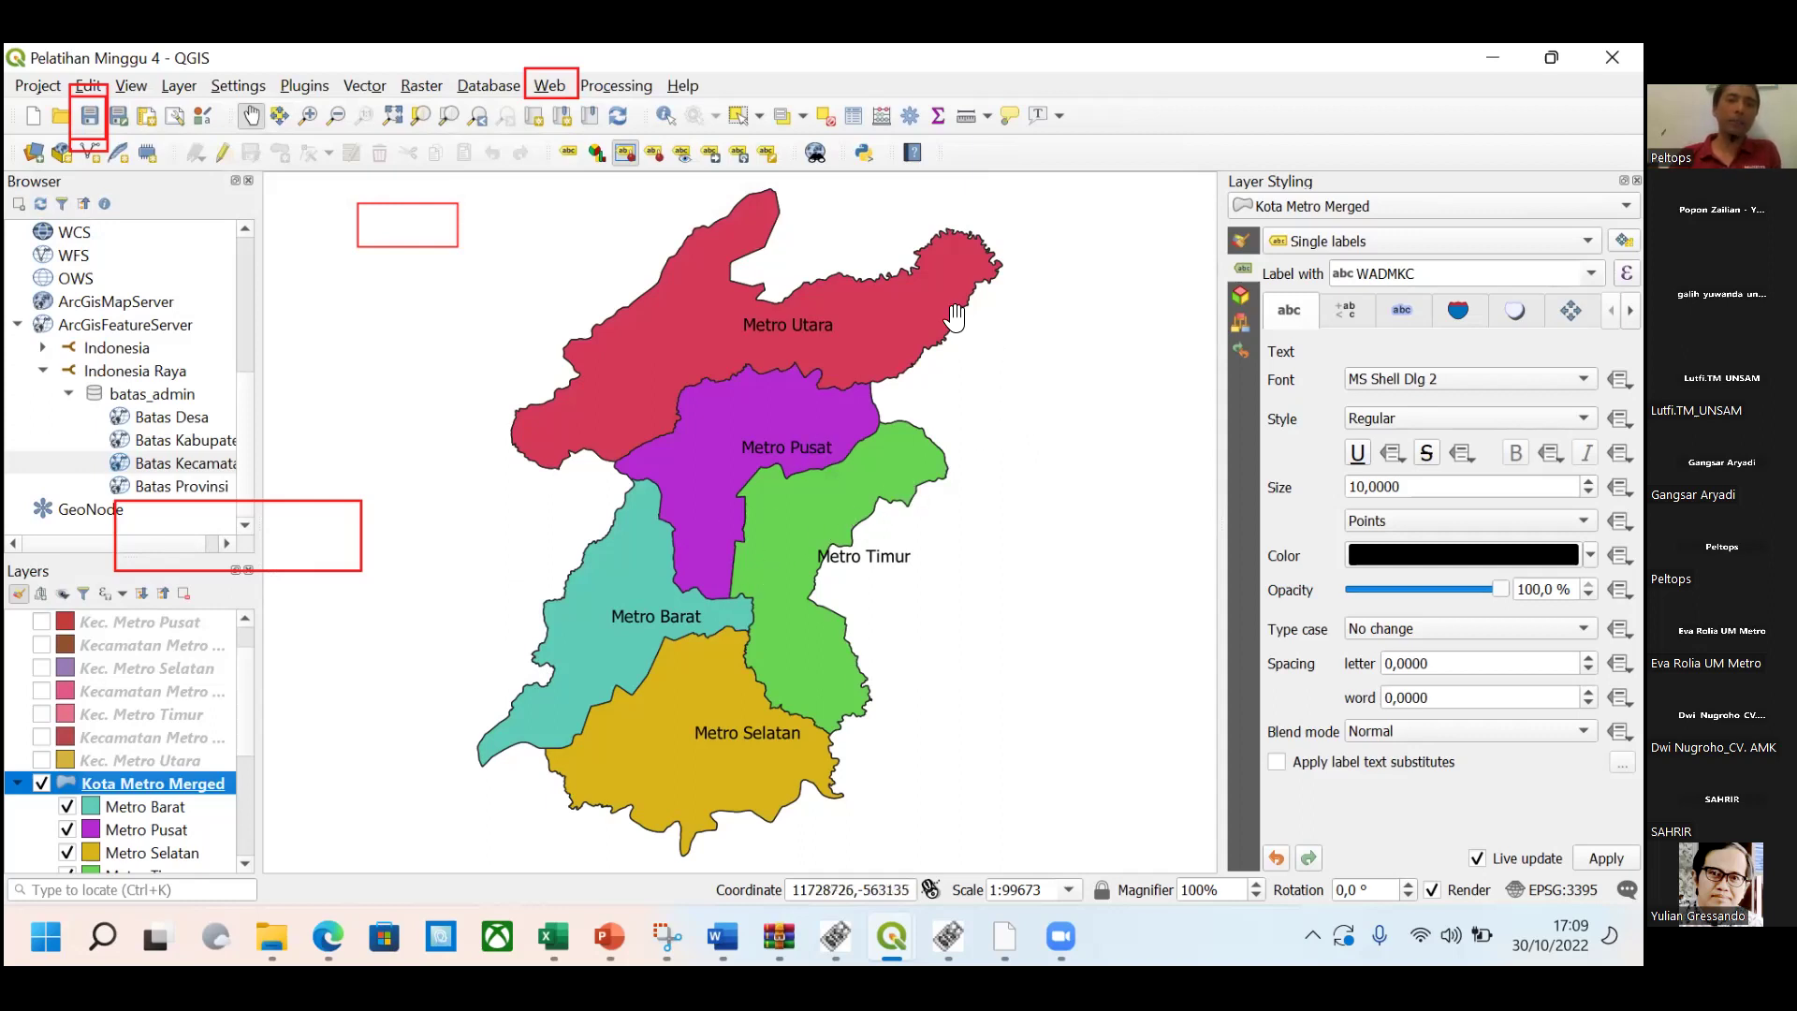
left_click(550, 85)
mouse_move(573, 113)
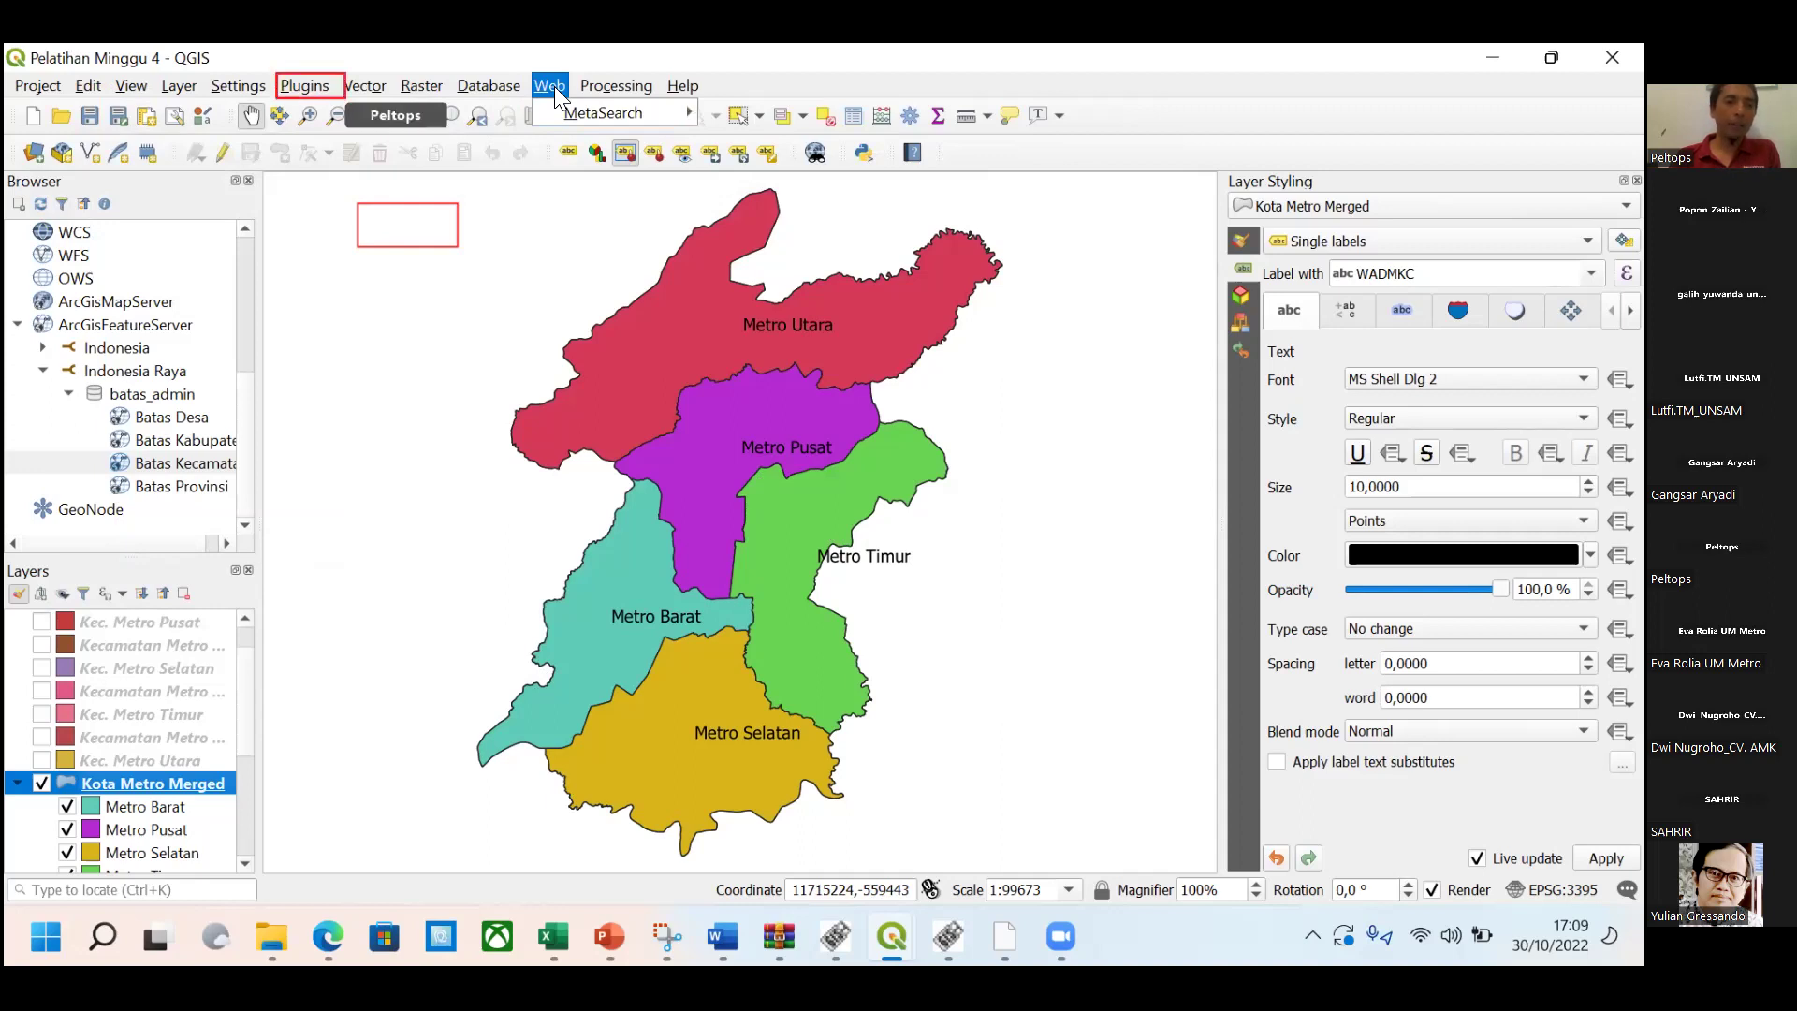
key("Escape")
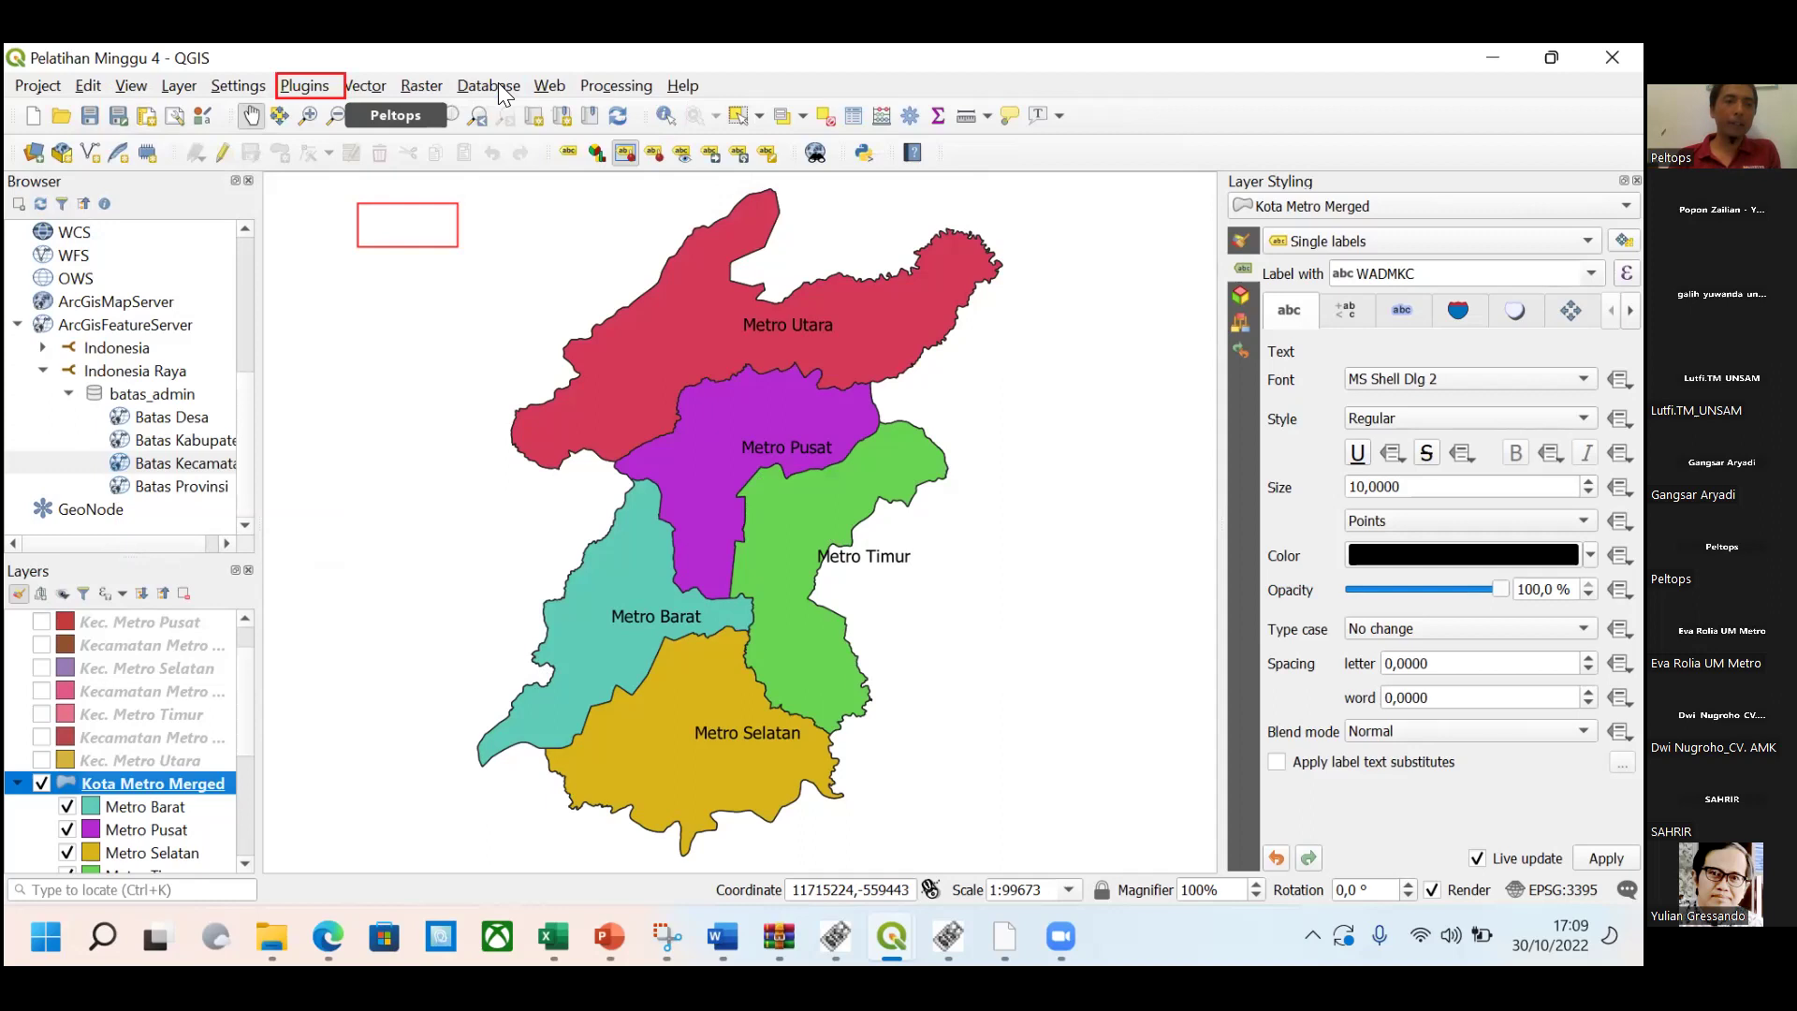
Search all available plugins for quickos and install the QuickOSM plugin.
key("alt+p")
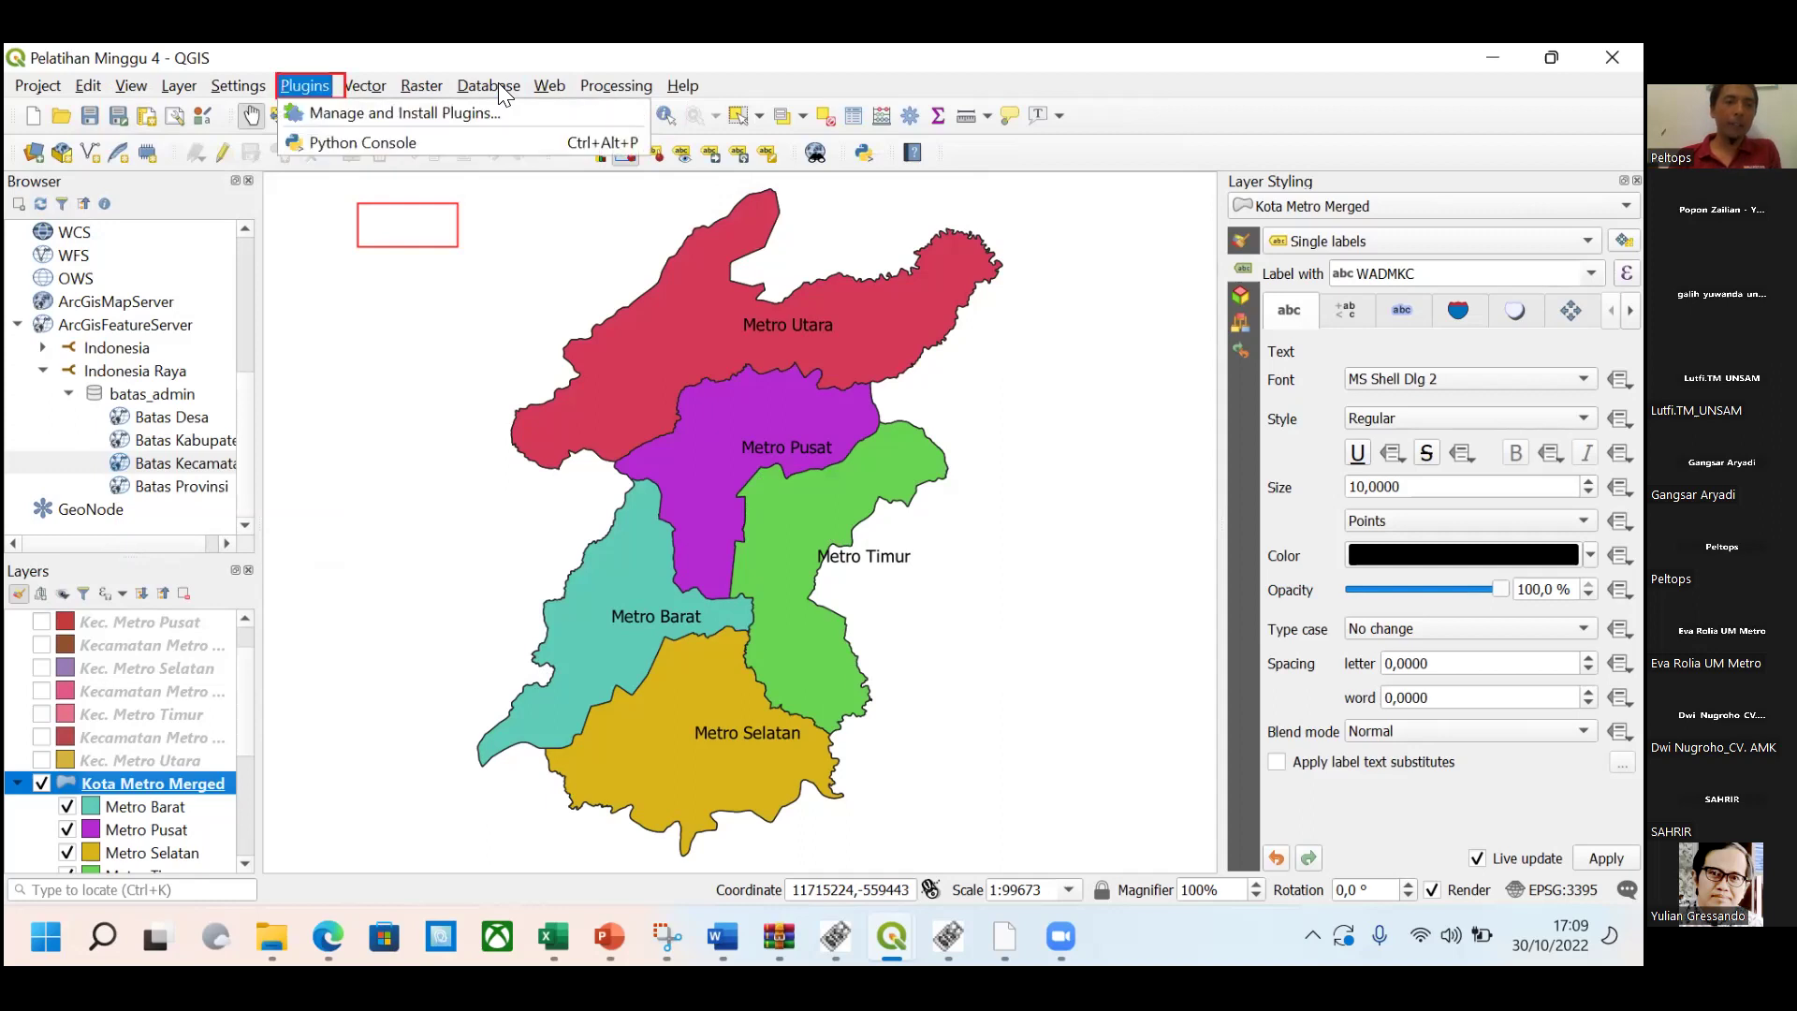
left_click(334, 114)
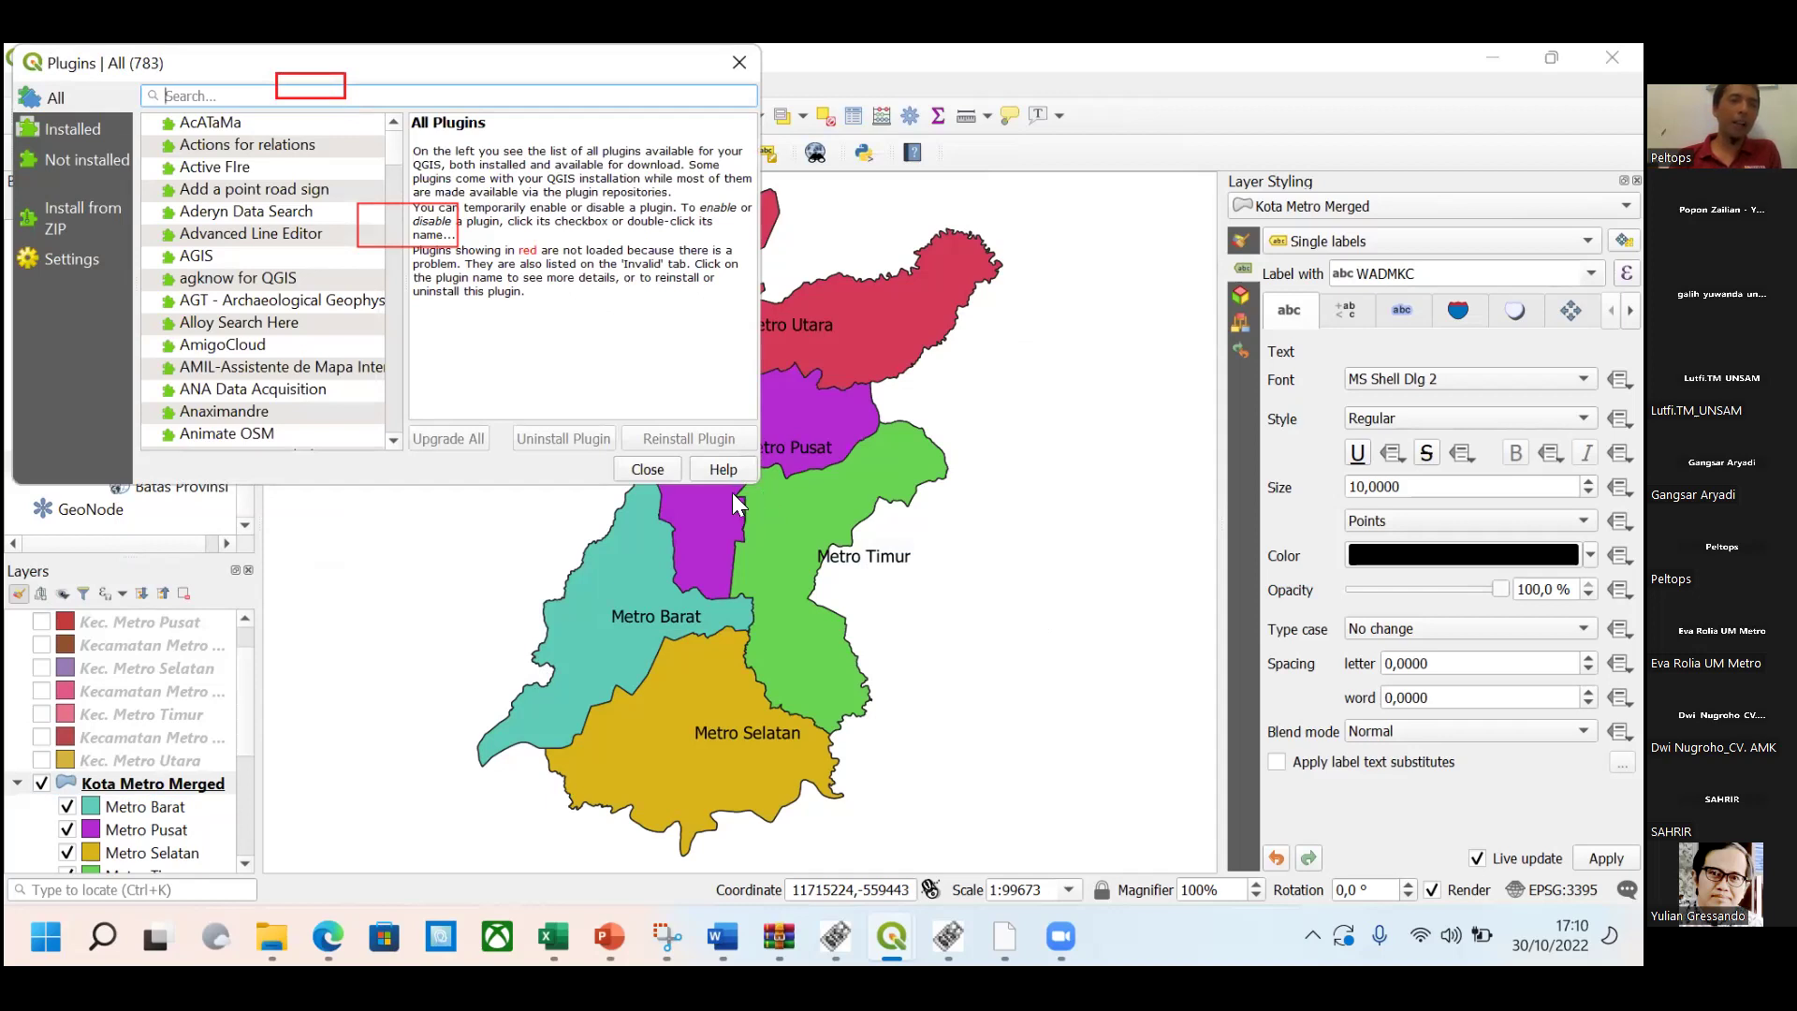
left_click_drag(136, 64, 403, 119)
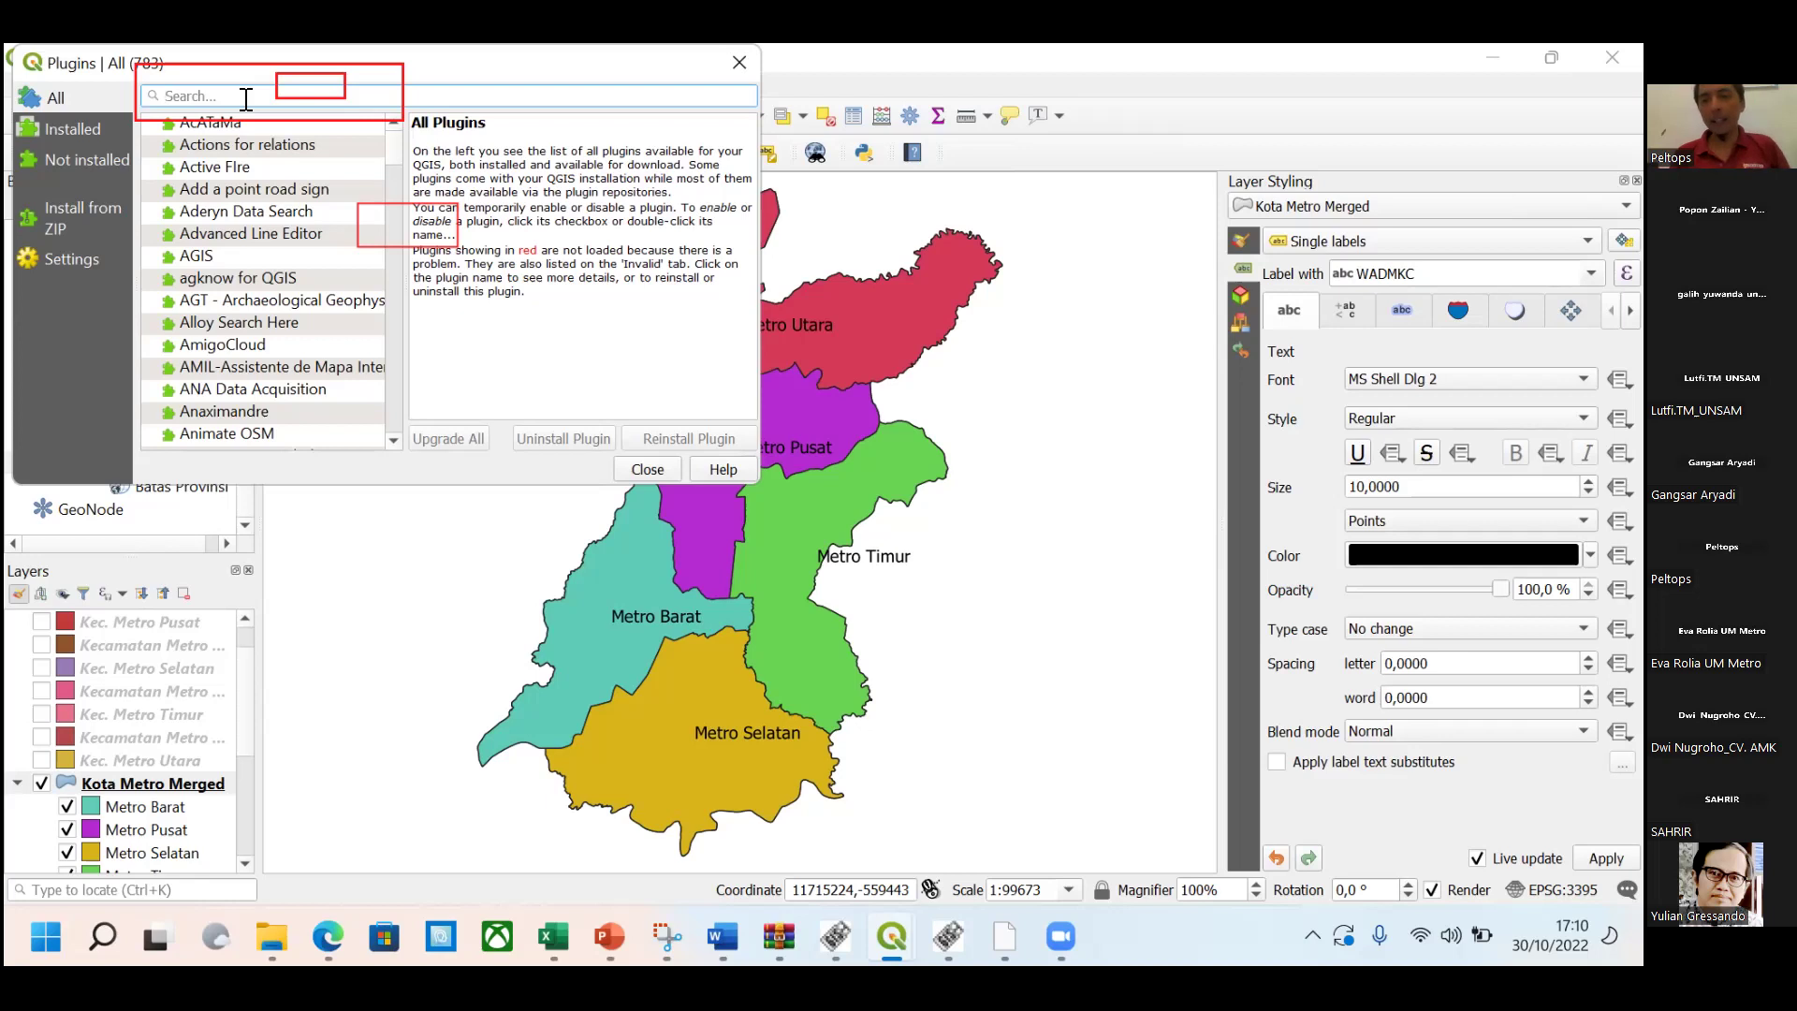
type("qu")
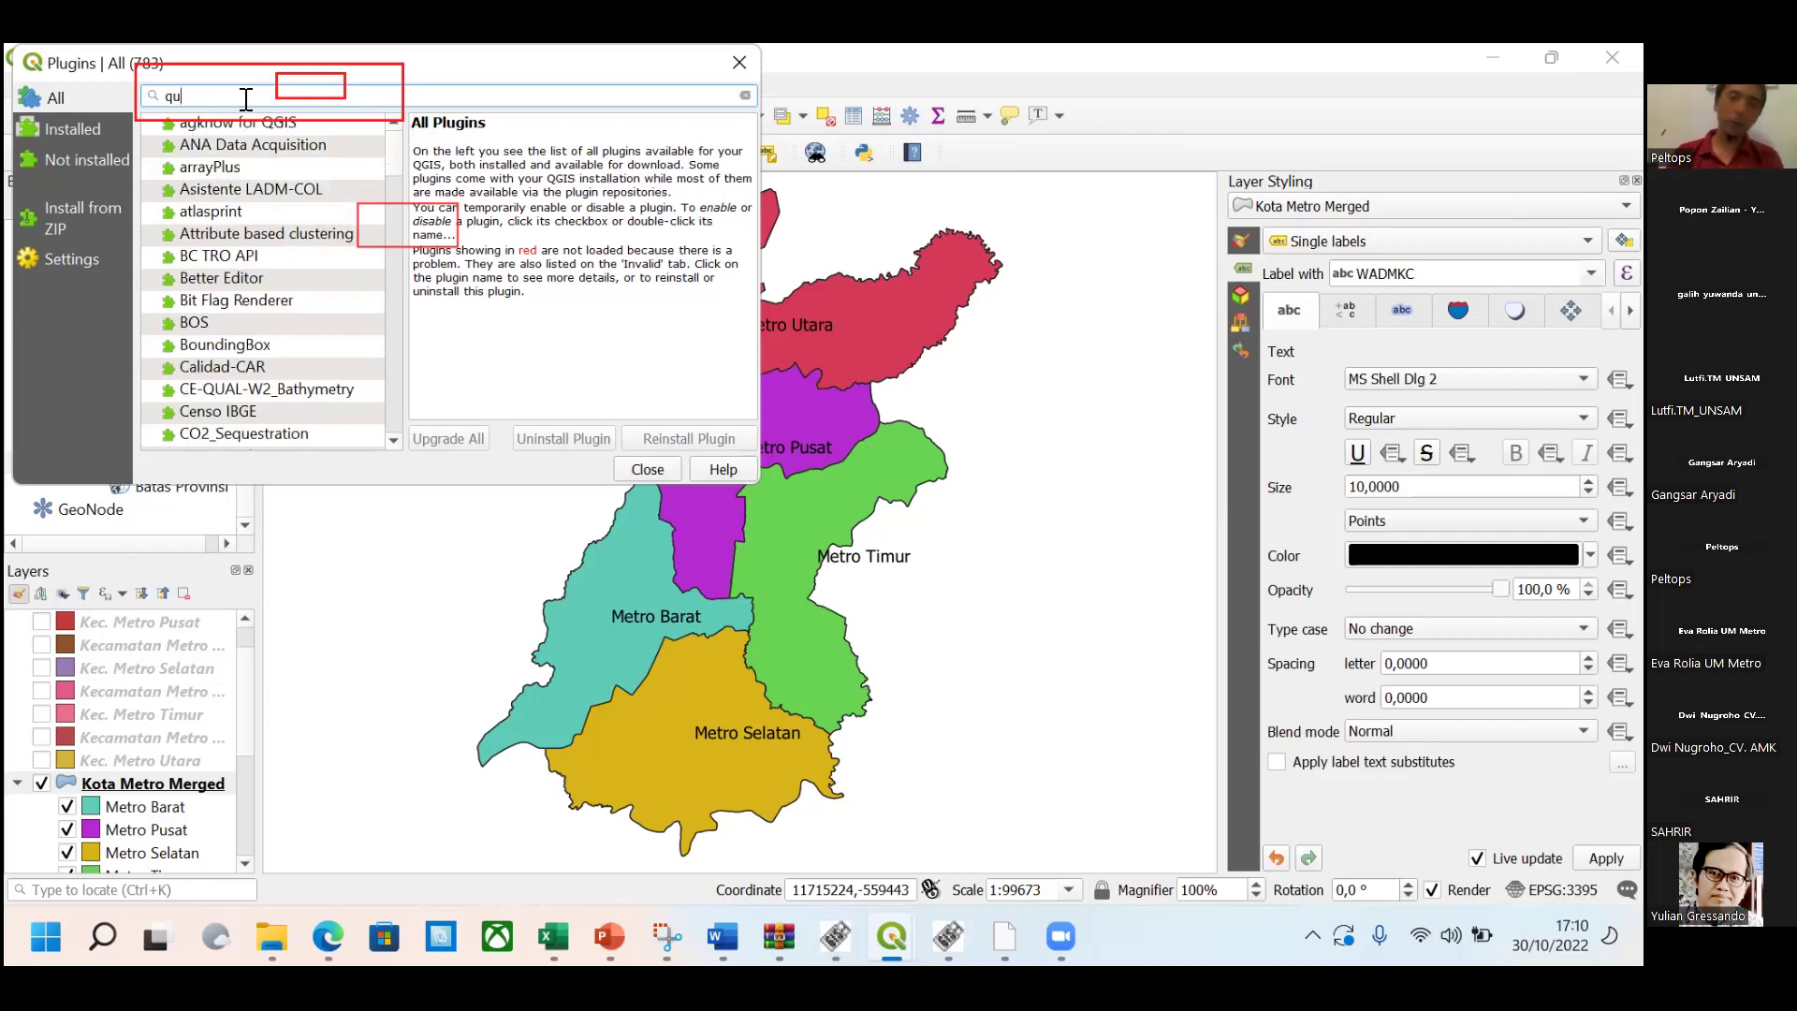
type("ick")
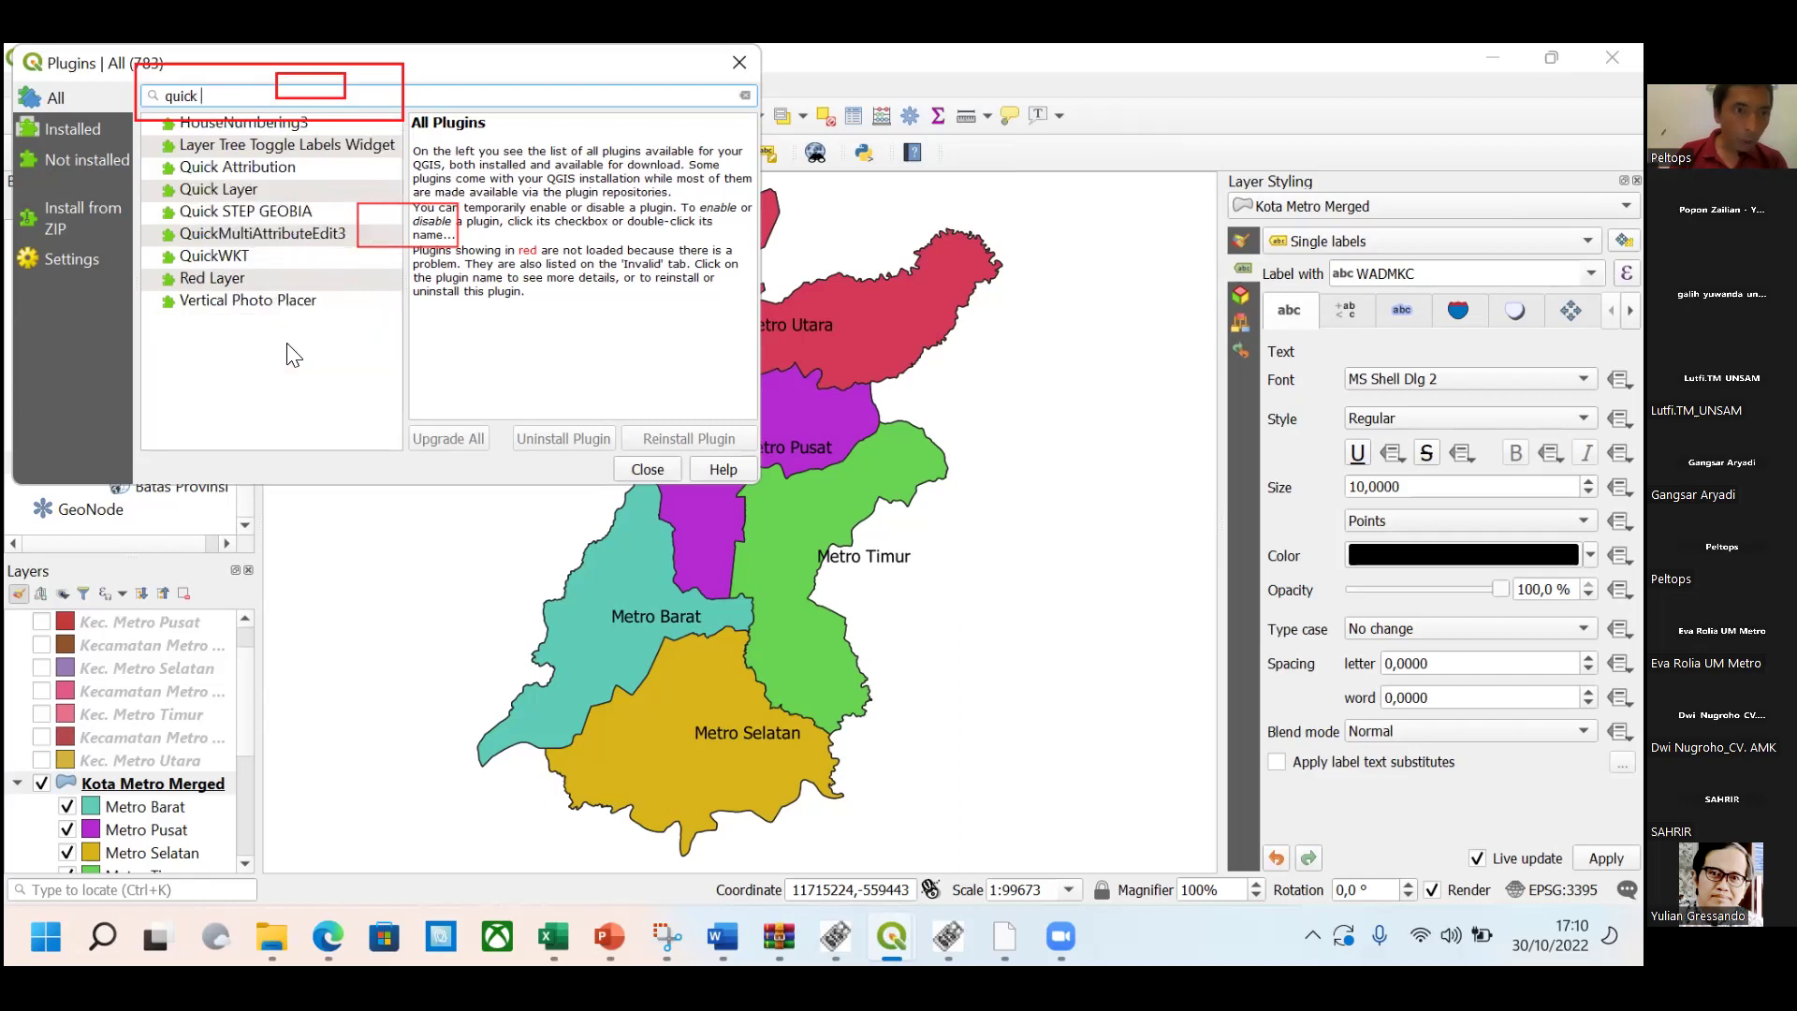
type("os")
key("BackSpace")
key("BackSpace")
key("BackSpace")
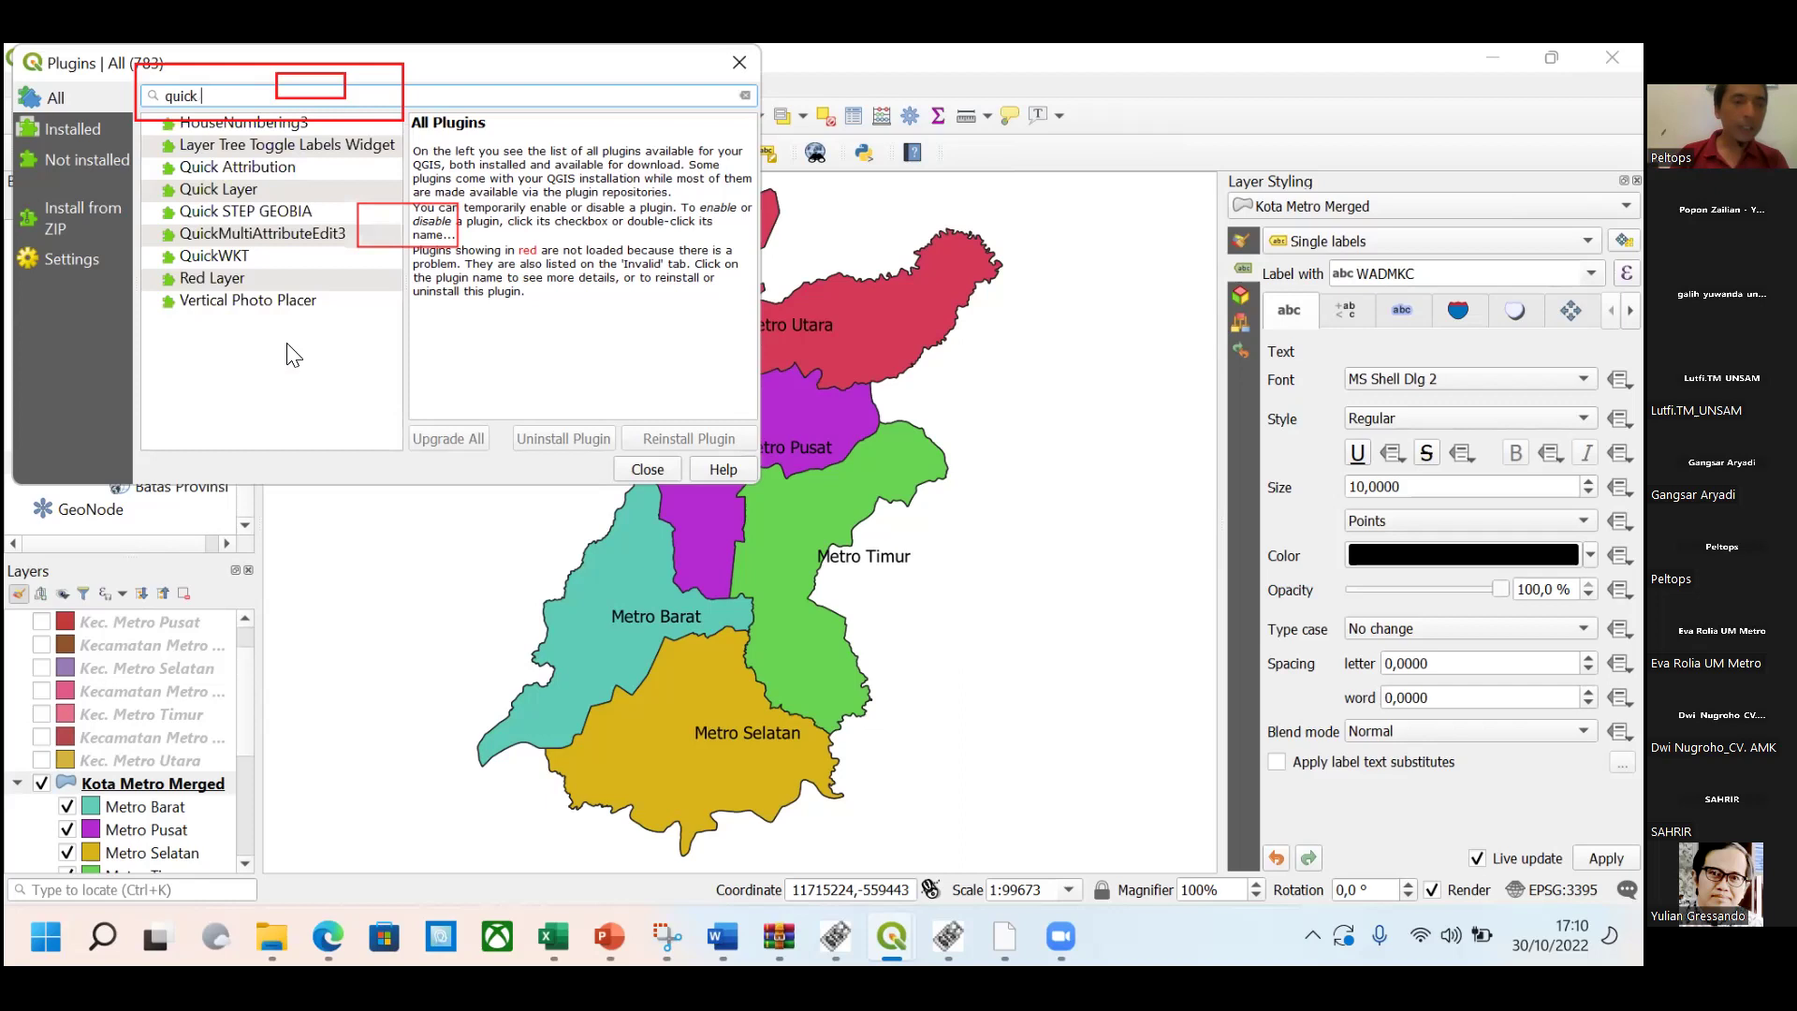
type("os")
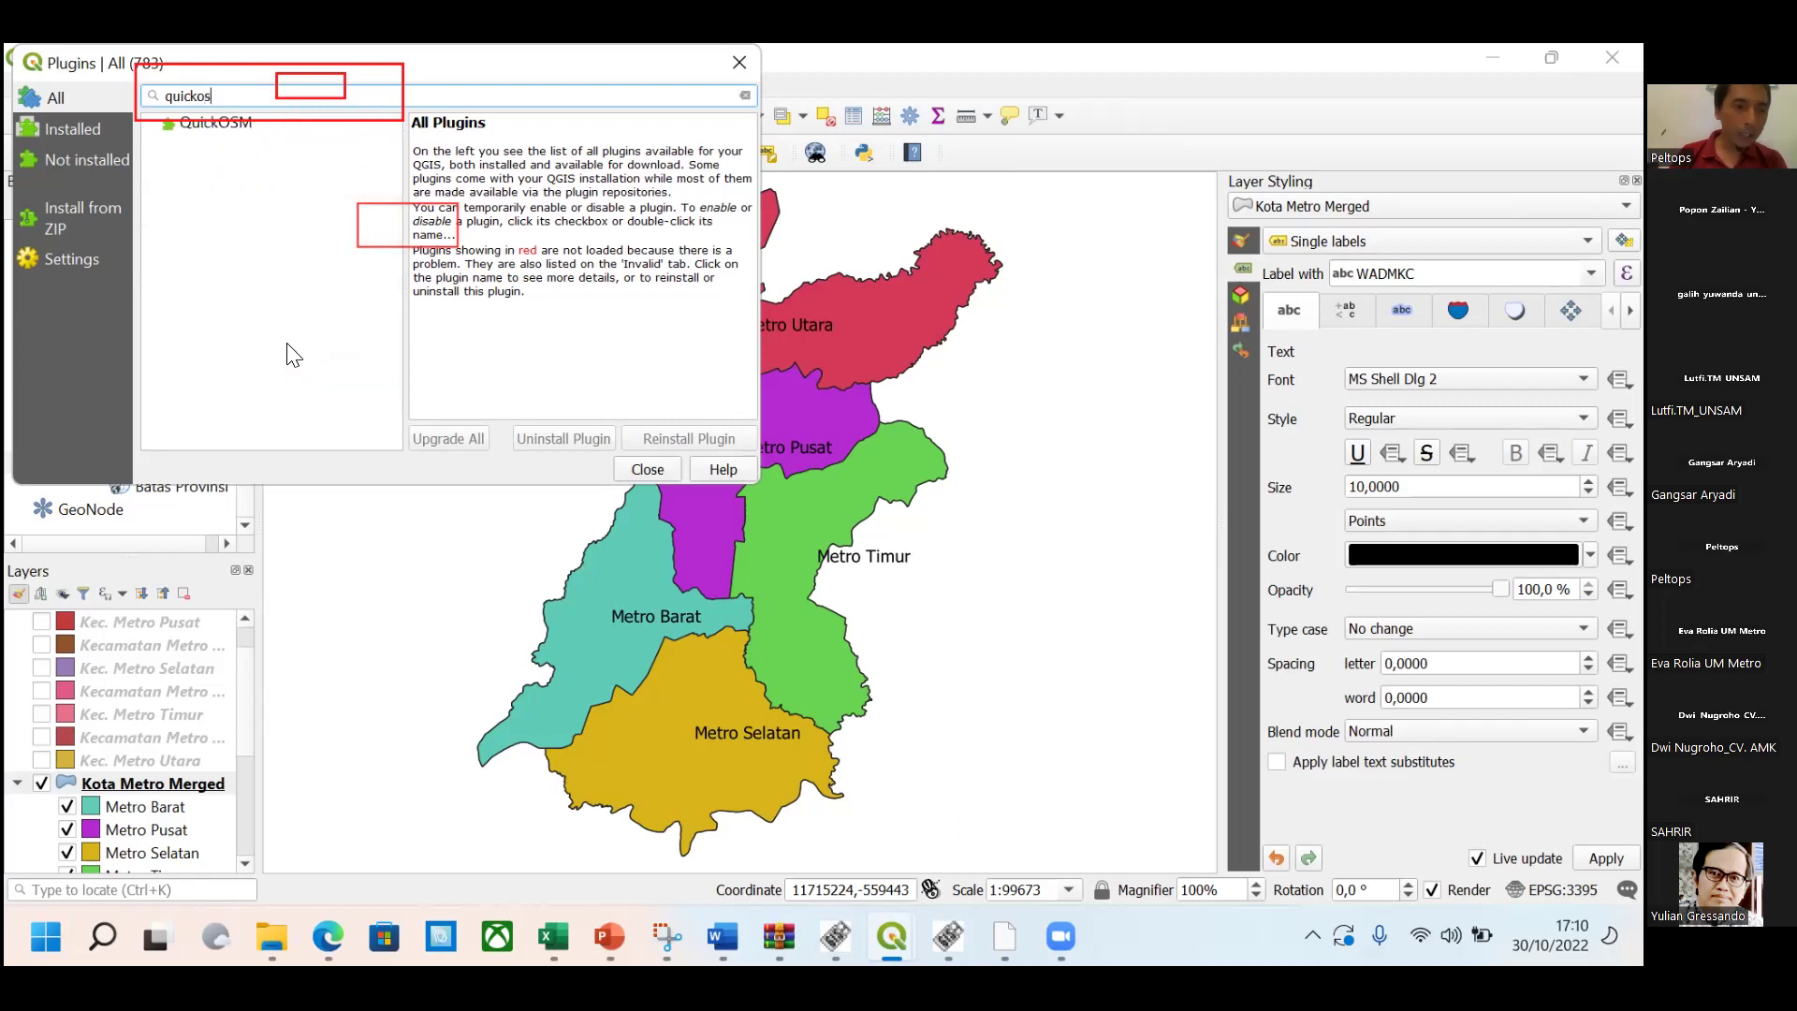
left_click(246, 134)
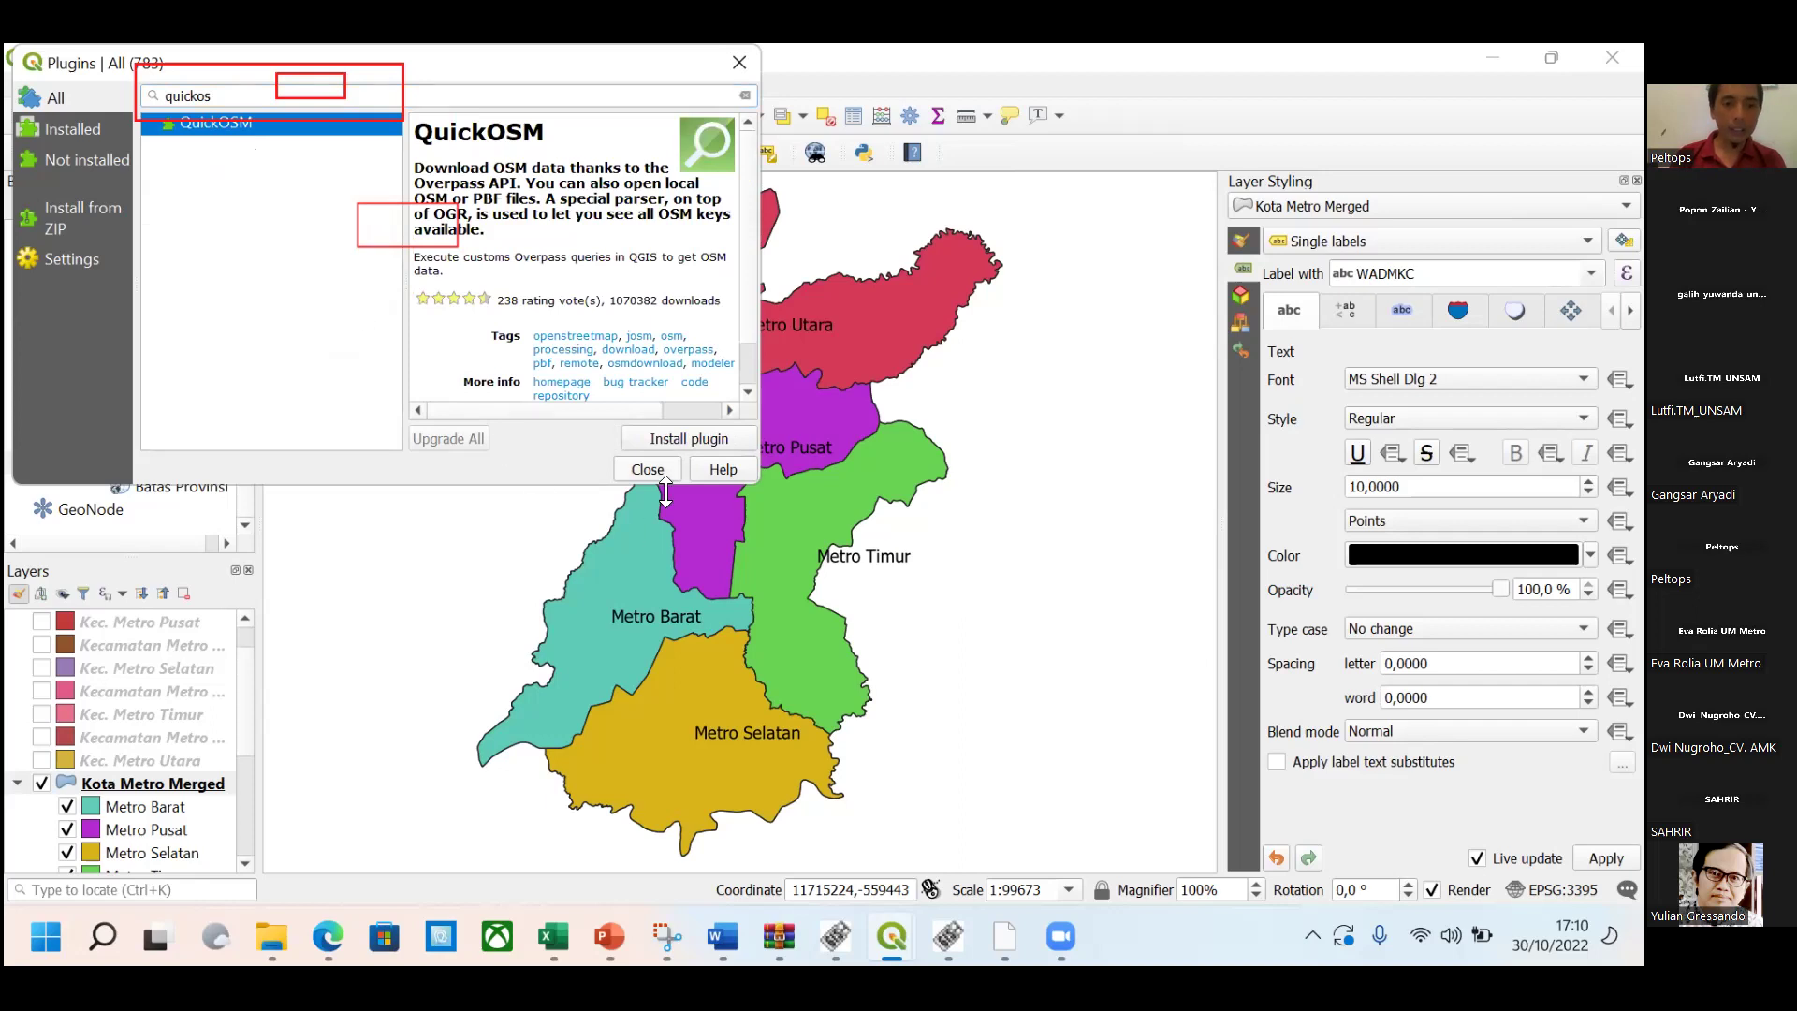
left_click(686, 440)
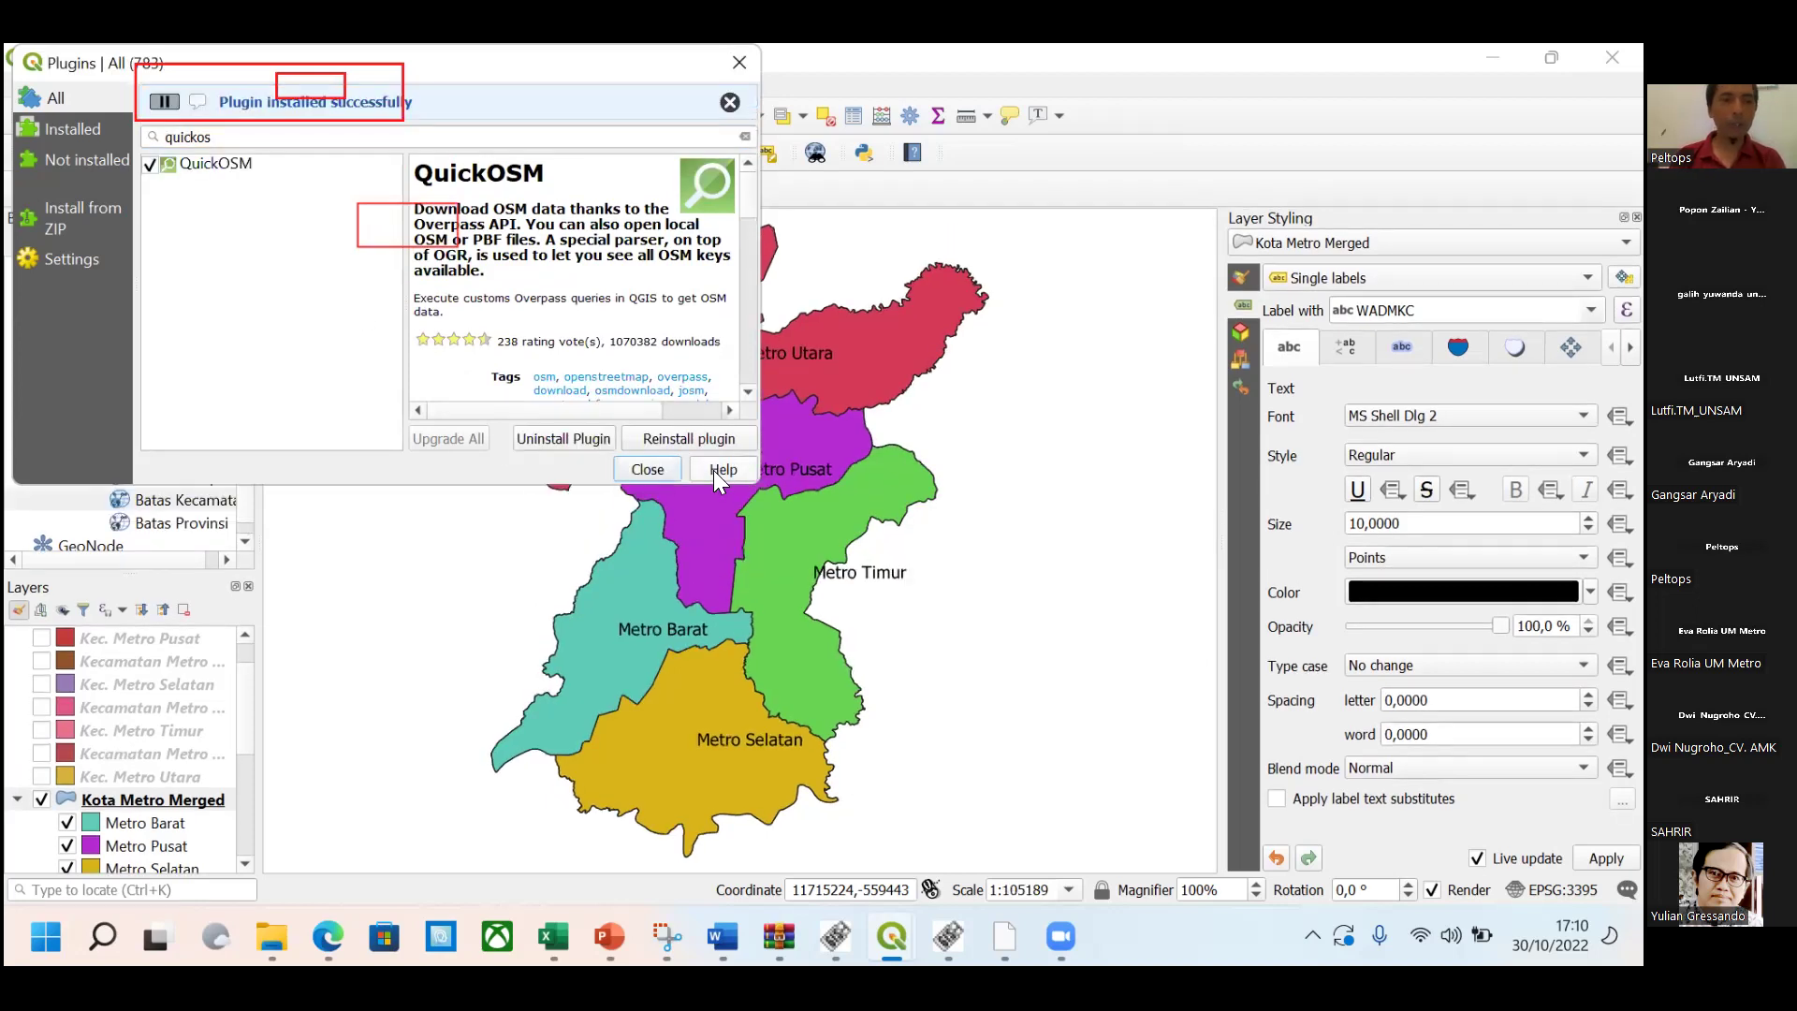
Search all available plugins for quickm and install the QuickMapServices plugin.
left_click(257, 134)
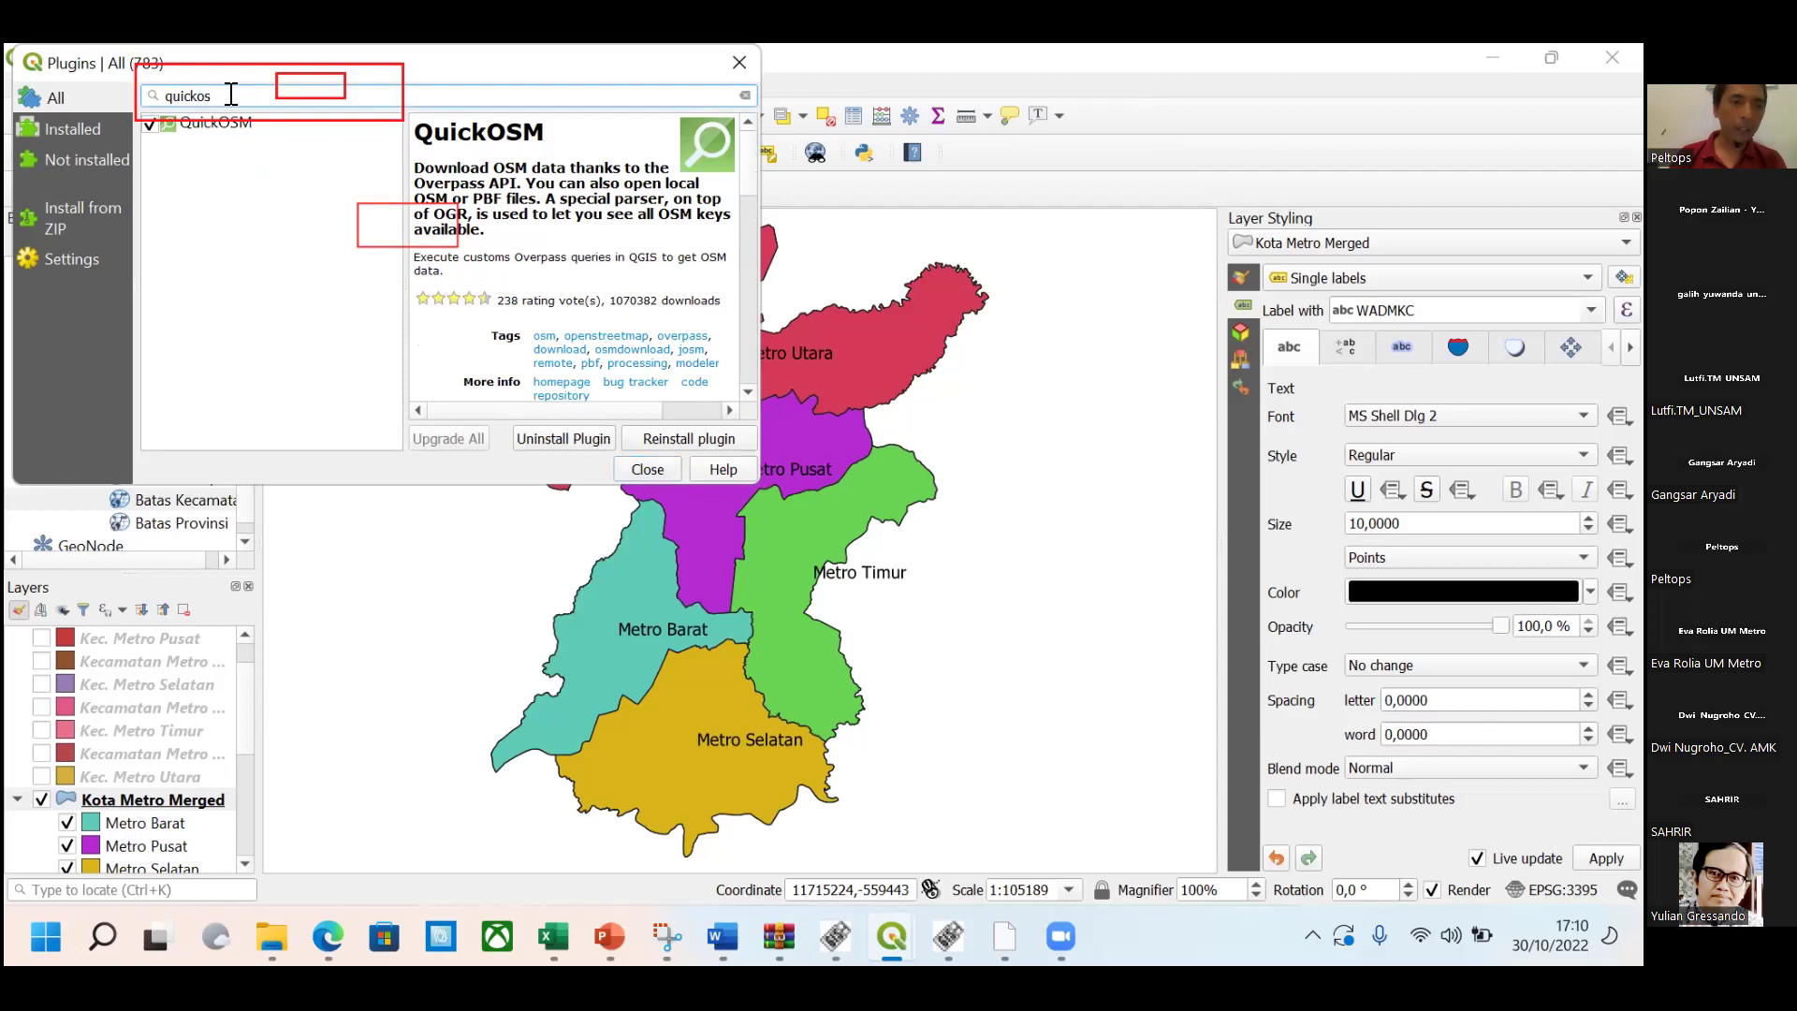
key("BackSpace")
key("BackSpace")
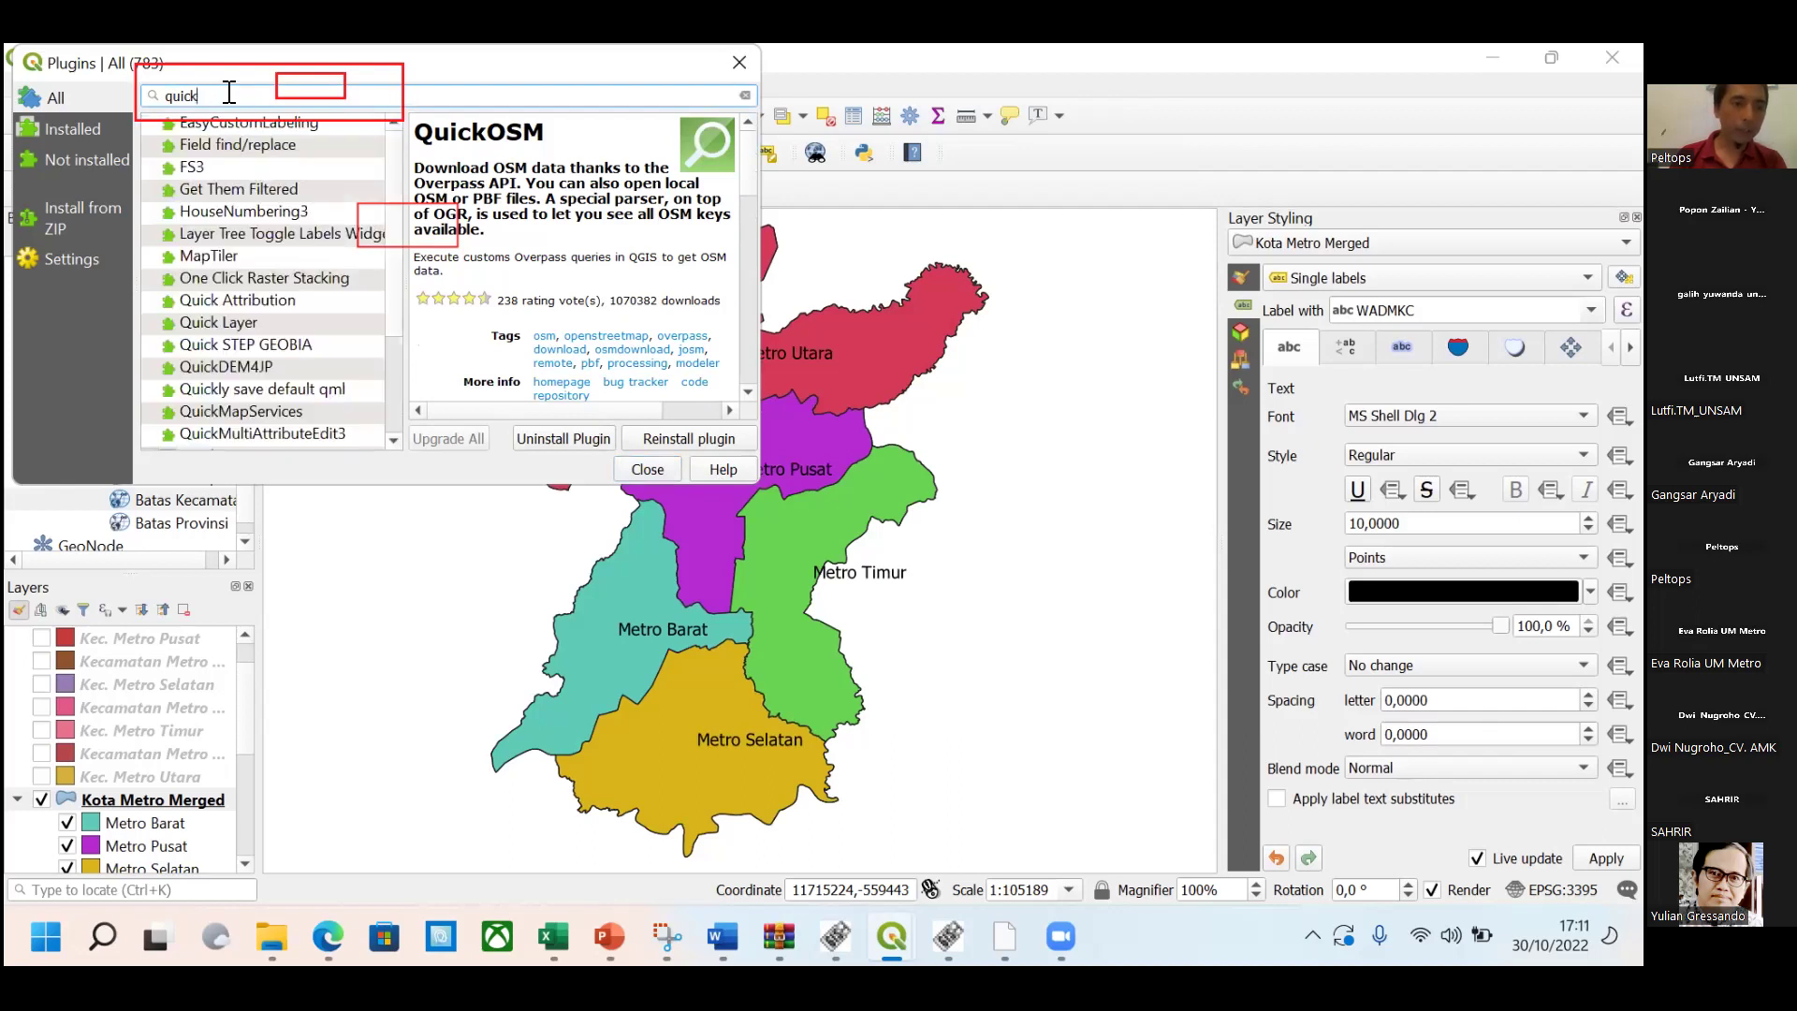
type("w")
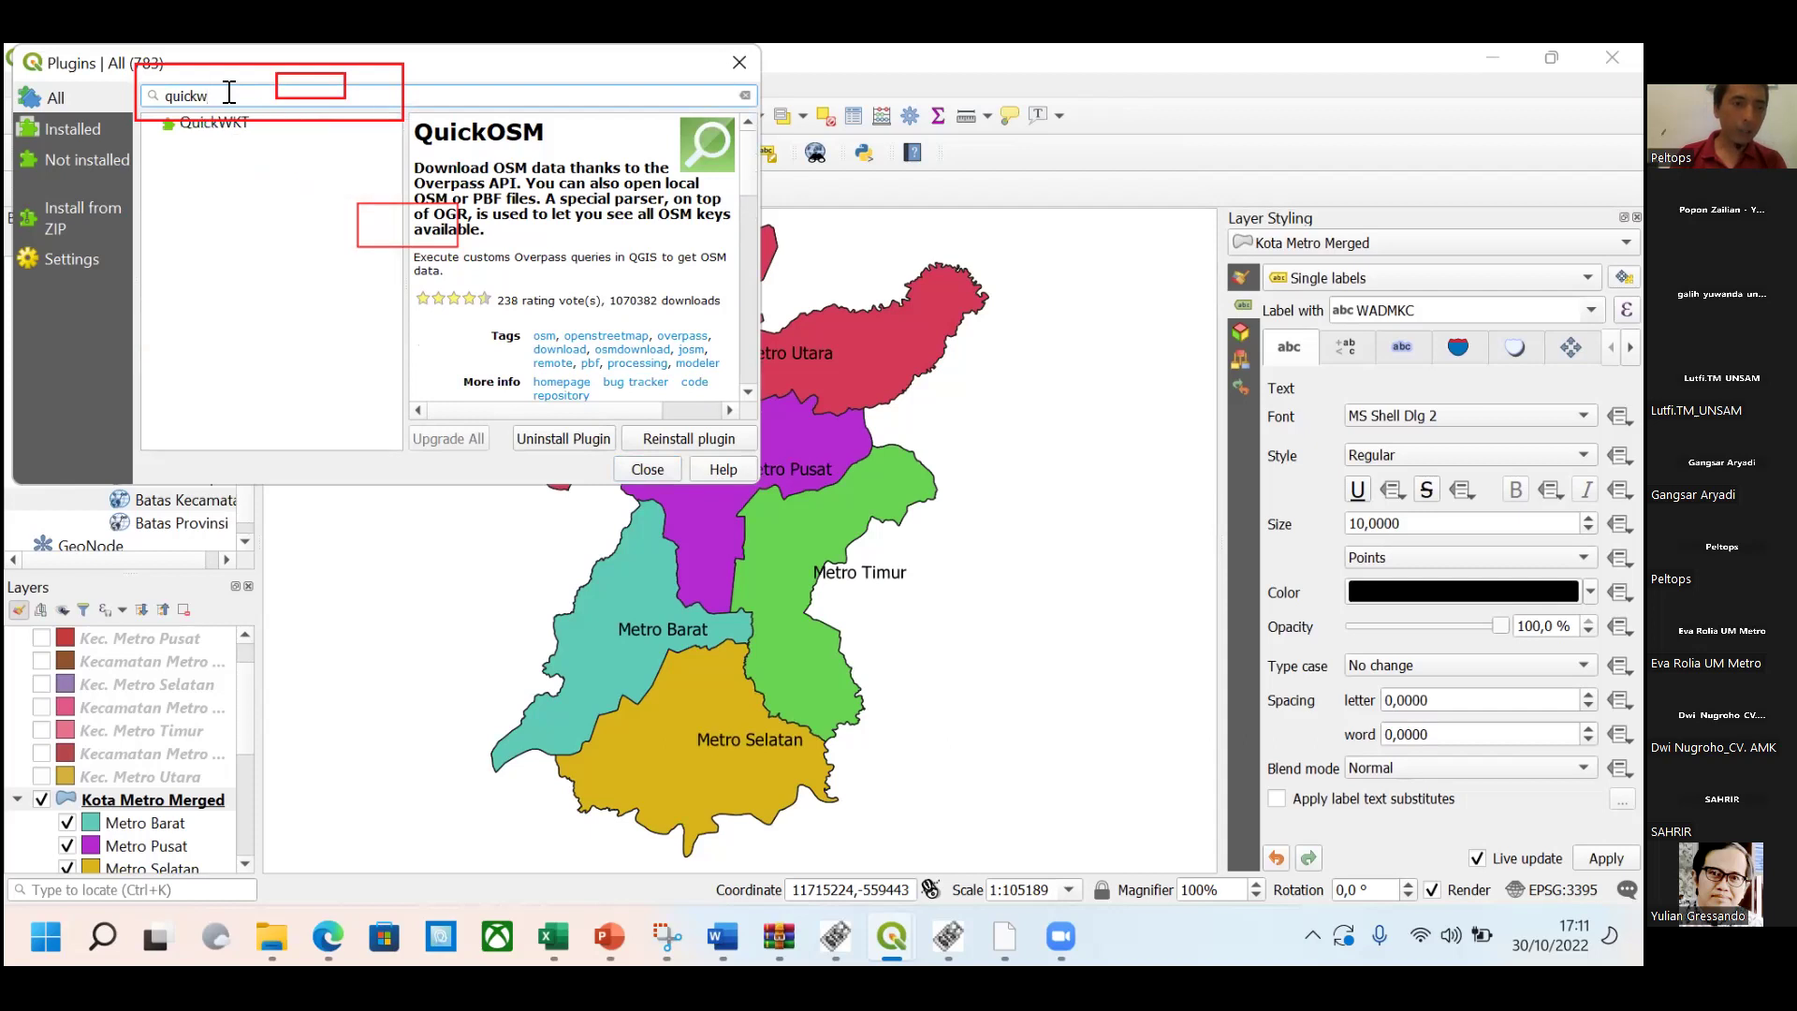
key("BackSpace")
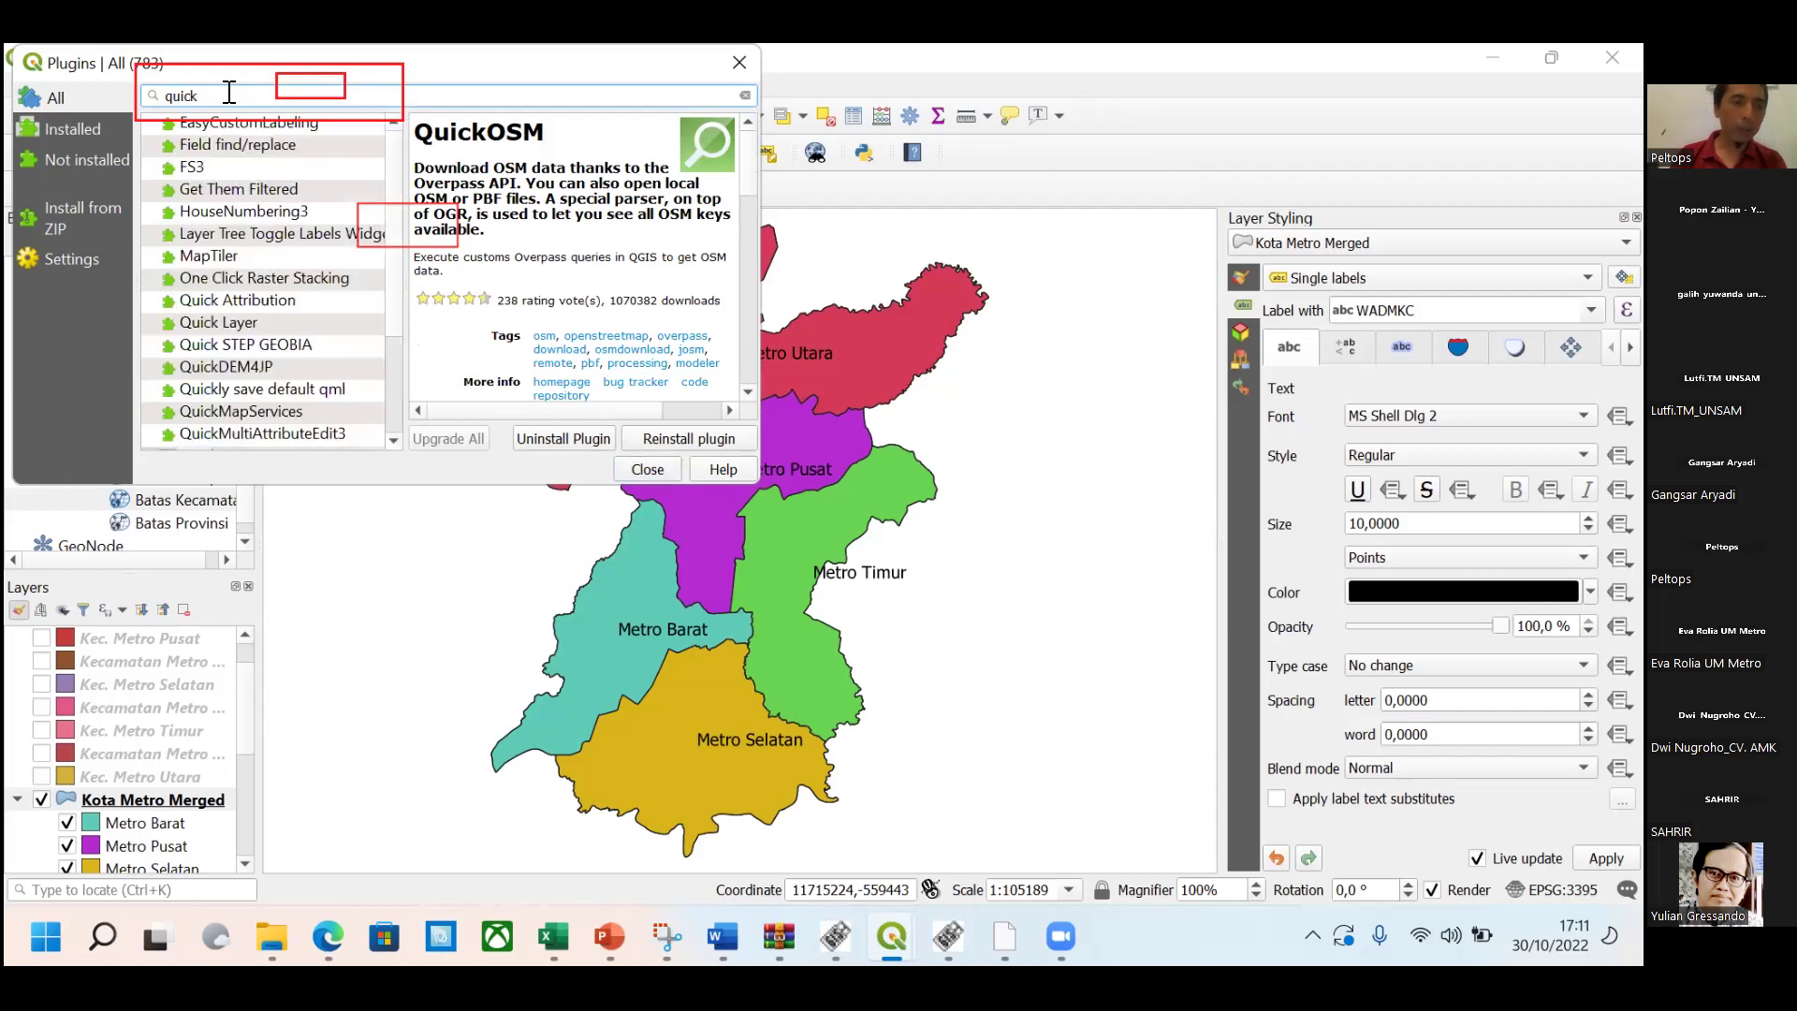
type("m")
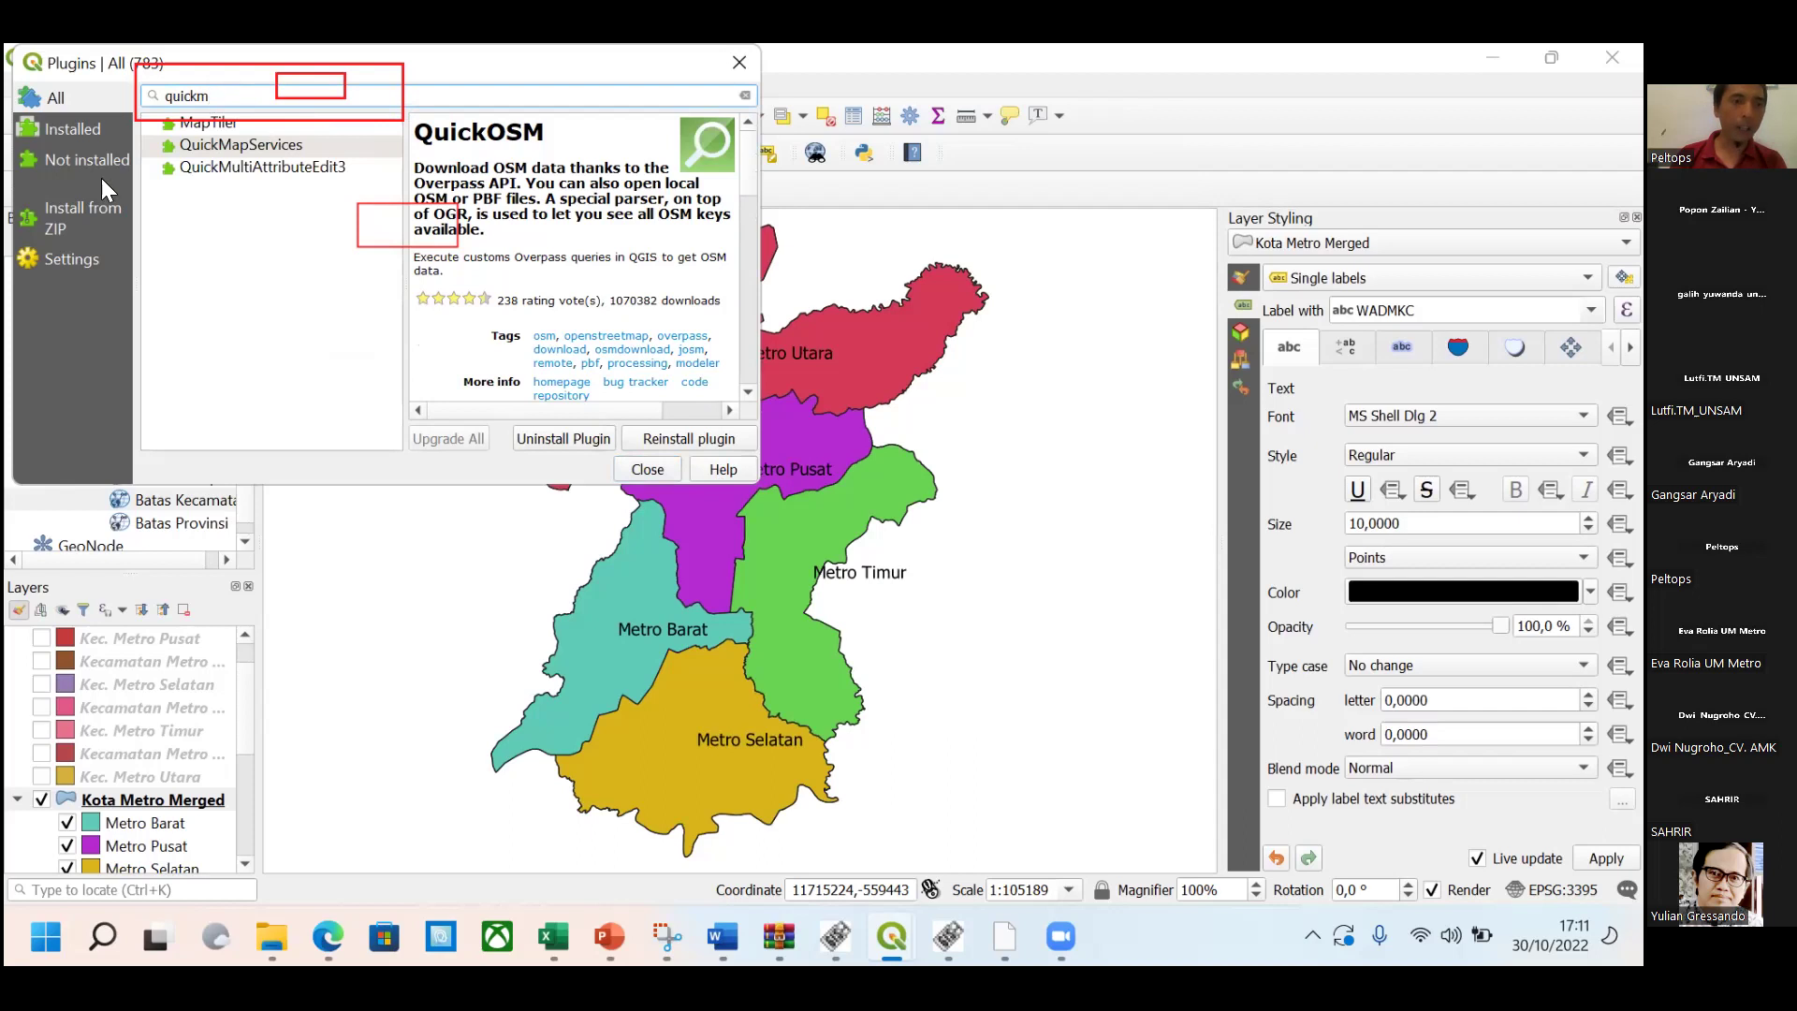
left_click(301, 145)
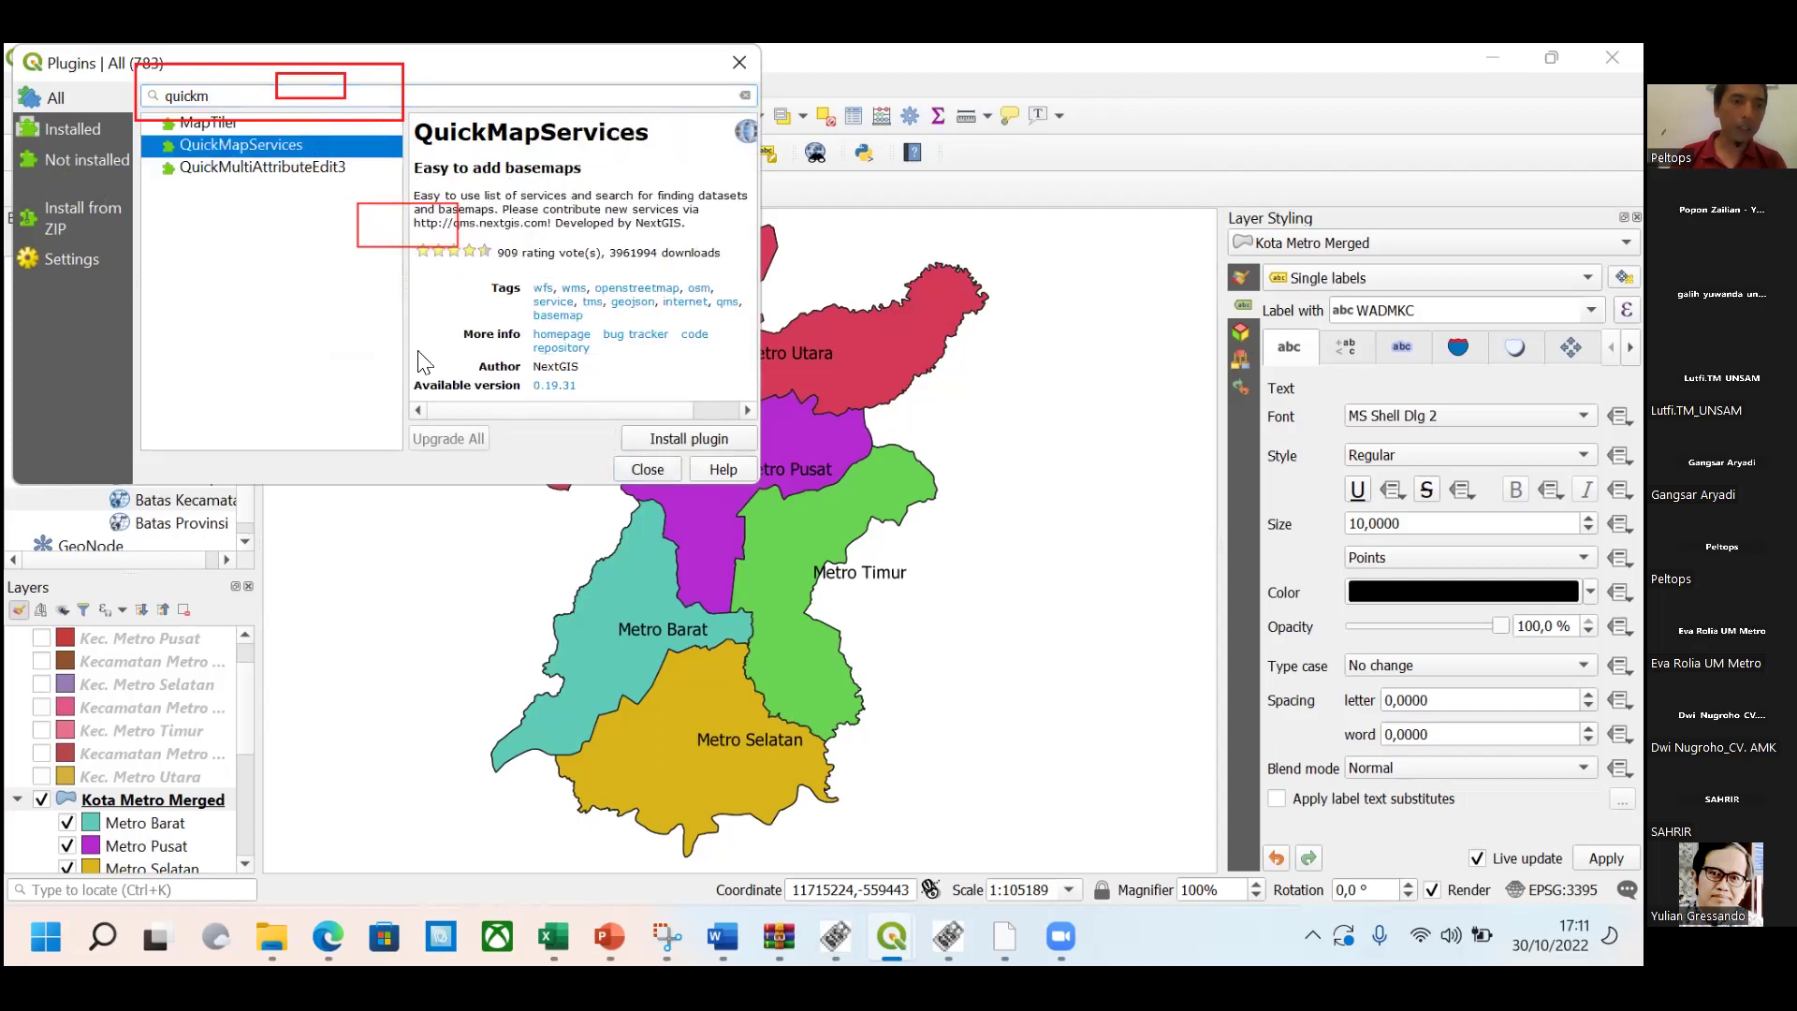
left_click(715, 440)
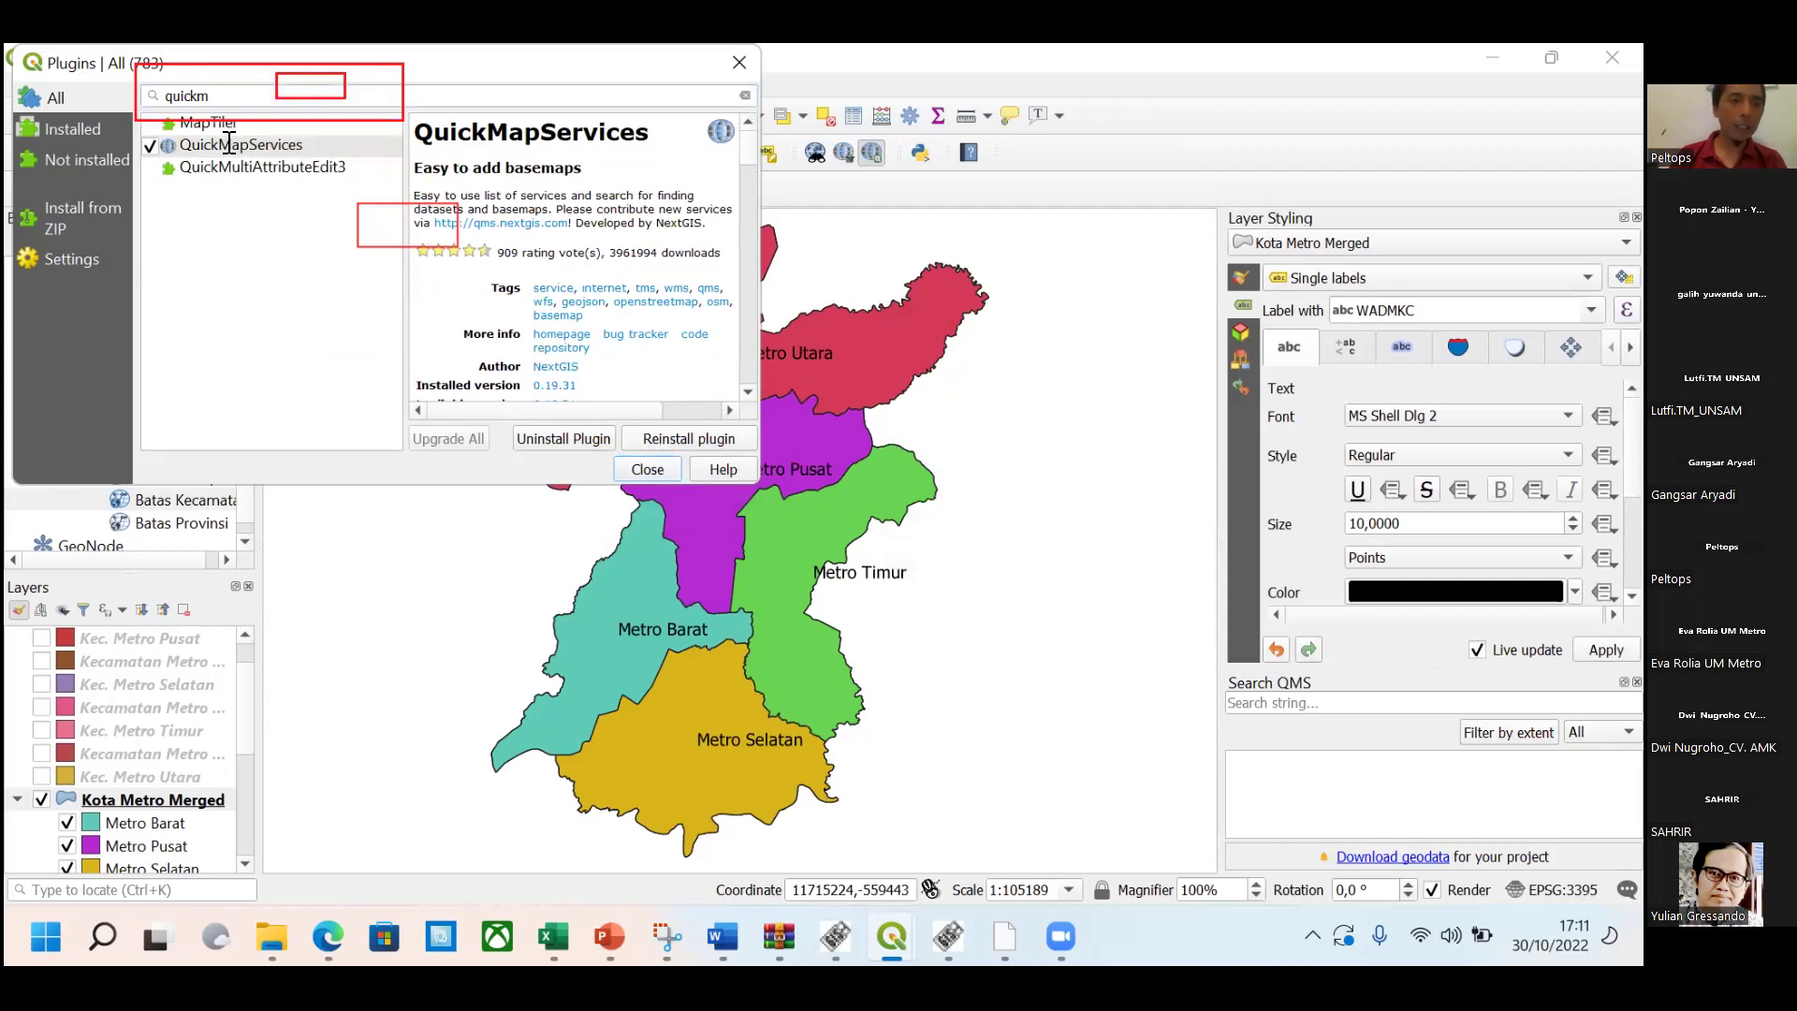
left_click(245, 97)
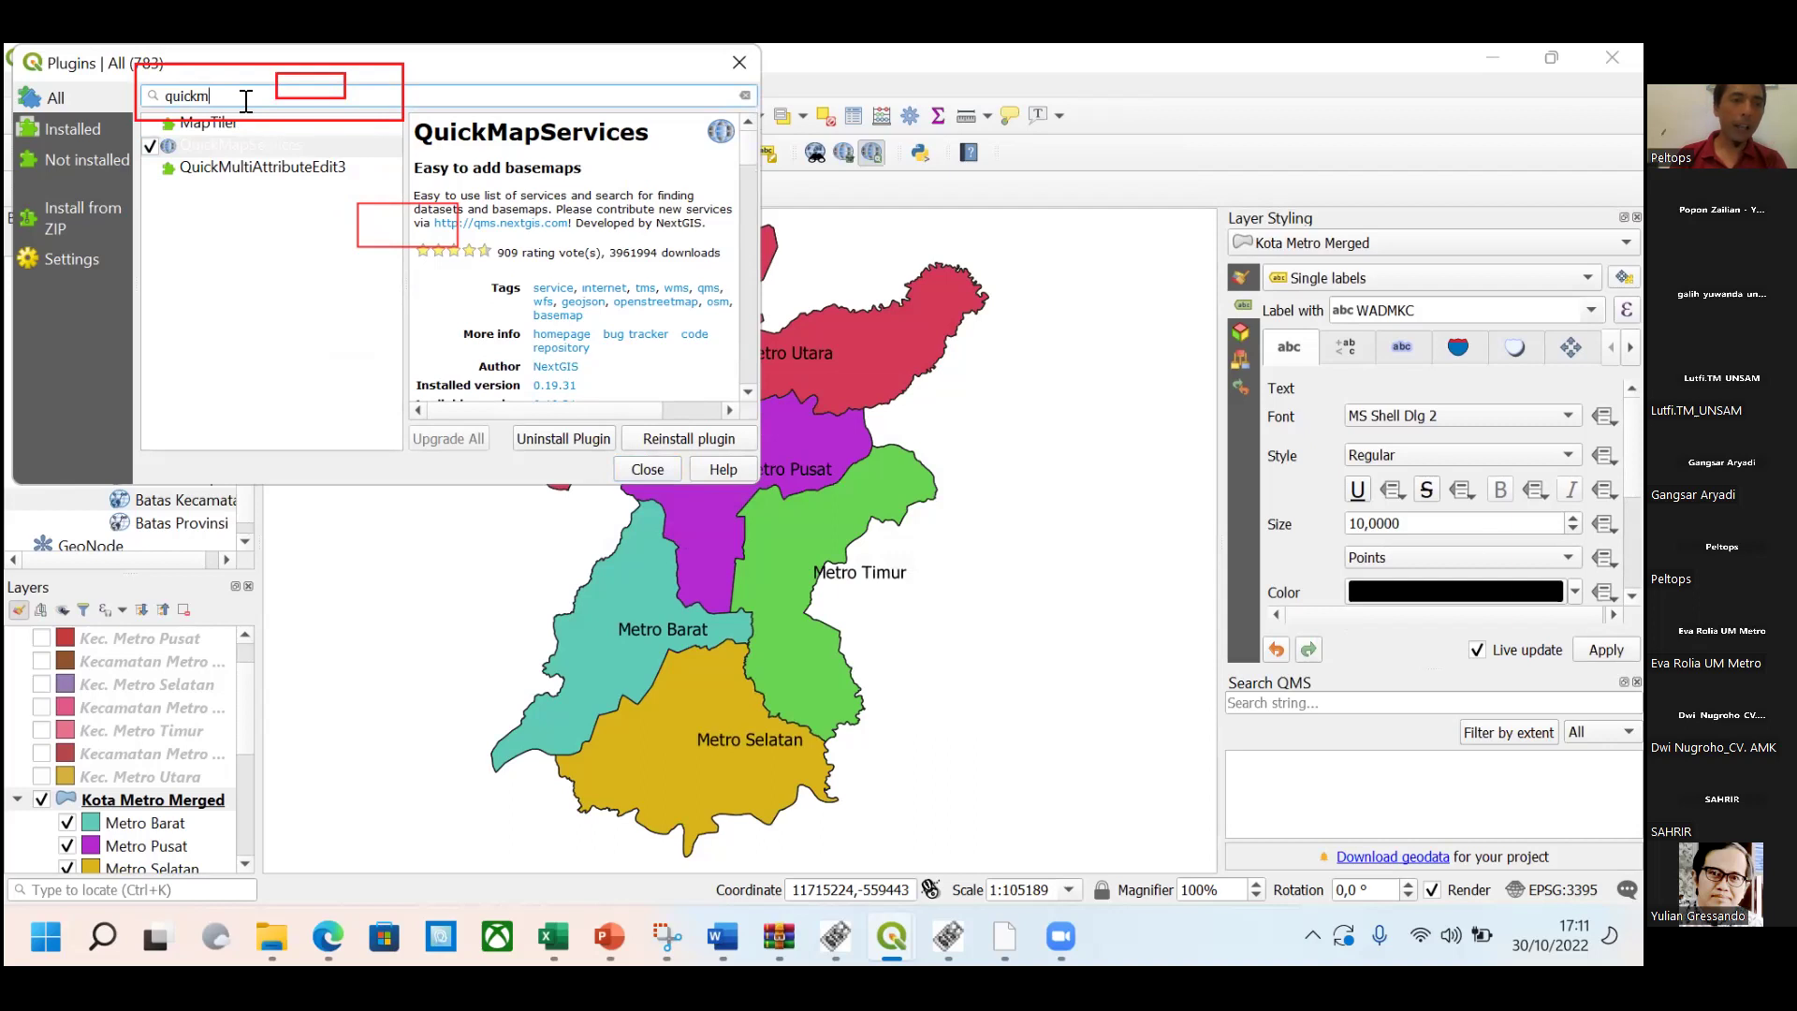
key("BackSpace")
key("BackSpace")
key("BackSpace")
key("BackSpace")
key("BackSpace")
type("ar")
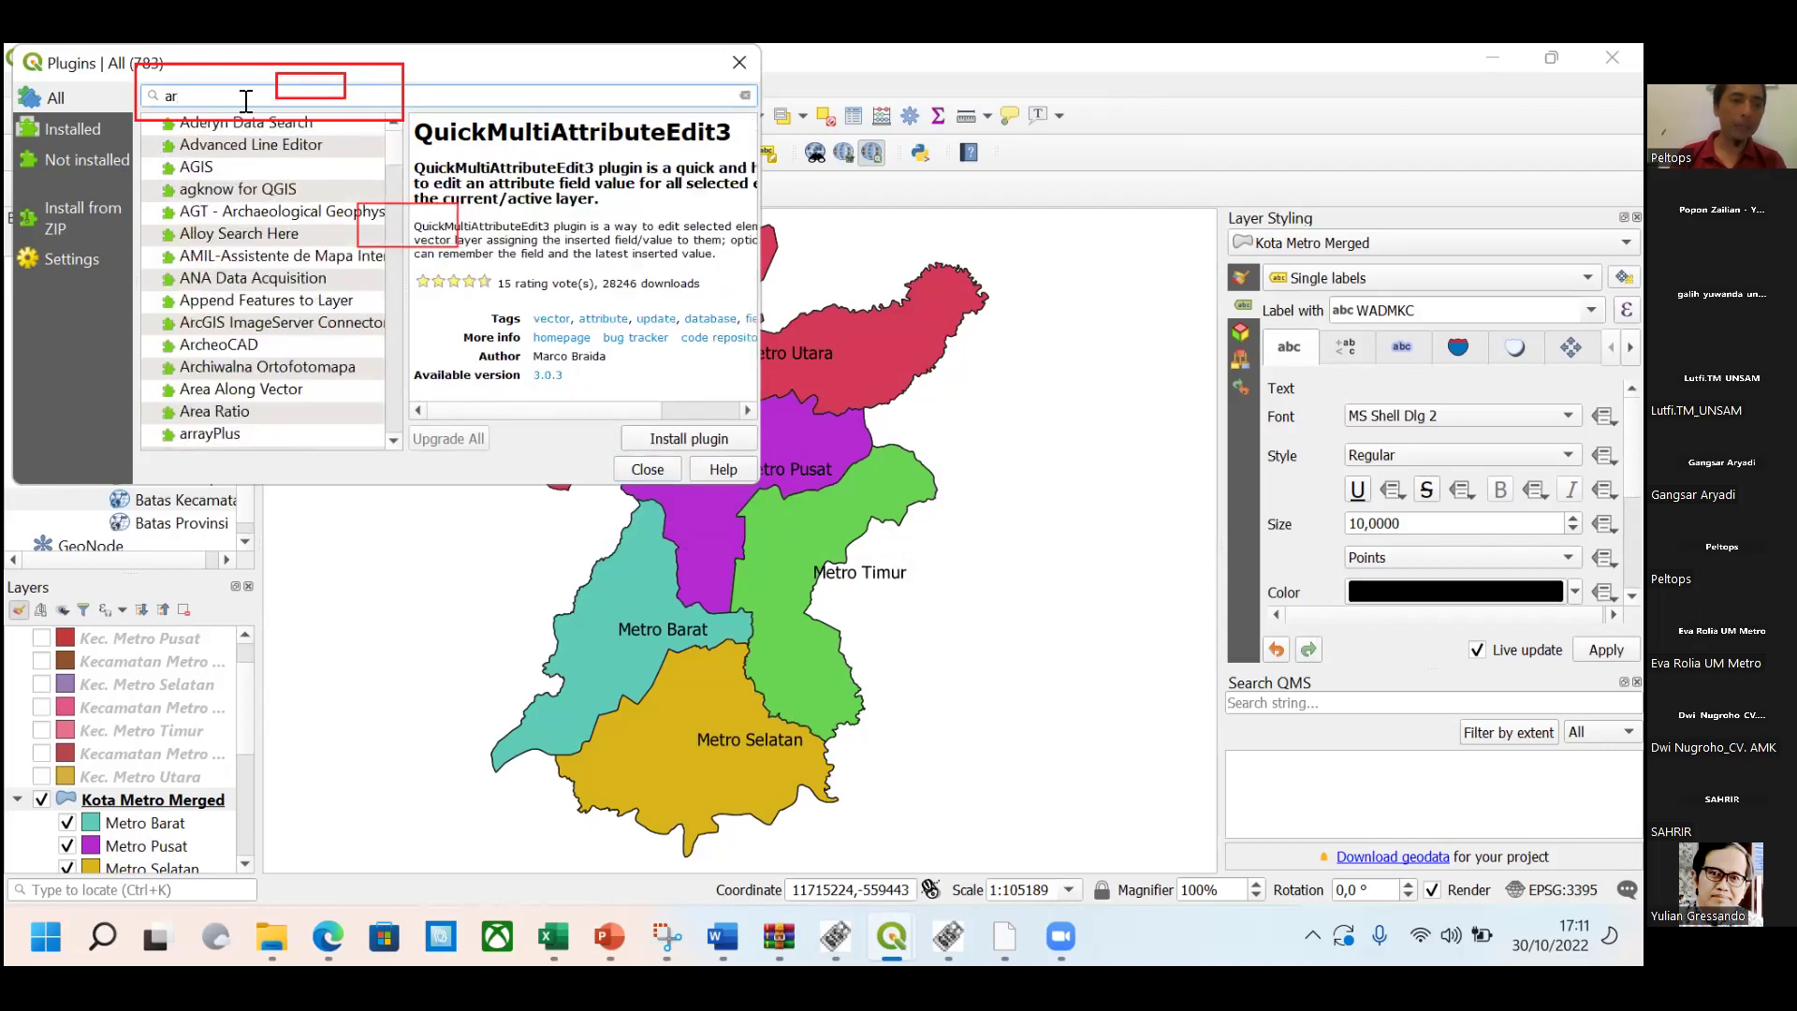
type("s")
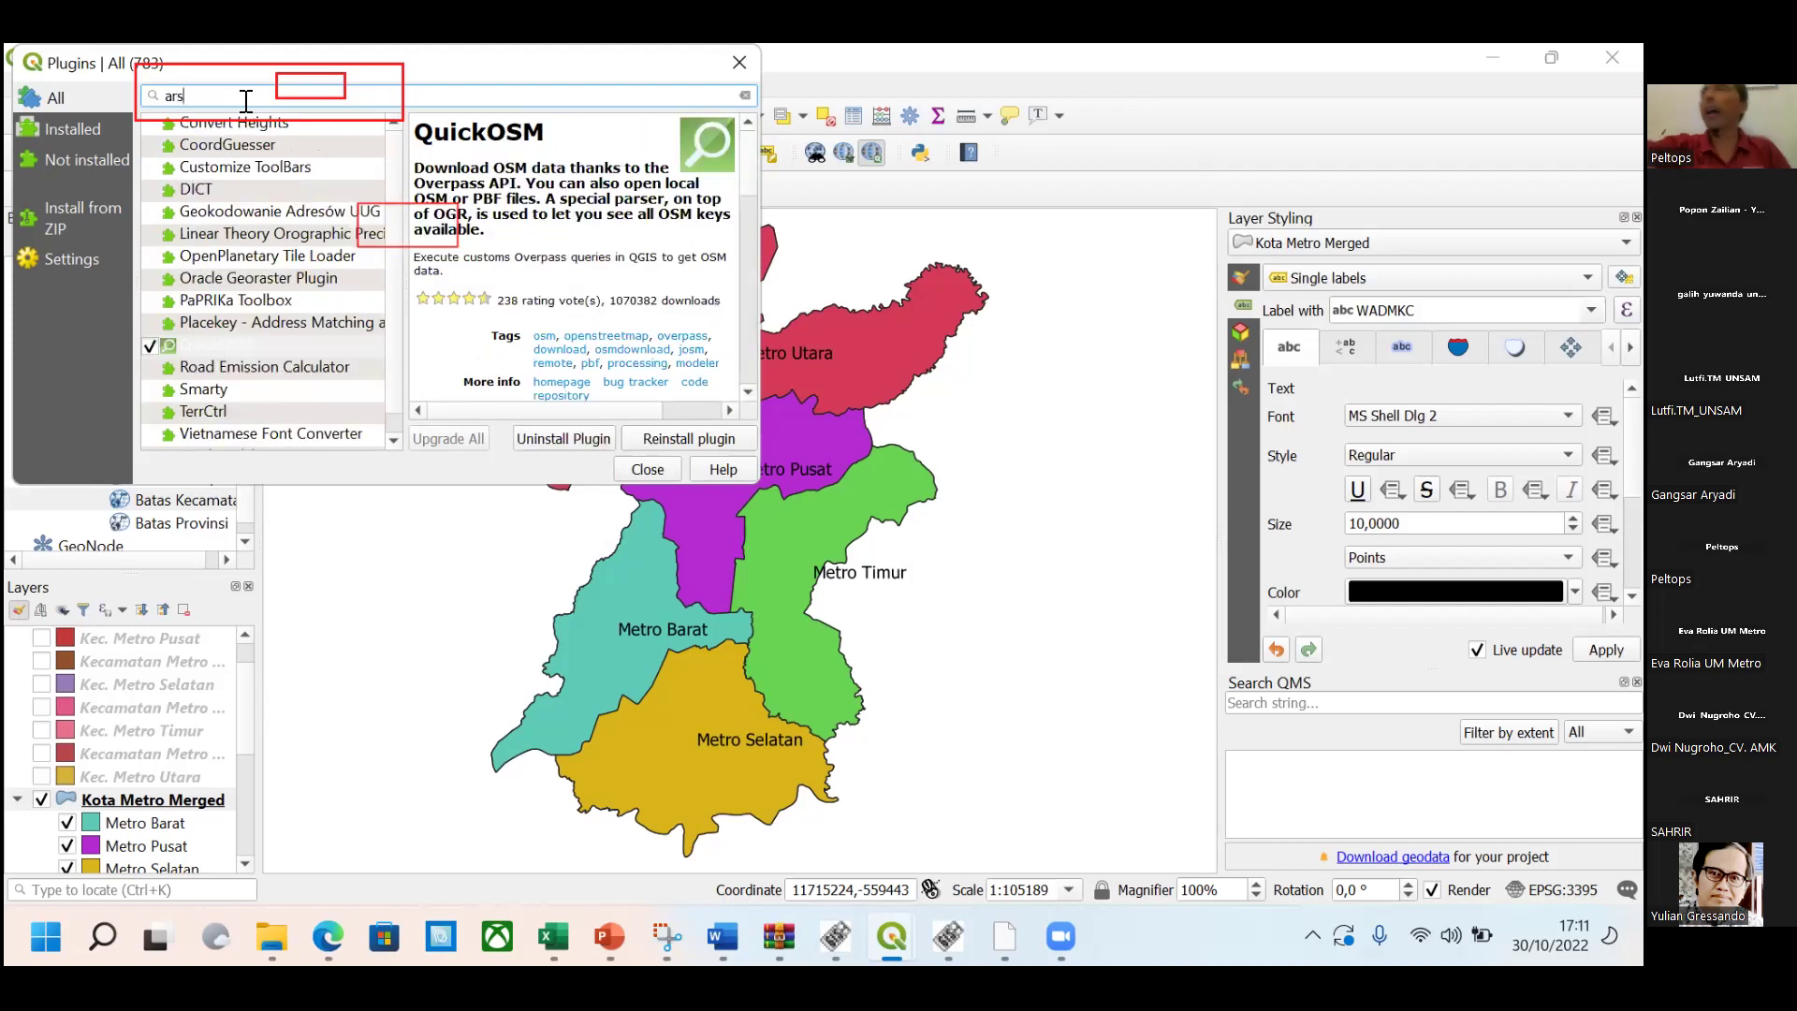
key("BackSpace")
key("BackSpace")
key("BackSpace")
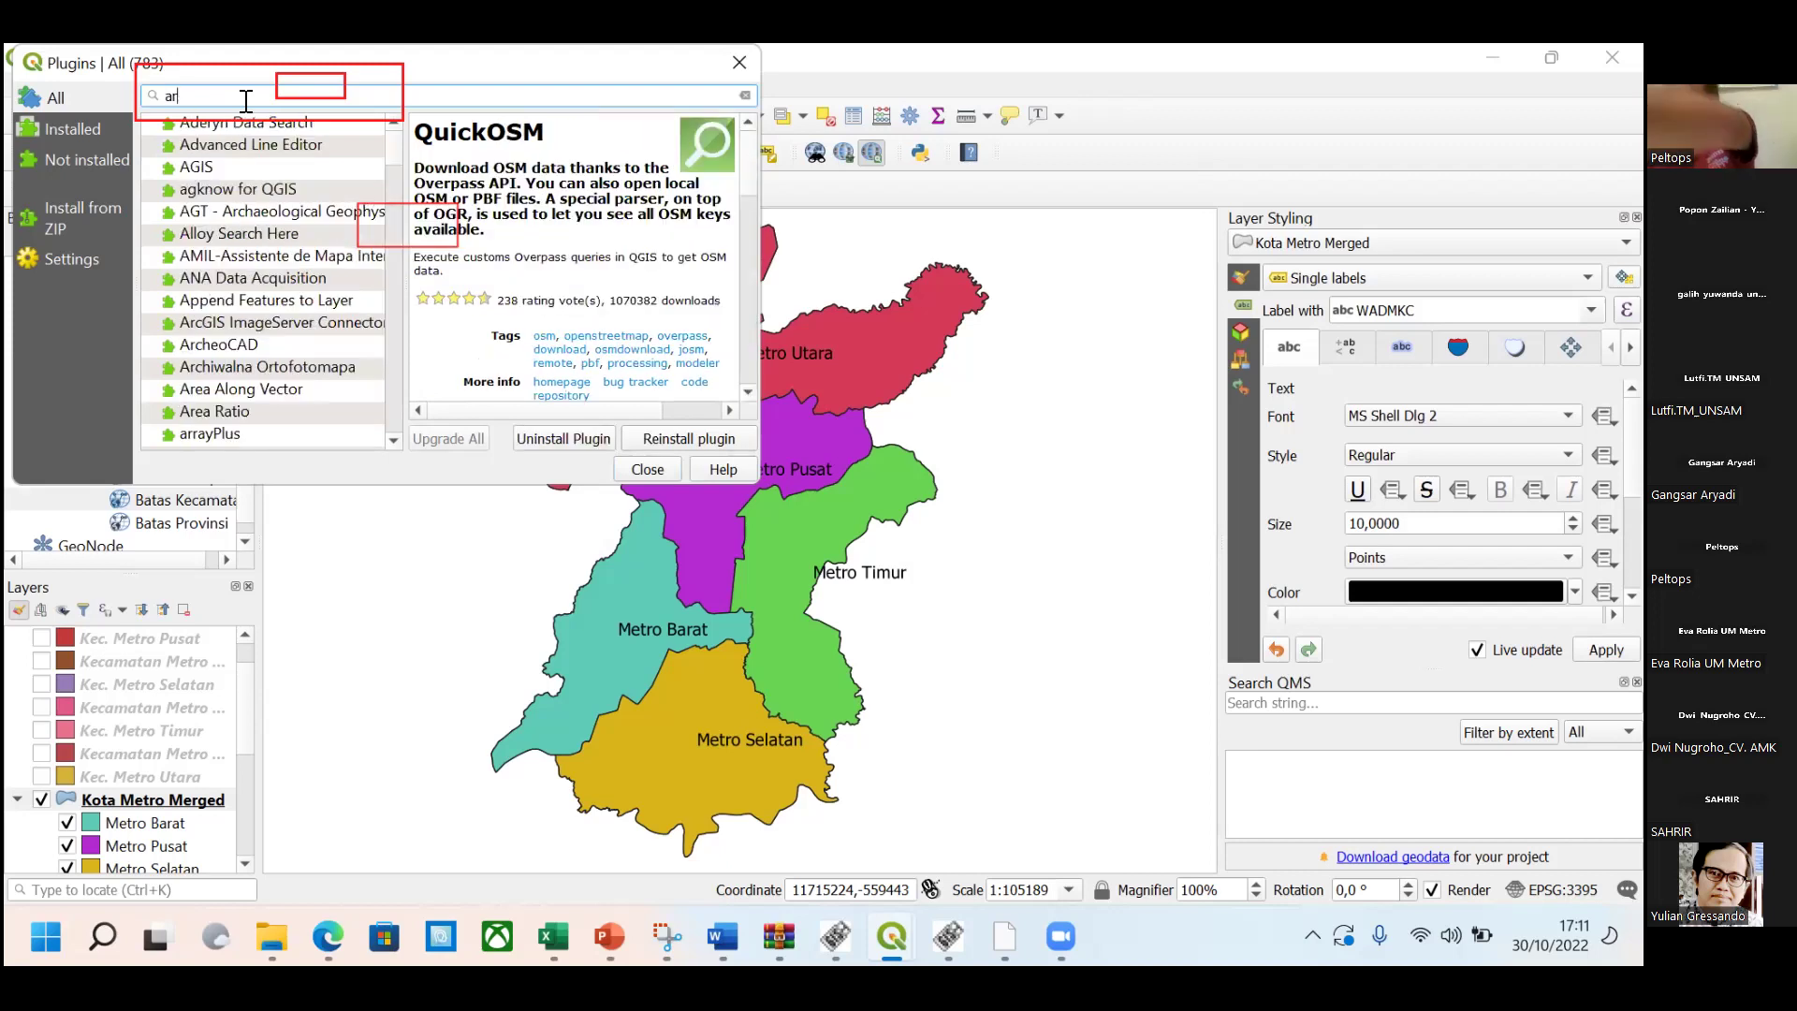
type("rst")
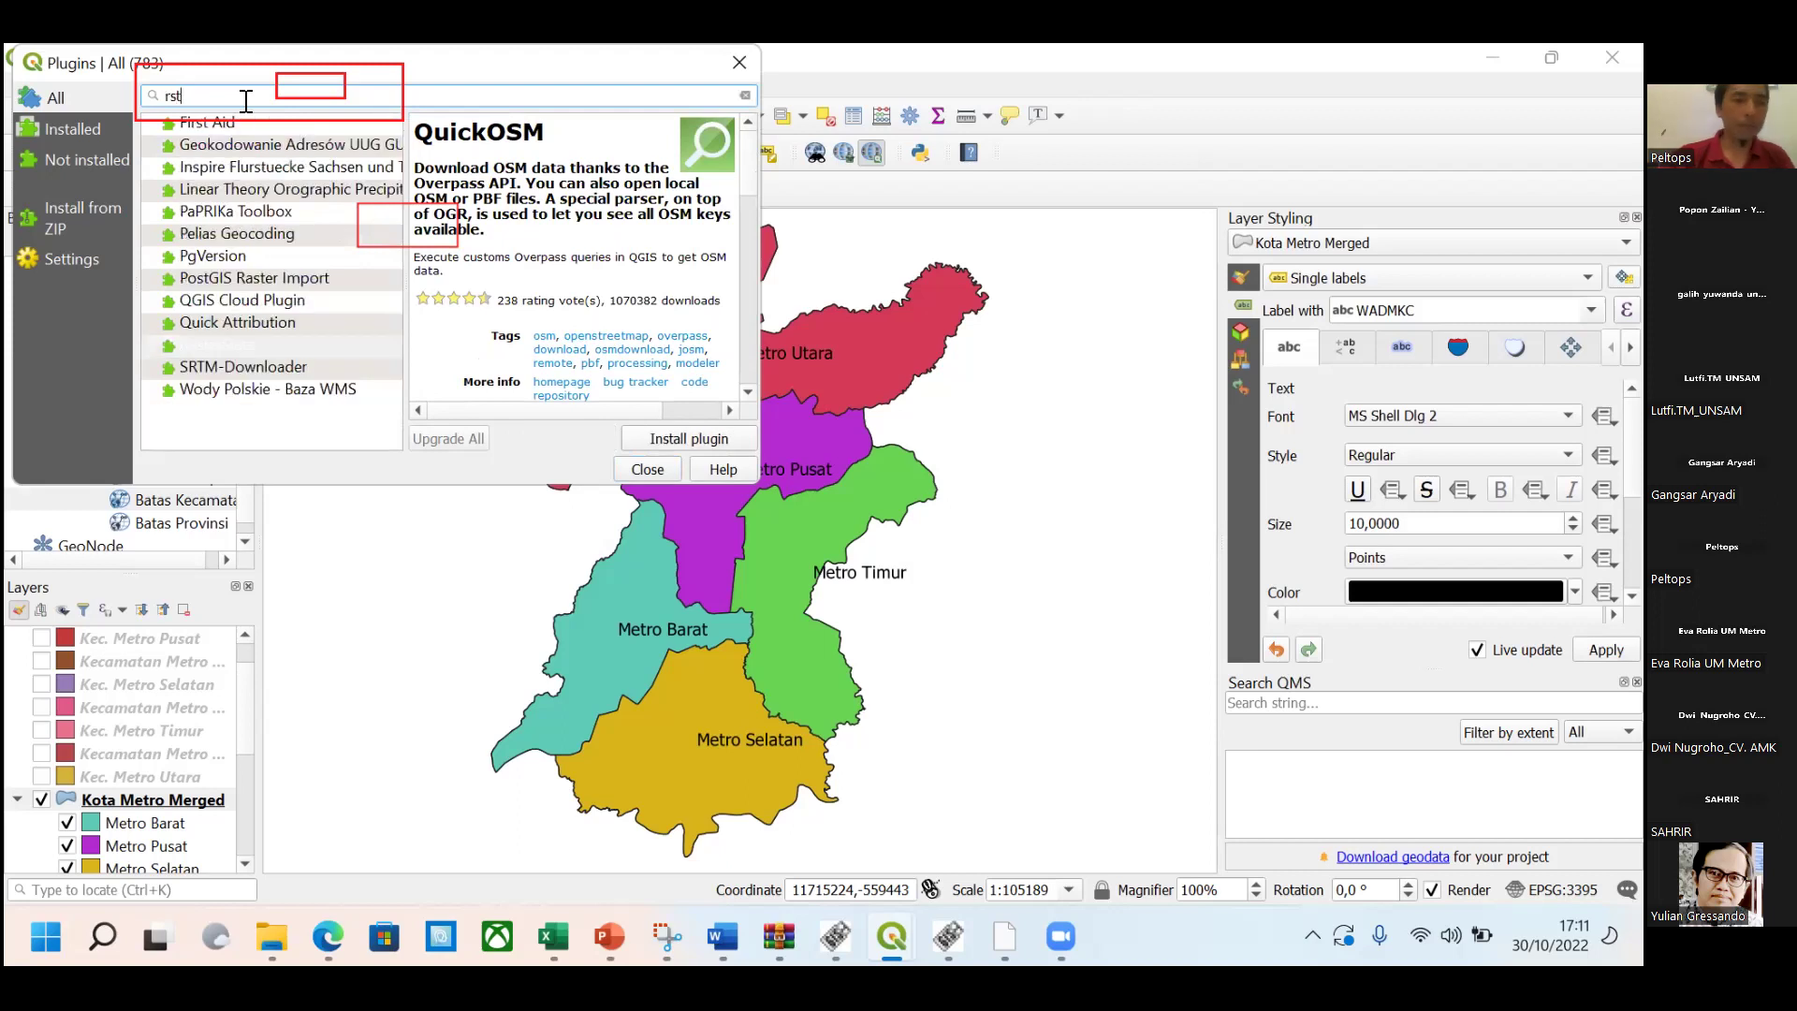
type("m")
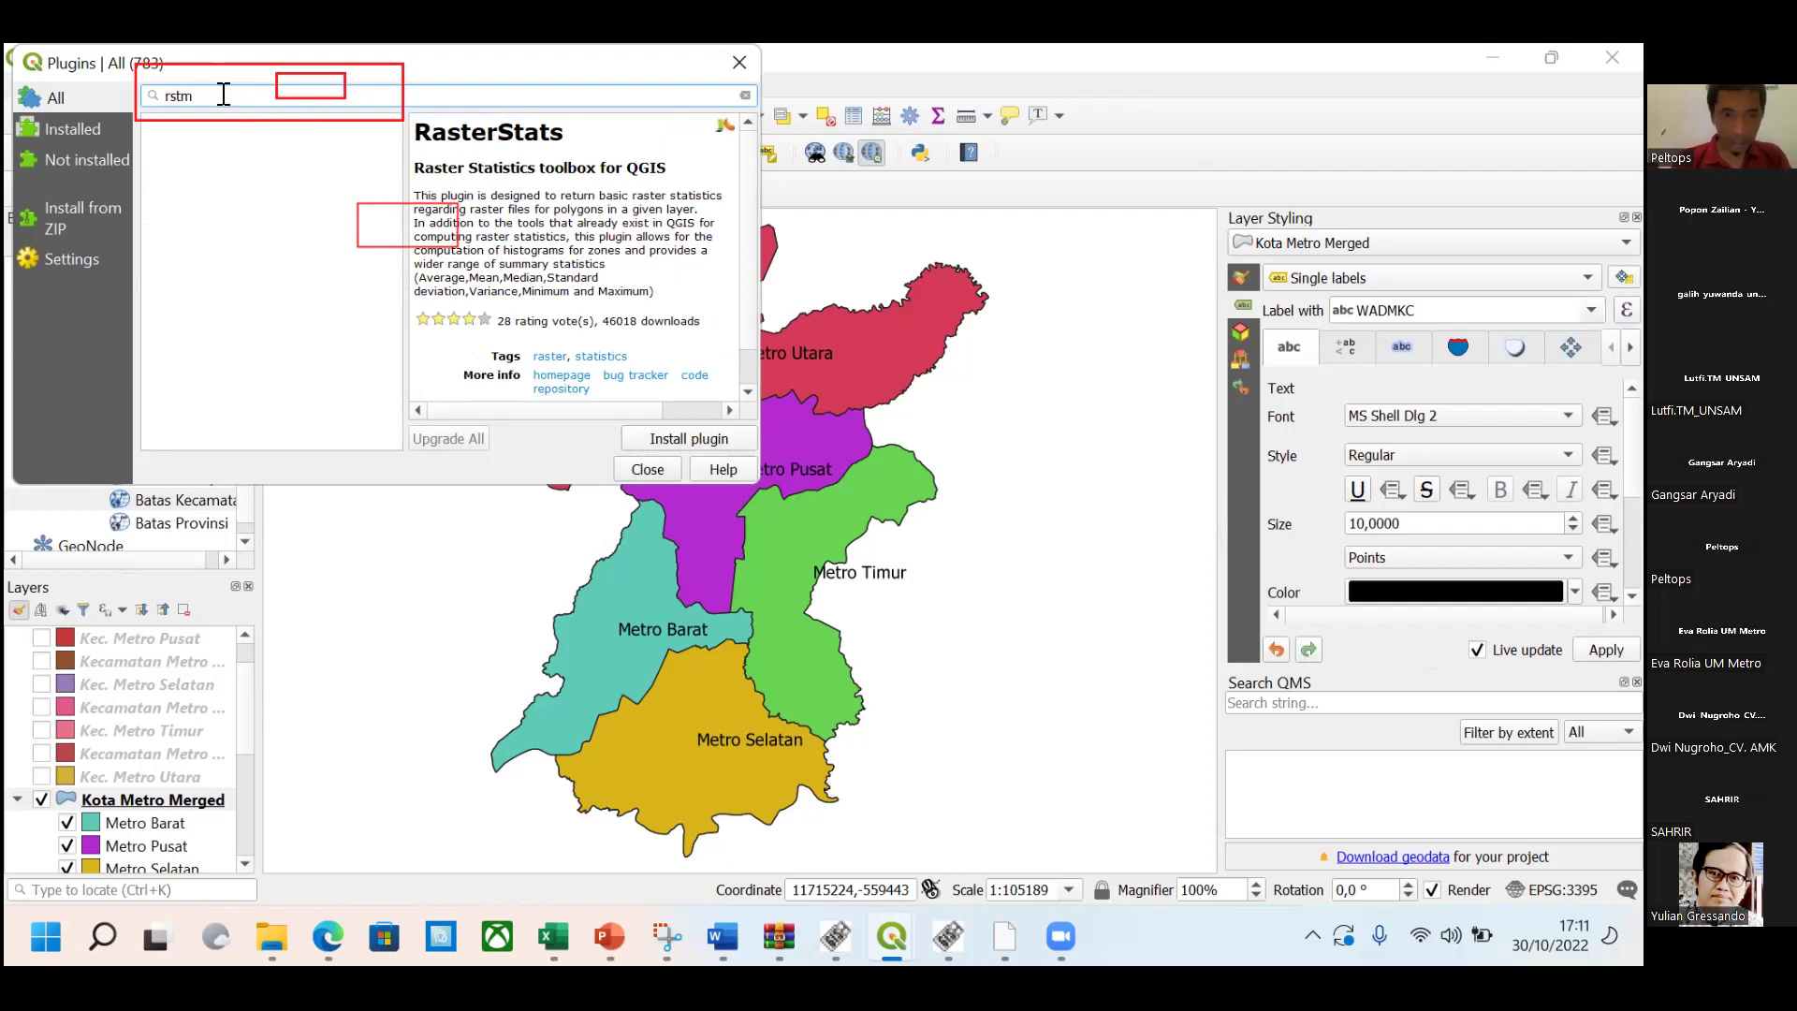
Search the plugins for srtm, install SRTM-Downloader and close the plugin manager.
key("BackSpace")
key("BackSpace")
key("BackSpace")
key("BackSpace")
type("srt")
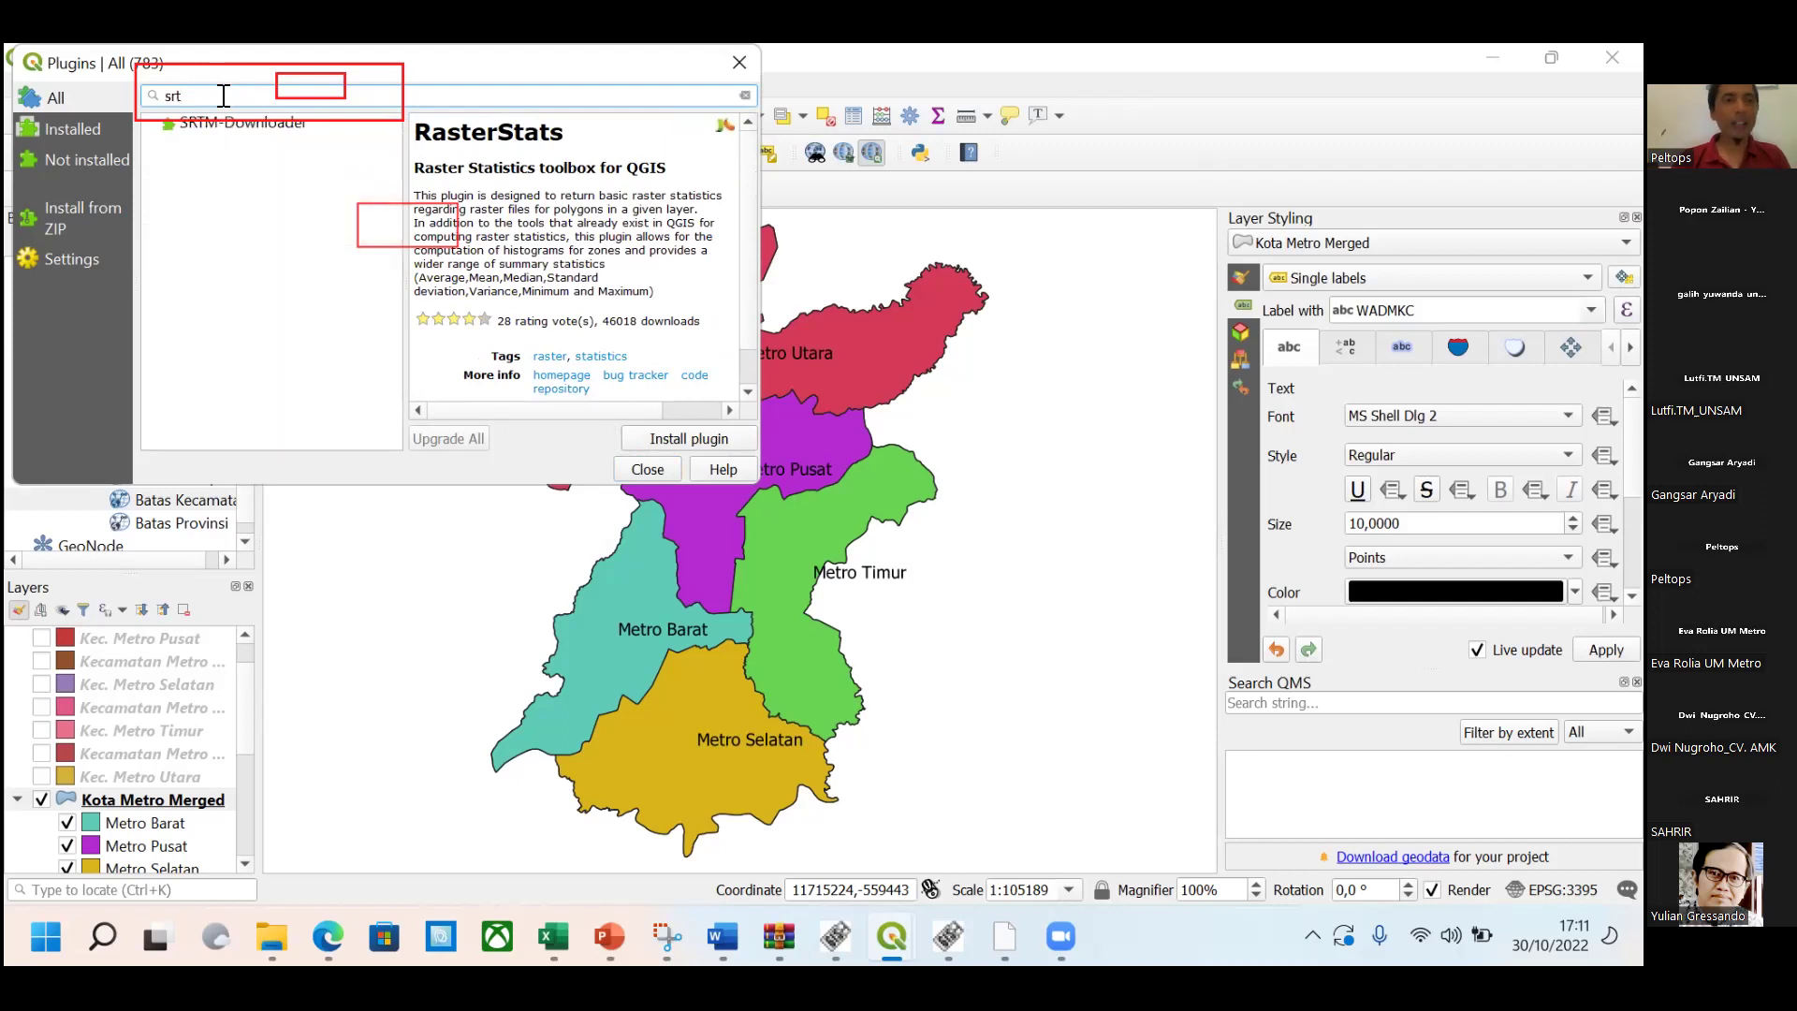
type("m")
left_click(234, 124)
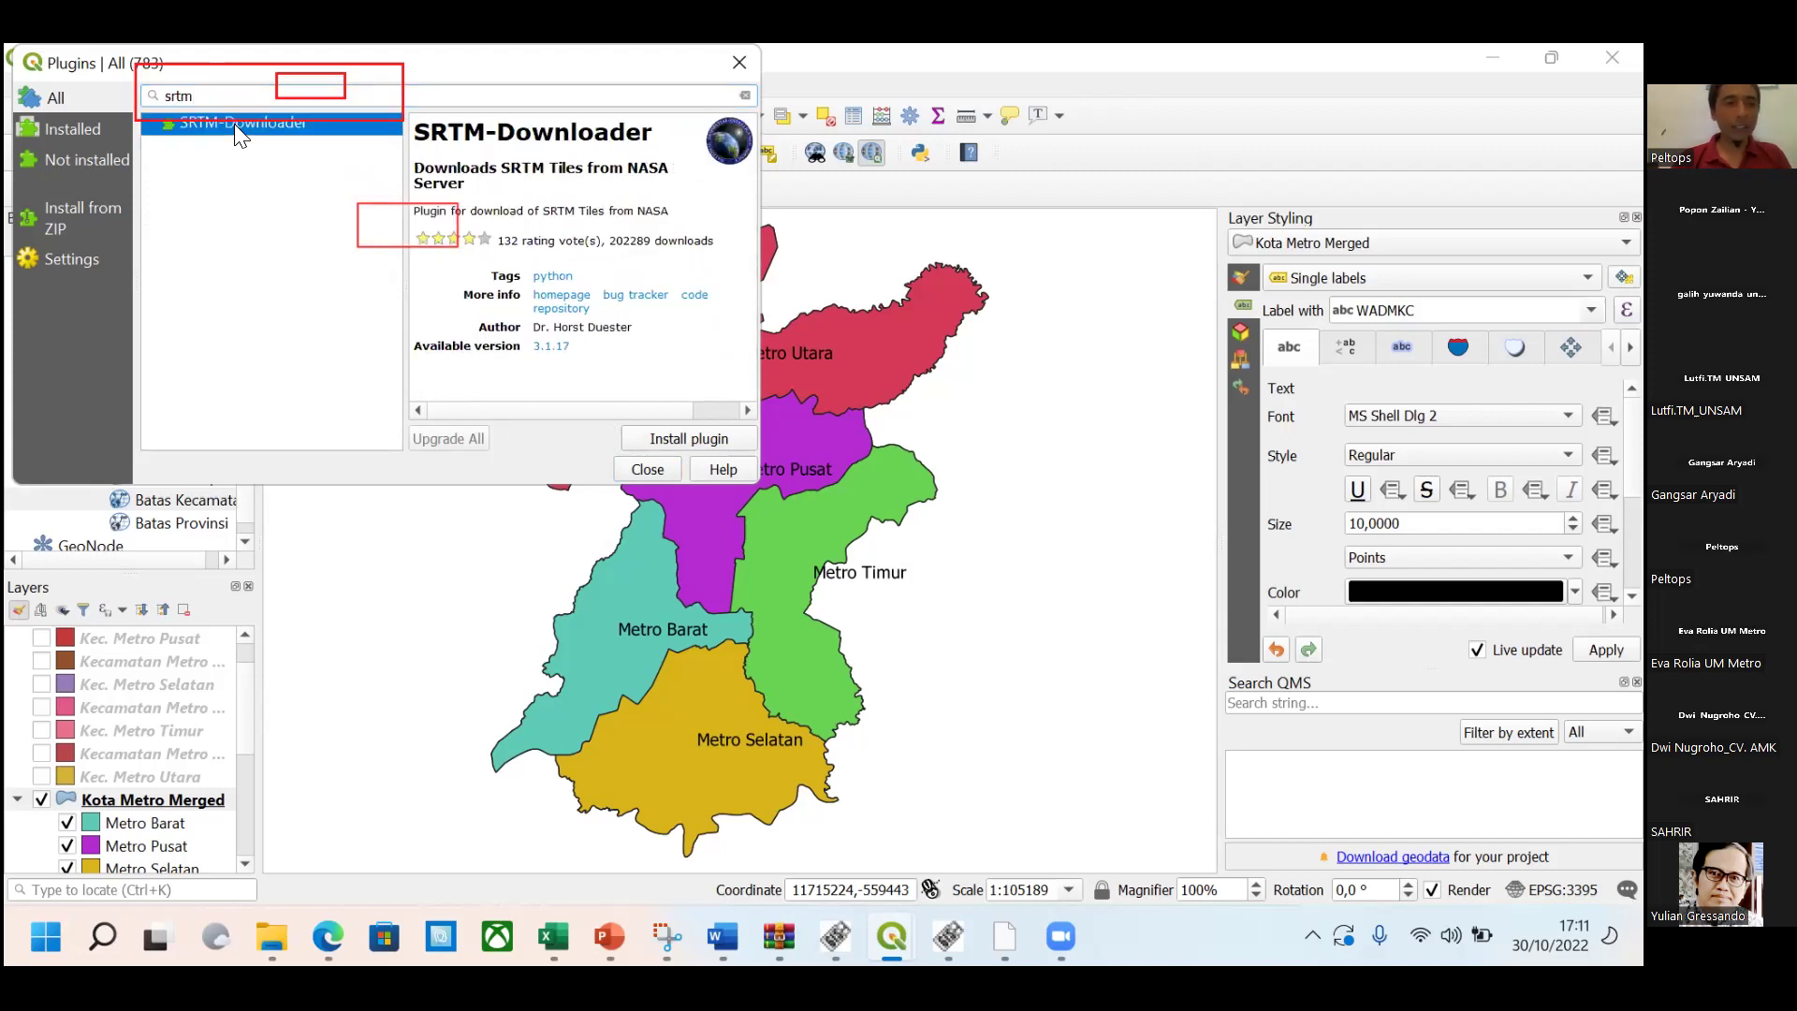
left_click(686, 445)
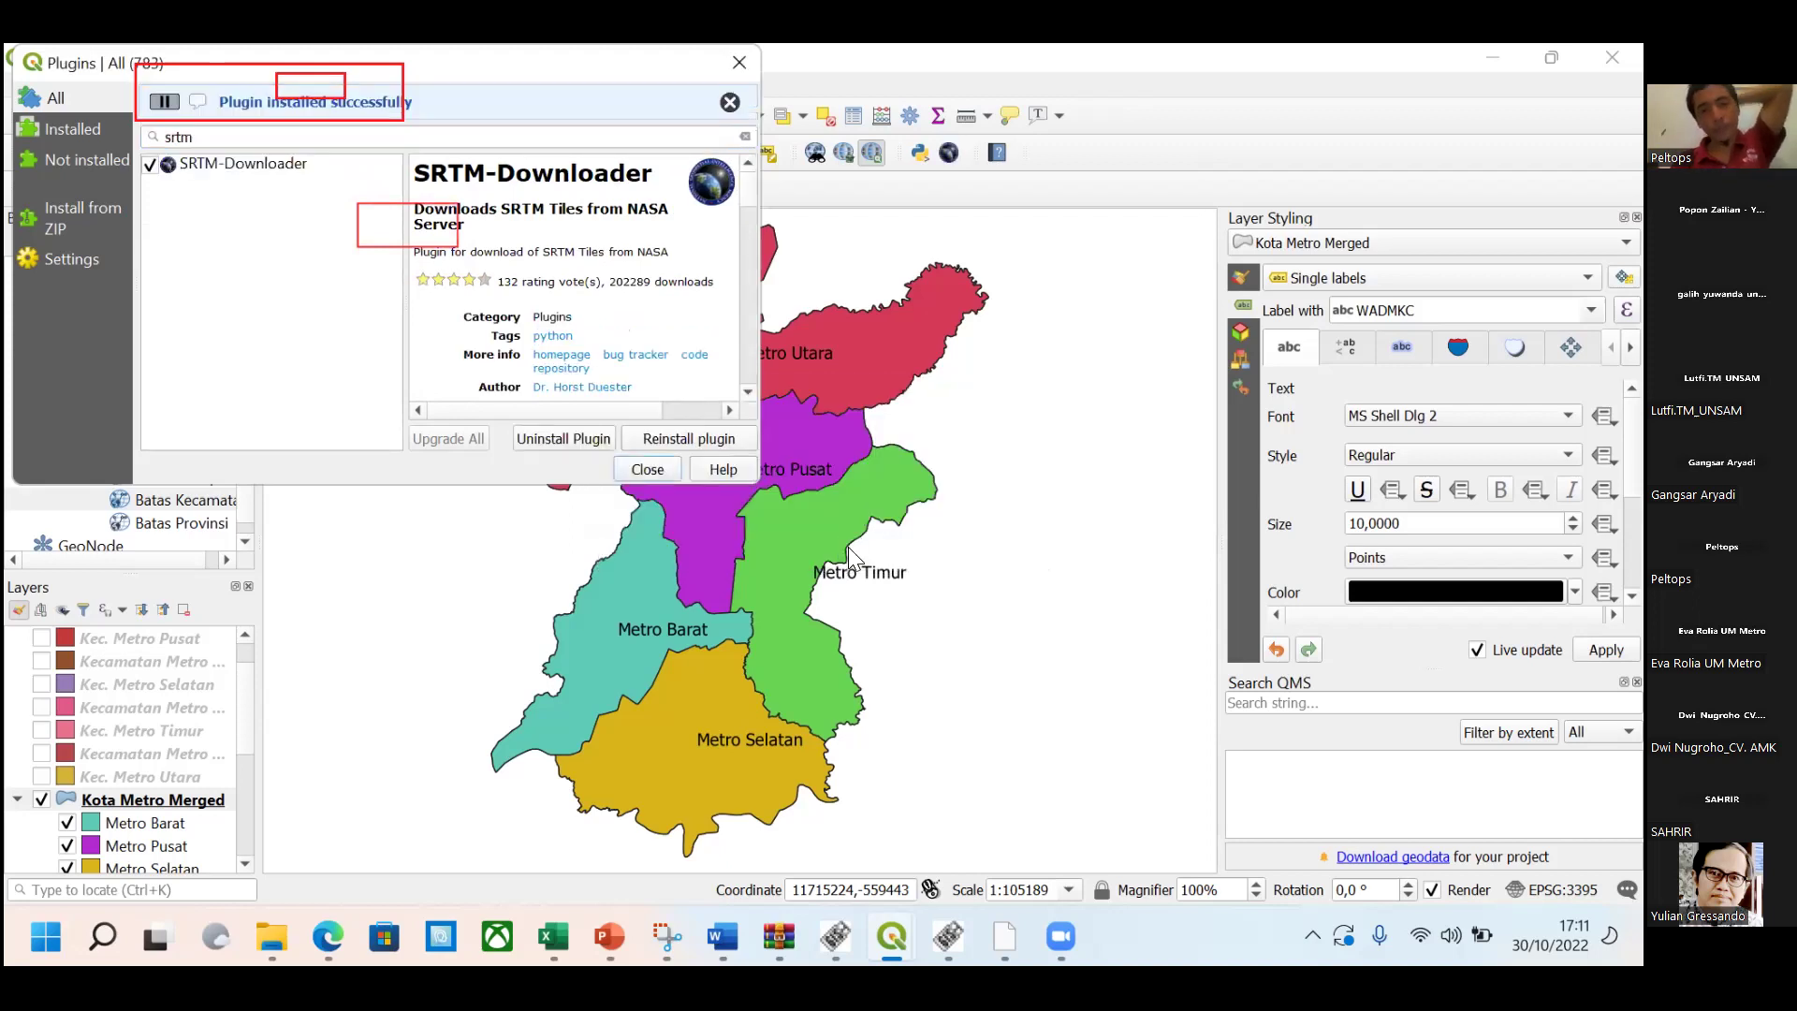
left_click(663, 469)
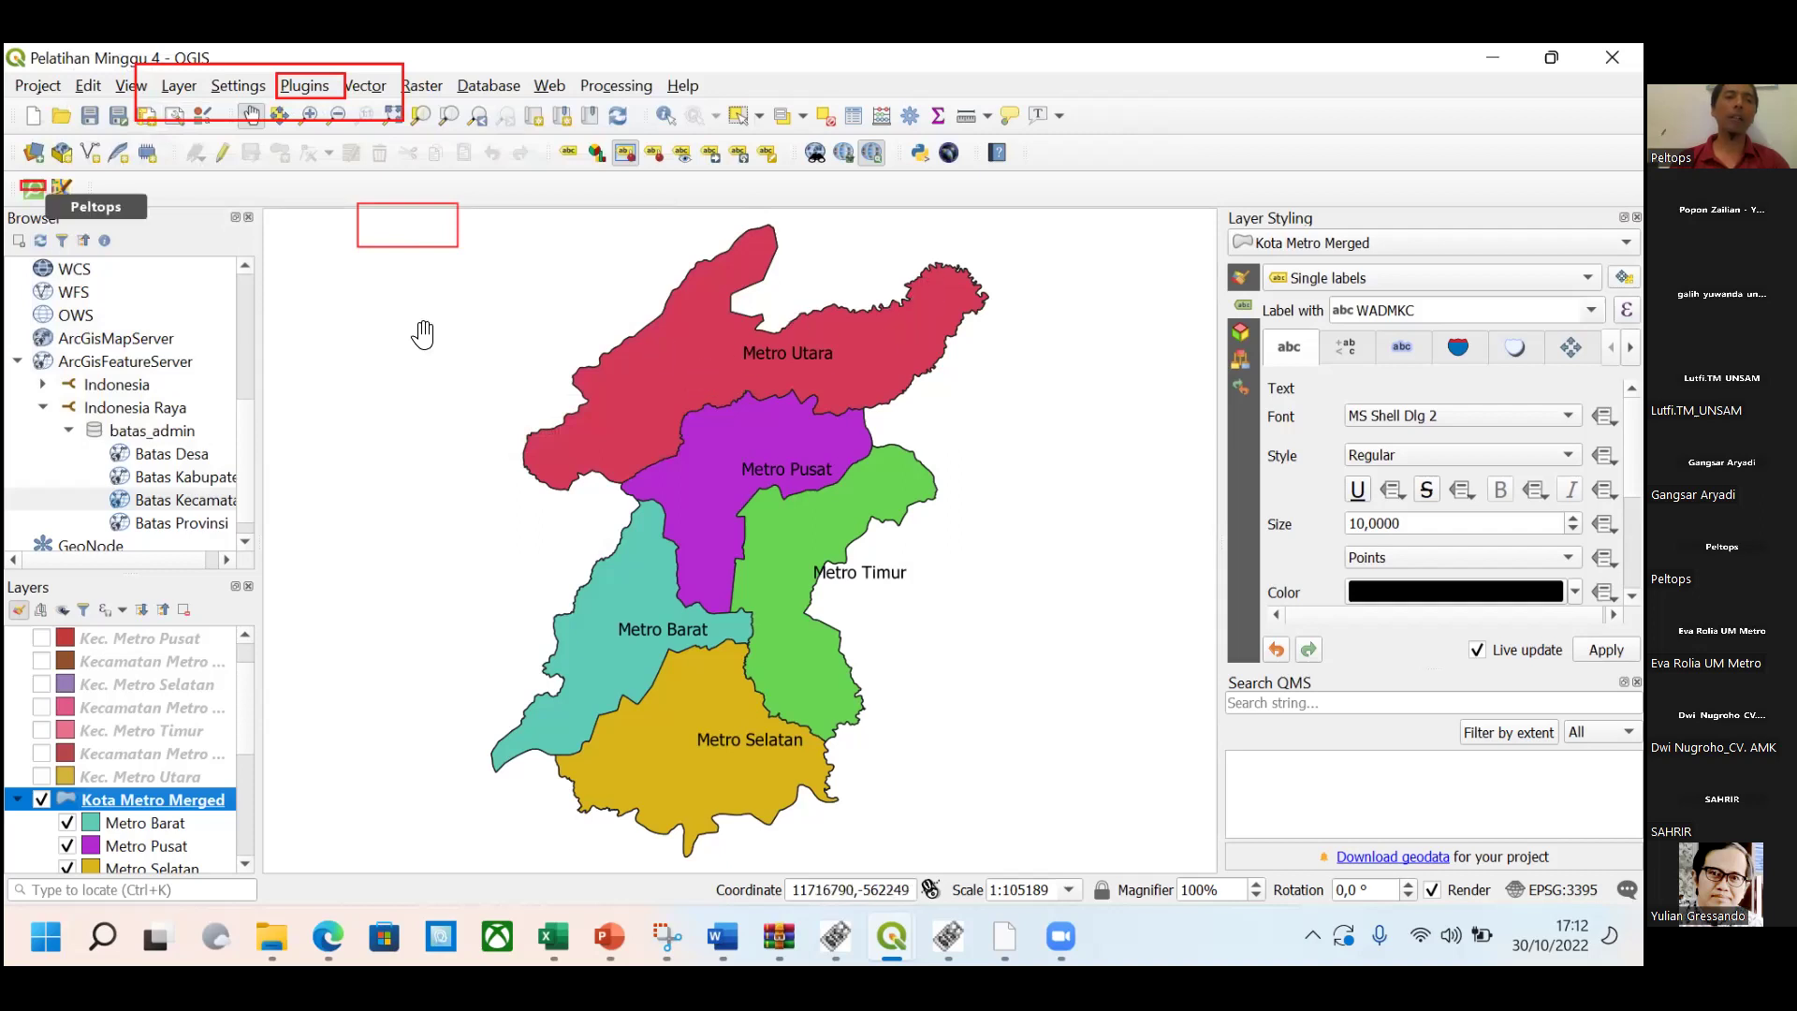
left_click(539, 86)
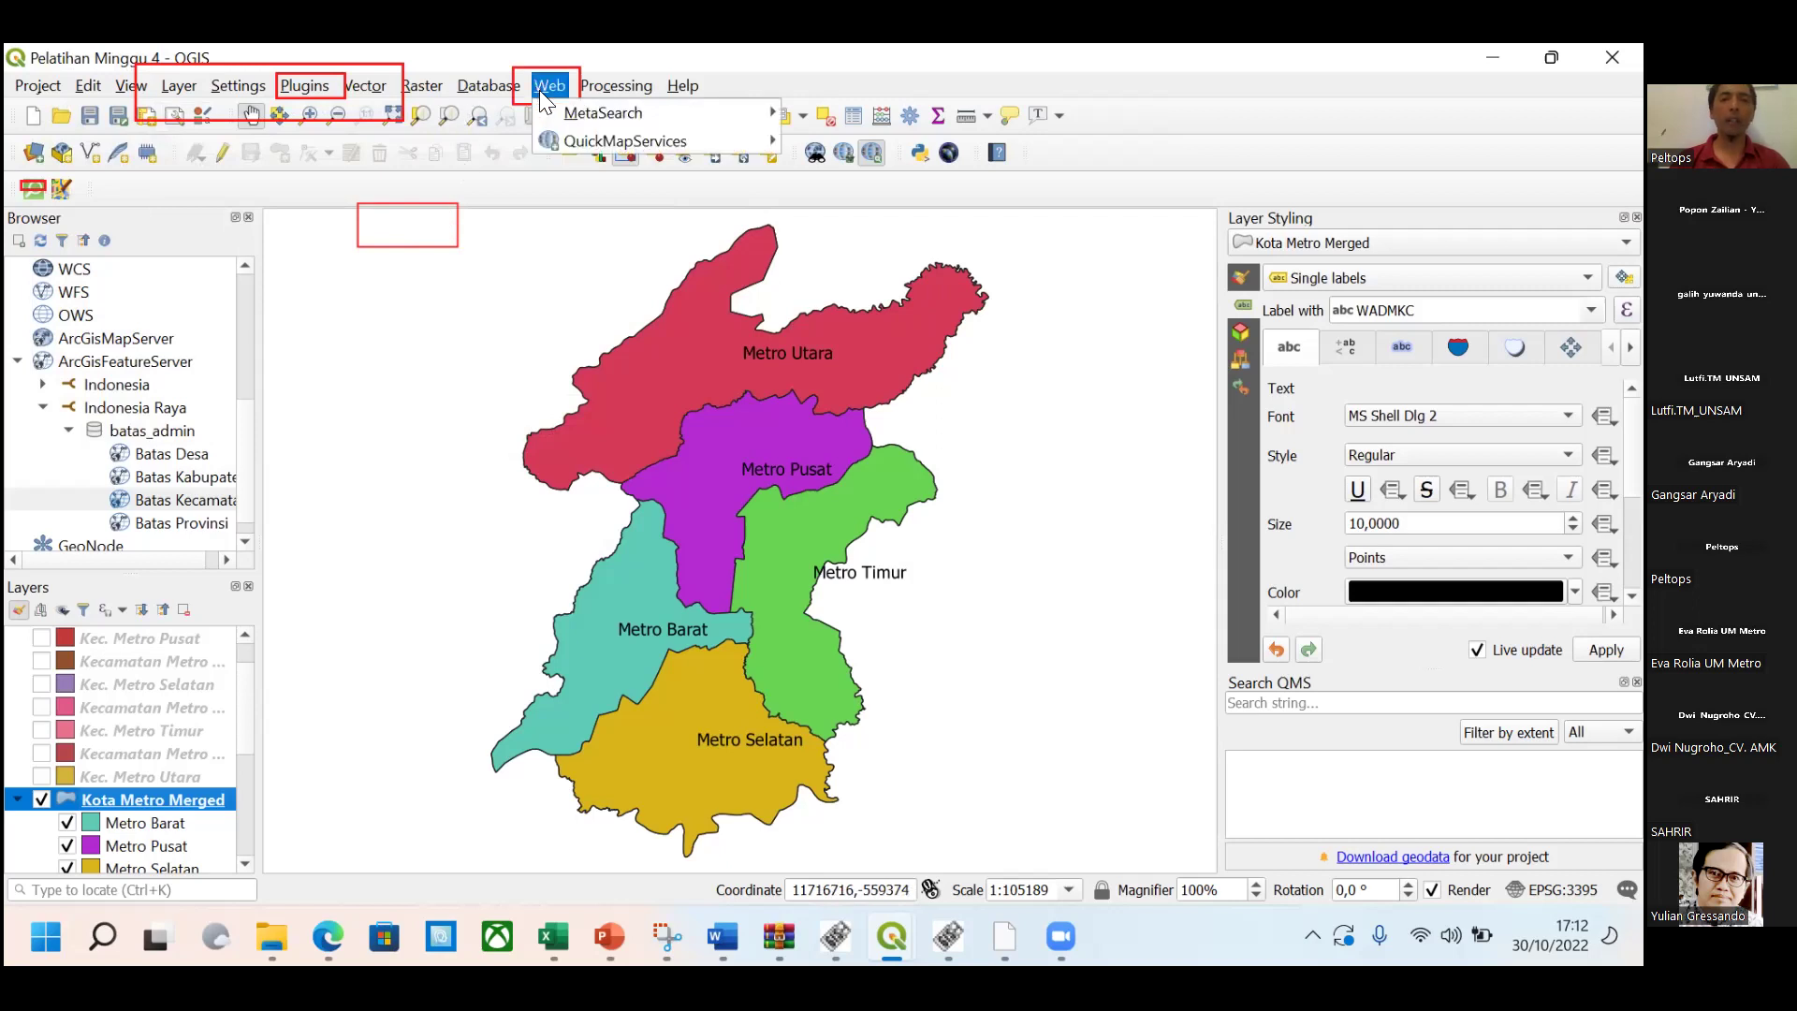
mouse_move(608, 138)
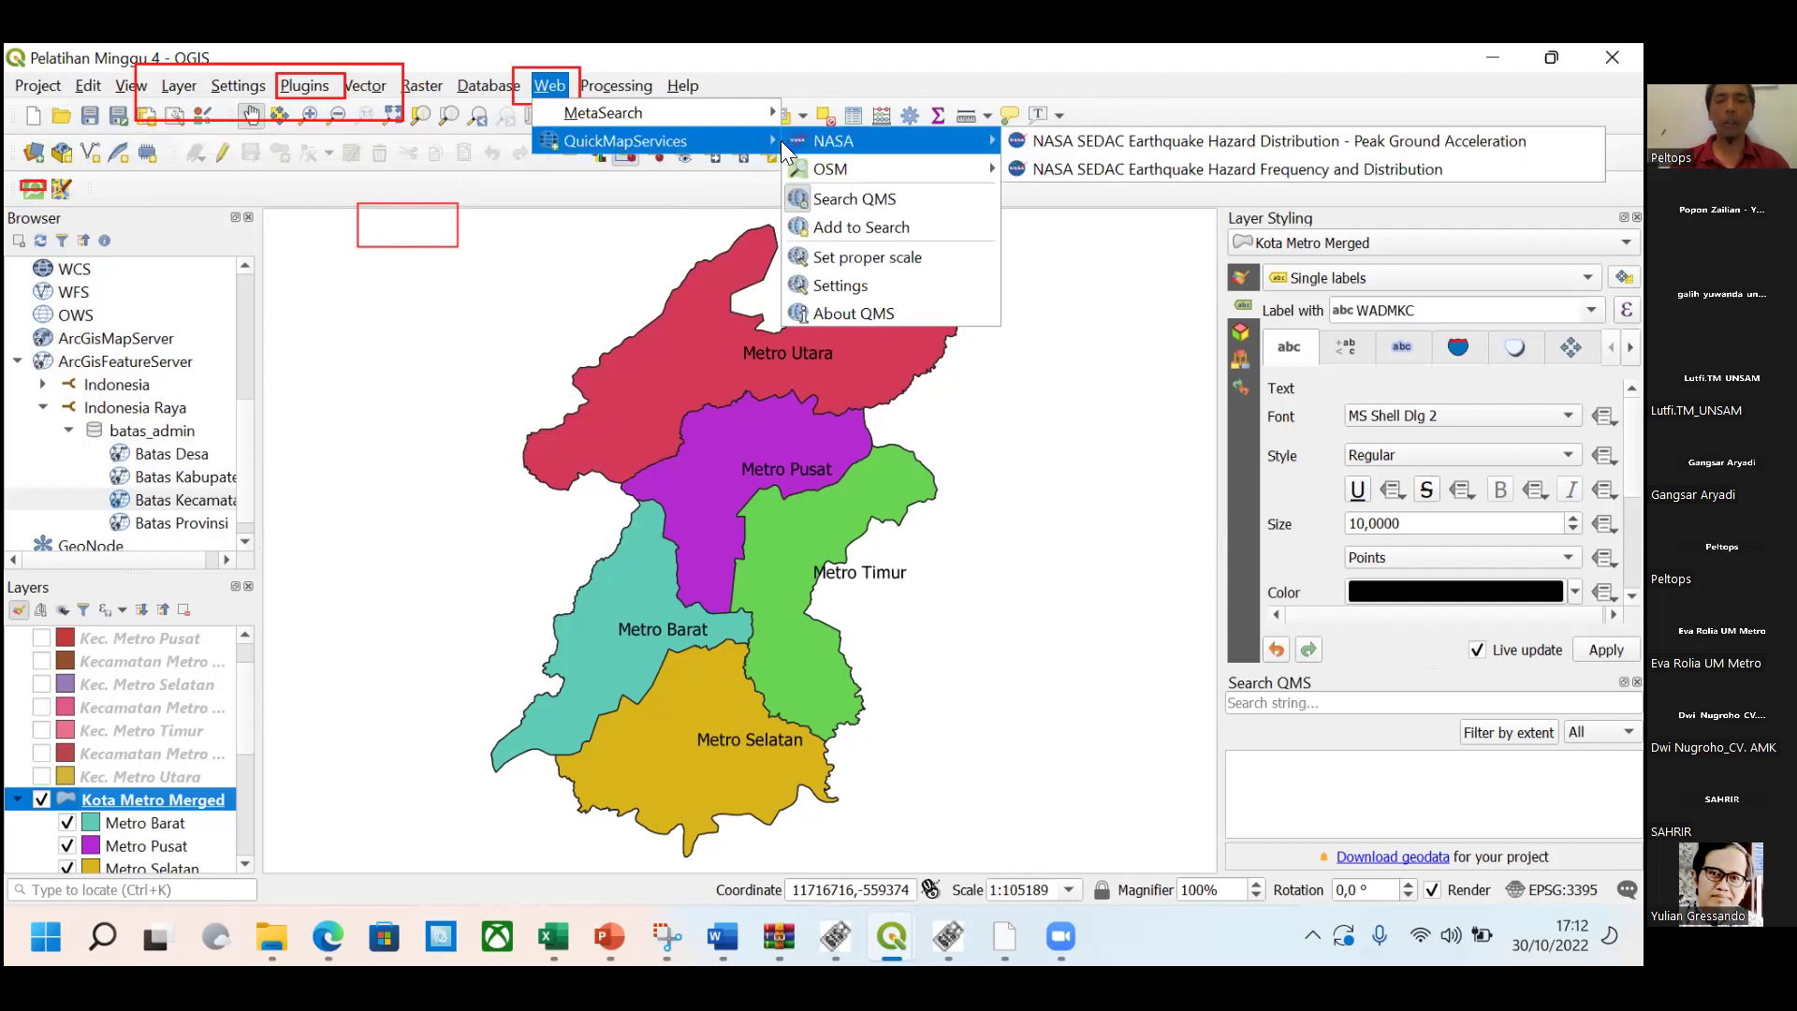
left_click(857, 314)
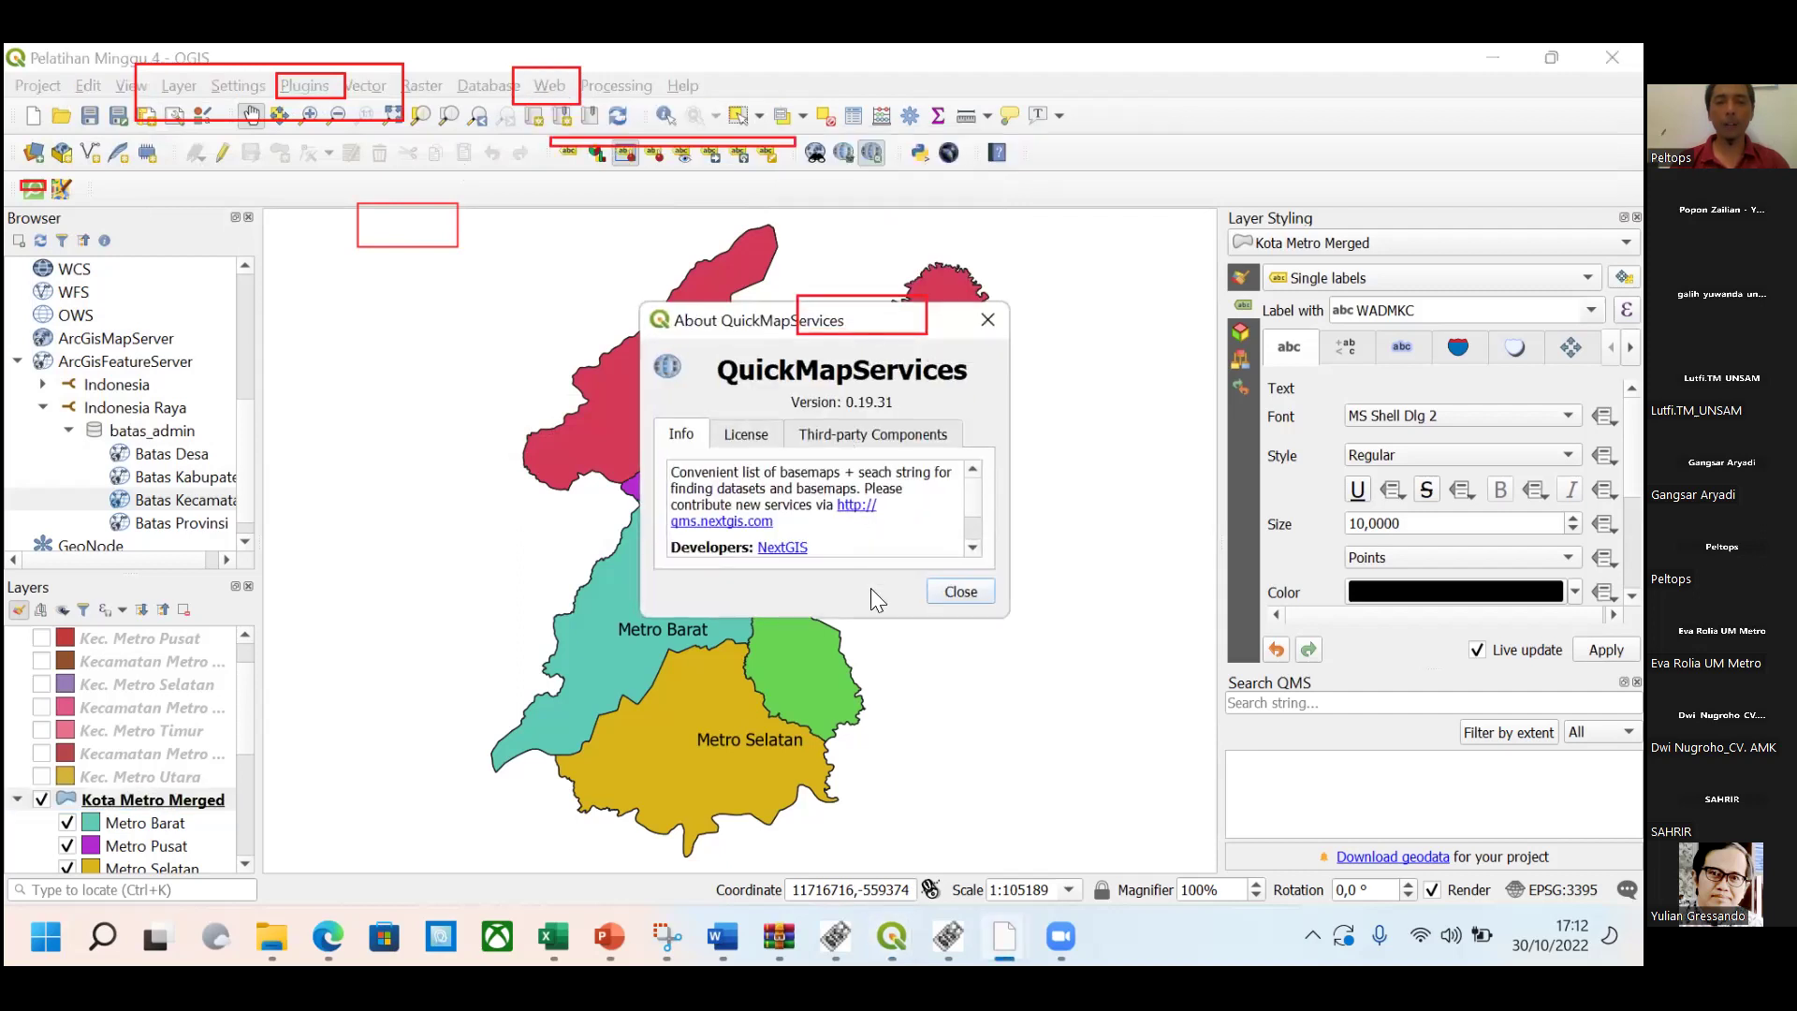
left_click(955, 594)
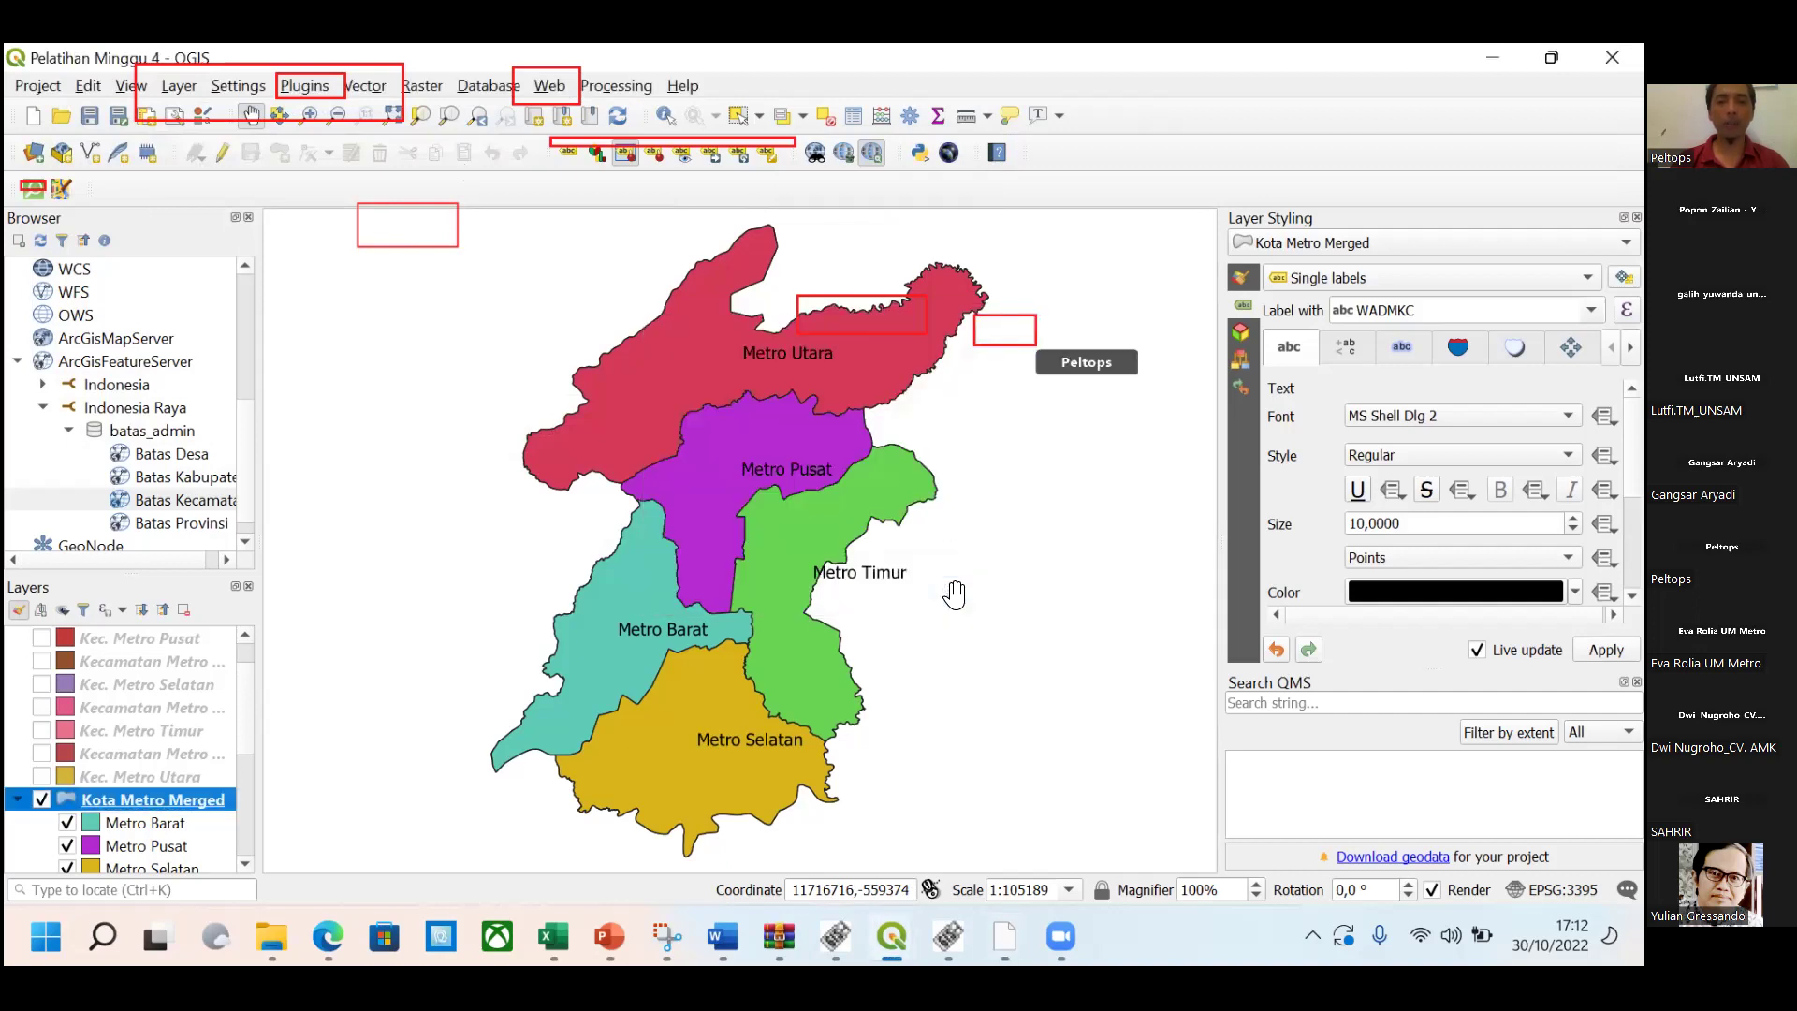
Download the contributed pack of additional services in the QuickMapServices settings and save the settings.
left_click(552, 86)
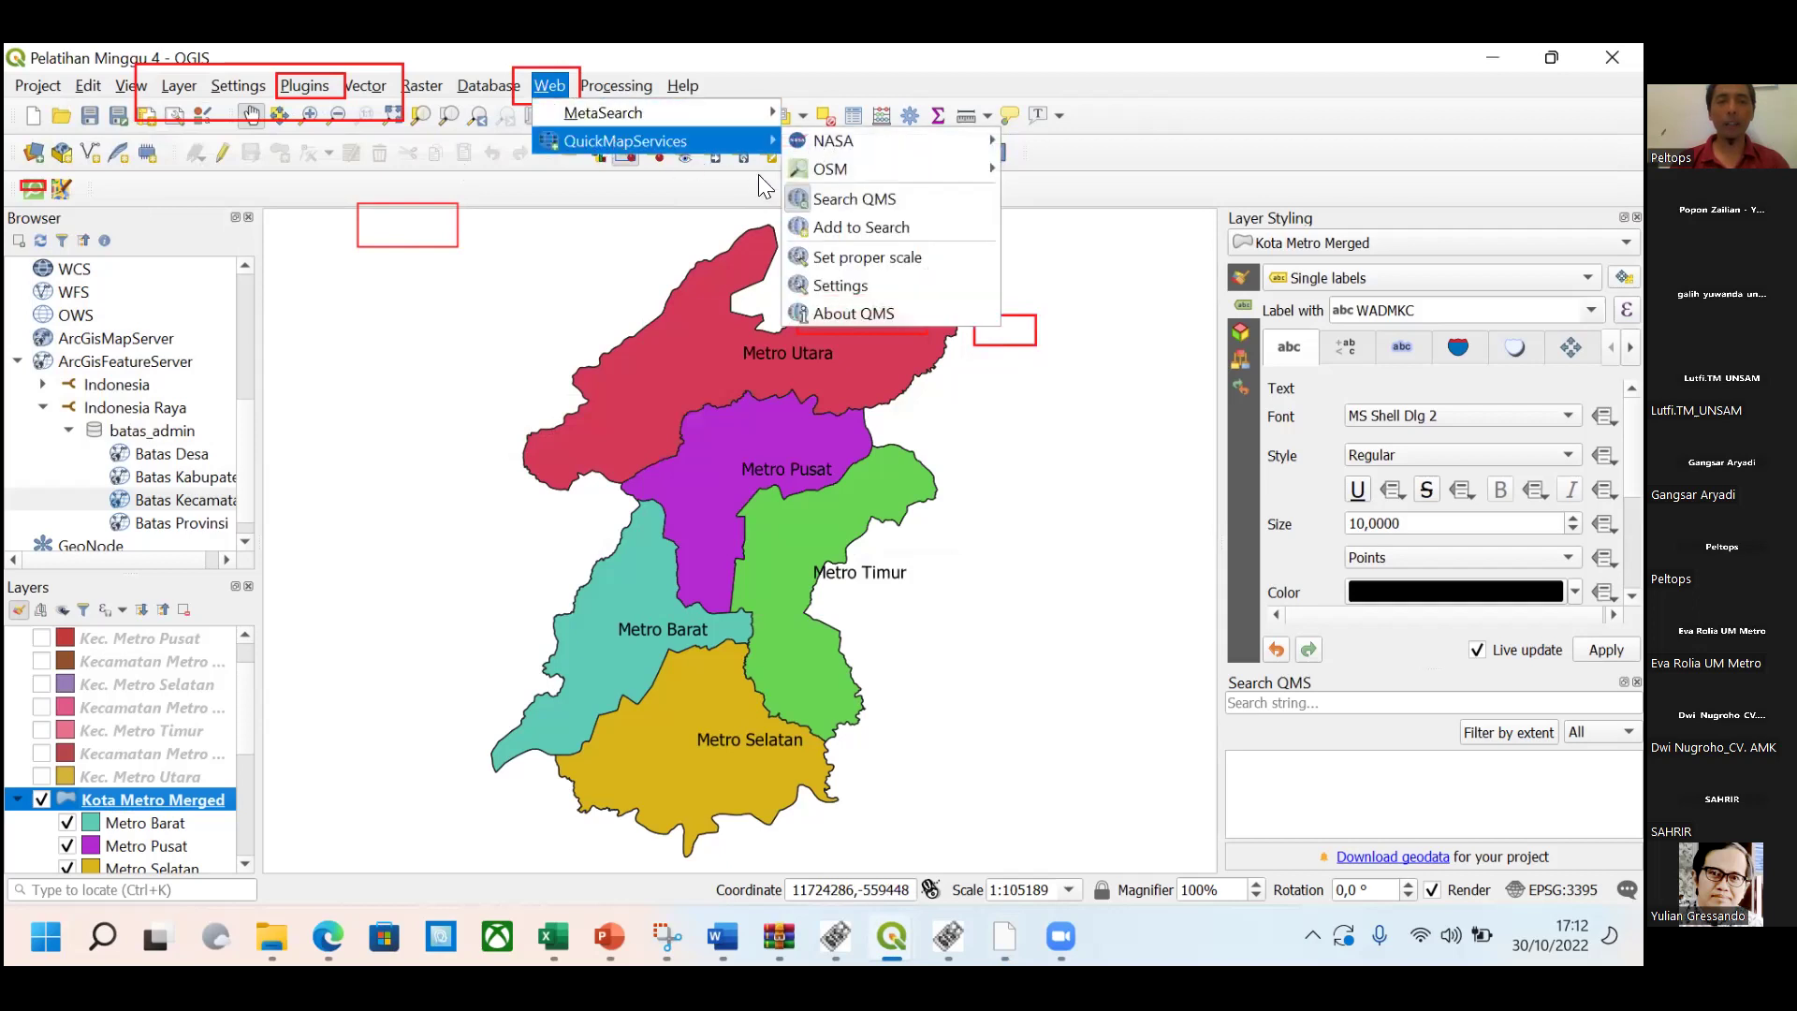
left_click(865, 288)
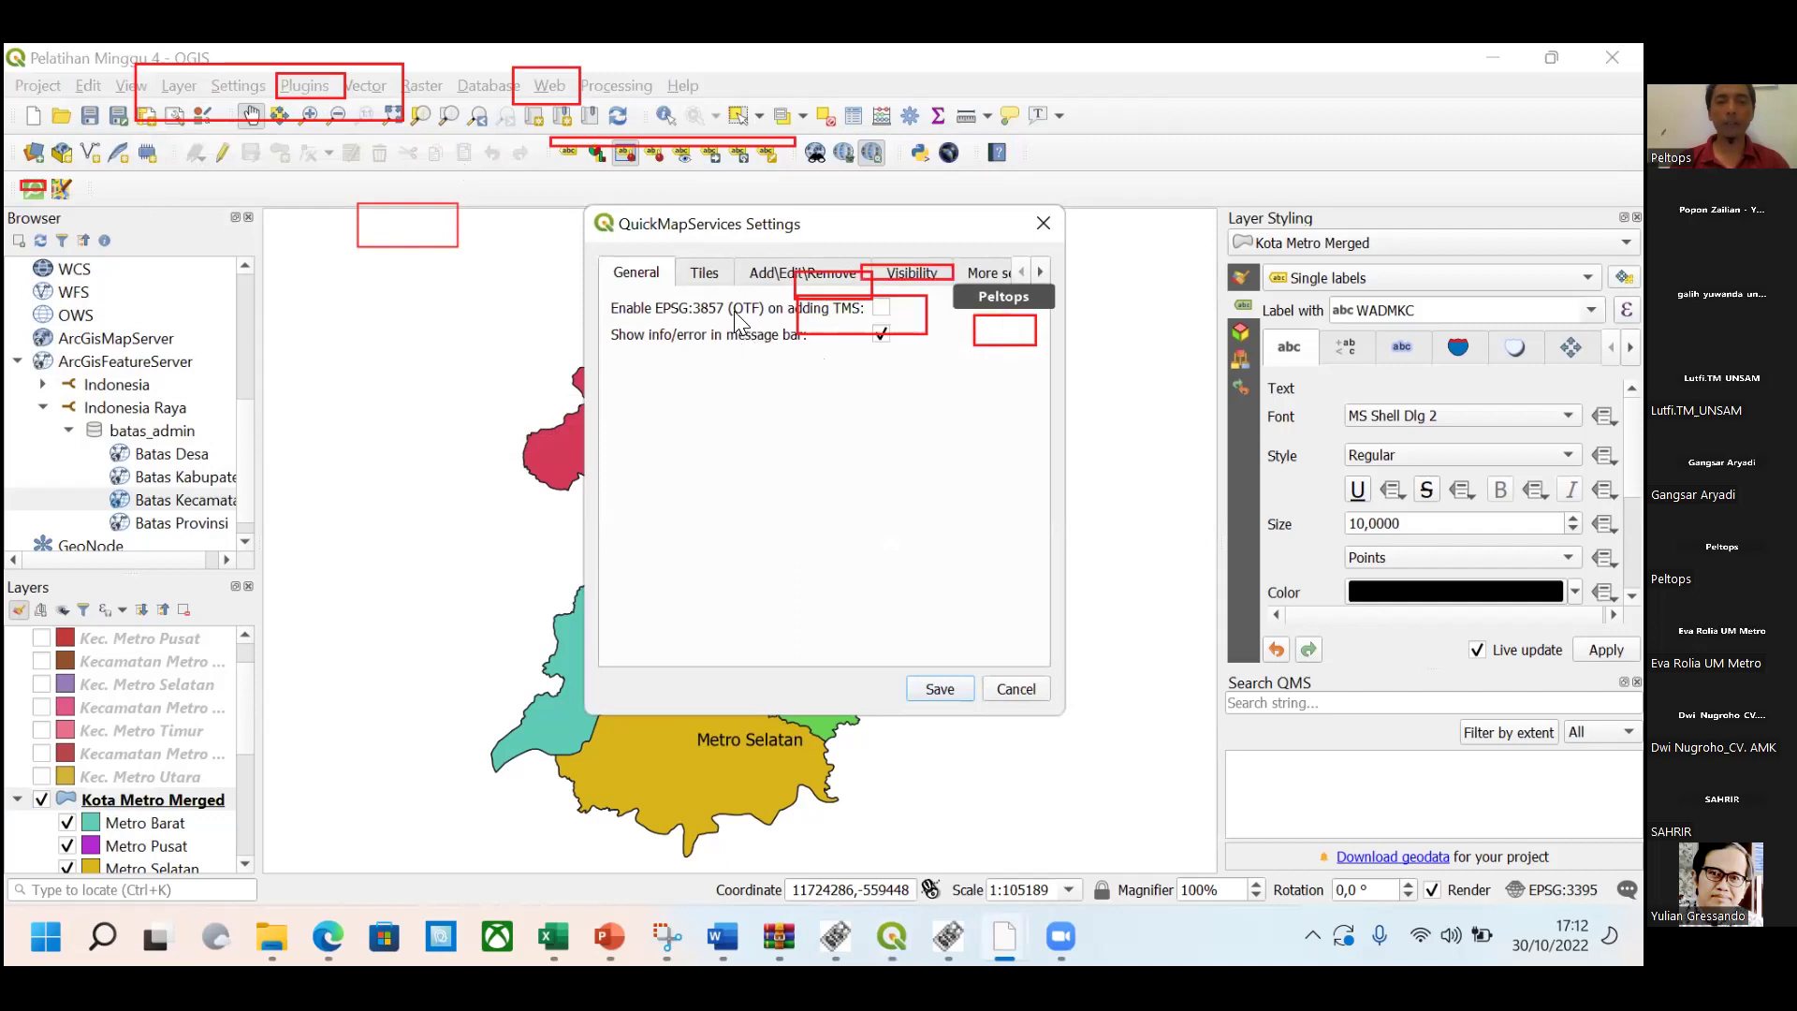
left_click(884, 271)
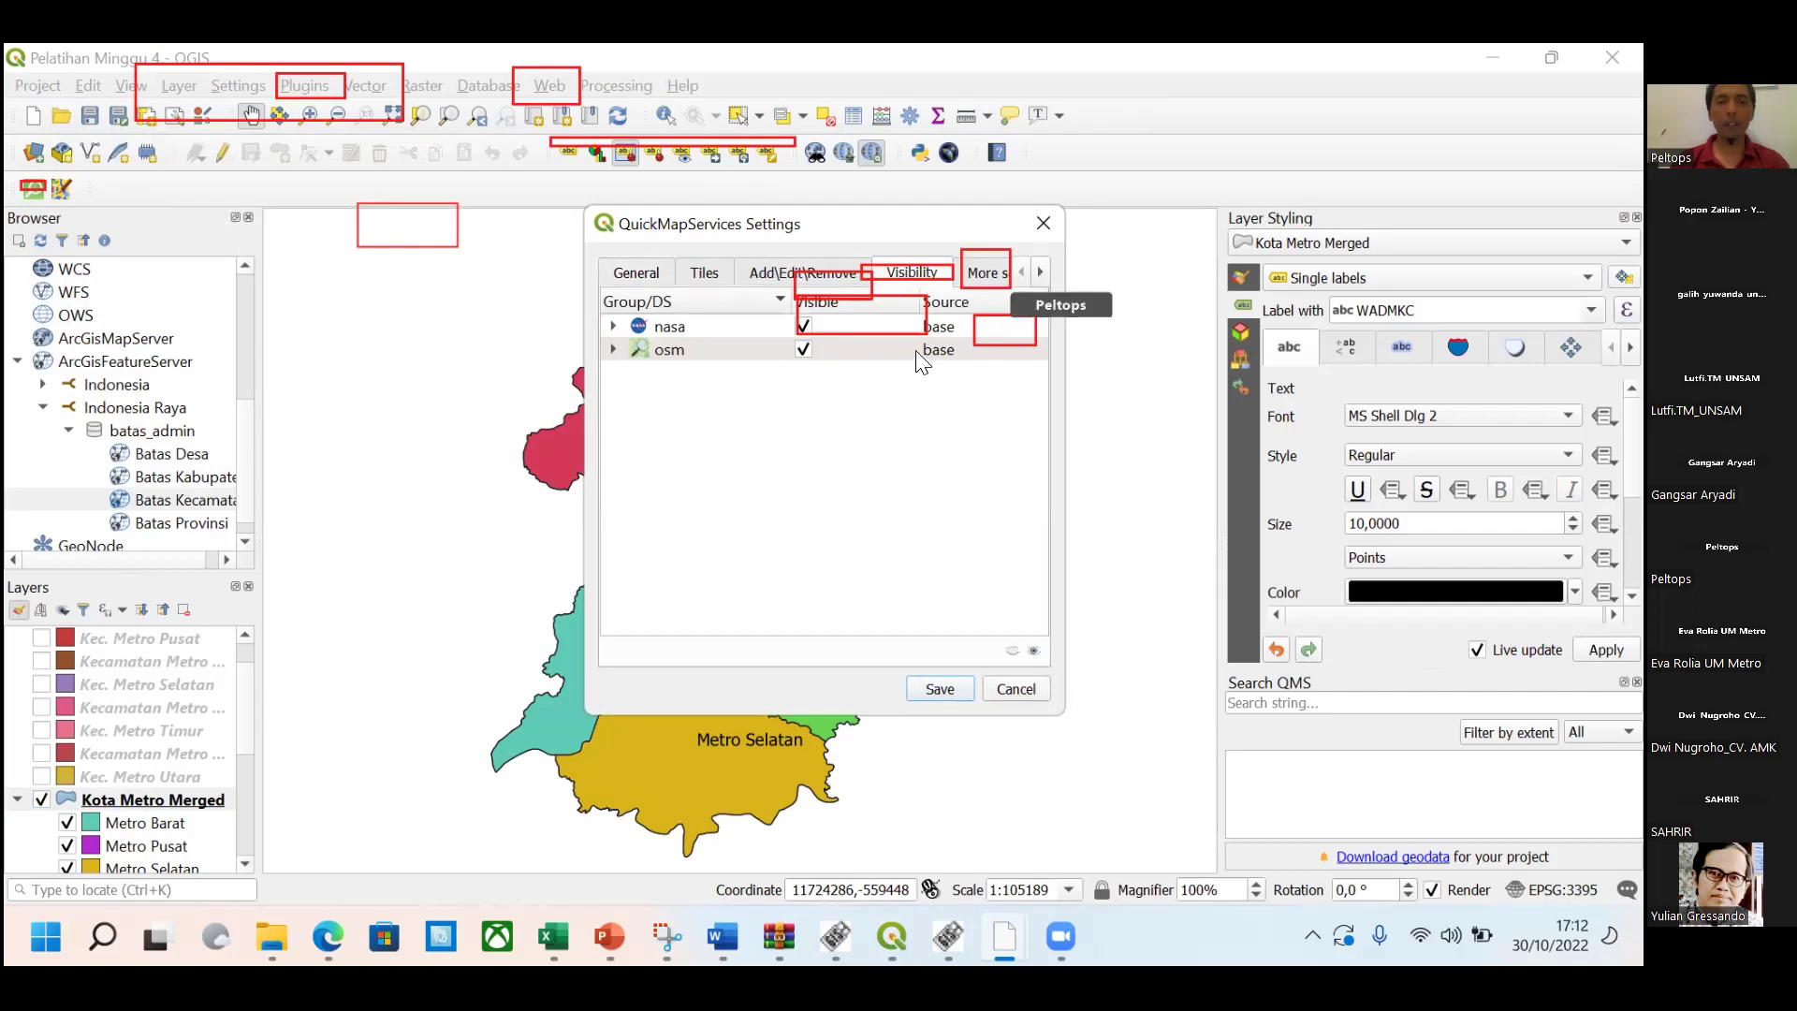
left_click(979, 273)
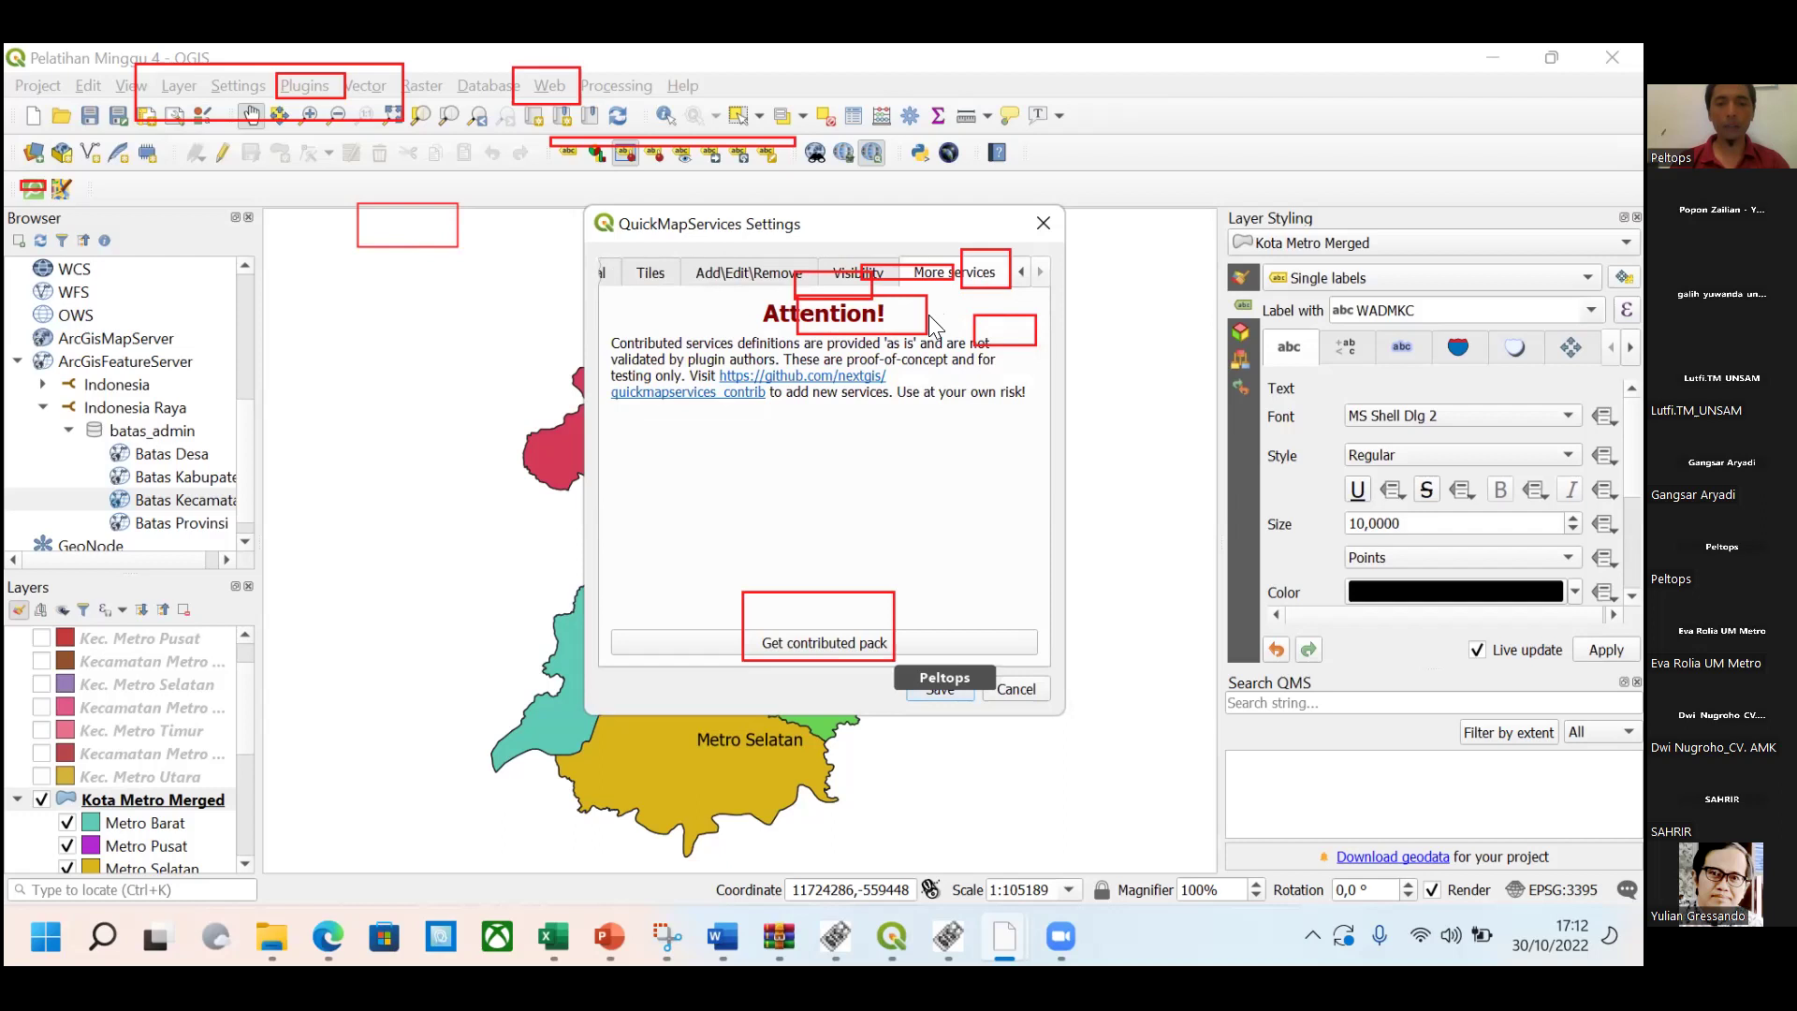
left_click(863, 642)
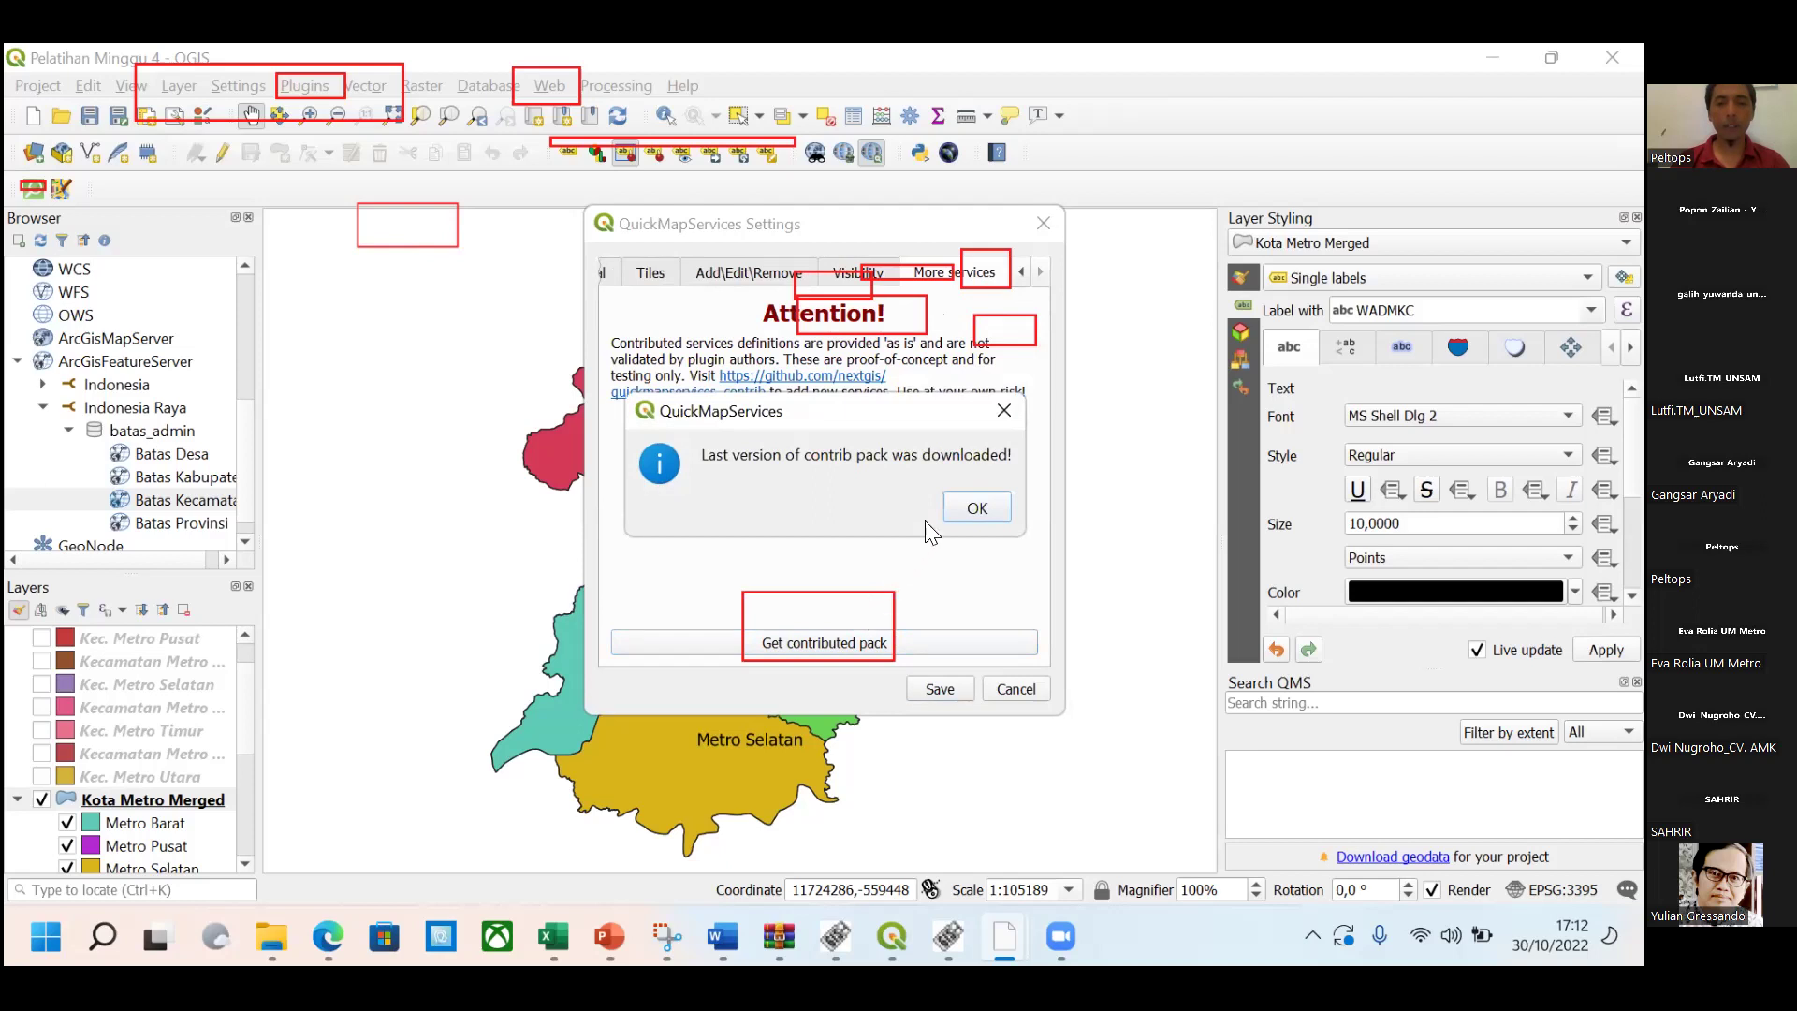
left_click(978, 508)
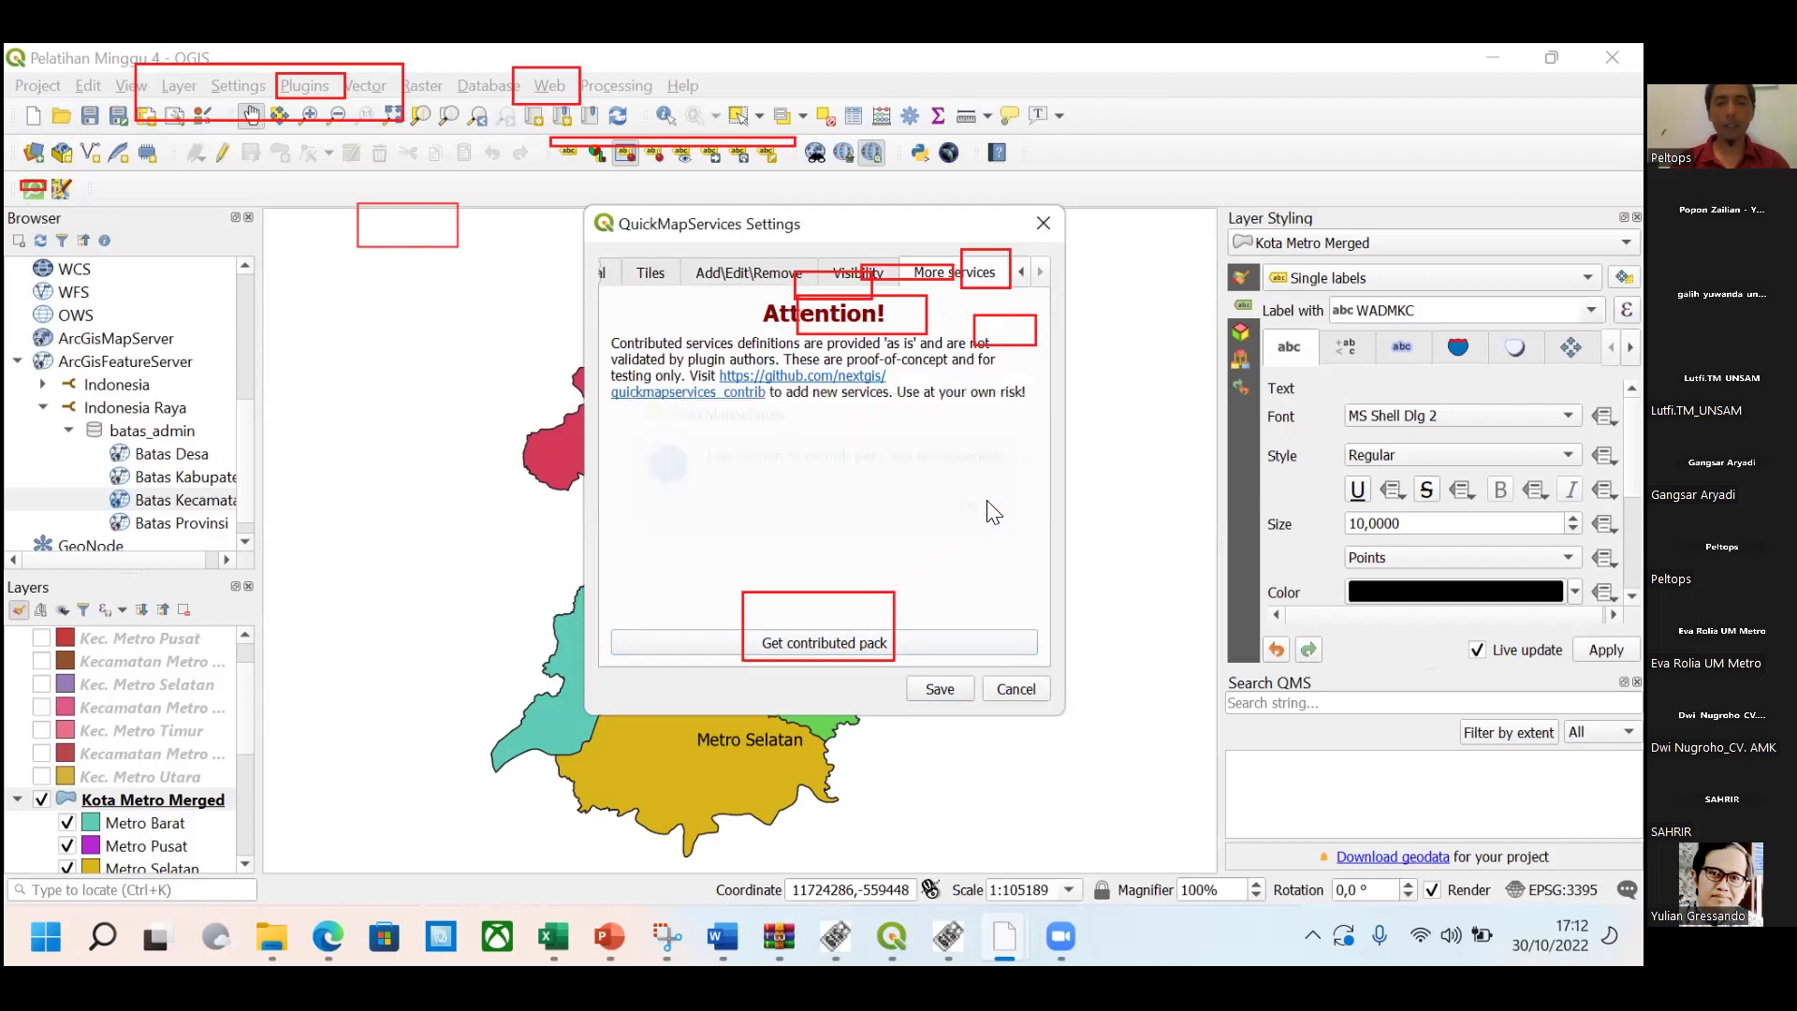
left_click(939, 689)
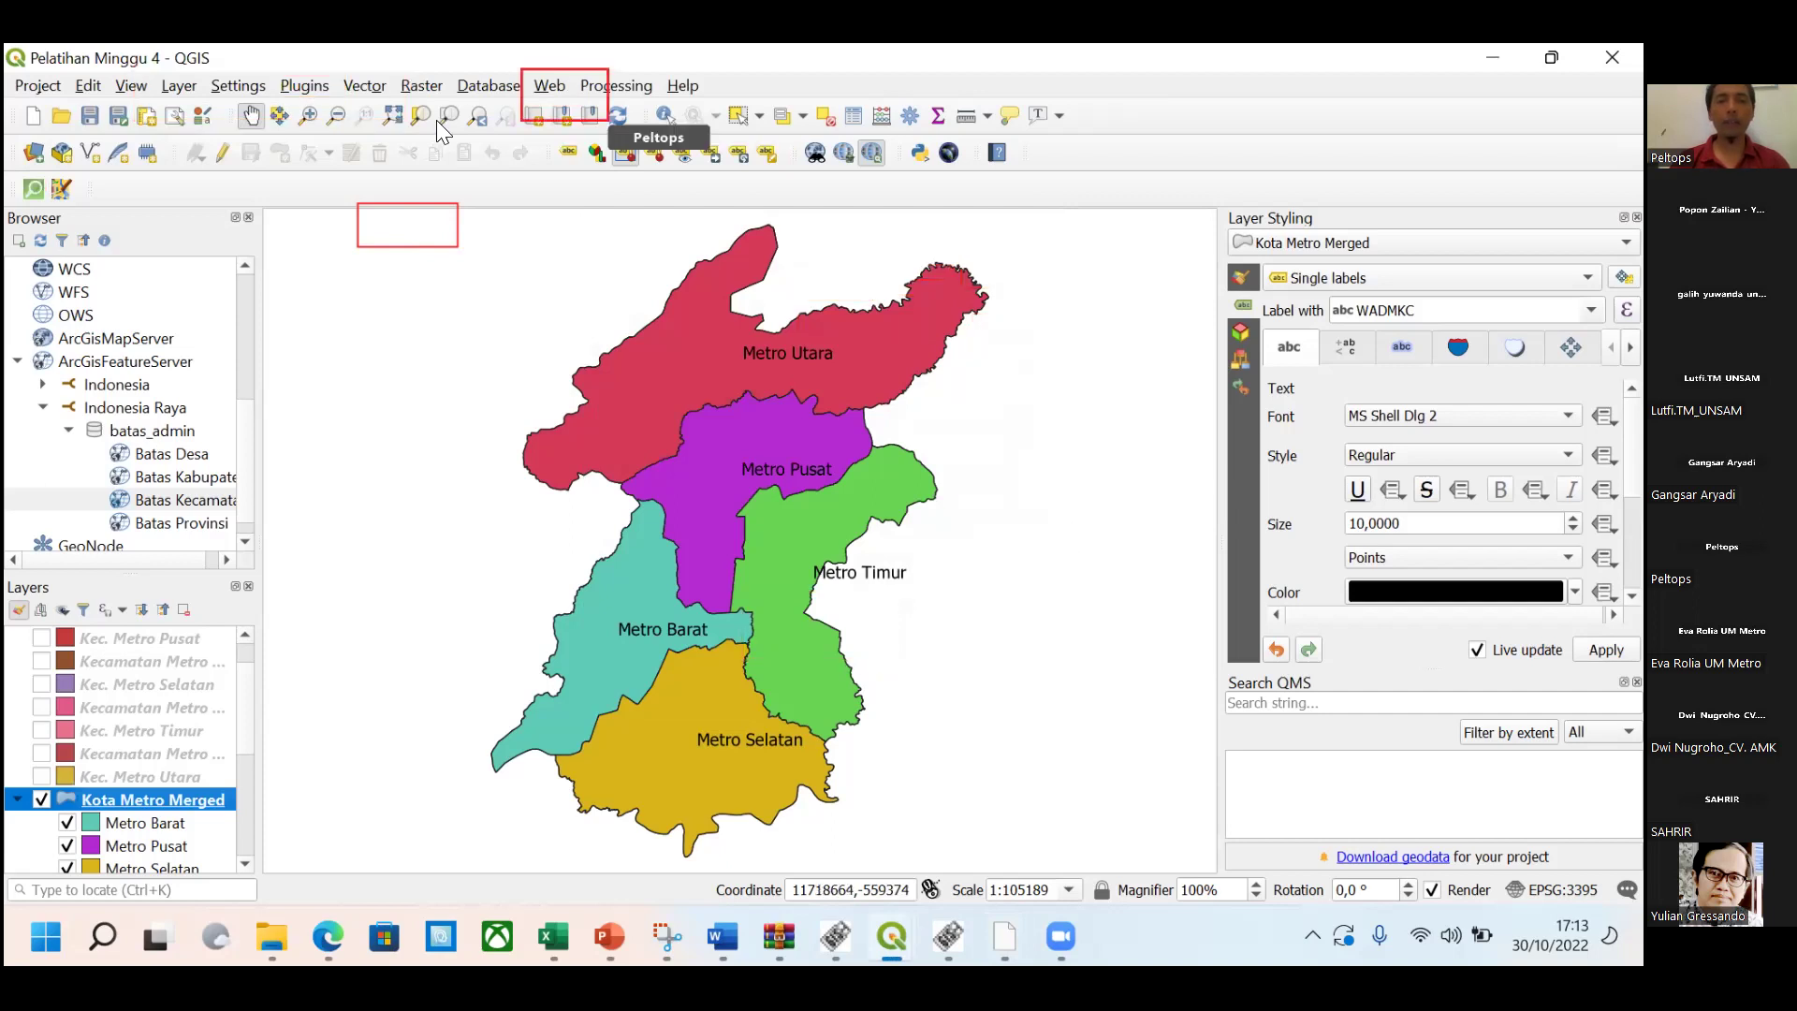
Add the OpenTopoMap basemap from the OSM group of QuickMapServices.
key("alt+w")
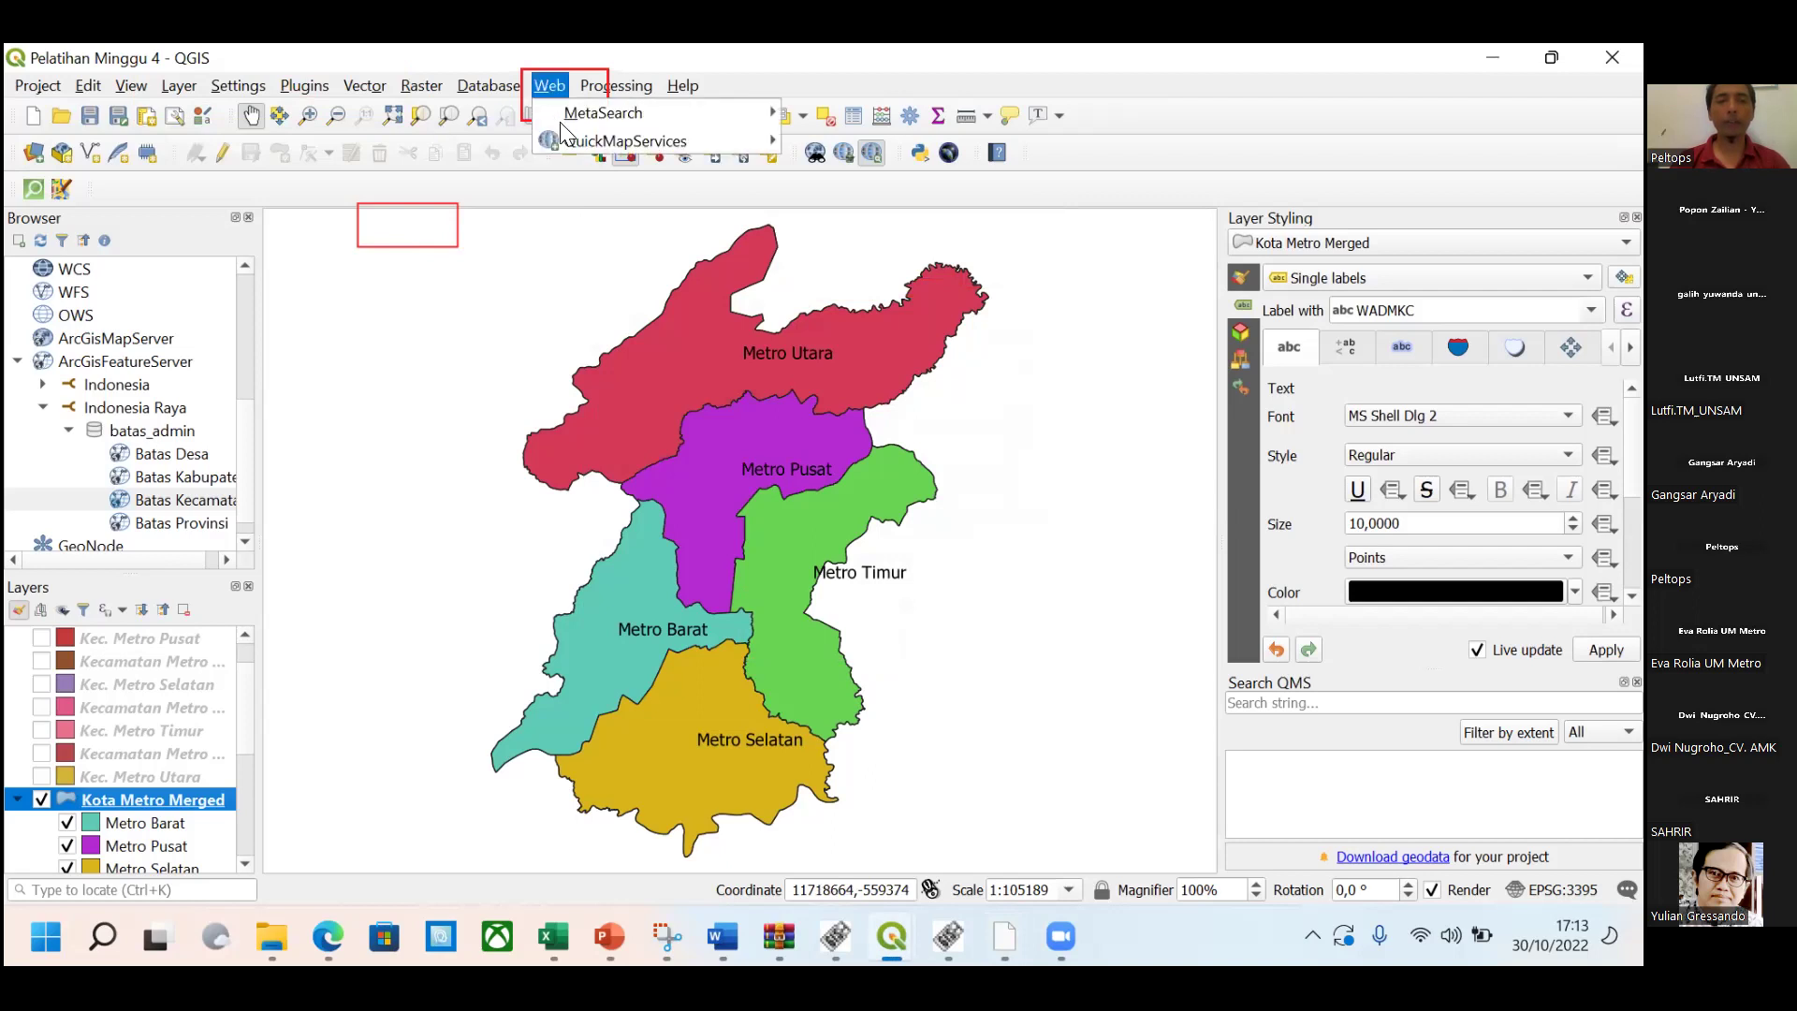
mouse_move(589, 137)
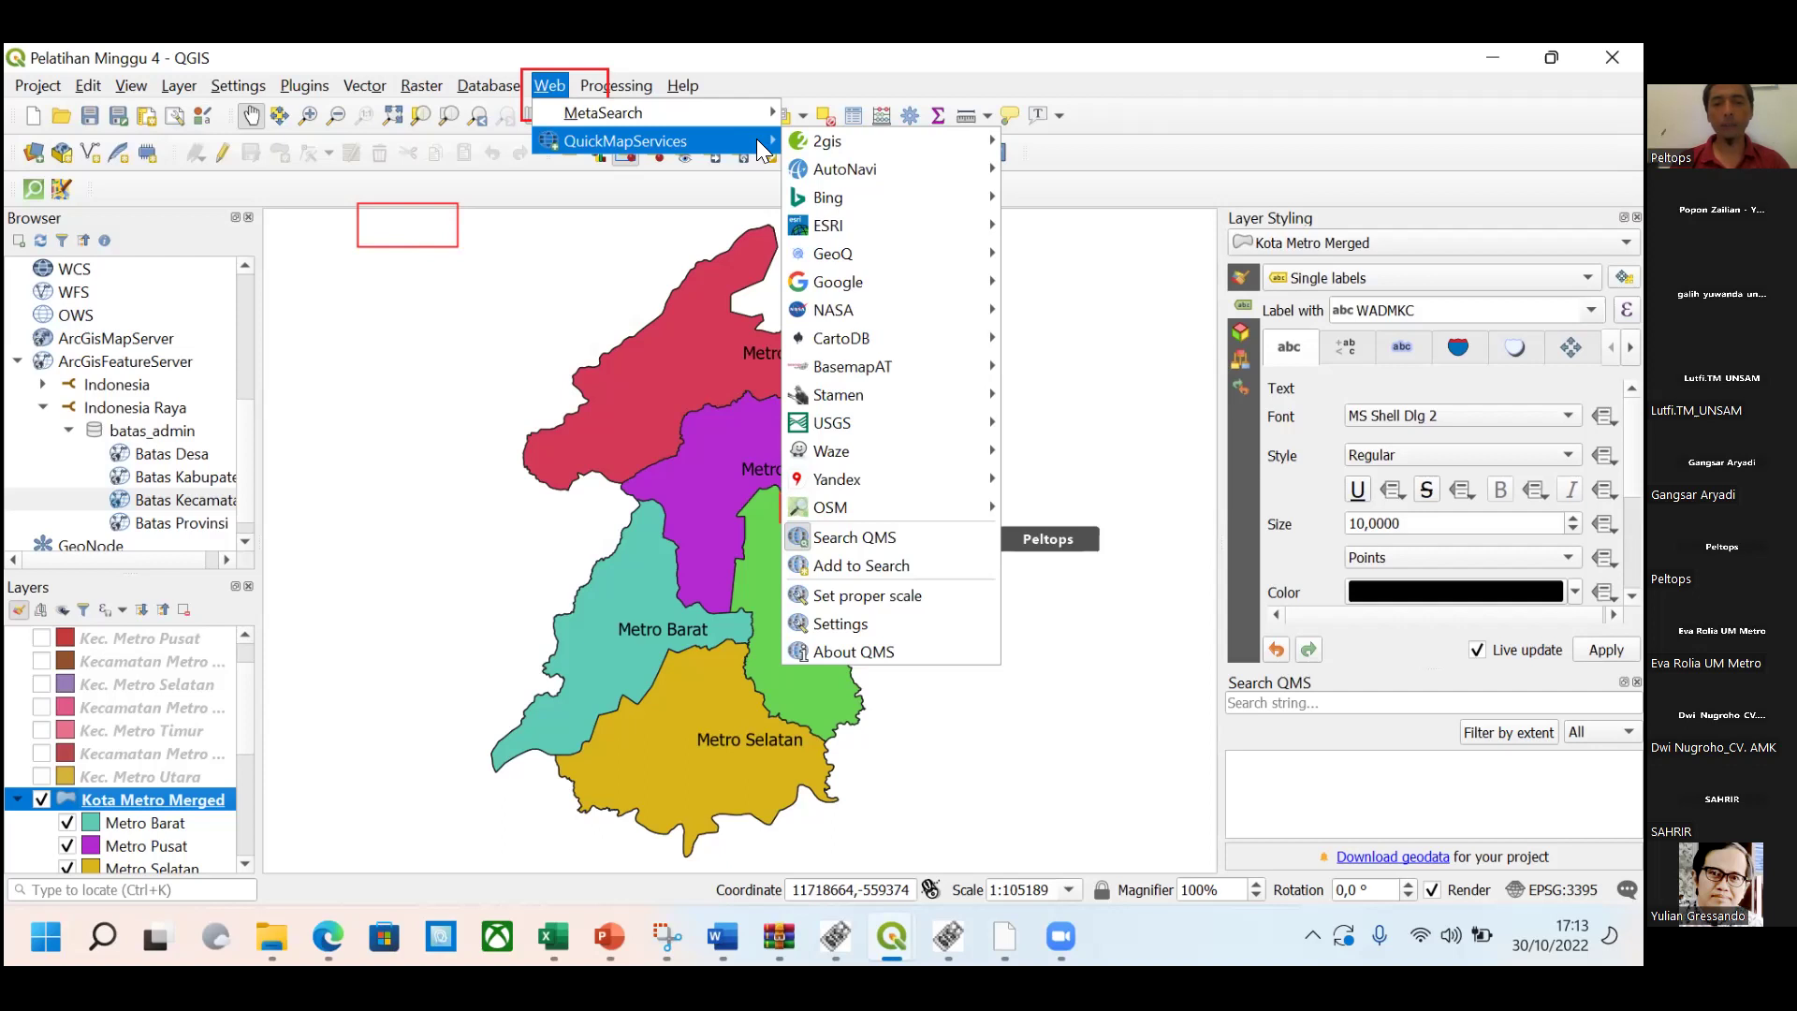
mouse_move(803, 142)
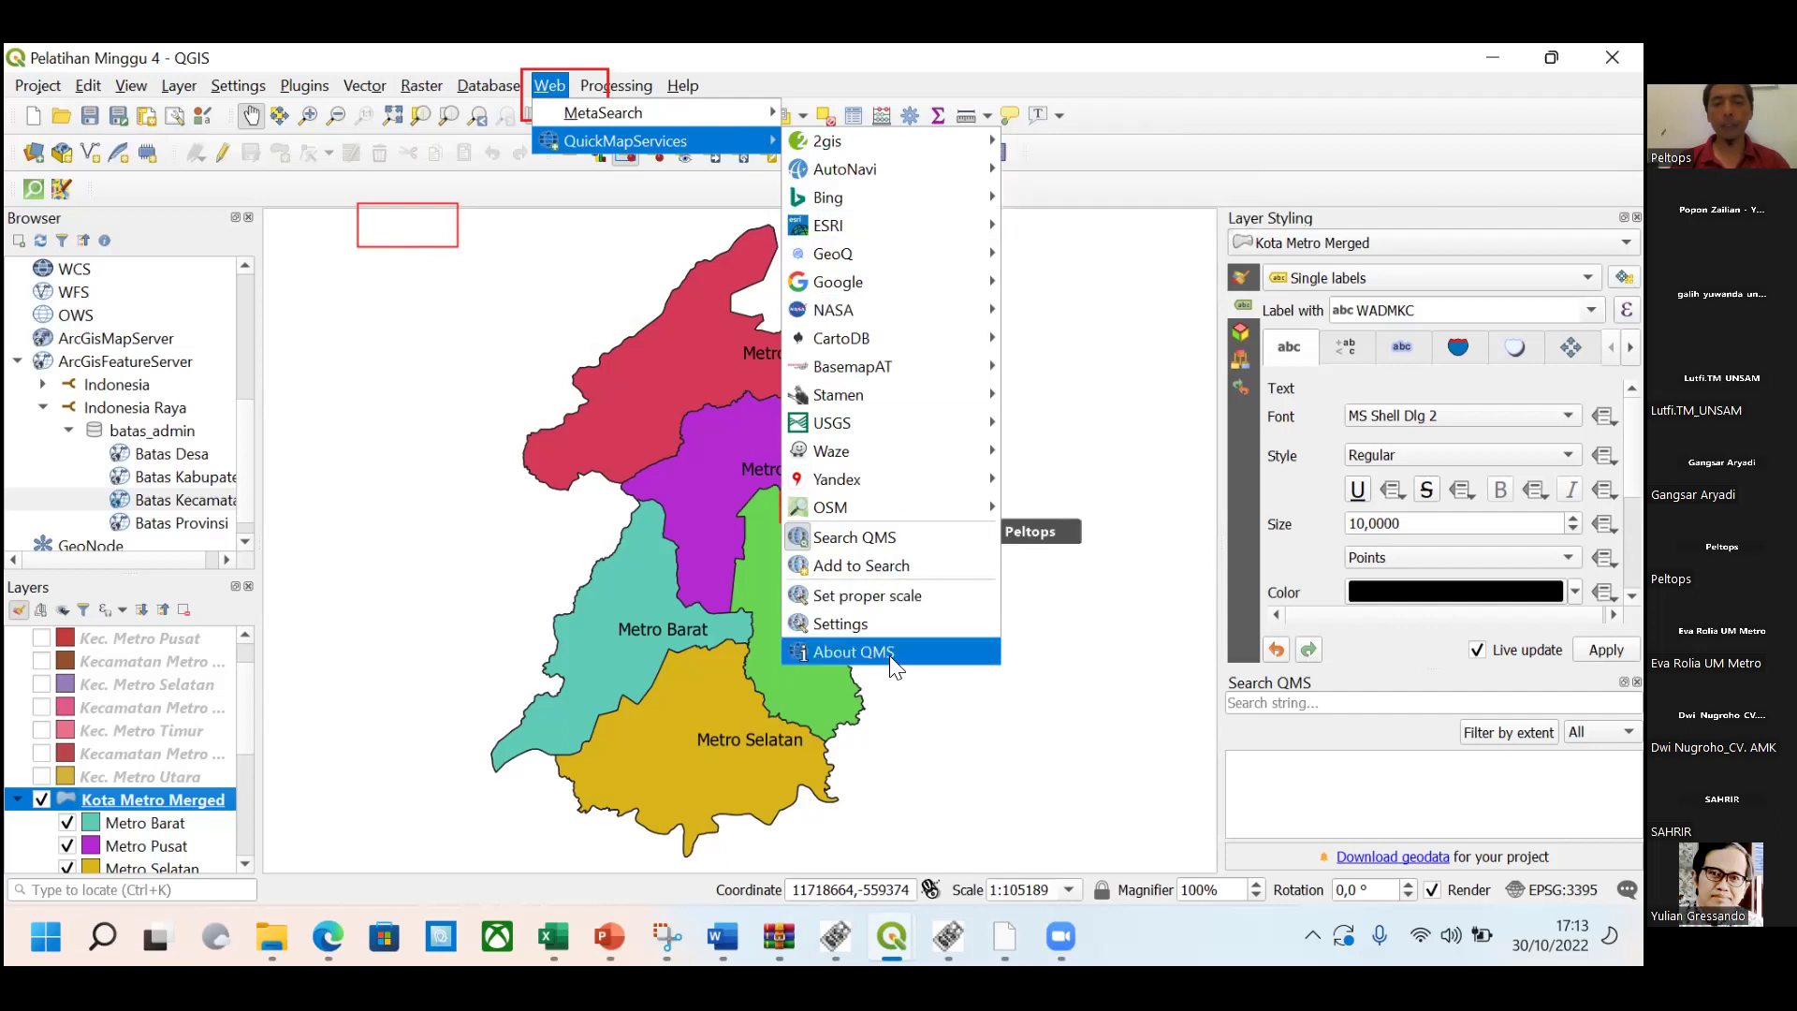
mouse_move(853, 510)
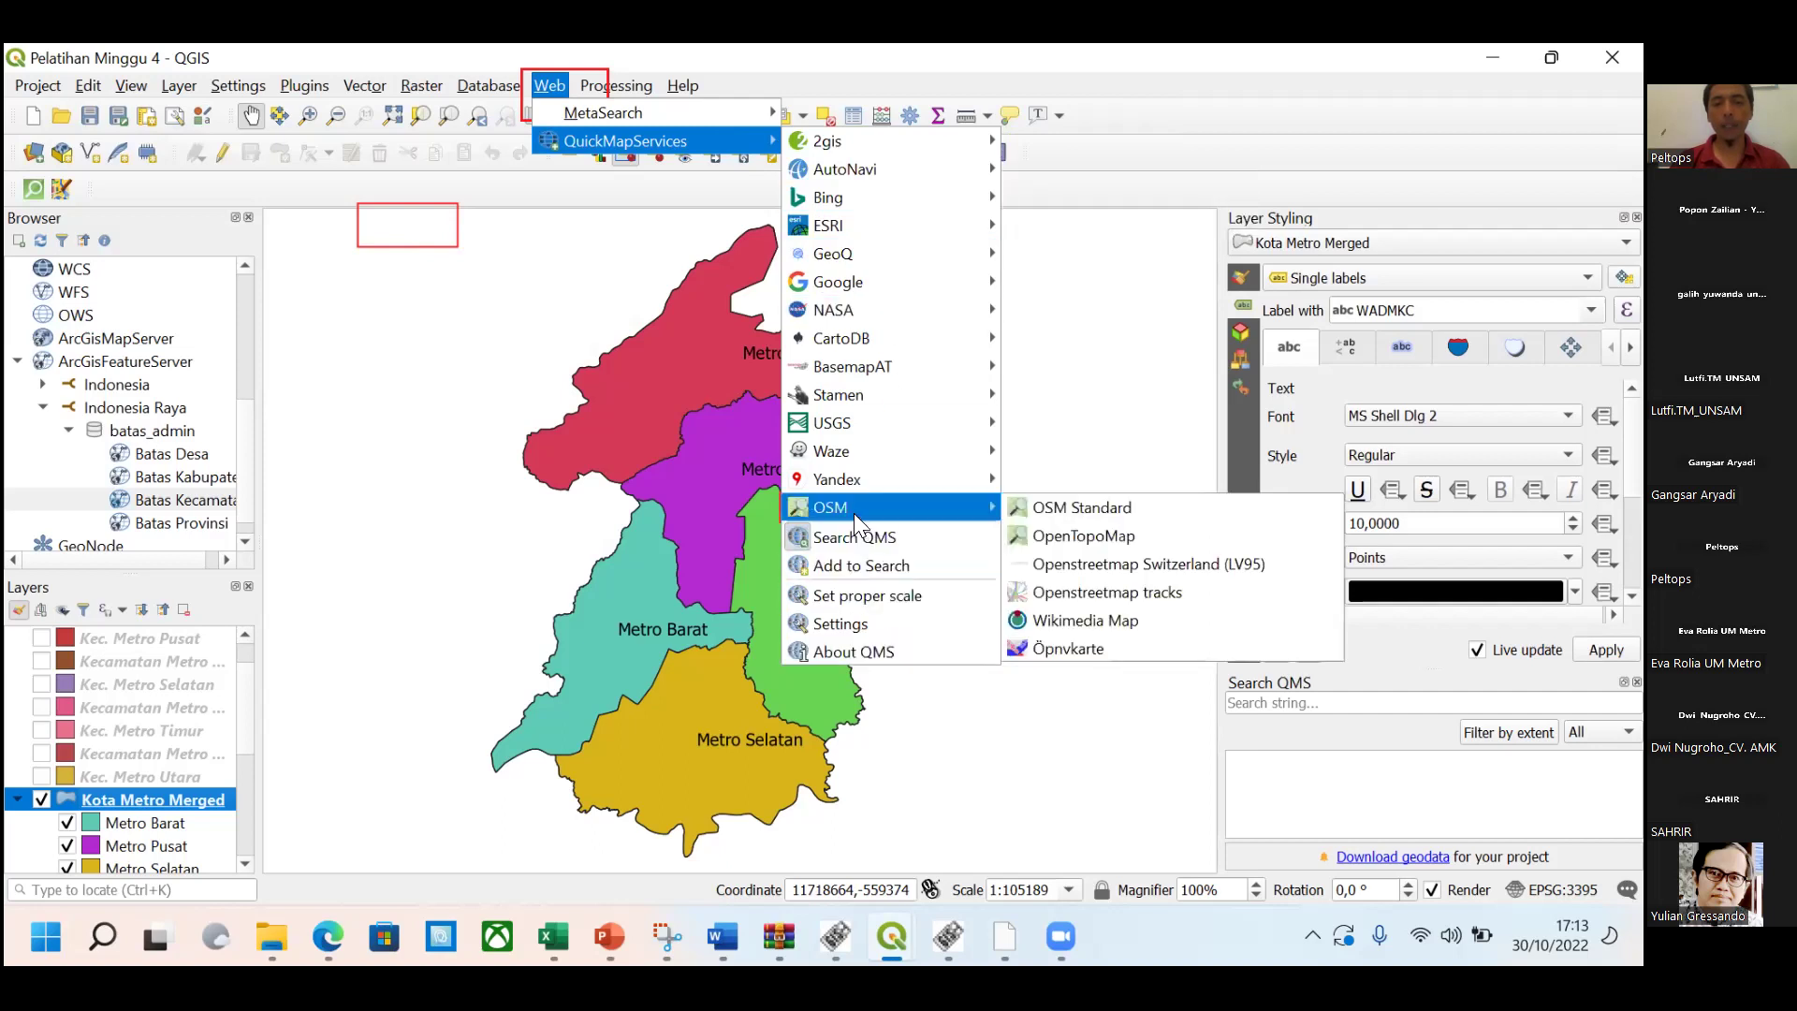
left_click(1086, 538)
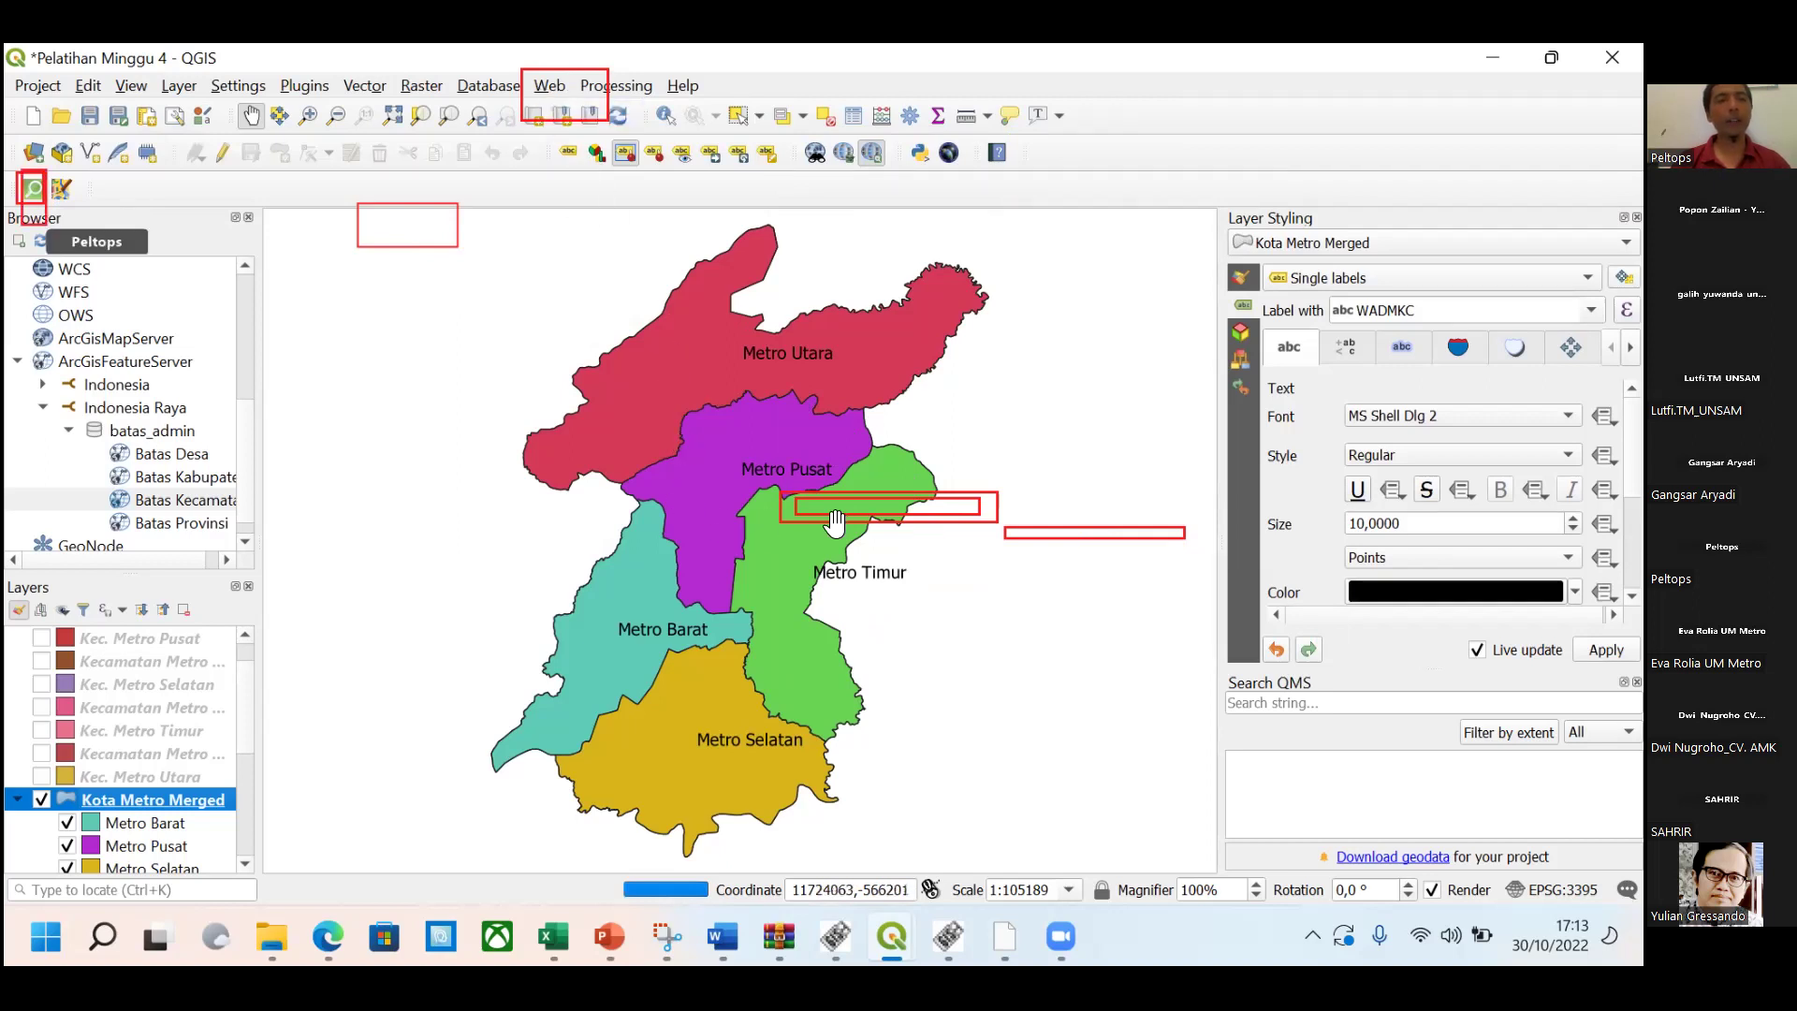
Open QuickOSM, accept the OpenStreetMap copyright notice and set the quick query key to building for all values.
left_click(34, 191)
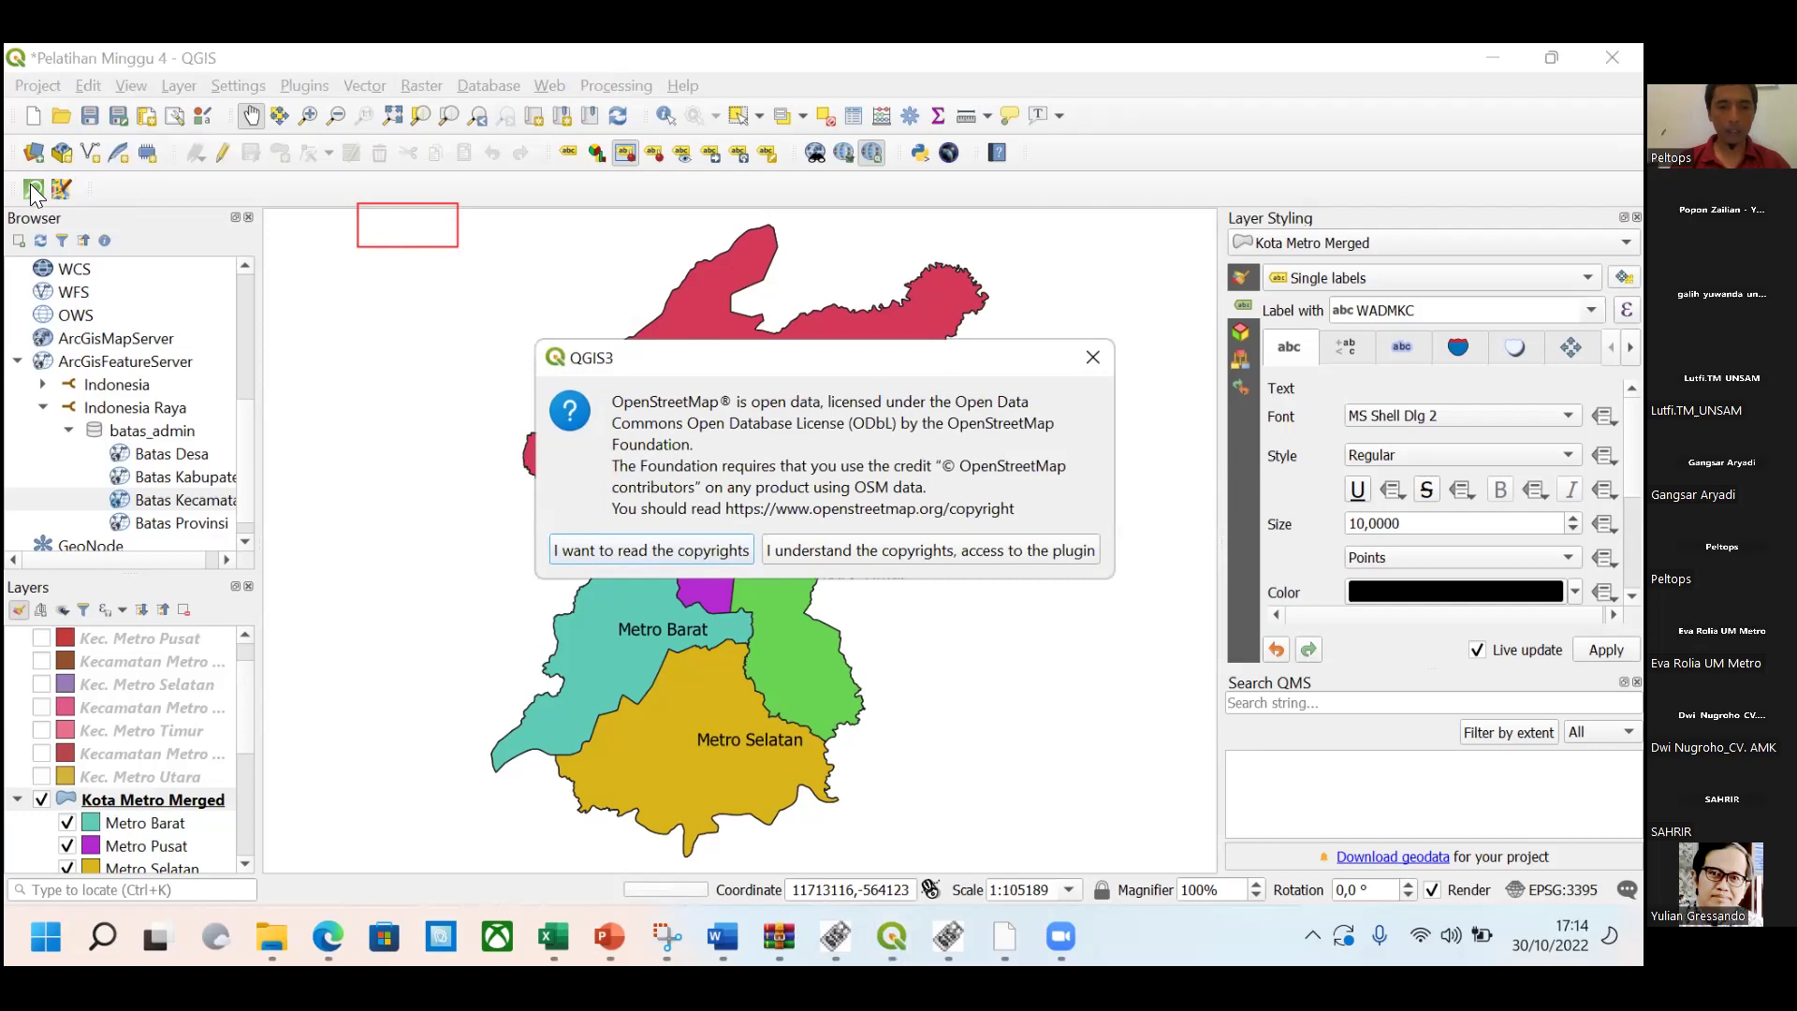
left_click(936, 548)
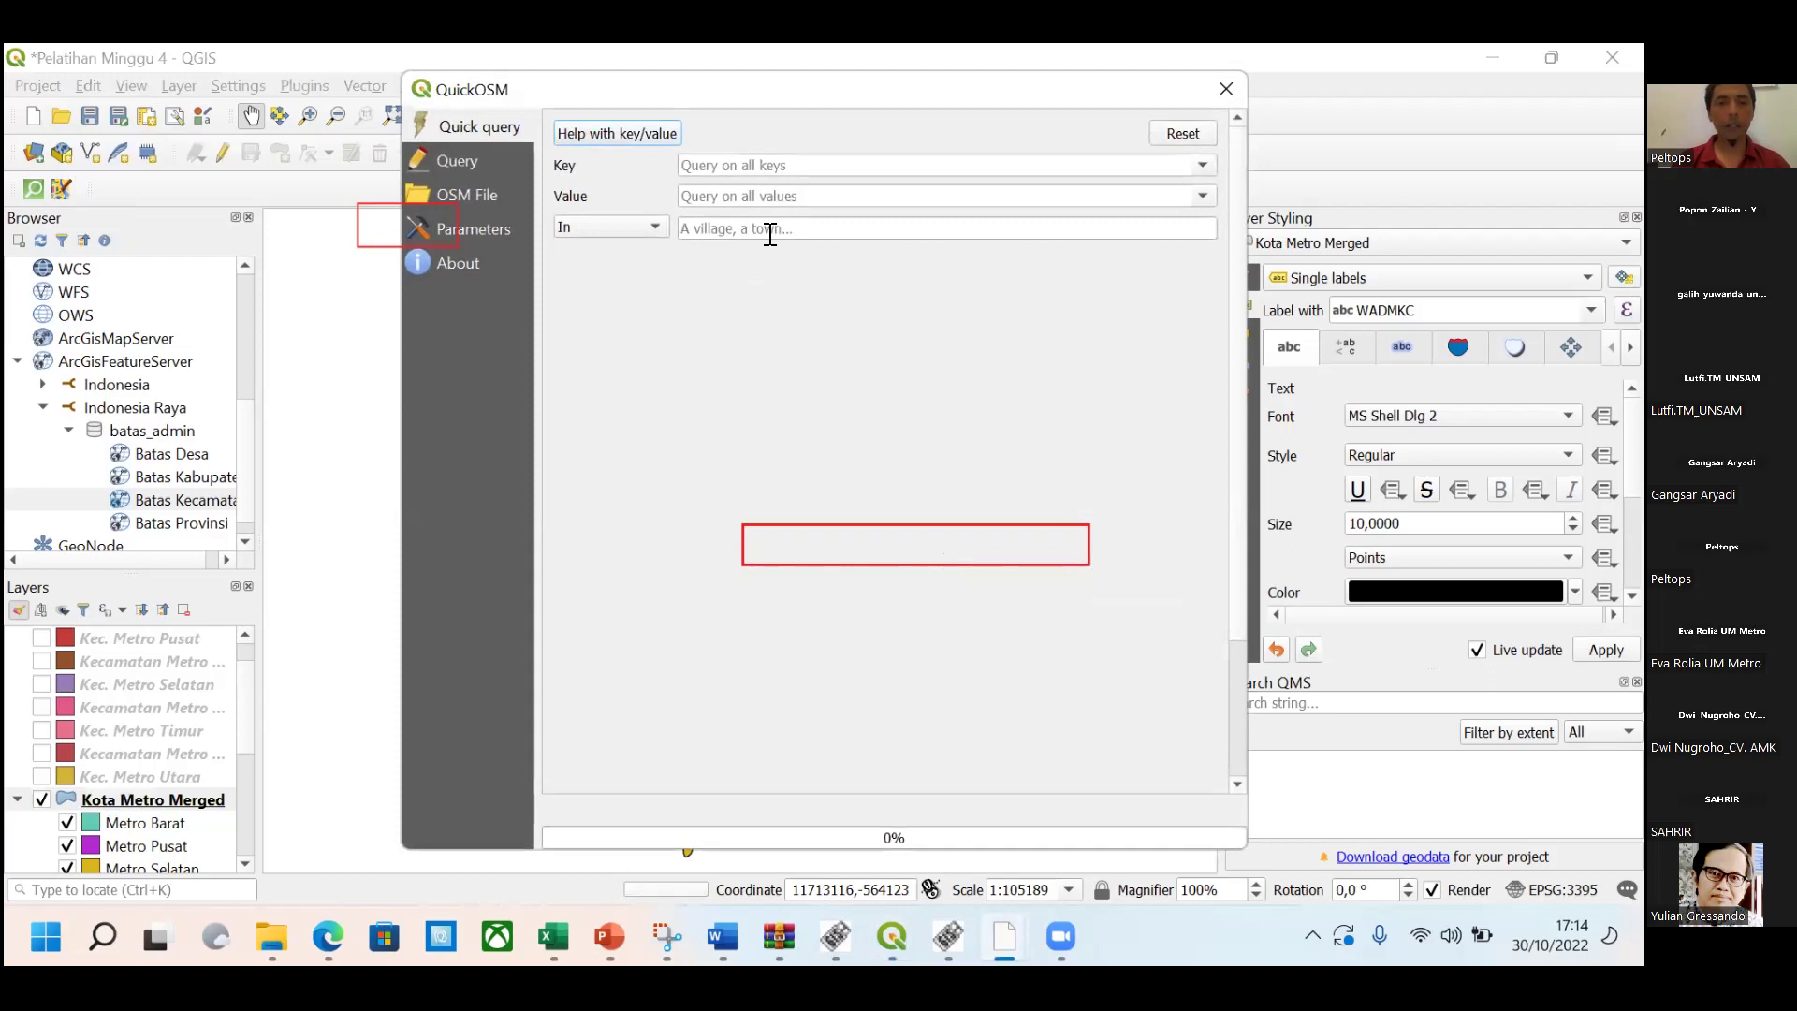
left_click(1202, 167)
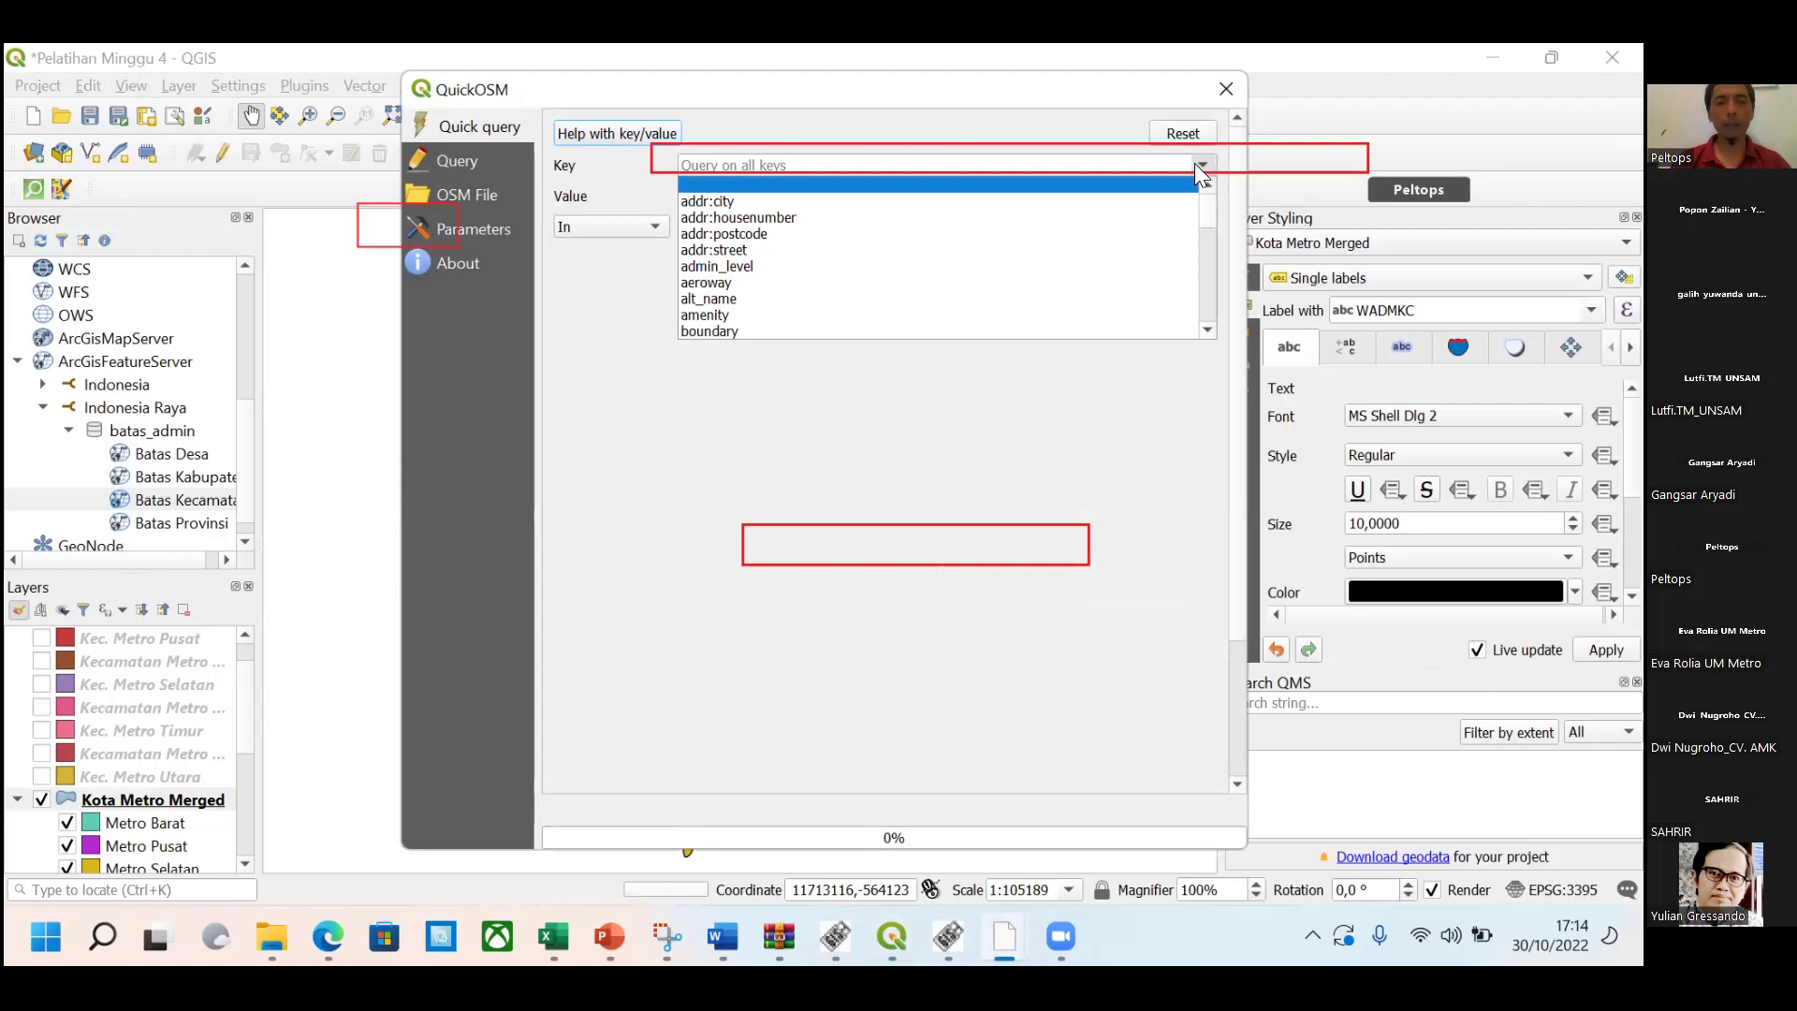
scroll(794, 276, "down", 1)
scroll(788, 273, "down", 1)
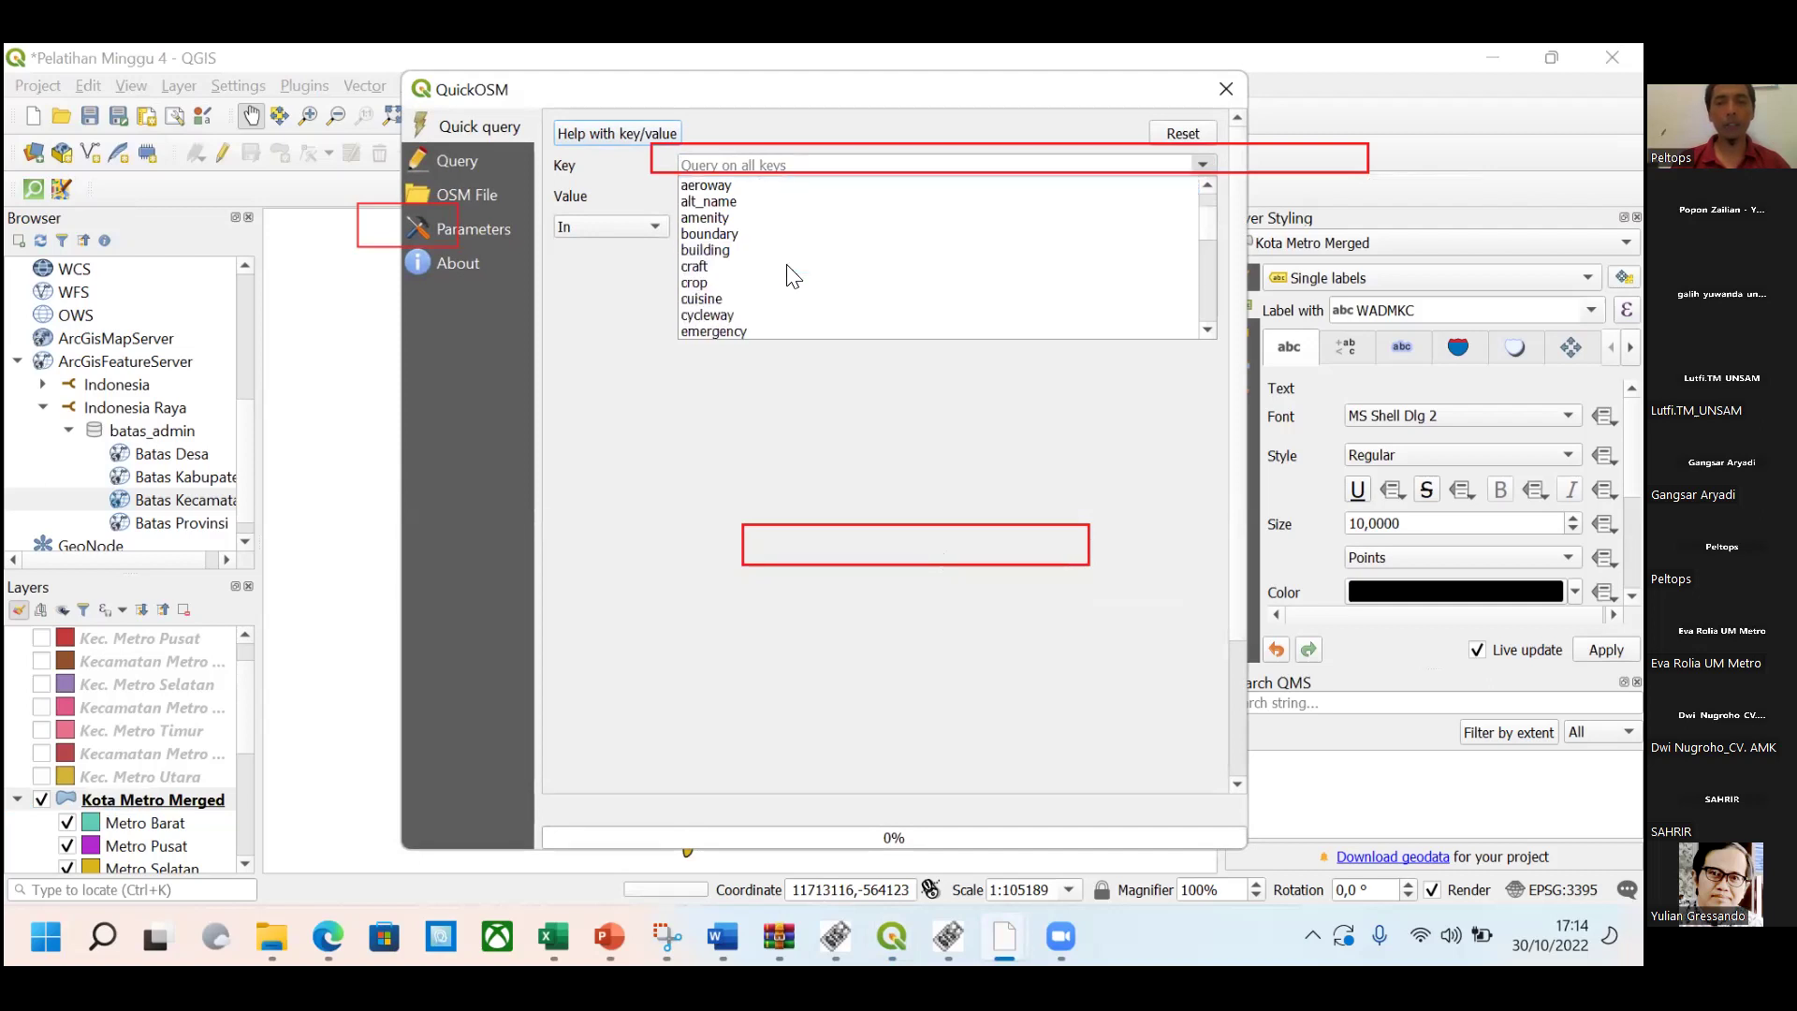
scroll(790, 277, "up", 1)
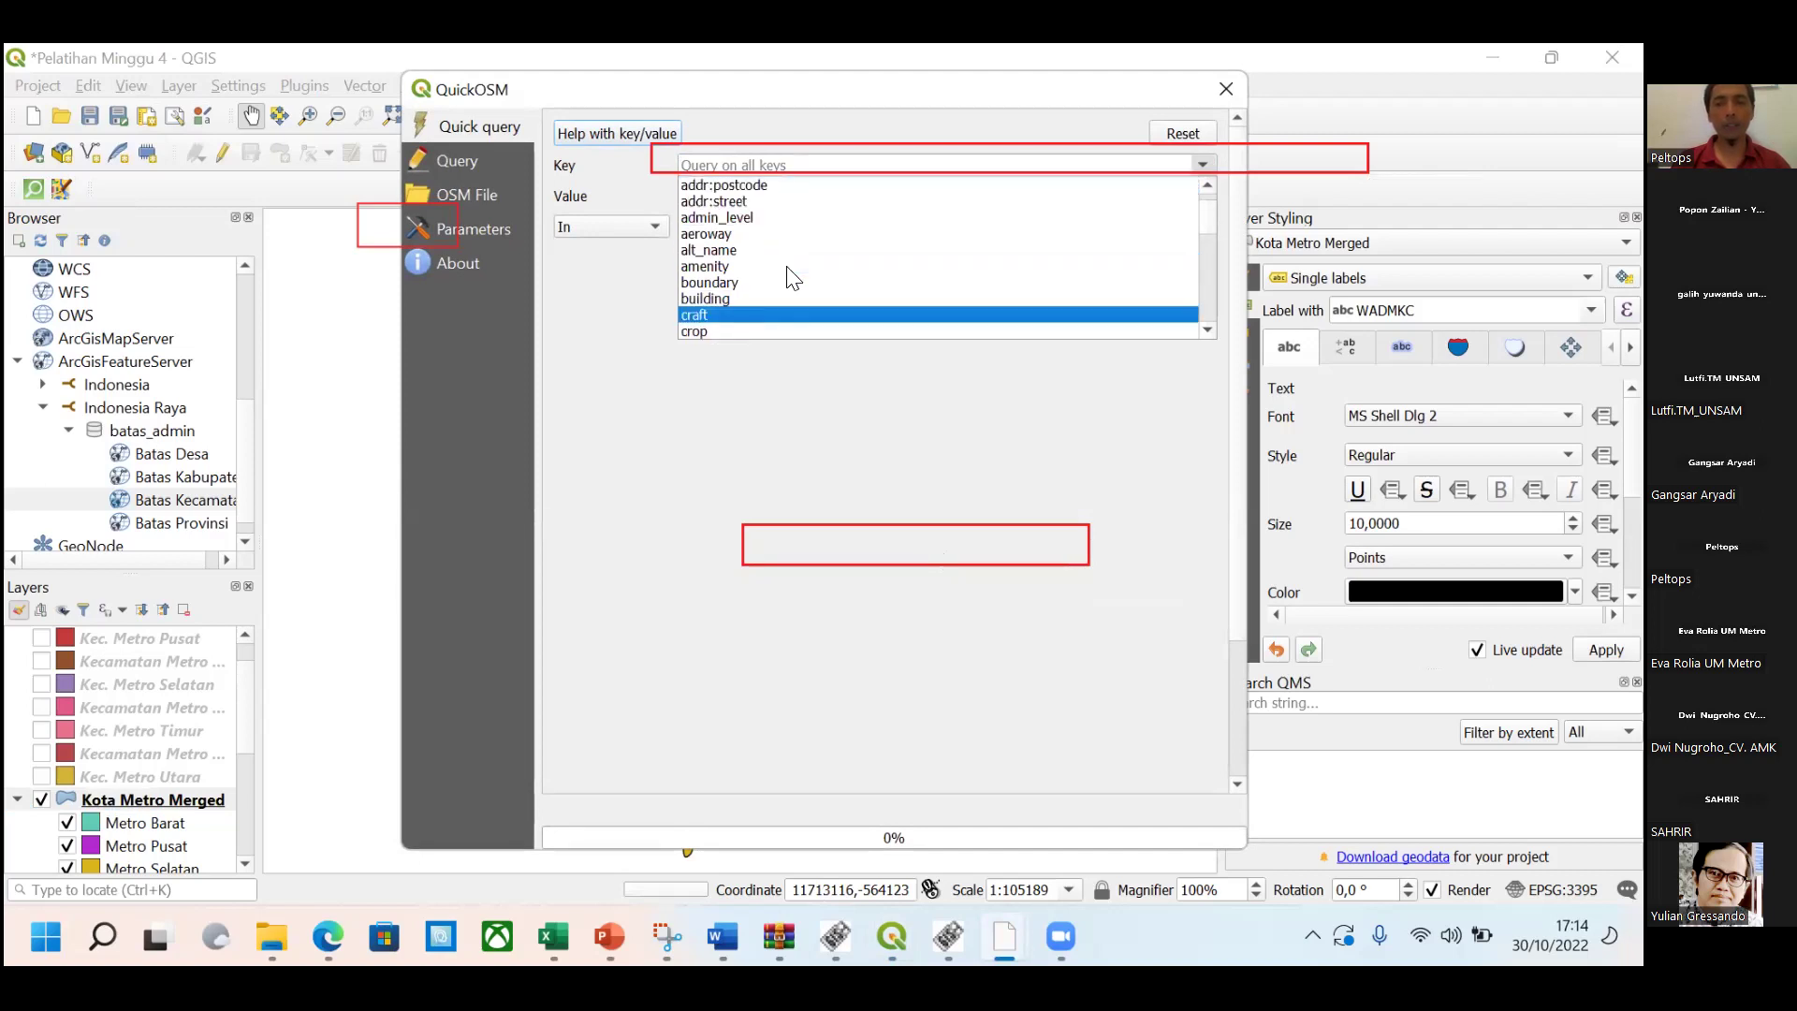
left_click(735, 294)
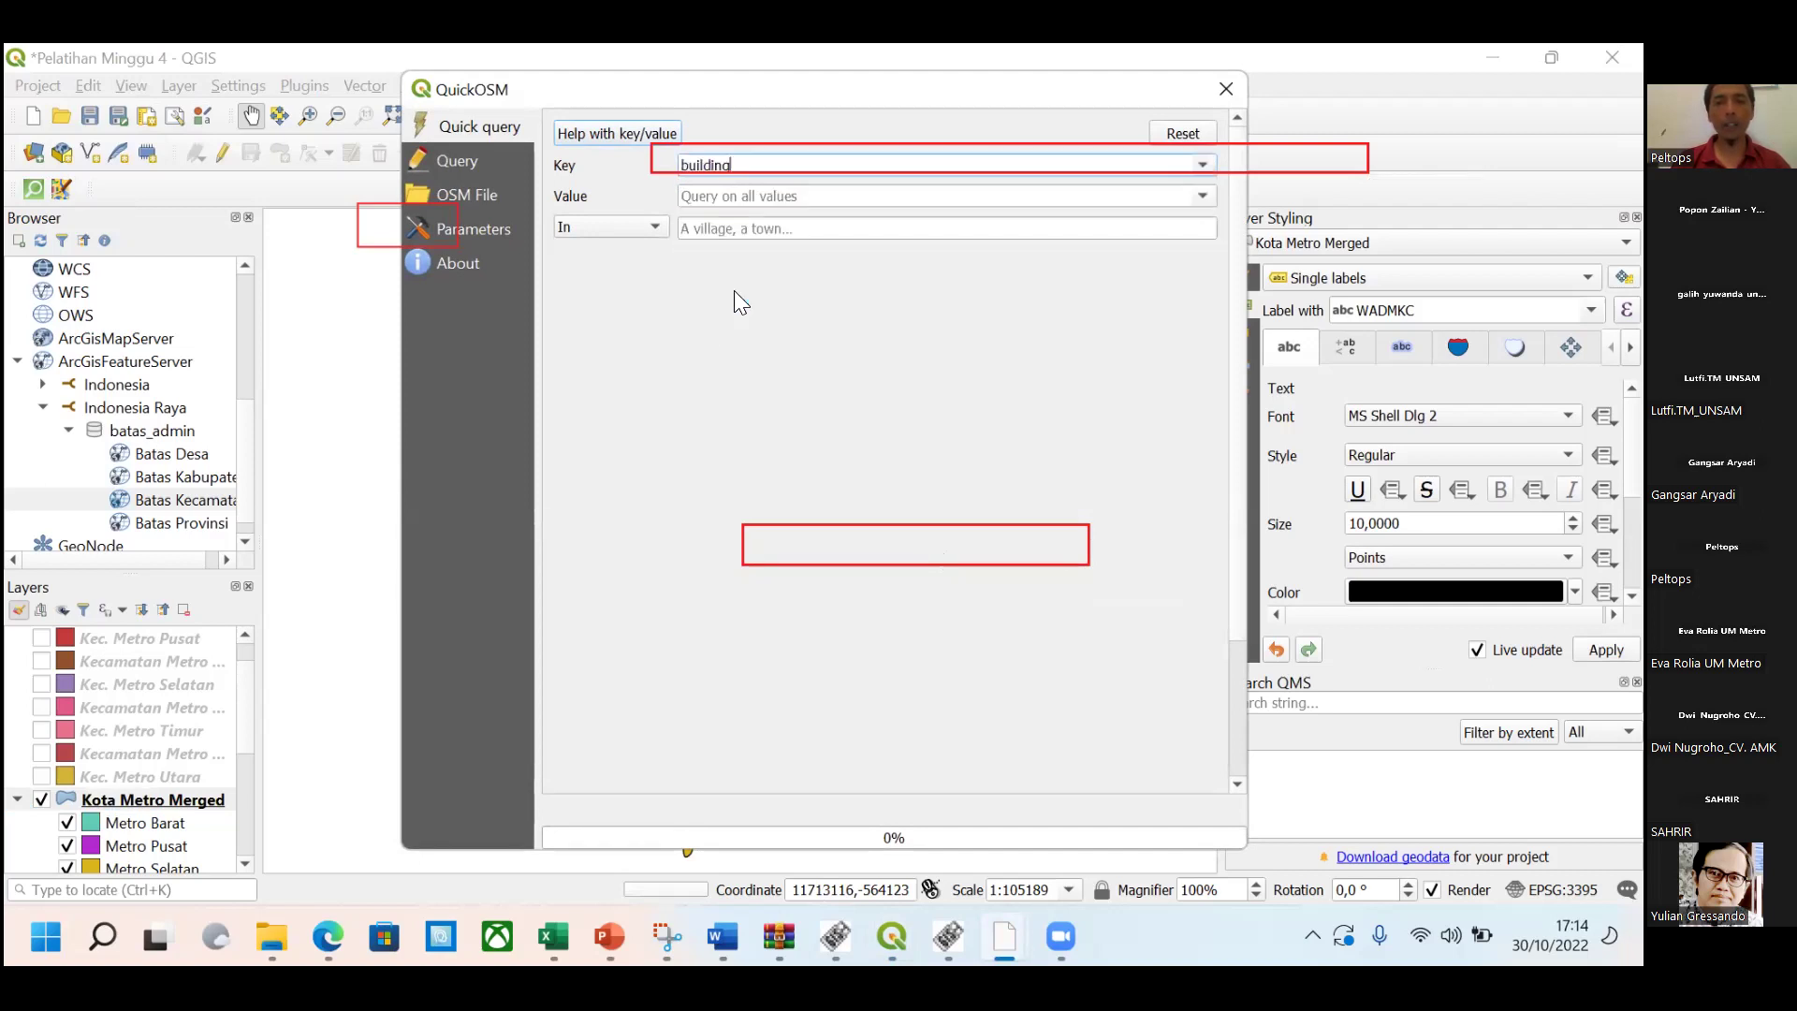
left_click(1205, 194)
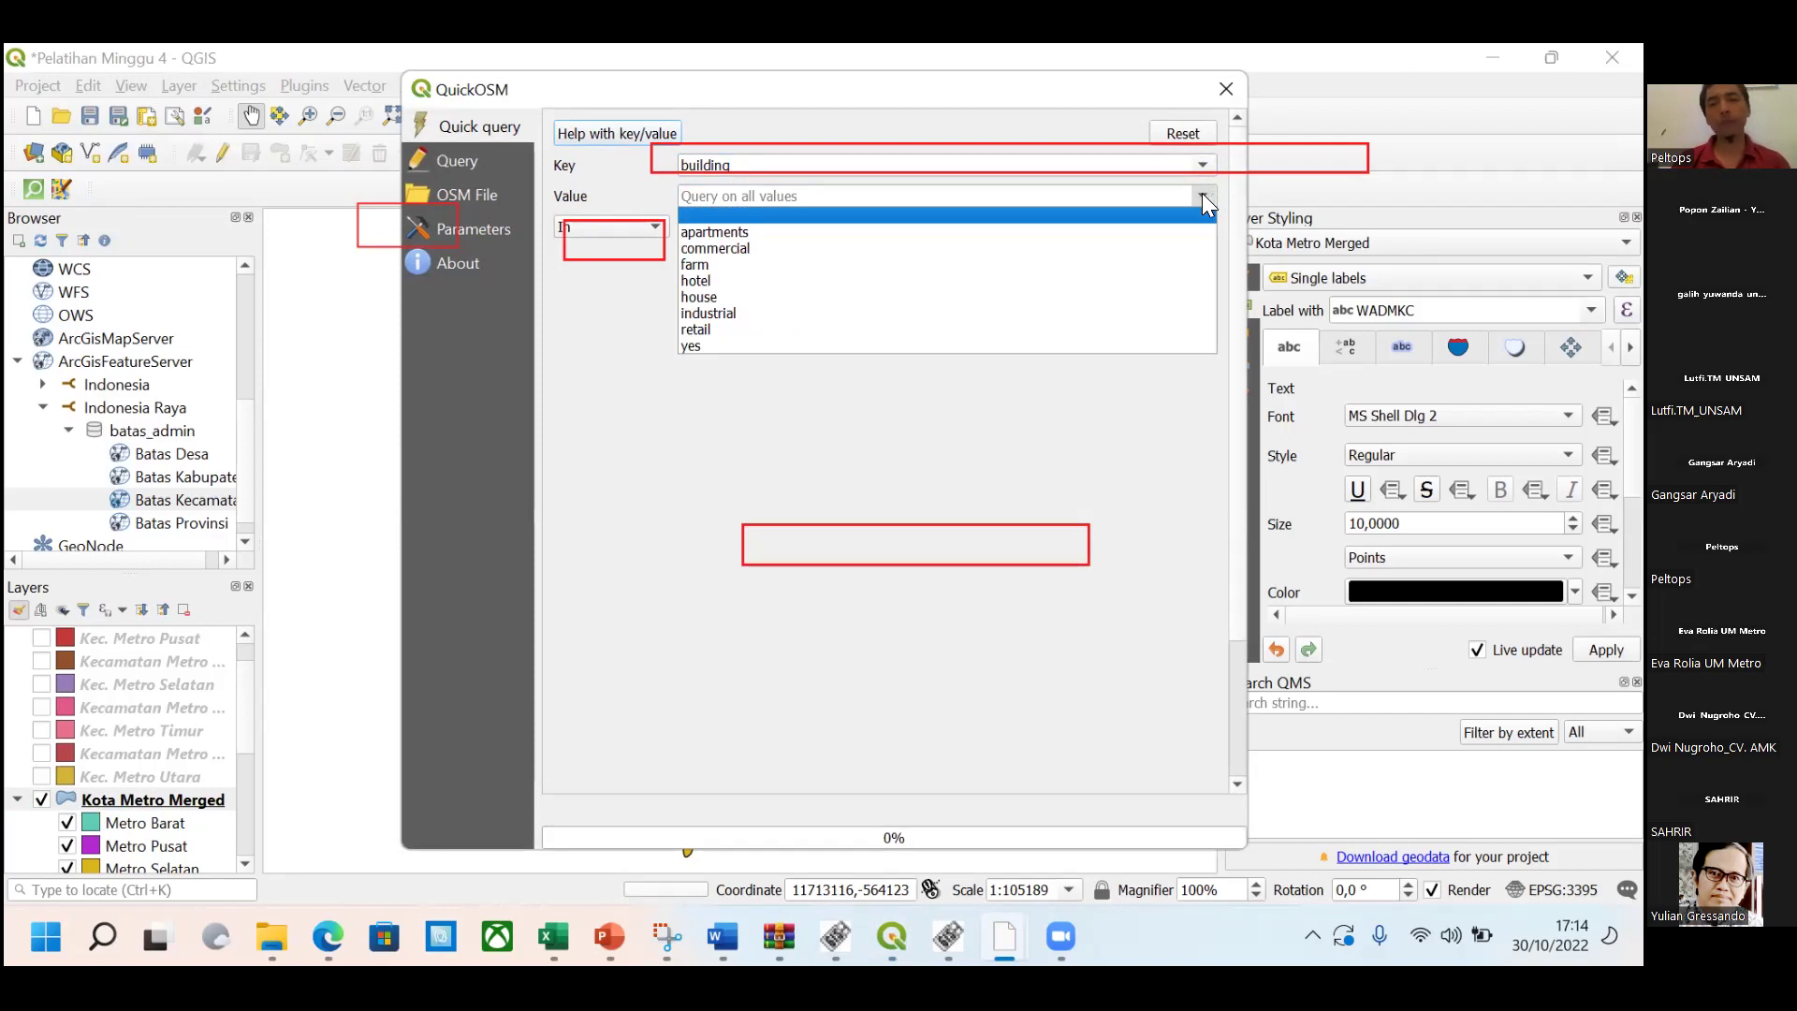
left_click(1201, 193)
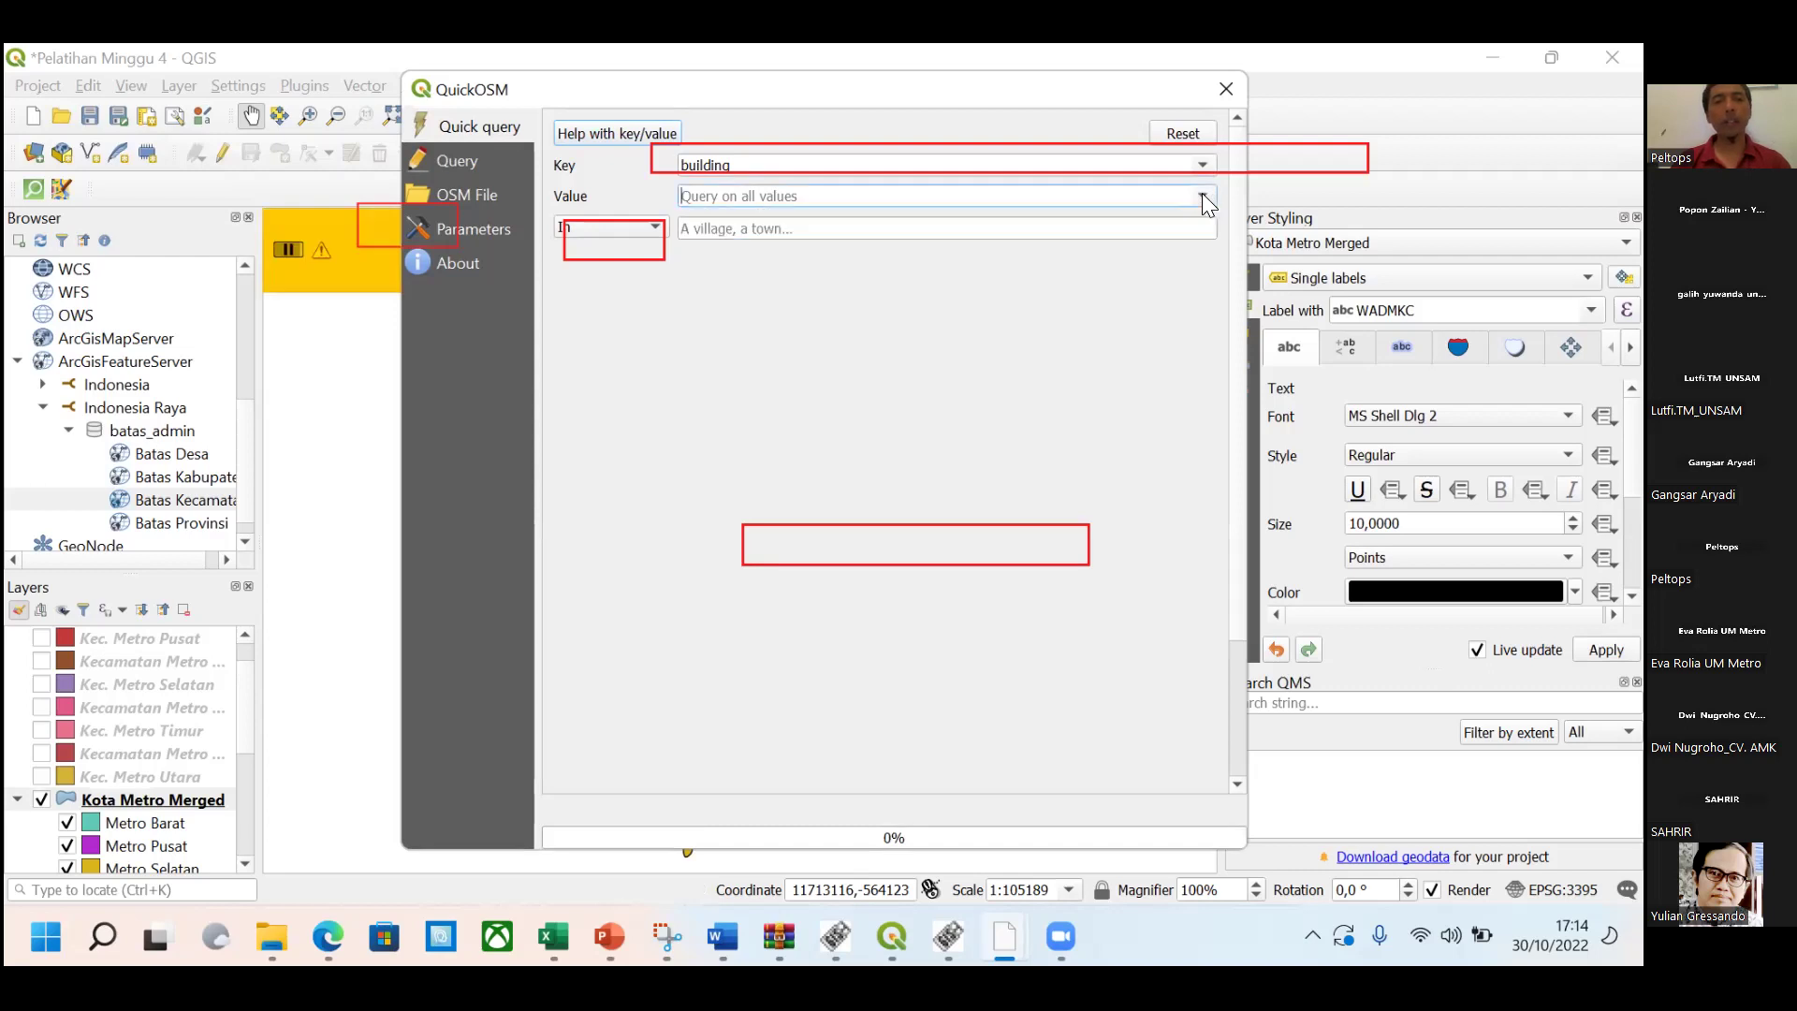
Limit the building query to the layer extent of Kota Metro Merged, expand the advanced options and run the query.
left_click(657, 227)
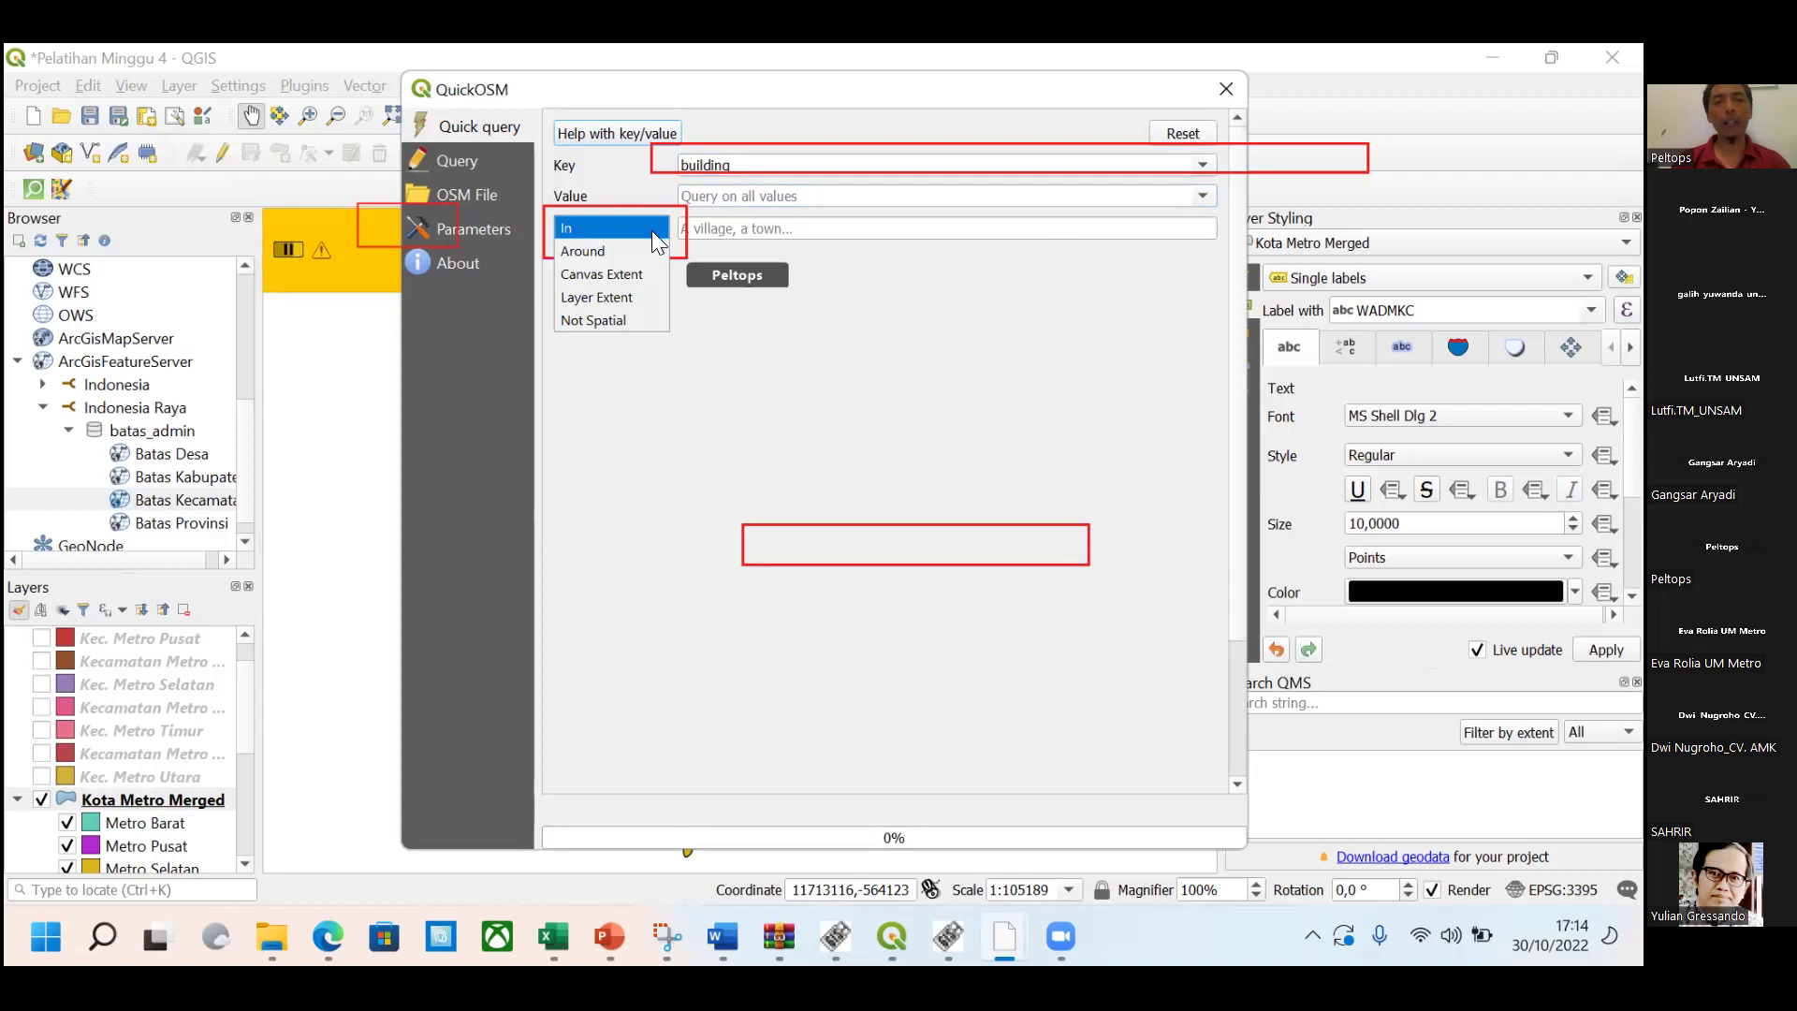
left_click(632, 293)
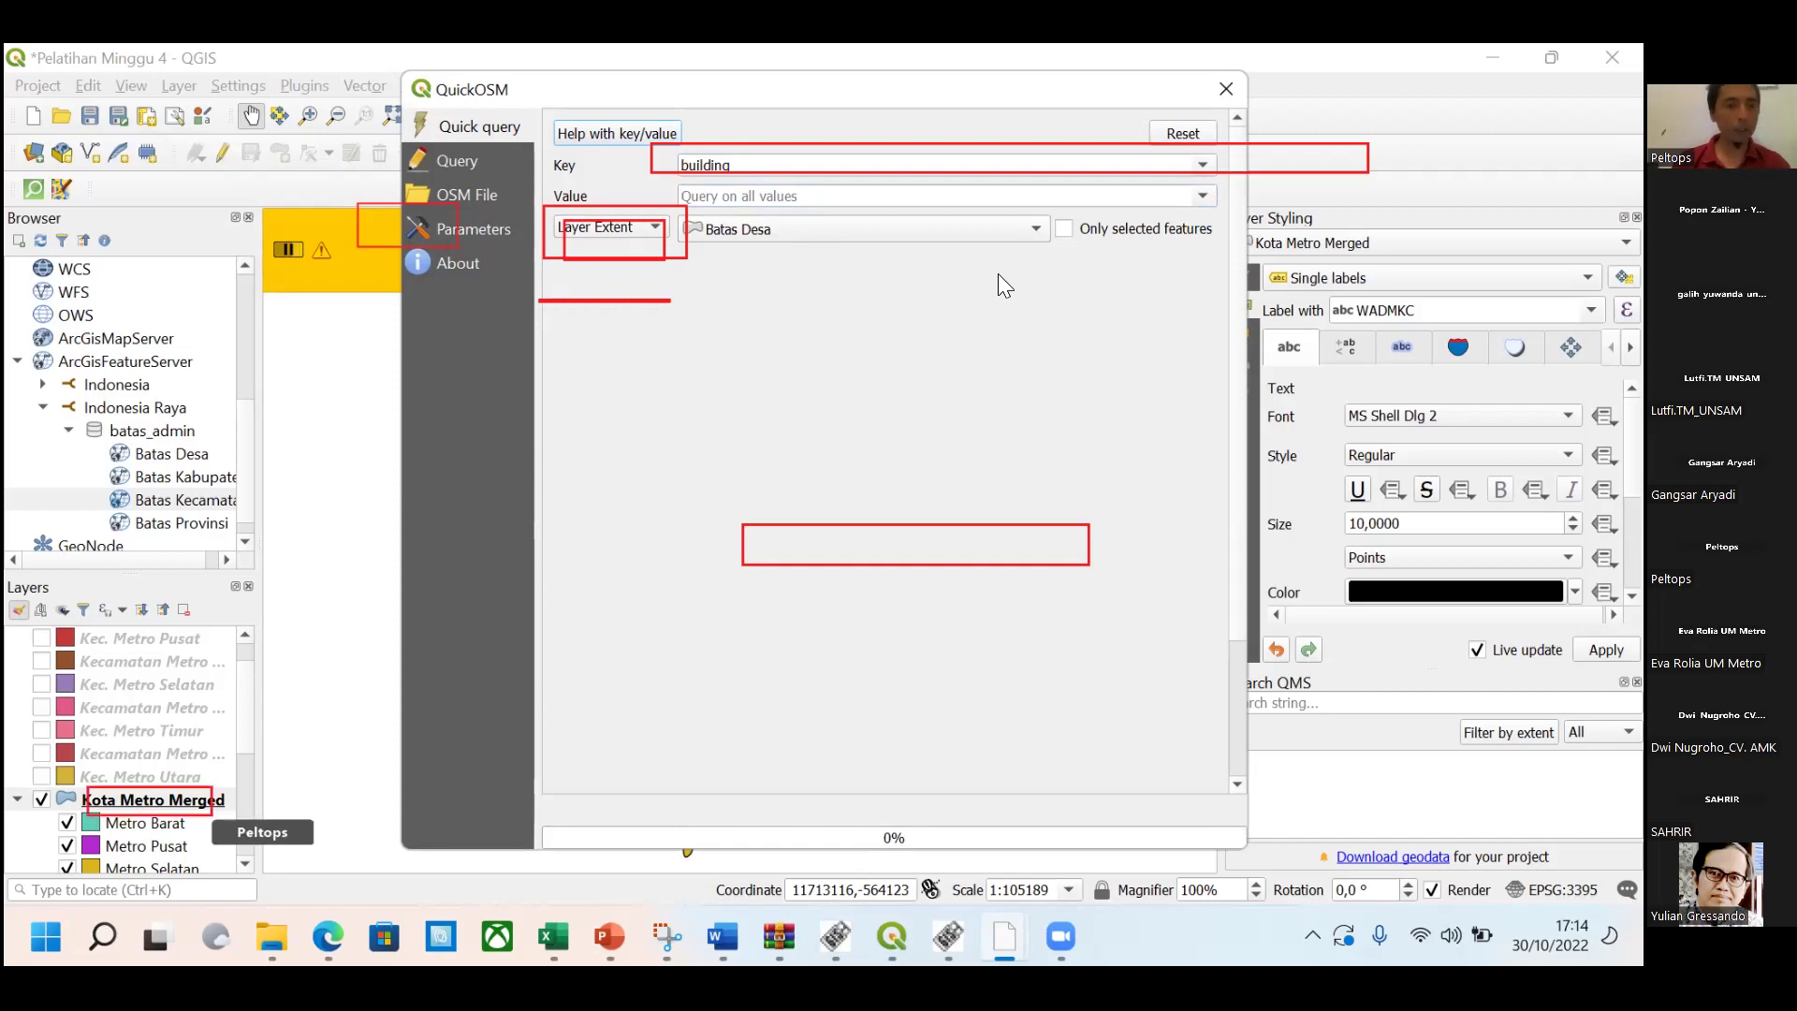
left_click(1031, 230)
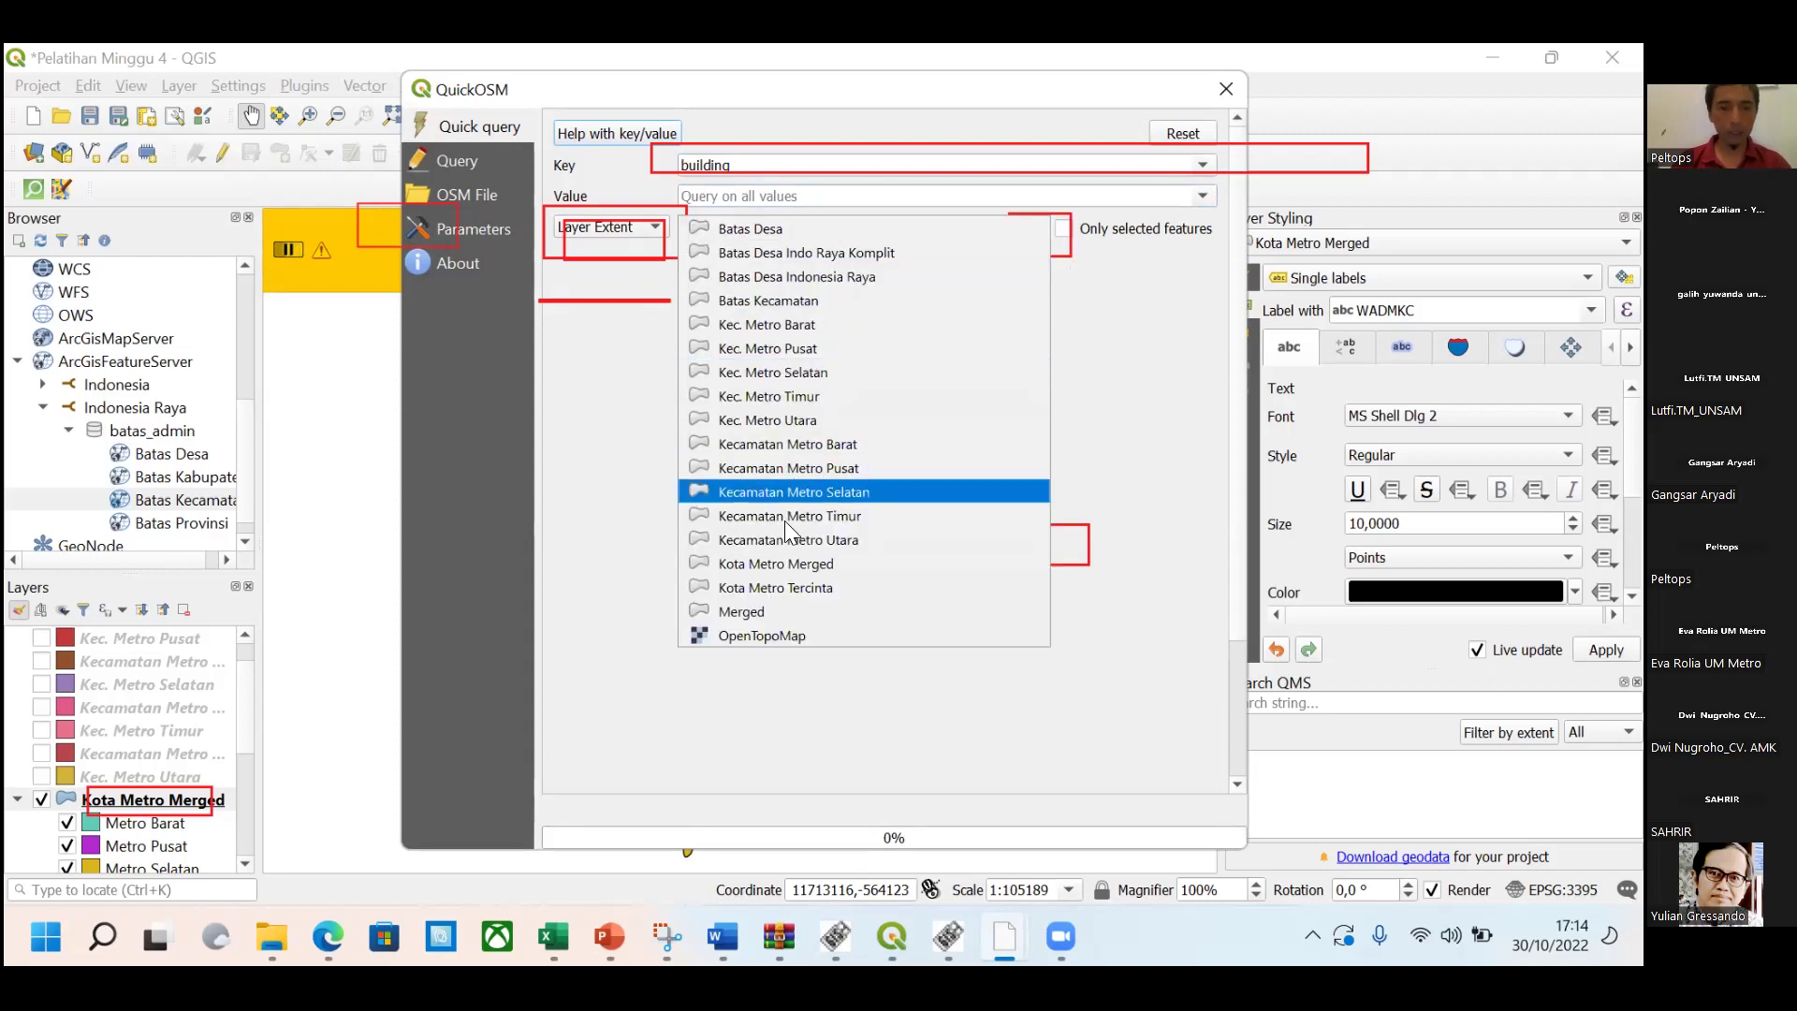
left_click(795, 561)
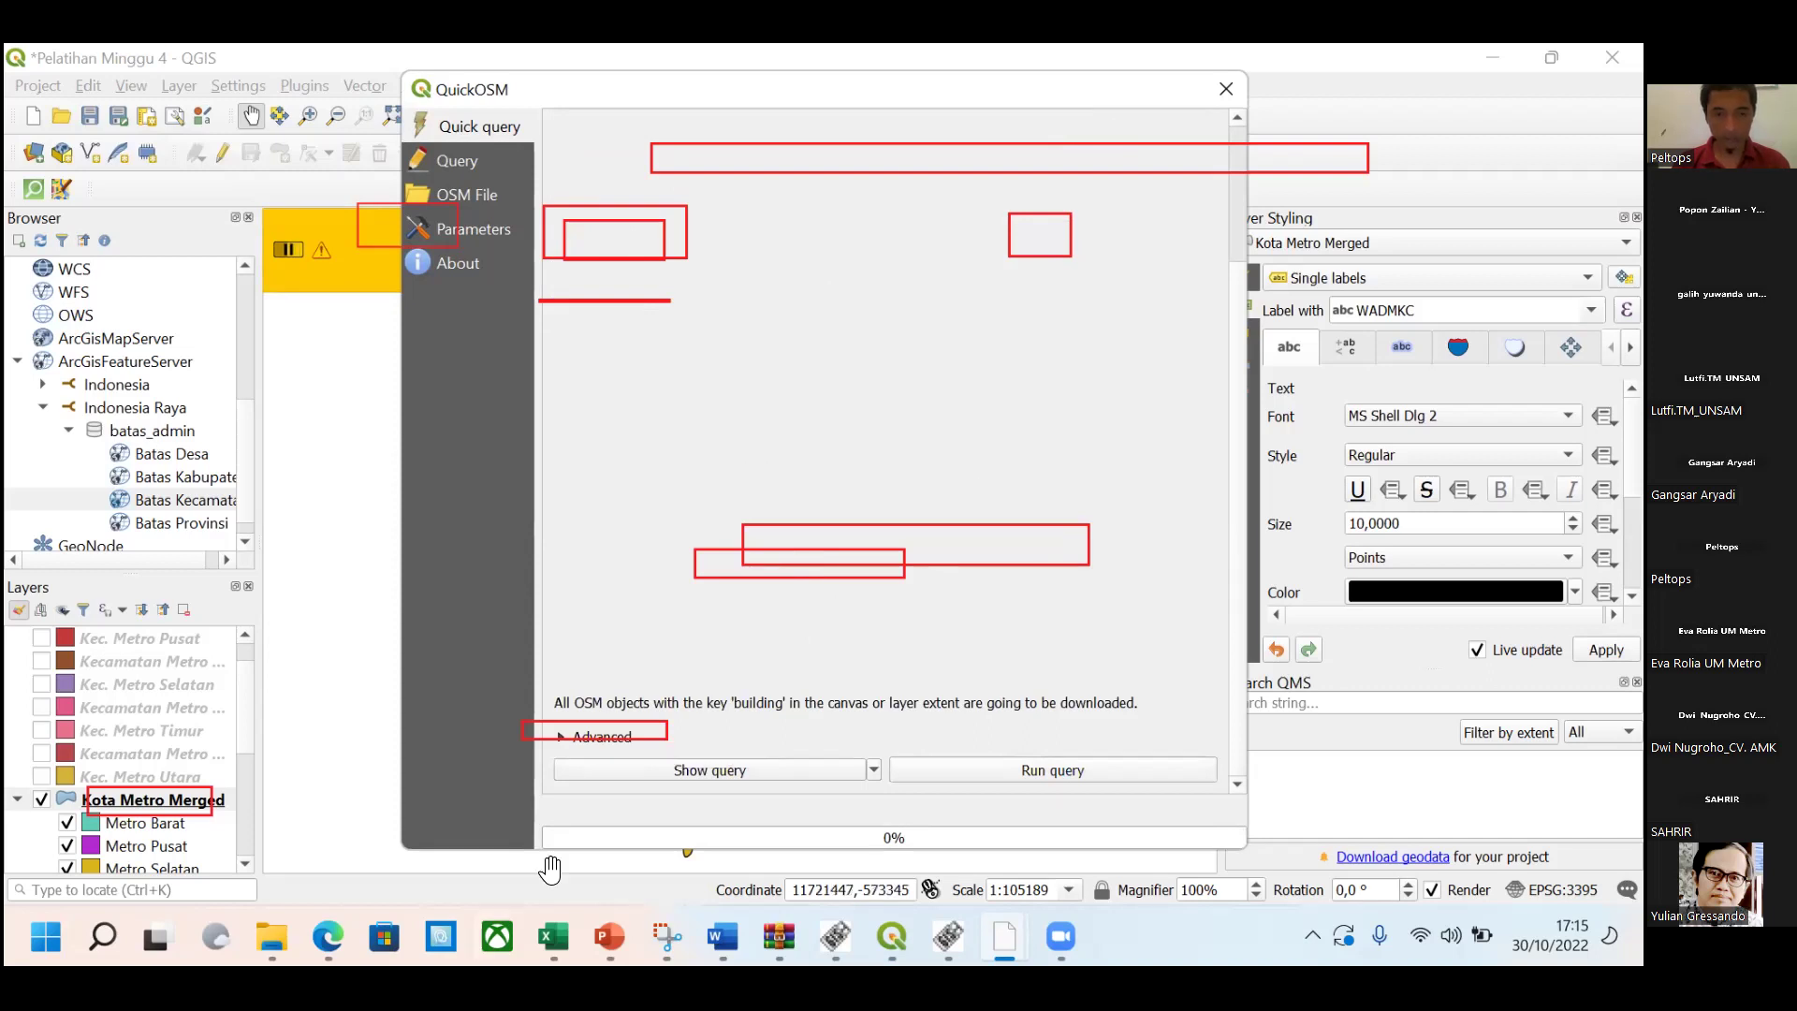
left_click(598, 735)
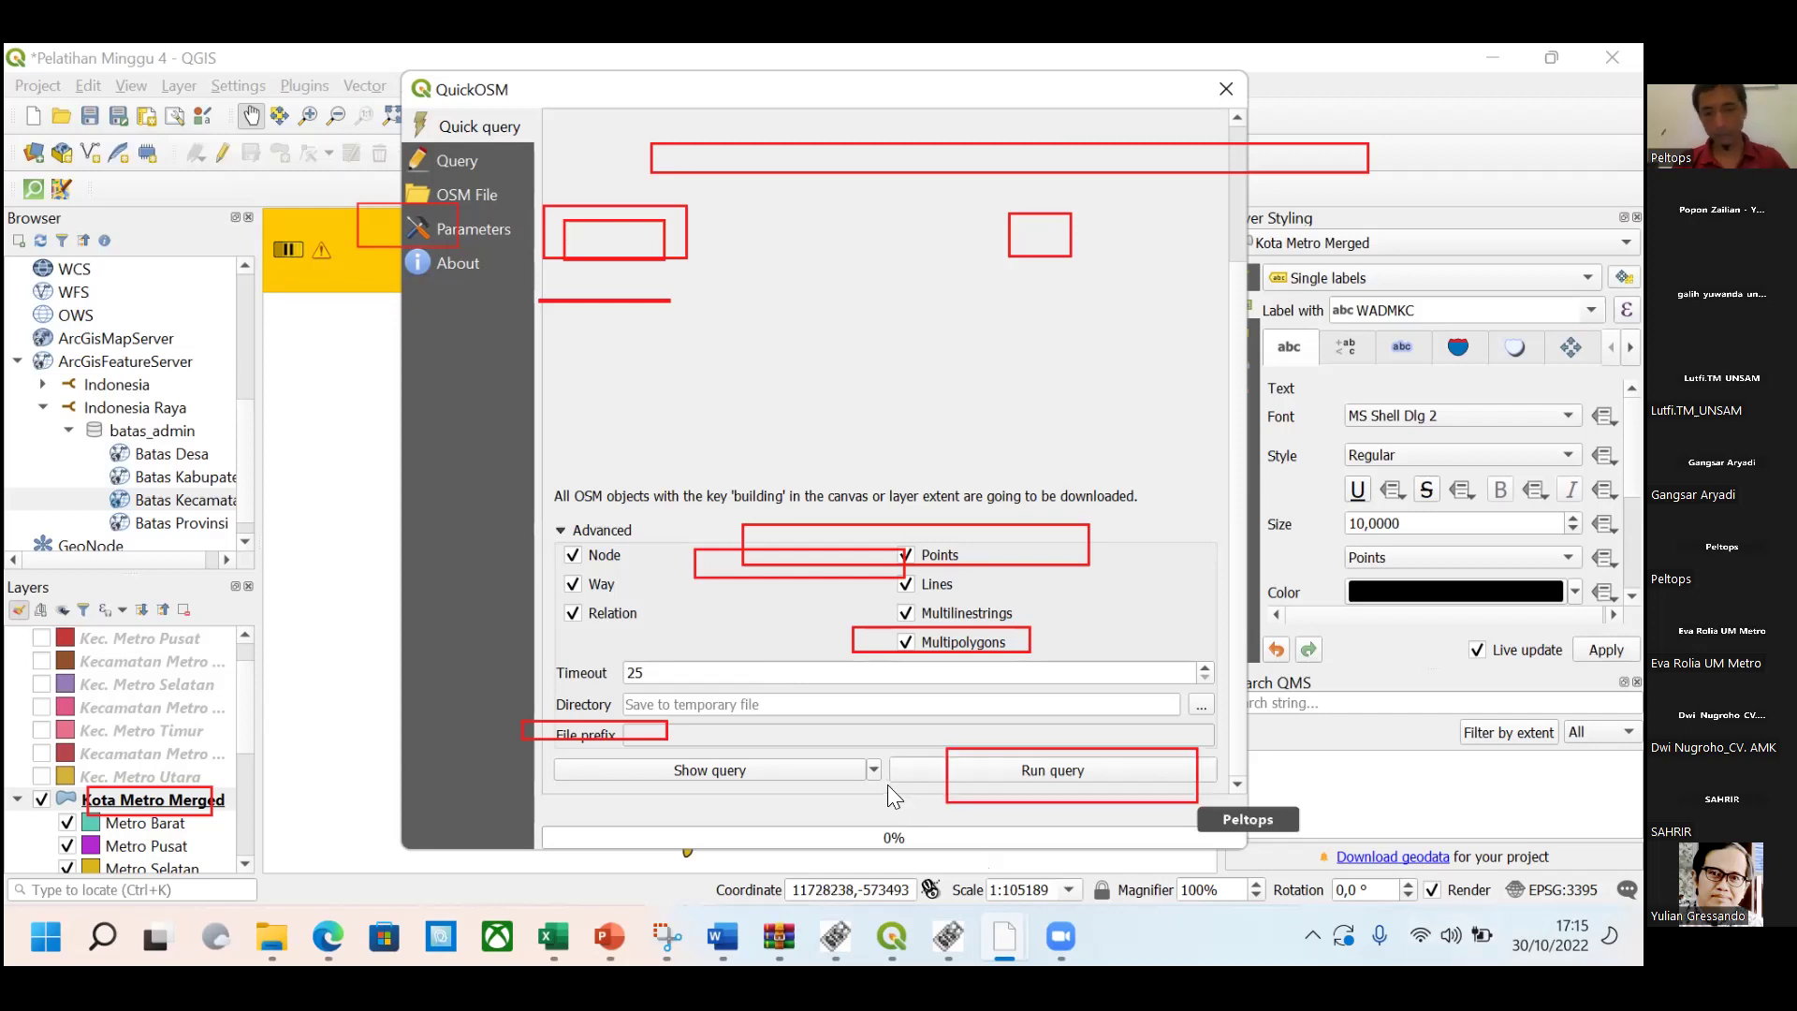
left_click(1041, 775)
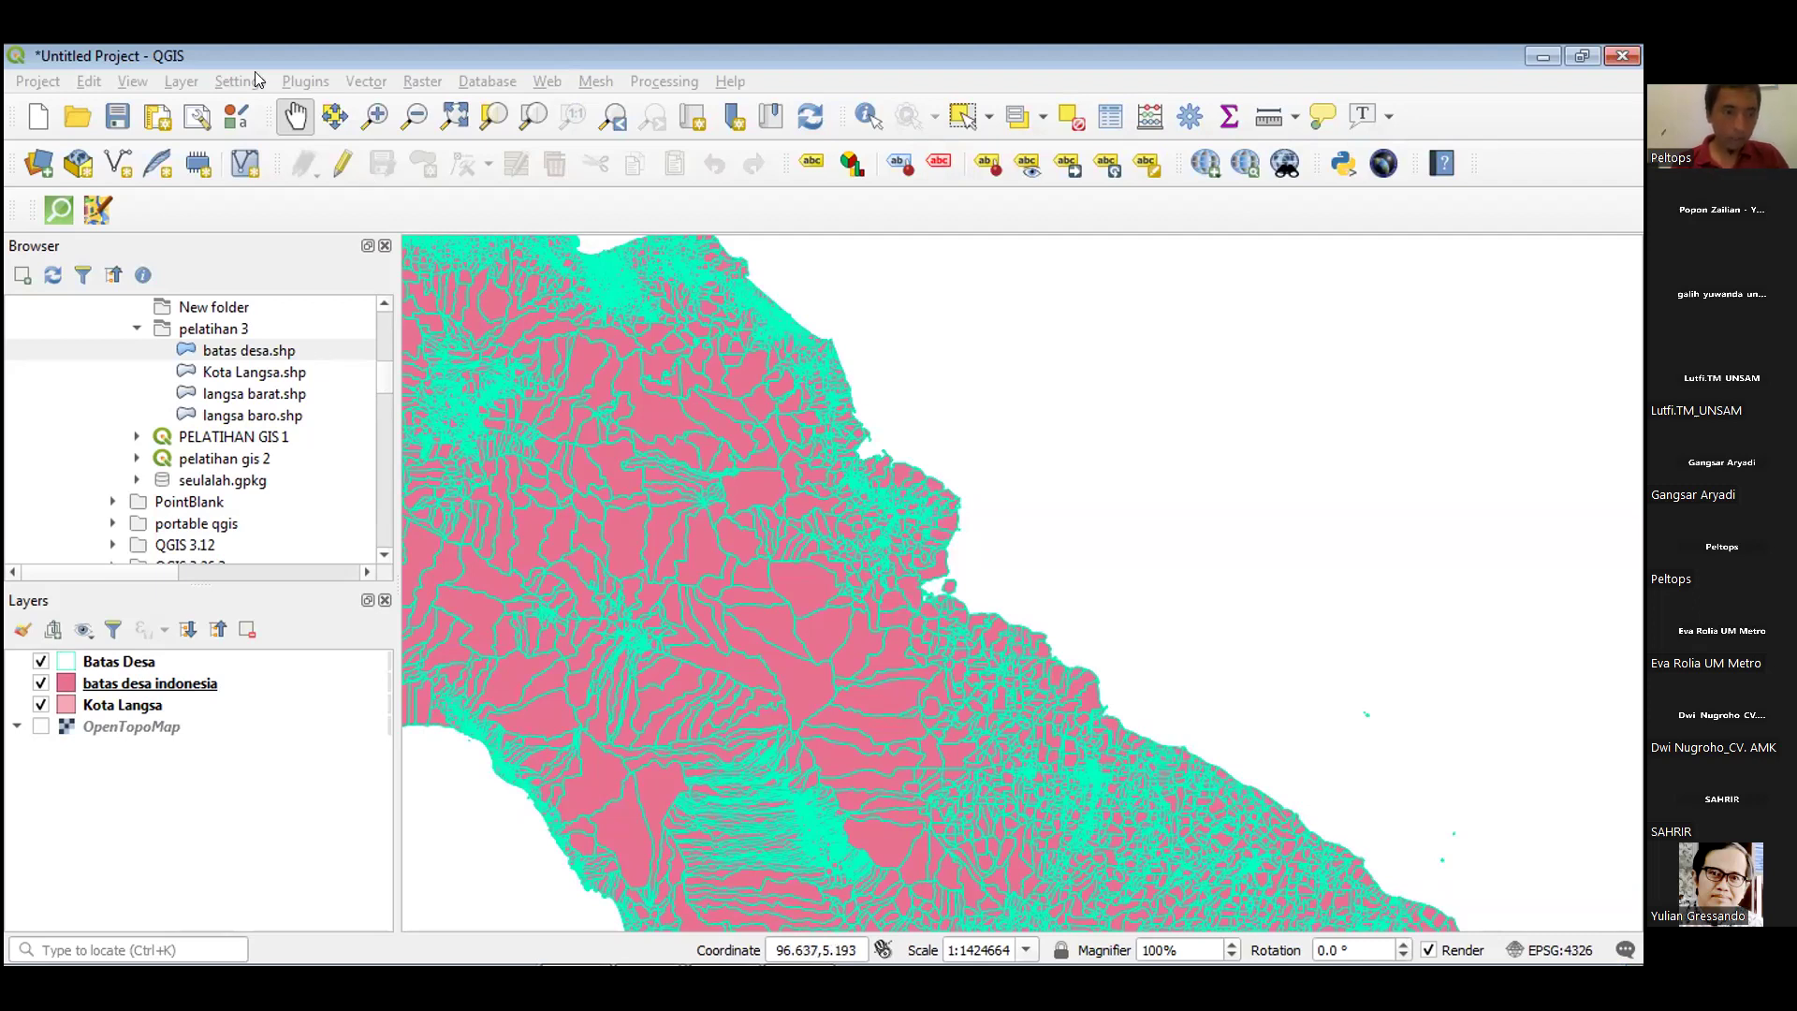
Check the source file path and other layer information in the properties of the batas desa indonesia layer.
right_click(138, 686)
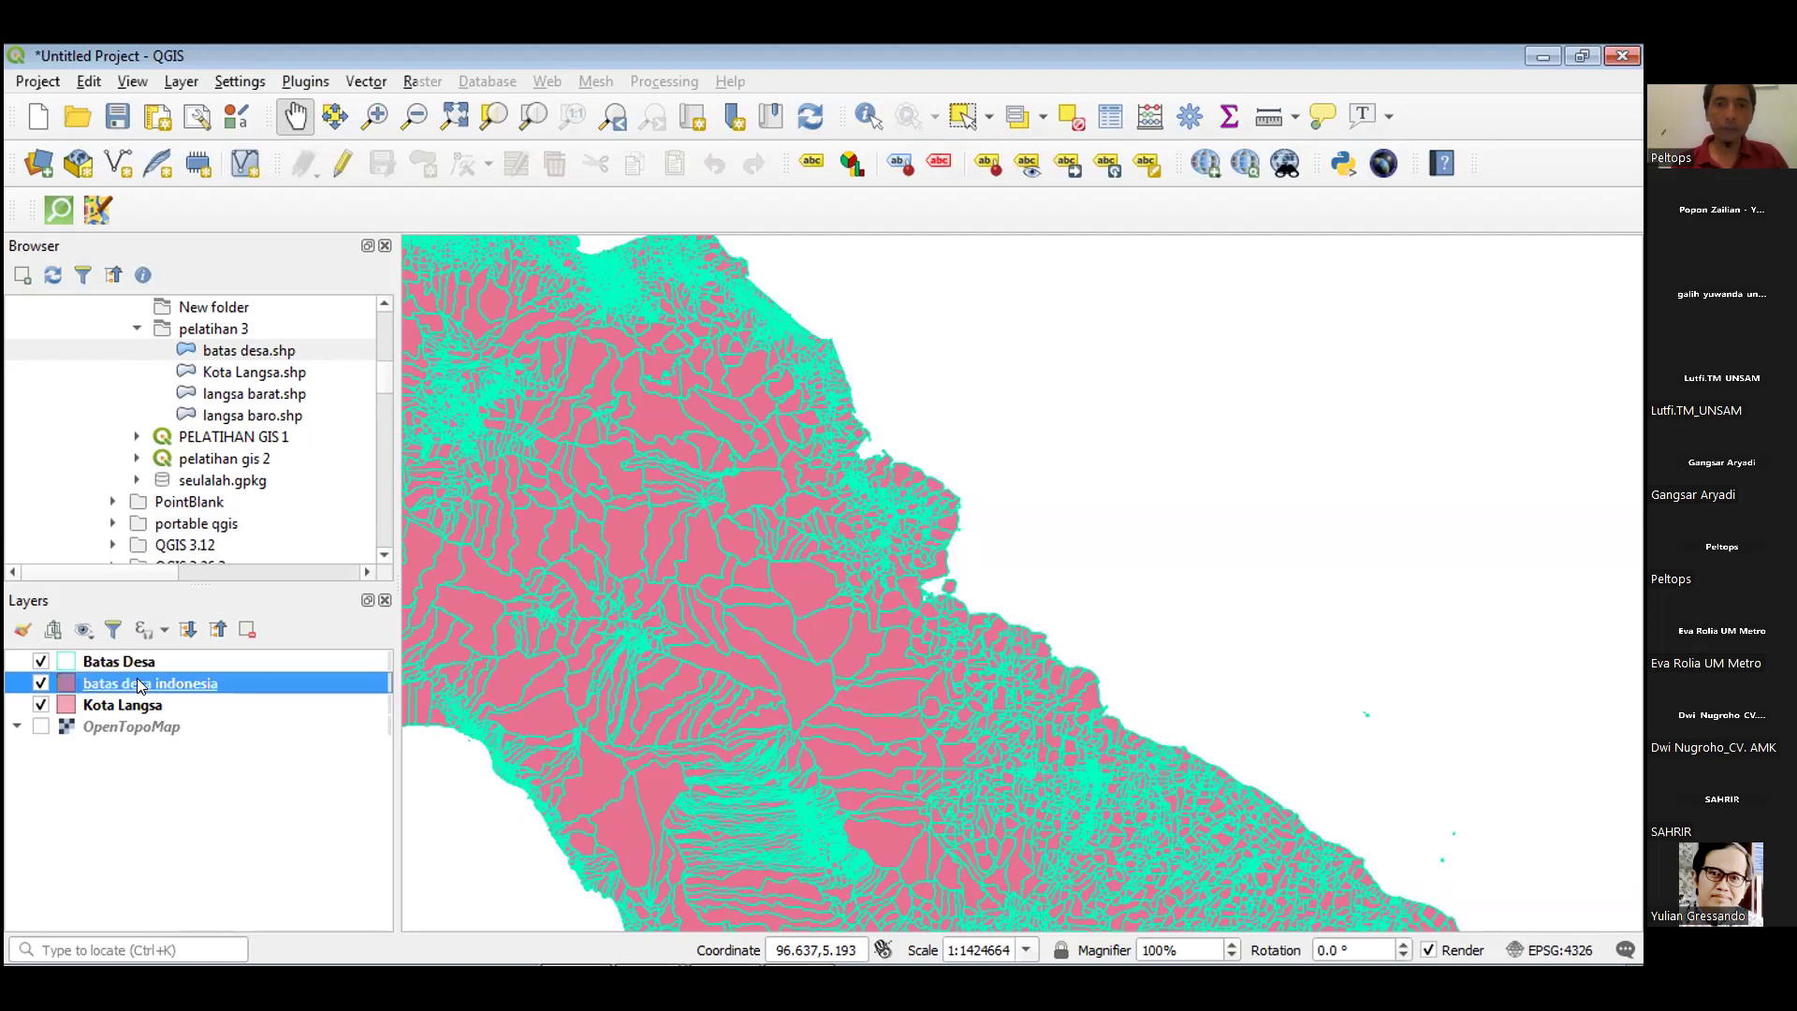
mouse_move(213, 612)
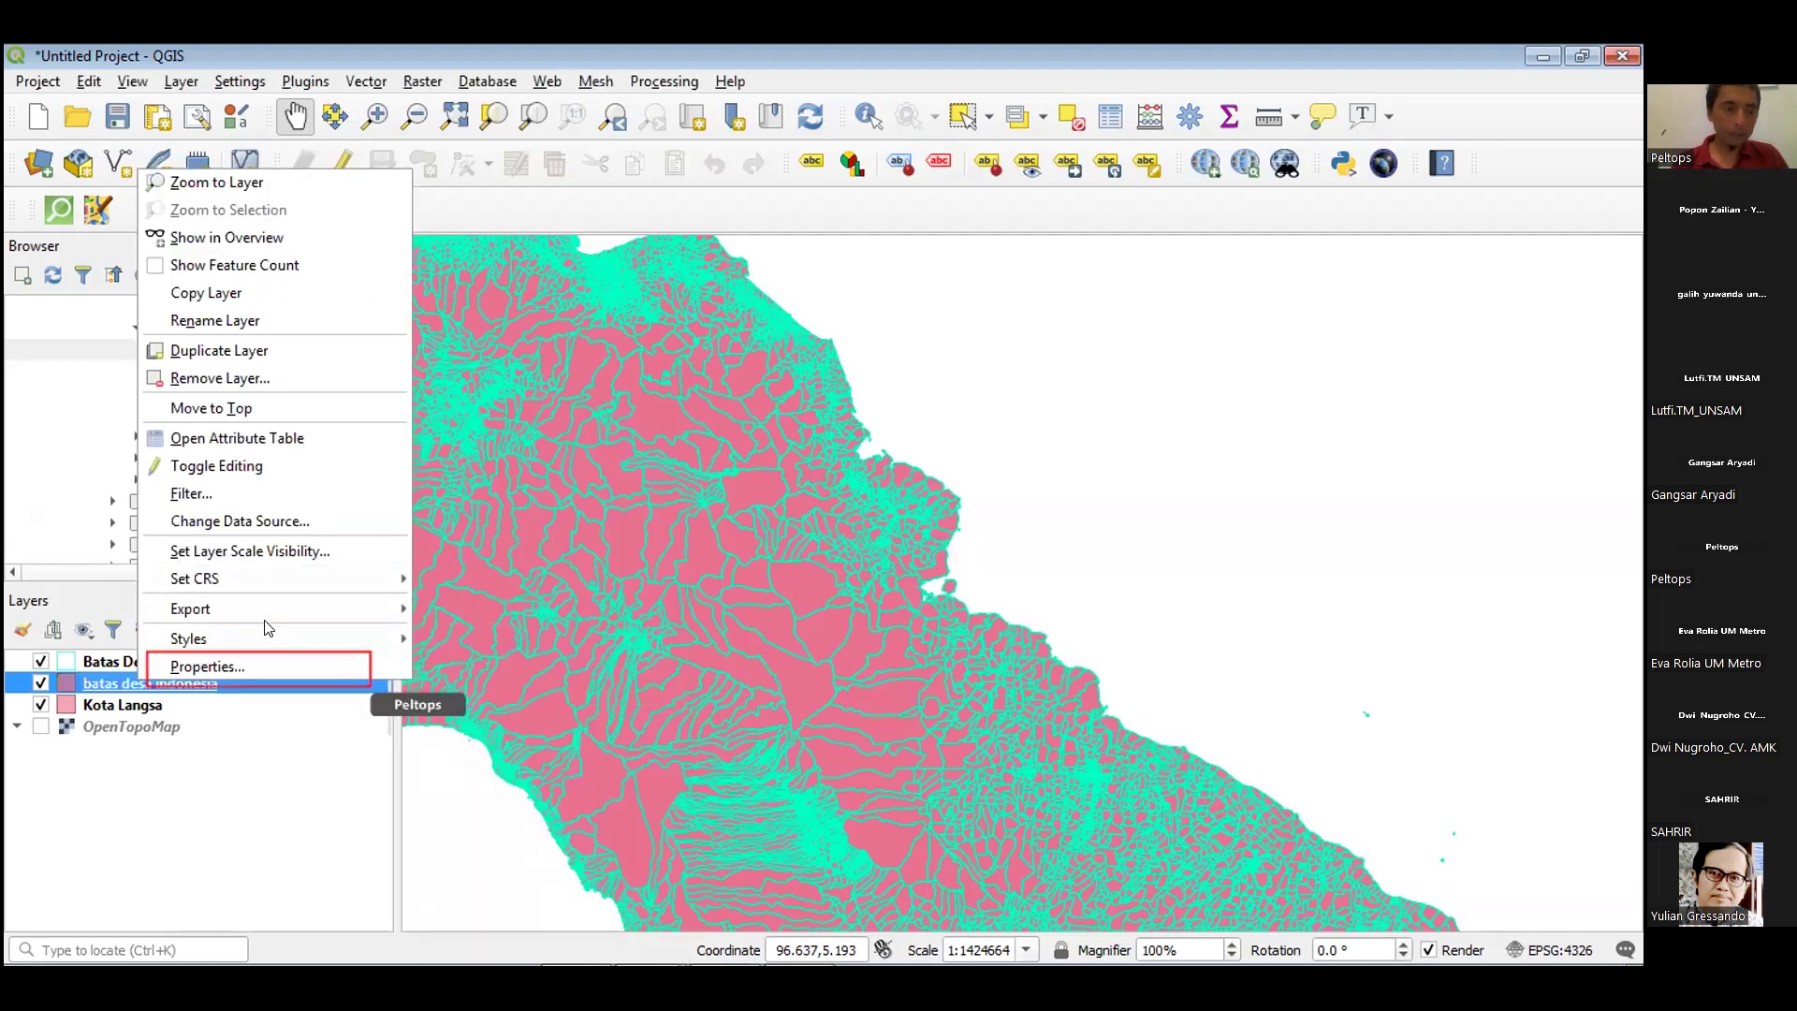
left_click(277, 666)
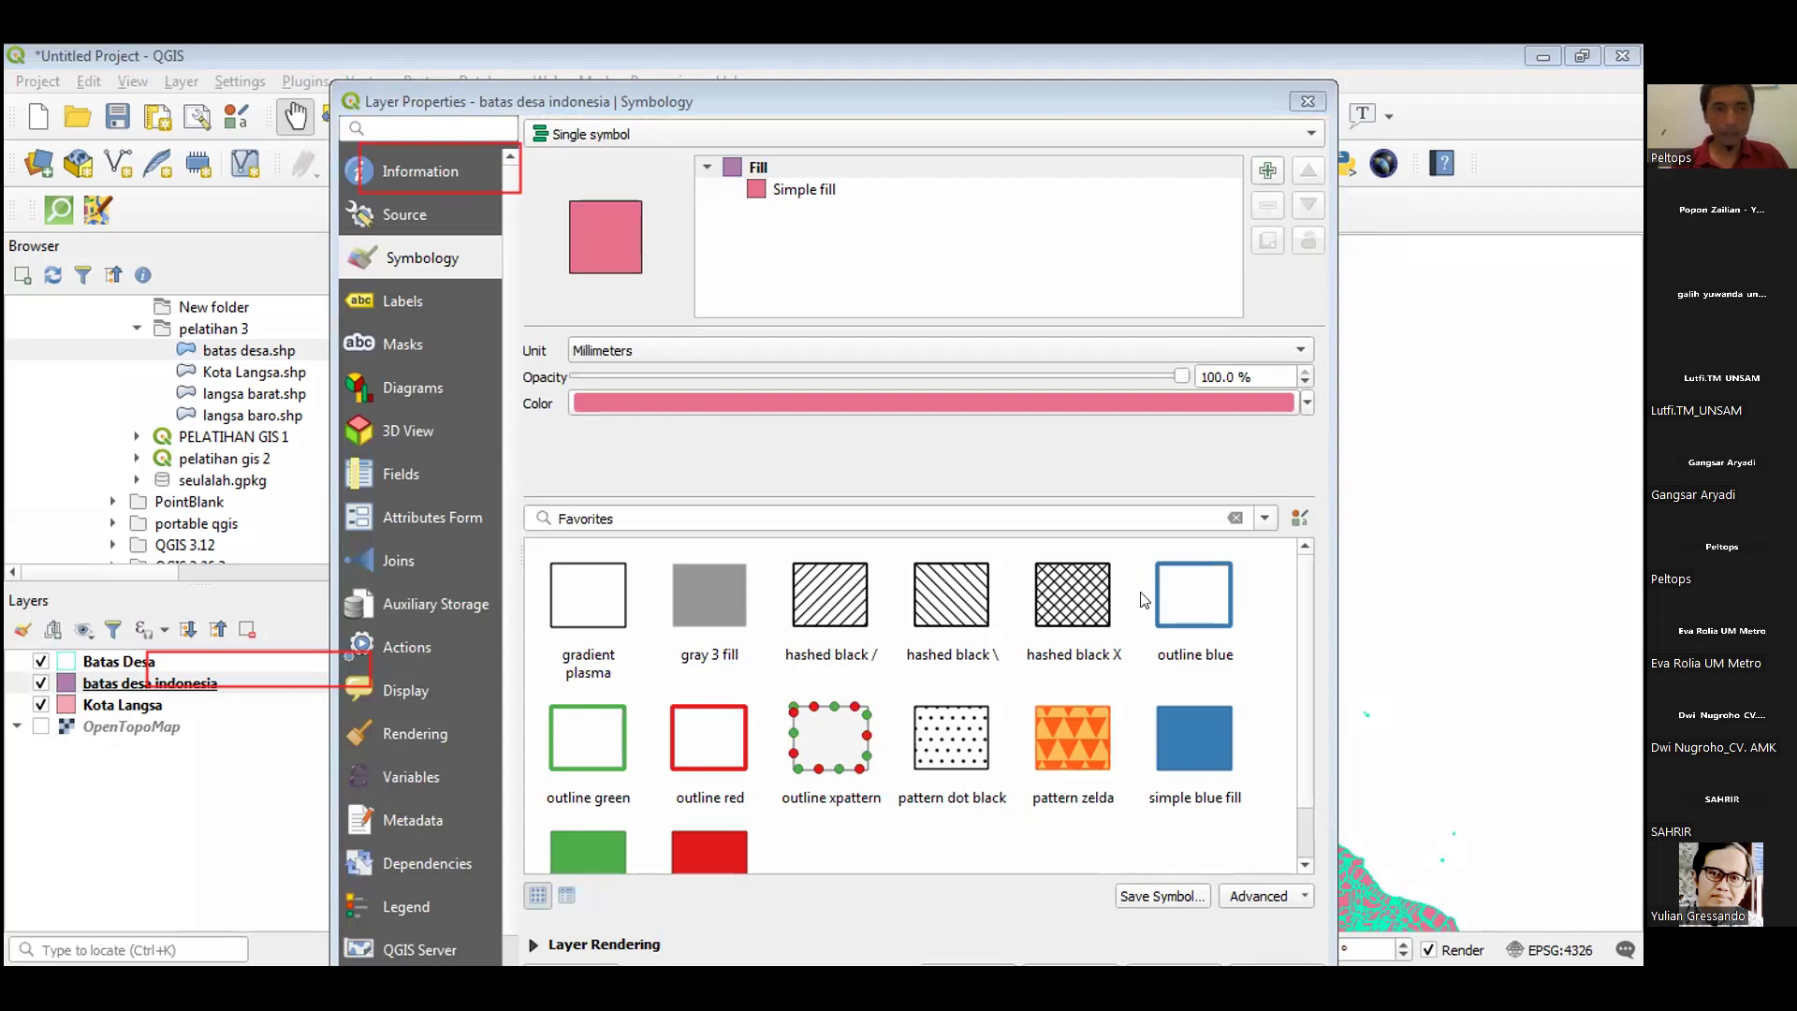
left_click(456, 168)
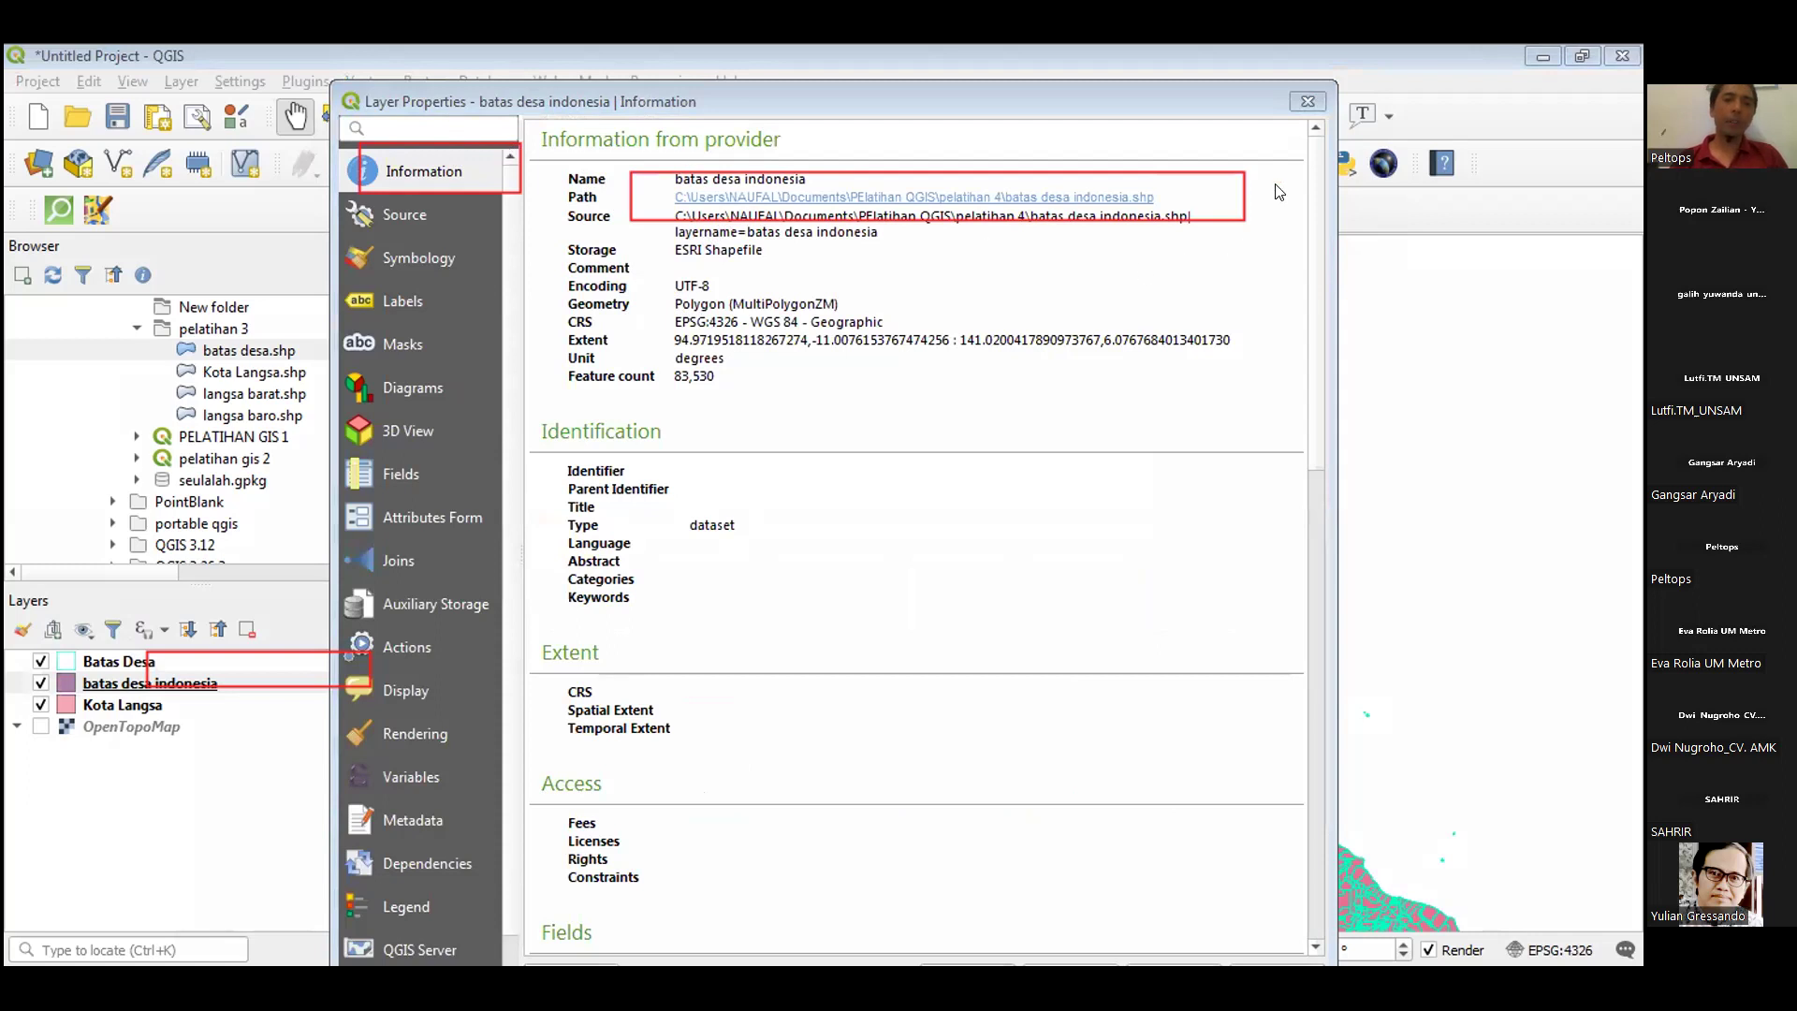
left_click_drag(842, 101, 841, 178)
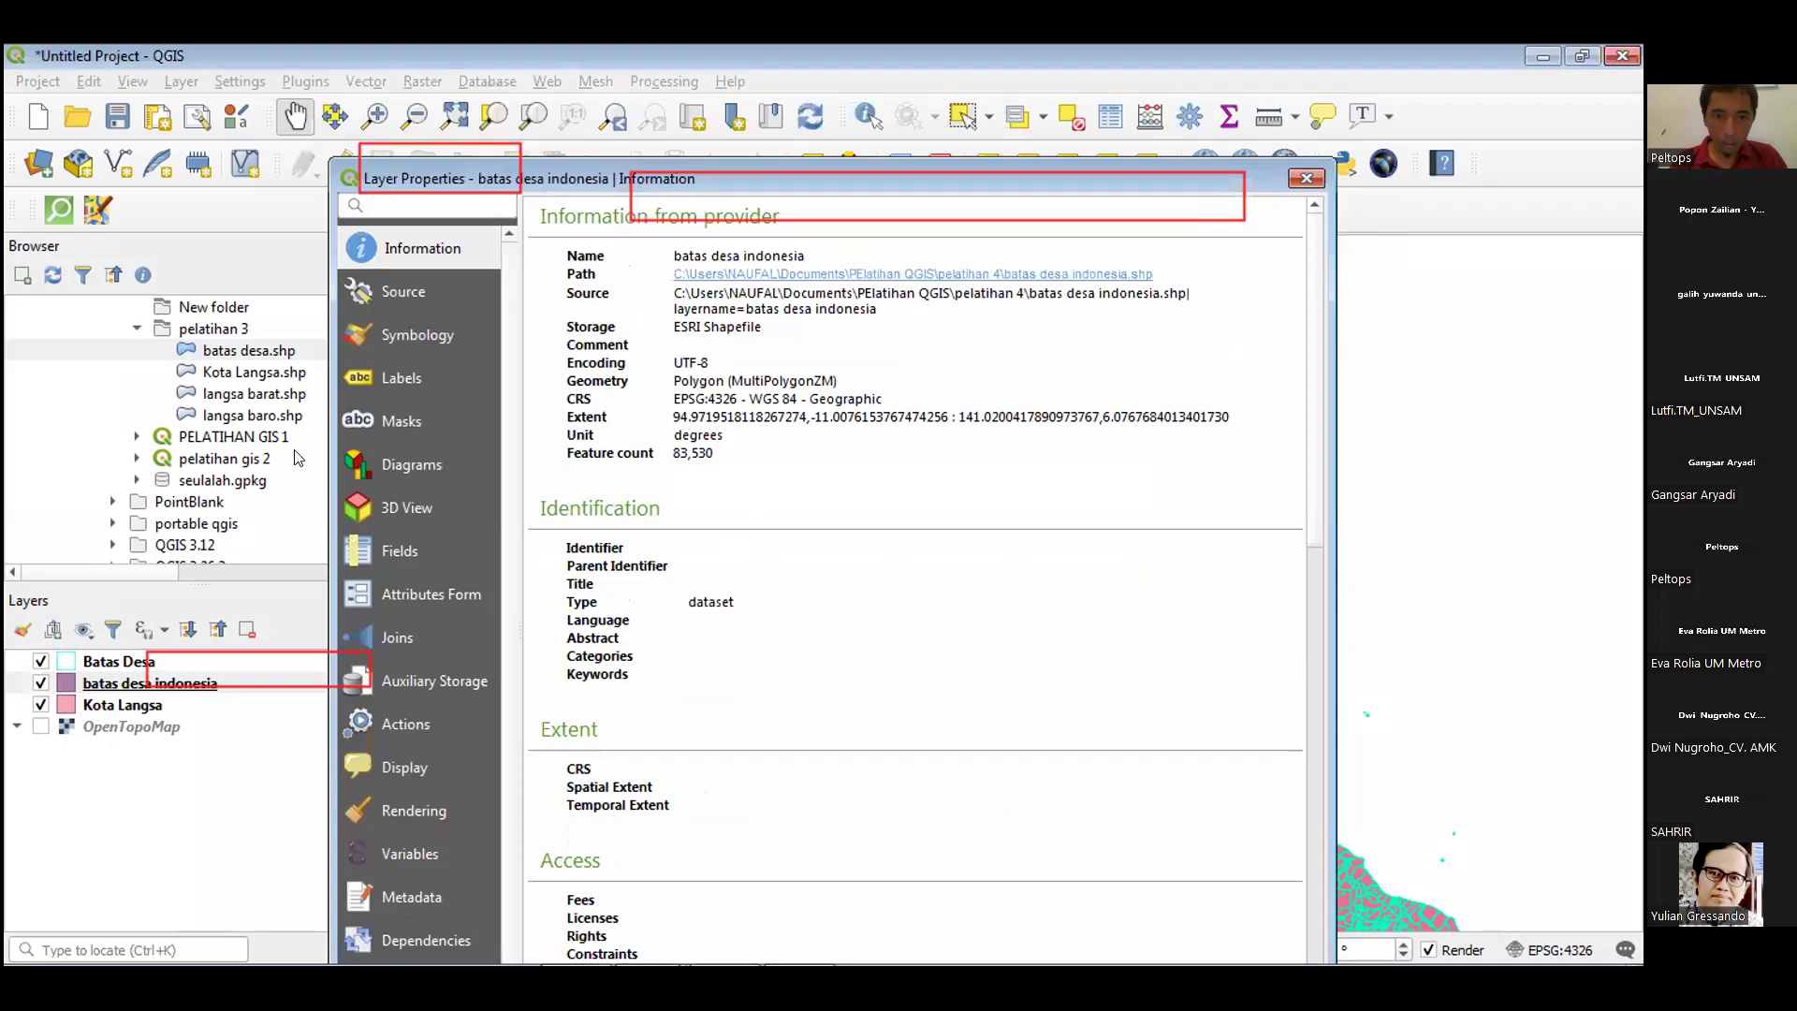
key("Escape")
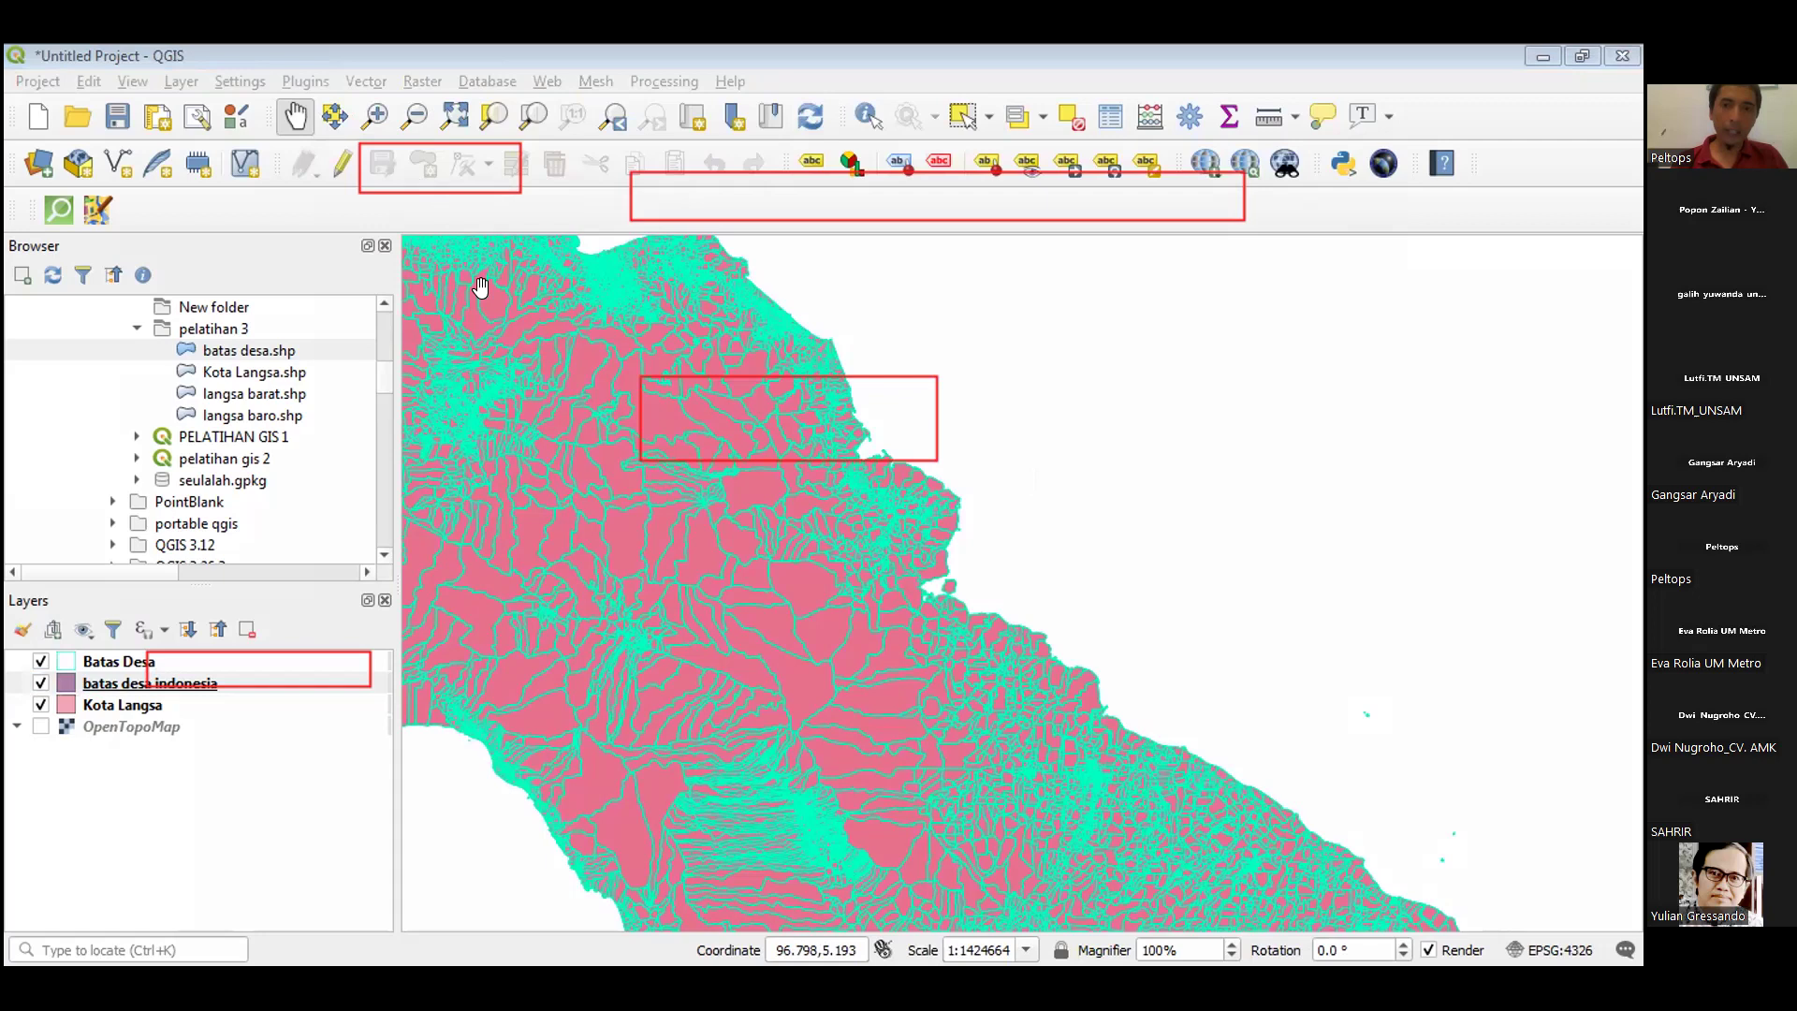
Open the attribute table of batas desa indonesia and show its form filter at the WADM fields.
right_click(230, 681)
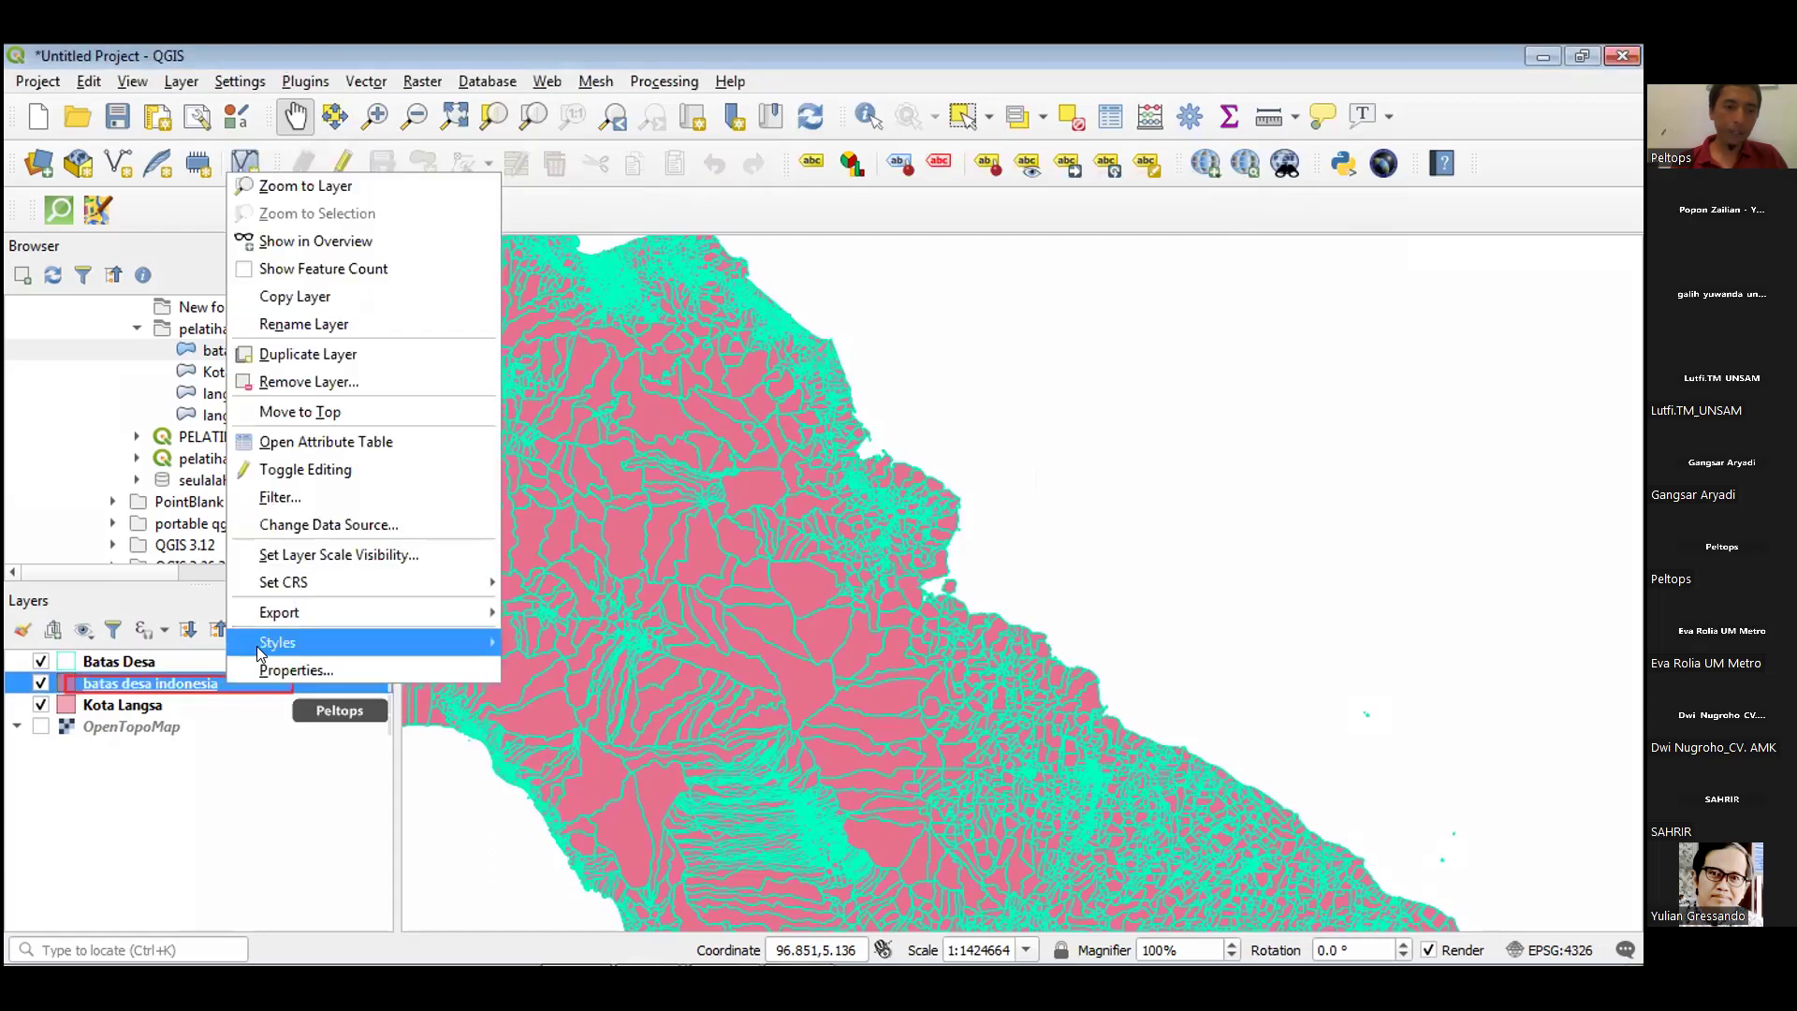
left_click(354, 453)
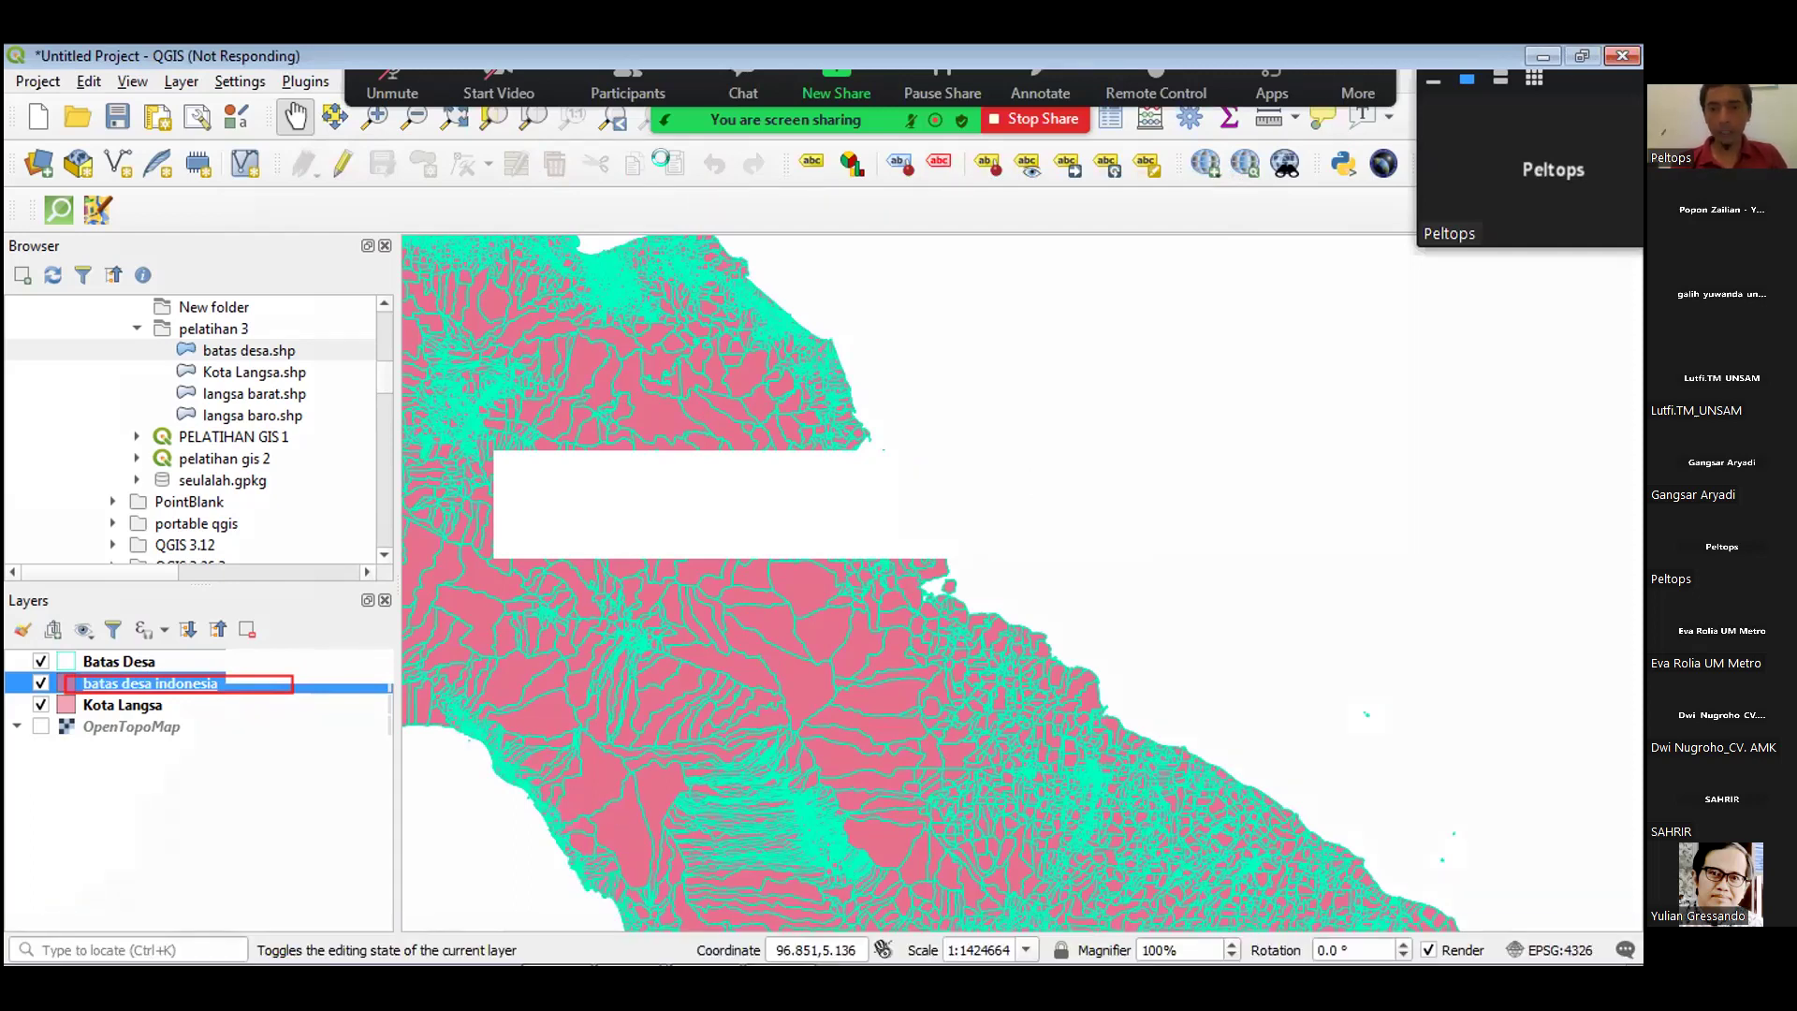
mouse_move(781, 903)
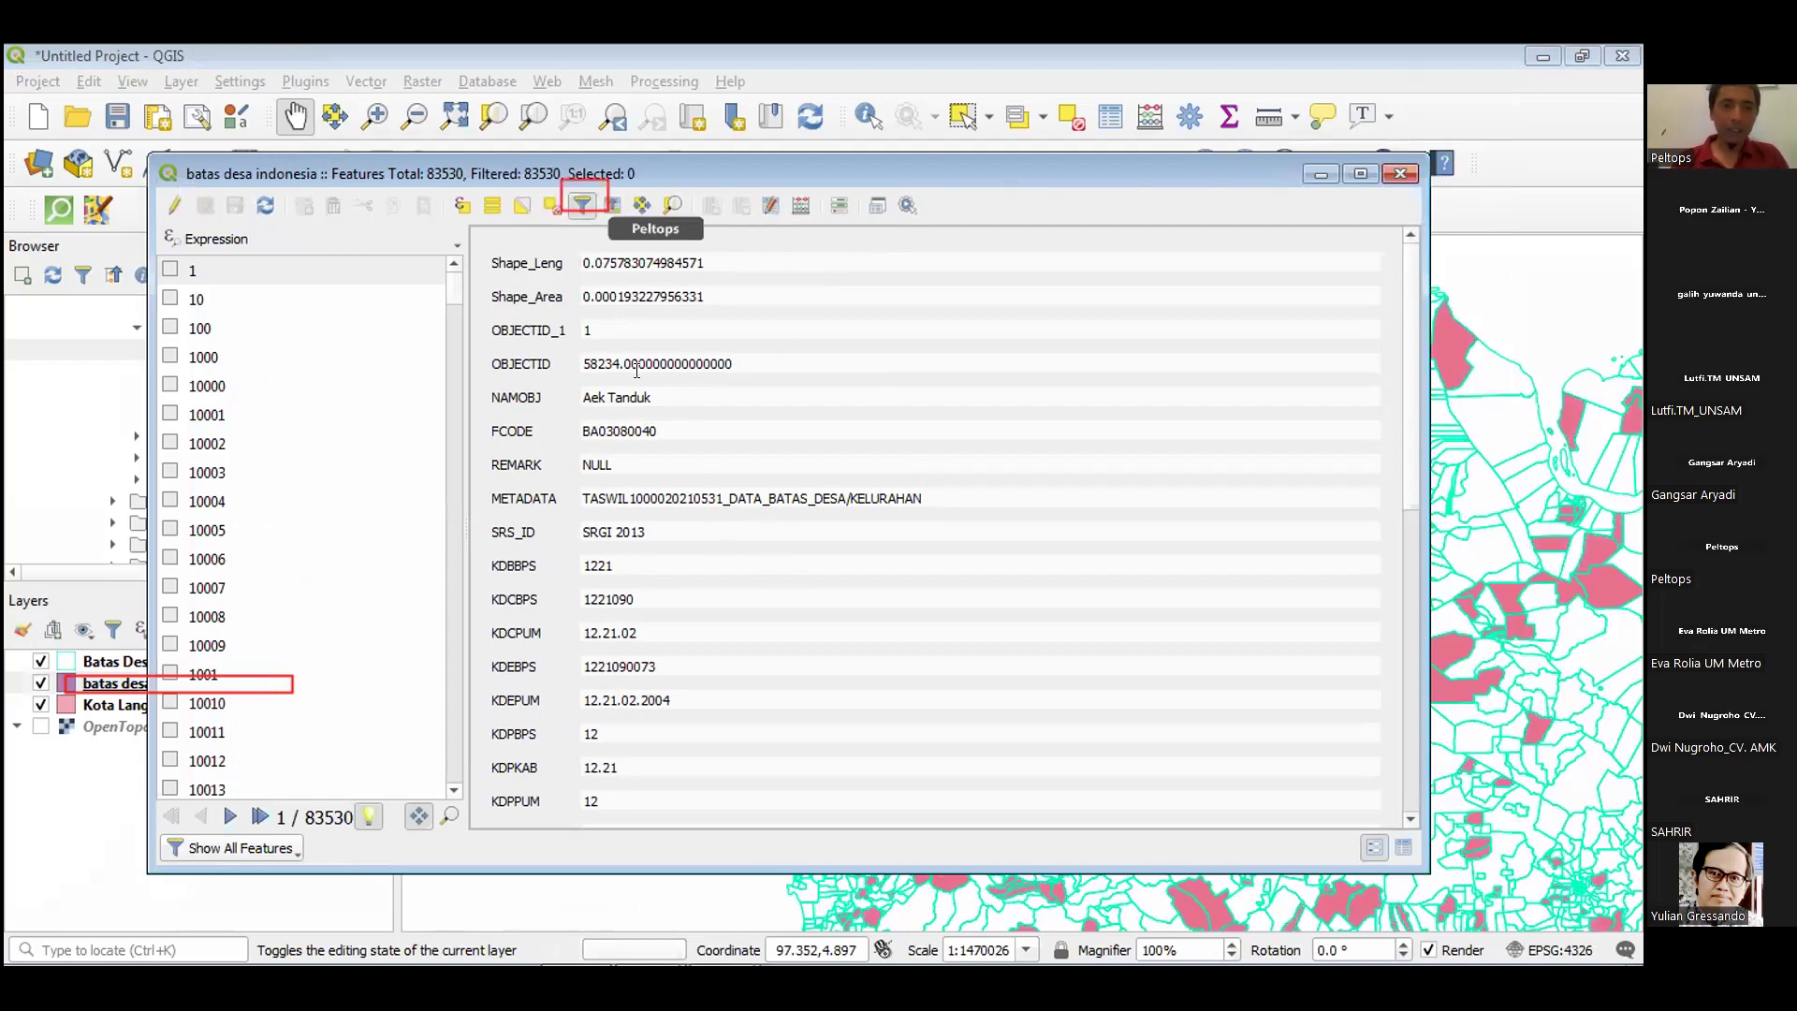
key("ctrl+f")
scroll(857, 465, "down", 3)
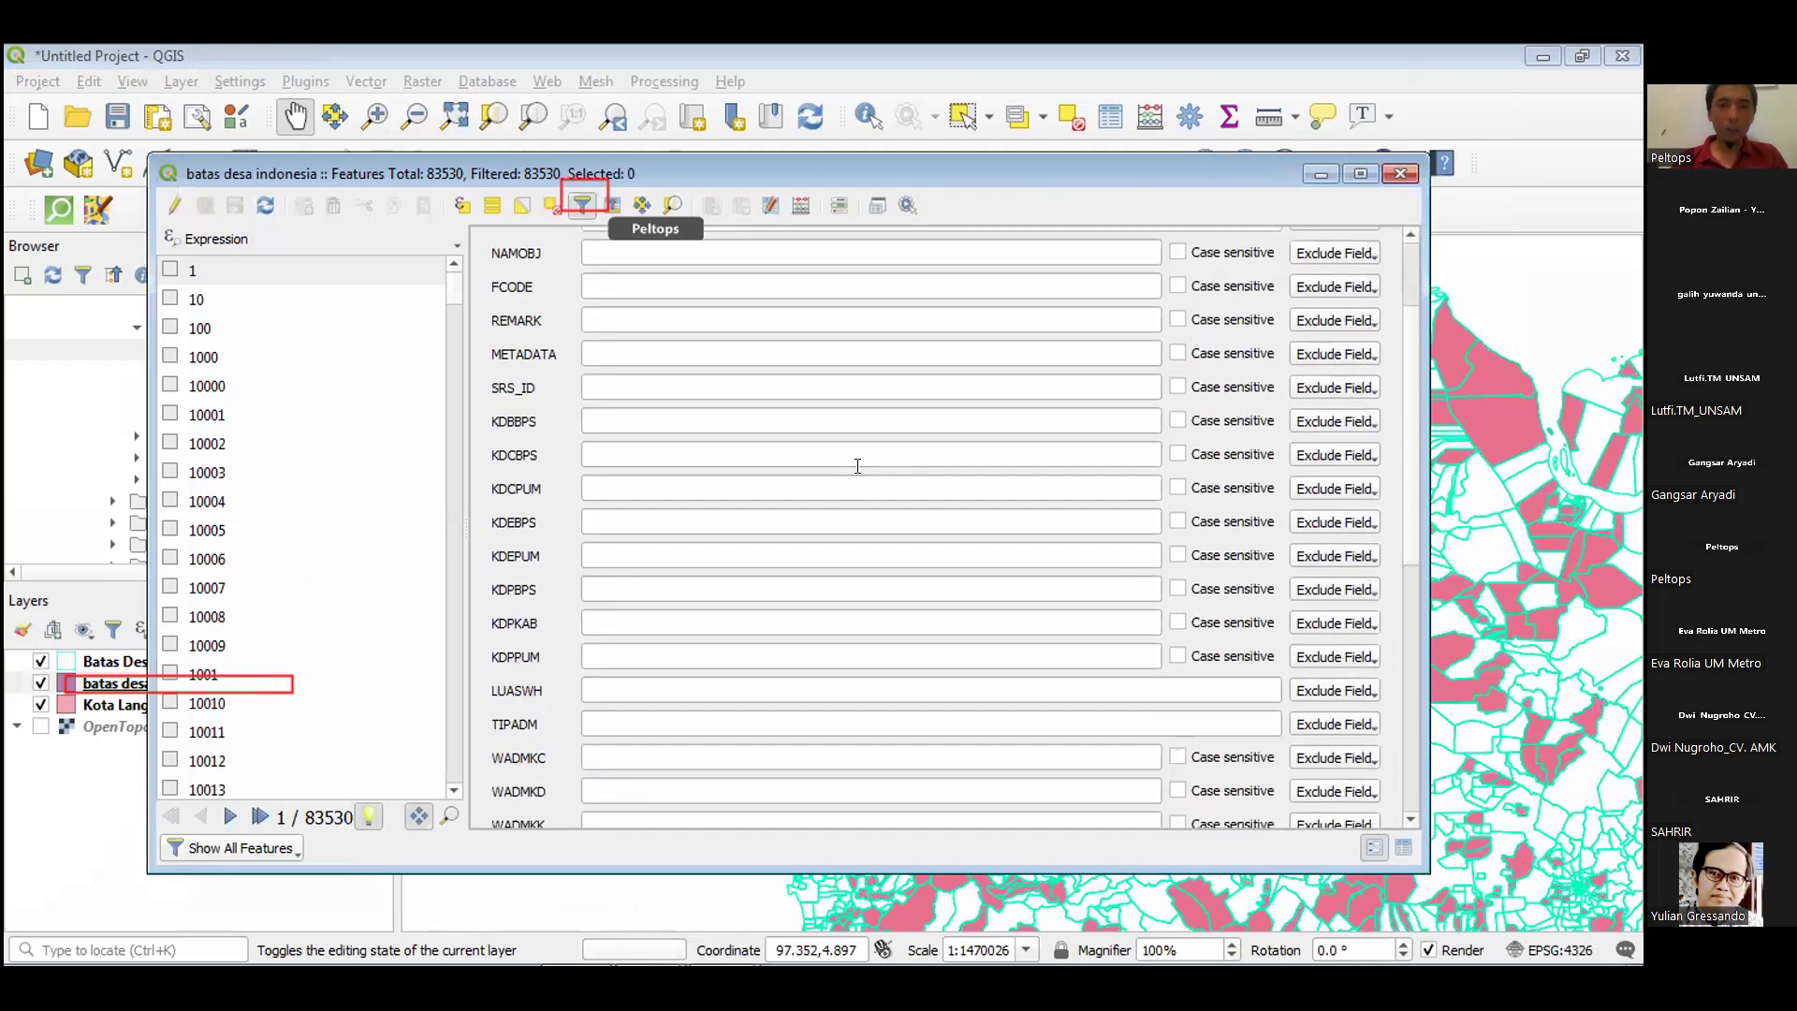
scroll(857, 465, "down", 3)
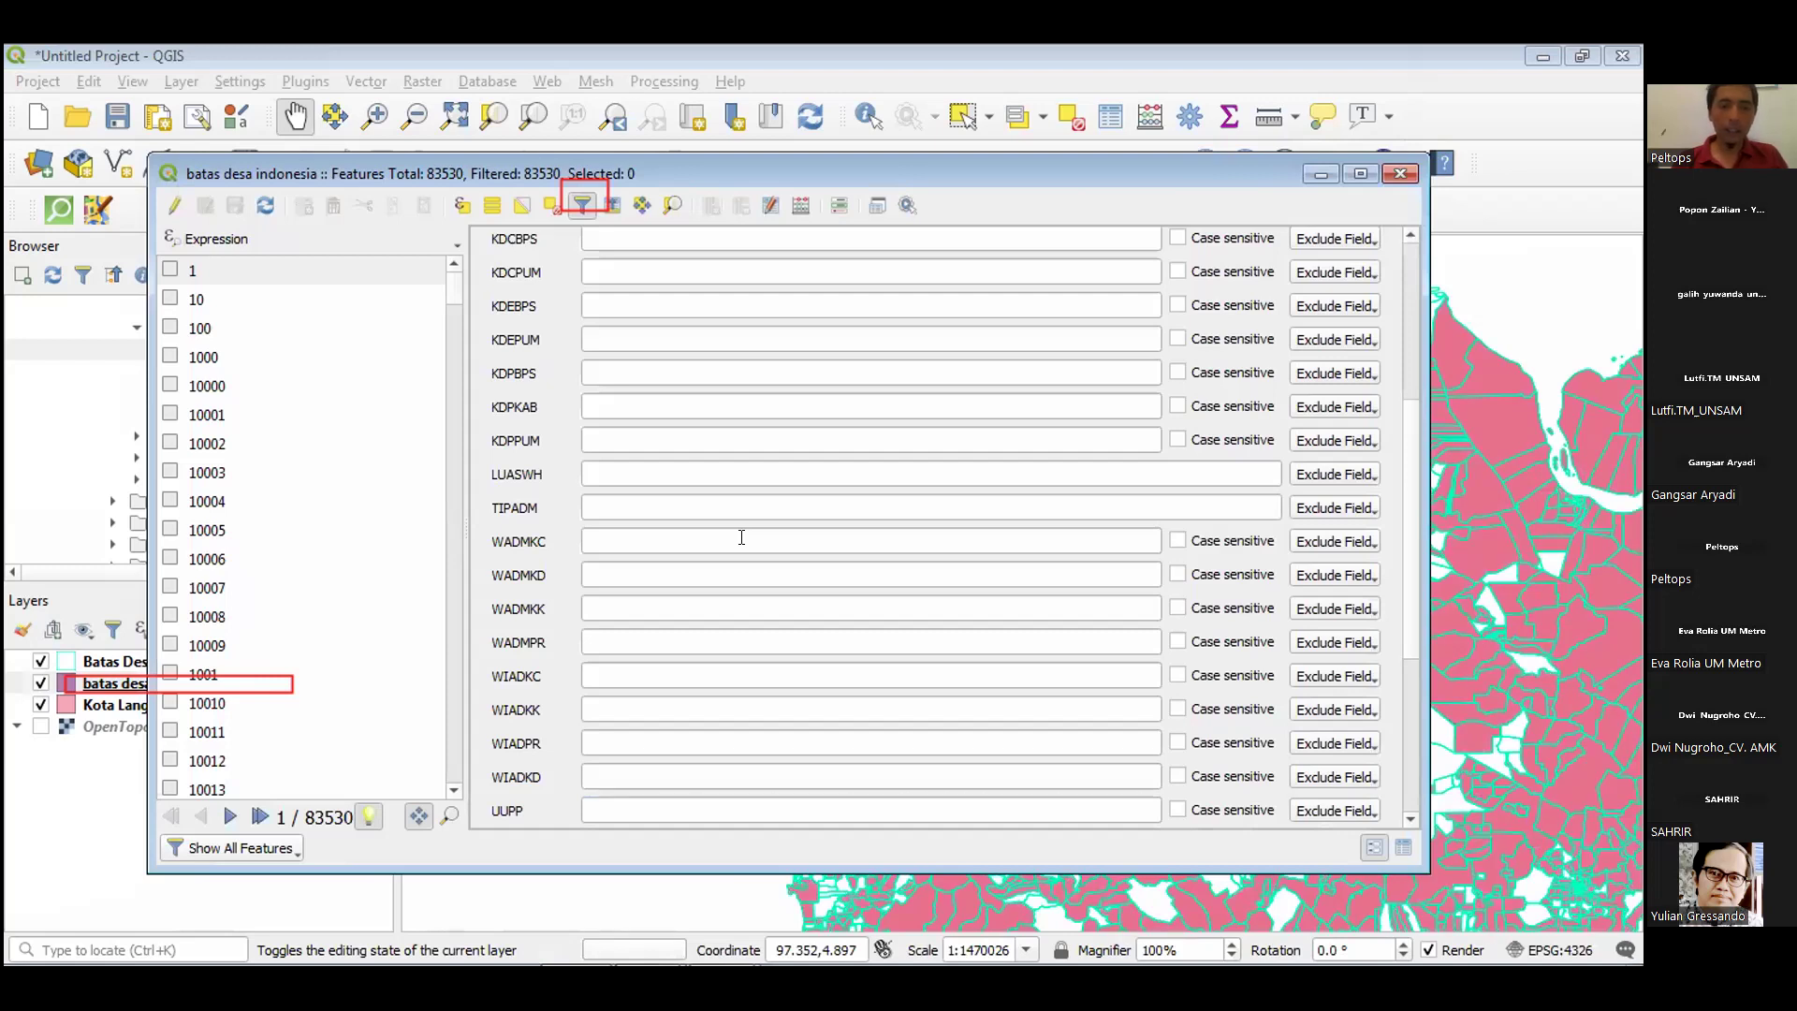
left_click_drag(903, 179, 927, 253)
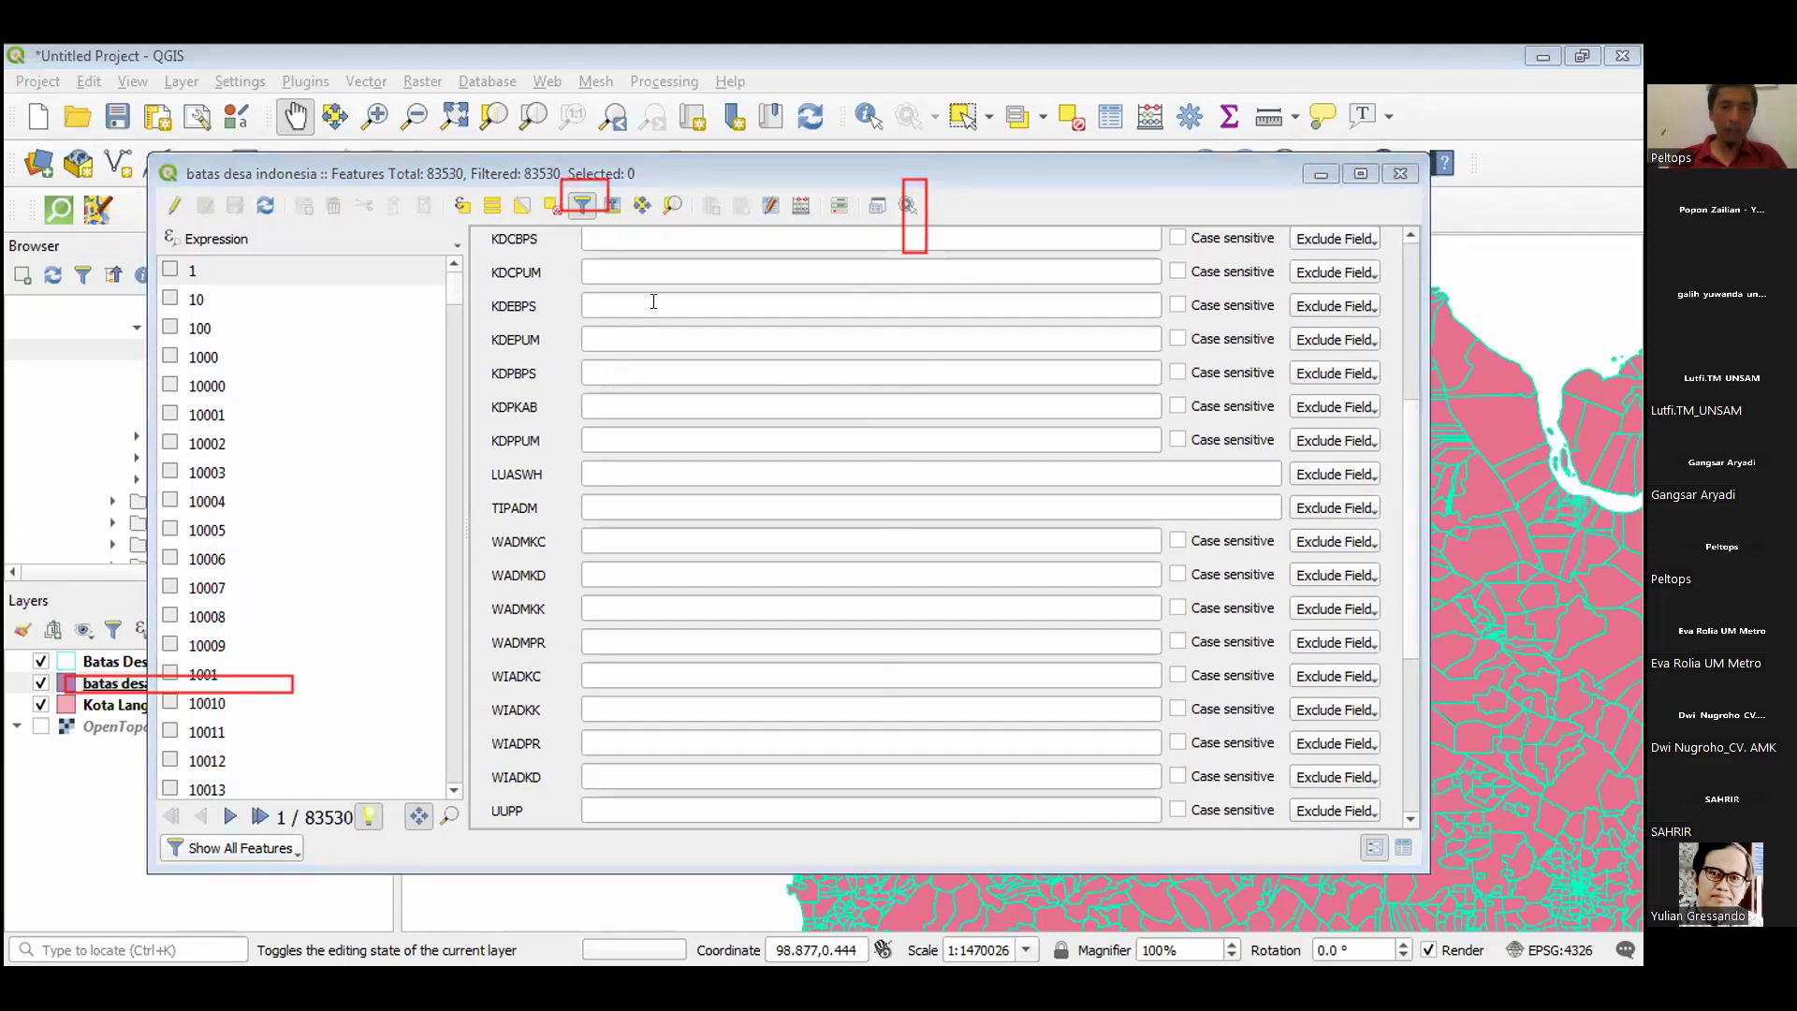
left_click(670, 541)
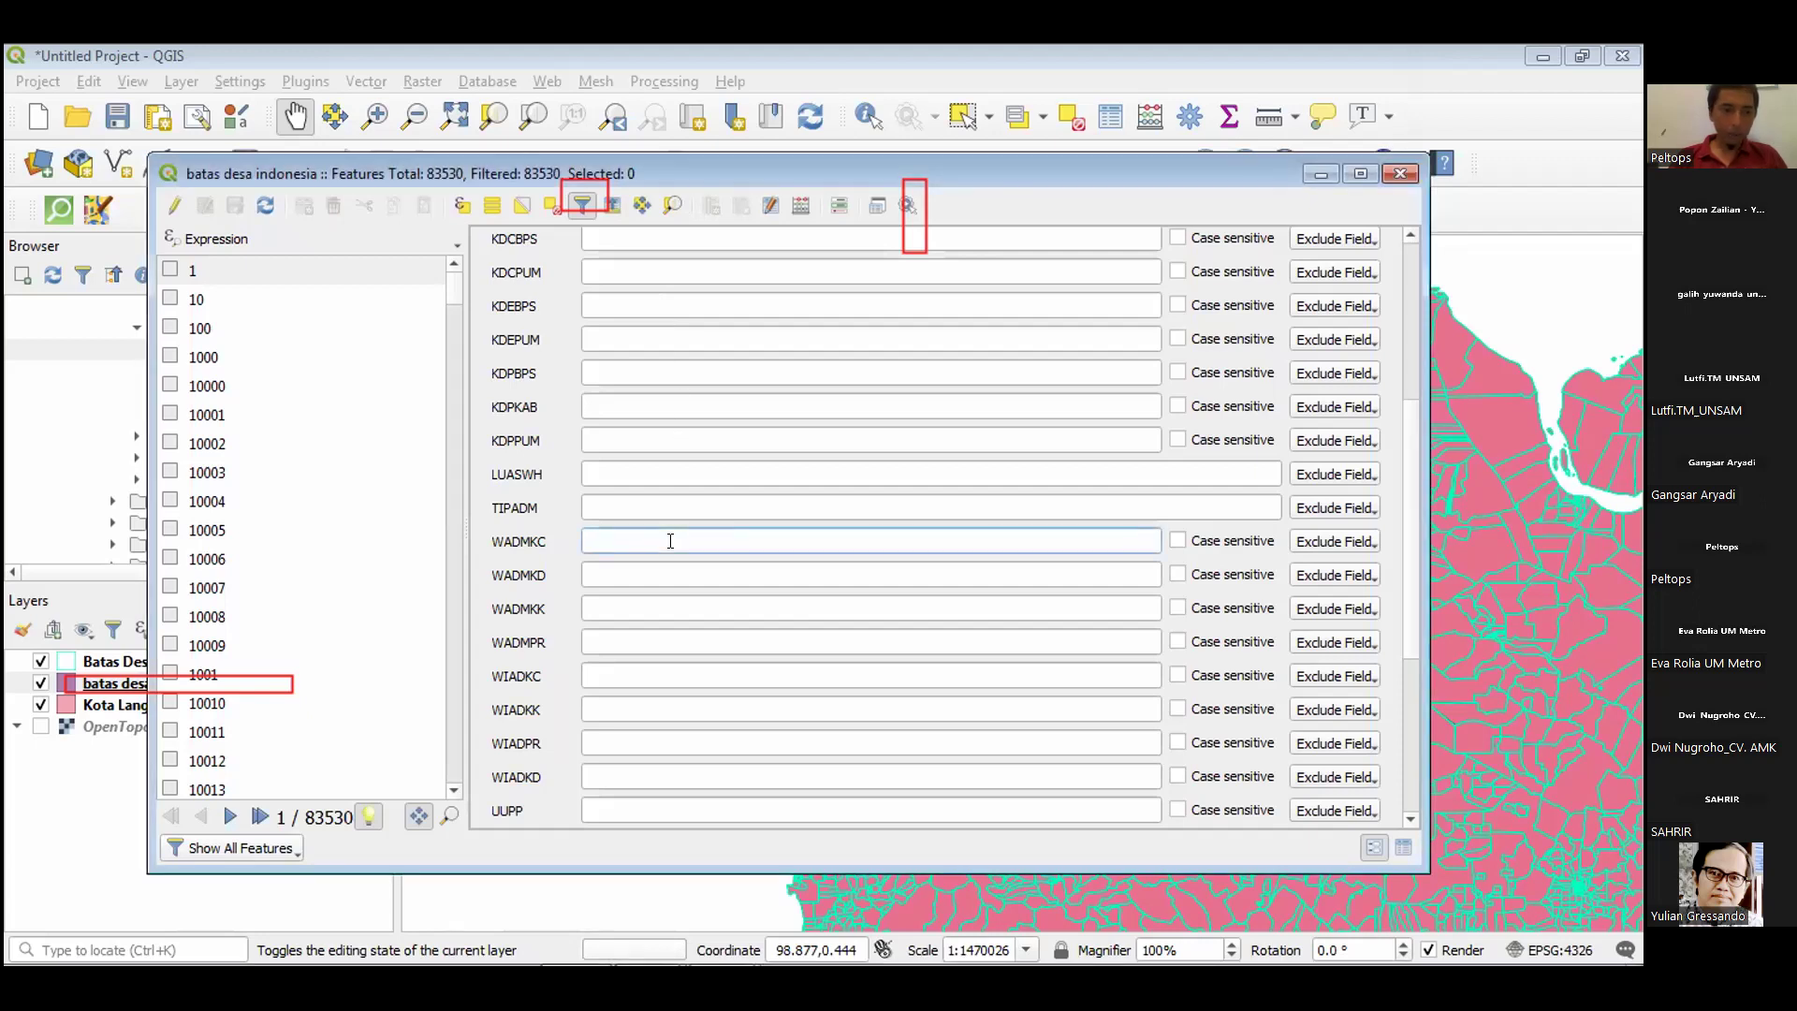
left_click(659, 605)
type("kota")
key("BackSpace")
key("BackSpace")
key("BackSpace")
key("BackSpace")
type("lang")
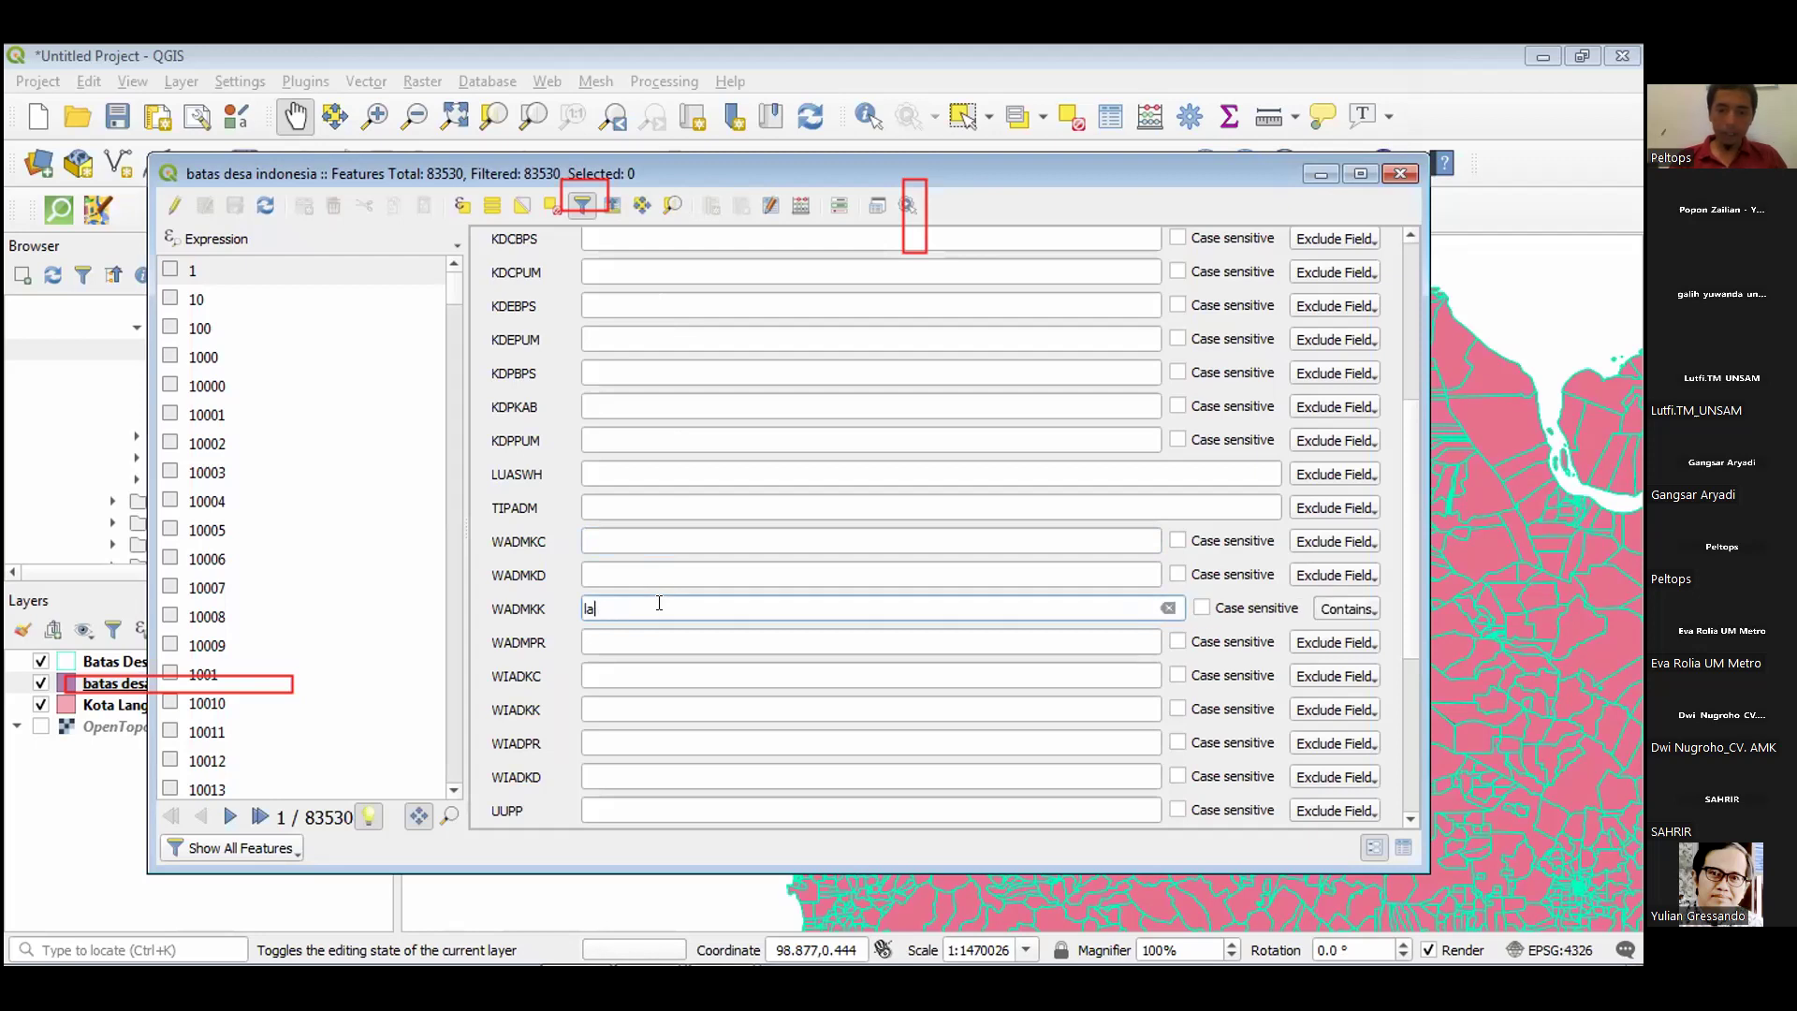
key("BackSpace")
key("BackSpace")
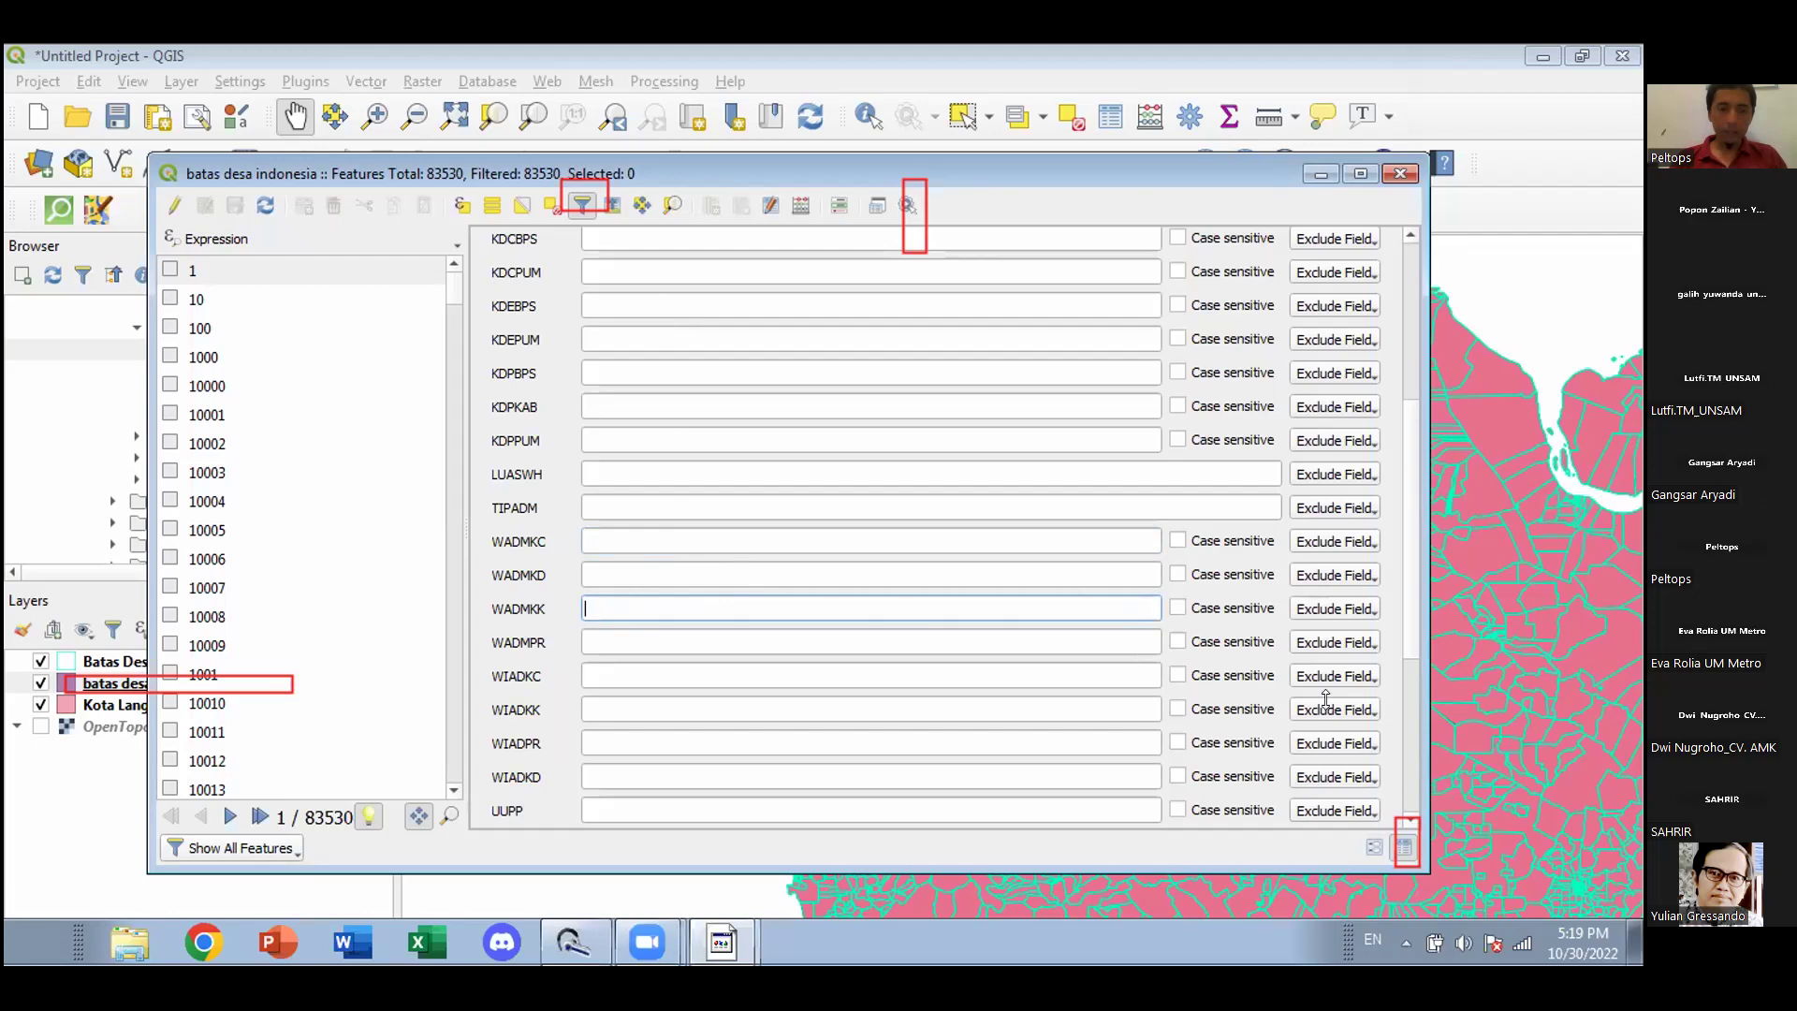
Switch the attribute table to table view and examine the WADMKC, WADMKD and WADMKK columns.
left_click(1373, 842)
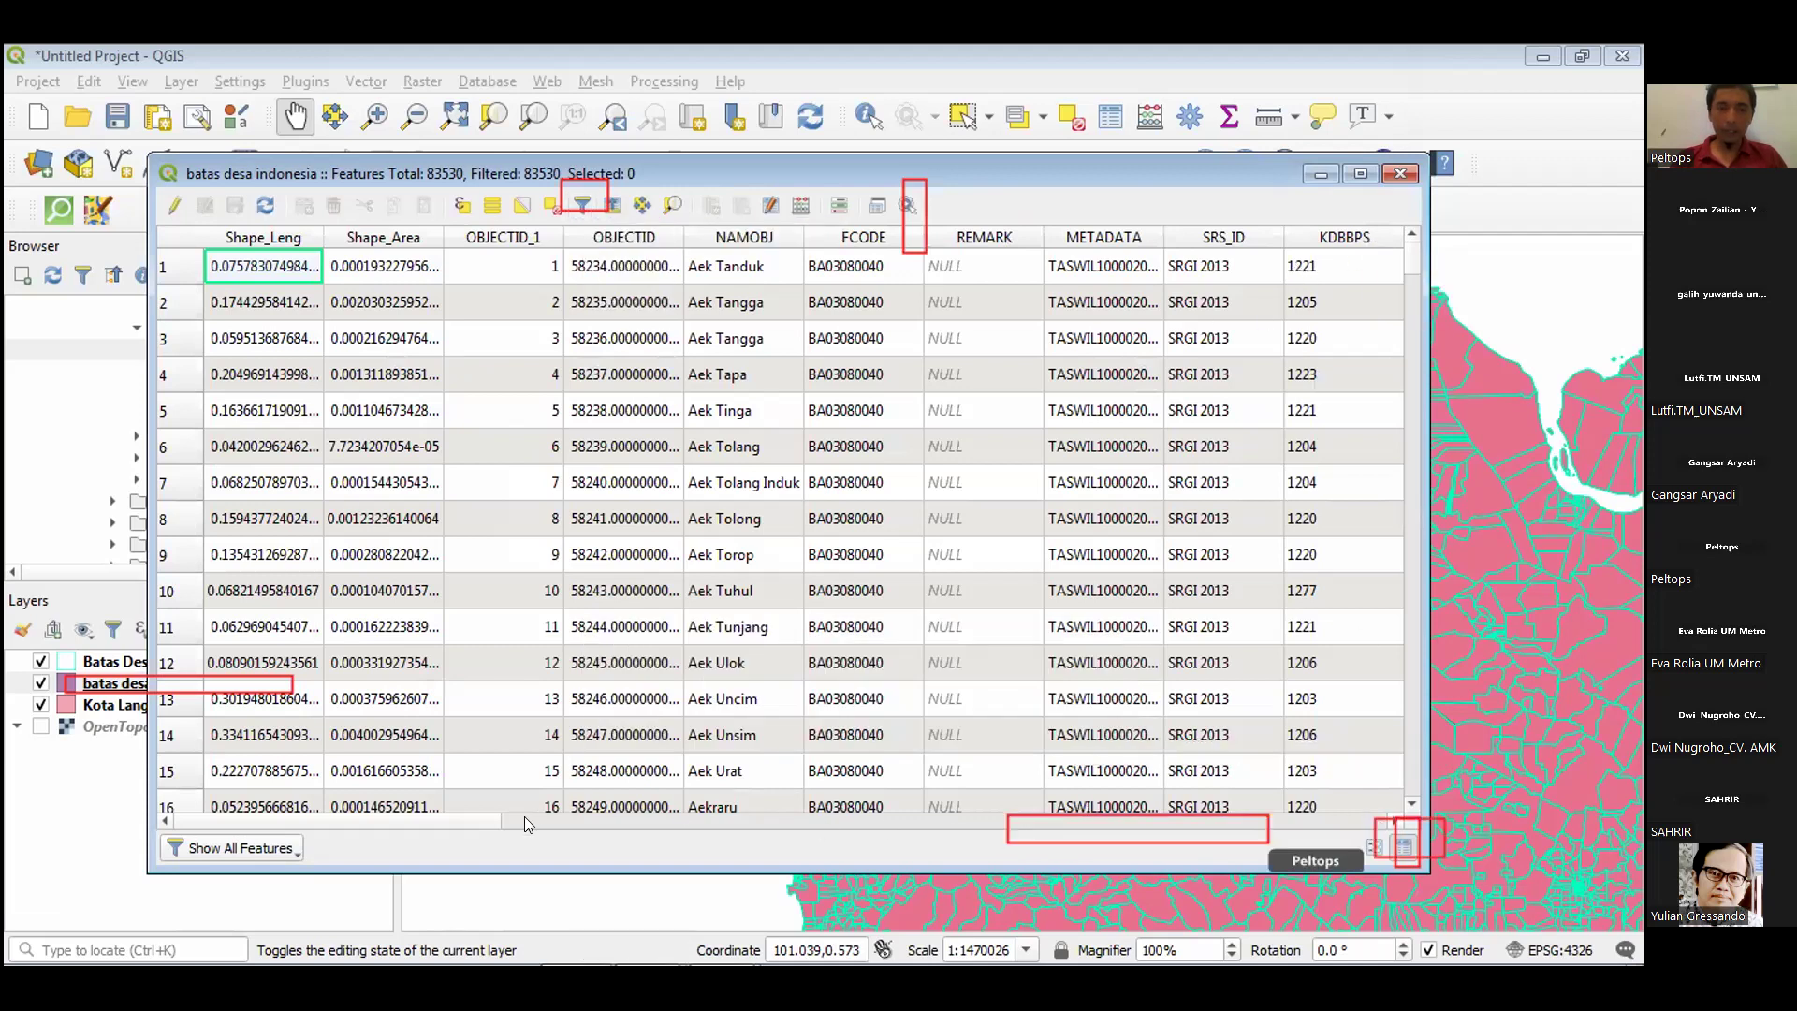
left_click_drag(453, 820, 1353, 824)
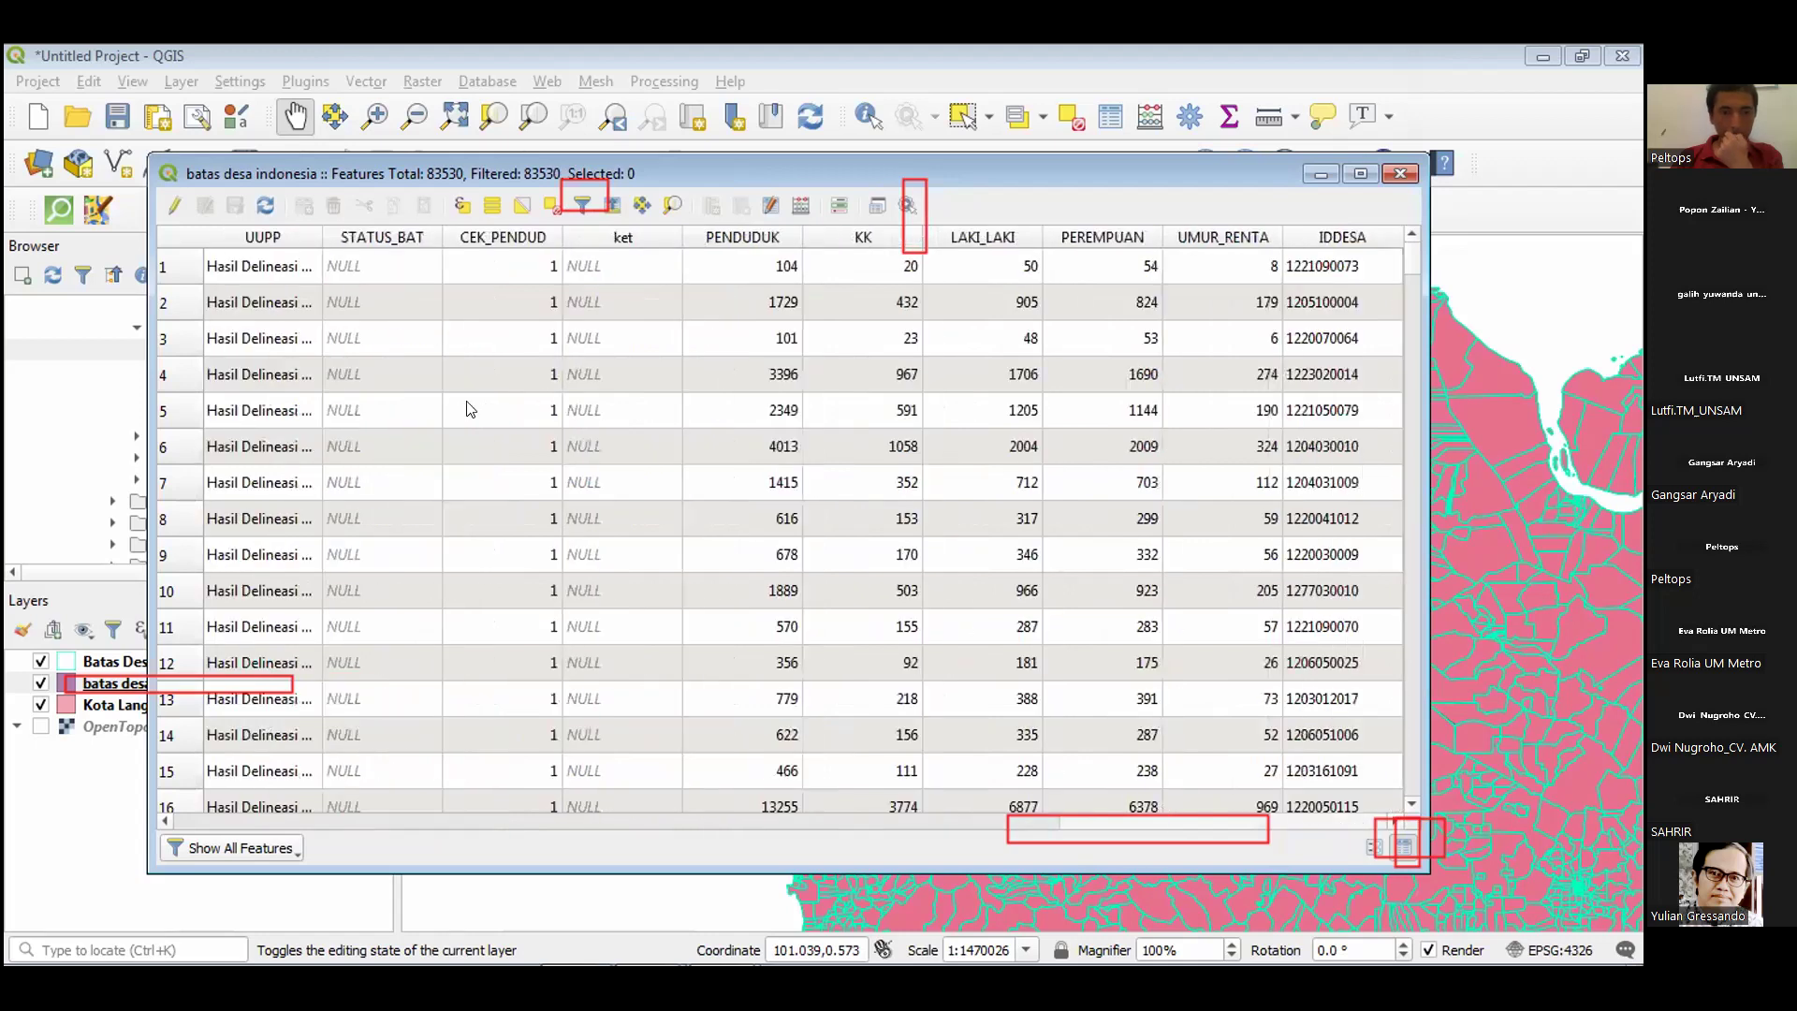
left_click_drag(1280, 820, 919, 812)
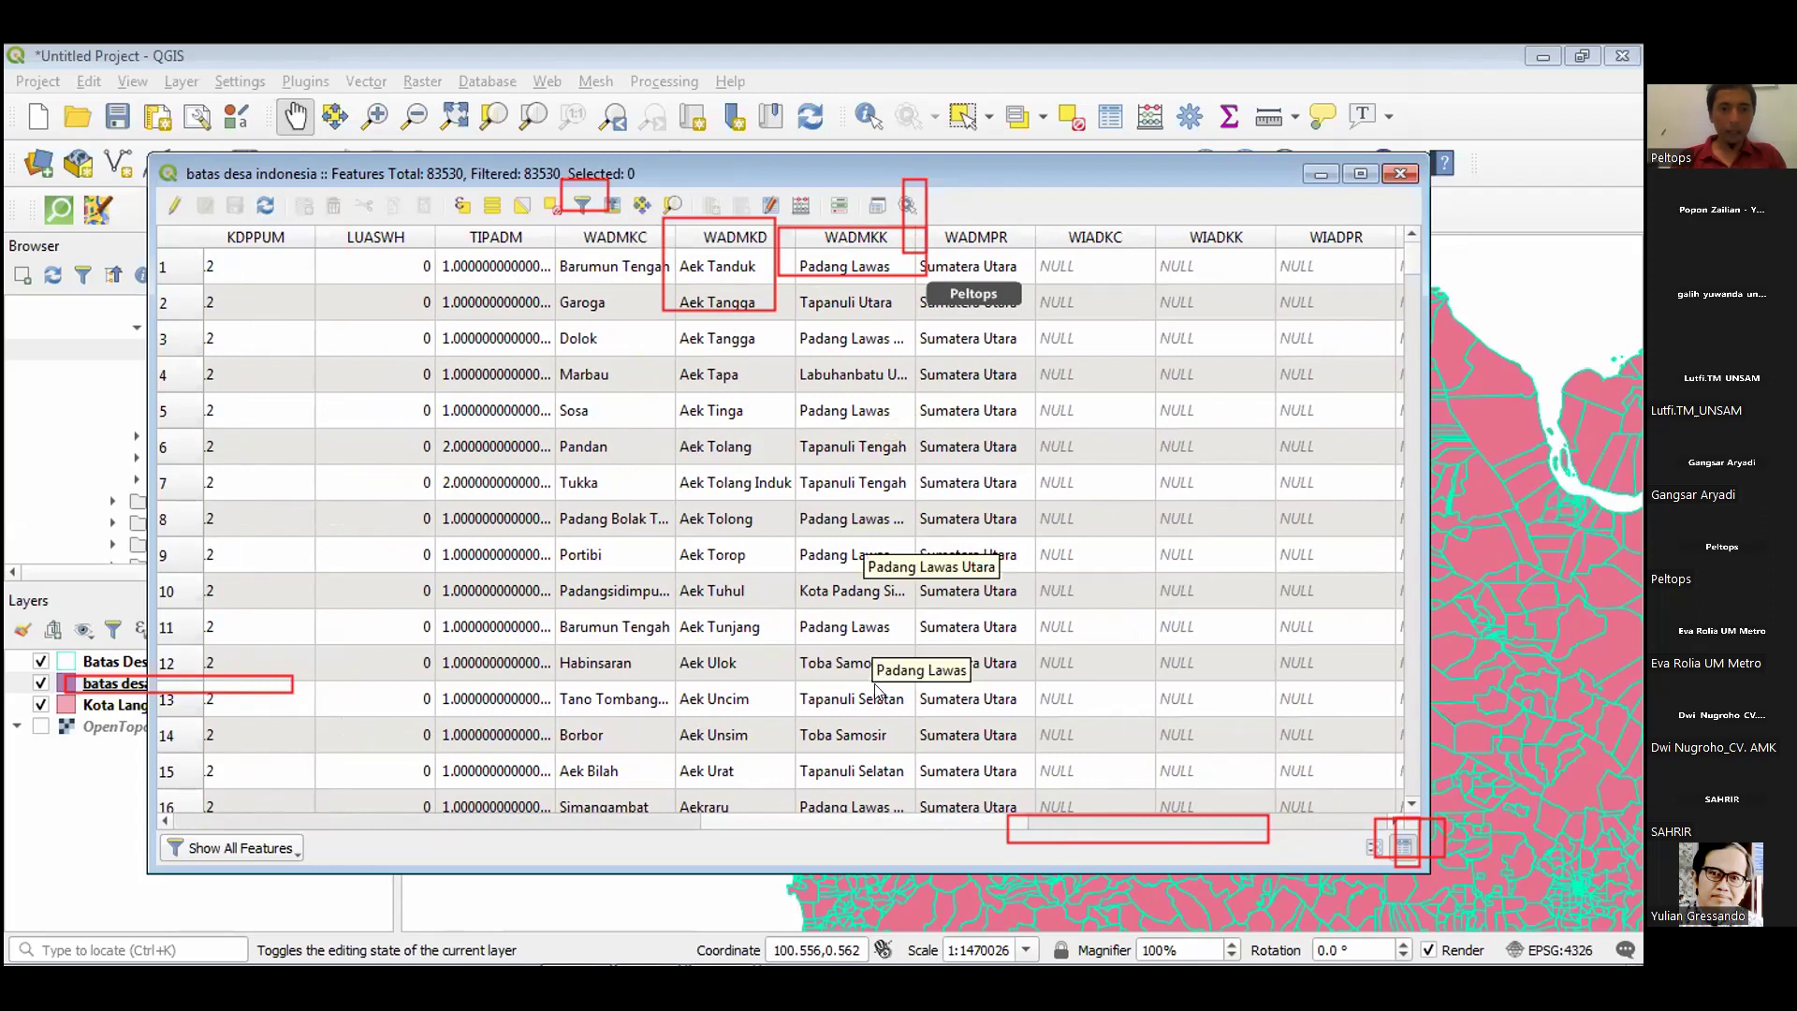
Select the features whose WADMKK field contains Kota Langsa using the form filter, and close the attribute table.
left_click(575, 212)
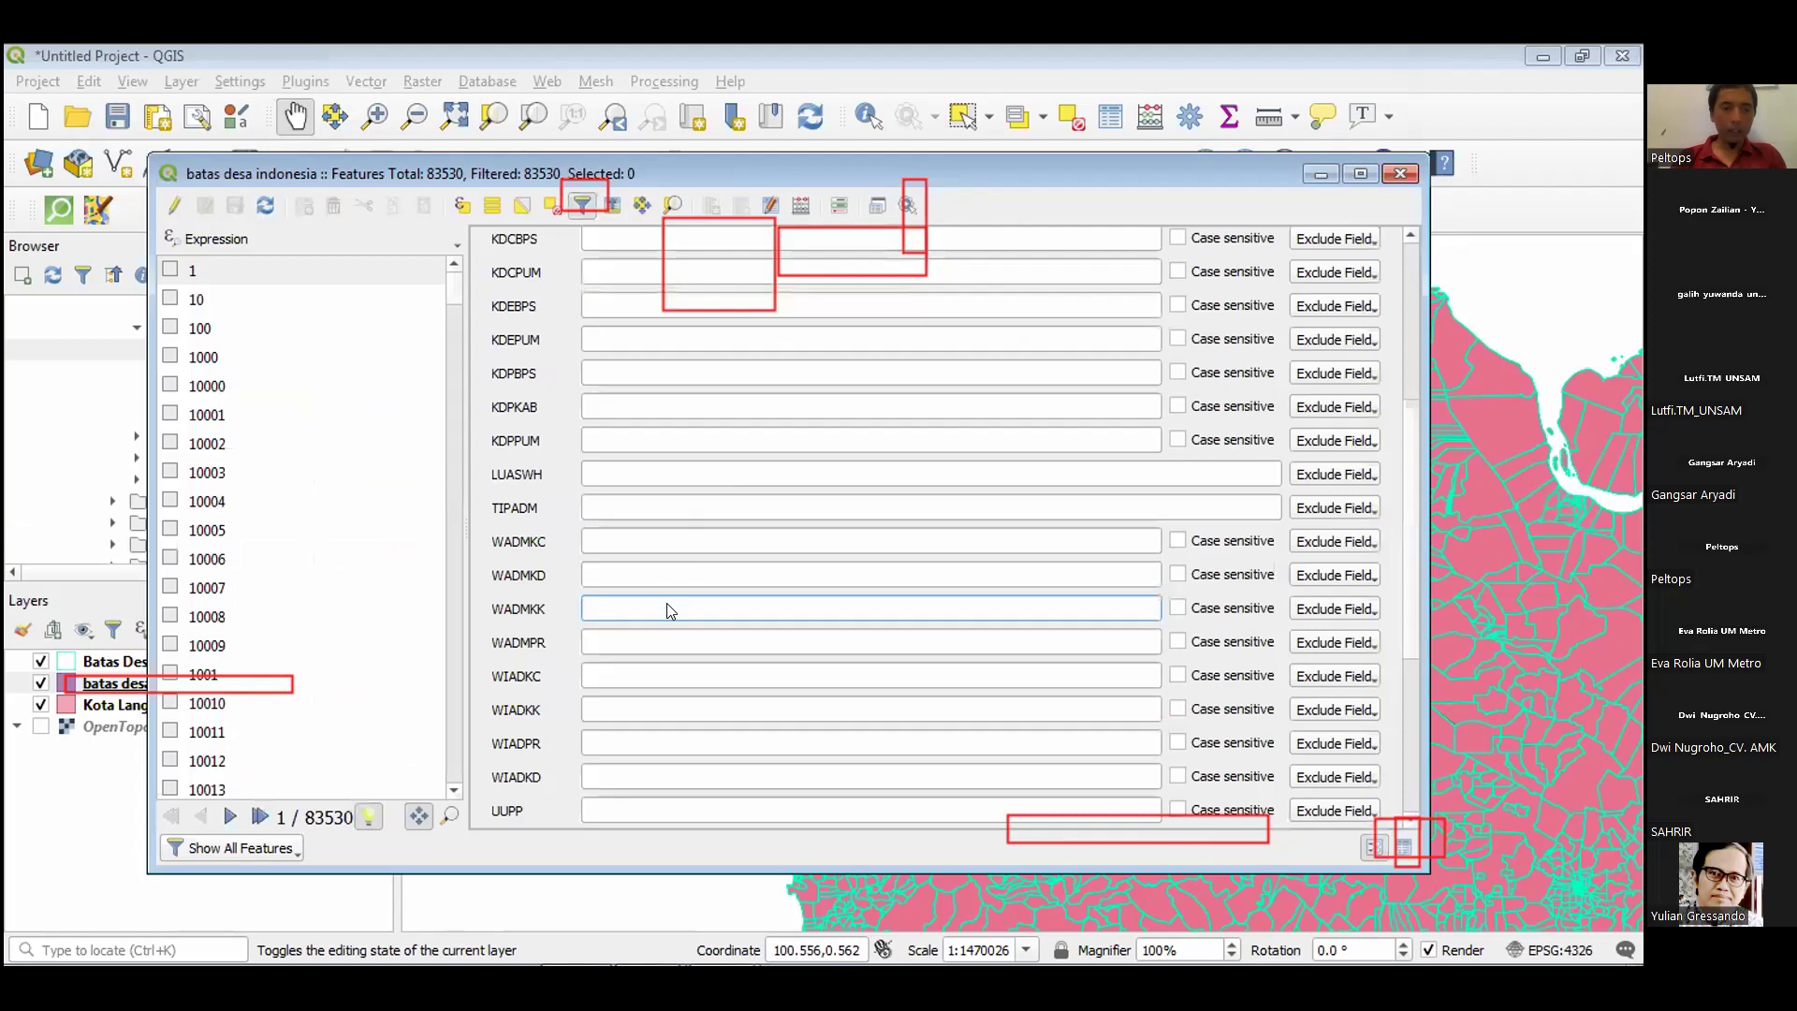
type("kota")
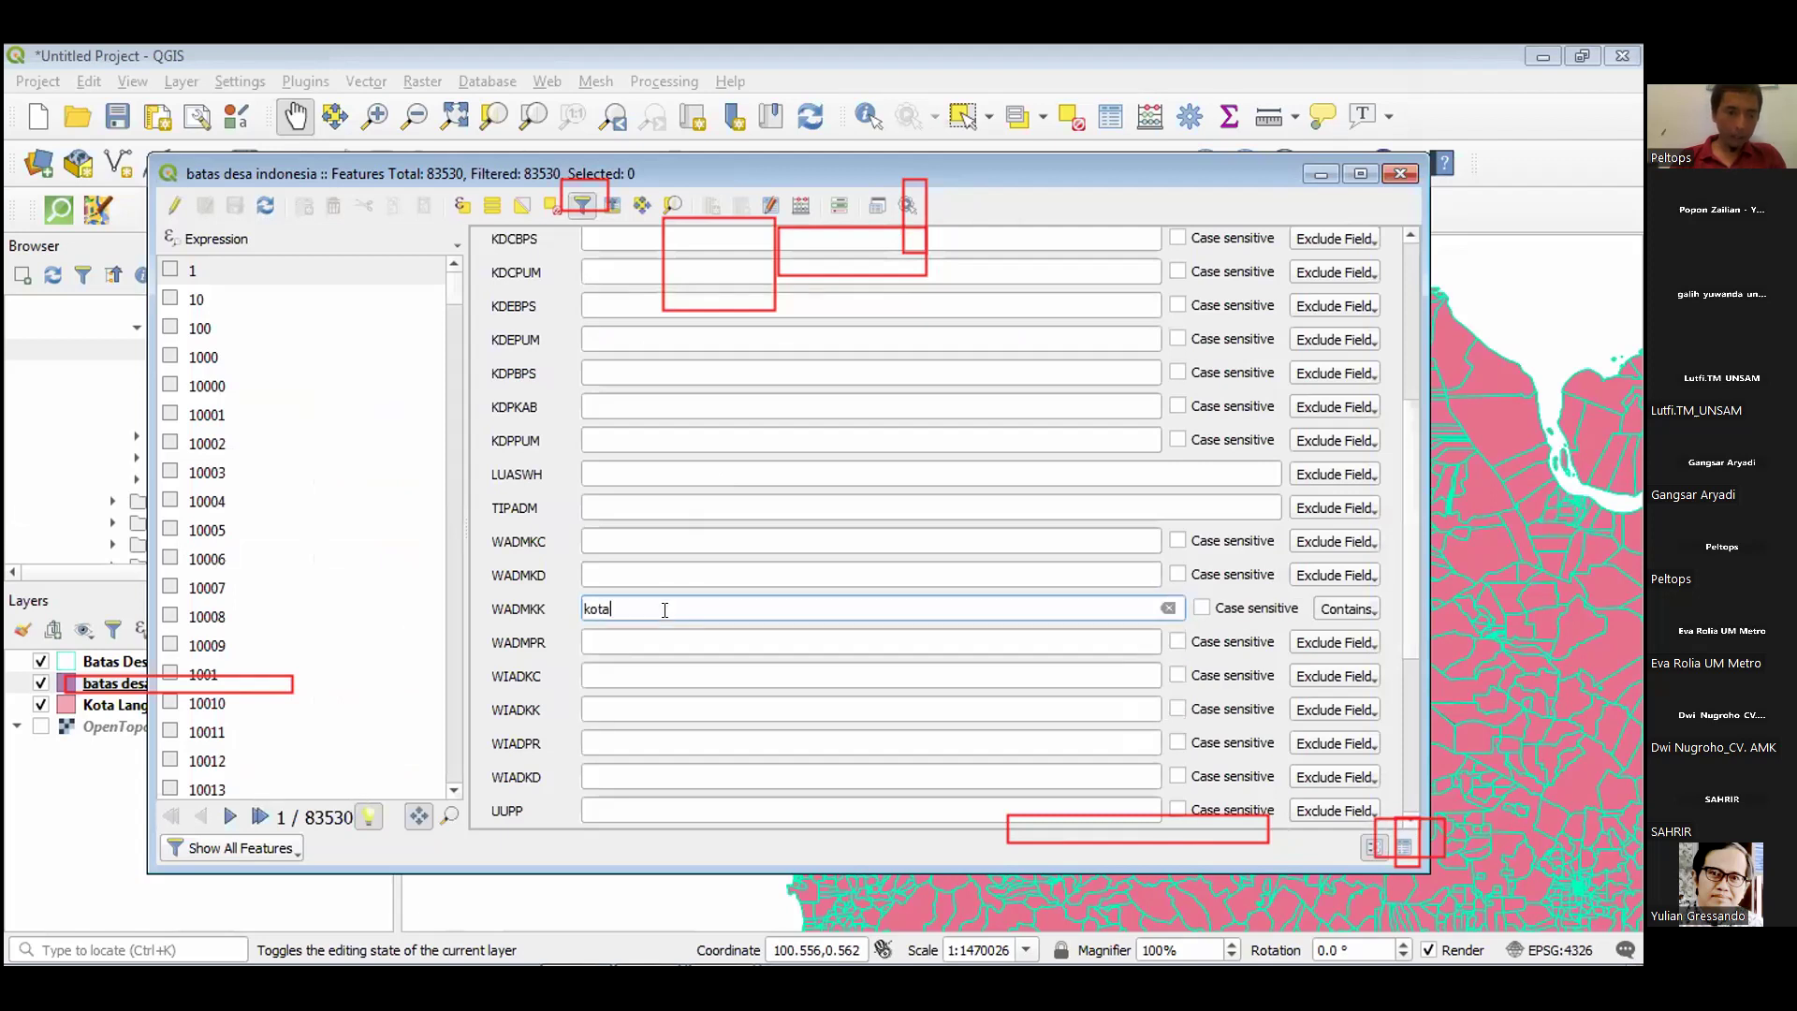
key("BackSpace")
key("BackSpace")
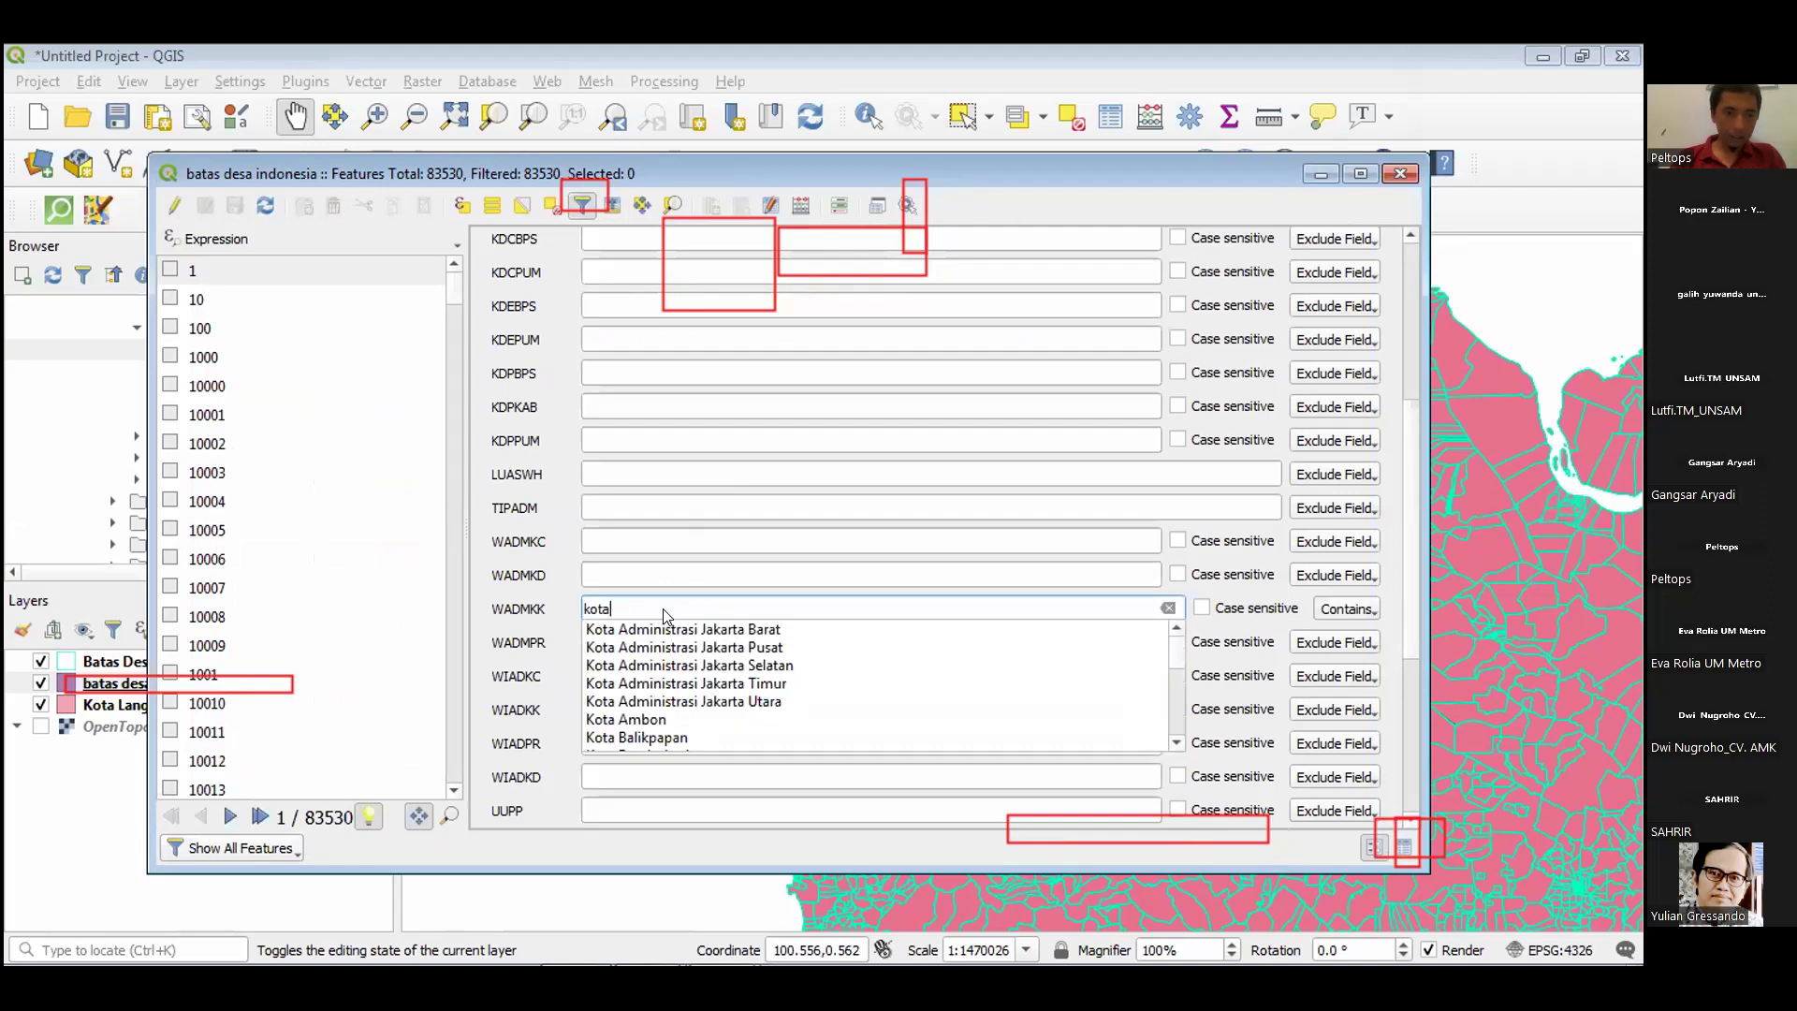
type("ta la")
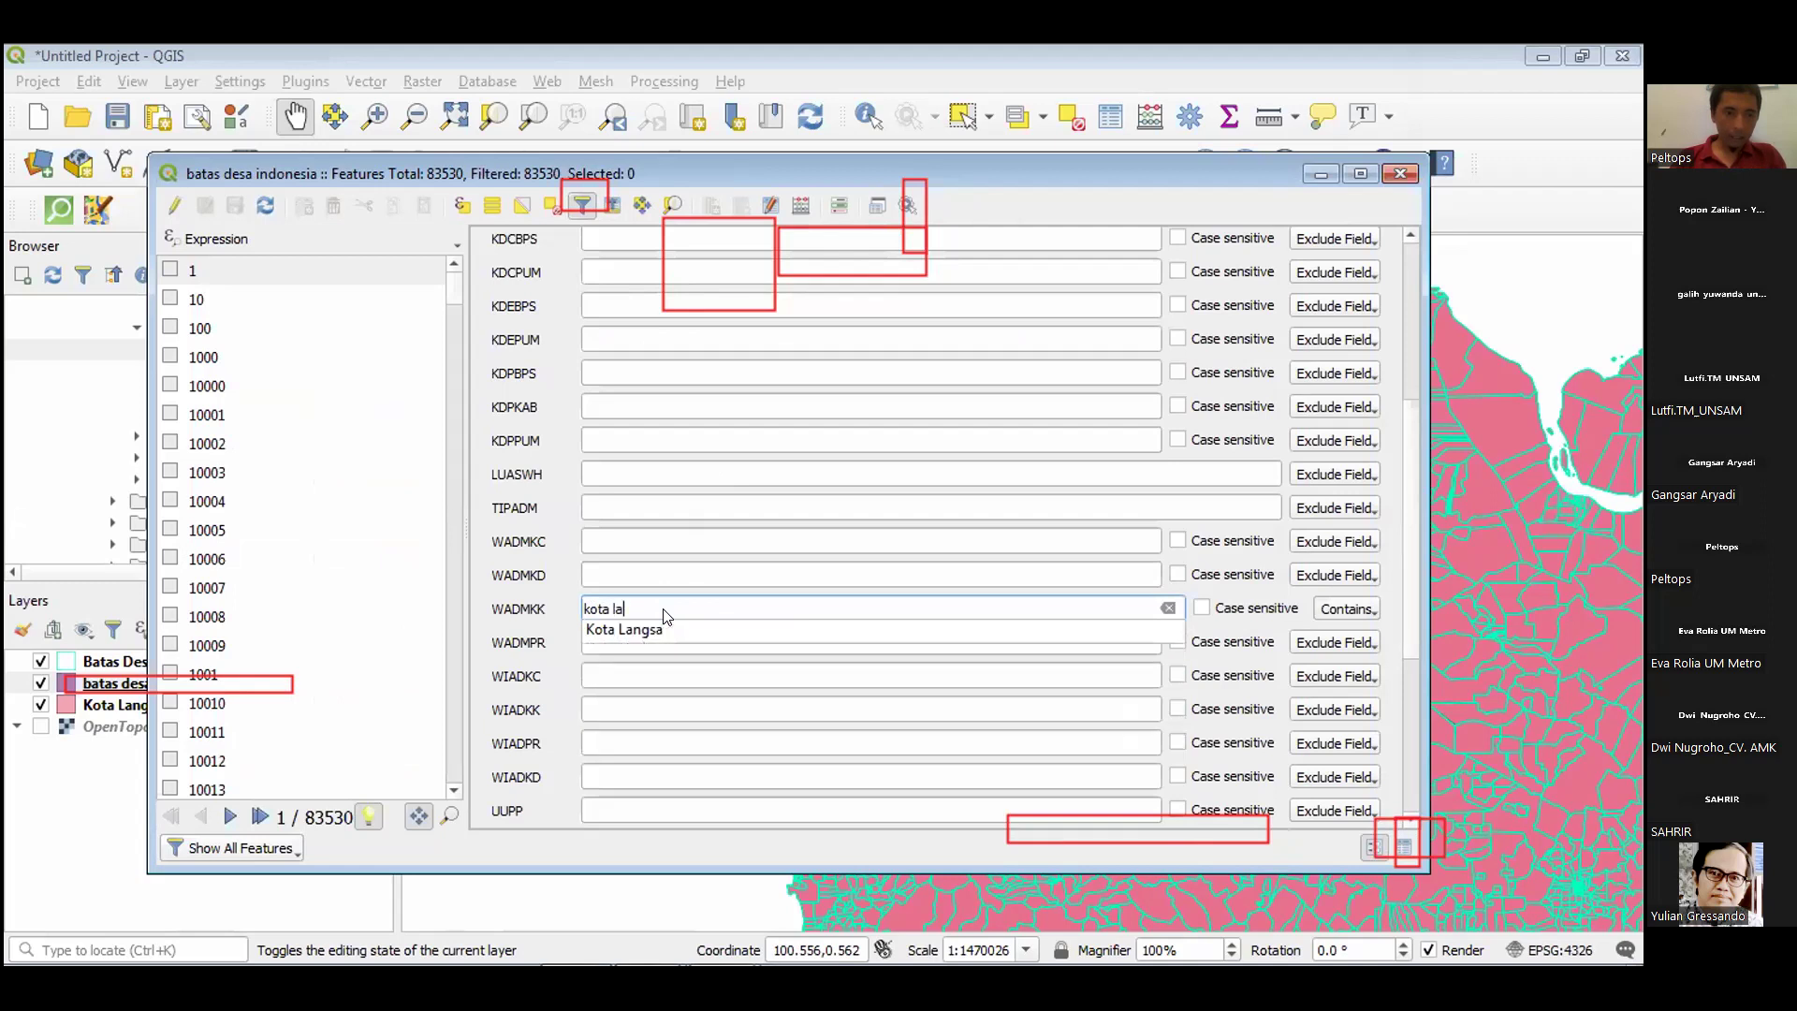
left_click(666, 631)
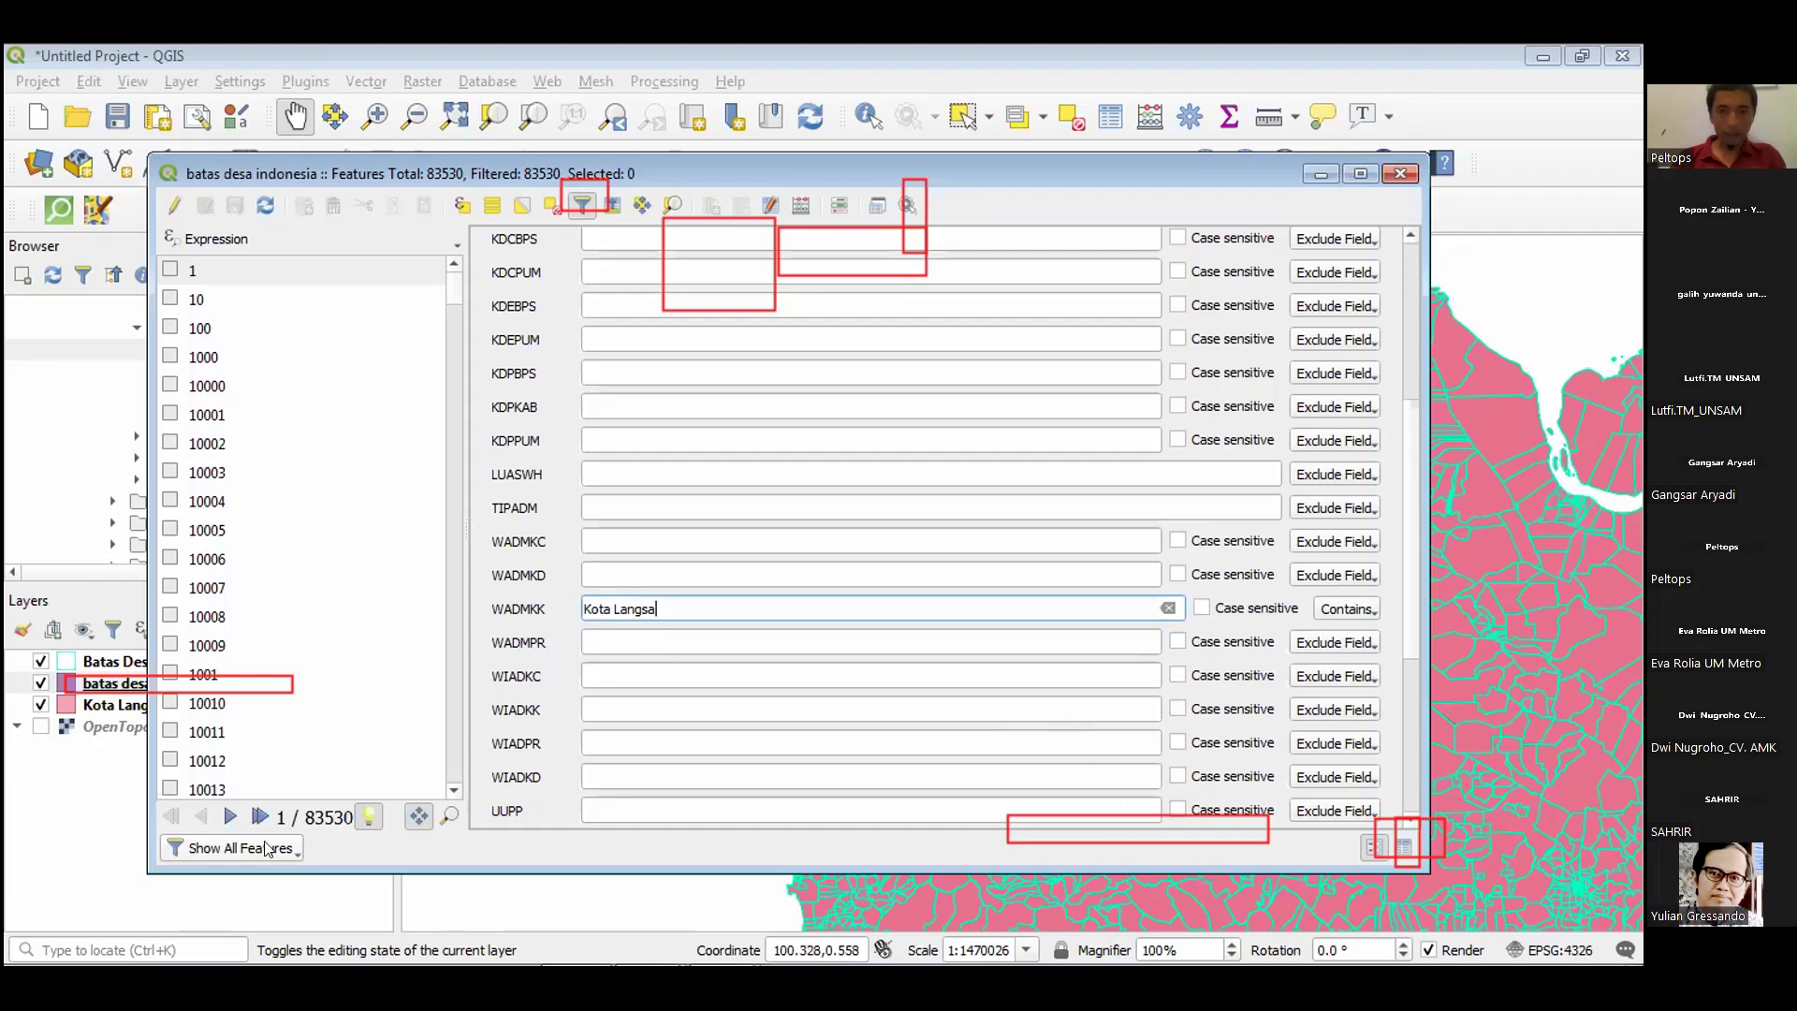
scroll(1170, 617, "down", 5)
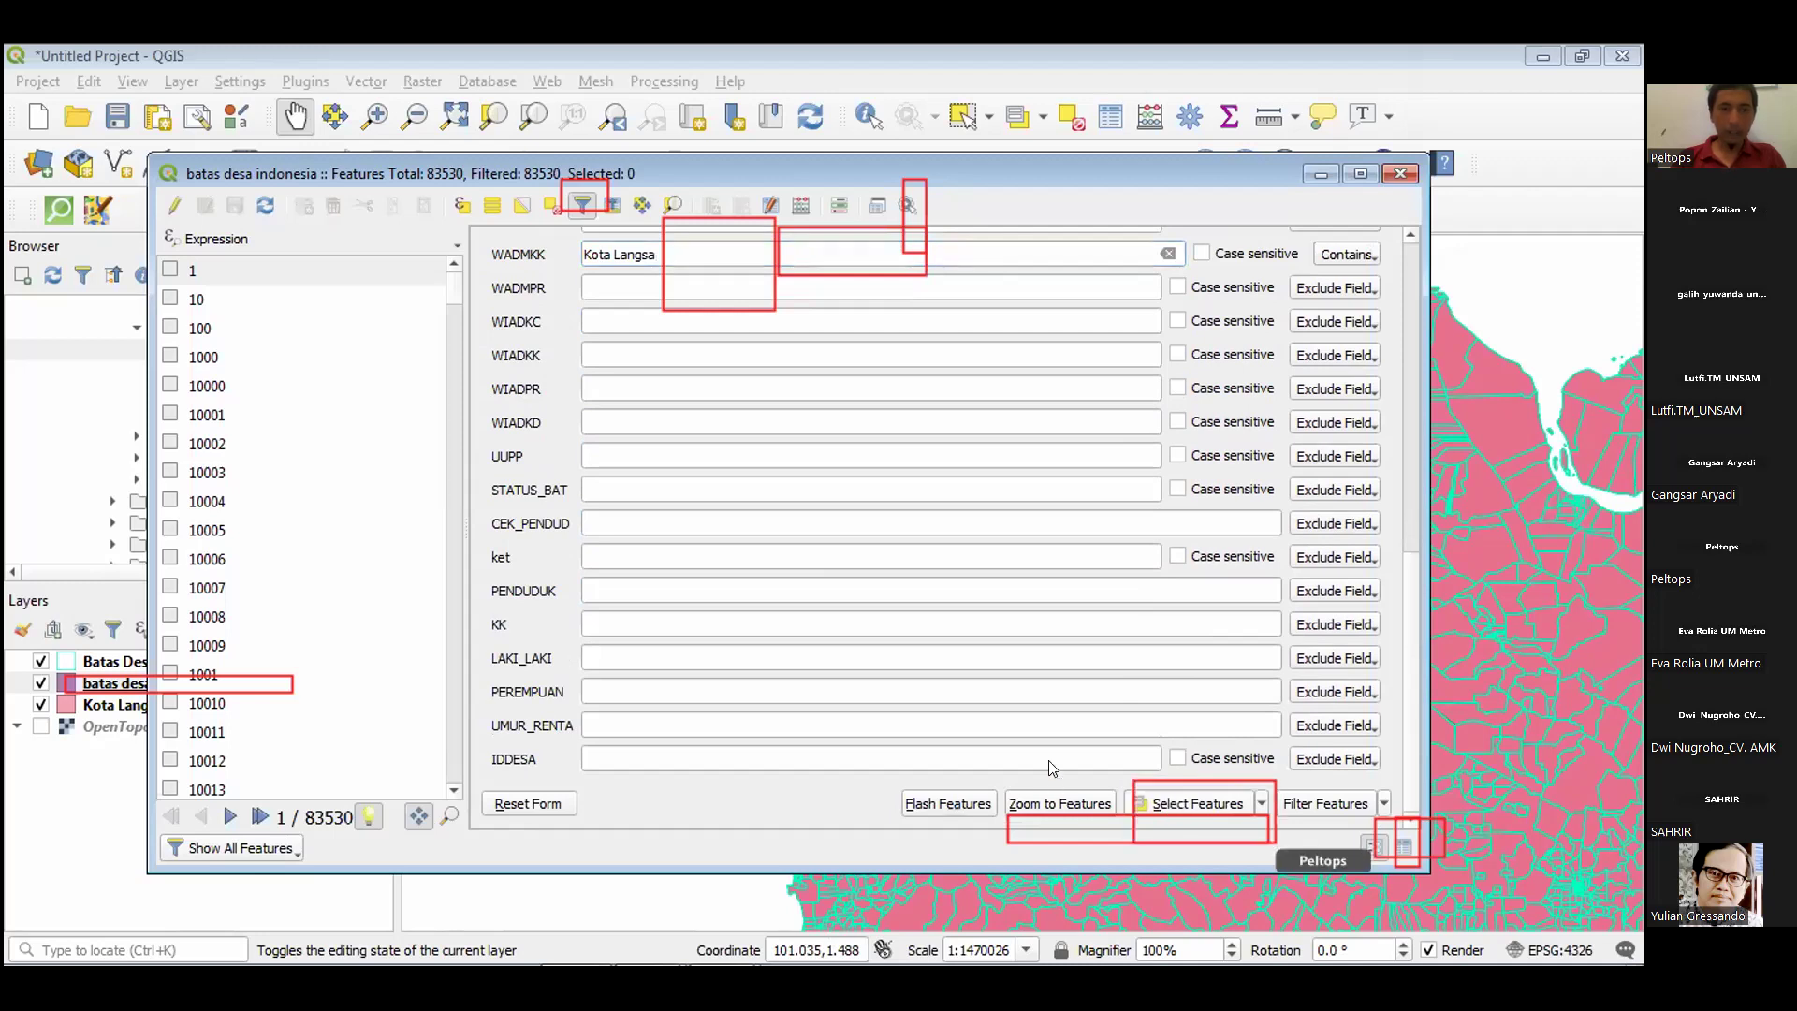
left_click(1175, 803)
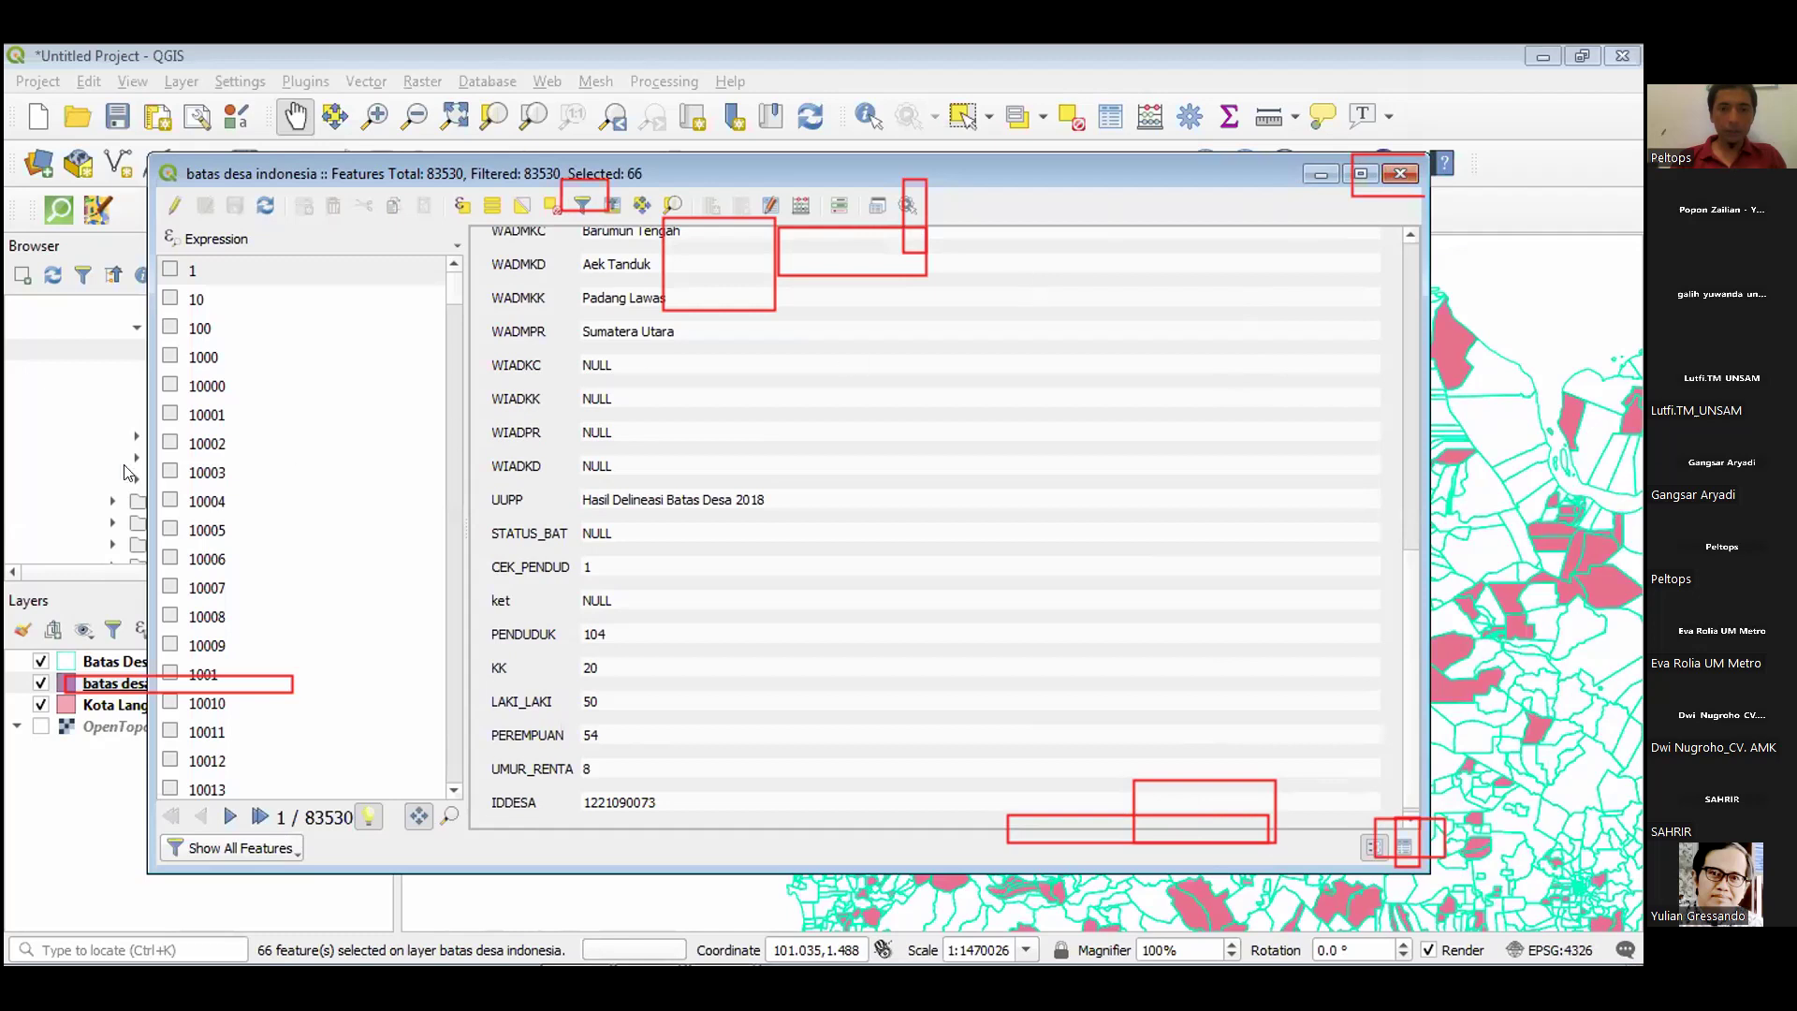
key("Escape")
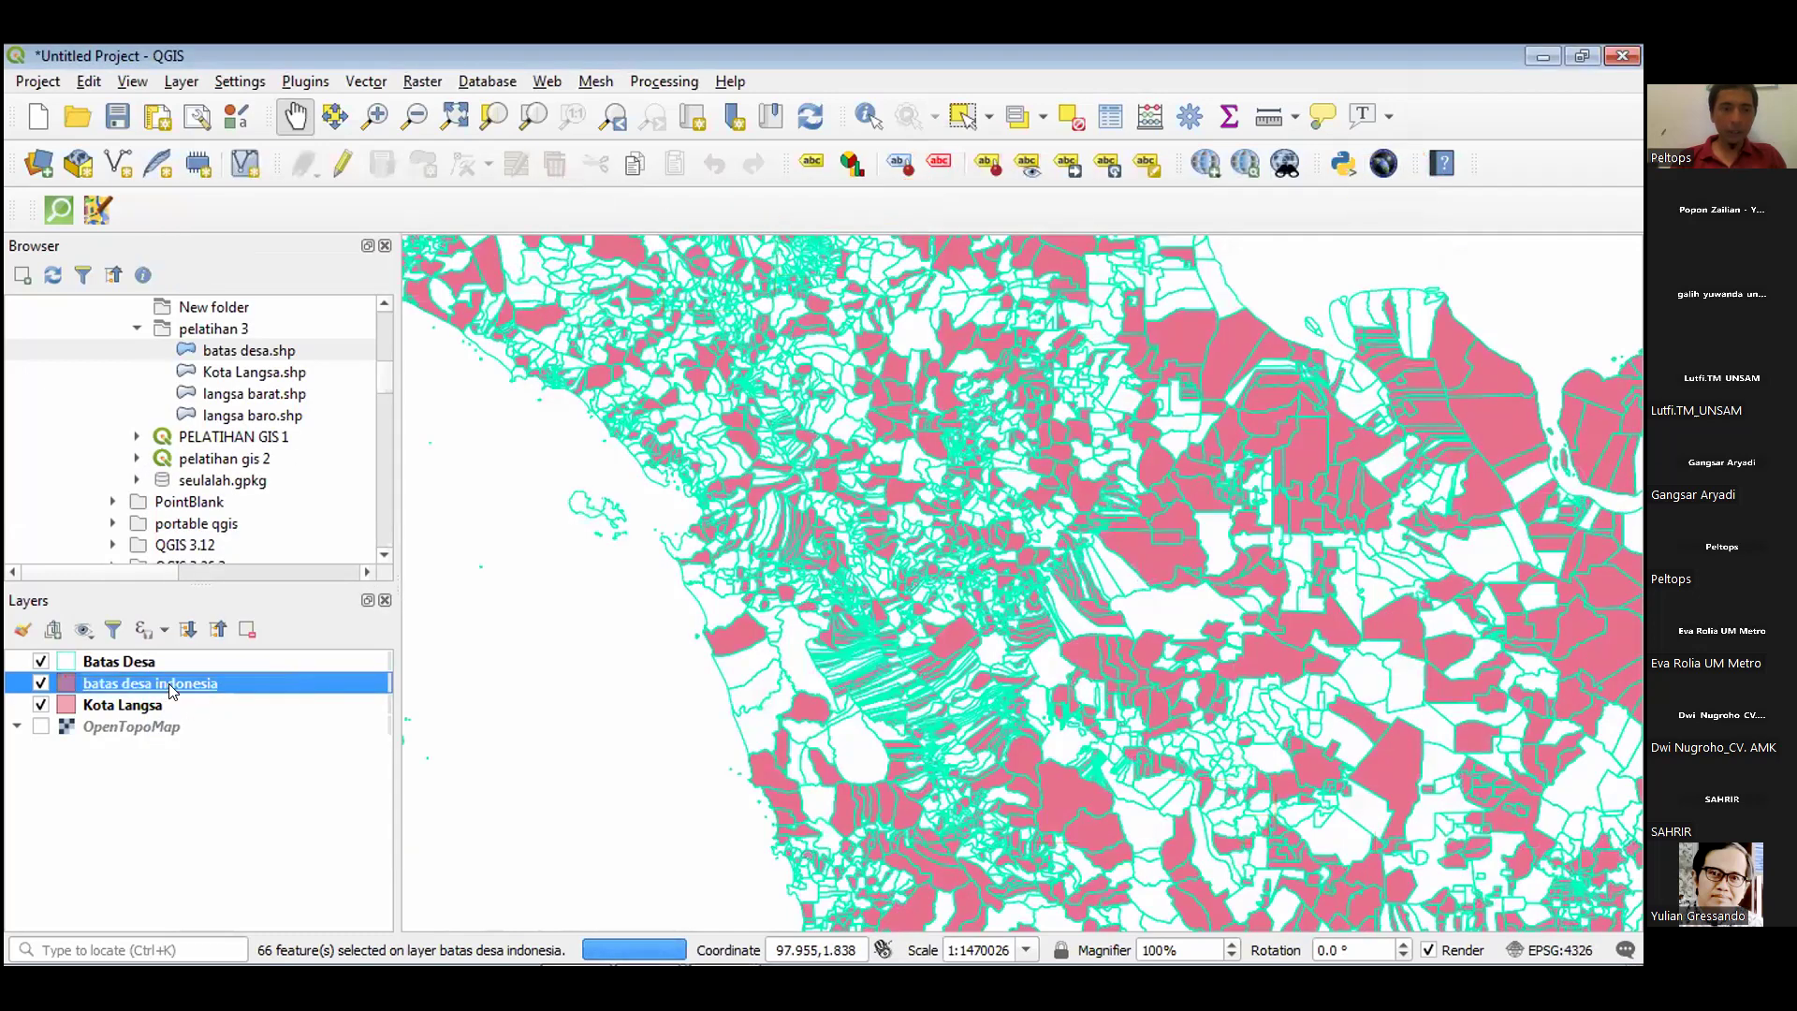
Hide the existing Kota Langsa layer and zoom the map to the selected features of batas desa indonesia.
left_click(40, 705)
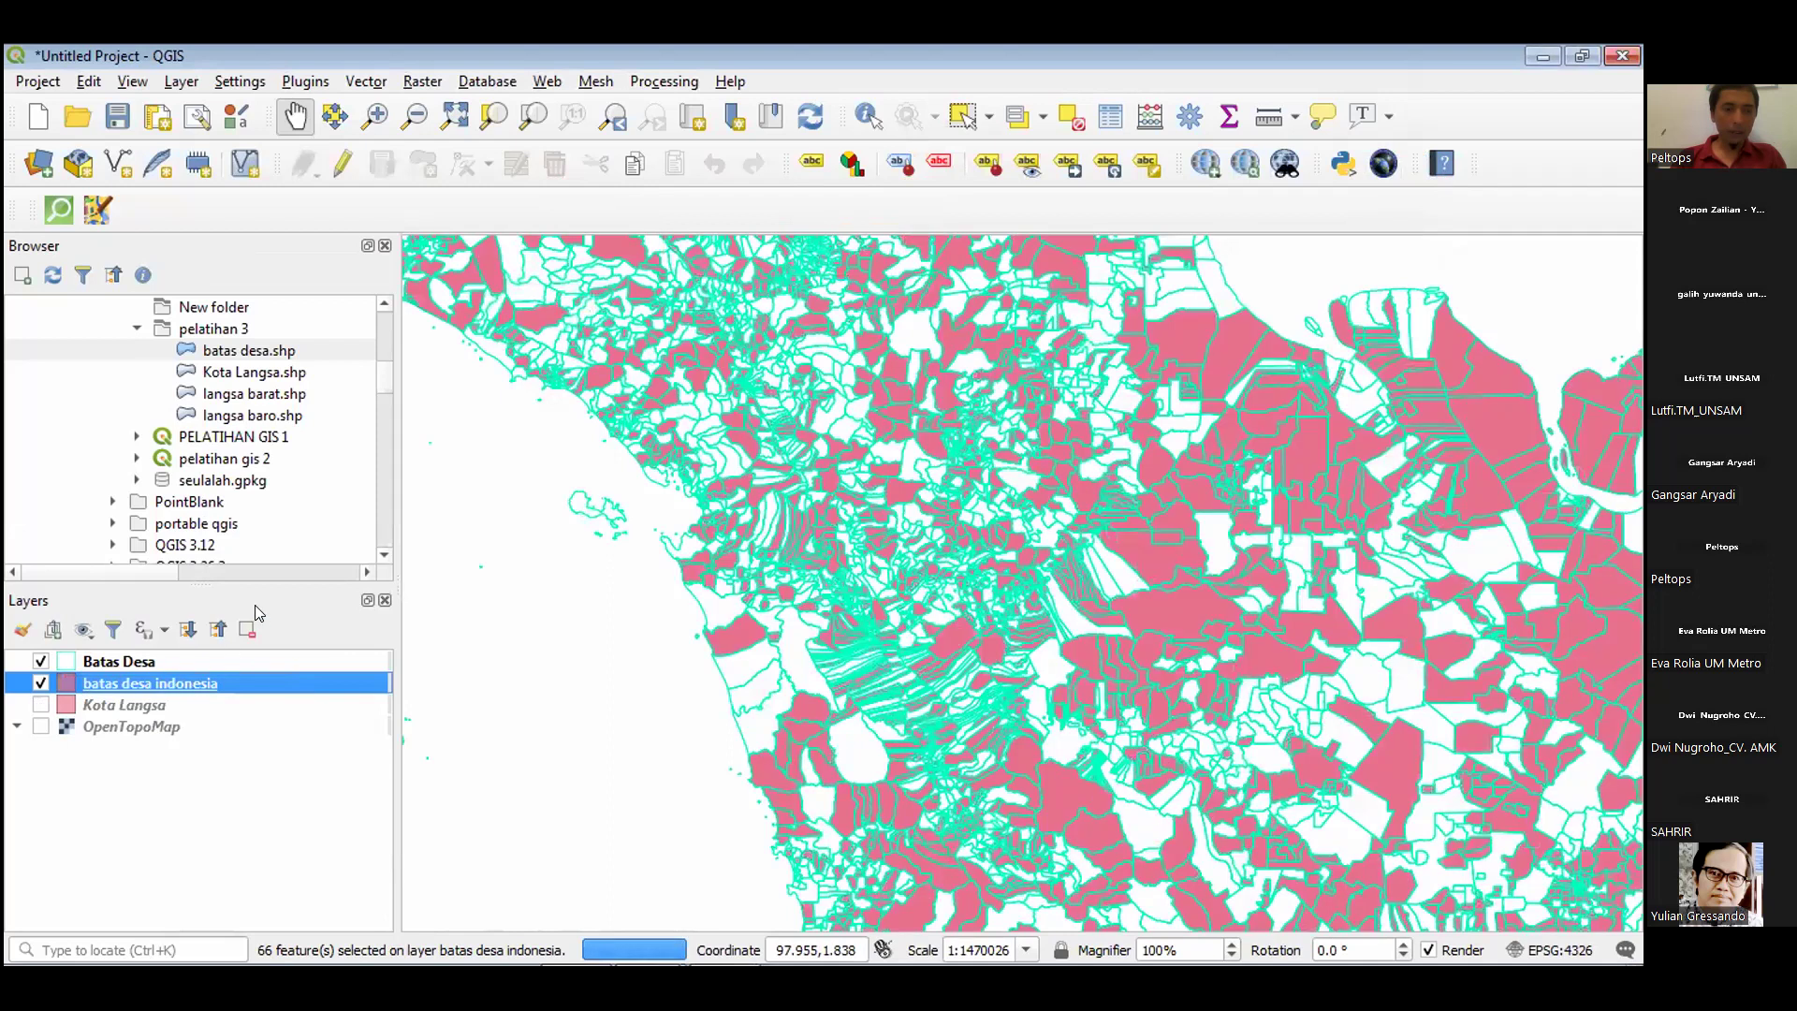
key("Menu")
mouse_move(255, 605)
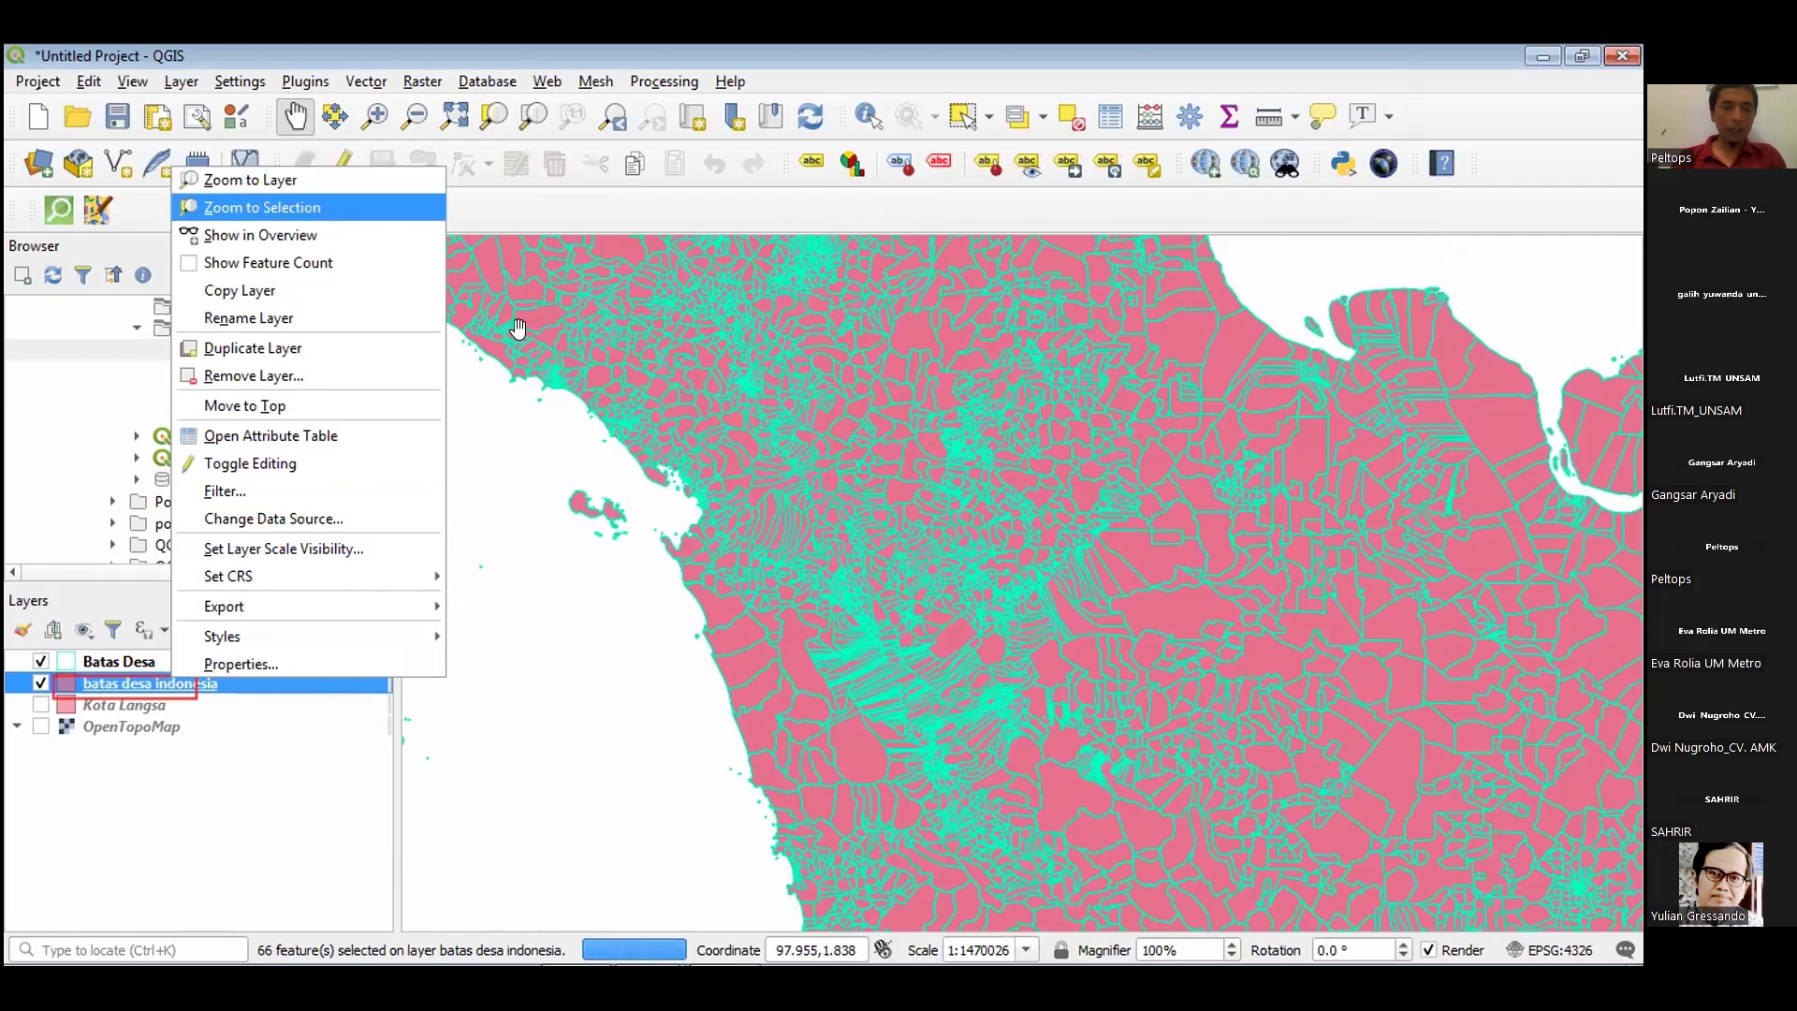
key("Return")
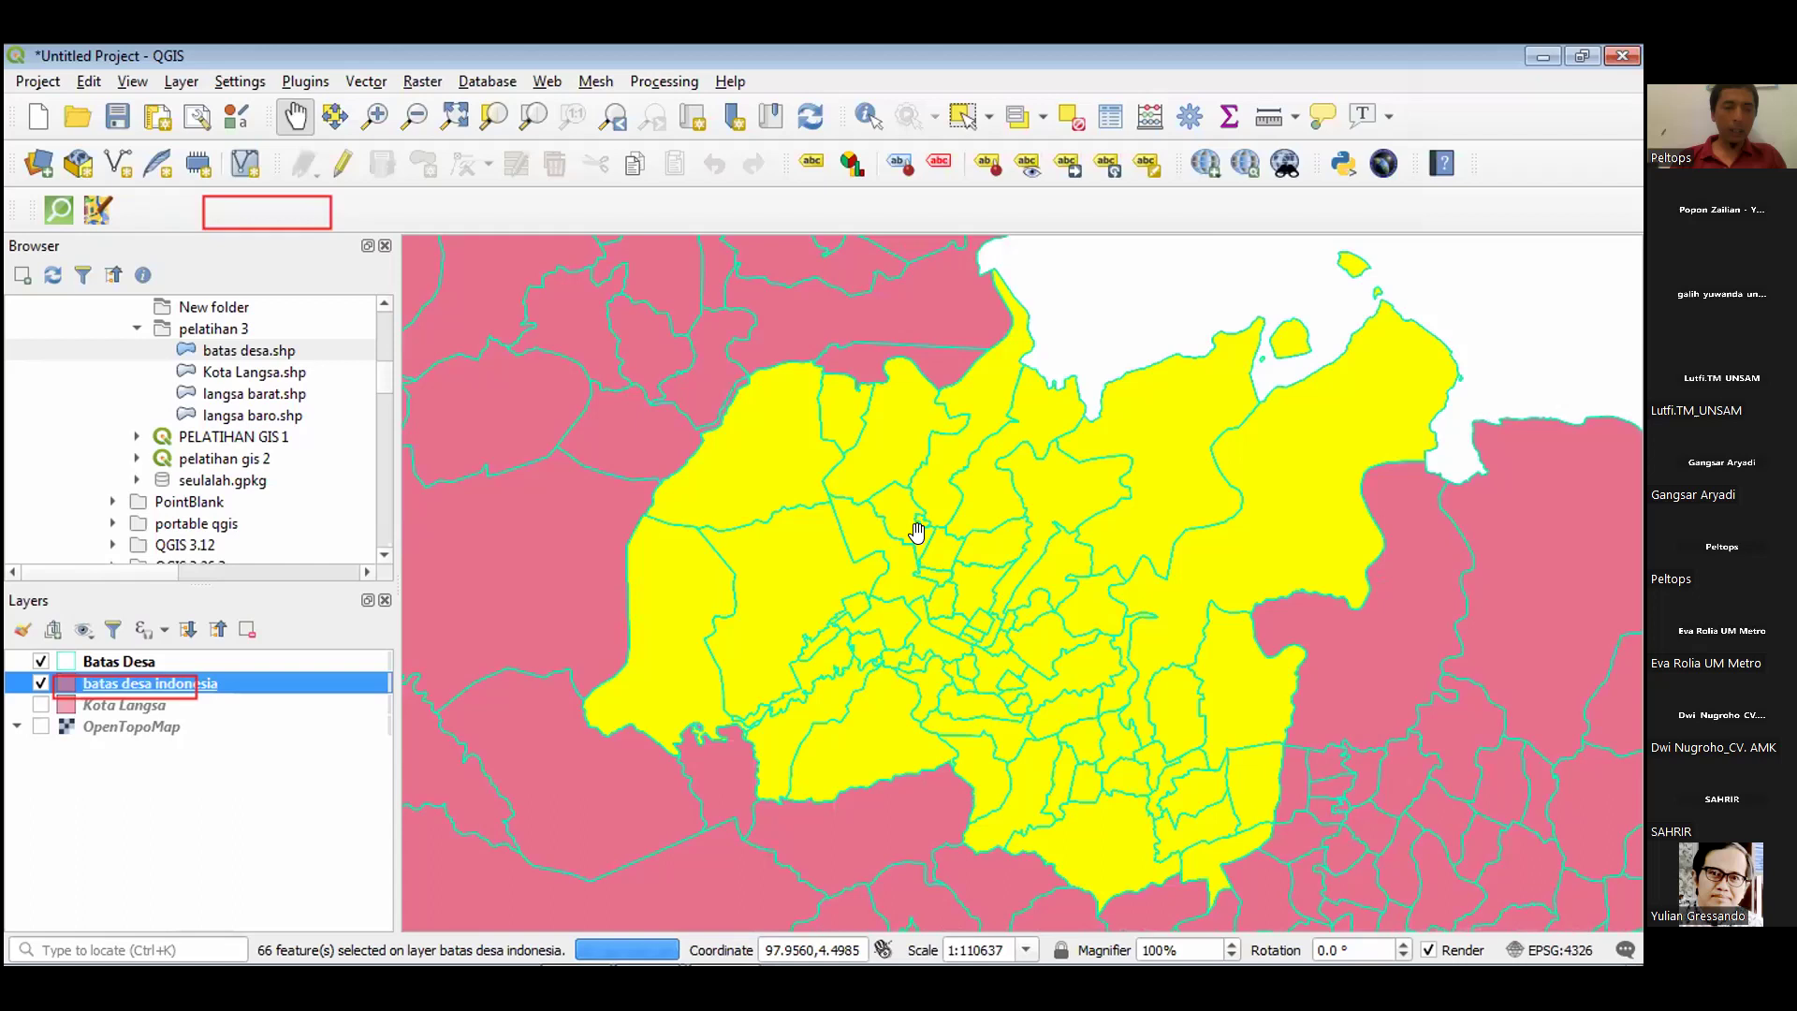
Export only the selected batas desa indonesia features as shapefile kota langsa in the pelatihan 4 folder, and hide the source layer.
right_click(265, 678)
mouse_move(334, 604)
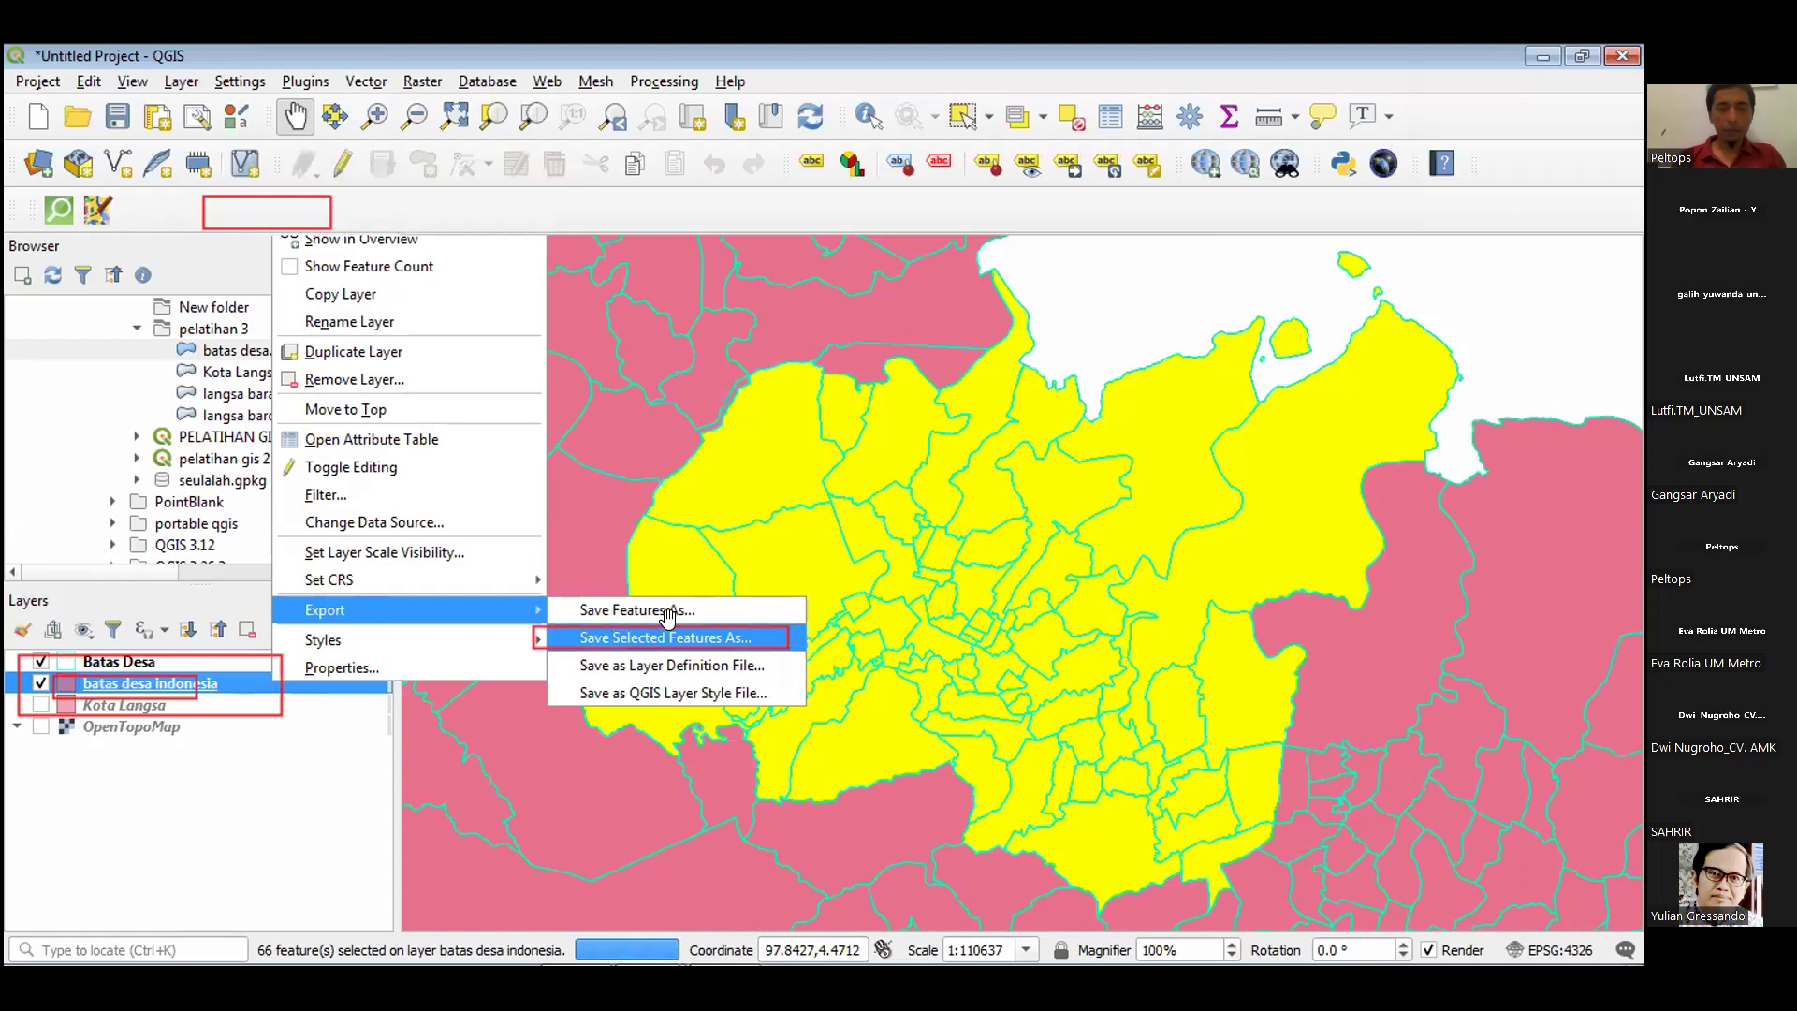
left_click(722, 636)
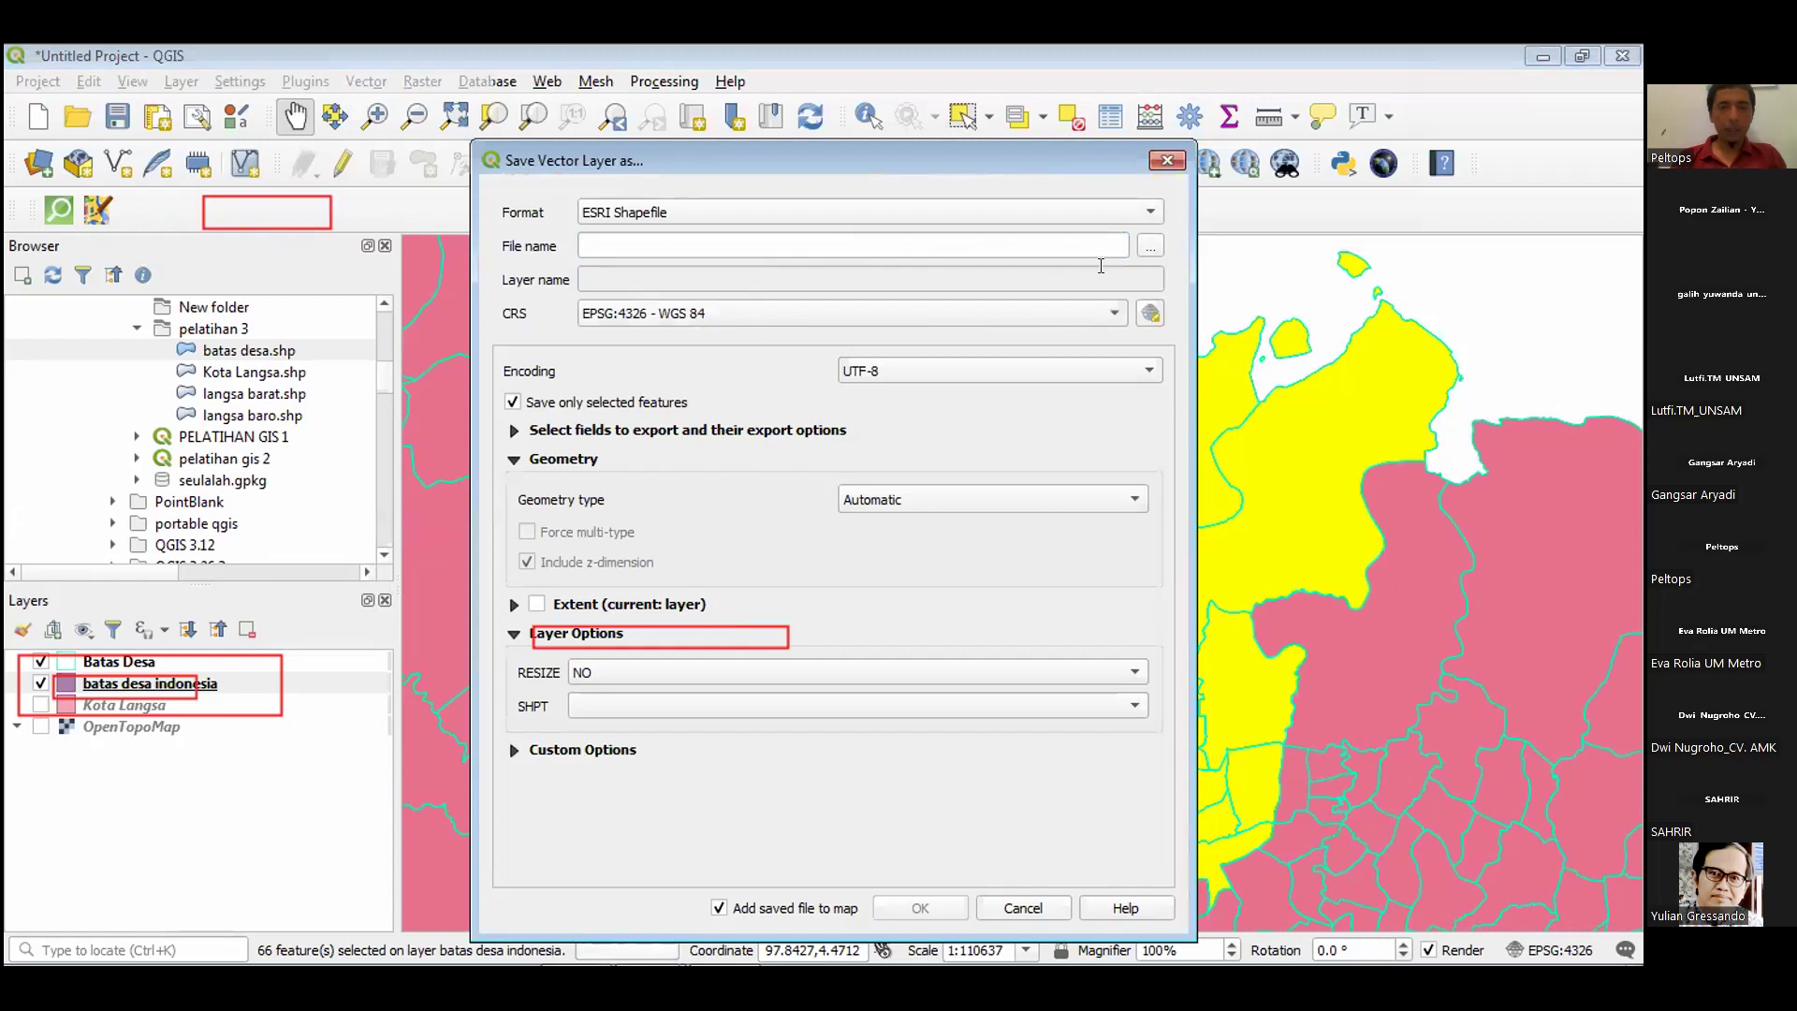
left_click(1151, 244)
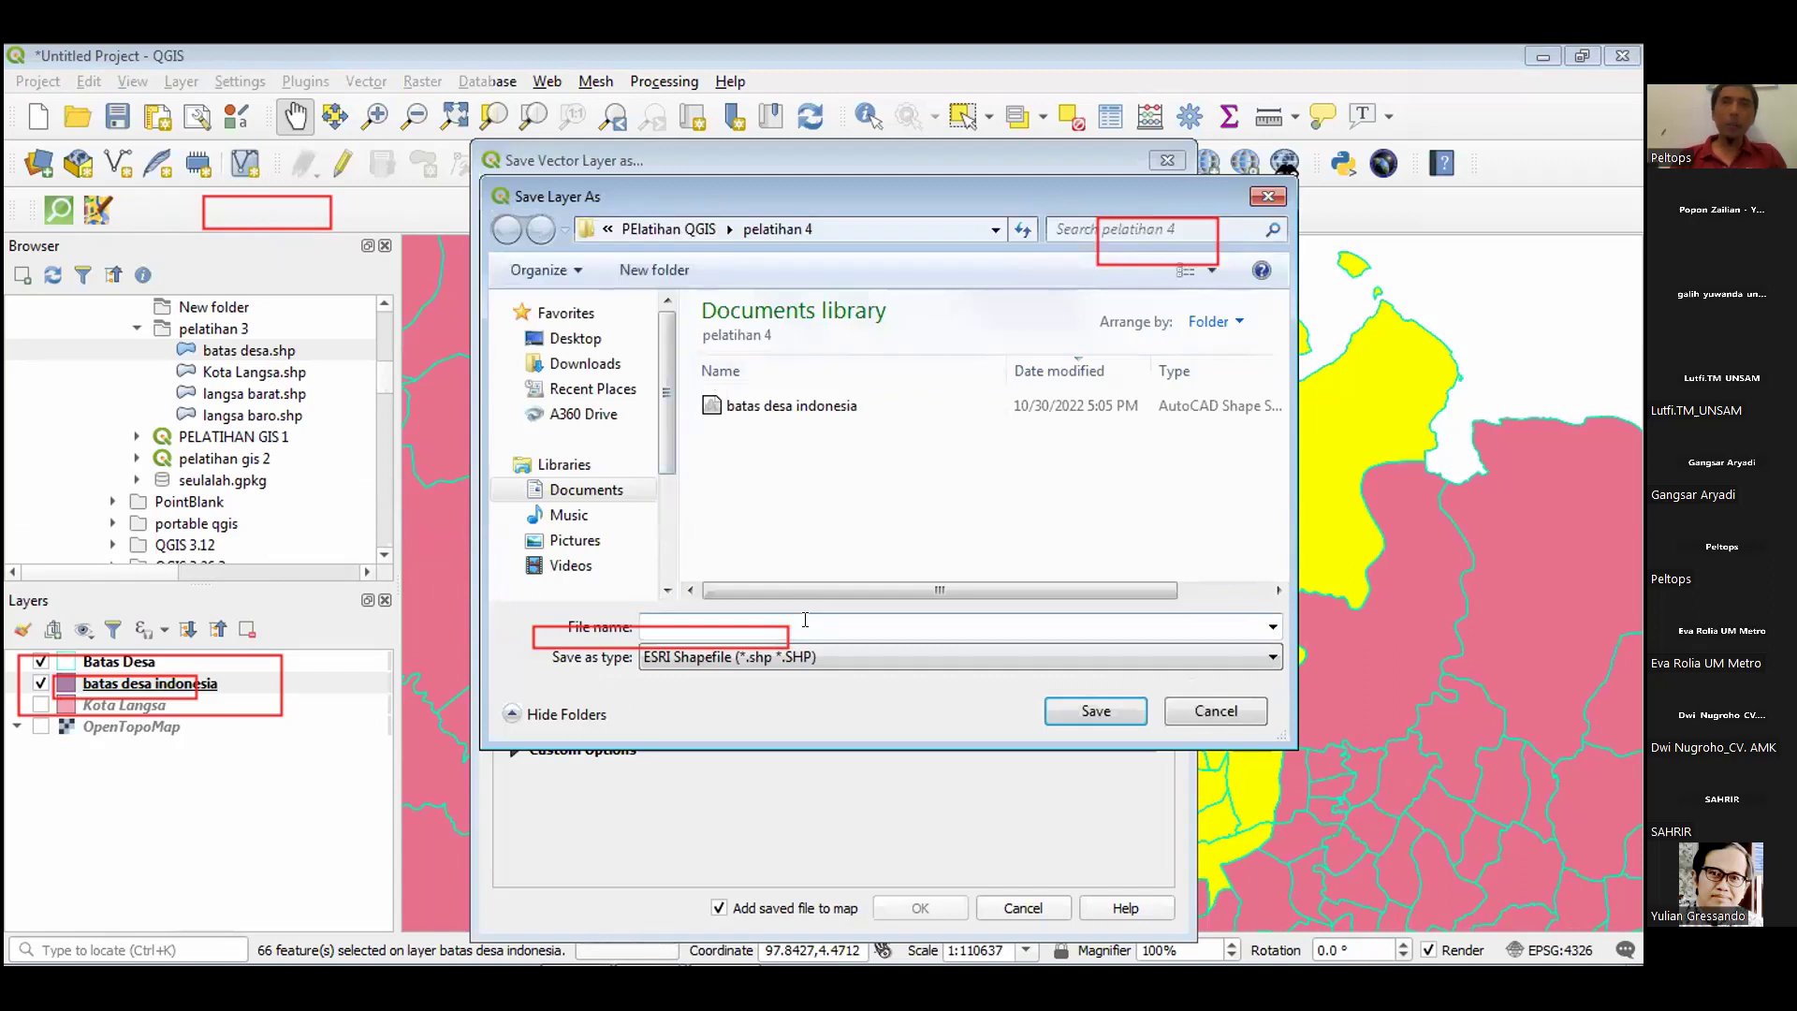
type("kota langsa")
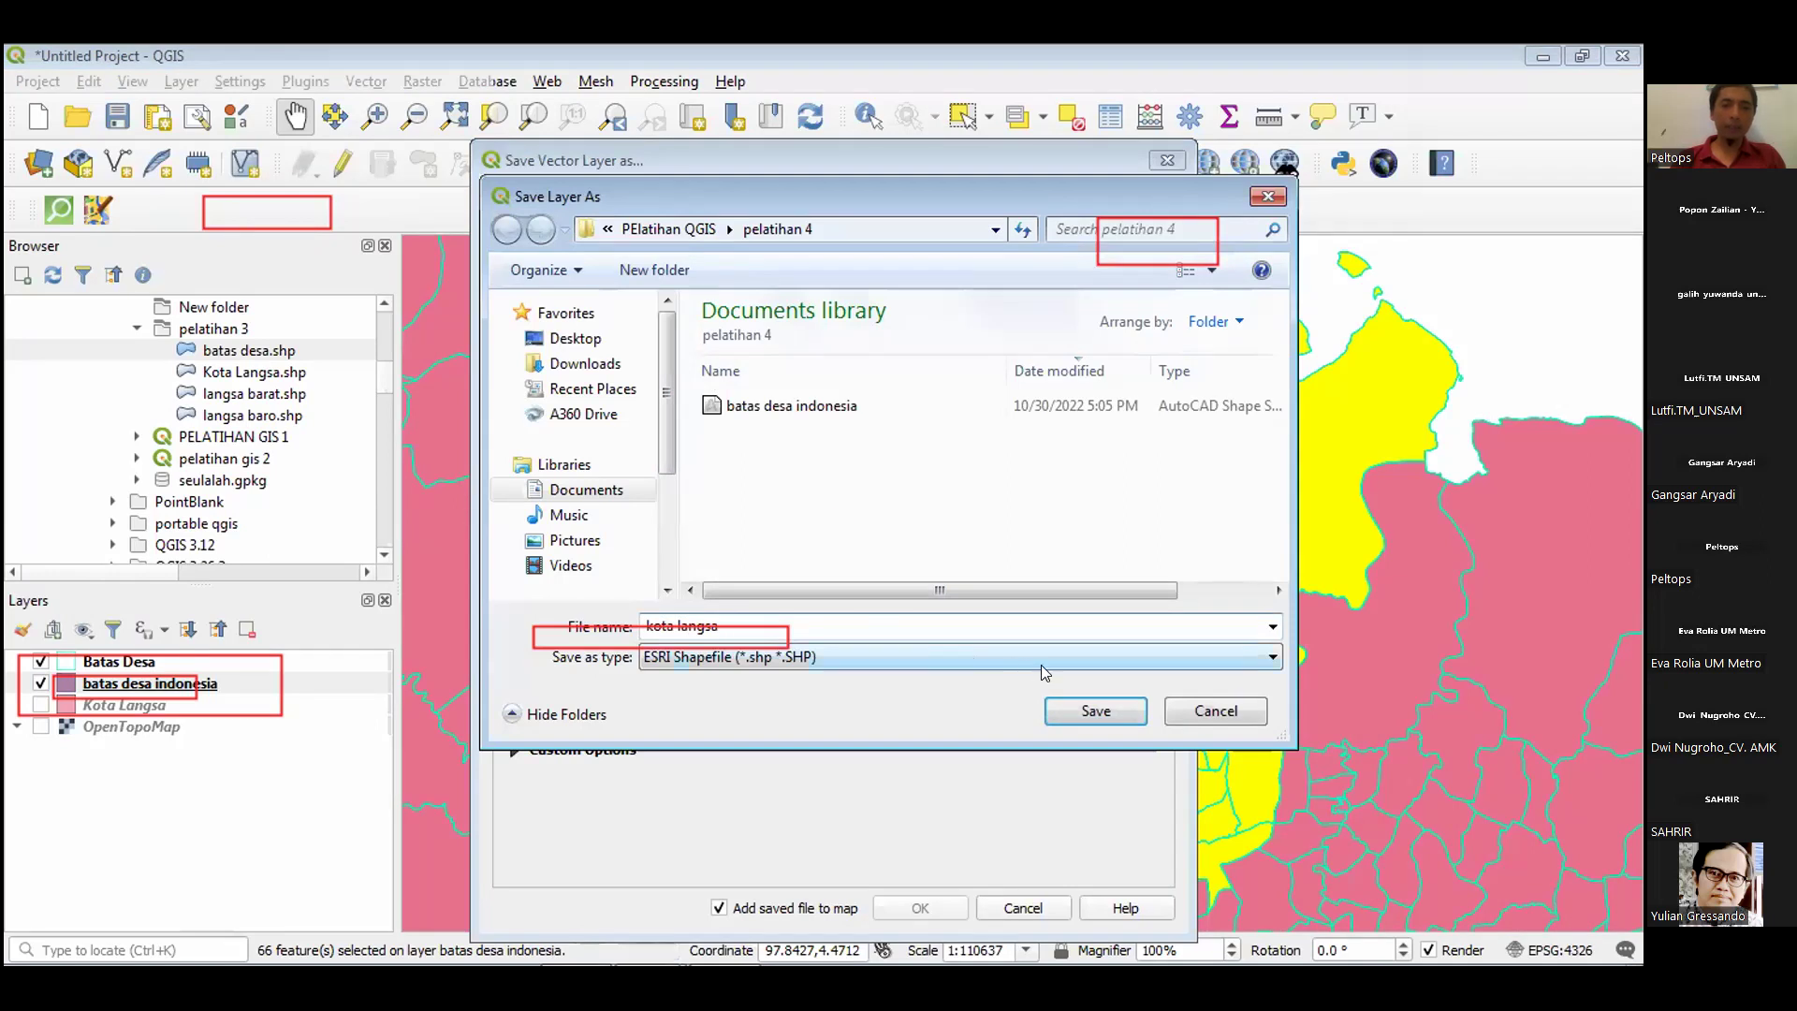
left_click(1083, 712)
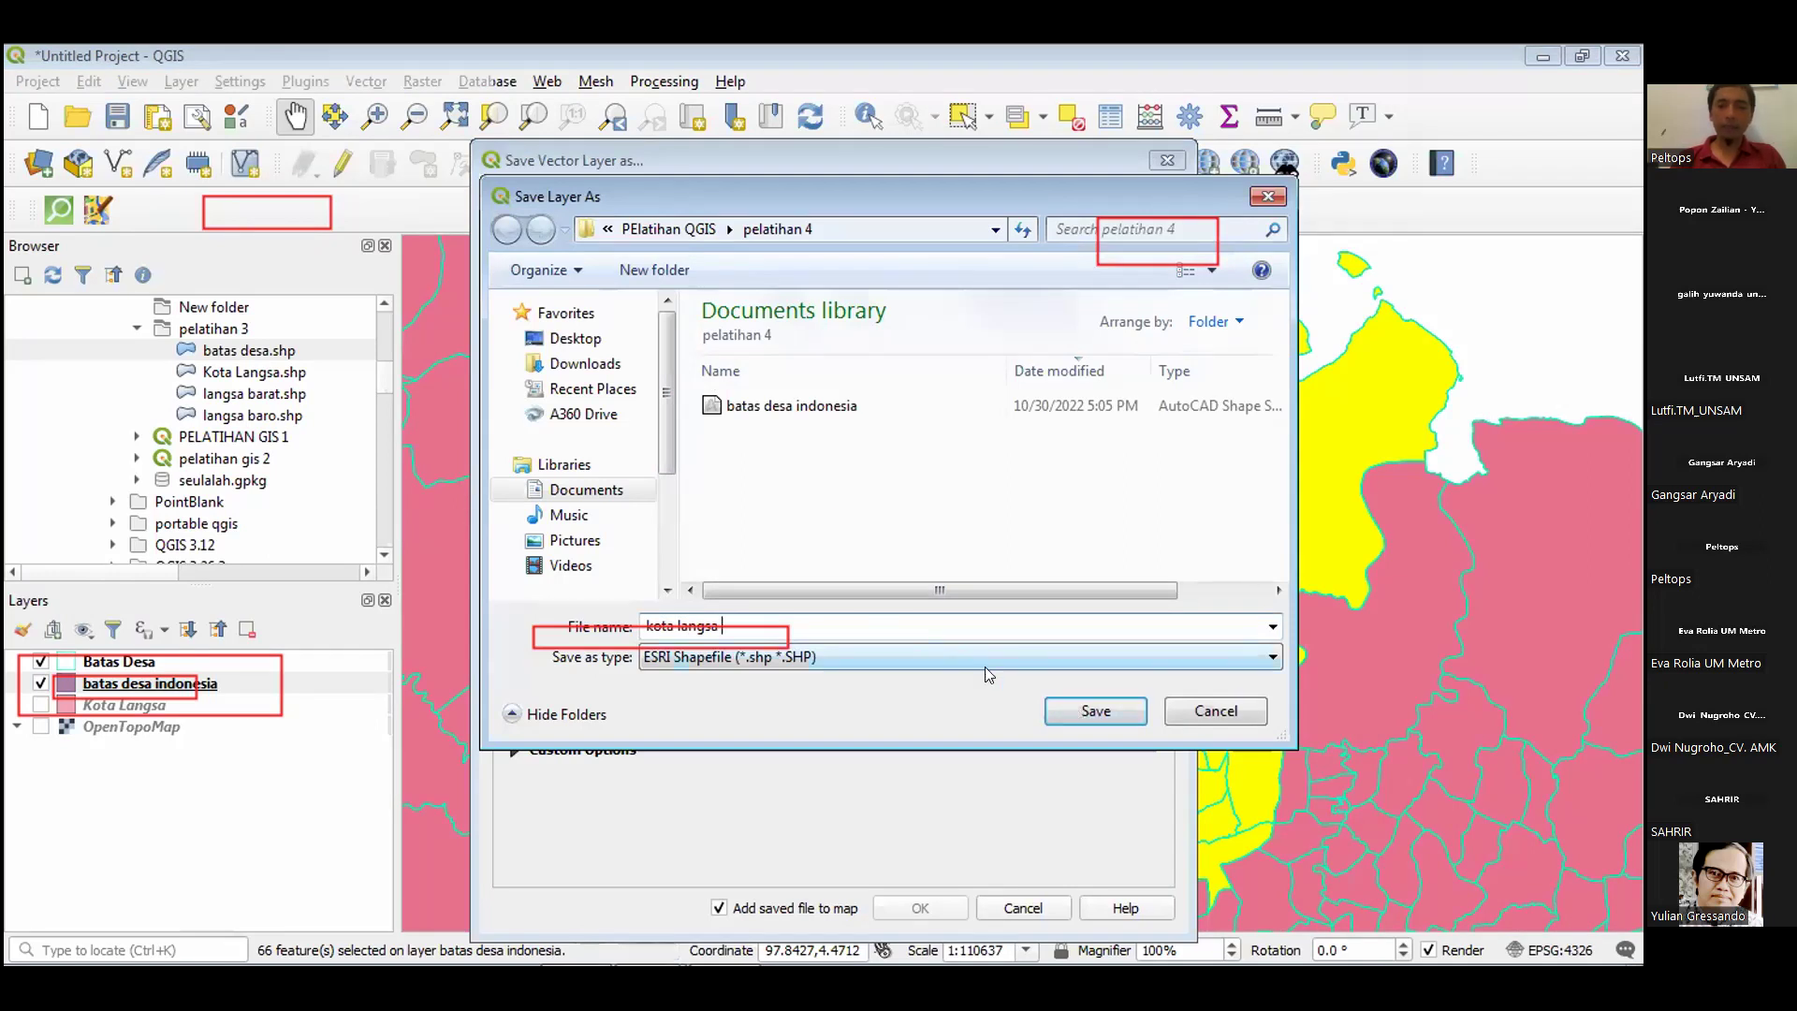
left_click(1087, 711)
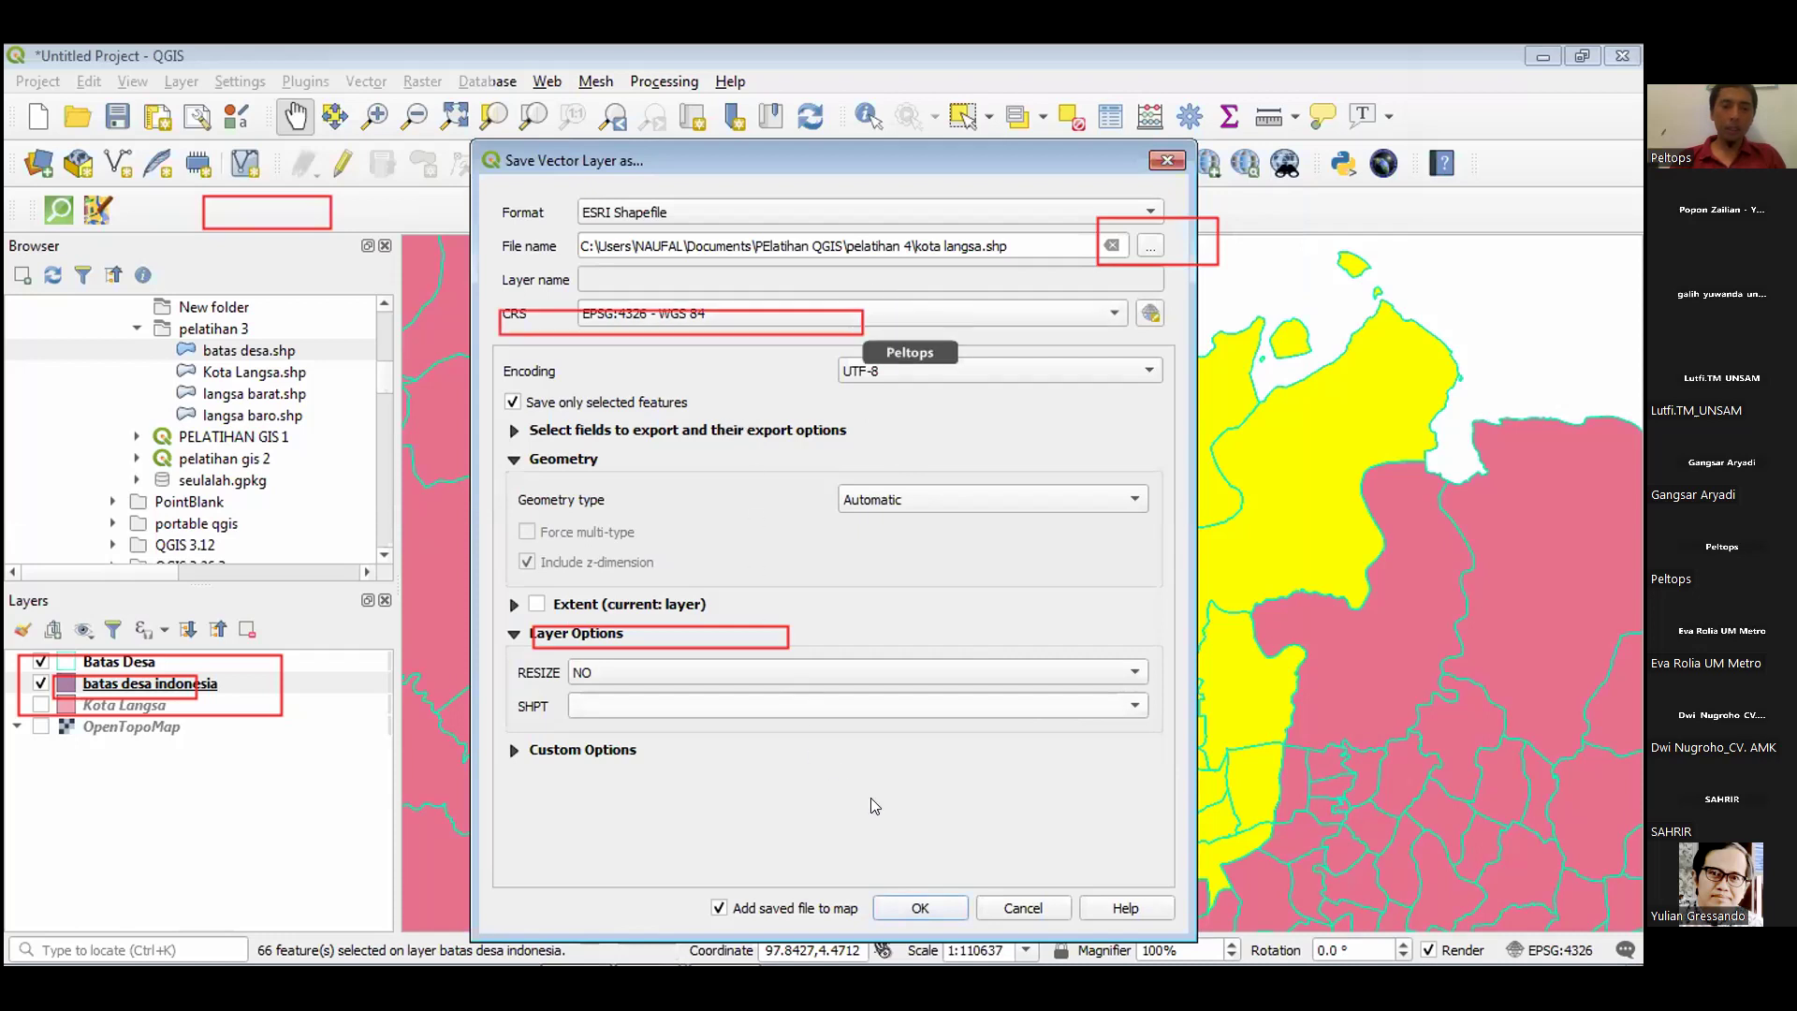
left_click(924, 905)
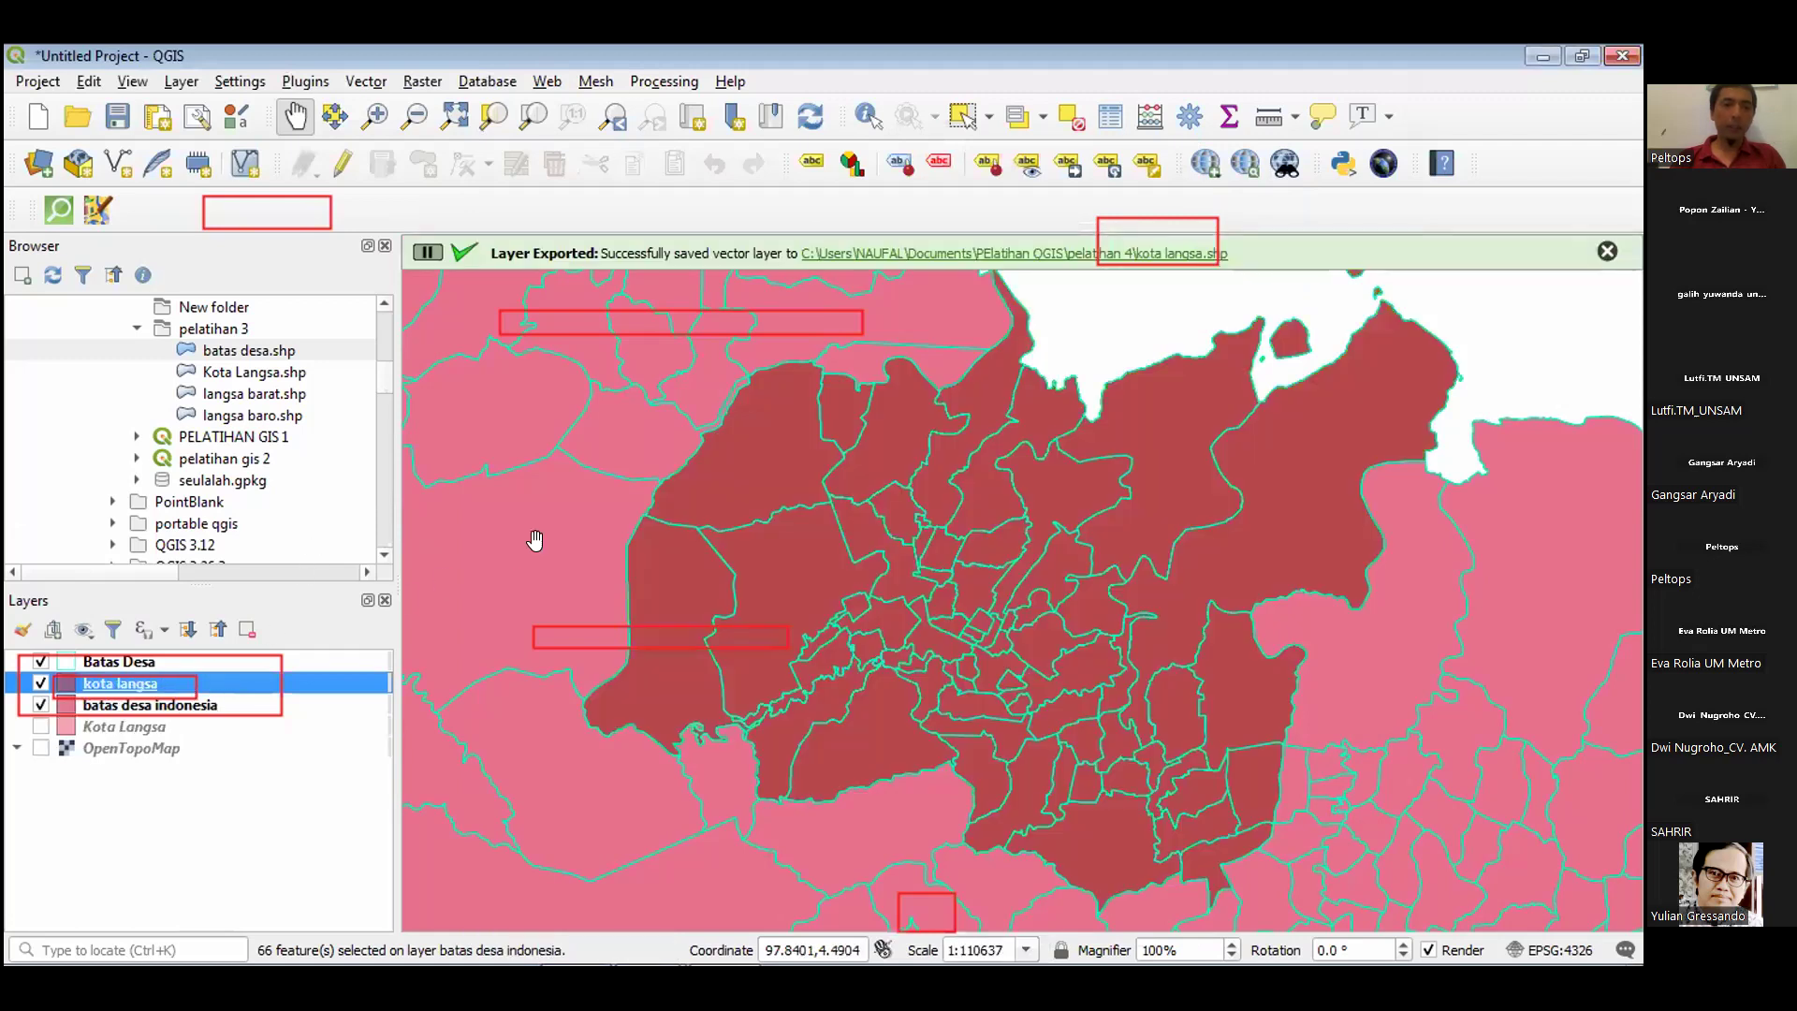
left_click(38, 704)
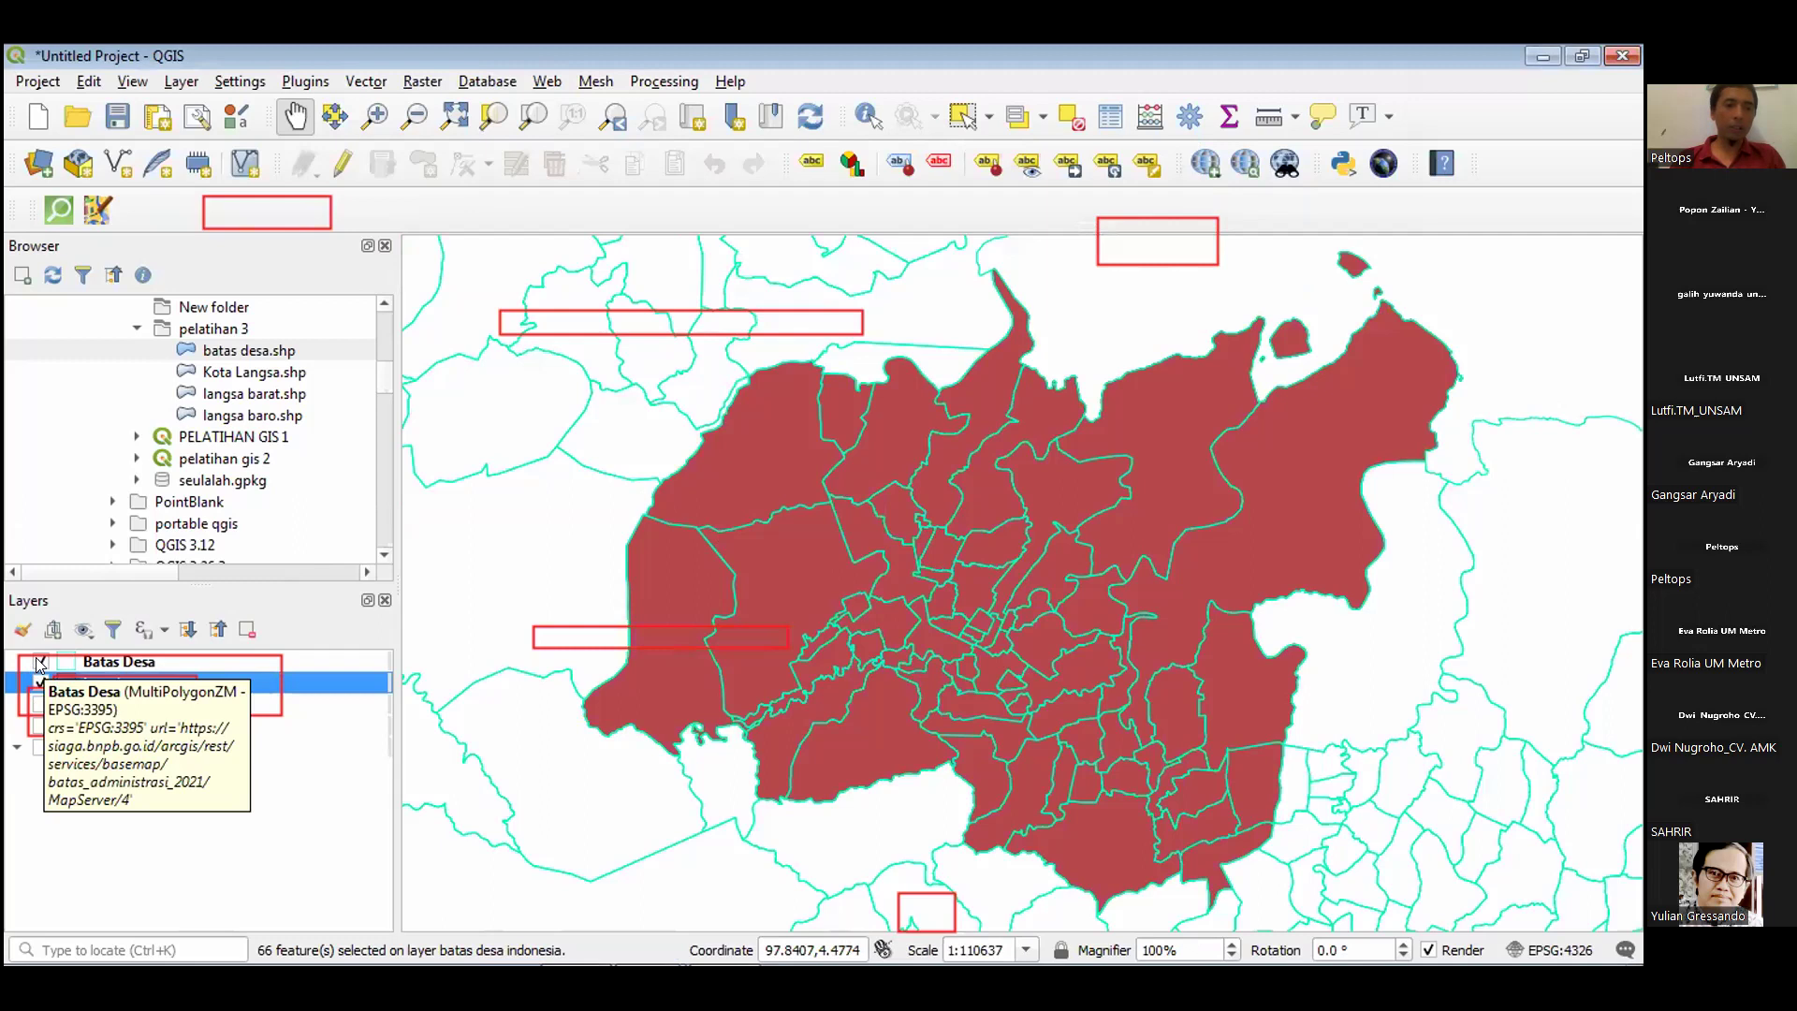
Hide the Batas Desa layer so only the red kota langsa polygons are drawn on the map.
left_click(40, 661)
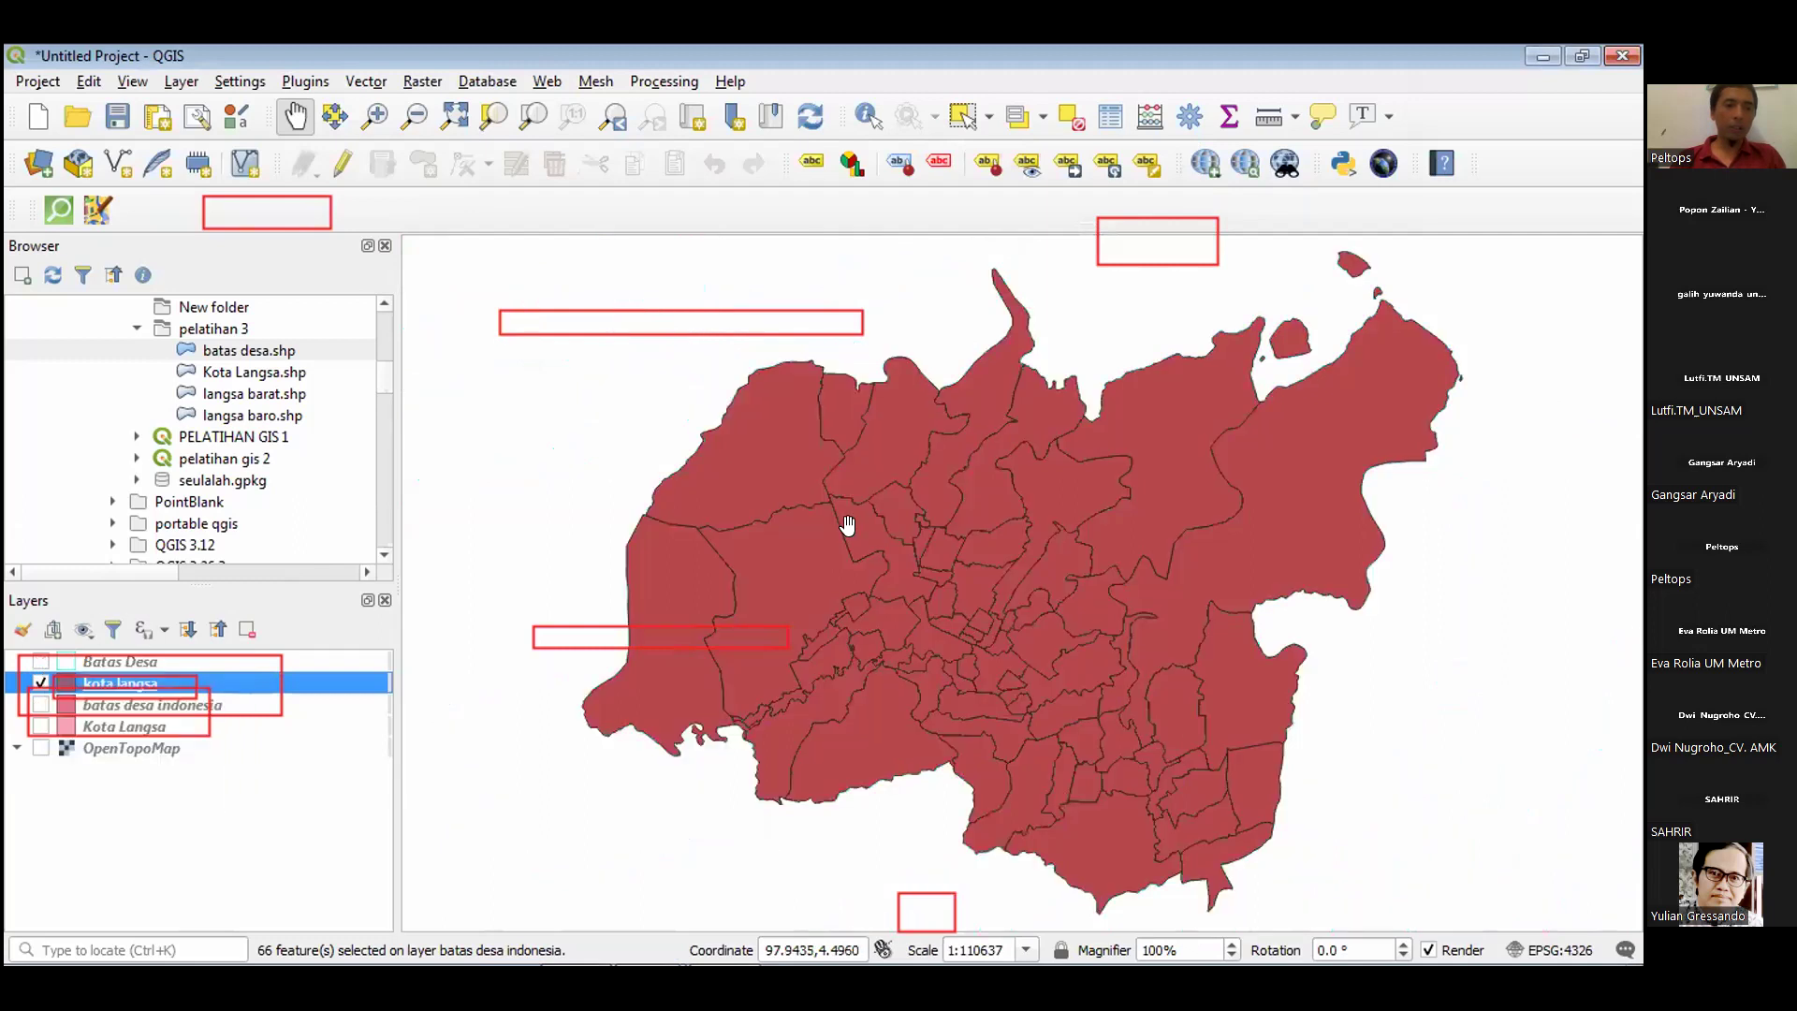
scroll(812, 541, "down", 1)
scroll(823, 552, "up", 1)
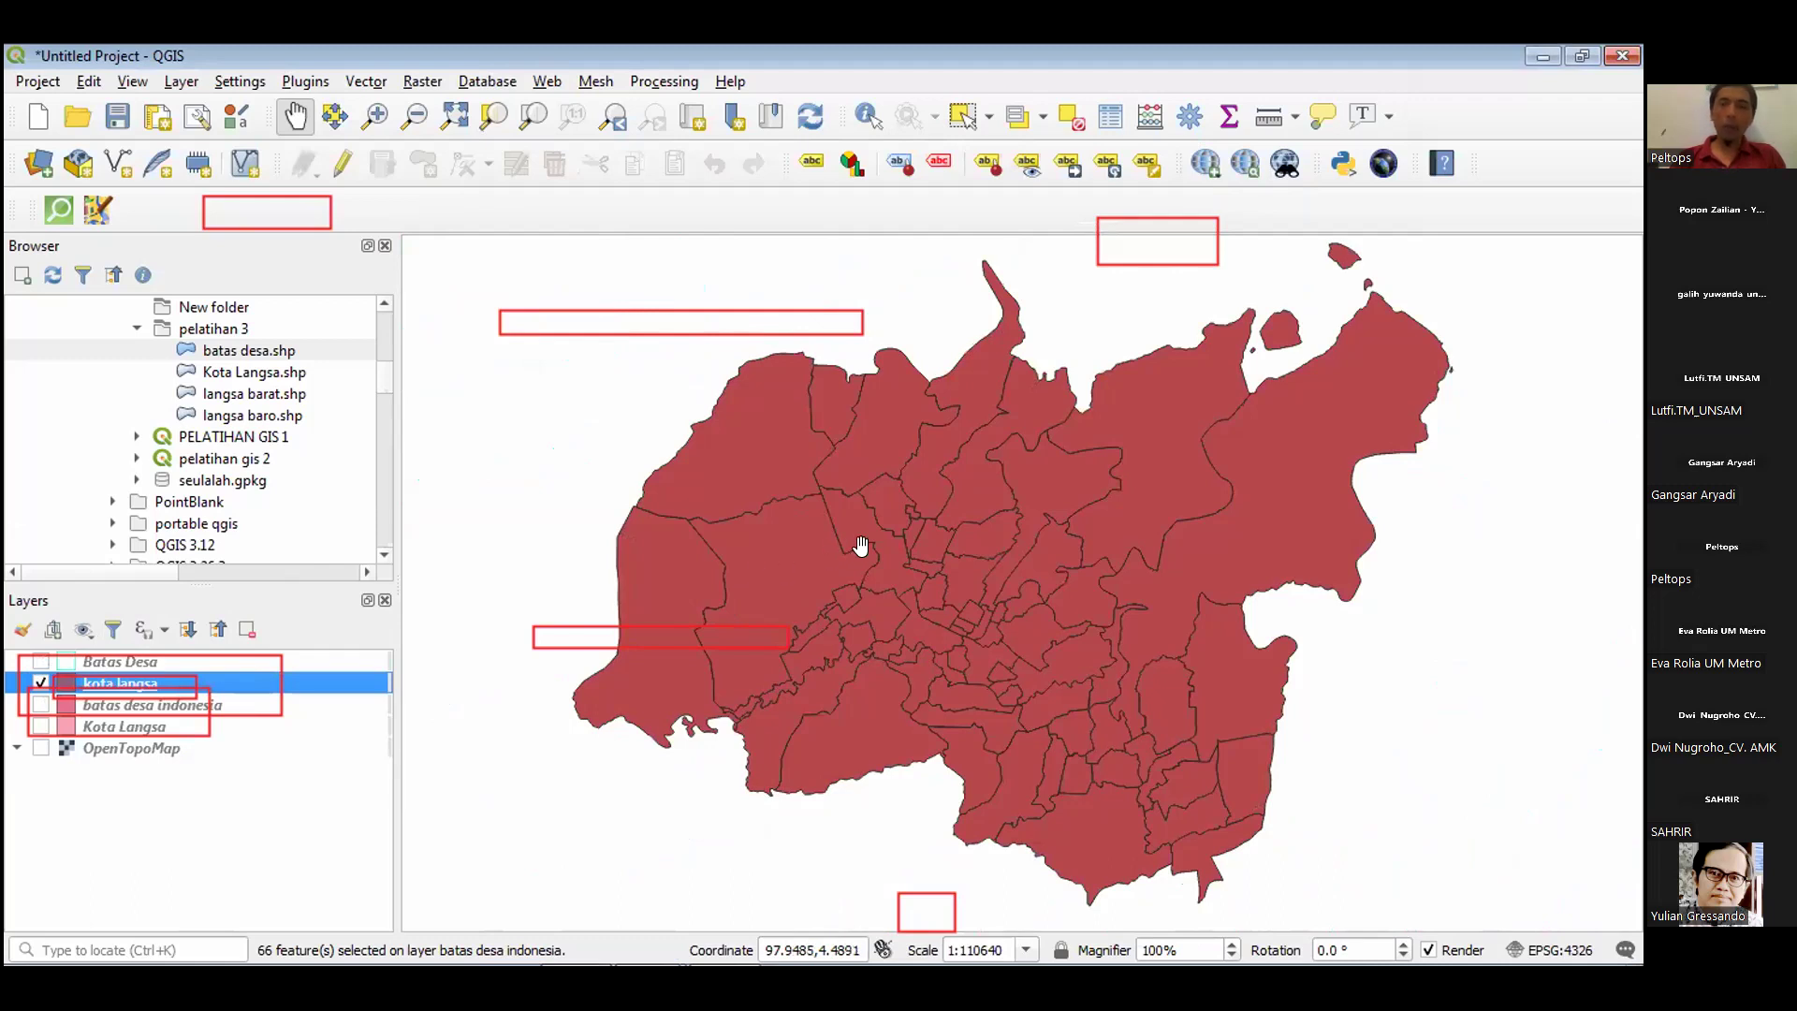
scroll(885, 552, "down", 1)
scroll(764, 447, "up", 1)
left_click_drag(853, 365, 698, 253)
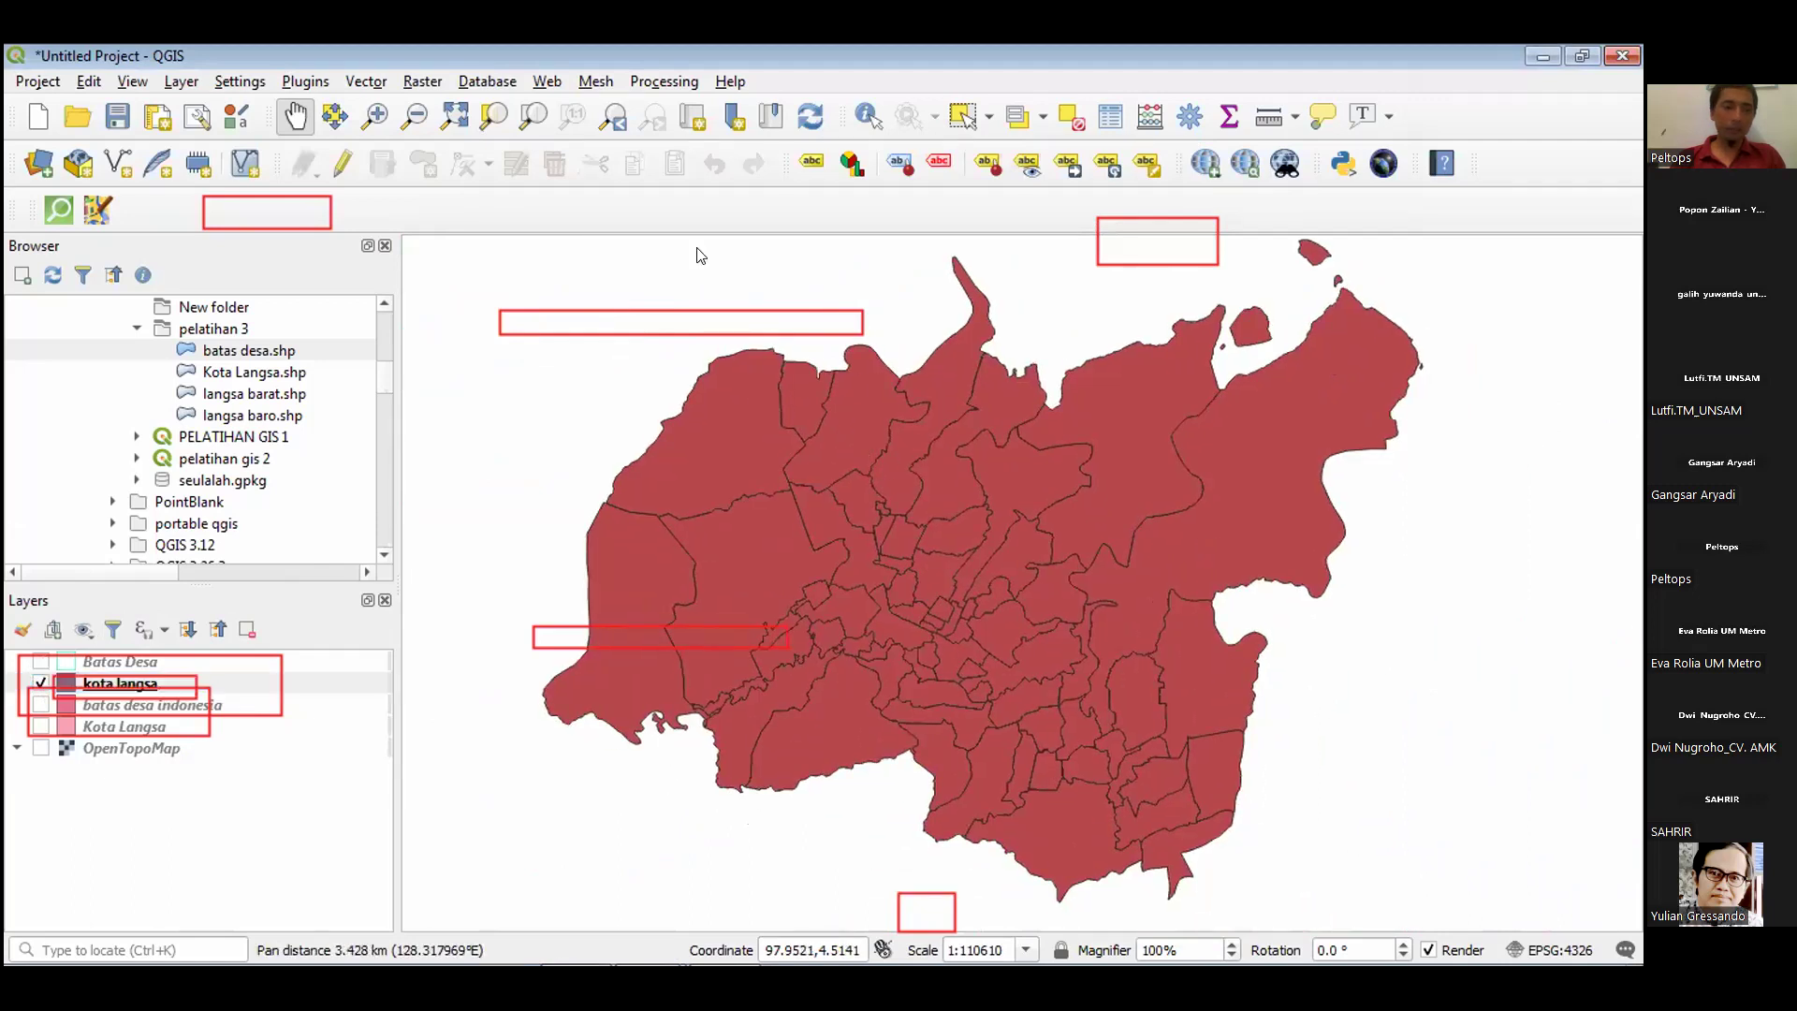
Open the attribute table of the kota langsa layer and bring up its form for filtering and selecting features.
left_click(258, 685)
right_click(255, 678)
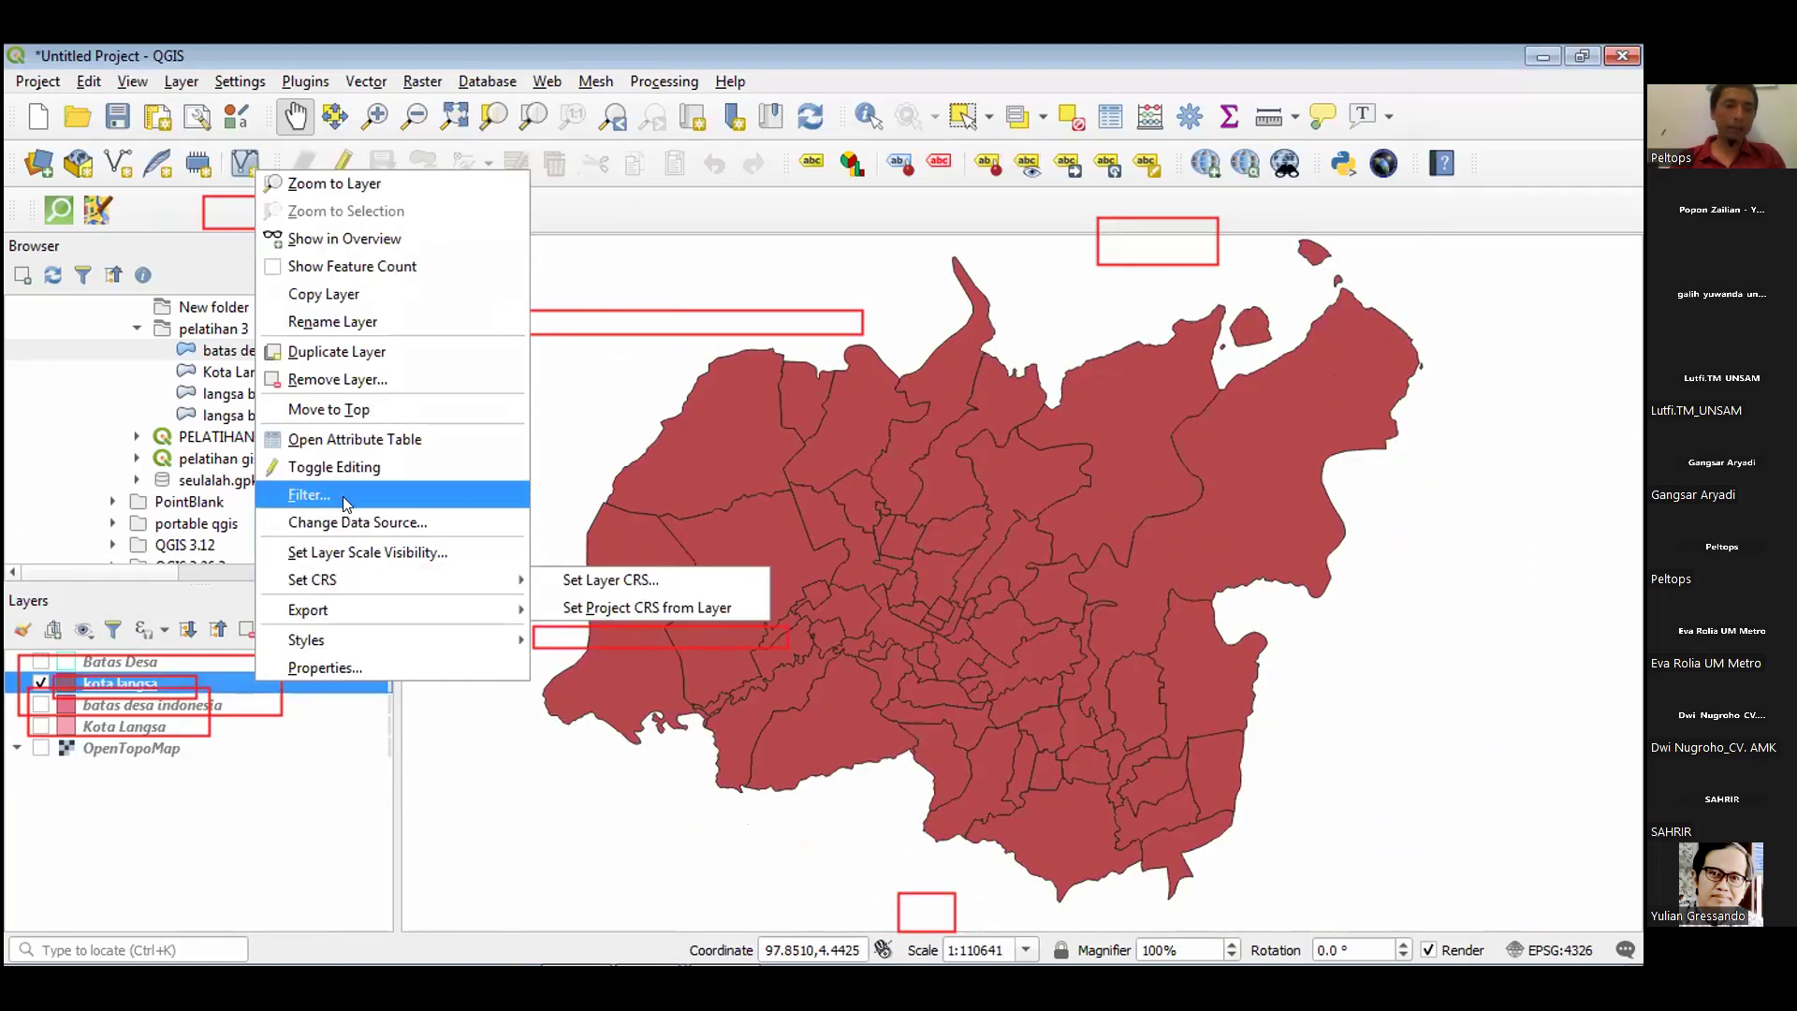
left_click(356, 440)
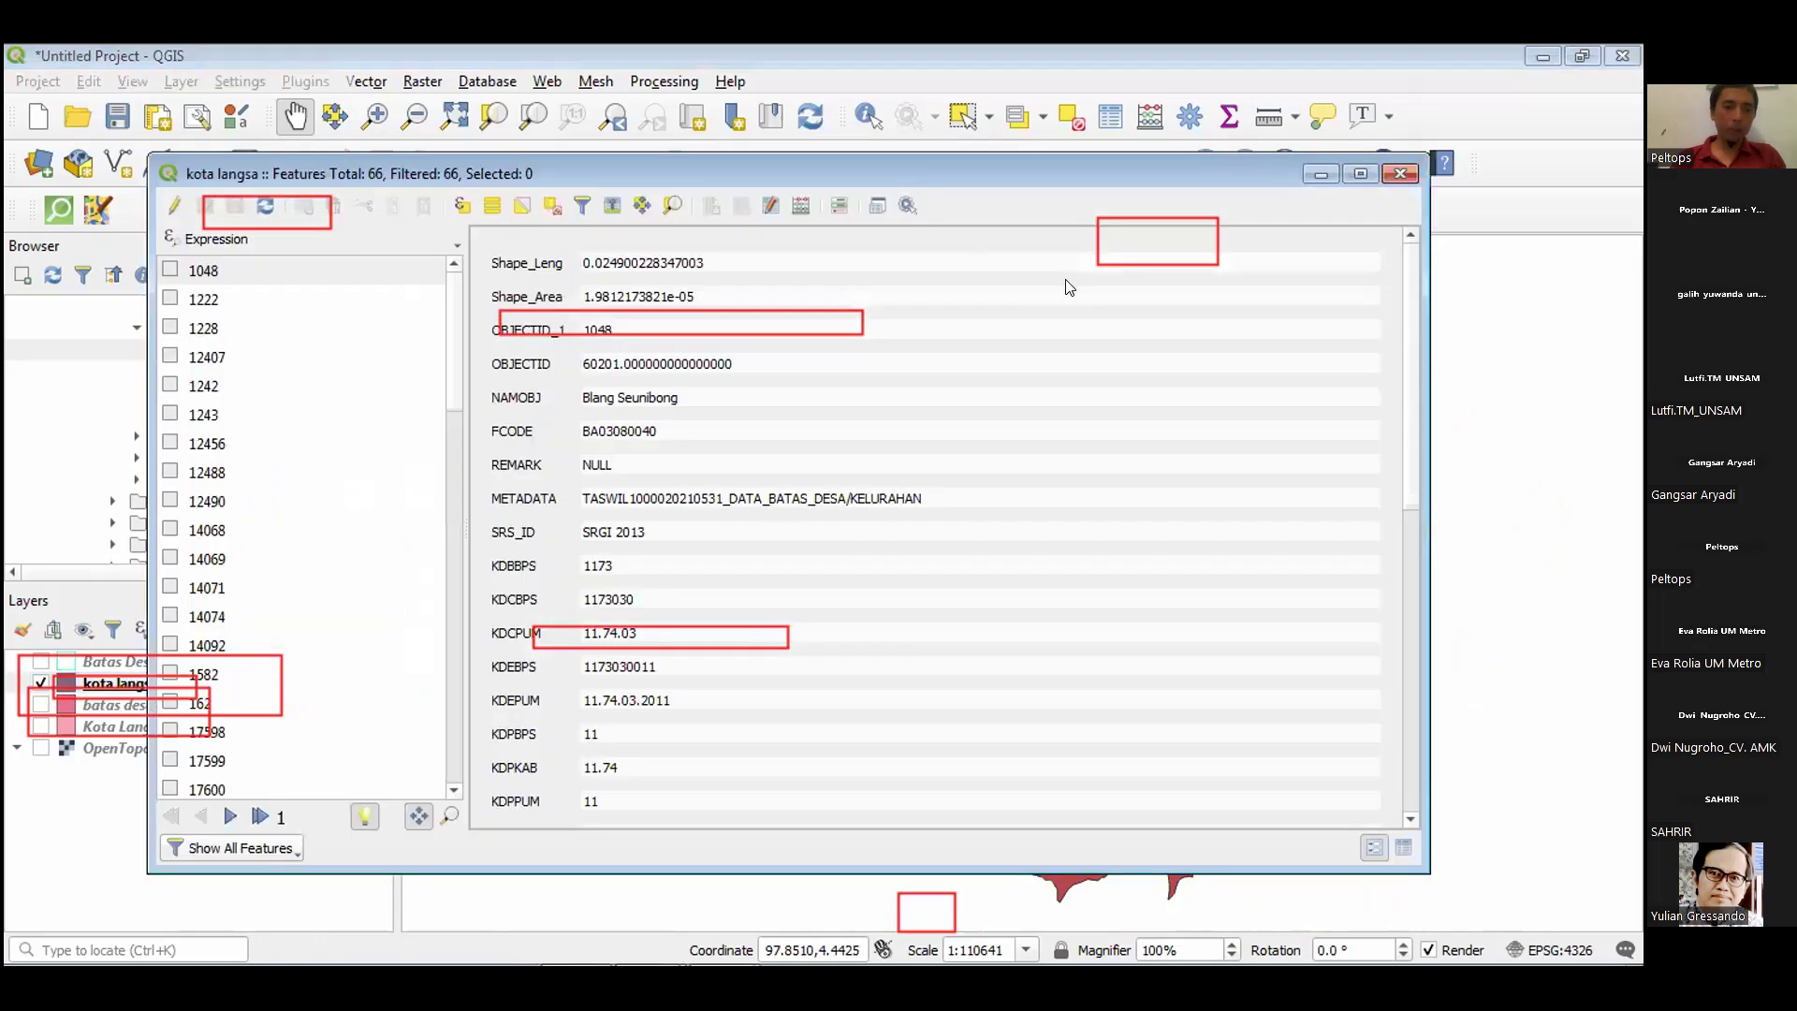
left_click(582, 208)
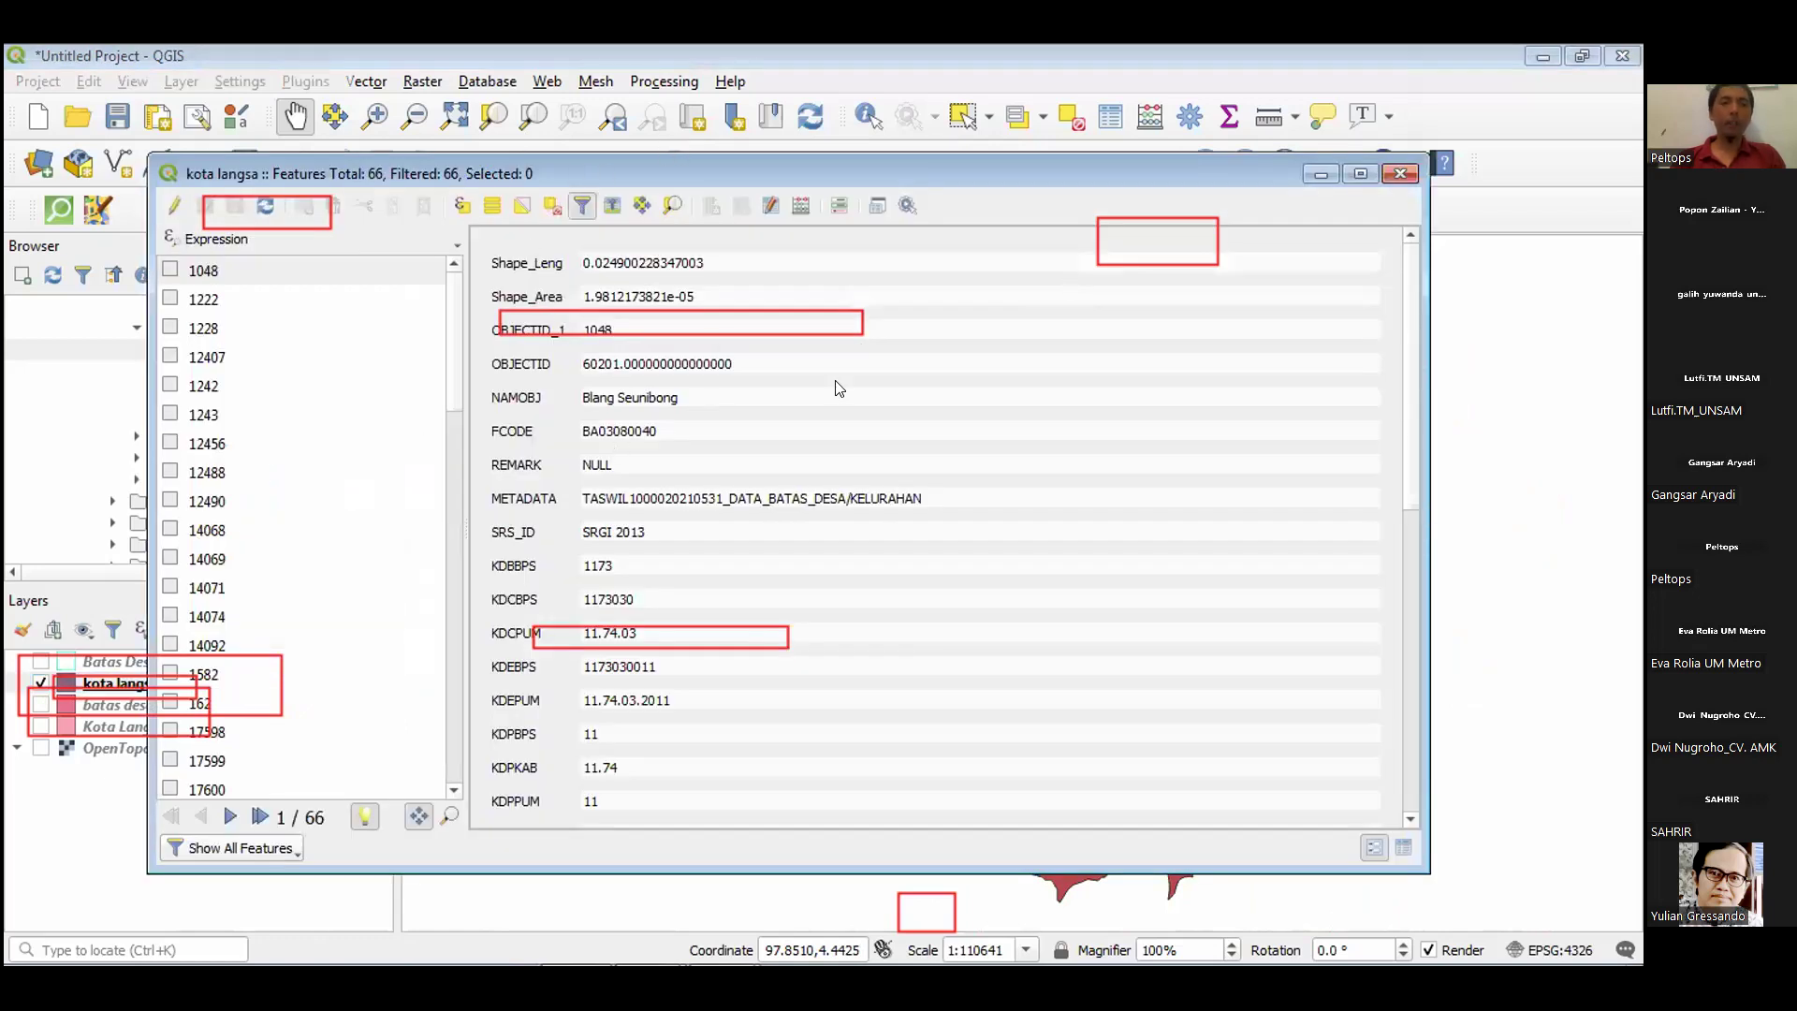
scroll(665, 434, "down", 2)
scroll(678, 468, "down", 2)
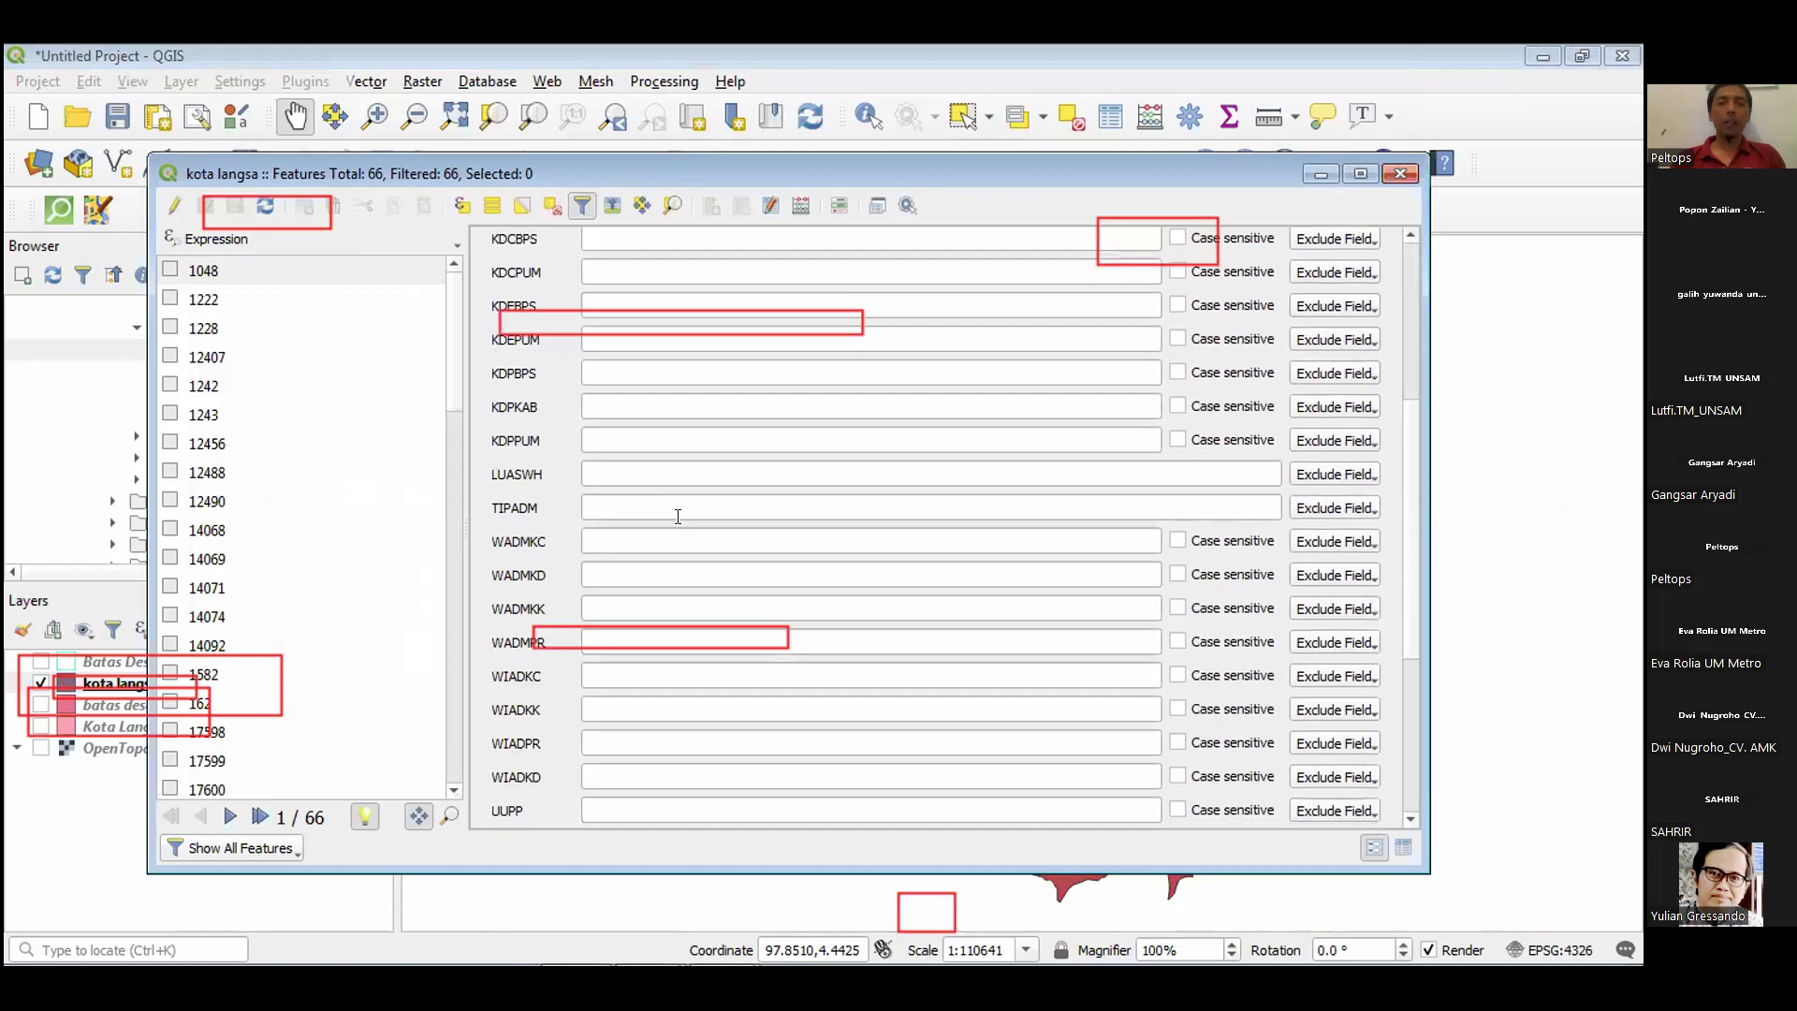
Select the kota langsa features whose WADMKC field contains Langsa Baro.
left_click(674, 536)
type("langsa b")
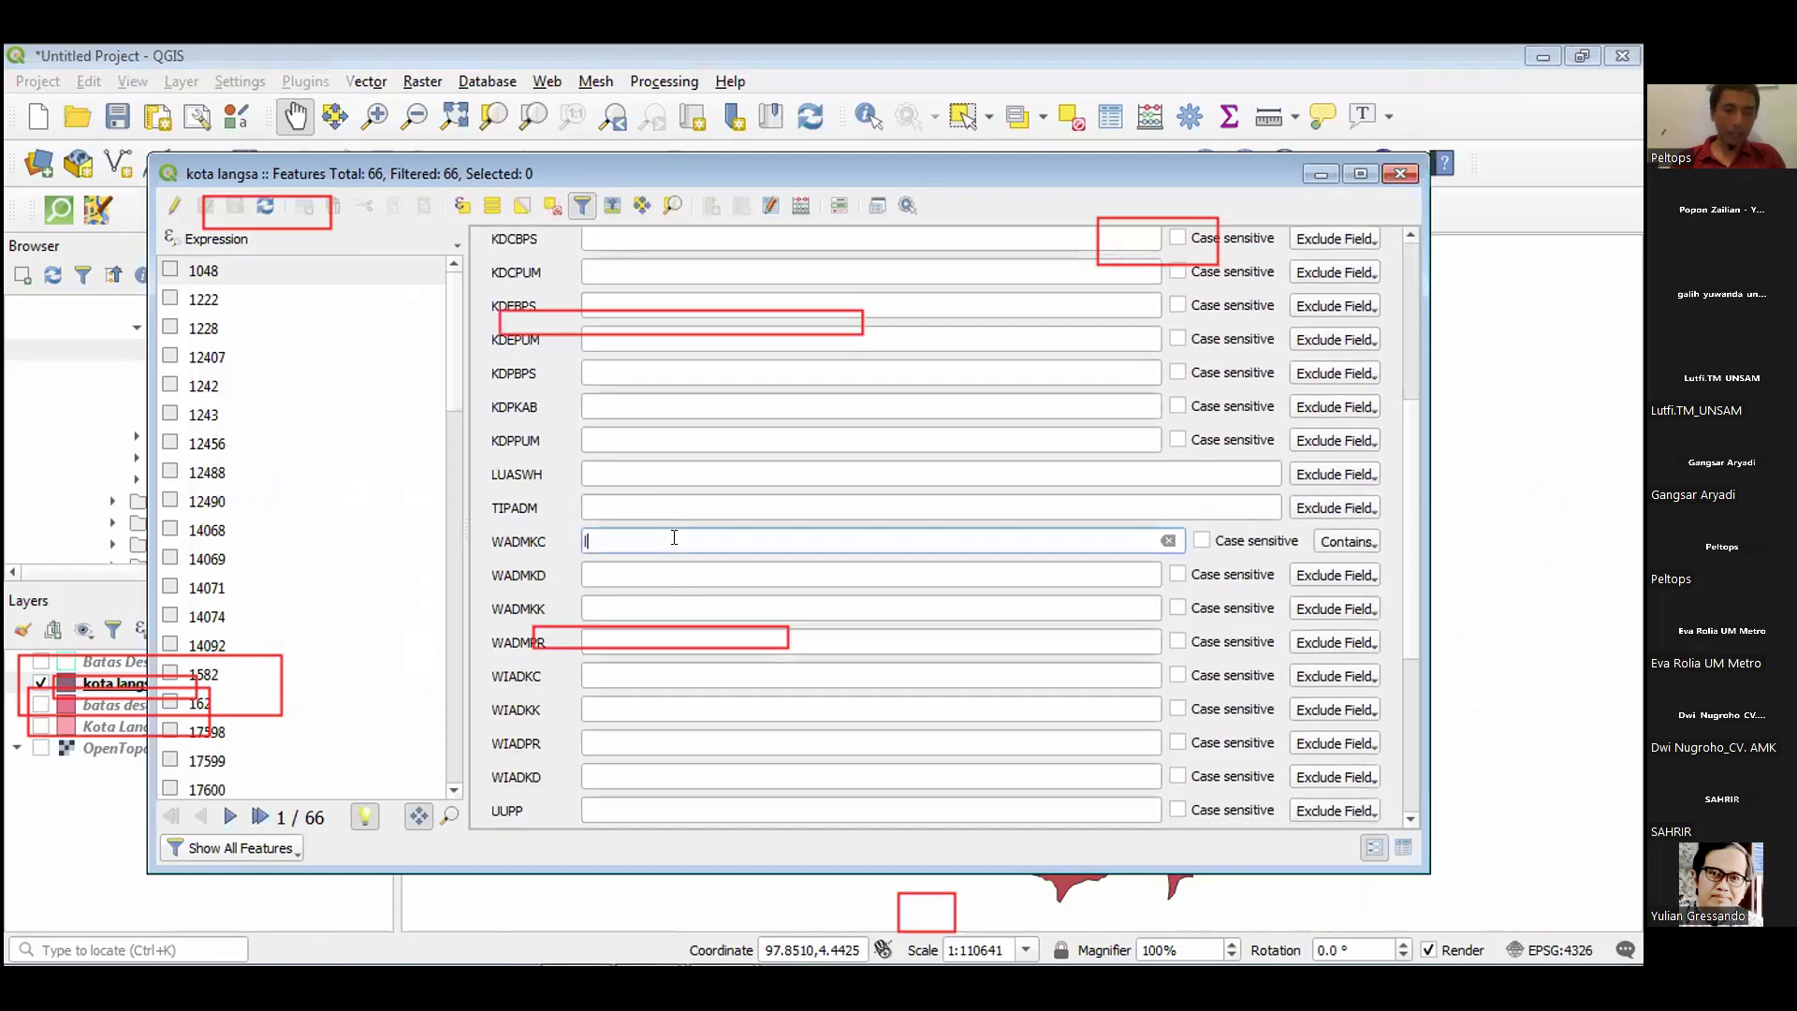
type("aro")
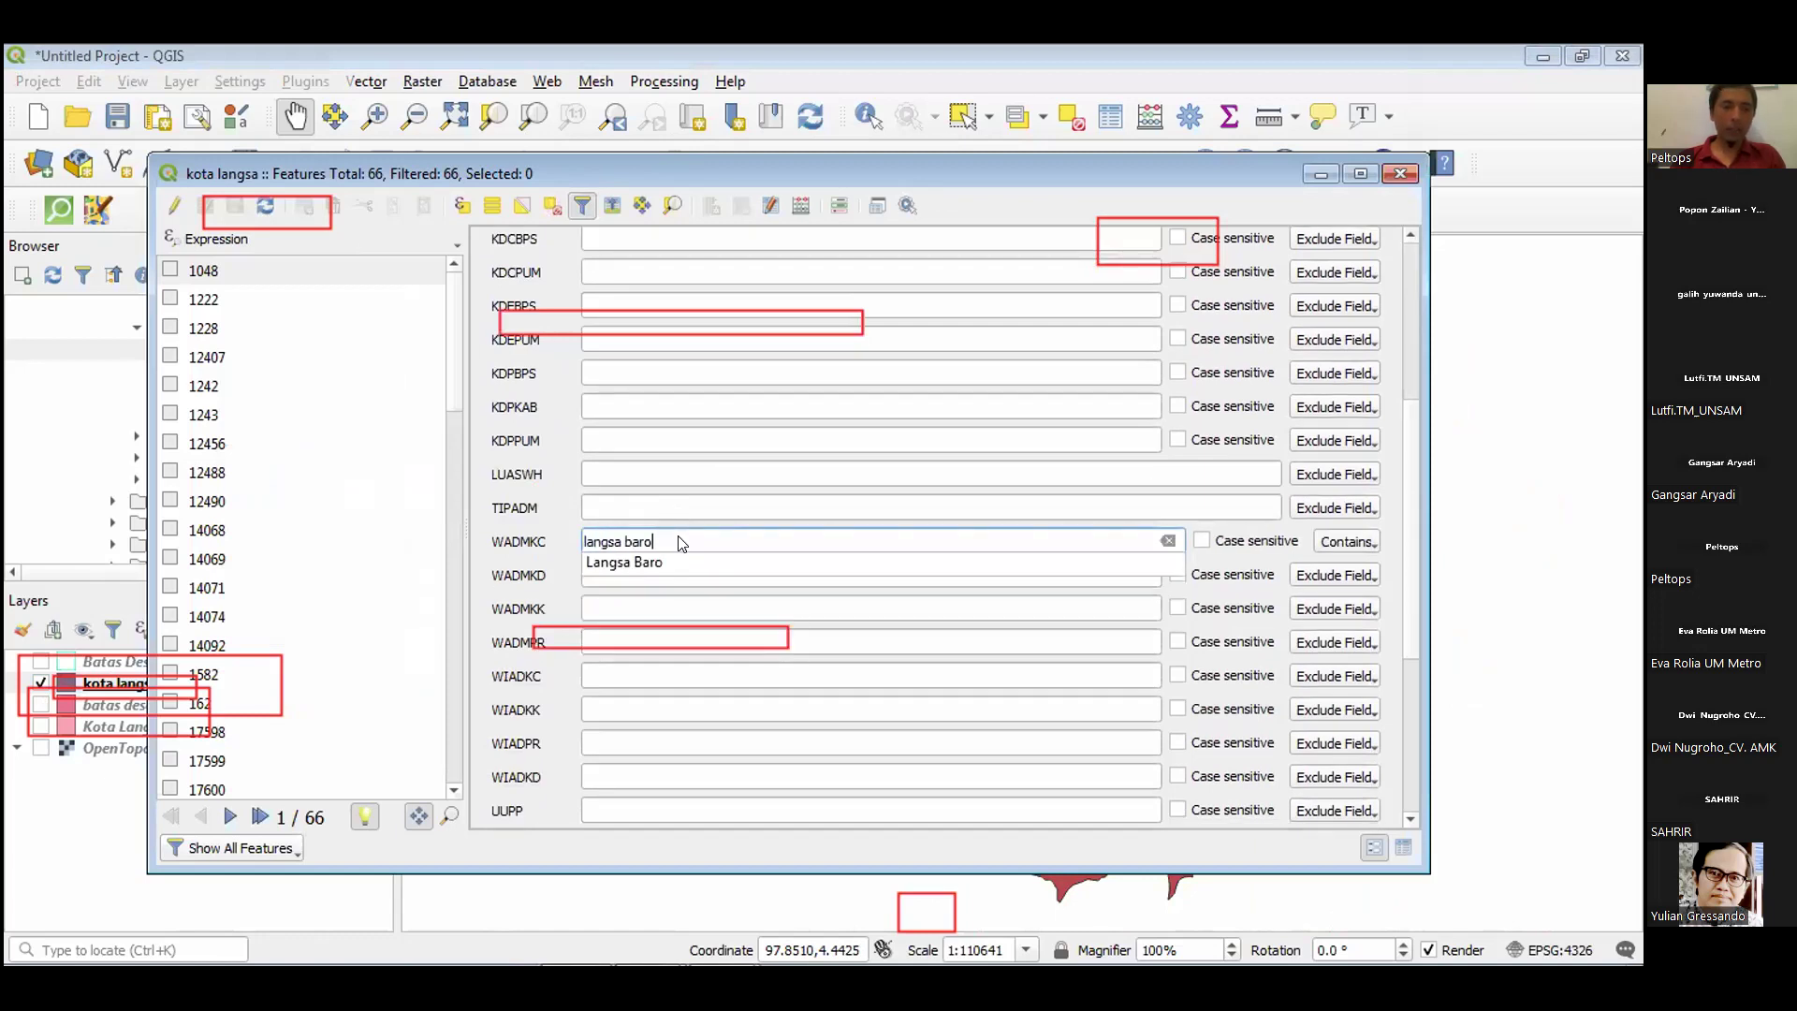
left_click(685, 562)
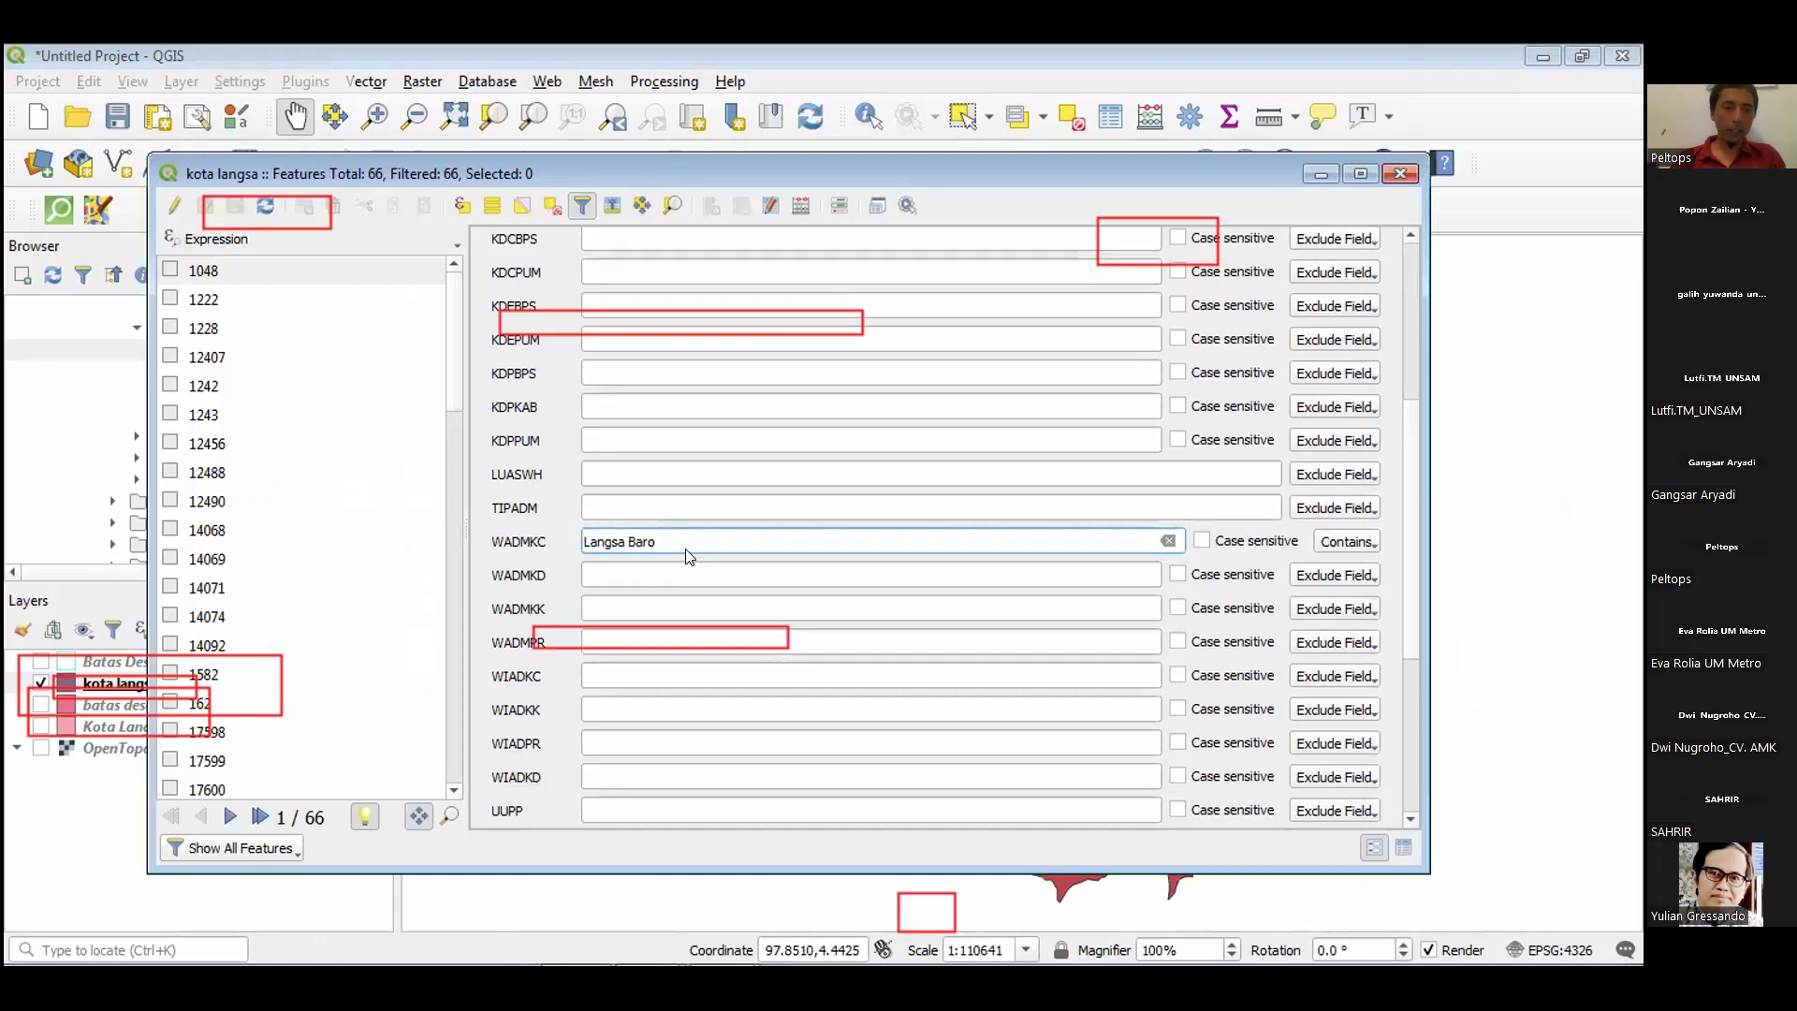
scroll(1082, 621, "down", 4)
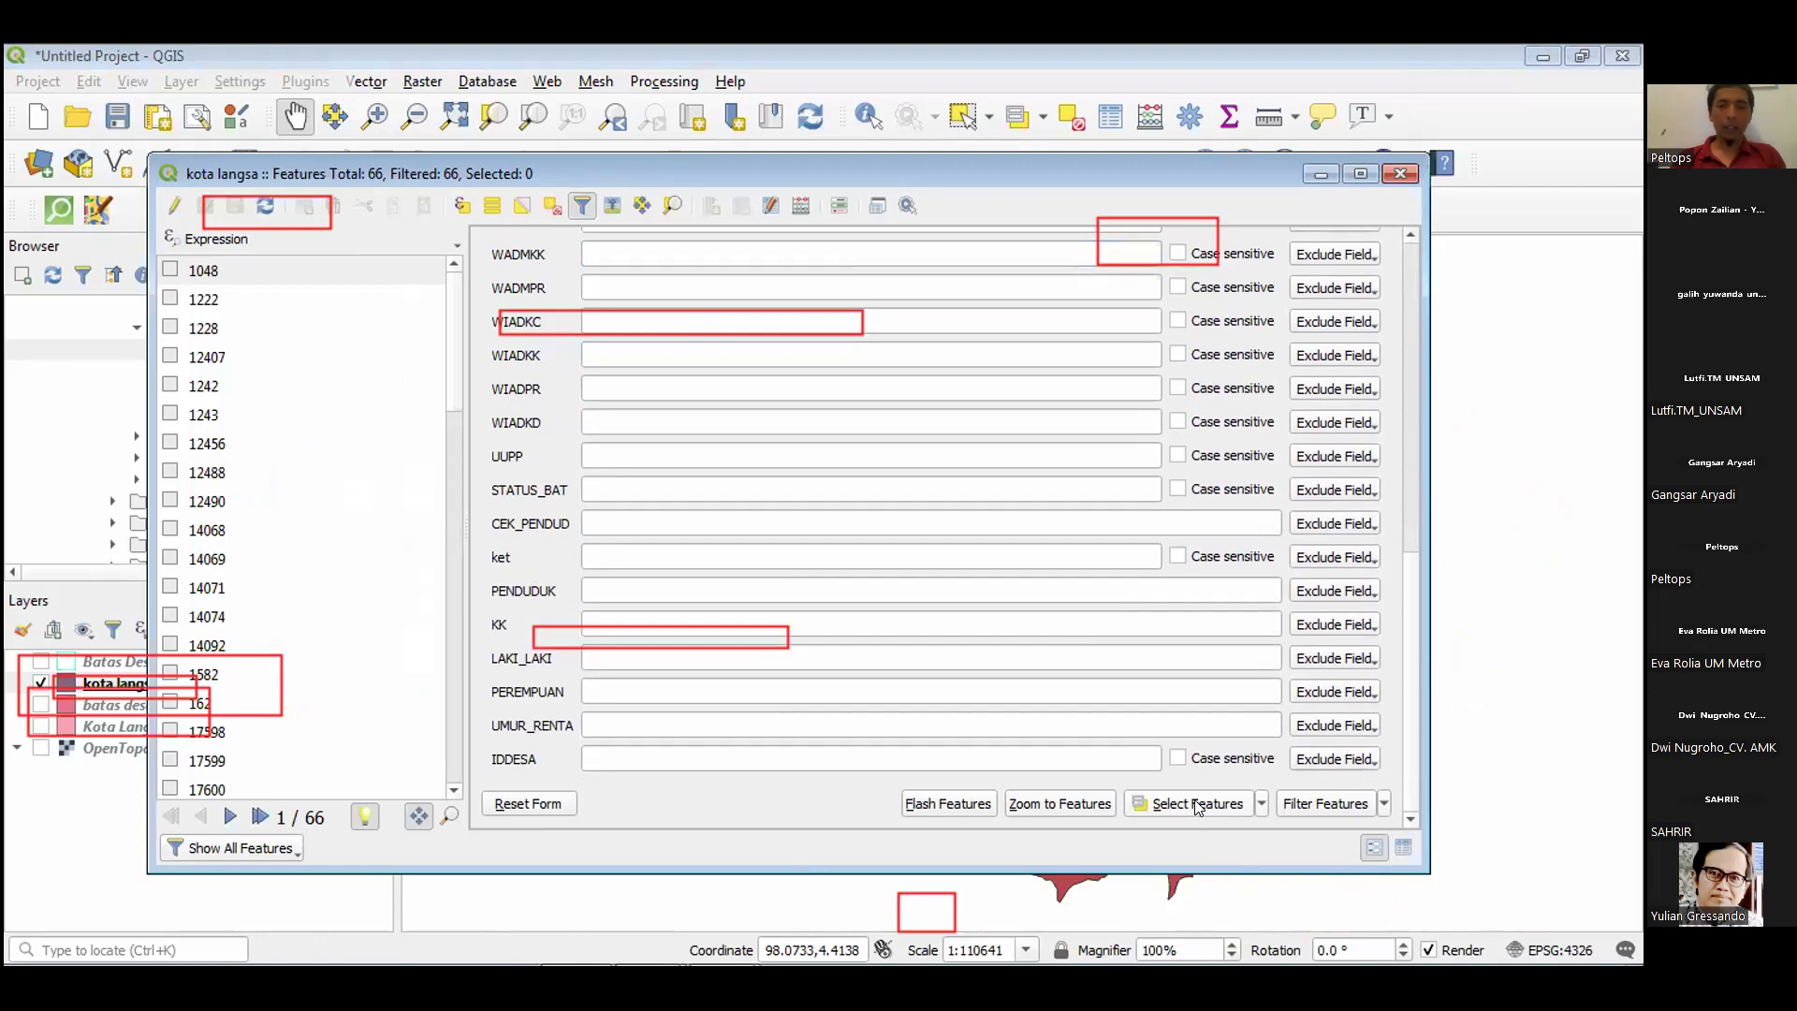
left_click(1197, 807)
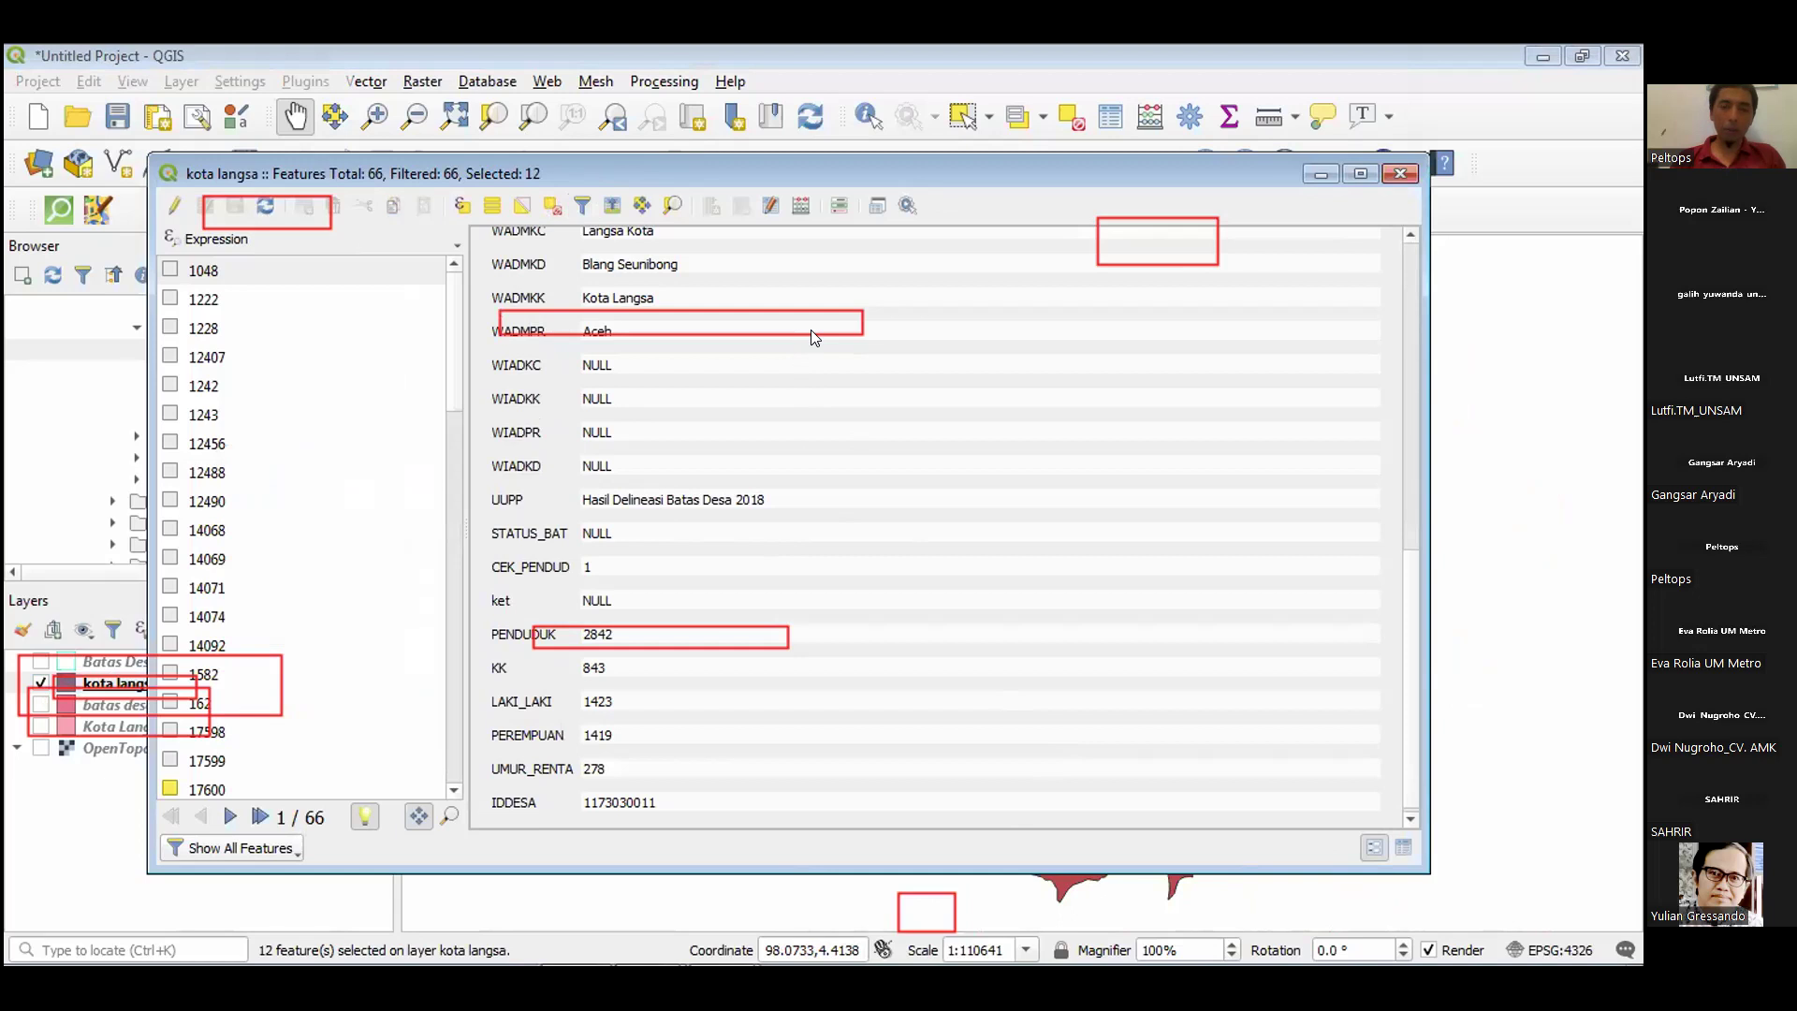
Close the attribute table and clear the feature selection on the kota langsa layer.
left_click_drag(771, 179, 764, 202)
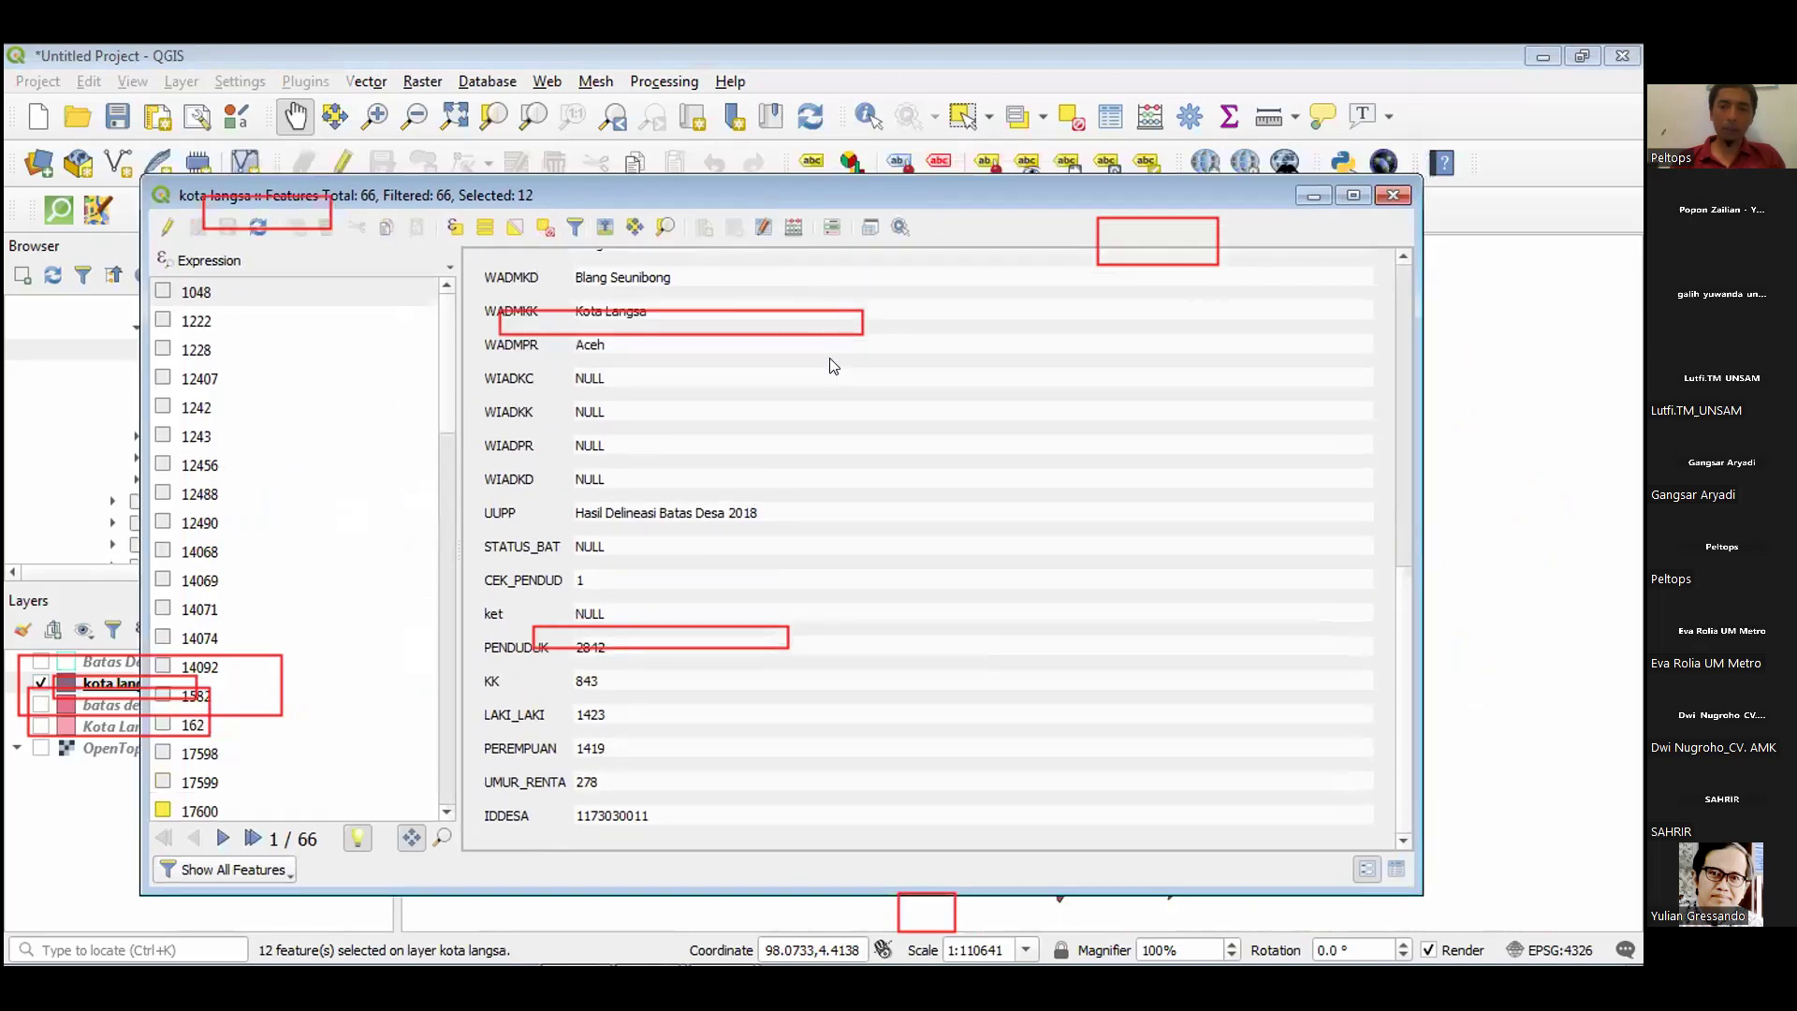
left_click(530, 152)
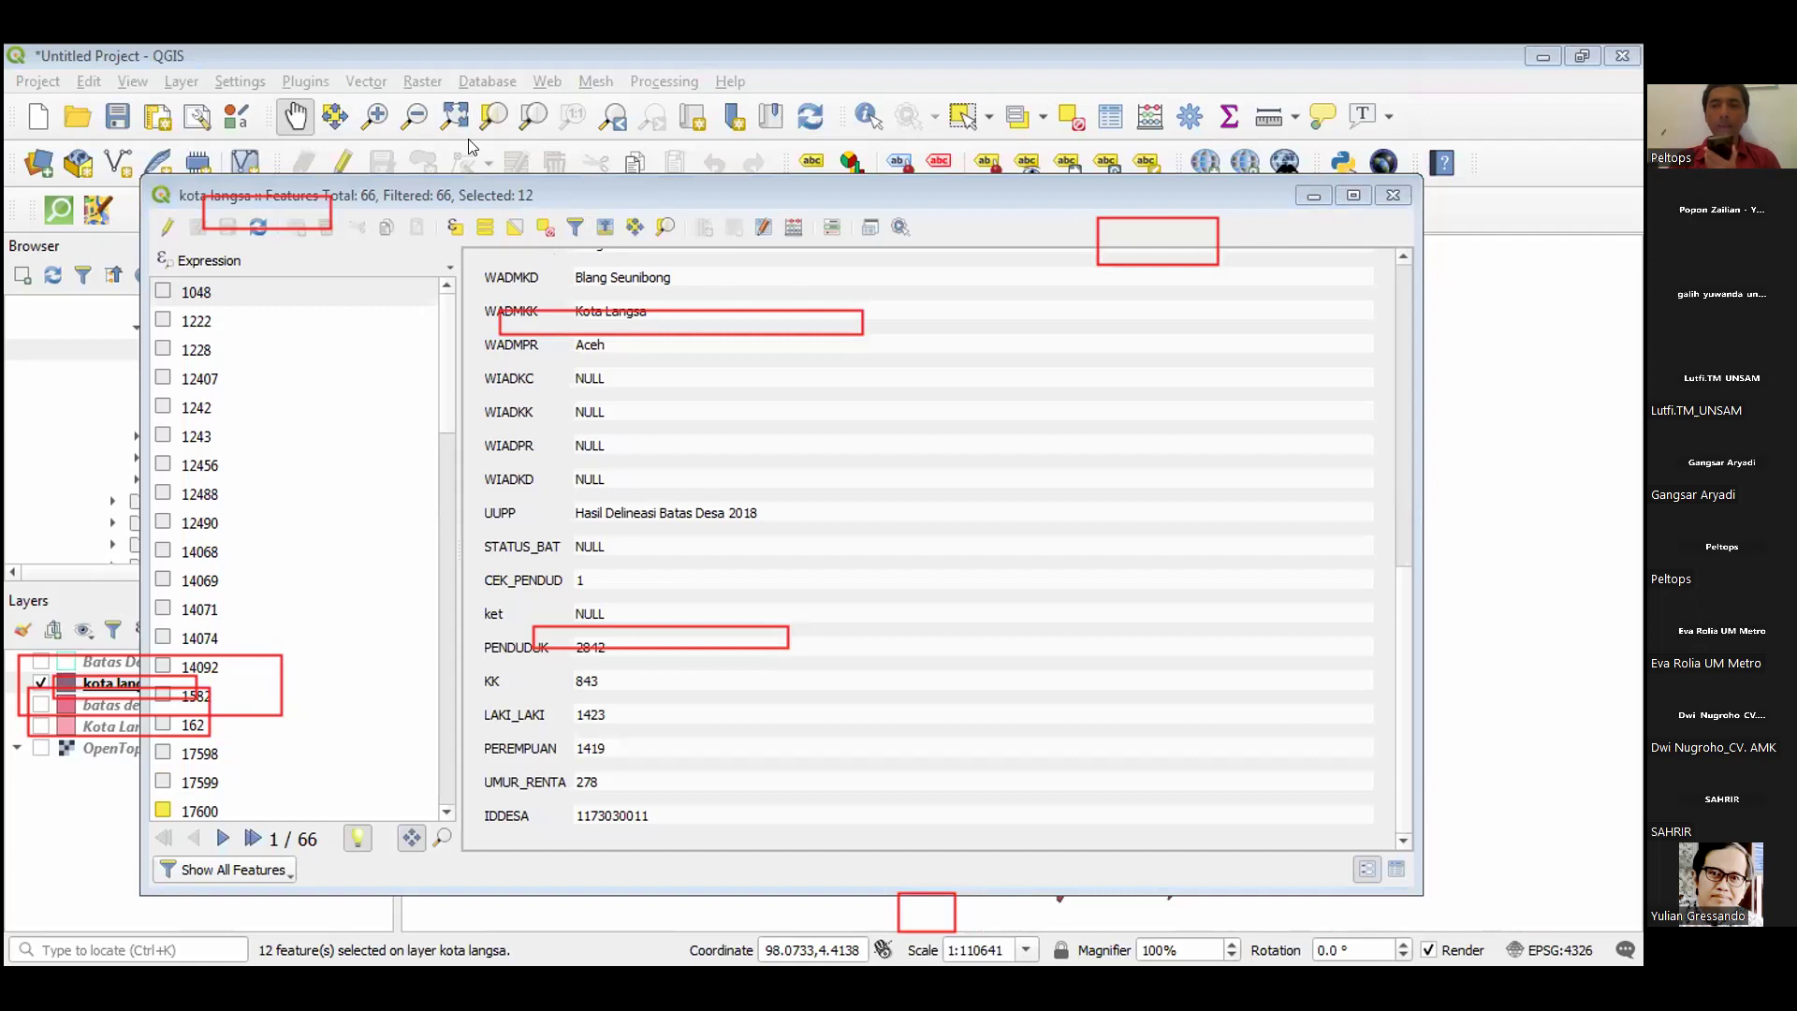
left_click(1391, 194)
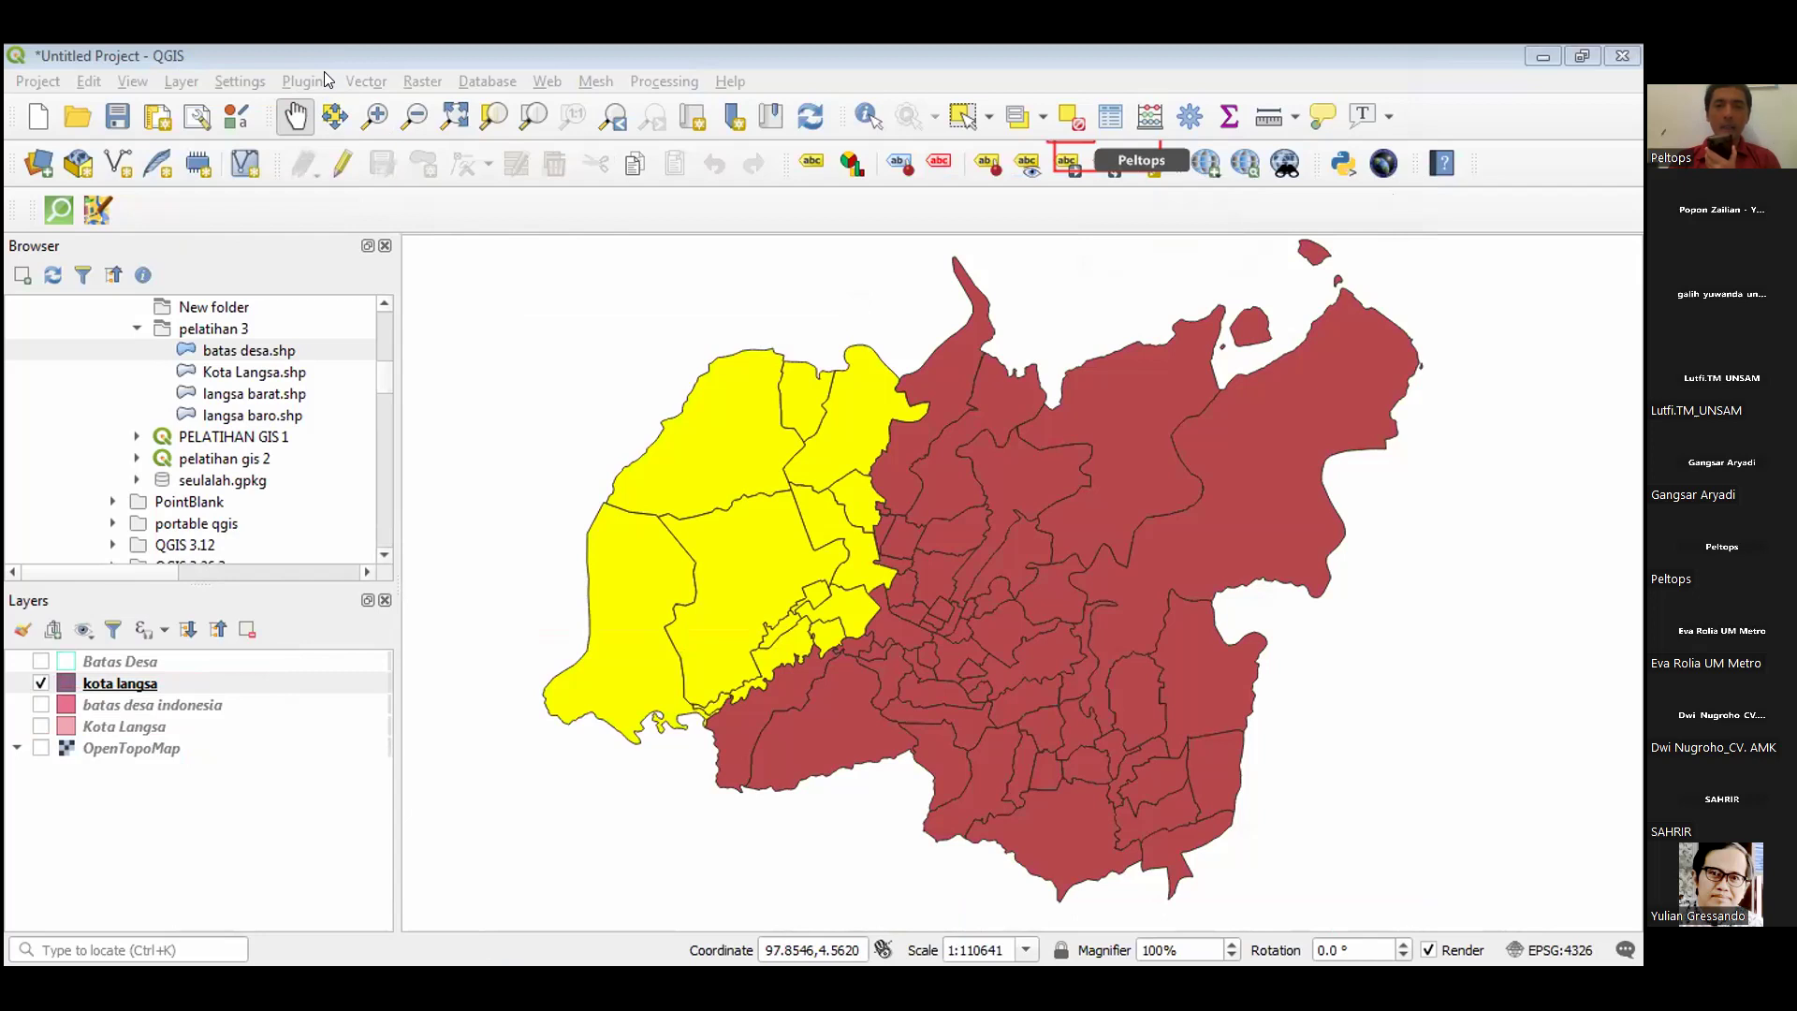
left_click(1068, 122)
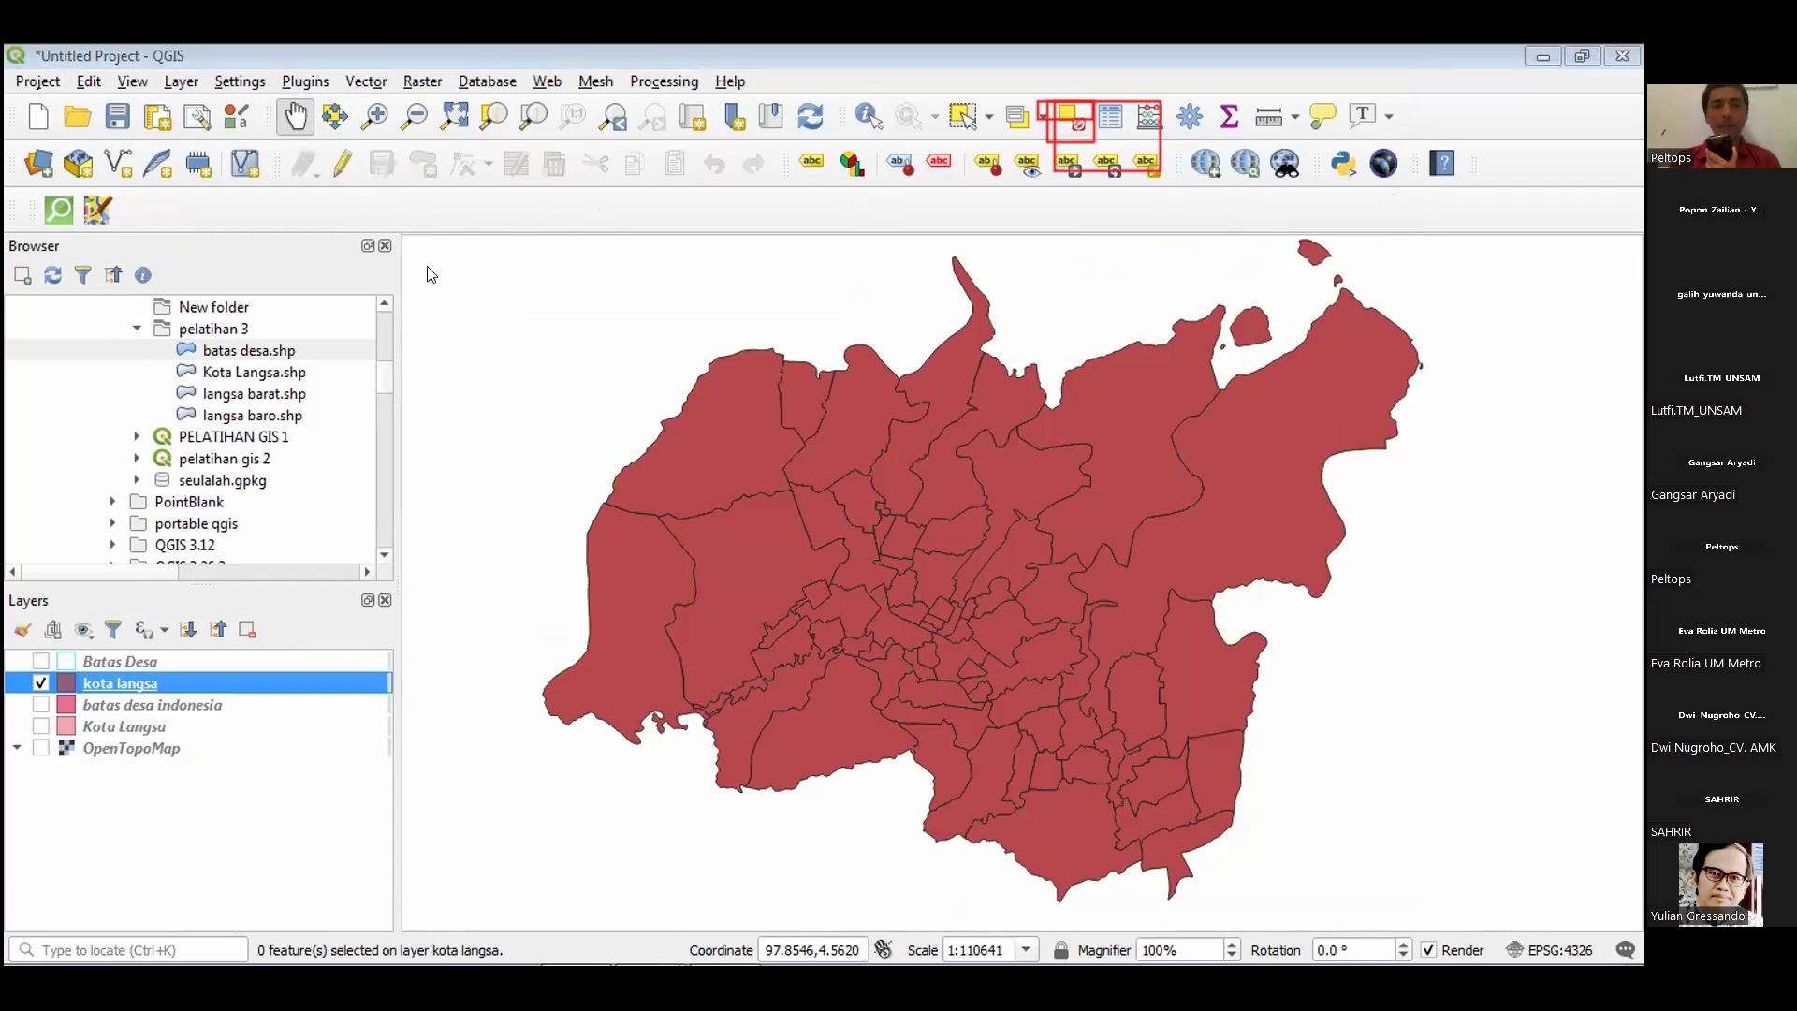
Review the QuickOSM and QuickMapServices entries in the plugin manager, then close it.
left_click(306, 82)
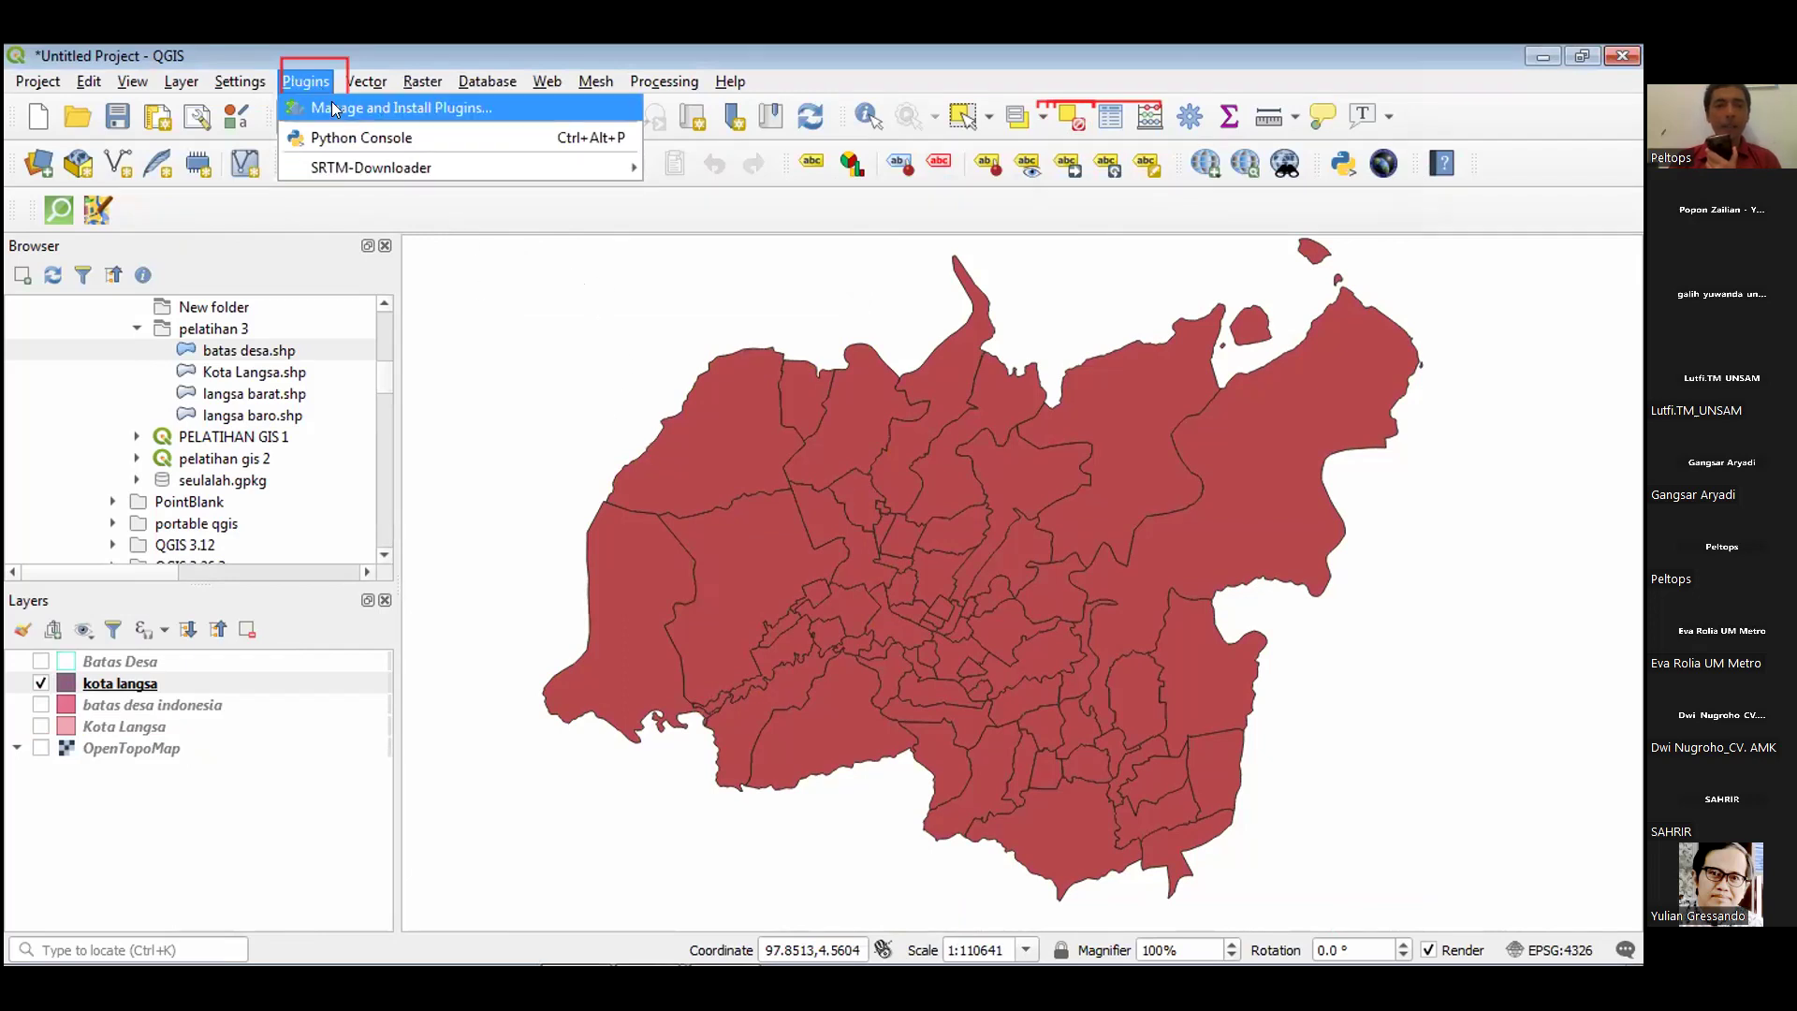
left_click(509, 97)
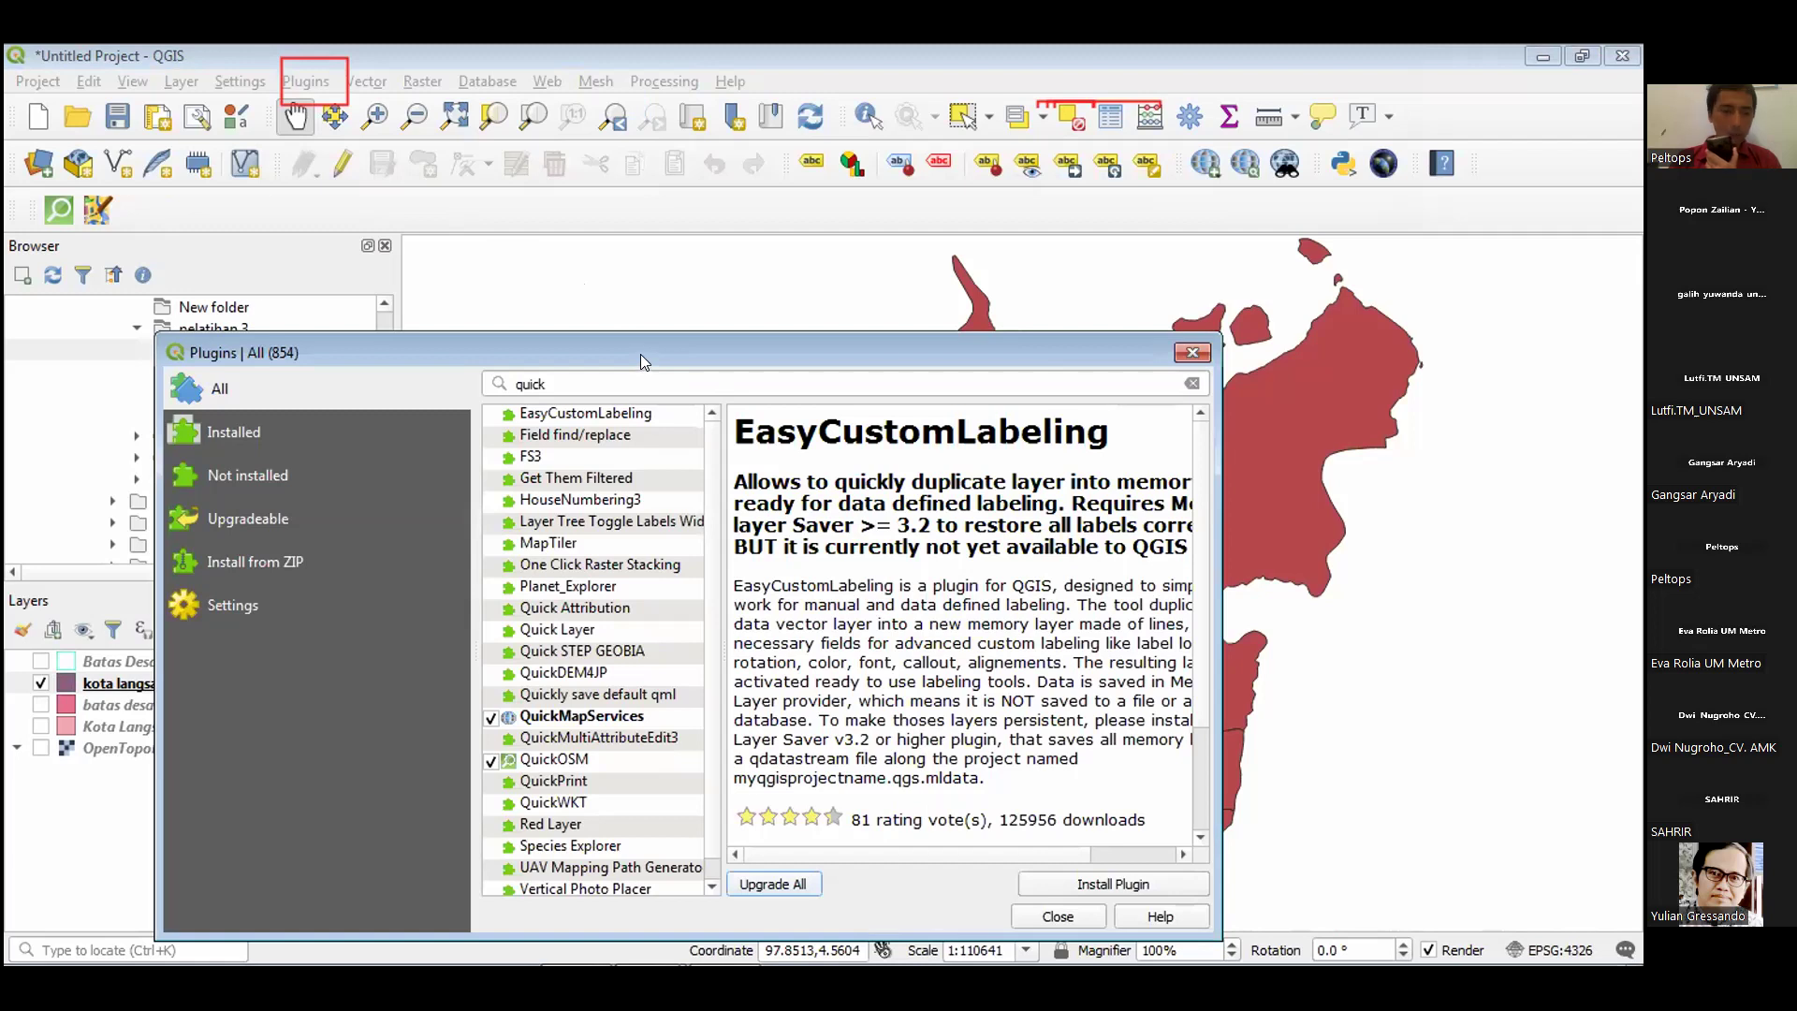
left_click_drag(640, 354, 644, 211)
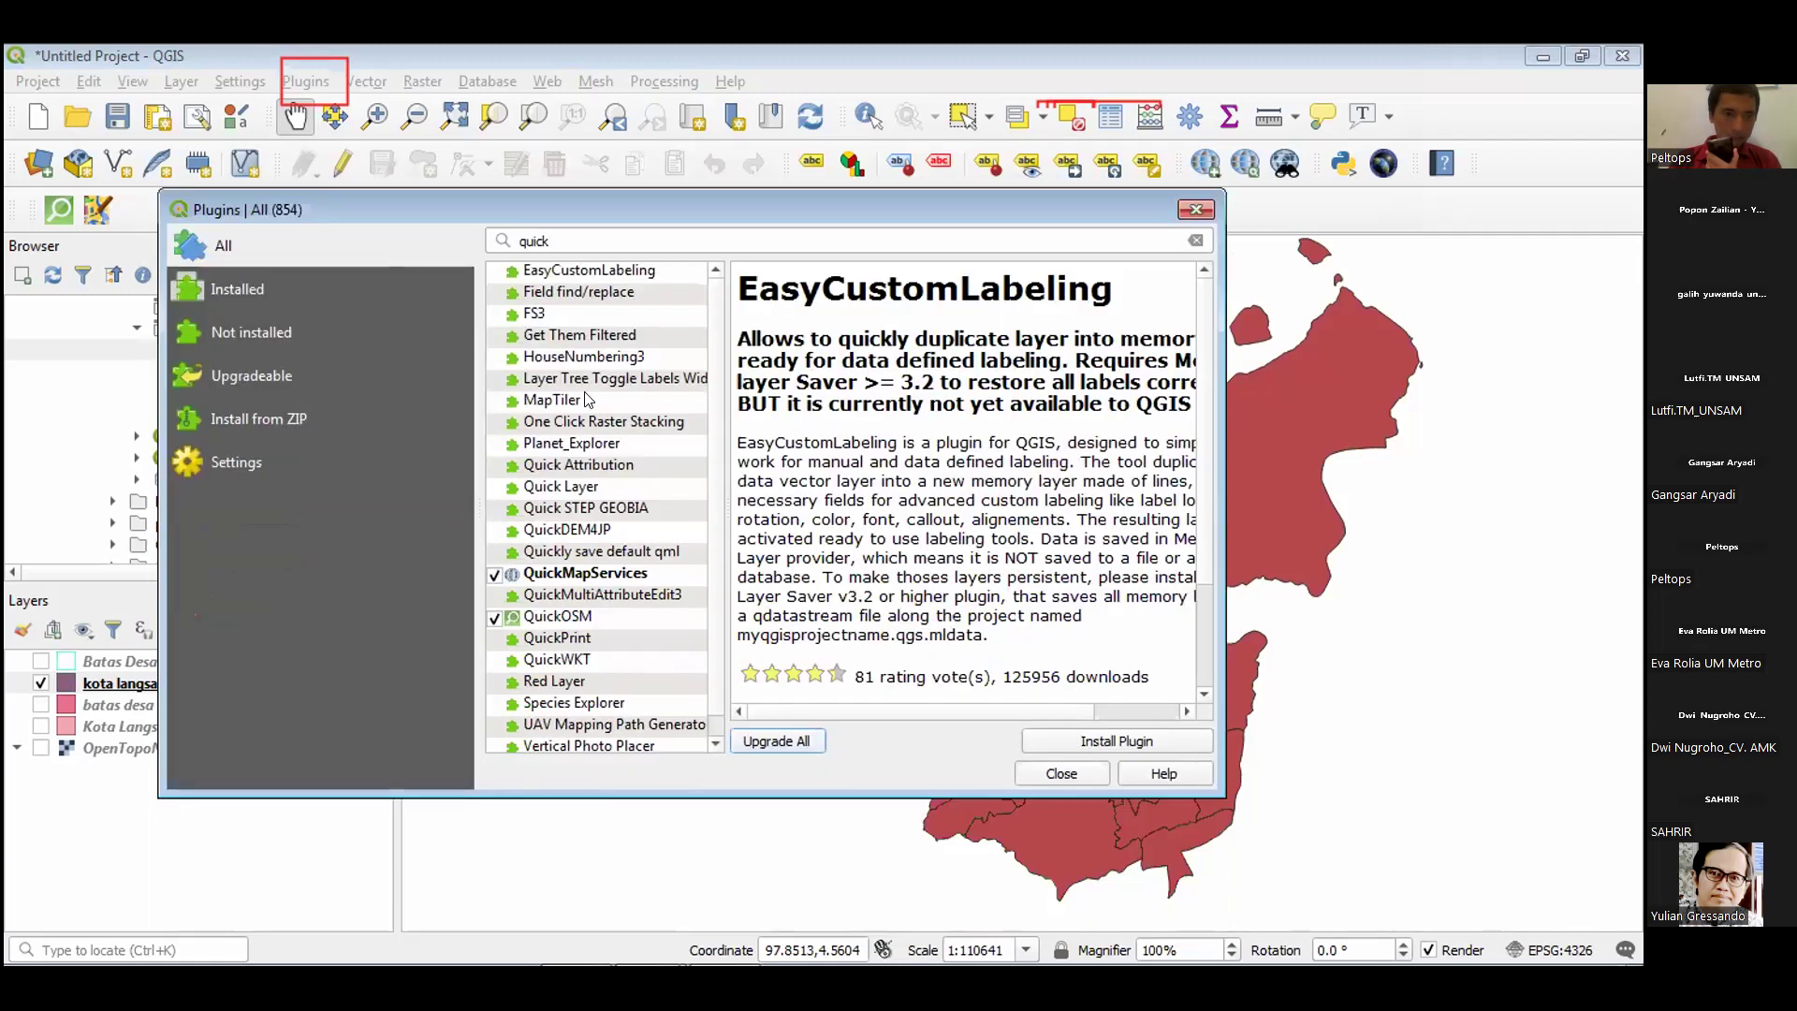
left_click(575, 616)
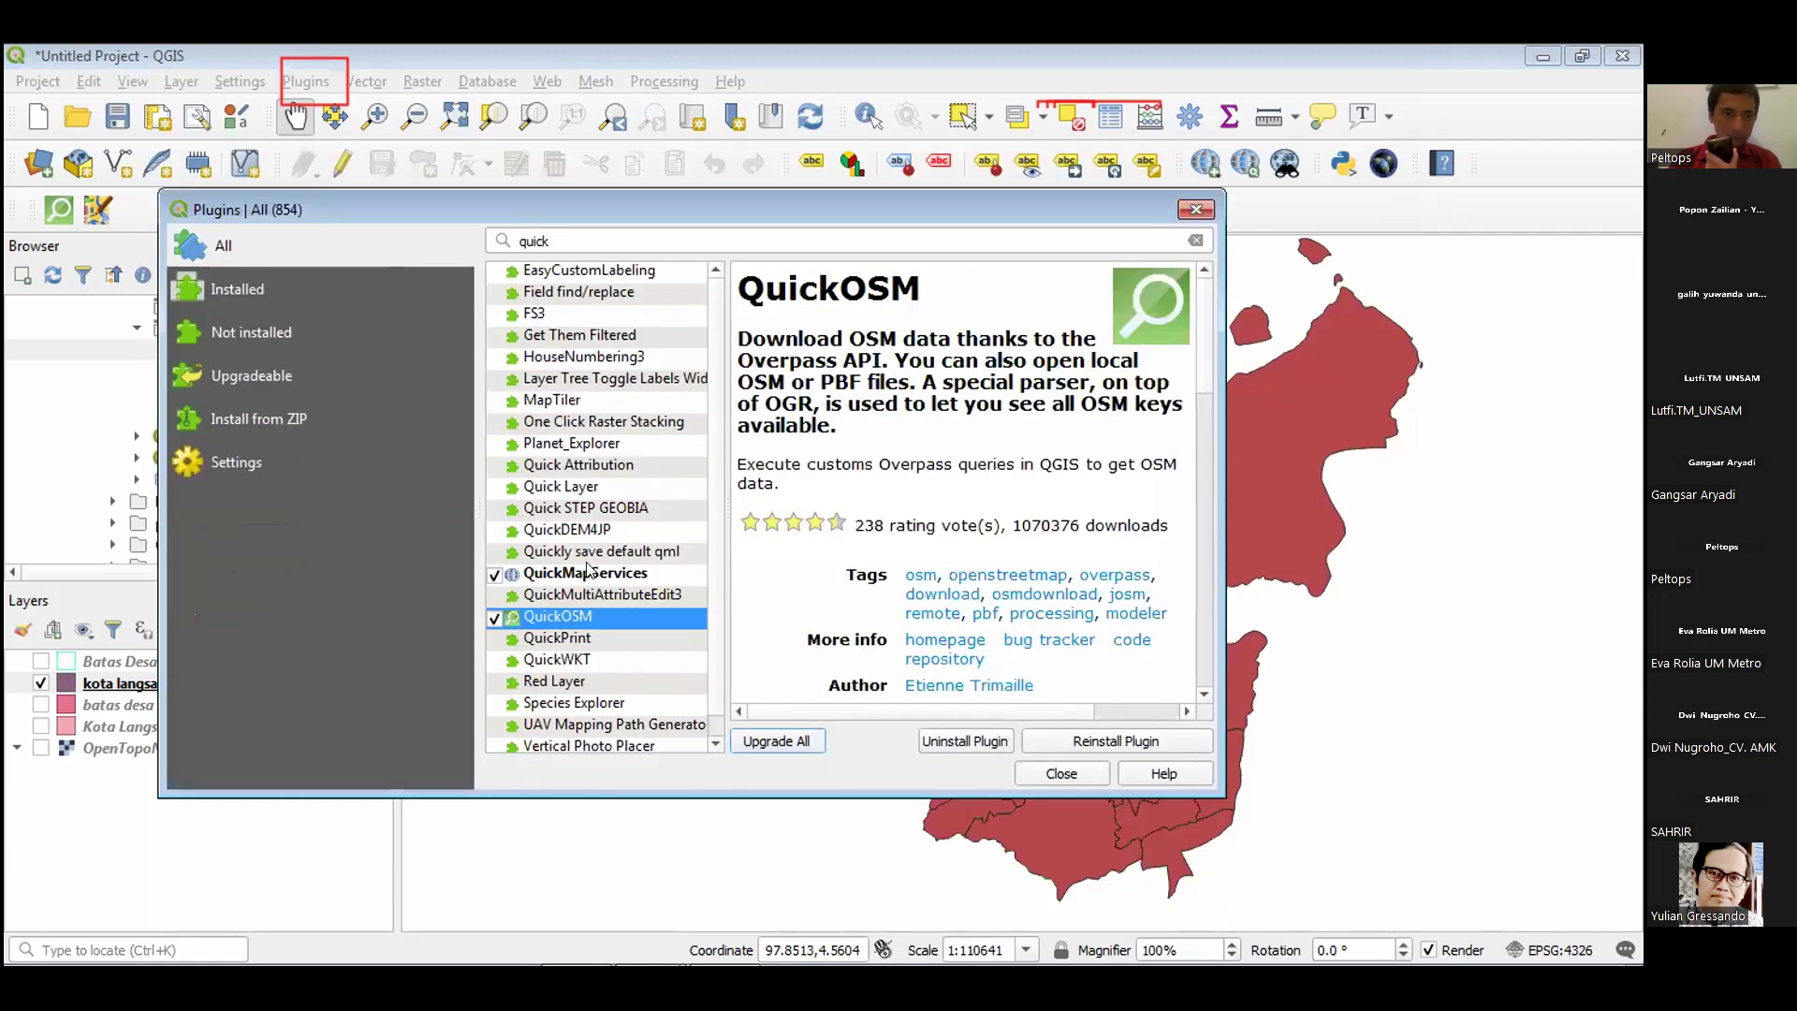
left_click(588, 554)
left_click(590, 573)
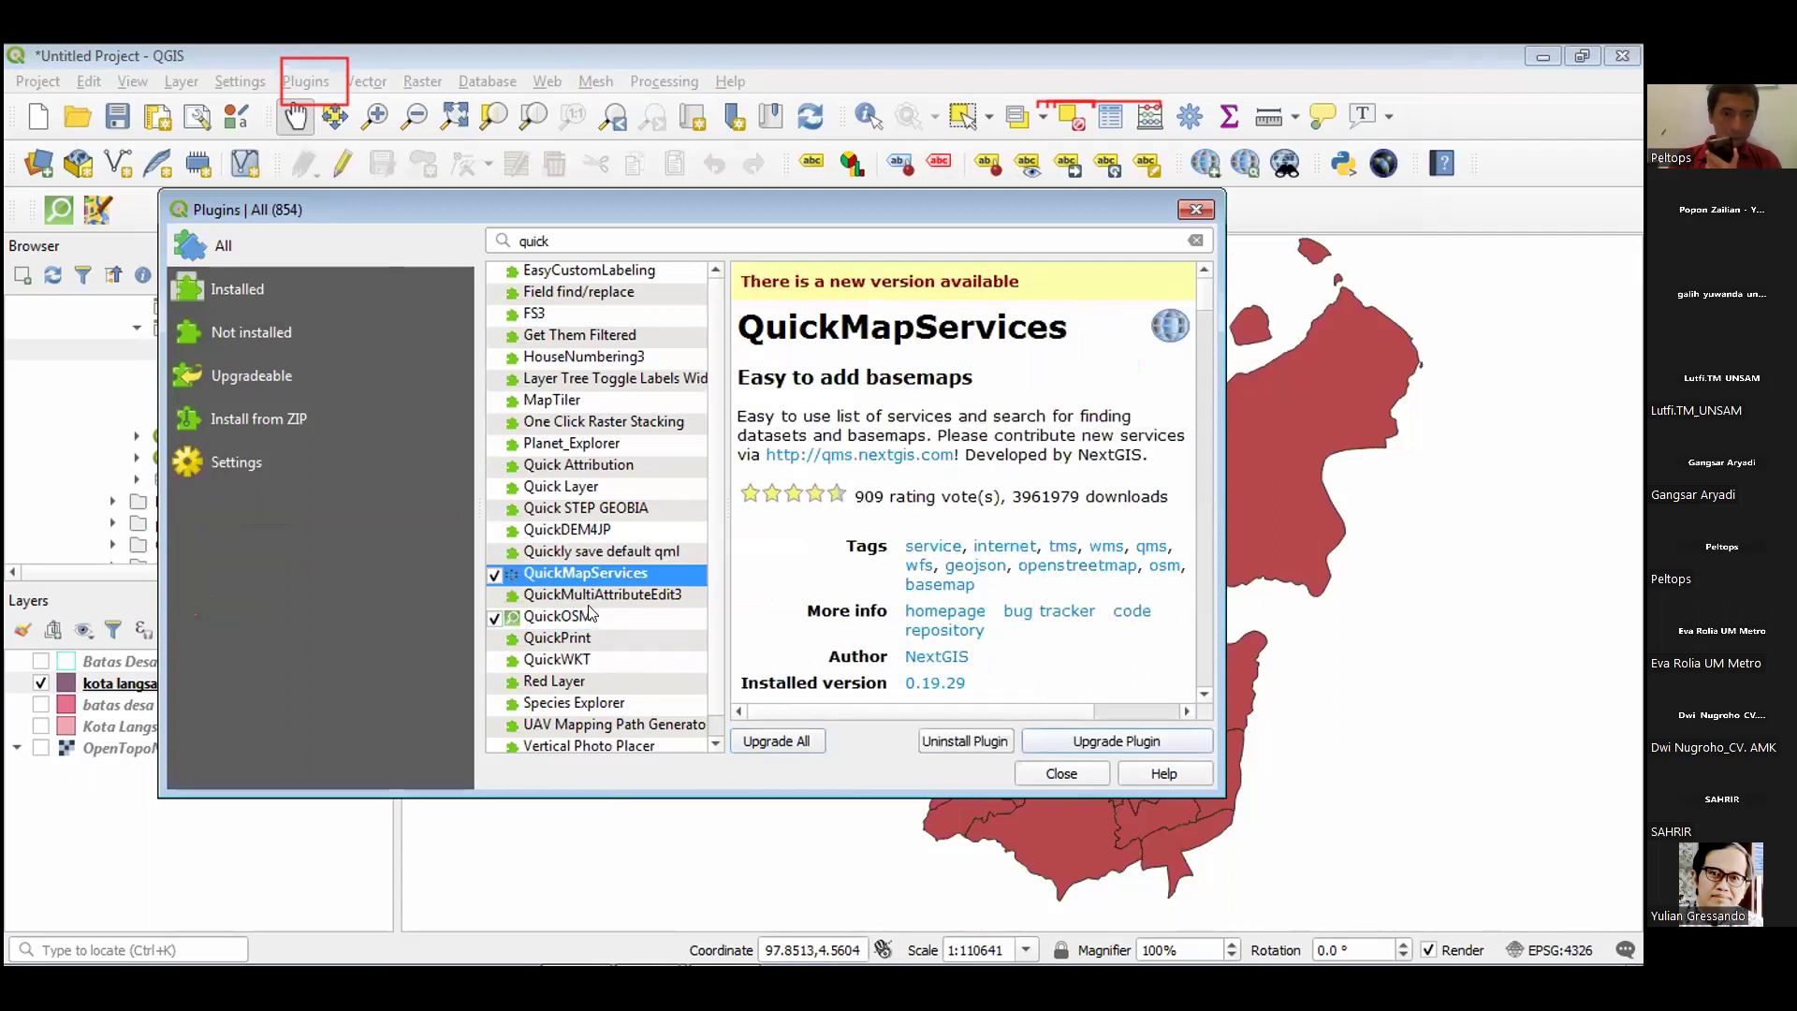
left_click(591, 615)
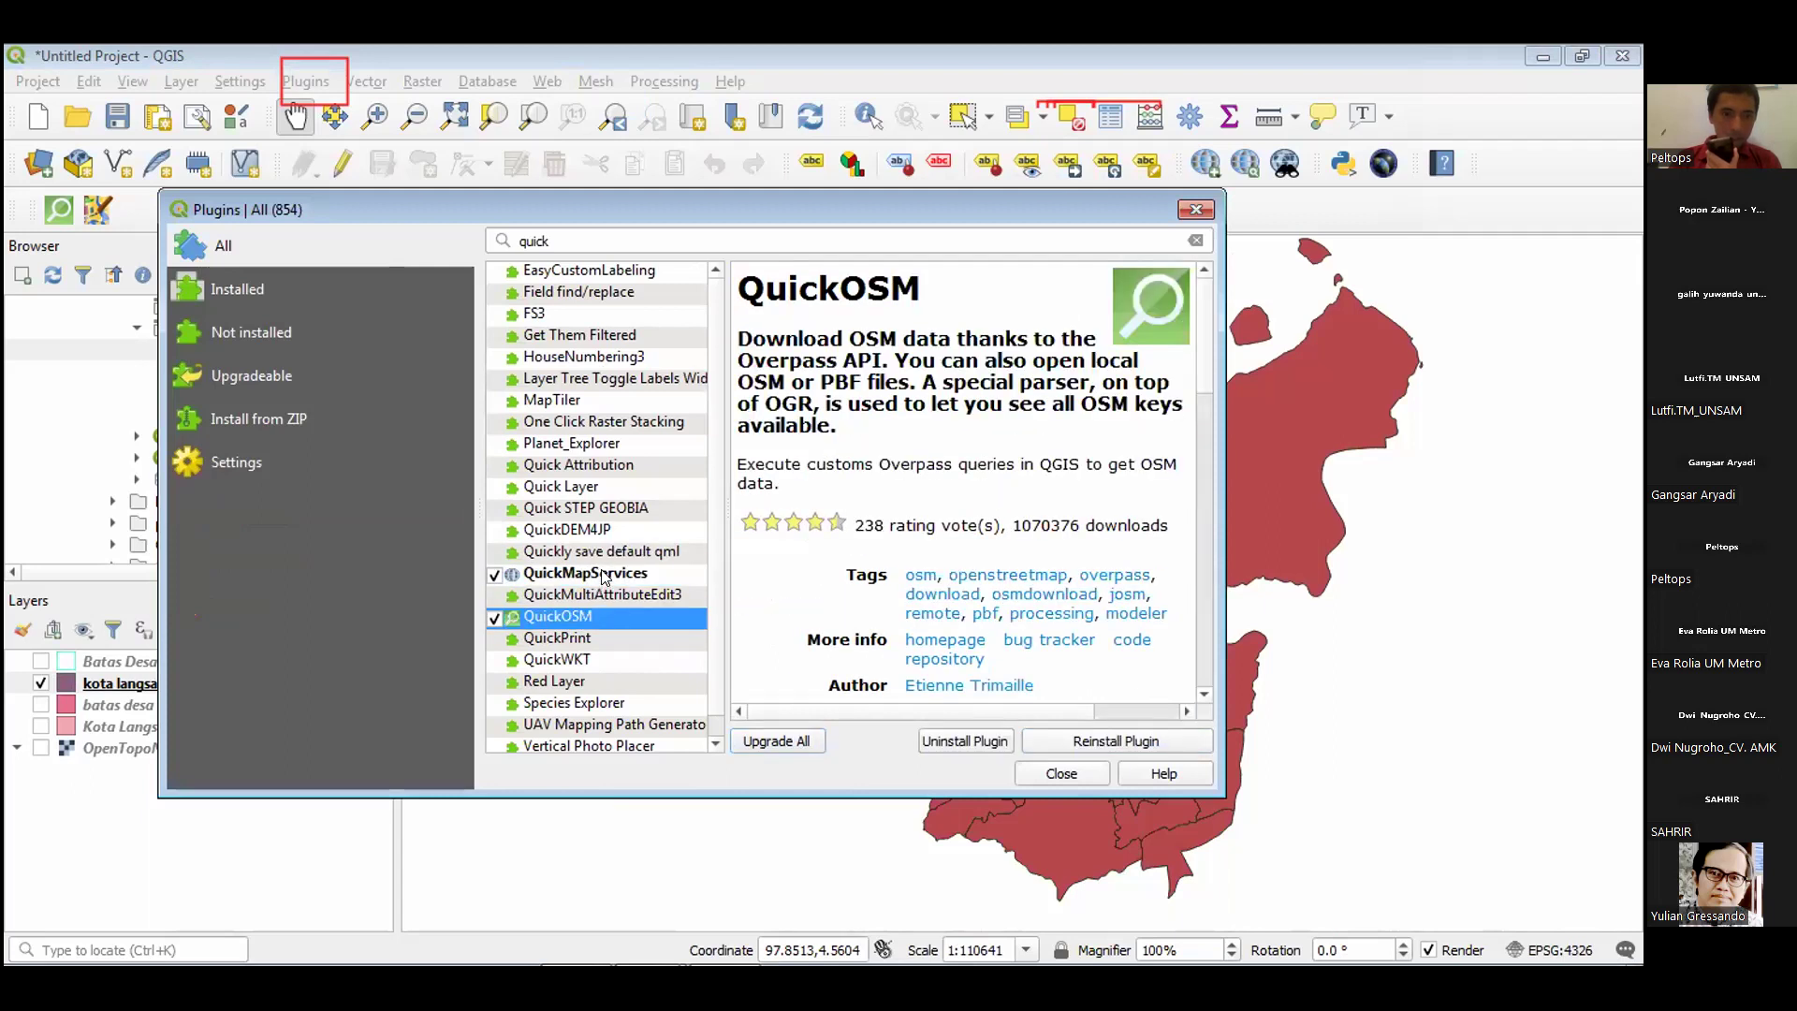
left_click(604, 575)
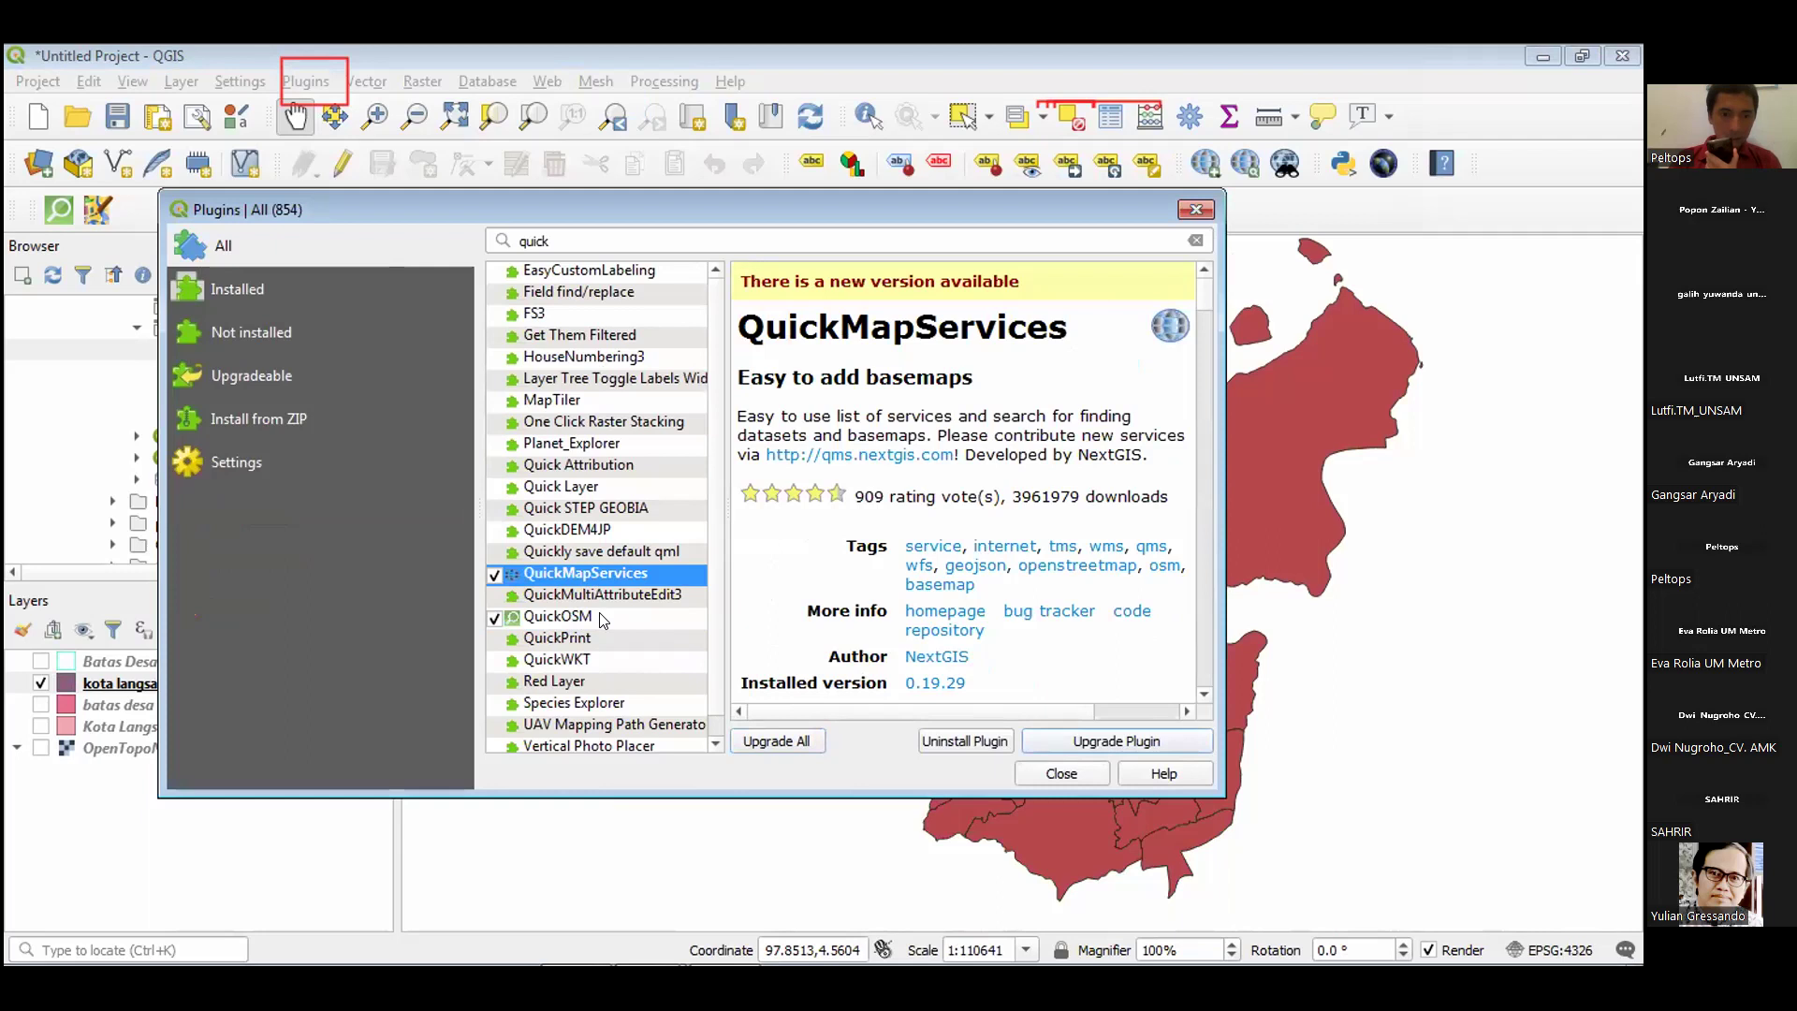
left_click(603, 617)
left_click(605, 575)
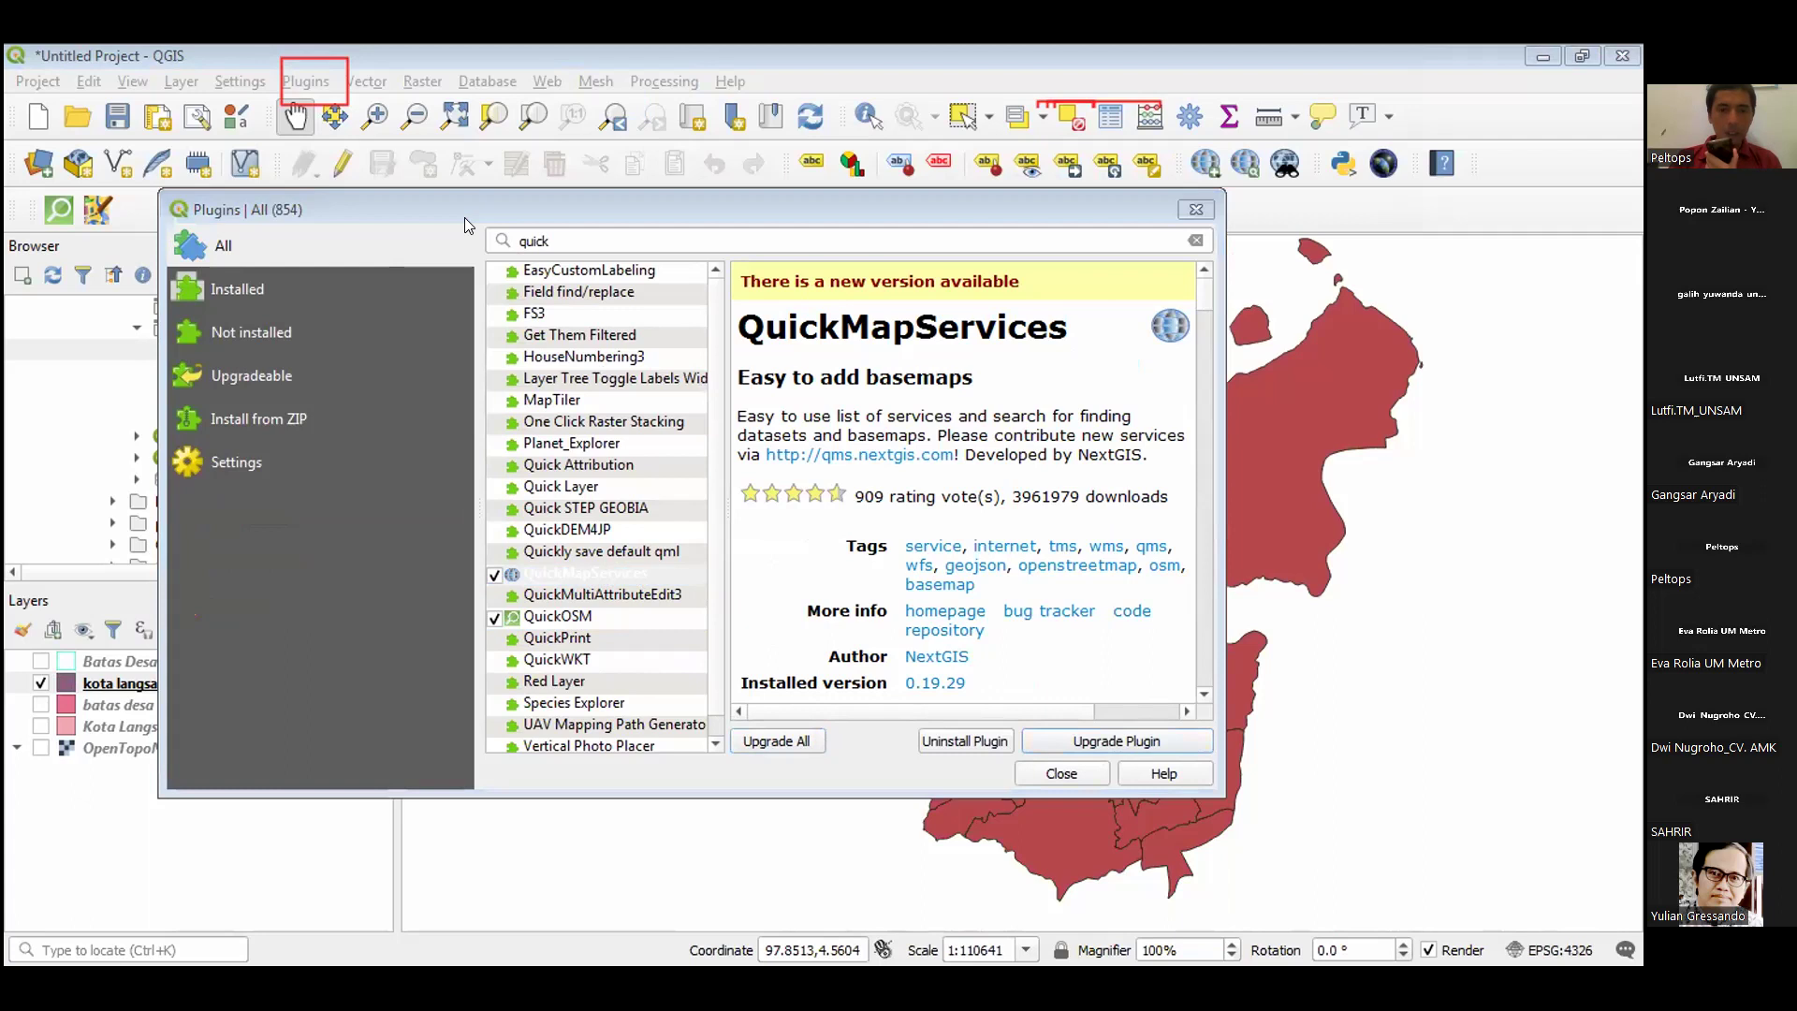
left_click(1195, 209)
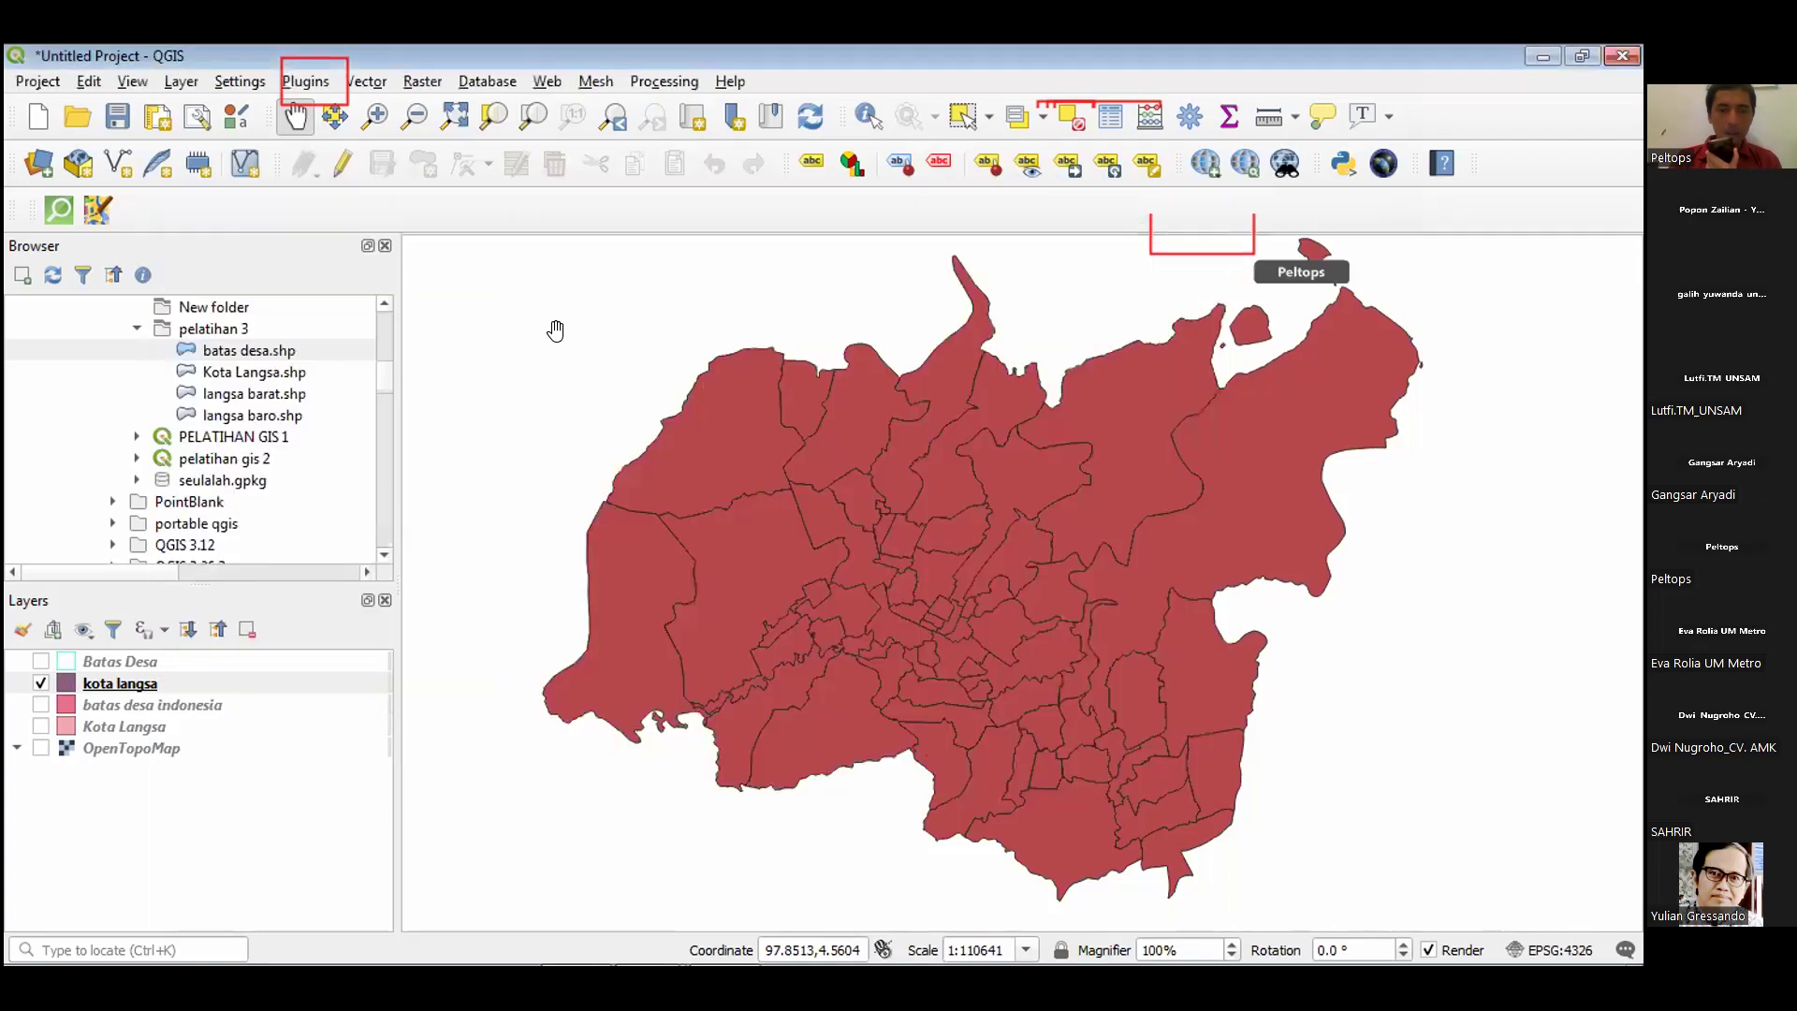
Show the OpenTopoMap basemap beneath the kota langsa layer.
left_click(142, 745)
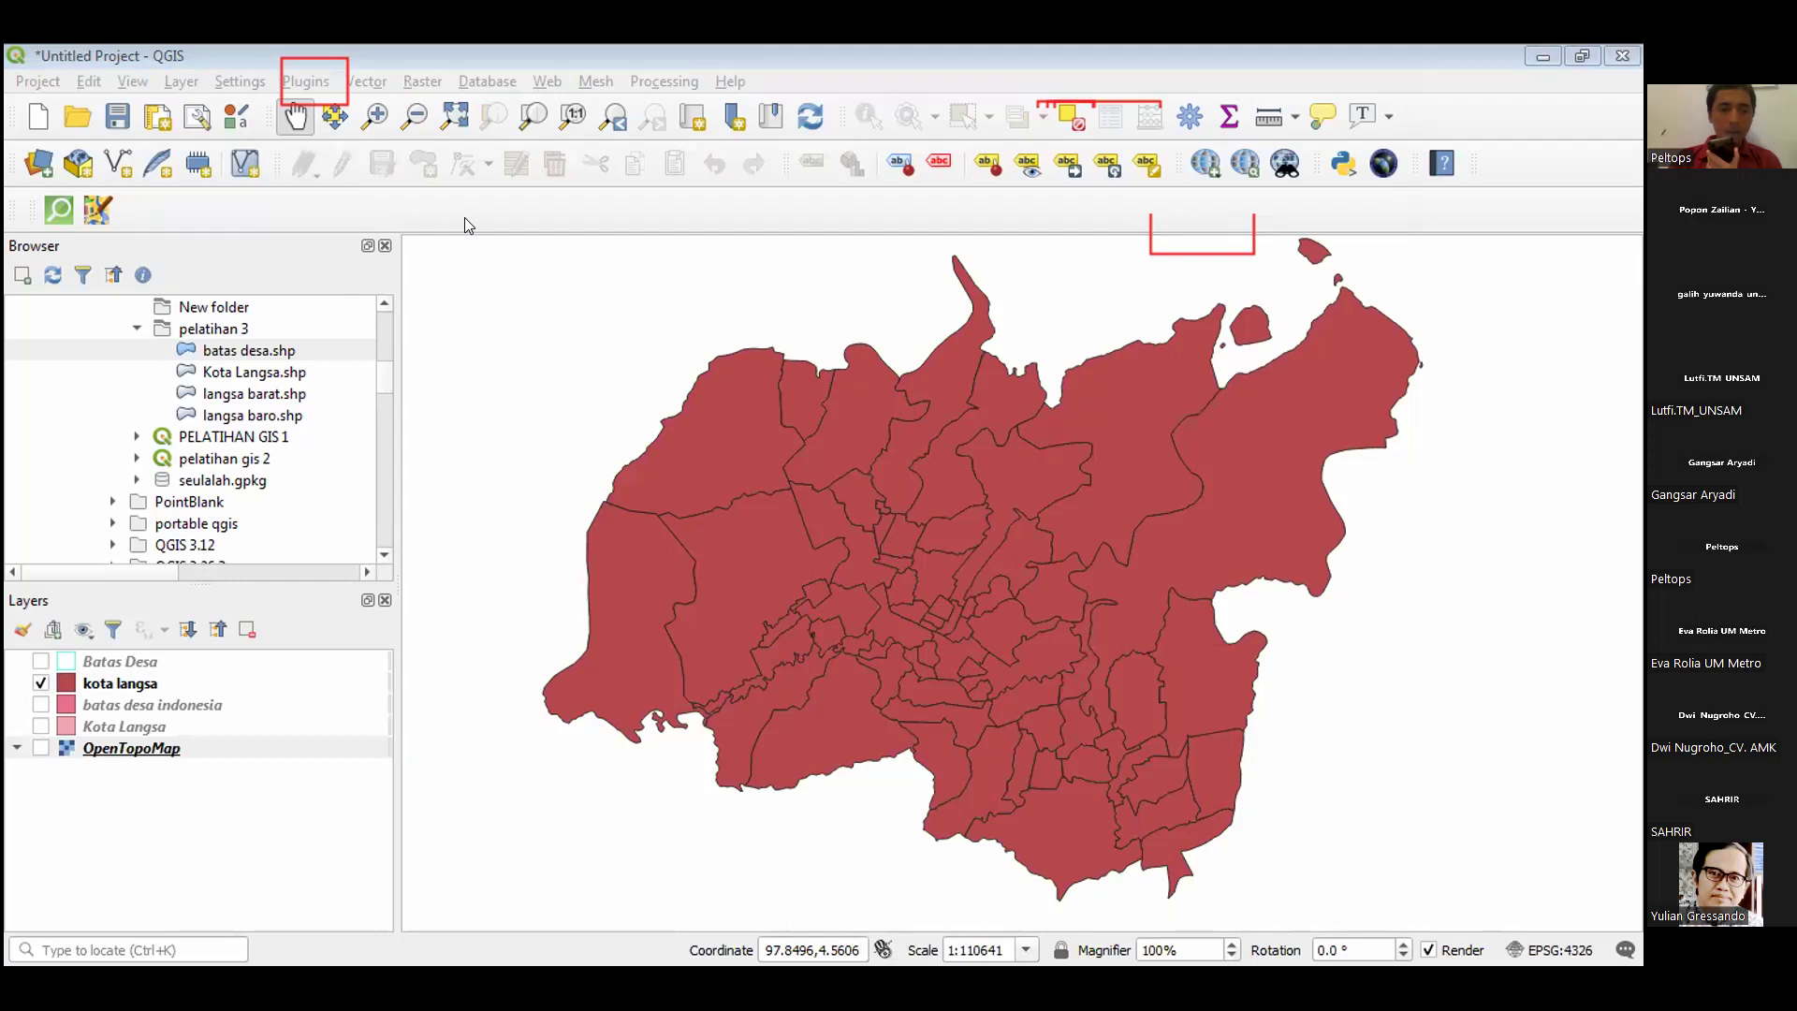
left_click(39, 747)
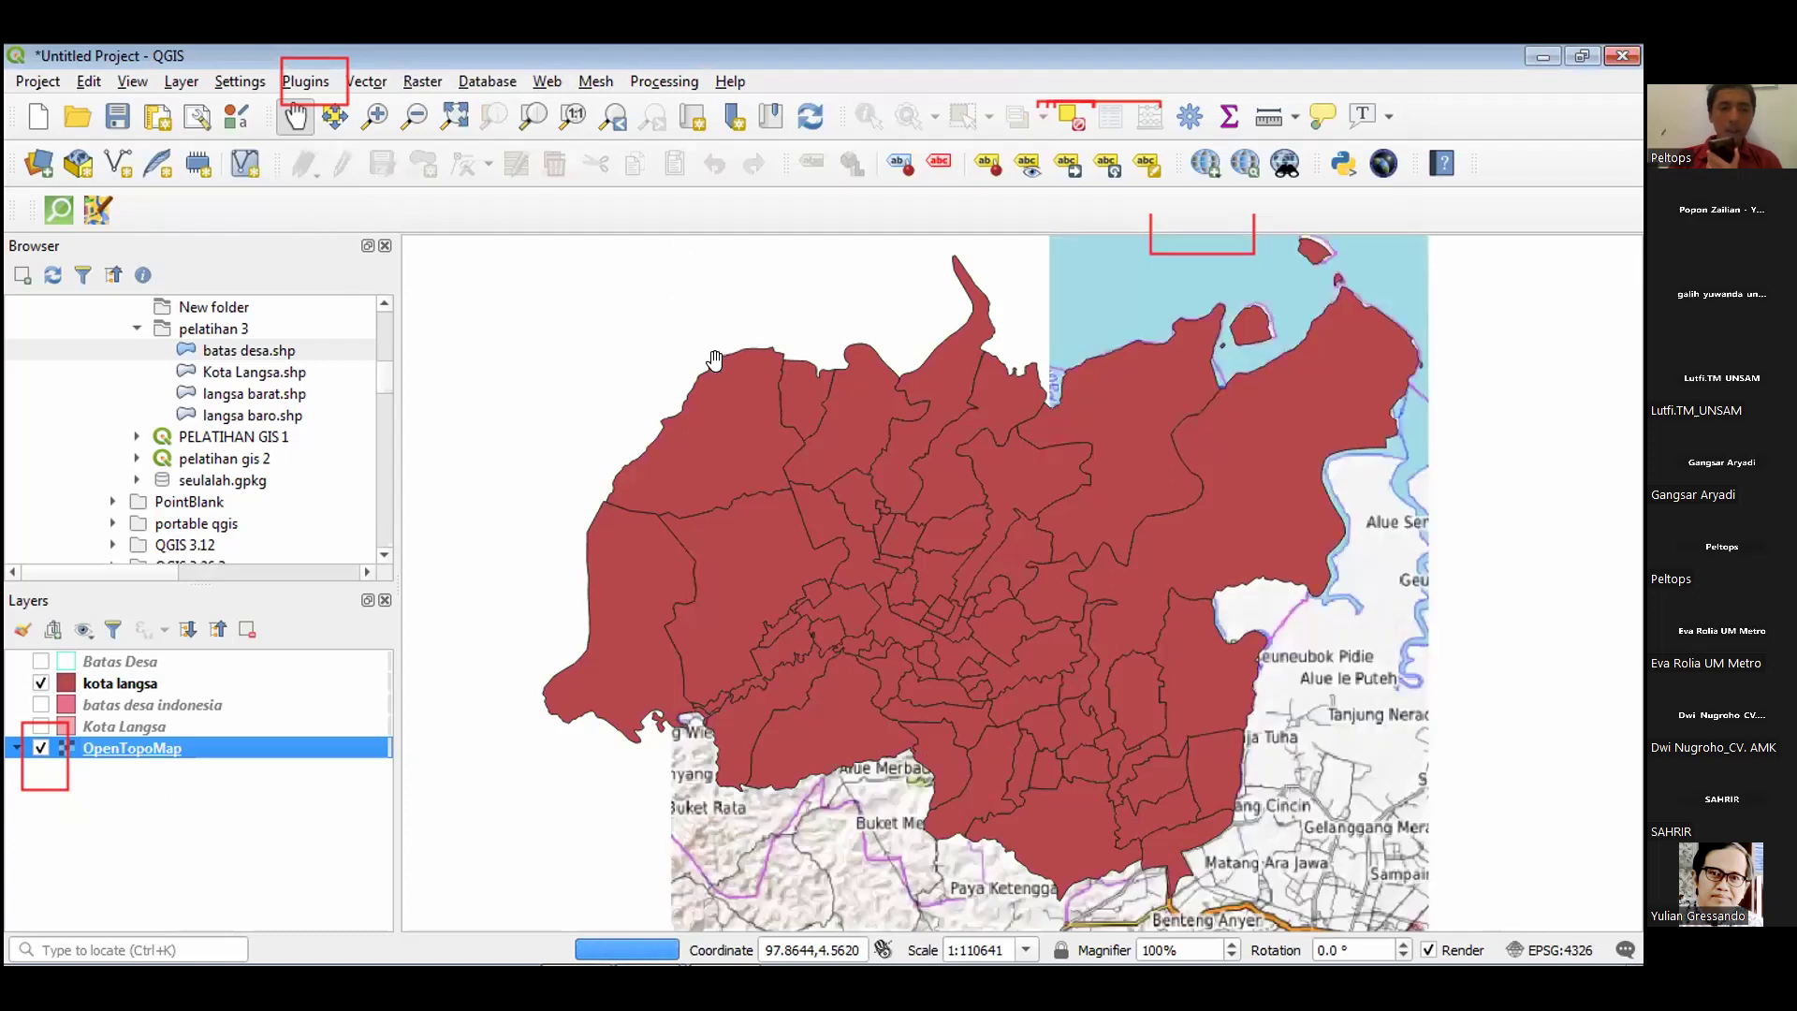
scroll(723, 381, "down", 1)
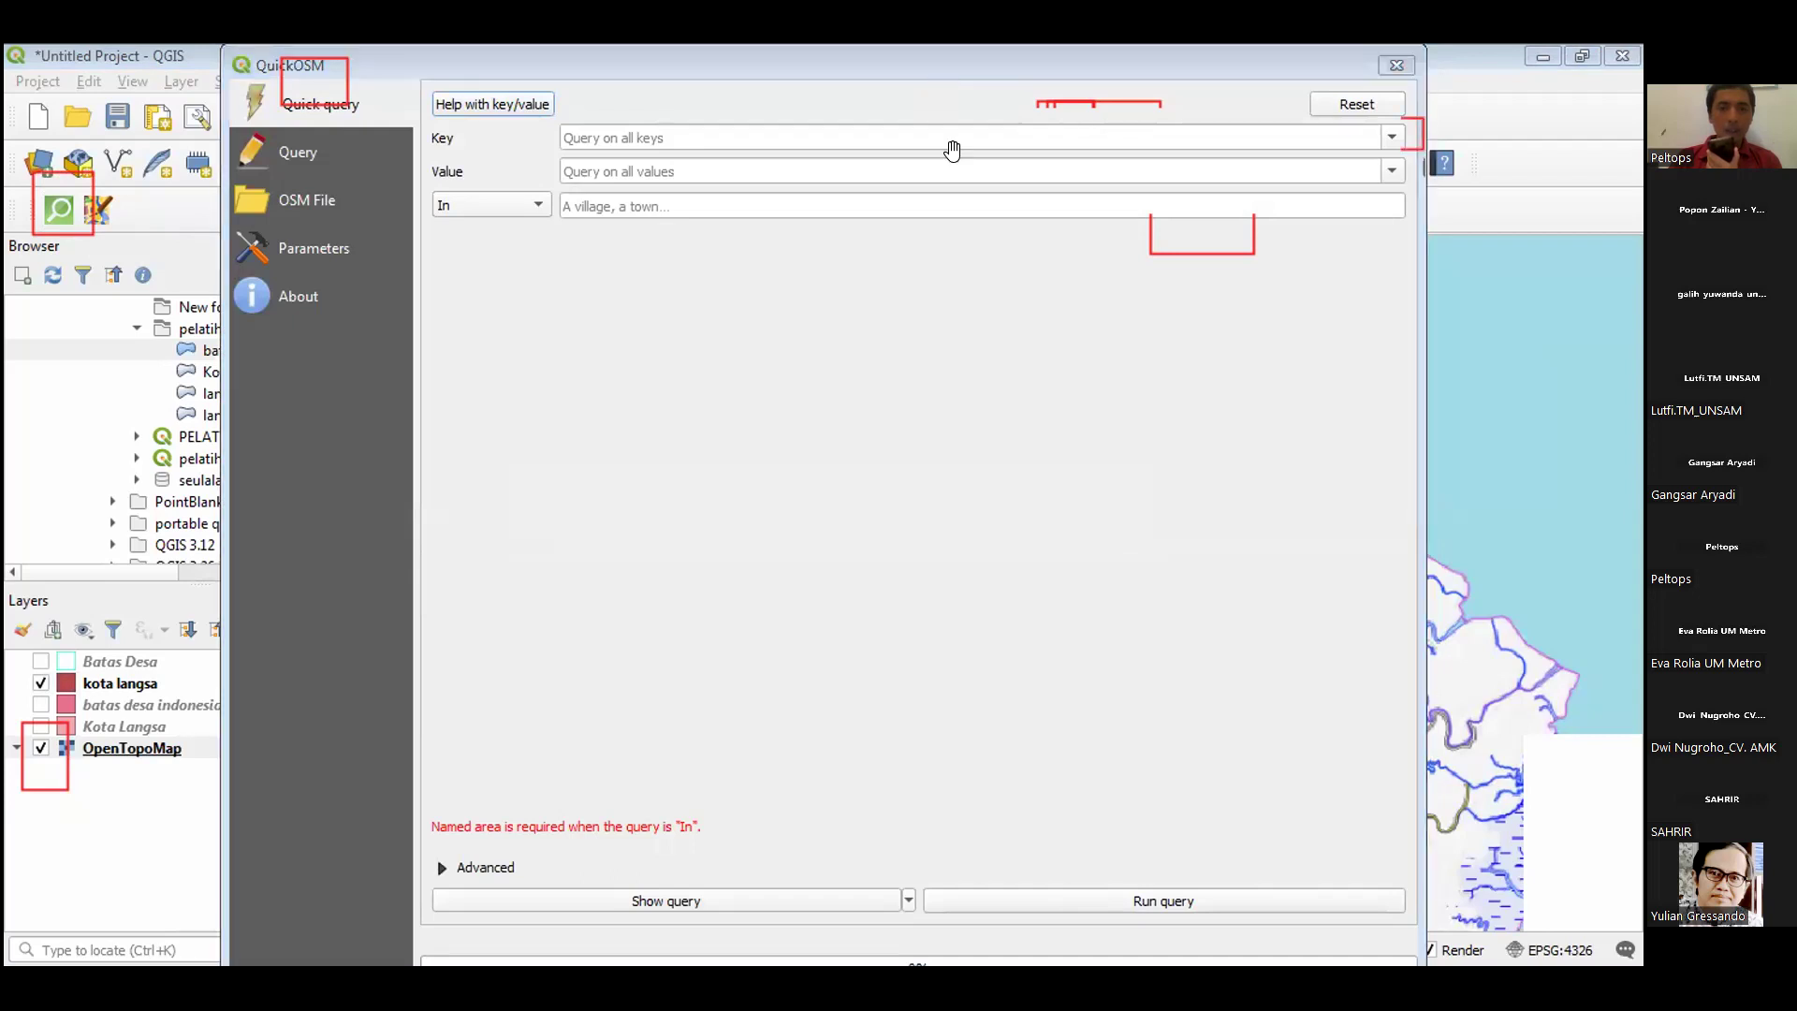
Set up a QuickOSM quick query for the key building, limited to a layer extent.
left_click(1381, 134)
scroll(1029, 178, "down", 1)
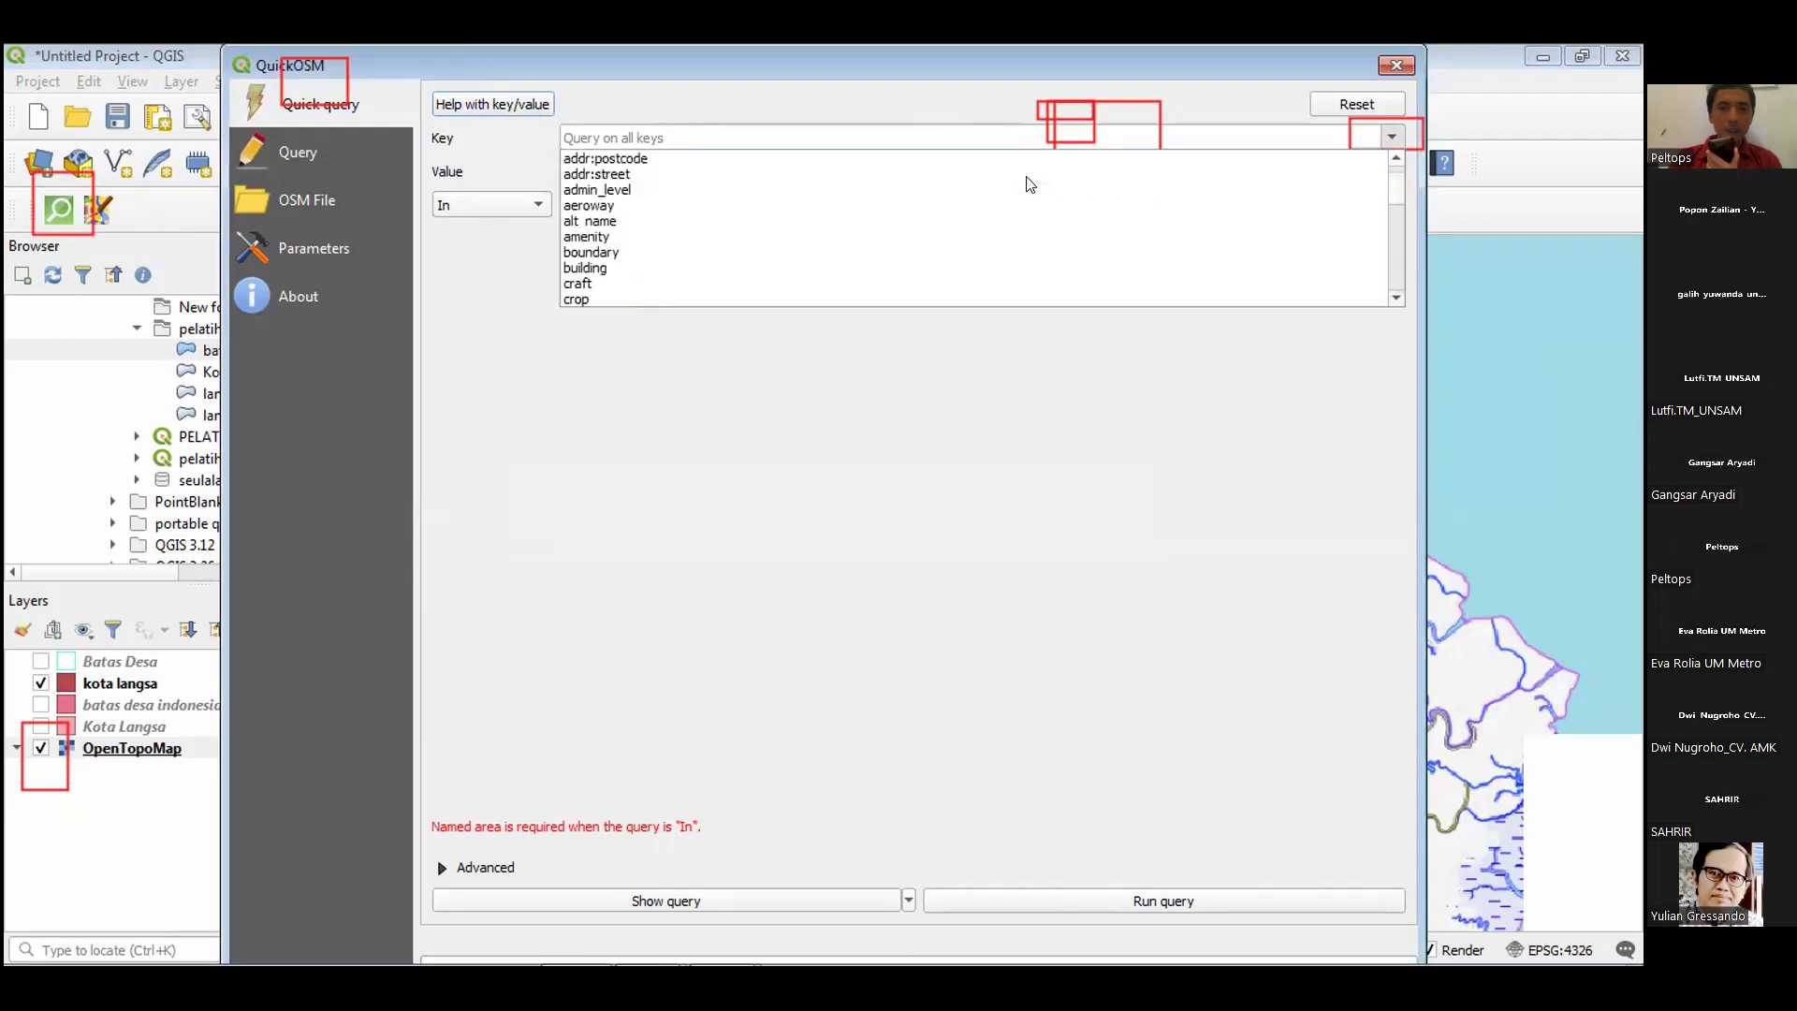
left_click(932, 268)
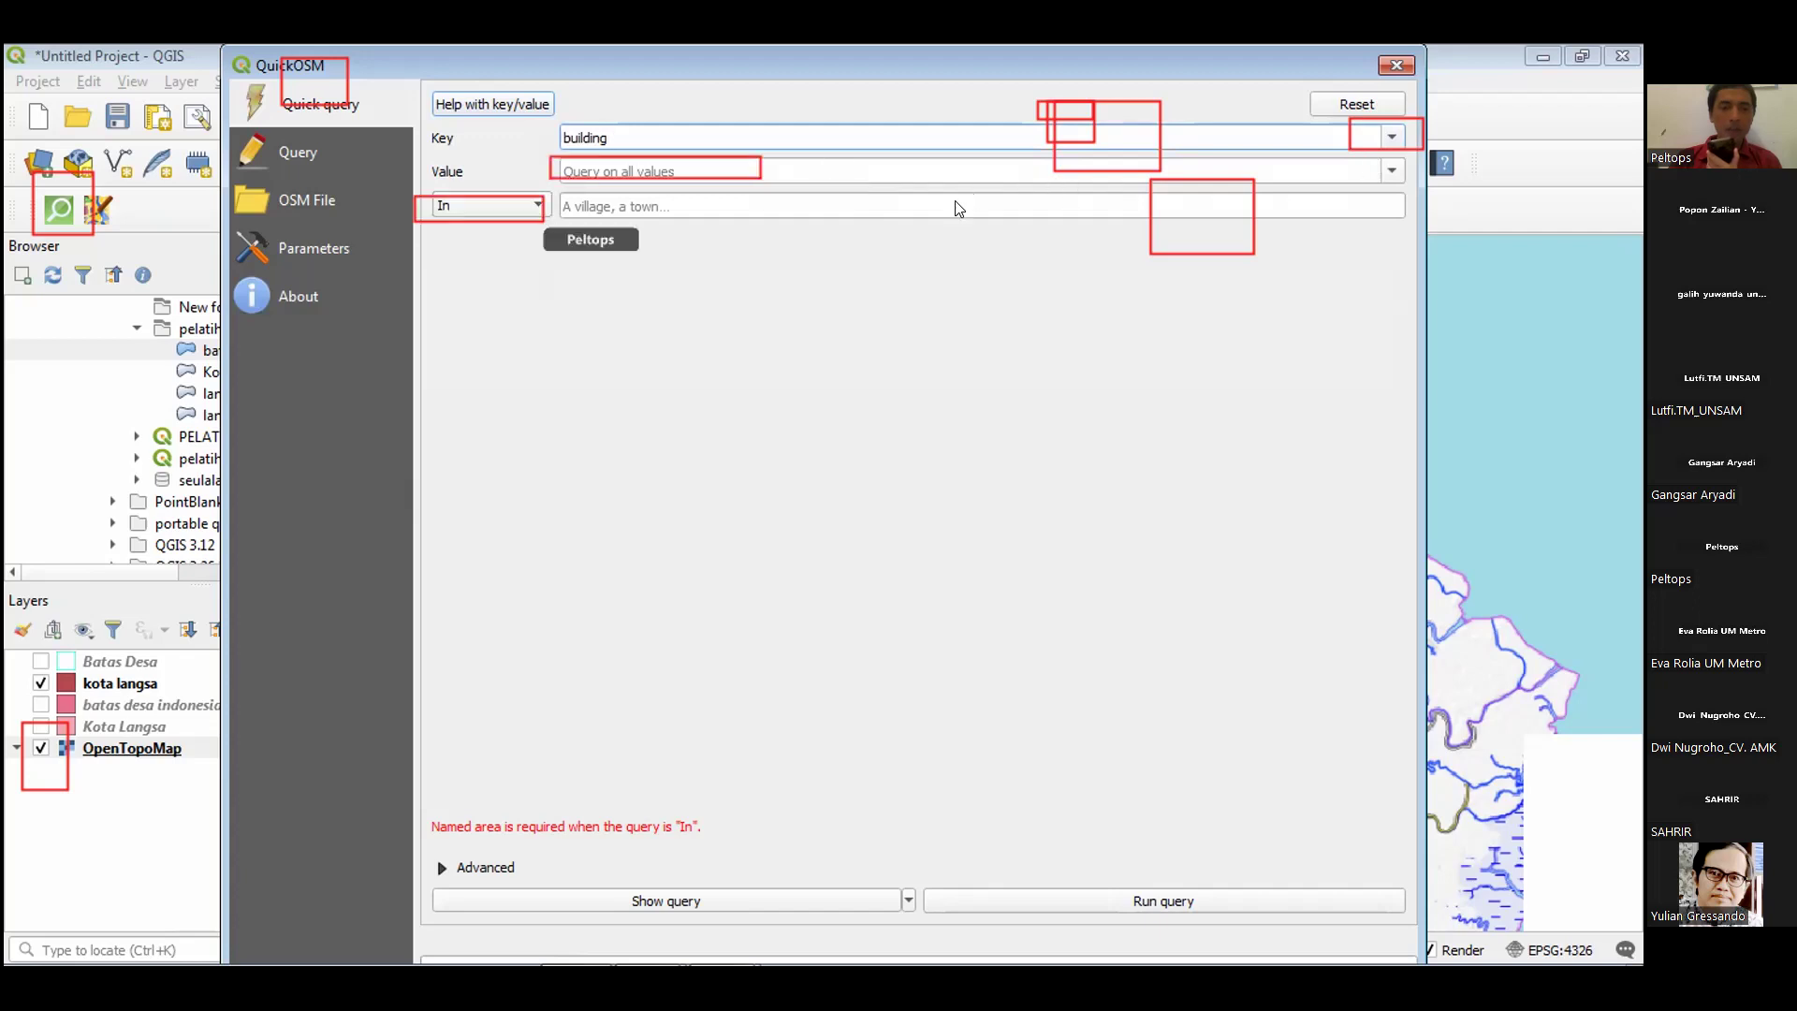
left_click(510, 209)
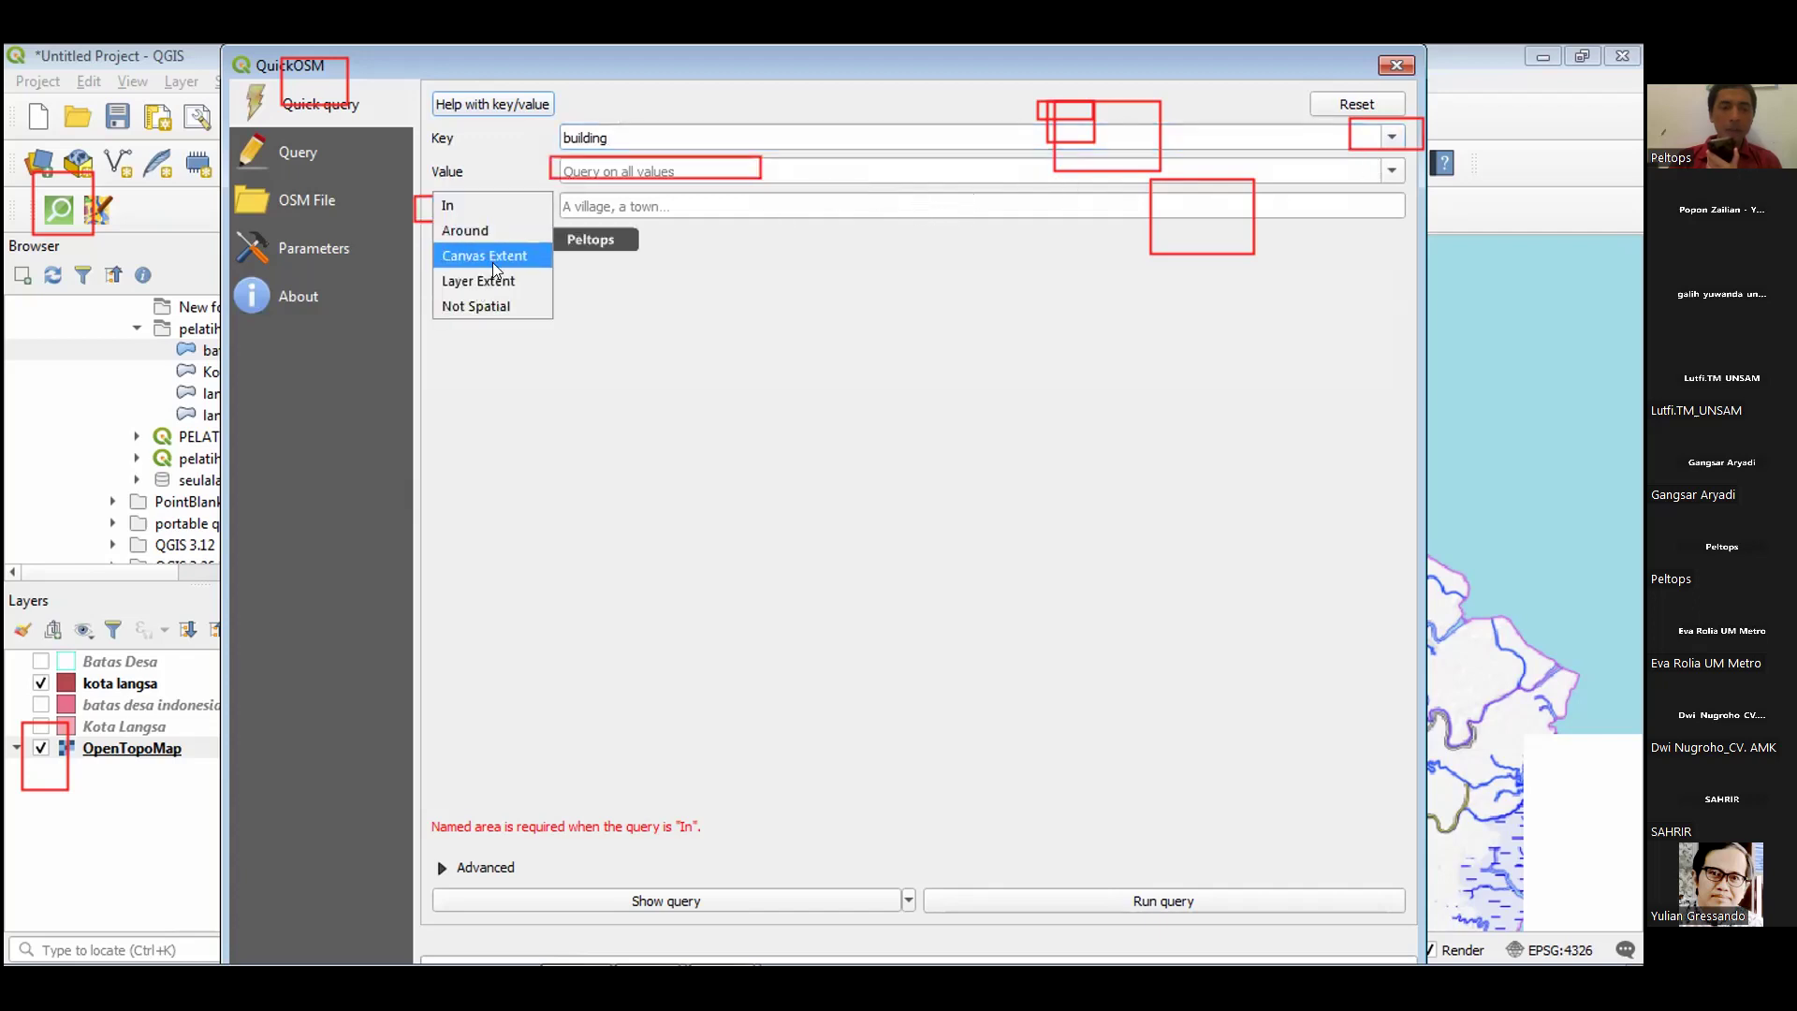
left_click(486, 287)
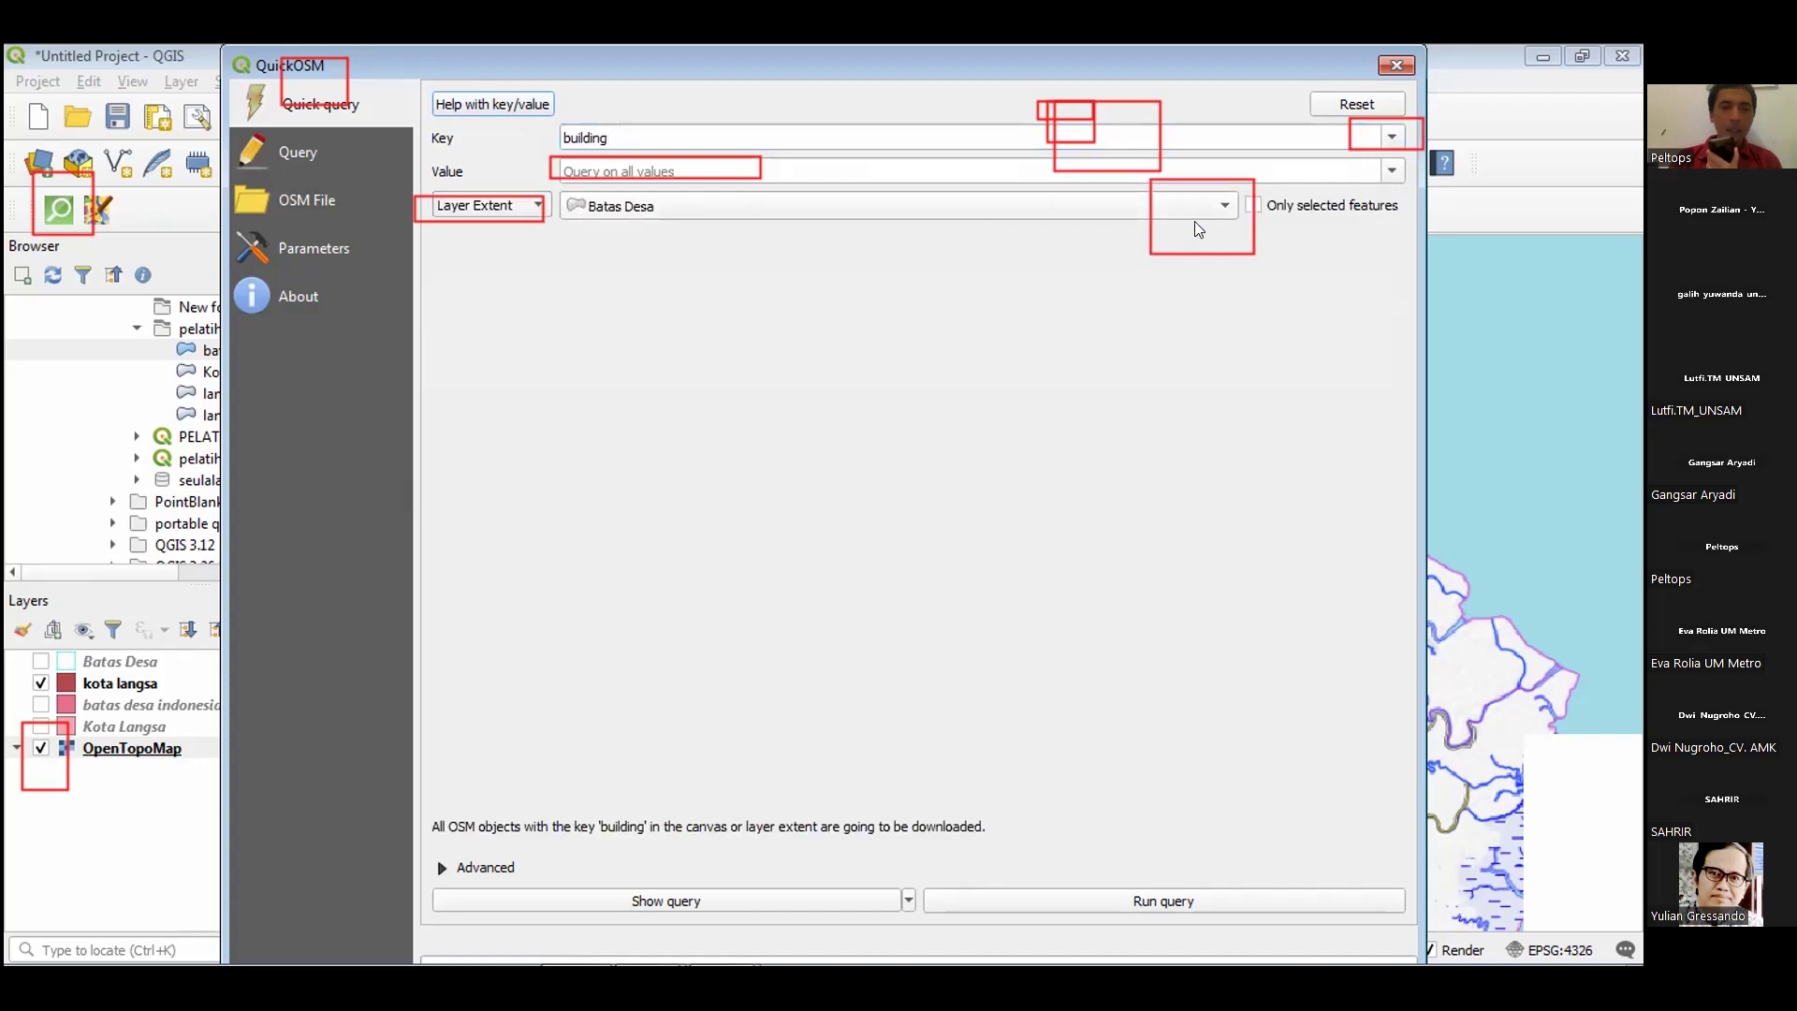
left_click(829, 204)
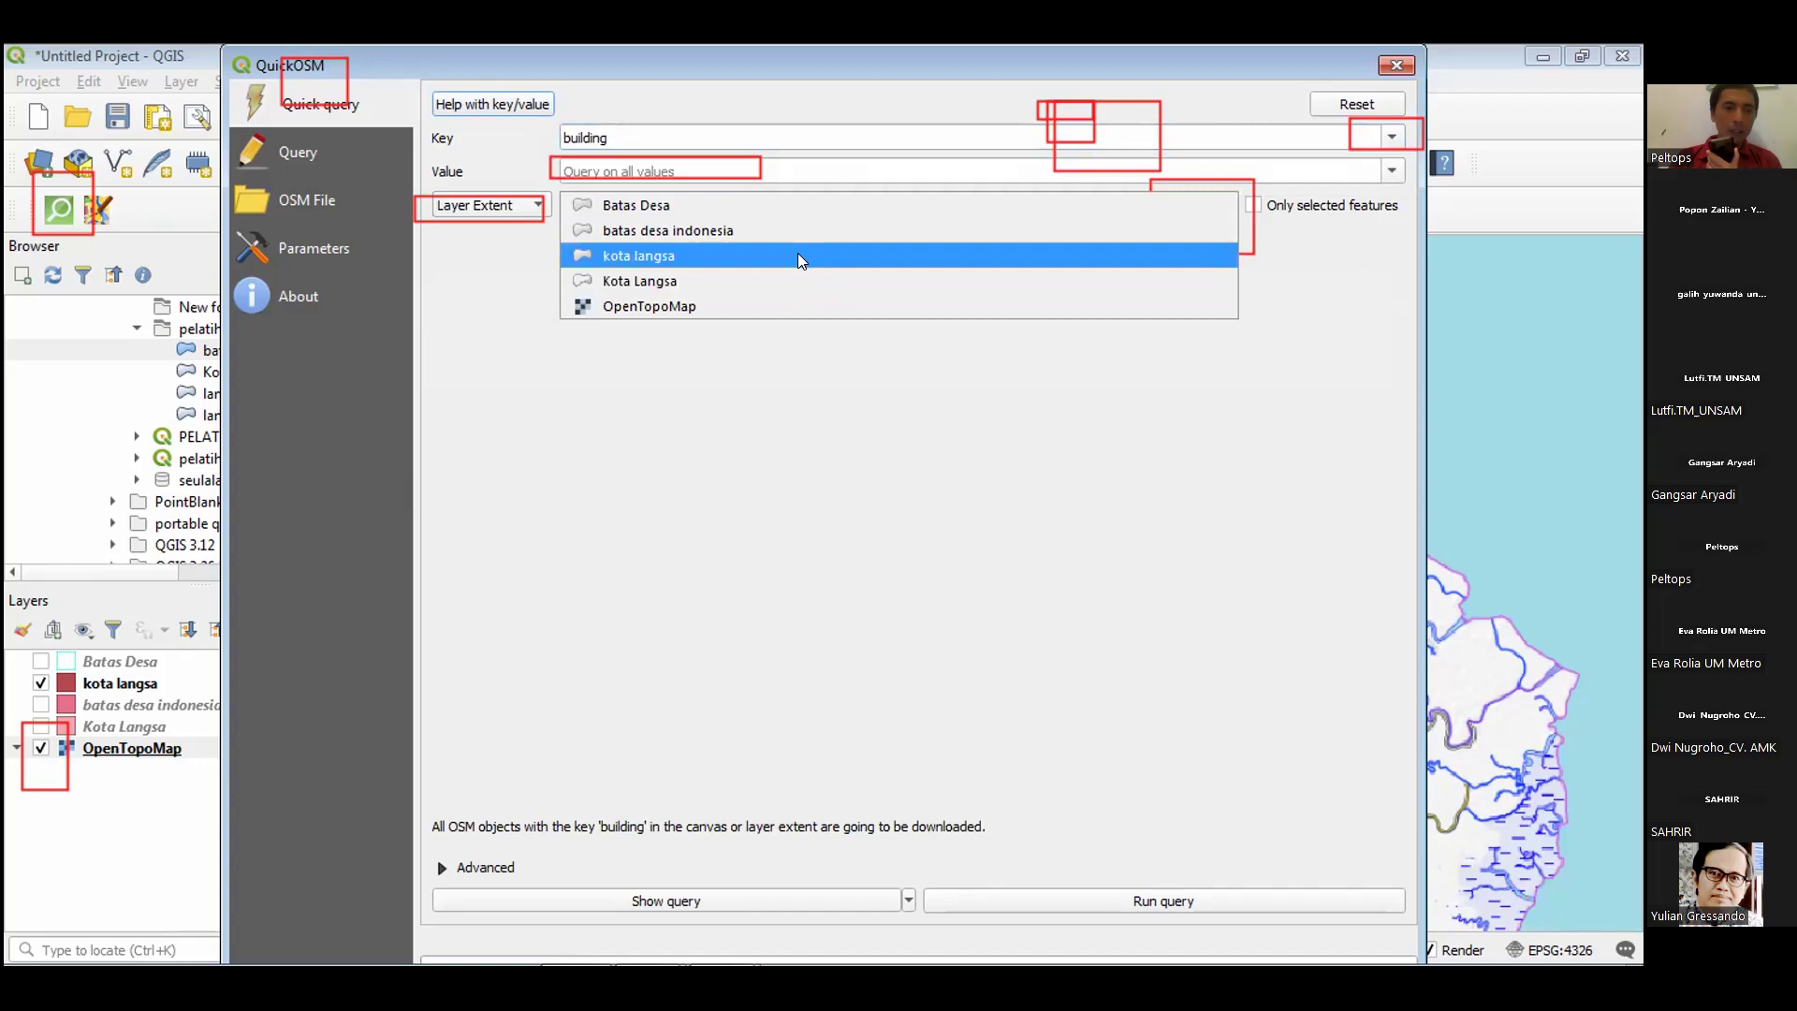
left_click(1295, 238)
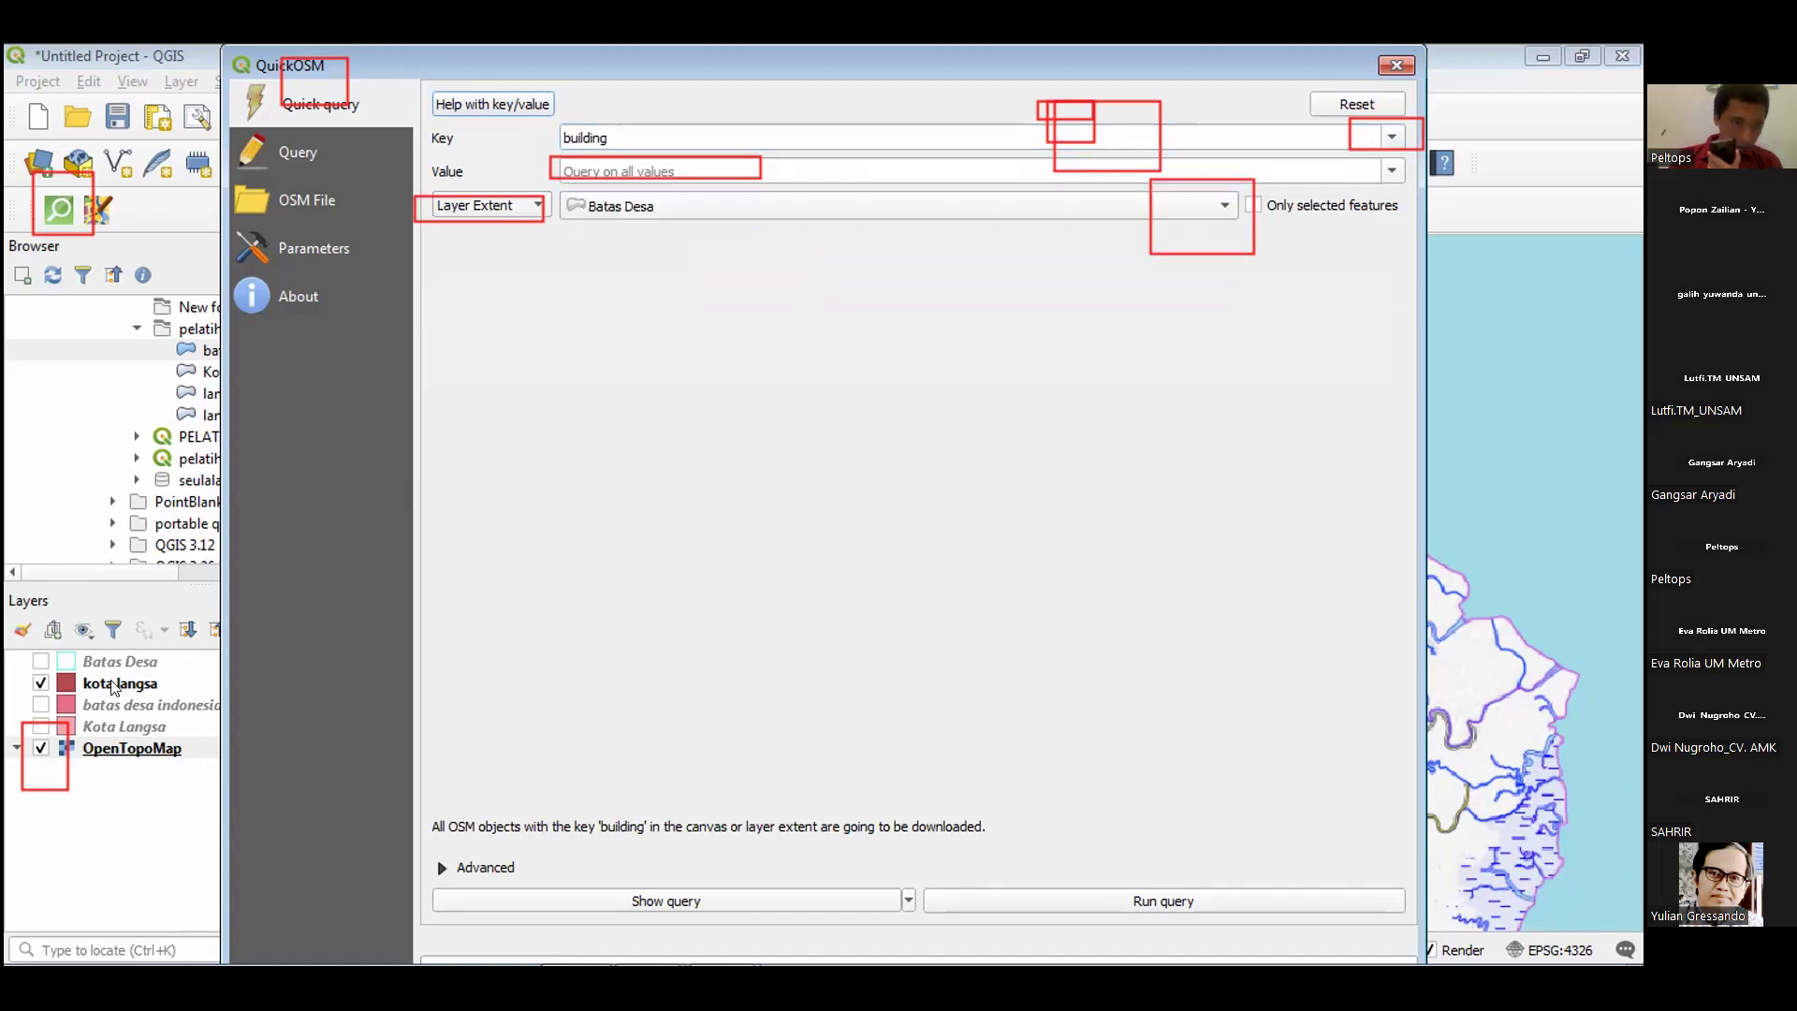
Remove the hidden Kota Langsa layer listed directly above OpenTopoMap from the project.
left_click(118, 726)
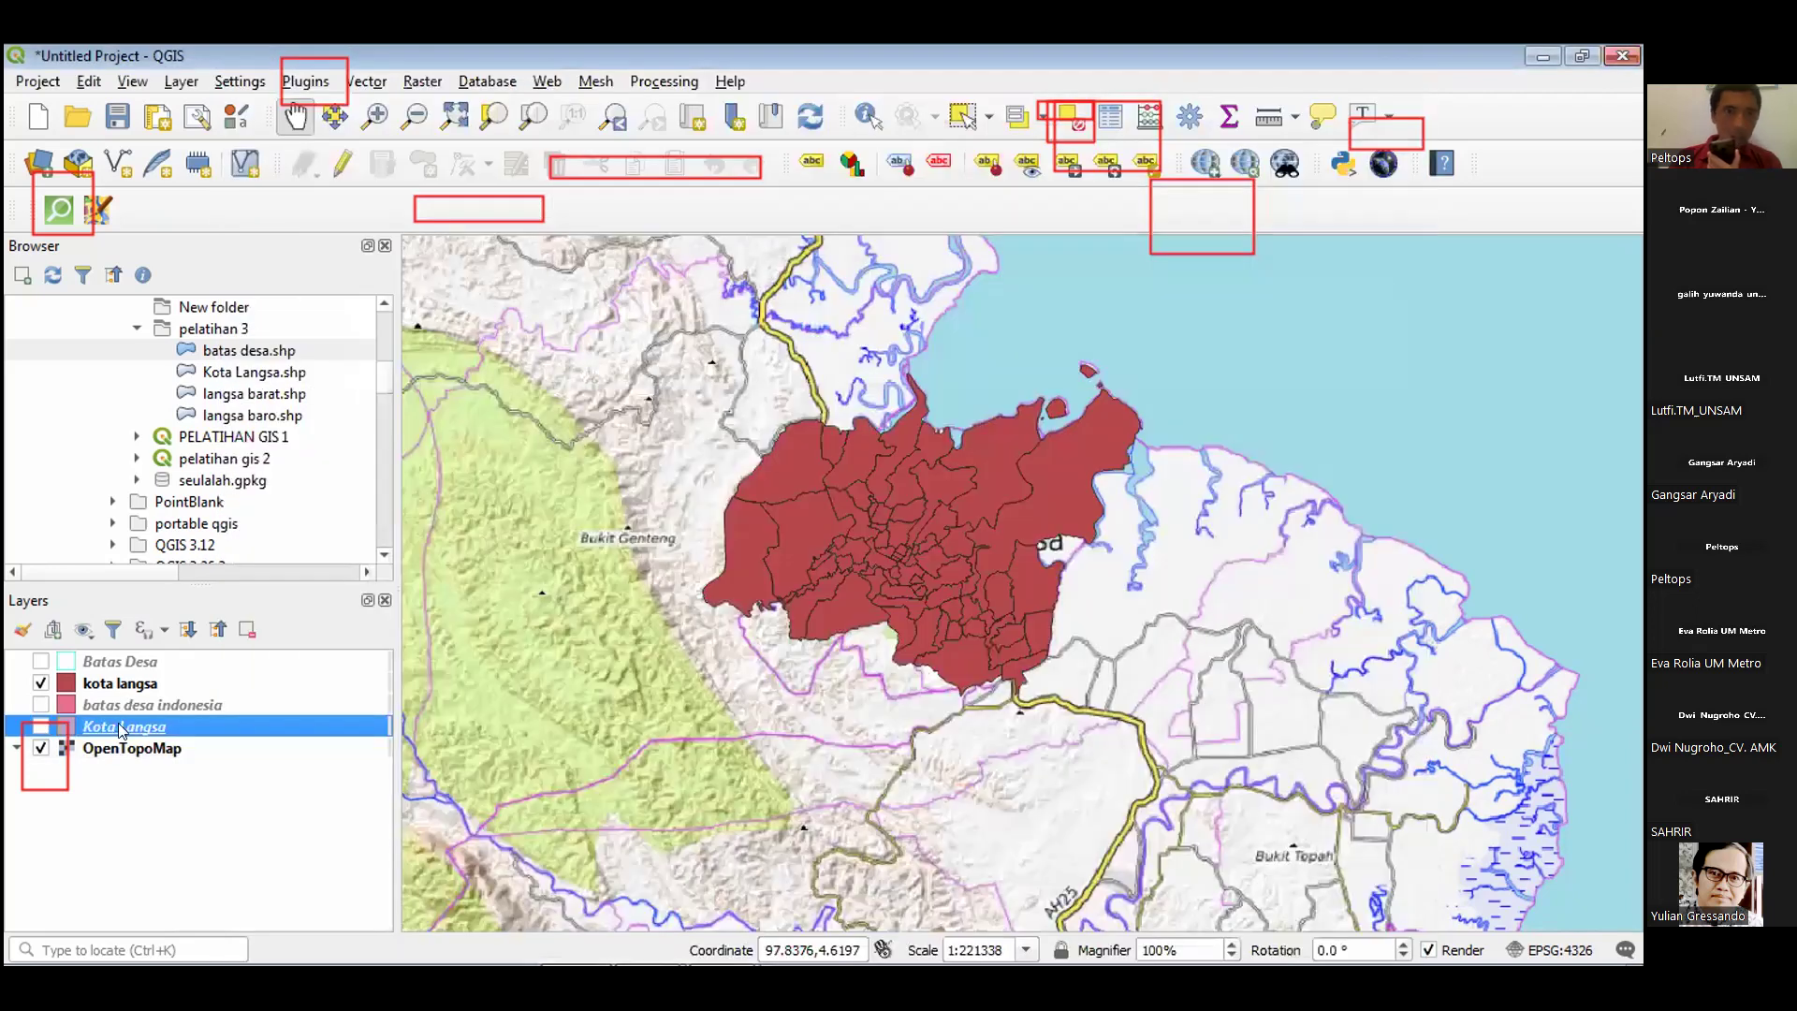
right_click(119, 725)
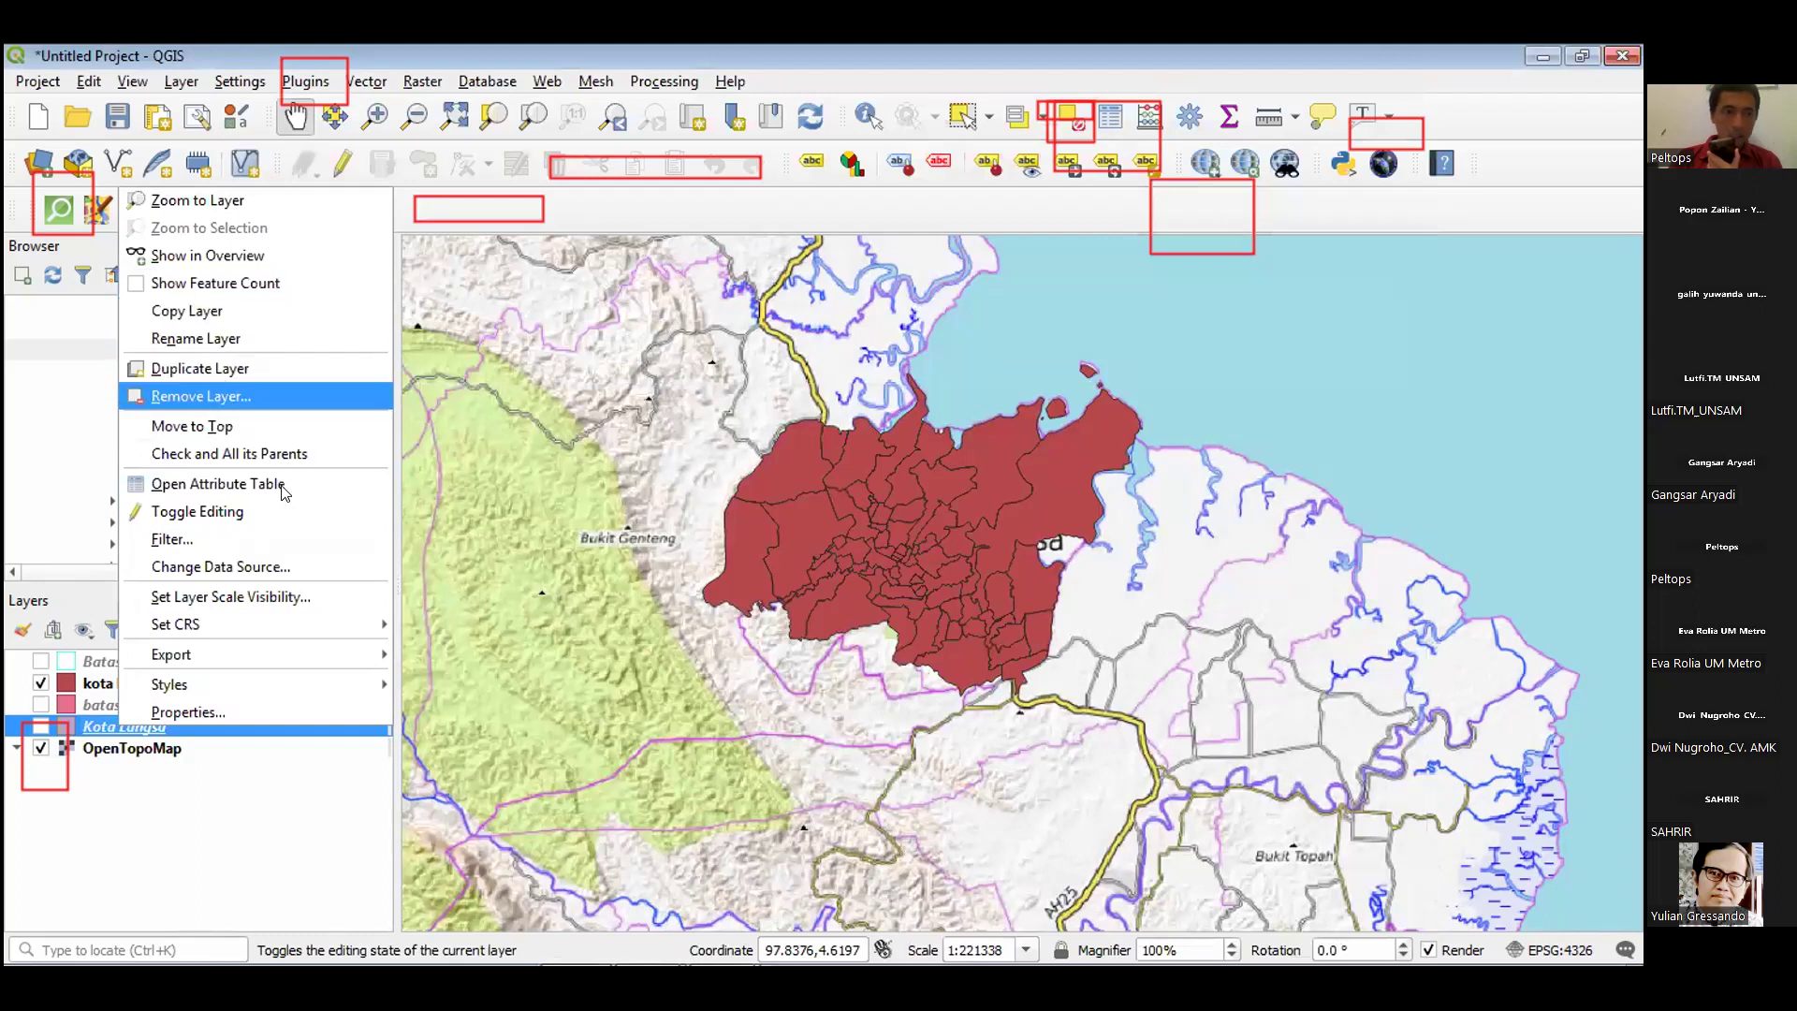
left_click(215, 396)
left_click(768, 539)
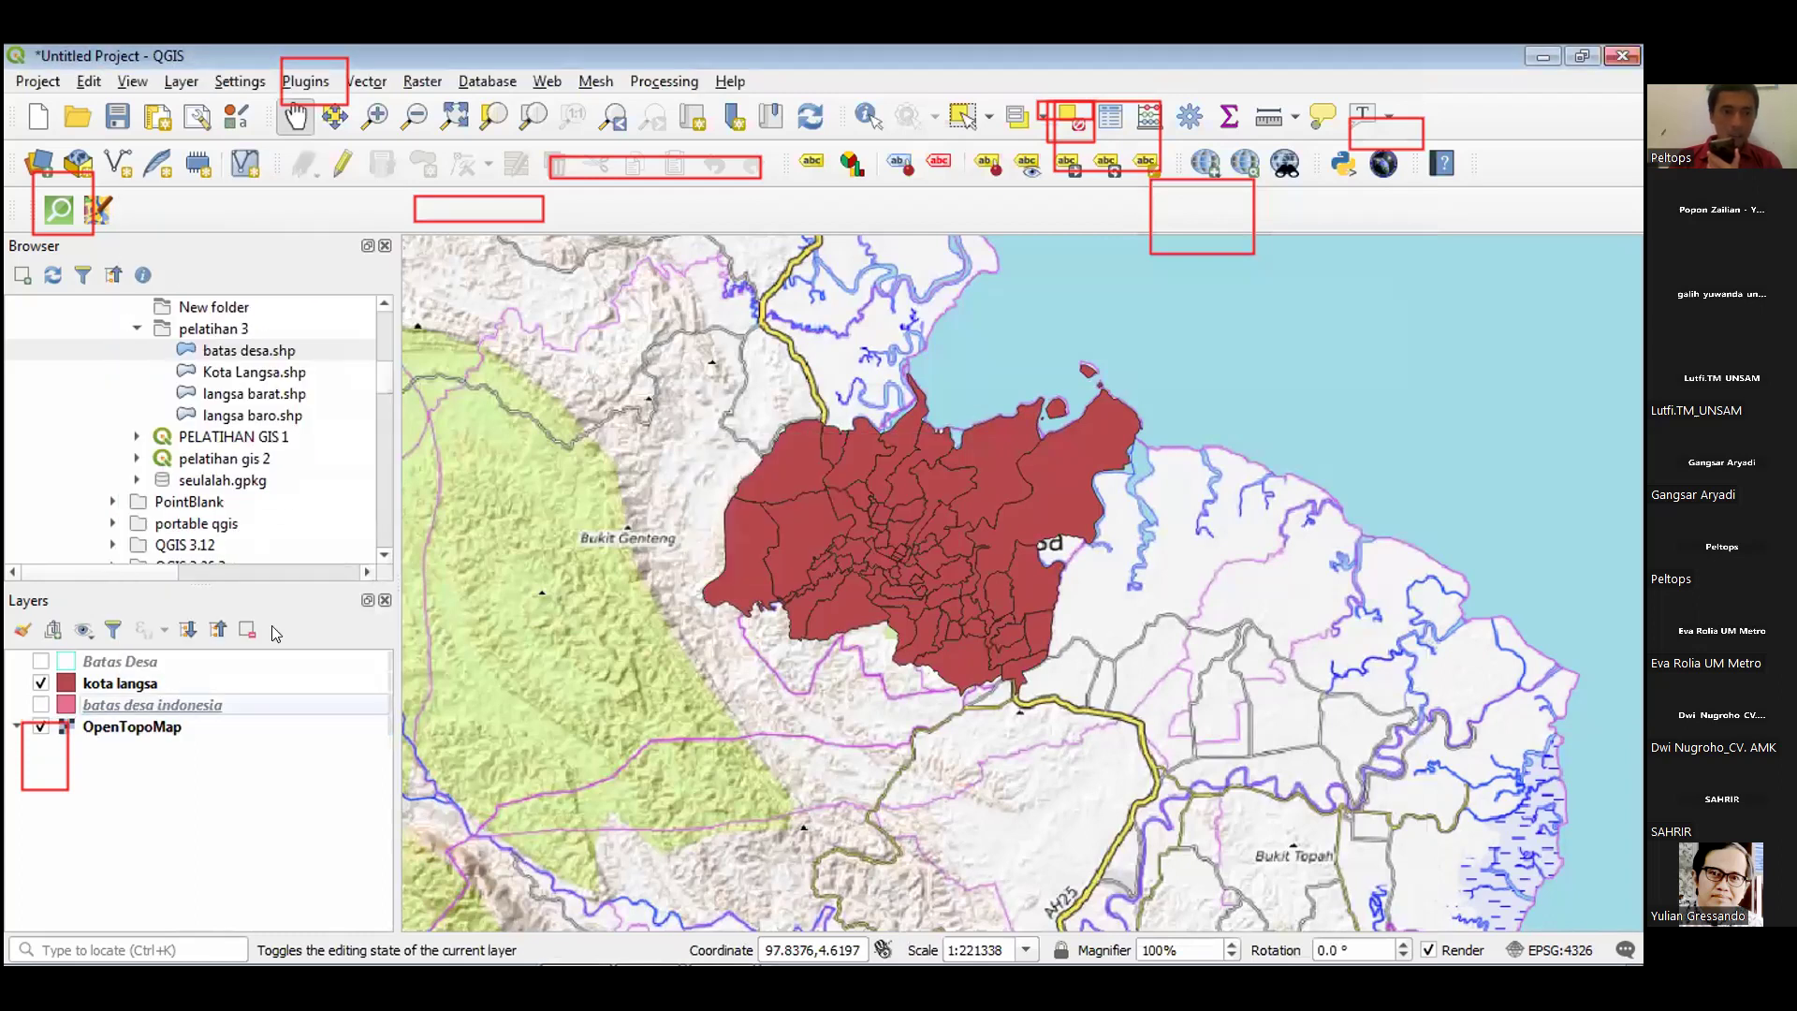
Run the QuickOSM building query within the extent of the kota langsa layer, and close the query dialog.
left_click(162, 688)
right_click(161, 688)
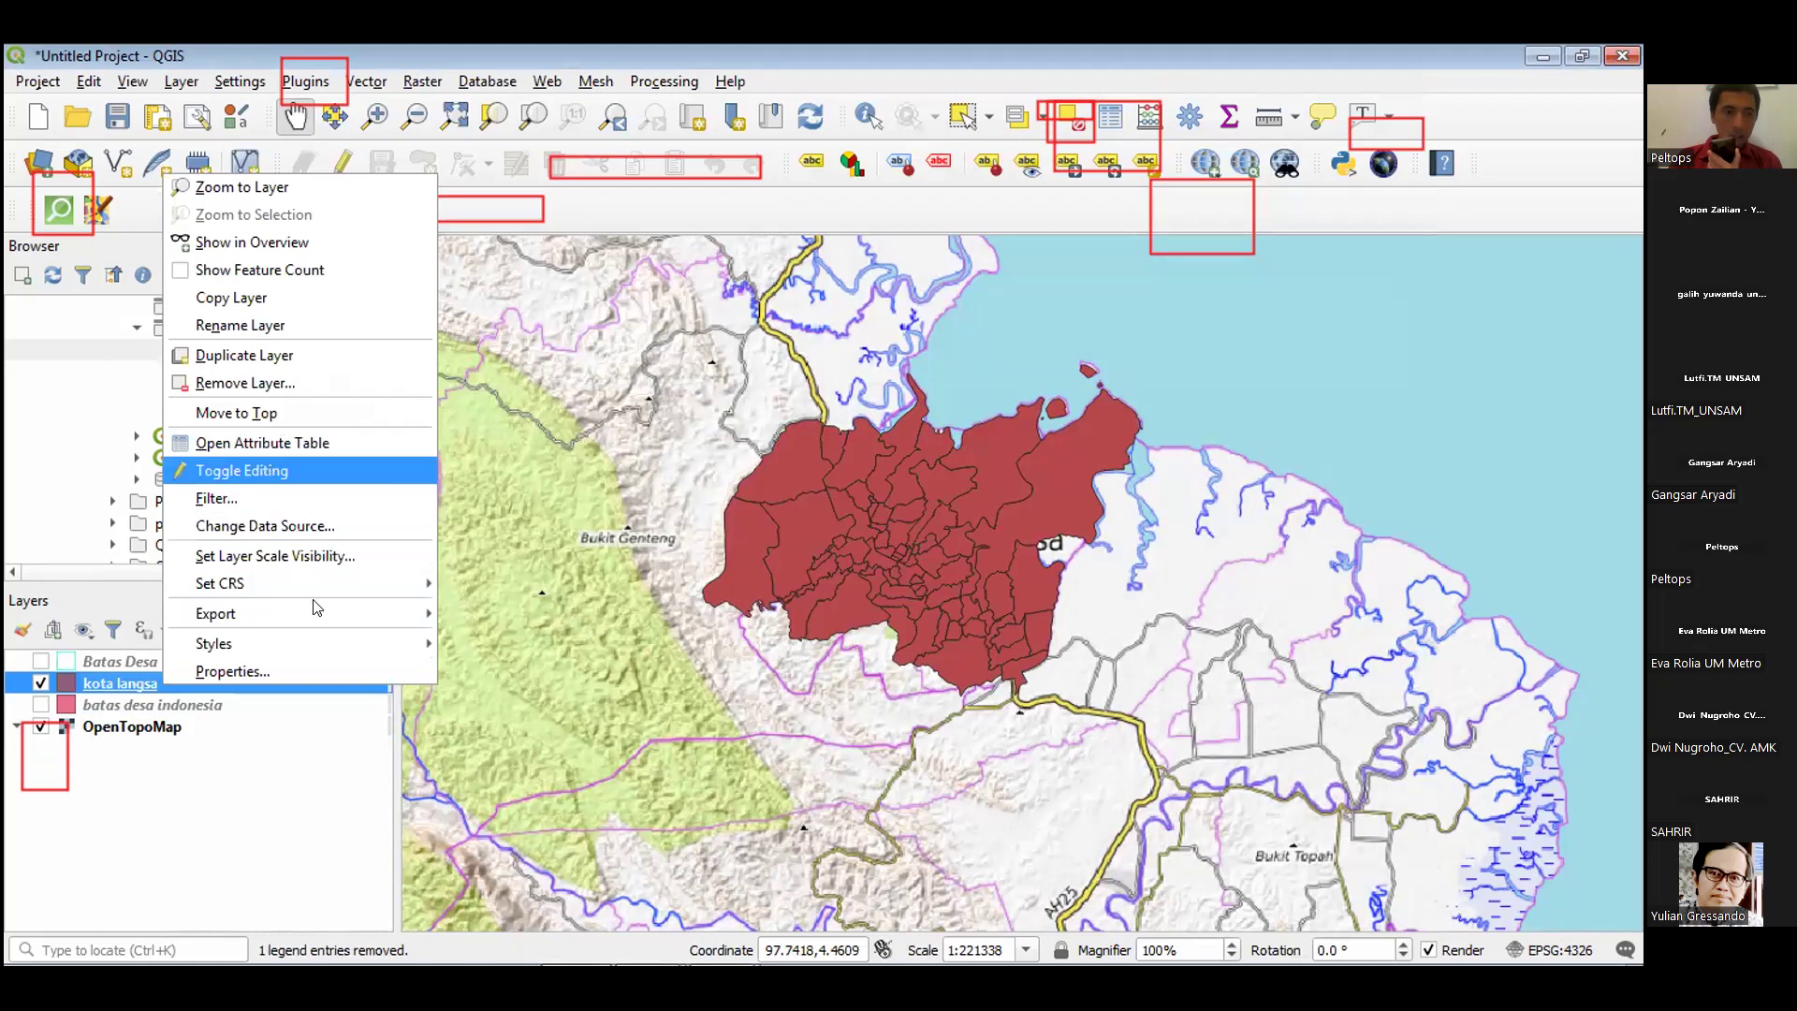
mouse_move(713, 941)
left_click(721, 888)
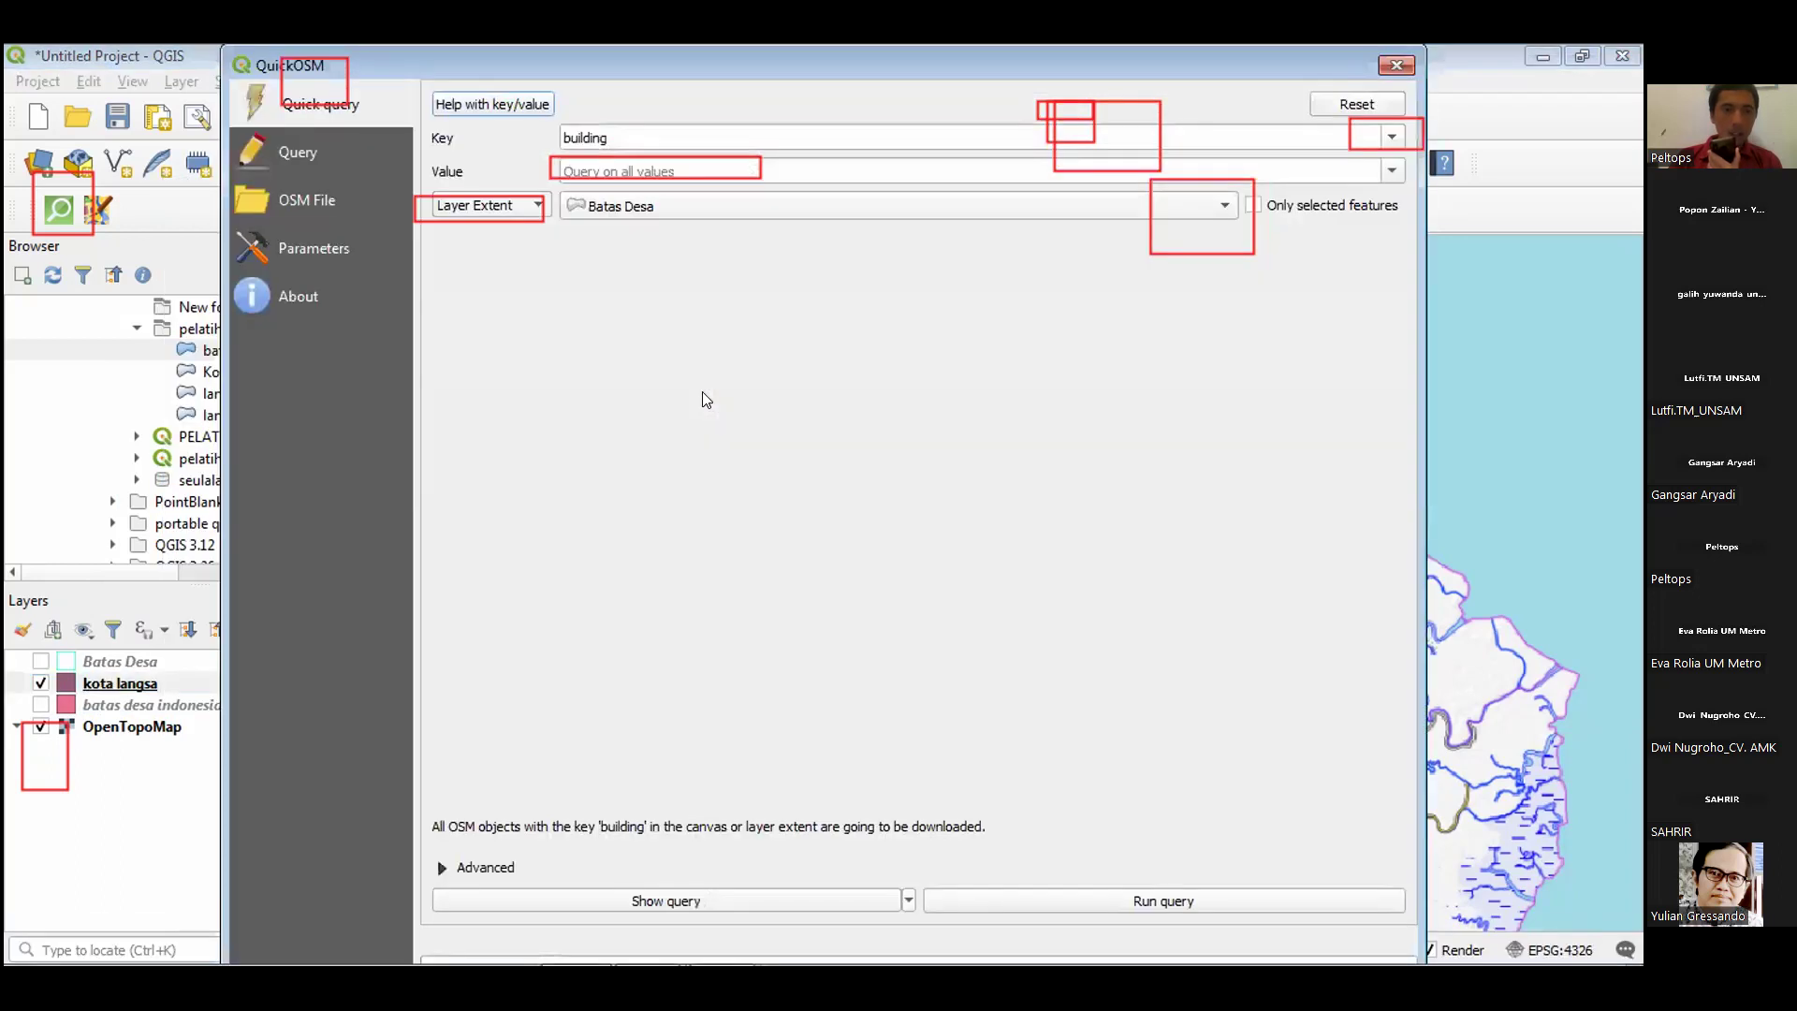
left_click(1108, 206)
left_click(870, 259)
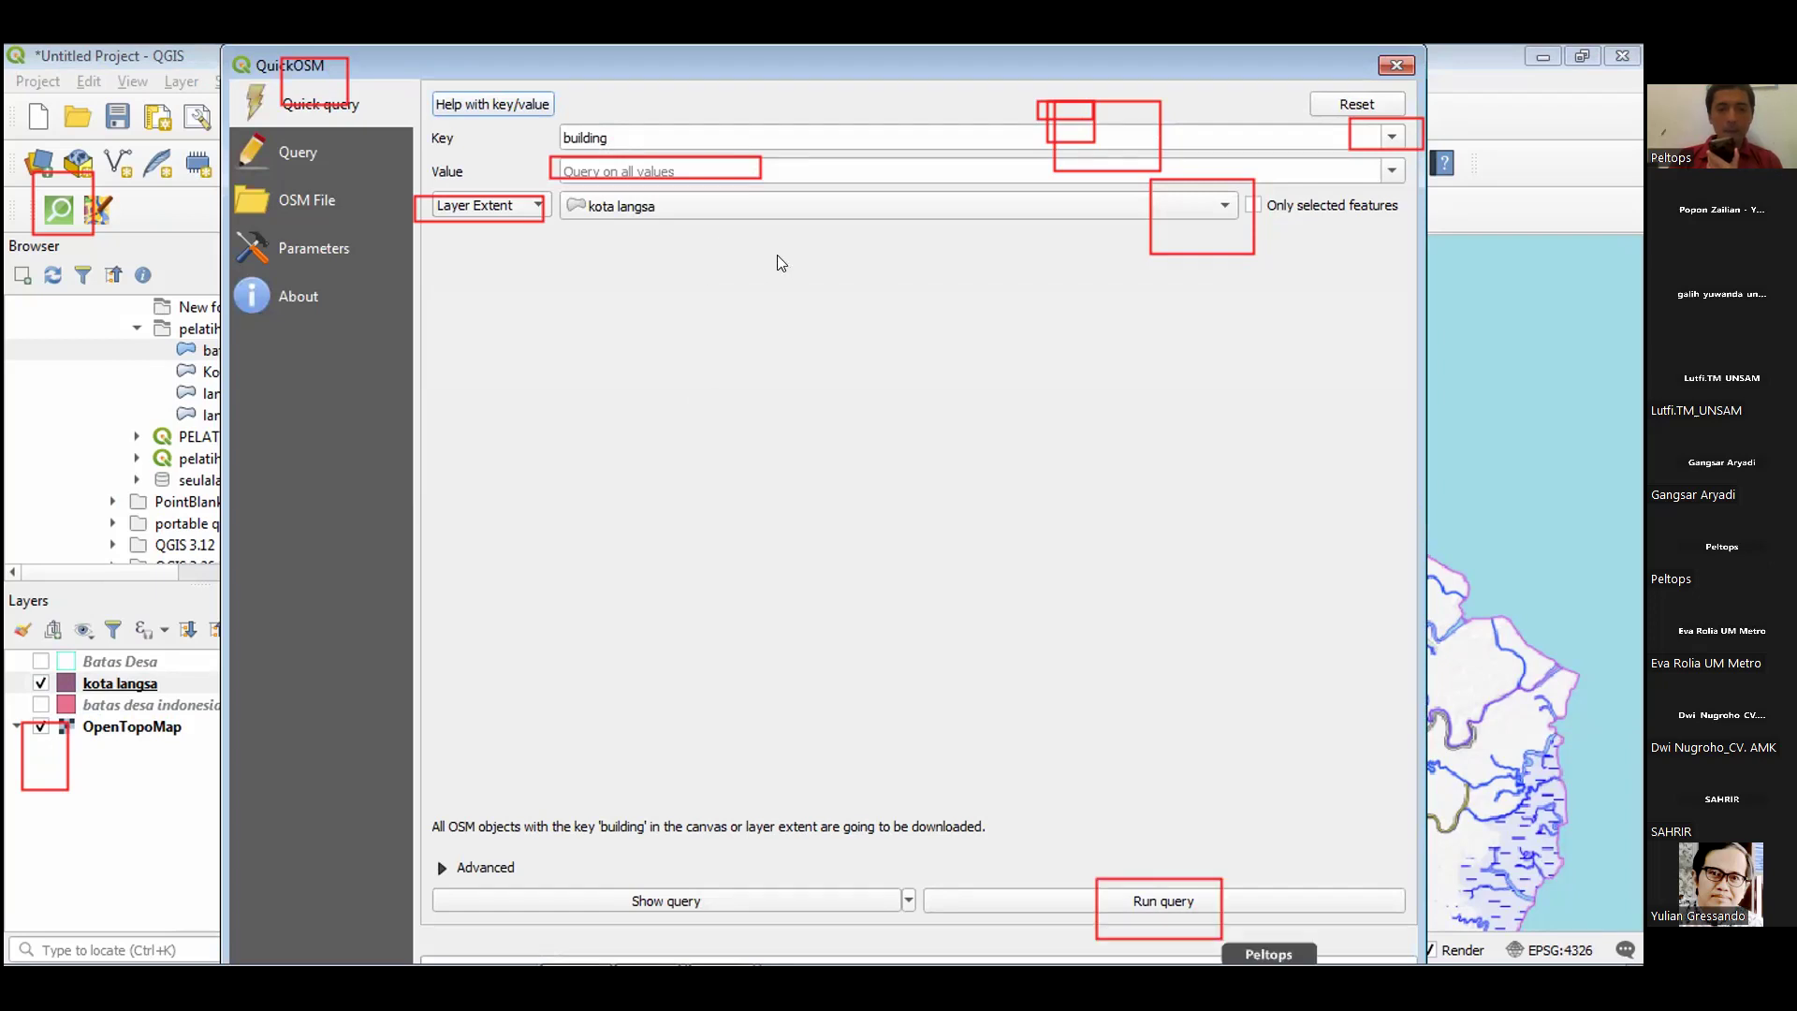
left_click(1127, 897)
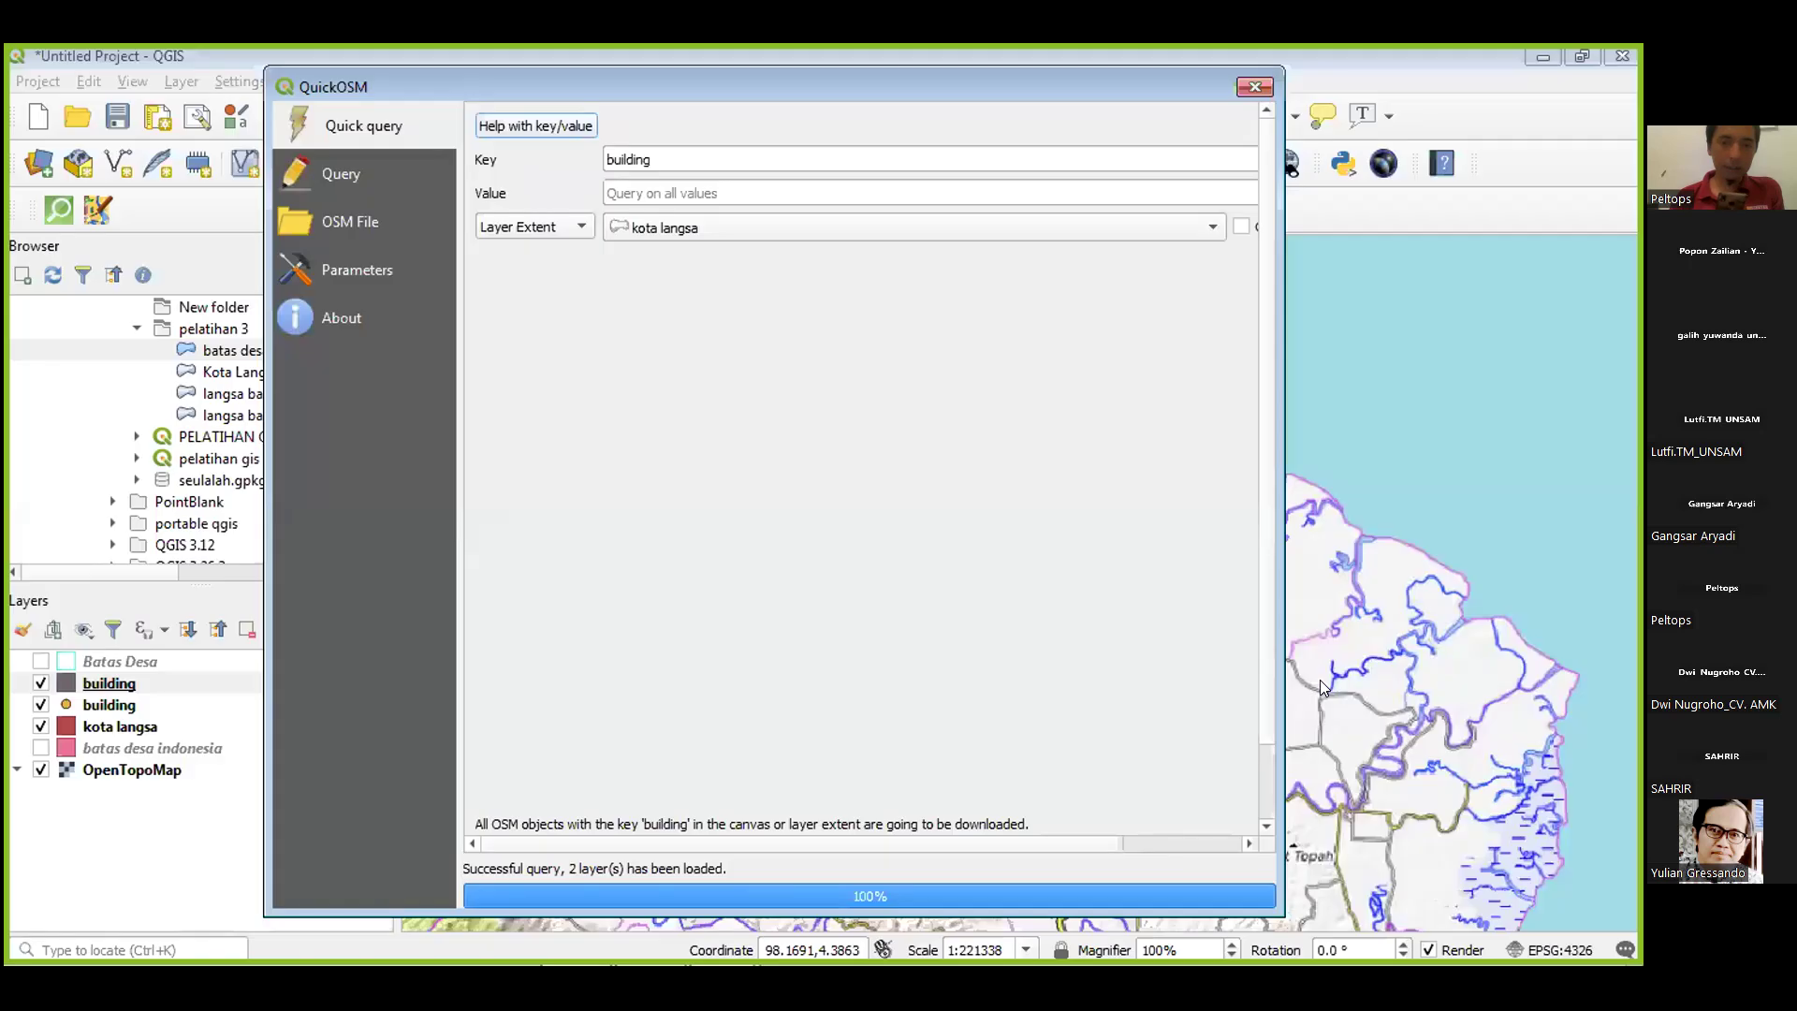
left_click_drag(1060, 88, 1111, 87)
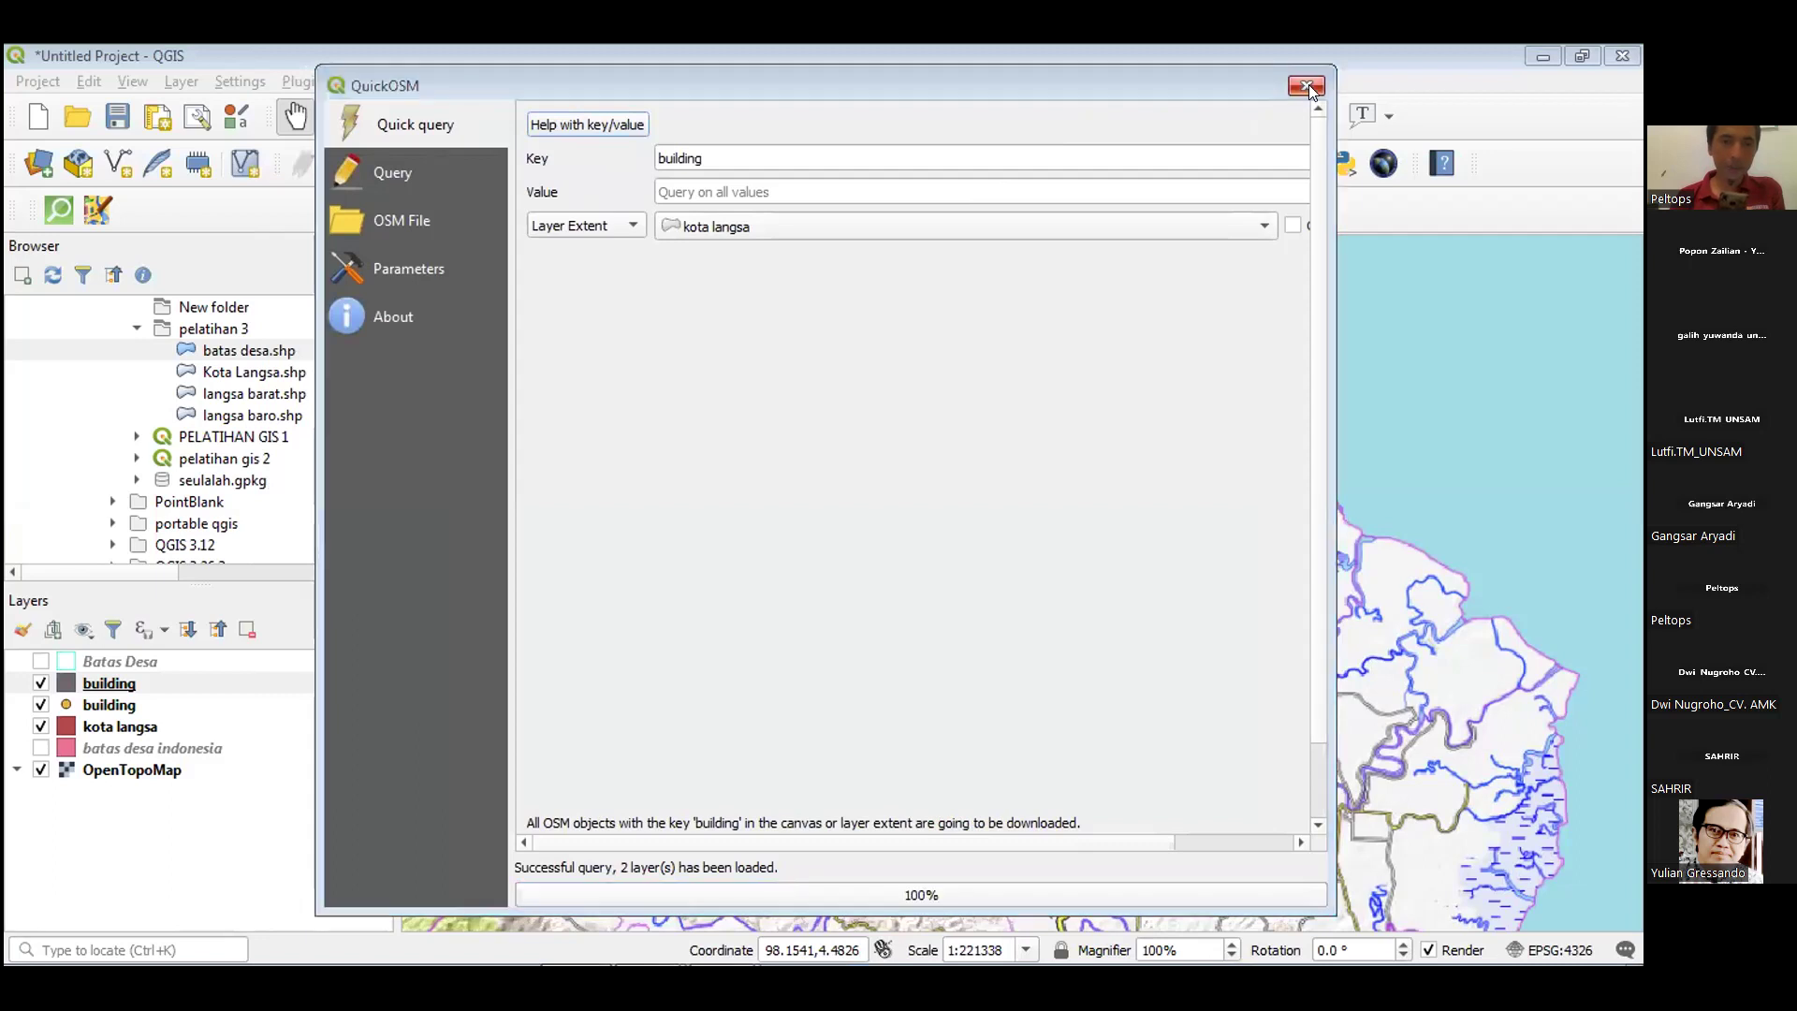
key("Escape")
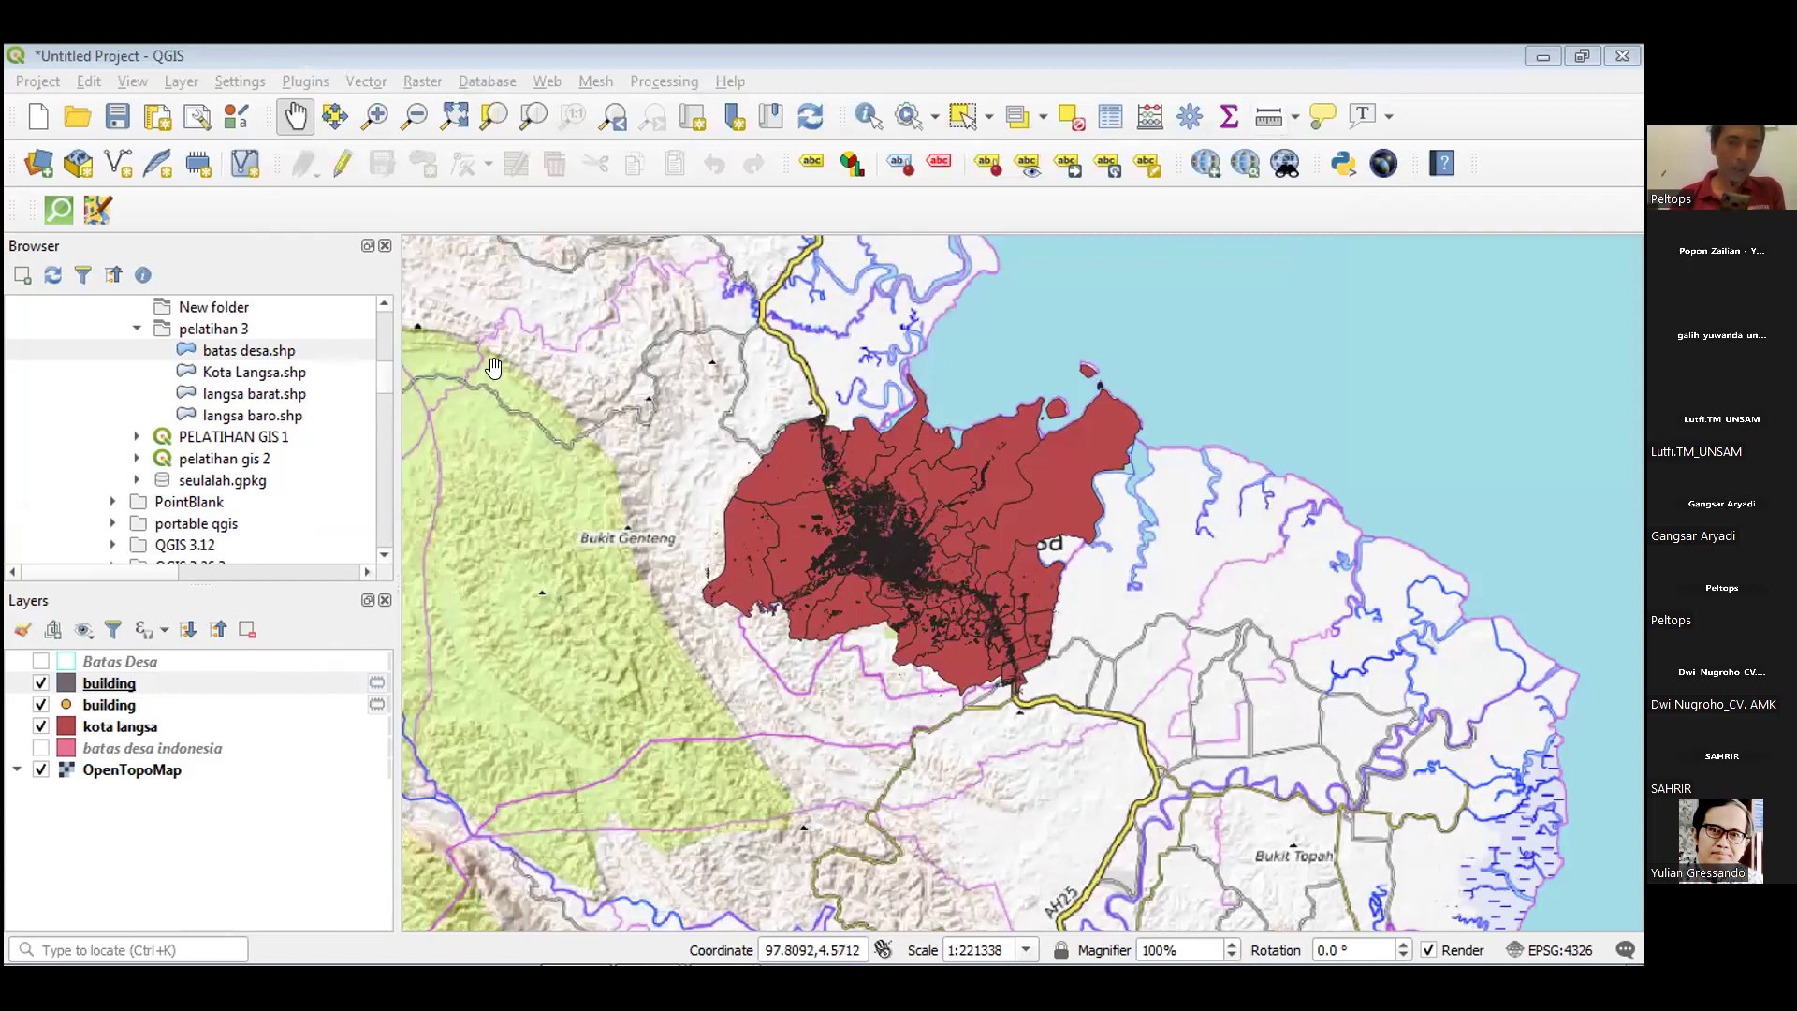
Hide the OpenTopoMap basemap and examine the downloaded buildings in and around the kota langsa boundary.
left_click(43, 769)
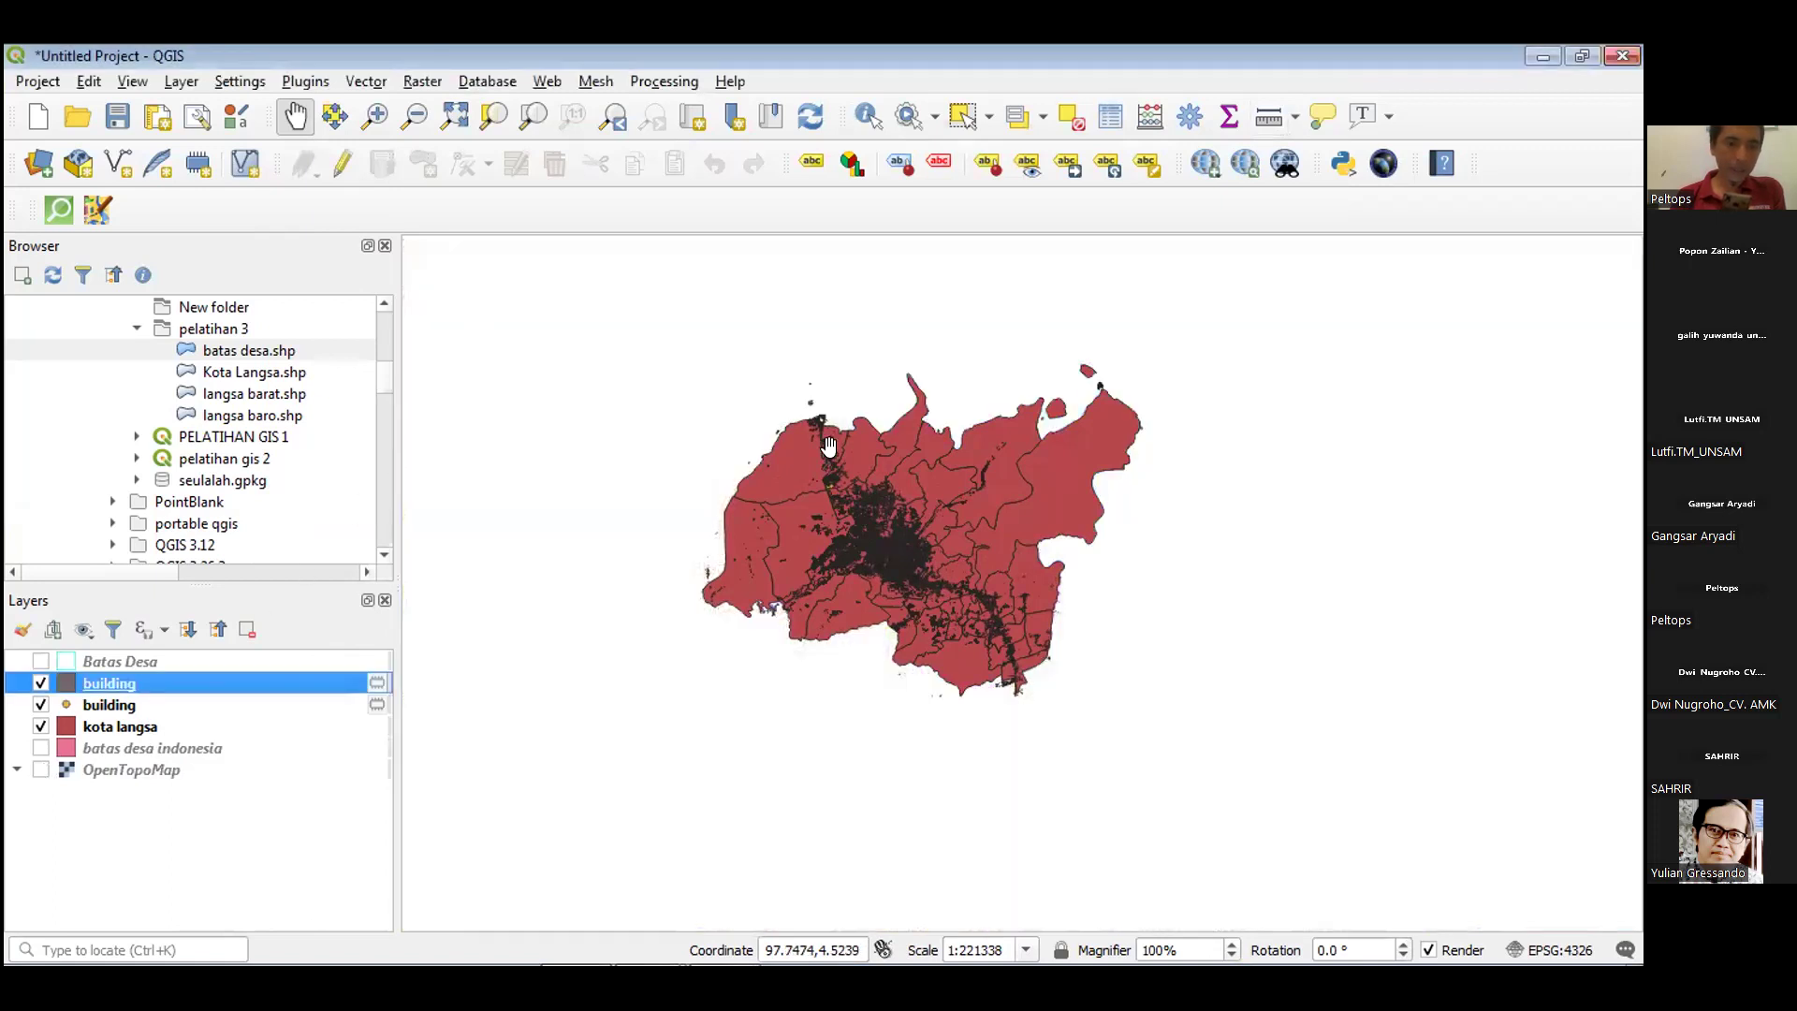
scroll(884, 510, "up", 2)
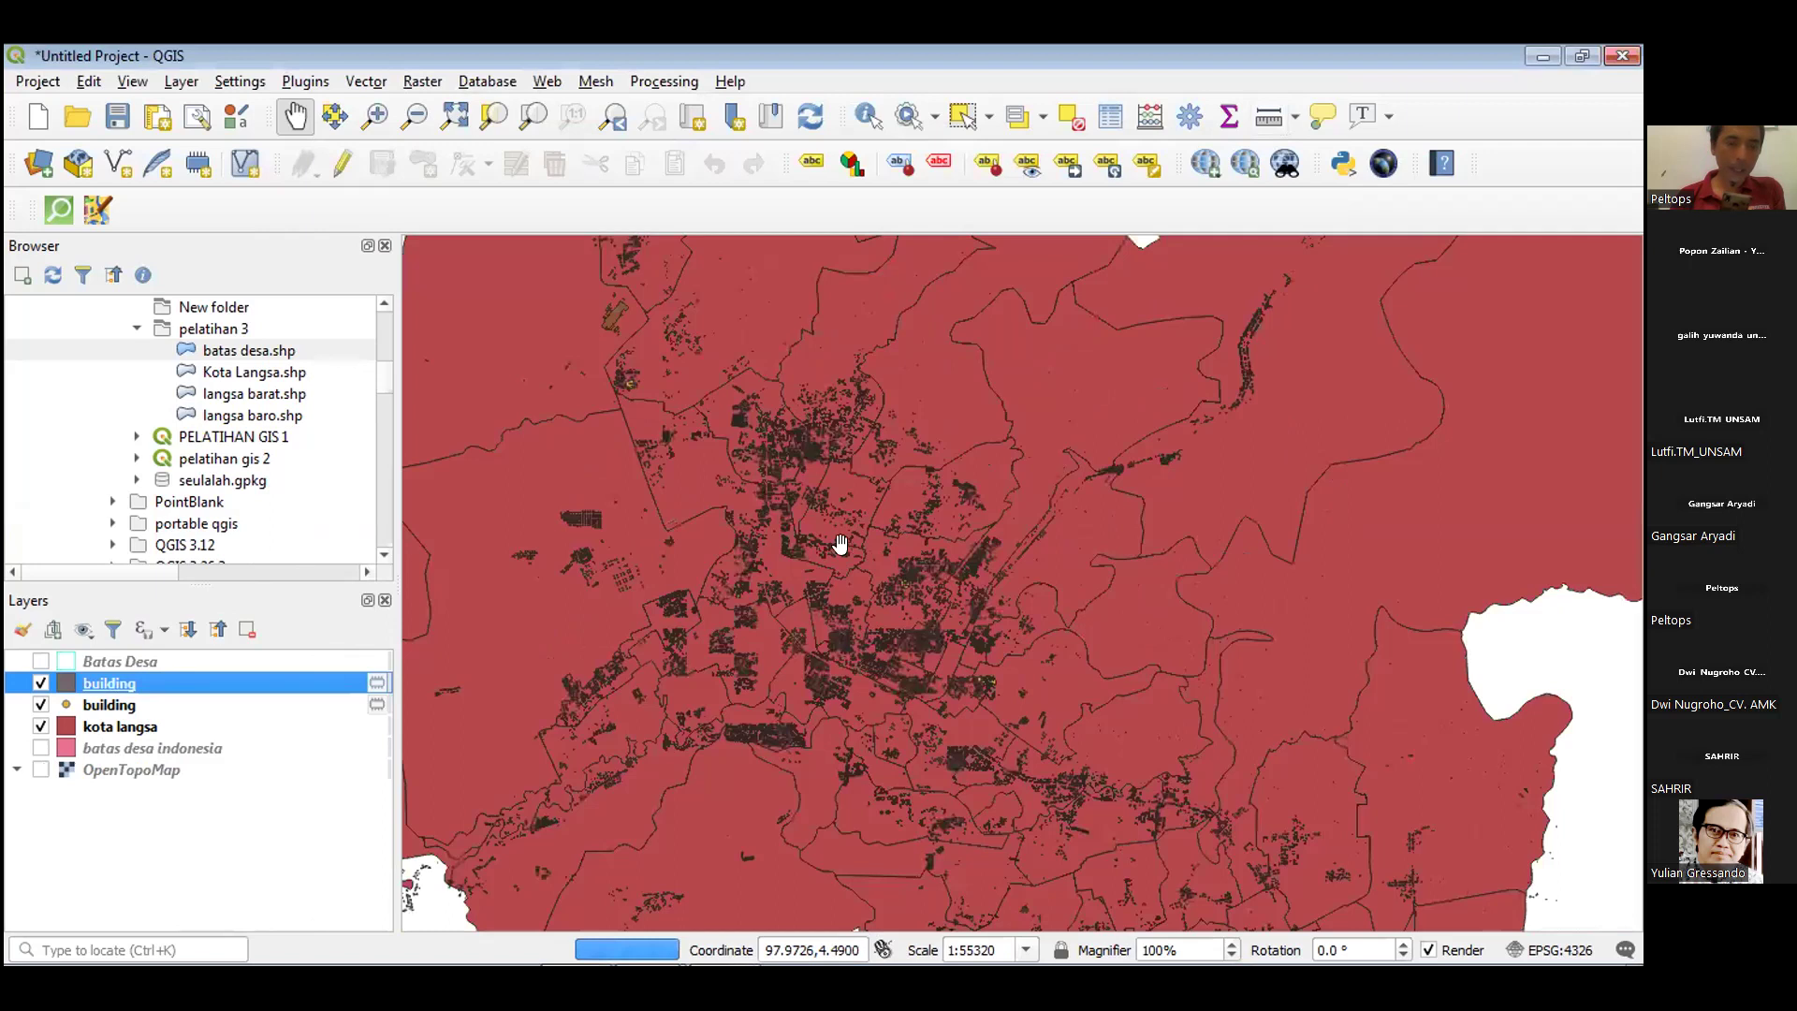
left_click_drag(908, 463, 972, 388)
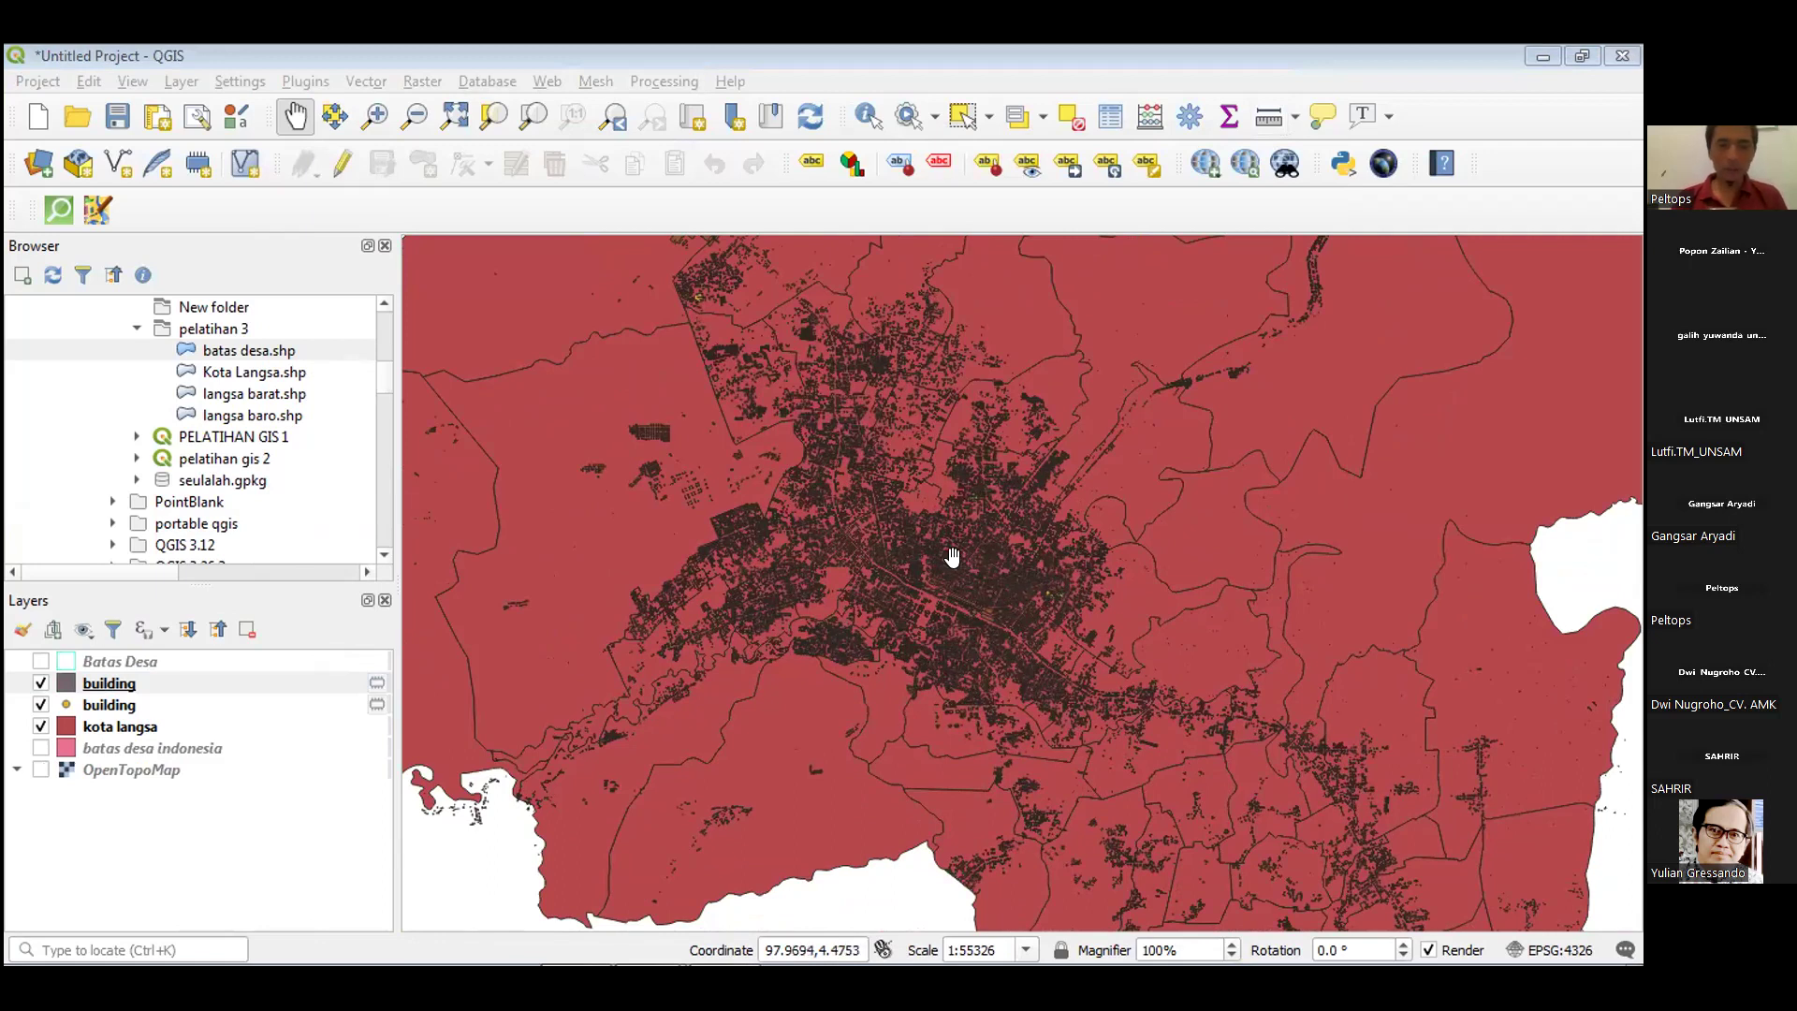
left_click_drag(953, 553, 1018, 573)
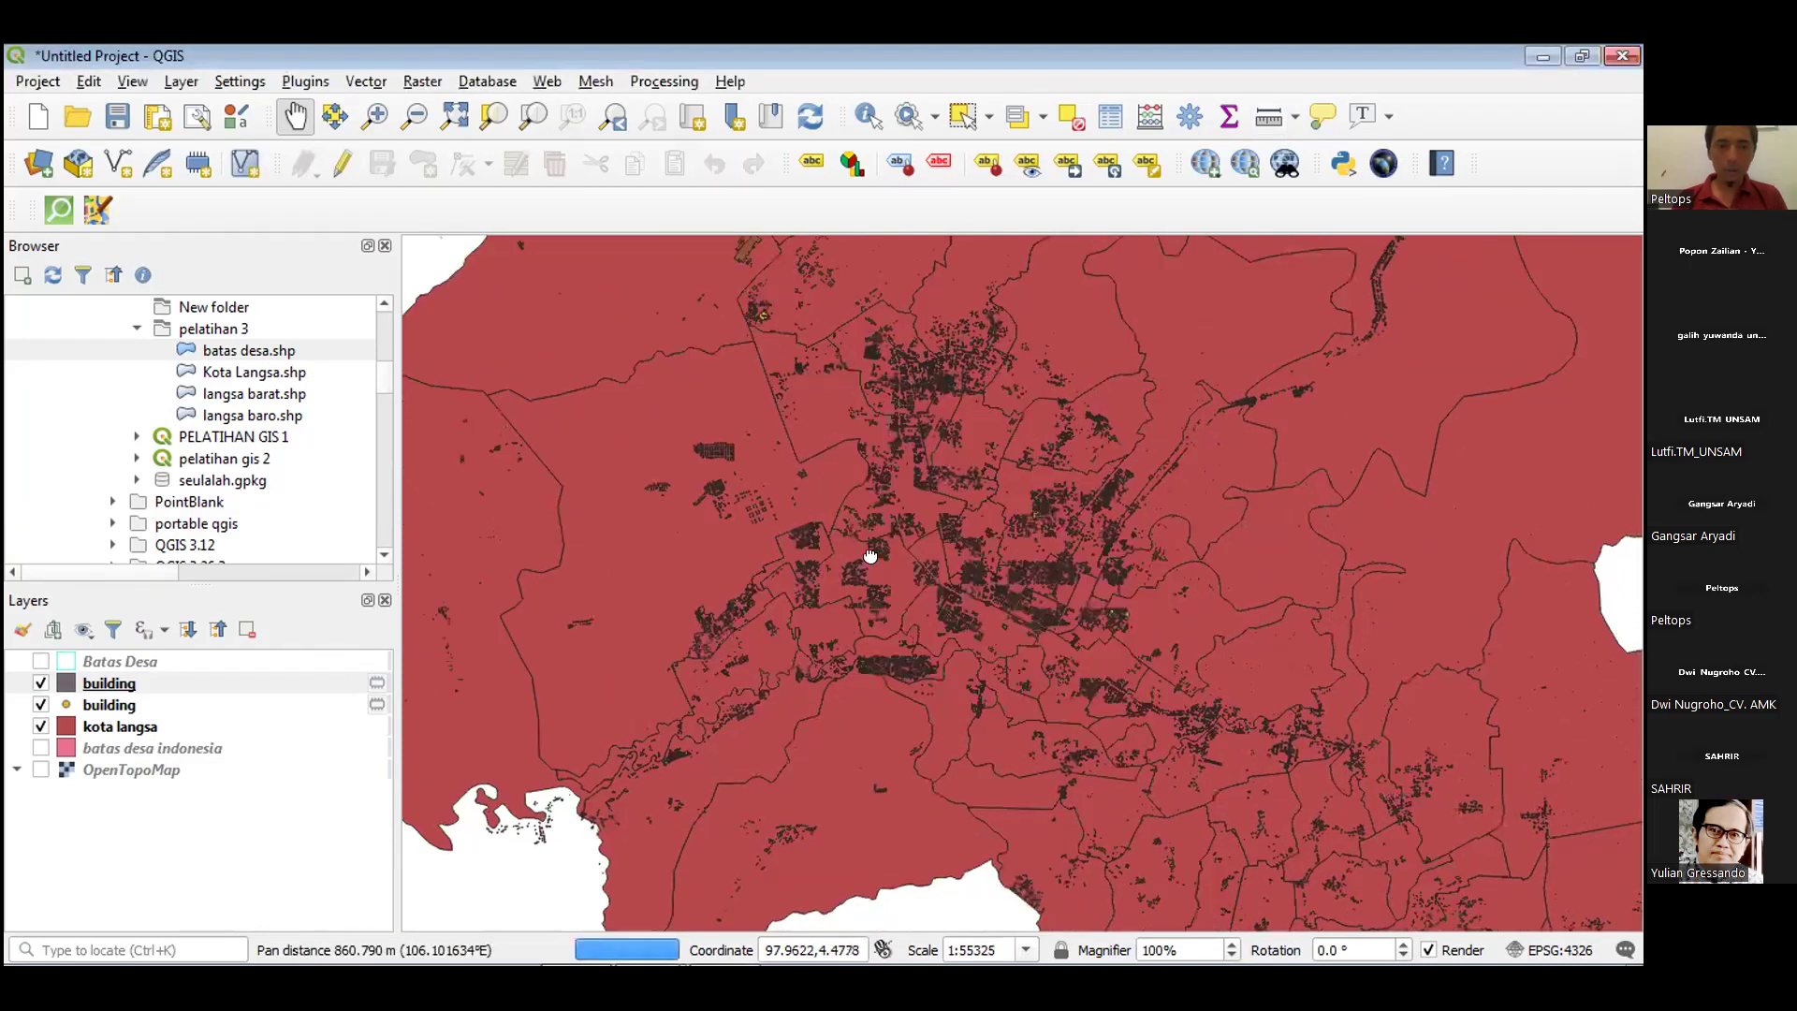
scroll(843, 564, "down", 2)
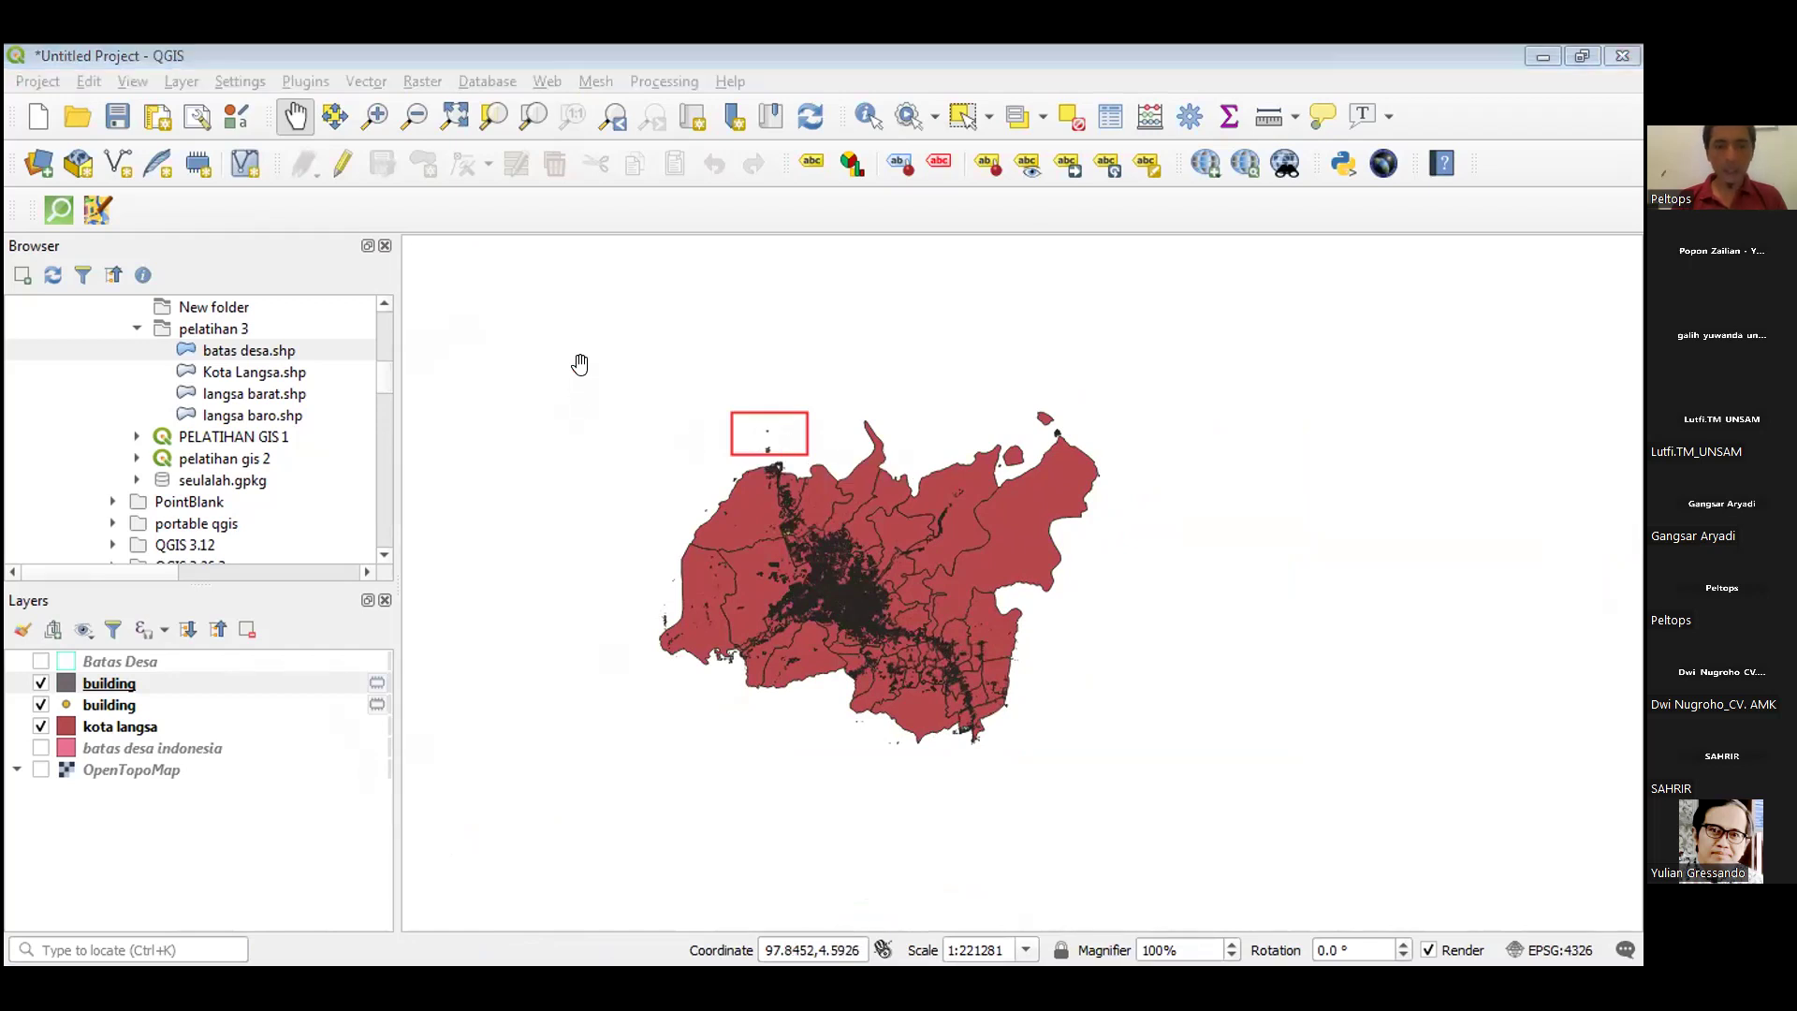
scroll(1182, 748, "up", 1)
left_click_drag(770, 437, 890, 509)
scroll(1089, 652, "down", 1)
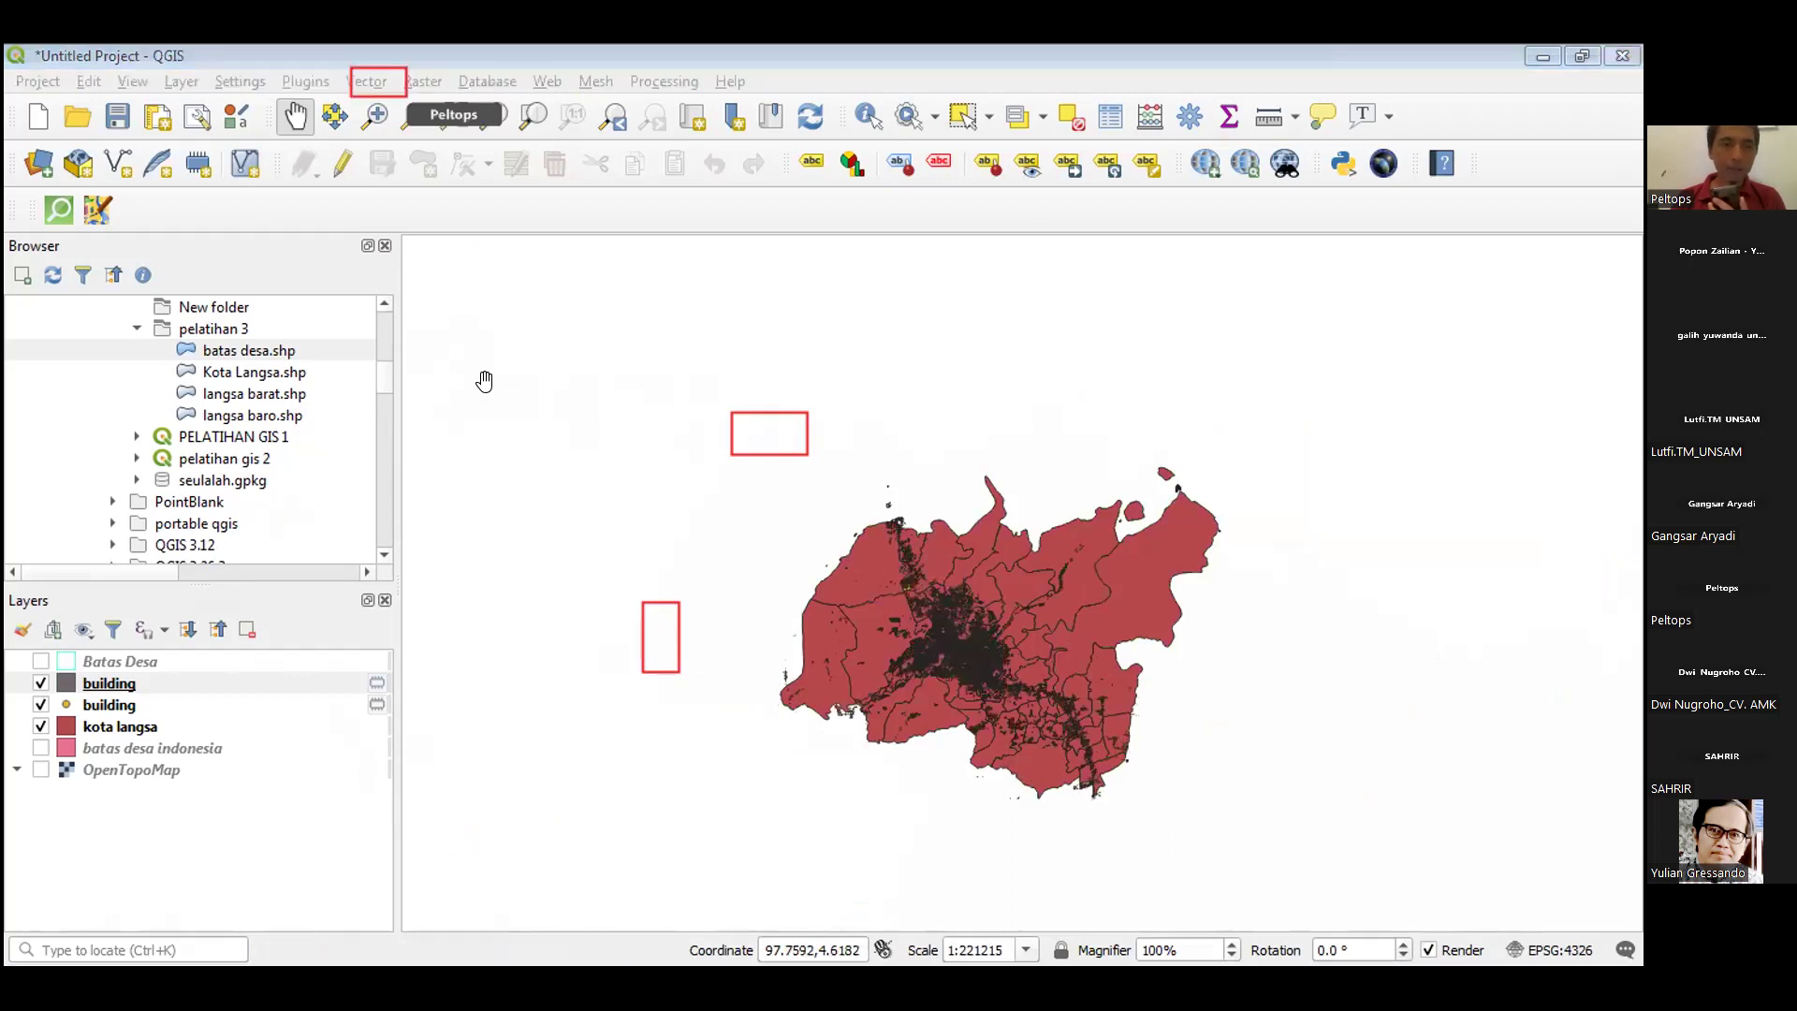
Clip the building polygon layer with kota langsa as overlay into a temporary layer, and close the Clip tool.
left_click(365, 81)
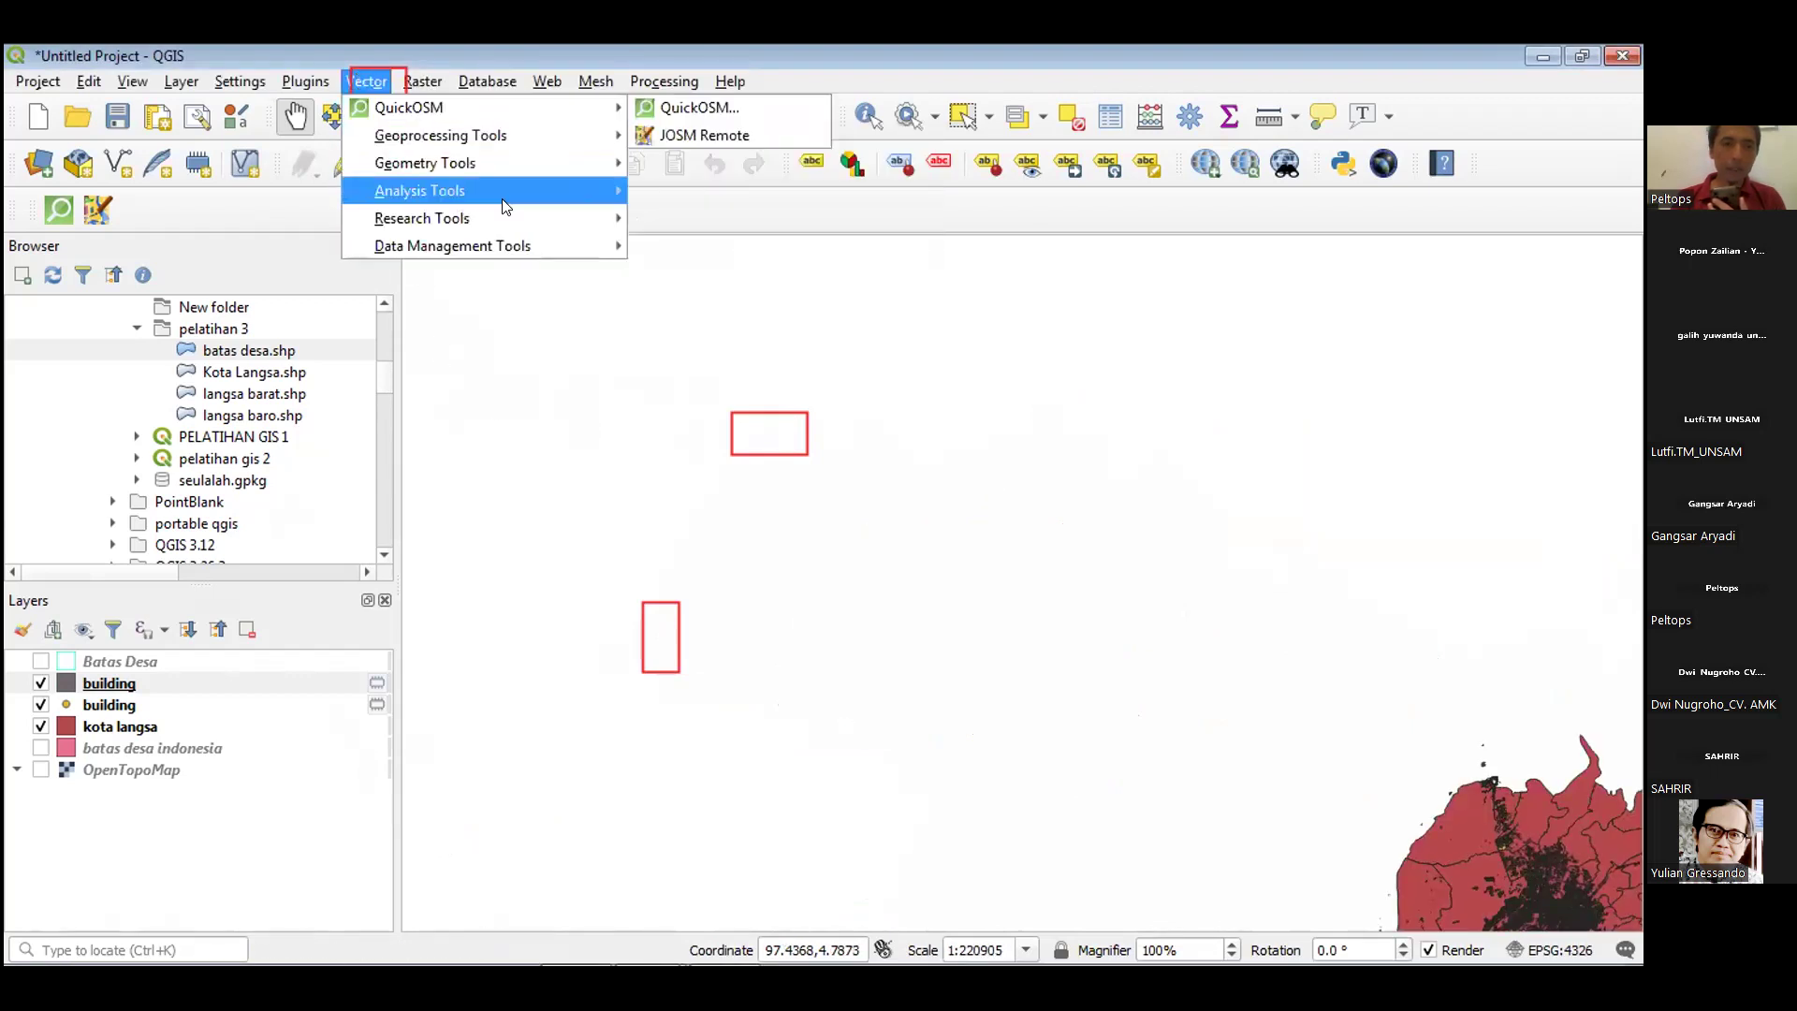
mouse_move(511, 138)
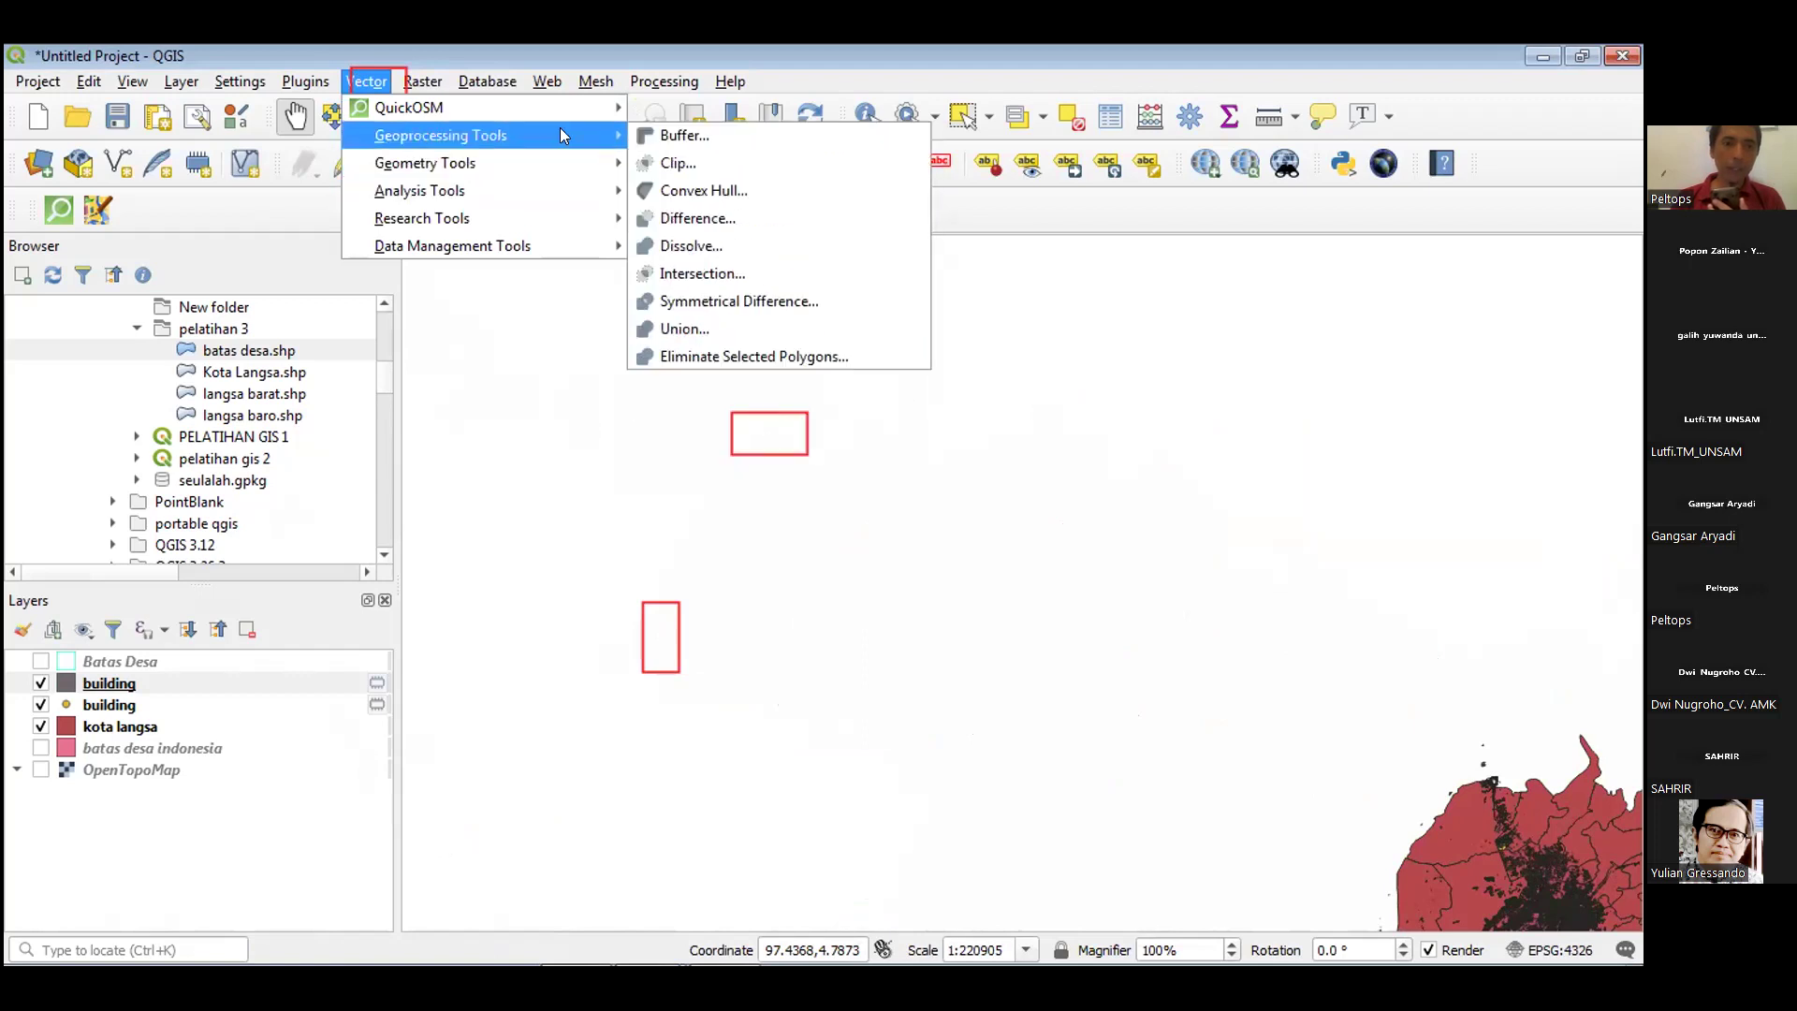
left_click(695, 151)
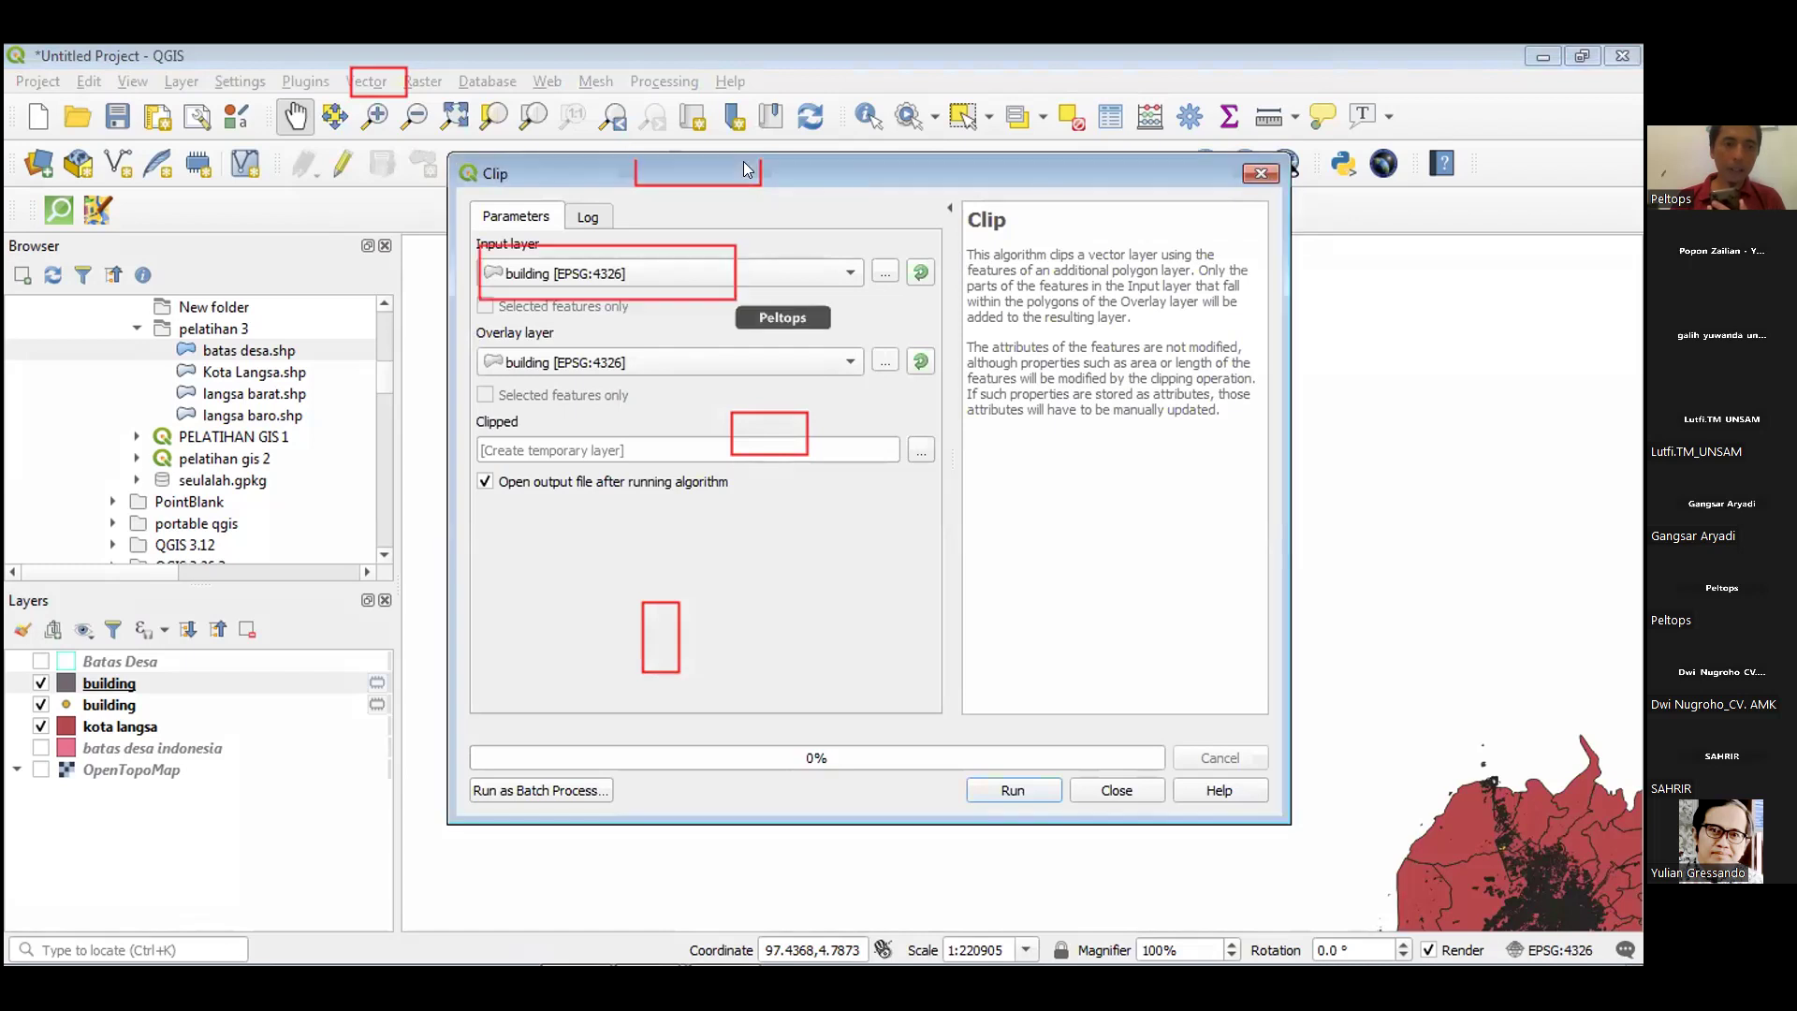
left_click_drag(743, 163, 745, 184)
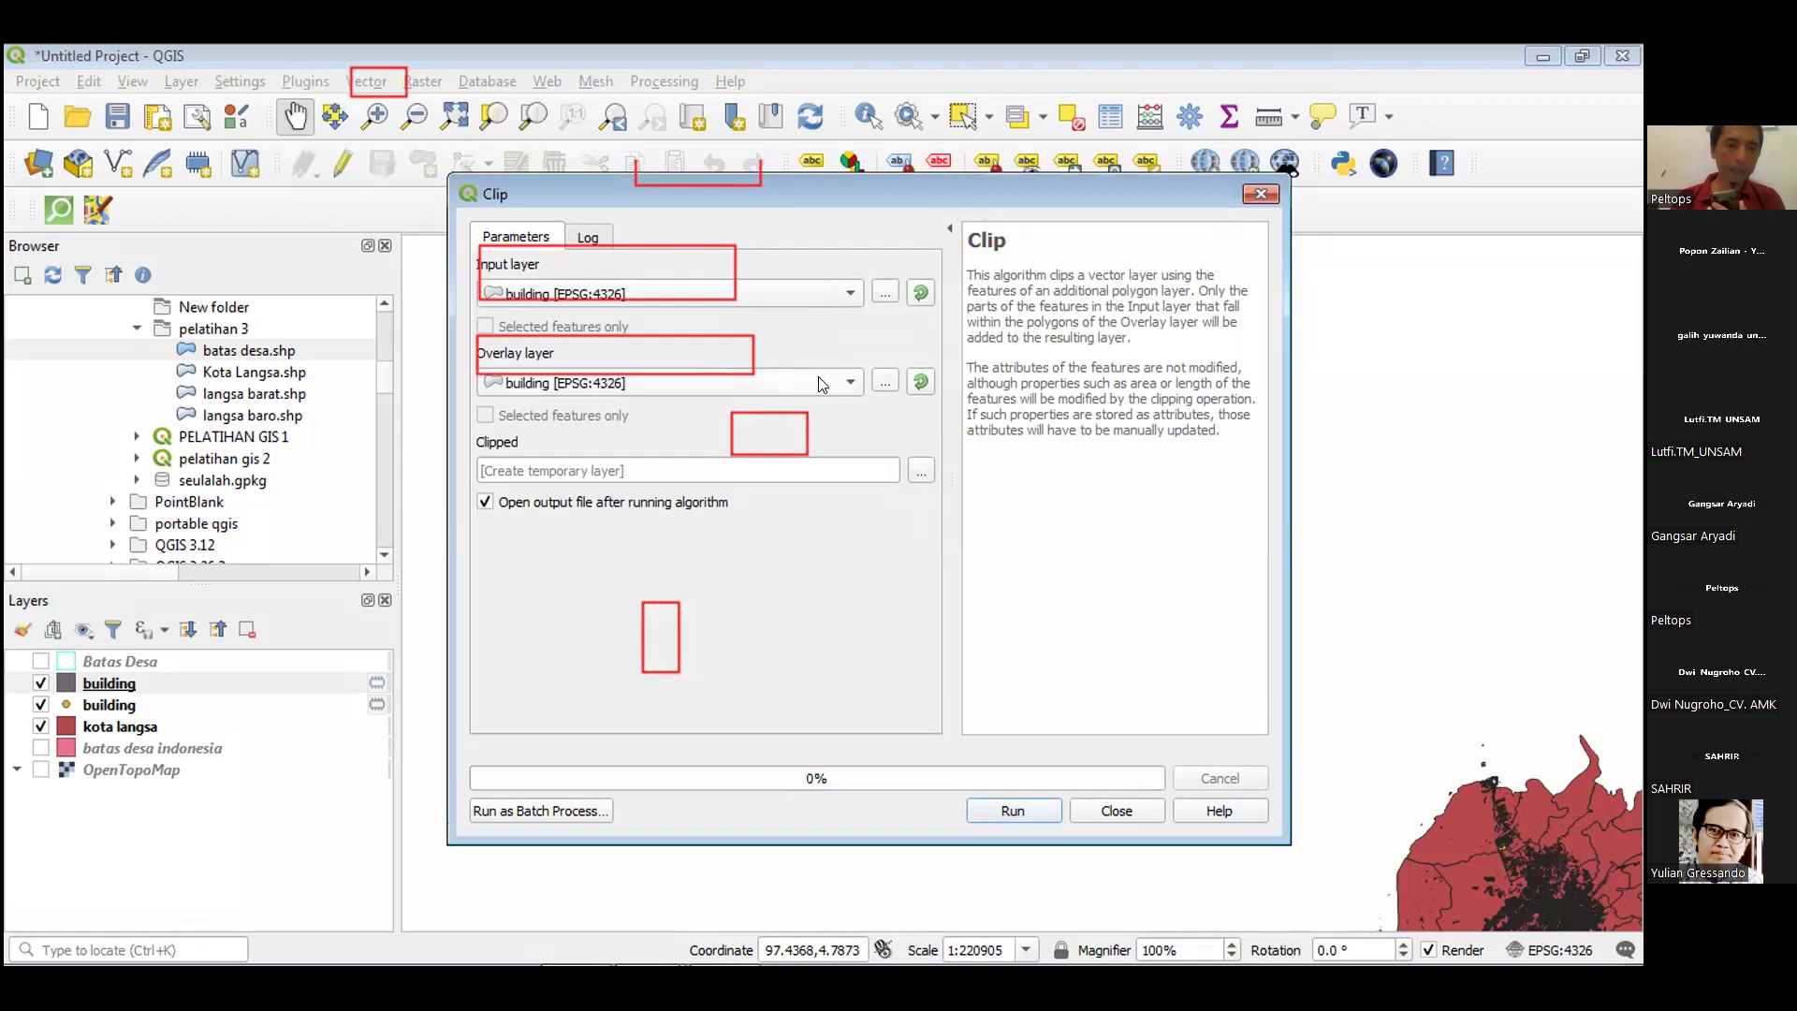
left_click(833, 386)
left_click(773, 393)
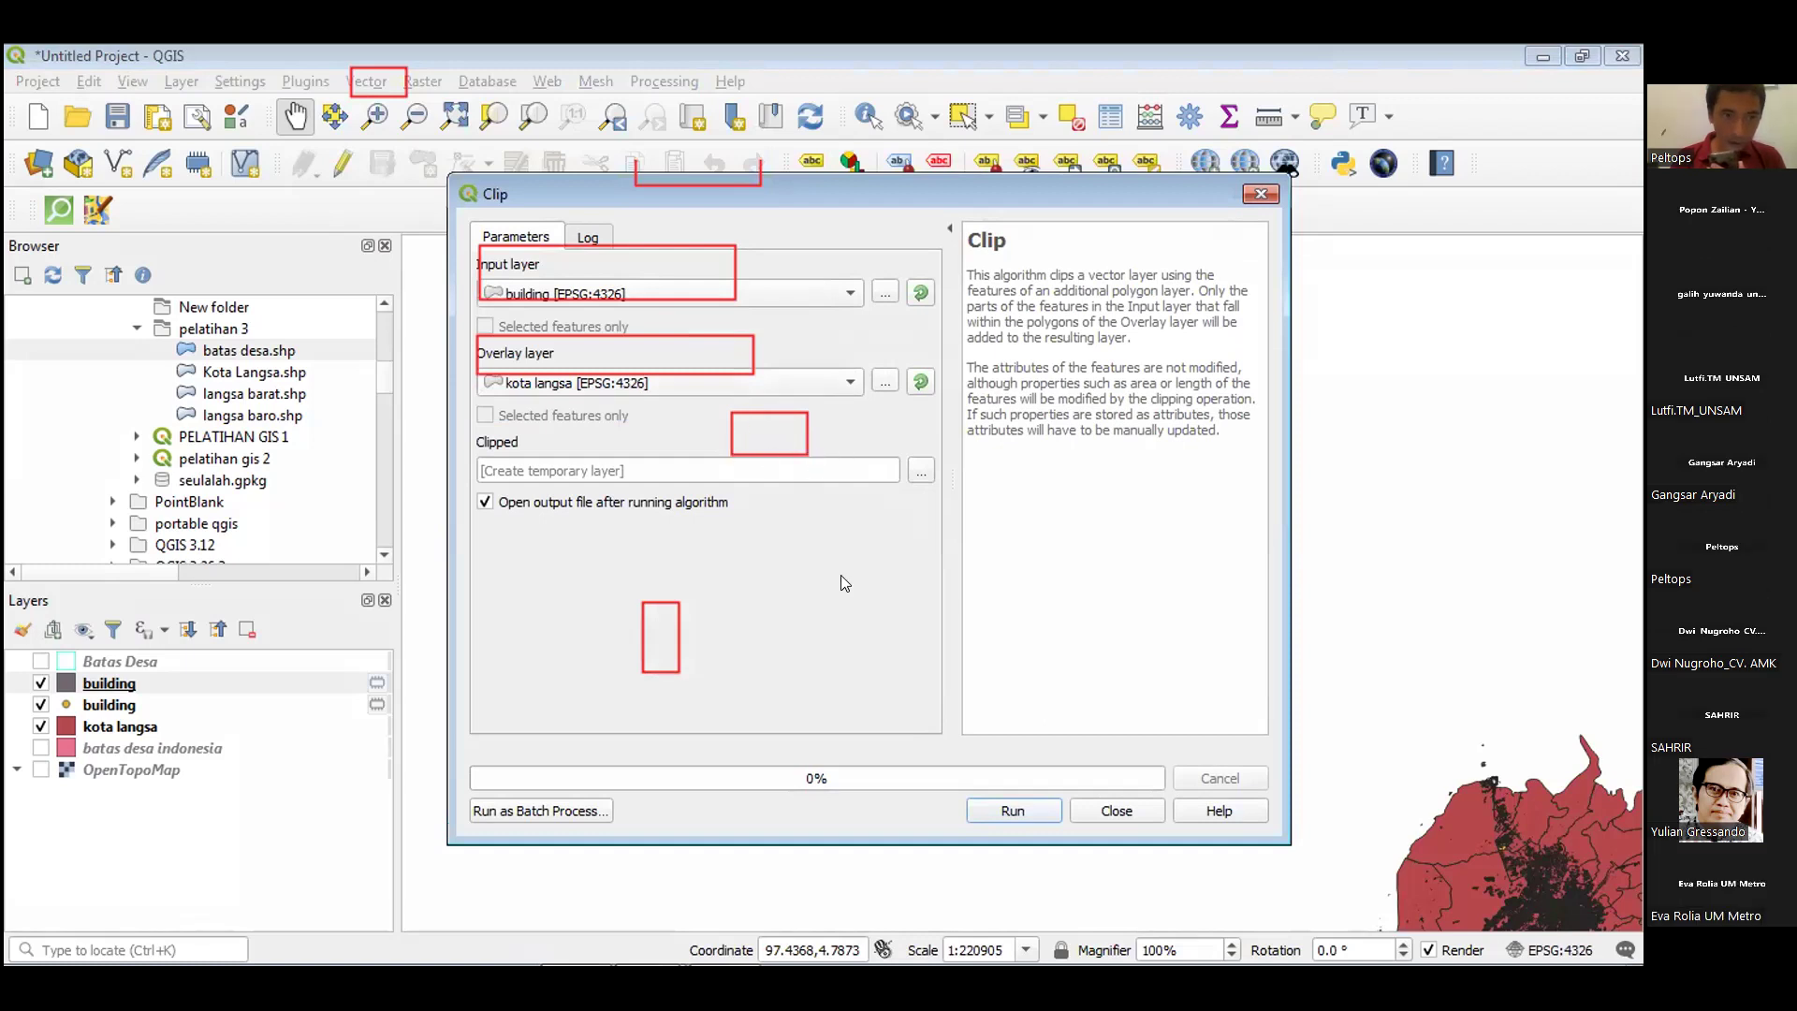
left_click(999, 808)
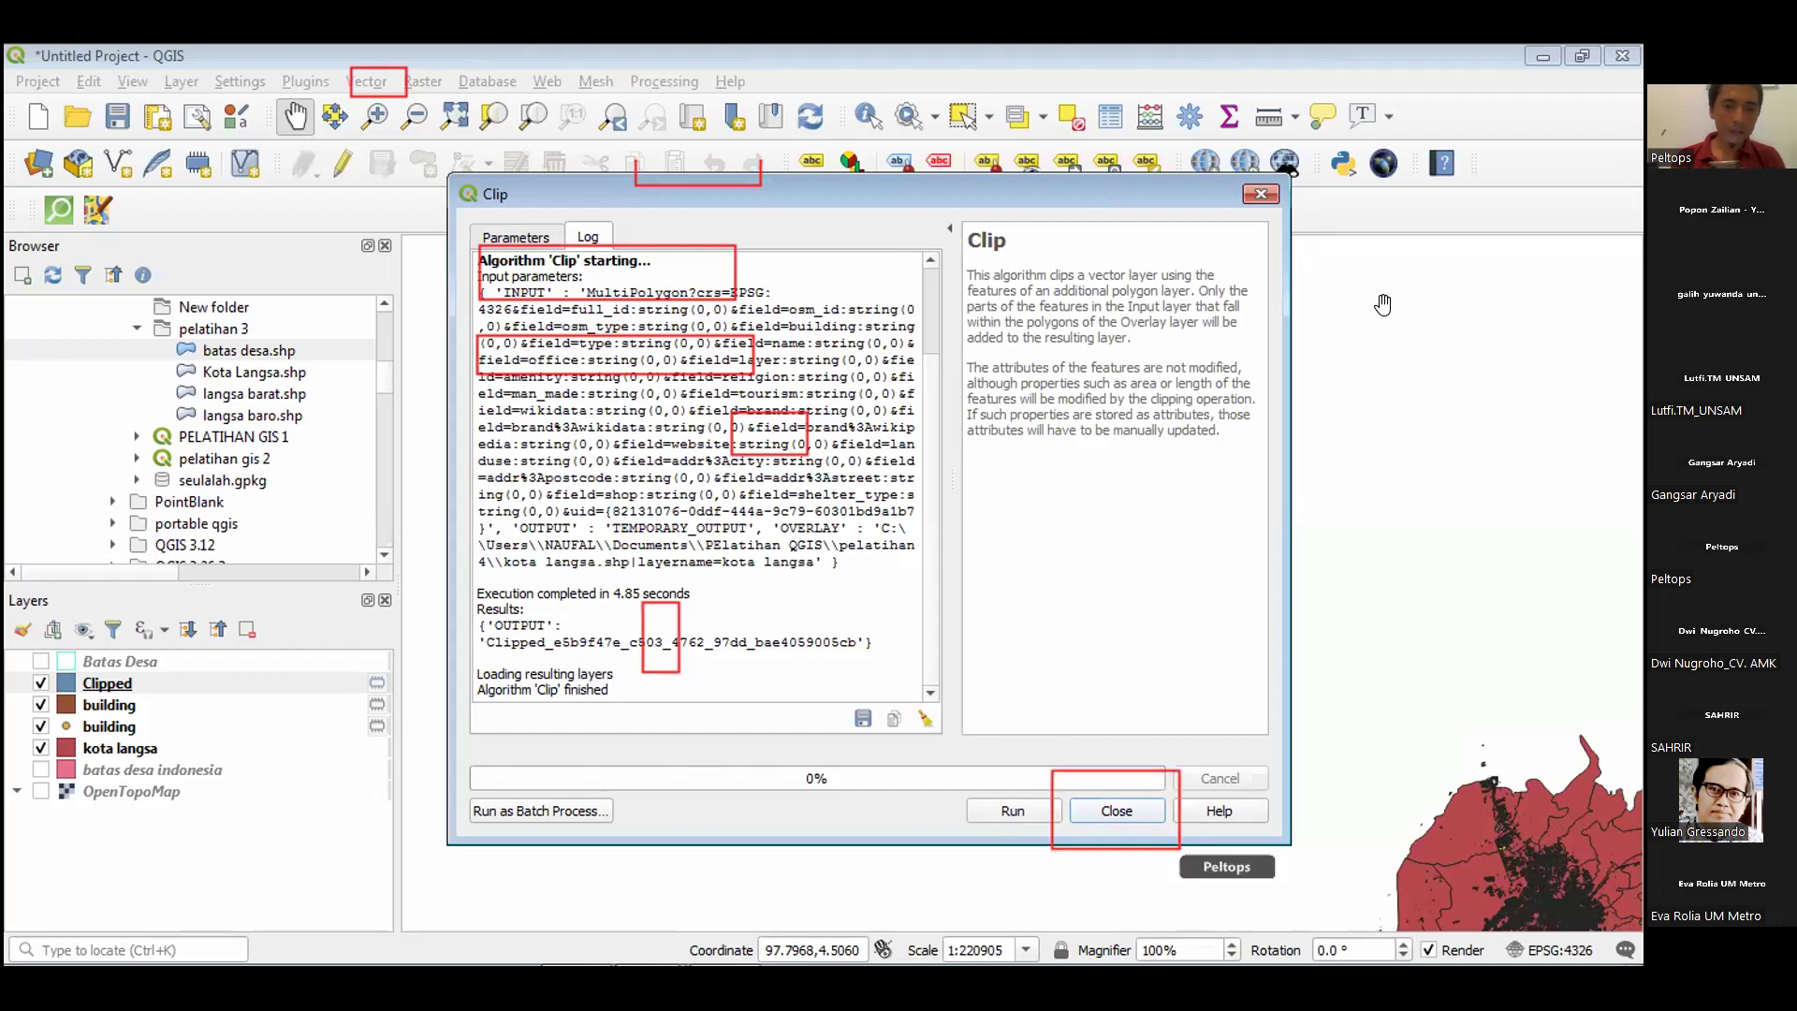
left_click(1112, 813)
Hide the original building polygon layer to check the clipped buildings along the northern edge of kota langsa.
left_click_drag(1234, 661, 907, 409)
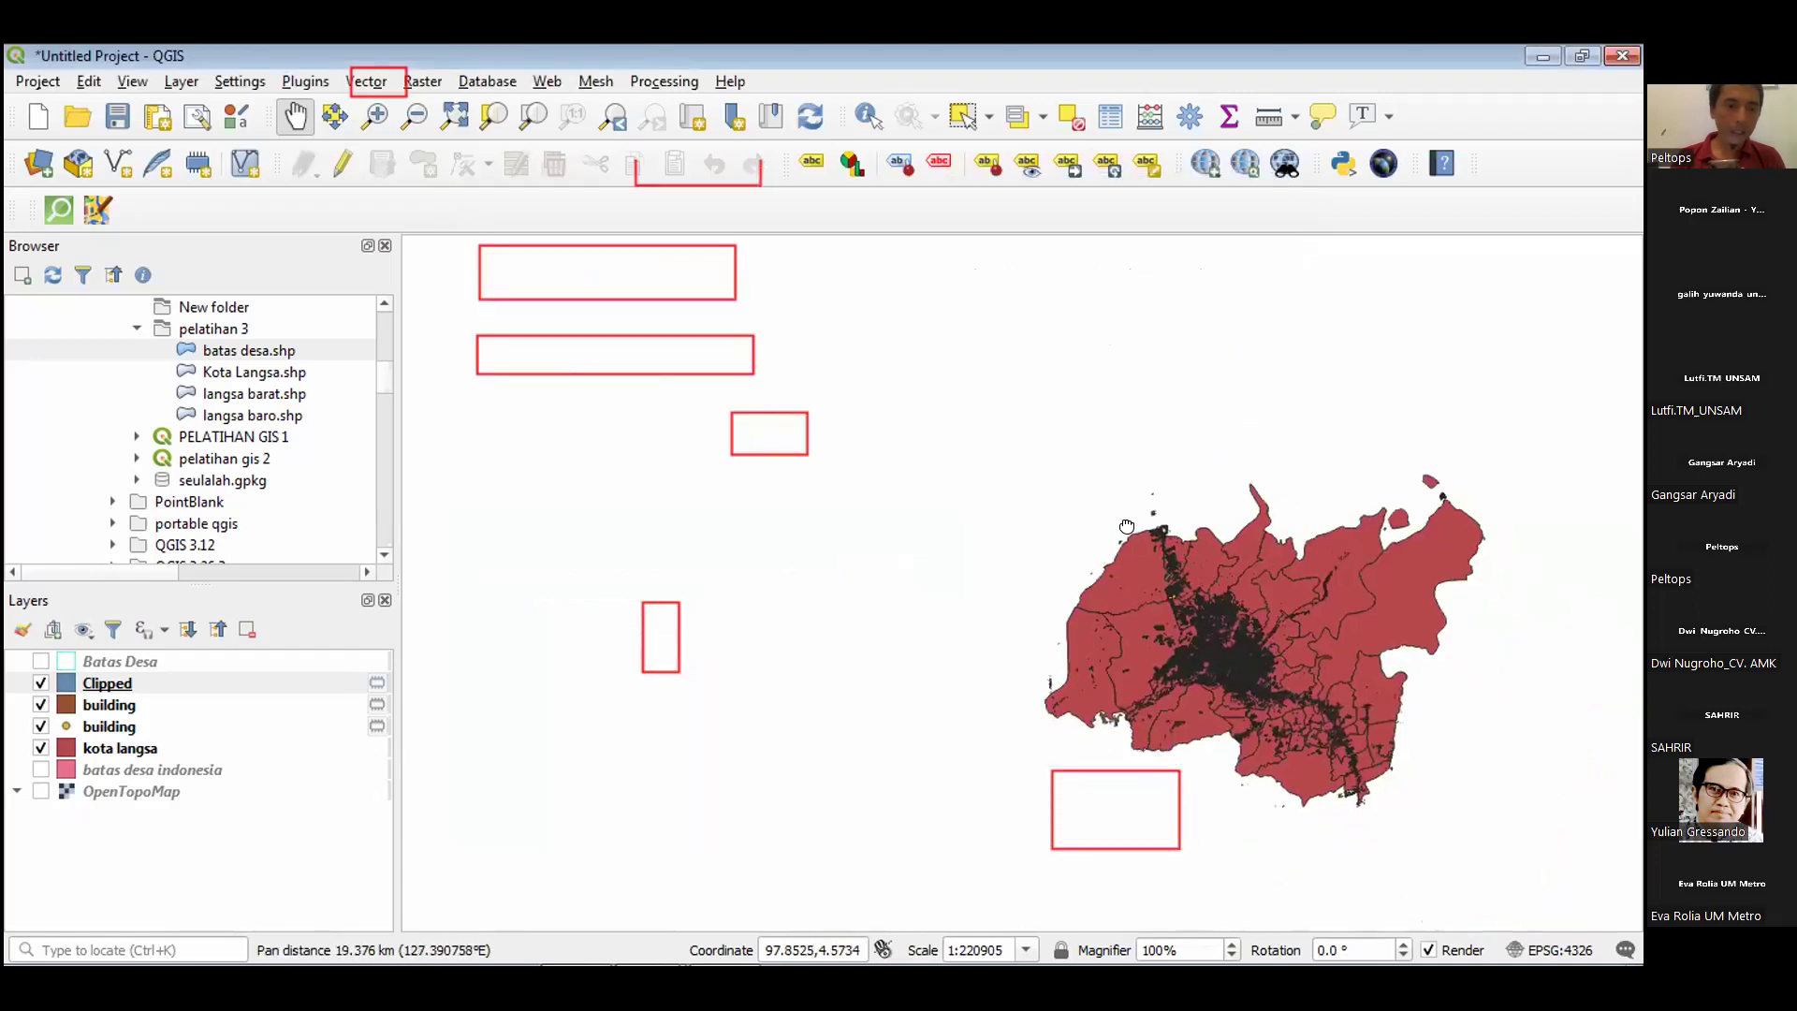
scroll(1126, 527, "up", 2)
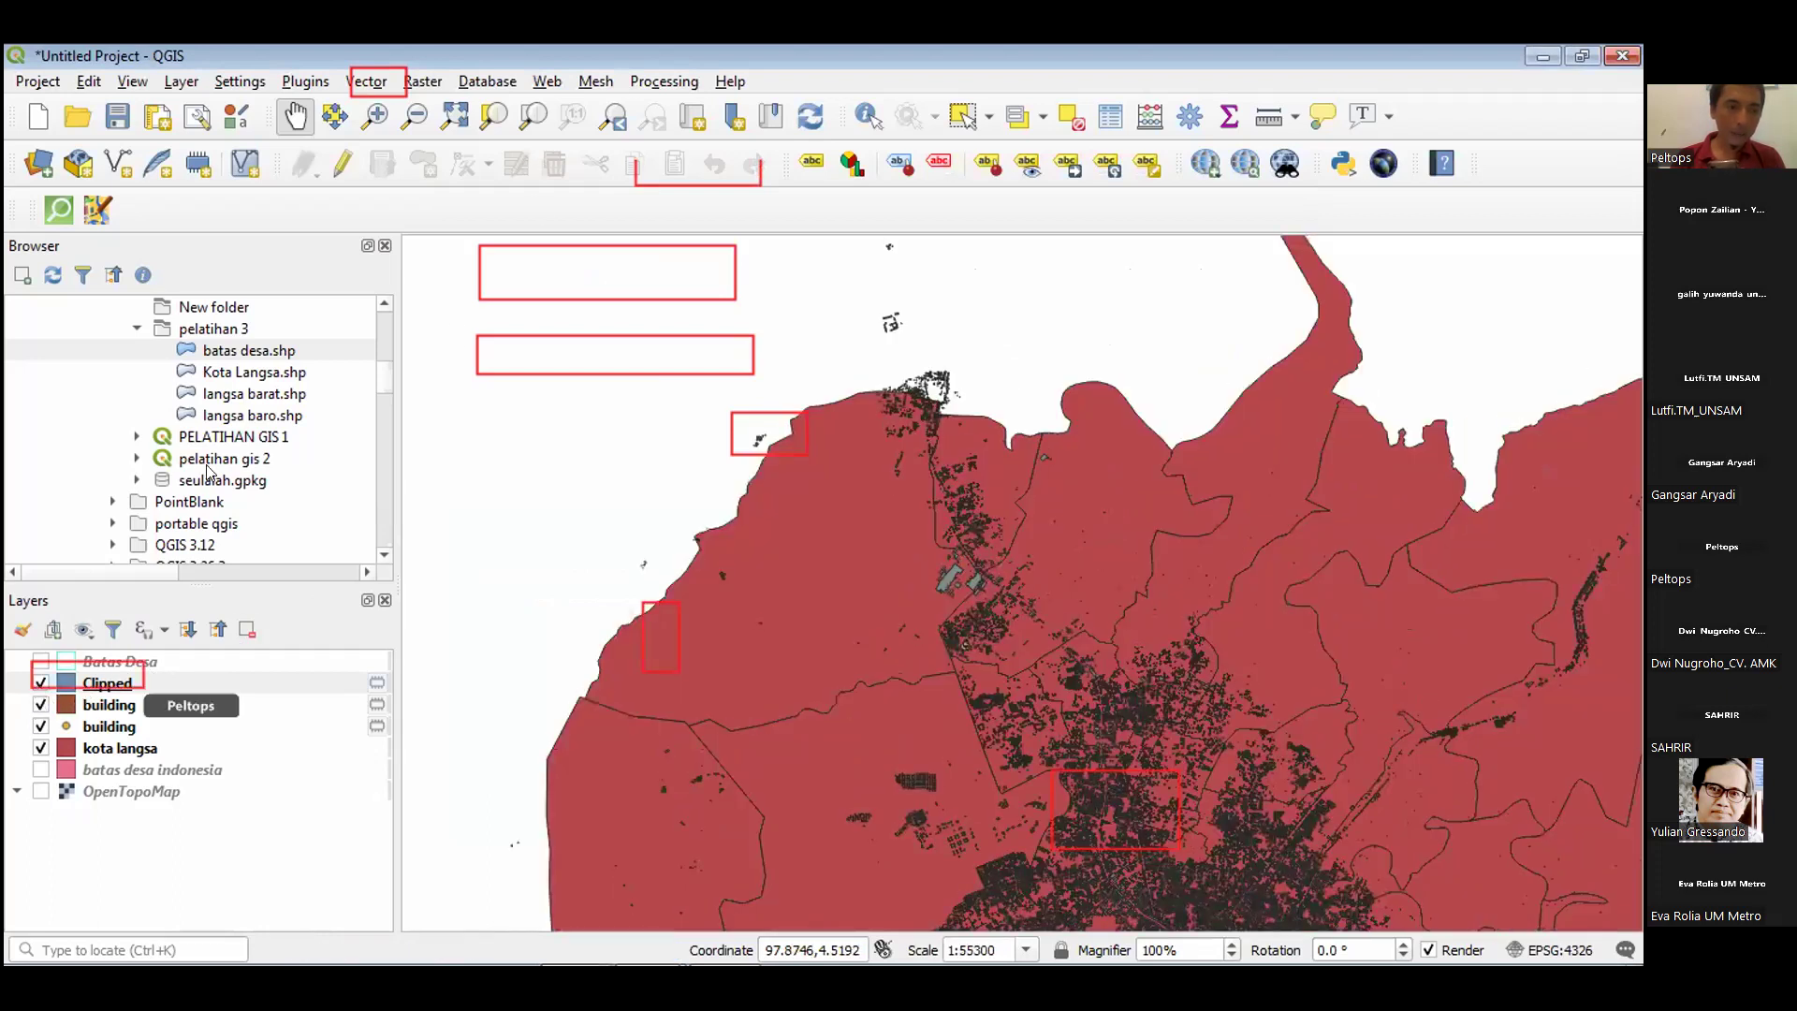
left_click(187, 828)
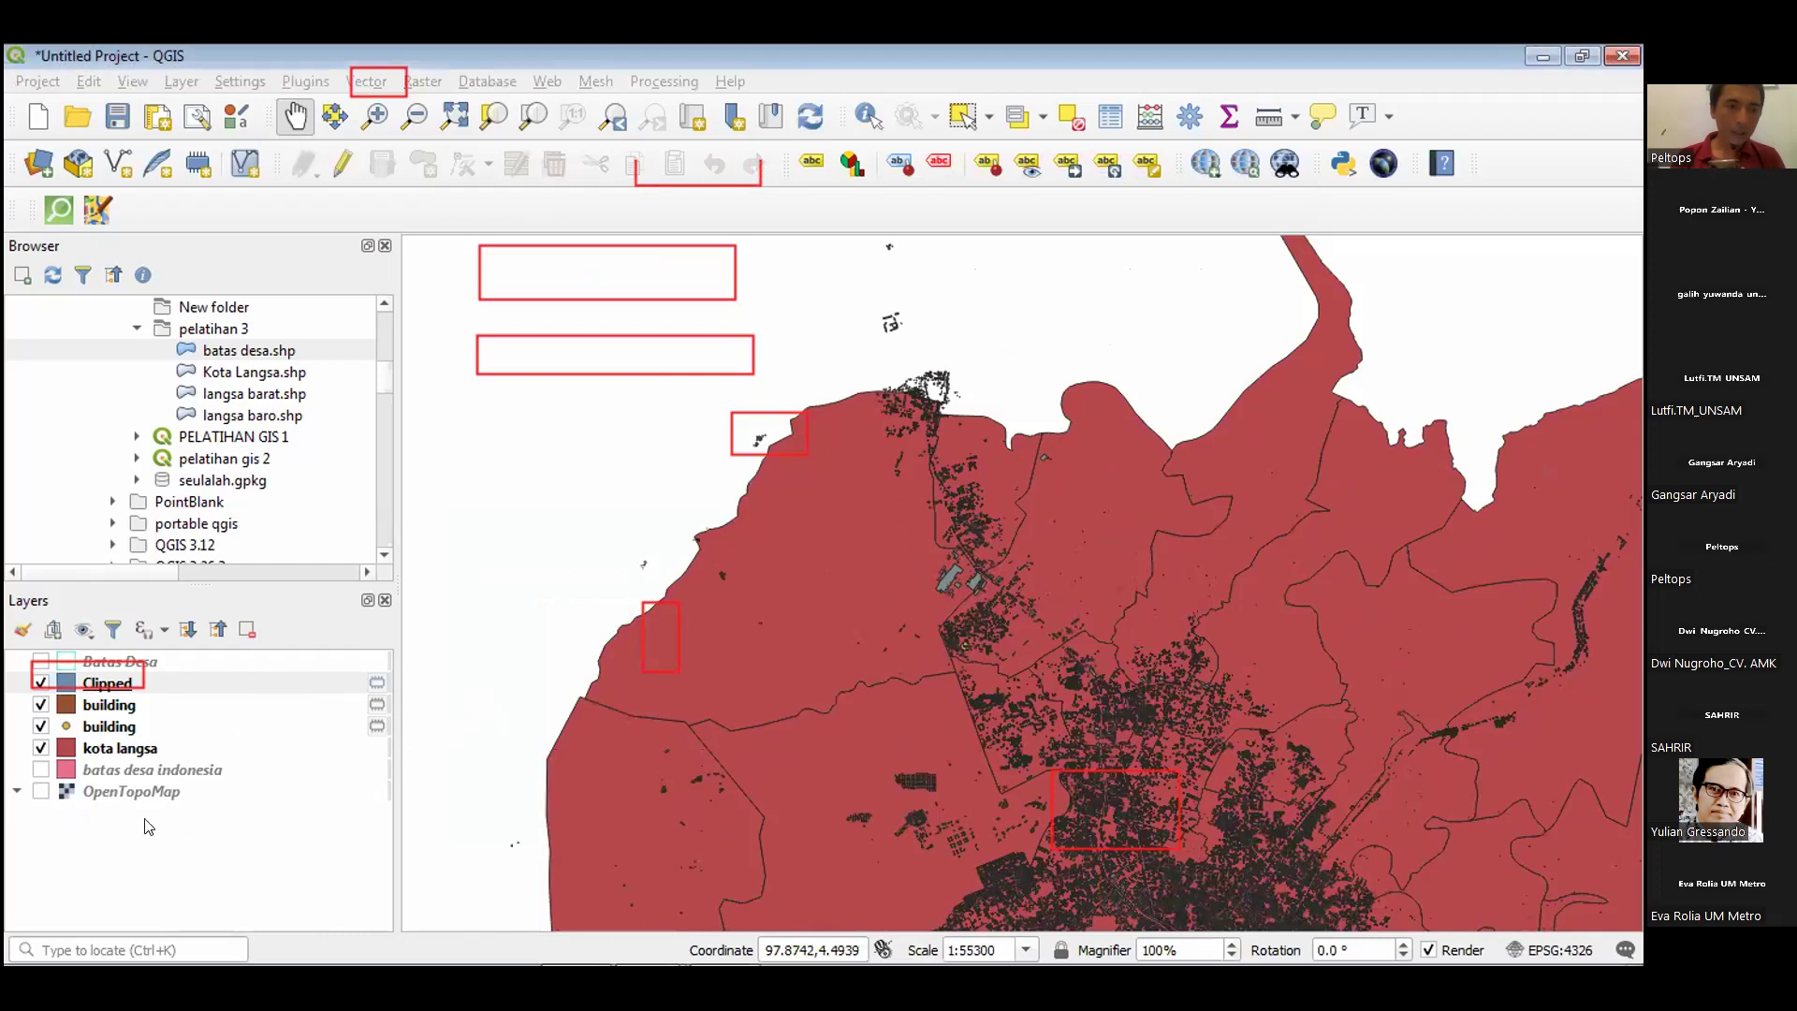
left_click(39, 707)
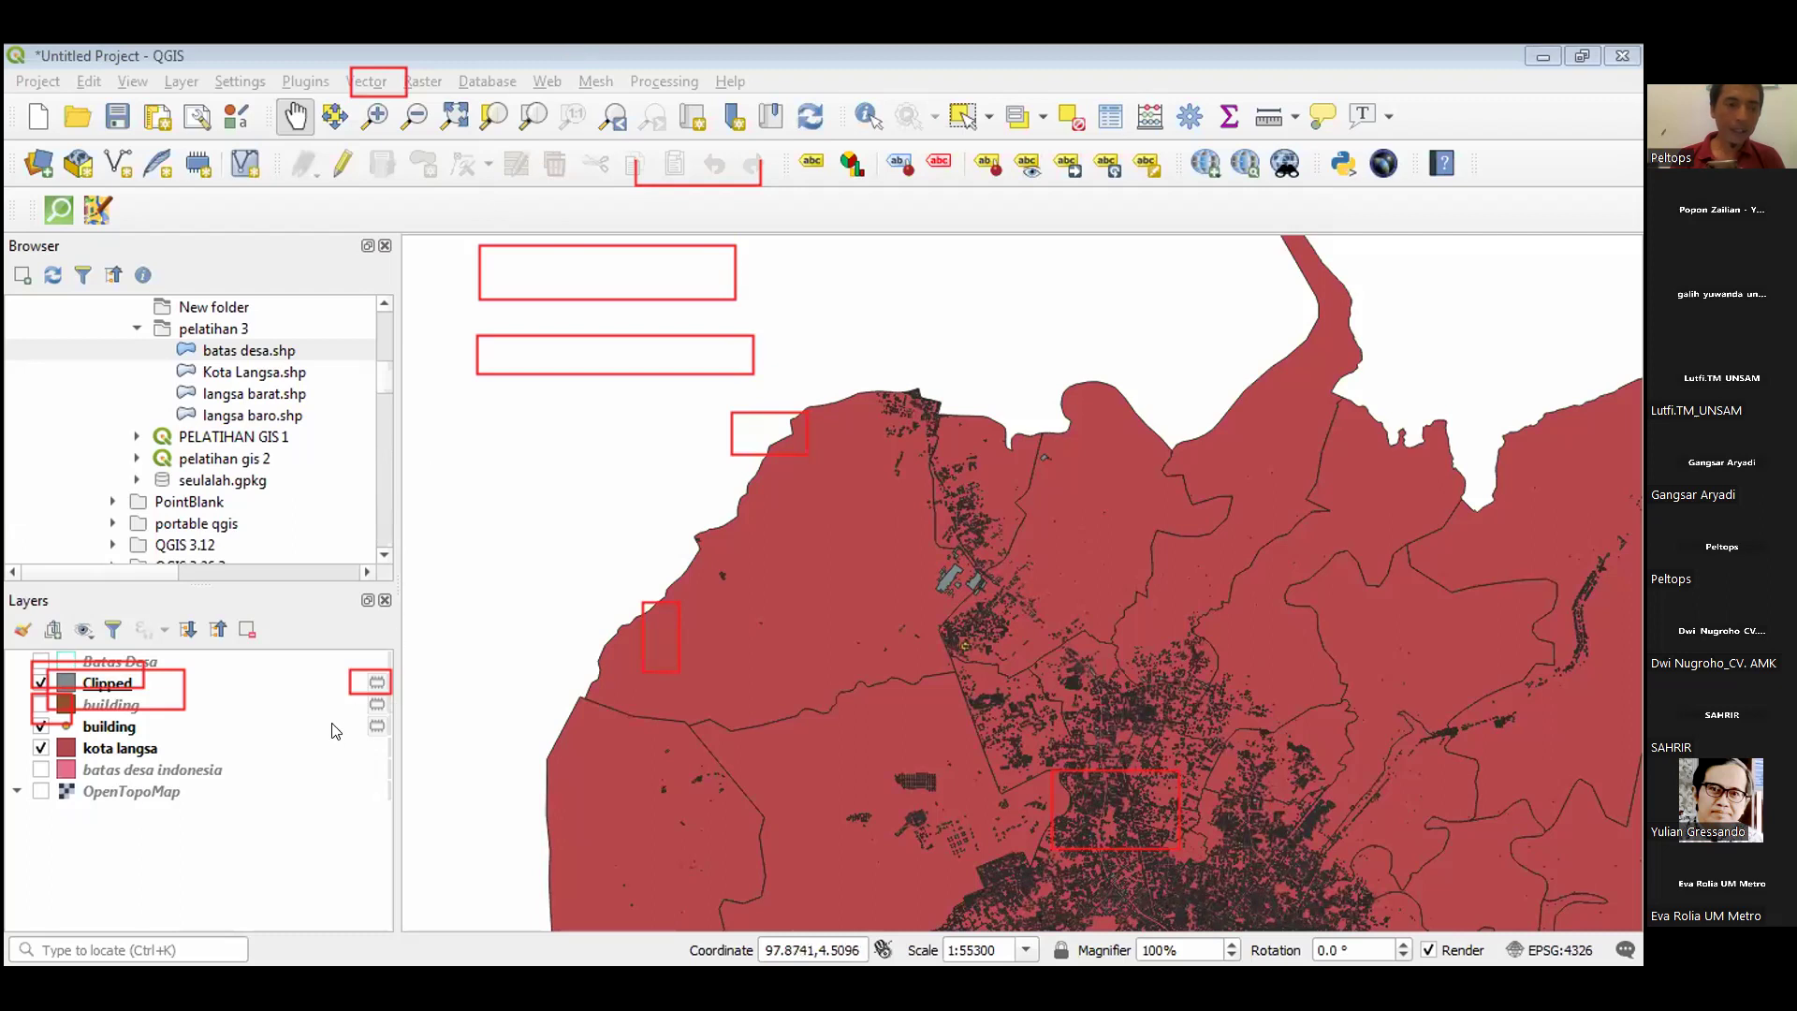
Export the Clipped layer as an ESRI Shapefile named bangunan kota langsa in the pelatihan 4 folder, with CRS EPSG:4326.
left_click(330, 684)
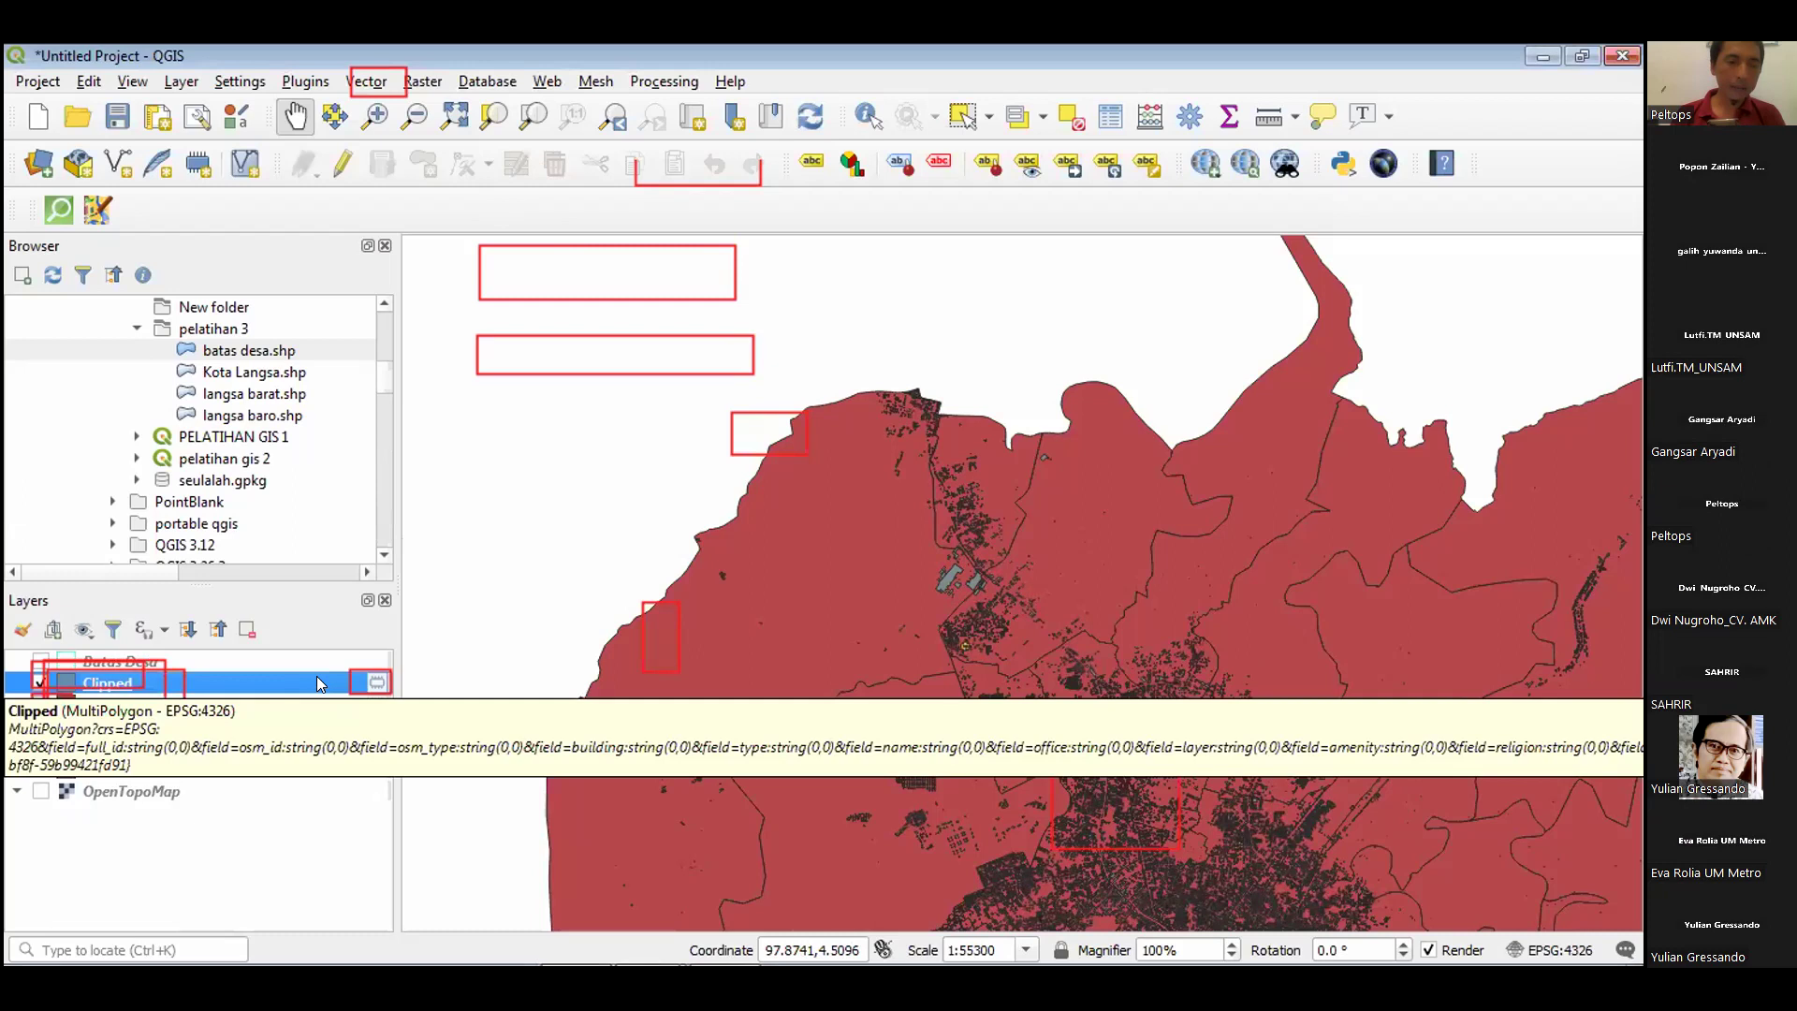
right_click(316, 676)
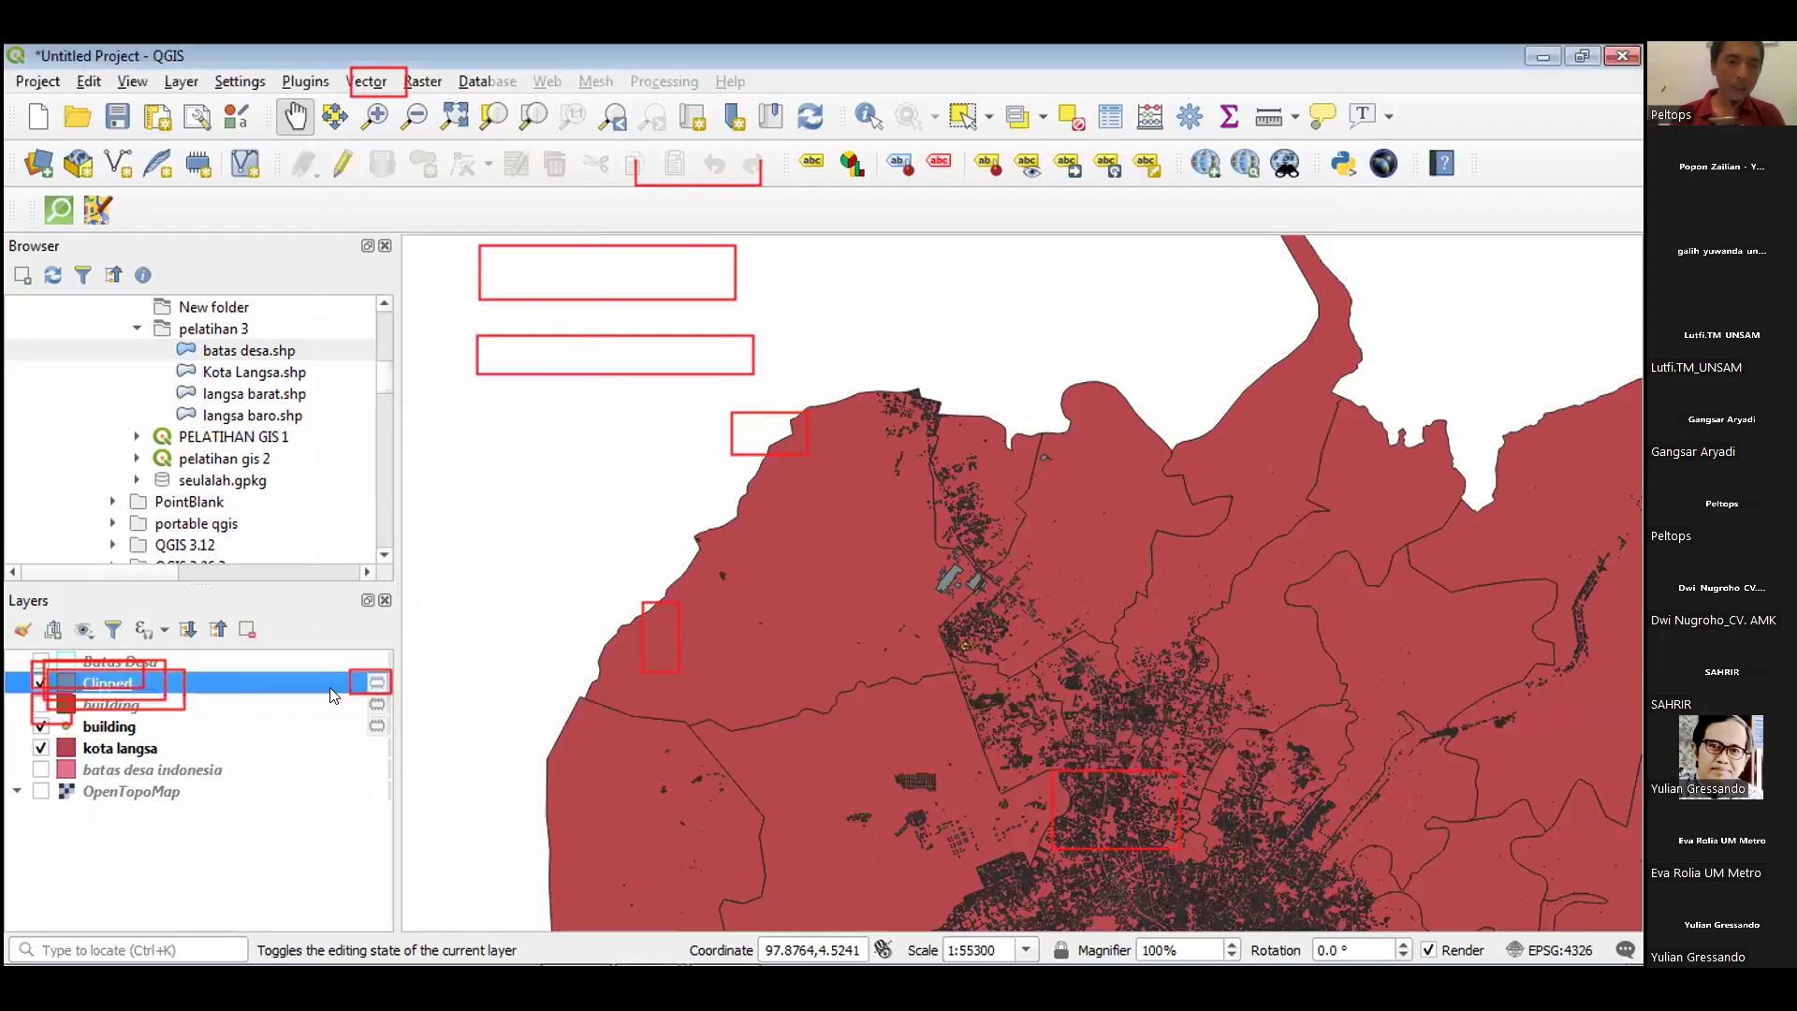
right_click(225, 684)
mouse_move(358, 602)
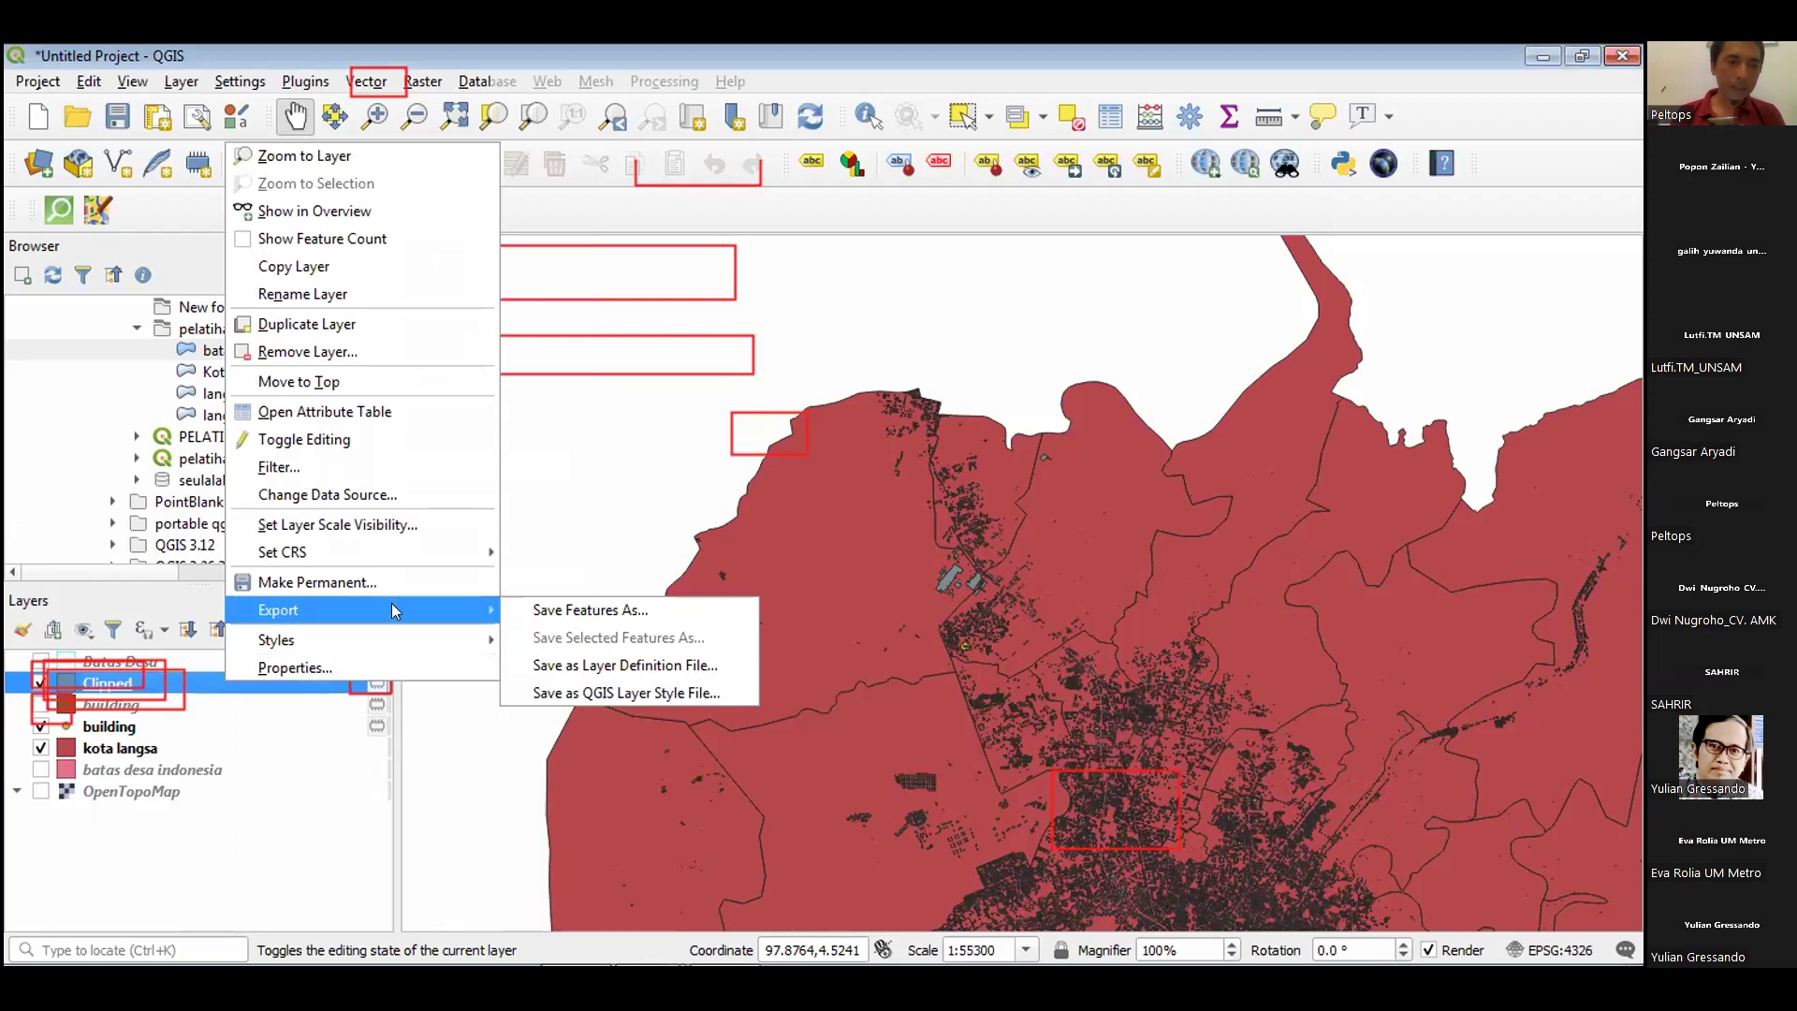
left_click(591, 611)
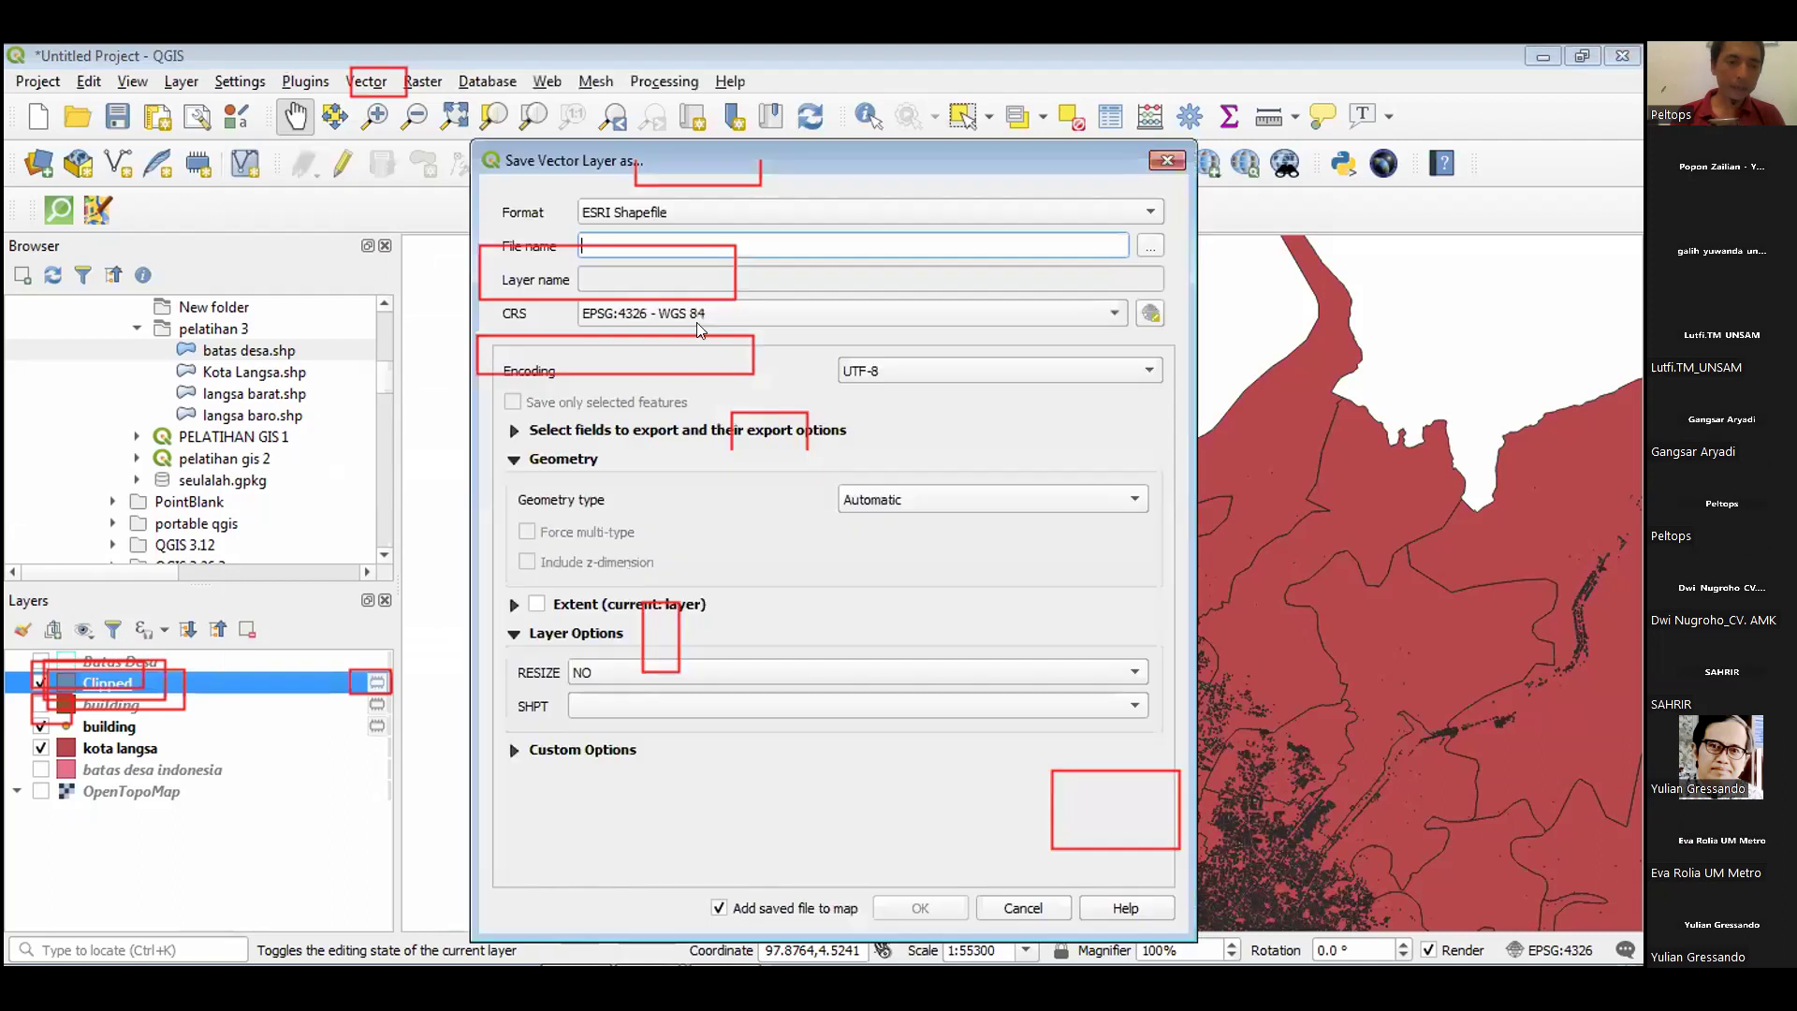
left_click(1150, 245)
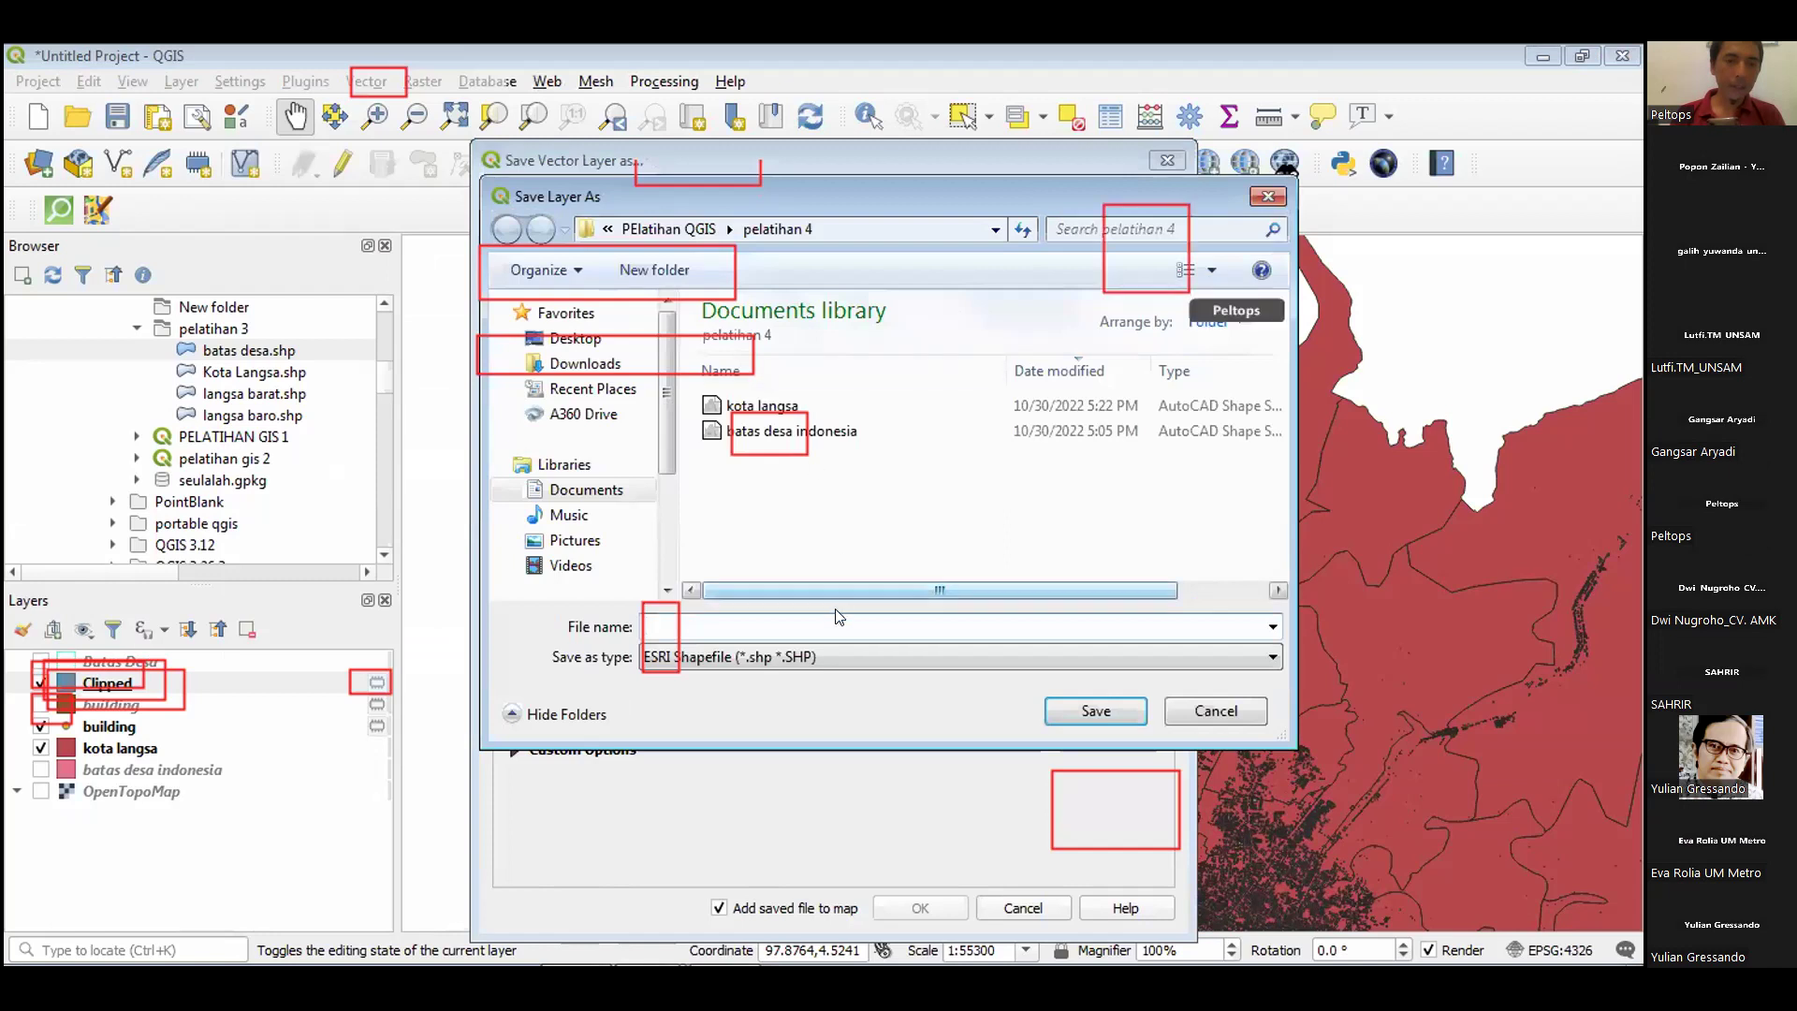
left_click(839, 614)
type("bangunan kota langsa")
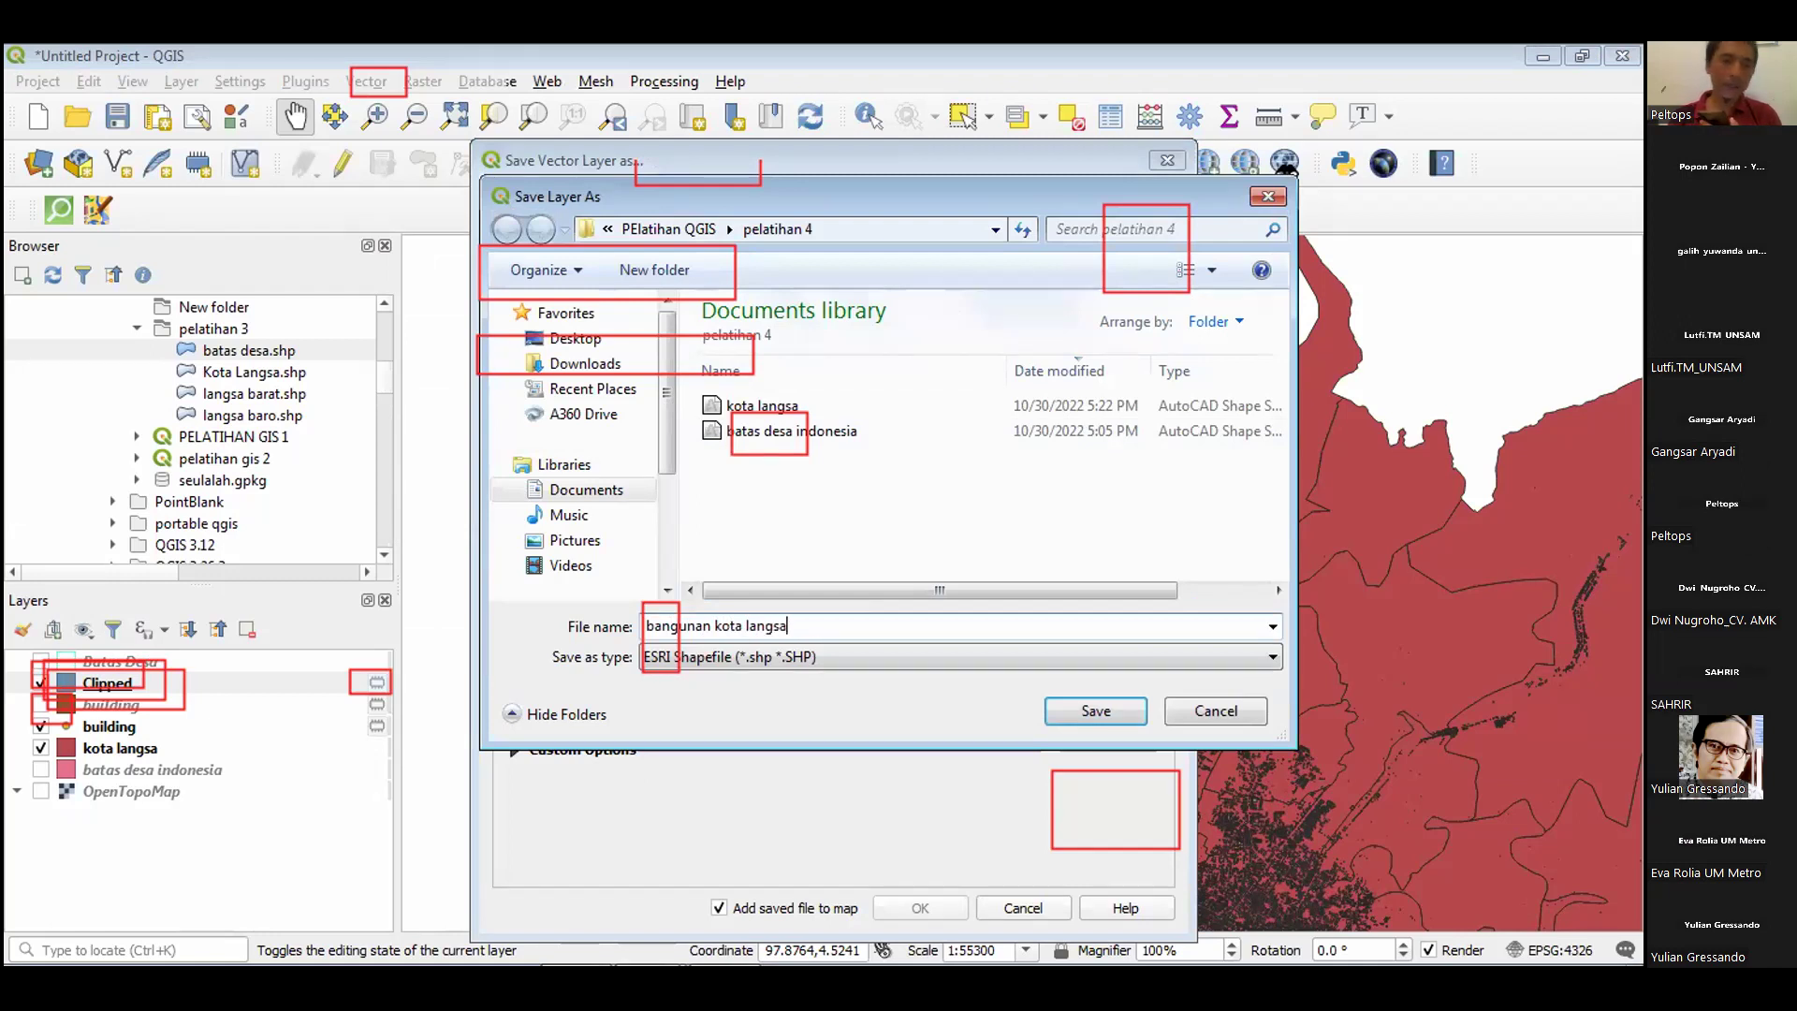
left_click(1086, 713)
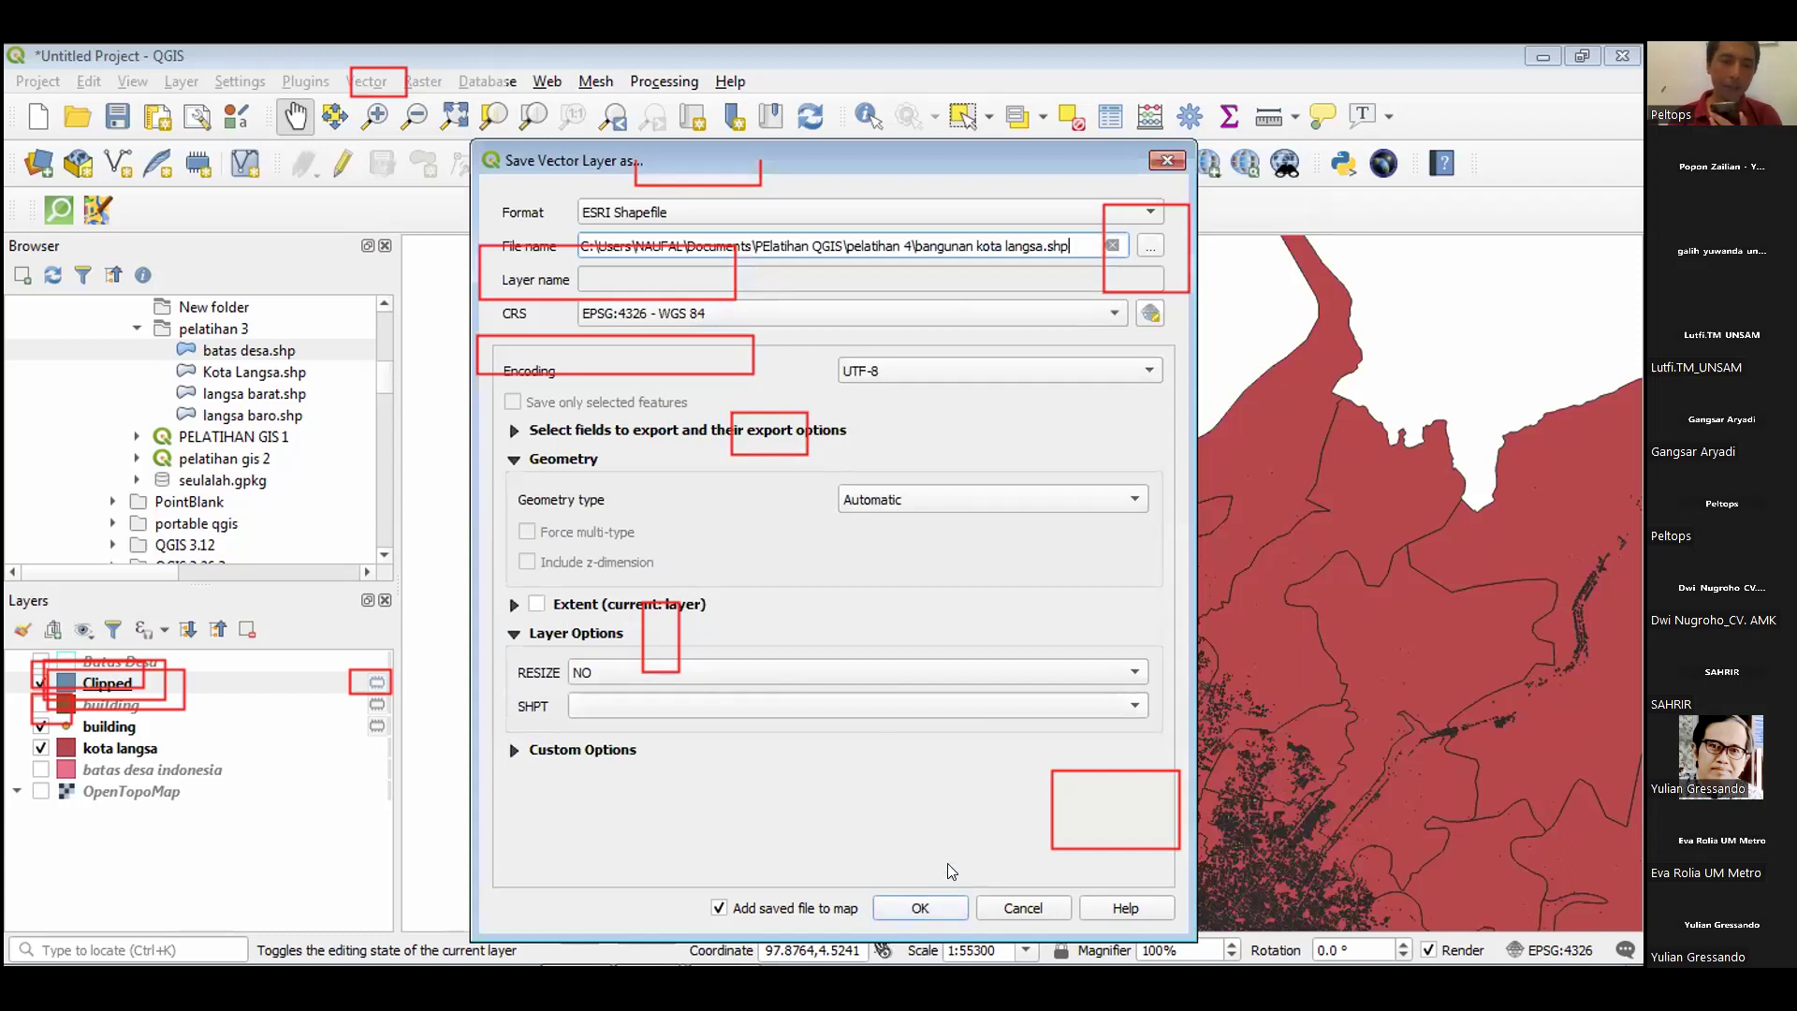
left_click(921, 906)
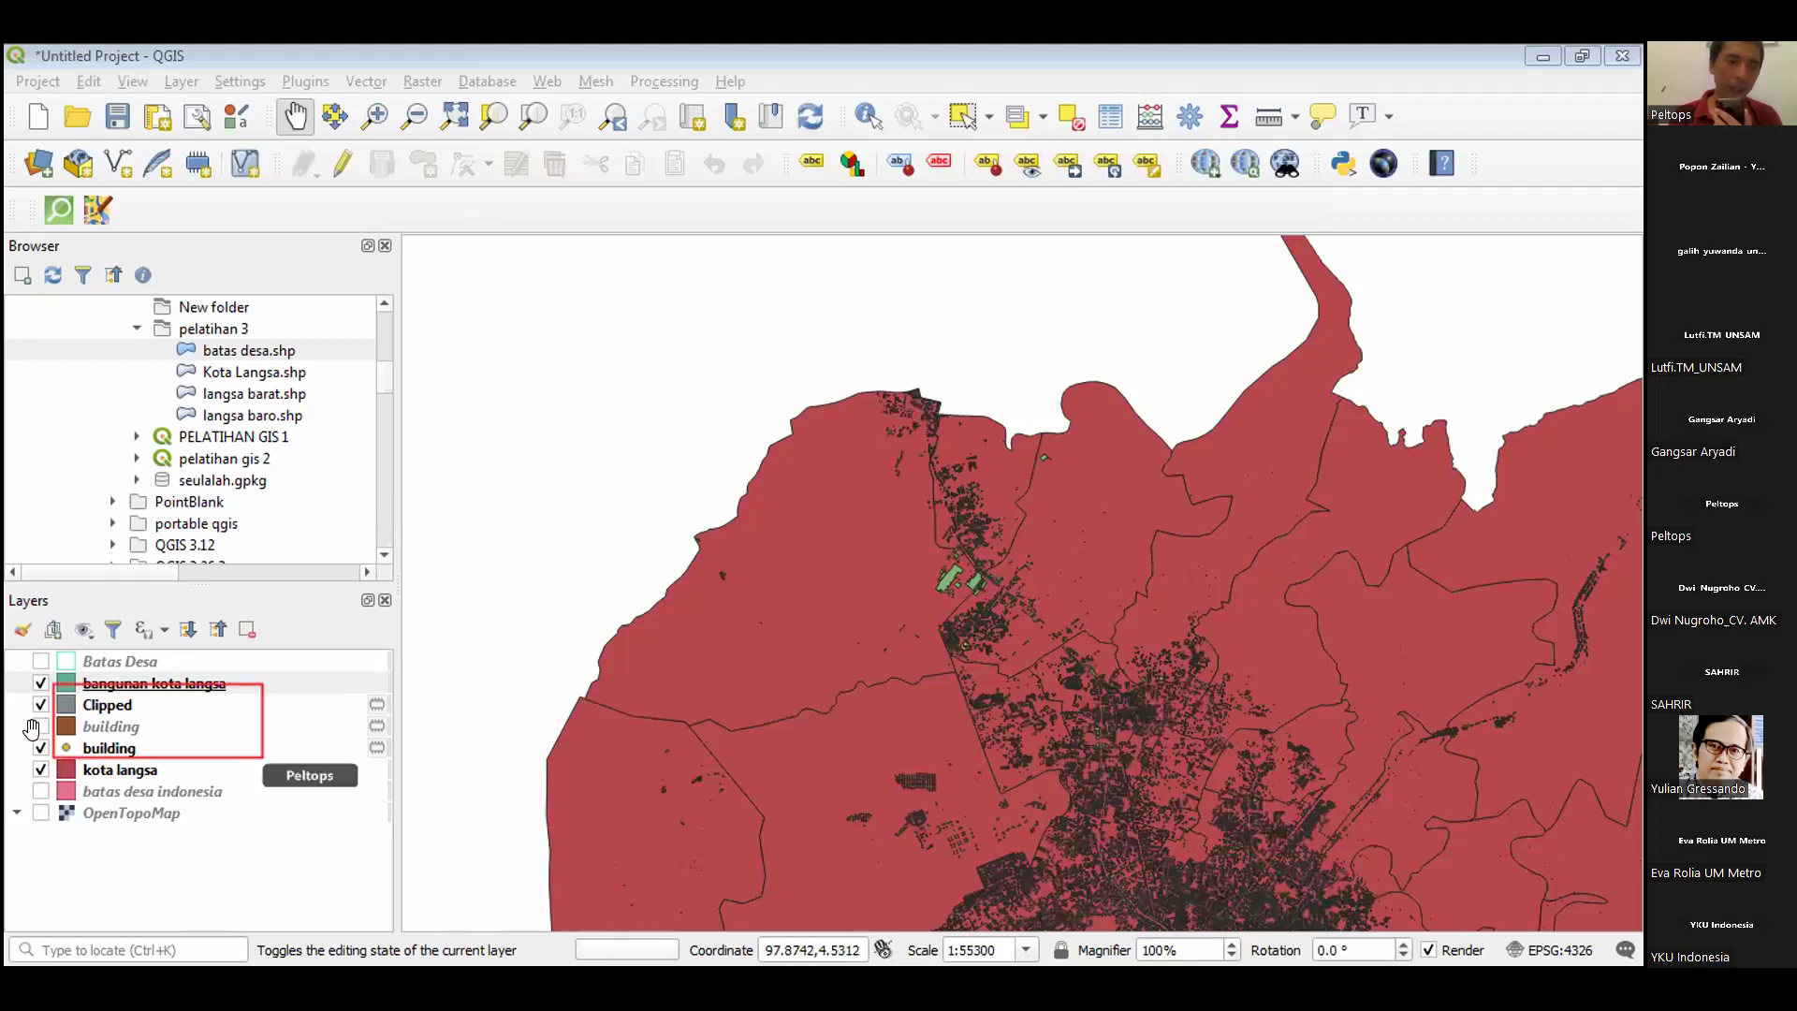
Remove the temporary Clipped layer and the temporary building polygon layer from the project.
left_click(167, 702)
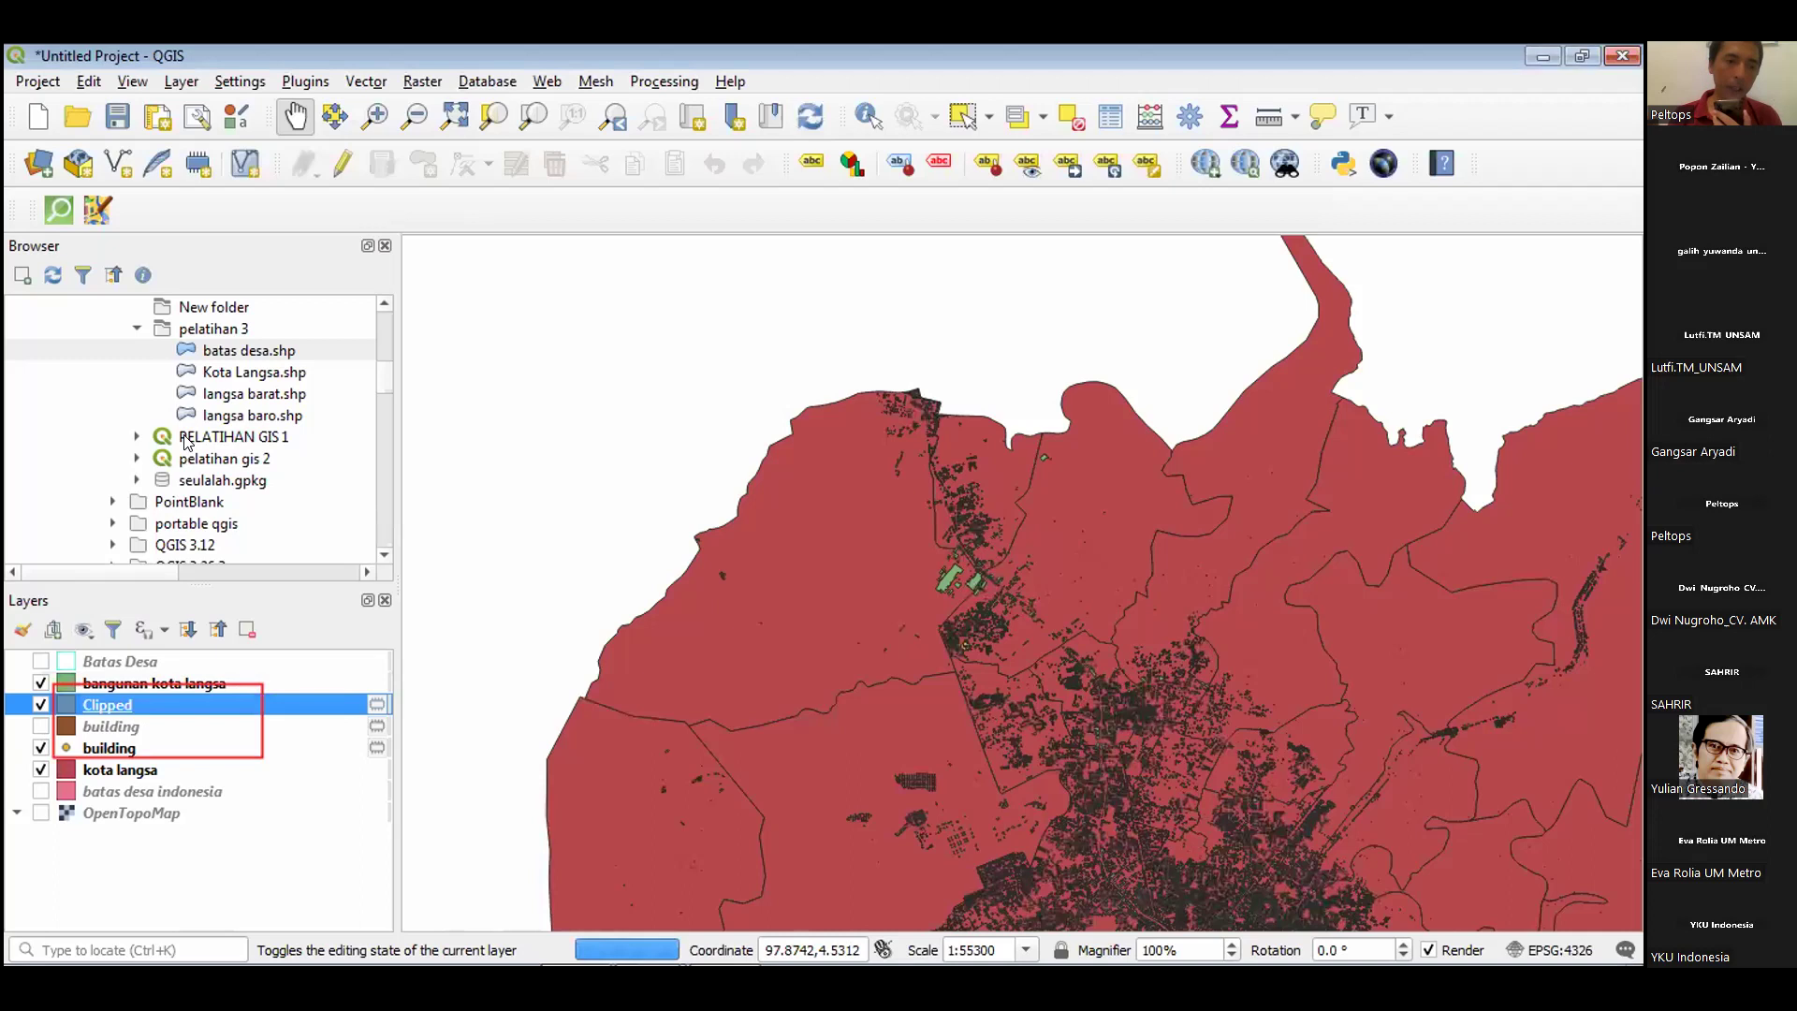
right_click(85, 705)
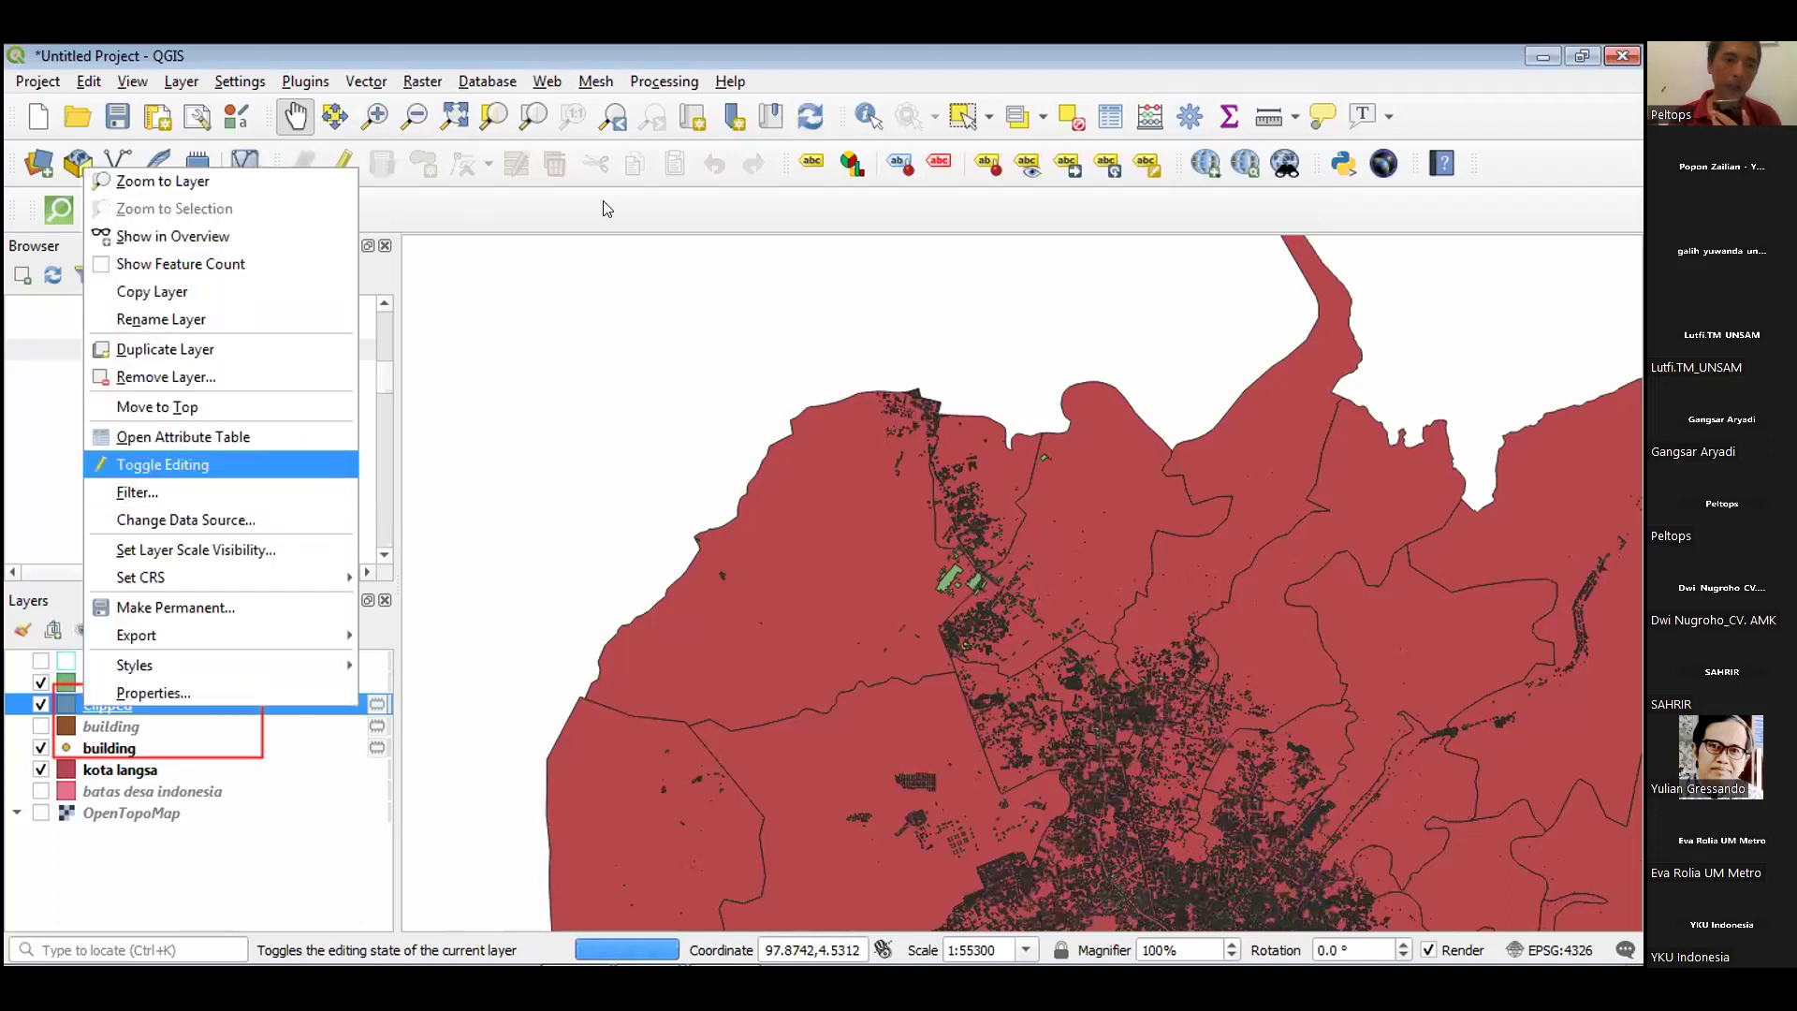
key("Down")
key("Return")
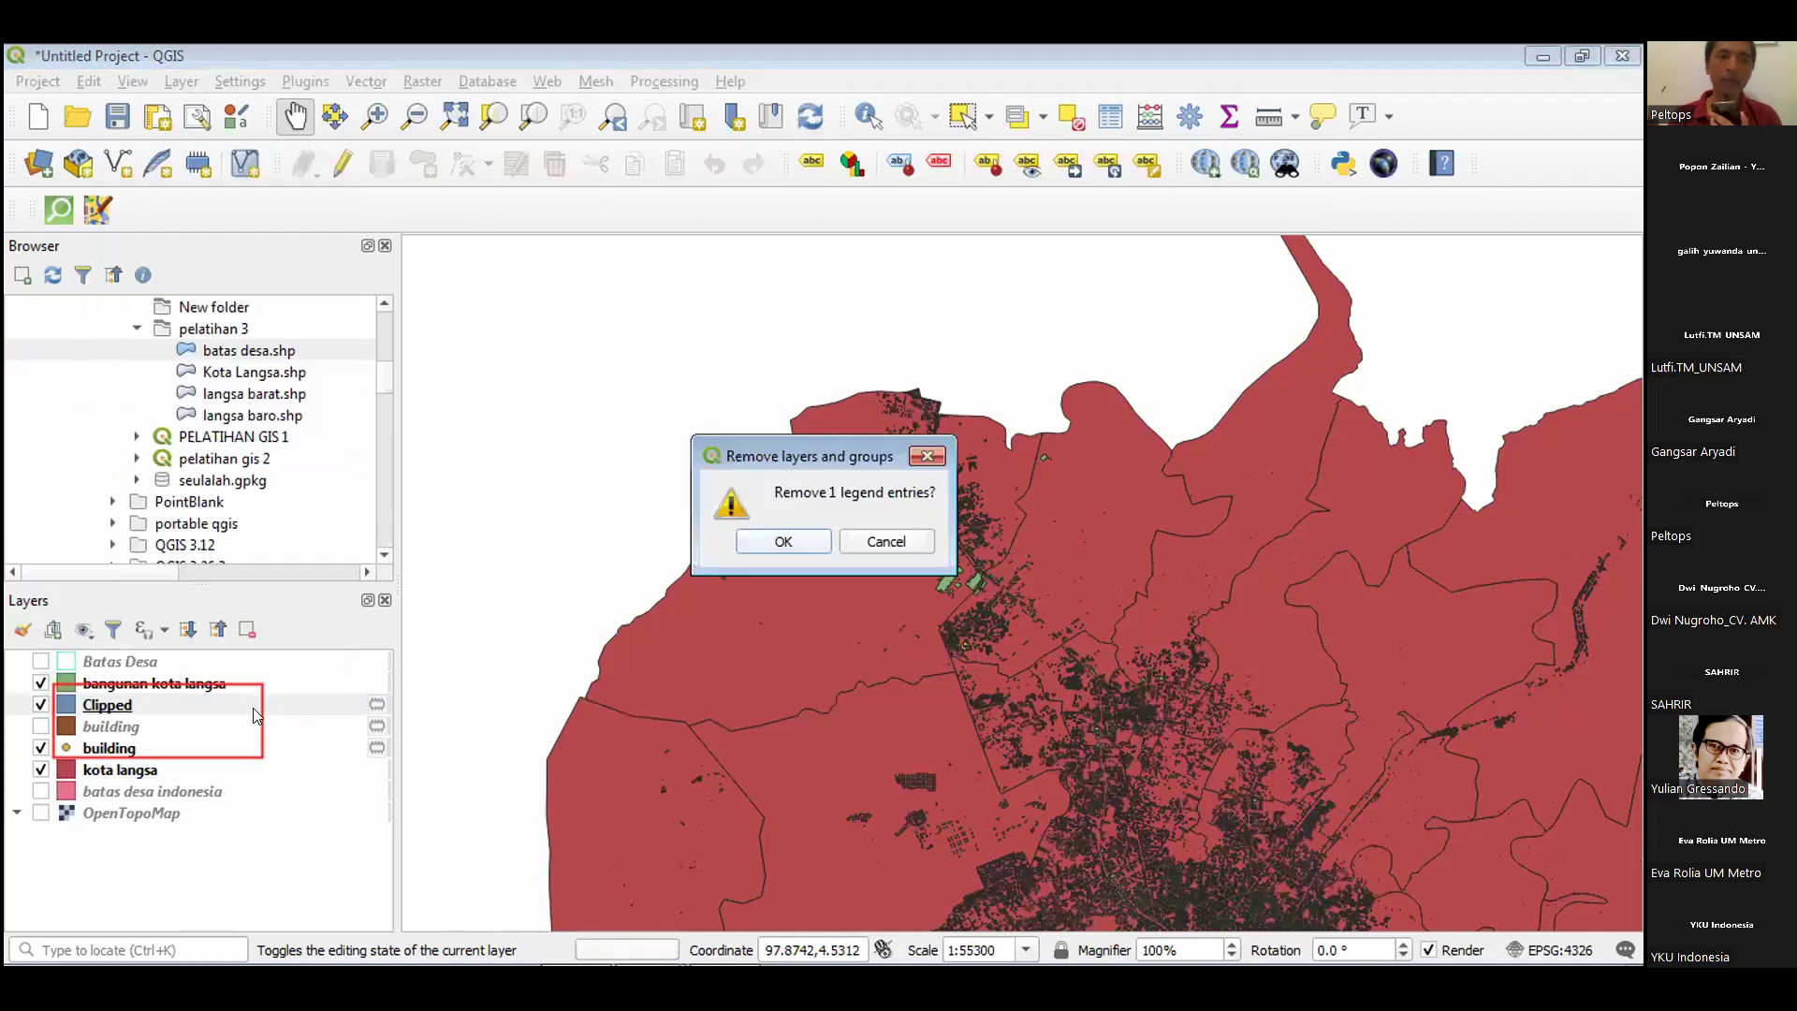
key("Return")
right_click(245, 707)
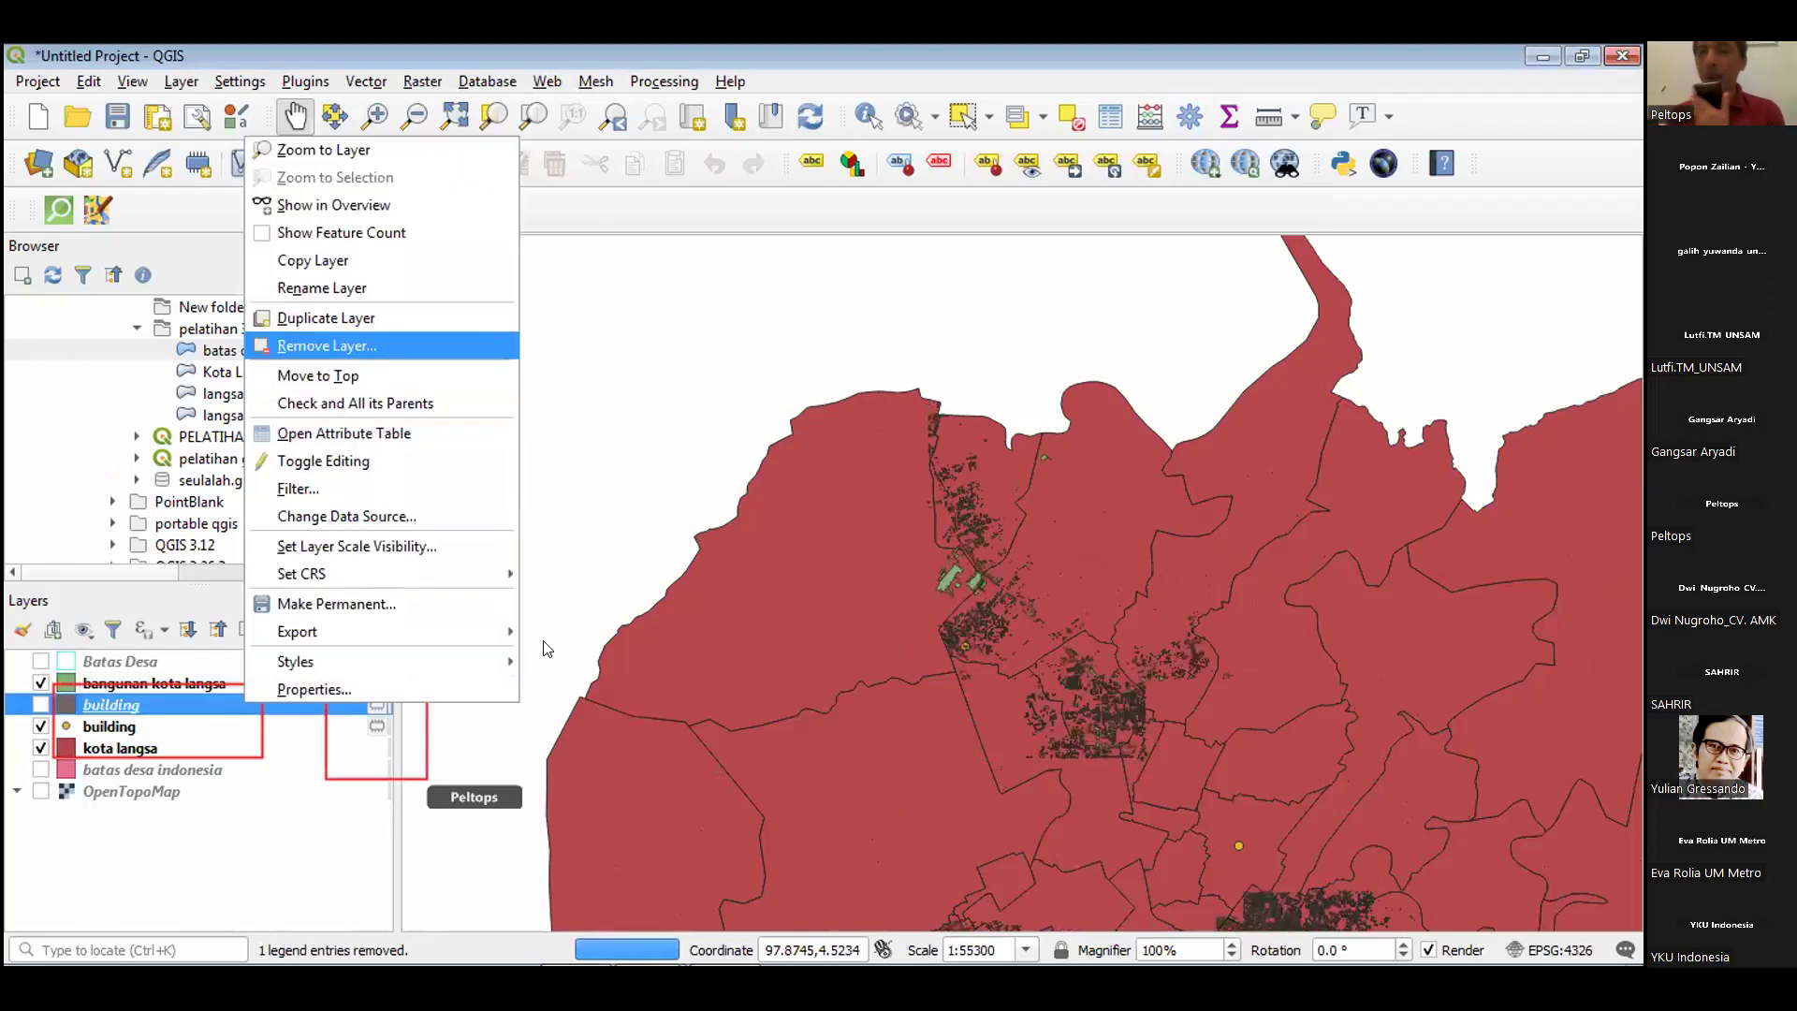
key("Return")
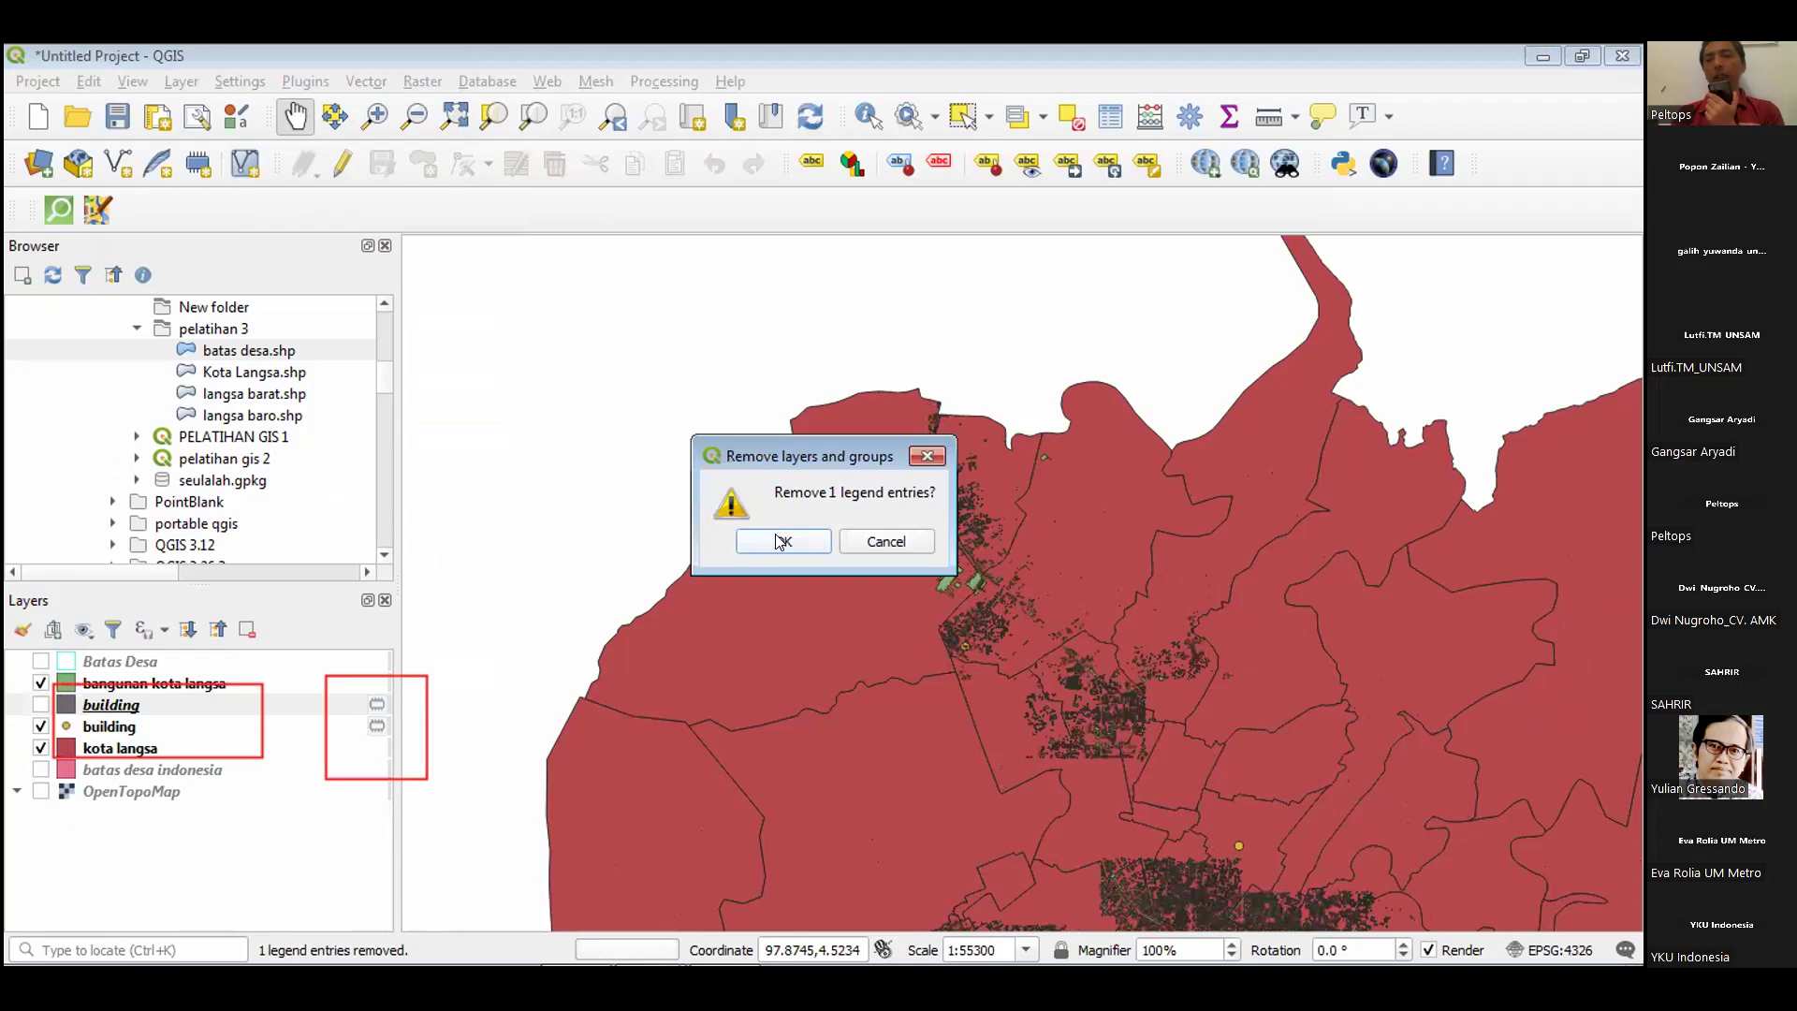
key("Return")
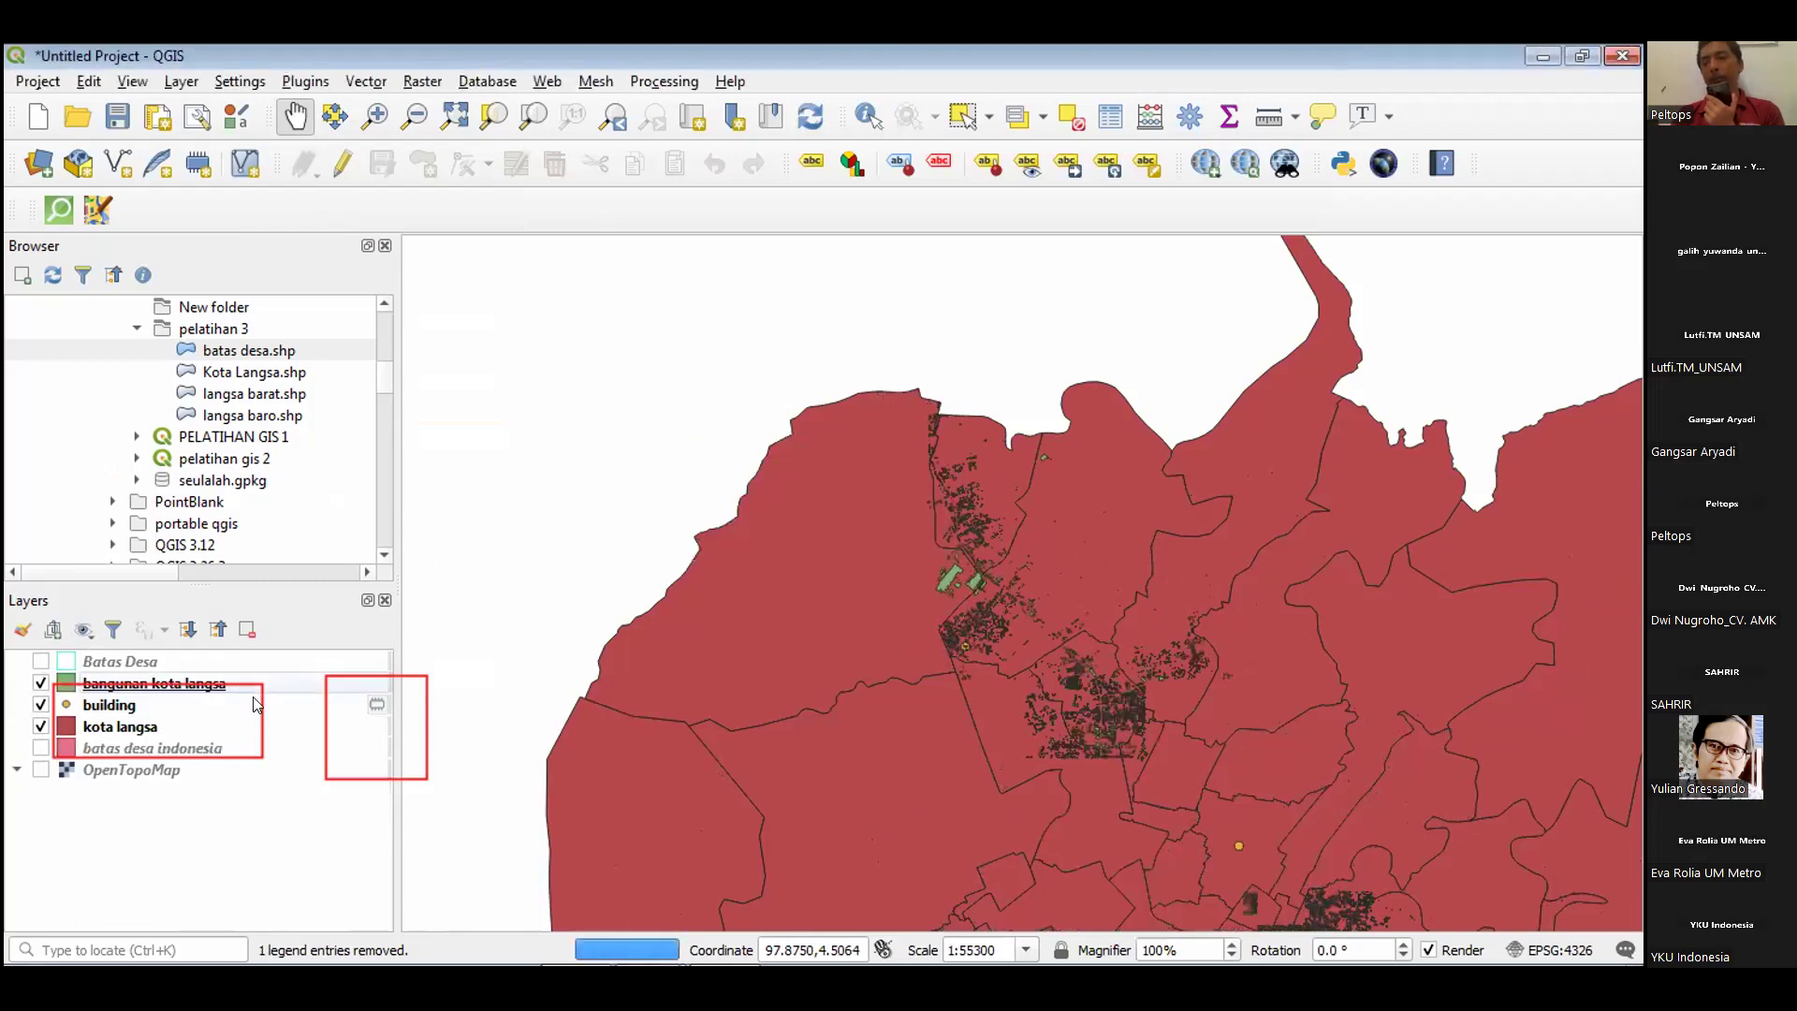
left_click(253, 700)
right_click(252, 696)
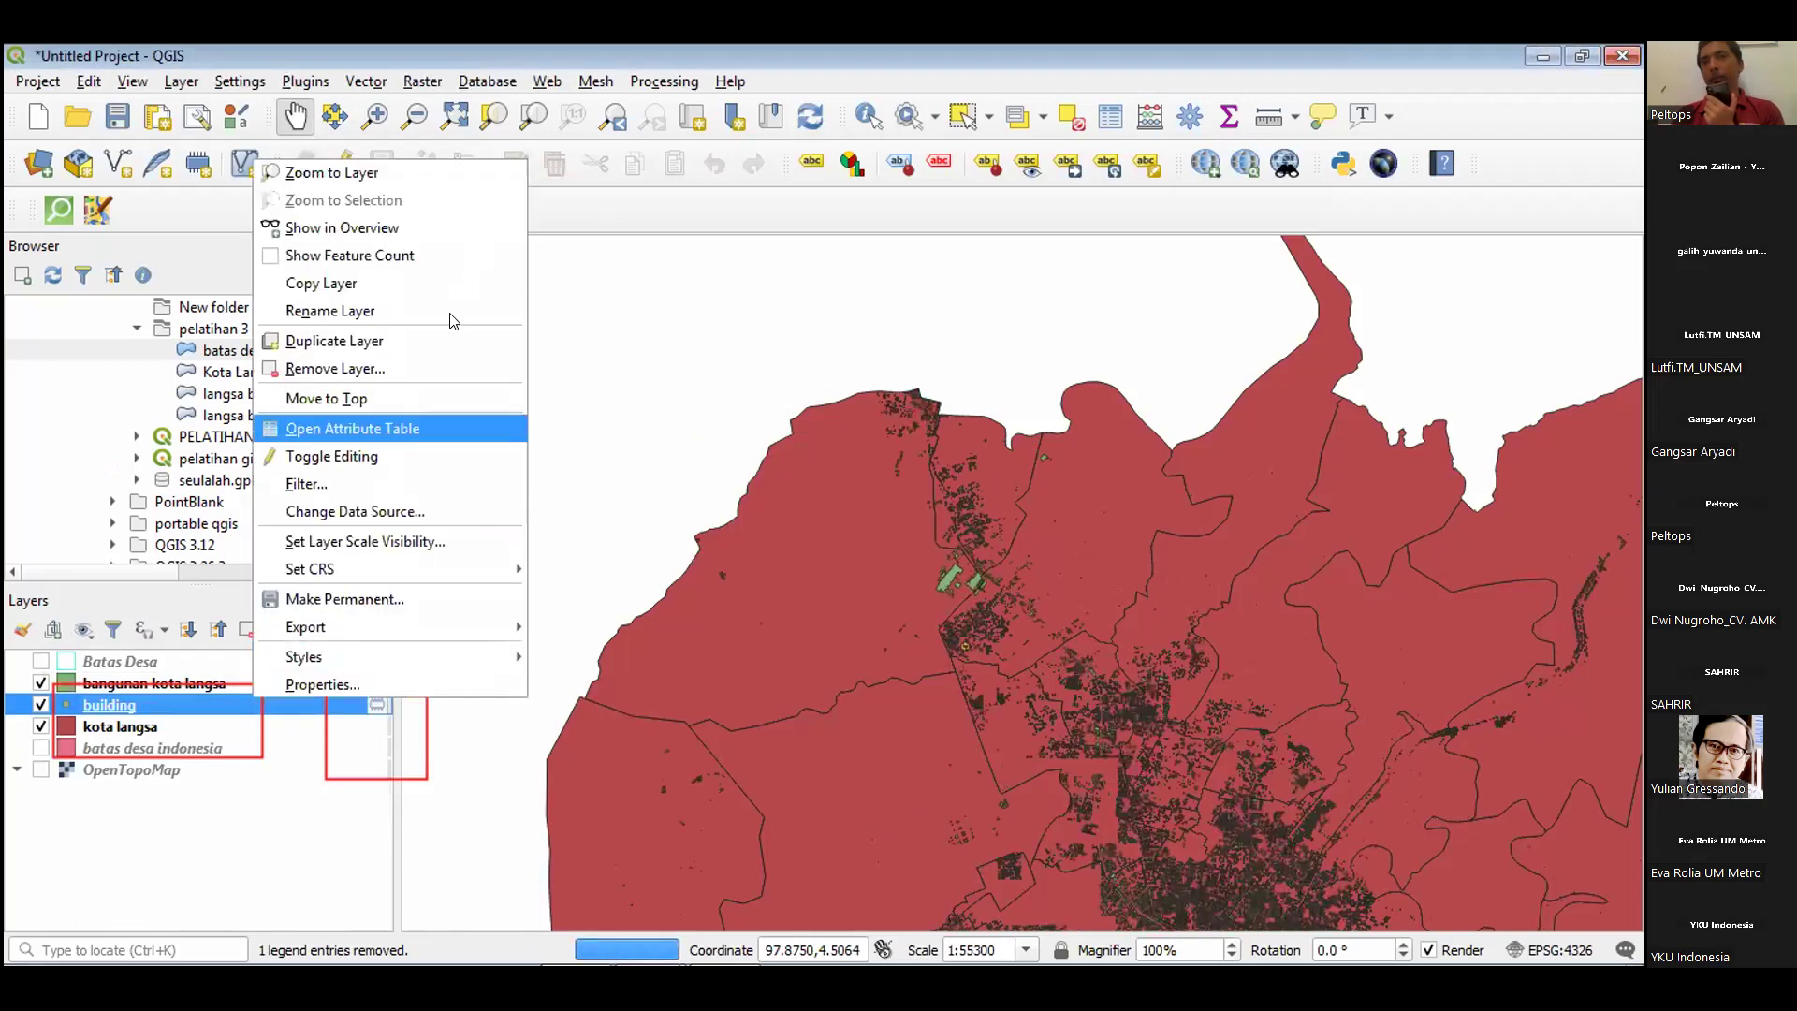
left_click(414, 43)
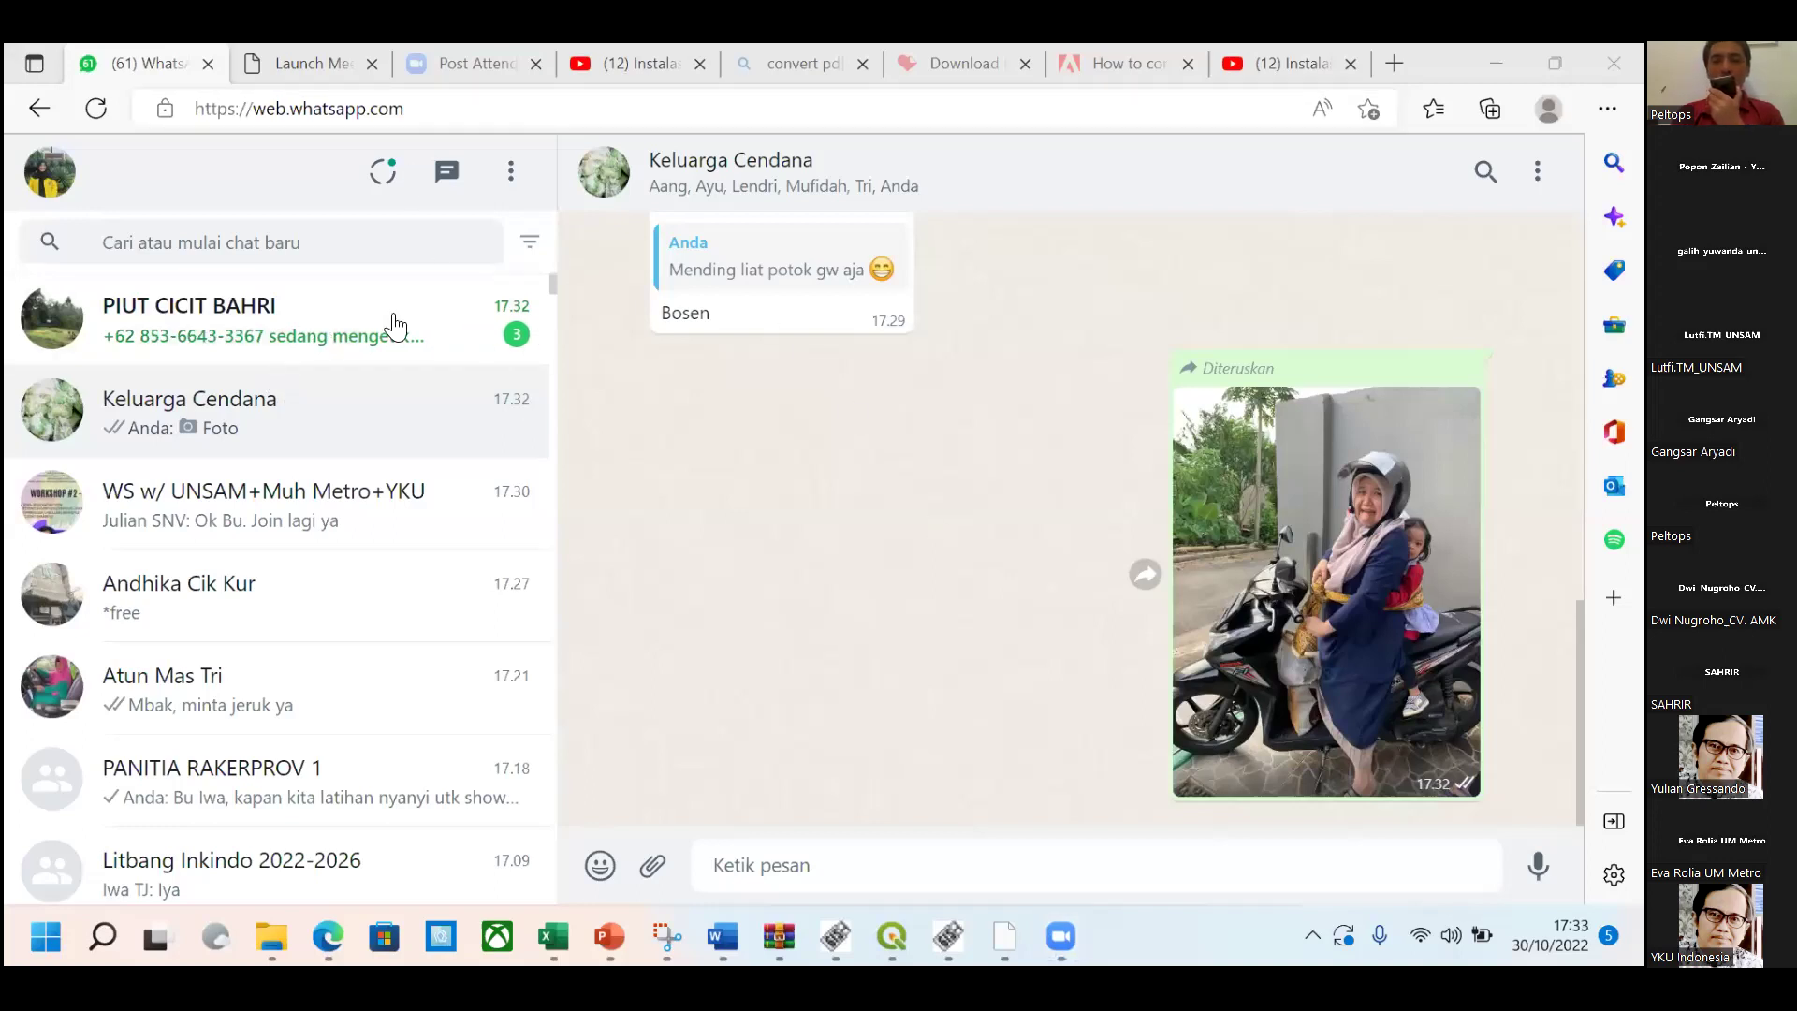
Switch to the Pelatihan Minggu 4 project in QGIS and clip the building layer with Kota Metro Merged as overlay into a temporary layer.
mouse_move(892, 936)
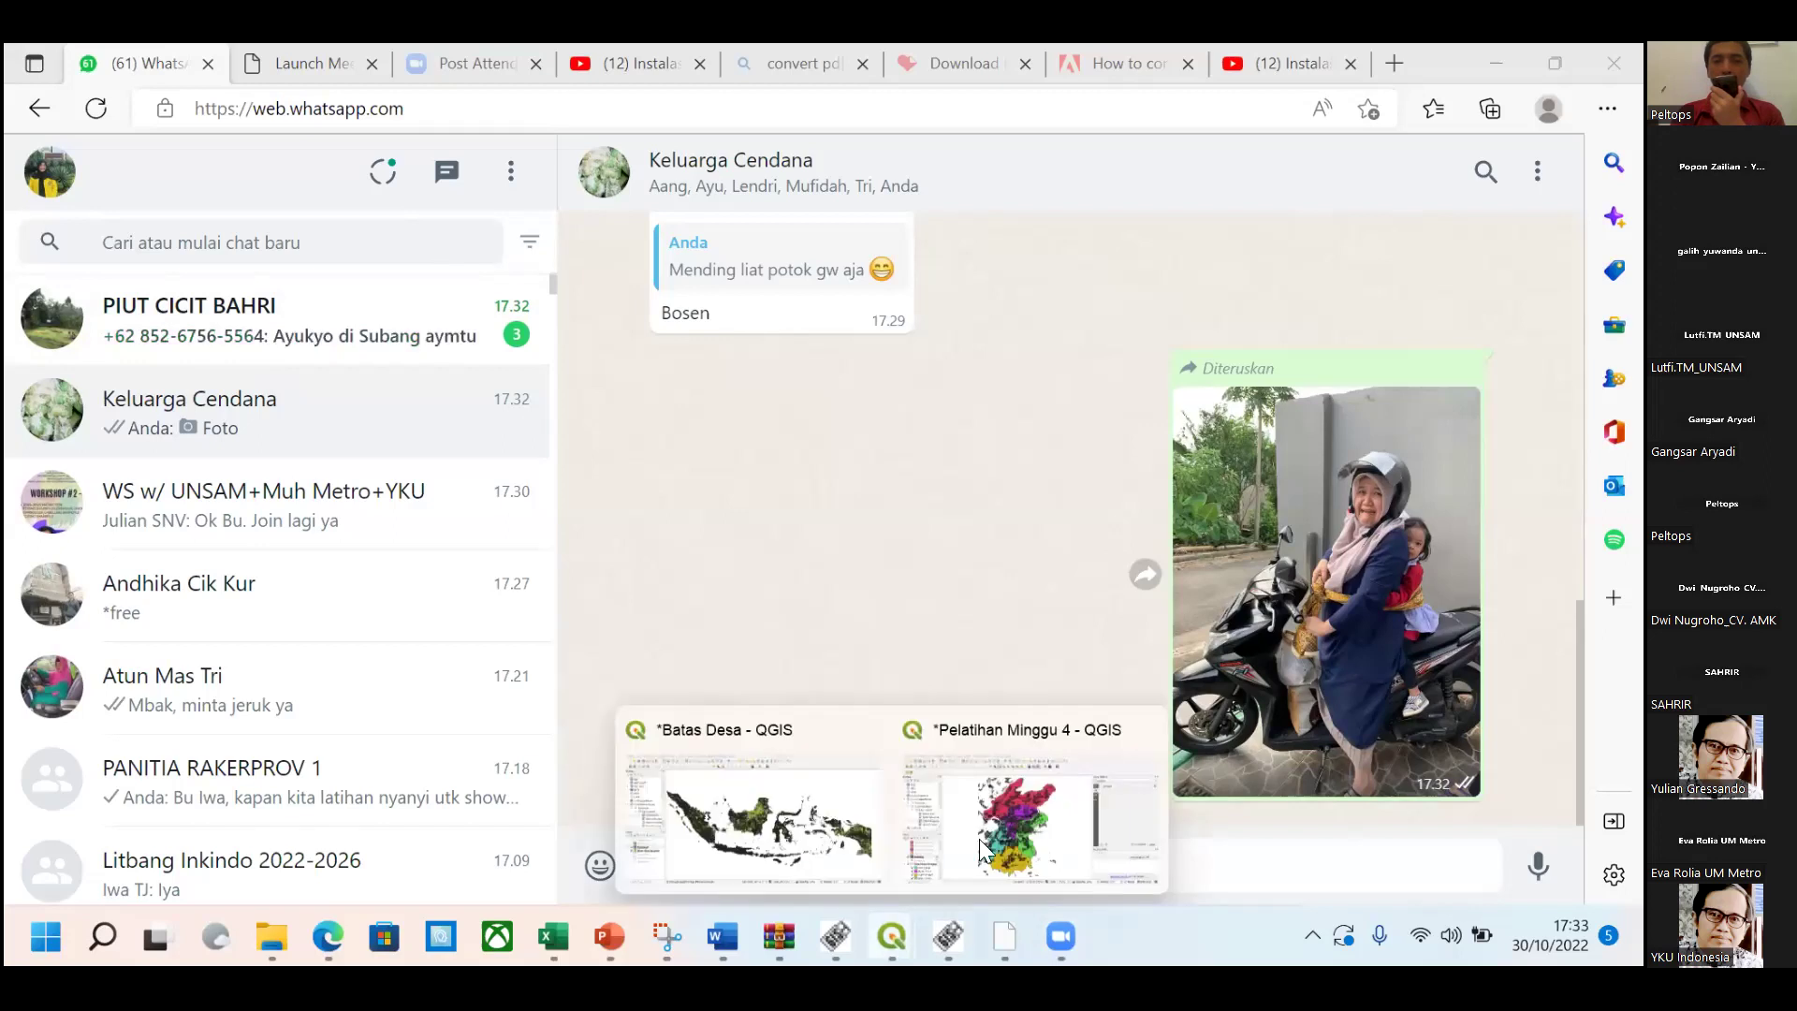
left_click(978, 777)
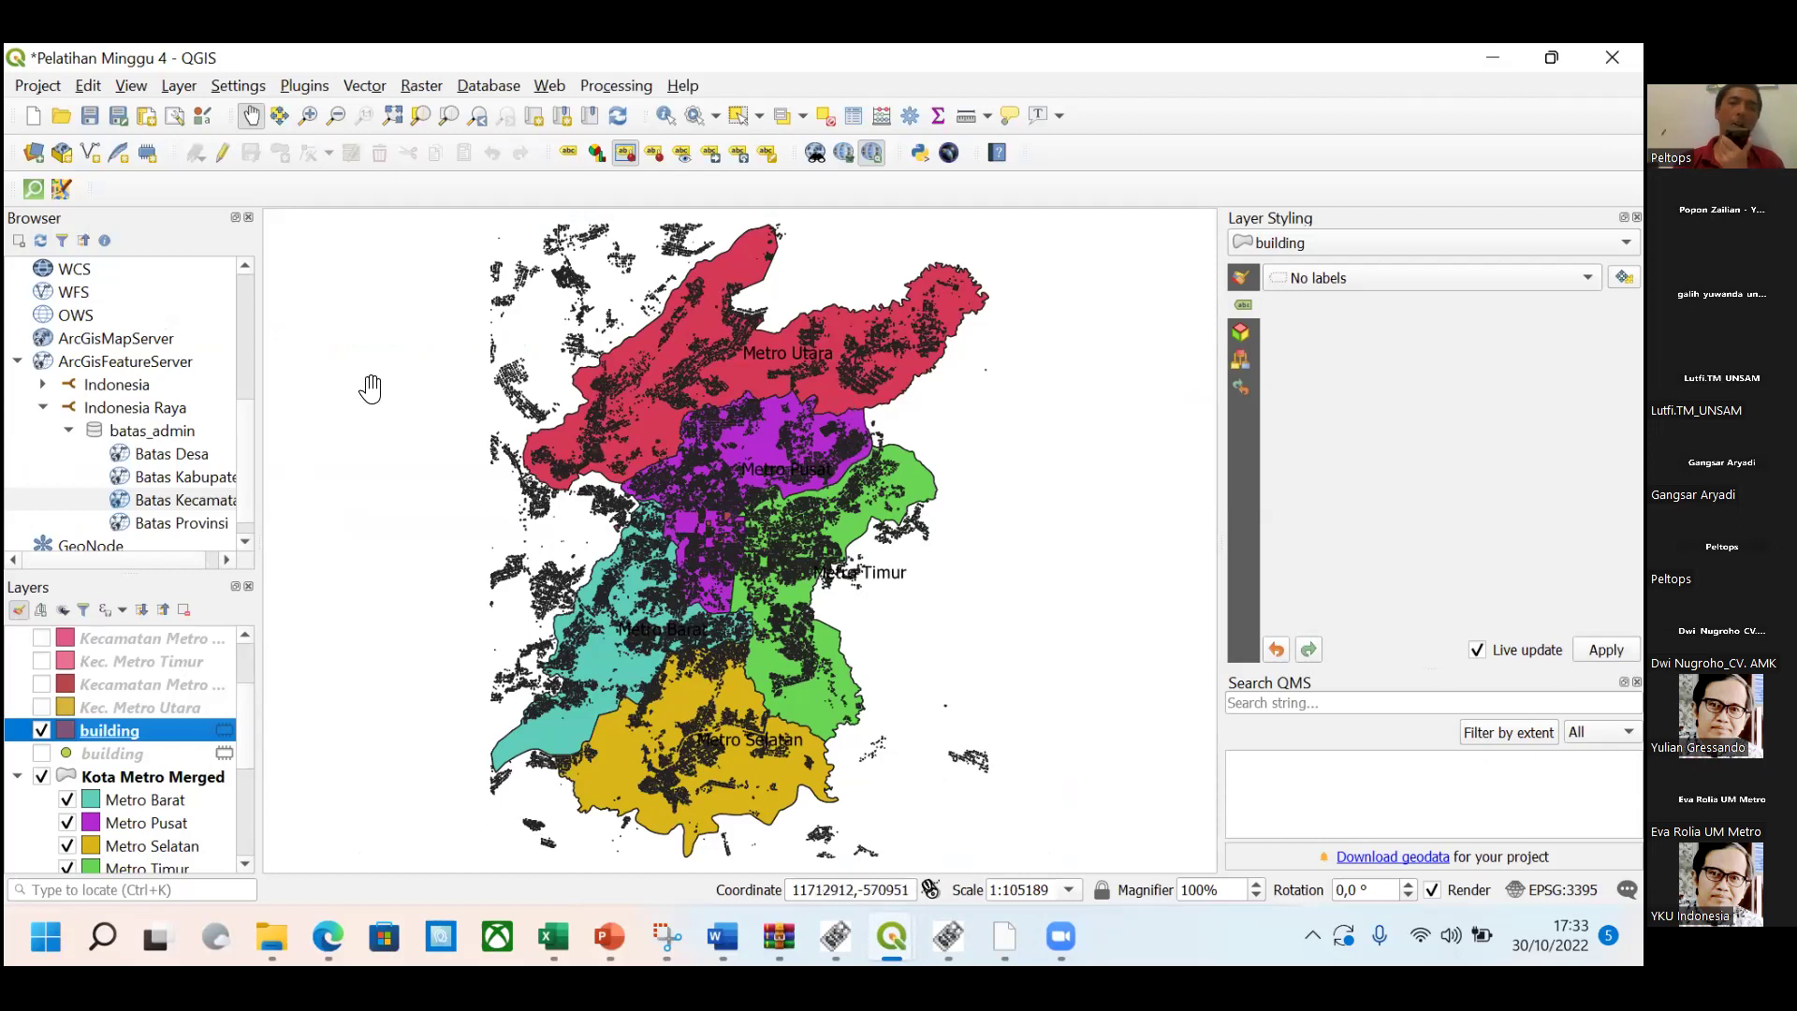
left_click(382, 84)
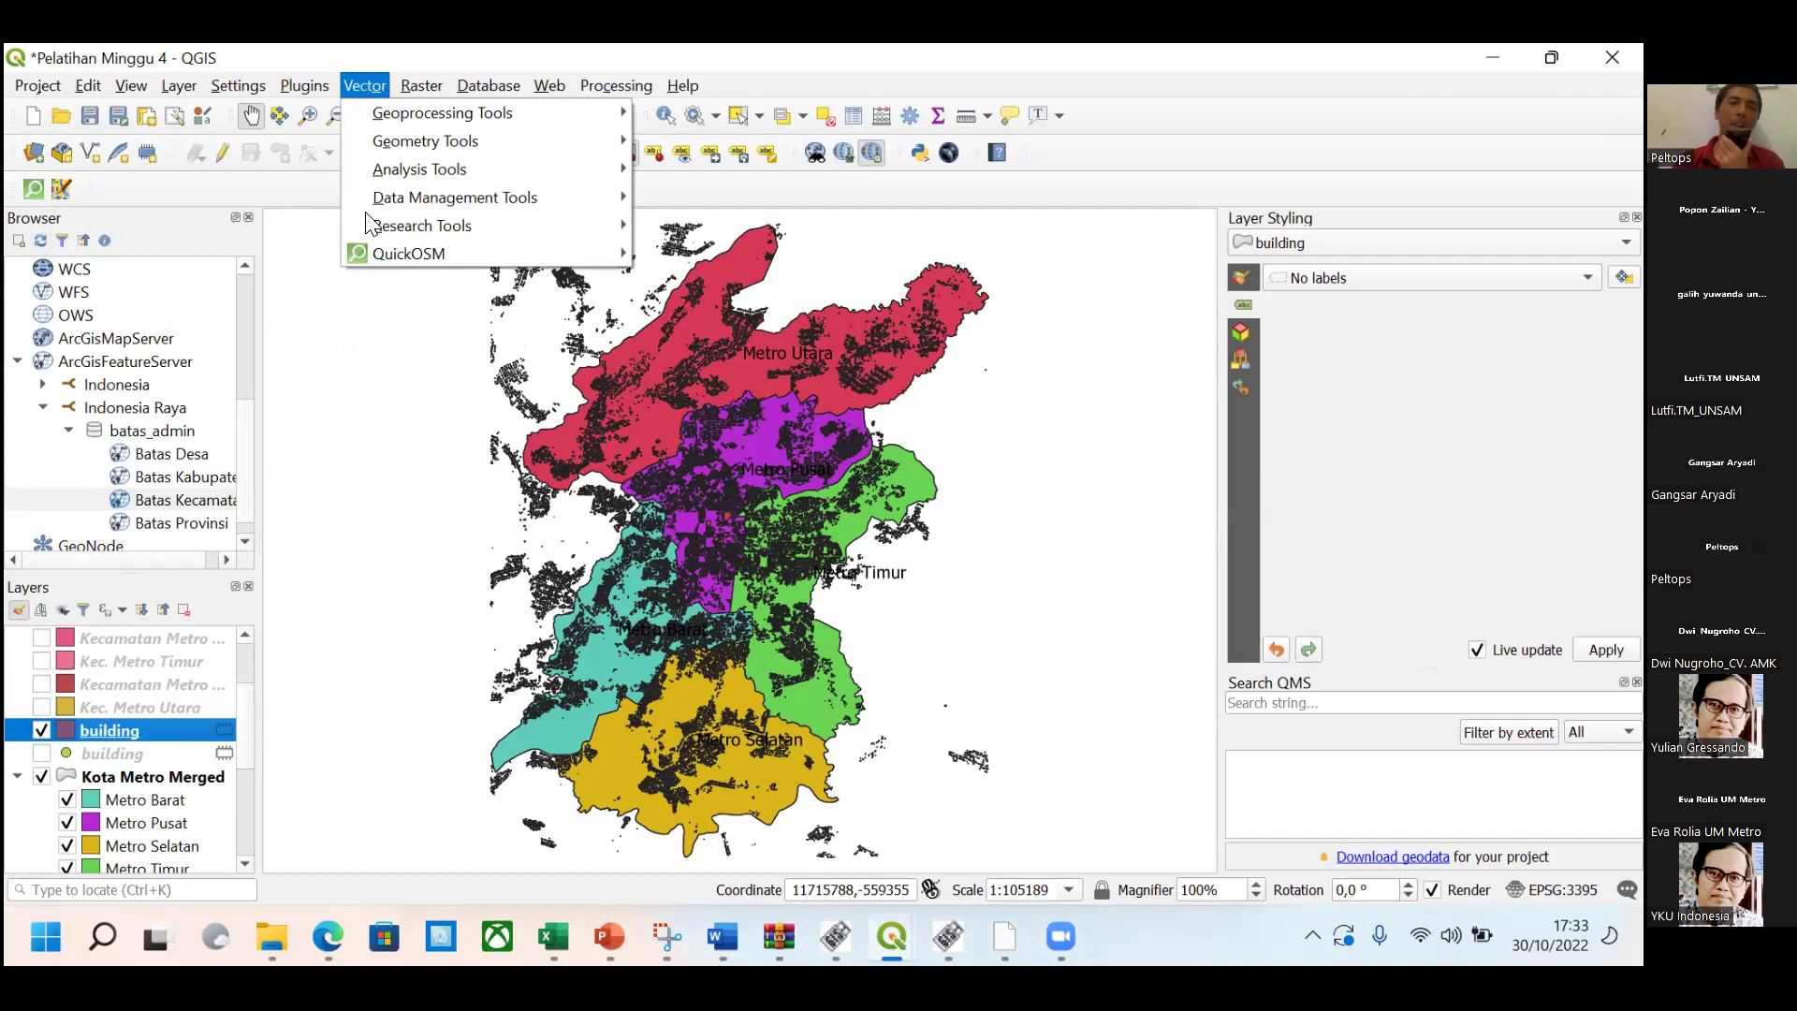
mouse_move(438, 123)
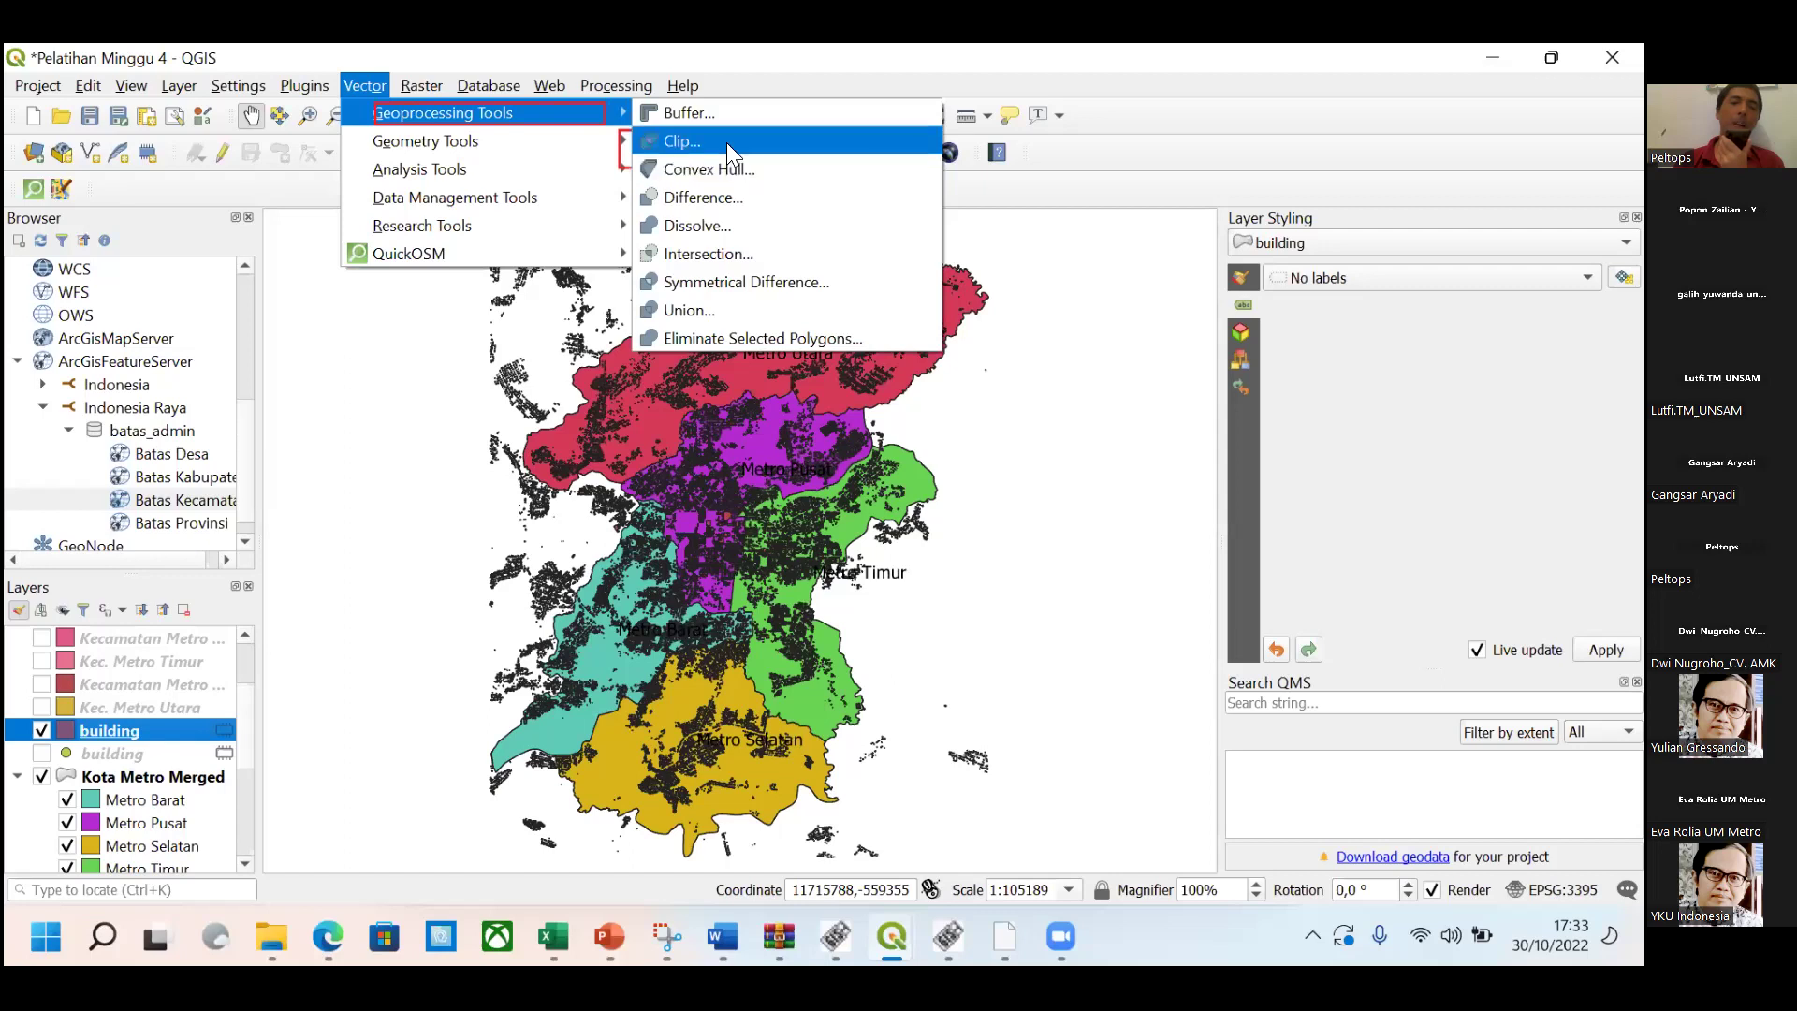
left_click(675, 143)
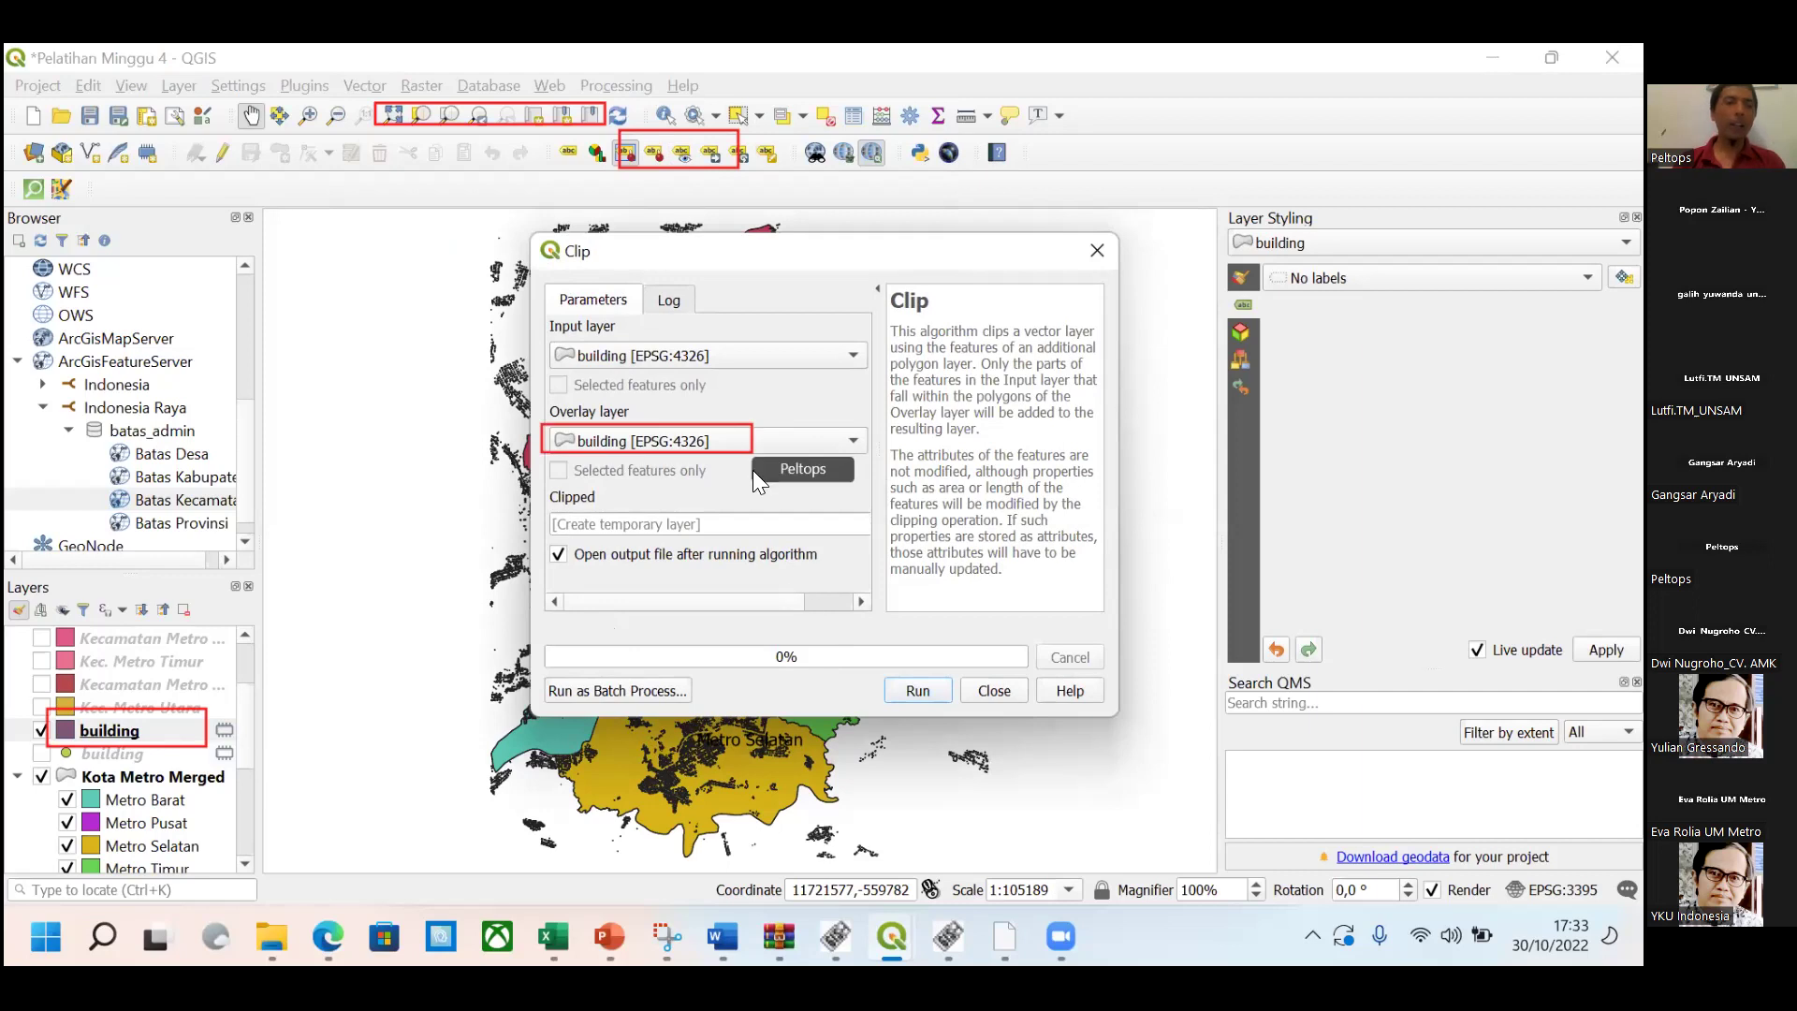
left_click(851, 440)
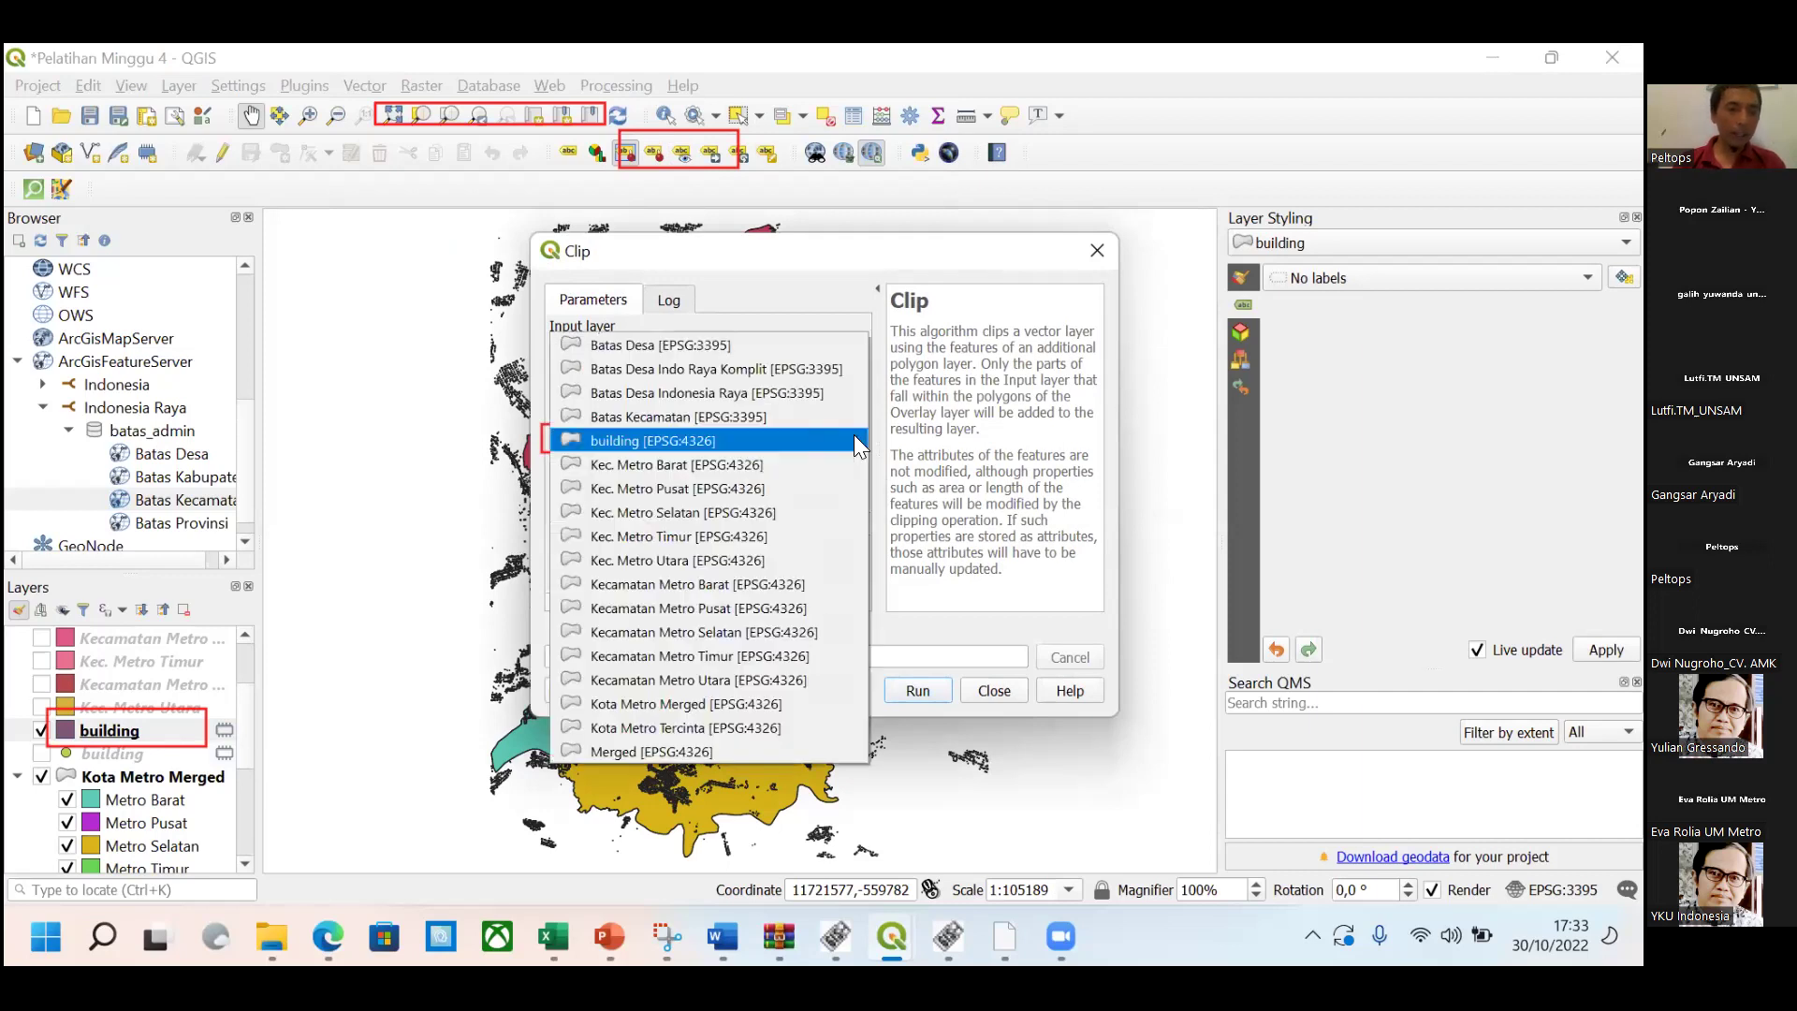
left_click(784, 436)
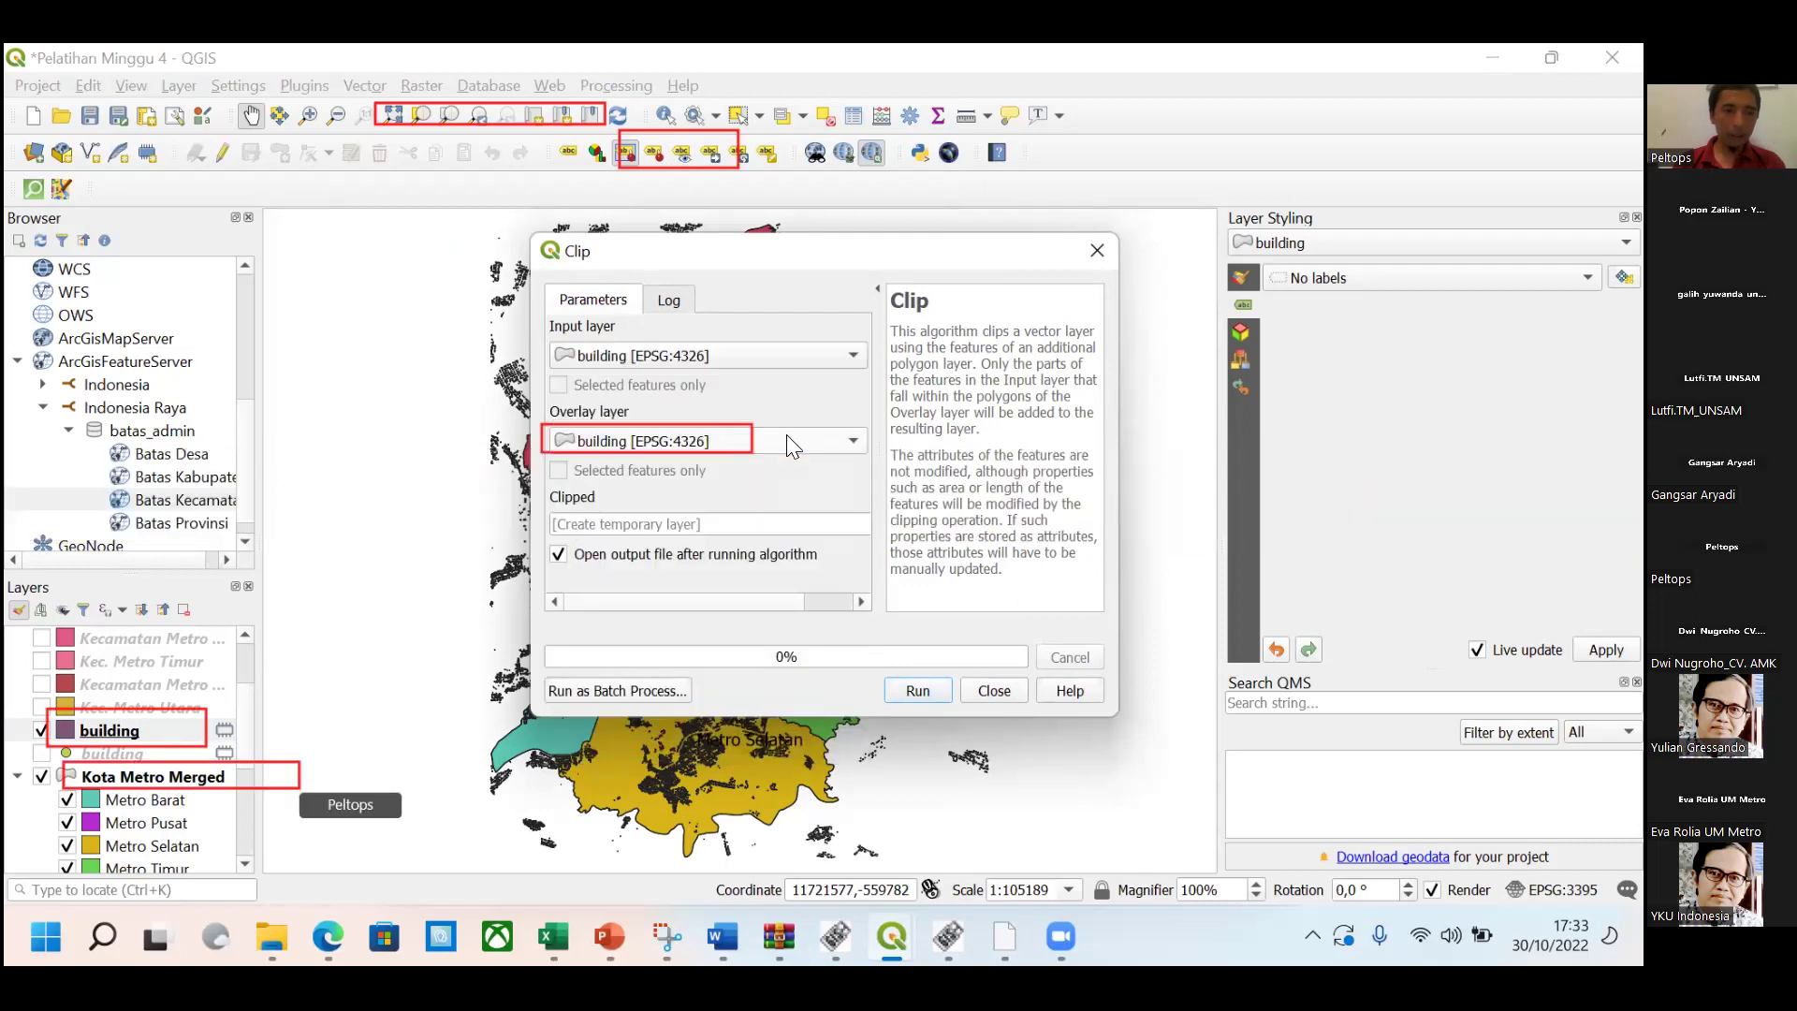
left_click(852, 446)
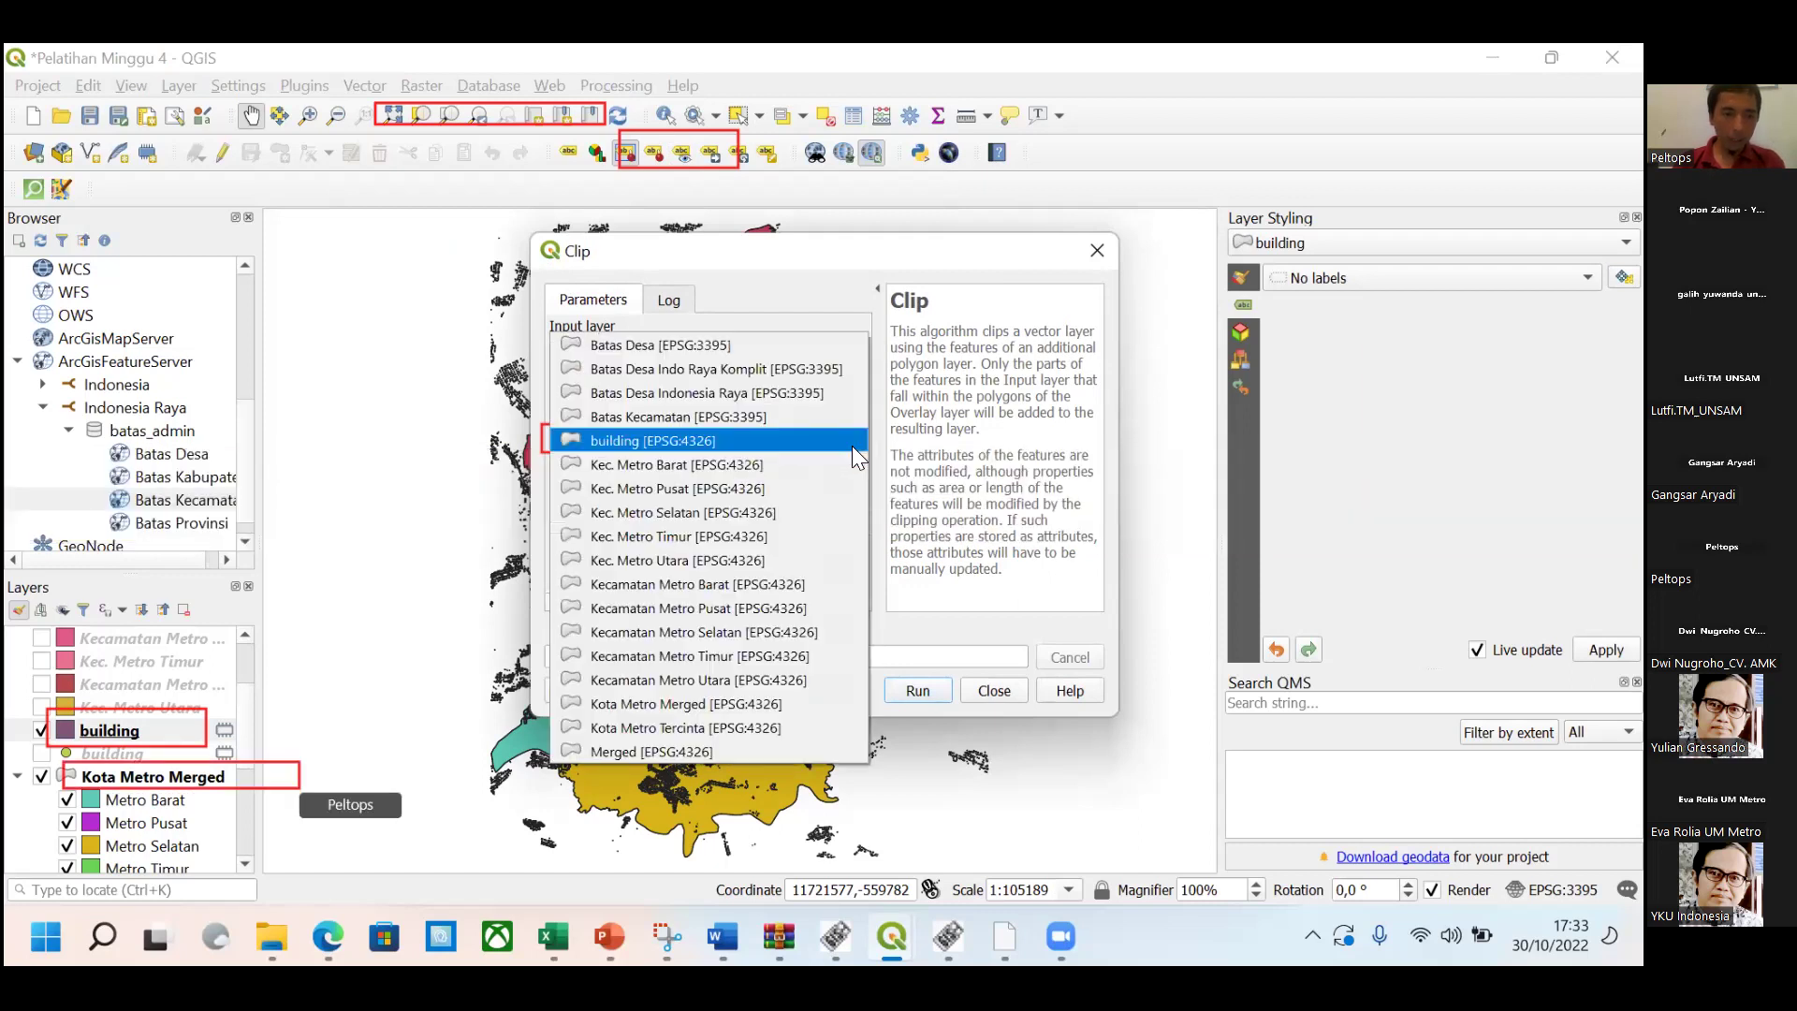
left_click(678, 696)
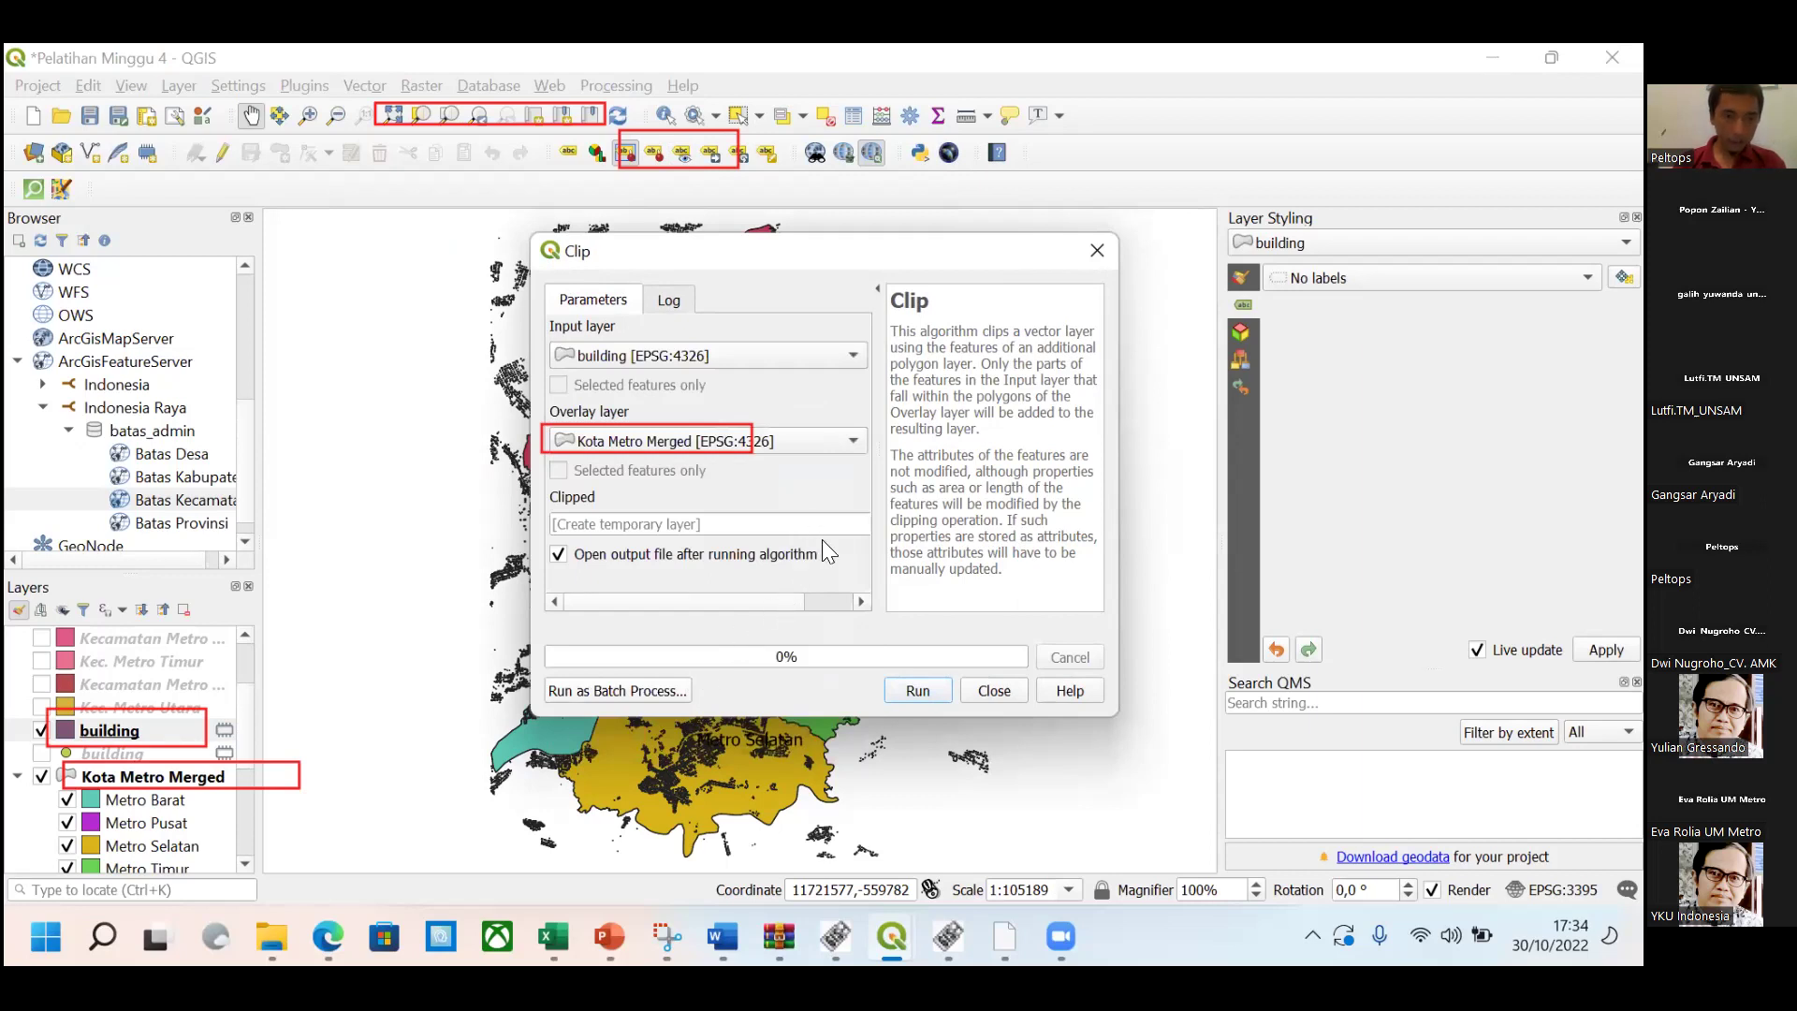
left_click(941, 690)
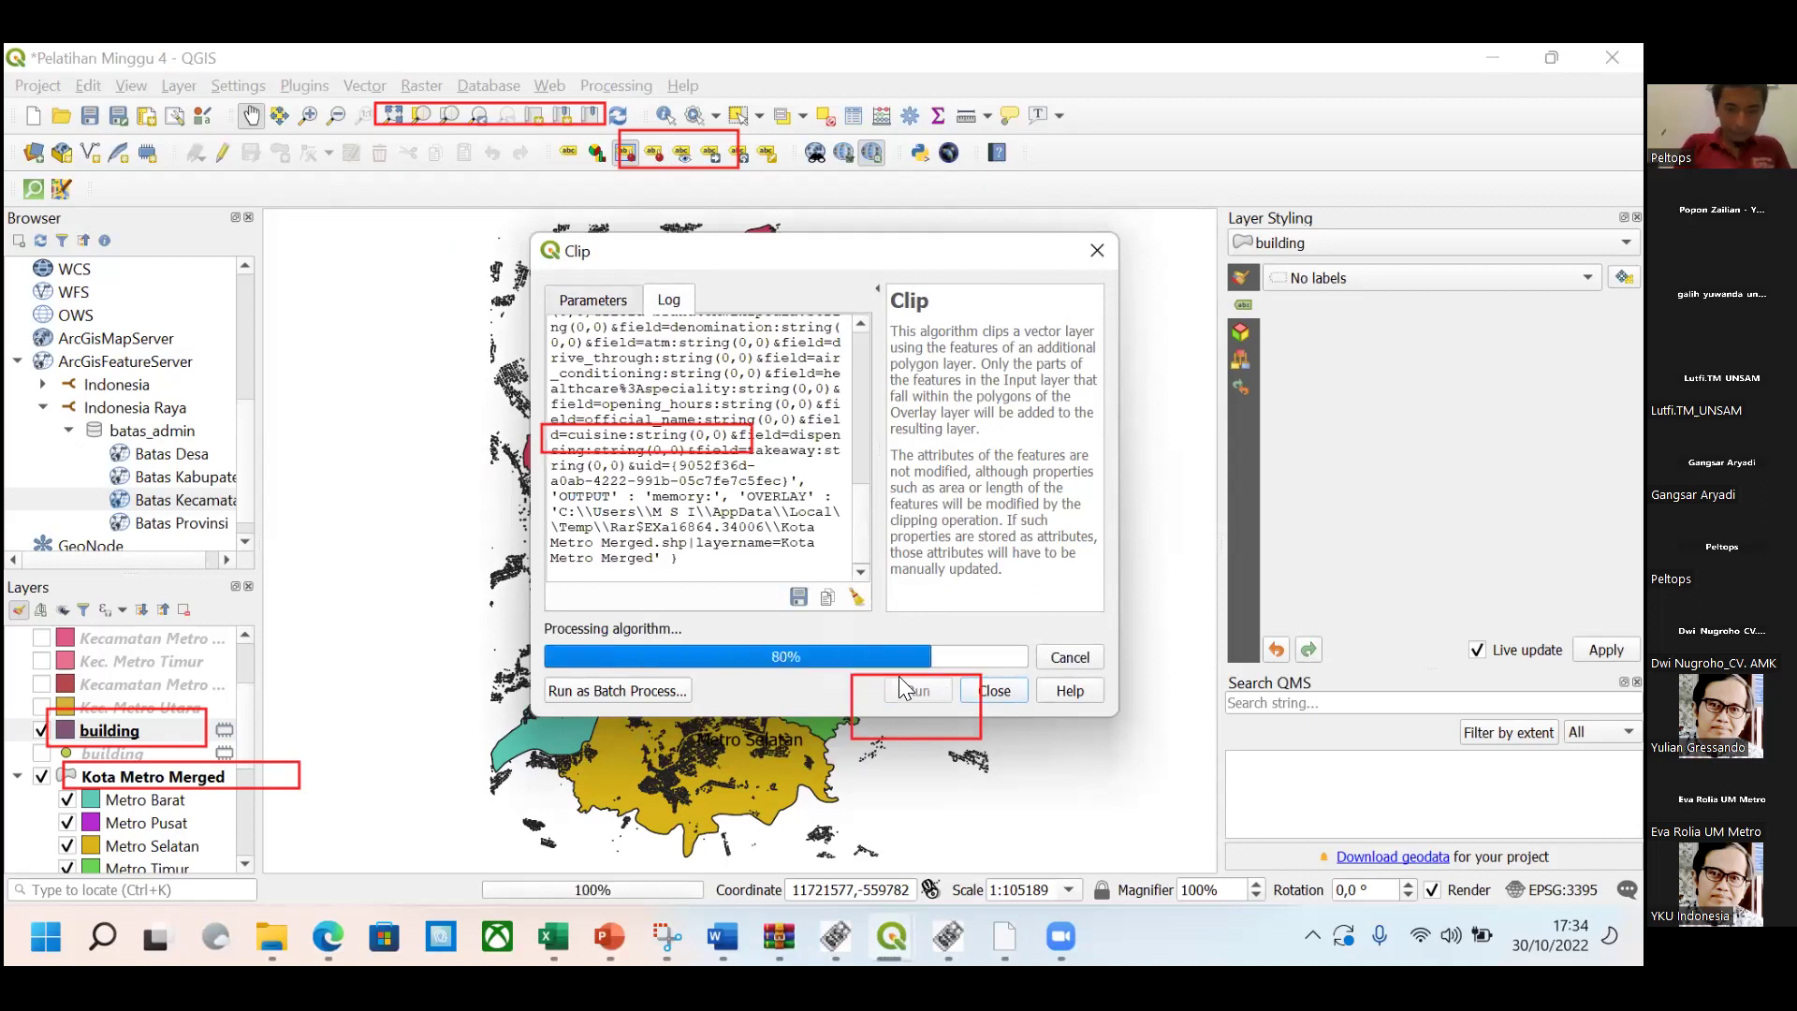
left_click(994, 691)
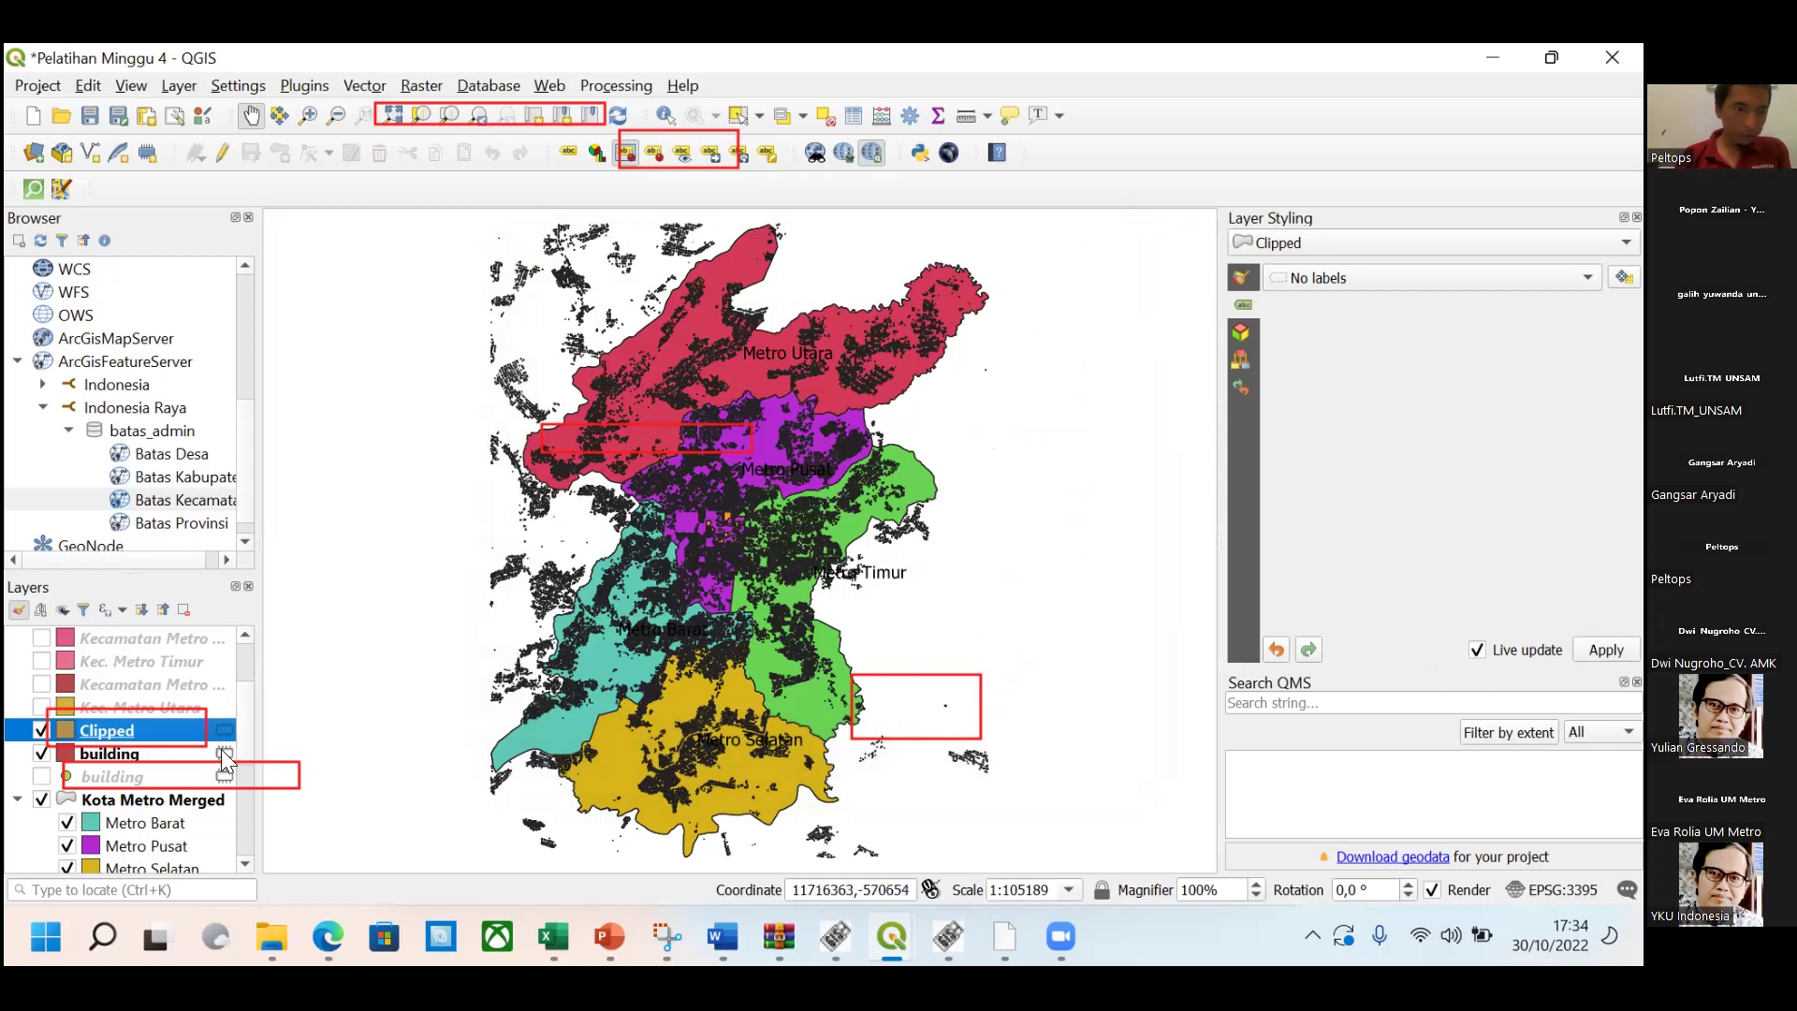
Hide the original building polygon layer so that only the clipped buildings of Kota Metro are displayed.
left_click_drag(99, 745, 21, 768)
left_click(41, 754)
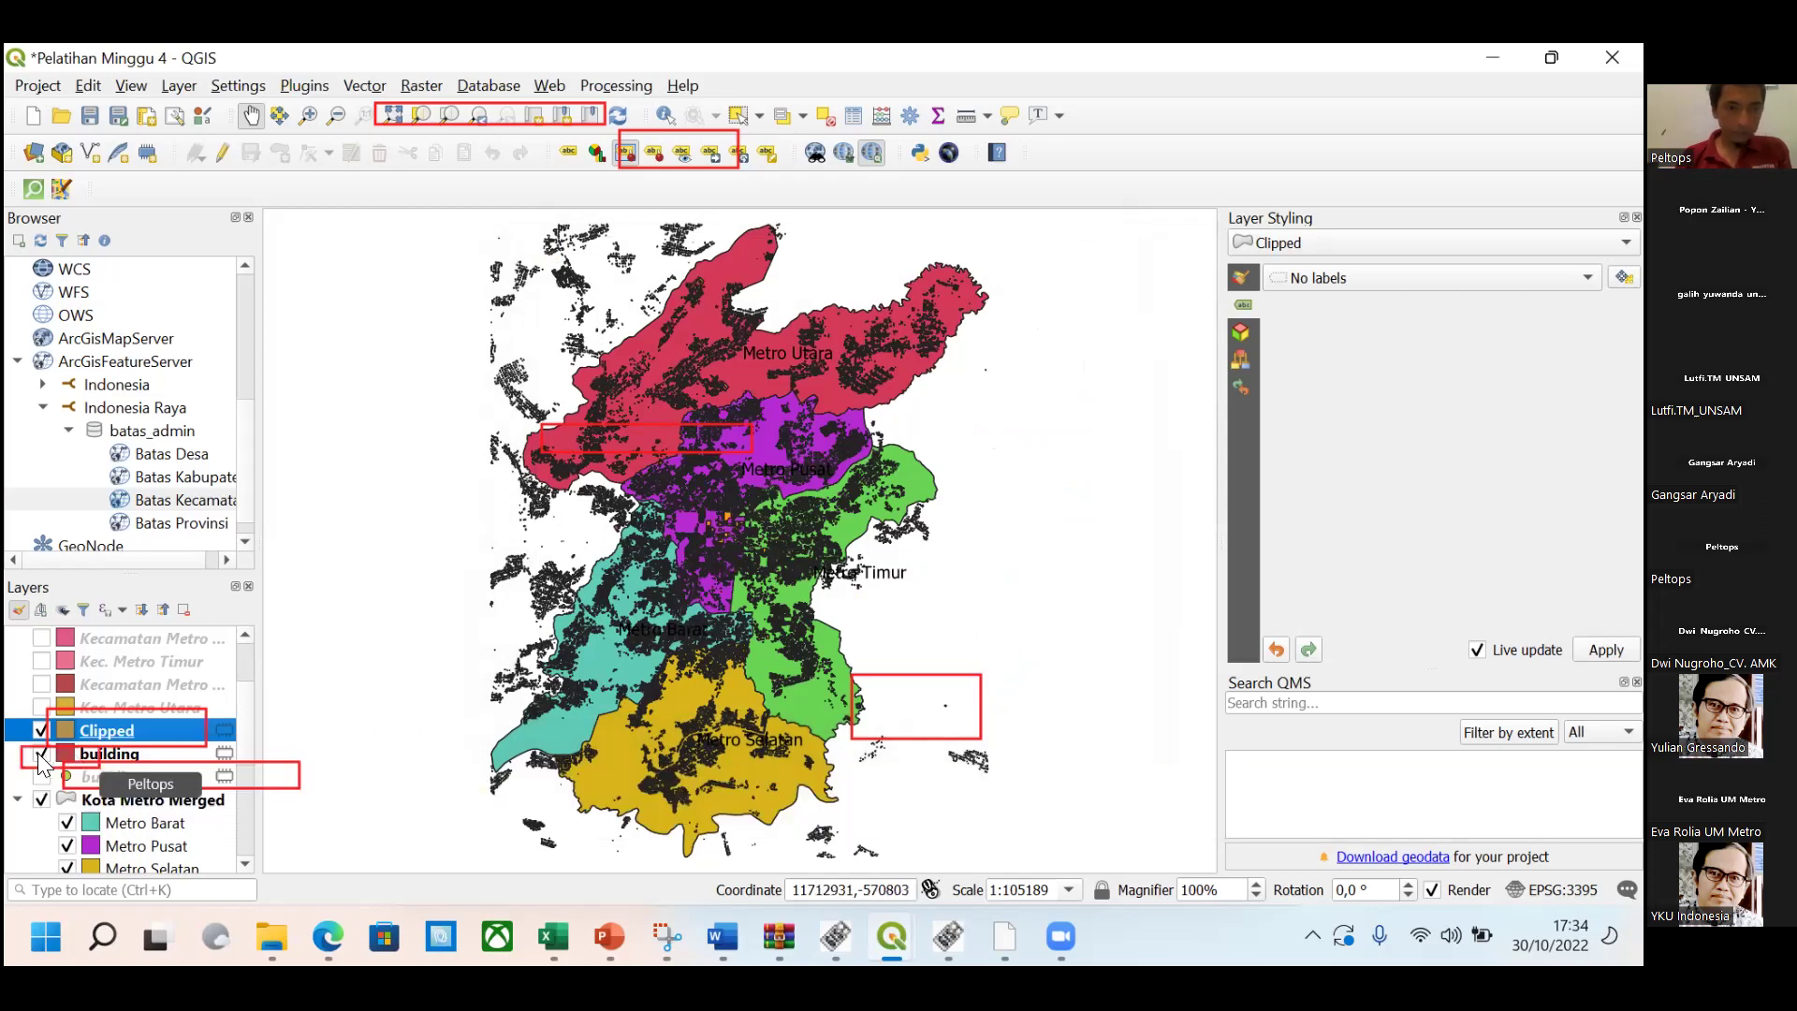
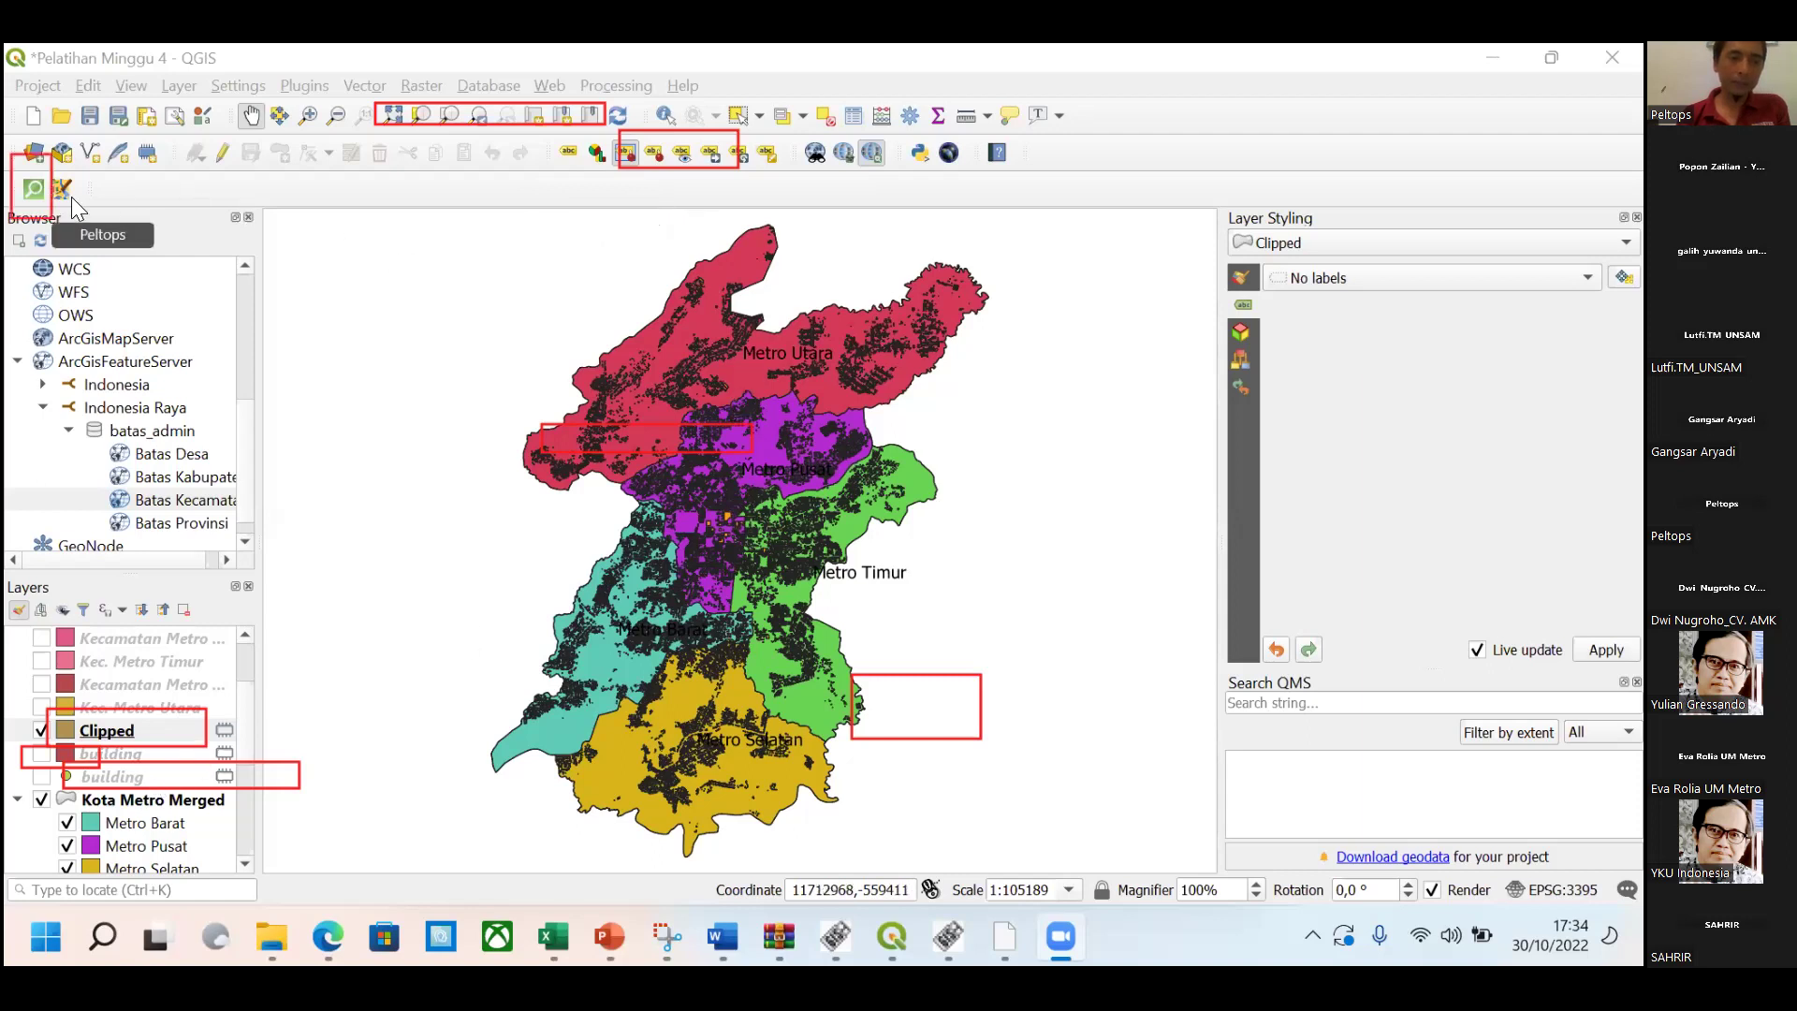
Open QuickOSM's quick query and examine the list of available OSM keys.
left_click(34, 190)
left_click(33, 190)
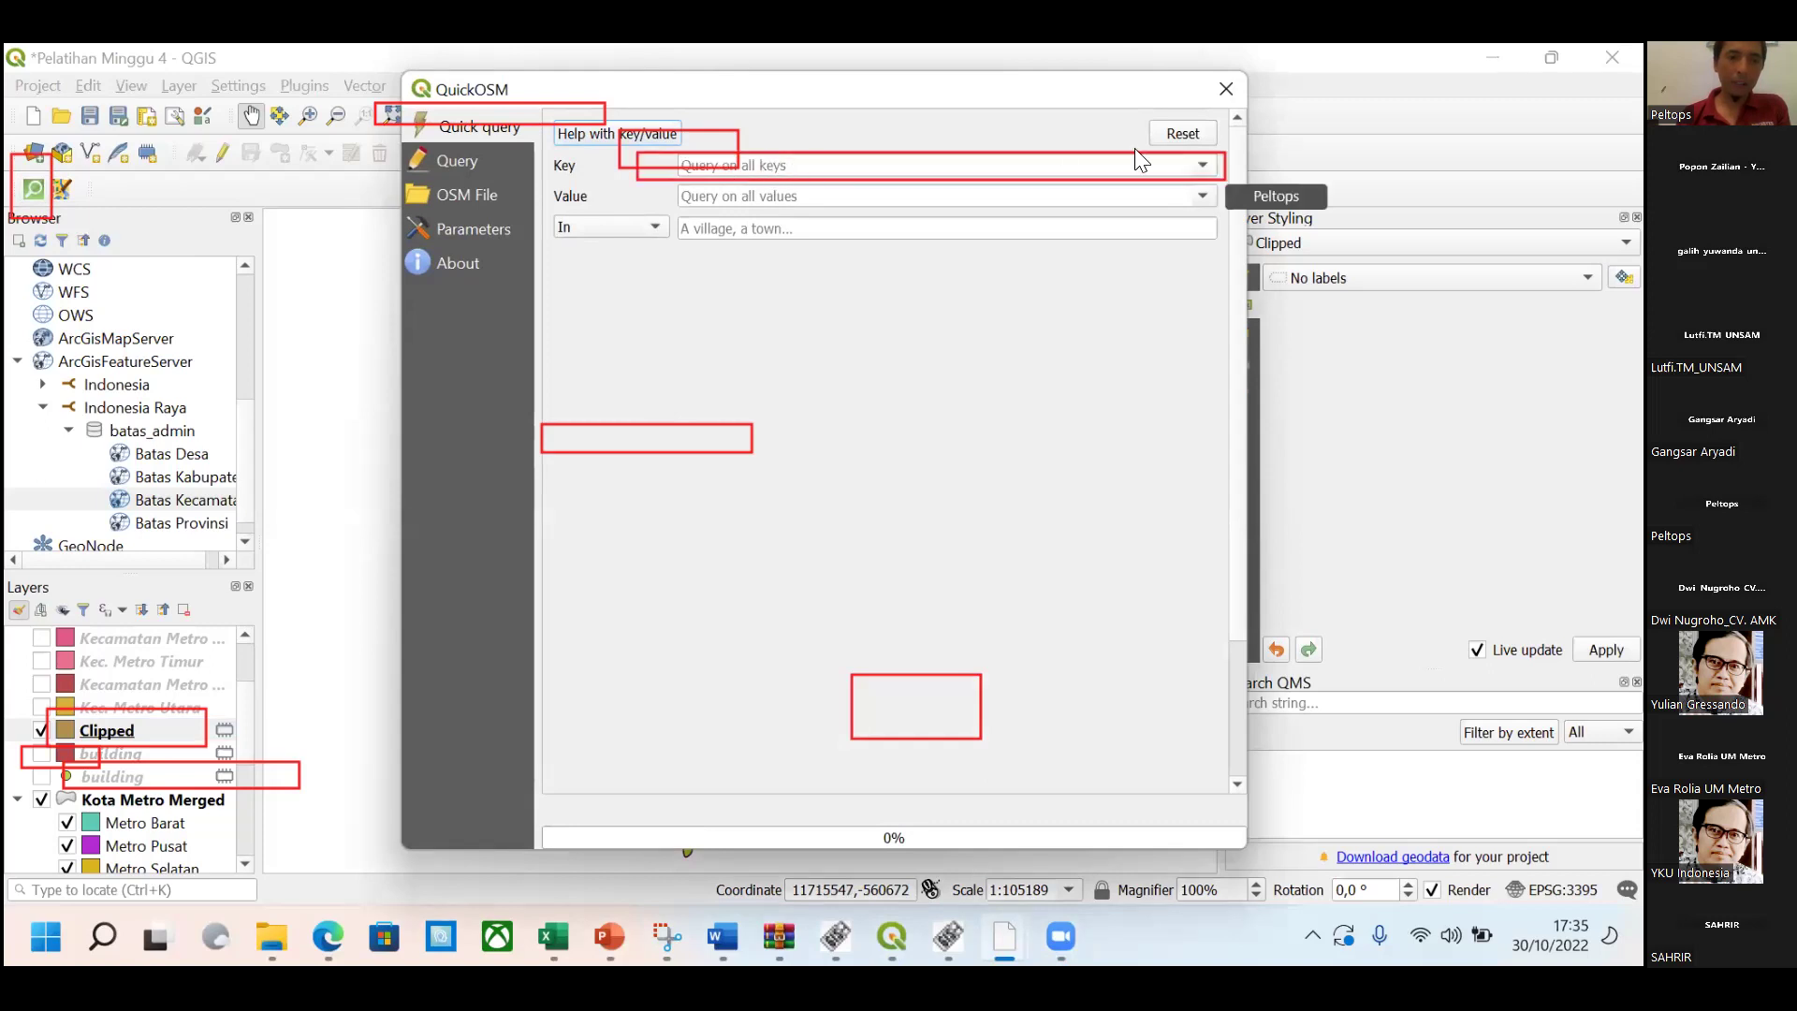
left_click(1203, 167)
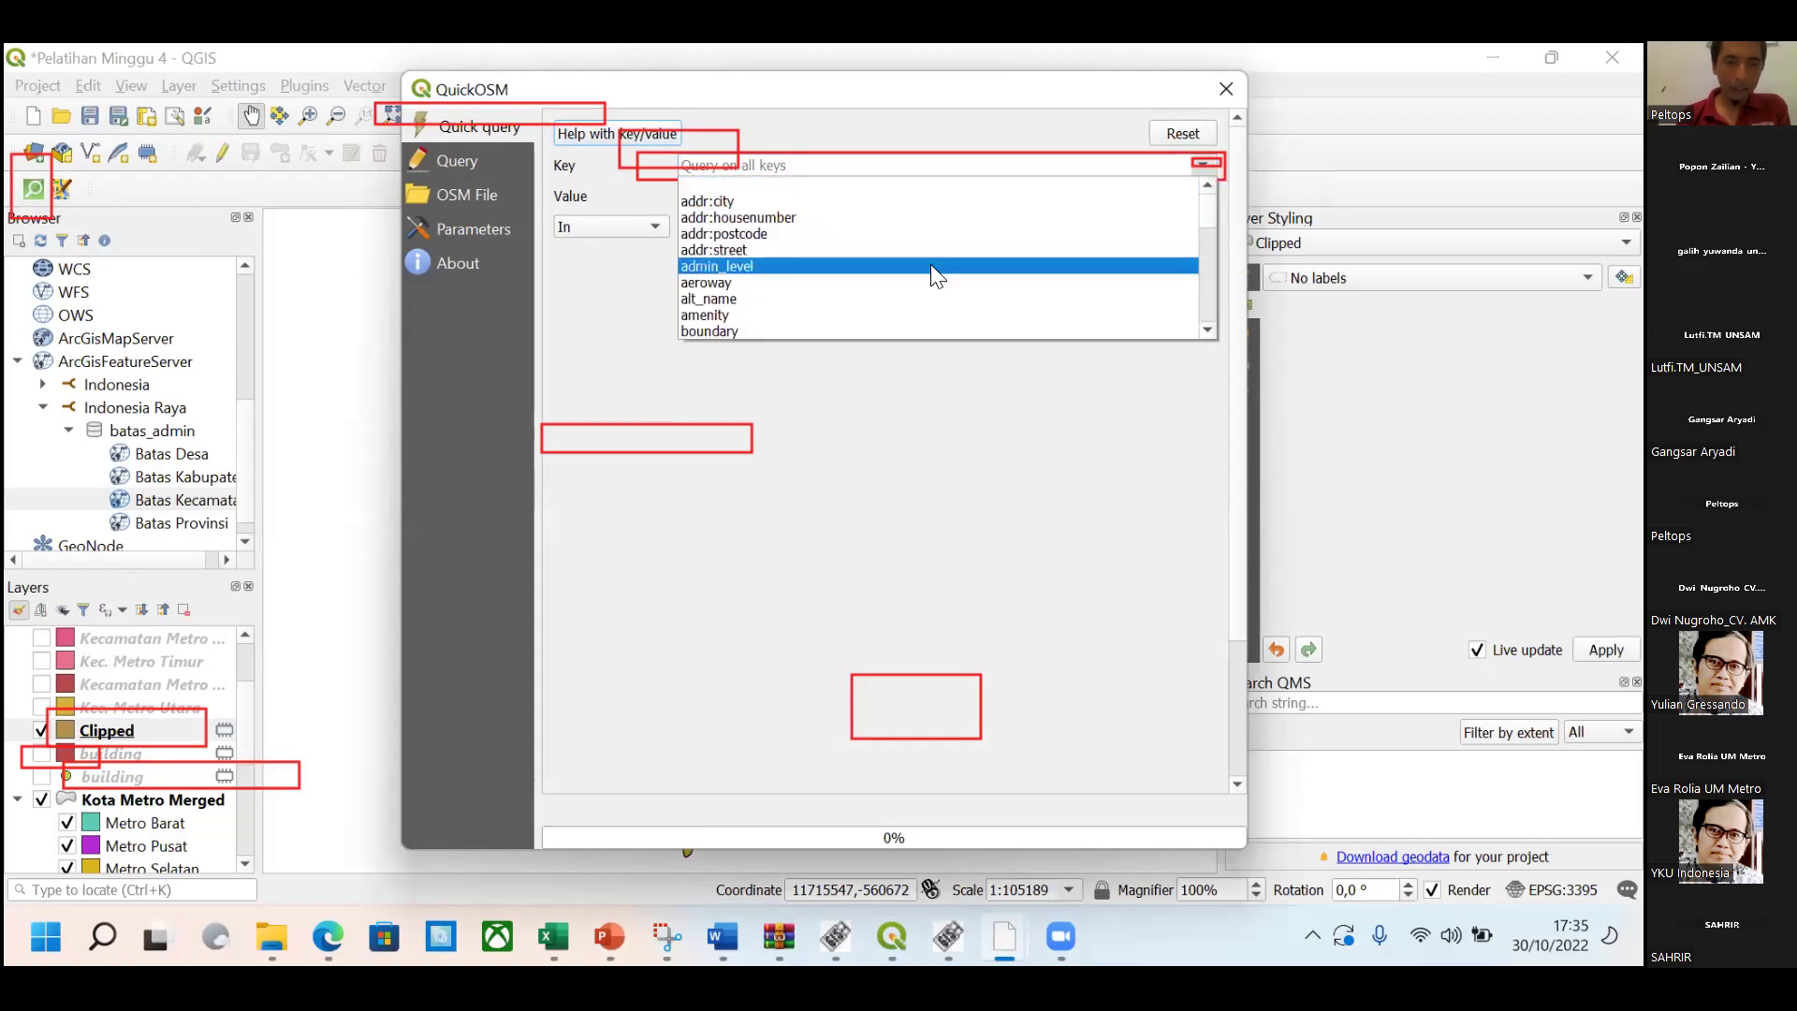
scroll(824, 277, "down", 1)
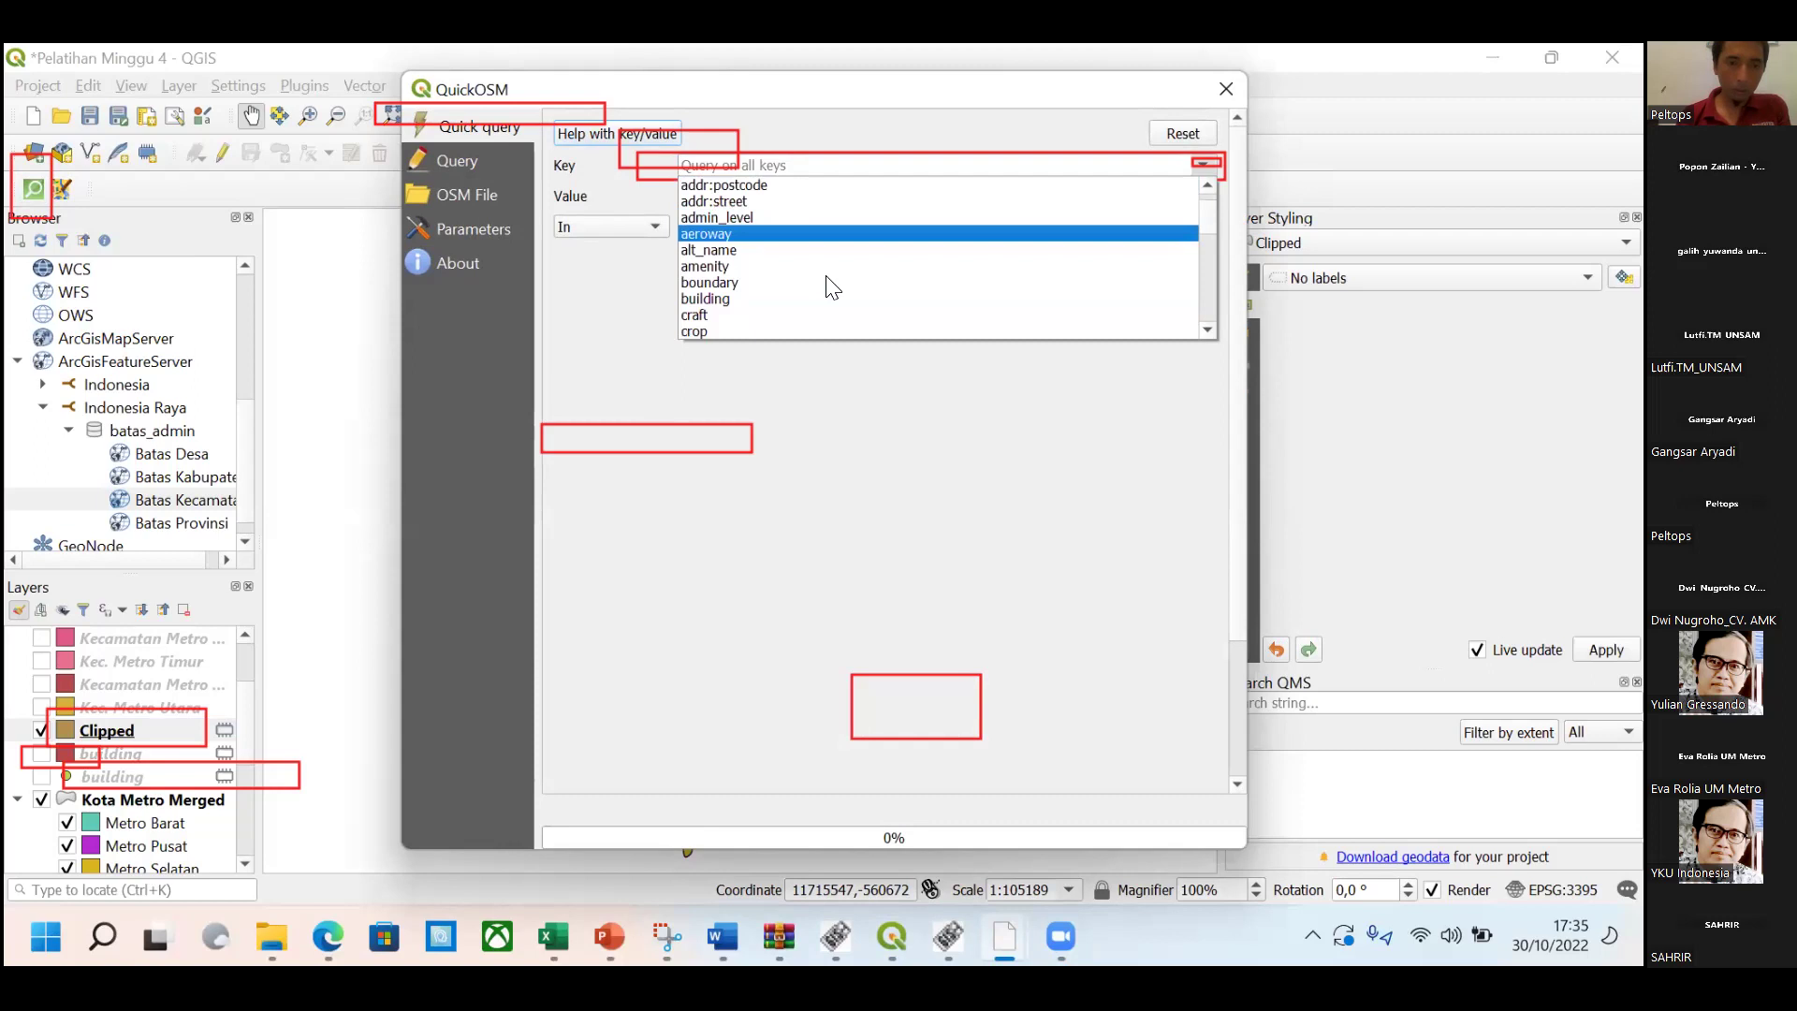
scroll(755, 312, "down", 1)
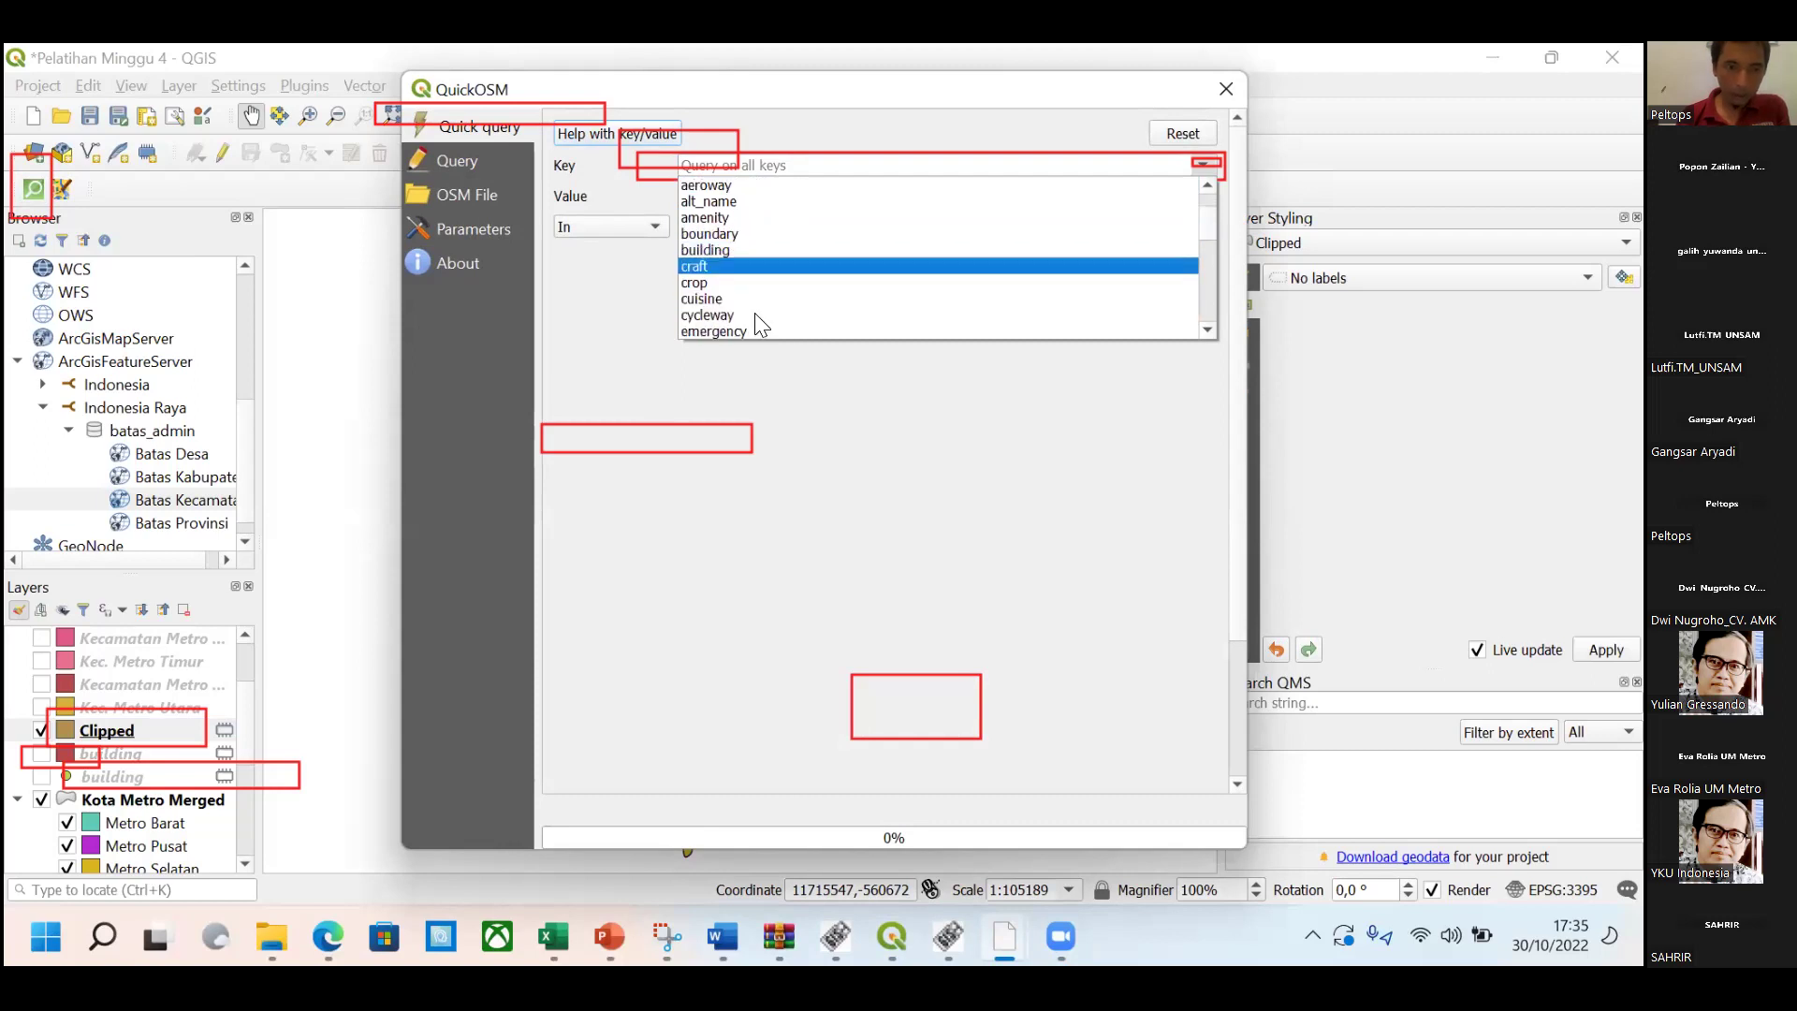
scroll(760, 309, "down", 1)
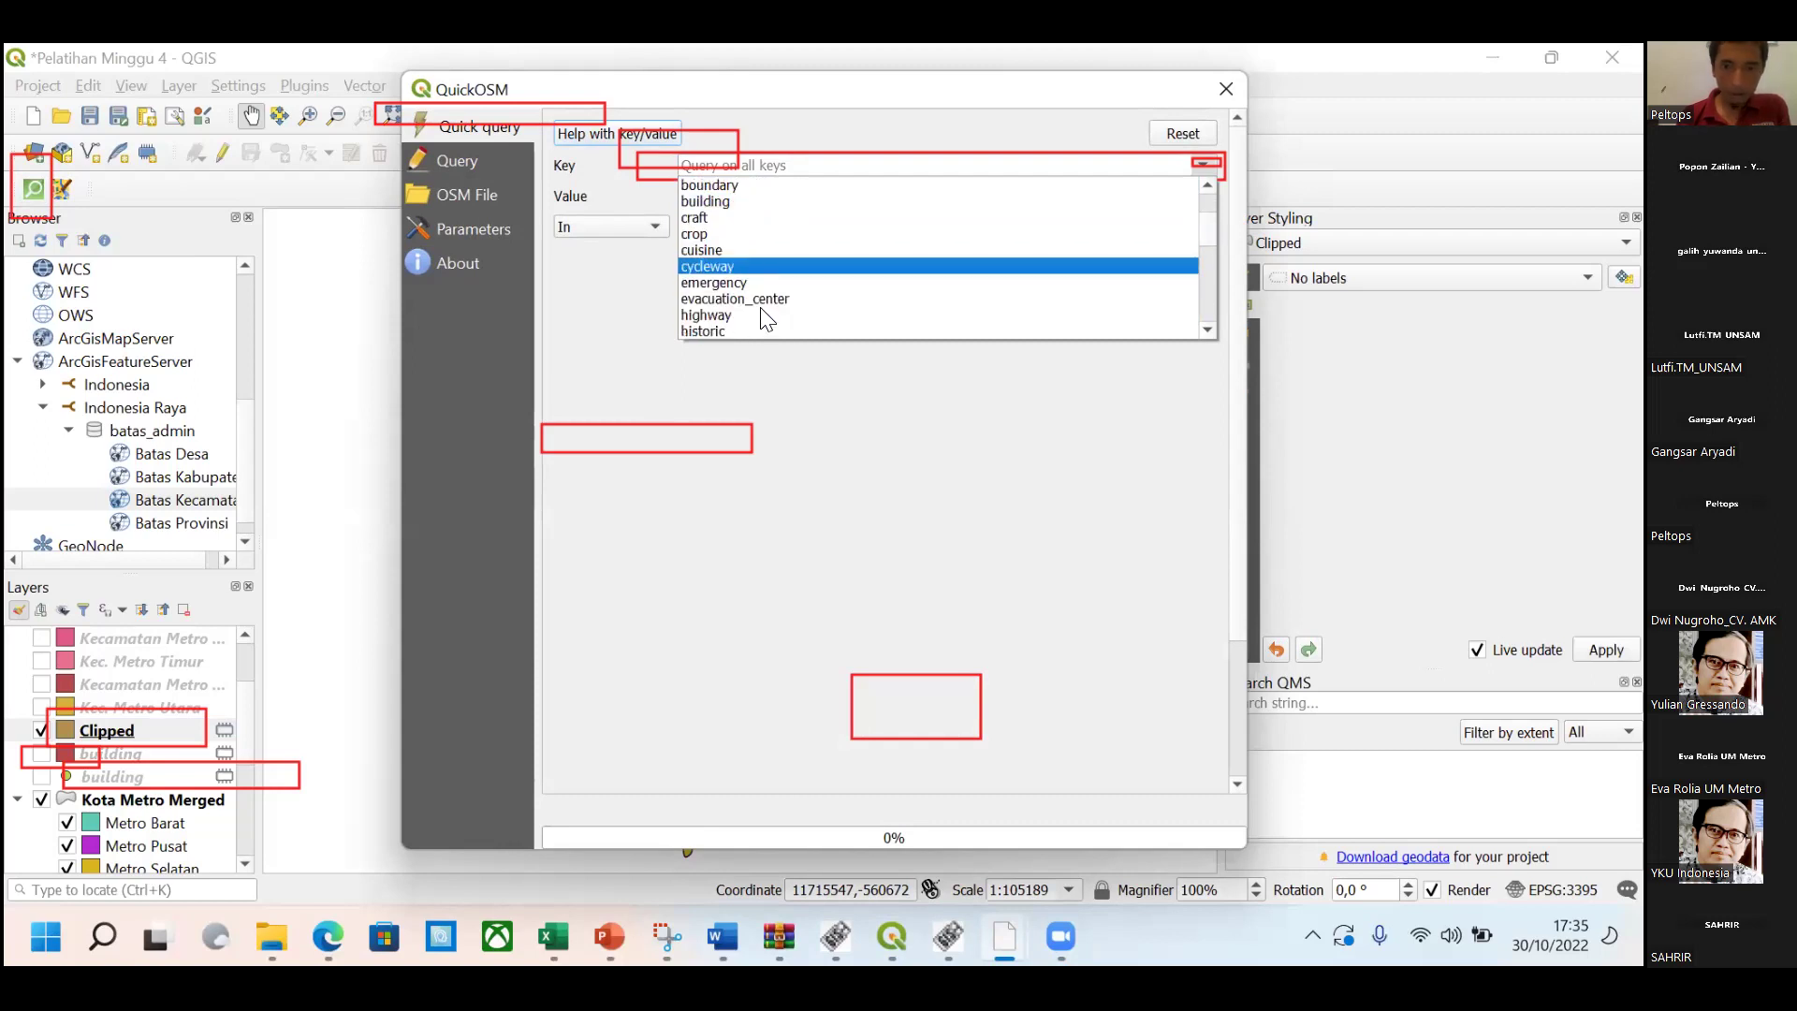
scroll(767, 319, "down", 1)
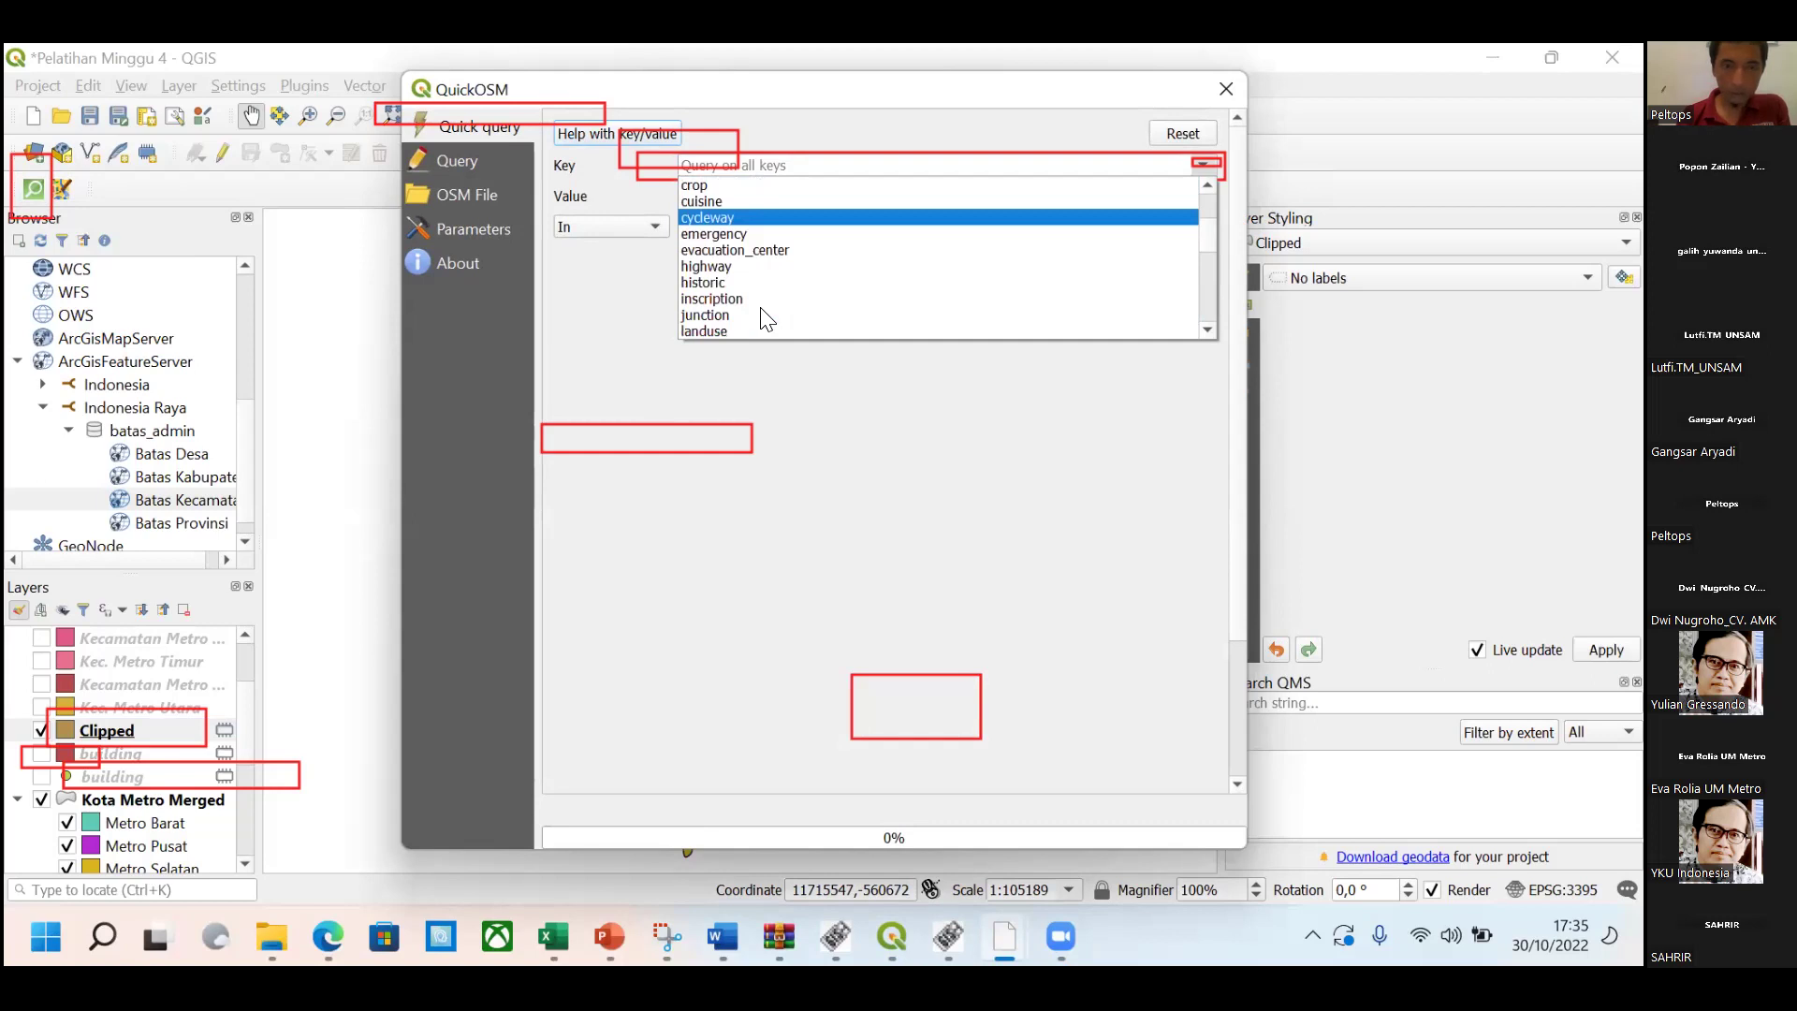
scroll(766, 319, "down", 1)
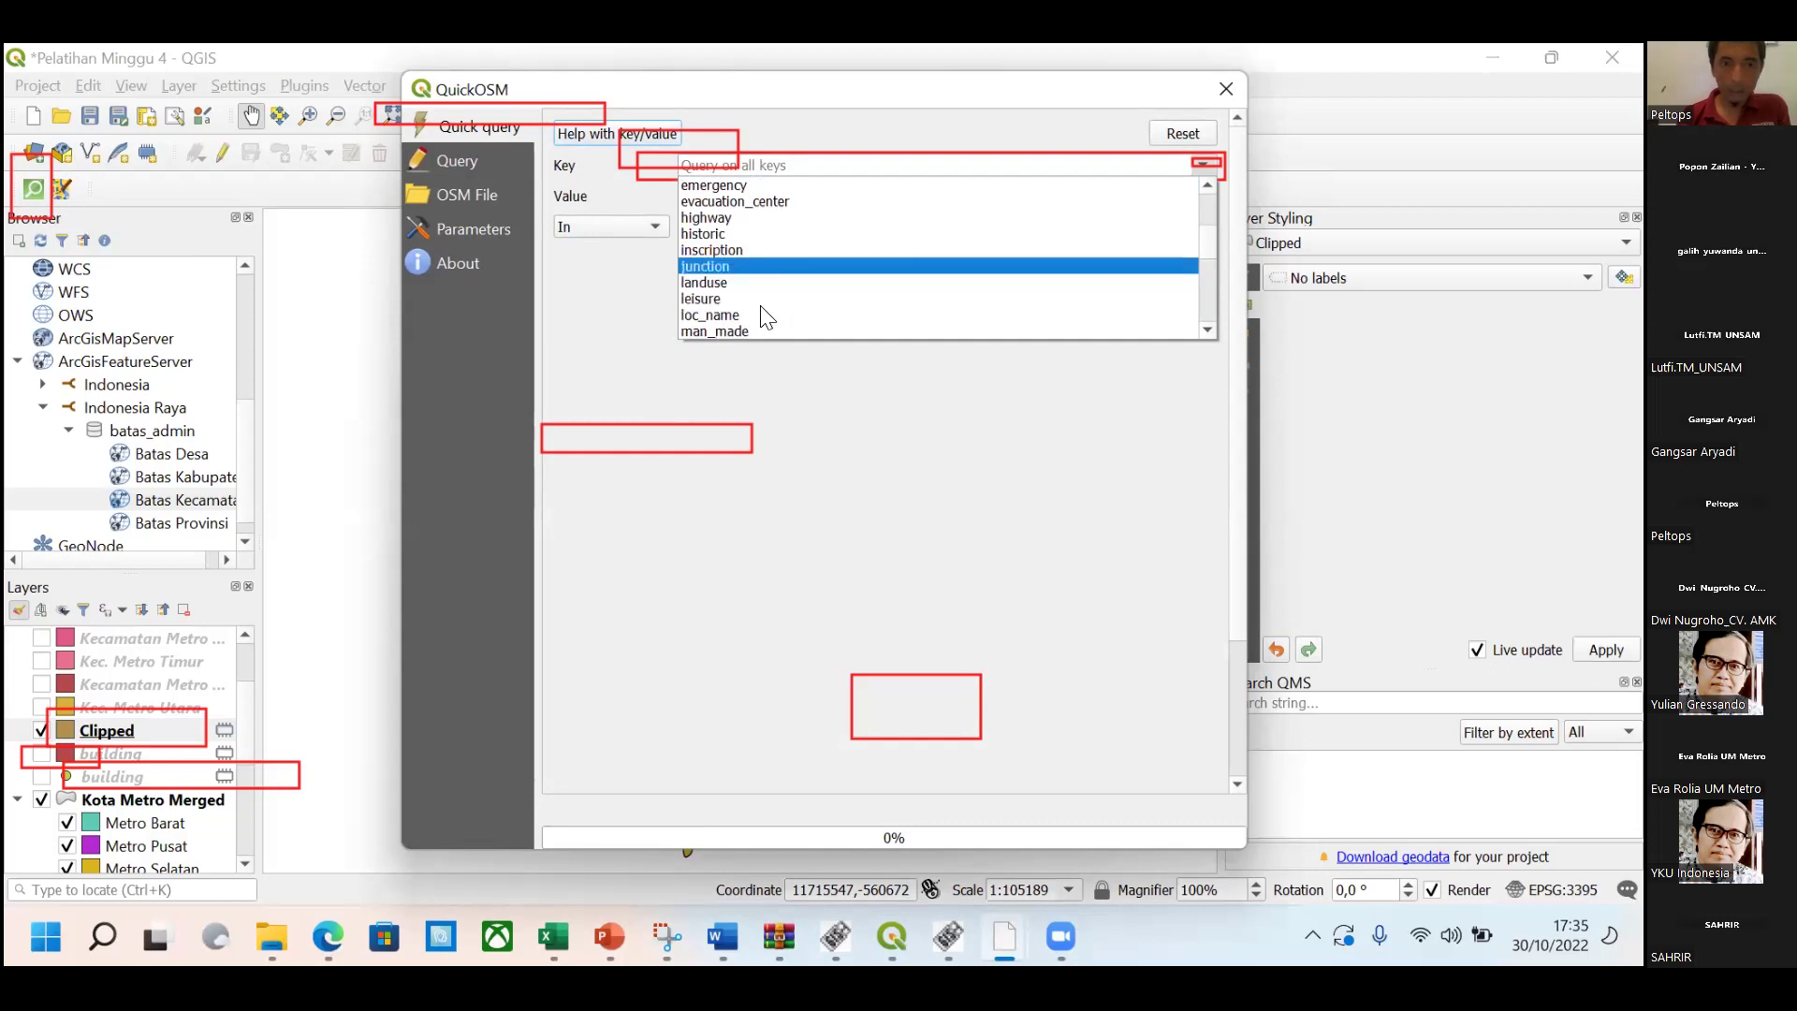
scroll(766, 319, "down", 1)
scroll(766, 319, "down", 2)
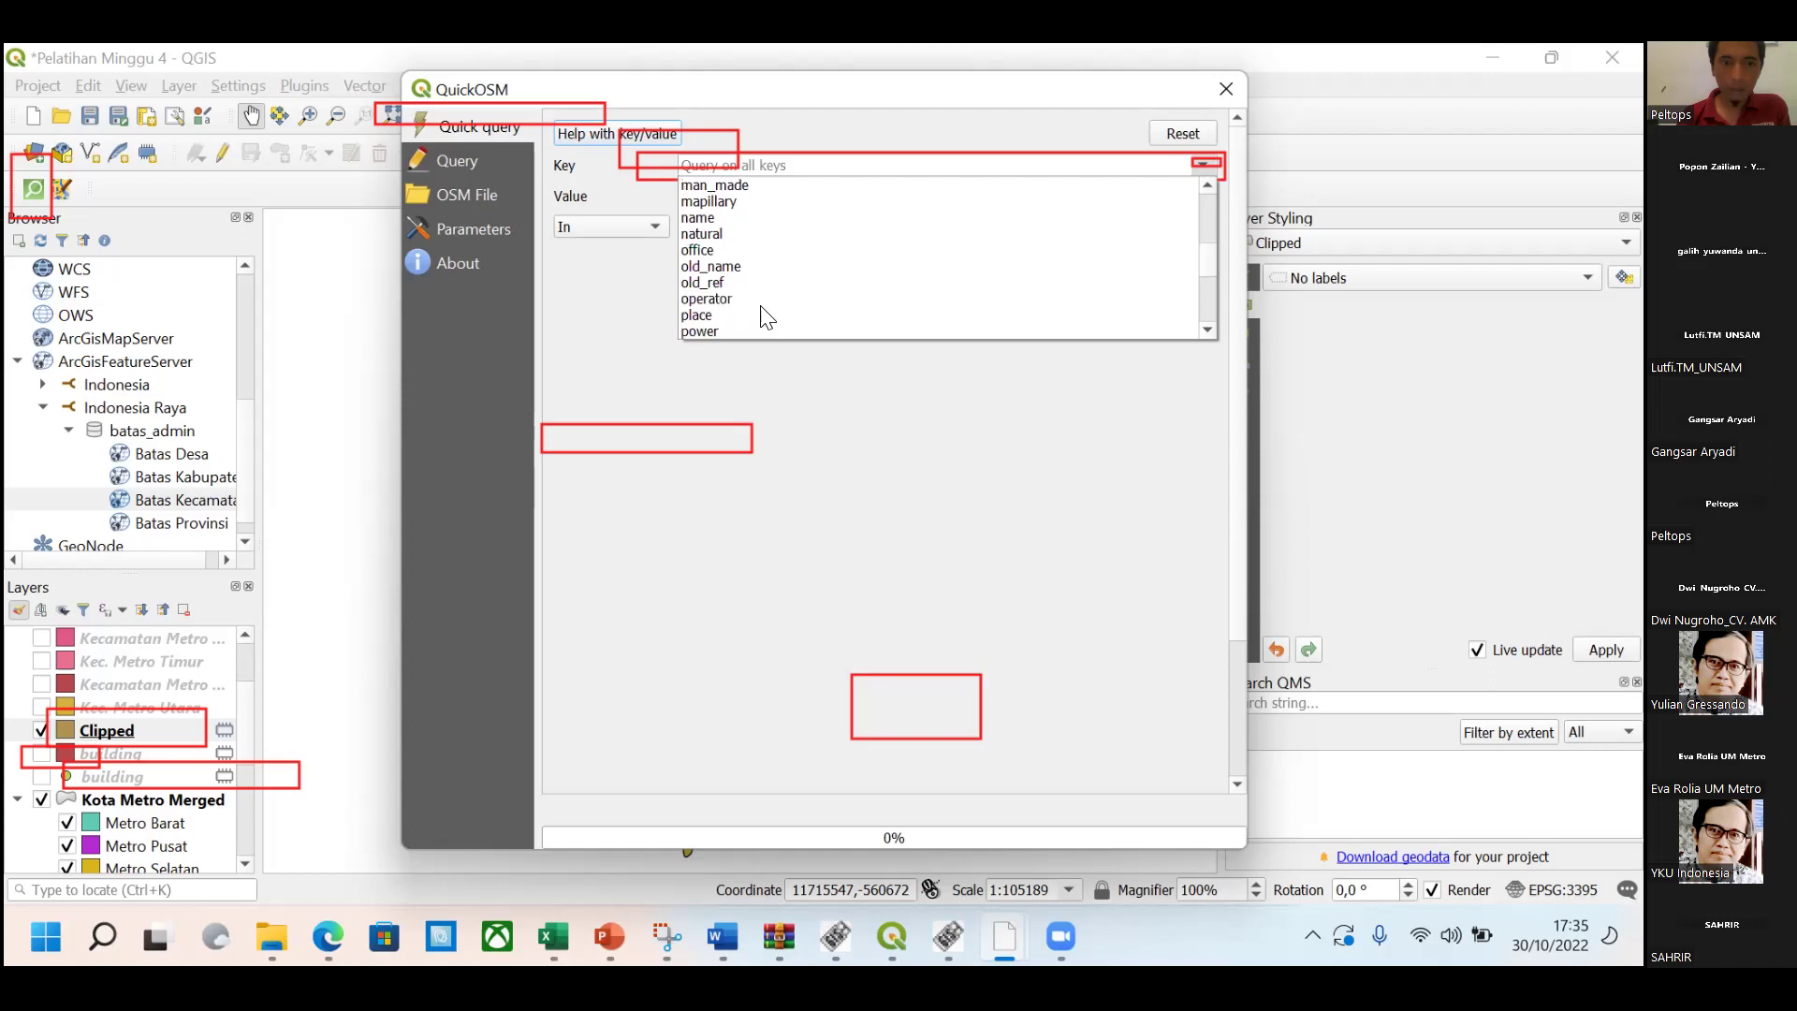
scroll(766, 319, "down", 1)
scroll(767, 319, "down", 1)
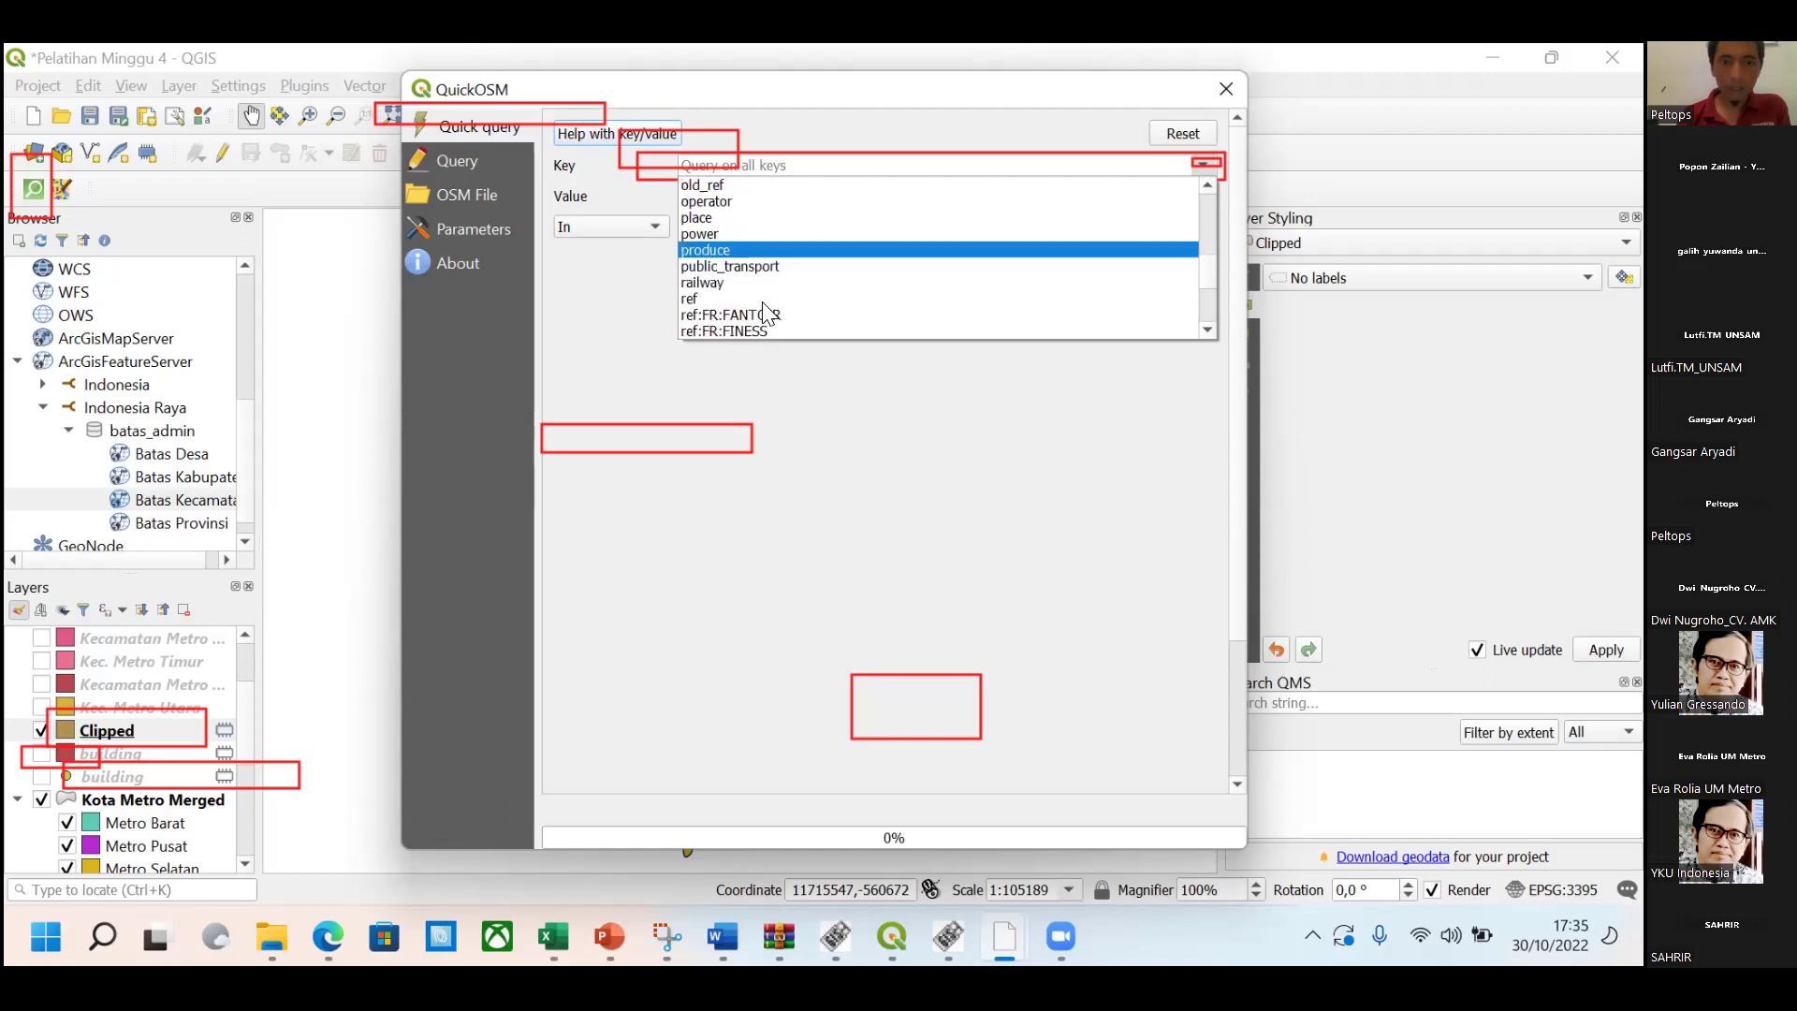
scroll(769, 281, "down", 2)
scroll(770, 290, "down", 1)
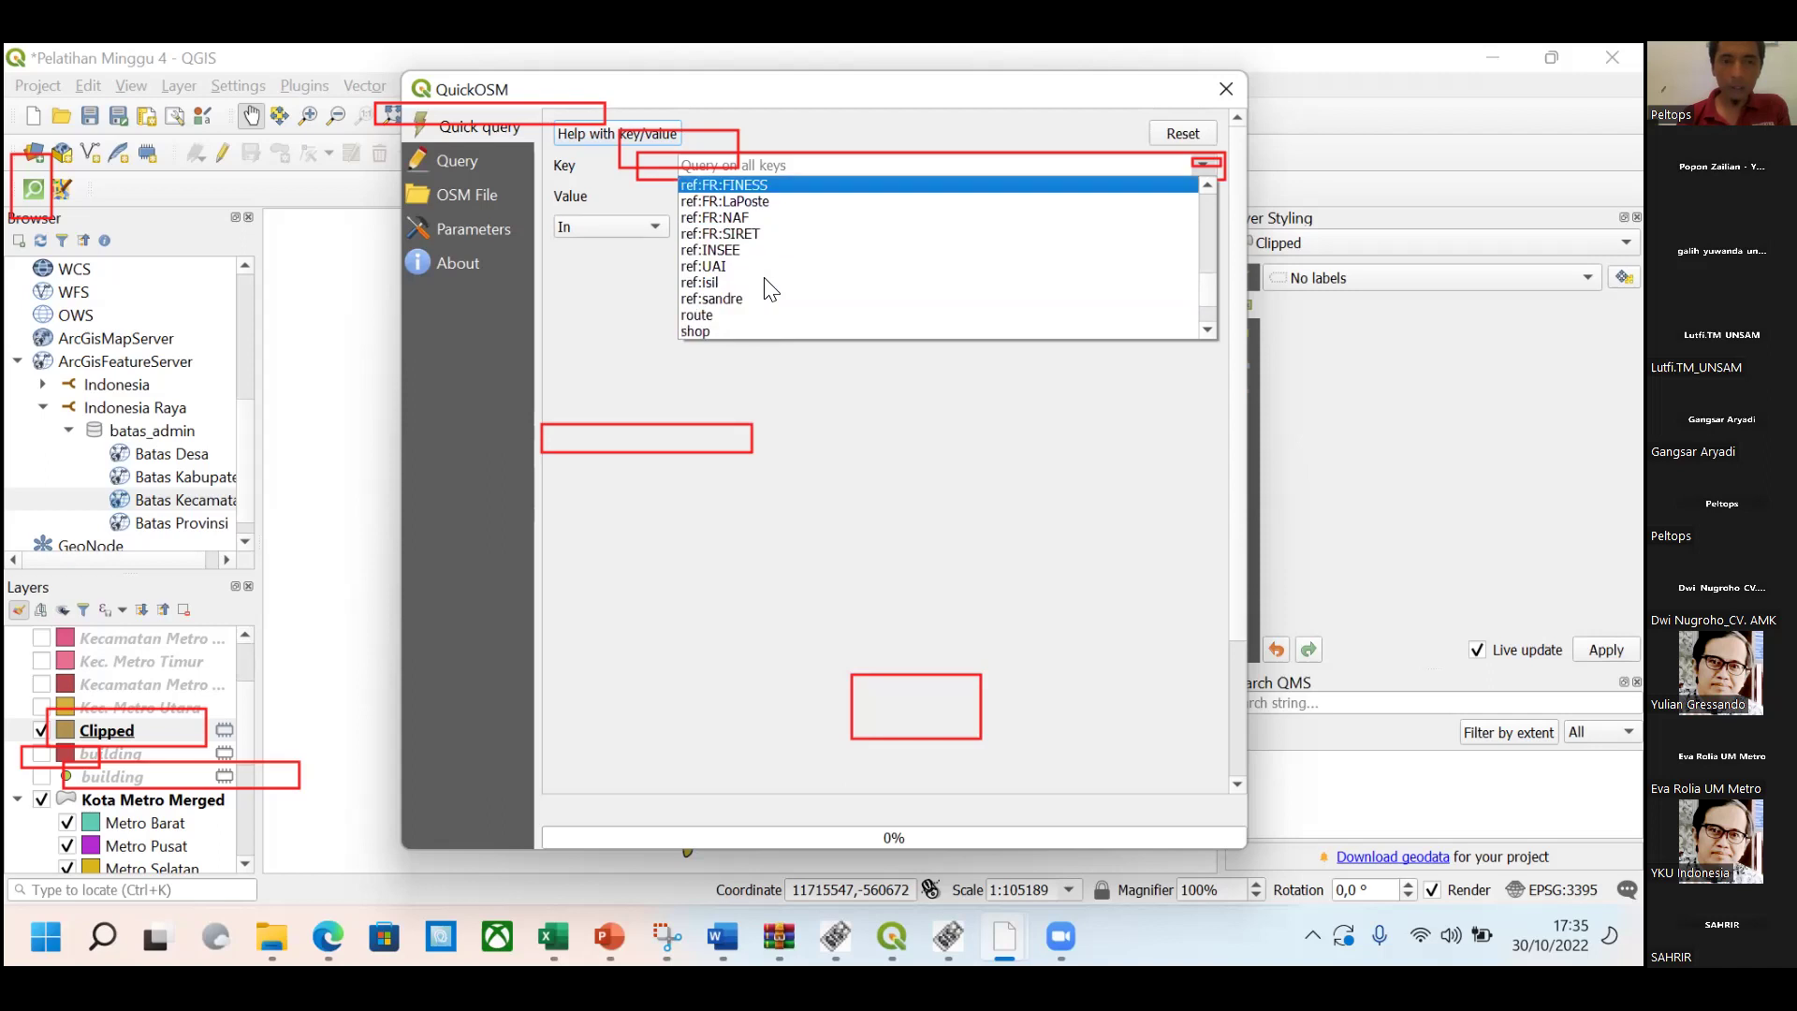
scroll(770, 290, "down", 1)
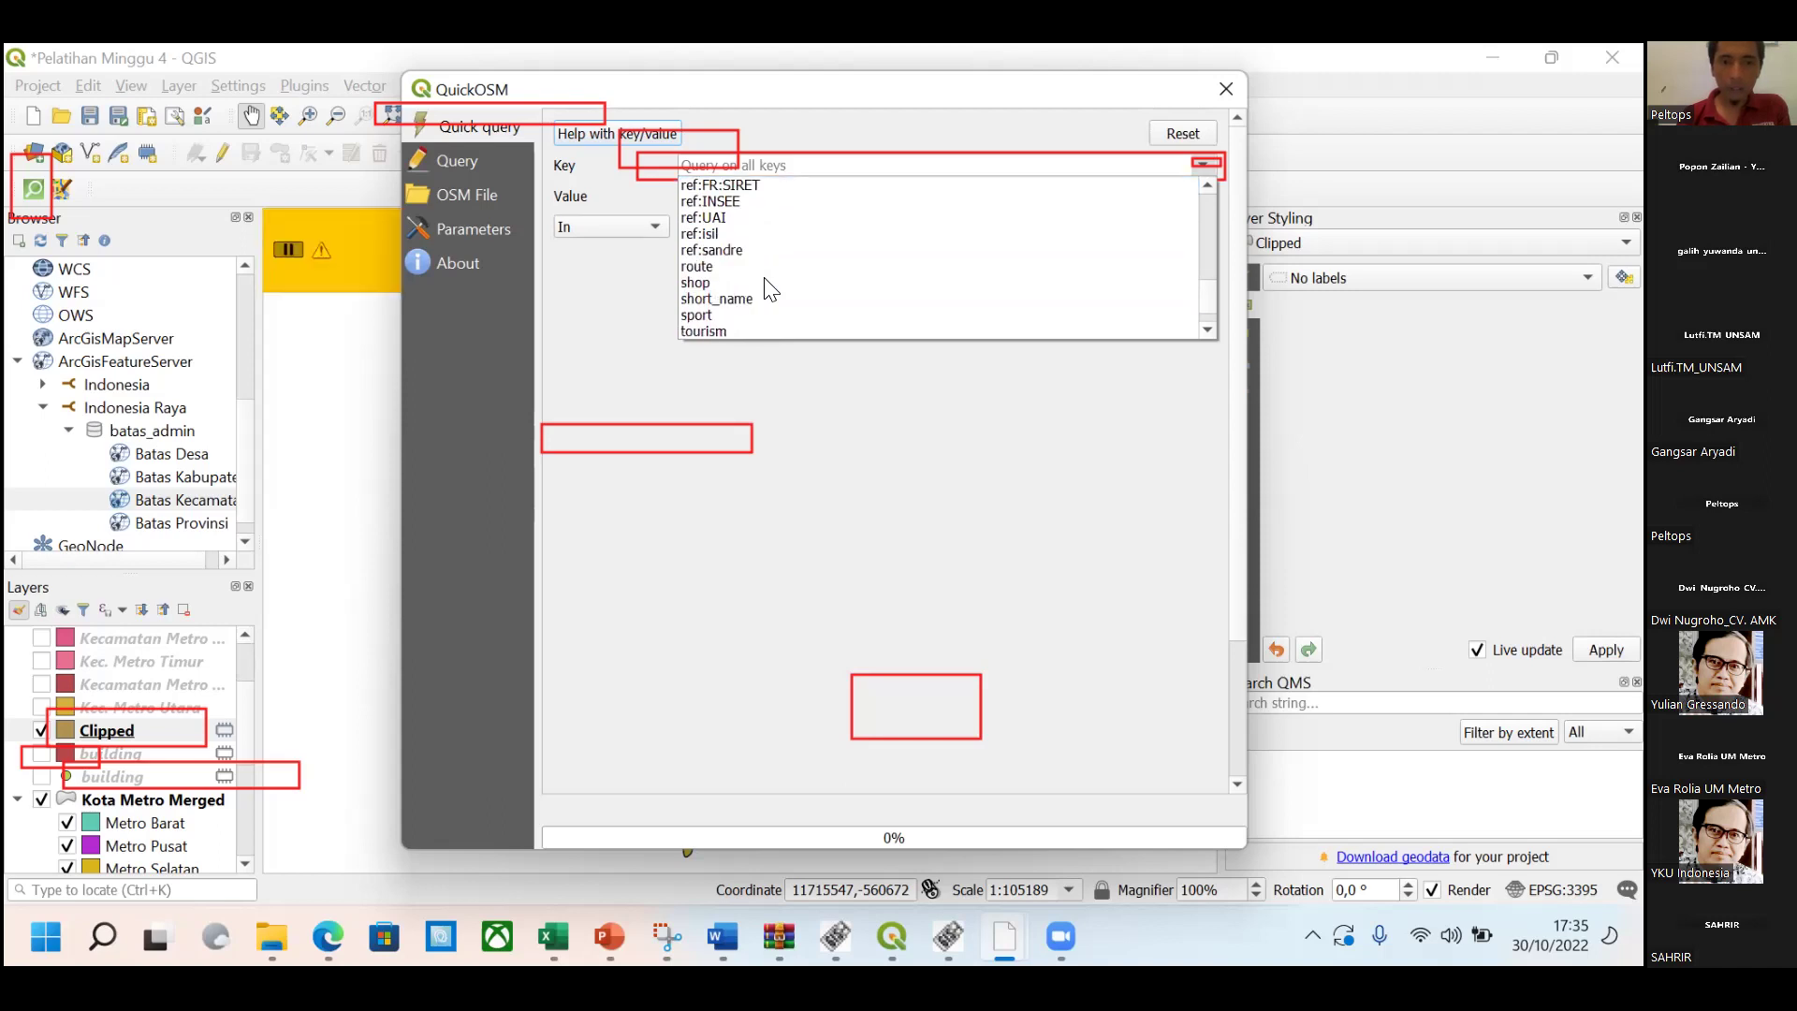
scroll(769, 289, "down", 2)
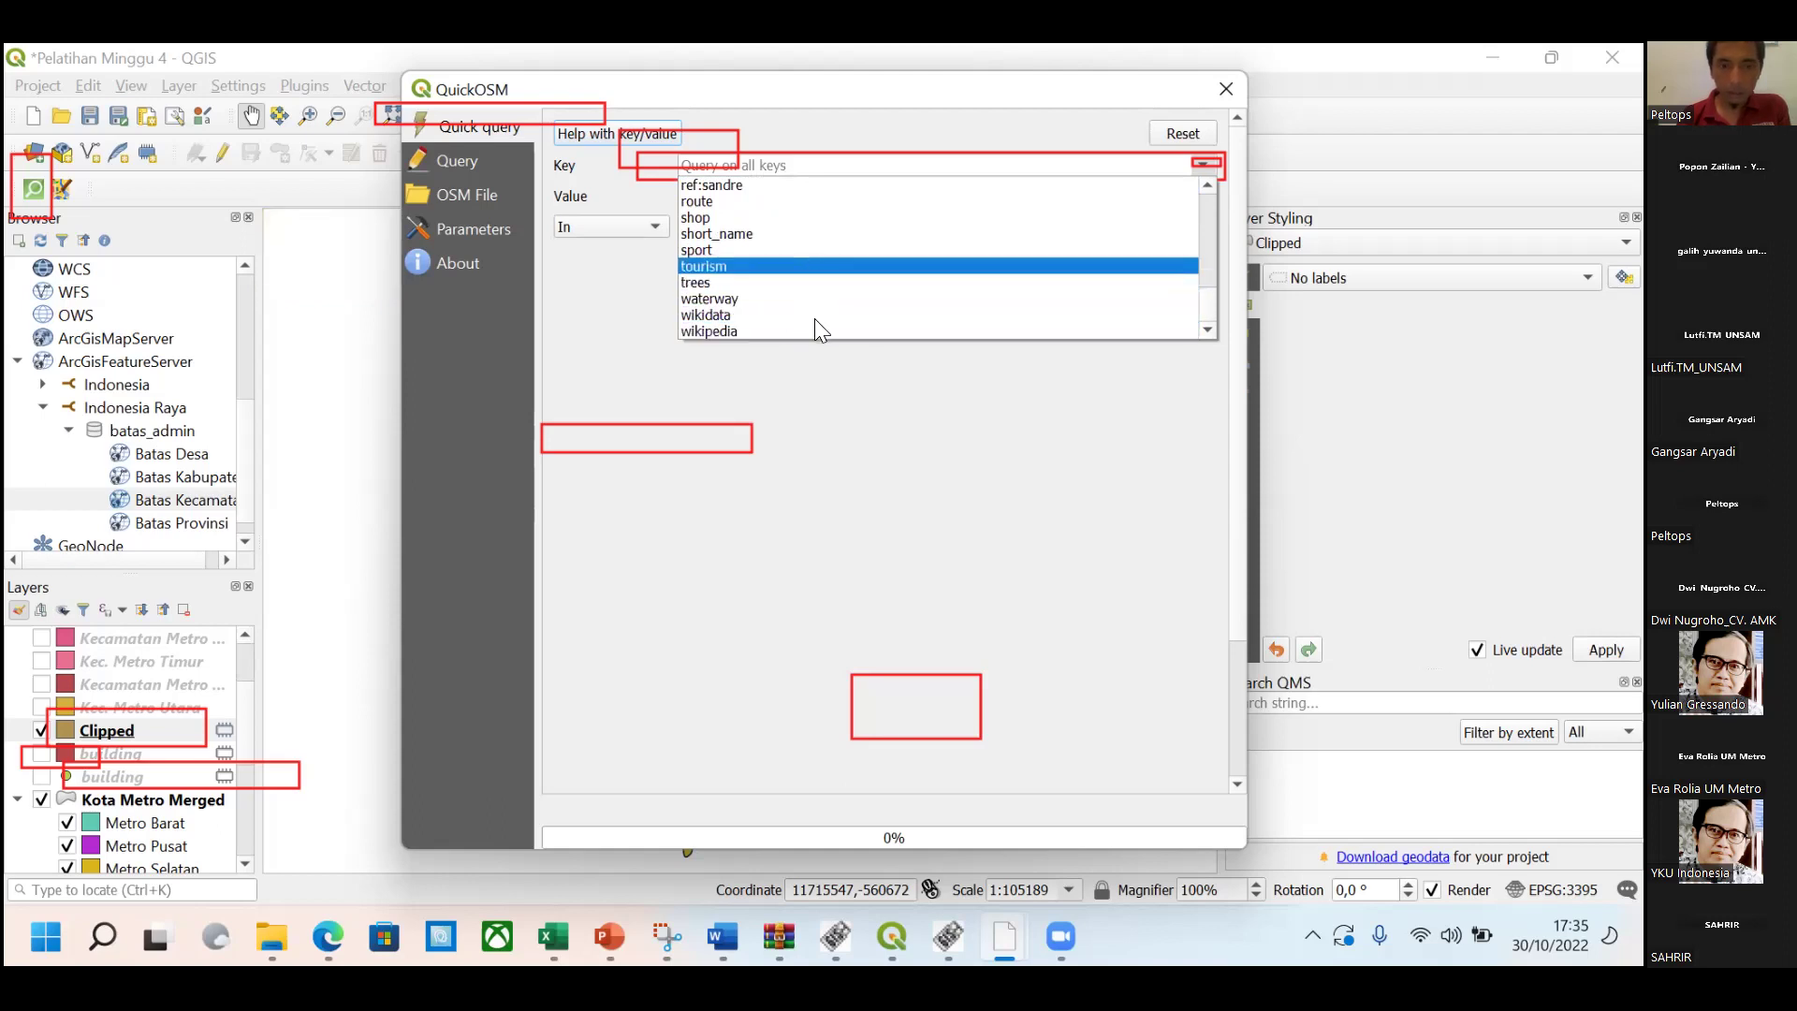
Download OSM data with the key highway within the layer extent of Kota Metro Merged using QuickOSM.
scroll(752, 288, "up", 4)
scroll(757, 295, "up", 3)
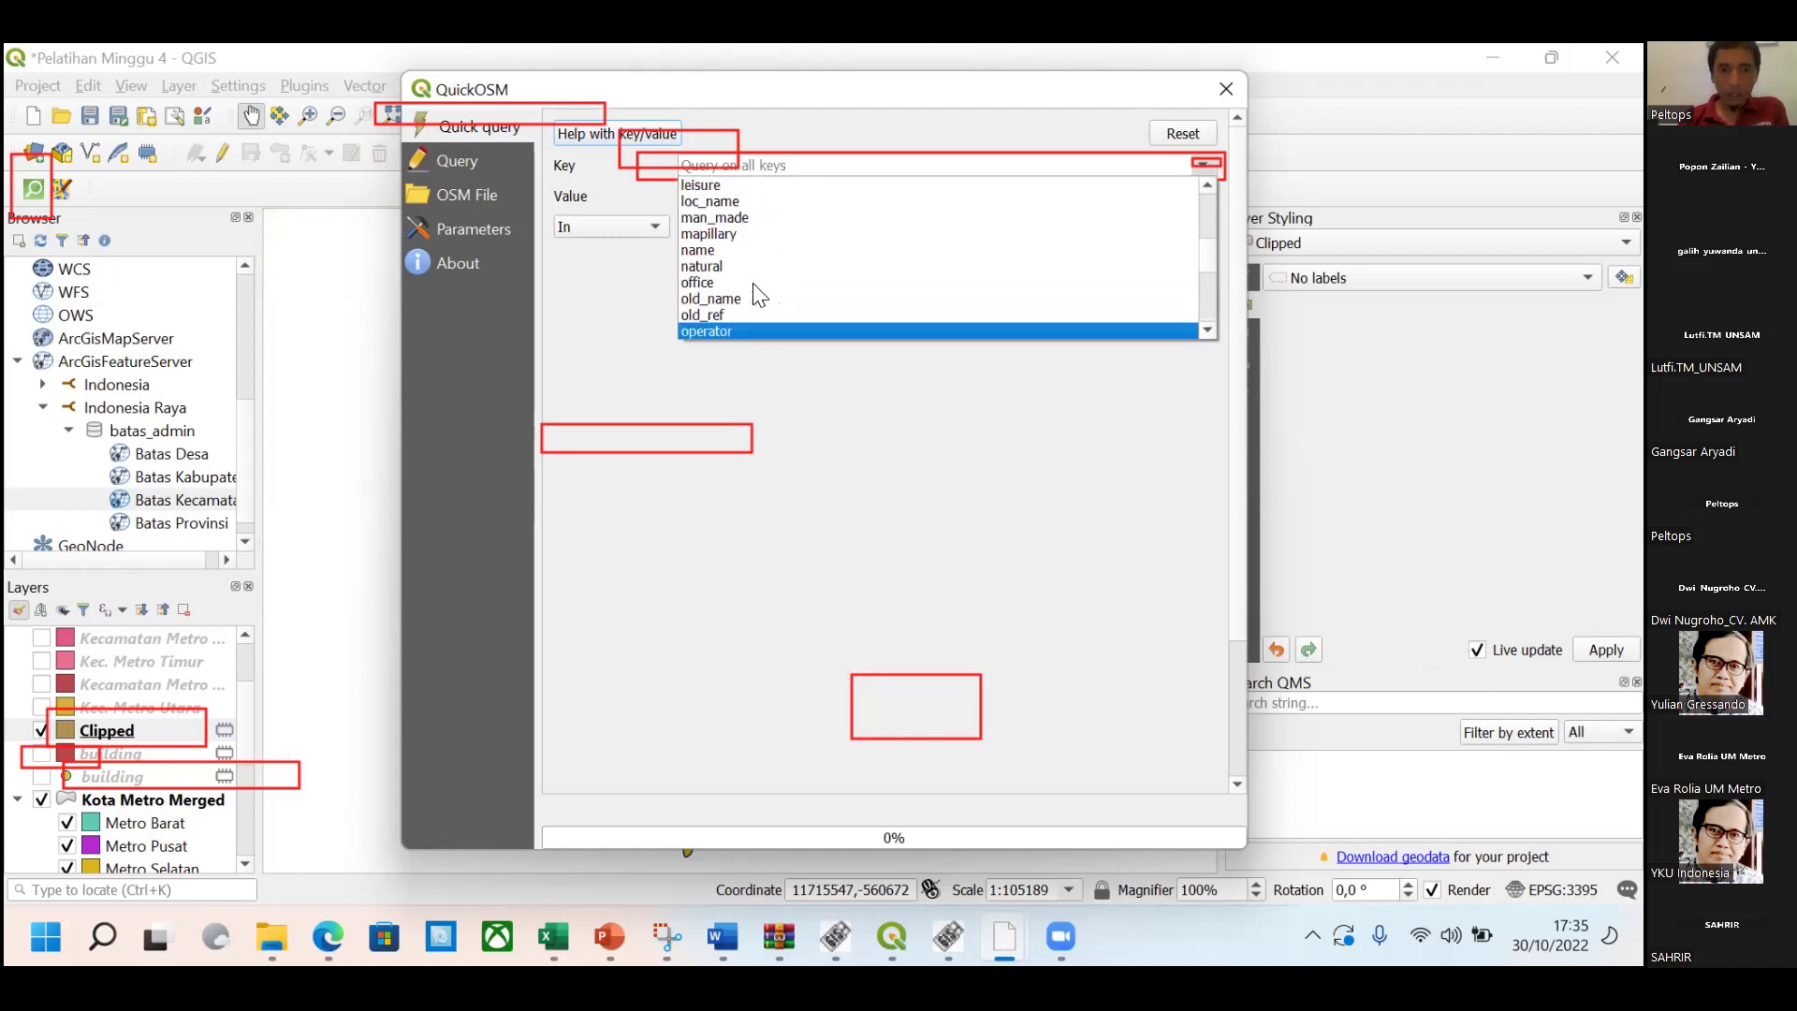
scroll(758, 295, "up", 3)
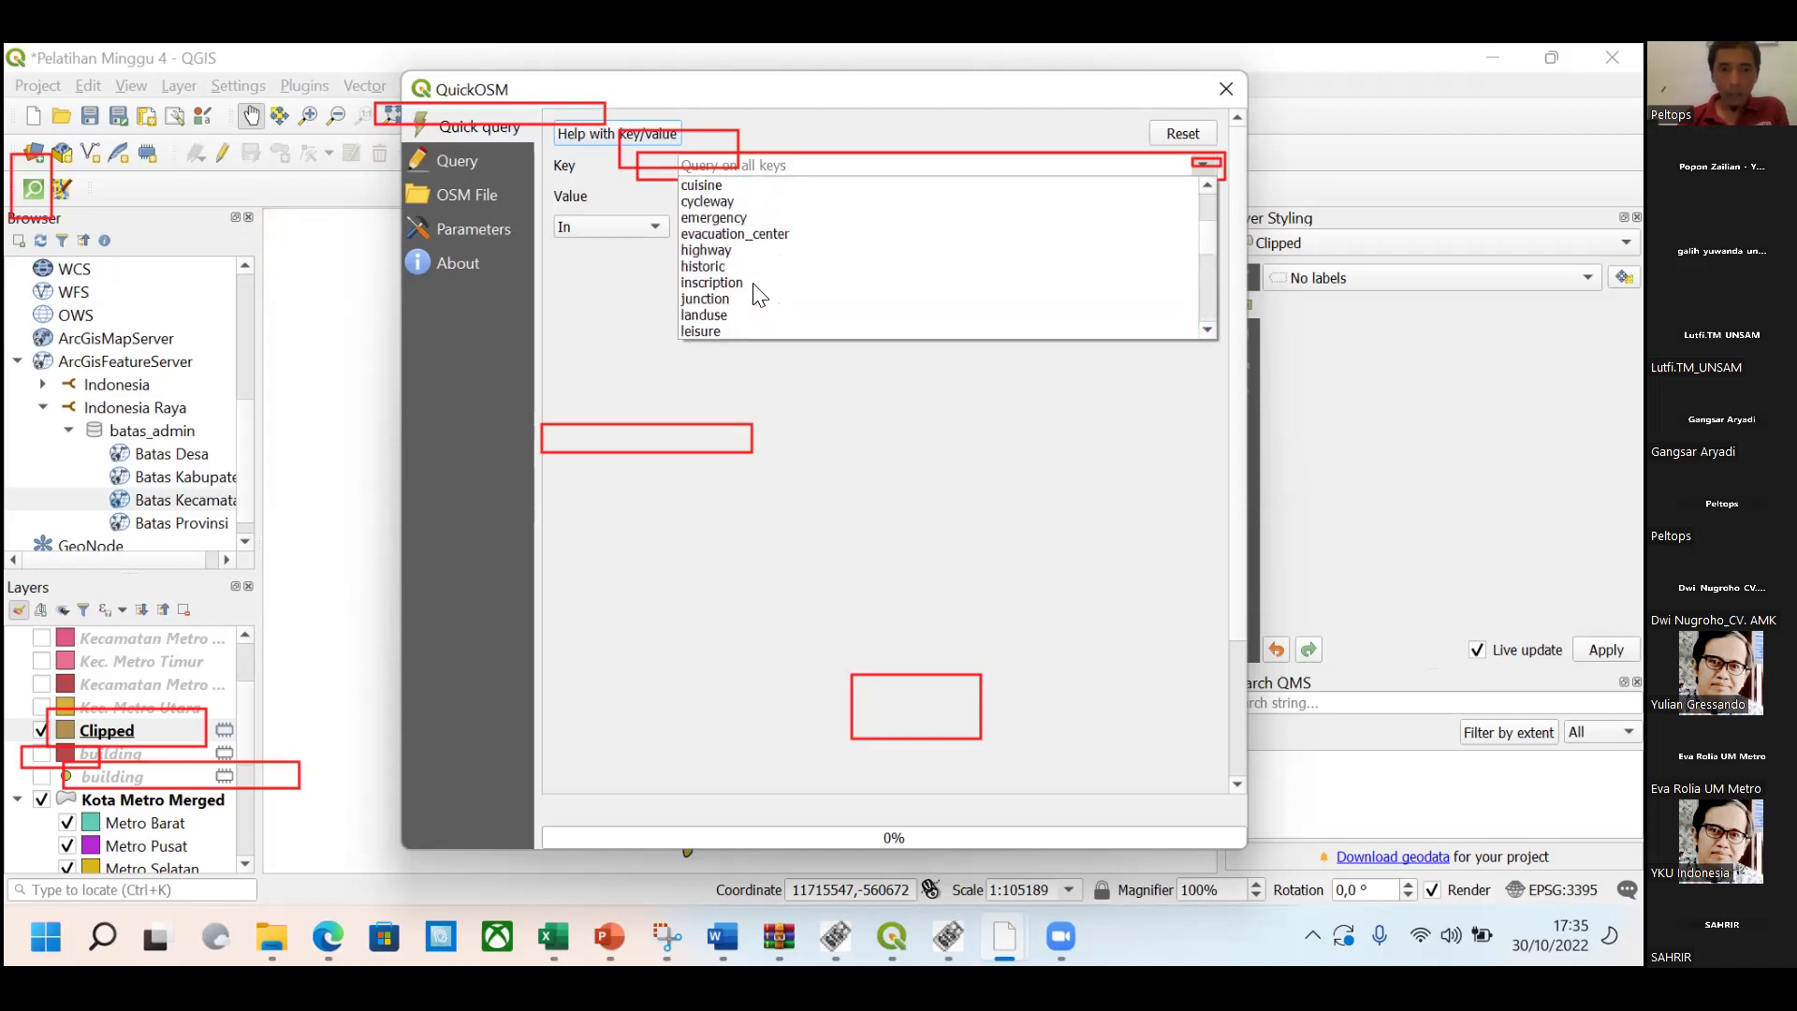
left_click(748, 244)
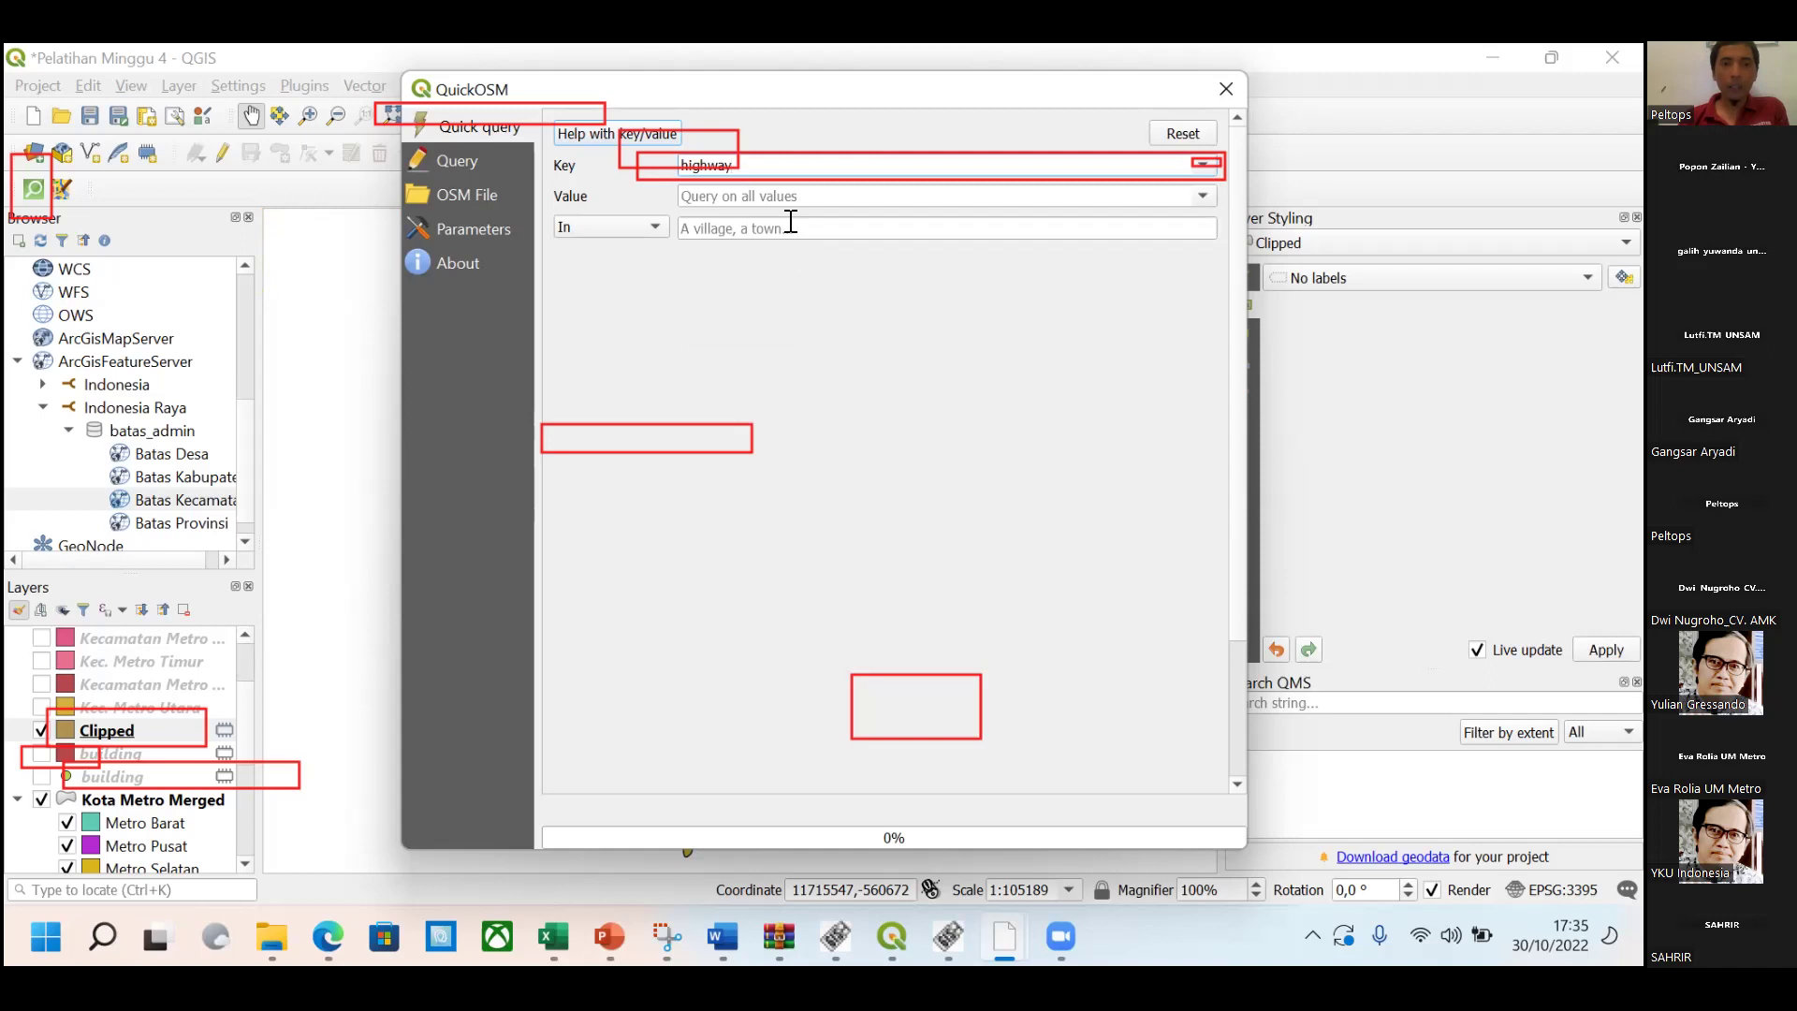
left_click(599, 229)
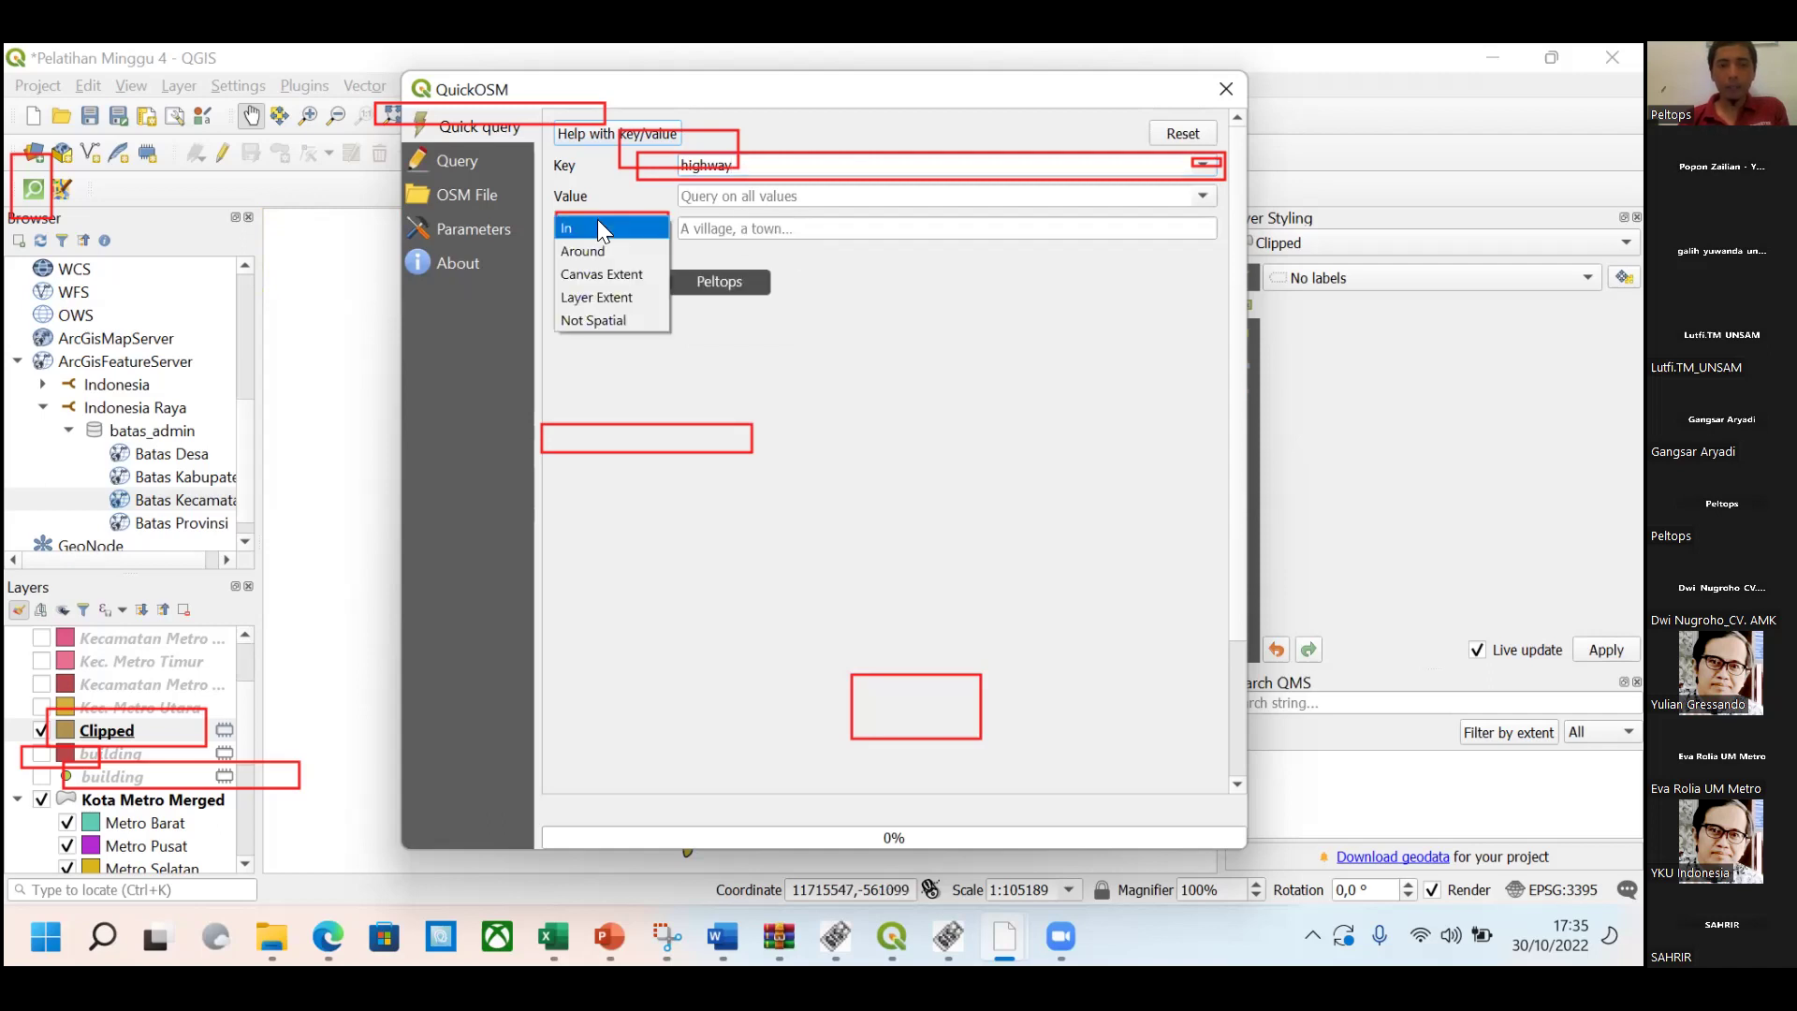
left_click(596, 296)
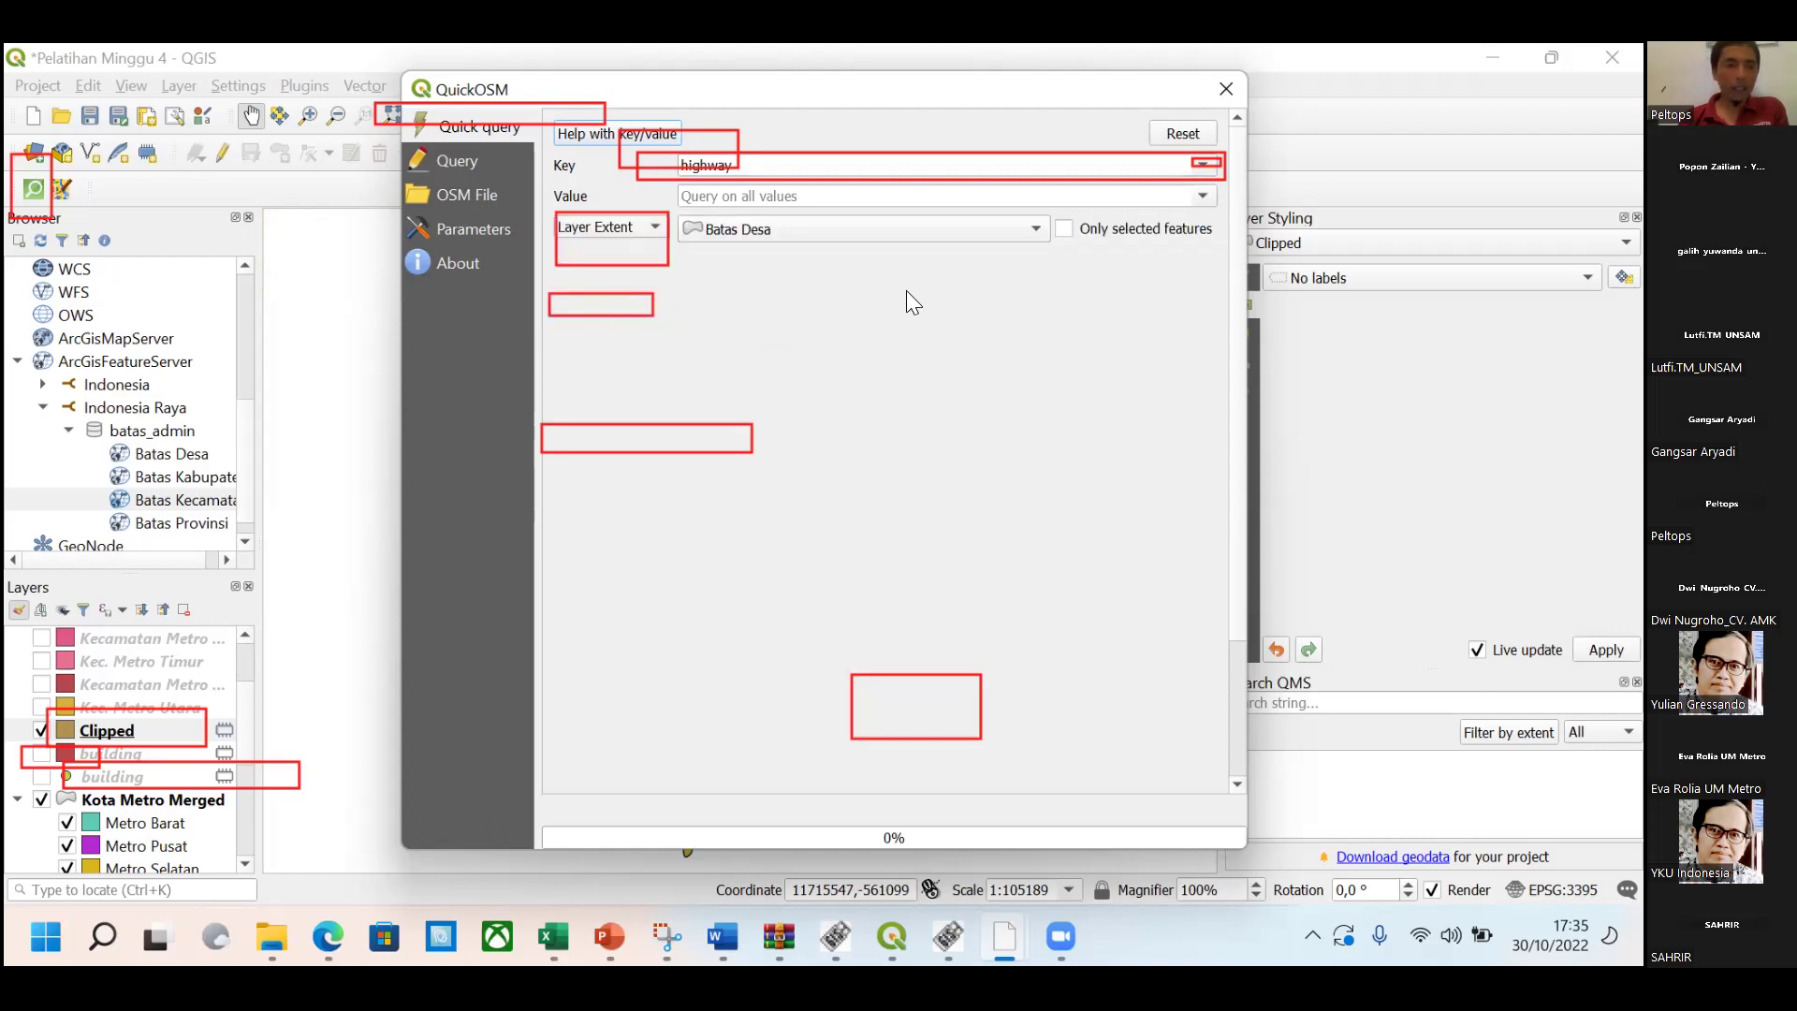
left_click(1037, 227)
left_click(835, 634)
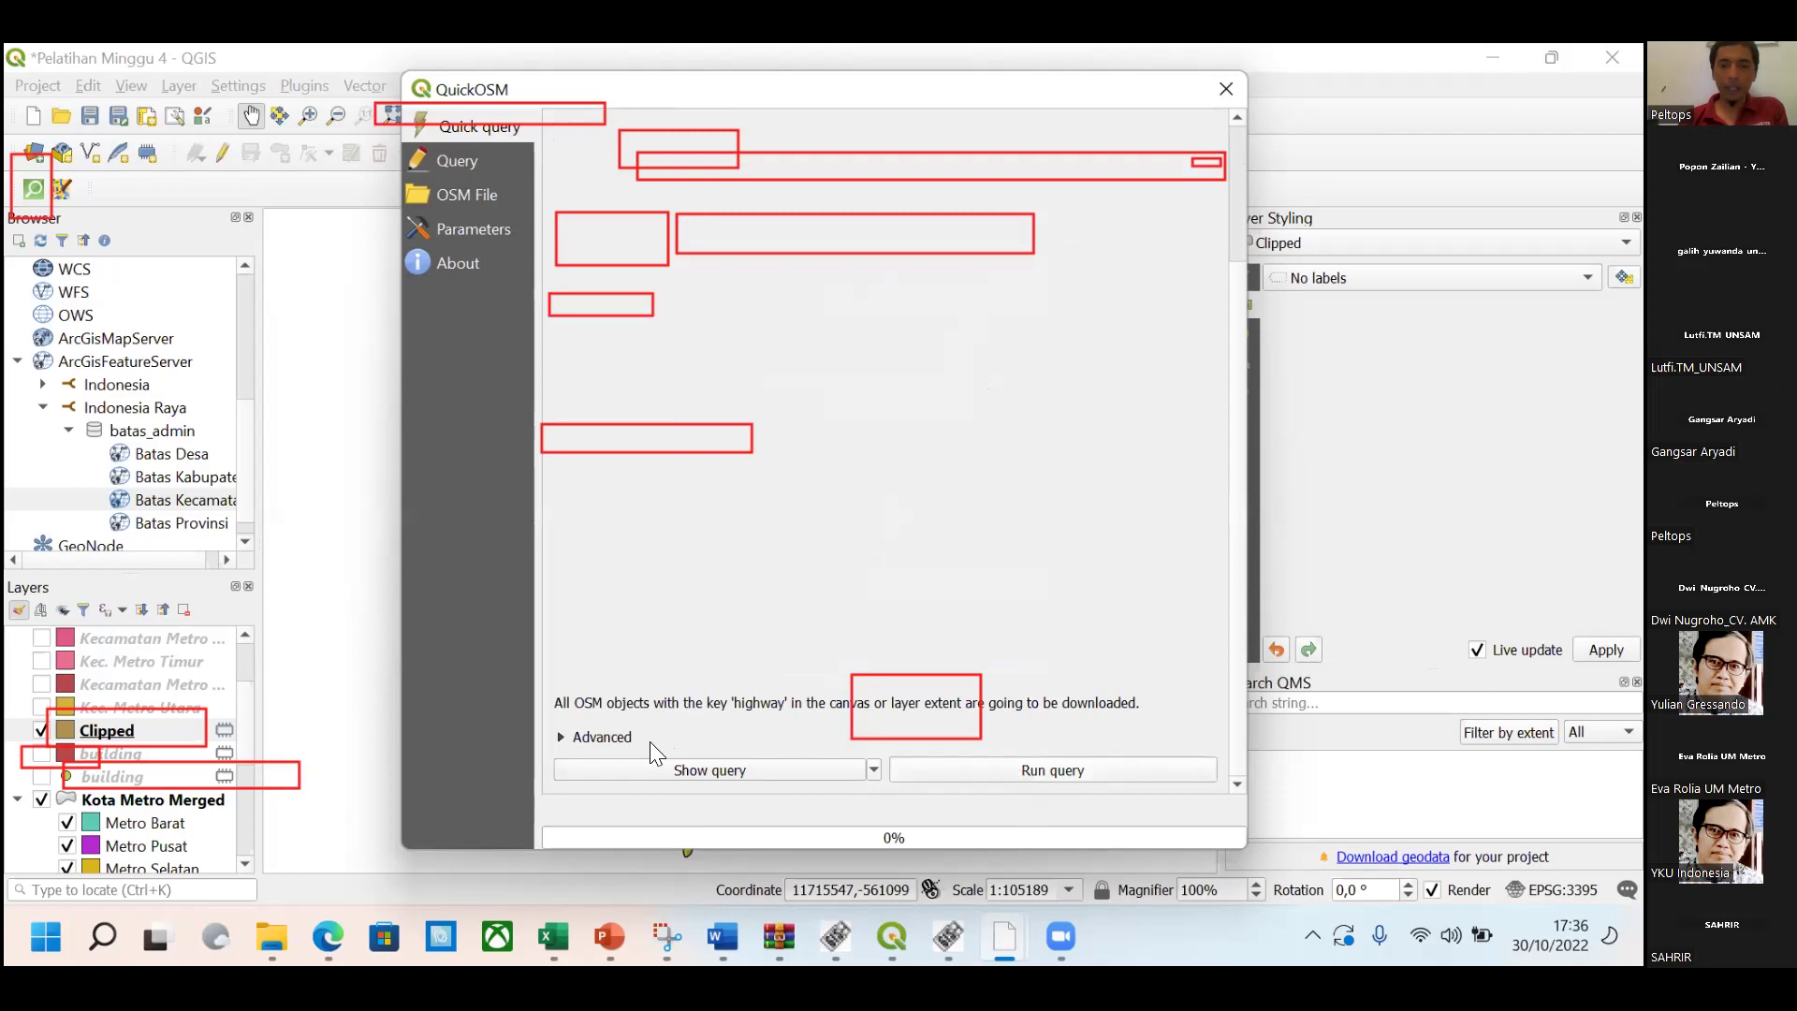
left_click(1105, 772)
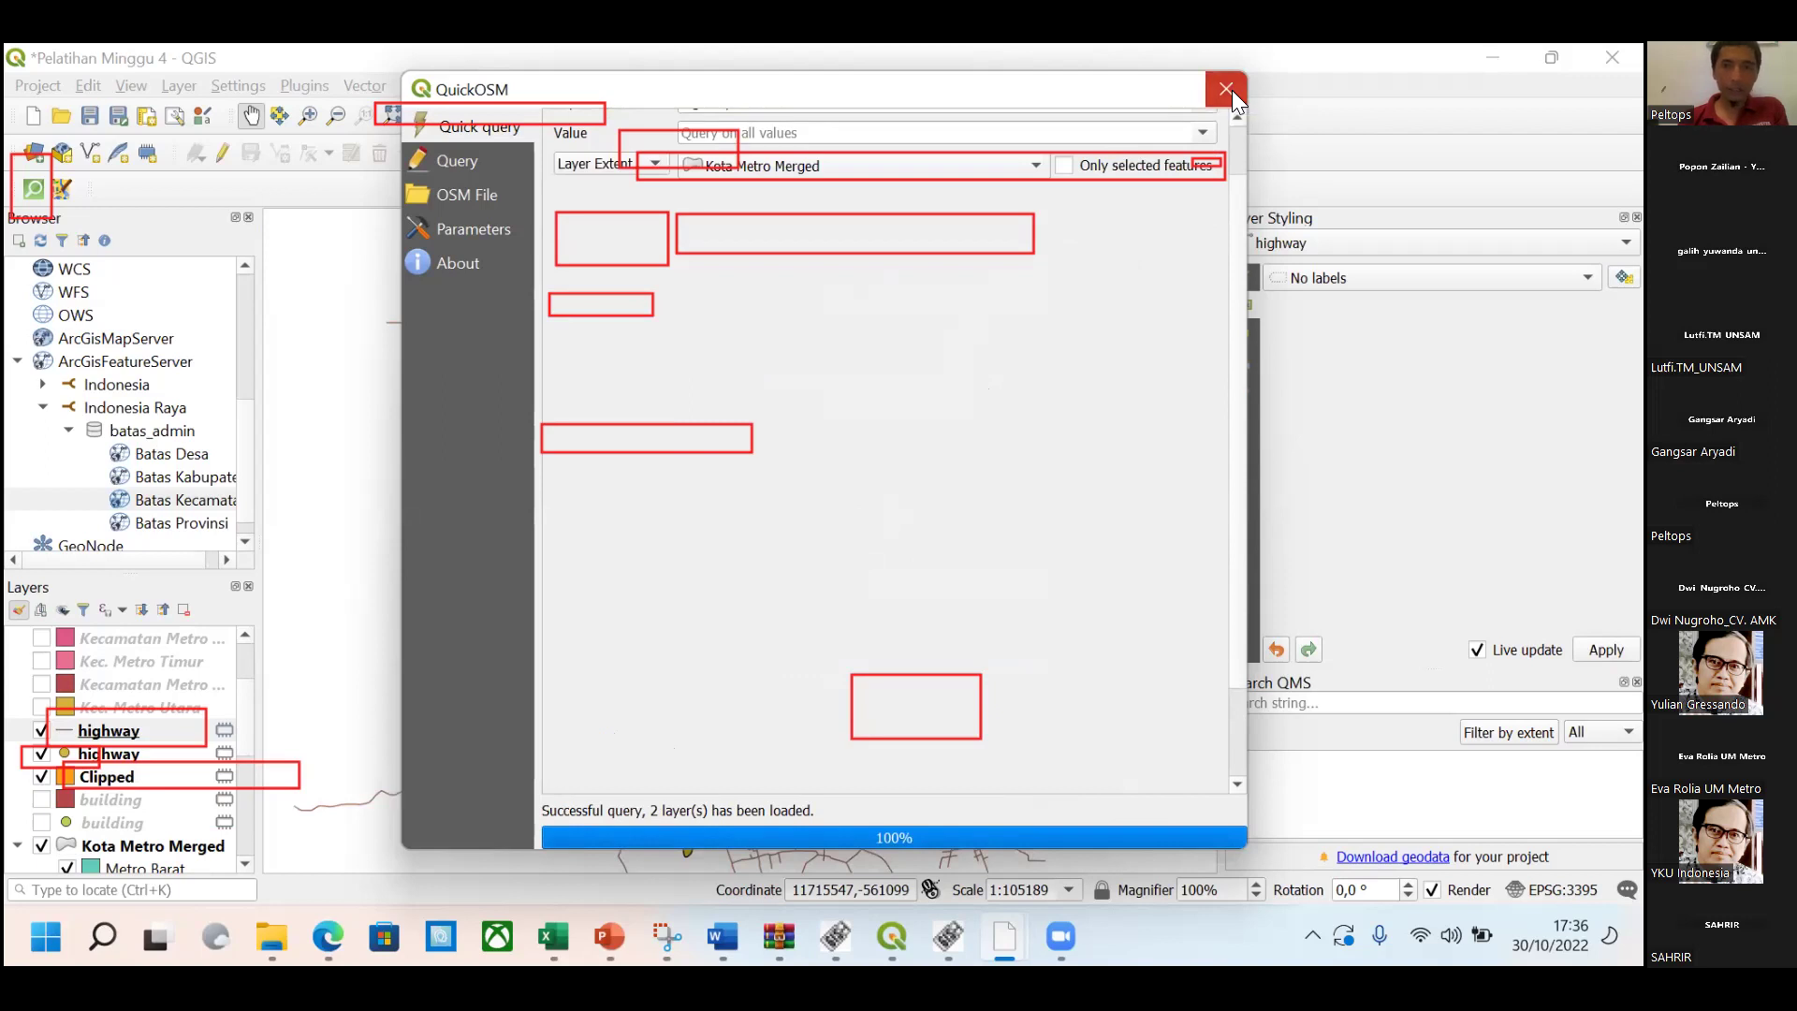
left_click(1227, 91)
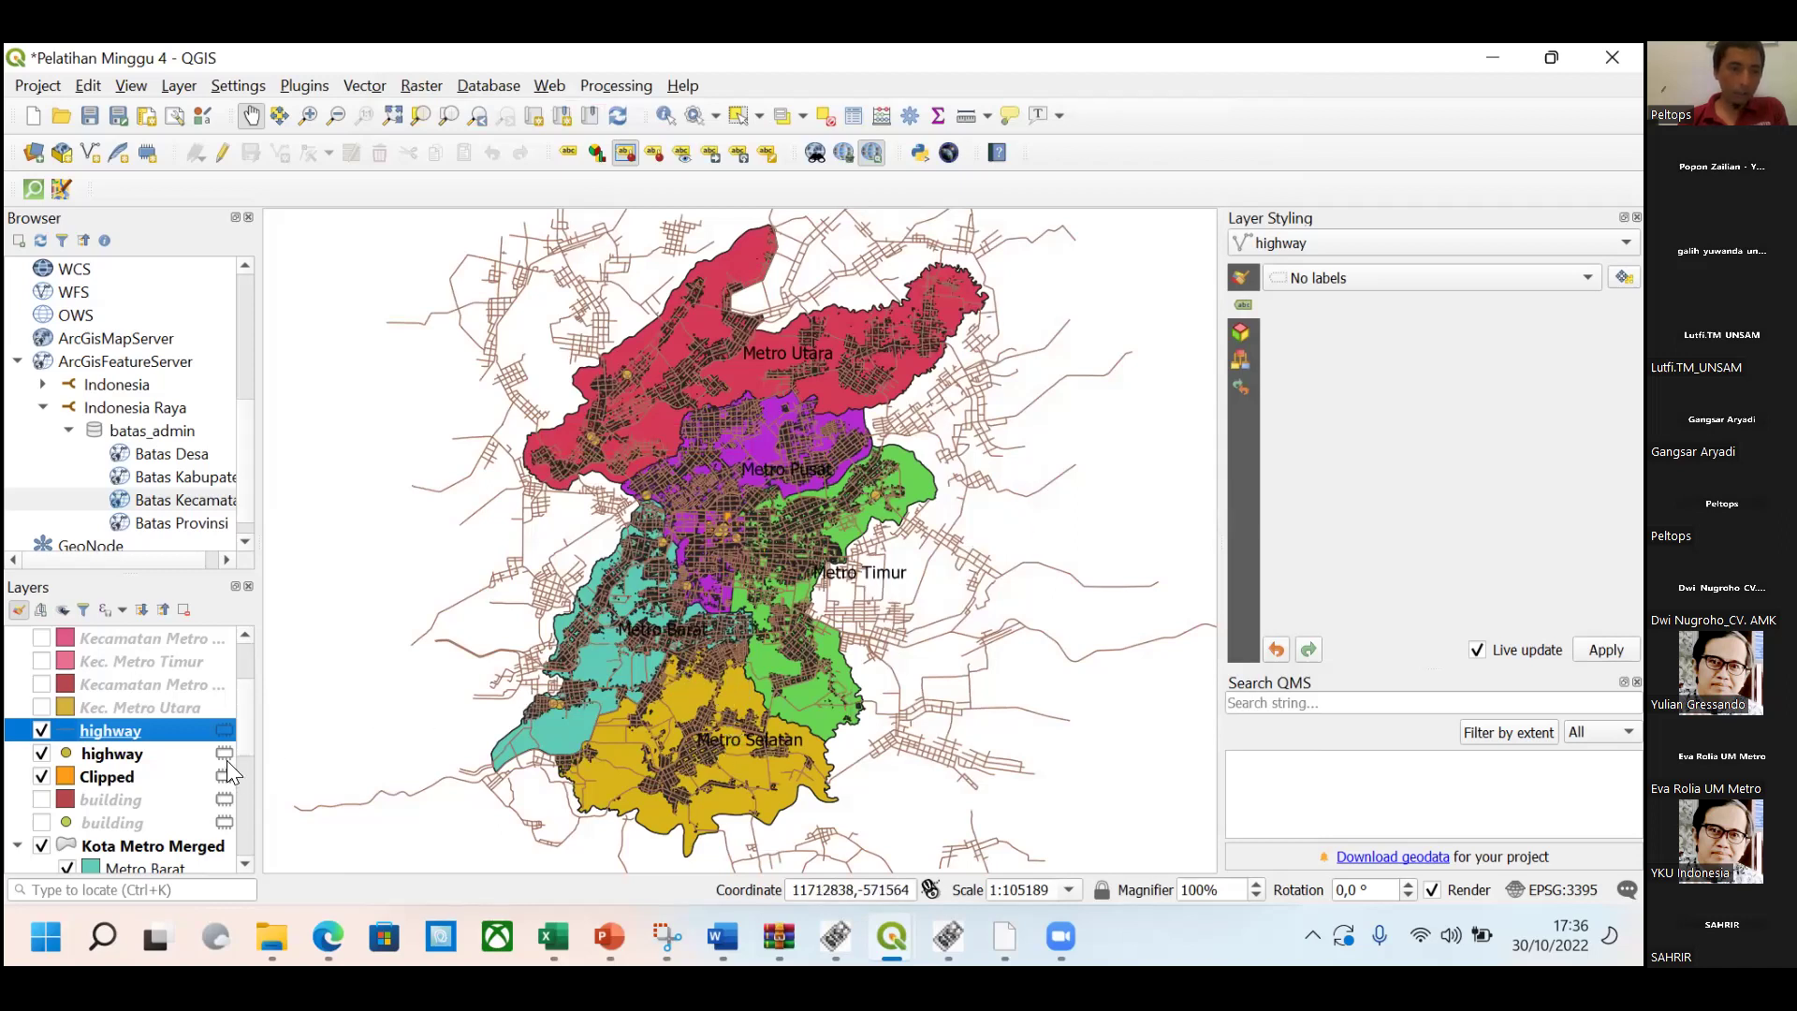
Export the Clipped layer as an ESRI Shapefile named Gedung Kota Metro, with CRS EPSG:4326, and add it to the map.
left_click(41, 778)
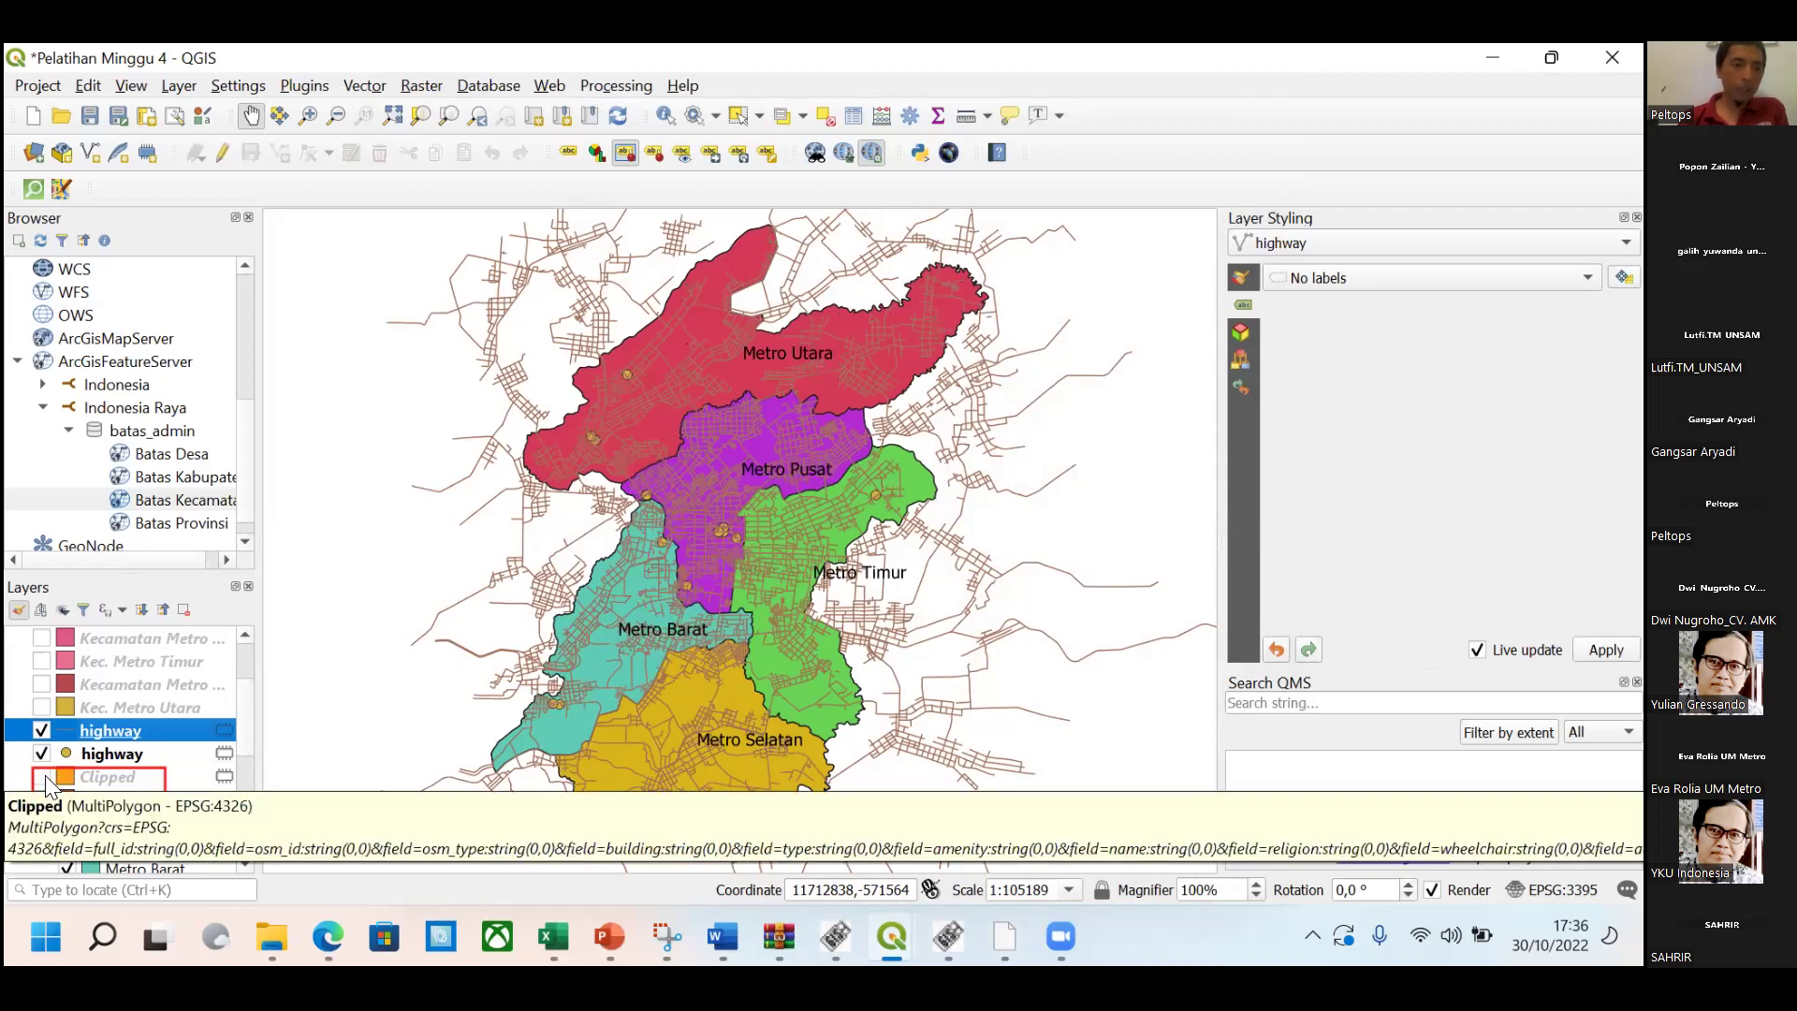
left_click(41, 778)
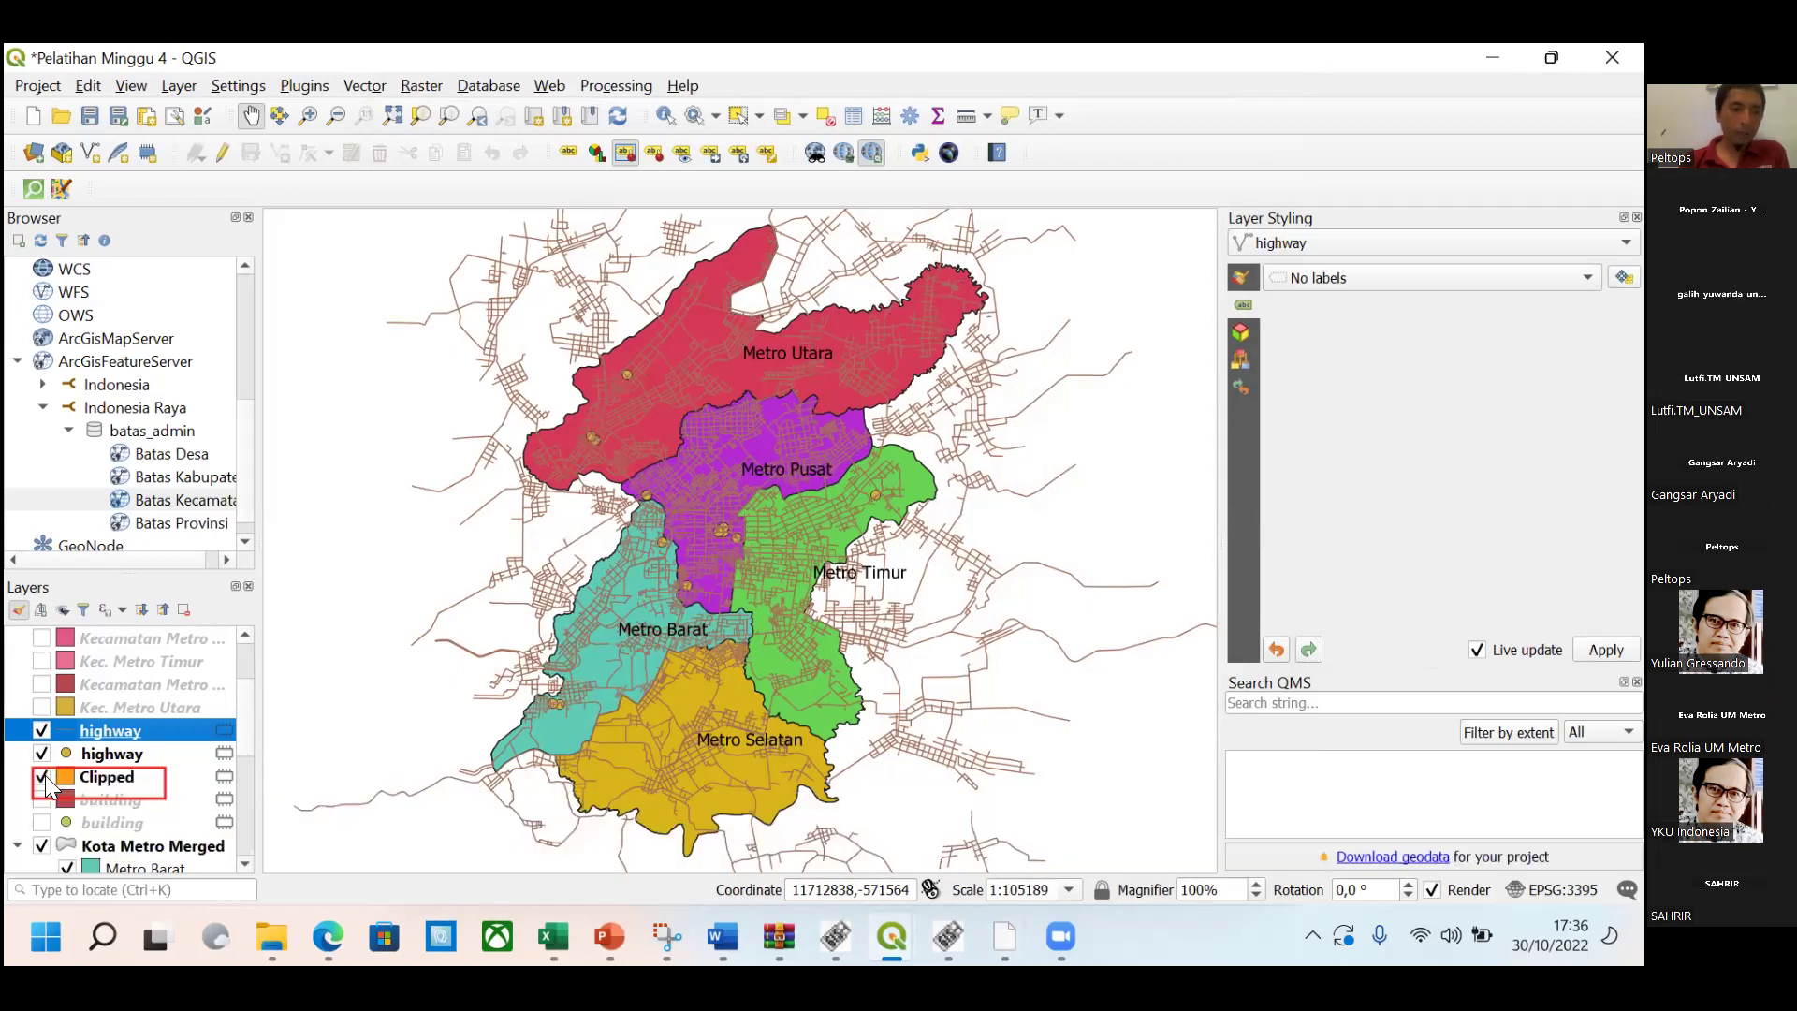
right_click(119, 779)
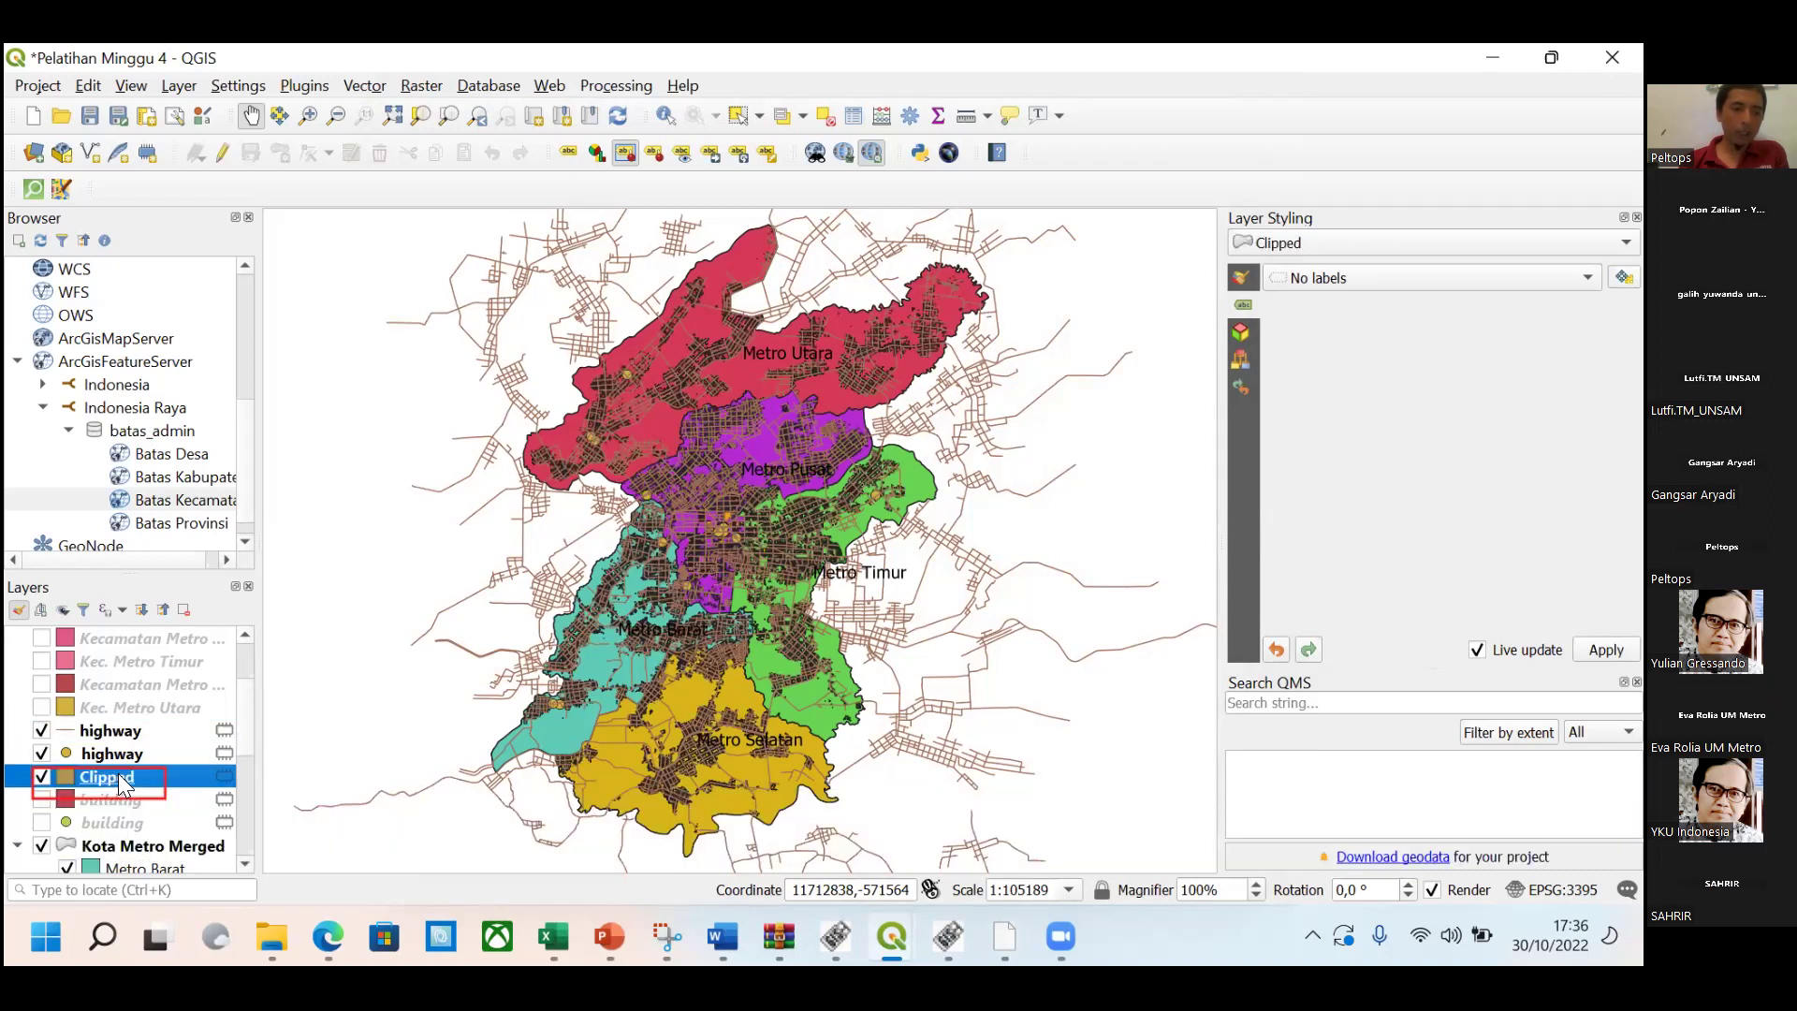
mouse_move(194, 715)
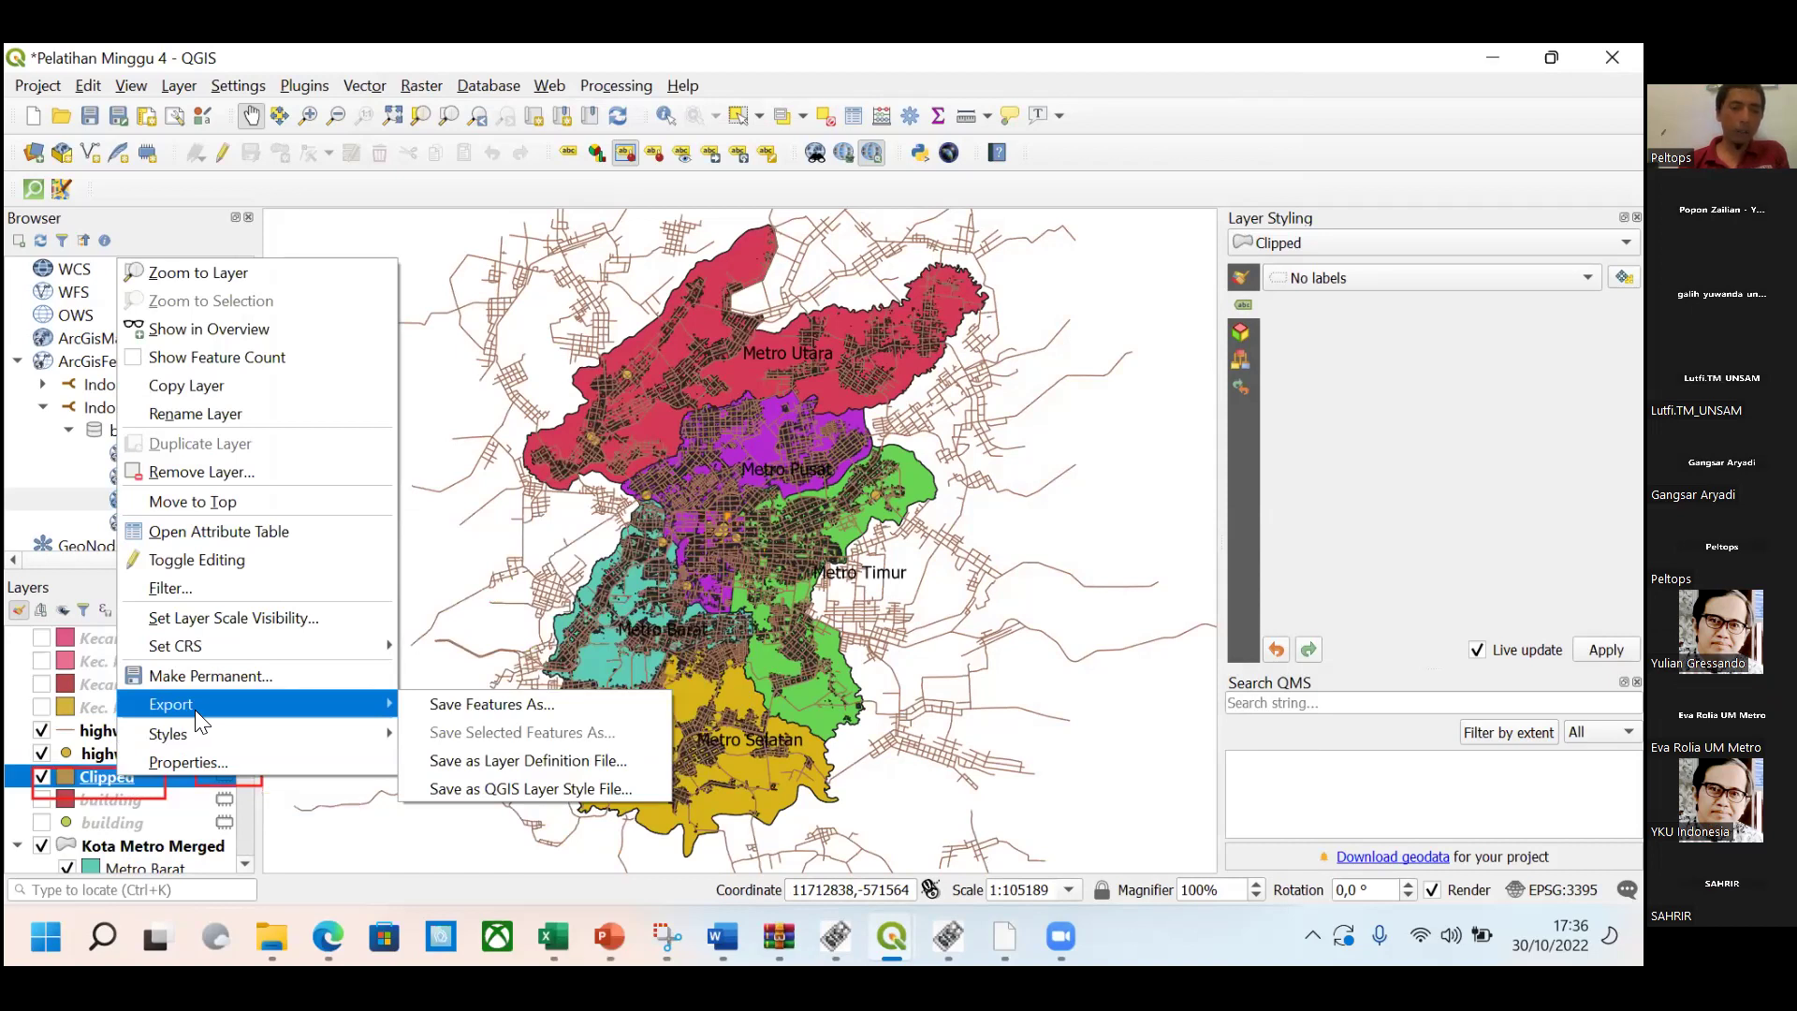
left_click(498, 705)
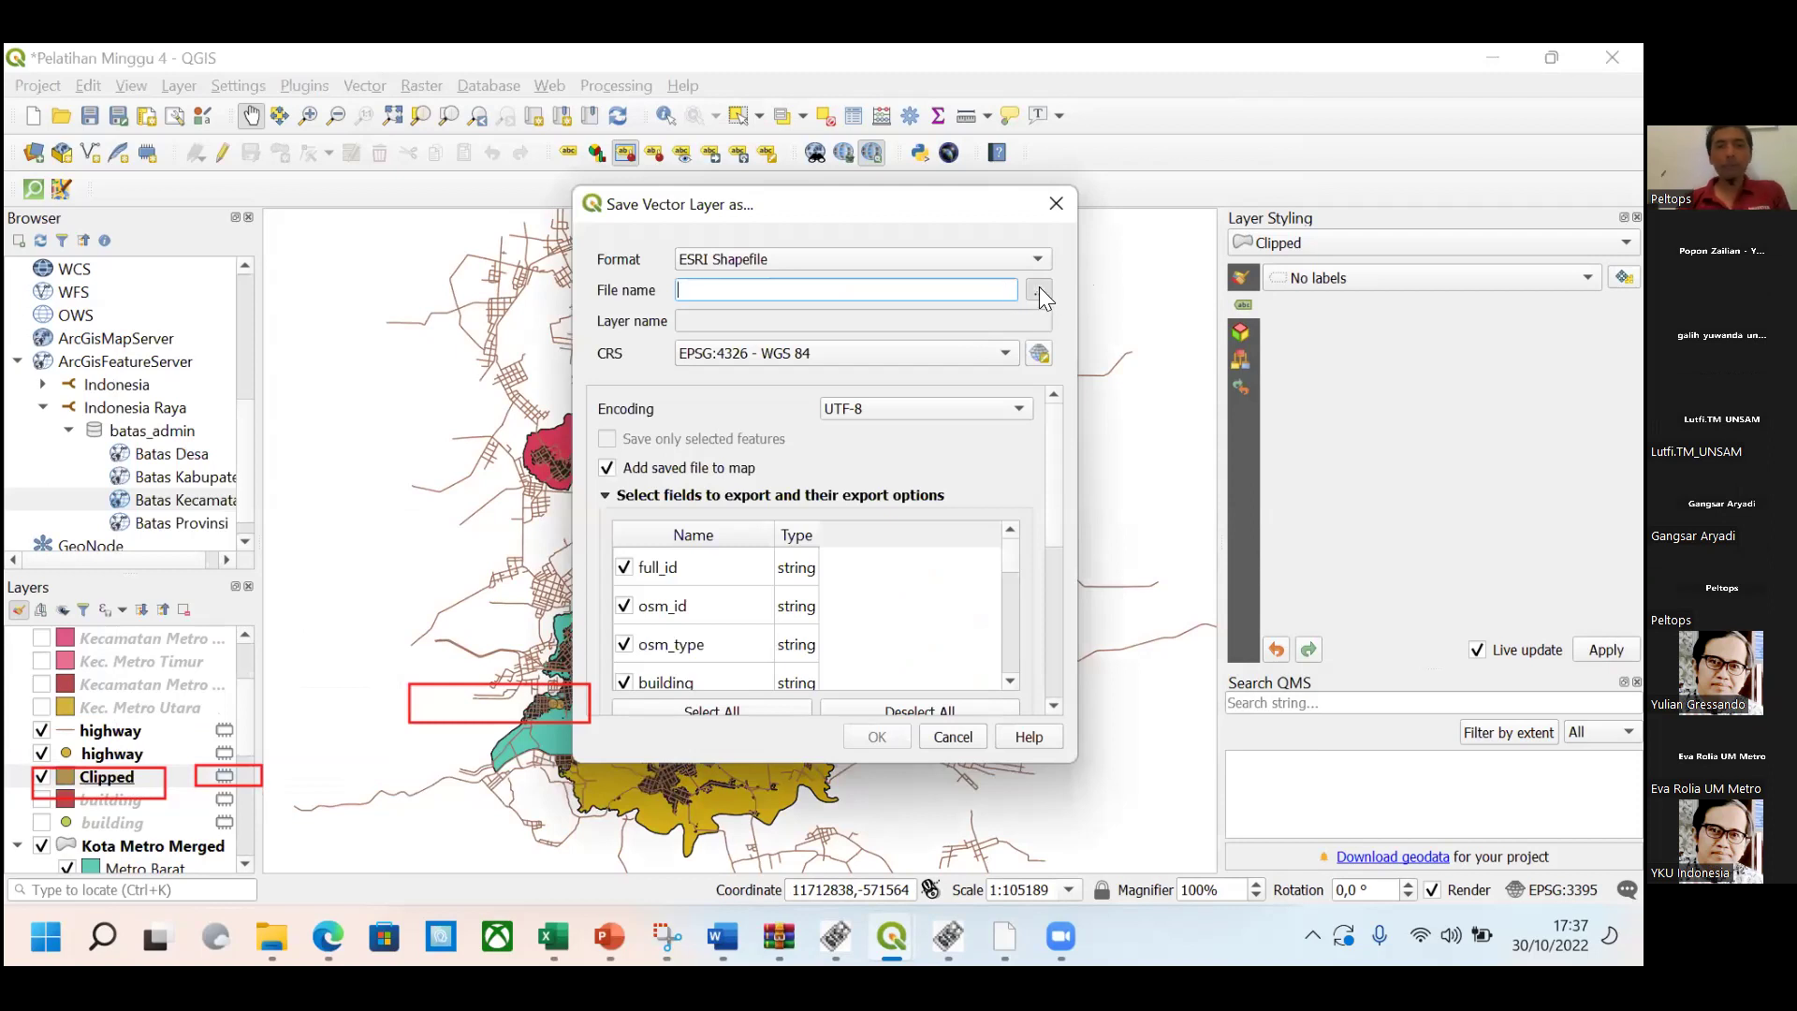
left_click(1039, 292)
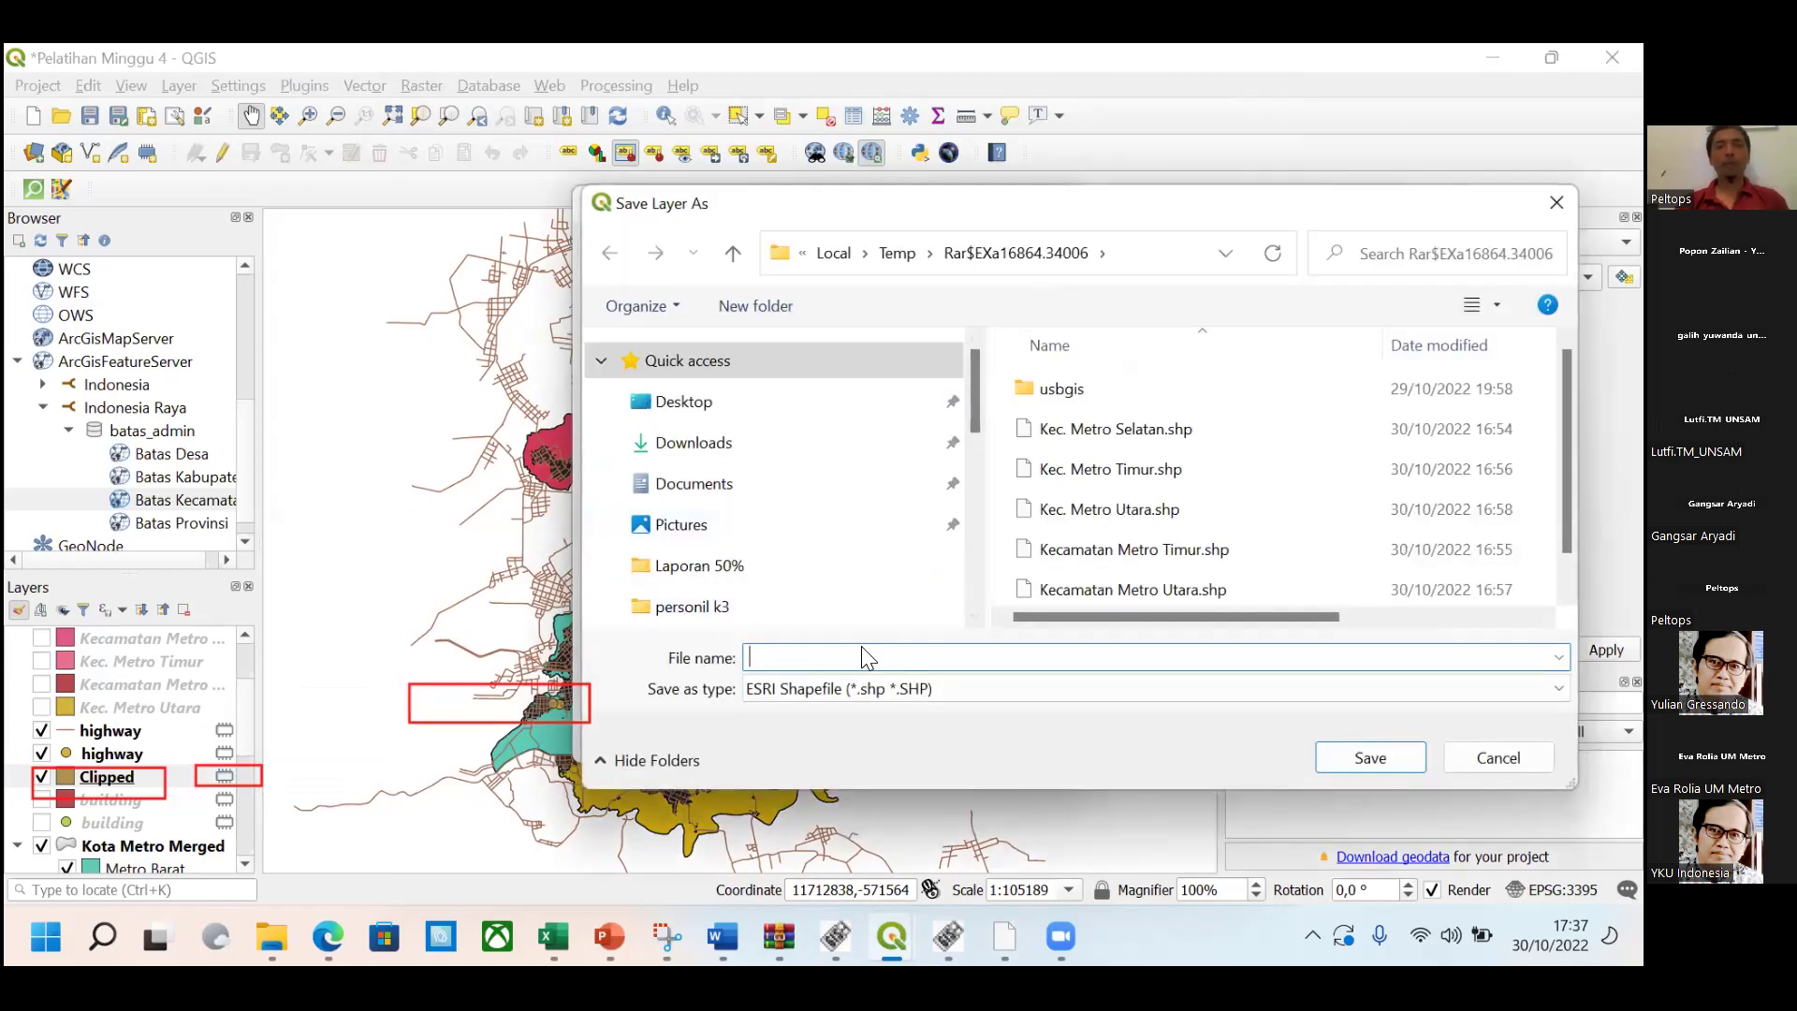
type("Ge")
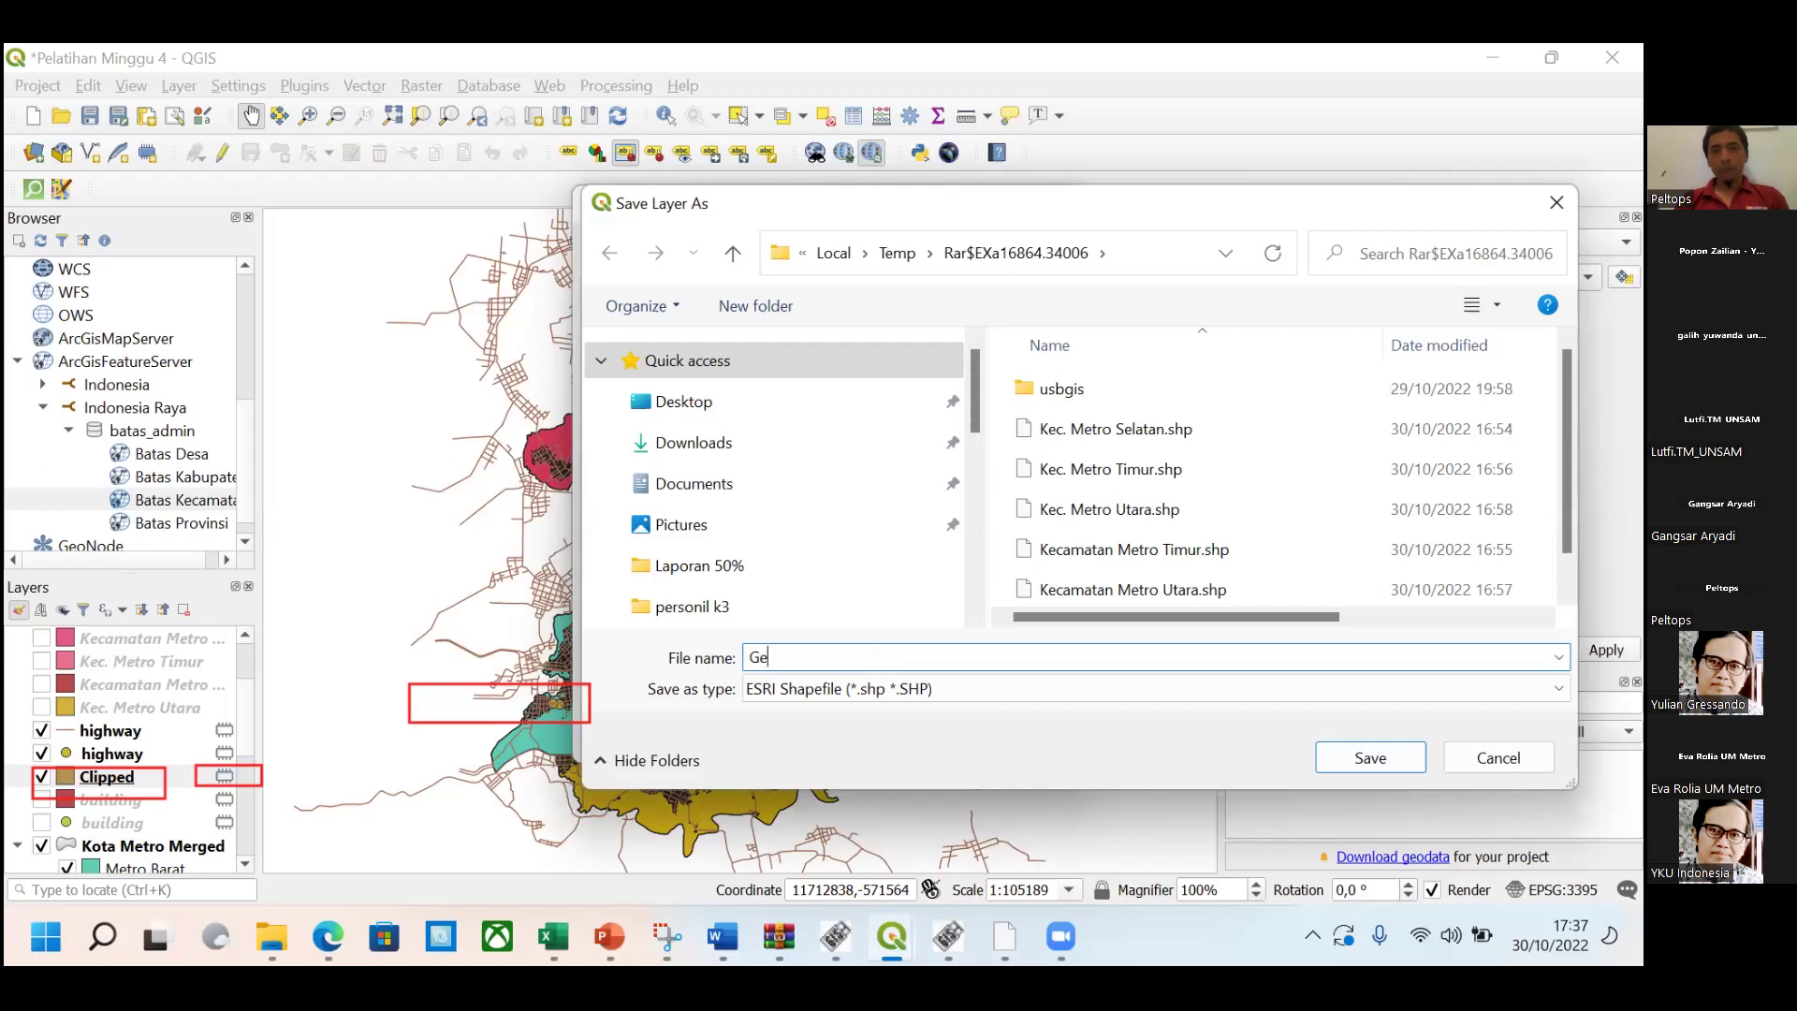
type("dung Kot")
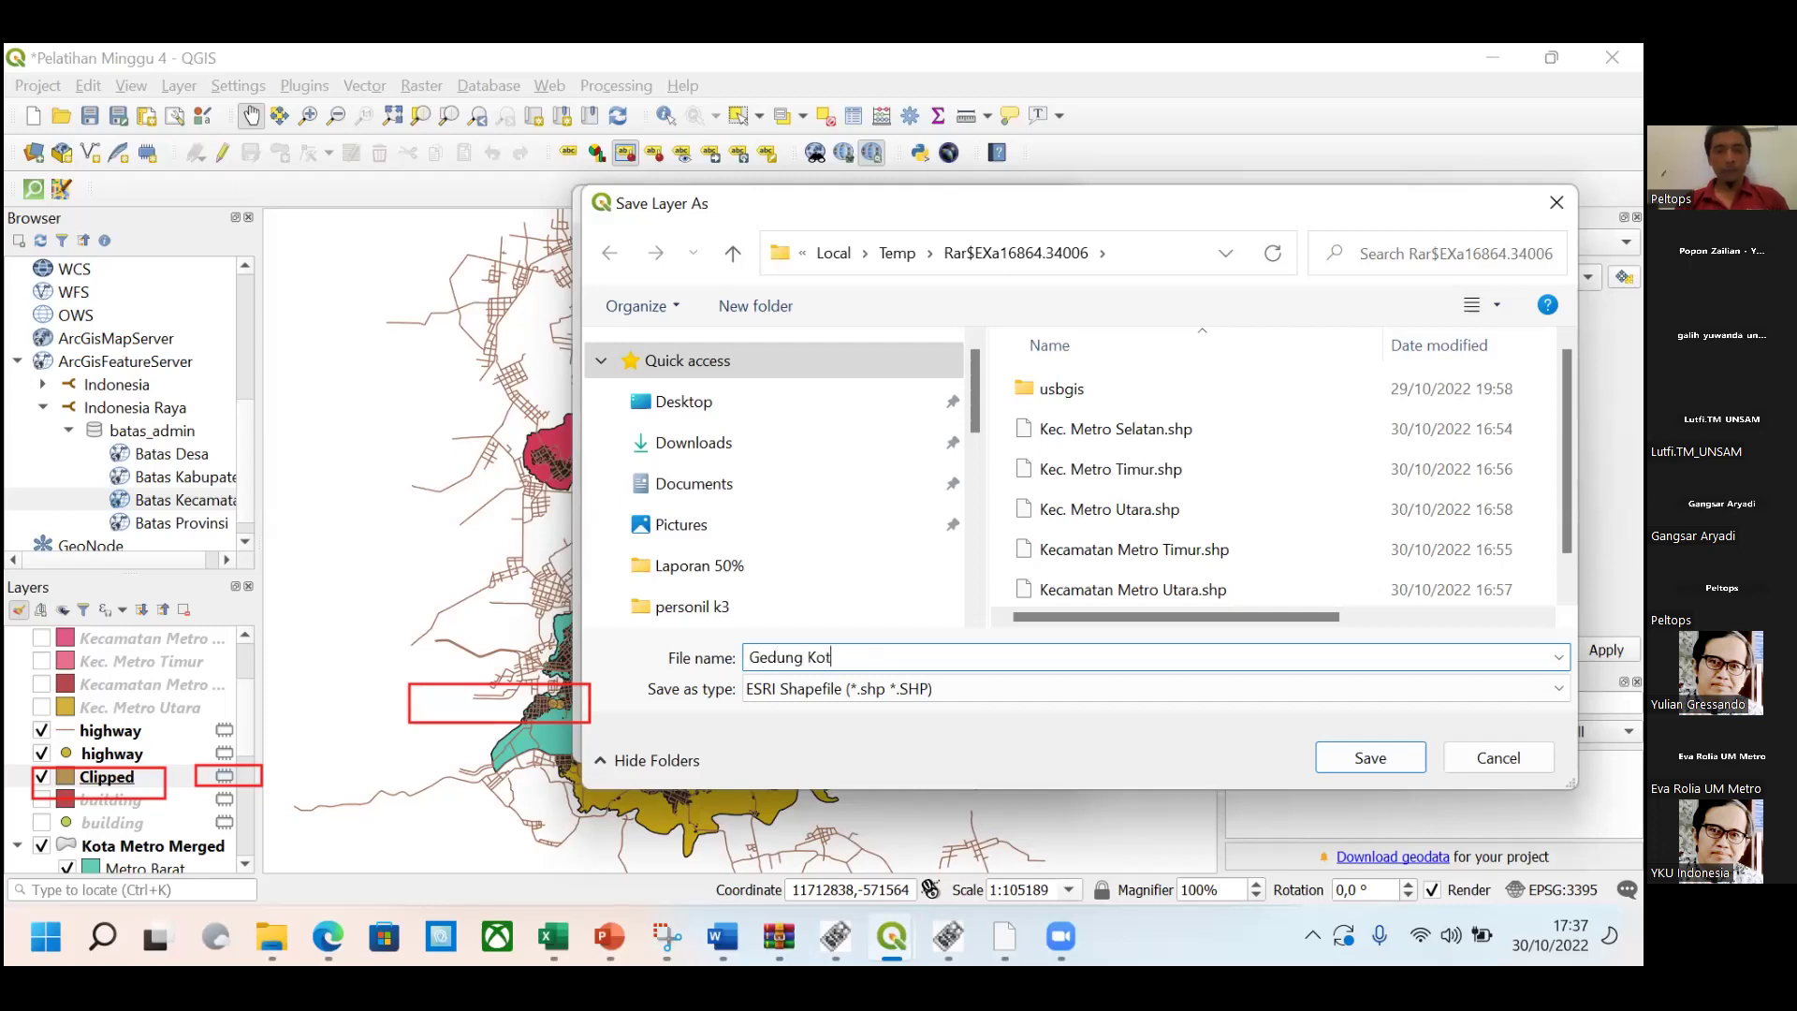
type("a Metro")
left_click(1402, 752)
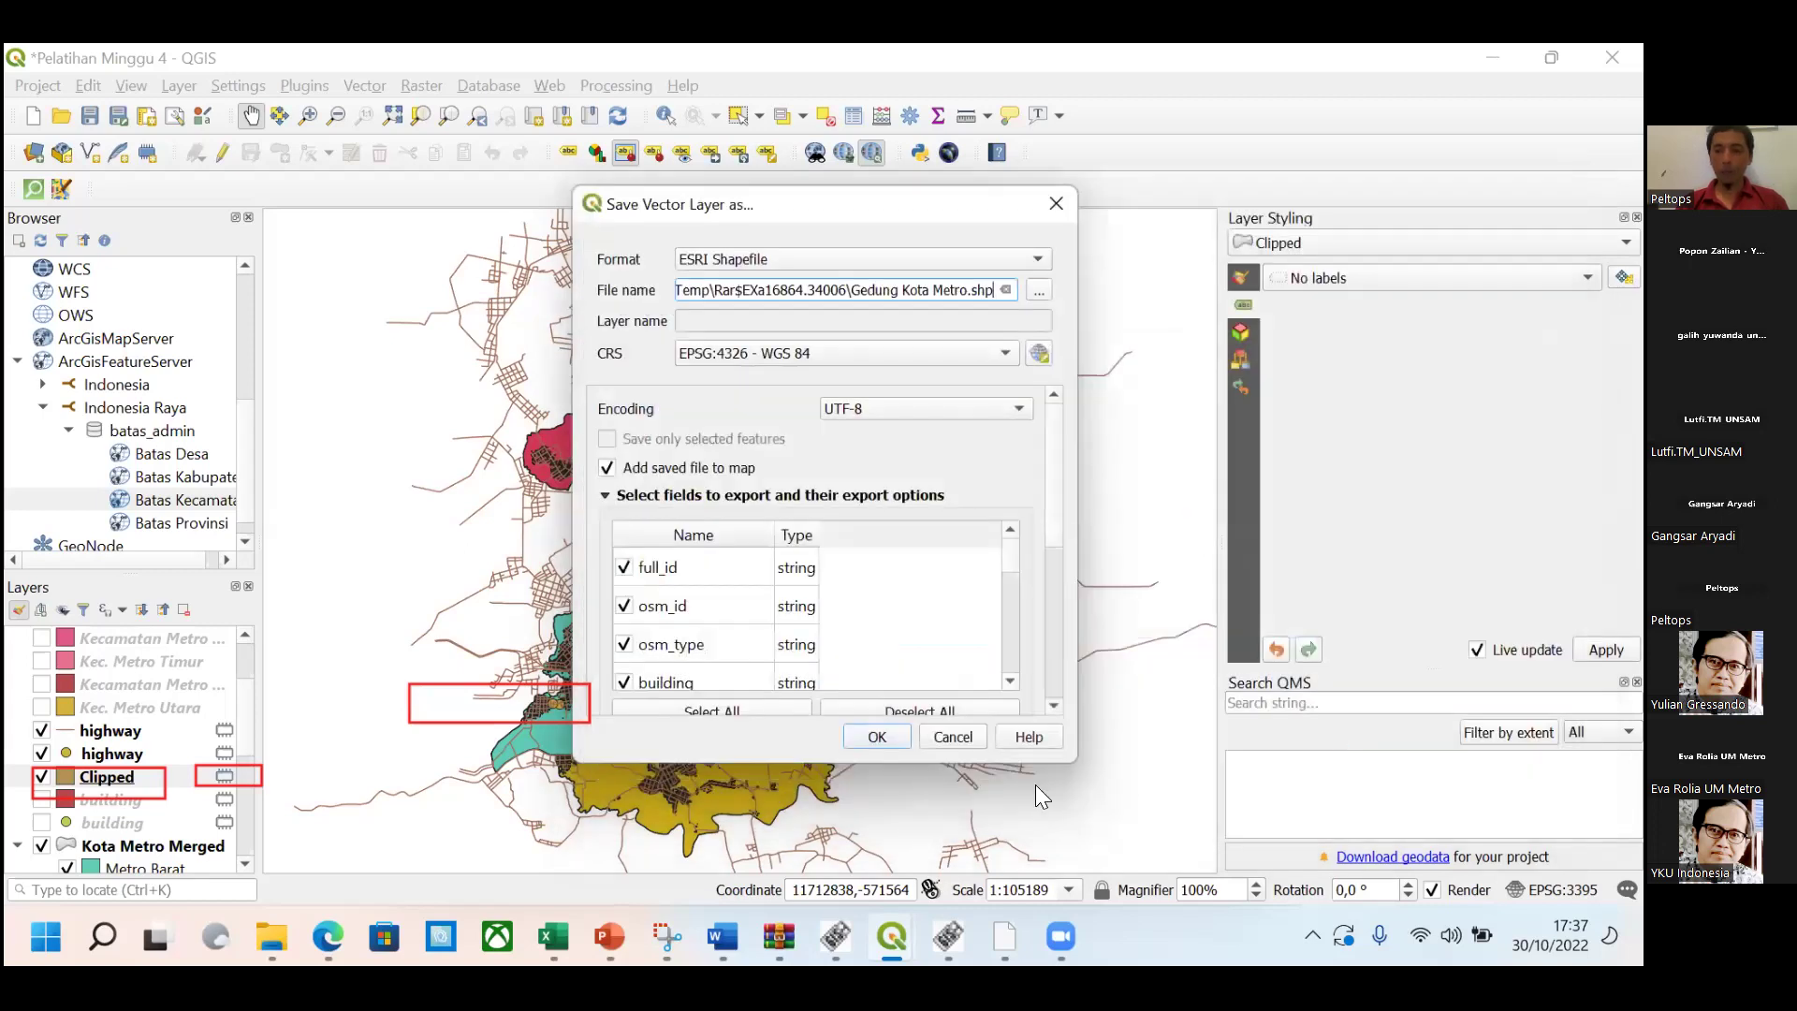
left_click(890, 740)
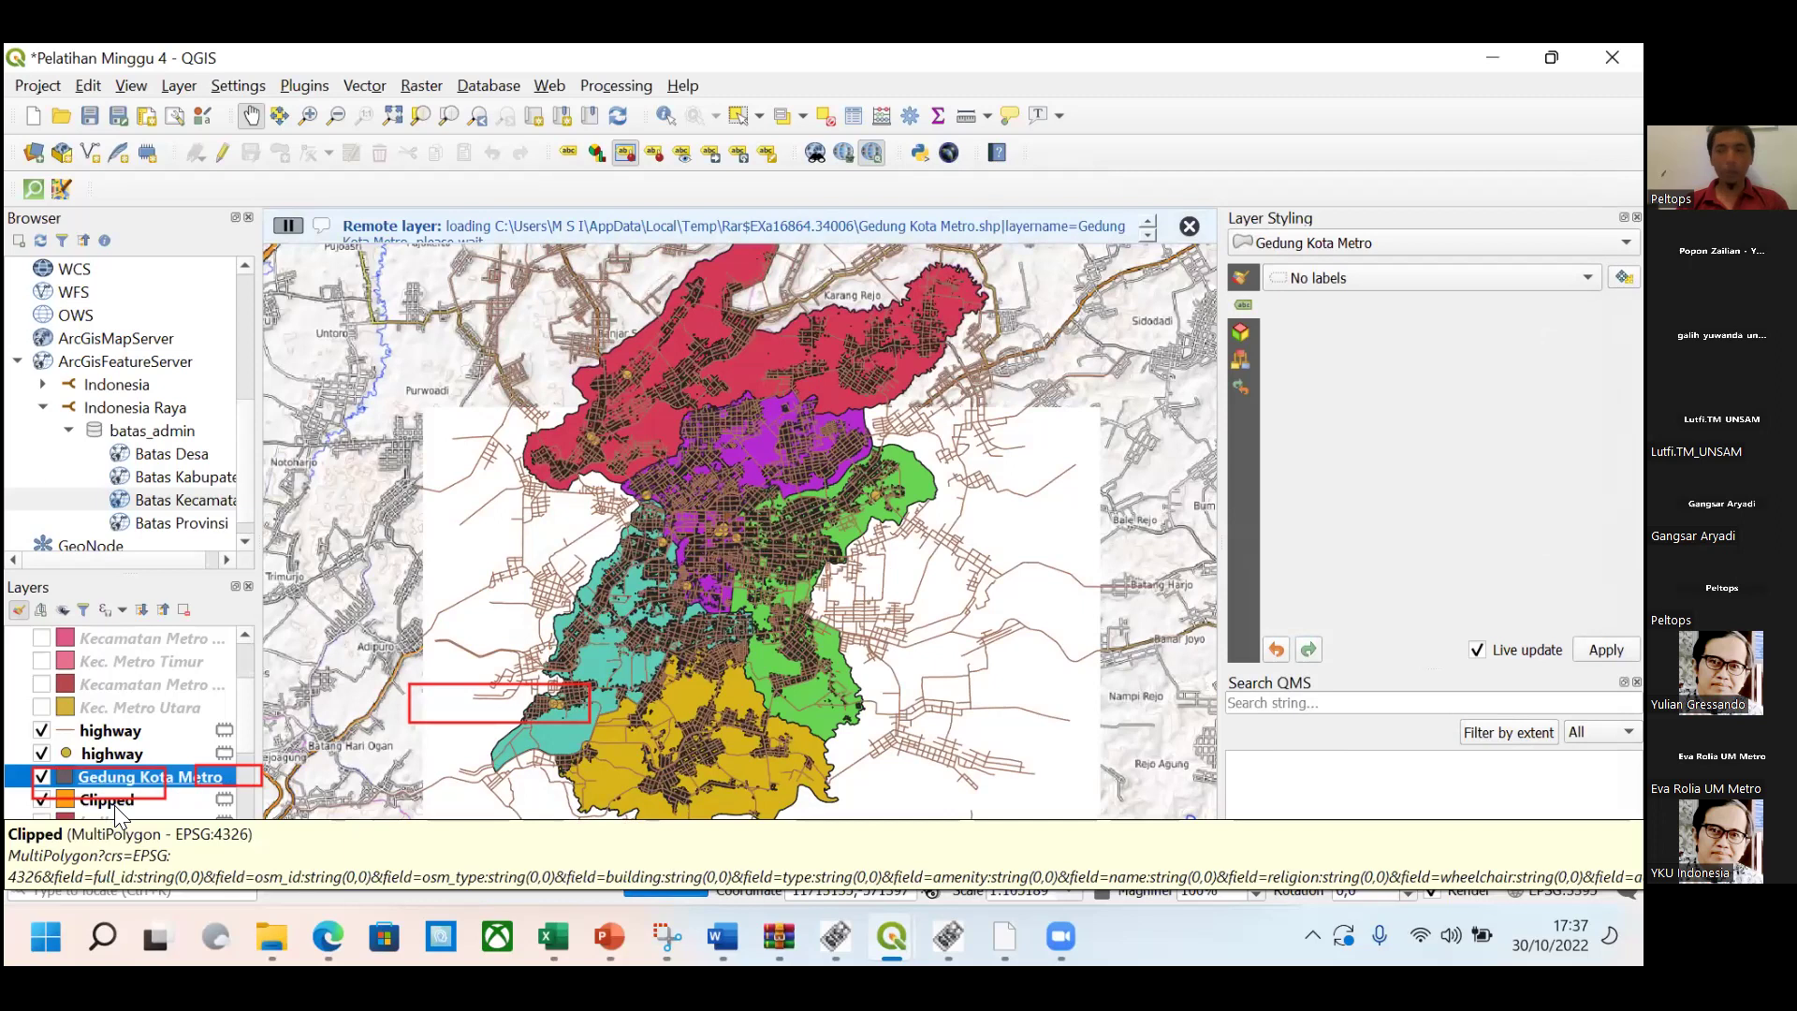
Remove the temporary Clipped building layer from the project, keeping the saved Gedung Kota Metro layer.
left_click(108, 802)
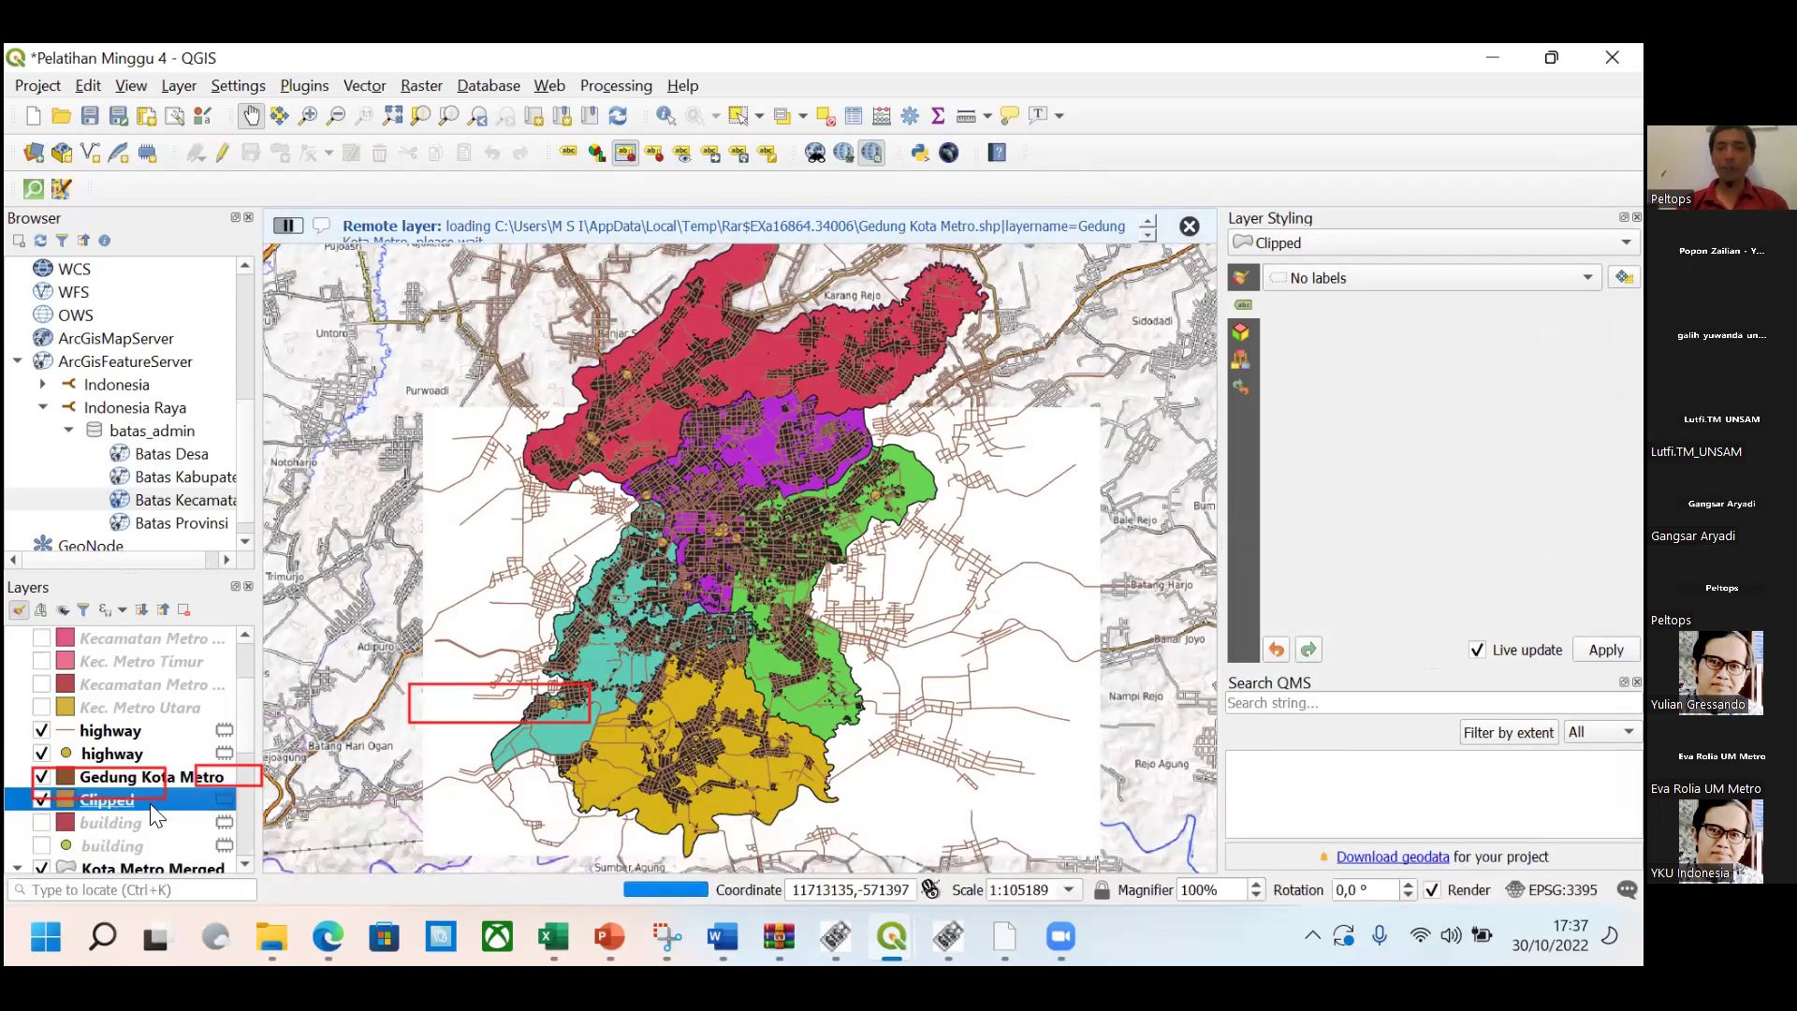
left_click(127, 732)
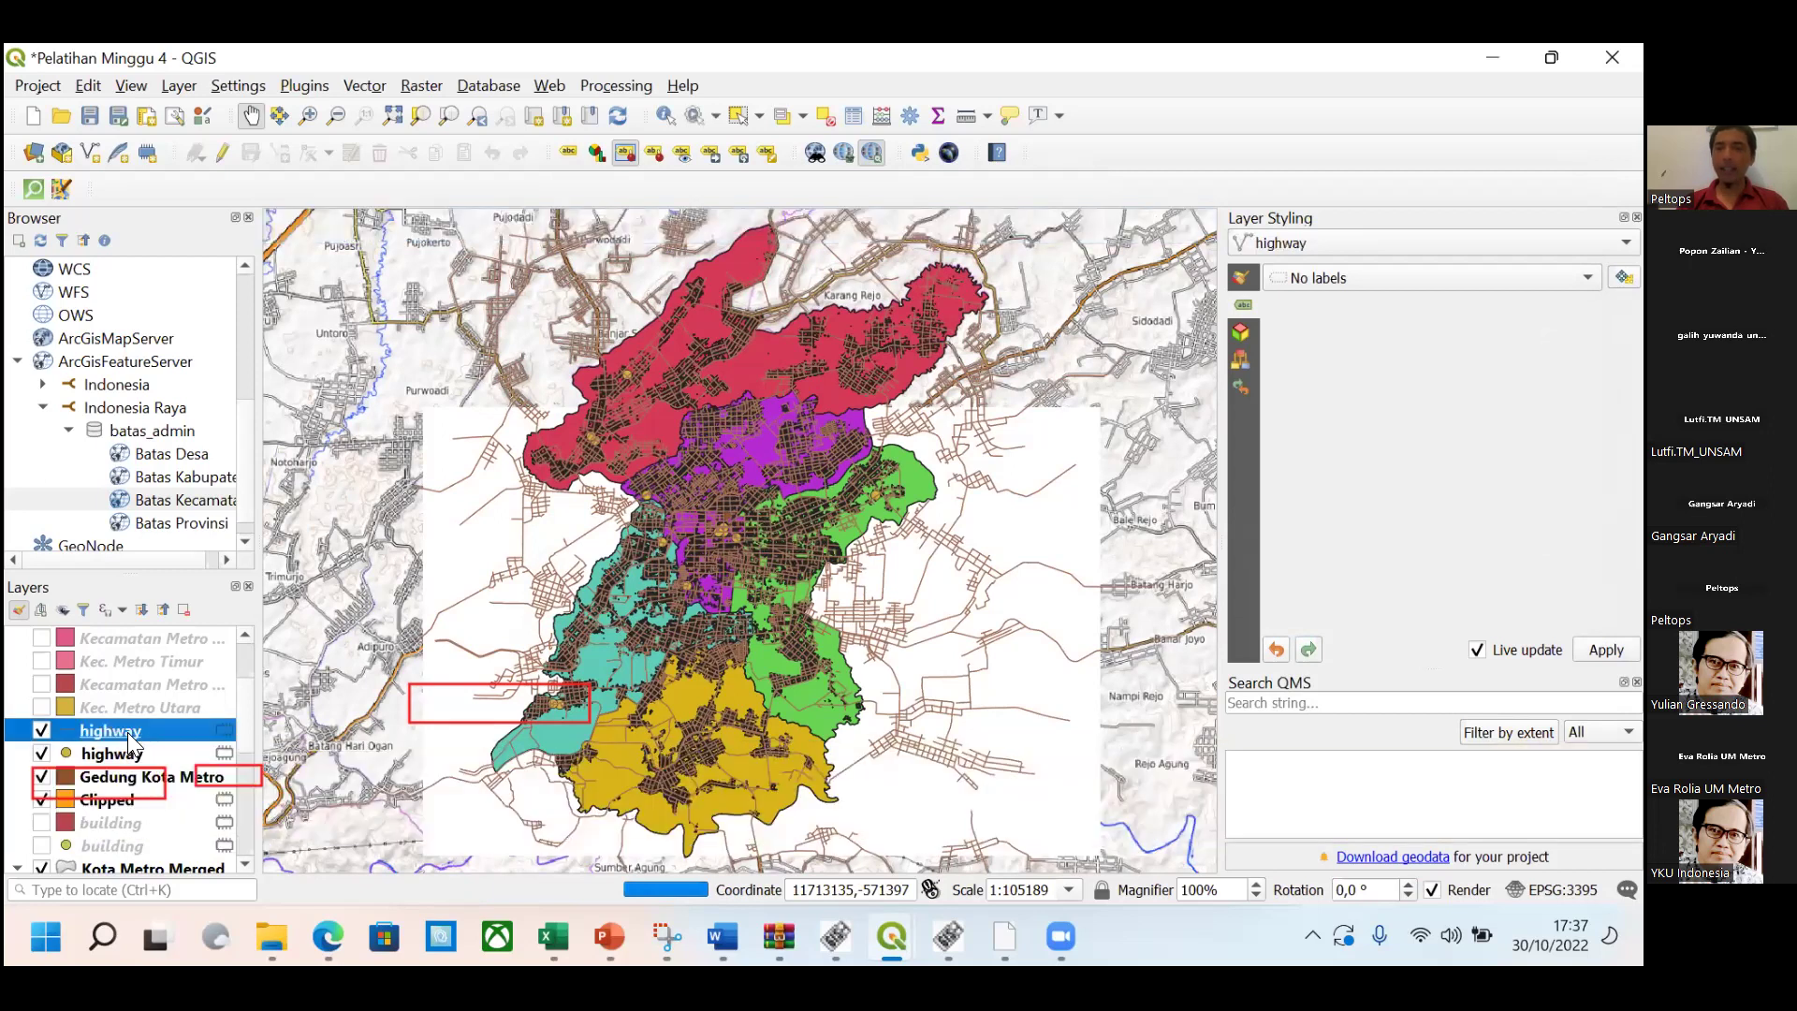
left_click(118, 750)
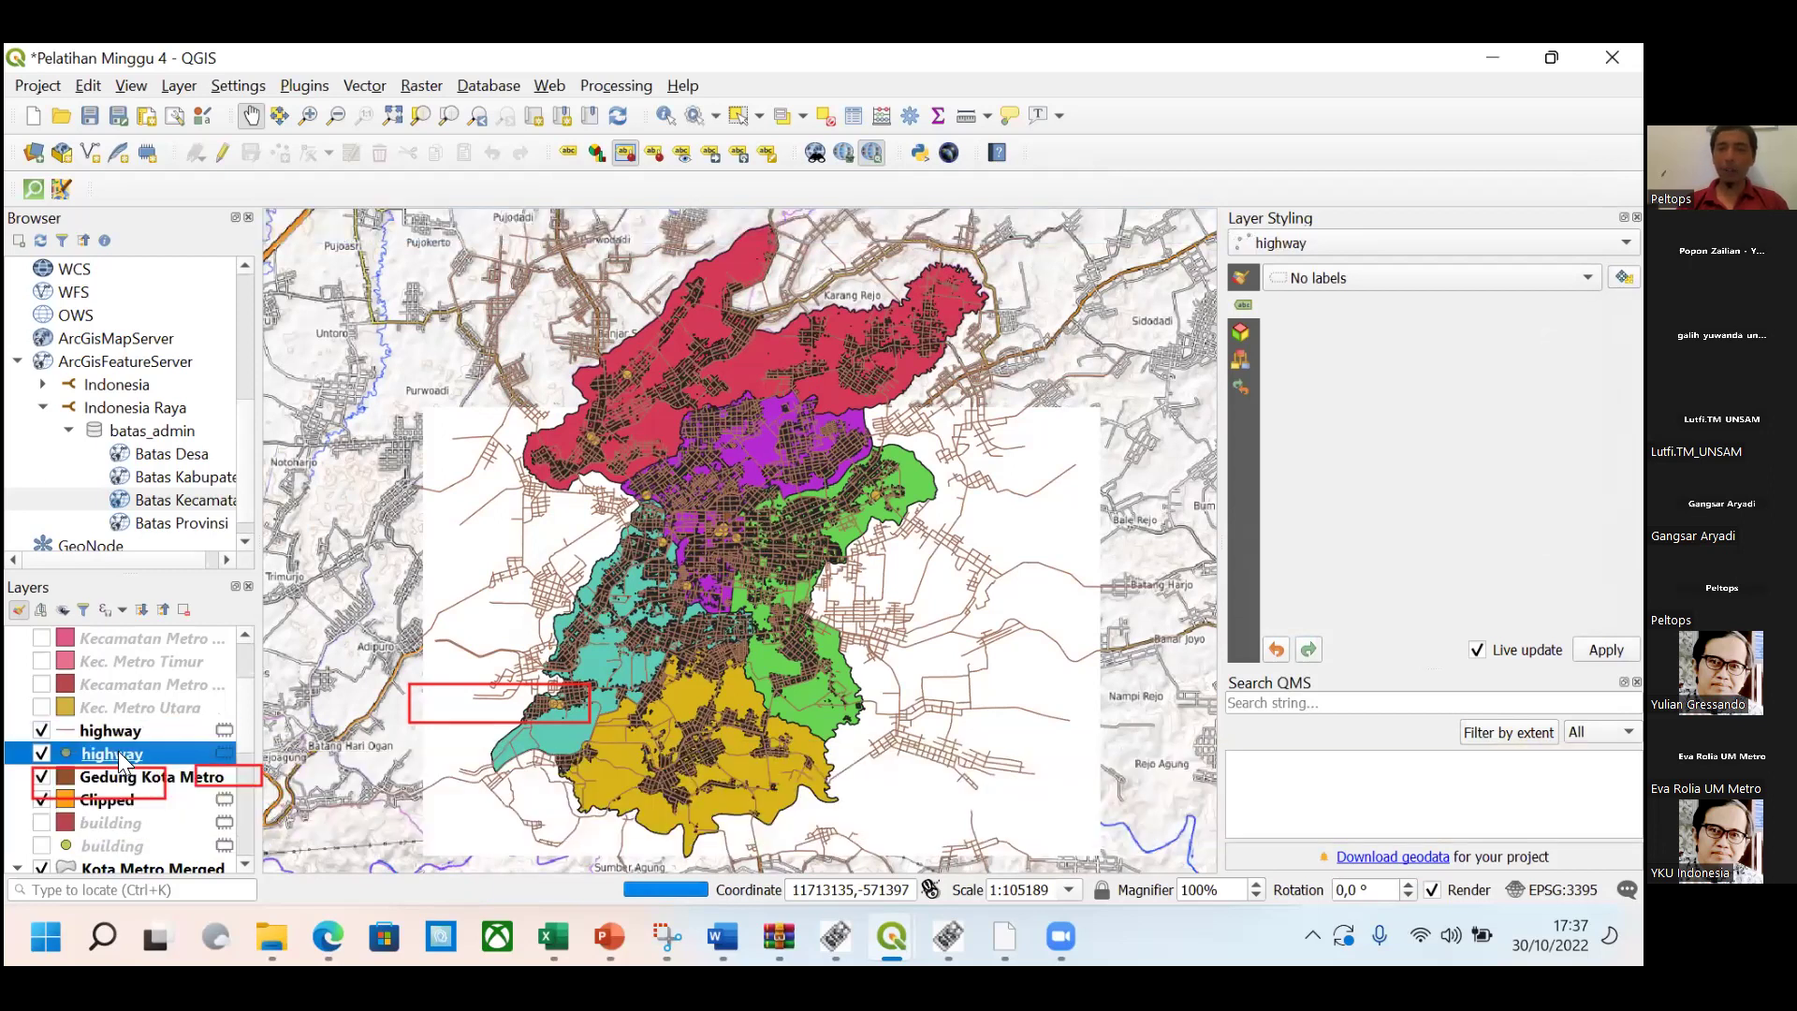
left_click(101, 801)
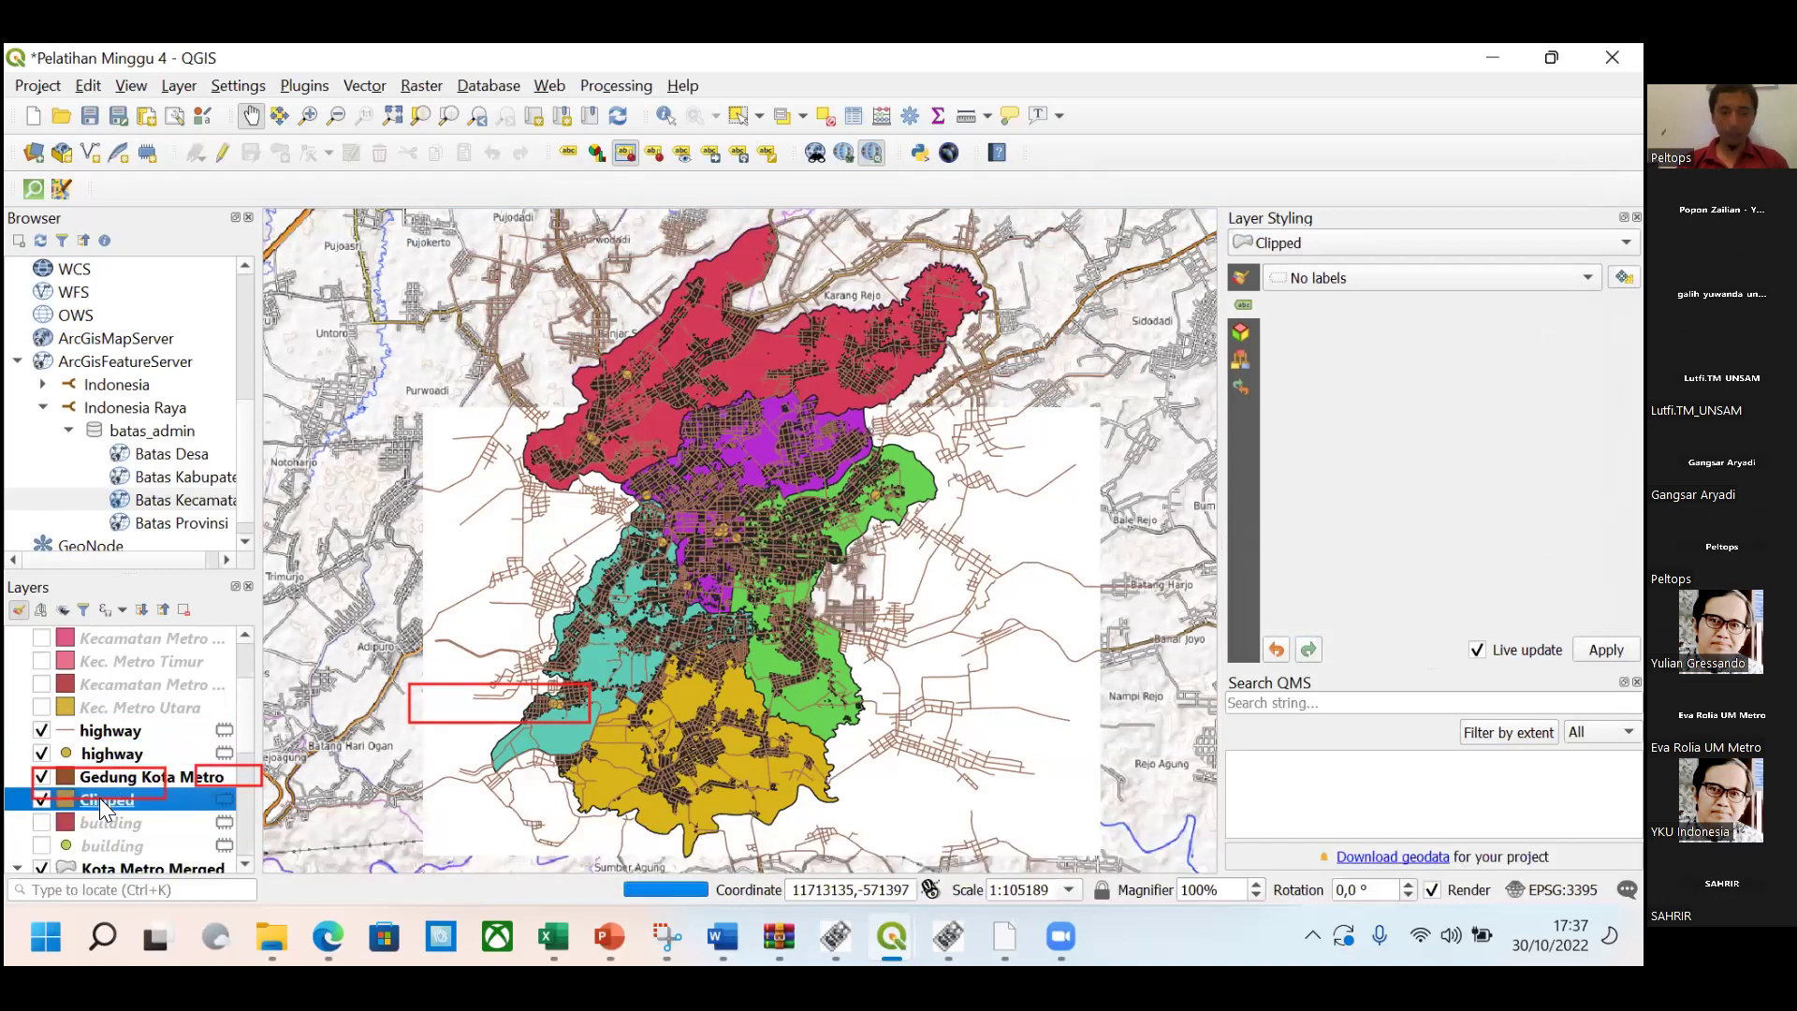
right_click(100, 797)
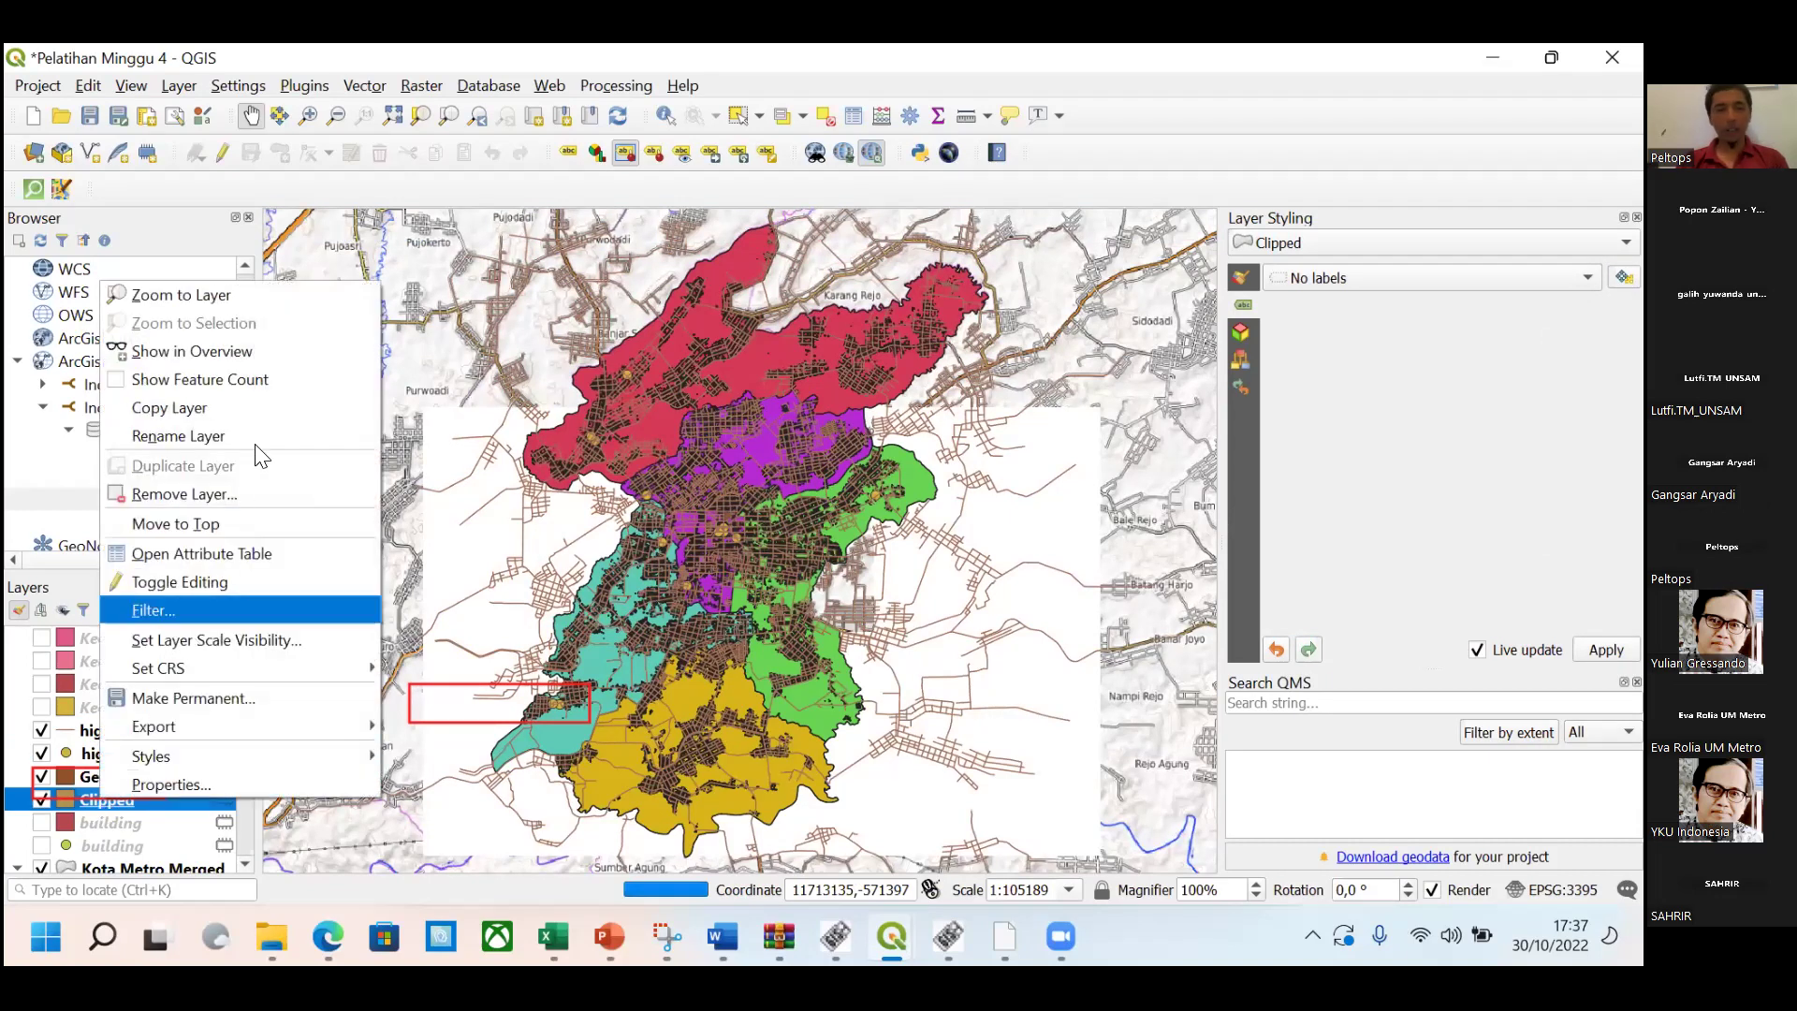
left_click(219, 493)
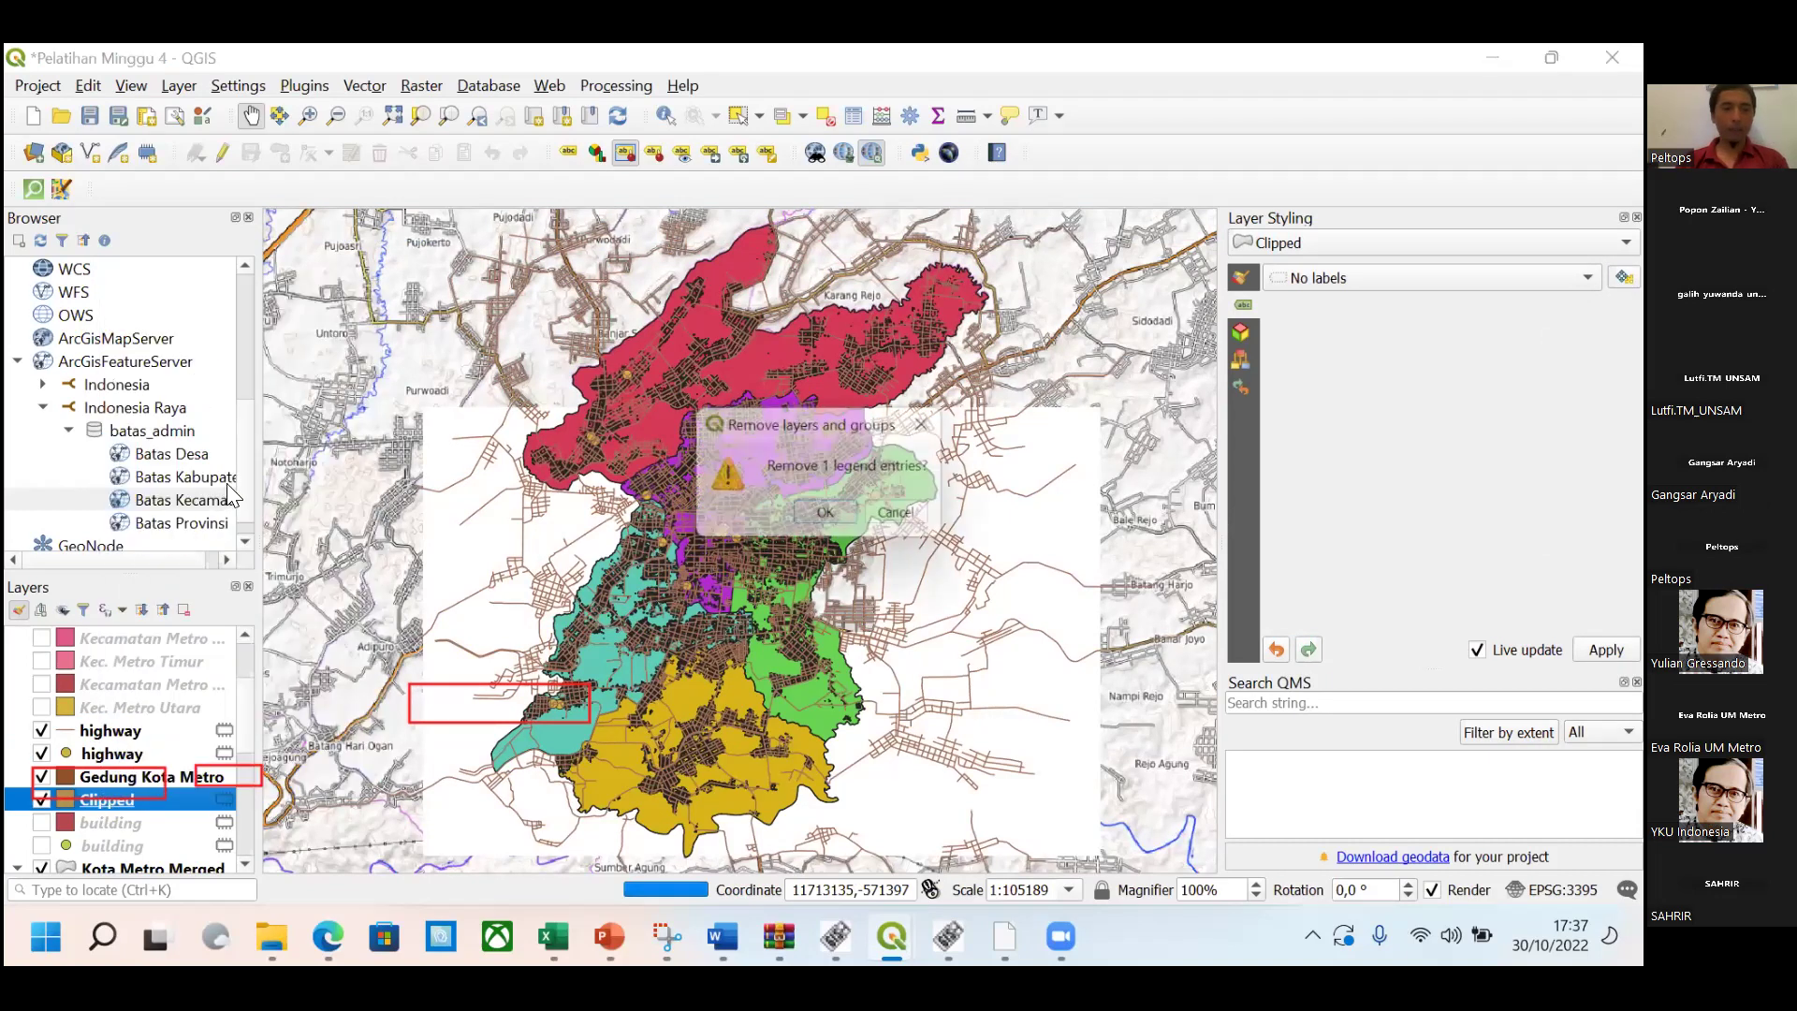
left_click(831, 516)
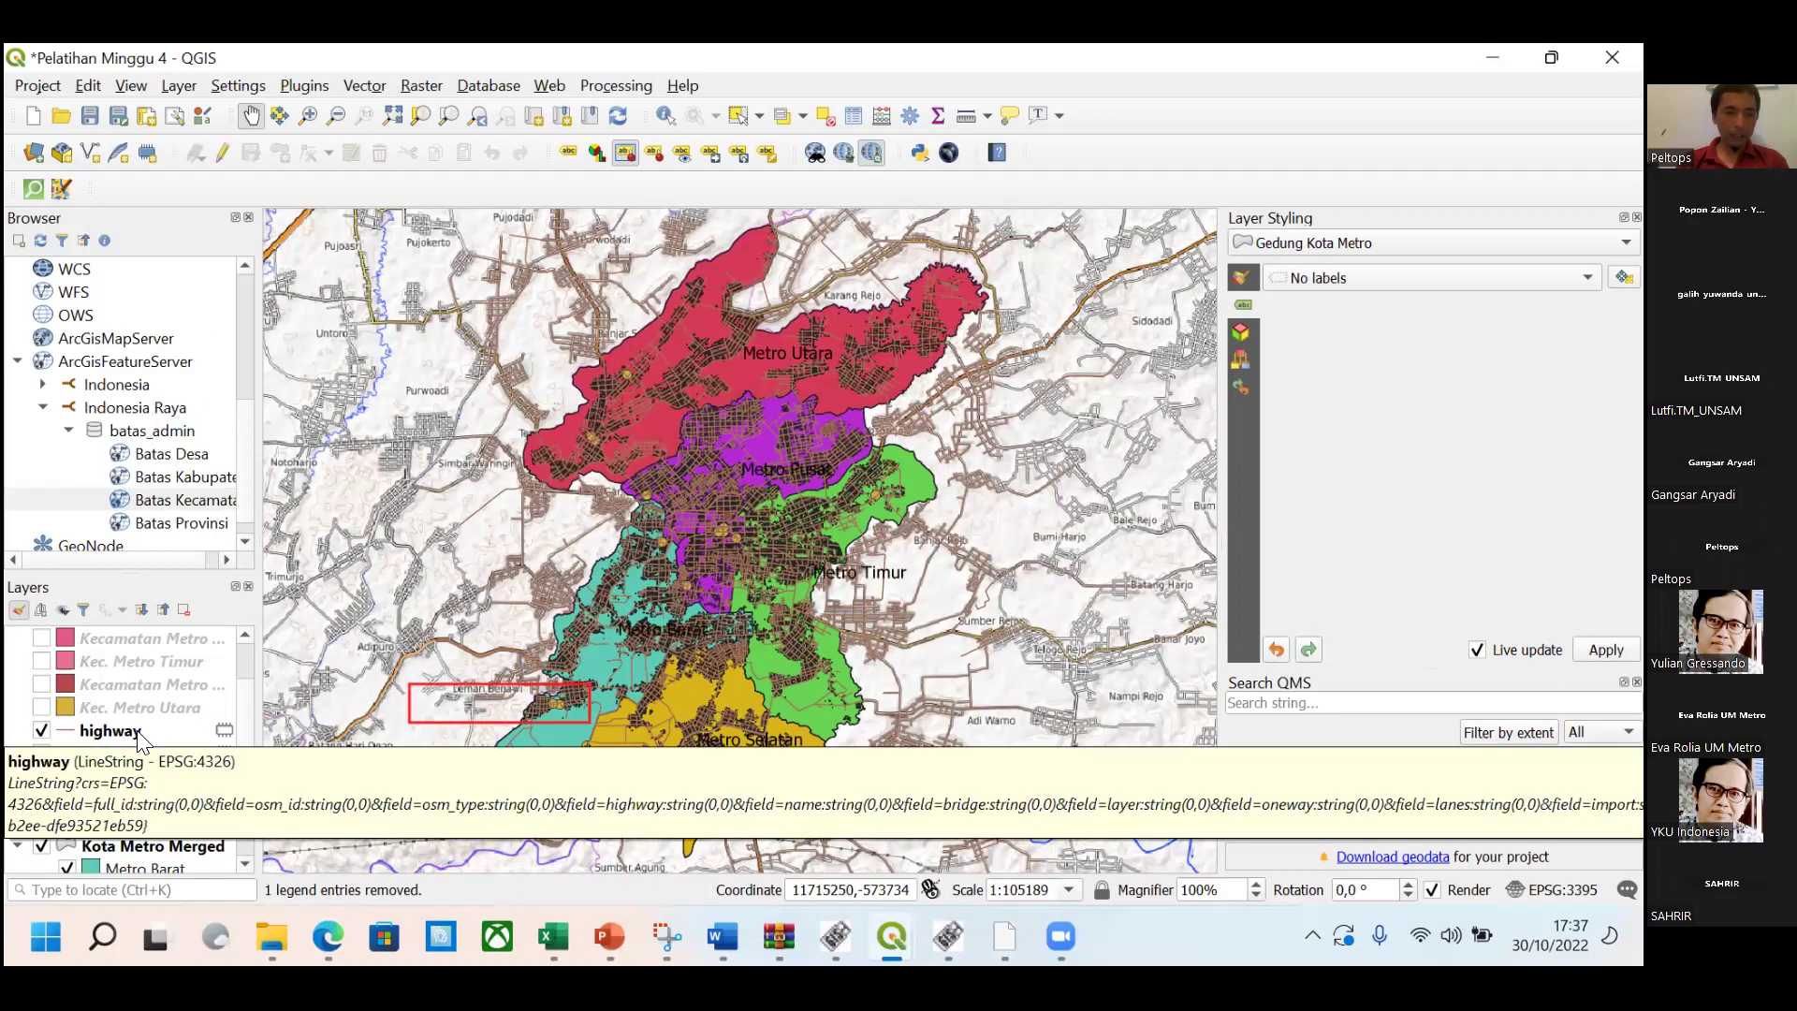
Hide the Gedung Kota Metro layer and the highway point layer, leaving the highway lines displayed.
left_click(137, 732)
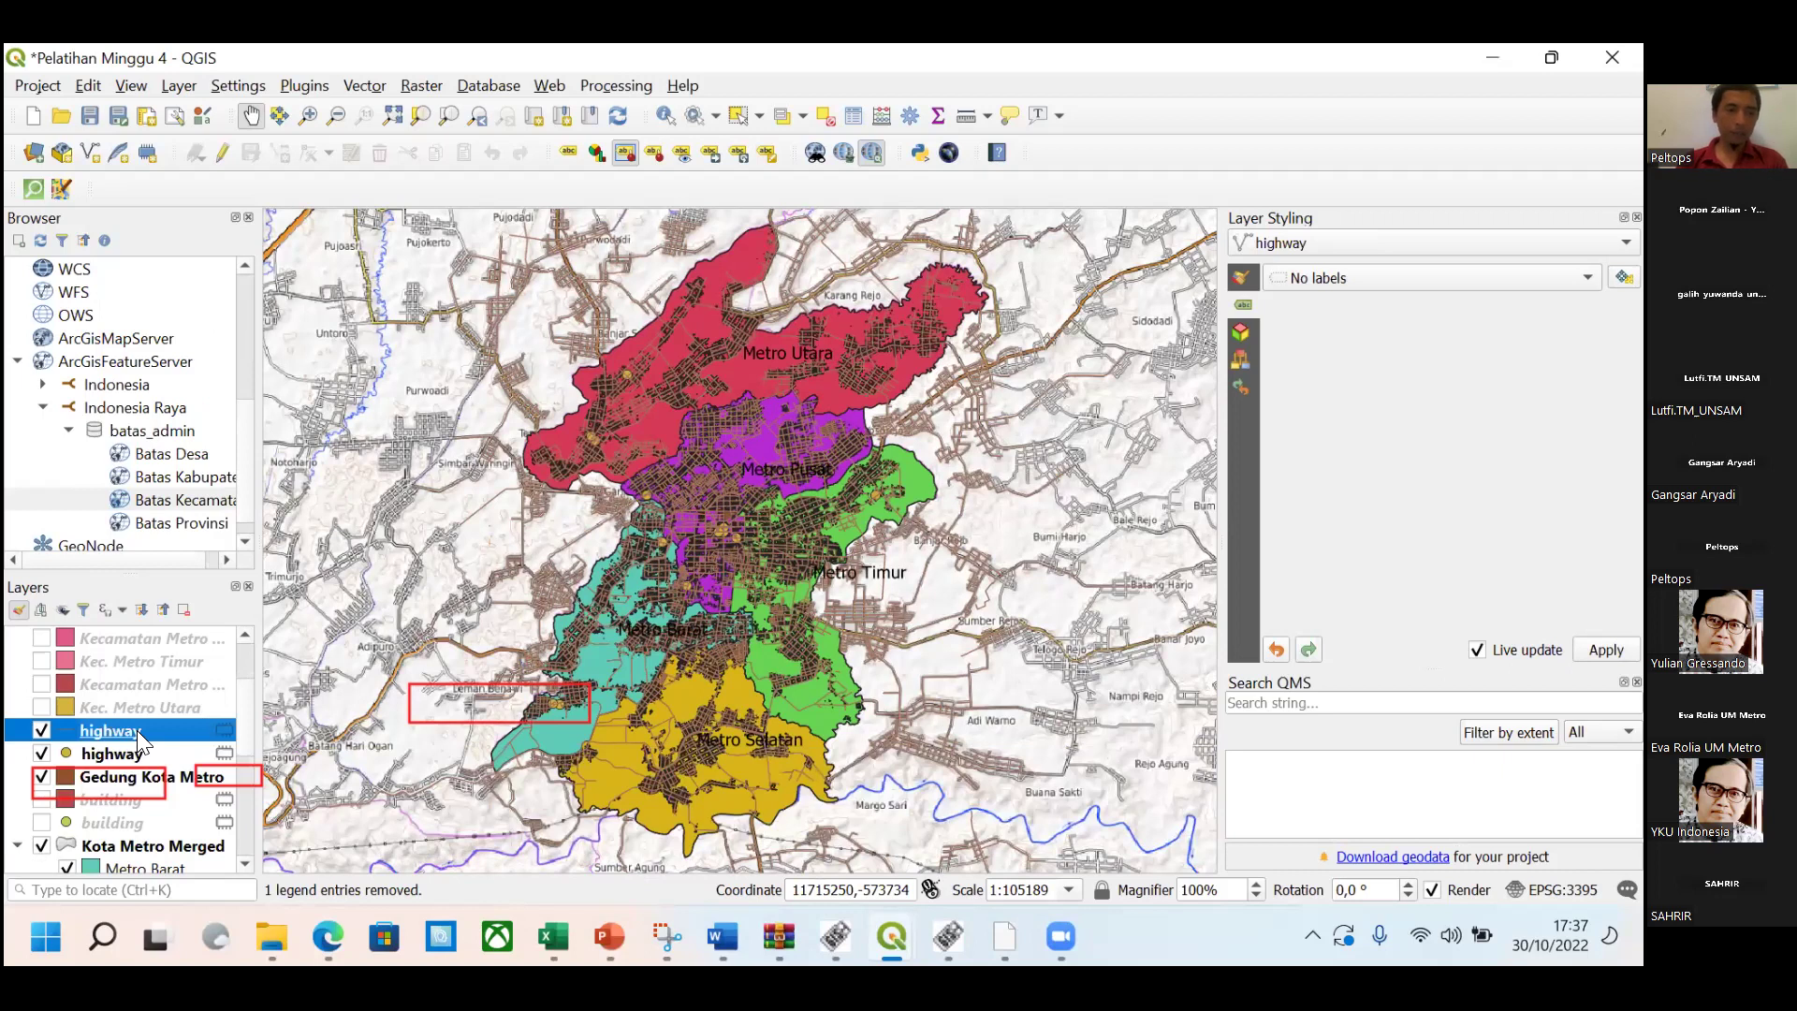
left_click(43, 778)
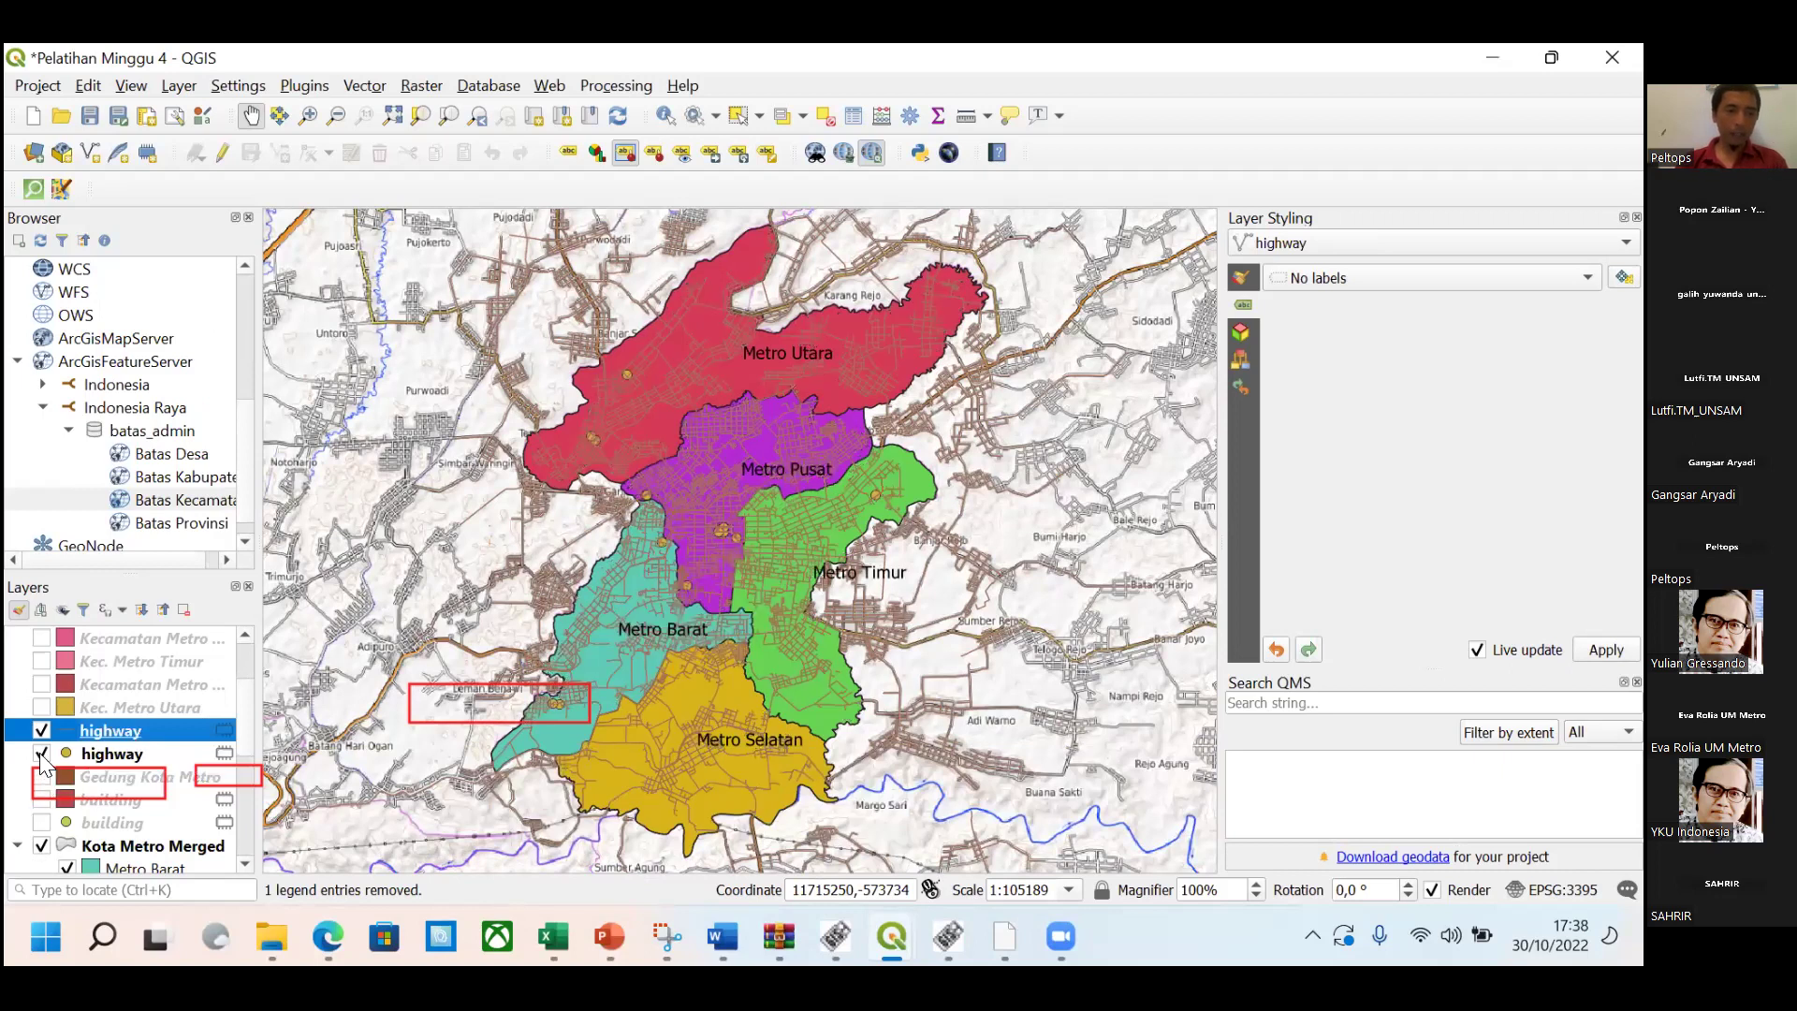
left_click(41, 754)
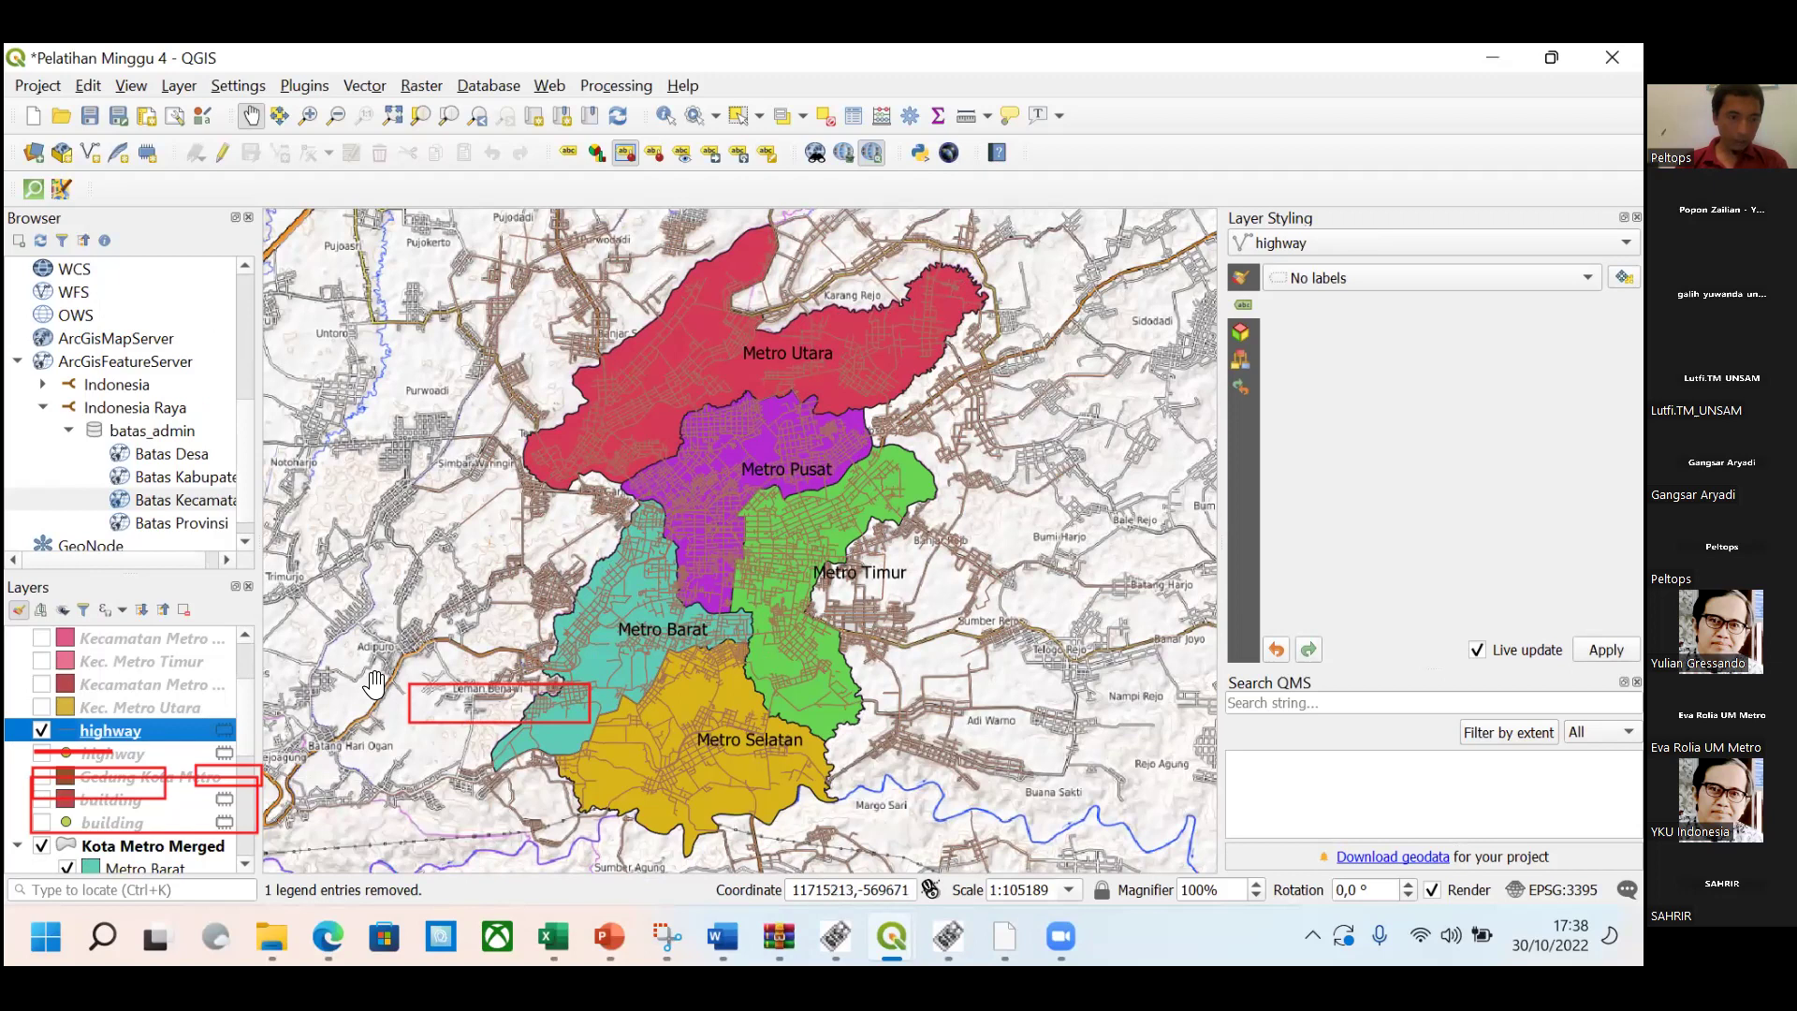
Remove the temporary building polygon layer beneath Gedung Kota Metro from the project.
left_click(139, 796)
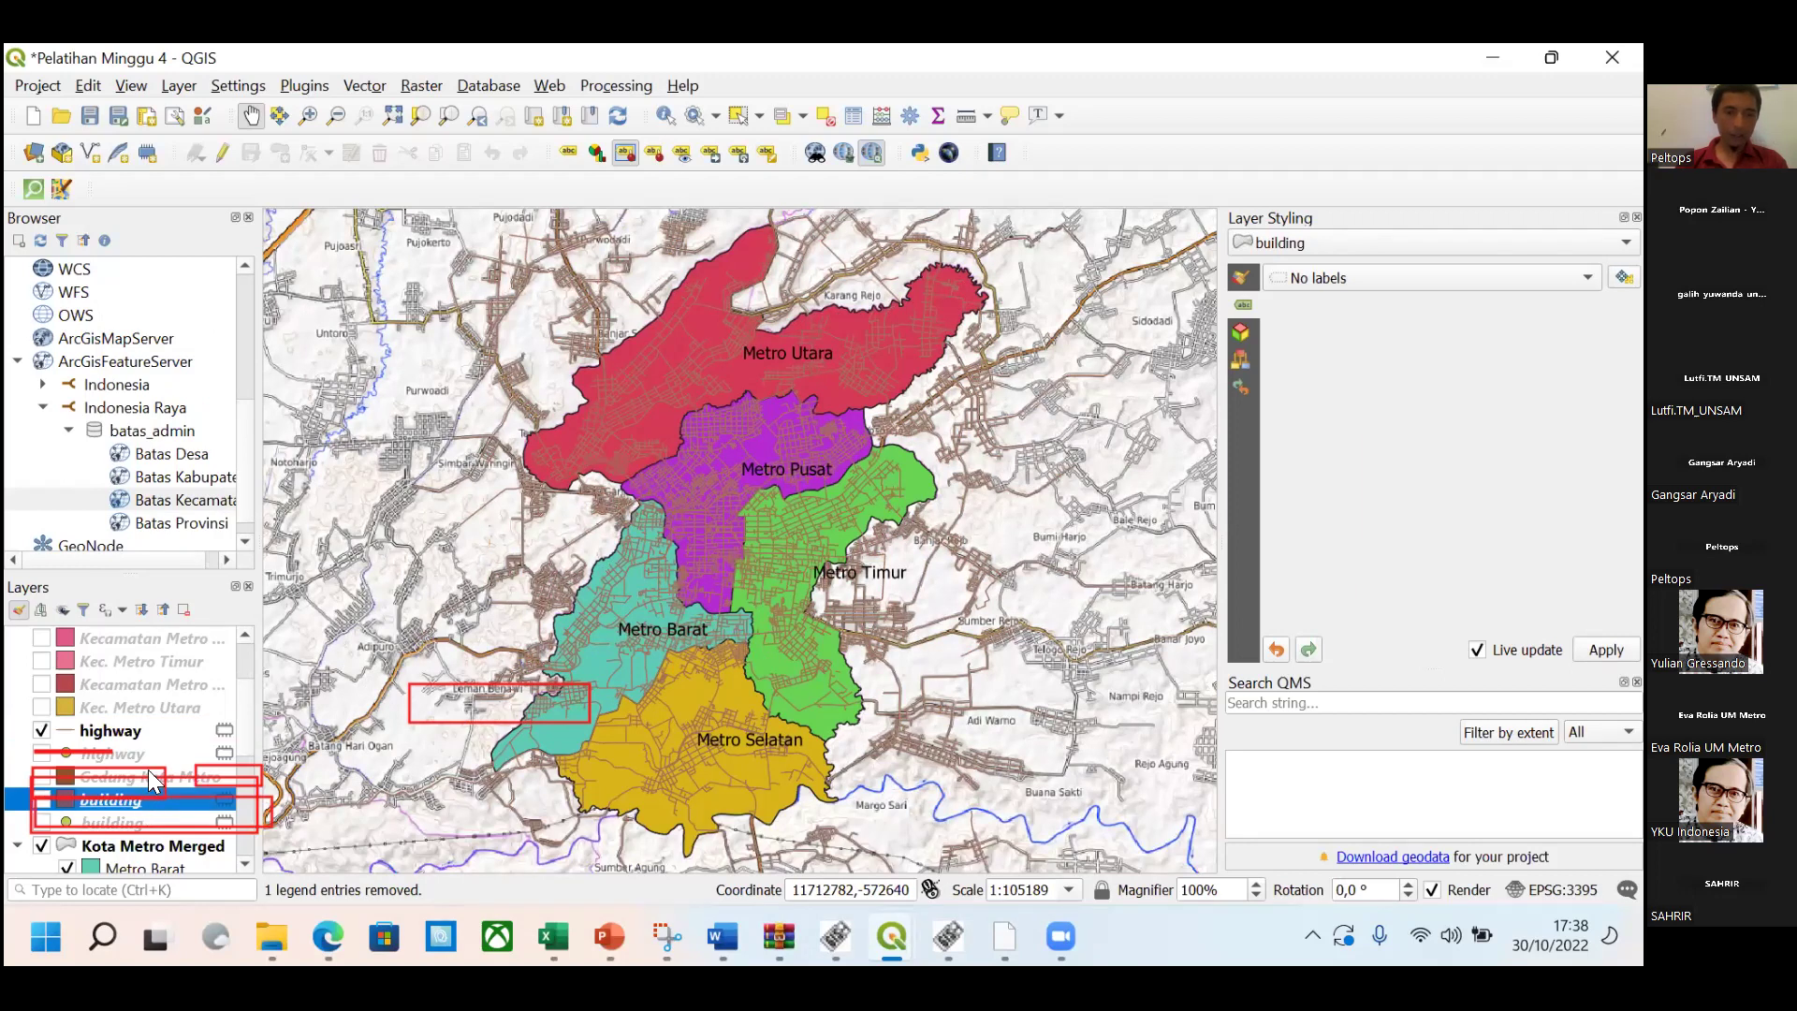
left_click(150, 777)
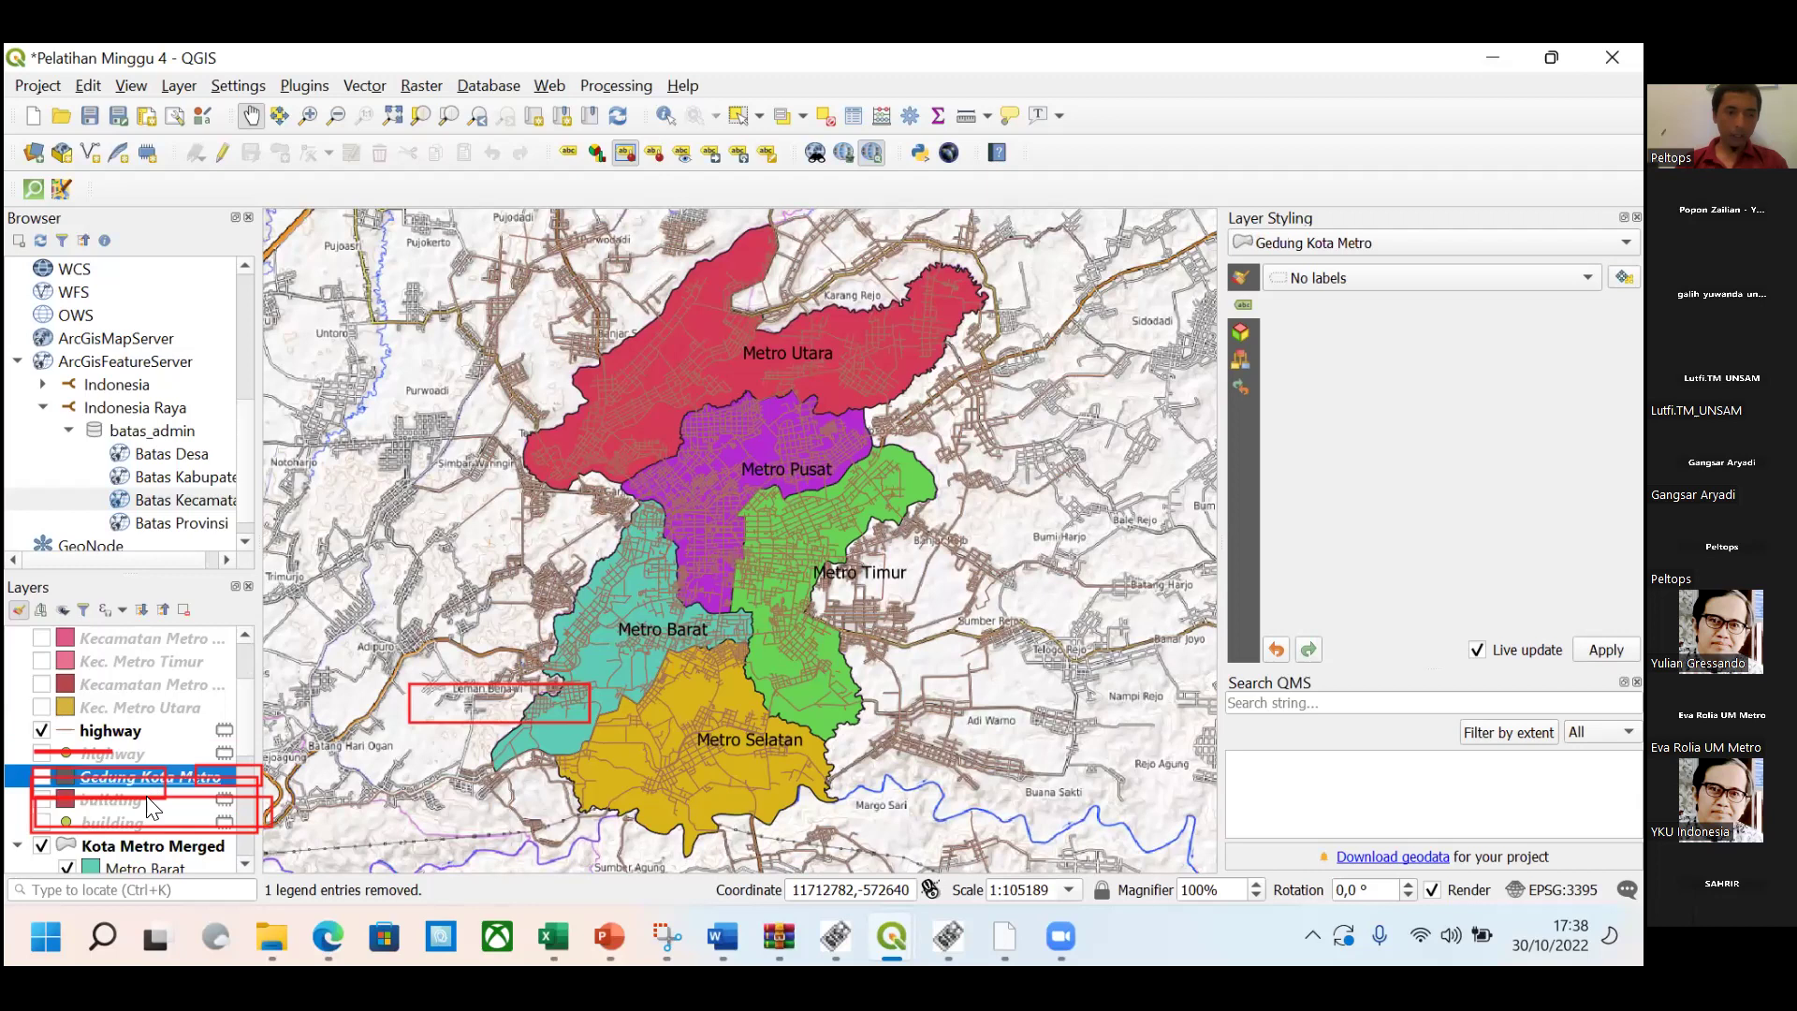
right_click(146, 797)
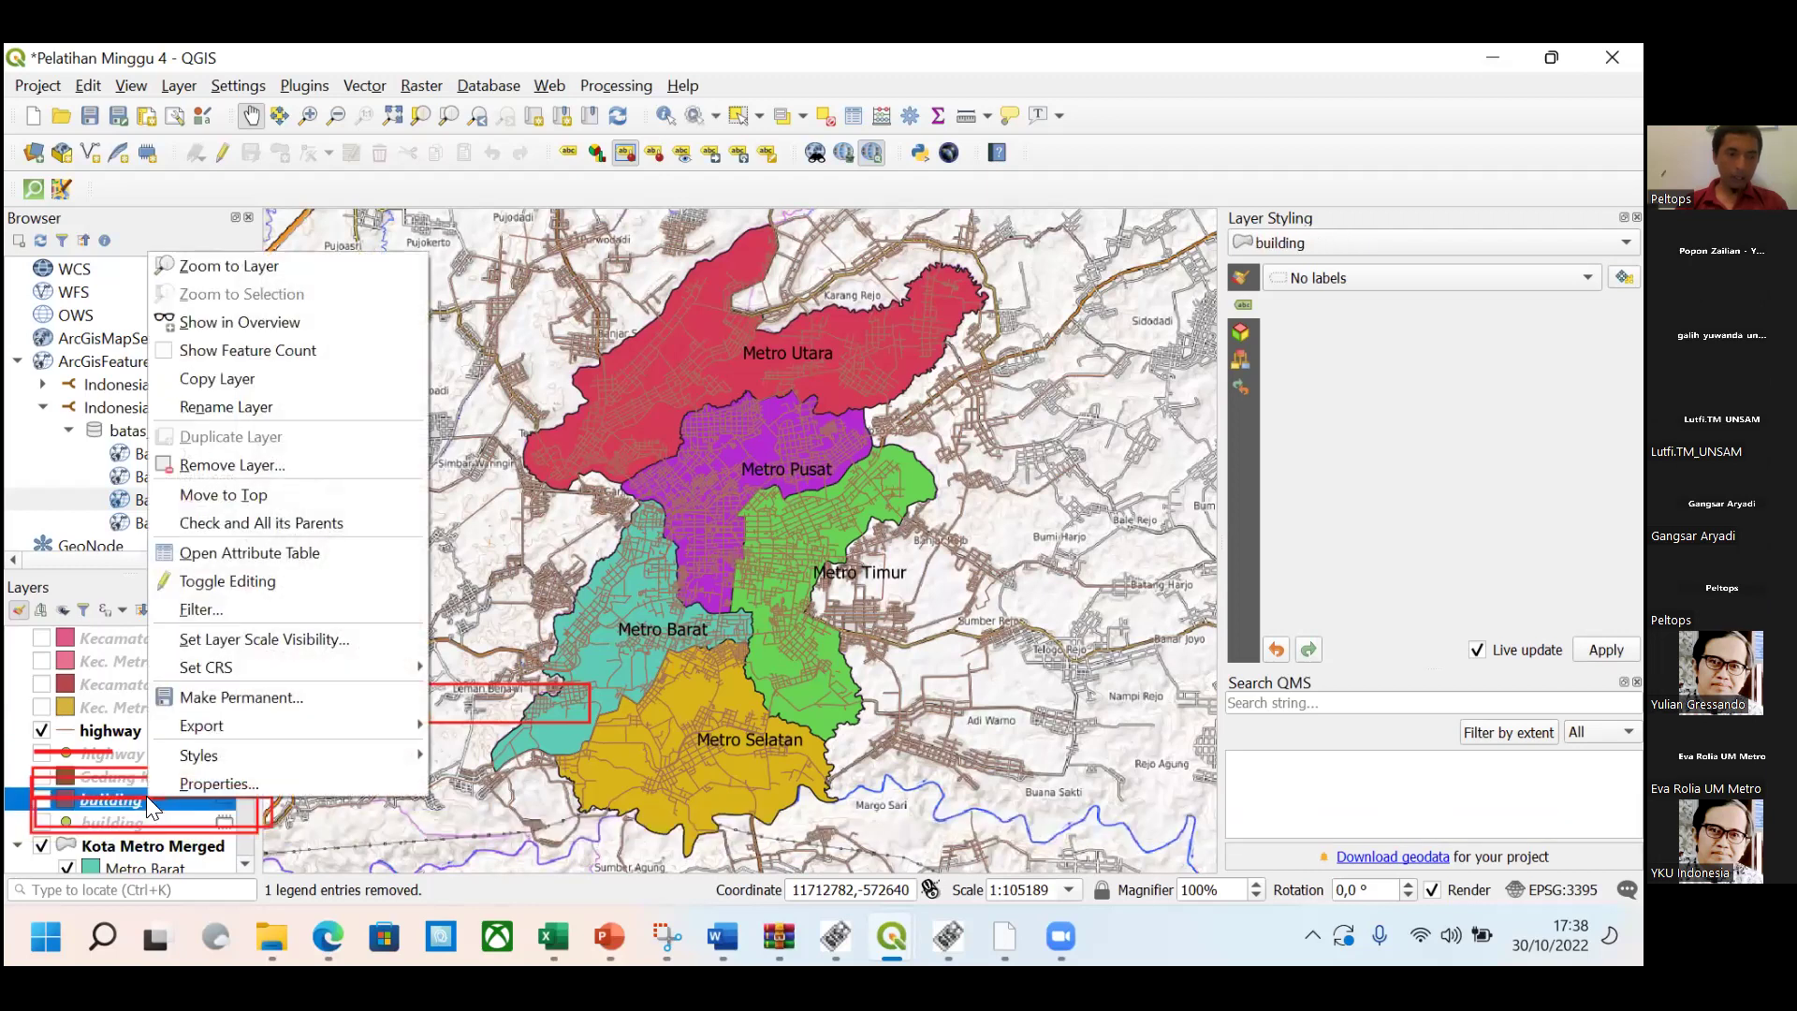
left_click(235, 462)
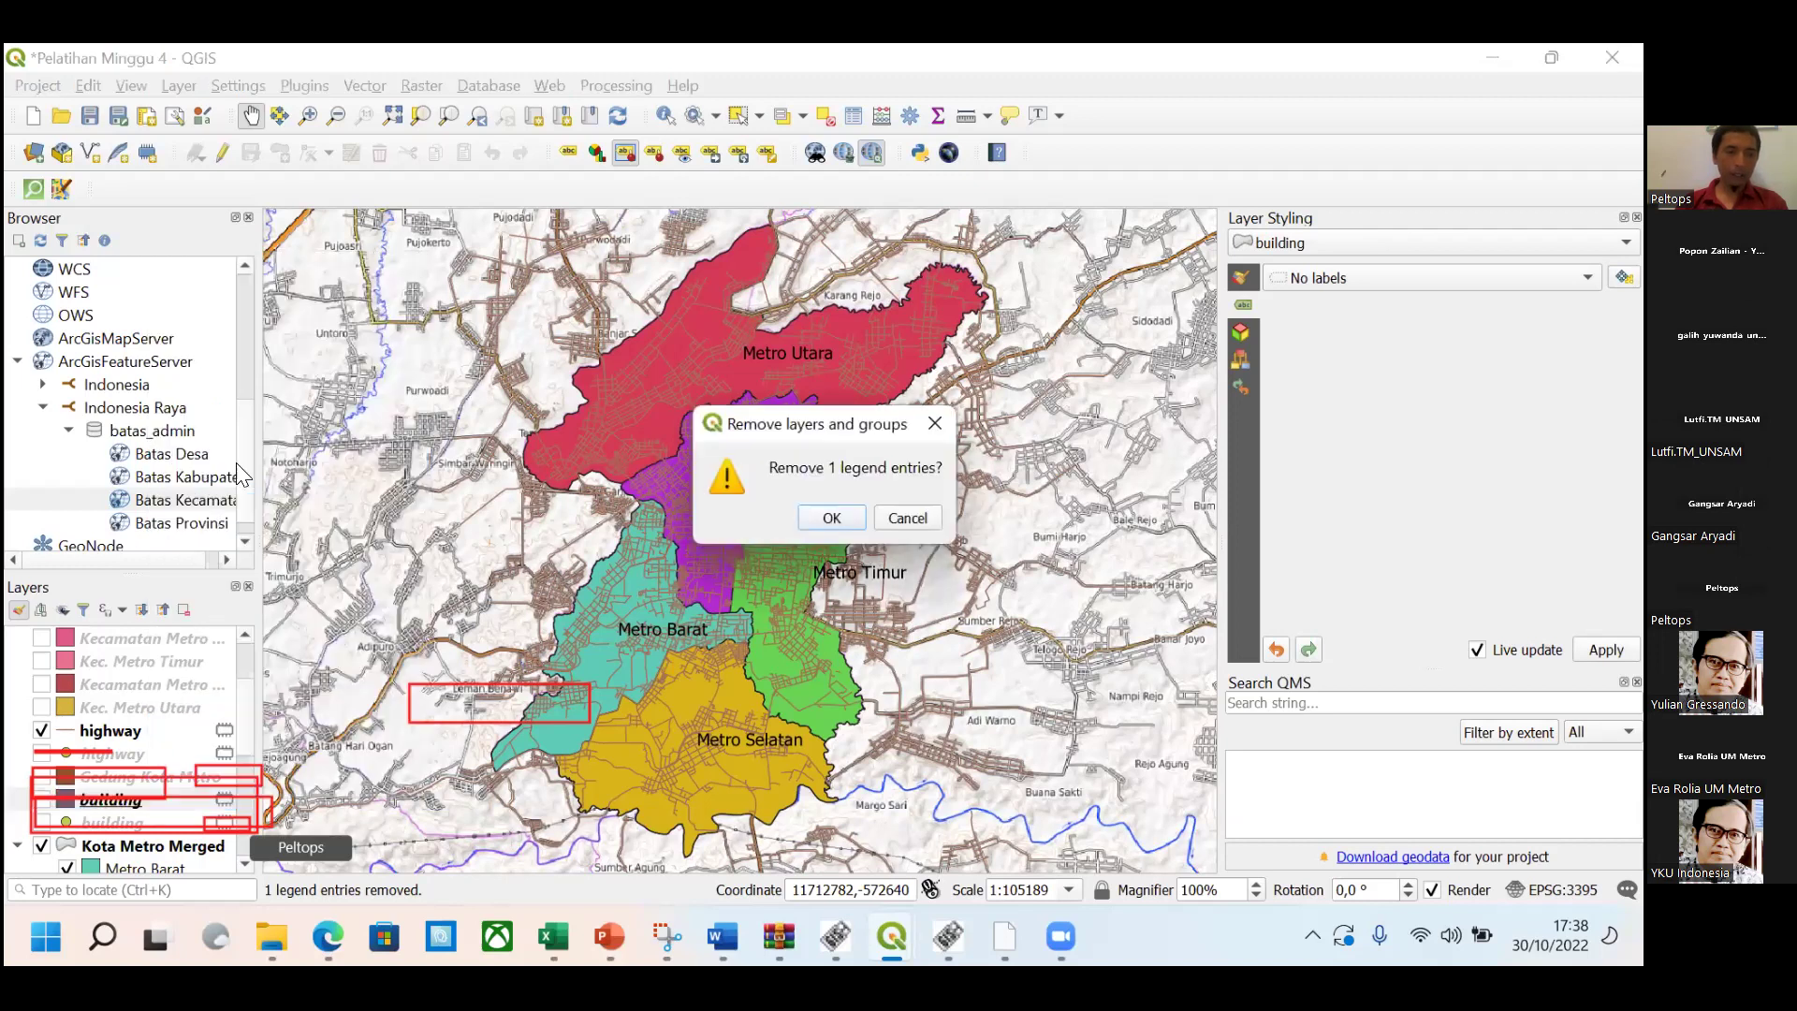
left_click(836, 519)
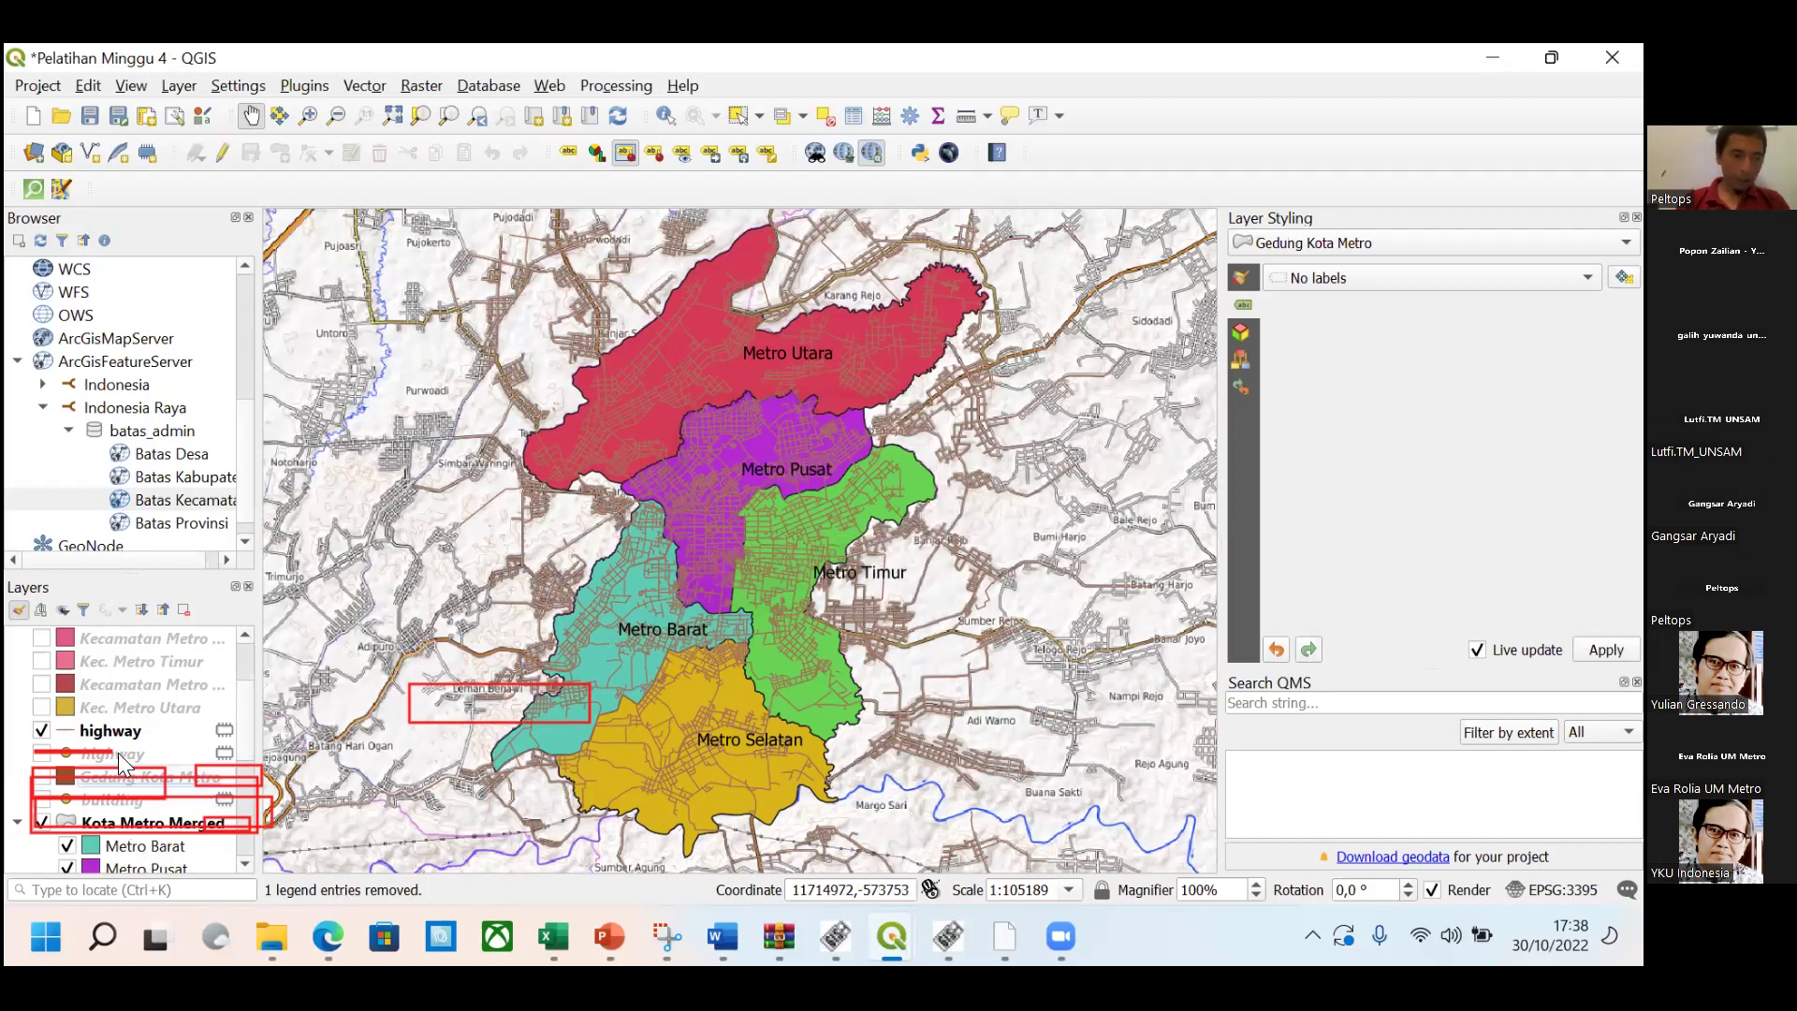
Remove the temporary building point layer above Kota Metro Merged from the project.
left_click(114, 800)
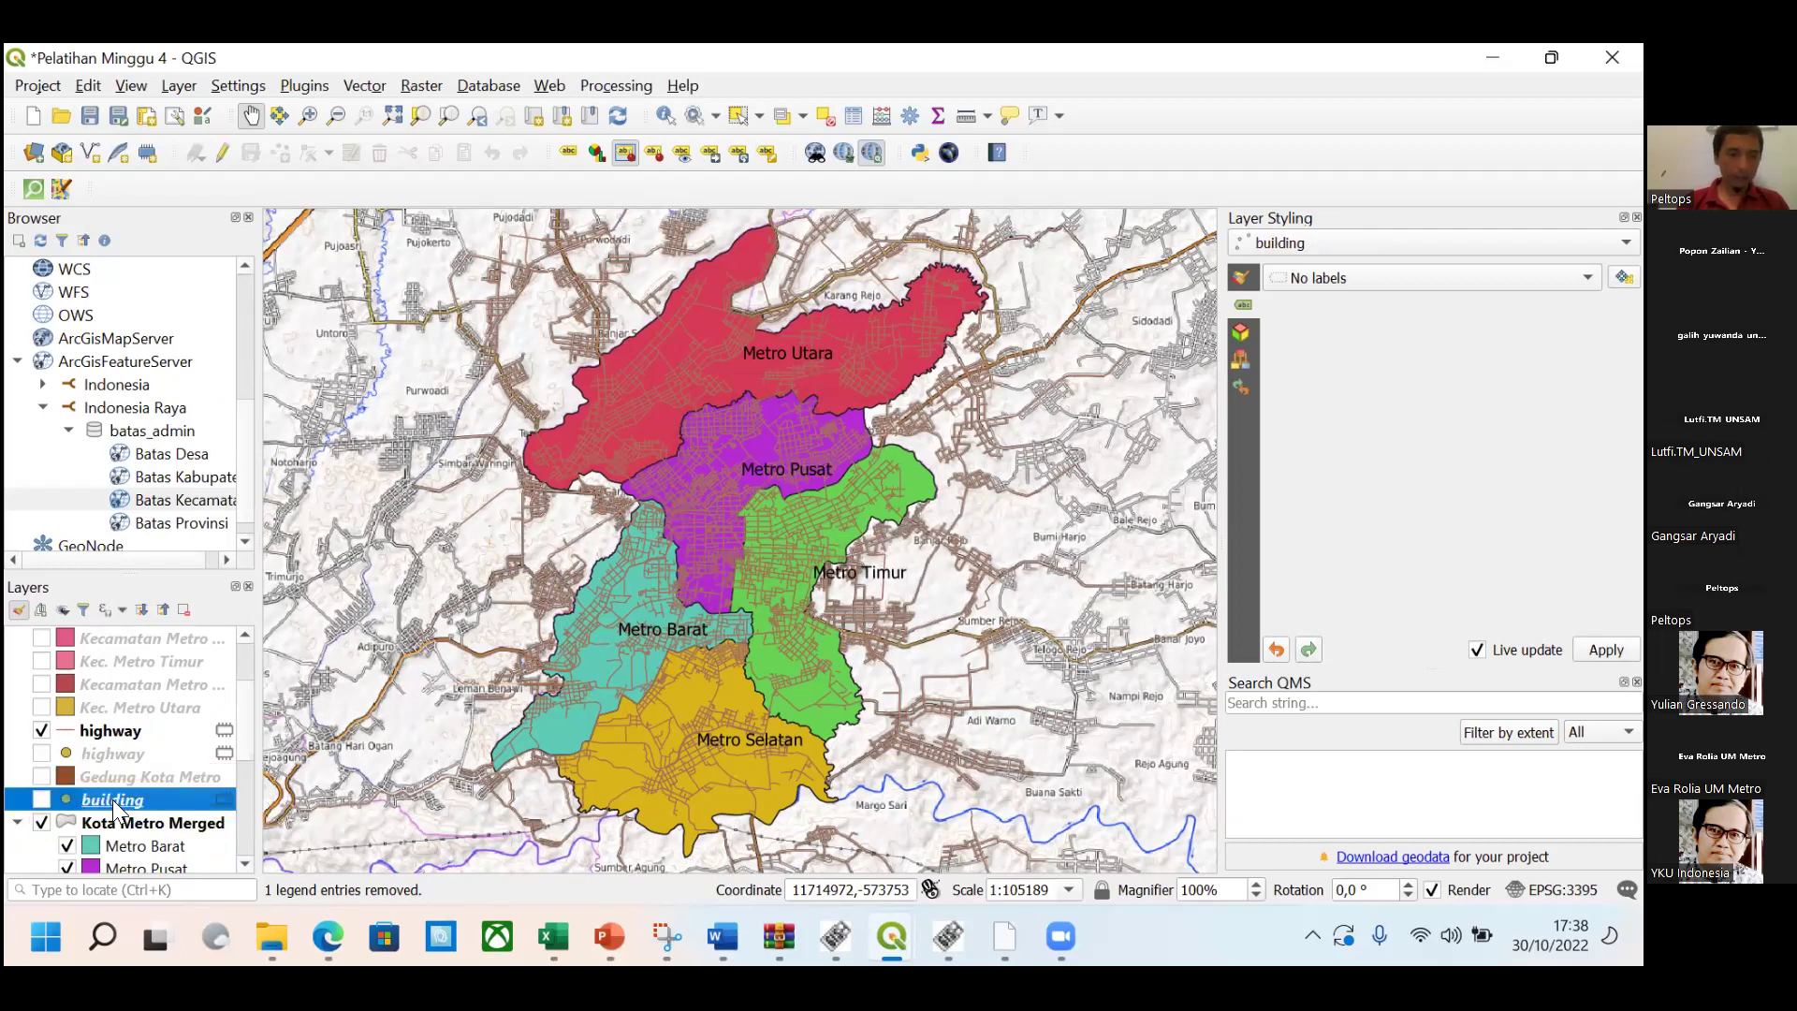
right_click(114, 804)
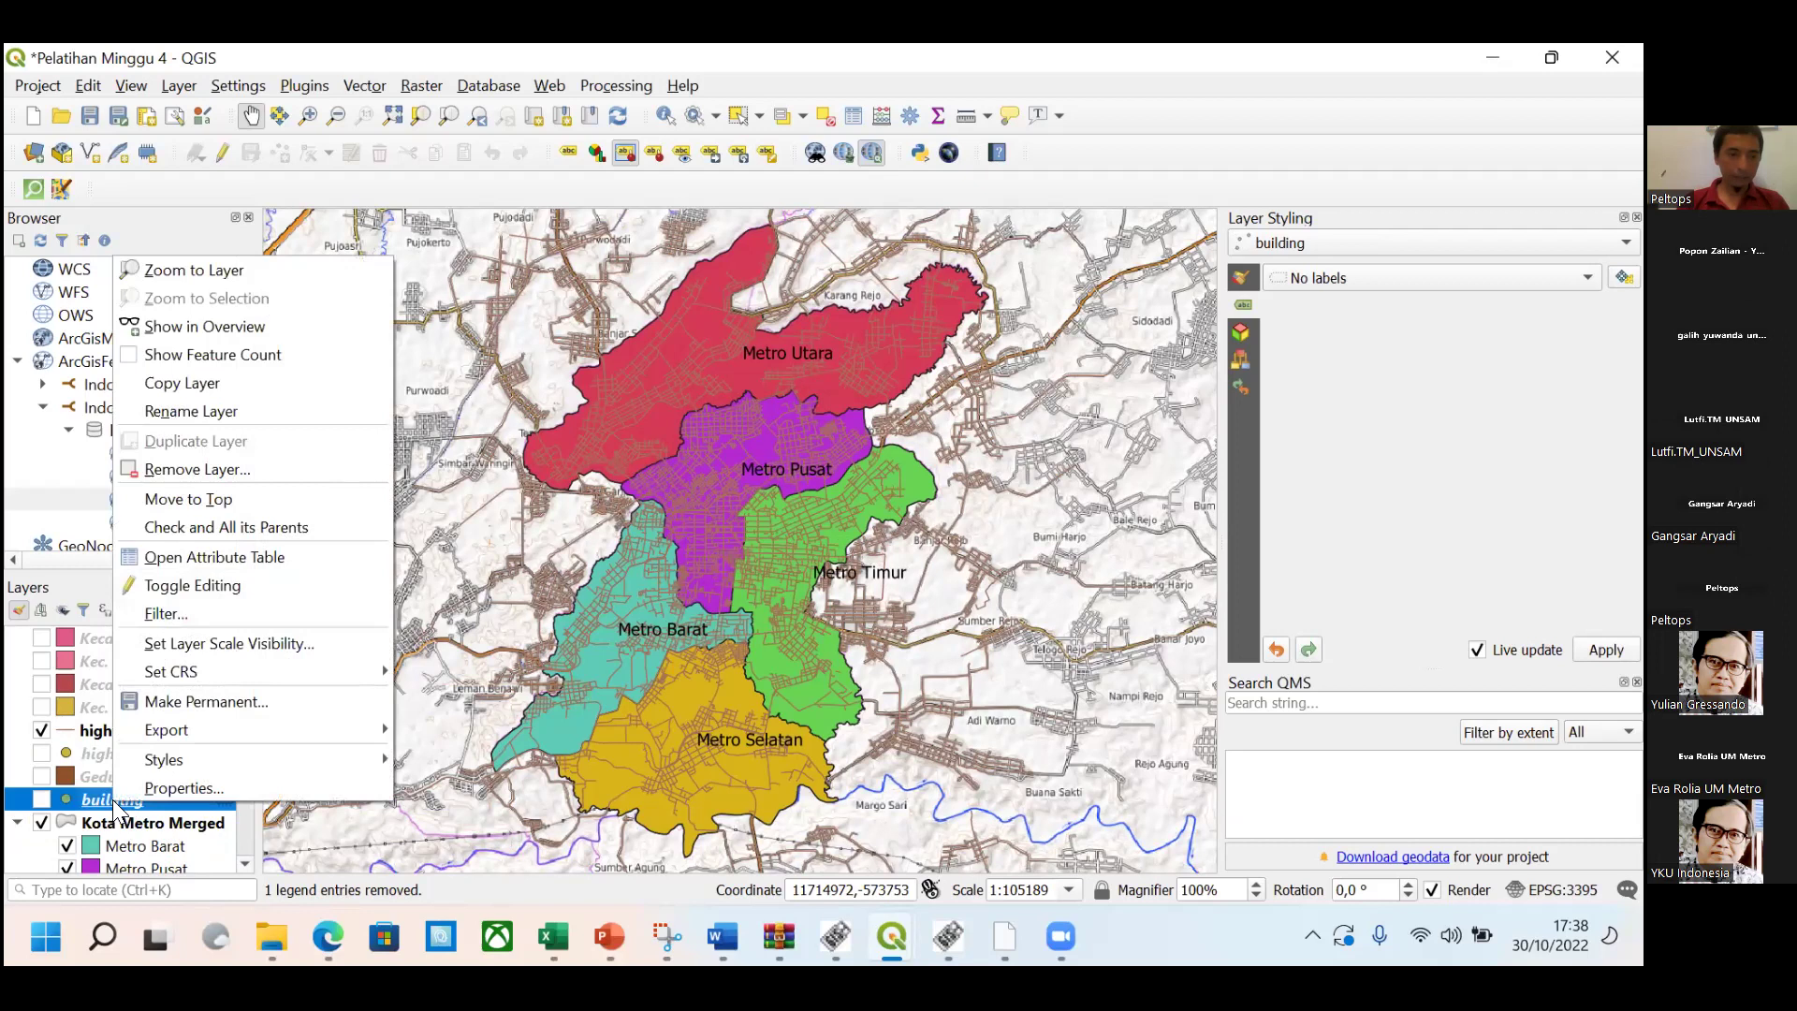
left_click(193, 469)
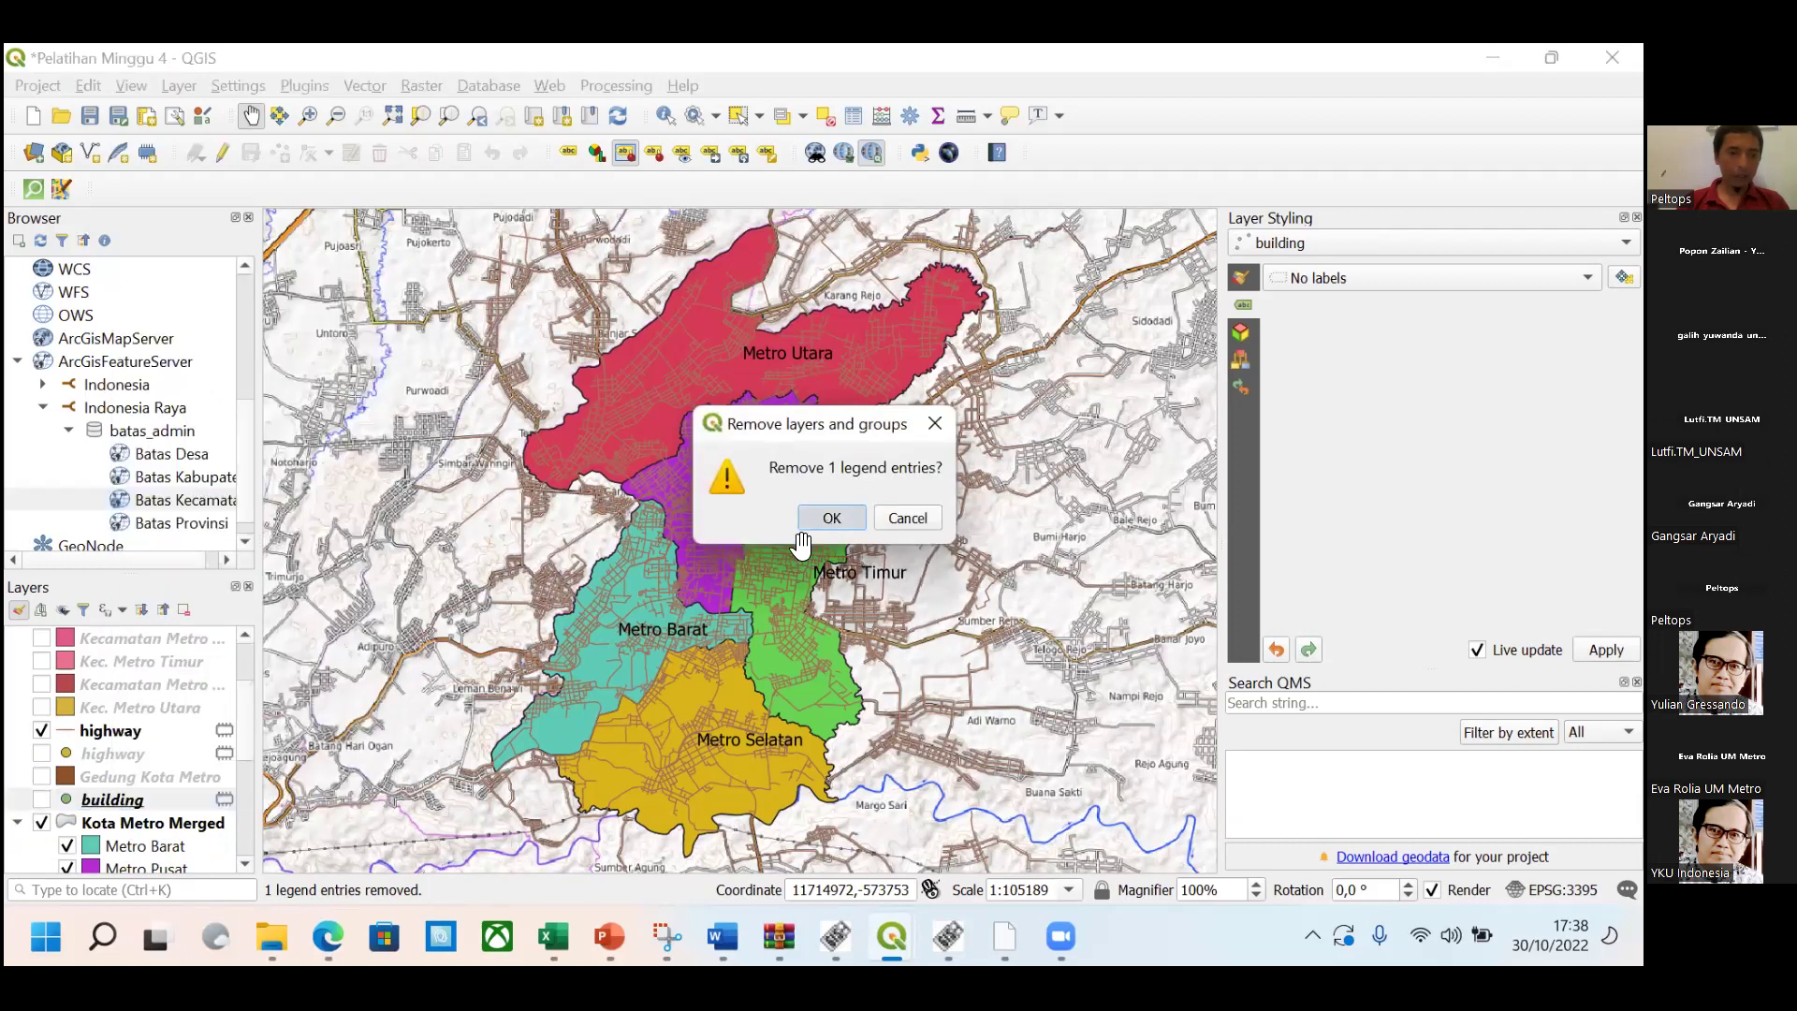
left_click(842, 527)
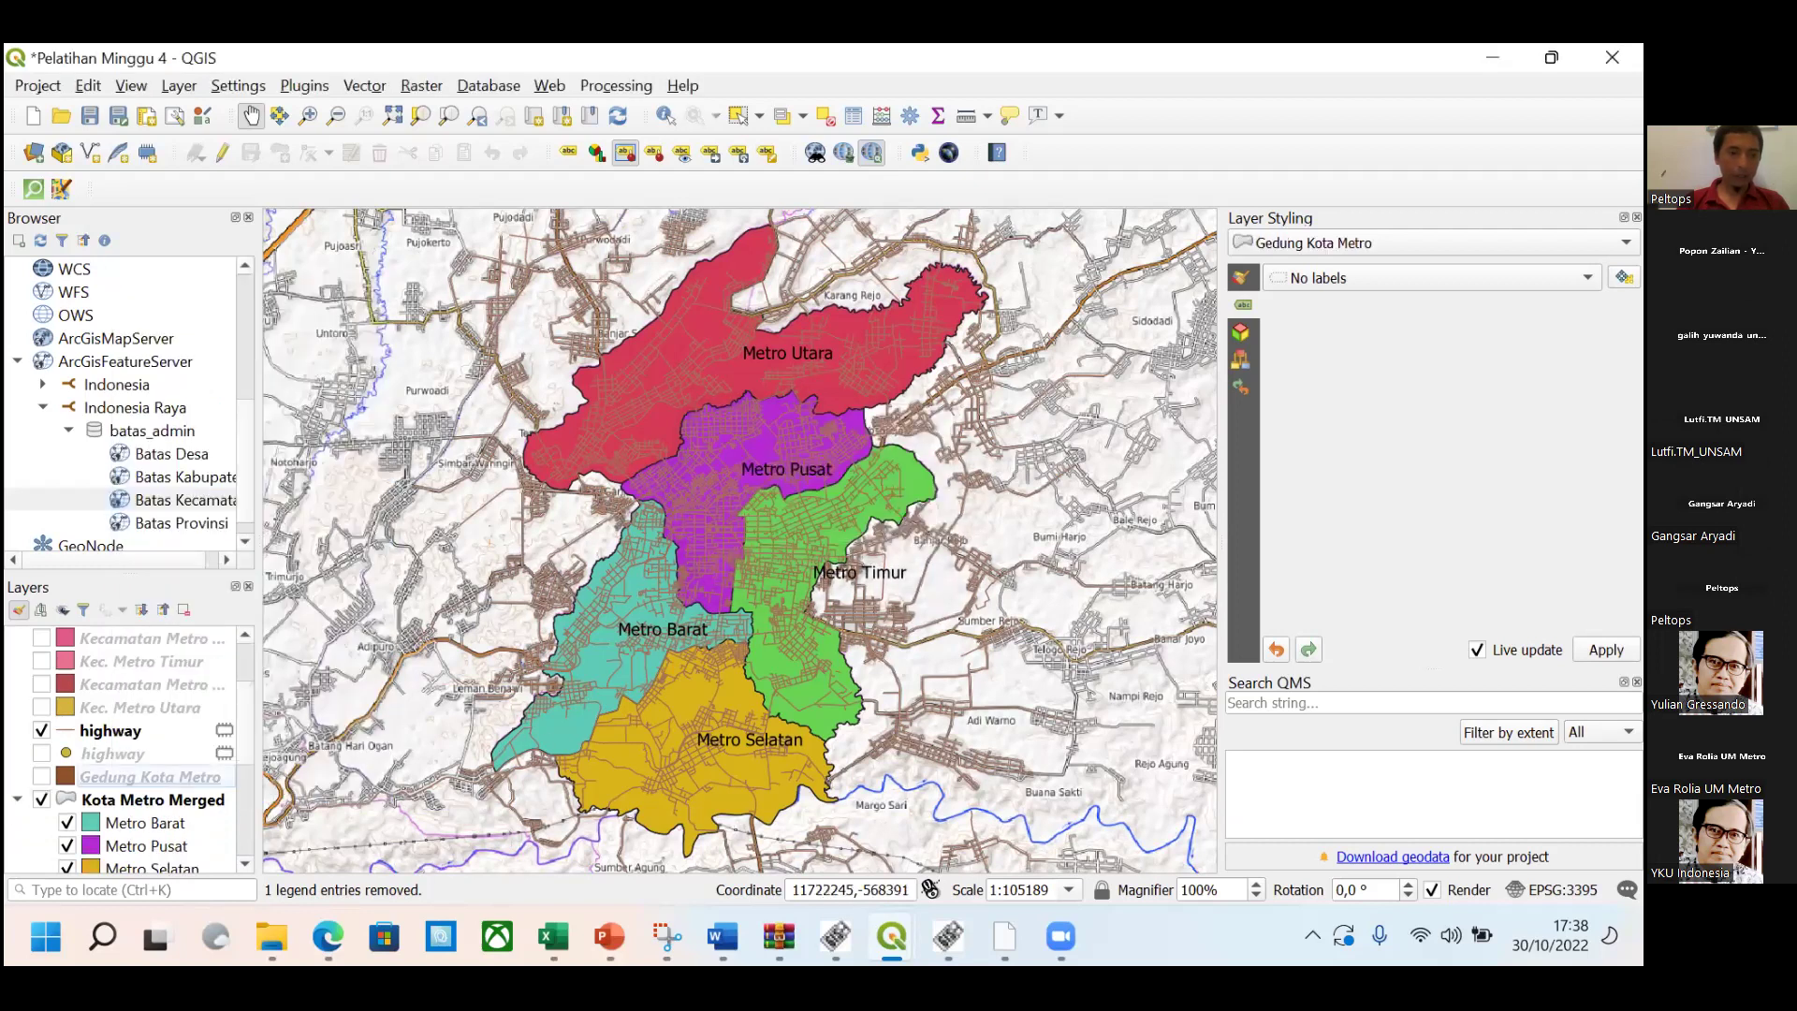
Remove the temporary highway point layer from the project, keeping the highway line layer.
left_click(157, 752)
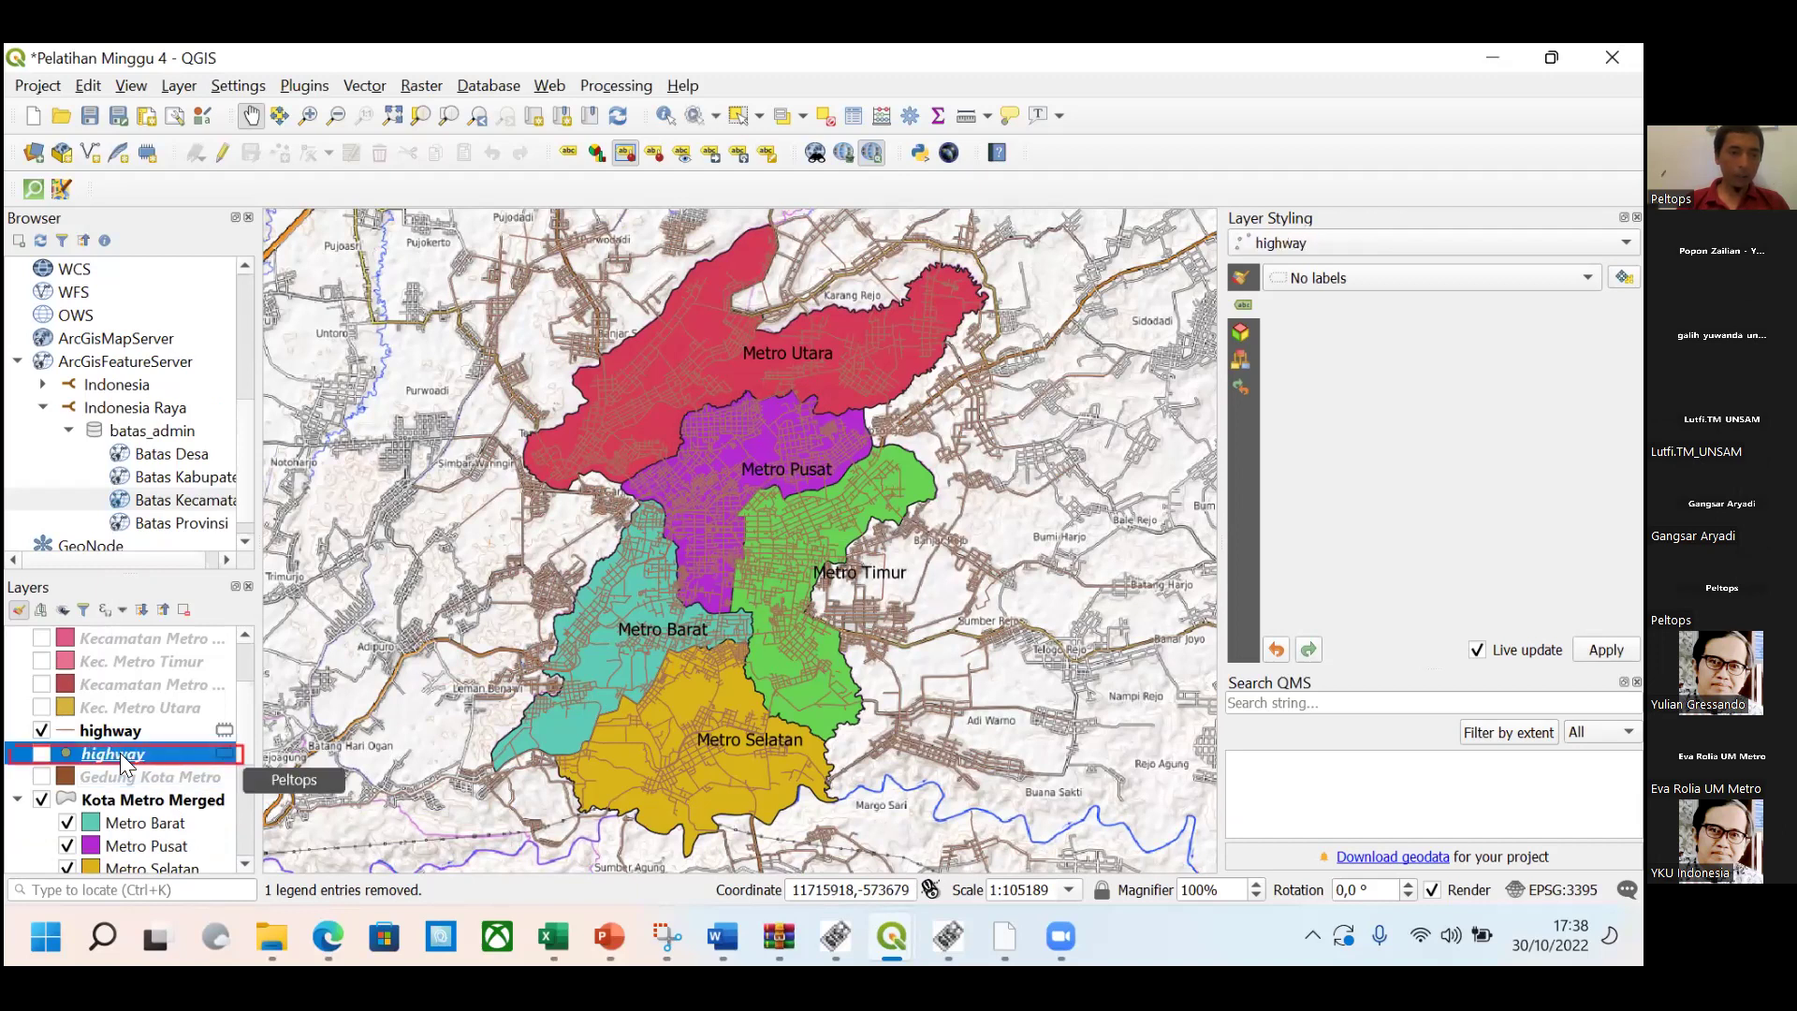
right_click(124, 758)
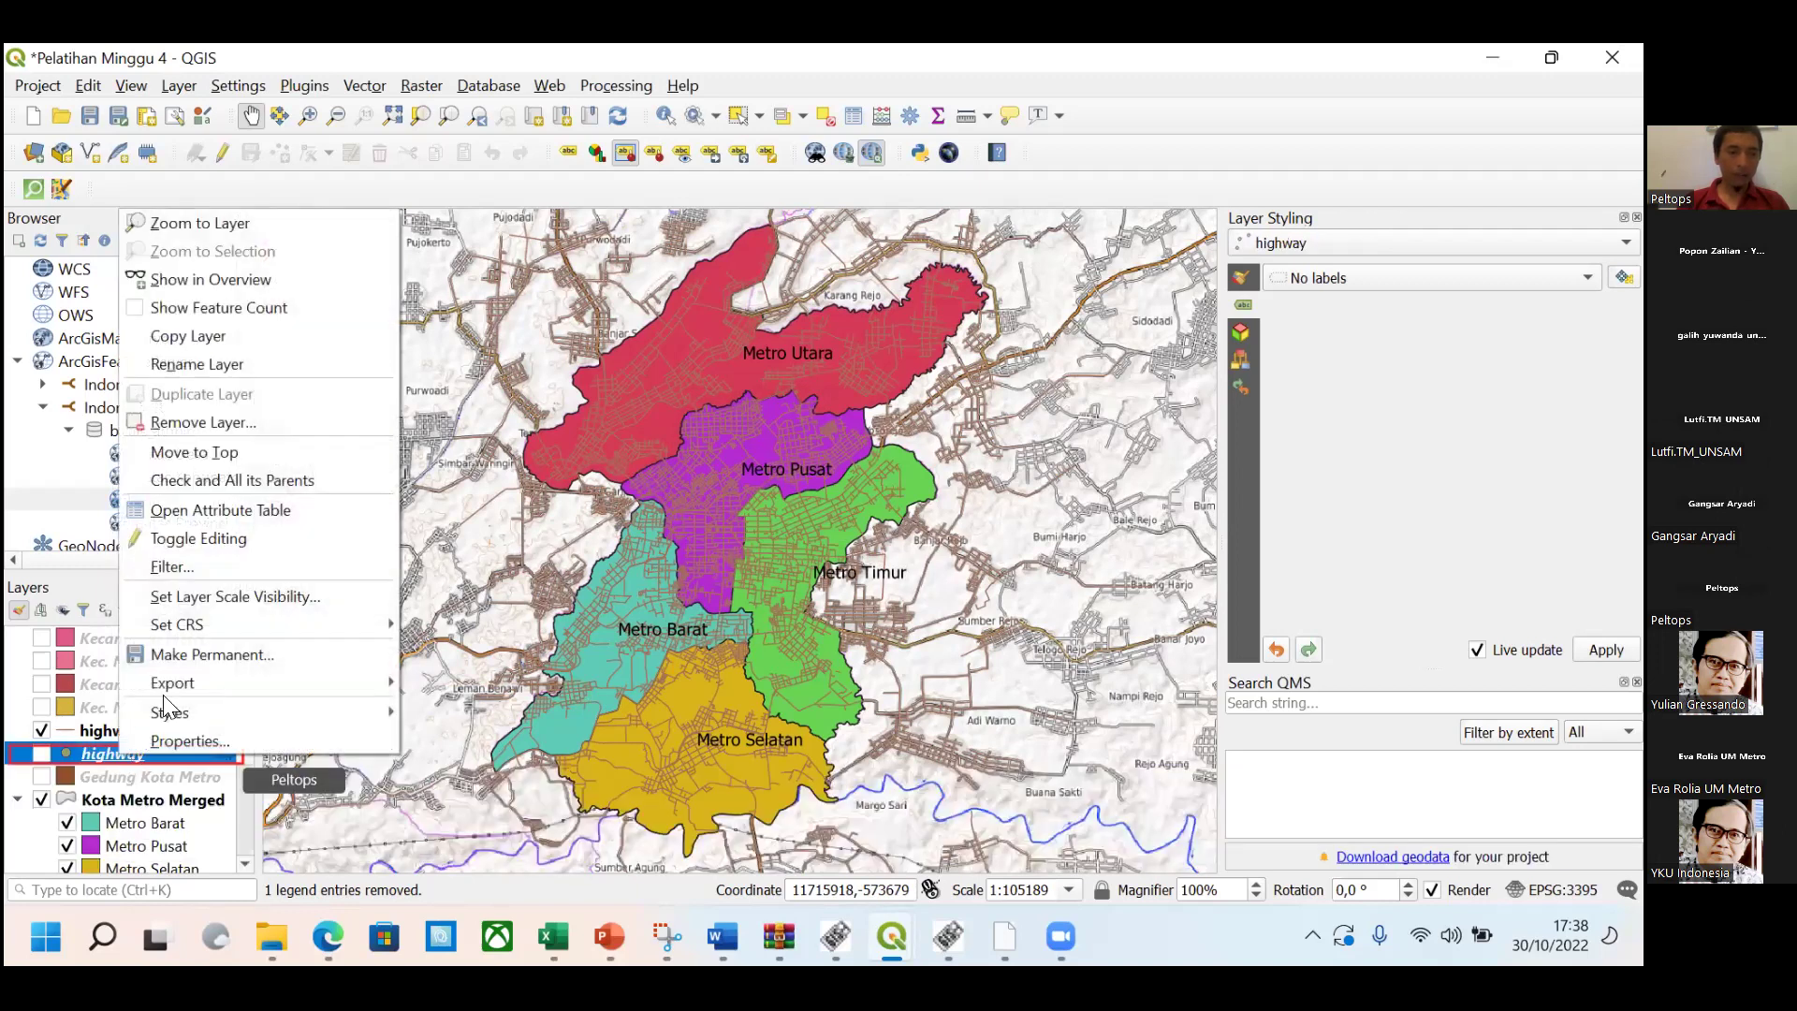
left_click(219, 425)
left_click(828, 521)
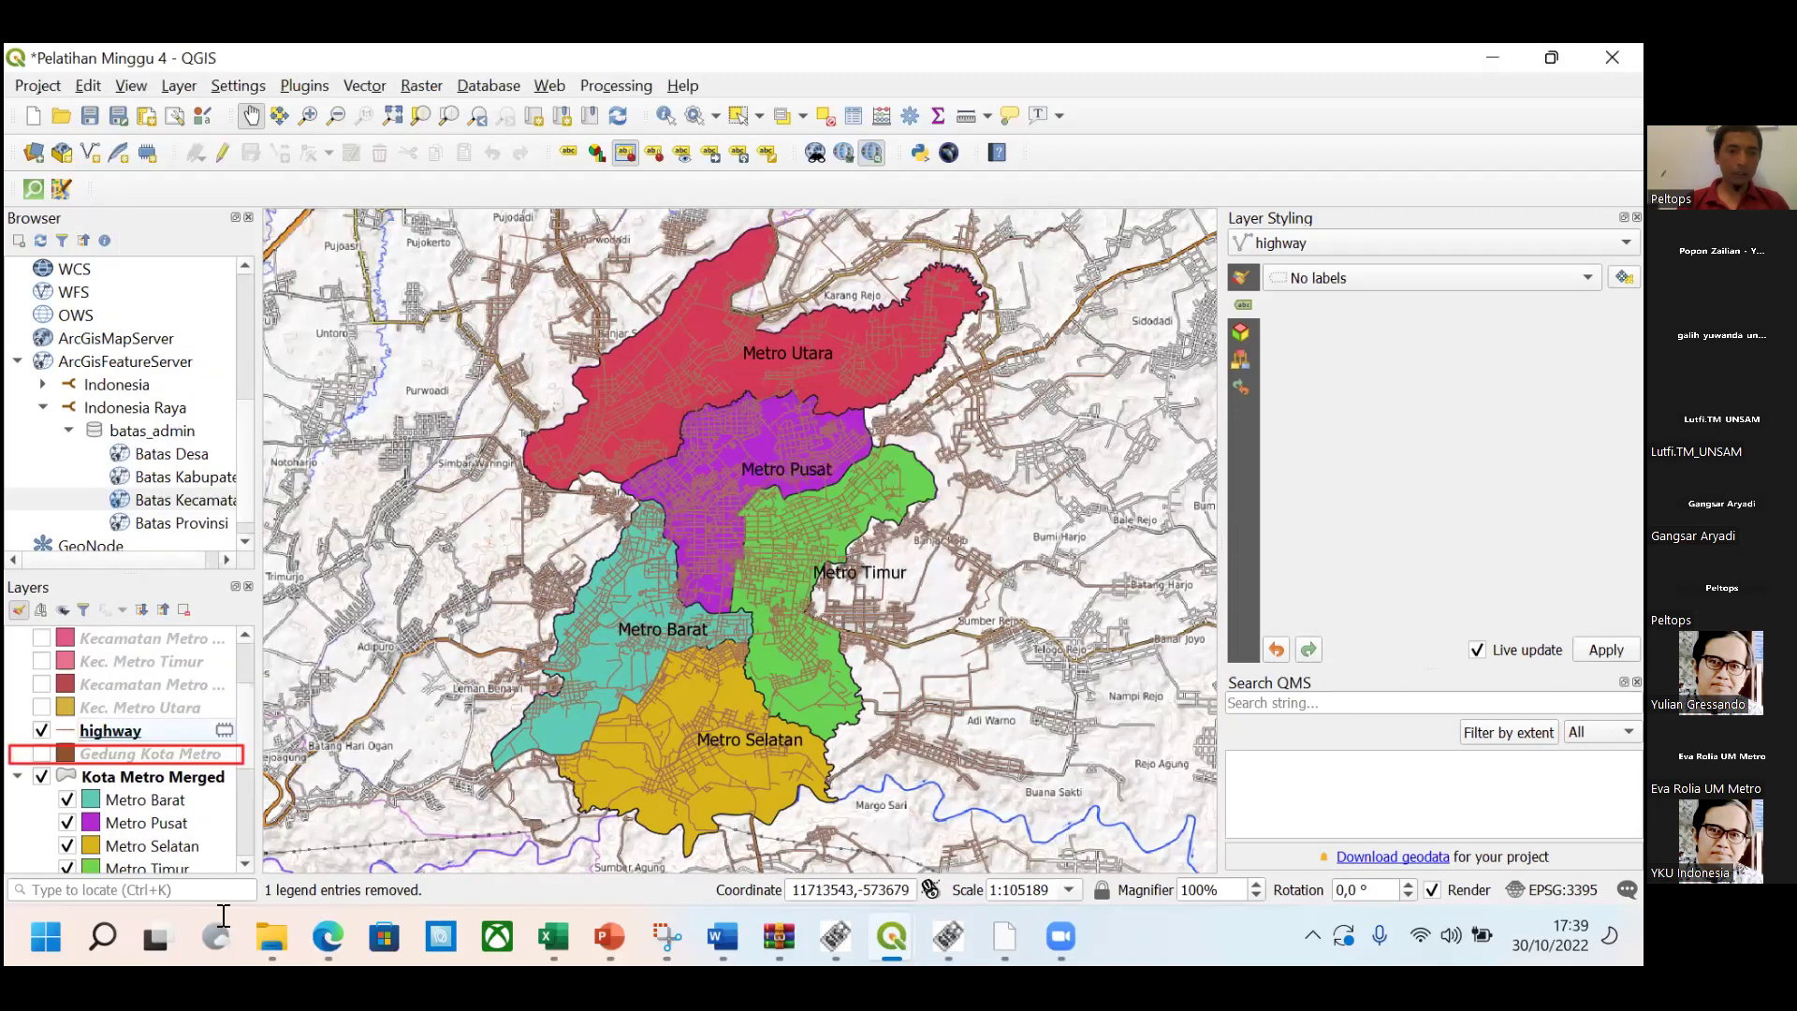
right_click(135, 730)
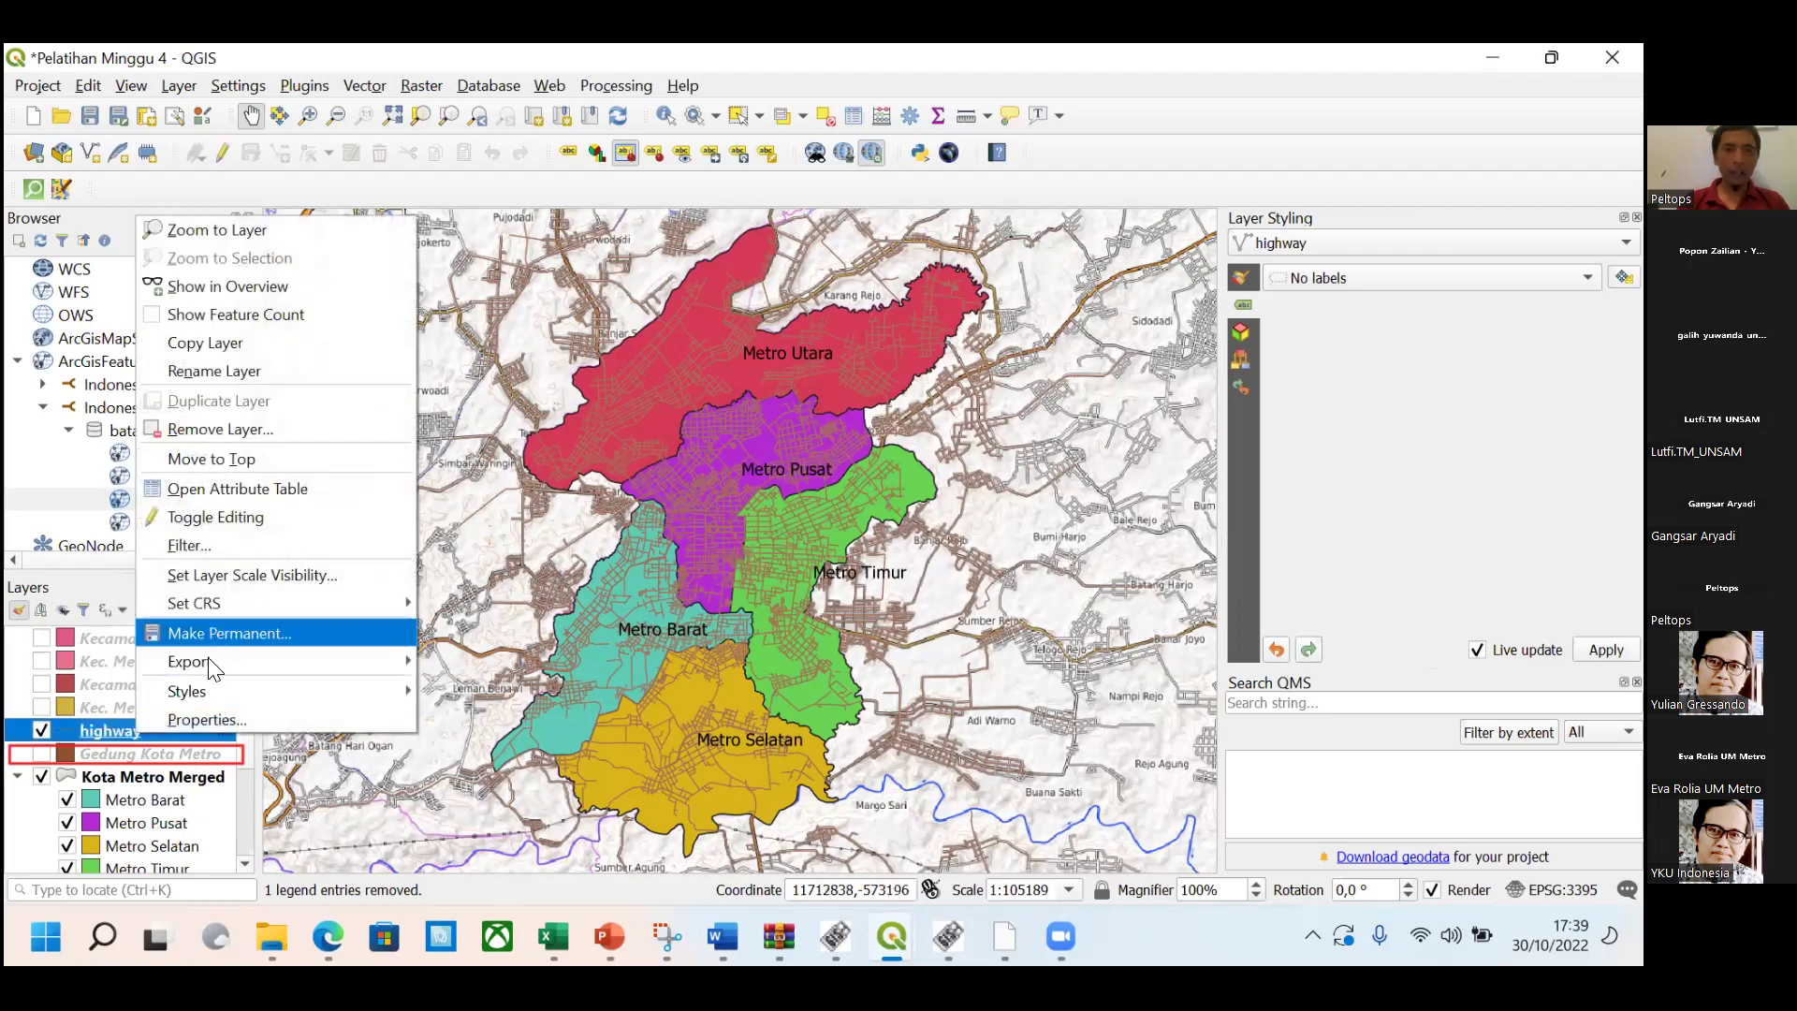
mouse_move(208, 659)
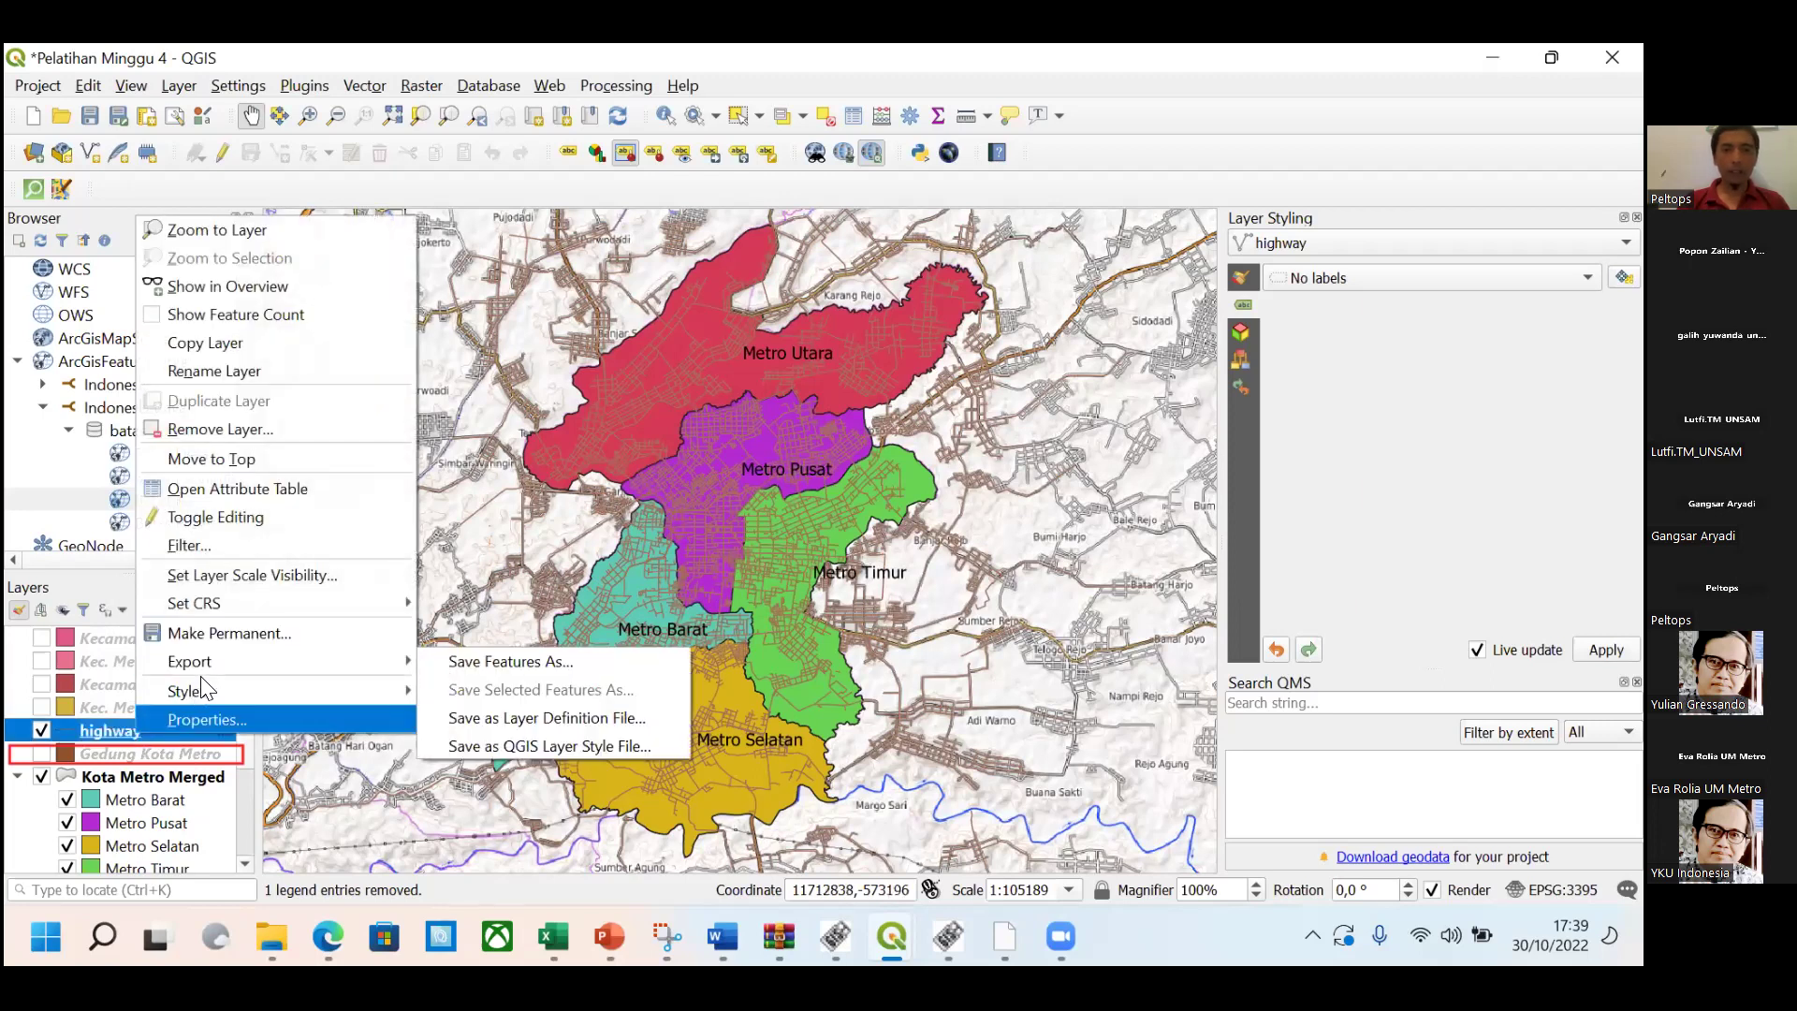
left_click(114, 724)
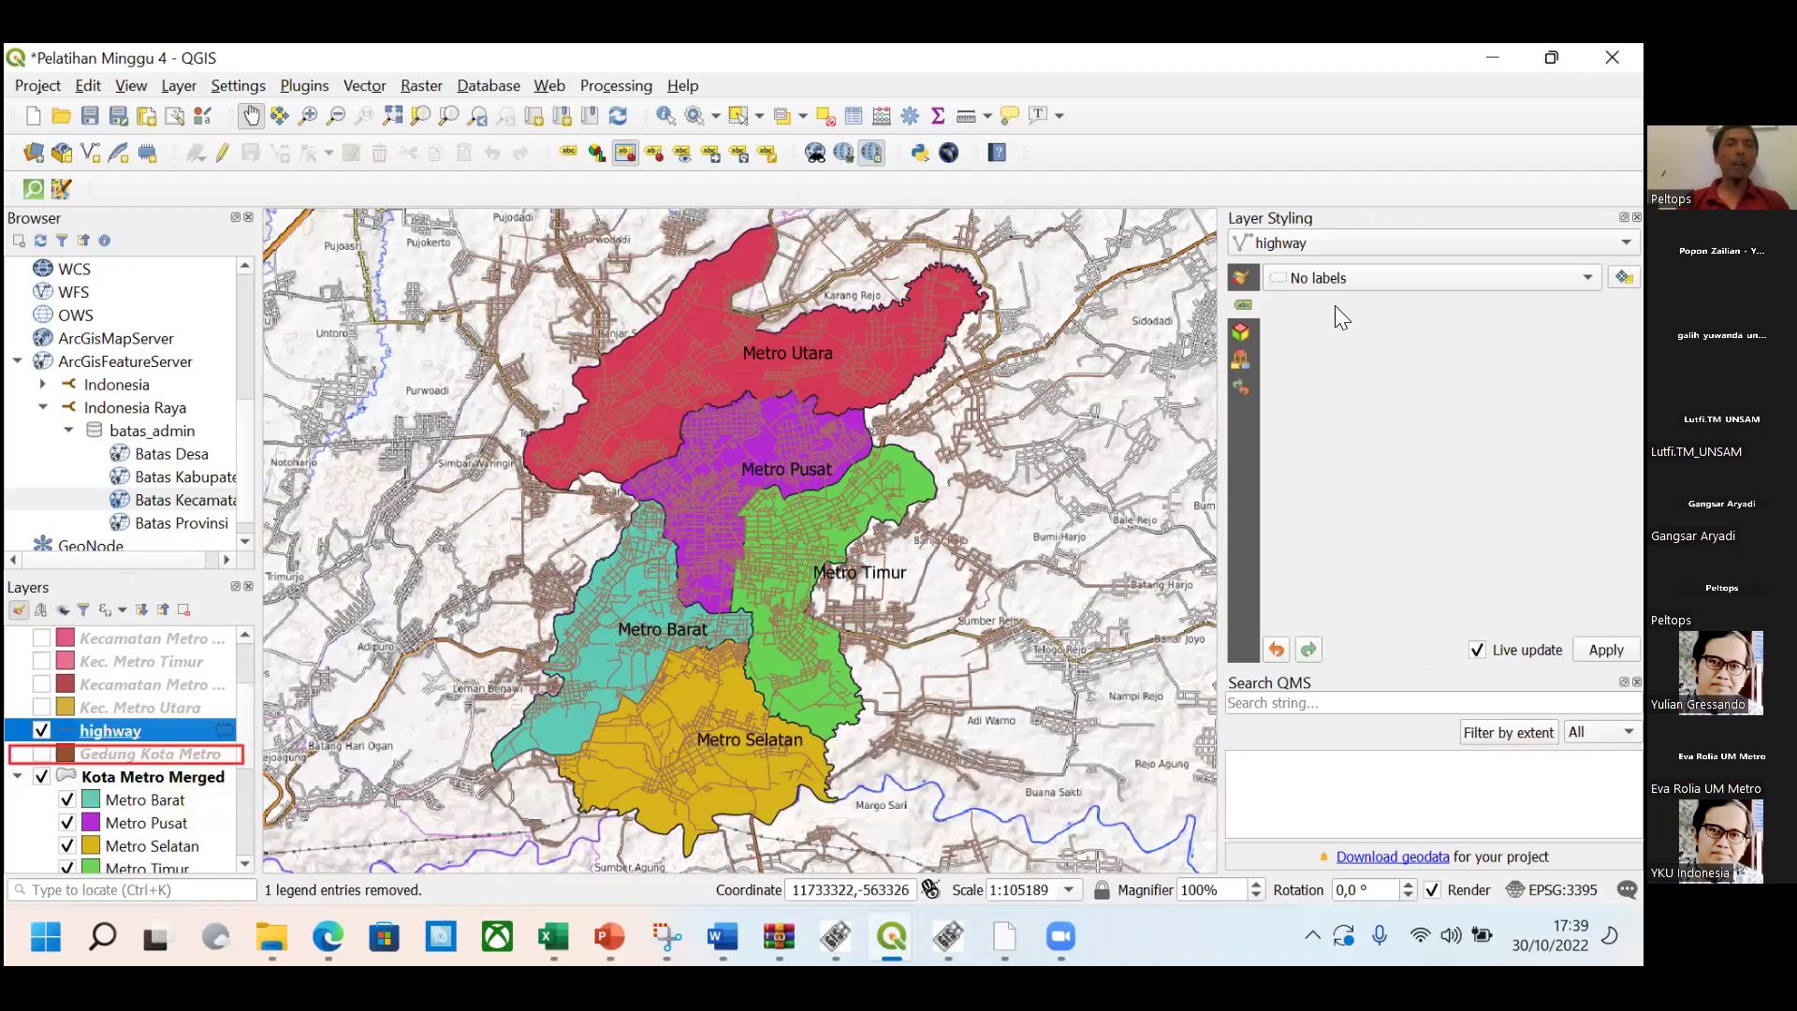
left_click_drag(340, 76, 400, 108)
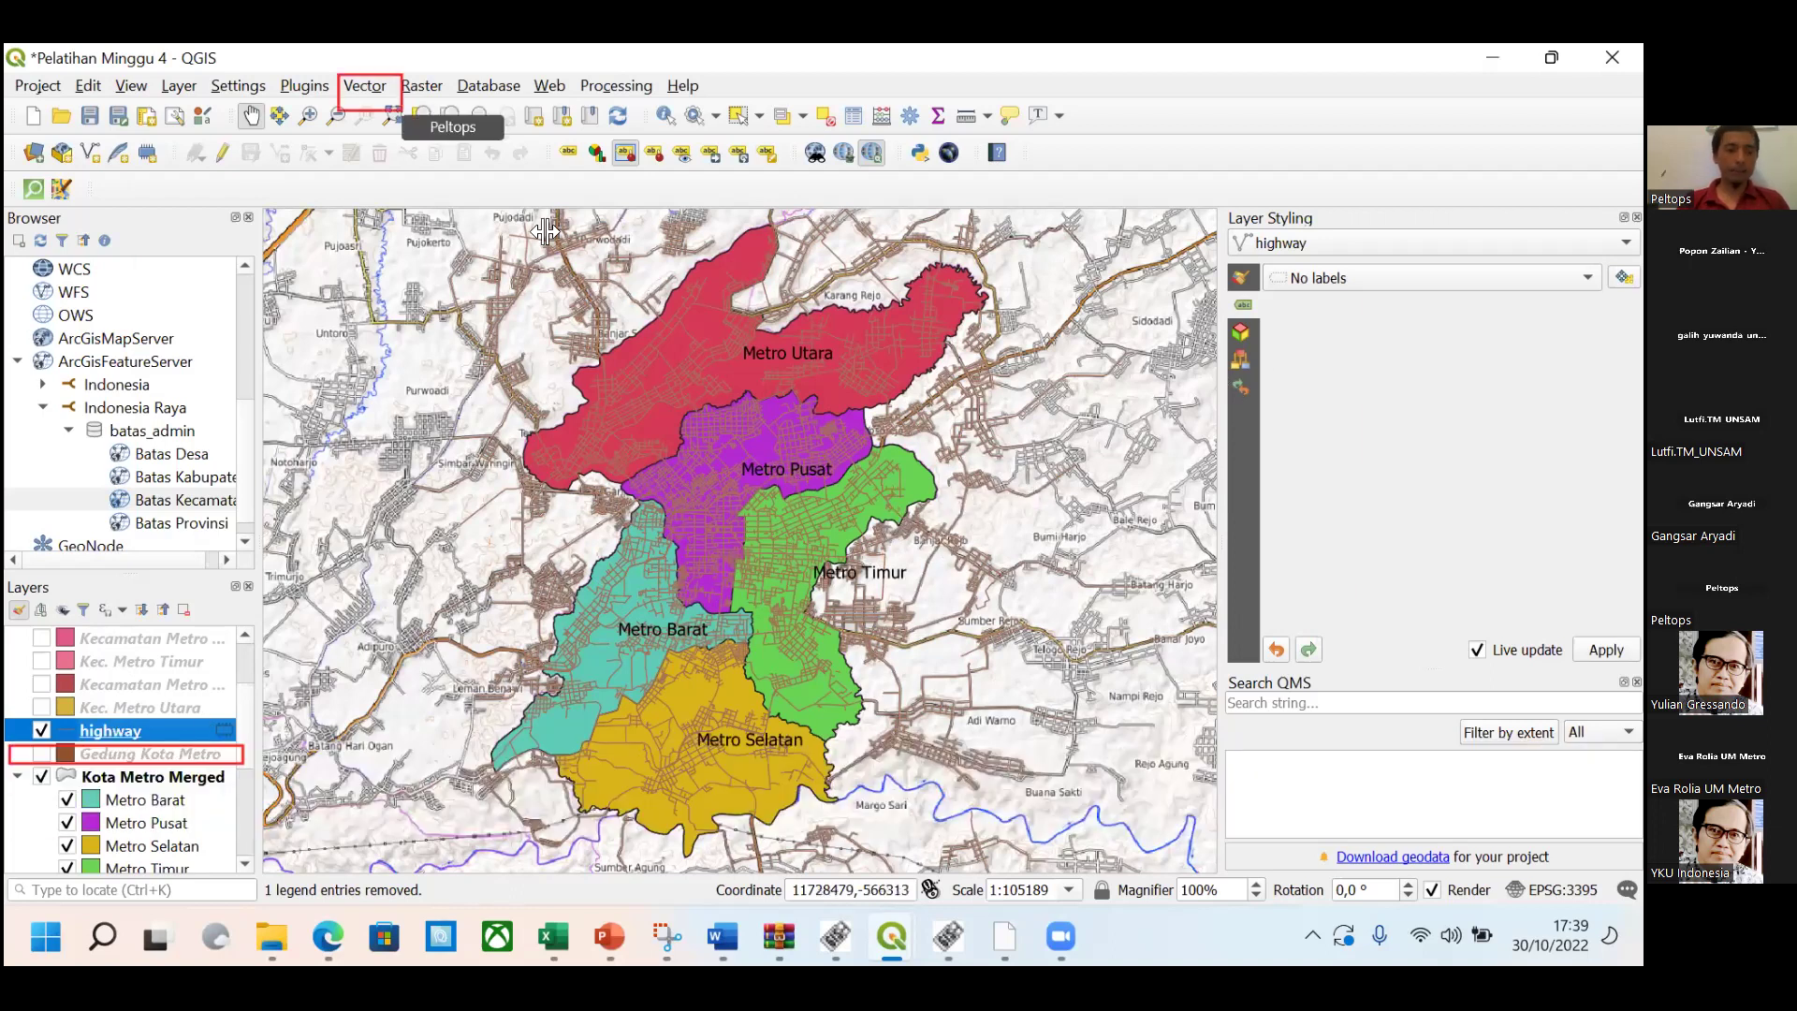
Clip the highway line layer with Kota Metro Merged as the overlay, outputting to a temporary layer.
left_click(370, 88)
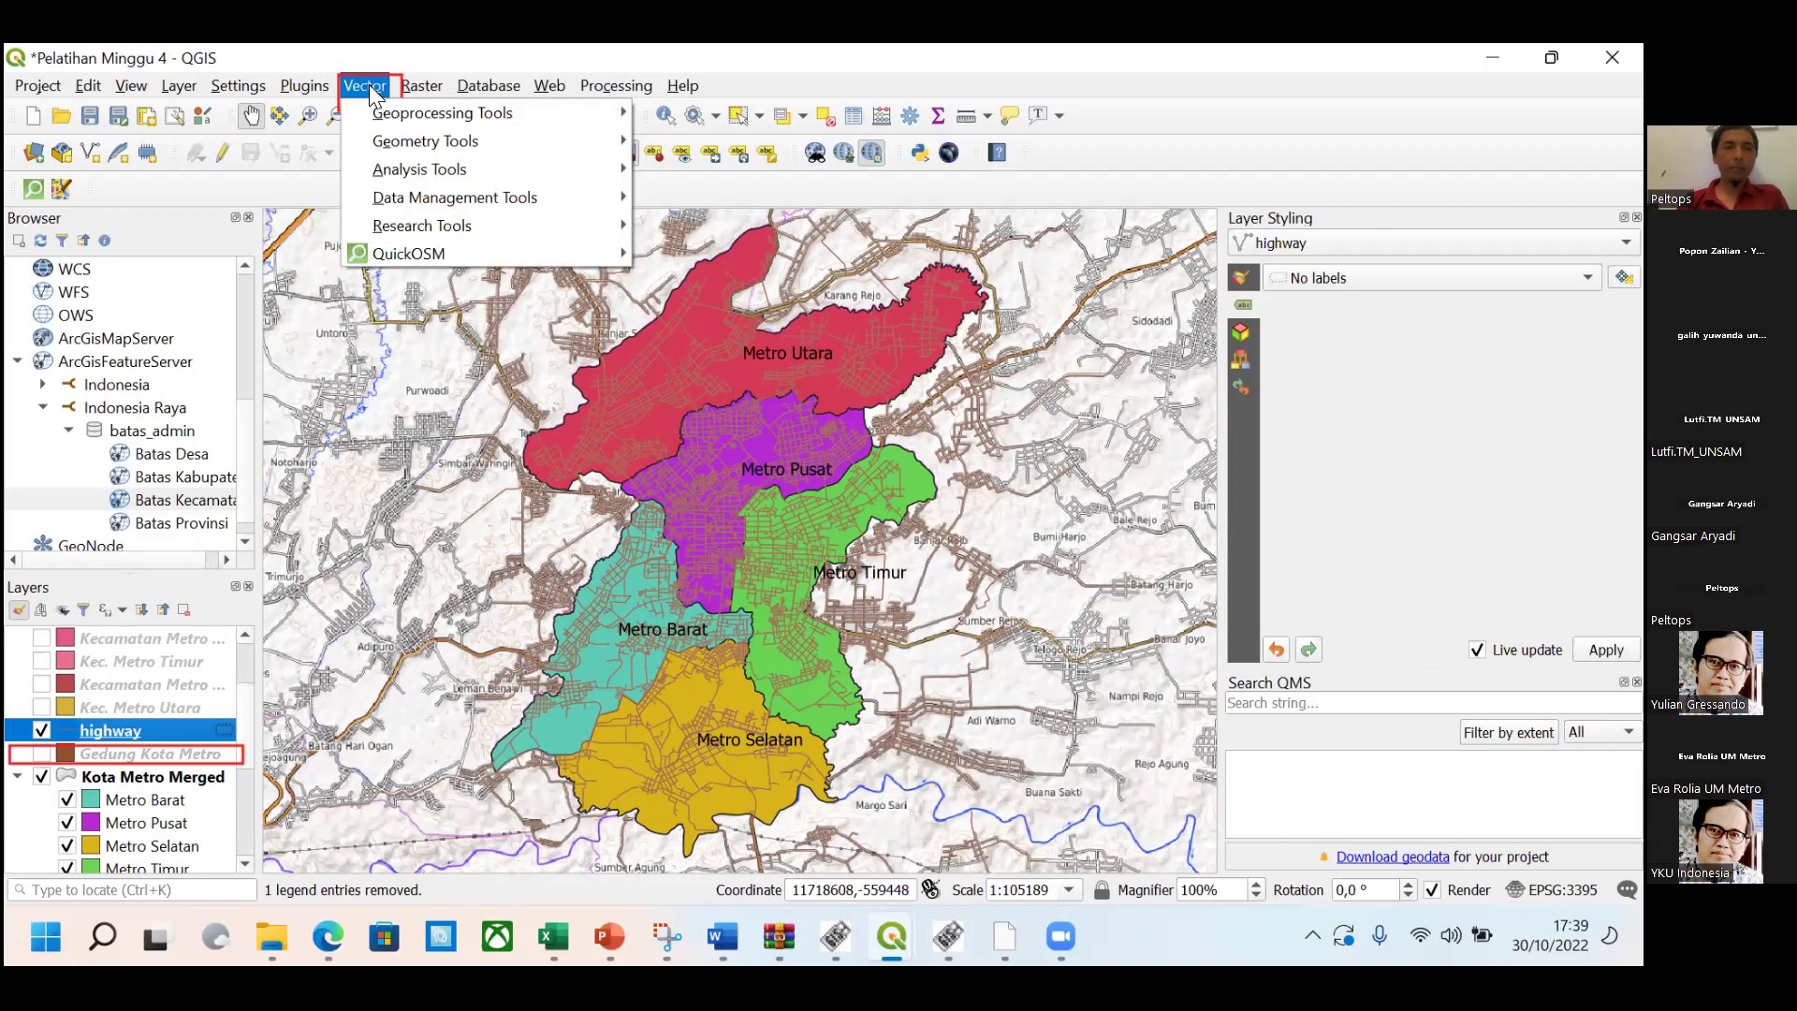
mouse_move(391, 116)
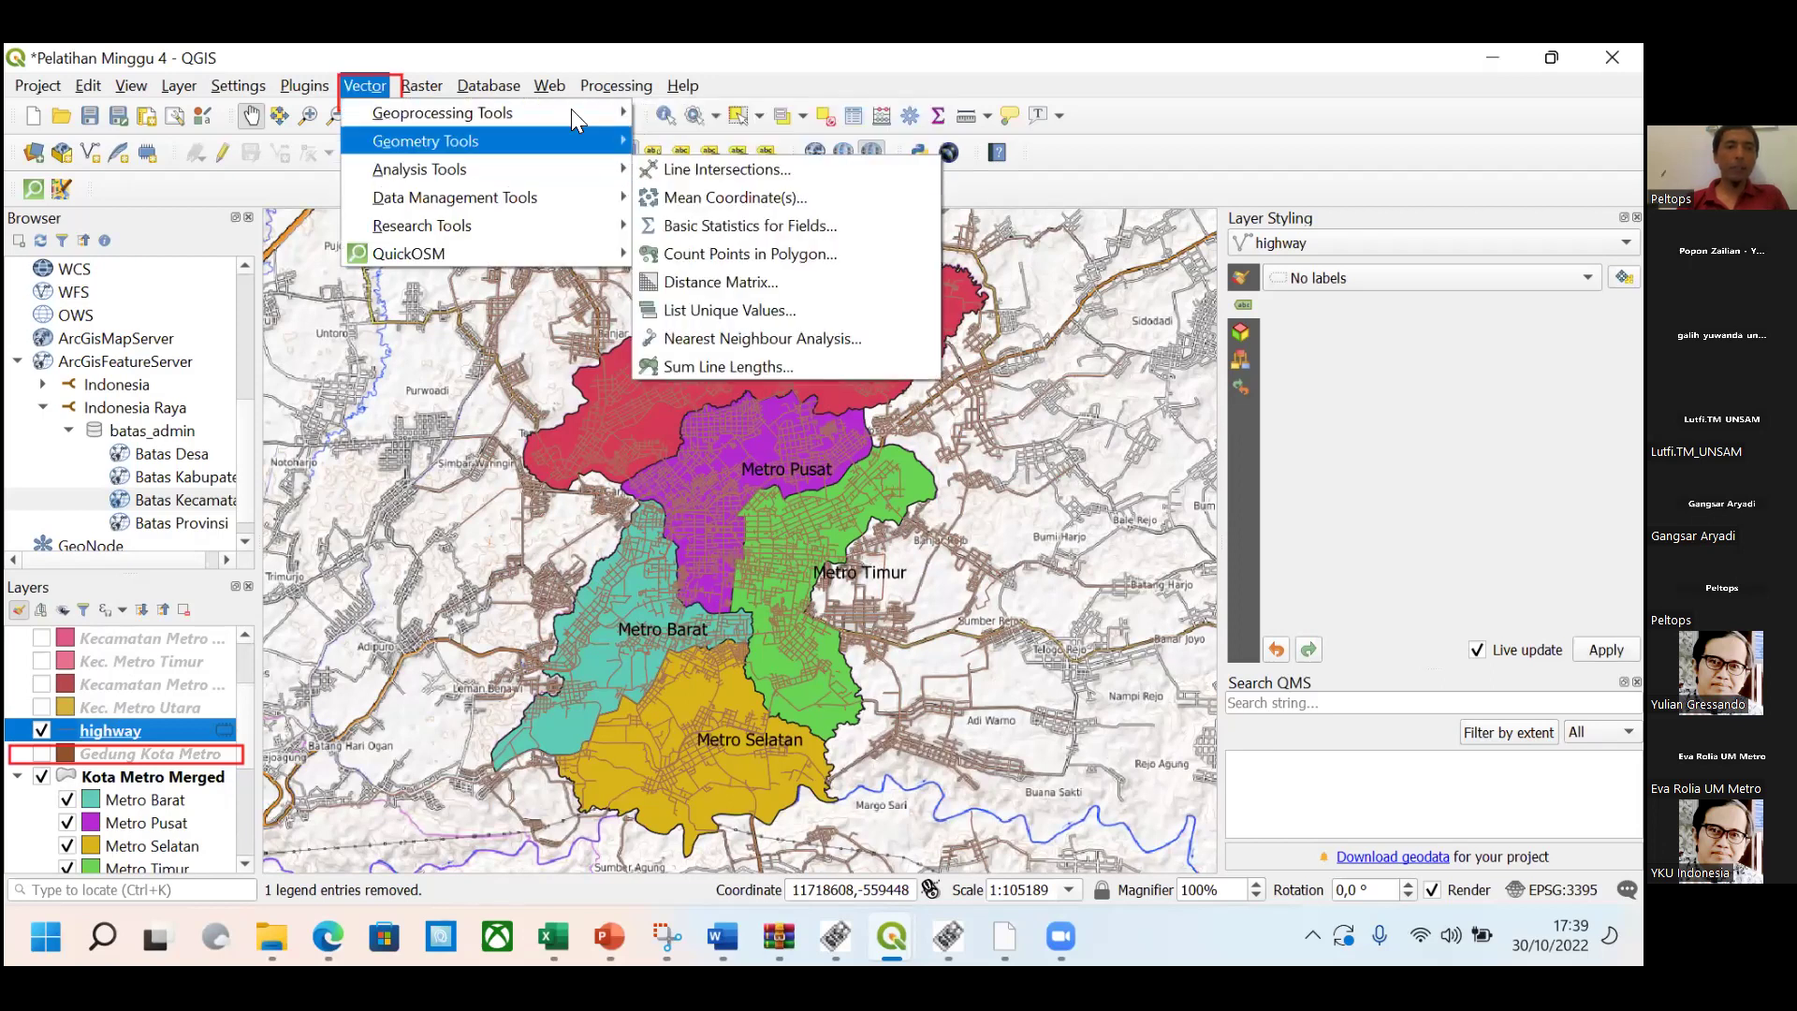
left_click(698, 140)
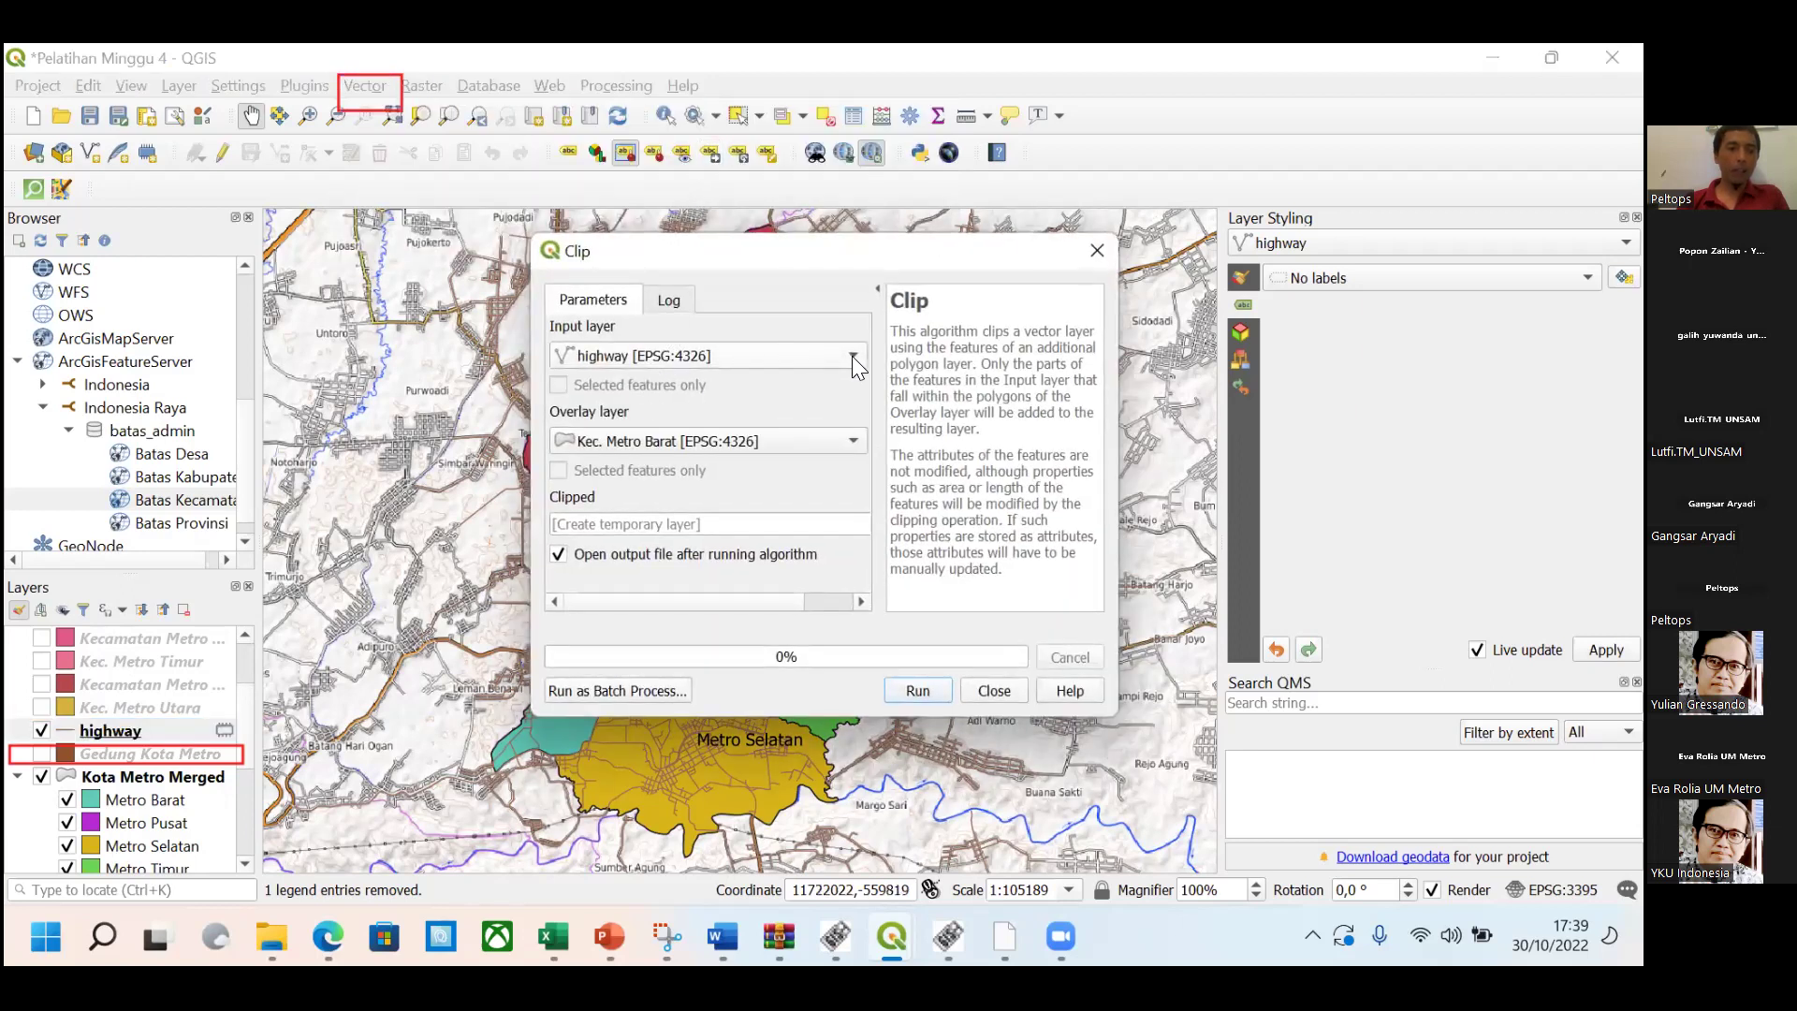
left_click(854, 442)
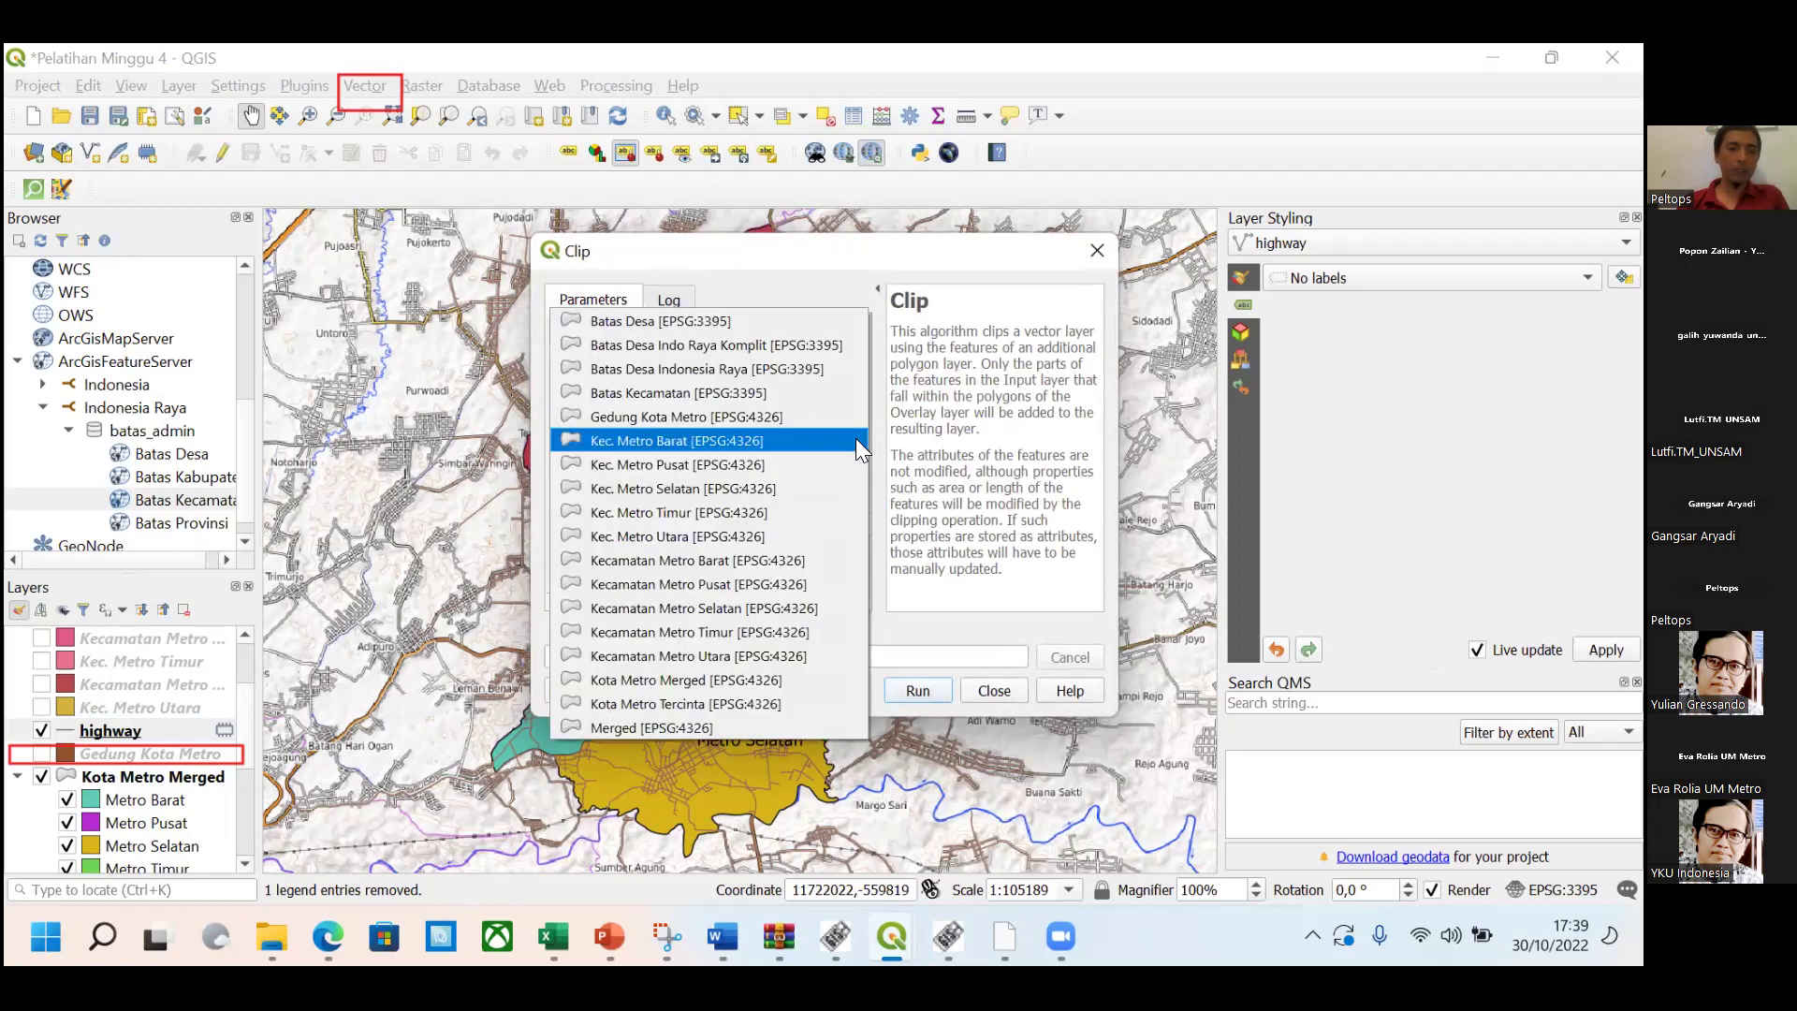
left_click(691, 680)
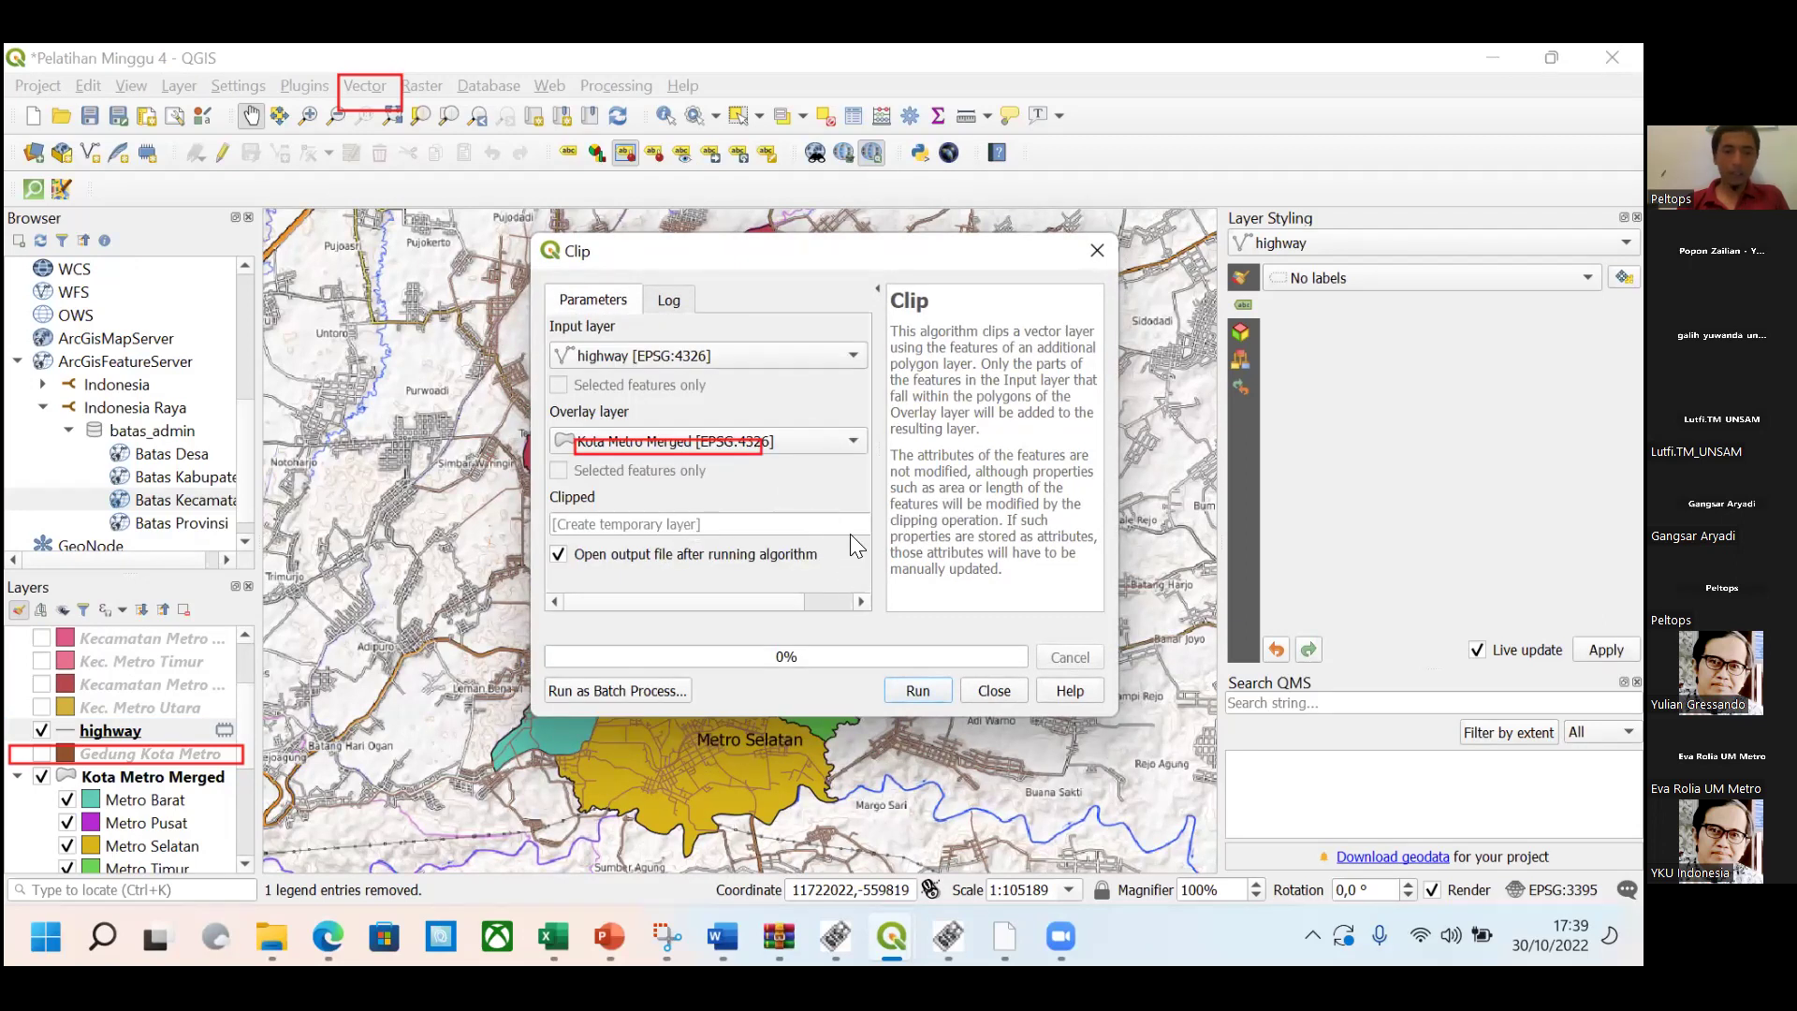
left_click(910, 697)
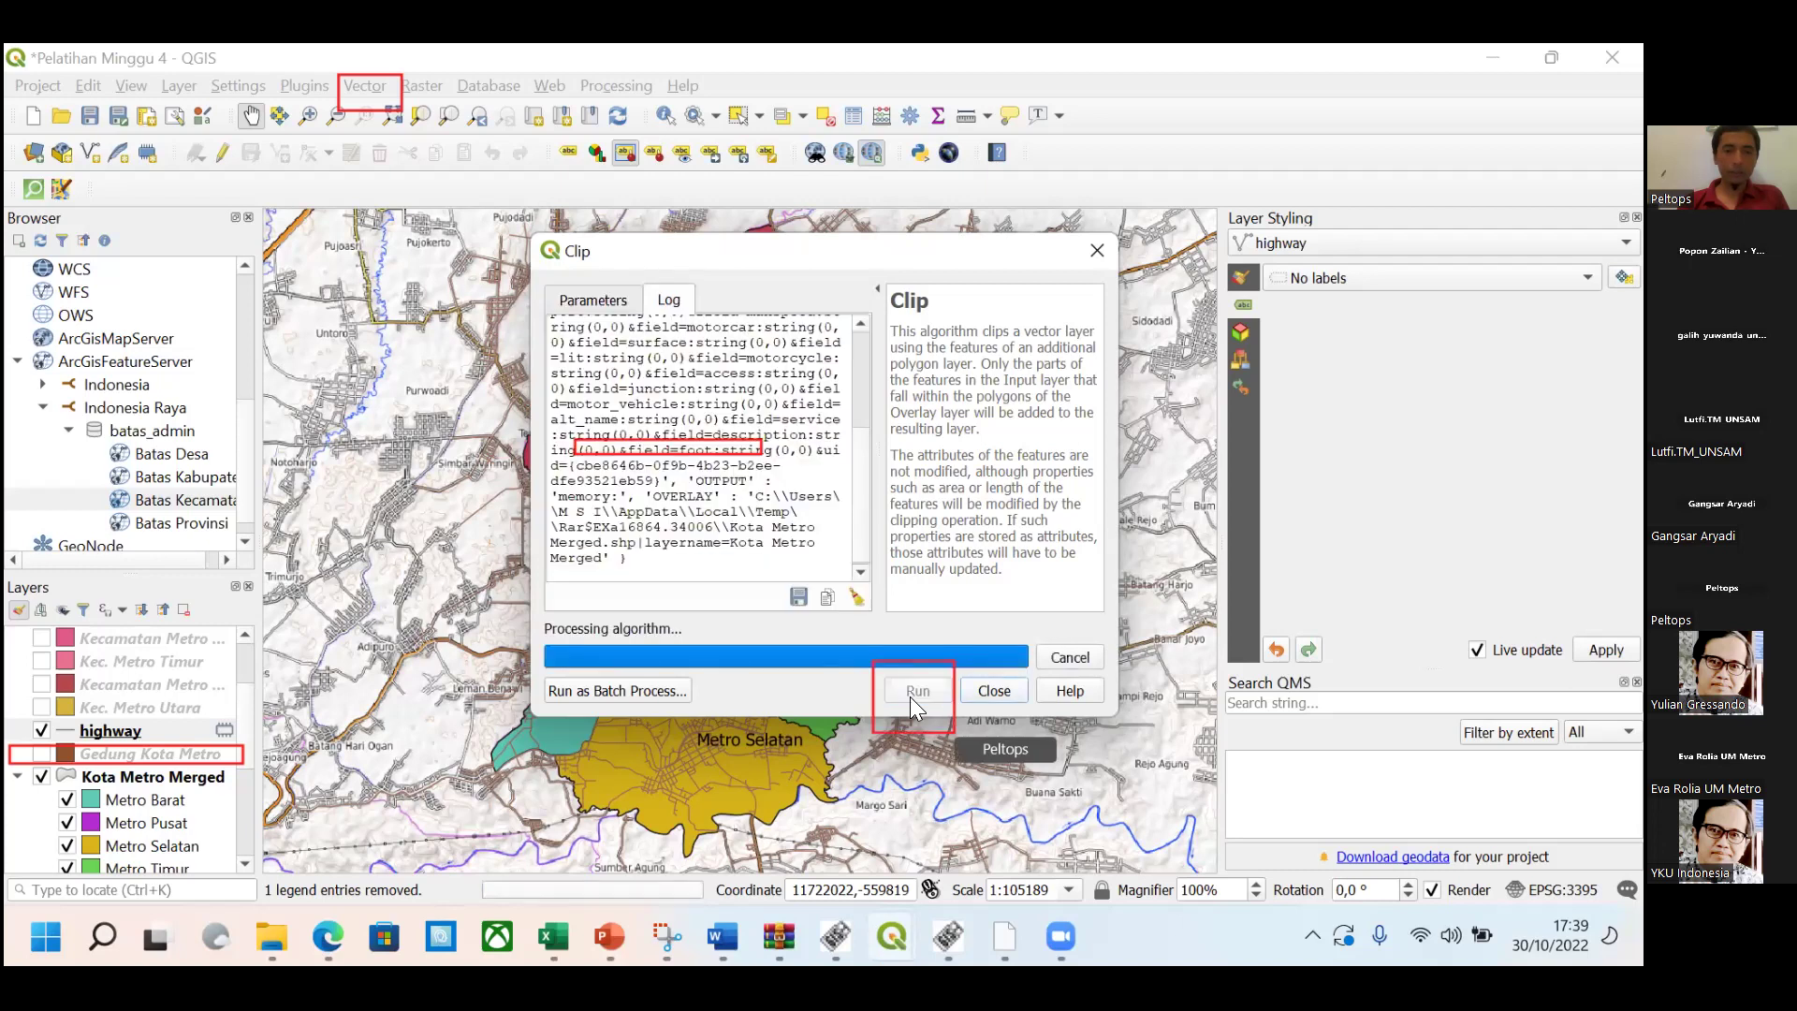
left_click(1005, 690)
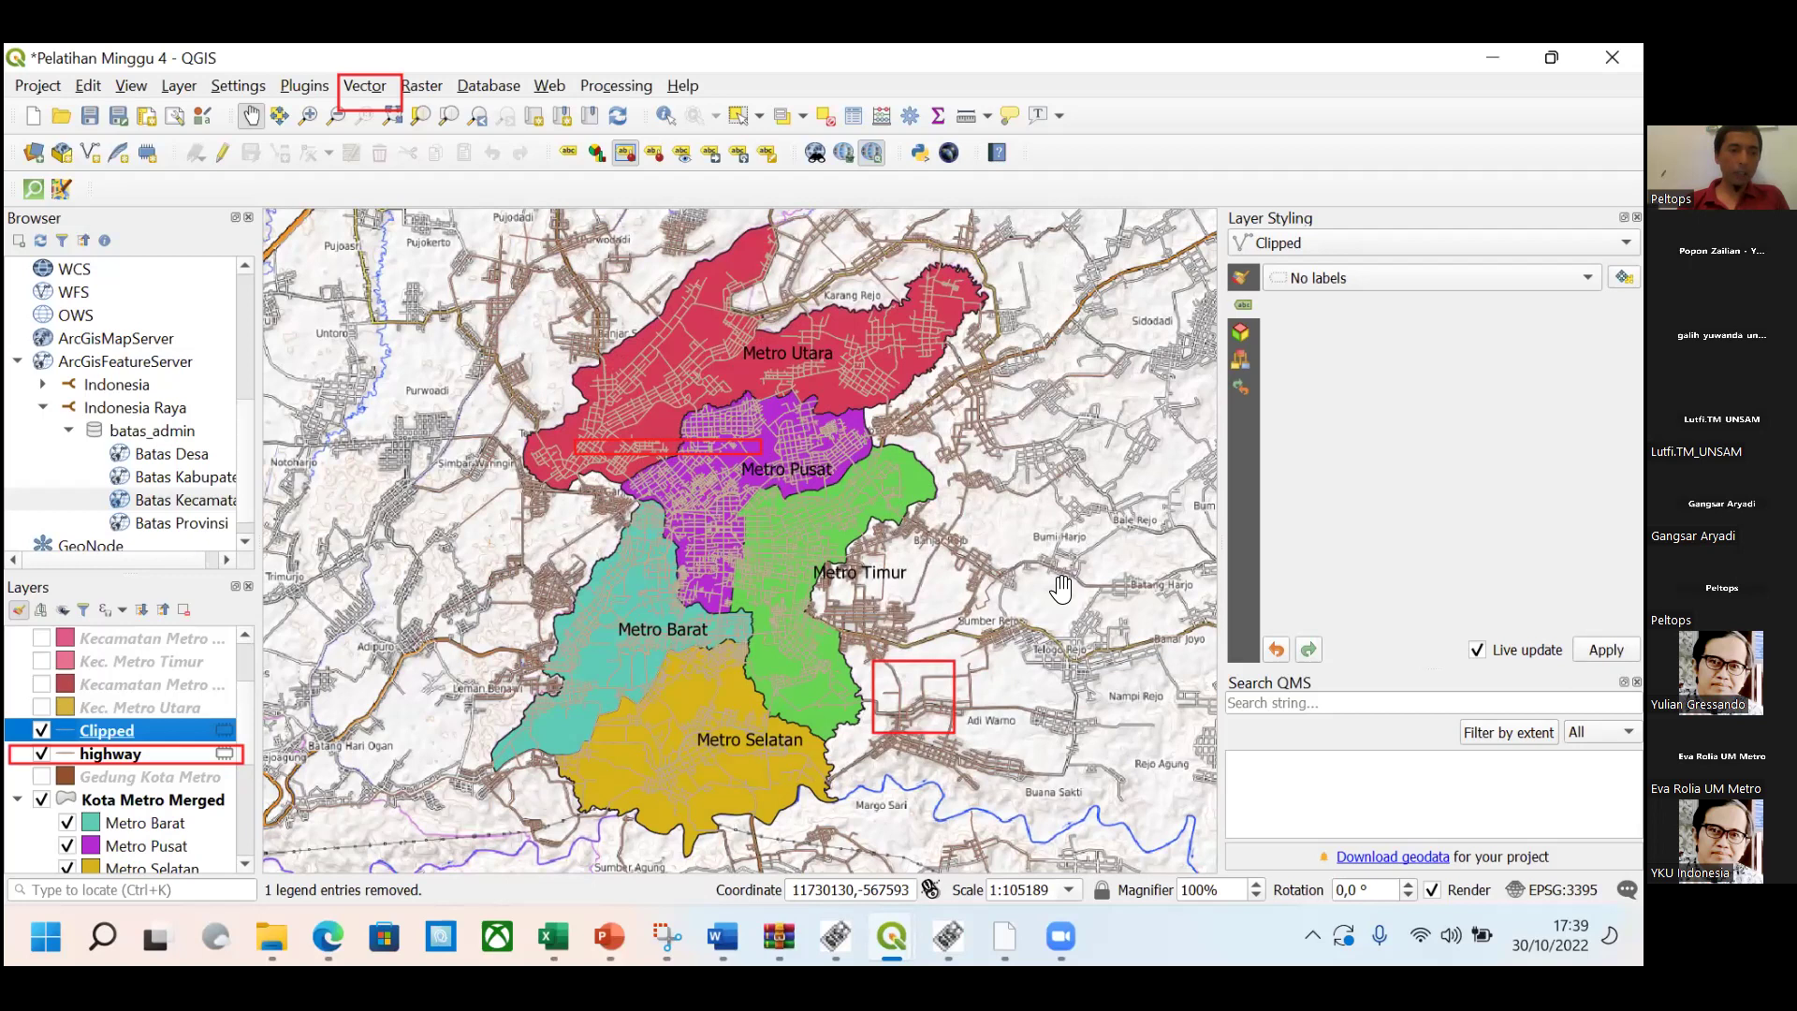
Hide the original highway layer and the OpenTopoMap basemap, keeping the Clipped road layer displayed.
left_click(41, 754)
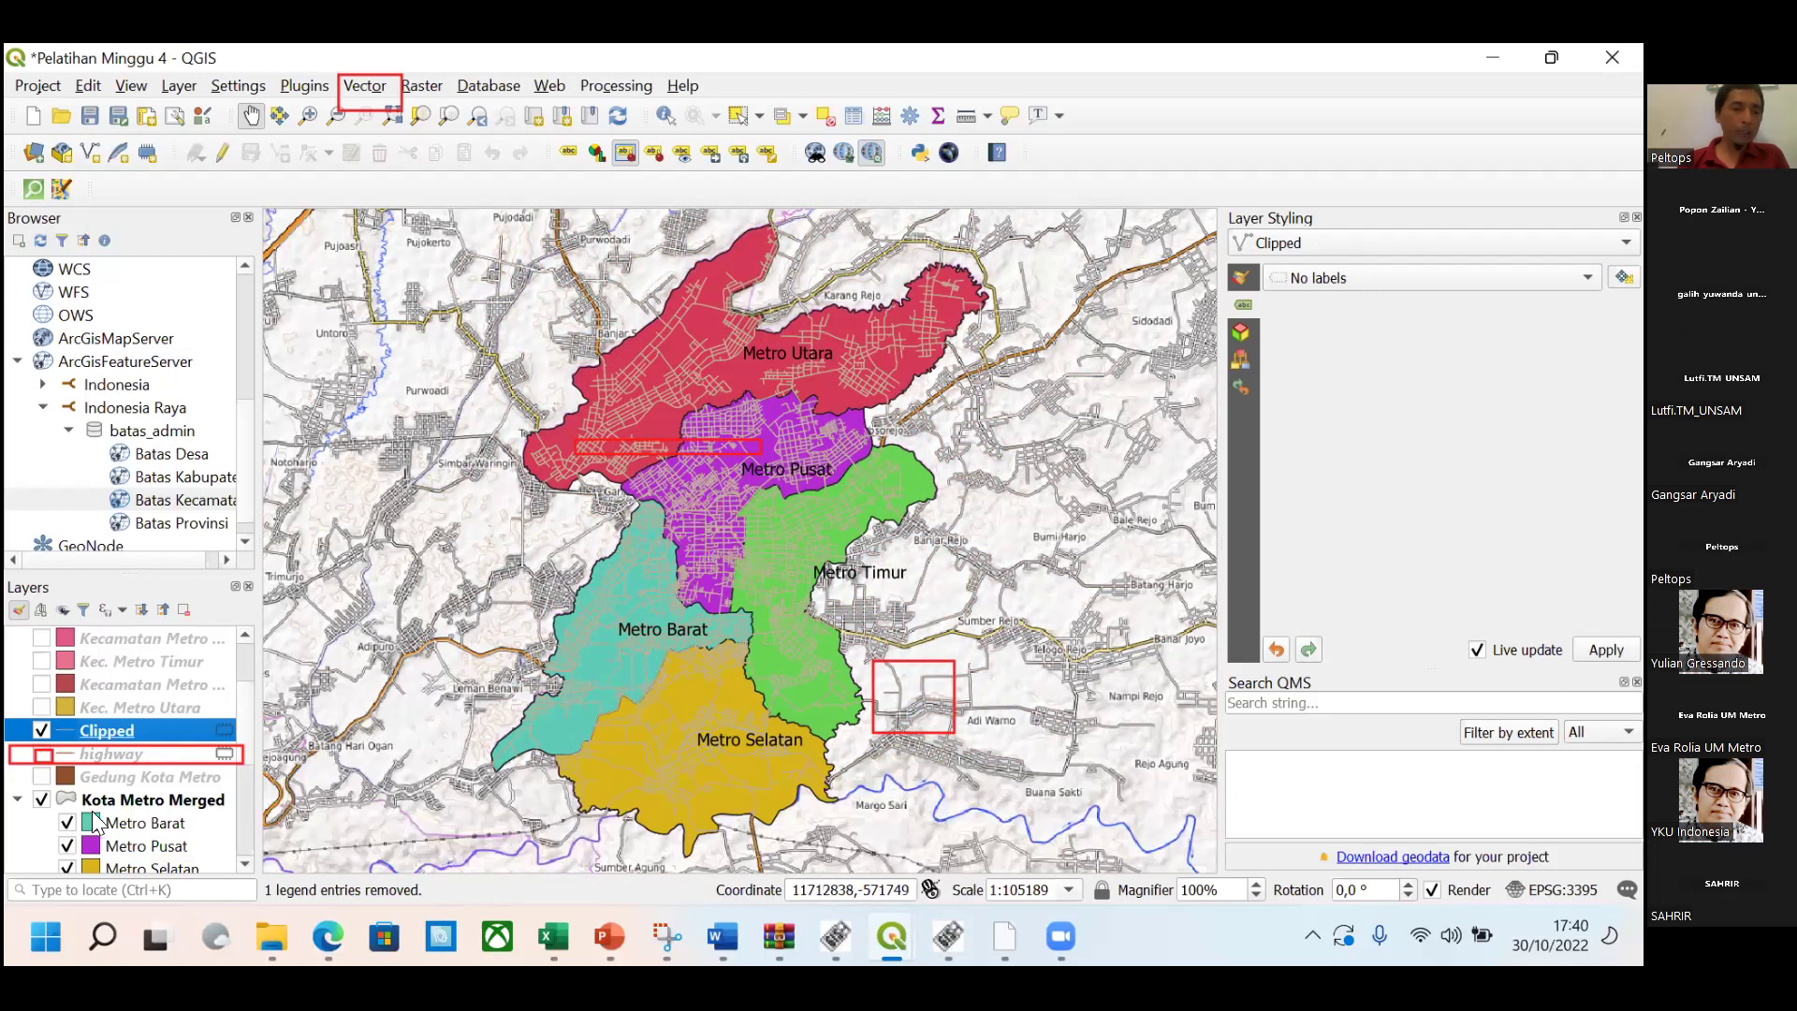
scroll(91, 818, "down", 1)
scroll(88, 816, "down", 2)
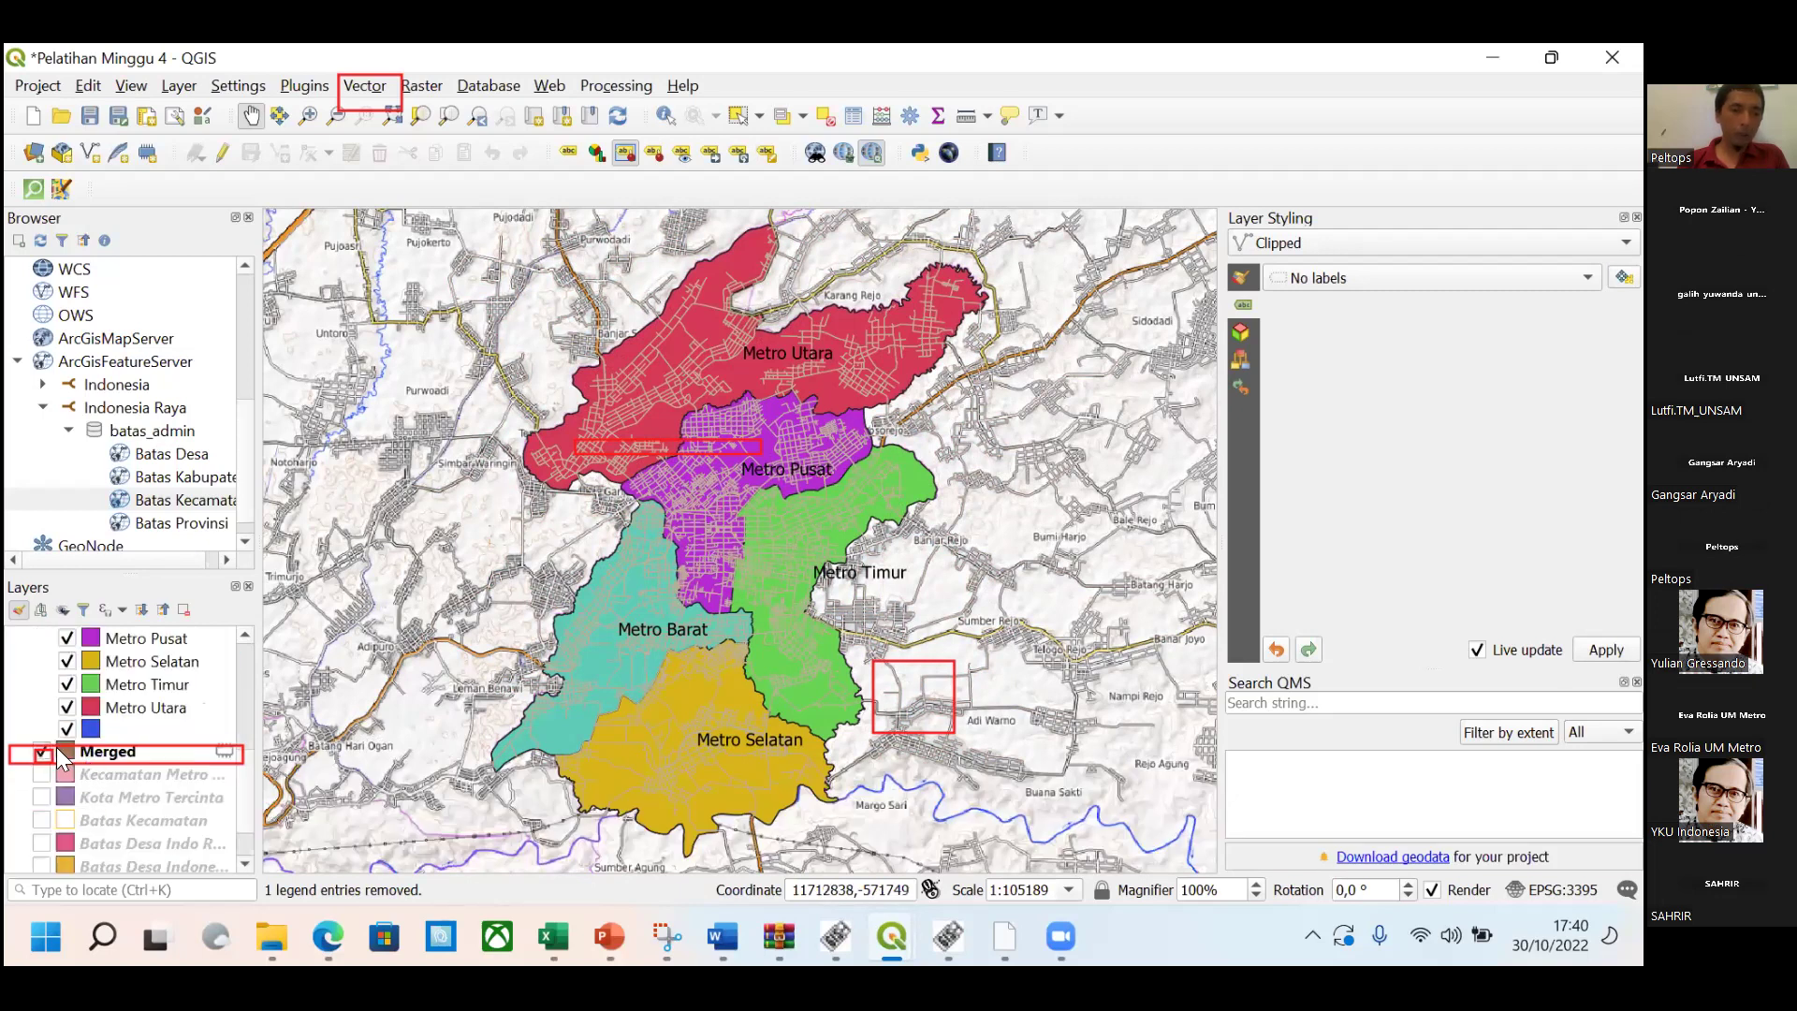
scroll(58, 838, "down", 1)
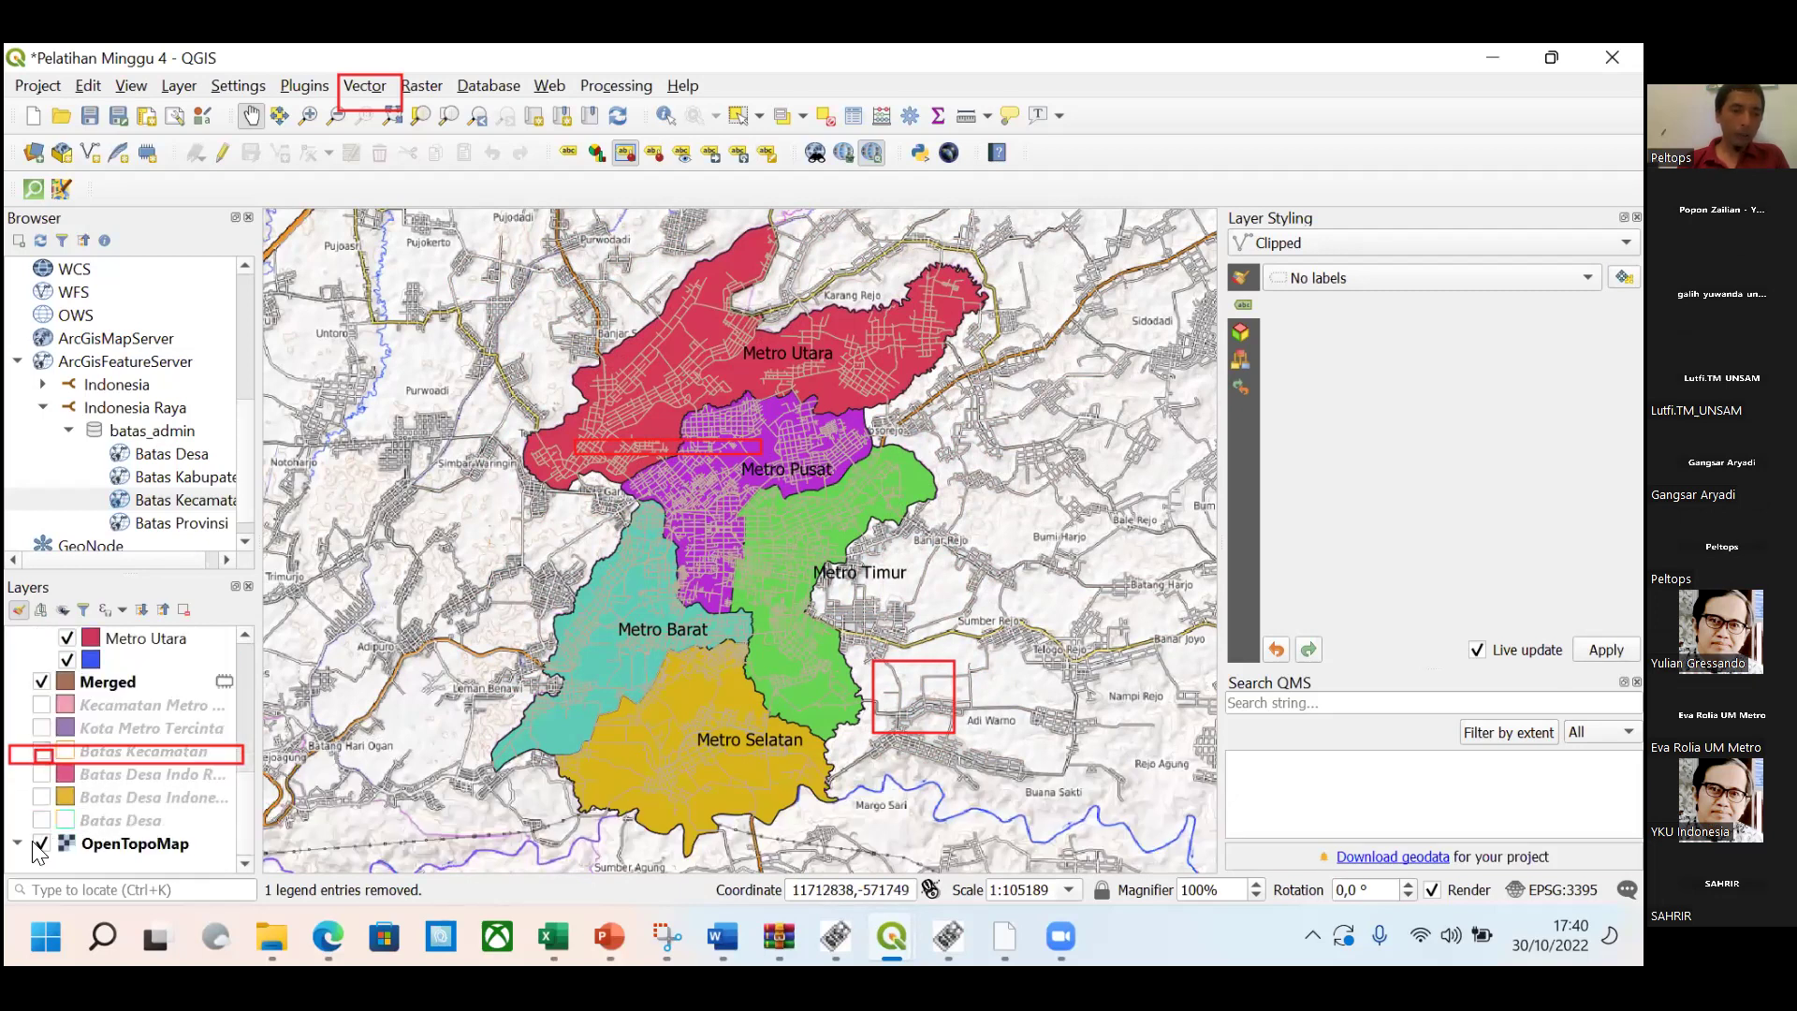
left_click(38, 844)
scroll(168, 721, "up", 4)
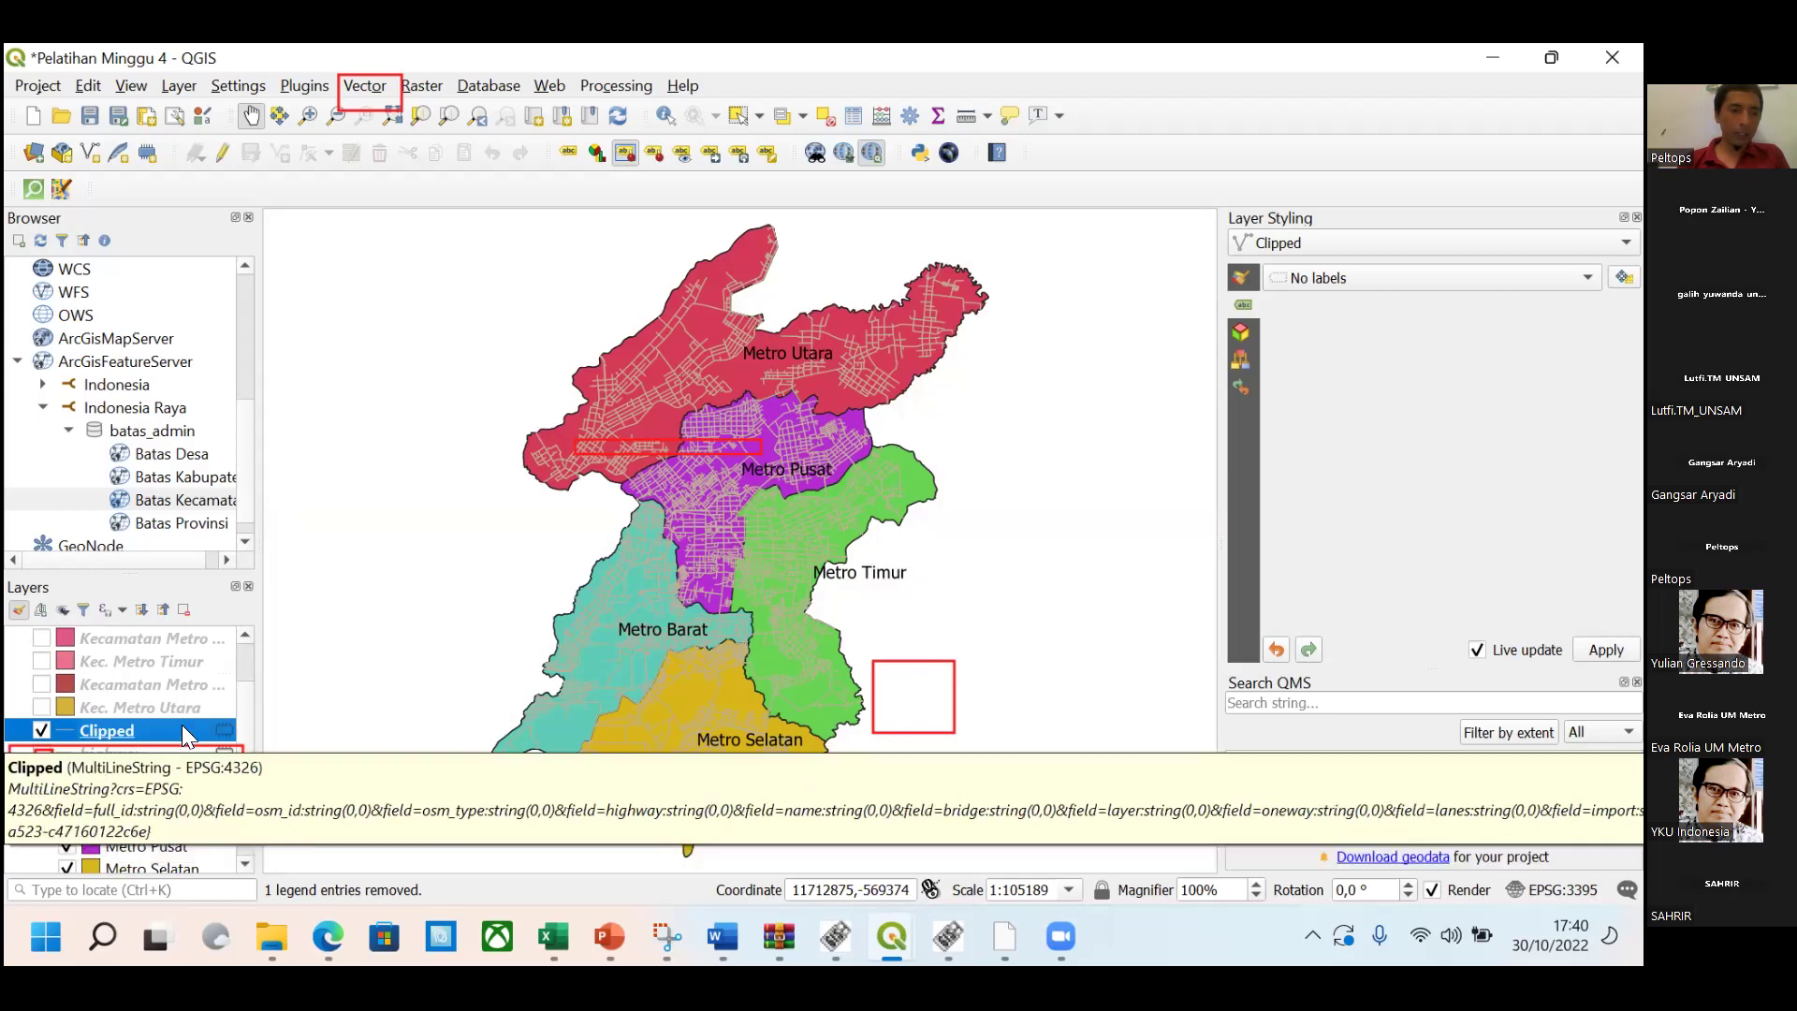
Remove the temporary unclipped highway line layer from the project.
mouse_move(217, 730)
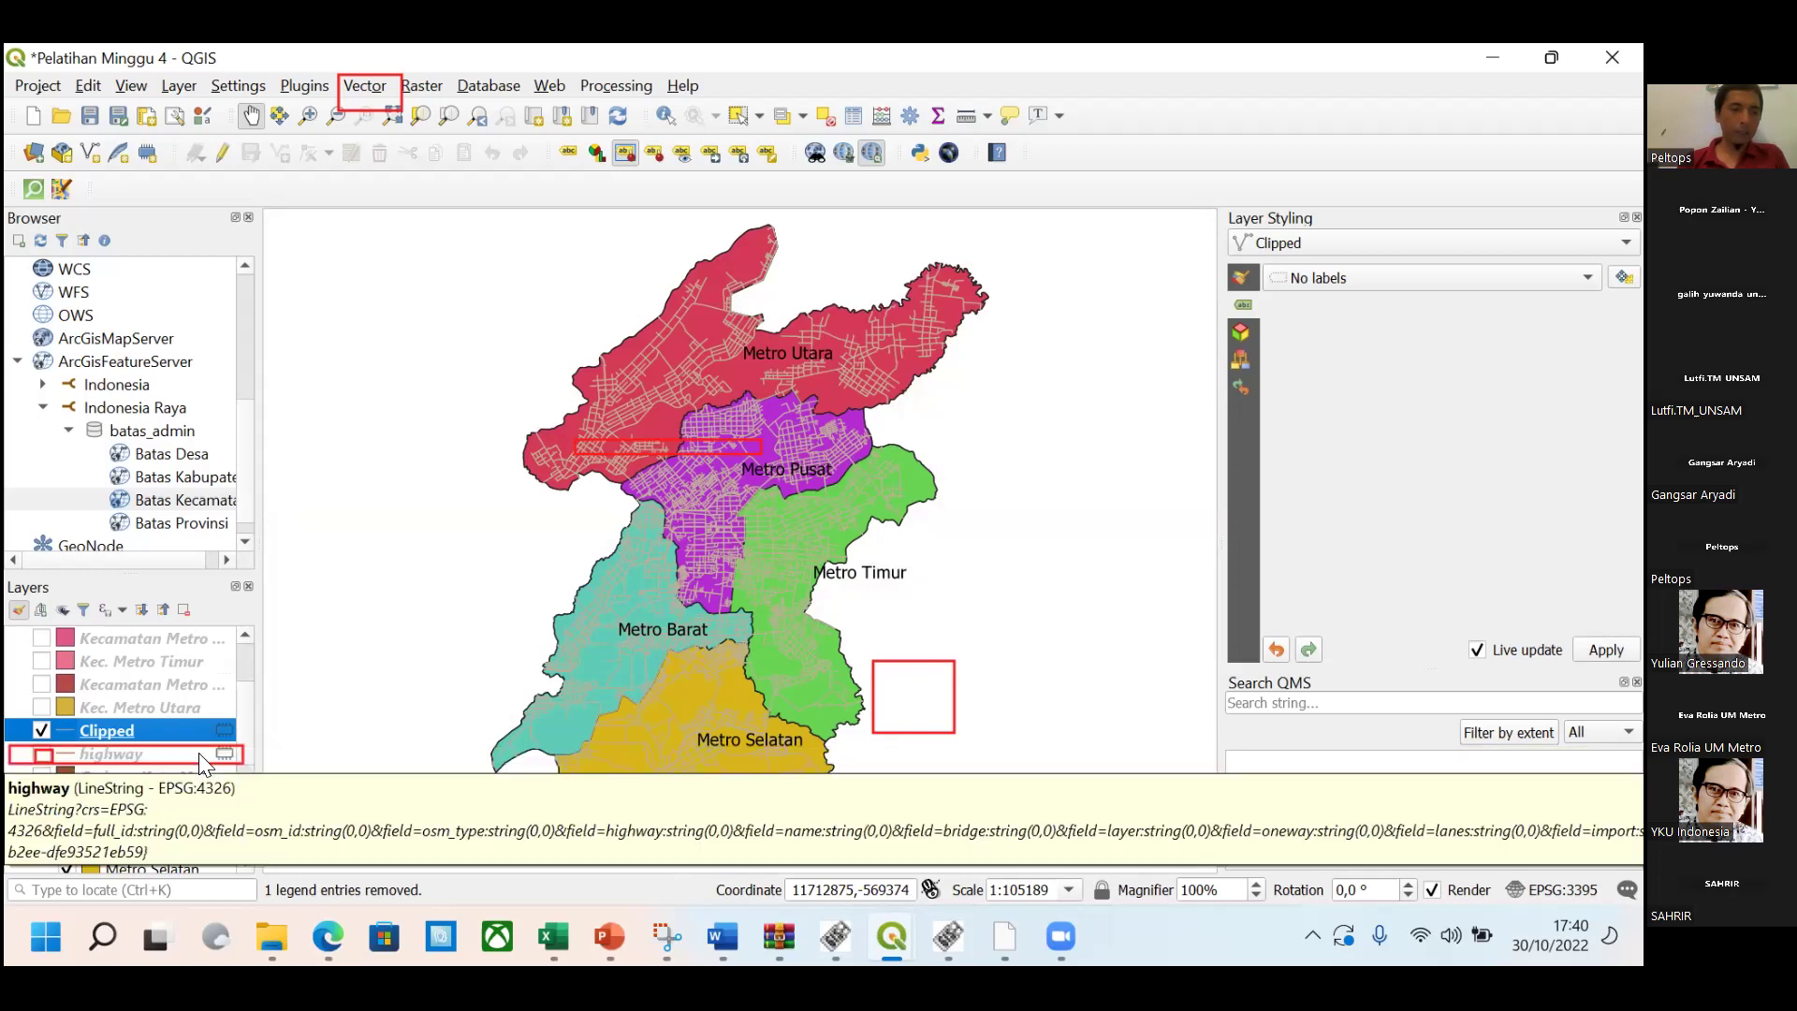
left_click(198, 753)
right_click(198, 753)
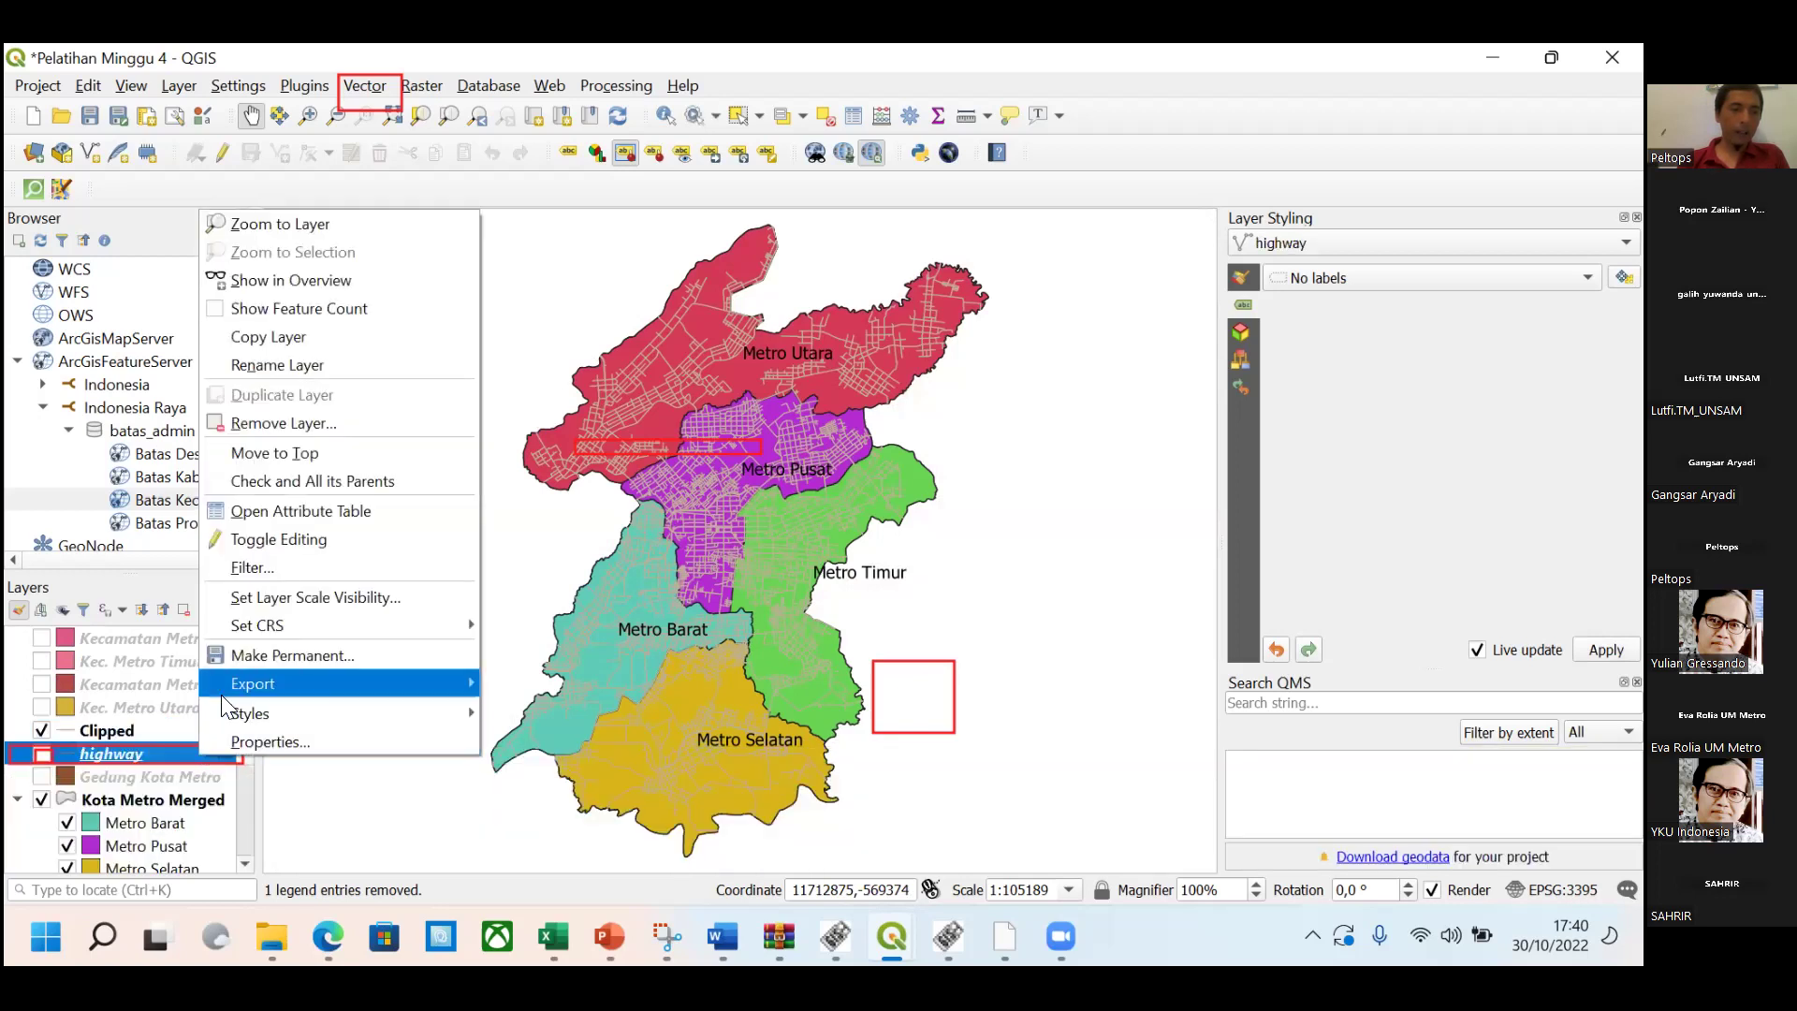
mouse_move(222, 697)
left_click(290, 424)
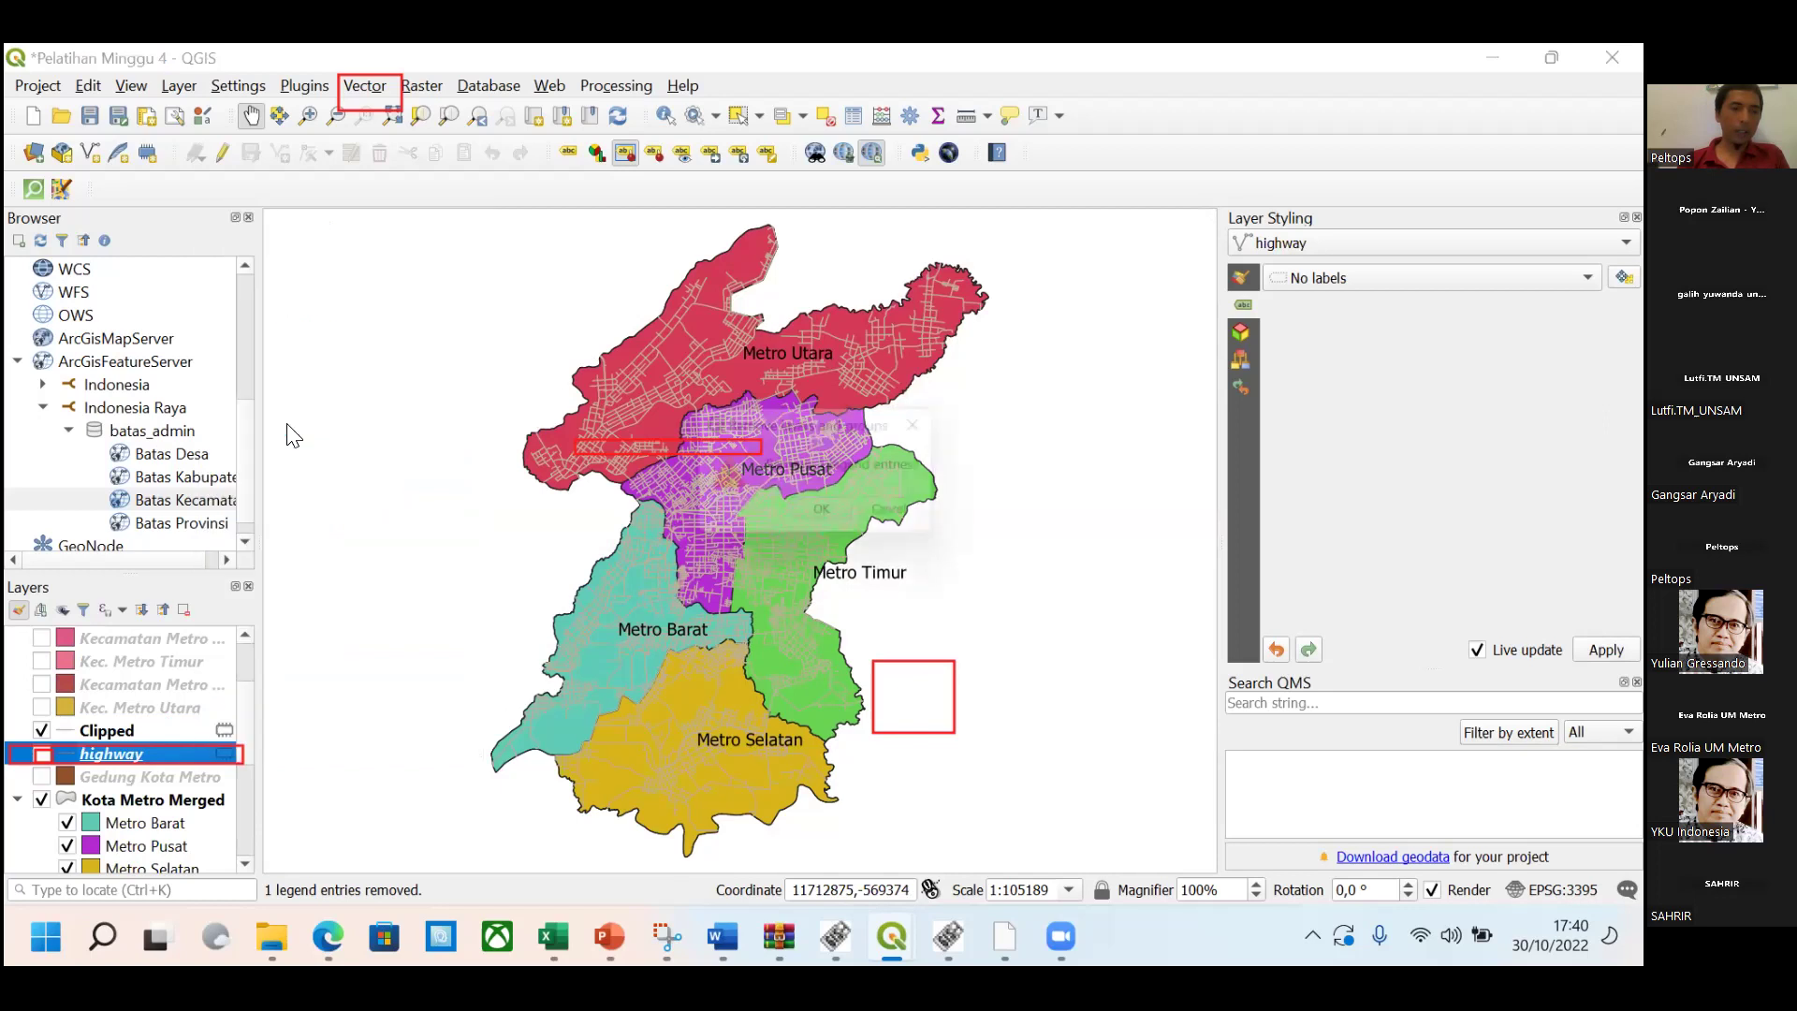
left_click(833, 520)
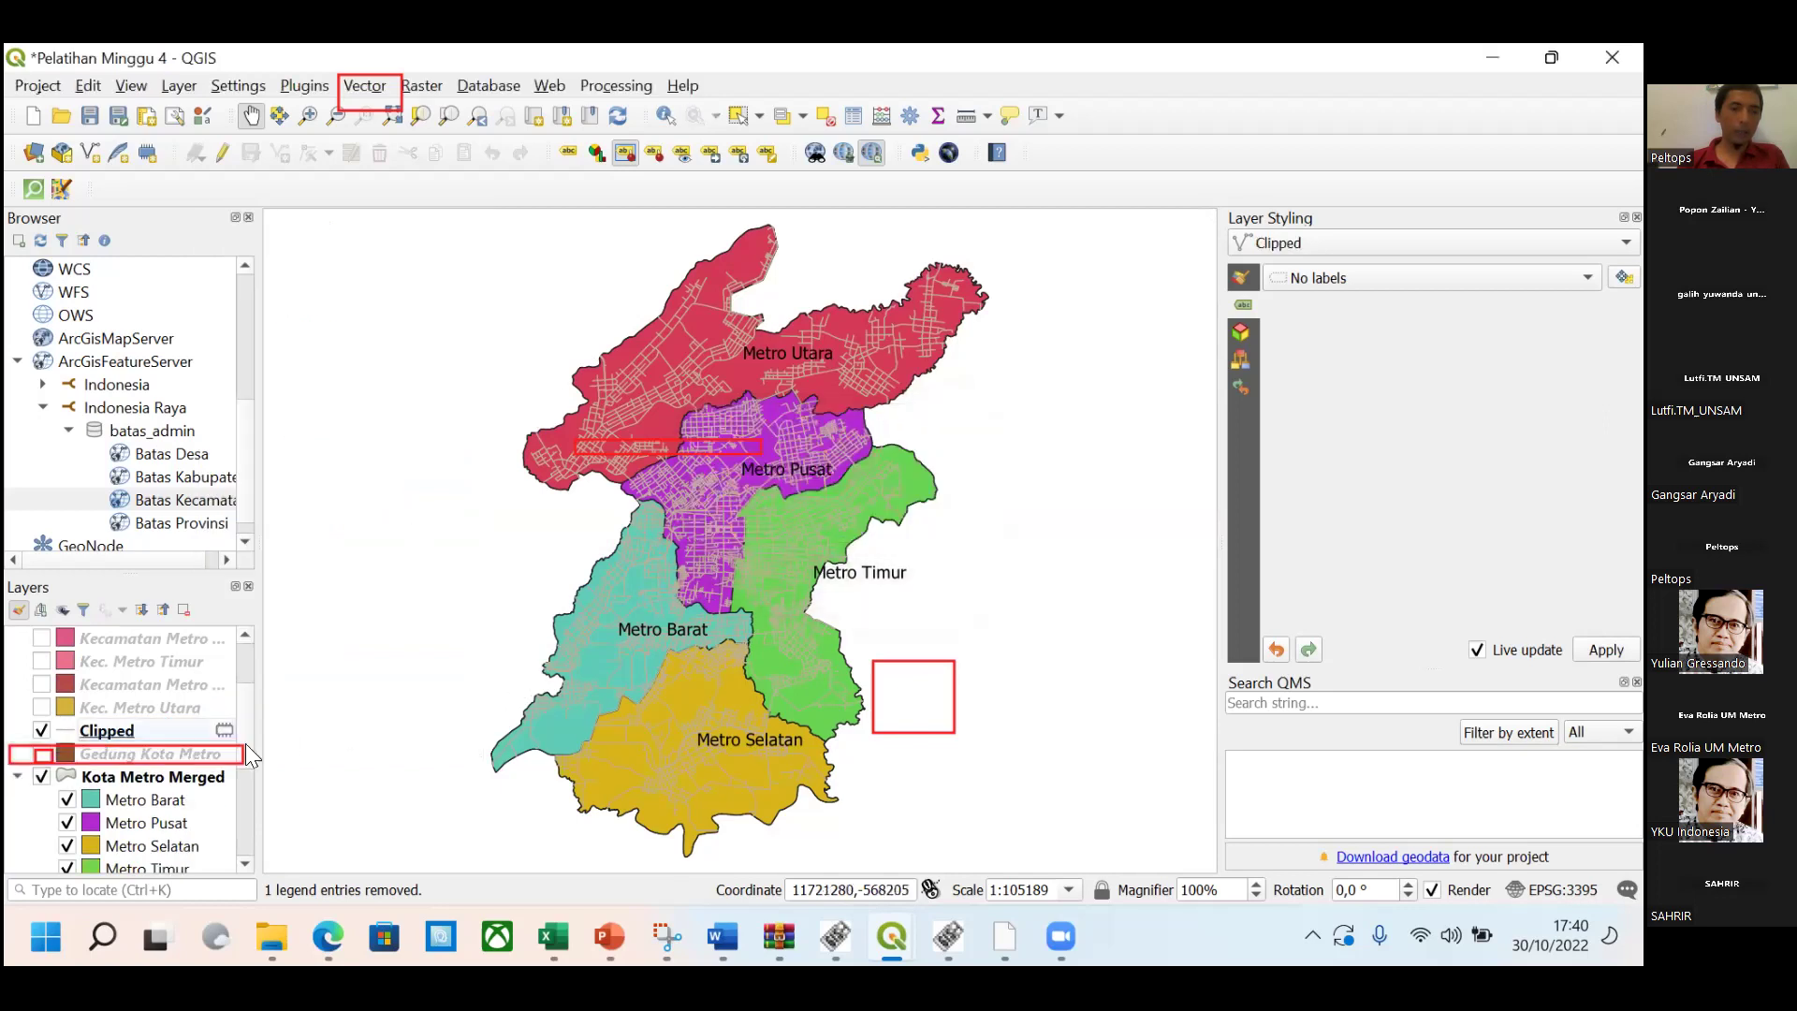
Set up an export of the Clipped road layer as an ESRI Shapefile with the file name Jalan Kota Metro.
left_click(118, 730)
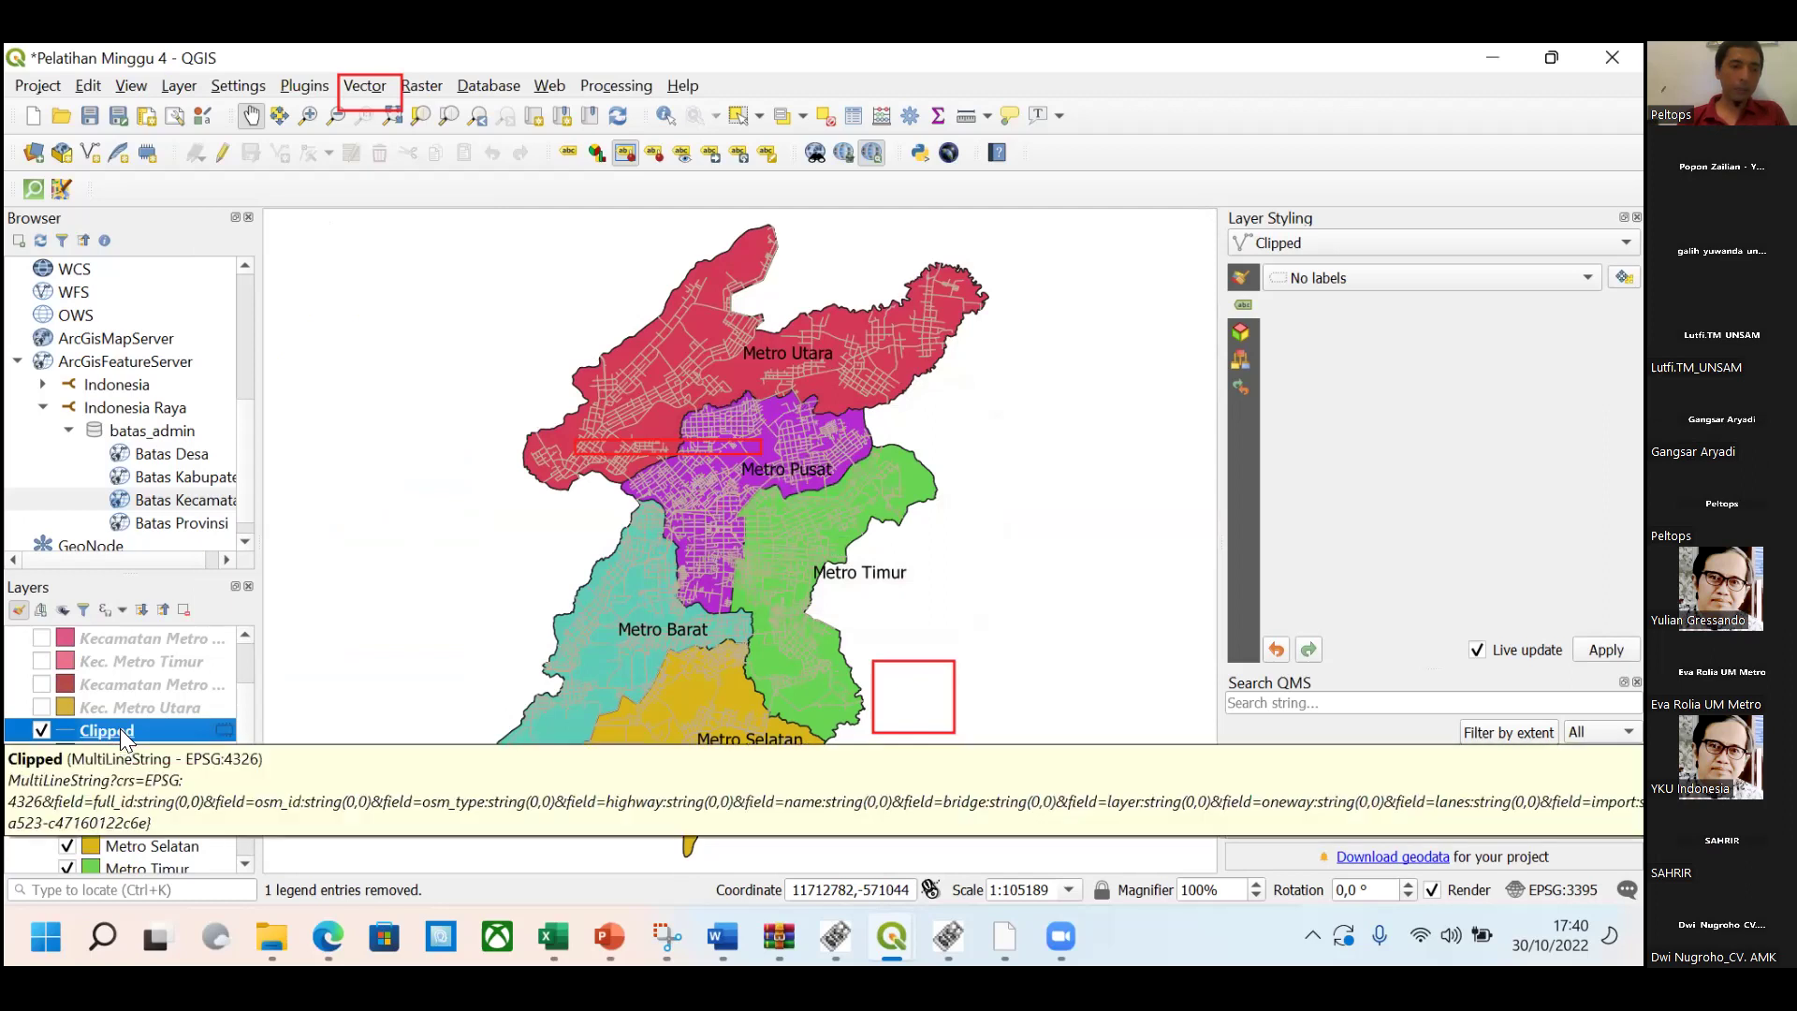
right_click(119, 728)
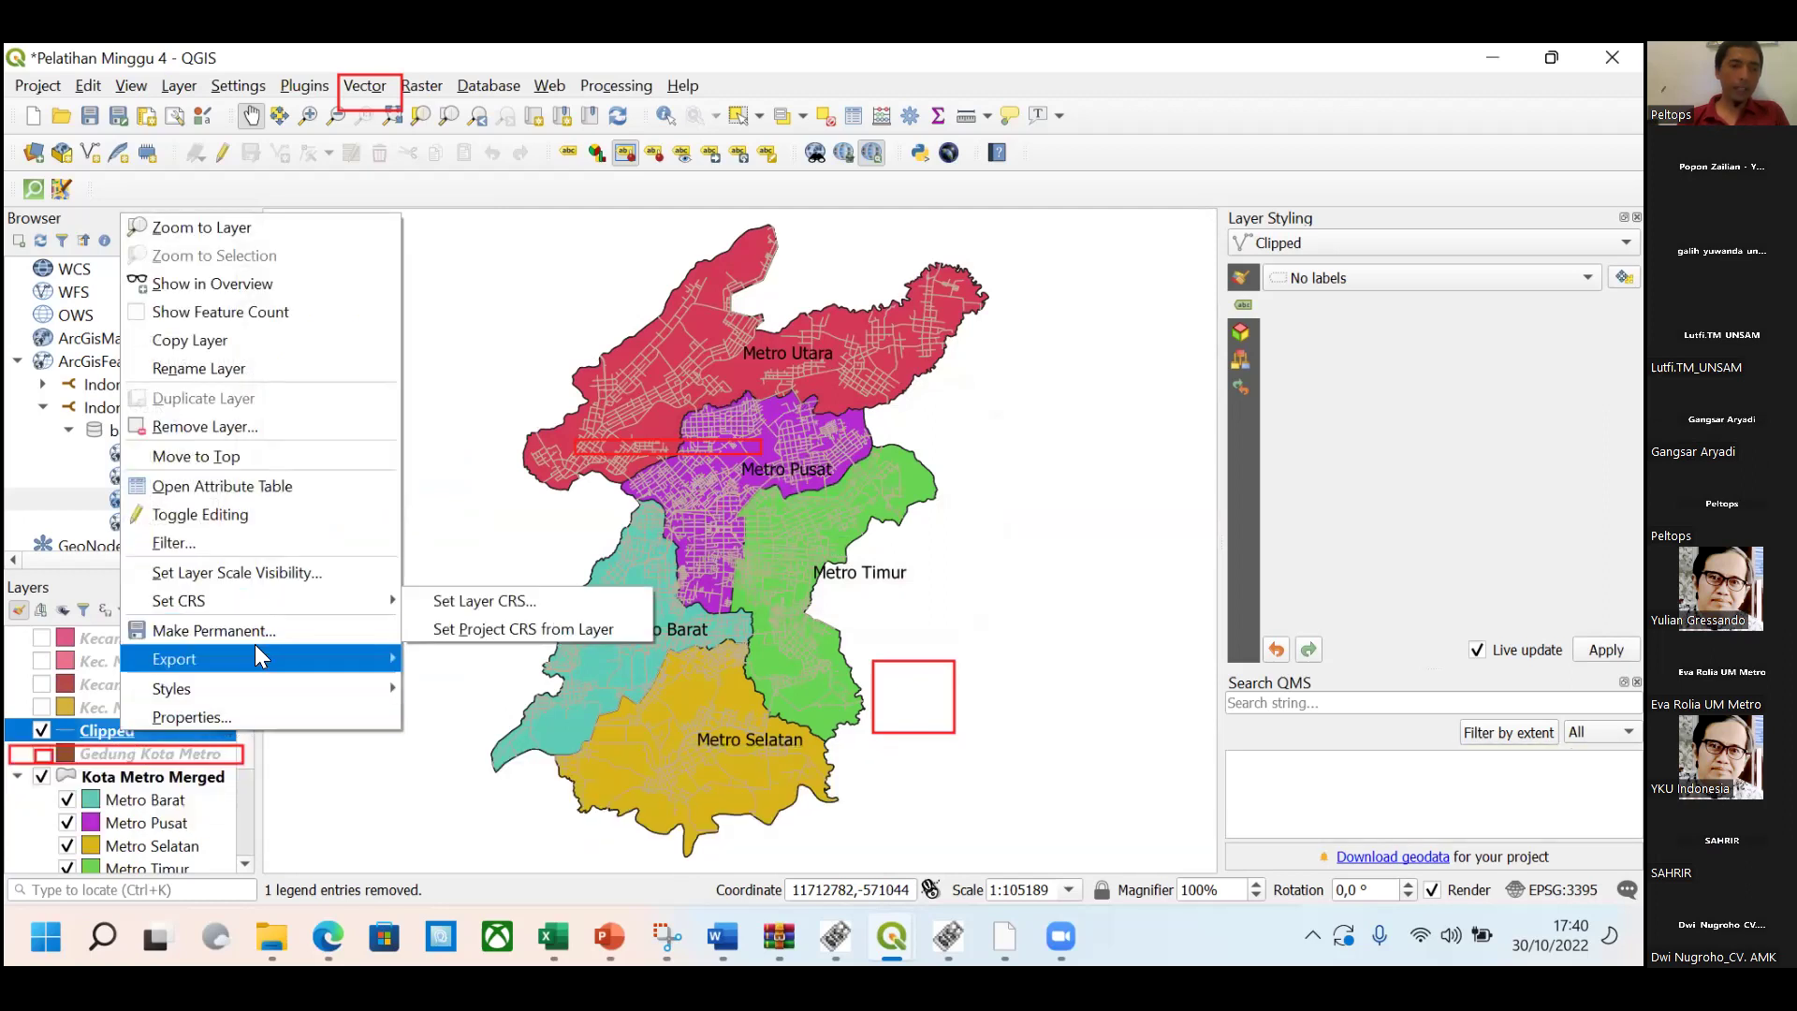
mouse_move(273, 658)
left_click(489, 653)
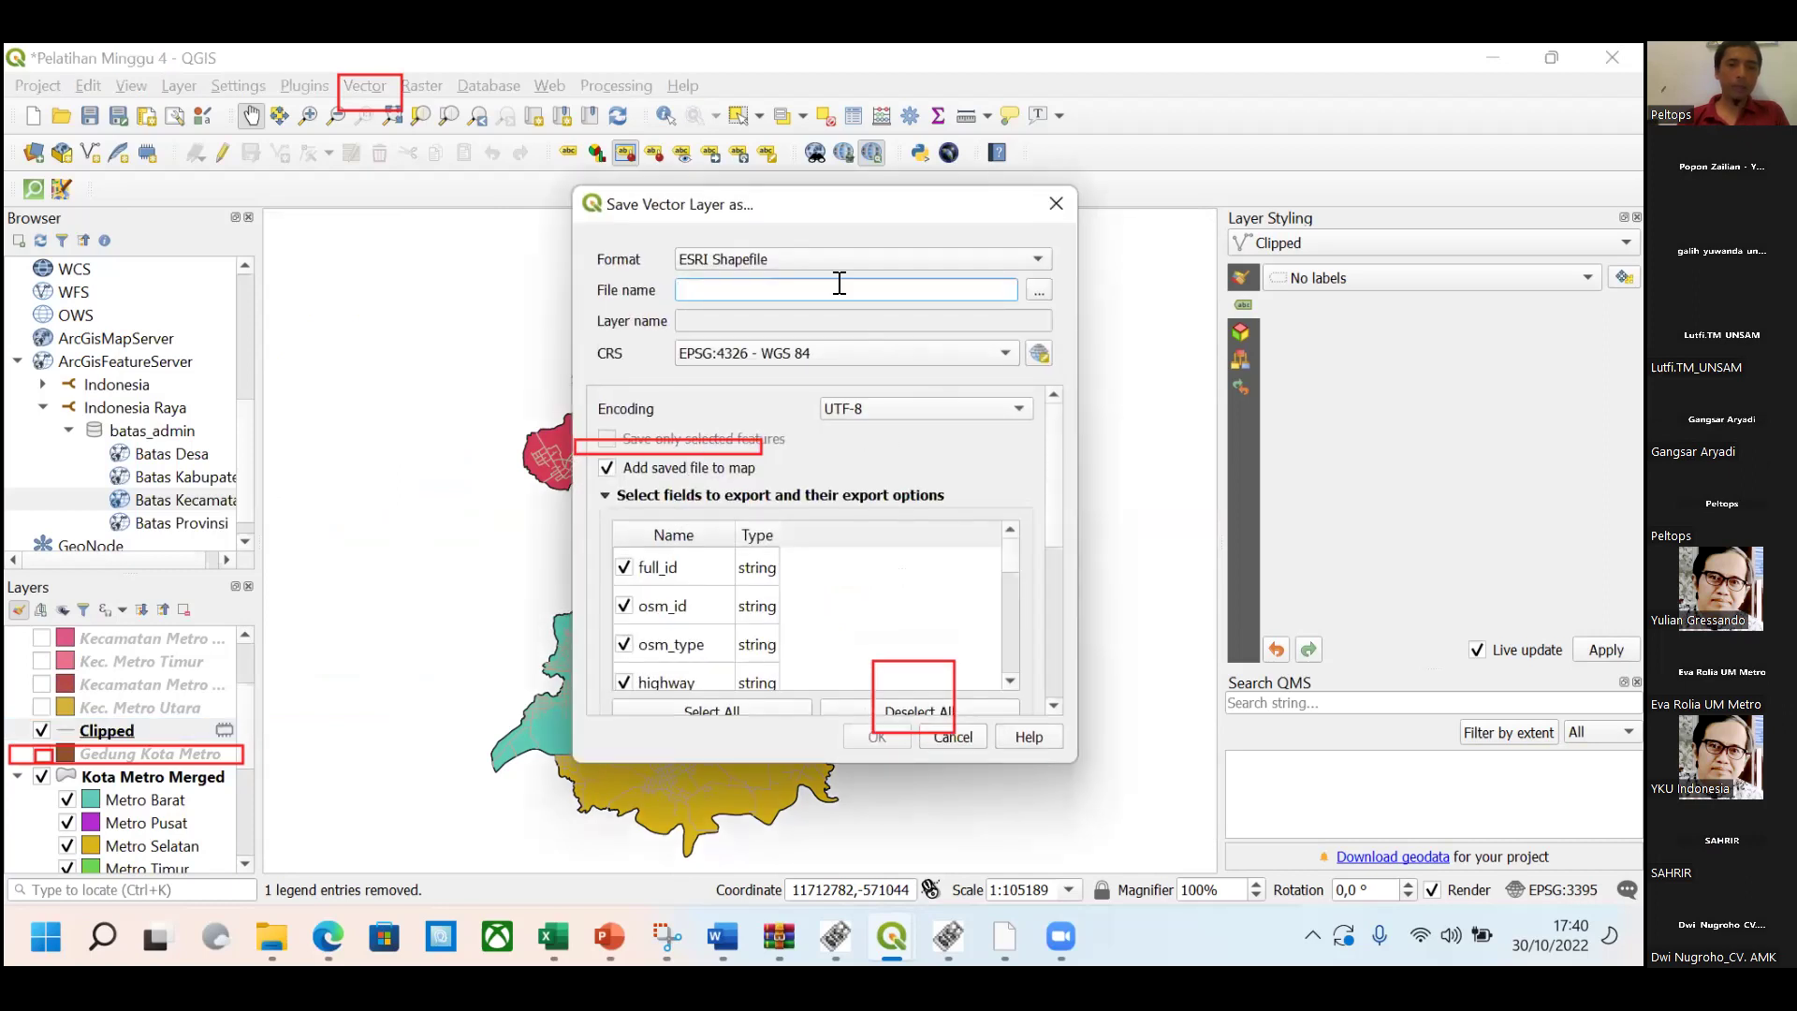
left_click(1039, 290)
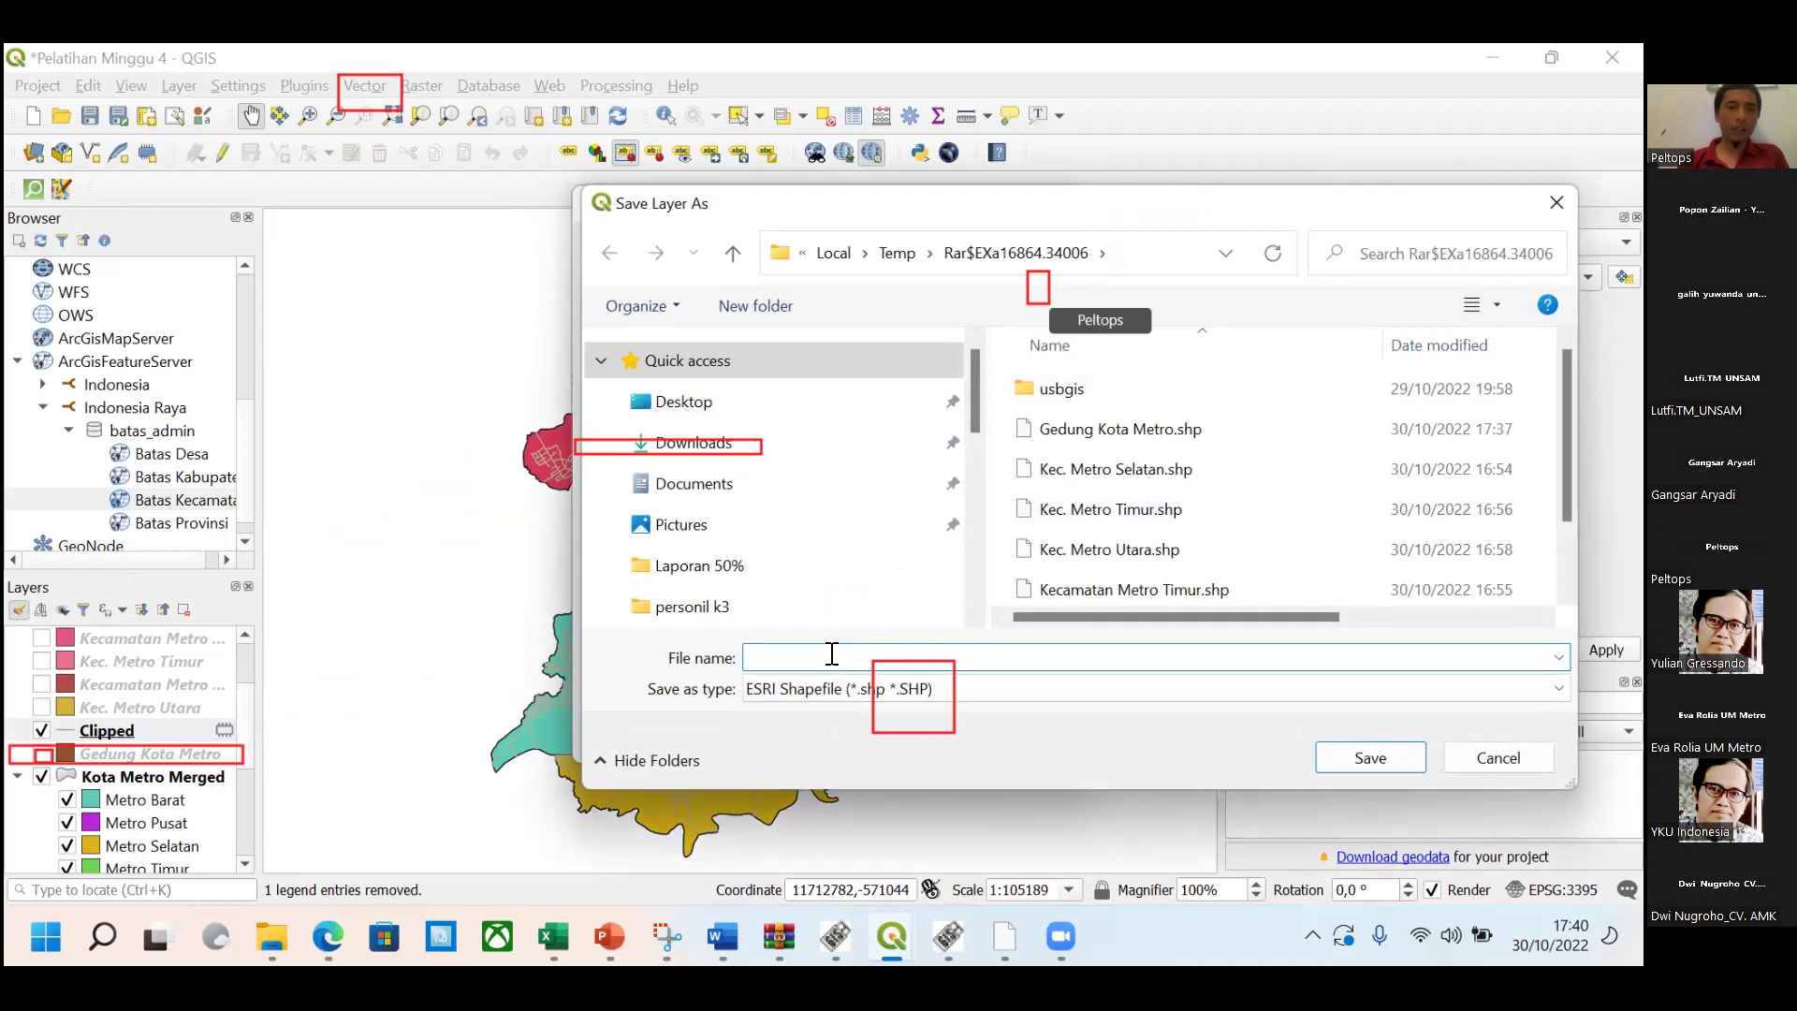
type("Jalan Ko")
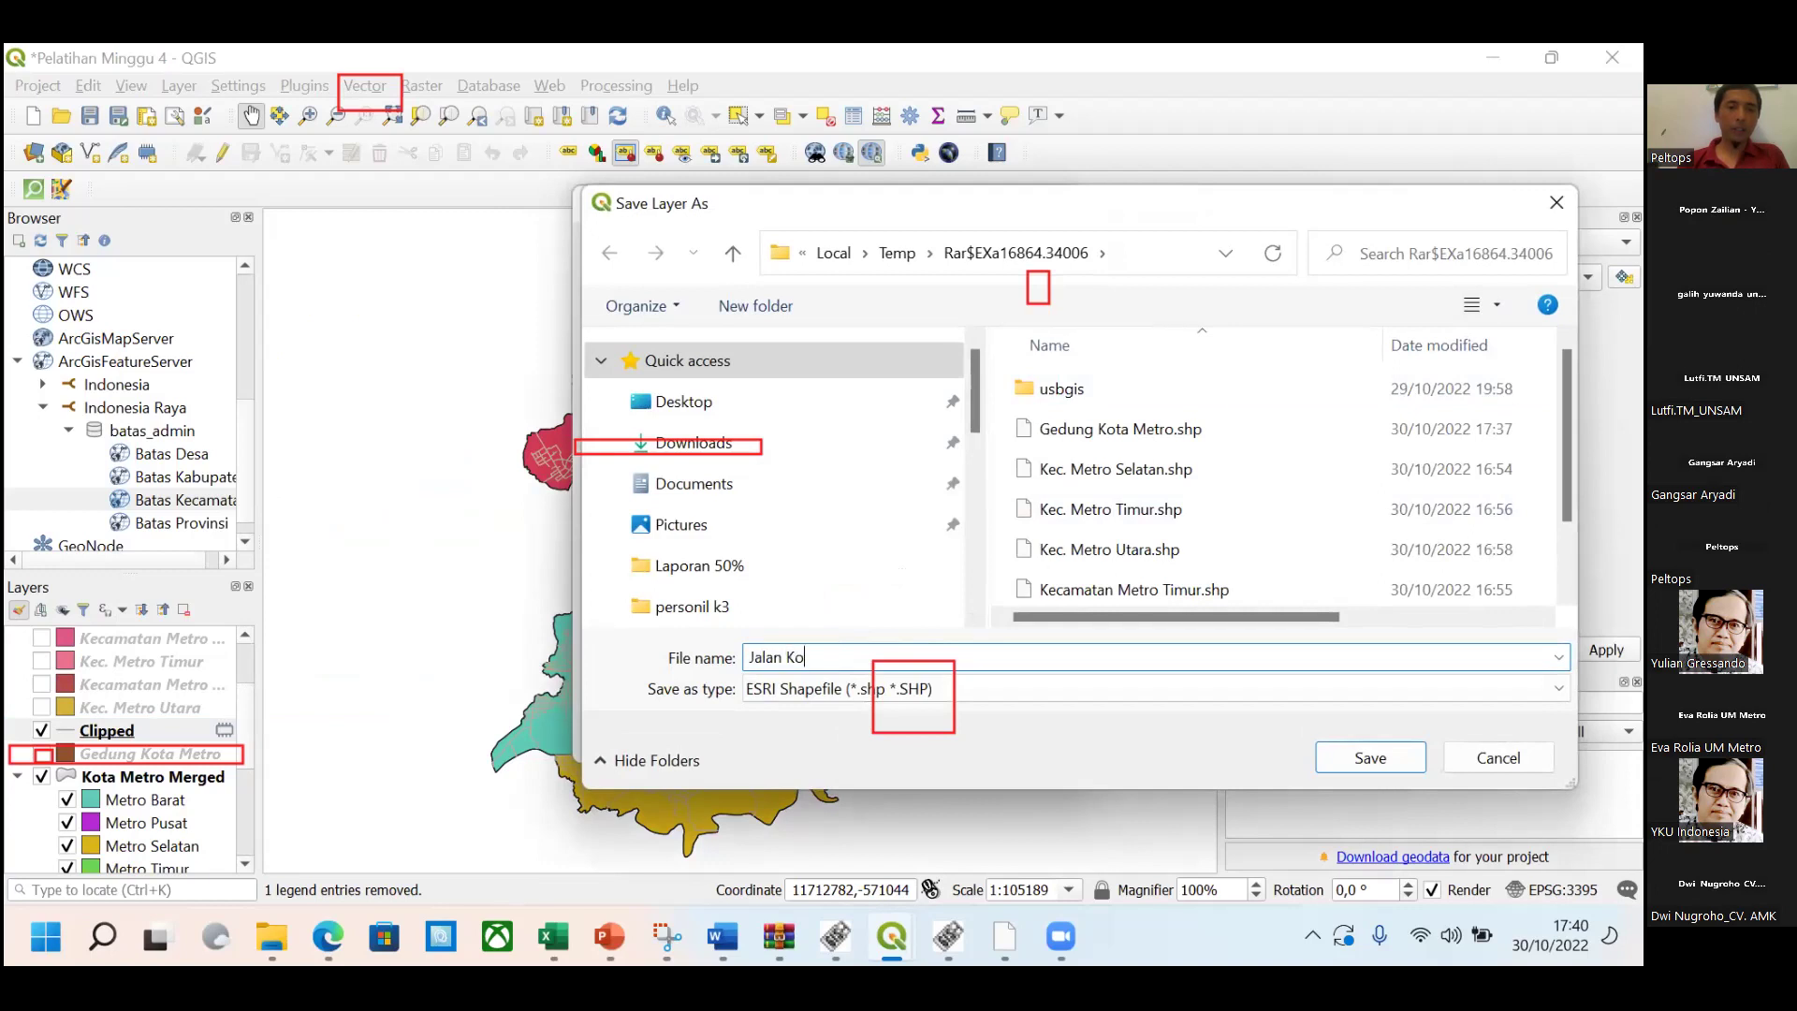
type("ta Metro")
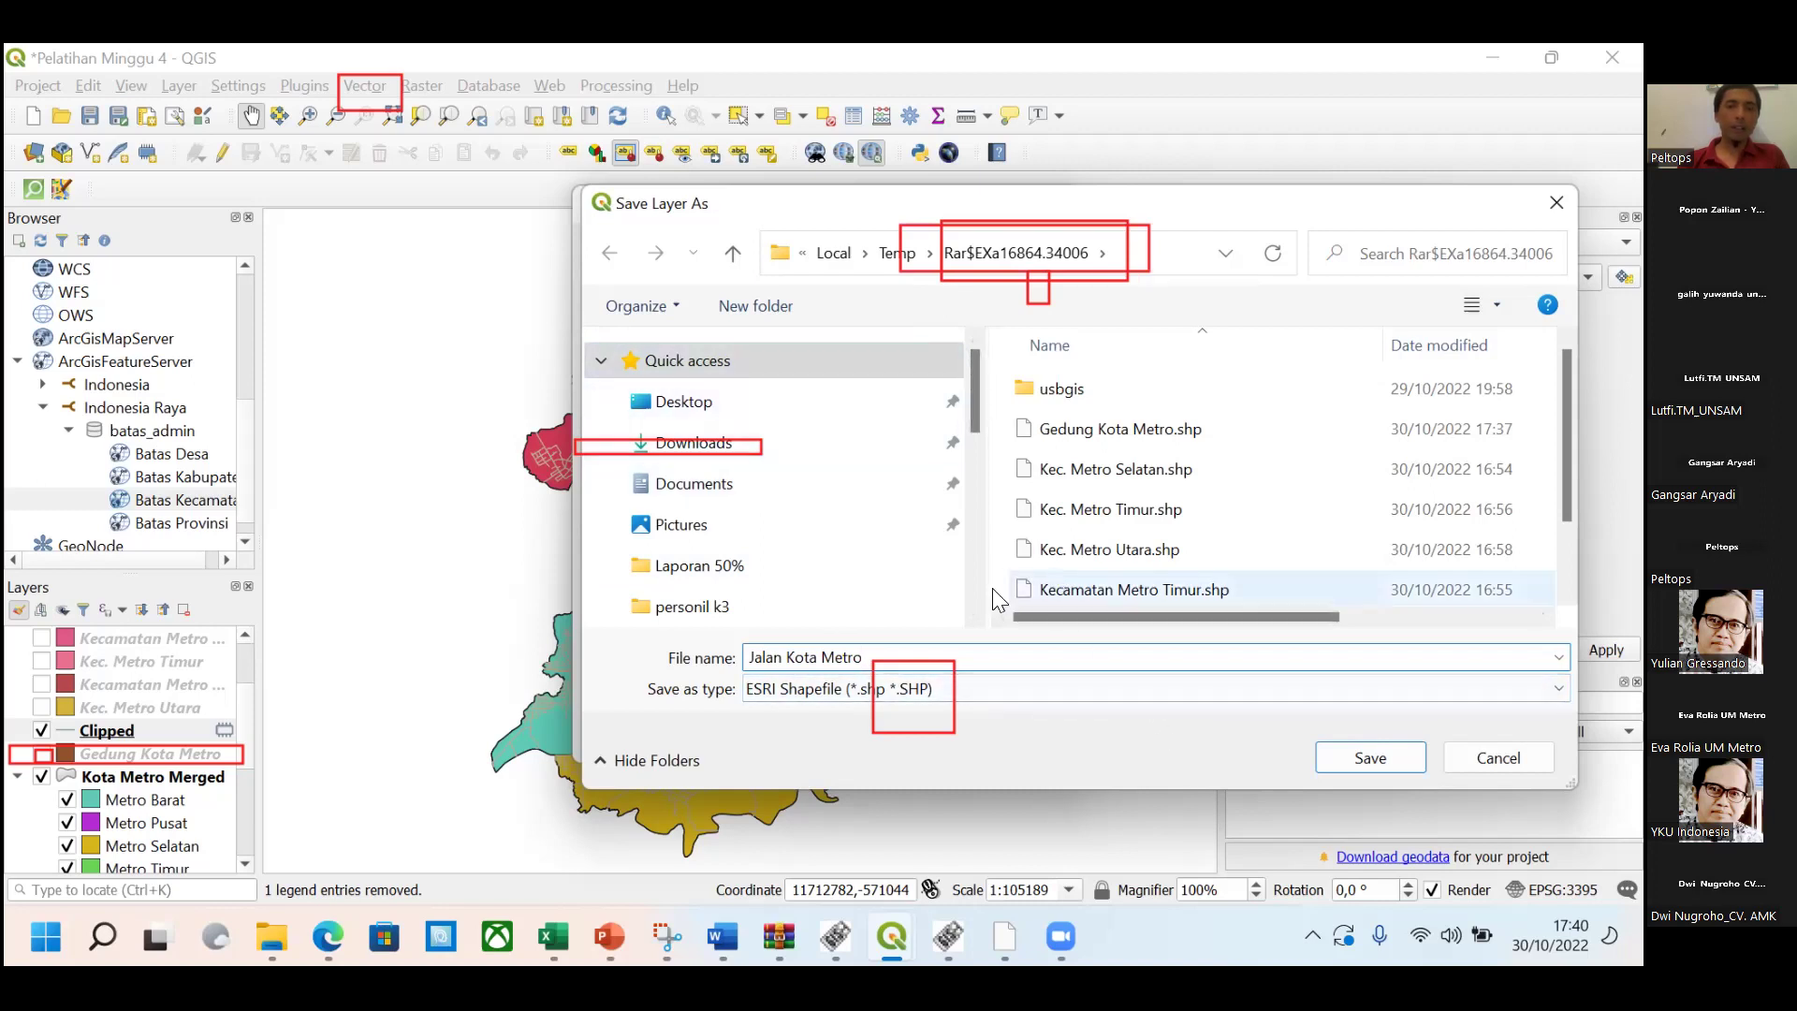
Check the save folder path, keep Rar$EXa16864.34006, and export Jalan Kota Metro.shp with the saved file added to the map.
left_click(1228, 253)
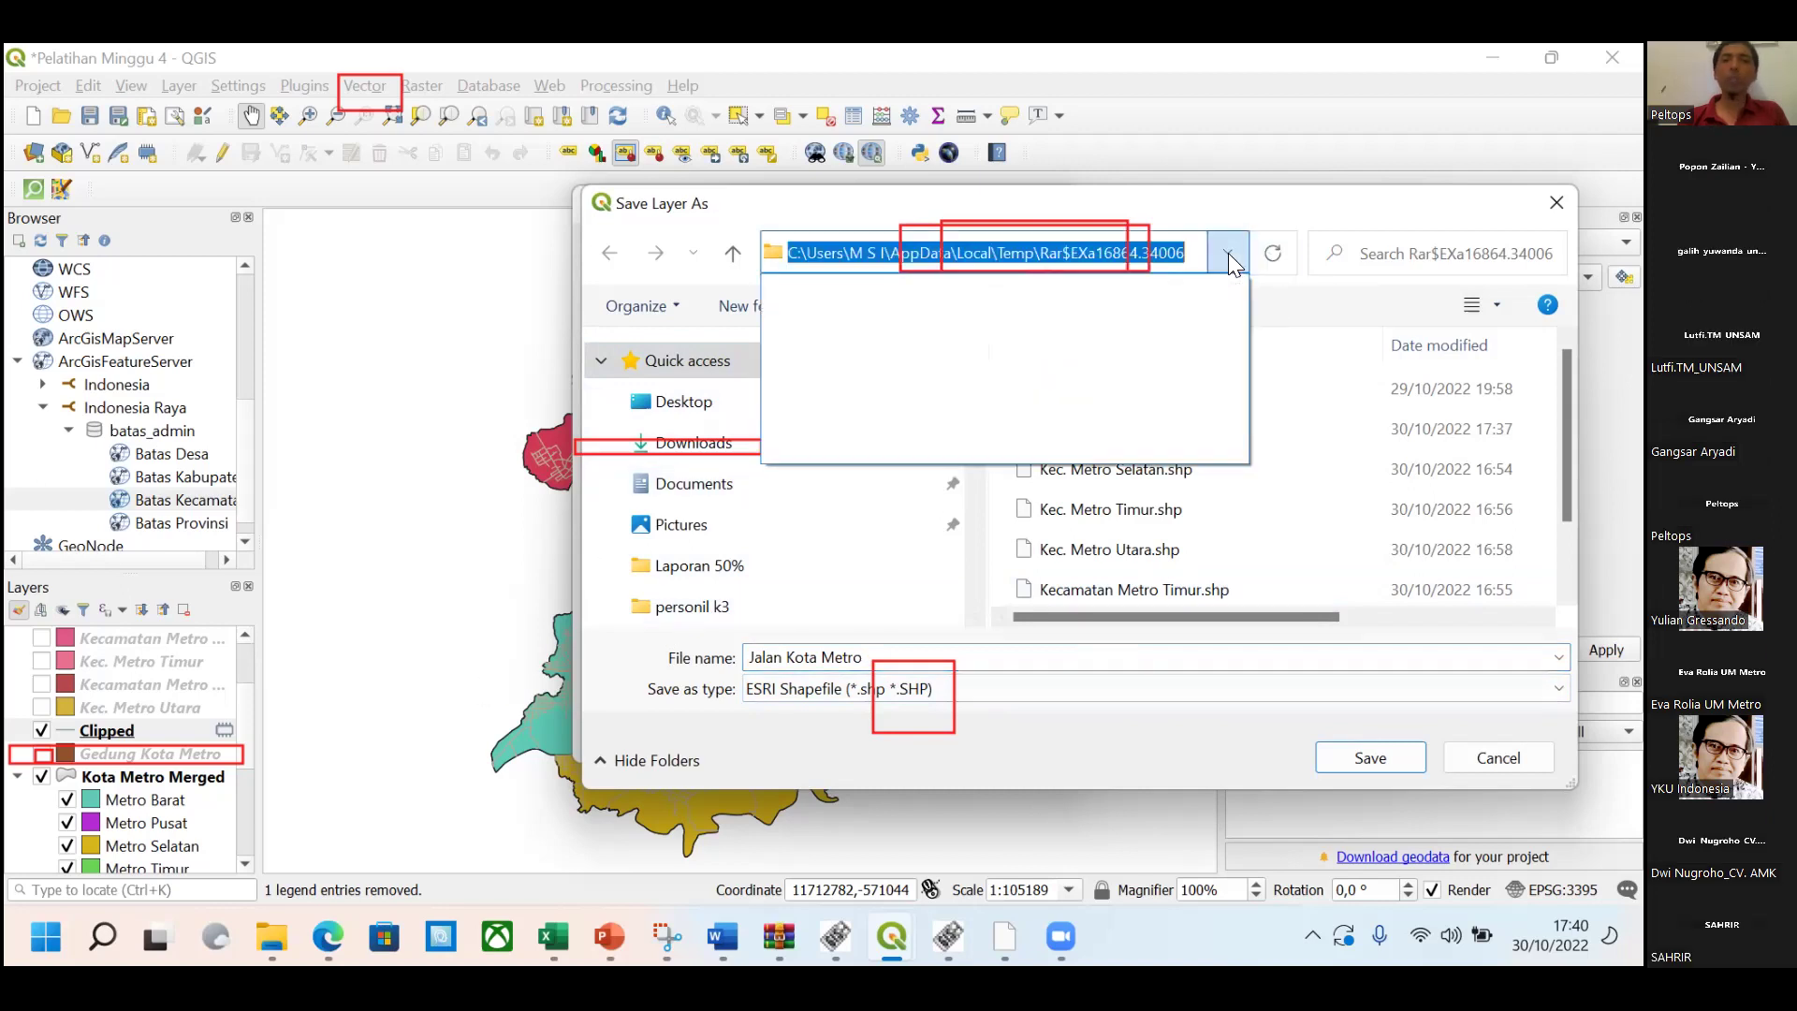
left_click(1228, 253)
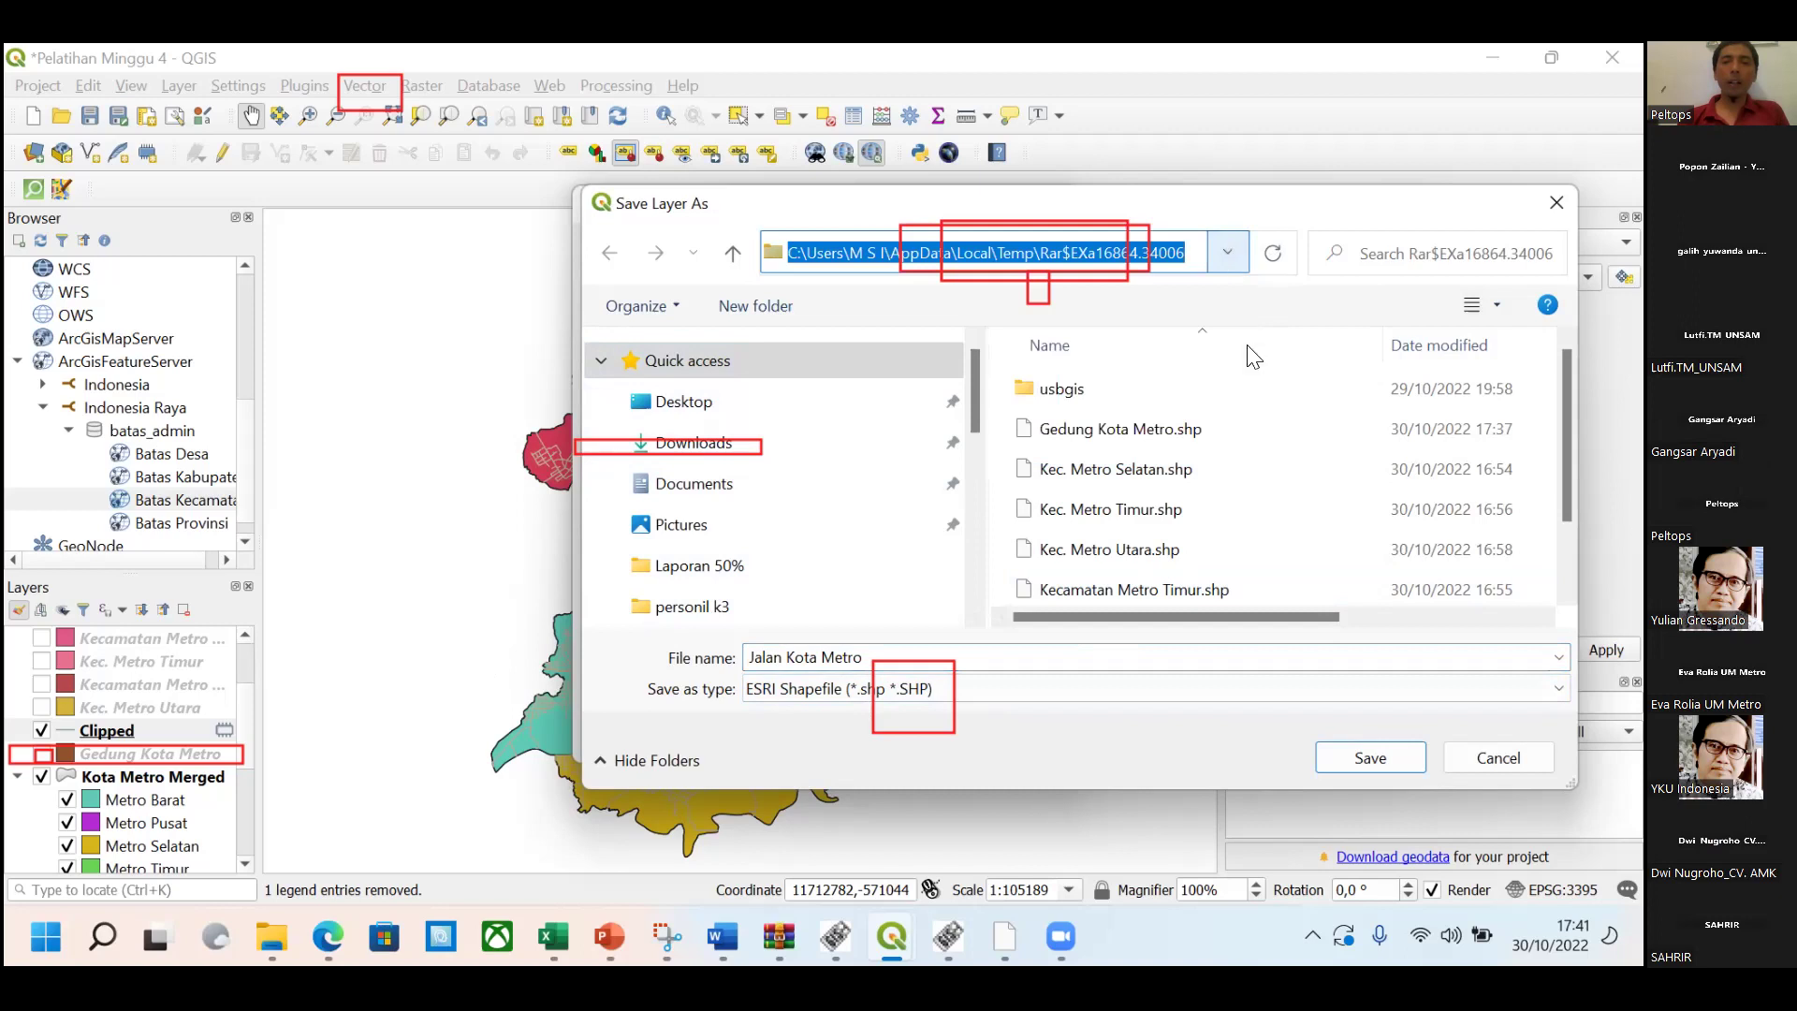
left_click(1383, 760)
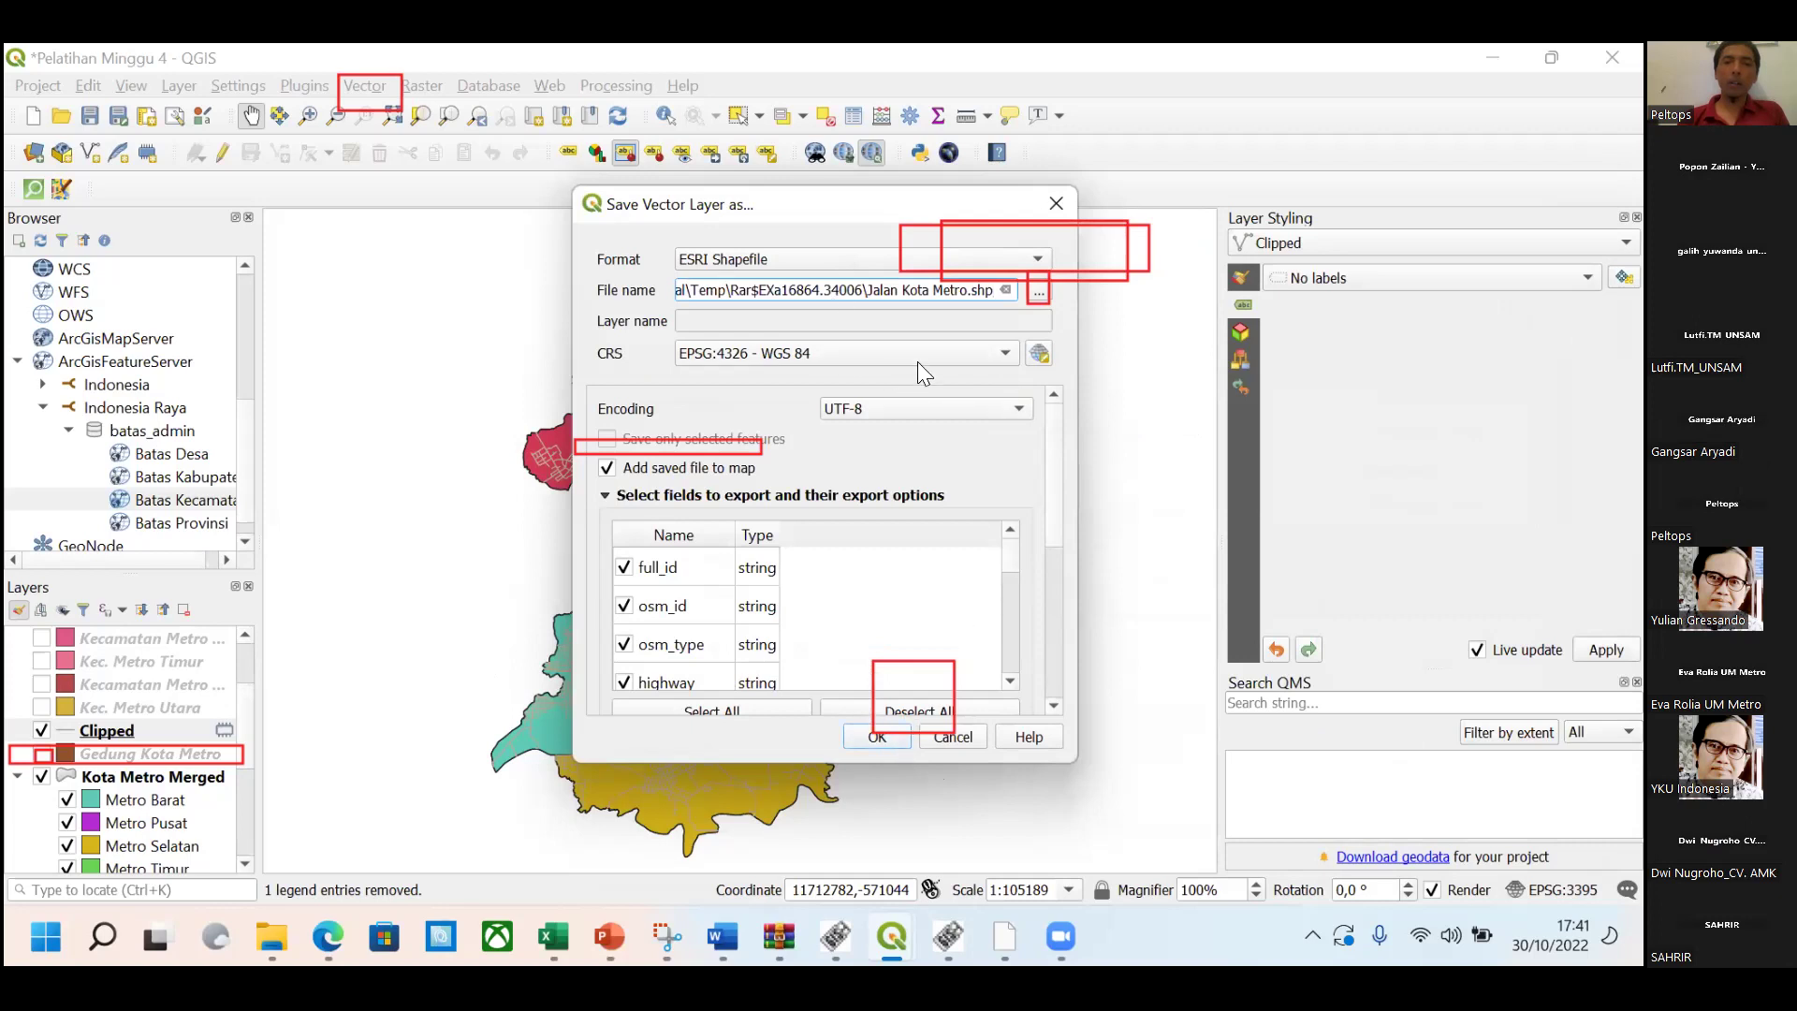
left_click(1040, 294)
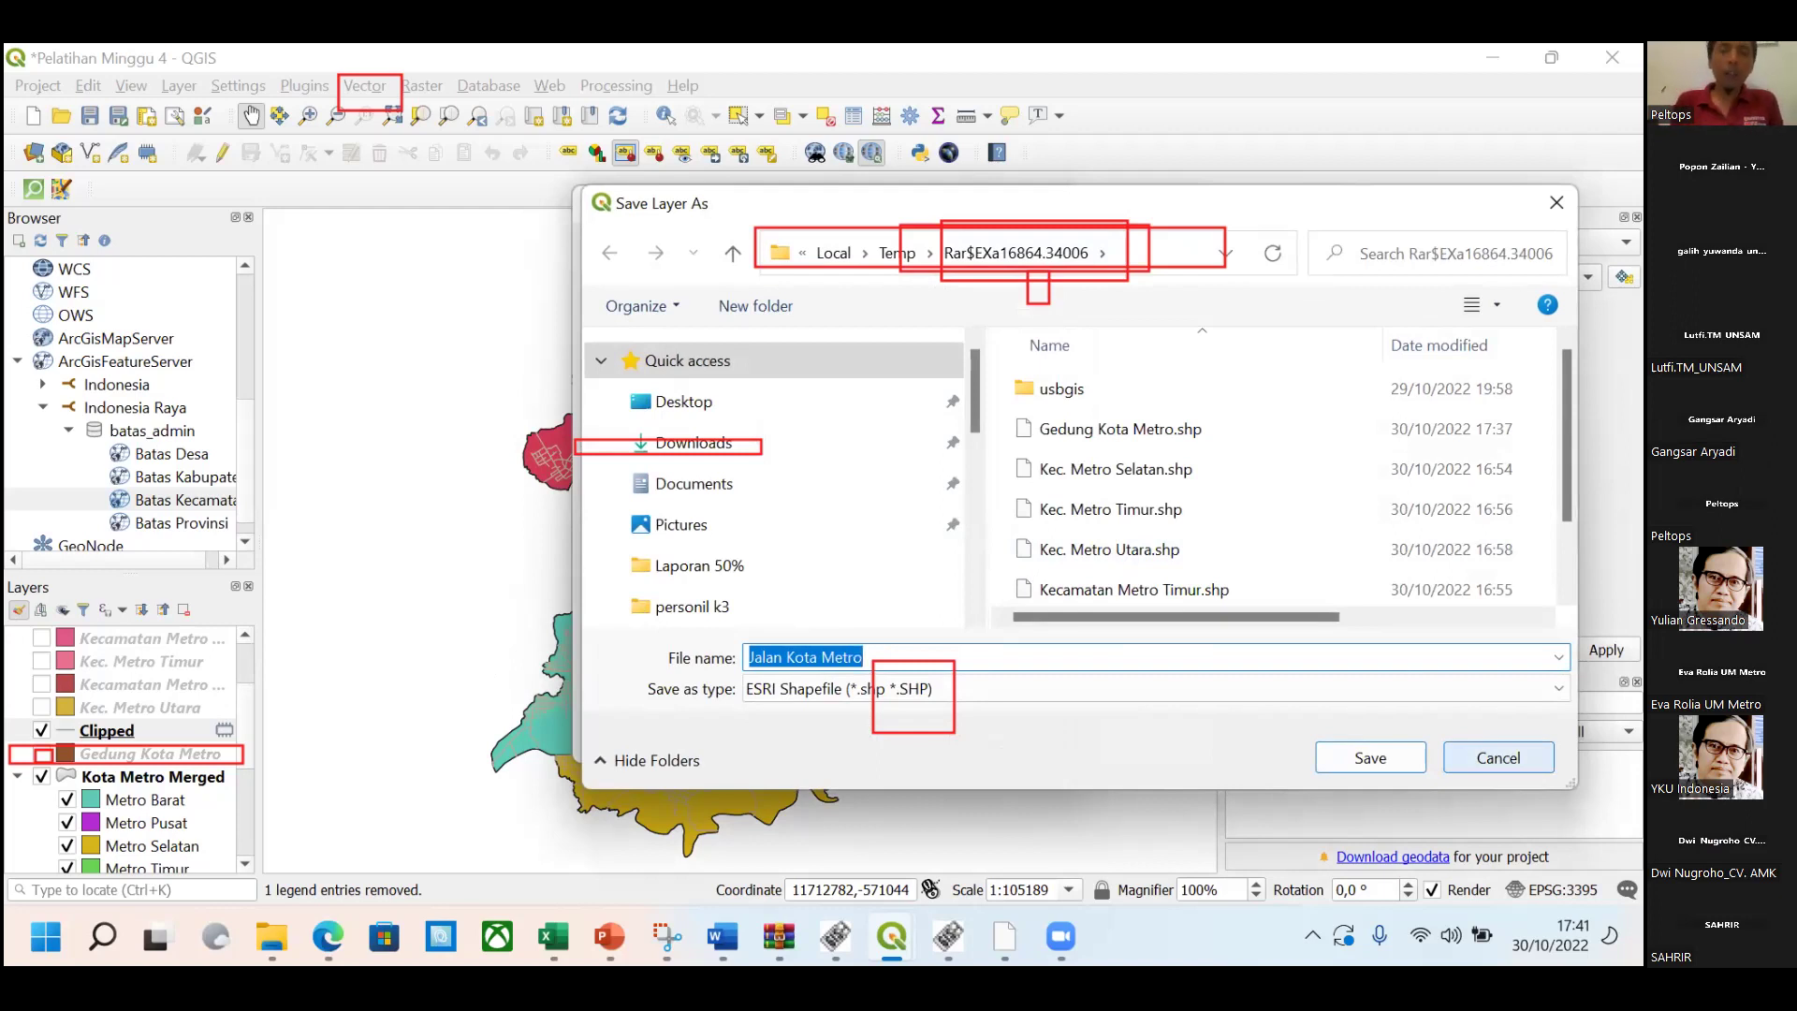
left_click(1407, 750)
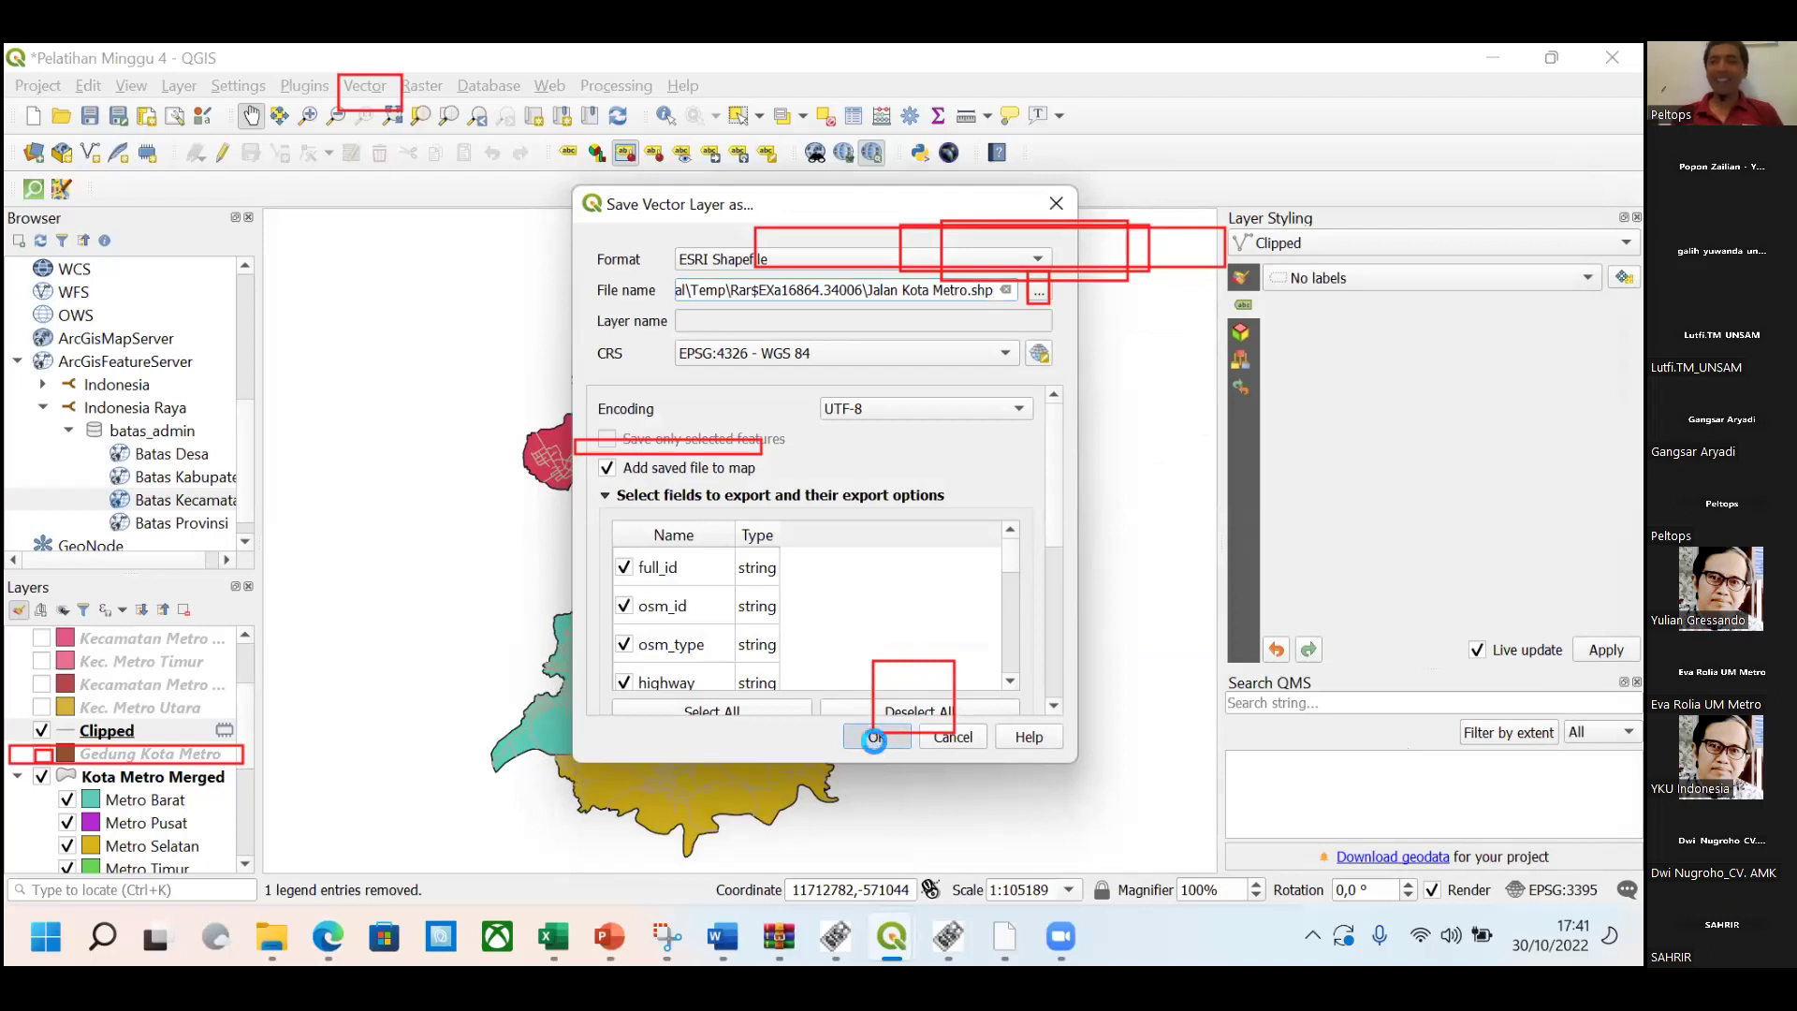
left_click(875, 738)
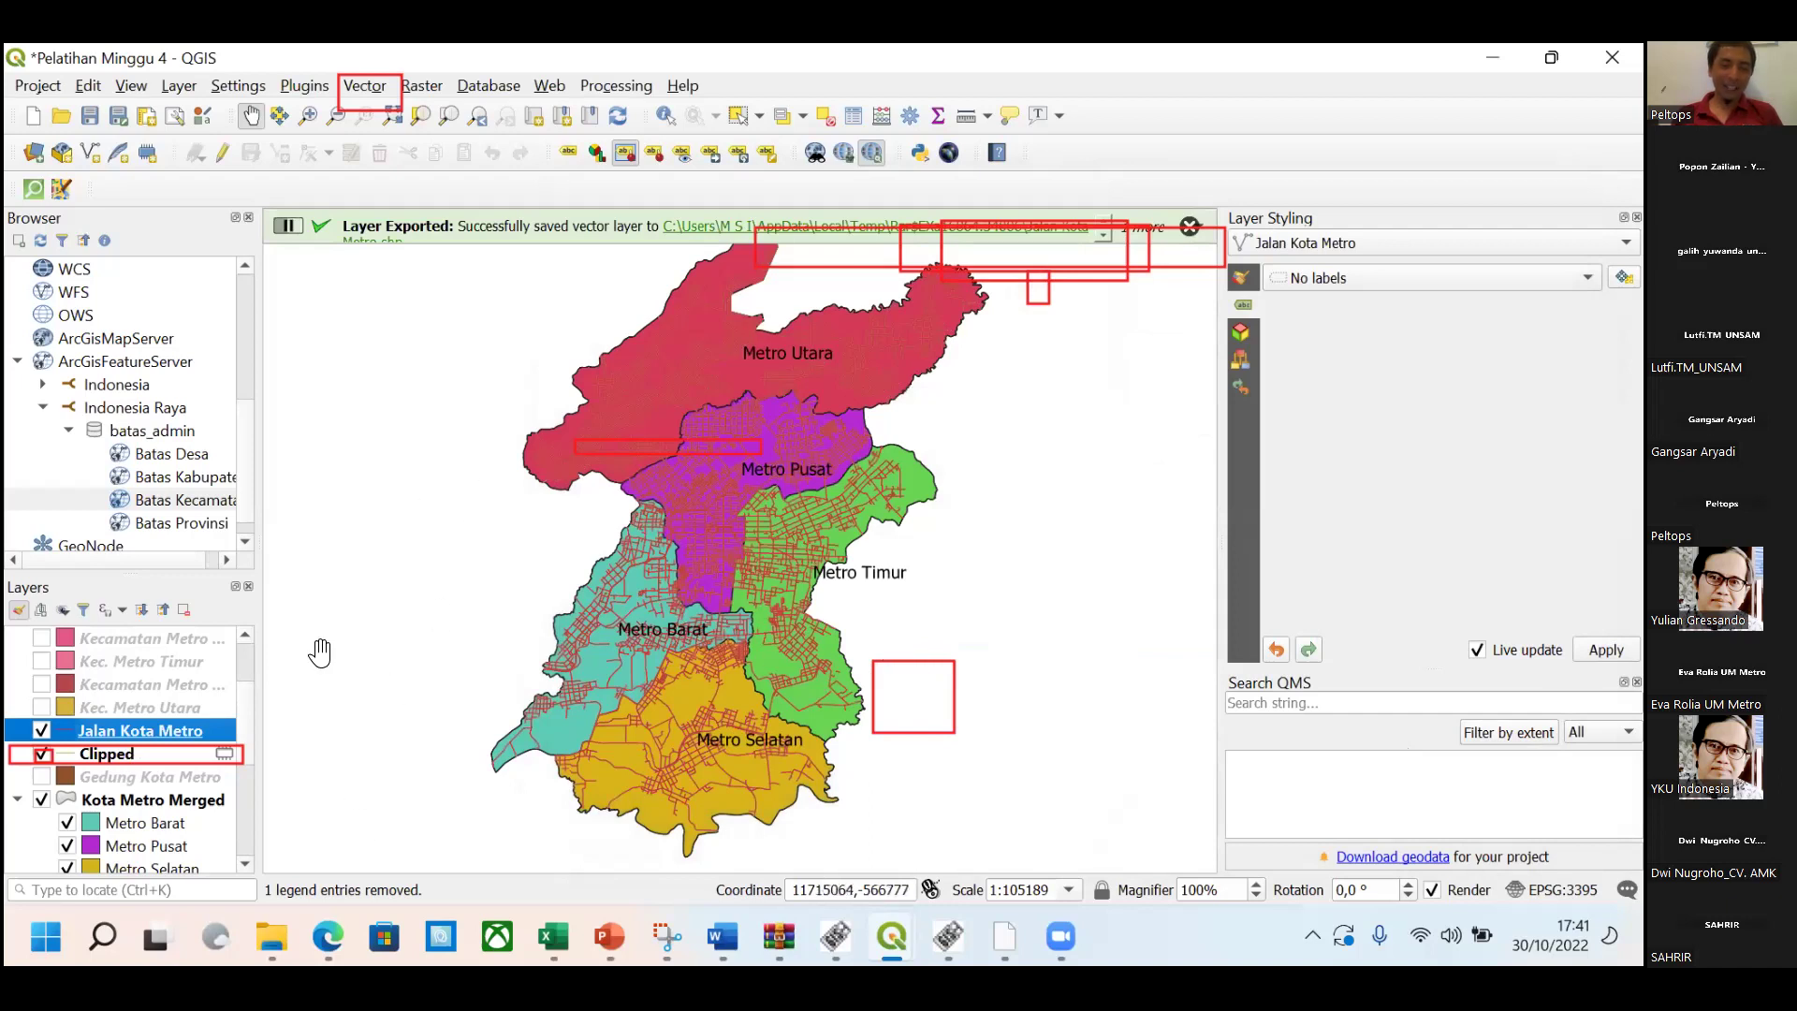
scroll(243, 653, "up", 2)
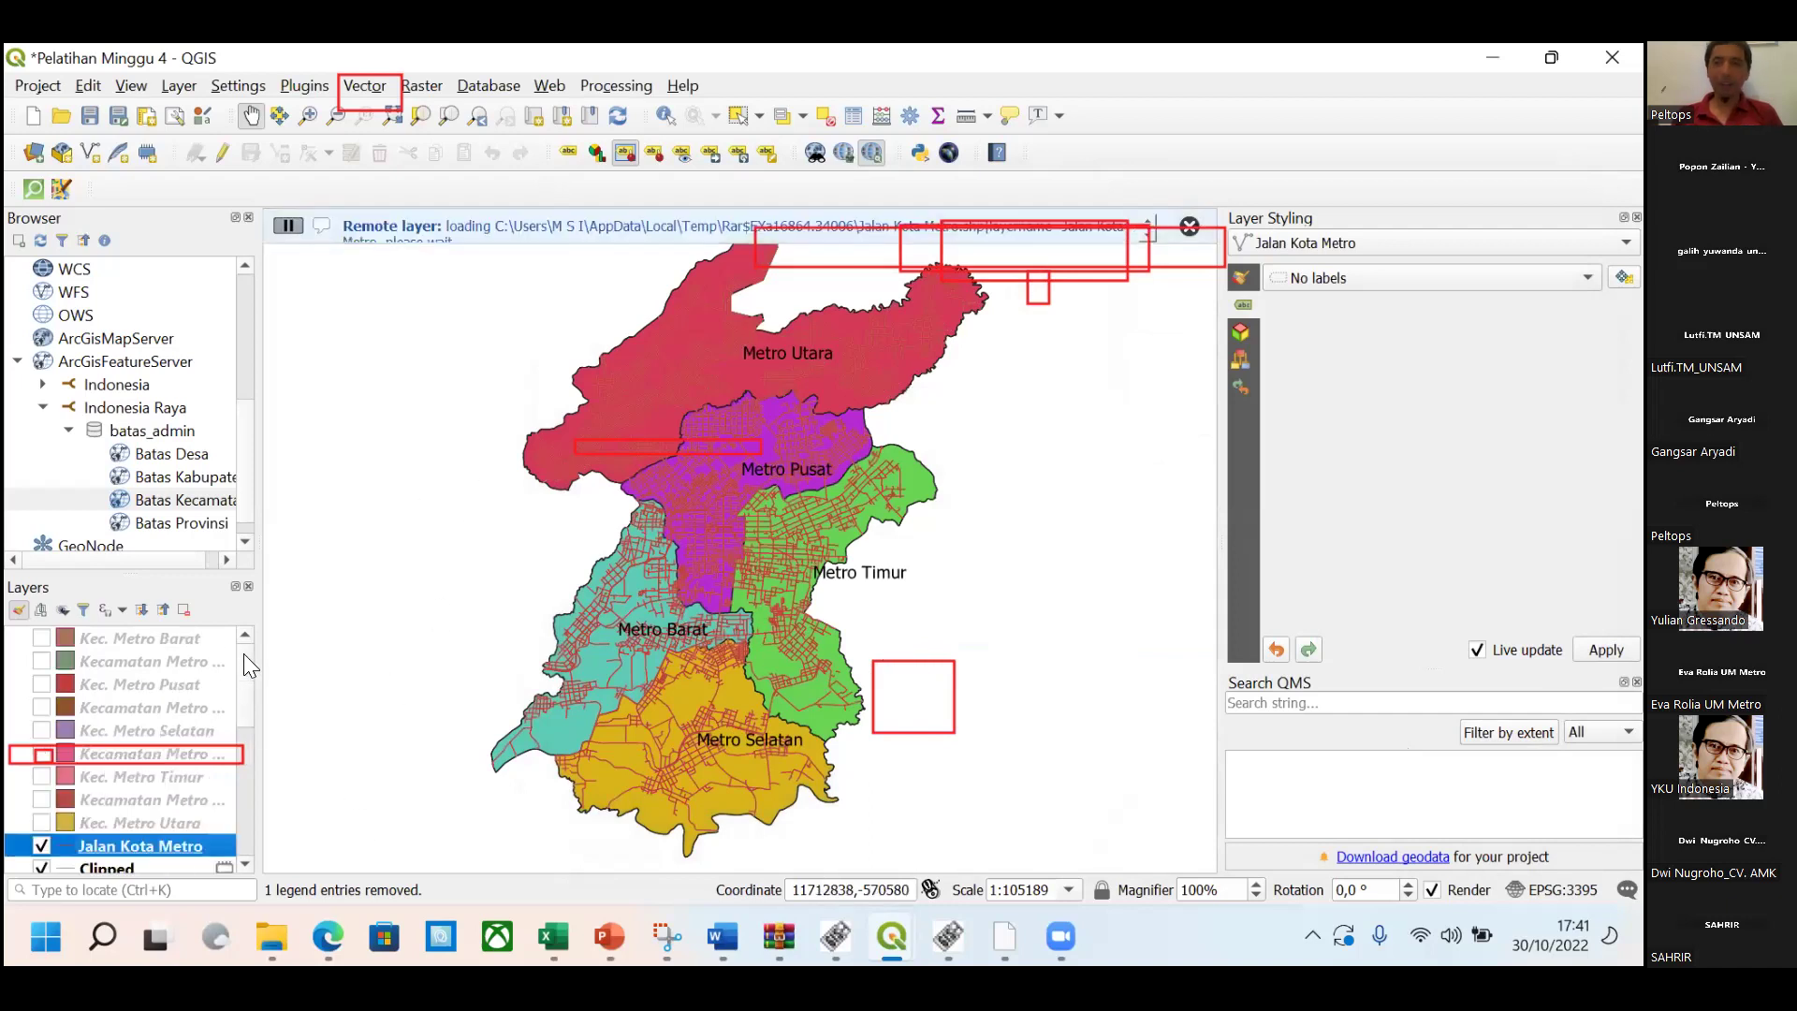
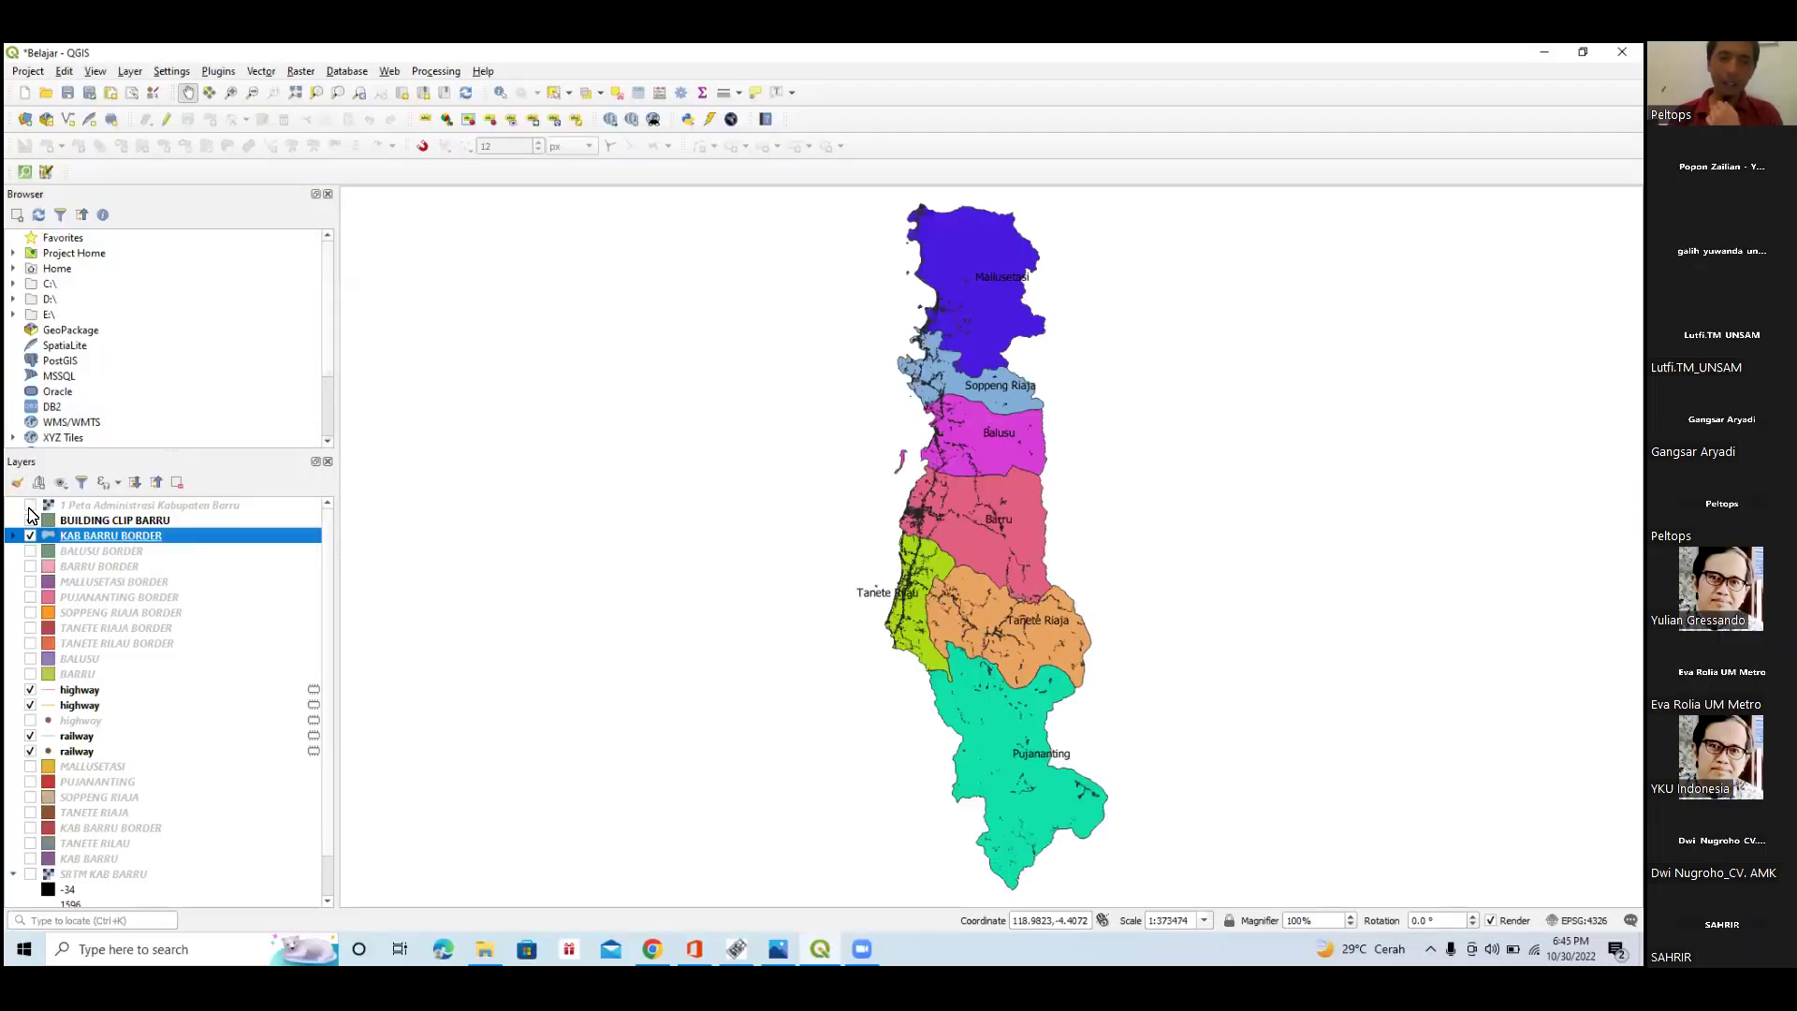
Zoom the map to the extent of the 1 Peta Administrasi Kabupaten Barru raster layer.
left_click(81, 505)
right_click(81, 504)
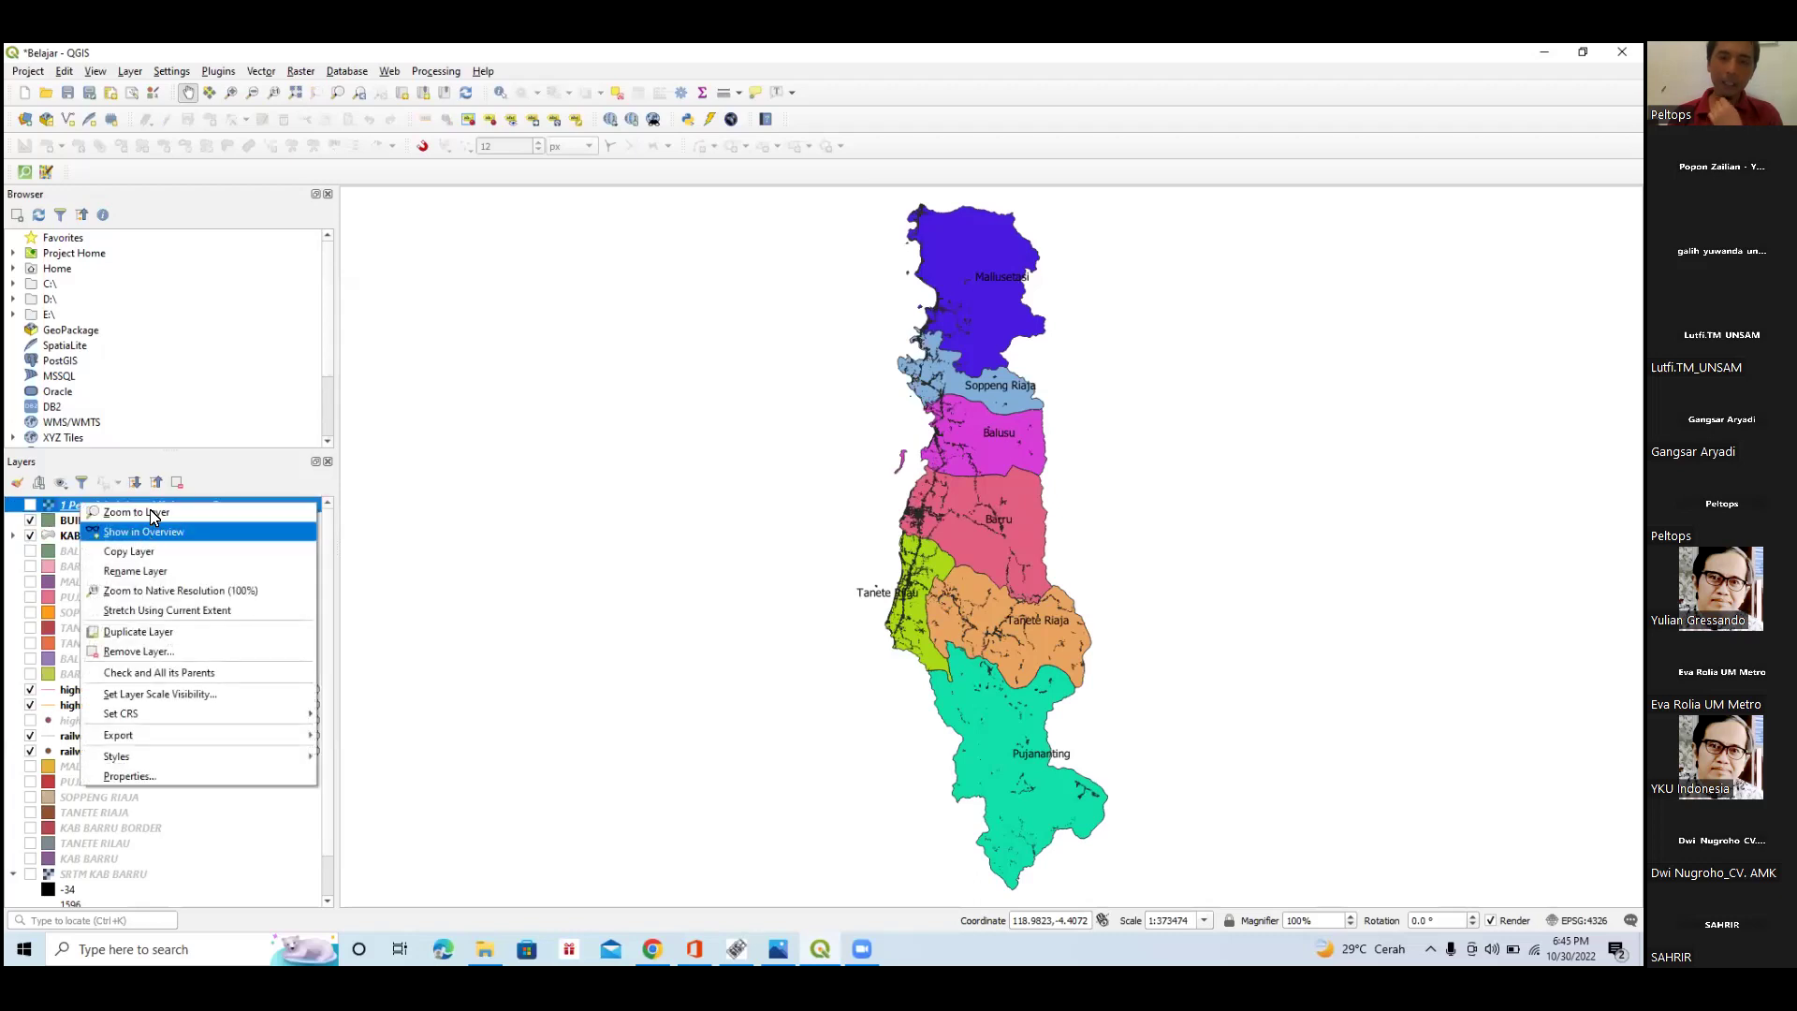
left_click(149, 513)
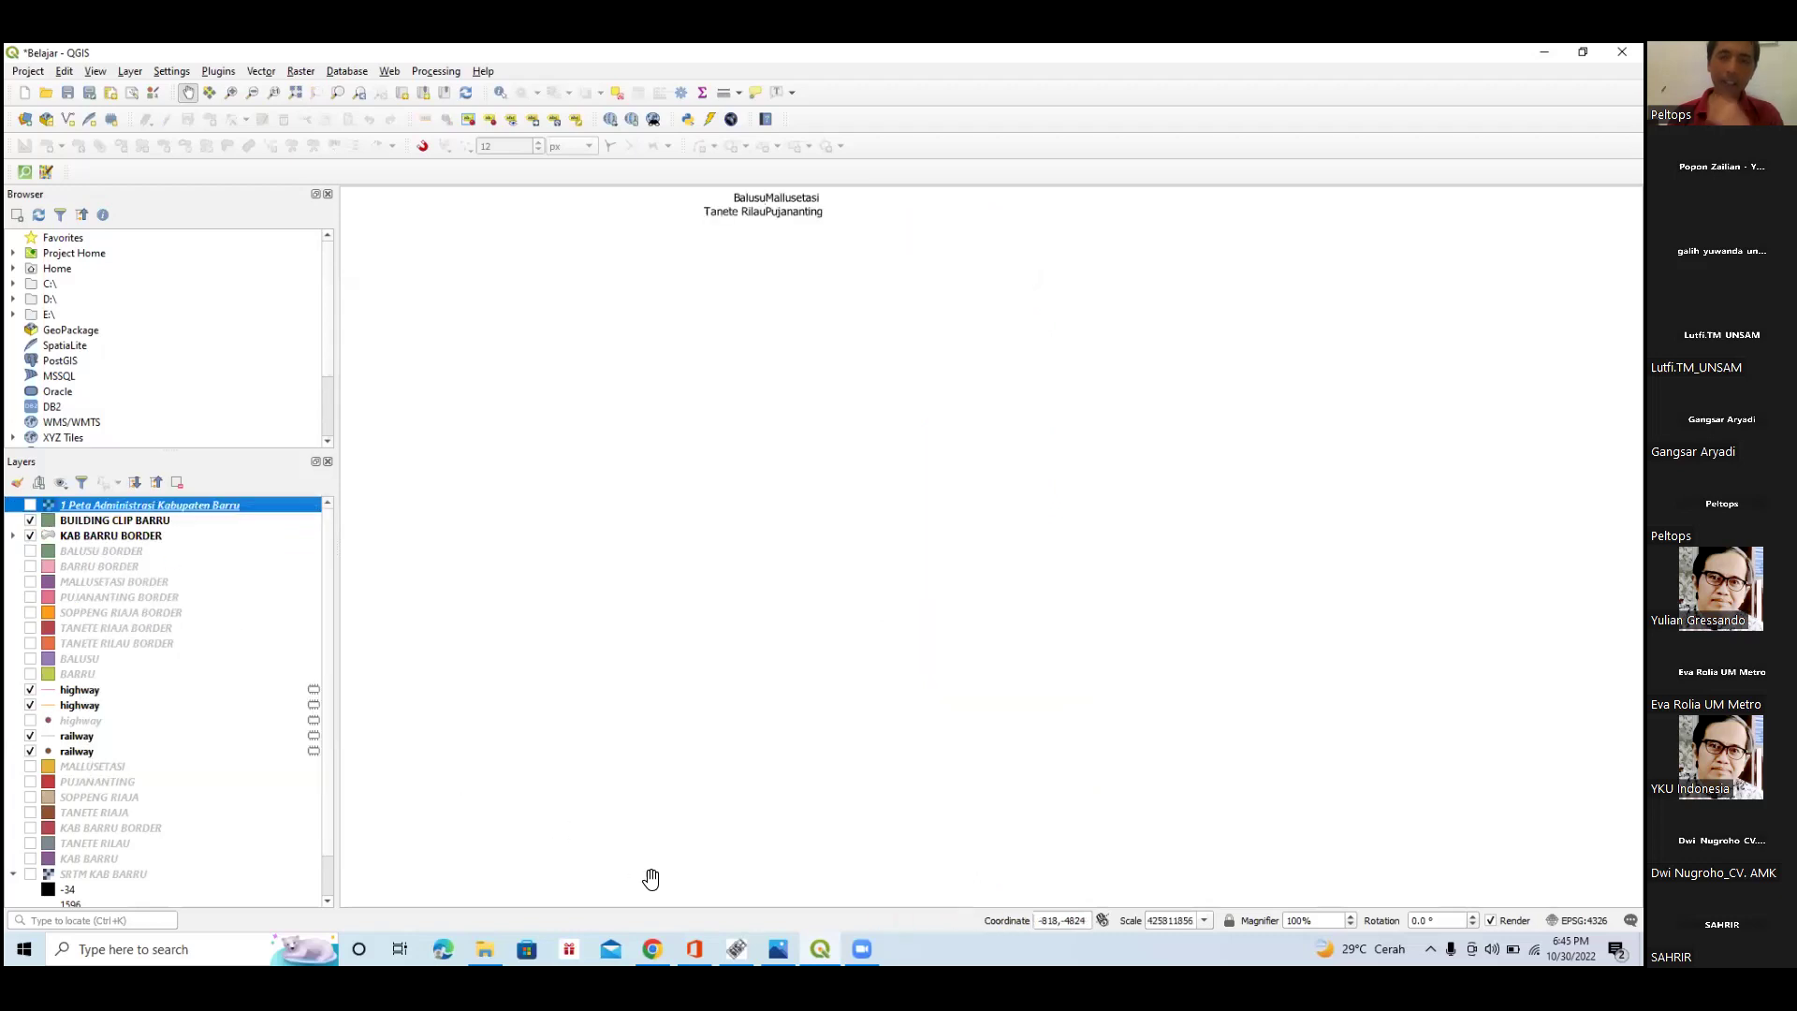
Switch to the image viewer and examine the longitude labels and grid lines along the upper edge of 1 Peta Administrasi Kabupaten Barru.jpg.
key("alt+Tab")
scroll(966, 585, "down", 3)
scroll(963, 590, "down", 2)
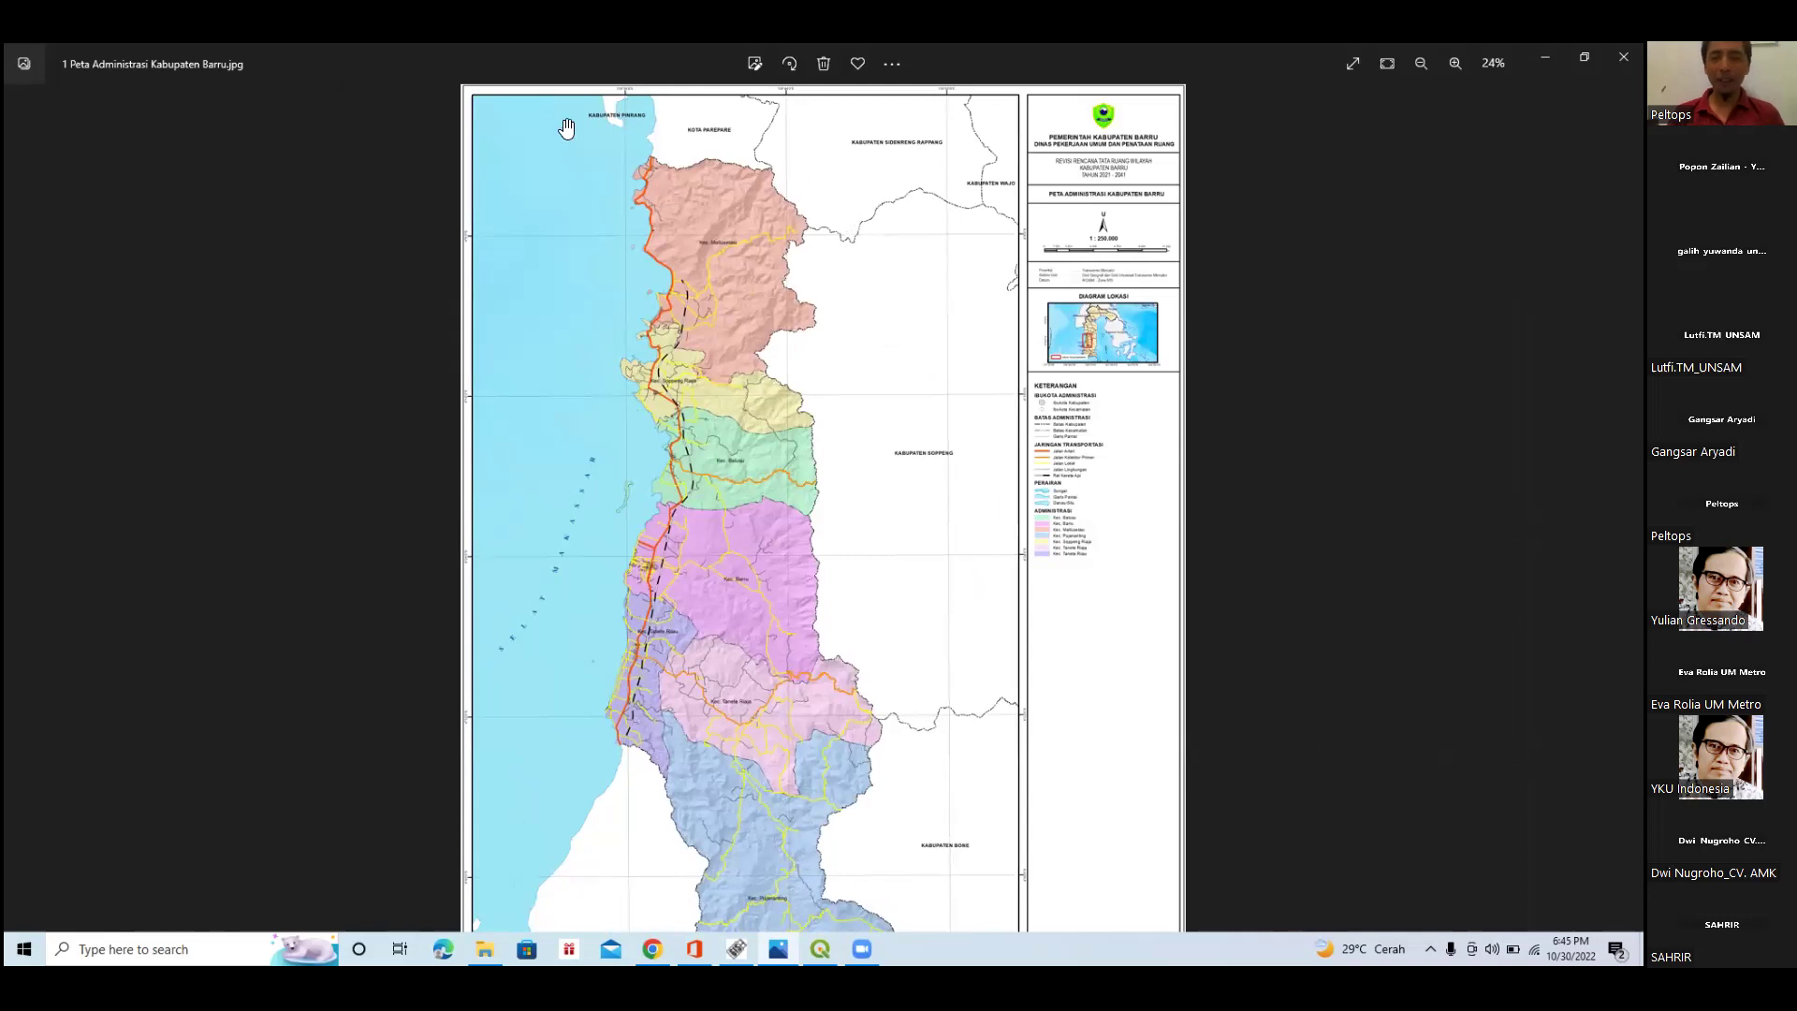
scroll(567, 128, "up", 4)
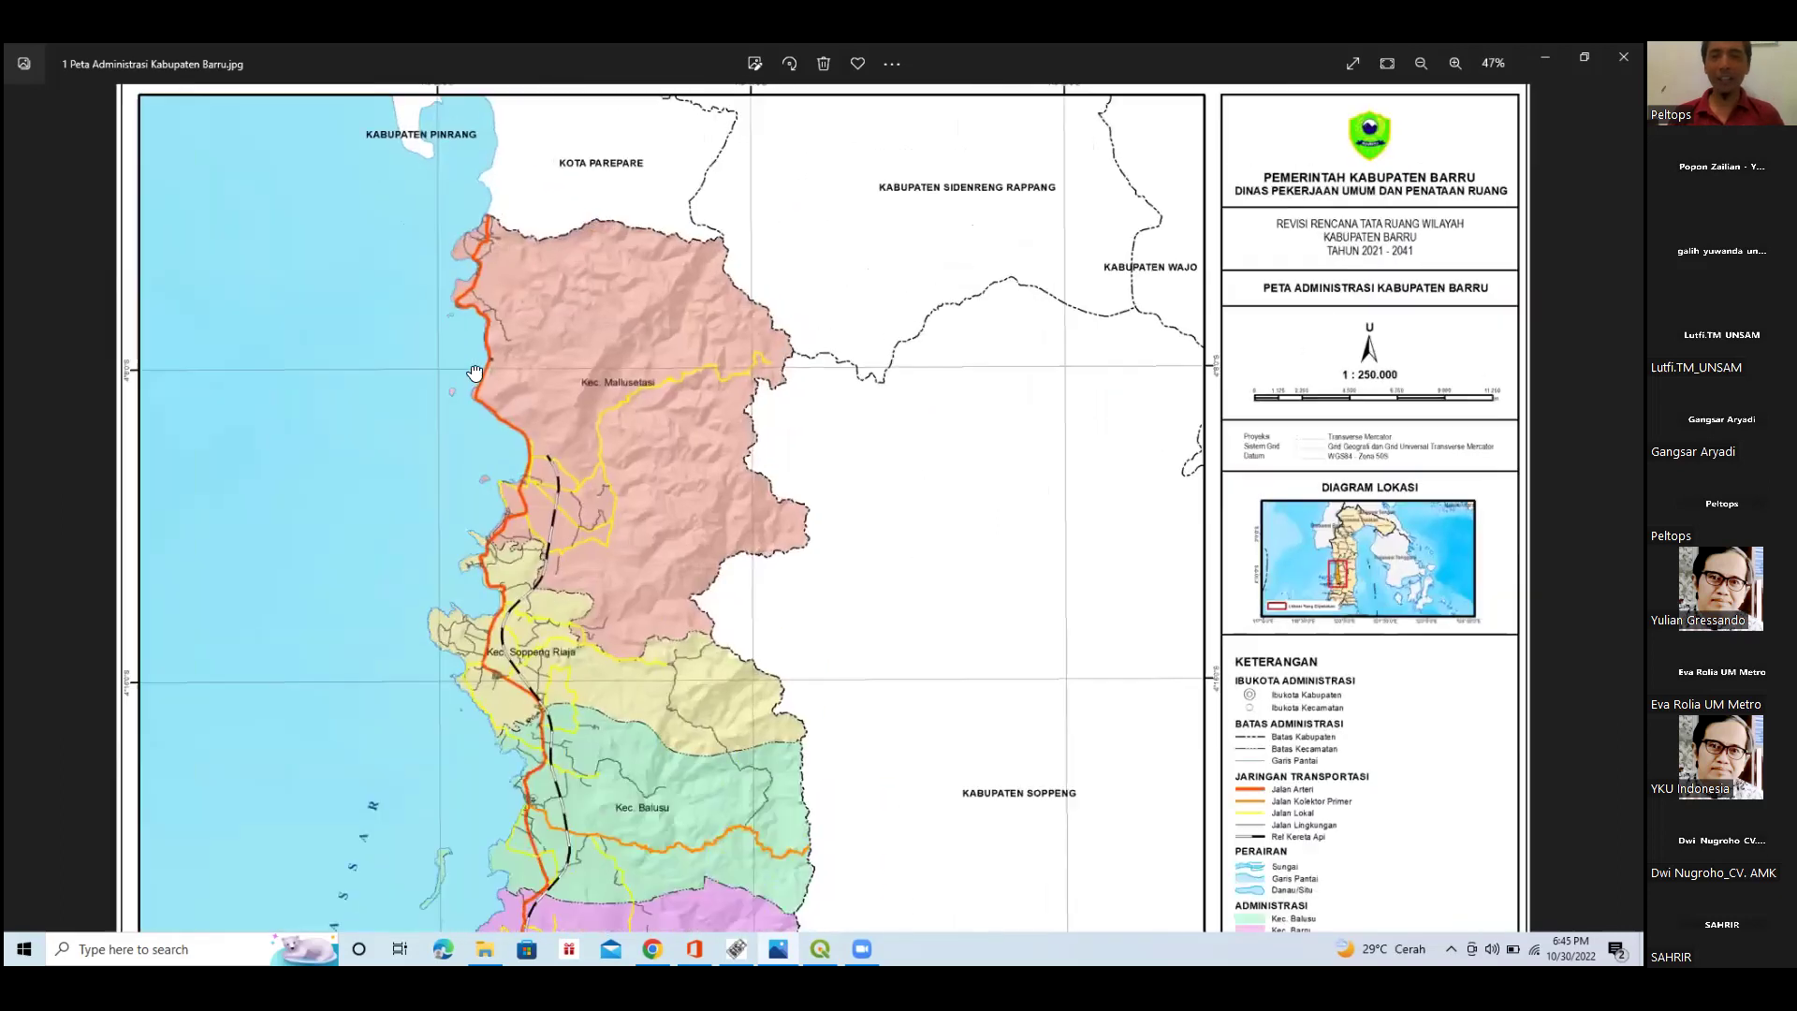
scroll(475, 372, "up", 1)
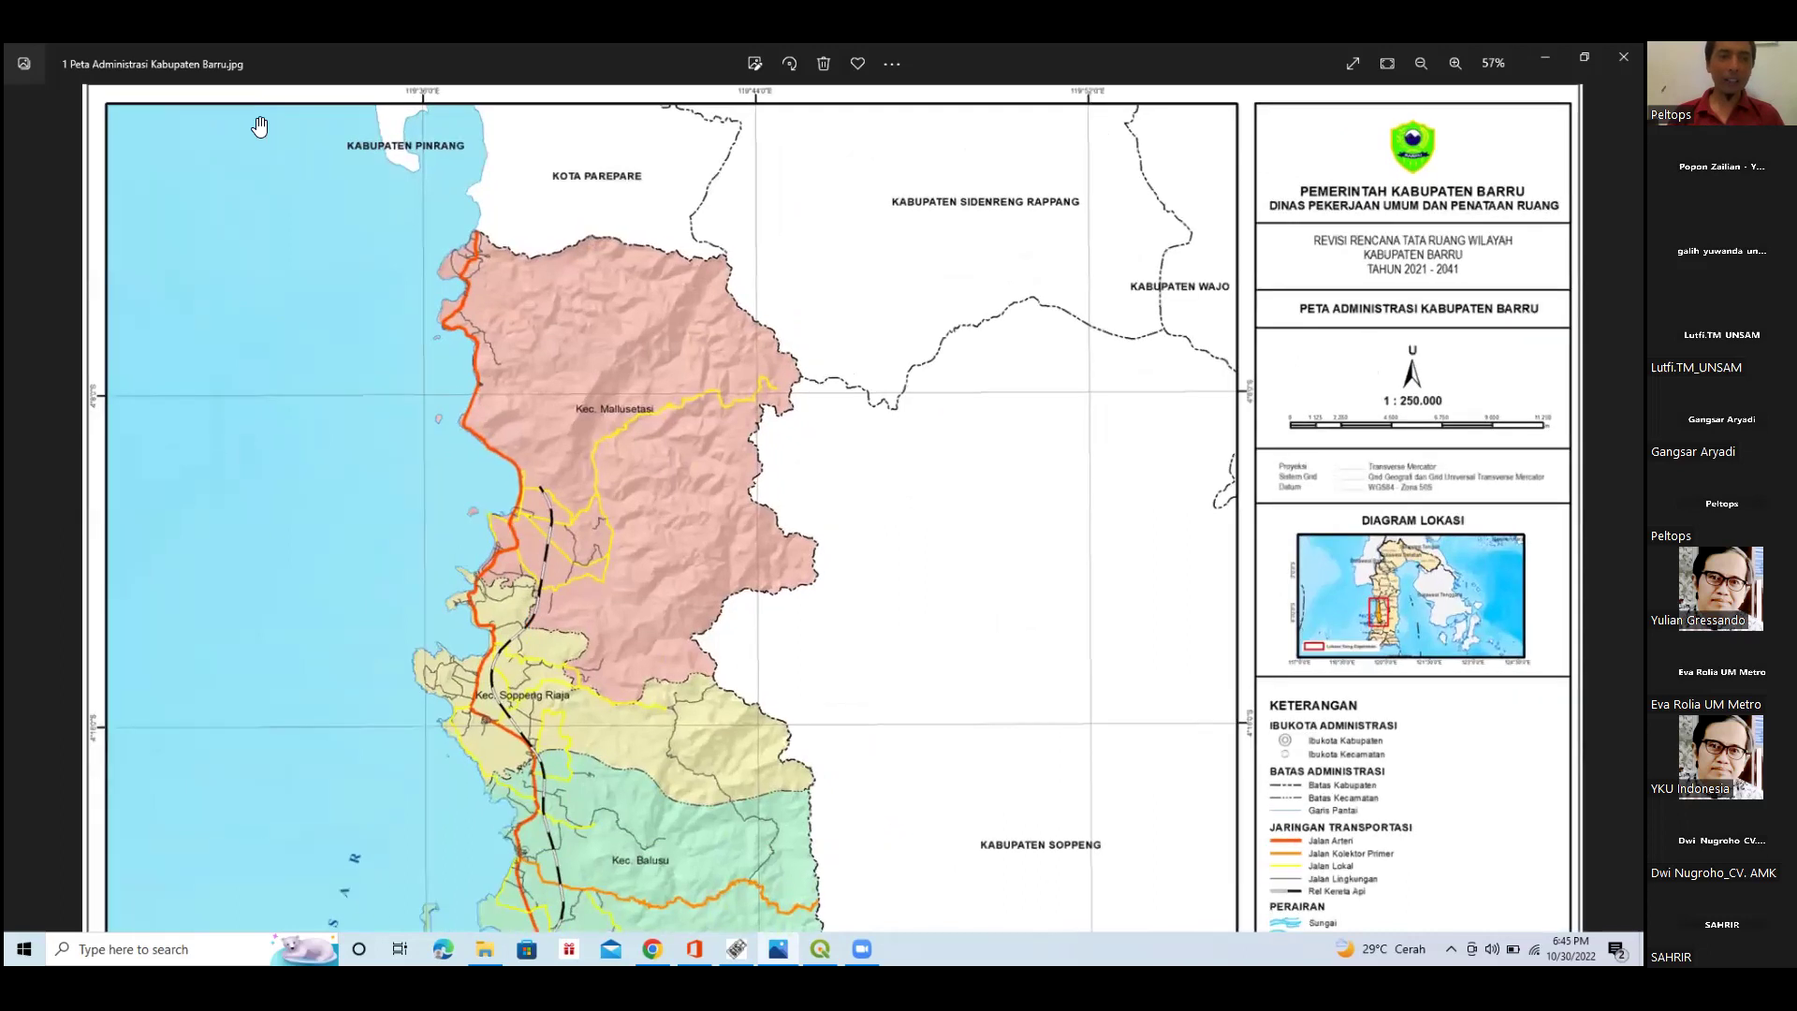
scroll(271, 140, "up", 2)
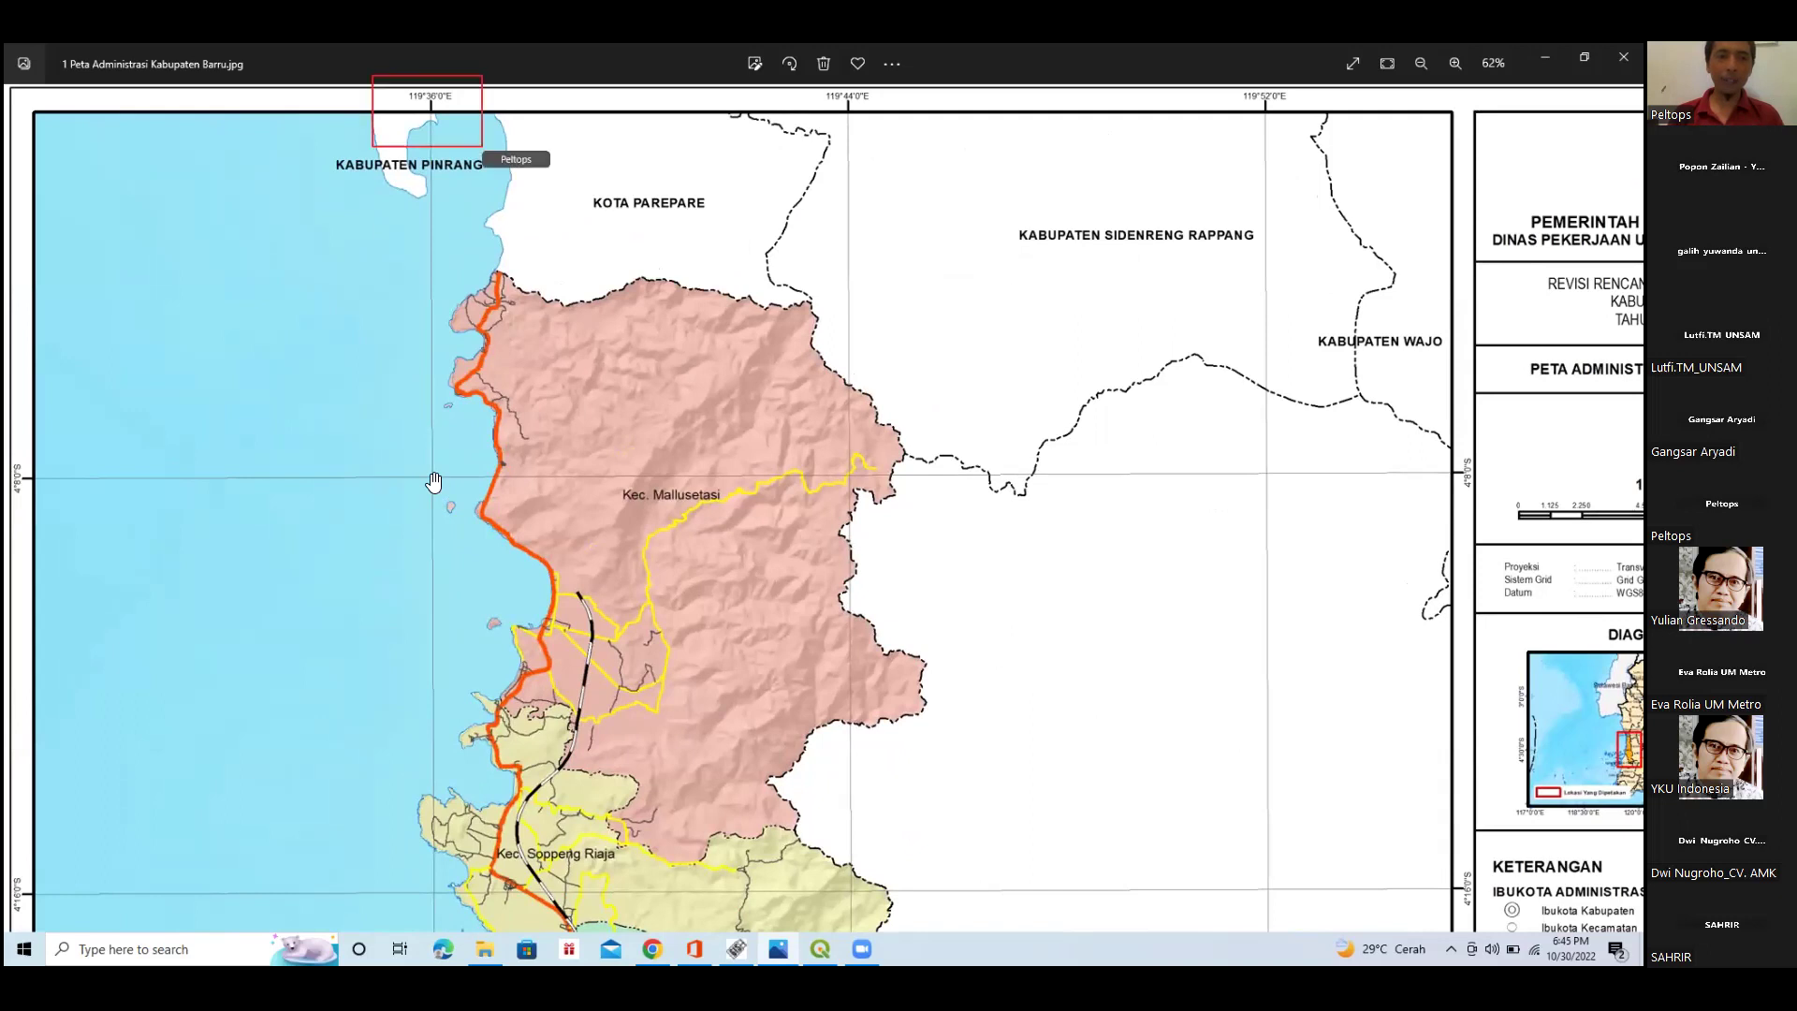
scroll(424, 87, "up", 4)
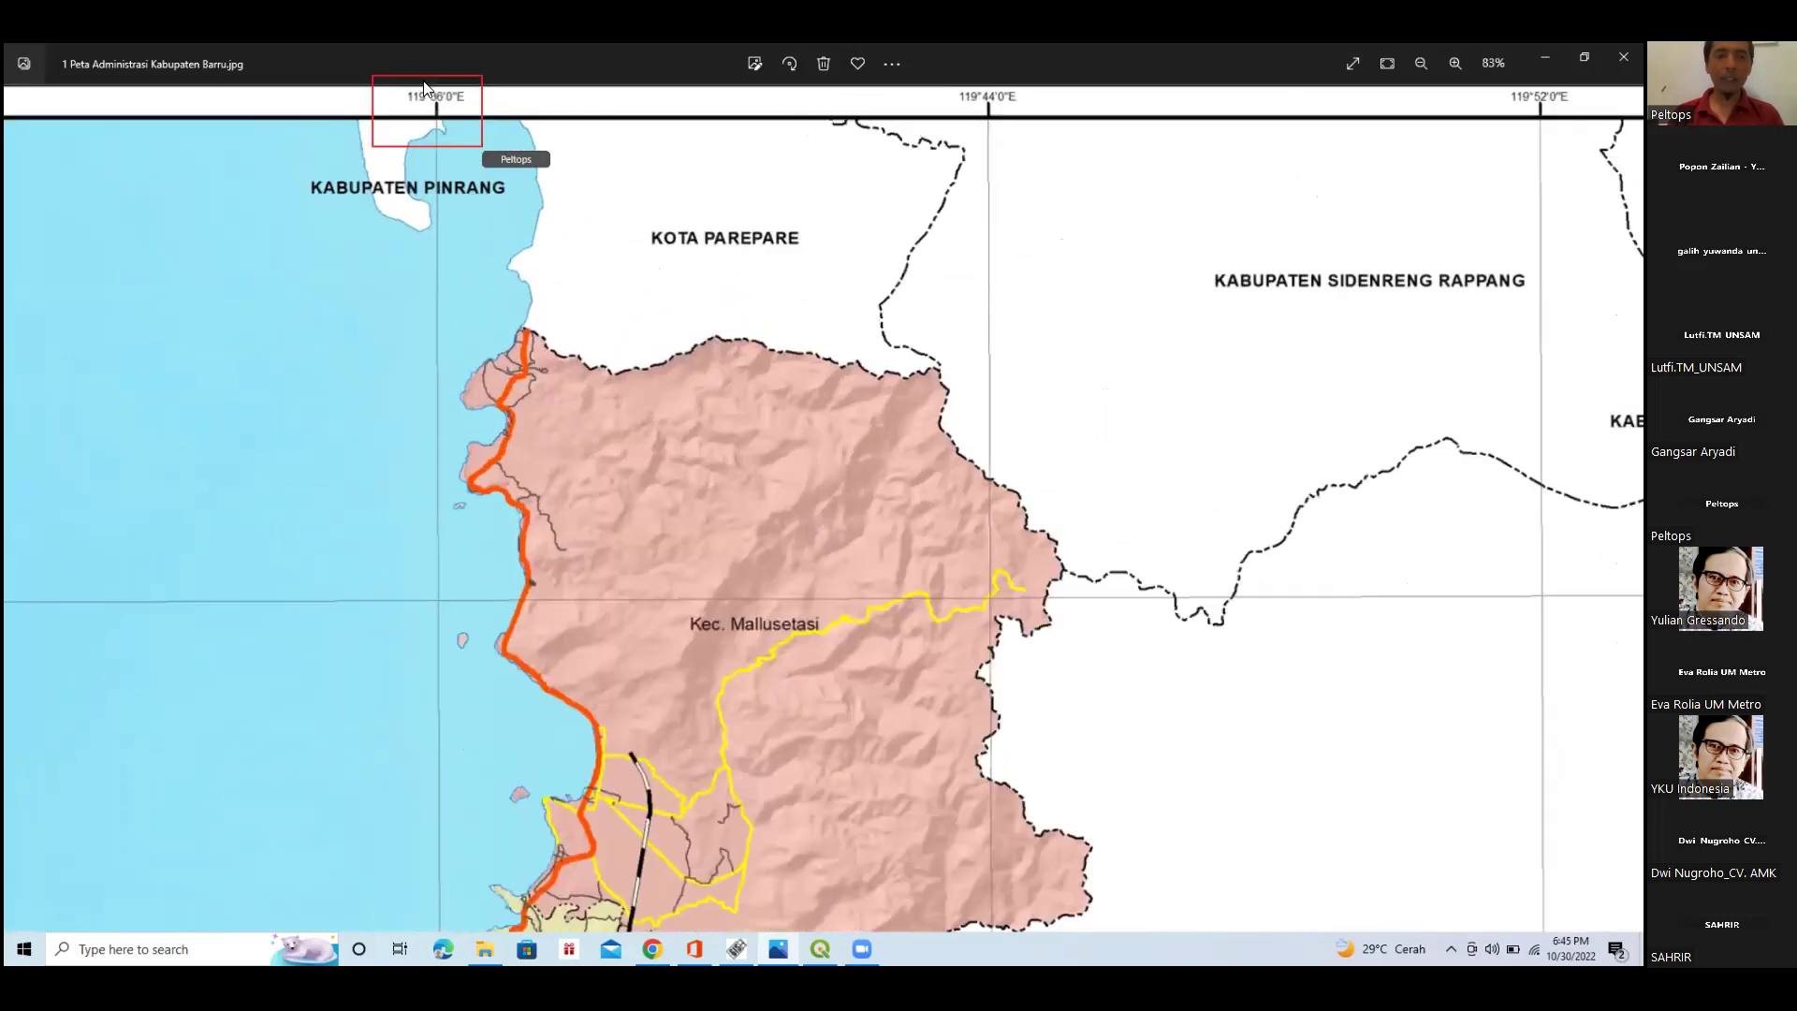
scroll(426, 88, "up", 5)
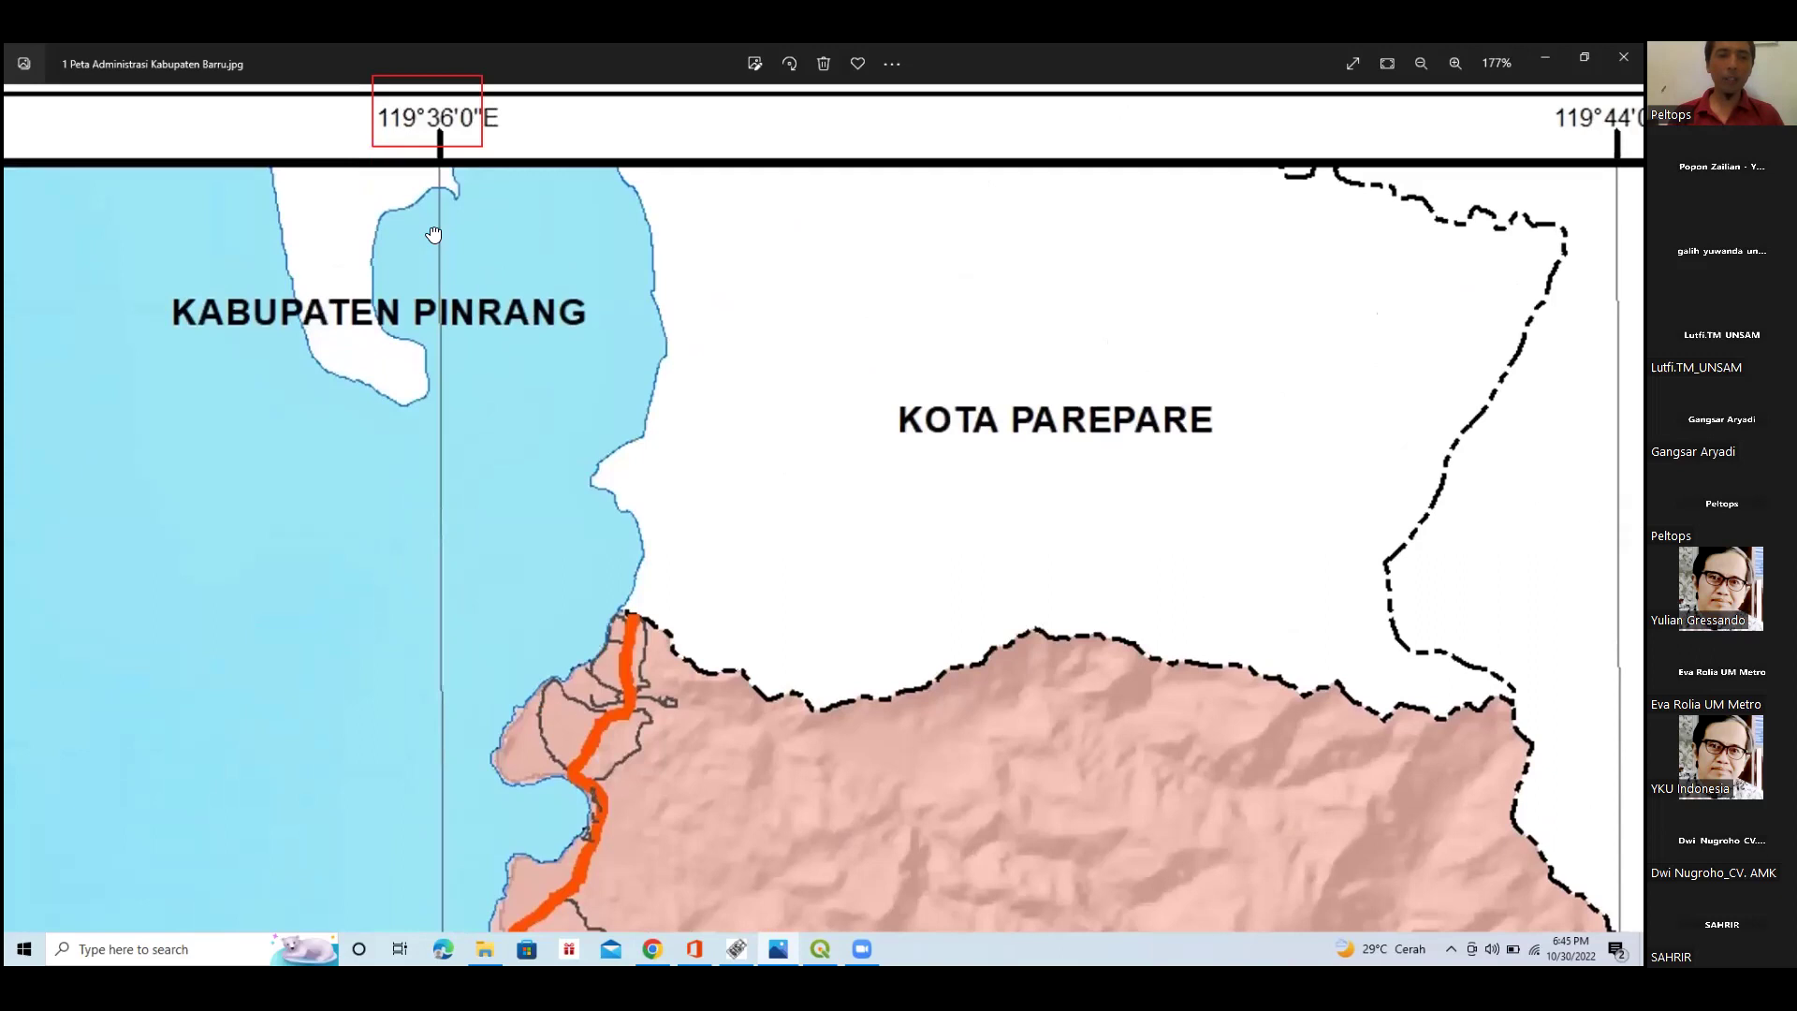
scroll(433, 161, "down", 1)
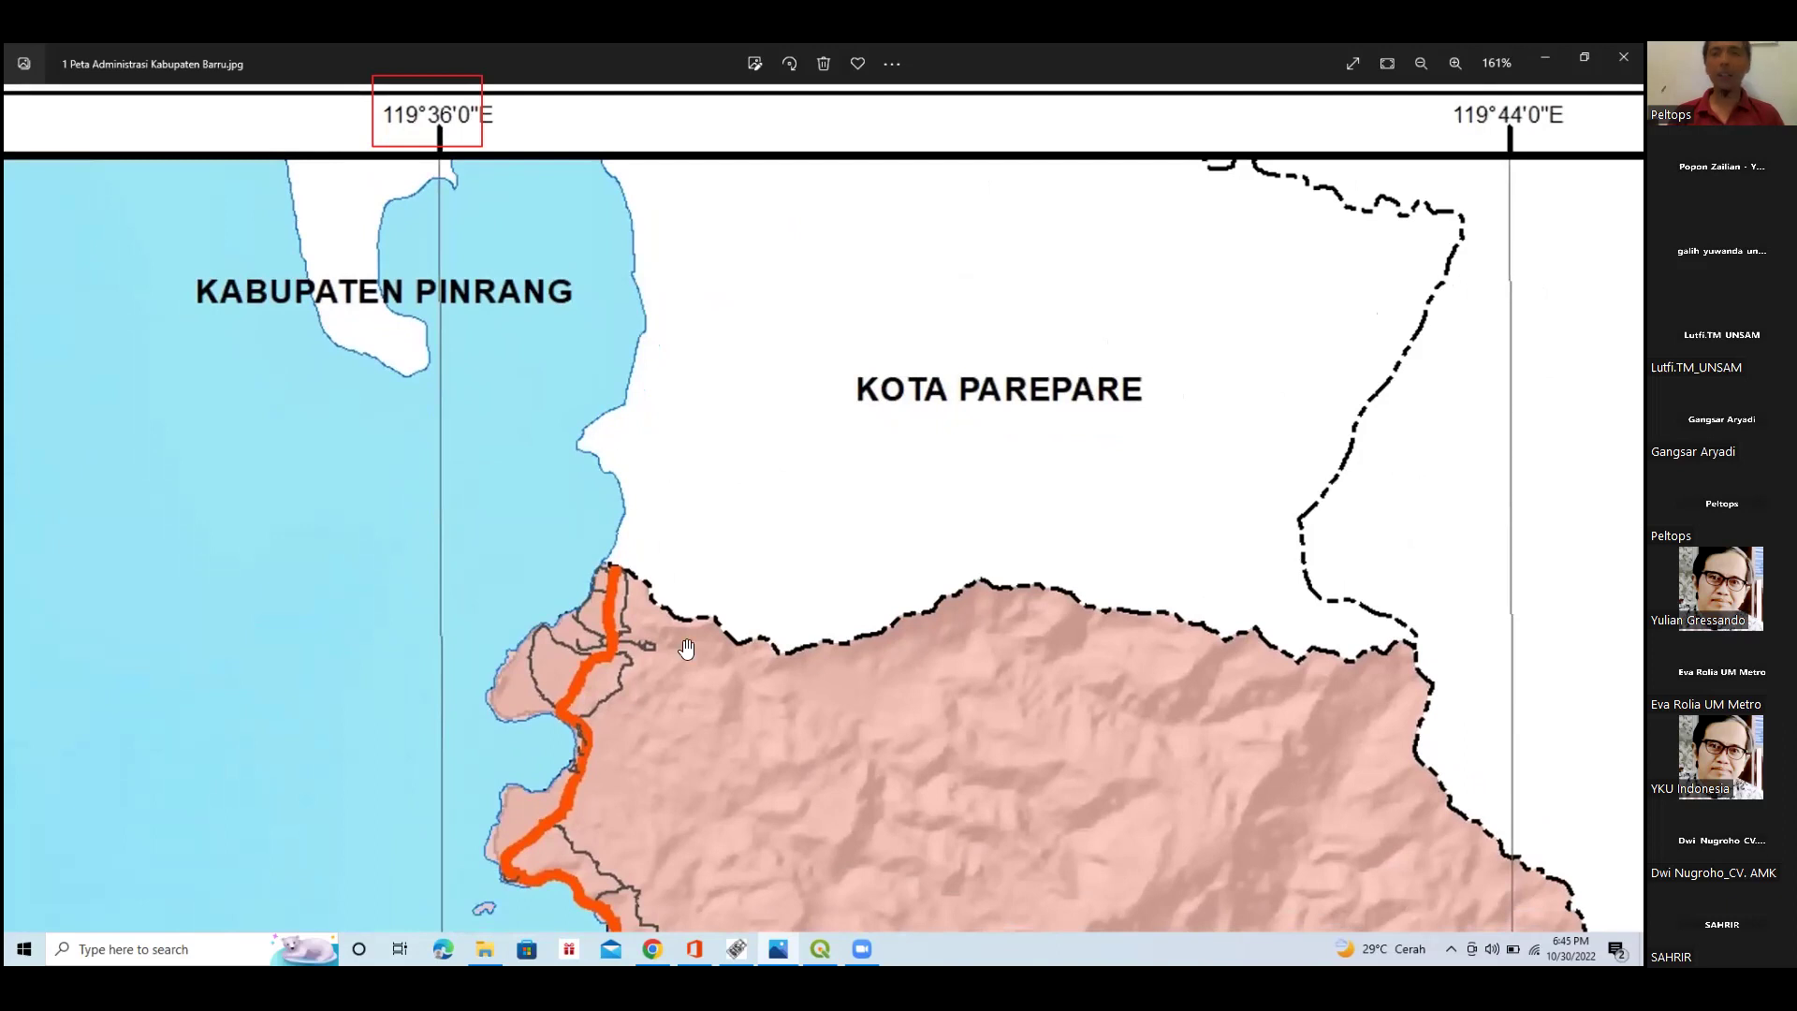
Switch to Chrome and search Google for "konversi koordinat ke desimal".
mouse_move(652, 949)
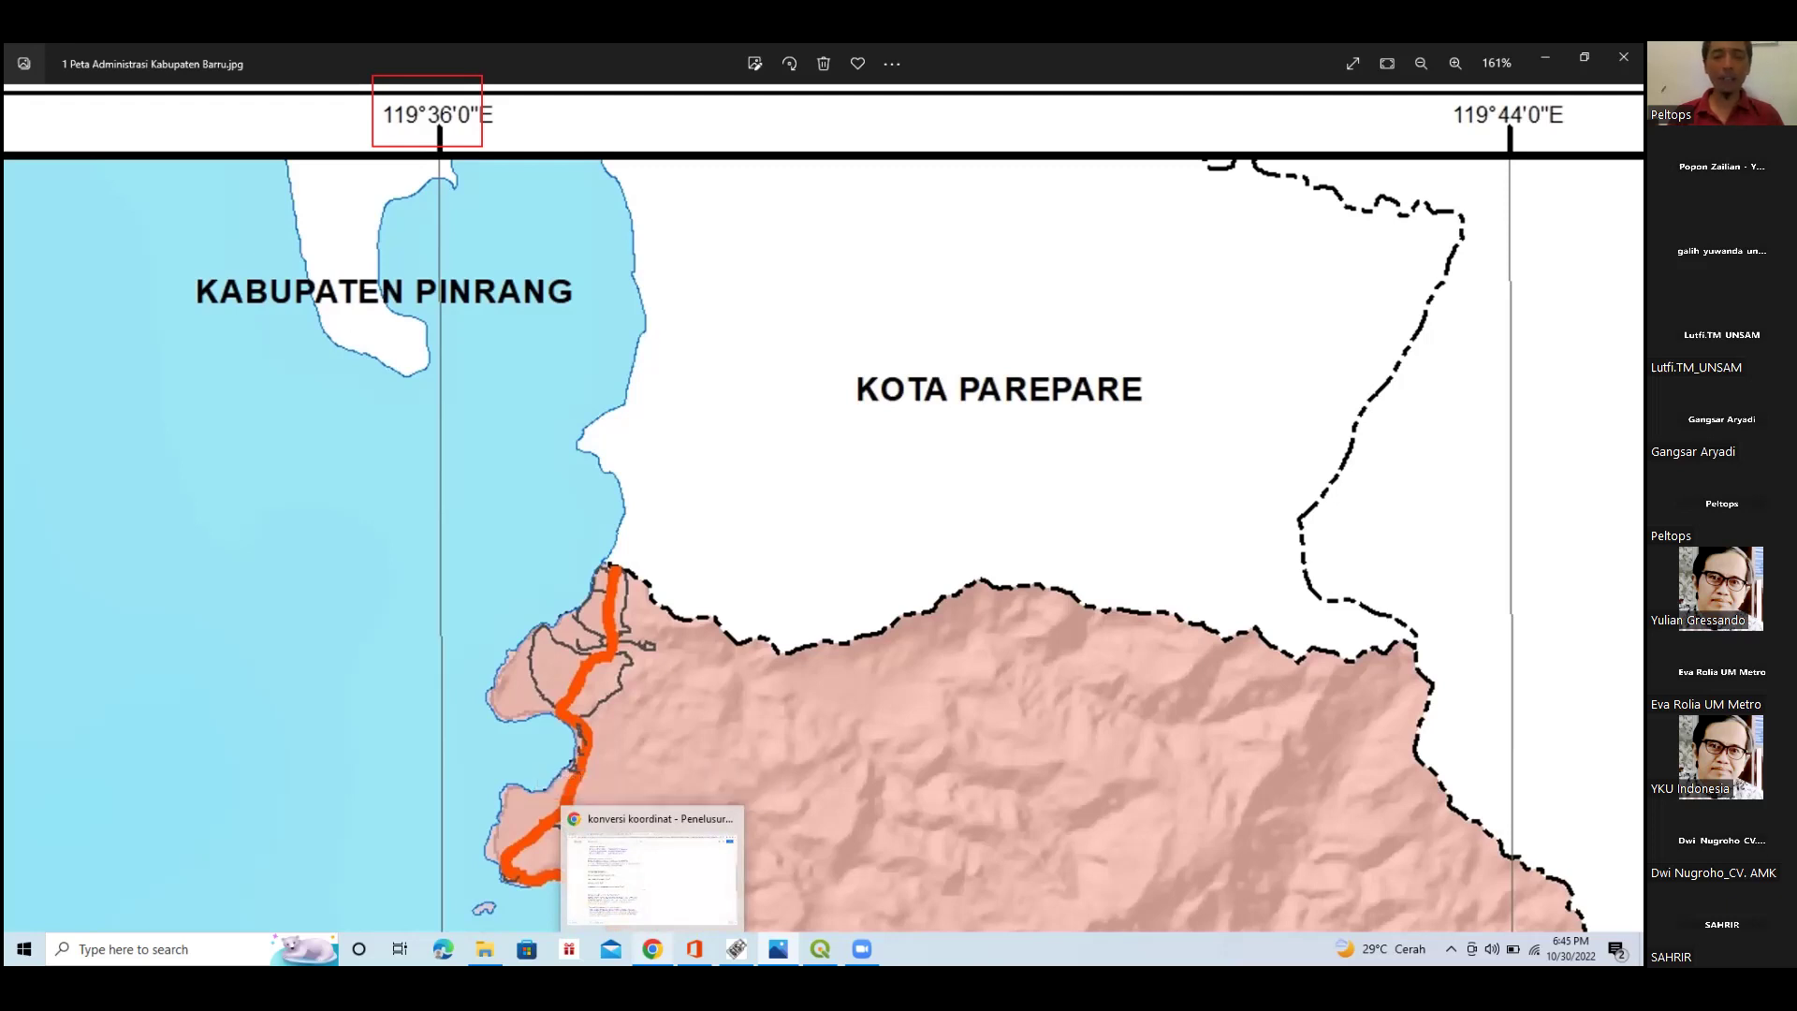
left_click(650, 875)
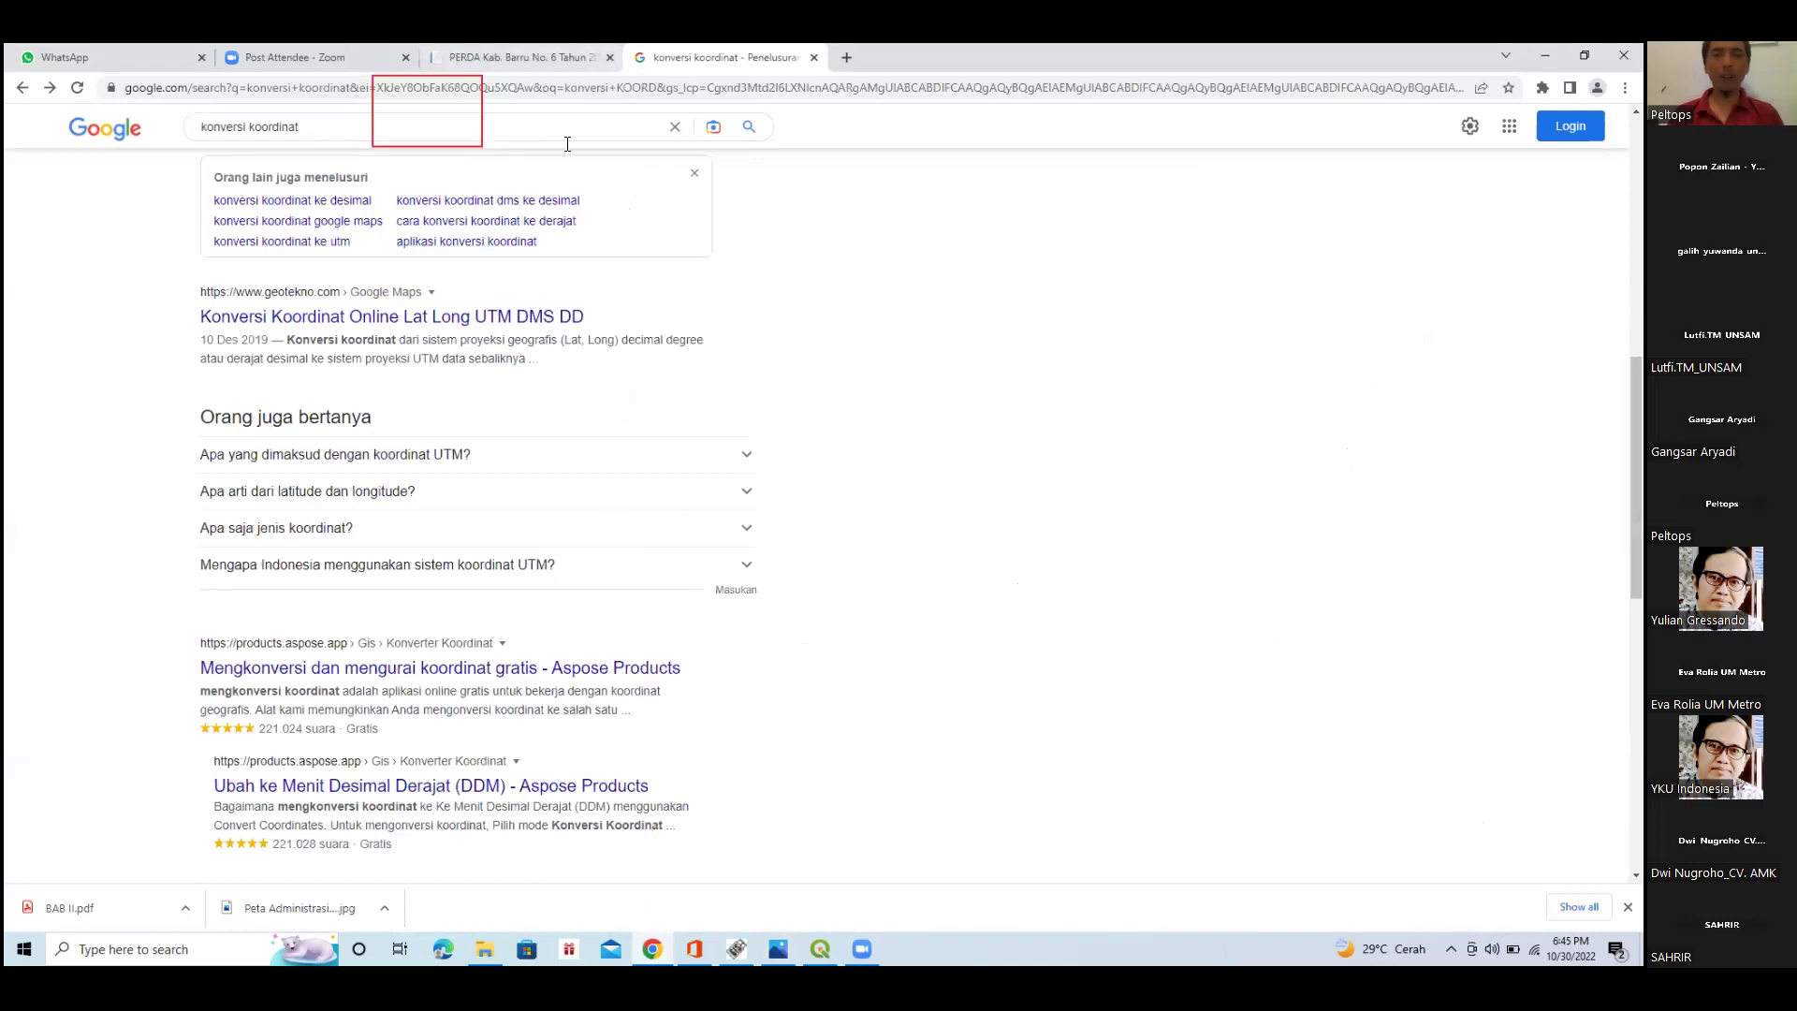
left_click(315, 129)
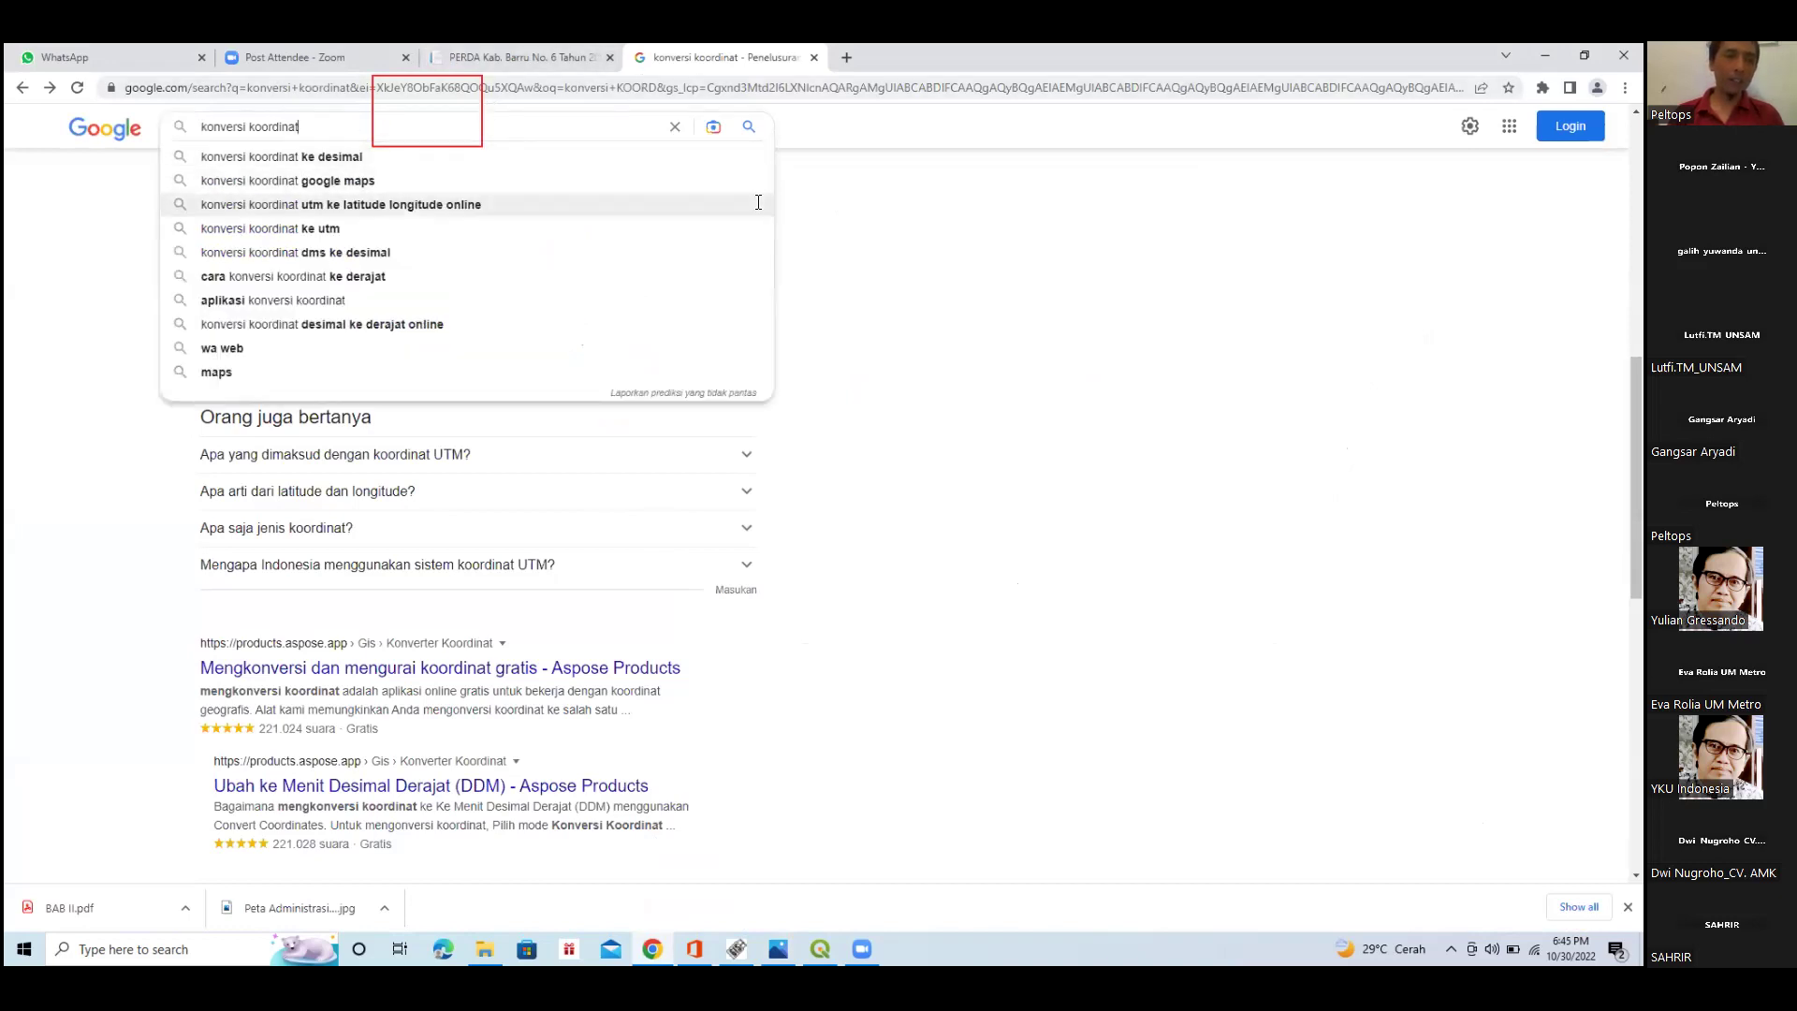
left_click(413, 157)
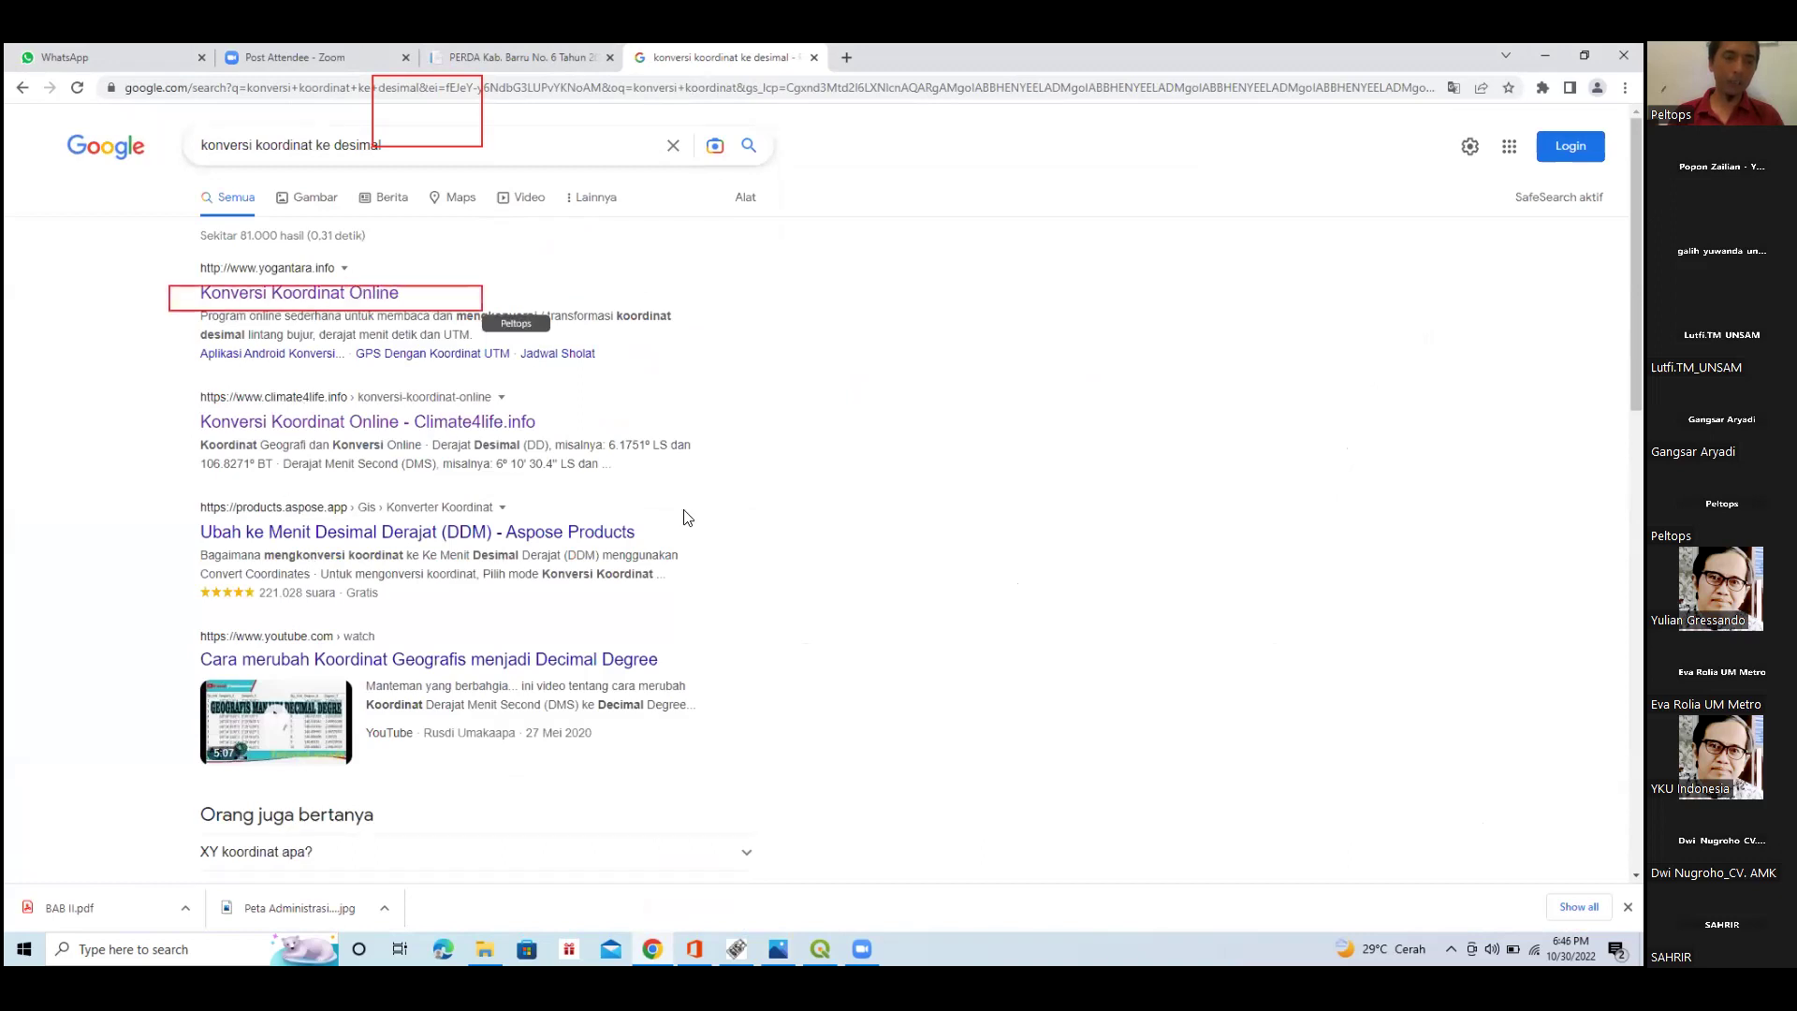
Open the Konversi Koordinat Online site from the search results and set its GPS (DMS) form to LS and BT.
left_click(314, 295)
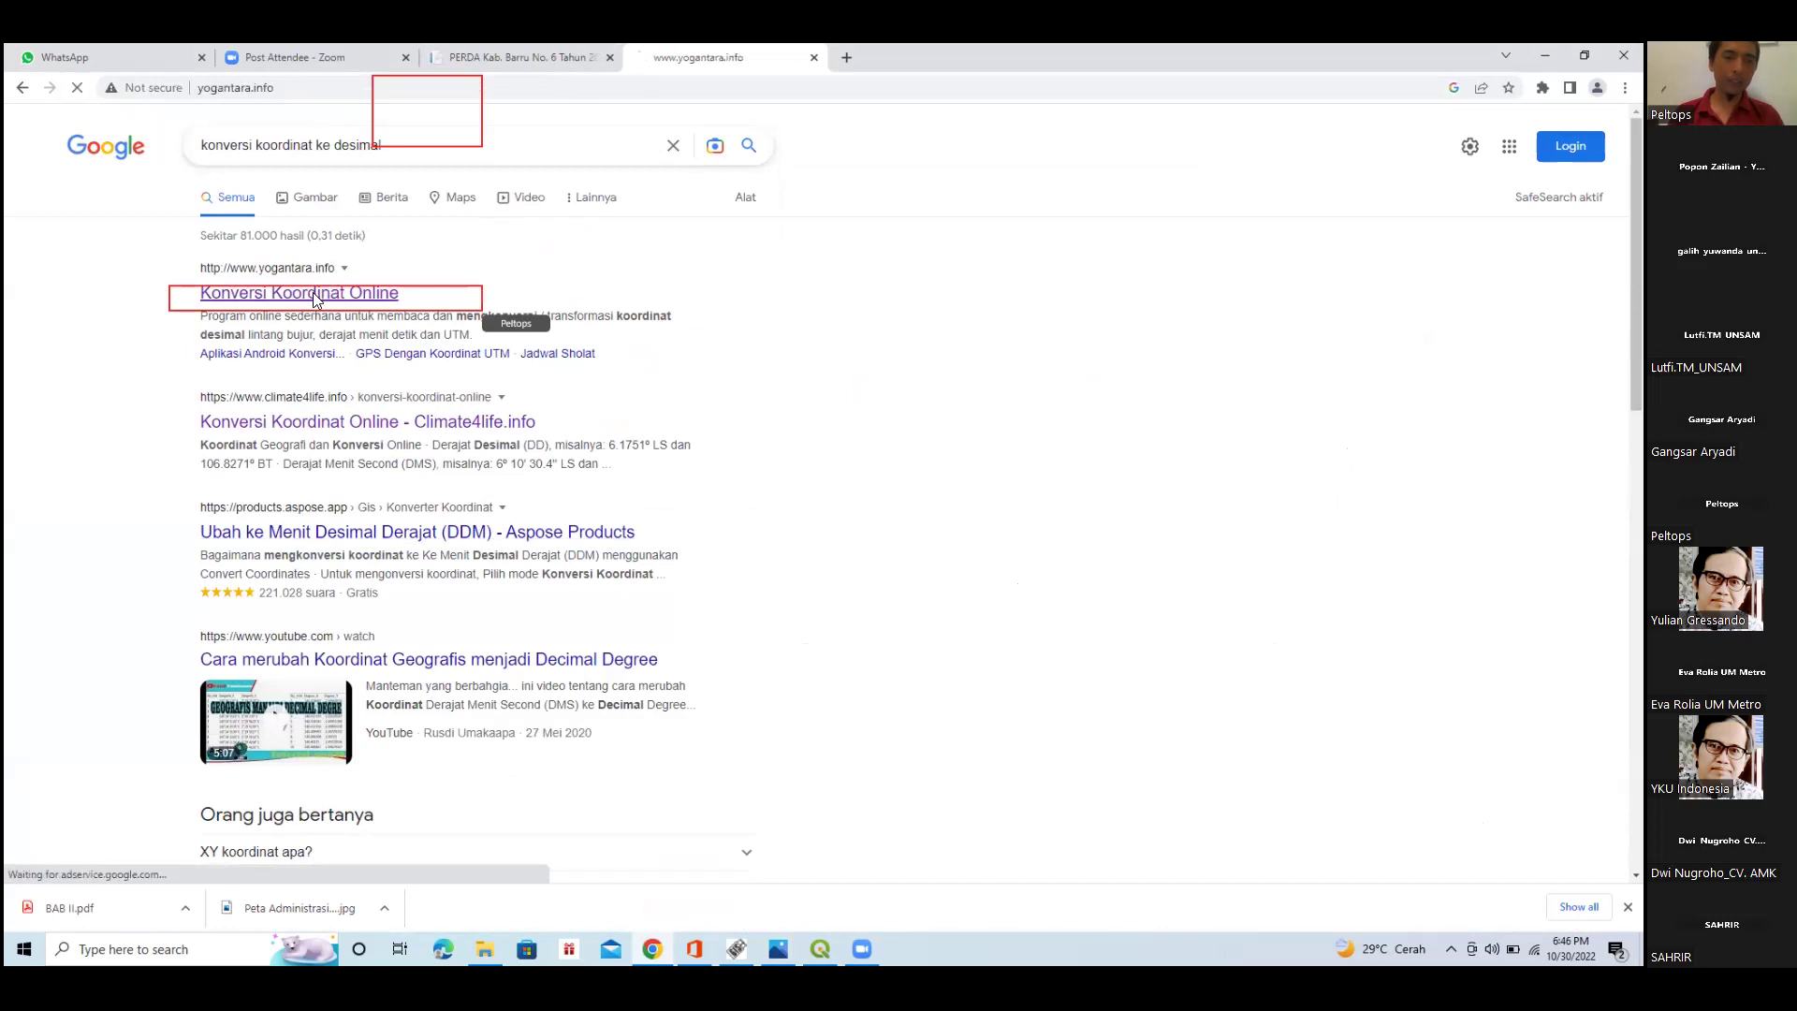
scroll(460, 446, "down", 2)
scroll(459, 447, "down", 10)
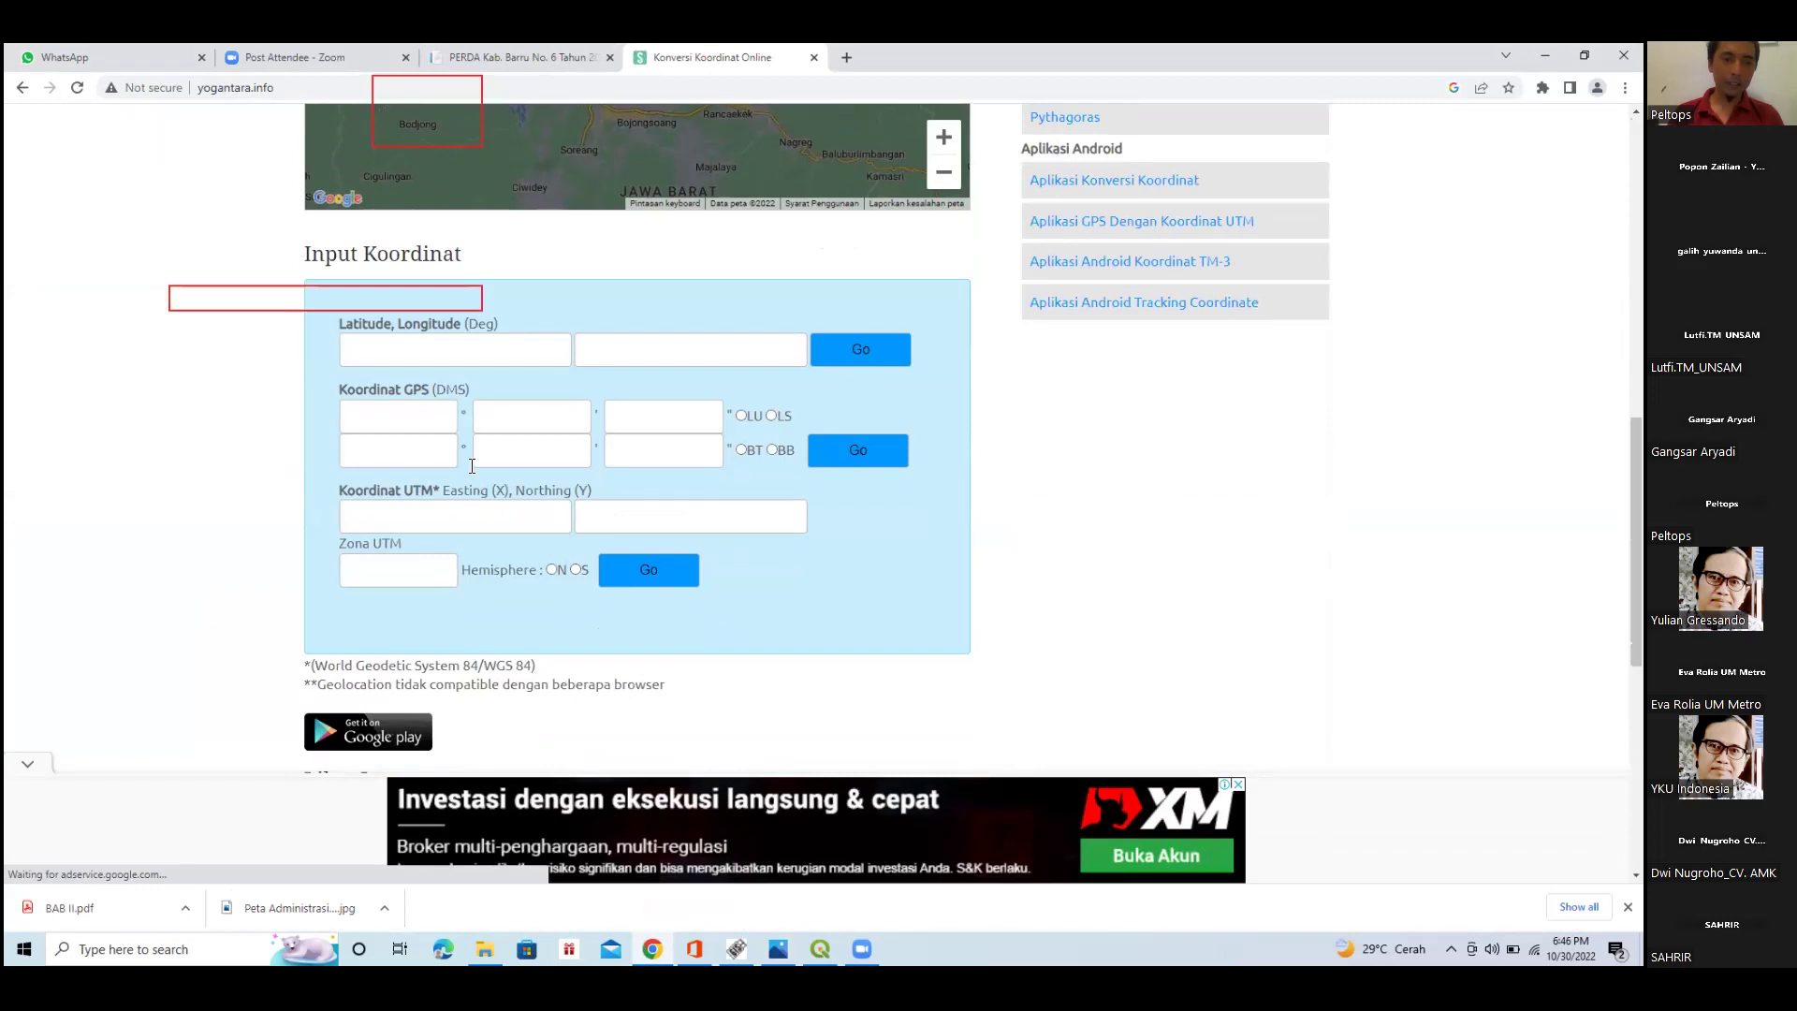
left_click(410, 412)
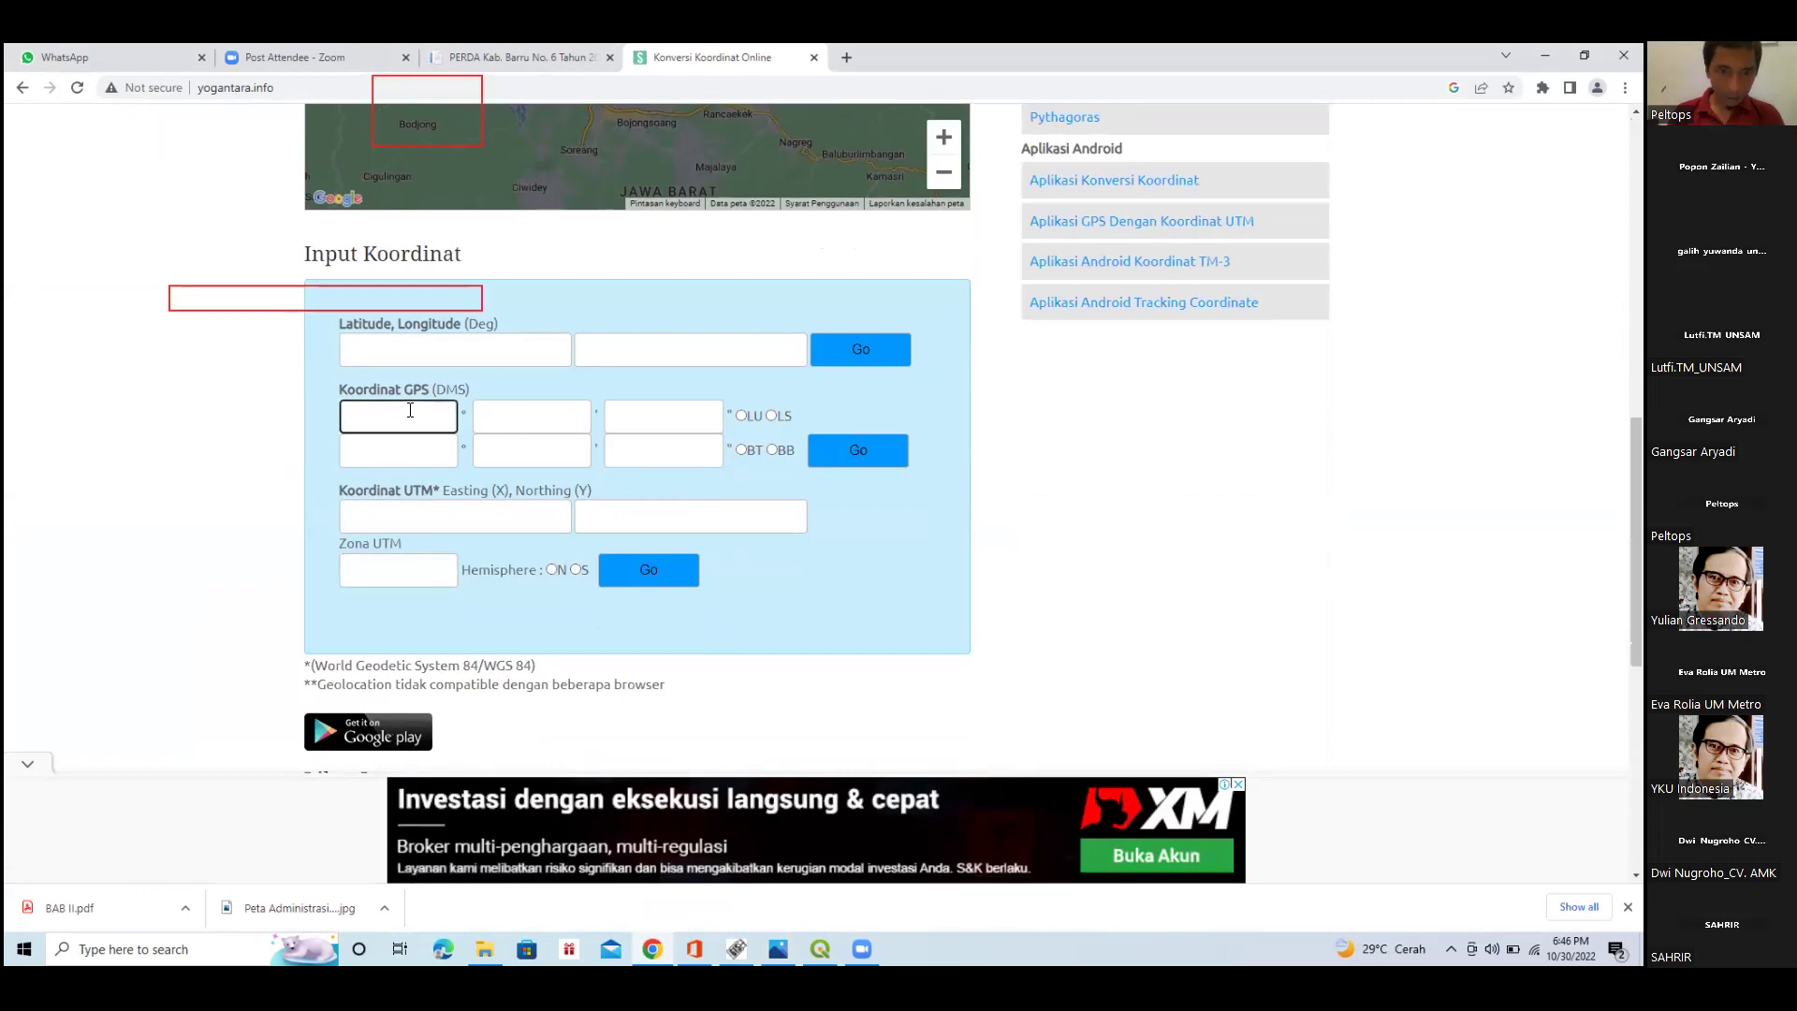
left_click(414, 447)
left_click(771, 416)
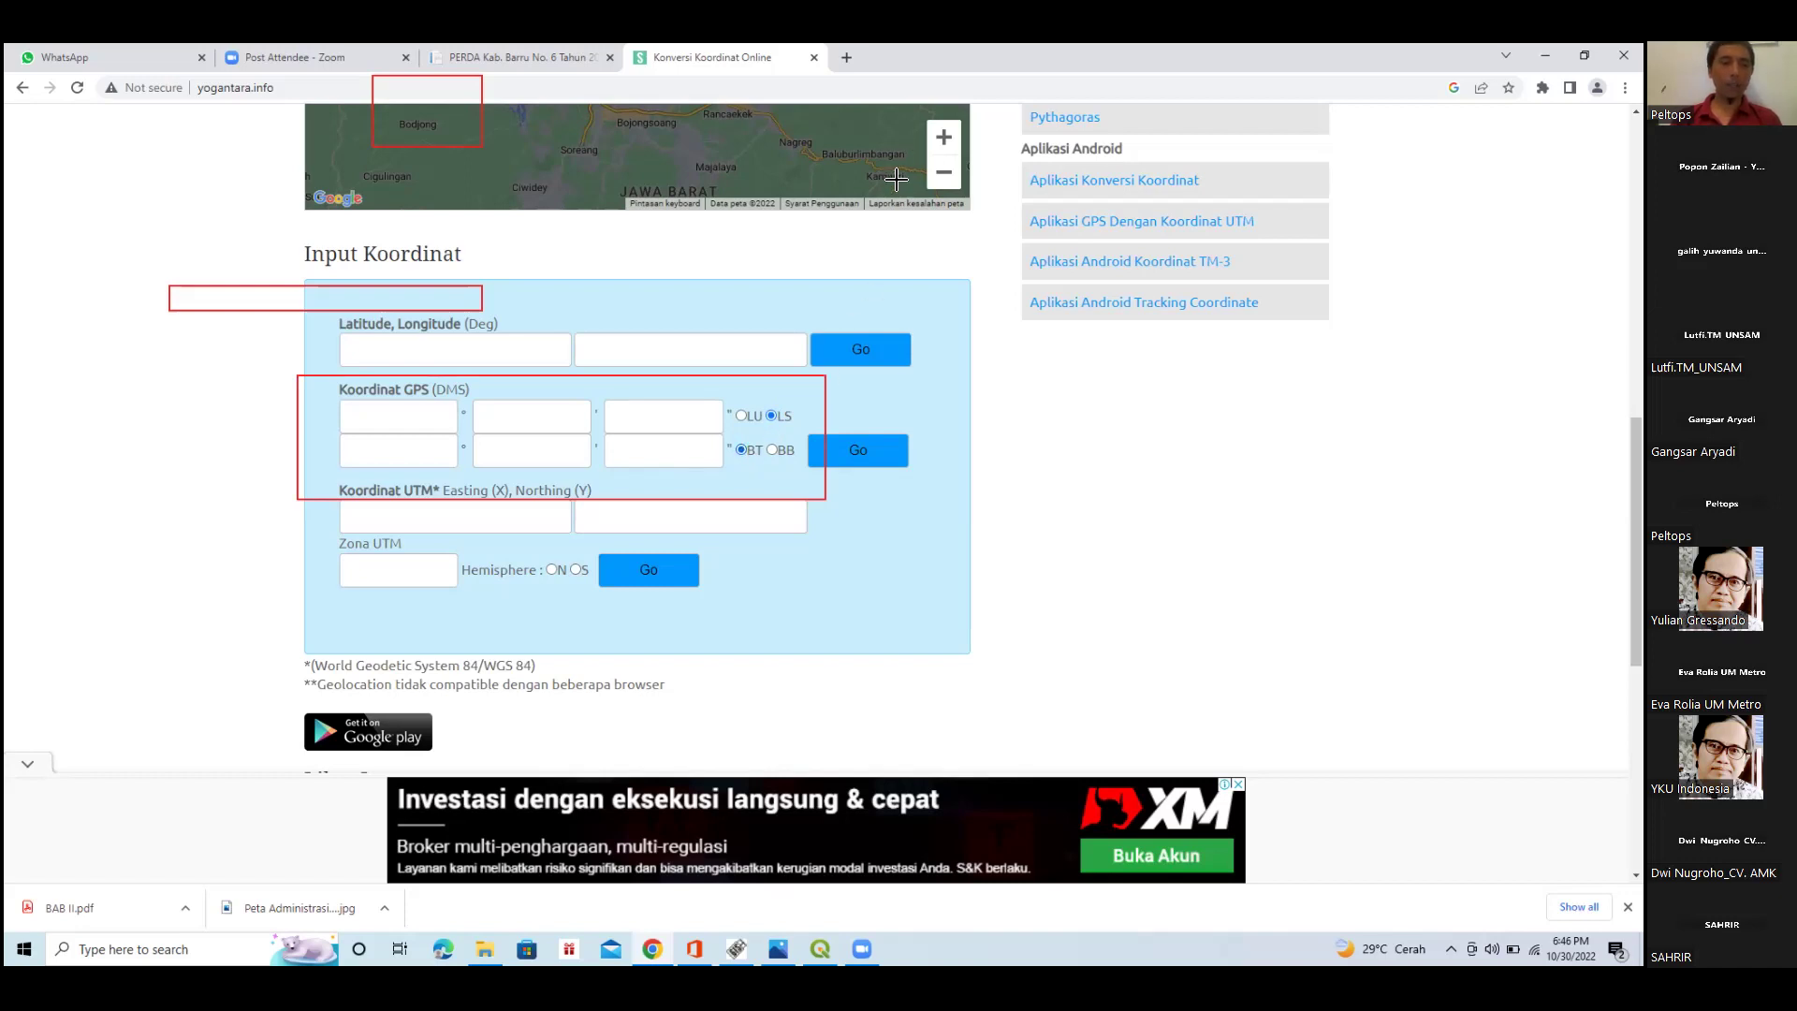
left_click(24, 88)
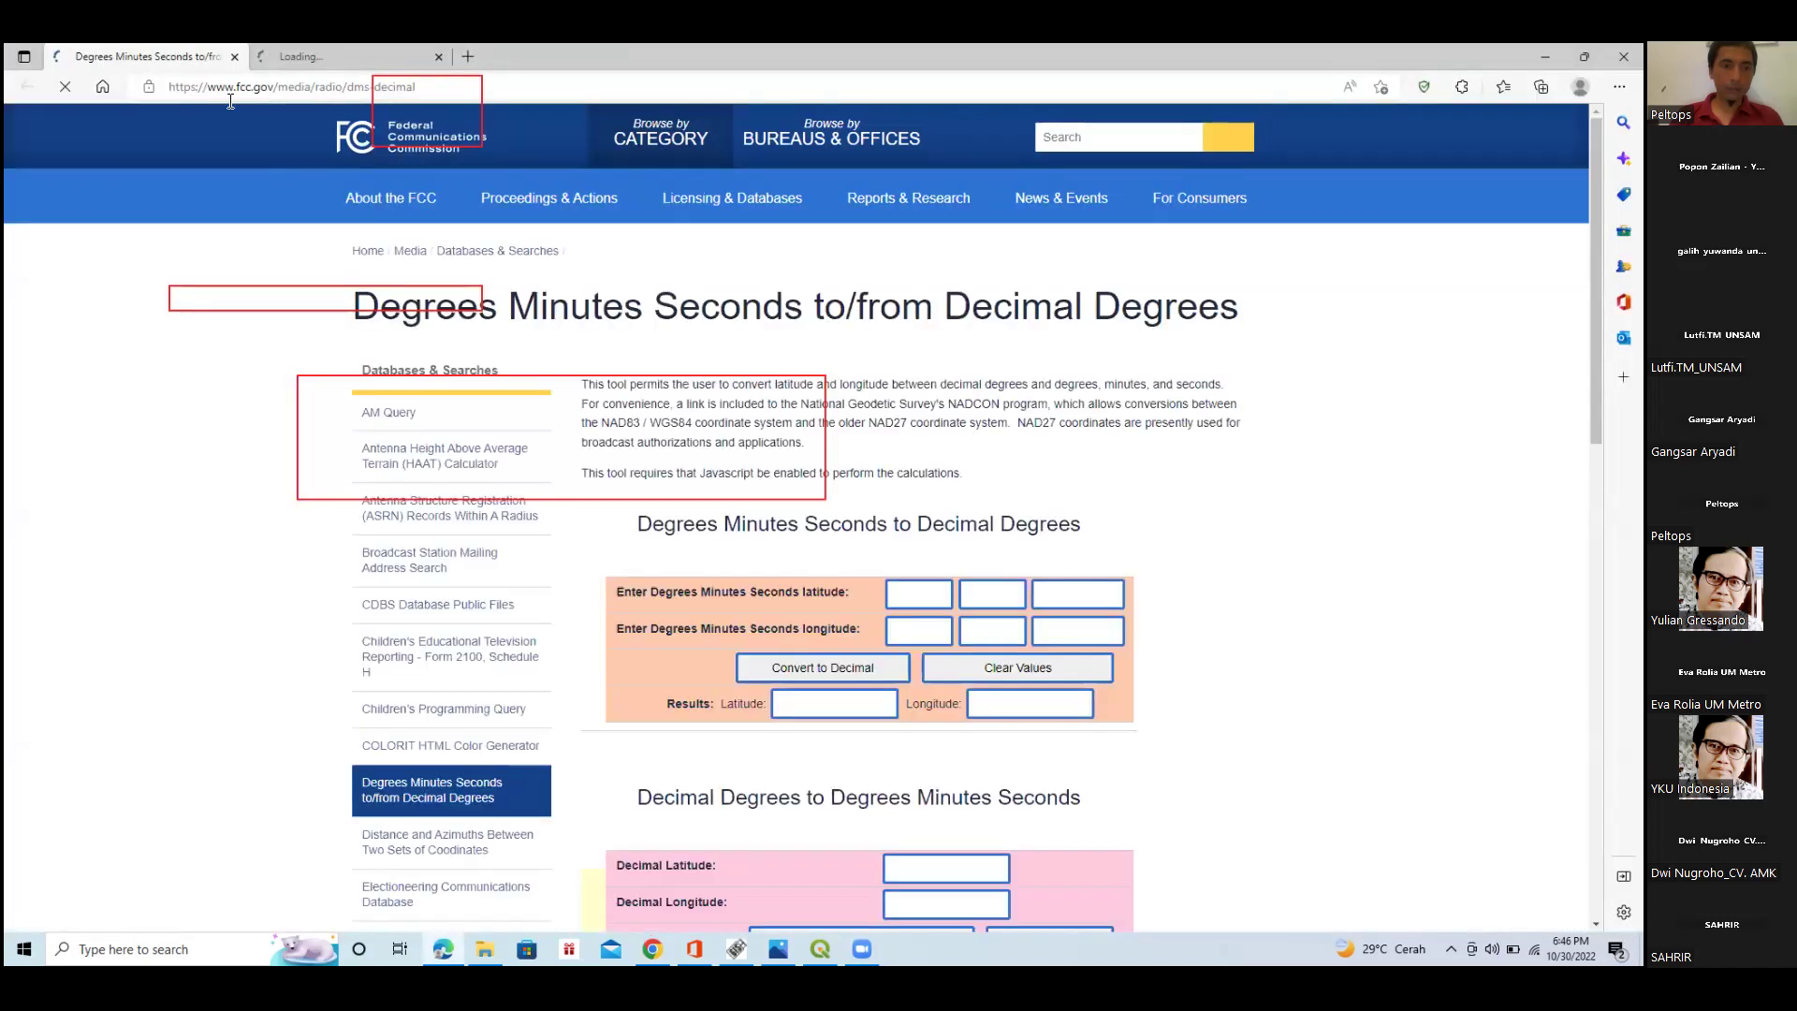
Switch to Edge, close the extra loading tab, and enter 119 as the longitude degrees in the FCC degrees-to-decimal converter.
left_click(438, 56)
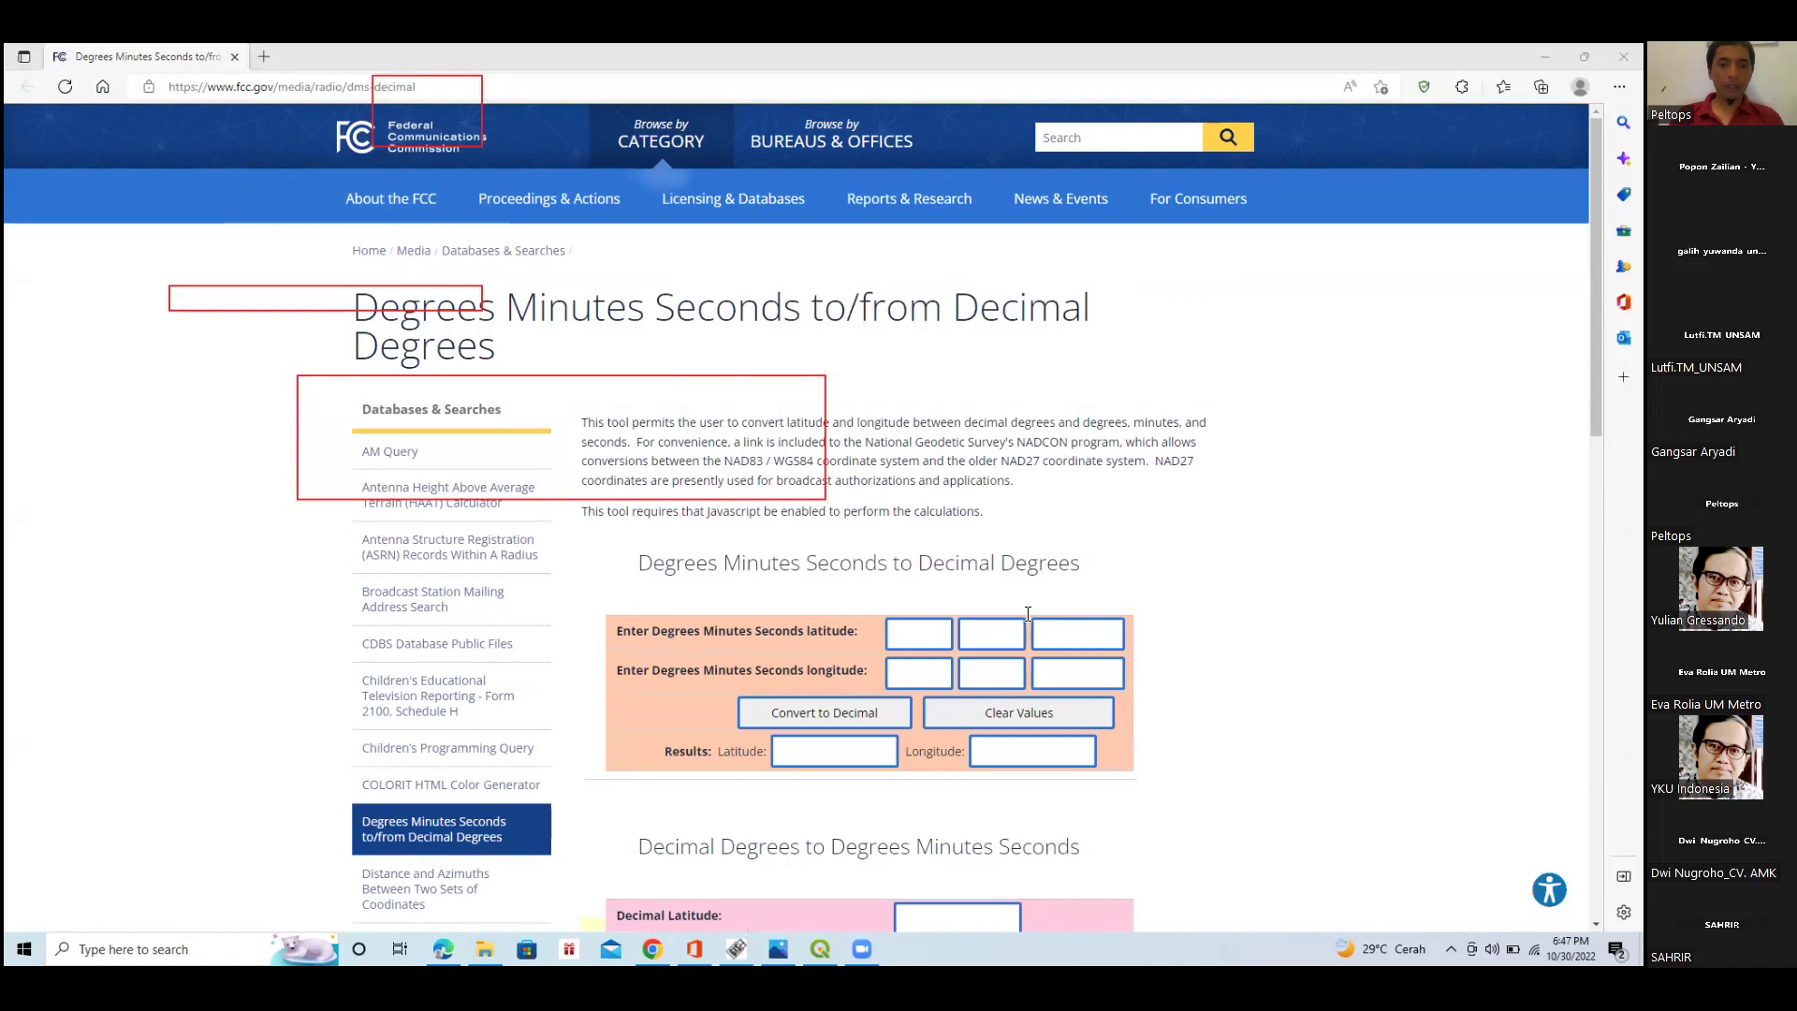
scroll(926, 554, "down", 1)
left_click(927, 510)
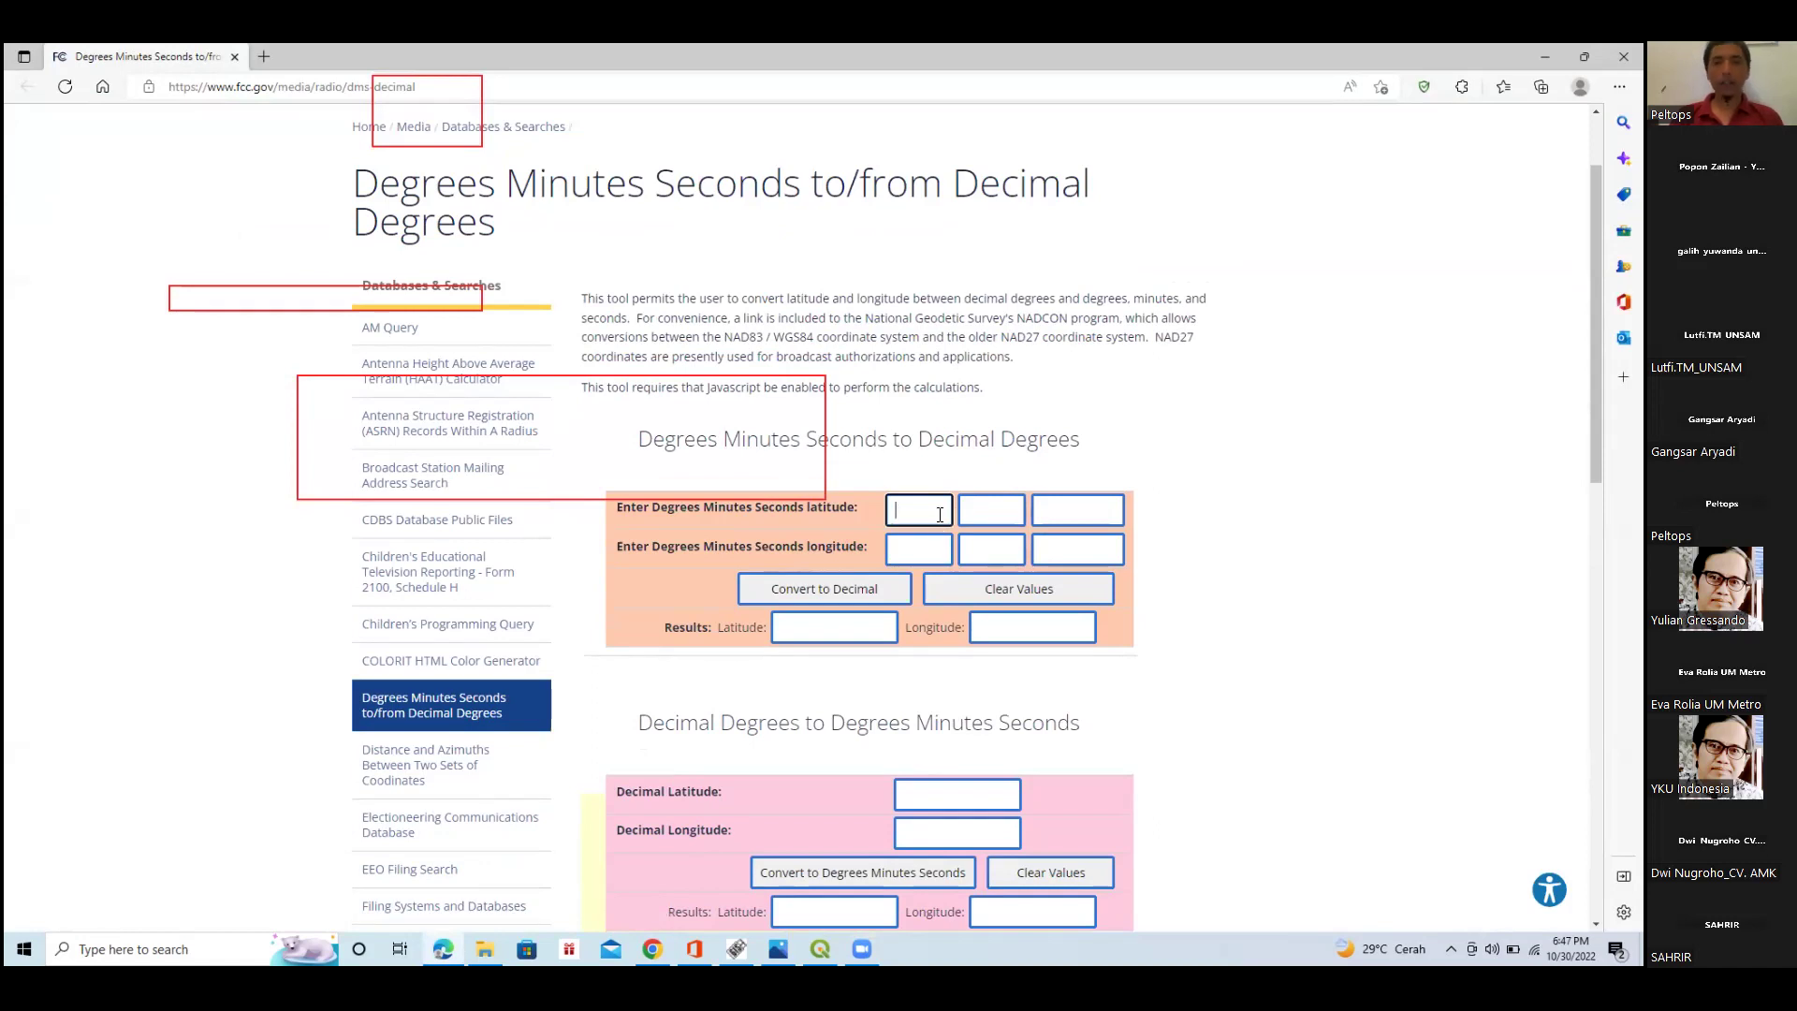
left_click(939, 554)
type("119")
left_click(990, 543)
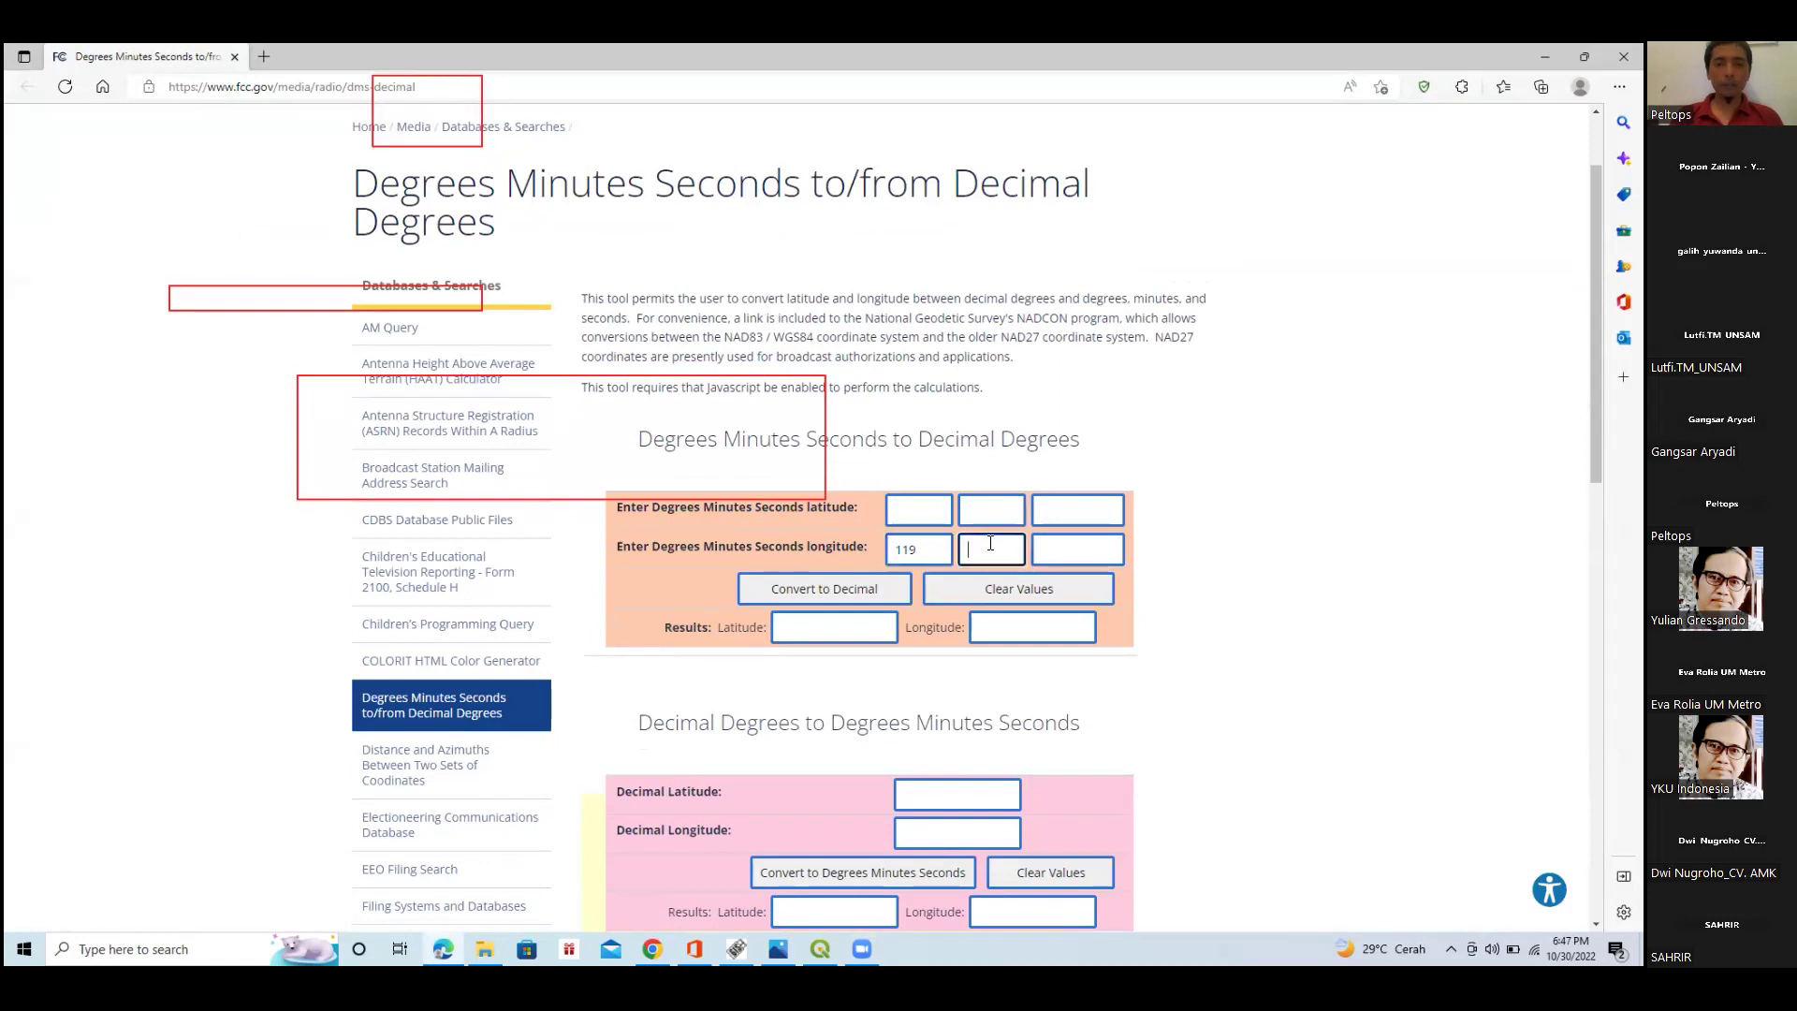
Check the westernmost longitude label on the Kabupaten Barru map image and complete the converter's longitude with 36 minutes and 0 seconds.
left_click(778, 949)
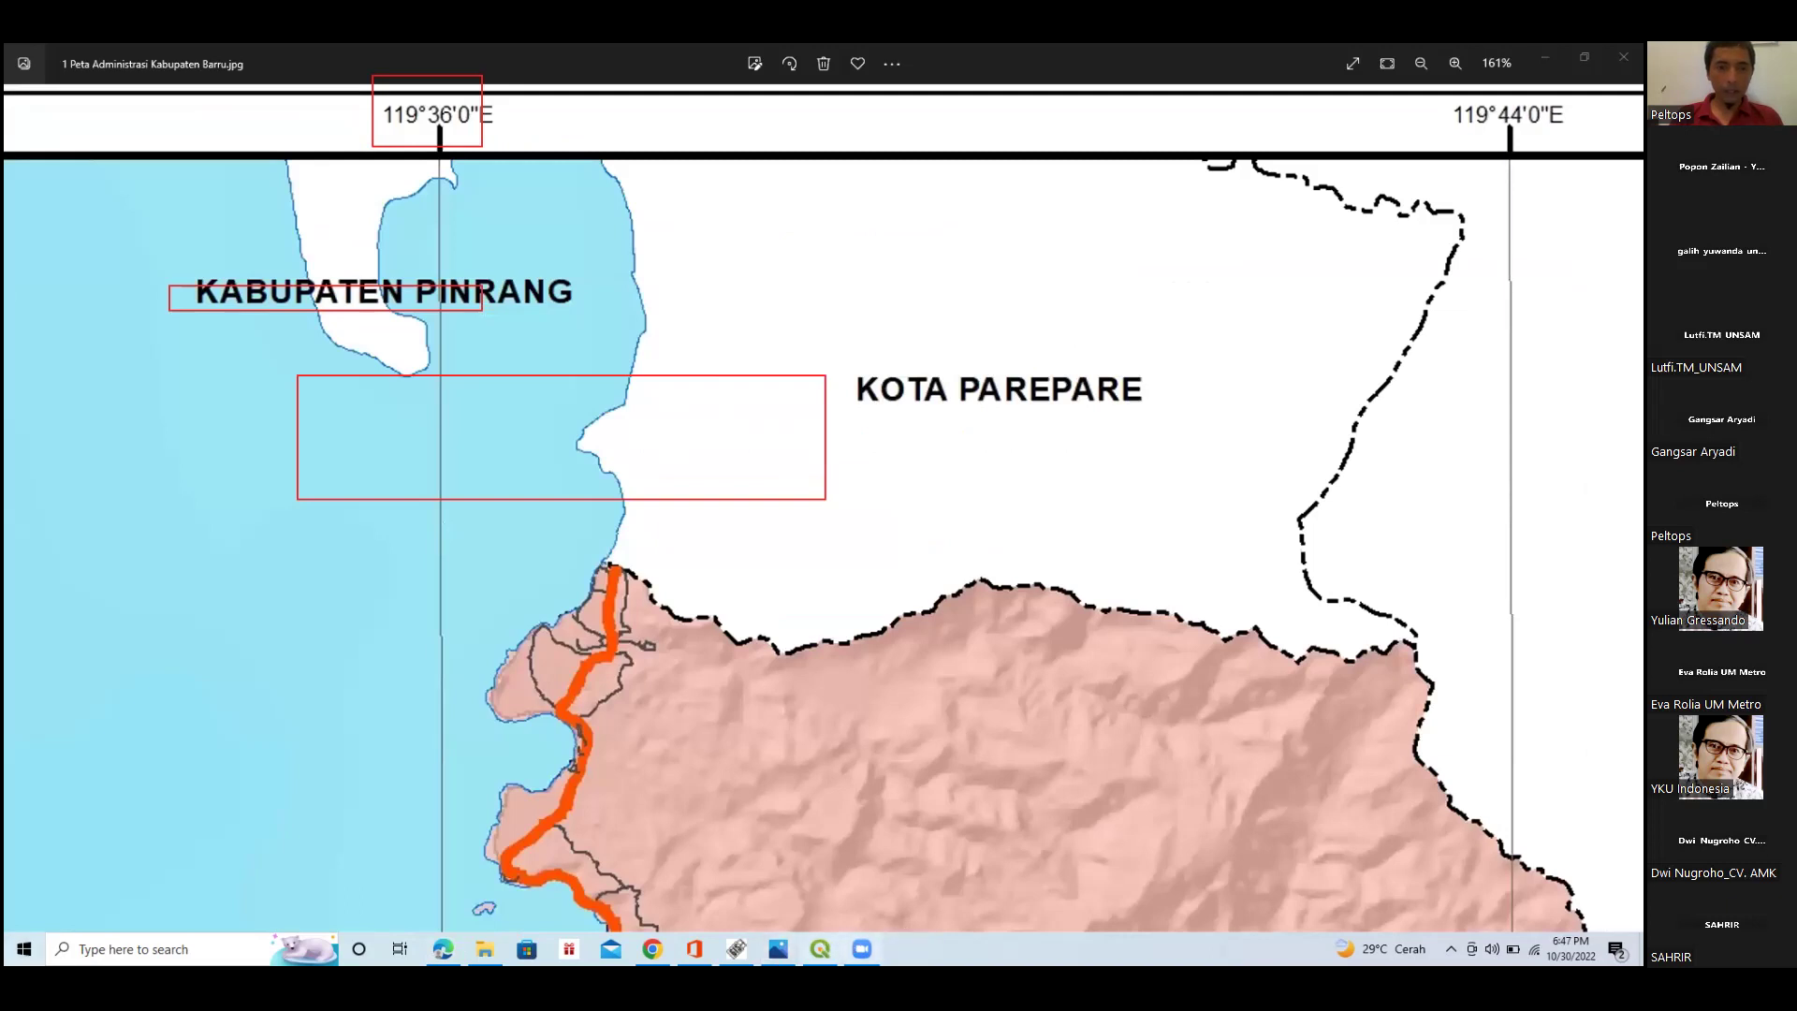
key("super")
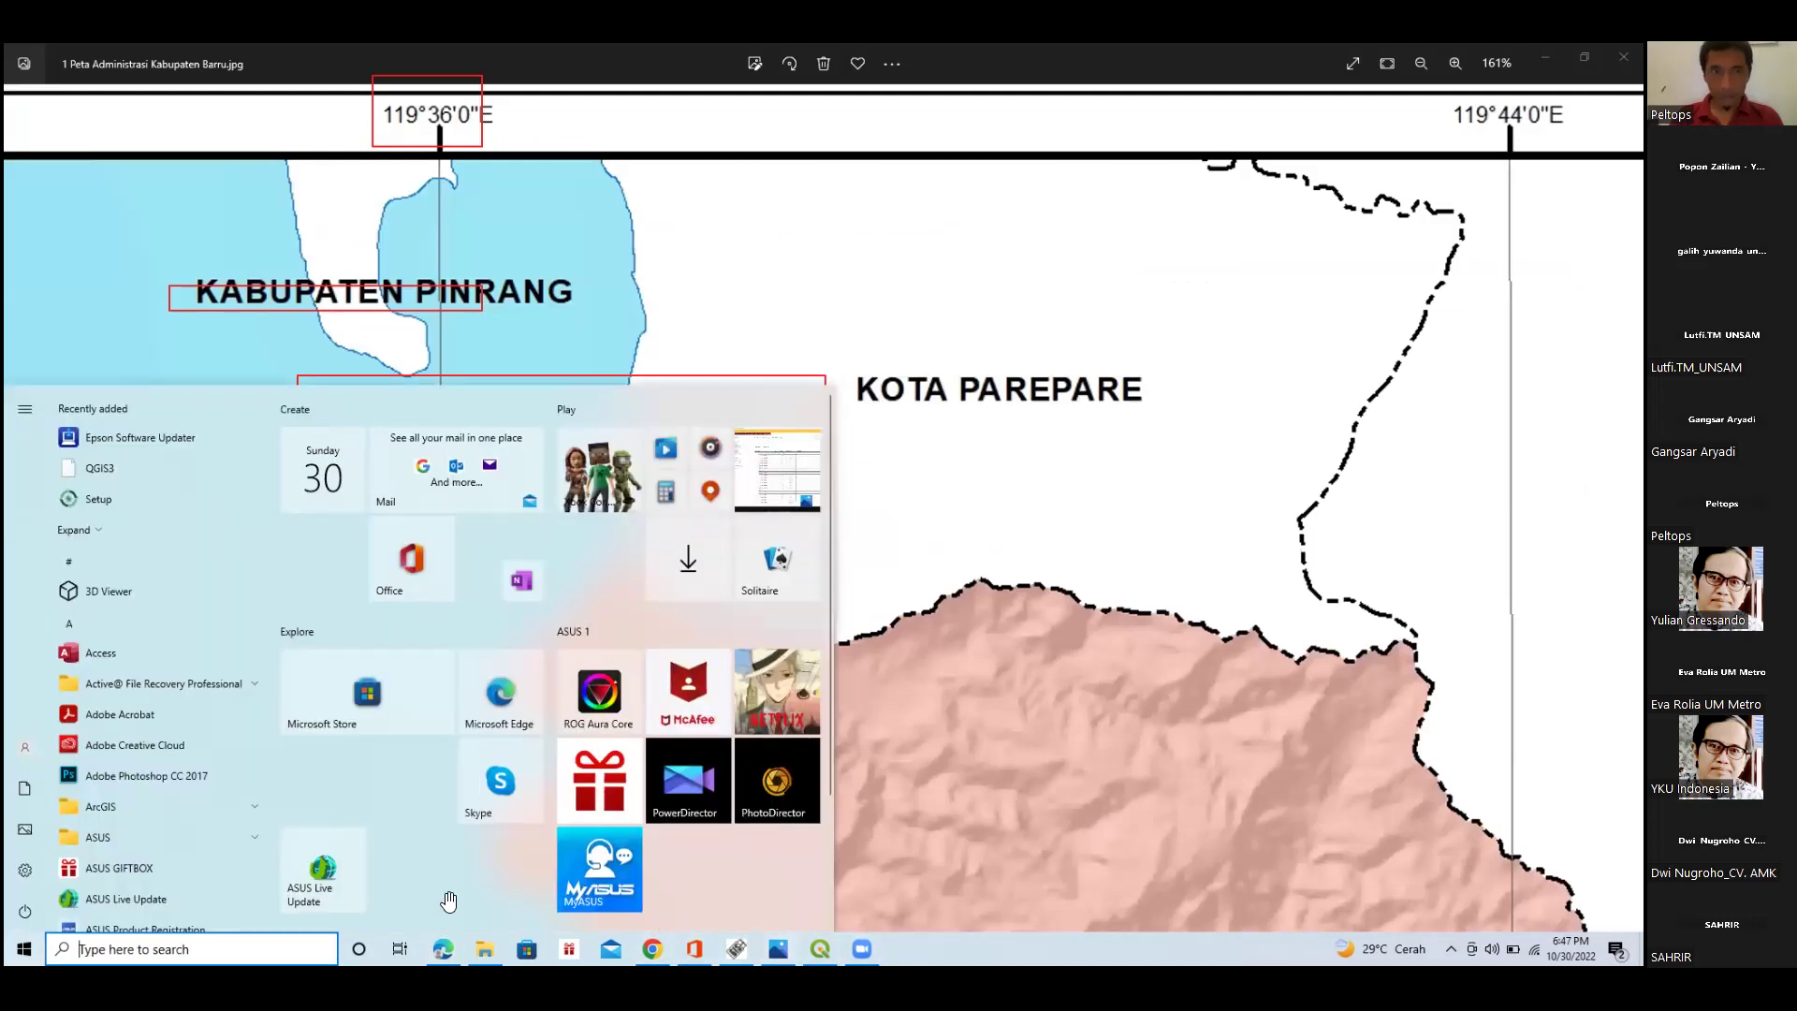
key("alt+Tab")
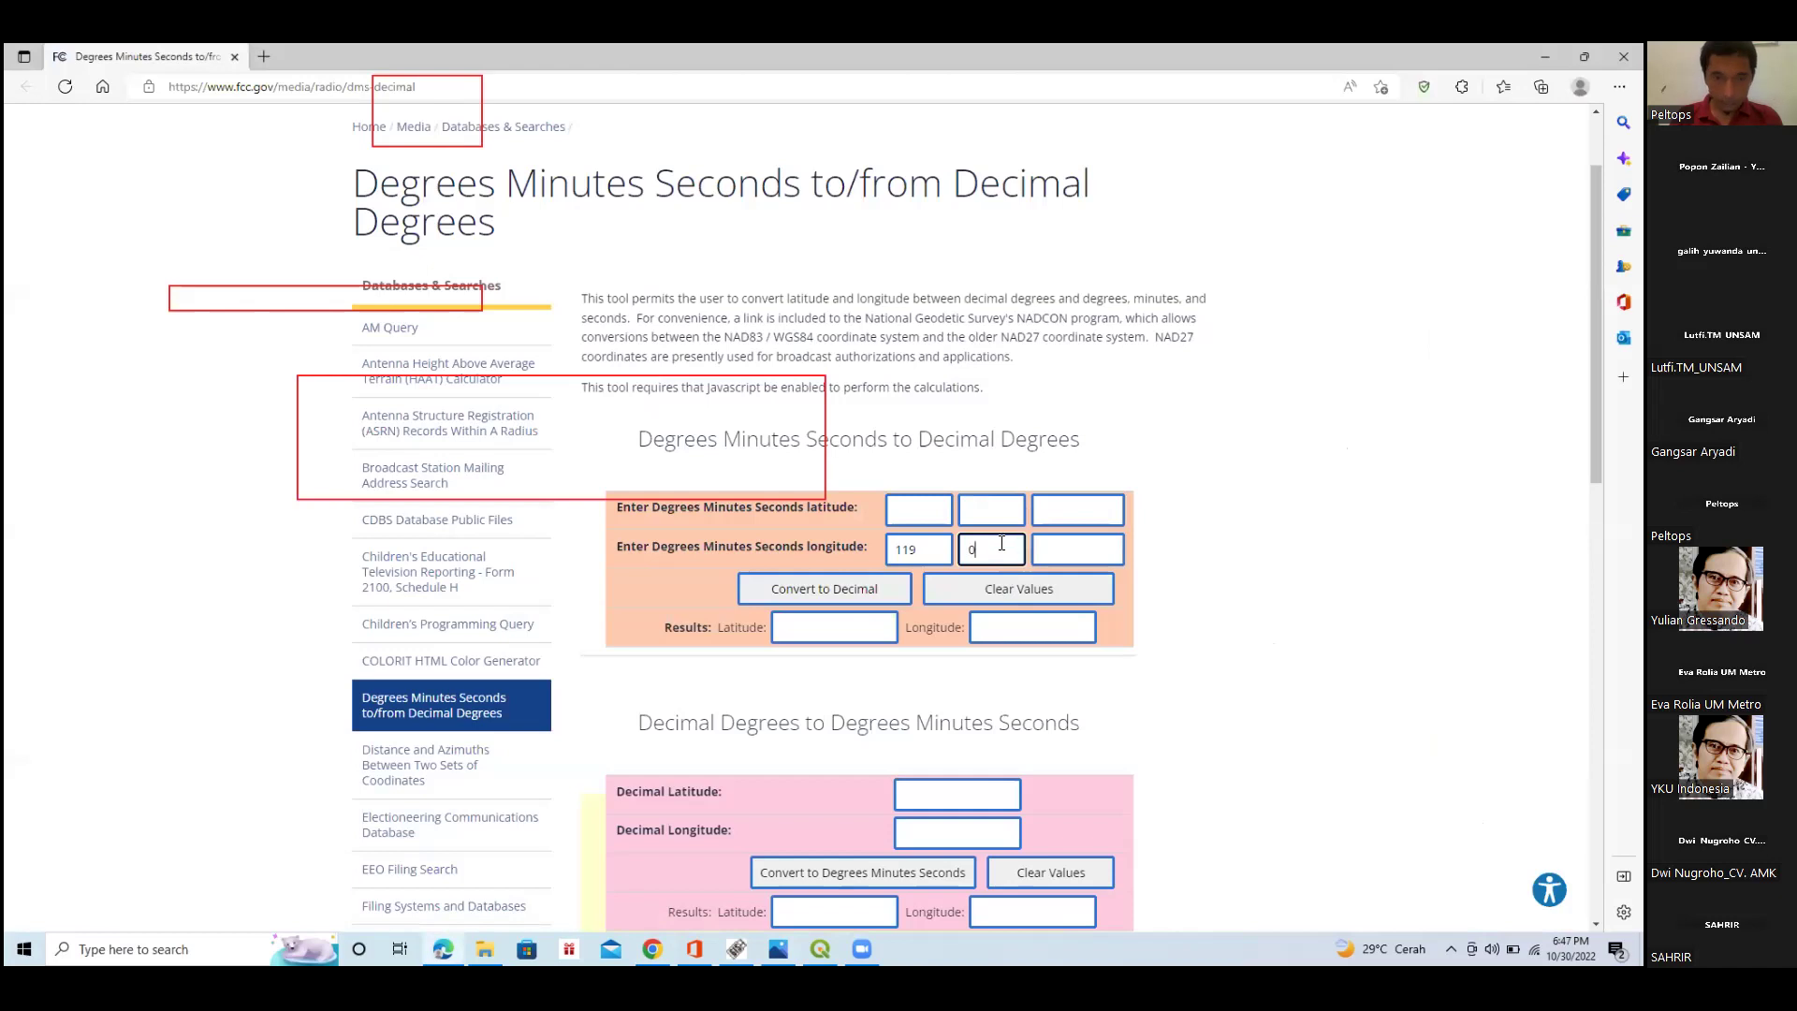
type("36")
left_click(1095, 552)
type("0")
Find the northernmost latitude label on the map image's western border and enter 4 degrees 8 minutes as the converter's latitude.
left_click(936, 512)
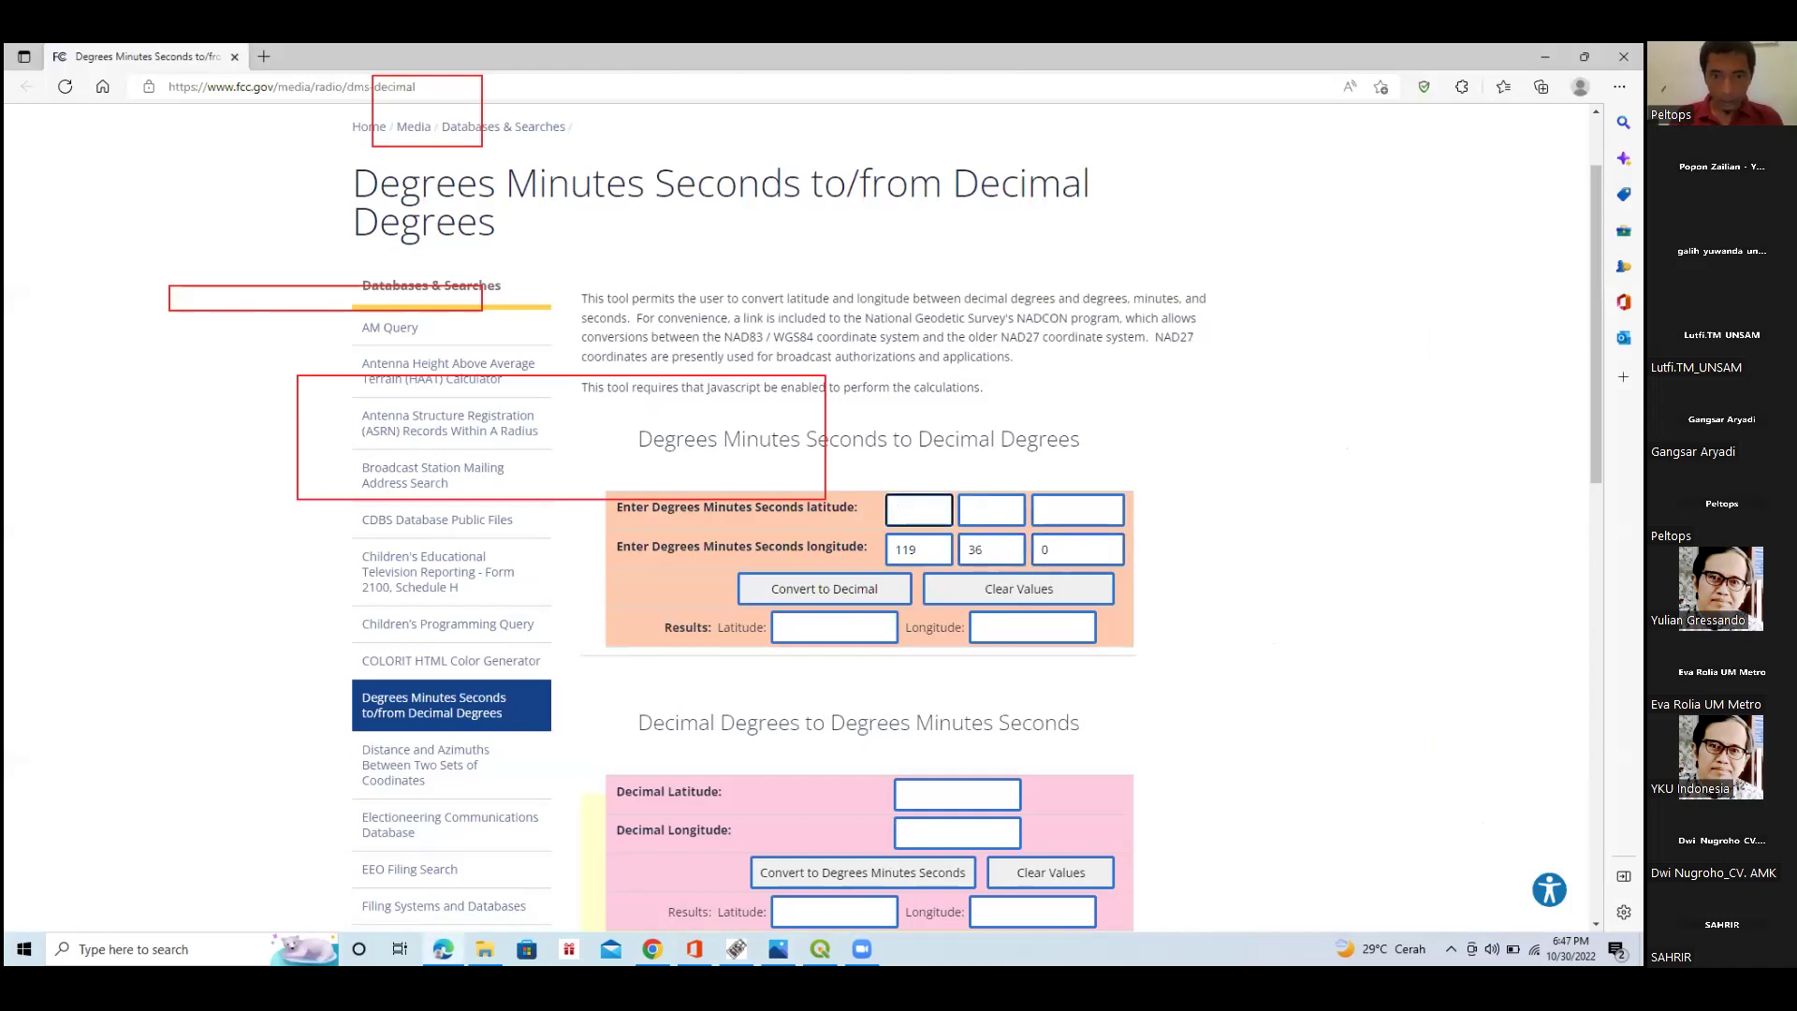
key("alt+Tab")
left_click_drag(535, 466, 842, 590)
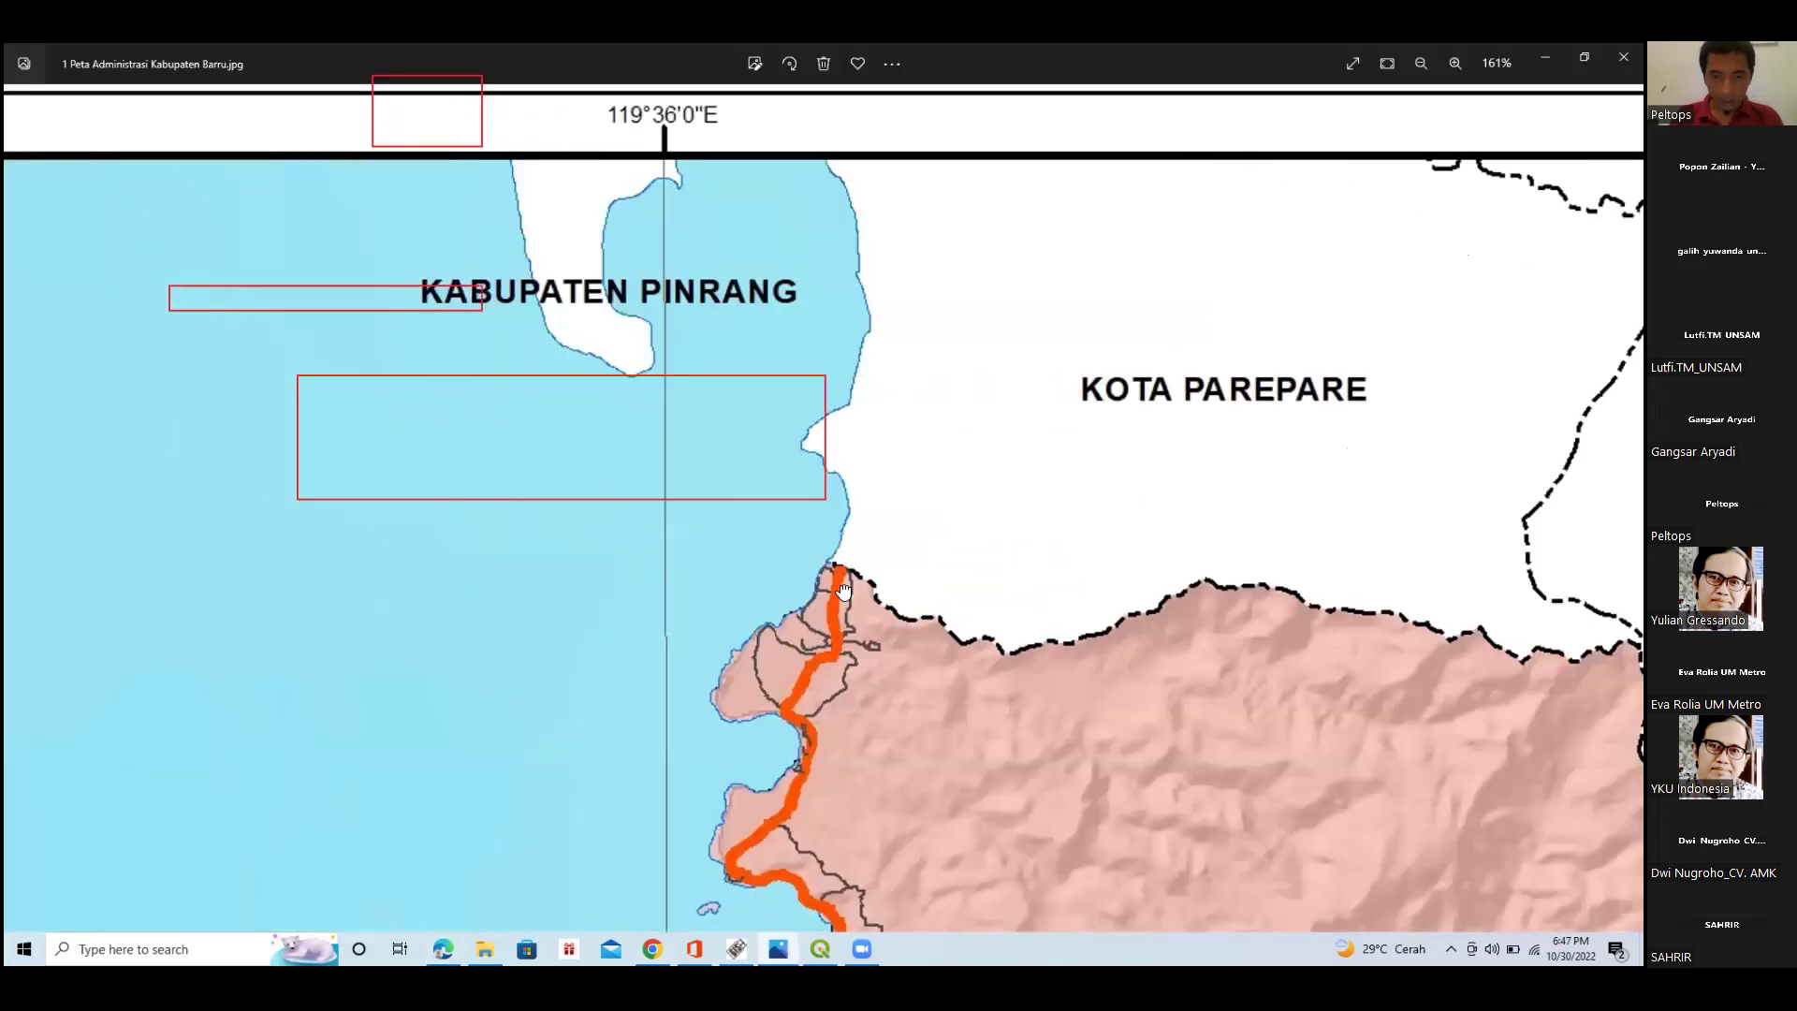
scroll(927, 559, "down", 2)
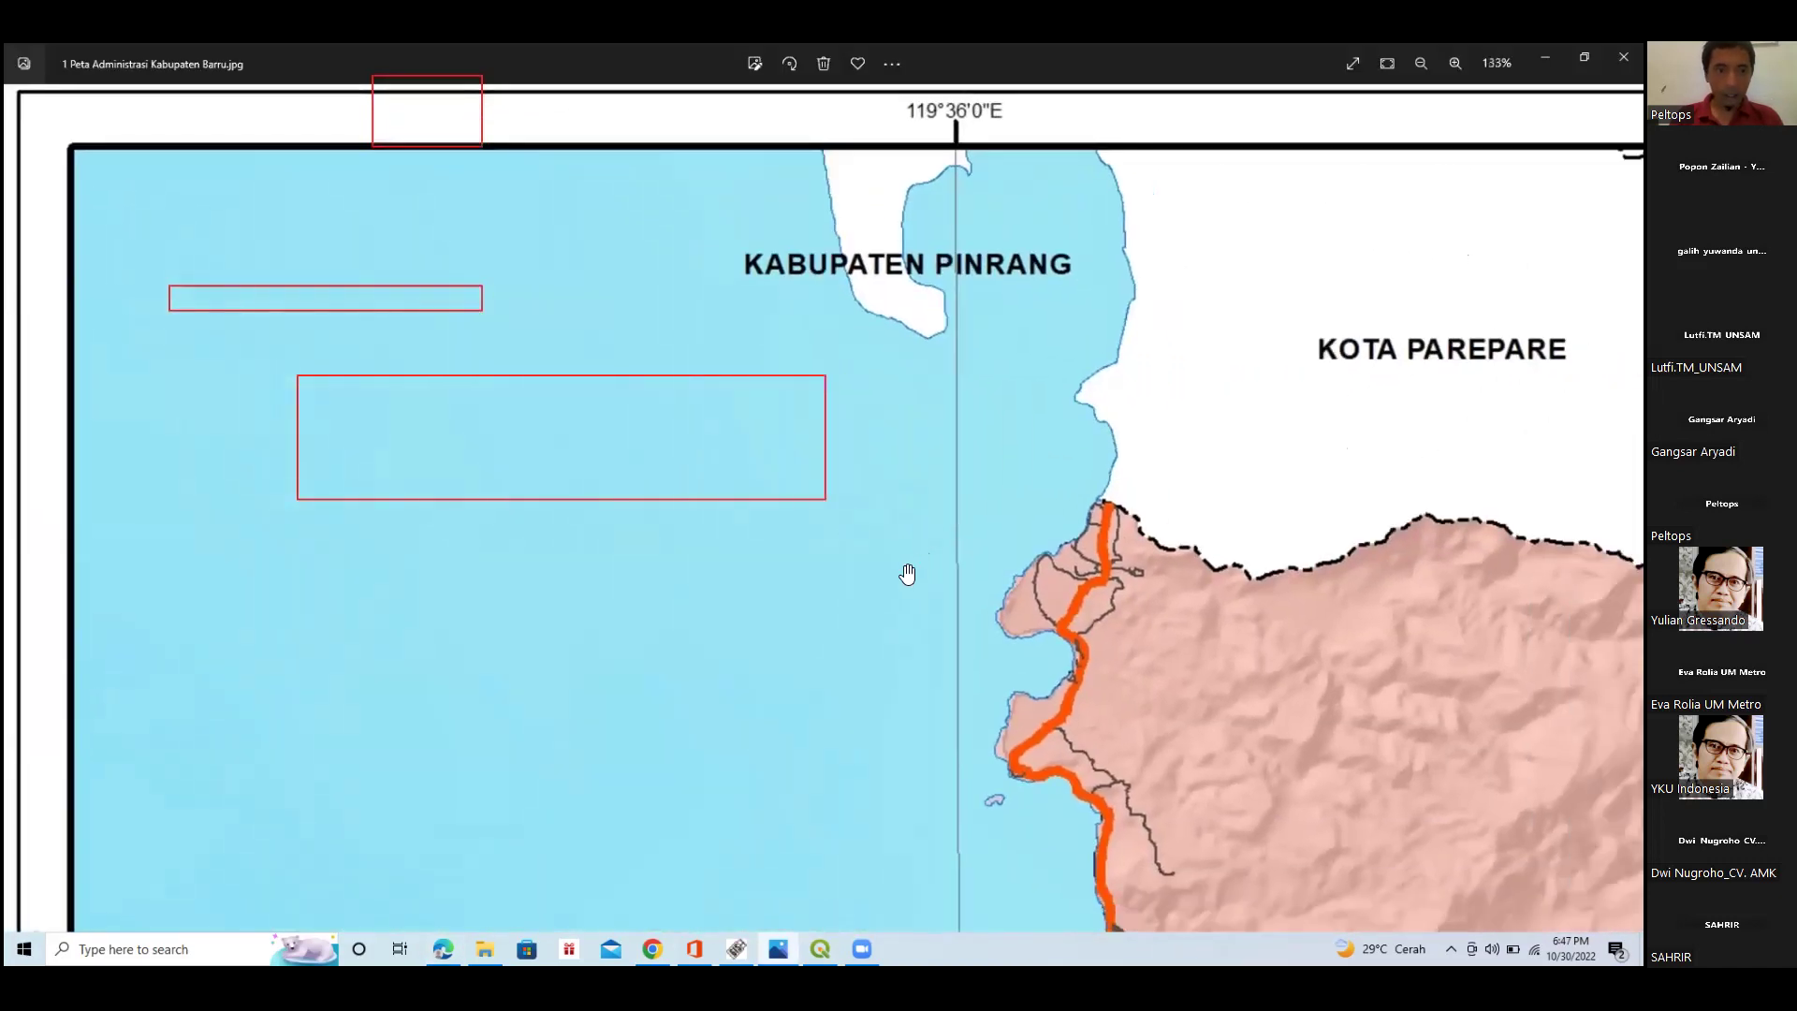
scroll(907, 573, "down", 1)
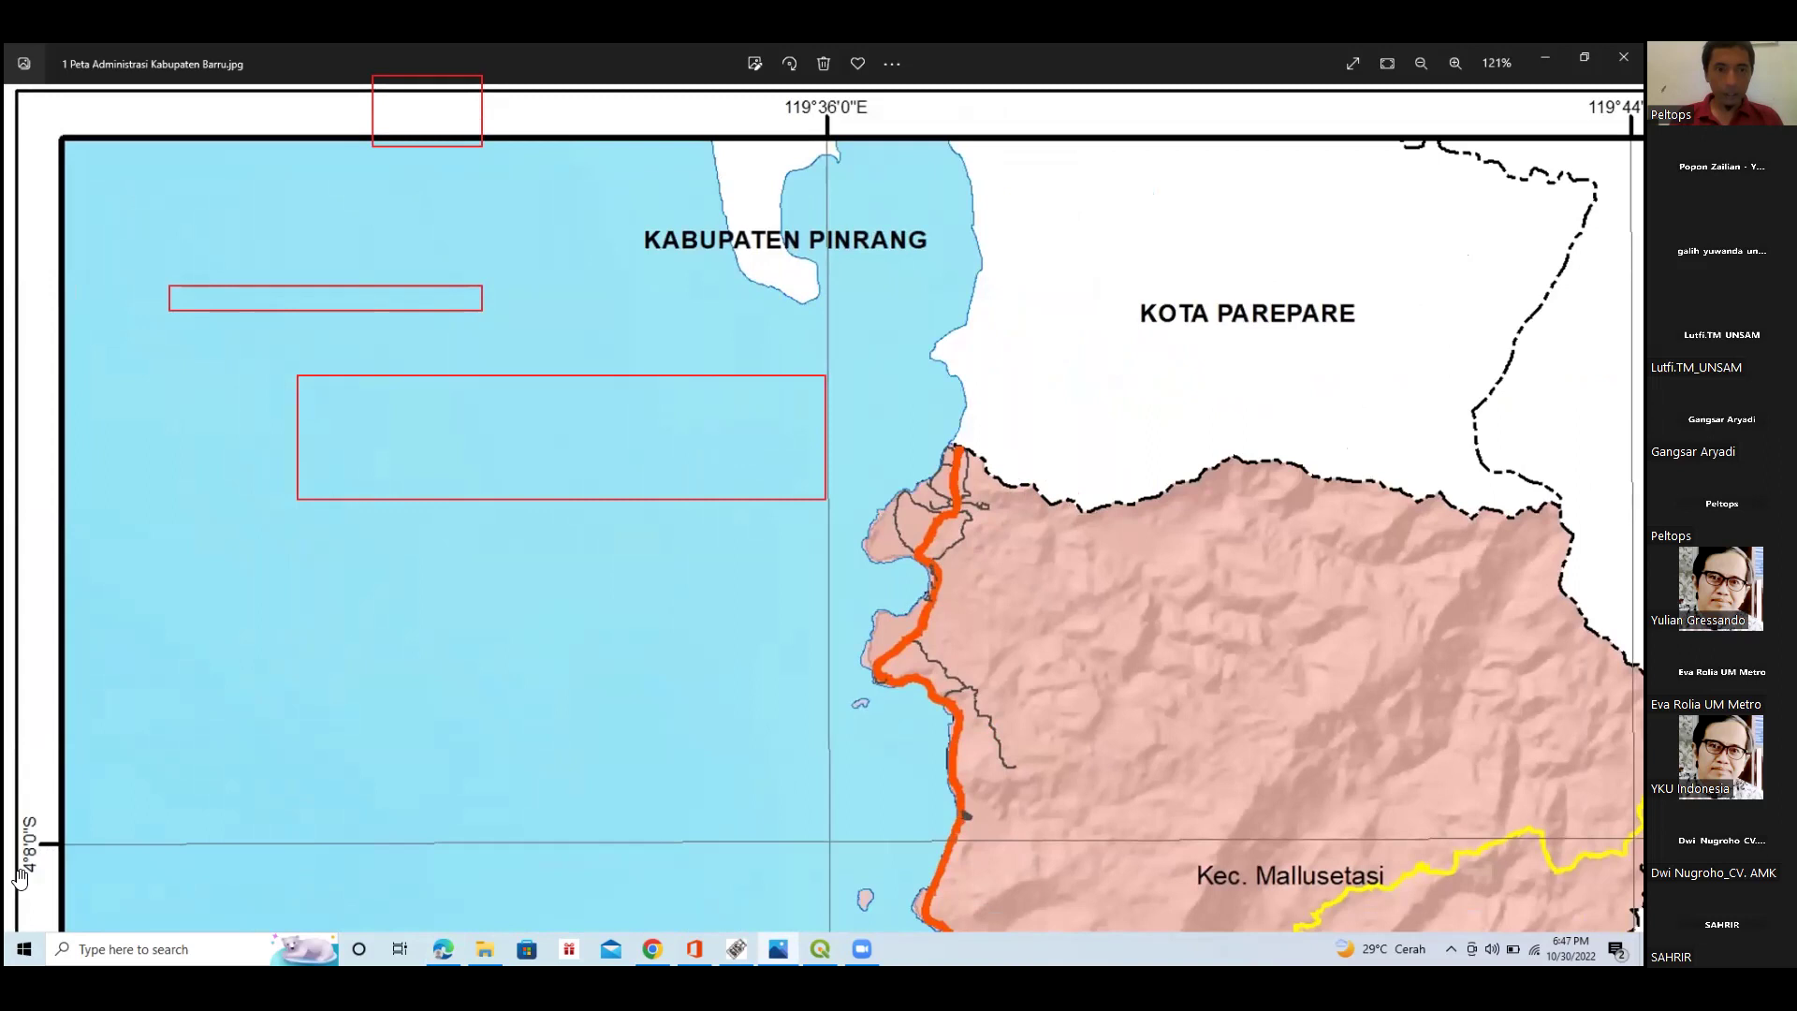
scroll(20, 877, "up", 4)
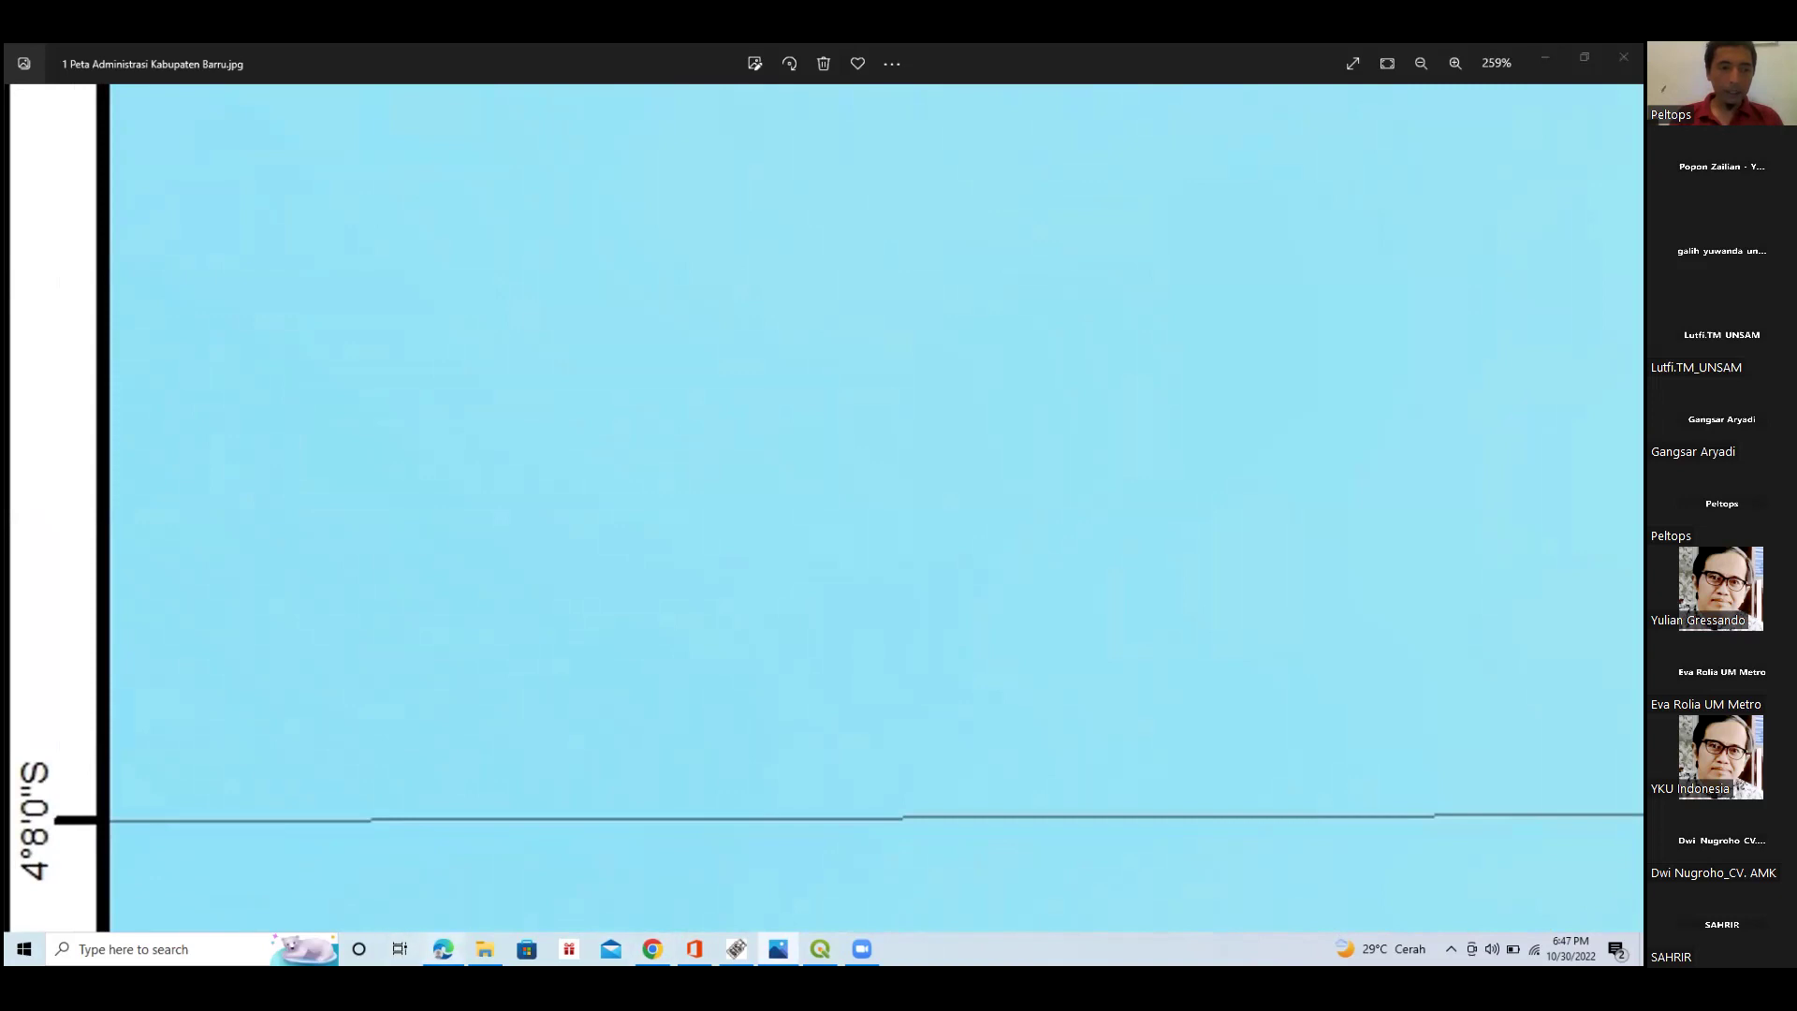
key("alt+Tab")
type("4")
left_click(994, 510)
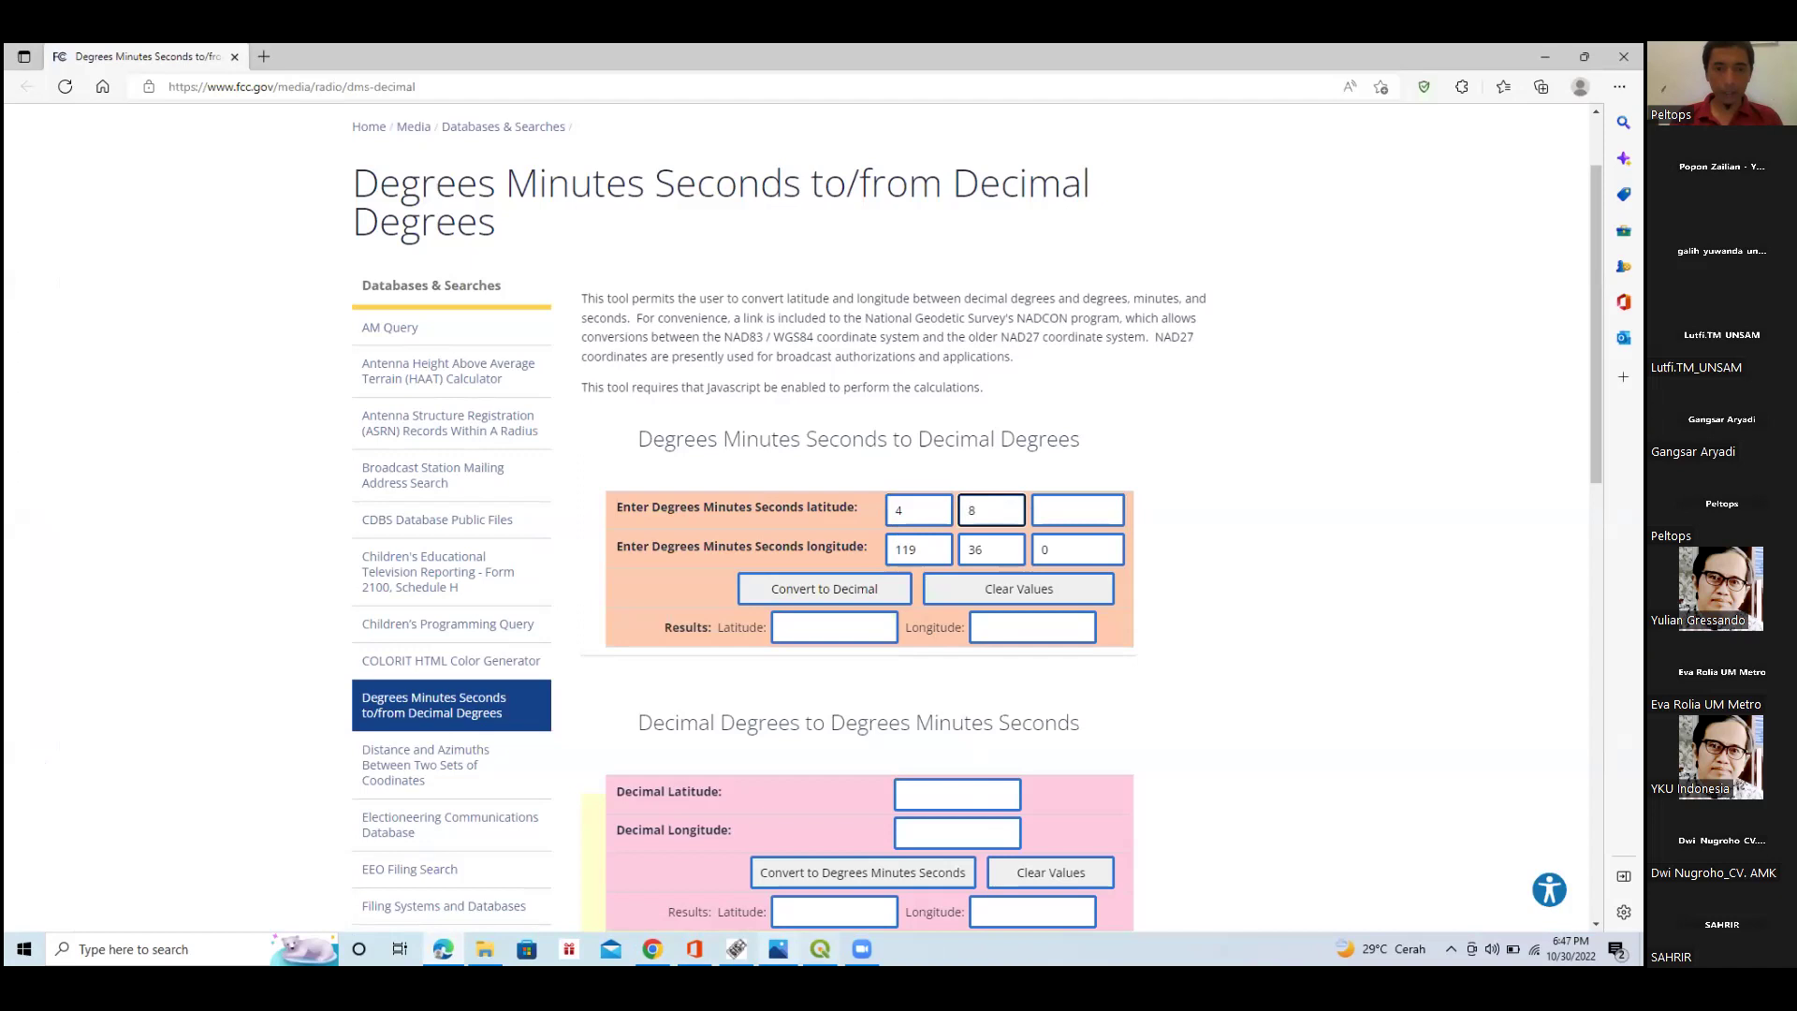
Recheck the latitude label on the map image, enter 0 seconds, convert the coordinates to decimal, and select the latitude result.
key("alt+Tab")
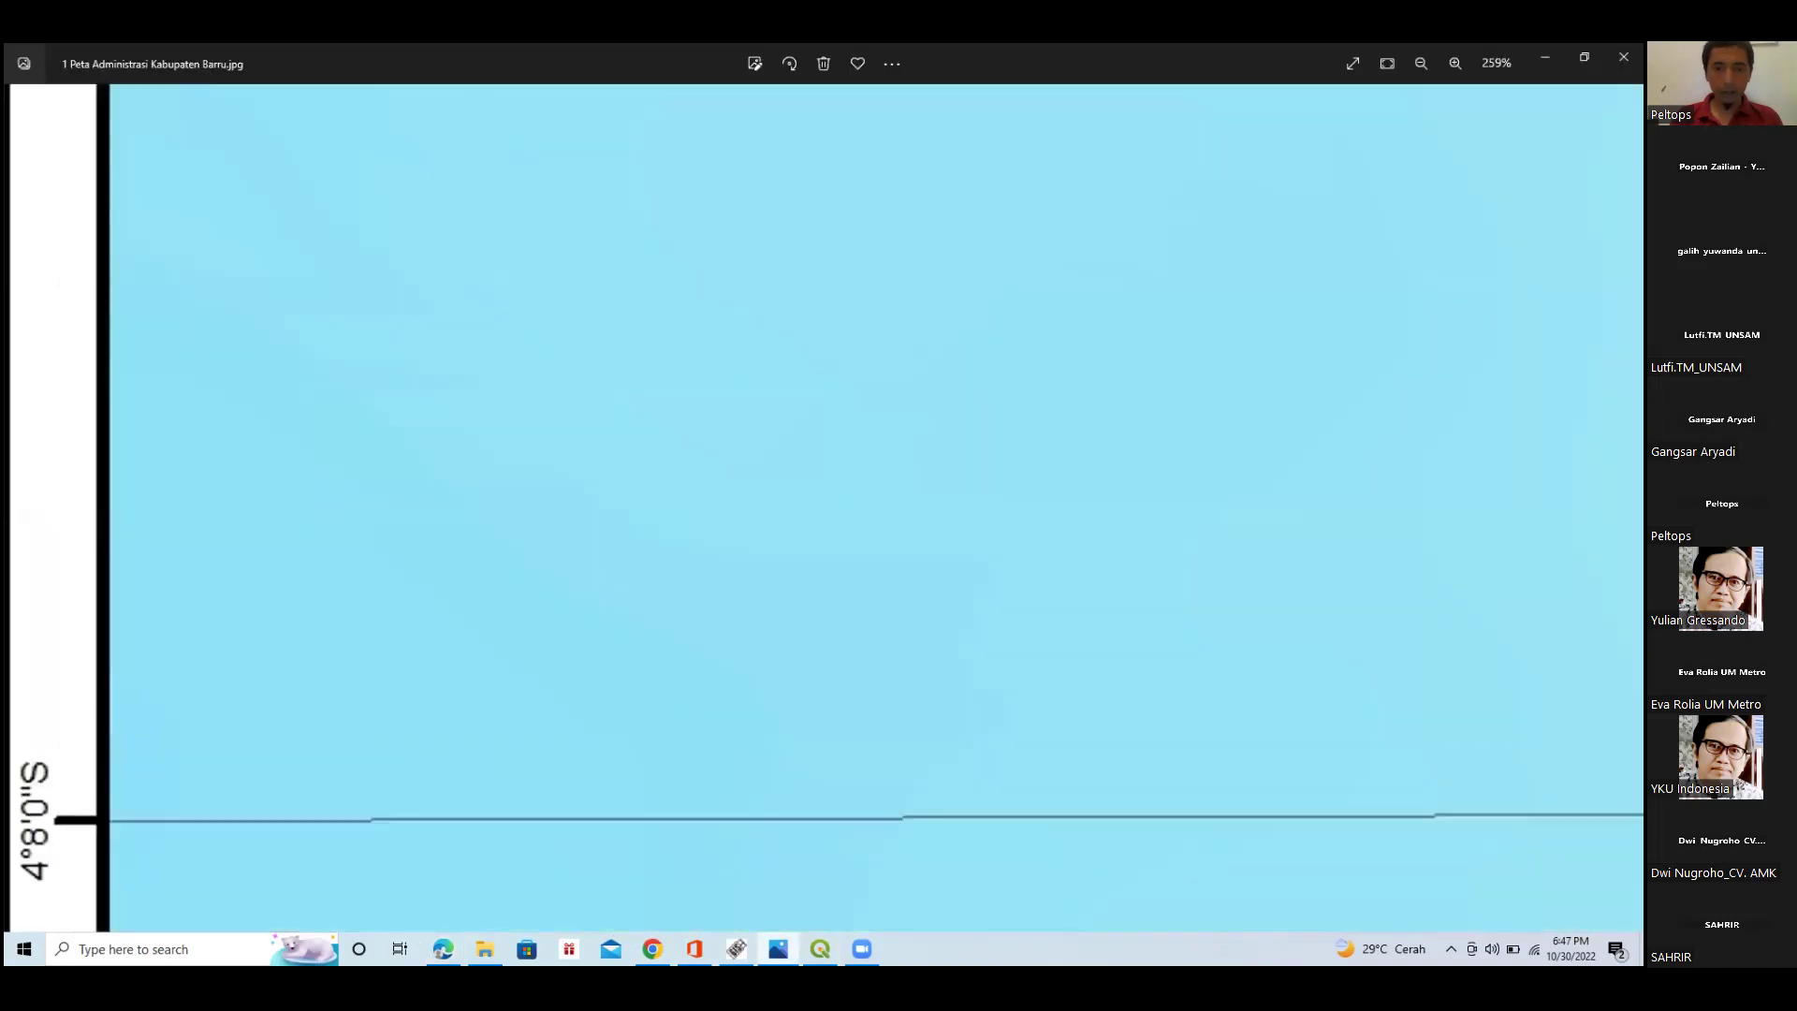
key("super")
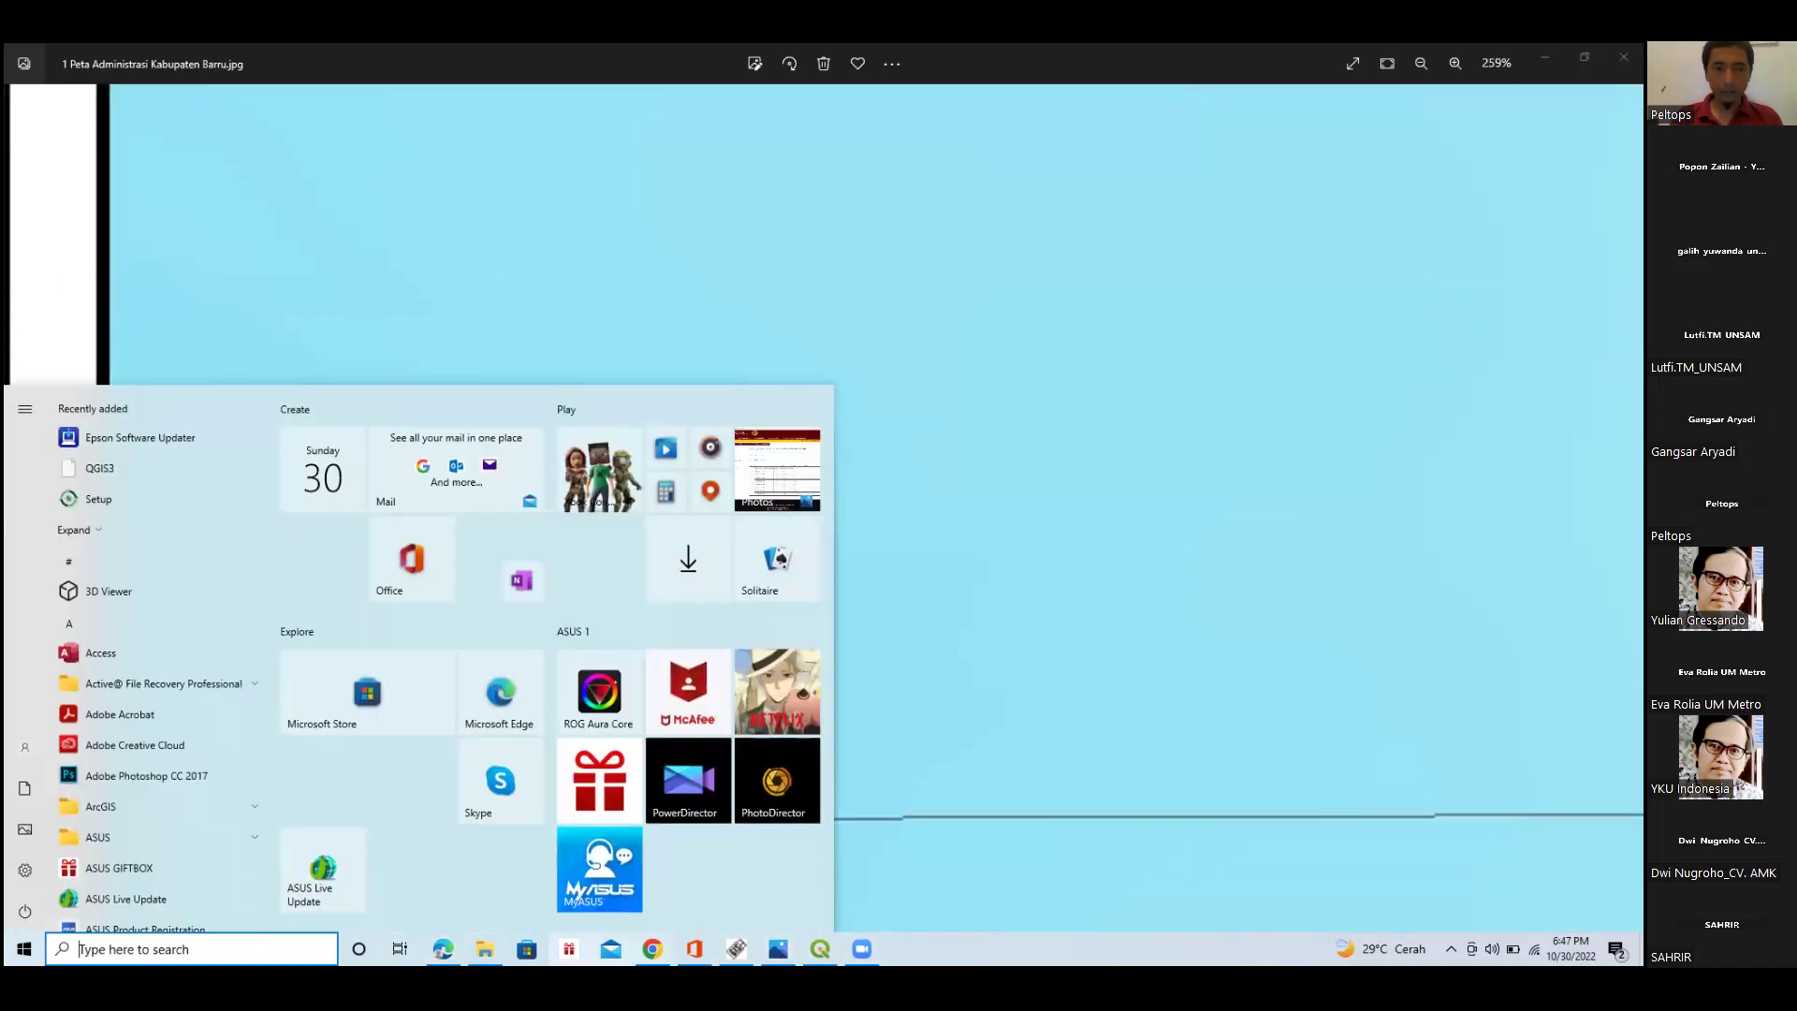
key("alt+Tab")
left_click(1091, 512)
type("0")
left_click(828, 598)
left_click(847, 635)
left_click_drag(847, 636, 658, 627)
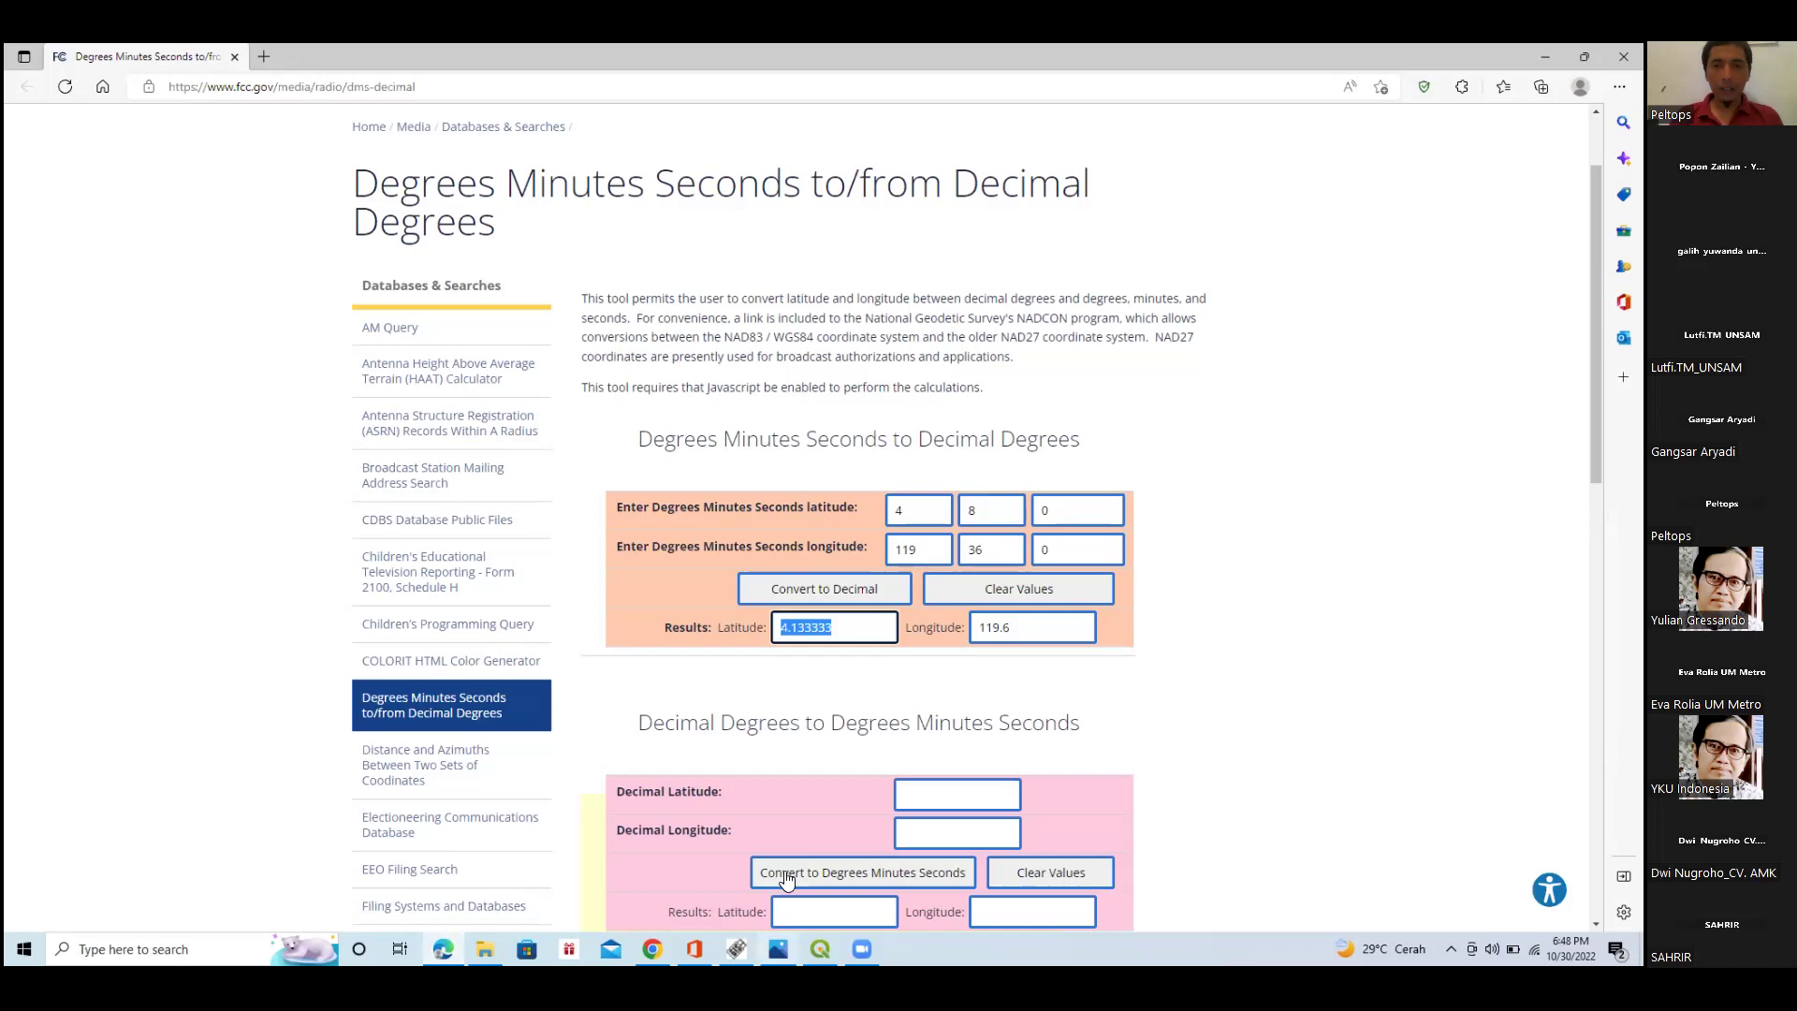
Switch to QGIS, open the Georeferencer, and load 1 Peta Administrasi Kabupaten Barru.jpg with the WGS 84 (EPSG:4326) coordinate system.
left_click(820, 949)
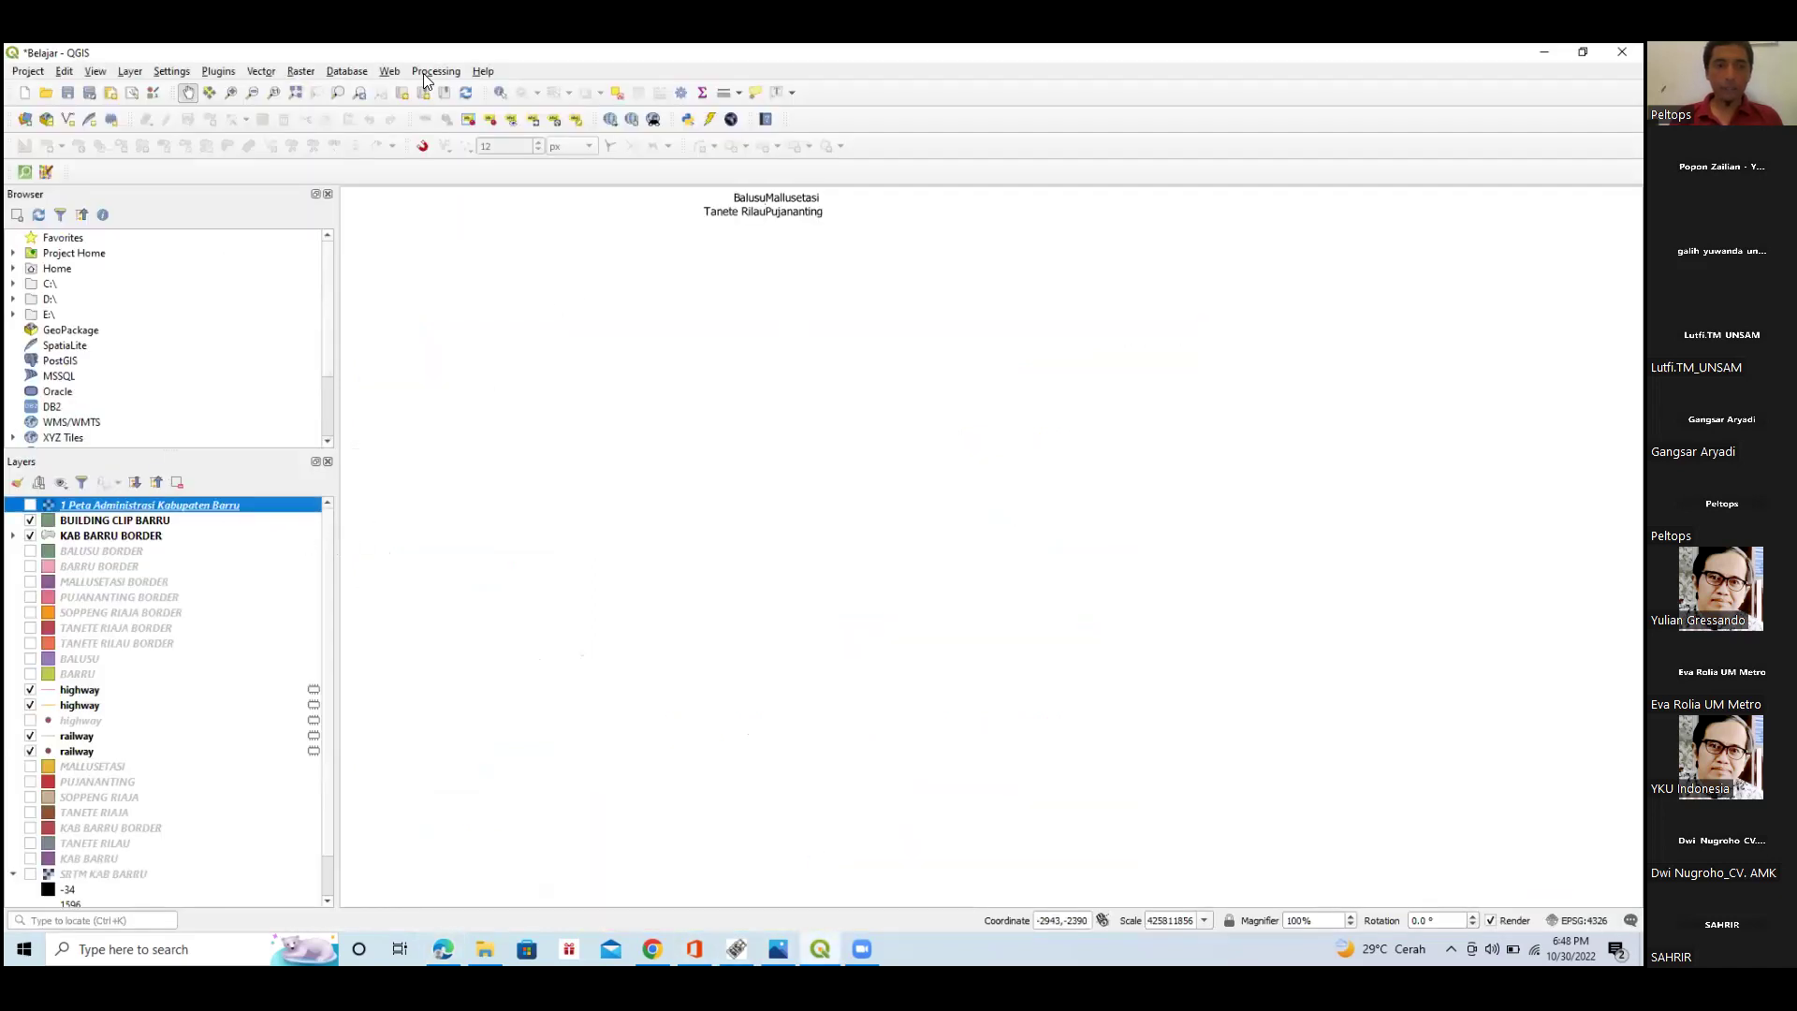
left_click(296, 72)
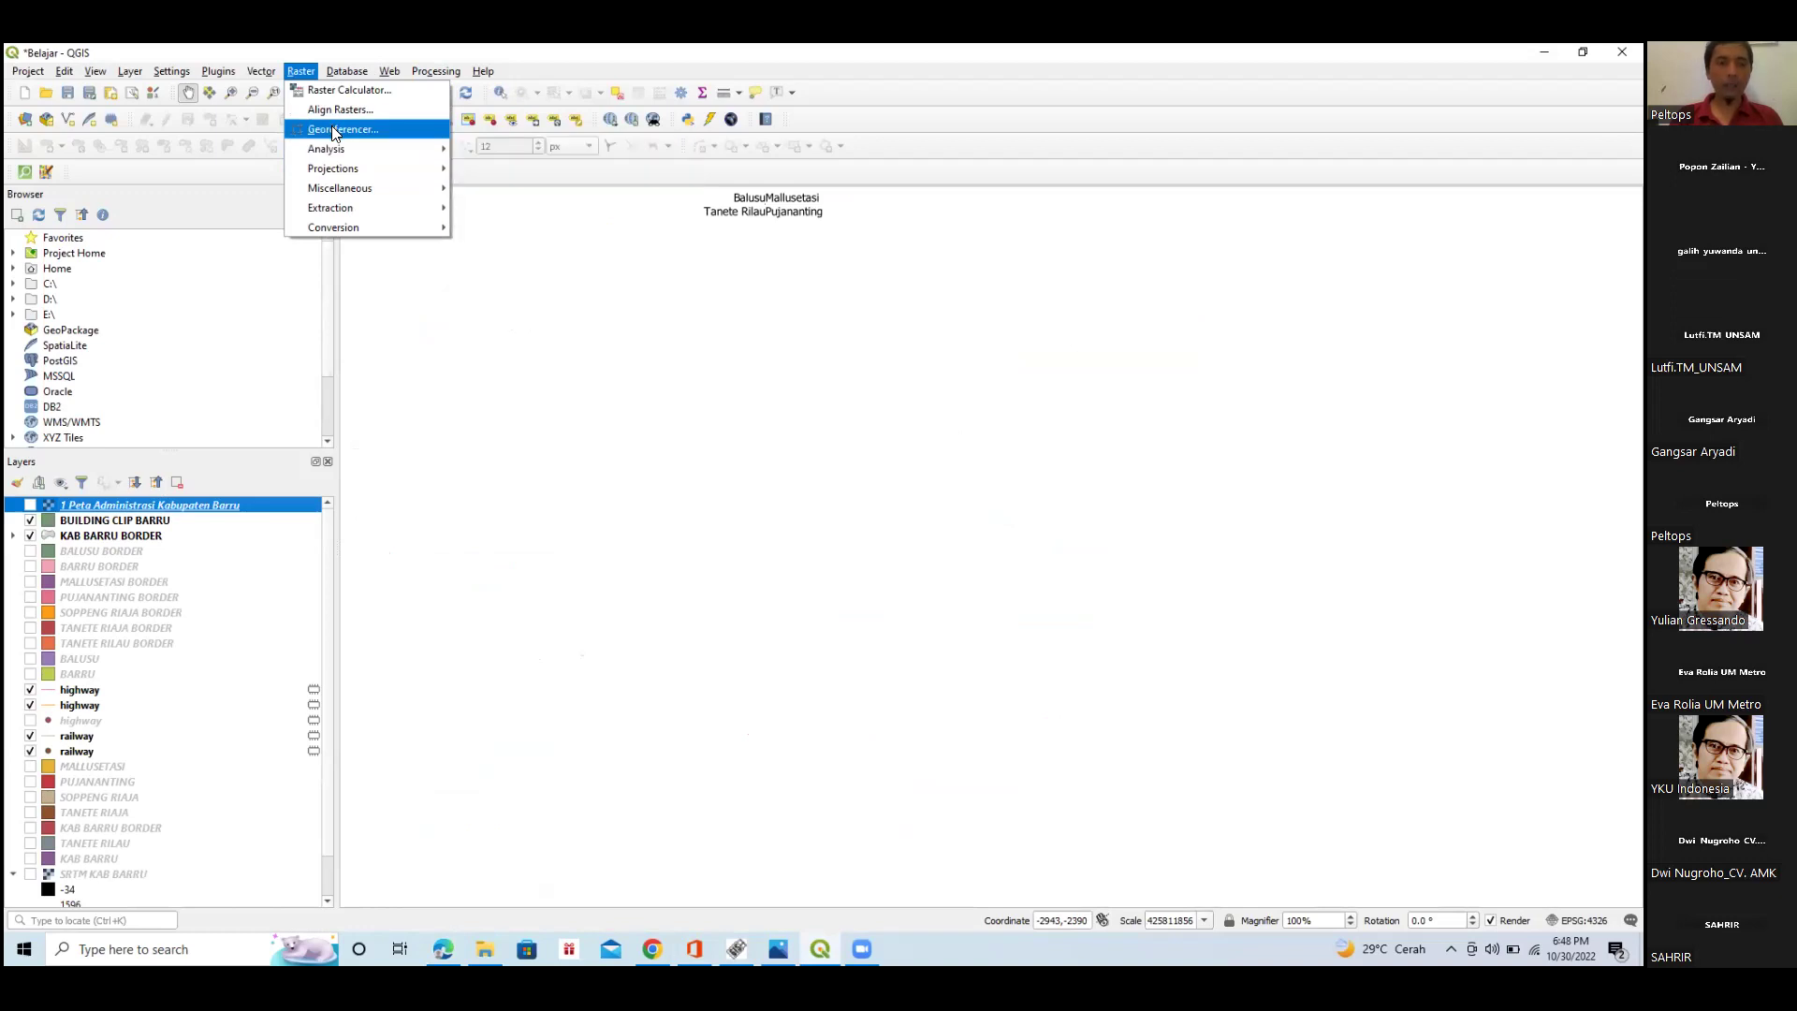
left_click(334, 131)
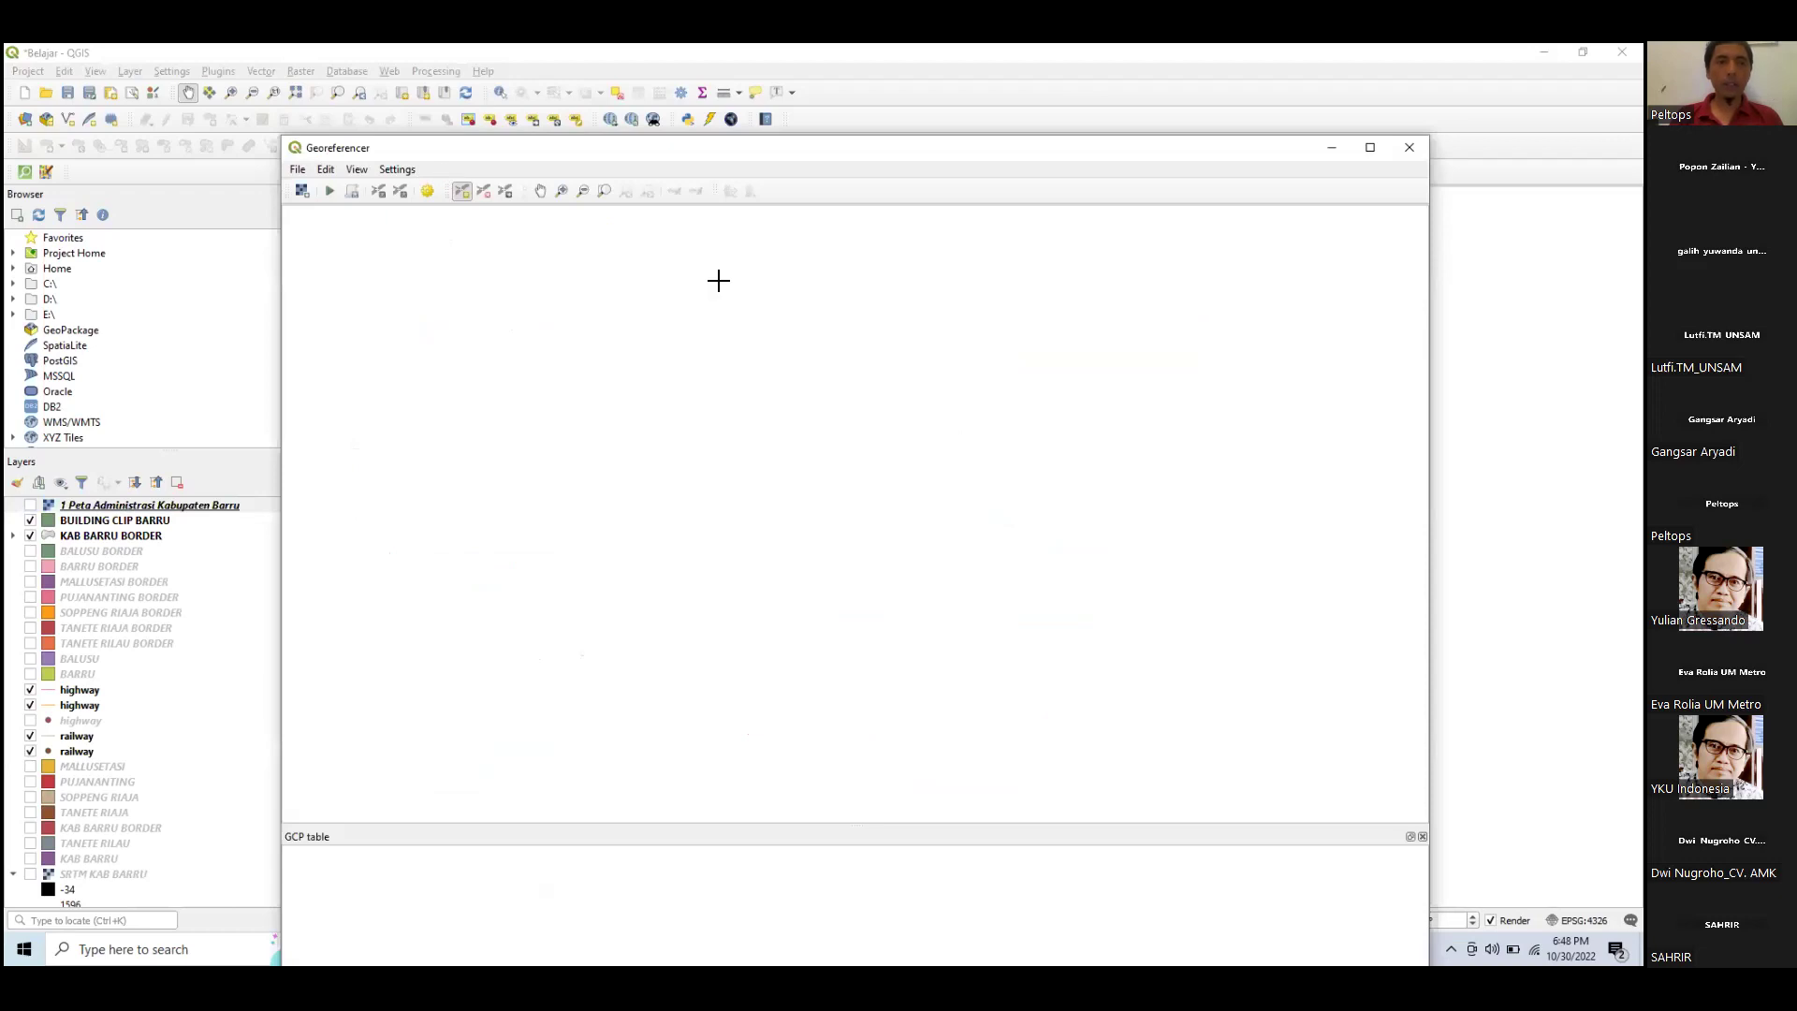
left_click(303, 193)
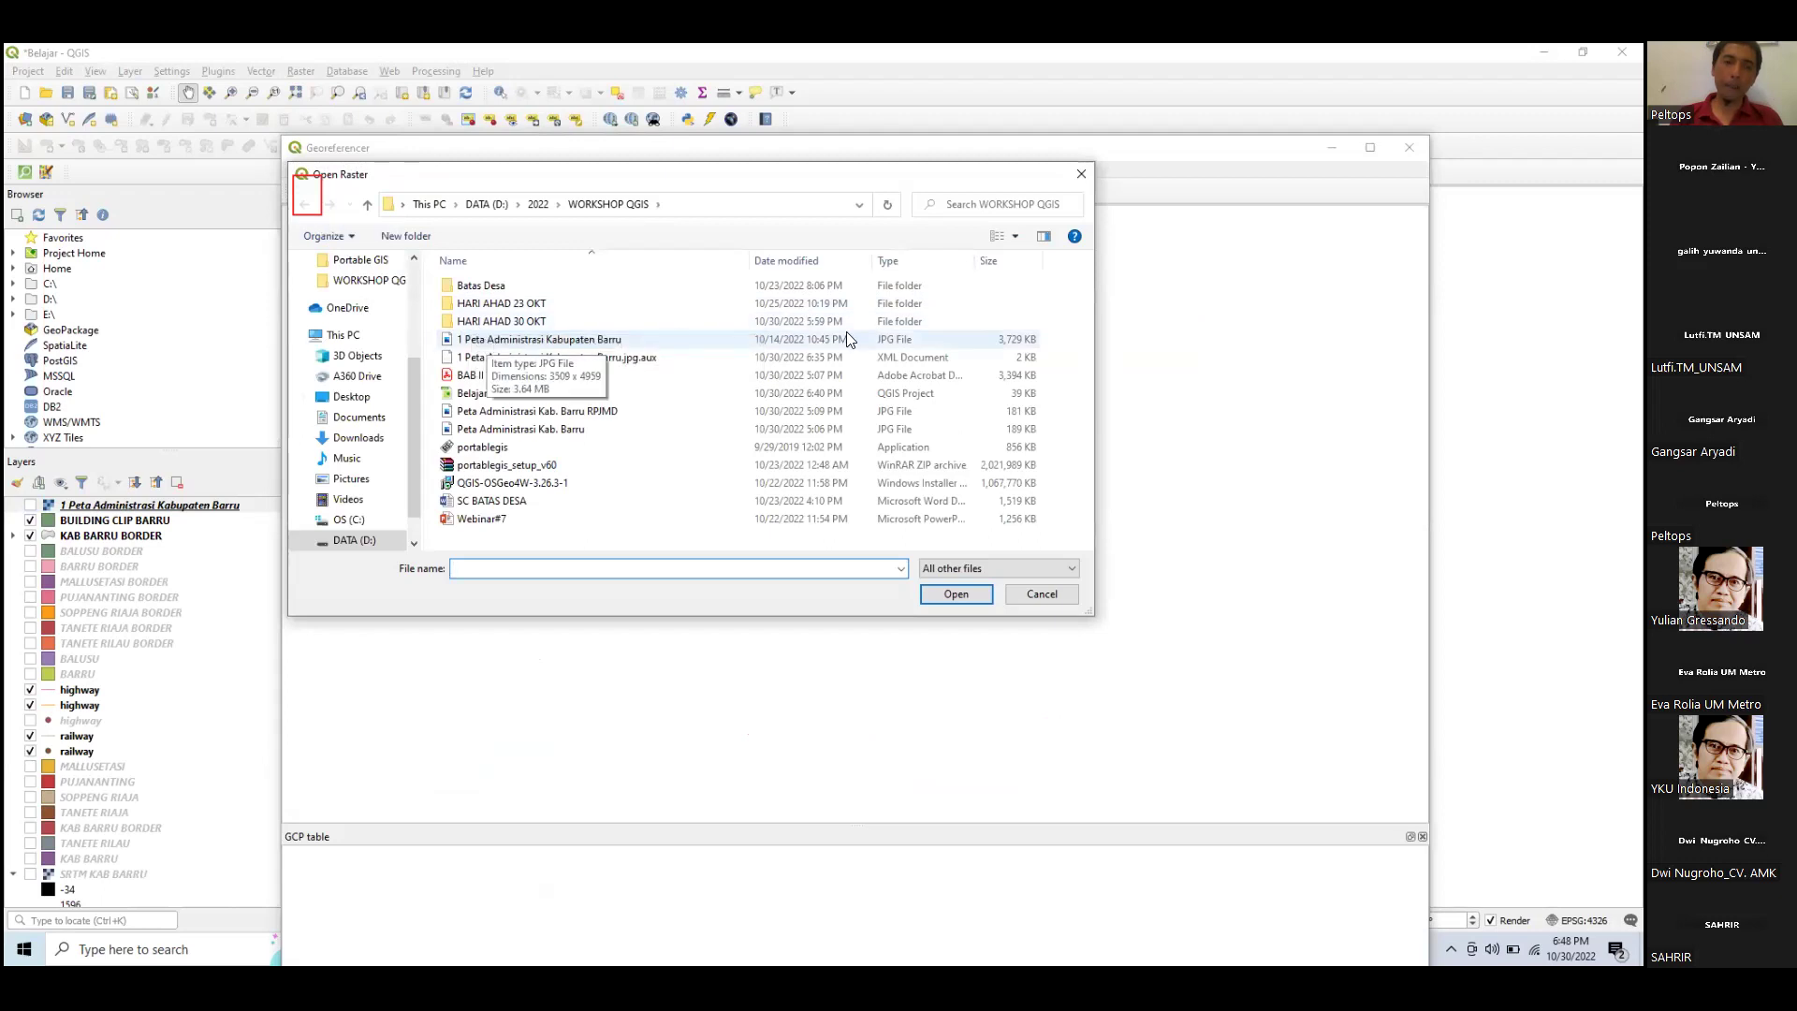
left_click(590, 341)
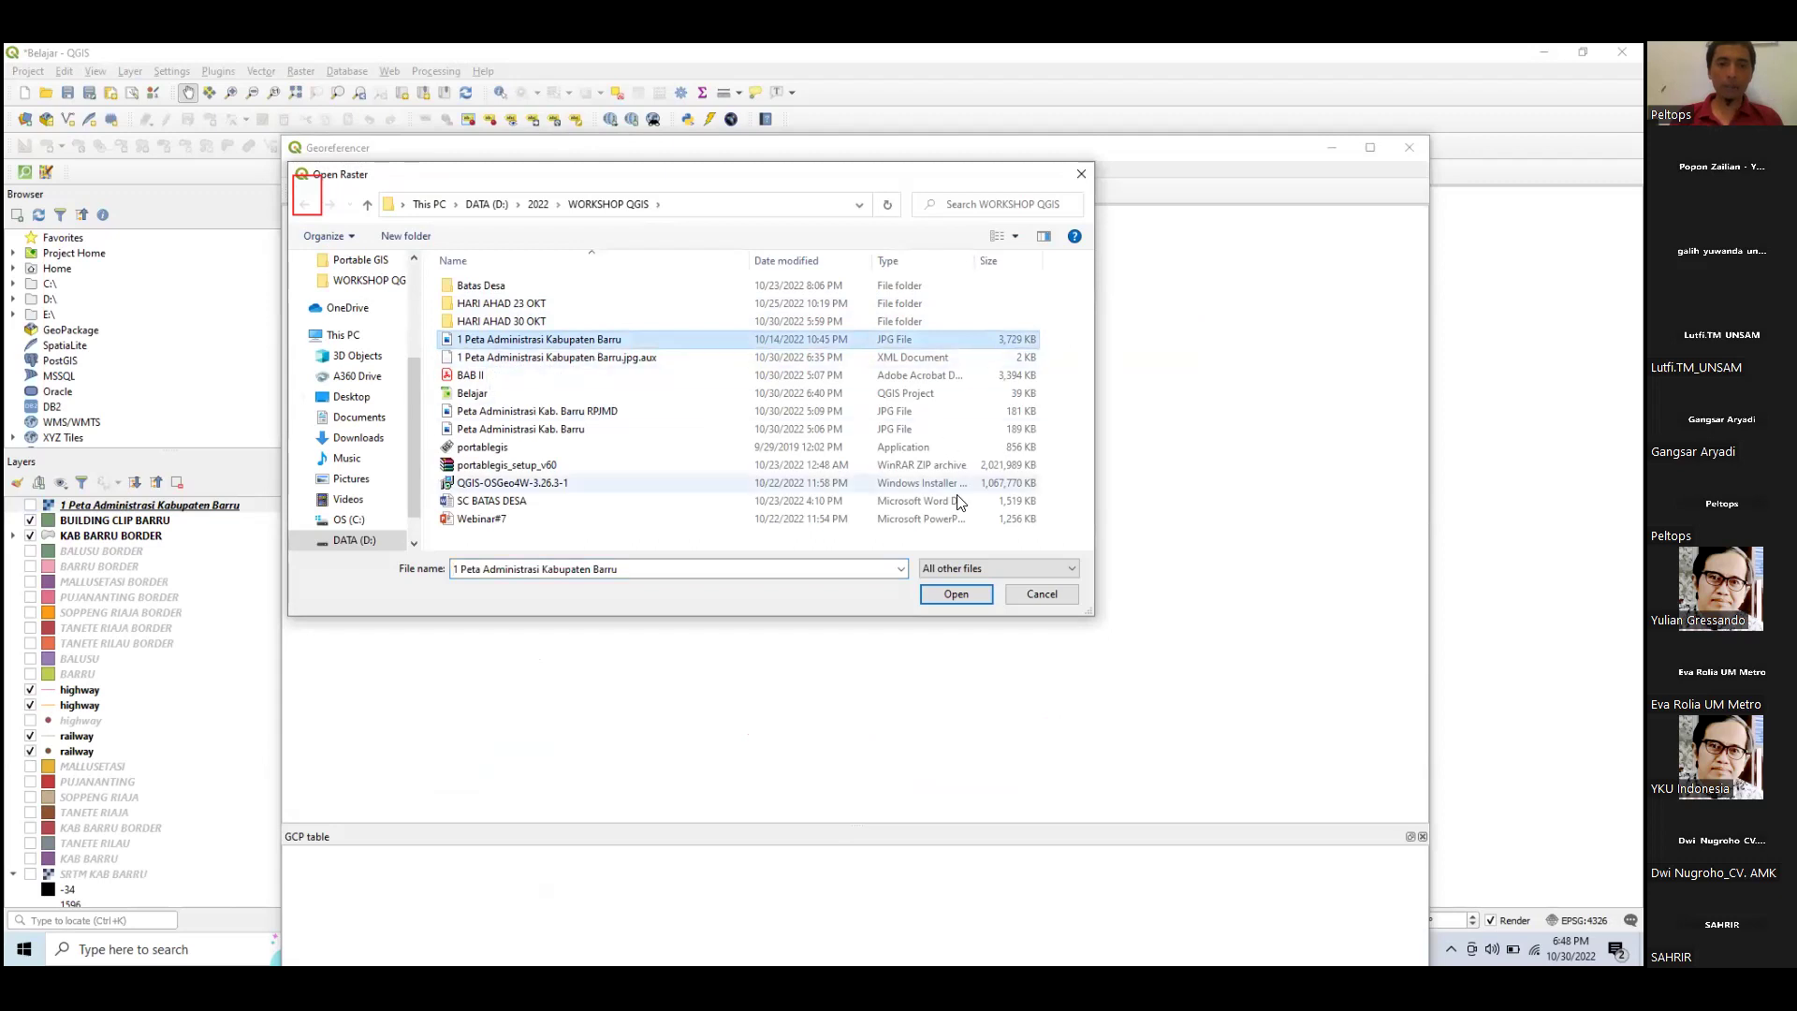
left_click(956, 595)
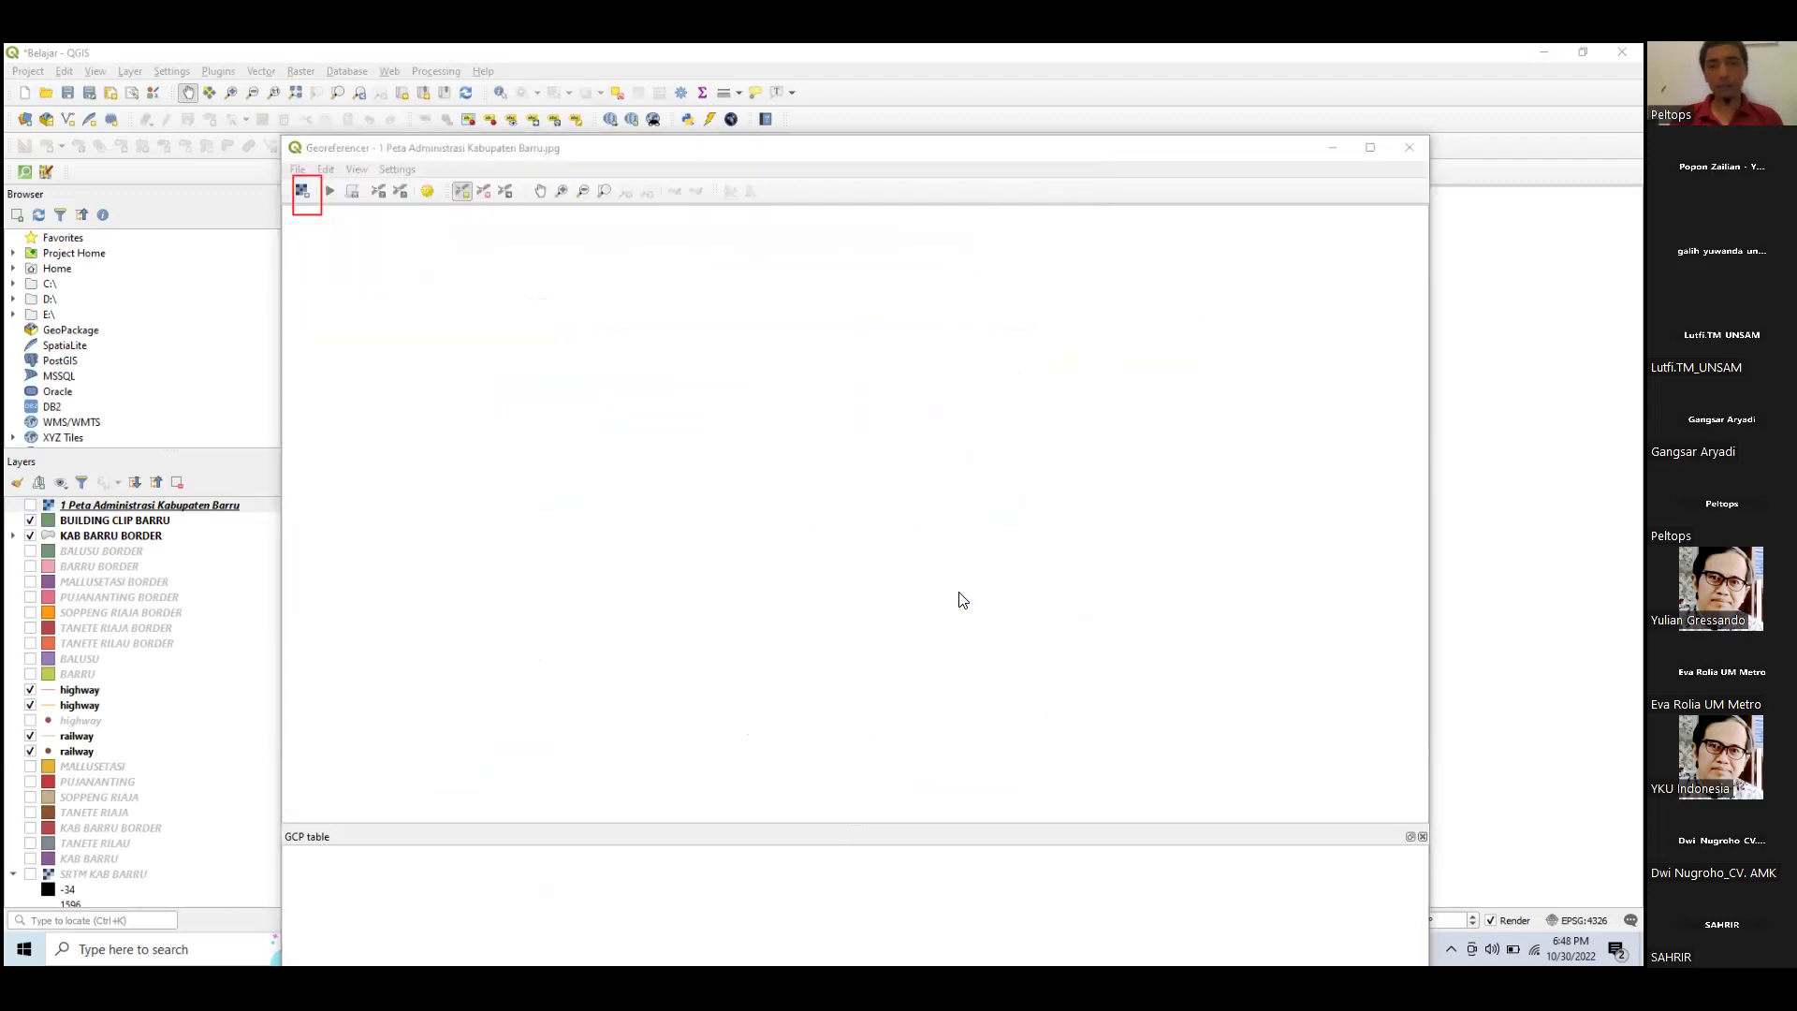
left_click(53, 241)
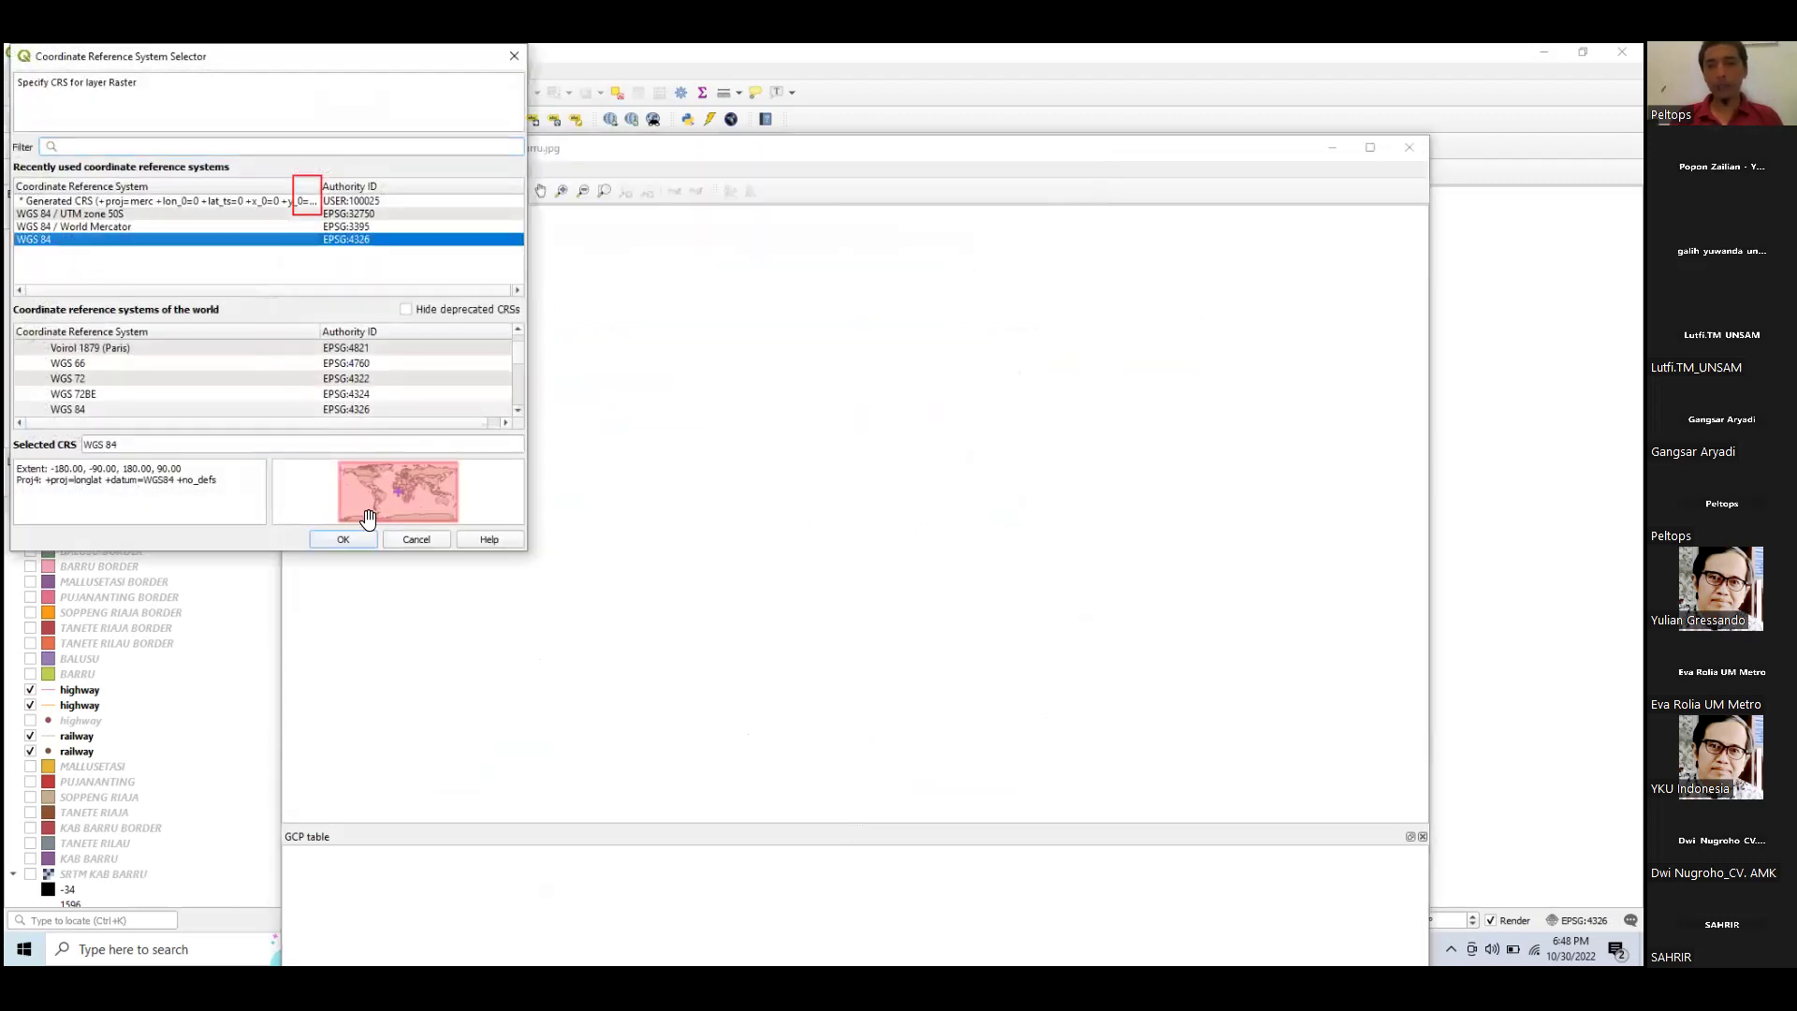
left_click(344, 539)
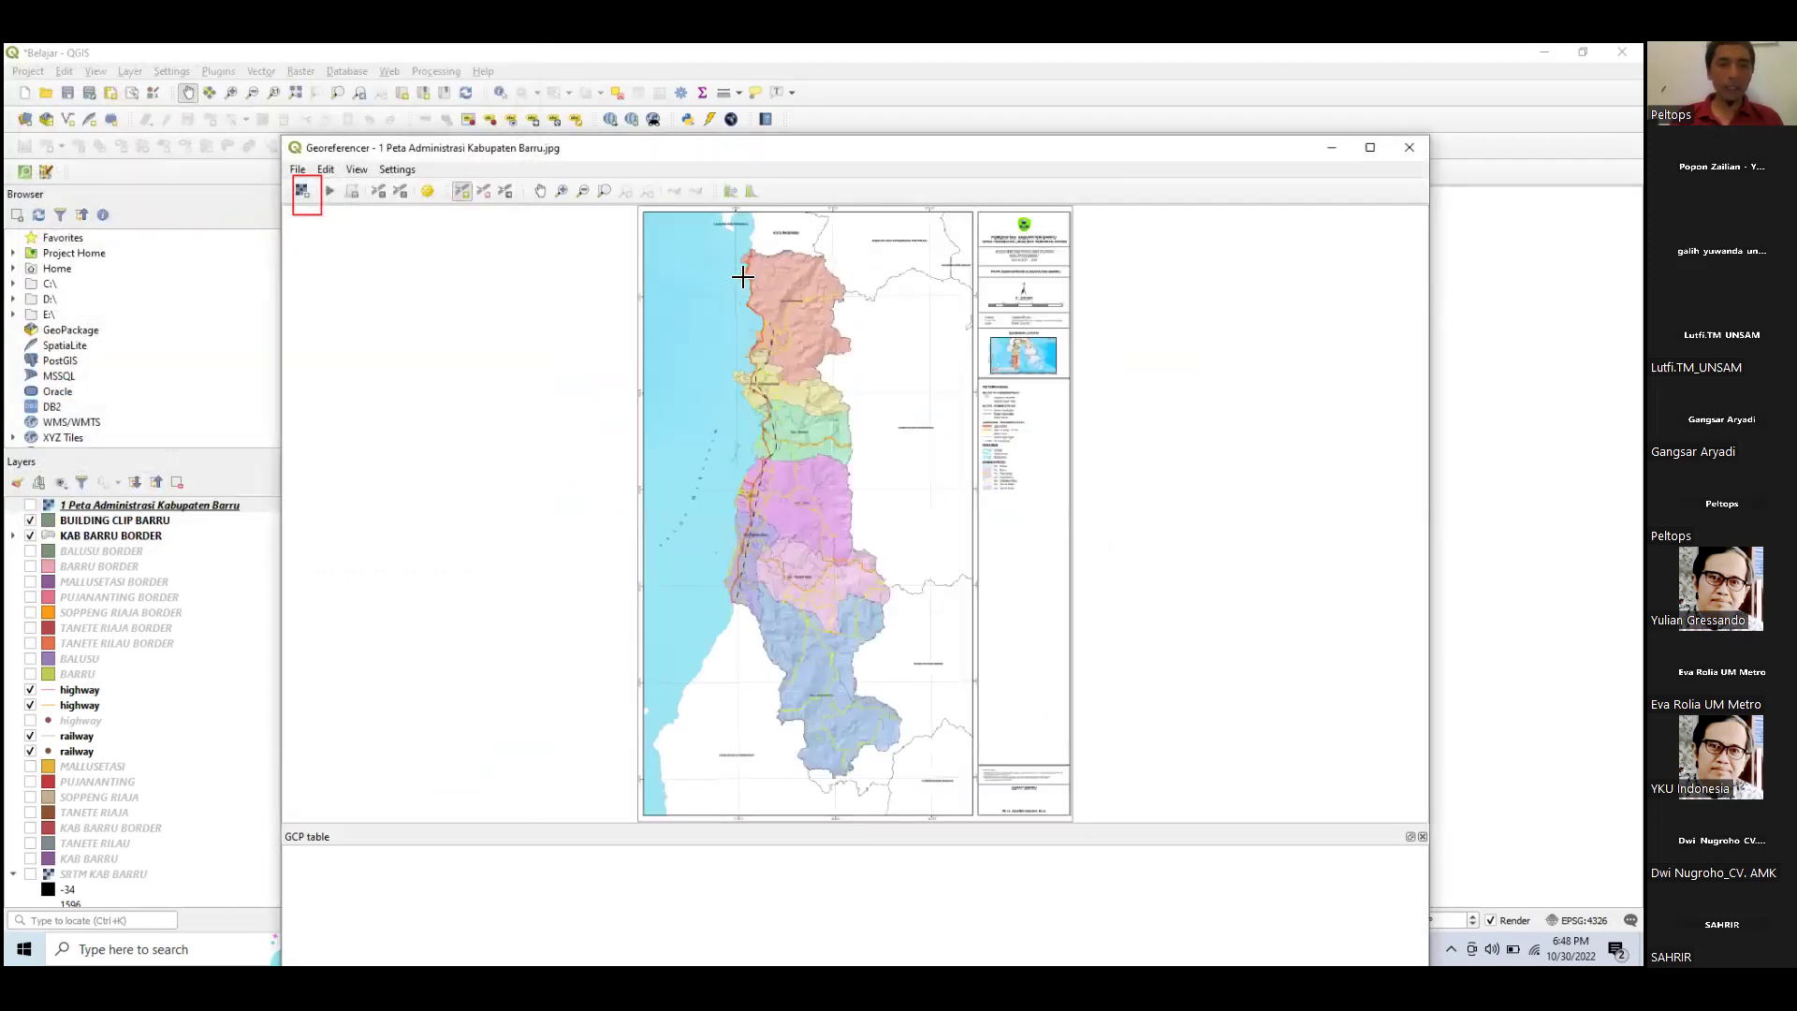
Place the first control point at the map's northwesternmost grid intersection, on the centre of the crossing lines.
scroll(703, 209, "up", 2)
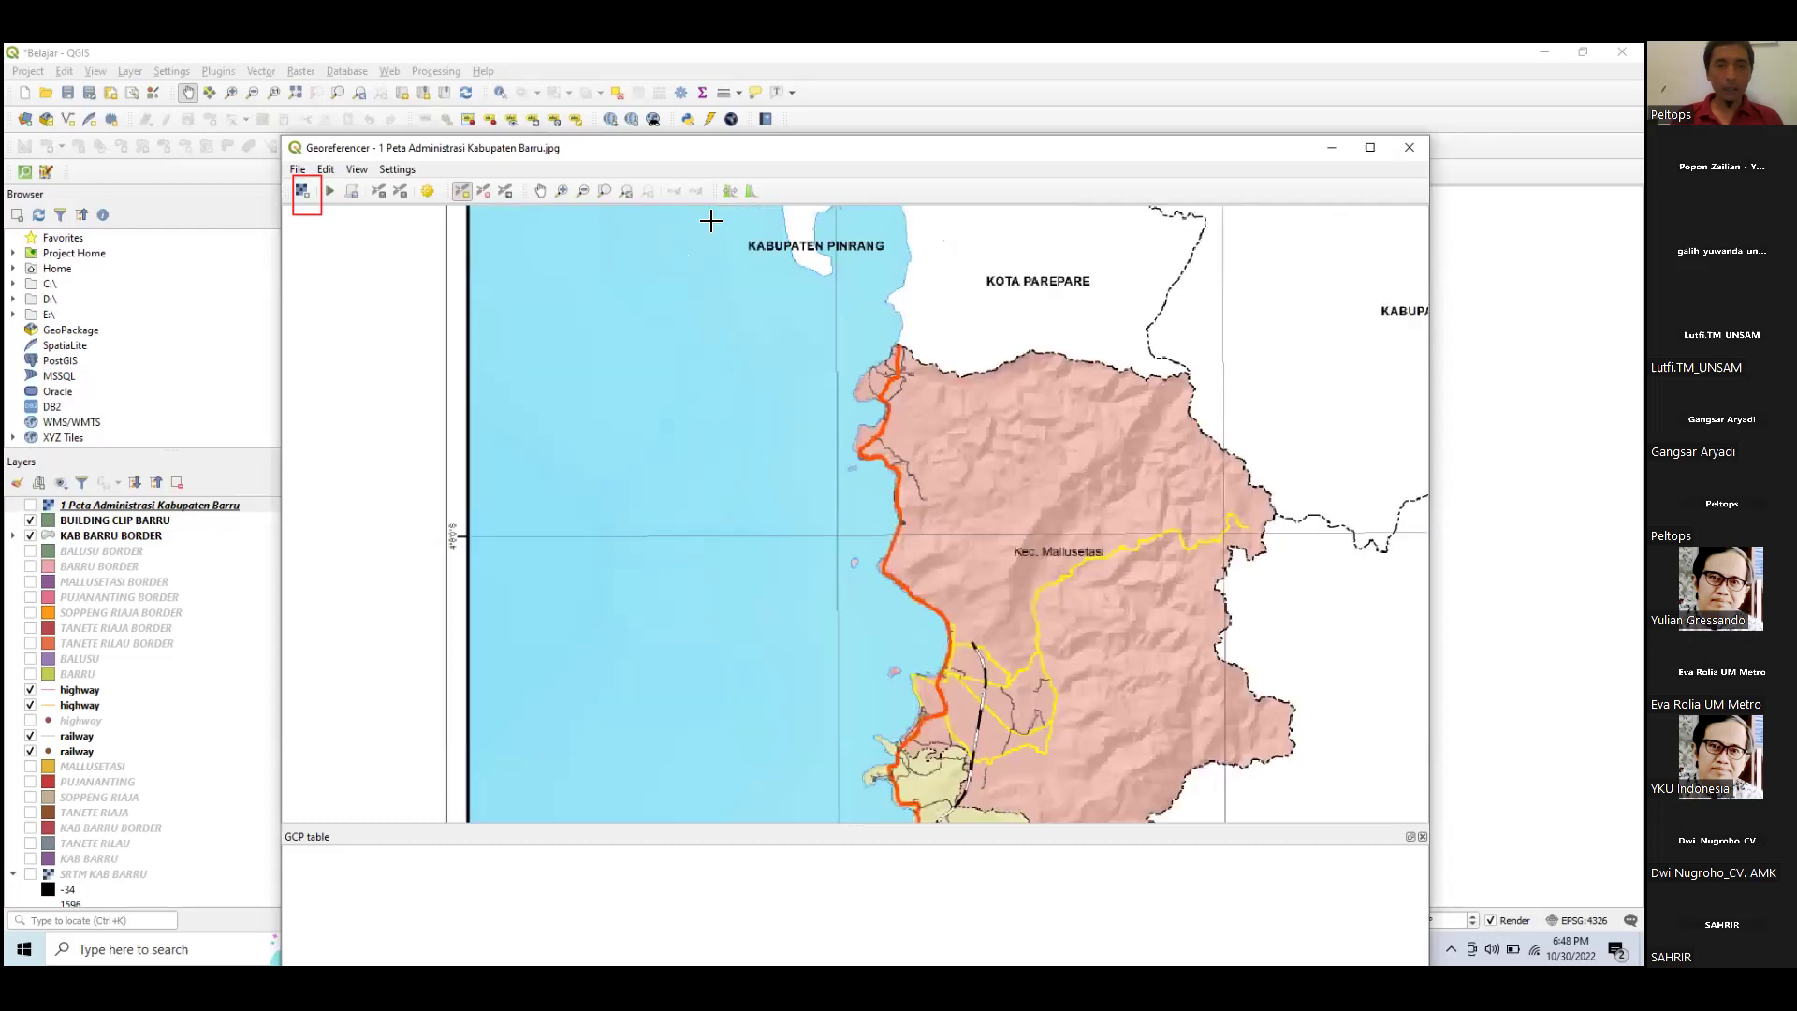
scroll(802, 461, "up", 2)
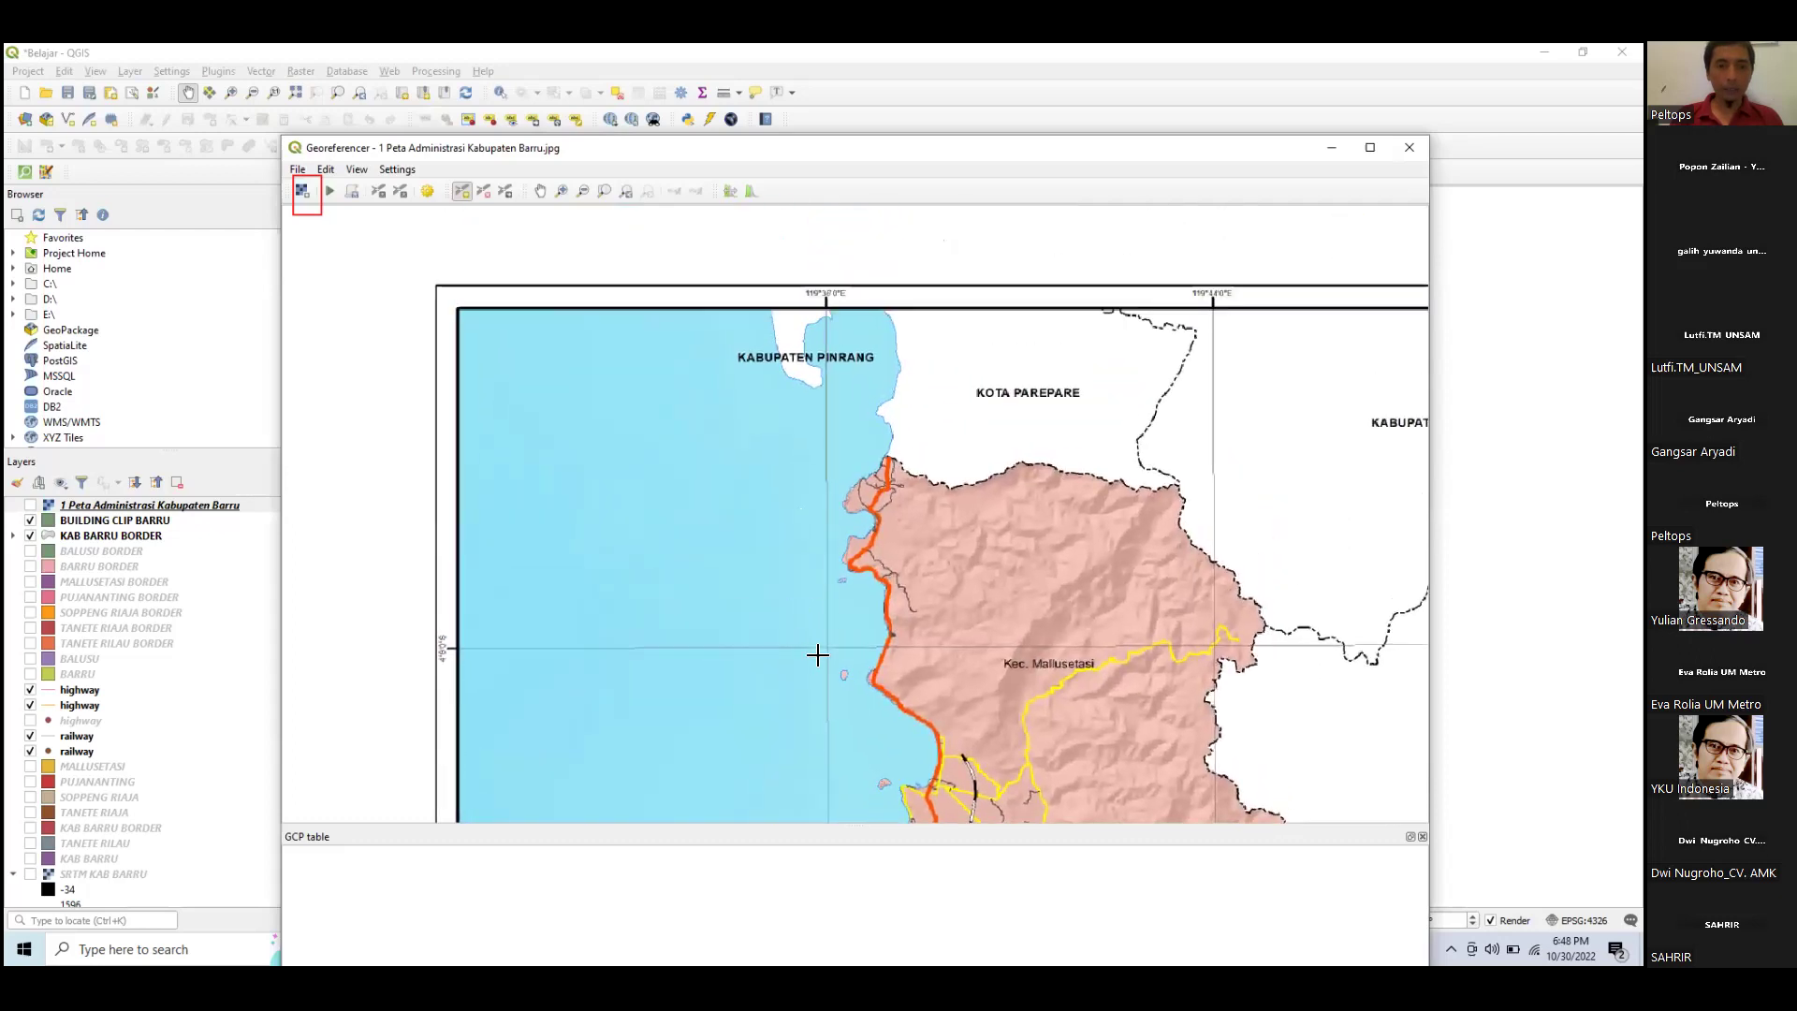
scroll(824, 650, "up", 2)
scroll(824, 642, "up", 5)
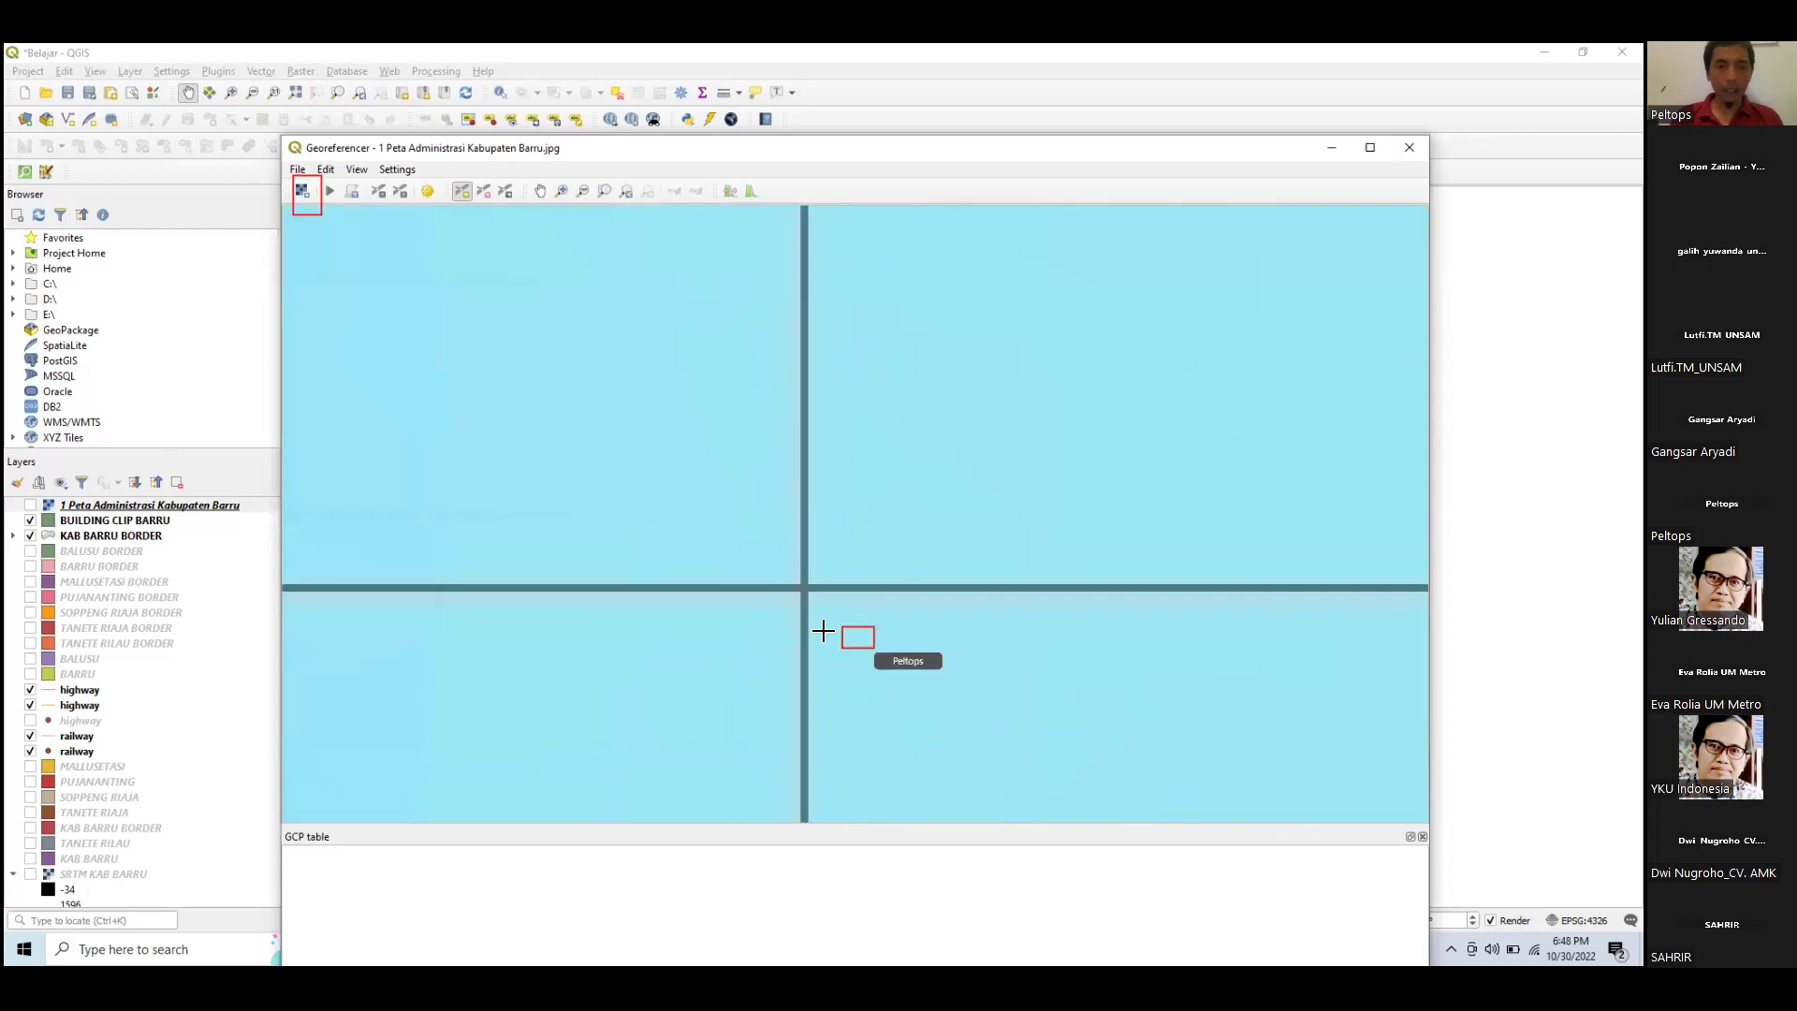
scroll(802, 572, "up", 2)
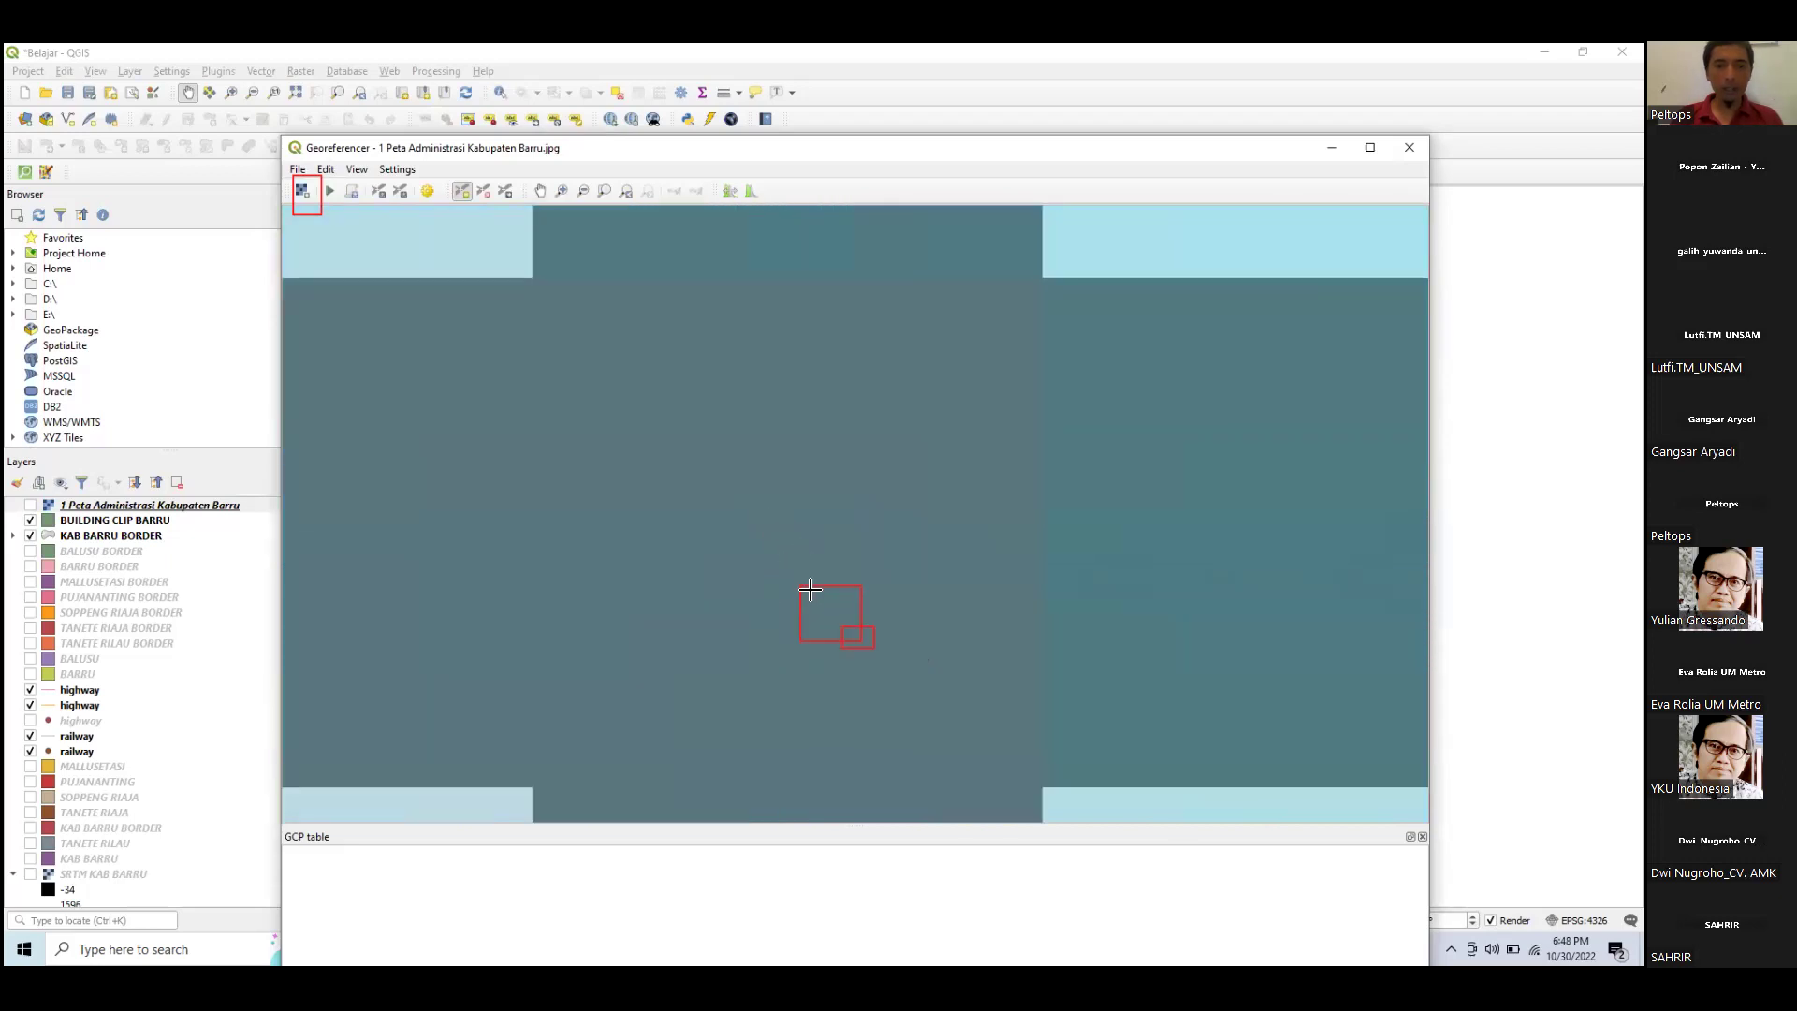
left_click(784, 523)
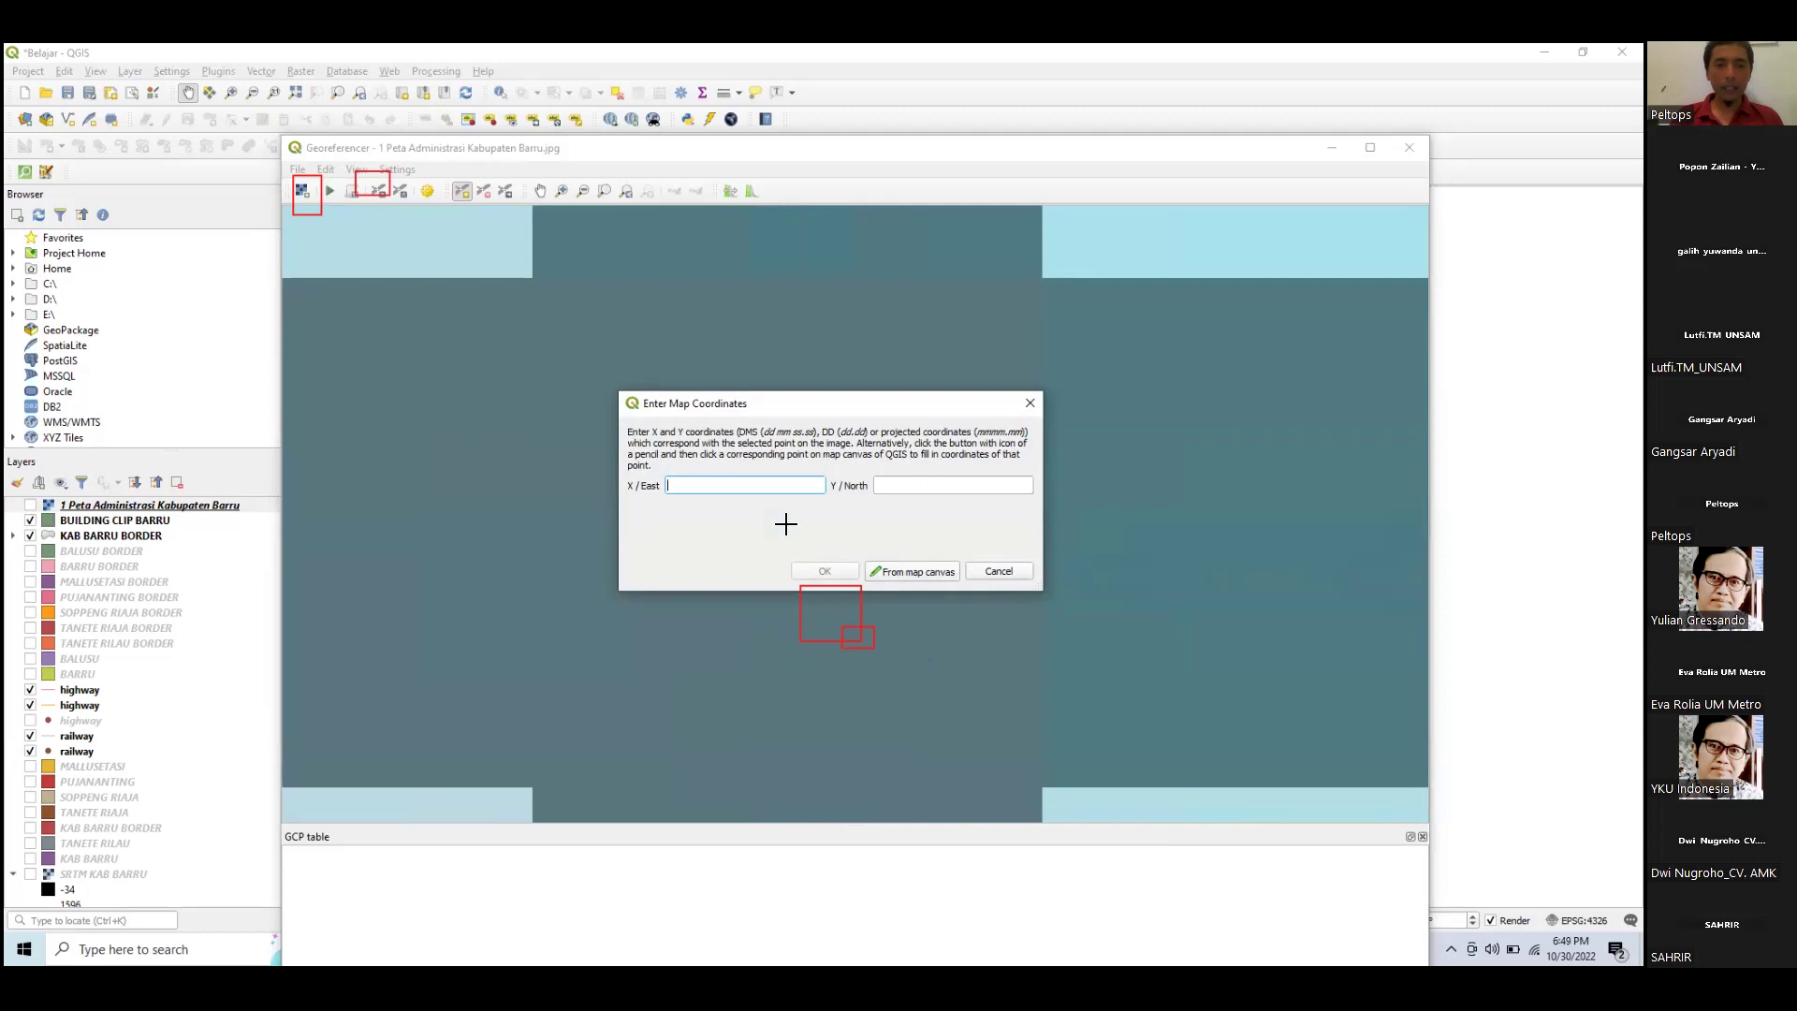
key("Escape")
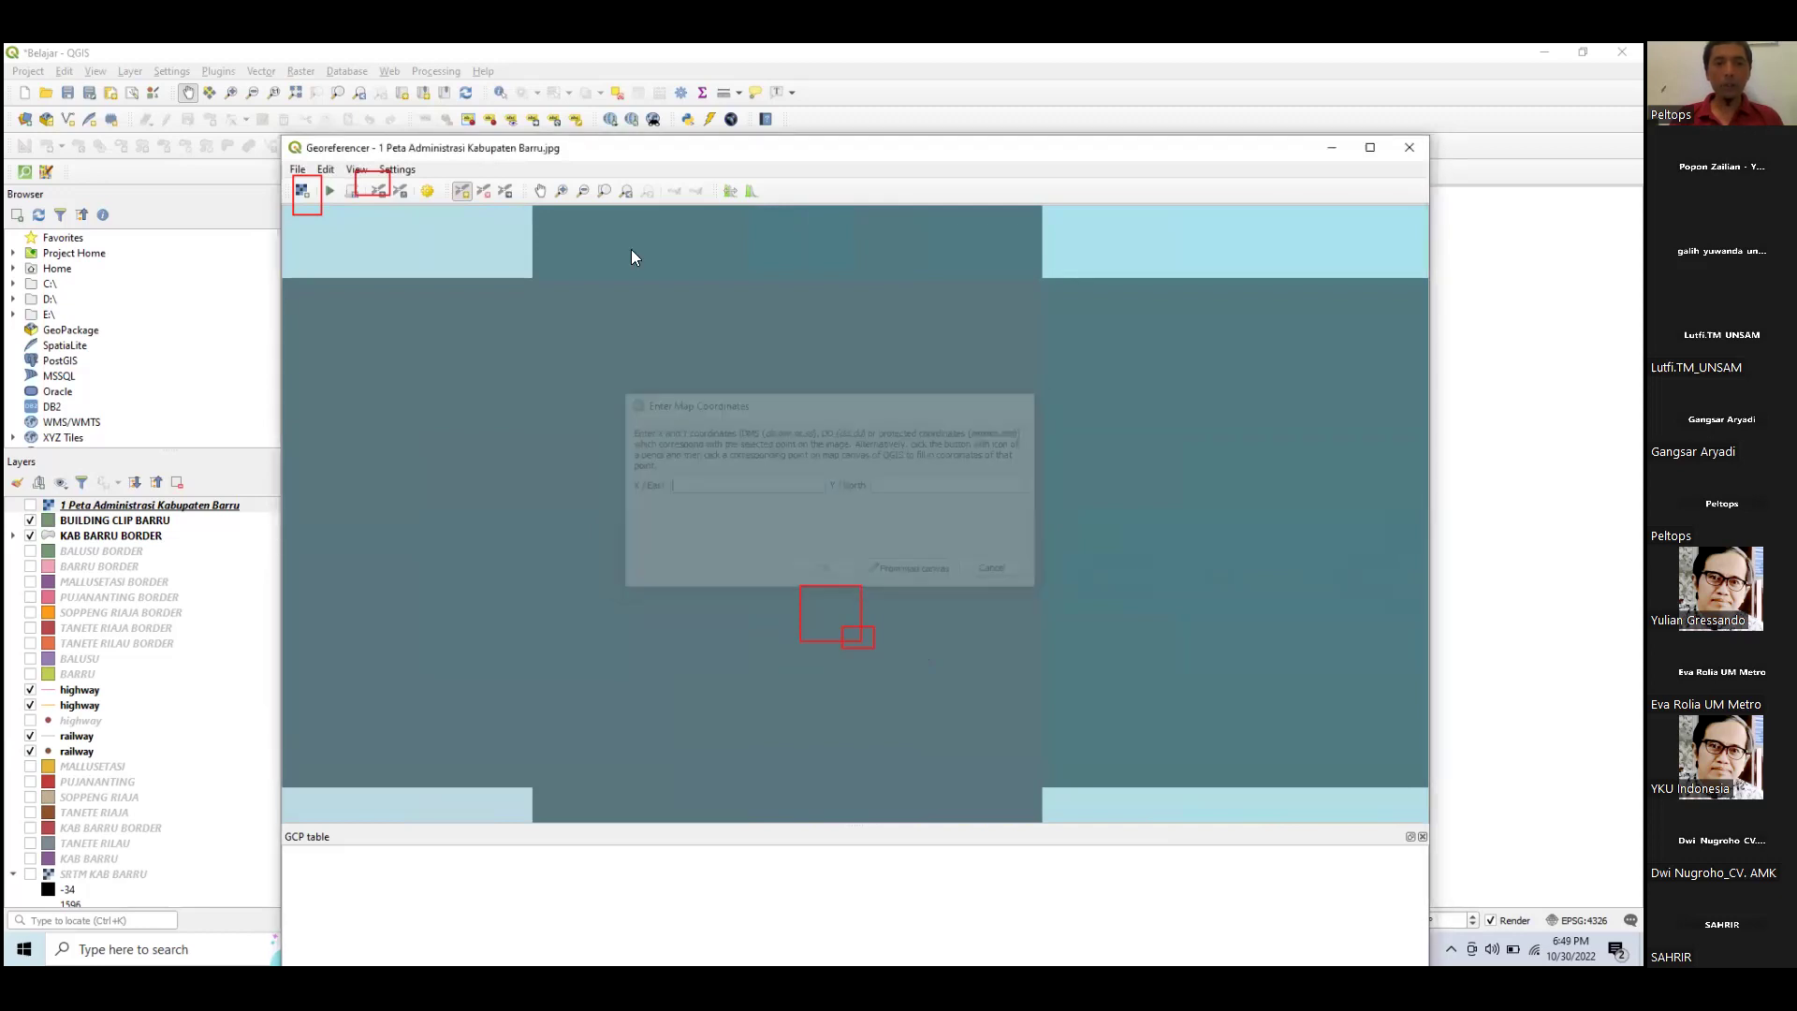
left_click(779, 540)
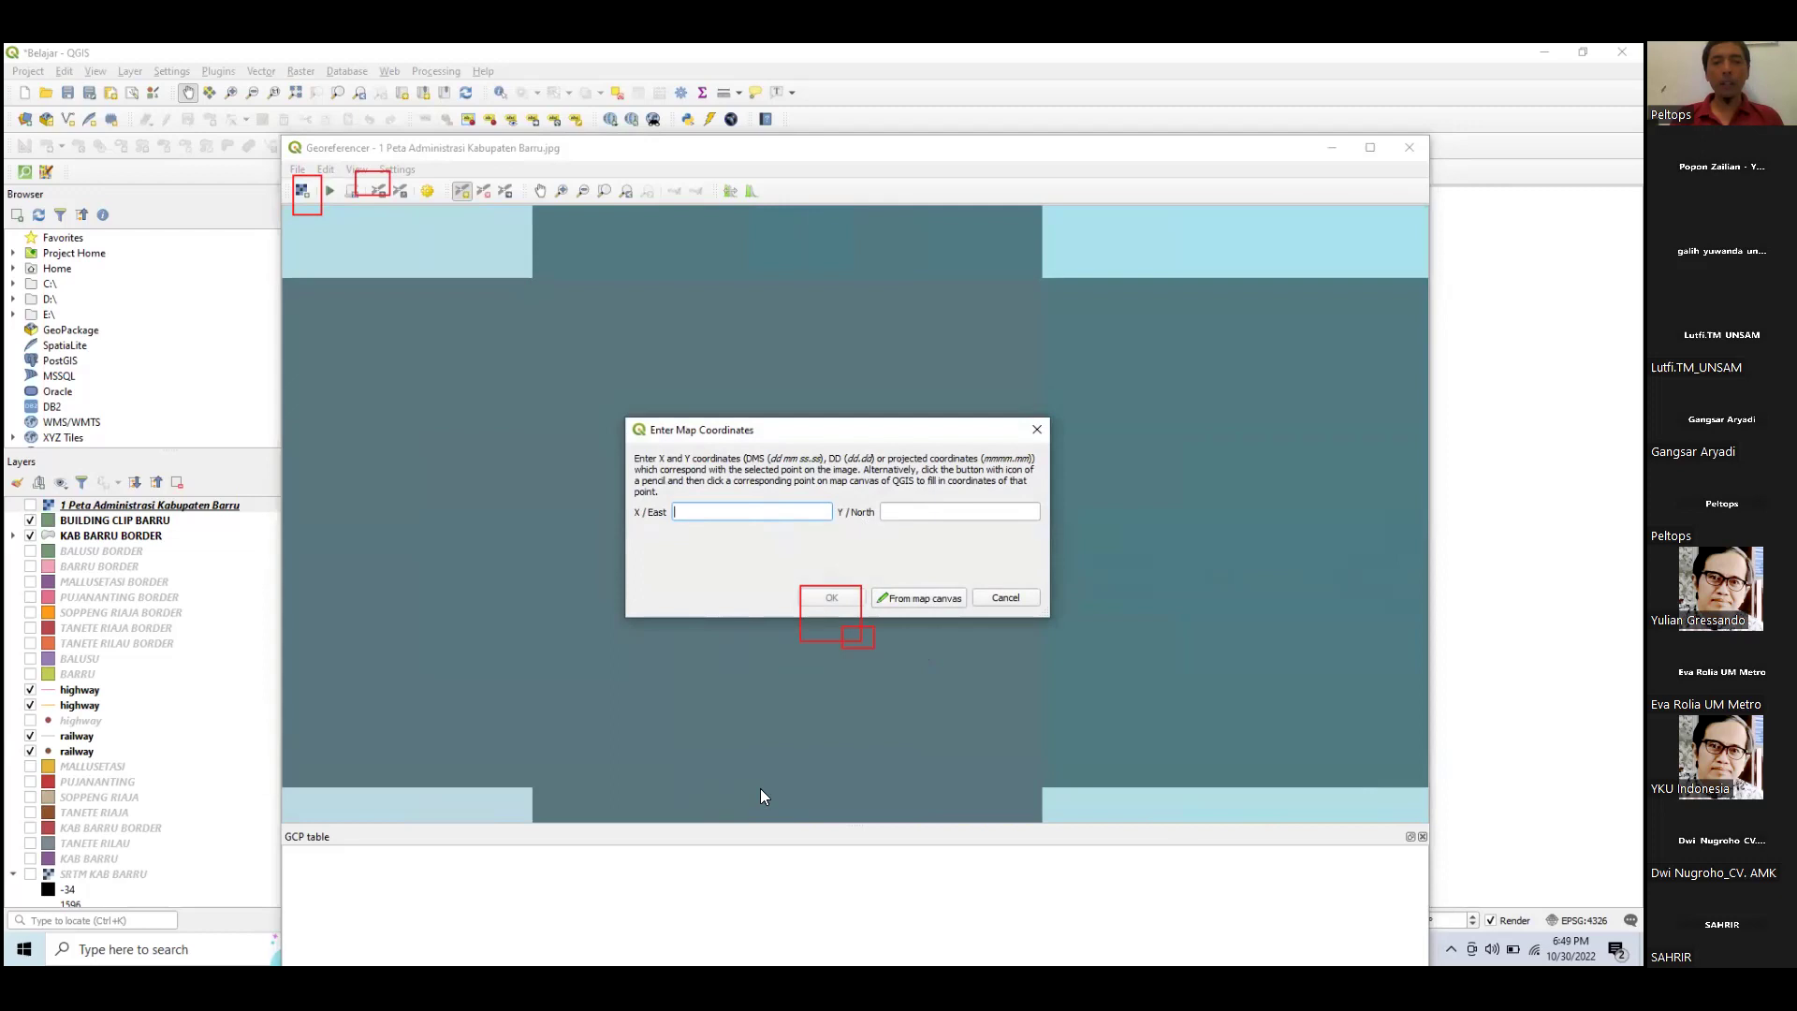
Switch to the browser's coordinate converter, copy the decimal longitude 119.6, and paste it in QGIS as the point's X / East value.
key("super")
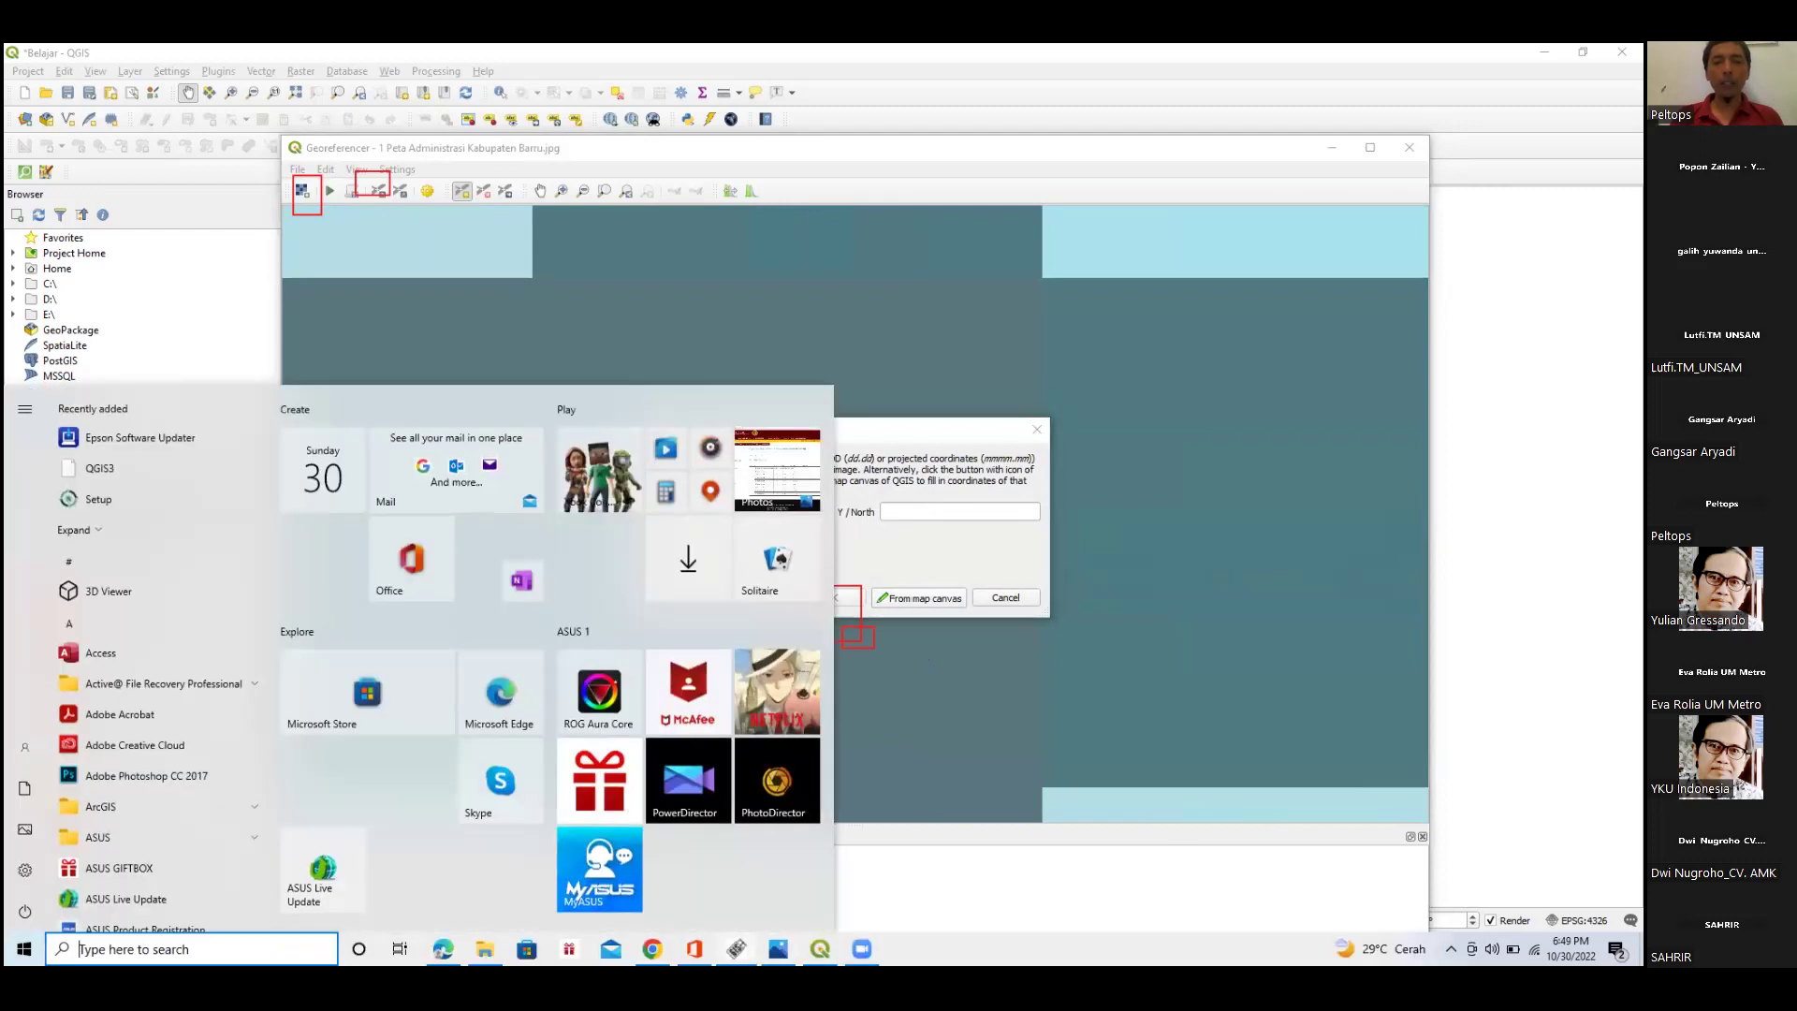
left_click(443, 949)
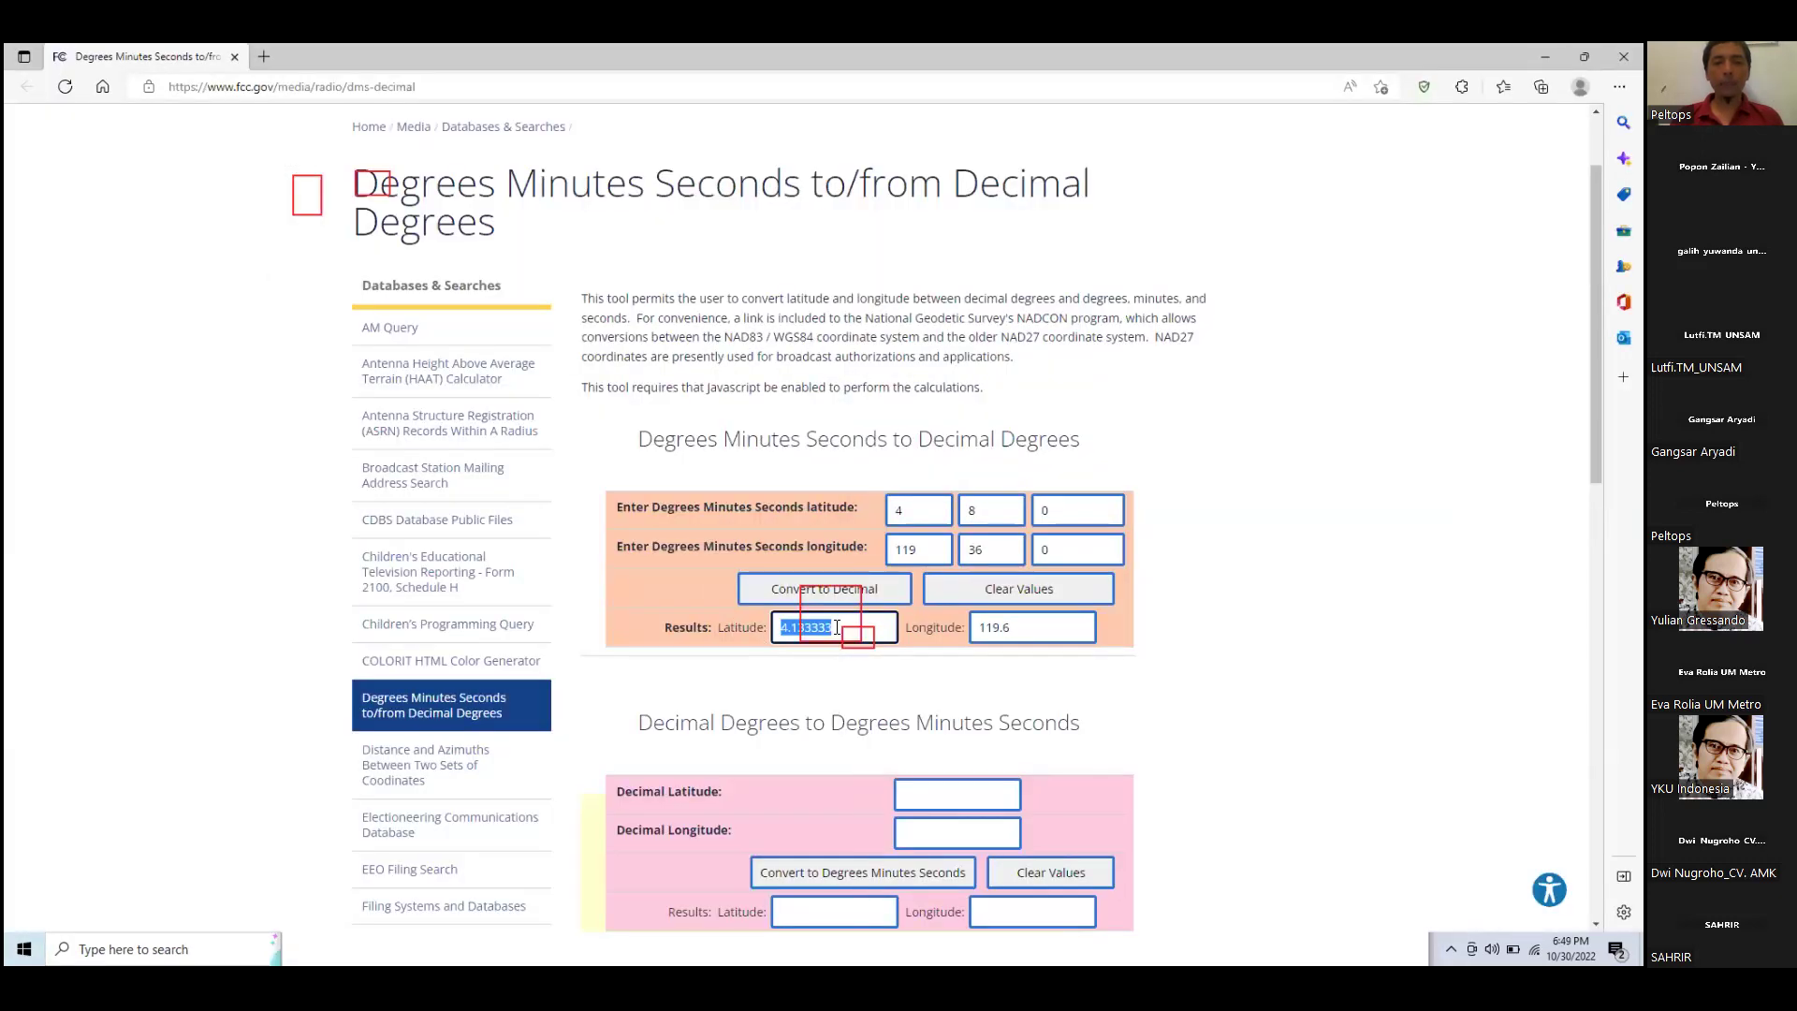
left_click_drag(1014, 626, 915, 624)
key("ctrl+c")
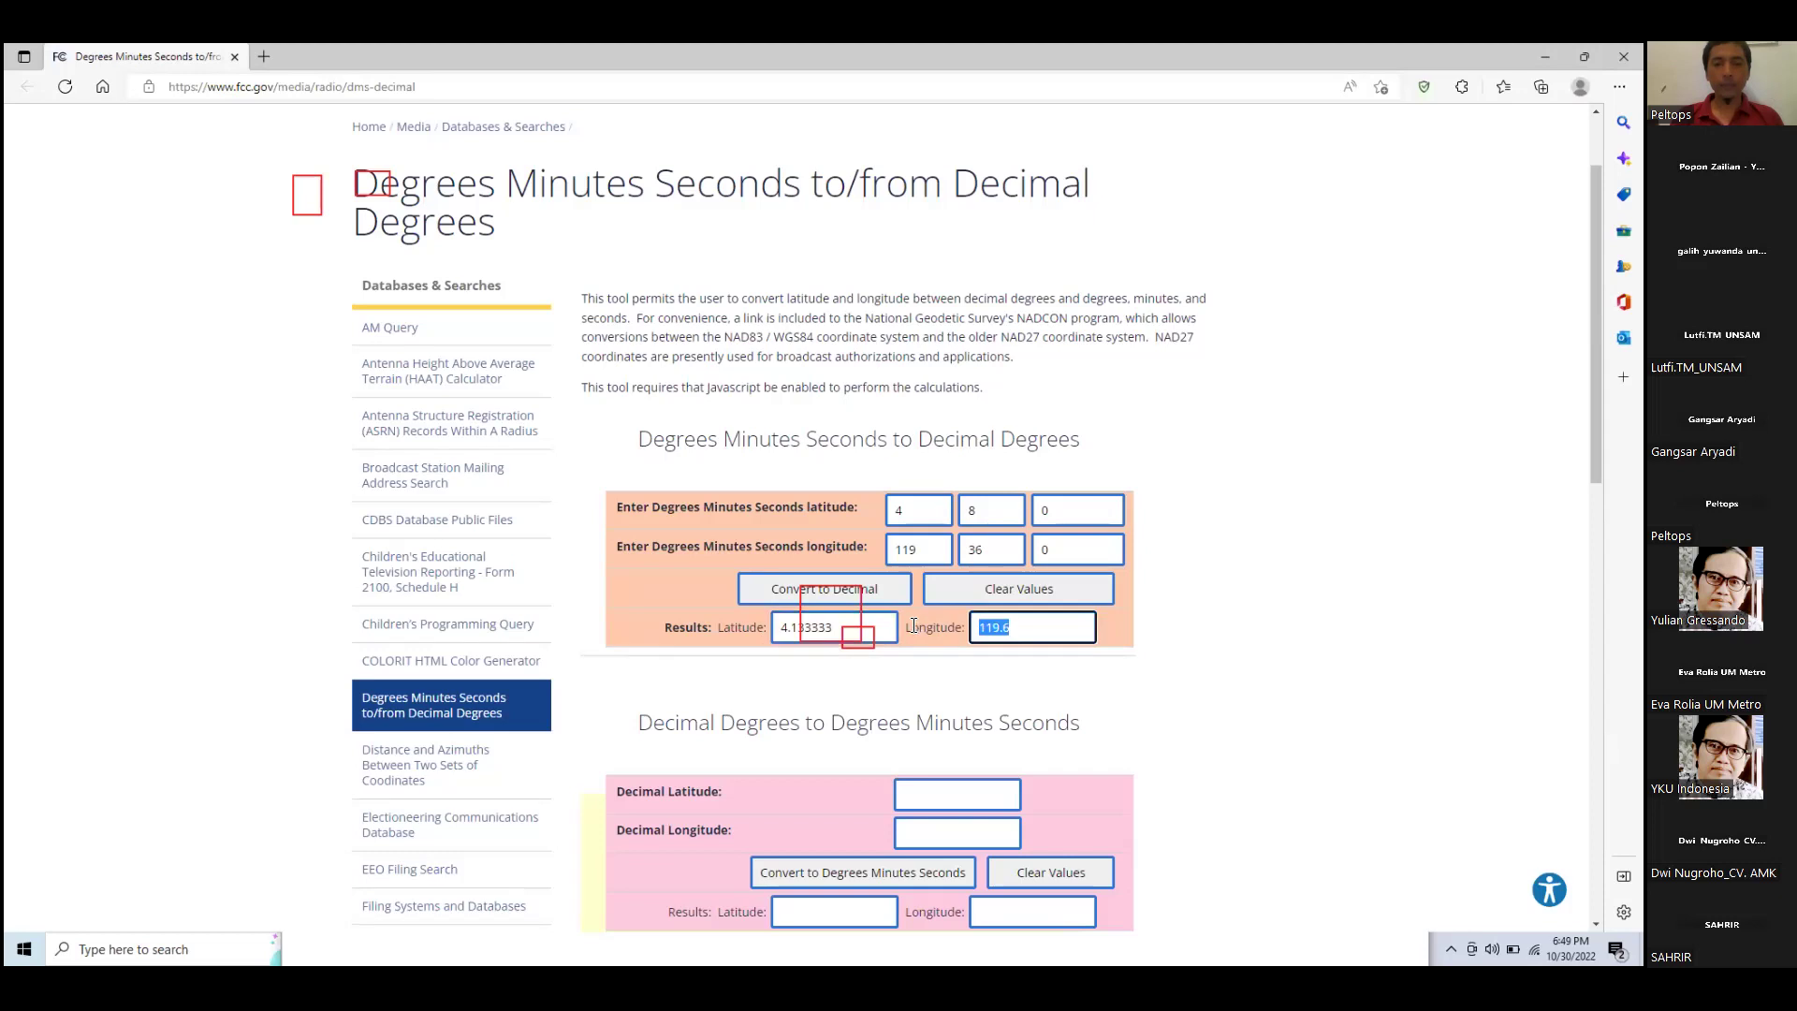
key("super")
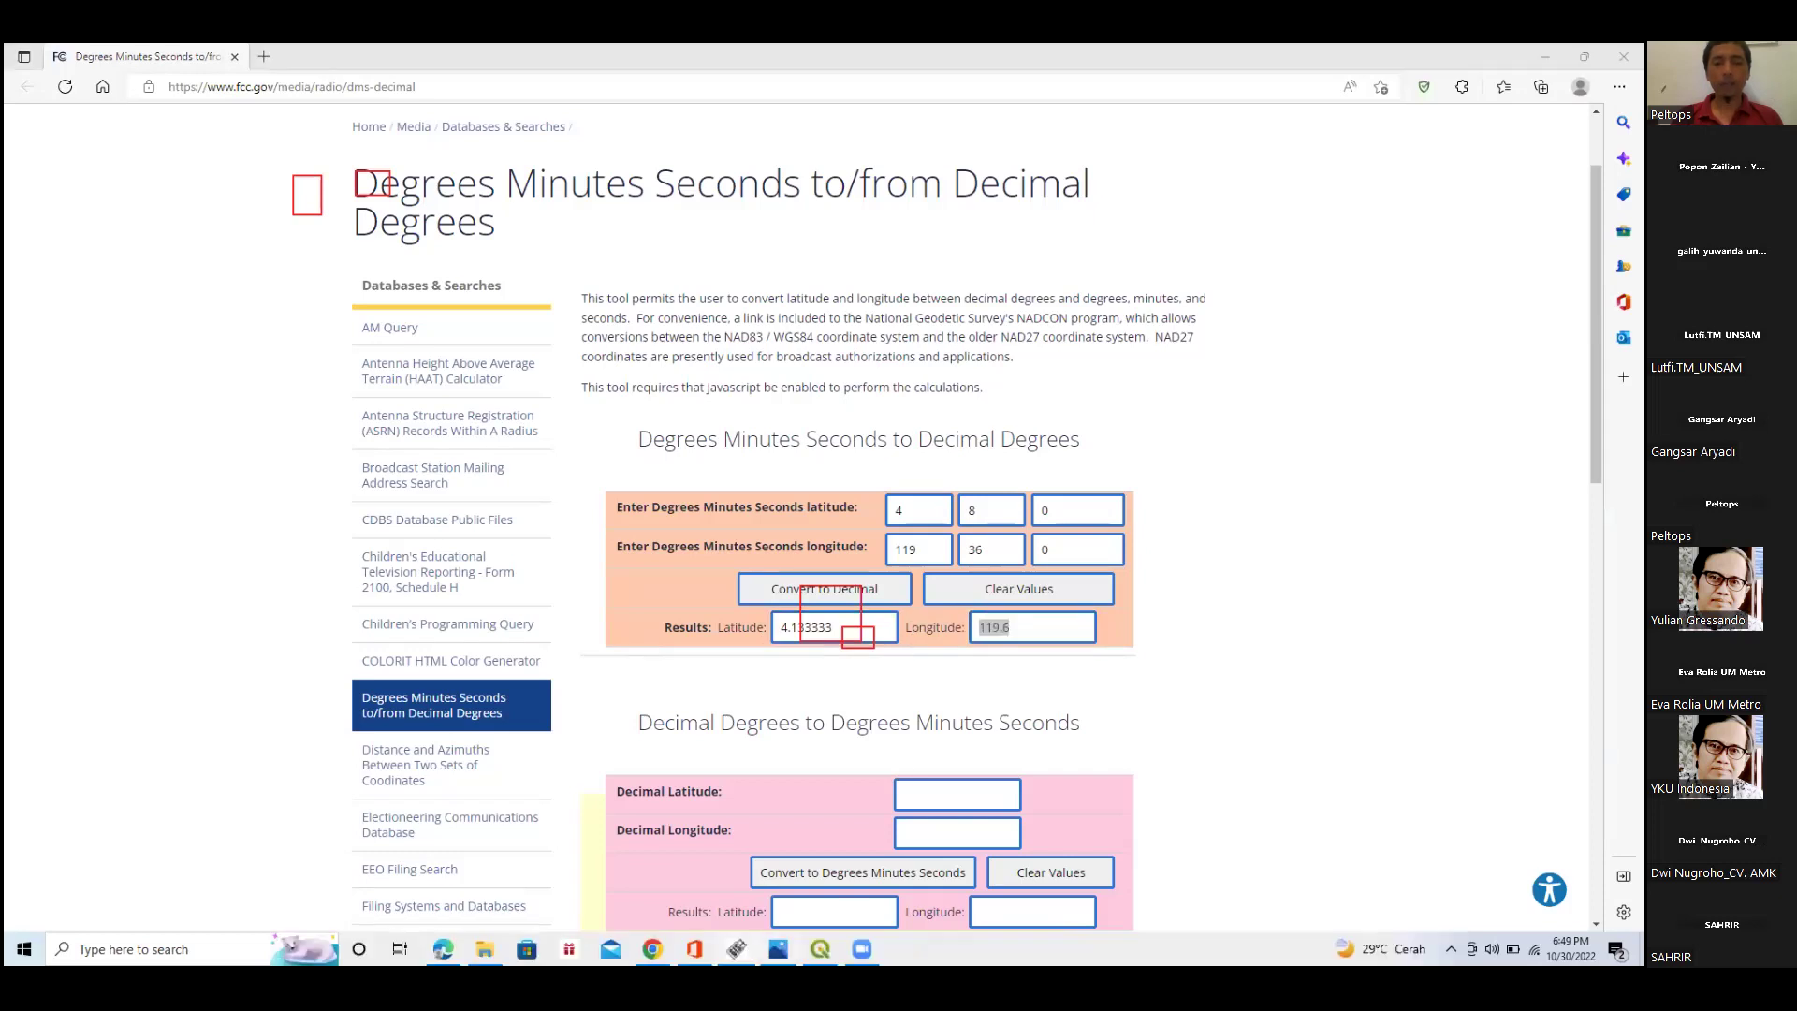
left_click(820, 949)
key("ctrl+v")
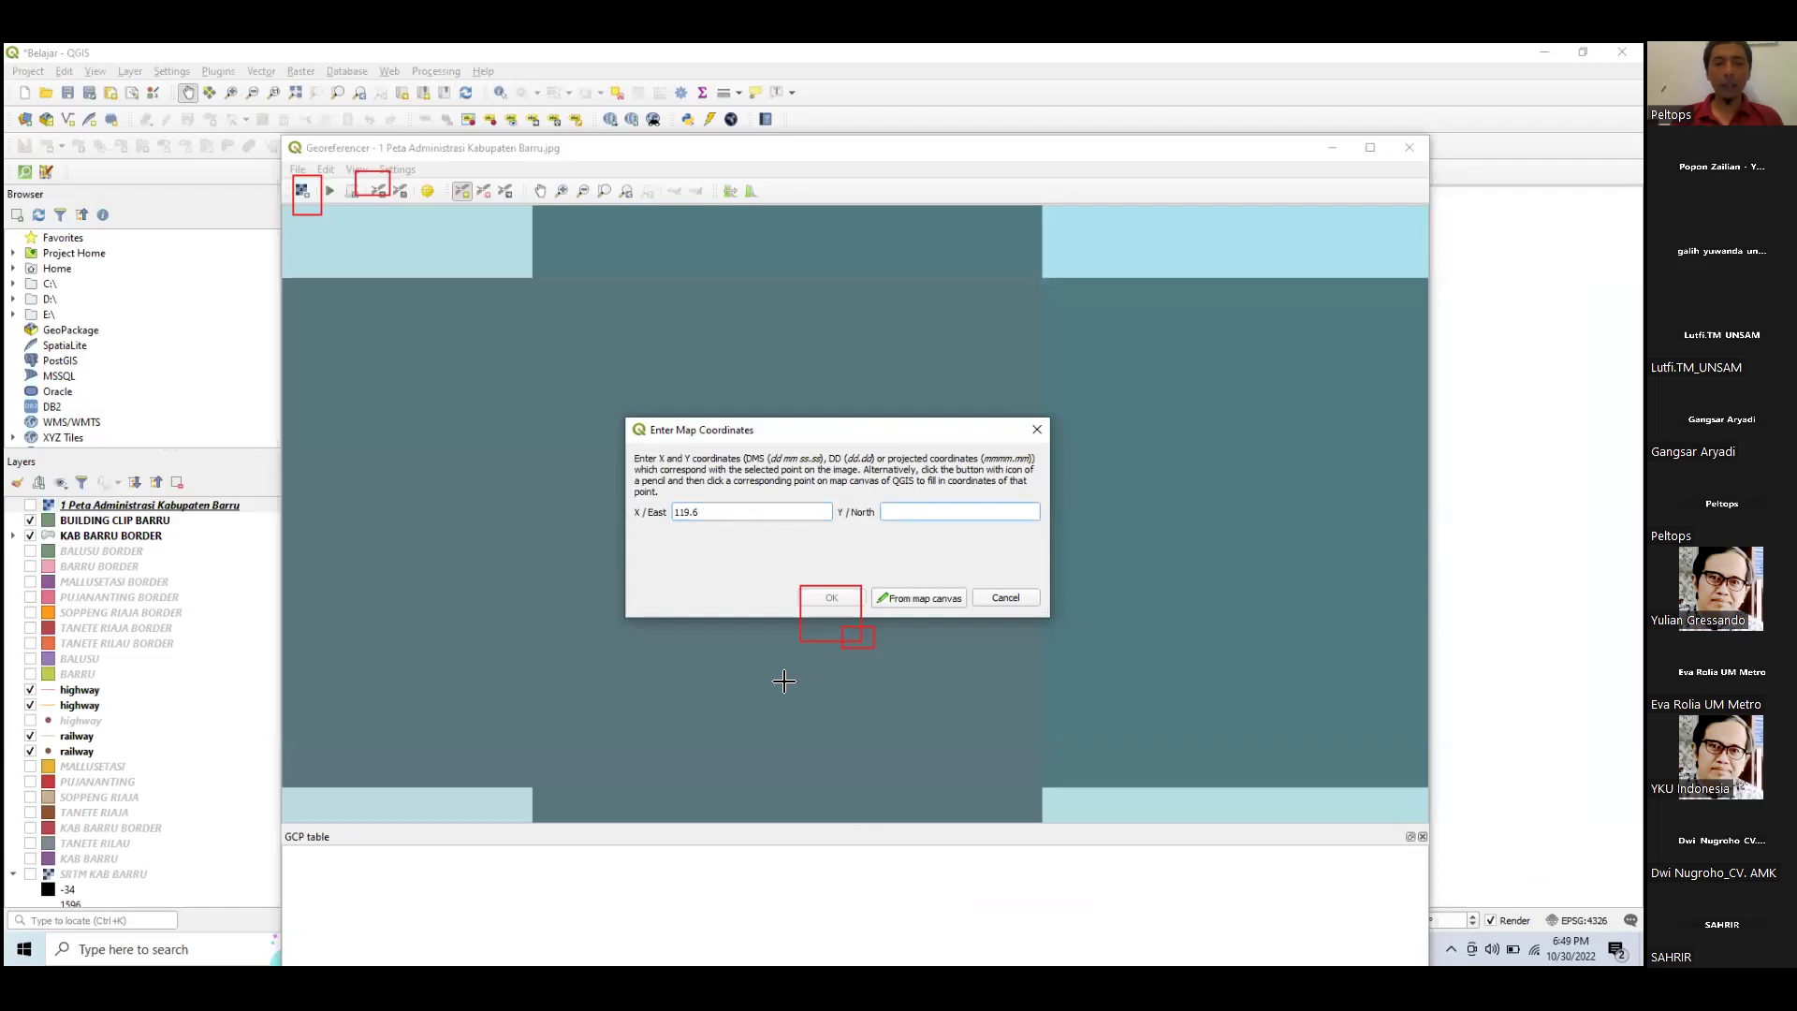
Copy the converter's decimal latitude 4.133333 into the point's Y / North value in QGIS and confirm the first control point.
key("super")
key("alt+Tab")
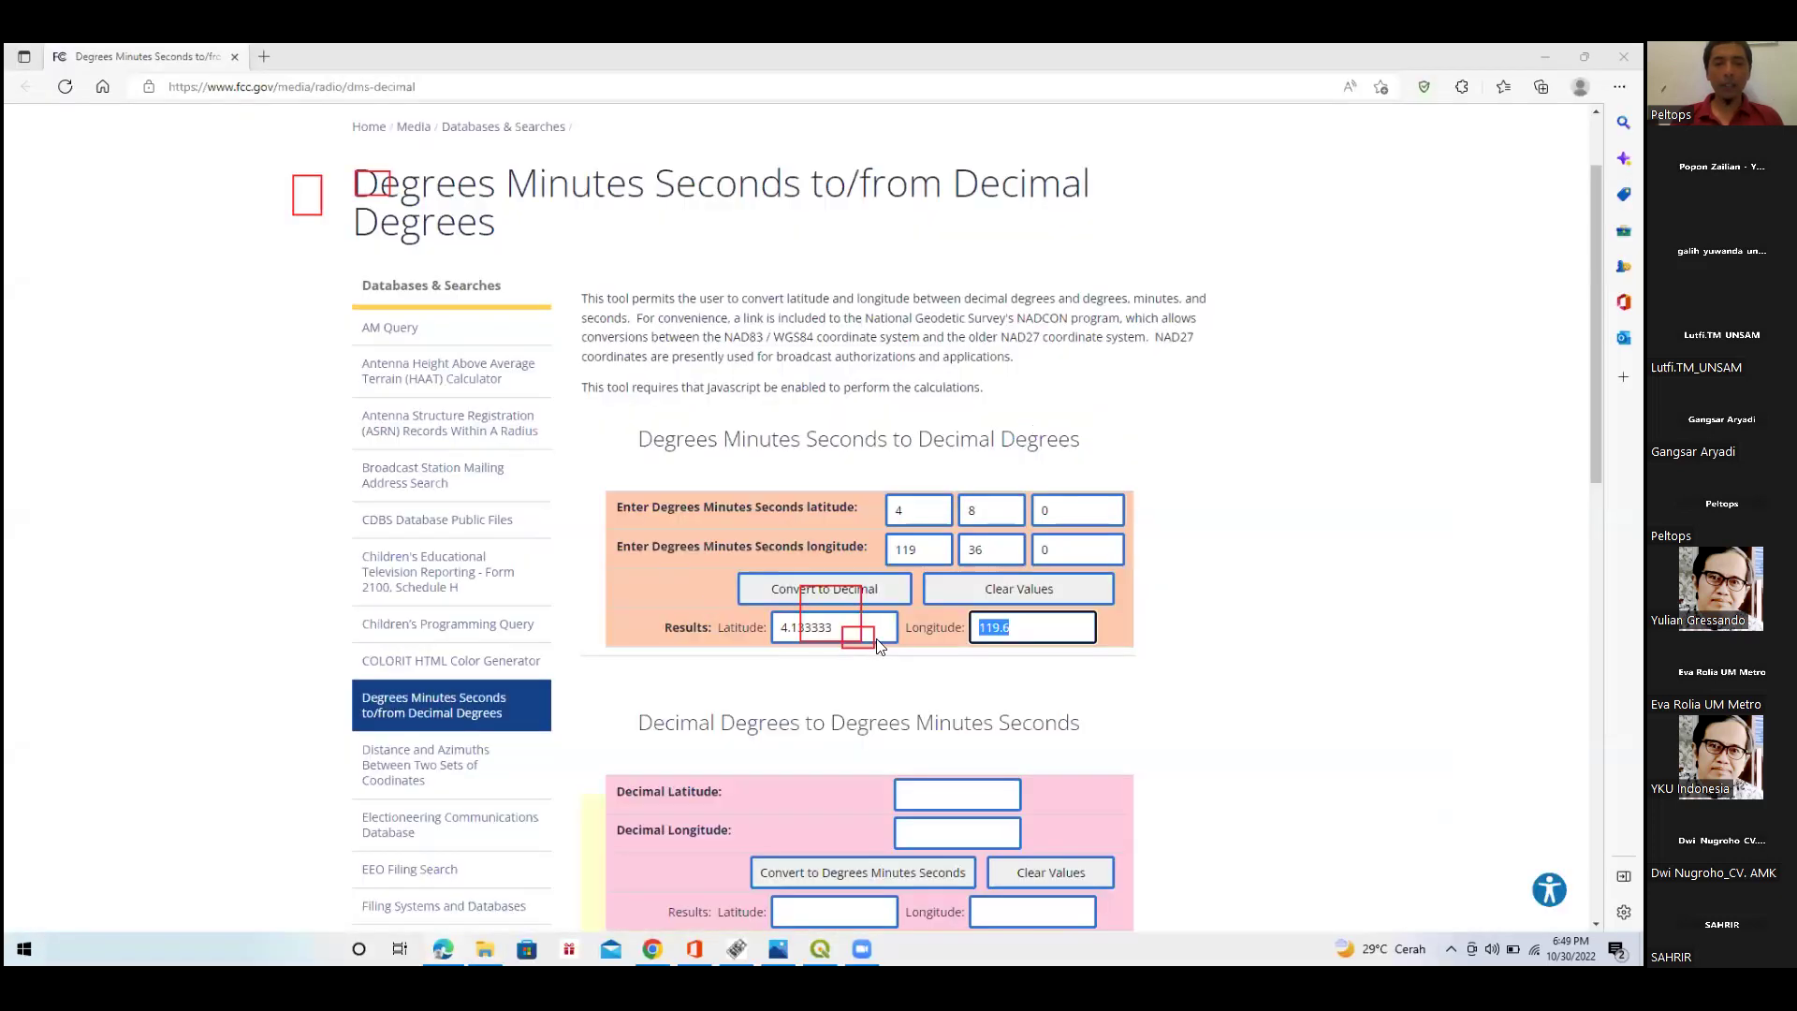
left_click_drag(835, 629, 643, 616)
key("ctrl+c")
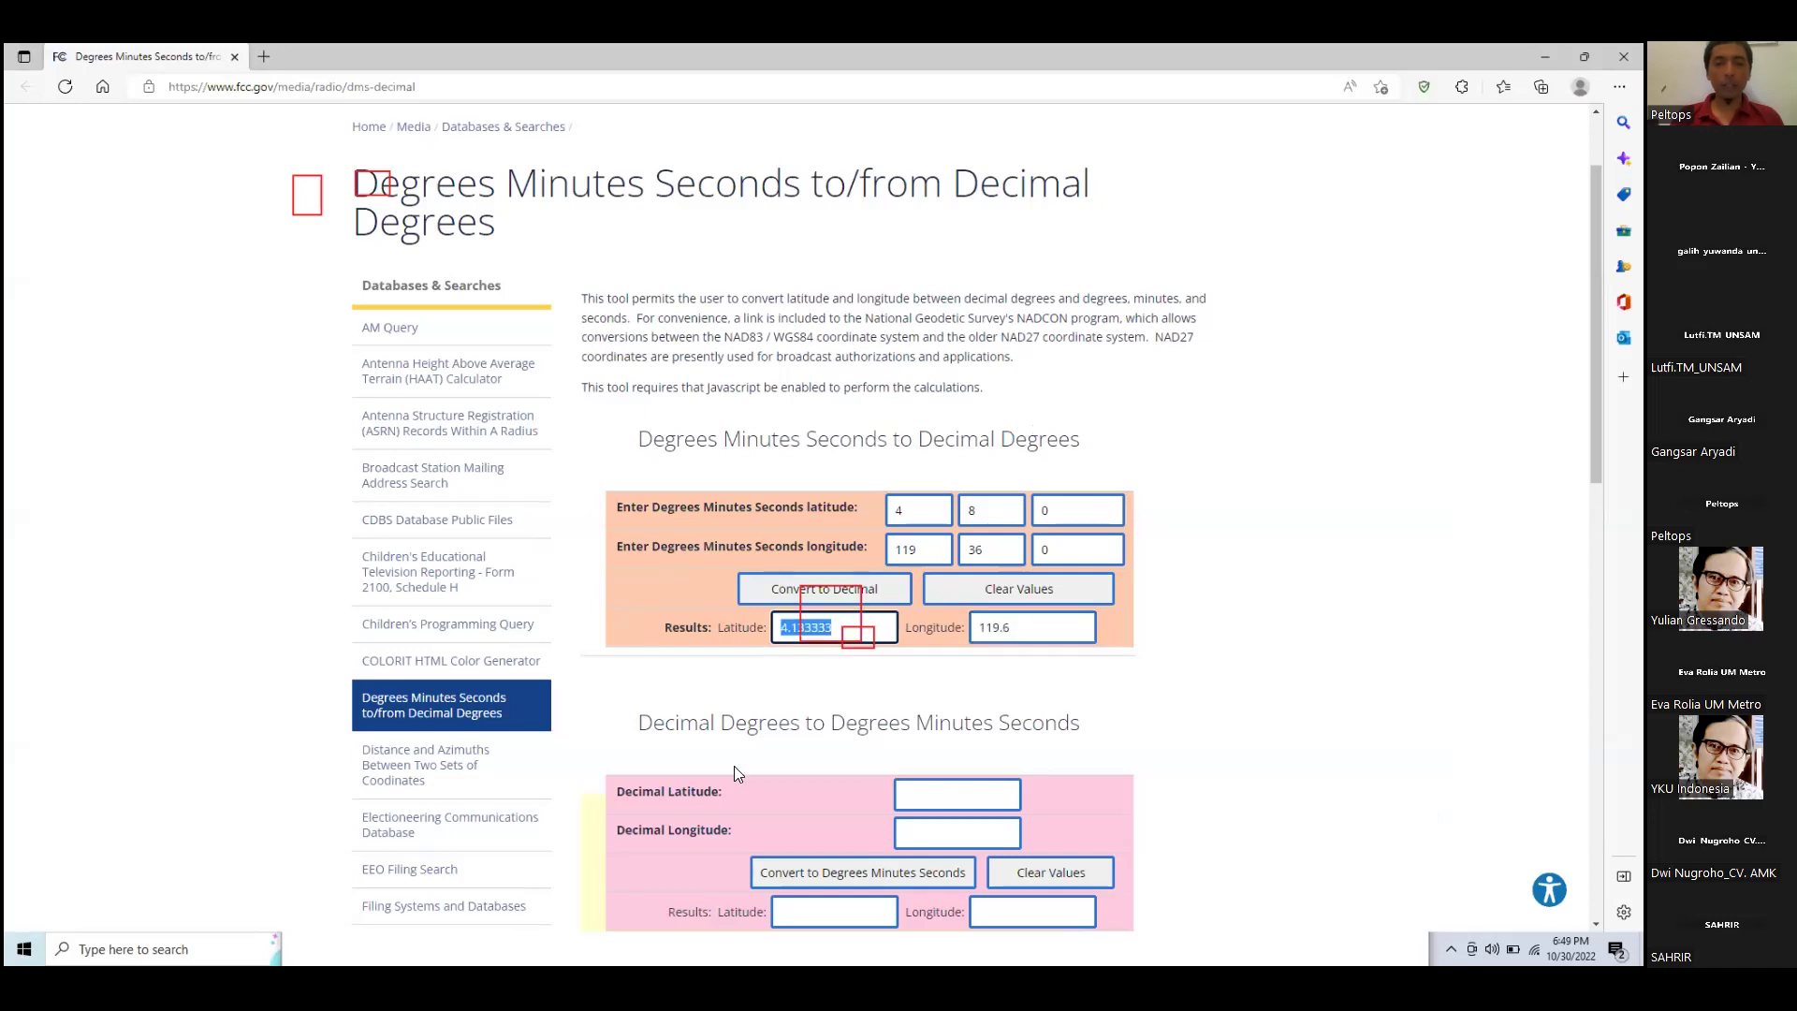
key("super")
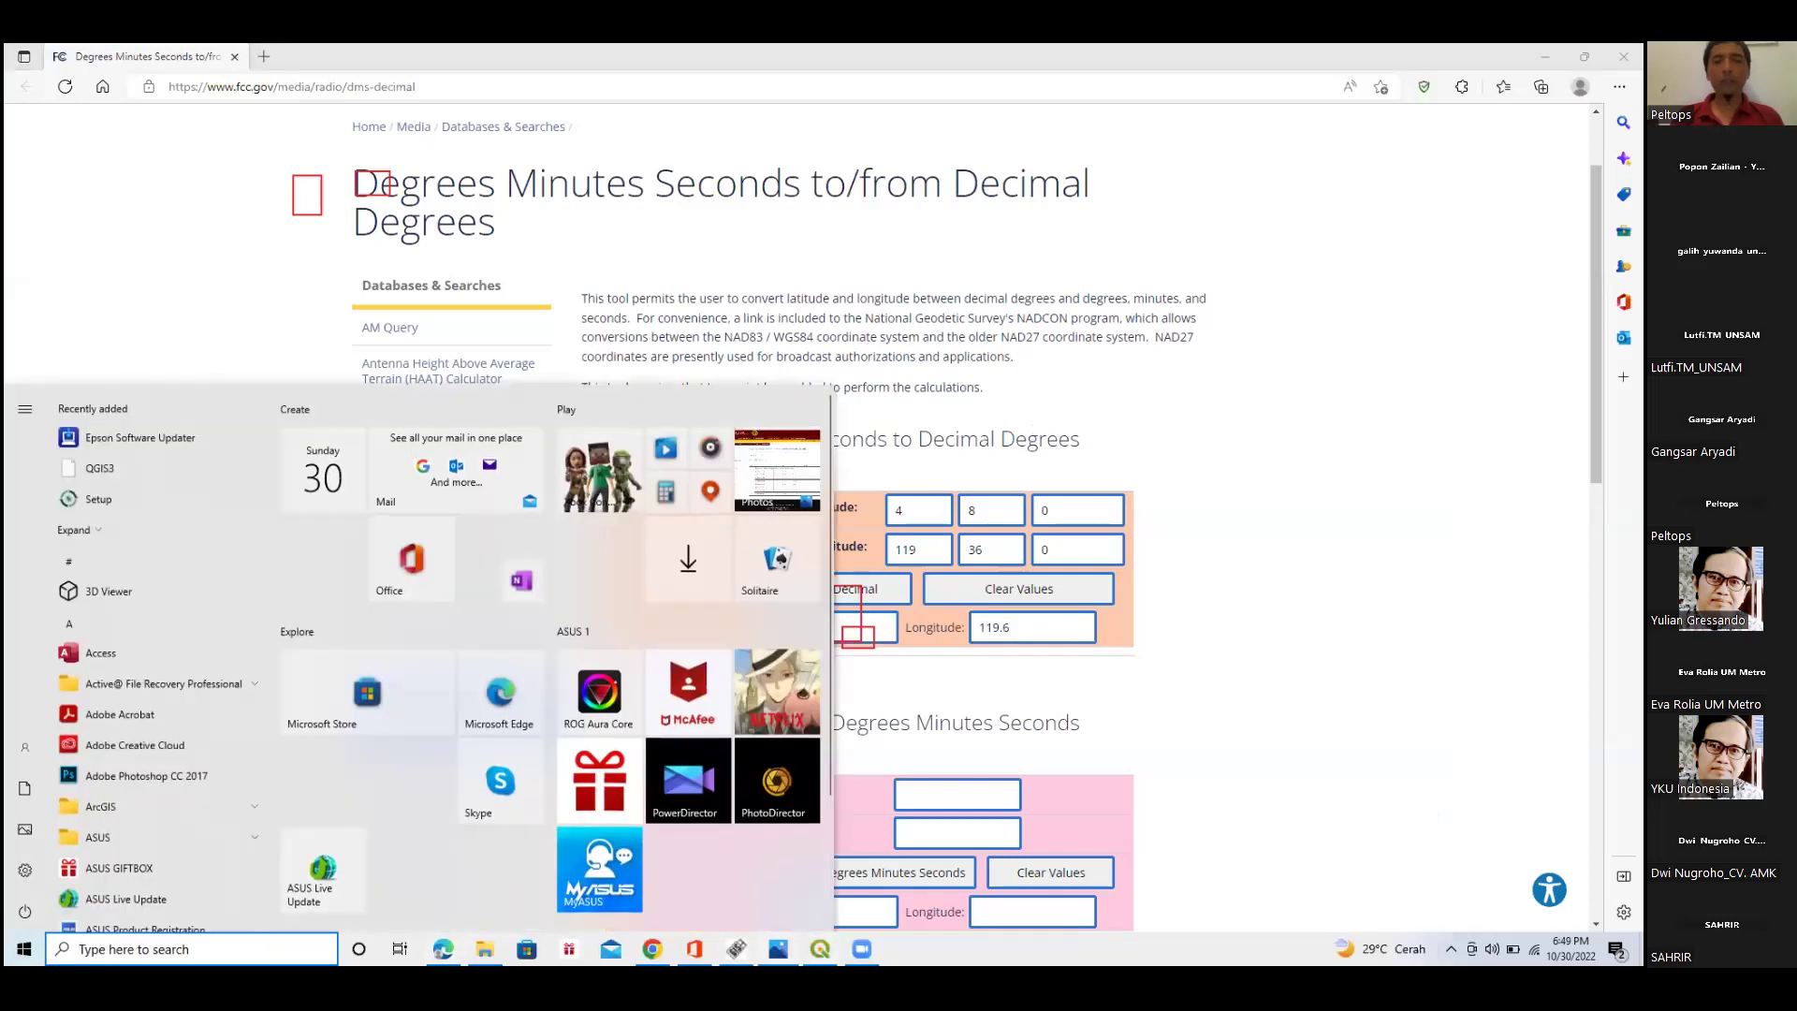
key("alt+Tab")
left_click(911, 510)
key("ctrl+v")
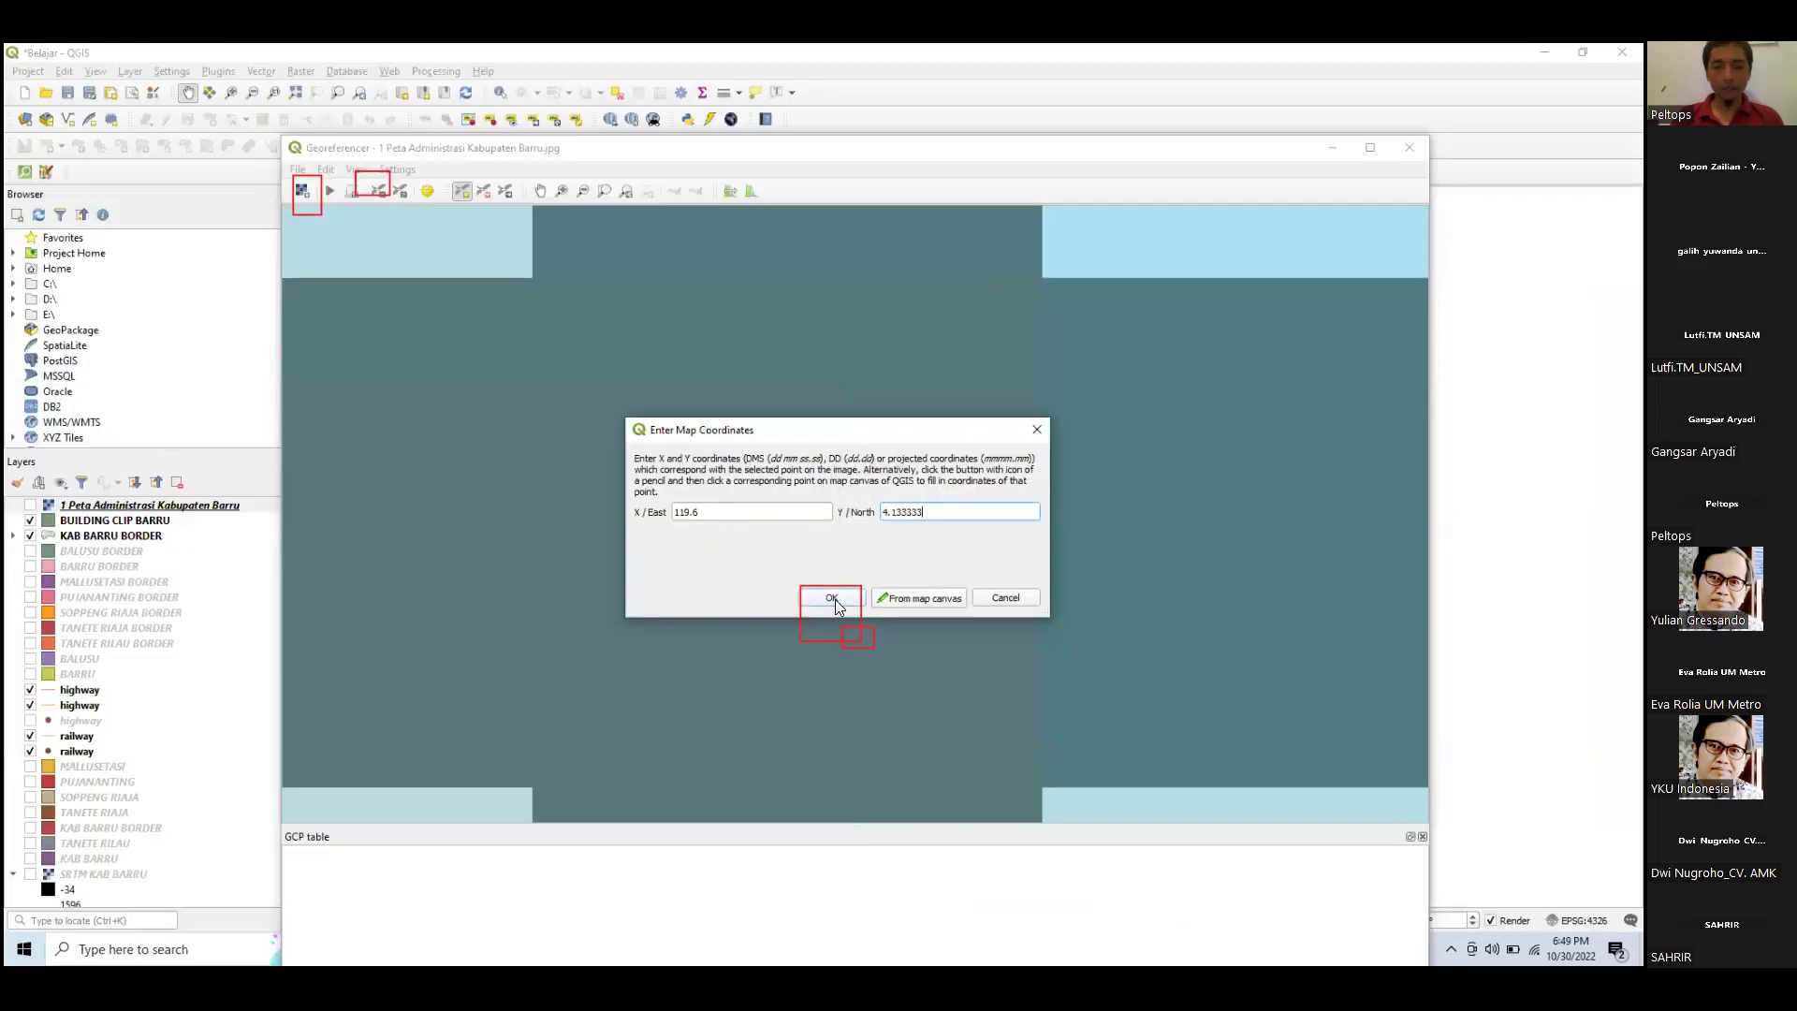
left_click(833, 598)
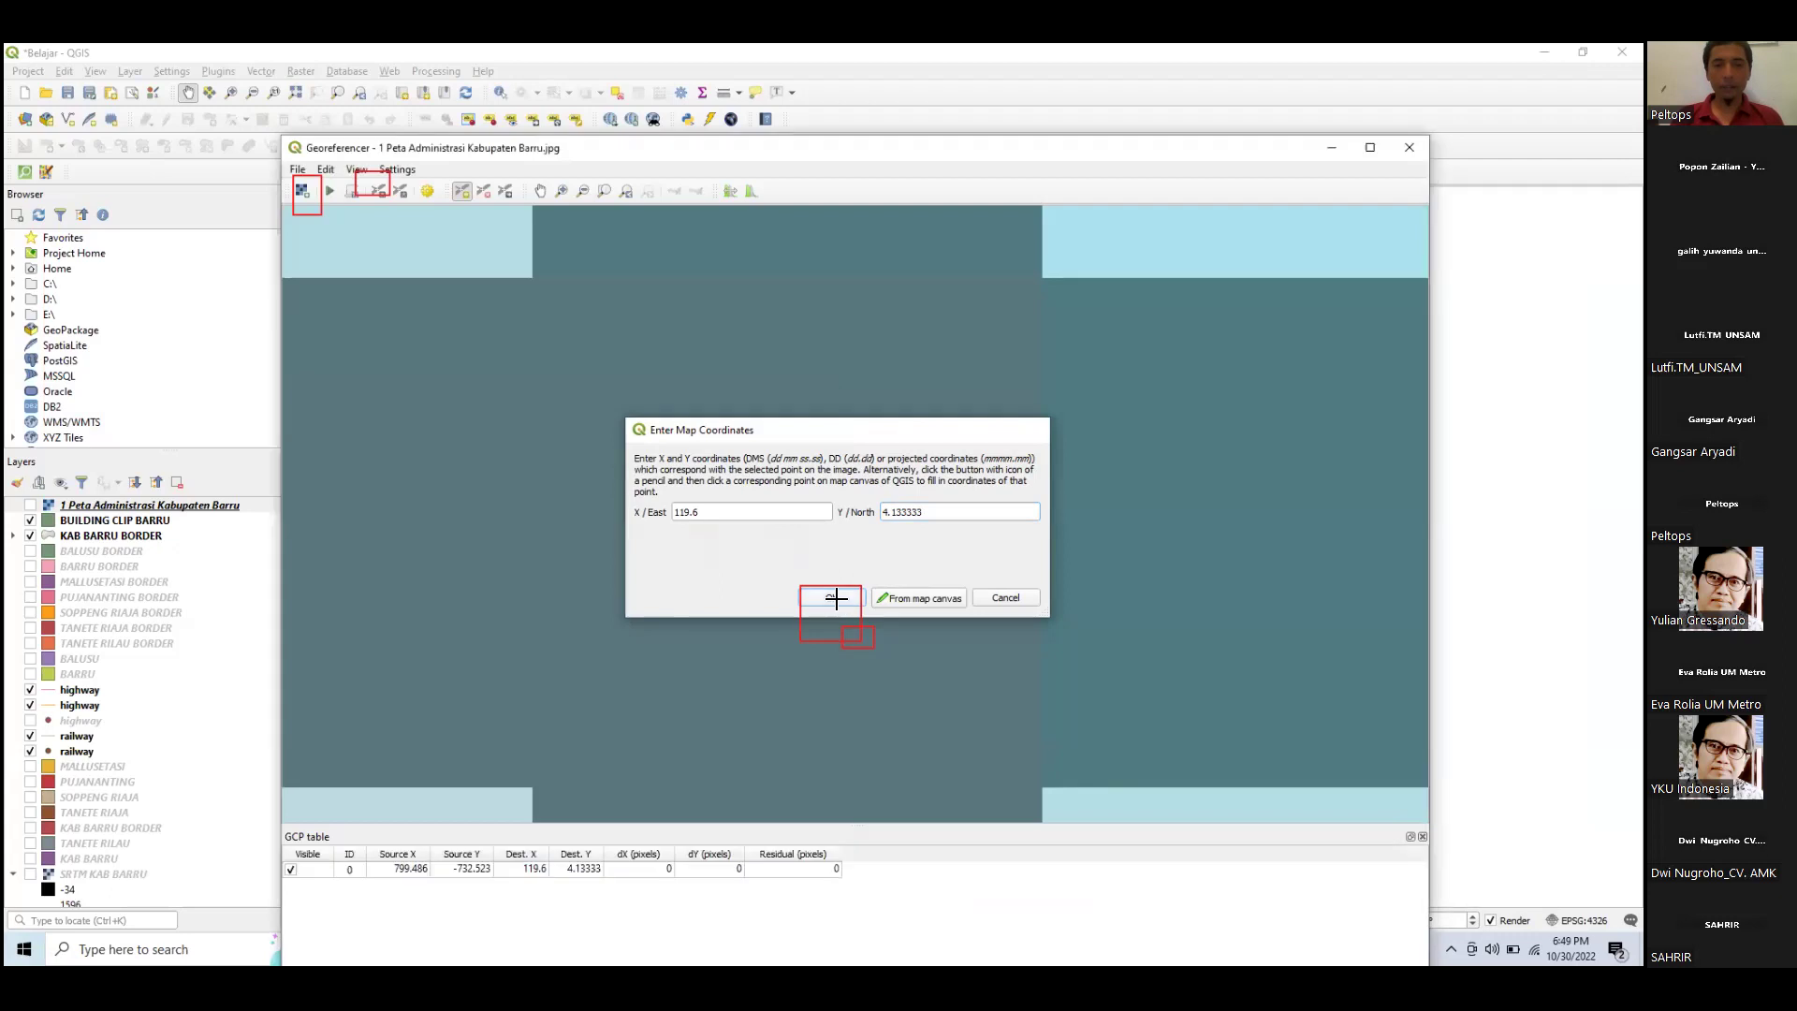
Examine the longitude label of the easternmost grid line on the map image's northern border.
scroll(865, 593, "up", 2)
scroll(865, 593, "down", 5)
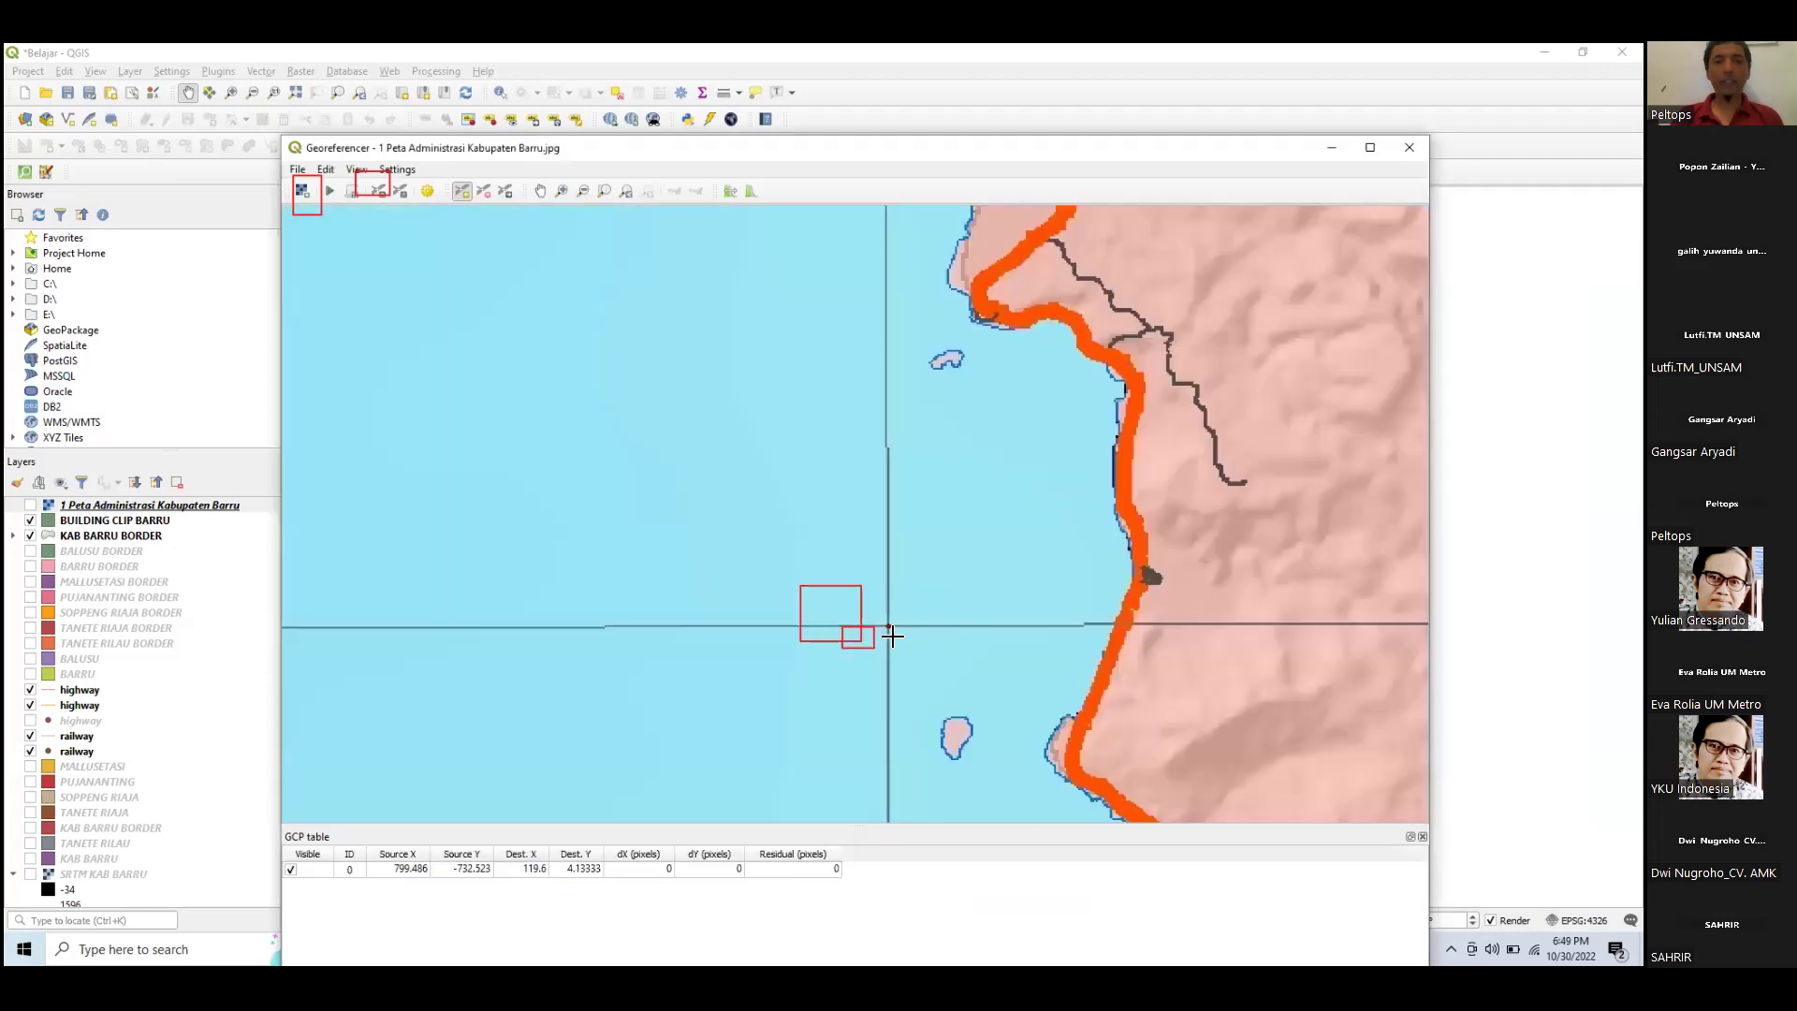
scroll(921, 632, "up", 2)
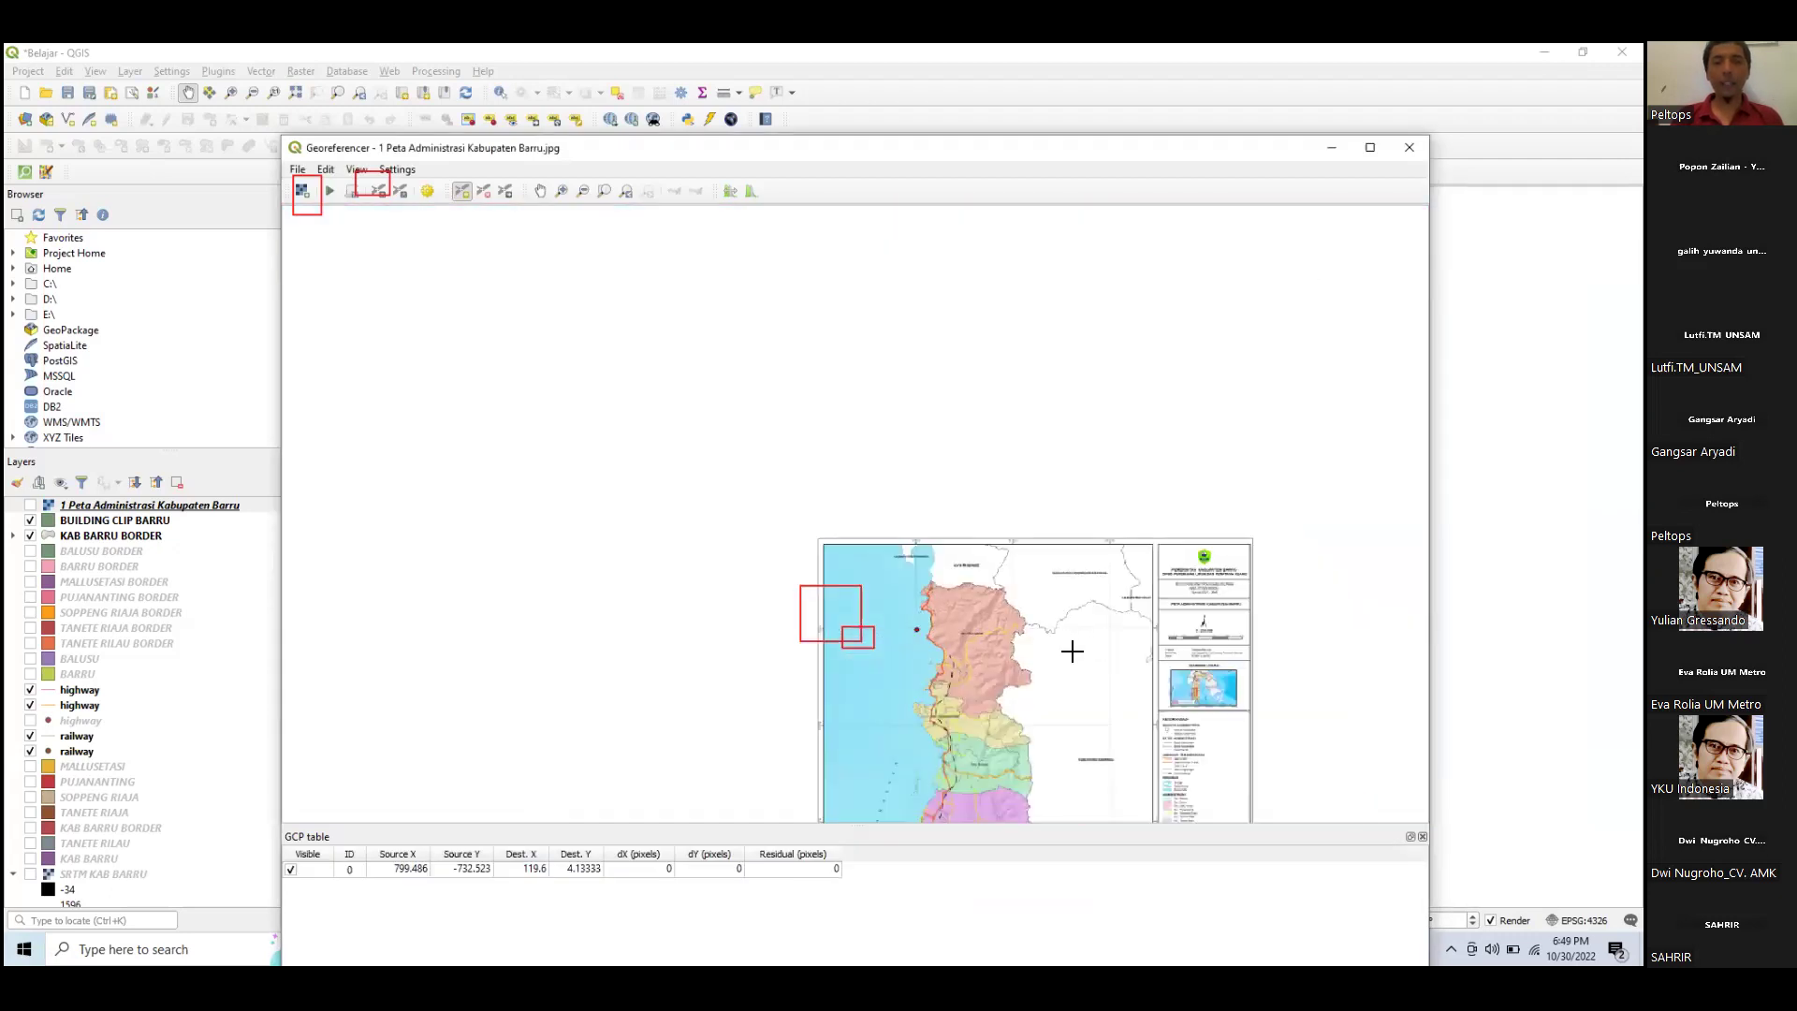
scroll(1160, 558, "up", 3)
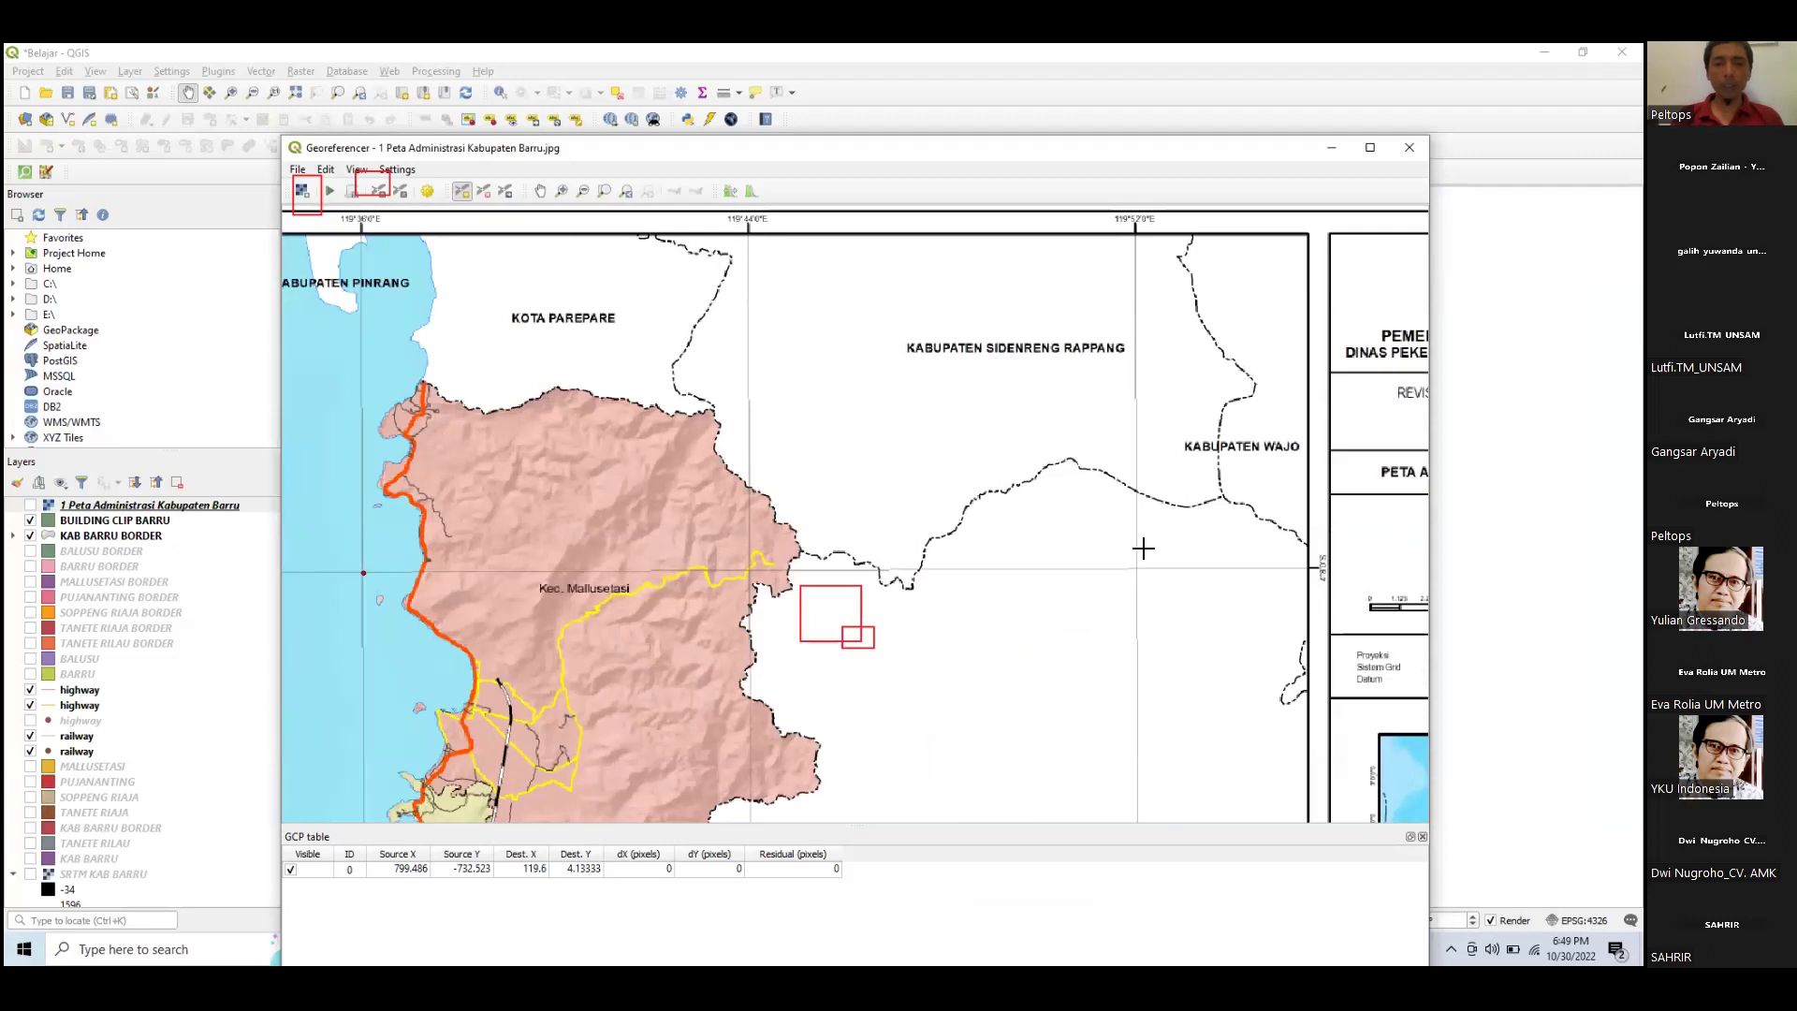
scroll(1133, 561, "up", 1)
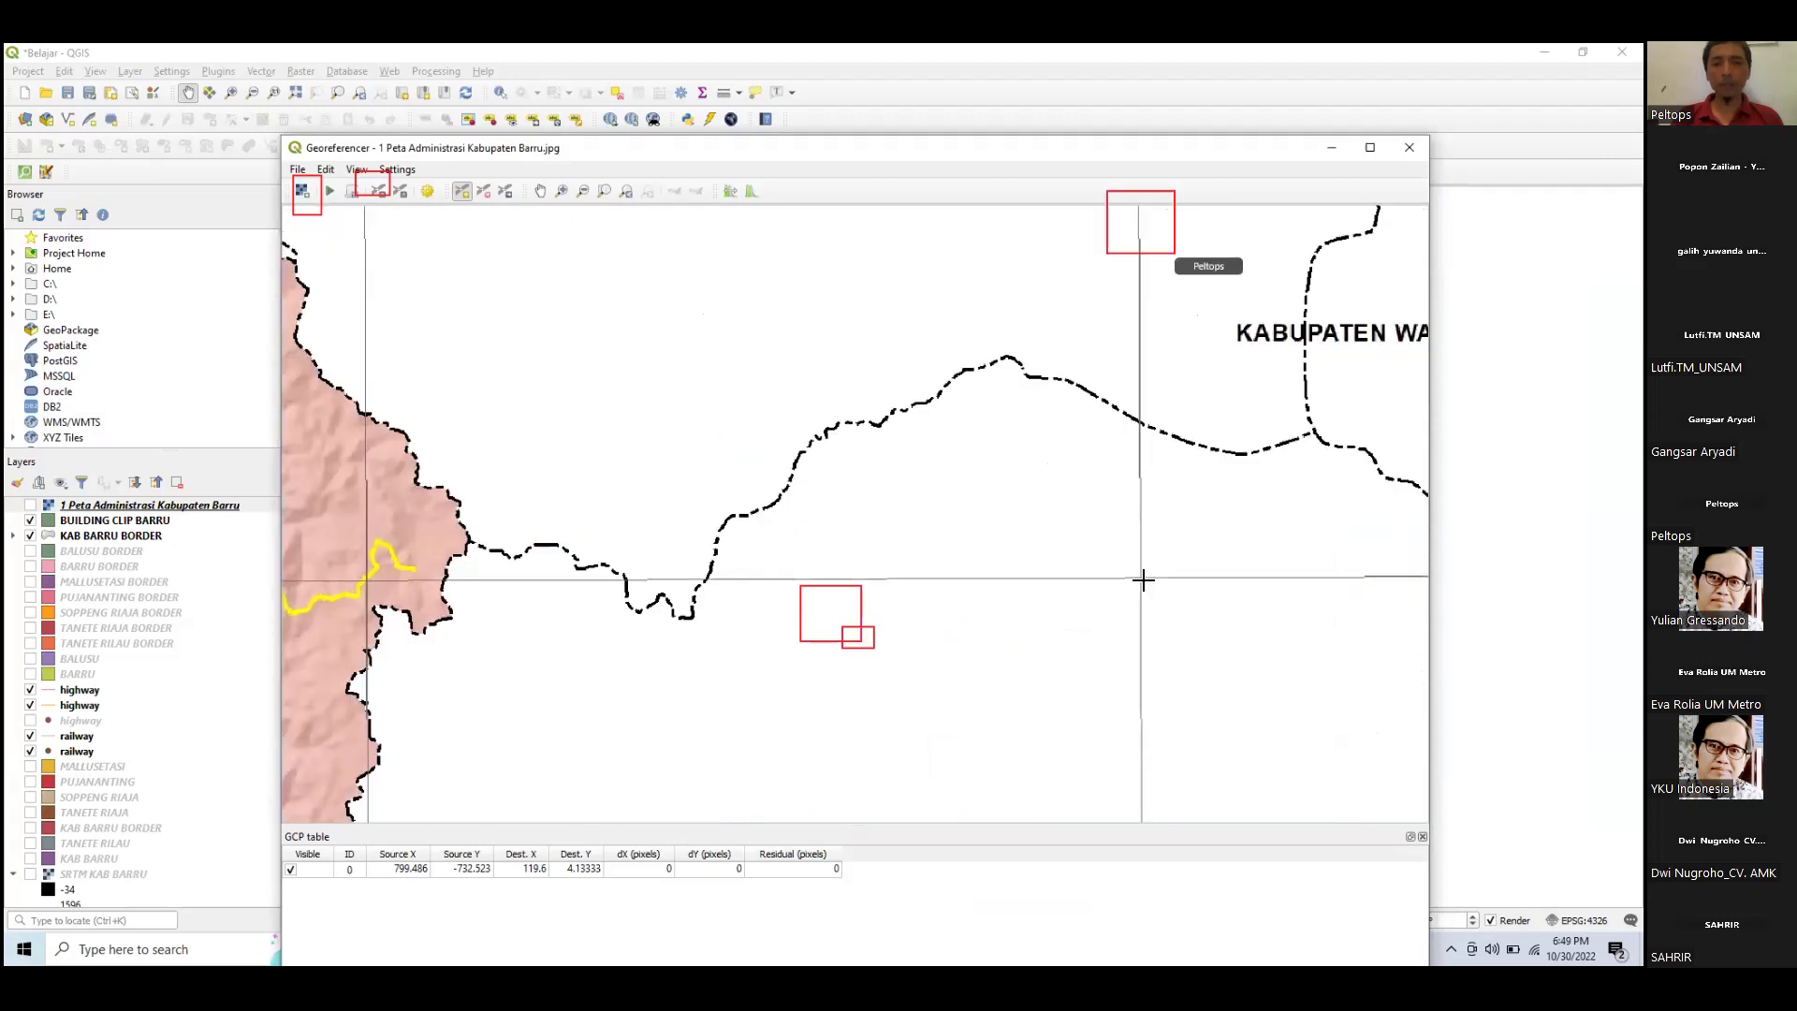
left_click_drag(1142, 584, 834, 726)
left_click_drag(882, 345, 955, 421)
scroll(940, 365, "up", 2)
left_click_drag(935, 321, 1210, 643)
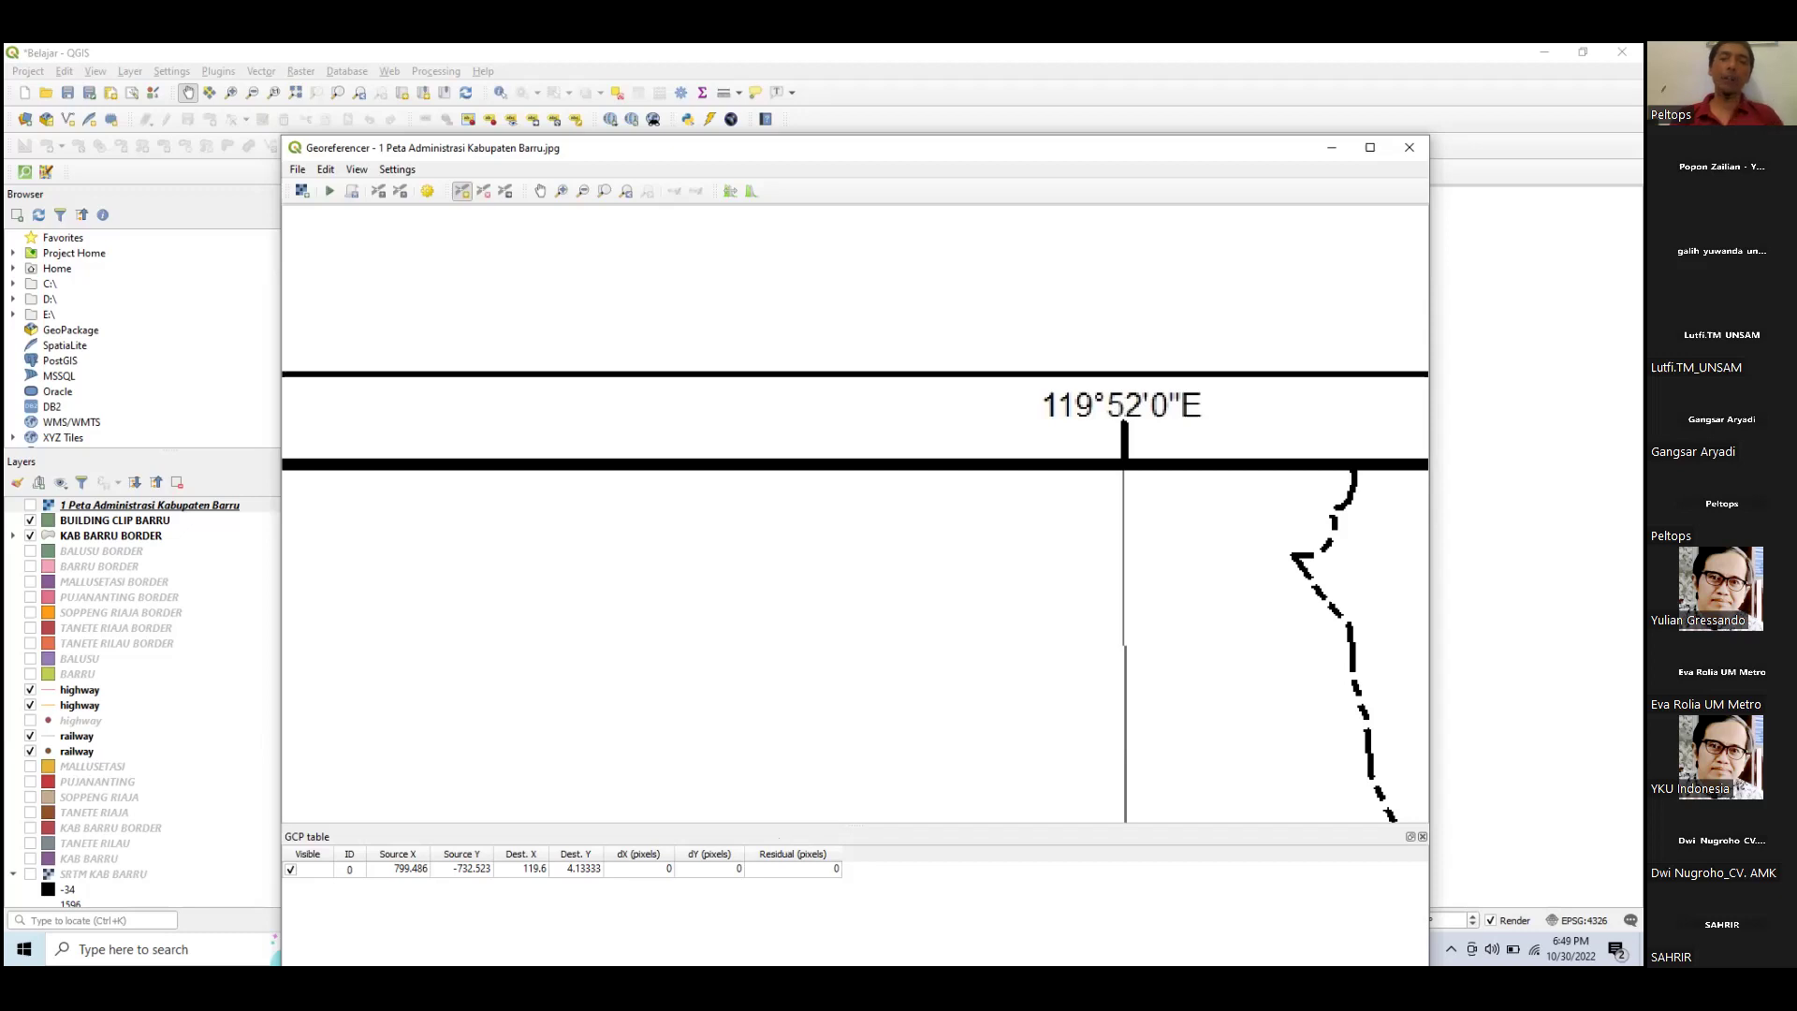
Switch to the browser's converter, set the longitude minutes to 52, convert to decimal, and copy the resulting longitude 119.866667.
key("super")
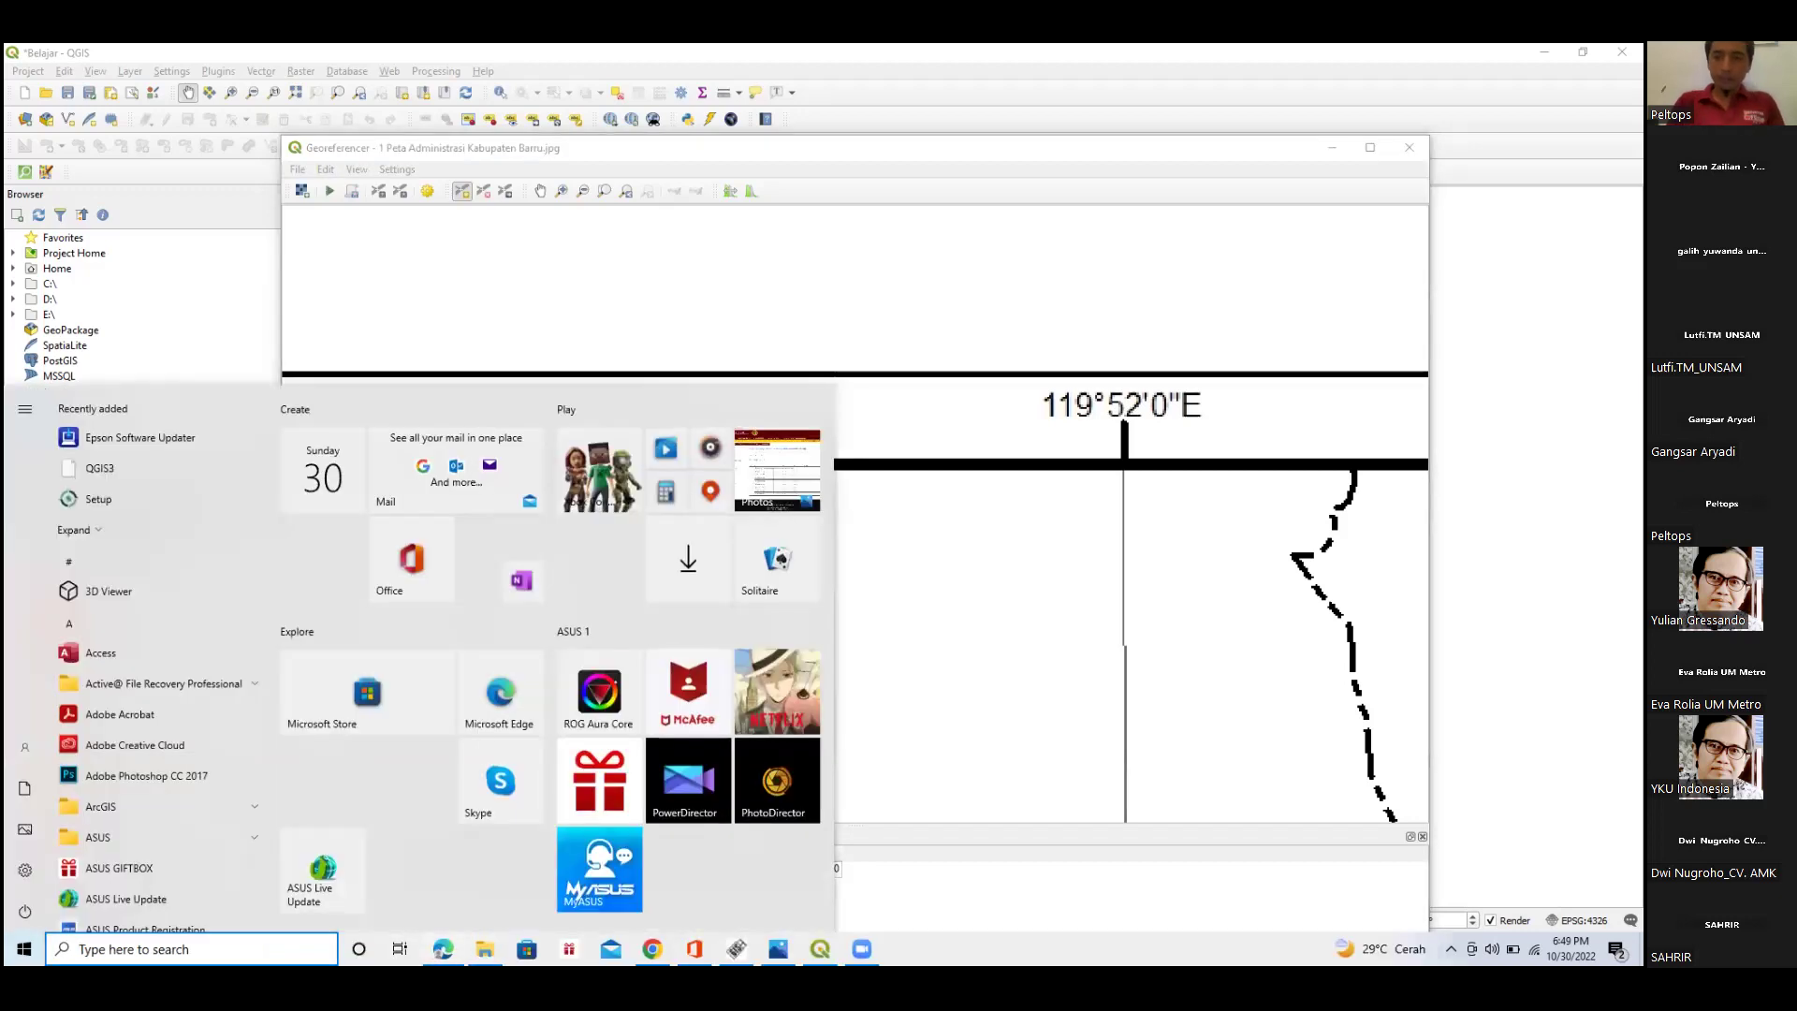
left_click(442, 949)
double_click(971, 550)
type("52")
left_click(869, 595)
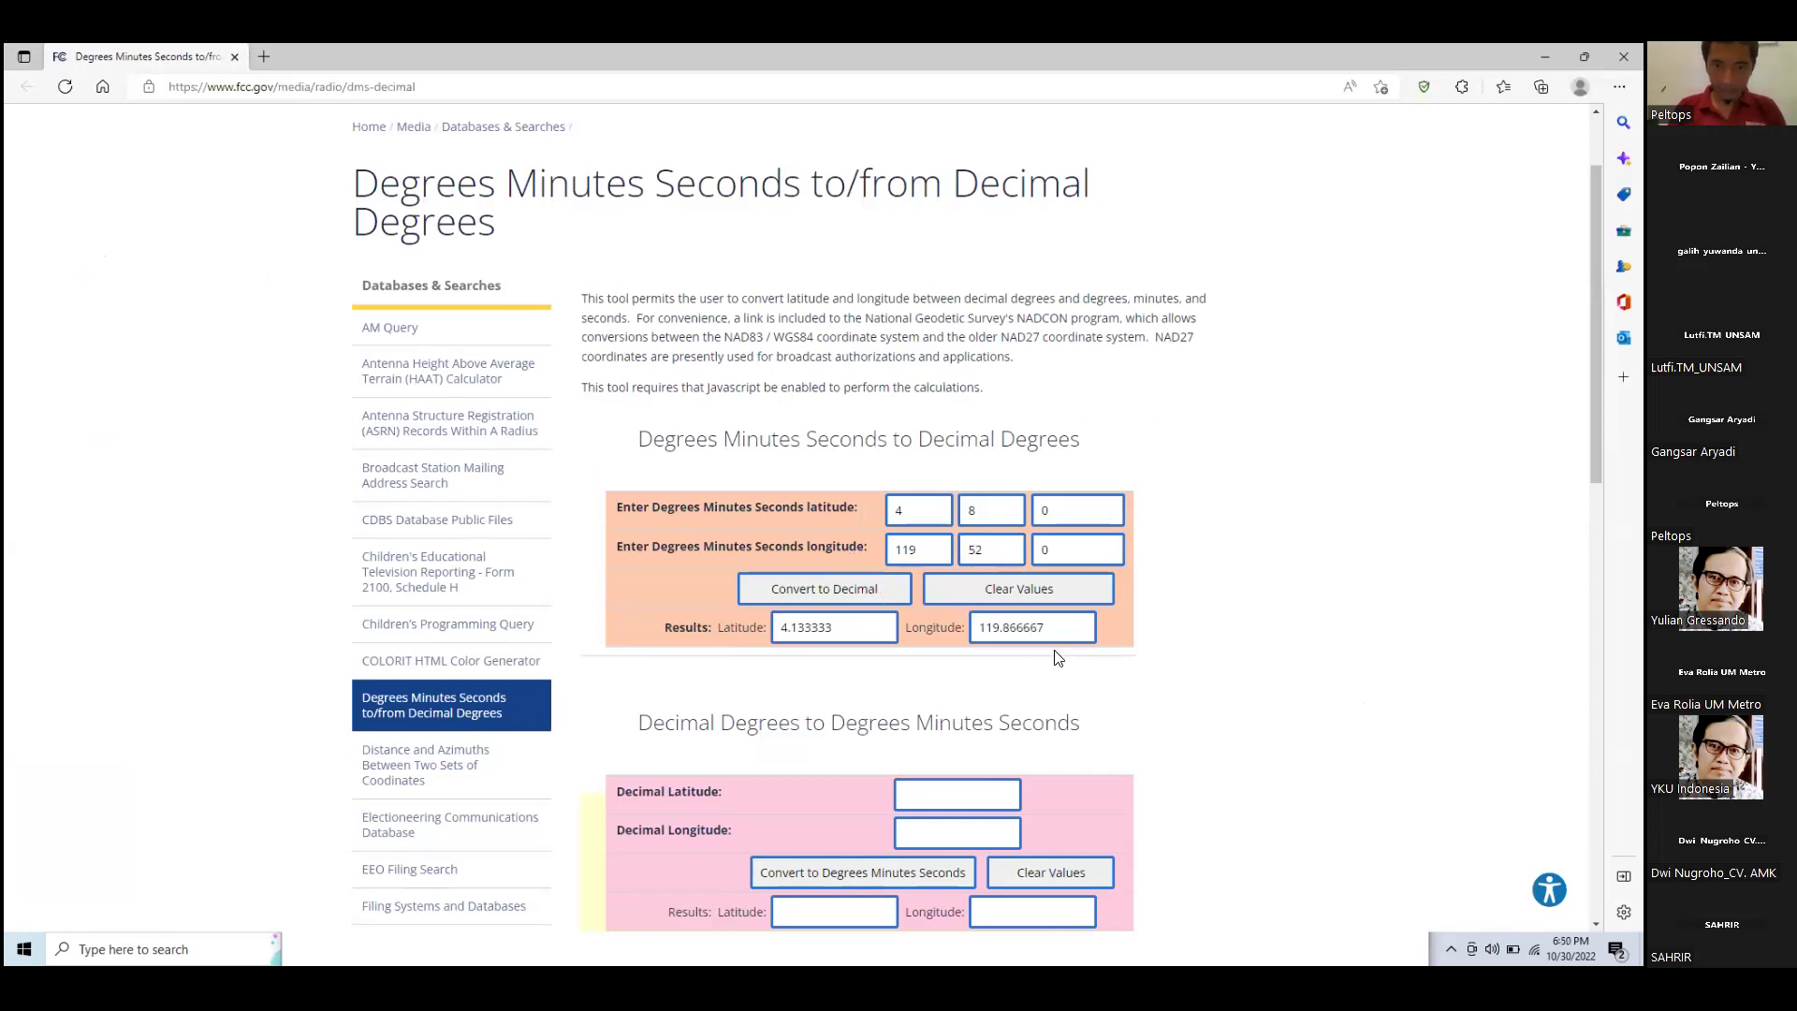
left_click_drag(1056, 635, 928, 627)
key("ctrl+c")
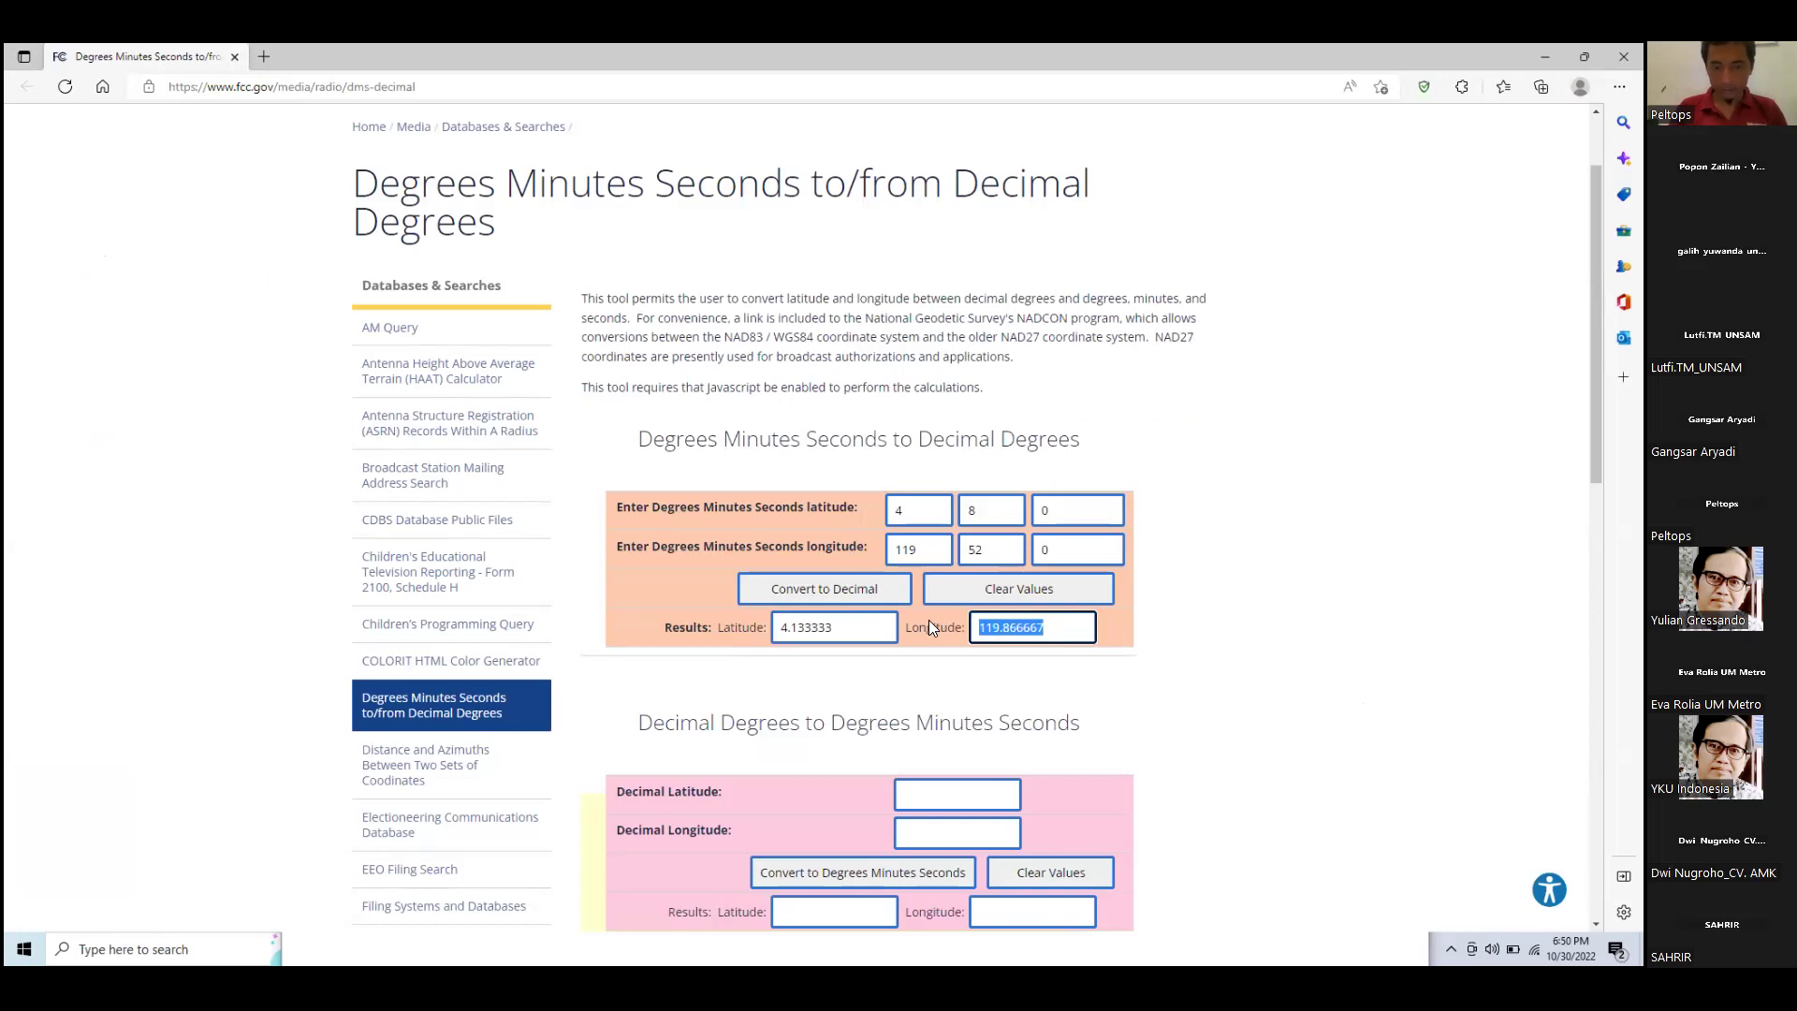
Return to QGIS and place the second control point at the northeasternmost grid intersection, with 119.866667 as its X / East value.
key("super")
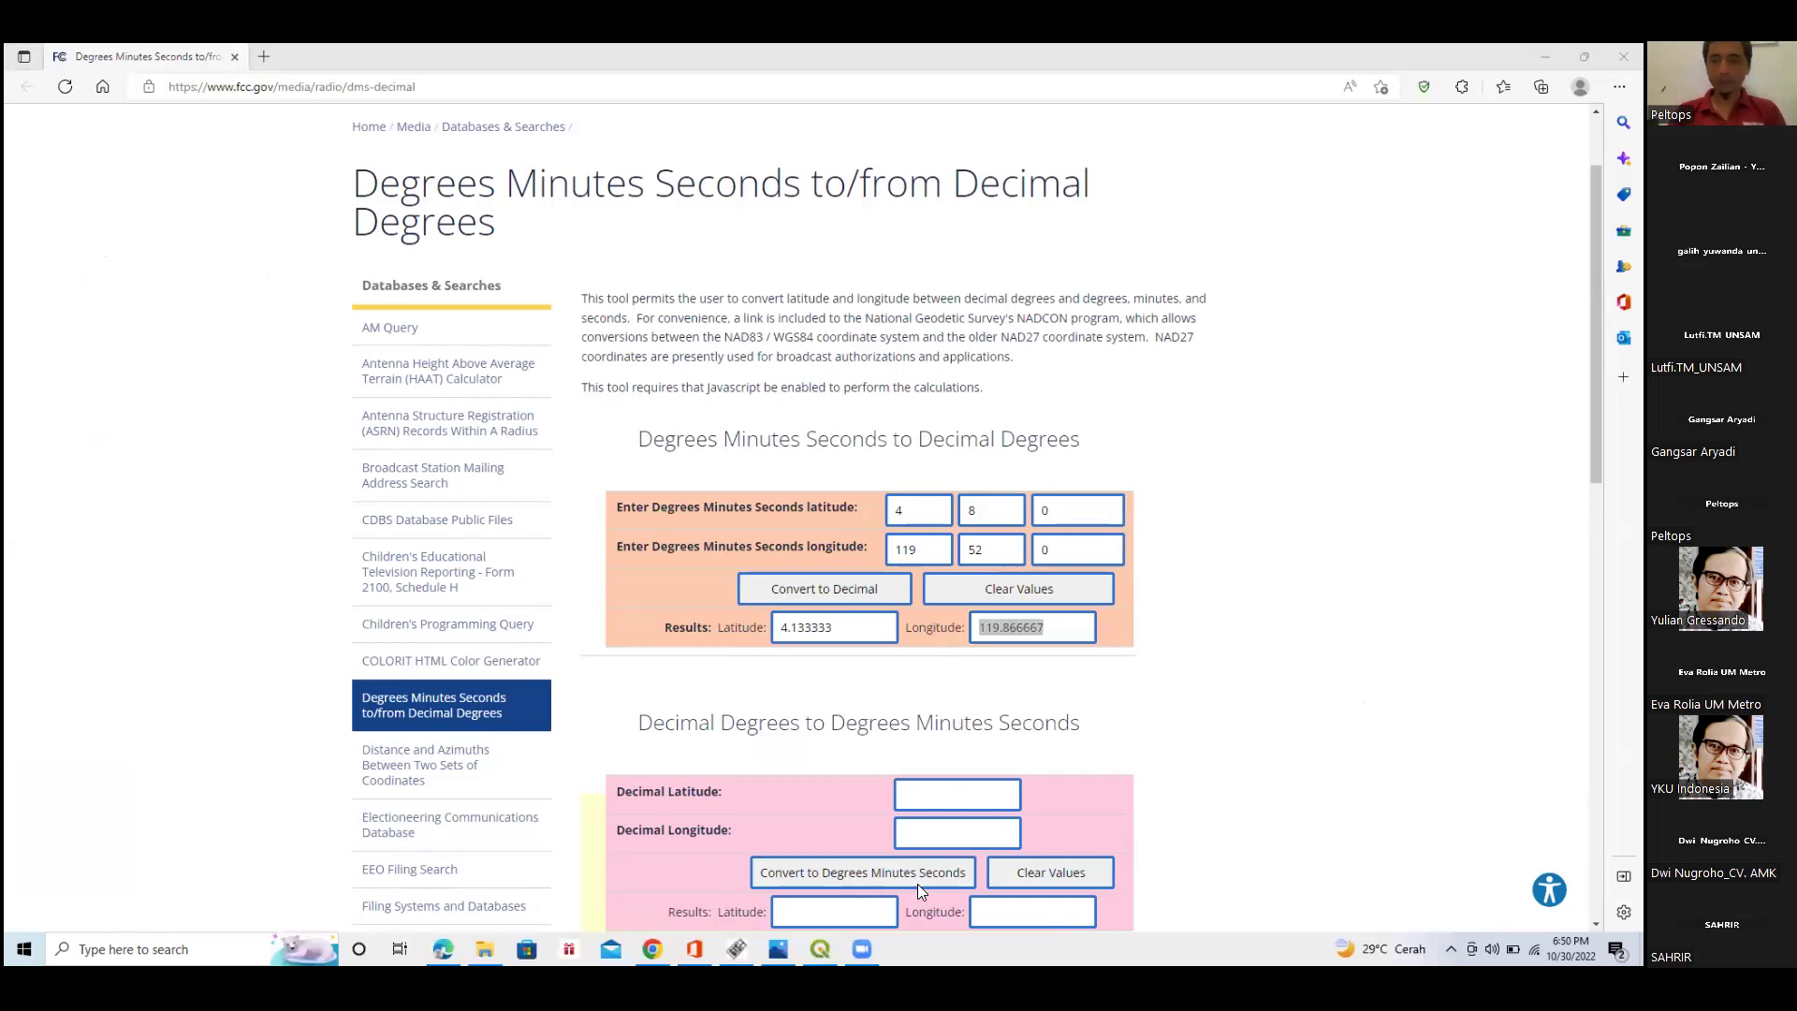
key("alt+Tab")
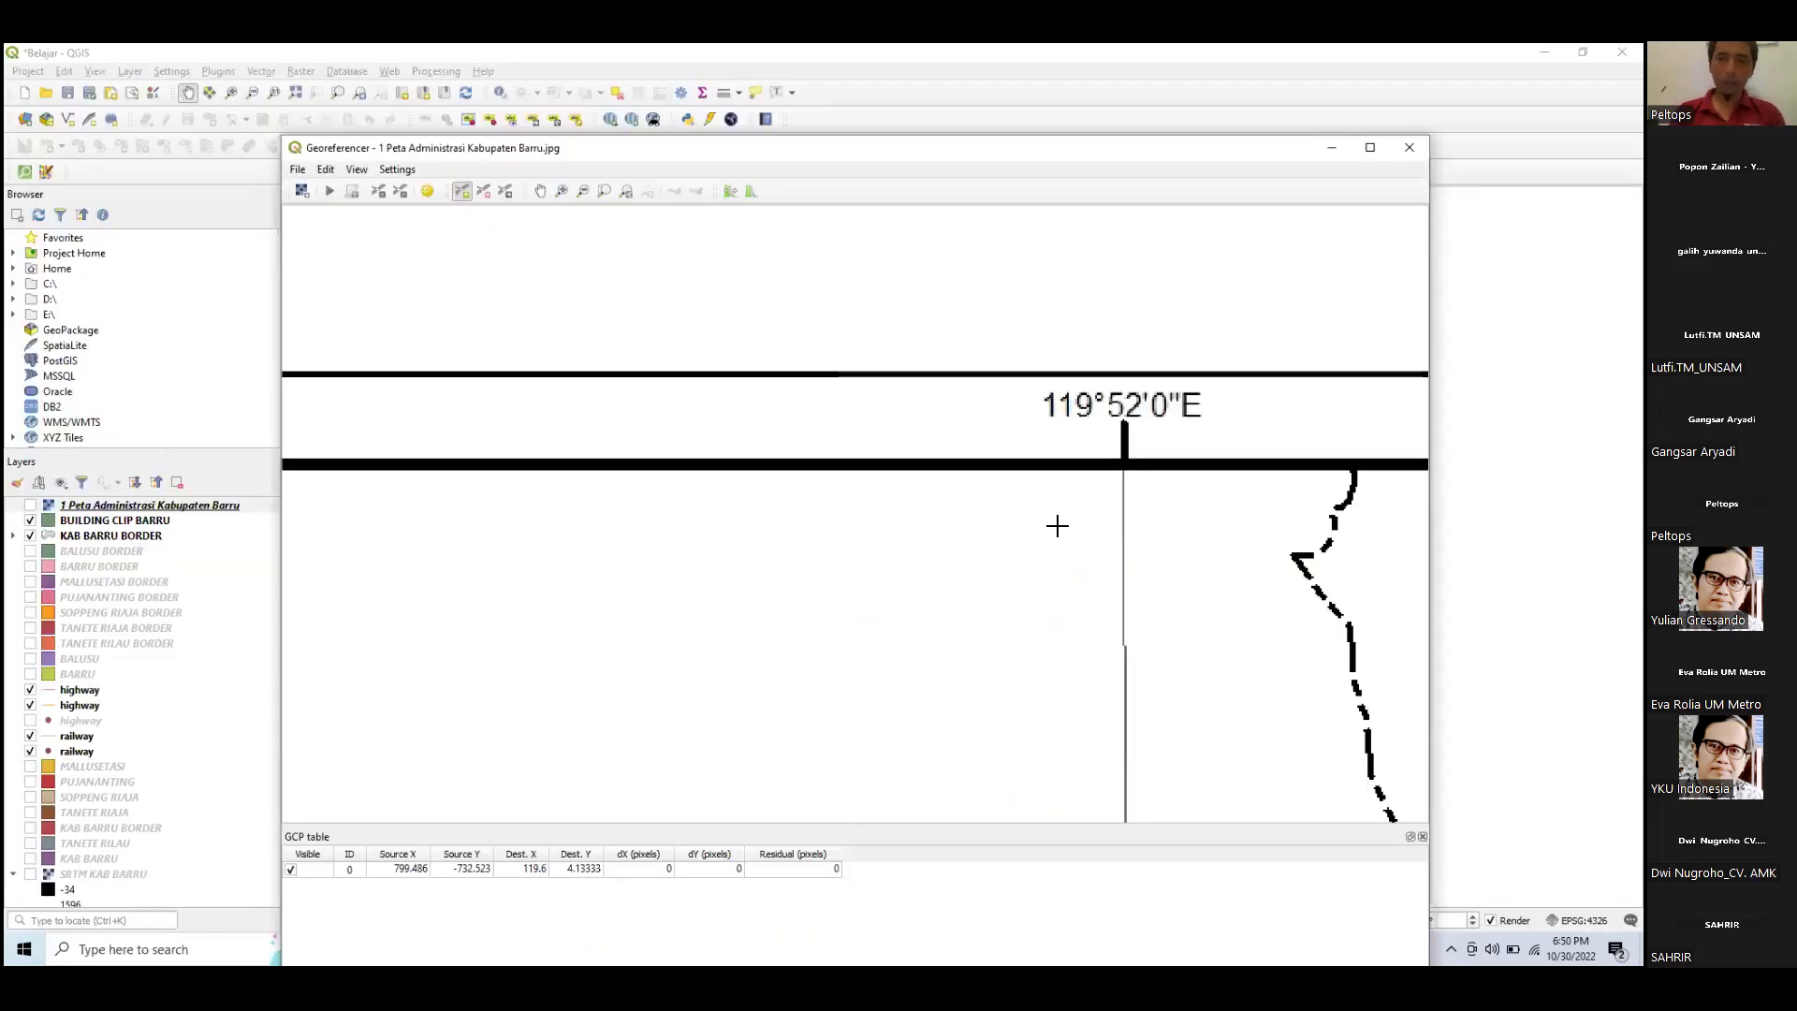
scroll(1057, 525, "down", 3)
scroll(1067, 706, "up", 1)
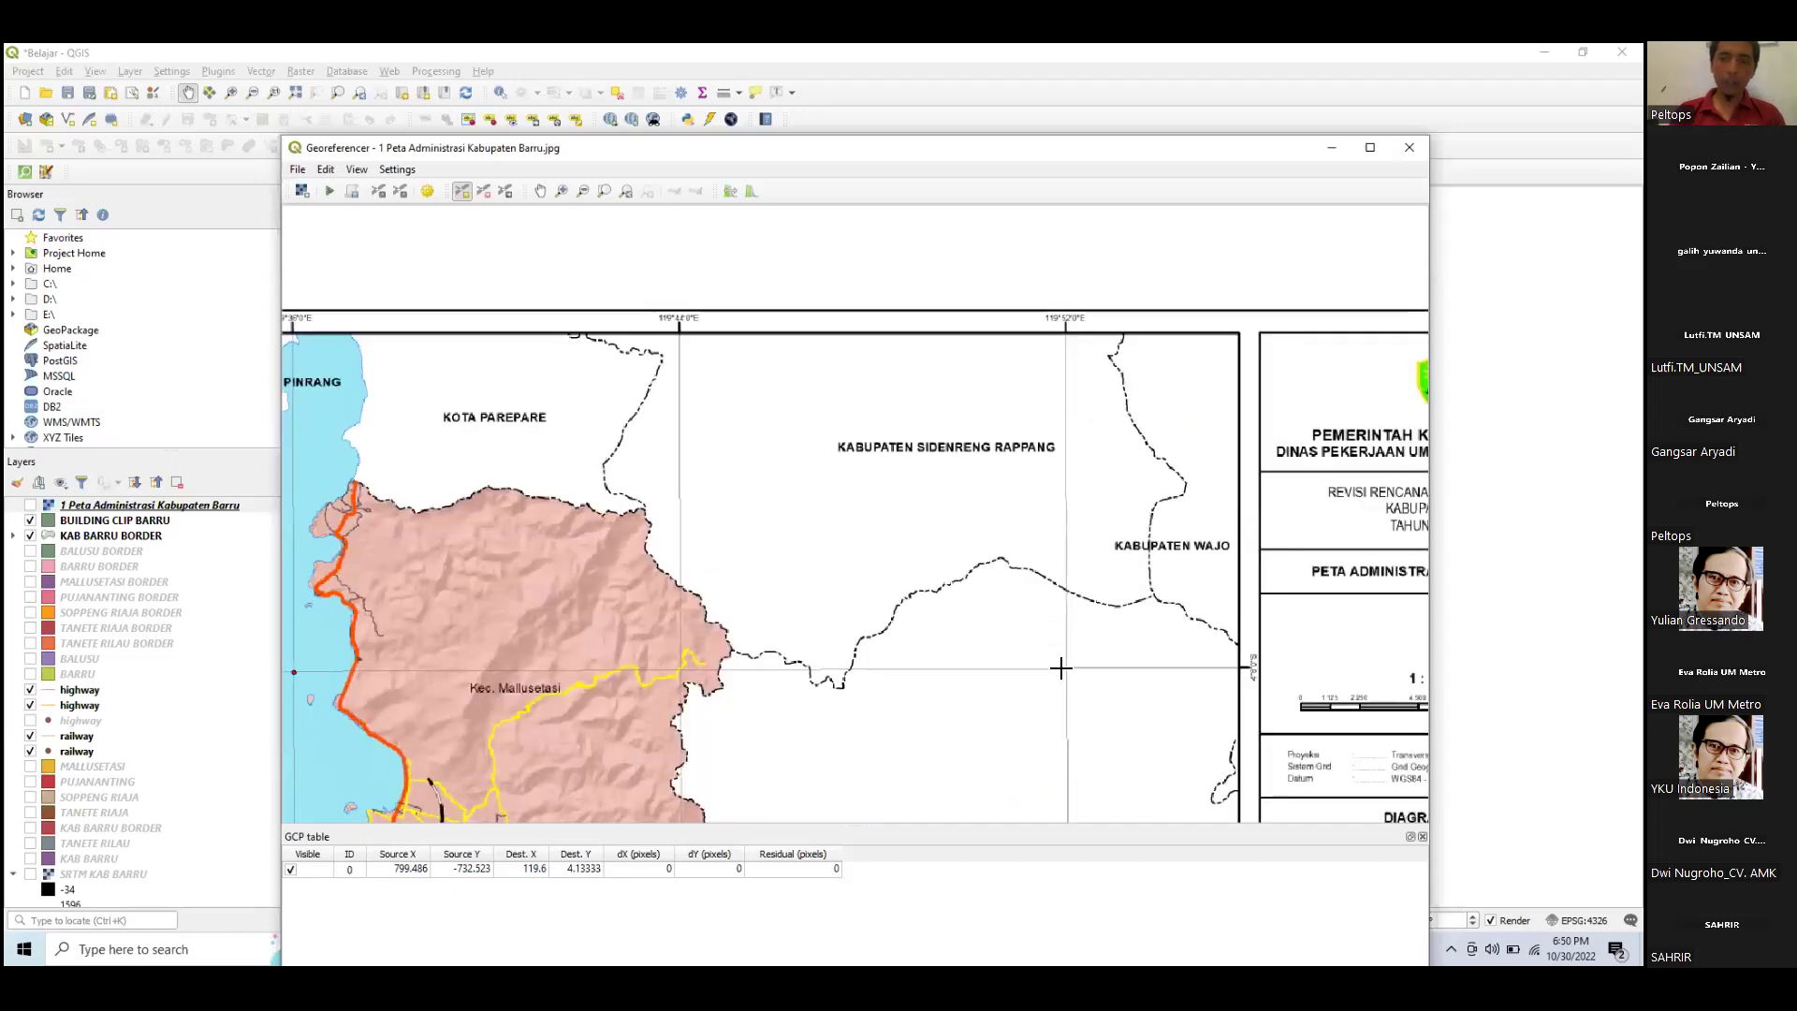
scroll(1060, 667, "up", 2)
scroll(1075, 686, "up", 5)
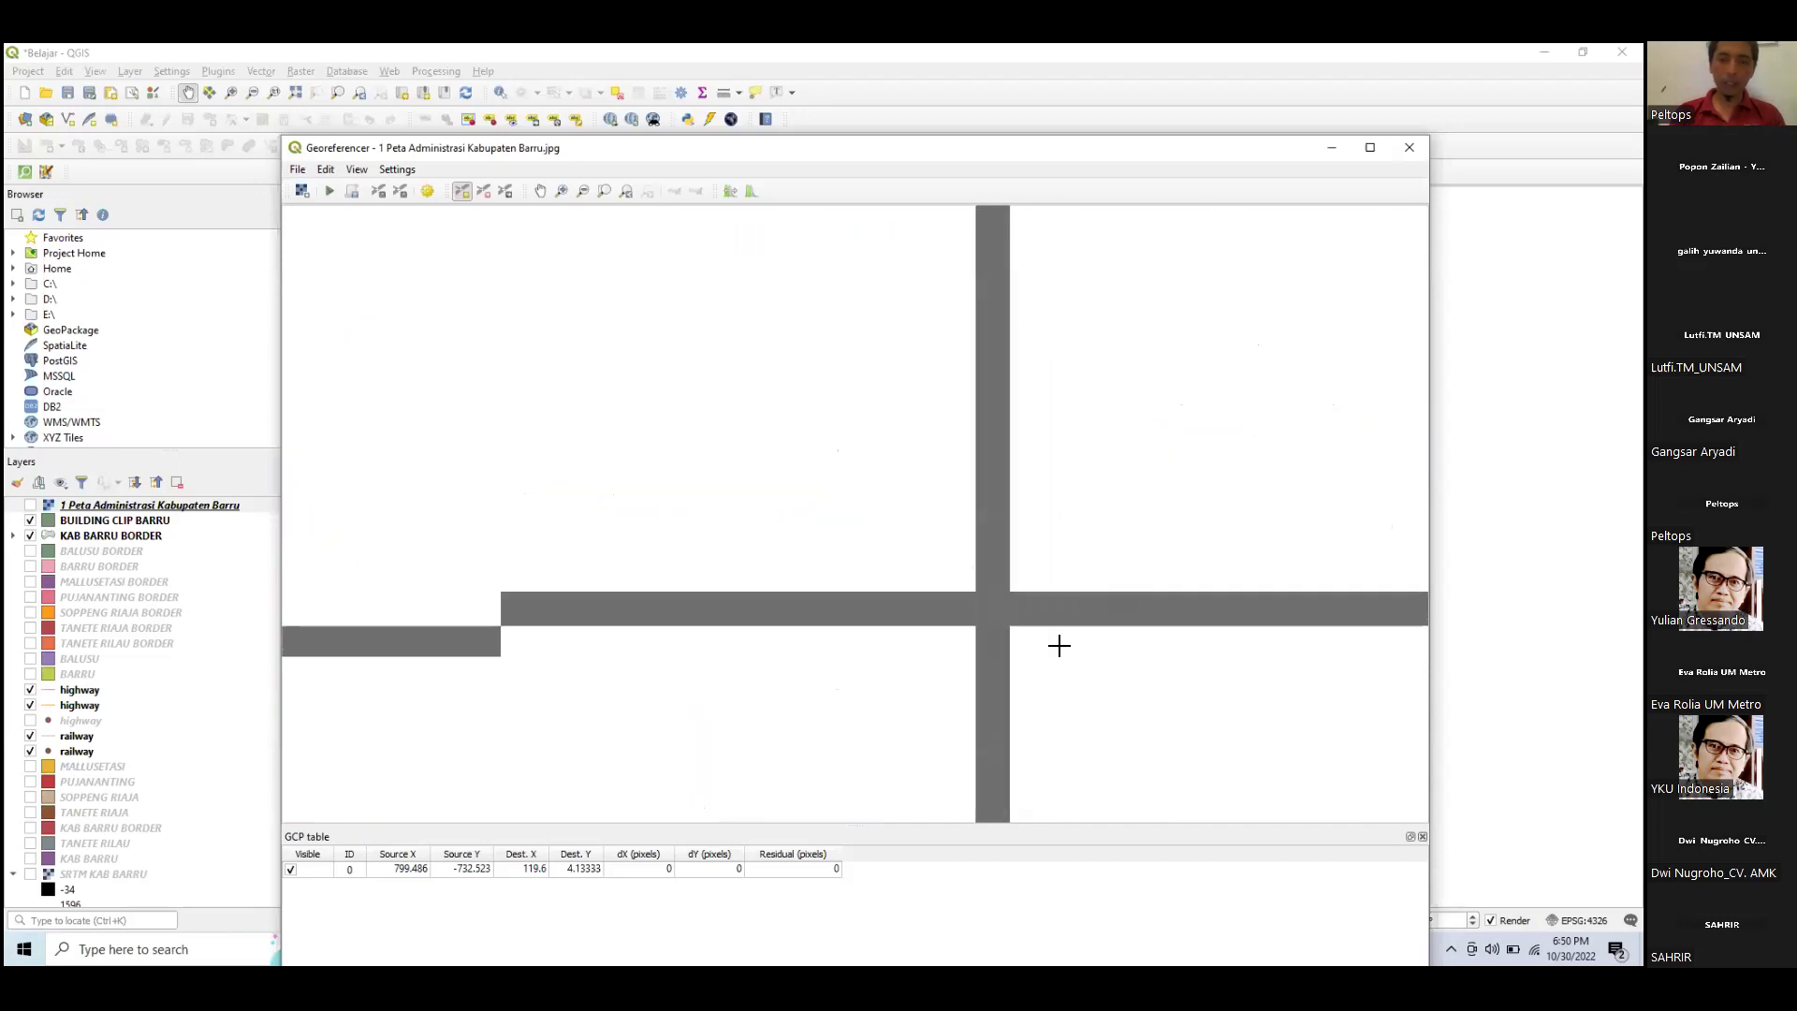
scroll(1010, 605, "up", 4)
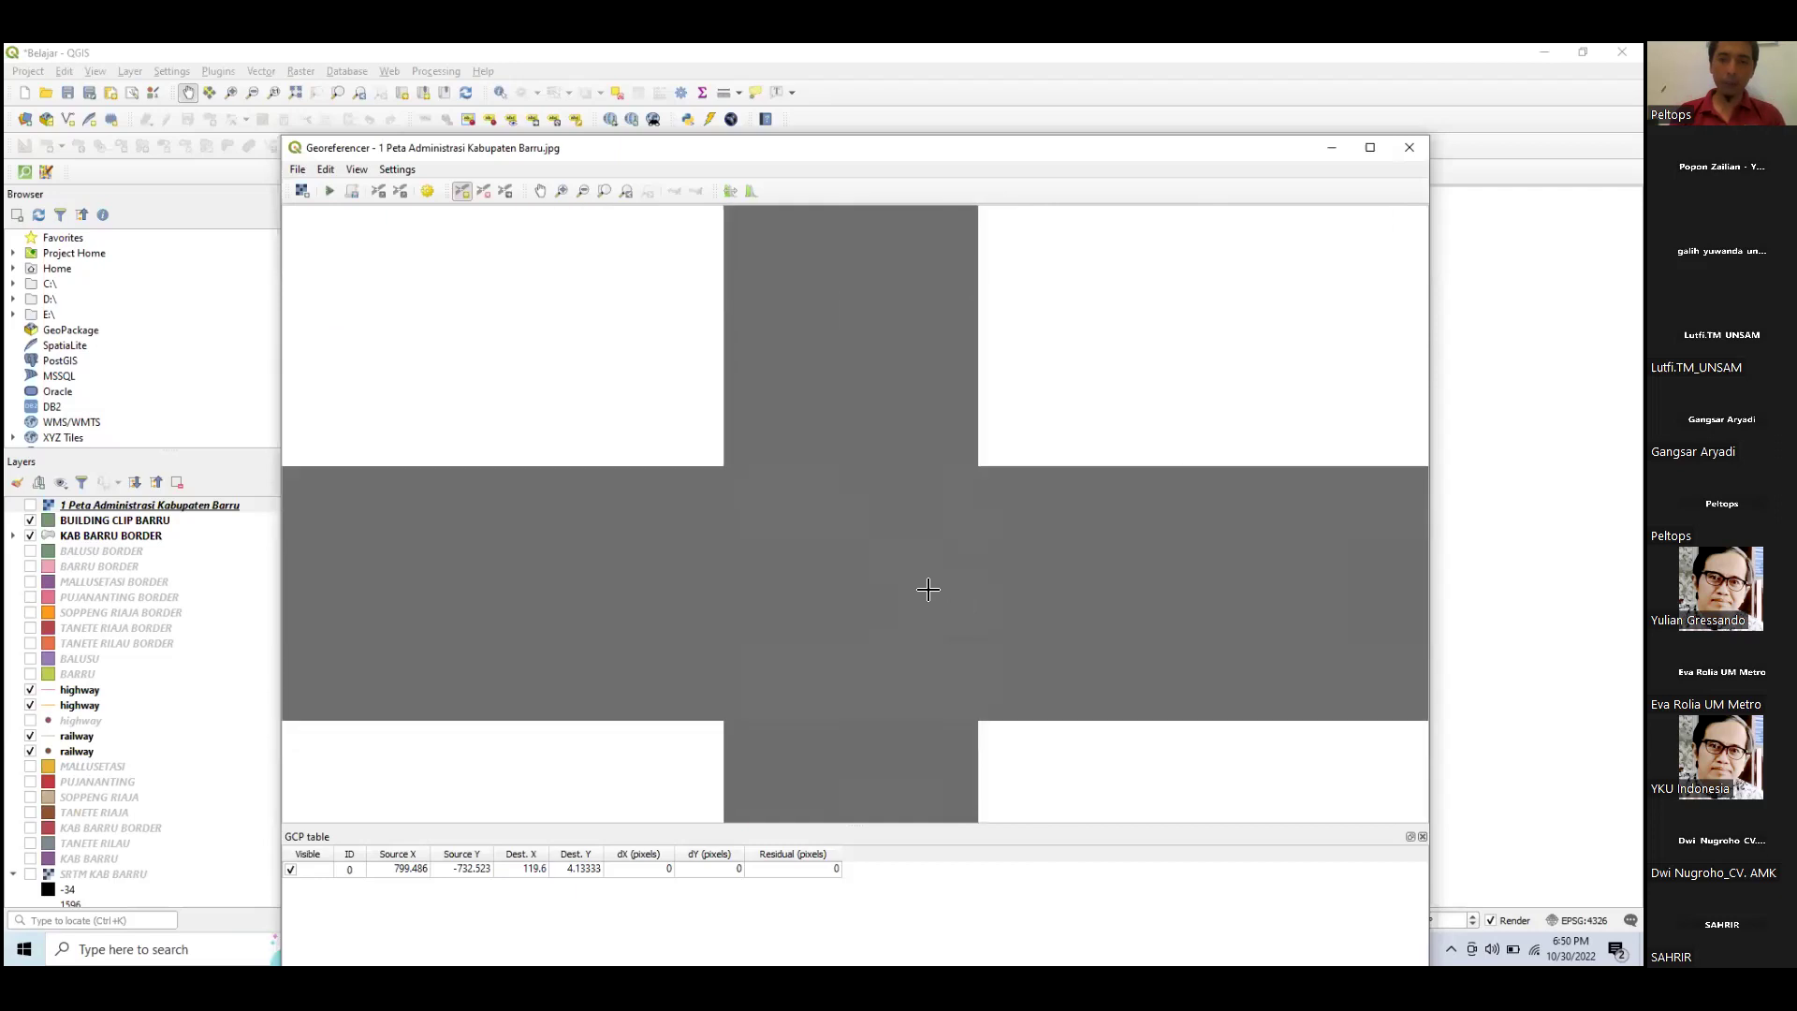
left_click(860, 586)
key("ctrl+v")
left_click(922, 515)
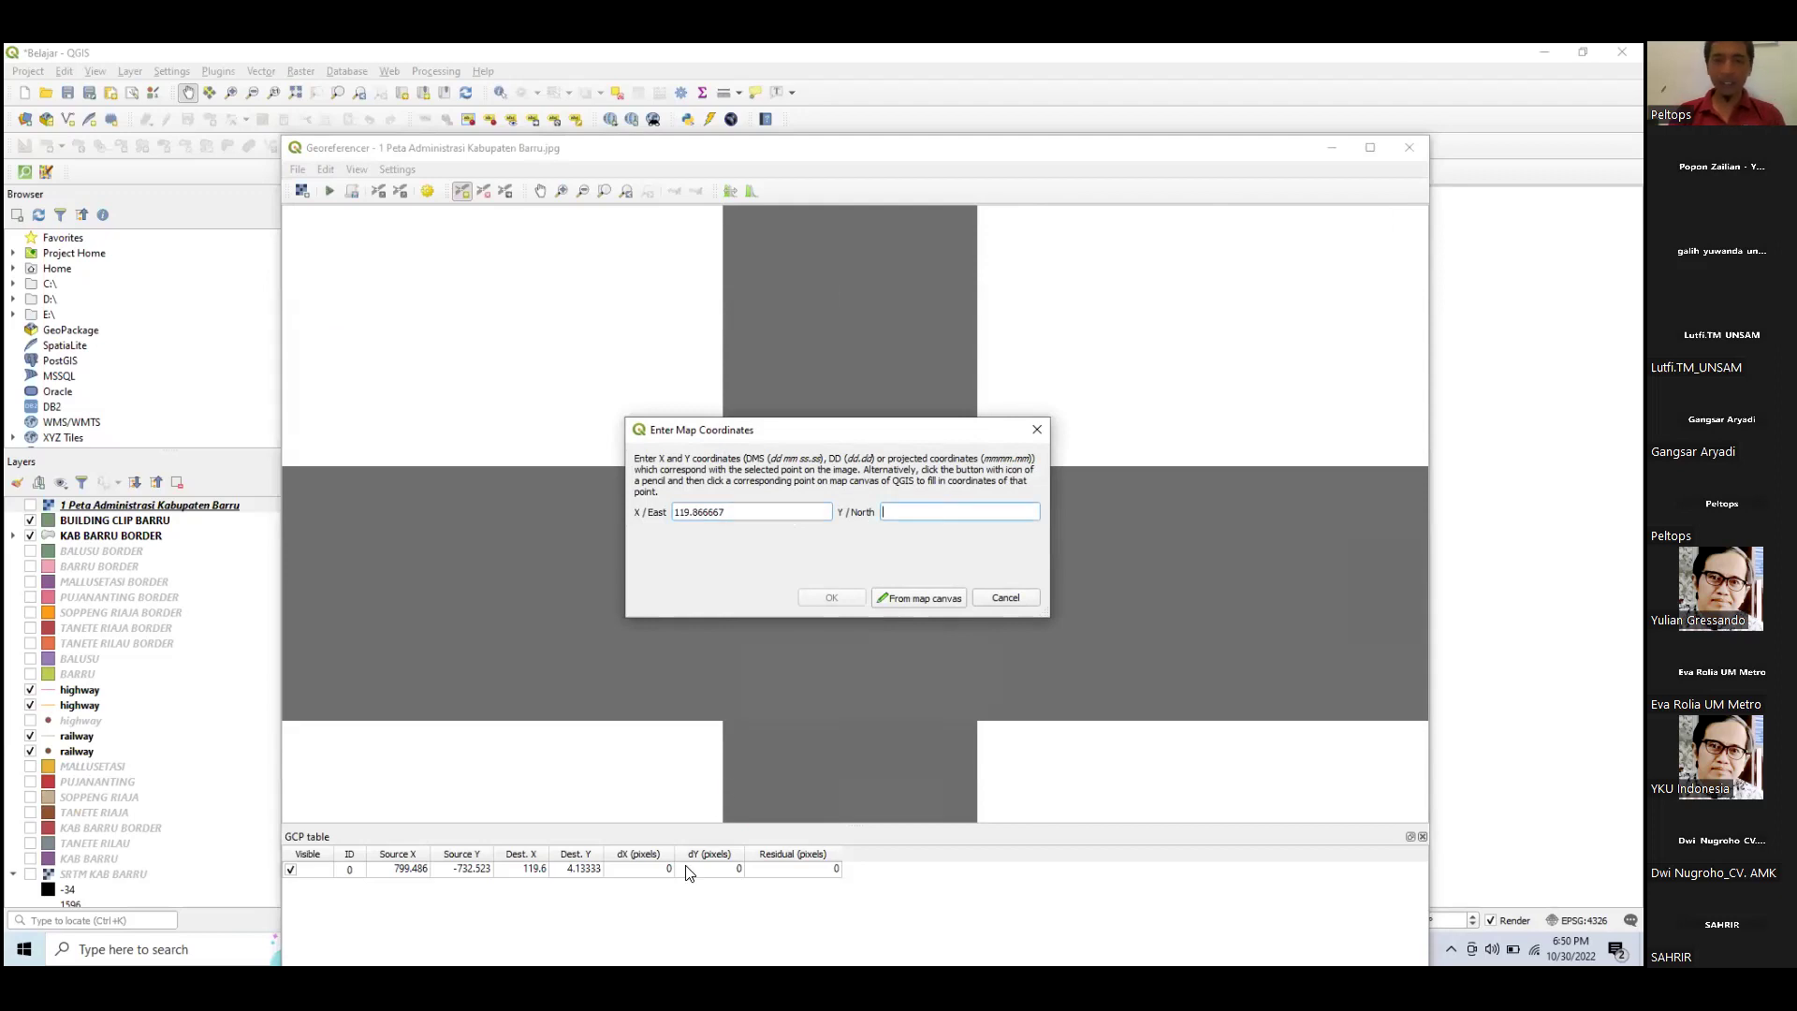
Copy latitude 4.133333 from the browser's converter into the second point's Y / North value in QGIS and confirm the point.
key("super")
key("alt+Tab")
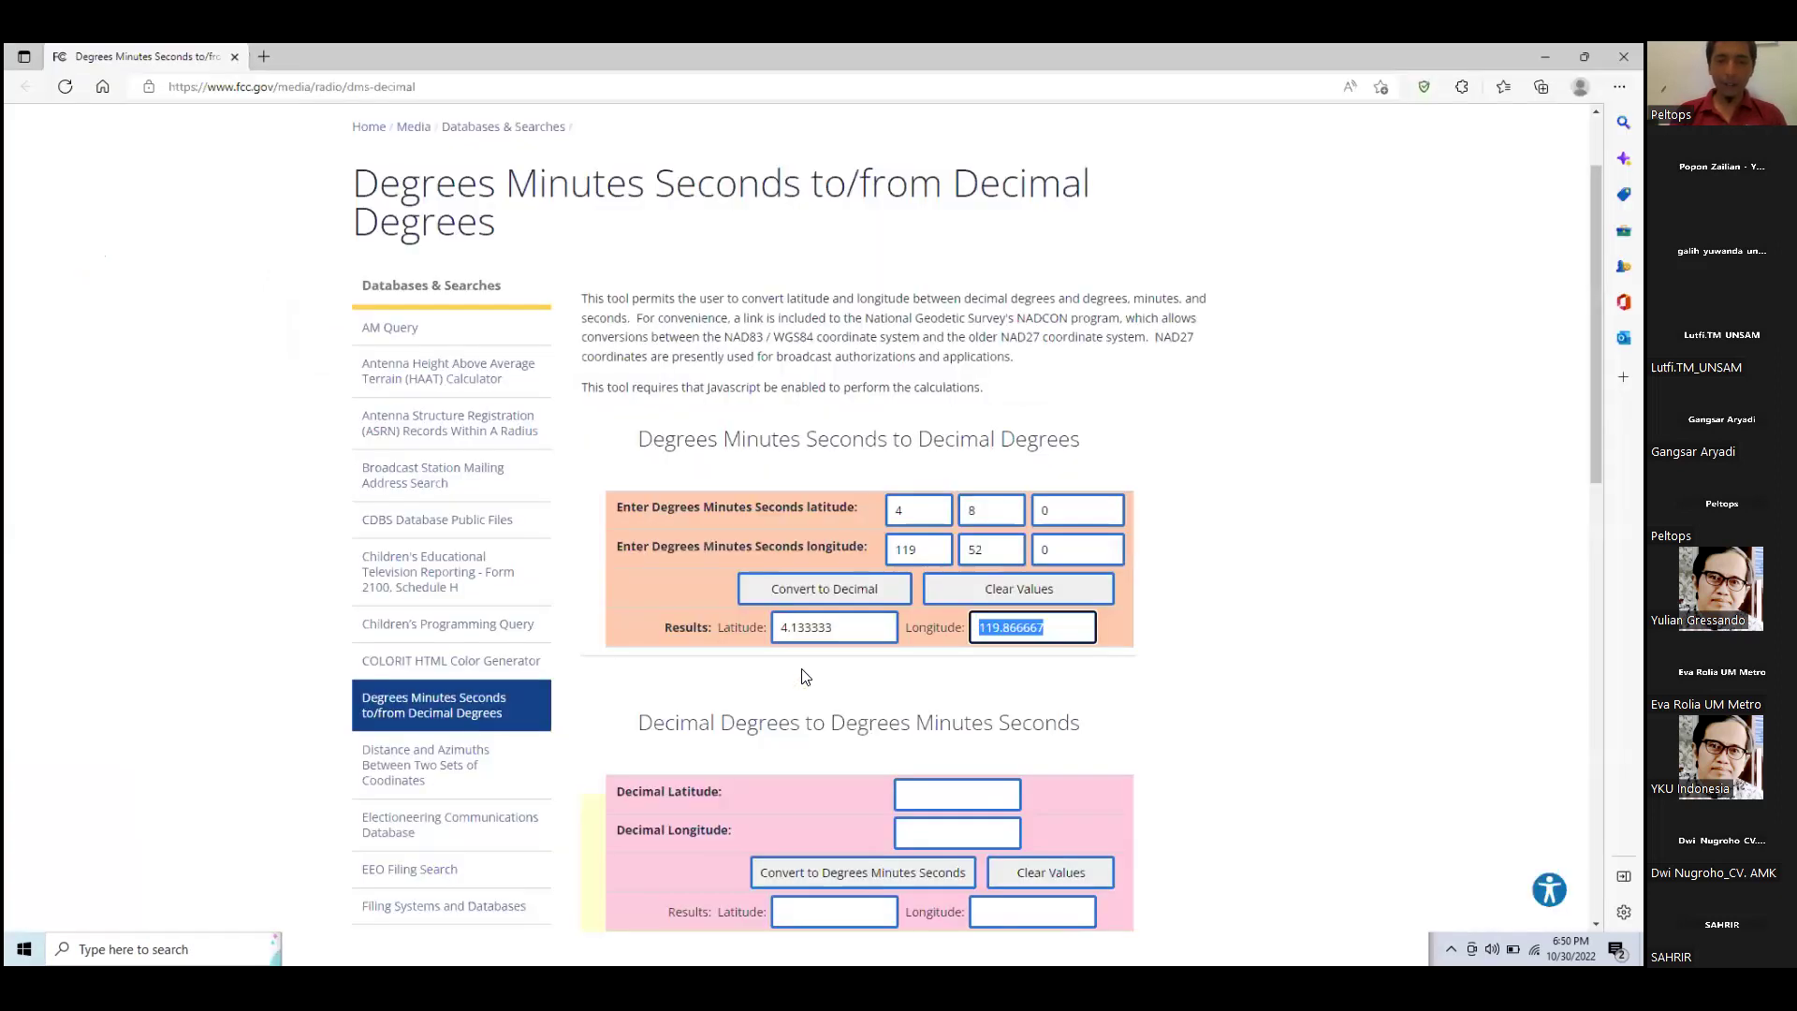
left_click_drag(845, 627, 625, 630)
key("ctrl+c")
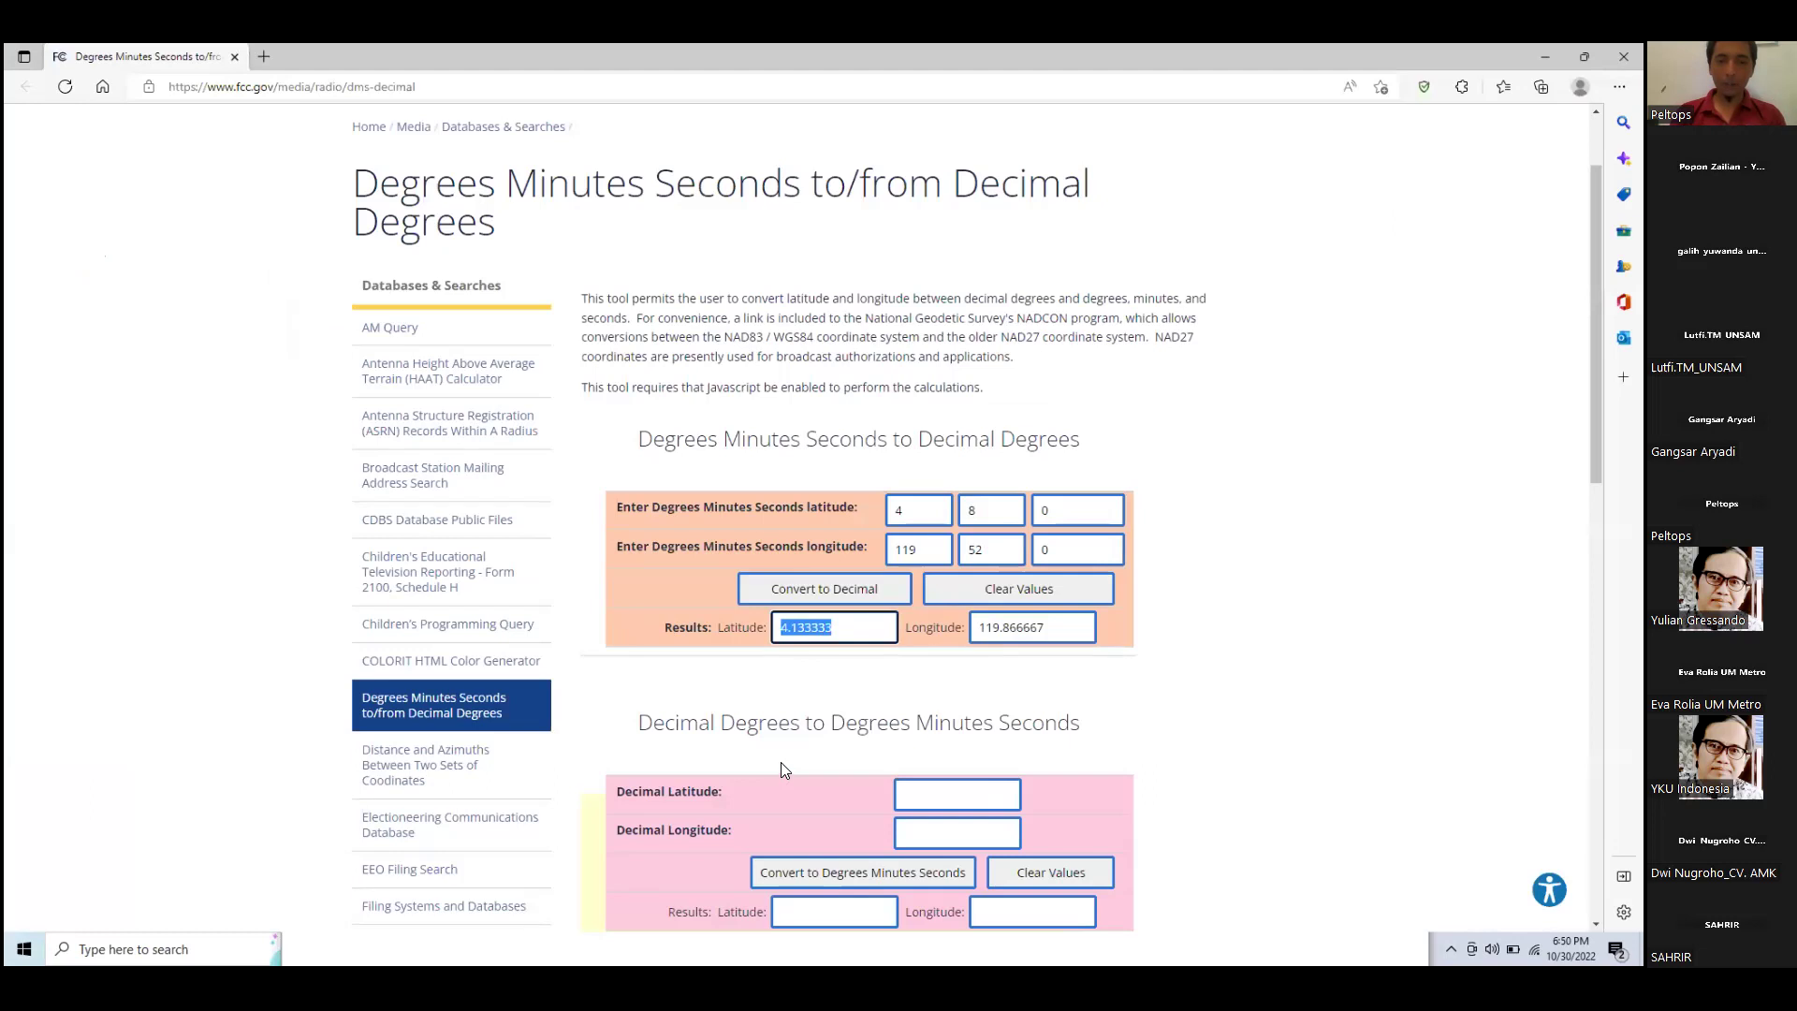
key("super")
key("alt+Tab")
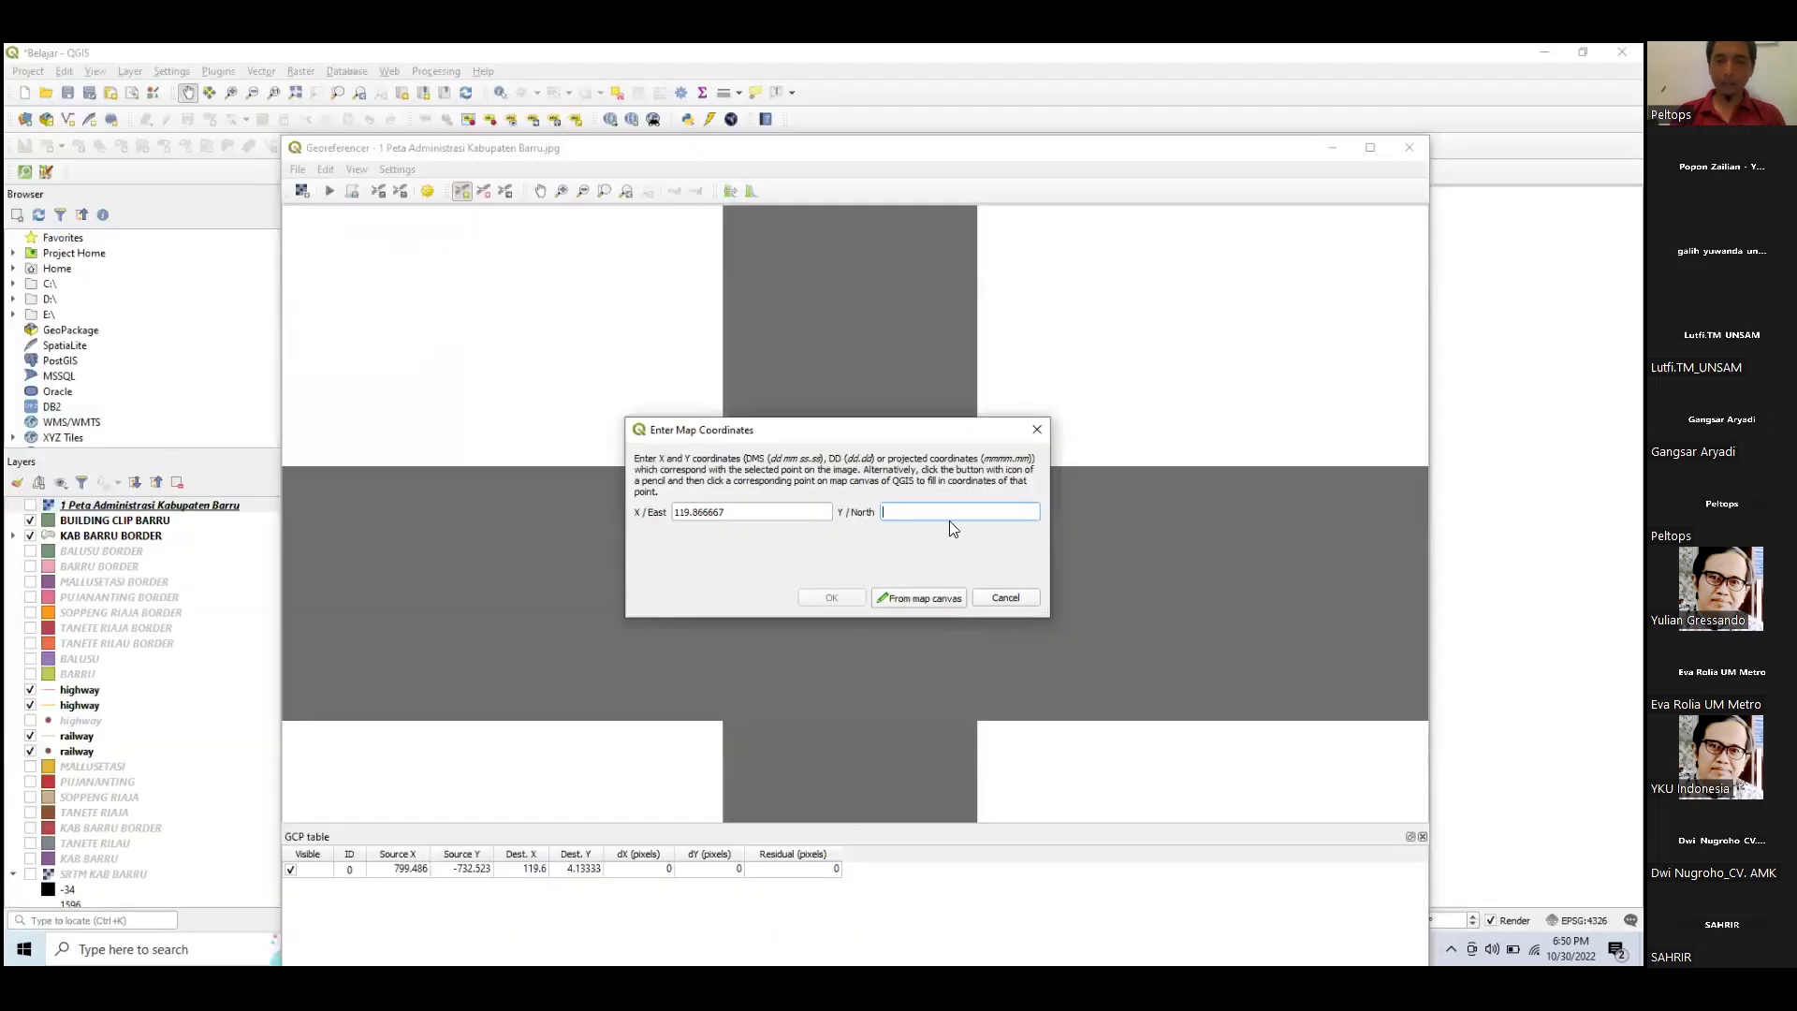
key("ctrl+v")
left_click(830, 598)
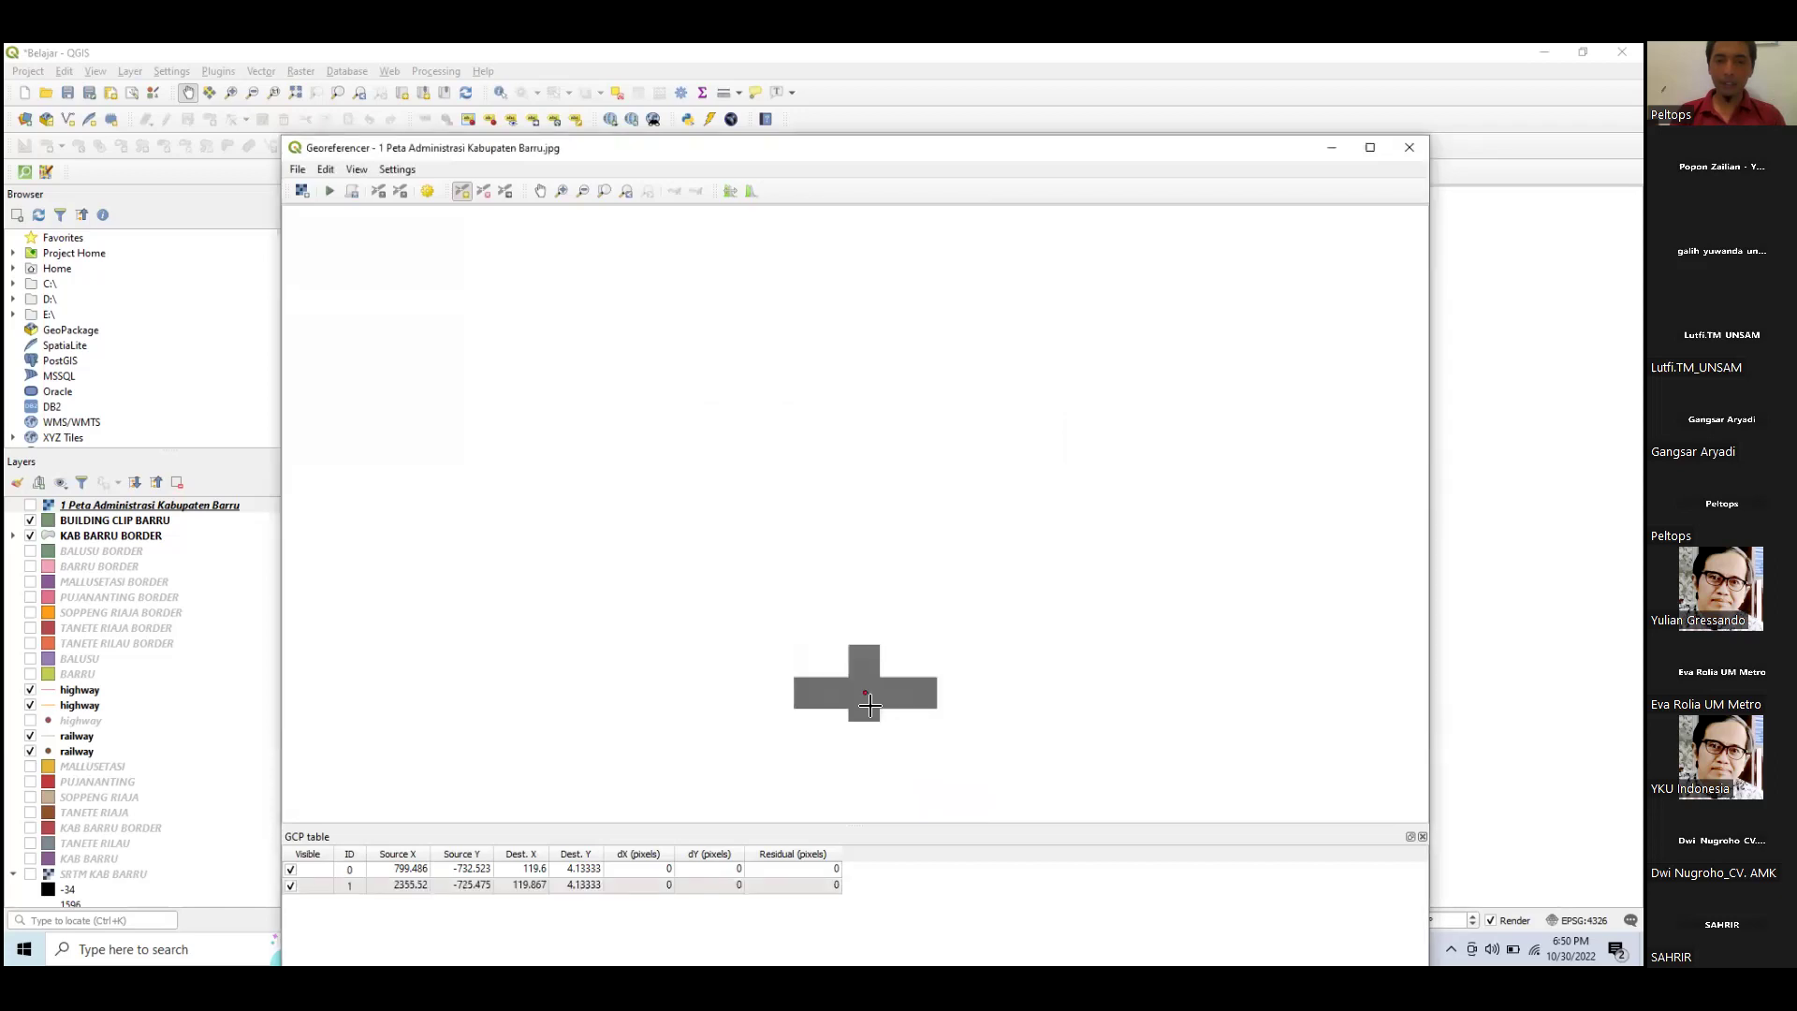
Inspect the georeferencer map's southwesternmost grid intersection, switch to the browser's converter, and set the longitude minutes to 36.
scroll(873, 701, "down", 5)
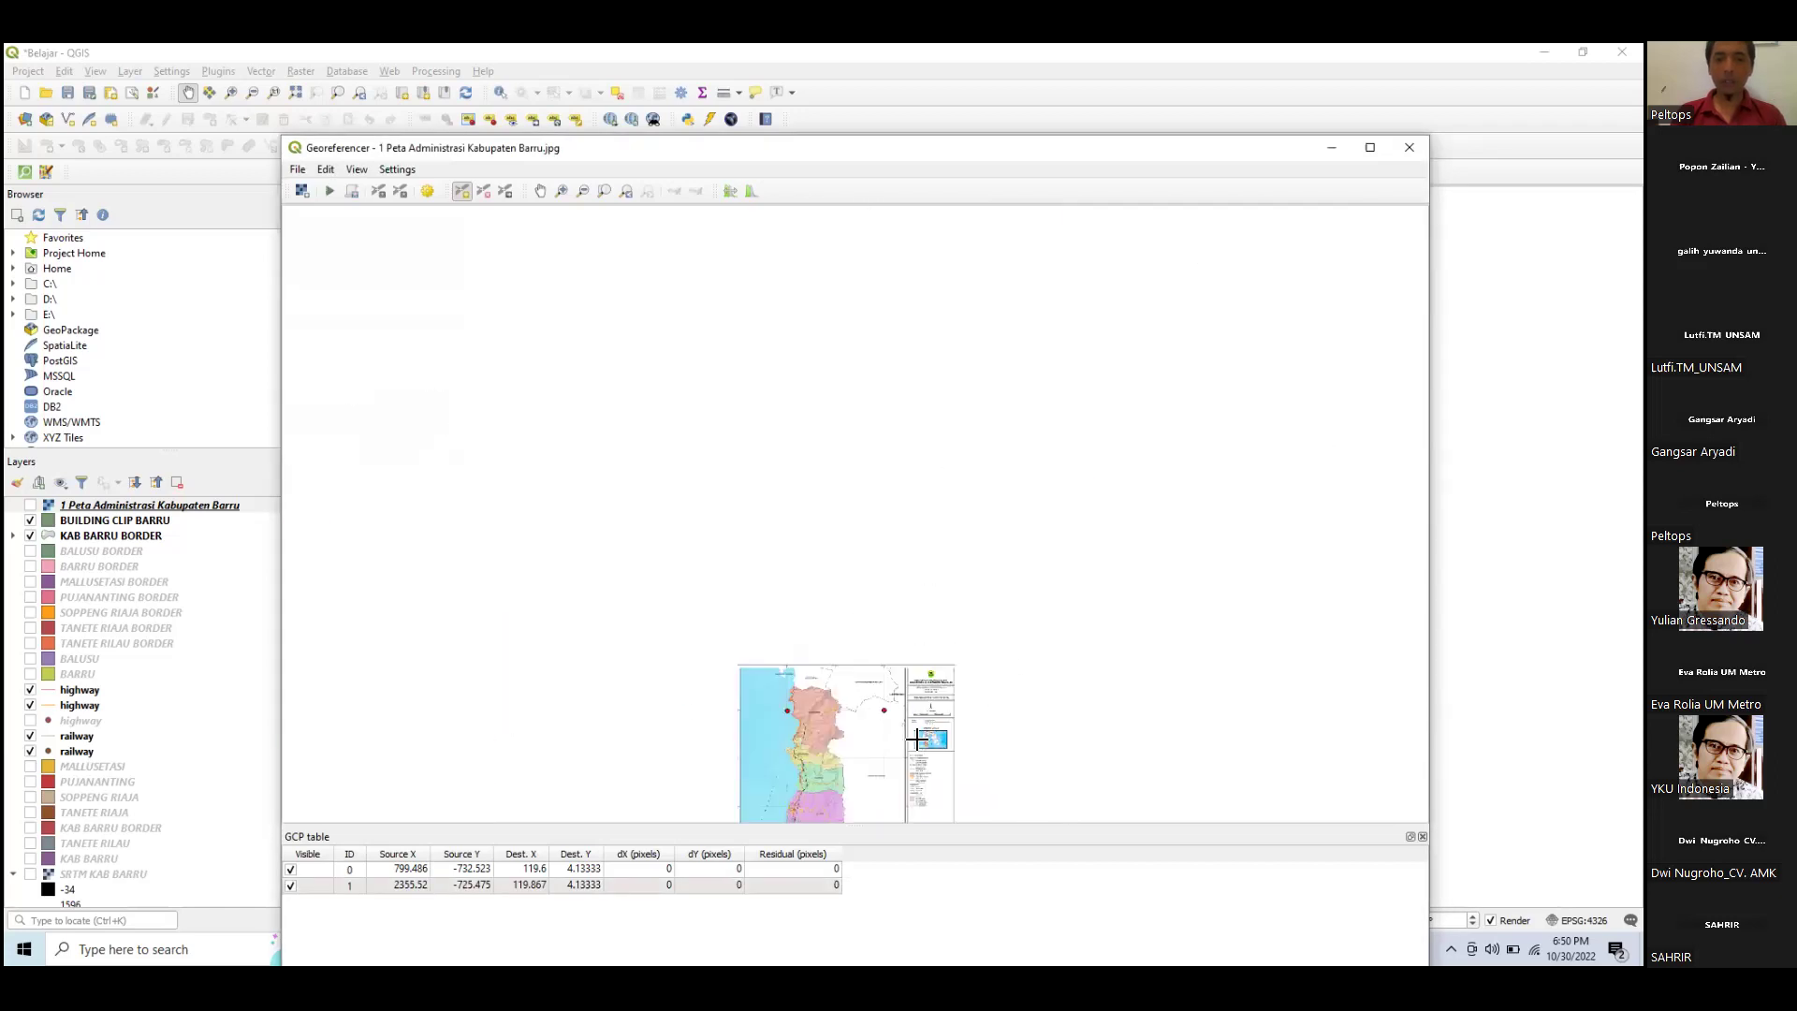
left_click_drag(902, 714, 953, 483)
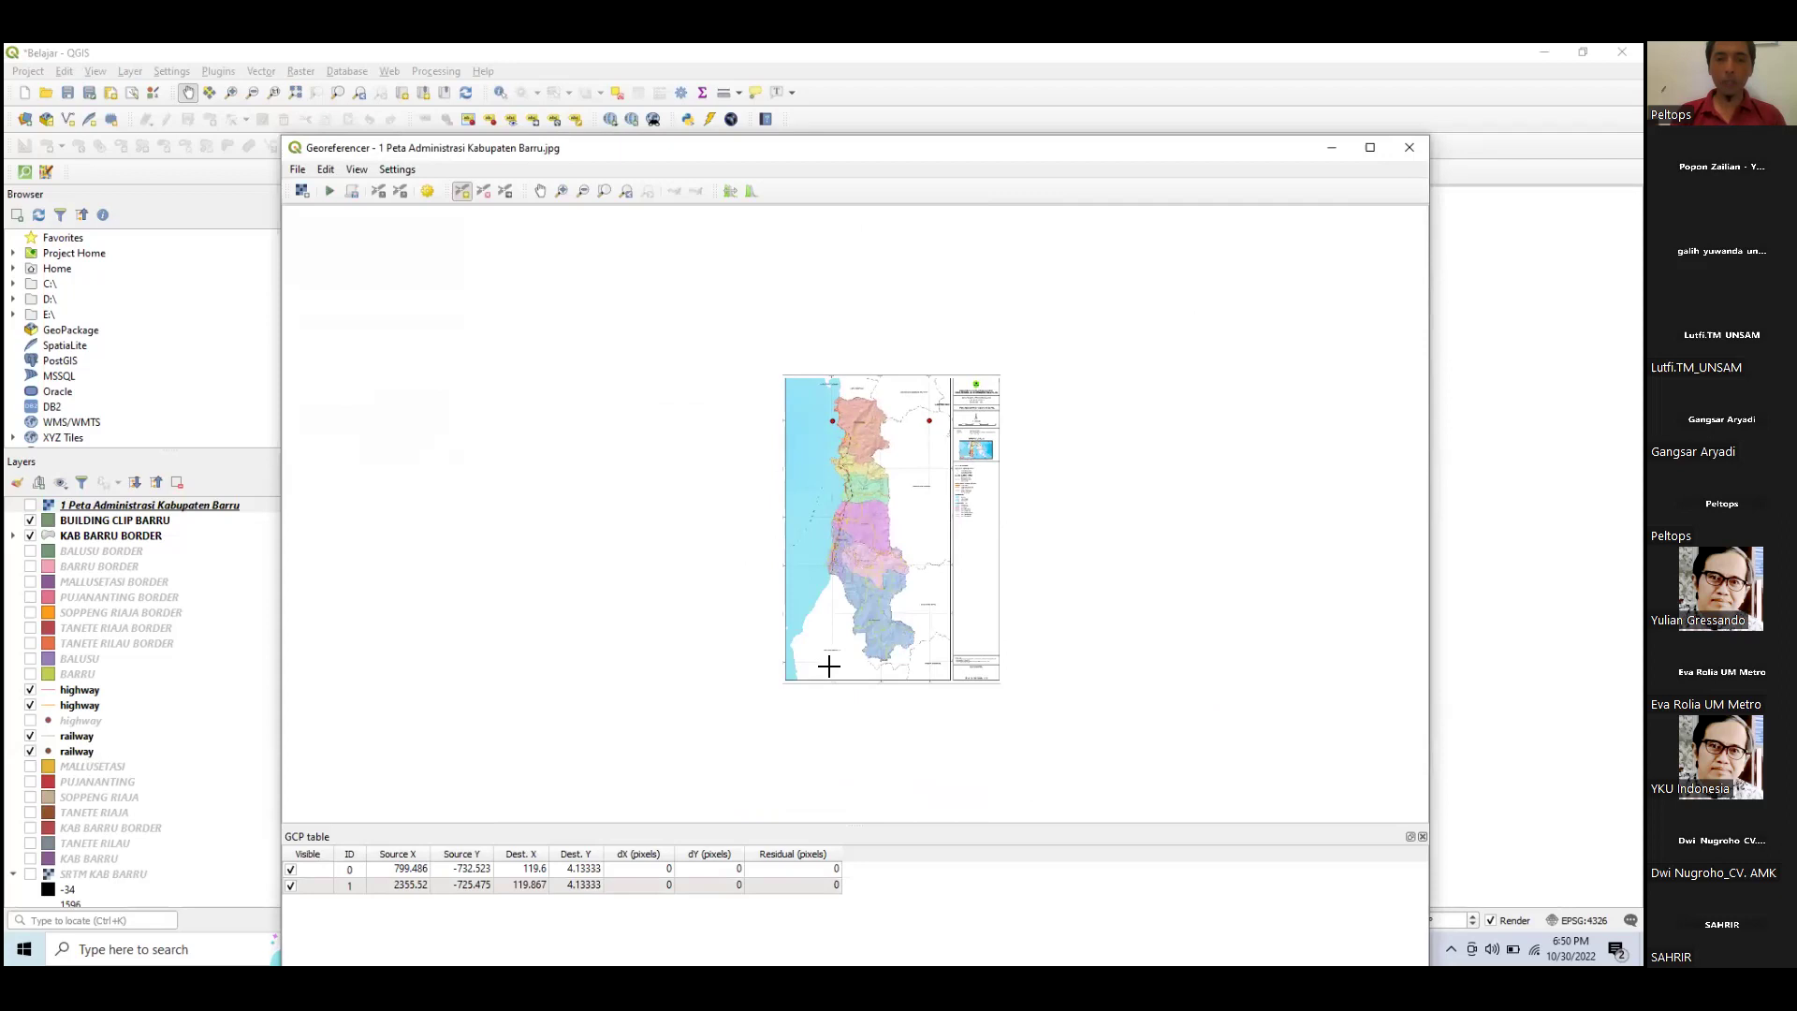
scroll(822, 674, "up", 6)
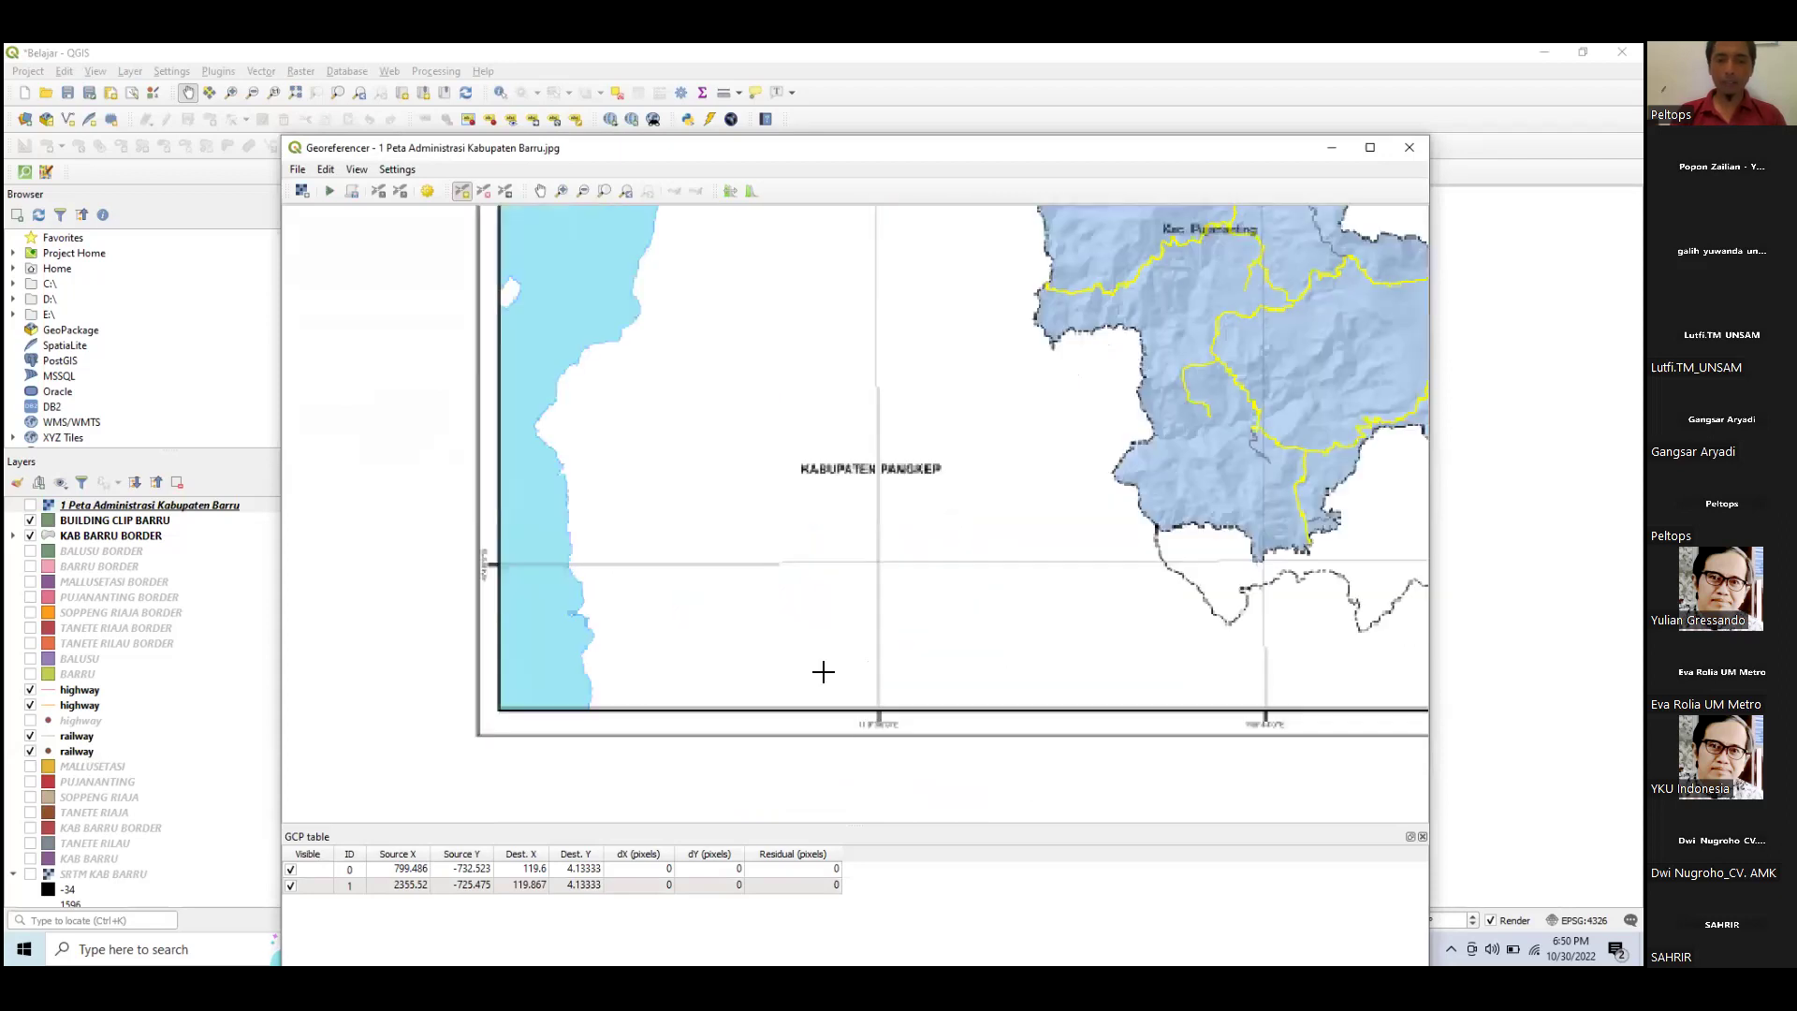
left_click_drag(823, 659, 1027, 643)
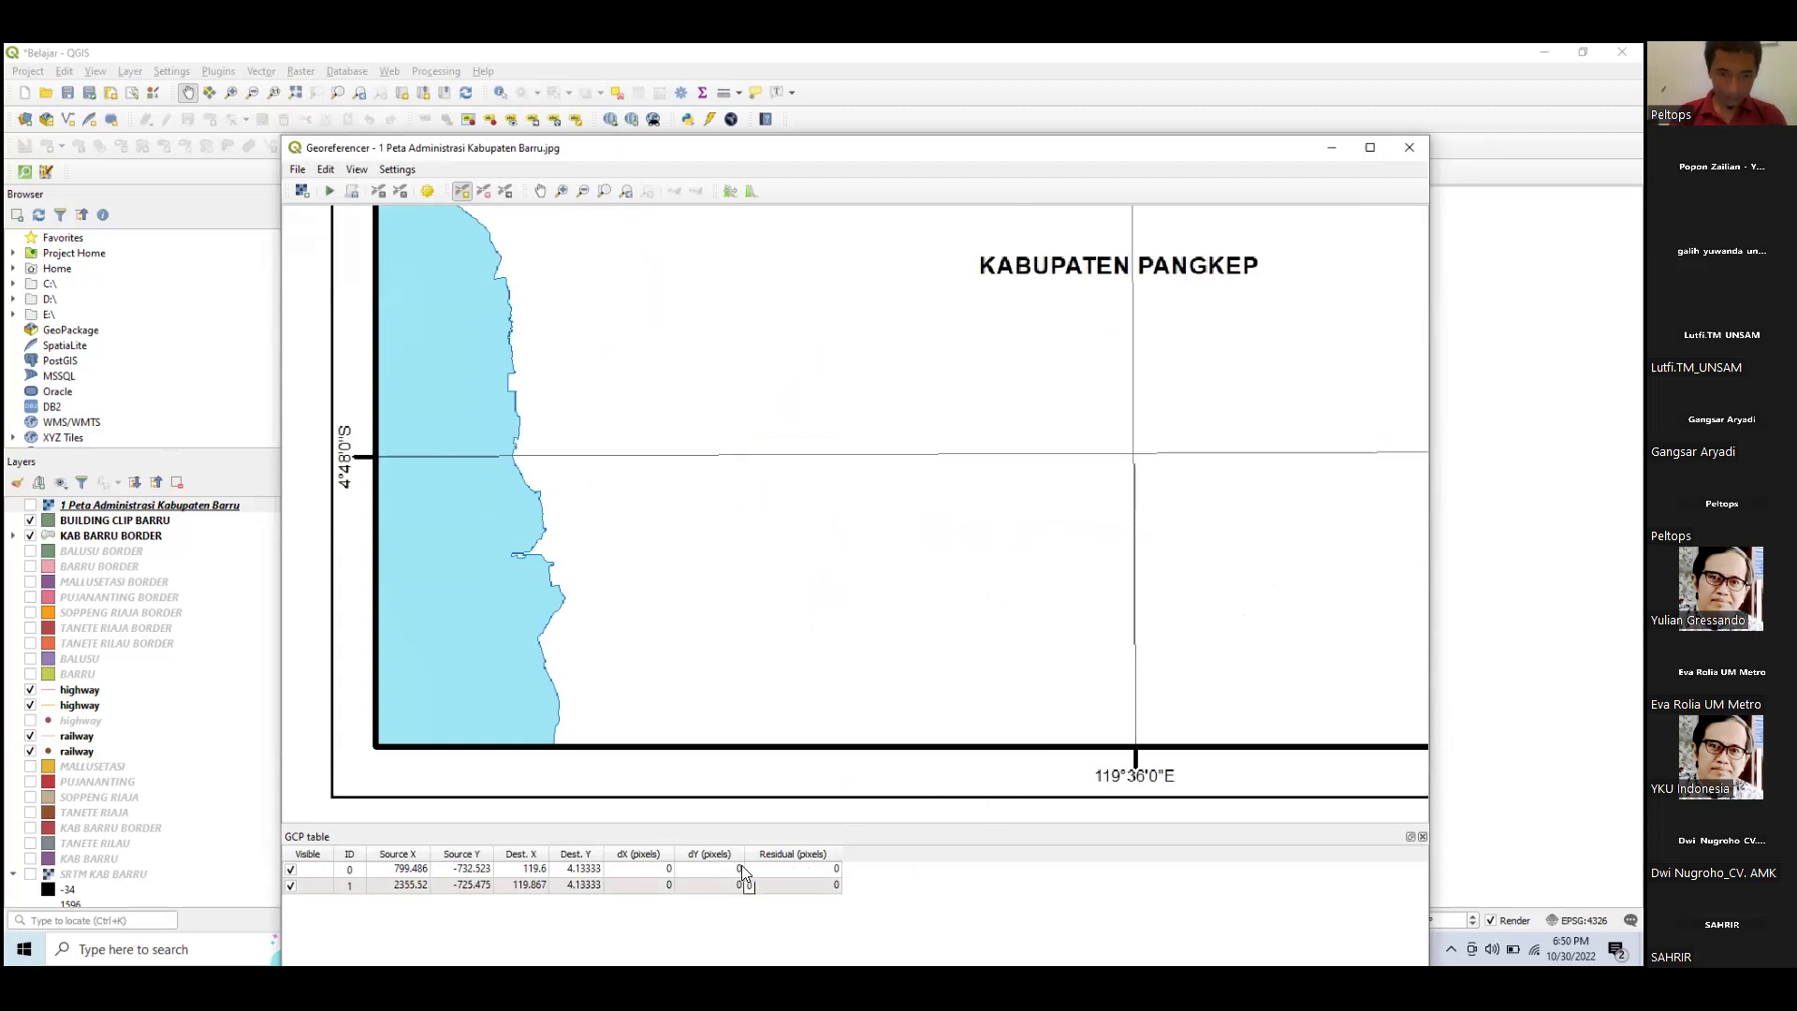
key("super")
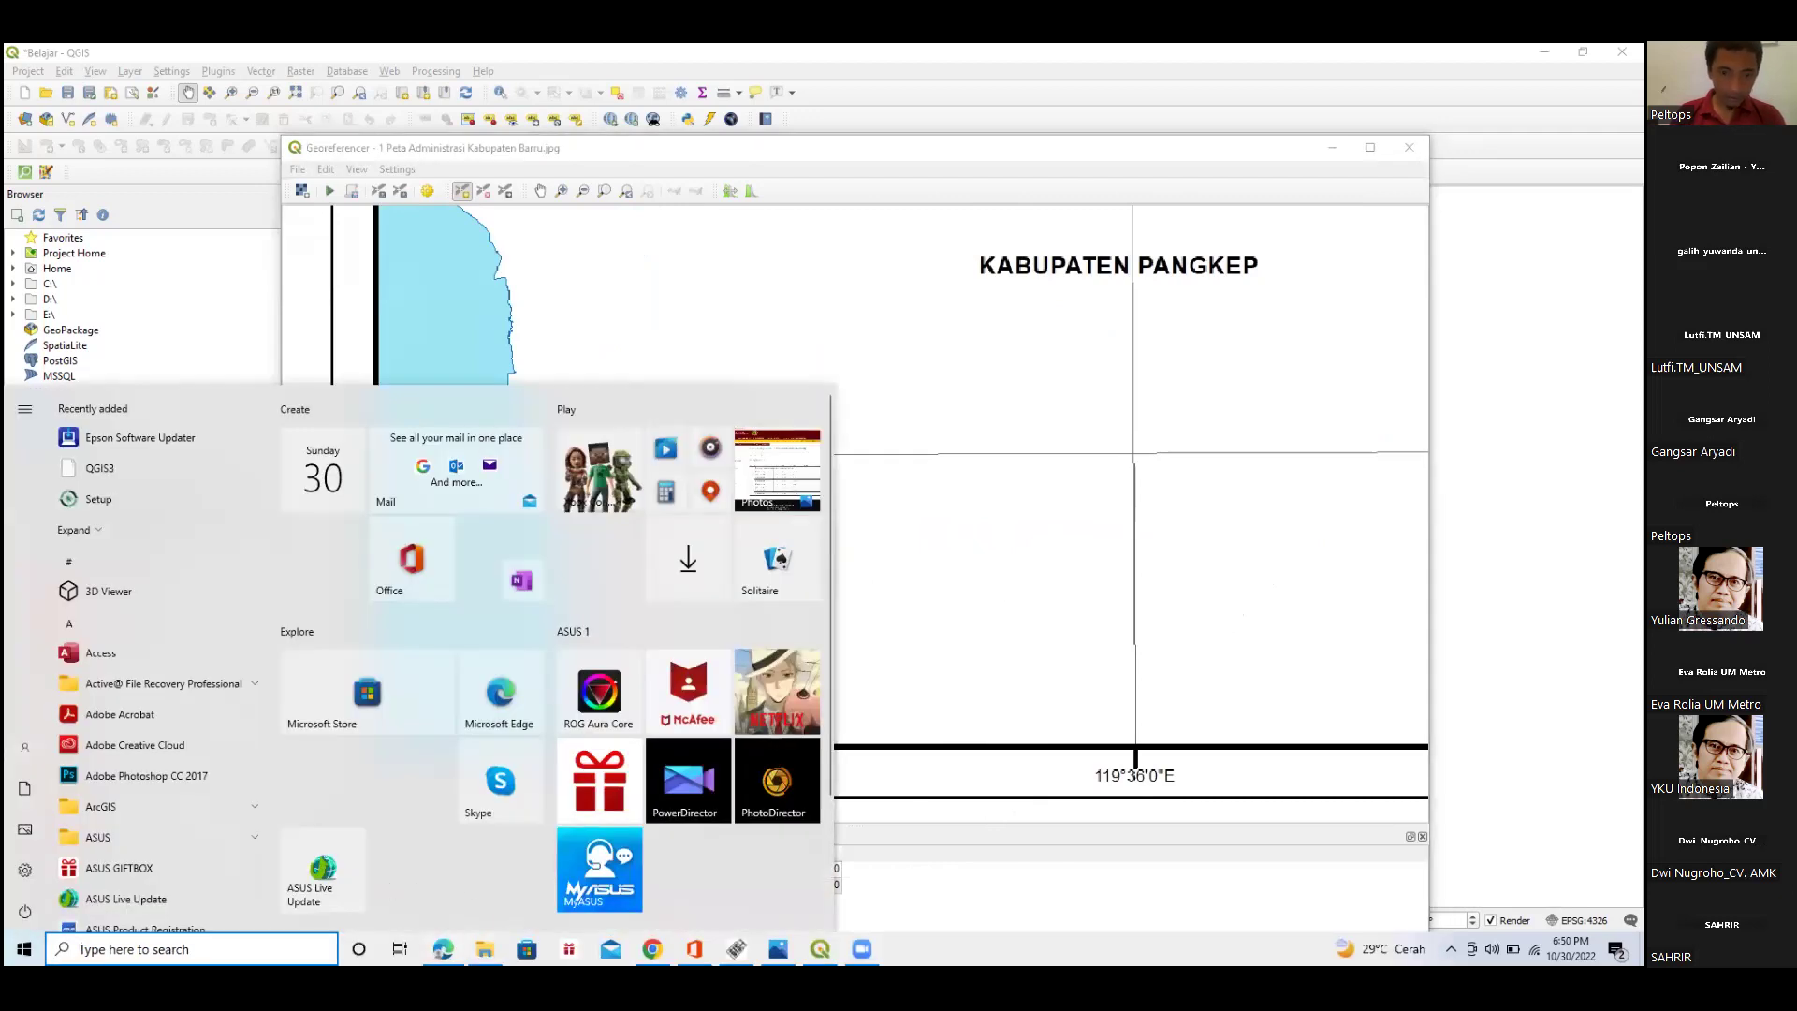
key("alt+Tab")
type("36")
left_click(971, 509)
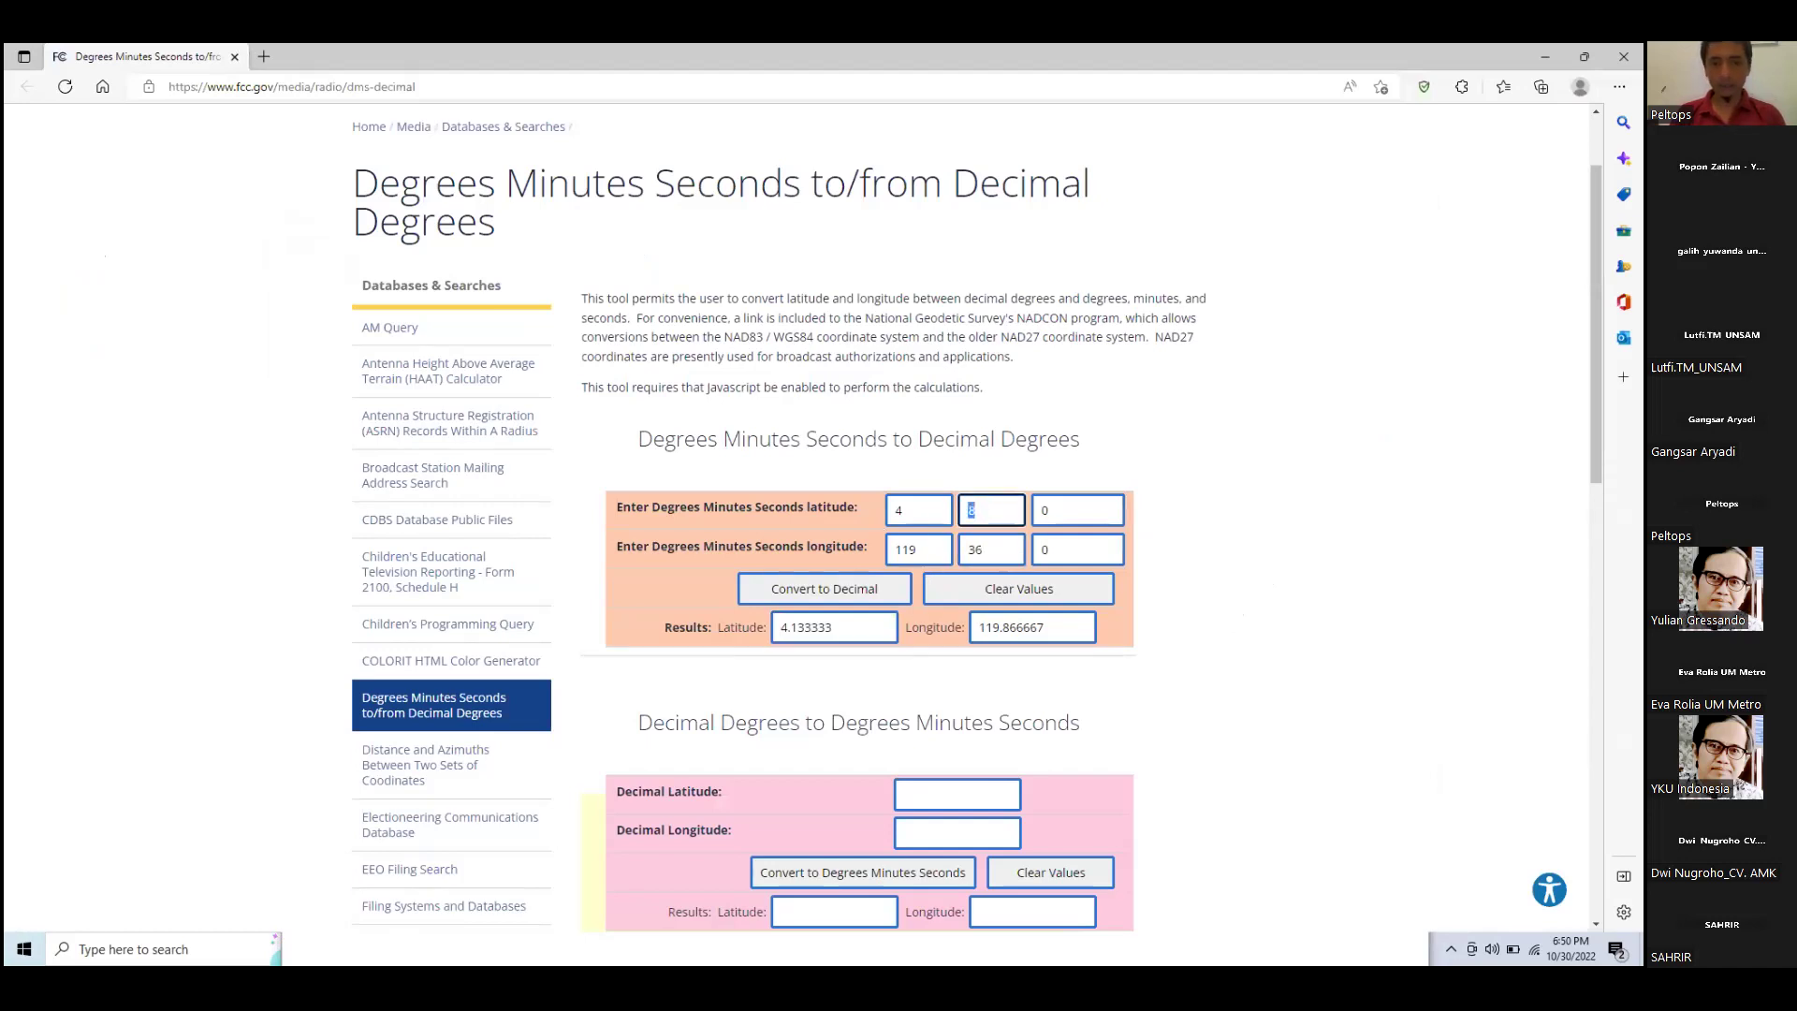
Switch to the map image in the photo viewer and examine the latitude label of the southernmost grid line.
key("super")
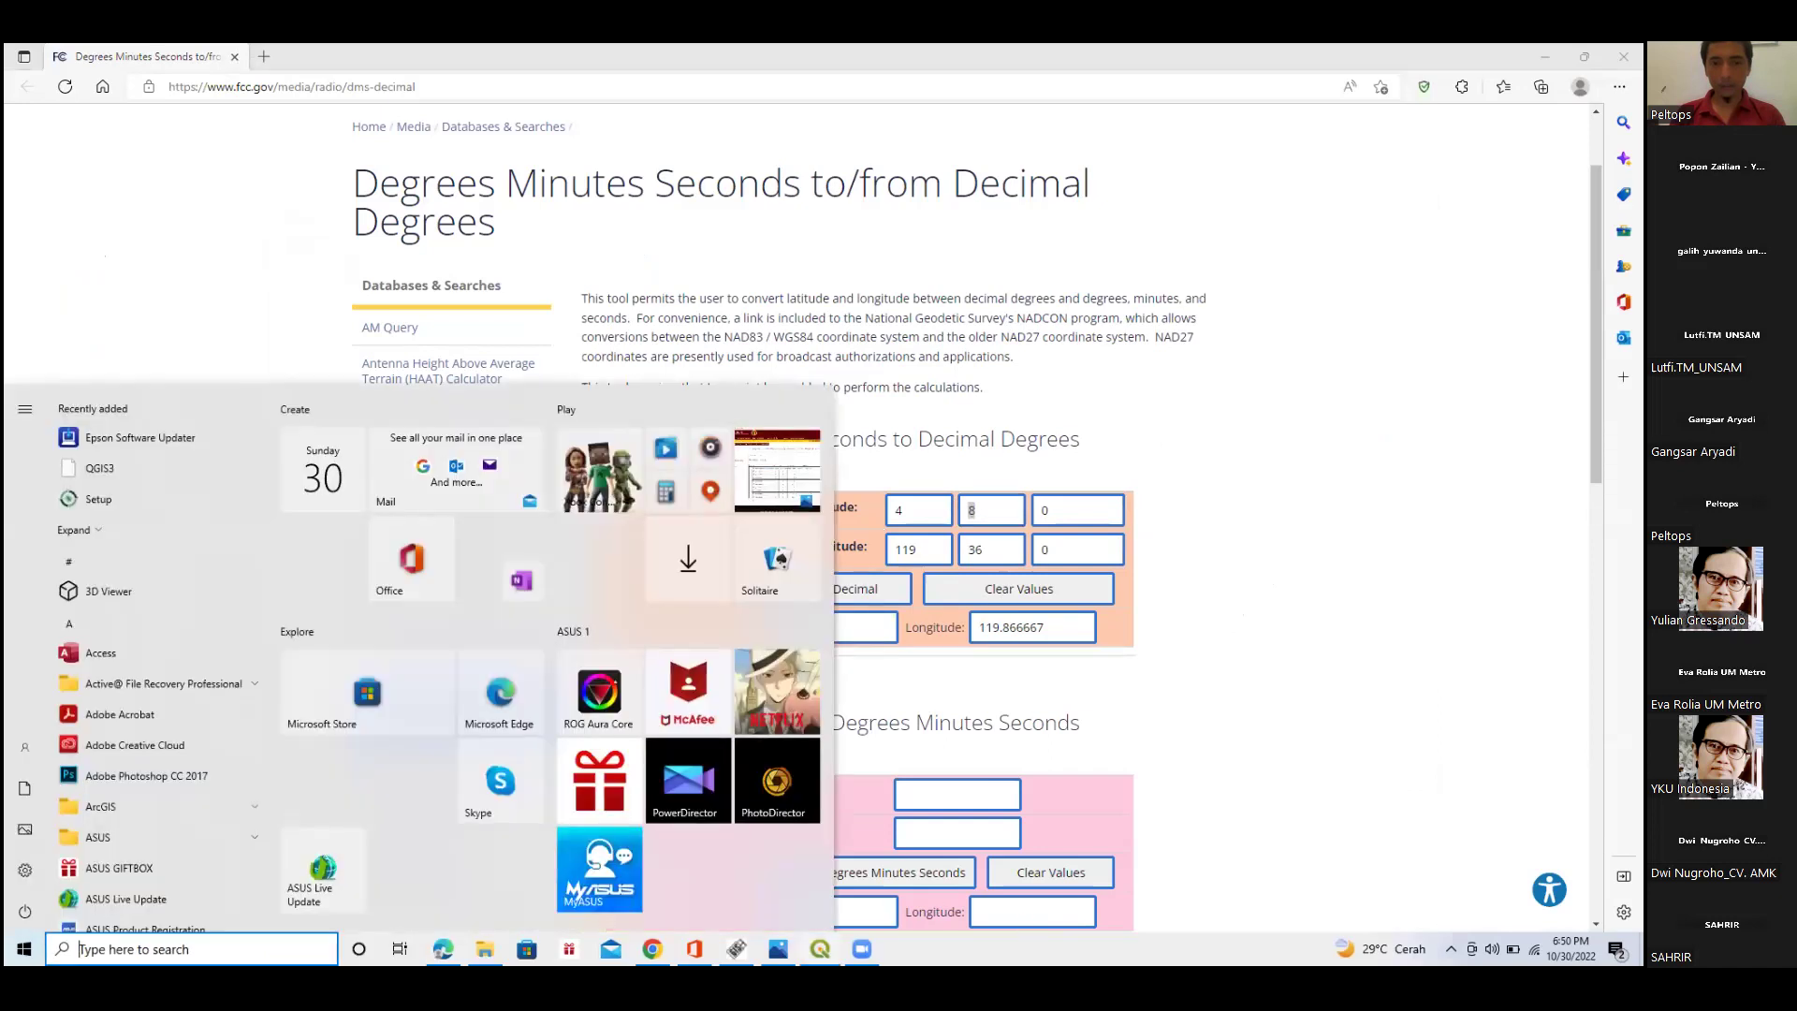
left_click(765, 795)
scroll(766, 795, "down", 10)
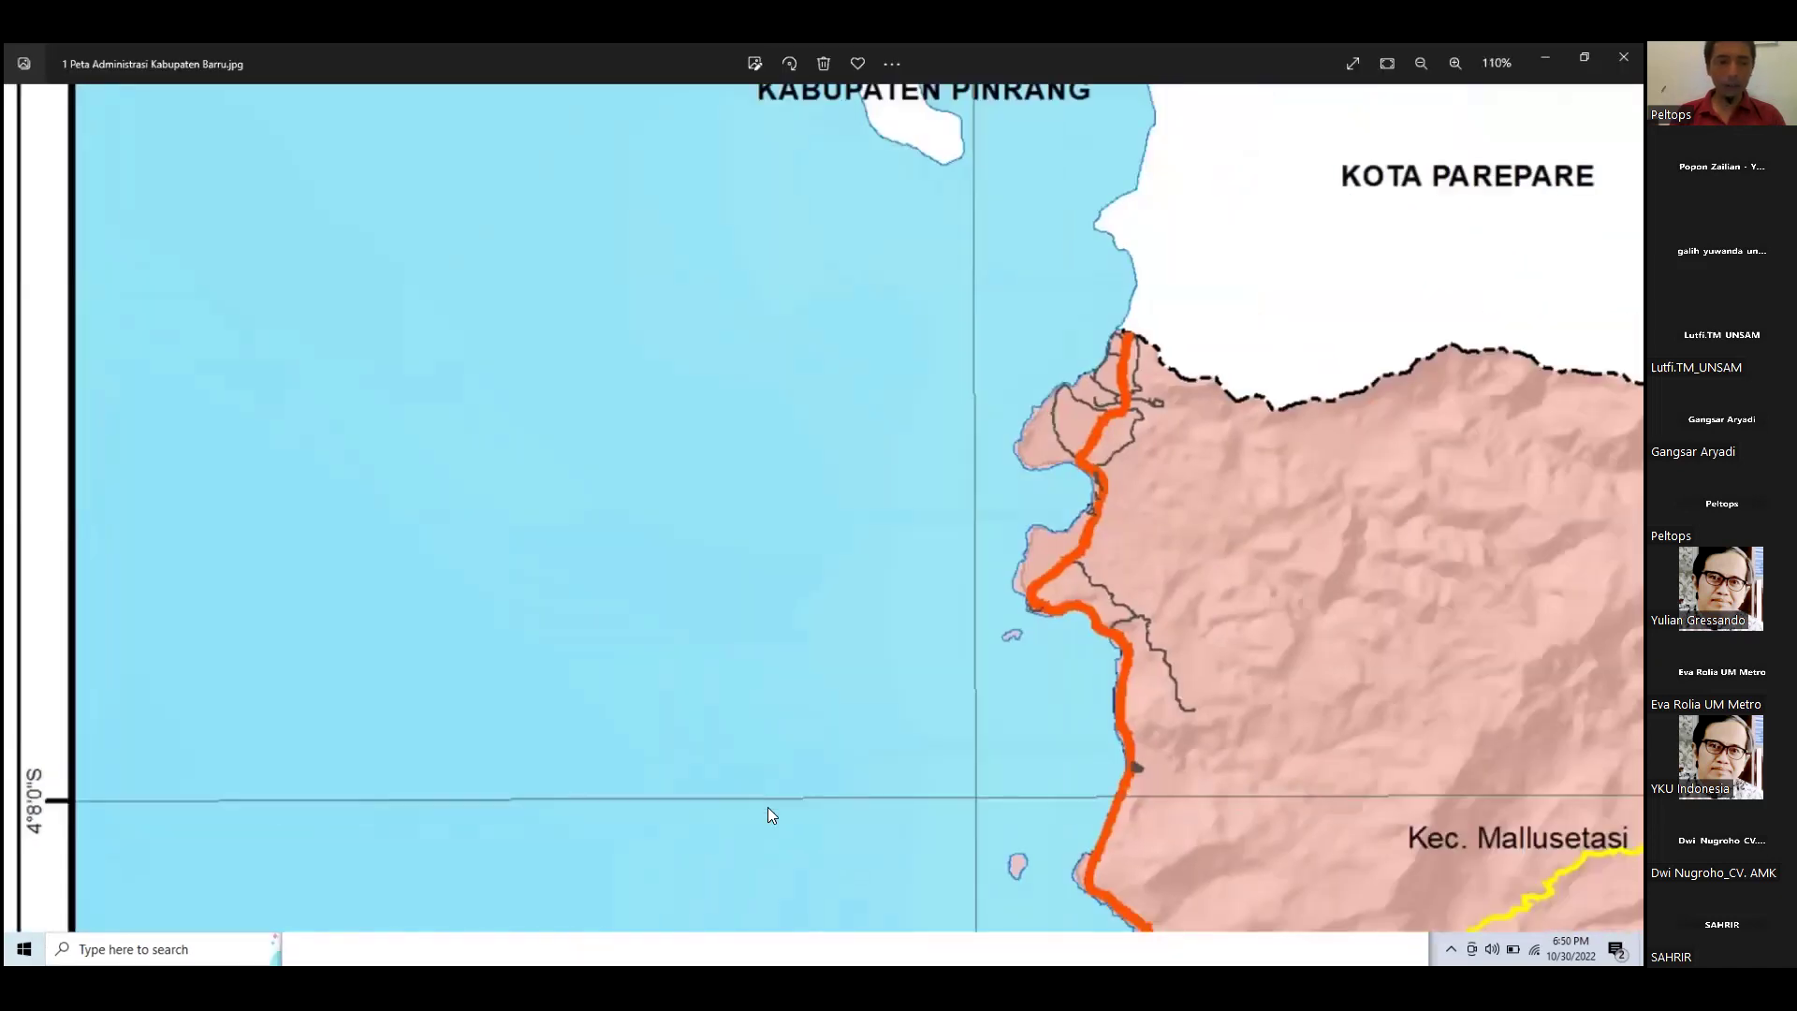
scroll(727, 707, "down", 3)
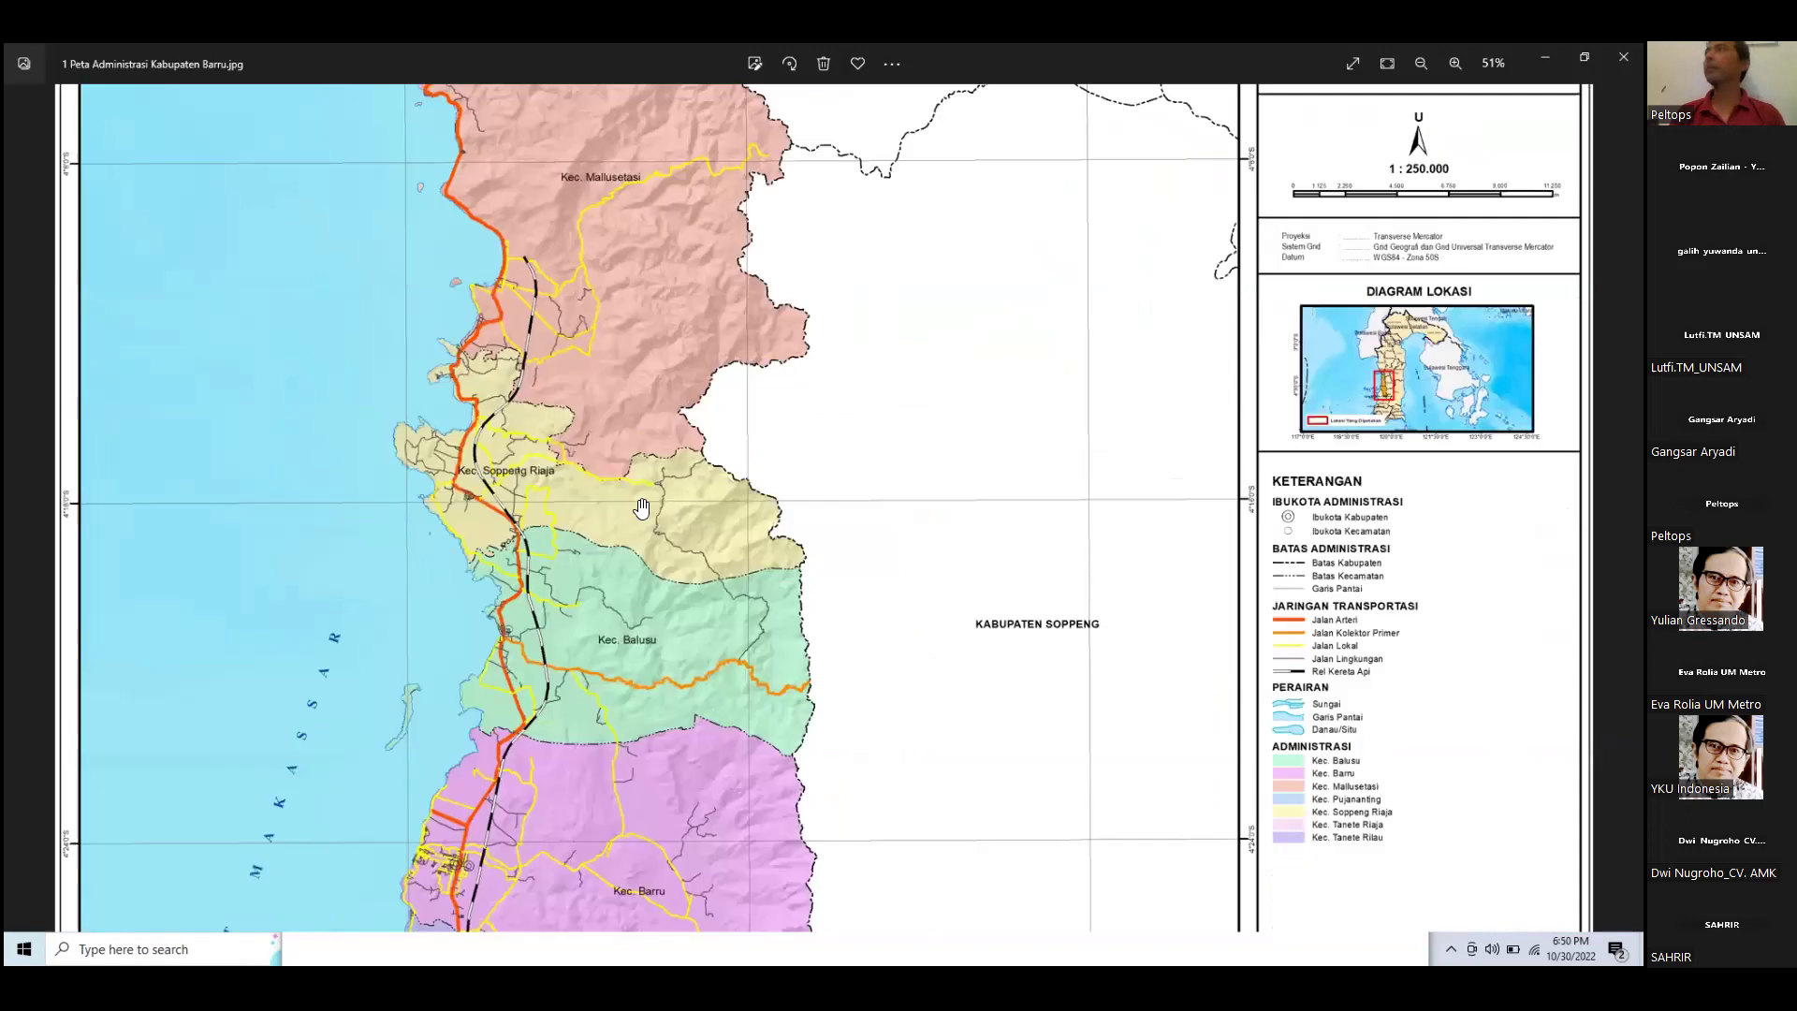
scroll(224, 842, "down", 3)
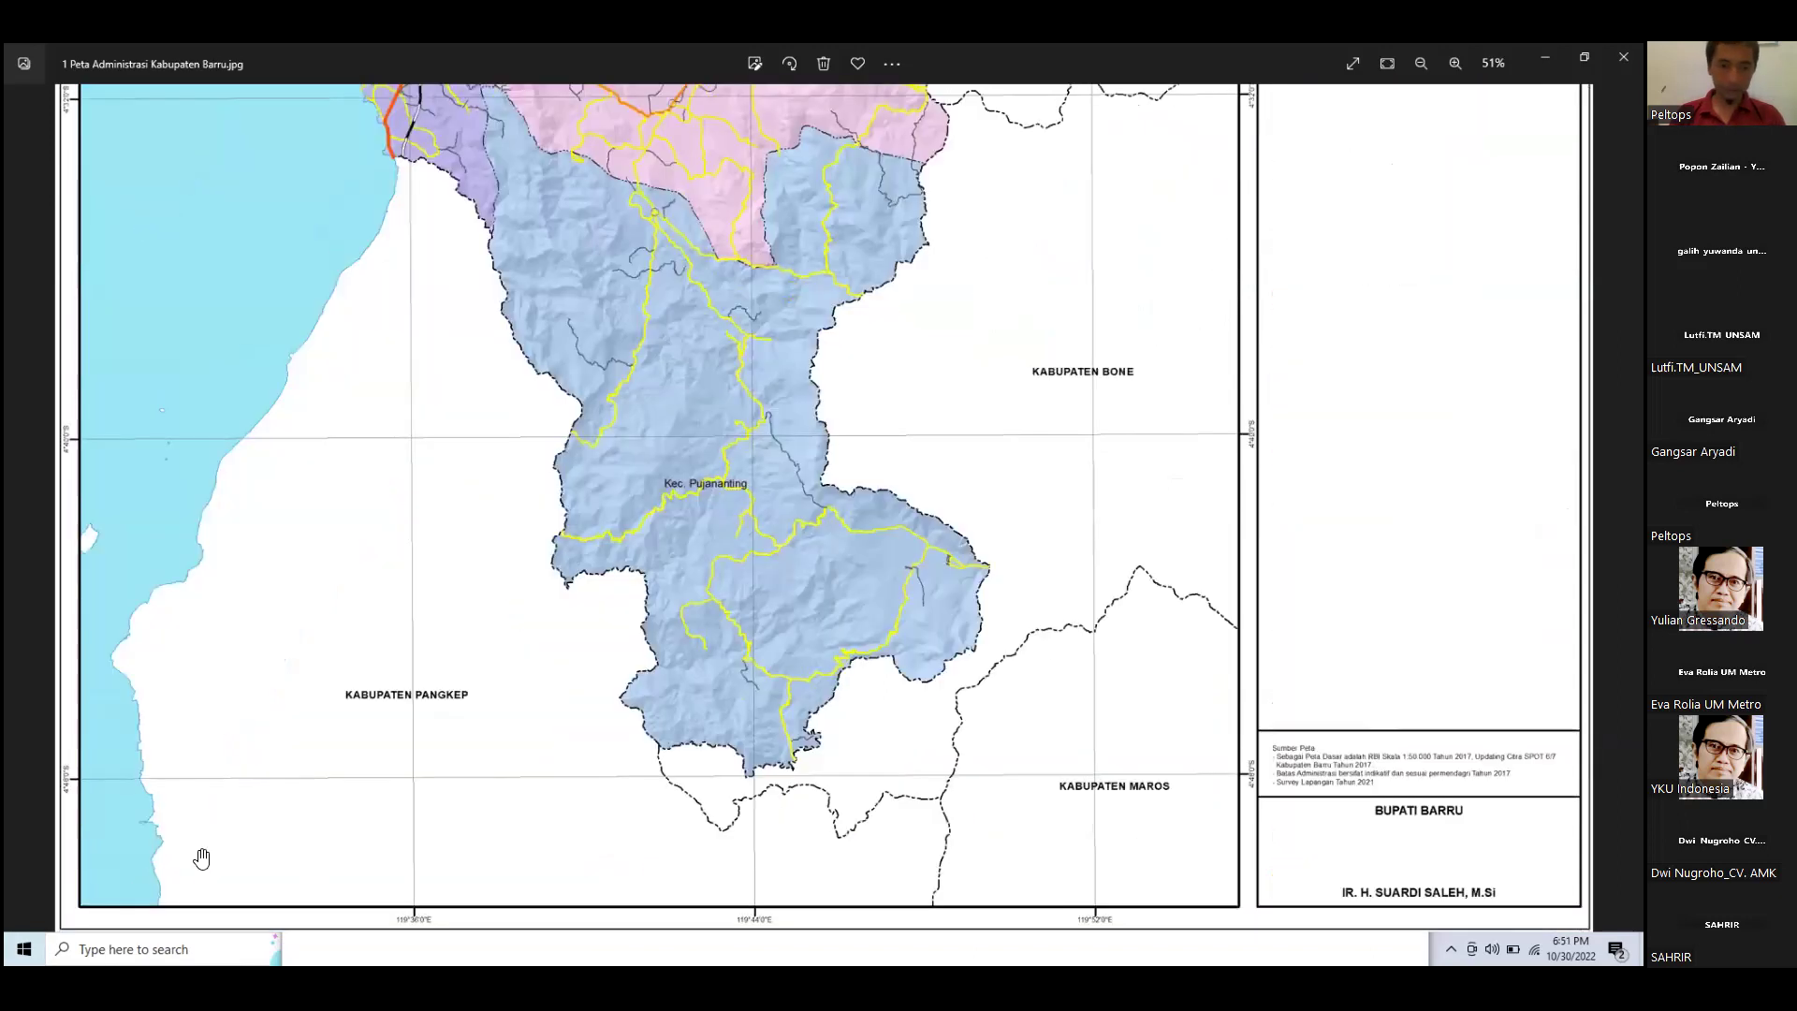
scroll(272, 867, "up", 2)
scroll(693, 574, "up", 2)
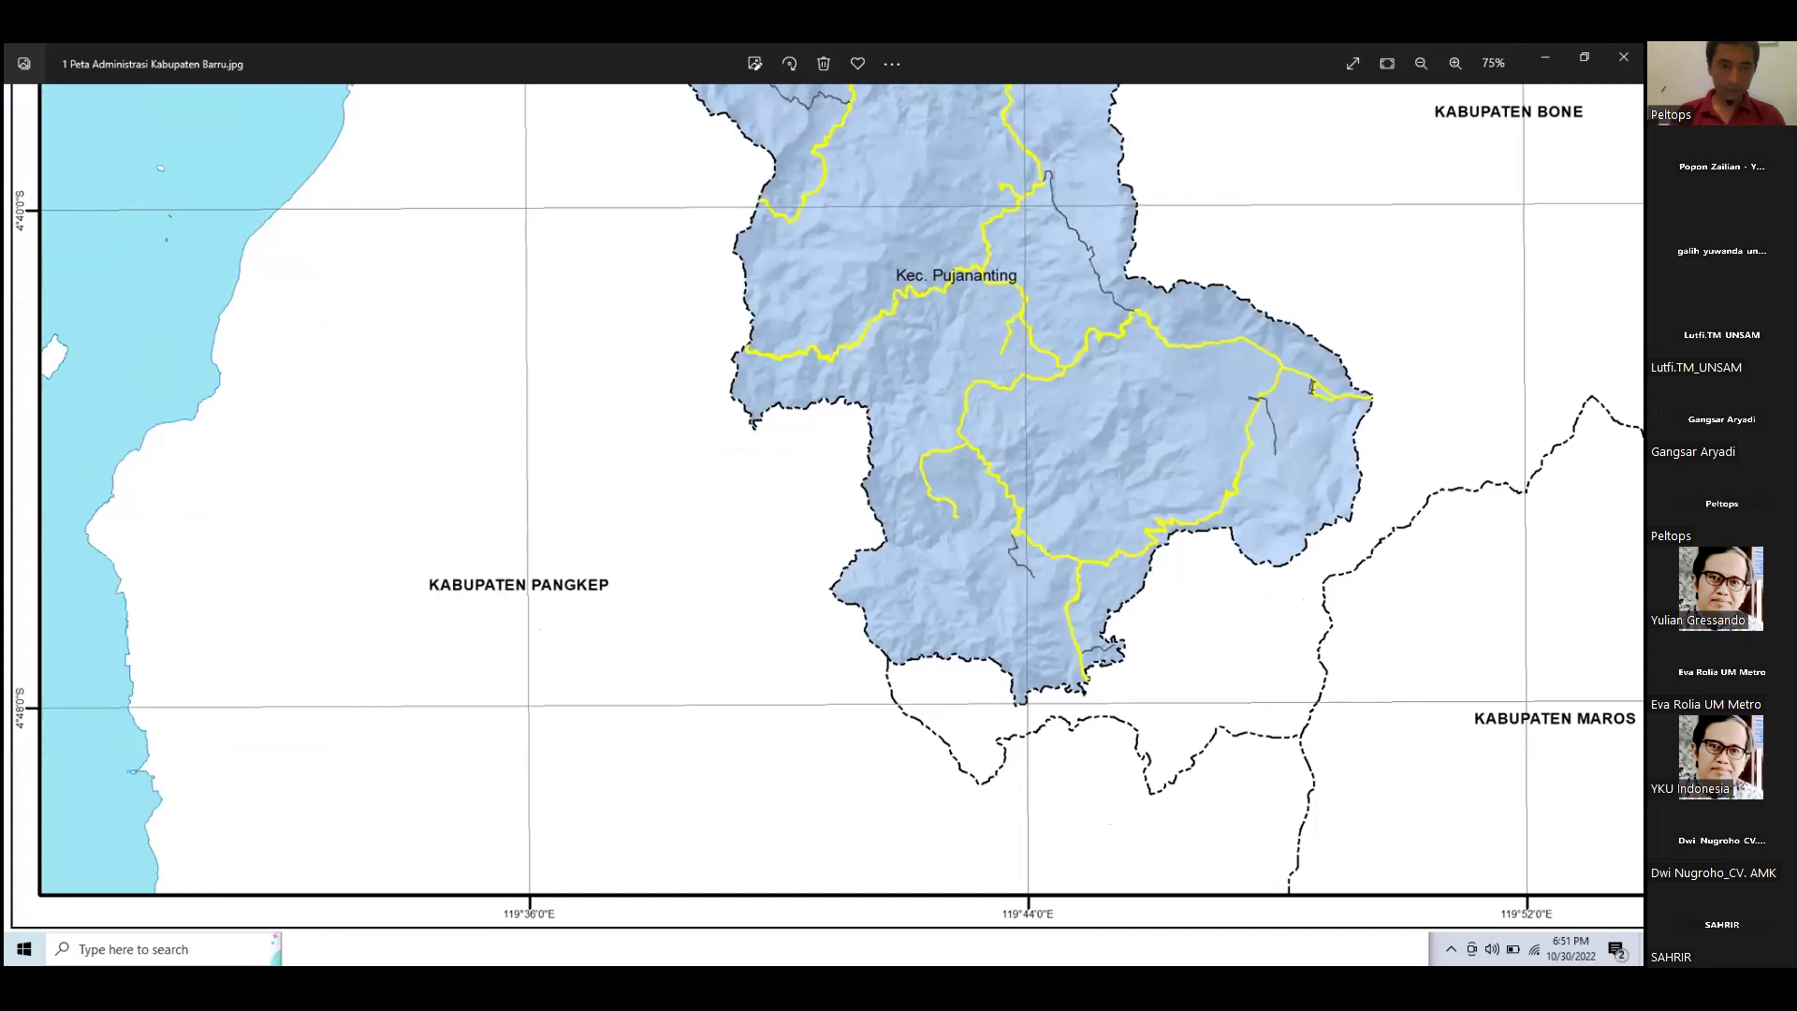
Return to the browser's converter, set the latitude minutes to 48, and convert the coordinates to decimal.
key("super")
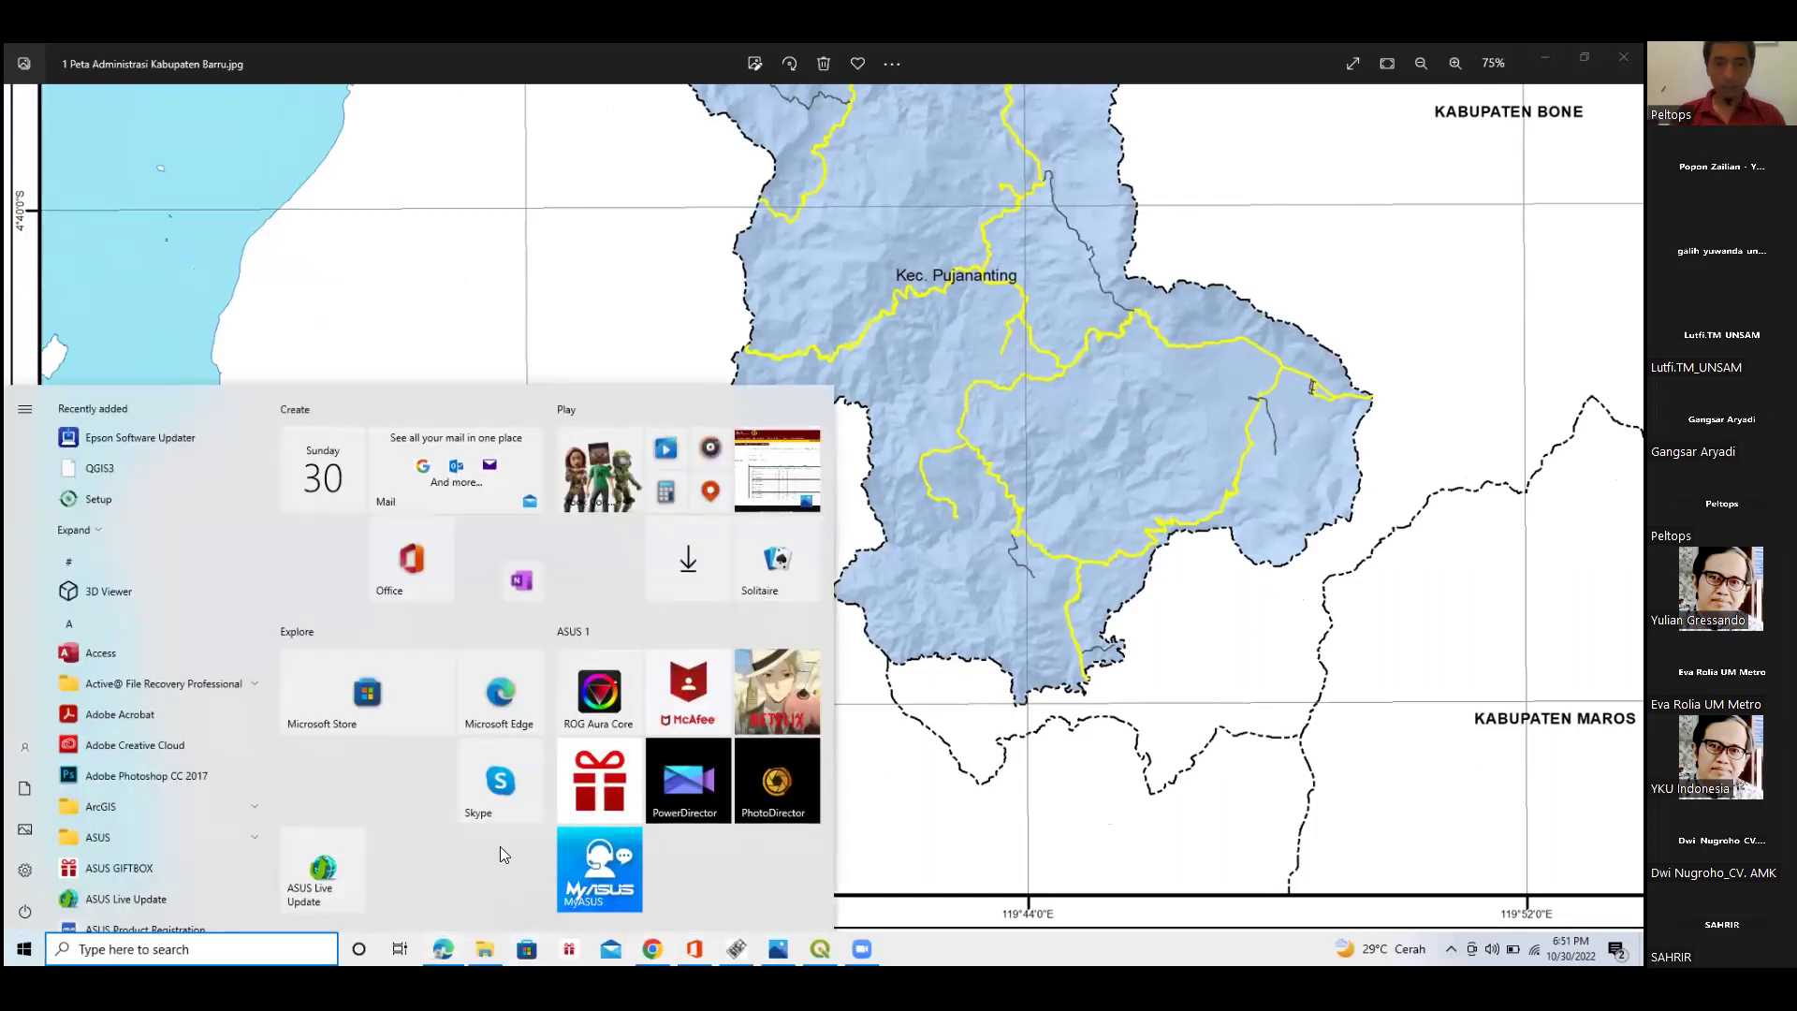
key("alt+Tab")
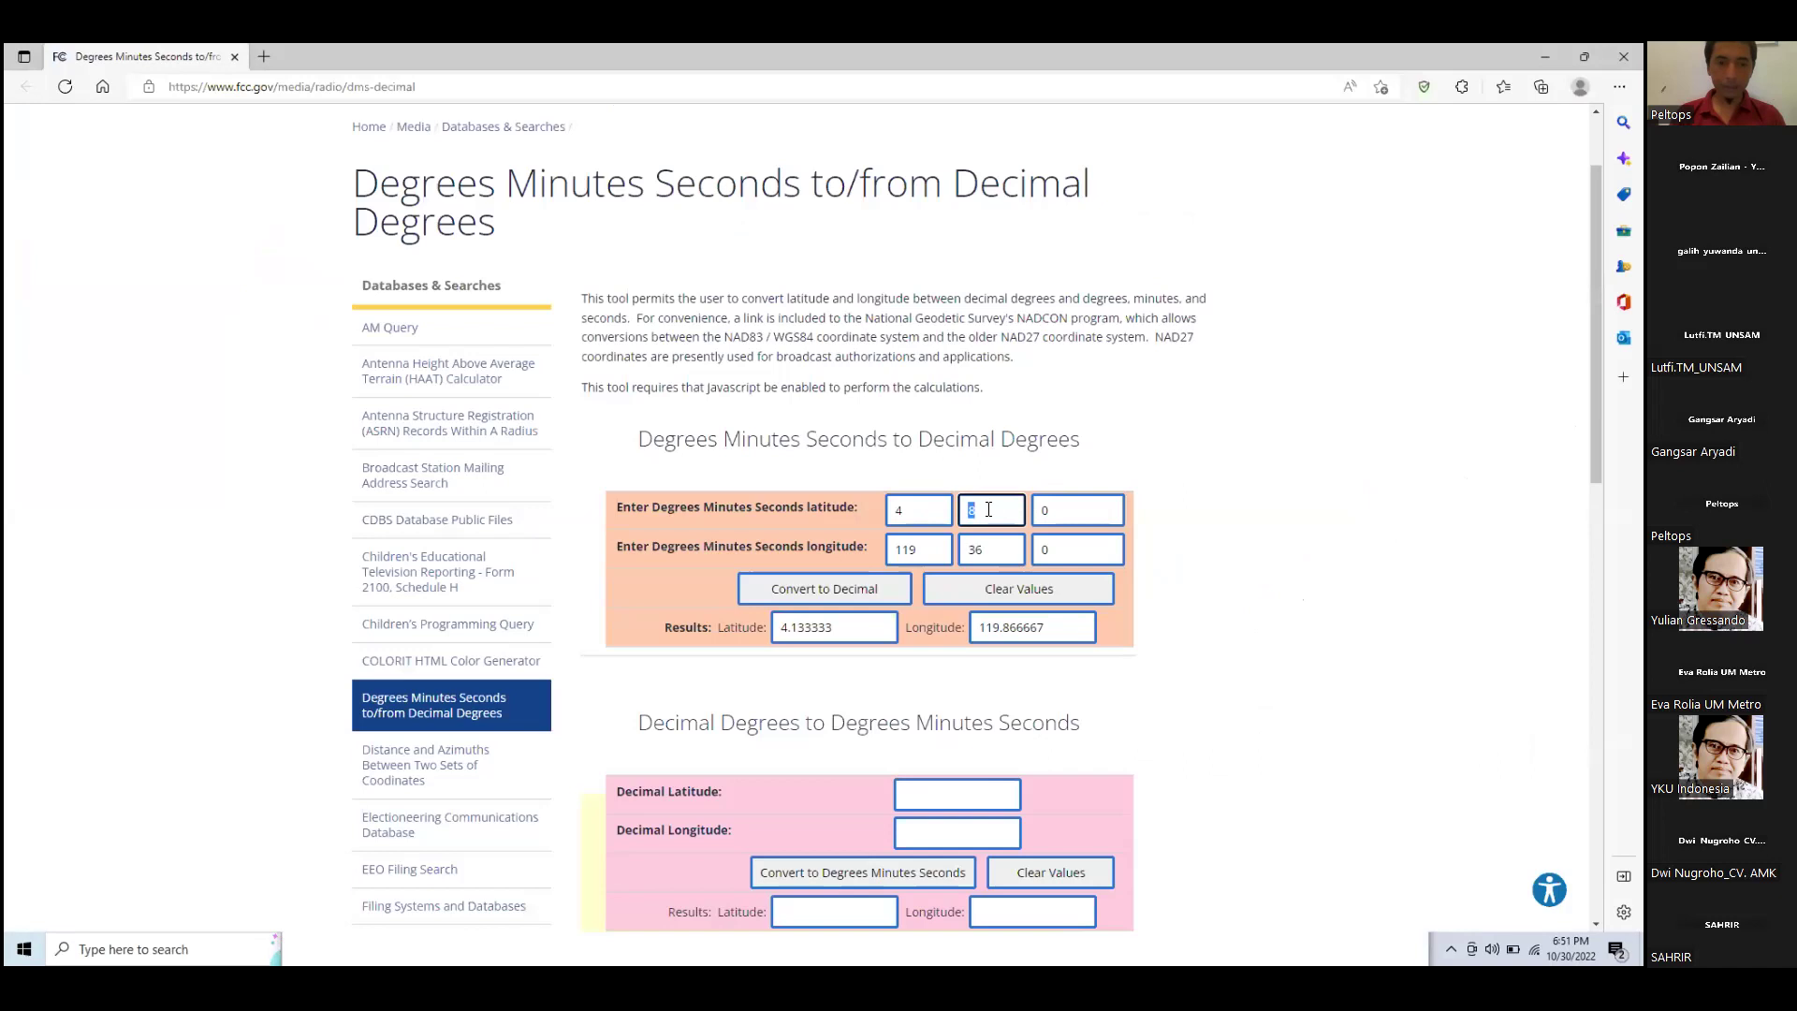
type("8")
left_click(837, 591)
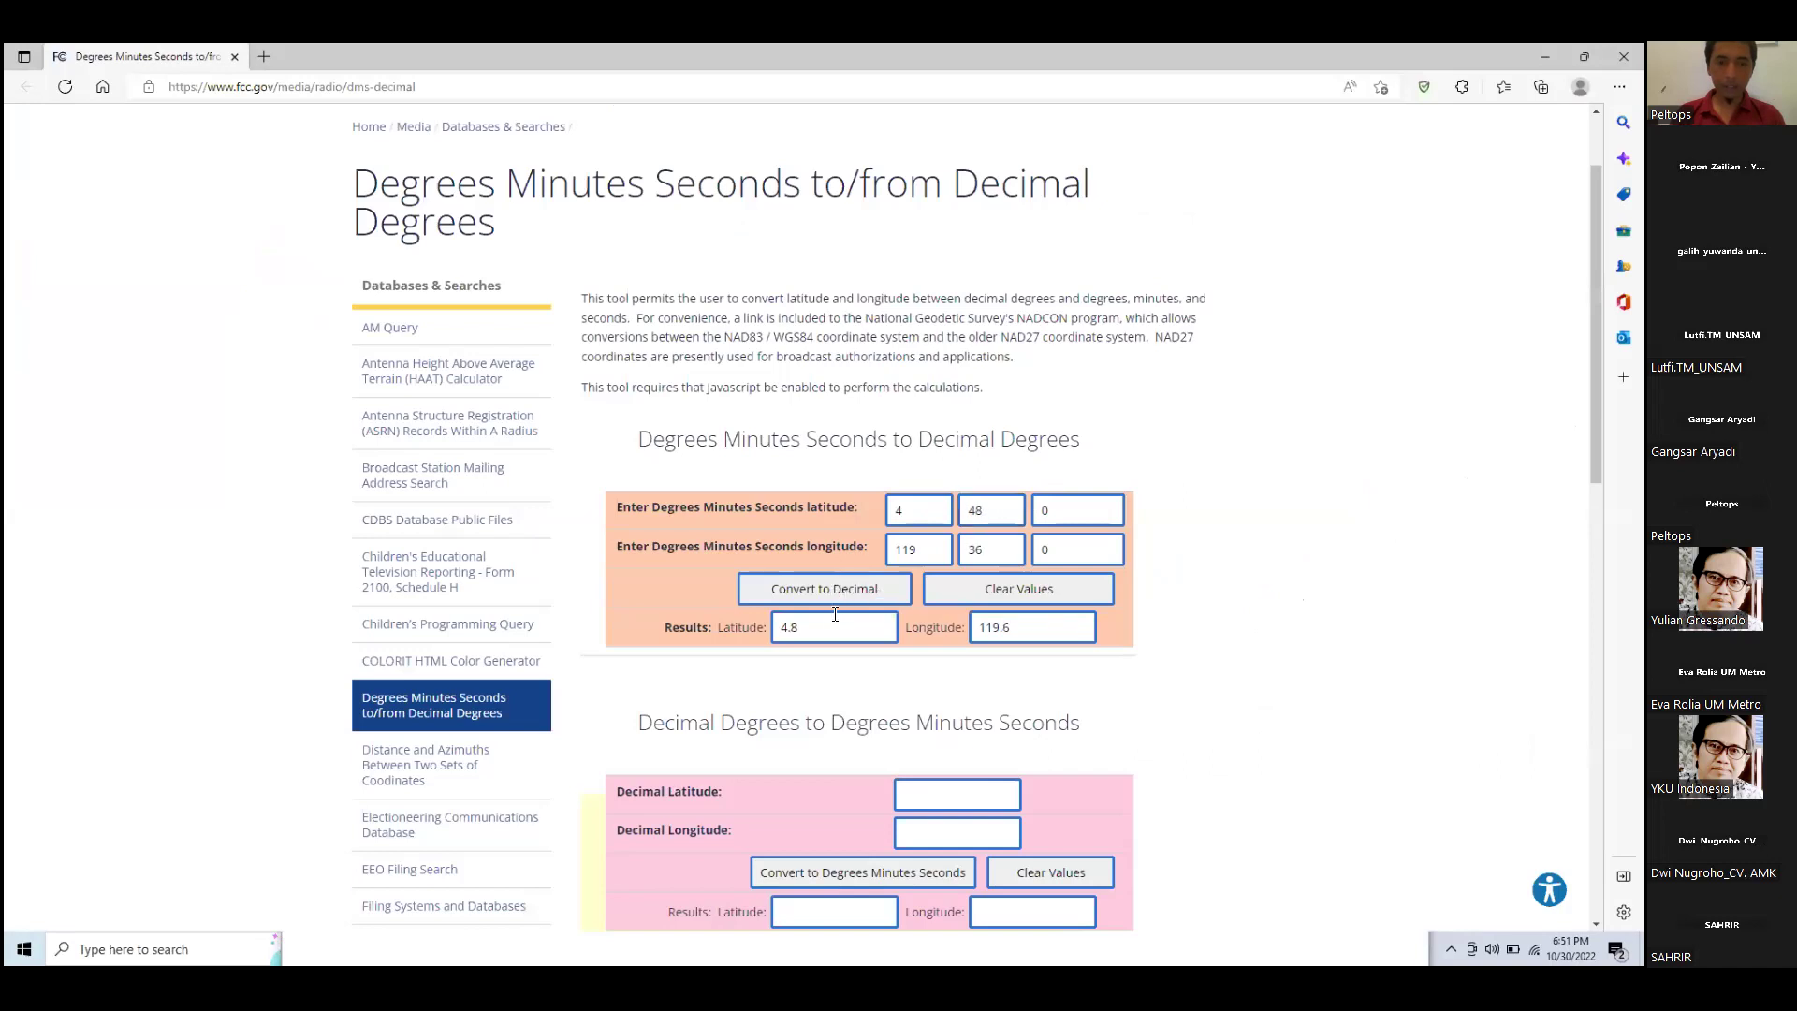
double_click(837, 631)
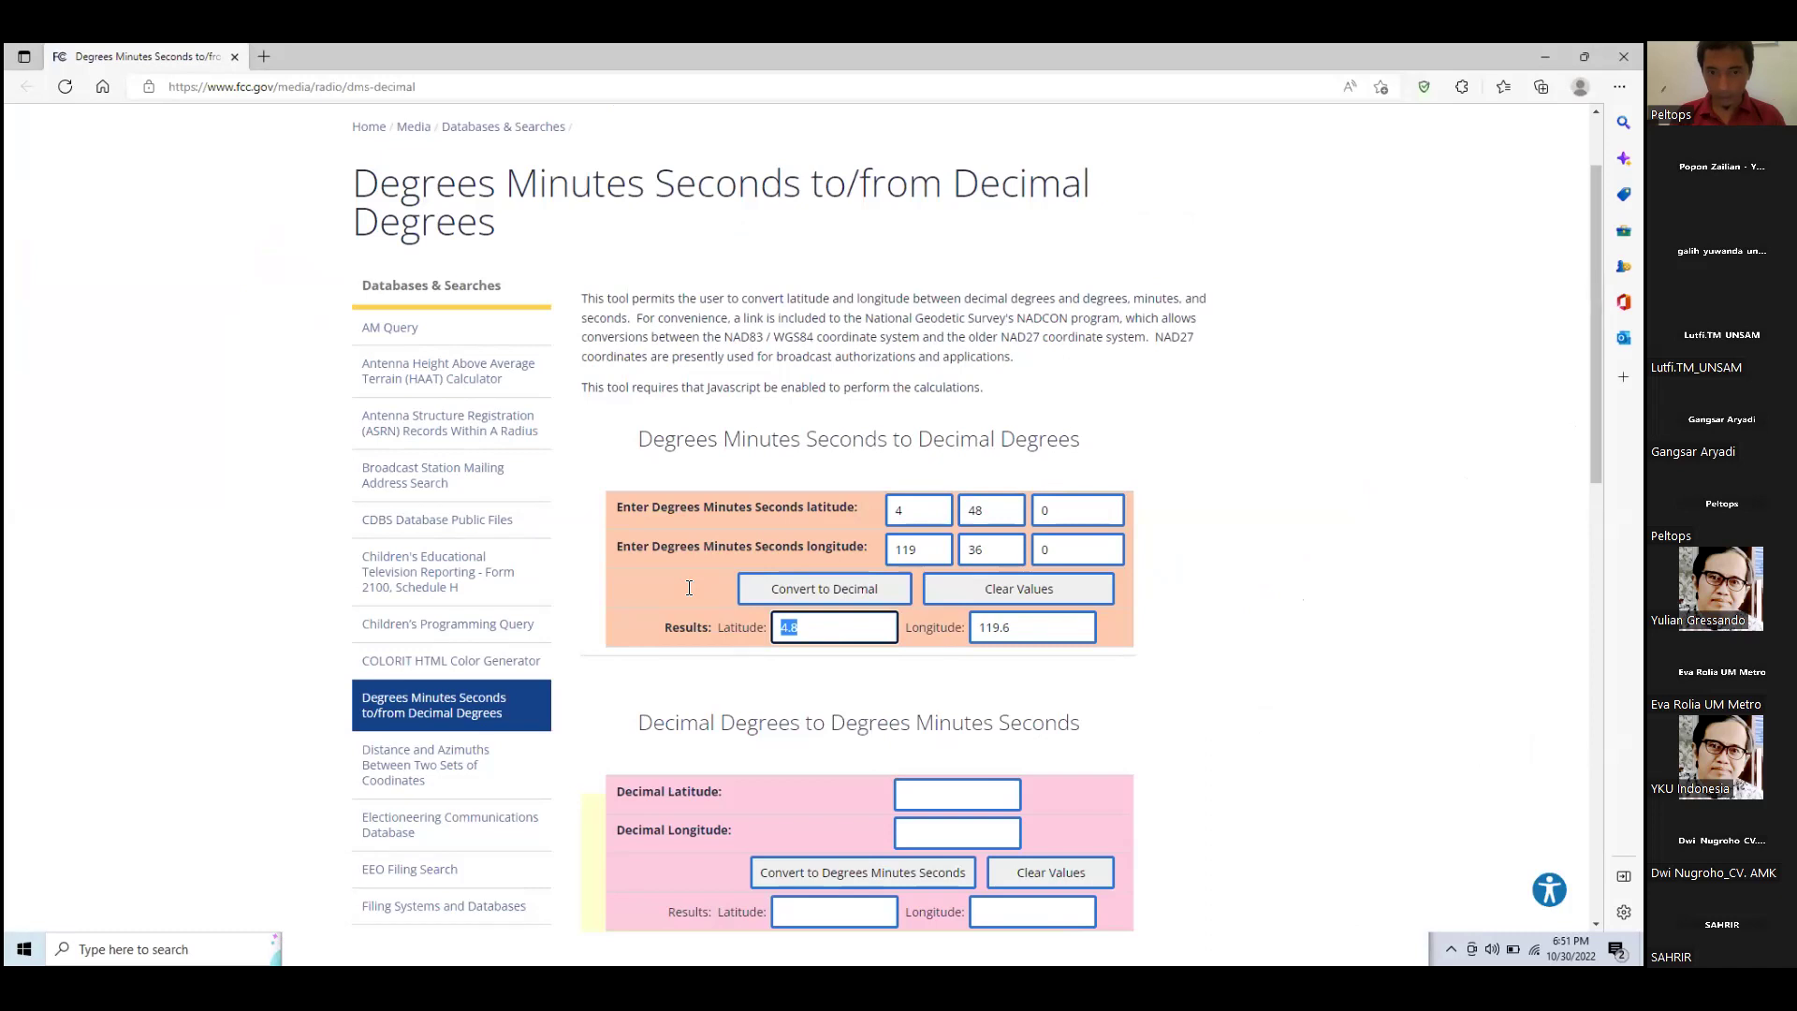
left_click(820, 631)
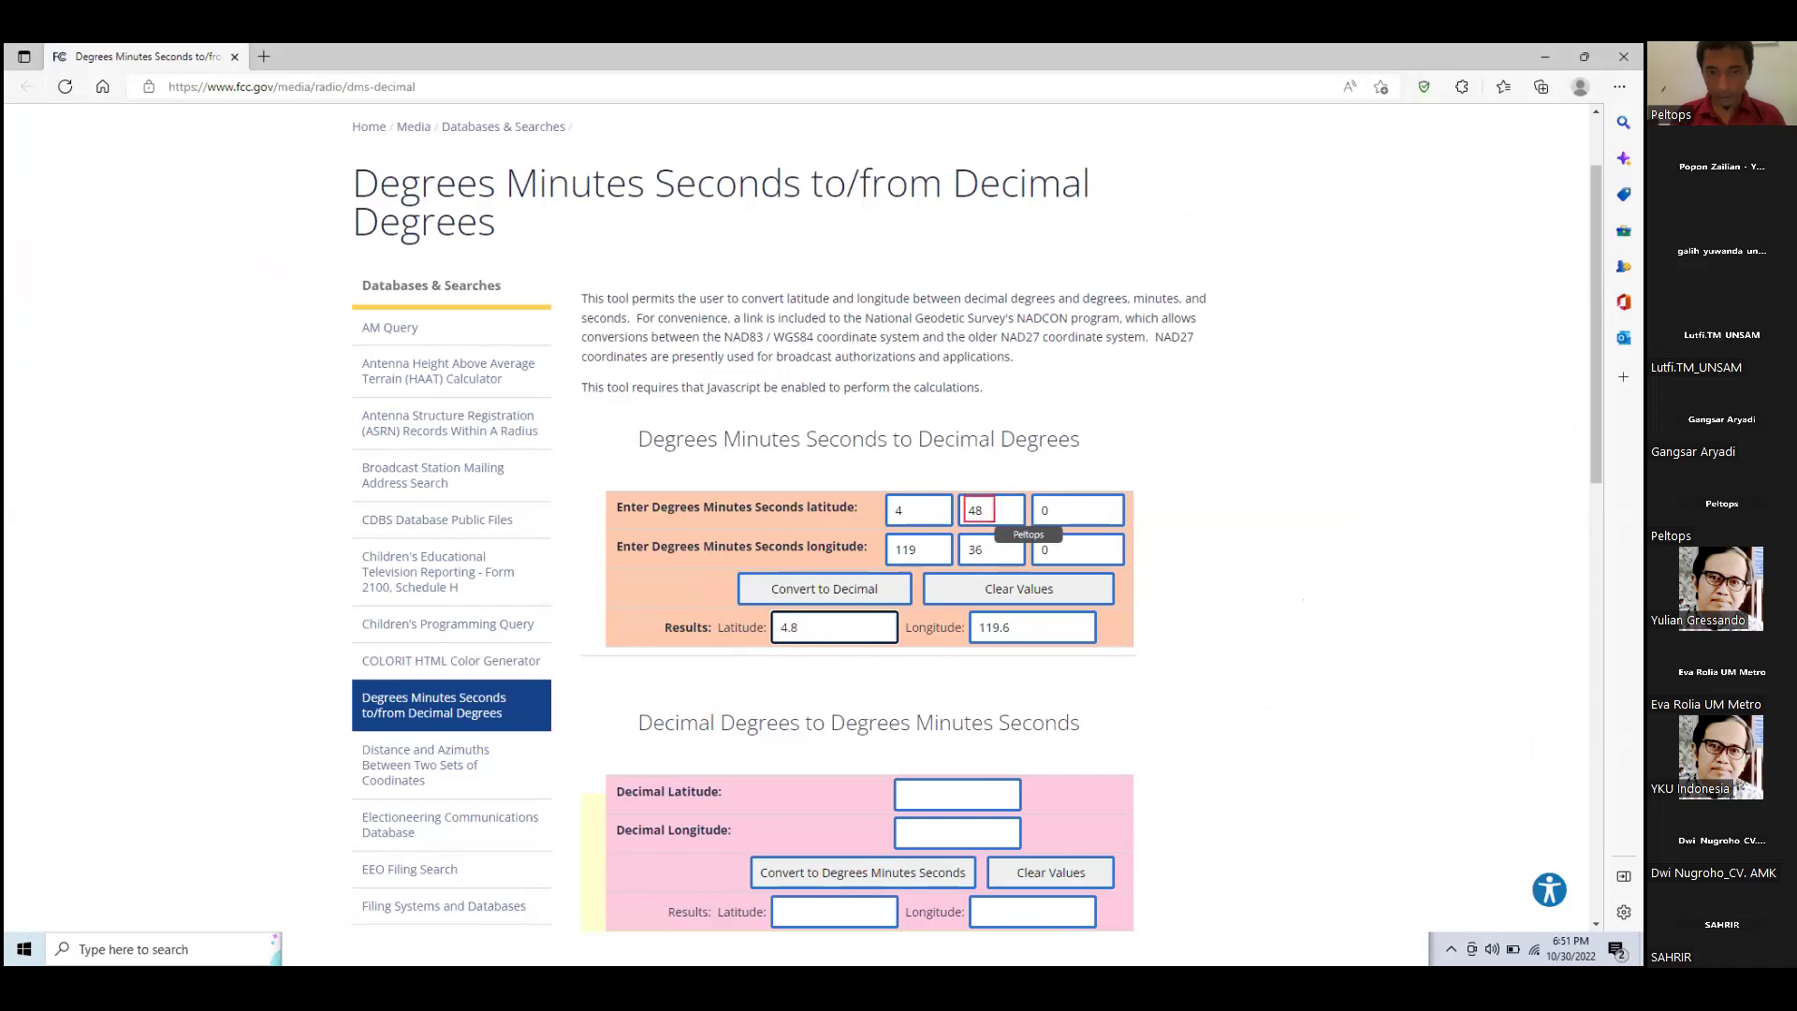
Switch to the map image and recheck the latitude and longitude labels around its southwesternmost grid intersection.
key("super")
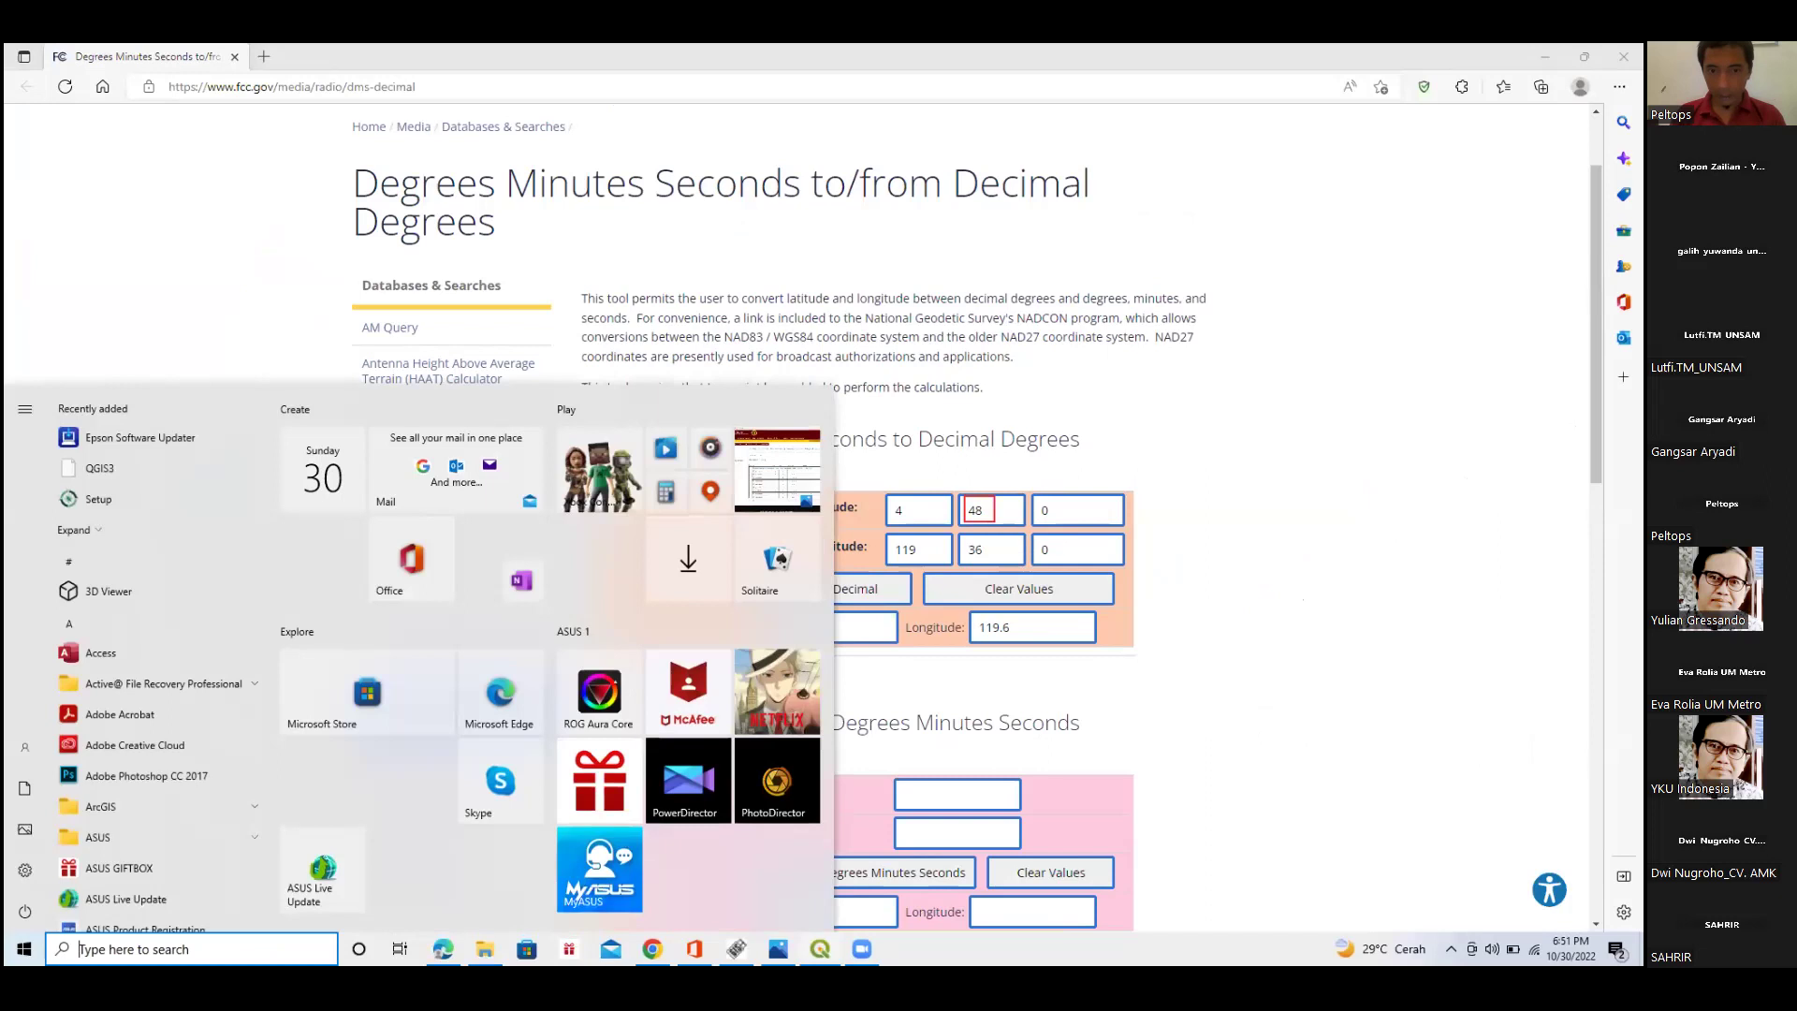
left_click(159, 749)
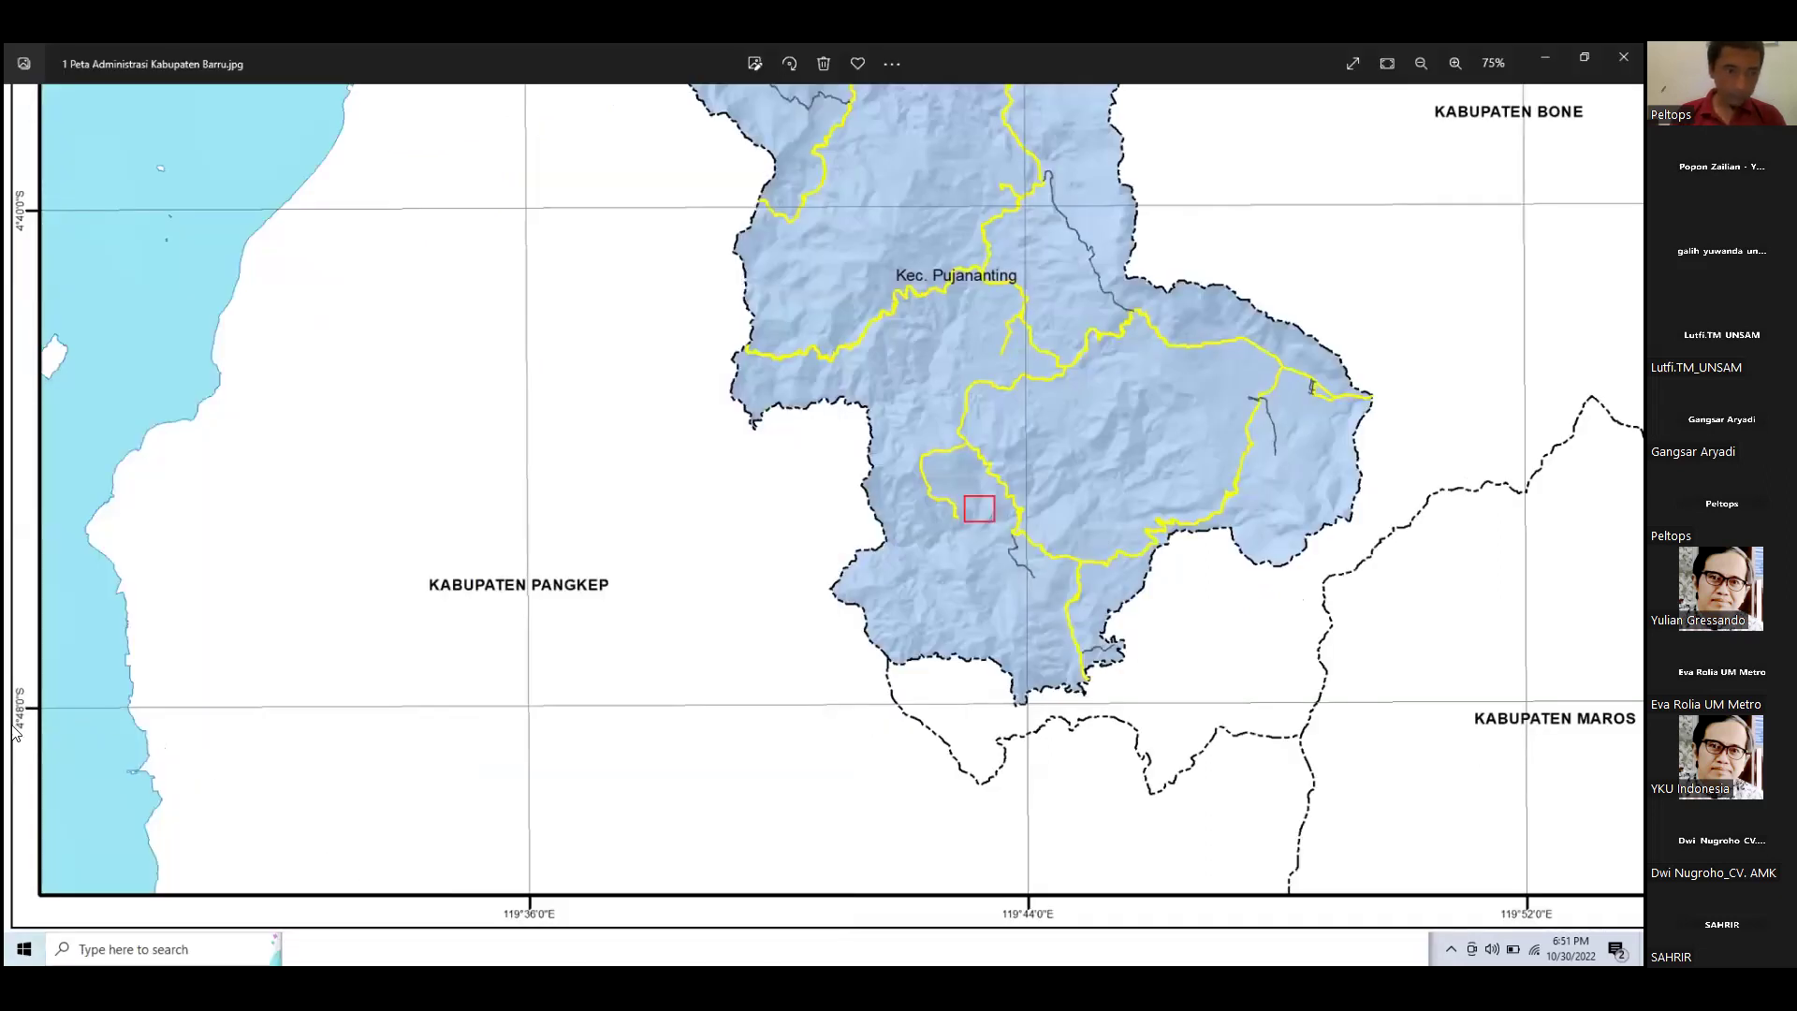
scroll(14, 734, "up", 5)
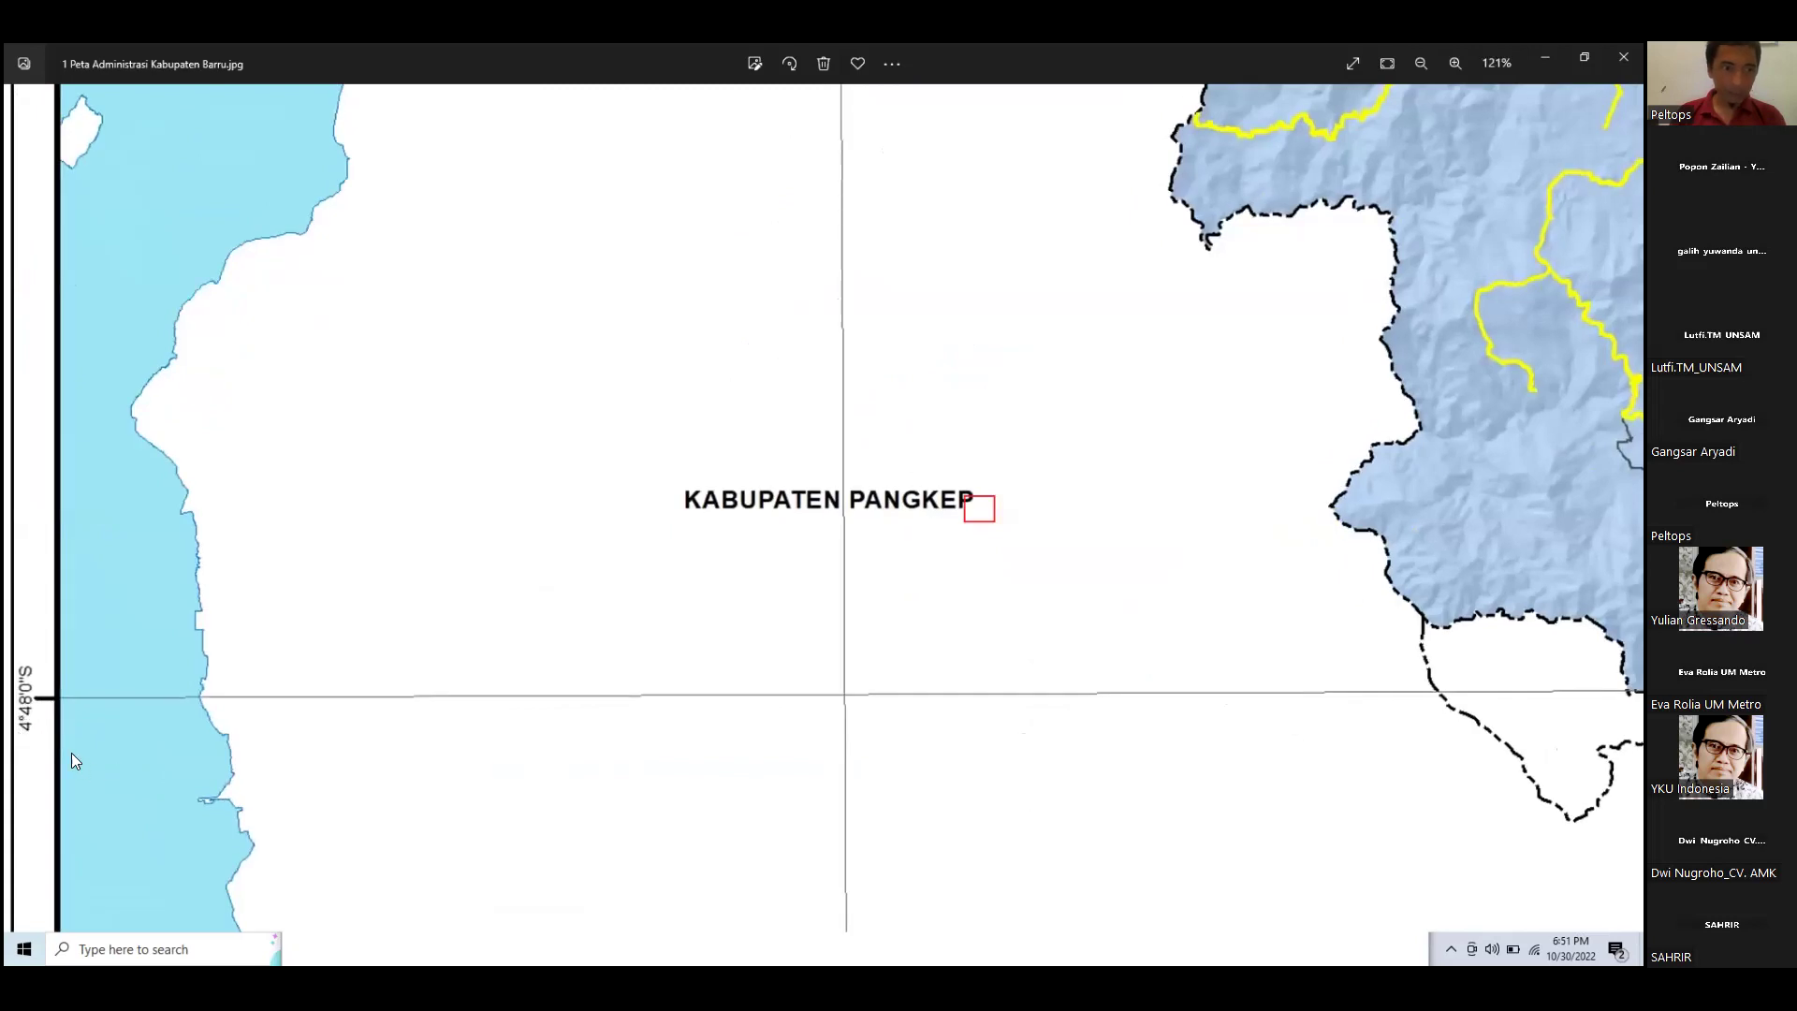
scroll(75, 767, "down", 3)
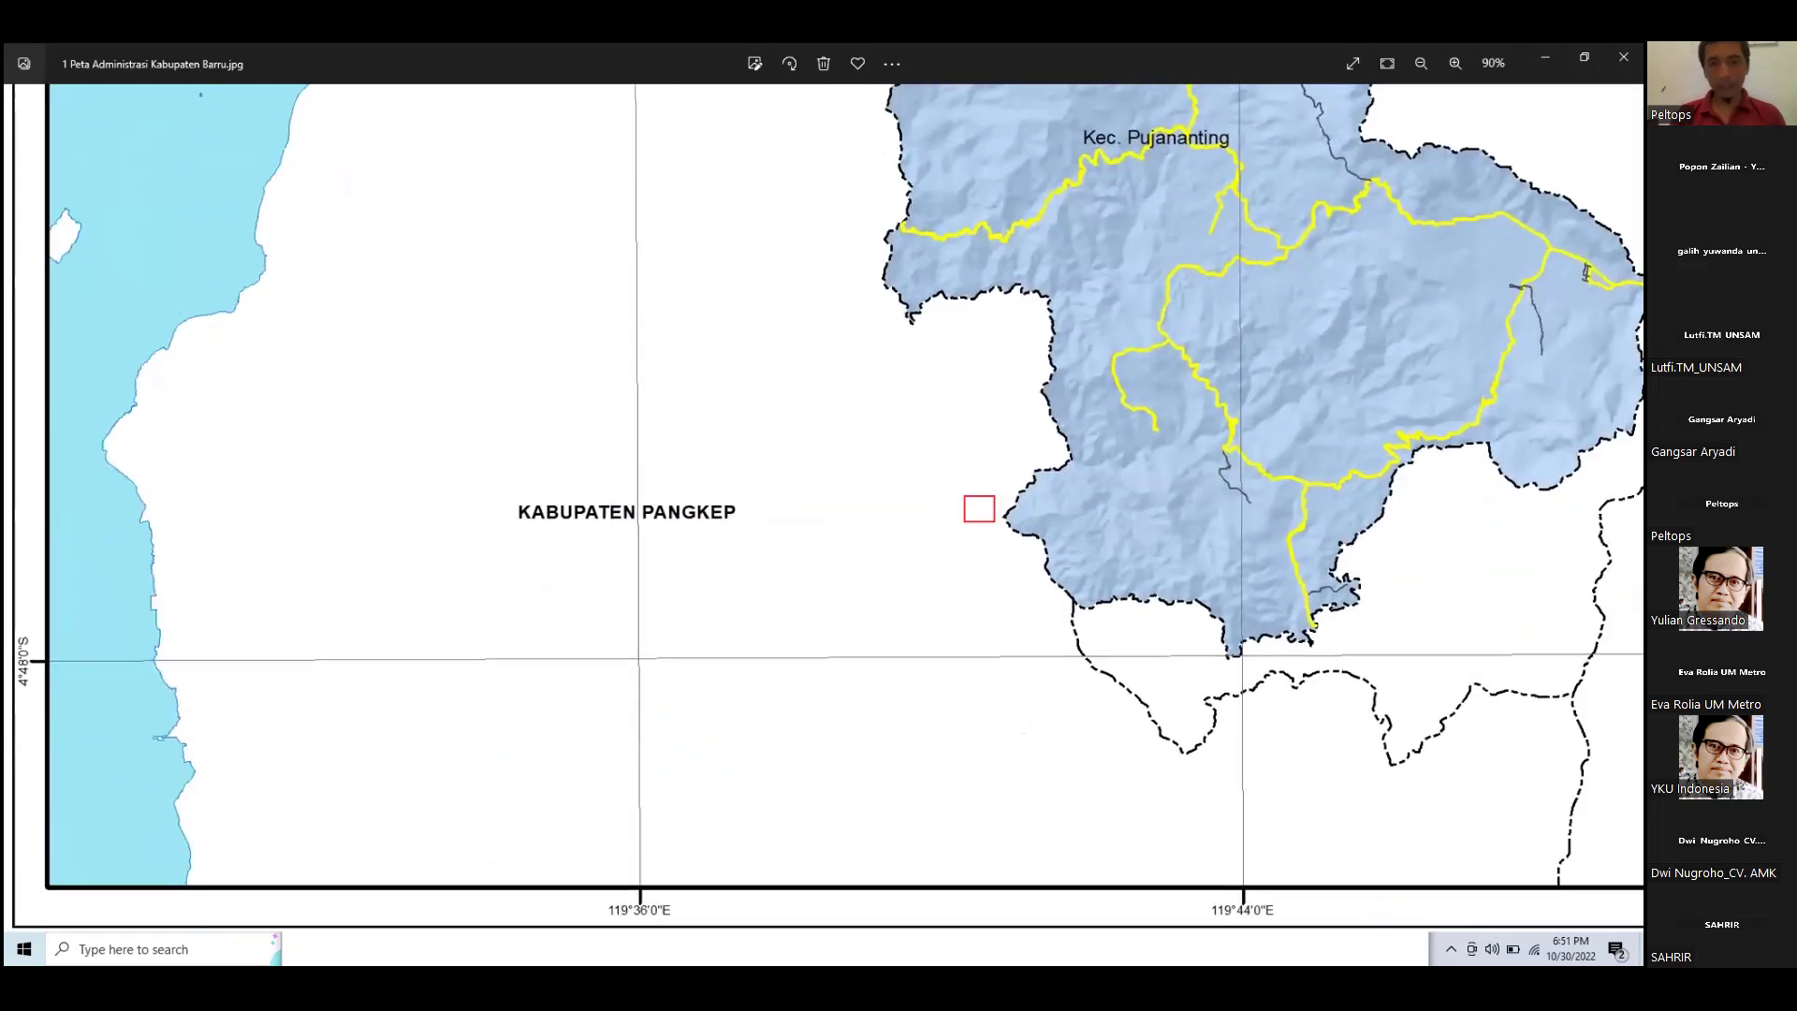
Switch back to the browser's converter, convert the values to decimal again, and copy the resulting longitude 119.6.
key("super")
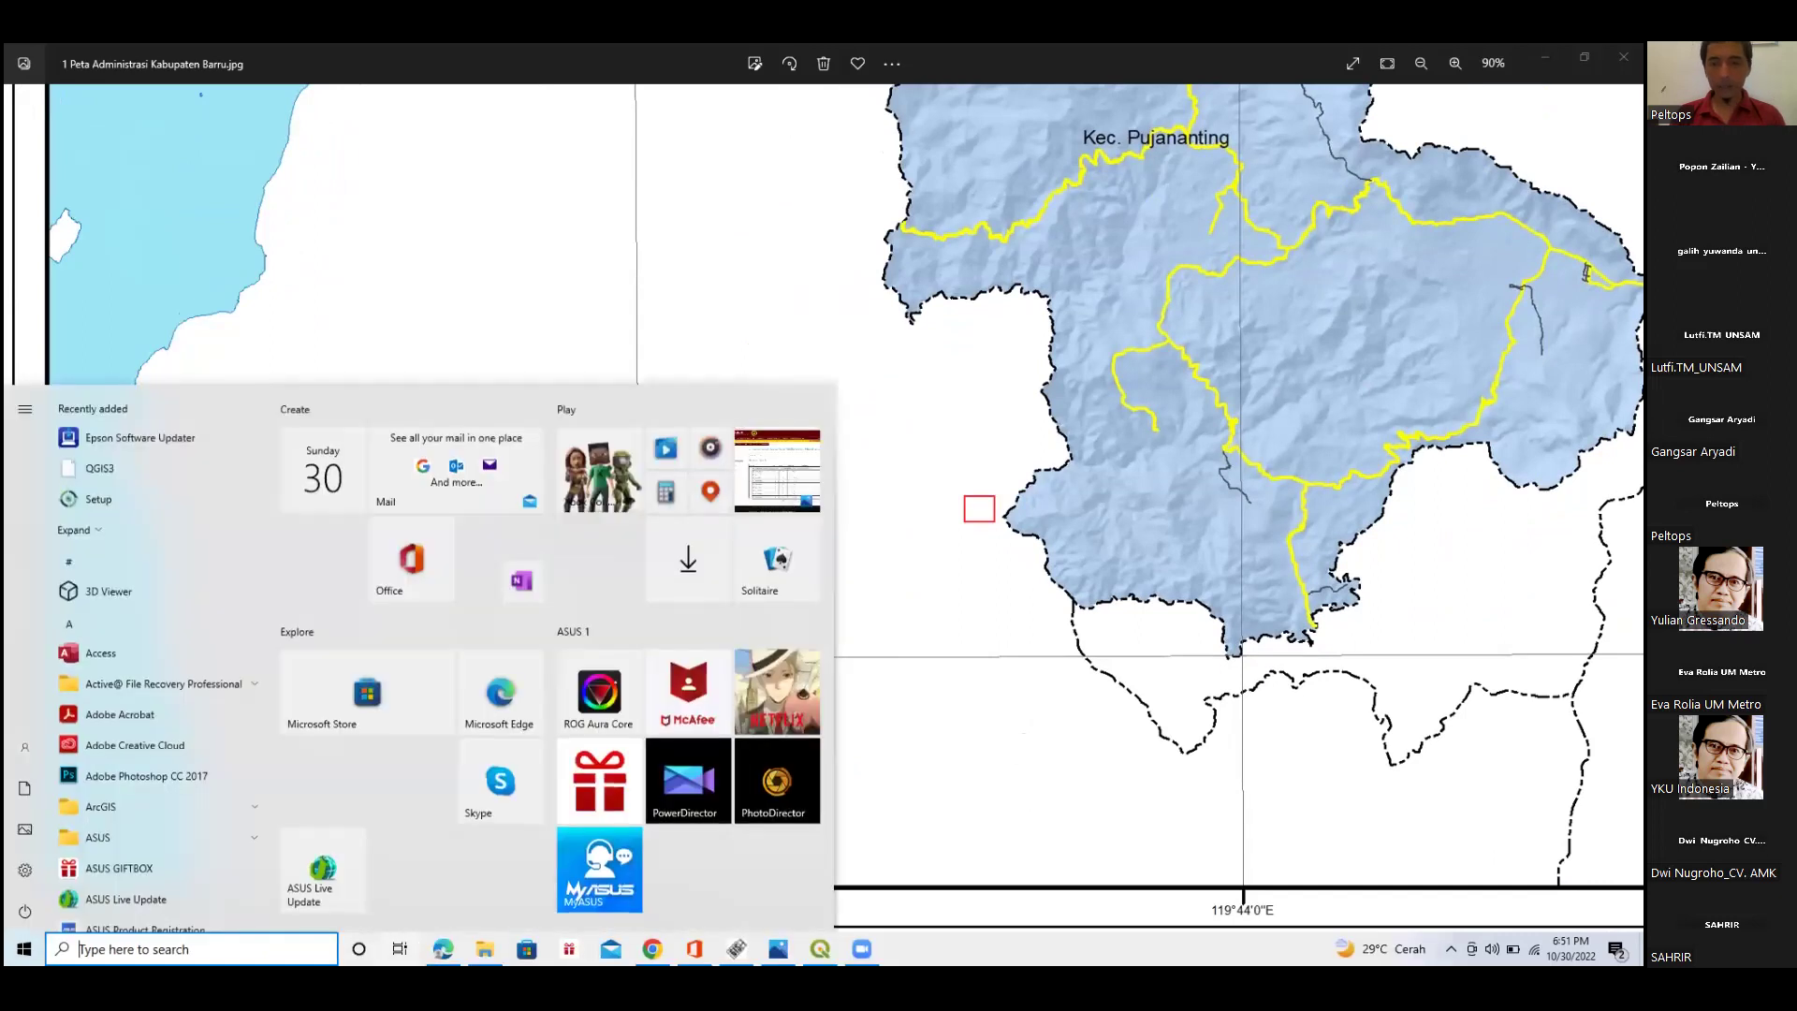
key("alt+Tab")
left_click(815, 593)
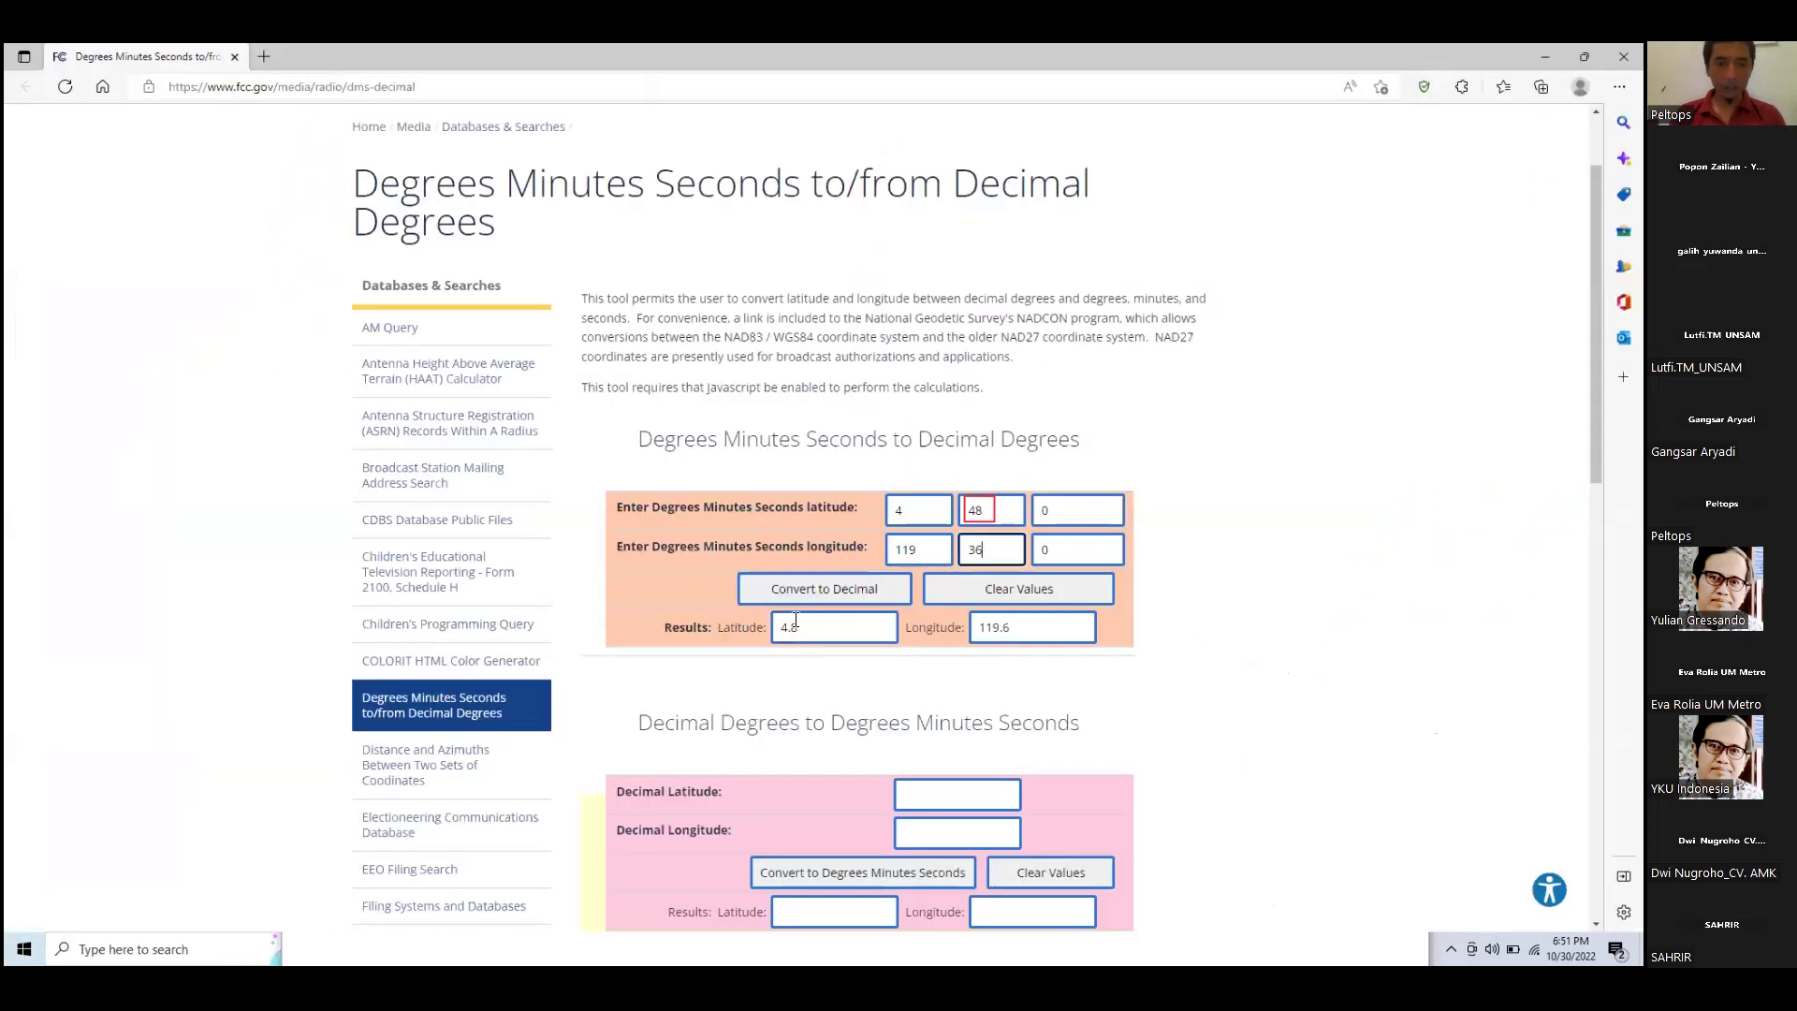
left_click_drag(857, 625, 678, 604)
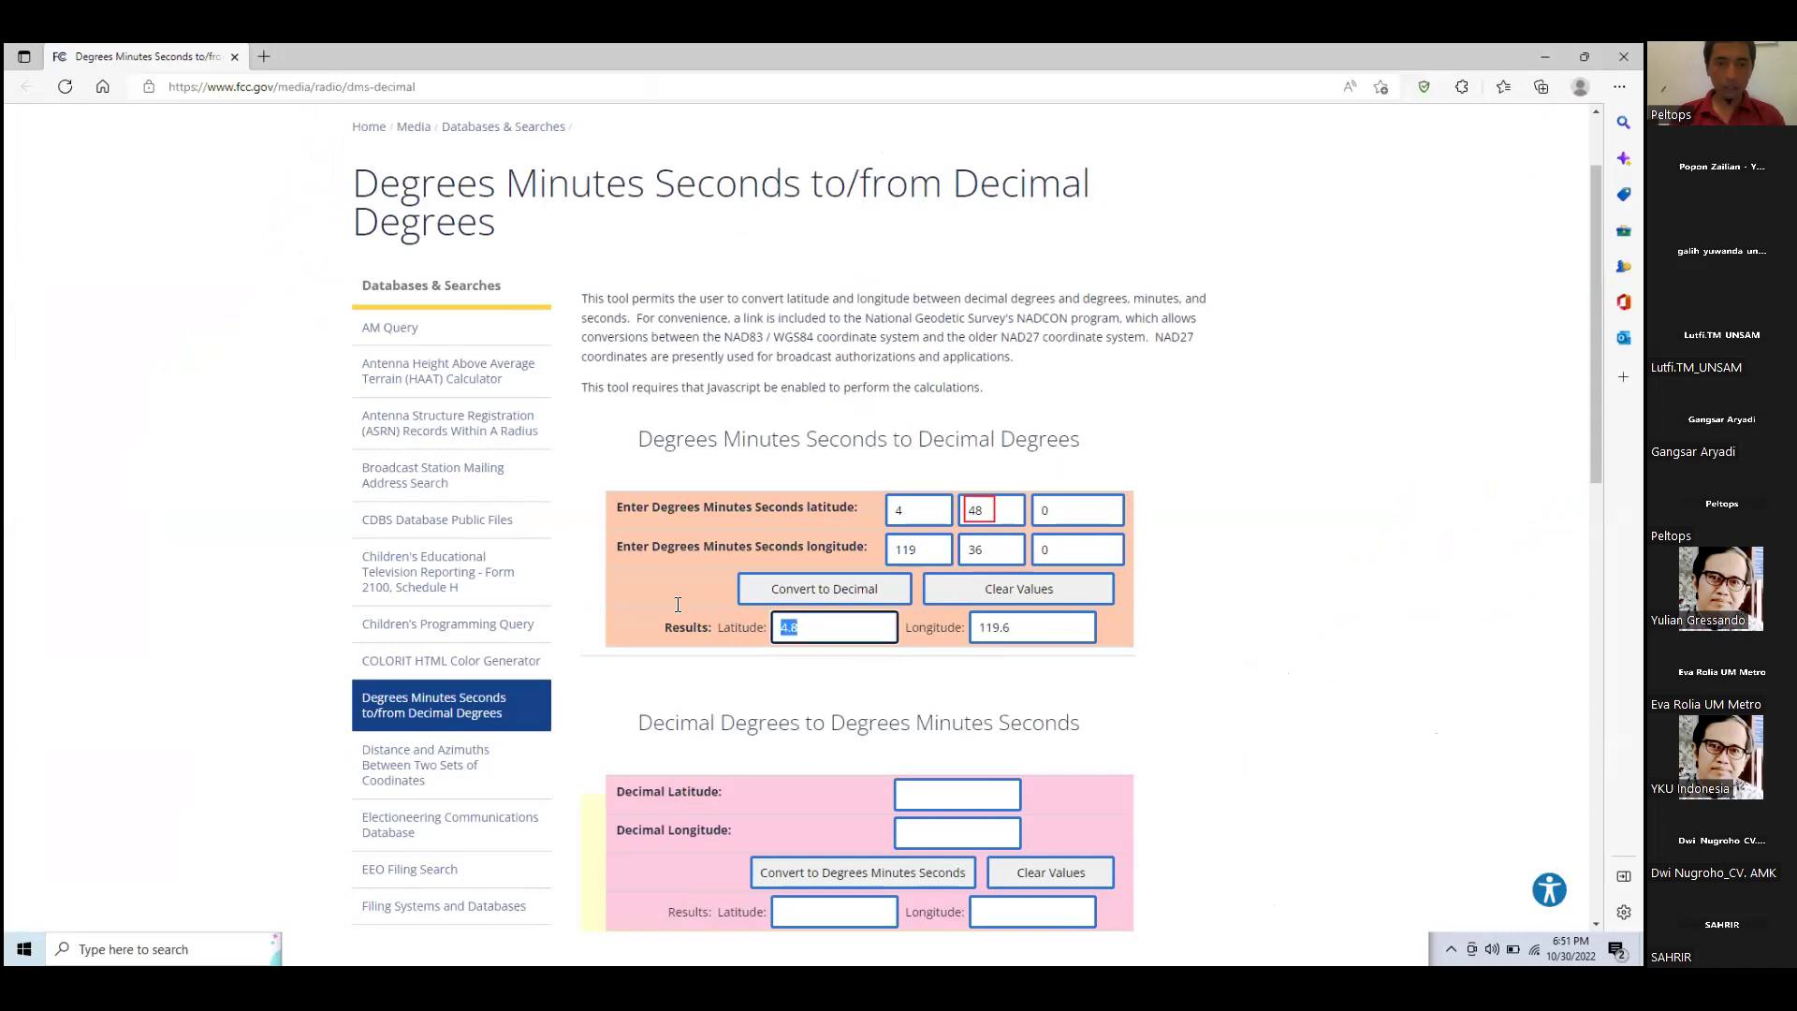
left_click_drag(1035, 626, 850, 626)
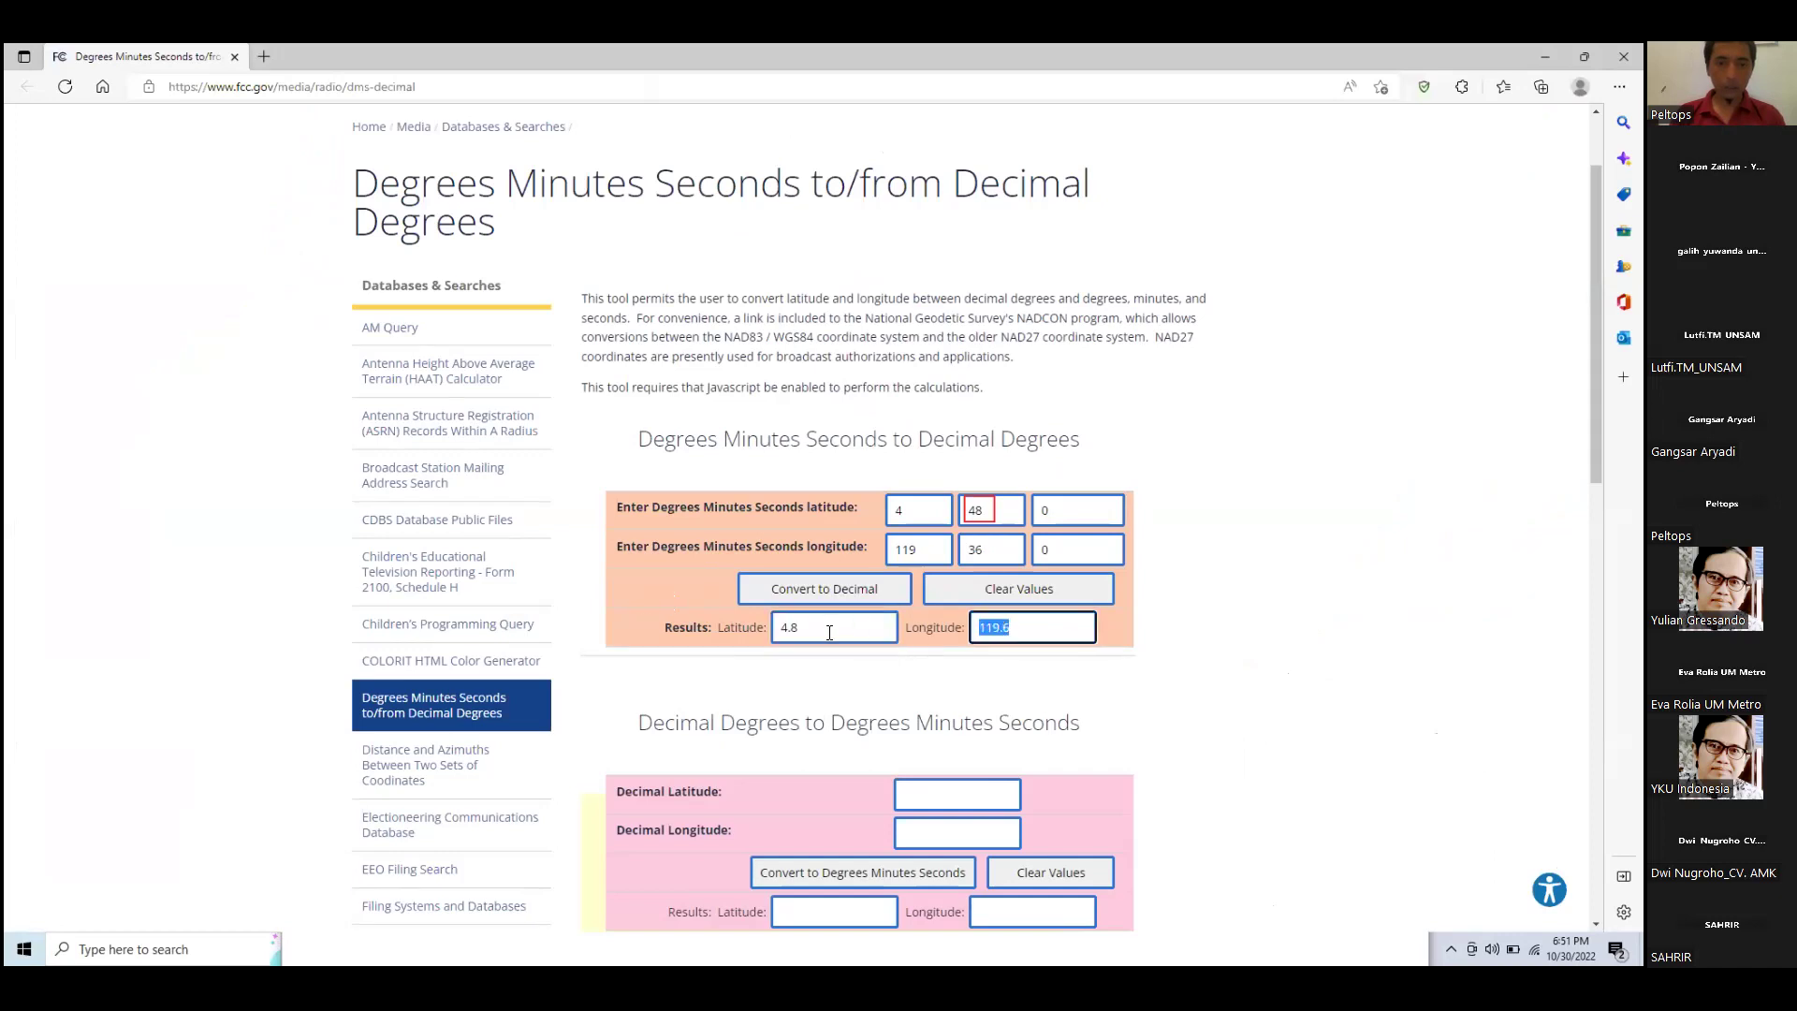
Return to QGIS and place the third control point at the southwesternmost grid intersection, with 119.6 as its X / East value.
key("super")
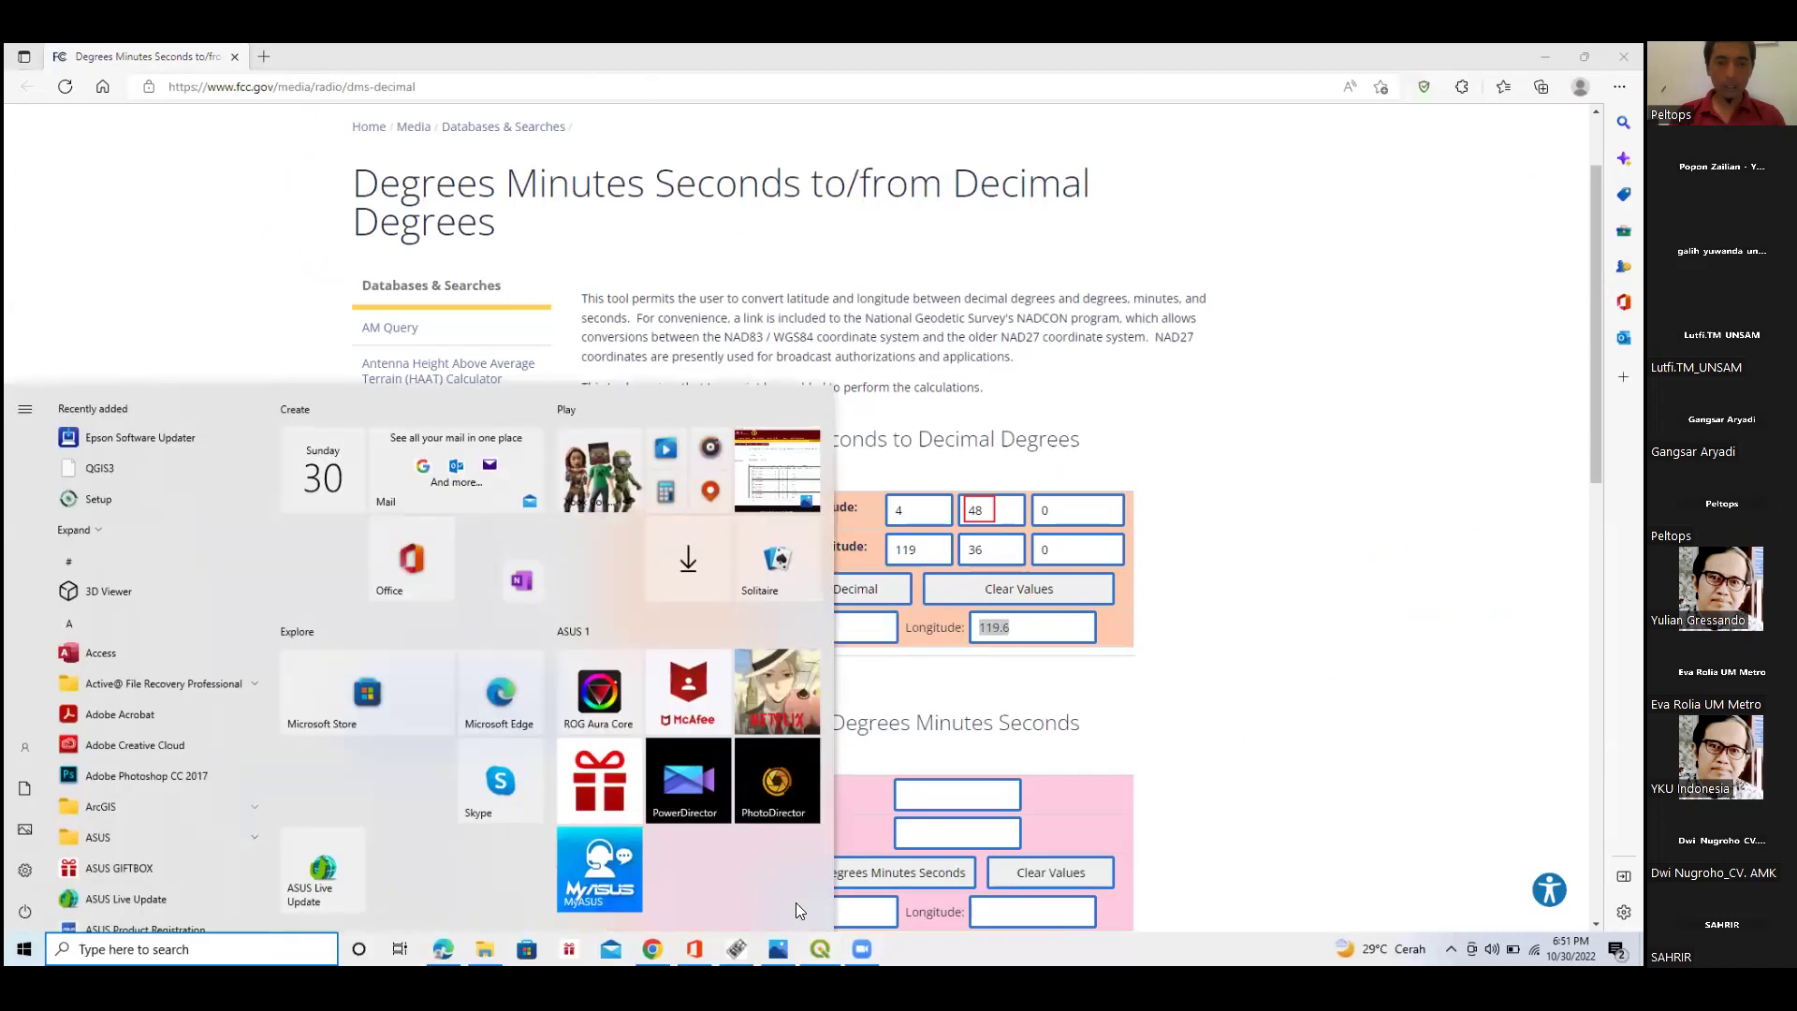
left_click(819, 949)
scroll(1139, 465, "up", 3)
scroll(1111, 439, "up", 3)
left_click(1068, 416)
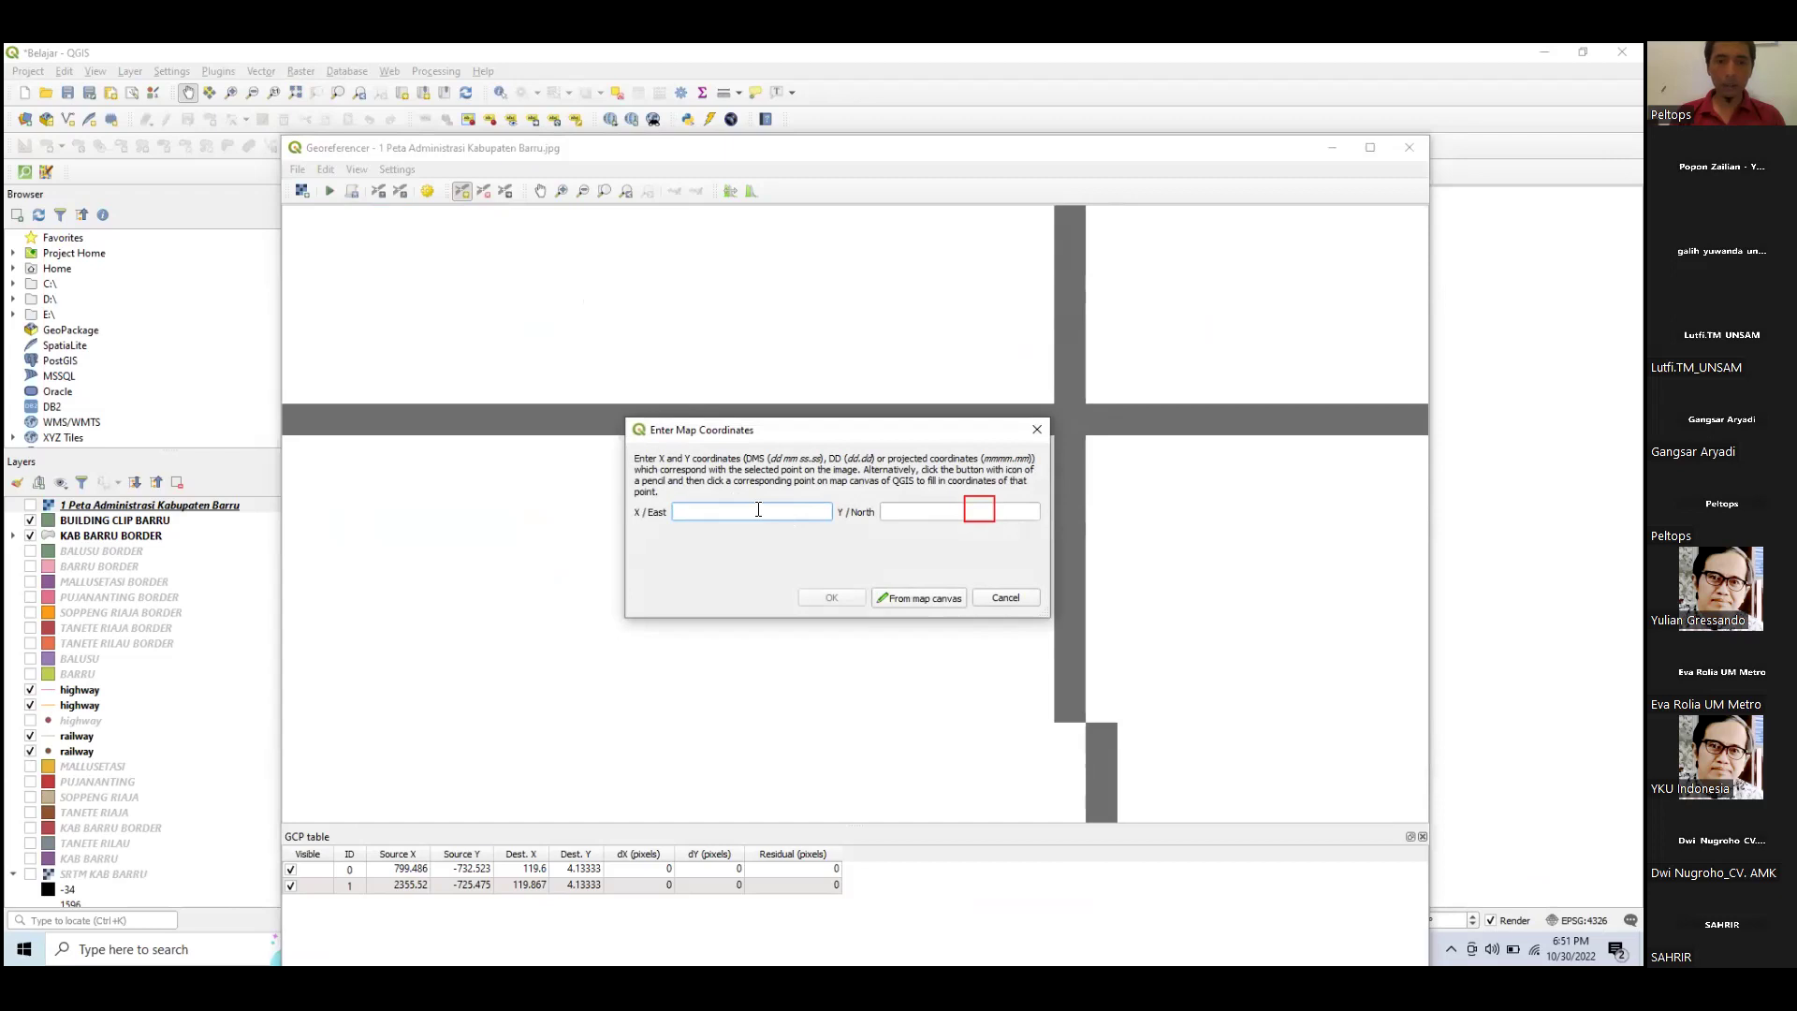
type("119.6")
Copy latitude 4.8 from the browser's converter into the third point's Y / North value in QGIS and confirm the point.
left_click(662, 949)
key("super")
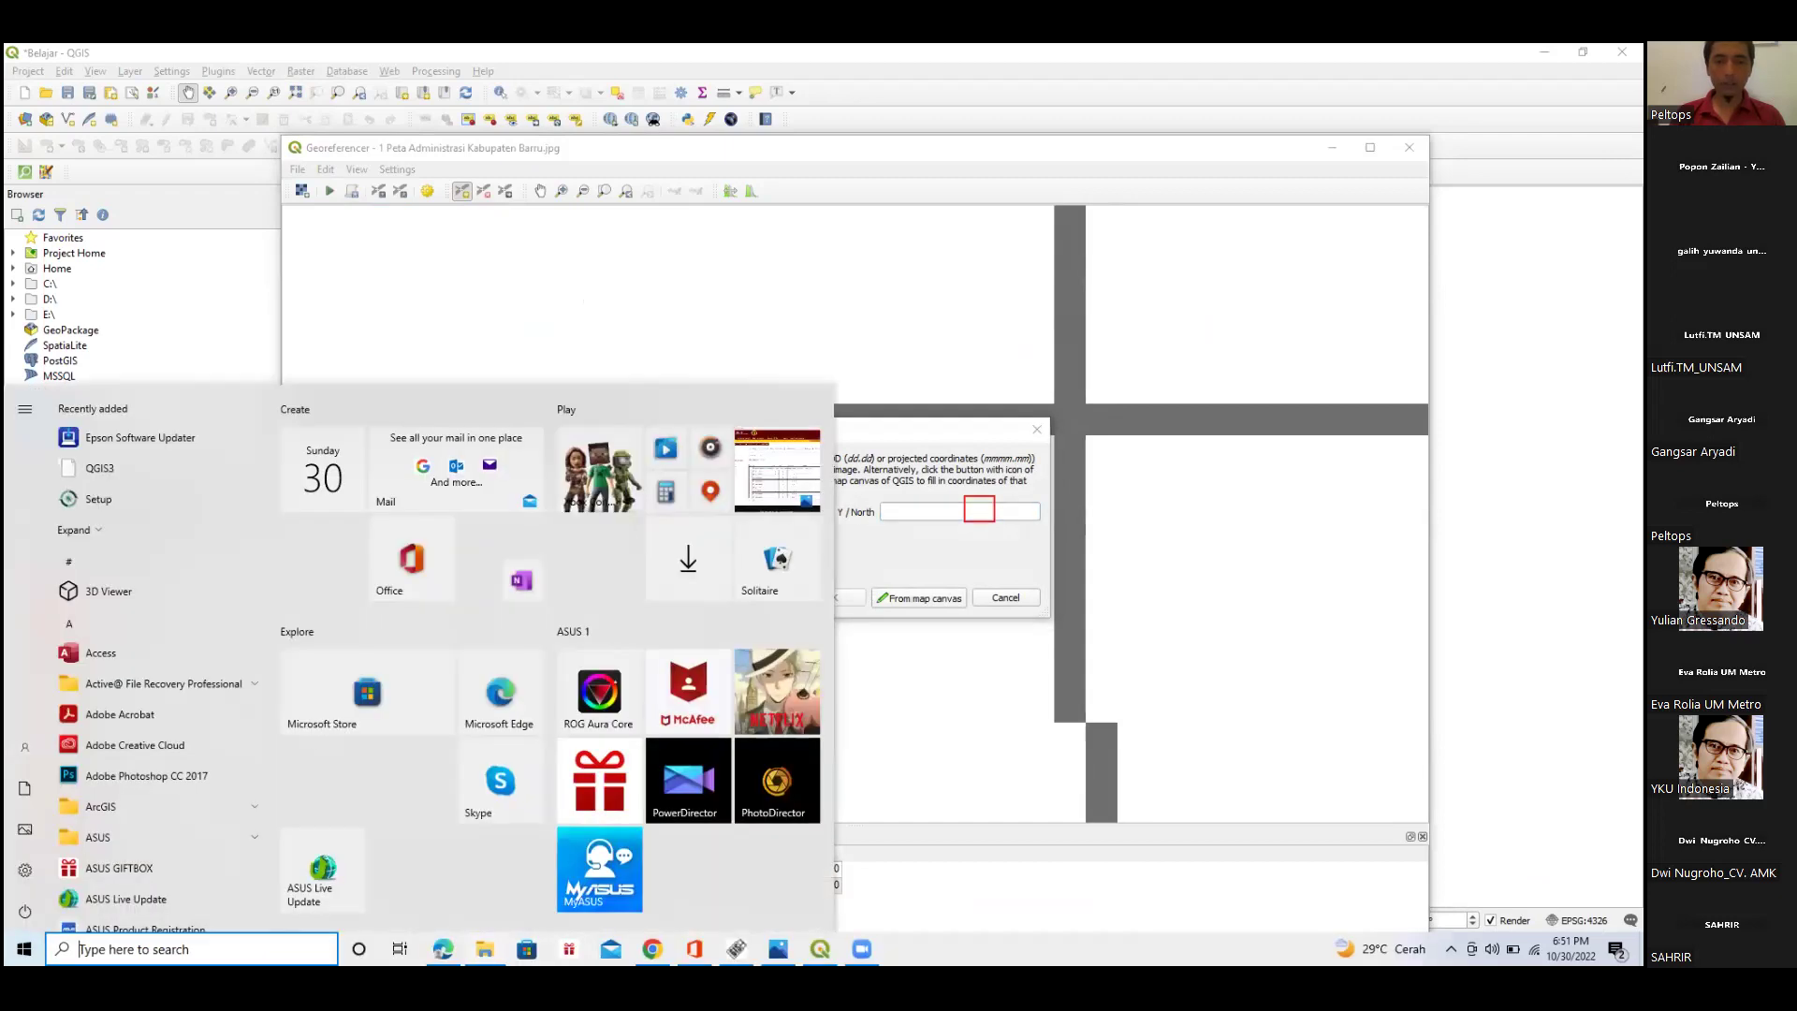
left_click(526, 697)
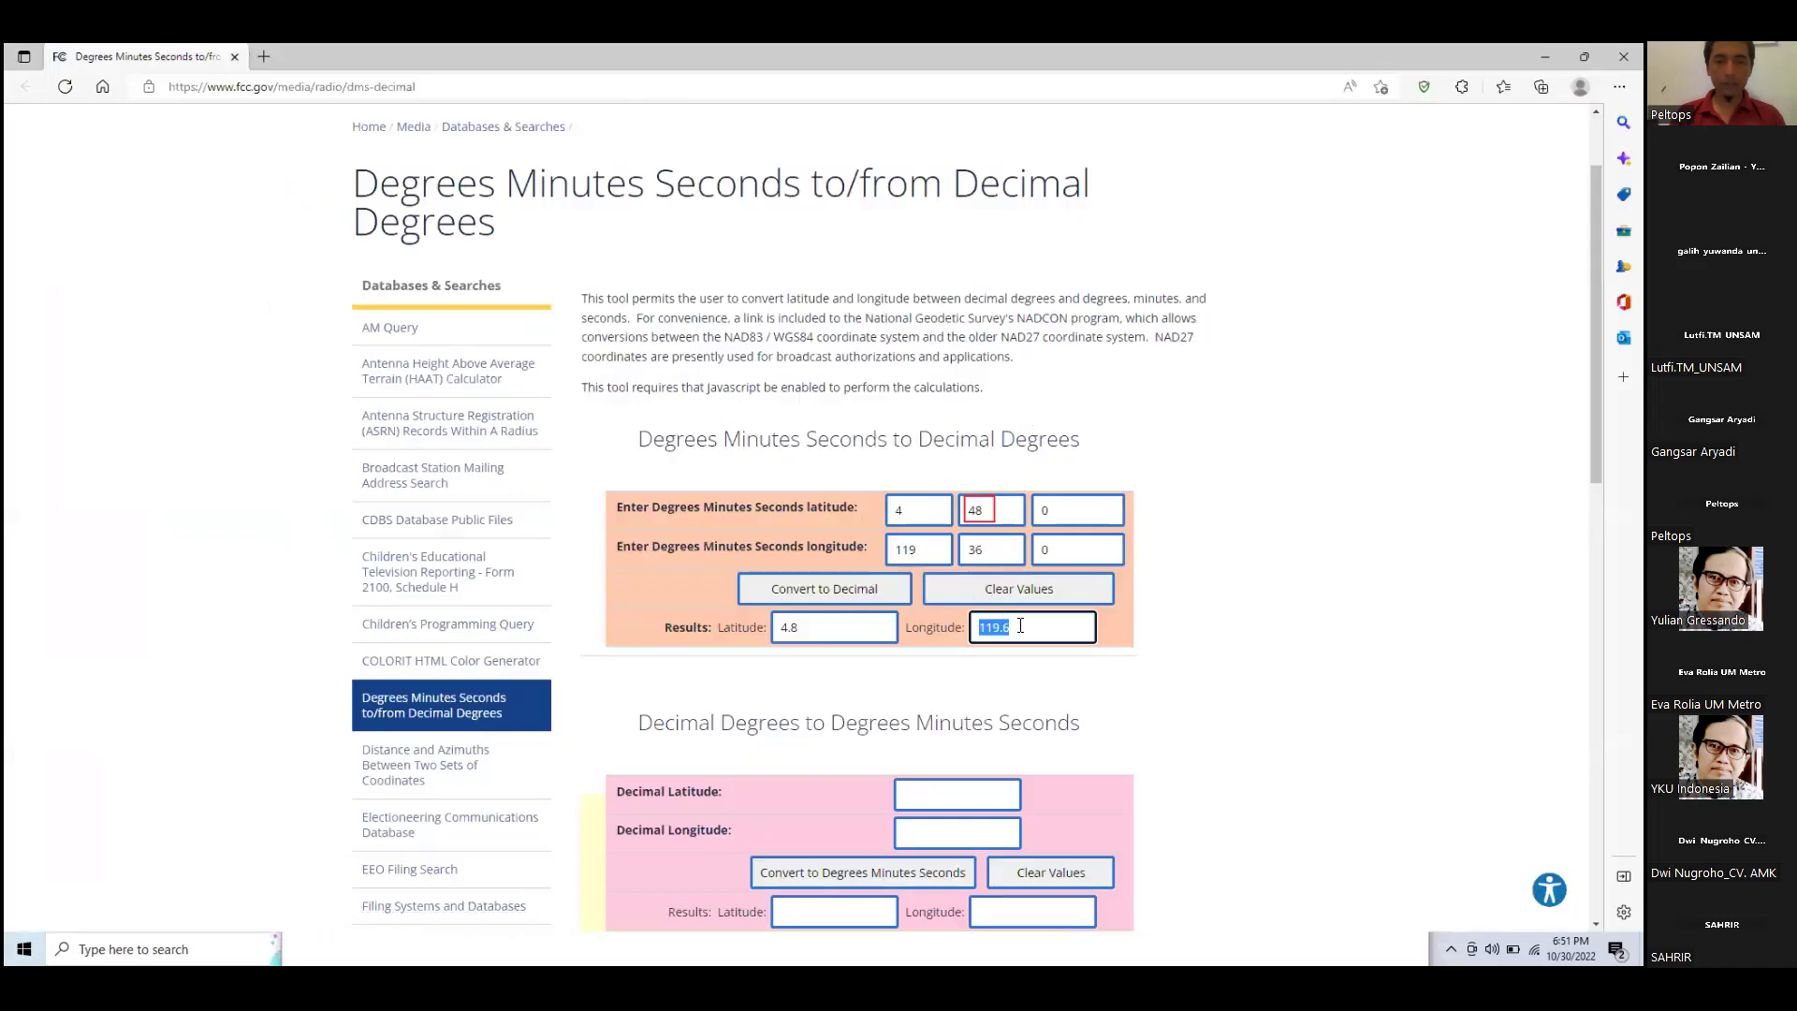
left_click(831, 625)
key("ctrl+c")
key("super")
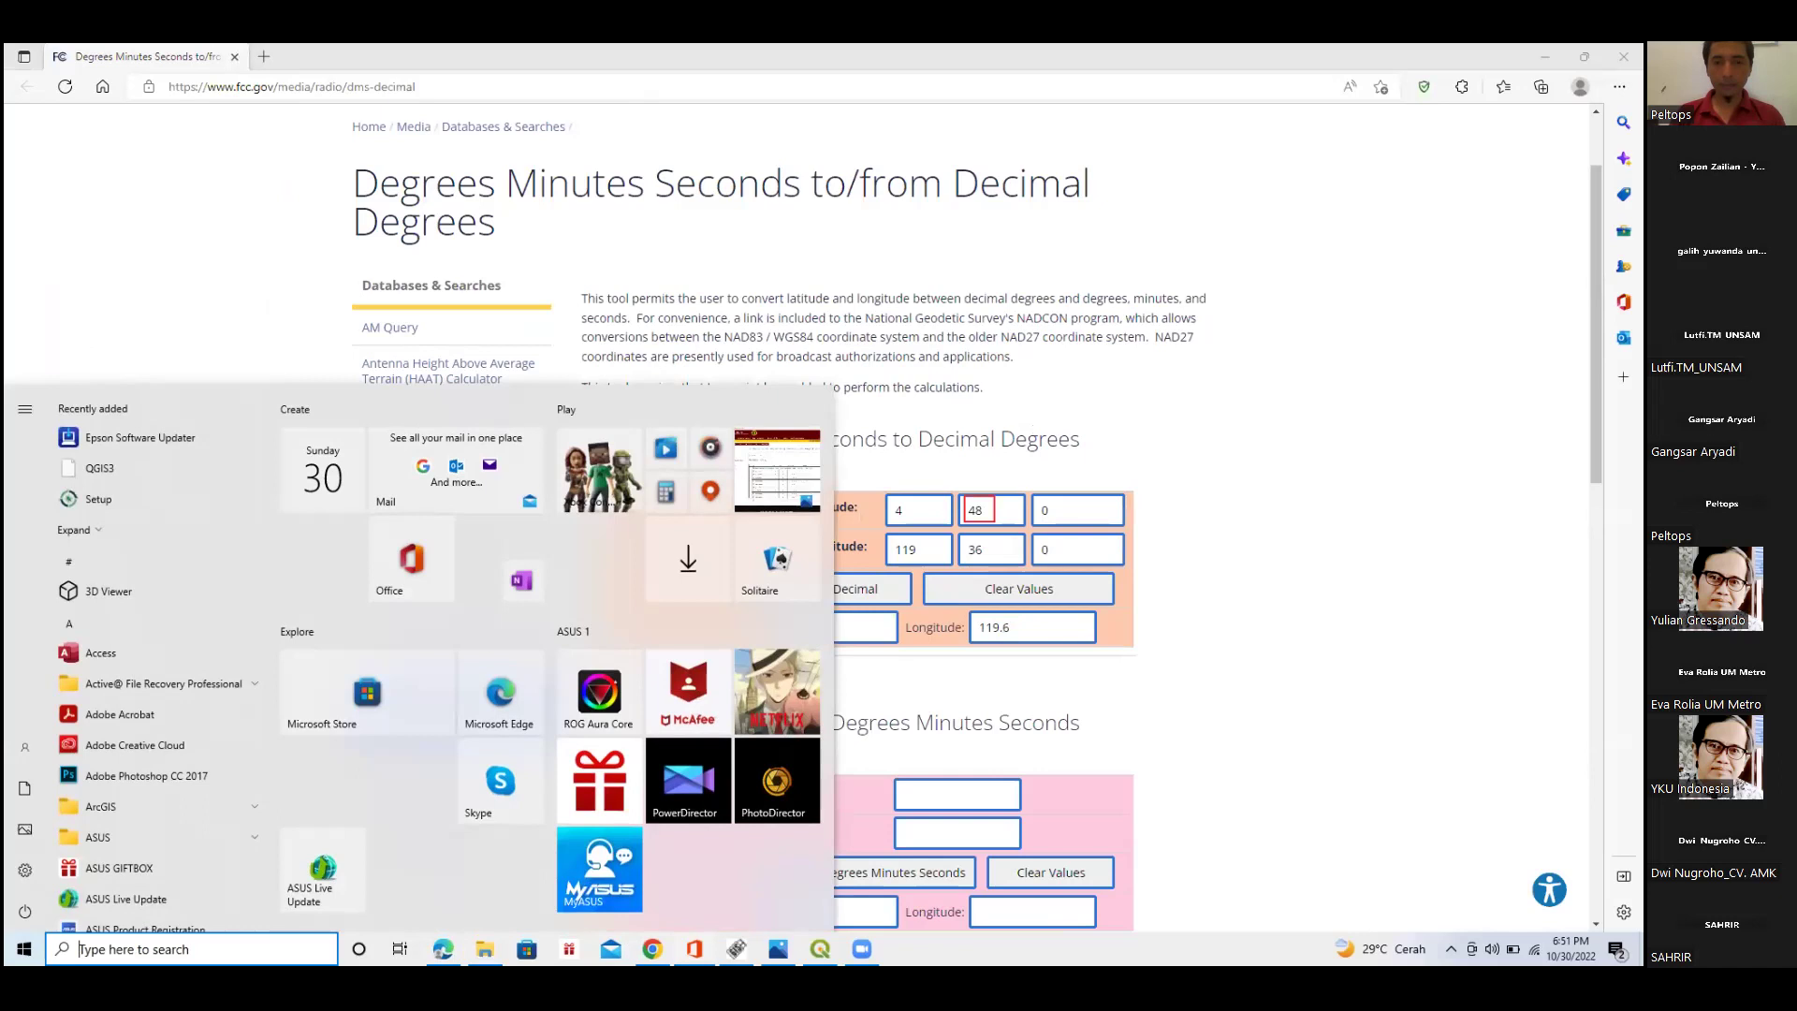
key("alt+Tab")
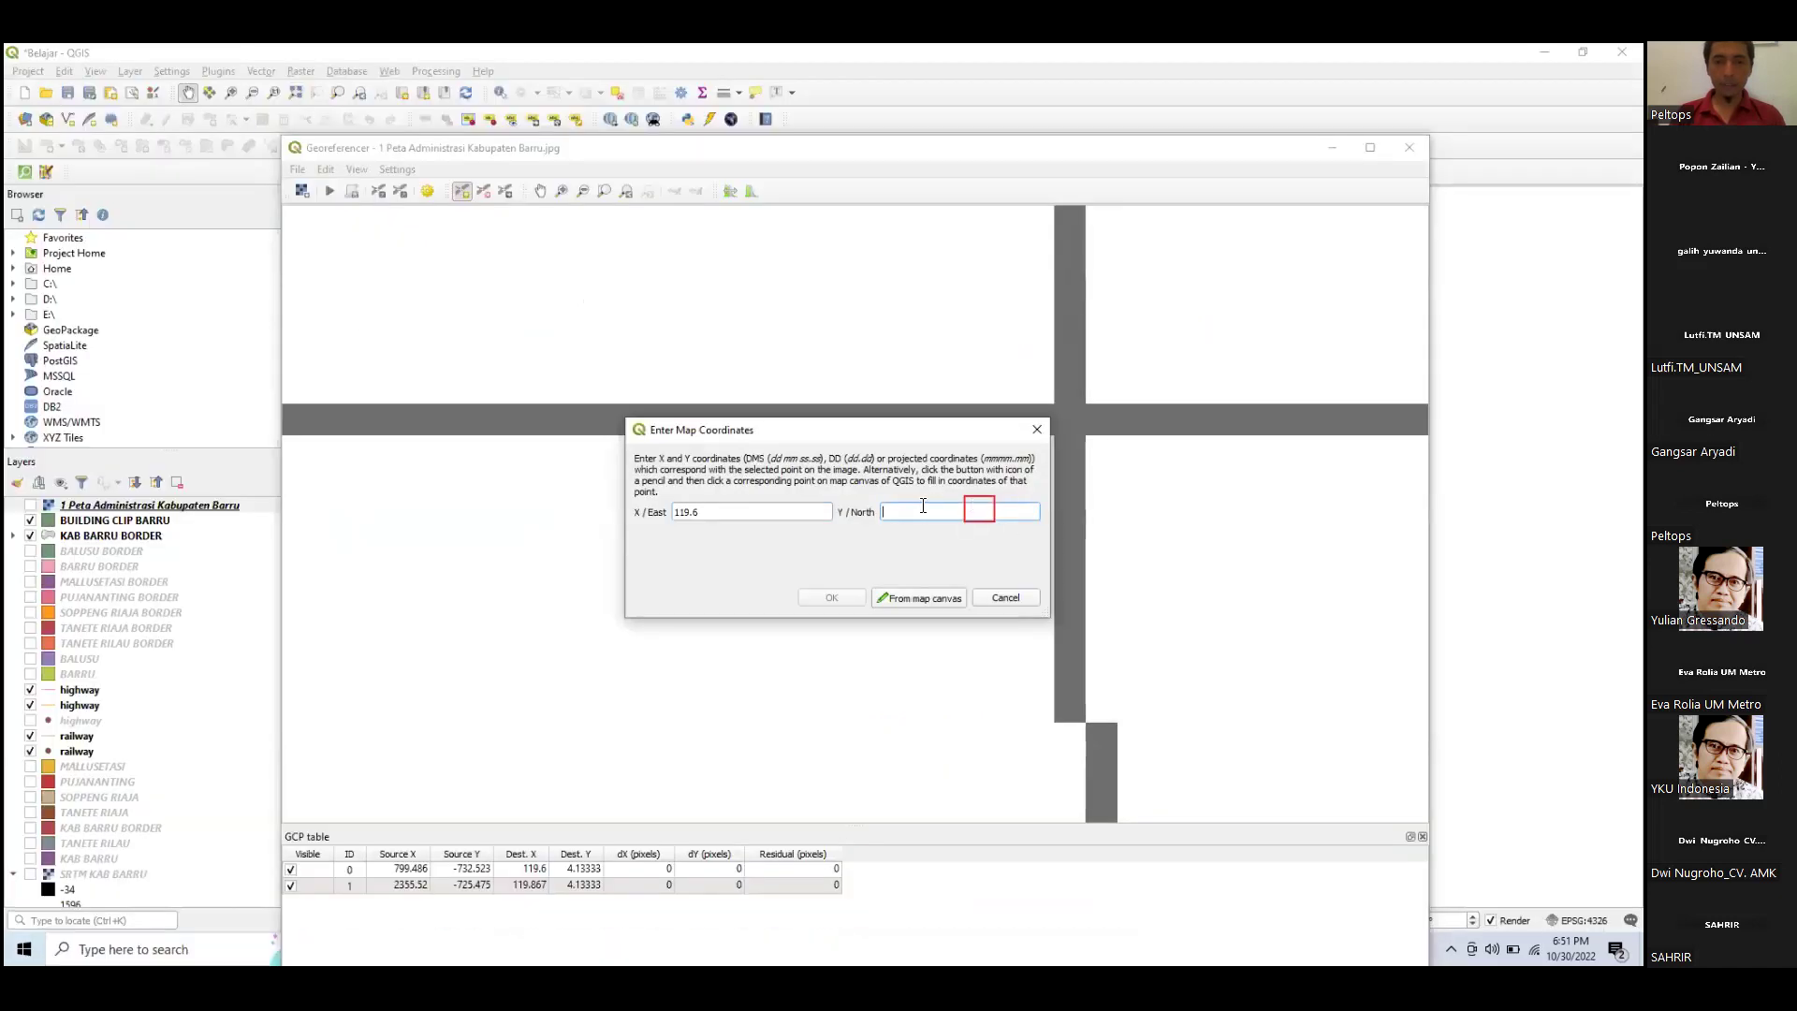
key("ctrl+v")
left_click(829, 599)
Check the southeasternmost grid labels, then in the browser's converter set the longitude minutes to 52, convert to decimal, and copy longitude 119.866667.
scroll(883, 609, "down", 6)
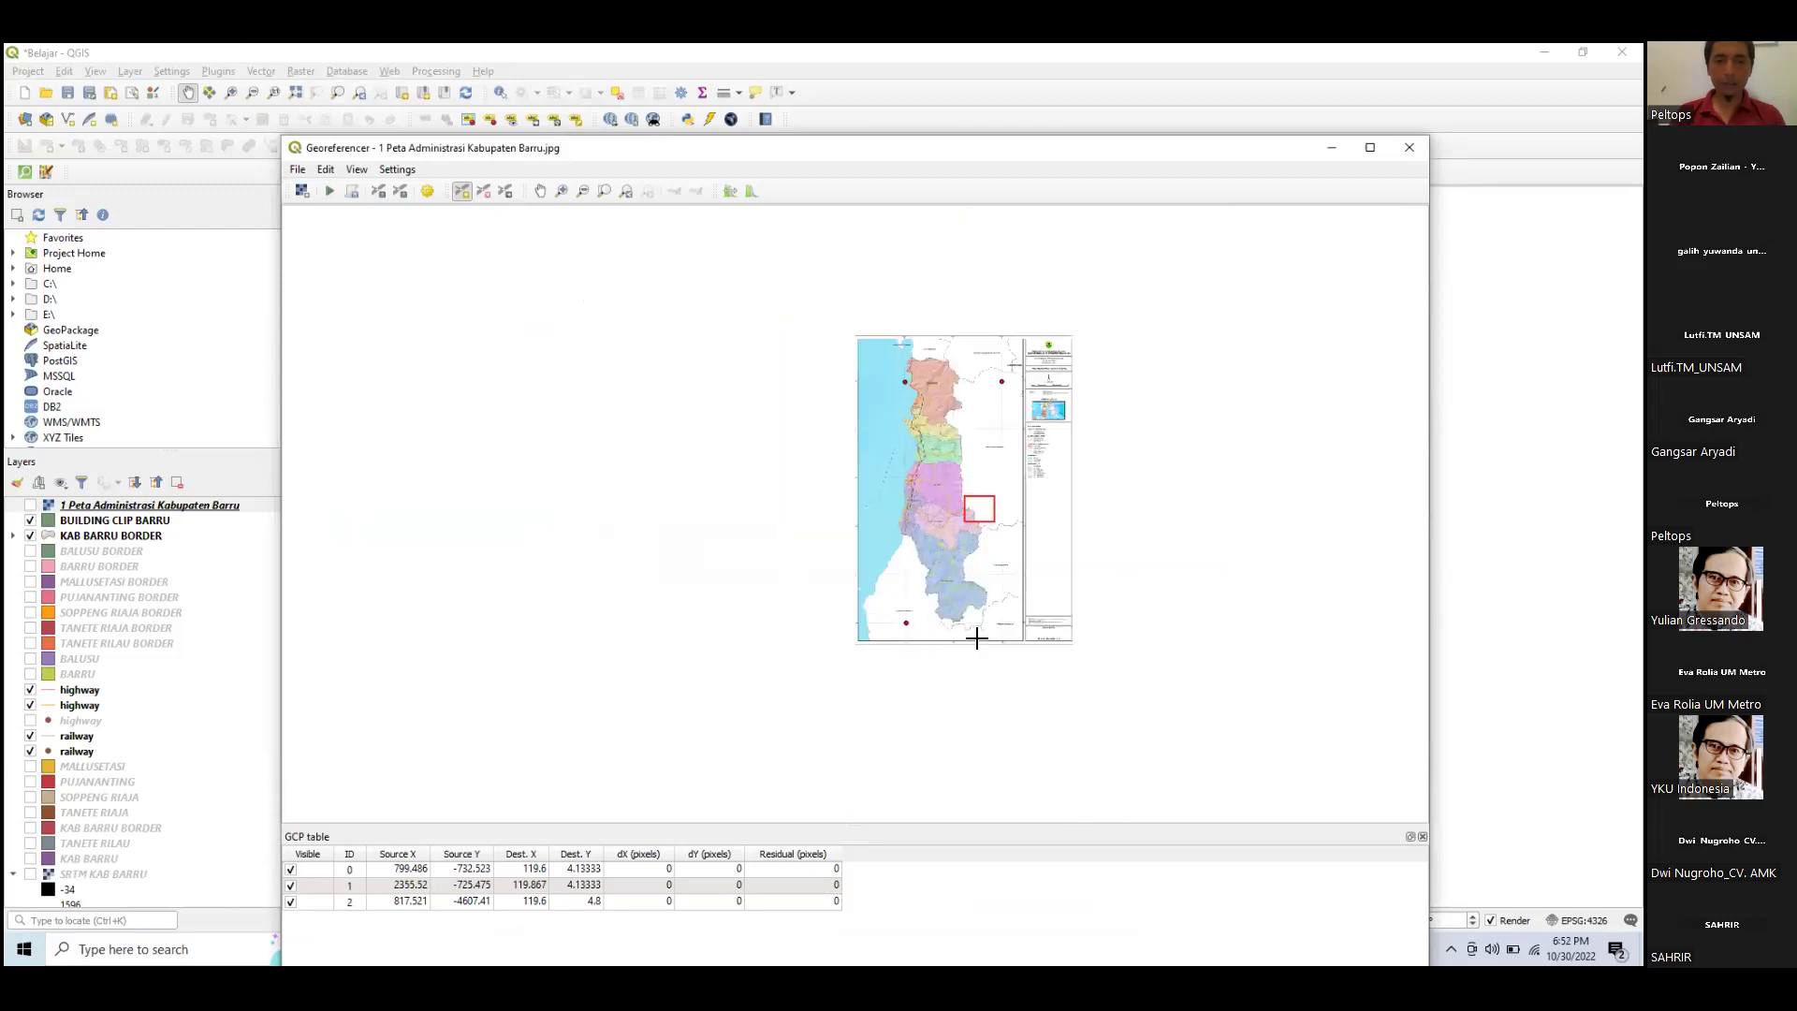
scroll(976, 638, "up", 5)
left_click_drag(1142, 654, 1042, 610)
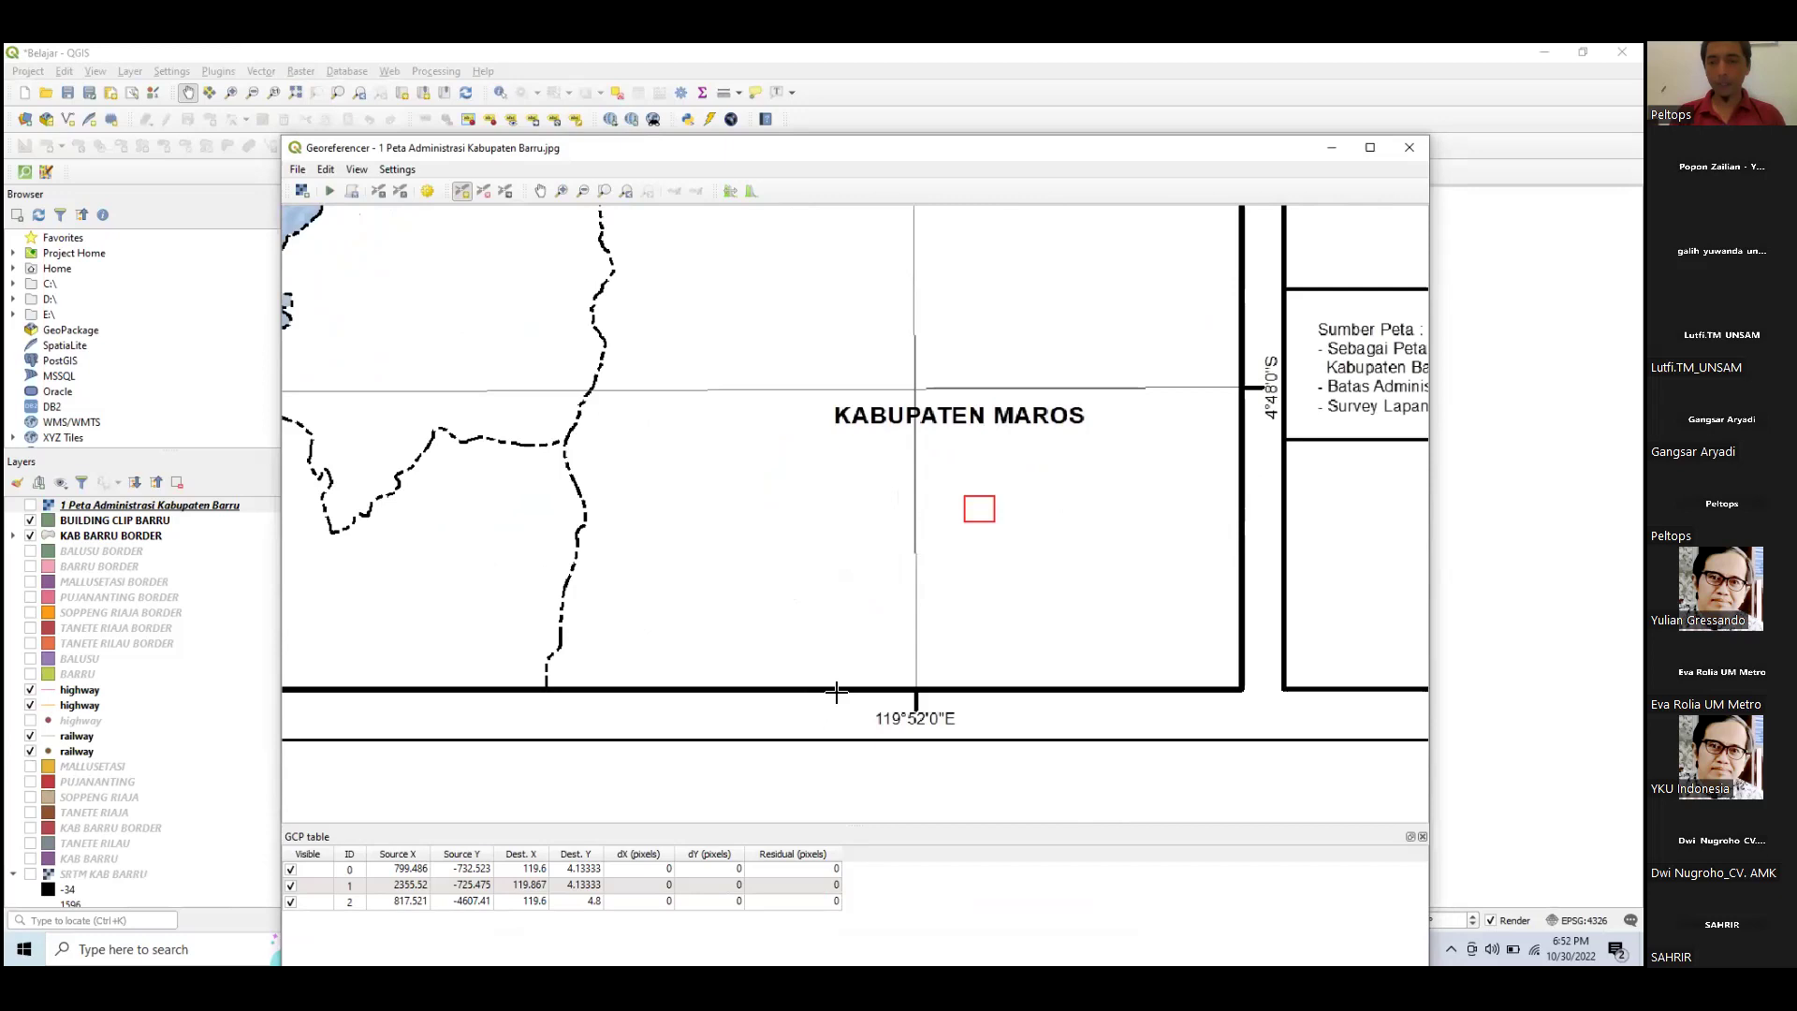
key("super")
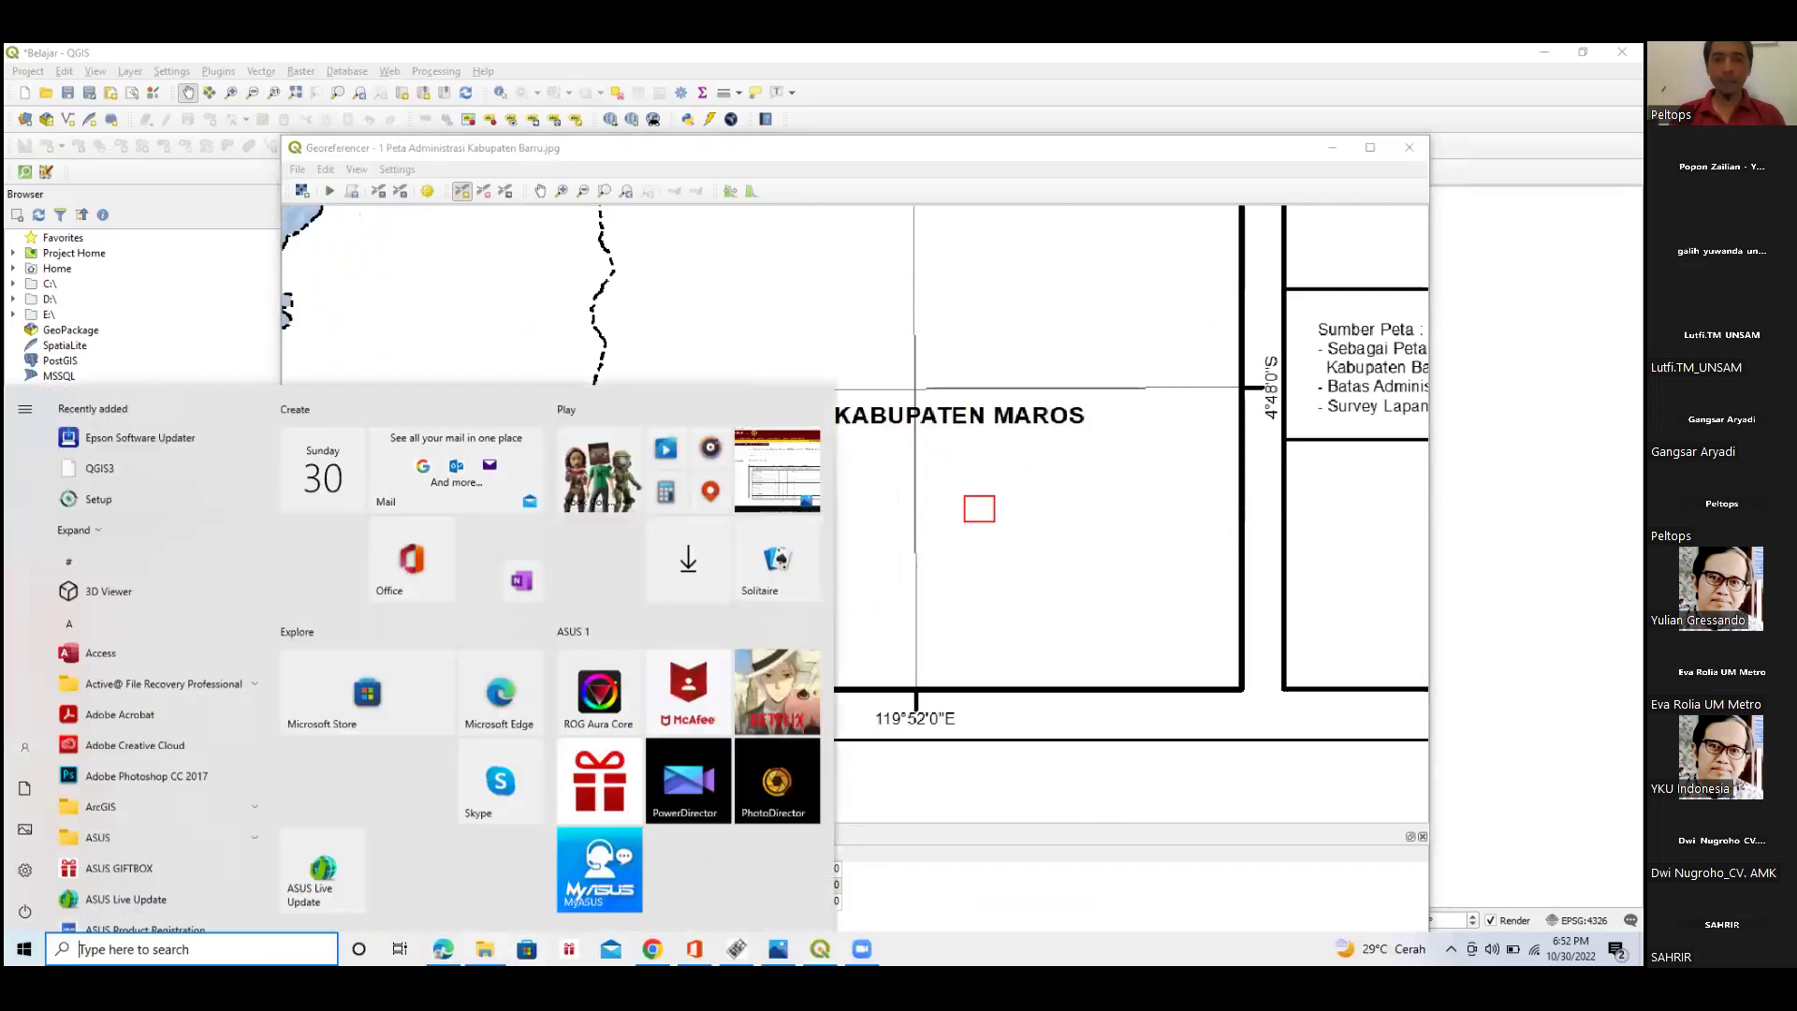
key("alt+Tab")
key("shift+Tab")
key("shift+Tab")
key("shift+Tab")
key("shift+Tab")
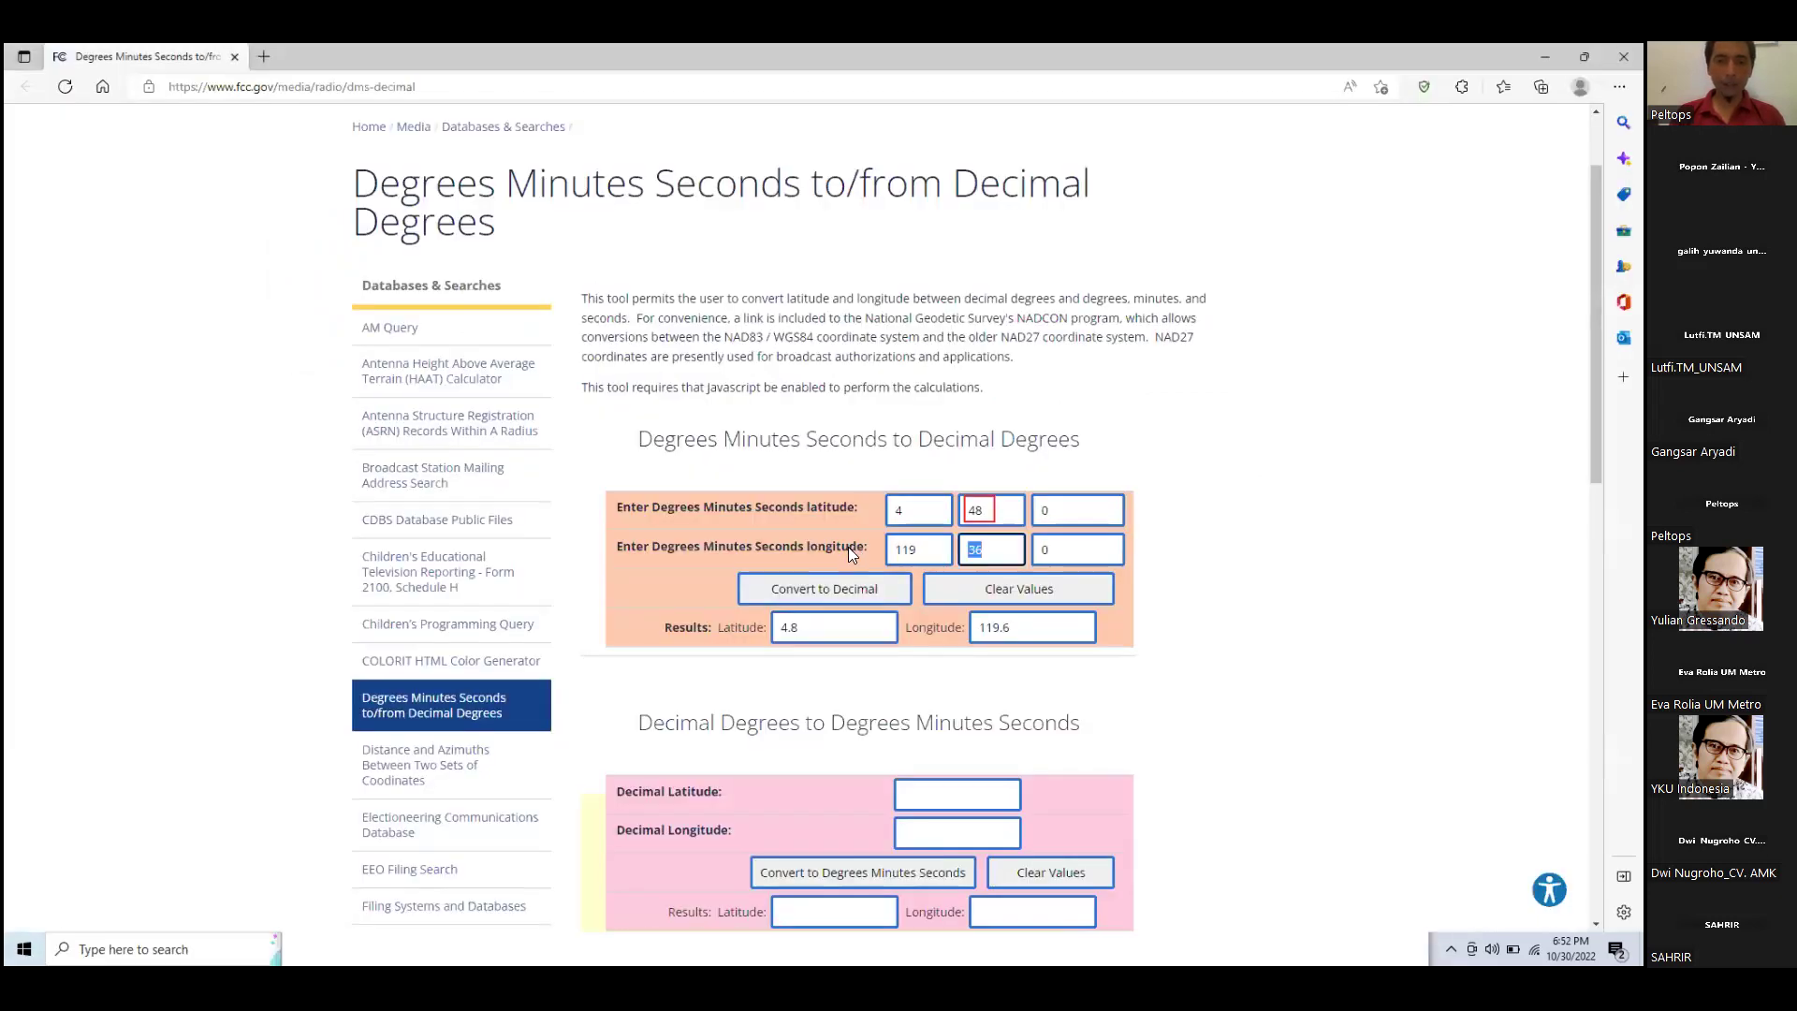
type("52")
left_click(882, 592)
left_click_drag(1061, 630, 863, 622)
key("ctrl+c")
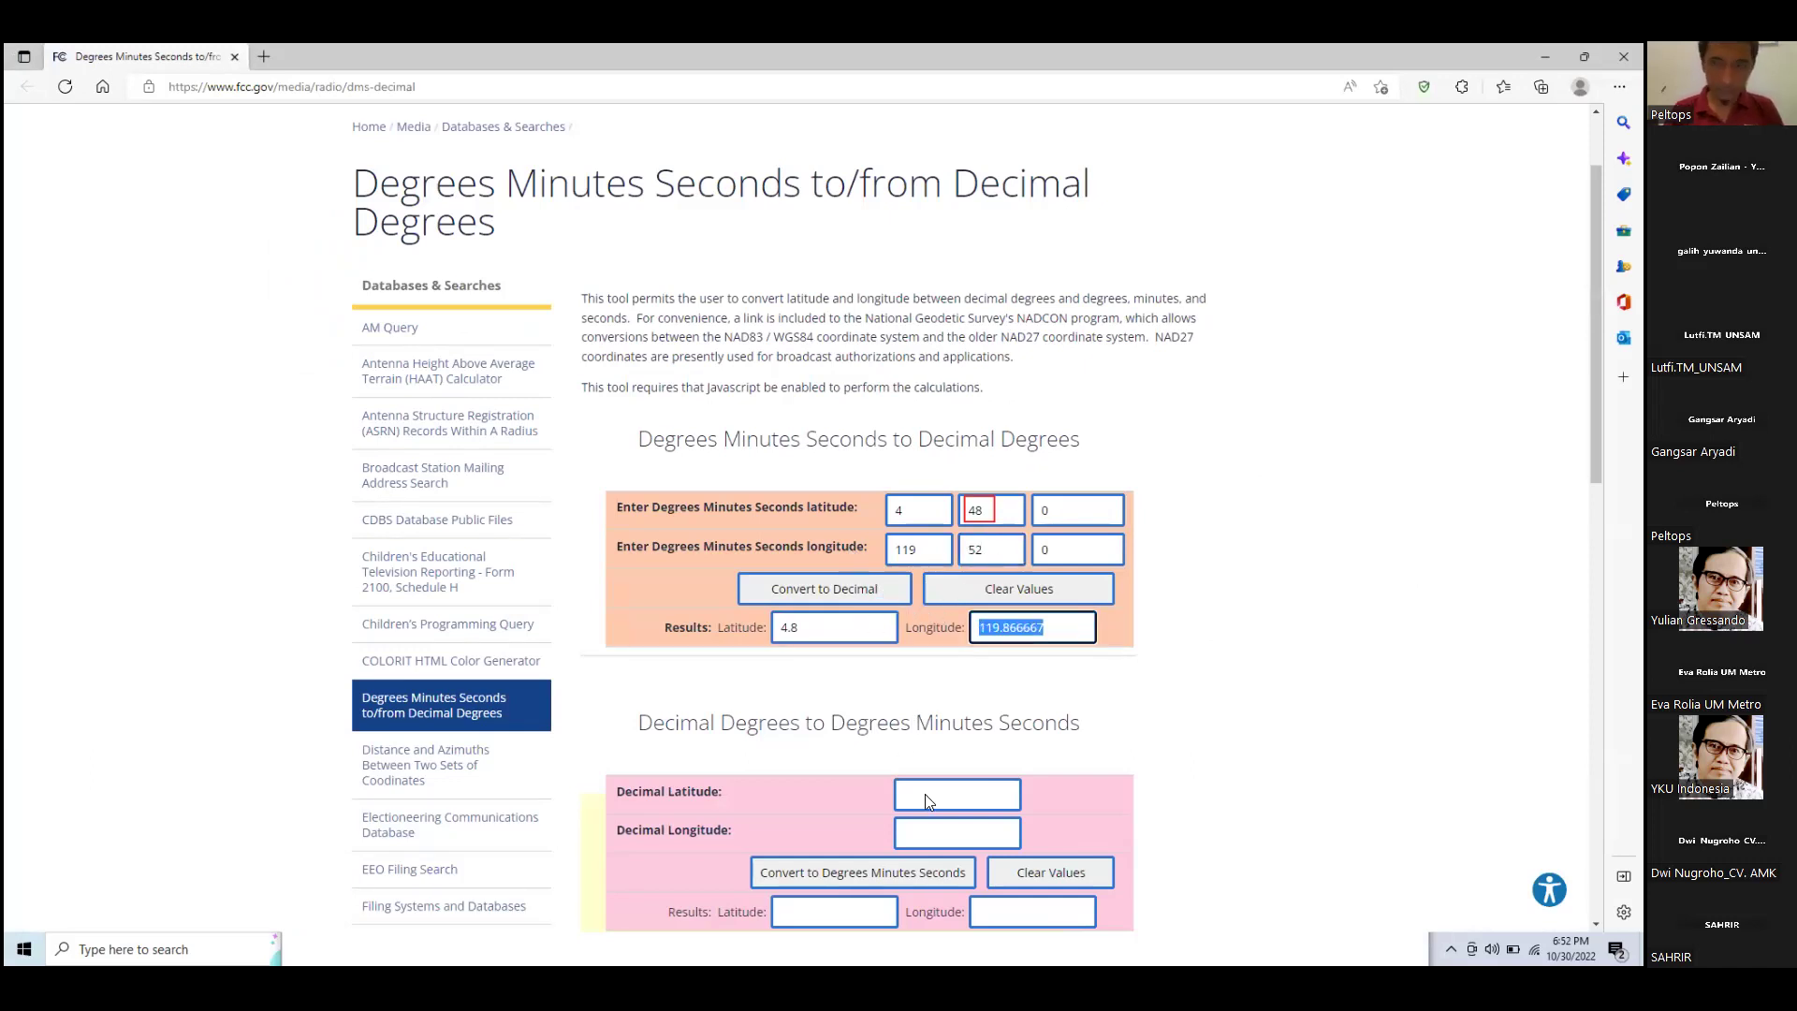
Return to QGIS and place the fourth control point at the southeasternmost grid intersection, with 119.866667 as its X / East value.
key("super")
left_click(820, 949)
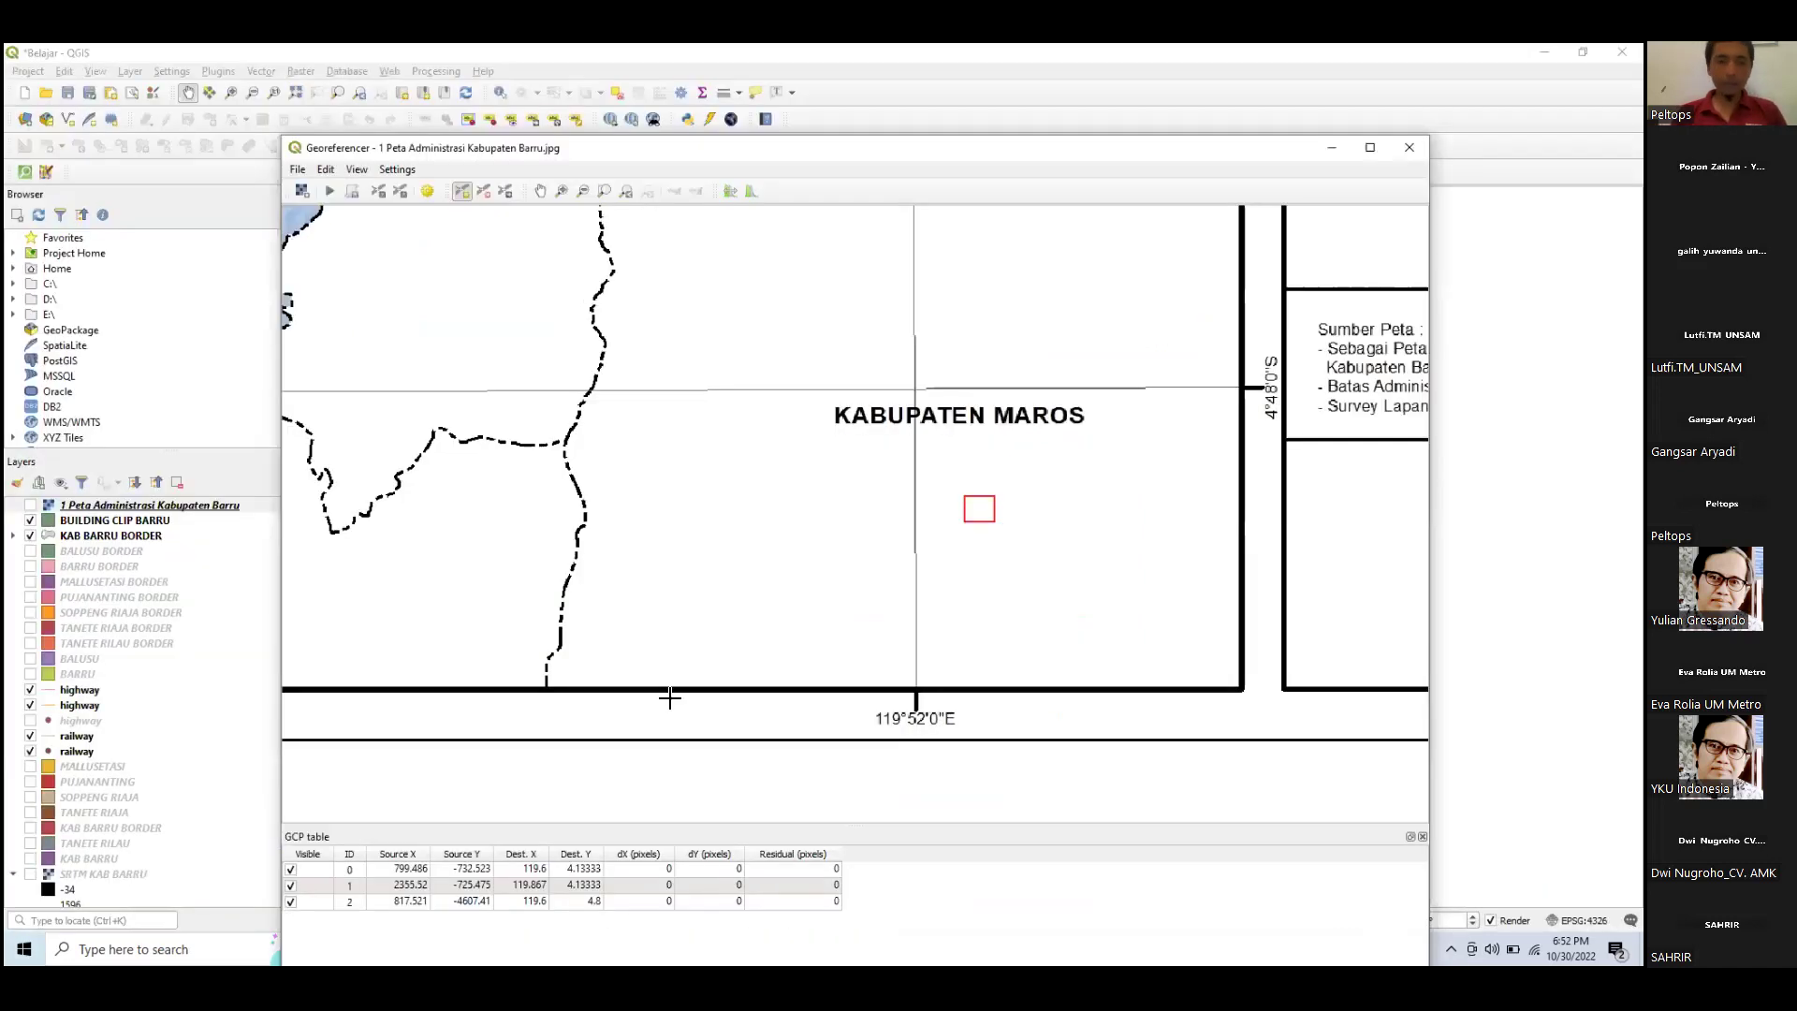
scroll(915, 393, "up", 5)
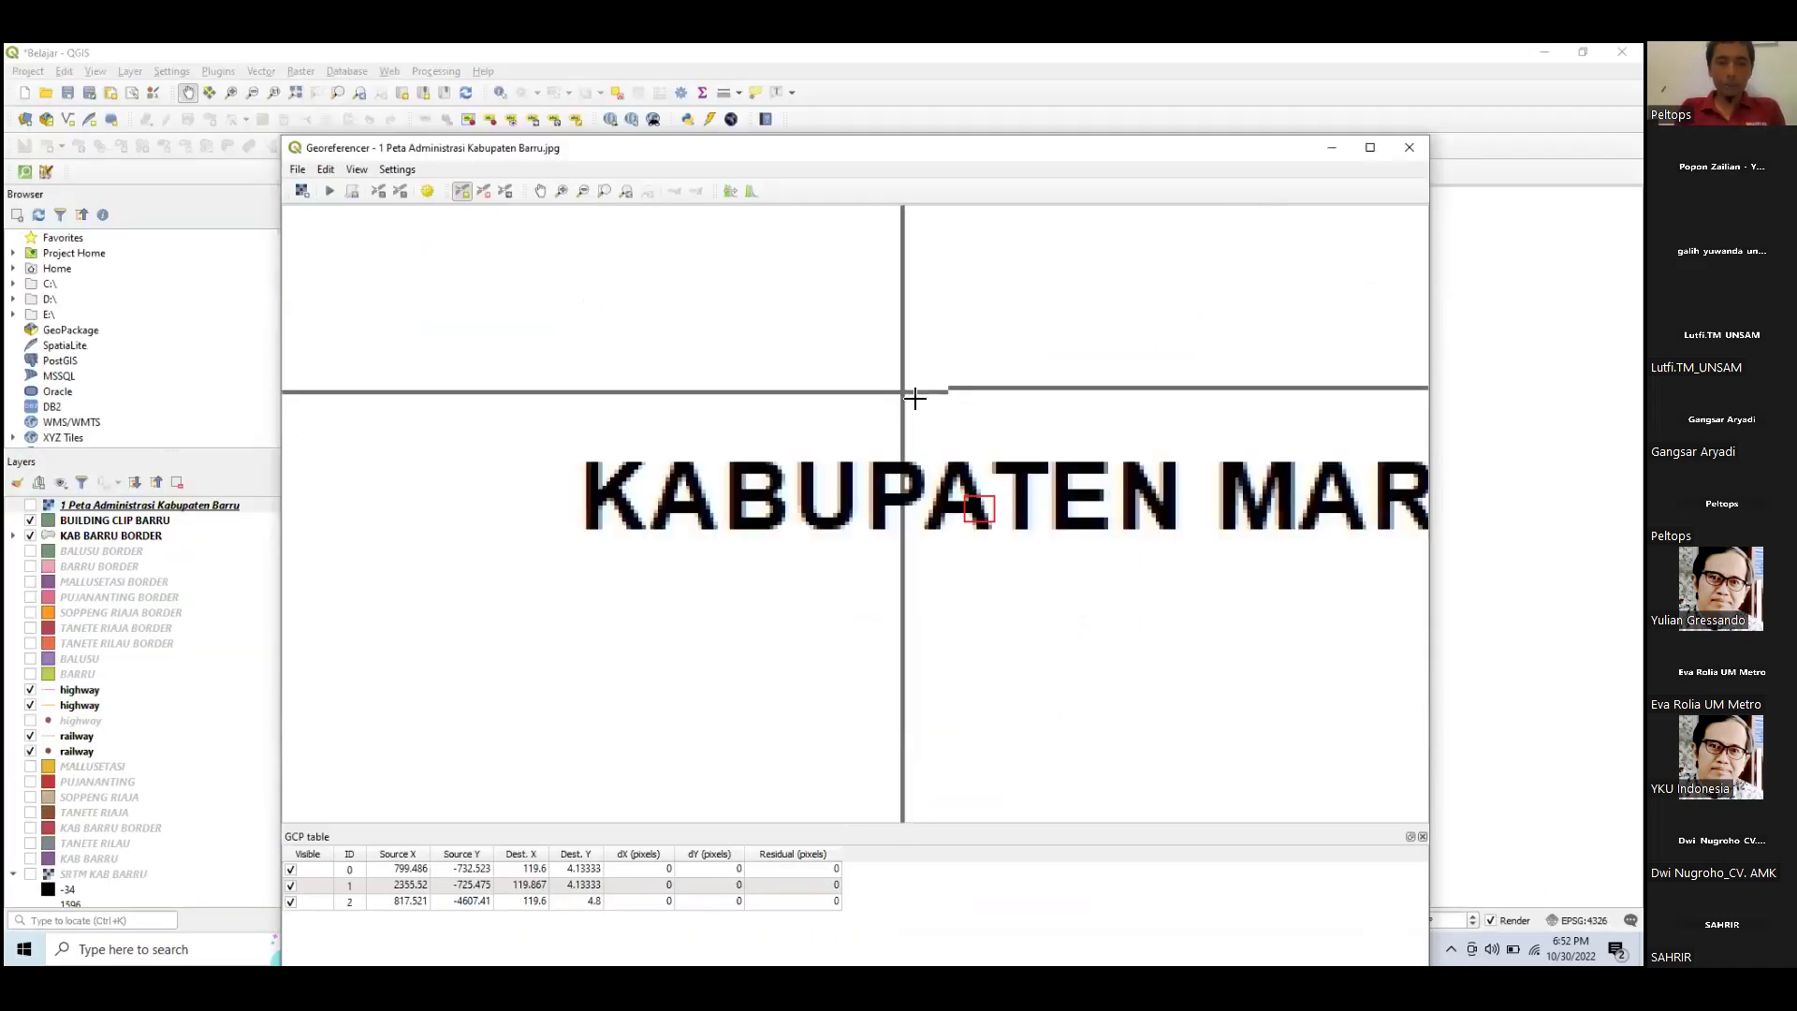
scroll(890, 340, "up", 3)
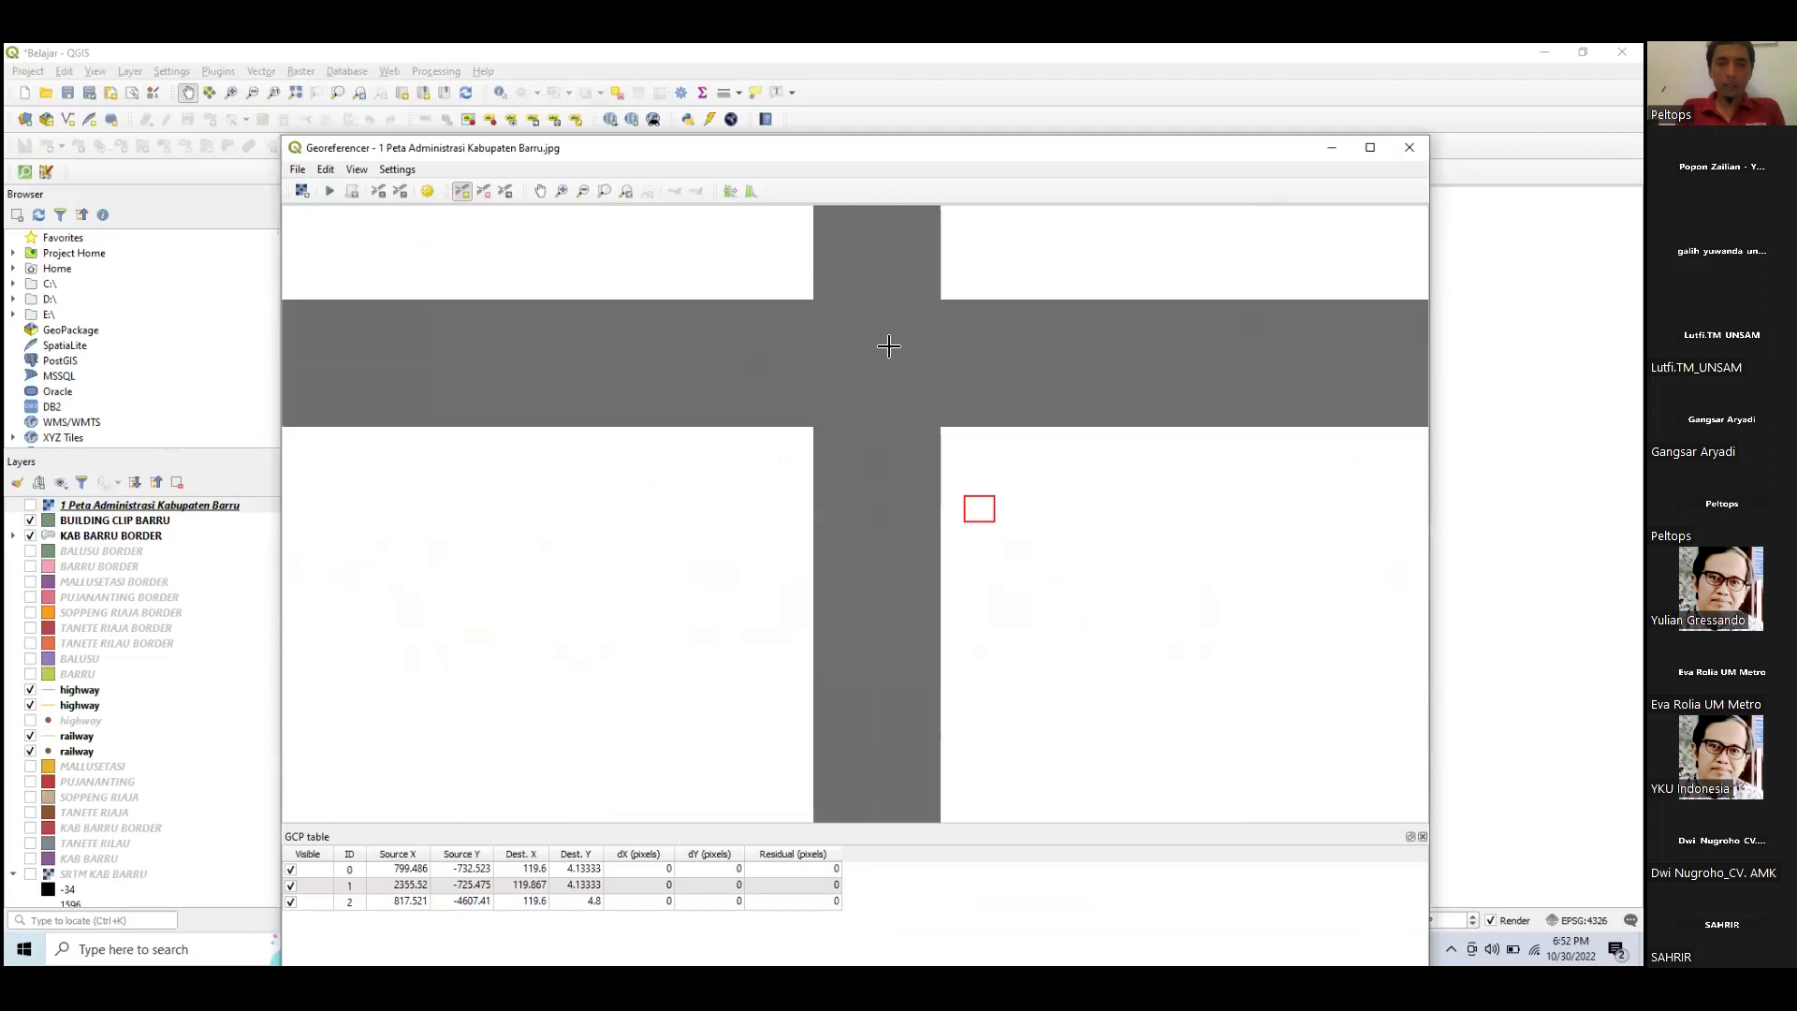
left_click(873, 369)
key("ctrl+v")
left_click(889, 511)
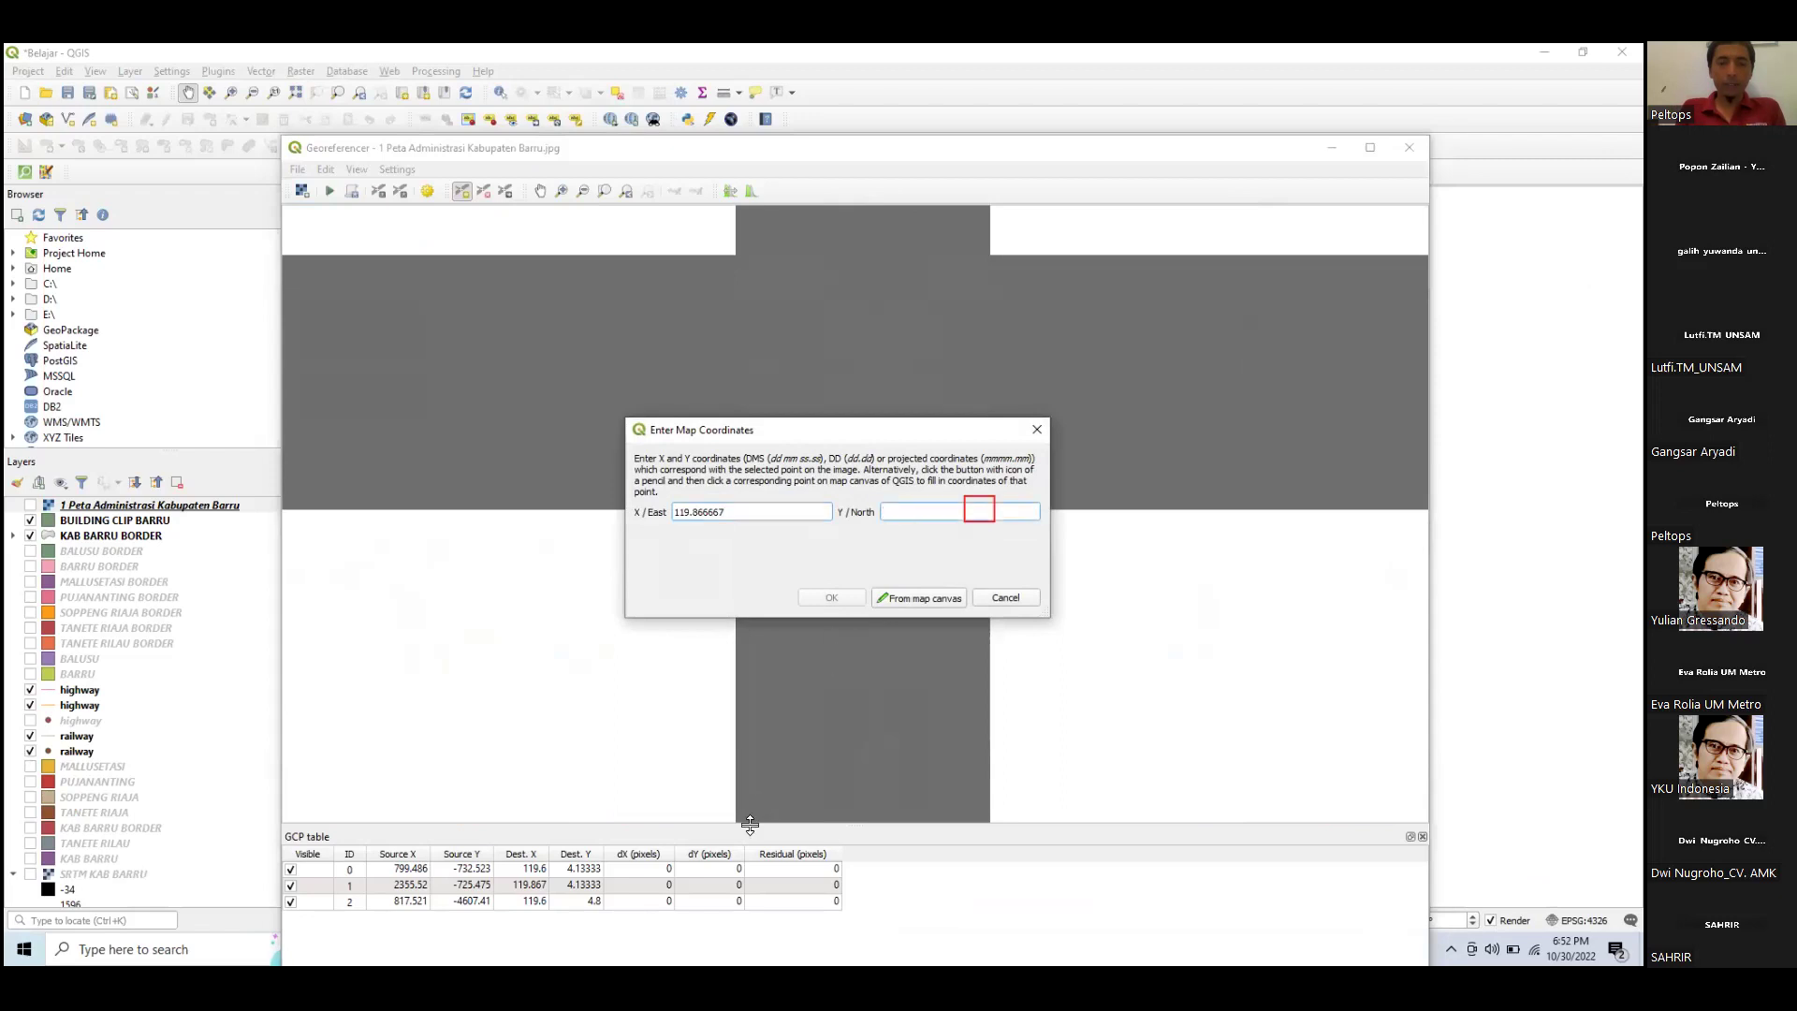
Copy latitude 4.8 from the browser's converter into the fourth point's Y / North value in QGIS and confirm the point.
key("super")
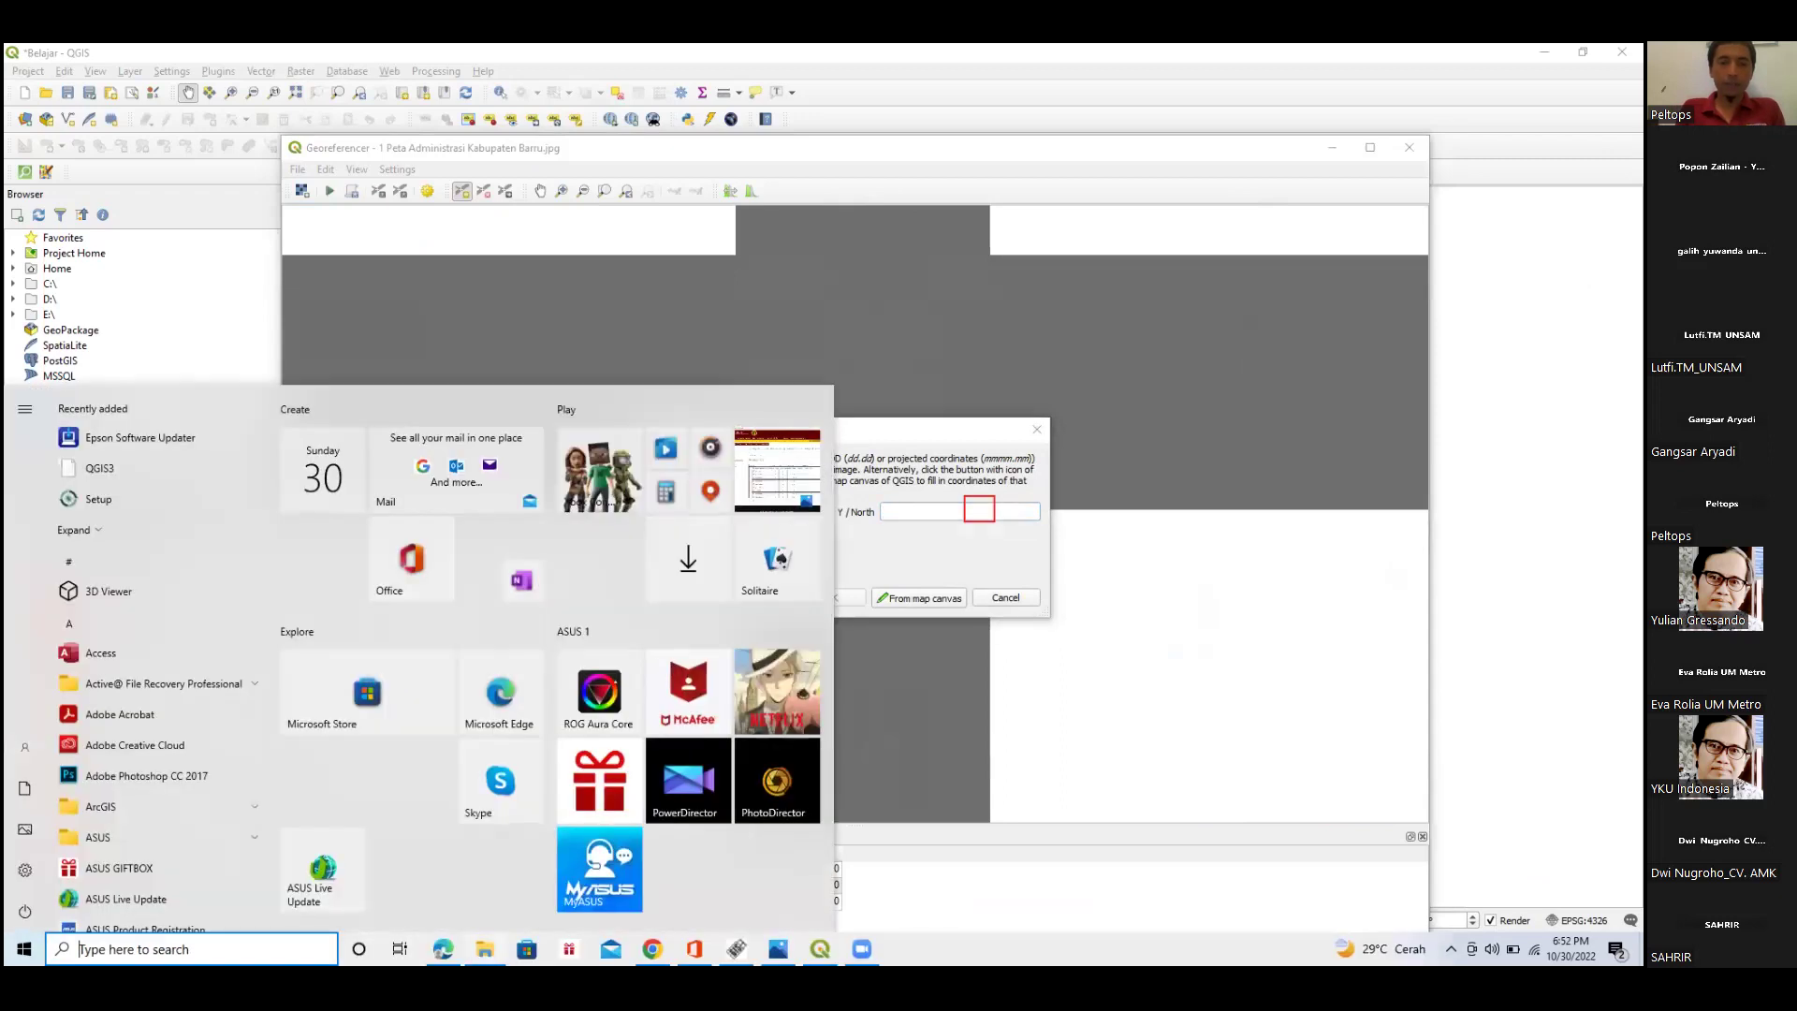
key("alt+Tab")
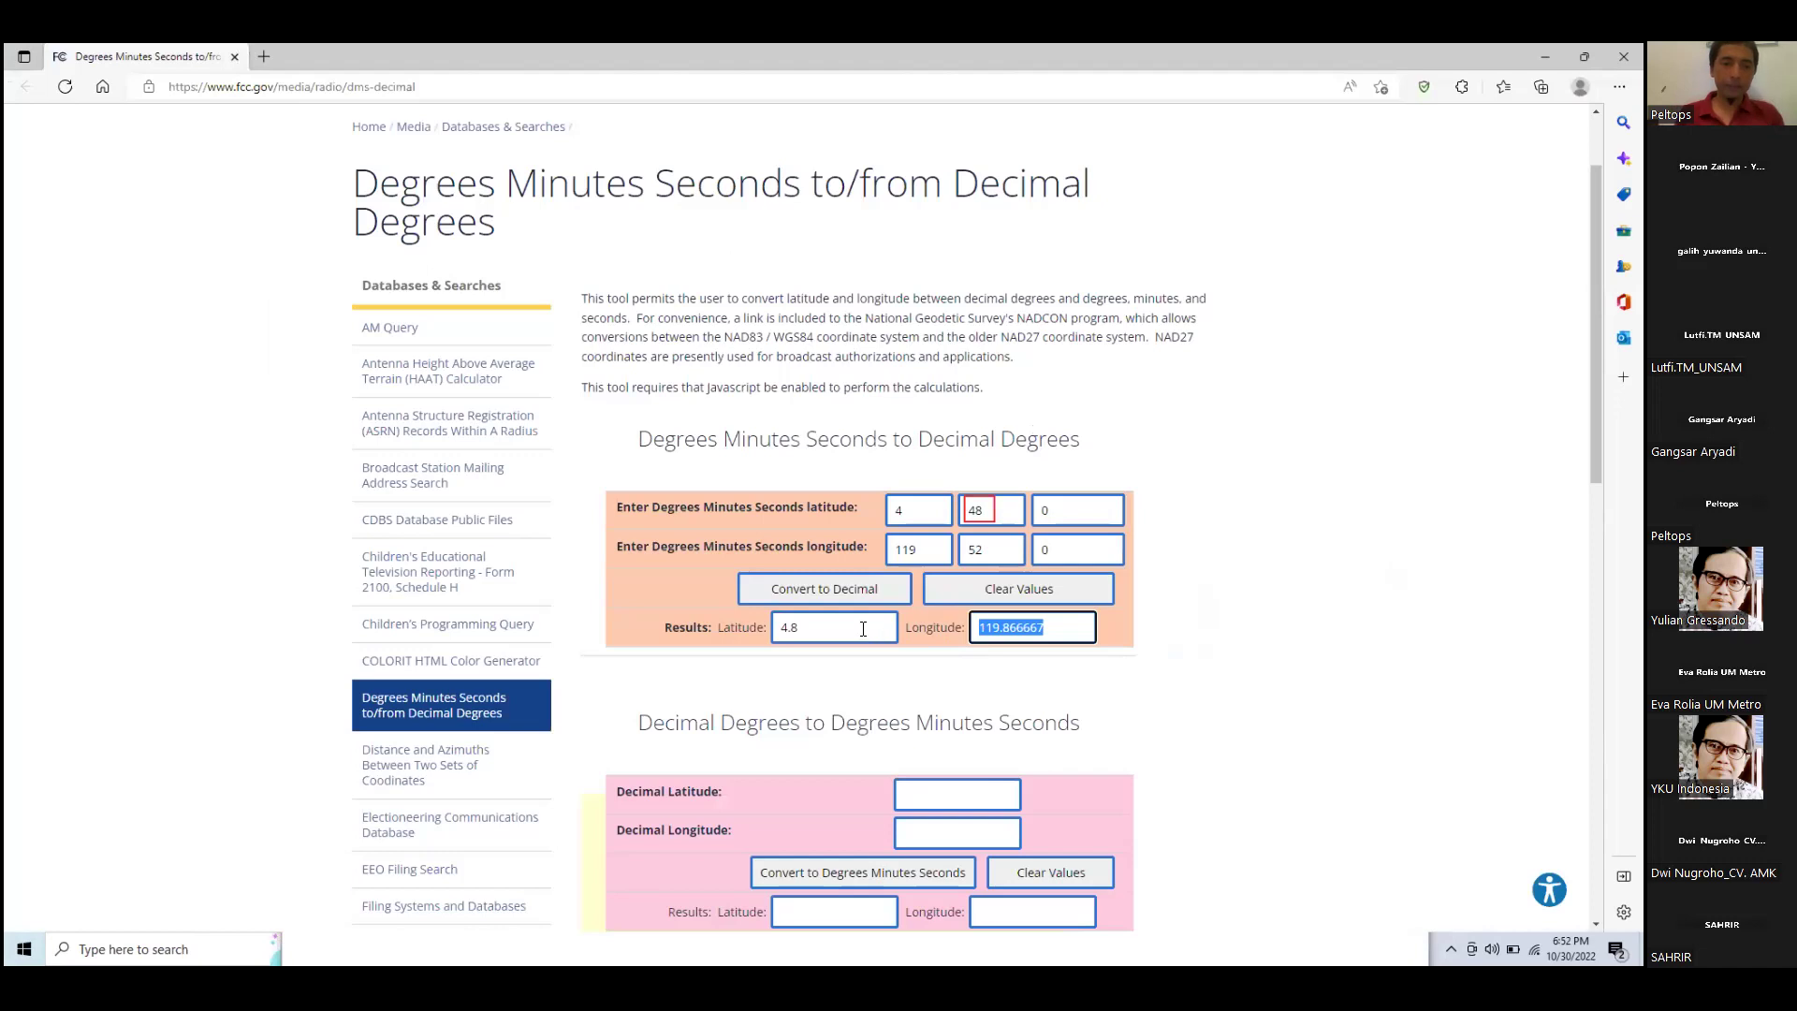
left_click_drag(847, 627, 644, 593)
key("ctrl+c")
key("super")
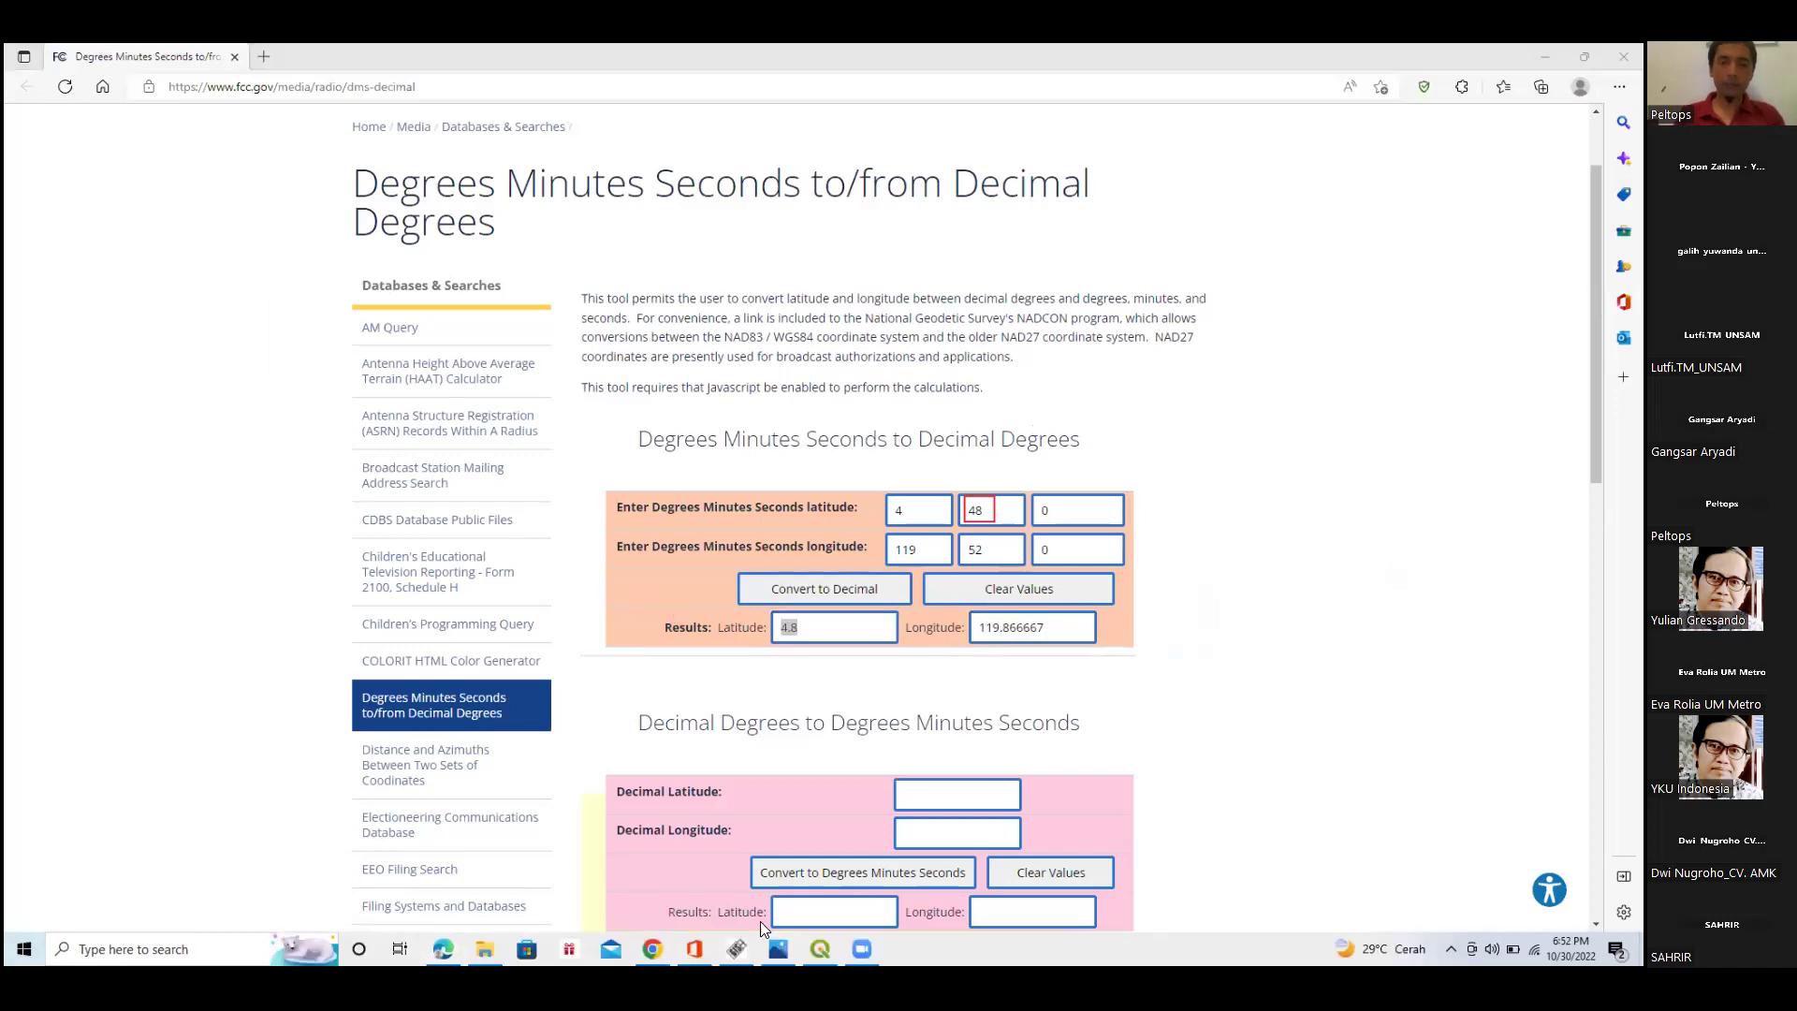
key("alt+Tab")
key("ctrl+v")
left_click(831, 597)
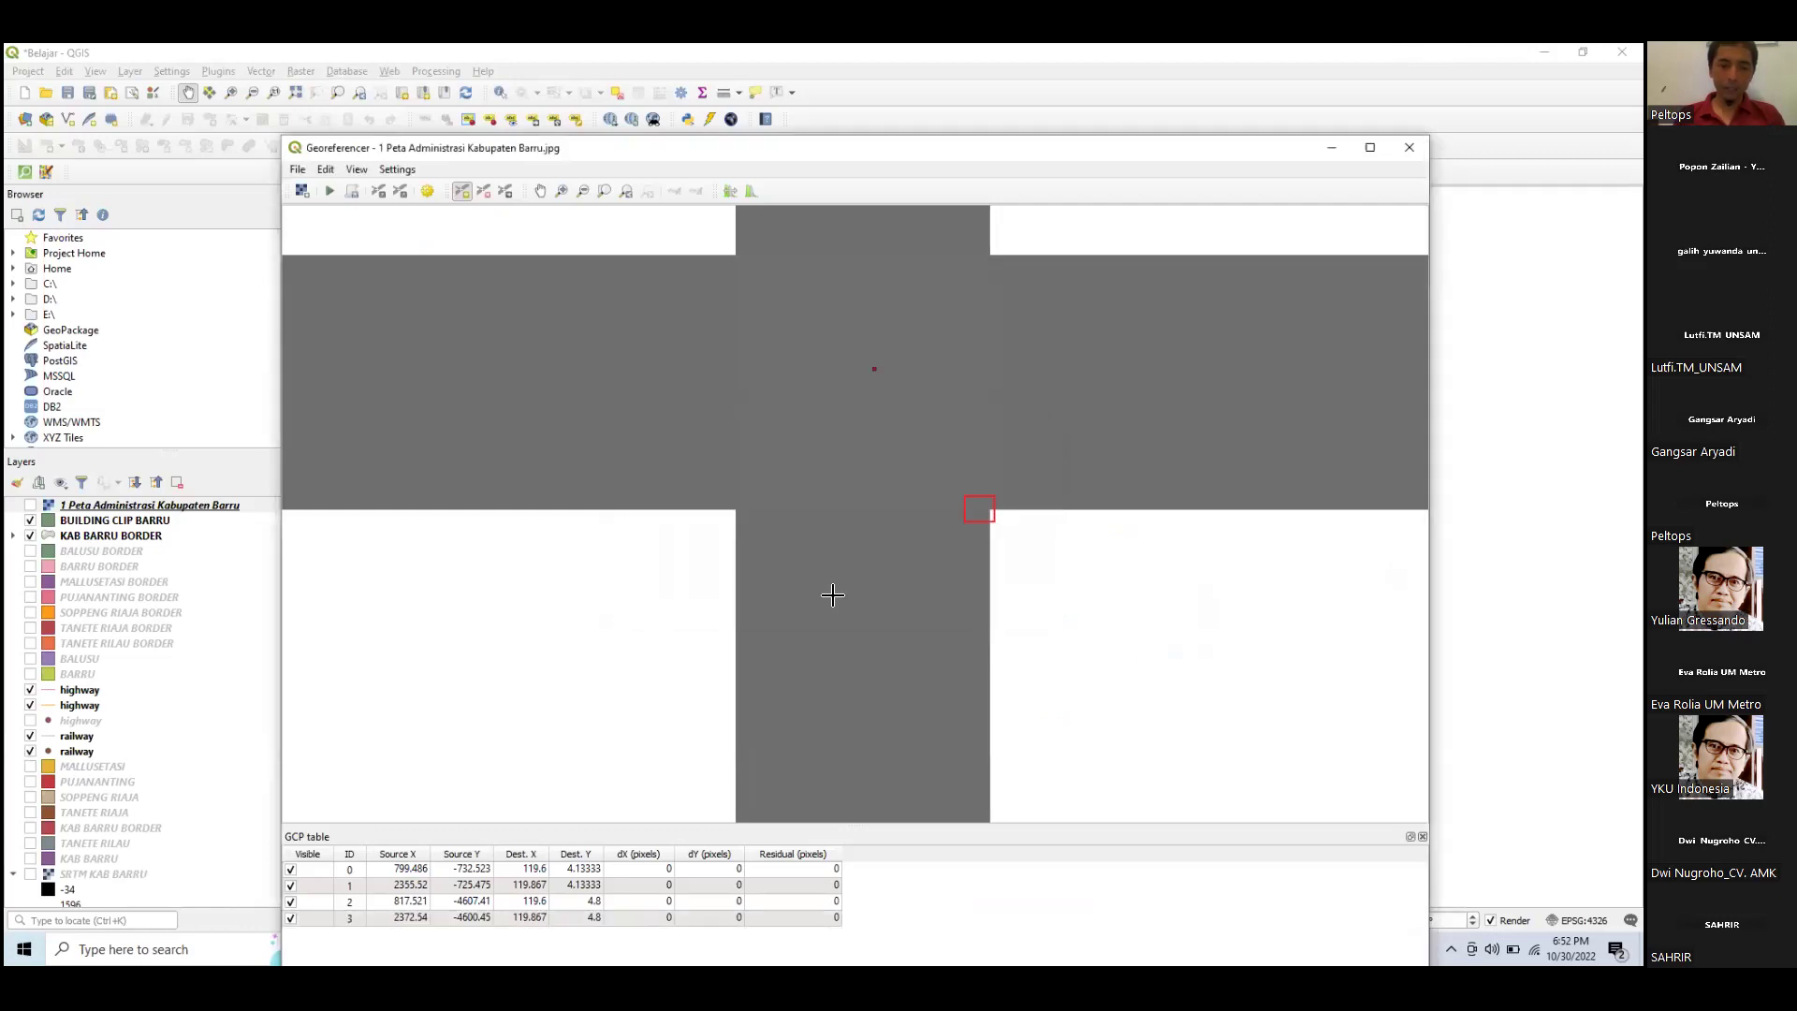
Review the output raster path in the transformation settings and accept Thin Plate Spline, Nearest neighbour and target EPSG:4326 - WGS 84.
scroll(867, 587, "down", 3)
scroll(867, 587, "down", 5)
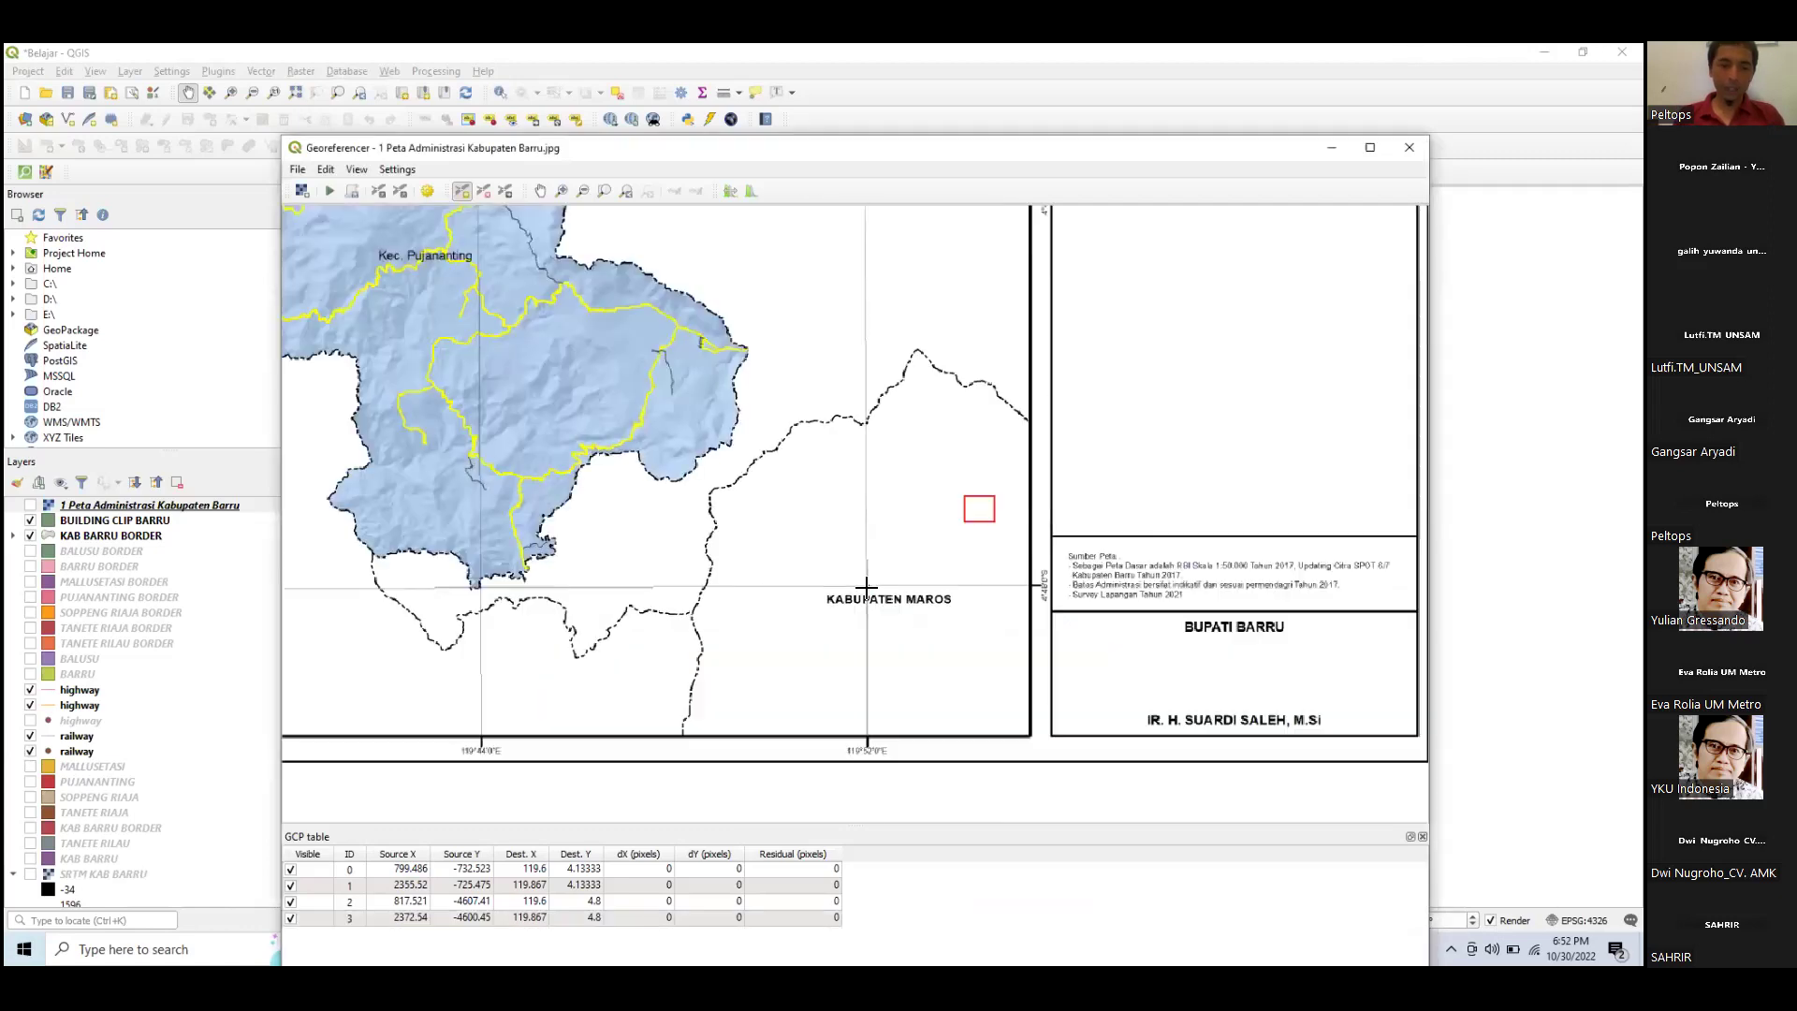
left_click_drag(837, 556, 918, 738)
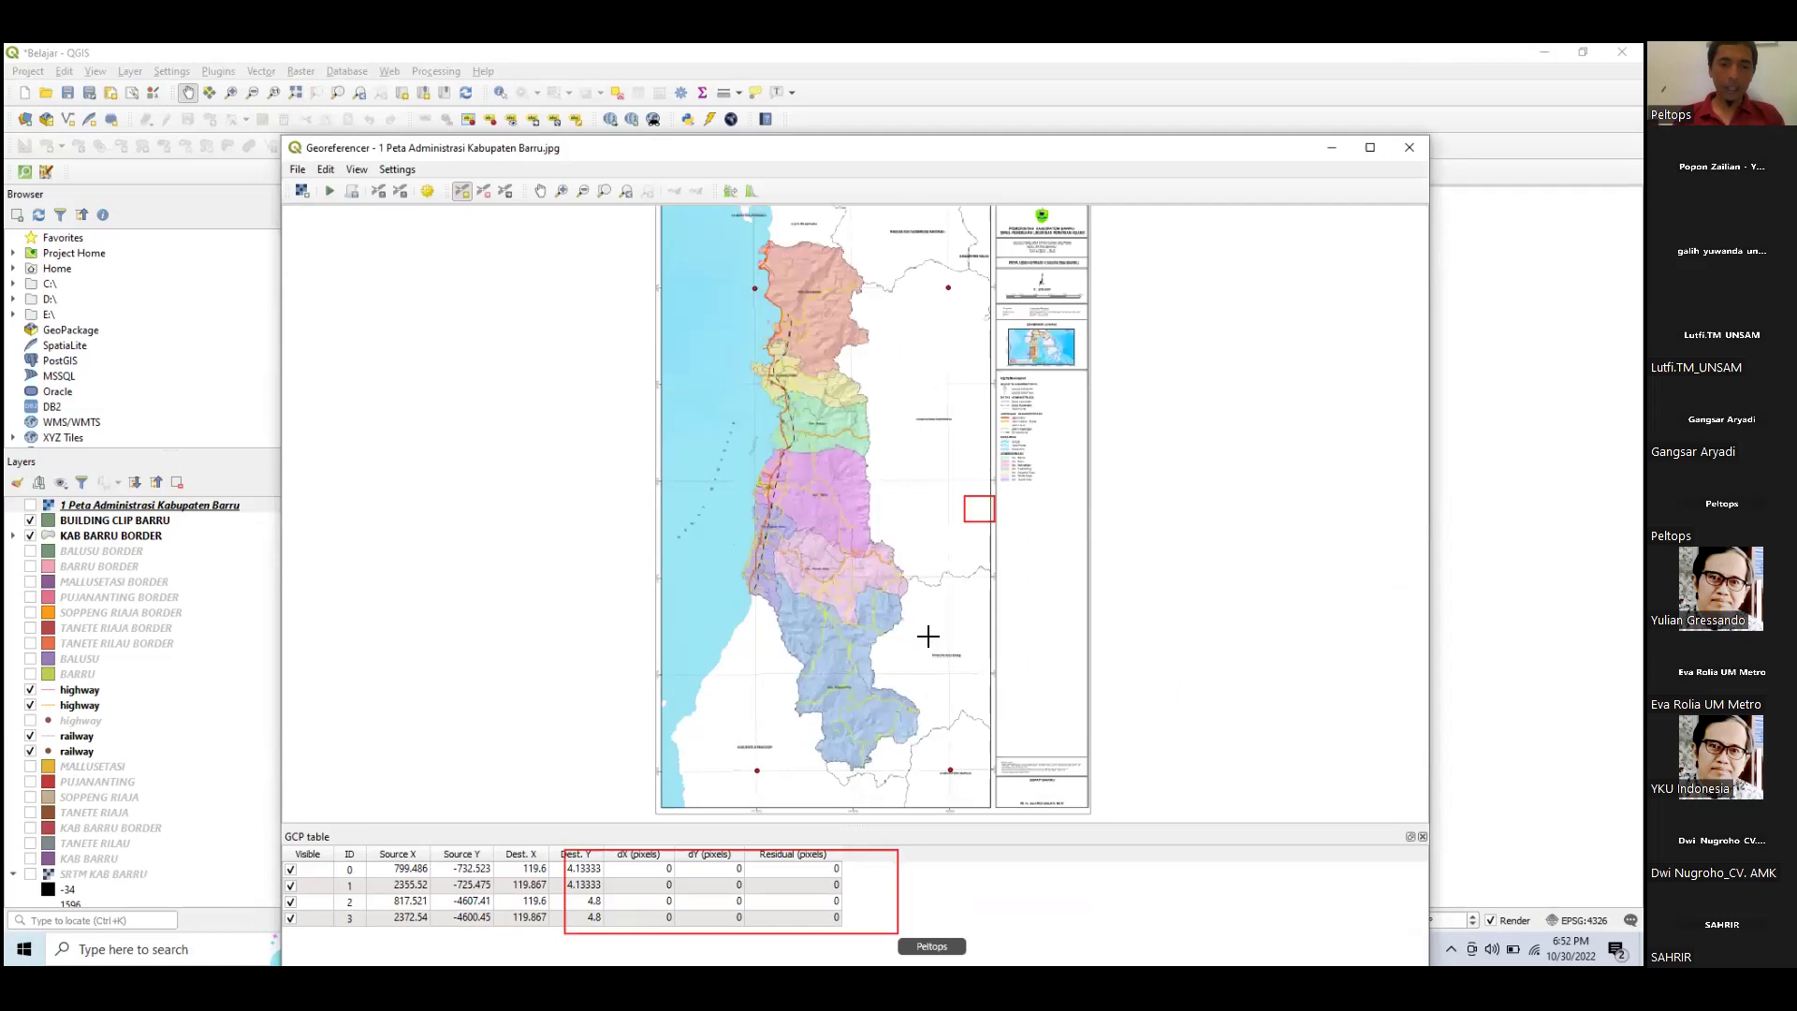
scroll(930, 630, "down", 2)
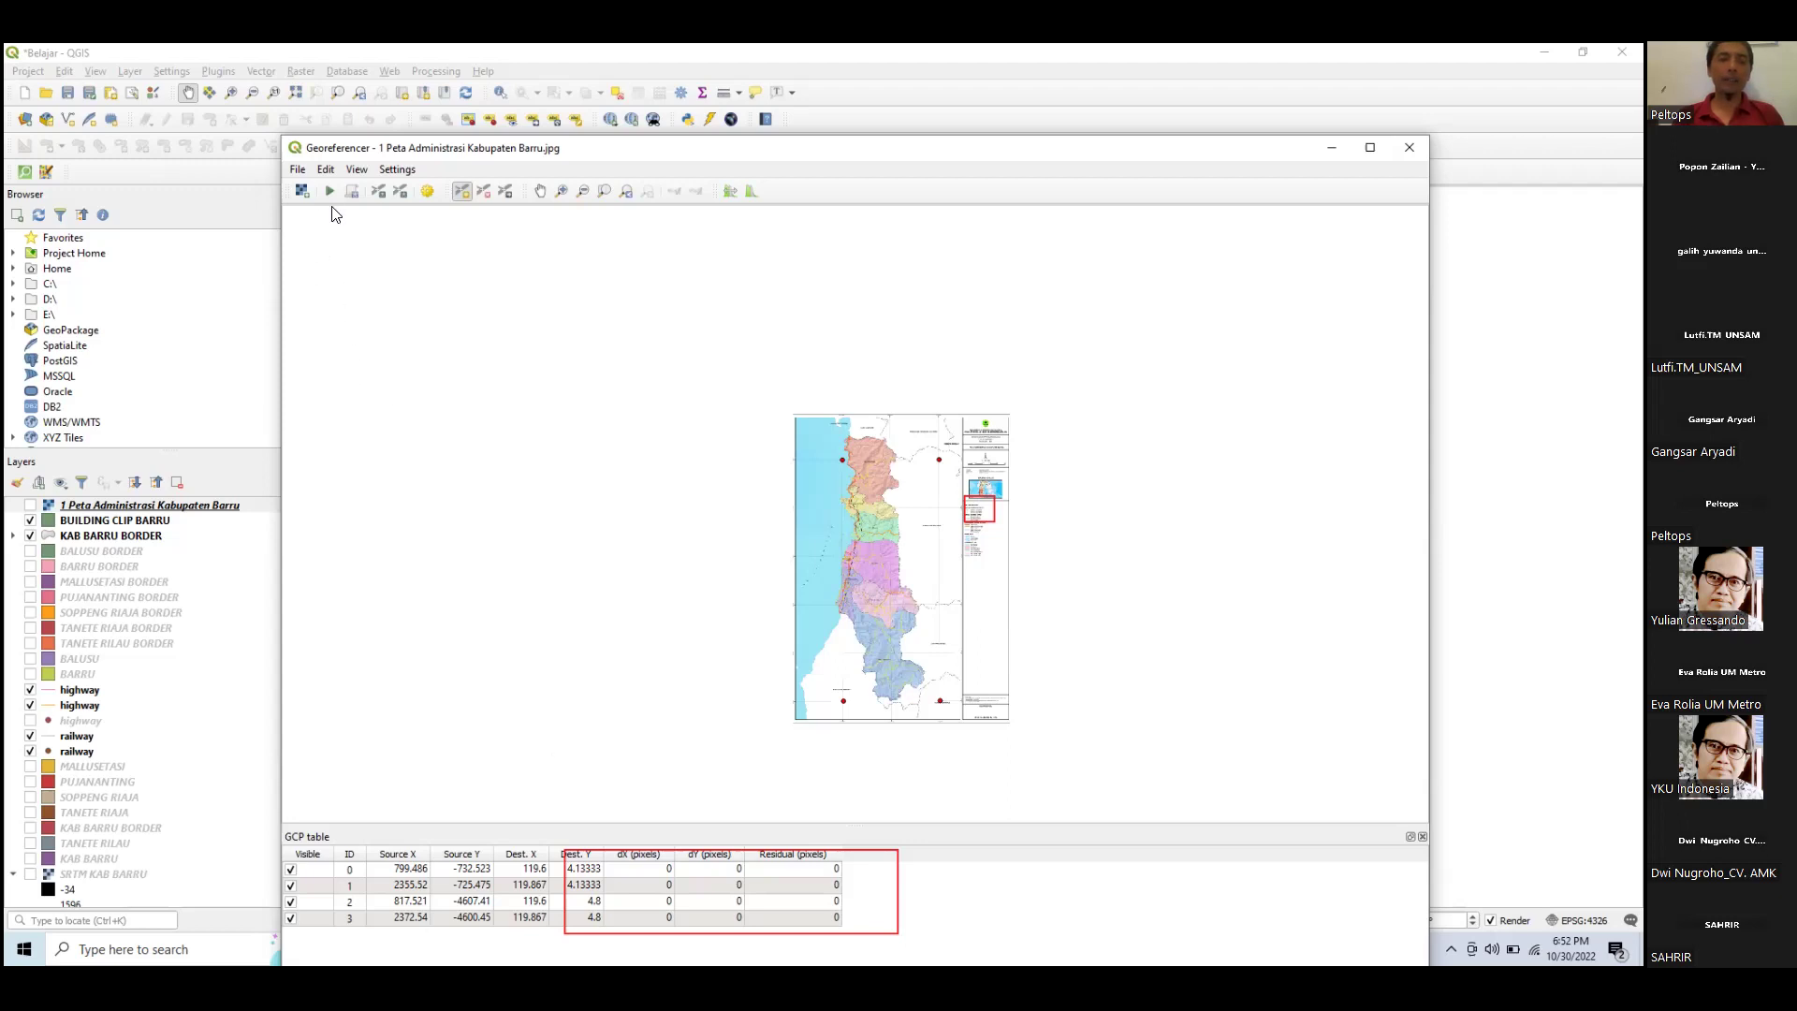
left_click(399, 170)
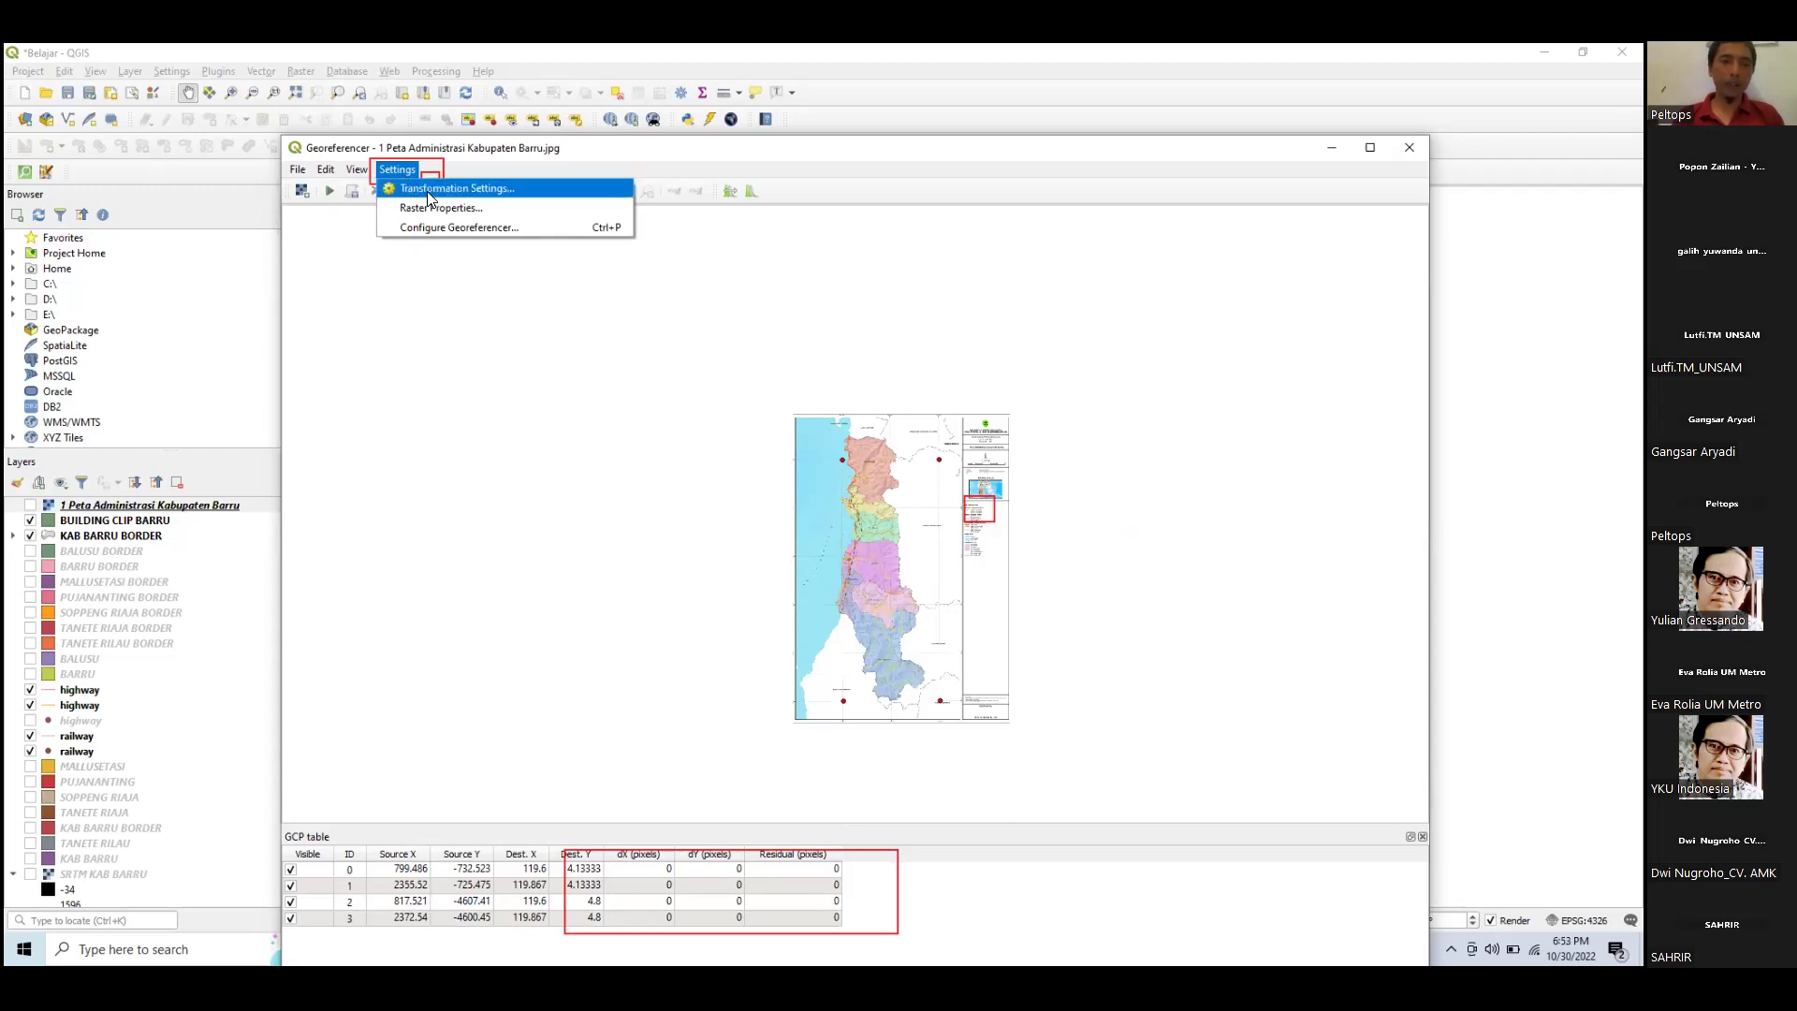
left_click(430, 192)
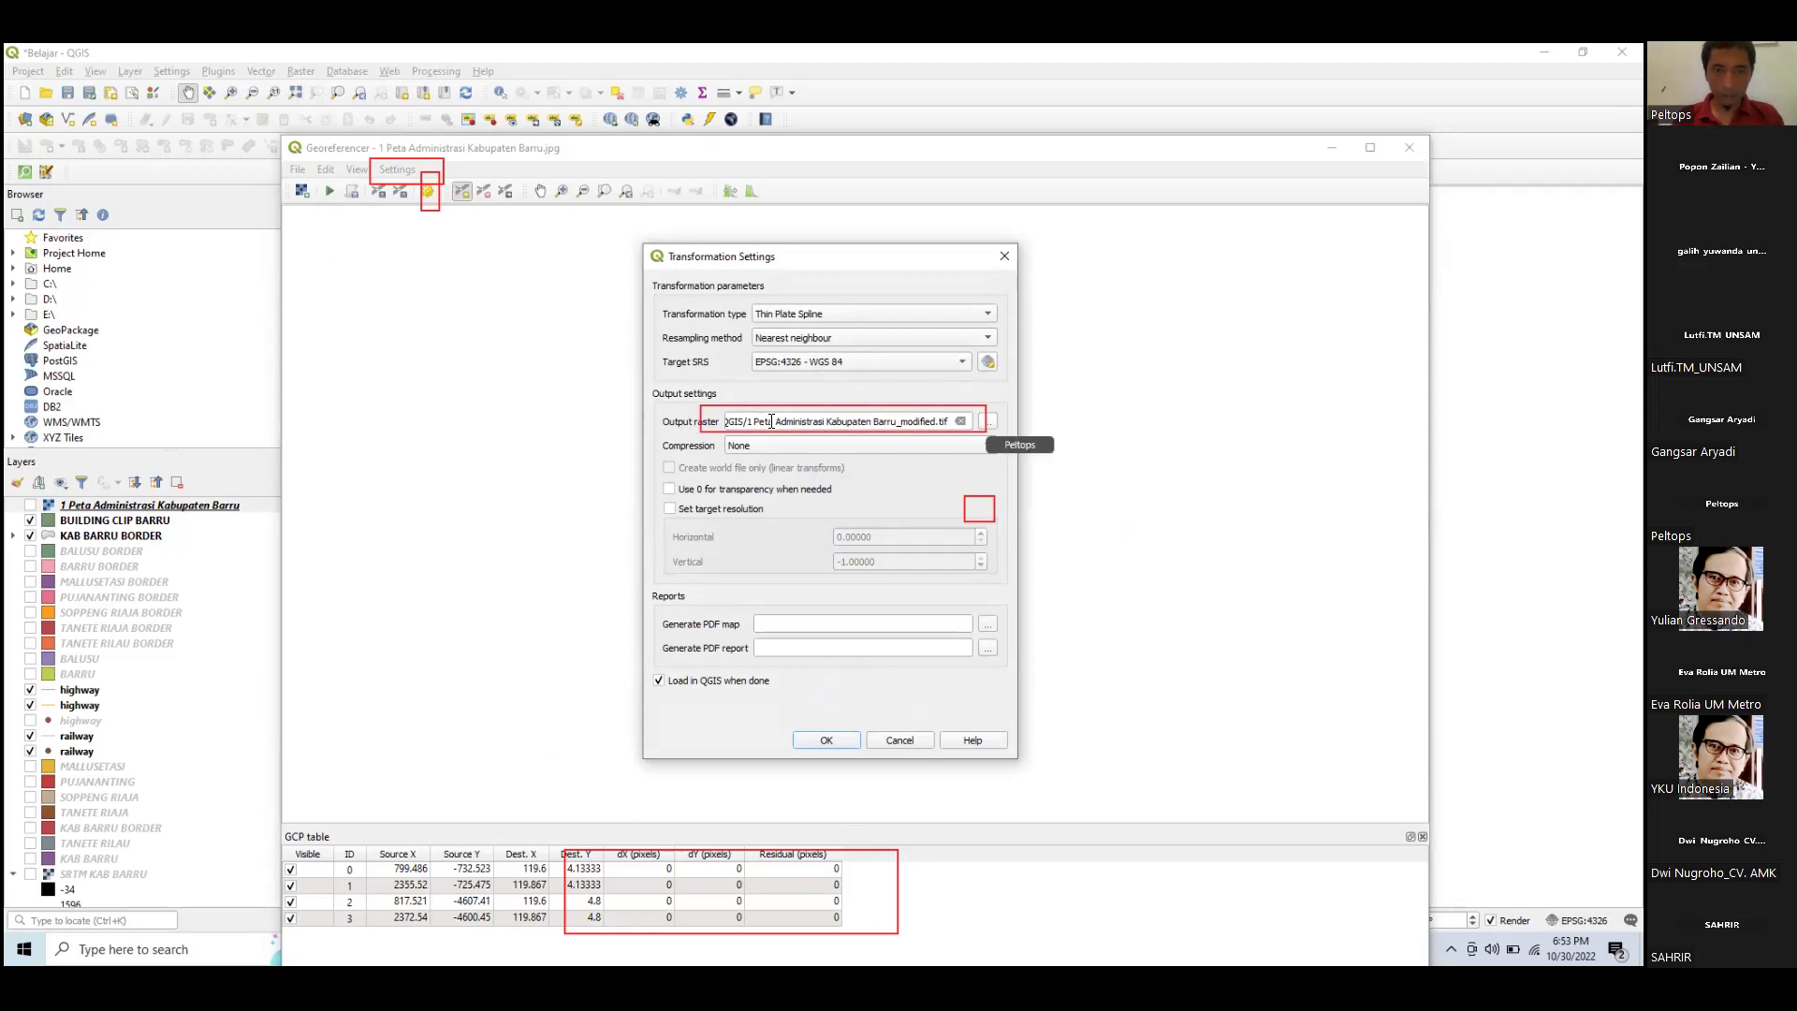
key("Left")
key("Left")
key("Left")
key("Left")
key("Left")
key("Left")
key("Left")
key("Left")
key("Left")
key("Left")
key("Left")
key("Left")
key("Left")
key("Left")
key("Left")
key("Left")
key("Left")
key("Left")
key("Left")
key("Left")
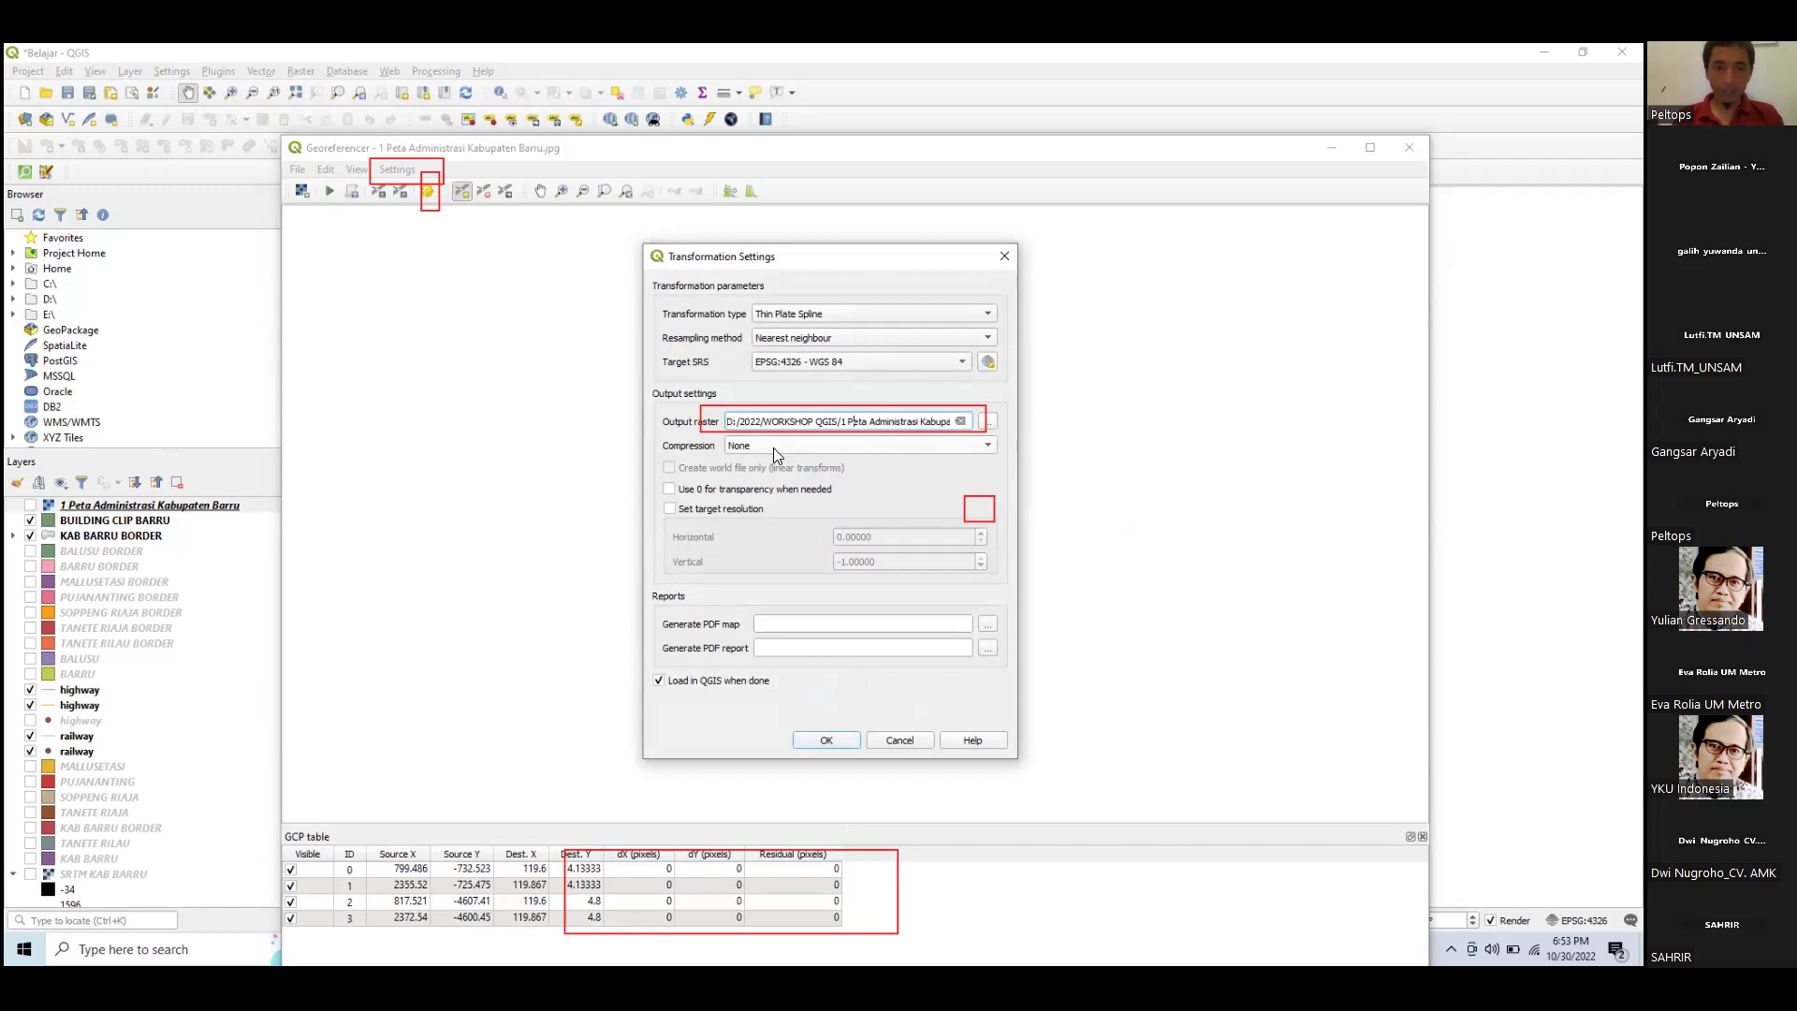
key("Right")
key("Right")
key("Right")
key("Right")
key("Right")
key("Right")
key("Right")
key("Right")
key("Right")
key("Right")
key("Right")
key("Right")
key("Right")
key("Right")
key("Right")
key("Right")
key("Right")
key("Right")
key("Right")
key("Right")
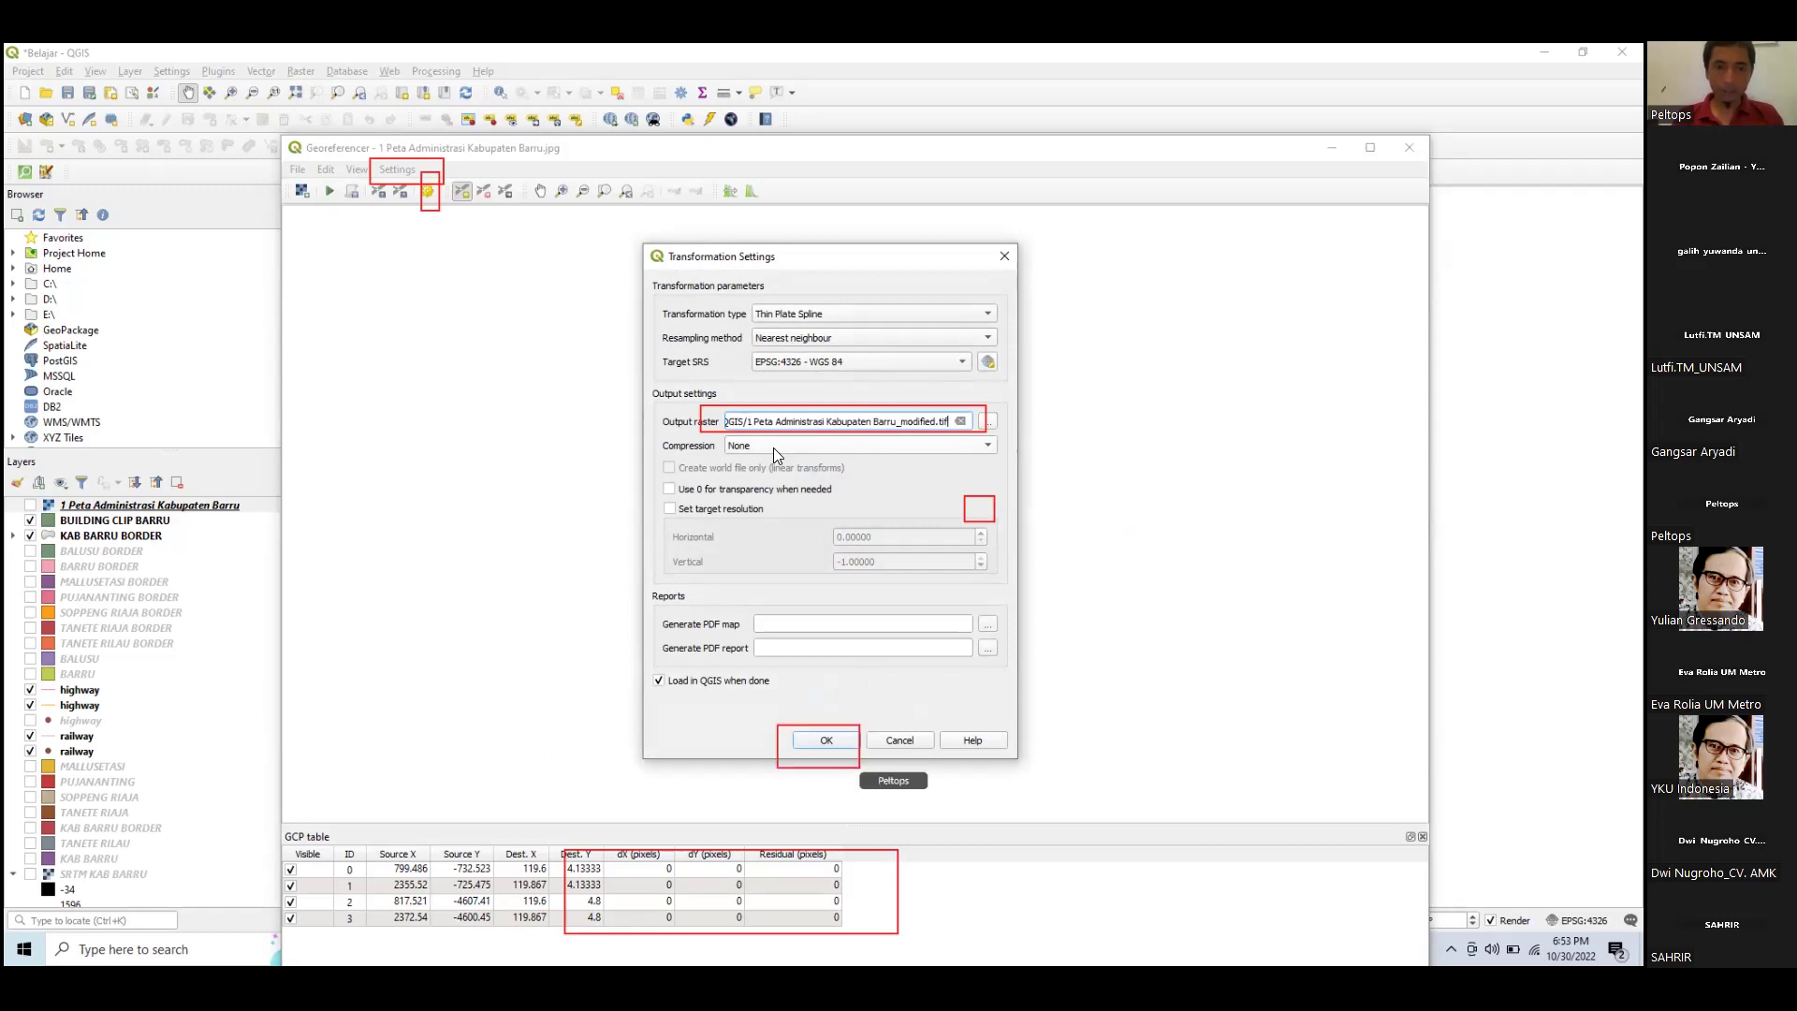
left_click(824, 738)
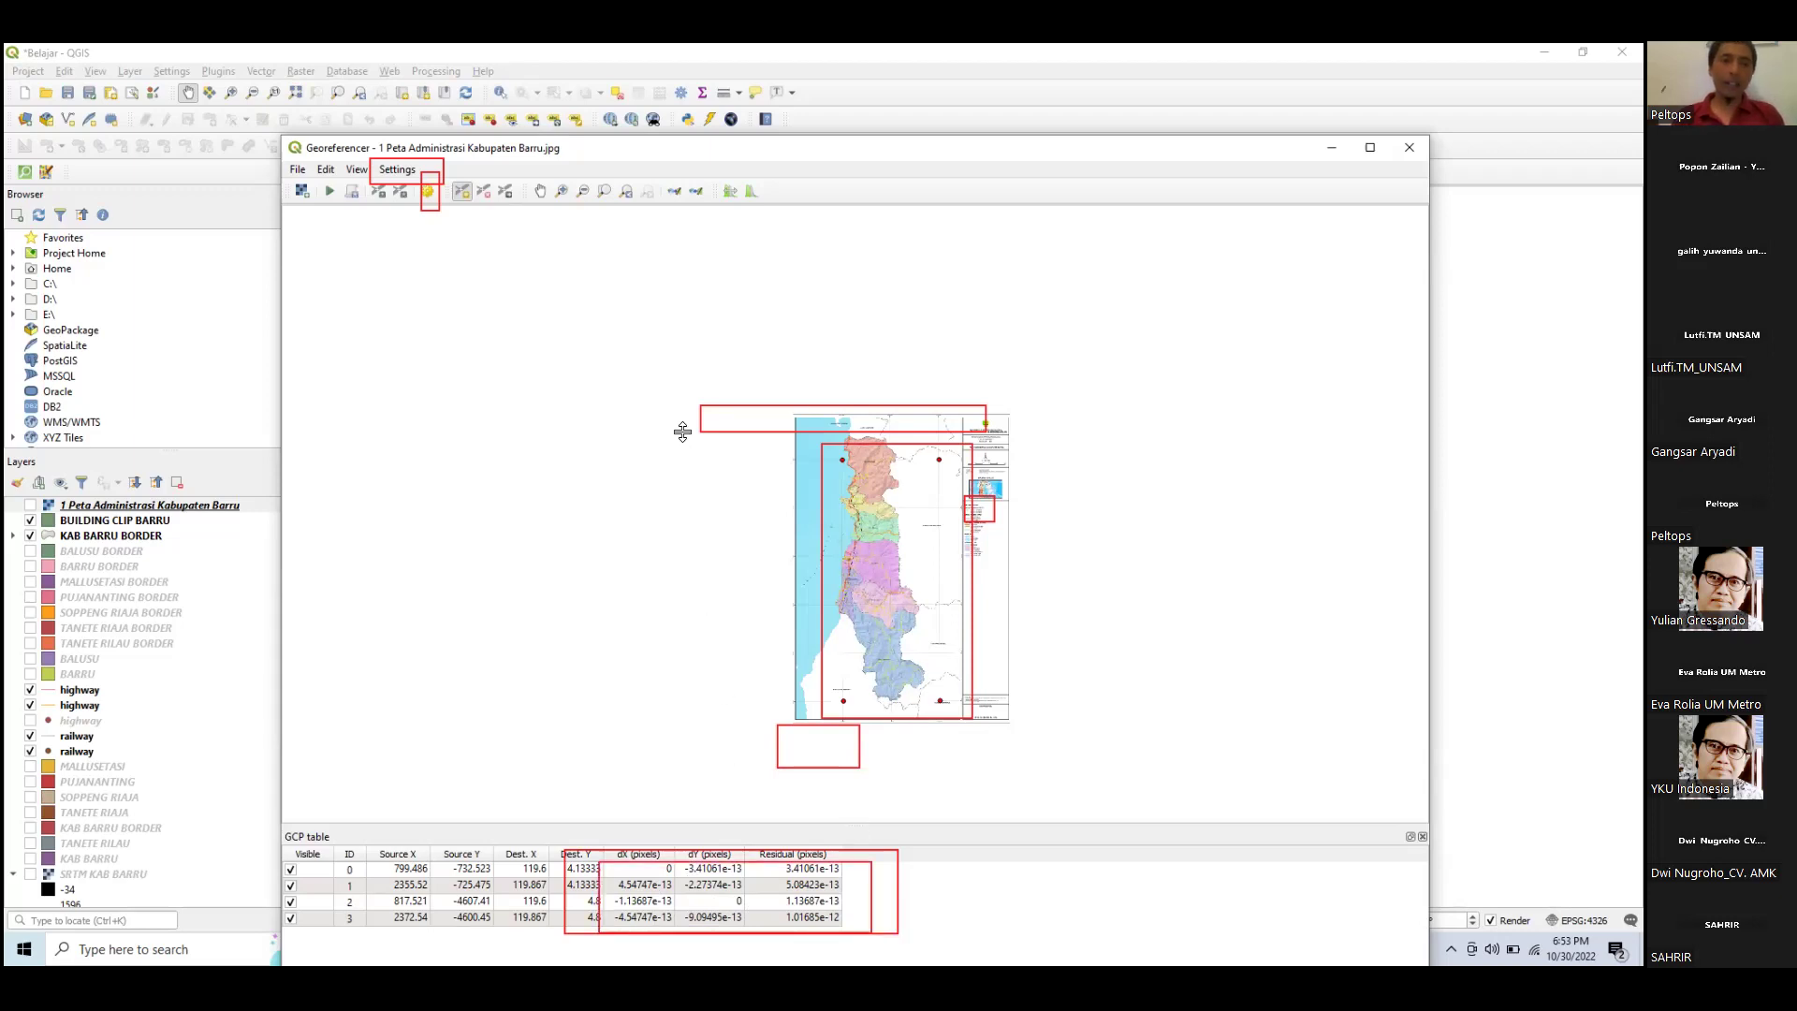
Run the georeferencing and close the Georeferencer, saving the GCP points.
left_click(328, 191)
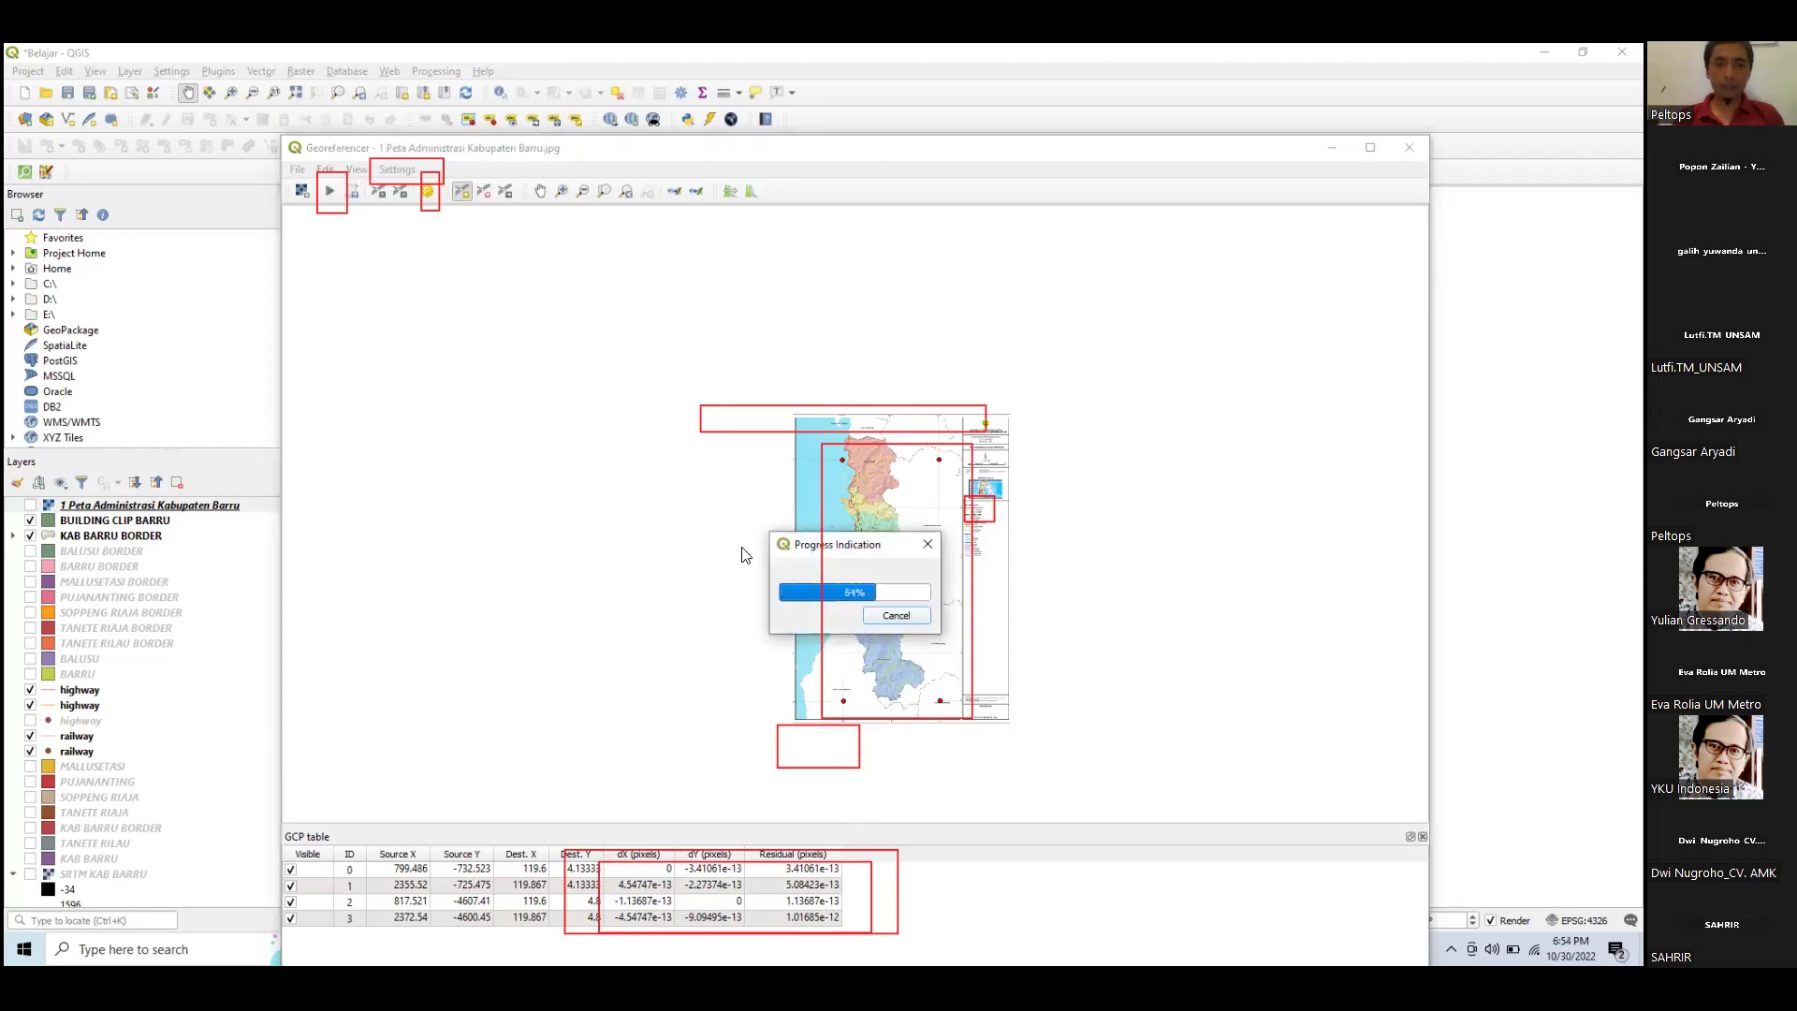
left_click(1401, 152)
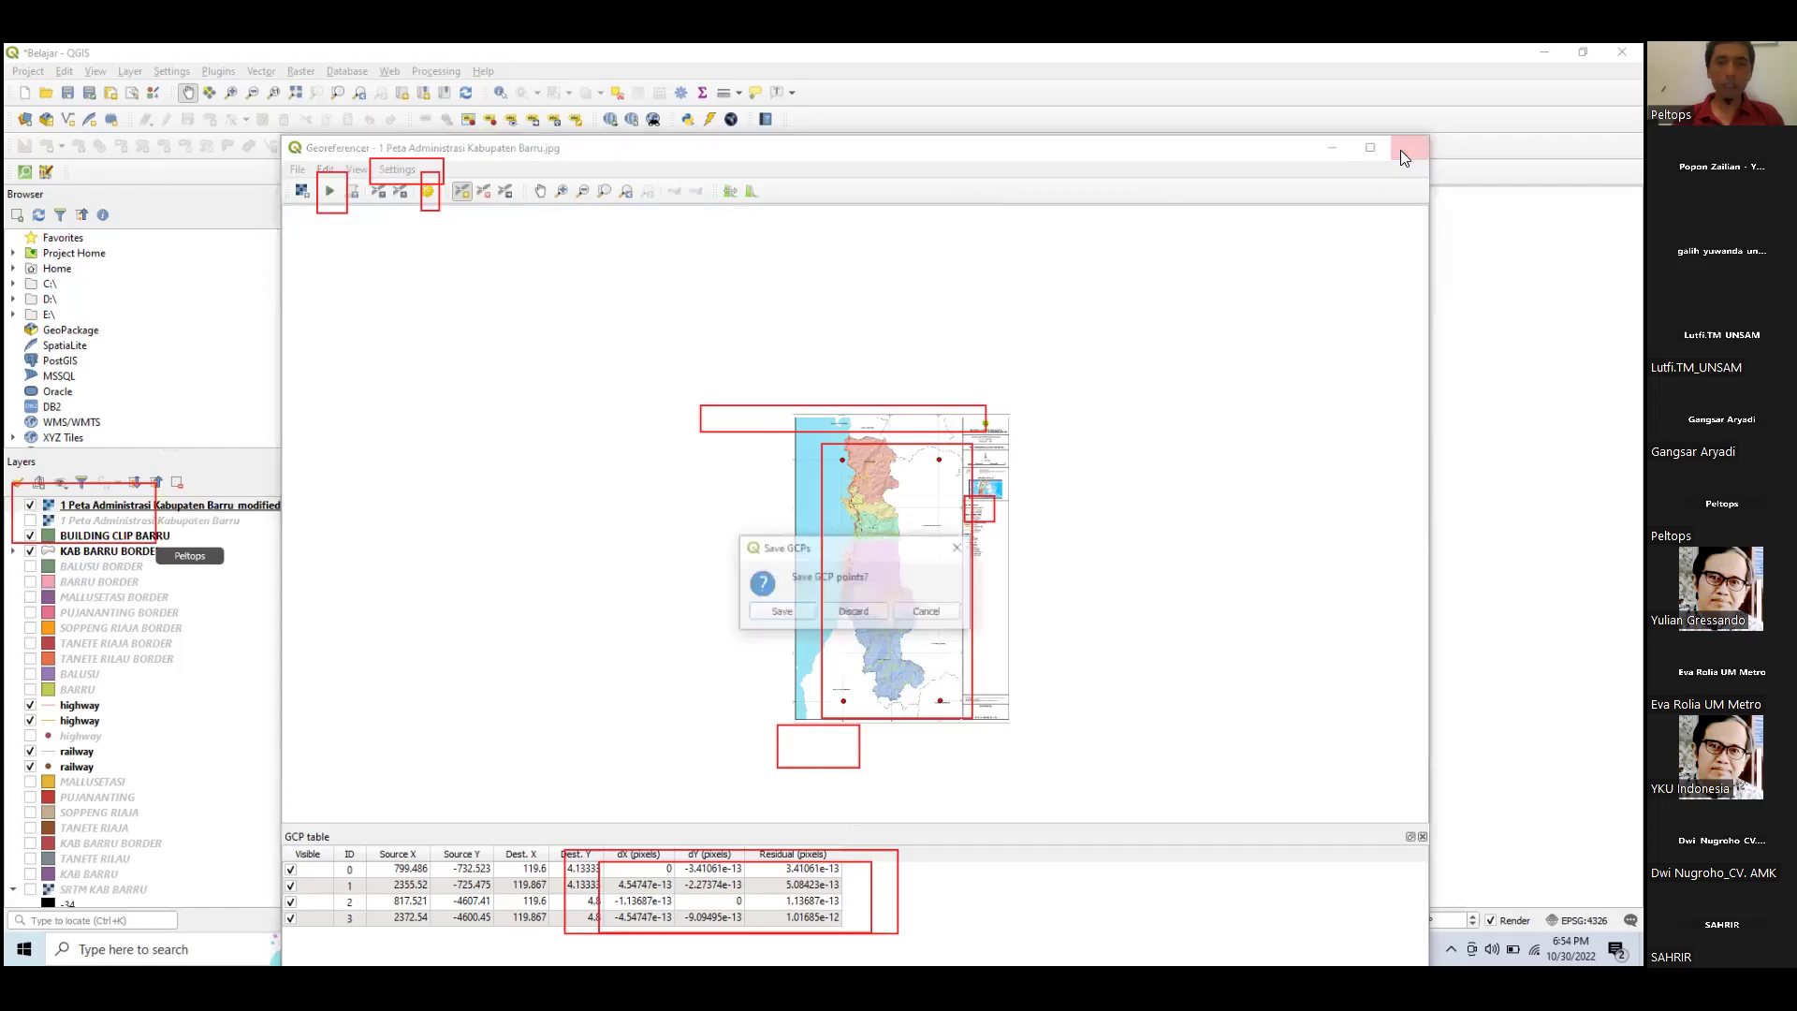
left_click(780, 611)
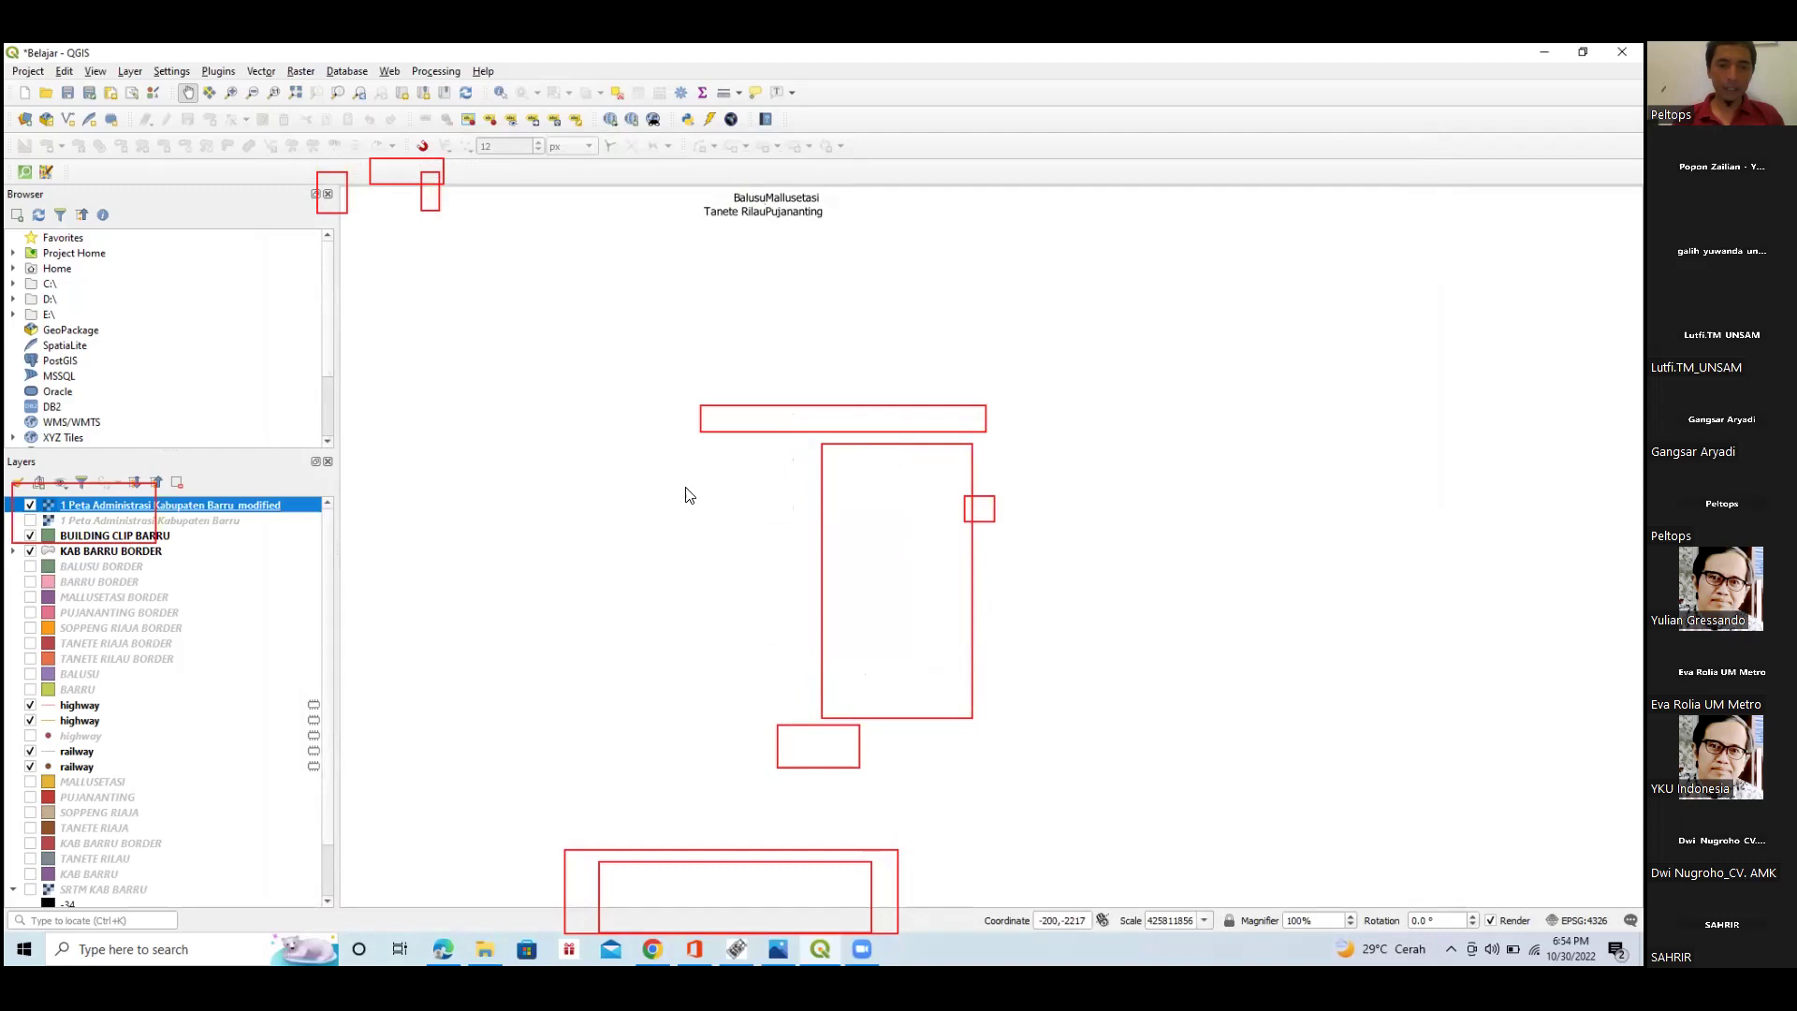
Zoom to the georeferenced Kabupaten Barru_modified layer to inspect its orientation, and hide the layer.
right_click(65, 508)
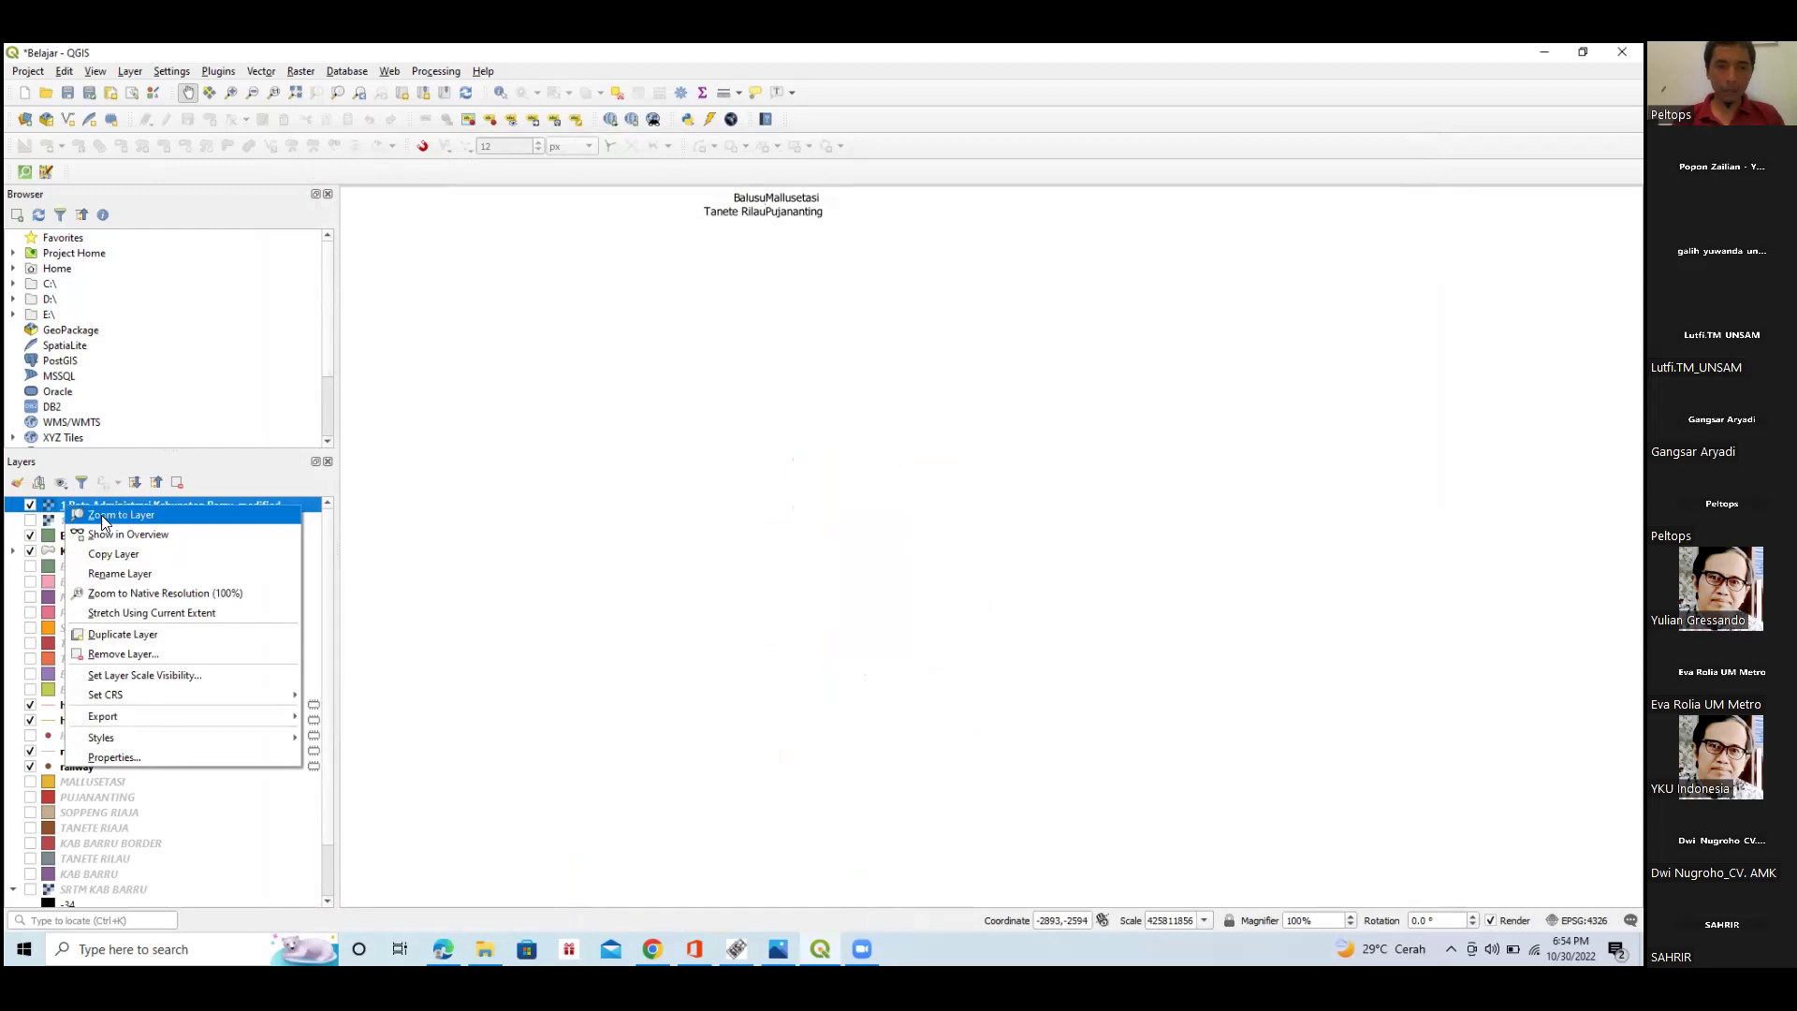
left_click(104, 519)
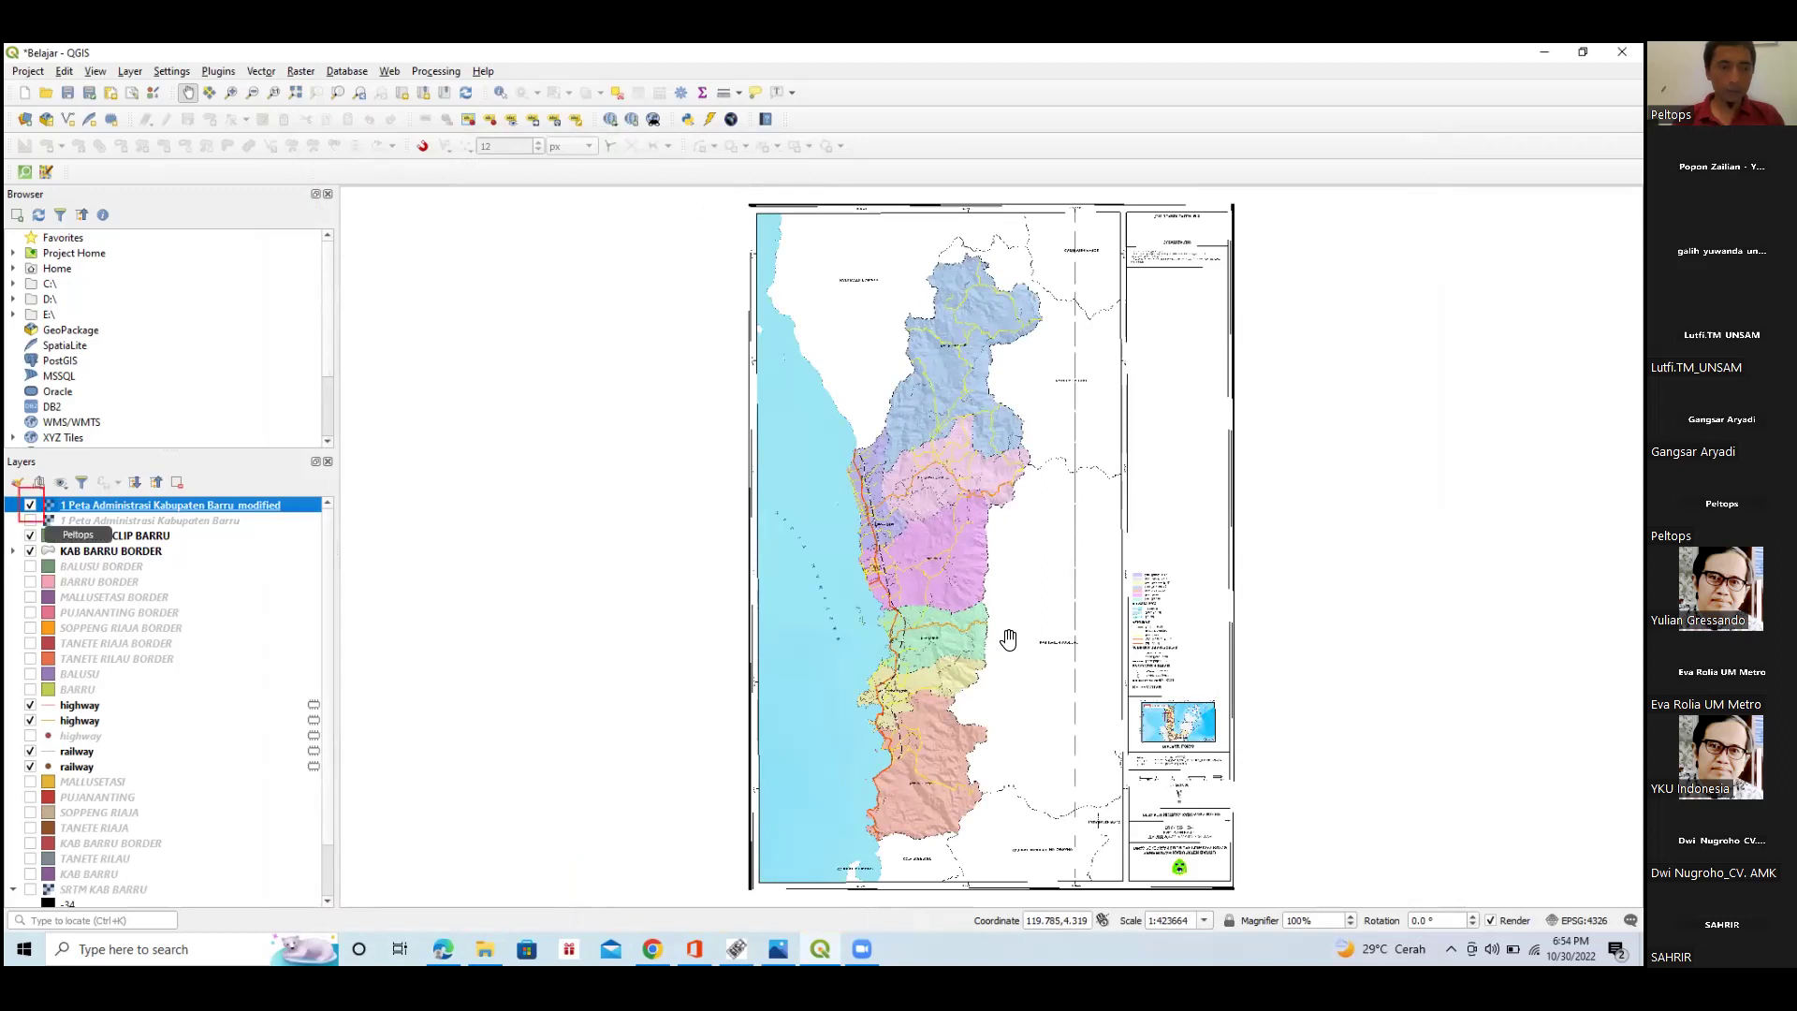
left_click(30, 506)
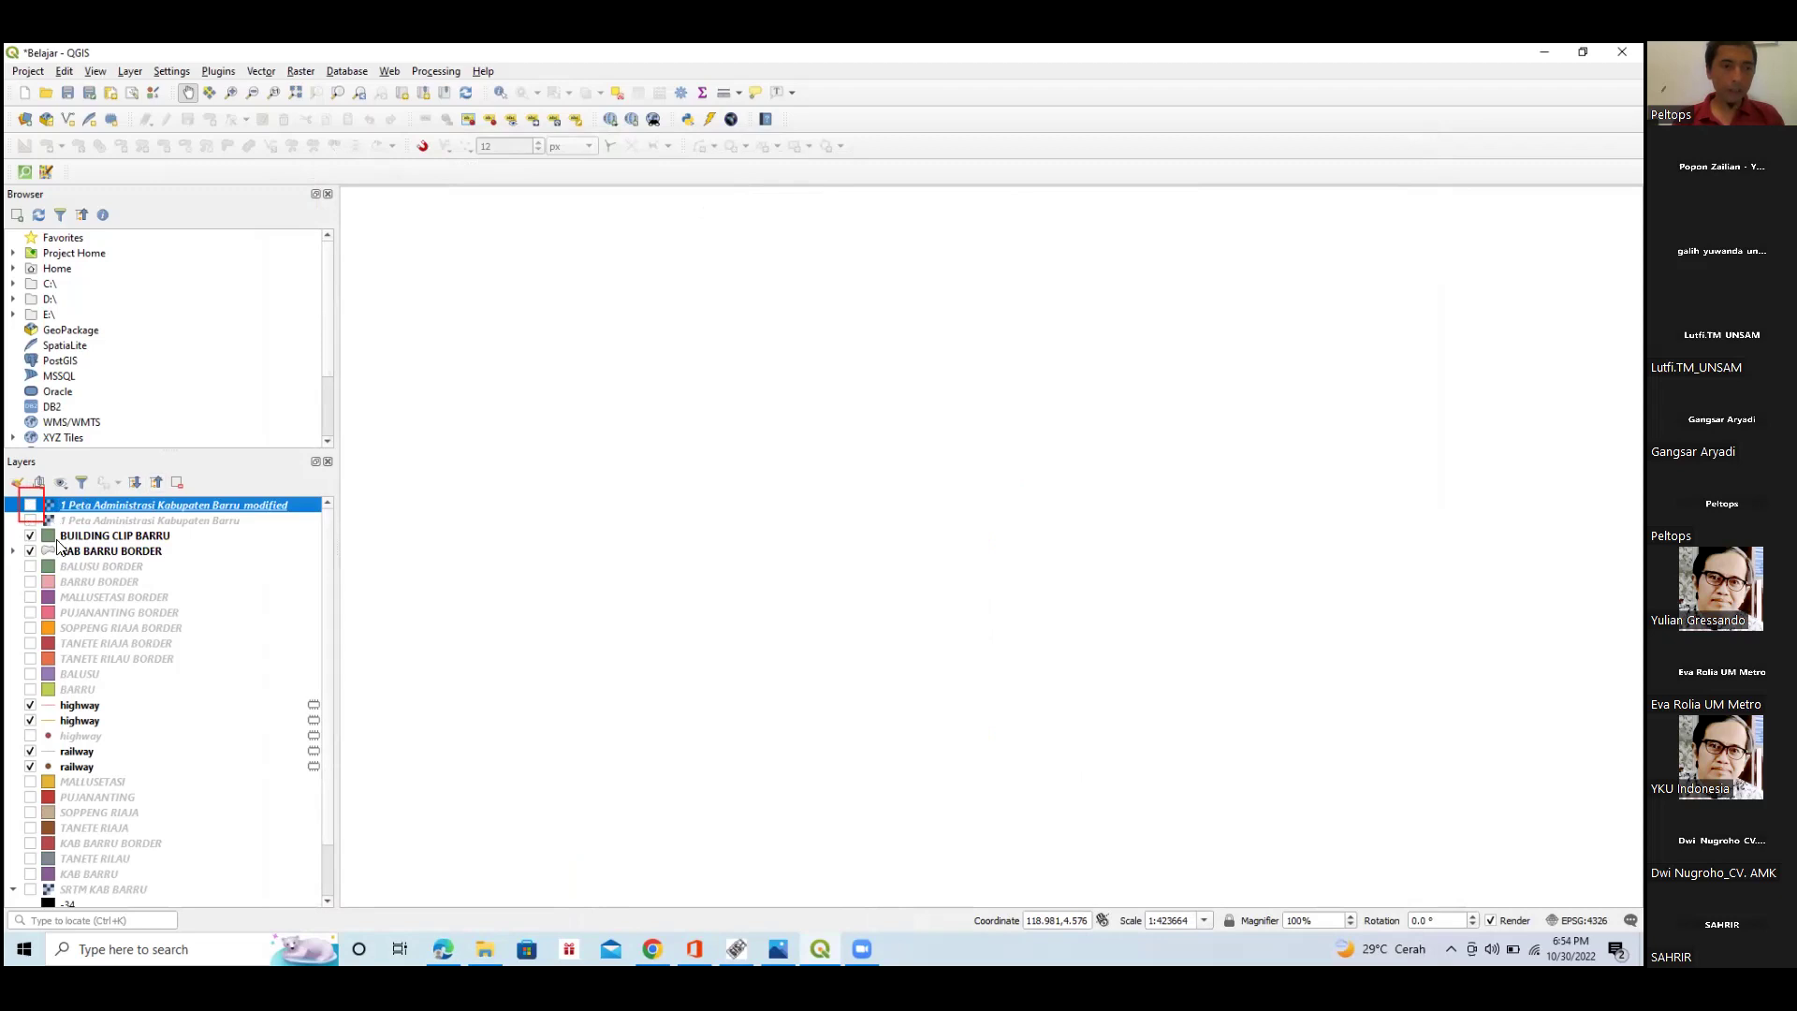
Zoom to the KAB BARRU BORDER layer for comparison and turn the georeferenced map layer back on.
left_click(30, 535)
left_click(85, 552)
right_click(85, 552)
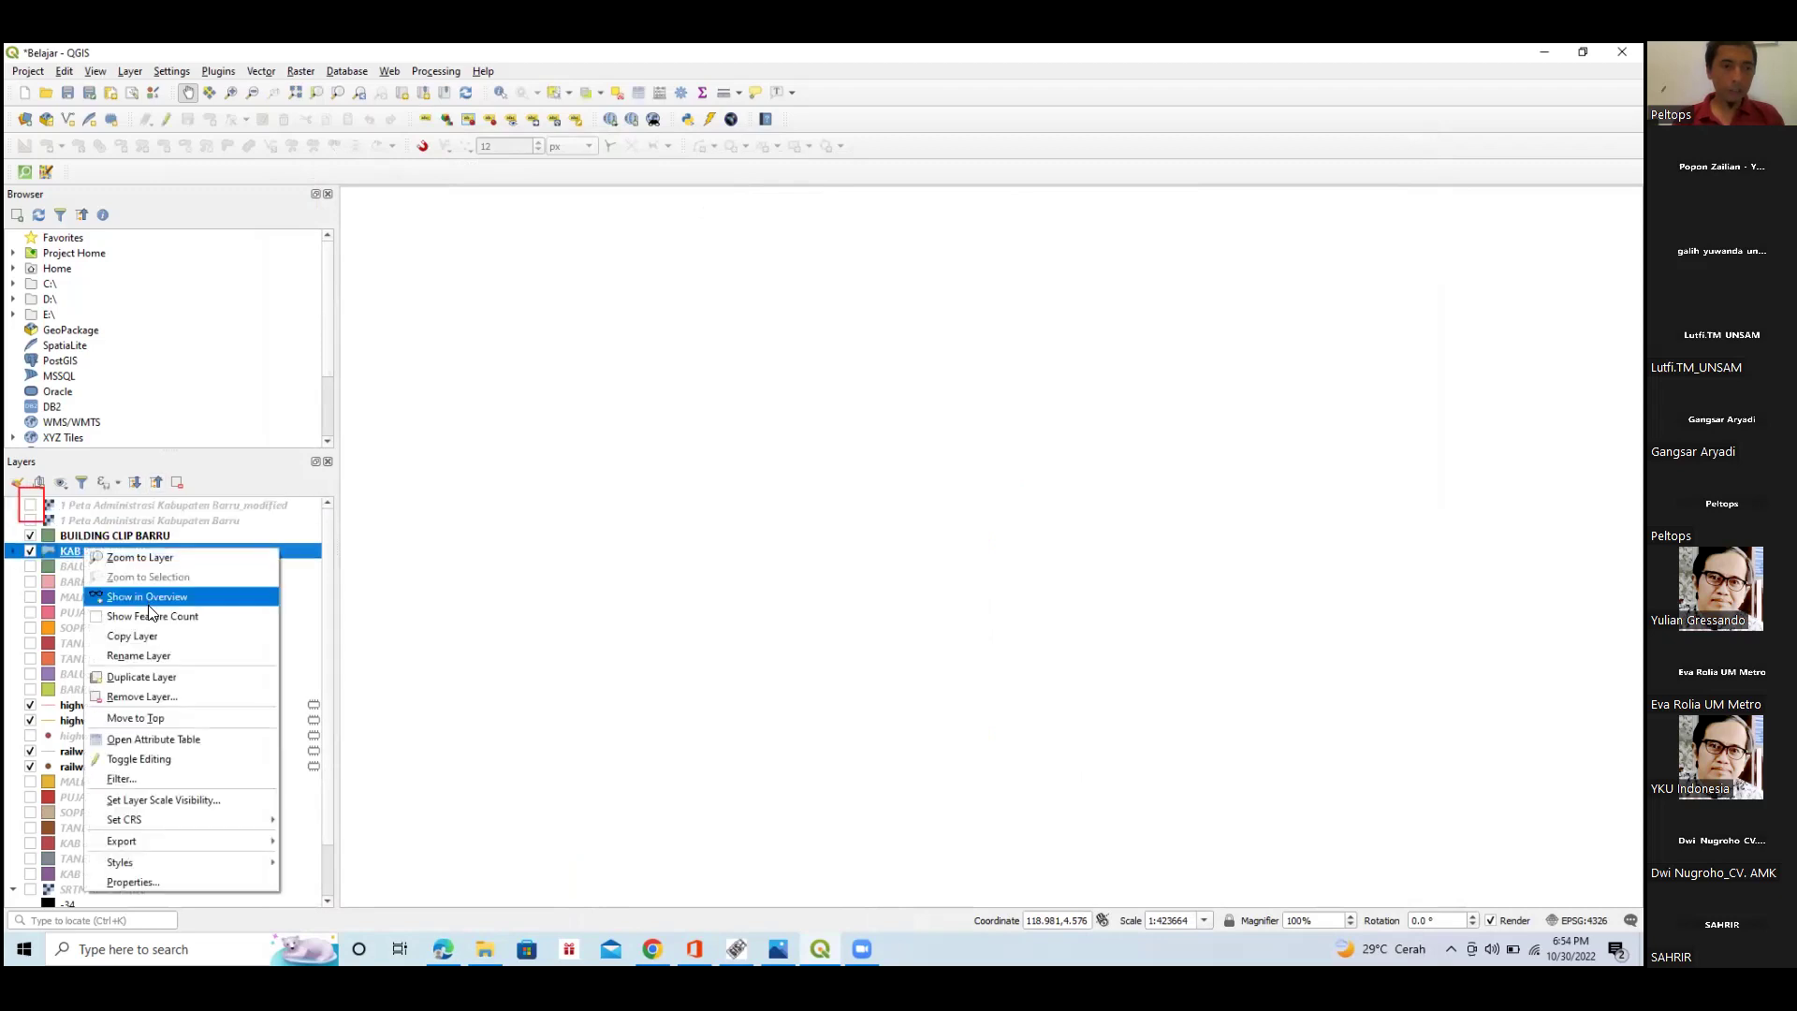
left_click(140, 562)
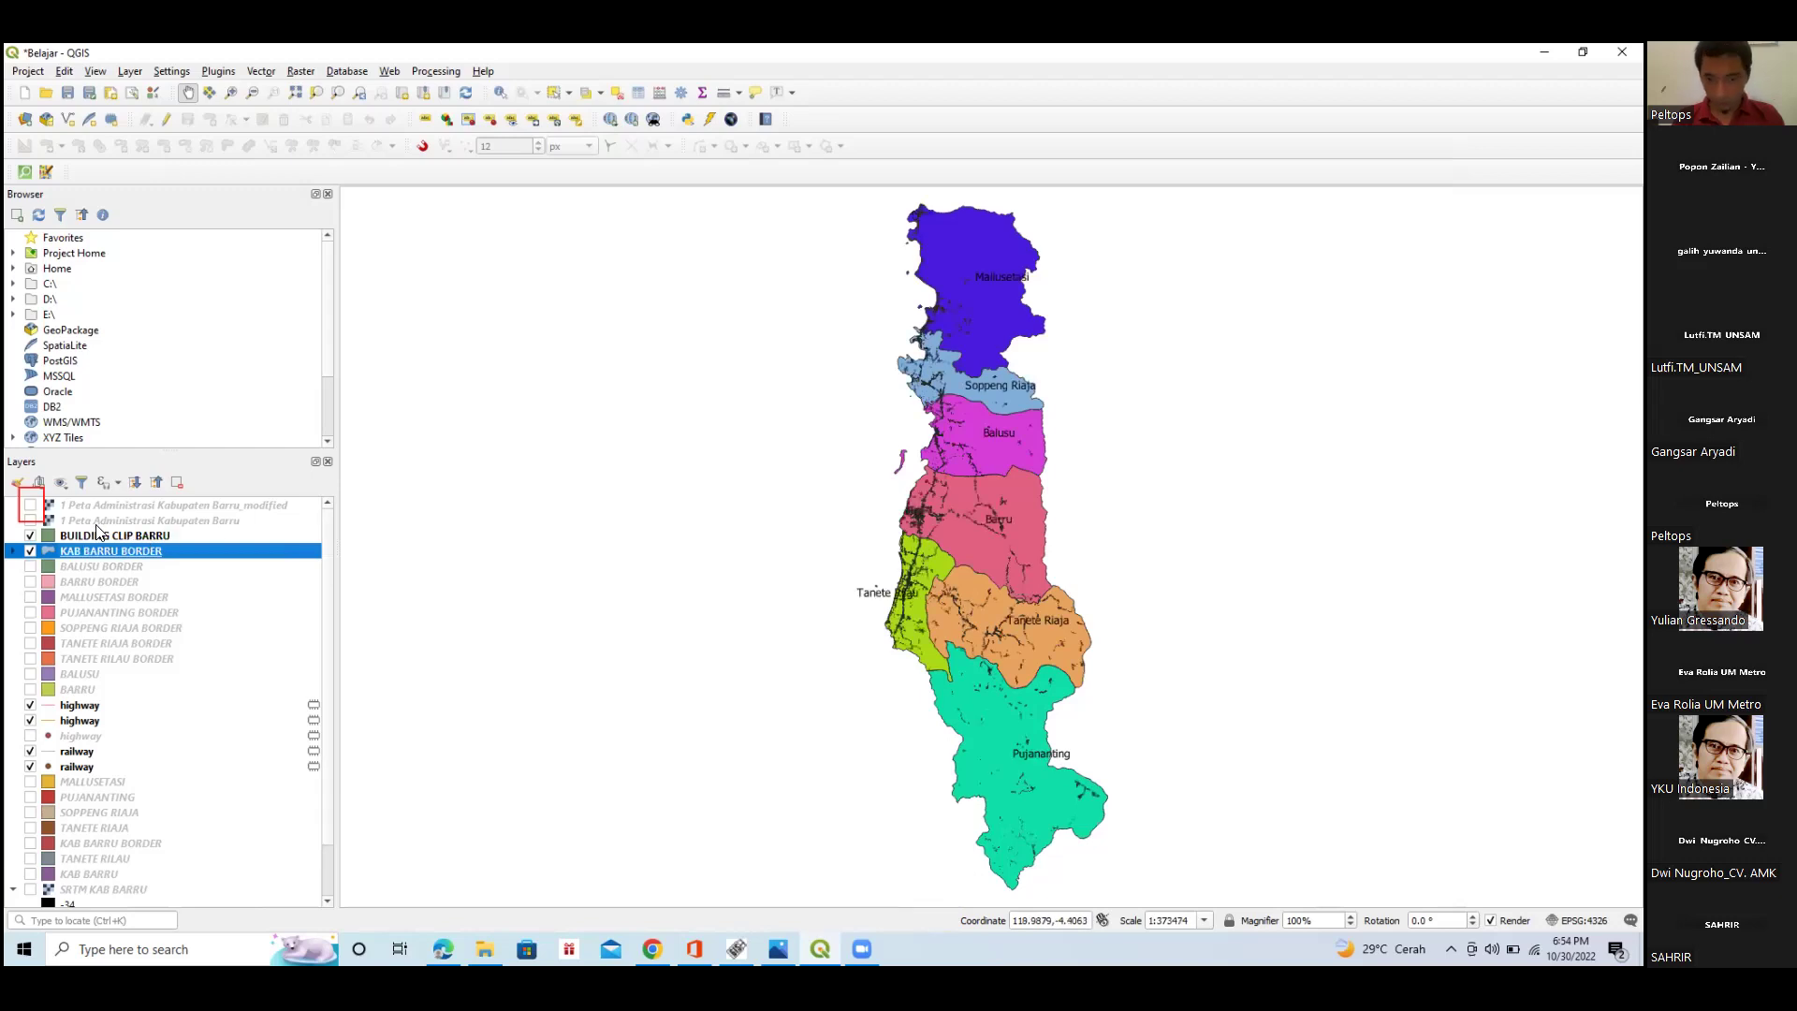
left_click(31, 507)
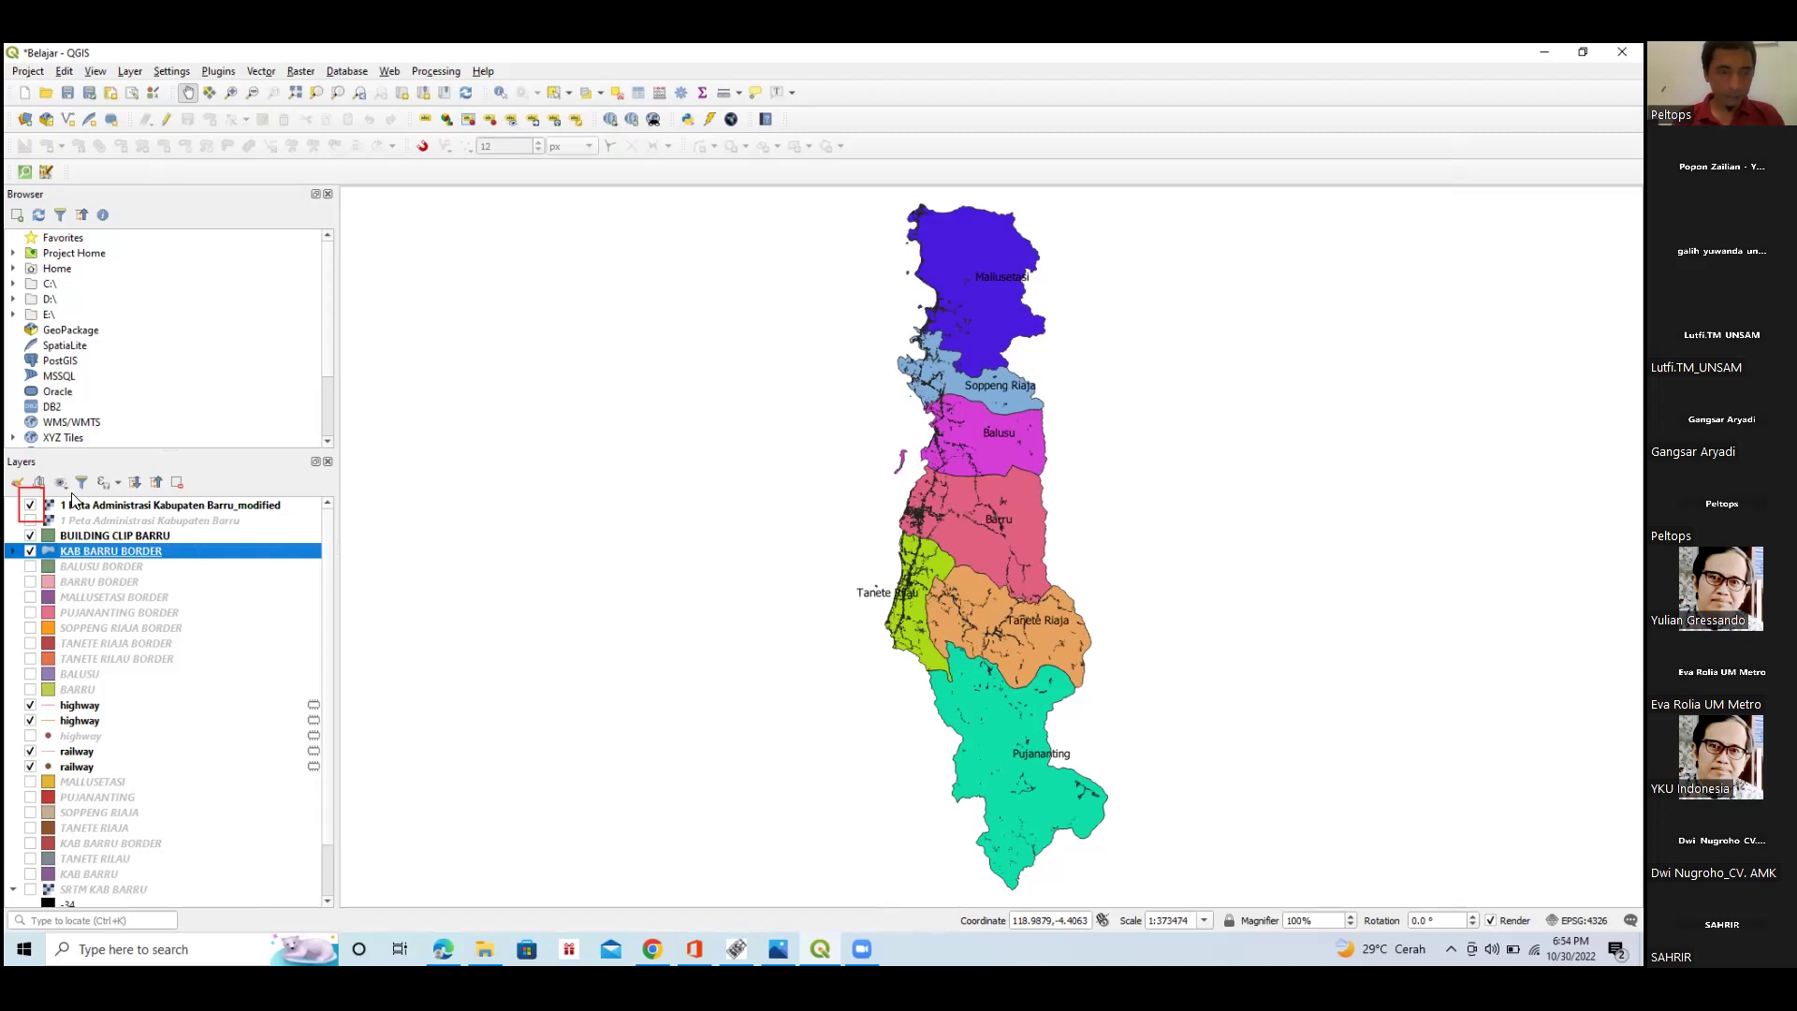
Check the CRS and extent in the georeferenced map layer's information properties, and close the properties.
right_click(73, 504)
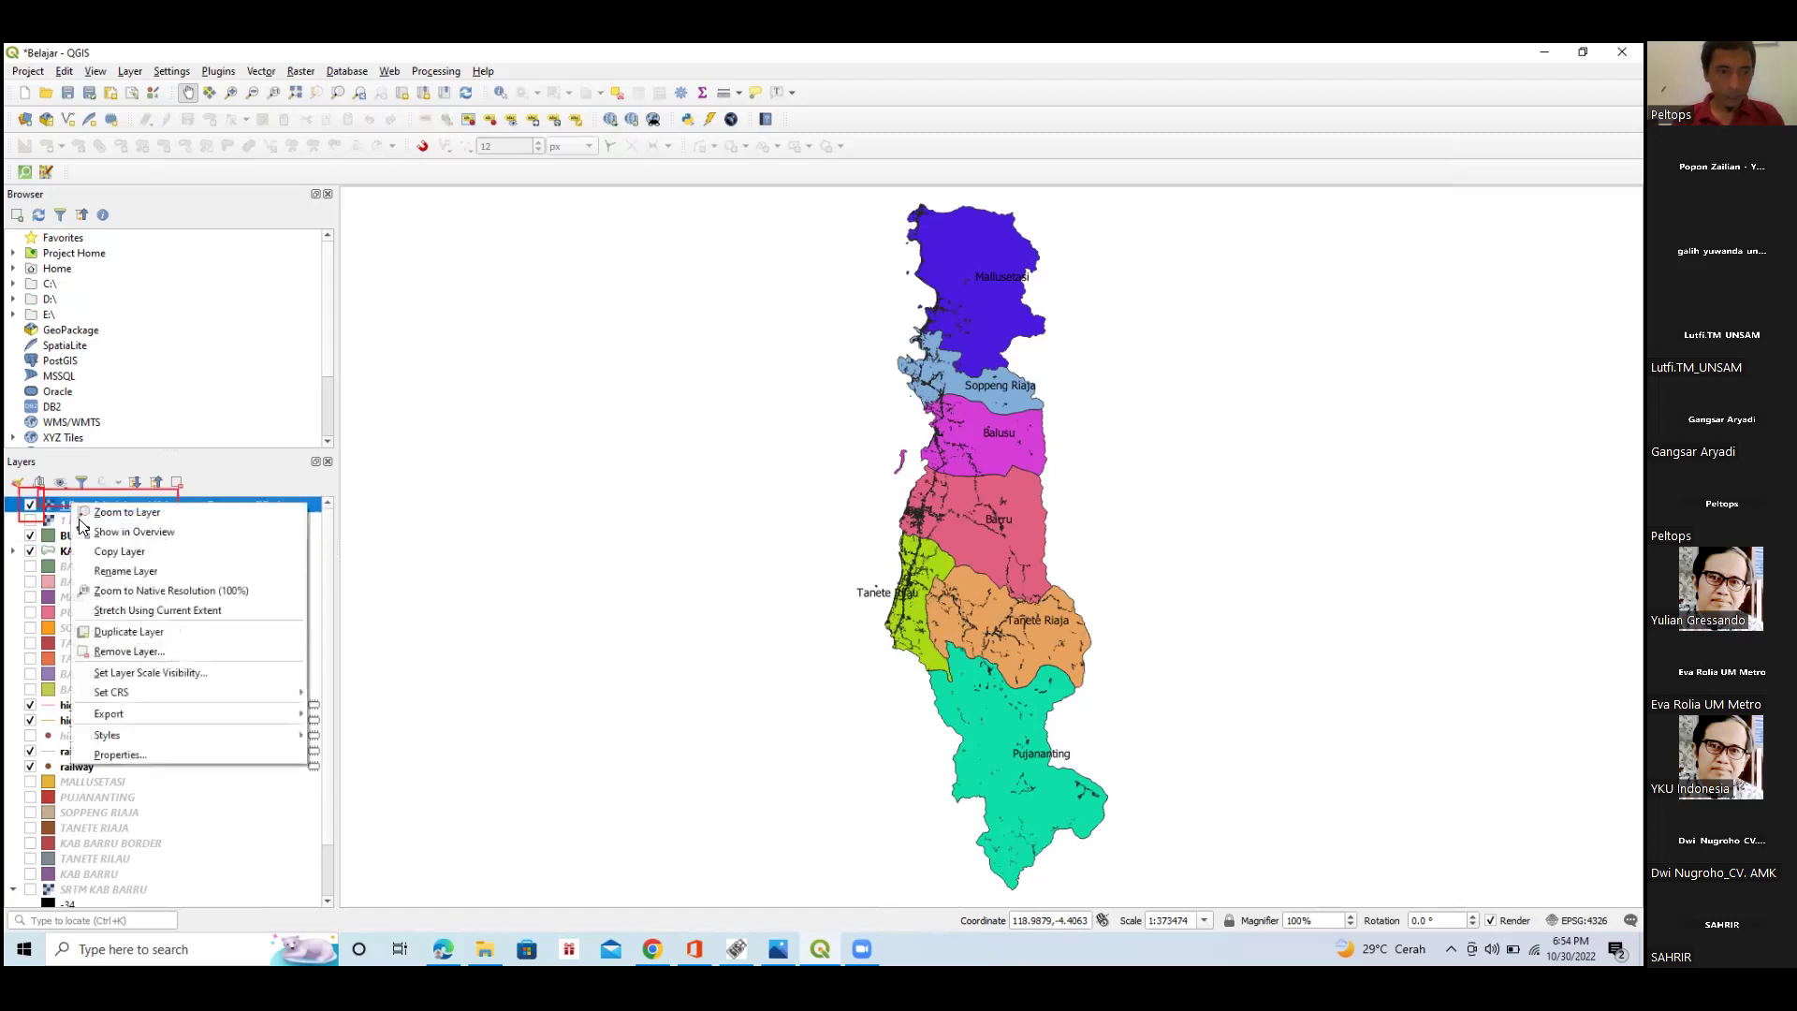
left_click(145, 750)
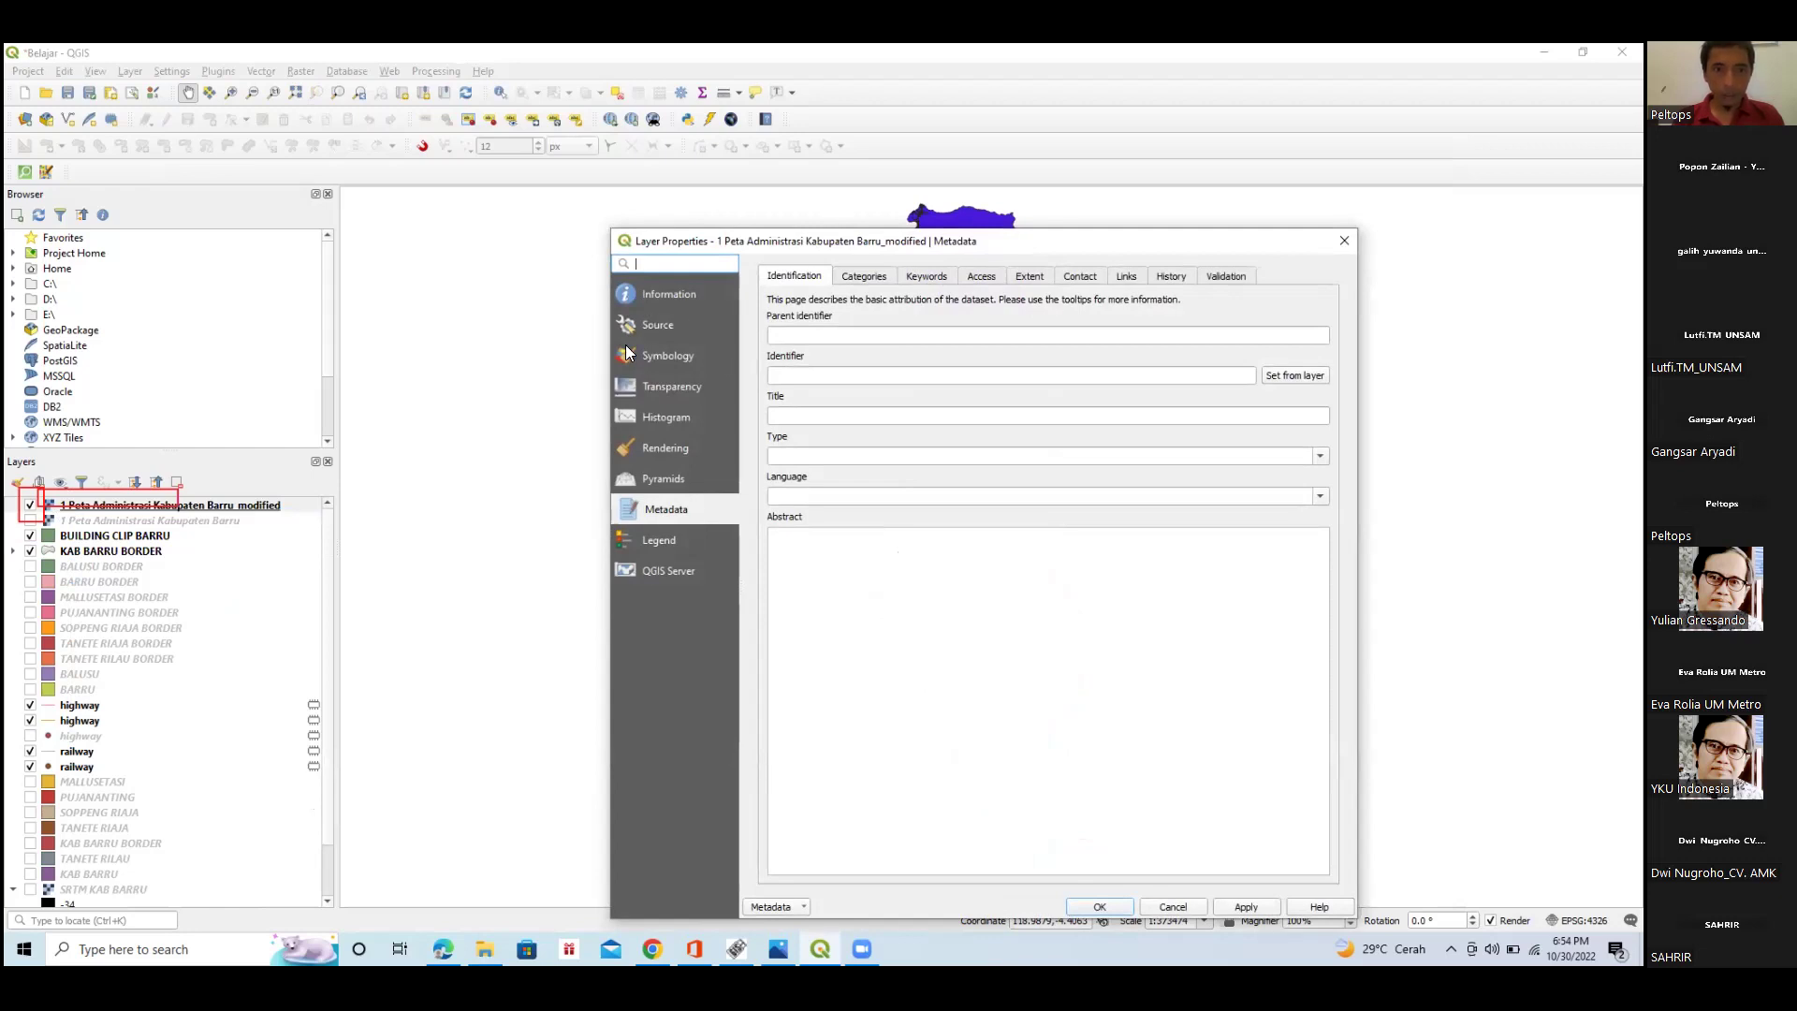
left_click(670, 292)
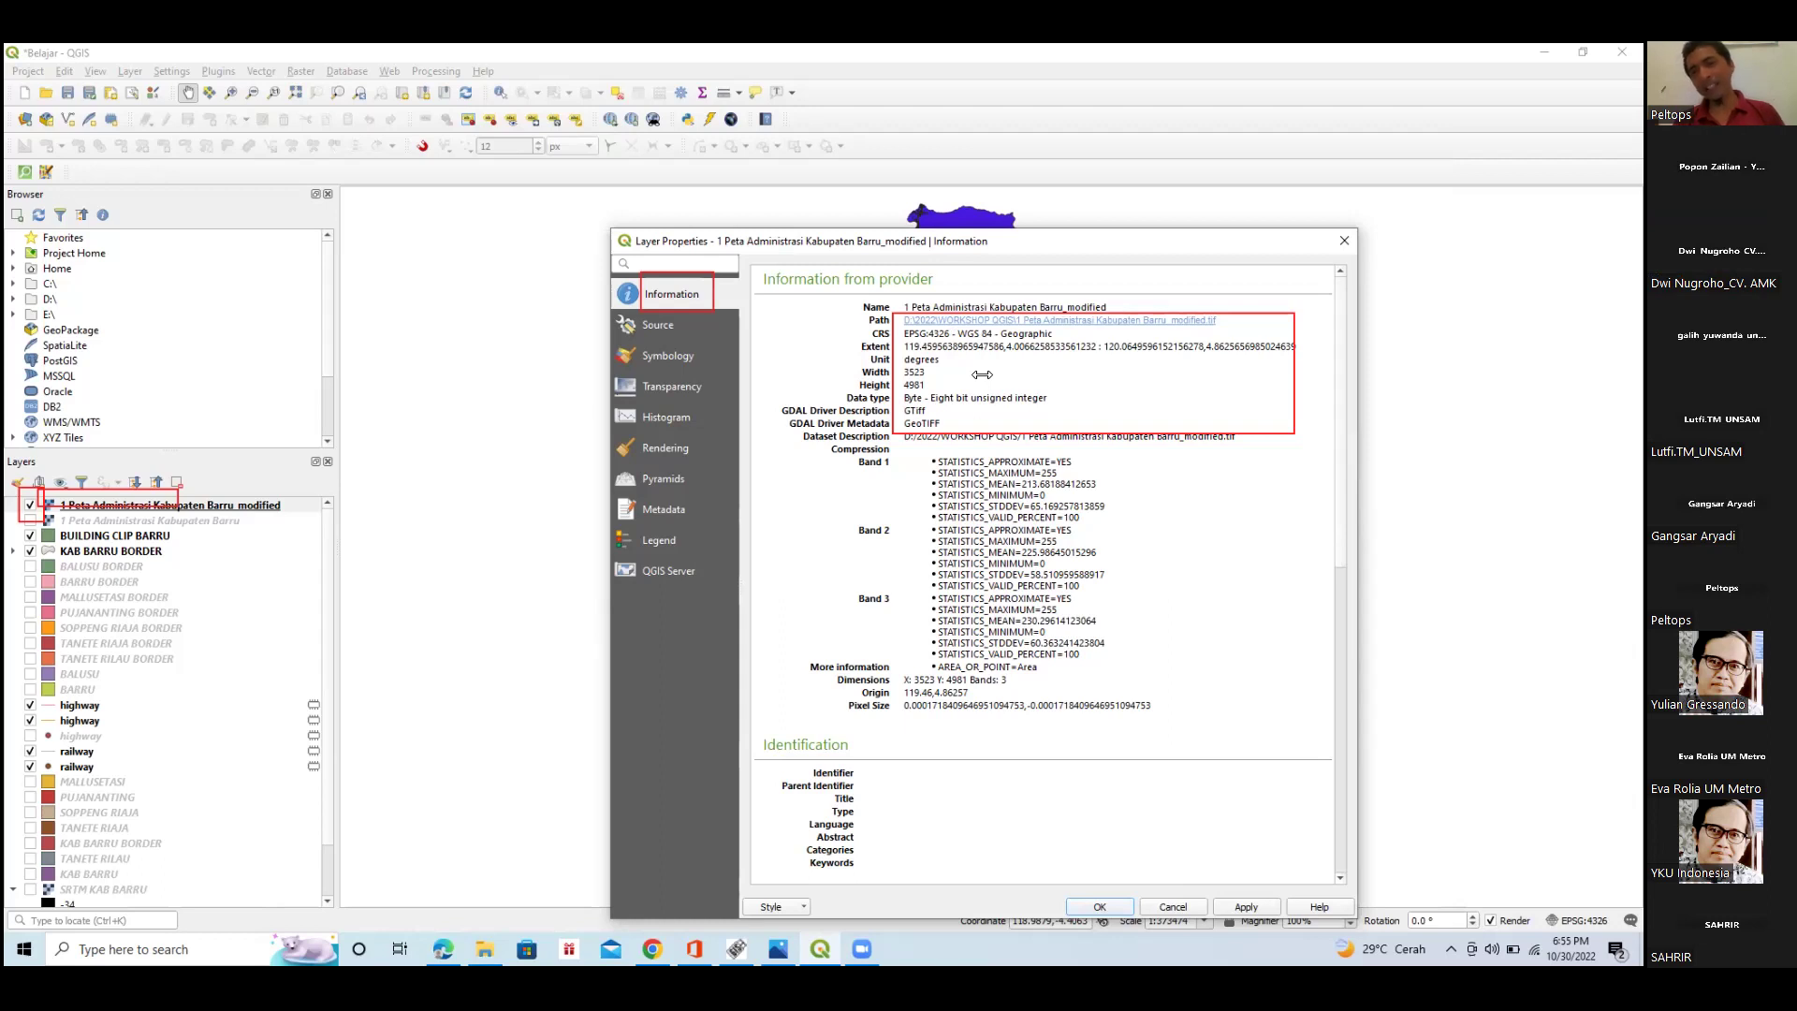
left_click(1338, 245)
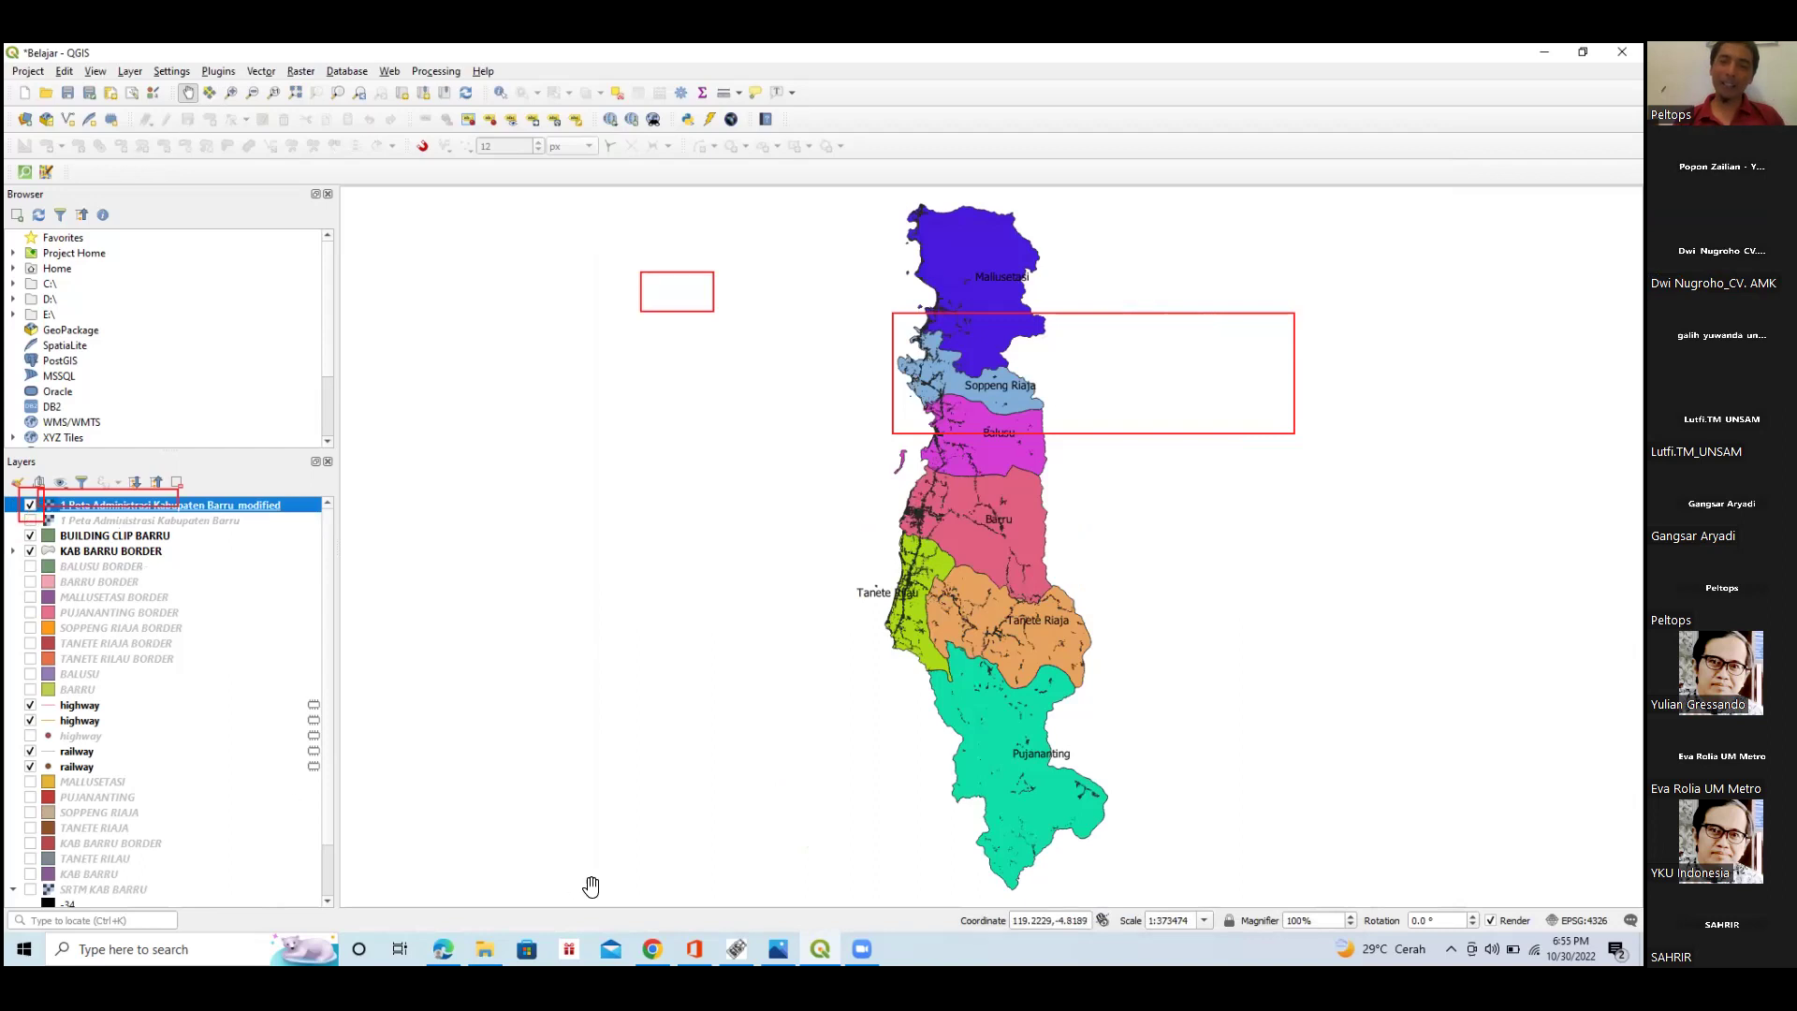
Switch to the image viewer and examine the latitude labels along the source map's western edge from south to north.
left_click(777, 947)
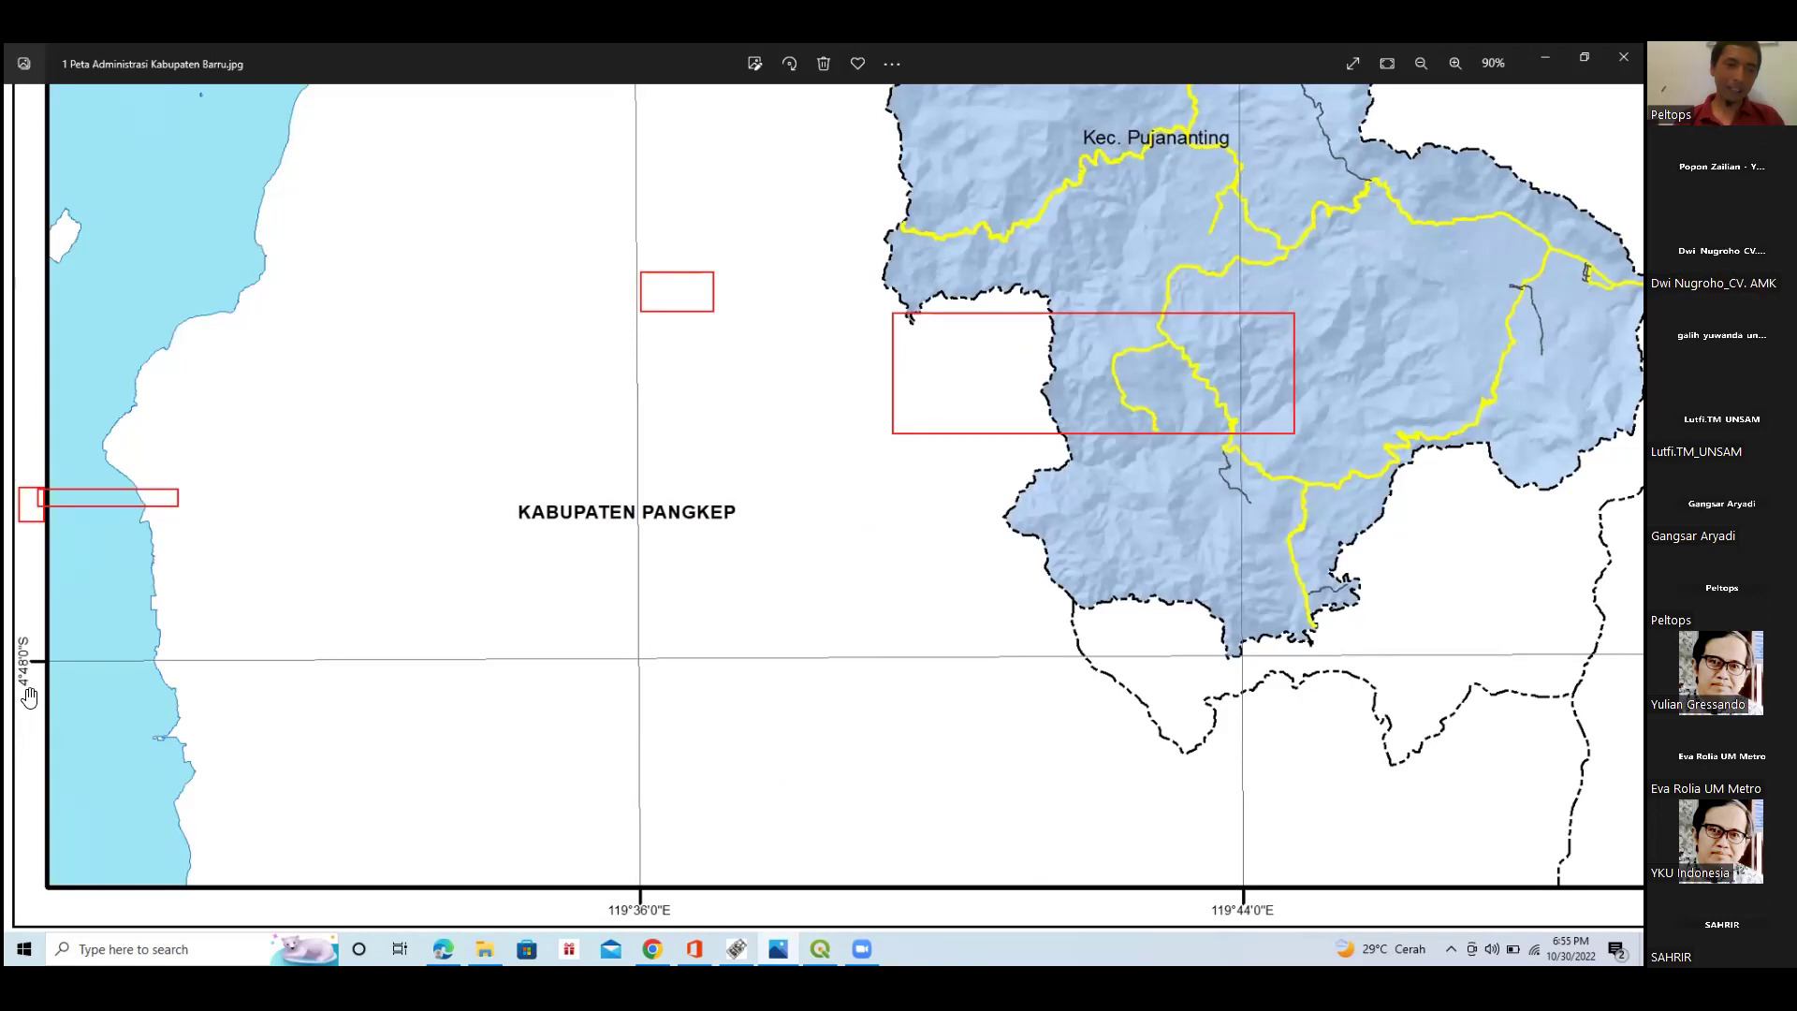
scroll(200, 522, "up", 3)
scroll(201, 522, "up", 5)
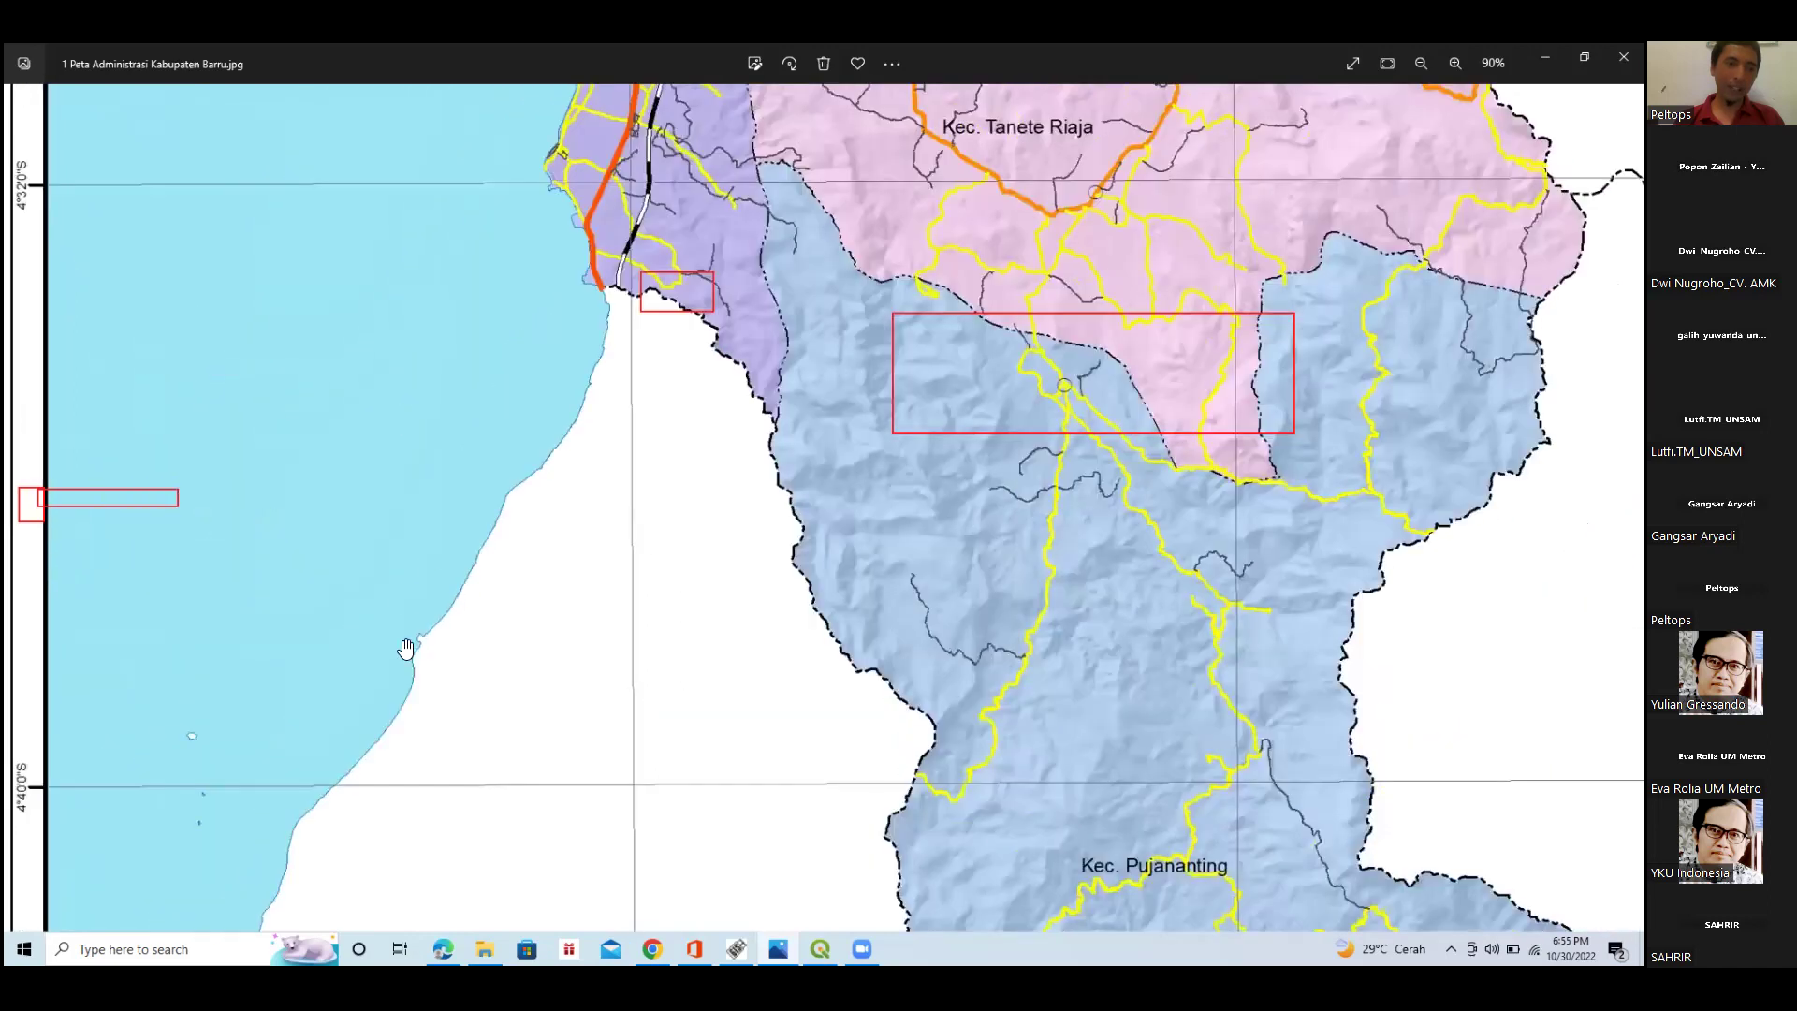
scroll(460, 416, "up", 15)
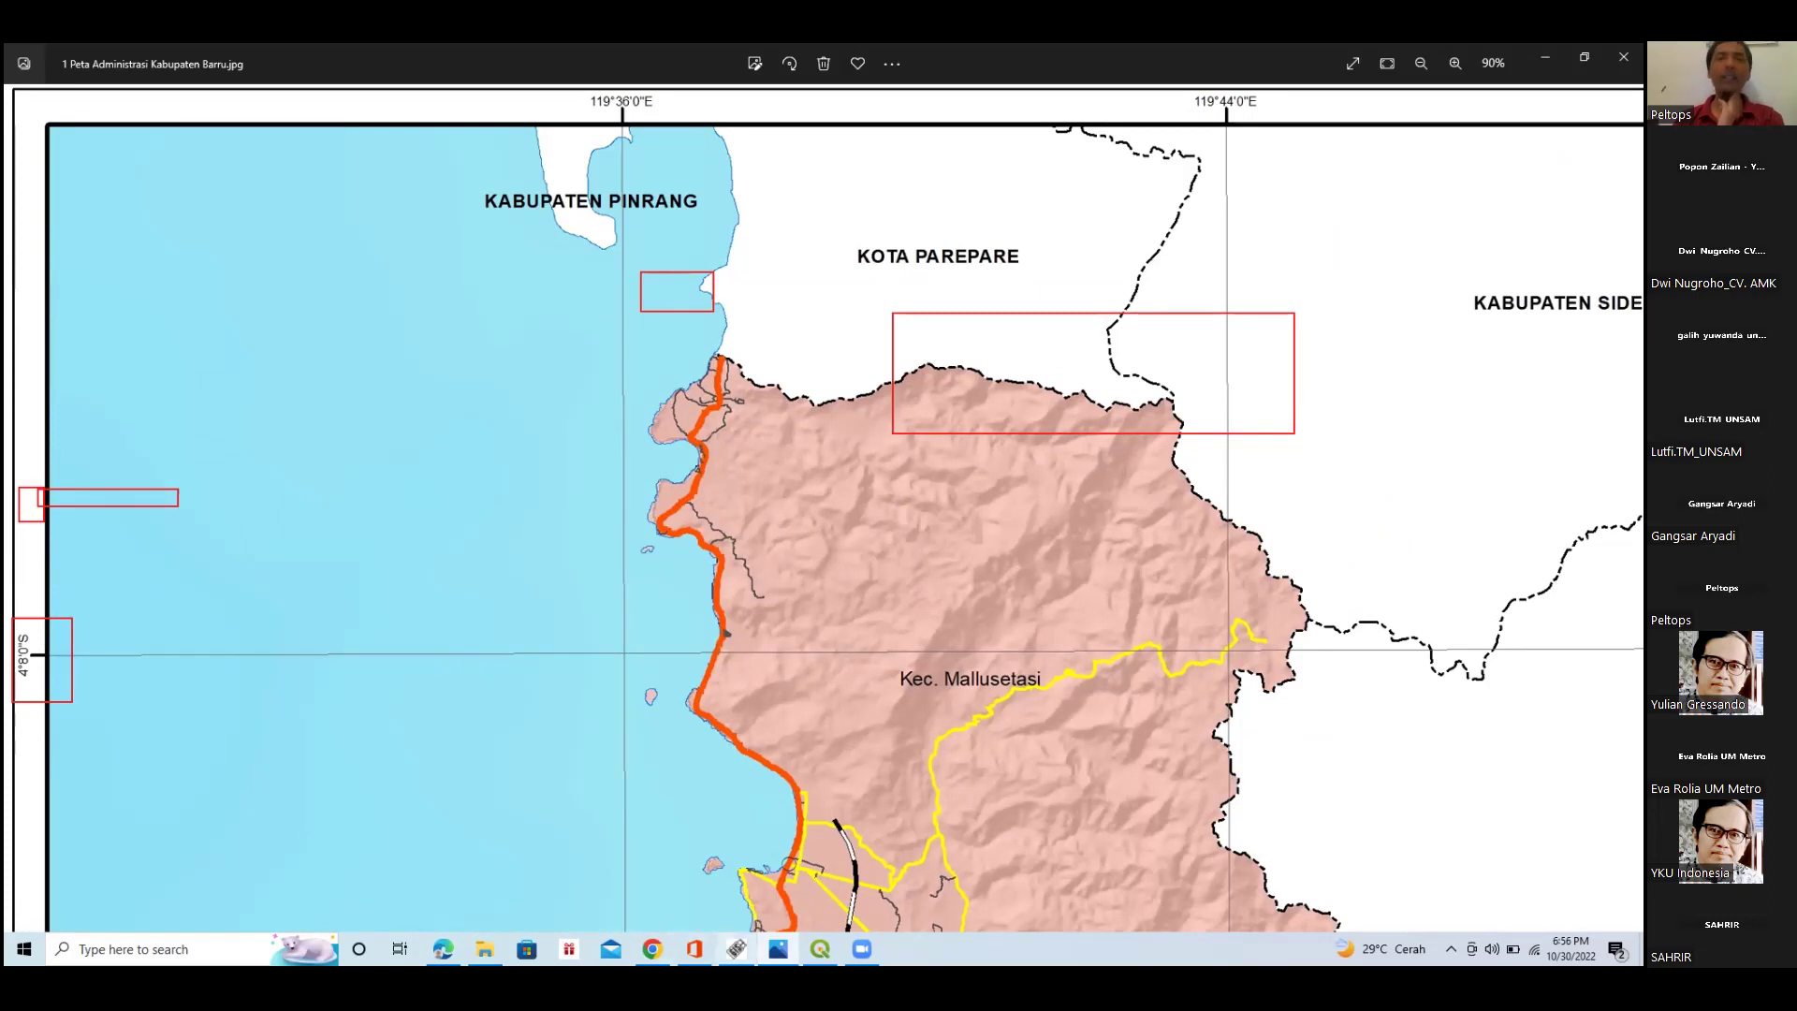
Return to QGIS and reopen the Georeferencer on the Kabupaten Barru map to load the saved GCP points.
left_click(820, 949)
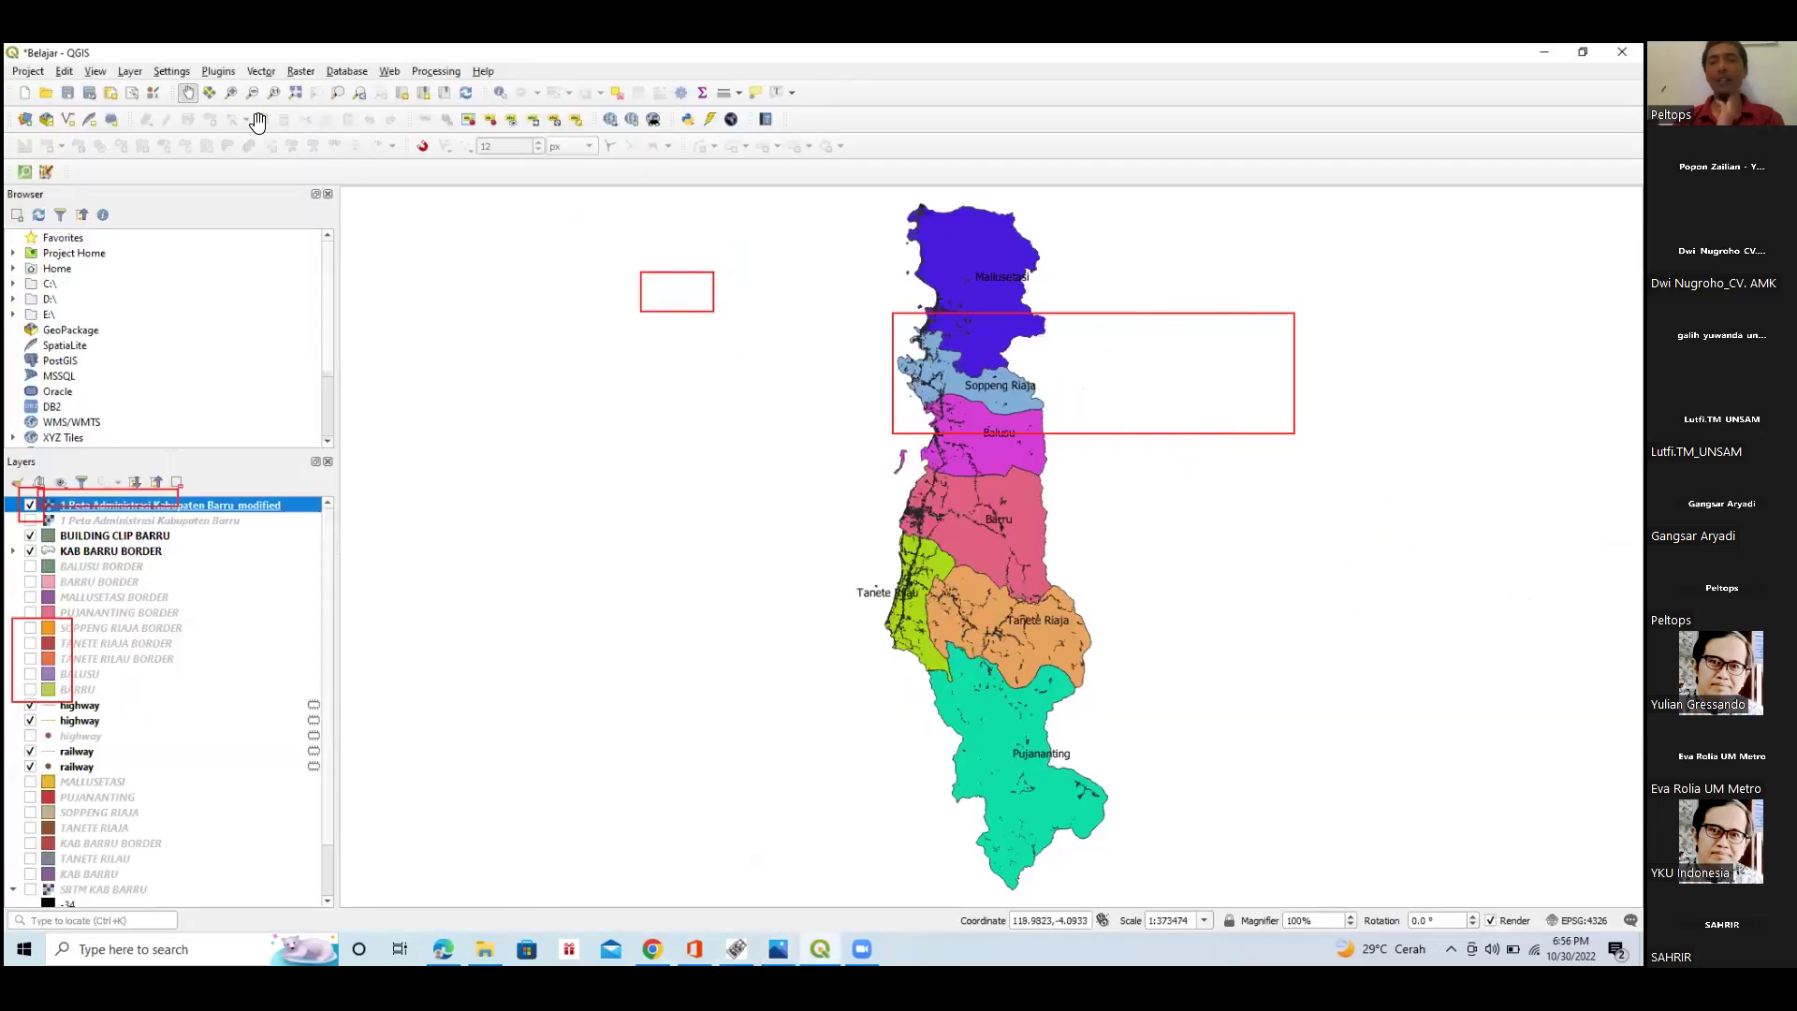
left_click(309, 70)
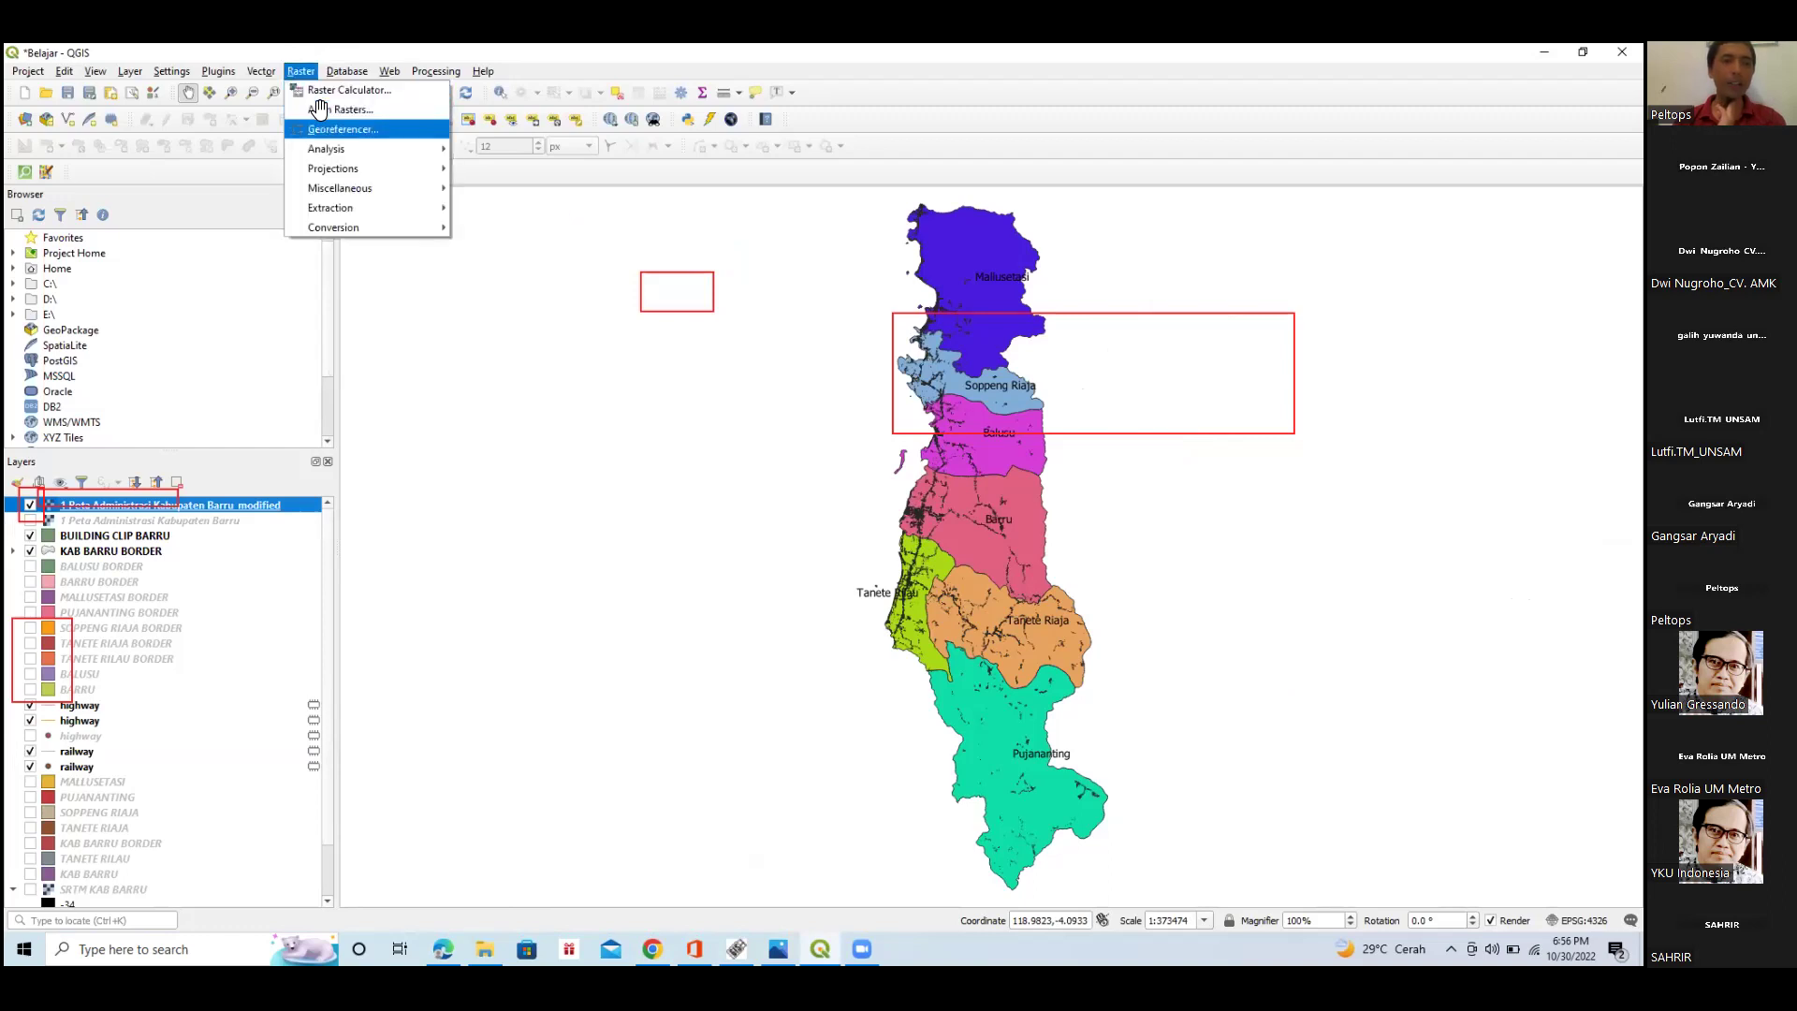
left_click(323, 129)
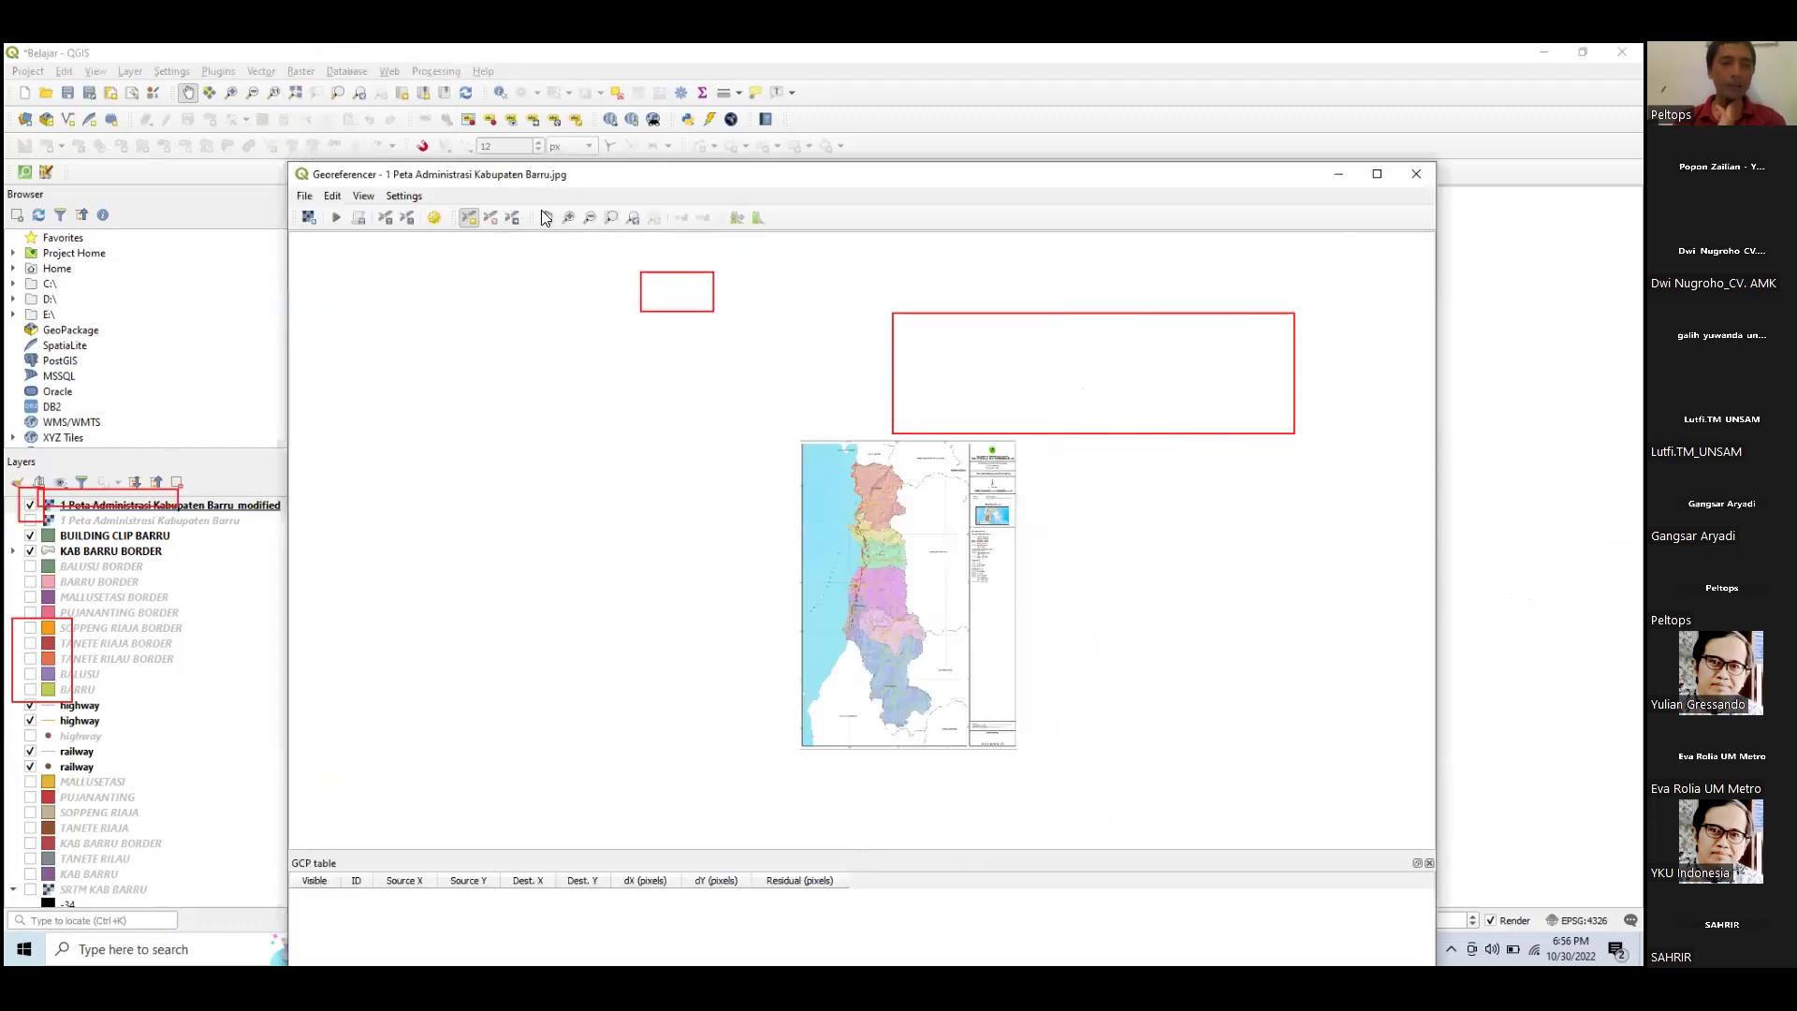
left_click(304, 196)
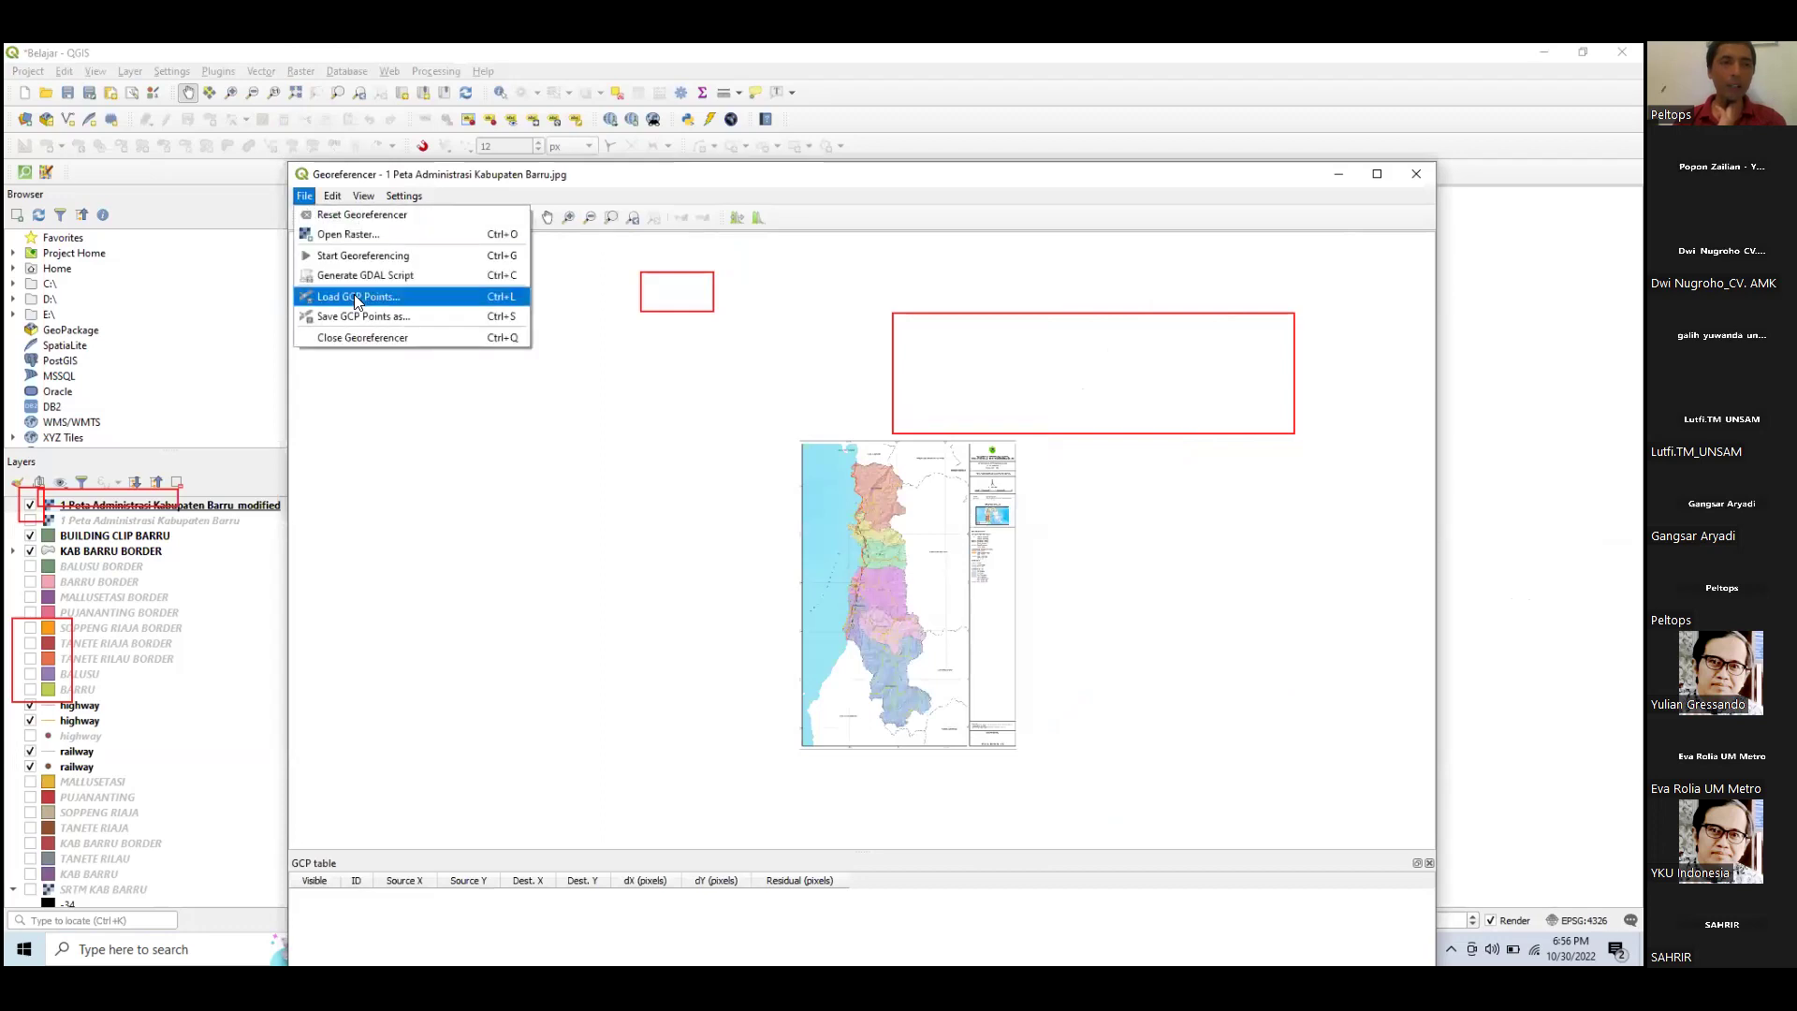